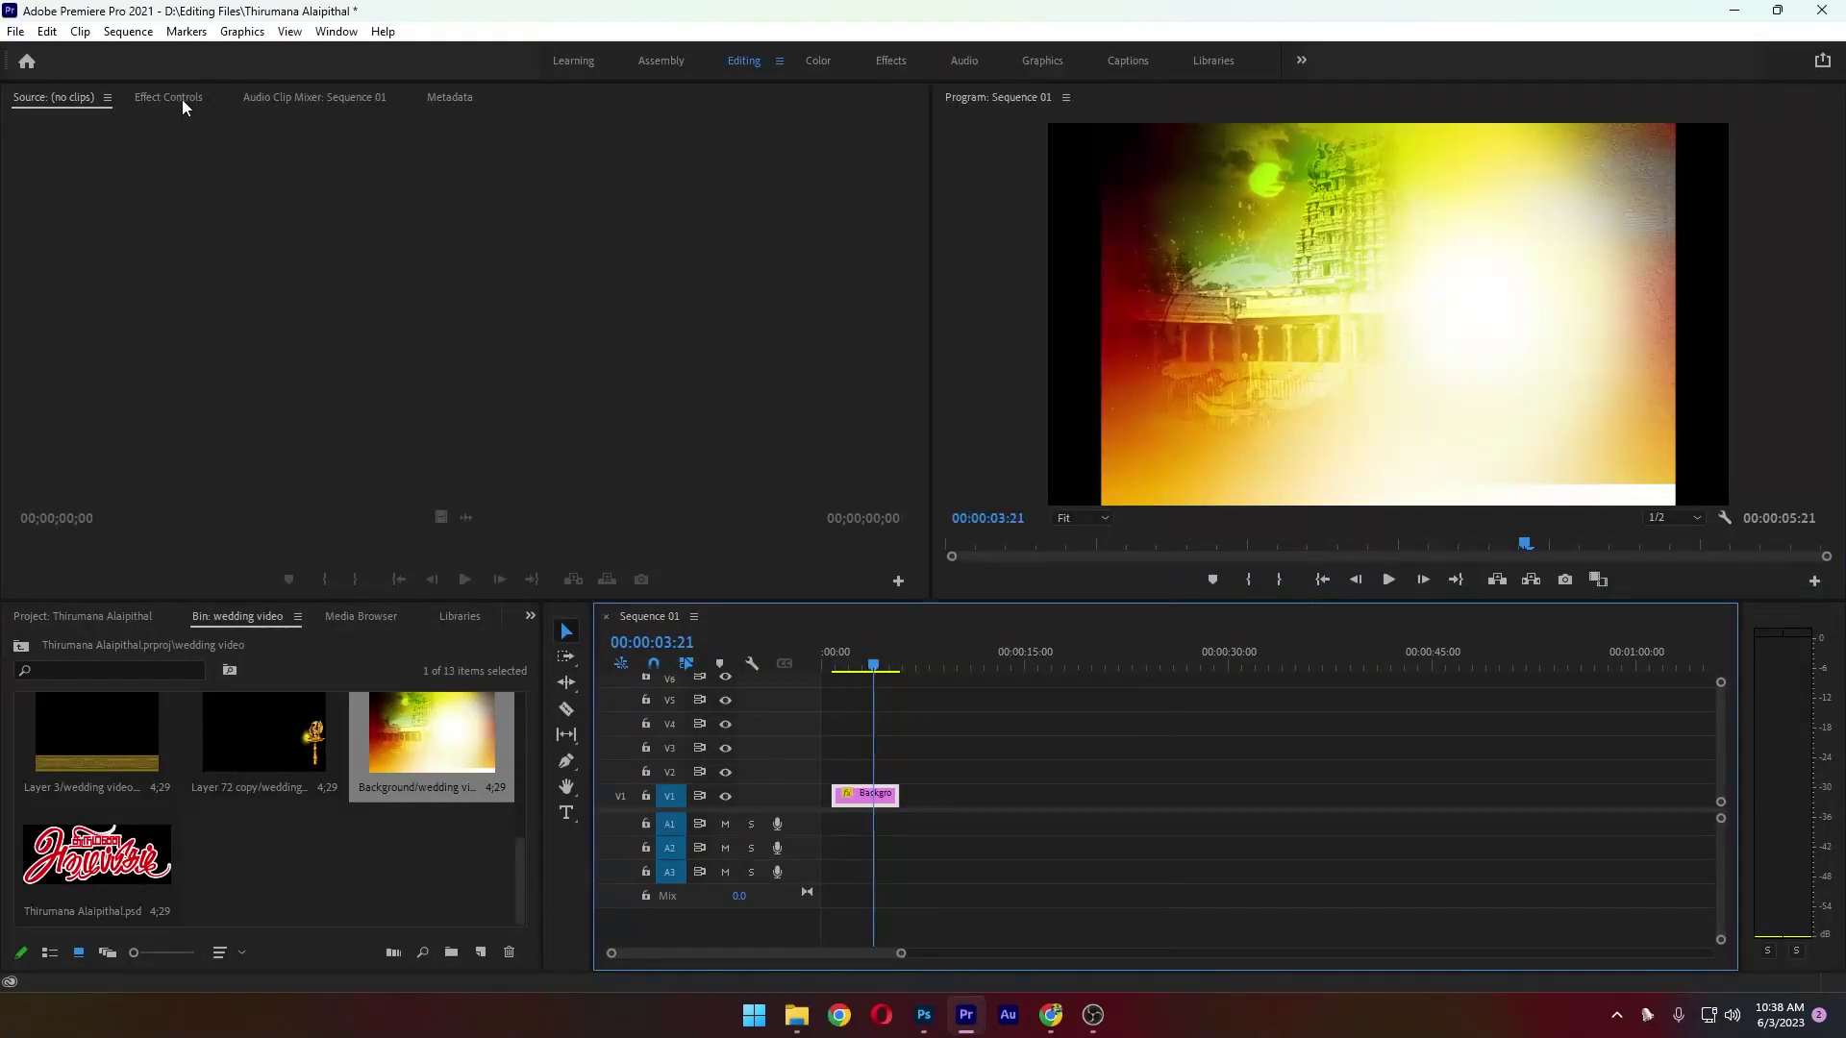
# Extend the background clip on V1 to 30 seconds and preview the longer sequence
pyautogui.click(181, 100)
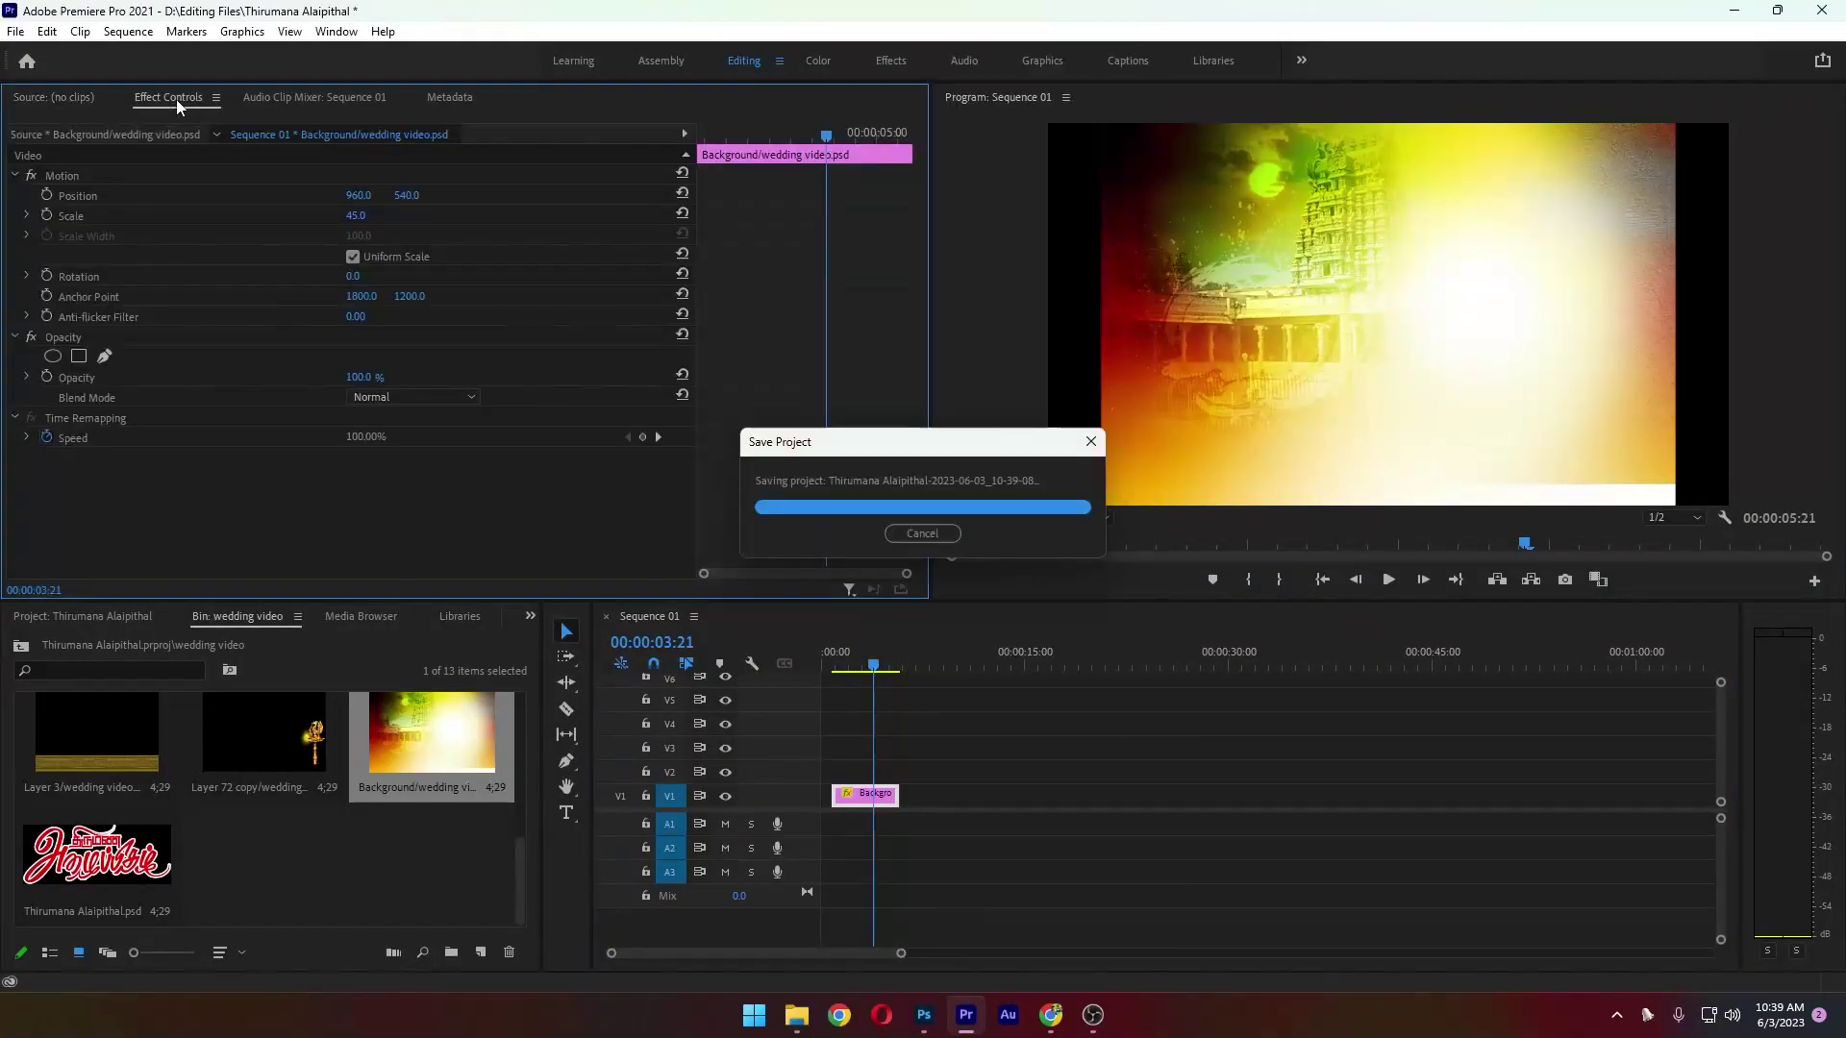
pyautogui.click(1389, 580)
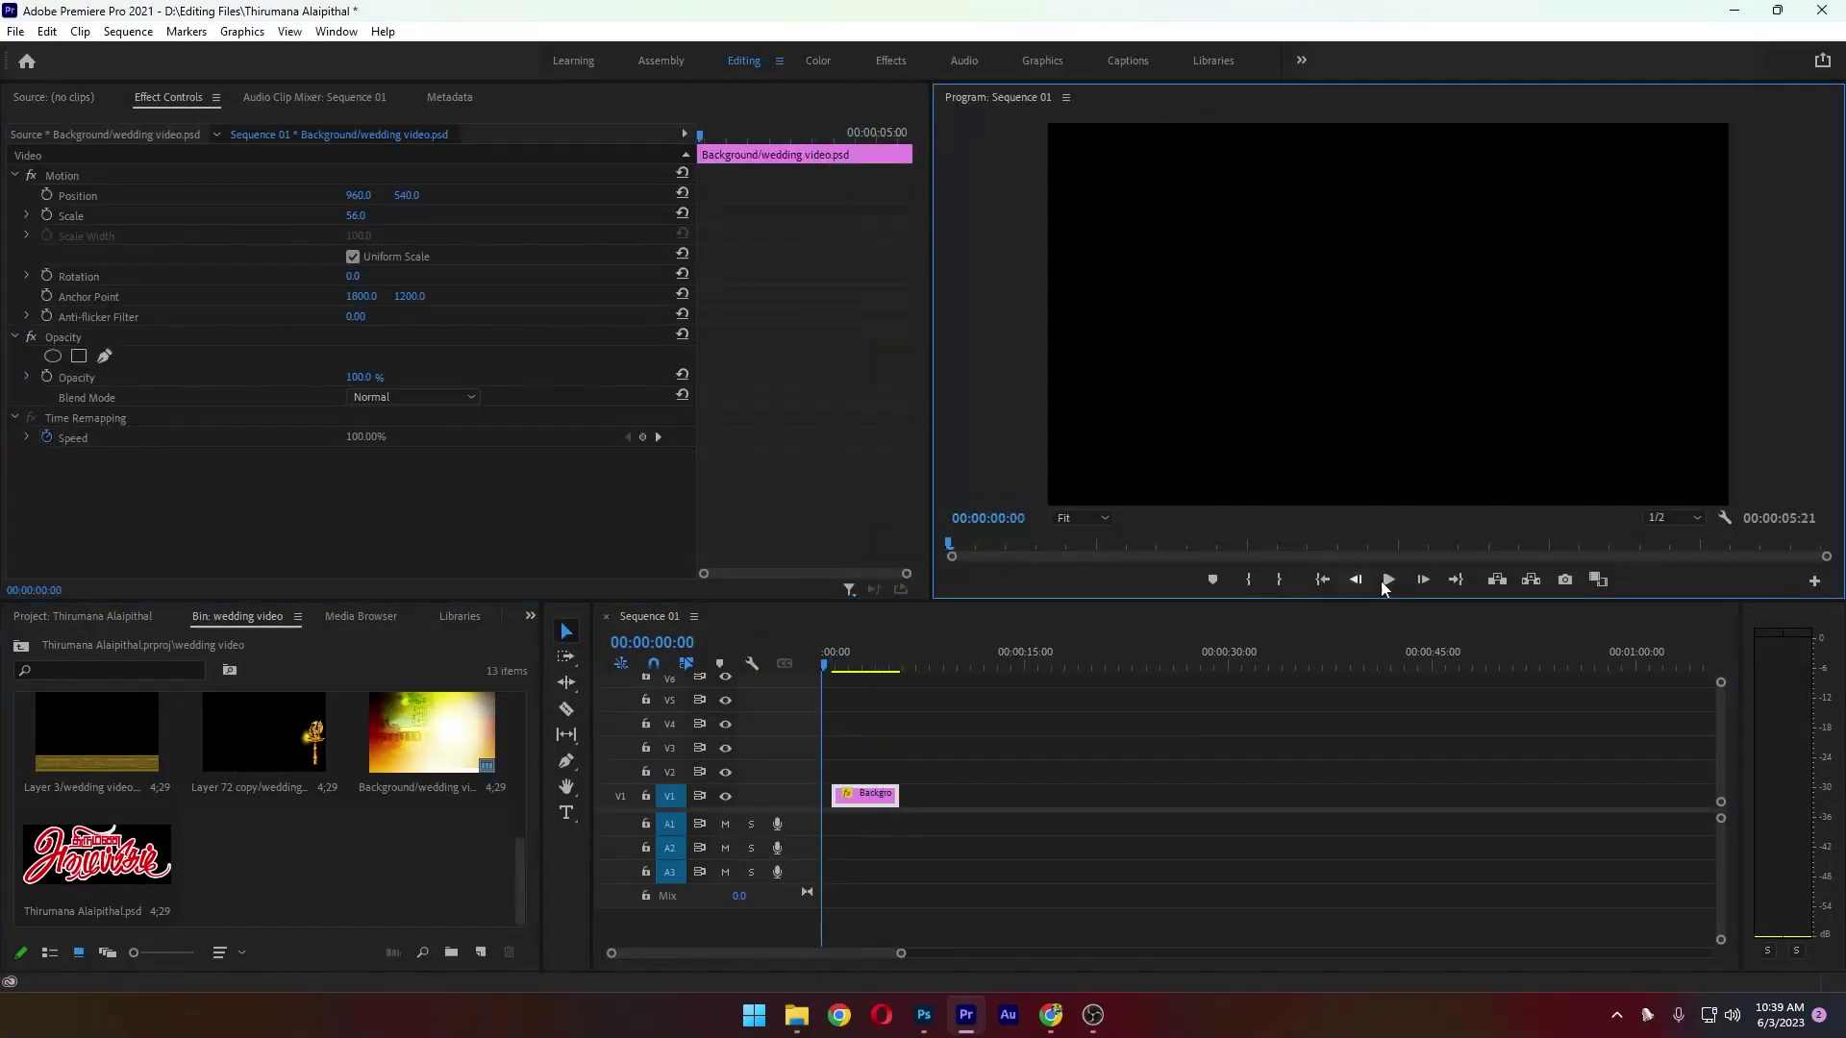
pyautogui.moveTo(901, 953); pyautogui.dragTo(814, 953)
pyautogui.moveTo(824, 797); pyautogui.dragTo(1475, 796)
pyautogui.click(1389, 579)
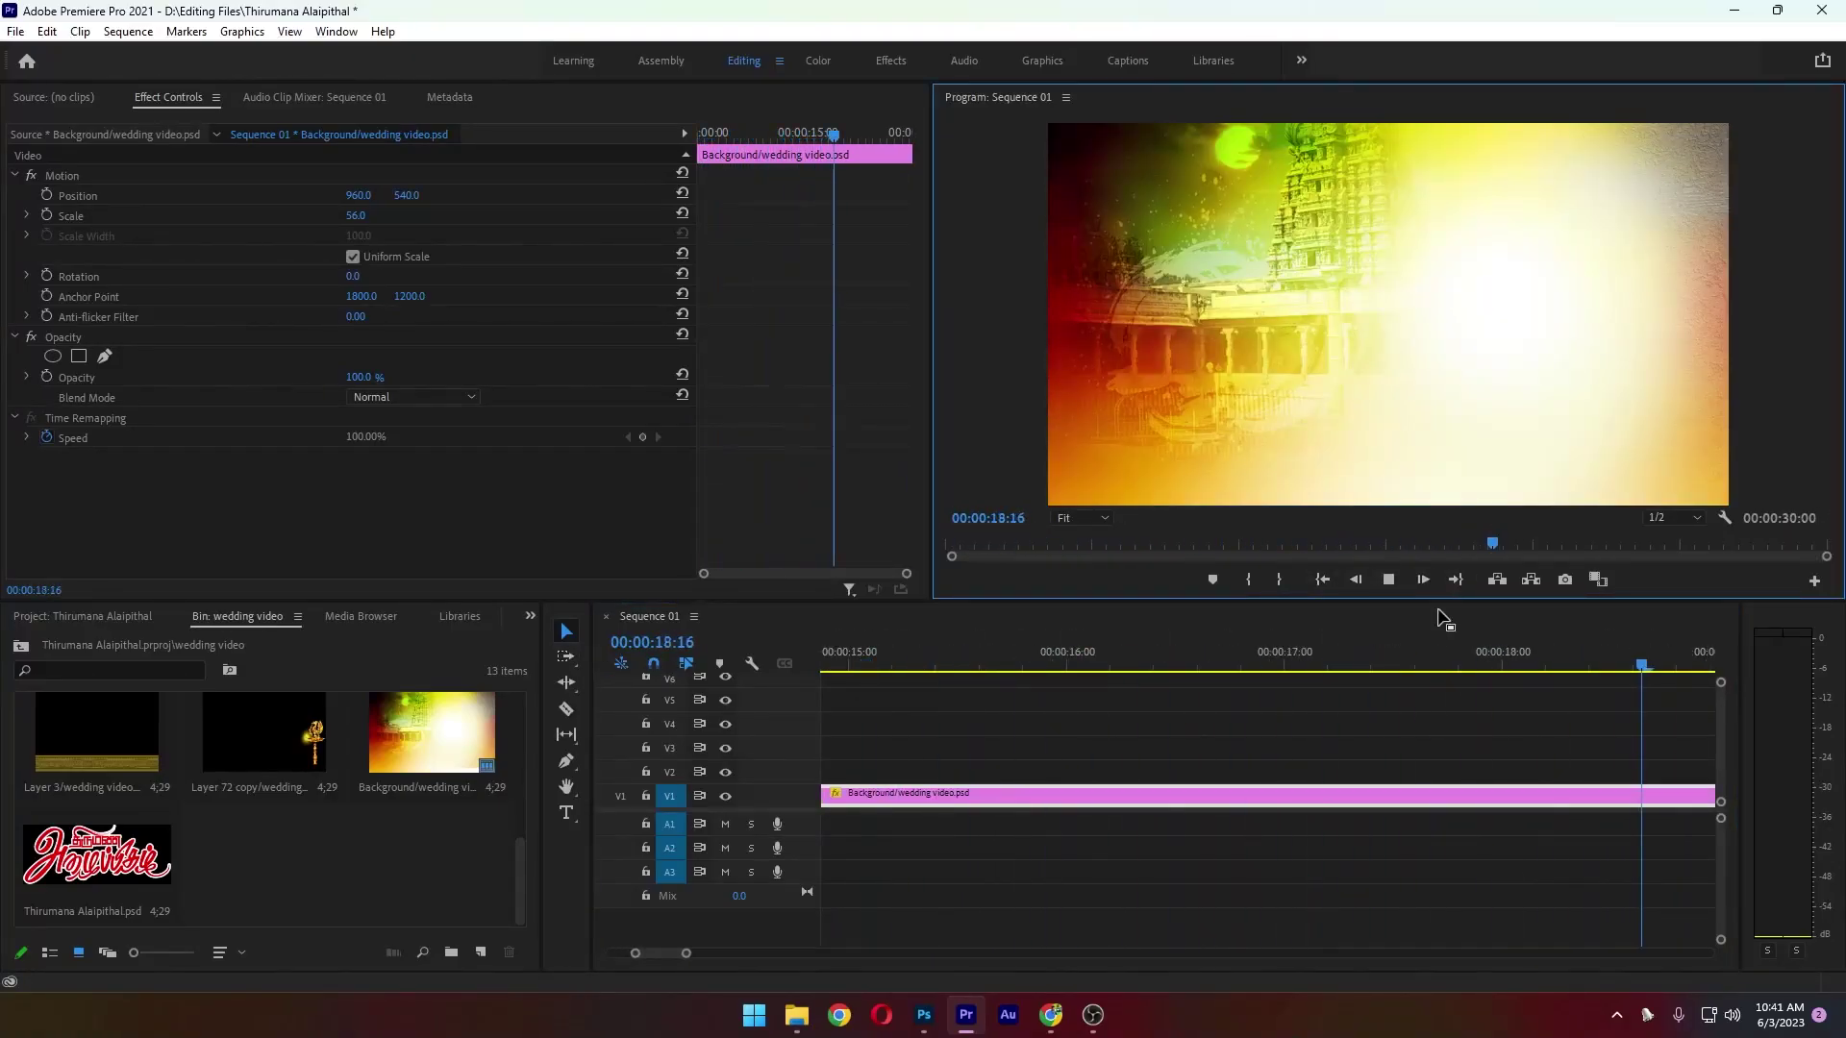
pyautogui.click(1323, 579)
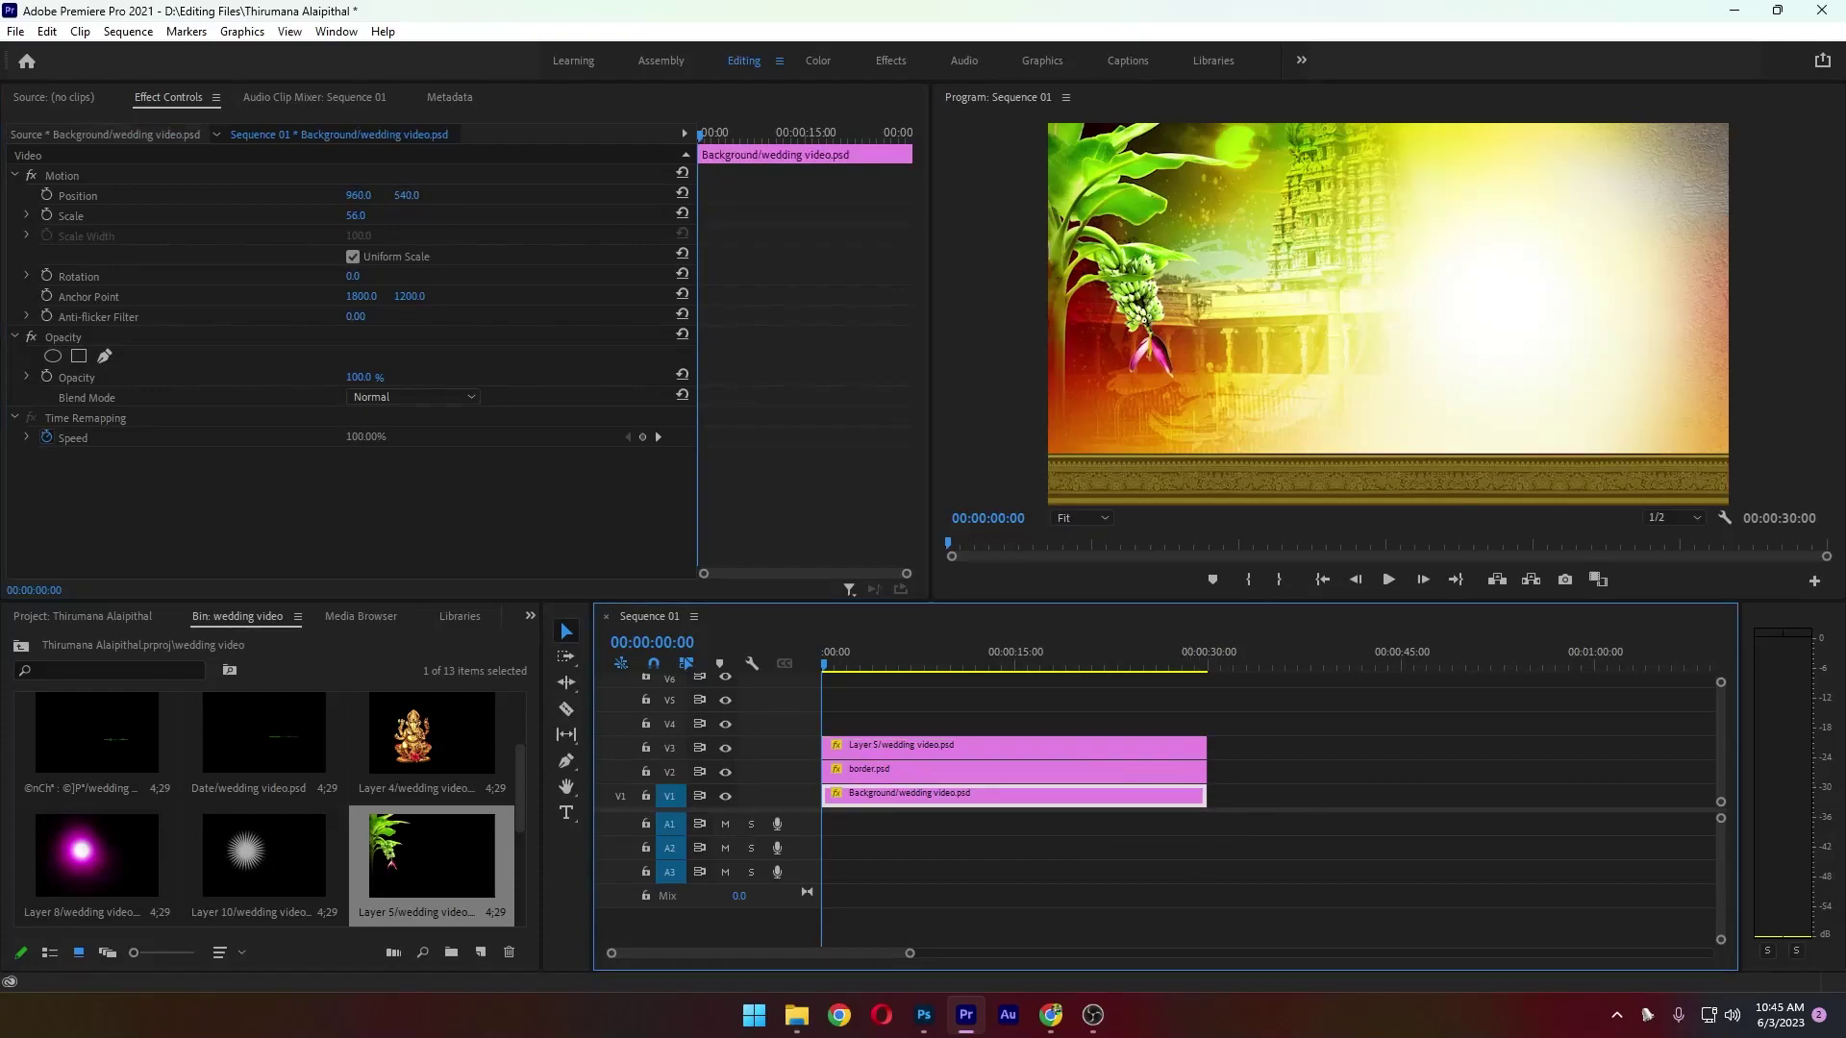
pyautogui.click(1248, 819)
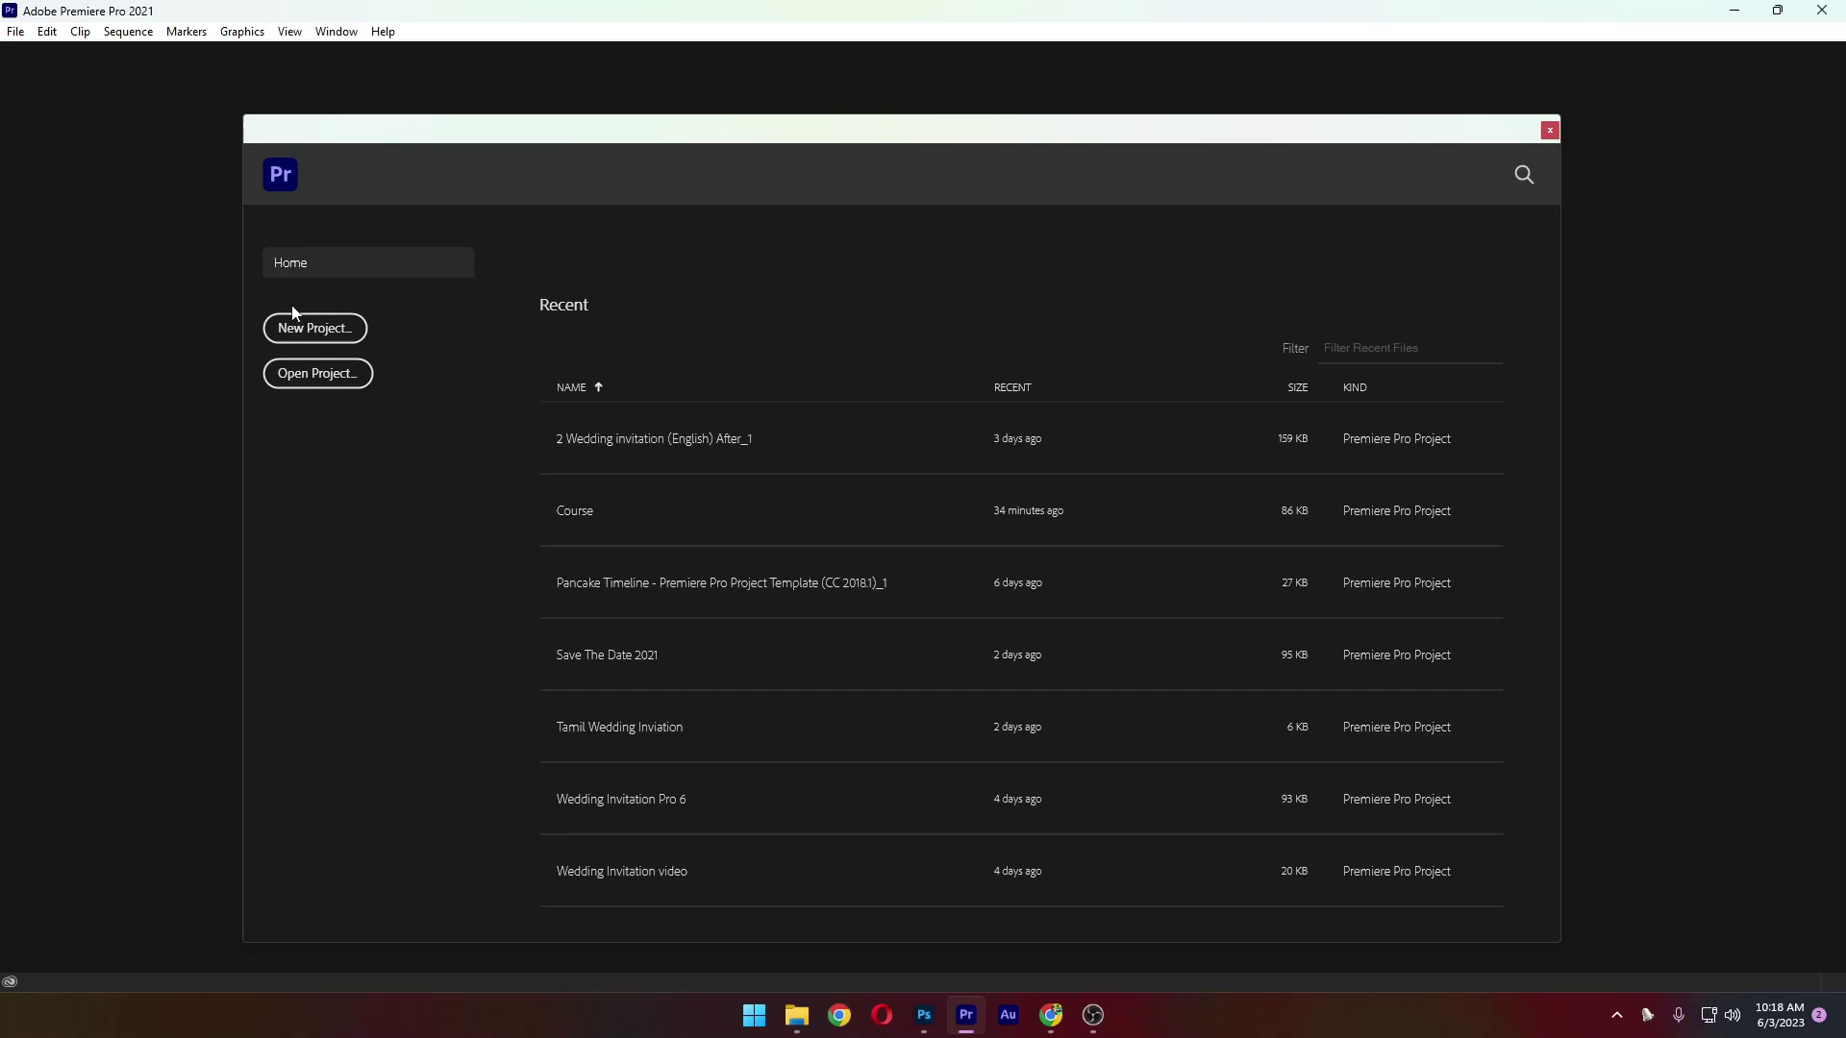
# Create a new project named 'Thirumana Alaipithal' with the GPU Acceleration (CUDA) renderer
pyautogui.click(323, 332)
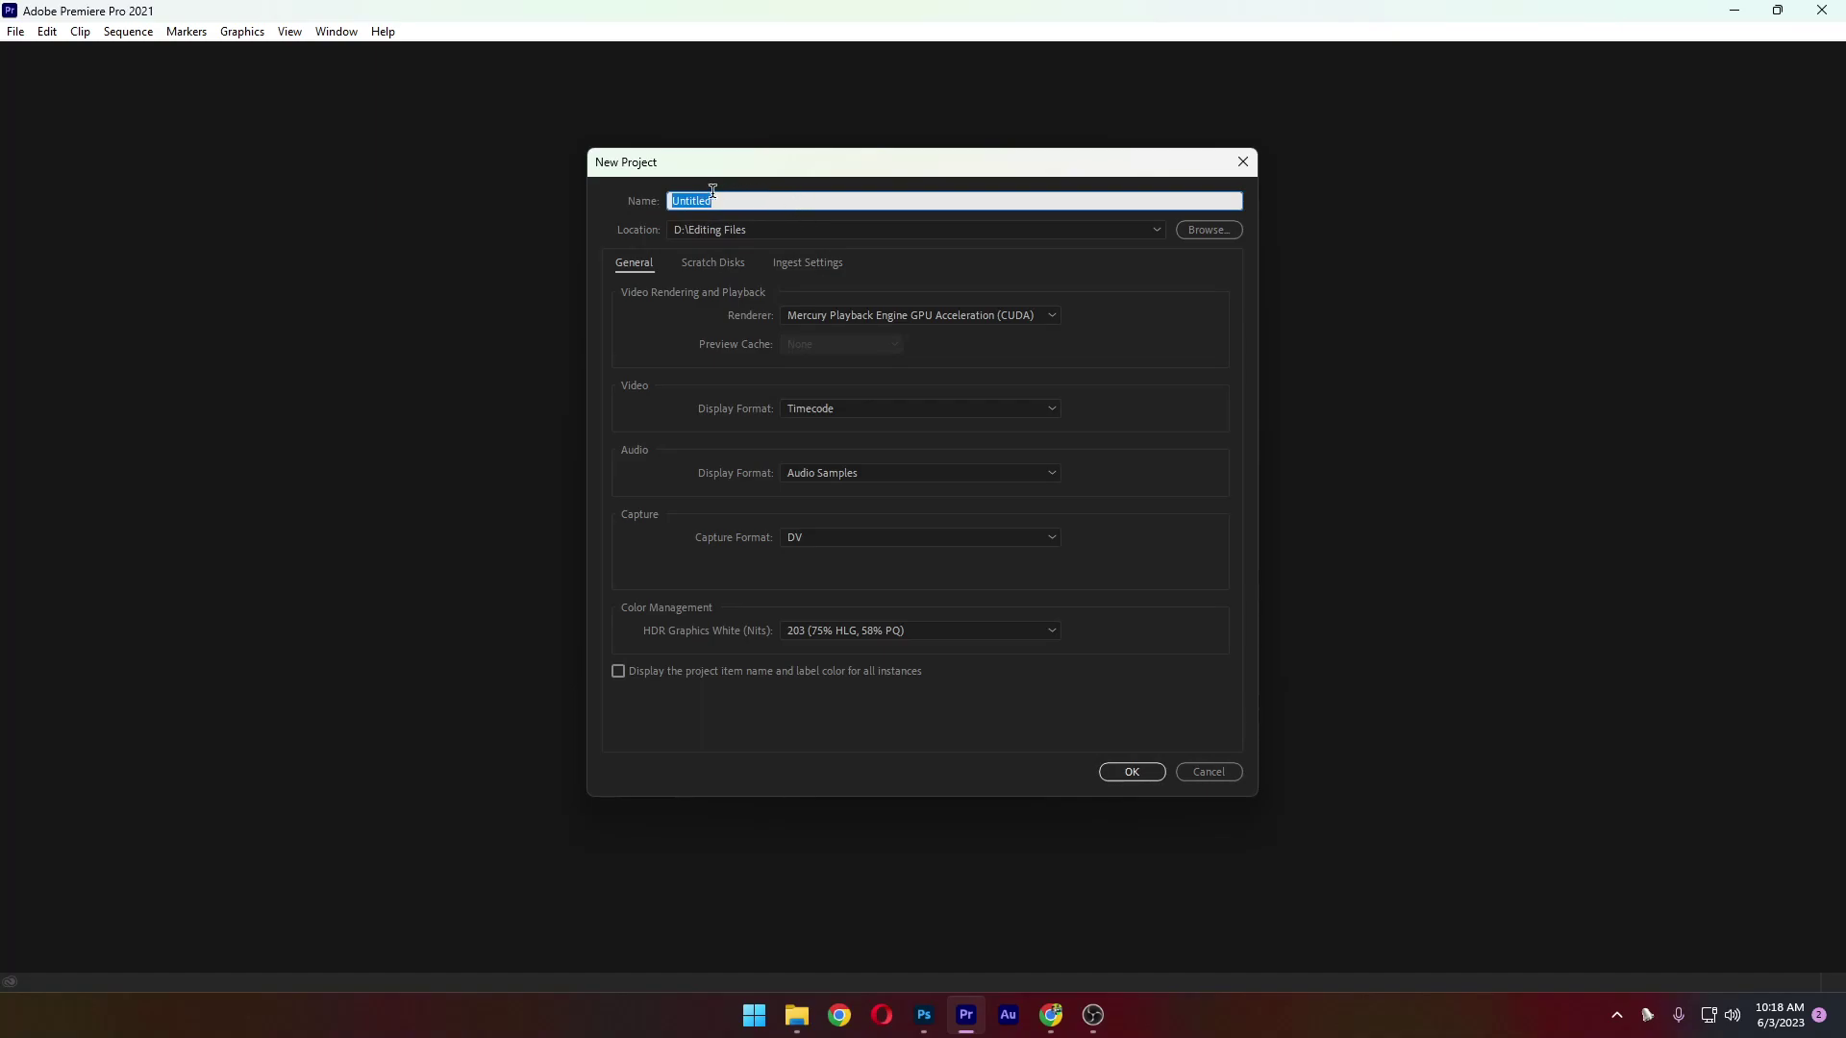
pyautogui.write('Th')
pyautogui.write('irumaman')
pyautogui.press('BackSpace')
pyautogui.press('BackSpace')
pyautogui.press('BackSpace')
pyautogui.write('na Alaipitha')
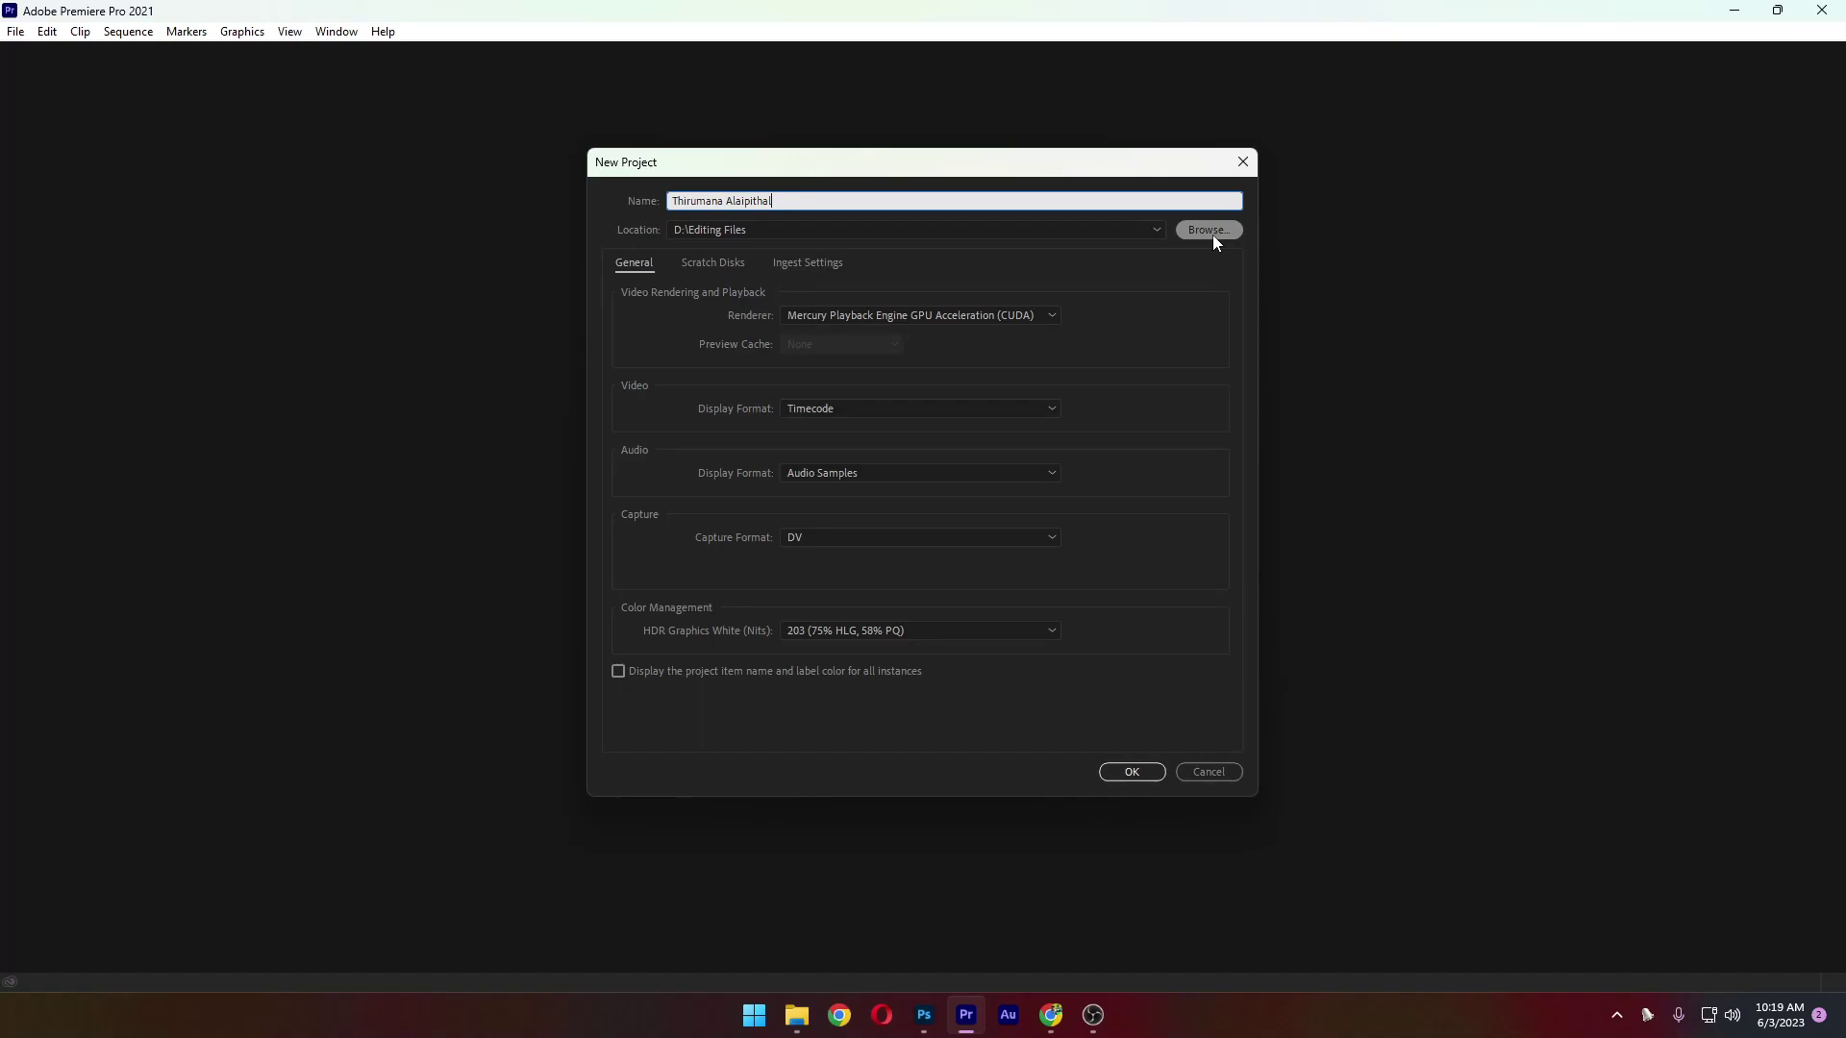
pyautogui.click(919, 320)
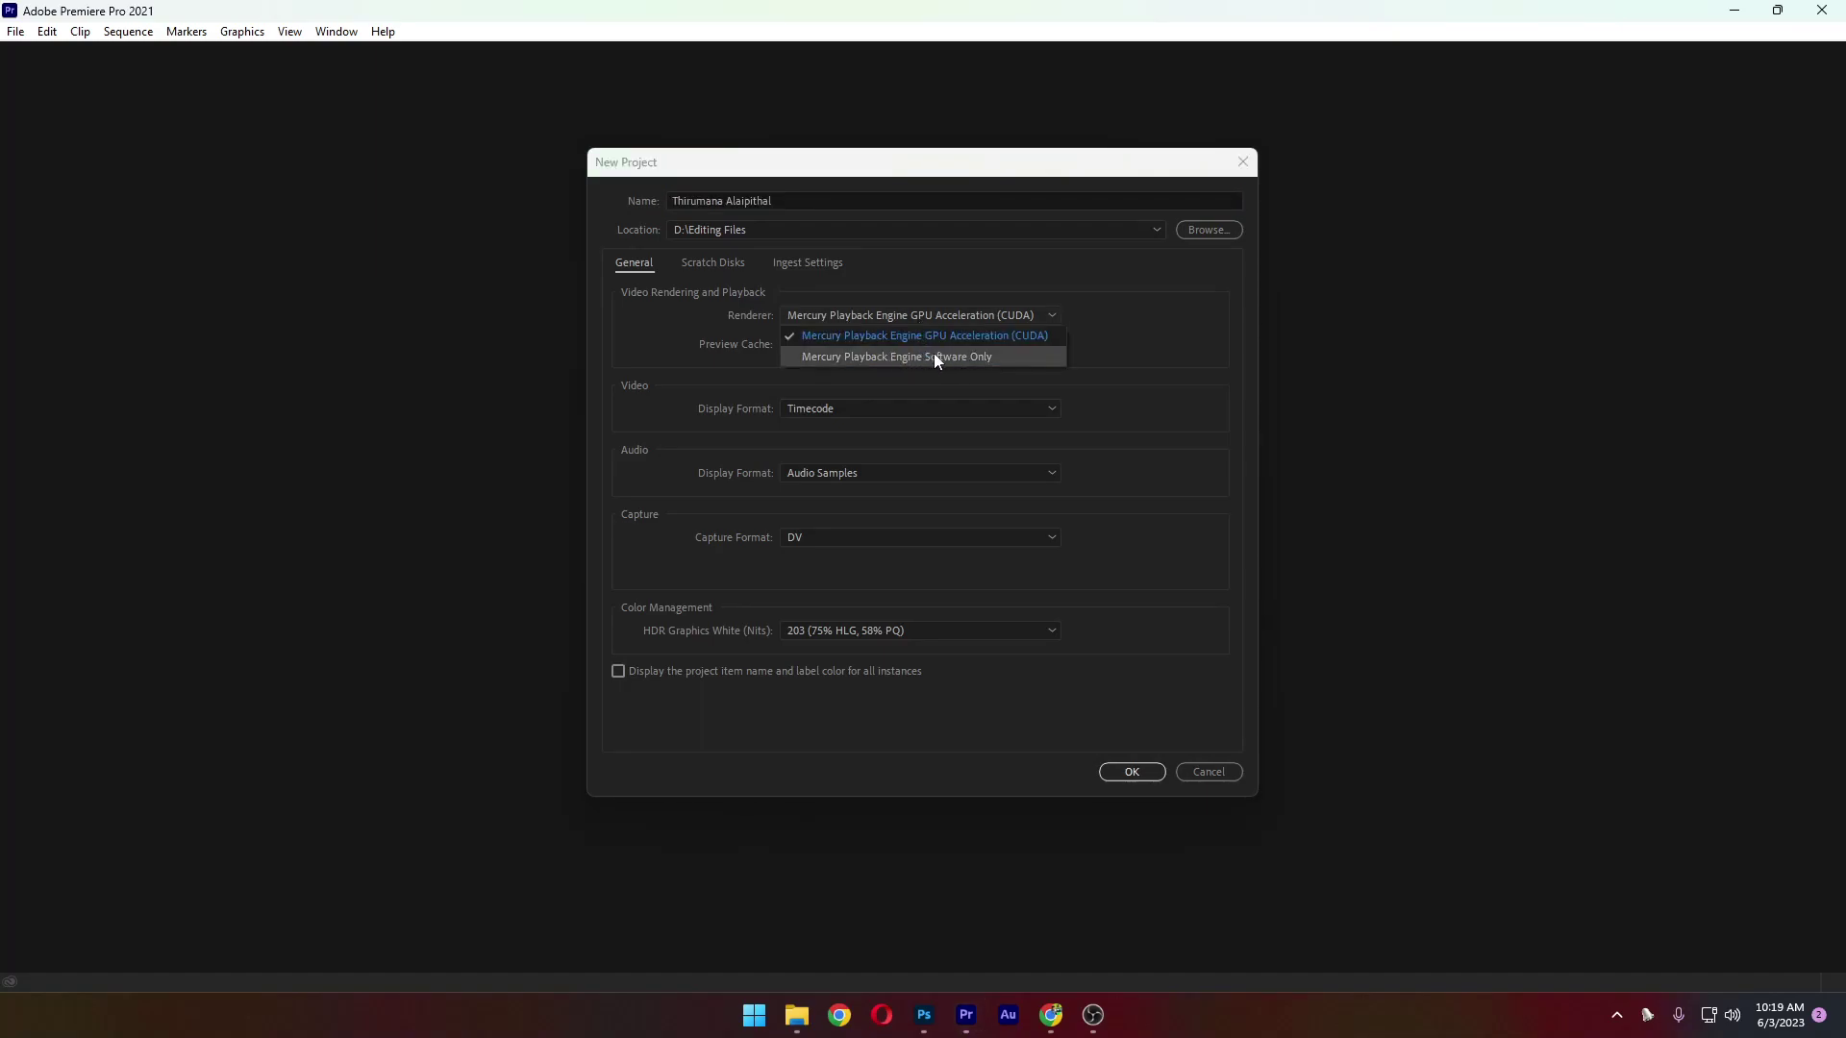
pyautogui.click(1130, 346)
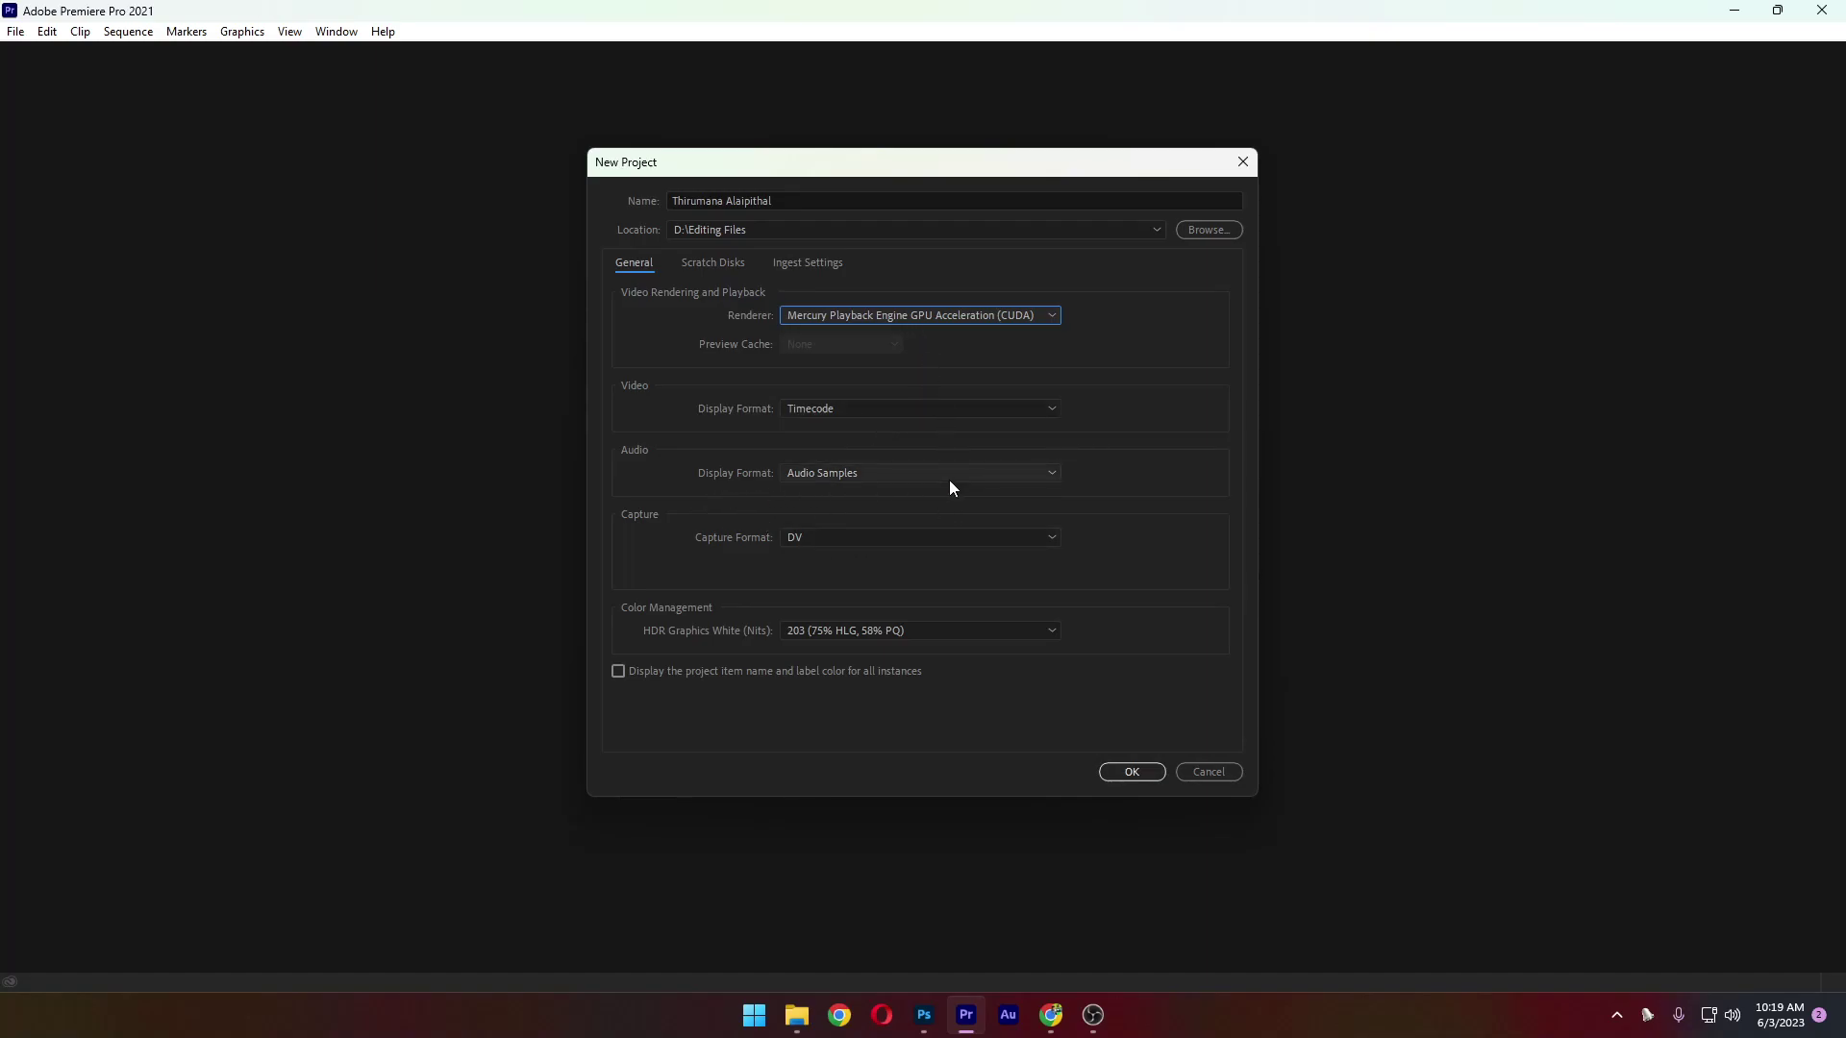
pyautogui.click(1135, 772)
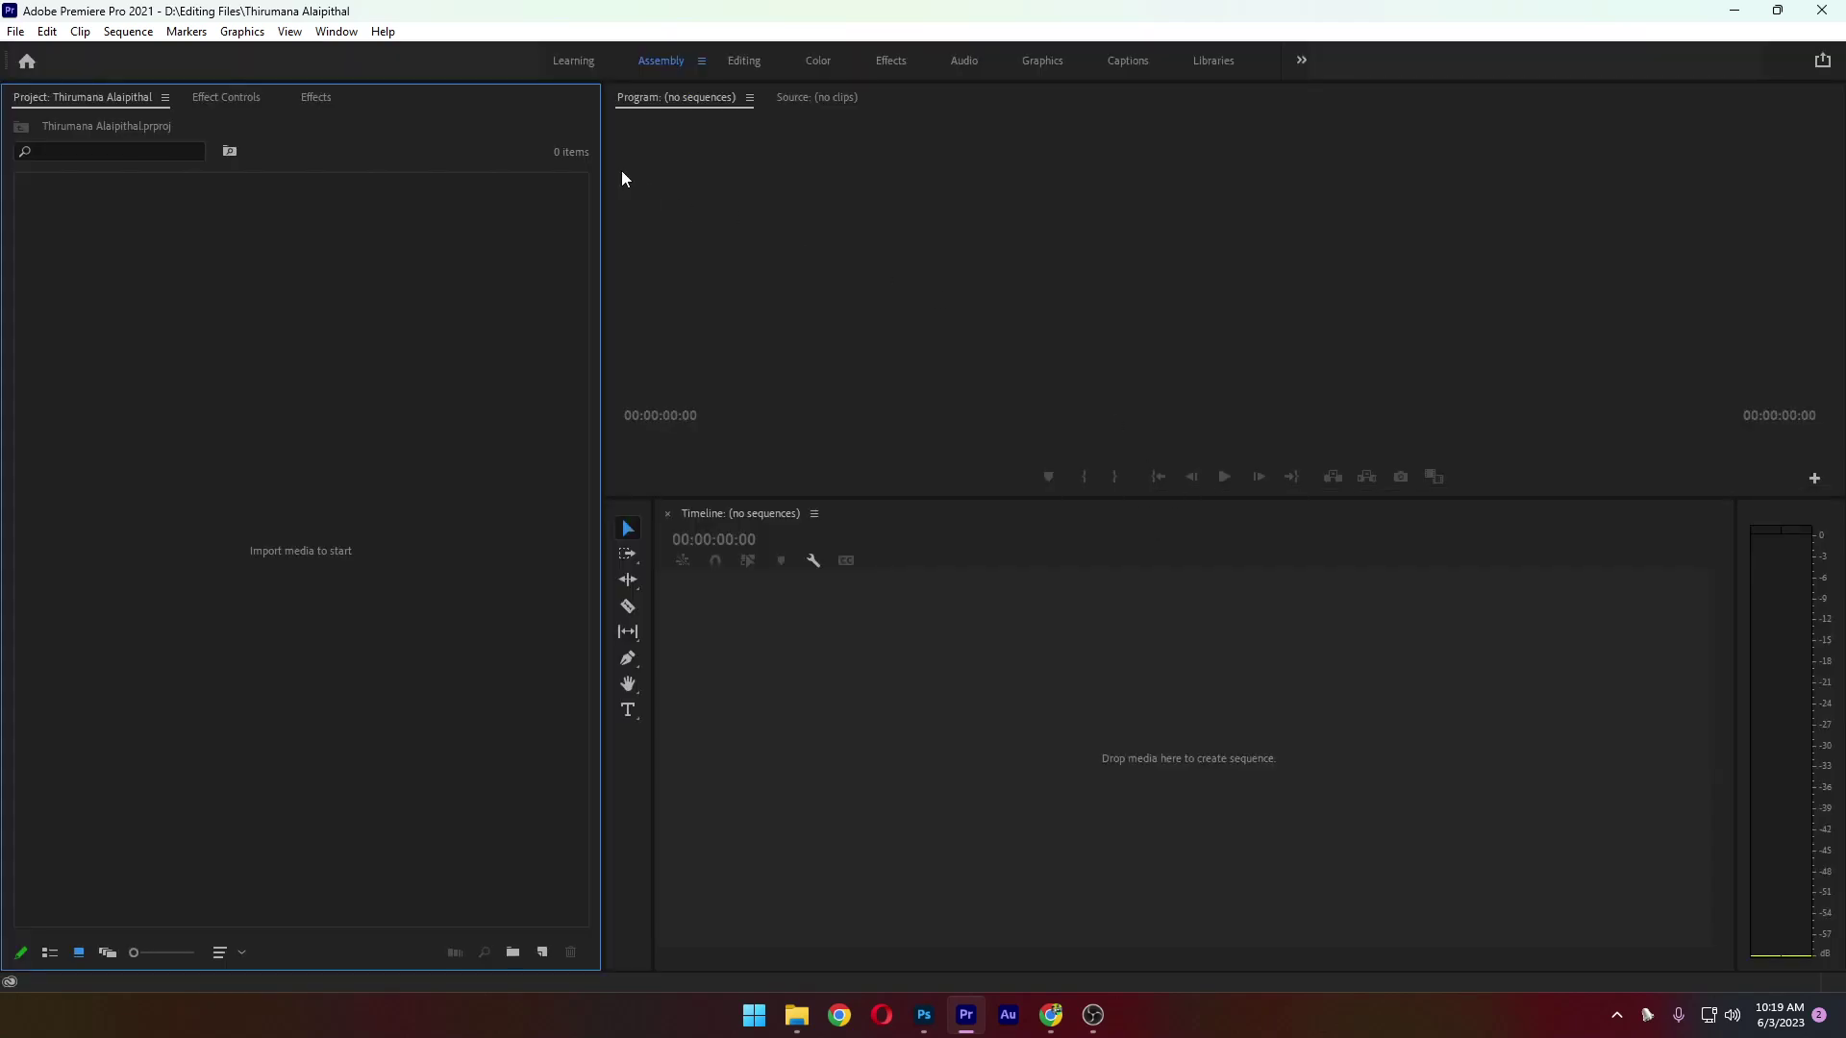
# Switch to the Learning workspace and scroll through its Premiere Pro tutorials
pyautogui.click(573, 60)
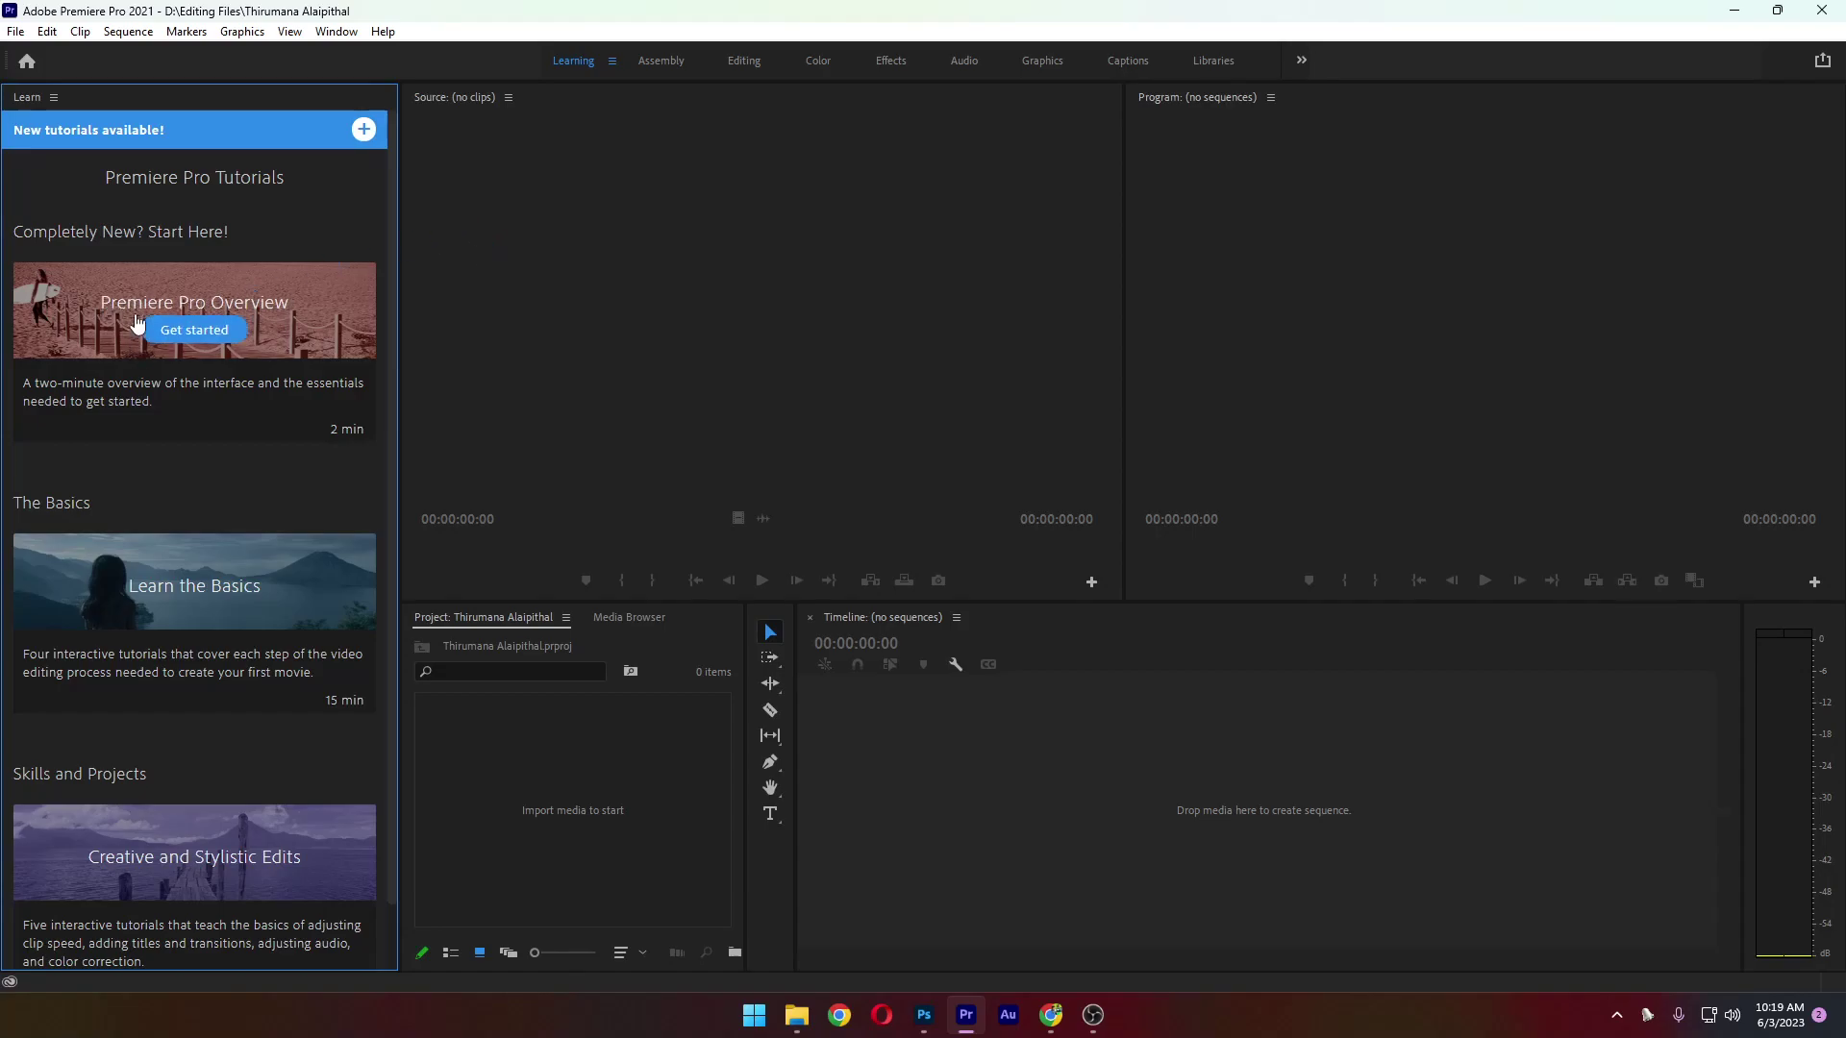
pyautogui.scroll(-1, 149, 331)
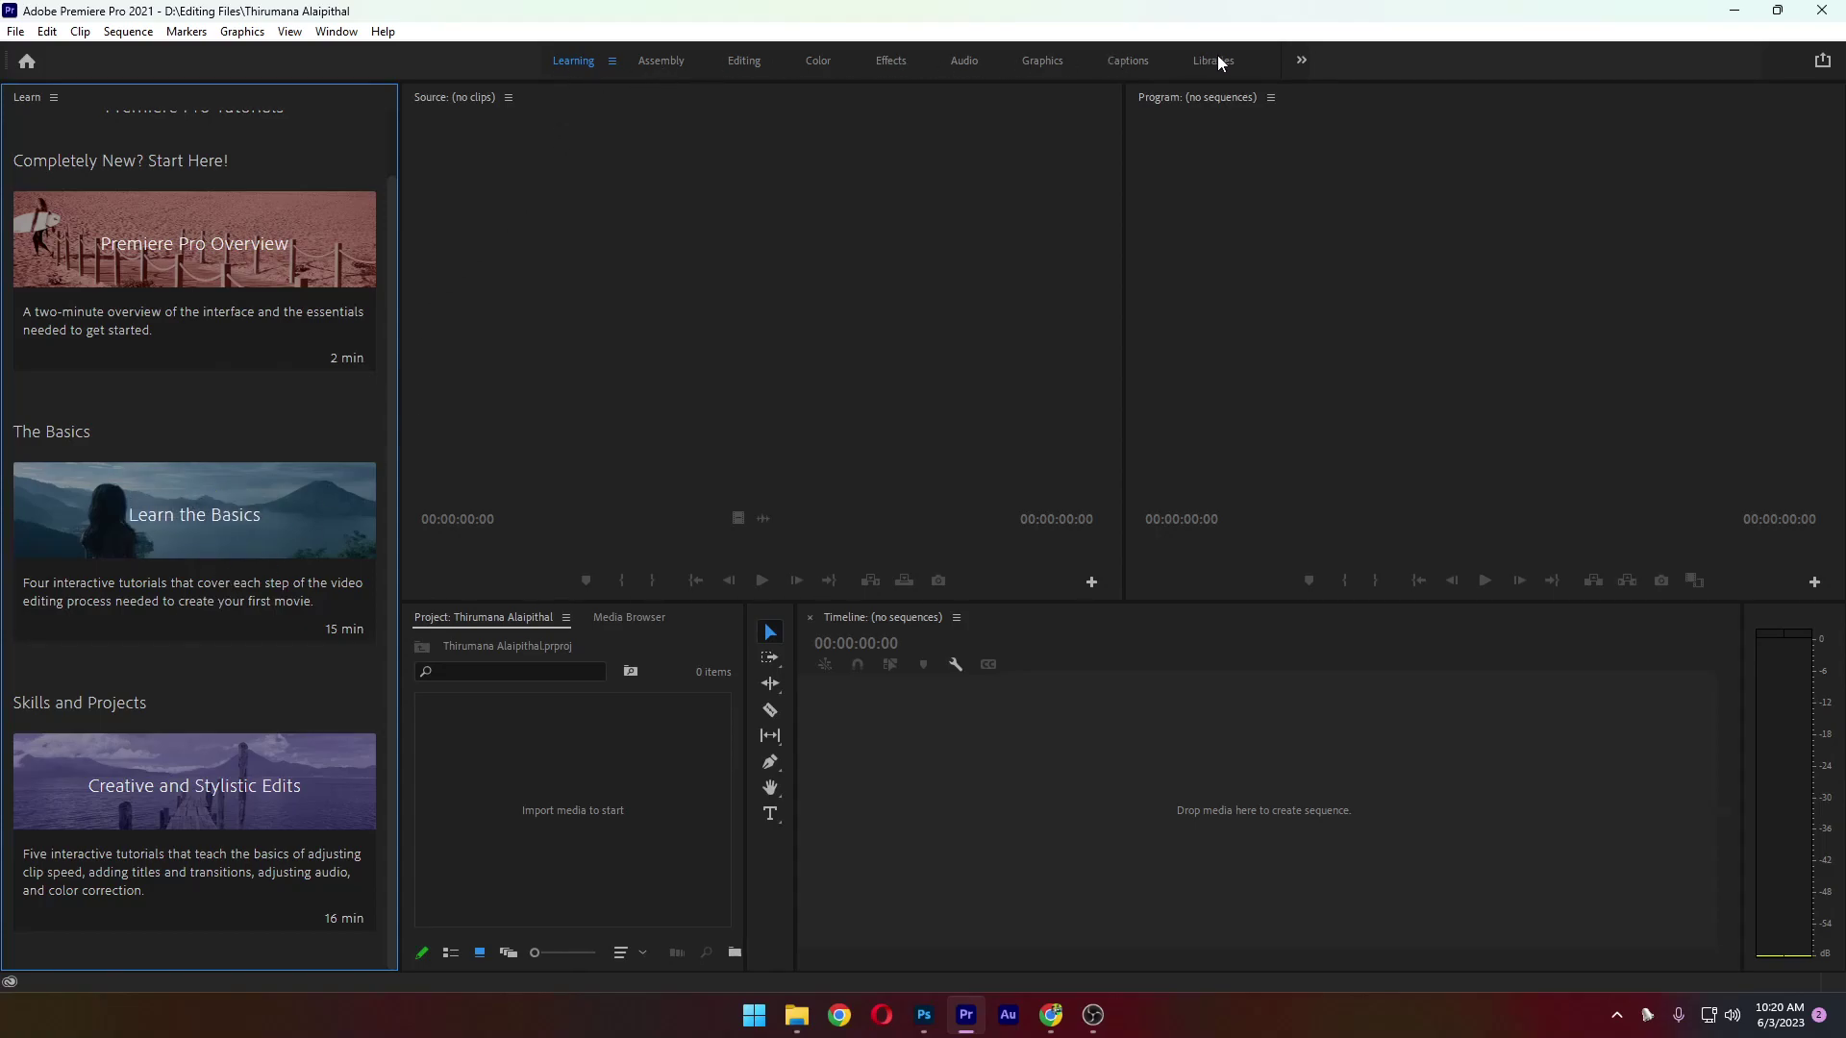
# Change the layout to the Editing workspace from the workspace bar
pyautogui.click(746, 62)
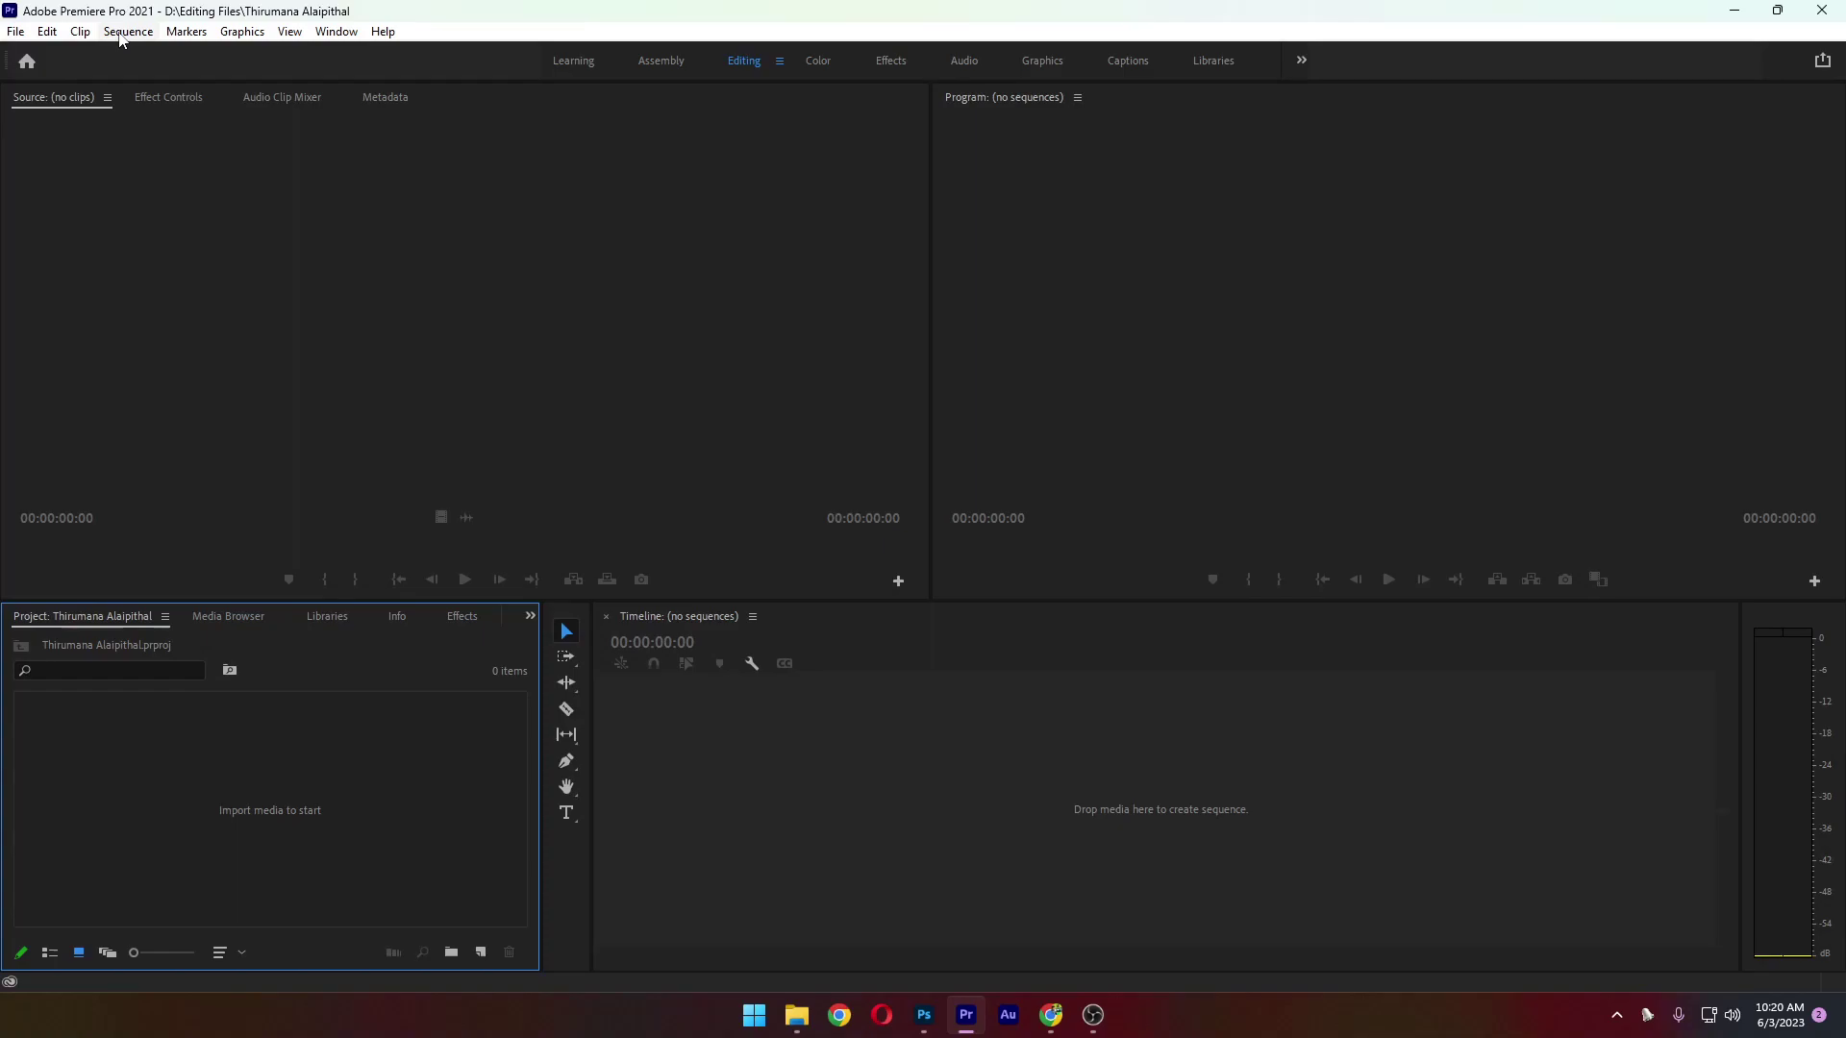
pyautogui.click(17, 32)
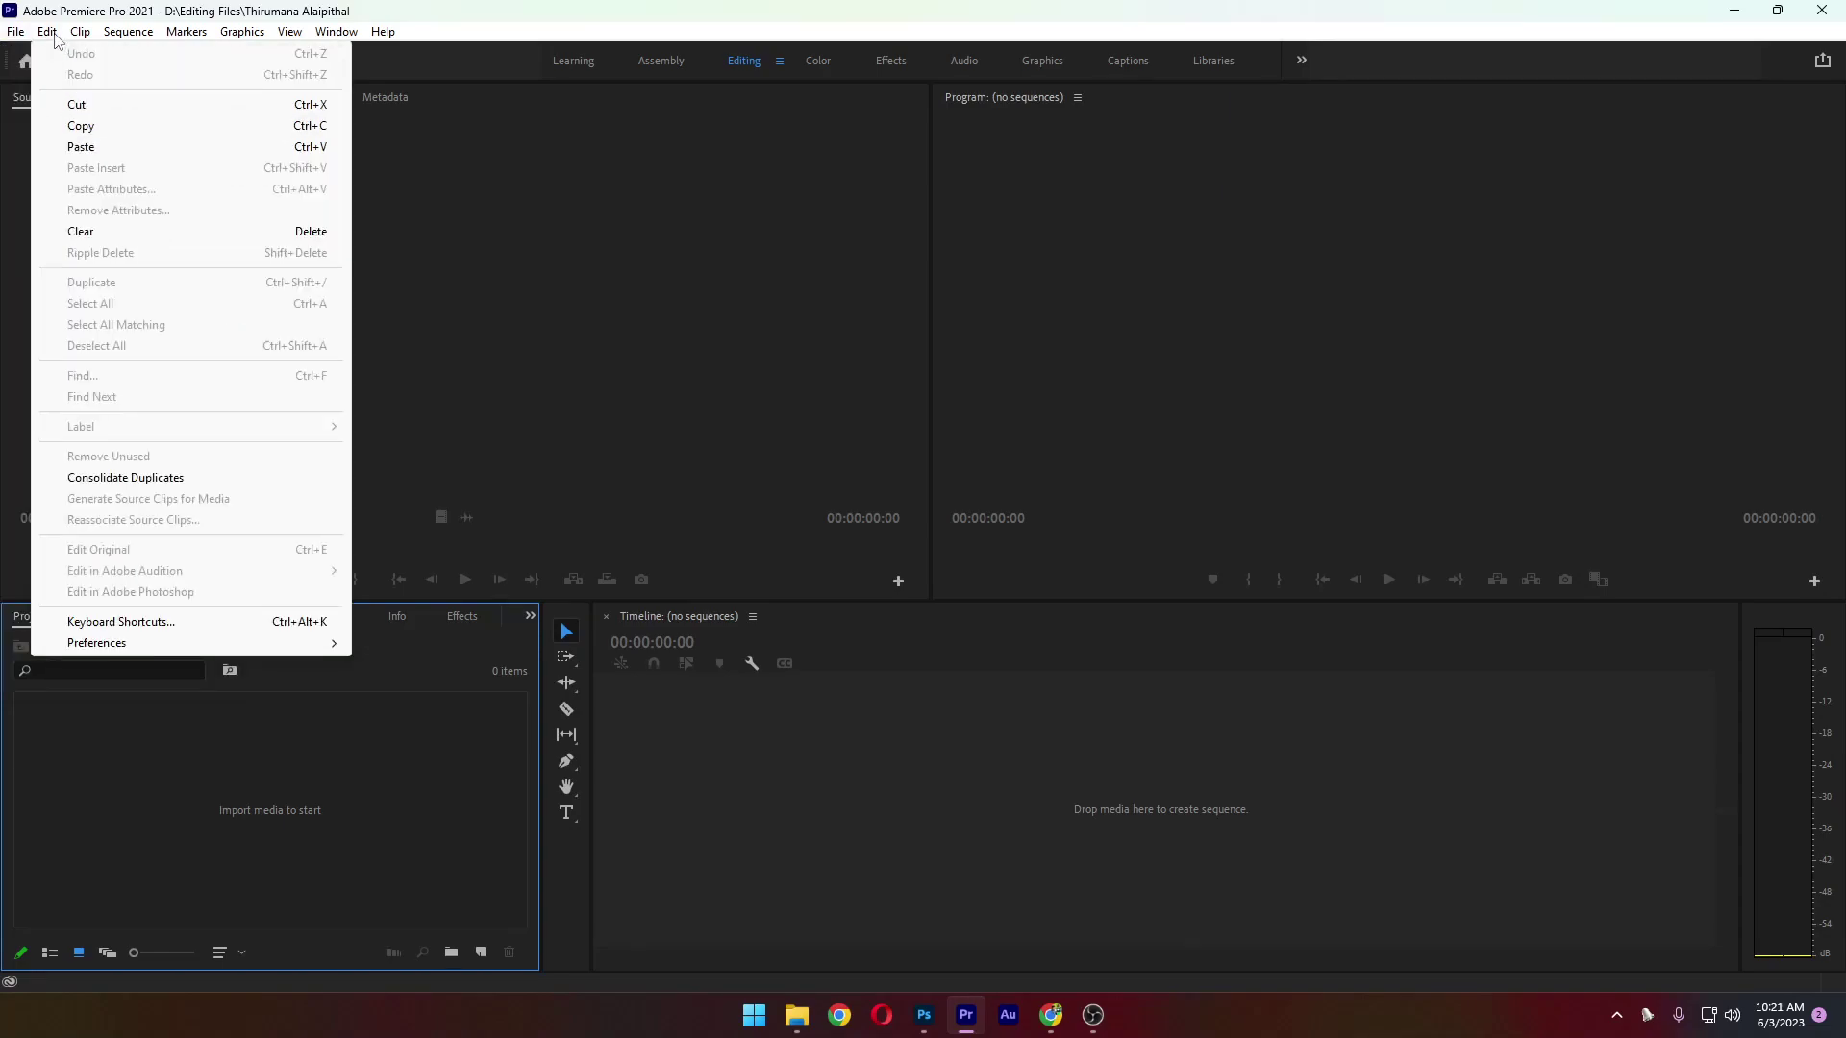
pyautogui.moveTo(82, 35)
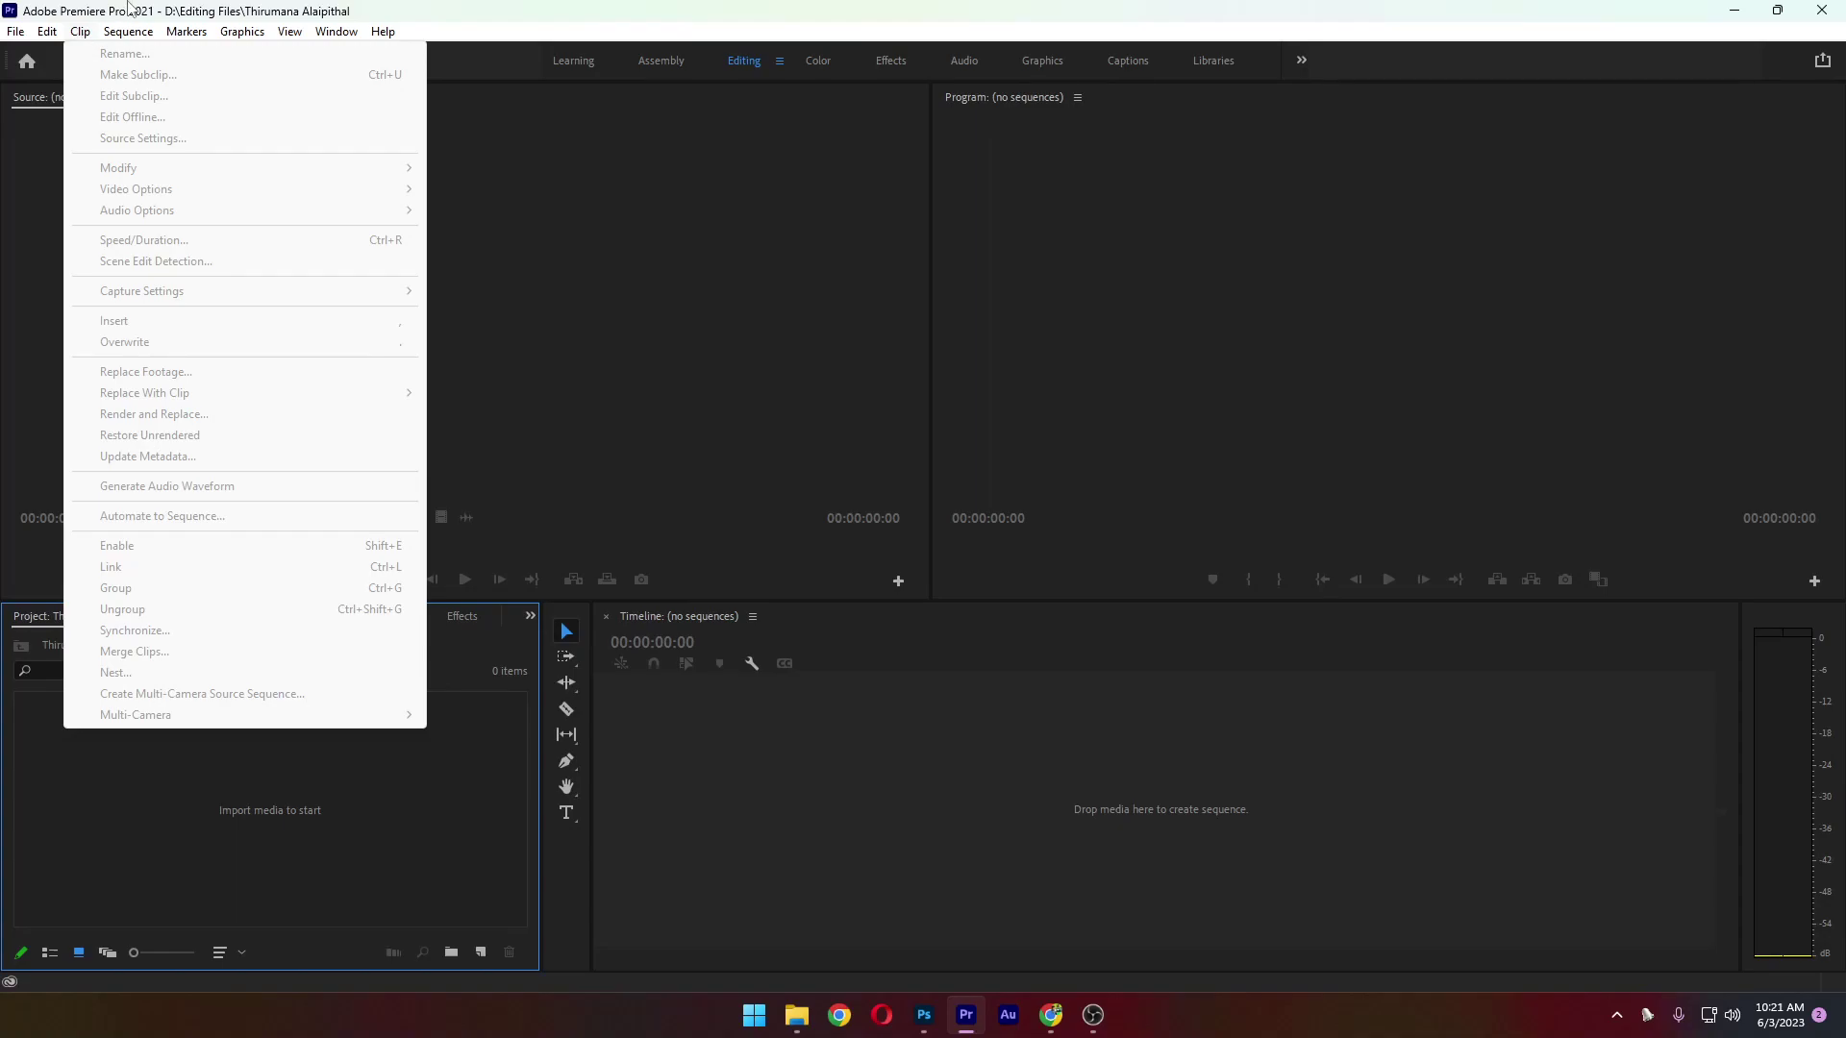
pyautogui.click(704, 285)
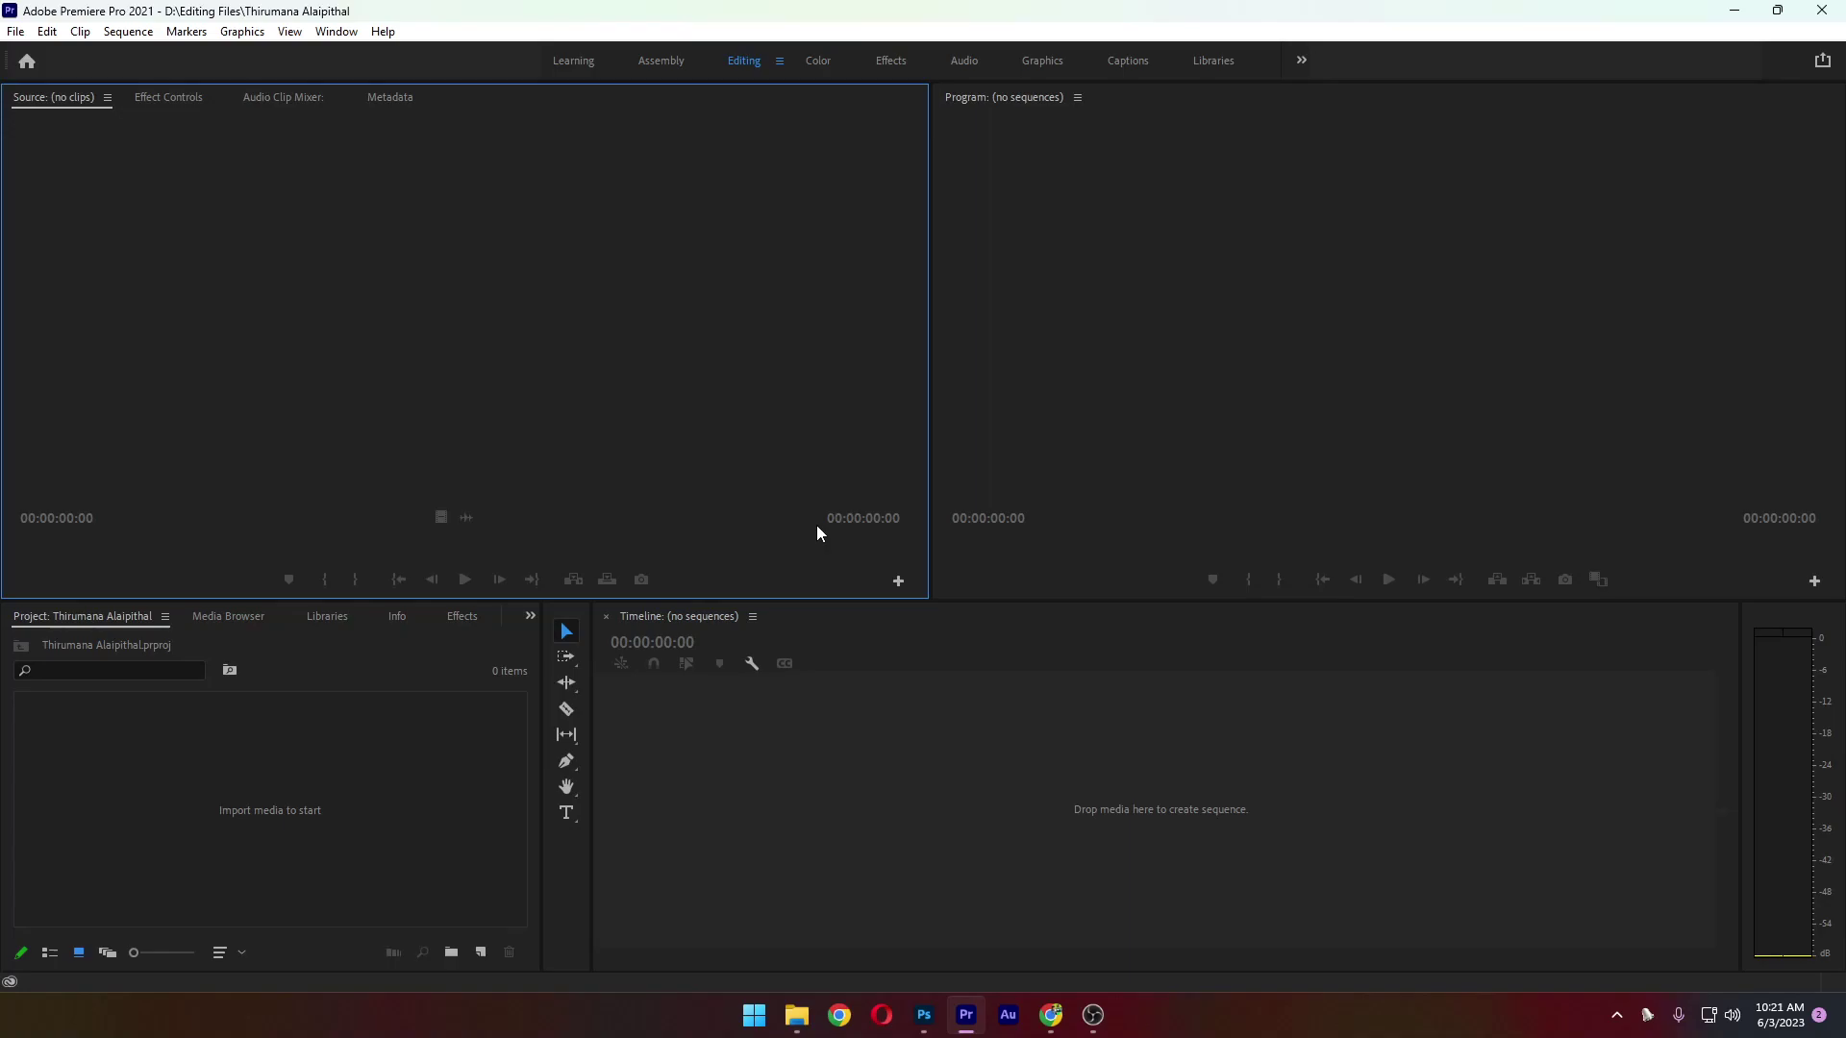
# Reset the Editing workspace via Window > Workspaces > Reset to Saved Layout
pyautogui.click(346, 36)
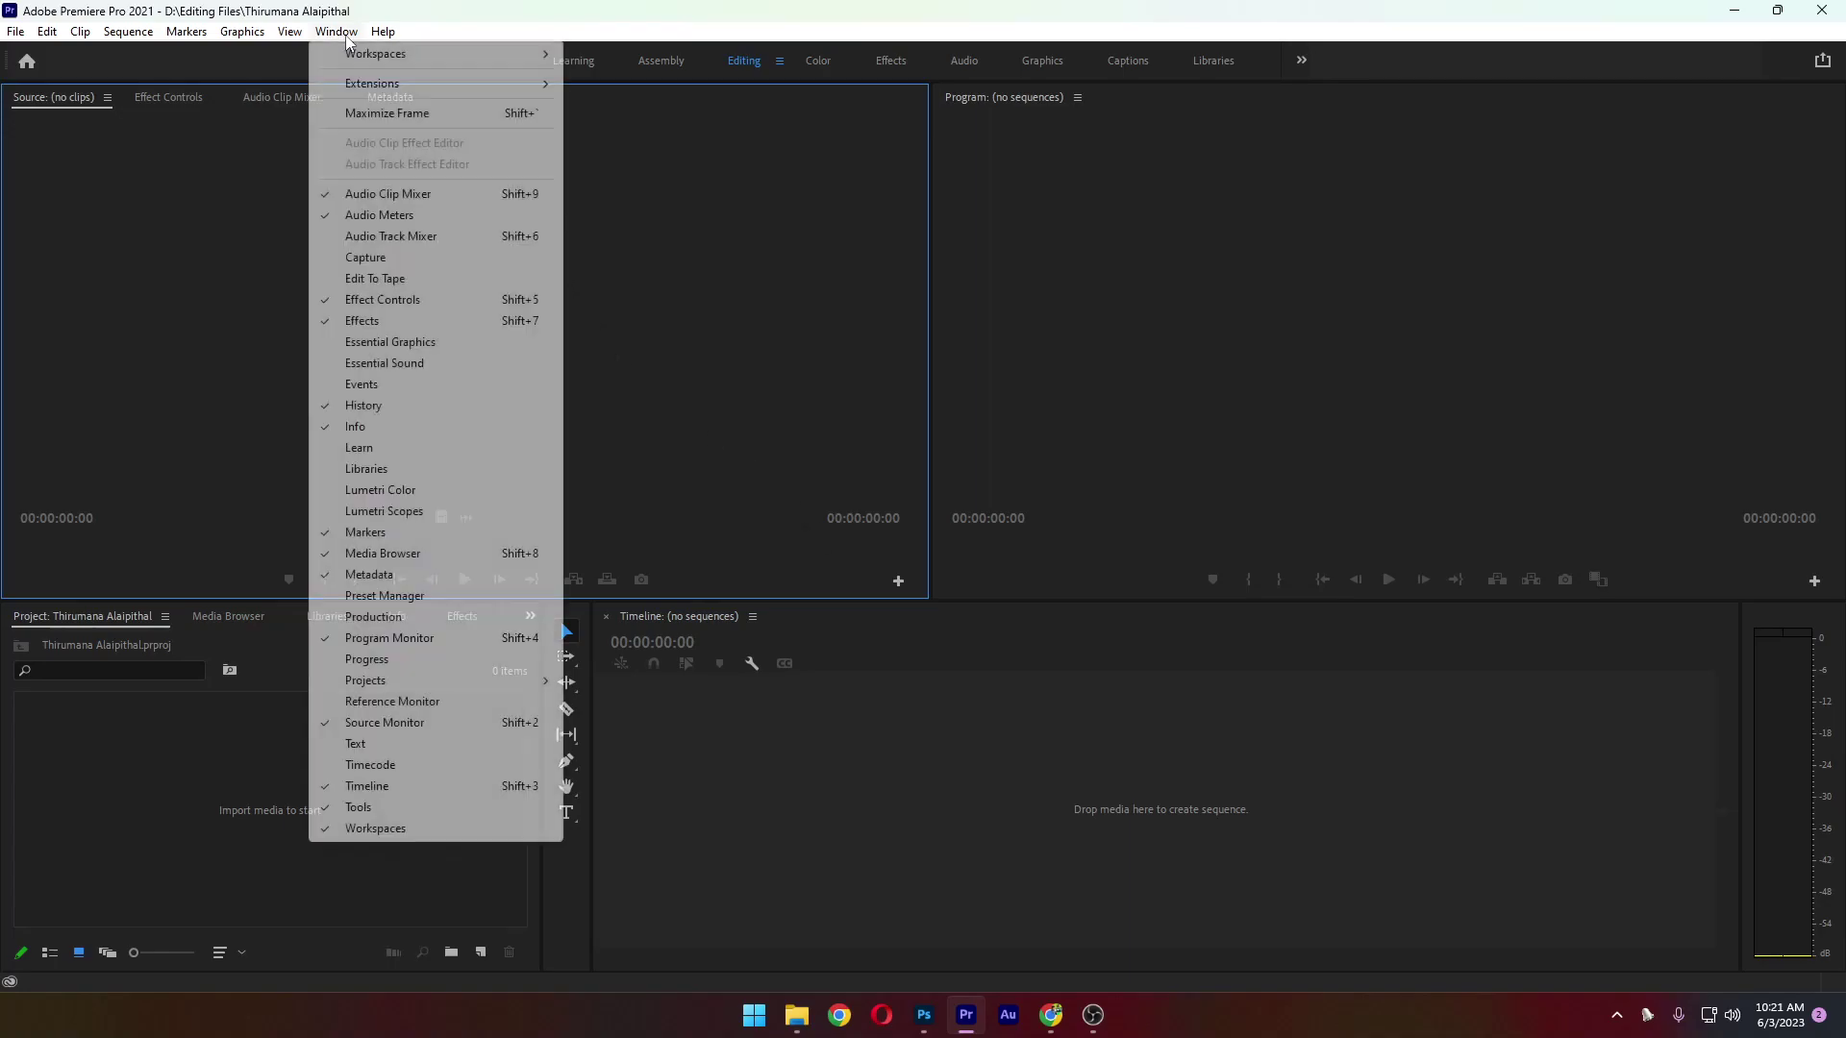
pyautogui.moveTo(394, 54)
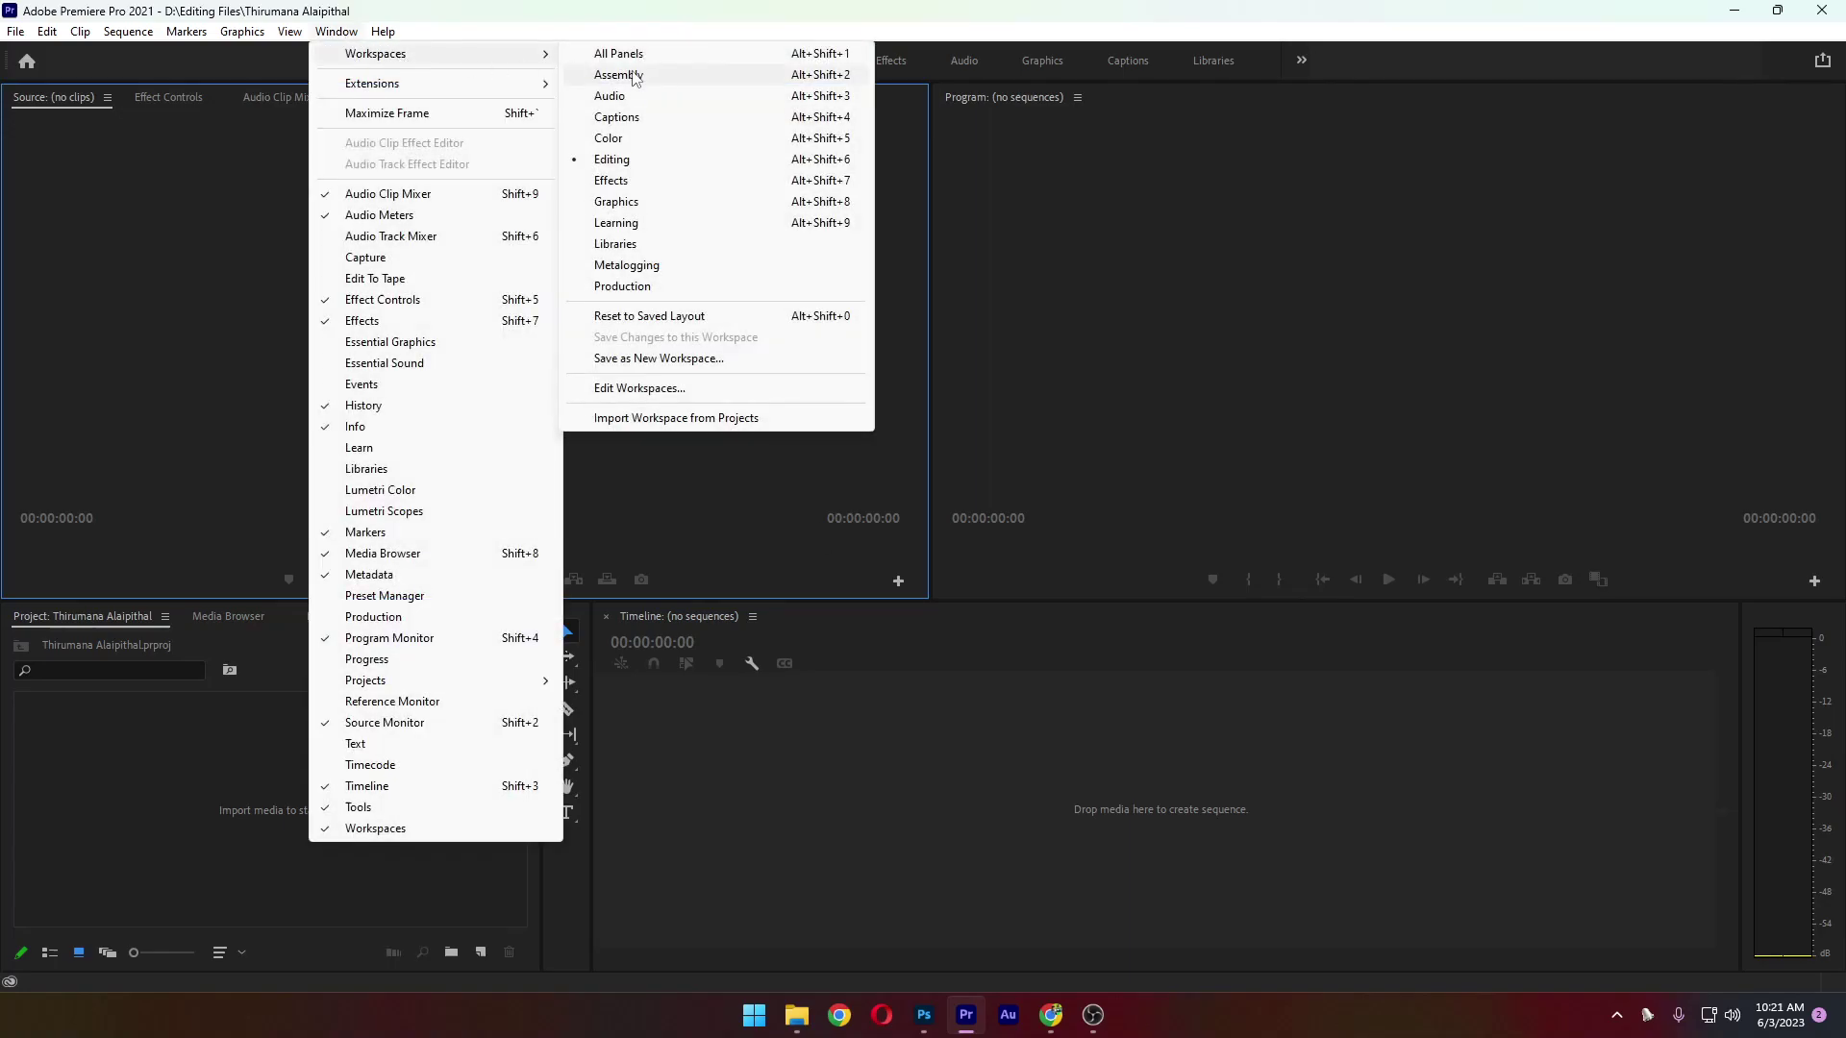
pyautogui.click(730, 323)
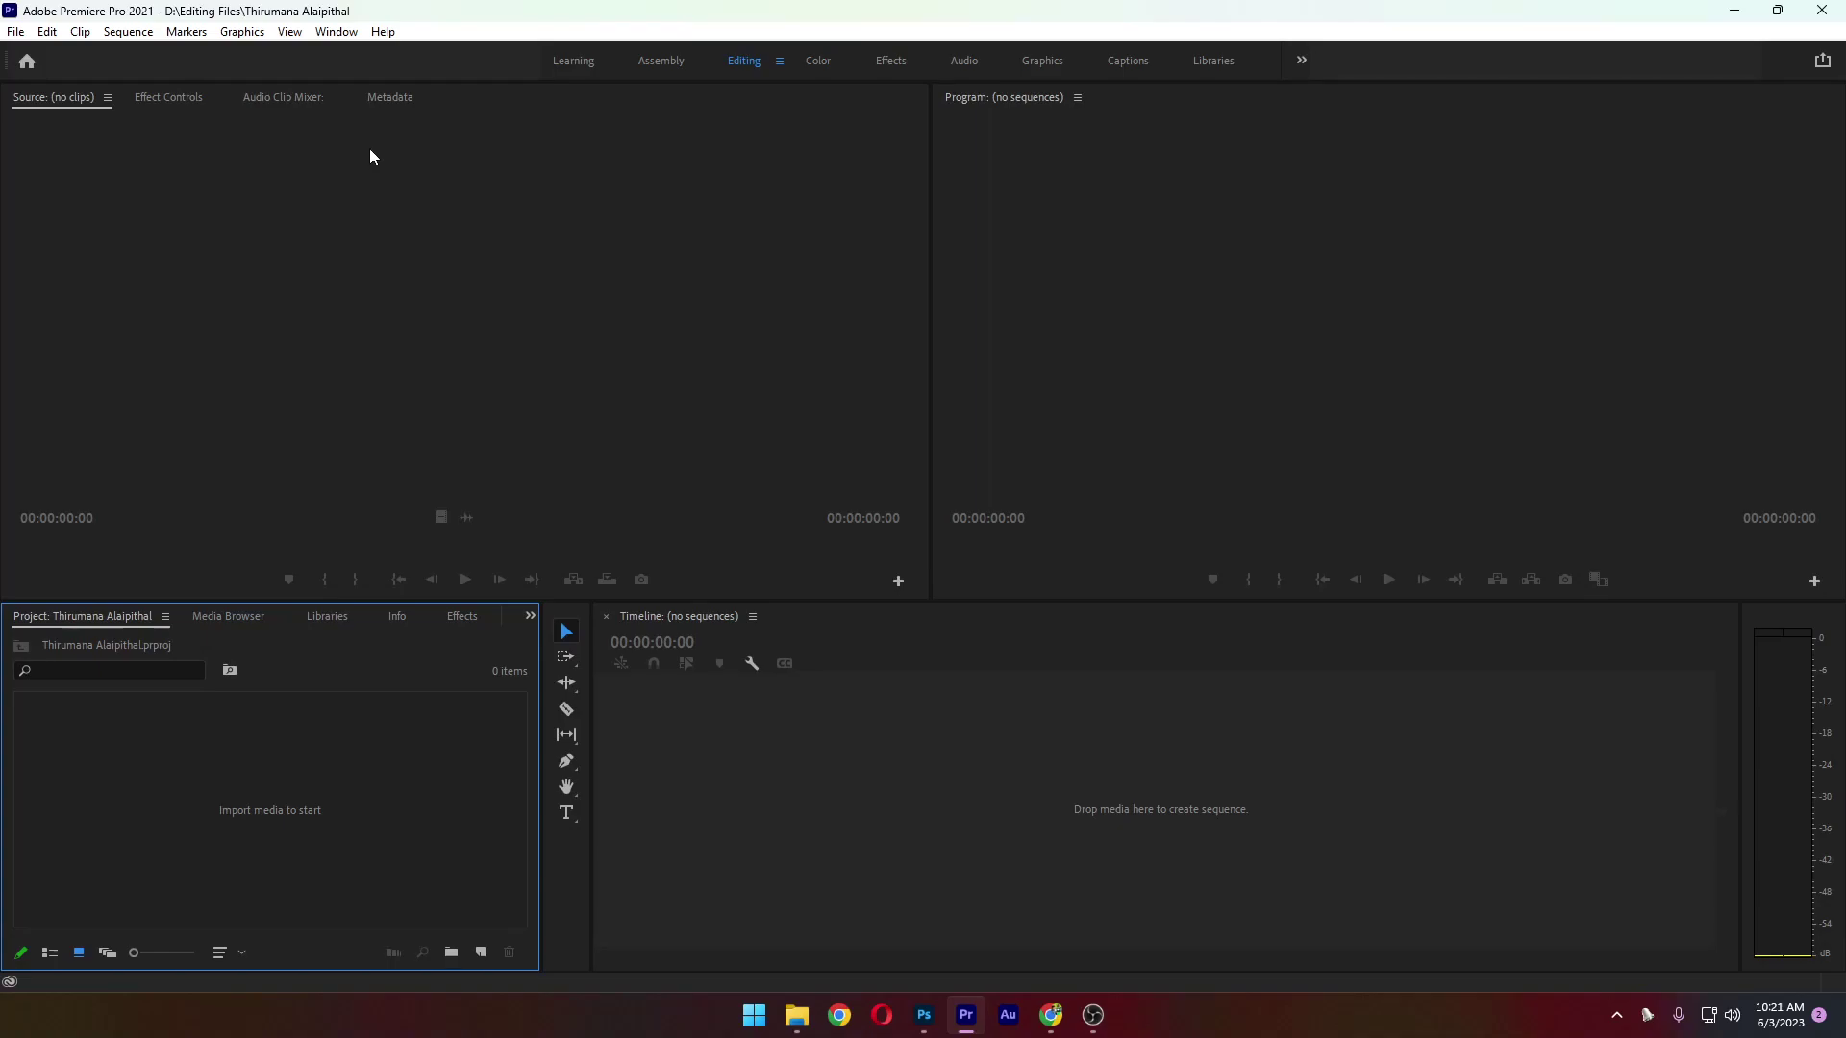
pyautogui.click(337, 32)
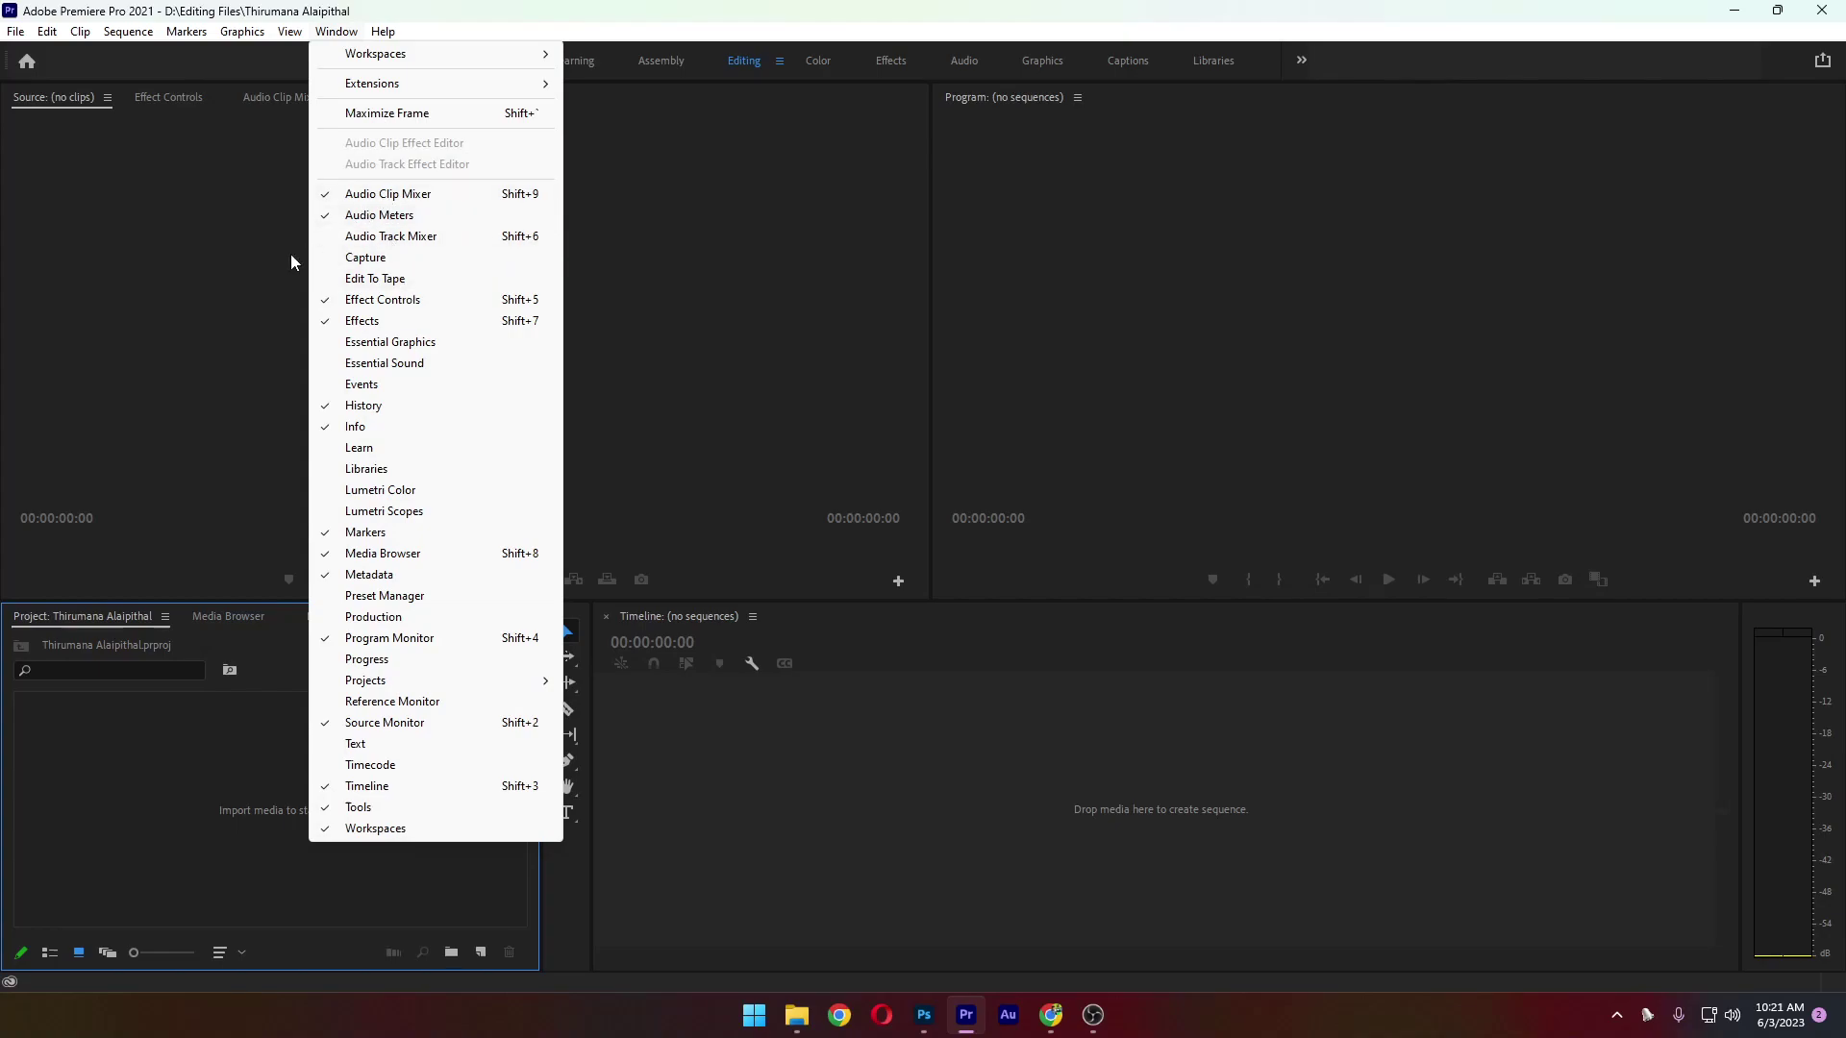
pyautogui.click(219, 277)
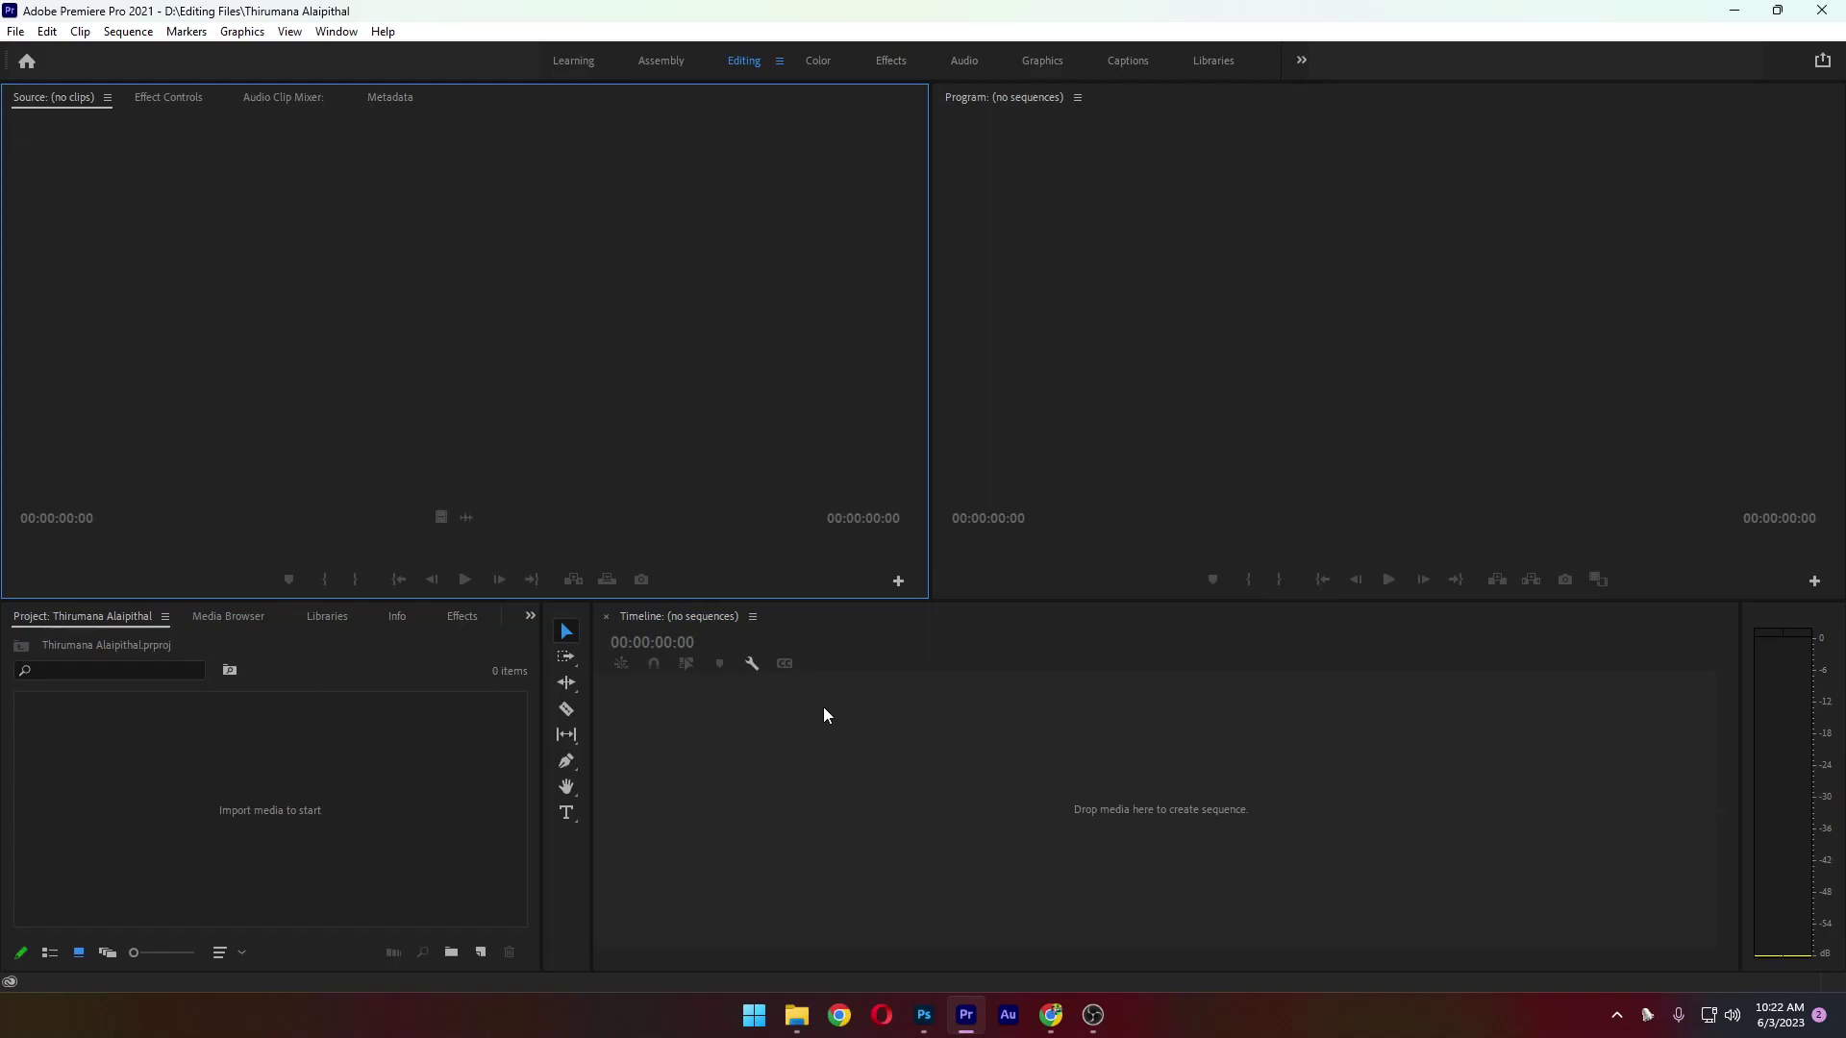
# Activate the Program monitor, timeline and Source monitor panels in turn
pyautogui.click(1223, 247)
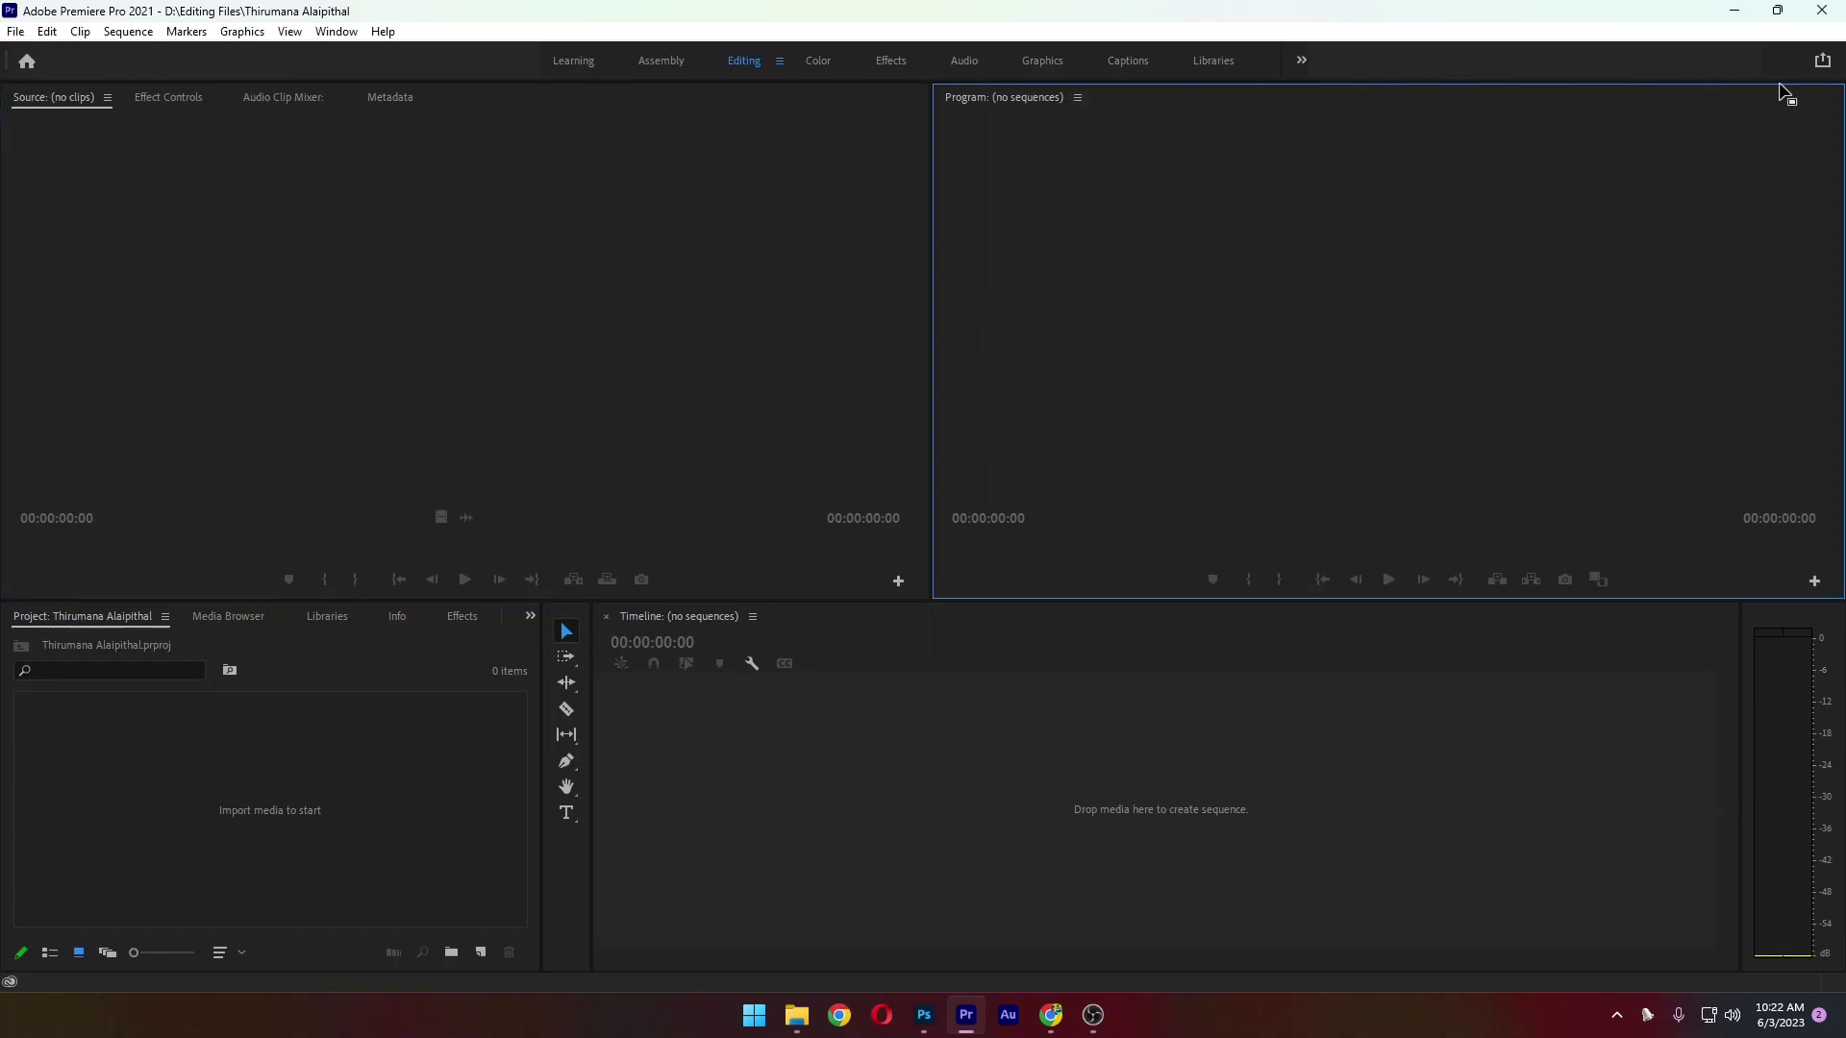
pyautogui.click(883, 793)
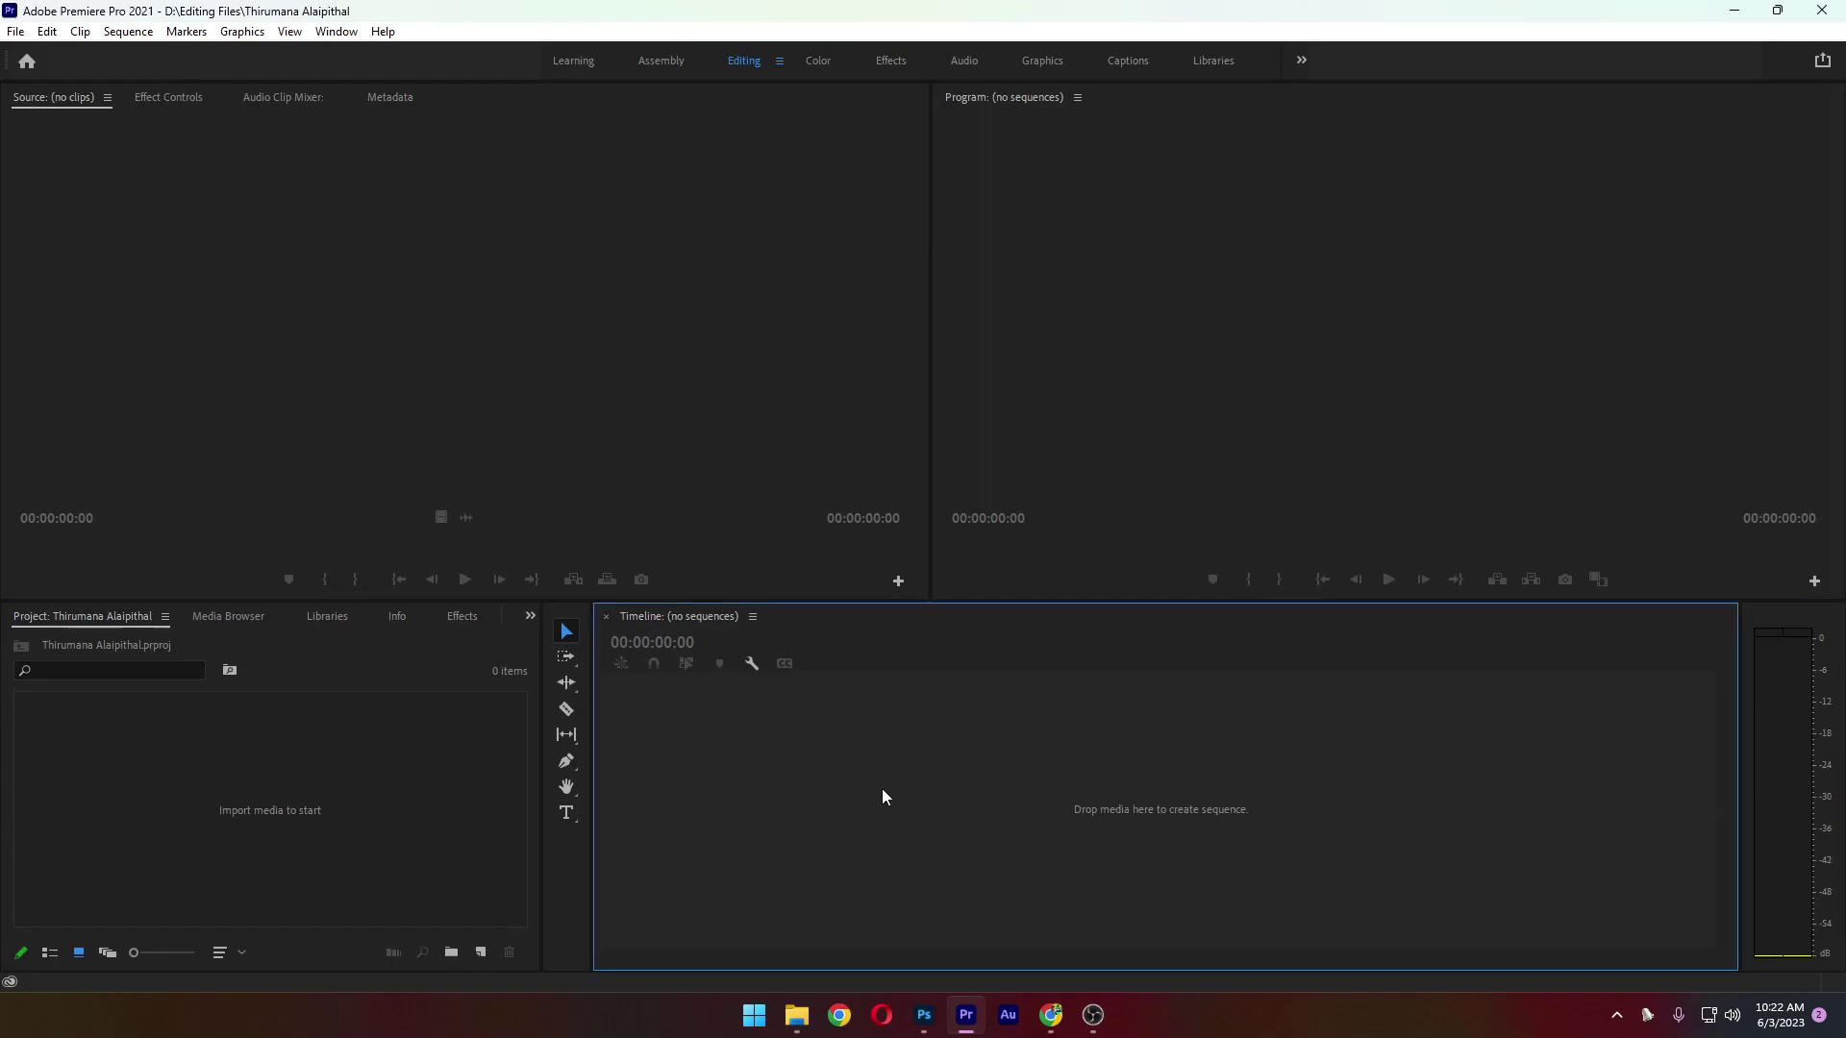
pyautogui.click(314, 811)
pyautogui.click(355, 335)
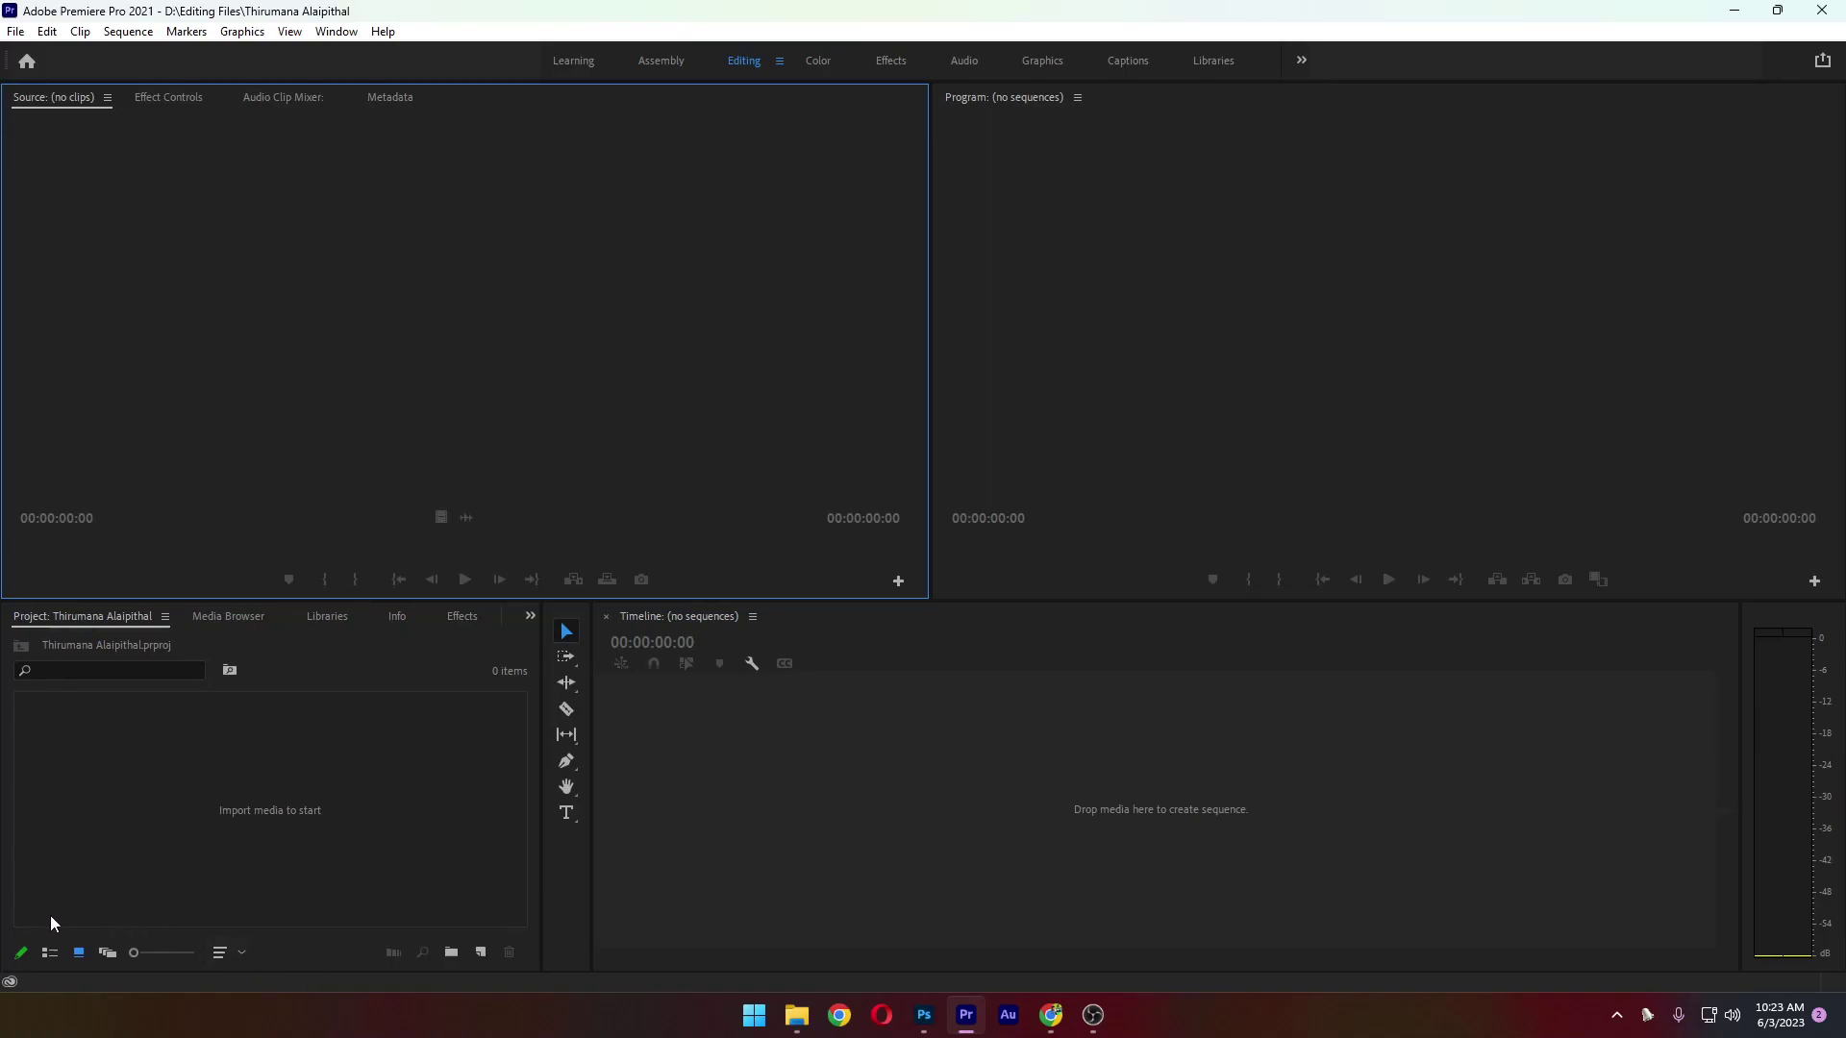
# Start a new sequence and choose the Digital SLR DSLR 1080p25 preset (1920x1080, 25 fps)
pyautogui.click(481, 953)
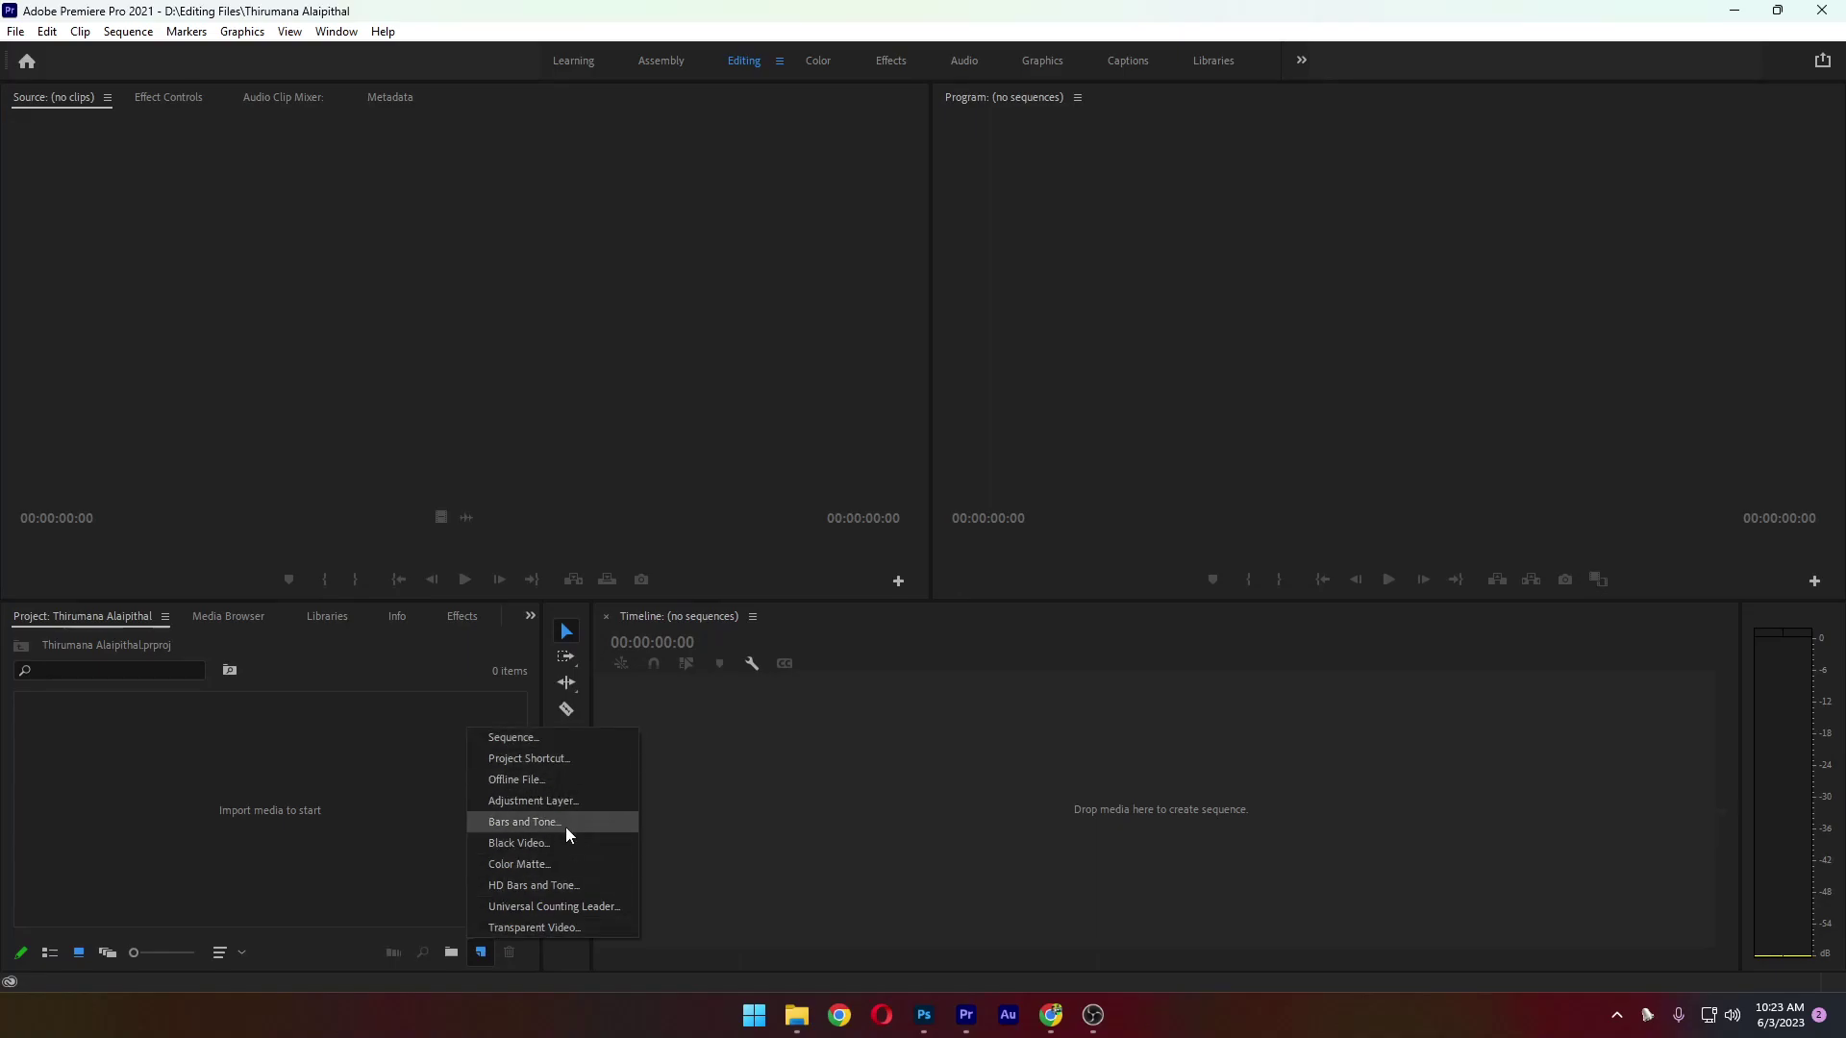
pyautogui.click(540, 738)
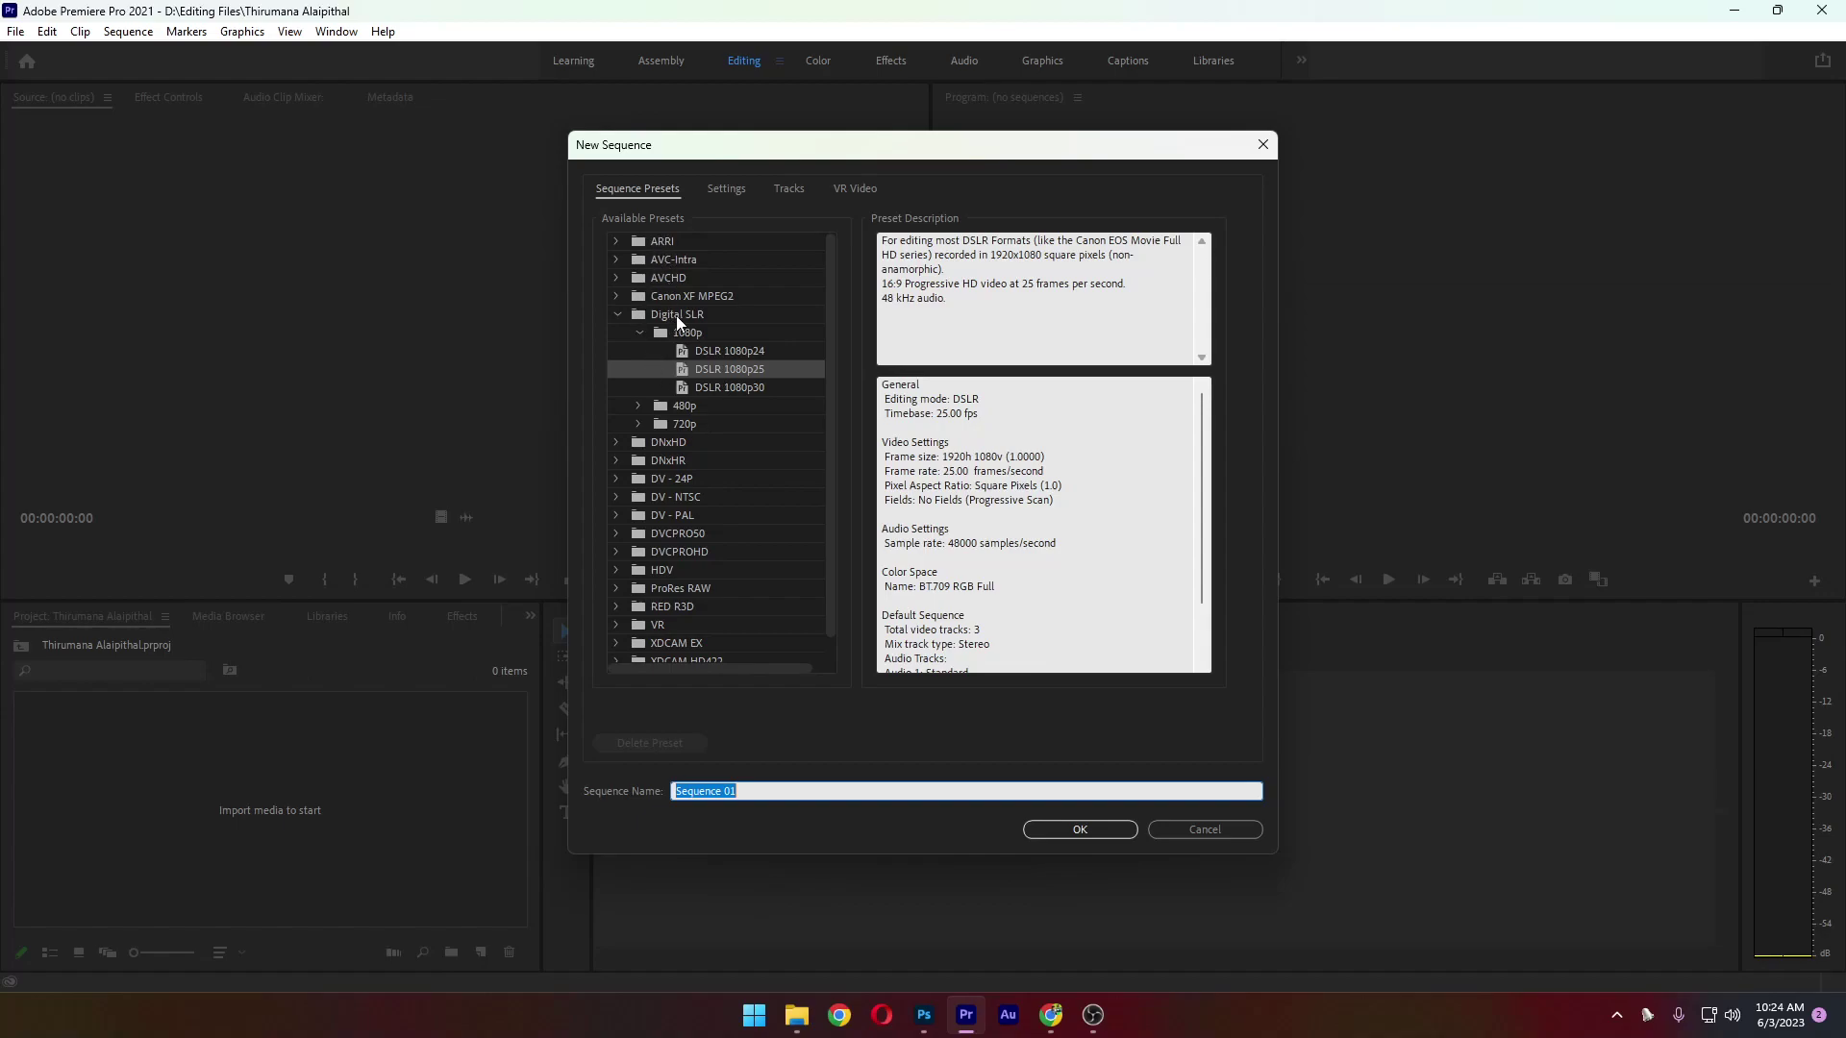
pyautogui.scroll(-1, 704, 527)
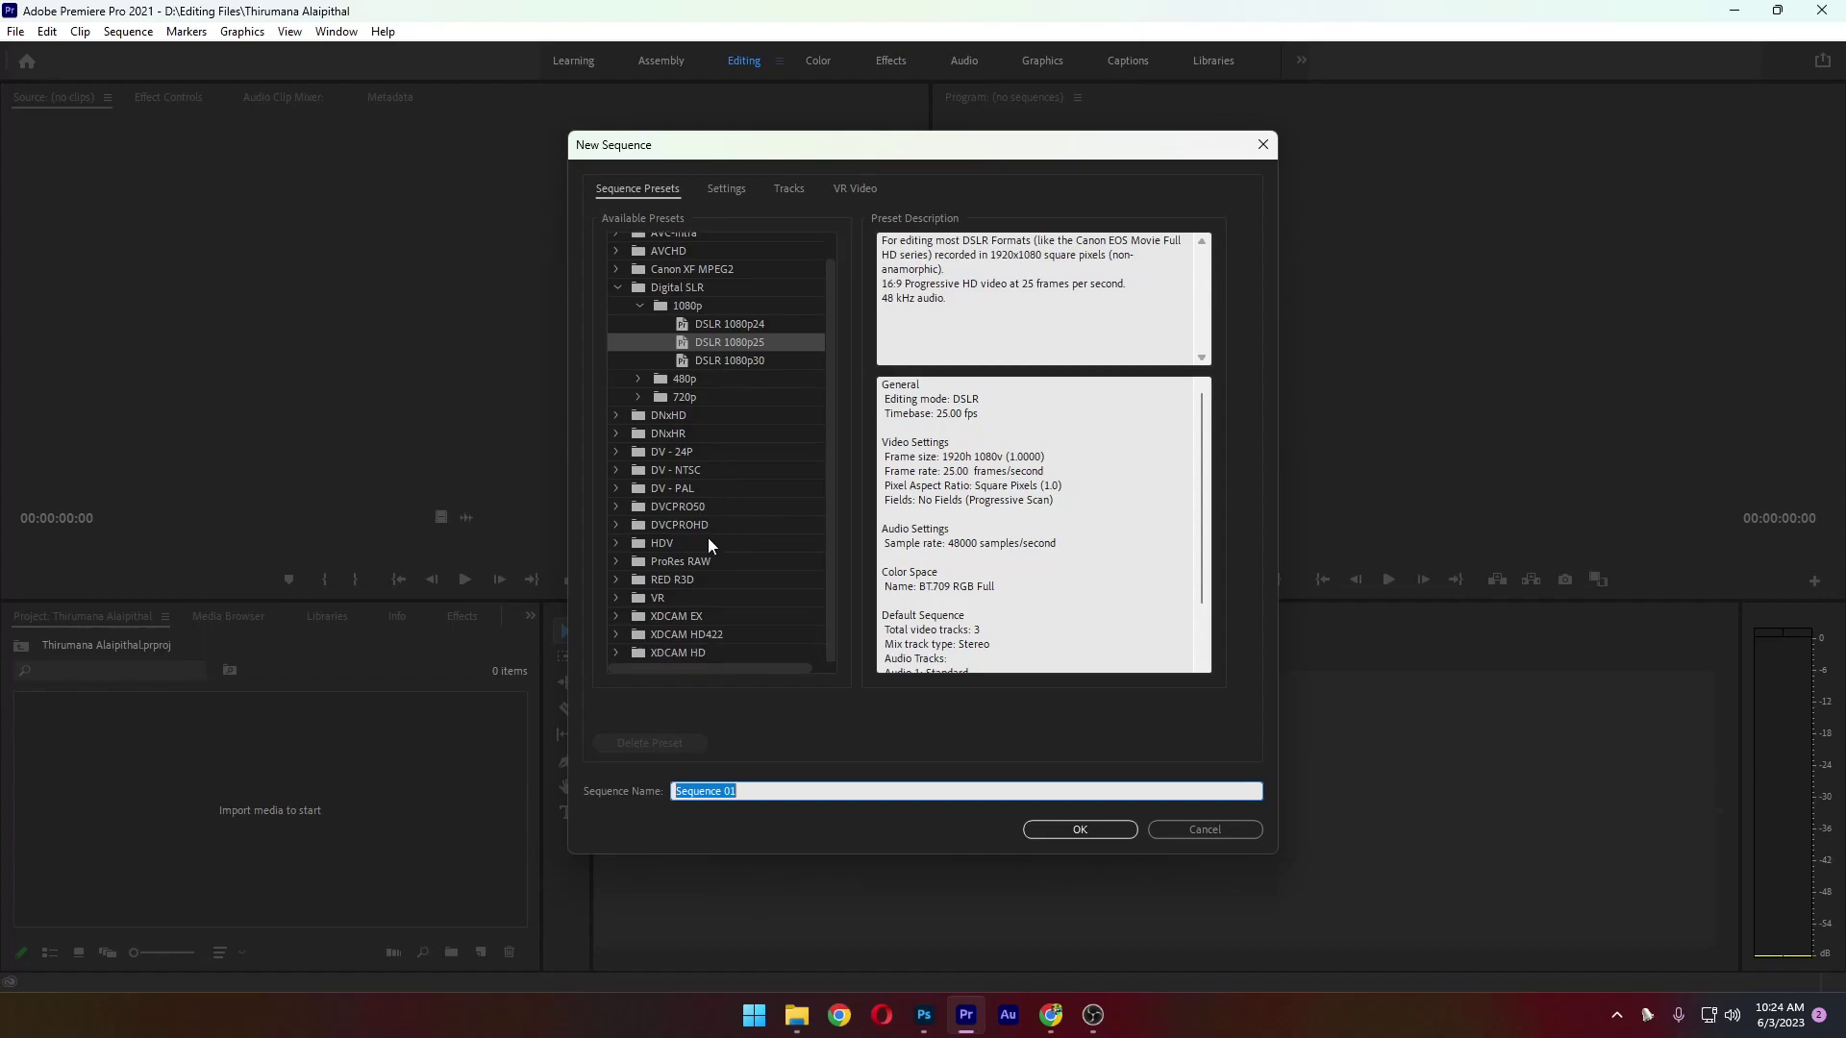
pyautogui.click(688, 287)
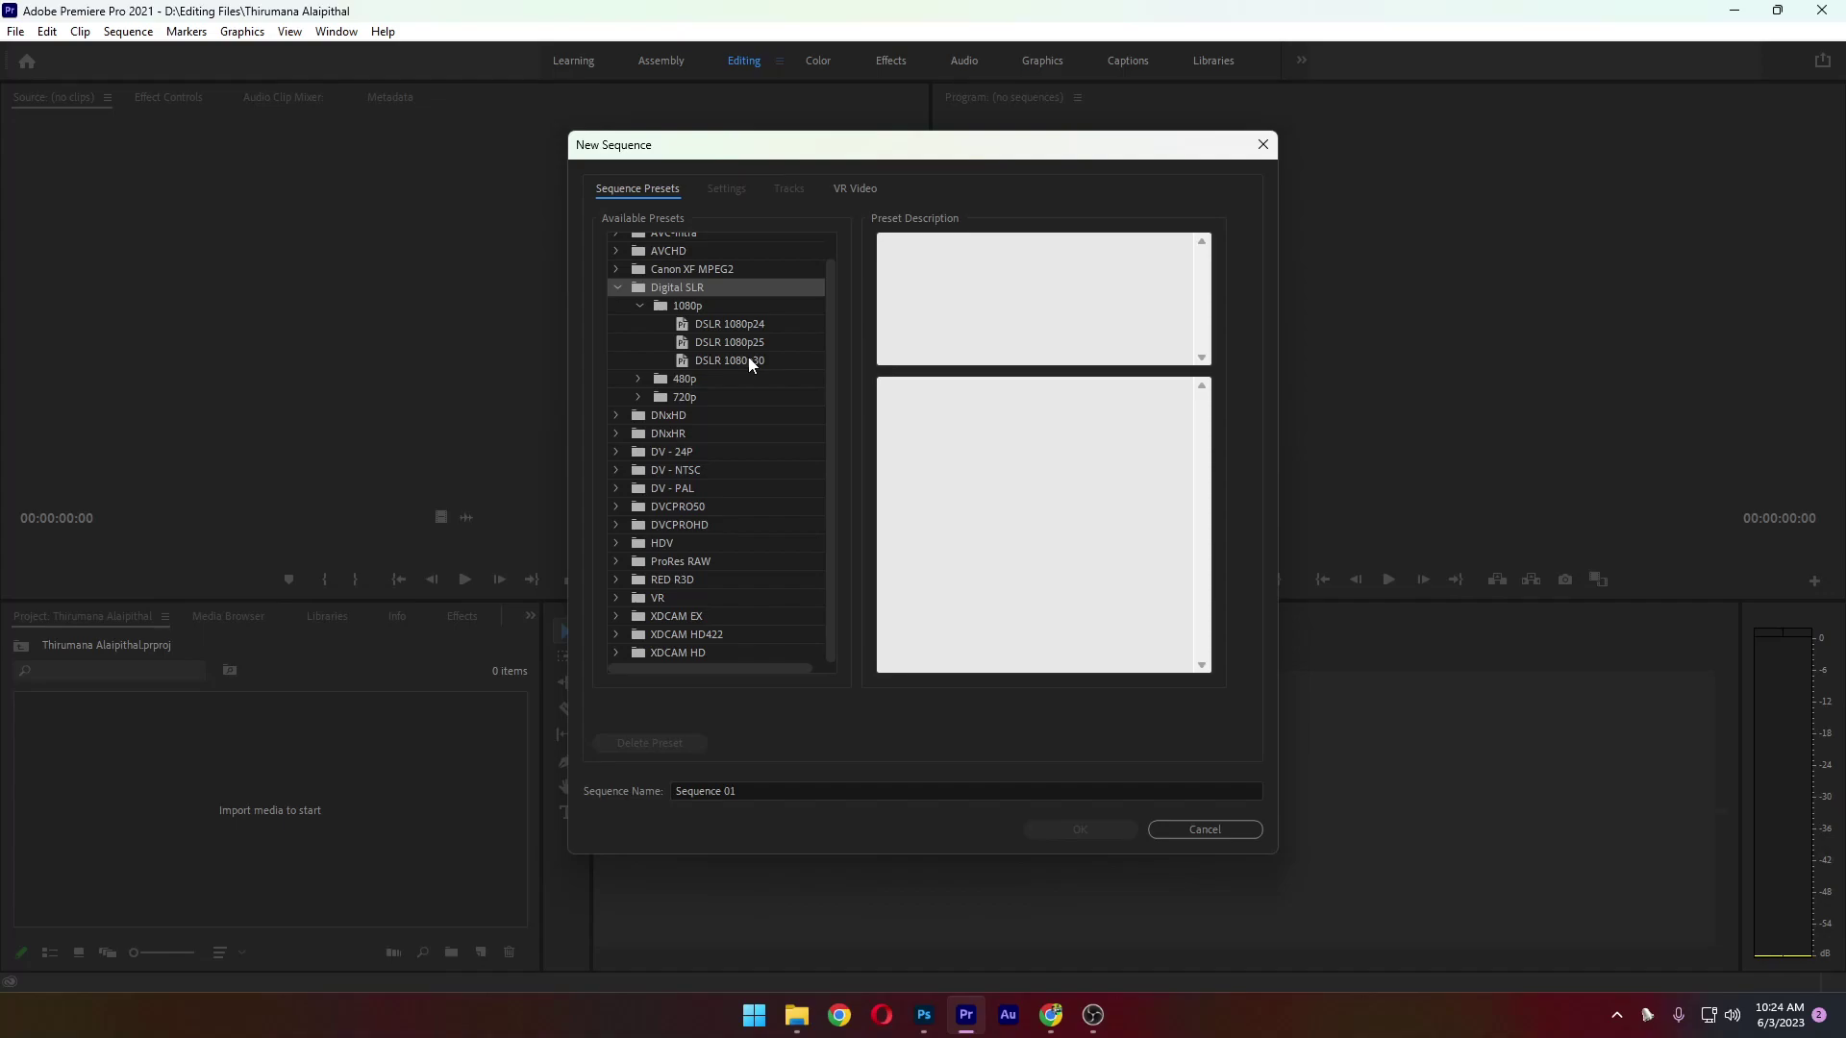
pyautogui.click(748, 327)
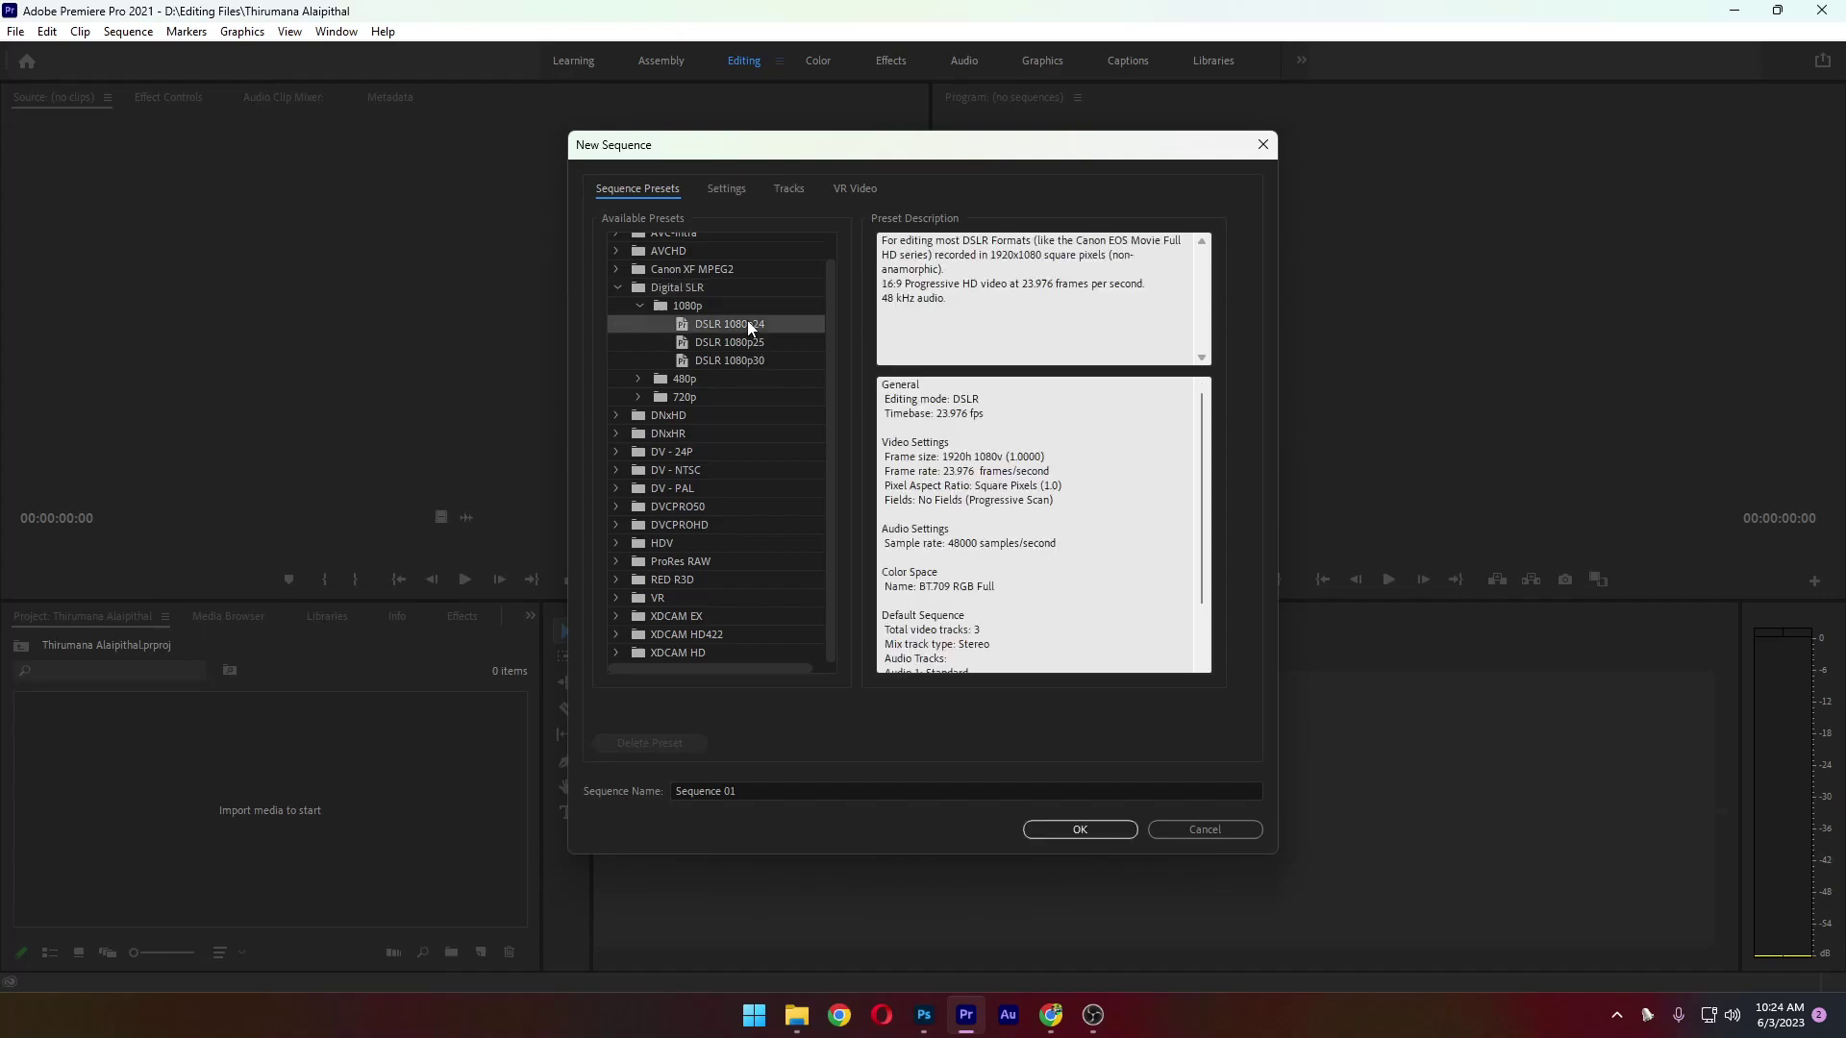
pyautogui.click(748, 360)
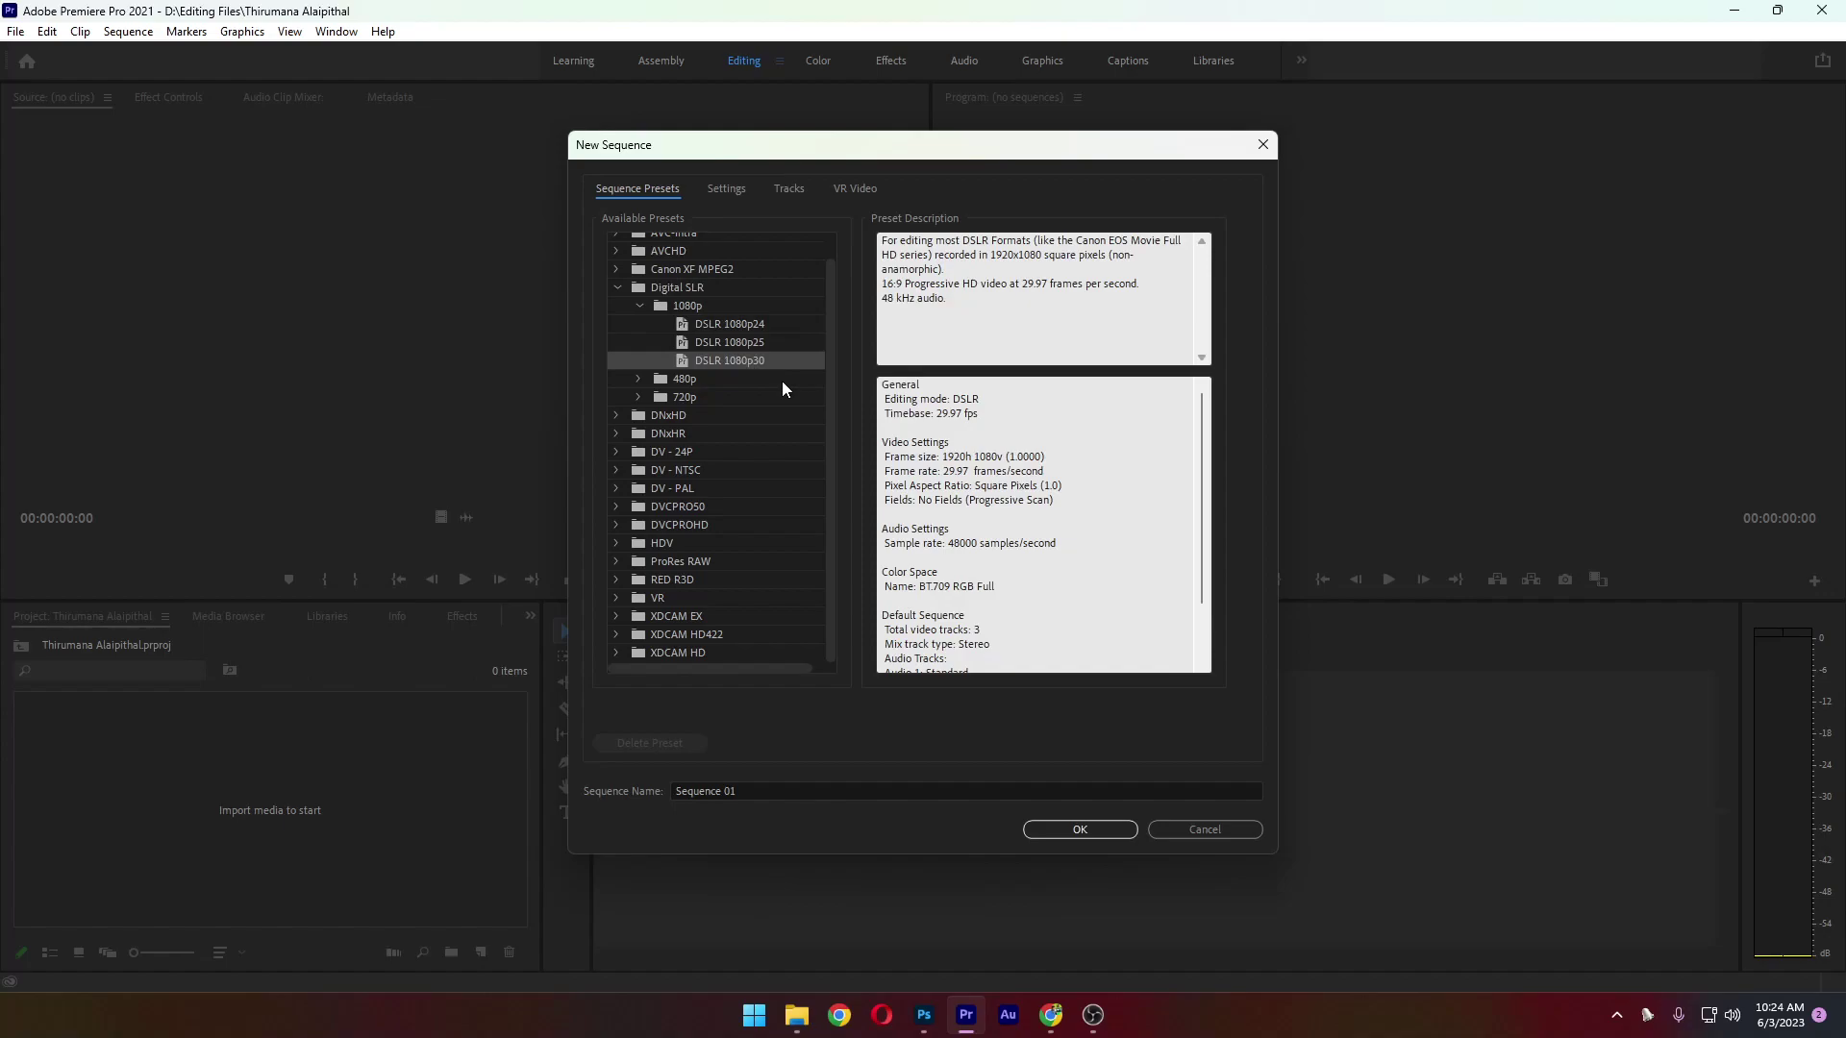
pyautogui.click(750, 345)
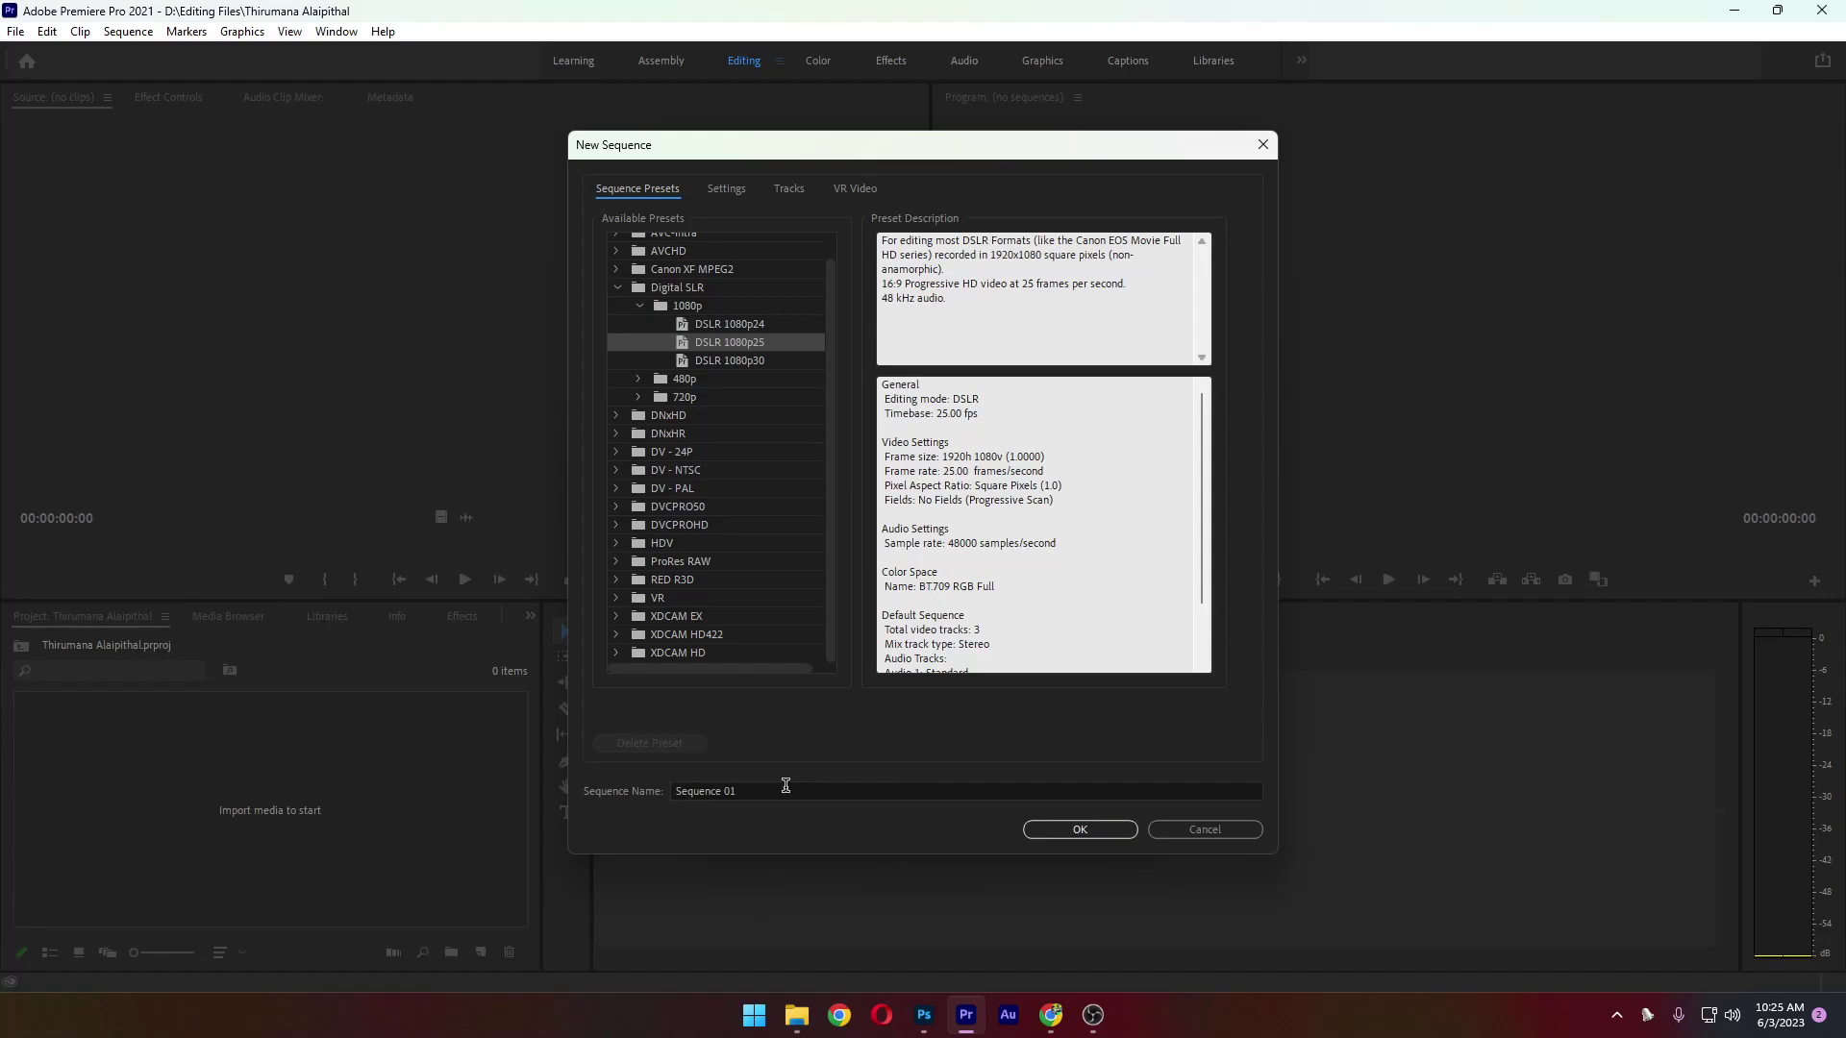
# Confirm the DSLR 1080p25 preset to create Sequence 01 in the project
pyautogui.click(1070, 832)
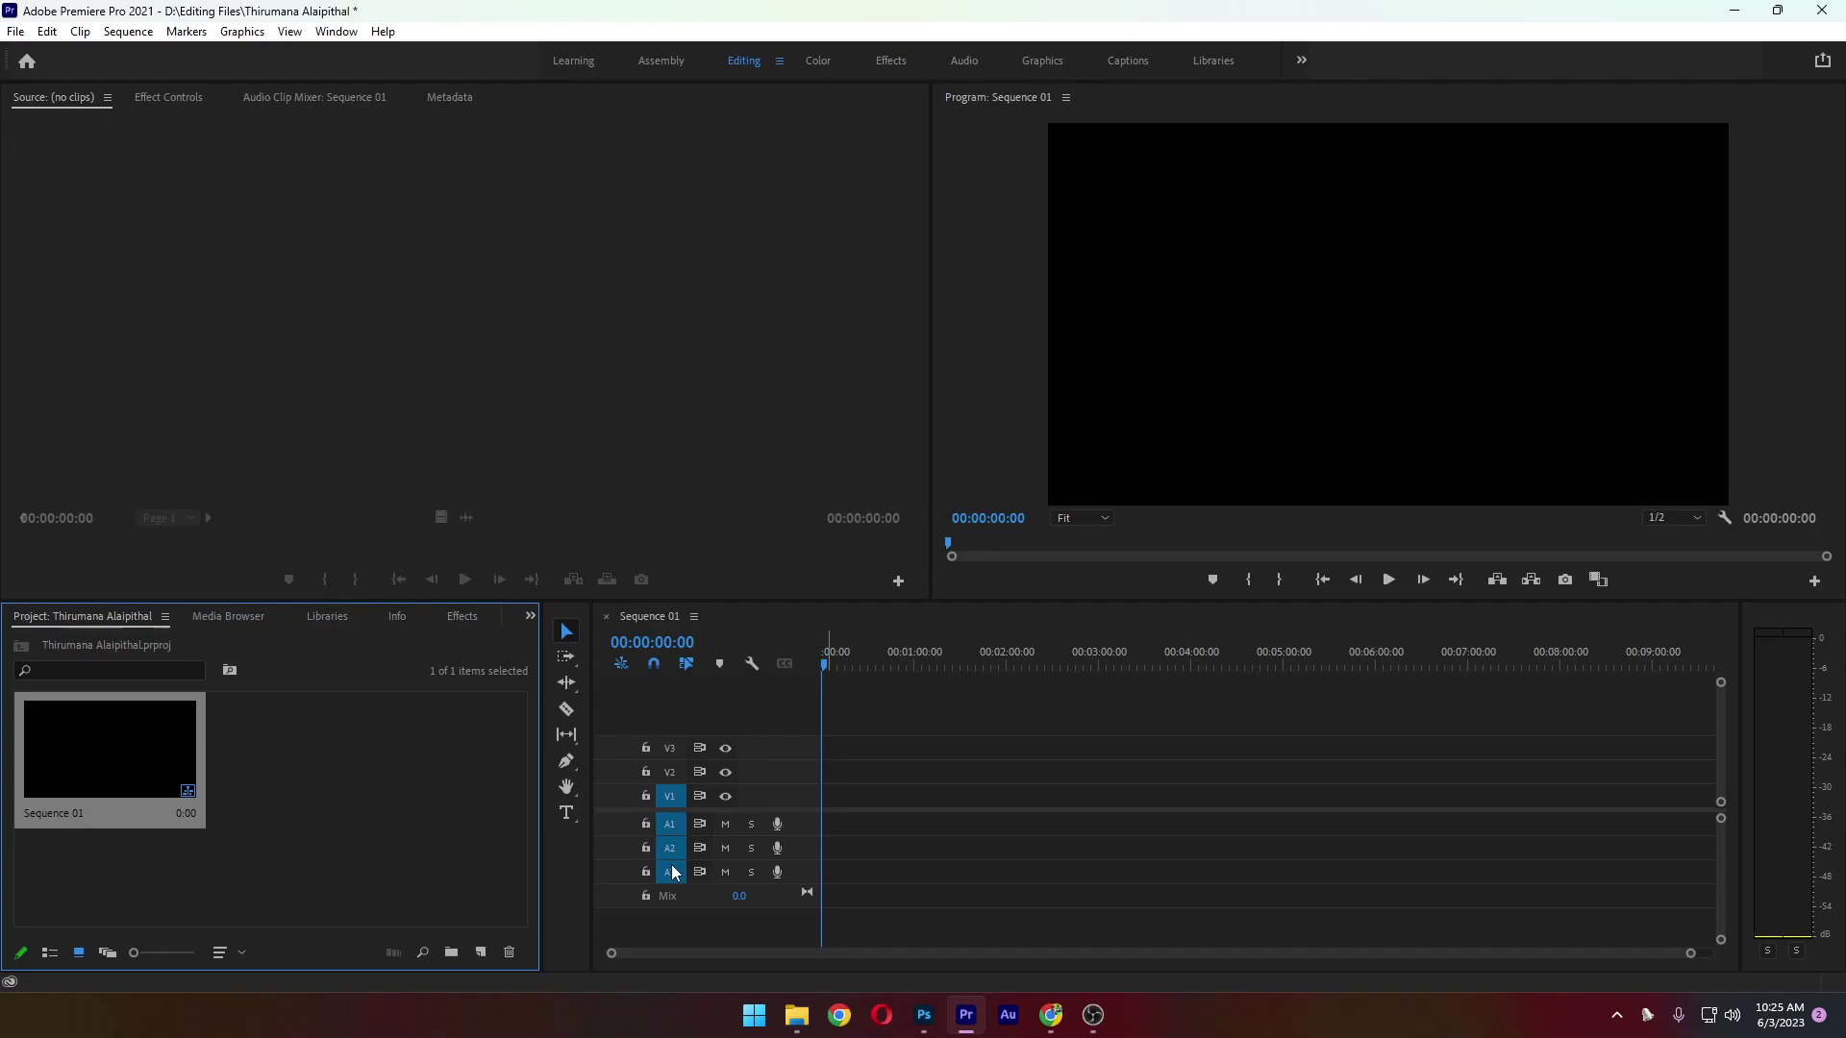
pyautogui.click(372, 788)
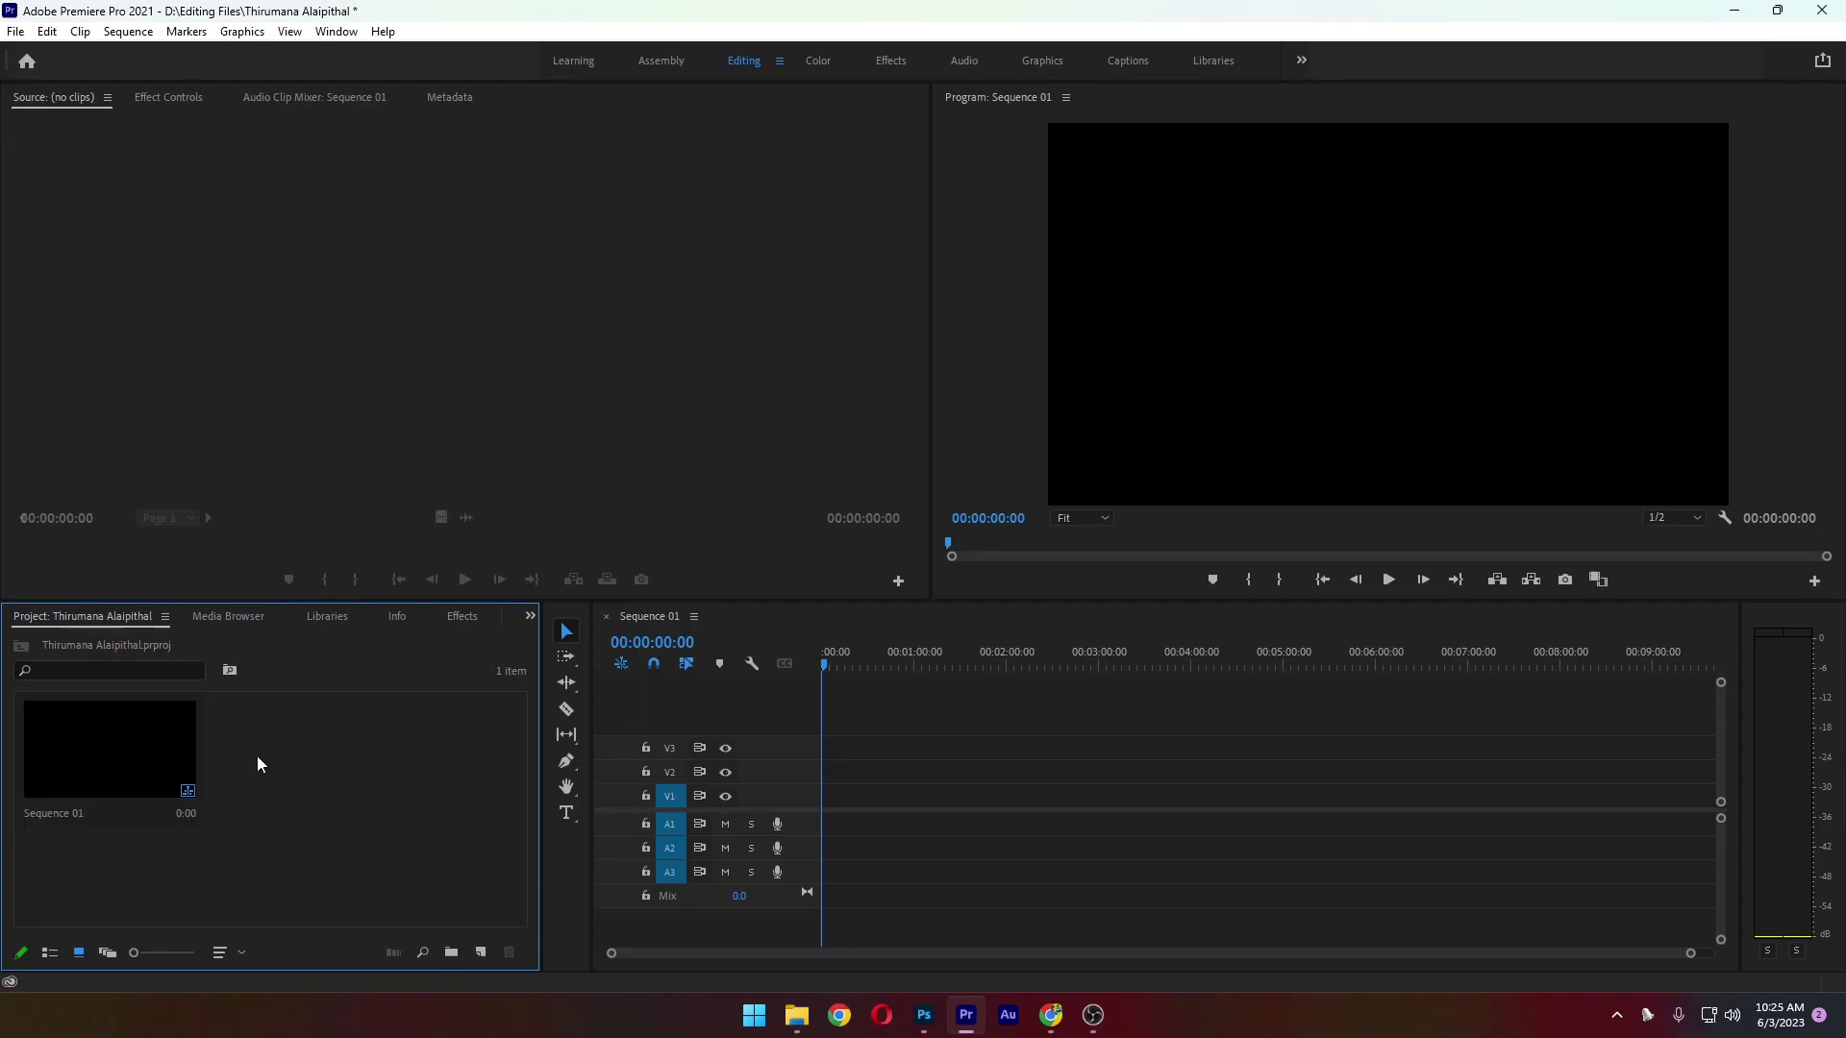
pyautogui.click(167, 752)
pyautogui.click(299, 766)
# Open the Import dialog and browse to the E: > YouTube > Thumnail folder
pyautogui.doubleClick(435, 765)
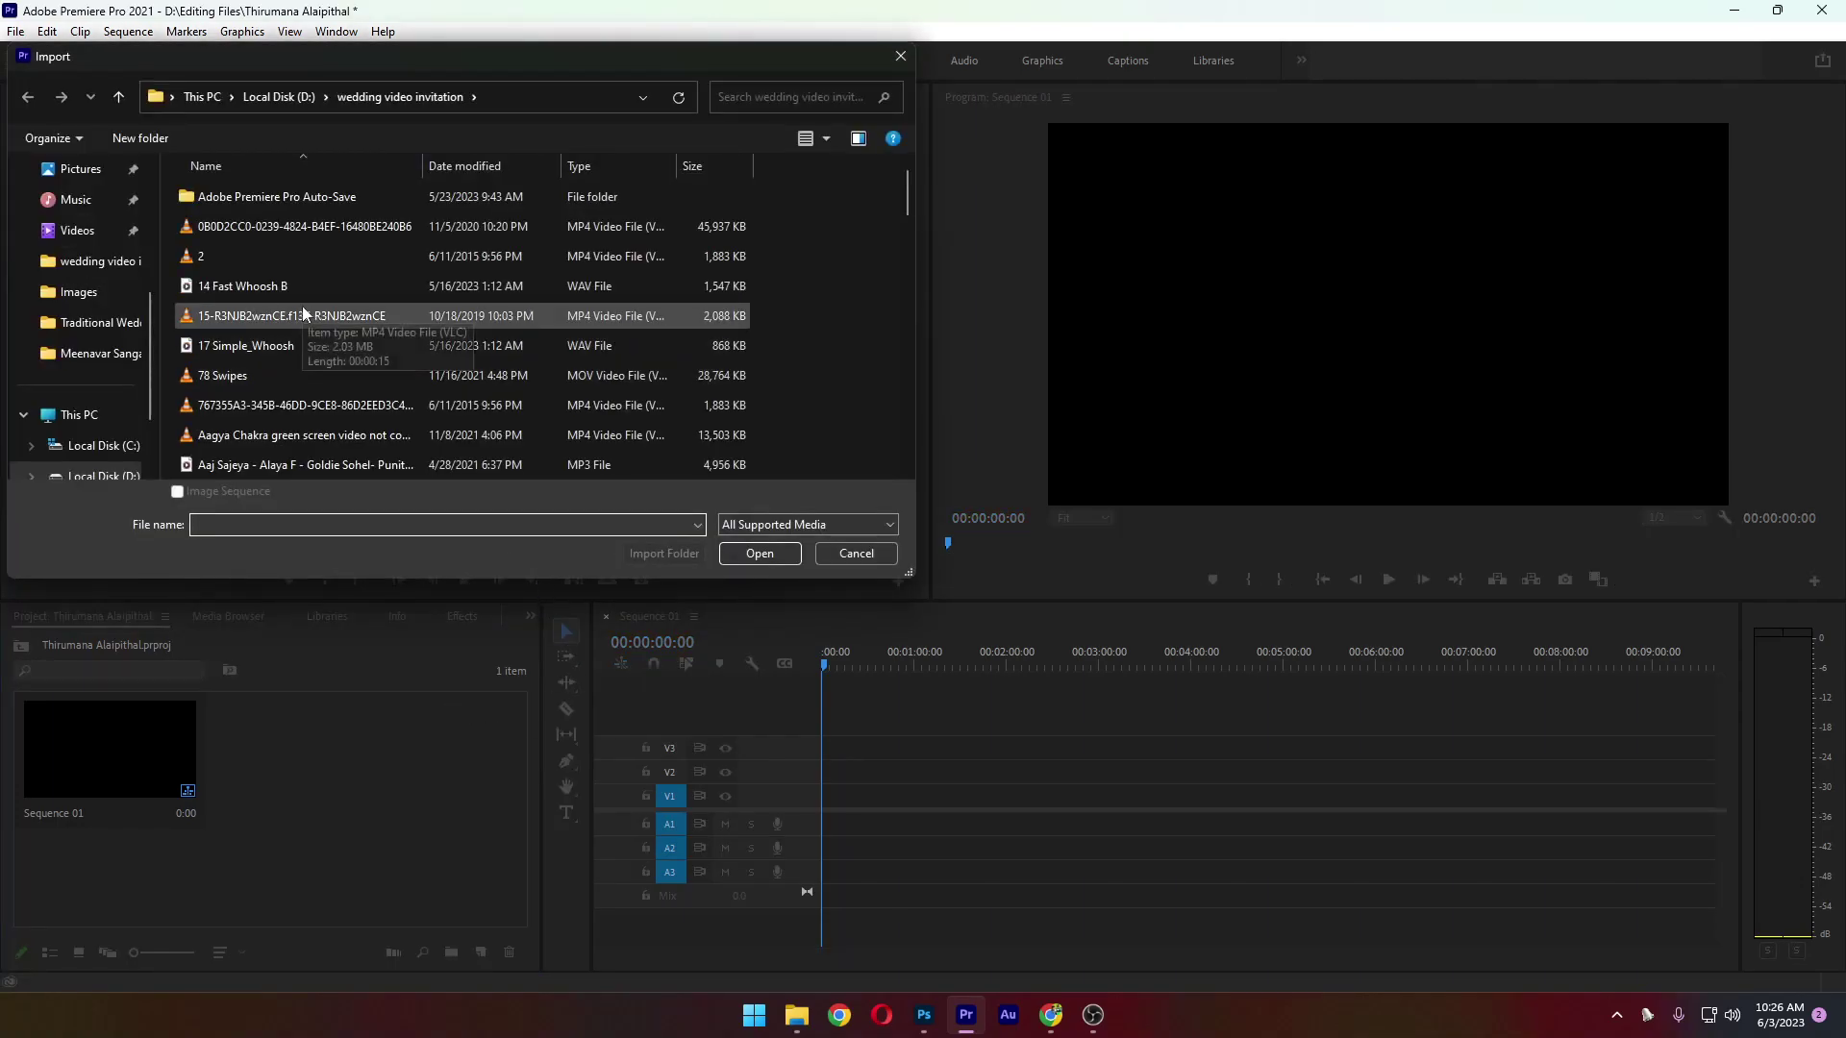
pyautogui.scroll(-1, 302, 306)
pyautogui.scroll(-1, 142, 441)
pyautogui.click(105, 475)
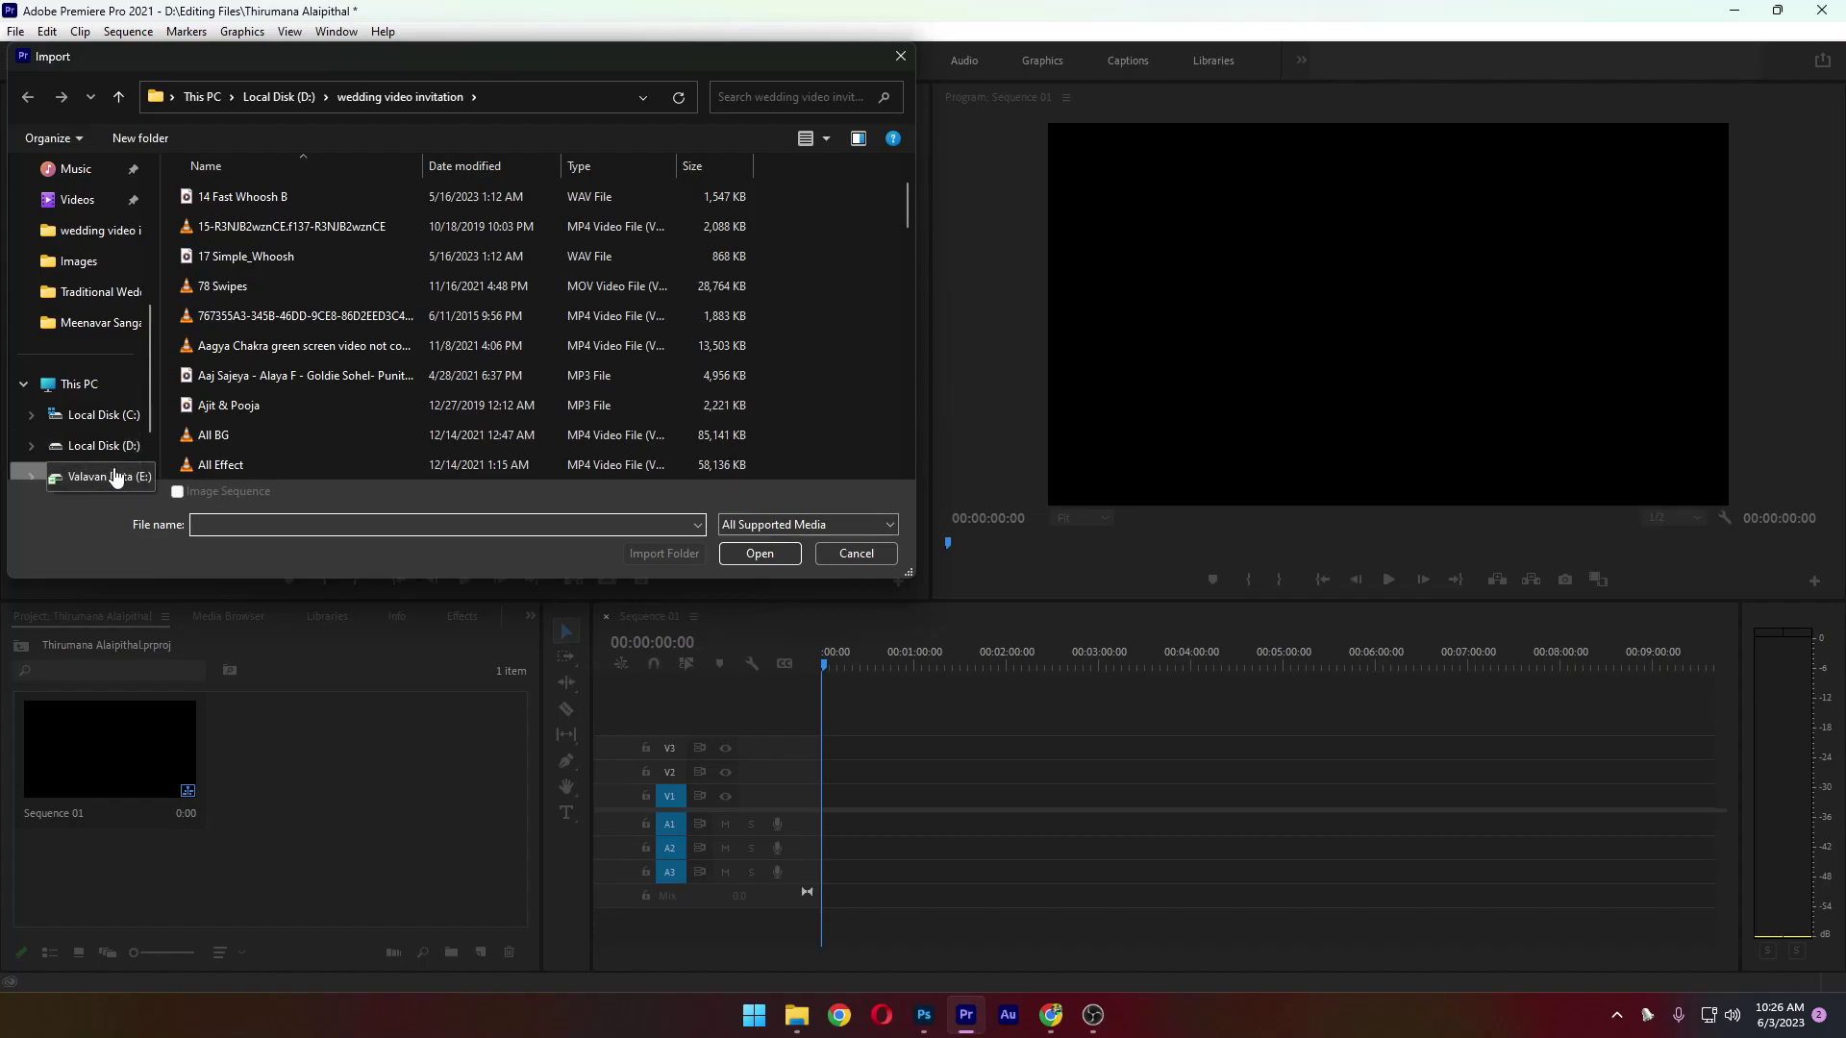
pyautogui.click(262, 286)
pyautogui.press('t')
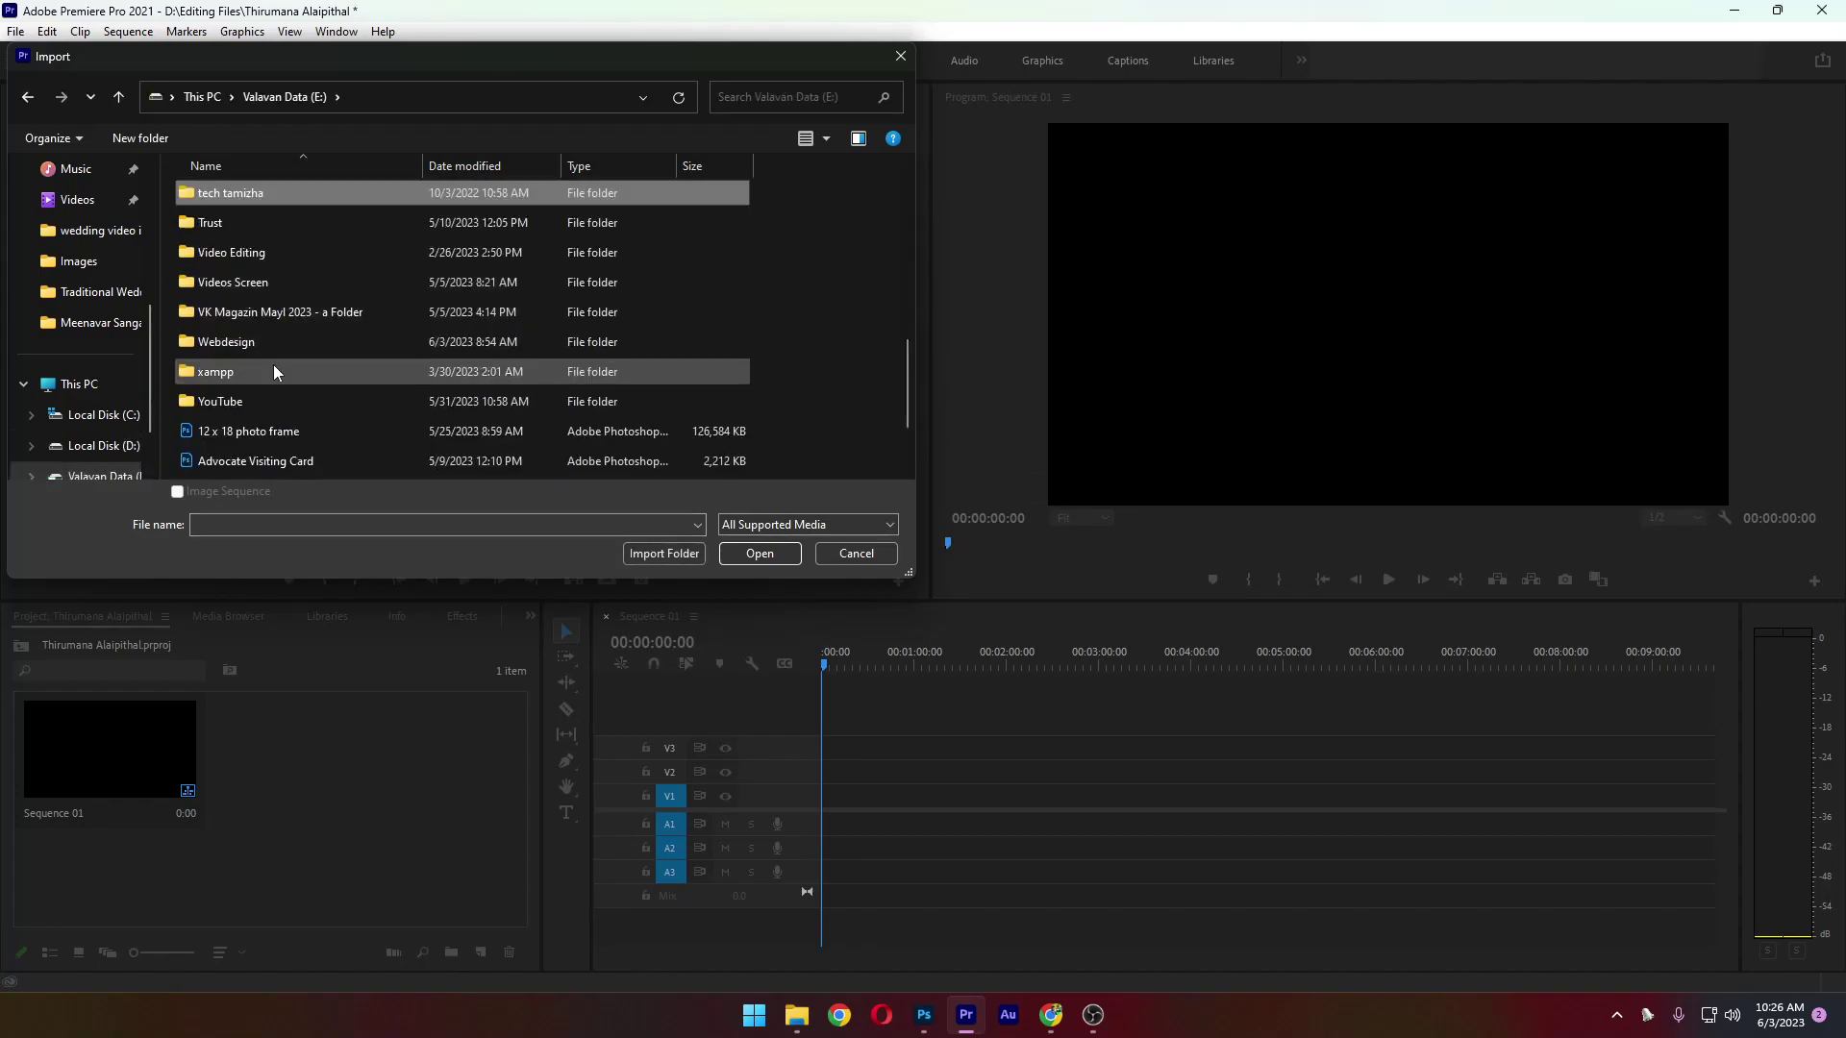
pyautogui.press('y')
pyautogui.press('Return')
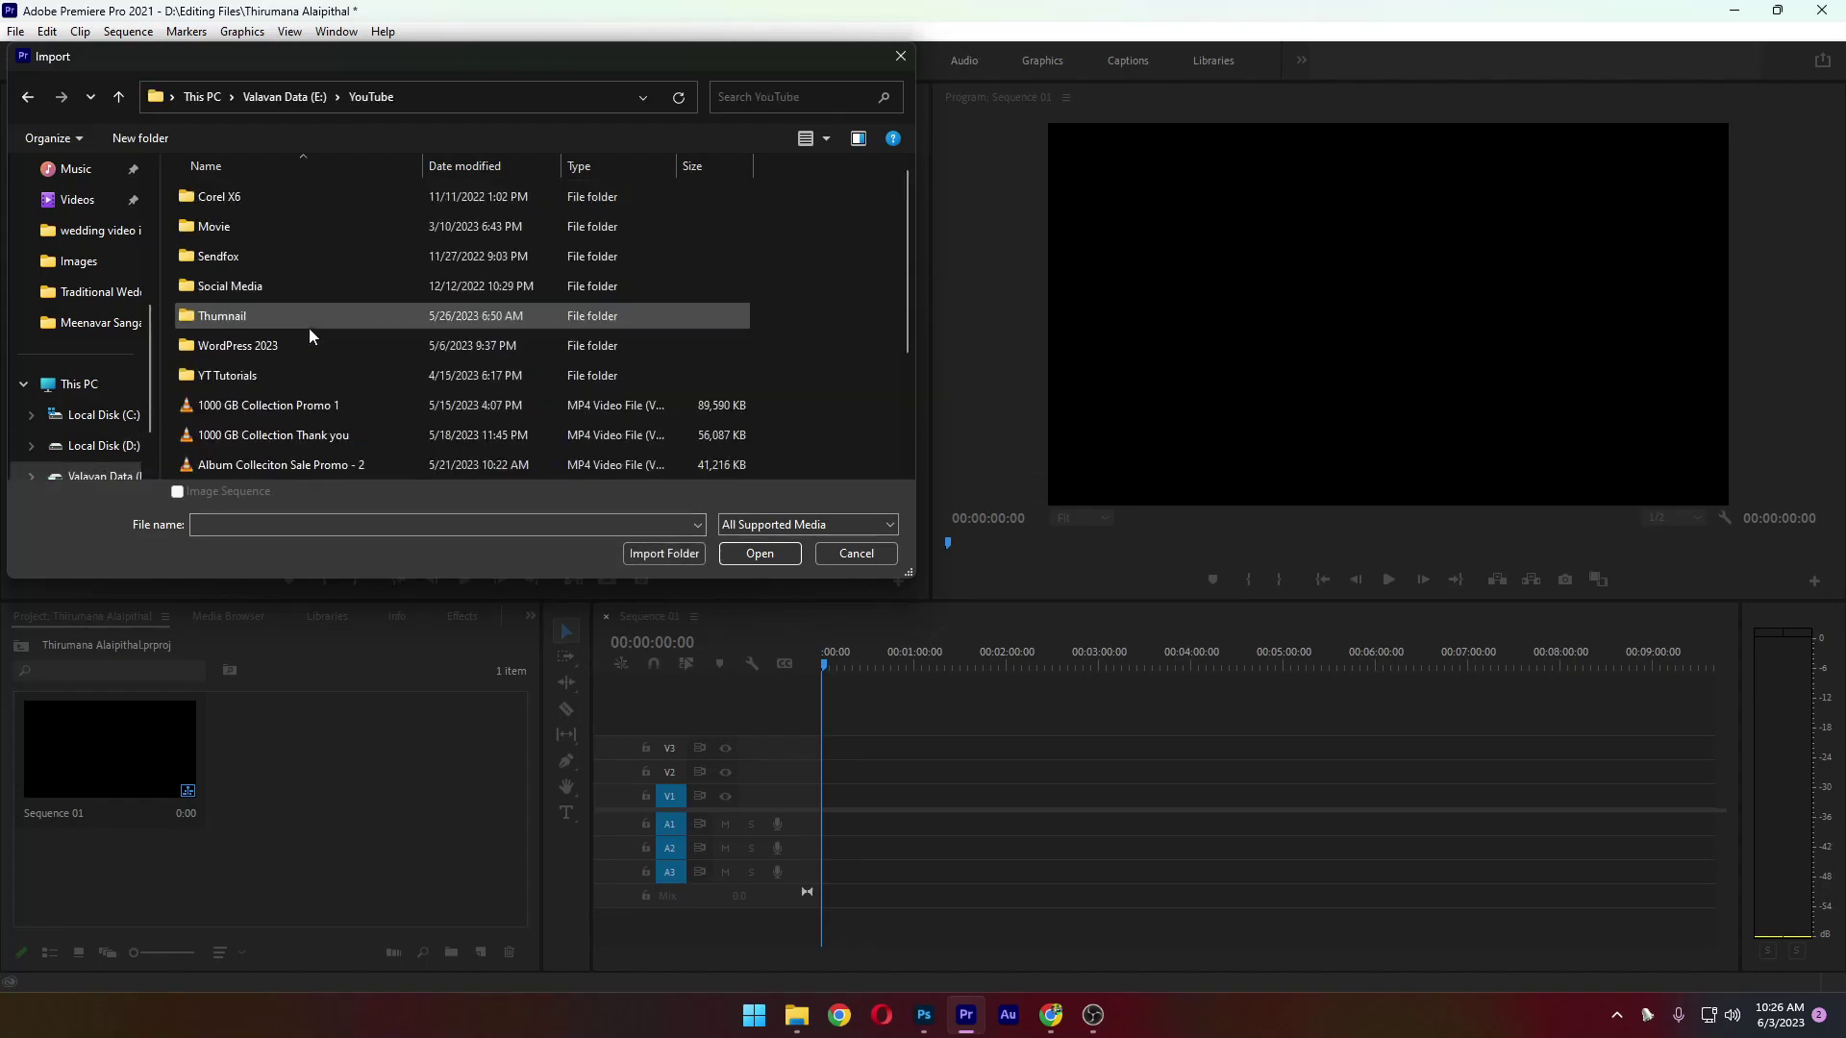
pyautogui.doubleClick(309, 329)
# Select the round portrait PNG valavan.png and import it
pyautogui.press('Down')
pyautogui.press('Right')
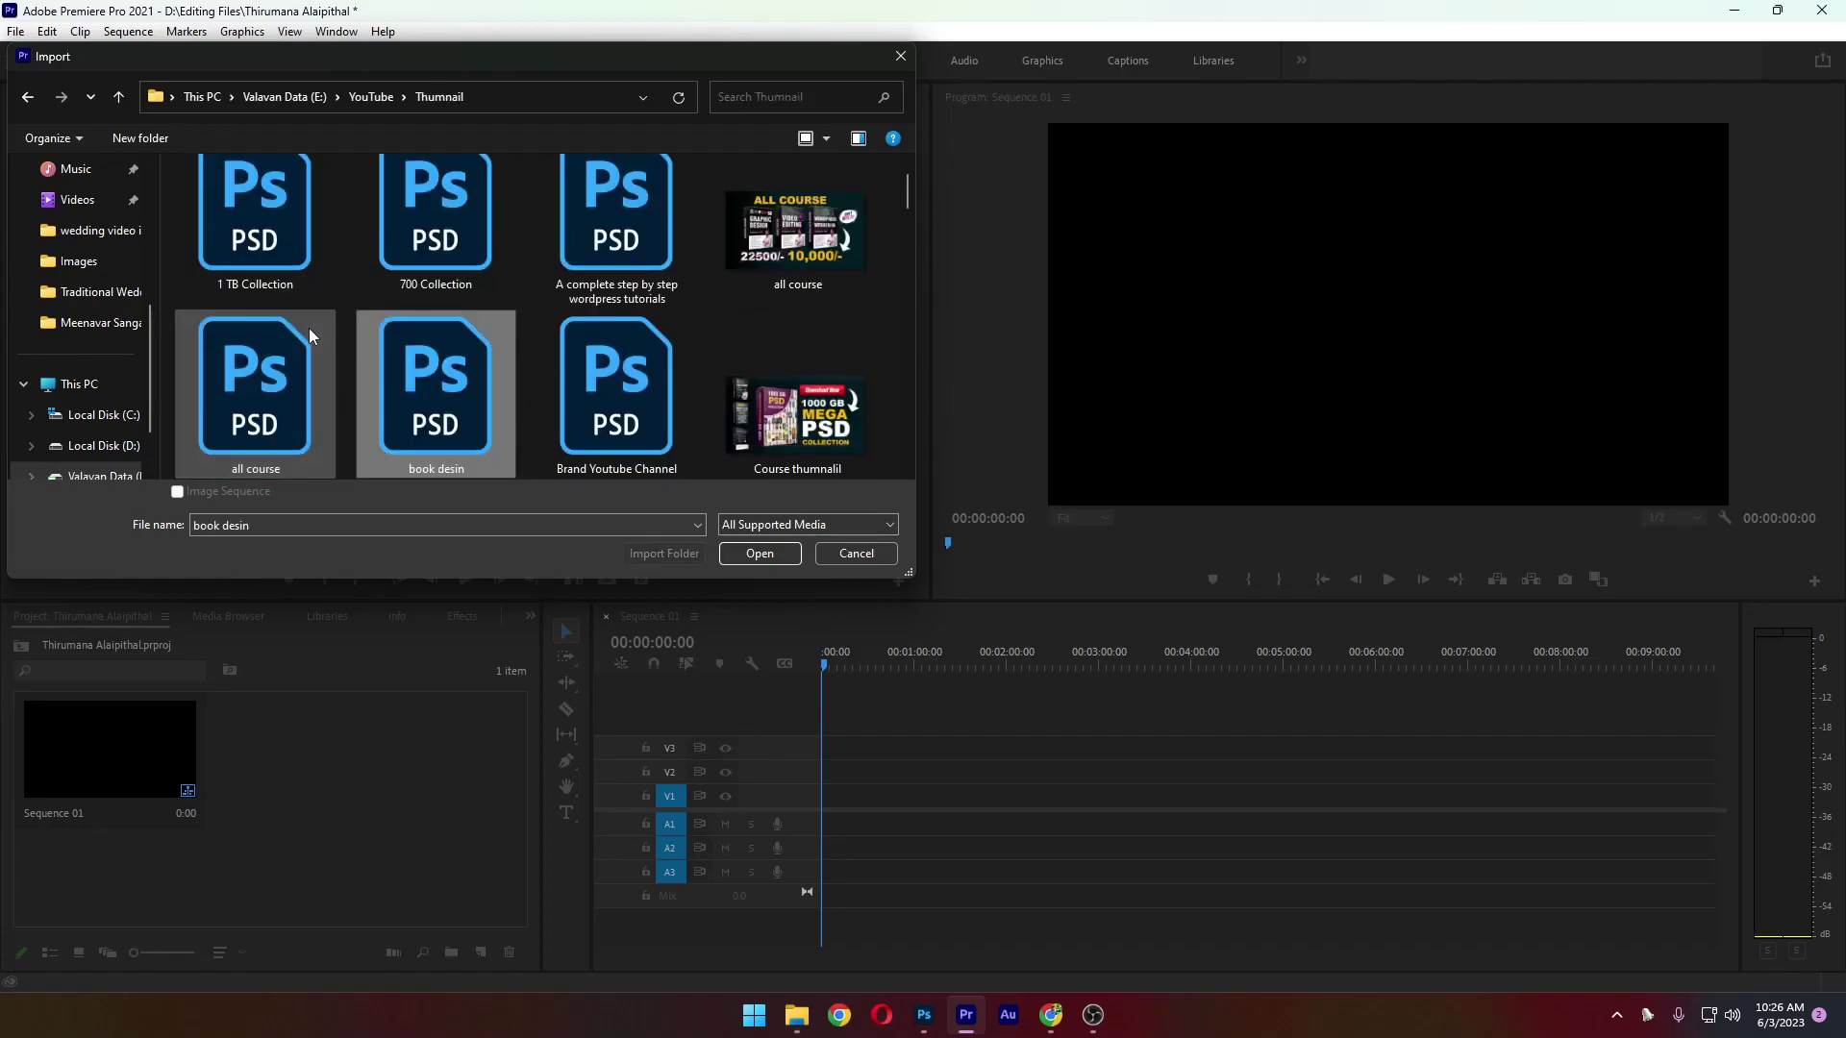
pyautogui.press('Right')
pyautogui.press('Right')
pyautogui.press('Down')
pyautogui.press('Left')
pyautogui.press('v')
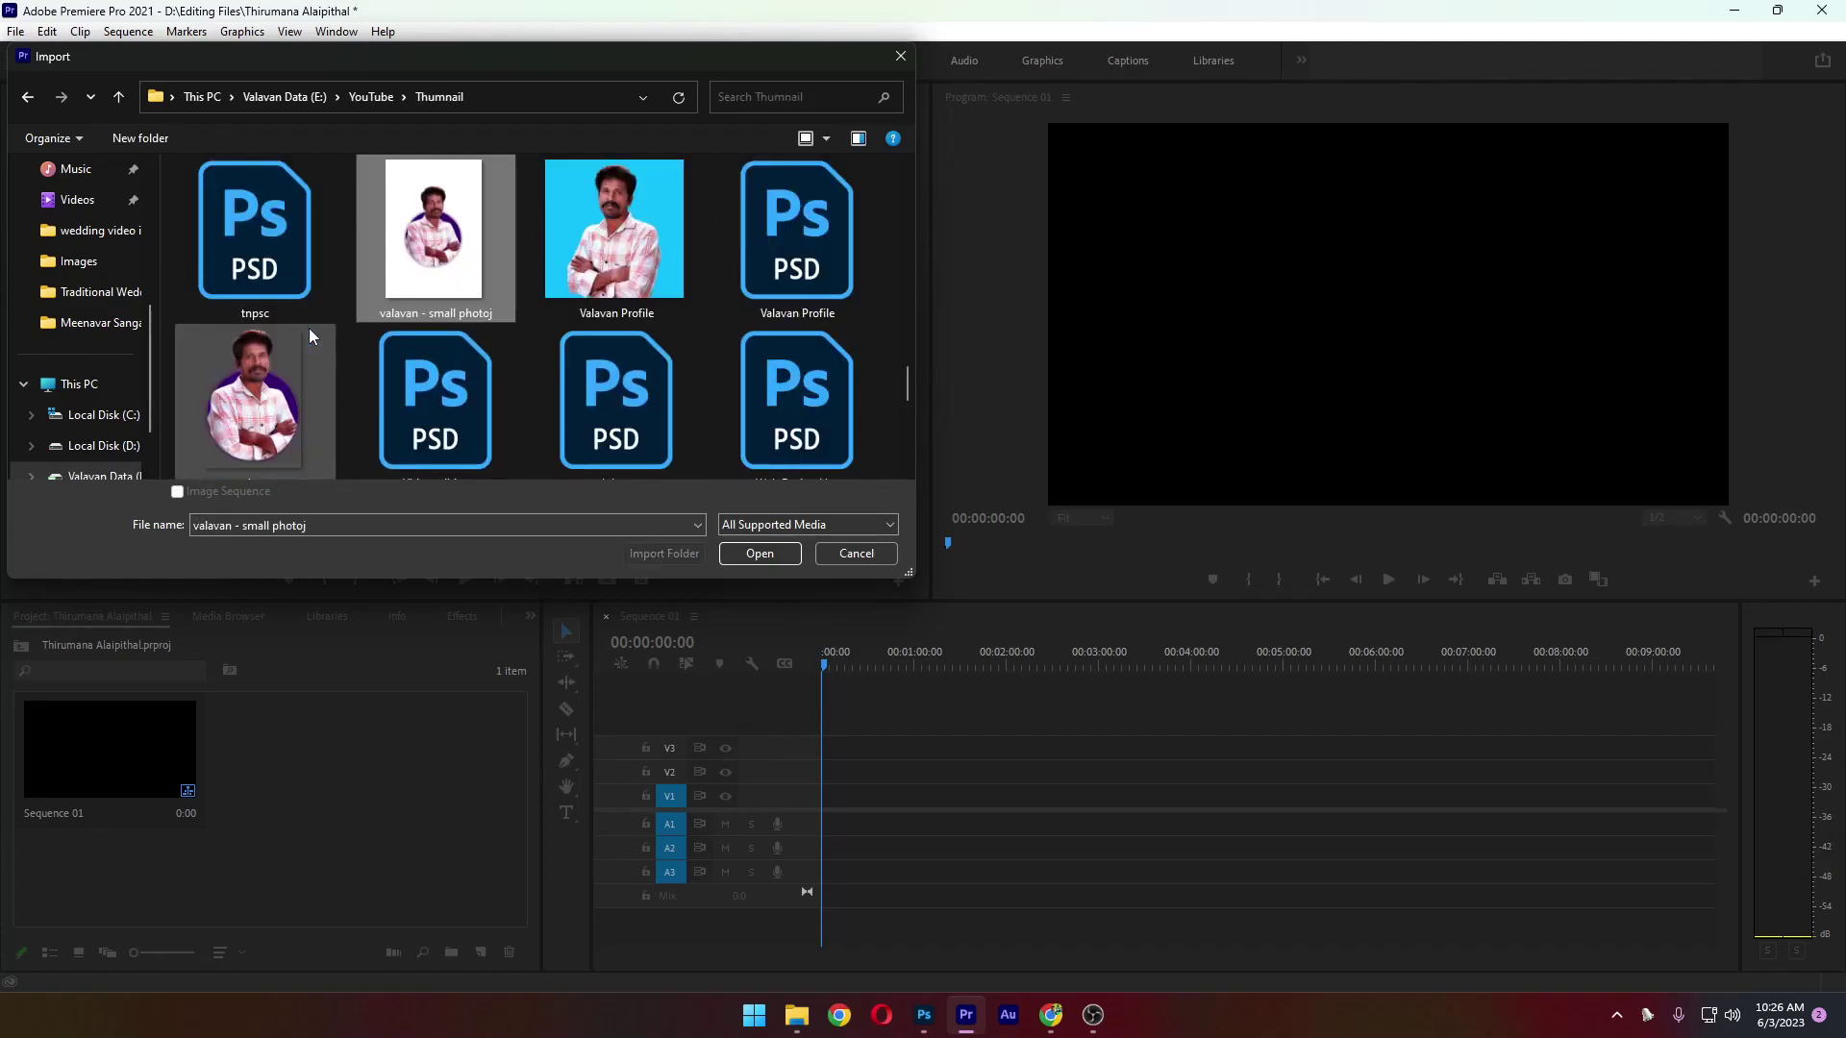
pyautogui.press('Right')
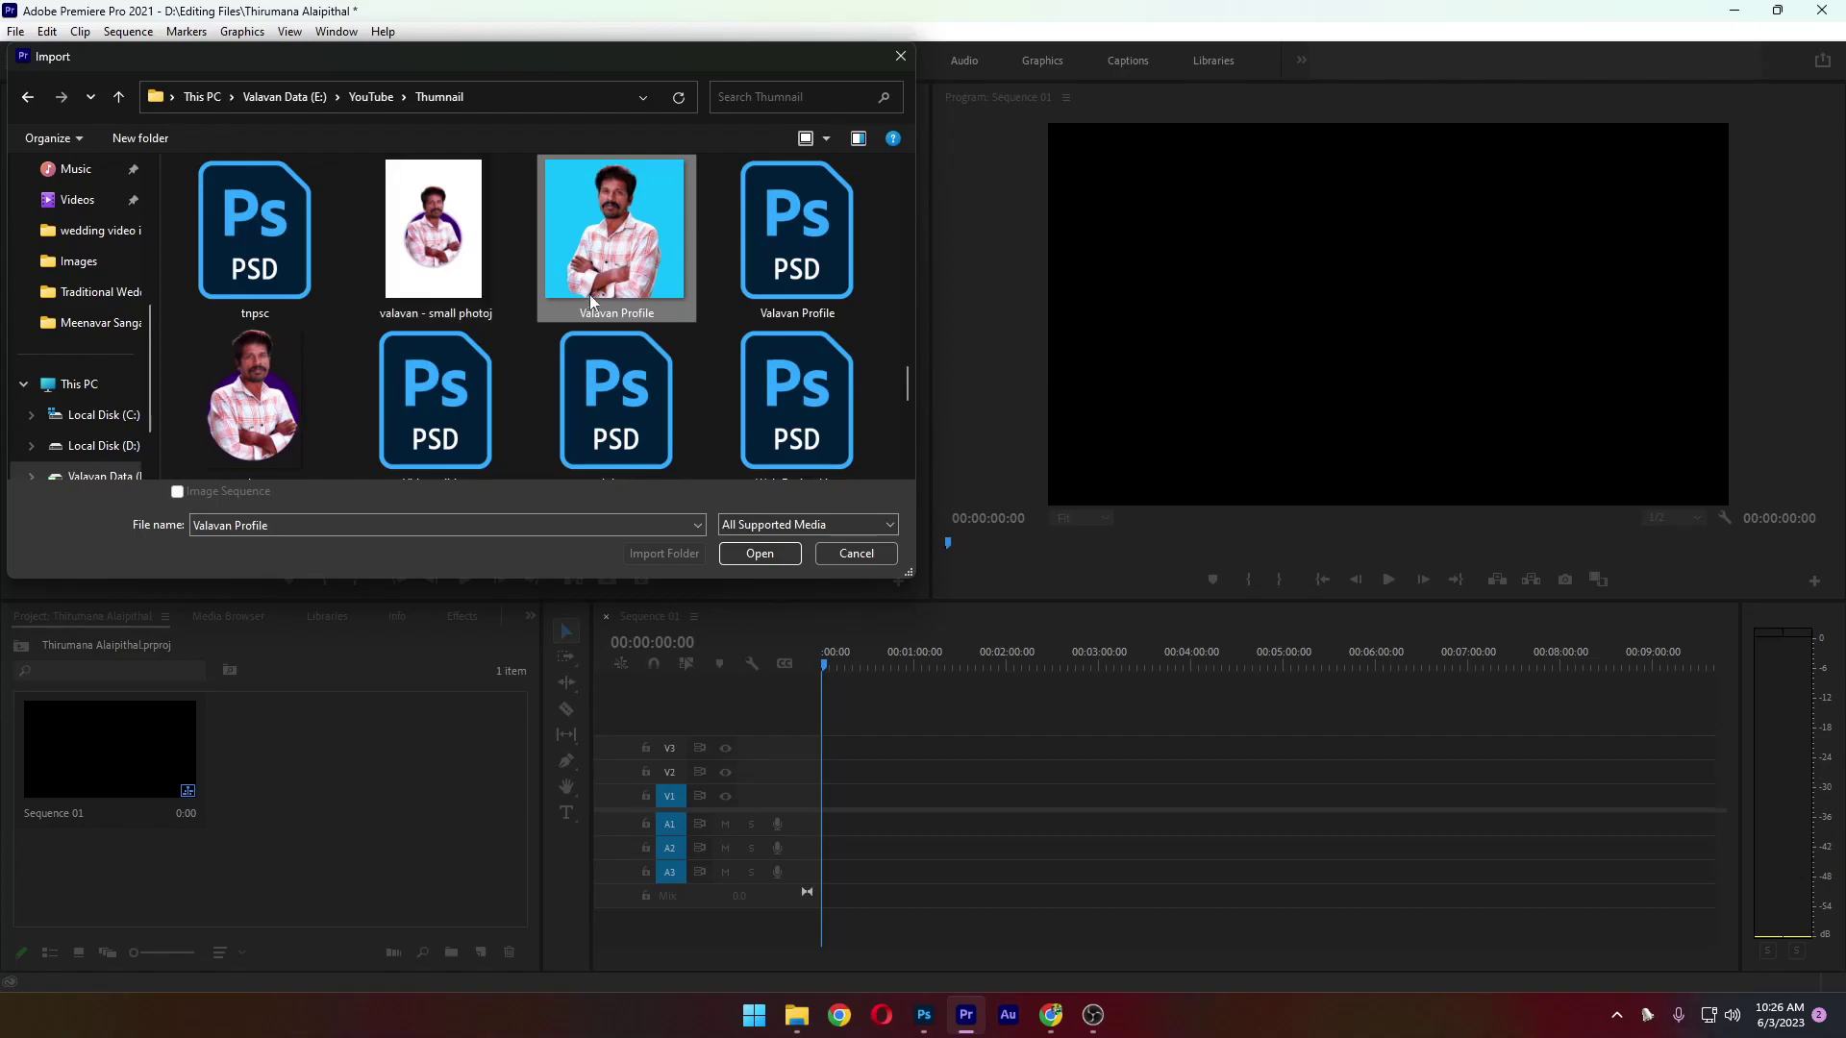
pyautogui.click(248, 424)
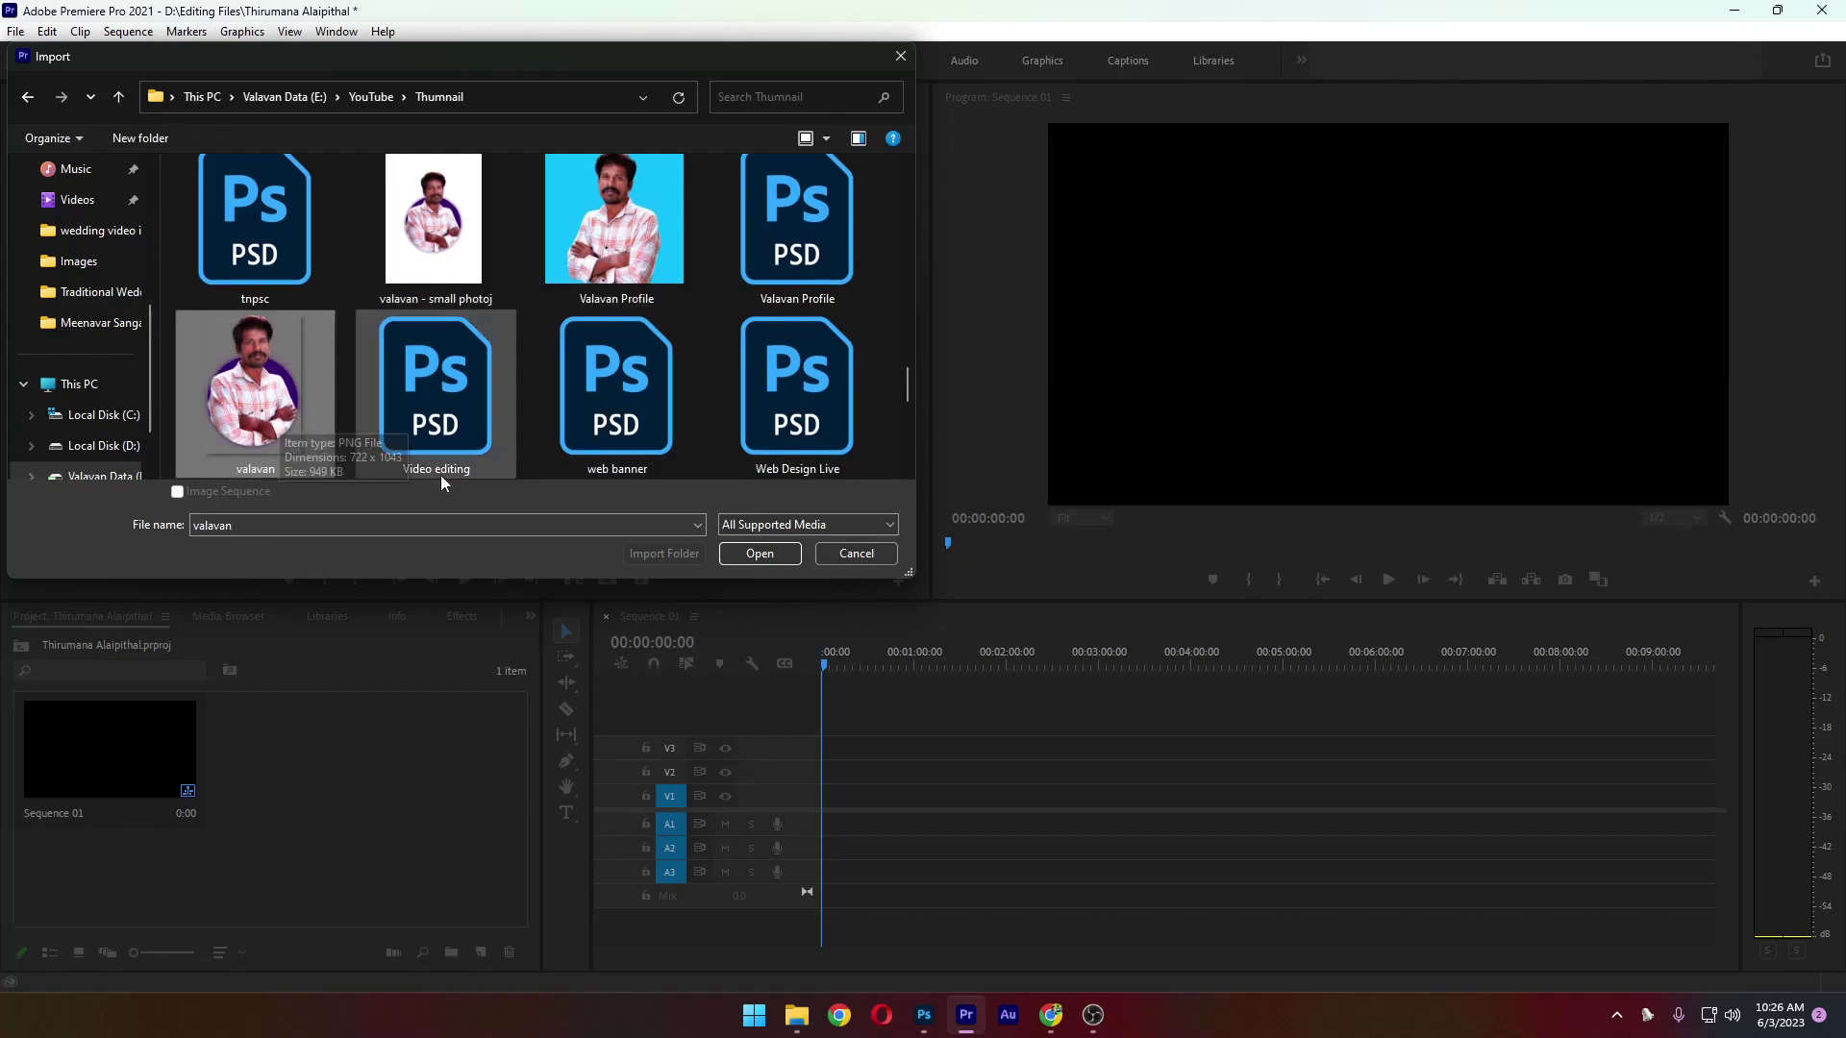
pyautogui.click(771, 557)
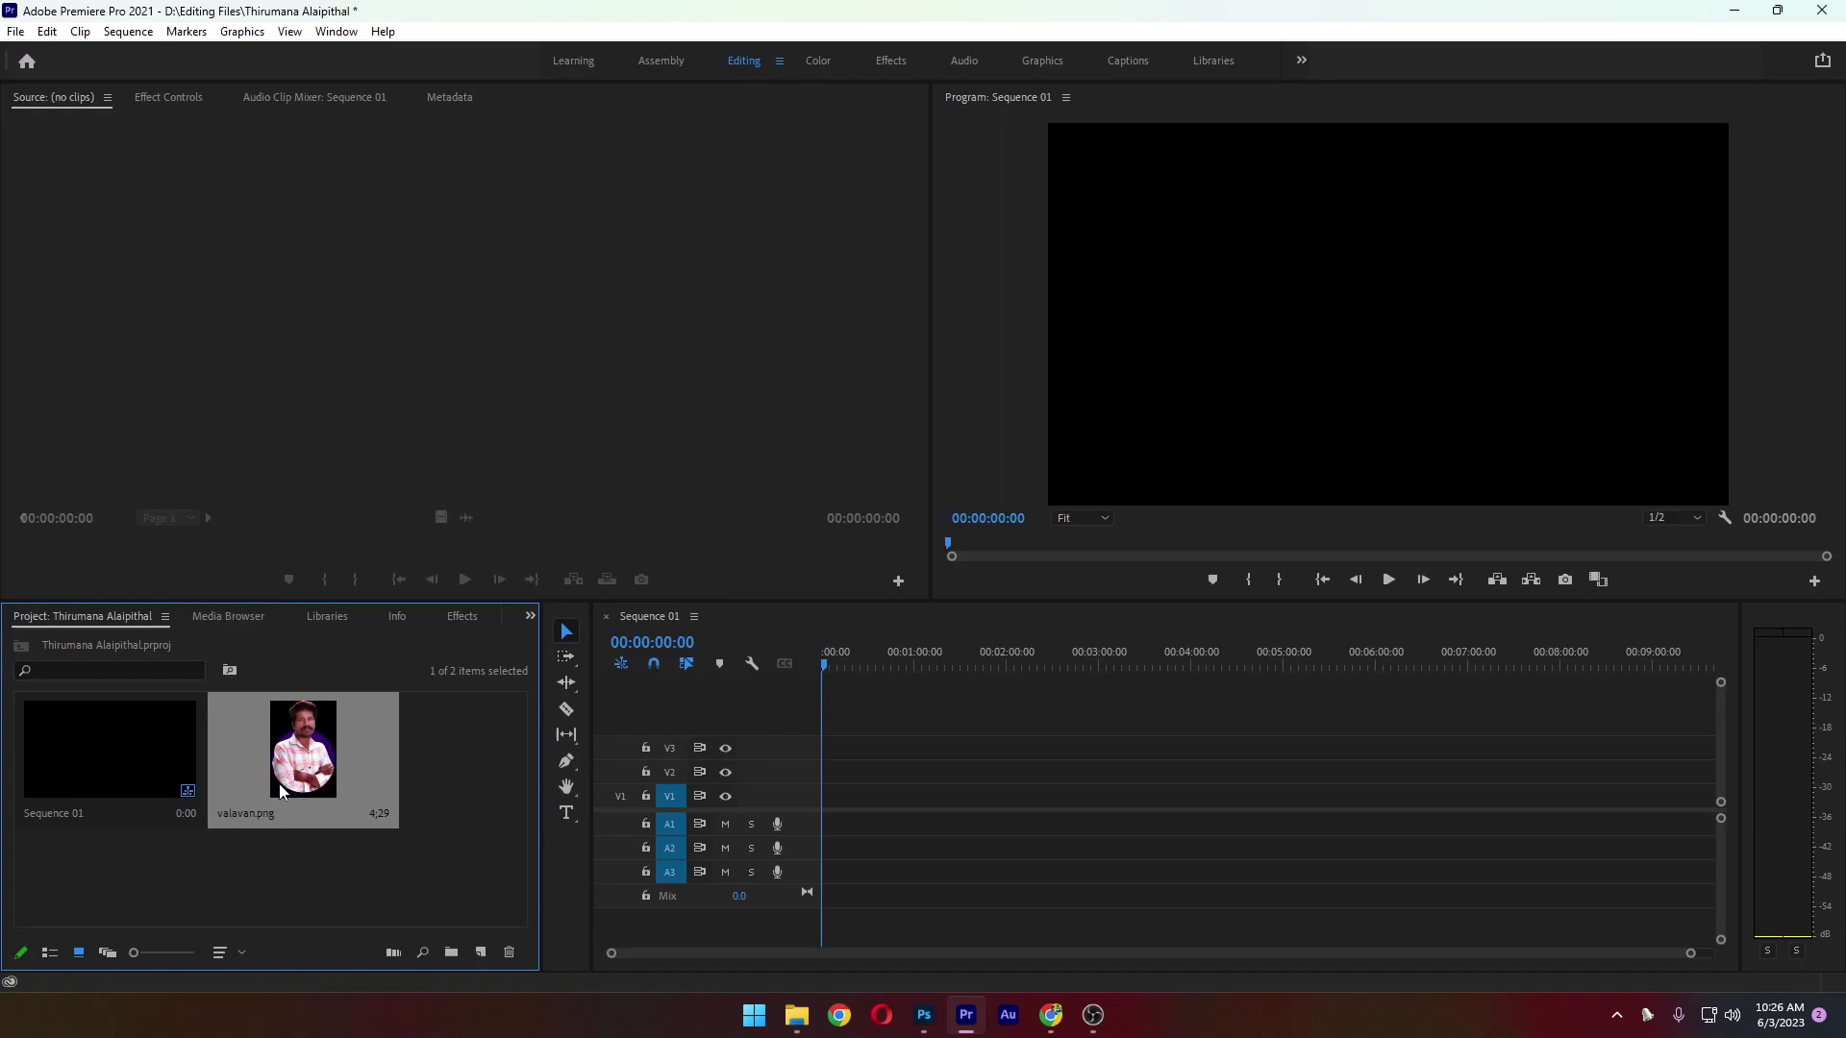
# Open valavan.png in the Source monitor and place it at the start of V1
pyautogui.click(444, 835)
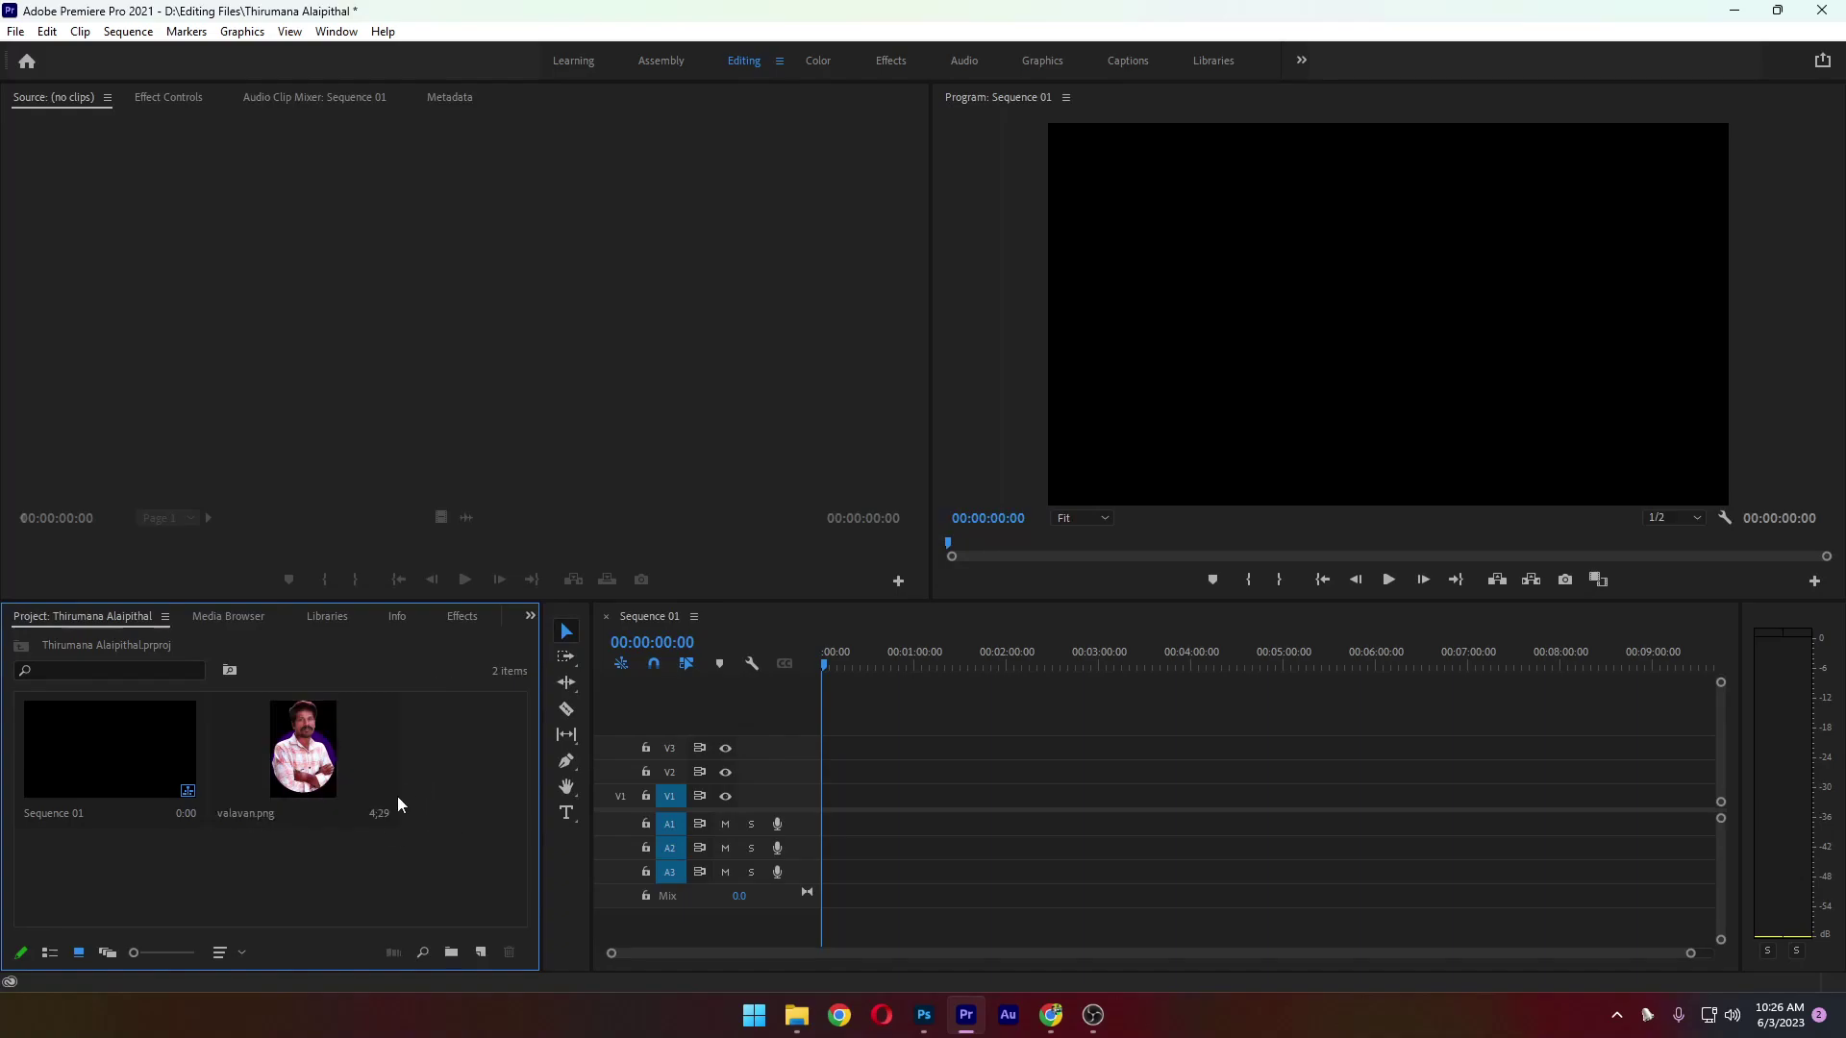
pyautogui.click(300, 745)
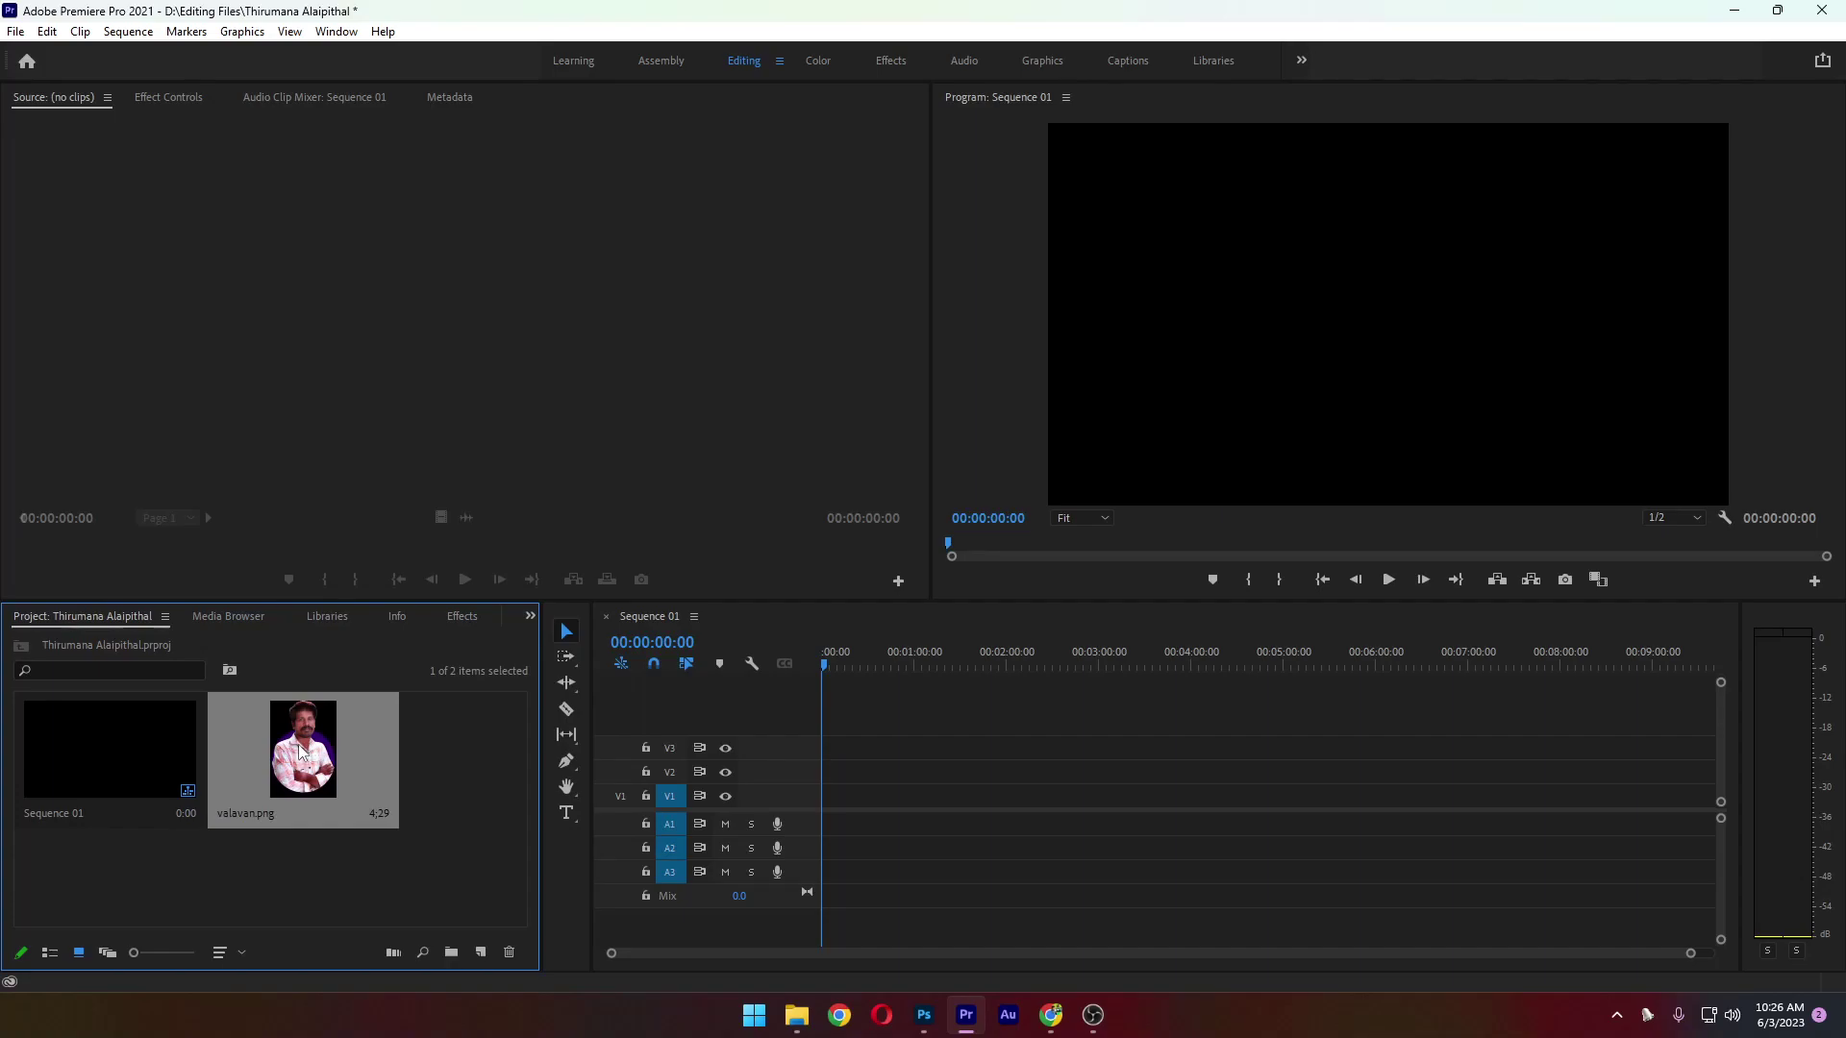
pyautogui.moveTo(298, 744); pyautogui.dragTo(494, 779)
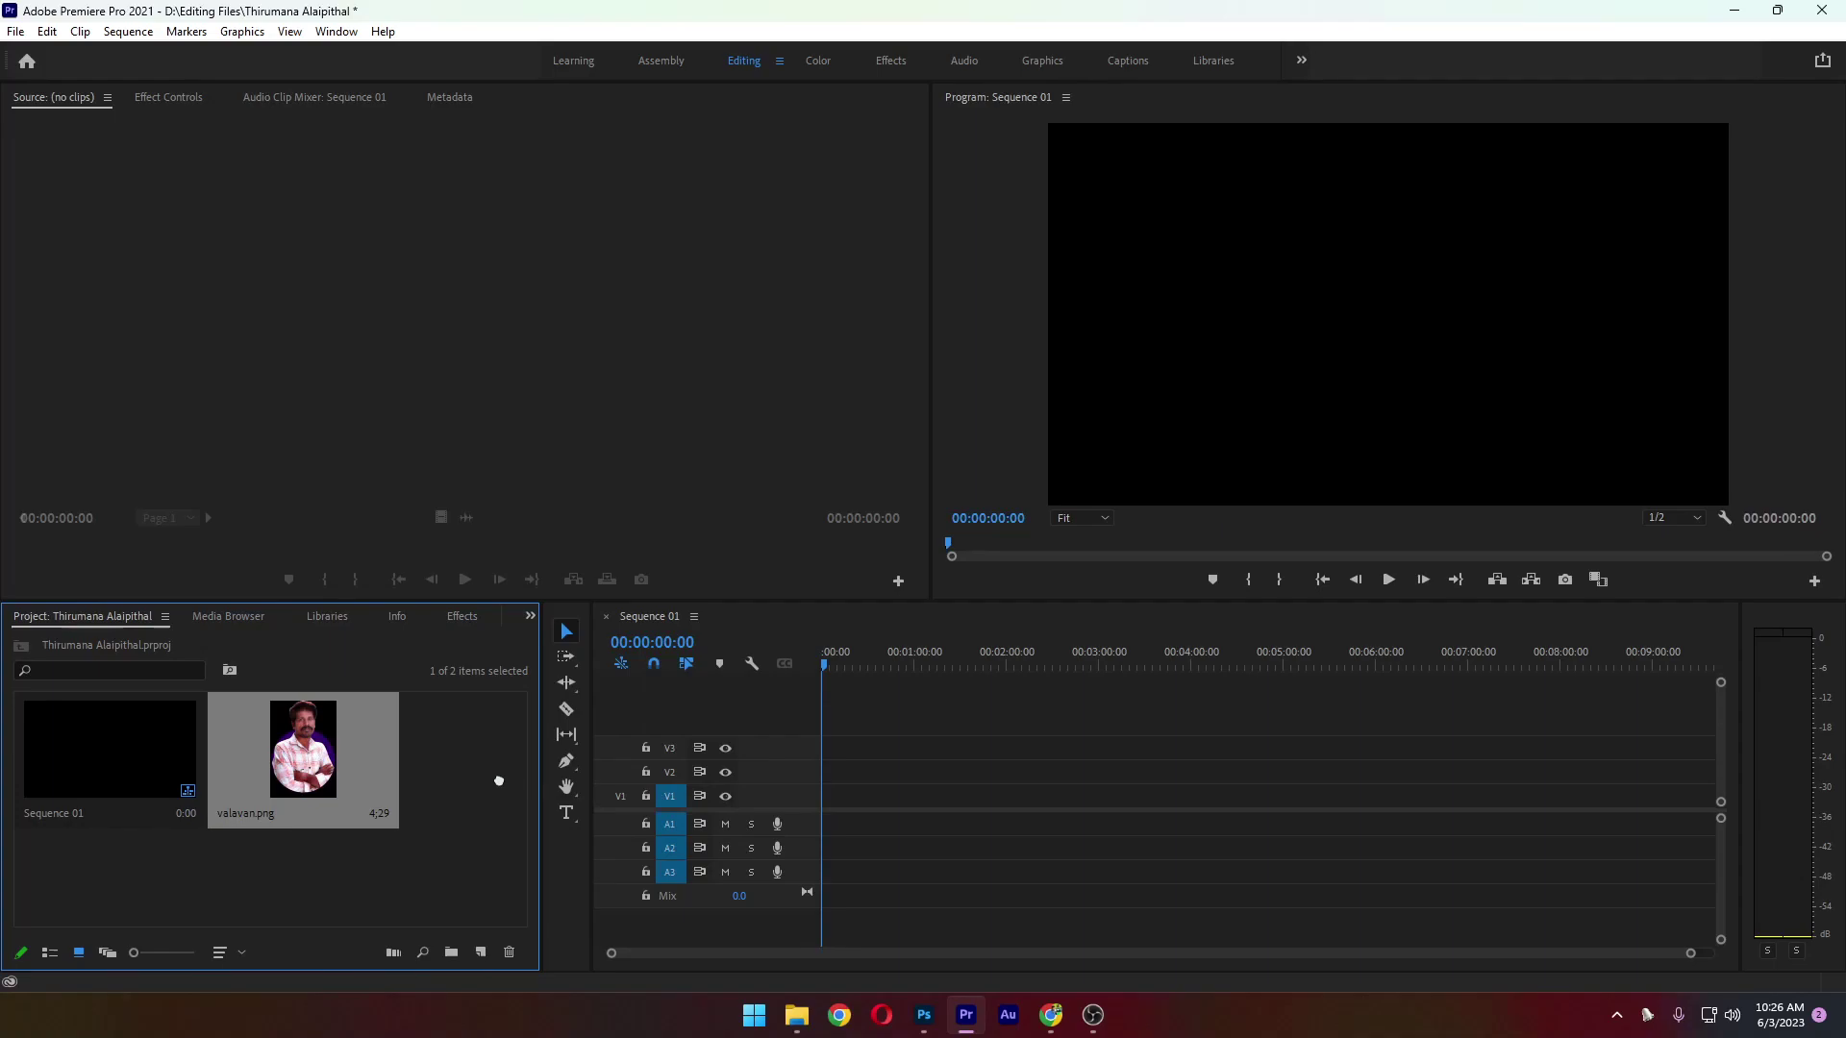
pyautogui.doubleClick(308, 755)
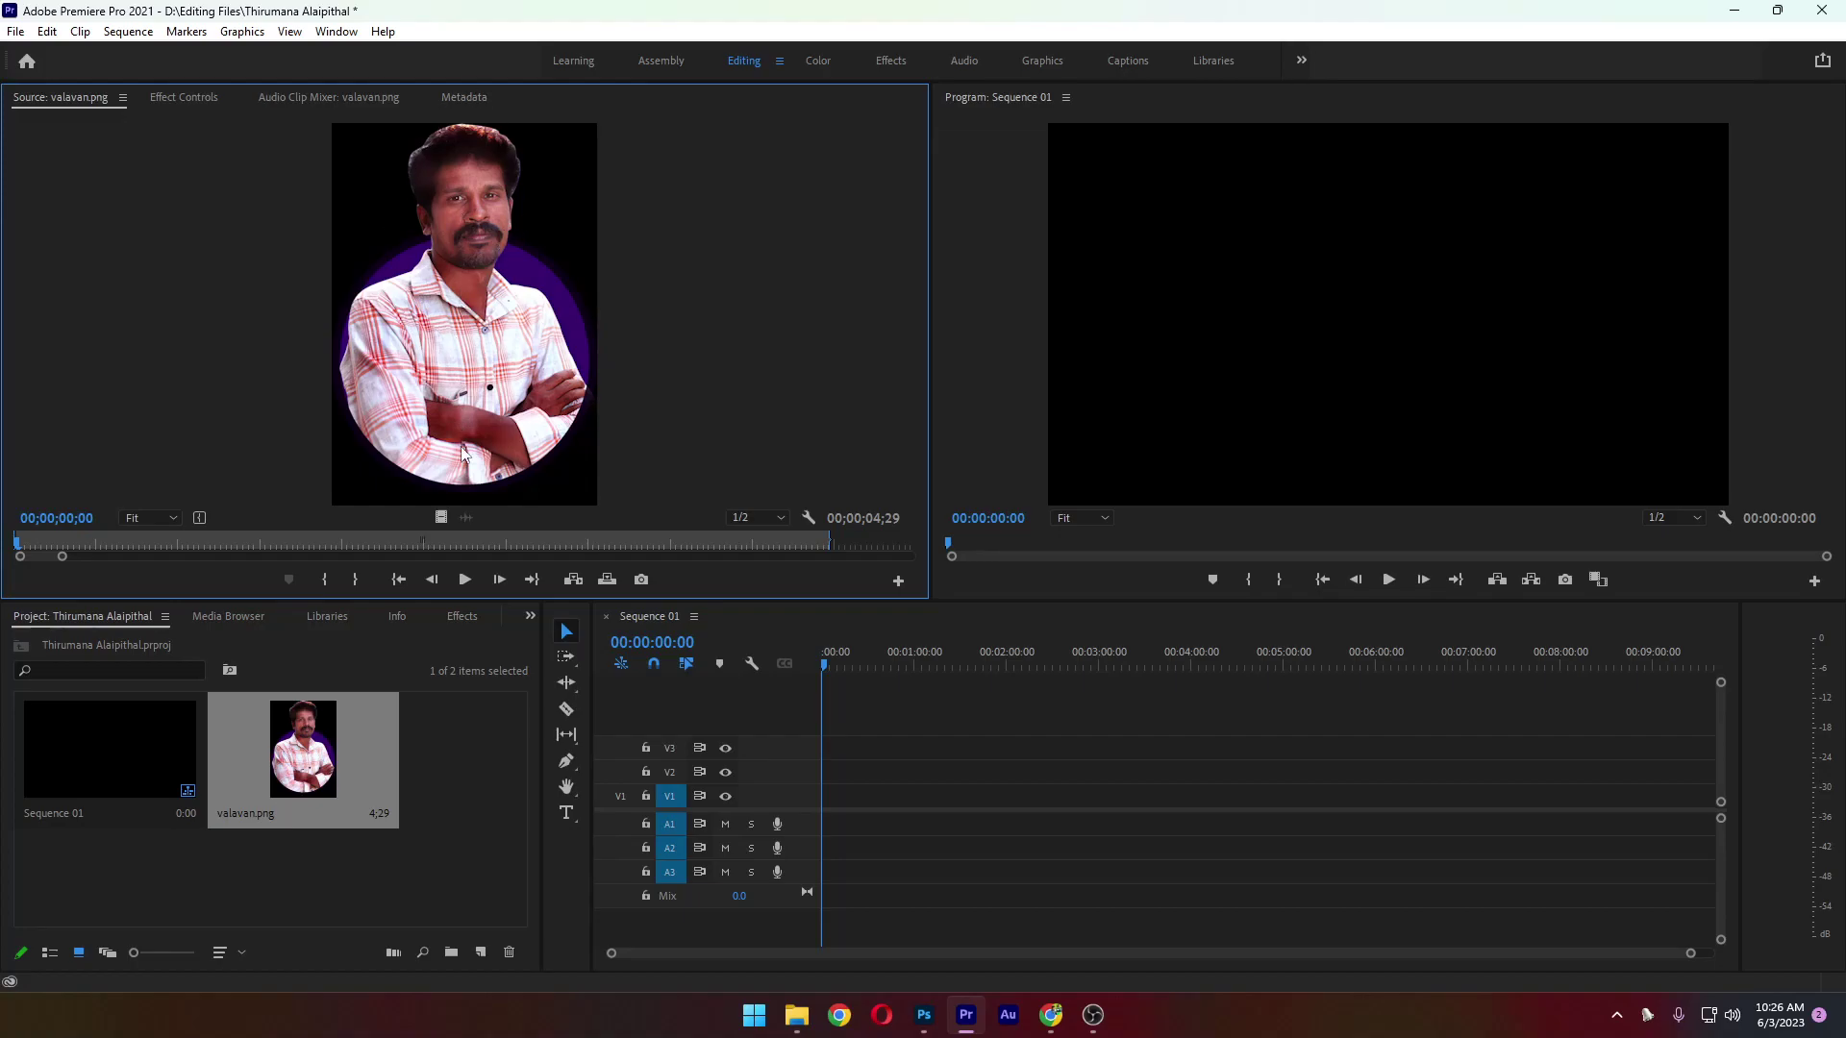
pyautogui.moveTo(500, 357); pyautogui.dragTo(809, 794)
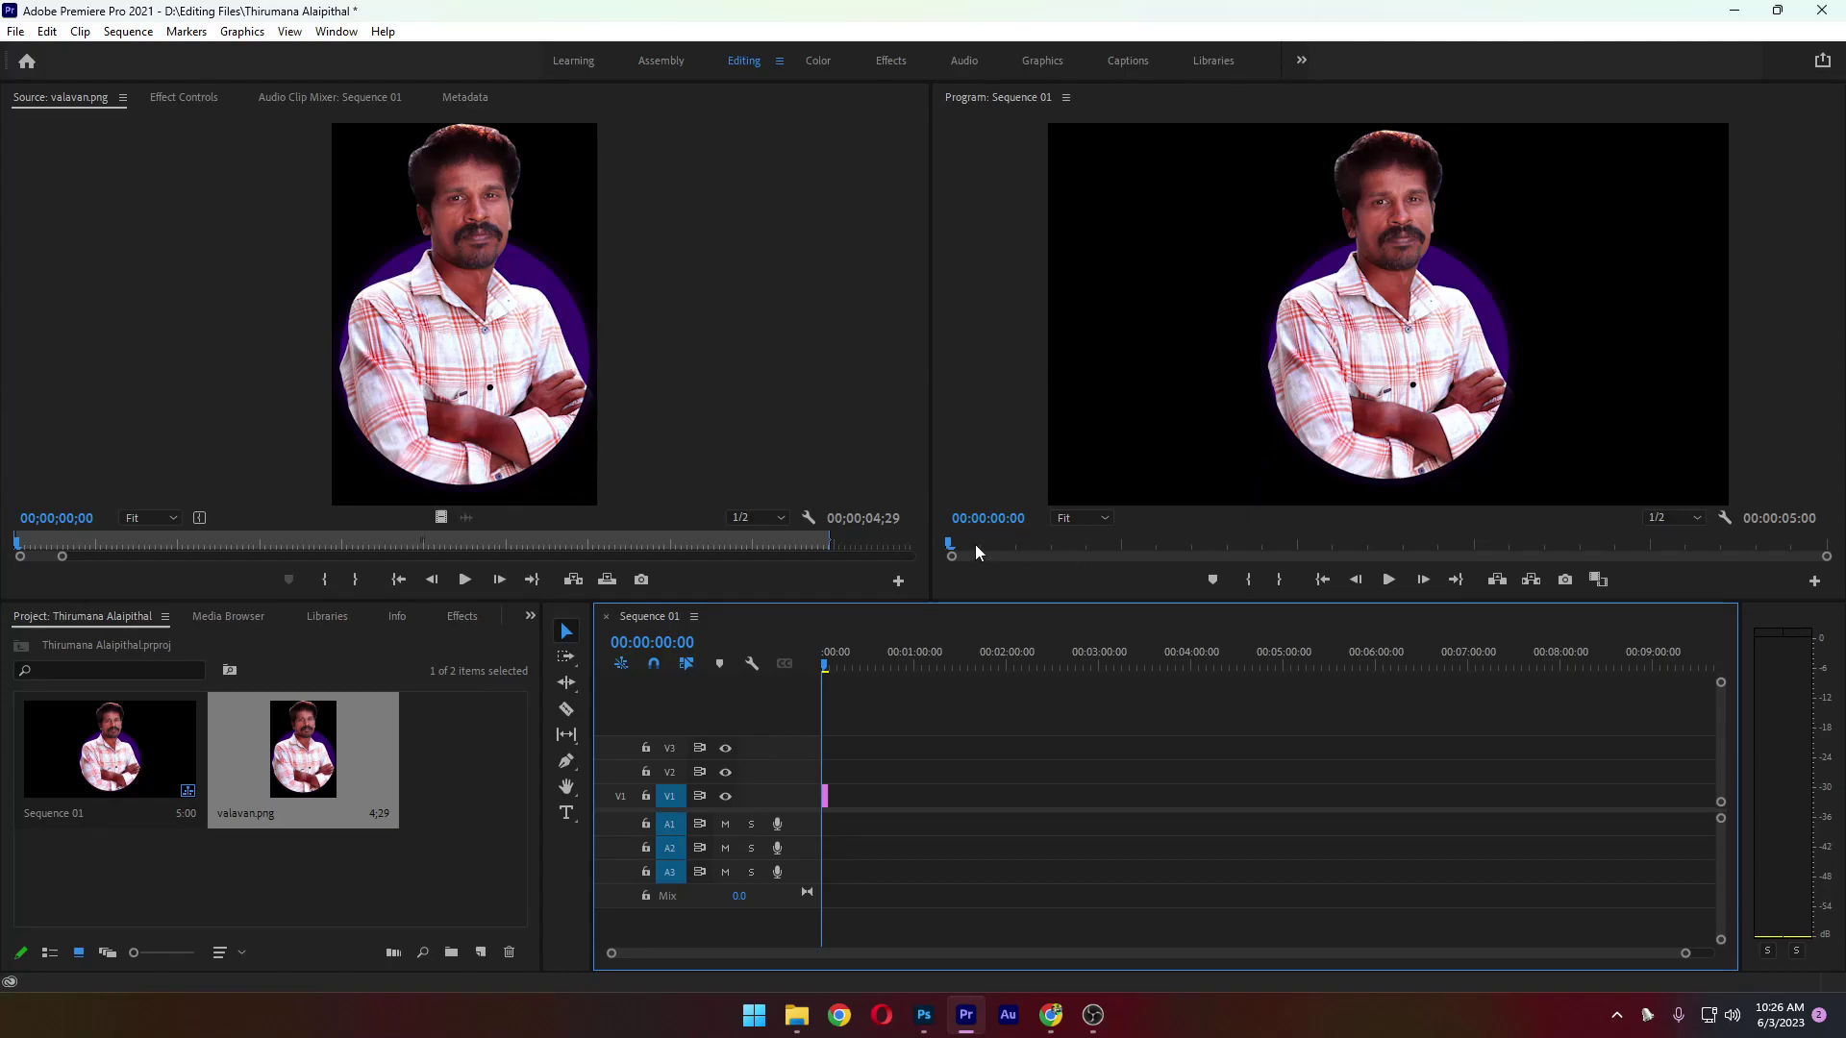
pyautogui.moveTo(950, 544)
pyautogui.mouseDown()
pyautogui.moveTo(1823, 545)
pyautogui.moveTo(916, 534)
pyautogui.mouseUp()
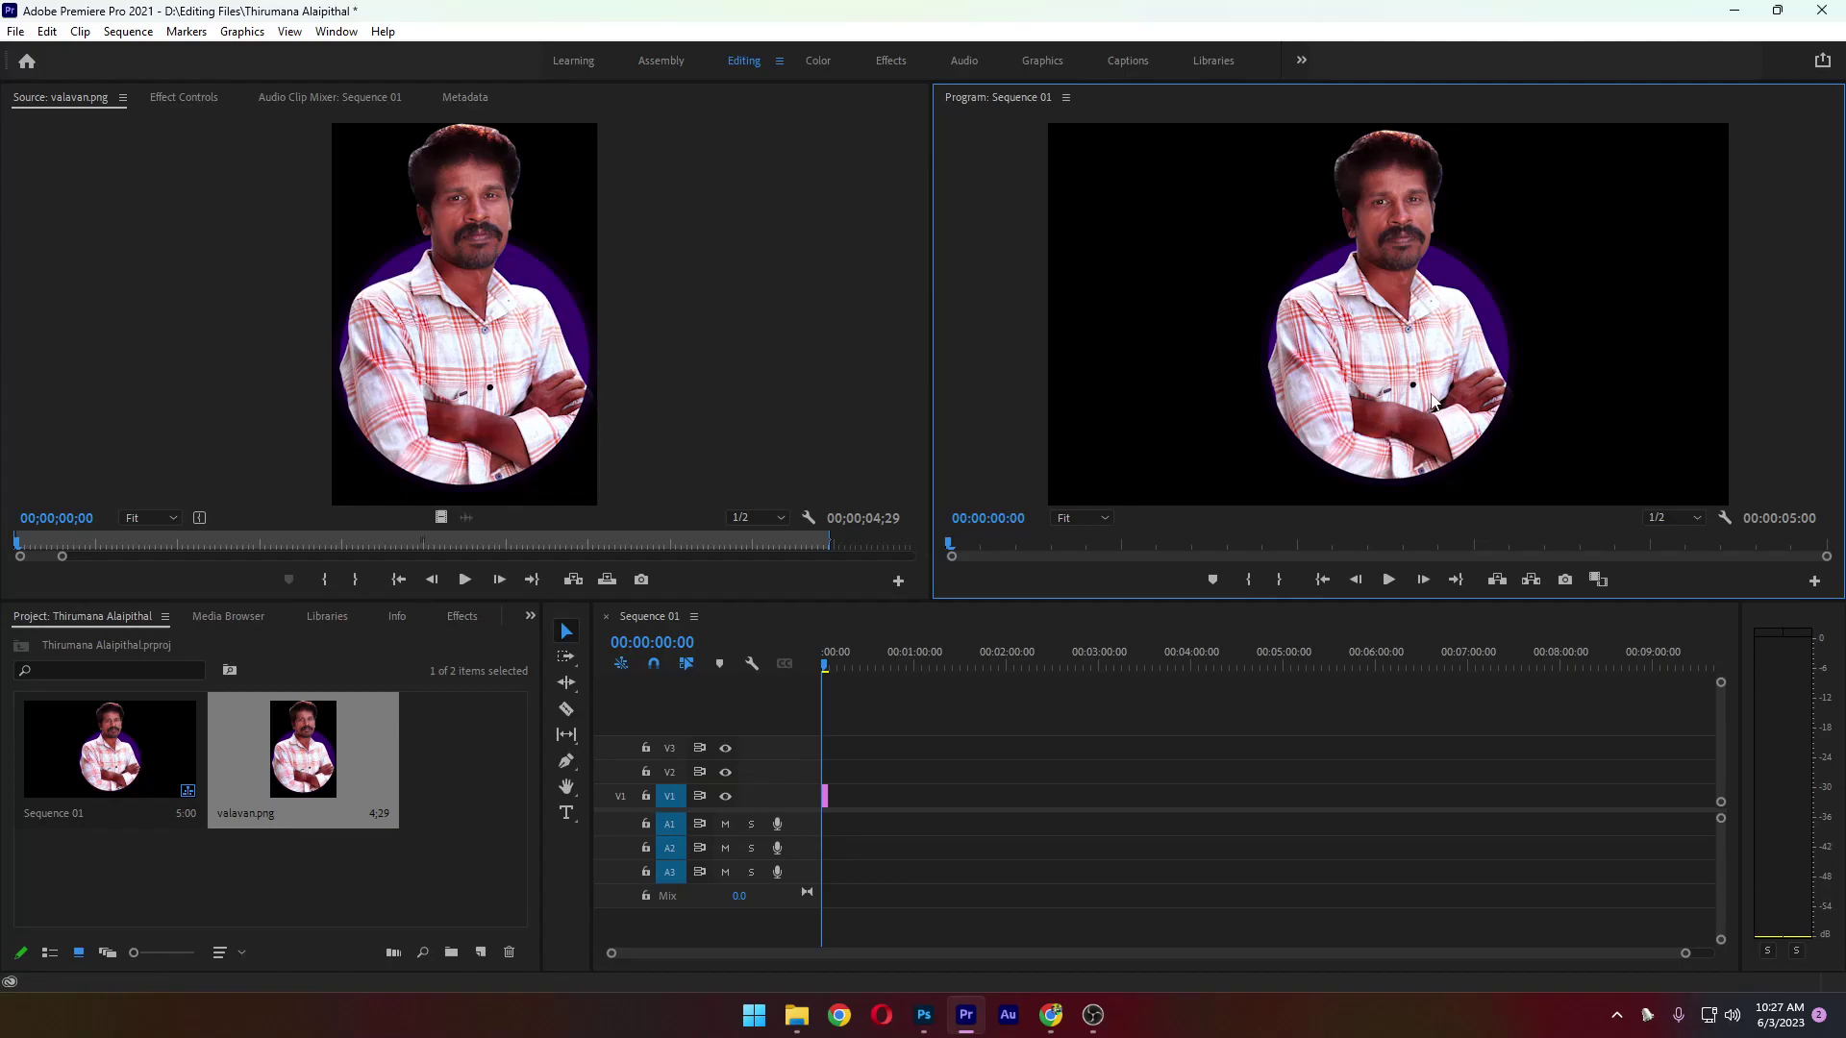
# Select the portrait clip on V1 and delete it, leaving Sequence 01 empty
pyautogui.click(867, 775)
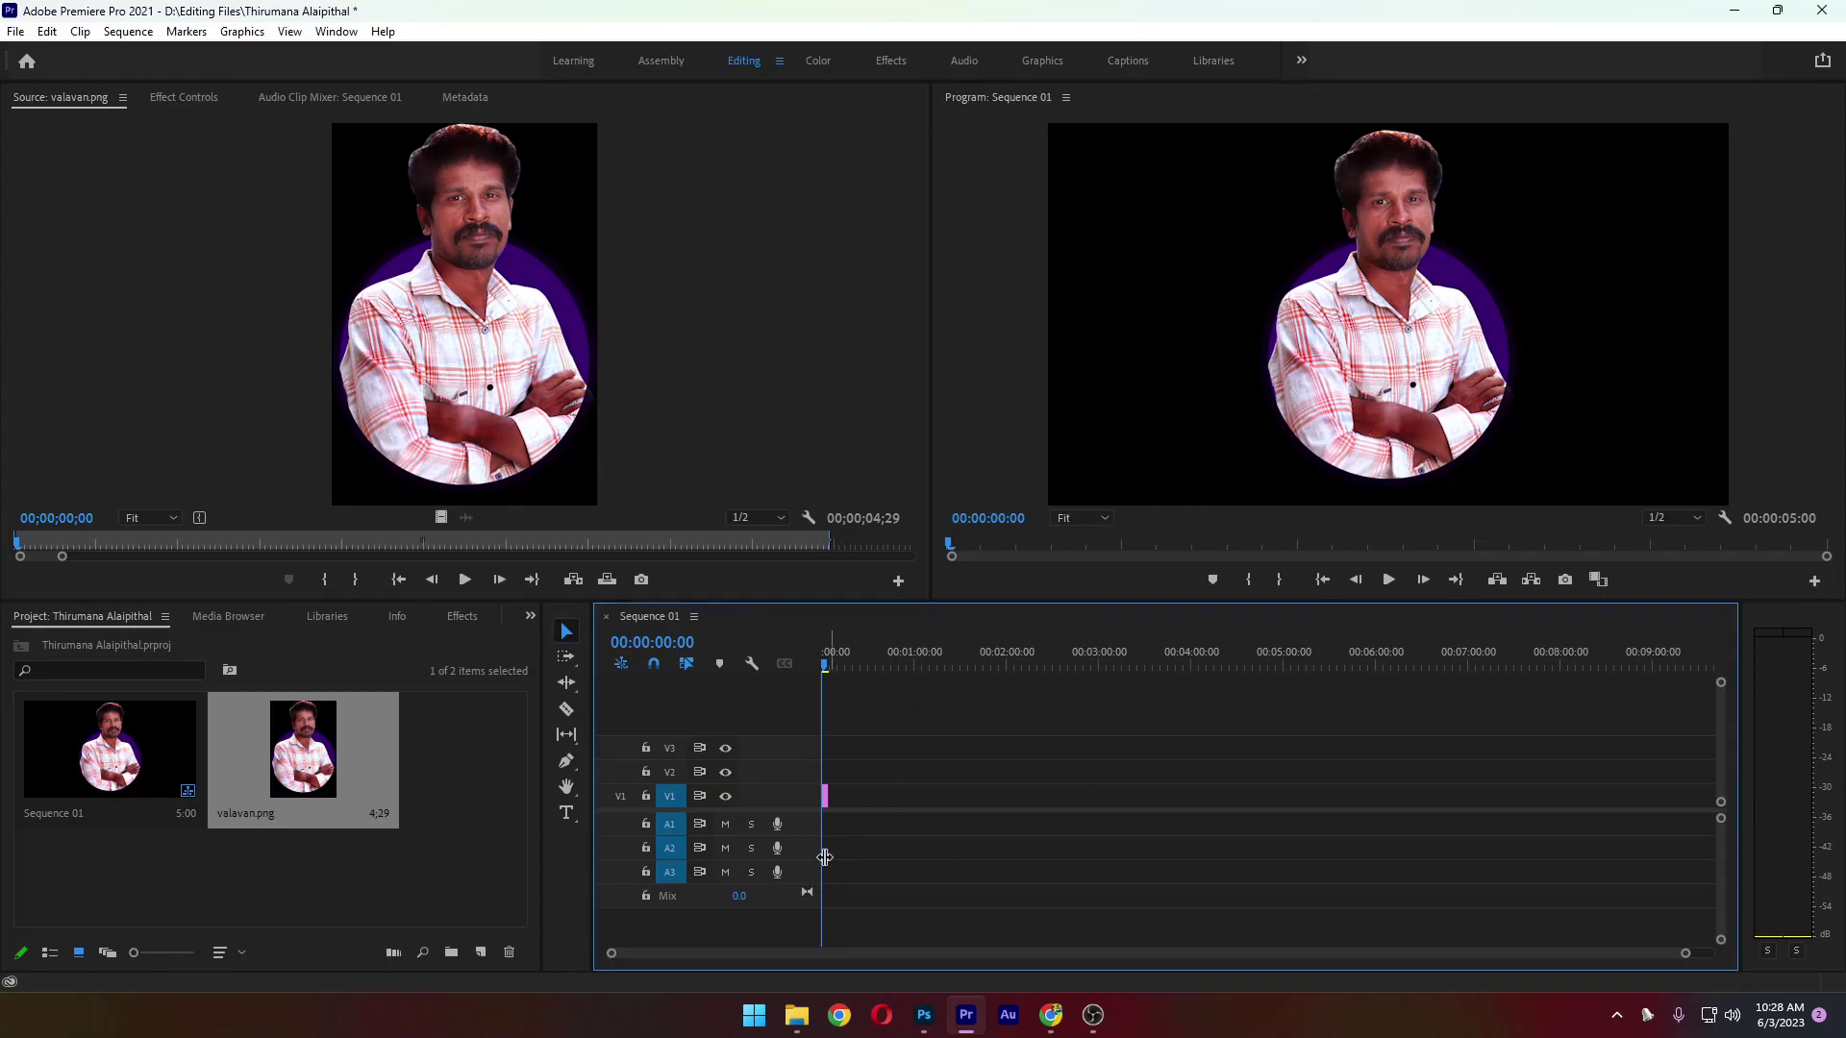
pyautogui.moveTo(896, 765); pyautogui.dragTo(816, 831)
pyautogui.press('Delete')
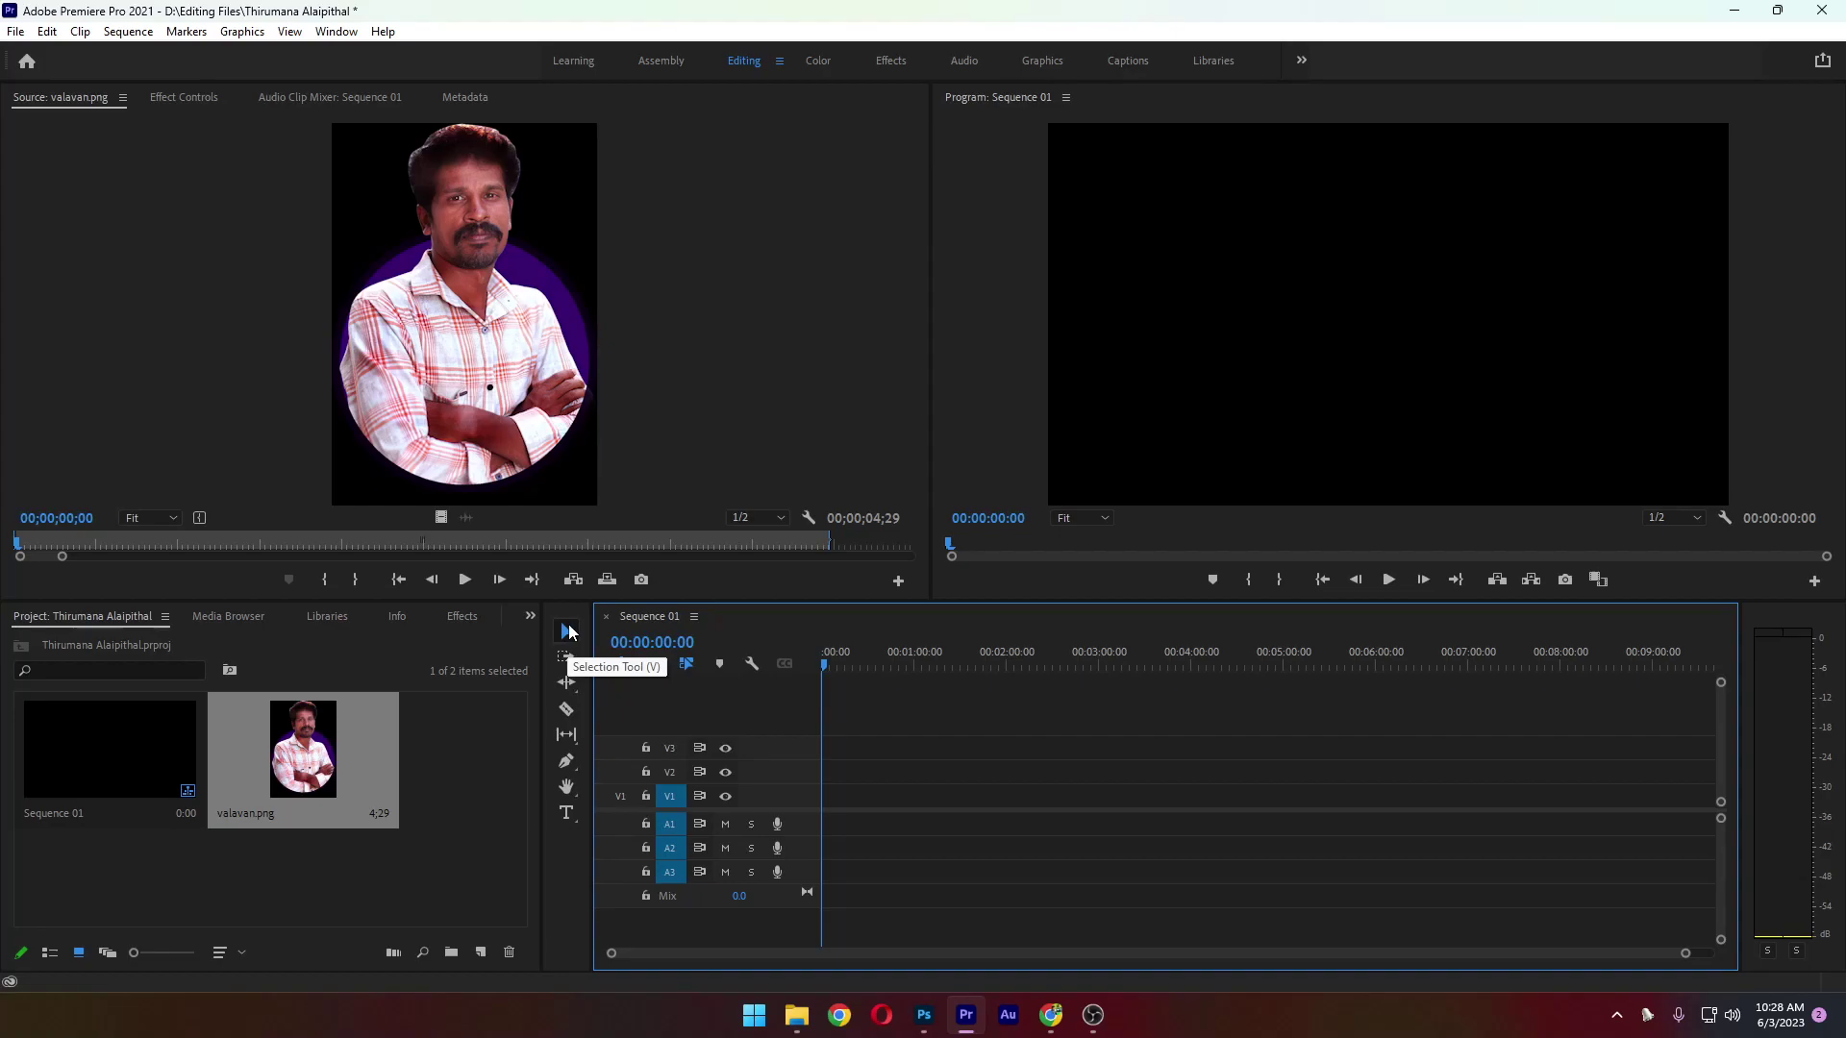
pyautogui.click(577, 853)
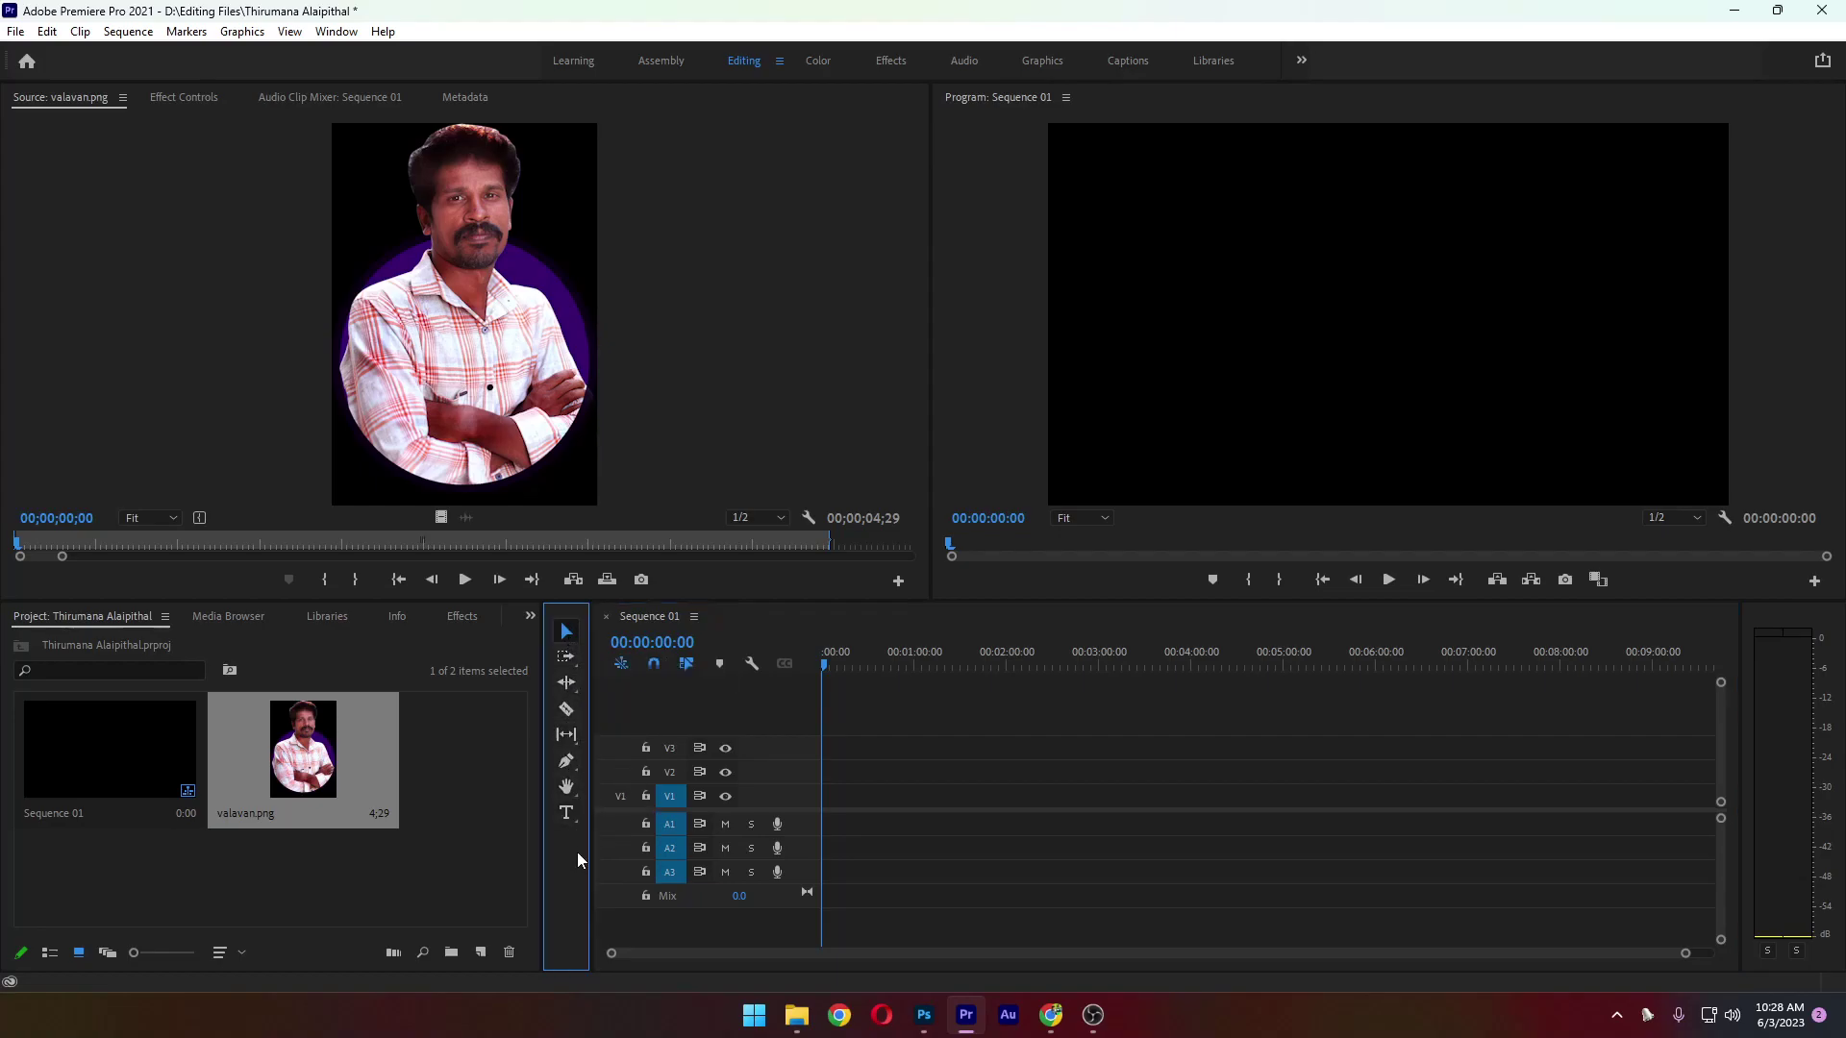
pyautogui.click(469, 839)
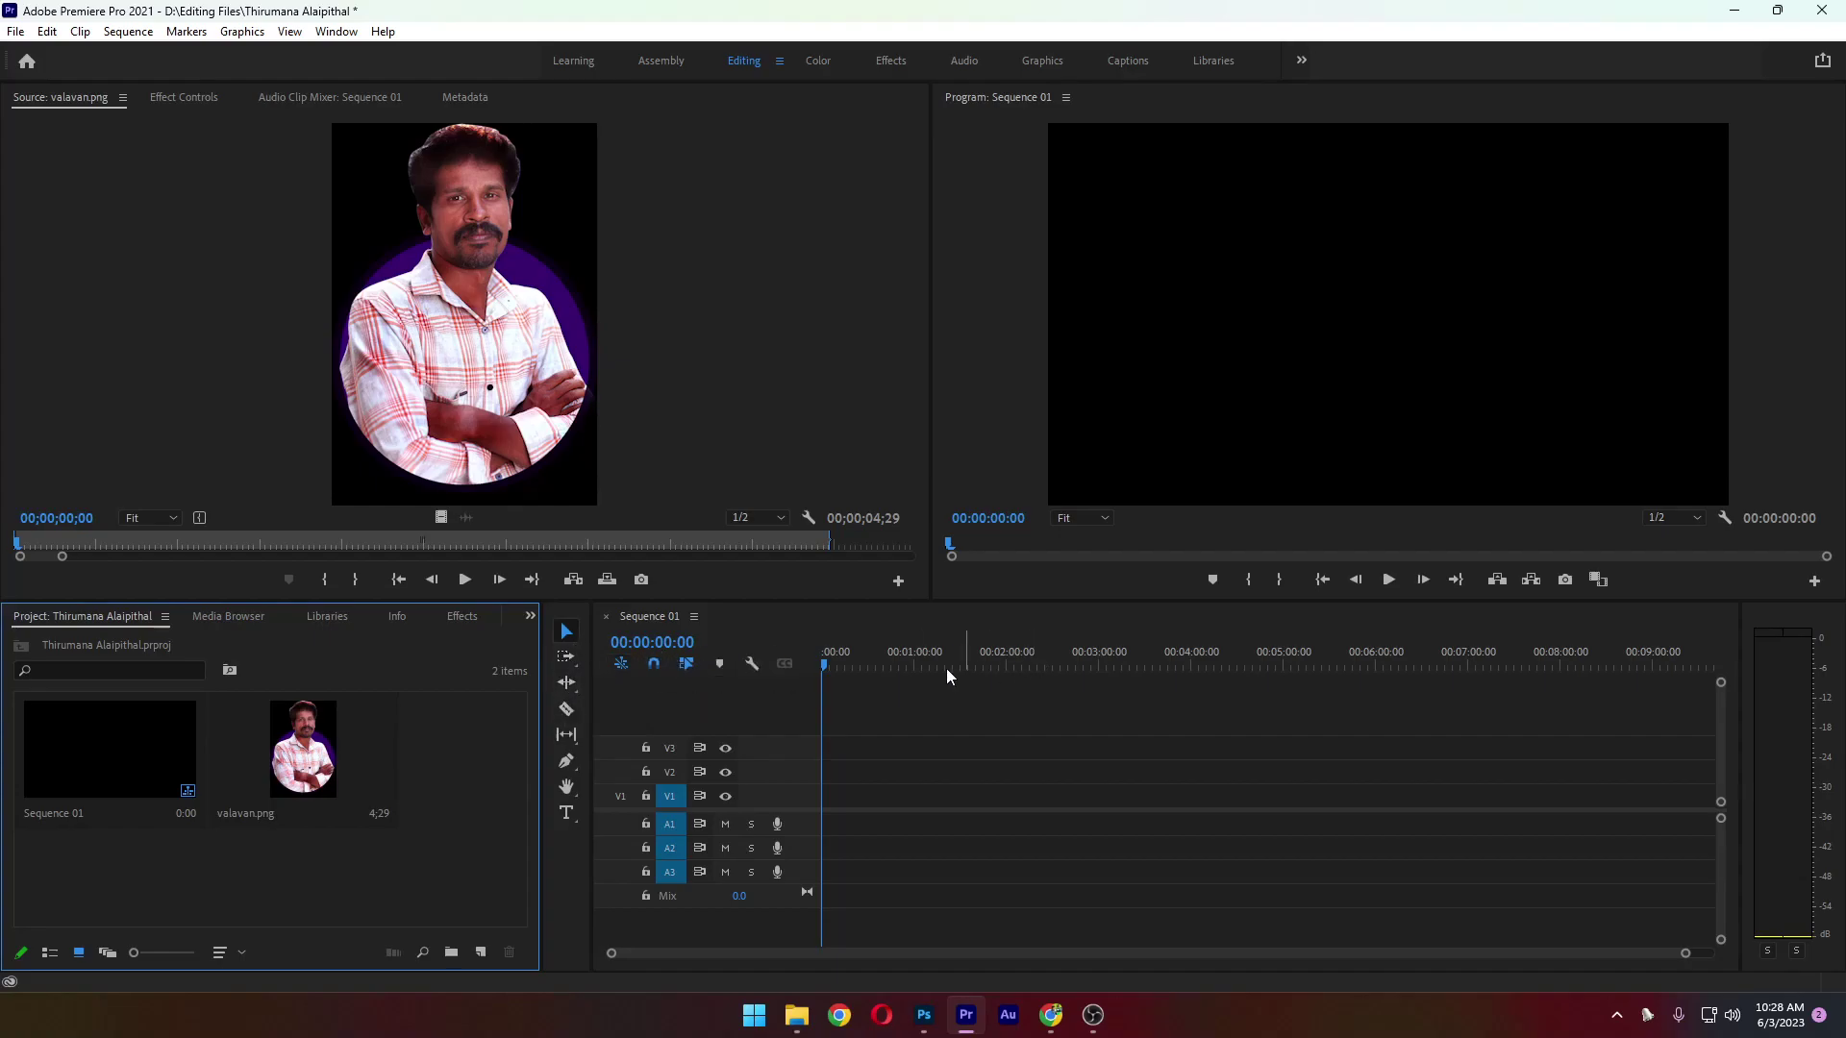
pyautogui.click(323, 778)
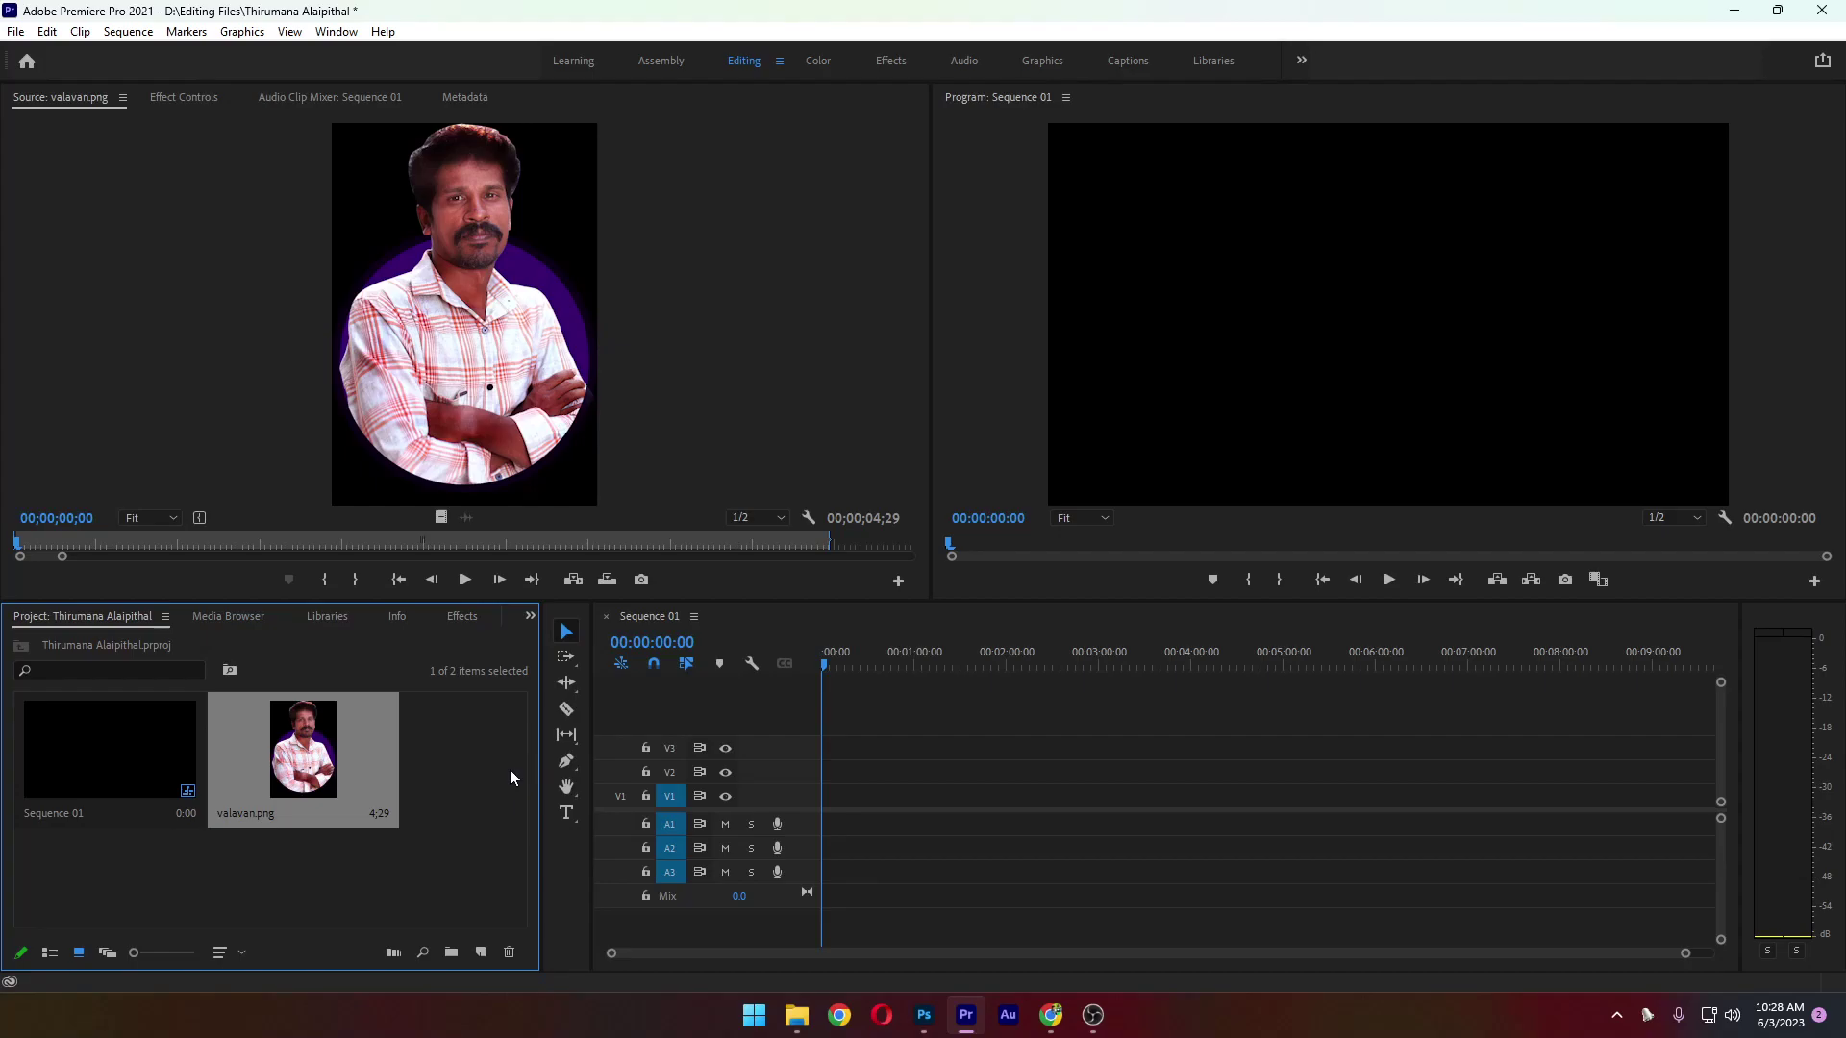
pyautogui.click(428, 760)
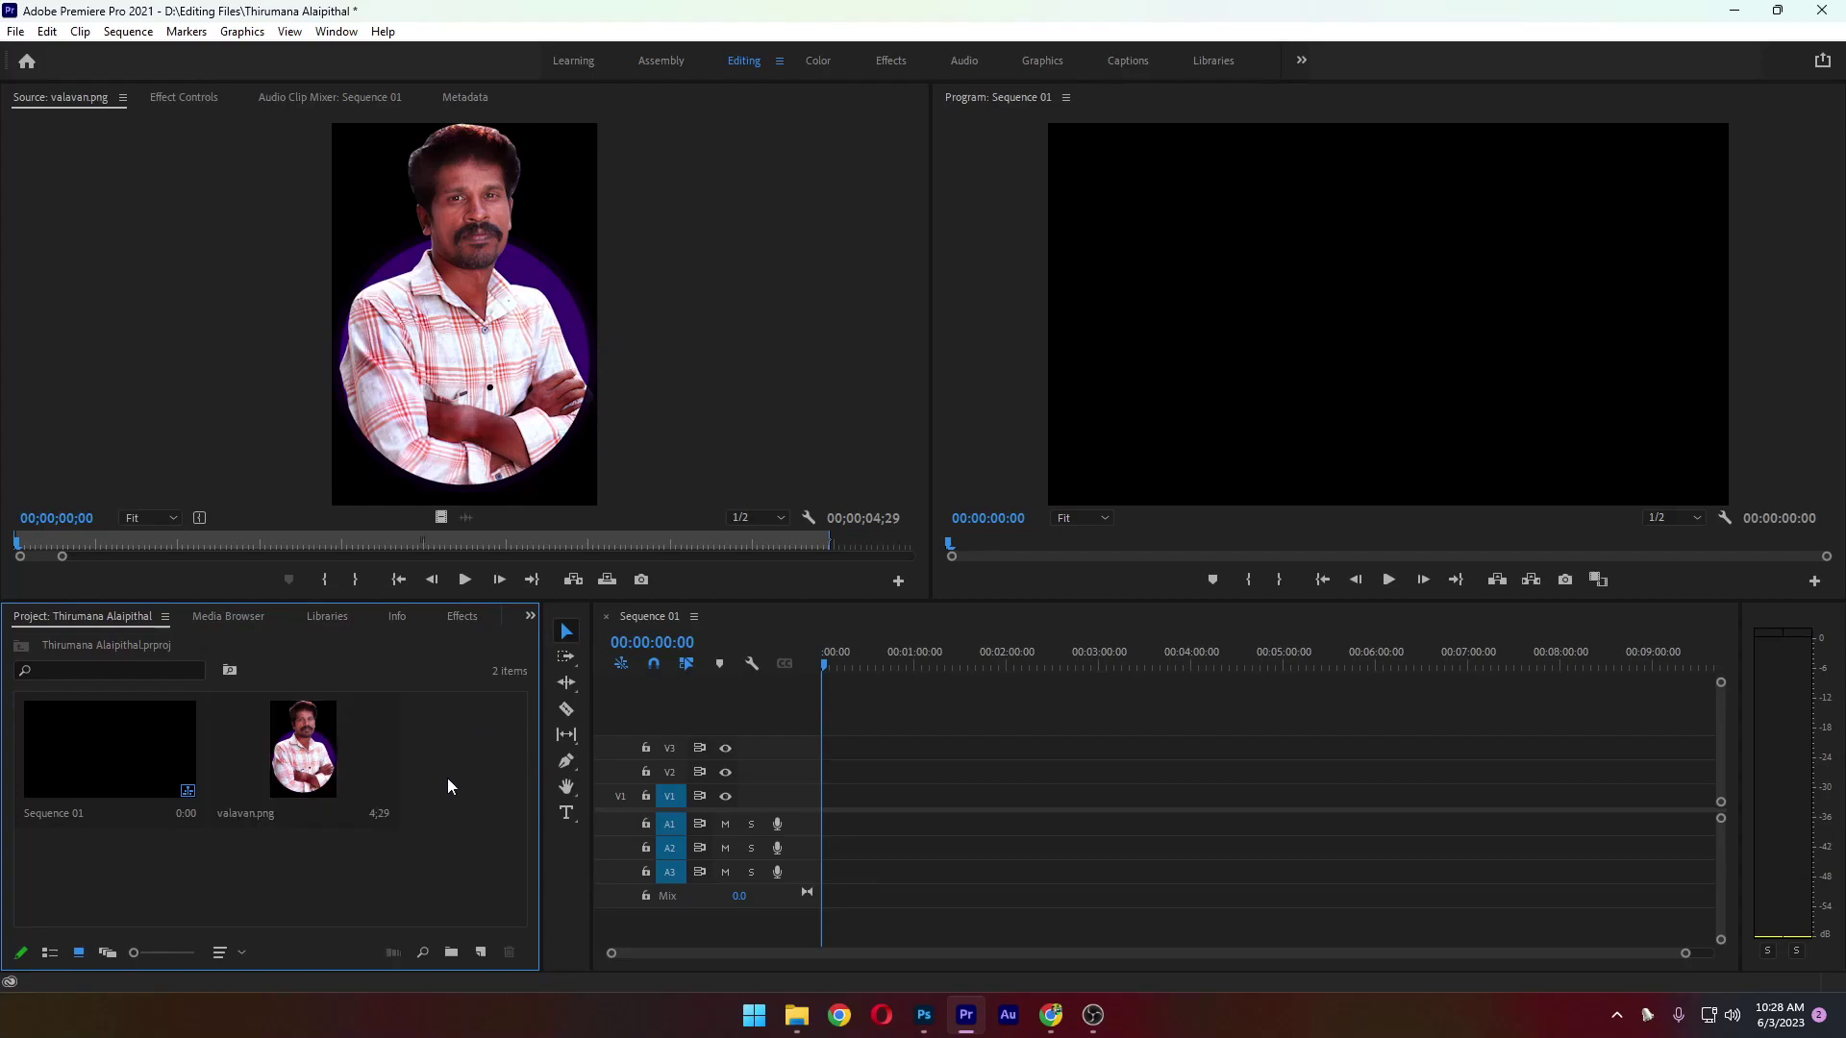
# Bring up the Import dialog from the Project panel's right-click menu
pyautogui.doubleClick(457, 759)
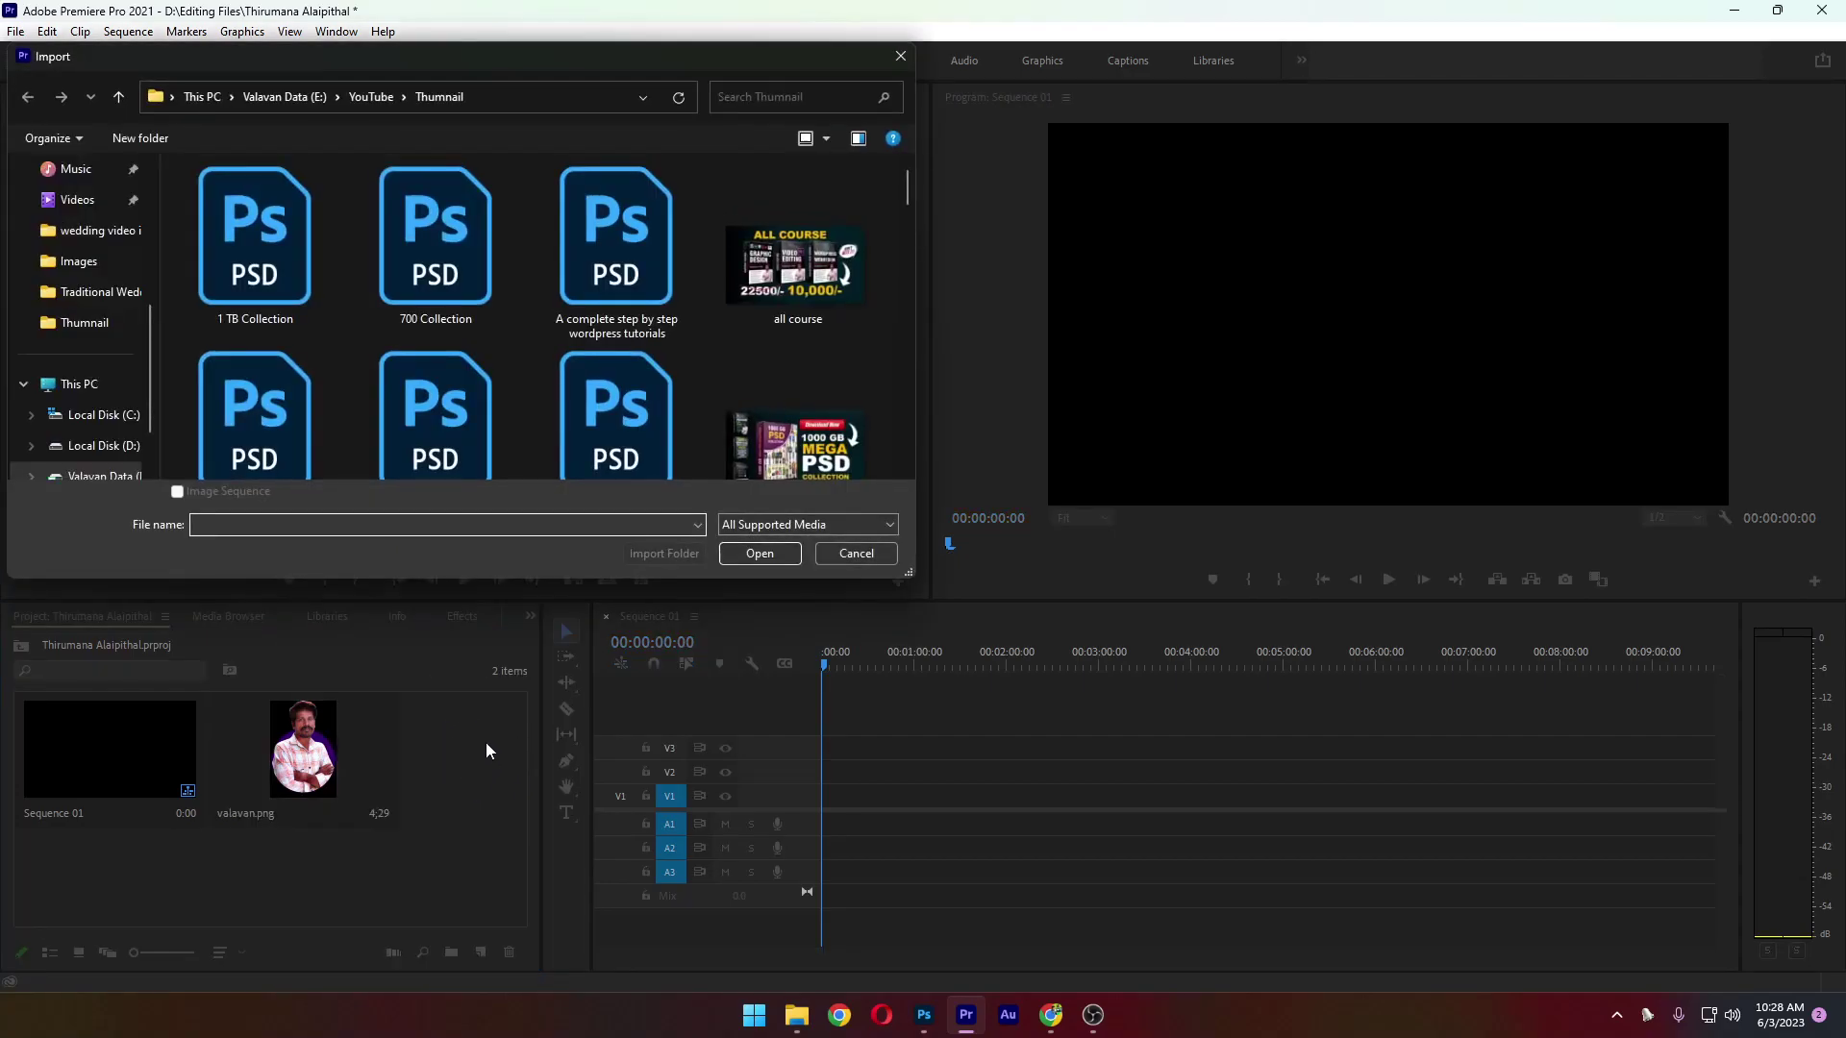
pyautogui.click(866, 562)
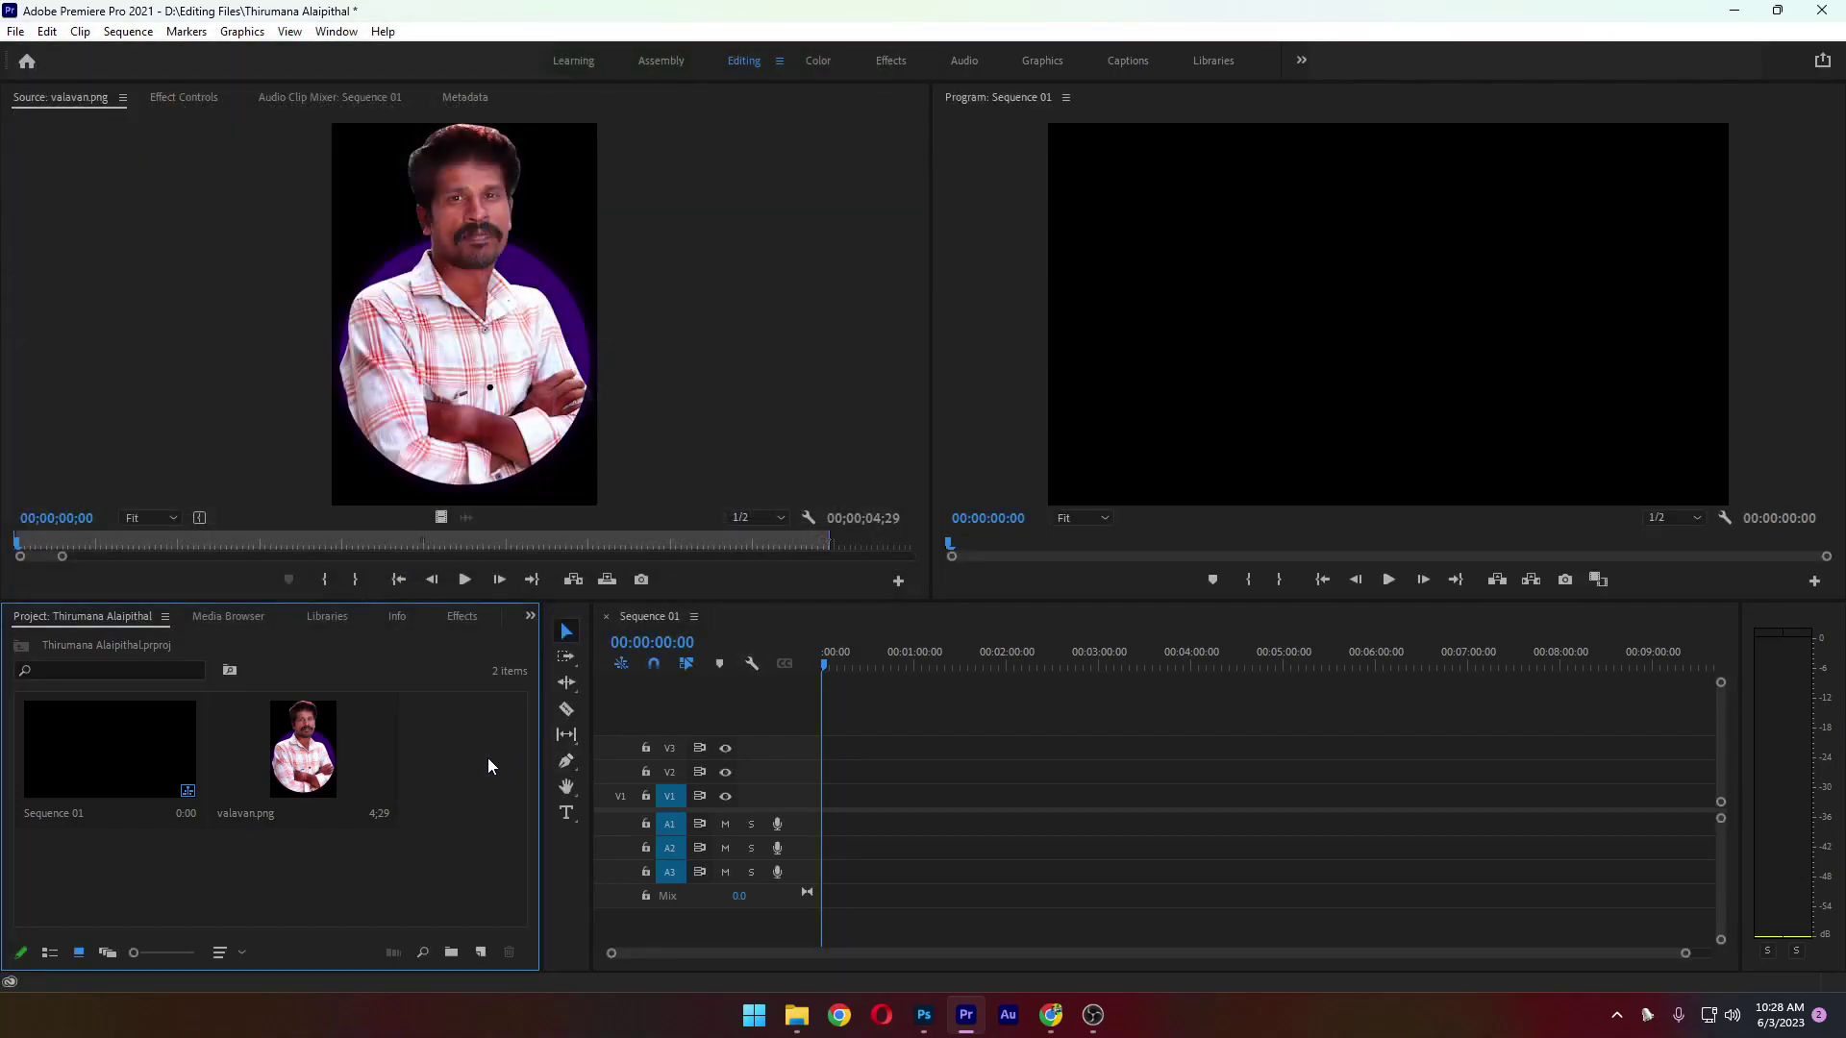
pyautogui.rightClick(452, 737)
pyautogui.click(524, 520)
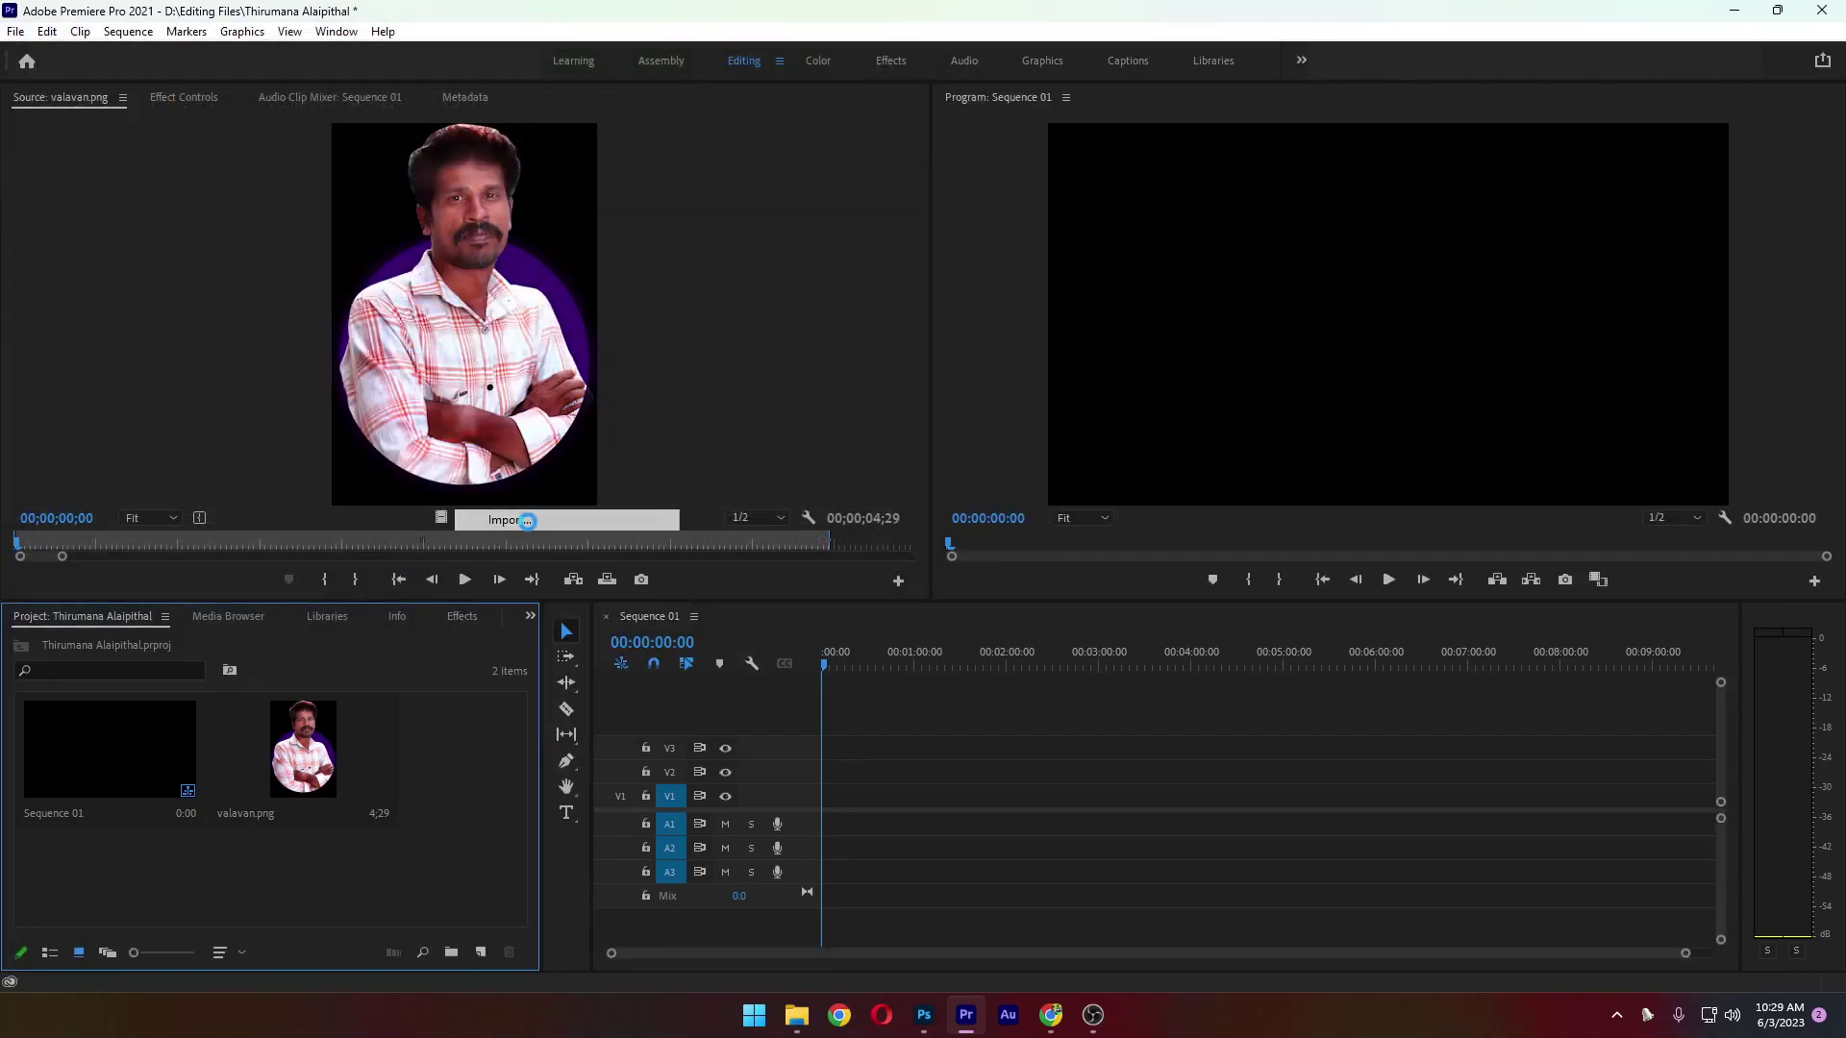
# Import Trust Quiz from the YouTube folder and select the new Trust Quiz.mp4 item
pyautogui.click(581, 246)
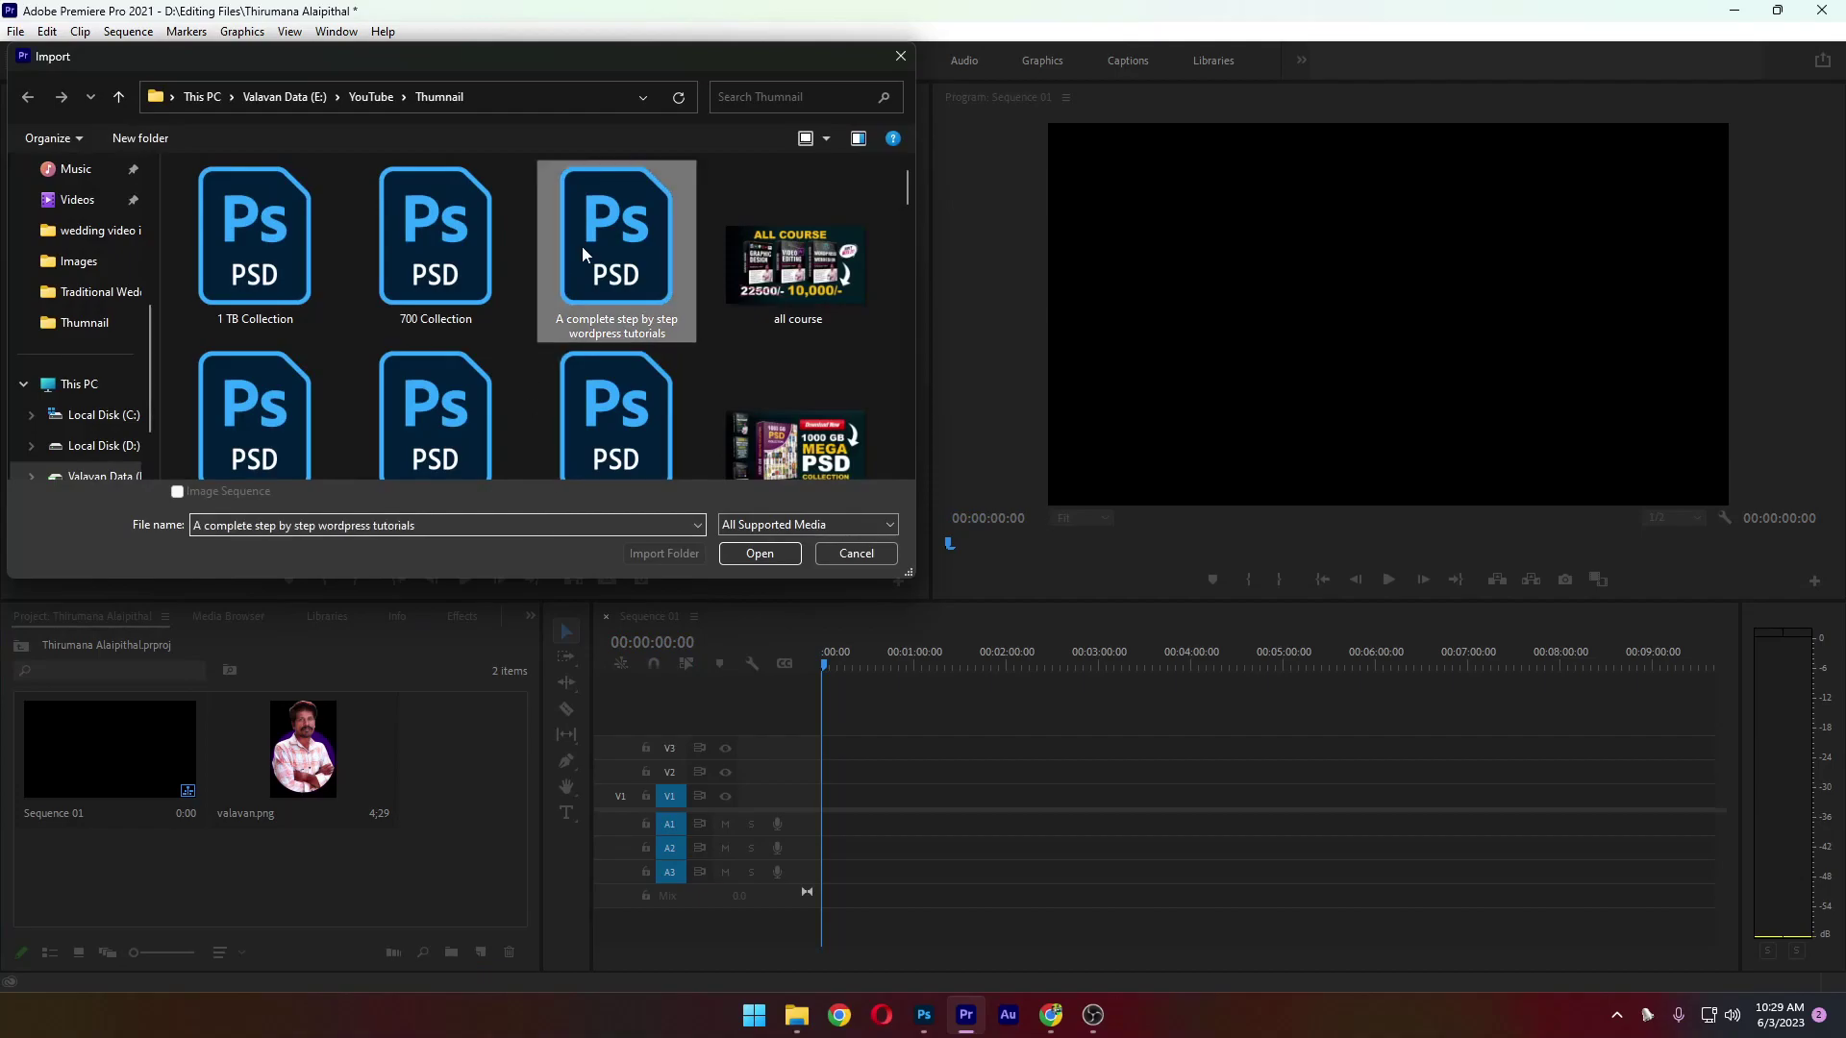
pyautogui.hotkey('alt', 'Up')
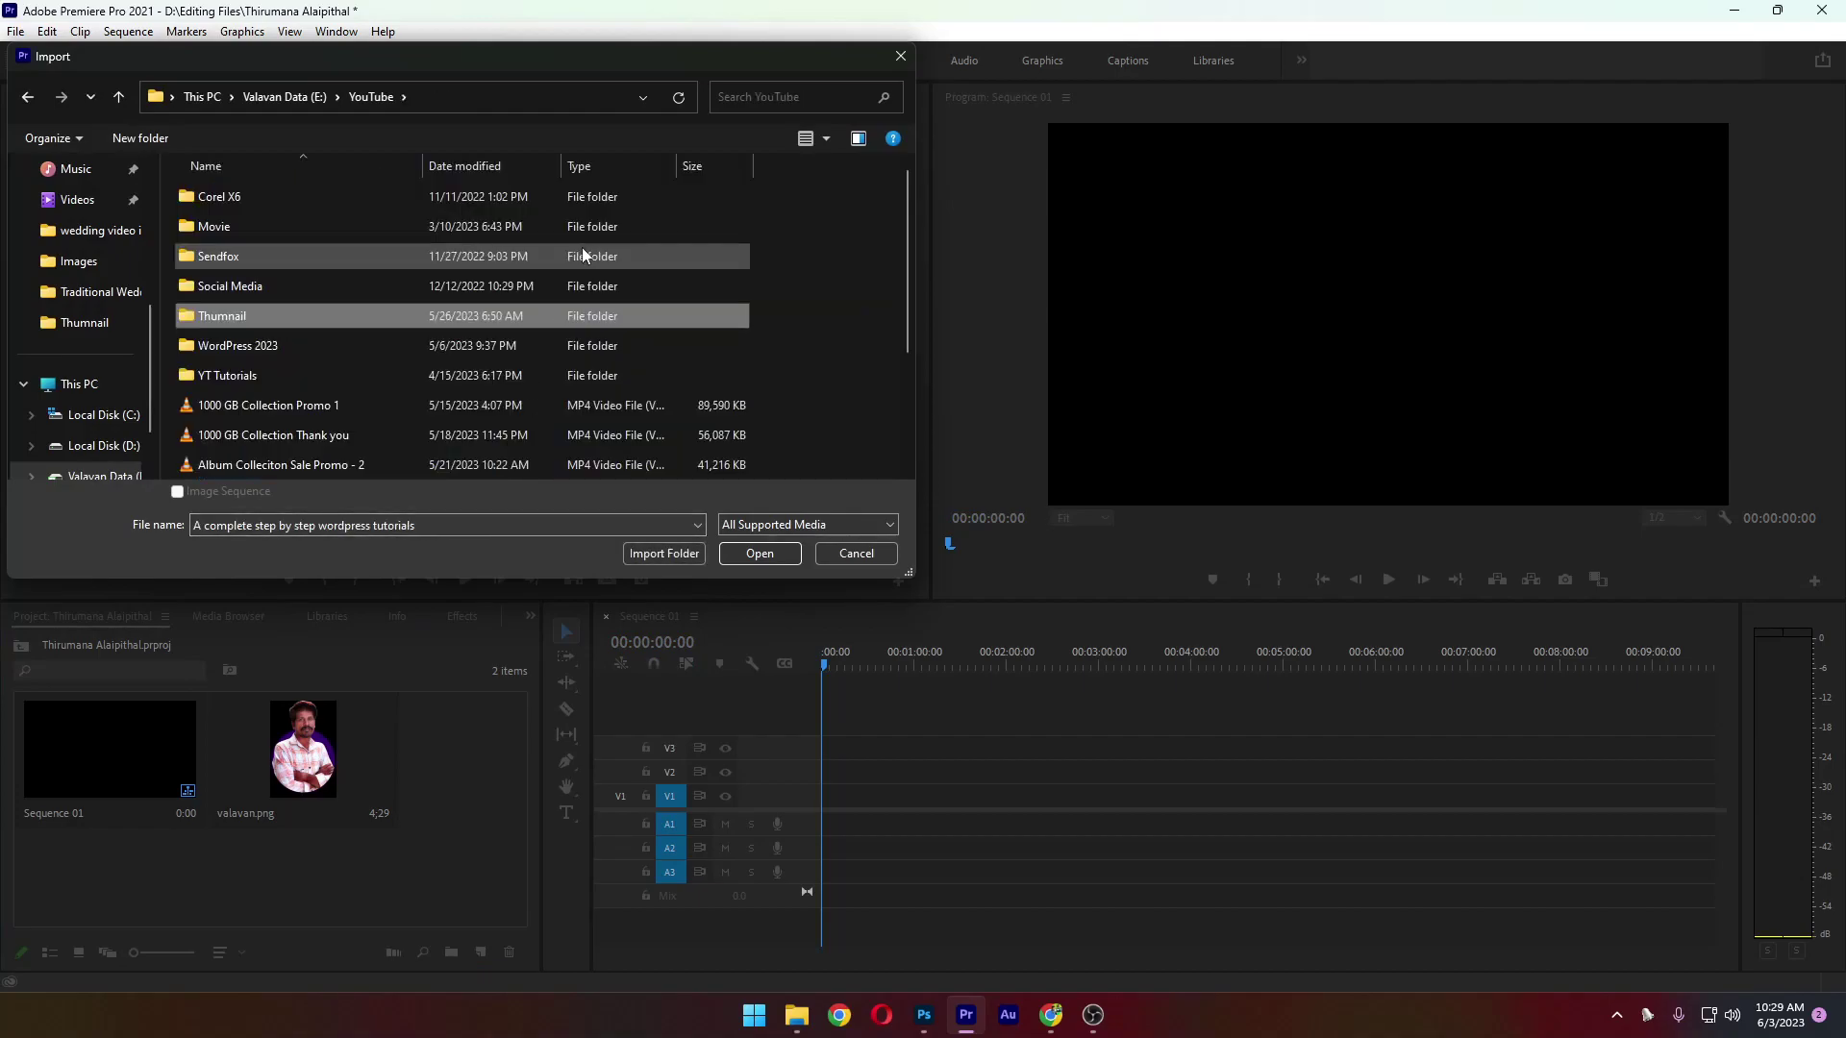
pyautogui.click(337, 406)
pyautogui.scroll(-1, 436, 443)
pyautogui.scroll(-1, 350, 443)
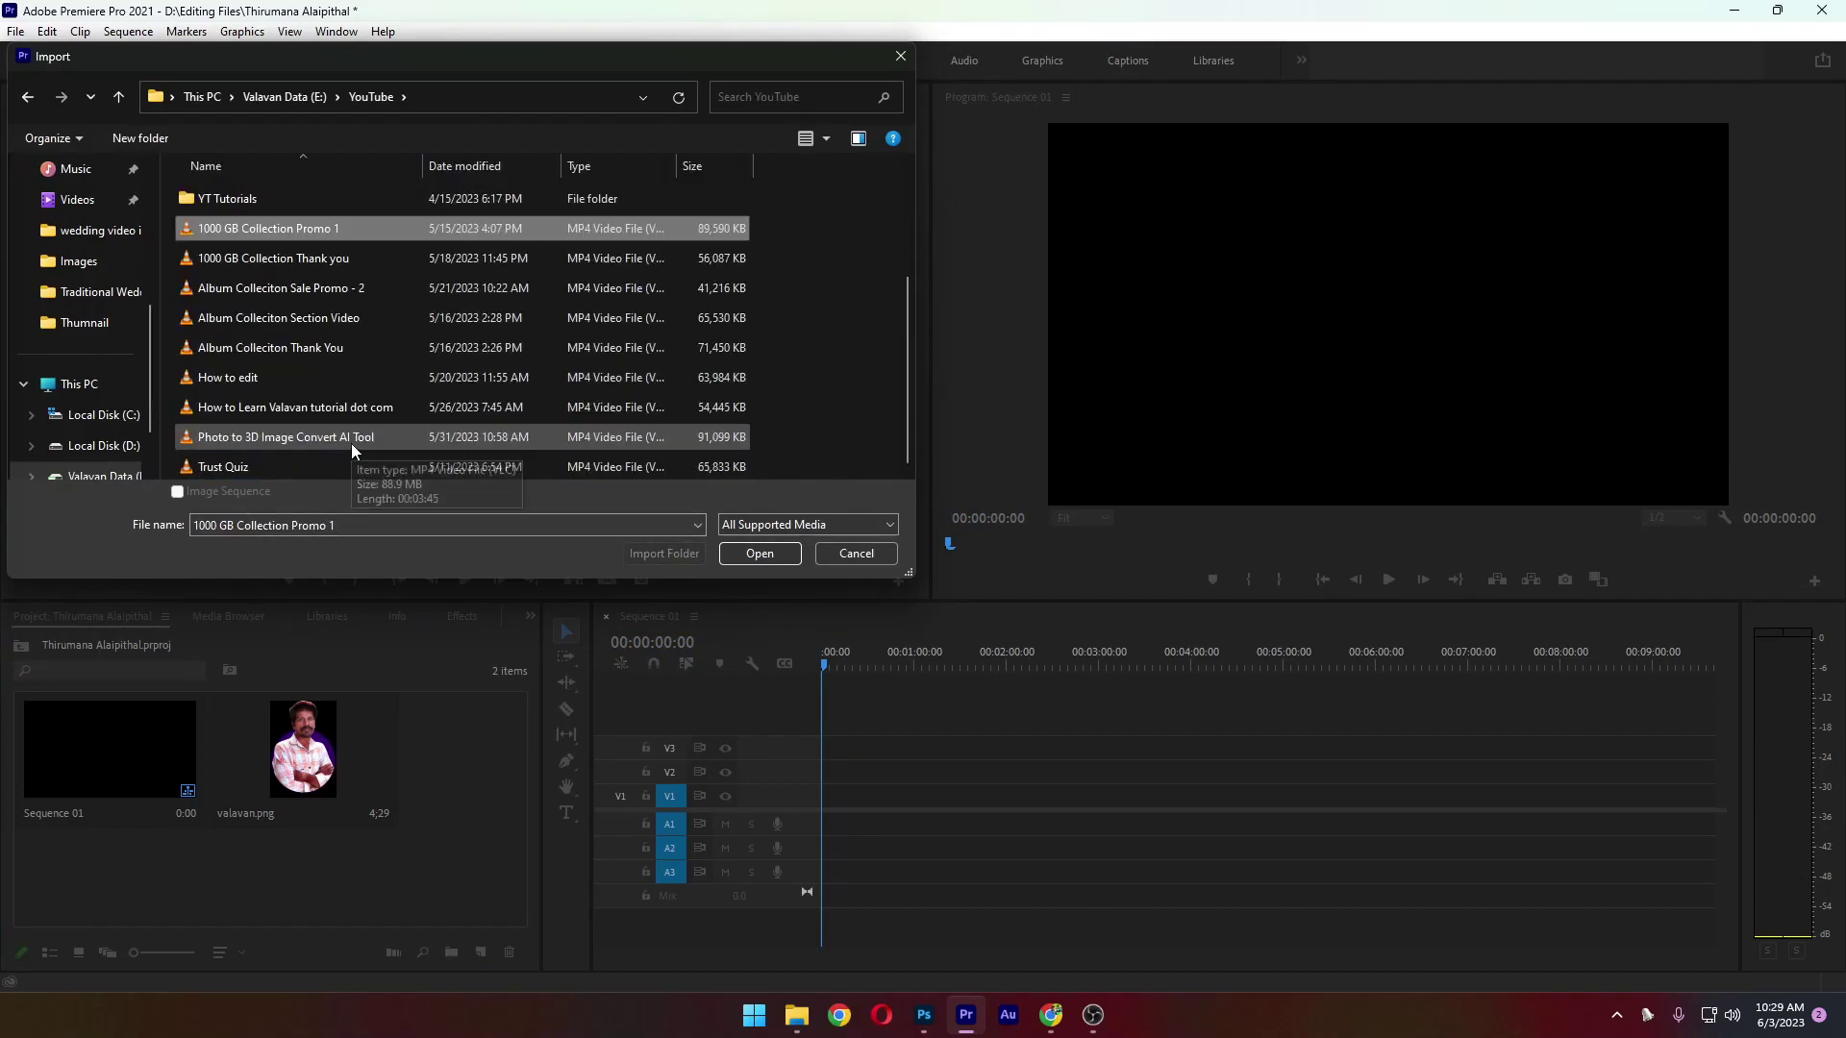
pyautogui.click(274, 467)
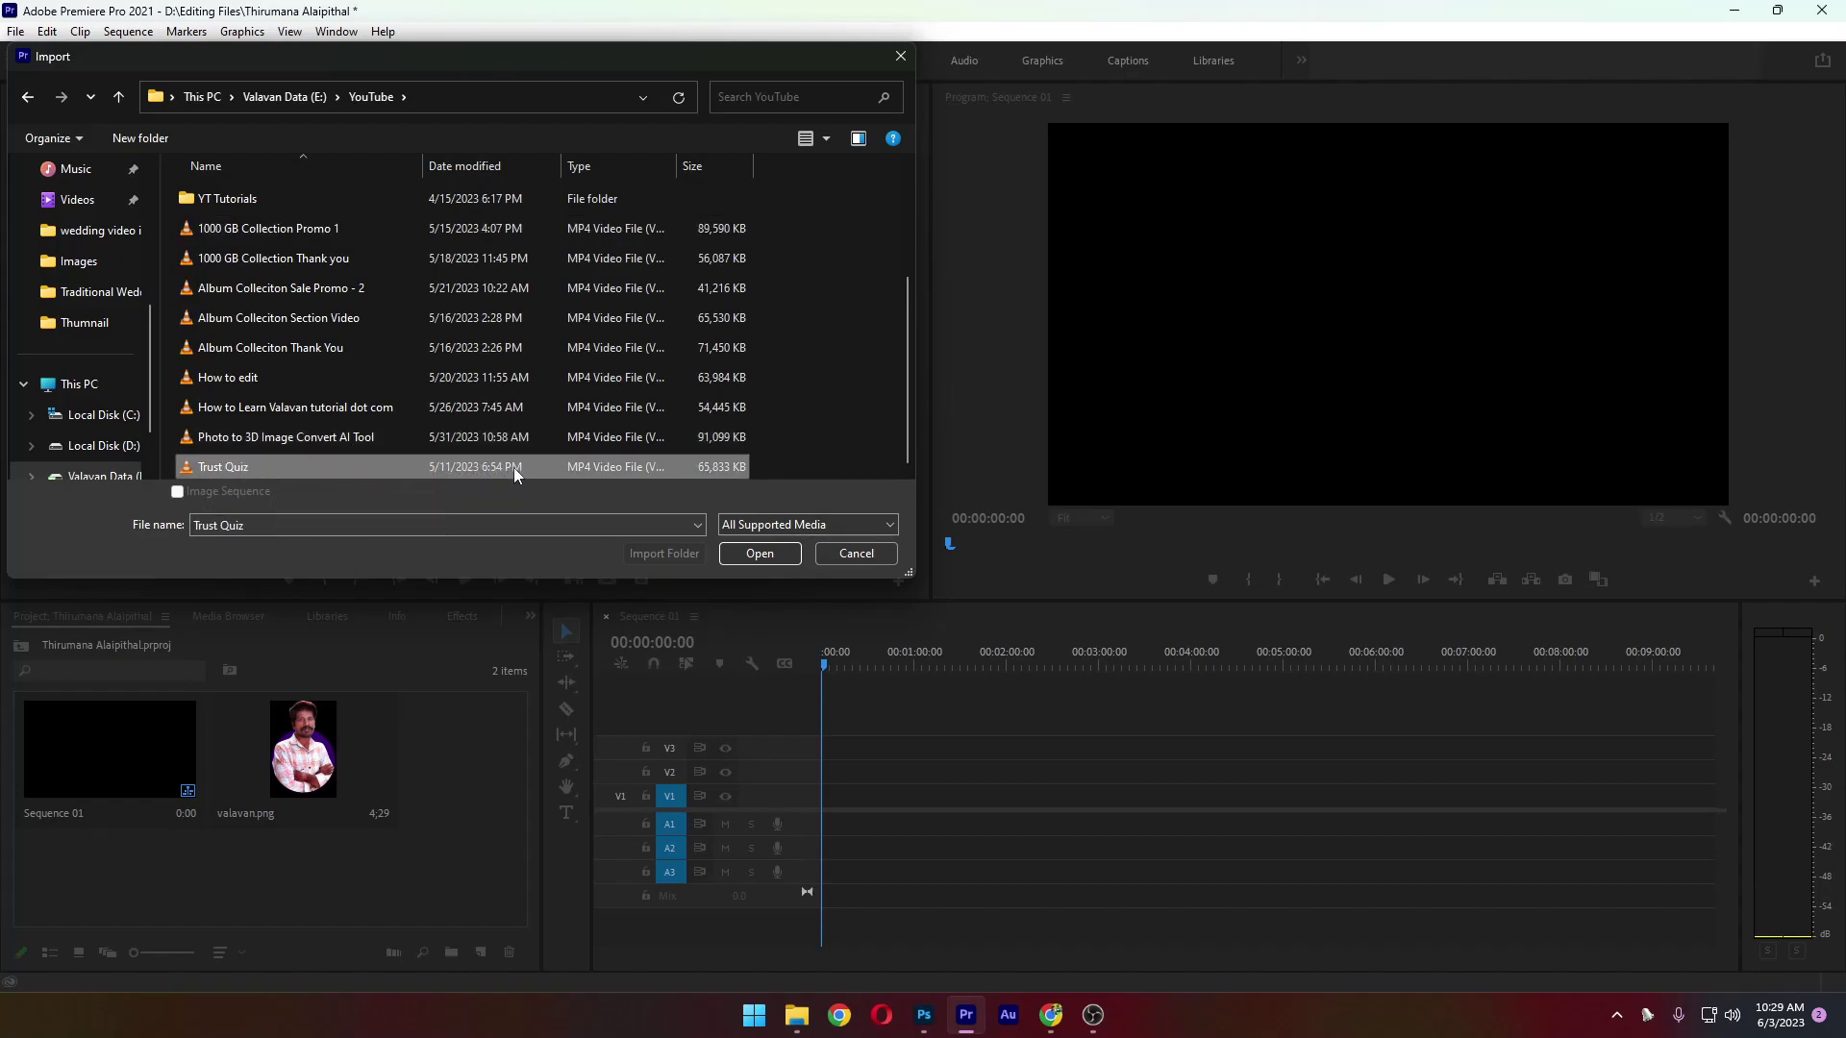
pyautogui.click(747, 554)
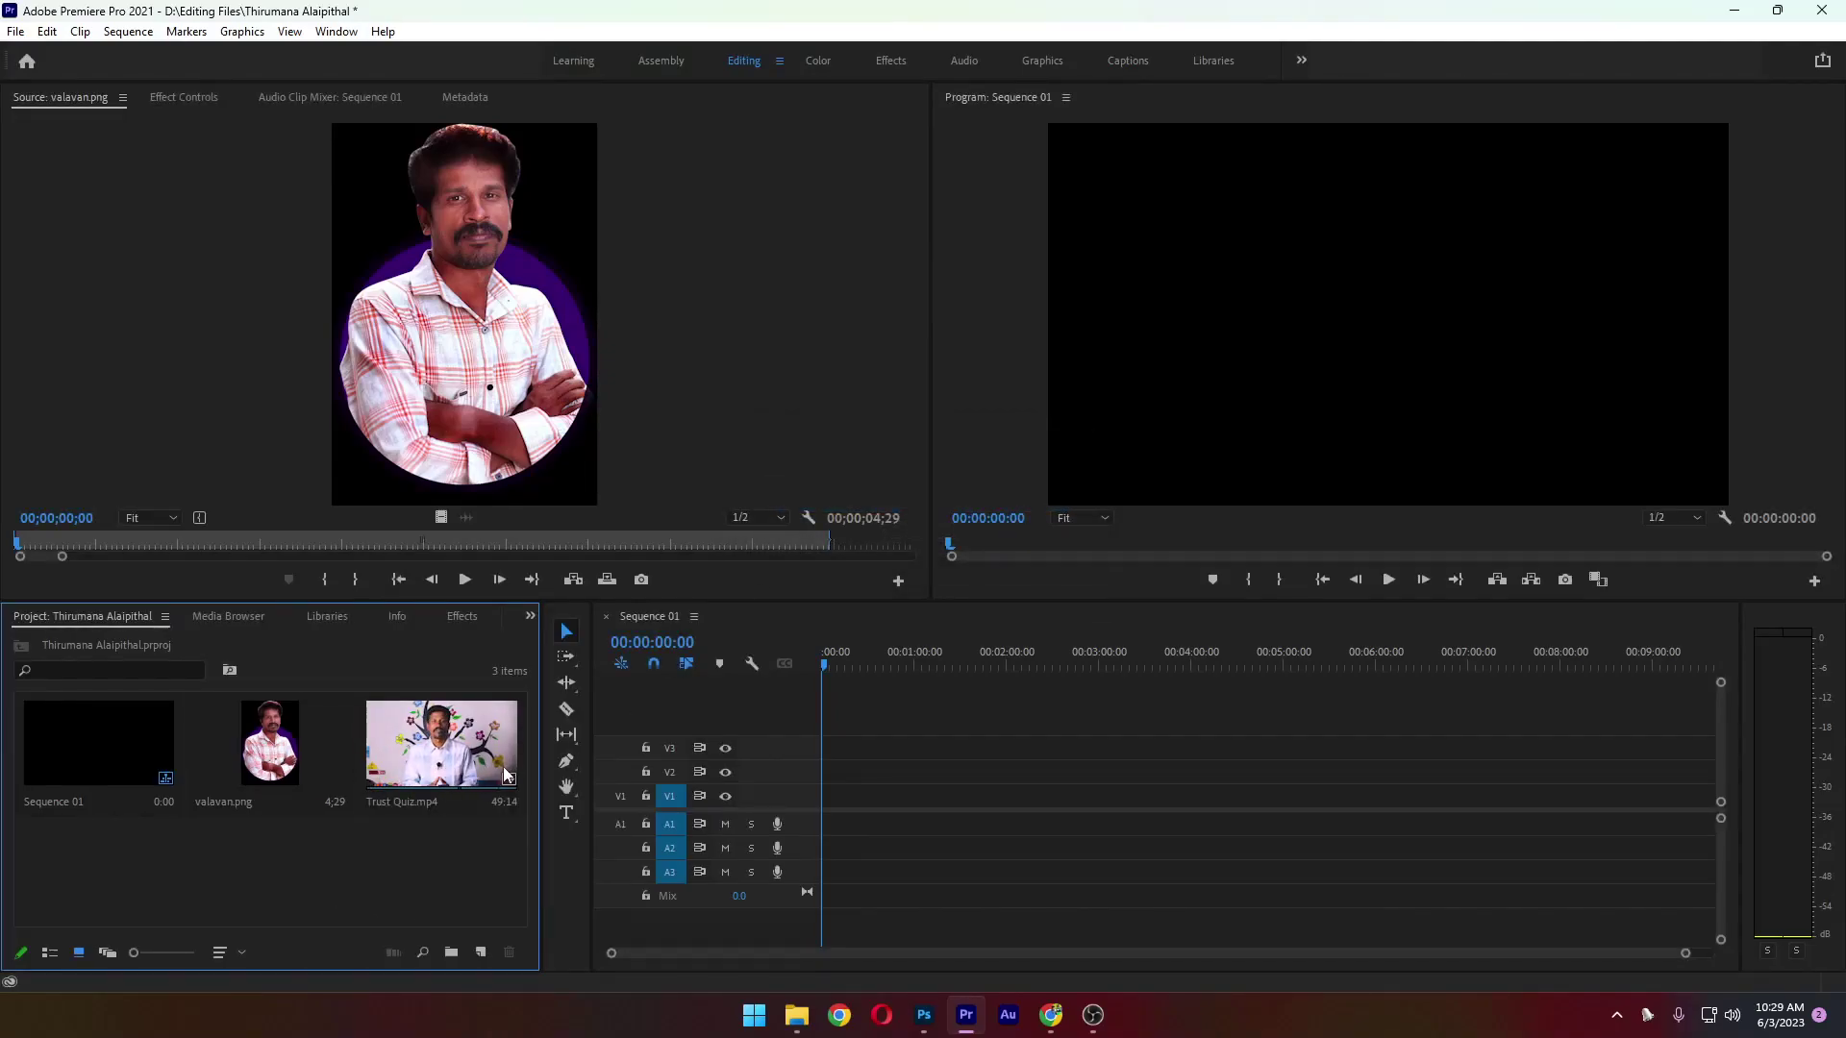
pyautogui.click(440, 750)
# Add Trust Quiz.mp4 to Sequence 01 keeping existing settings, and show the Project panel in List View
pyautogui.moveTo(723, 773); pyautogui.dragTo(831, 816)
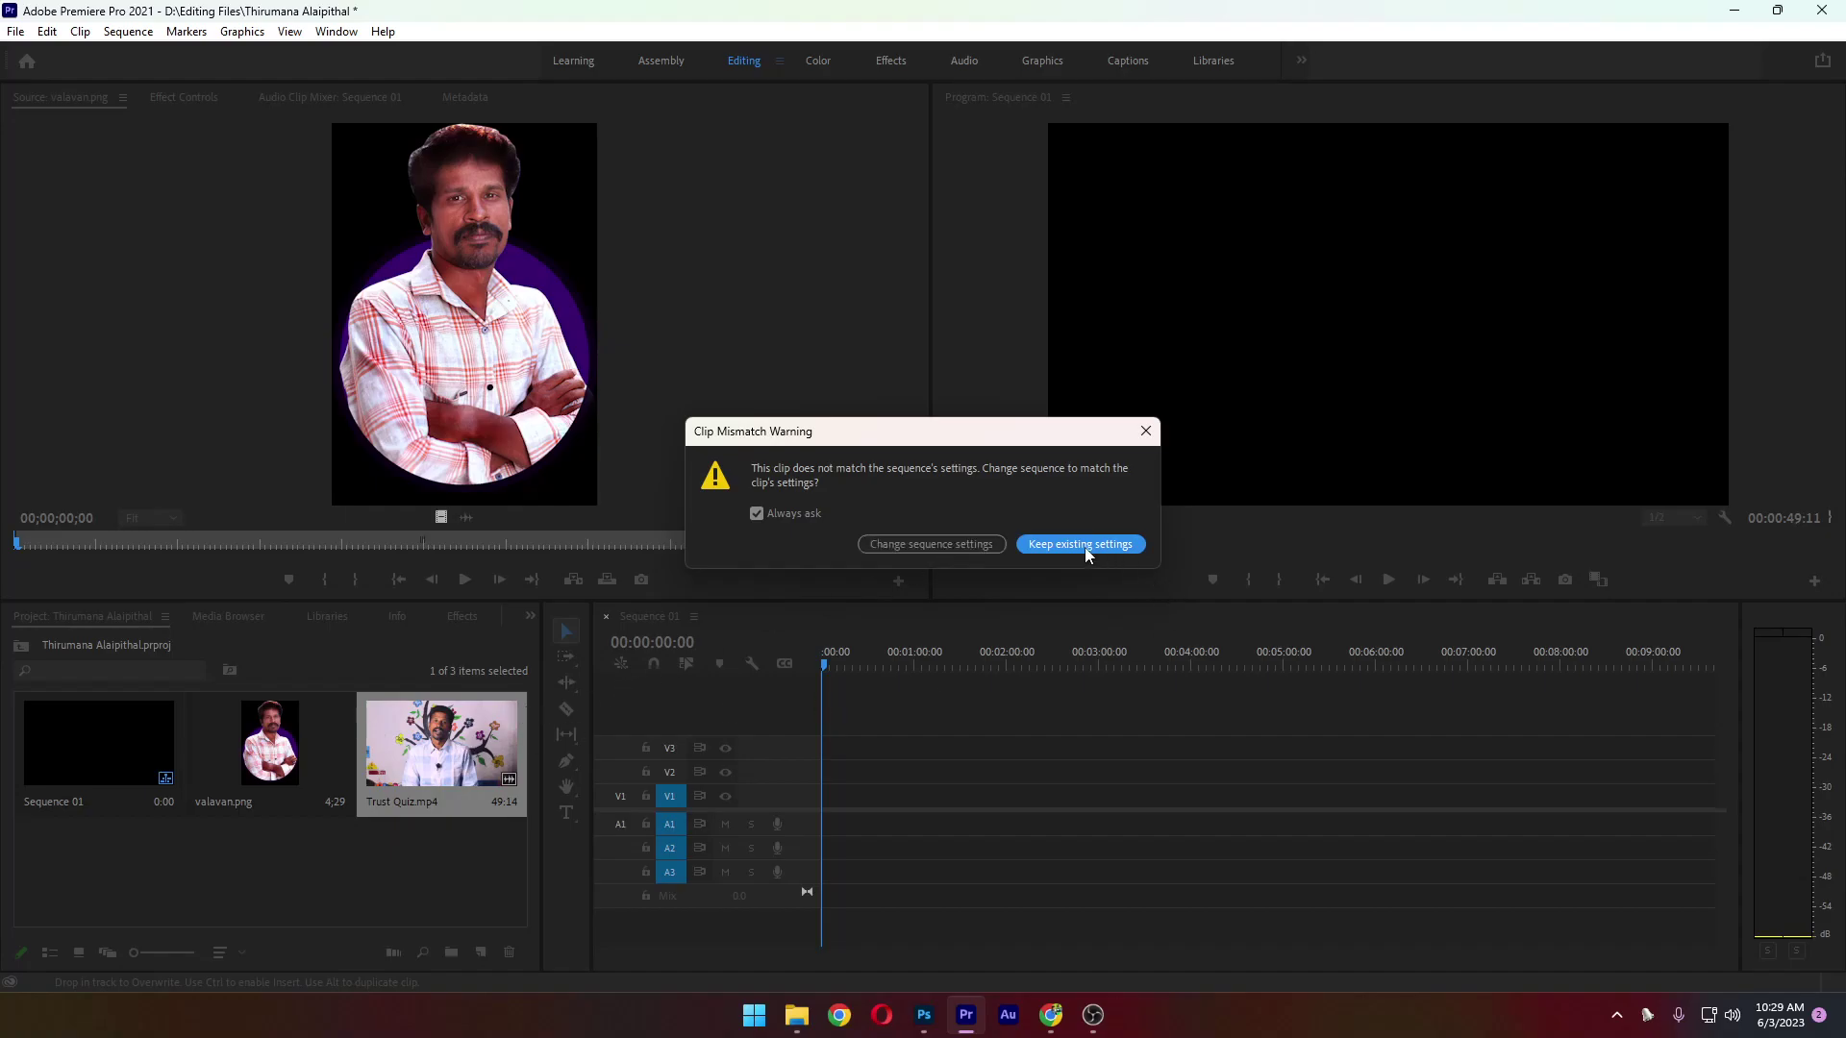
pyautogui.click(1145, 431)
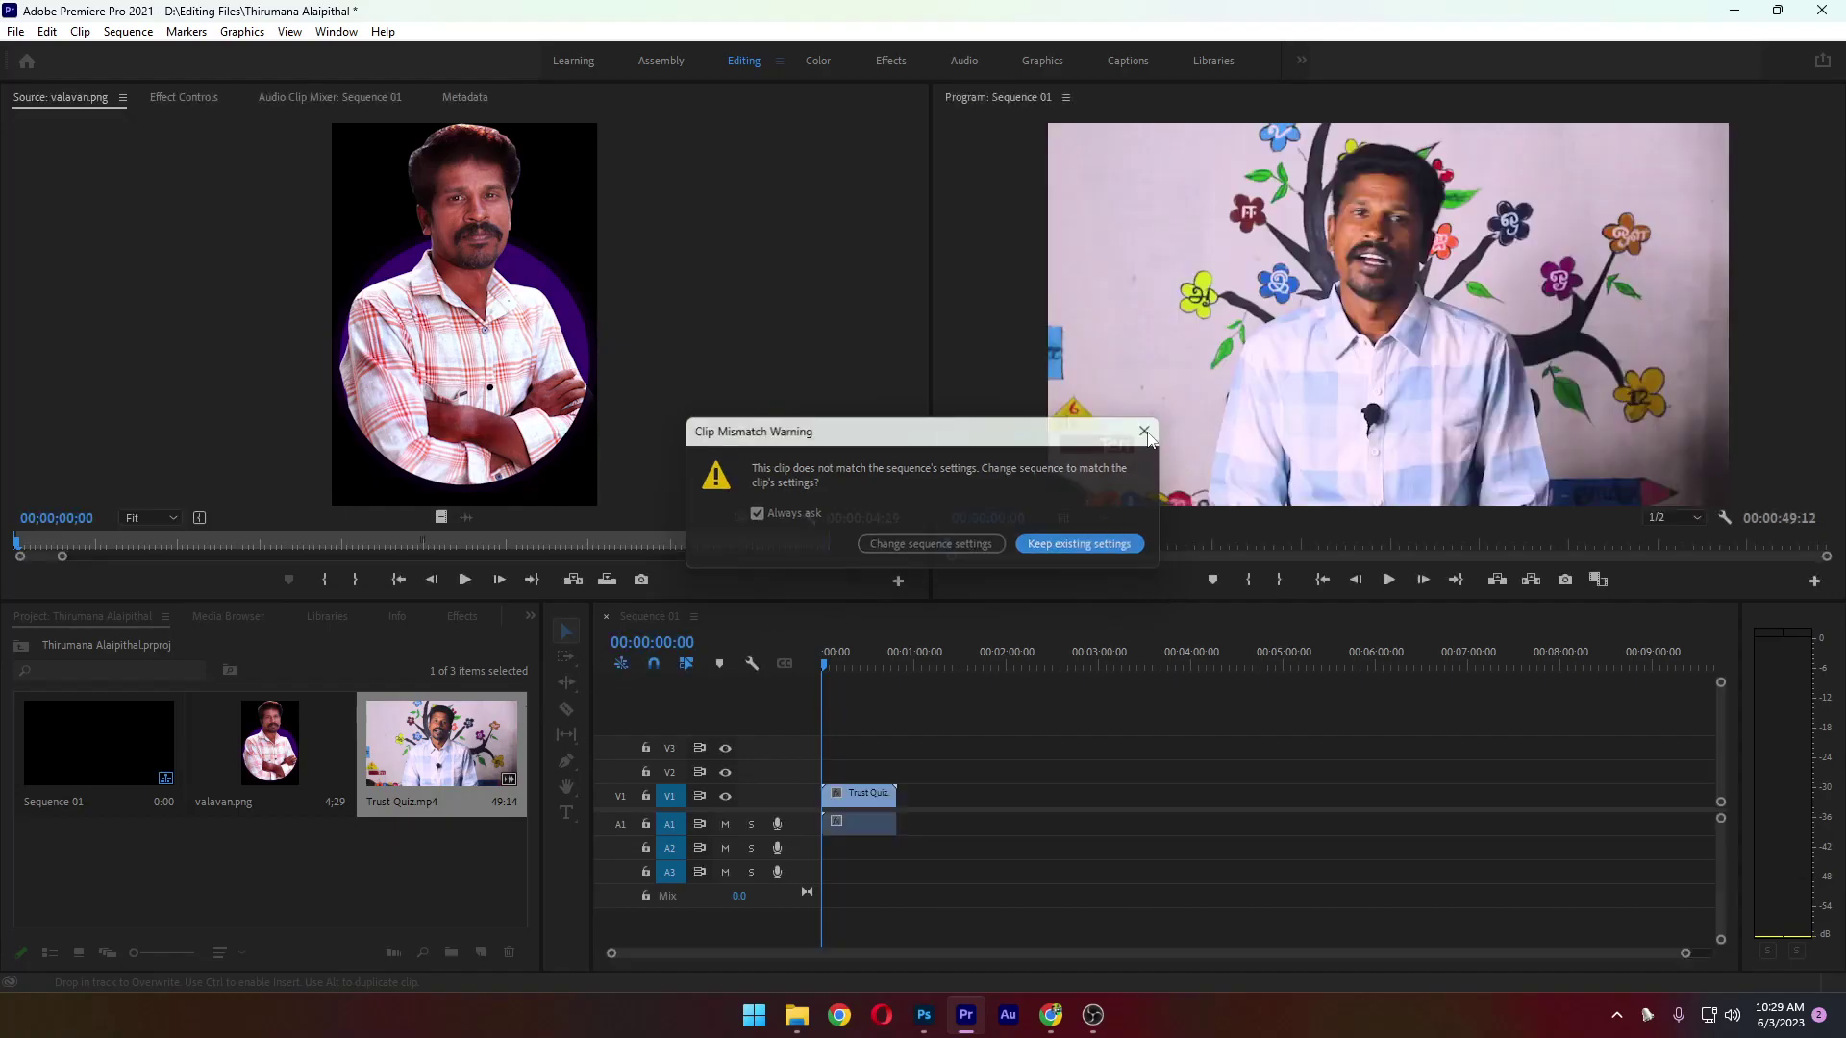
pyautogui.click(410, 862)
pyautogui.click(432, 747)
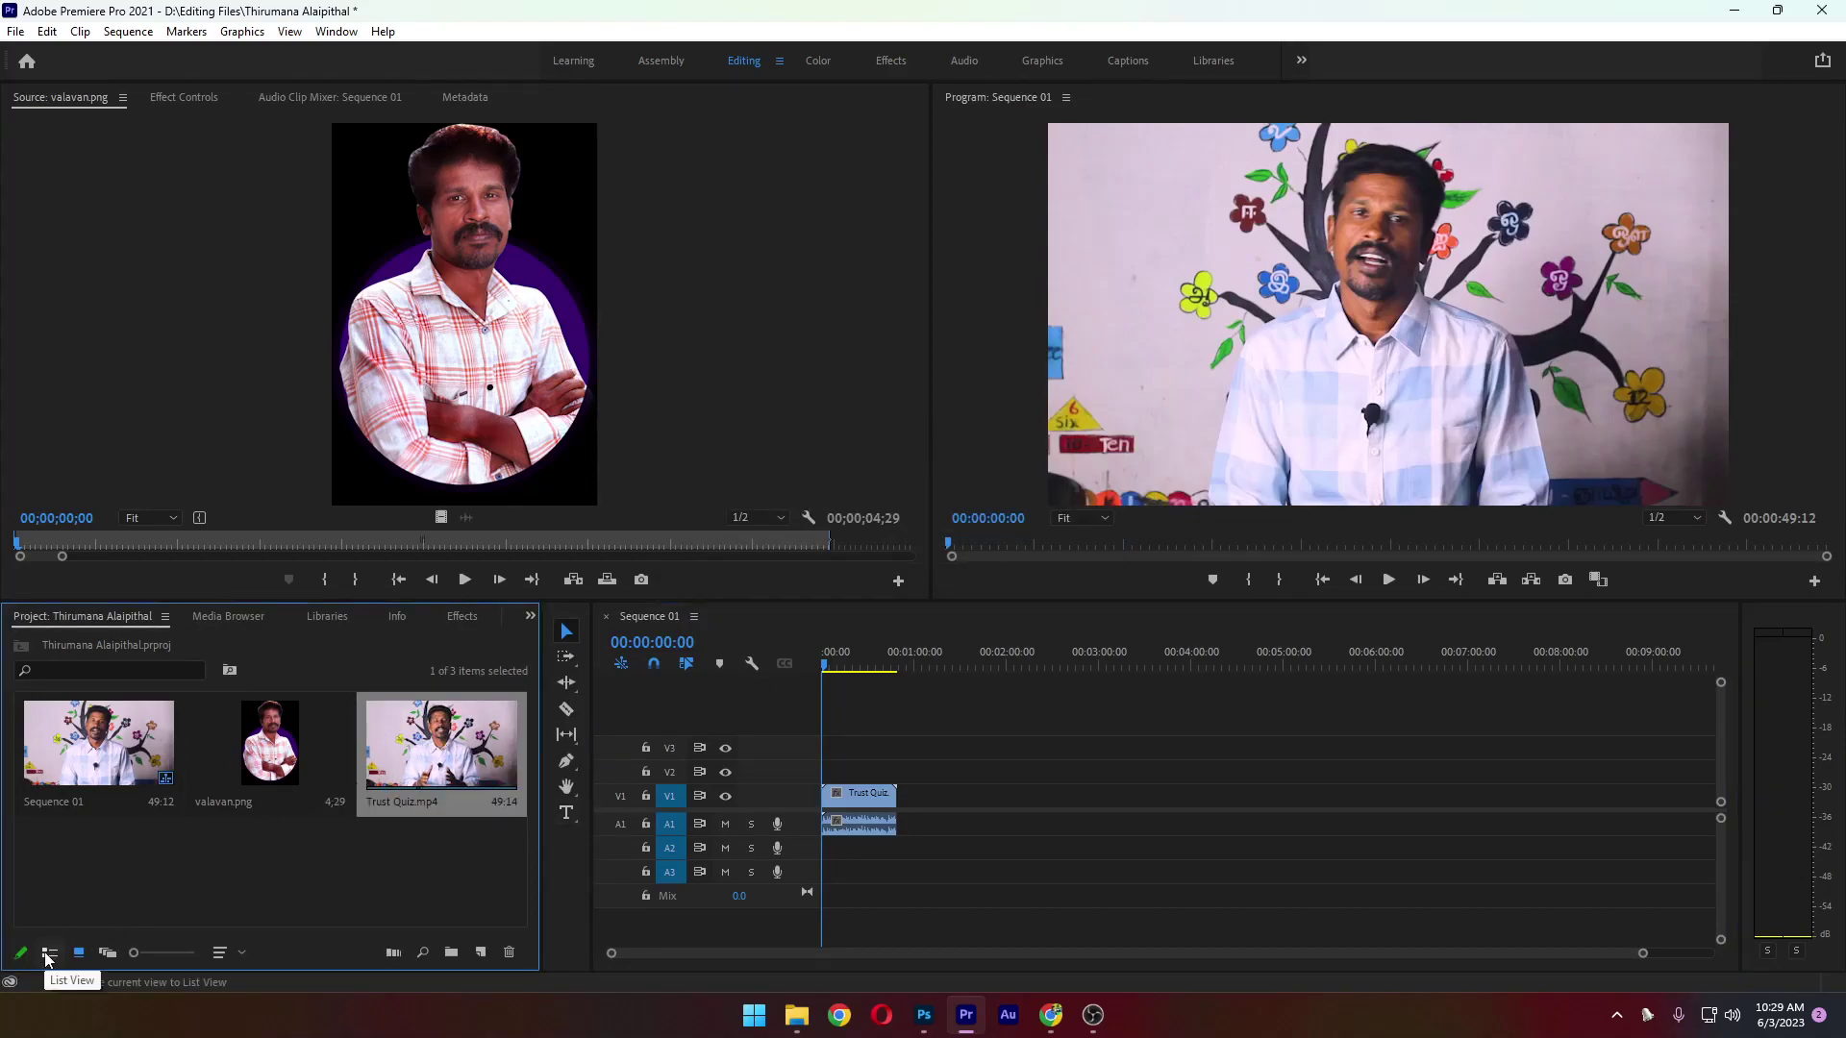
pyautogui.click(48, 959)
pyautogui.click(303, 840)
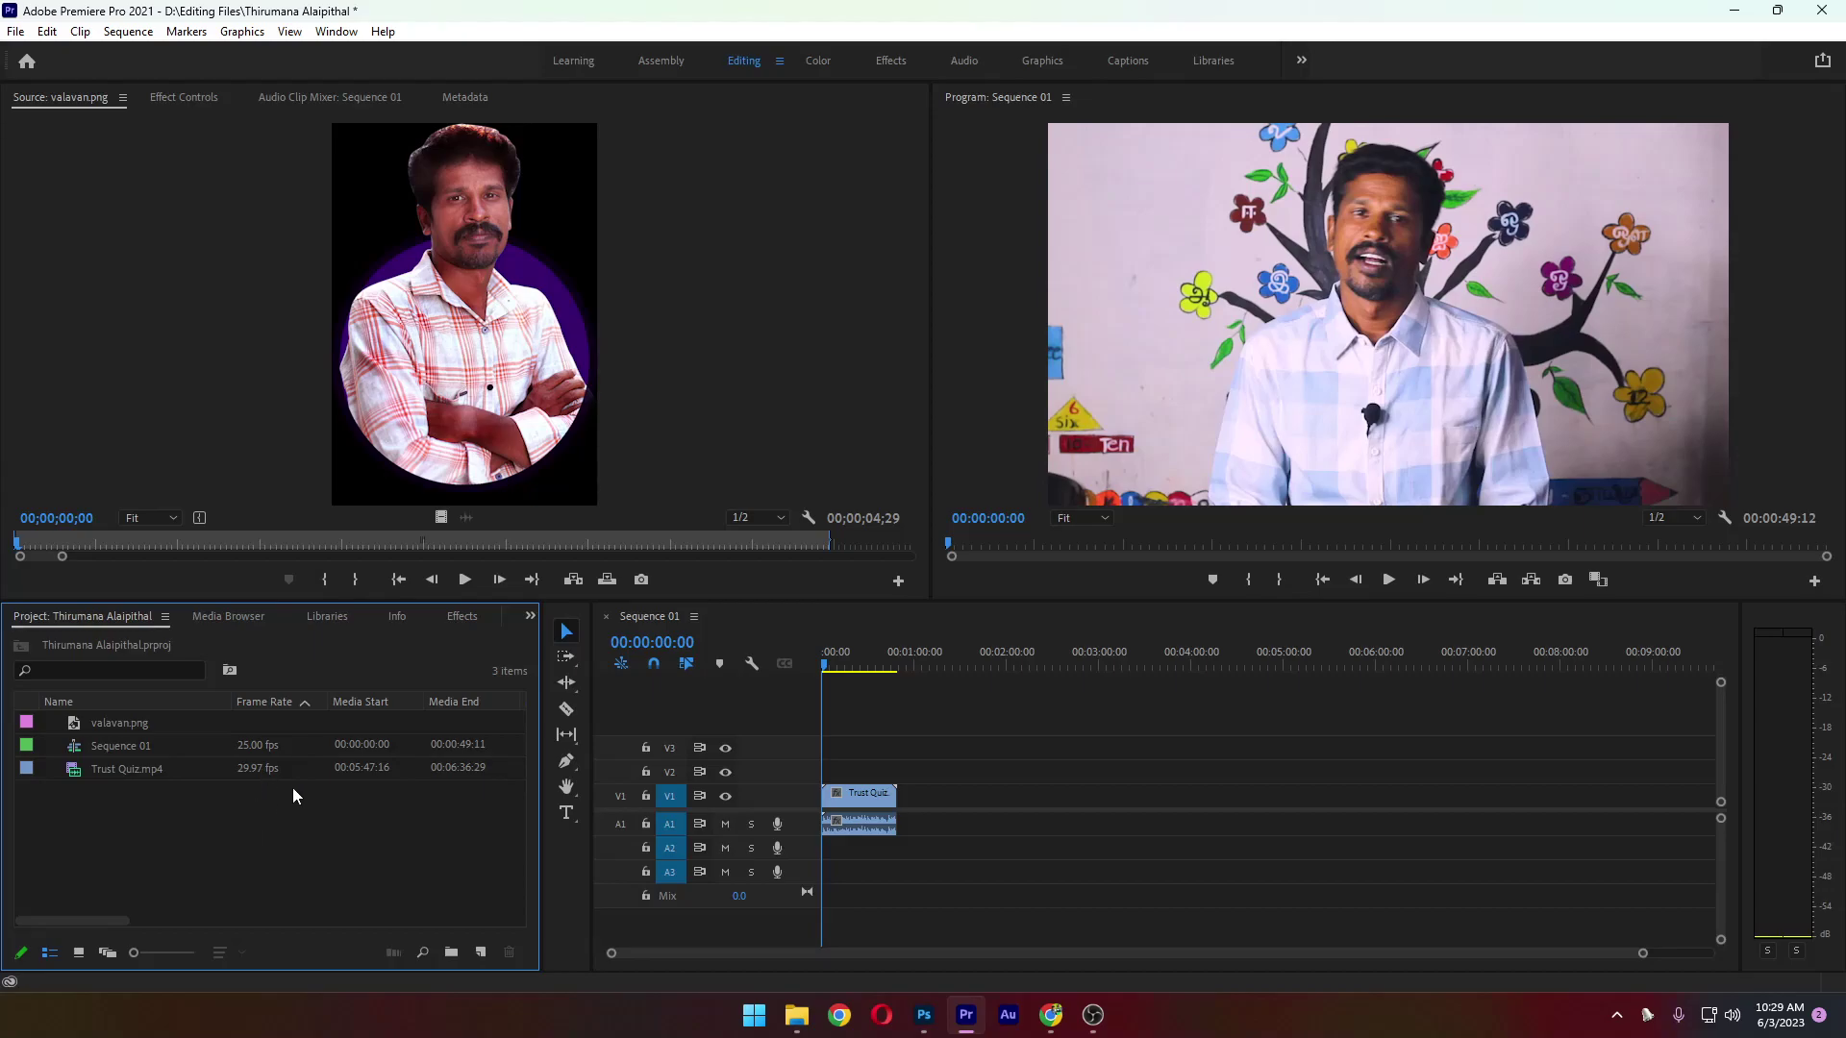
pyautogui.click(177, 764)
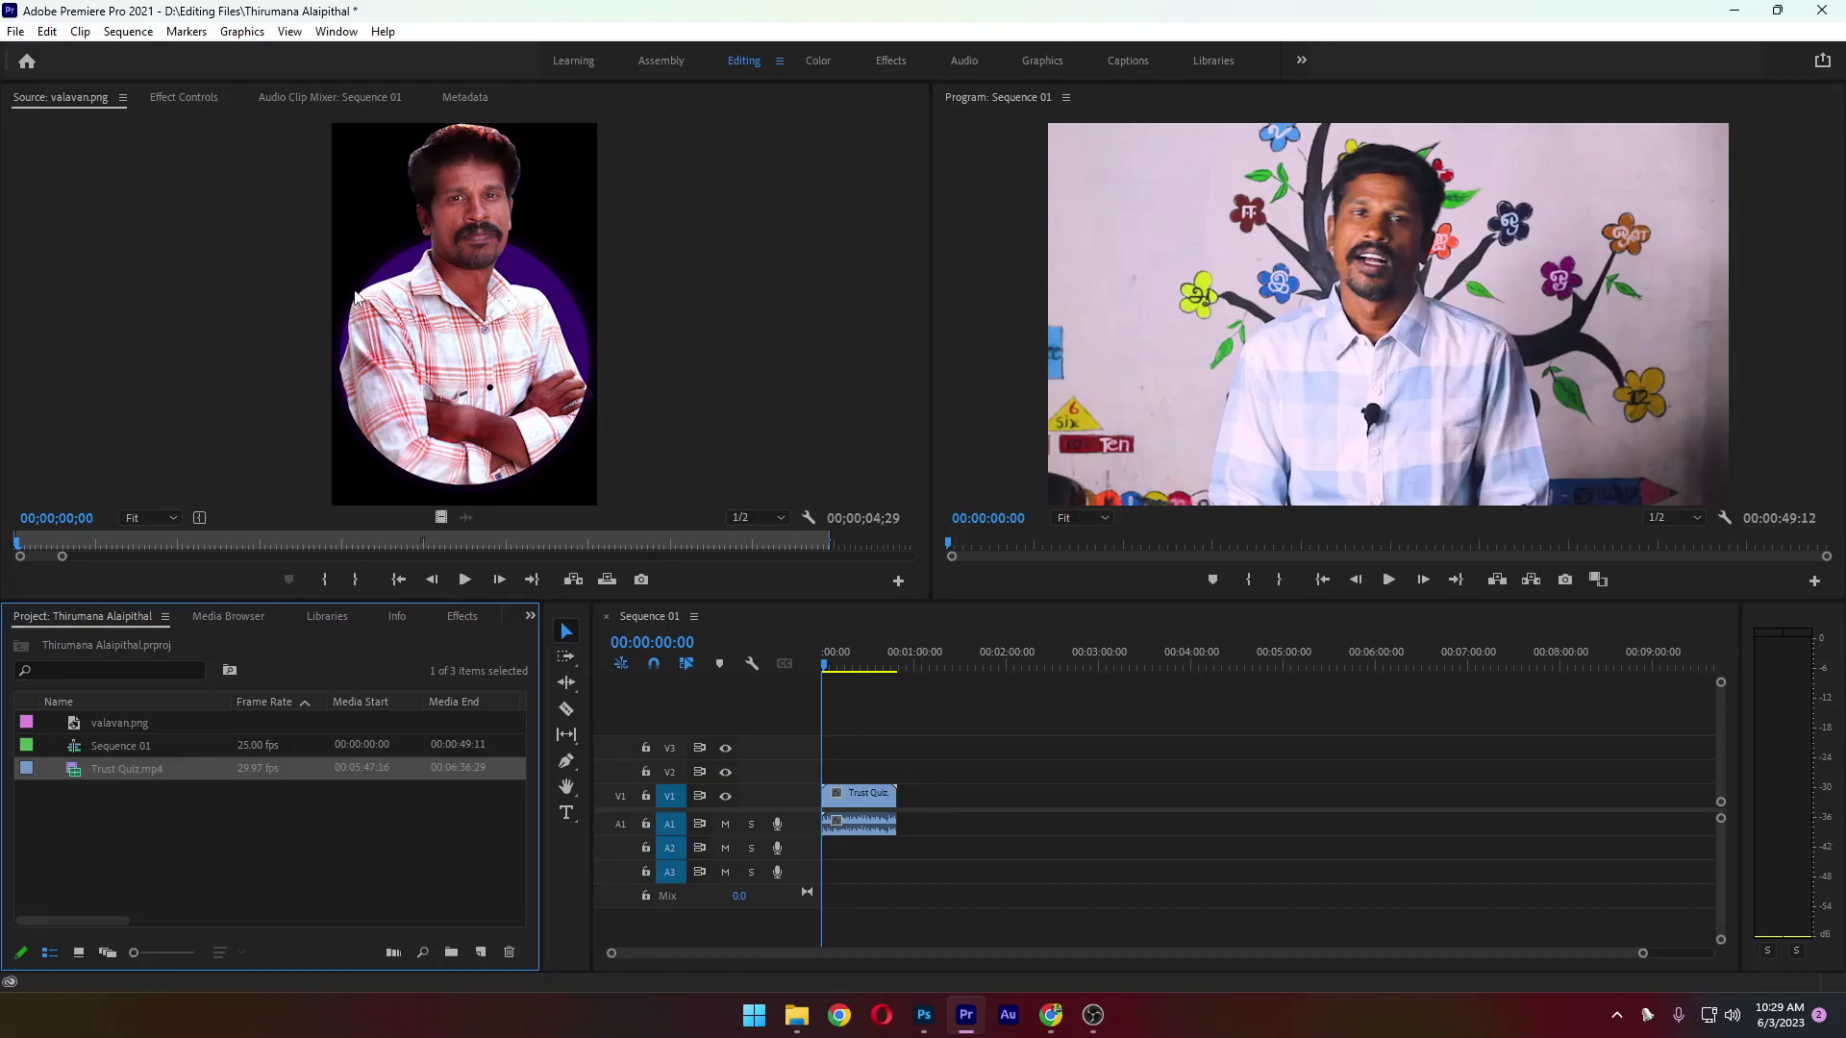
pyautogui.click(128, 32)
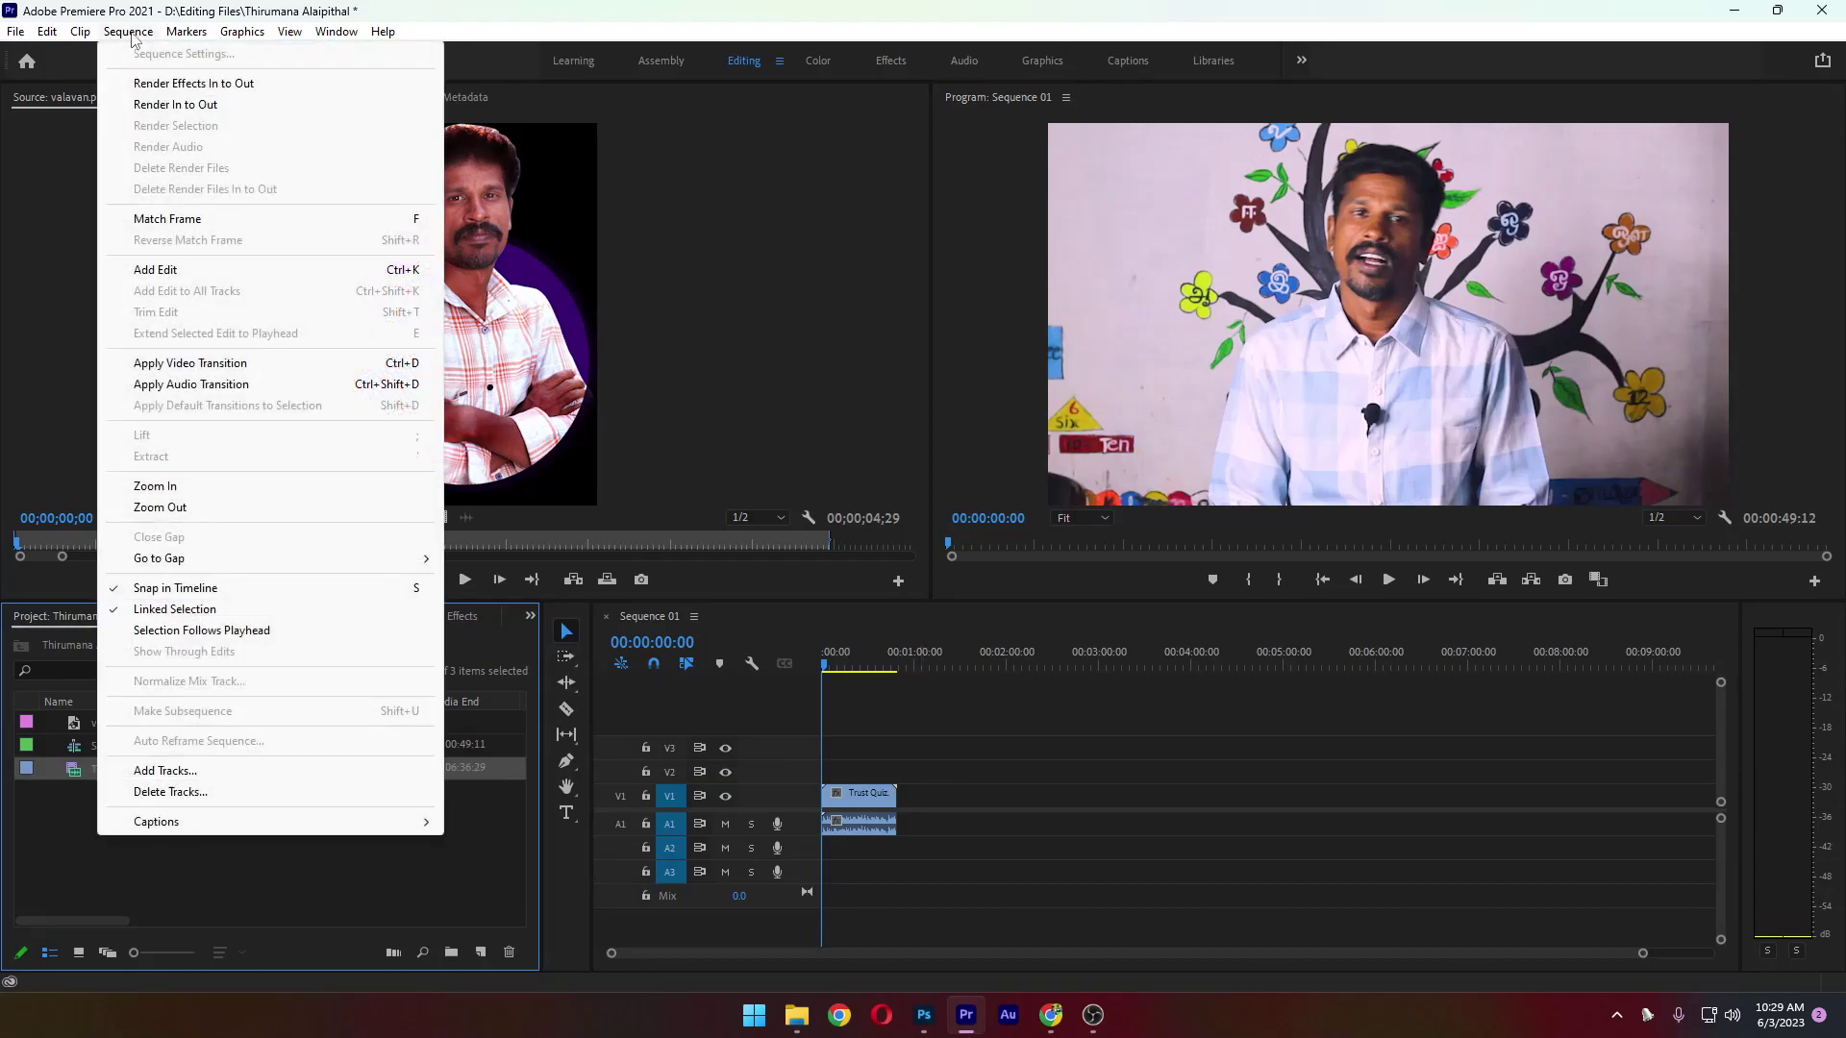
pyautogui.click(799, 862)
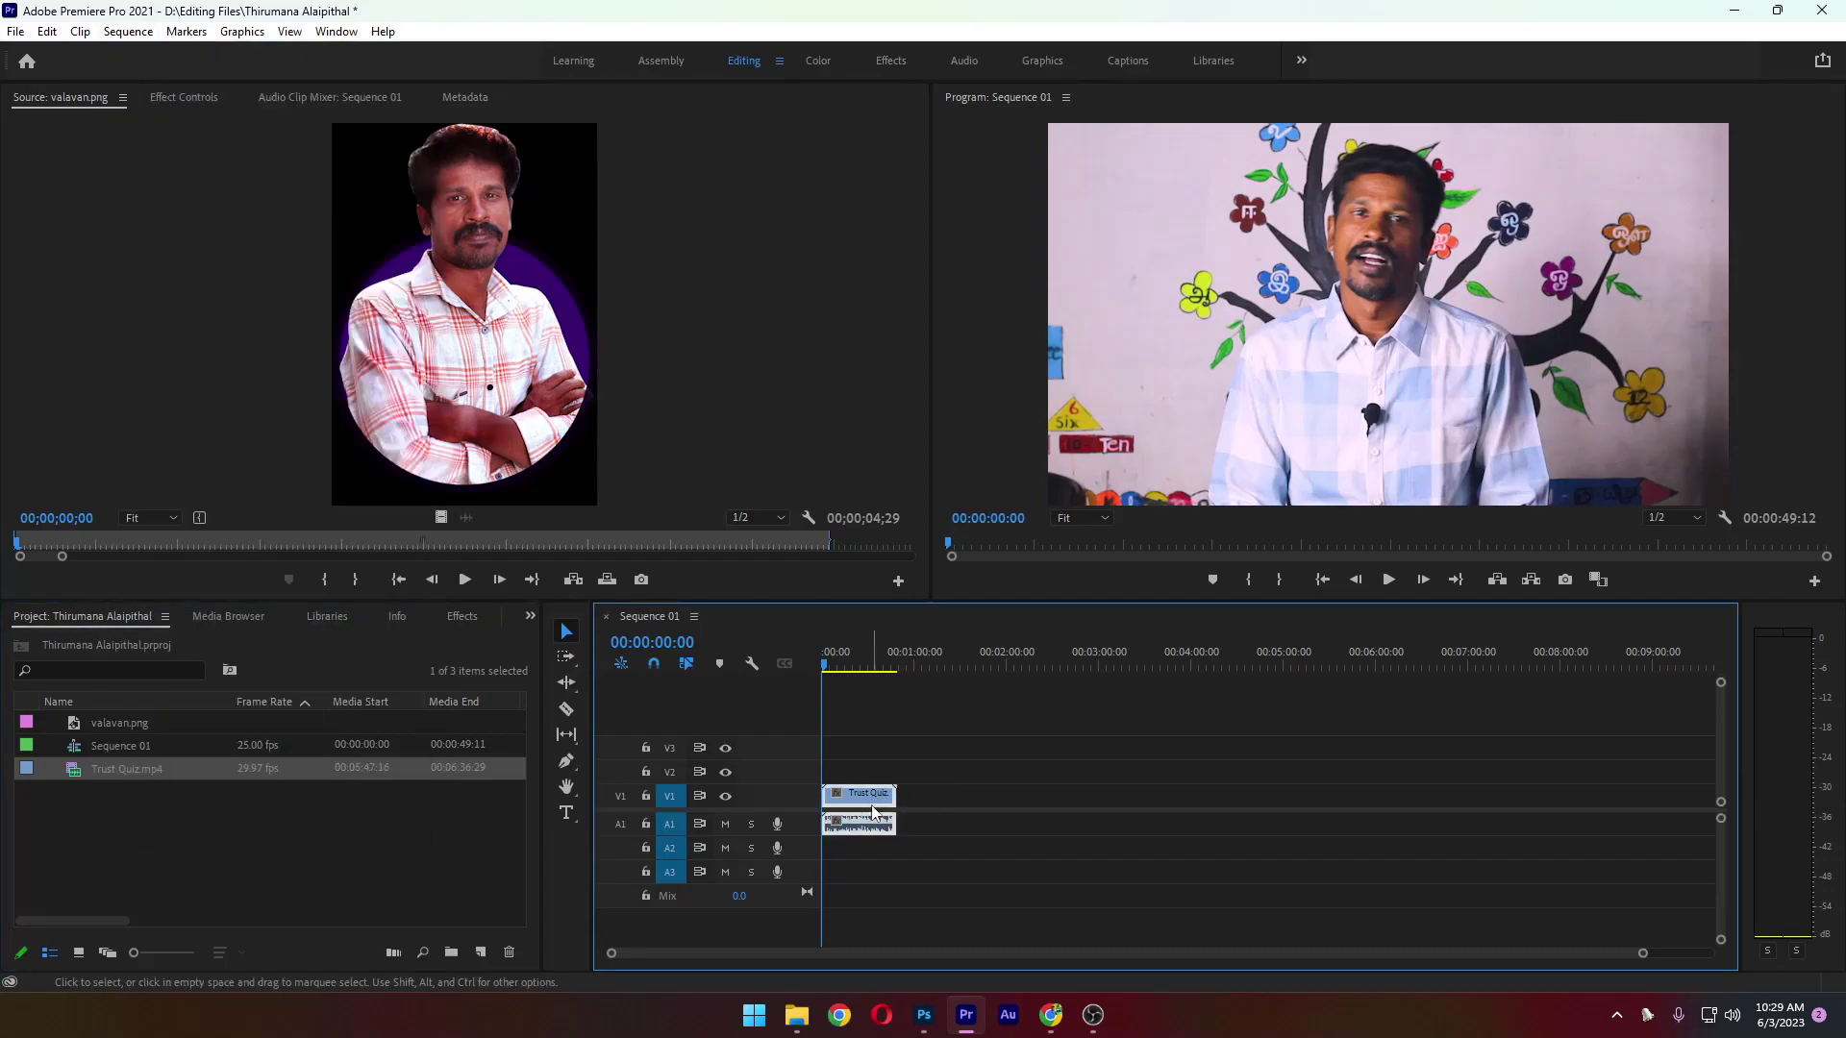
pyautogui.click(473, 840)
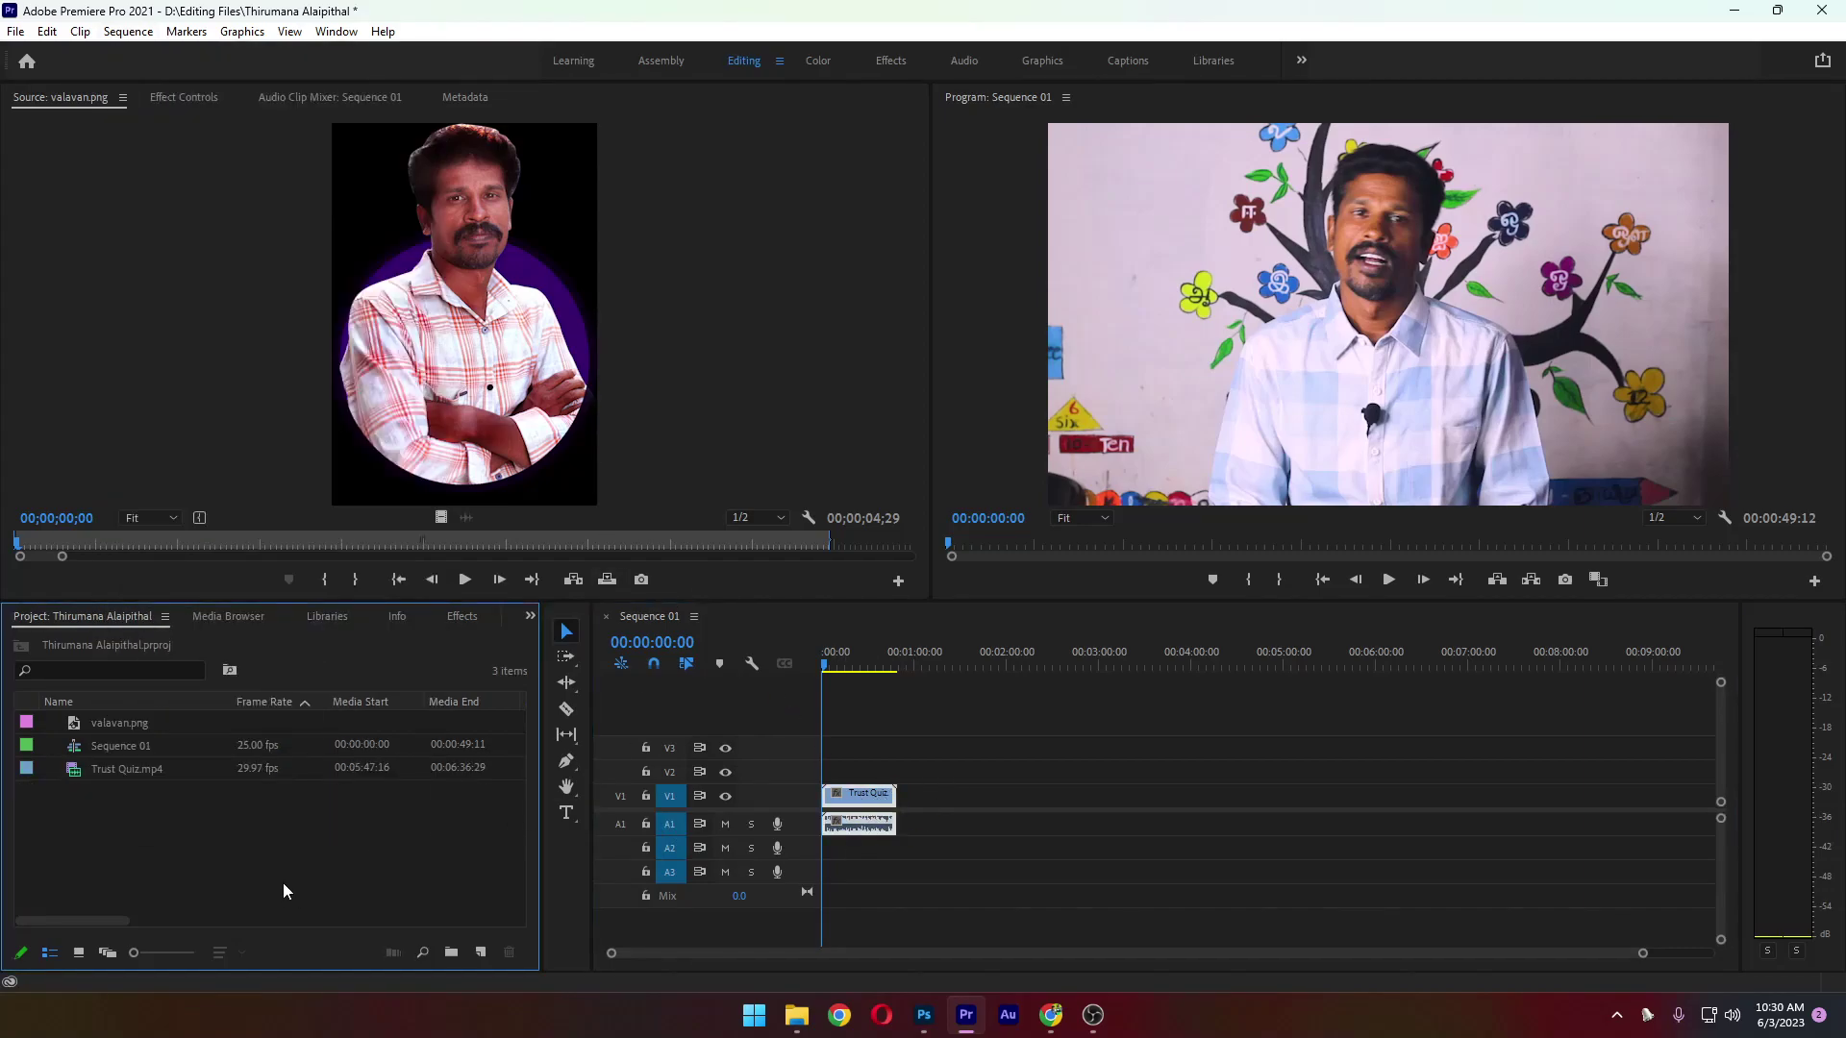
pyautogui.click(871, 798)
pyautogui.press('Delete')
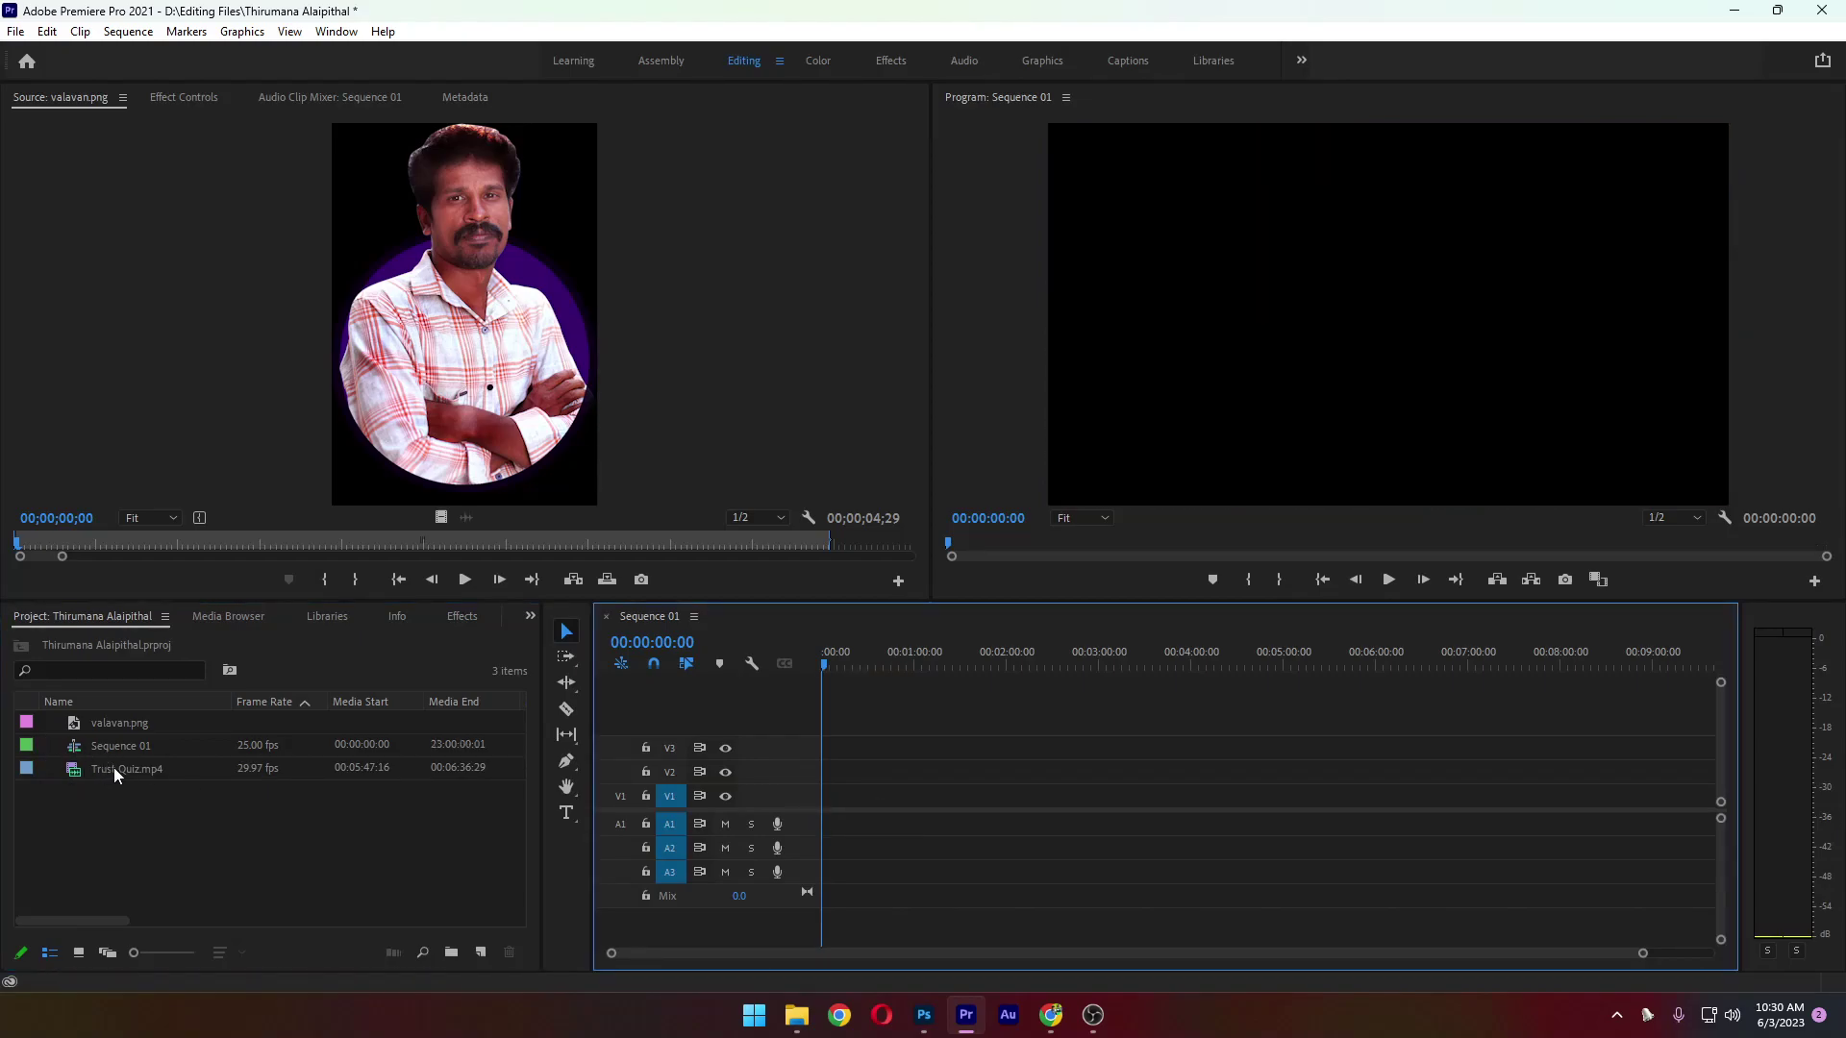
pyautogui.moveTo(114, 768); pyautogui.dragTo(875, 804)
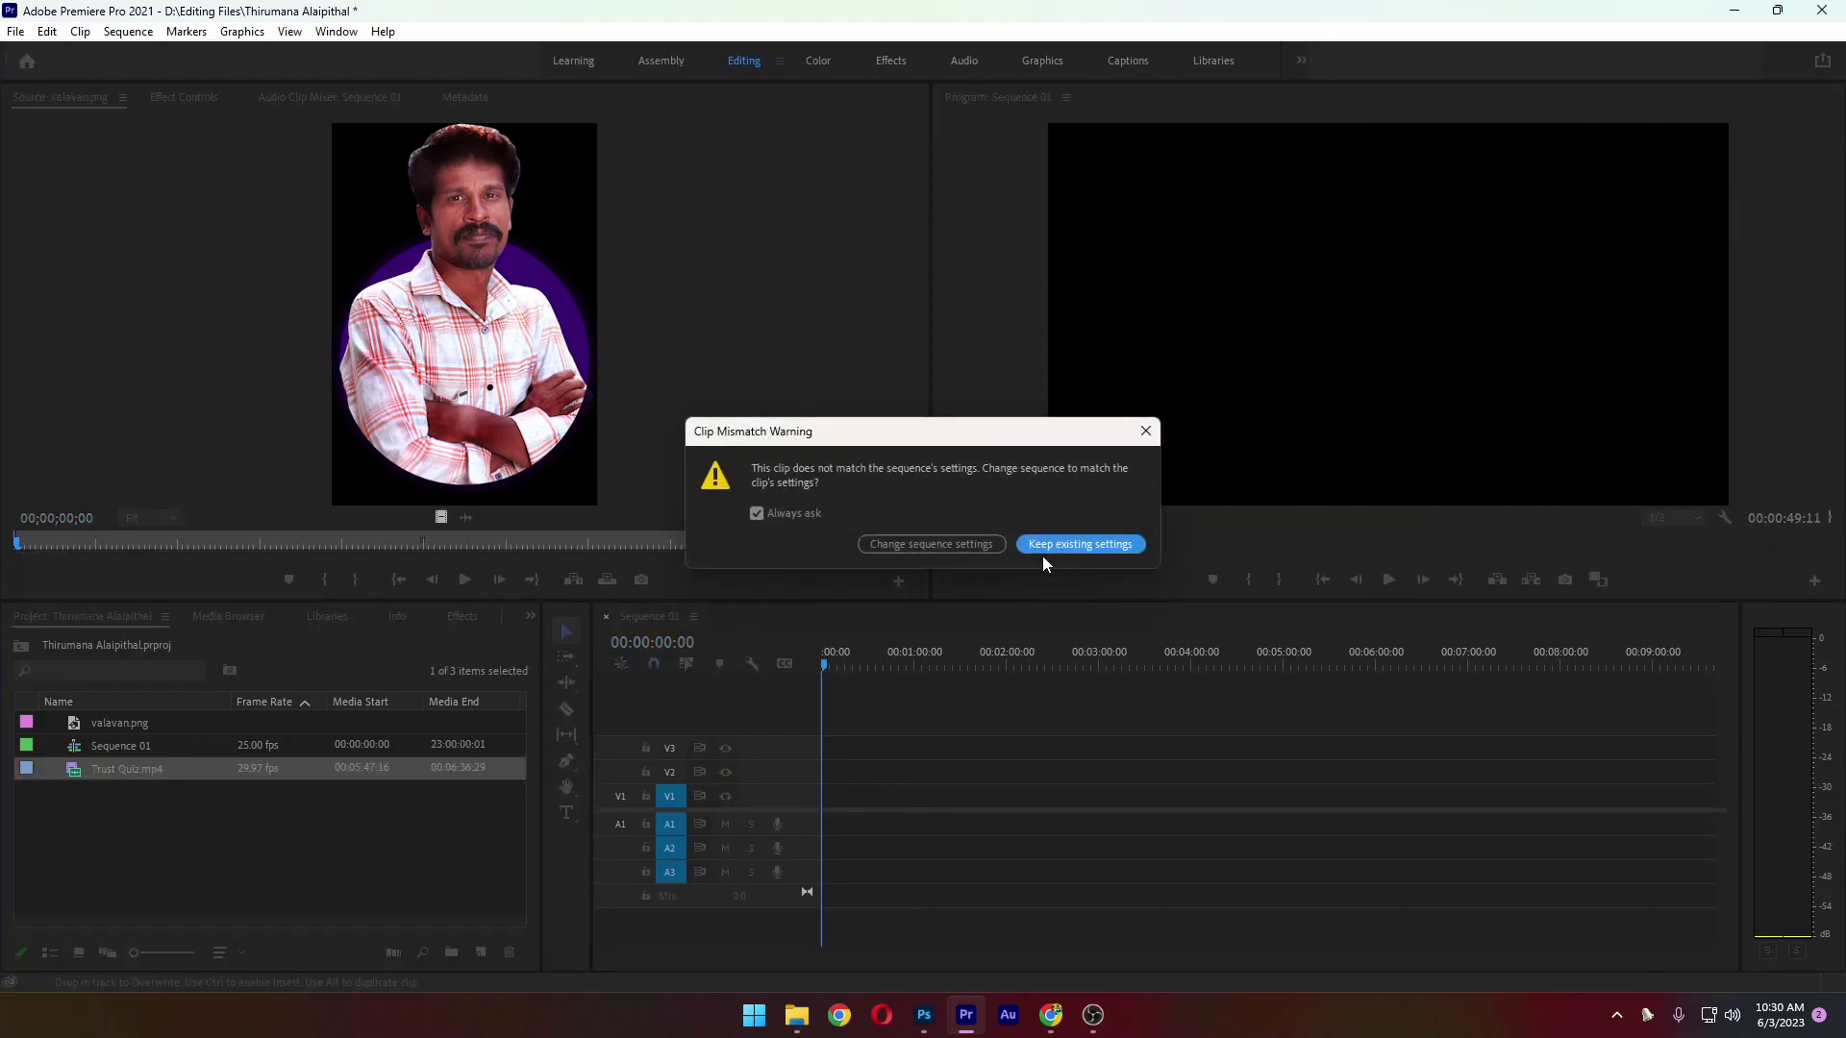
pyautogui.click(1081, 545)
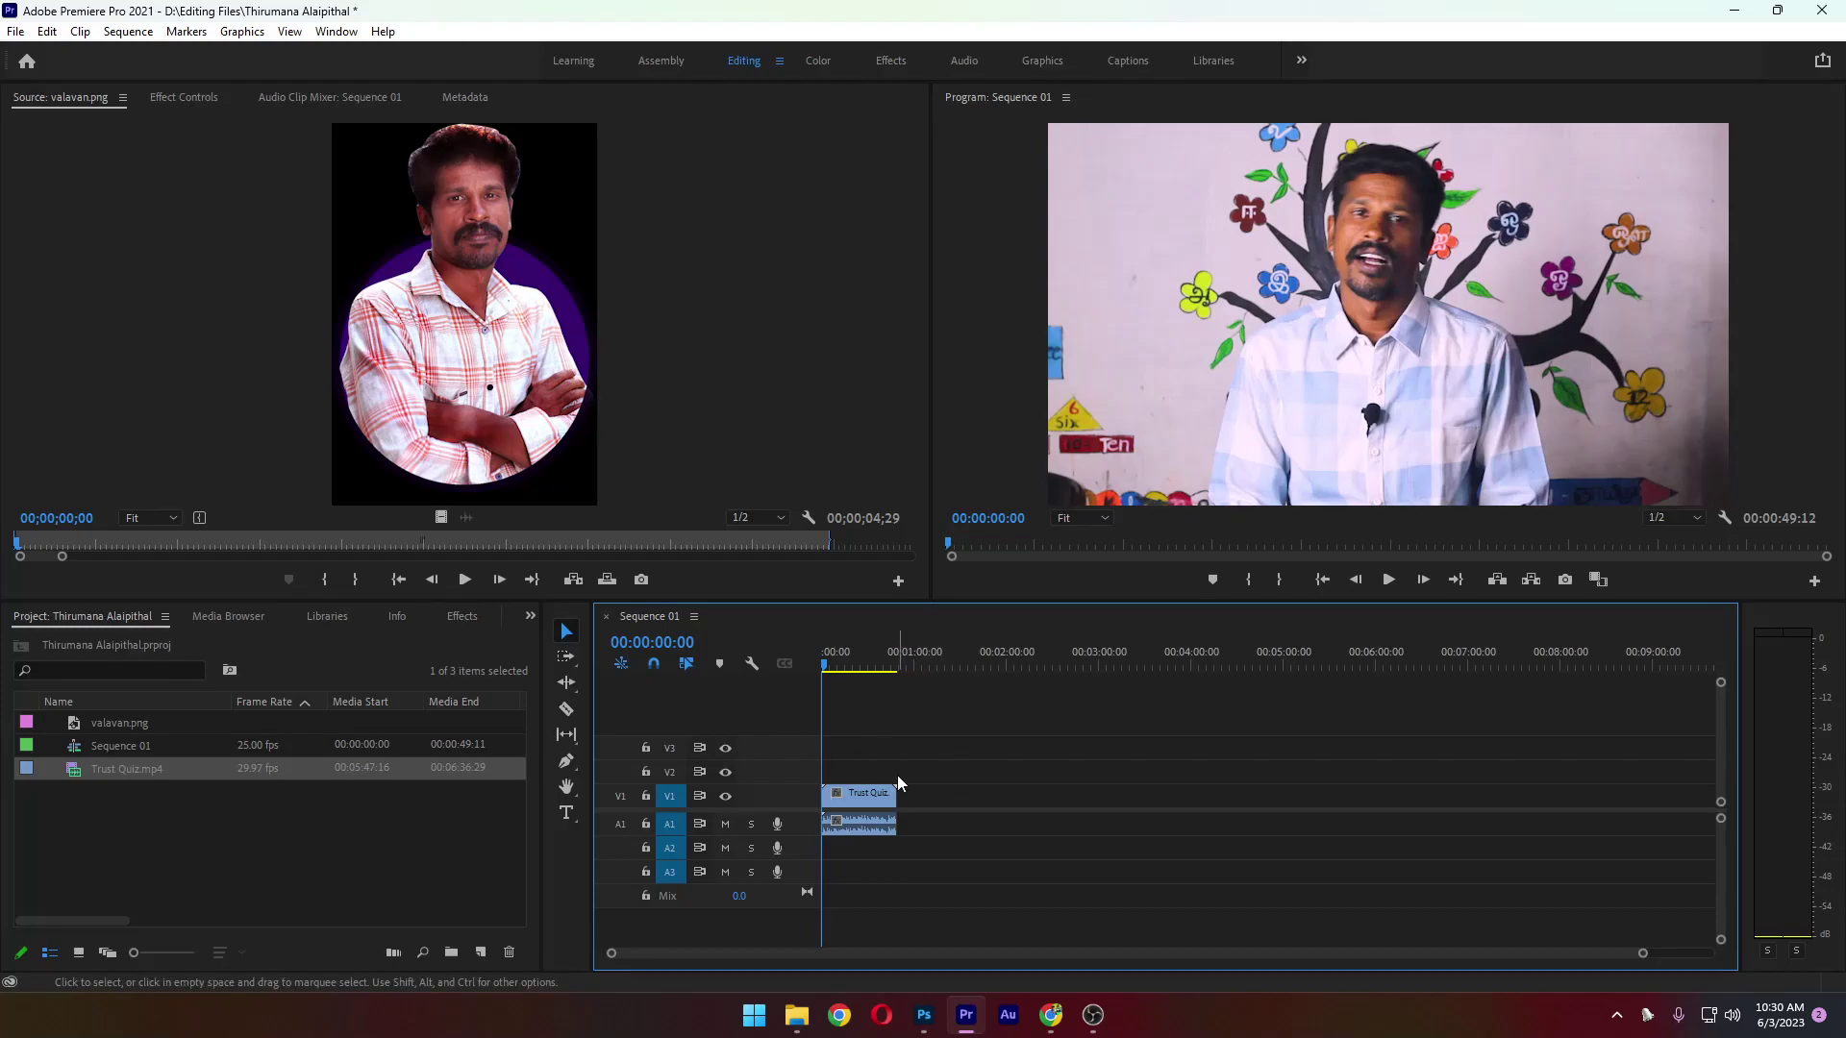
pyautogui.click(873, 798)
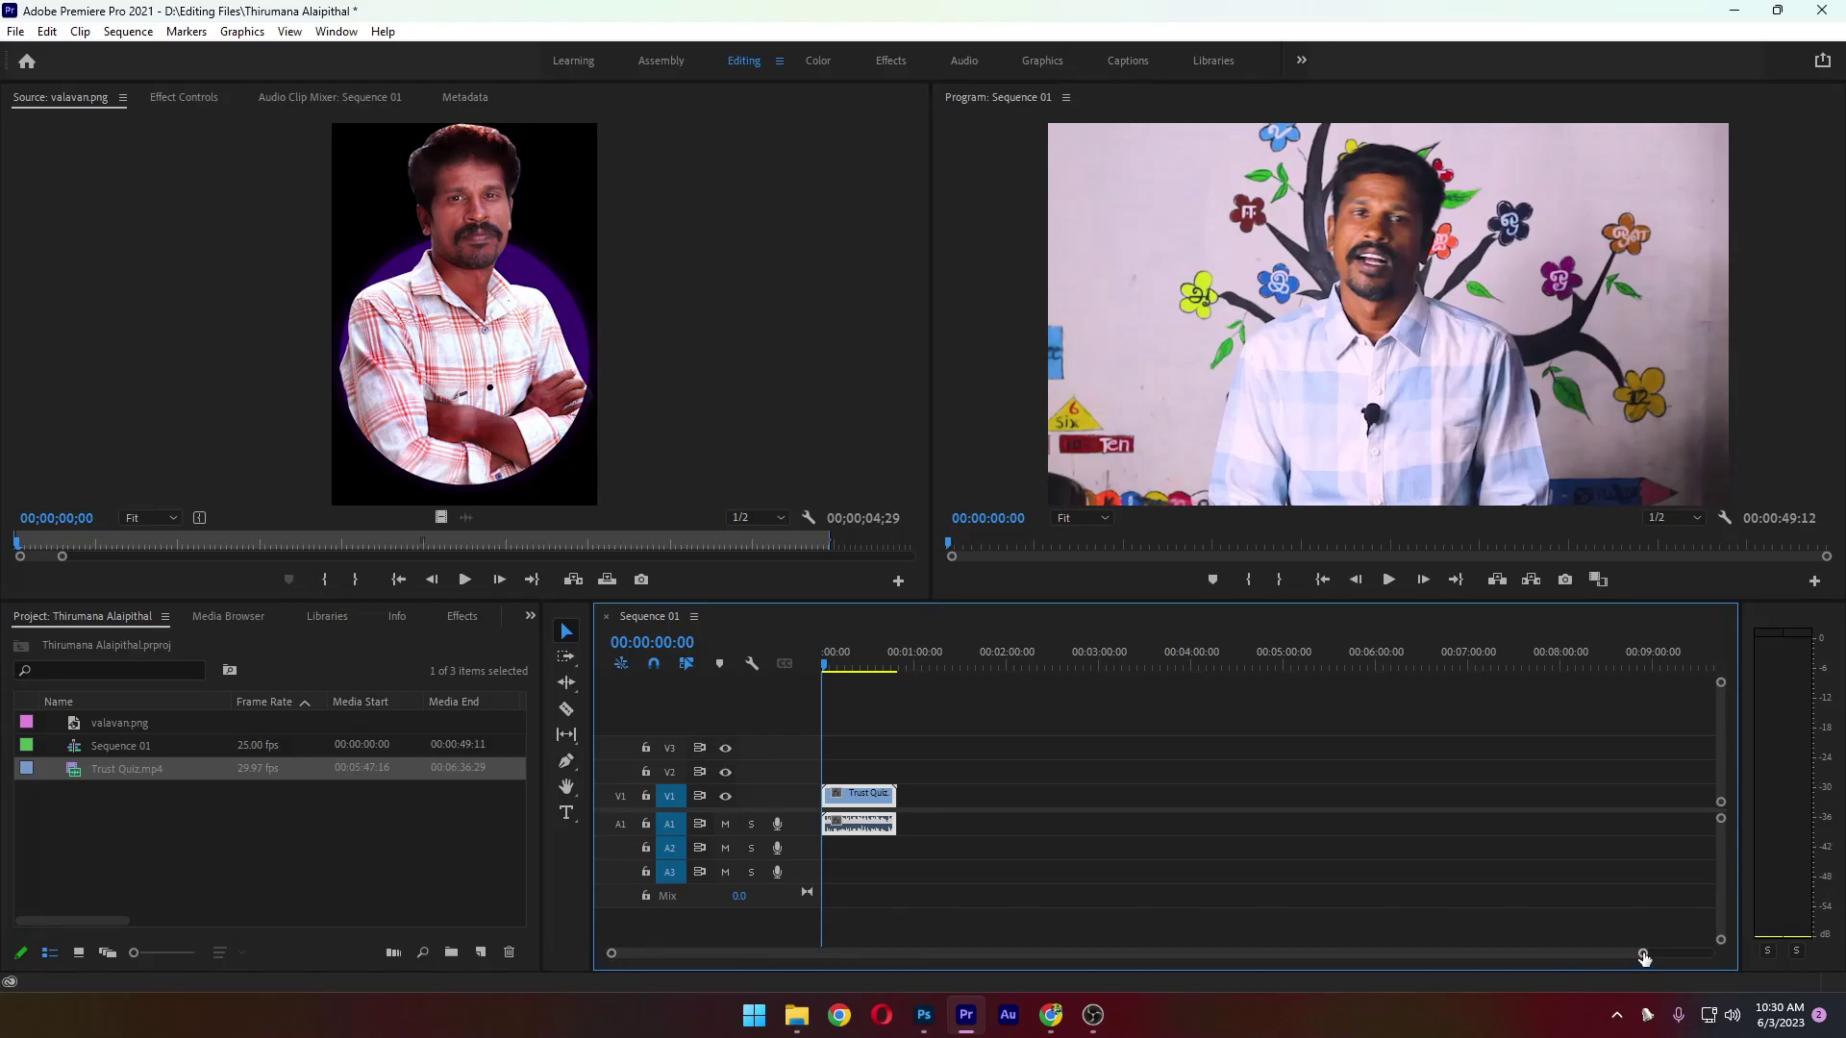
# Zoom into the timeline and play the sequence from the start, stopping at 00:00:02:23
pyautogui.moveTo(1642, 955); pyautogui.dragTo(1479, 942)
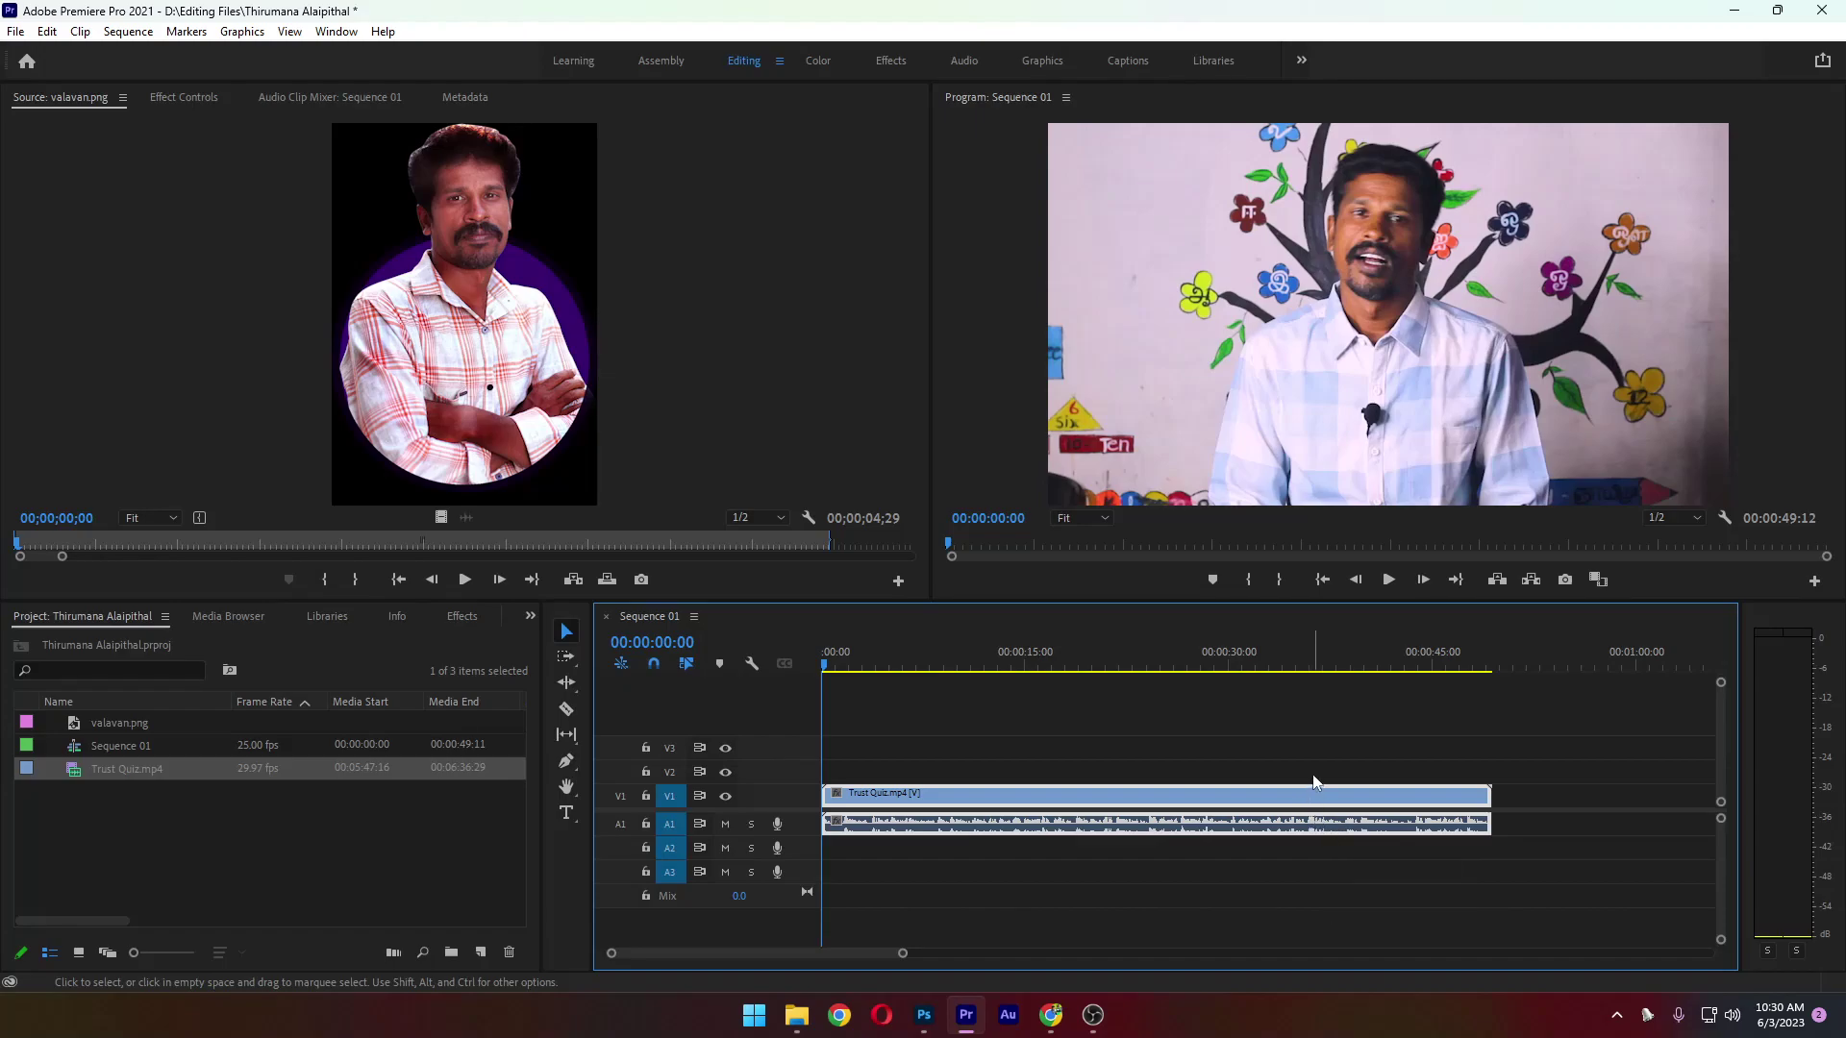
pyautogui.click(1389, 580)
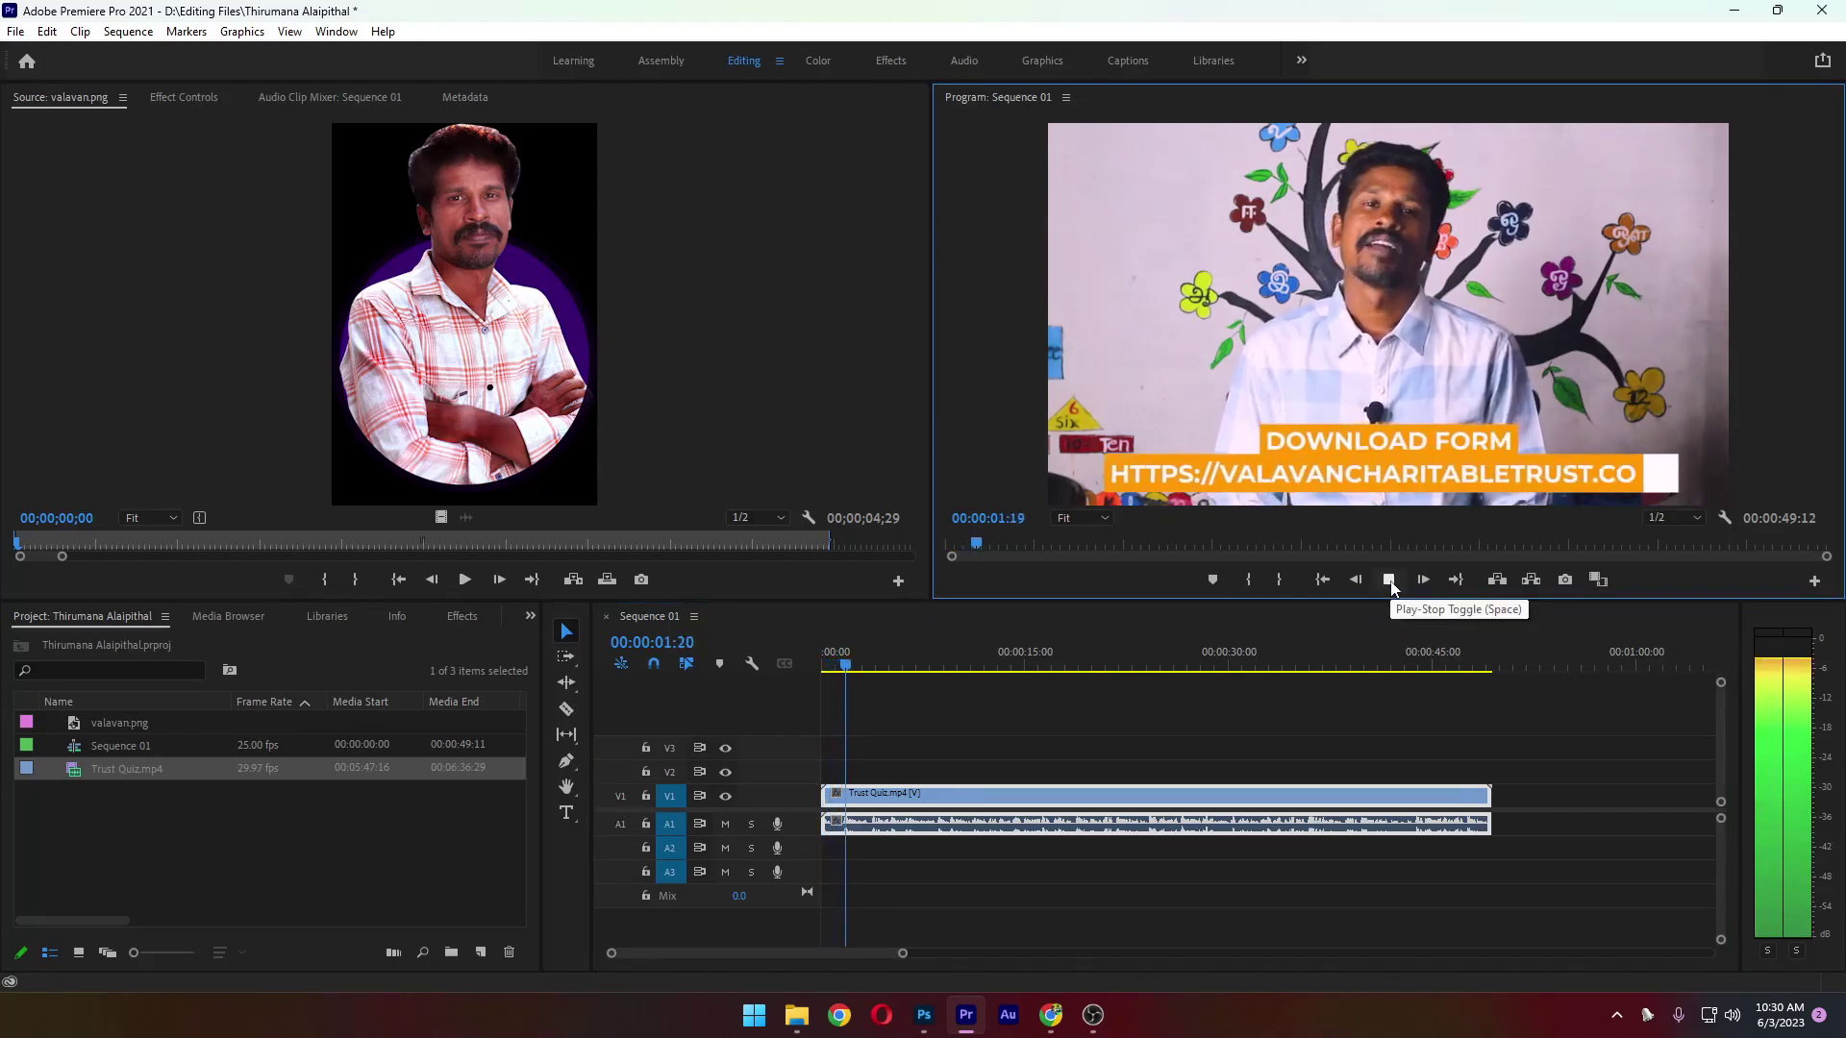
pyautogui.click(1390, 580)
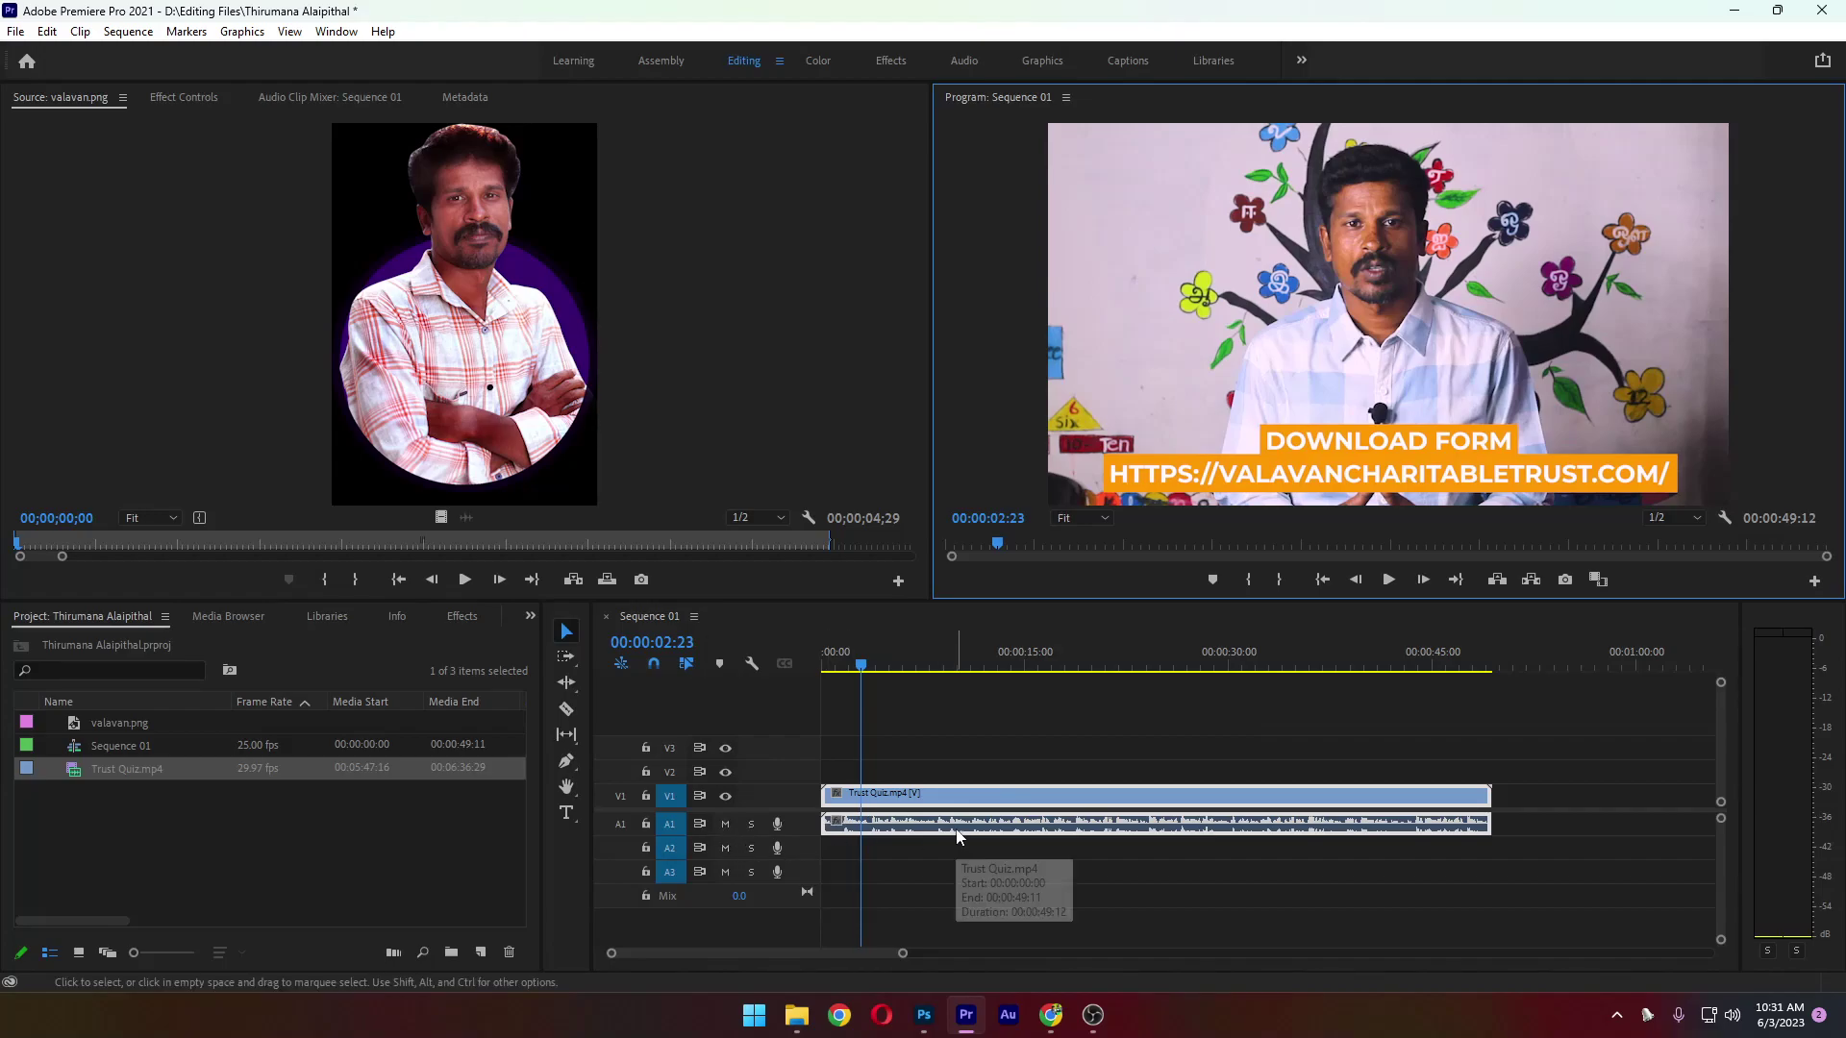
pyautogui.click(725, 796)
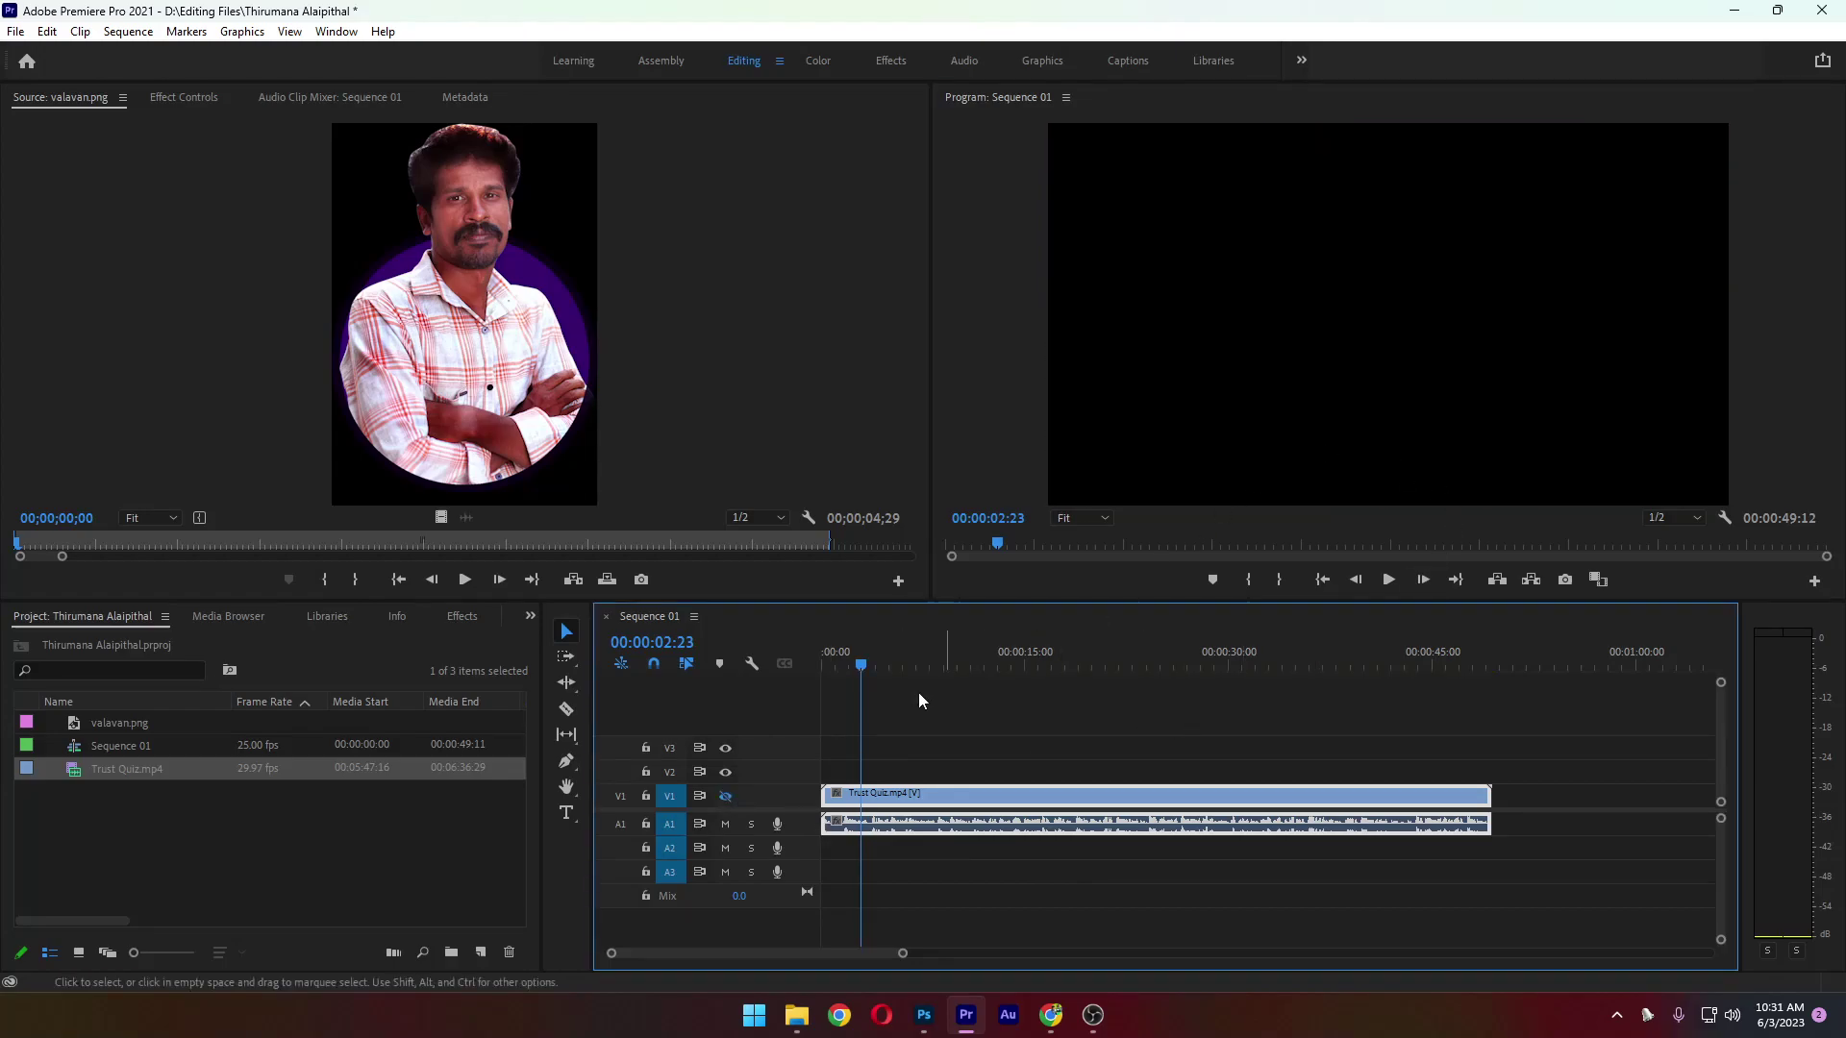
pyautogui.click(725, 796)
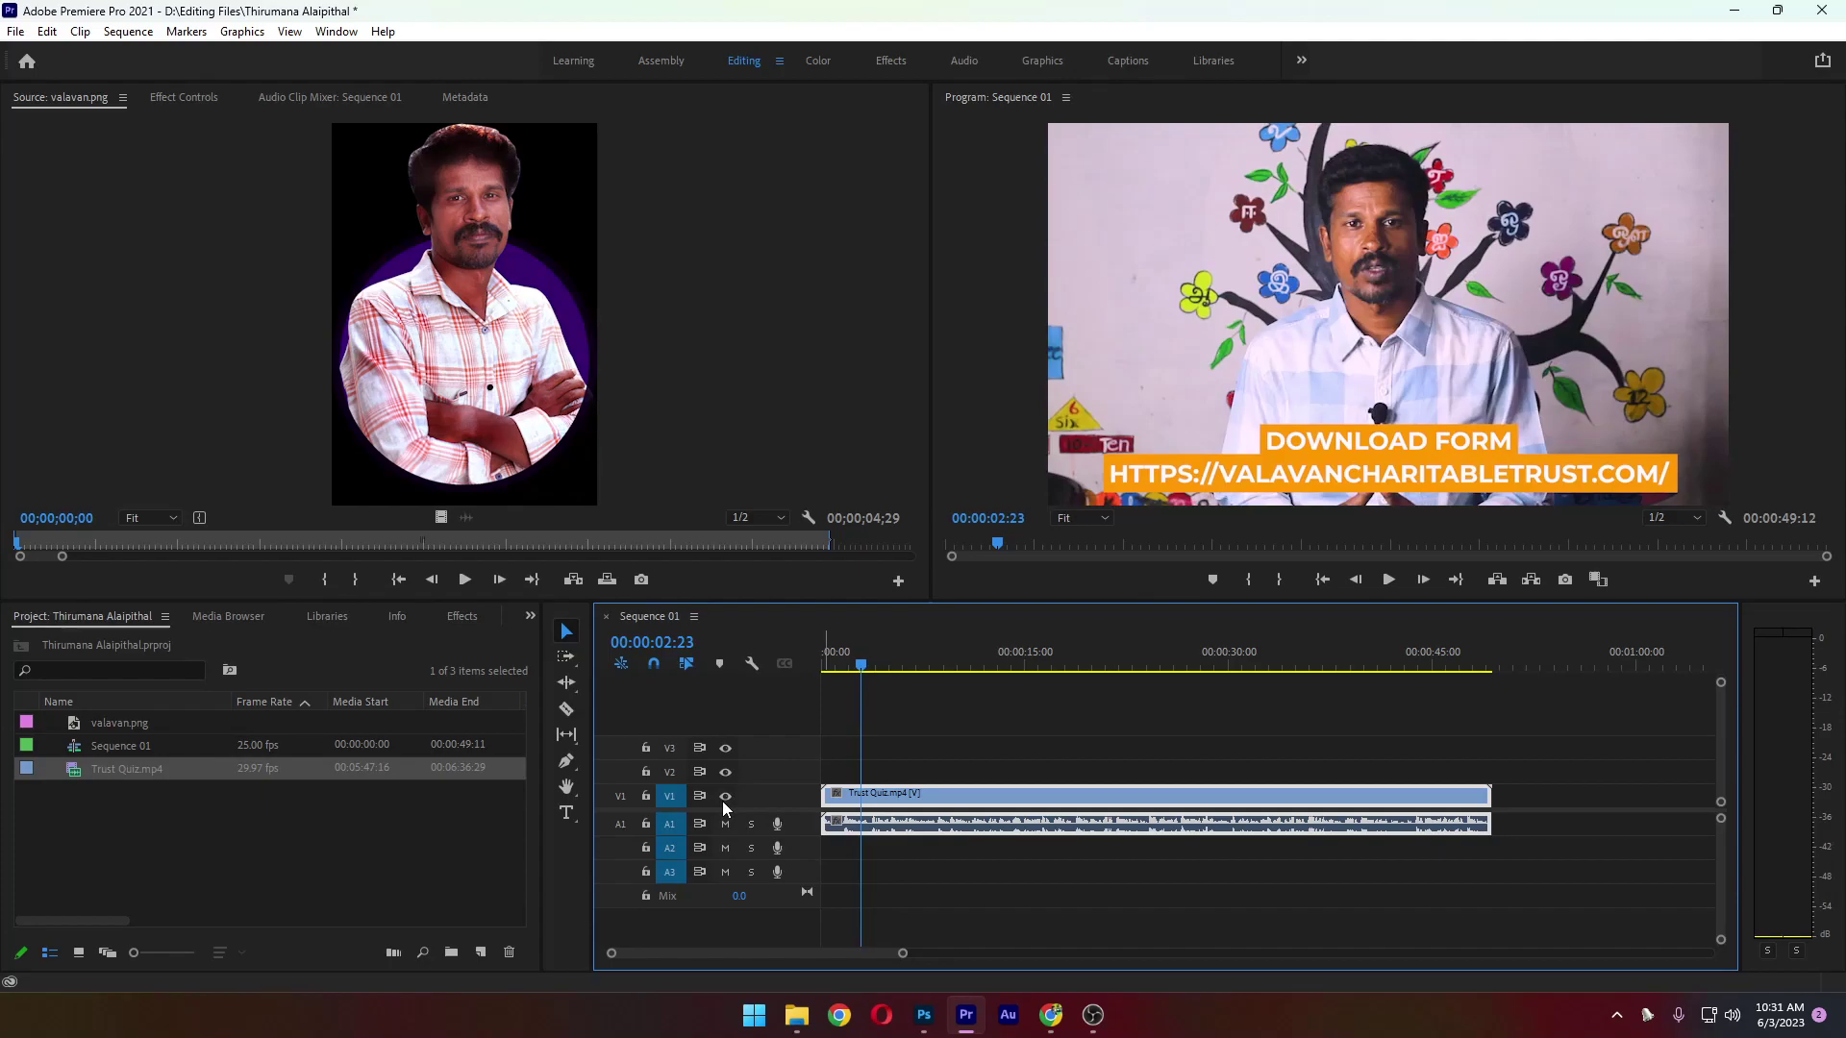
pyautogui.click(725, 823)
pyautogui.click(1389, 580)
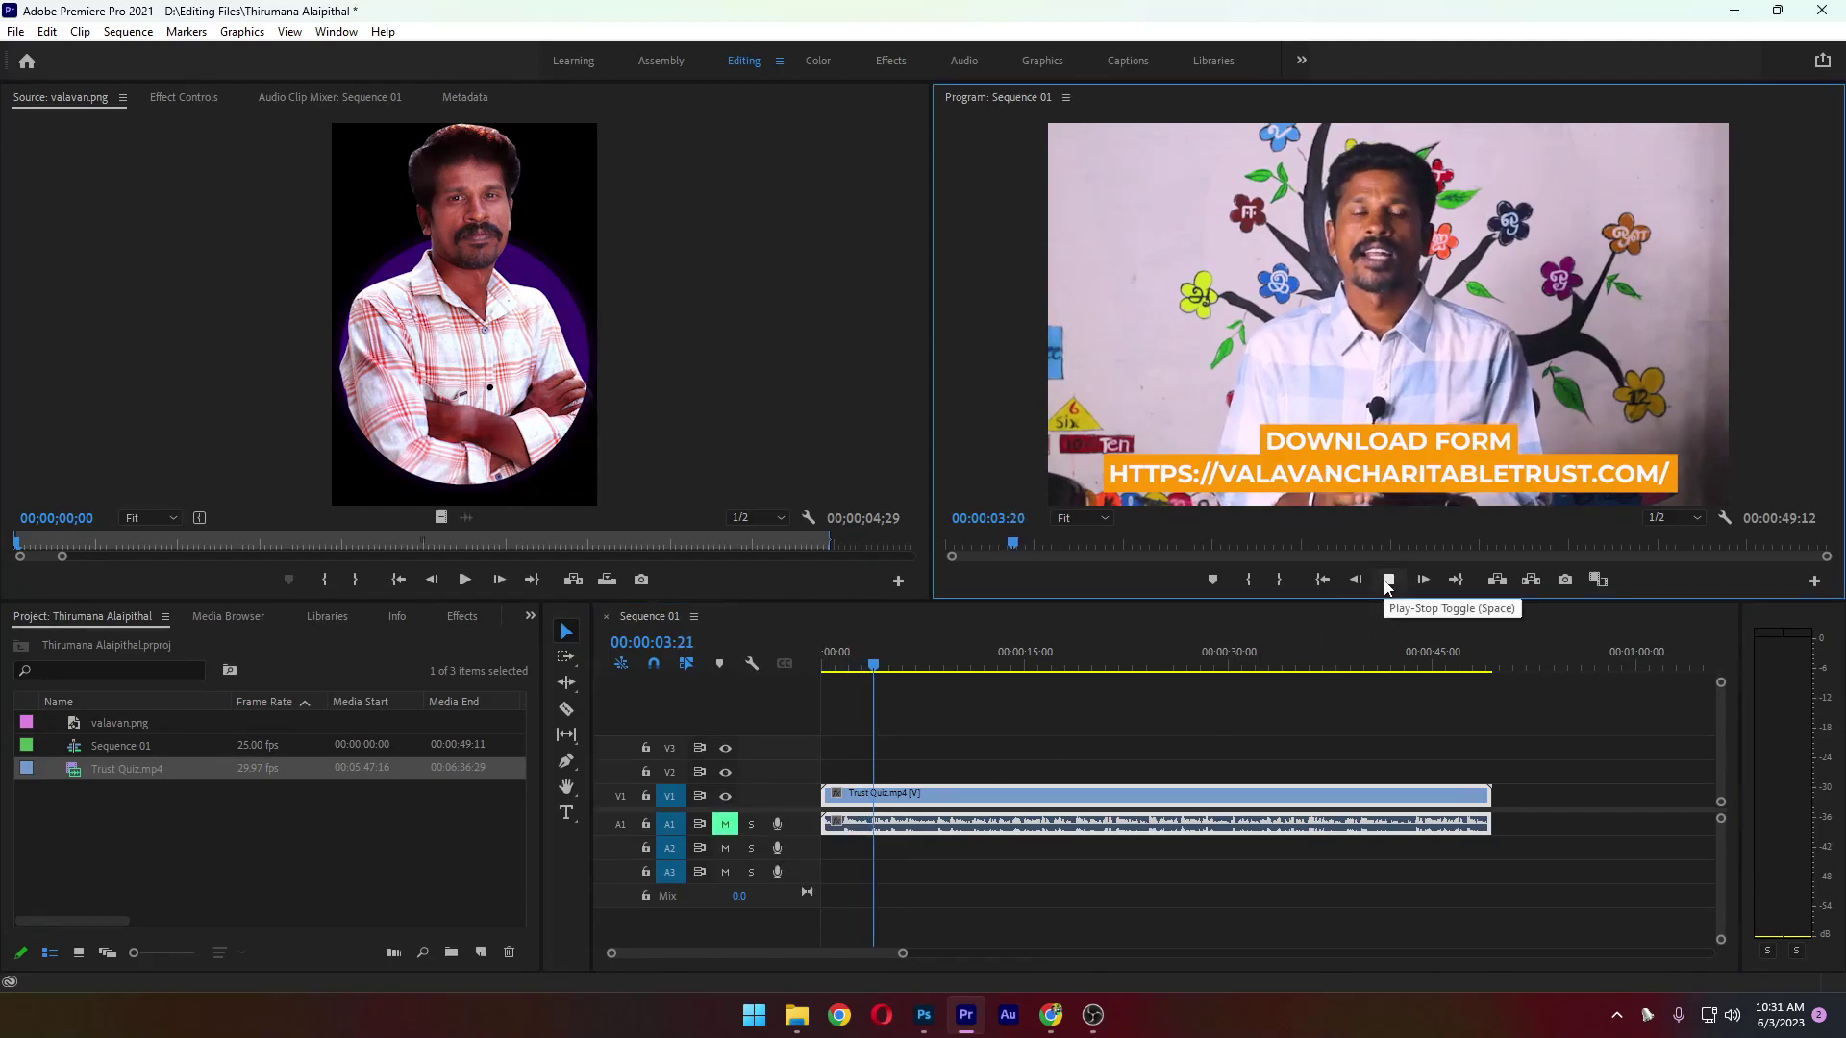
pyautogui.click(1387, 583)
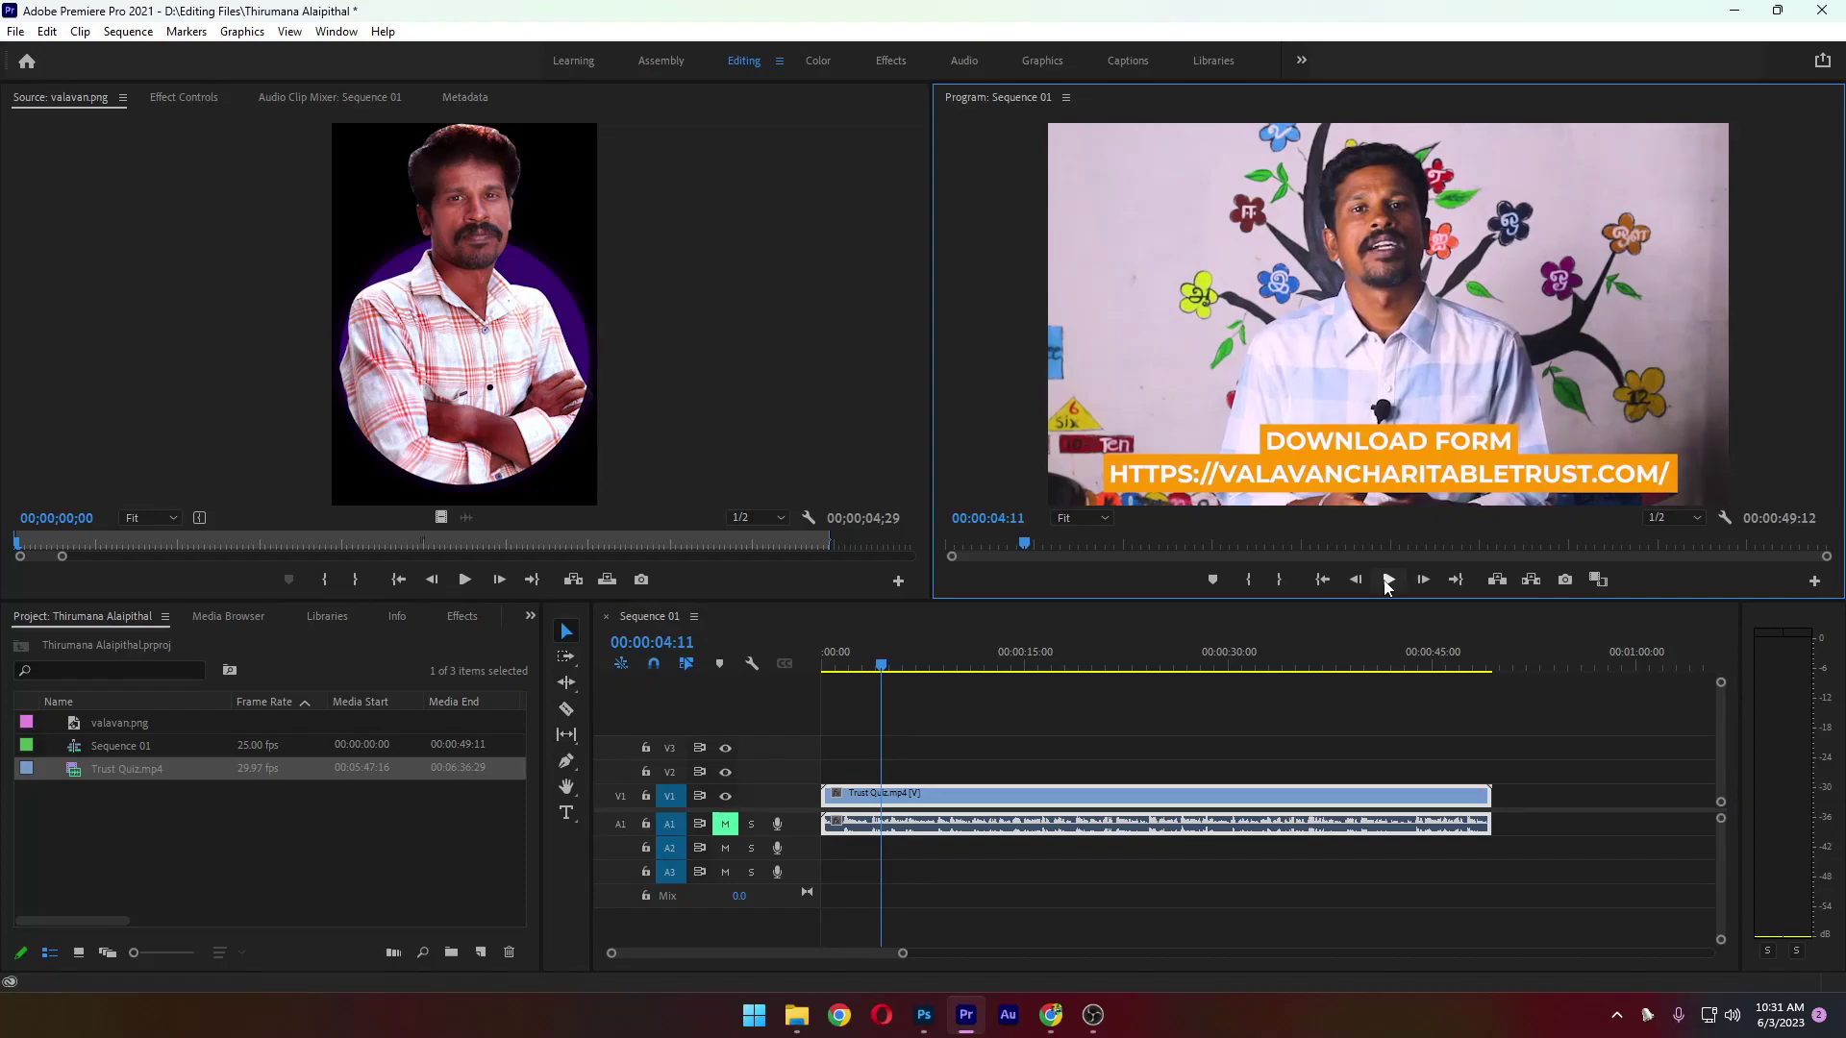
pyautogui.click(1388, 580)
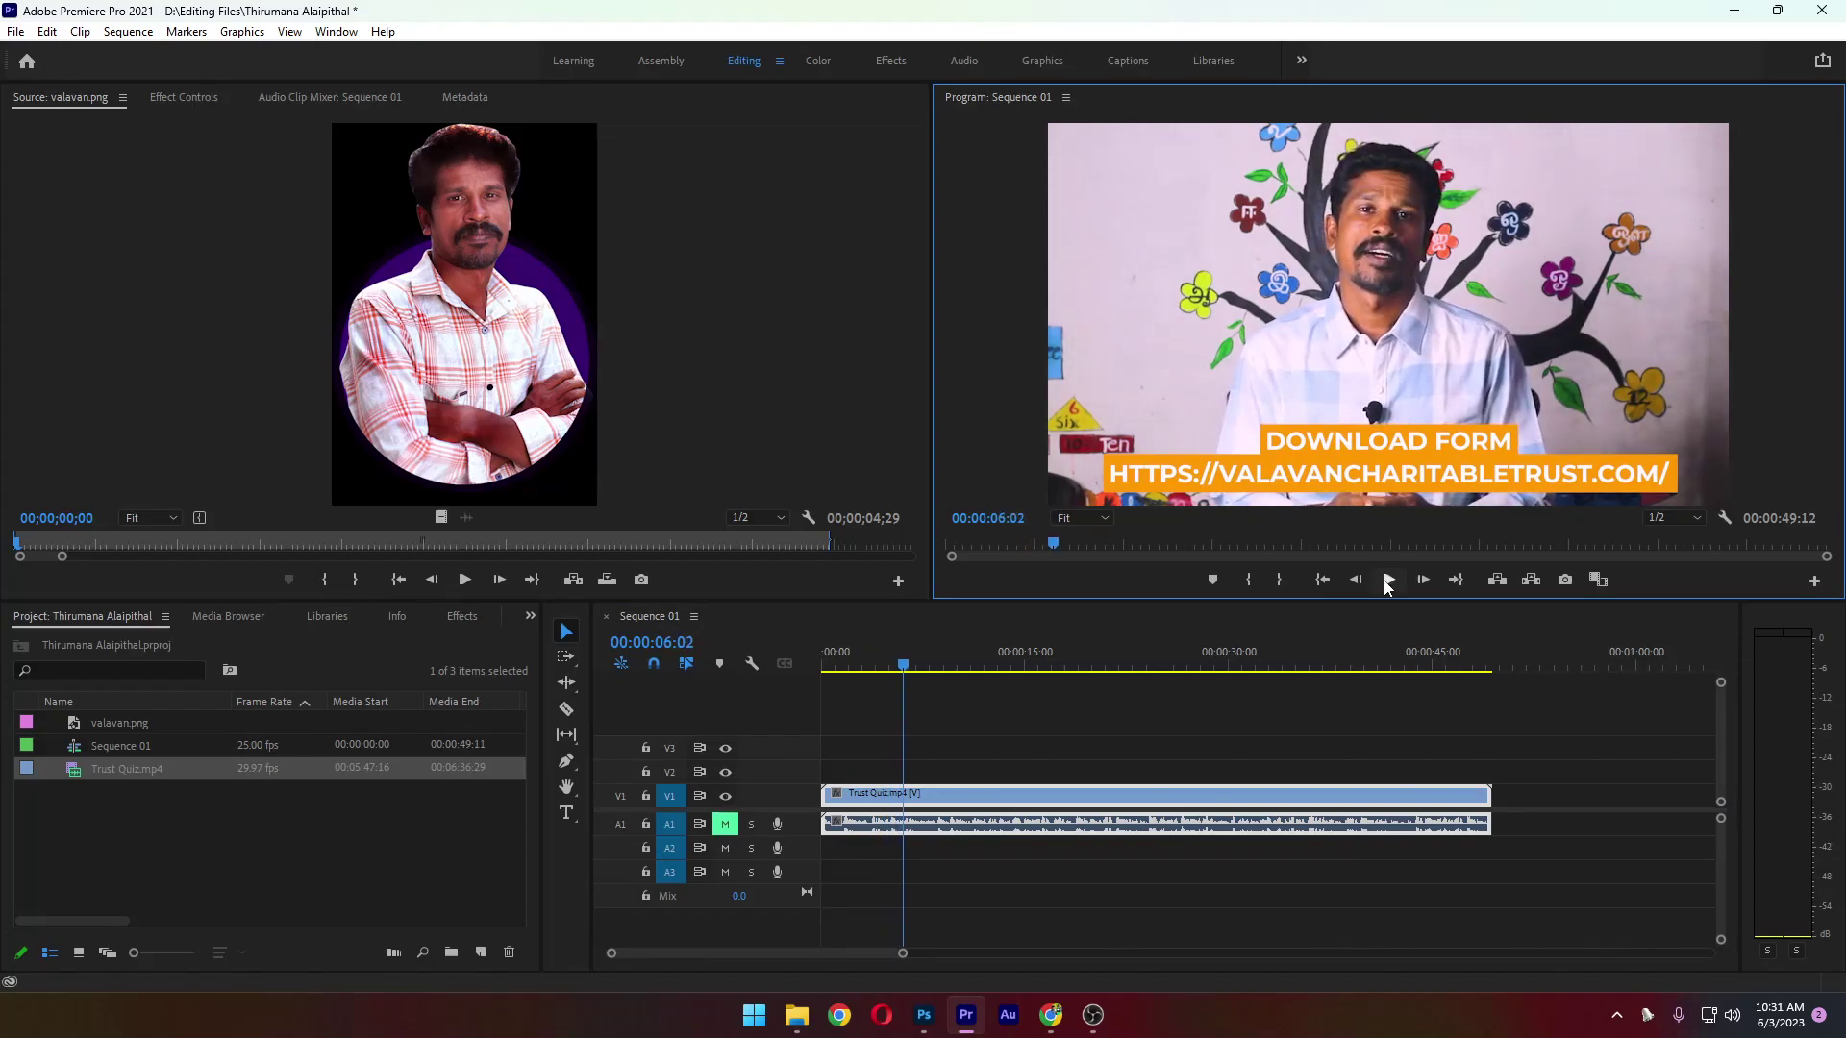
pyautogui.click(725, 824)
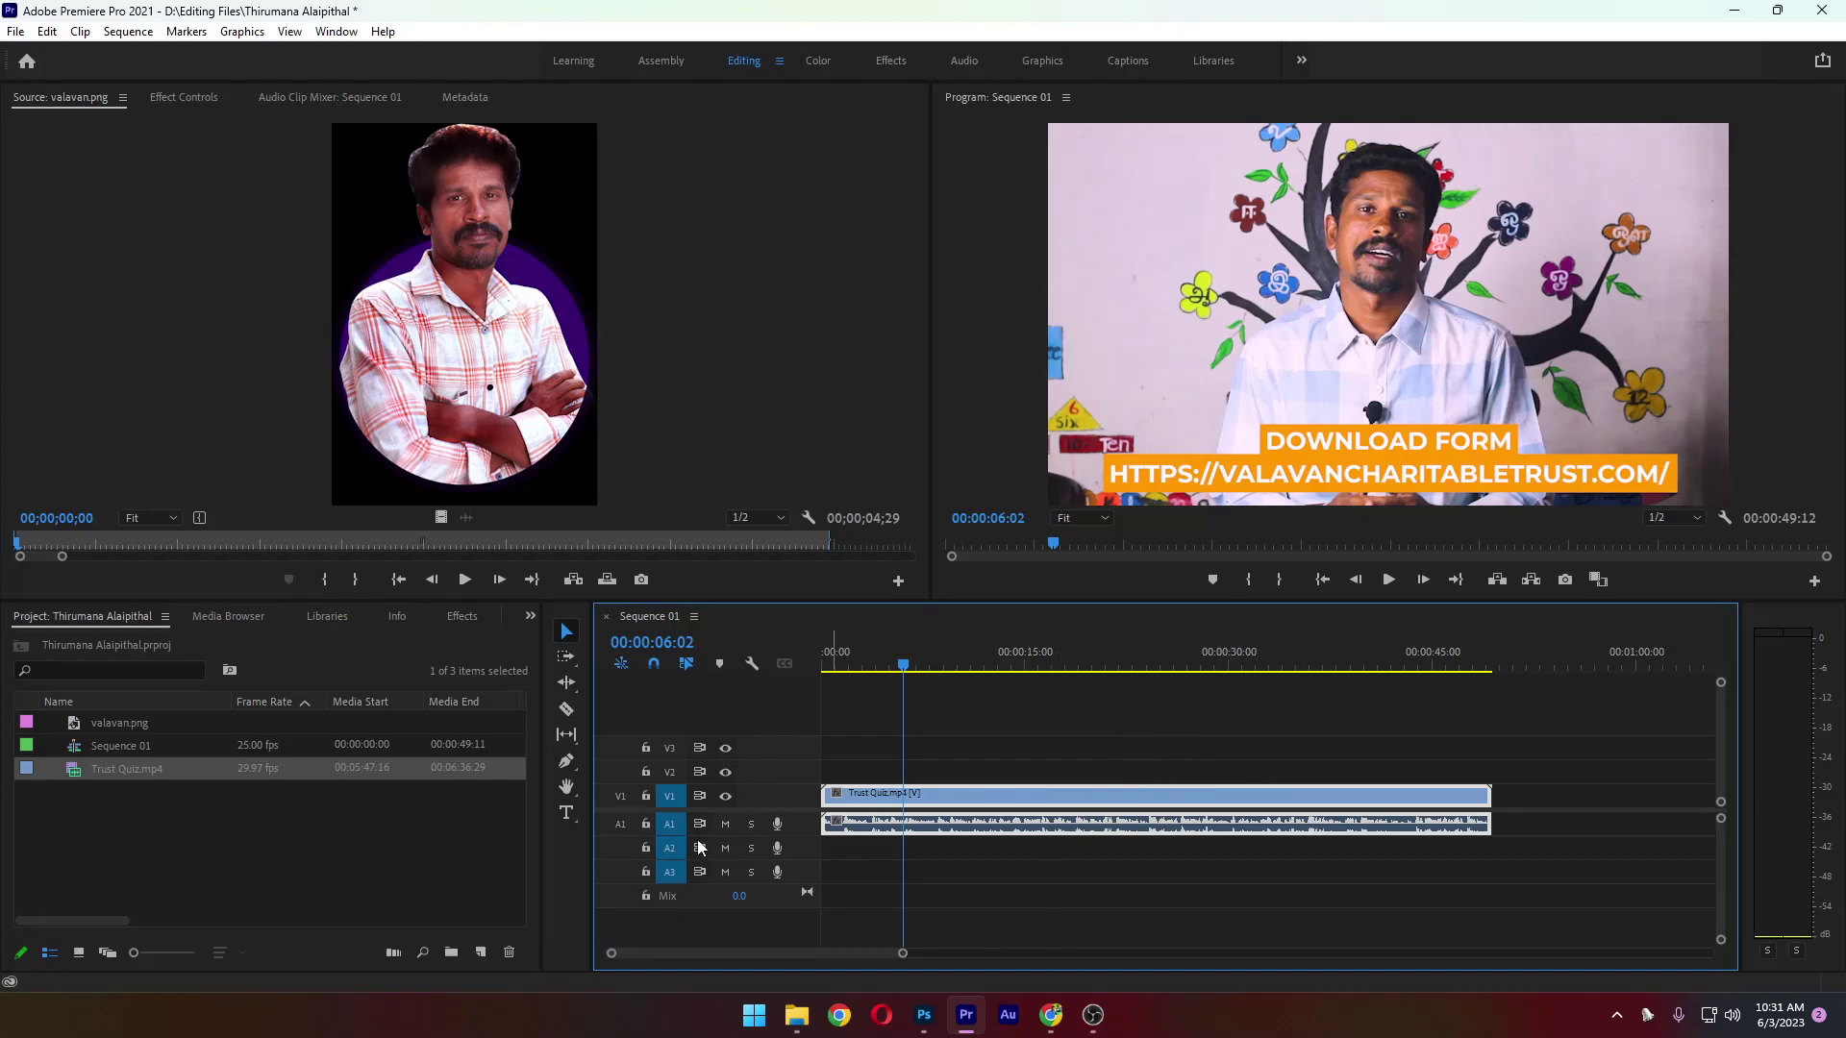
pyautogui.click(402, 858)
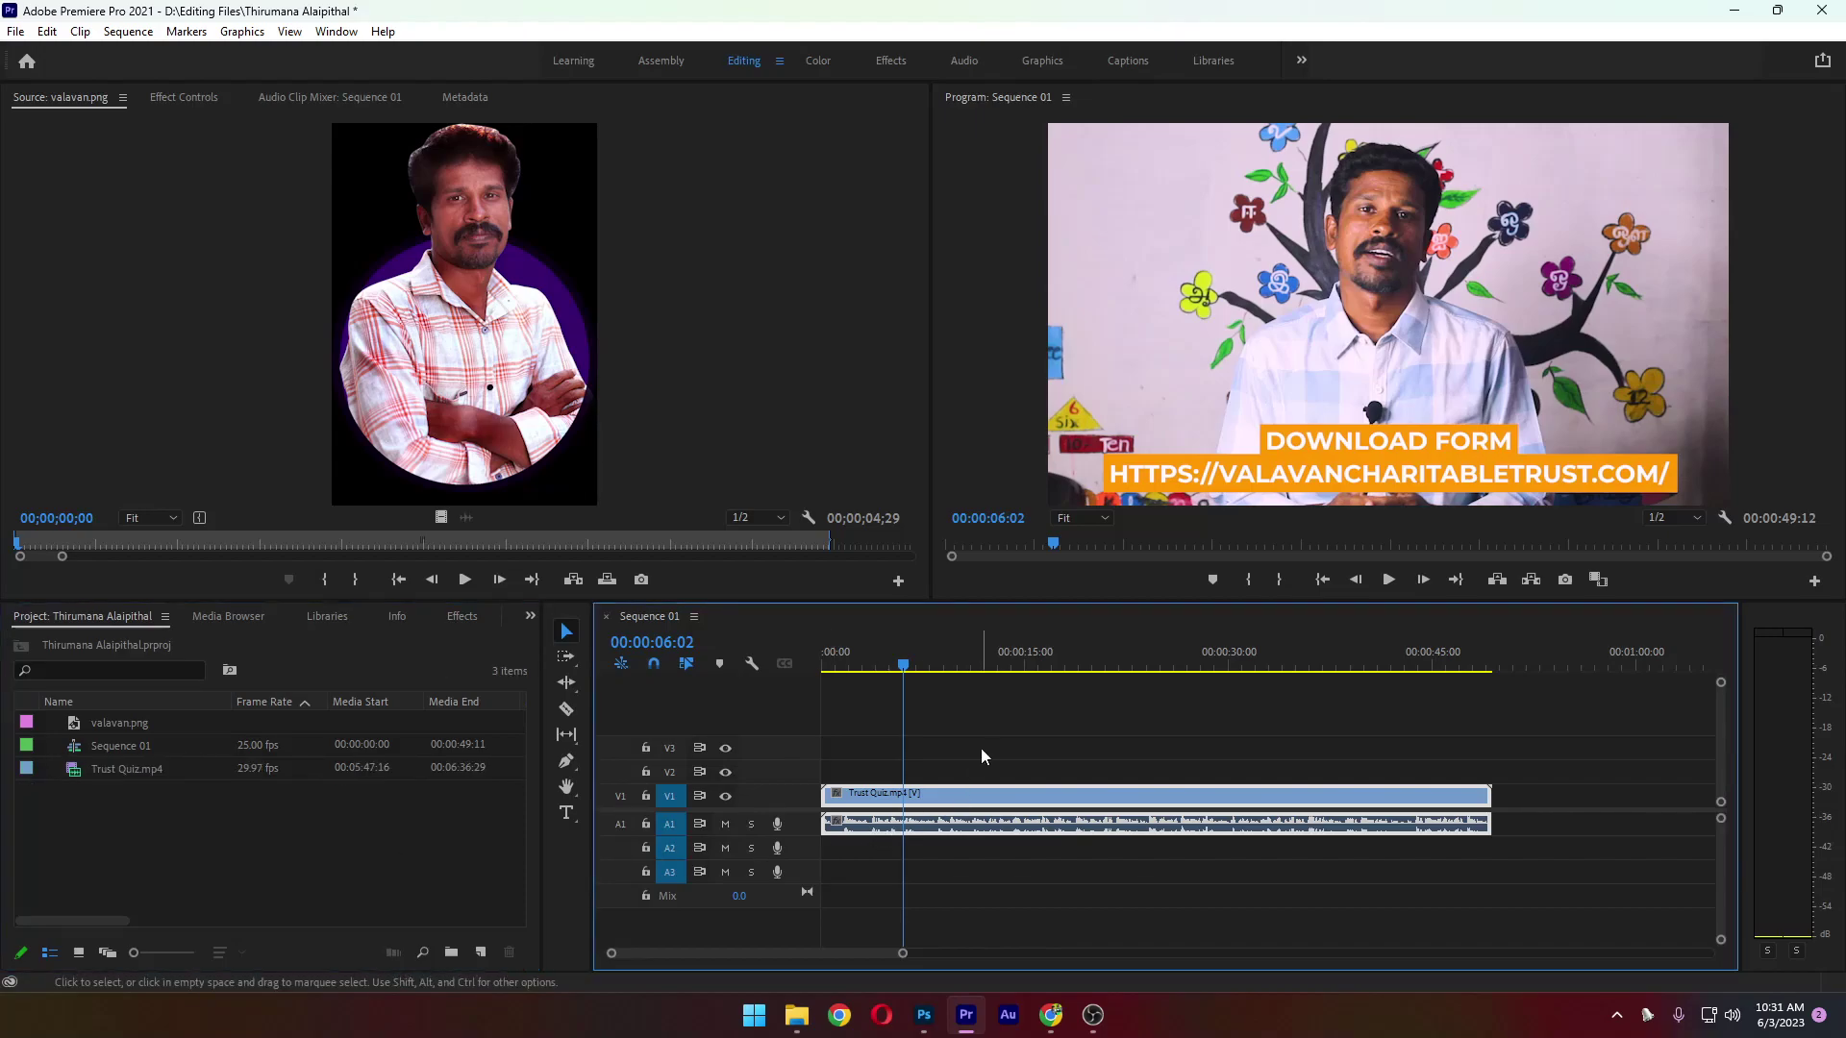
pyautogui.click(977, 801)
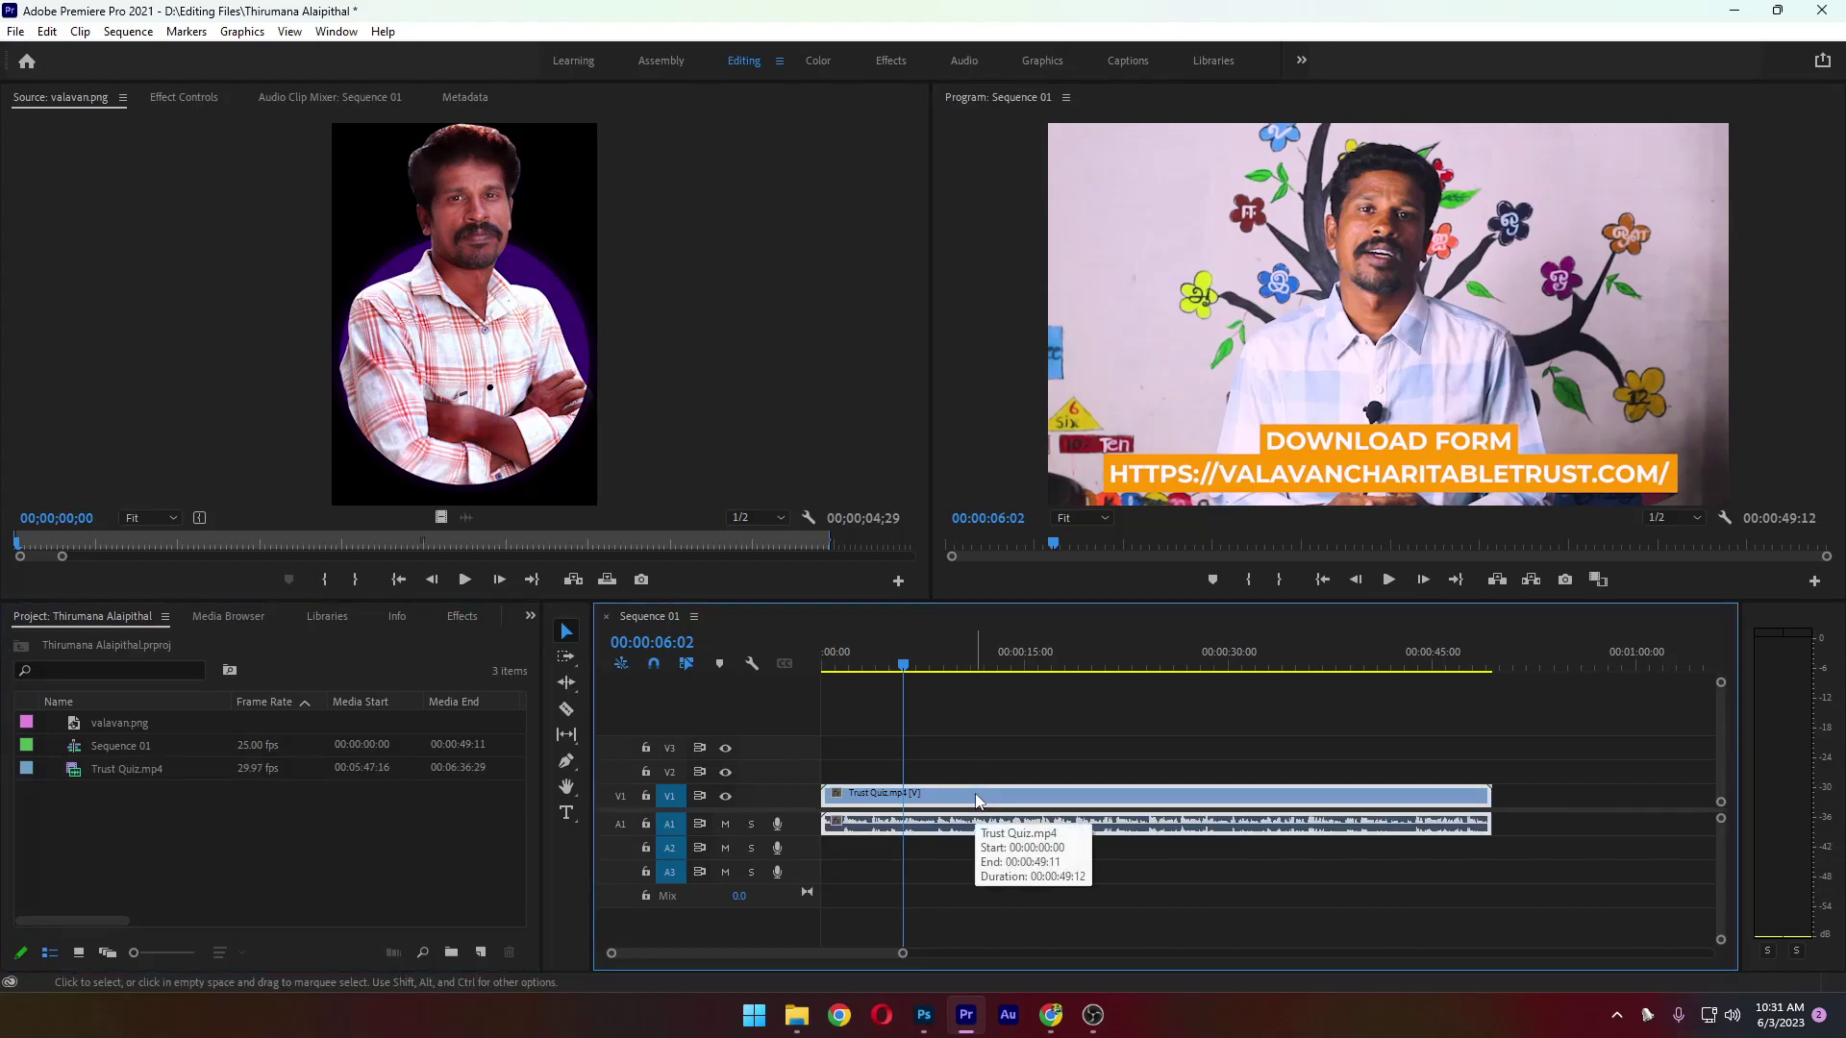
pyautogui.doubleClick(358, 857)
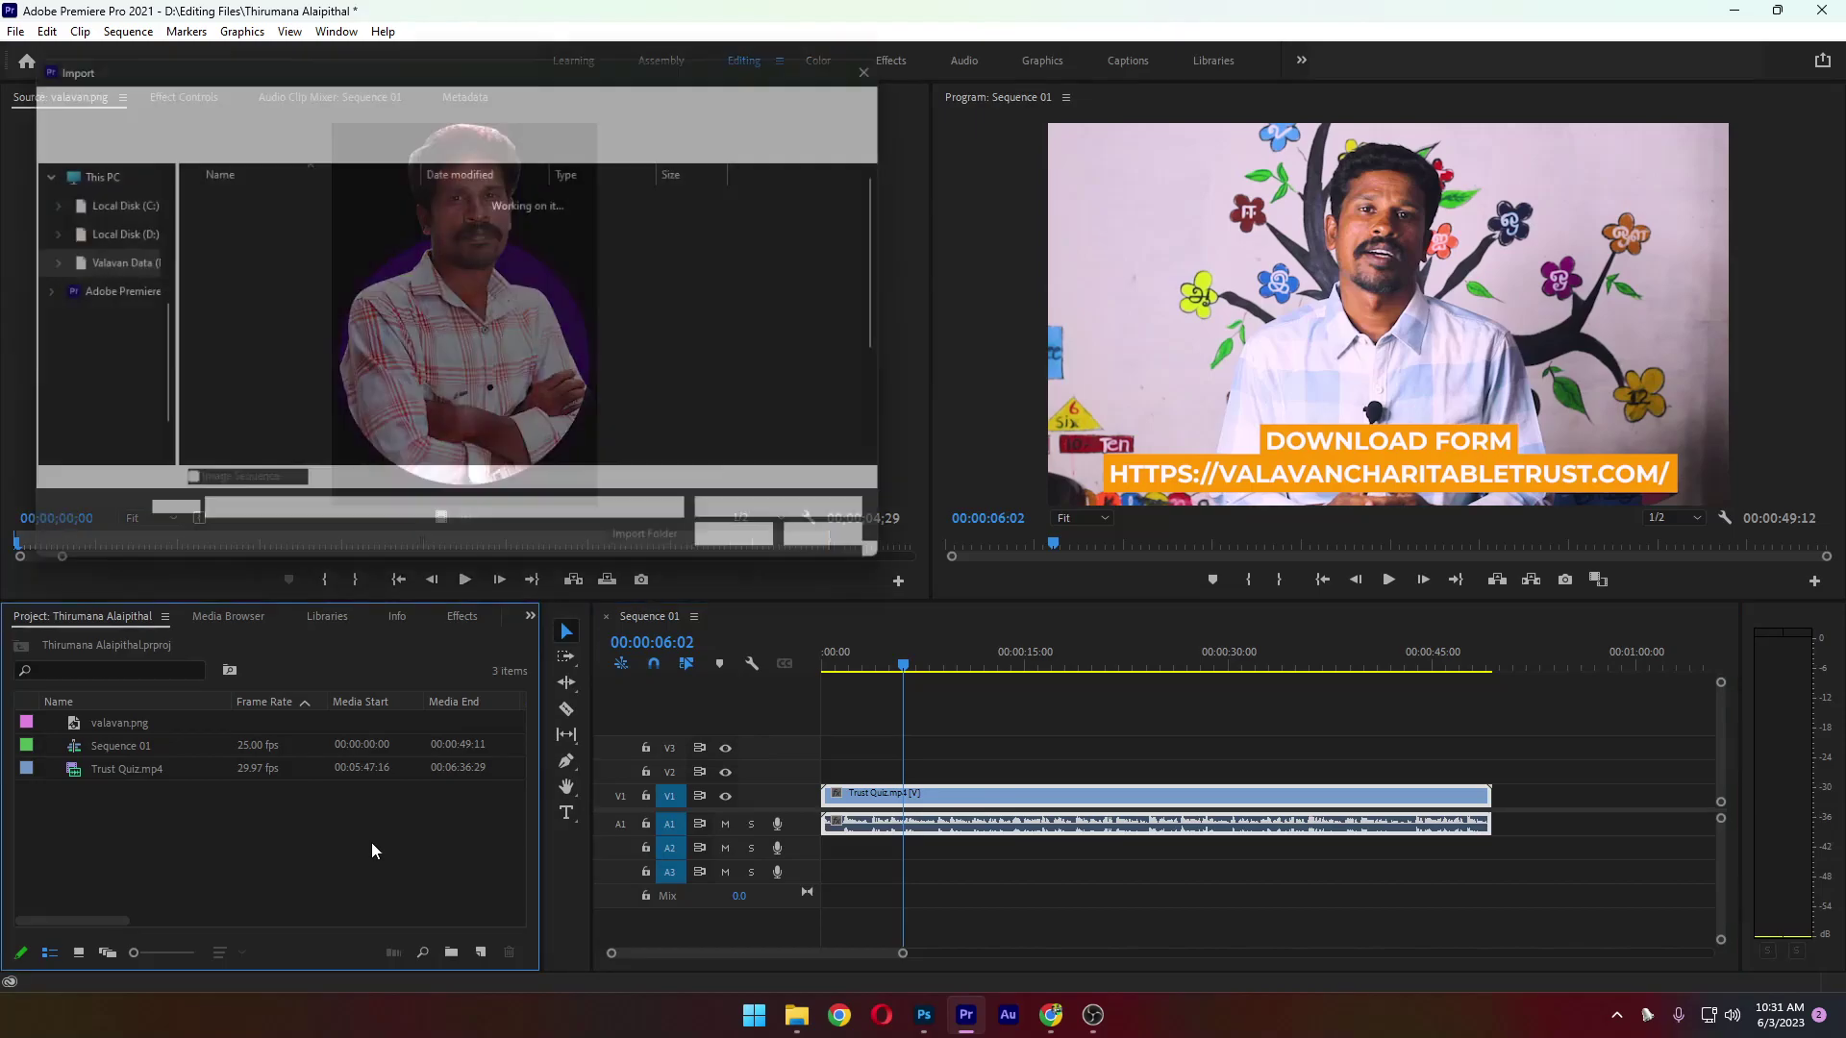
pyautogui.click(335, 420)
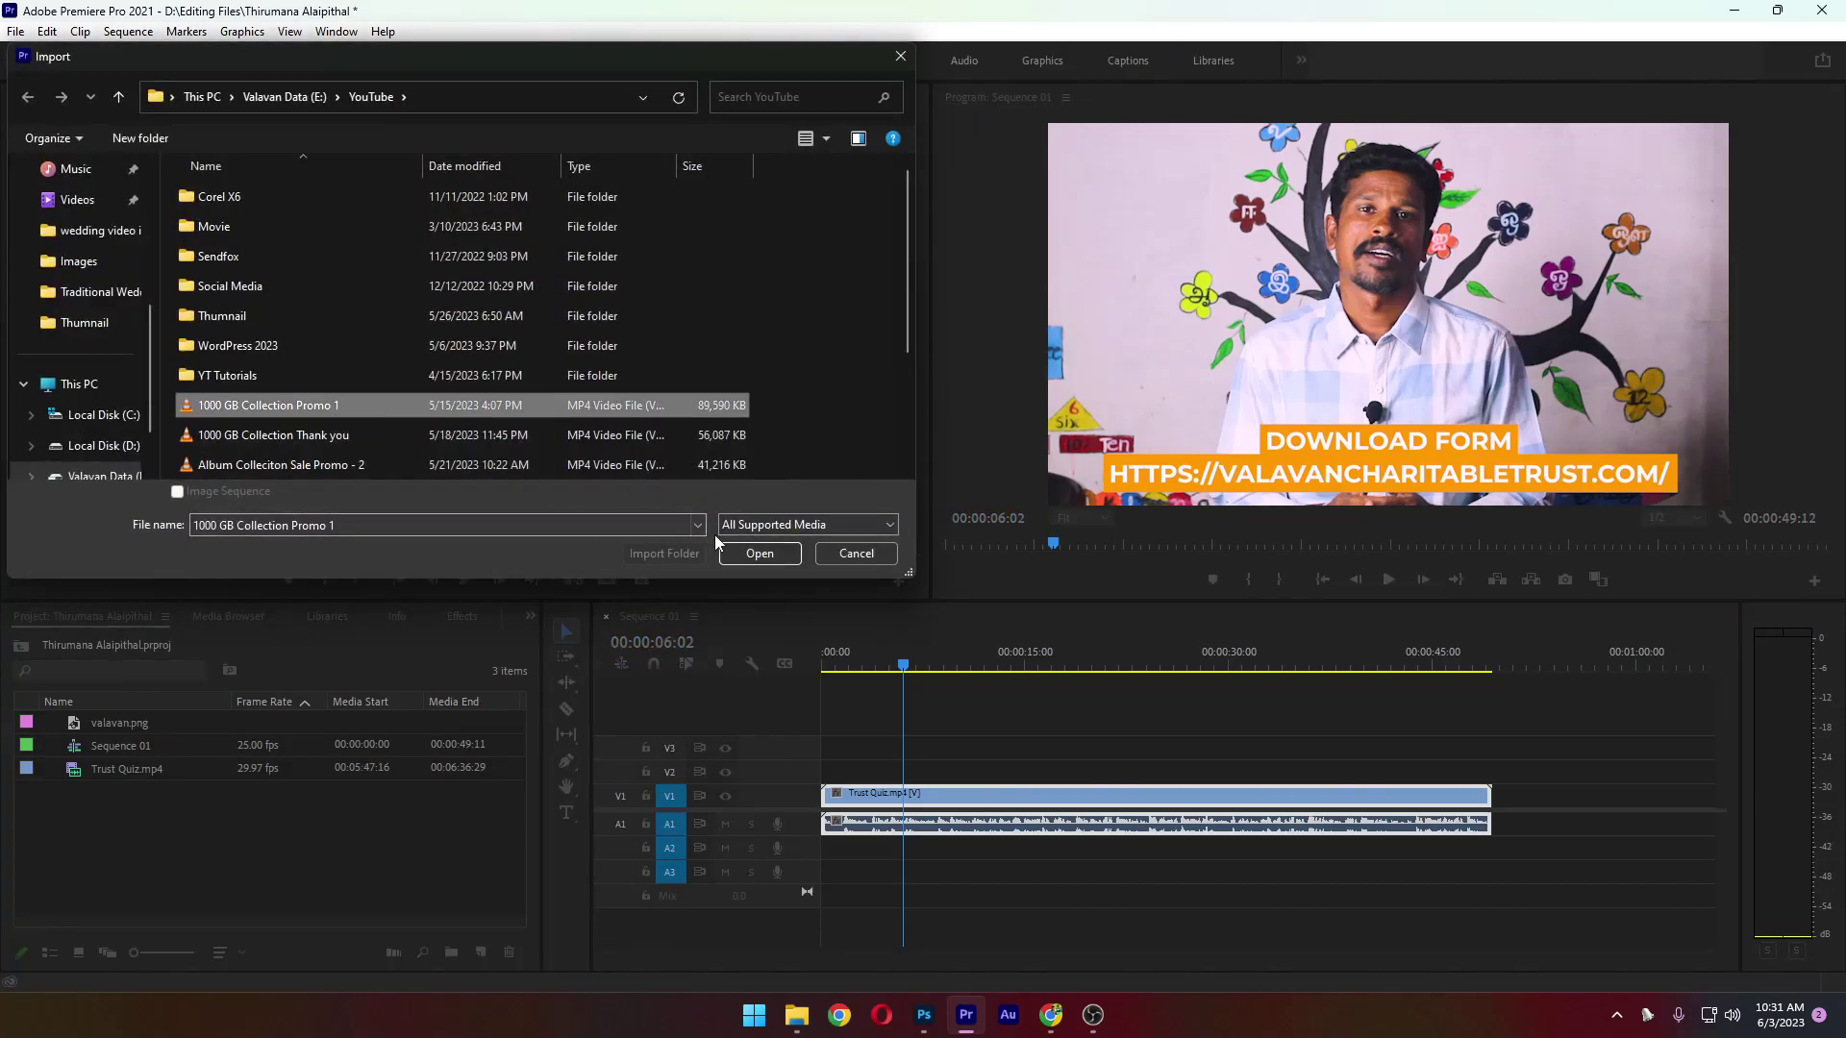
pyautogui.click(762, 555)
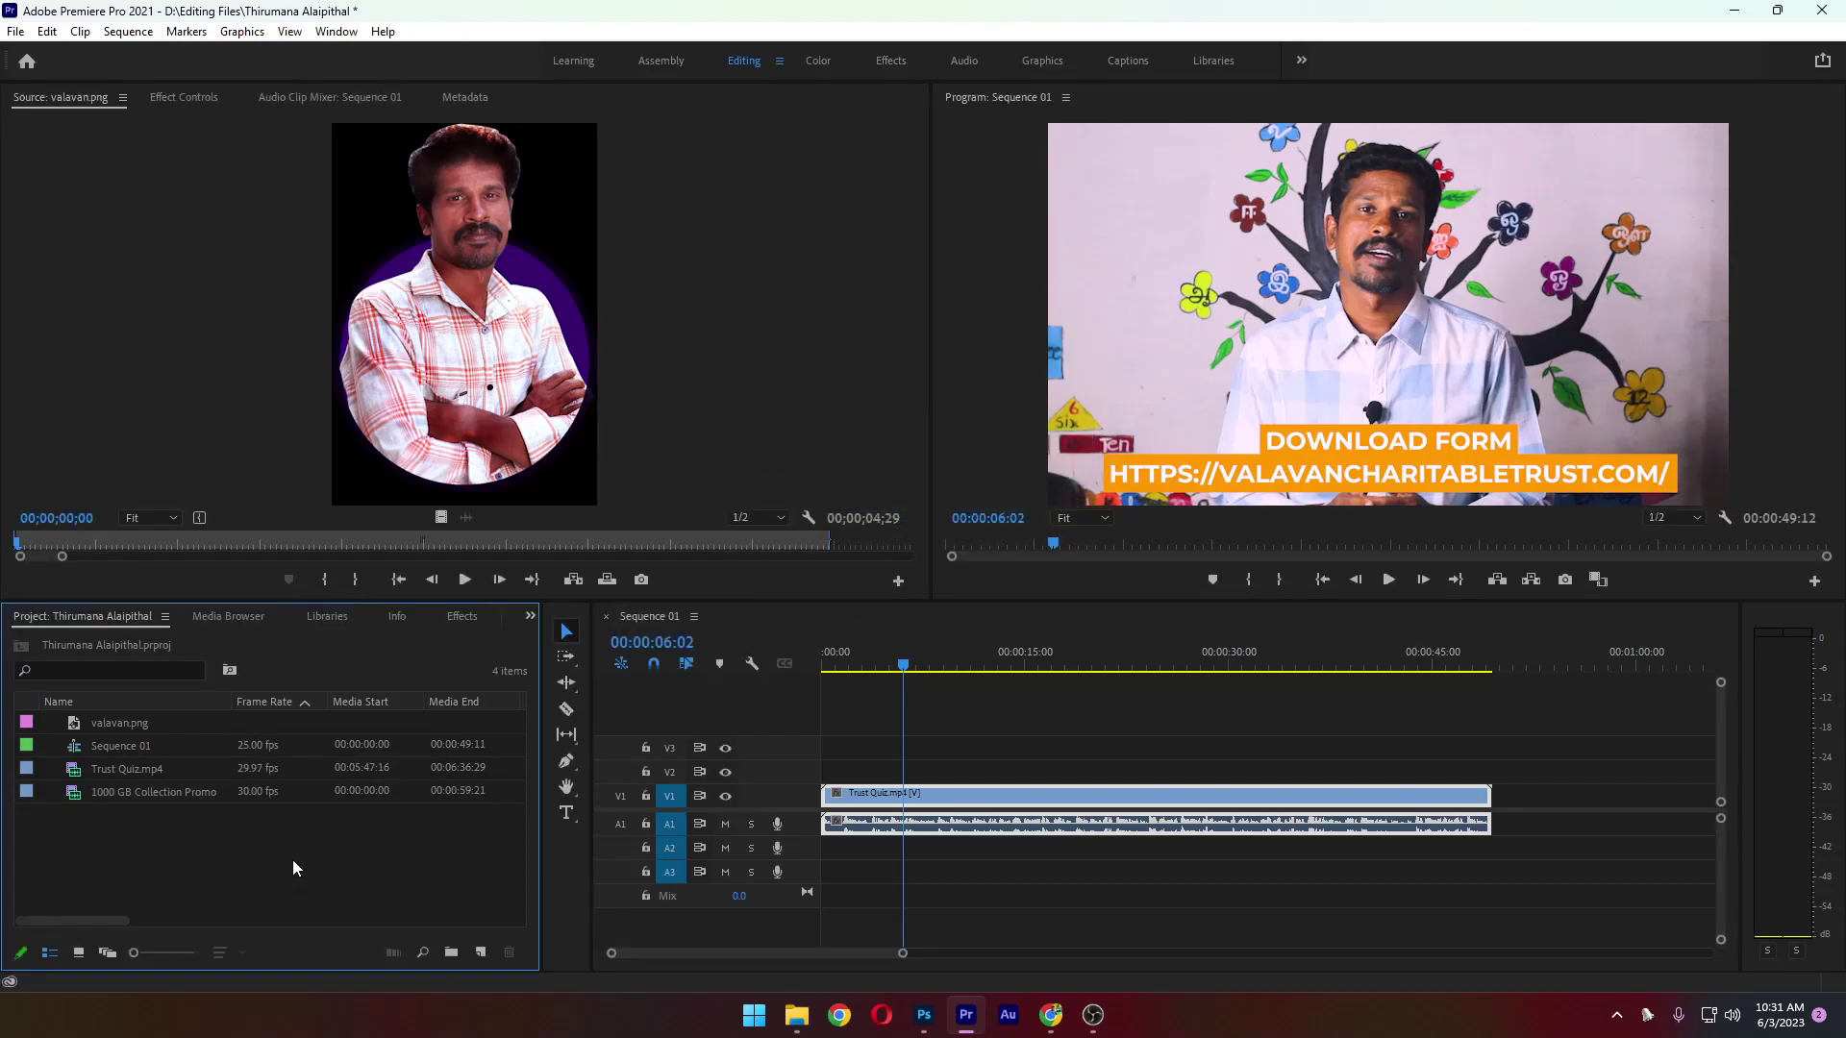
# Drag 1000 GB Collection Promo from the Project panel onto V2/A2 above Trust Quiz.mp4
pyautogui.click(287, 748)
pyautogui.click(284, 768)
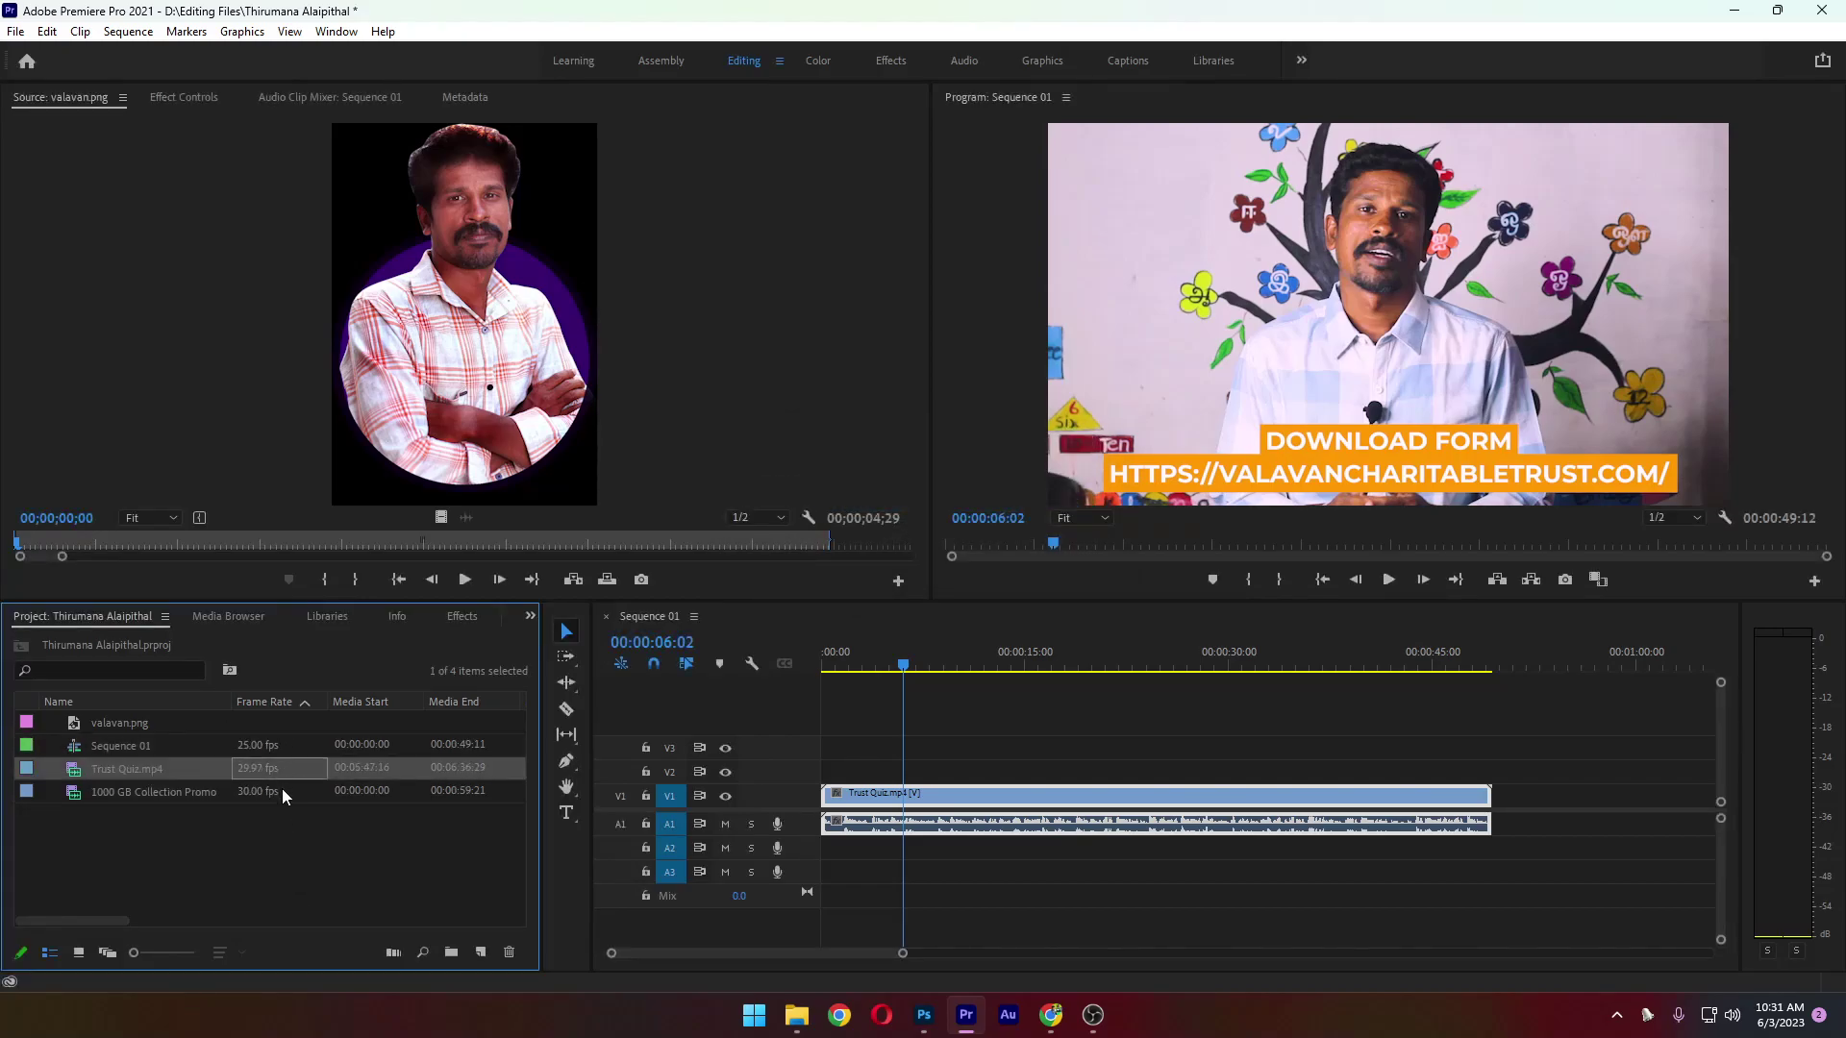
pyautogui.click(284, 794)
pyautogui.click(247, 836)
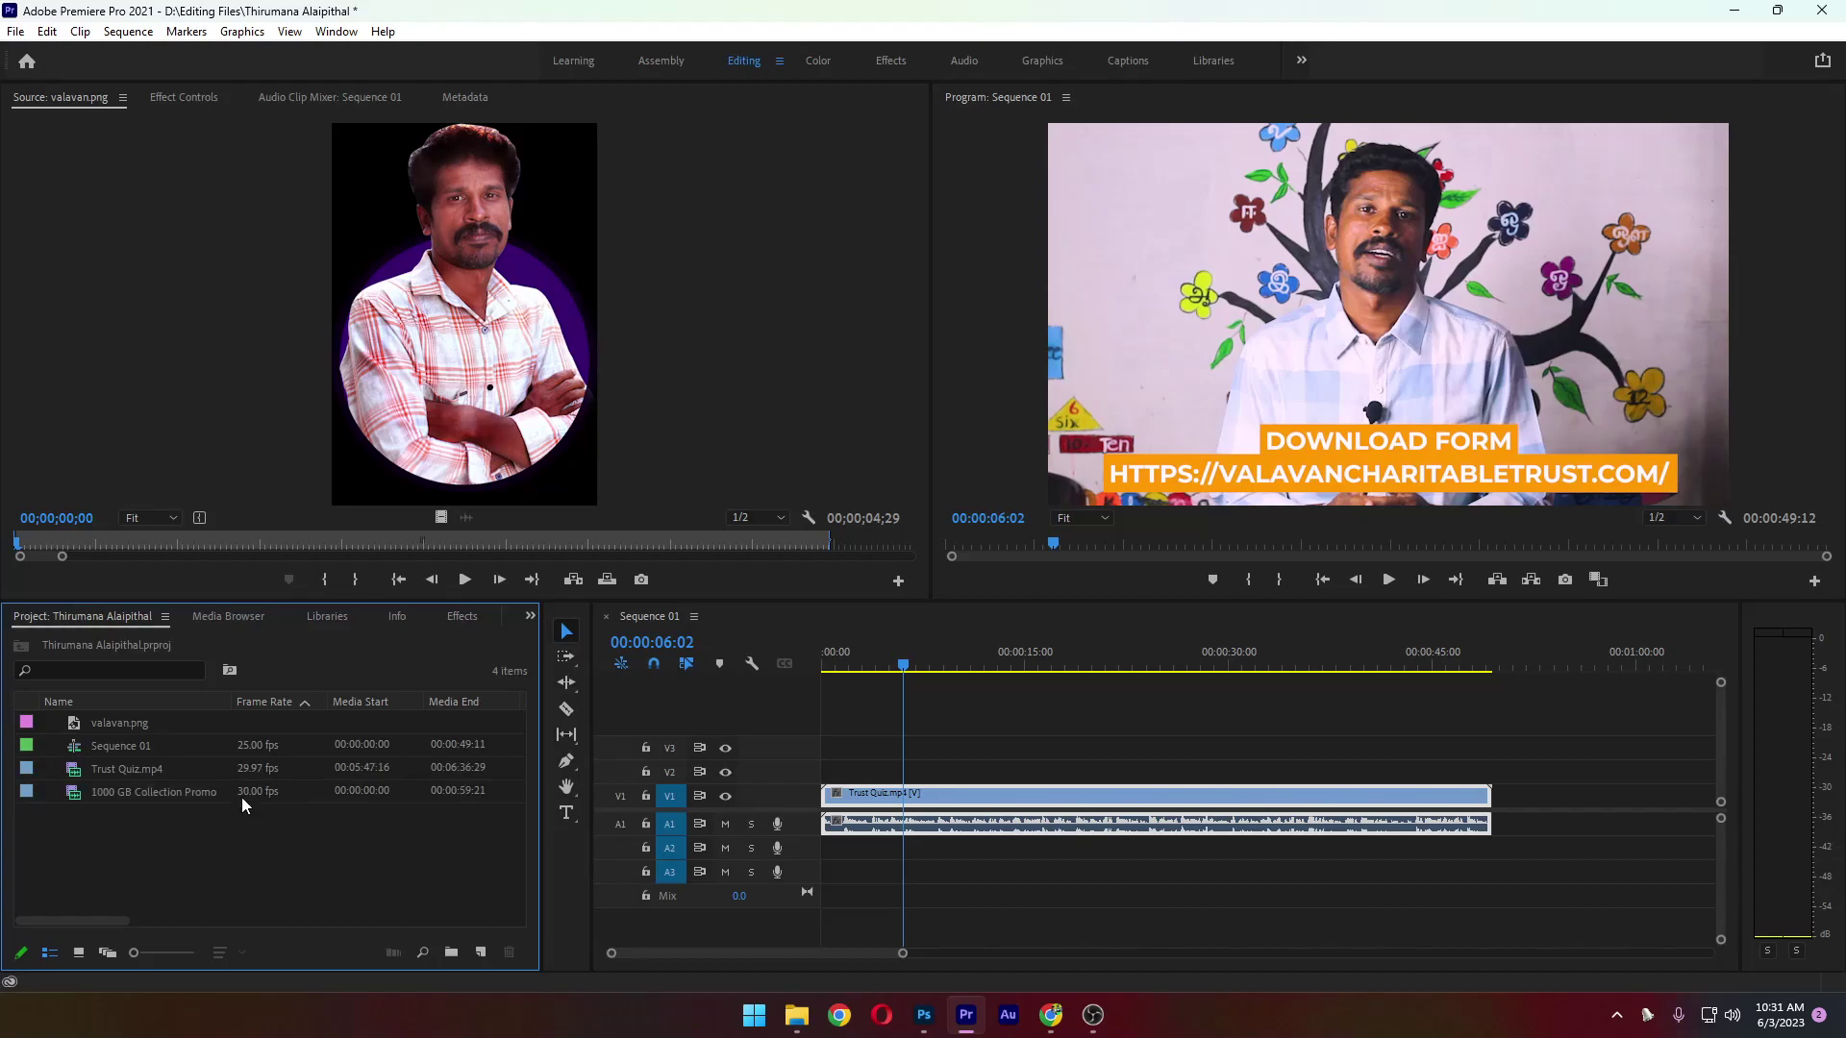
pyautogui.moveTo(173, 796); pyautogui.dragTo(829, 818)
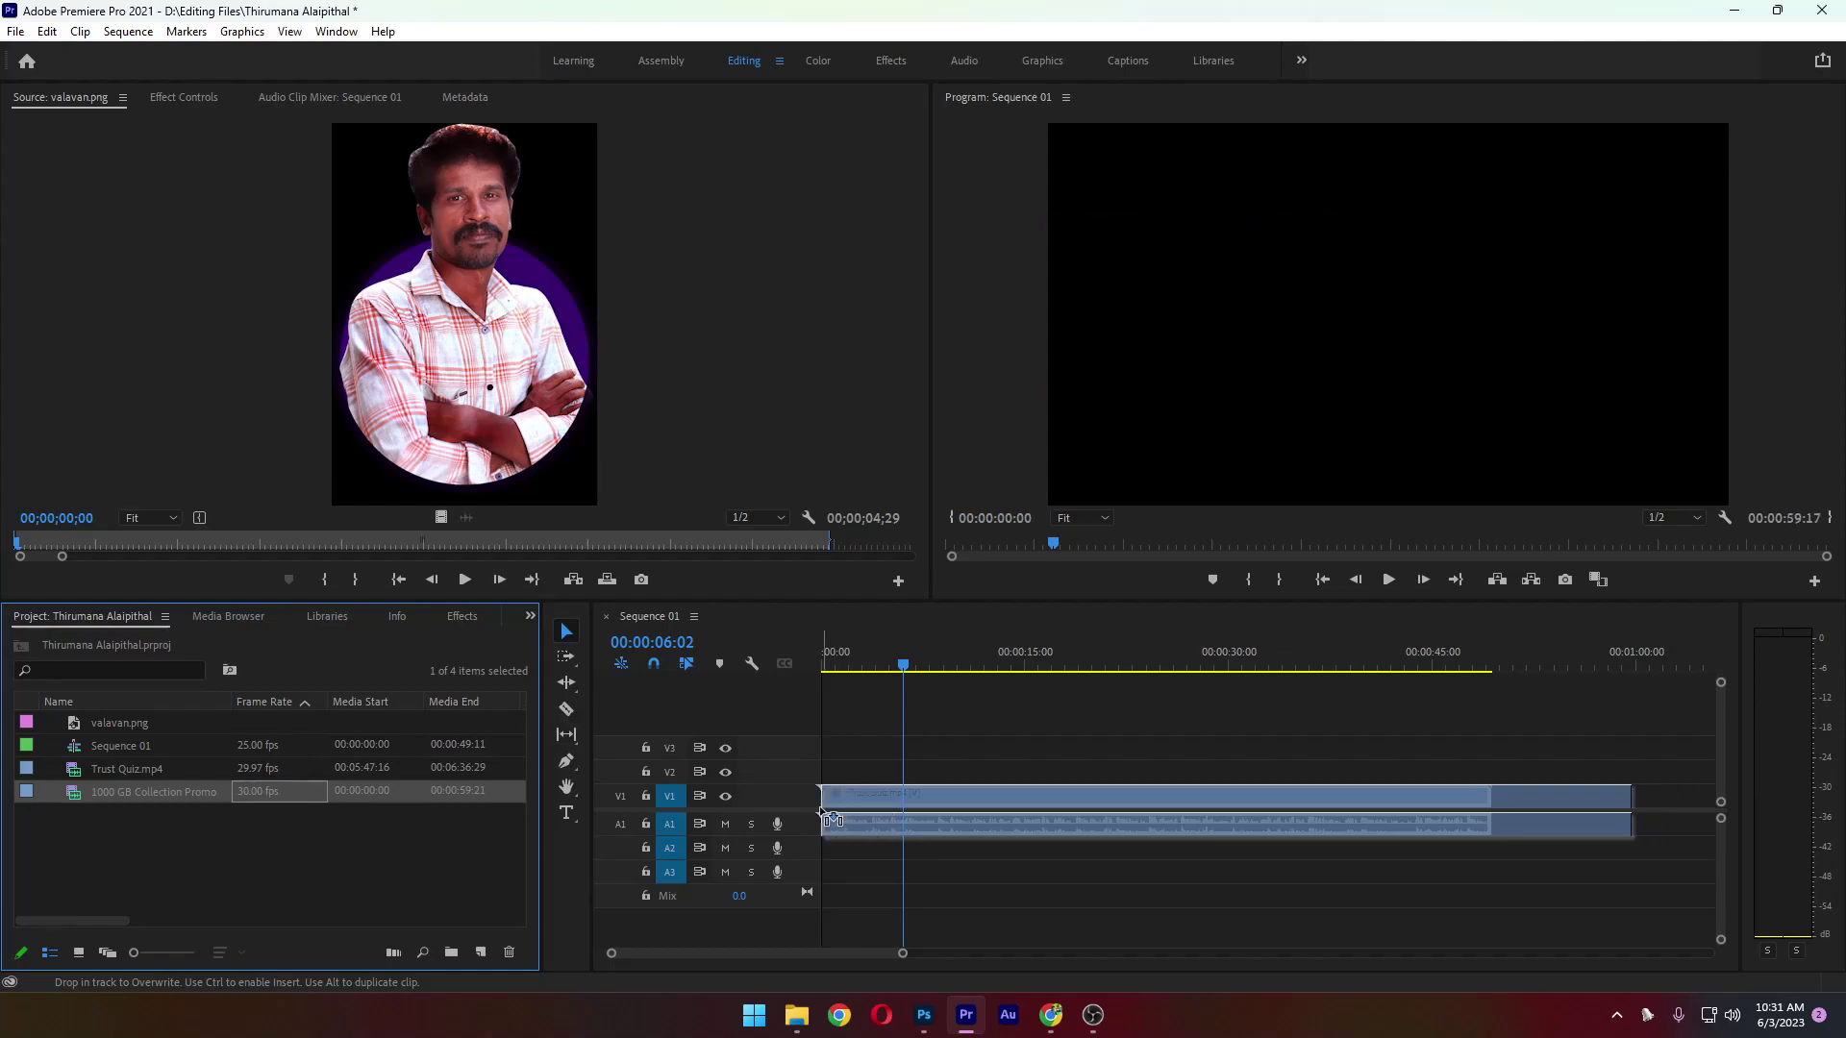
pyautogui.moveTo(828, 818); pyautogui.dragTo(808, 771)
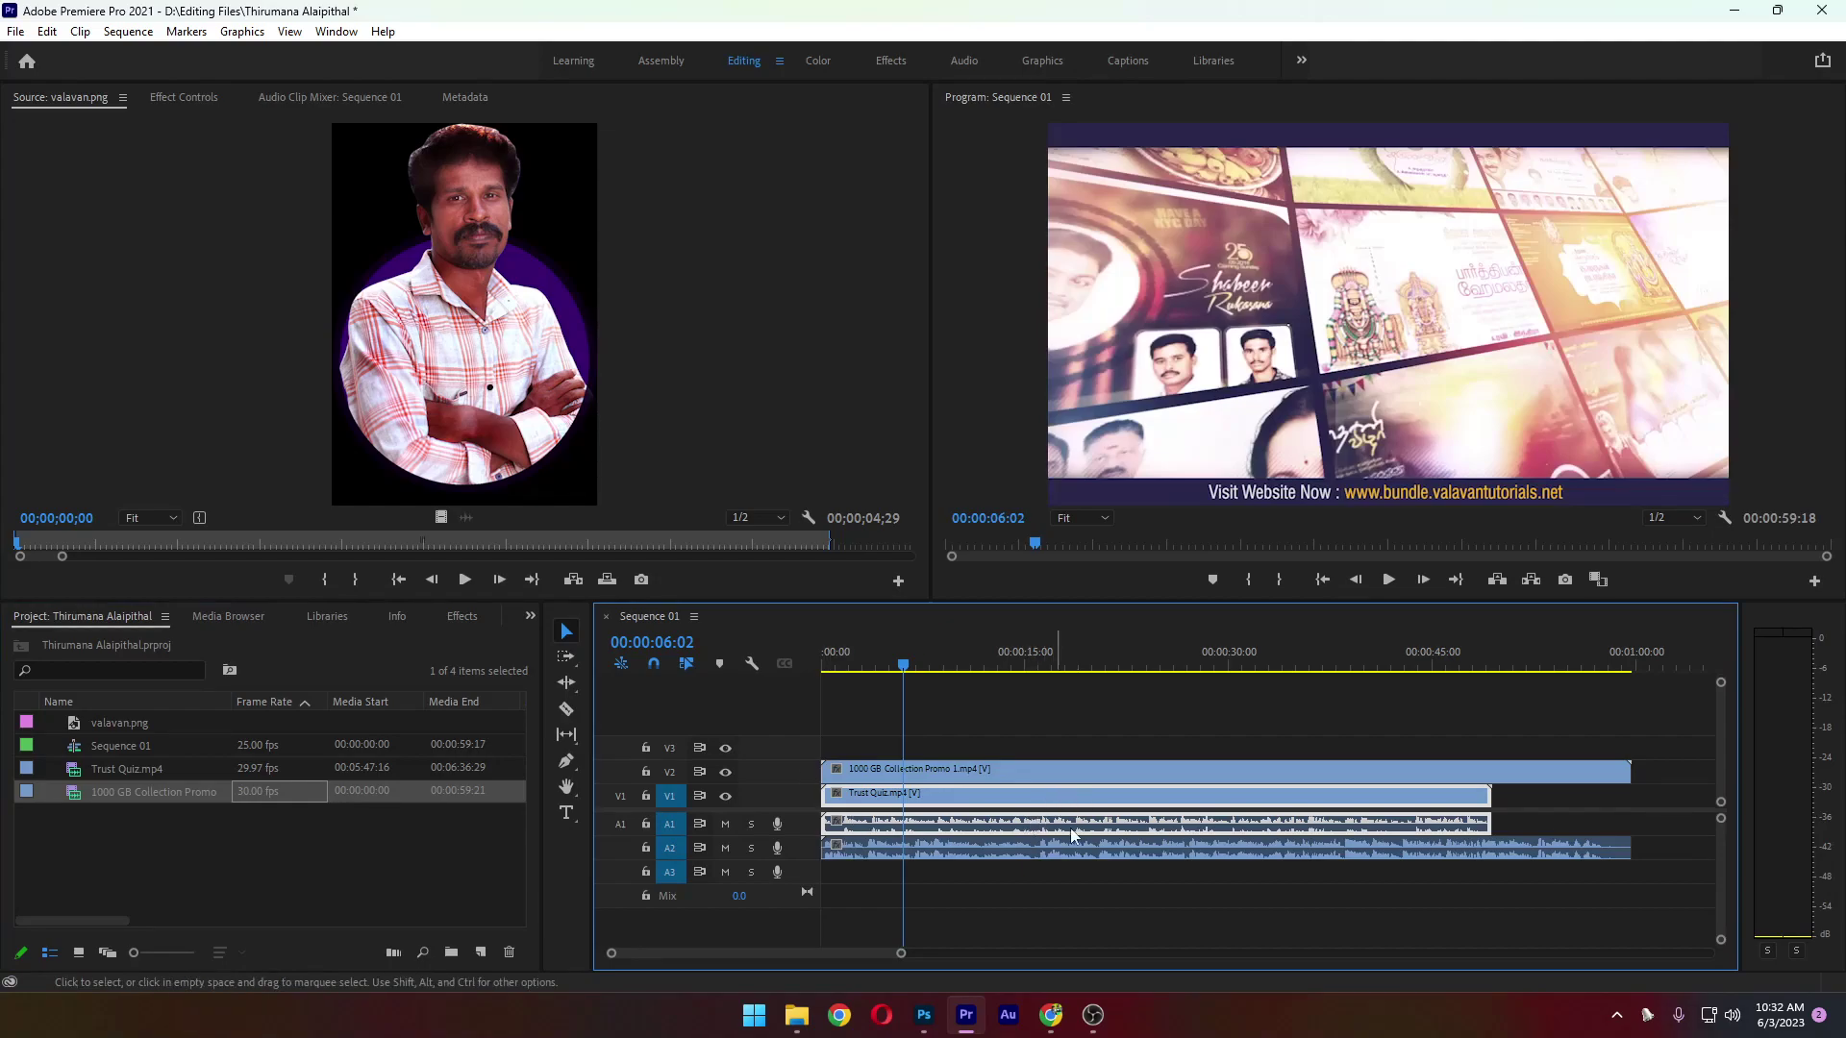
# Mute tracks A2 and A1, then scrub the playhead to preview the promo over Trust Quiz
pyautogui.click(725, 848)
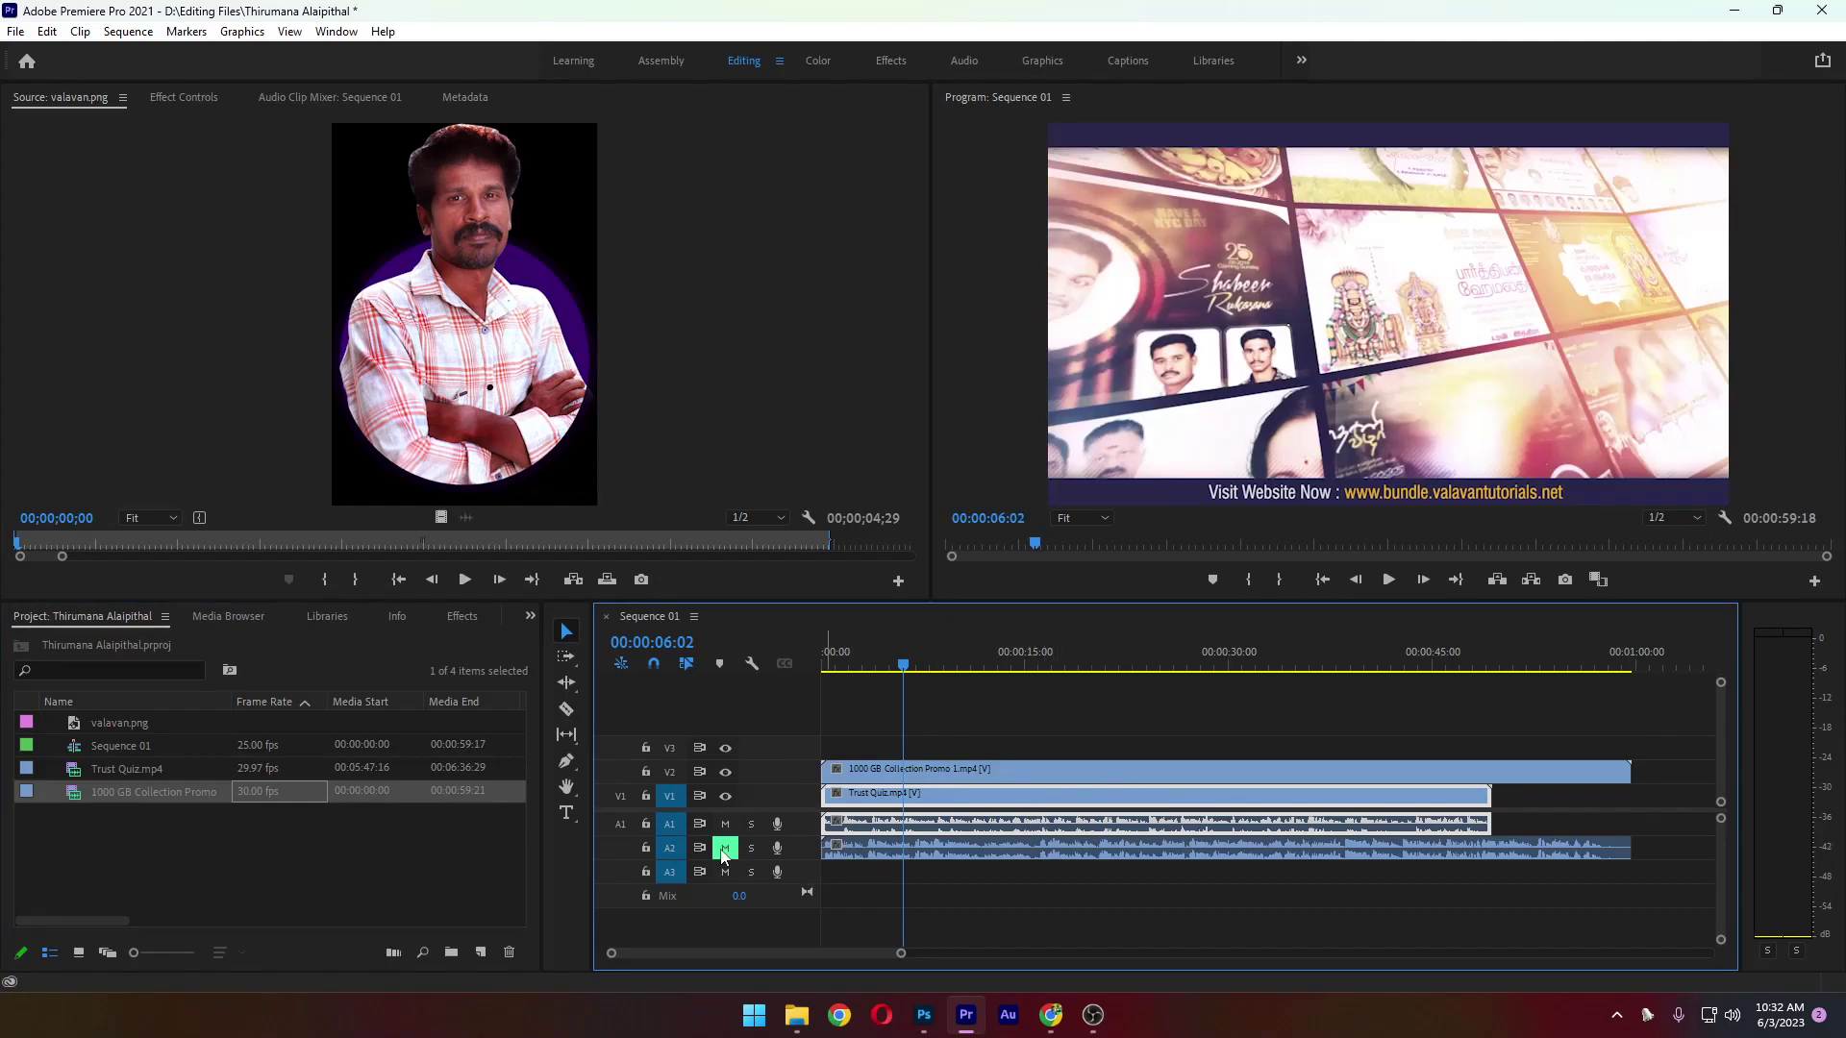
pyautogui.click(725, 824)
pyautogui.moveTo(961, 665); pyautogui.dragTo(1030, 684)
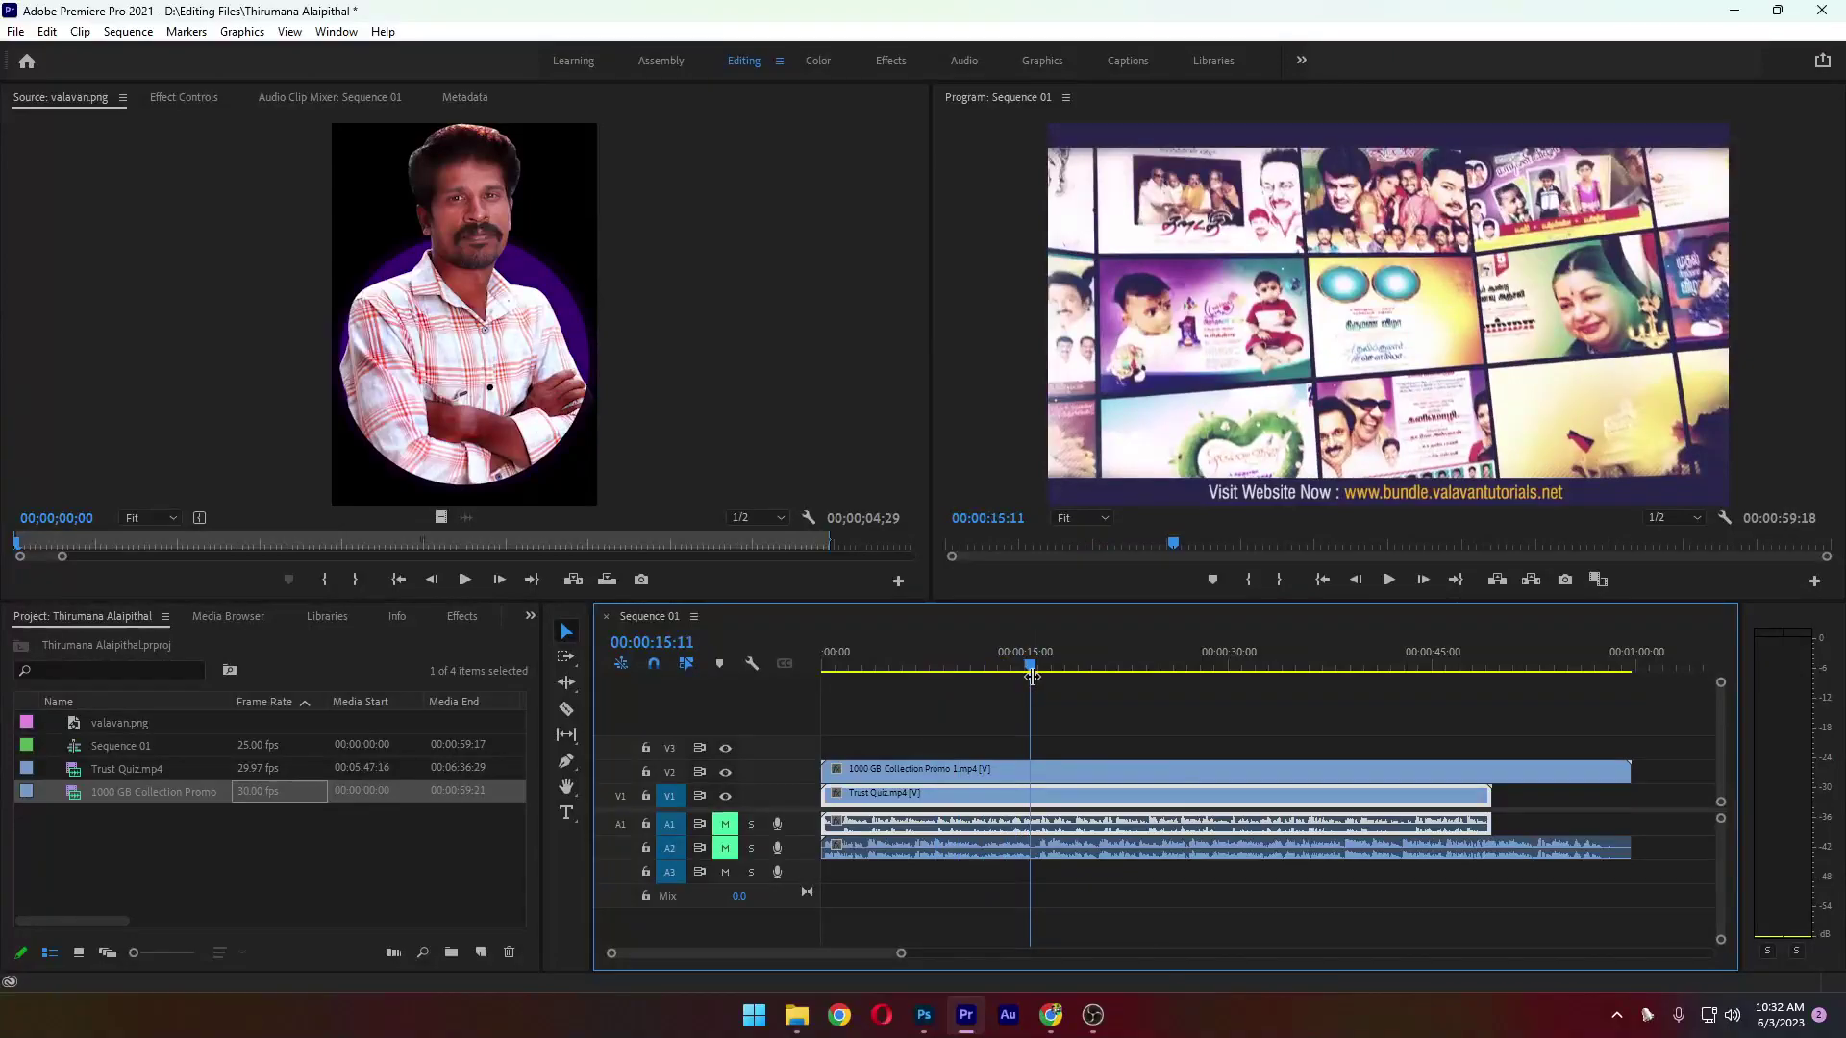
pyautogui.click(1117, 772)
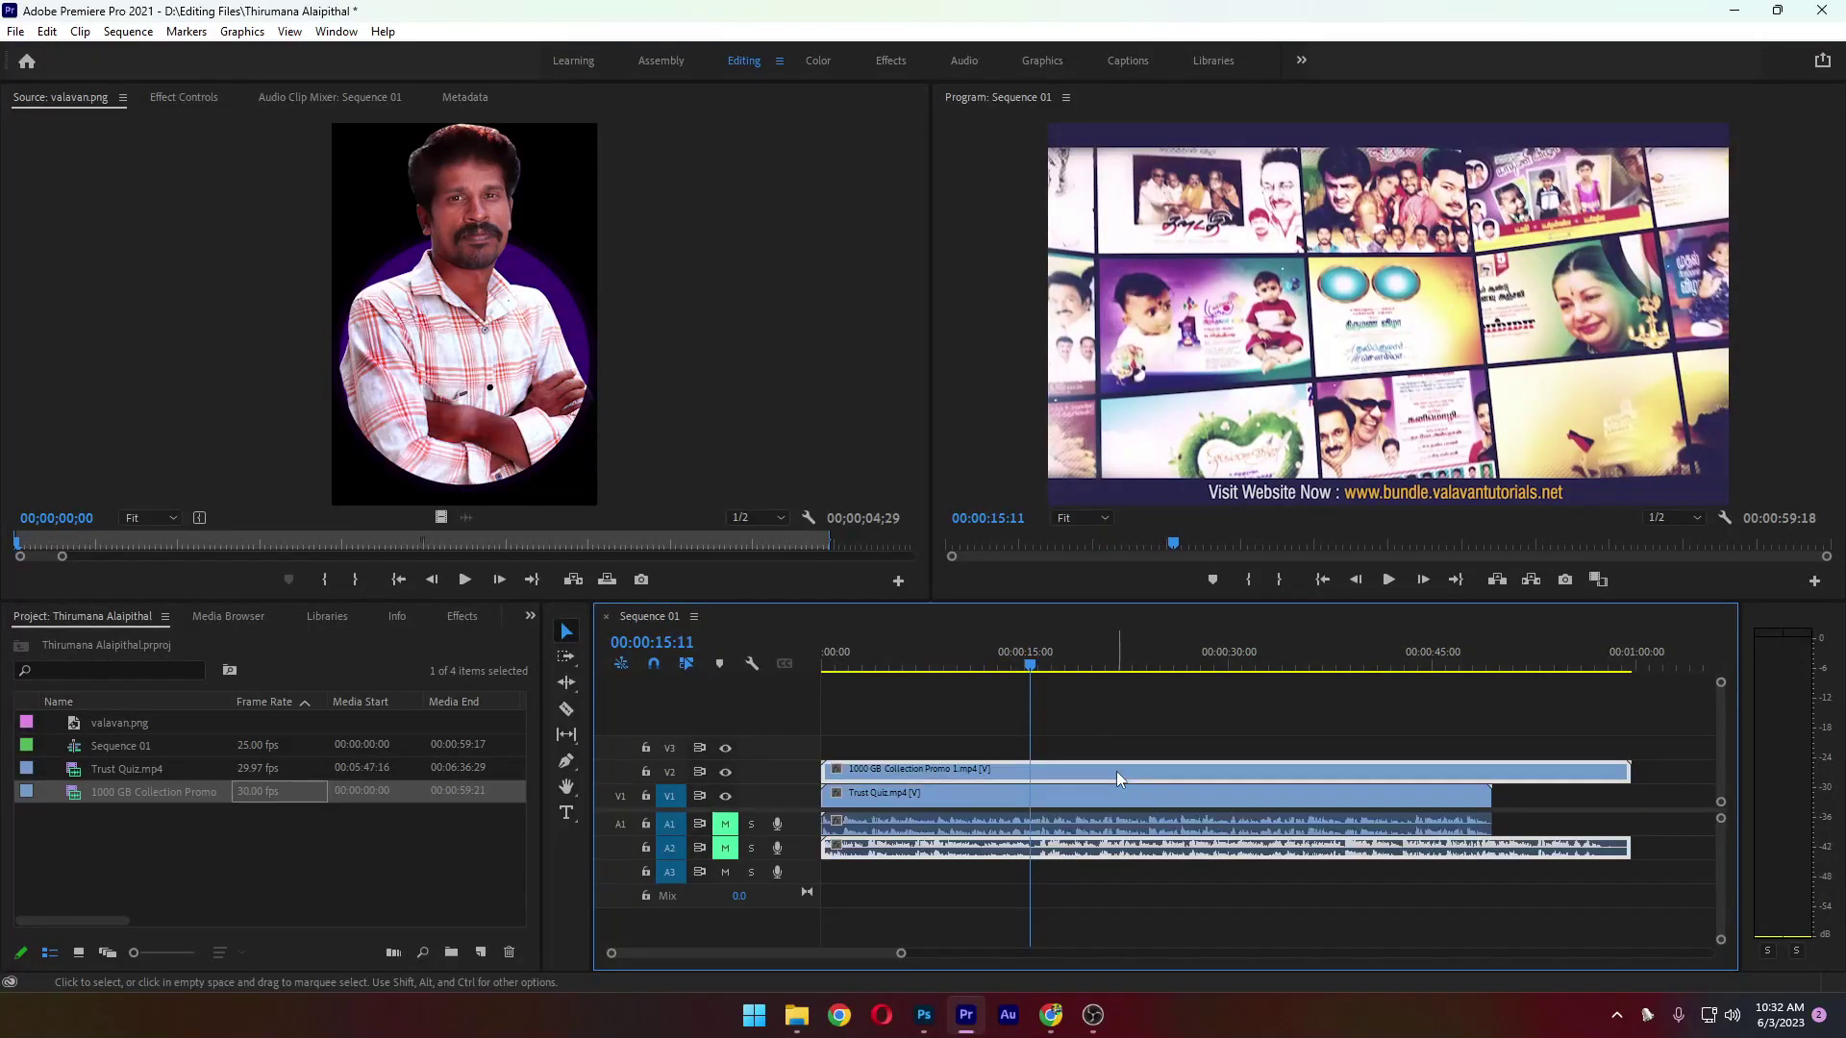
# Drag Trust Quiz upward to create tracks up to V6, return it to V1, and preview
pyautogui.click(1117, 796)
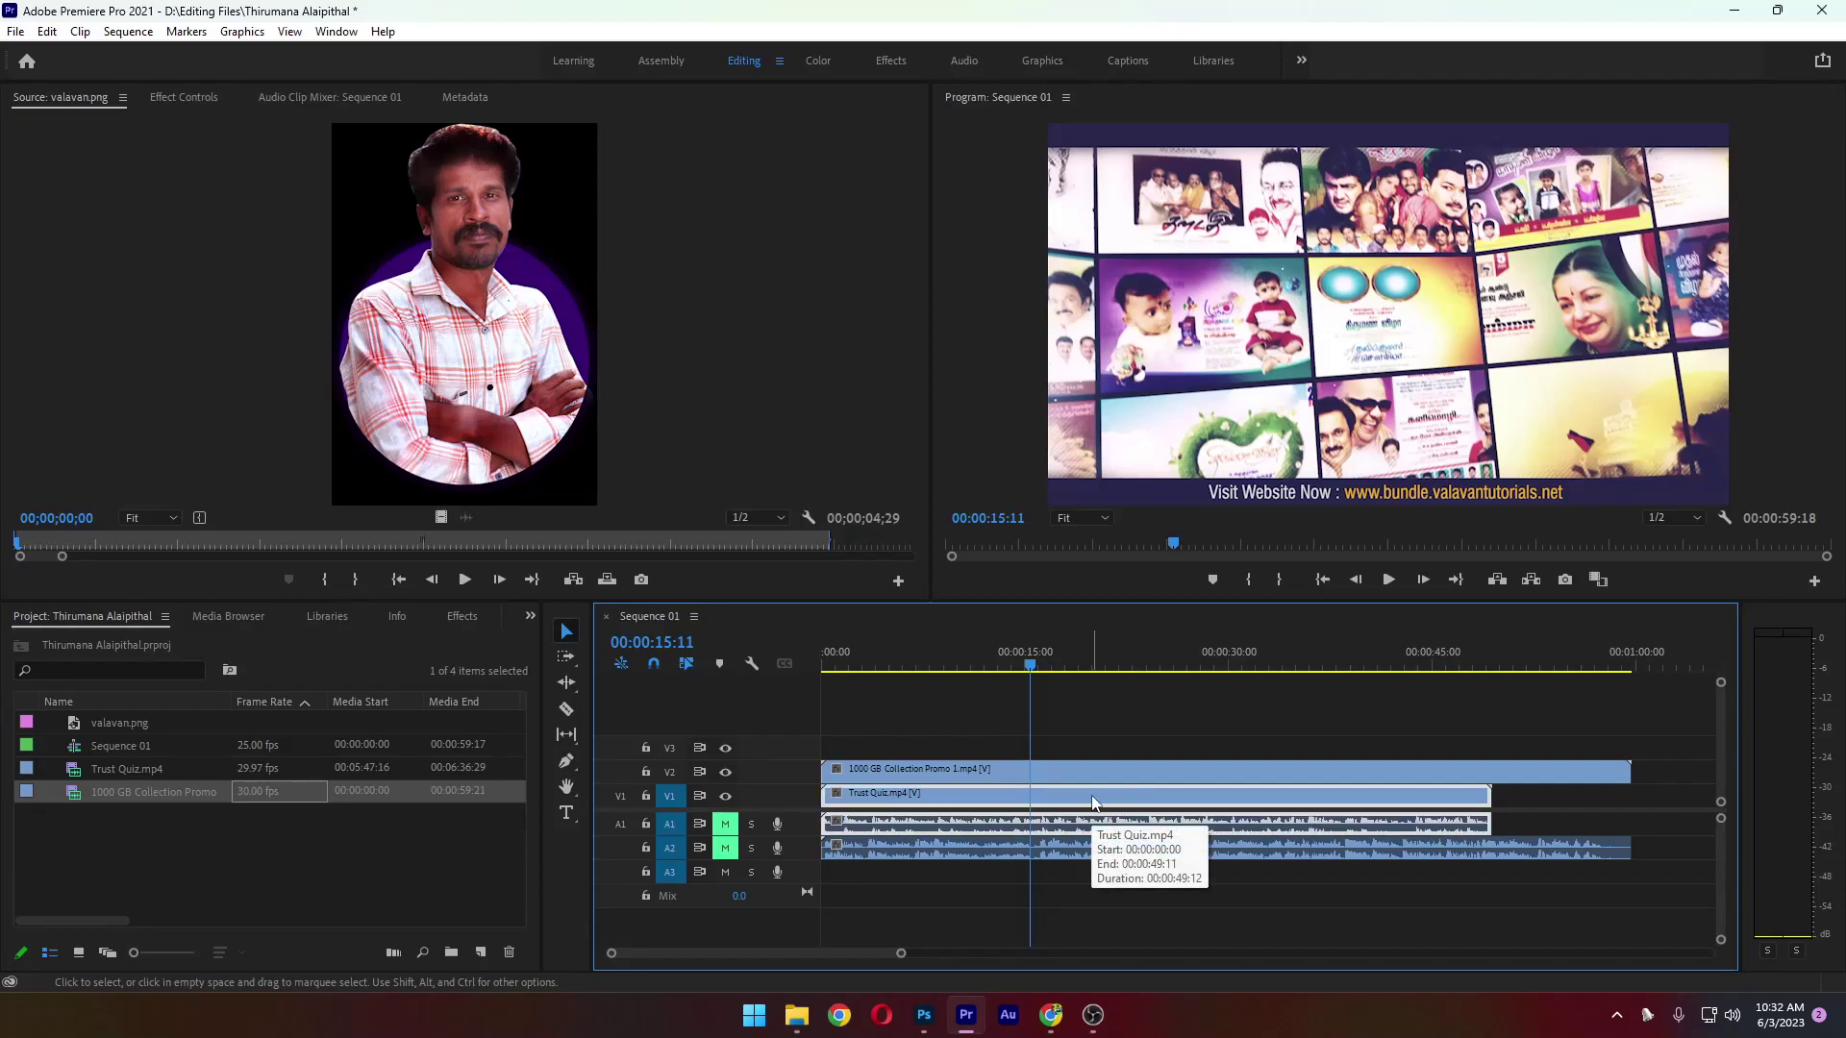
pyautogui.moveTo(1092, 801); pyautogui.dragTo(1090, 750)
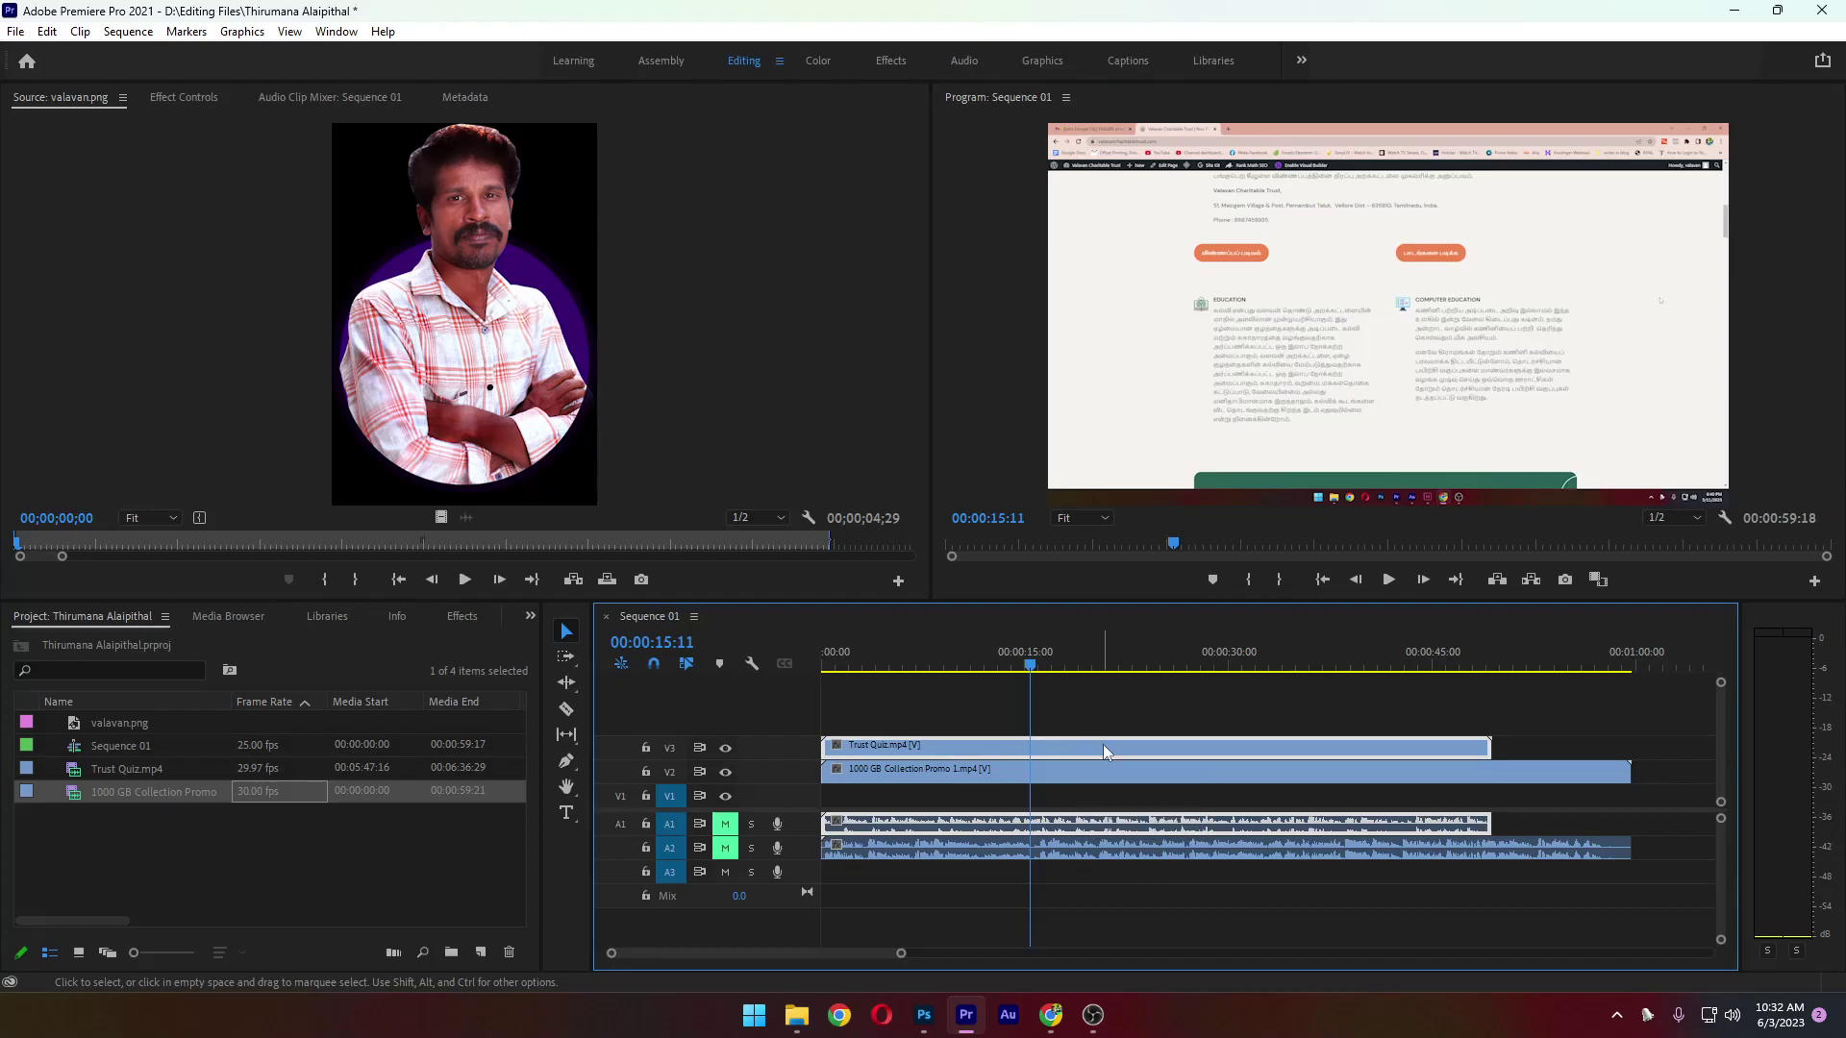
pyautogui.moveTo(1088, 742); pyautogui.dragTo(1082, 696)
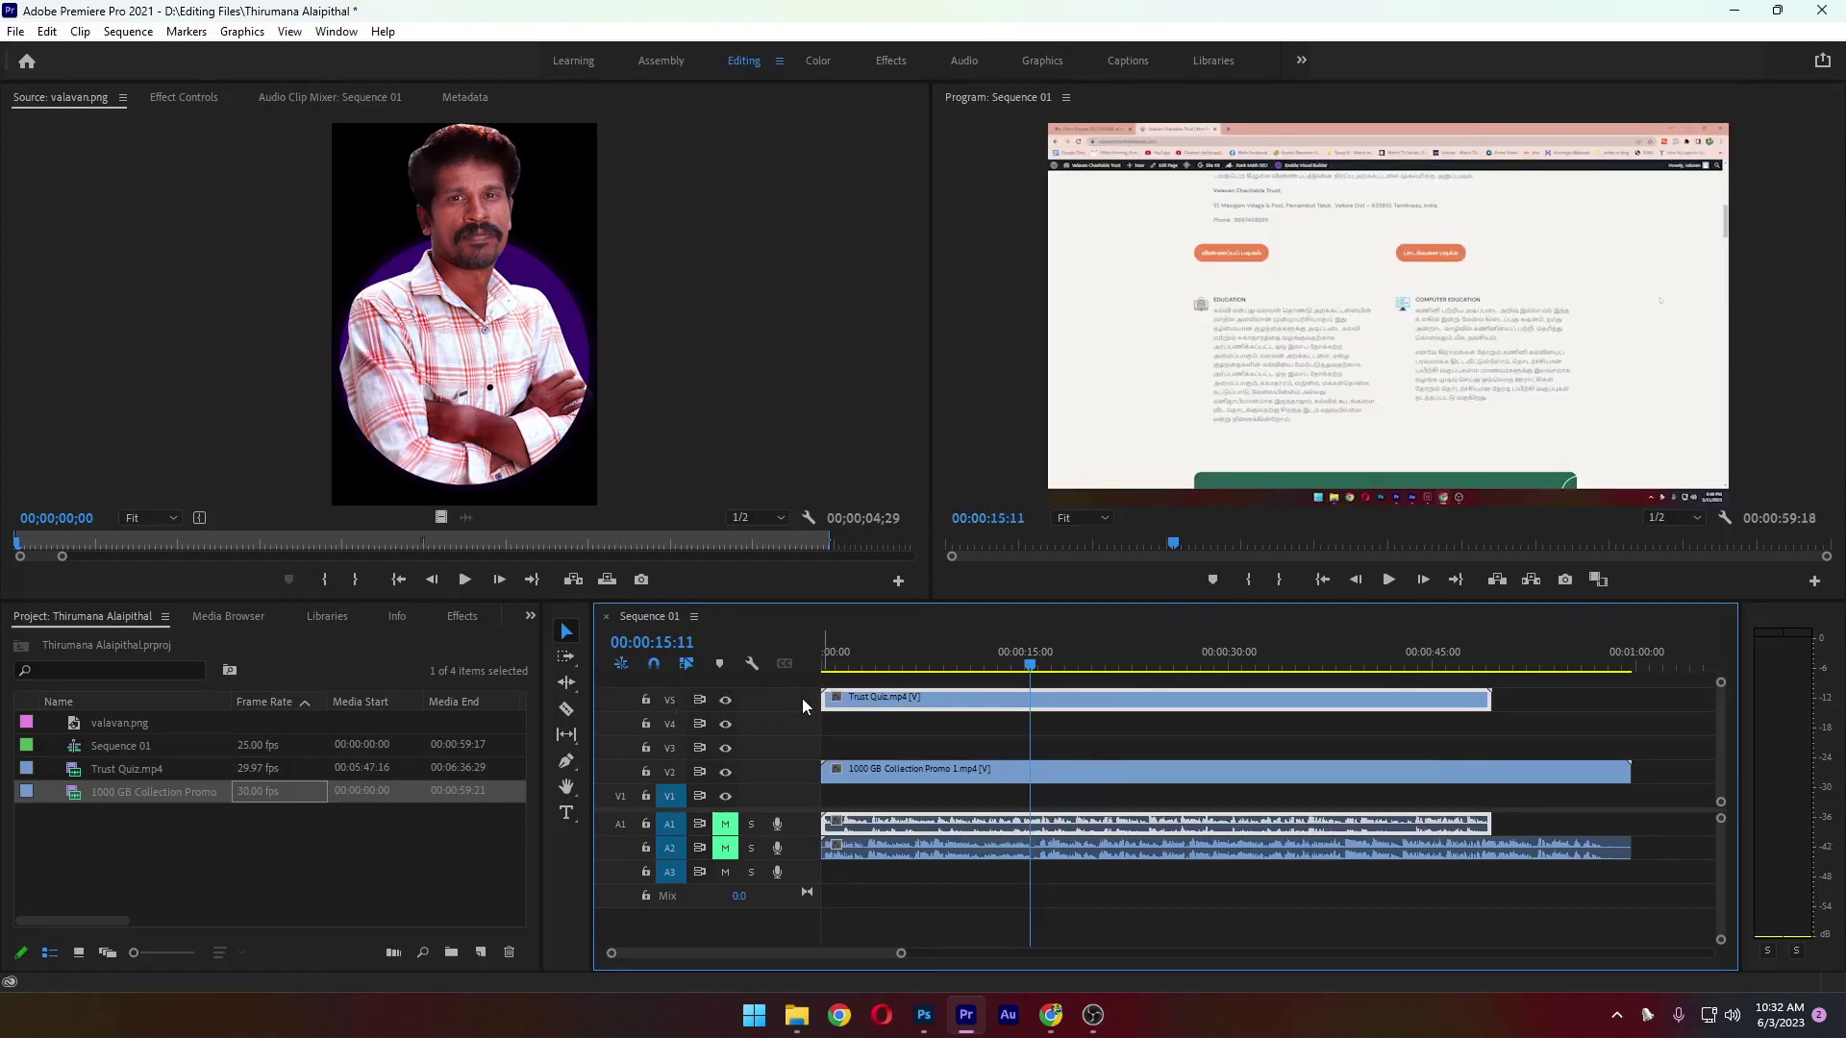
pyautogui.moveTo(879, 709); pyautogui.dragTo(877, 678)
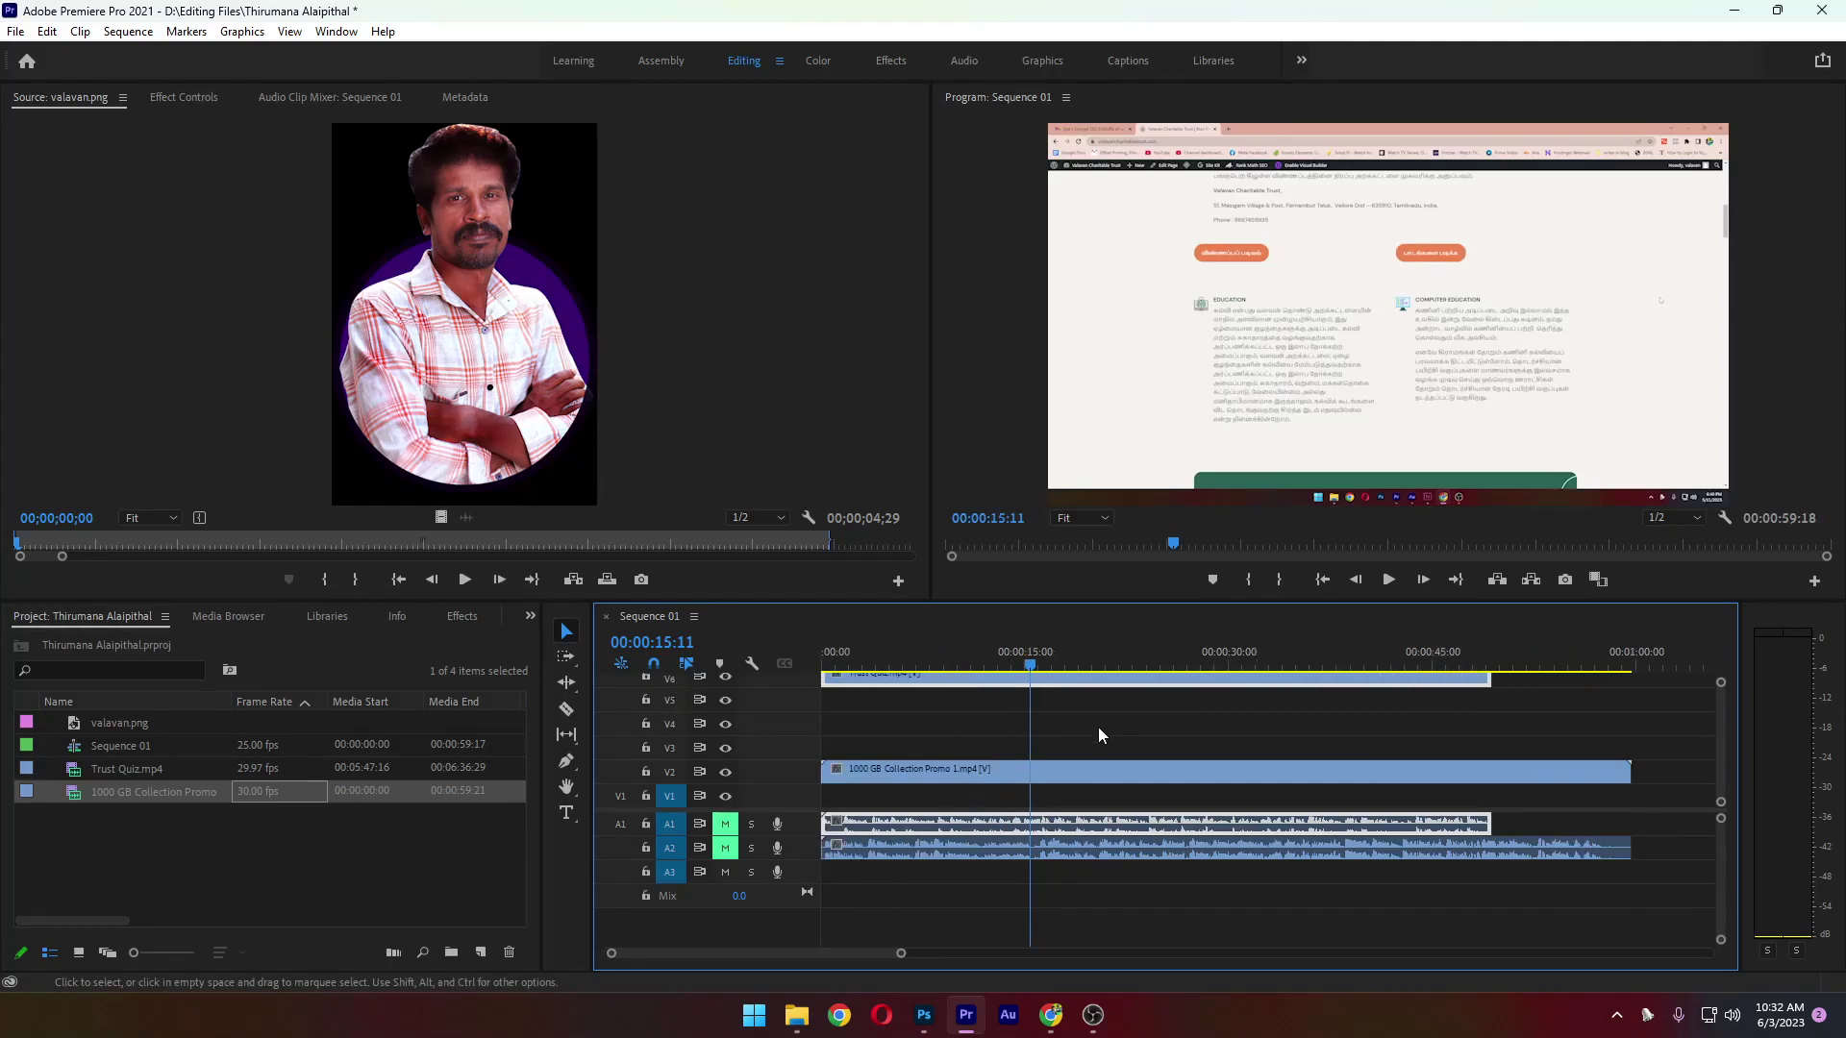
pyautogui.moveTo(975, 689); pyautogui.dragTo(1096, 798)
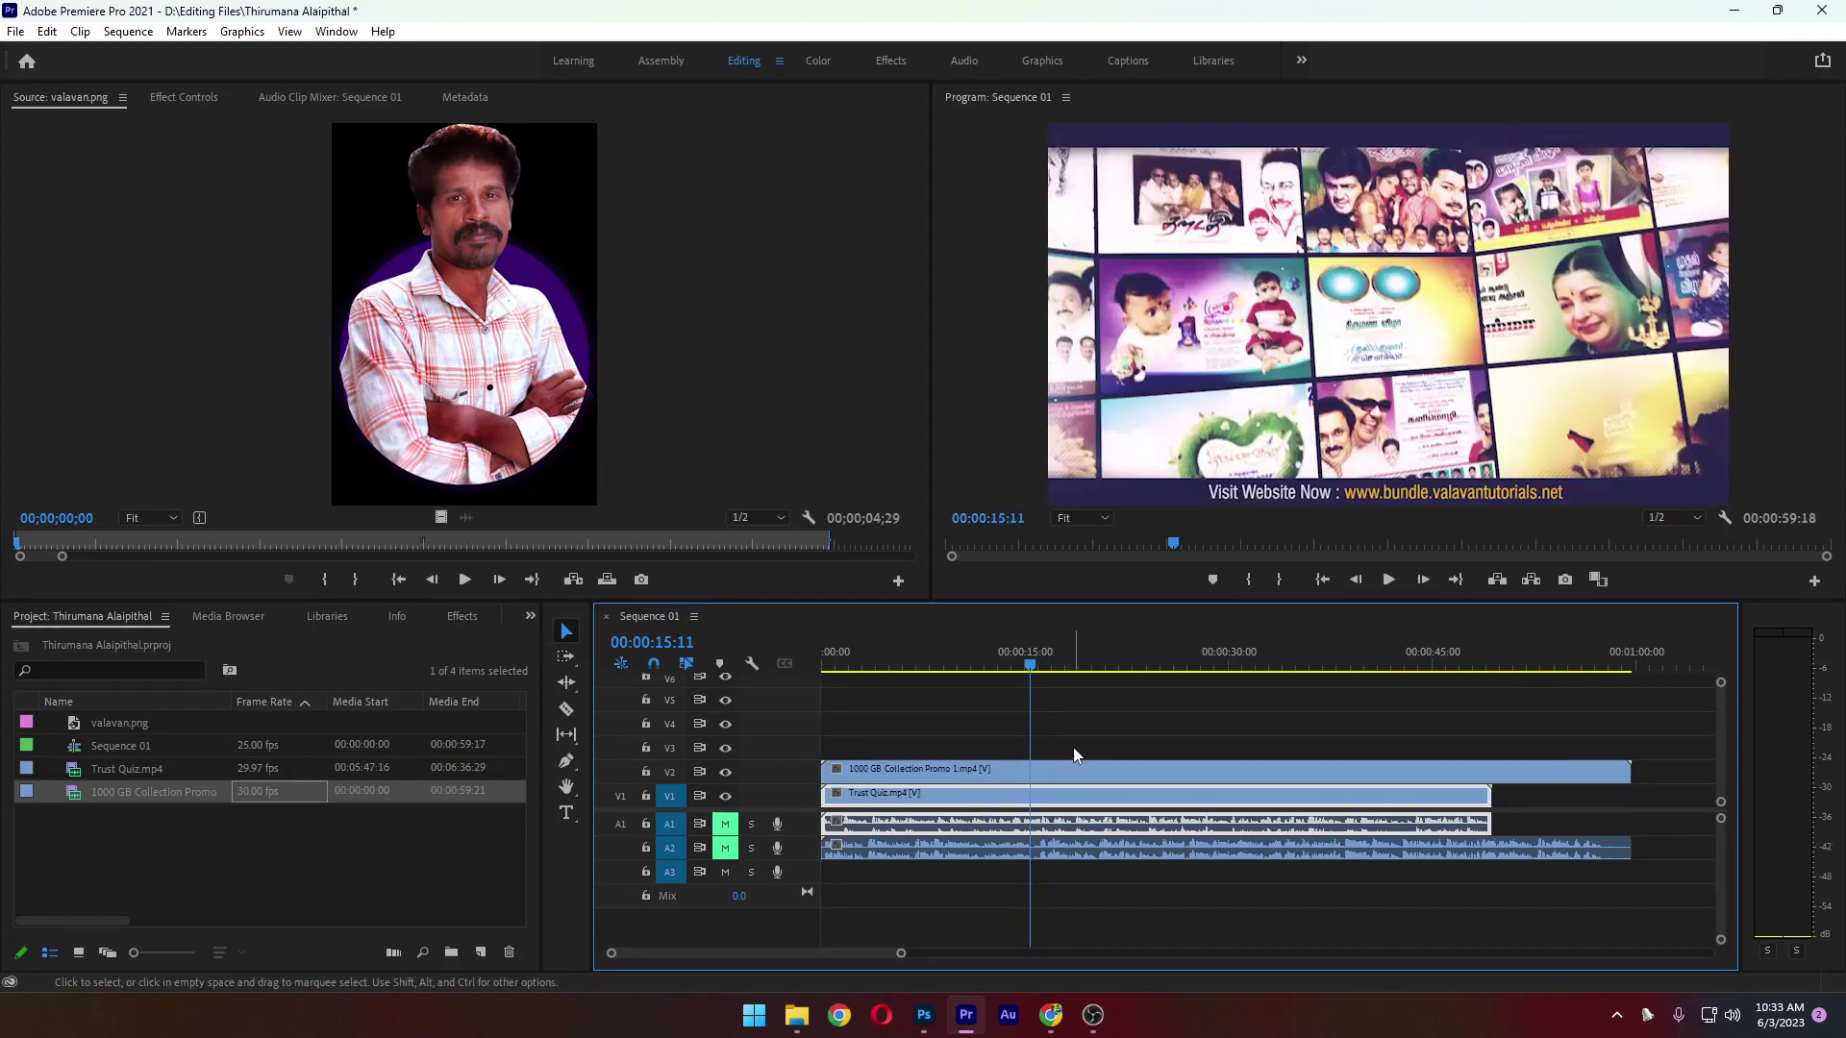
pyautogui.moveTo(1039, 678); pyautogui.dragTo(943, 679)
# Delete the Trust Quiz and promo clips from Sequence 01 and switch the Project panel to Icon View
pyautogui.click(1019, 750)
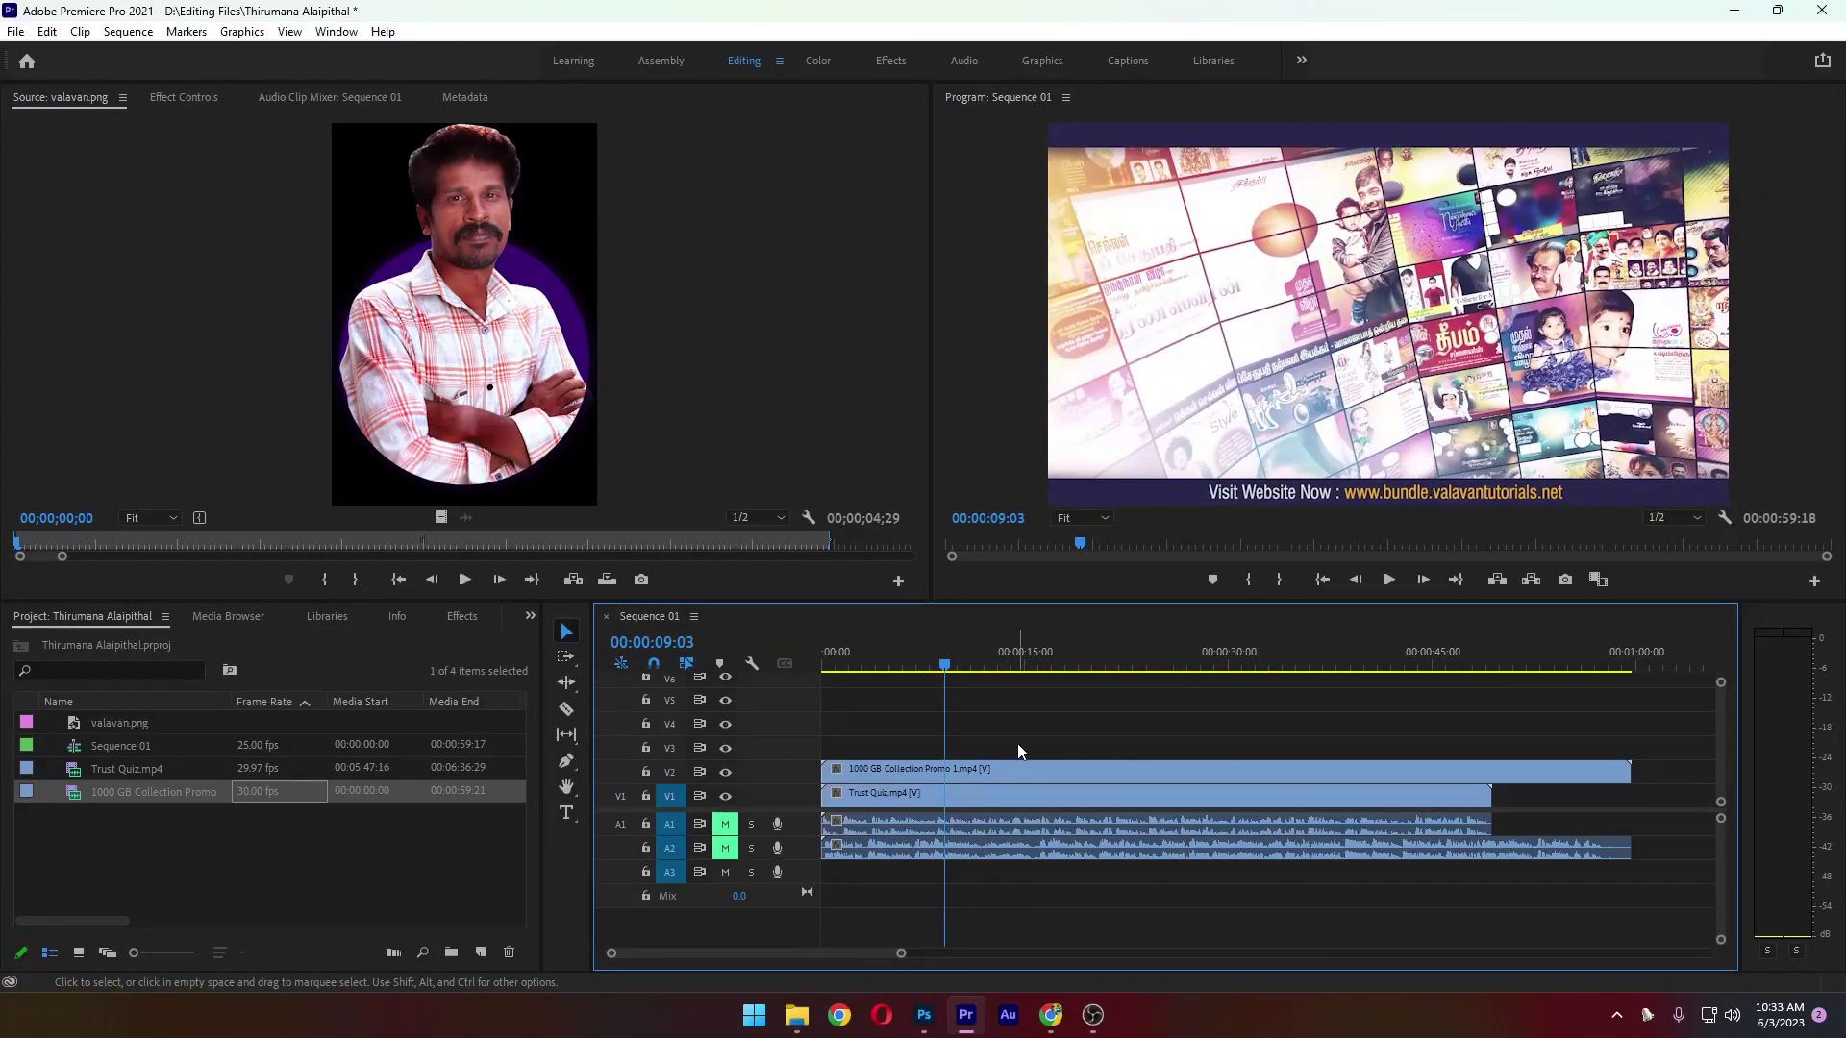
pyautogui.moveTo(1000, 731); pyautogui.dragTo(1052, 875)
pyautogui.press('Delete')
pyautogui.click(400, 865)
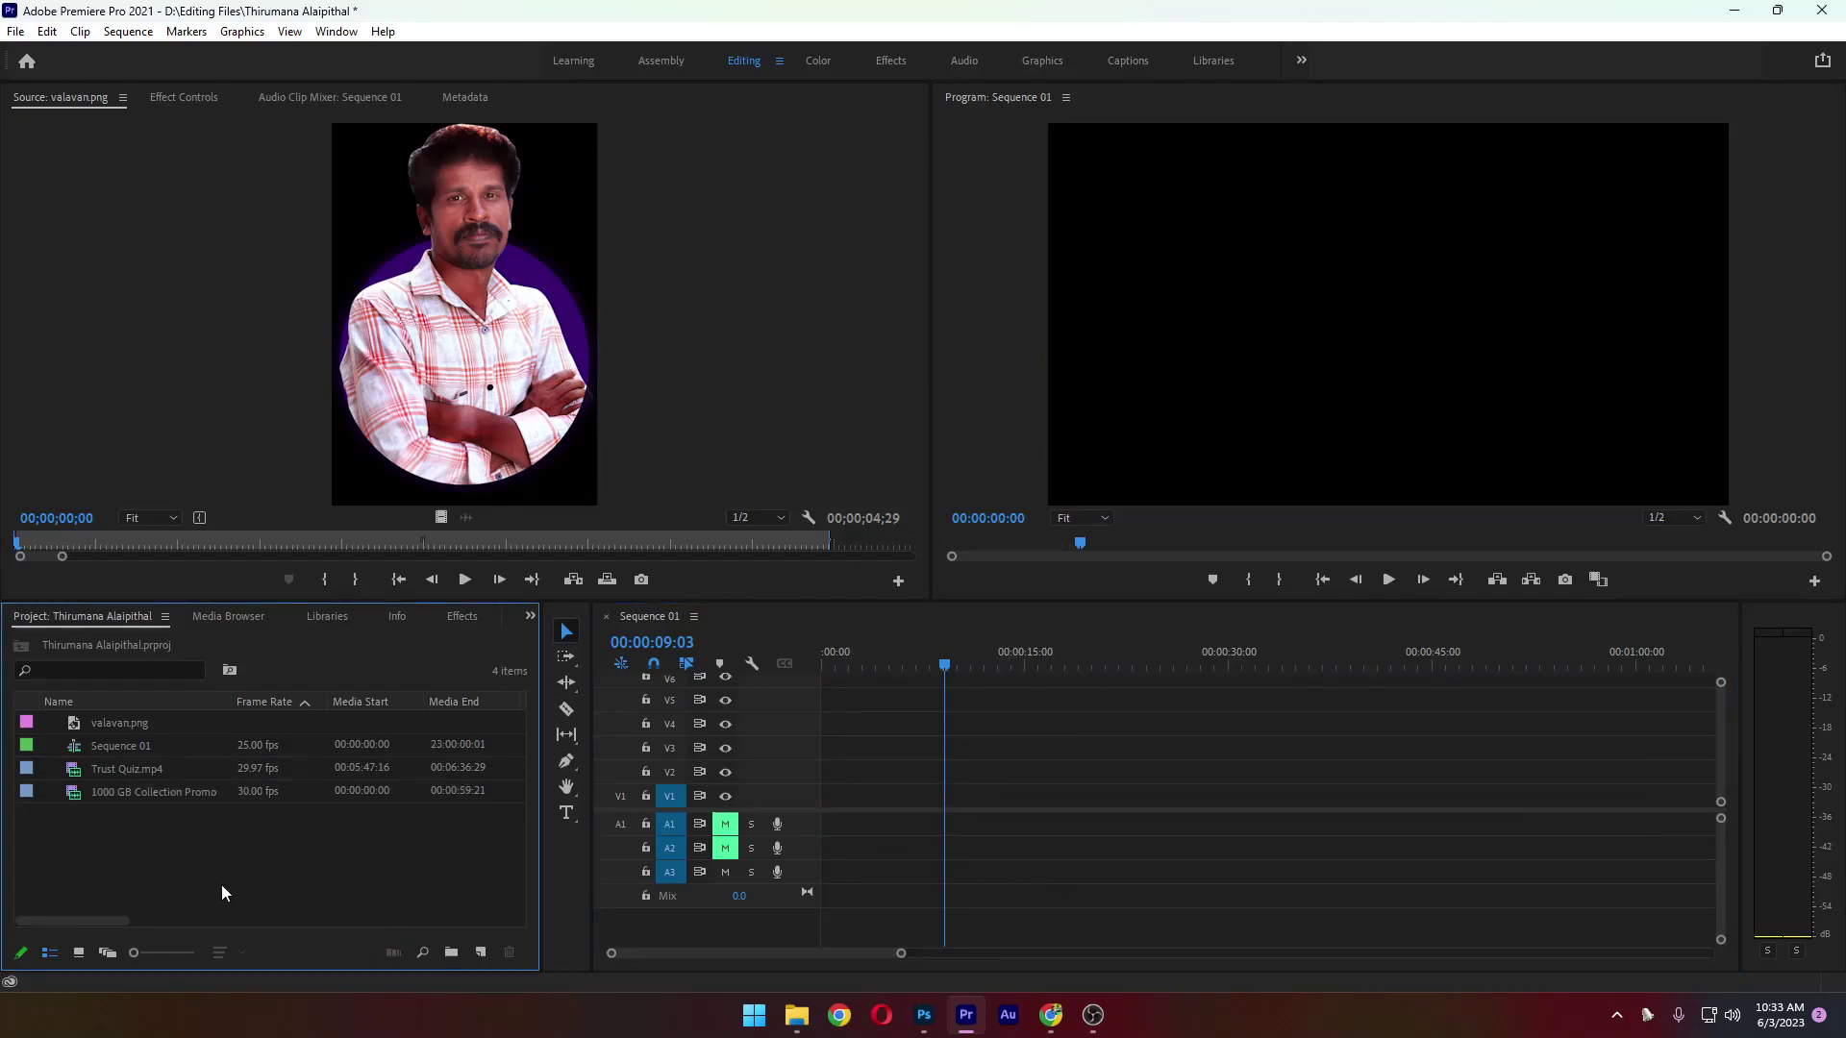
pyautogui.click(75, 953)
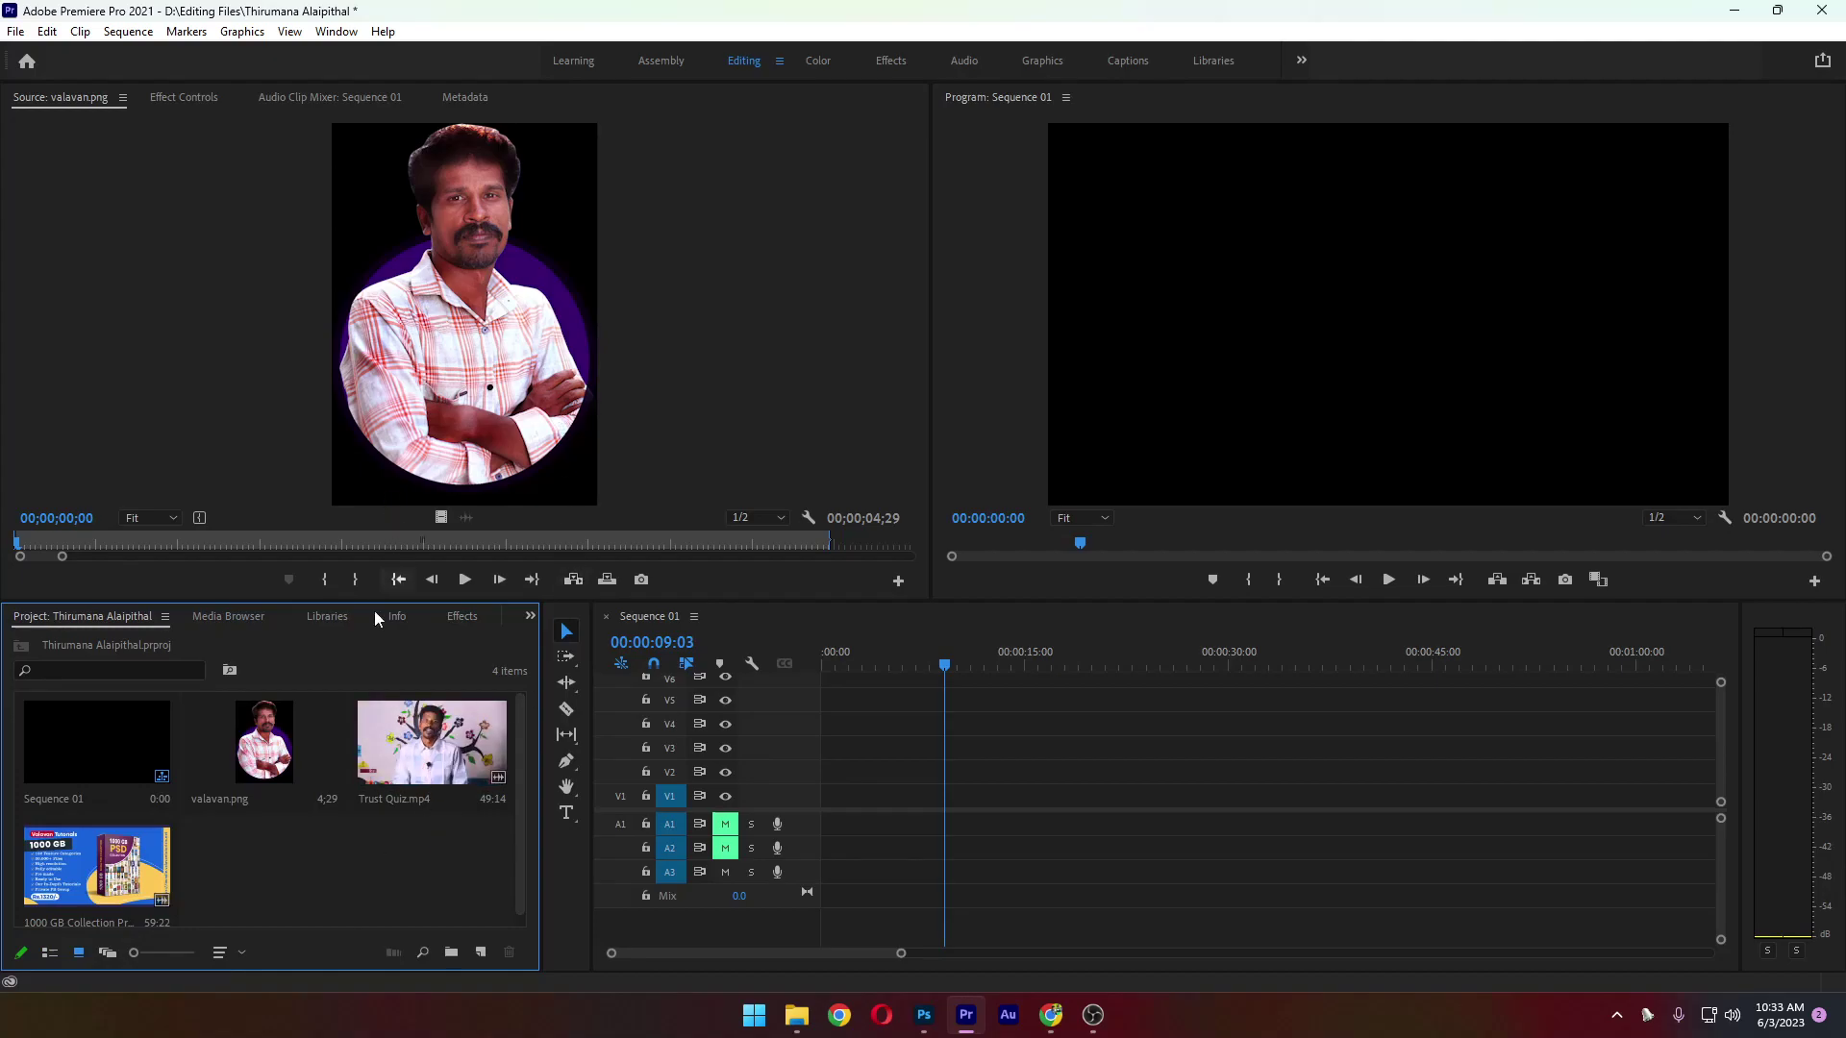
# Load Trust Quiz.mp4 in the Source monitor, return the playhead to the start, and unmute A1 and A2
pyautogui.doubleClick(432, 760)
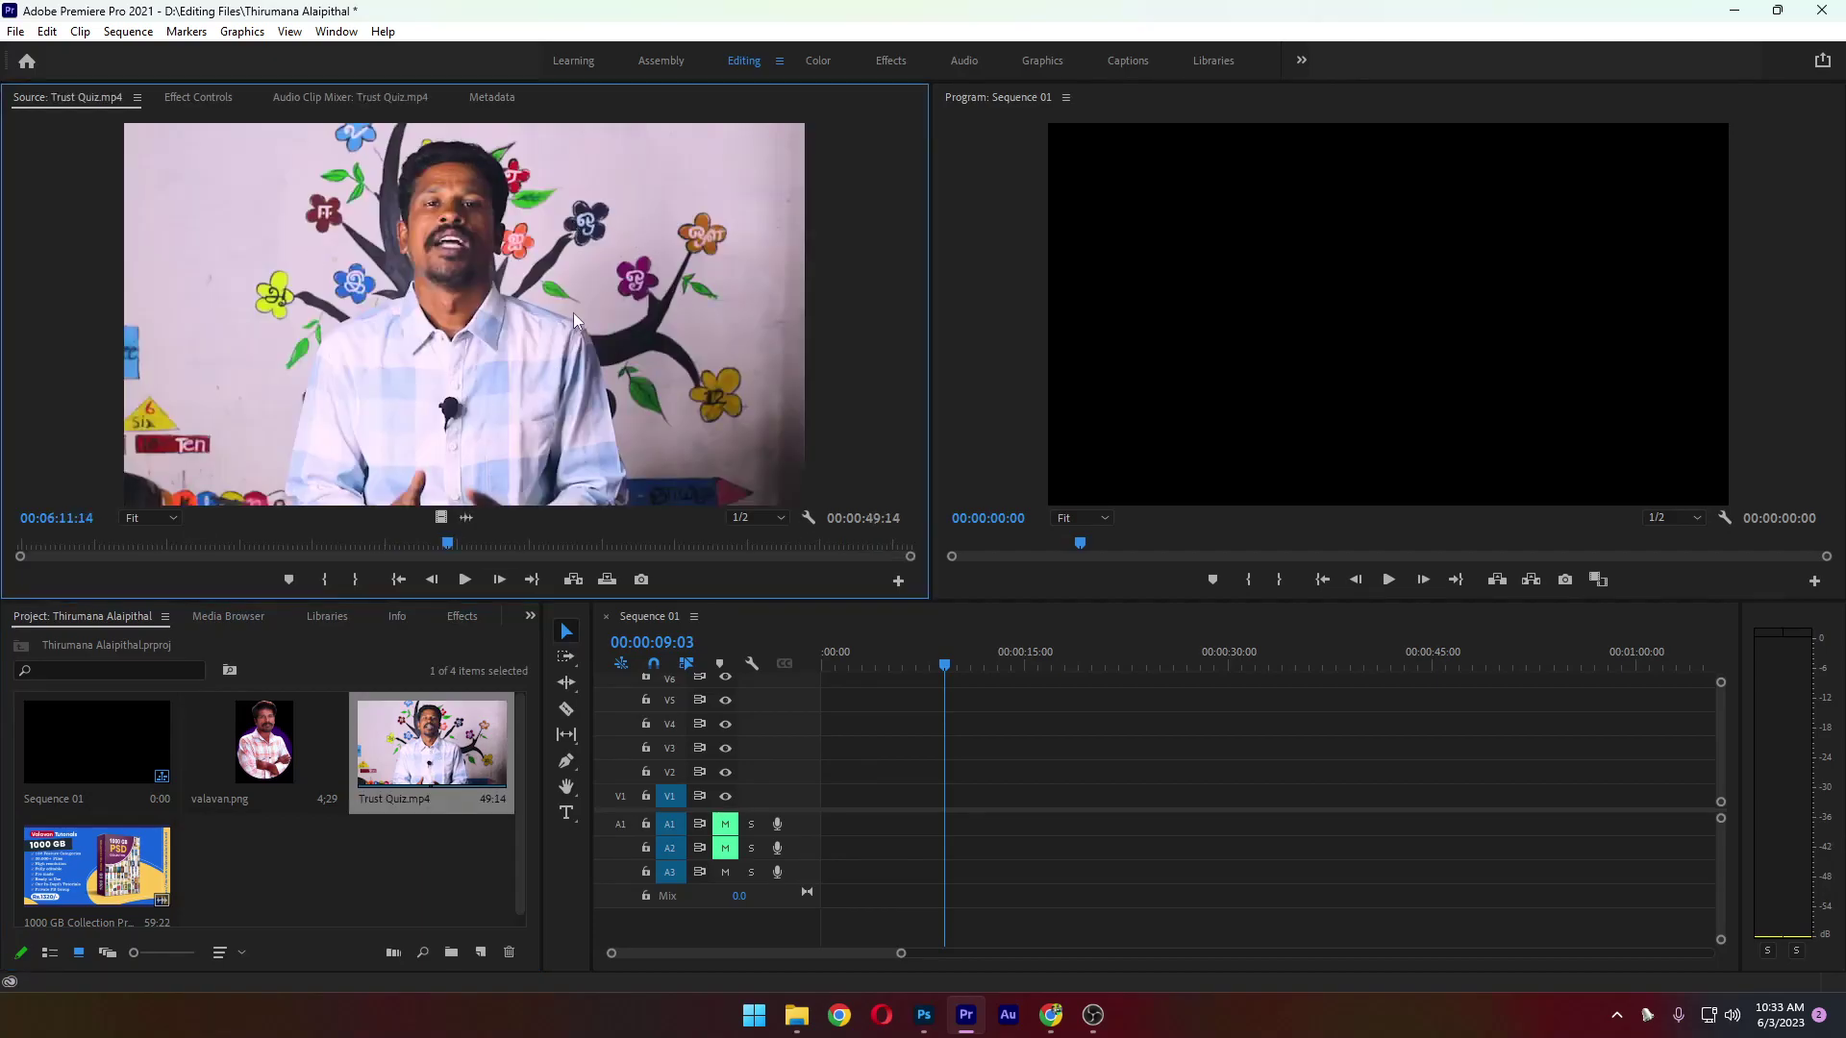
pyautogui.click(914, 666)
pyautogui.press('Home')
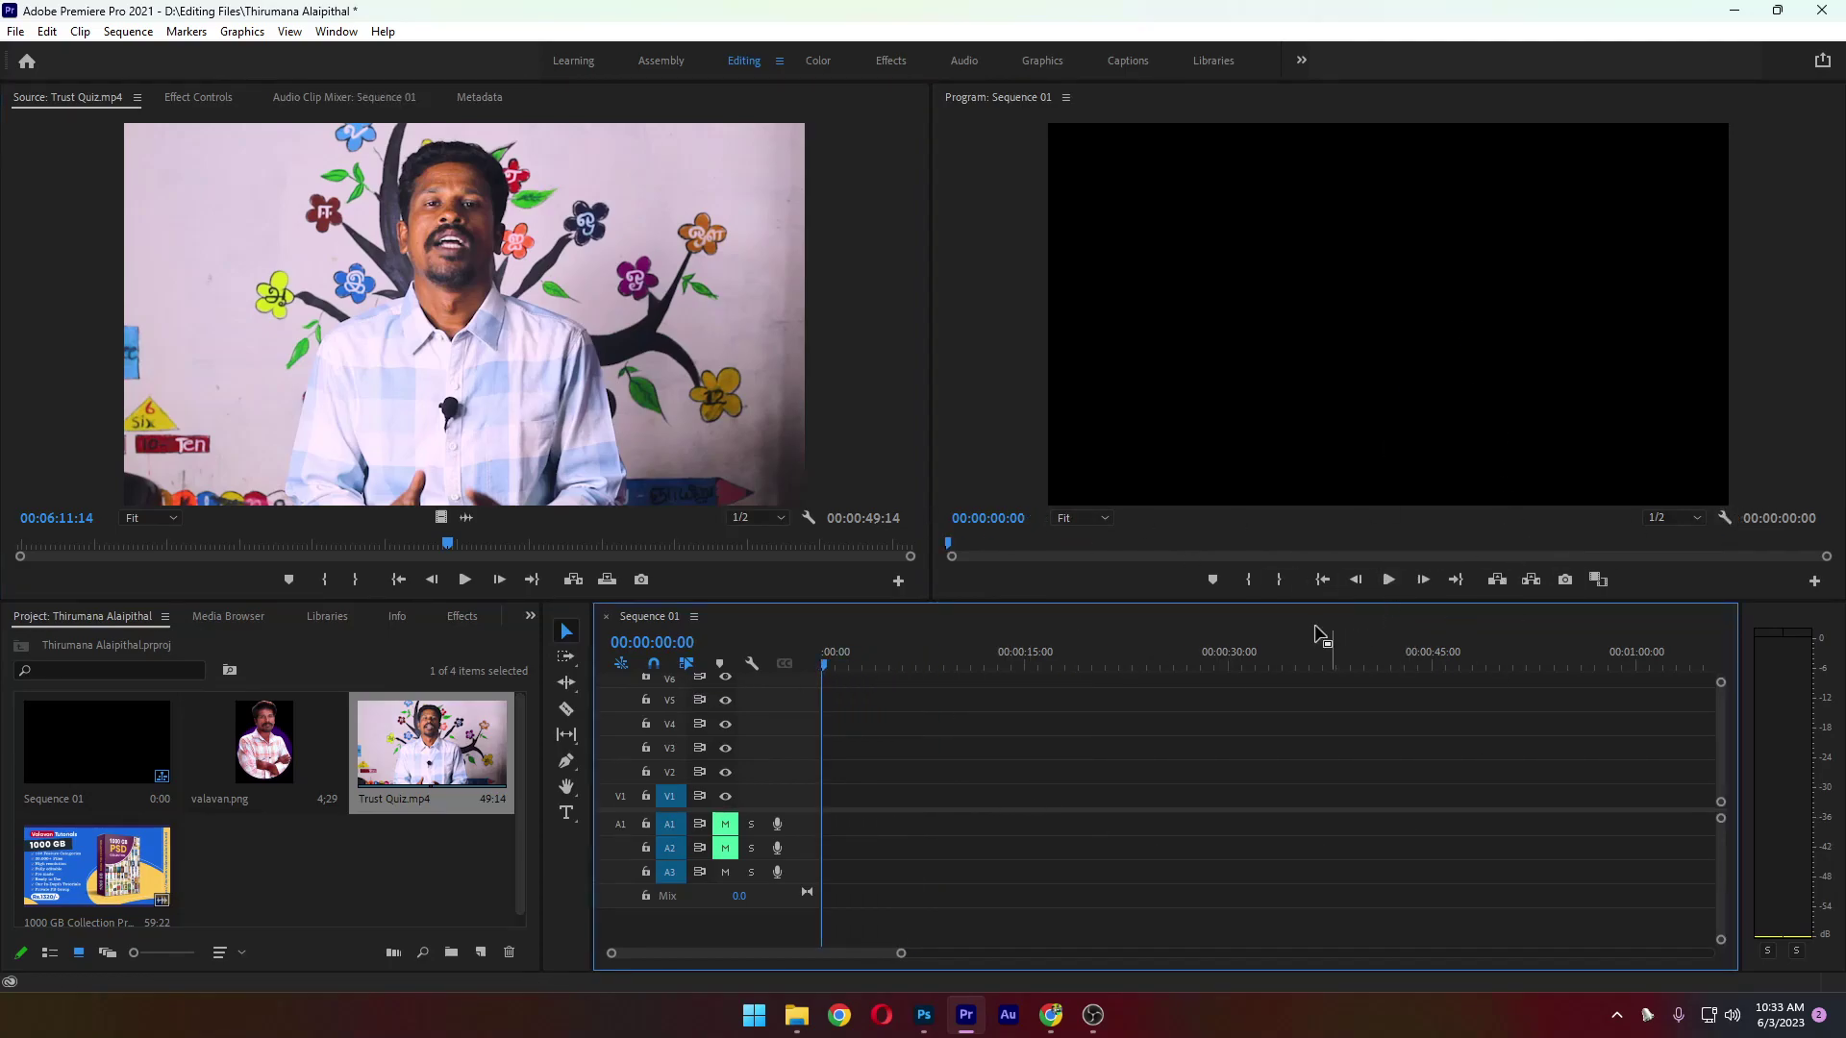
pyautogui.click(1390, 581)
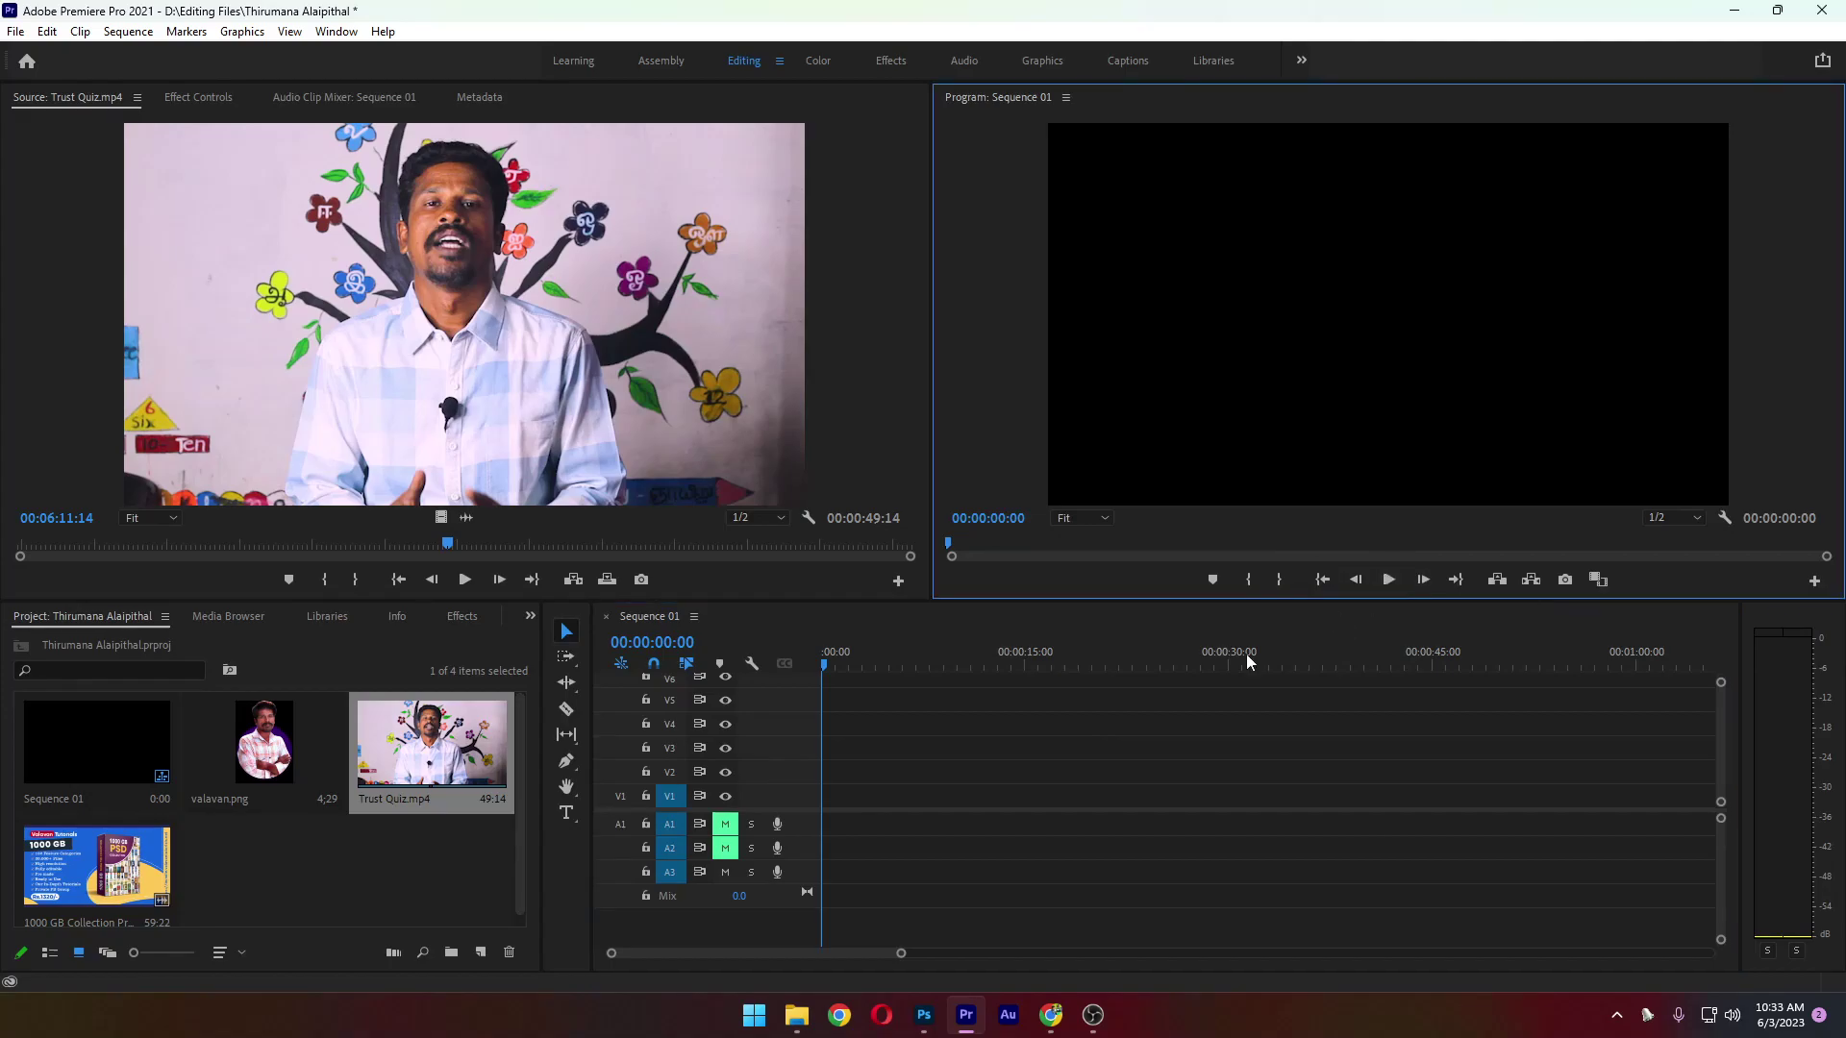
pyautogui.click(725, 824)
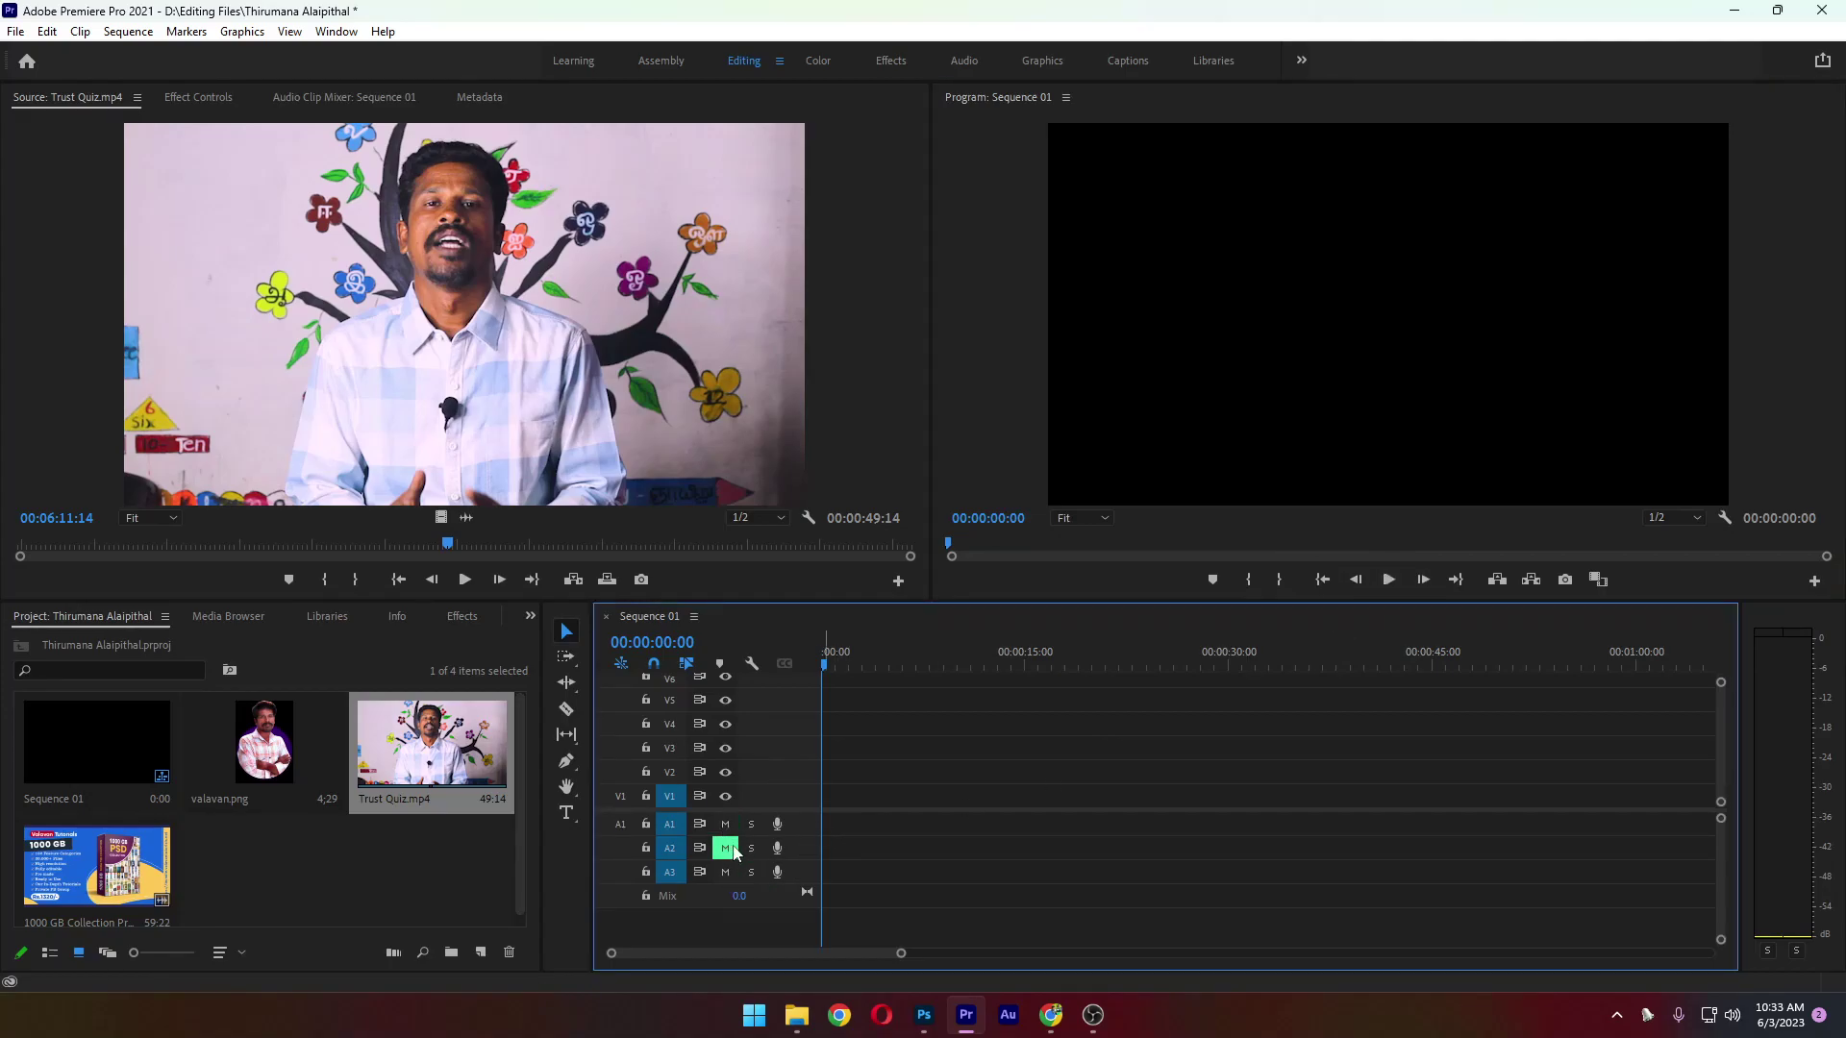
pyautogui.click(725, 848)
# Mark an In point at 00:06:07:27 and an Out point at 00:06:12:02 in Trust Quiz.mp4
pyautogui.moveTo(449, 550); pyautogui.dragTo(377, 546)
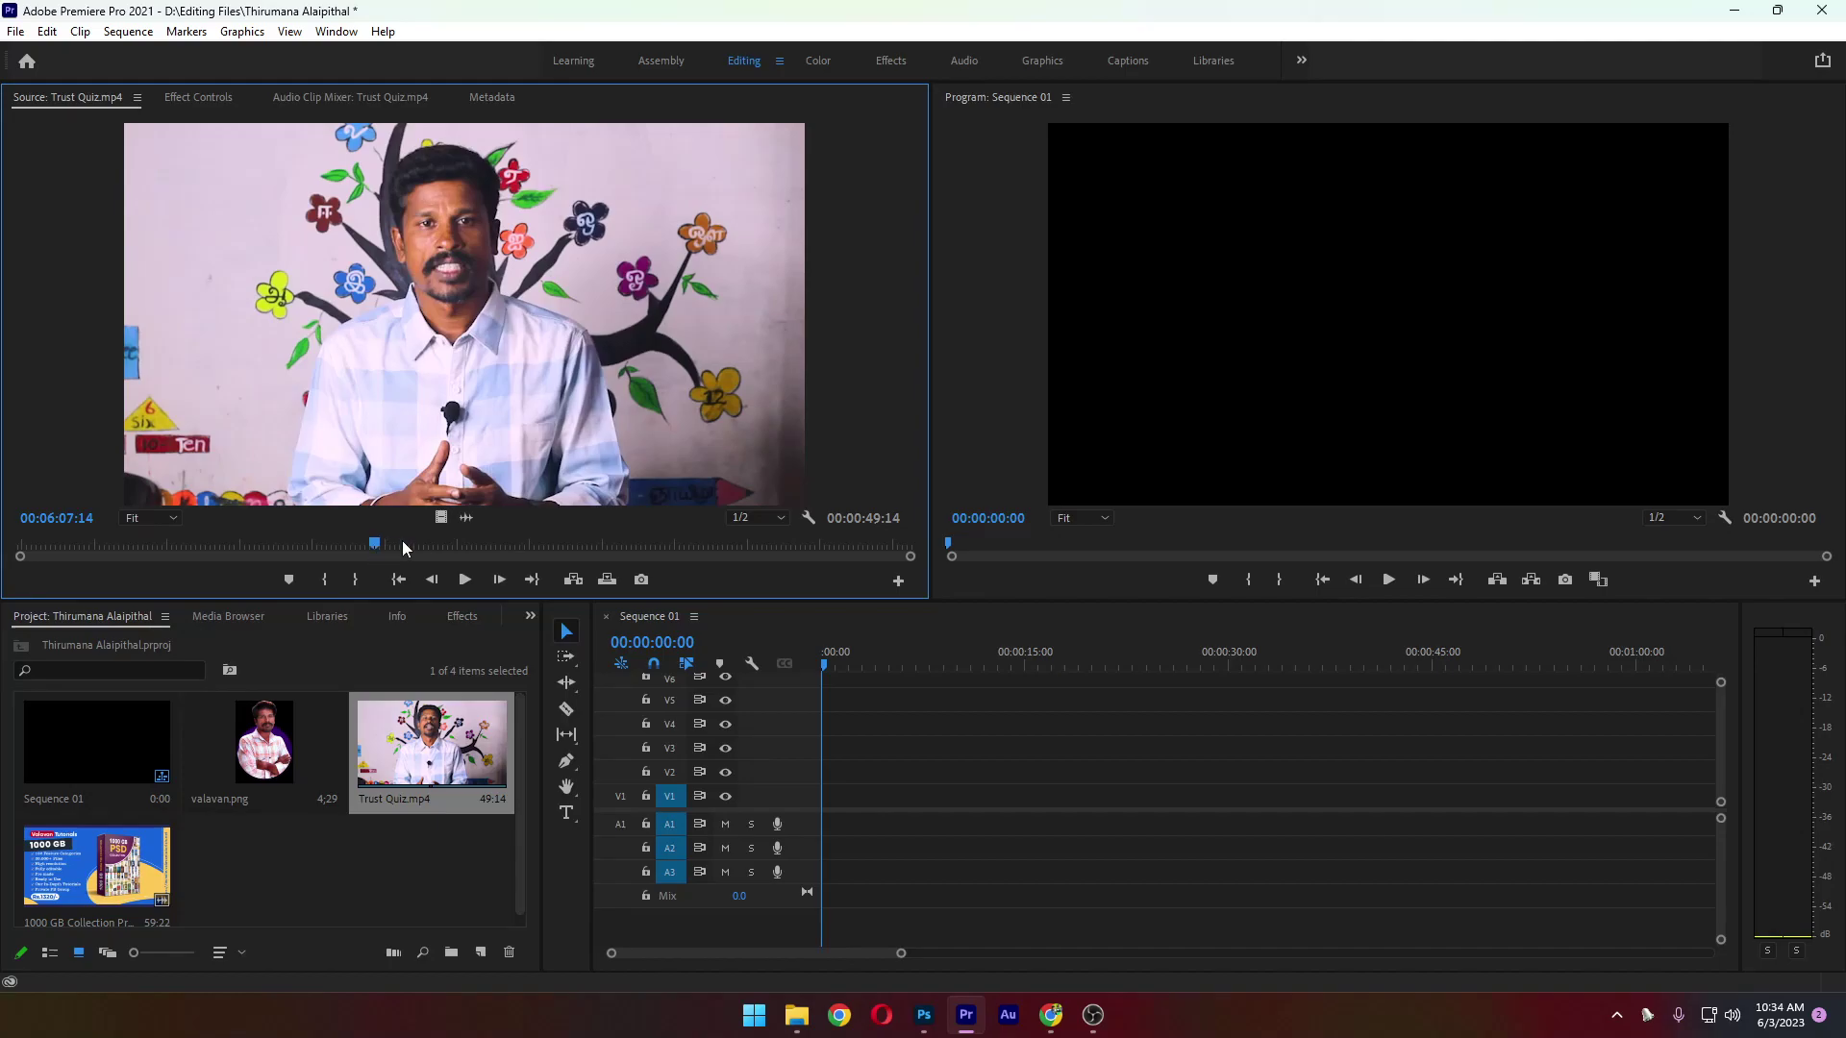
pyautogui.moveTo(379, 547); pyautogui.dragTo(385, 547)
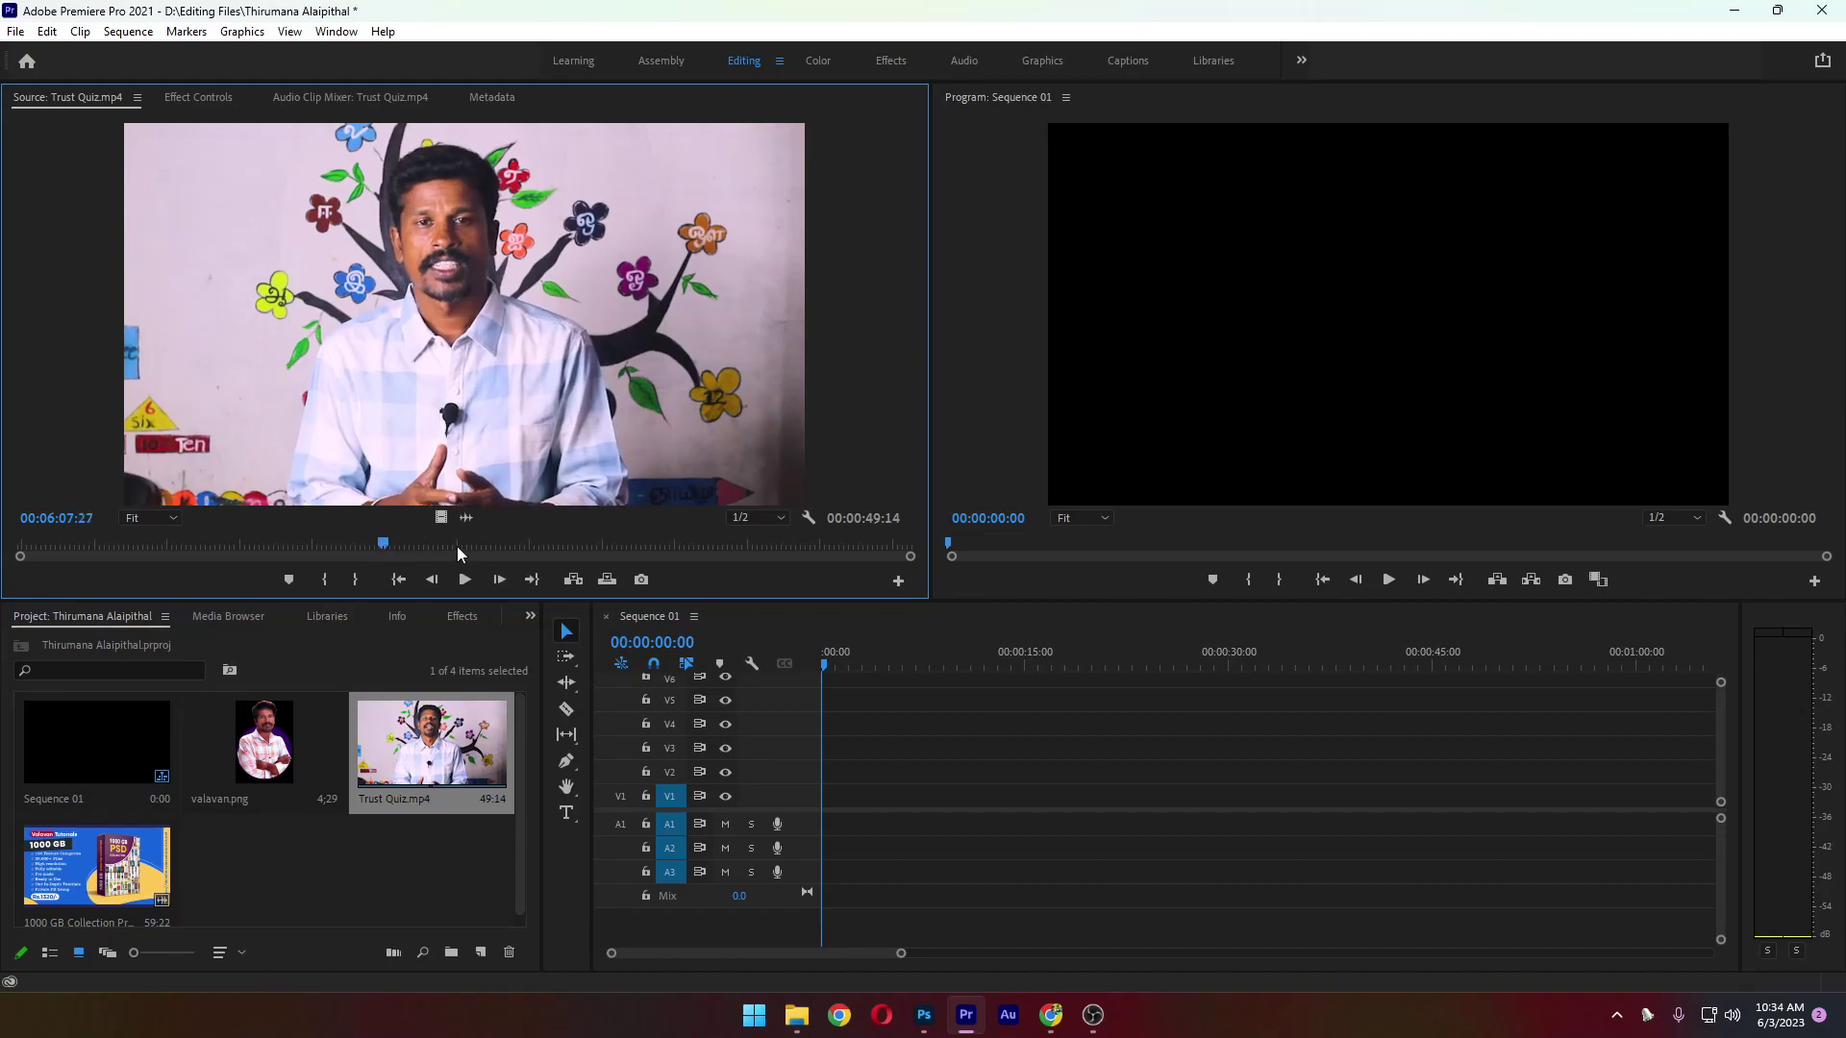
pyautogui.click(324, 582)
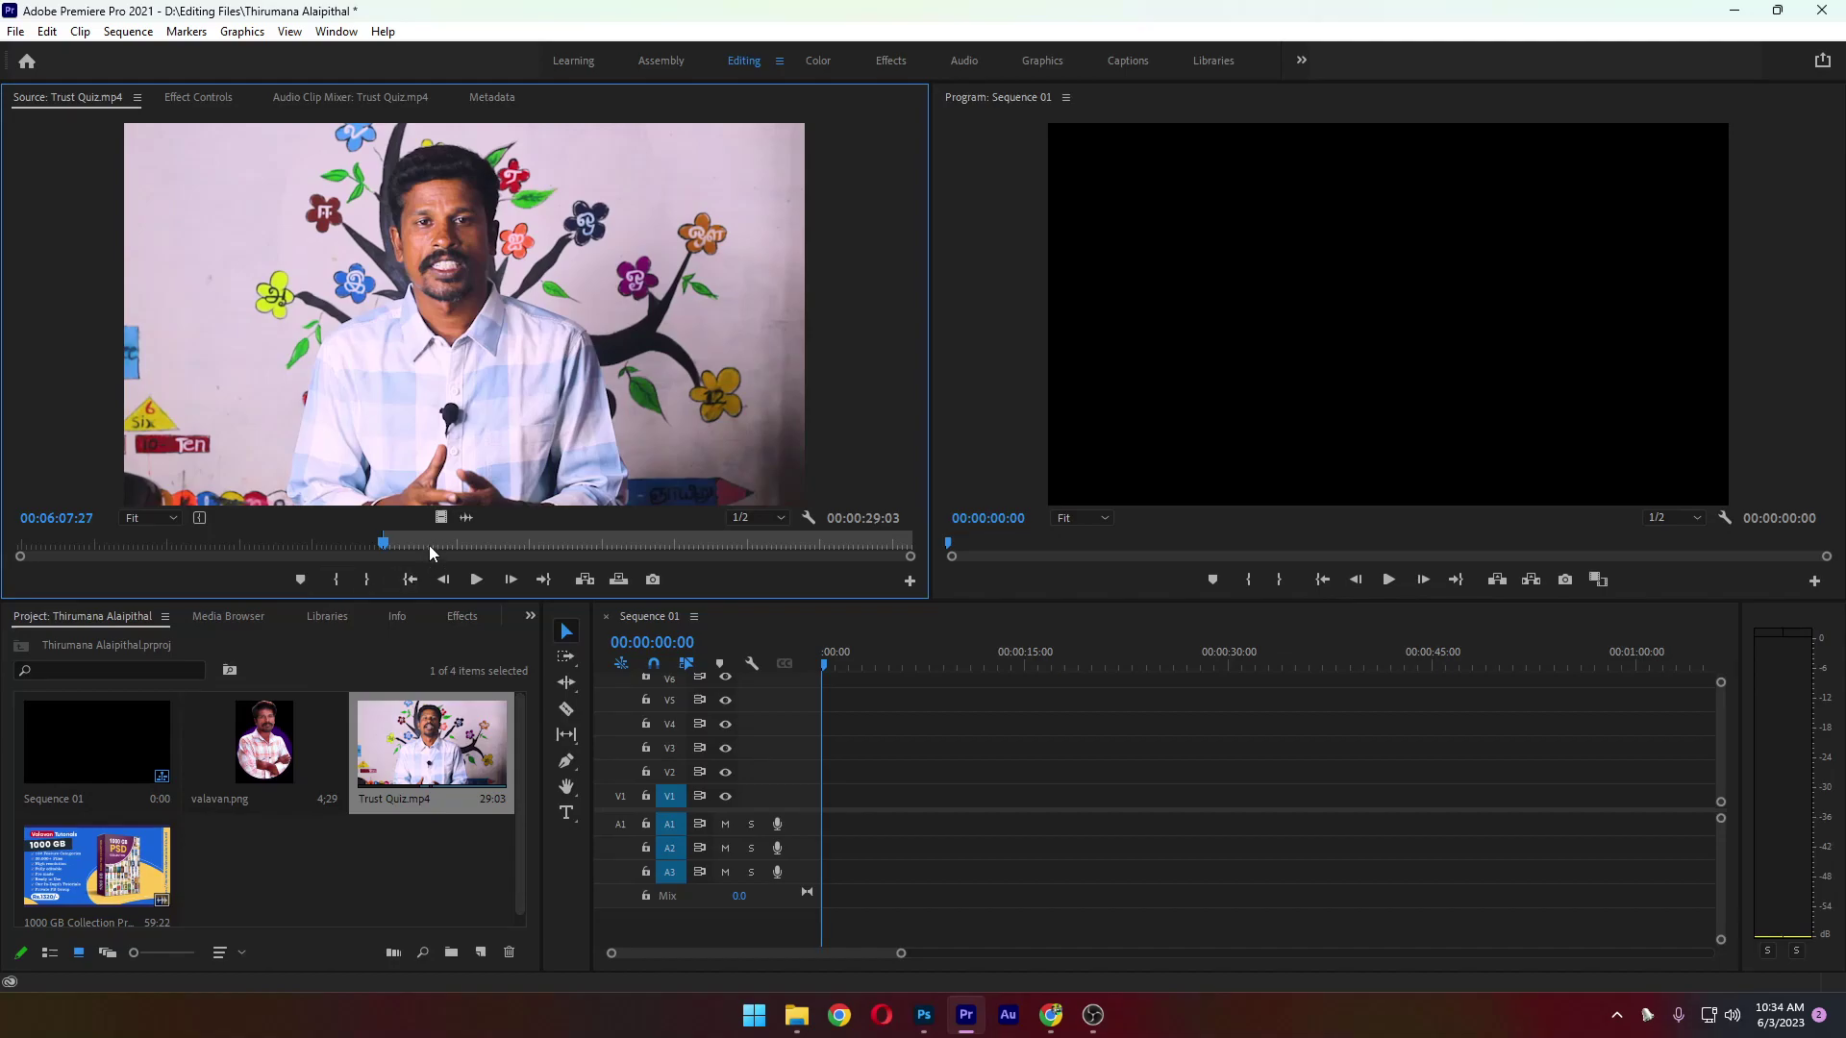
pyautogui.moveTo(388, 548); pyautogui.dragTo(460, 546)
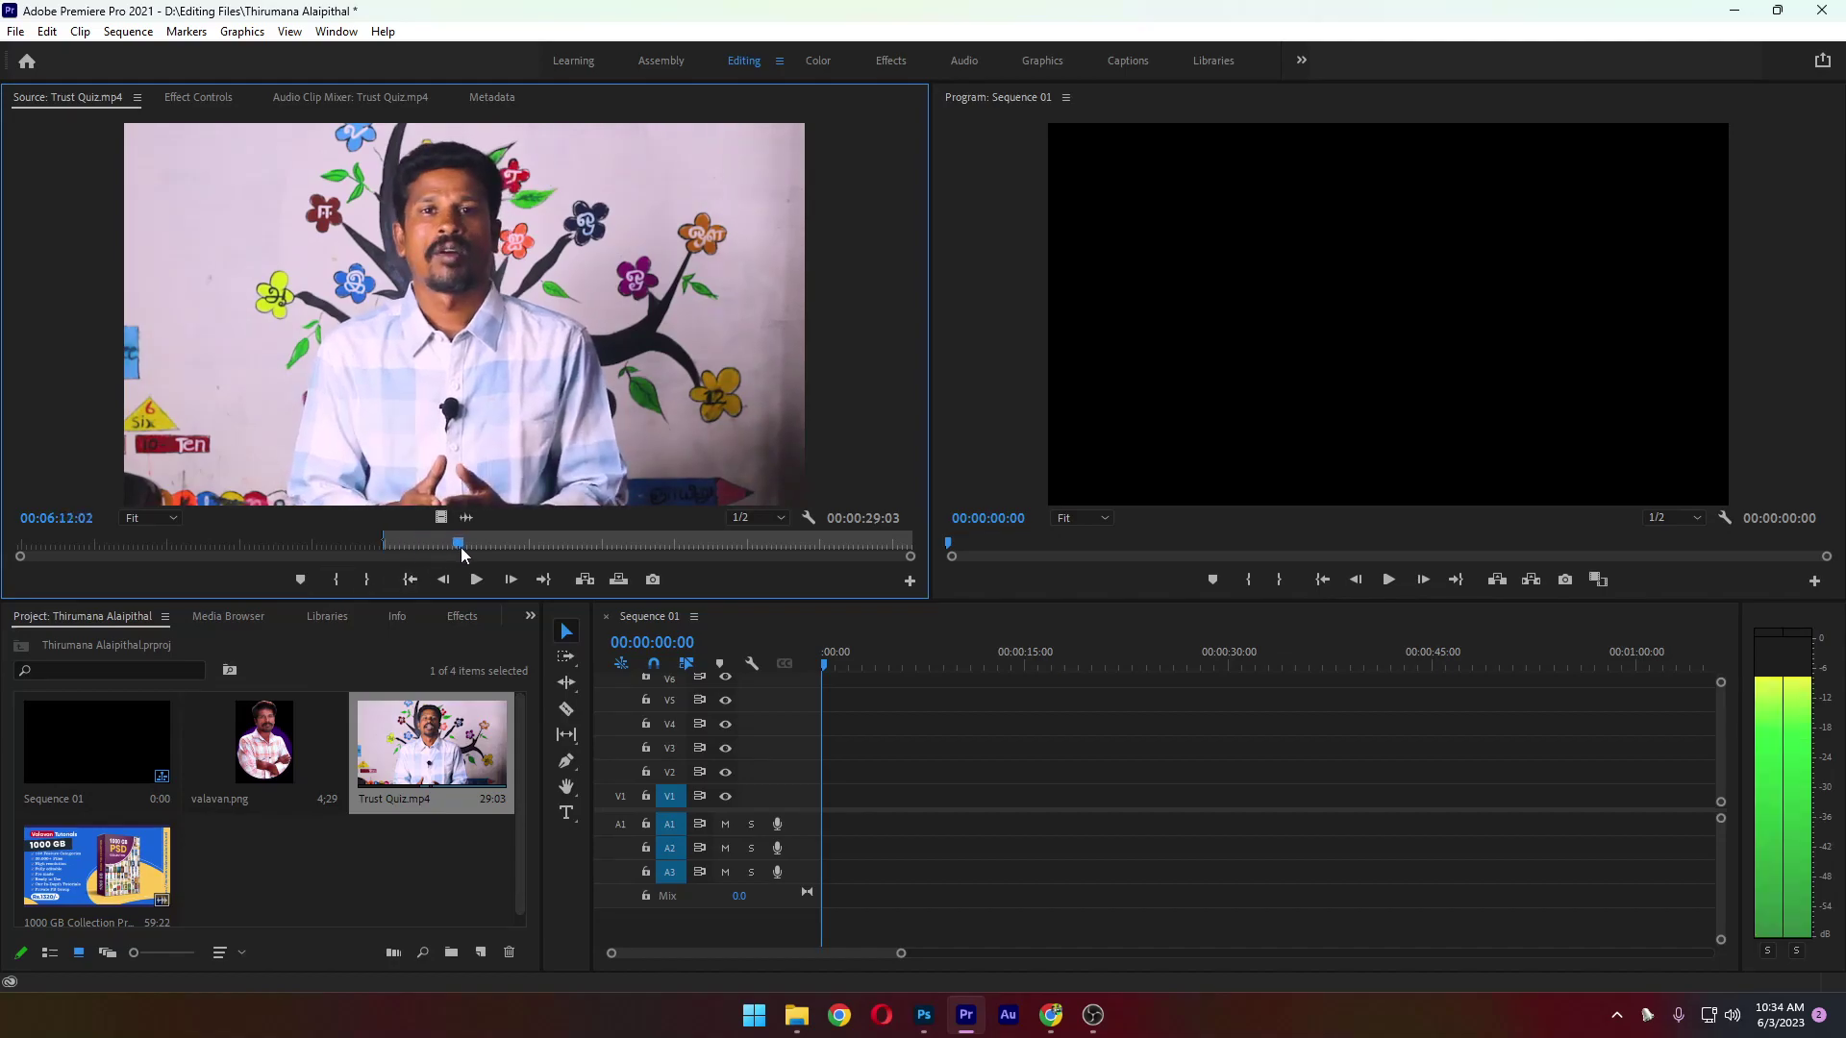
pyautogui.click(365, 581)
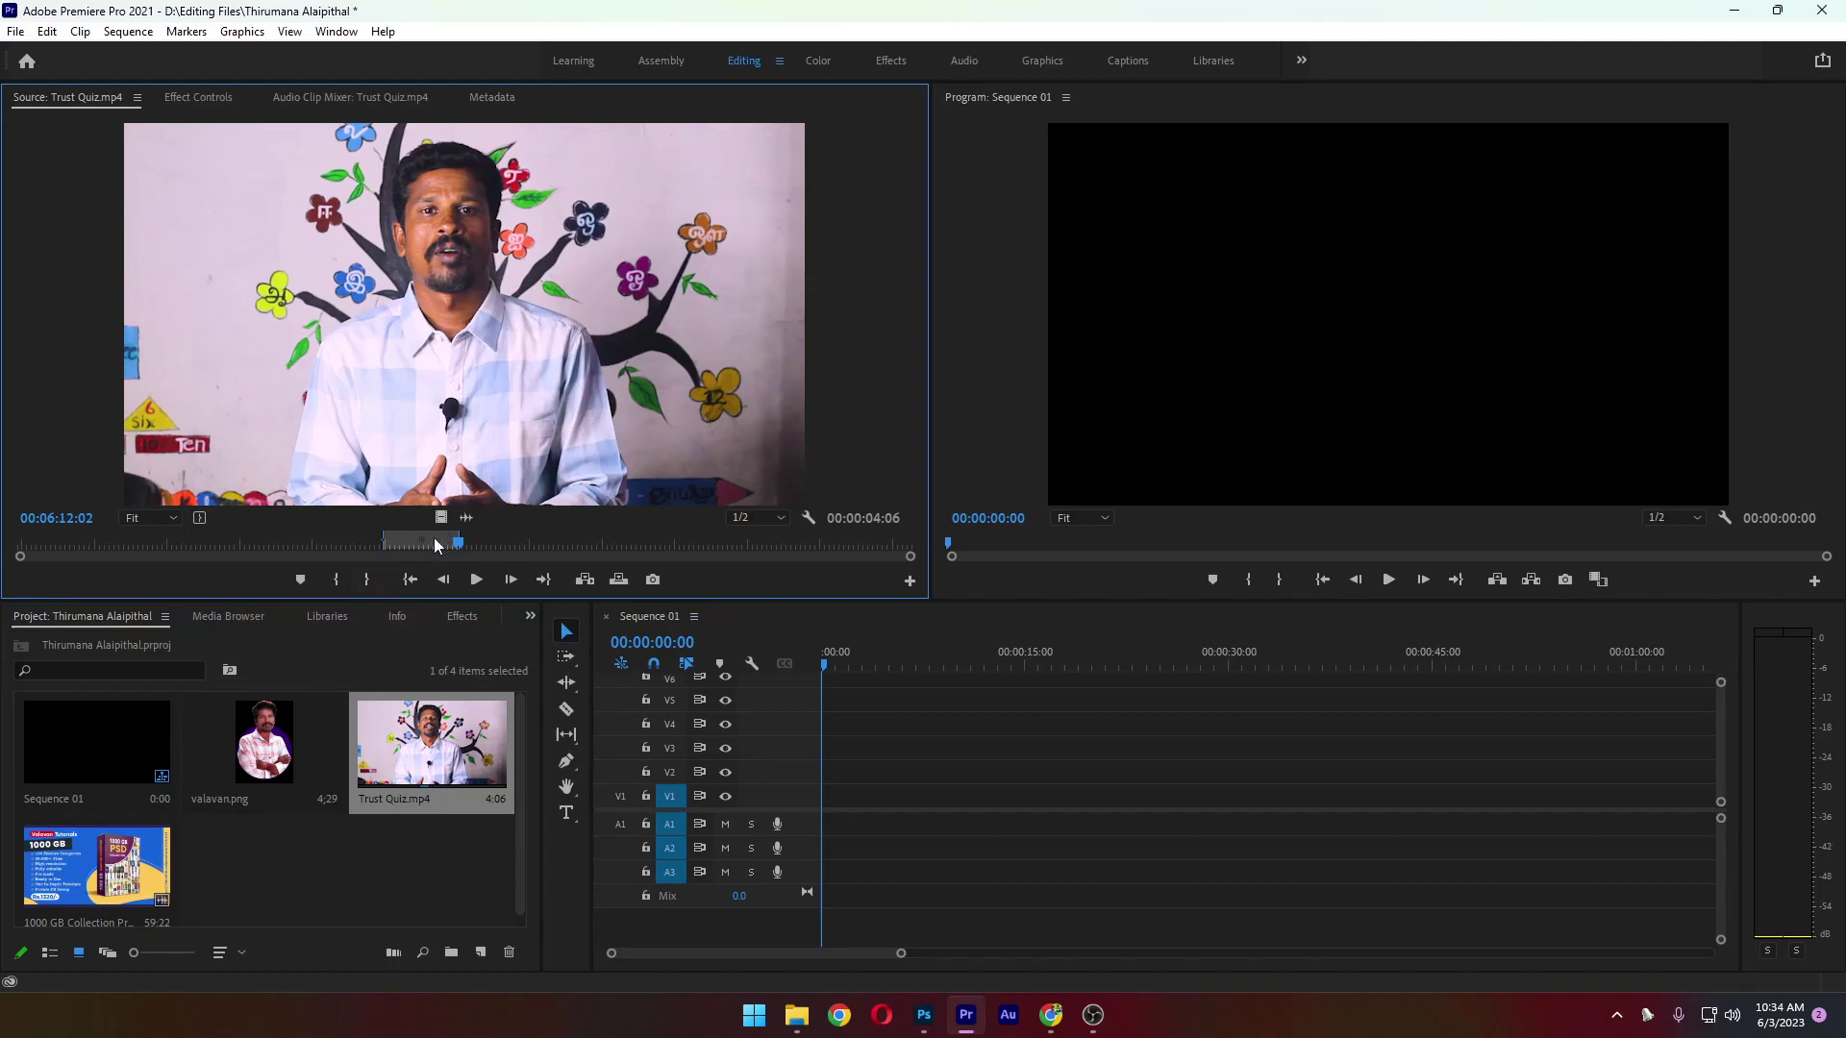
# Drag the marked excerpt onto V1 keeping existing sequence settings, then play the source further on
pyautogui.moveTo(496, 324); pyautogui.dragTo(858, 800)
pyautogui.click(1058, 548)
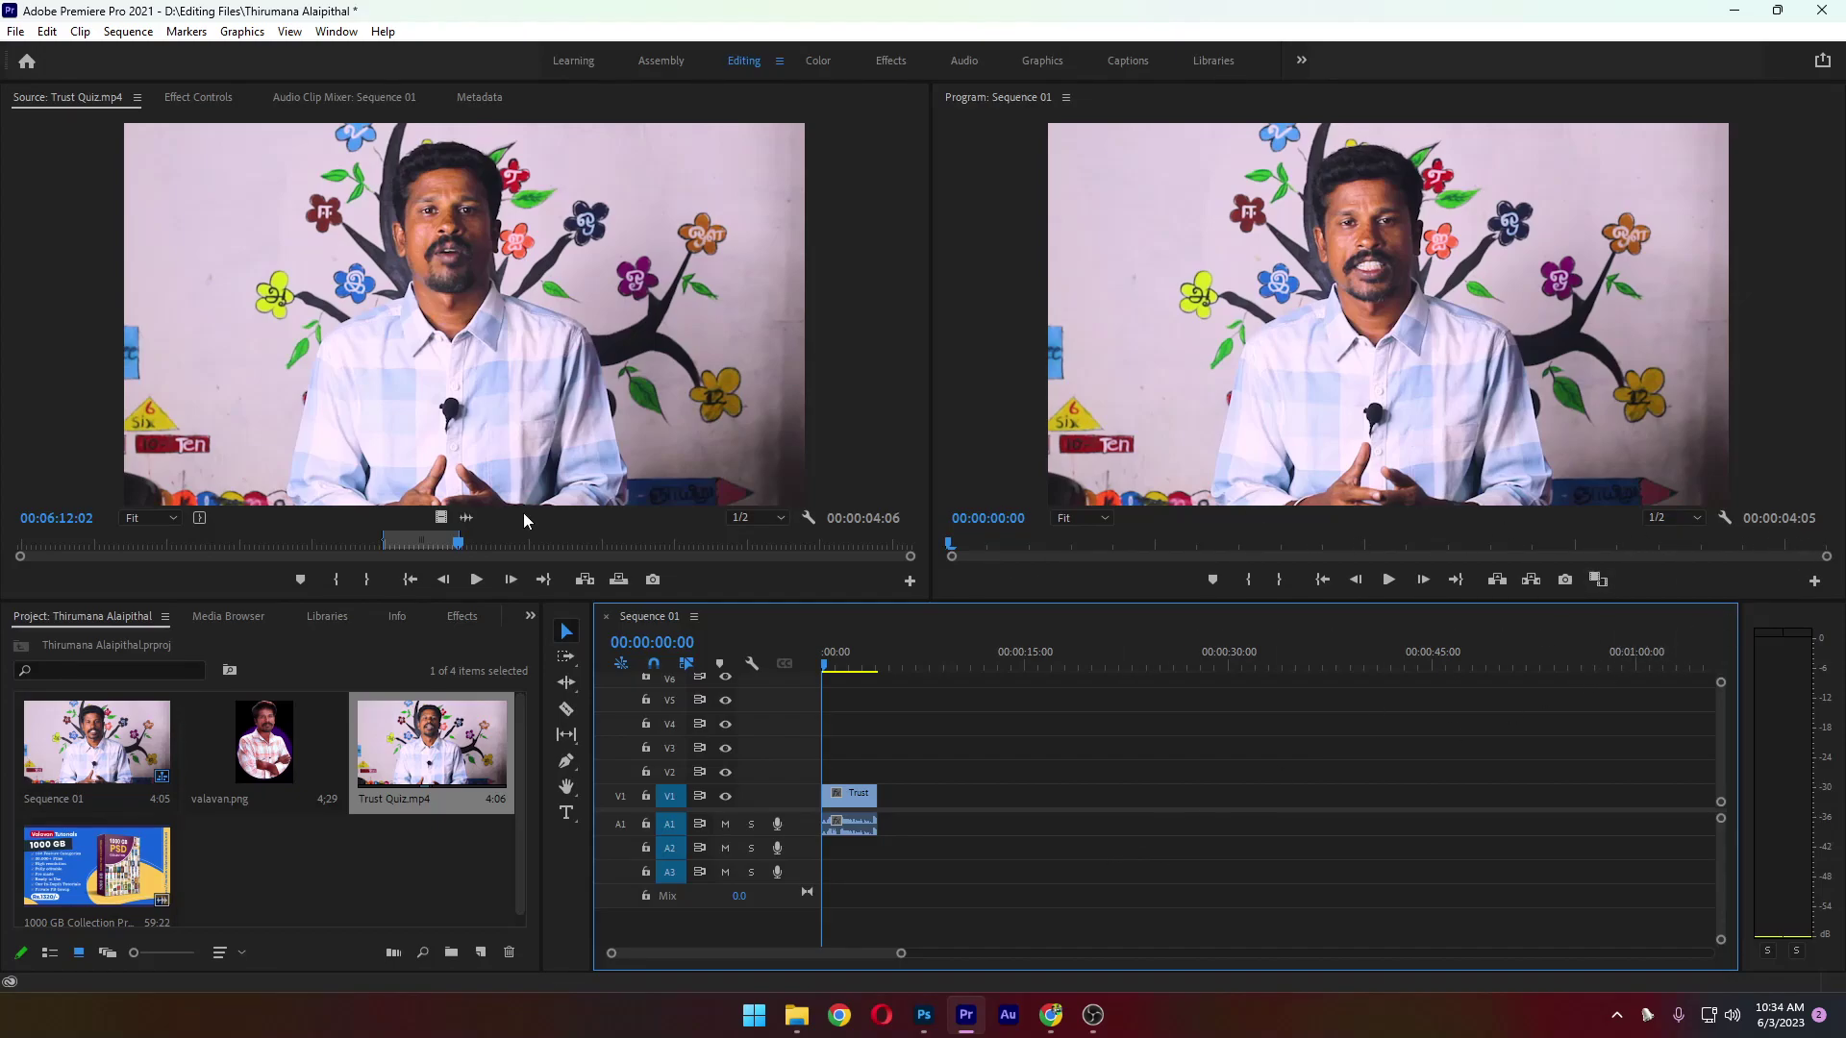
pyautogui.click(526, 379)
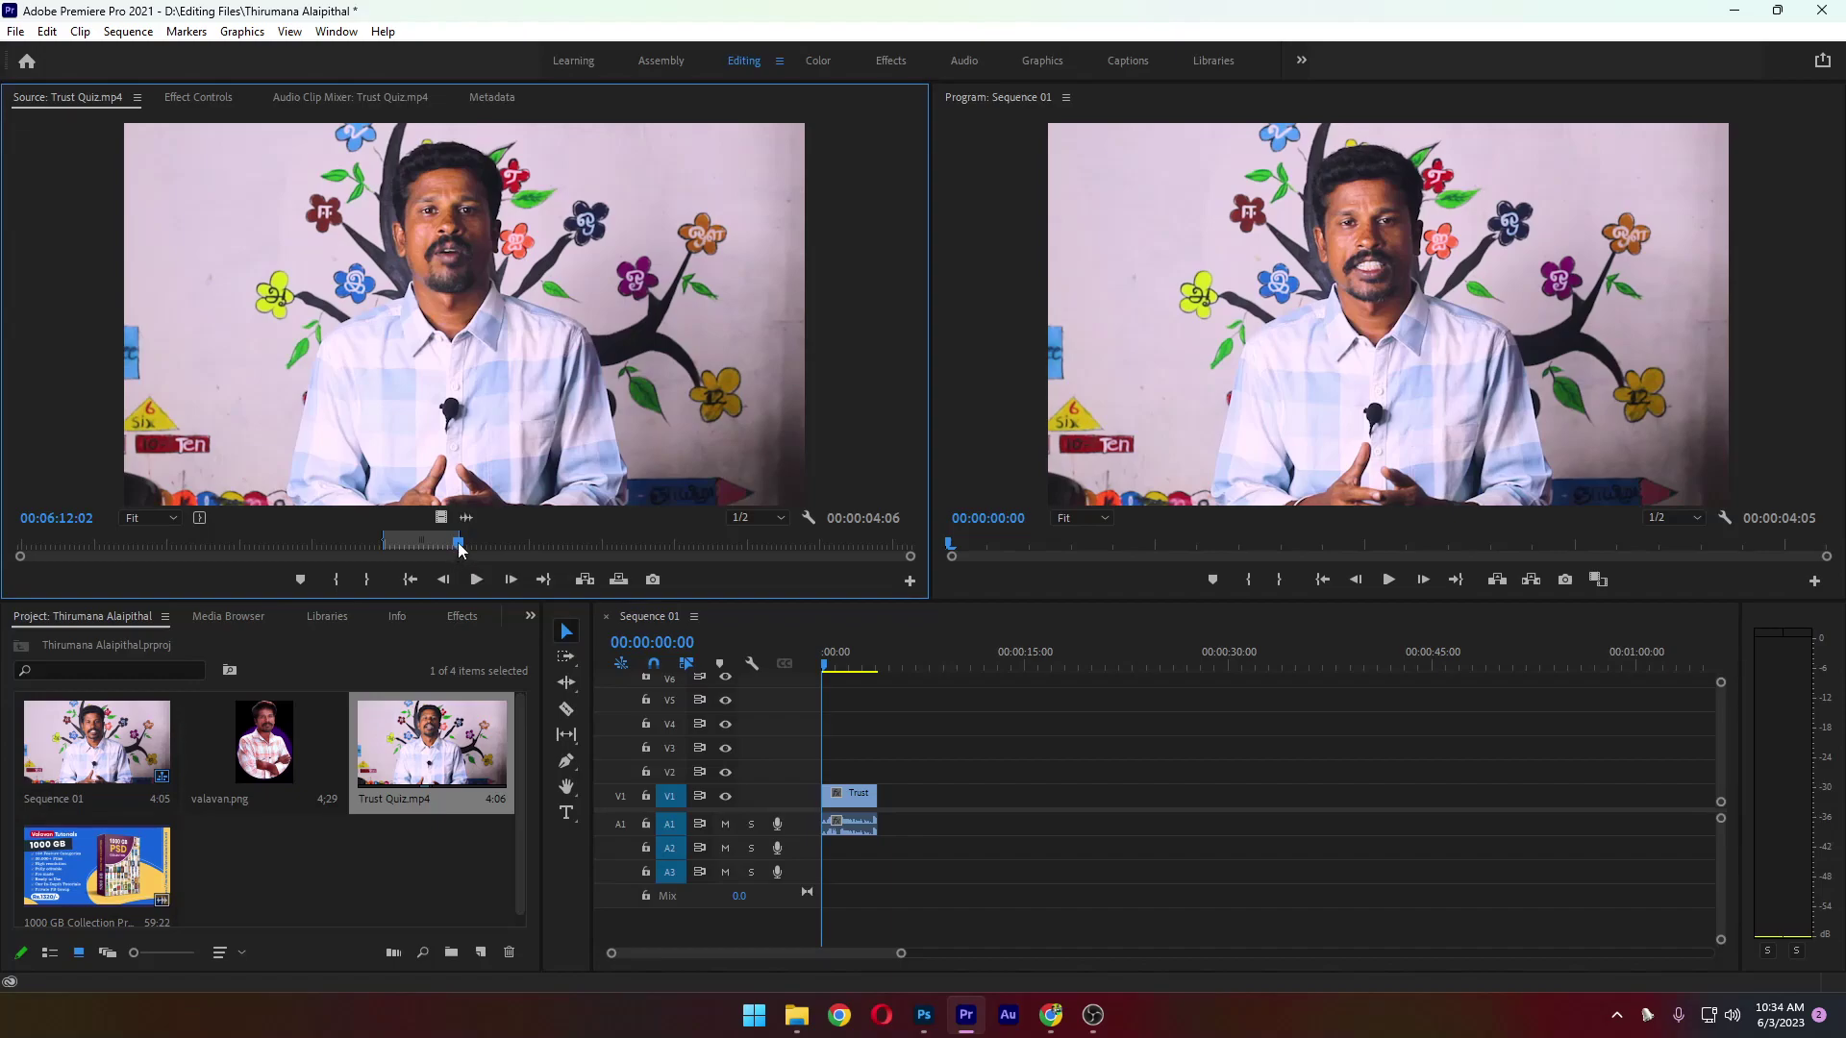
pyautogui.click(756, 543)
pyautogui.press('space')
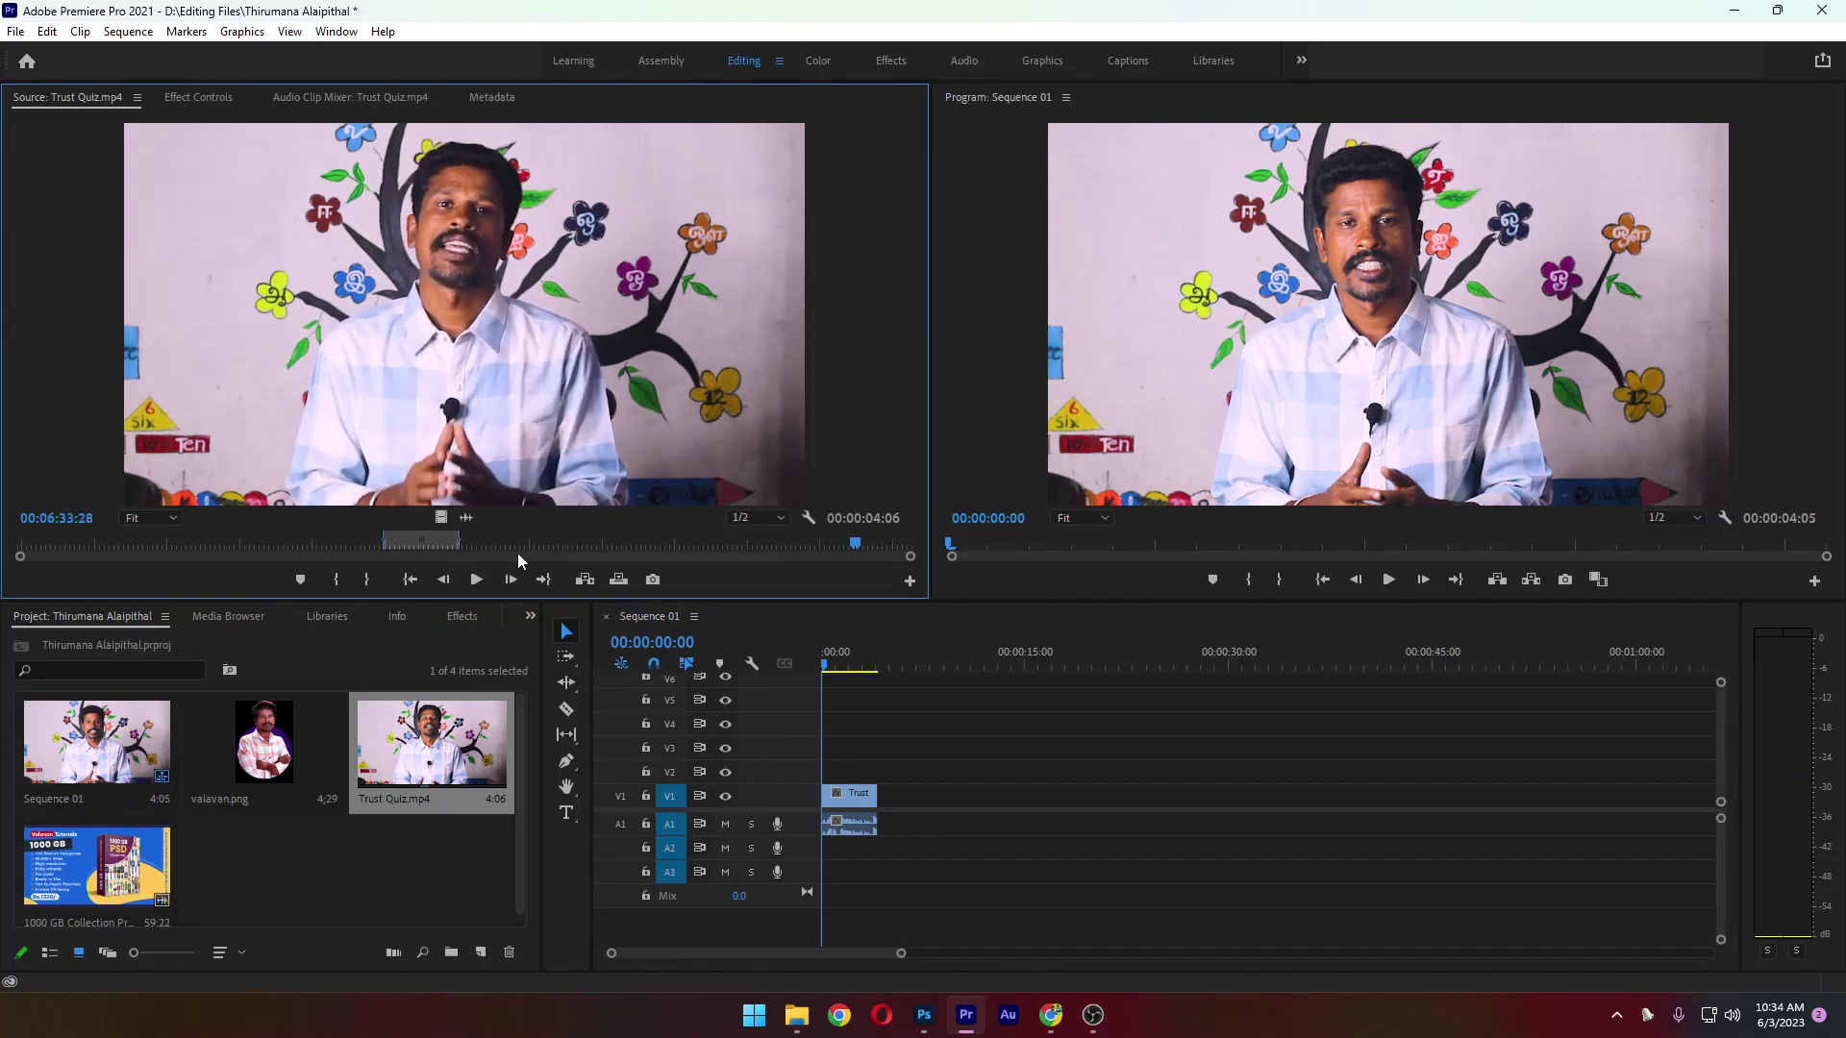
# Clear the source In/Out points and delete the Trust video and audio clips from Sequence 01
pyautogui.rightClick(439, 544)
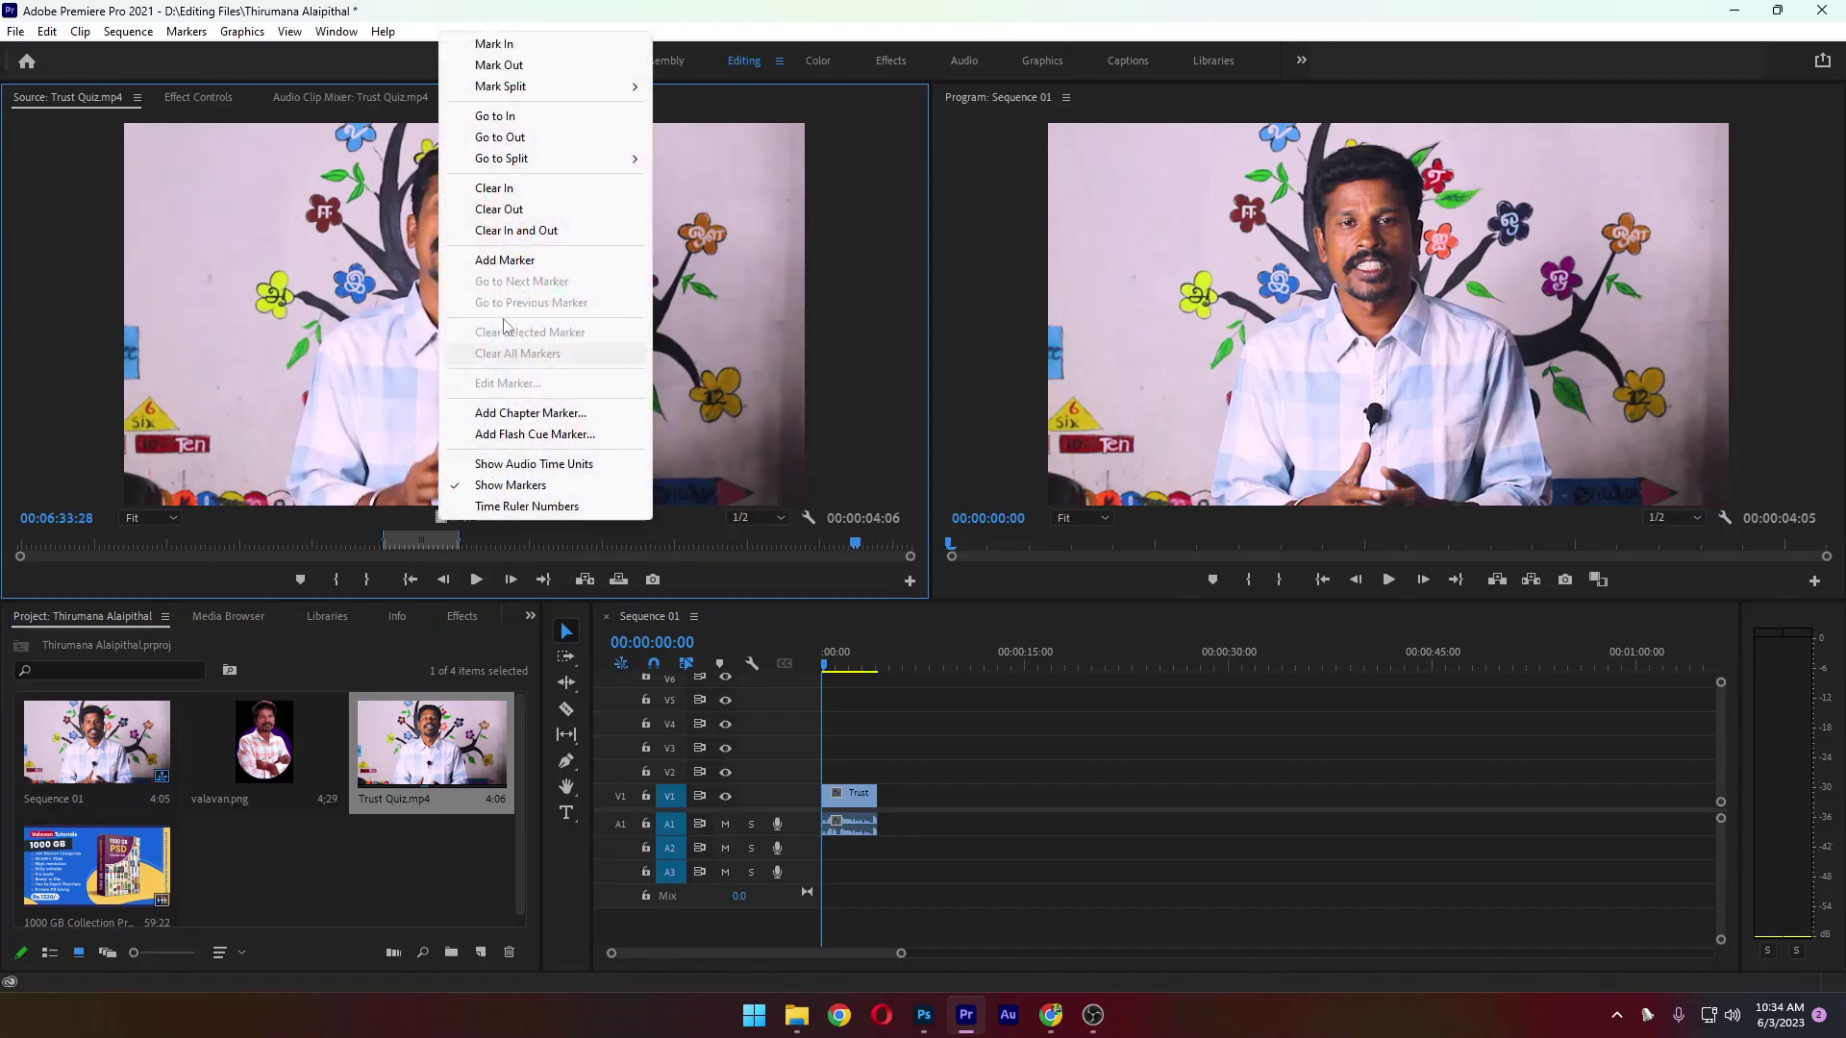
pyautogui.click(518, 231)
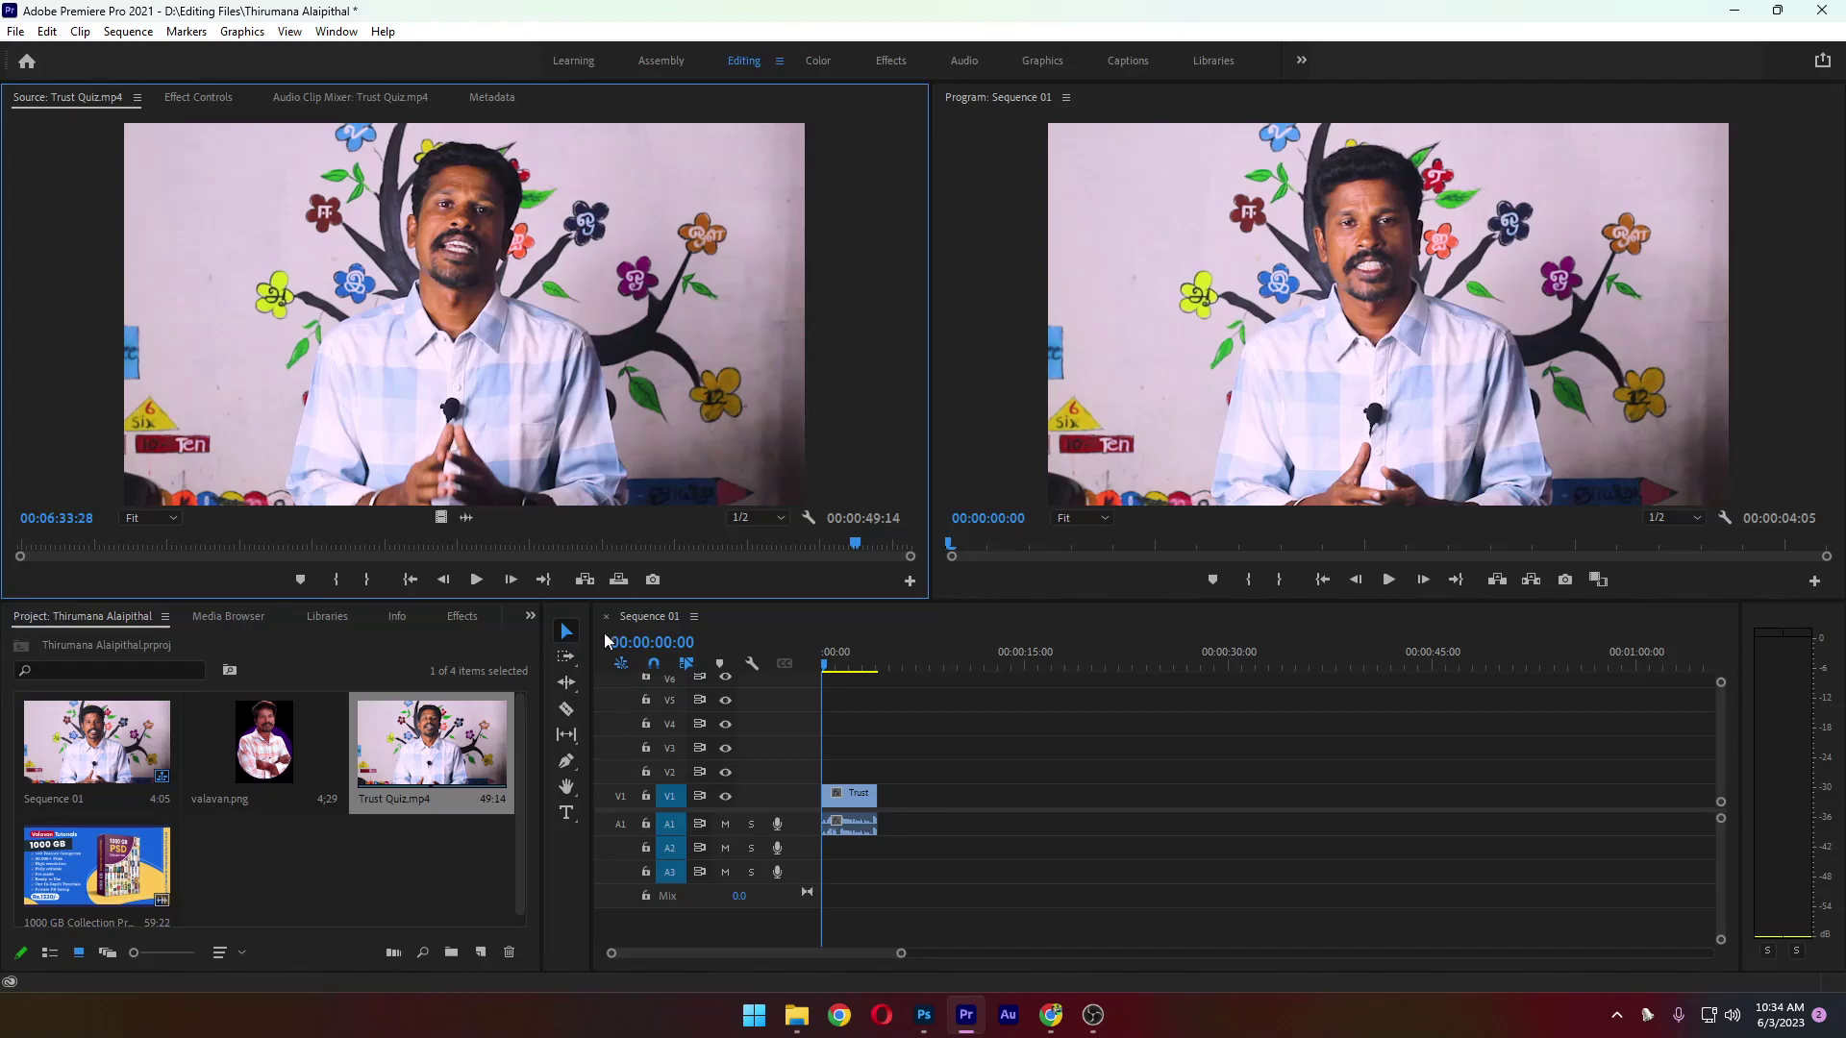
pyautogui.click(446, 889)
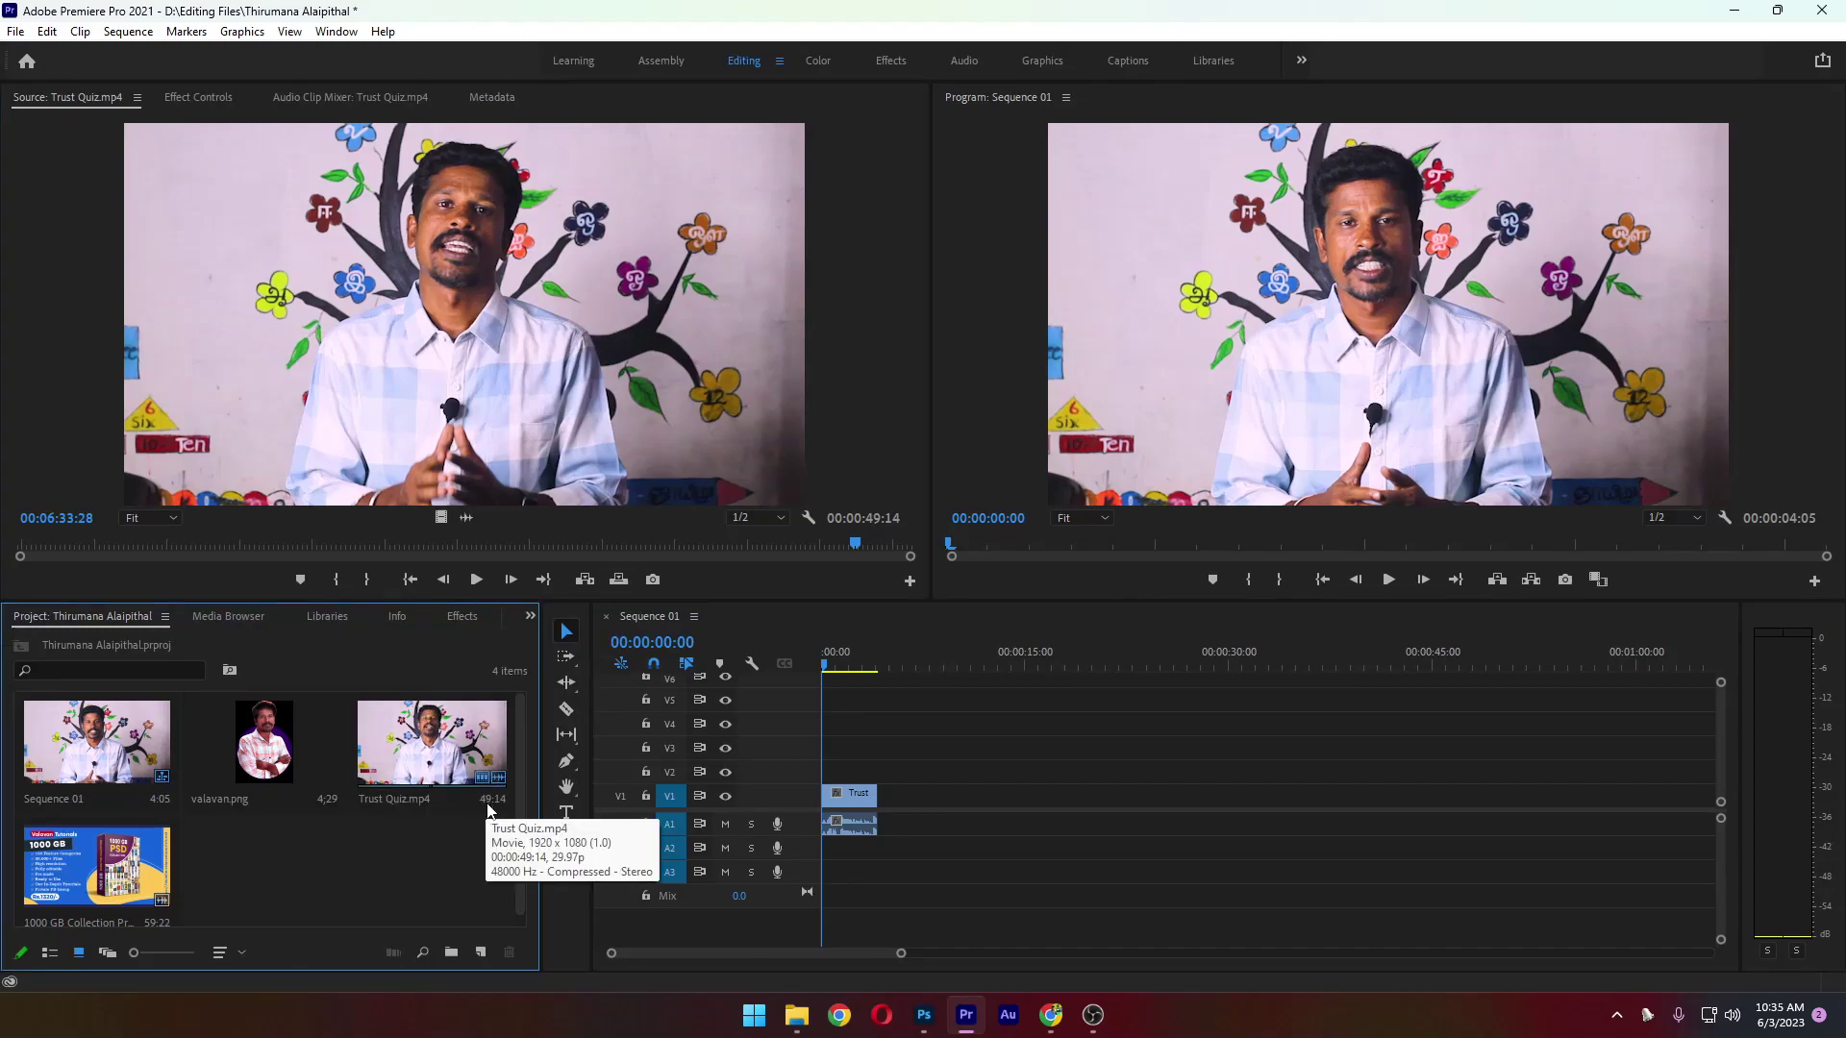
pyautogui.click(995, 786)
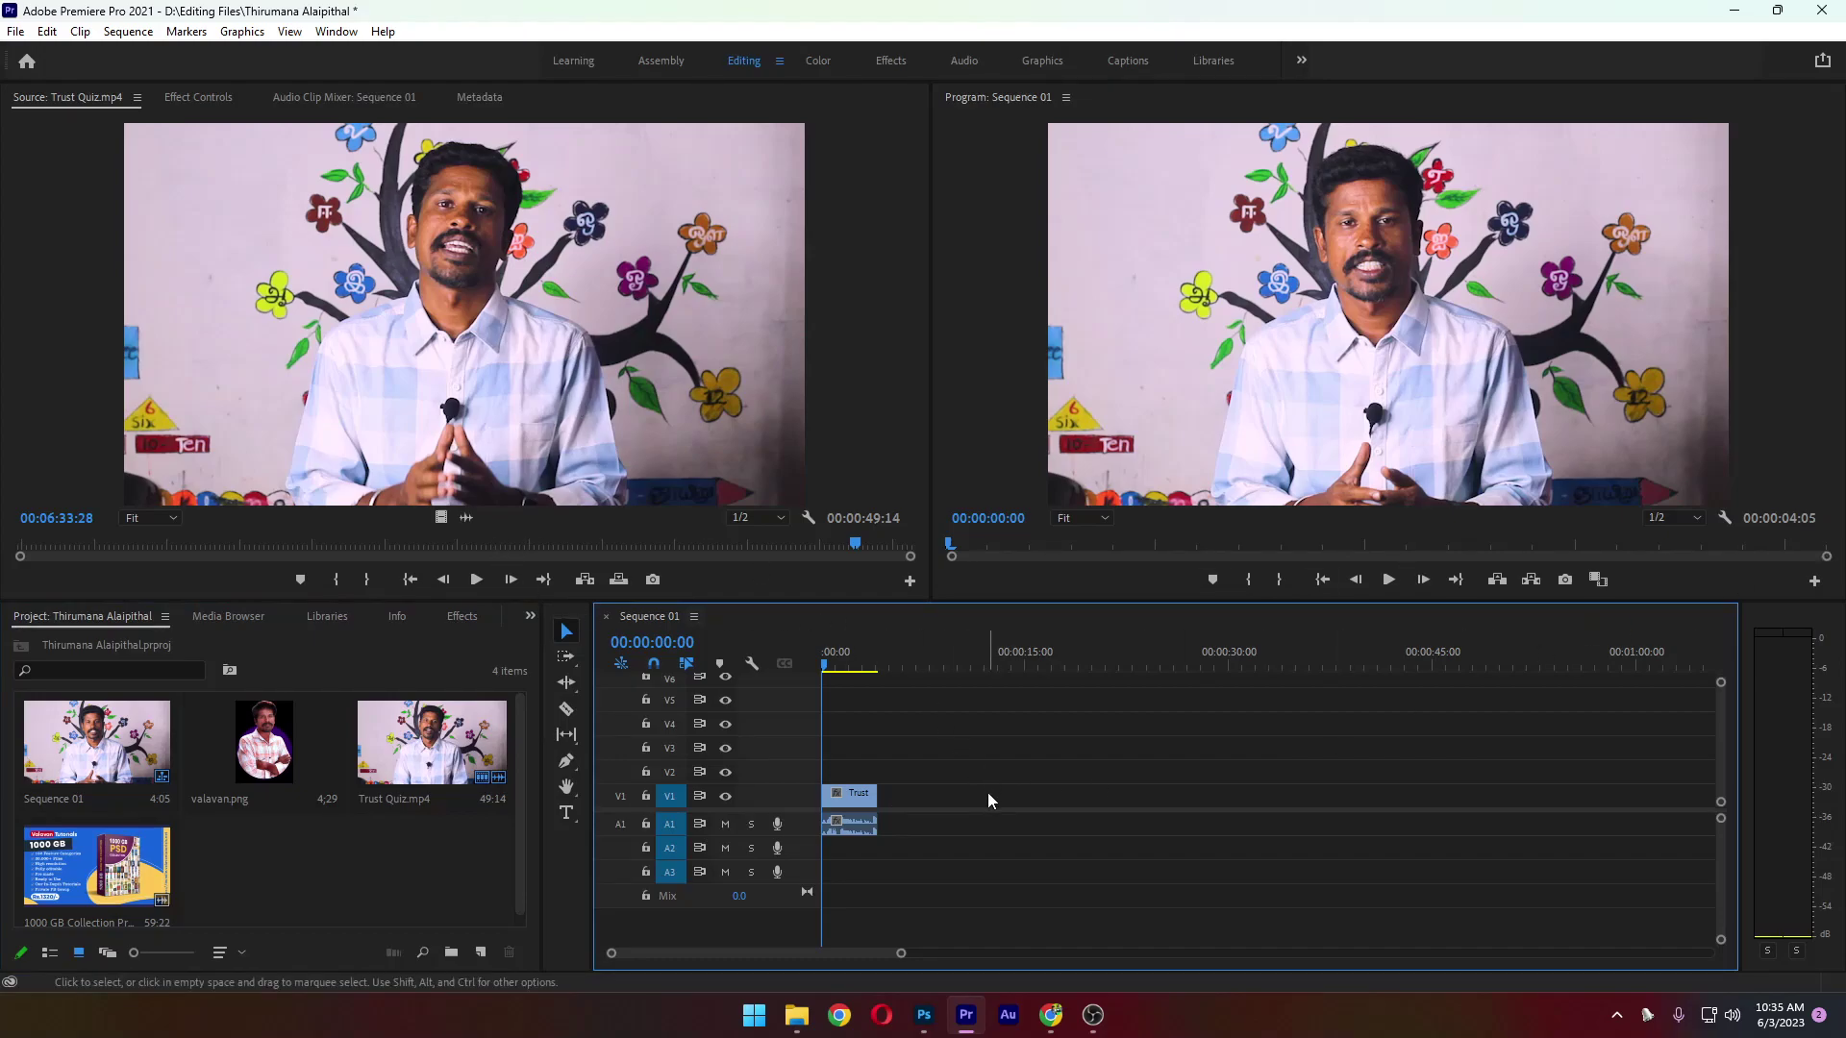
pyautogui.click(373, 875)
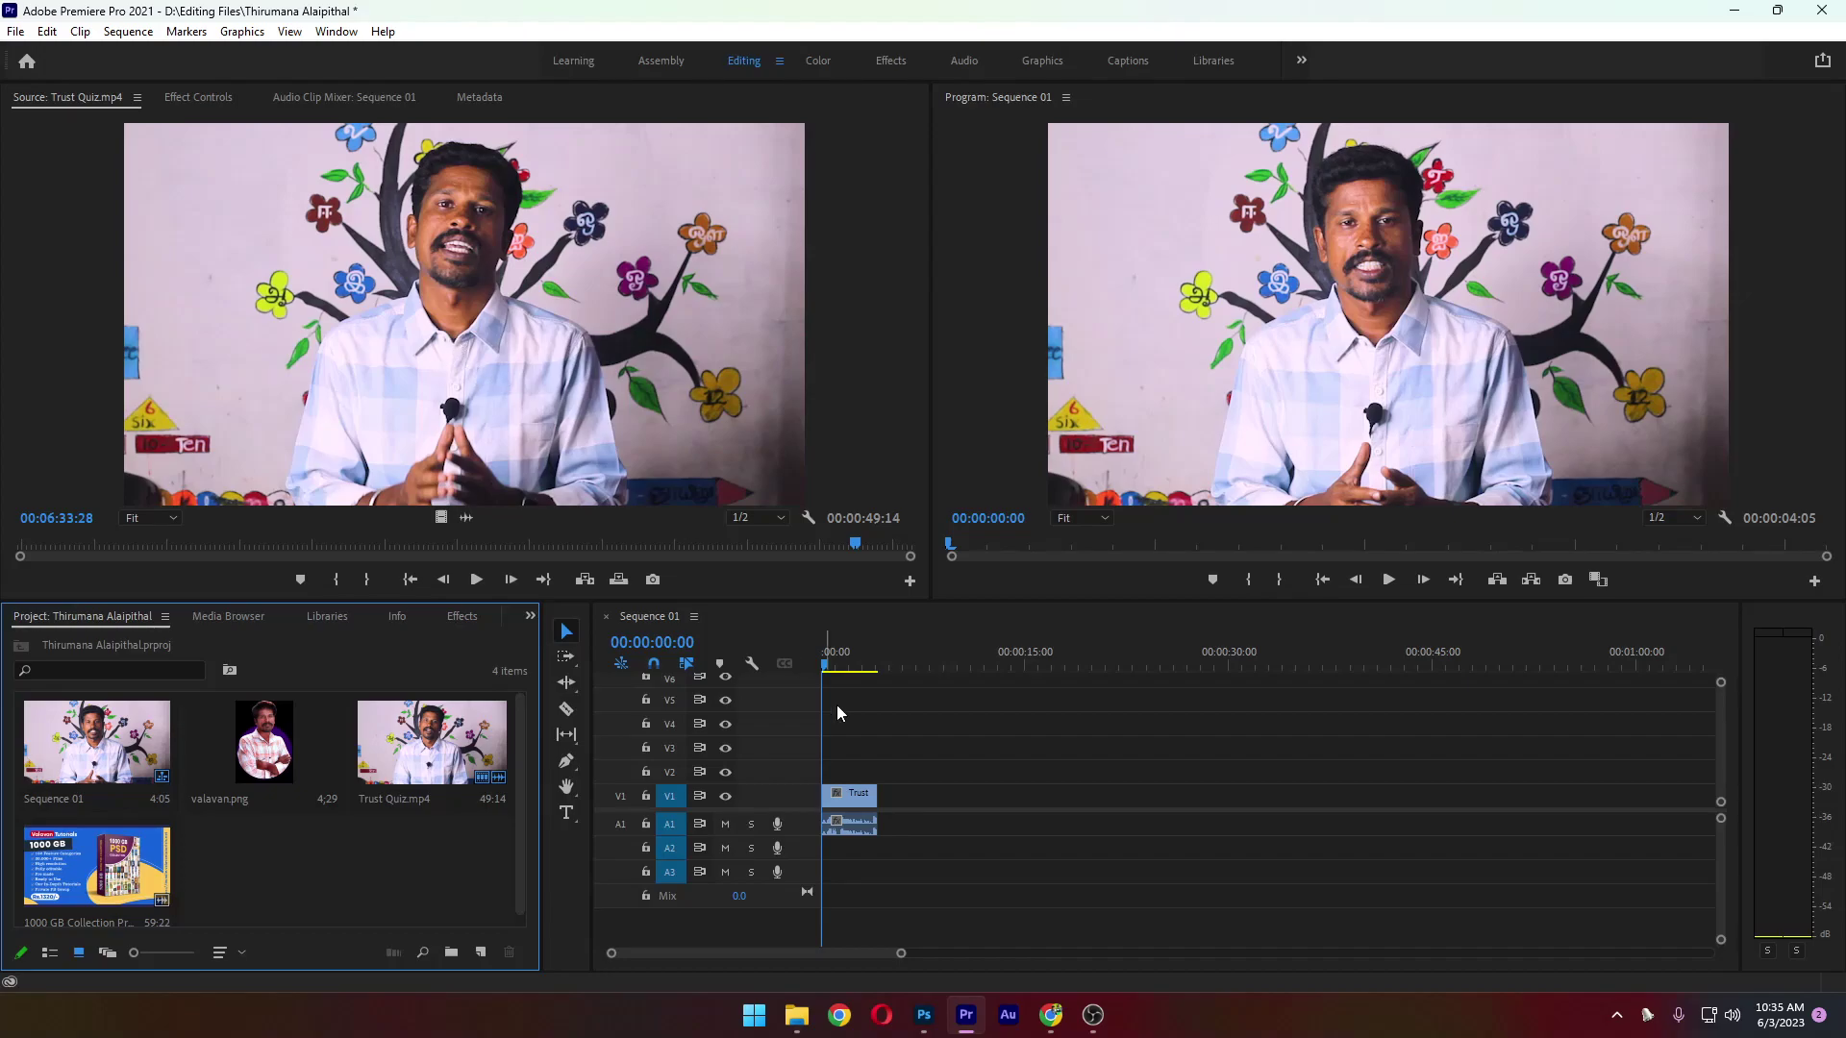
pyautogui.click(862, 793)
pyautogui.press('Delete')
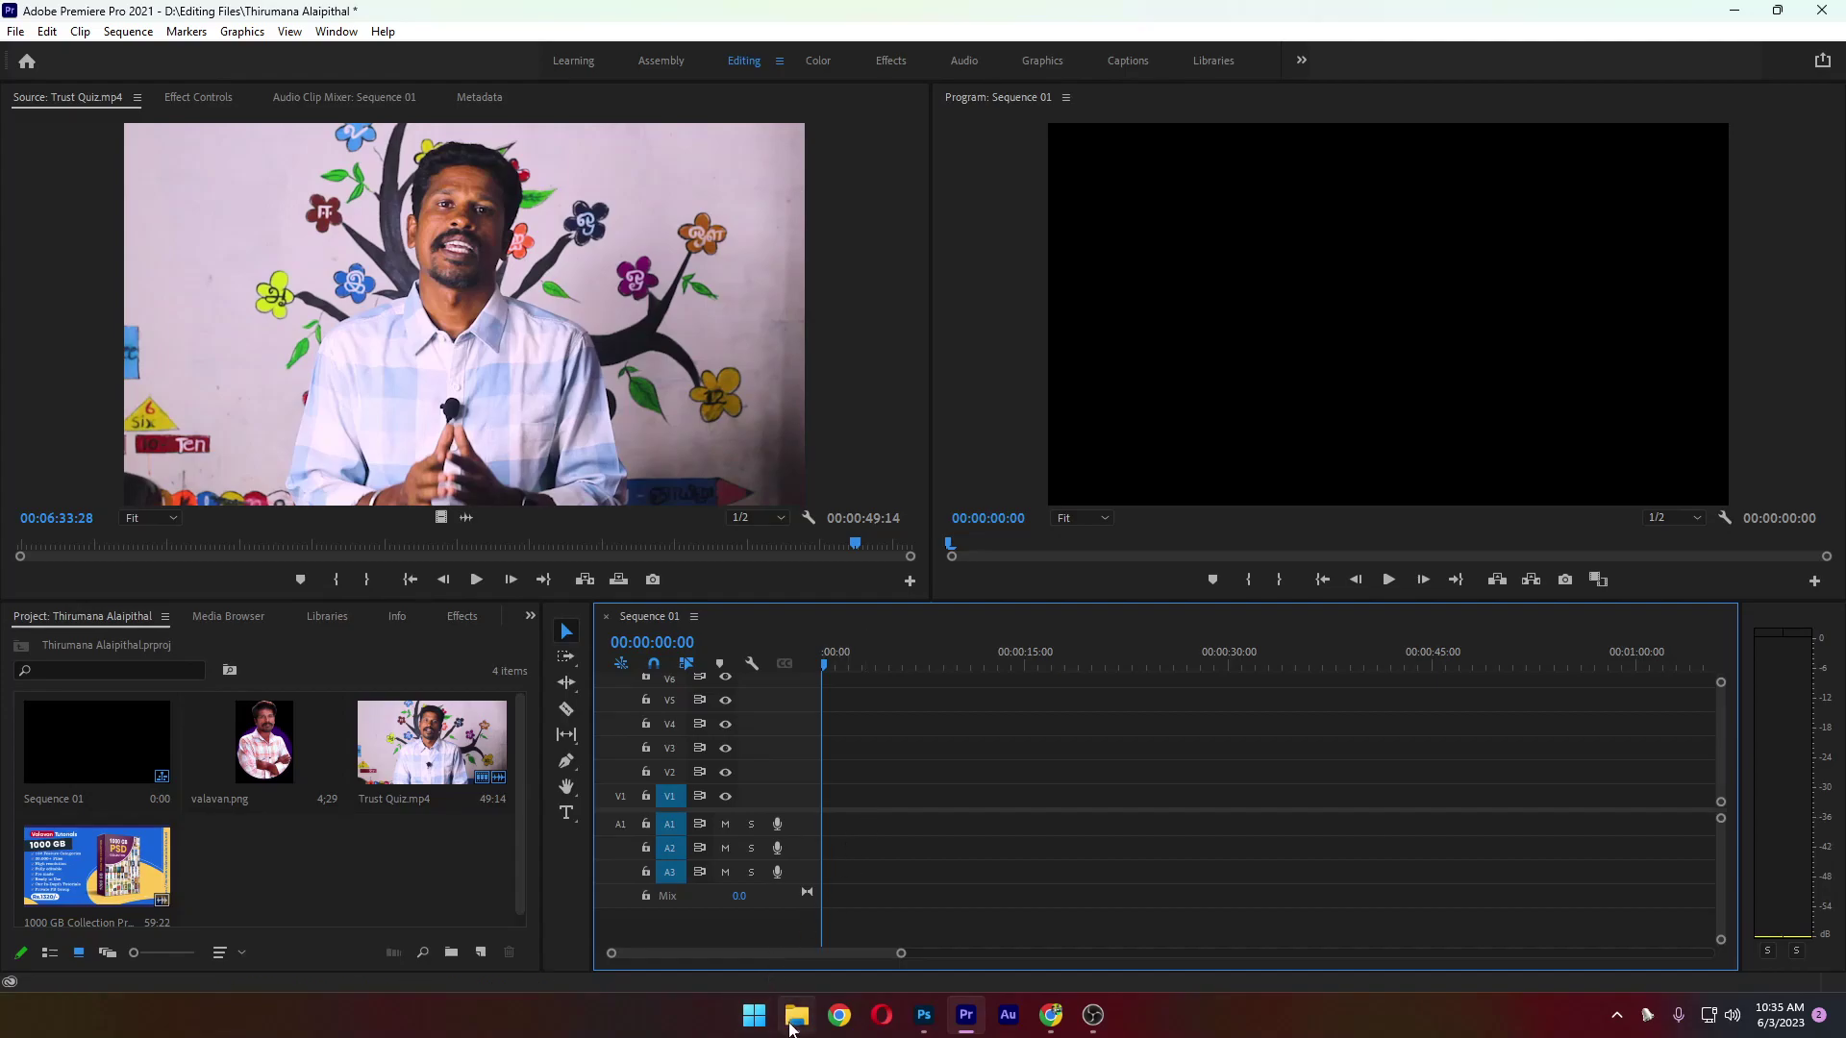
# Bring up File Explorer showing the D:\wedding video invitation folder with its 65 items
pyautogui.click(796, 1014)
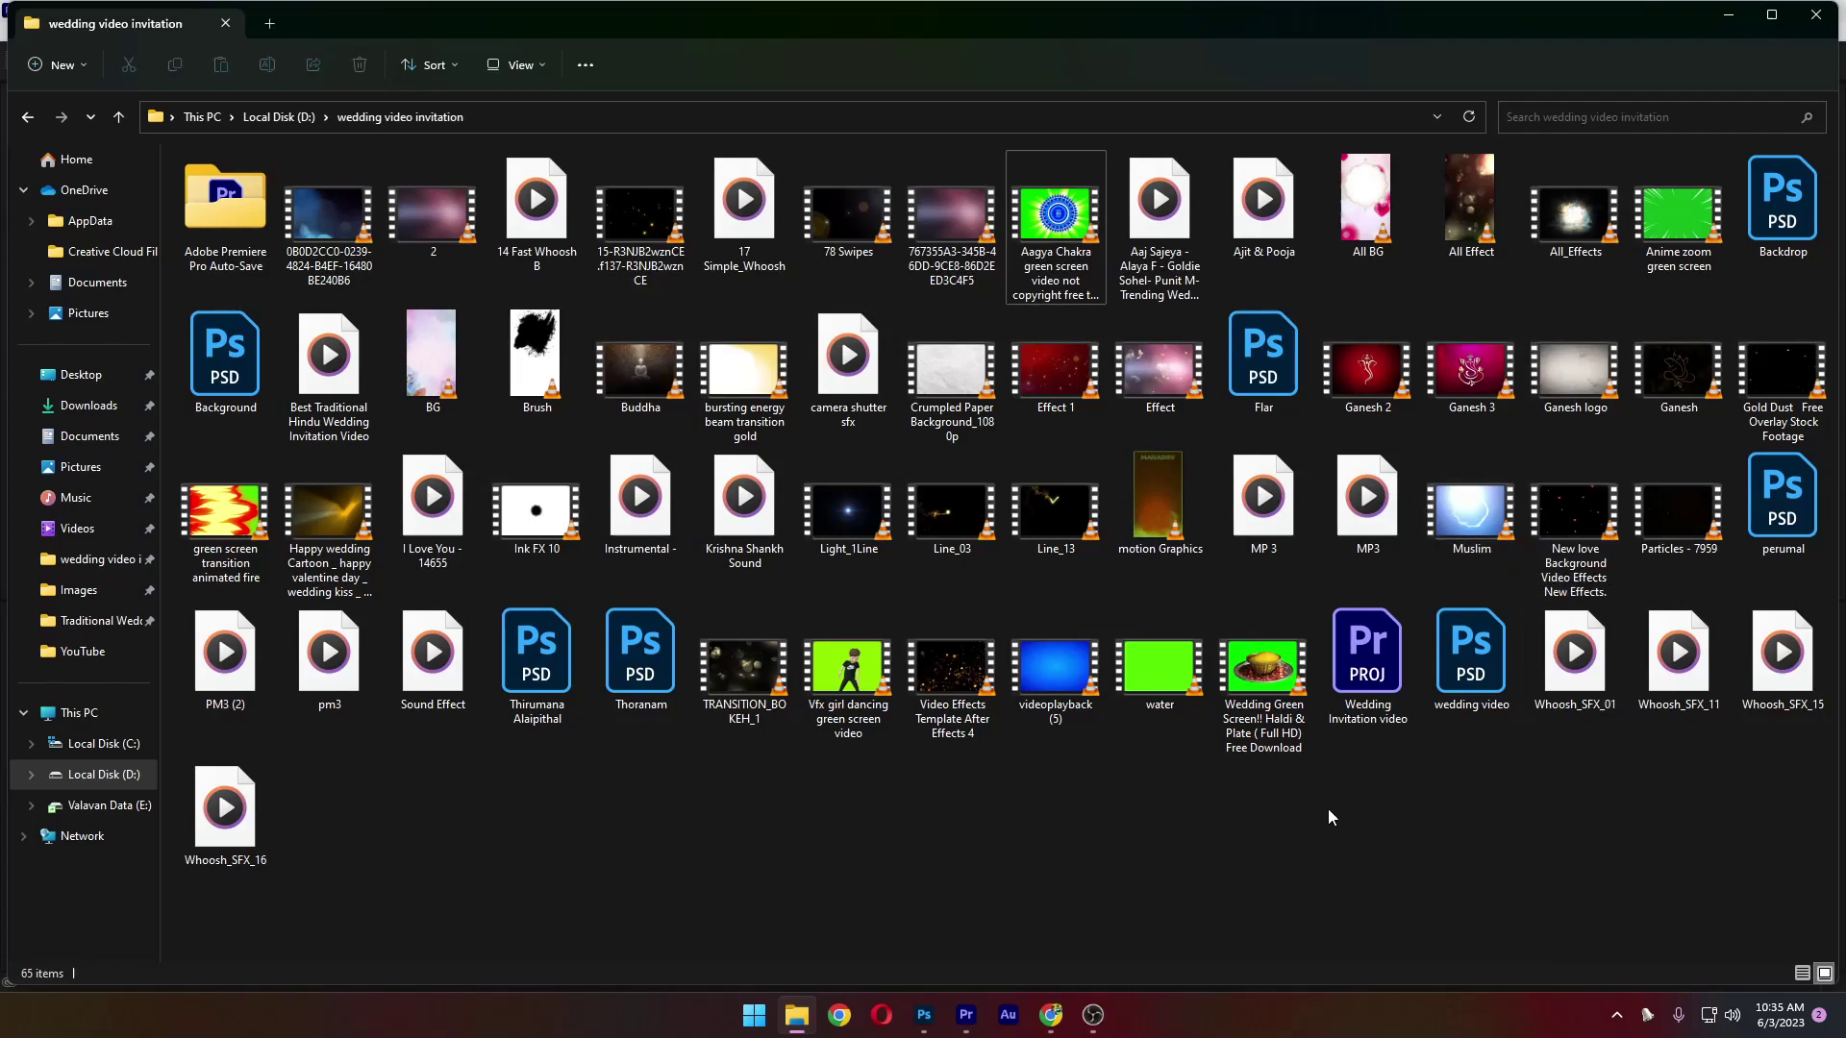
# Open wedding video.psd in Photoshop and toggle the Background layer's visibility off and on
pyautogui.doubleClick(1477, 670)
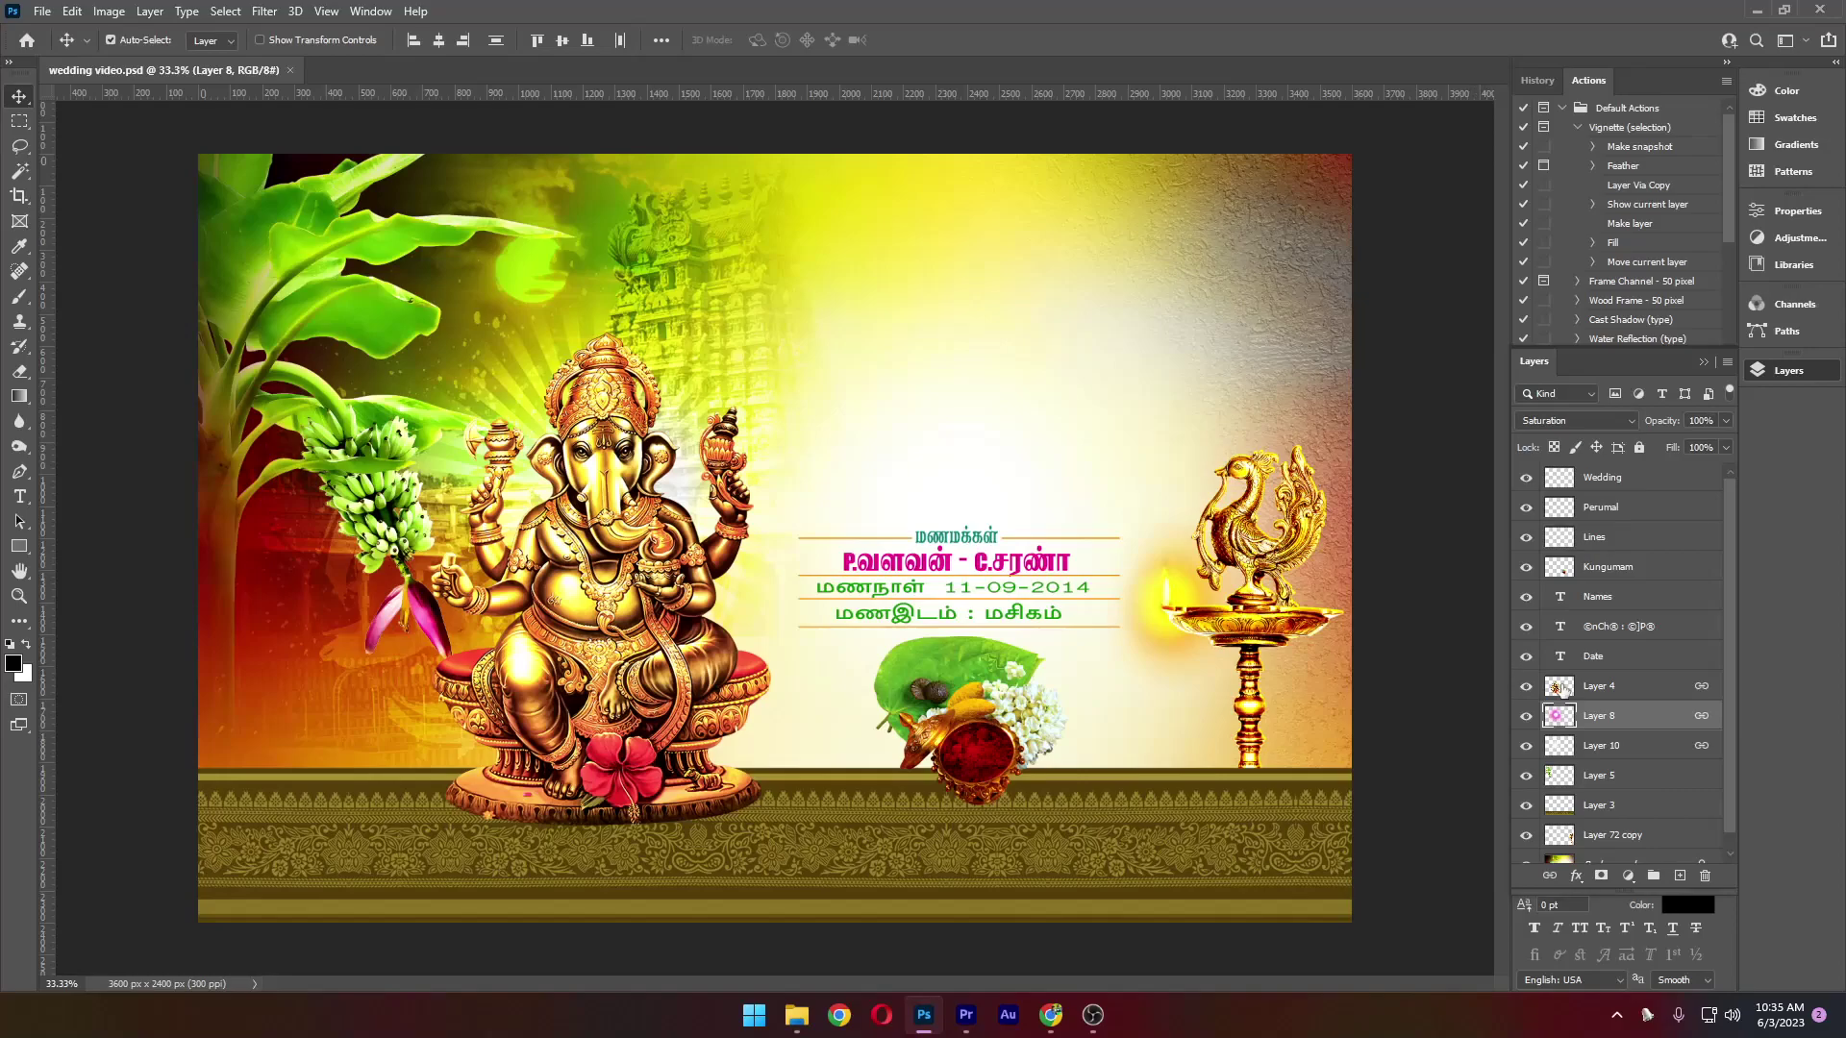
pyautogui.scroll(-1, 1617, 825)
pyautogui.click(1601, 854)
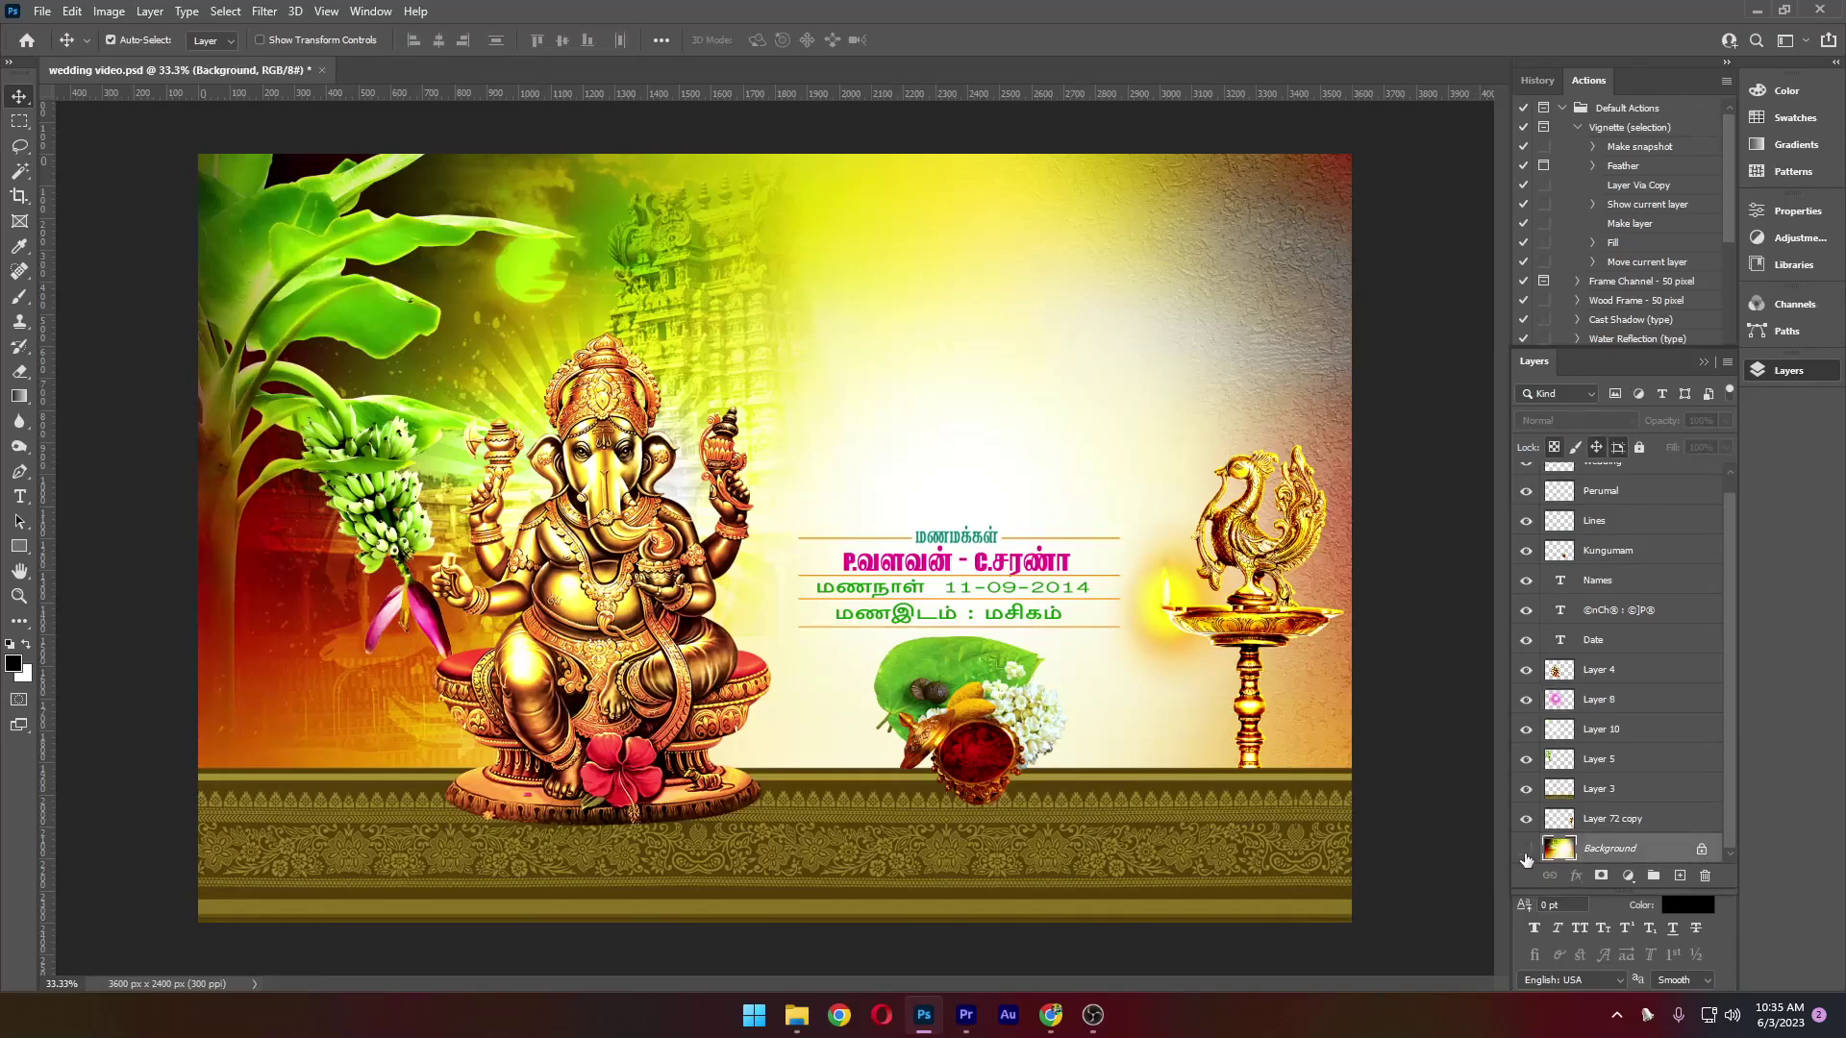
pyautogui.click(1526, 850)
pyautogui.click(1526, 850)
pyautogui.click(1014, 256)
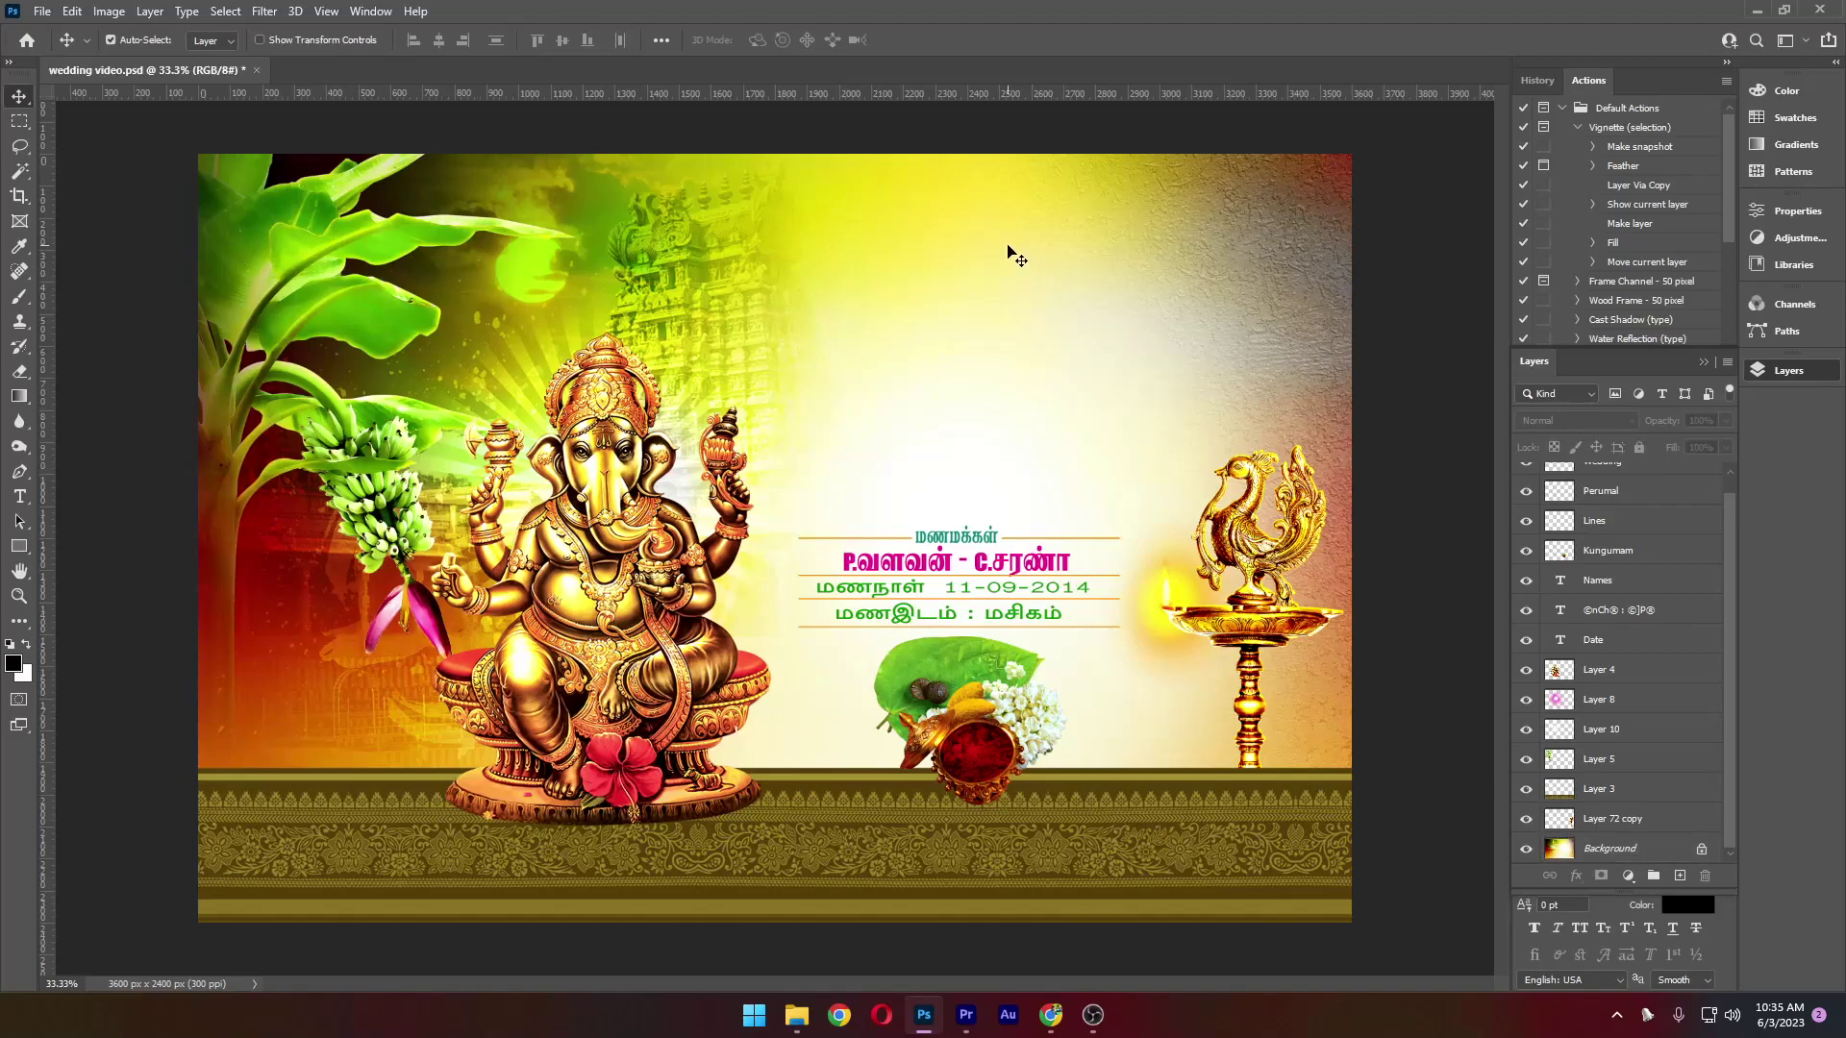
pyautogui.press('Tab')
pyautogui.press('Tab')
pyautogui.scroll(1, 1633, 638)
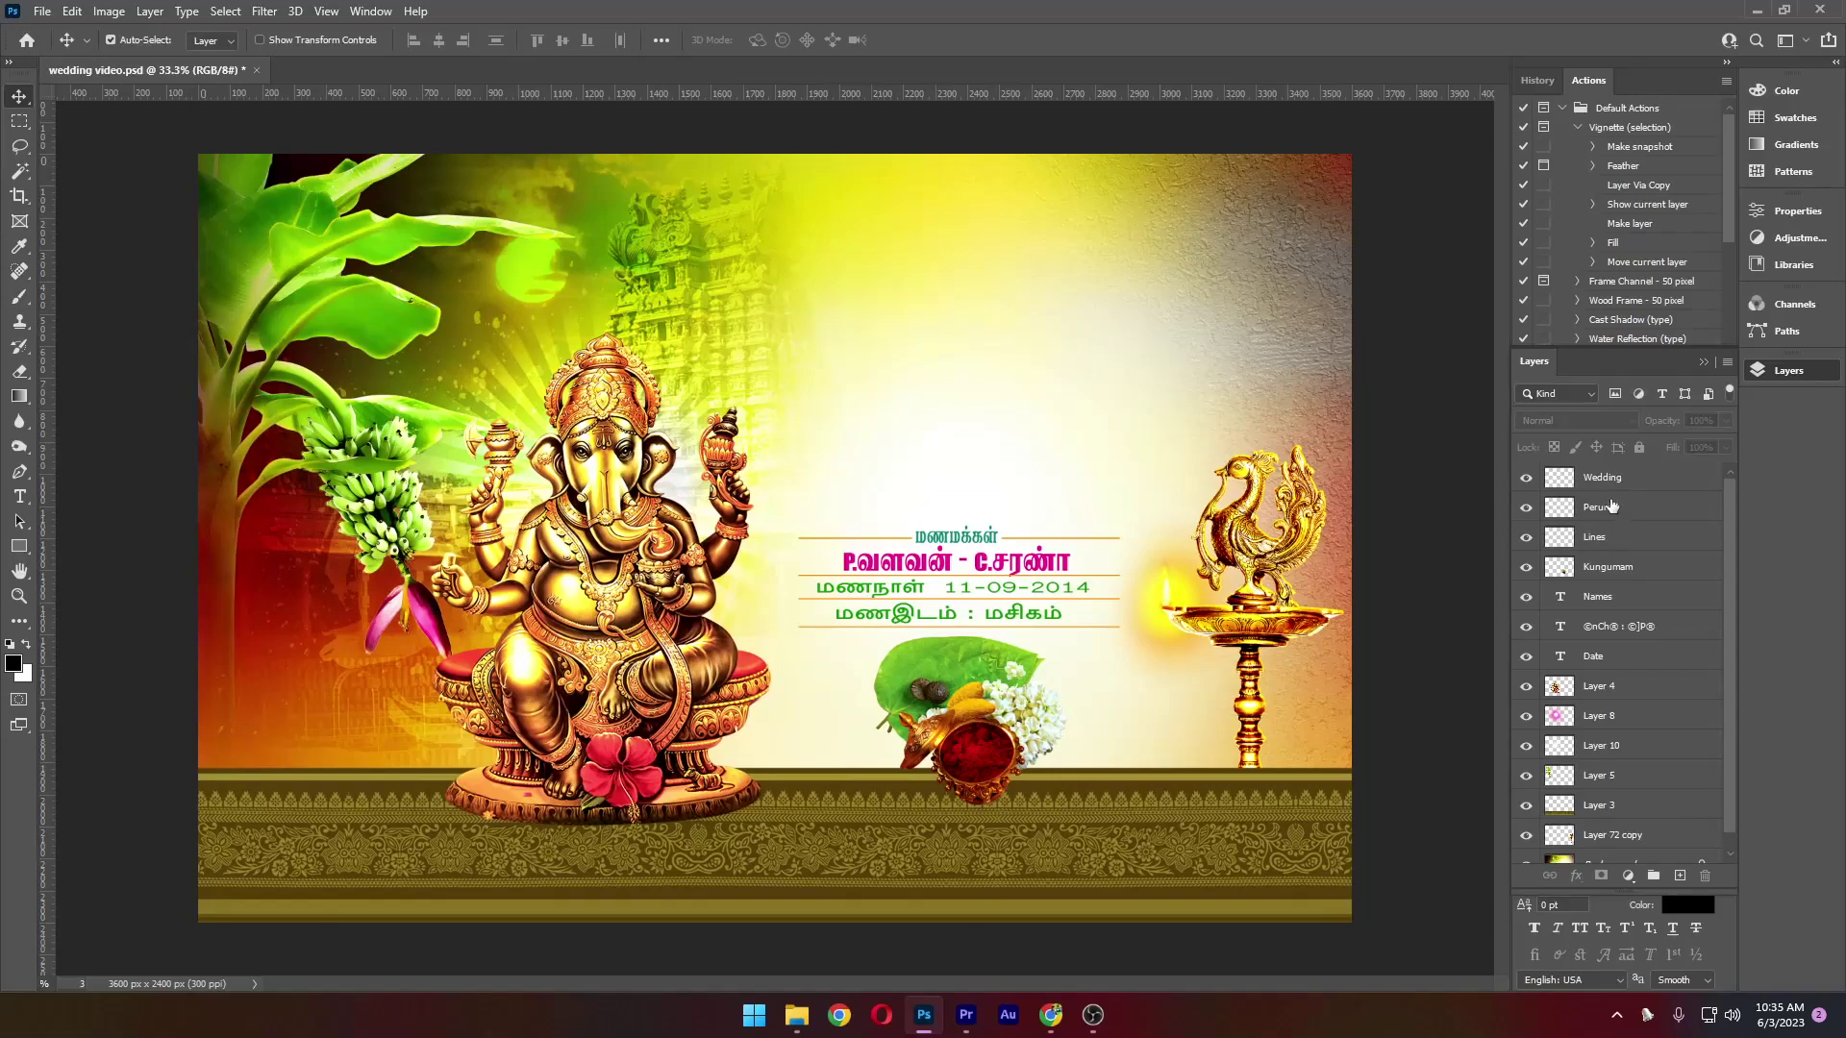
pyautogui.scroll(-1, 1613, 673)
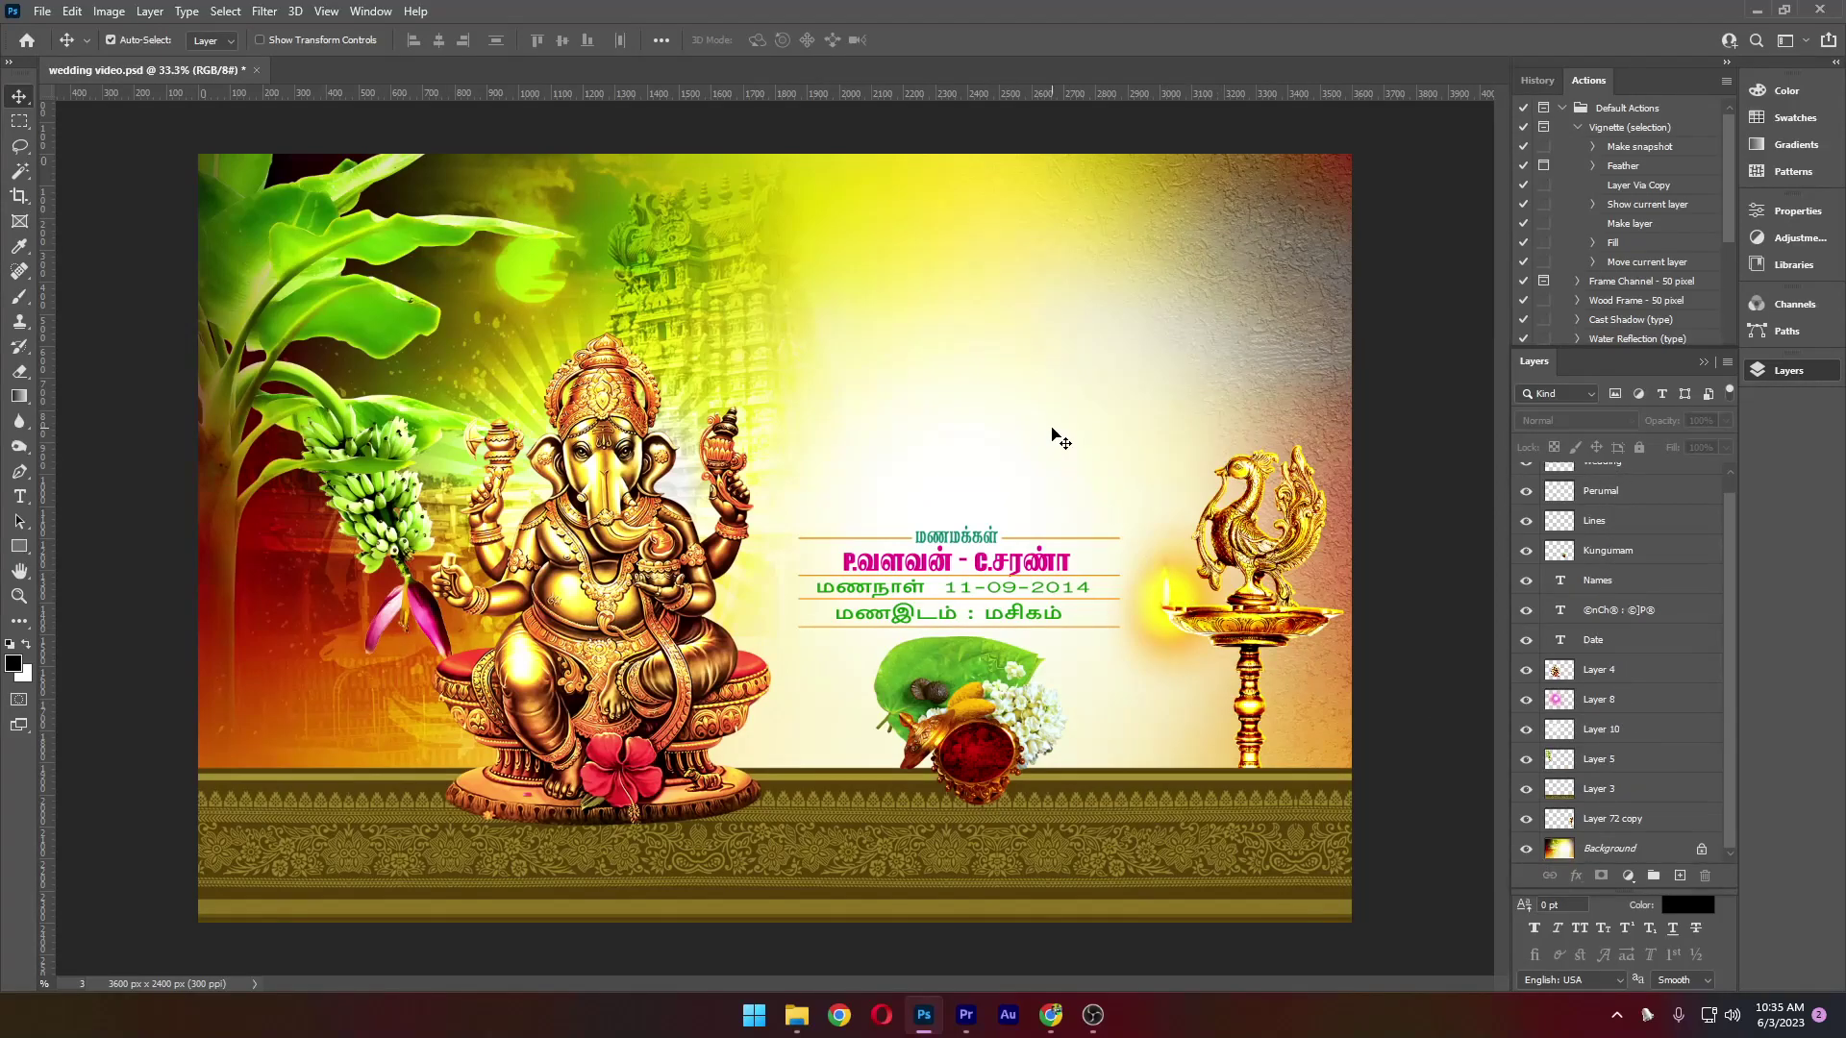
# Back in Premiere, delete Trust Quiz.mp4, valavan.png and the 1000 GB item from the project bin
pyautogui.click(967, 1015)
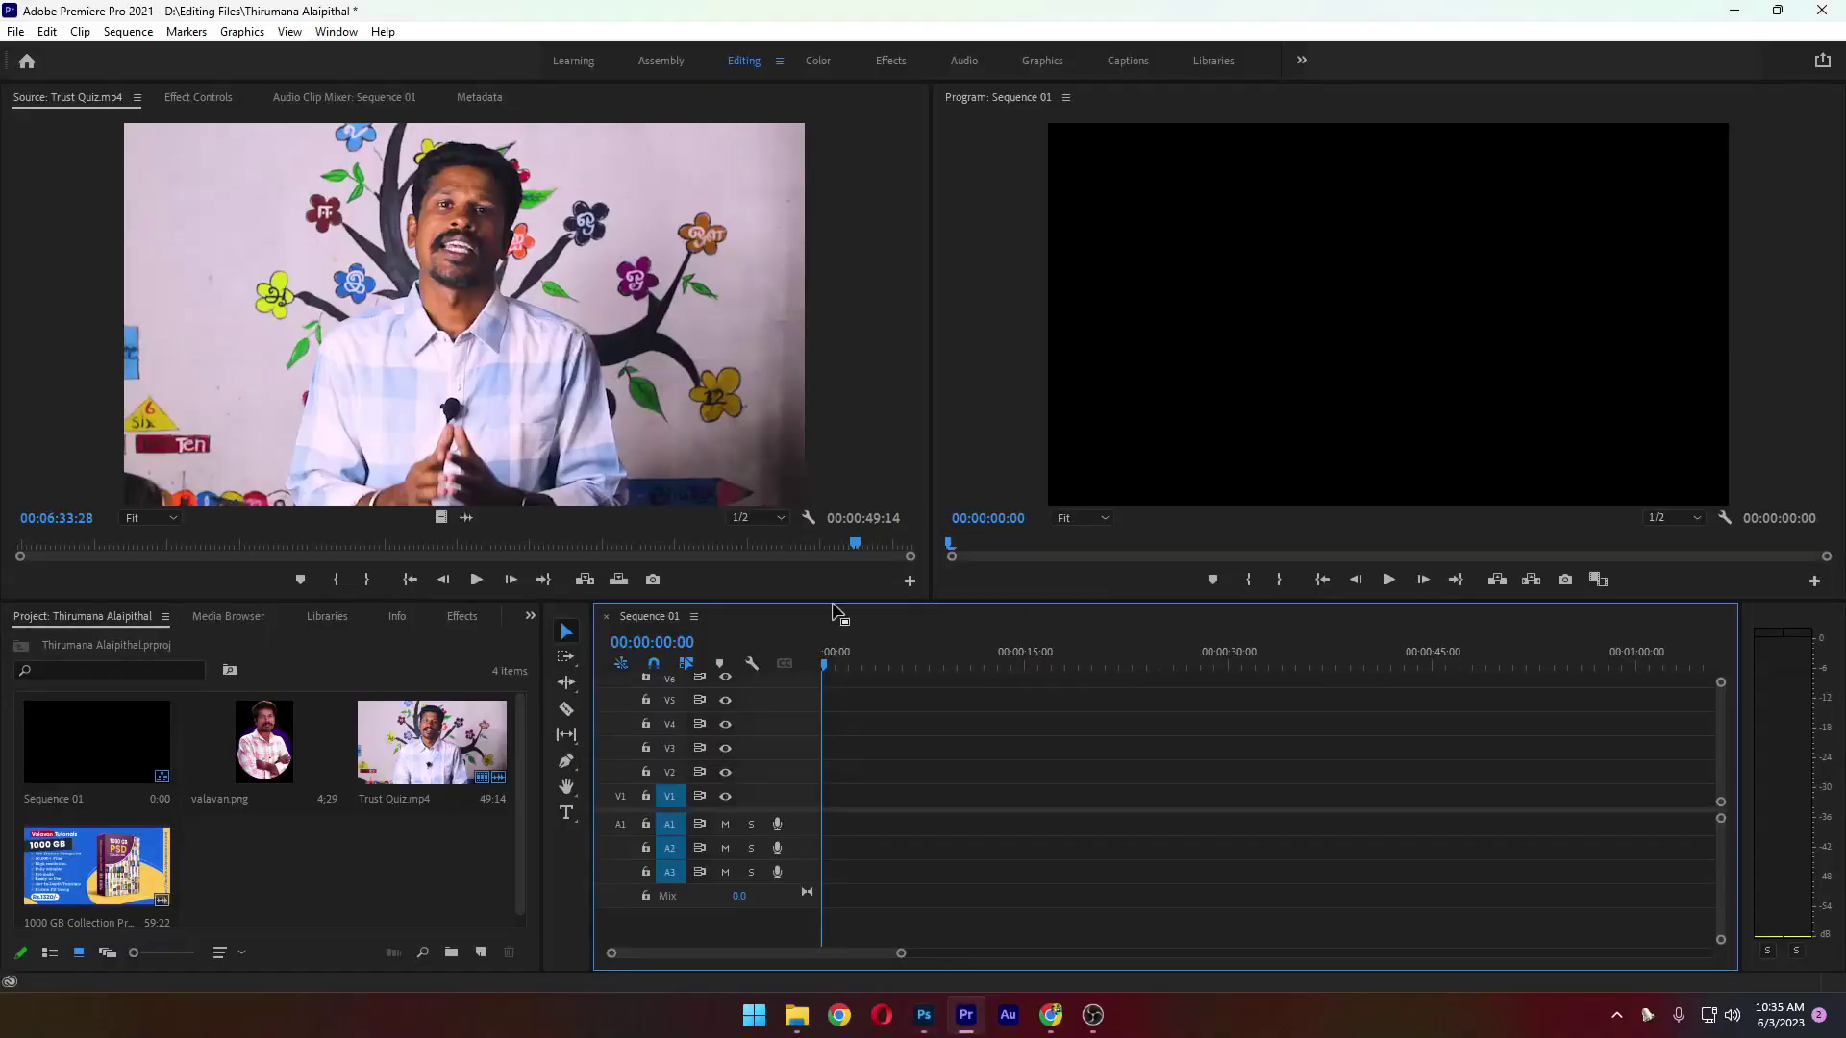
pyautogui.click(432, 741)
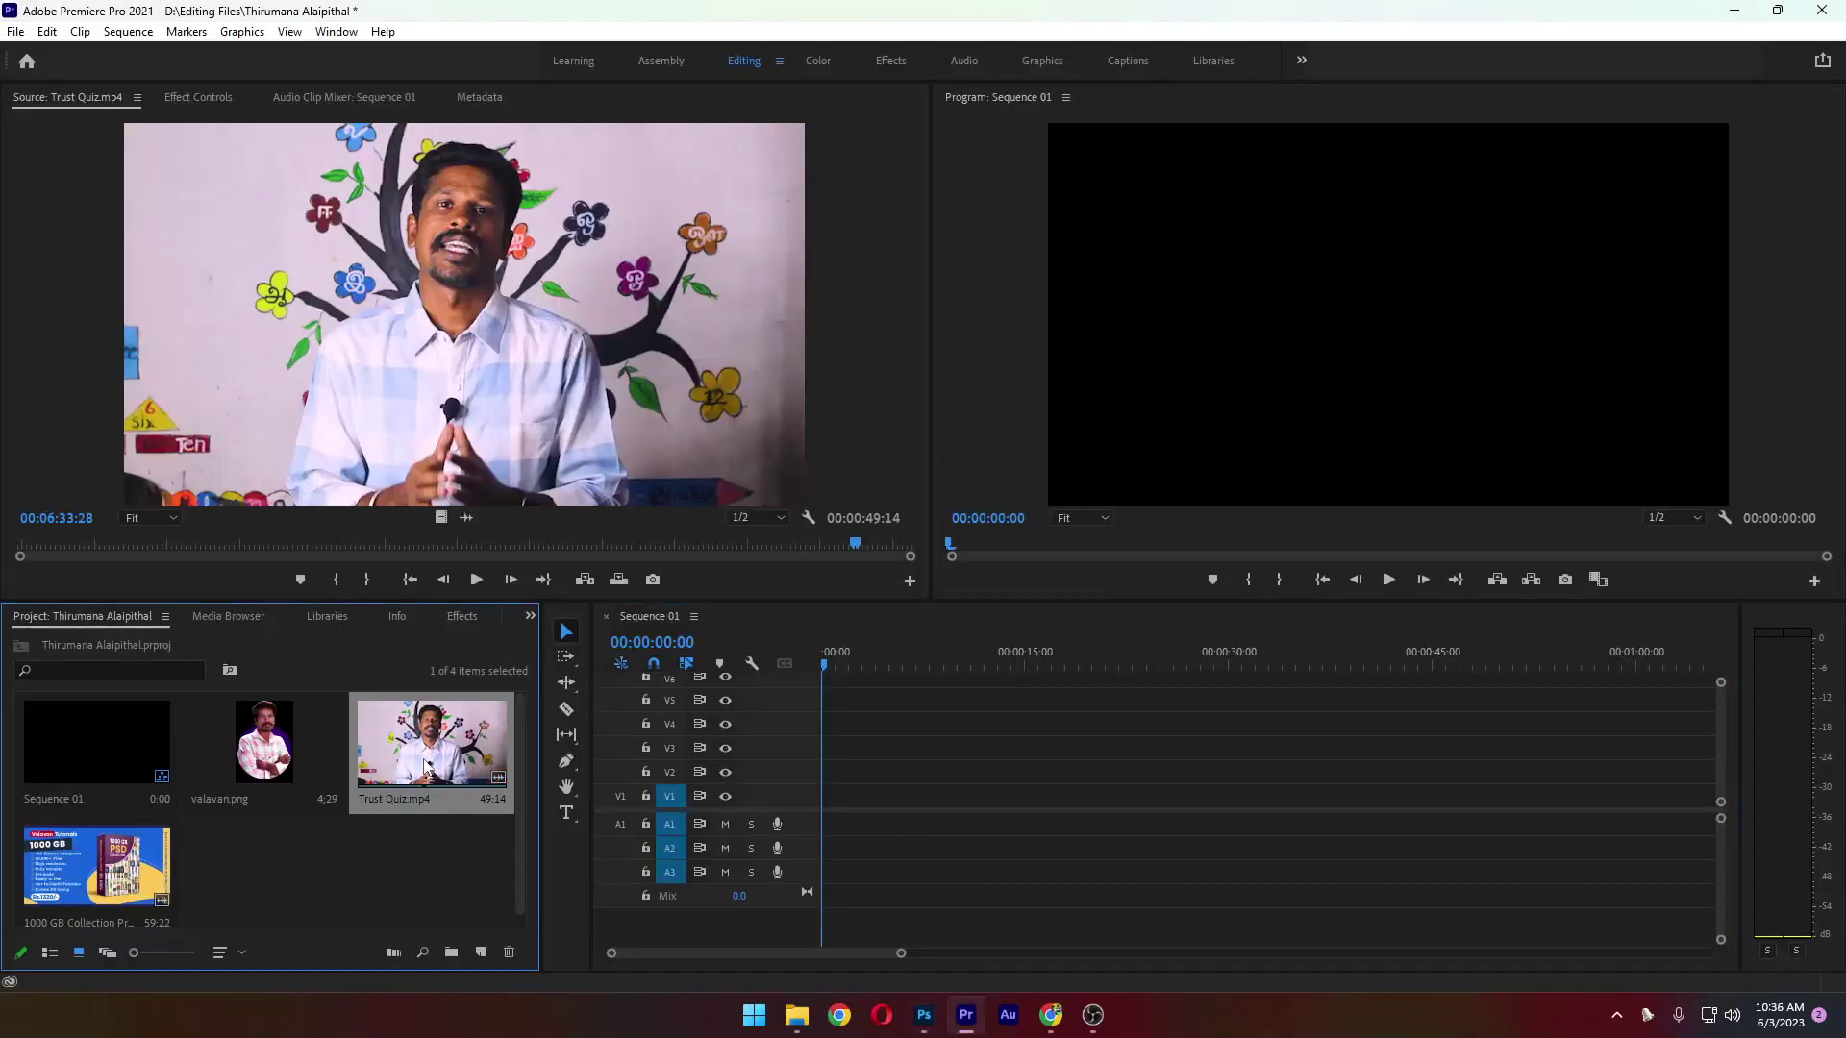
pyautogui.press('Delete')
pyautogui.click(255, 766)
pyautogui.press('Delete')
pyautogui.click(216, 774)
pyautogui.press('Delete')
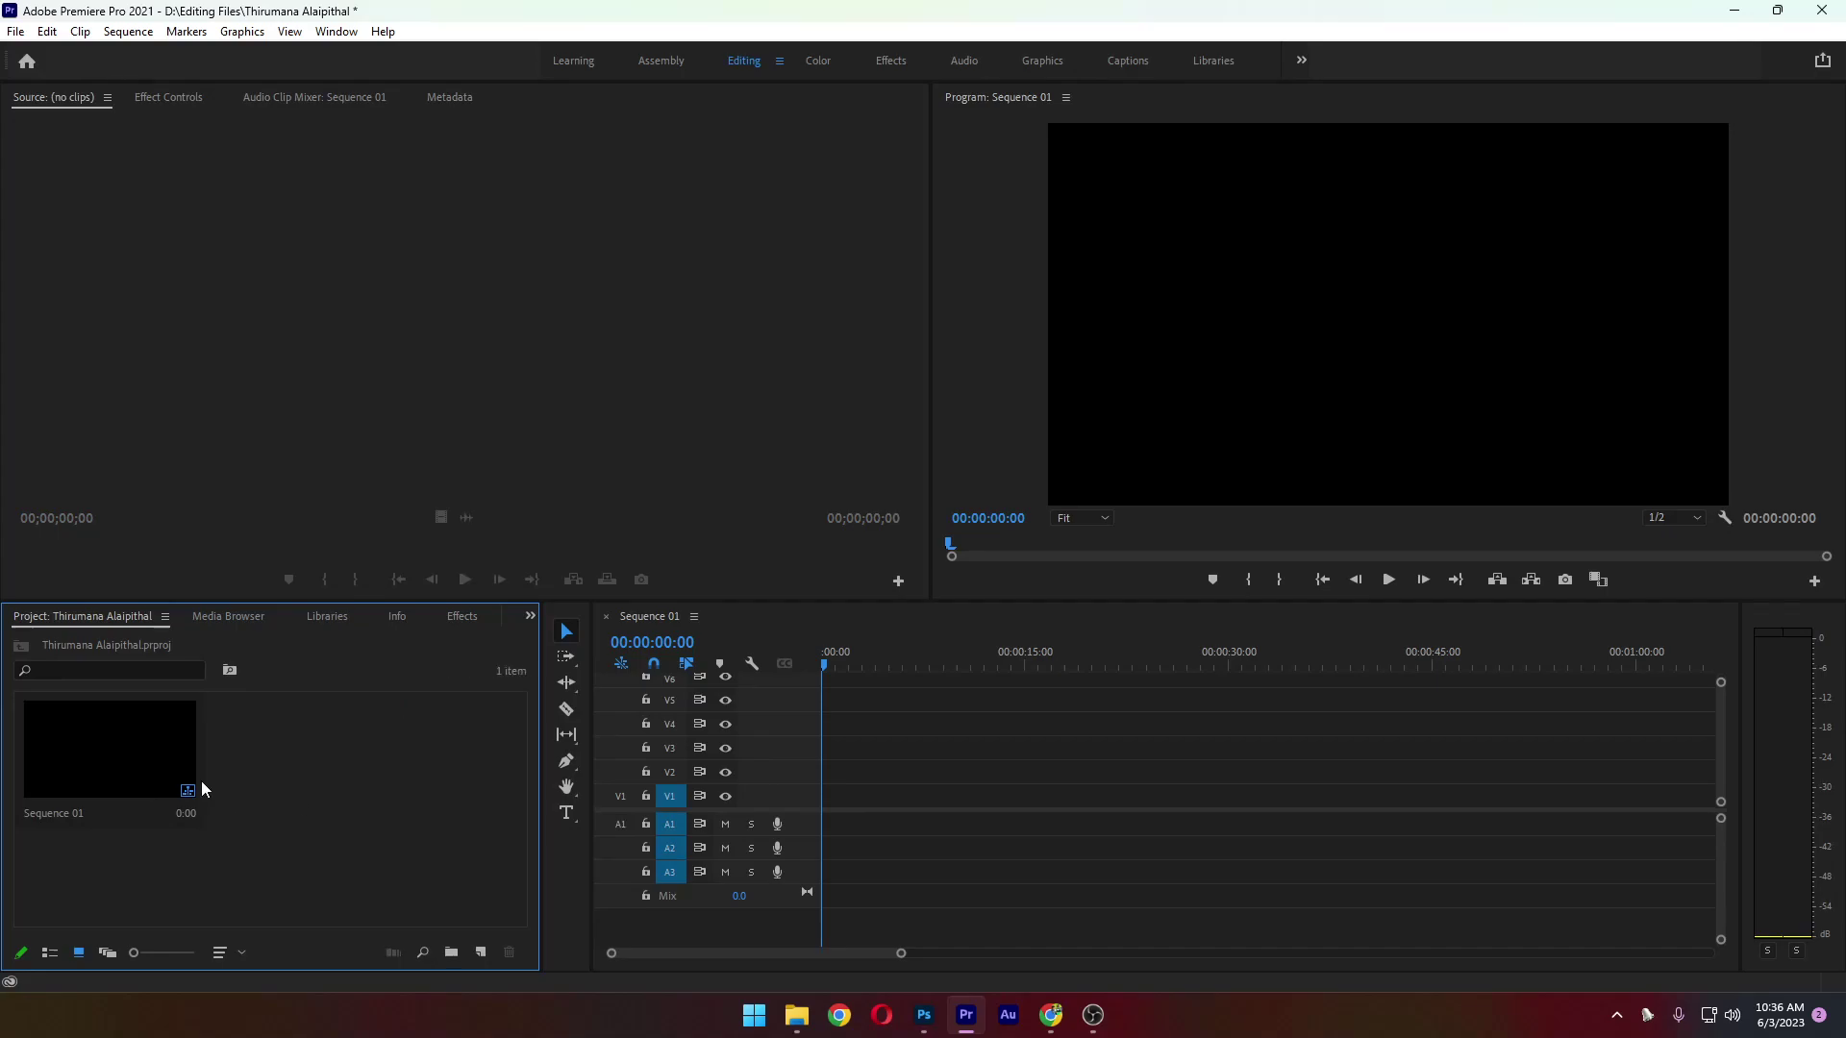
# Open the Import window at D:\wedding video invitation and select wedding video.psd
pyautogui.doubleClick(327, 775)
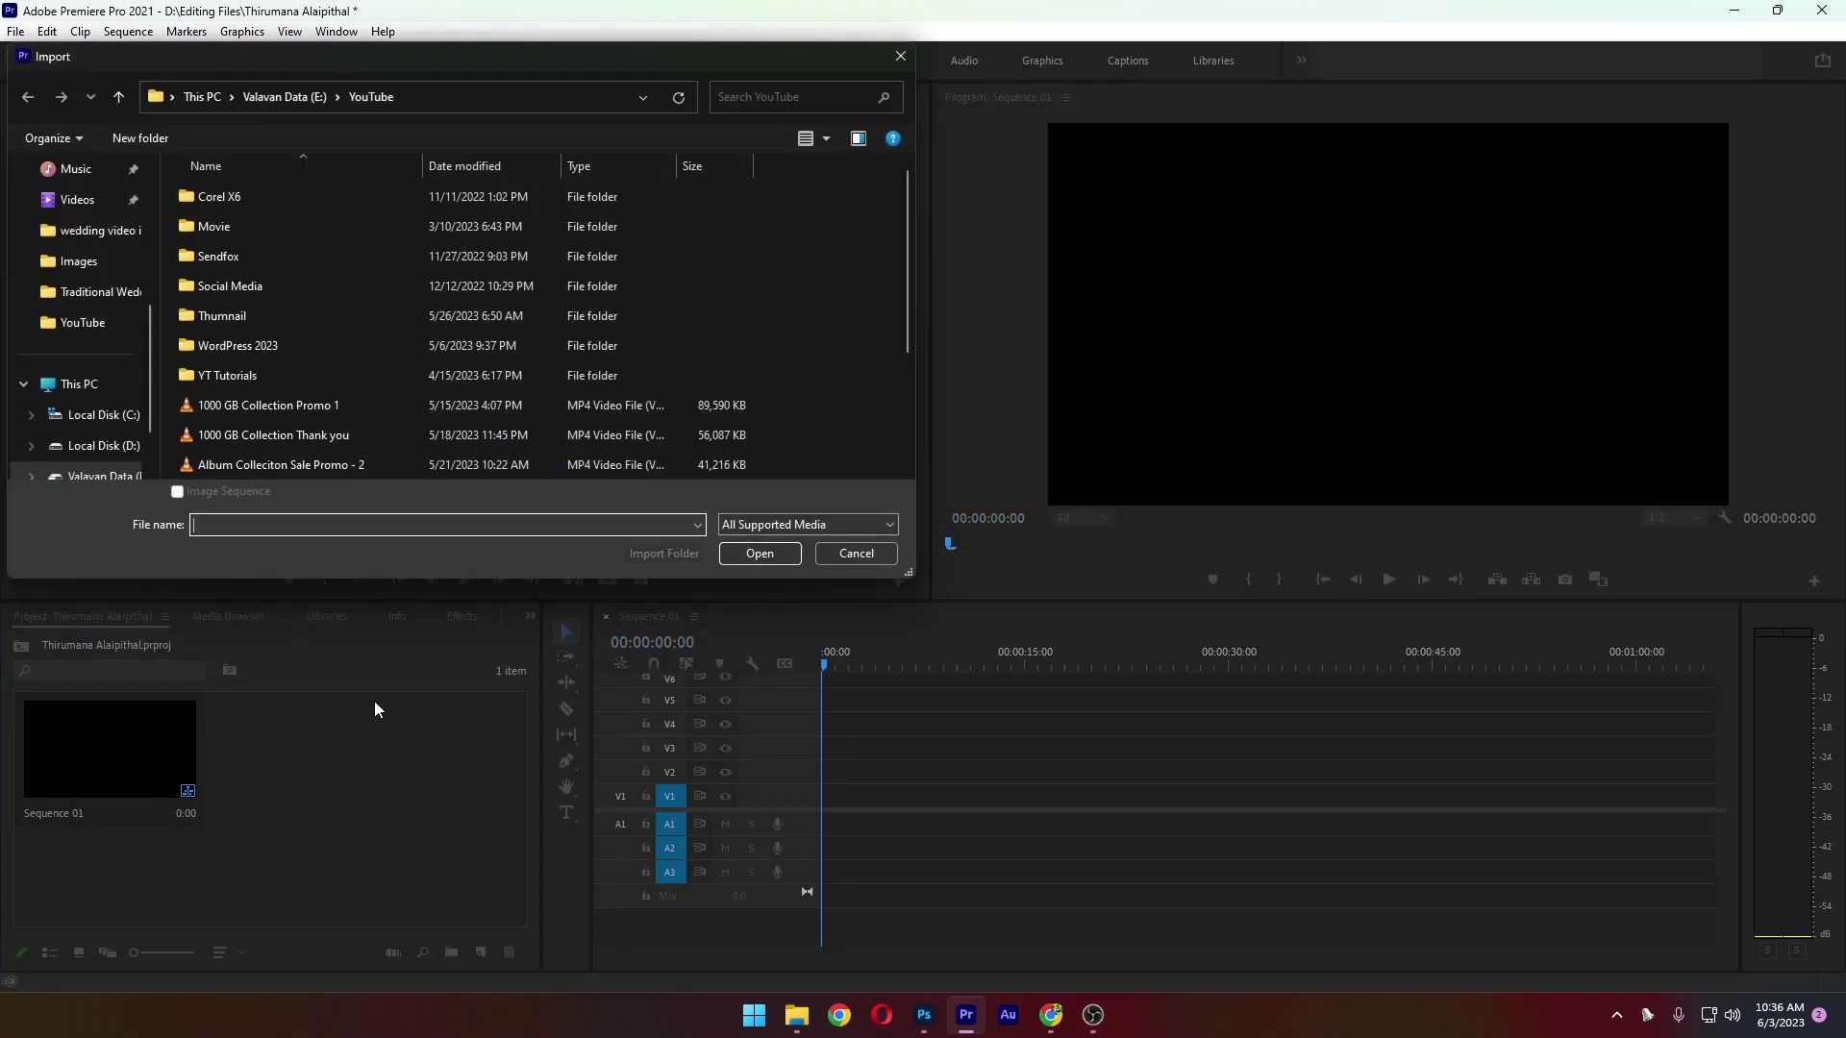
pyautogui.click(104, 416)
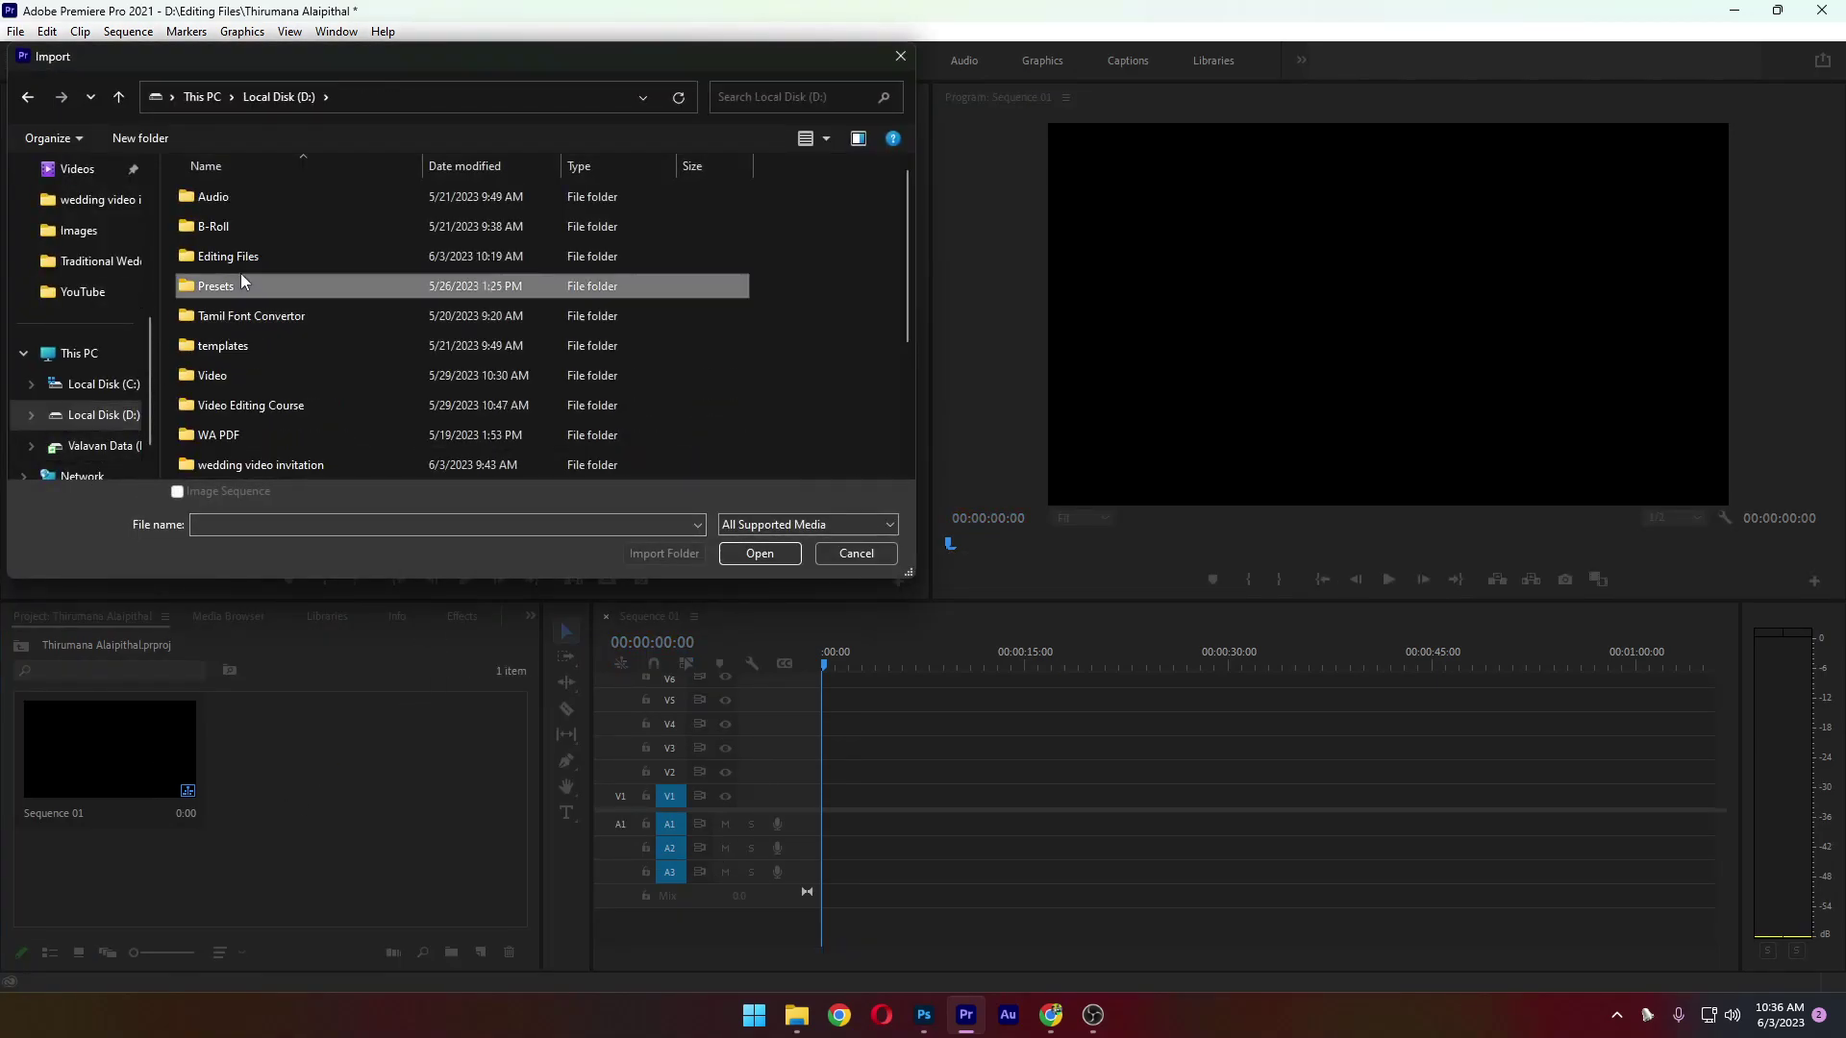
pyautogui.press('Return')
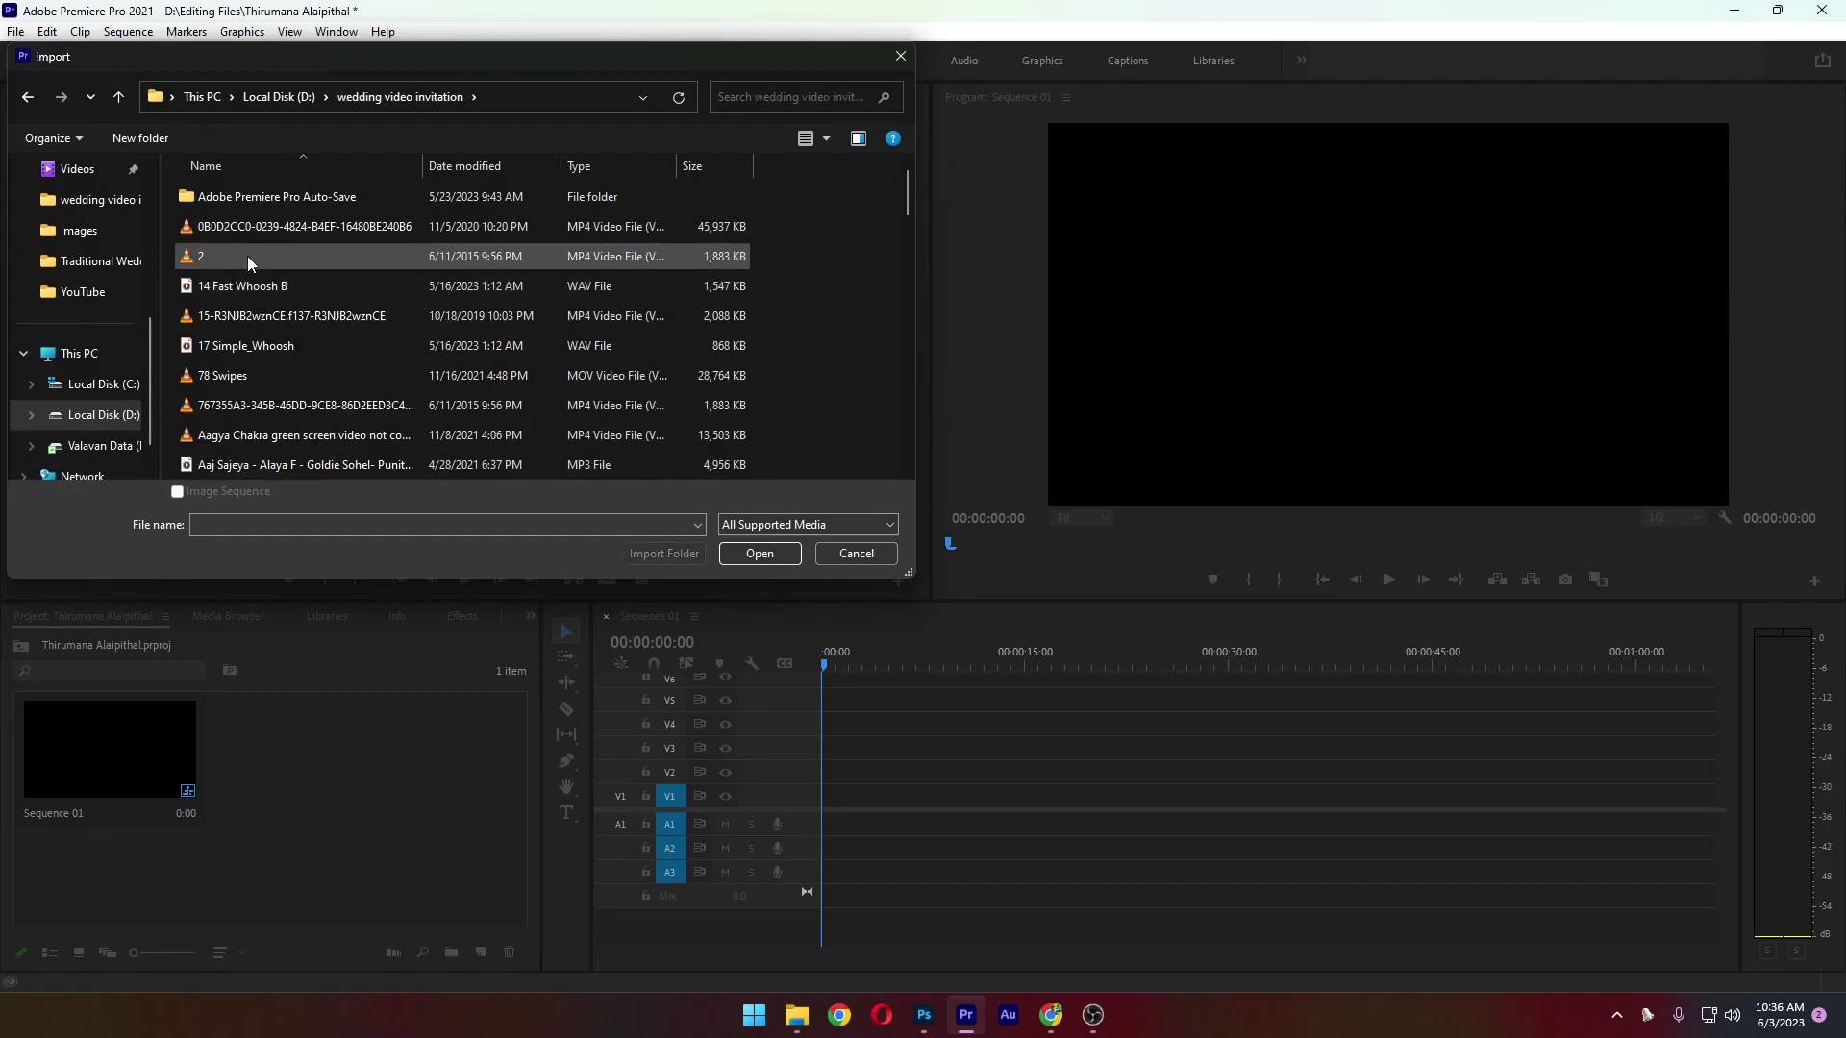
pyautogui.click(318, 375)
pyautogui.scroll(-15, 317, 375)
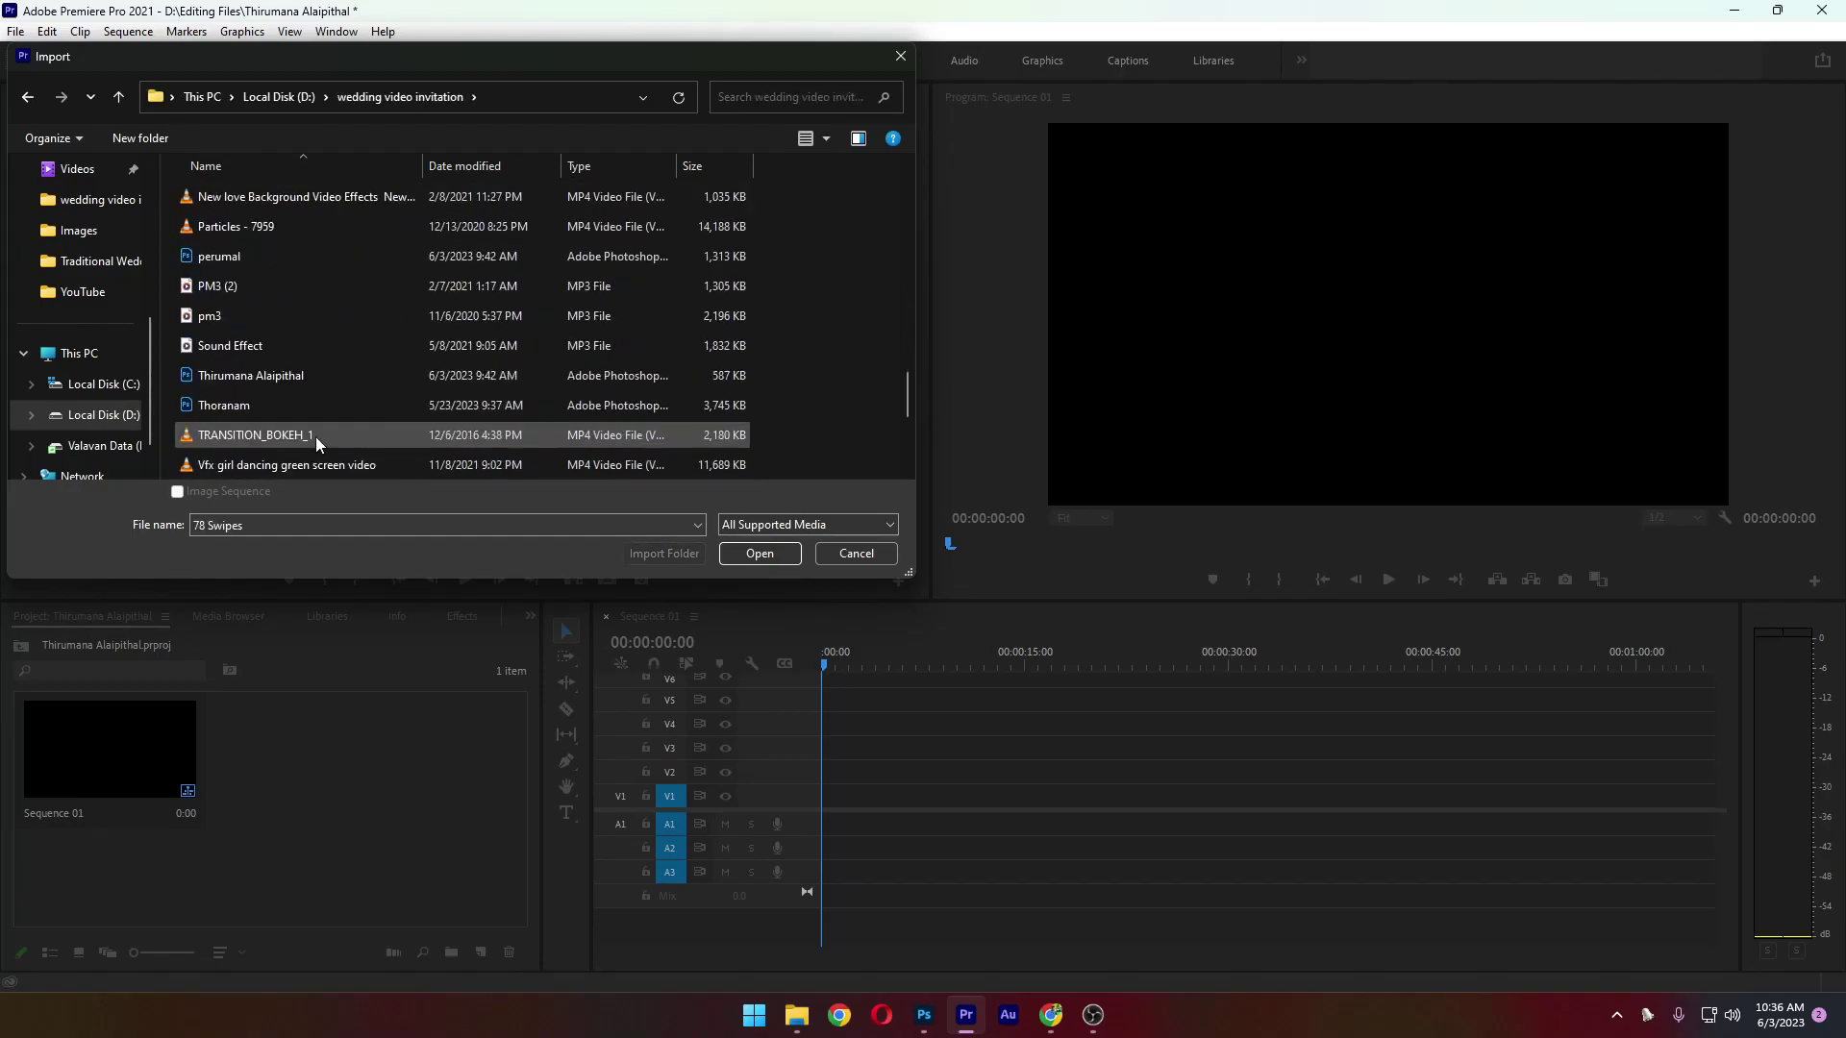
pyautogui.click(281, 467)
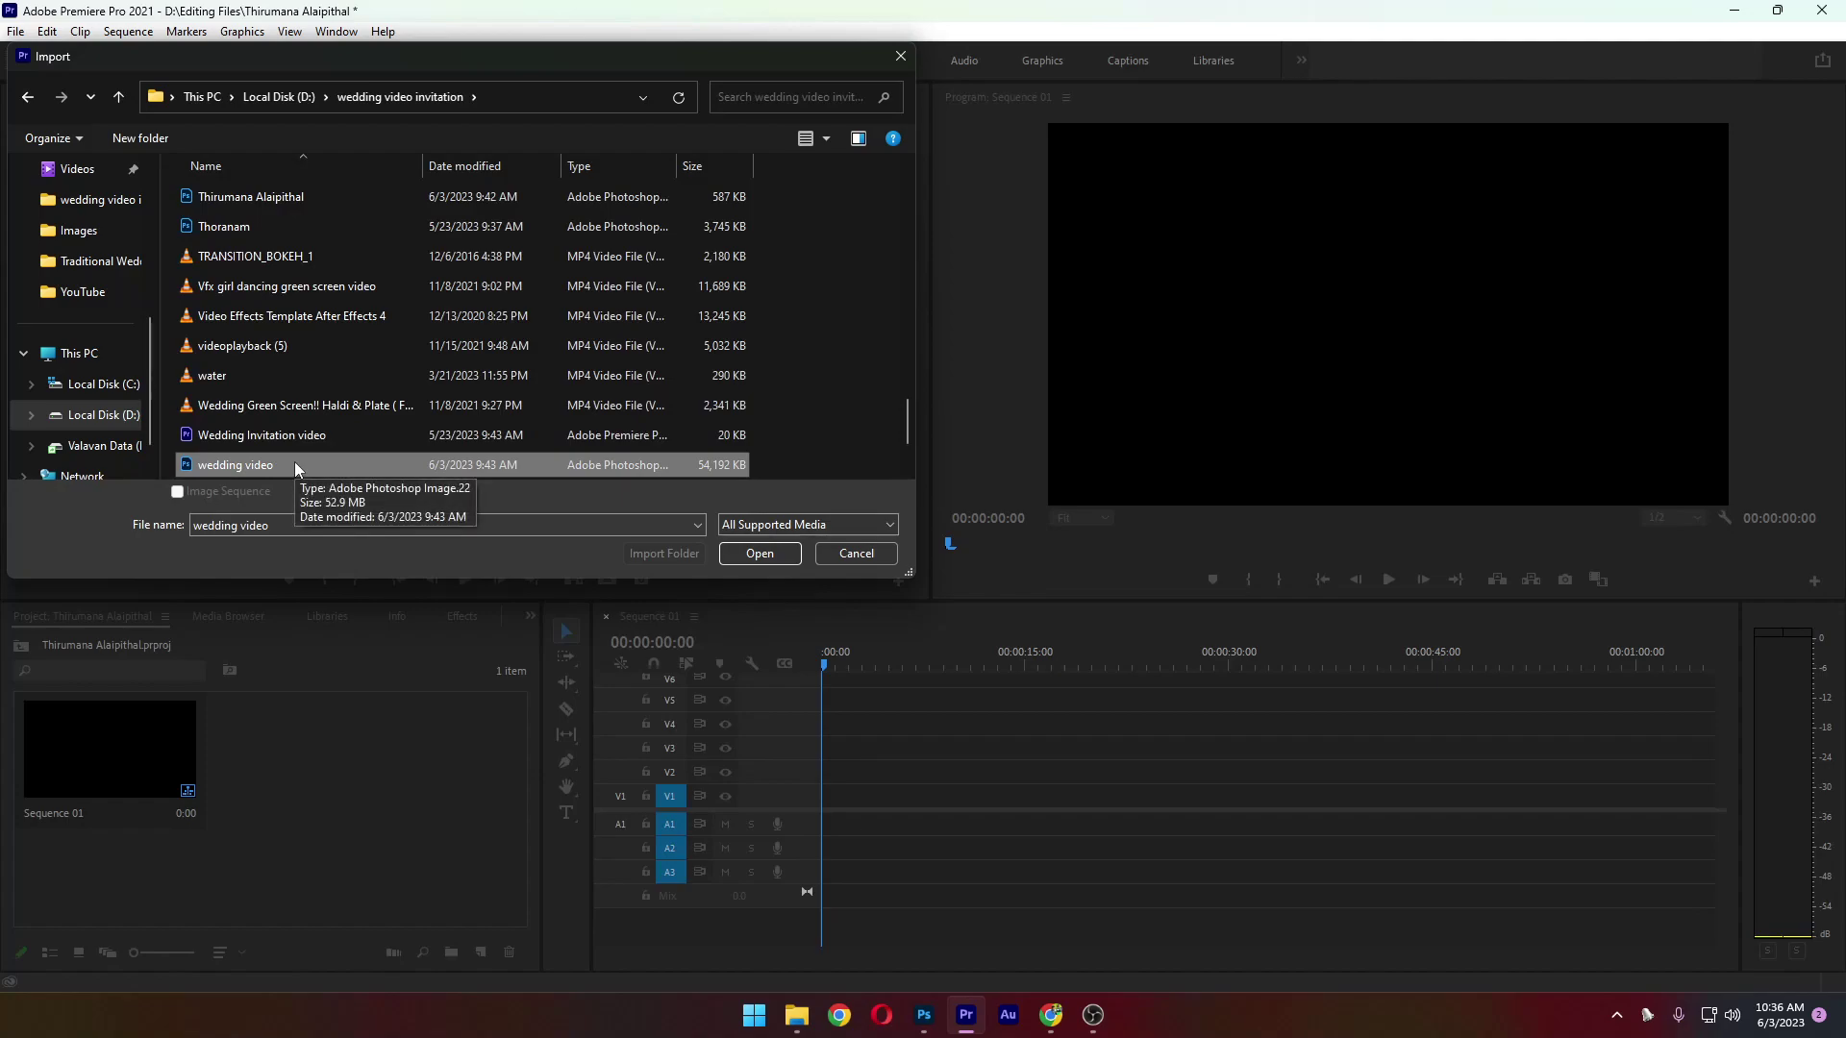
# Check Photoshop, then choose Thirumana Alaipithal in the Import window instead
pyautogui.click(924, 1015)
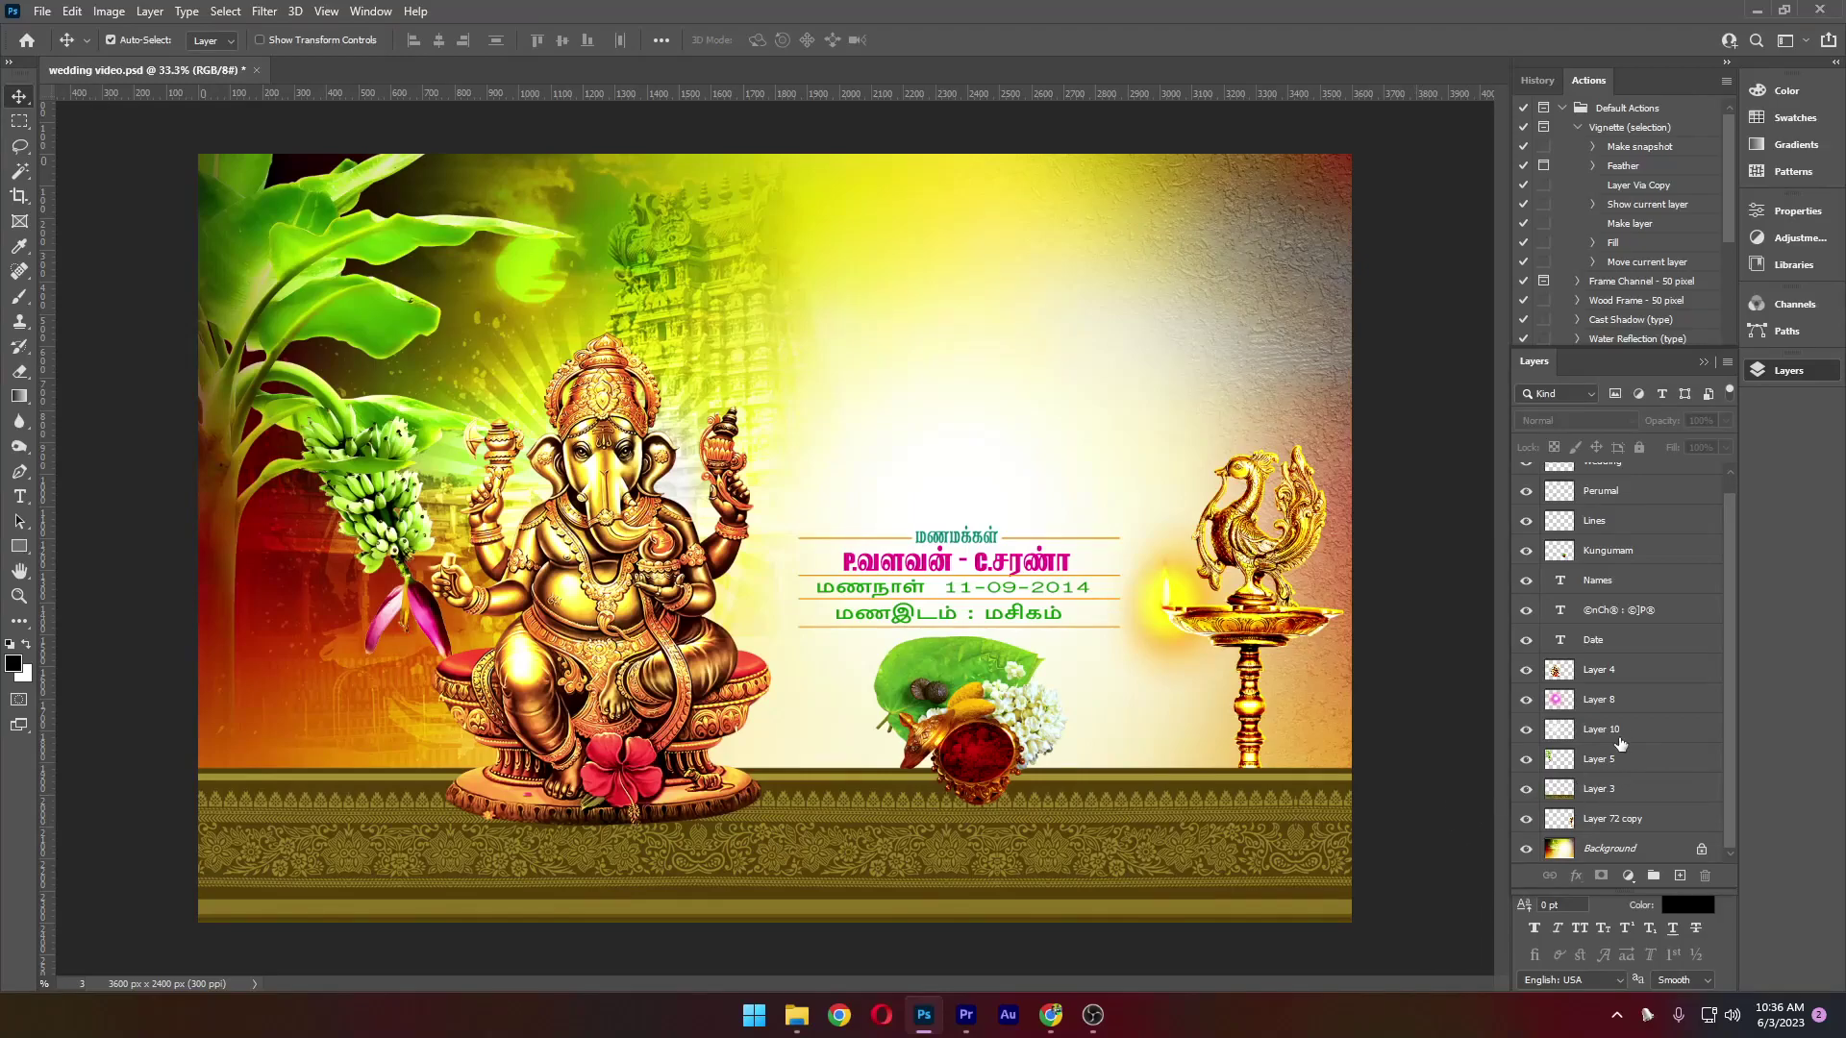
pyautogui.scroll(1, 1621, 743)
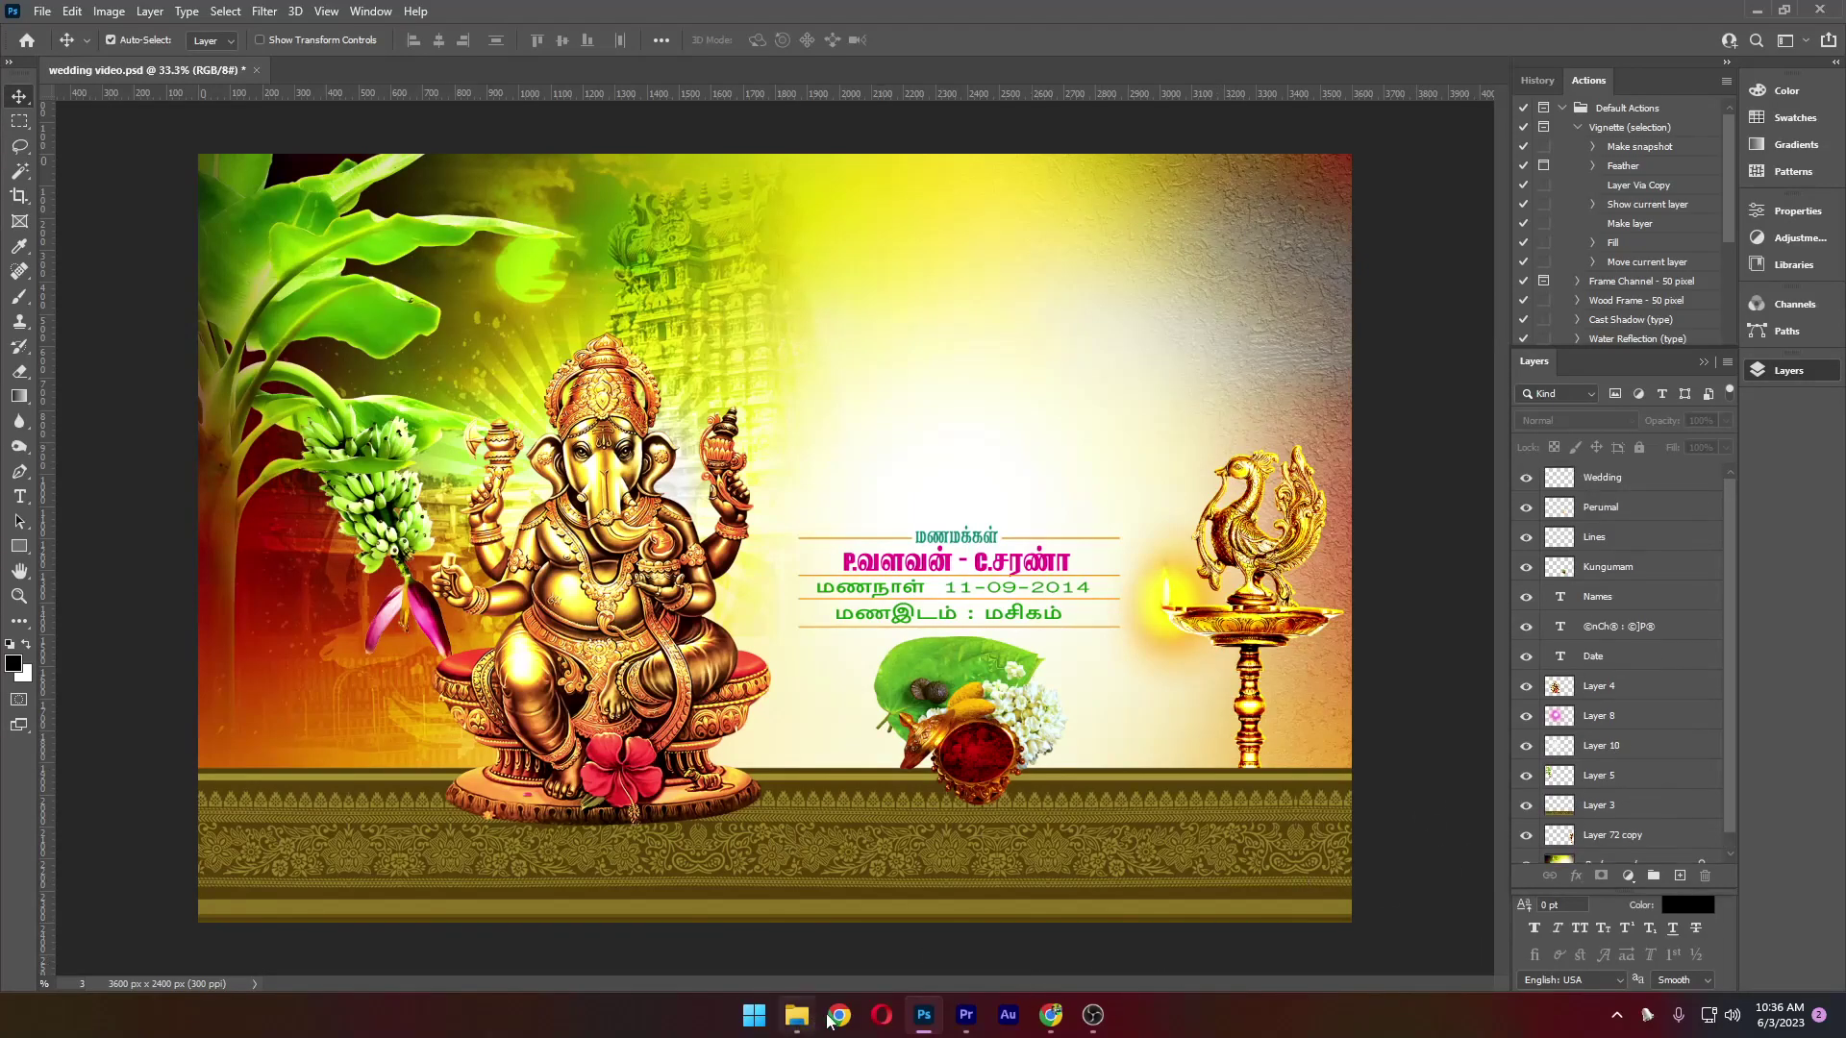
pyautogui.click(967, 1016)
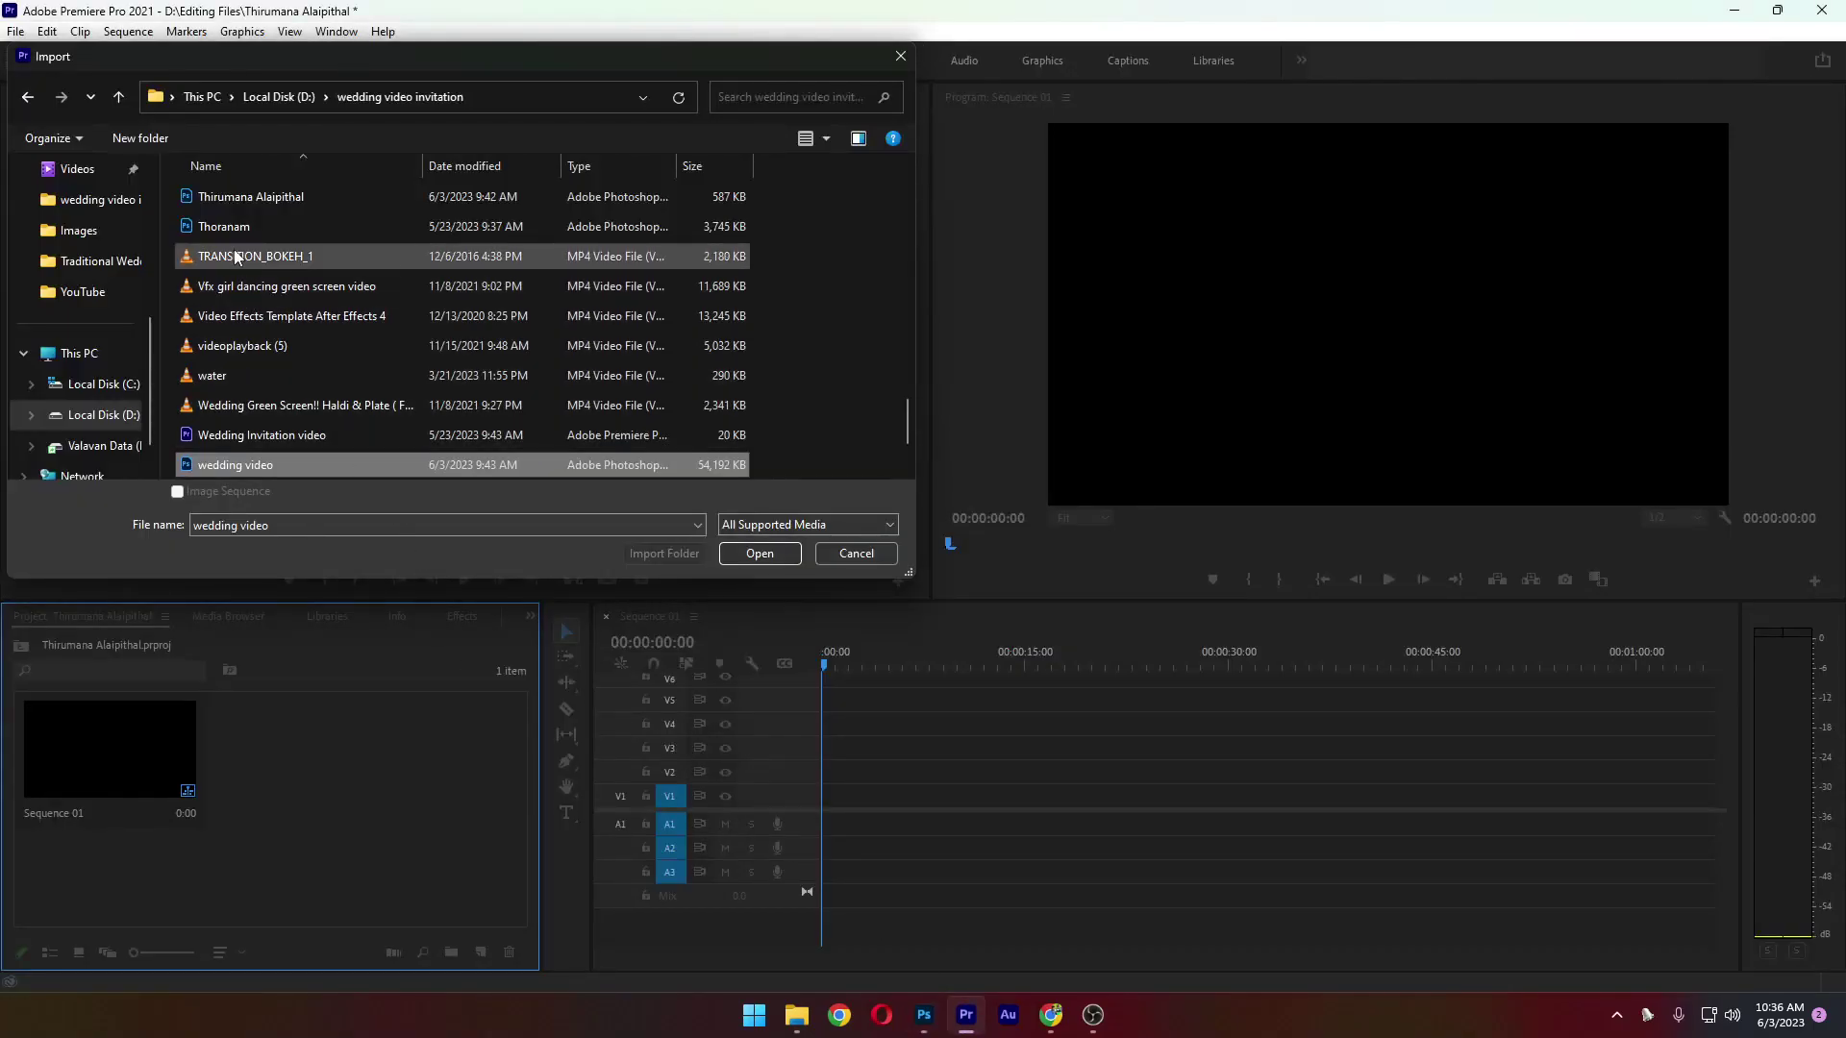
pyautogui.click(246, 200)
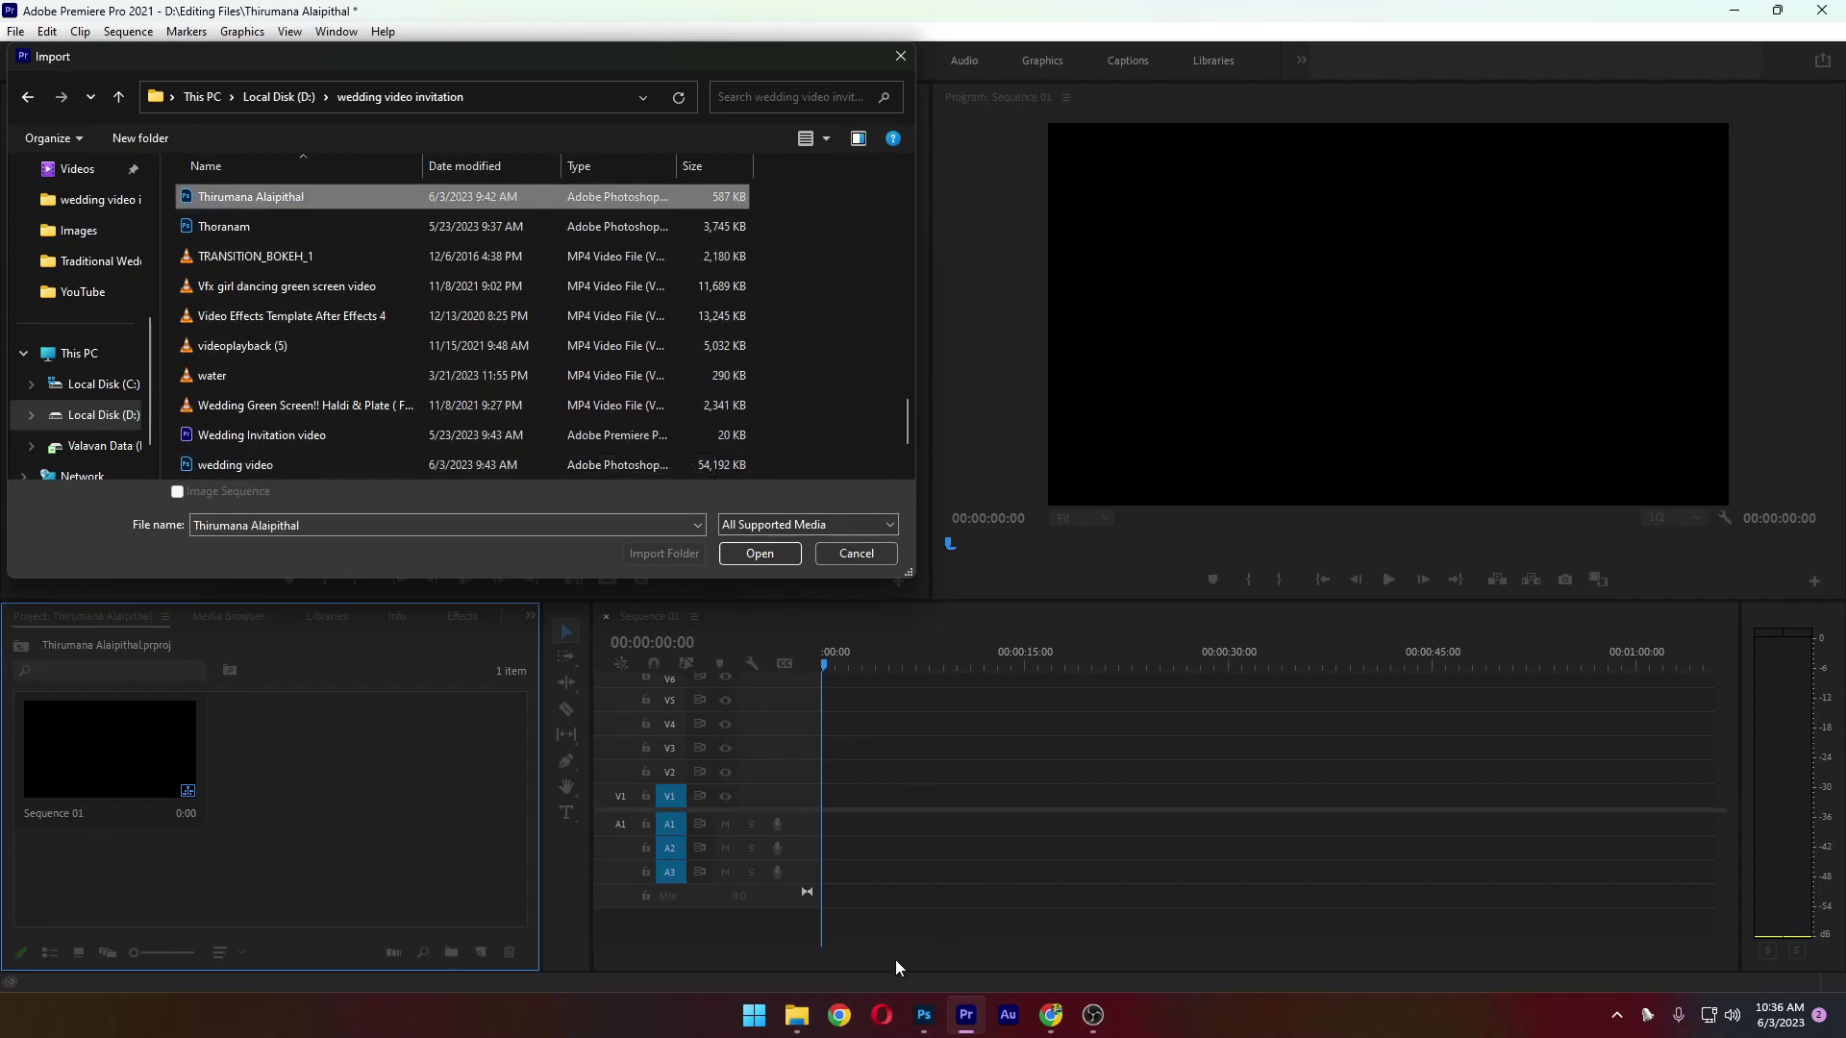
pyautogui.click(924, 1025)
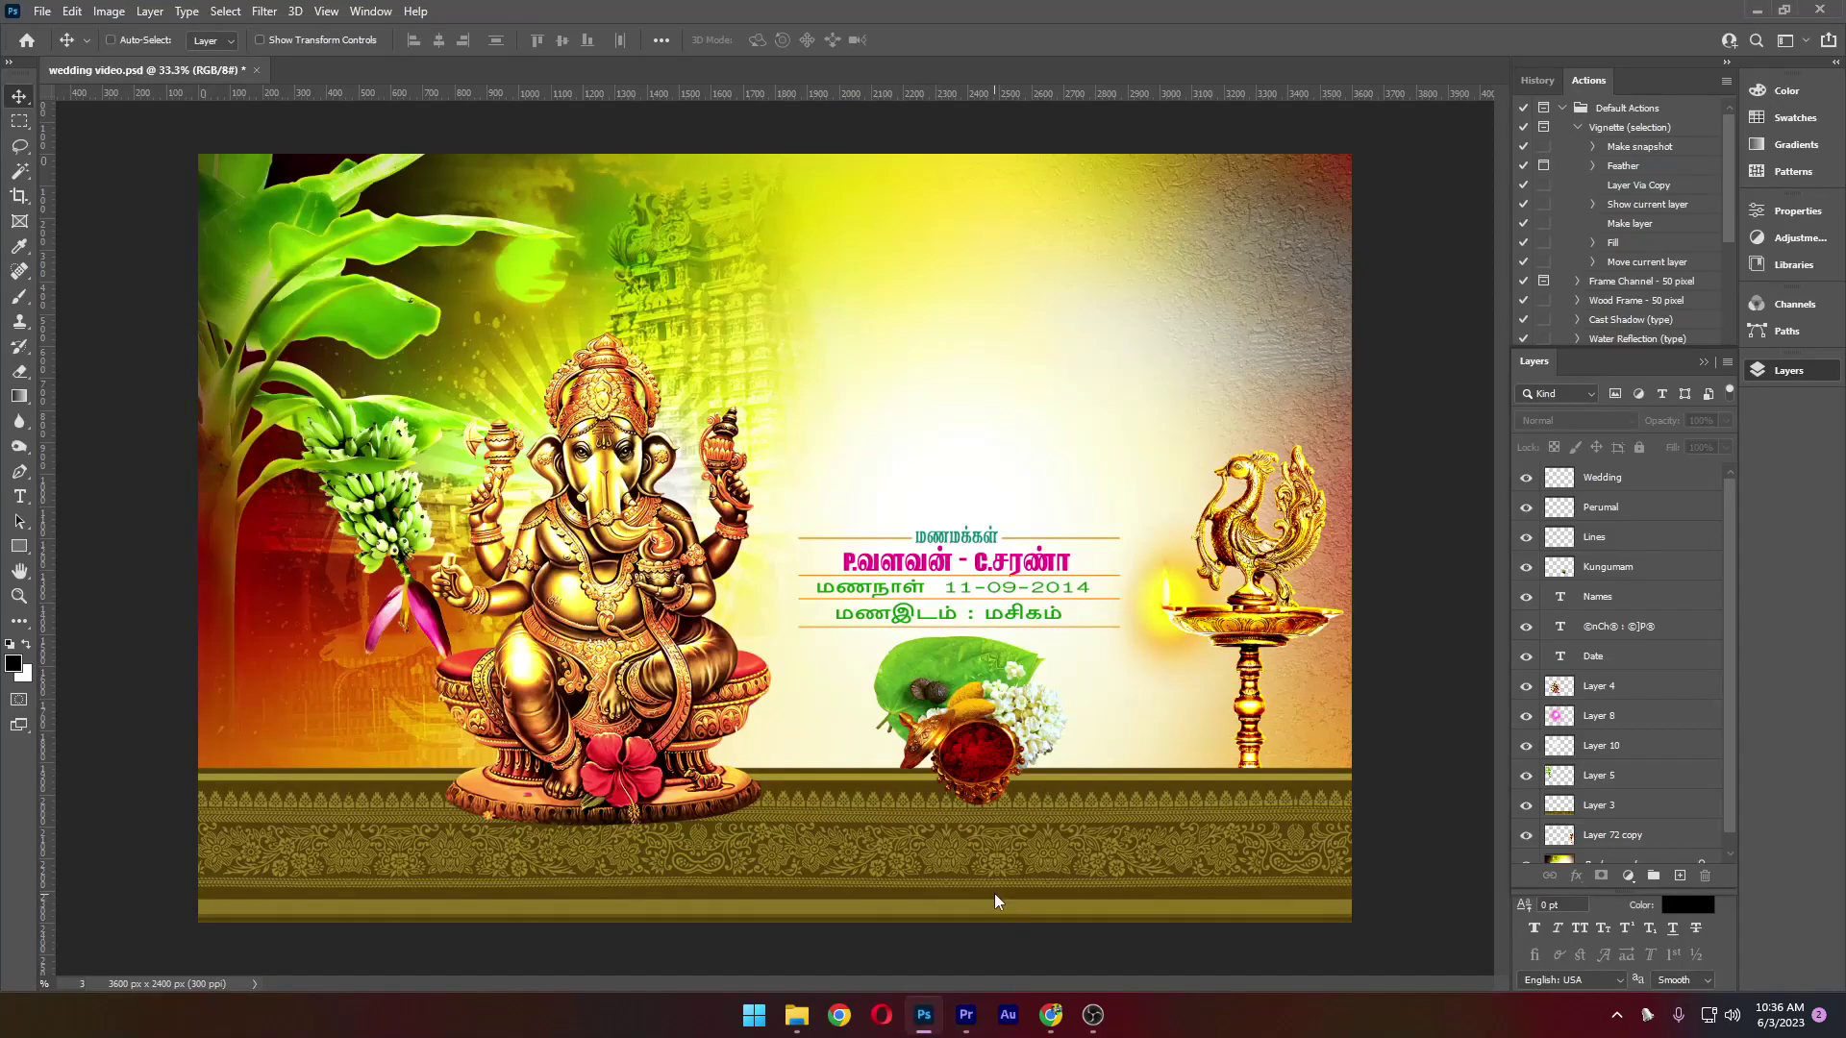
# Open Thirumana Alaipithal.psd from D:\wedding video invitation with Ctrl+O
pyautogui.hotkey('ctrl', 'o')
pyautogui.scroll(-2, 106, 385)
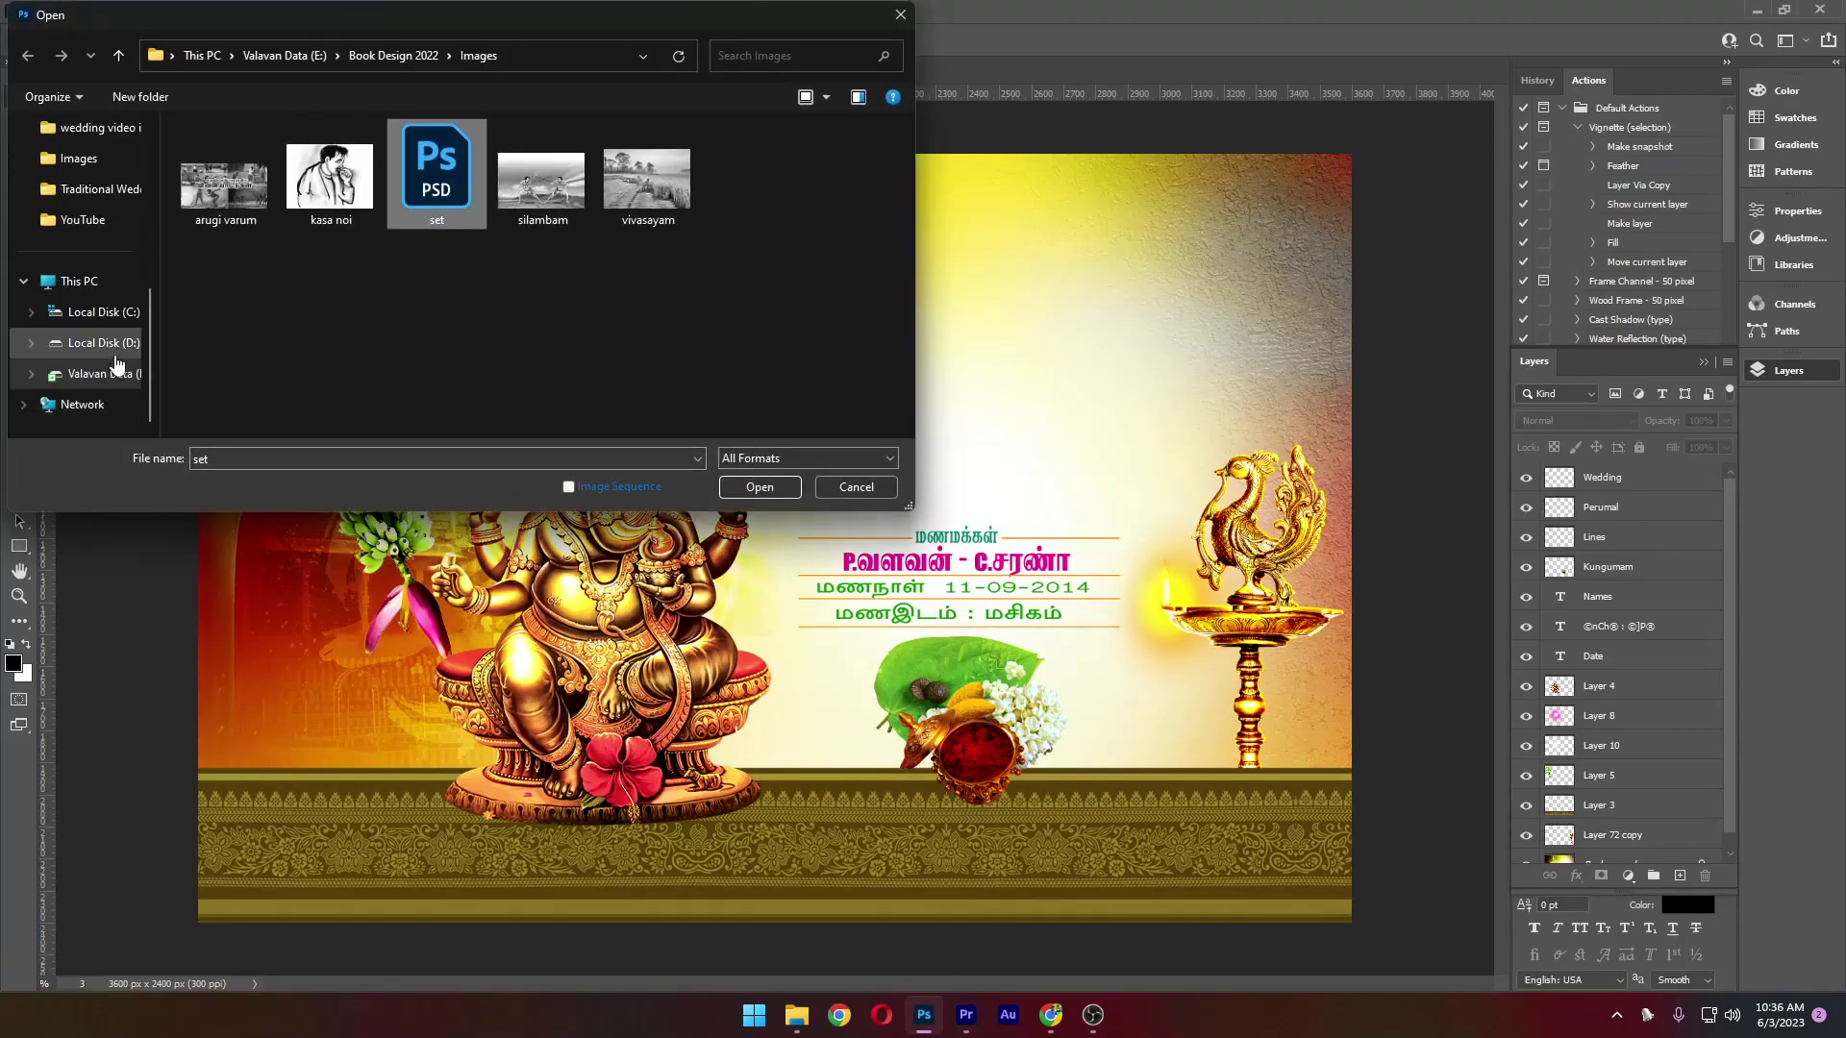
pyautogui.click(104, 343)
pyautogui.press('Down')
pyautogui.press('Return')
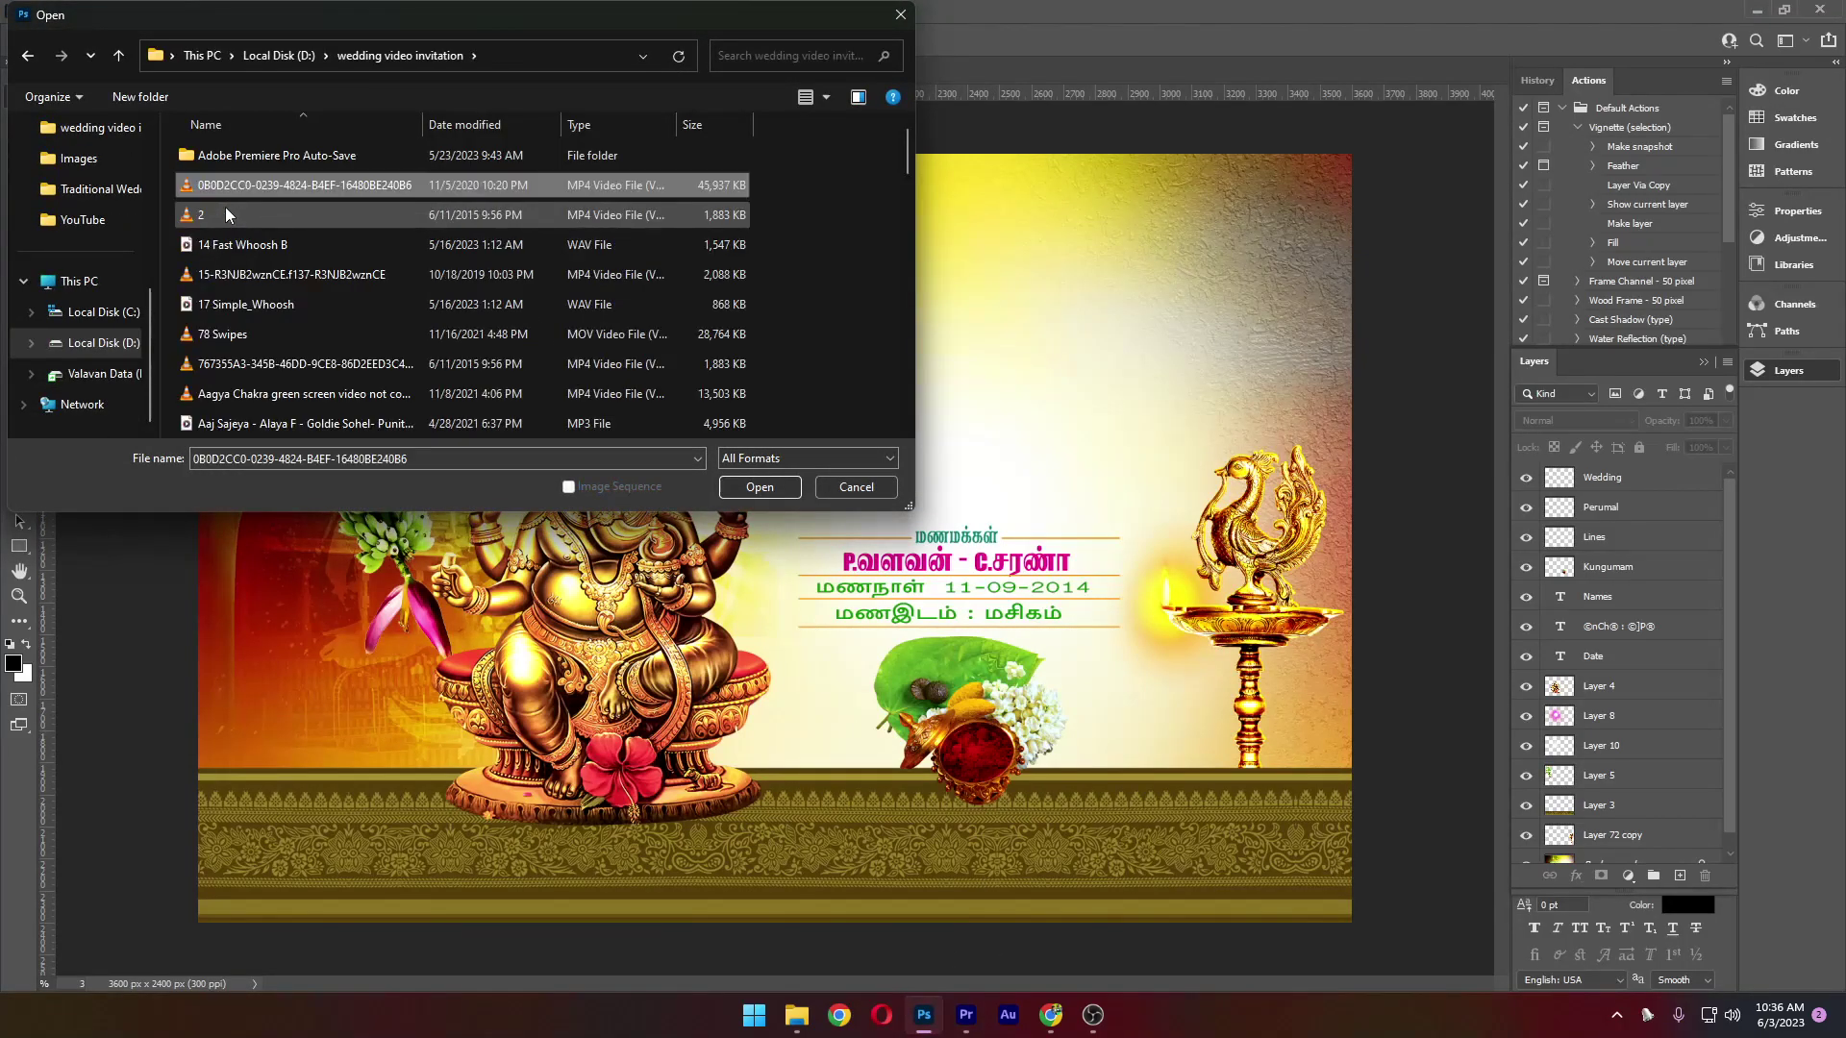
pyautogui.press('t')
pyautogui.press('Return')
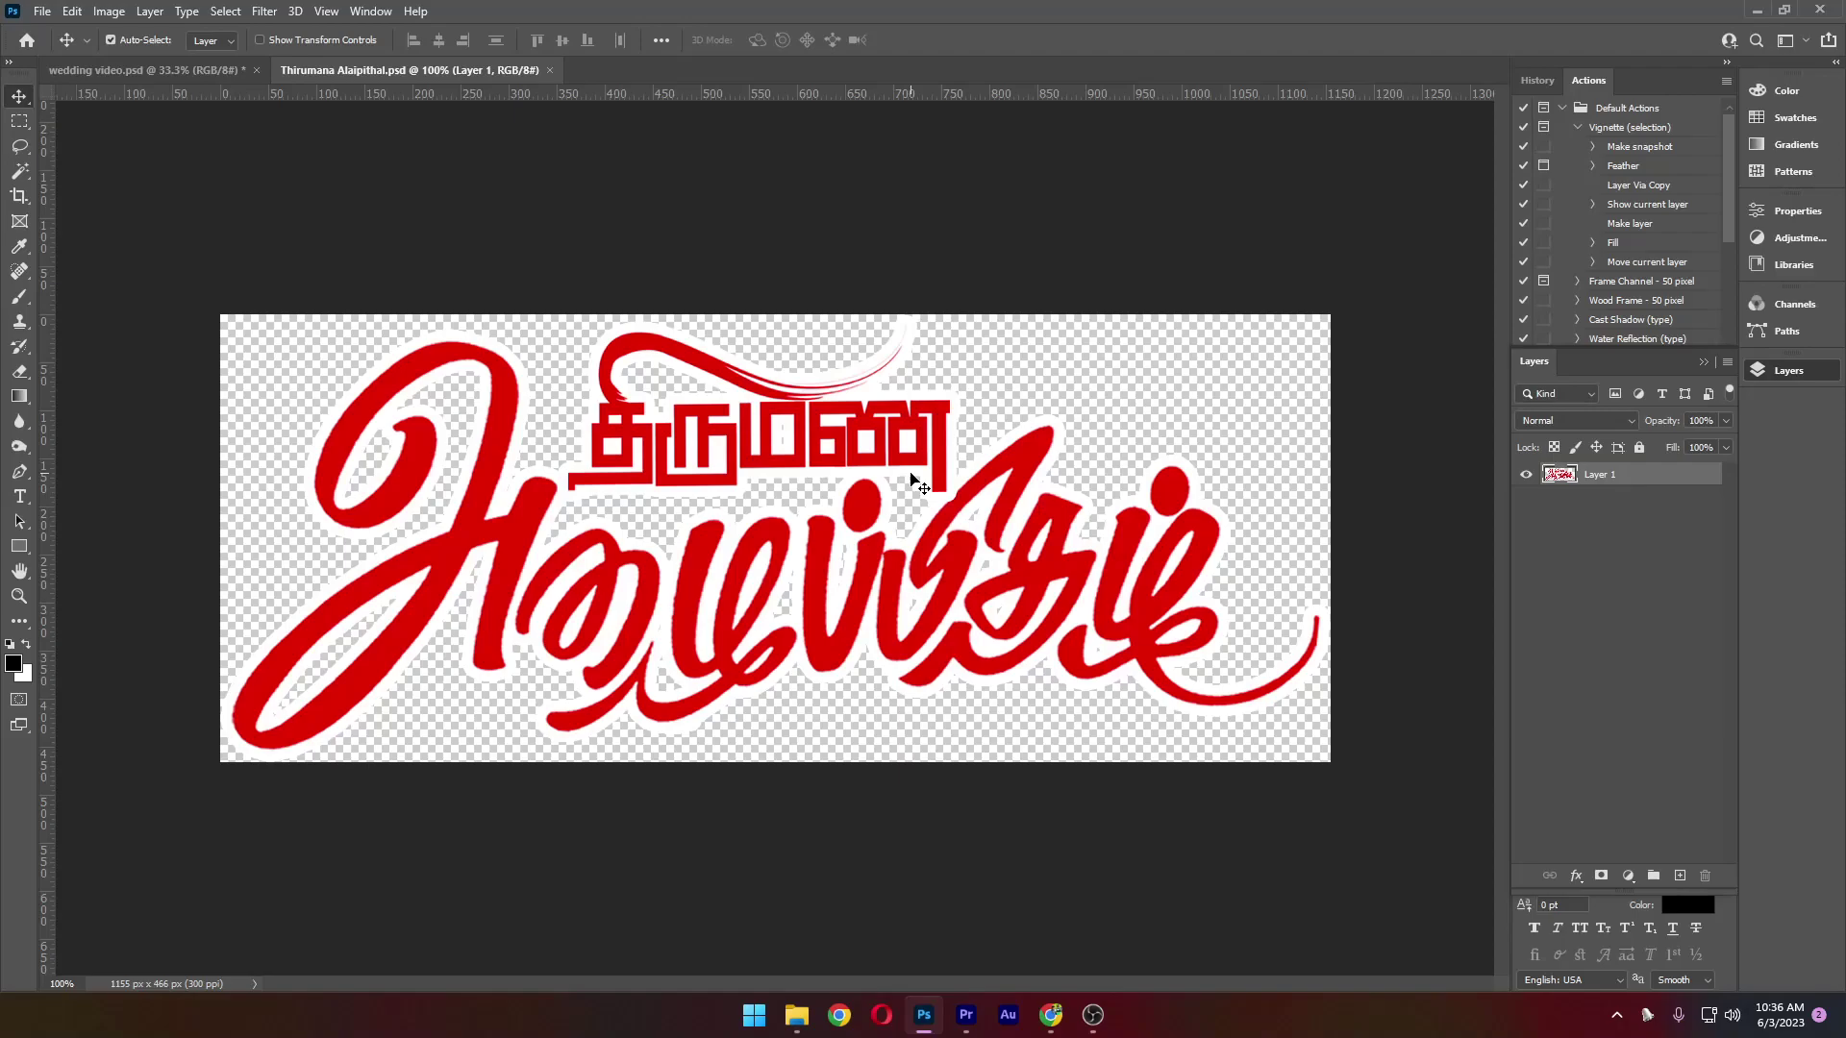
# Compare the Thirumana Alaipithal and wedding video documents, then return to Premiere's Import window
pyautogui.hotkey('ctrl', 'Tab')
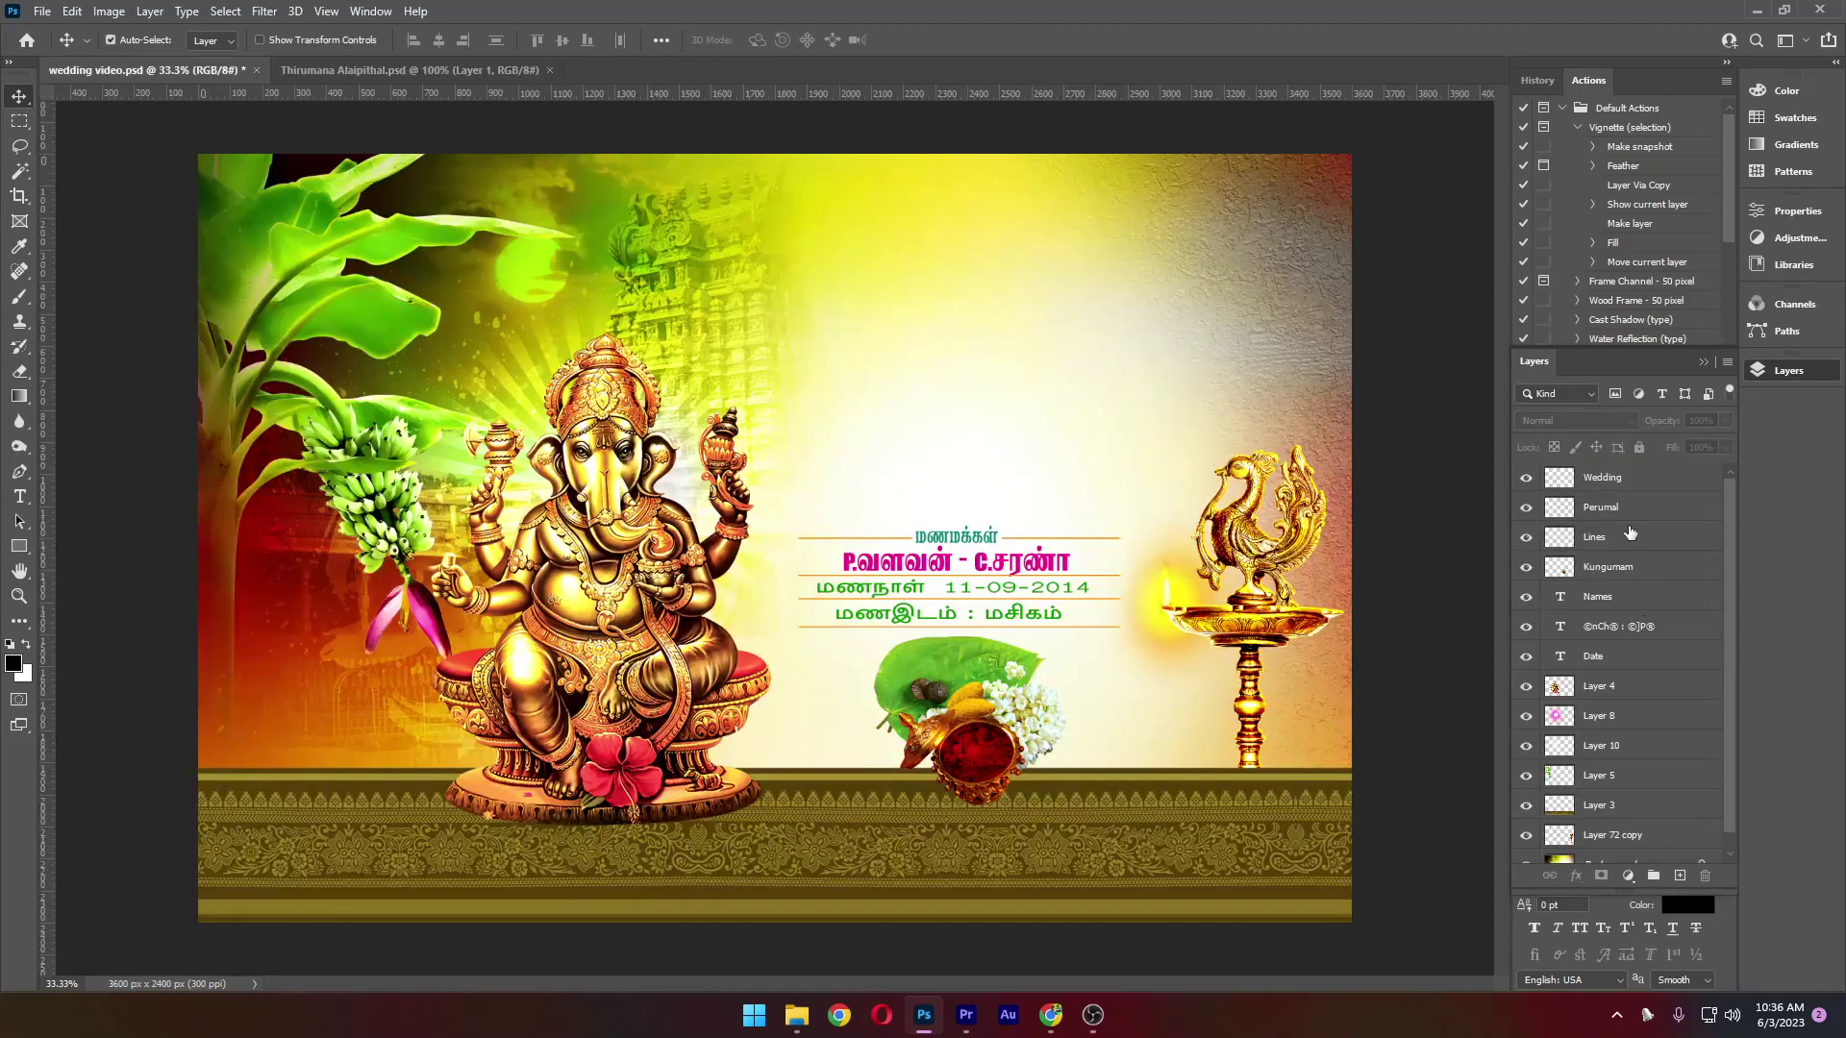
pyautogui.press('ctrl')
pyautogui.hotkey('ctrl', 'Tab')
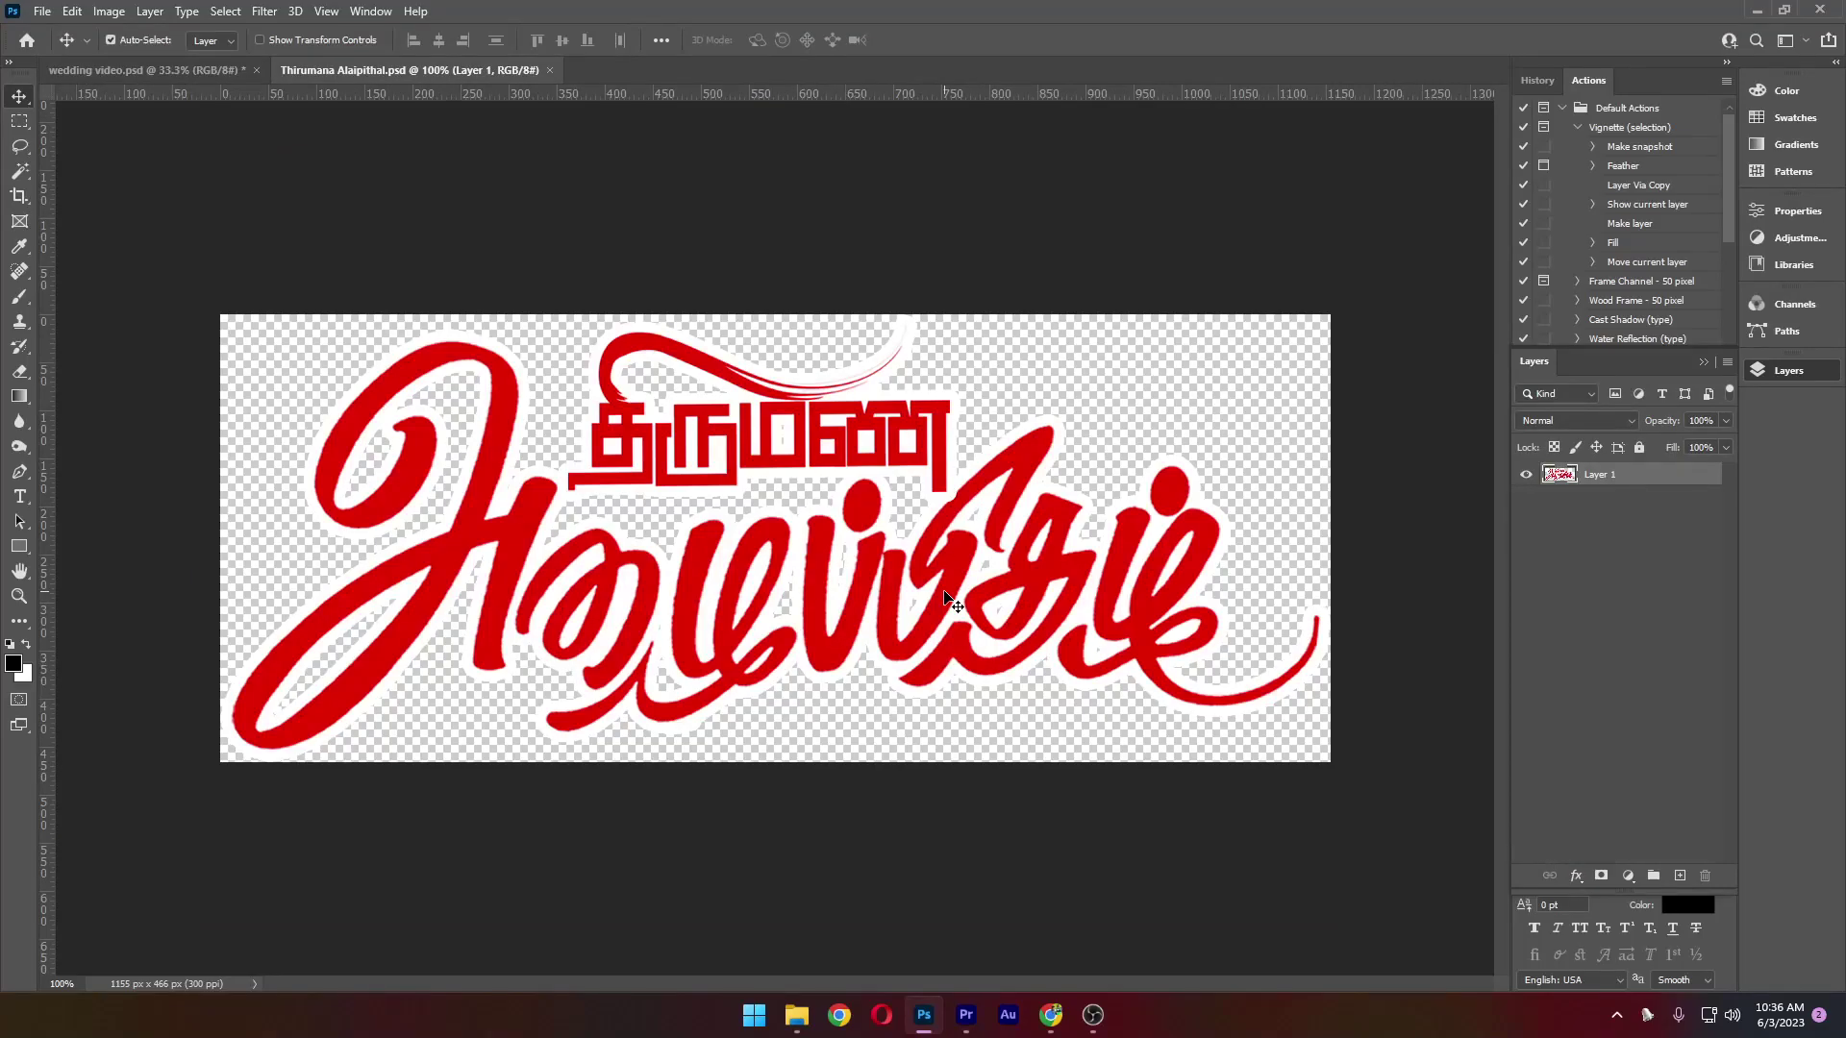
pyautogui.click(966, 1012)
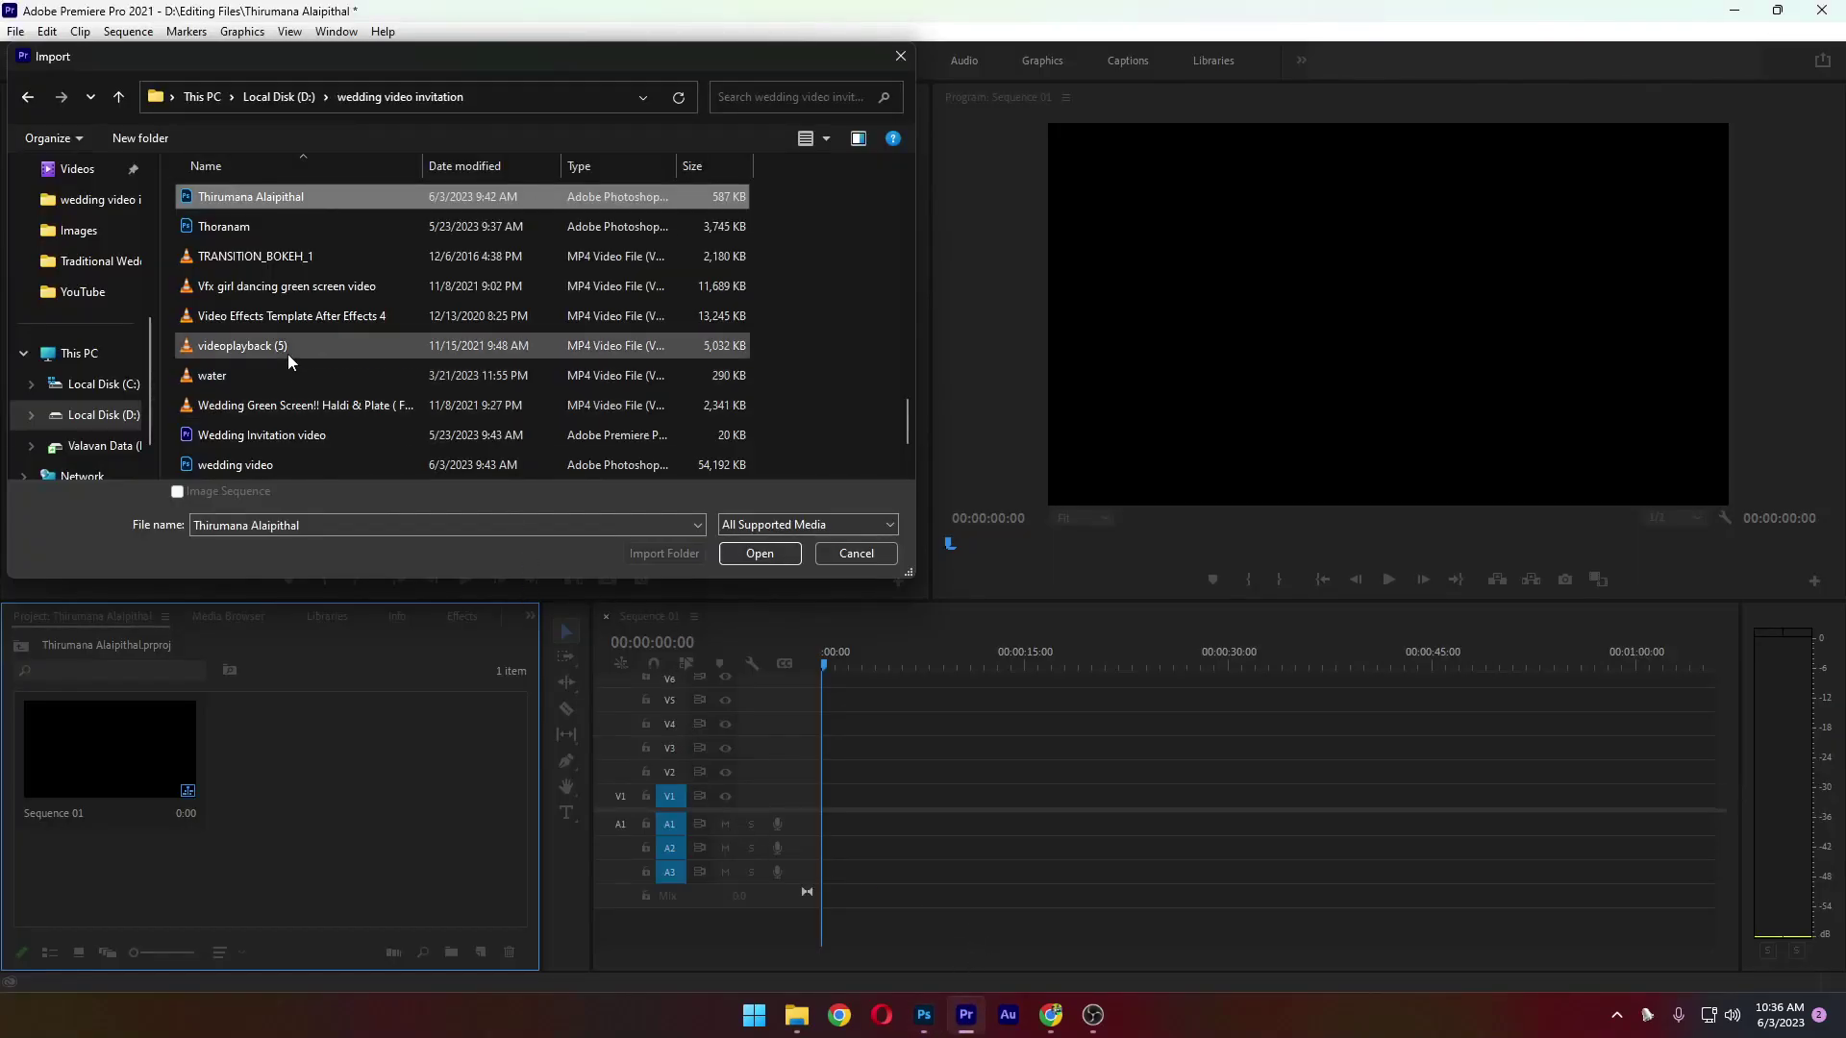
# Import Thirumana Alaipithal.psd with Merge All Layers and drop it onto track V3
pyautogui.click(760, 553)
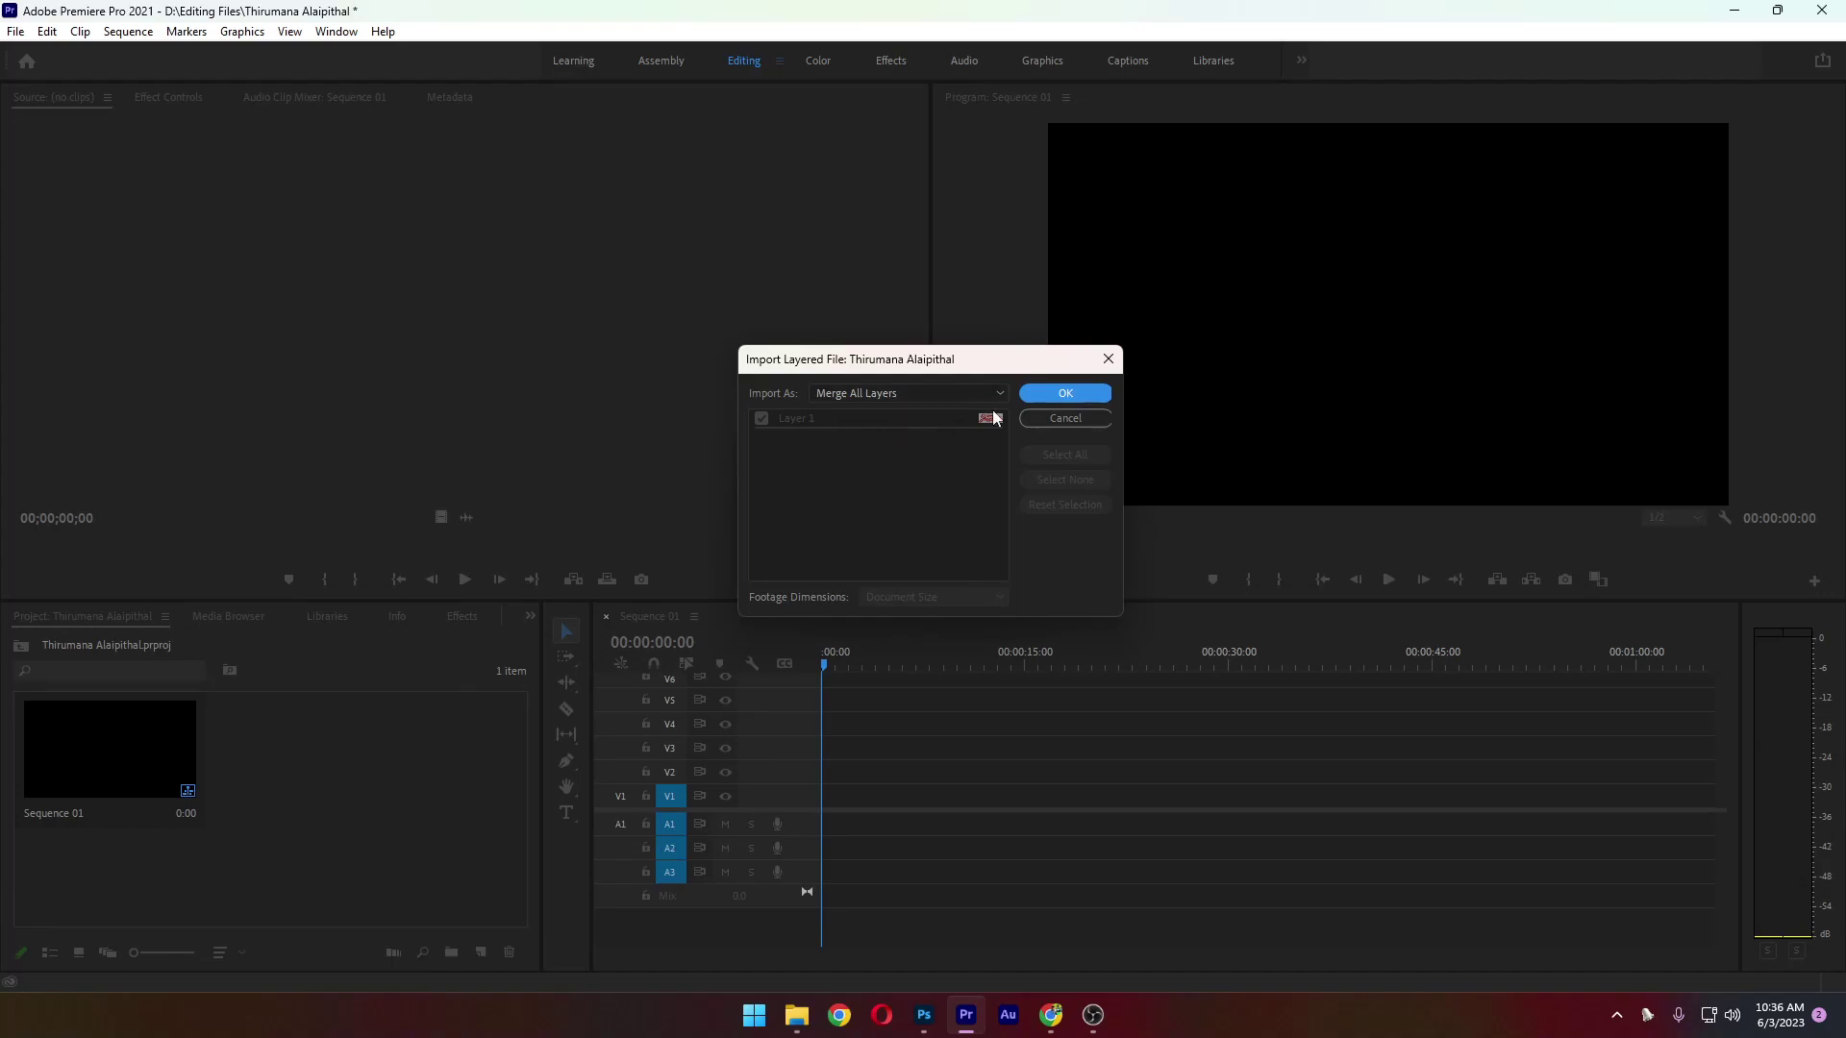
pyautogui.click(1066, 394)
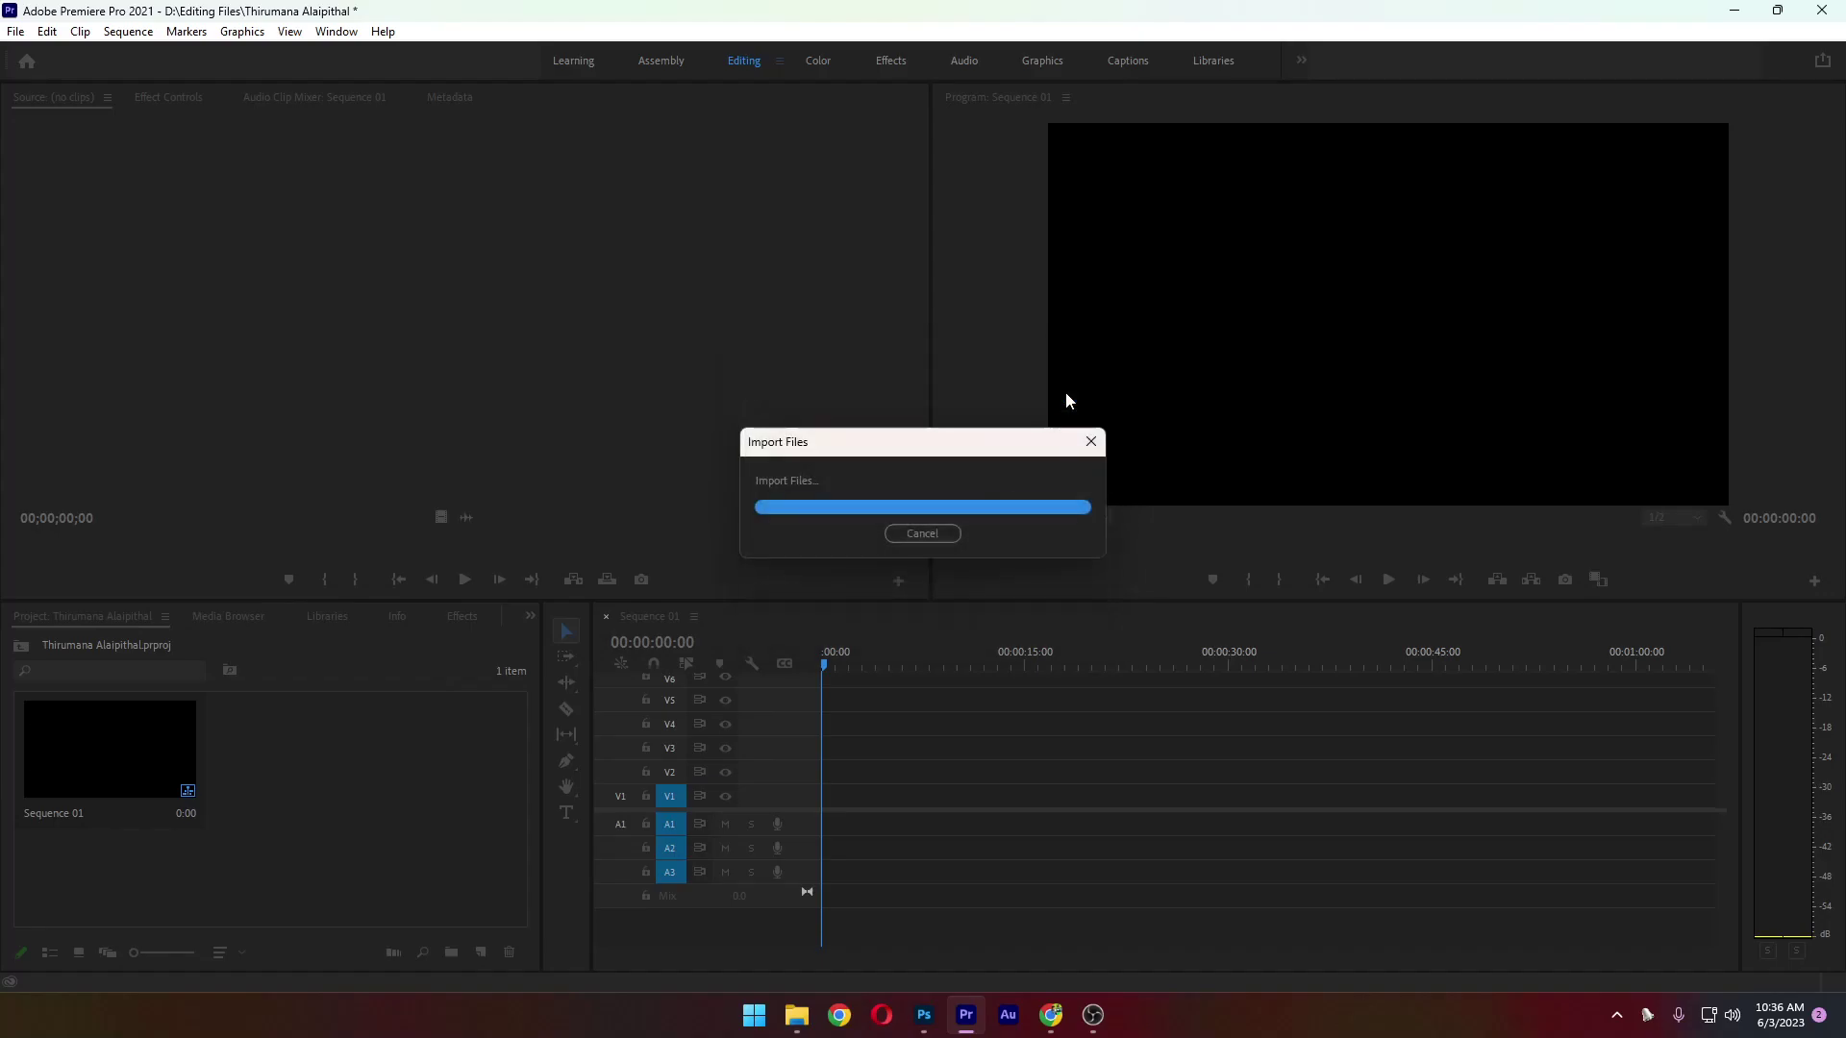
pyautogui.moveTo(316, 742); pyautogui.dragTo(967, 749)
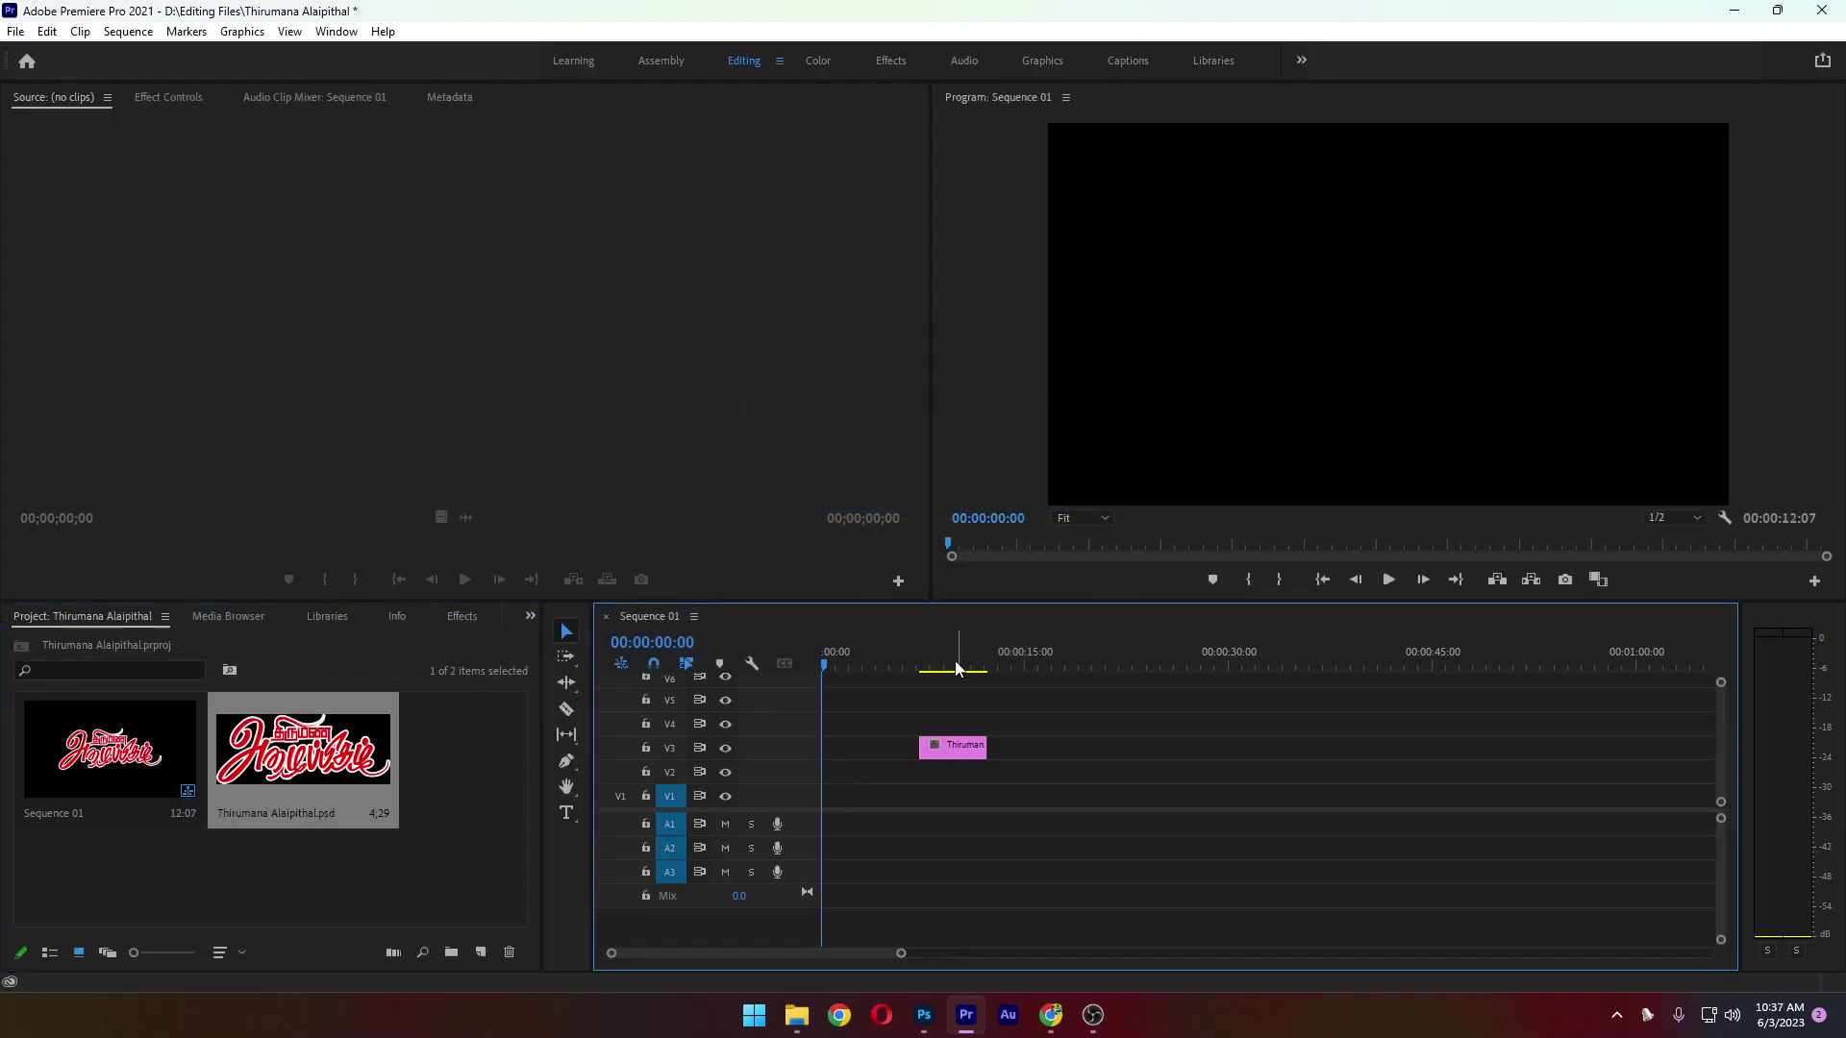
# Scrub the sequence to preview the title, then undo its placement on the timeline
pyautogui.moveTo(962, 666); pyautogui.dragTo(916, 673)
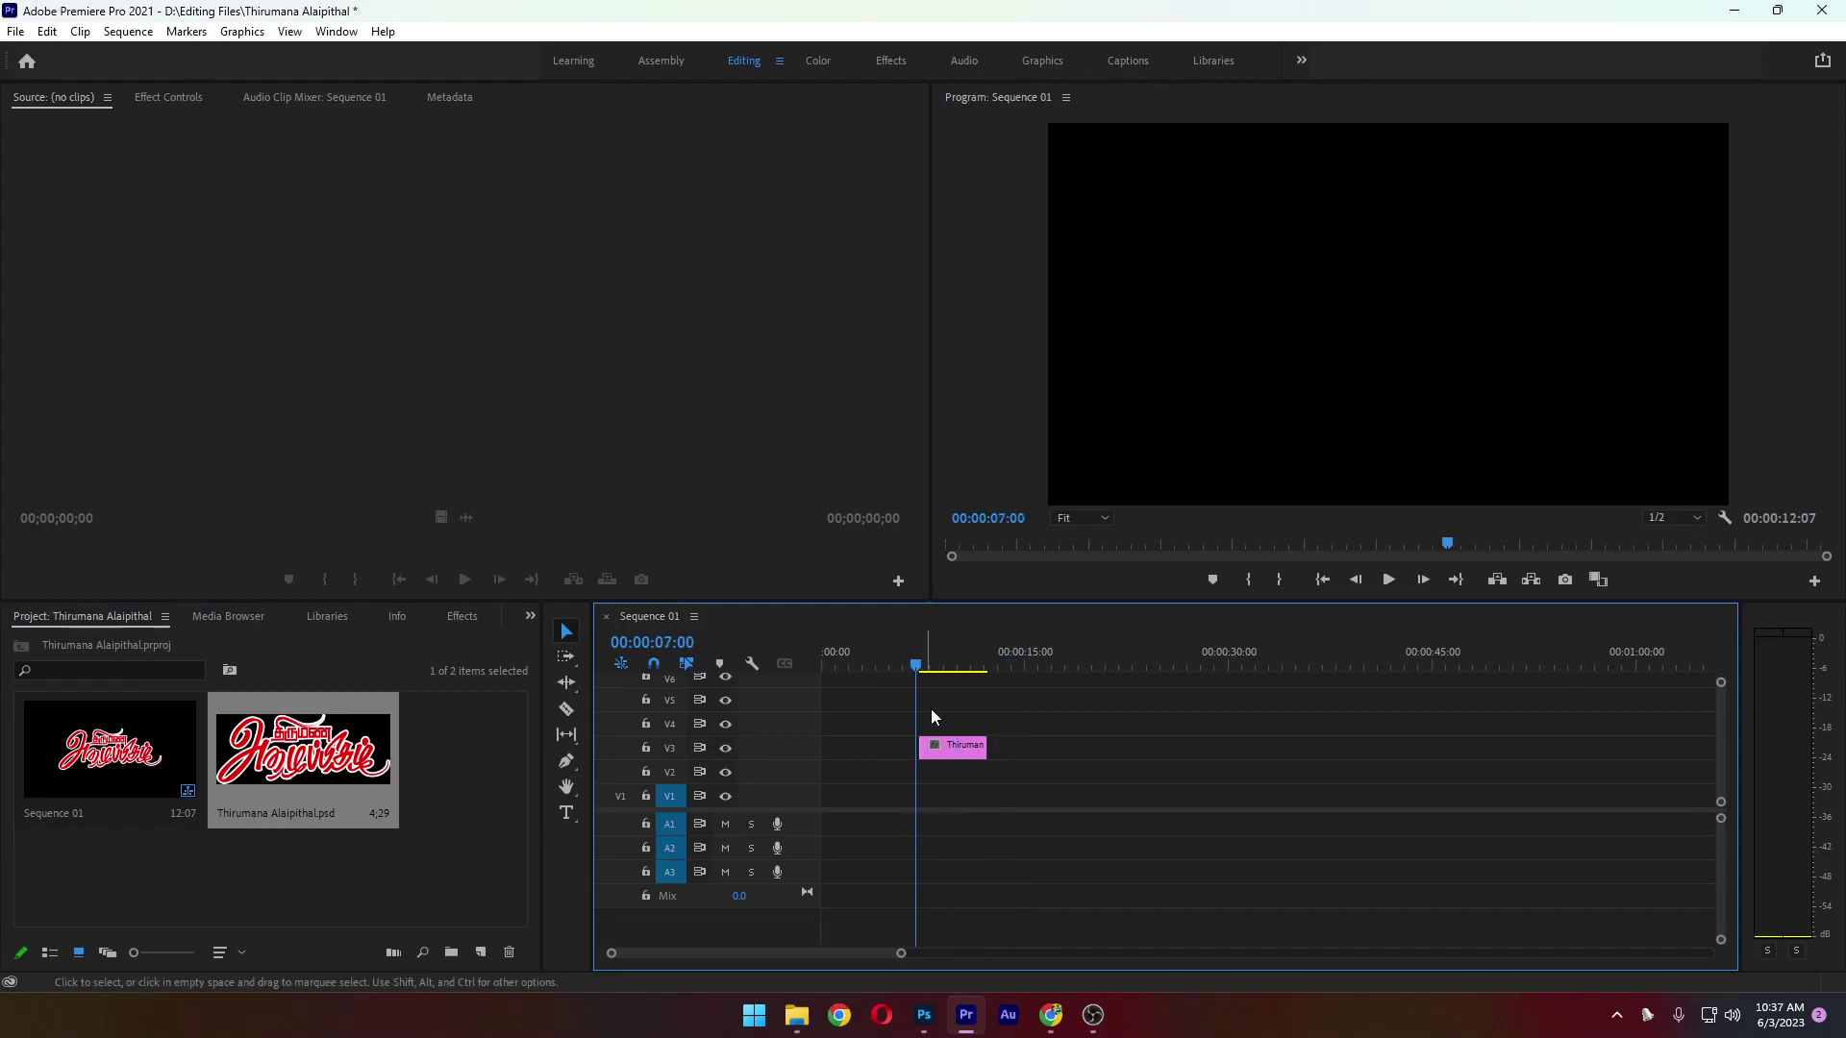
pyautogui.click(950, 748)
pyautogui.moveTo(894, 747); pyautogui.dragTo(827, 761)
pyautogui.click(868, 758)
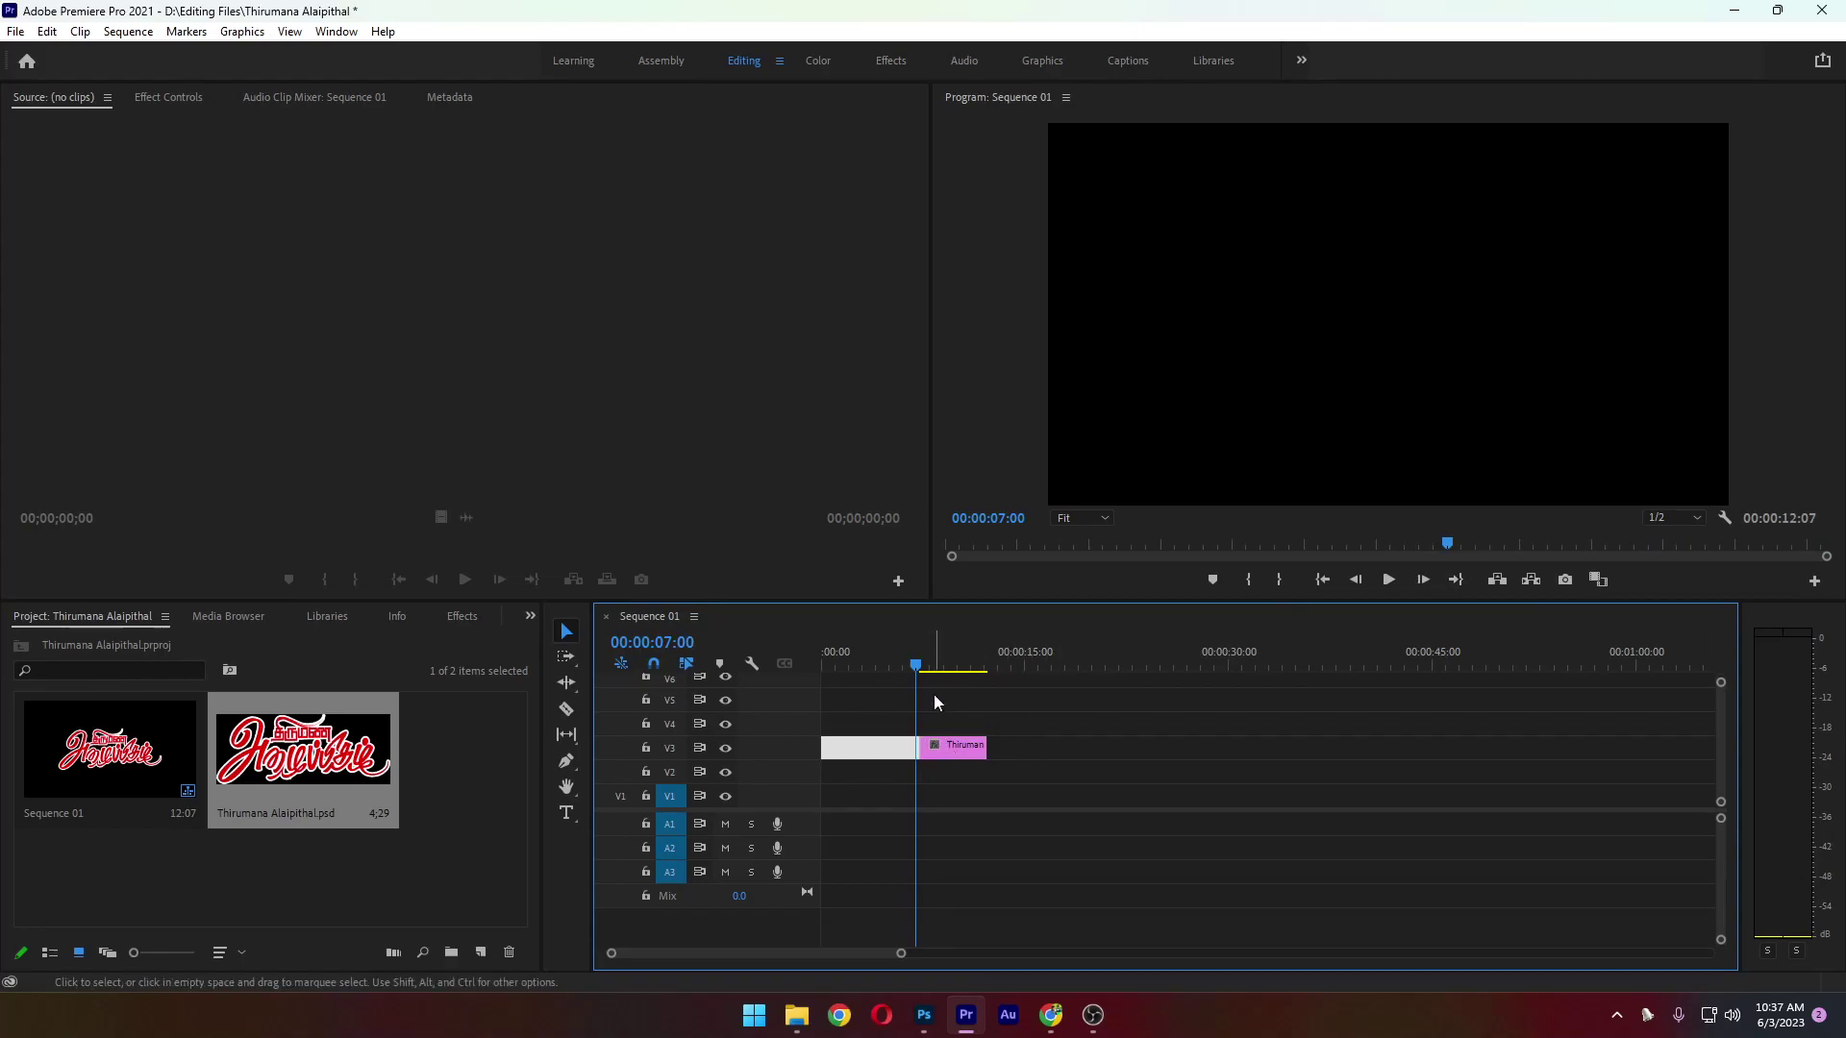
pyautogui.moveTo(916, 665); pyautogui.dragTo(971, 678)
pyautogui.hotkey('ctrl', 'z')
pyautogui.hotkey('ctrl', 'z')
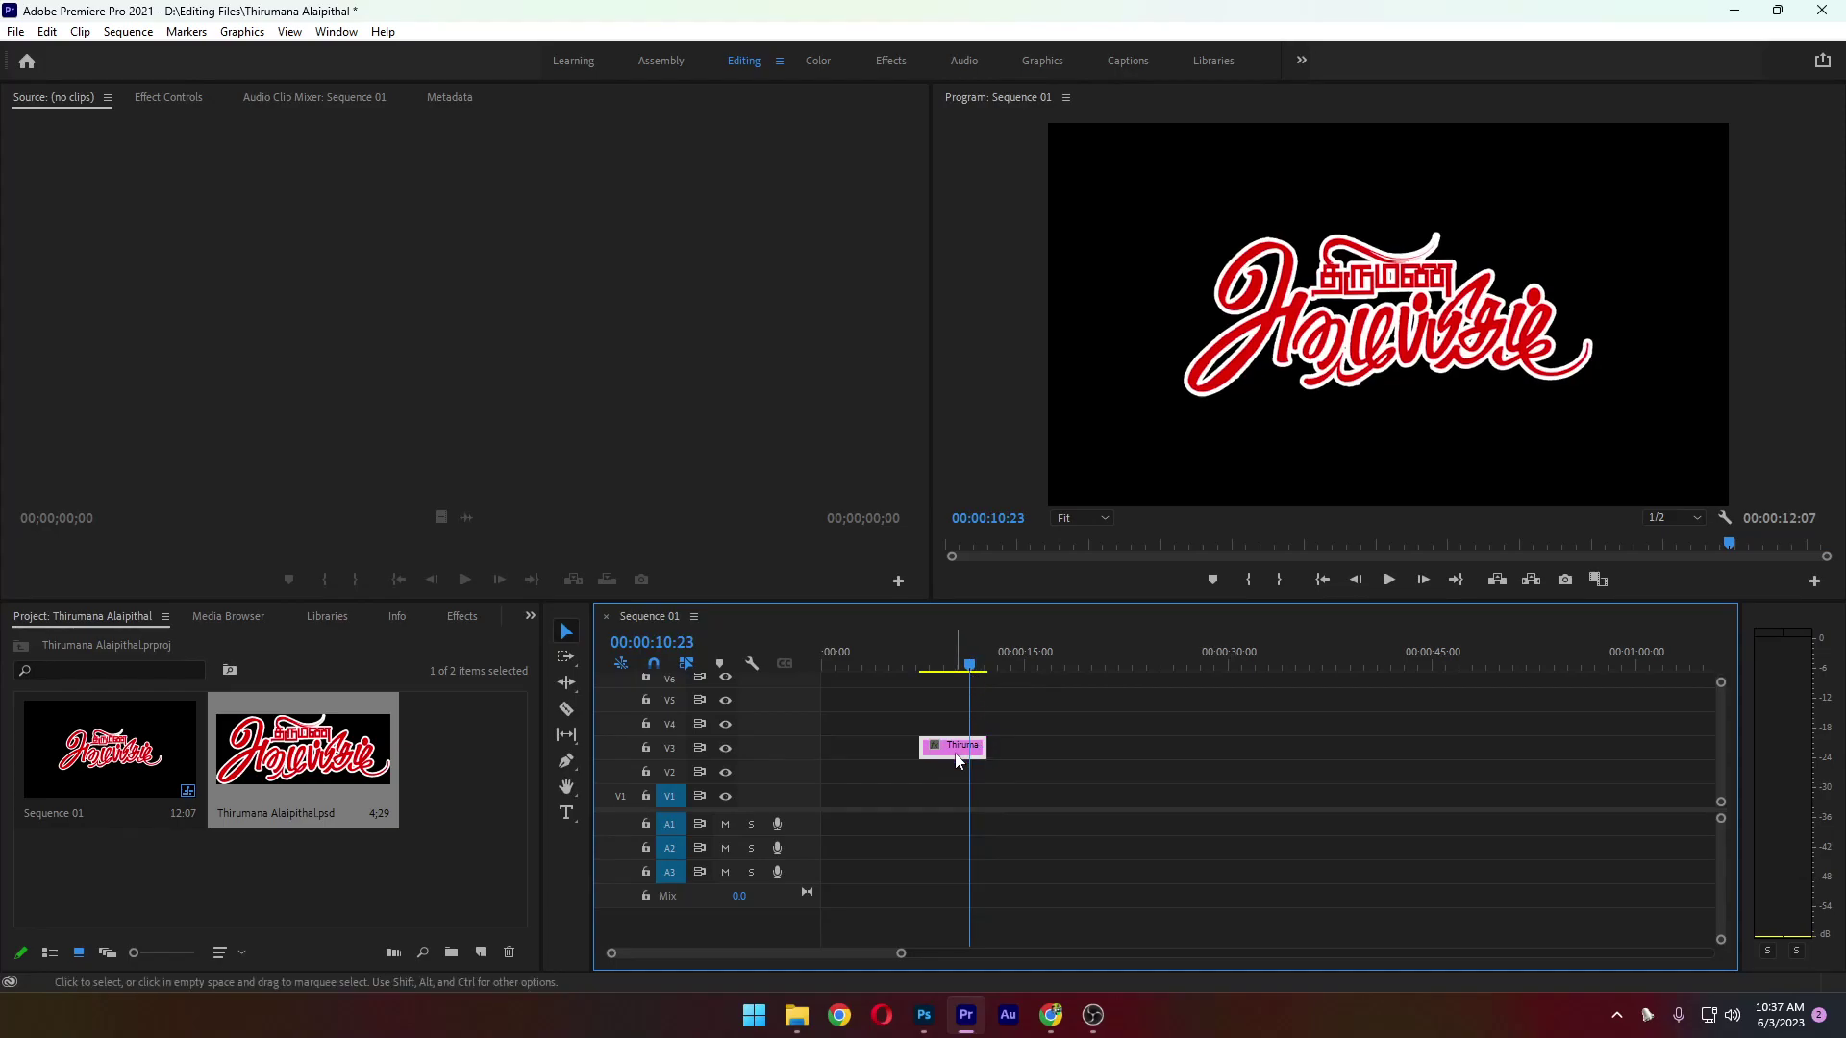
# Choose wedding video.psd in the Import window and open it
pyautogui.doubleClick(486, 806)
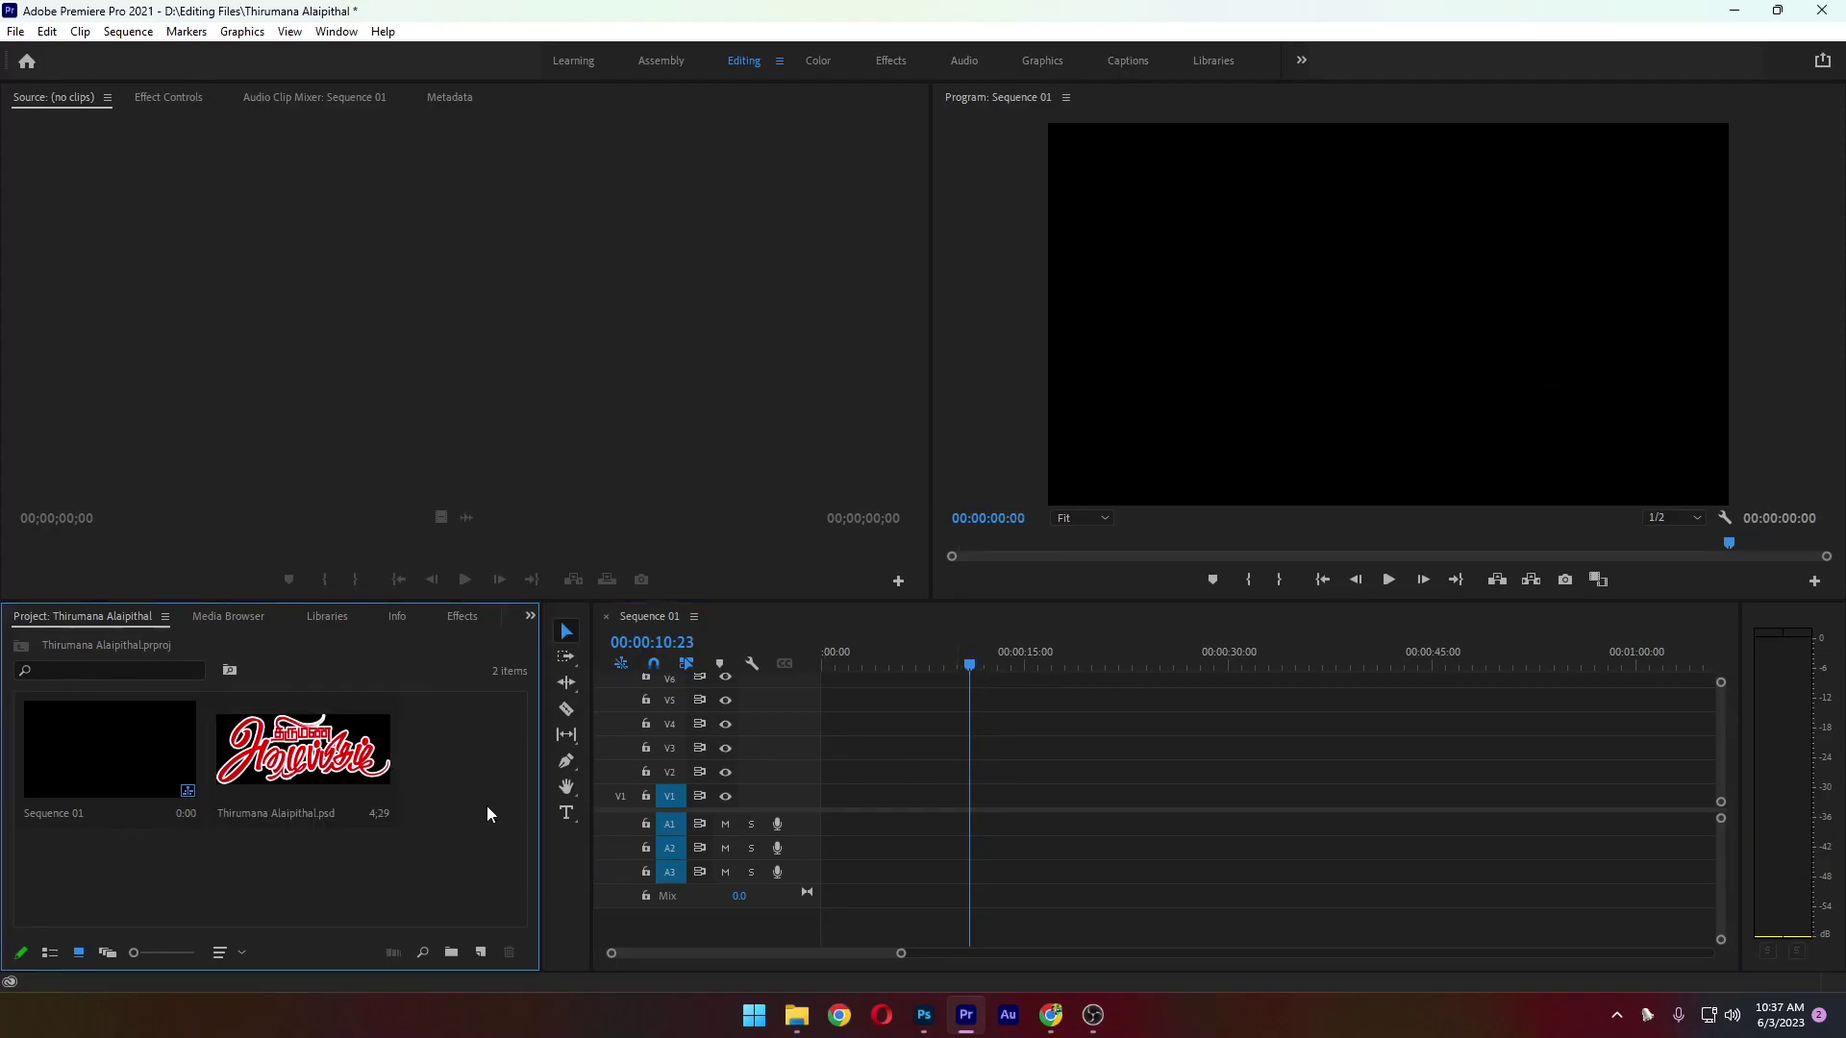
pyautogui.click(343, 320)
pyautogui.press('w')
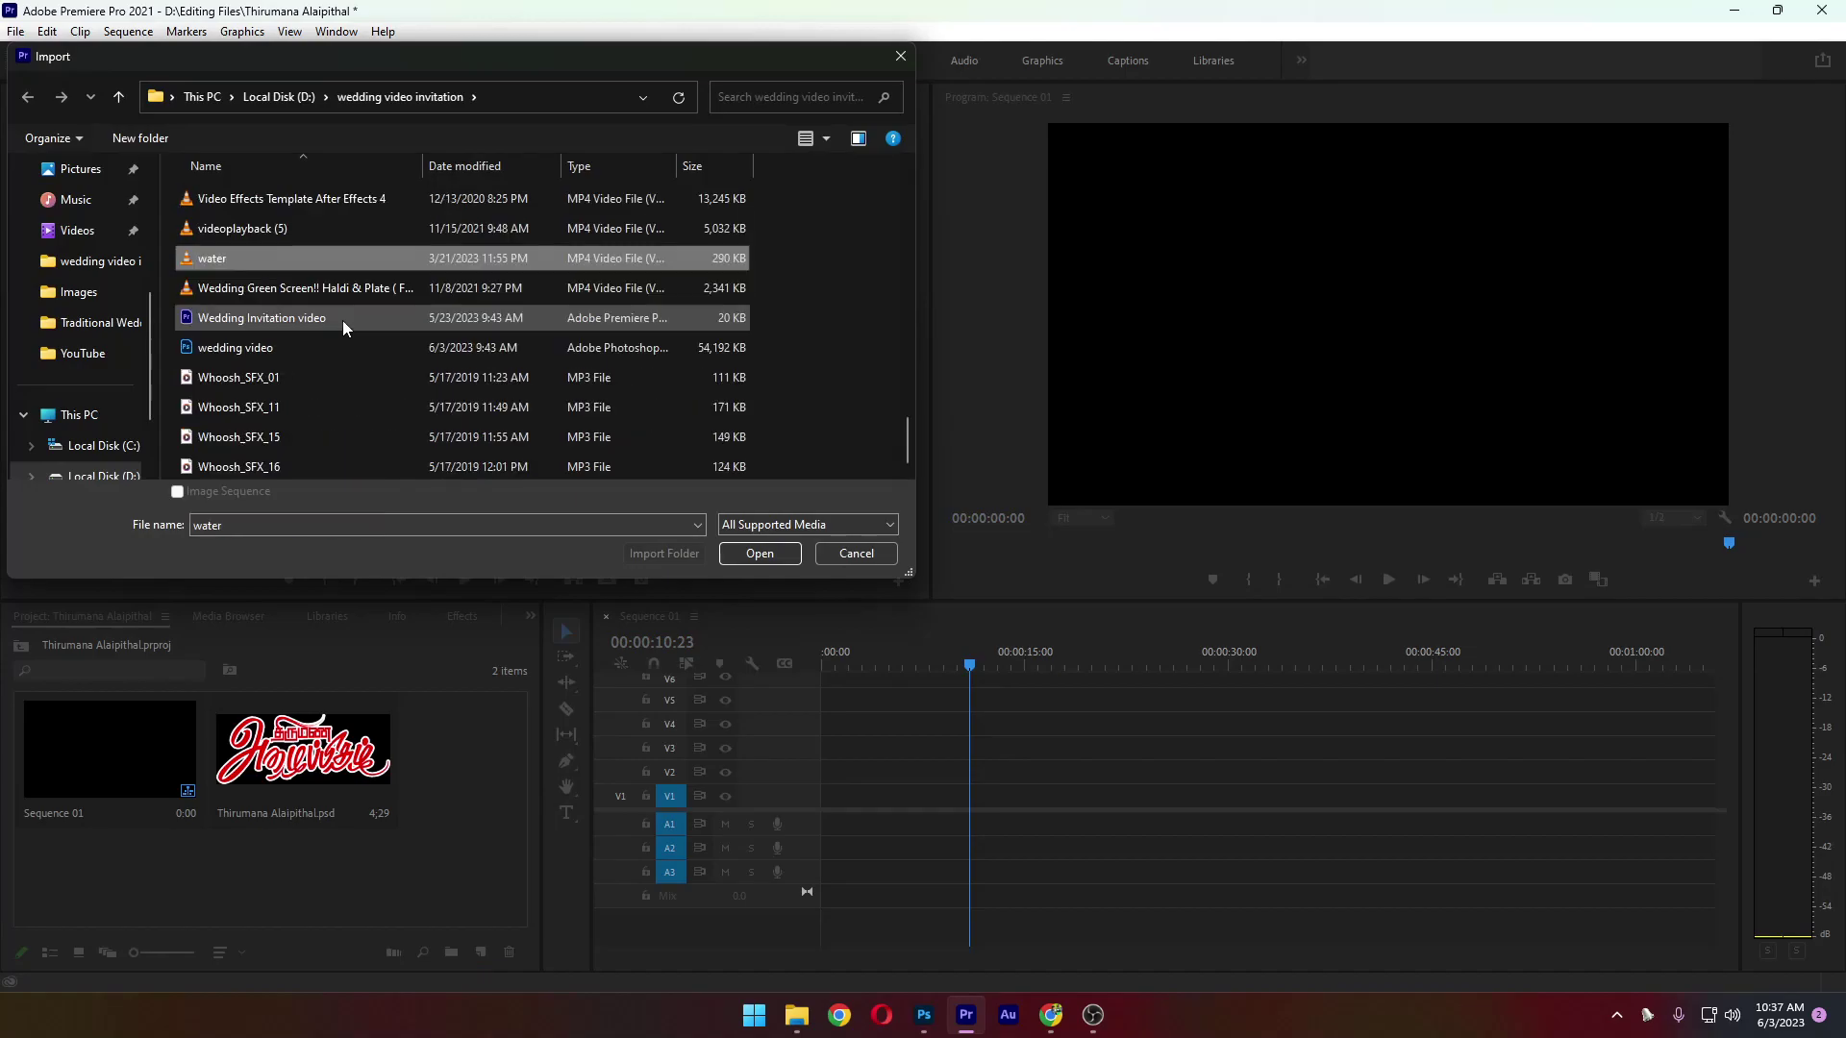
pyautogui.click(272, 352)
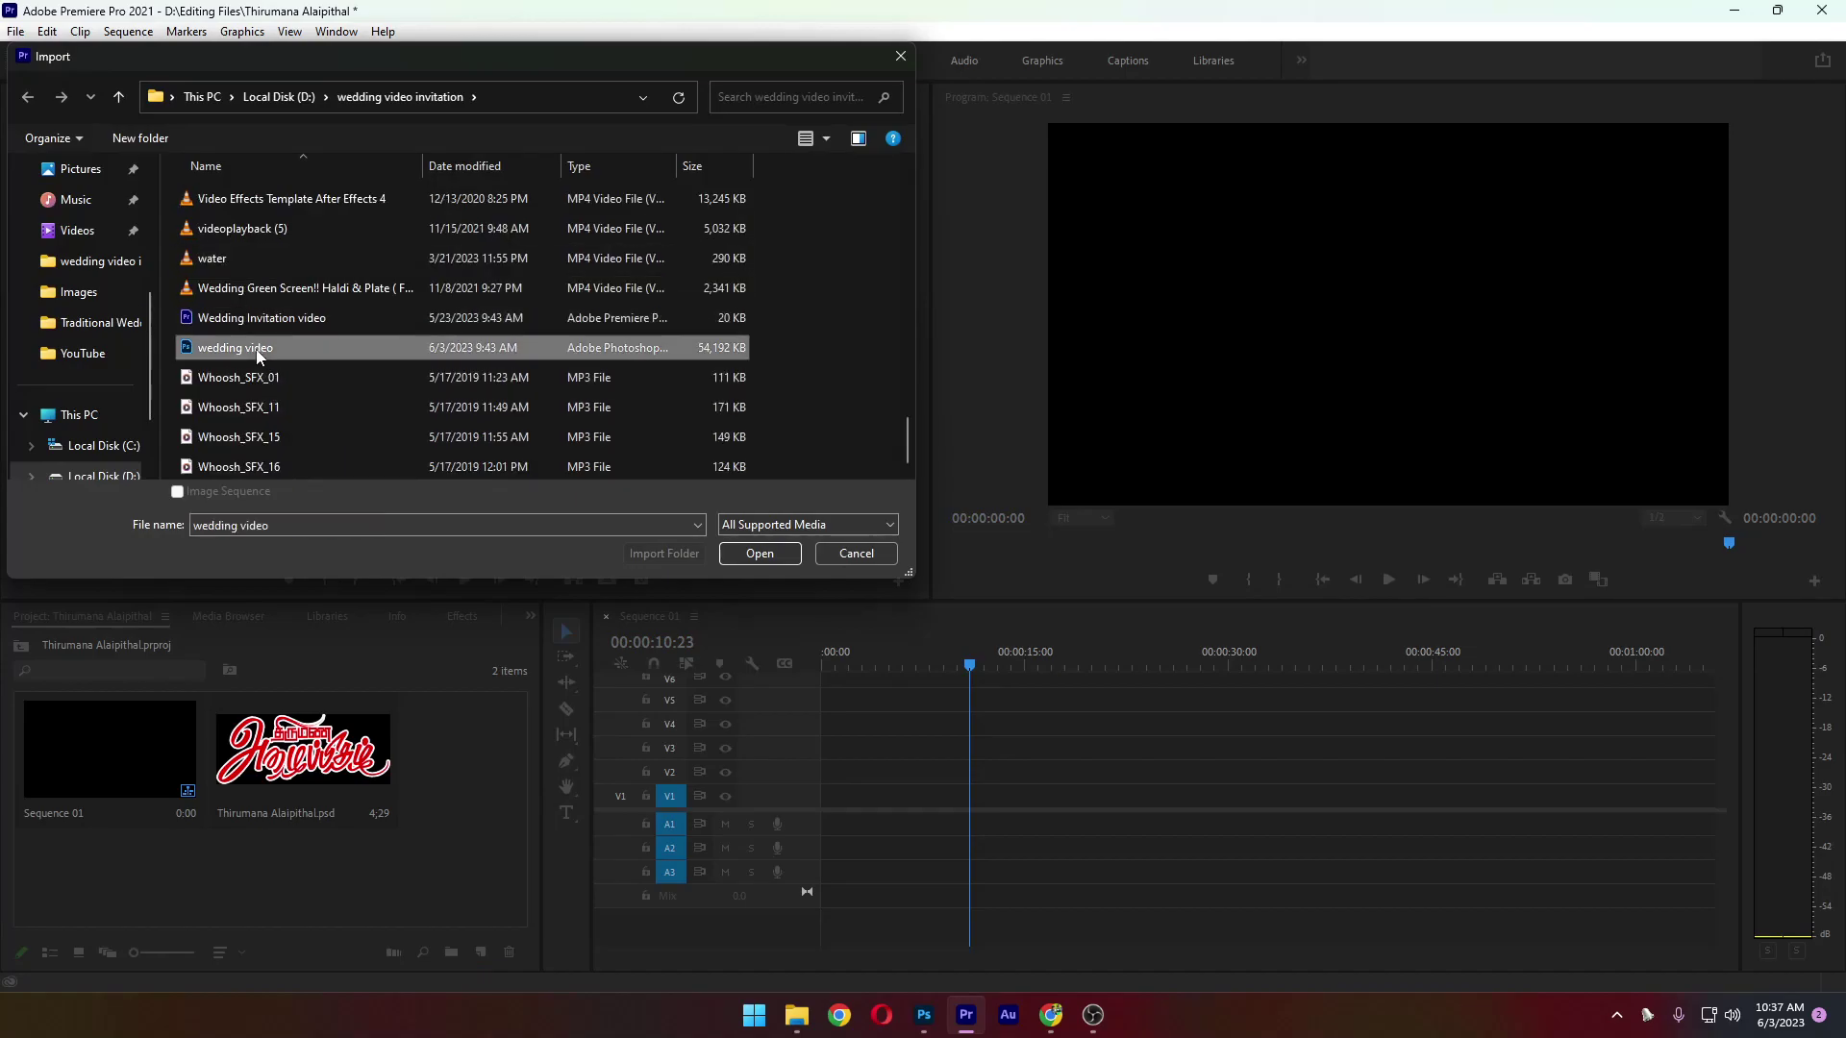
pyautogui.click(755, 553)
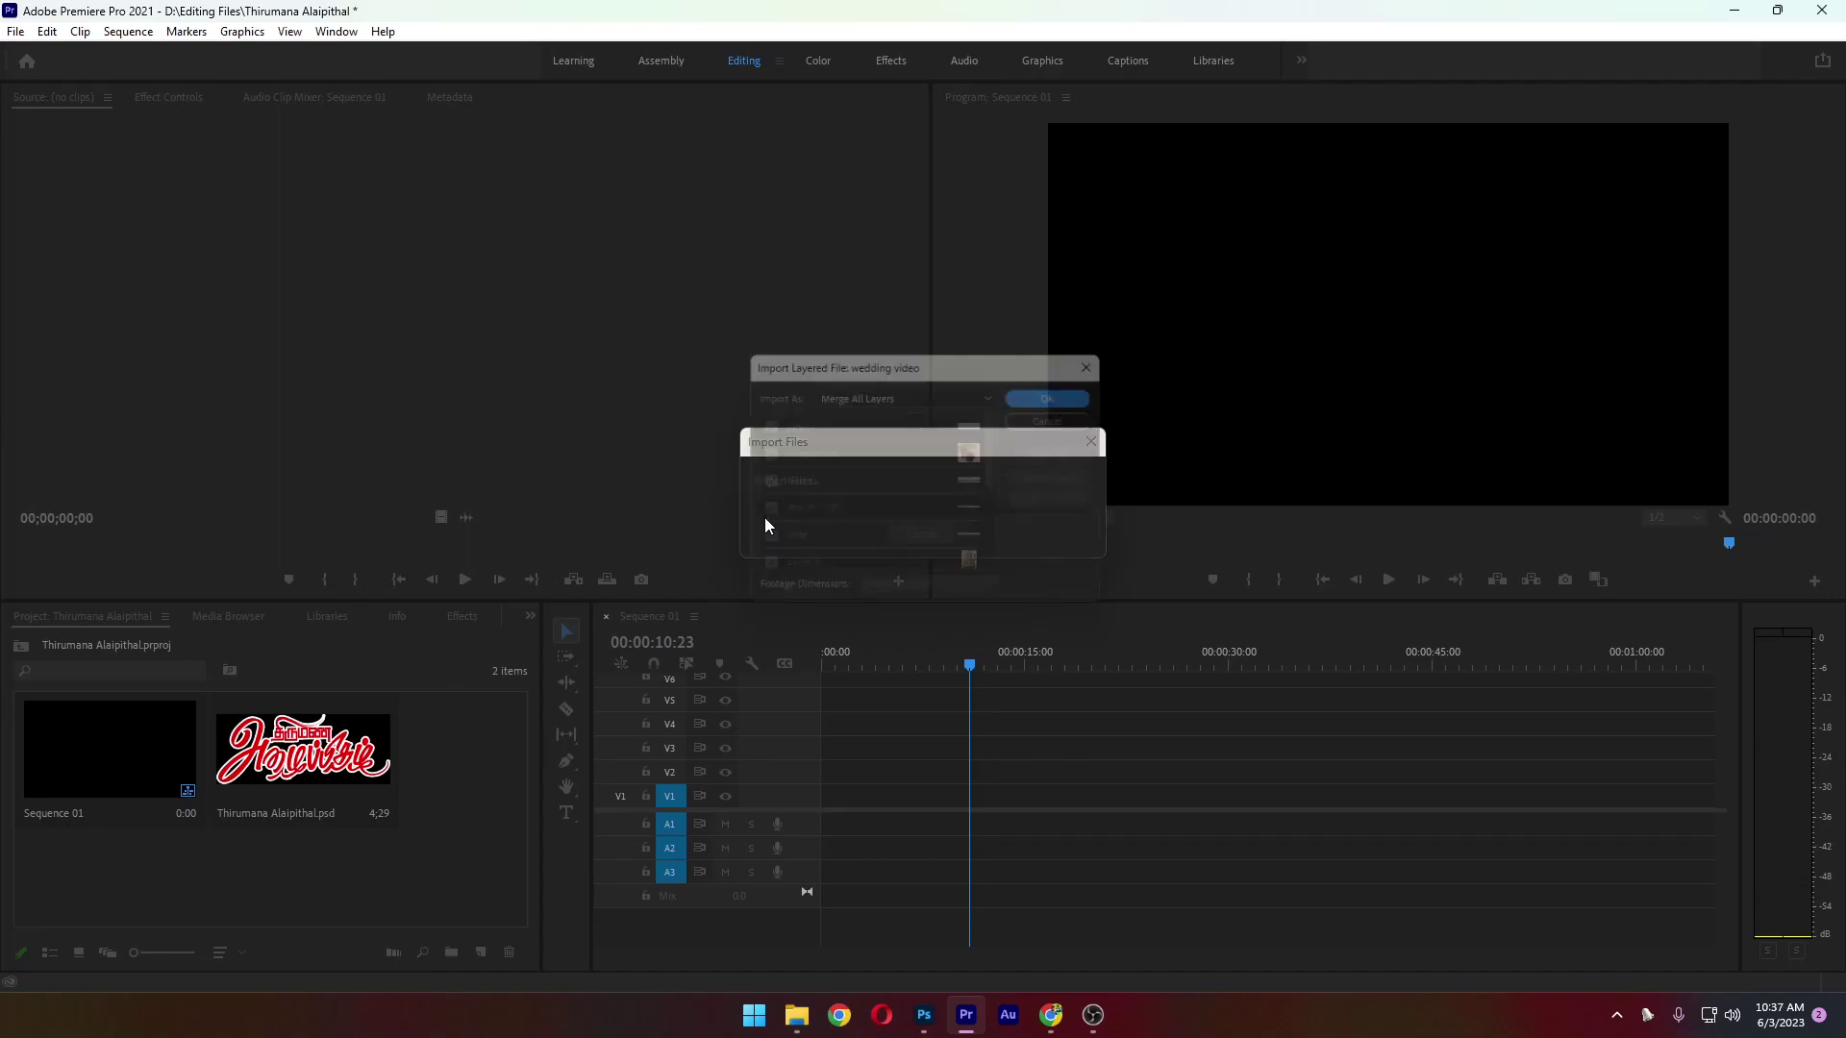
pyautogui.scroll(-5, 891, 506)
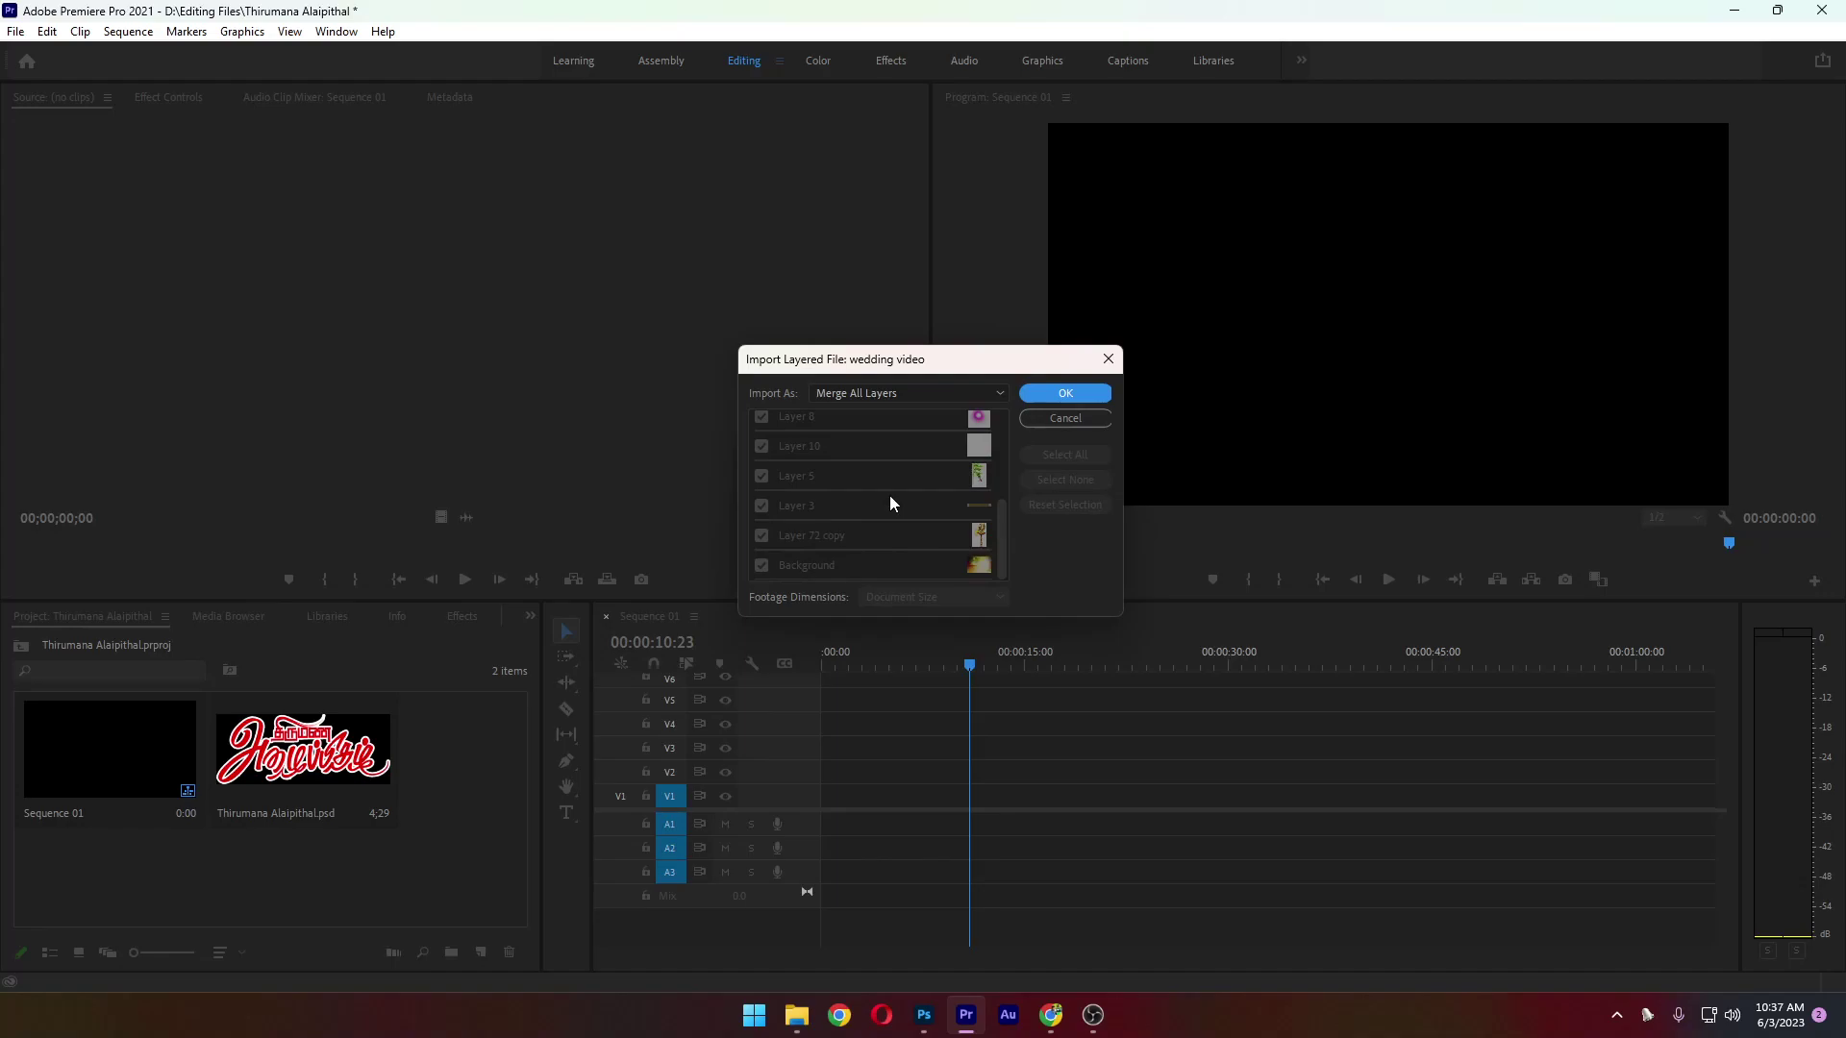
pyautogui.scroll(5, 891, 498)
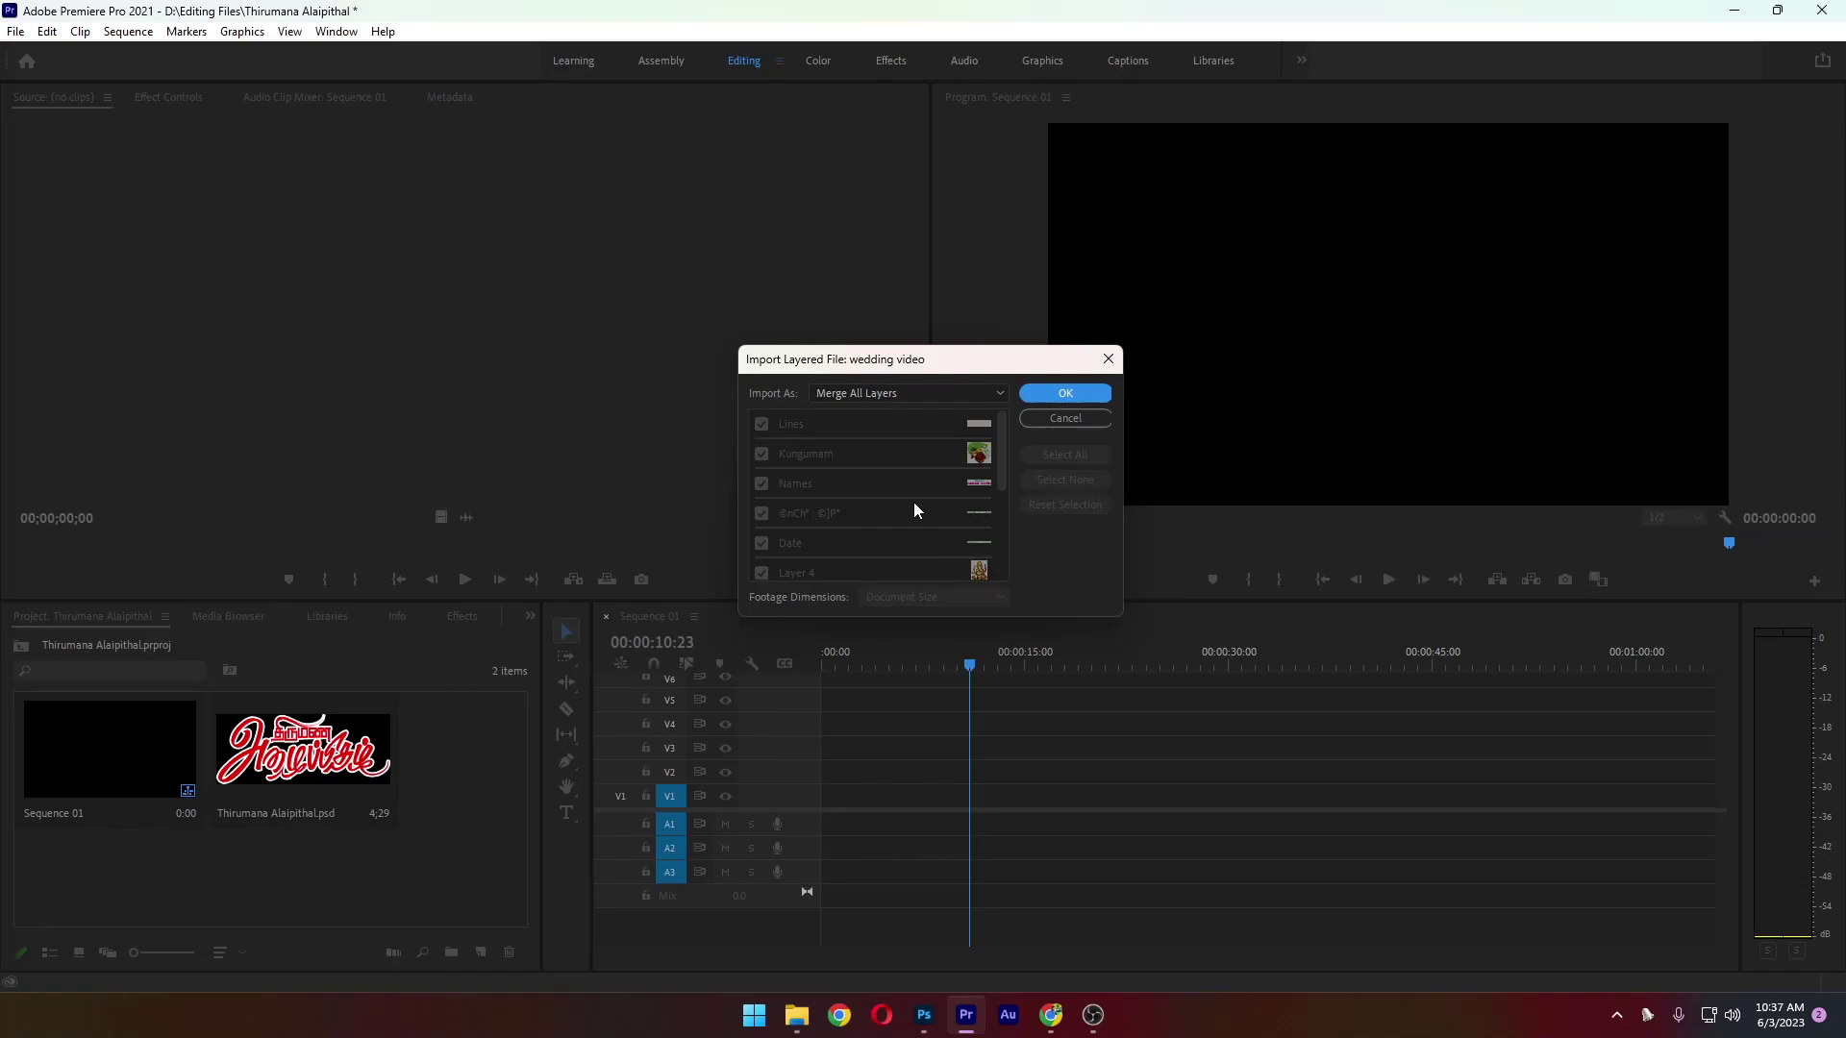
# Set Import As to Individual Layers and confirm the import
pyautogui.click(919, 396)
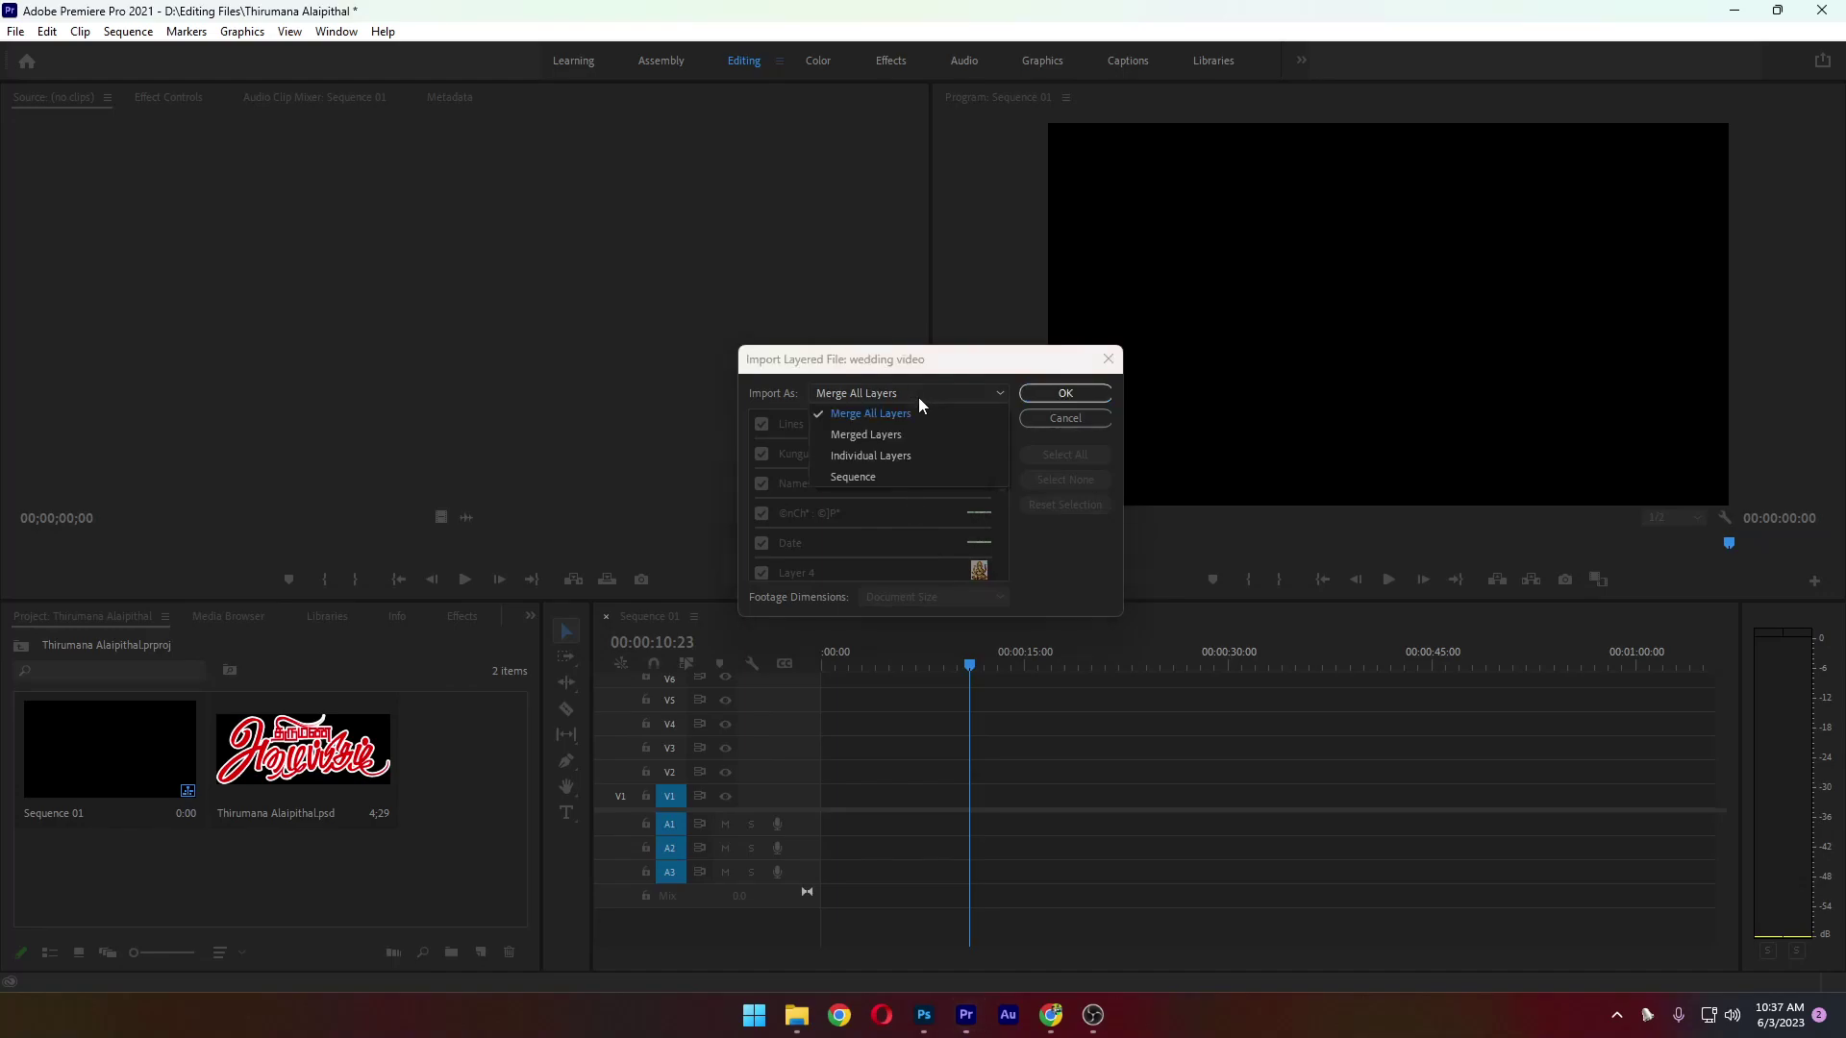
pyautogui.click(899, 453)
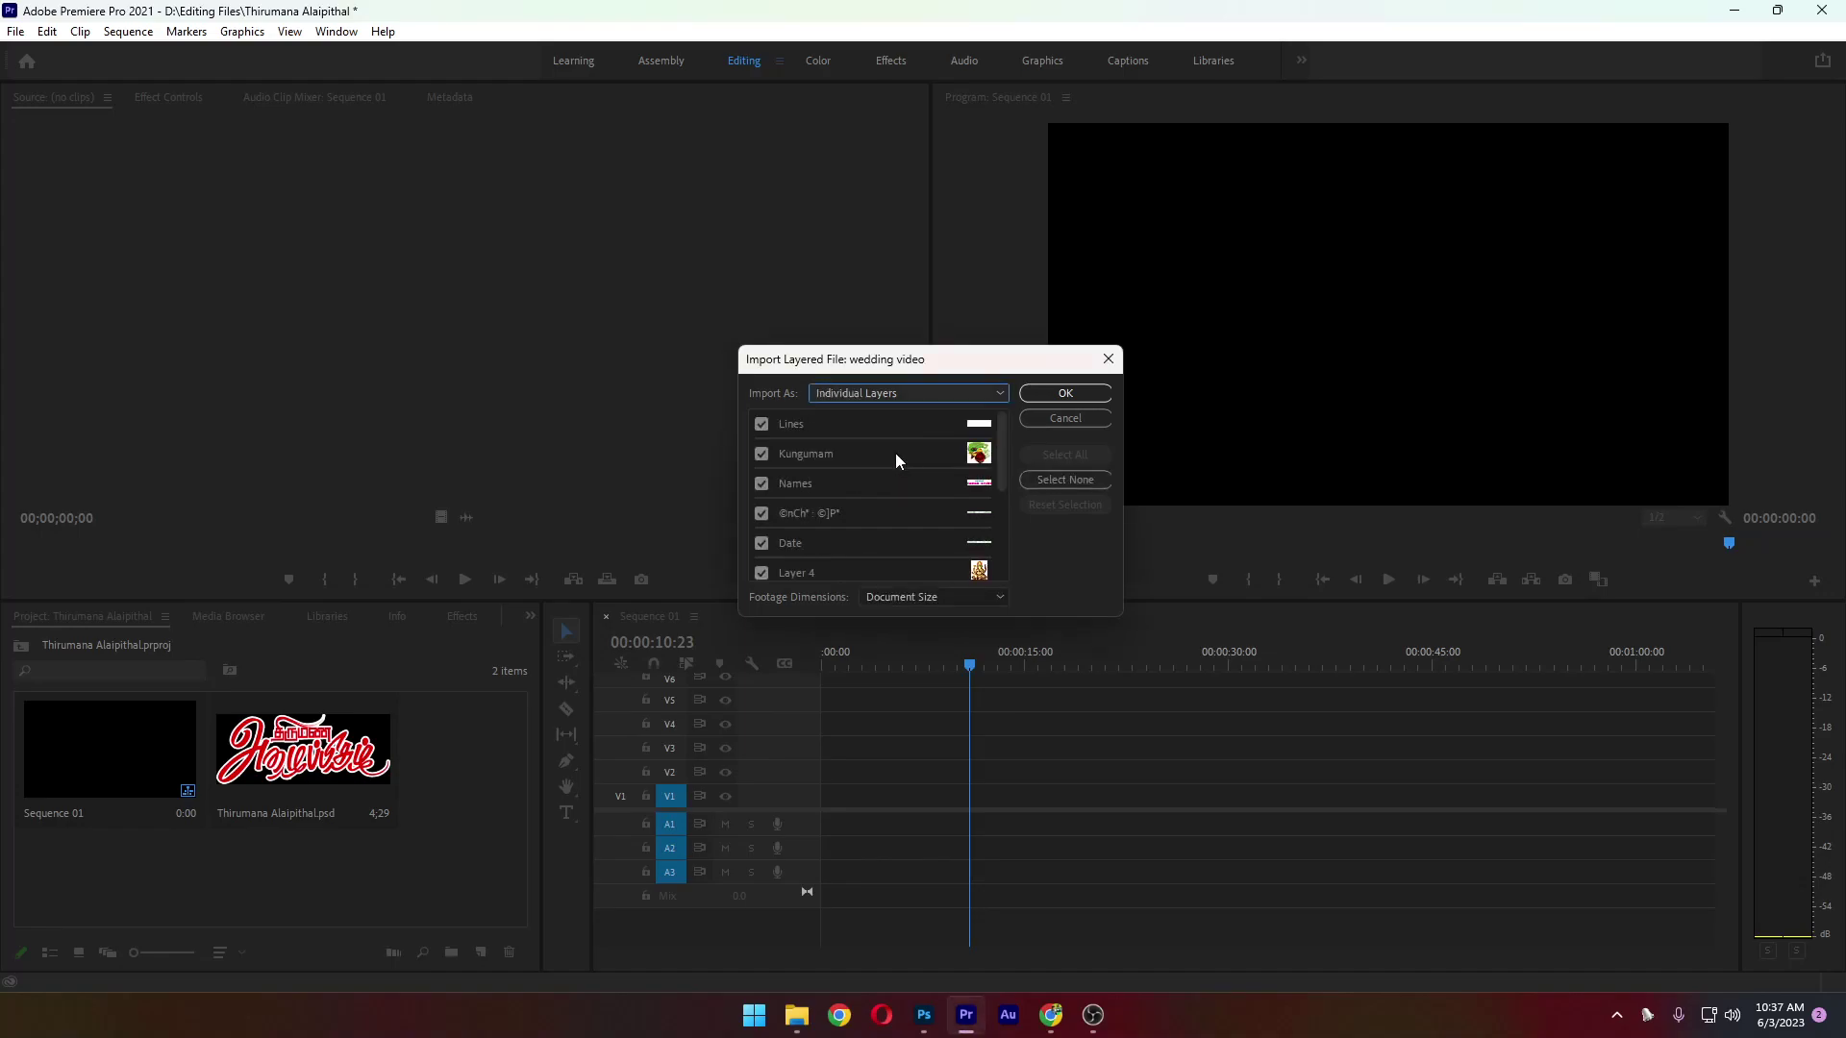
pyautogui.scroll(-5, 811, 452)
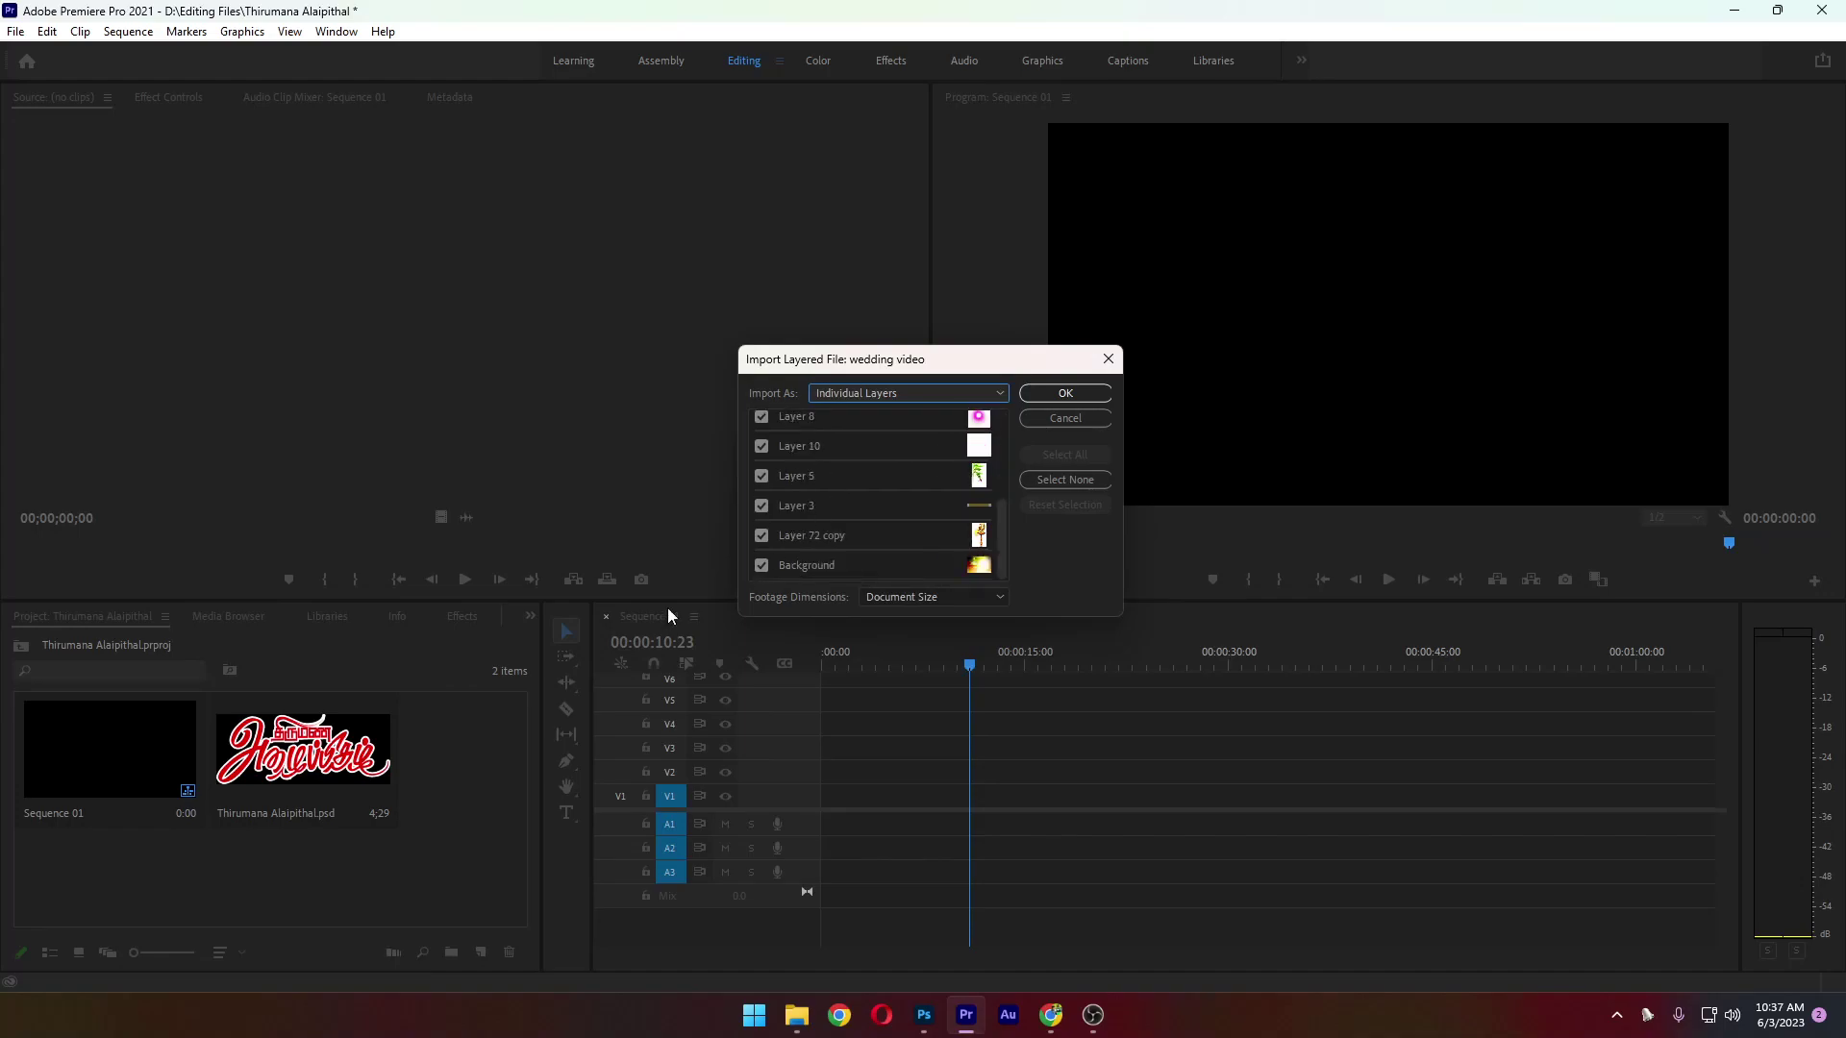
pyautogui.scroll(2, 817, 478)
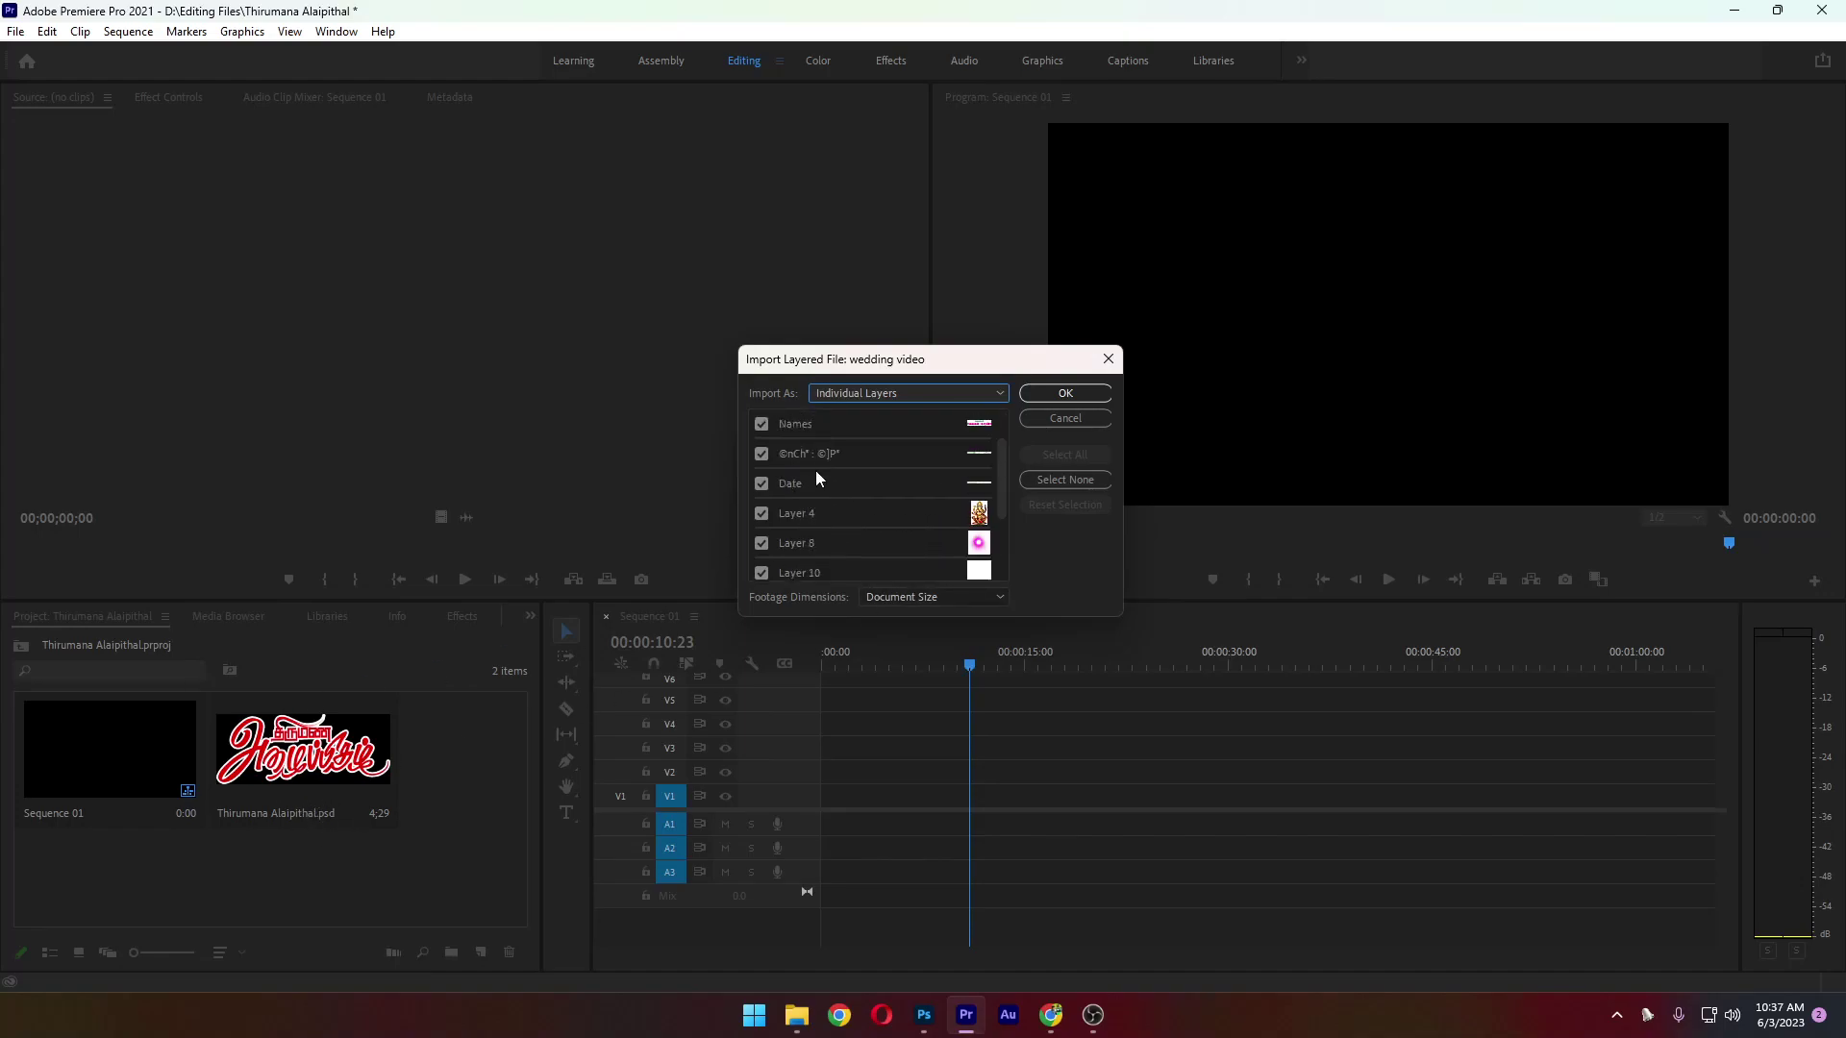
pyautogui.scroll(-3, 892, 470)
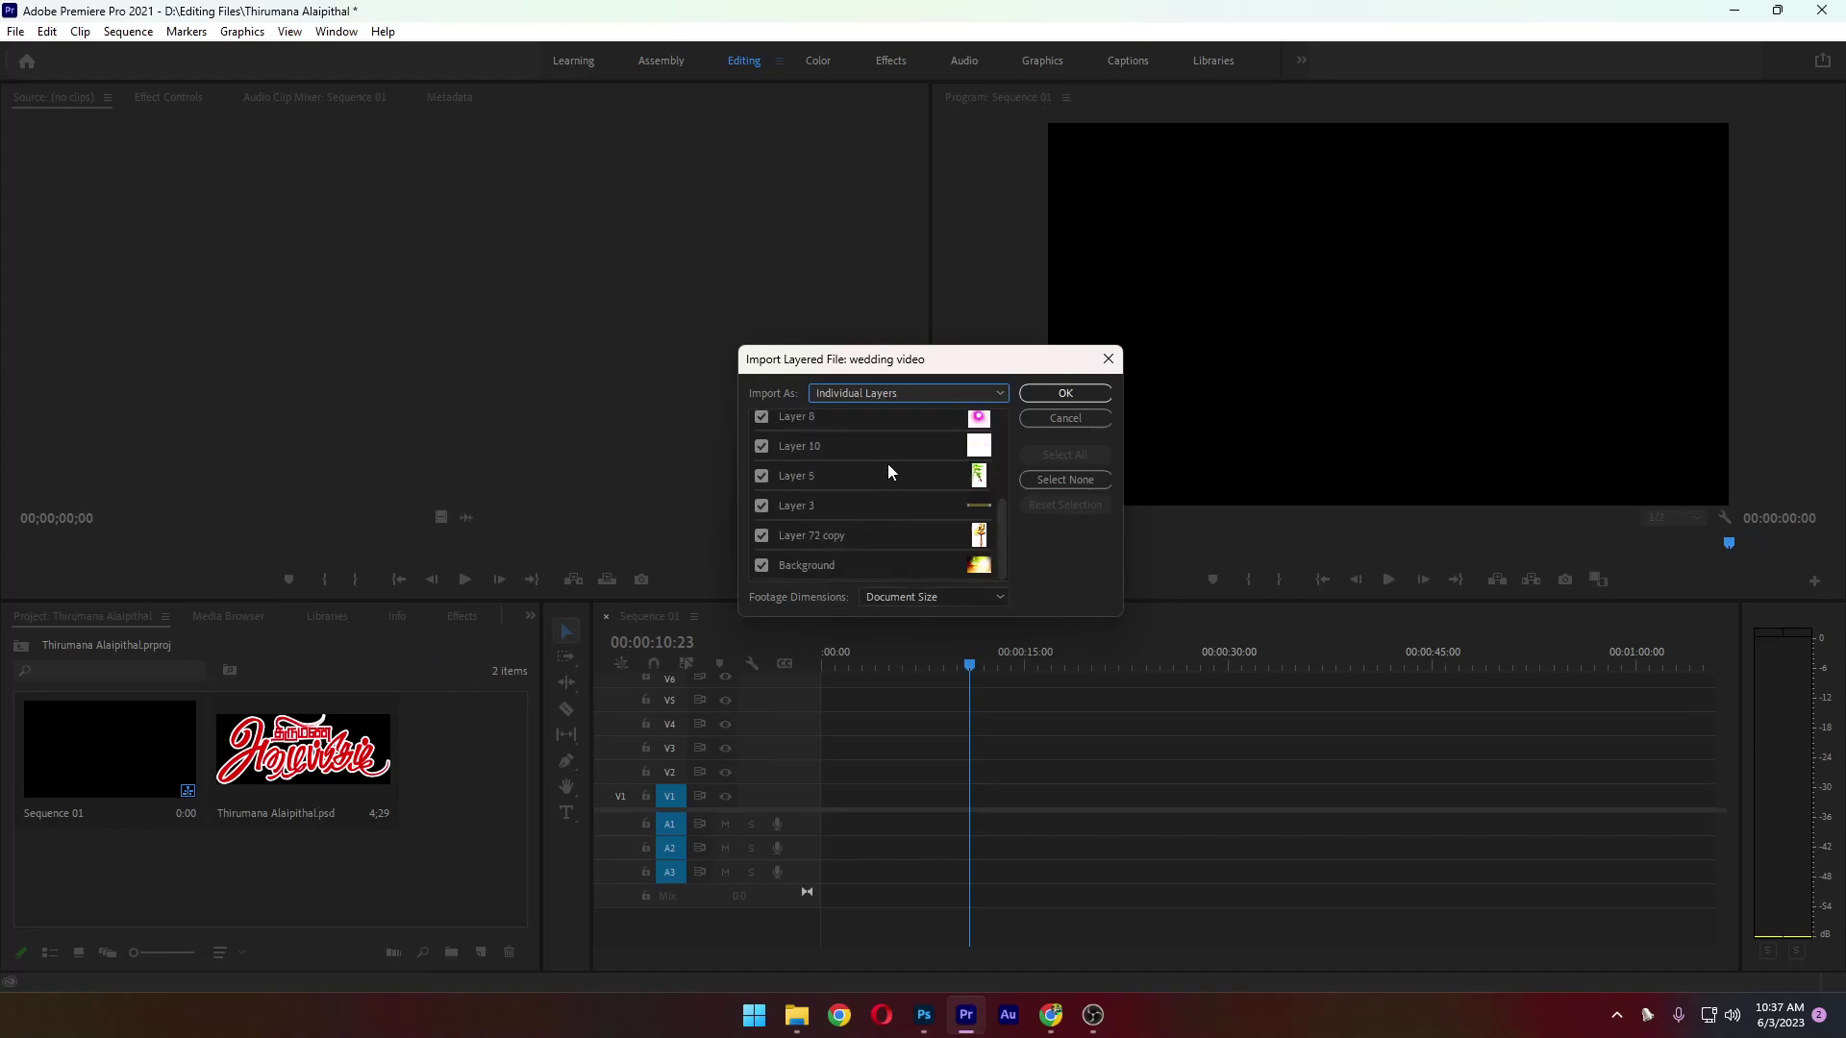
pyautogui.click(1066, 394)
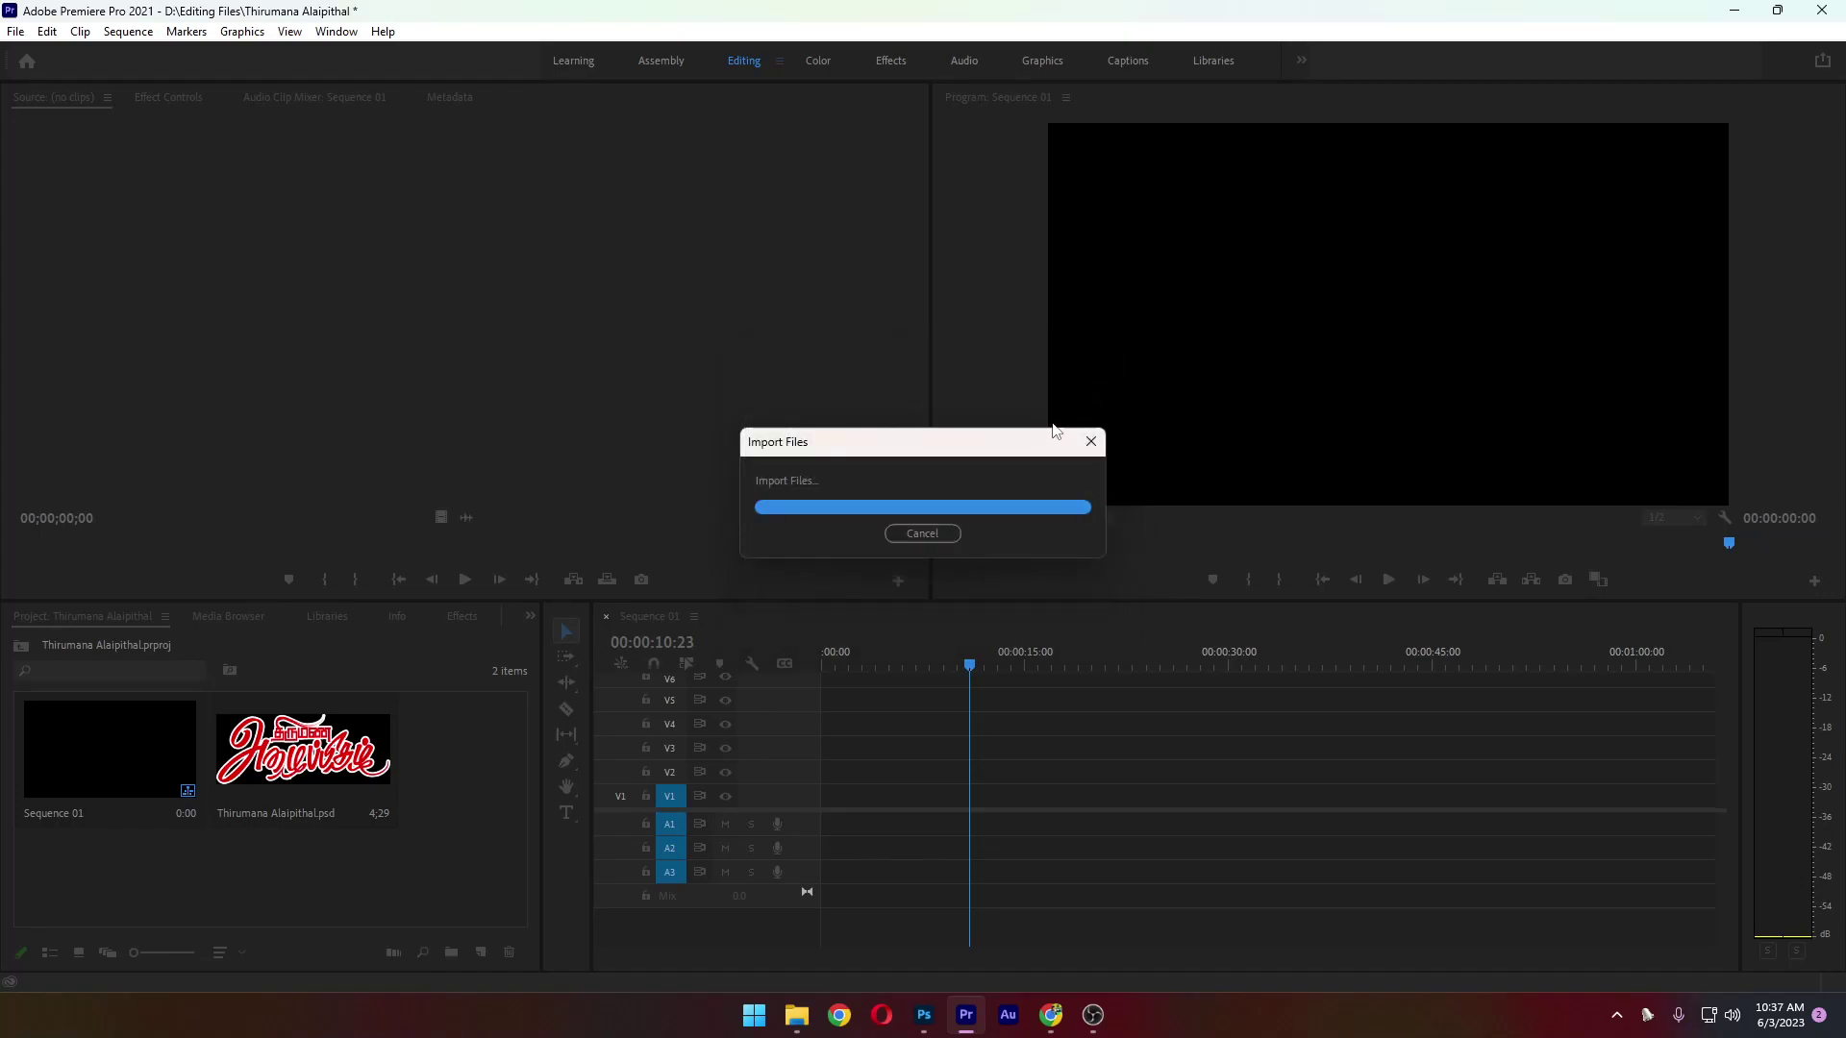
# Move the Thirumana Alaipithal PSD into the wedding video bin and open the bin
pyautogui.click(433, 853)
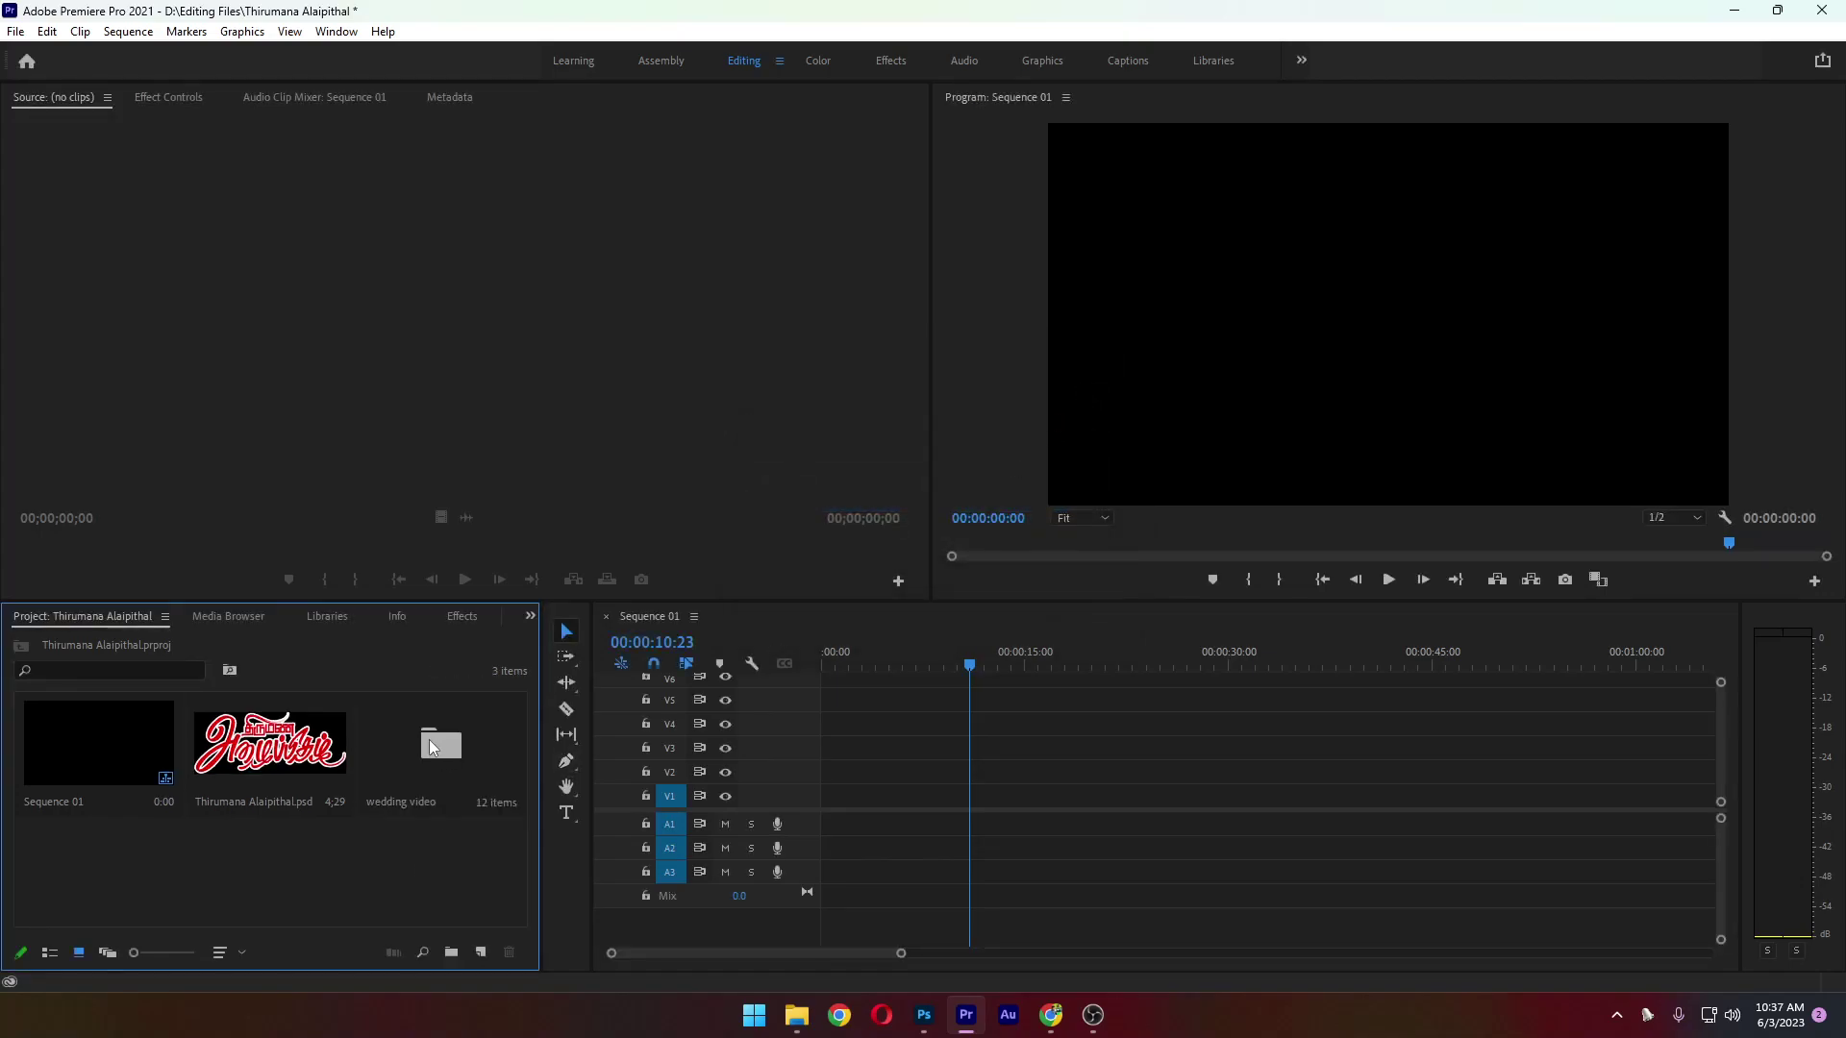
pyautogui.moveTo(279, 748); pyautogui.dragTo(438, 754)
pyautogui.doubleClick(316, 758)
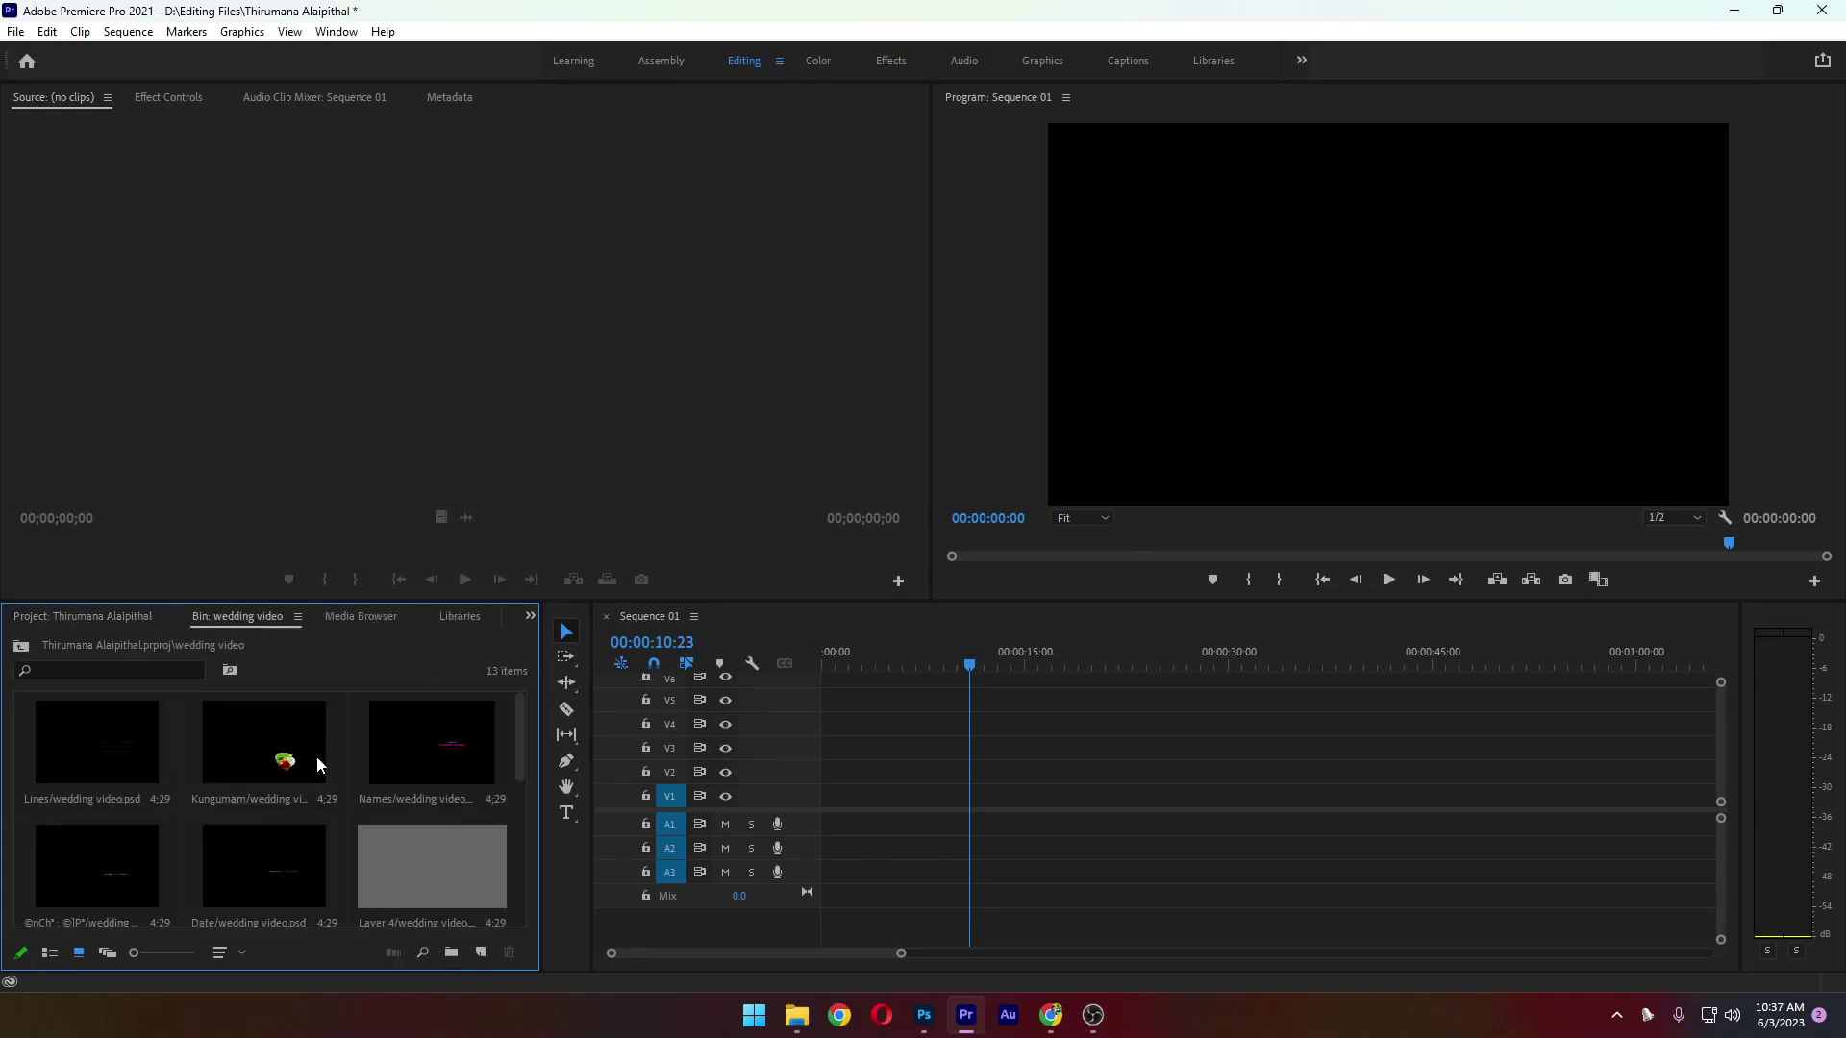
# Place the temple Background layer at the start of V1 and preview it
pyautogui.scroll(-5, 318, 759)
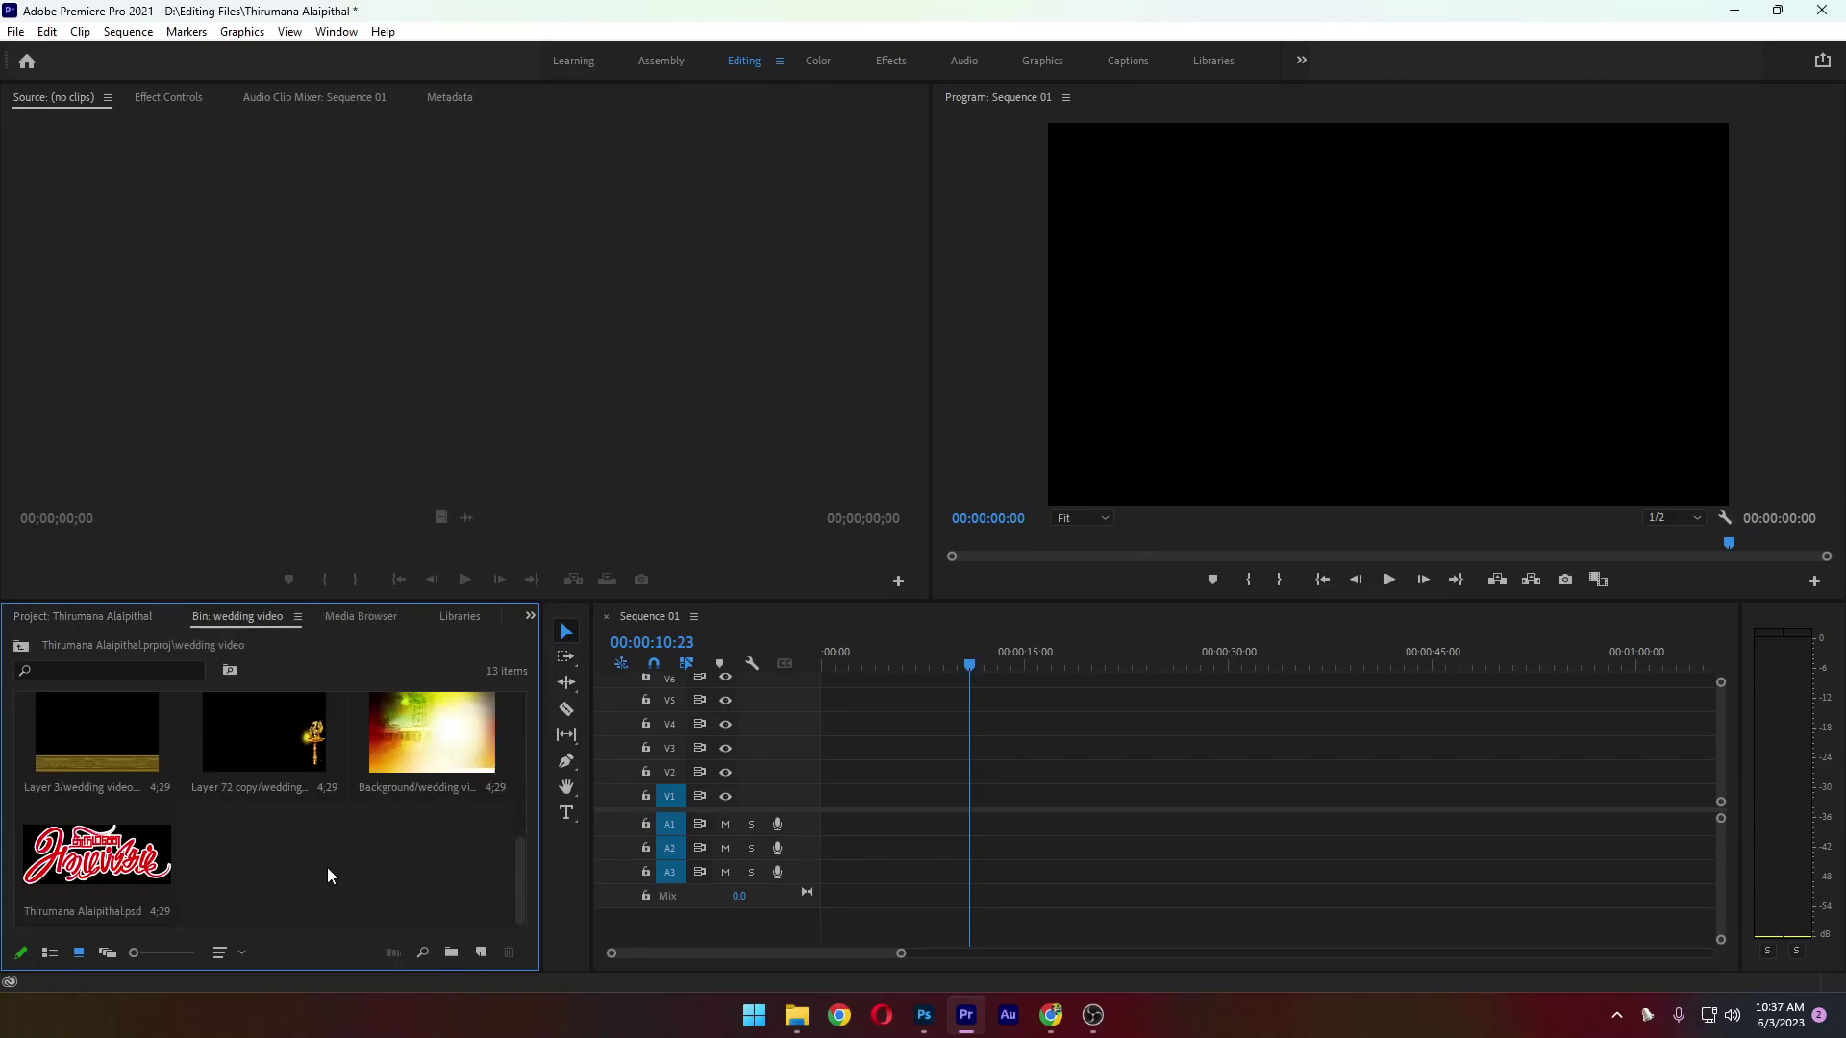
pyautogui.click(430, 758)
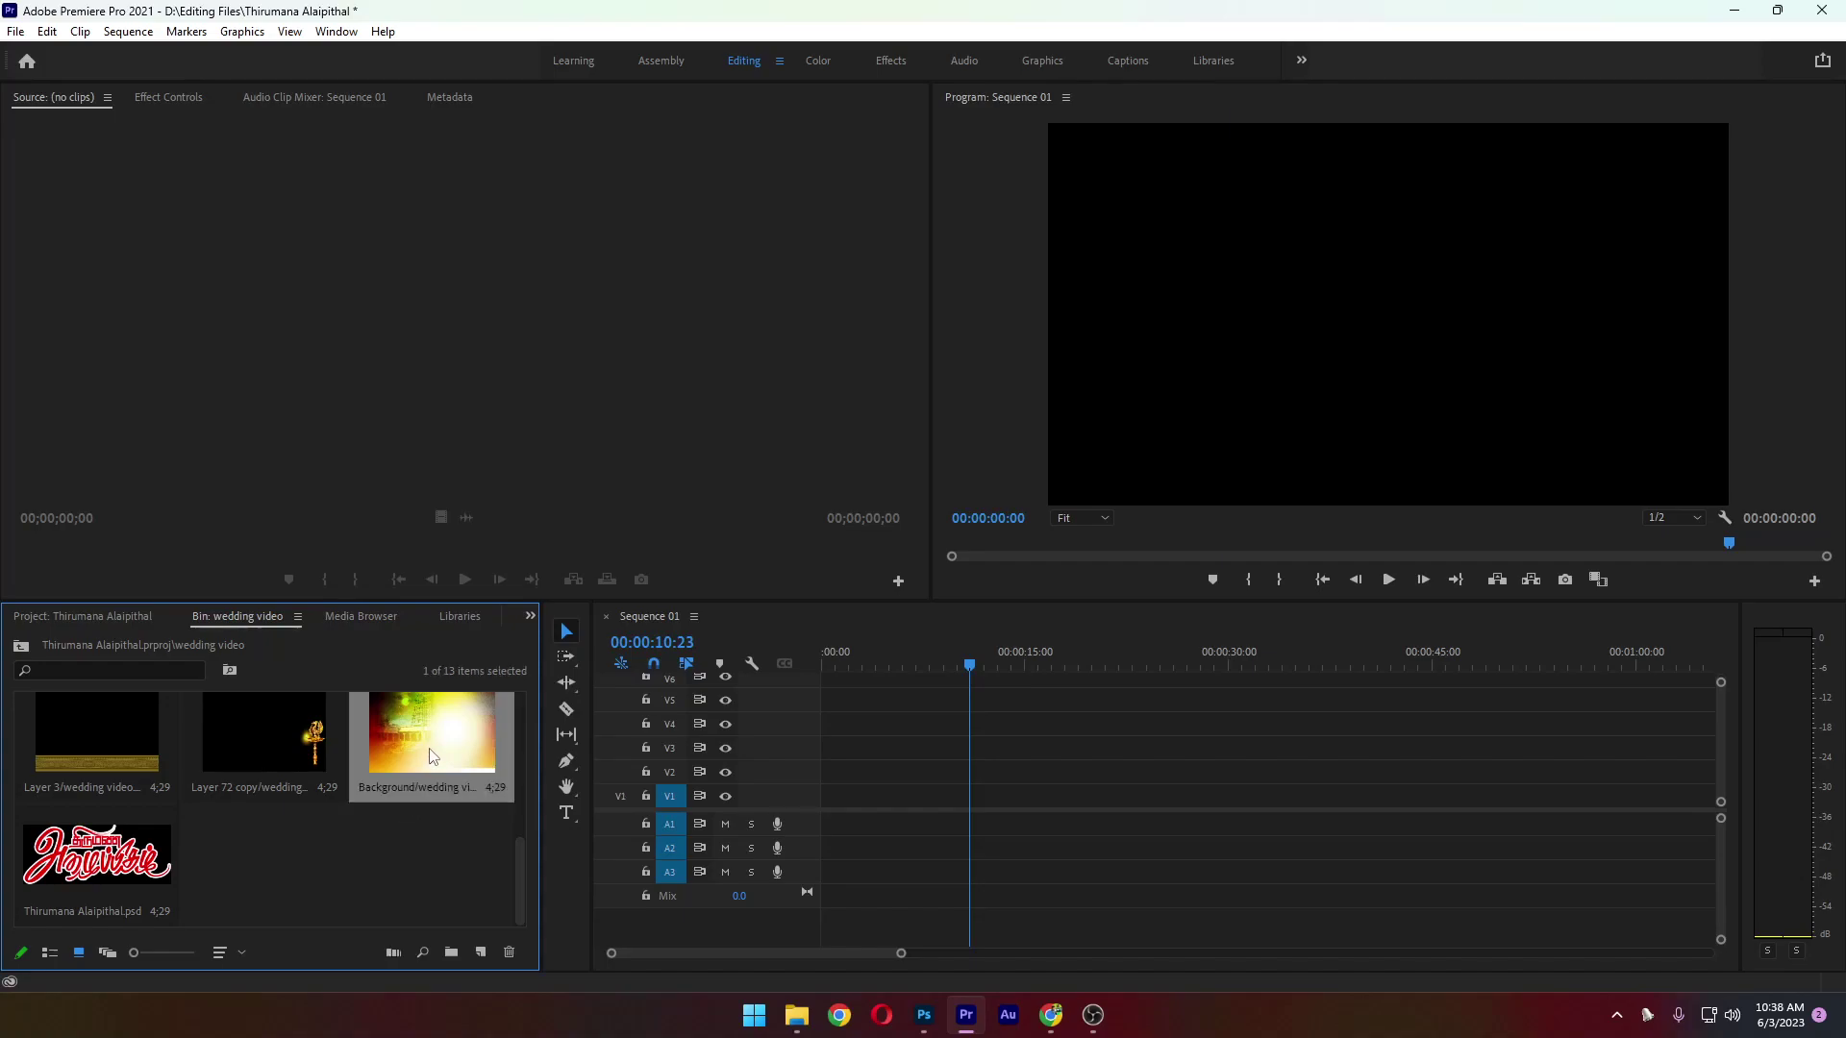
pyautogui.moveTo(430, 757); pyautogui.dragTo(846, 798)
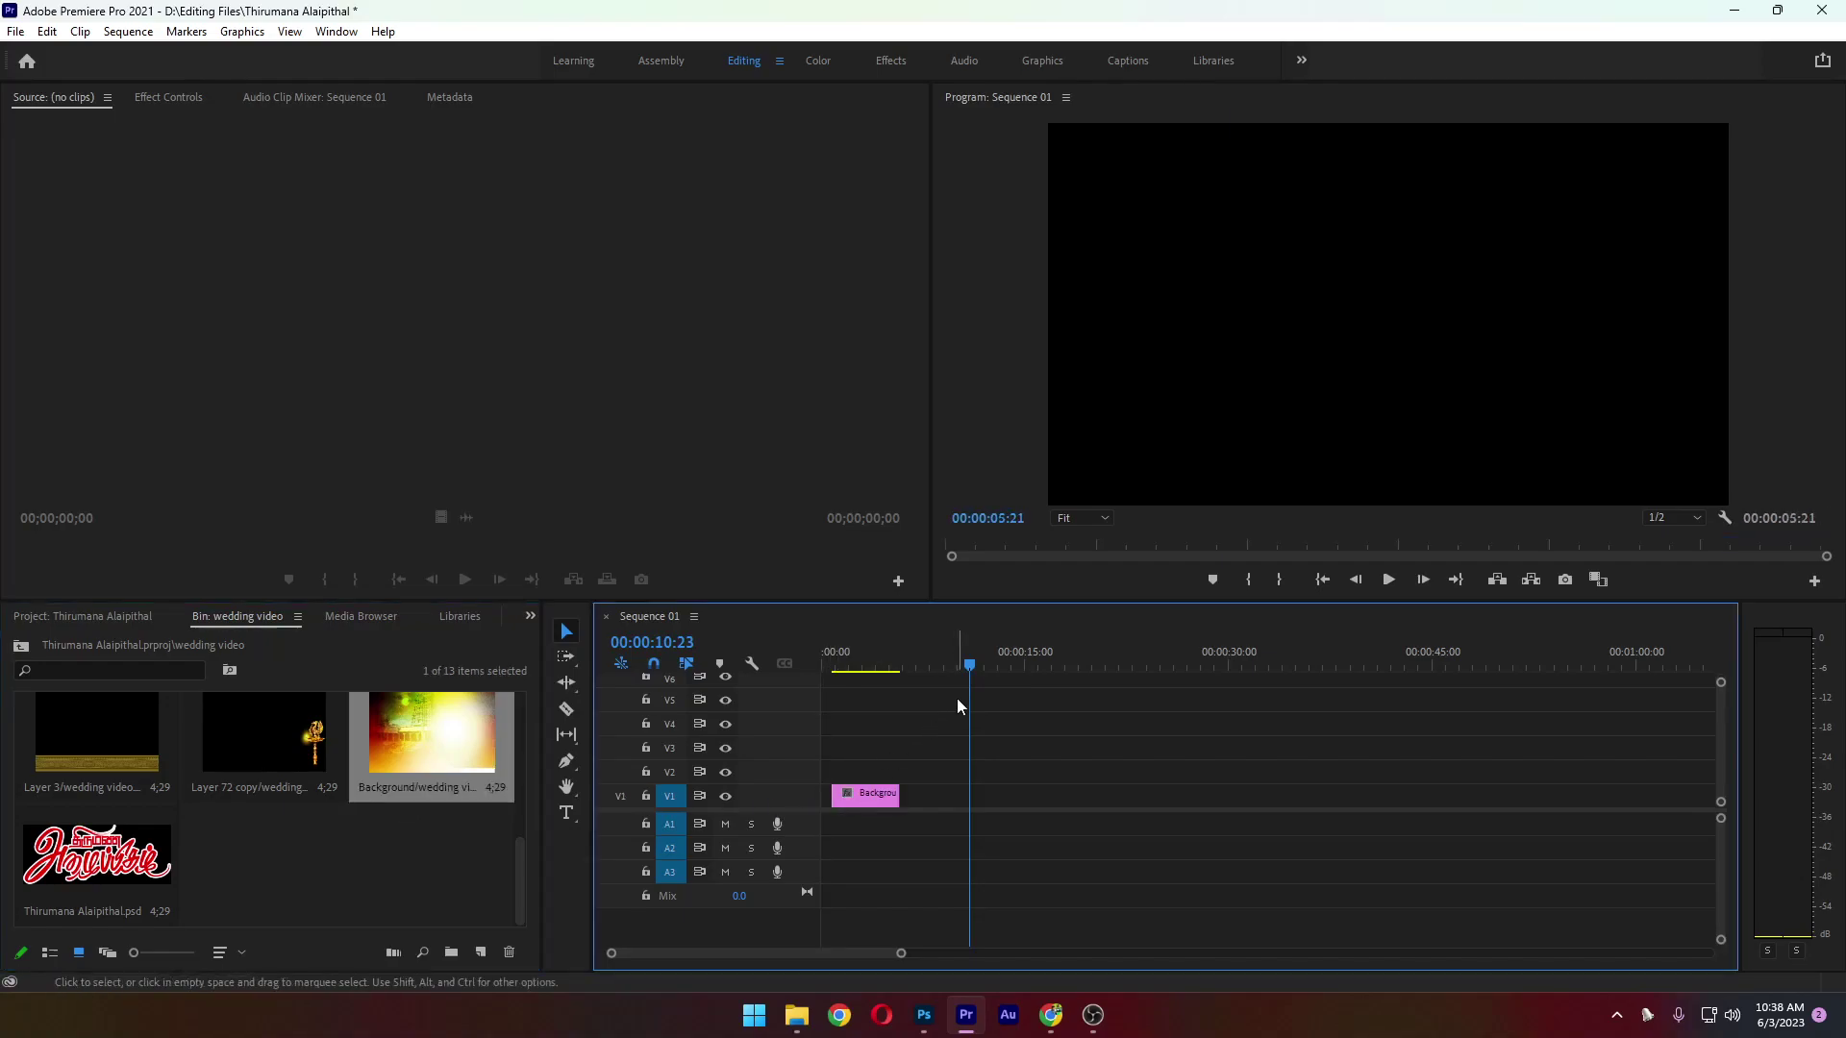
pyautogui.moveTo(971, 673); pyautogui.dragTo(873, 692)
pyautogui.click(871, 796)
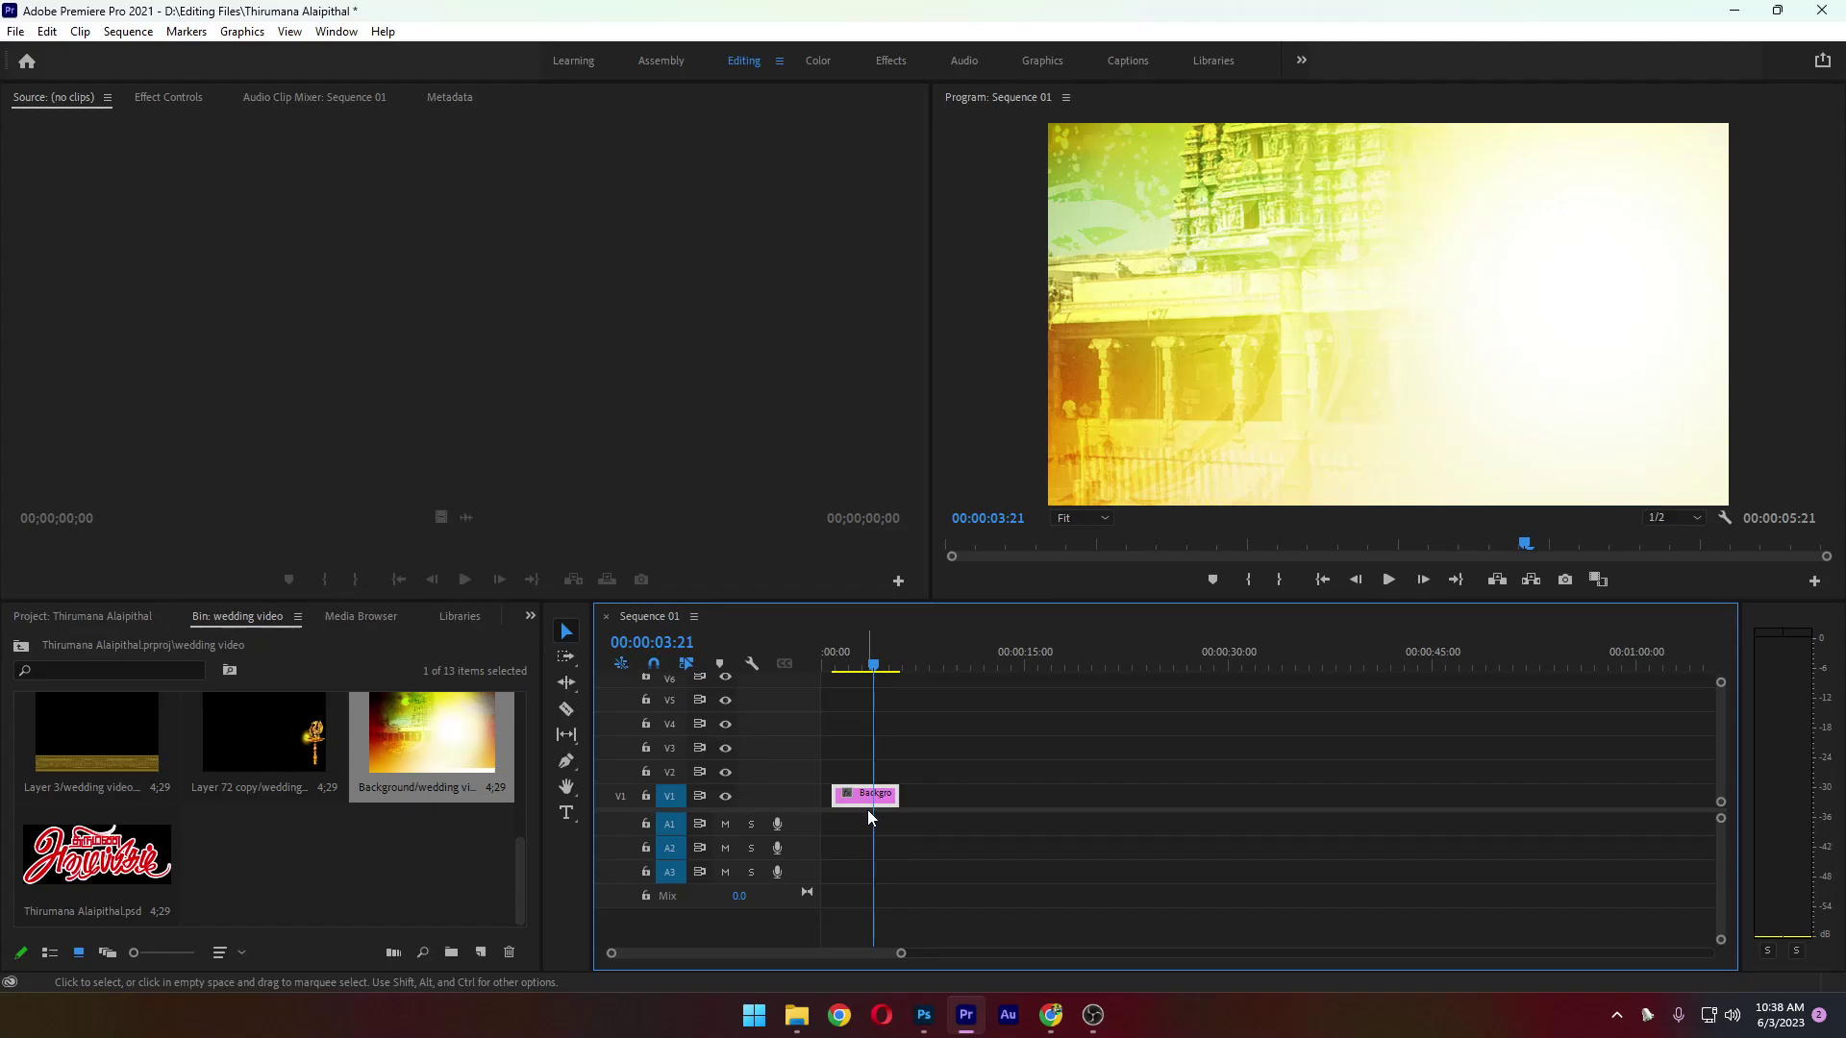
pyautogui.click(922, 1023)
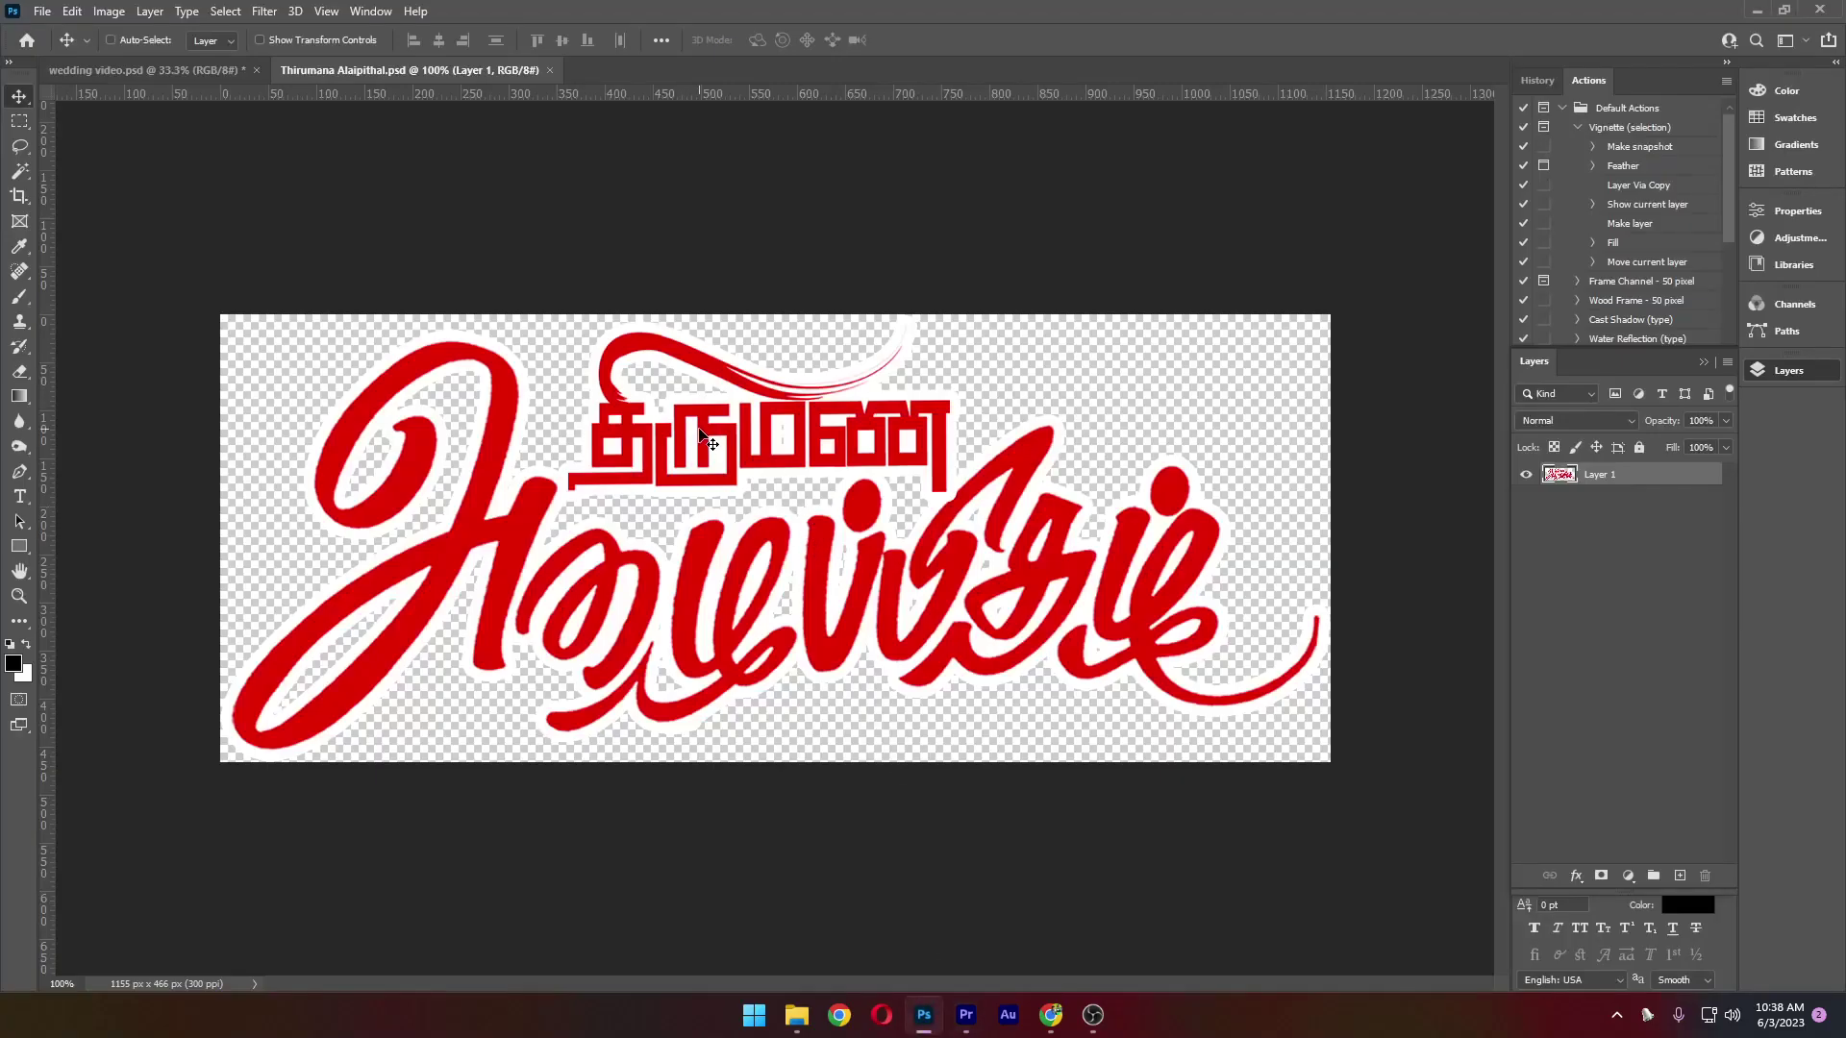
# In wedding video.psd, open Image Size and enter a 1920 px width, then return to Premiere
pyautogui.hotkey('ctrl', 'Tab')
pyautogui.hotkey('ctrl', 'alt', 'i')
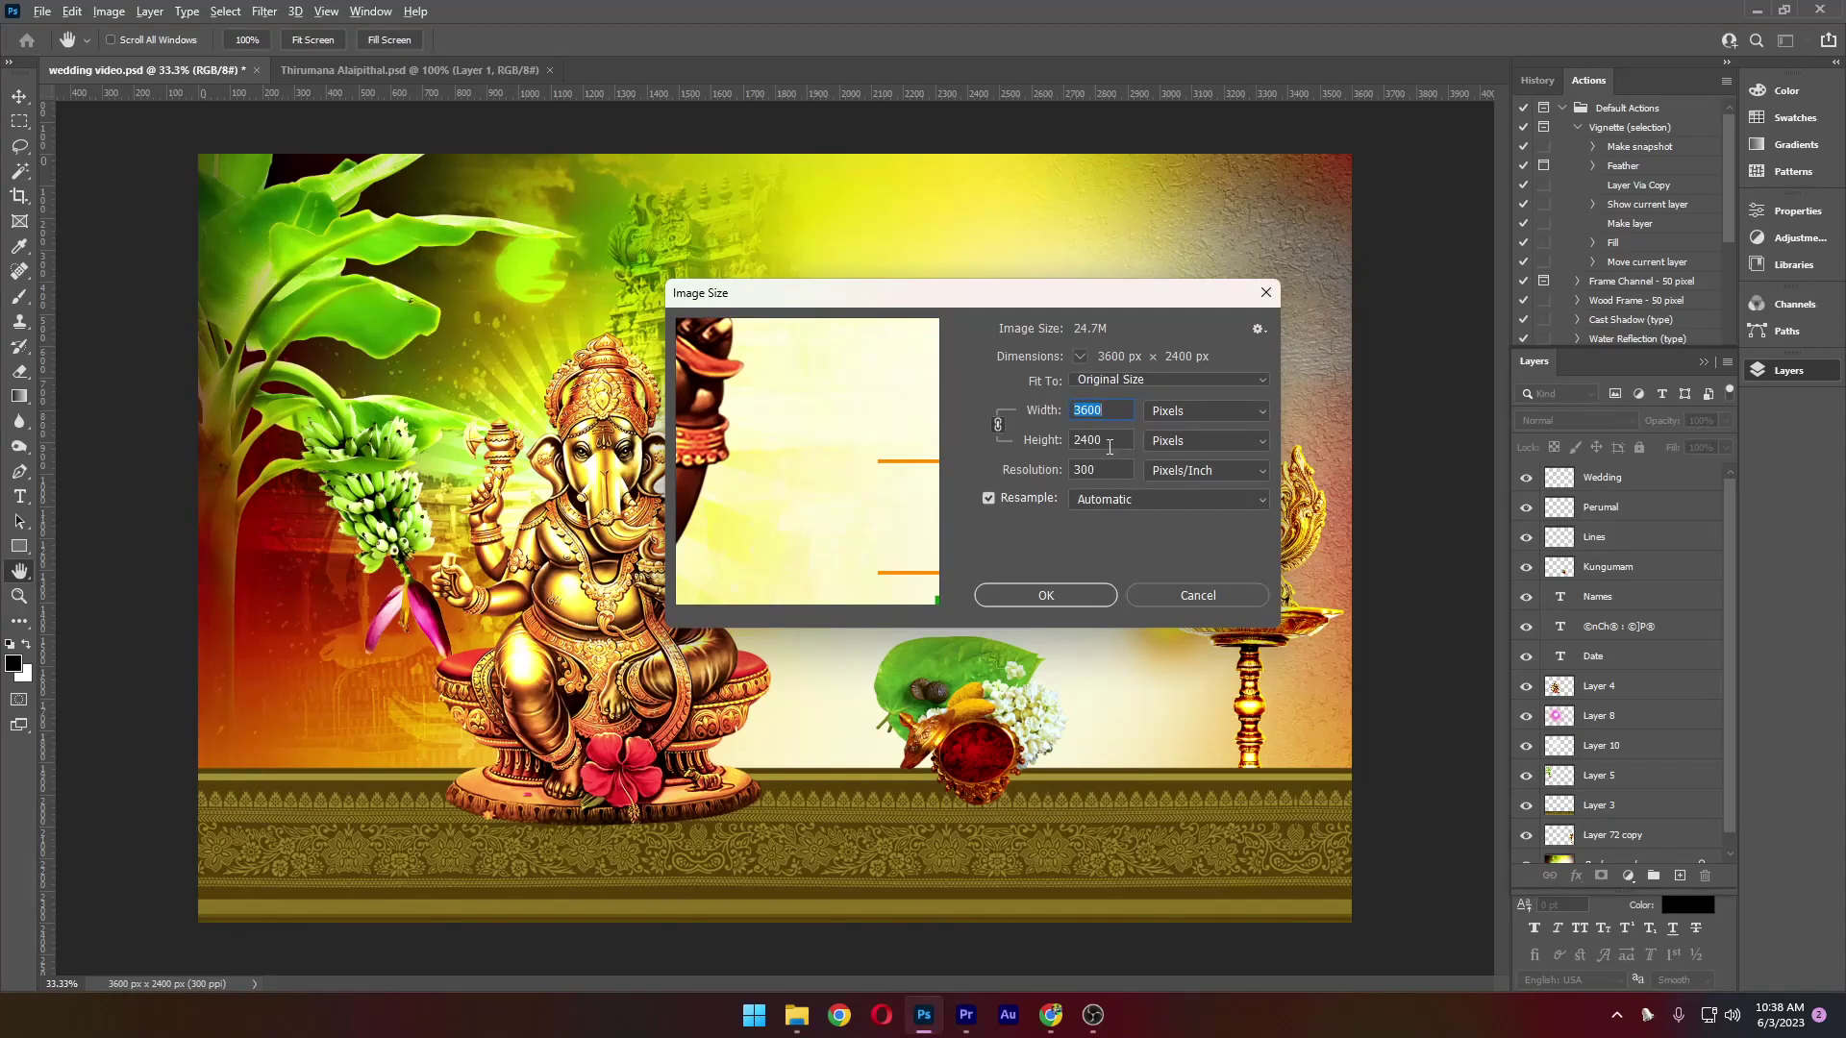
pyautogui.write('1920')
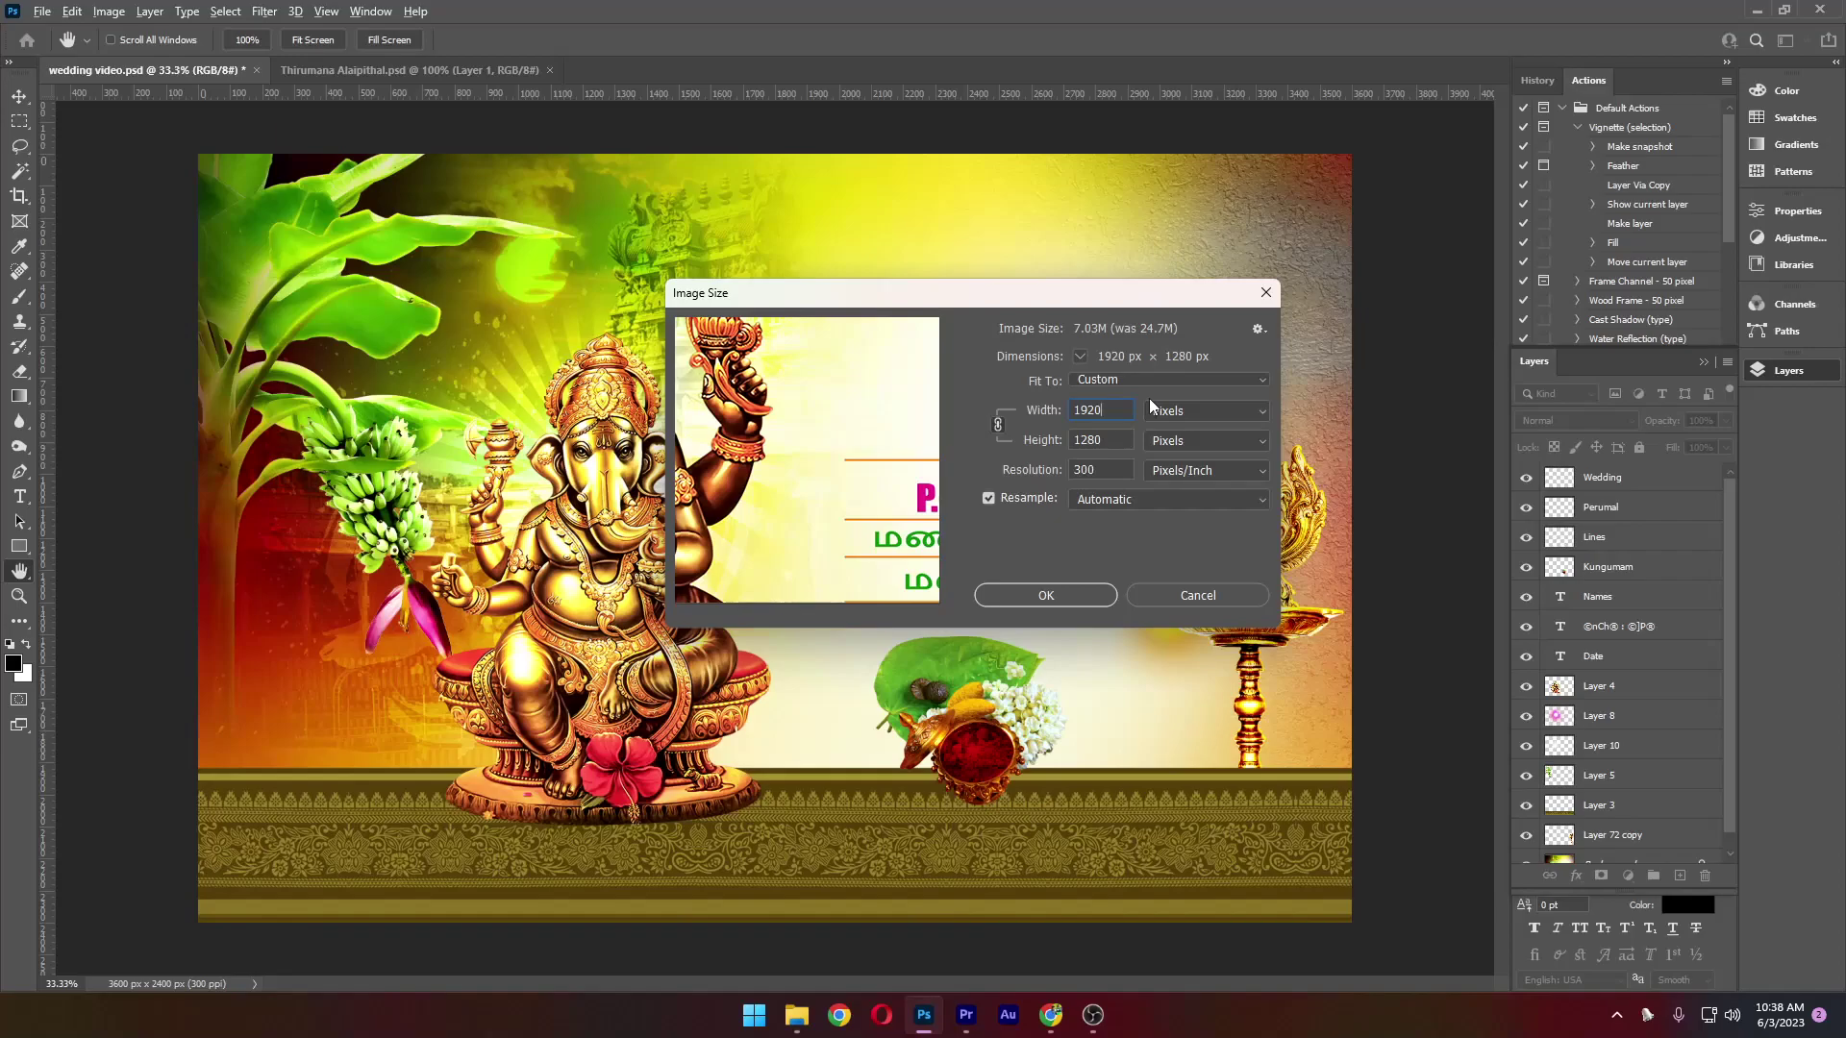
pyautogui.hotkey('alt', 'Tab')
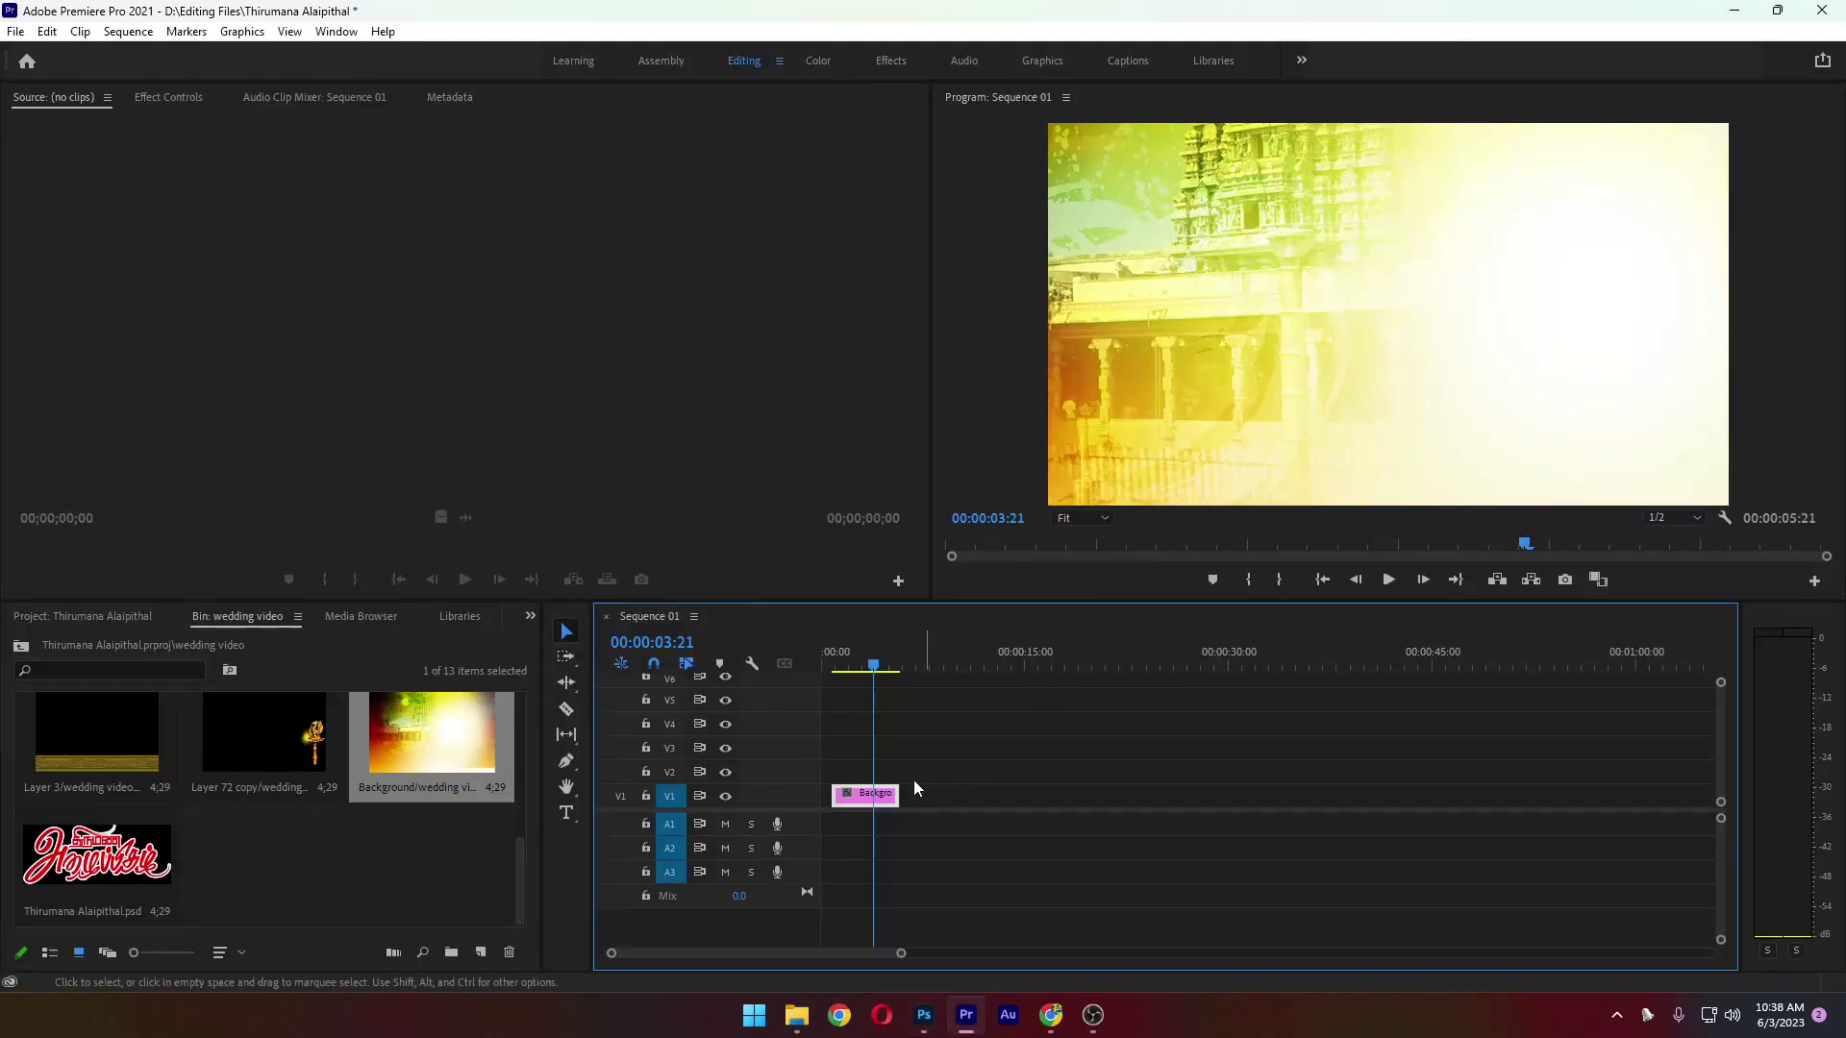
# Apply Scale to Frame Size and then Set to Frame Size to the Background clip on V1
pyautogui.rightClick(862, 804)
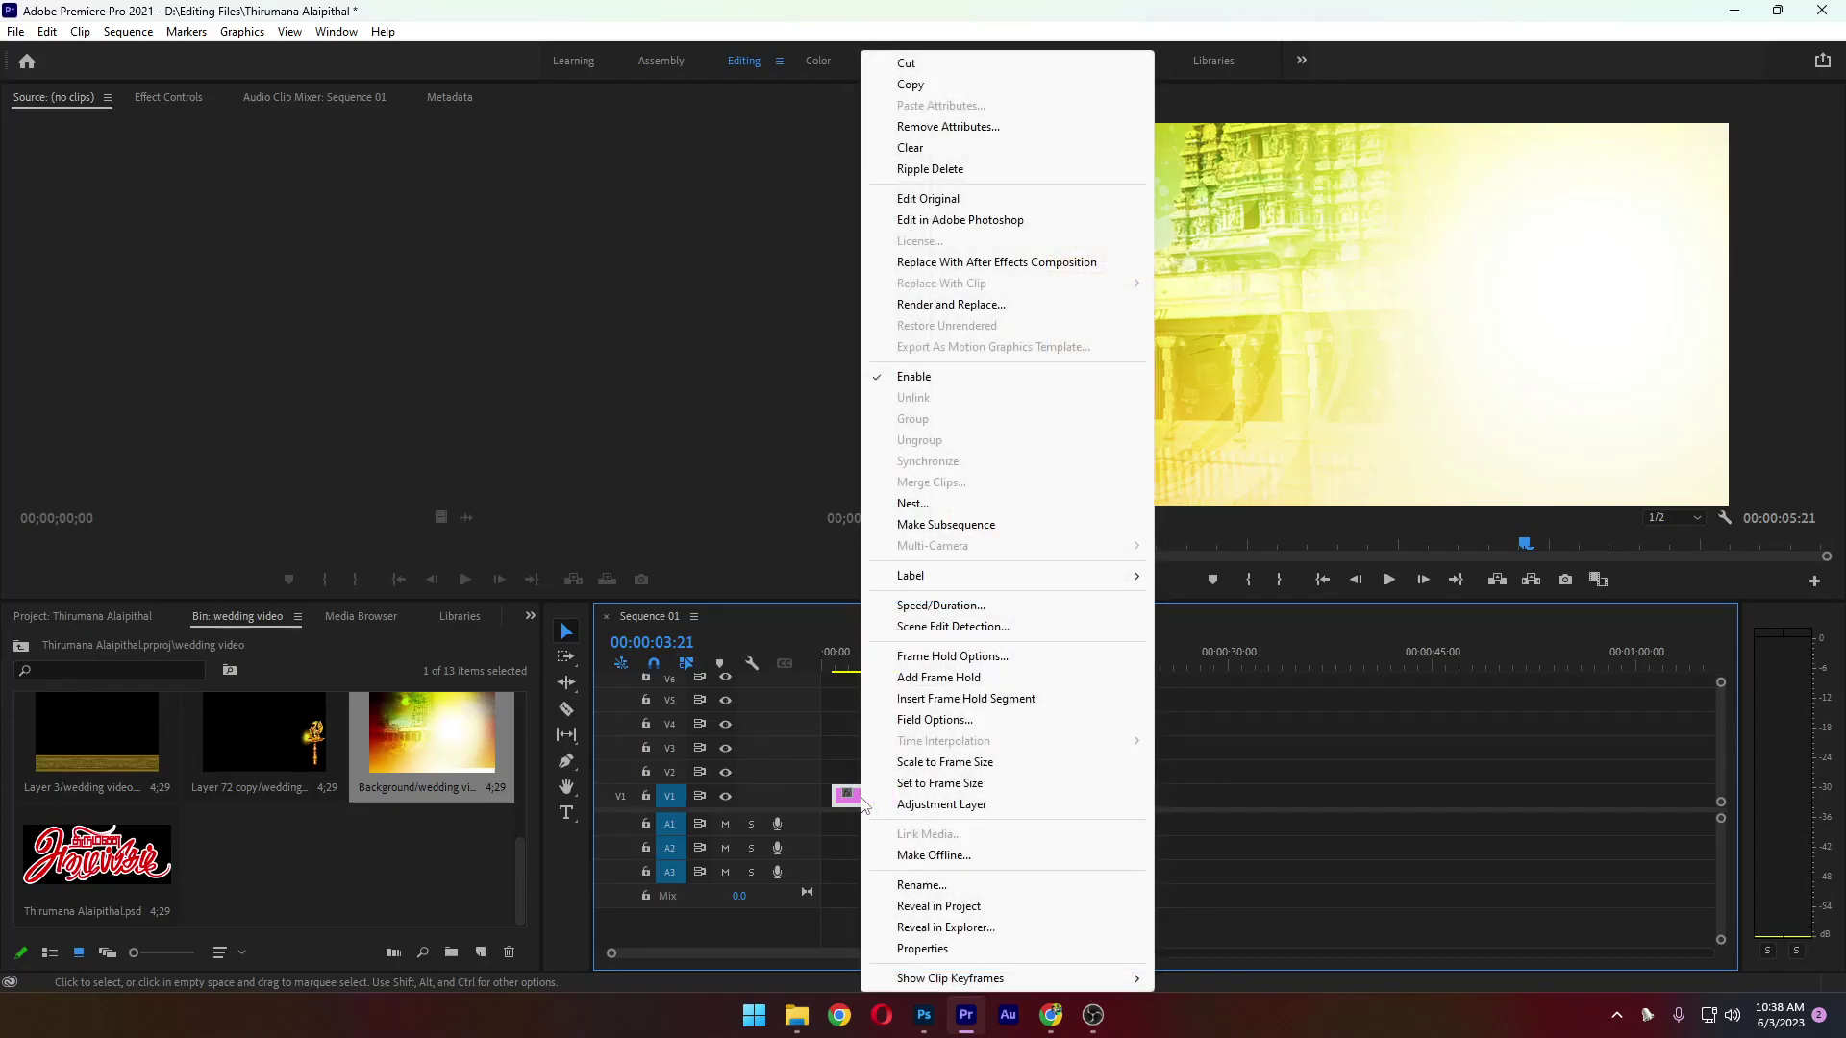
pyautogui.press('Escape')
pyautogui.rightClick(866, 784)
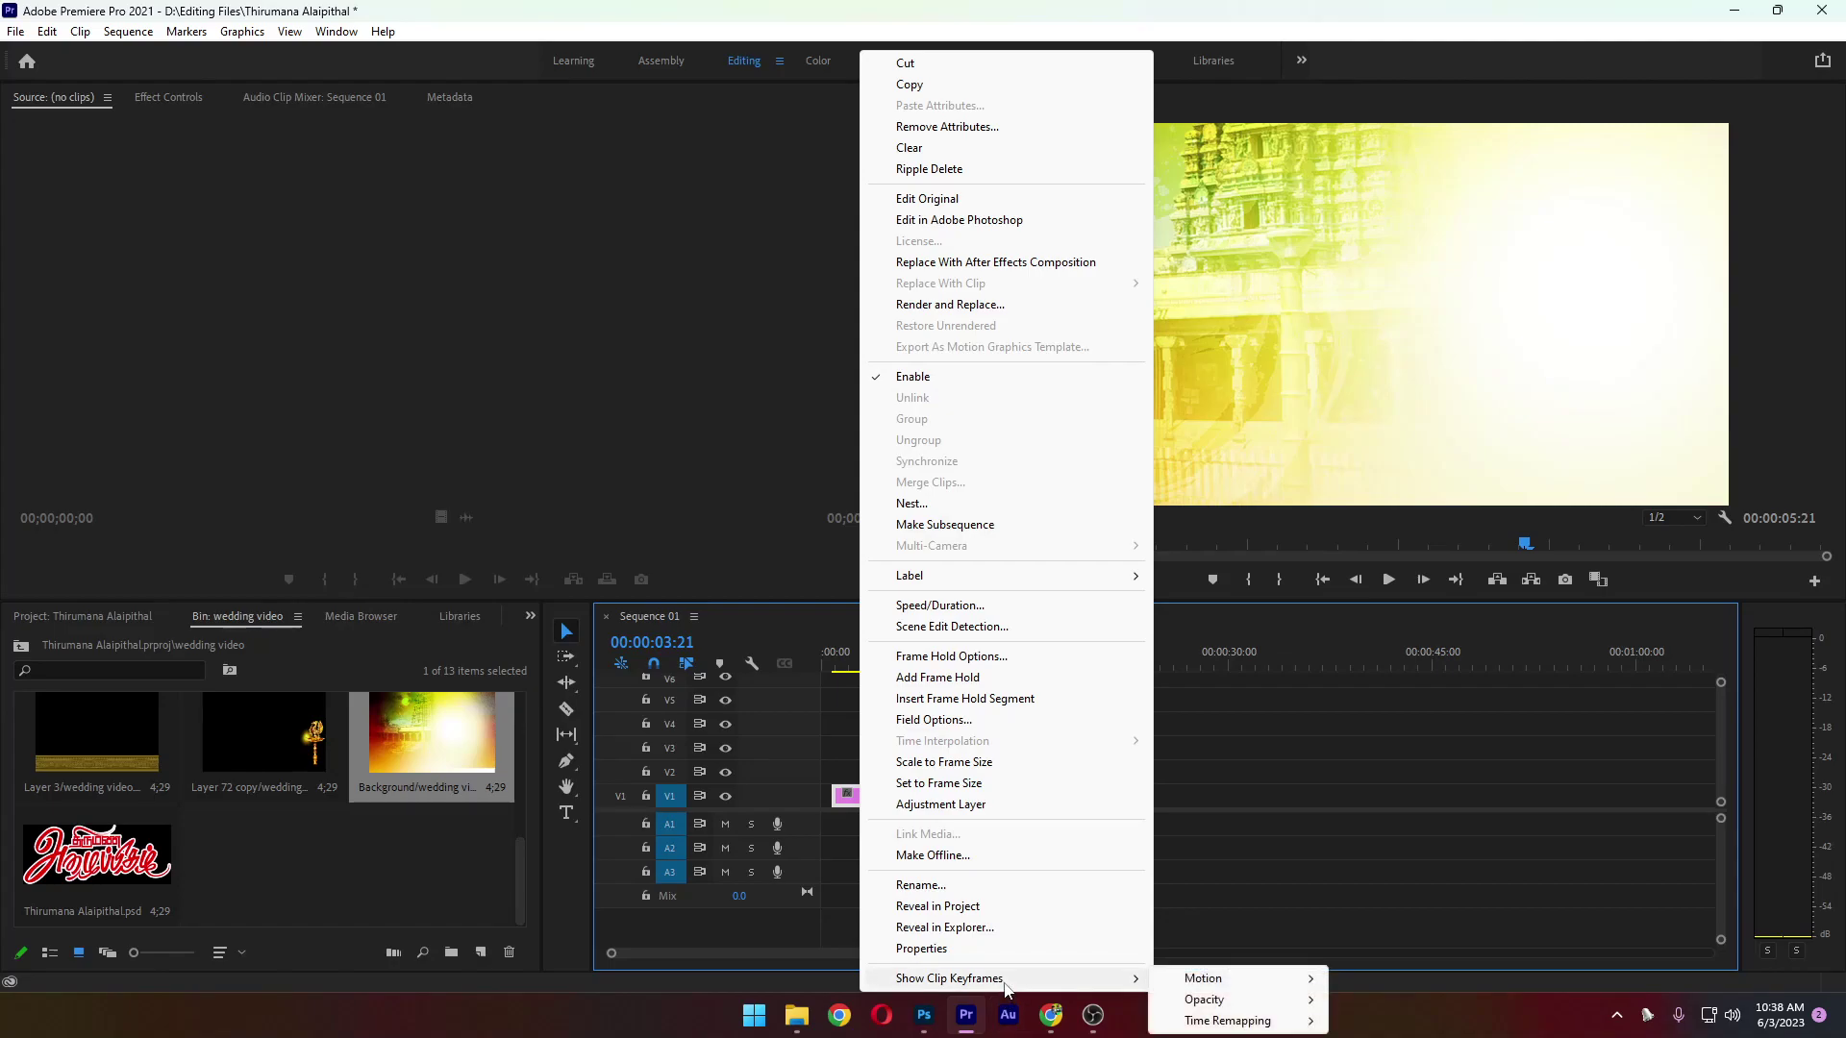
pyautogui.click(979, 764)
pyautogui.click(1505, 439)
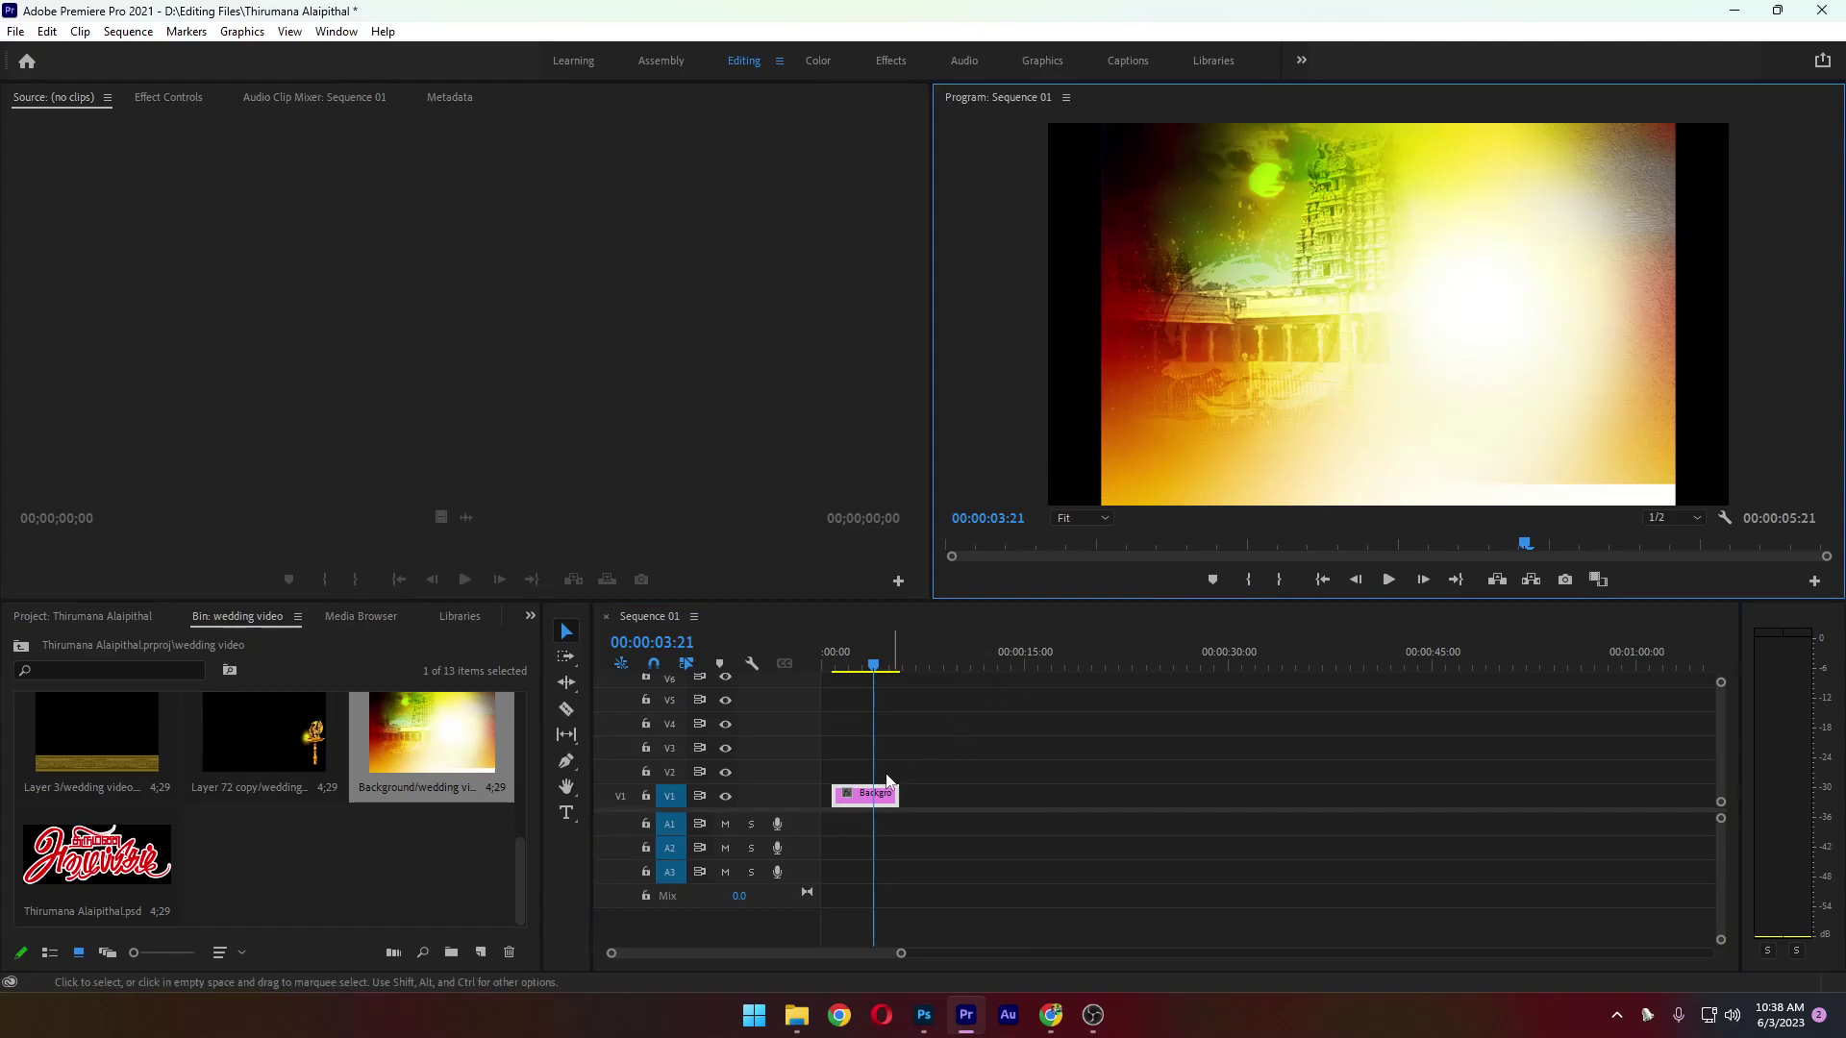
pyautogui.rightClick(865, 797)
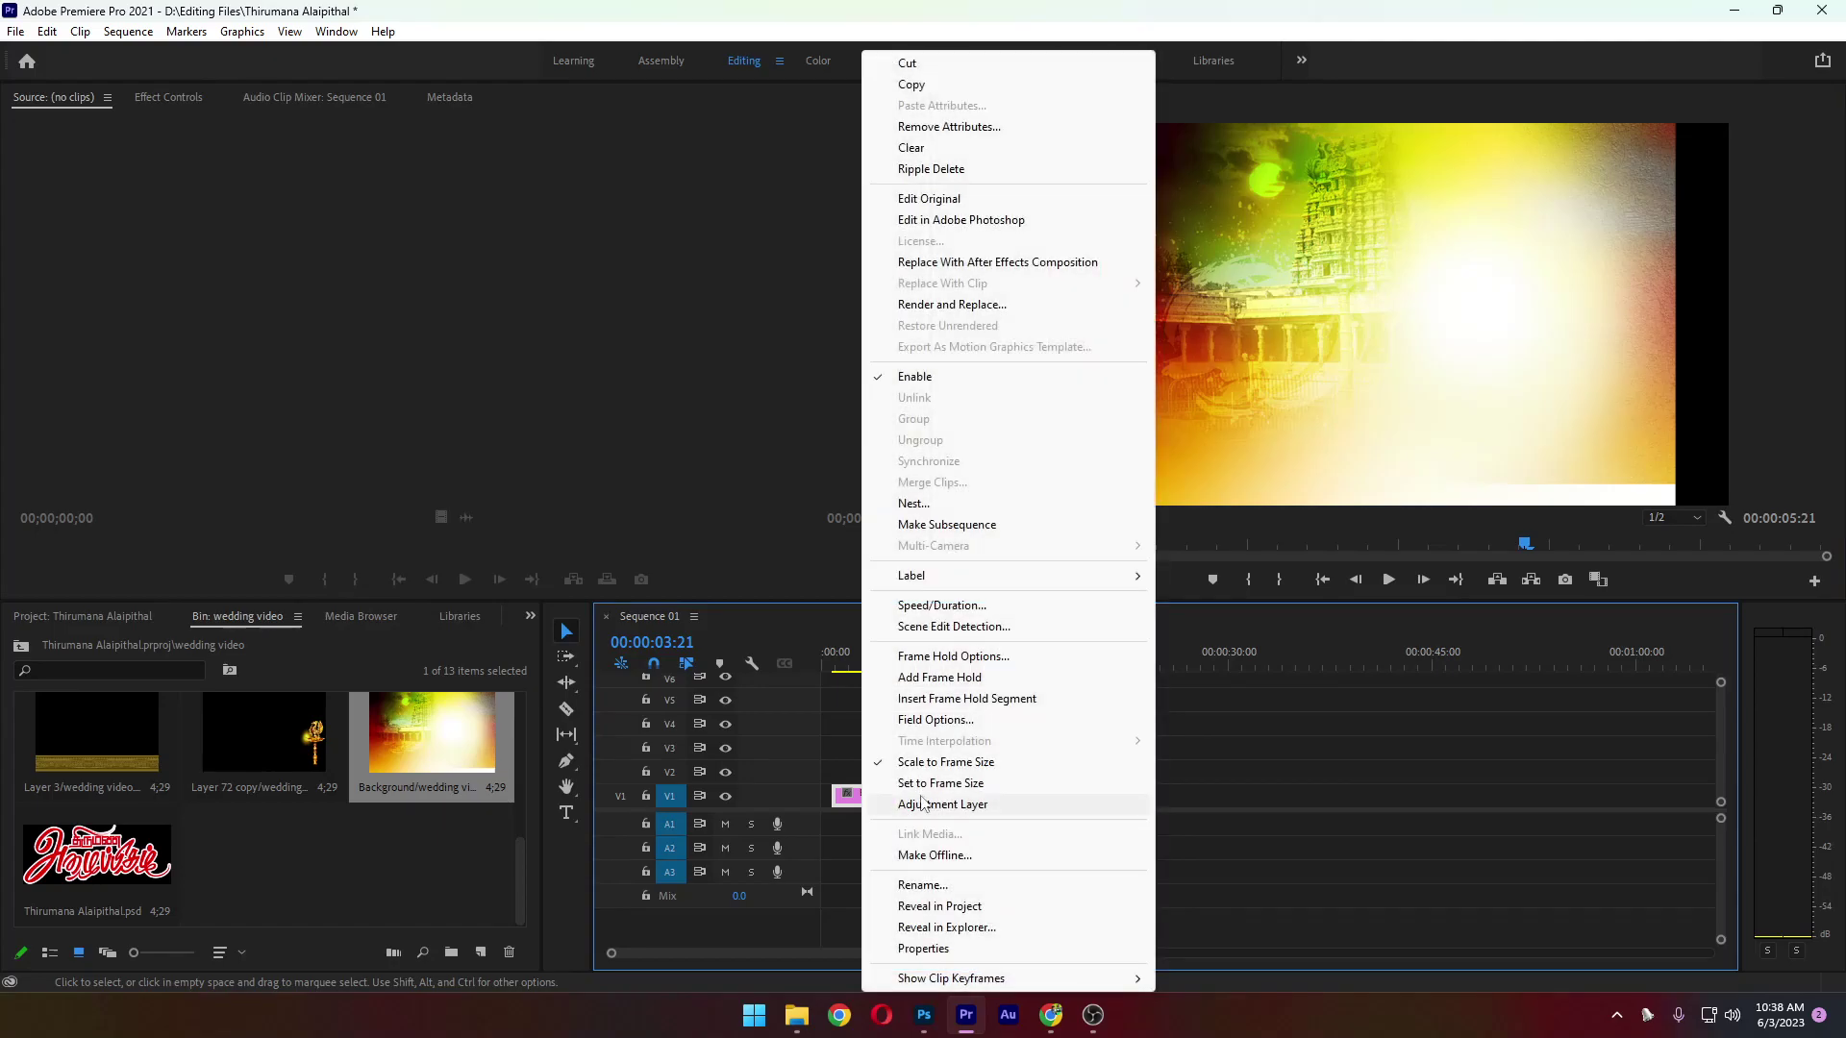
pyautogui.click(976, 784)
pyautogui.rightClick(866, 806)
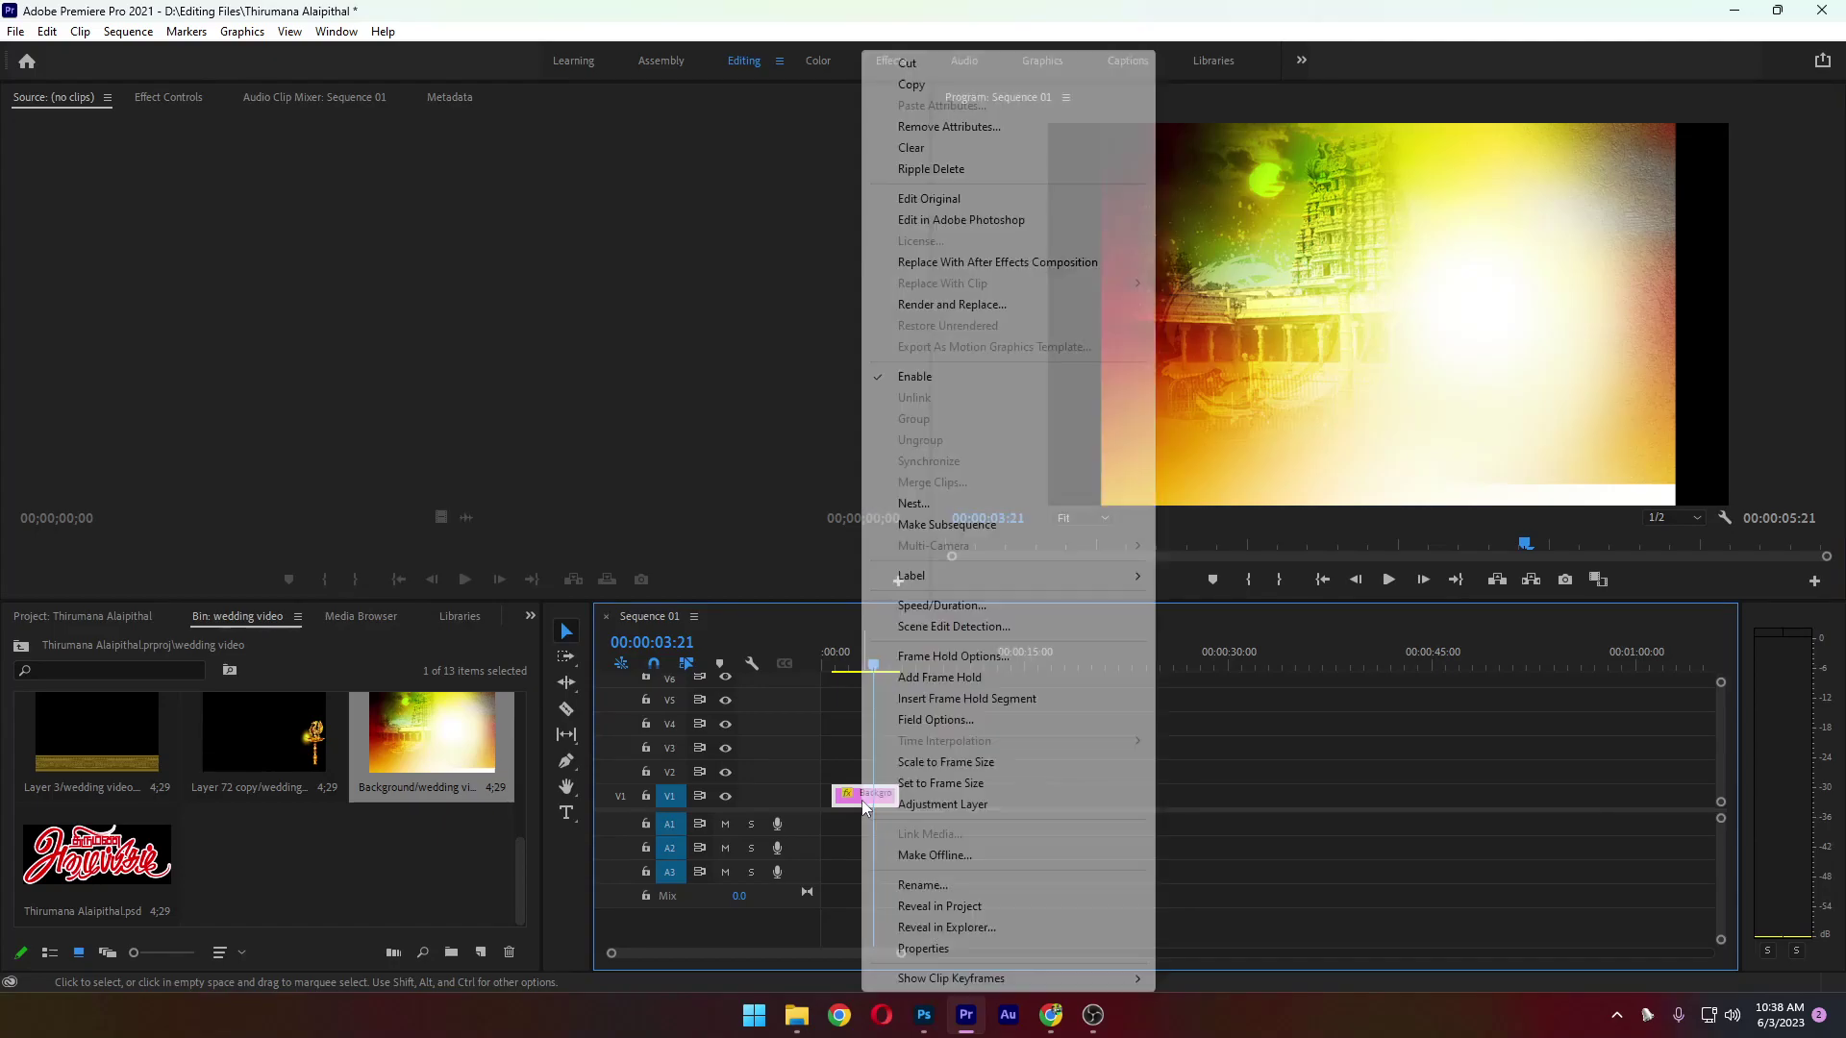
pyautogui.click(1063, 791)
pyautogui.click(885, 798)
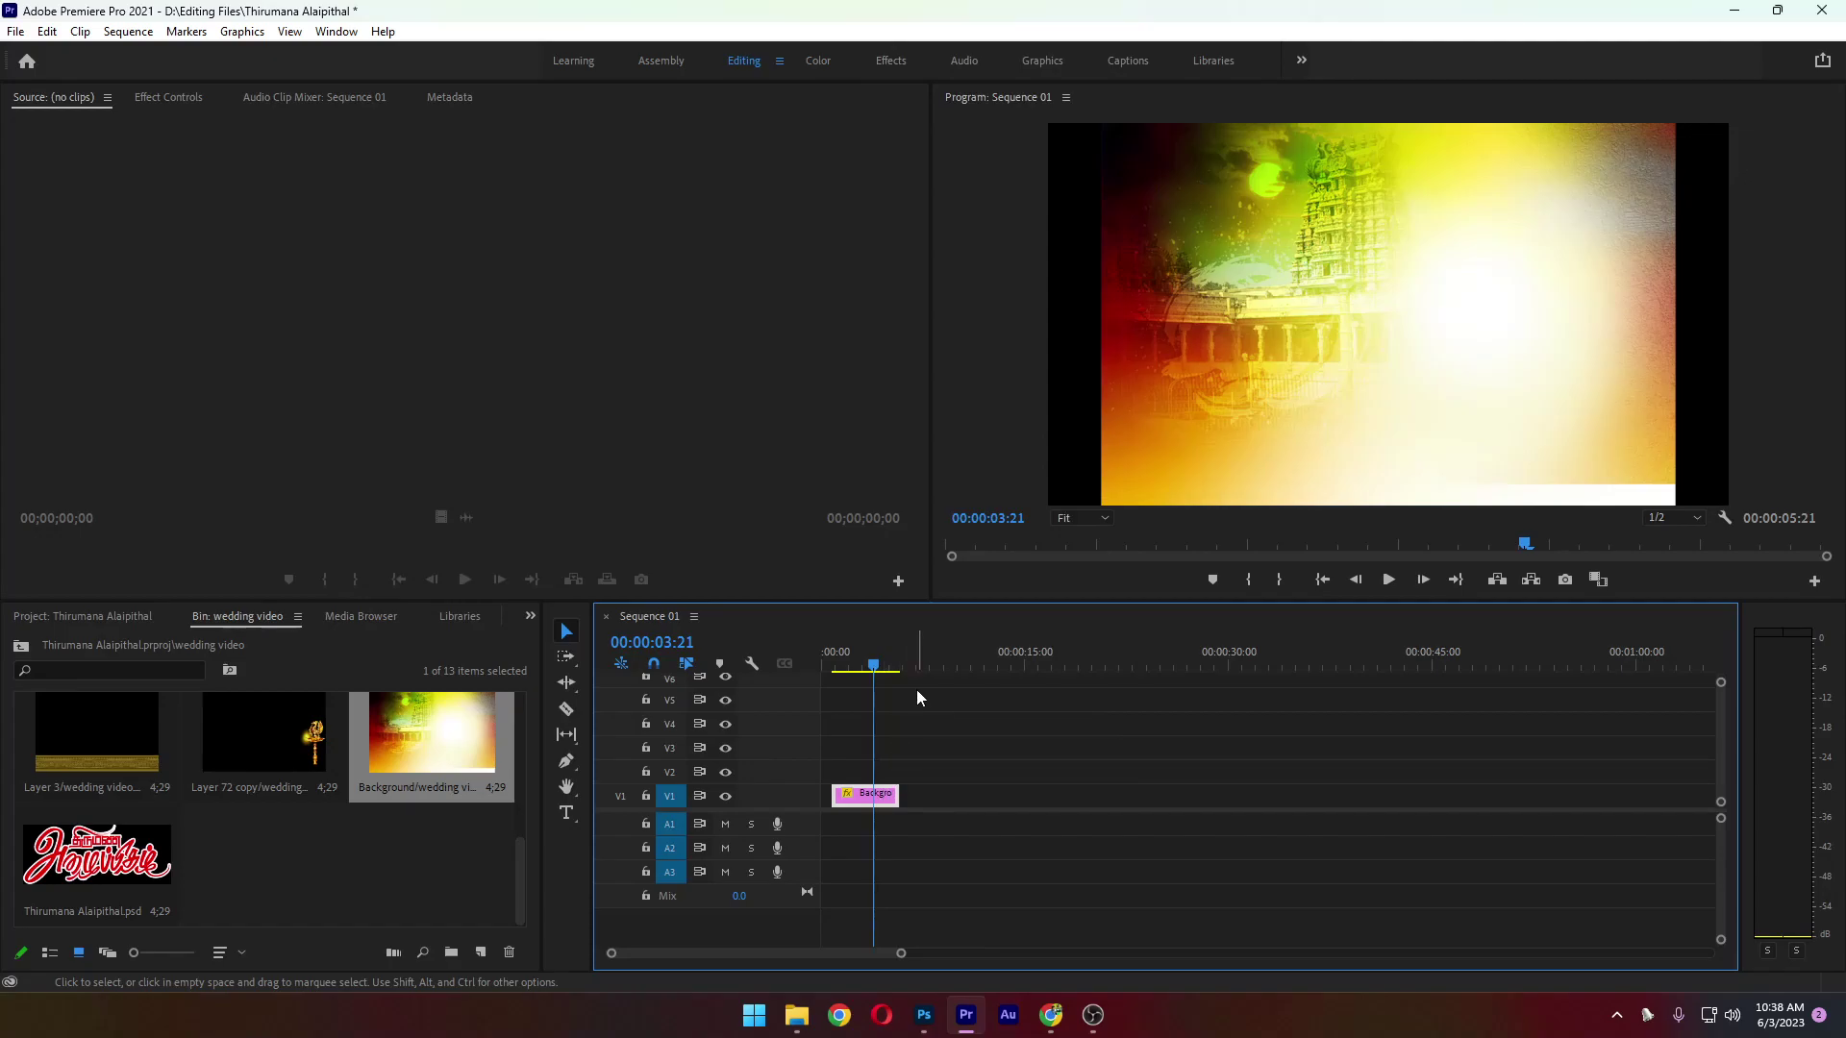
# Scale the temple background clip to 56 so it fills the frame
pyautogui.click(176, 100)
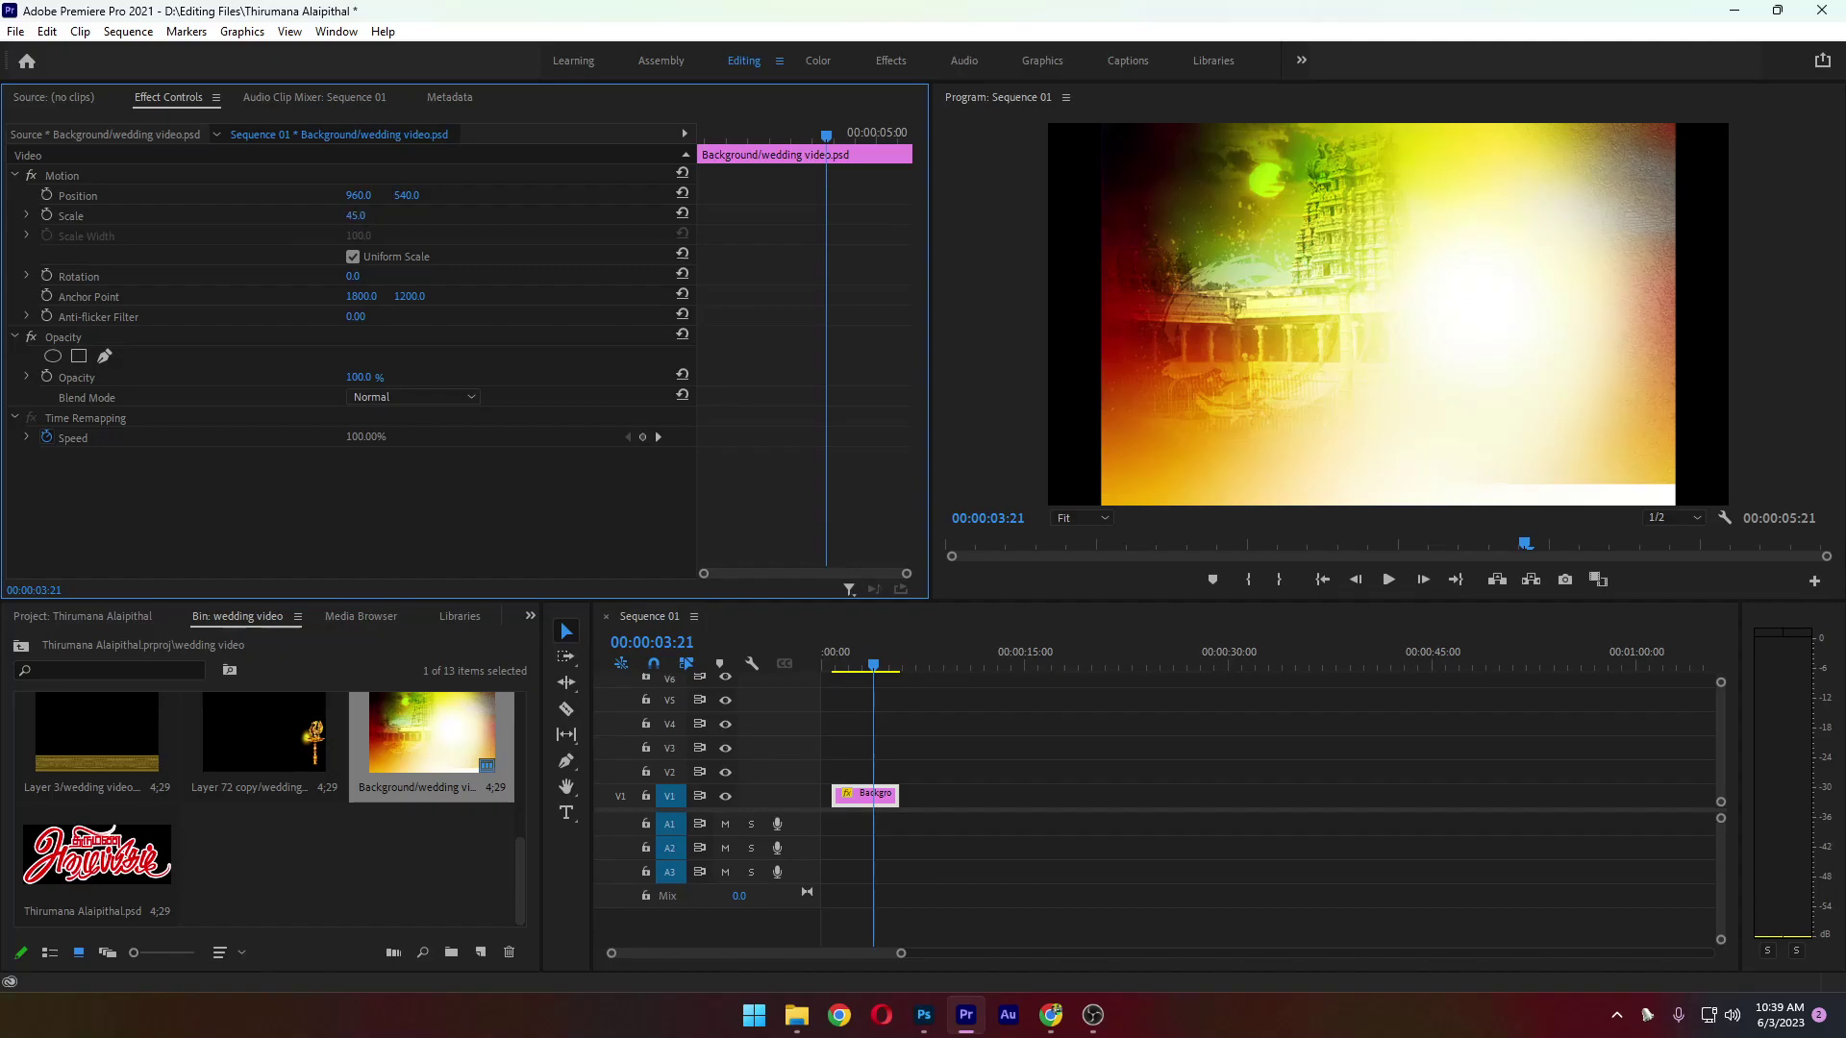
pyautogui.moveTo(356, 216); pyautogui.dragTo(366, 215)
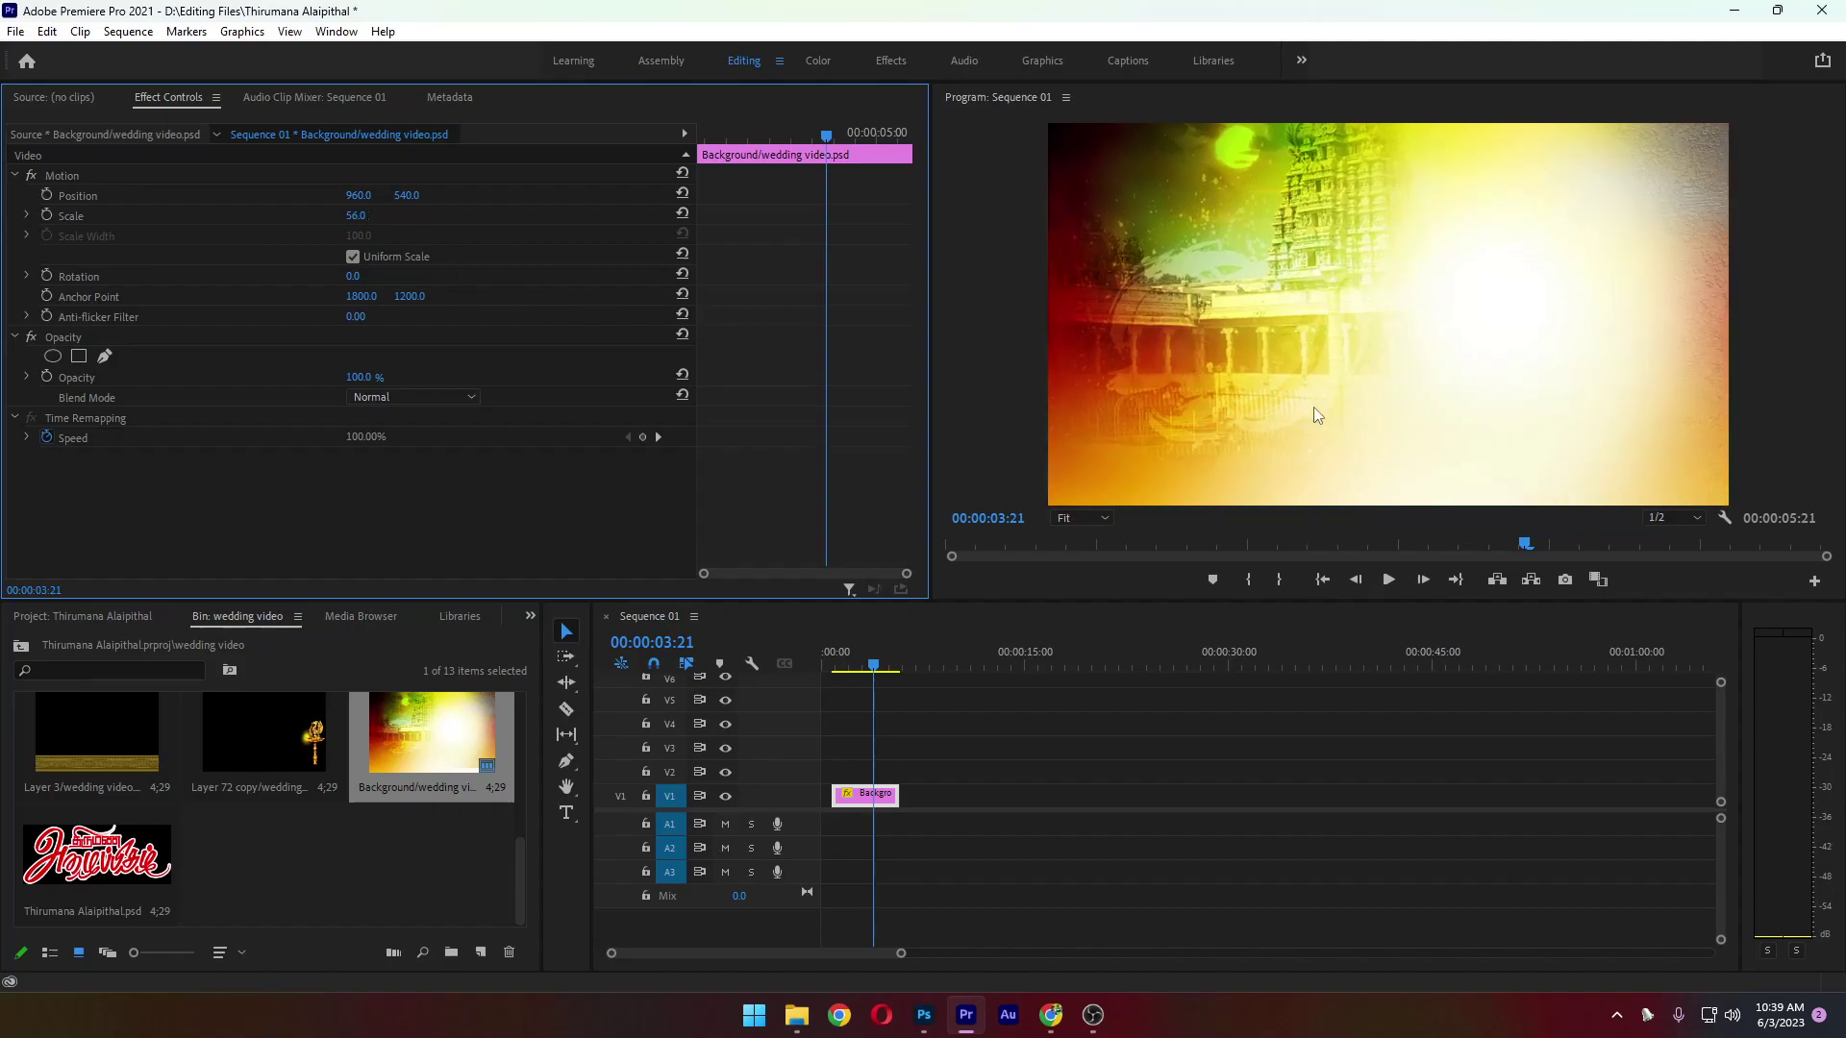
pyautogui.click(396, 900)
# Preview the sequence, jumping the playhead between its start and end
pyautogui.click(865, 797)
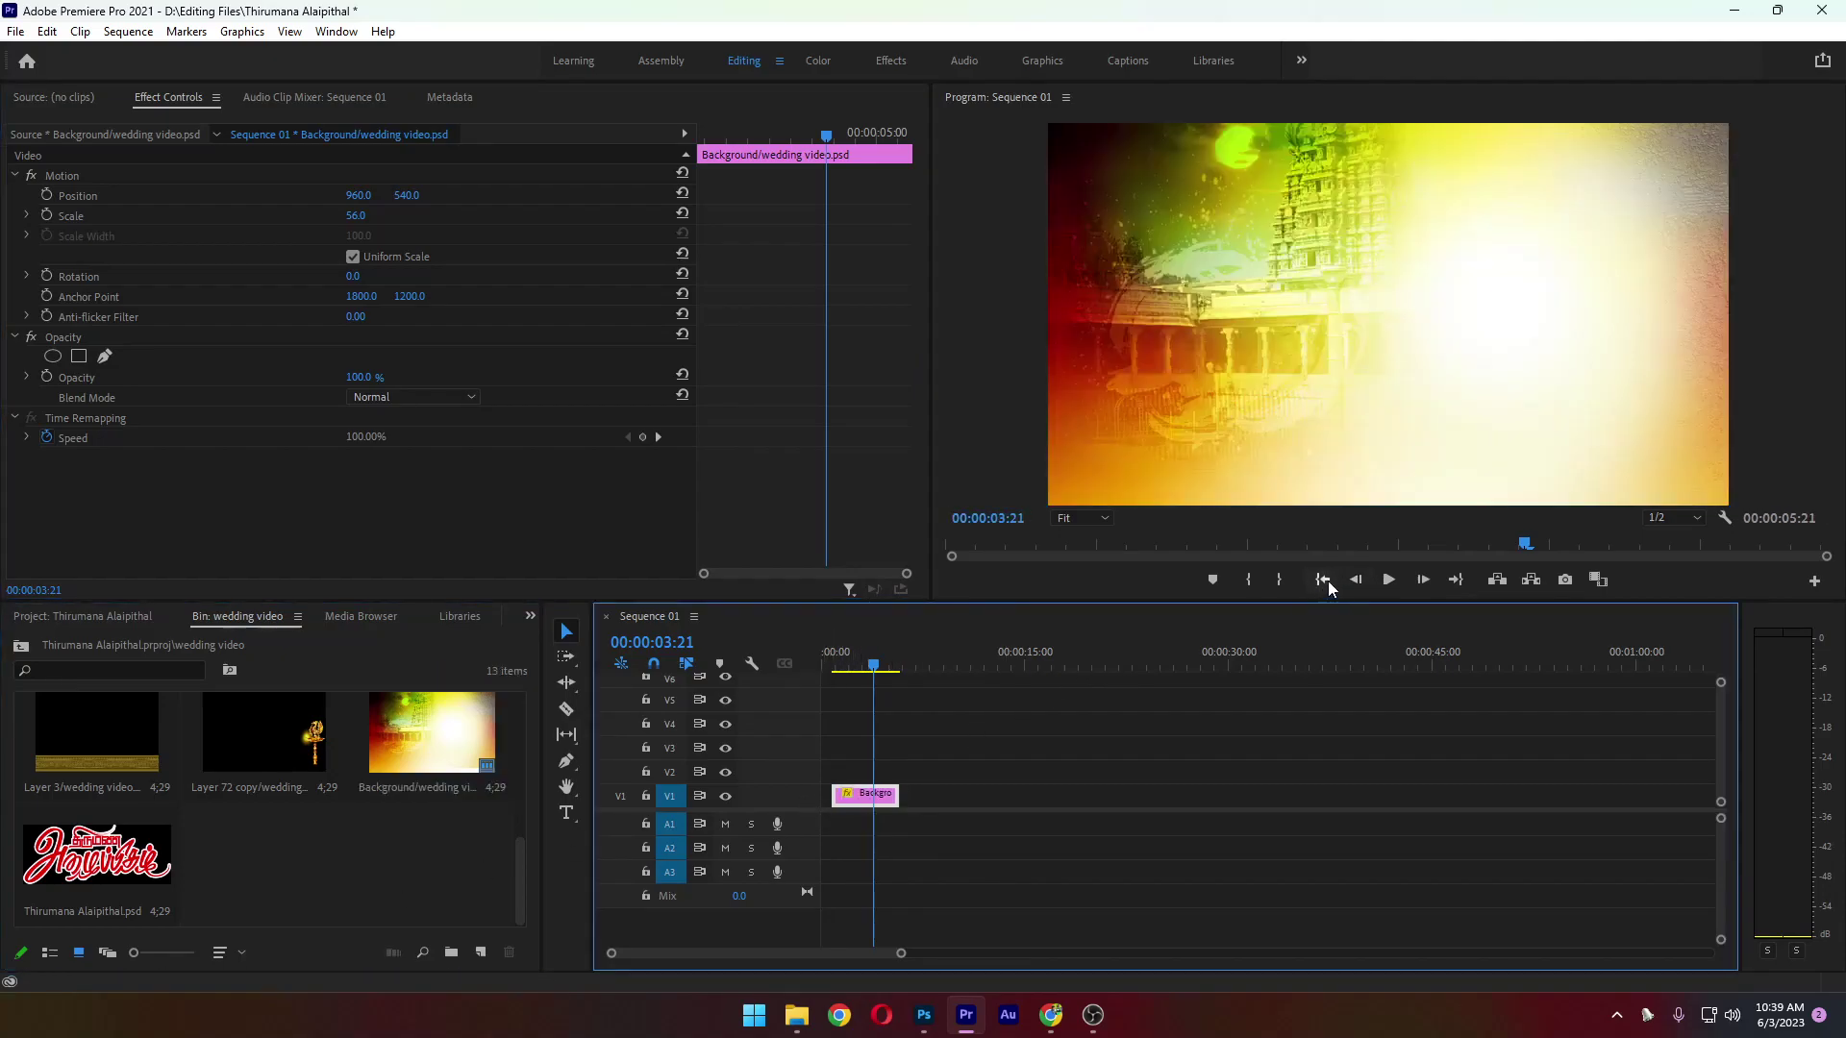
pyautogui.click(1388, 581)
pyautogui.click(1385, 581)
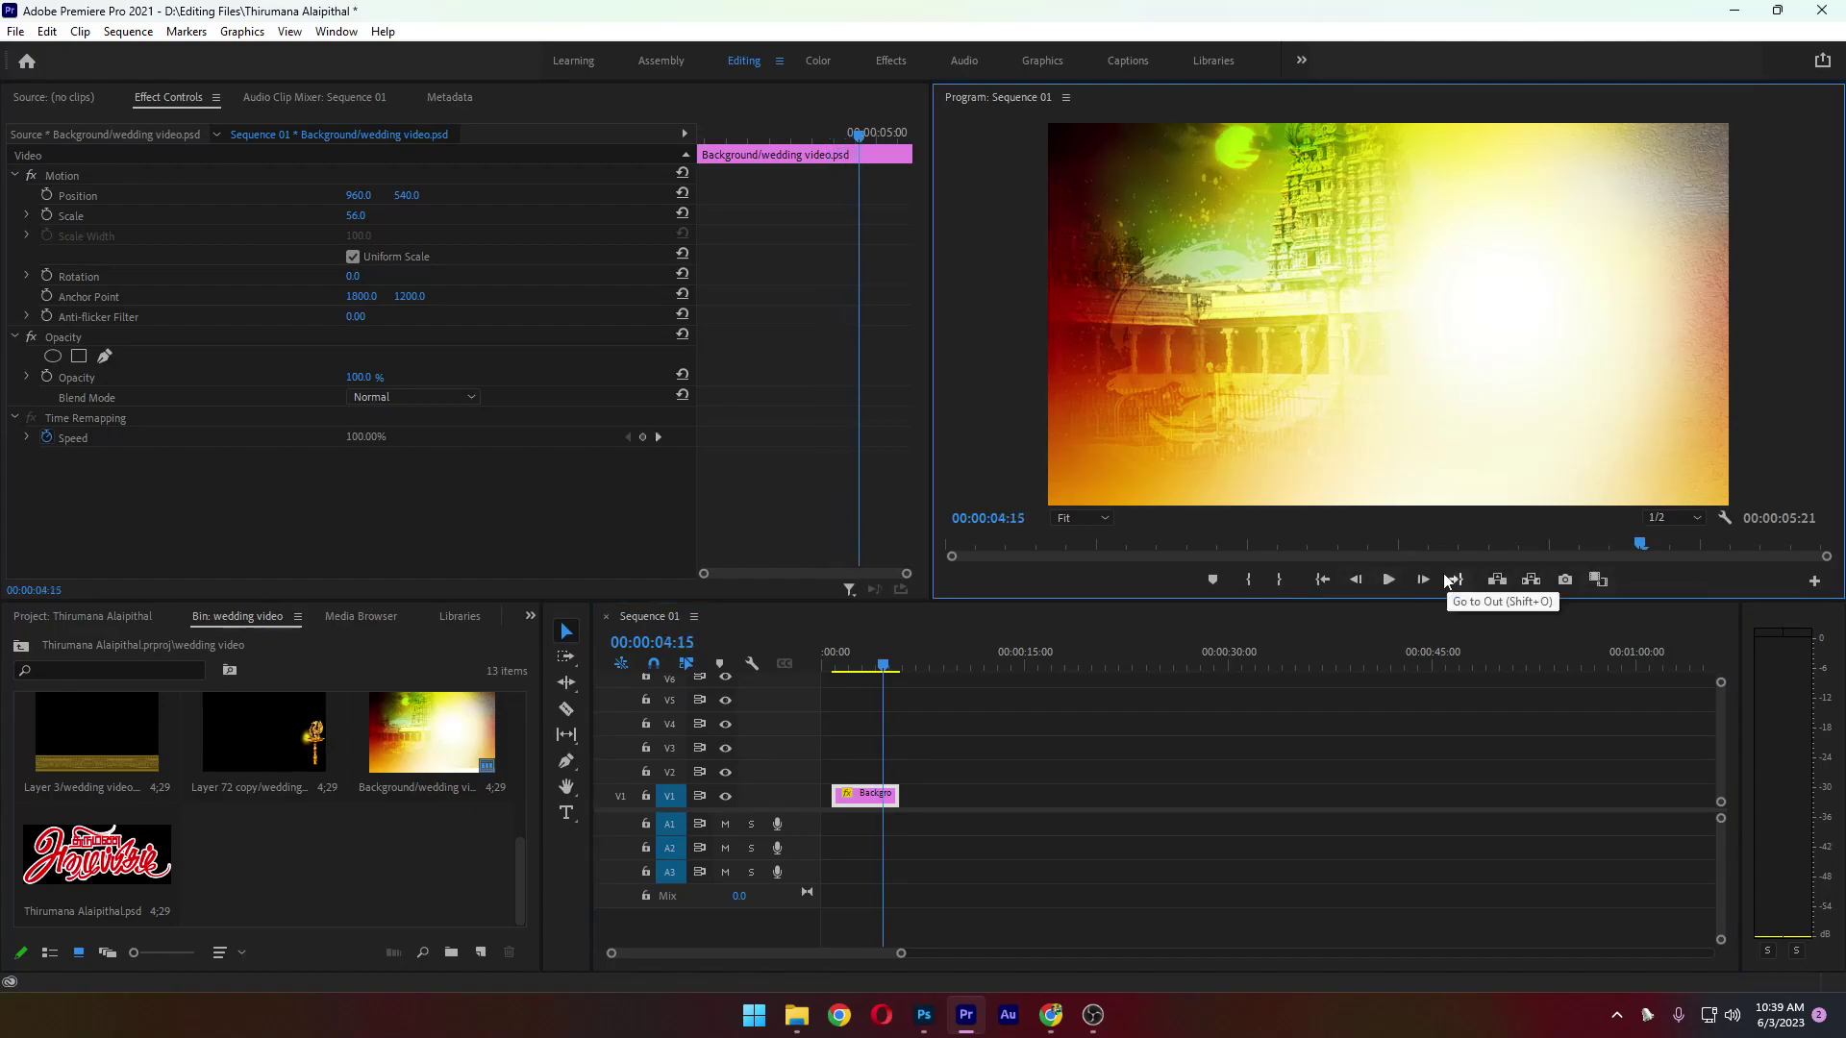
pyautogui.moveTo(1640, 544); pyautogui.dragTo(1083, 550)
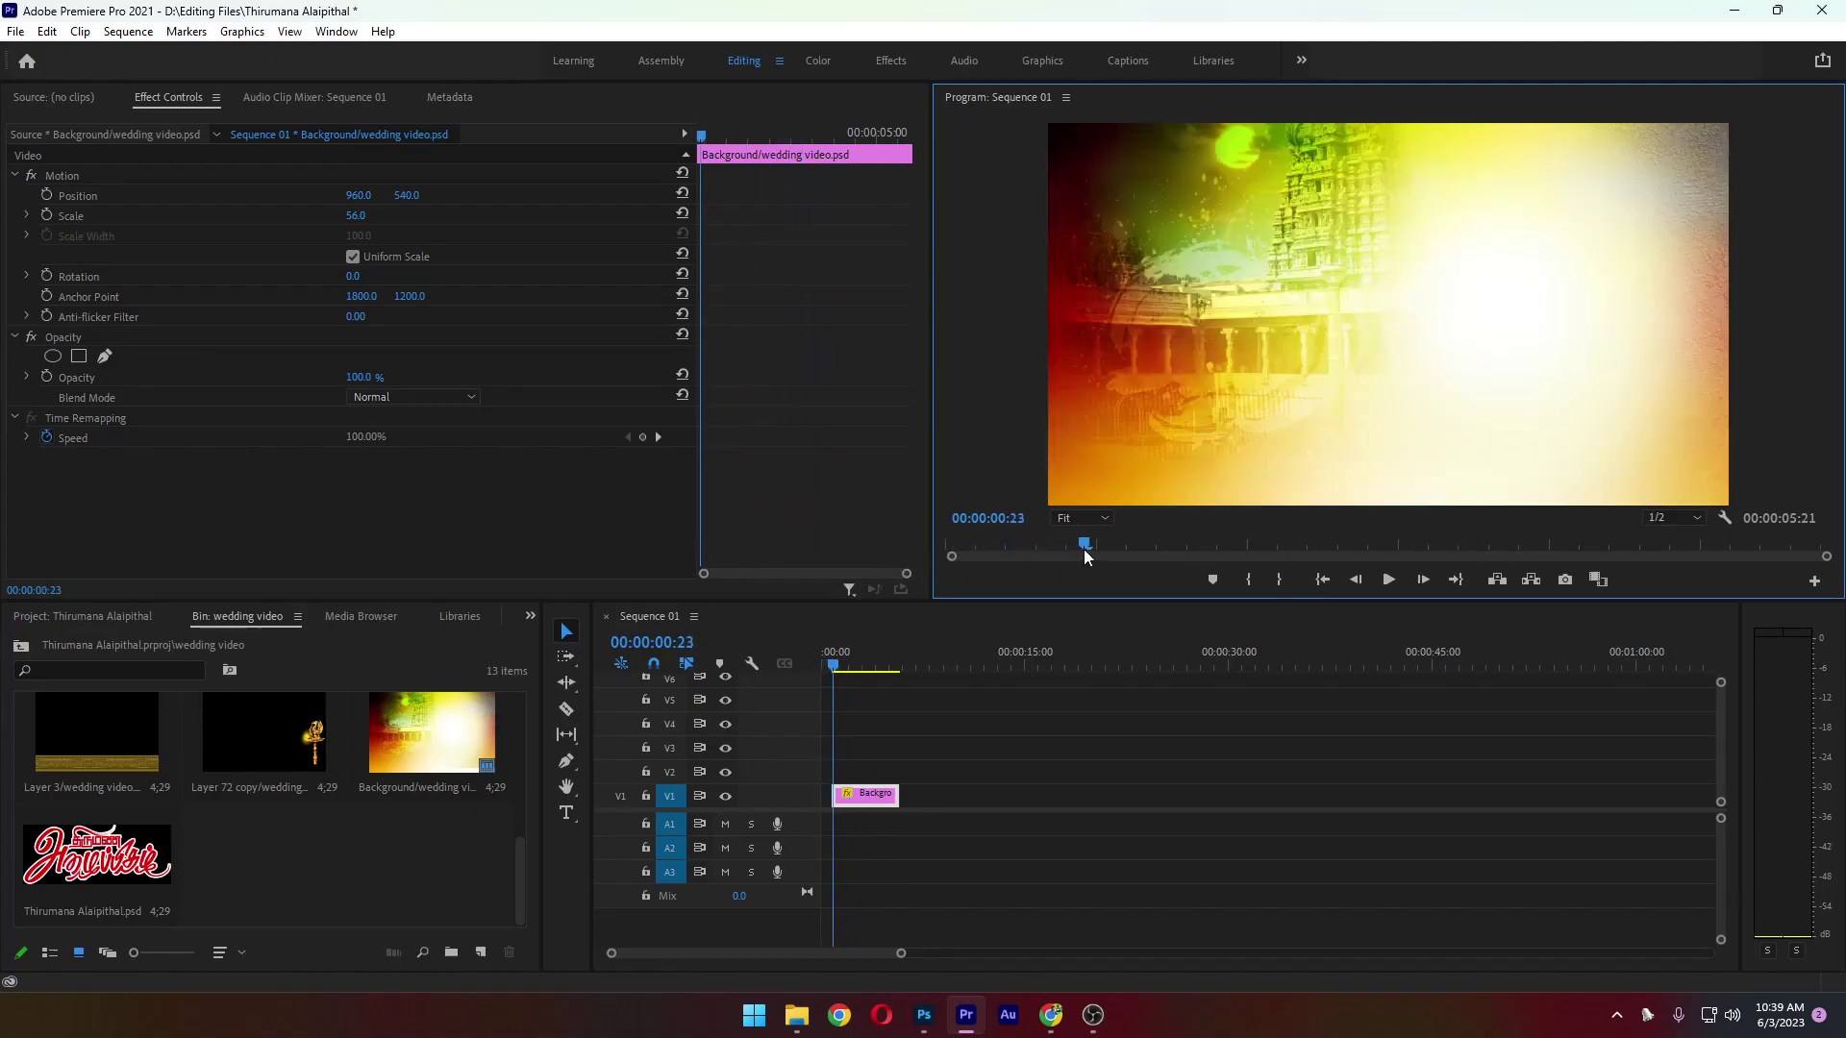
pyautogui.click(1323, 581)
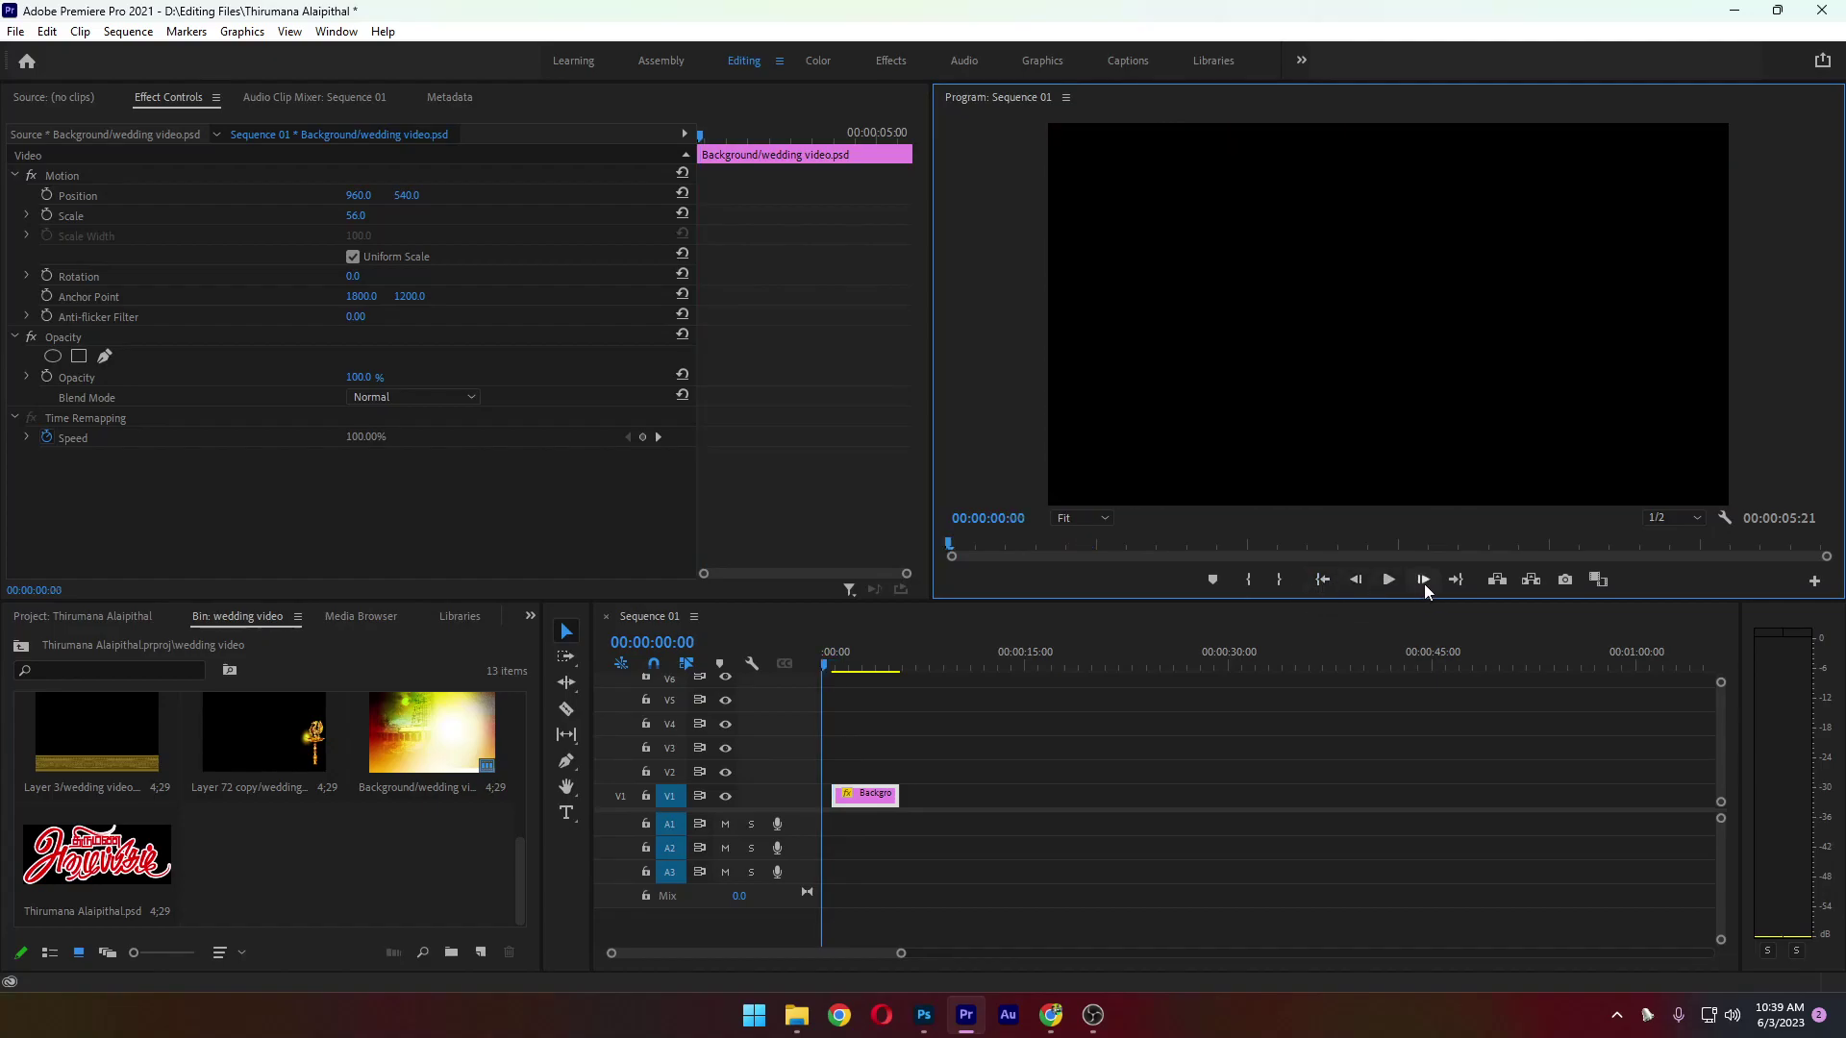
pyautogui.click(1457, 580)
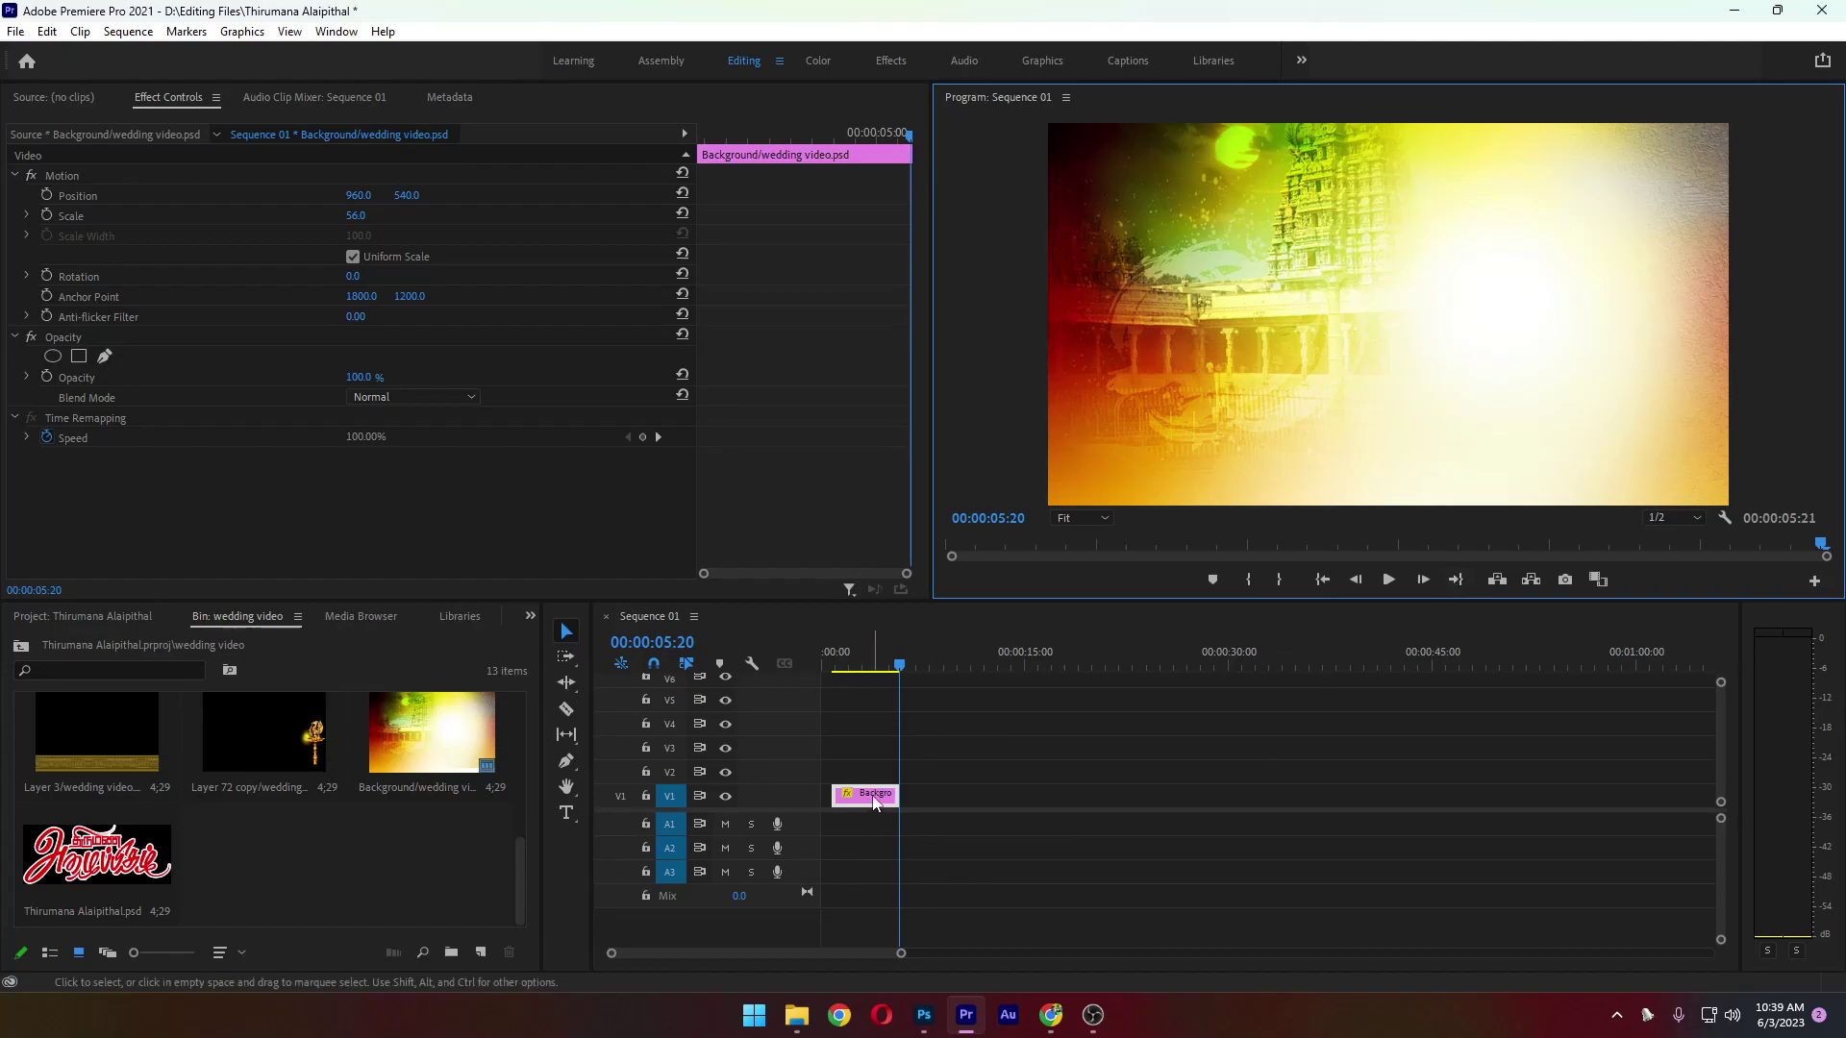
pyautogui.click(1323, 581)
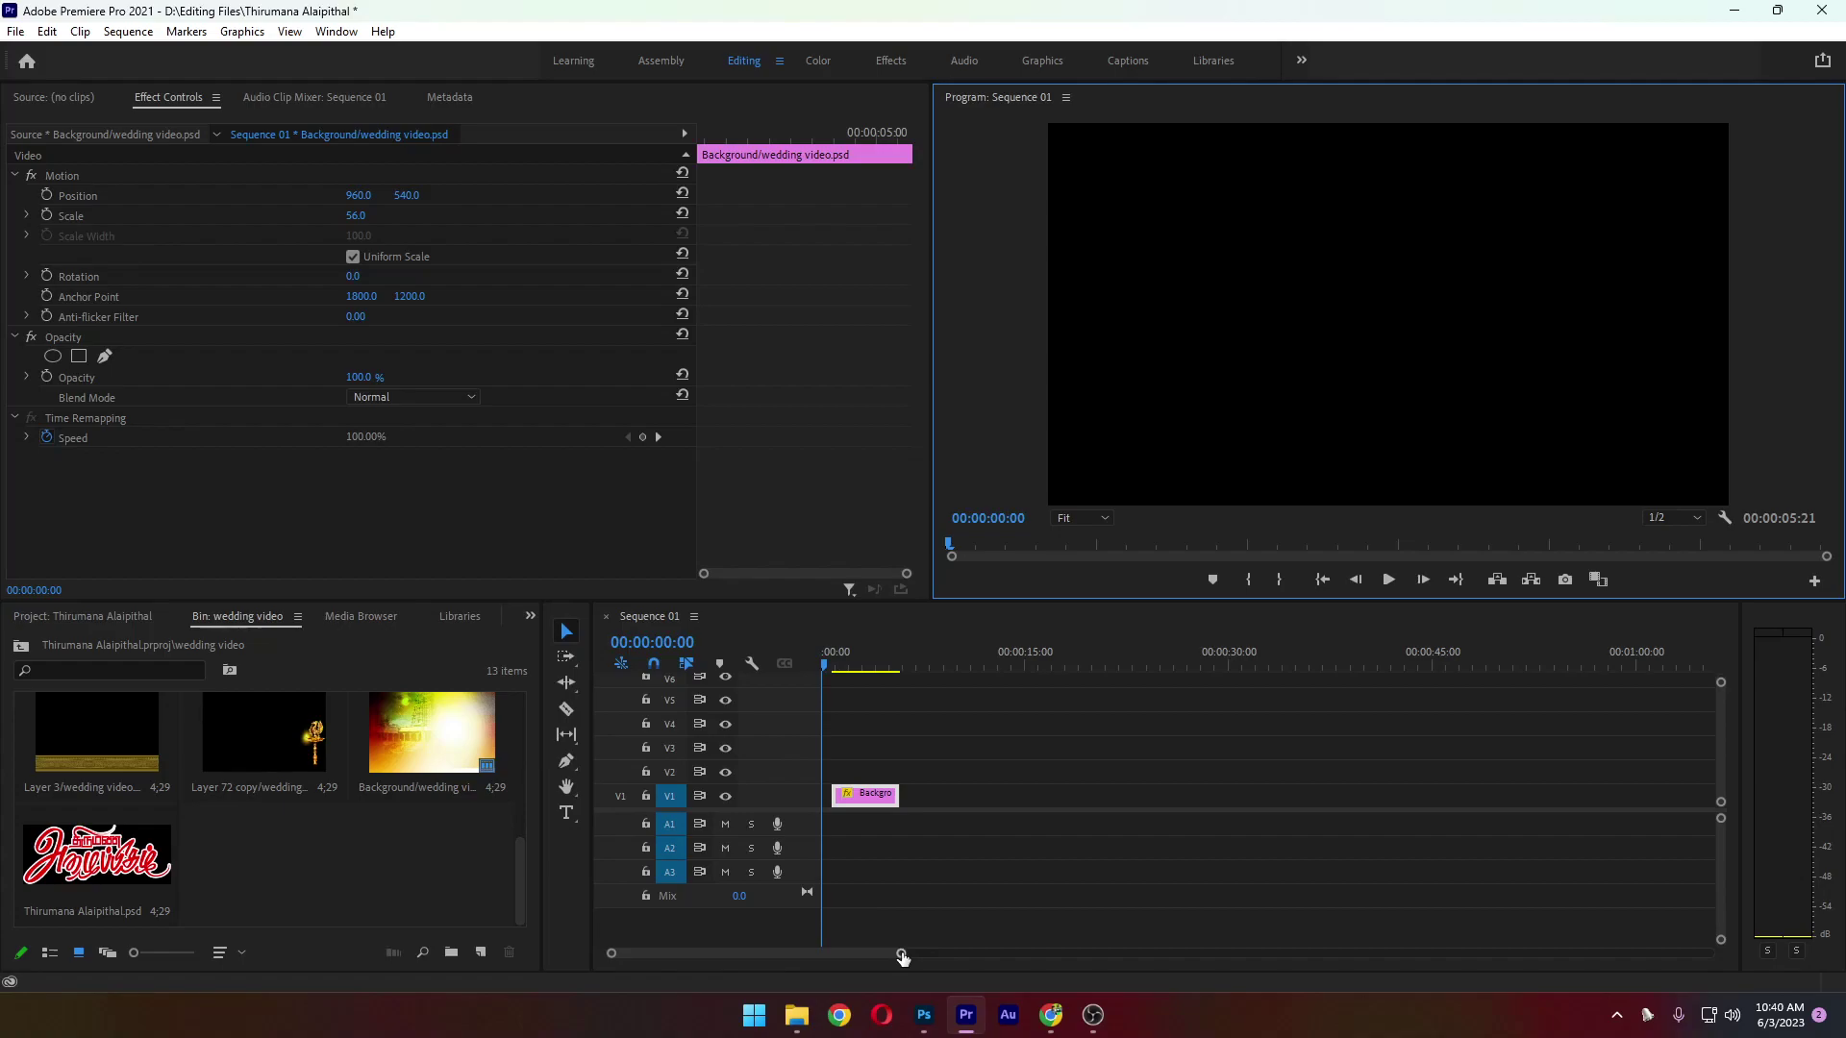
# Move the background clip to the sequence start at 00:00
pyautogui.moveTo(901, 953); pyautogui.dragTo(797, 954)
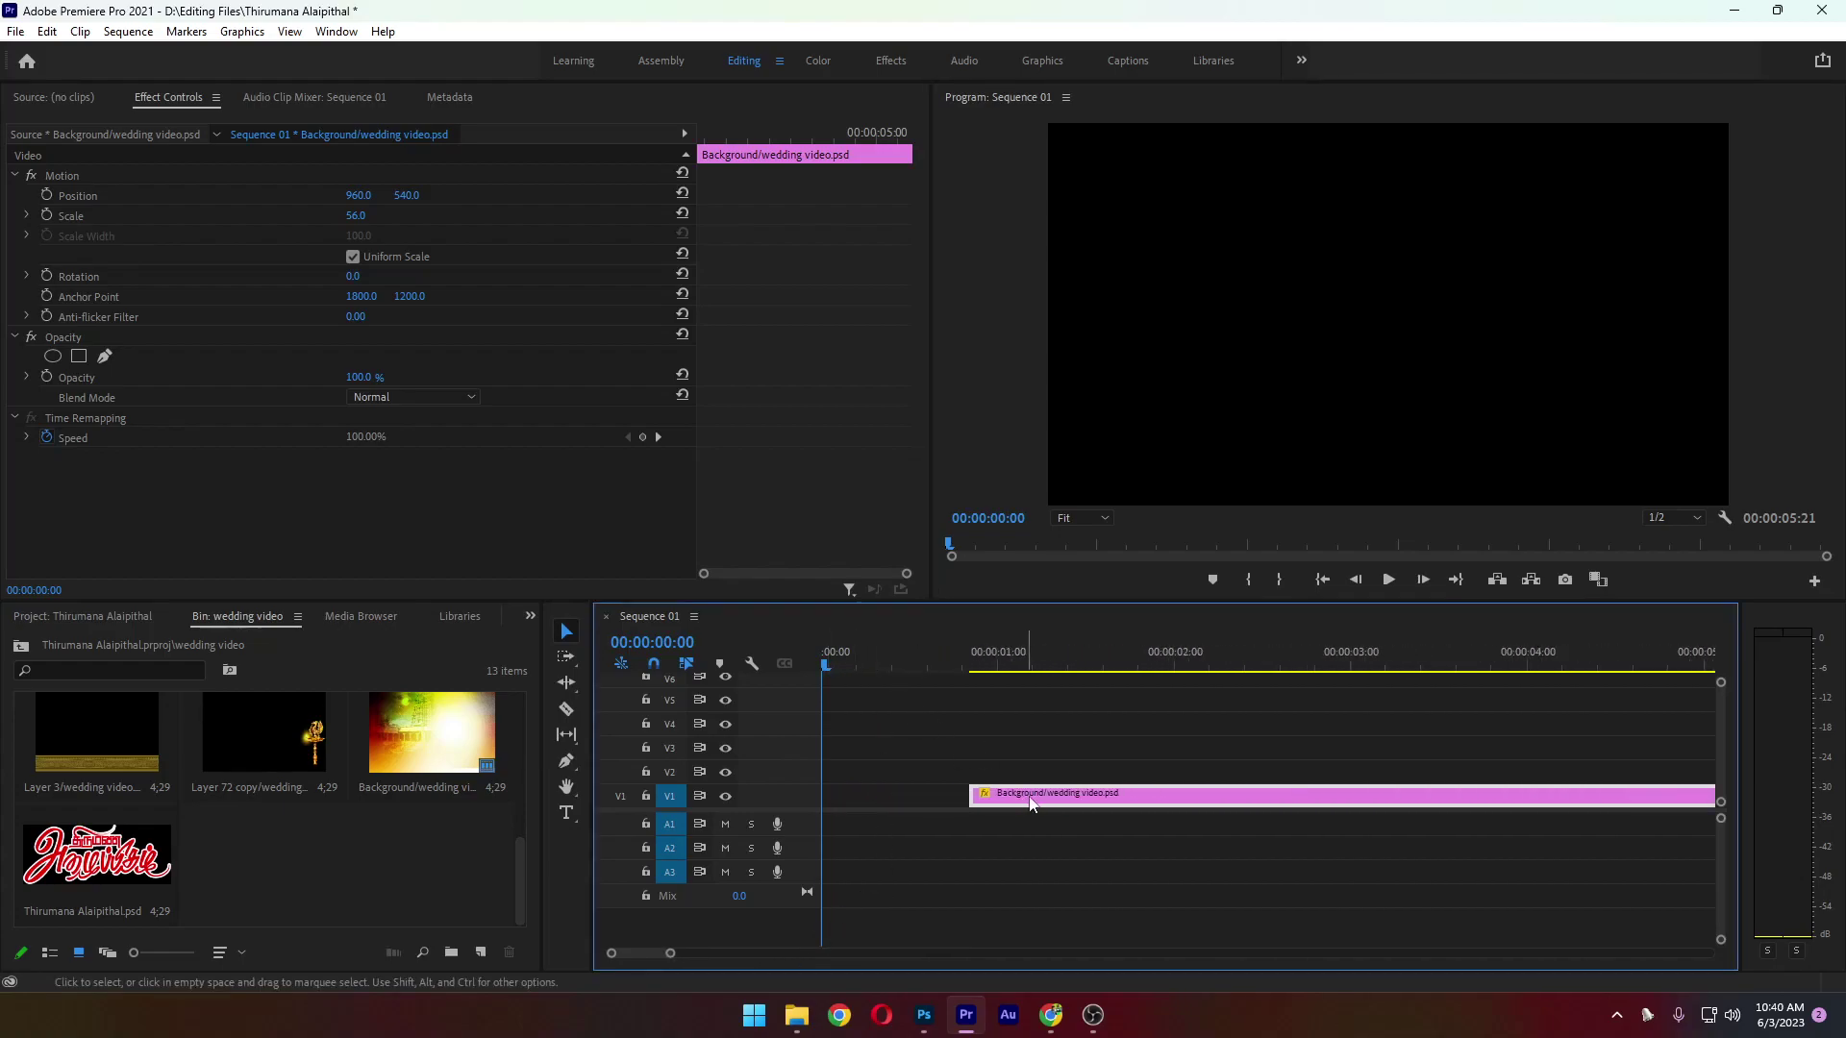
pyautogui.moveTo(1318, 801); pyautogui.dragTo(1096, 802)
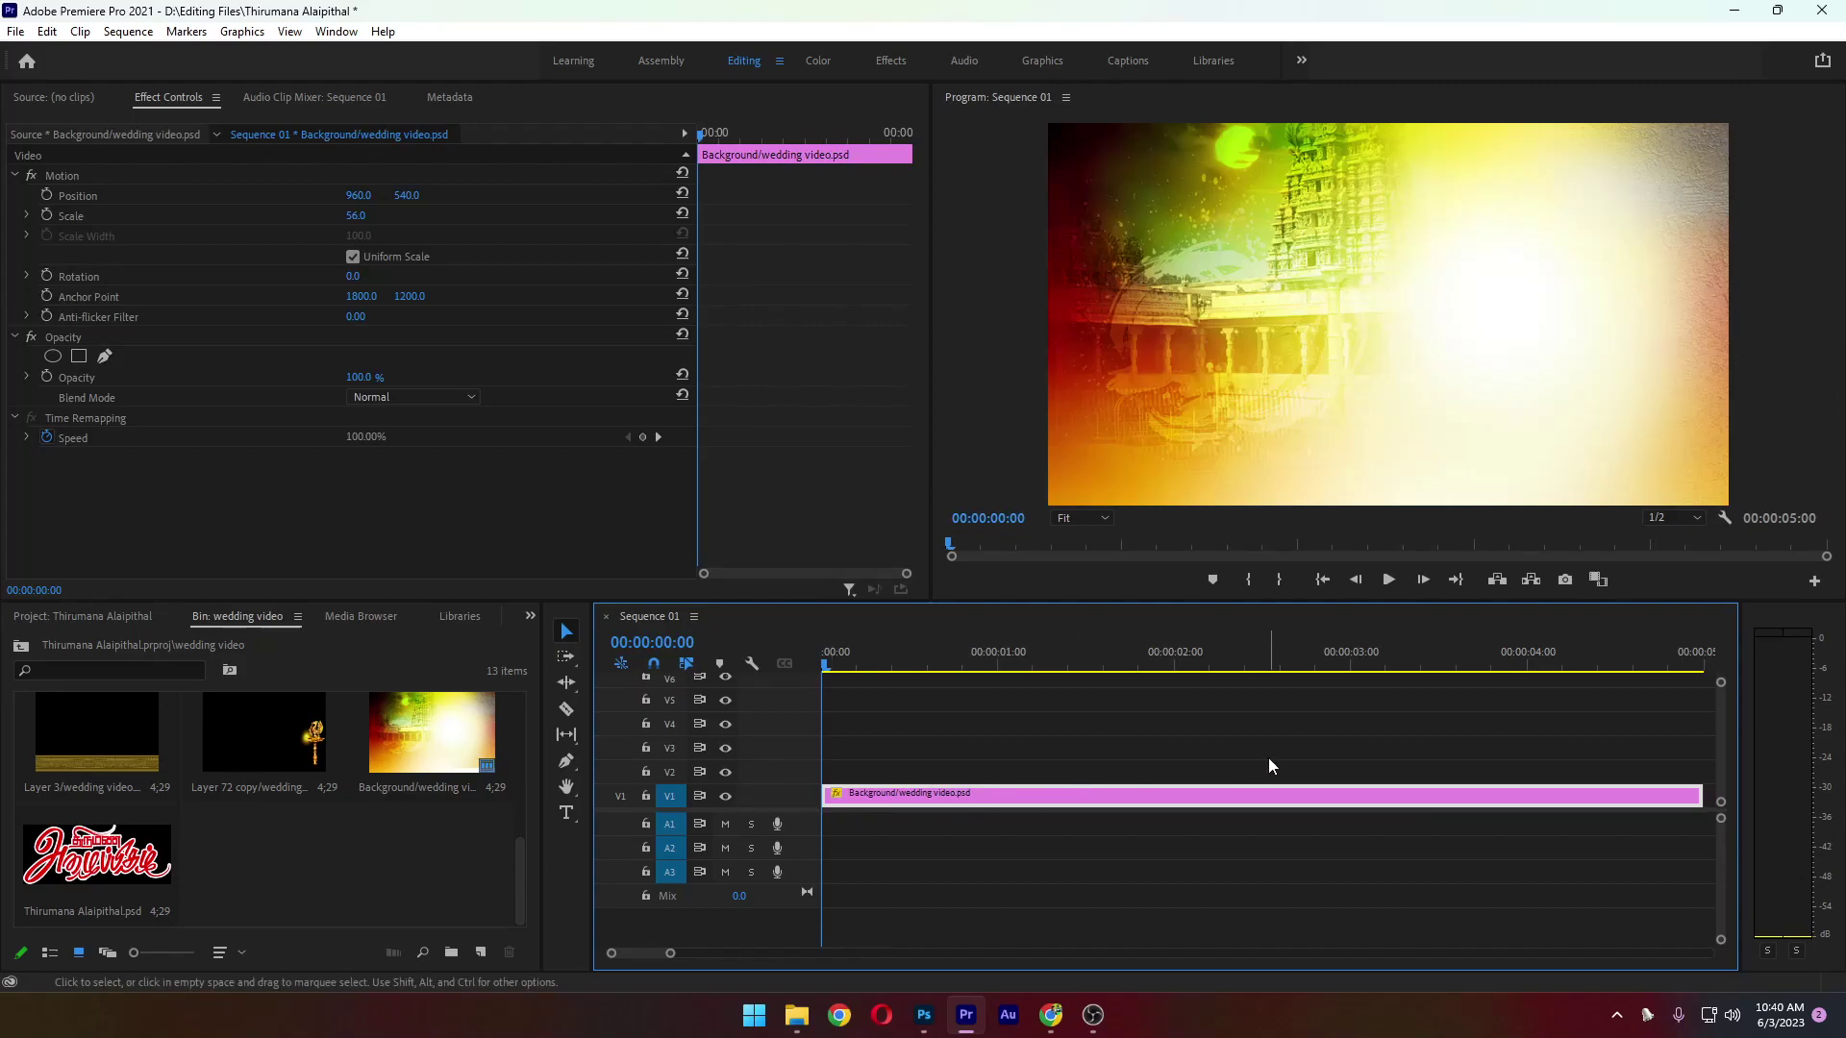
pyautogui.scroll(-5, 1037, 757)
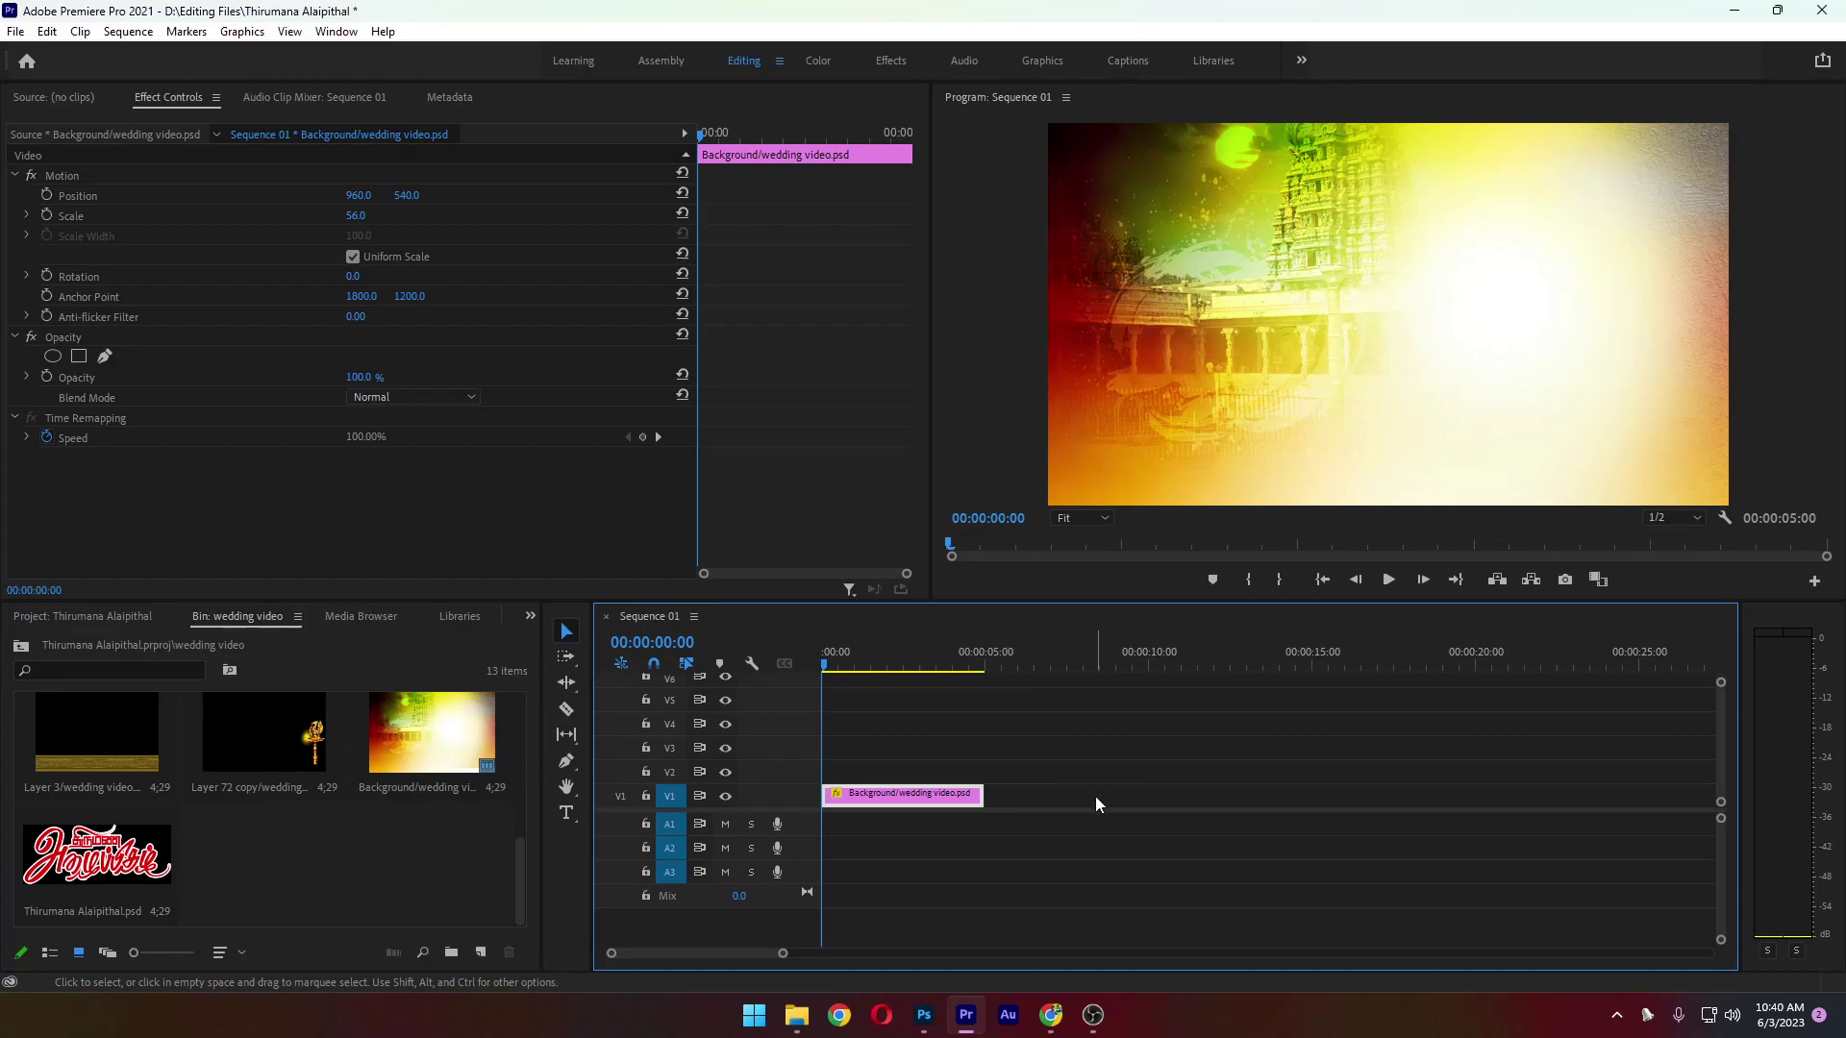
pyautogui.press('-')
pyautogui.press('-')
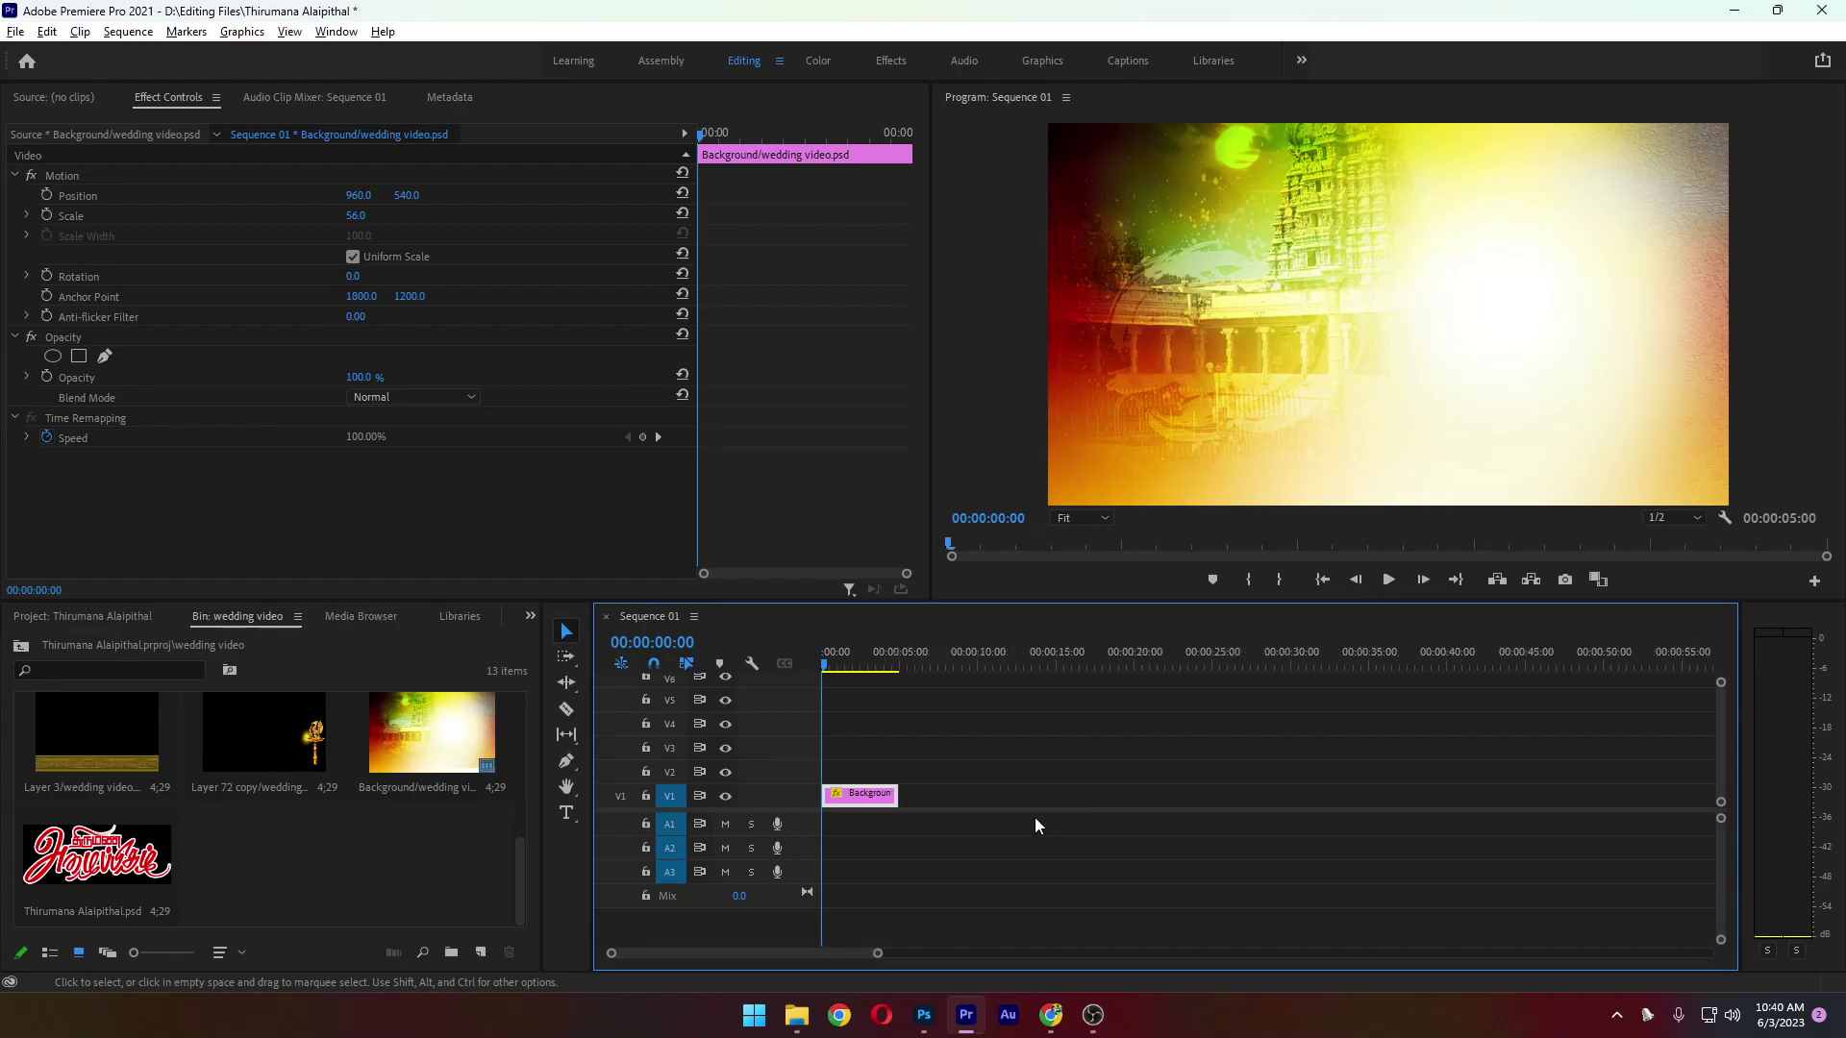
# Extend the background clip so it ends exactly at 00:00:30:00
pyautogui.scroll(-3, 1024, 813)
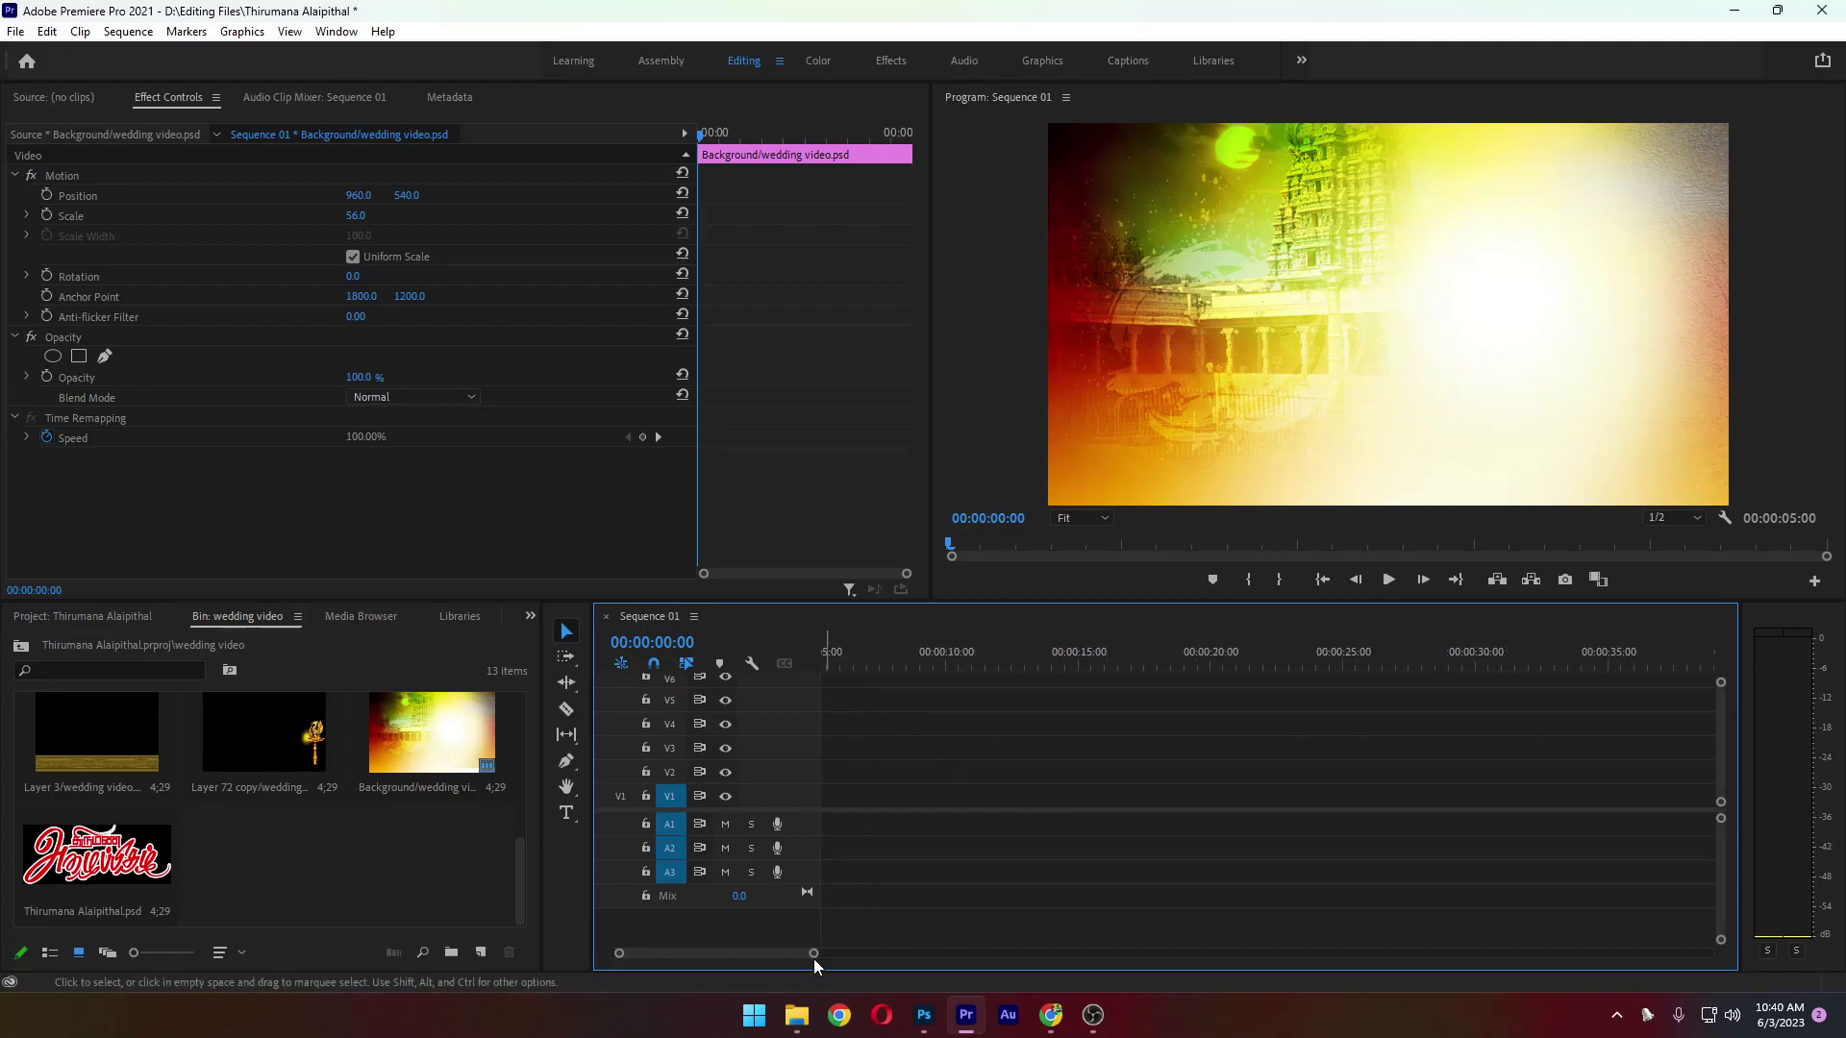
pyautogui.scroll(3, 769, 954)
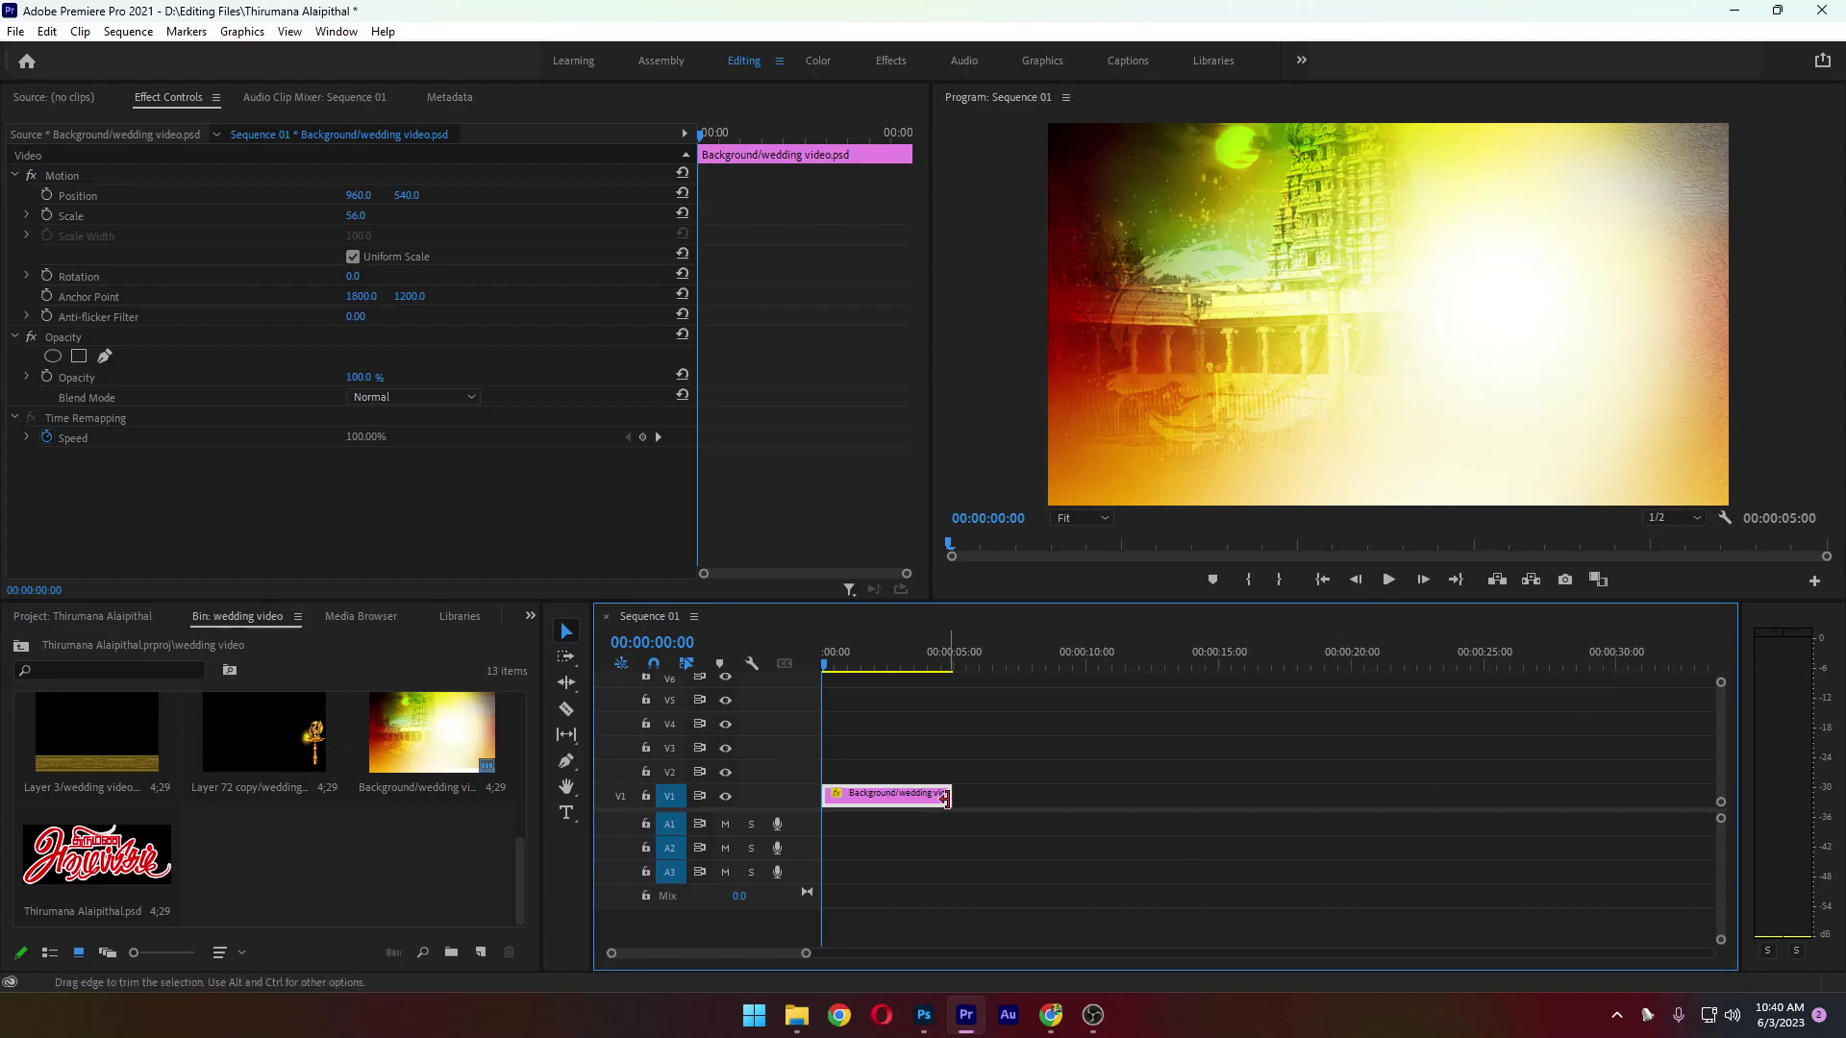
pyautogui.moveTo(945, 799); pyautogui.dragTo(1612, 774)
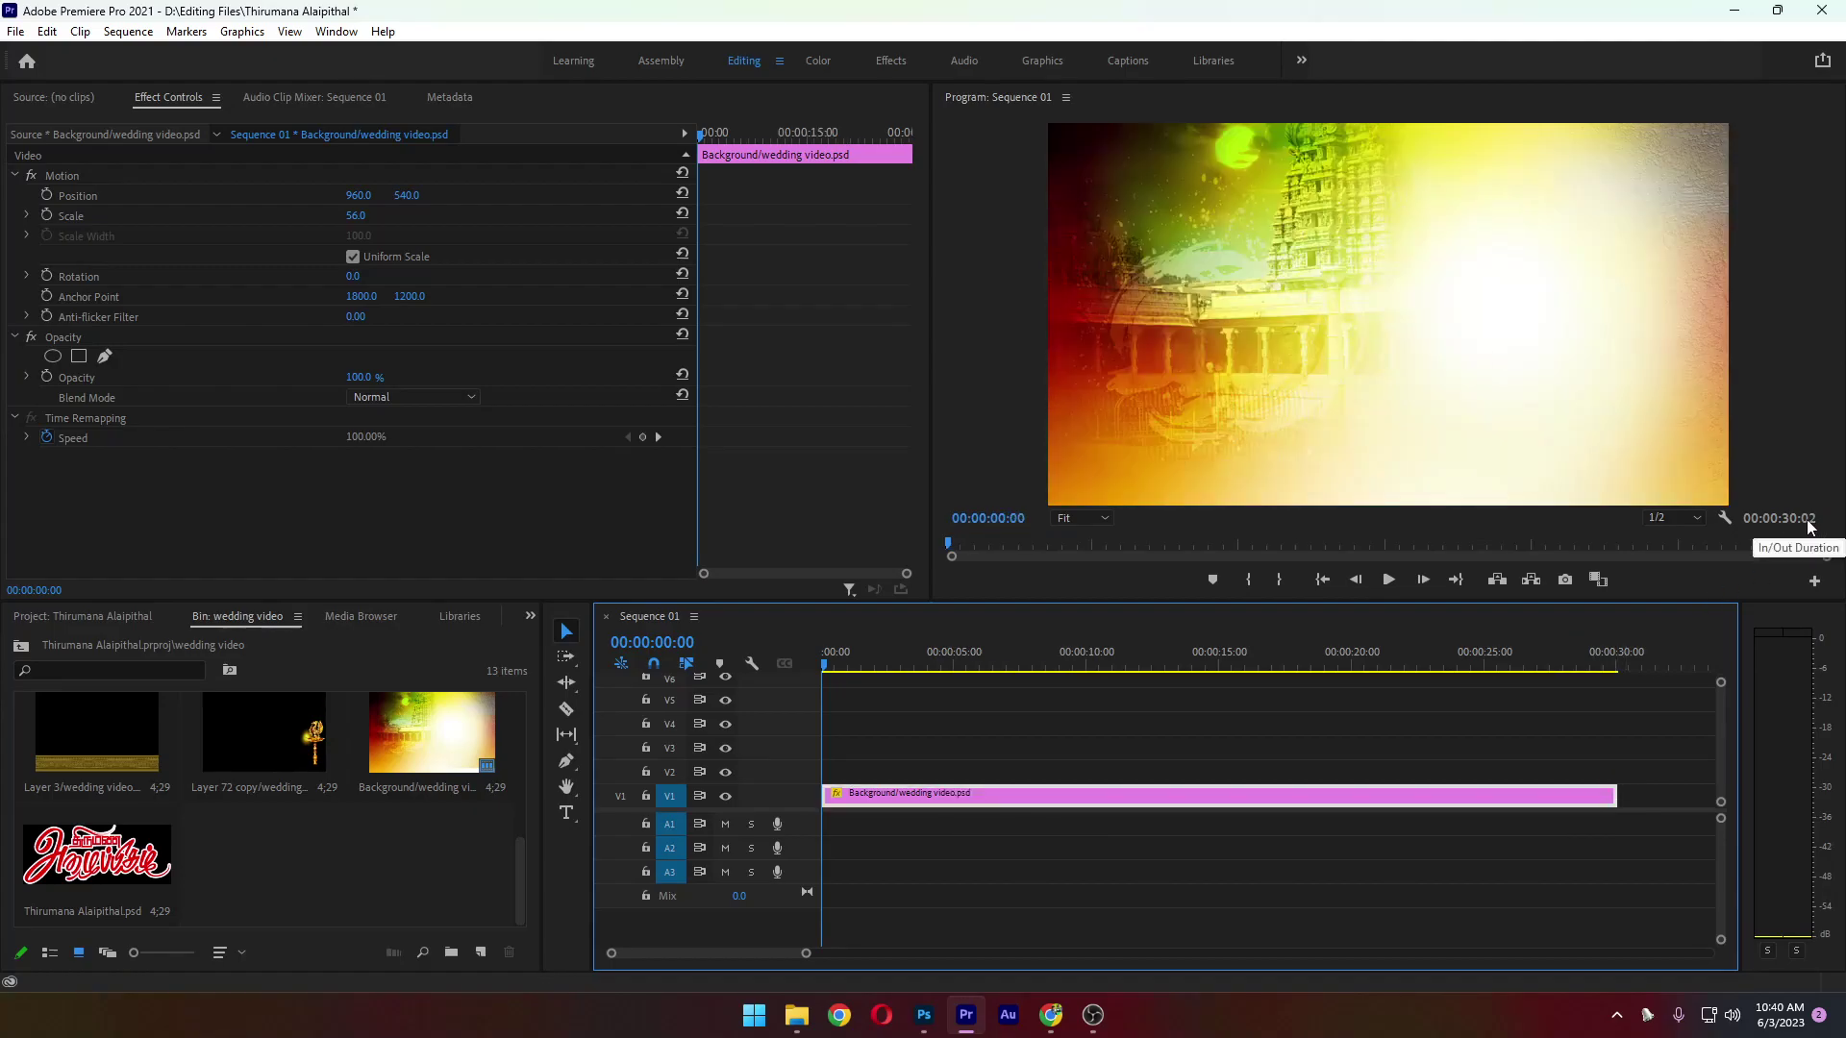
pyautogui.scroll(4, 1587, 808)
pyautogui.scroll(3, 1596, 803)
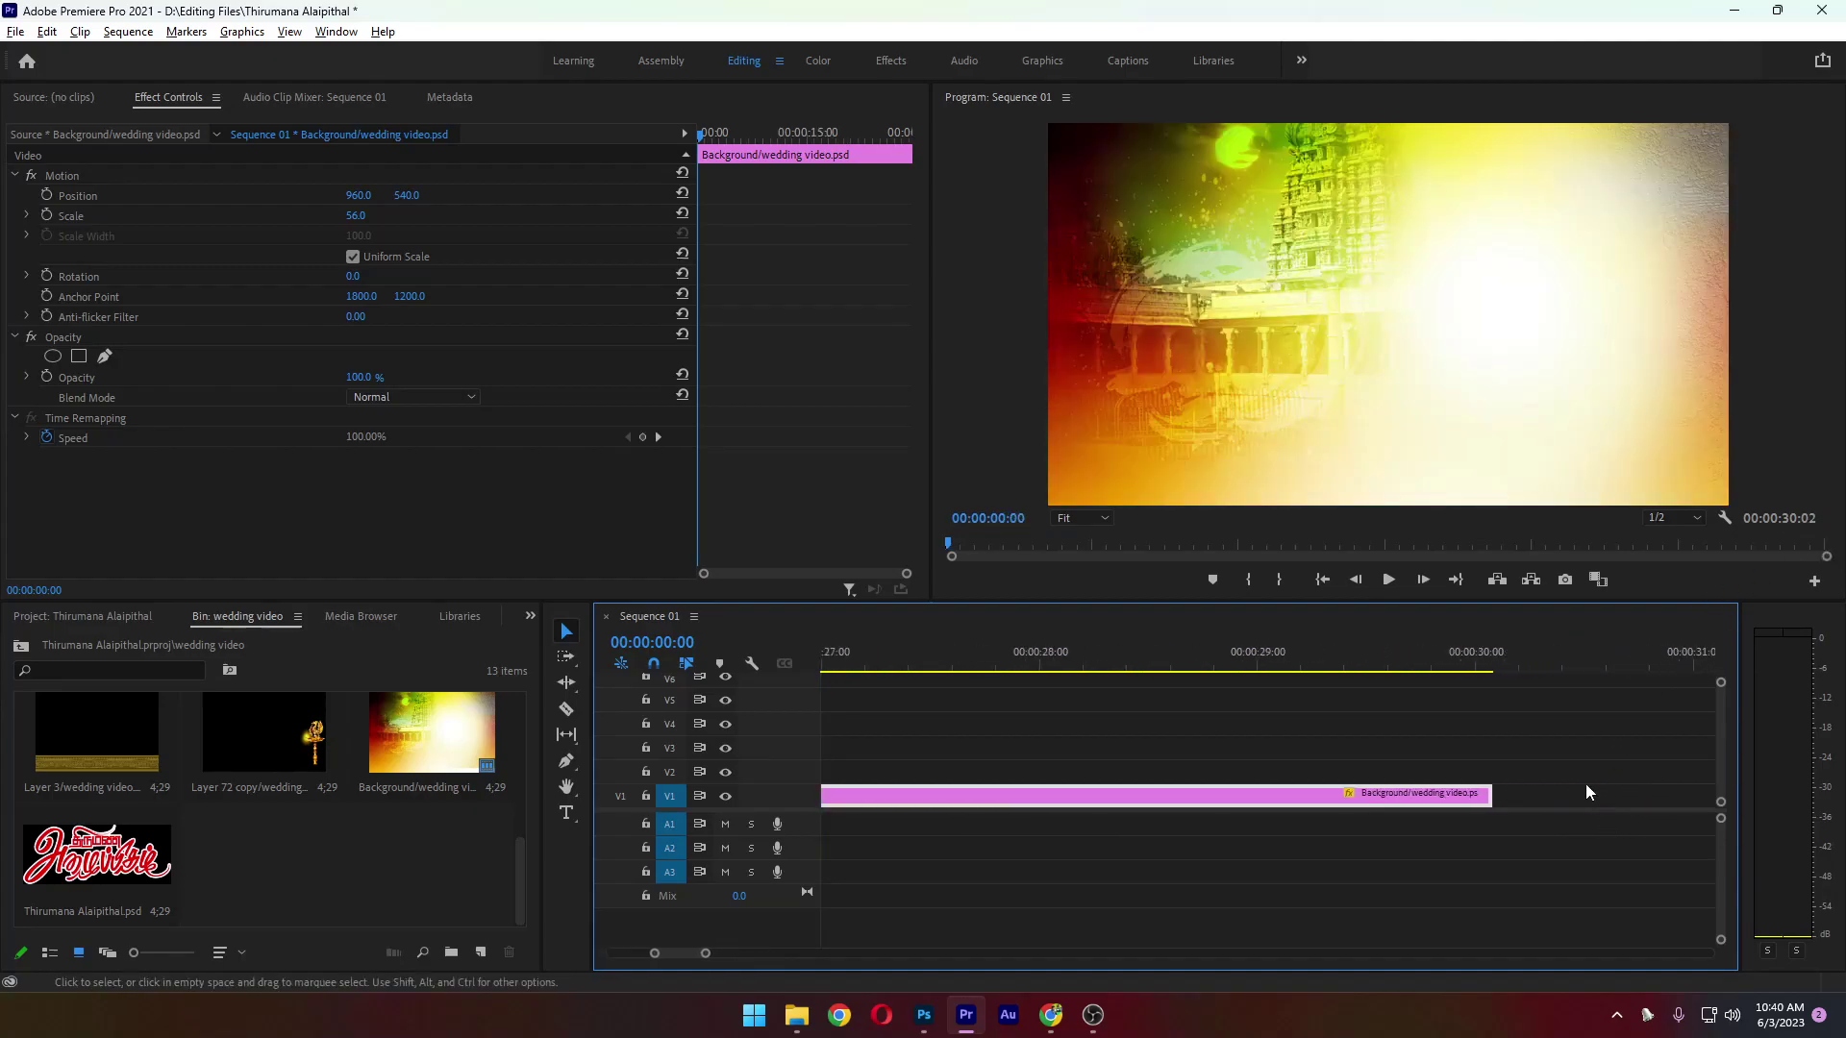
pyautogui.moveTo(1489, 803); pyautogui.dragTo(1471, 803)
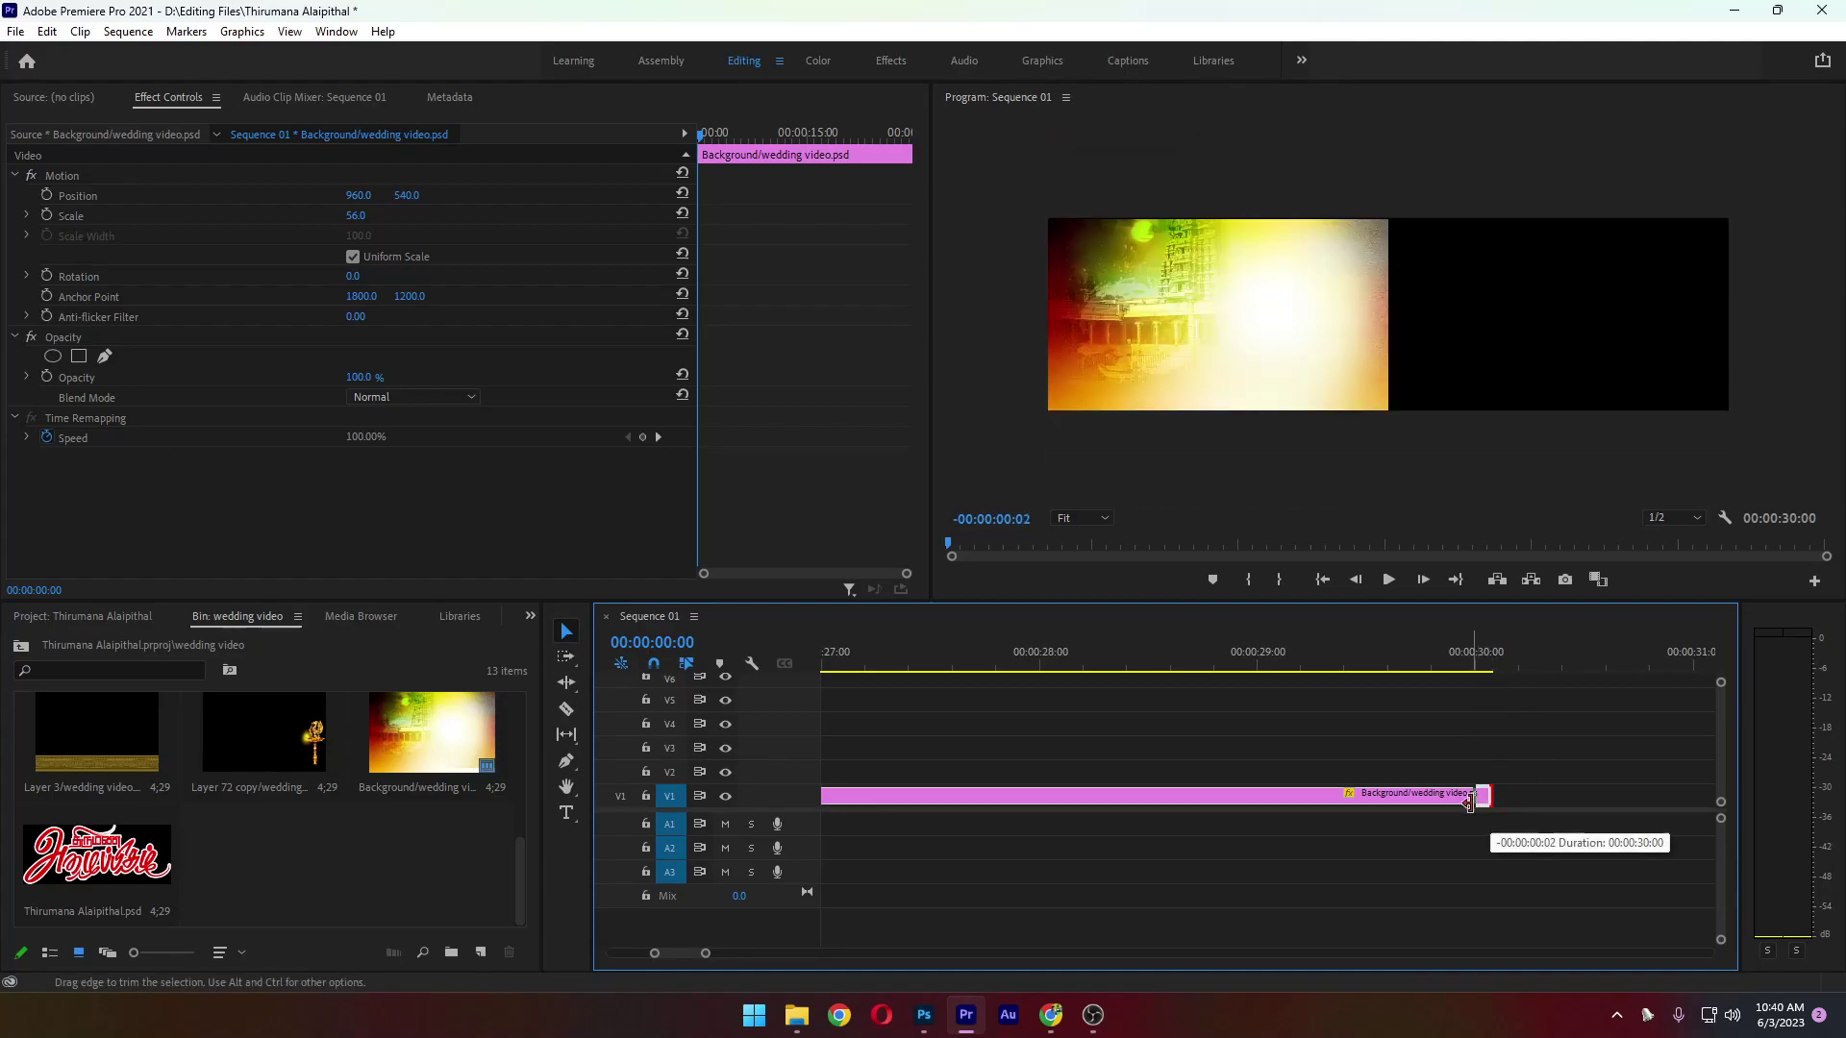
pyautogui.moveTo(1468, 803); pyautogui.dragTo(1468, 803)
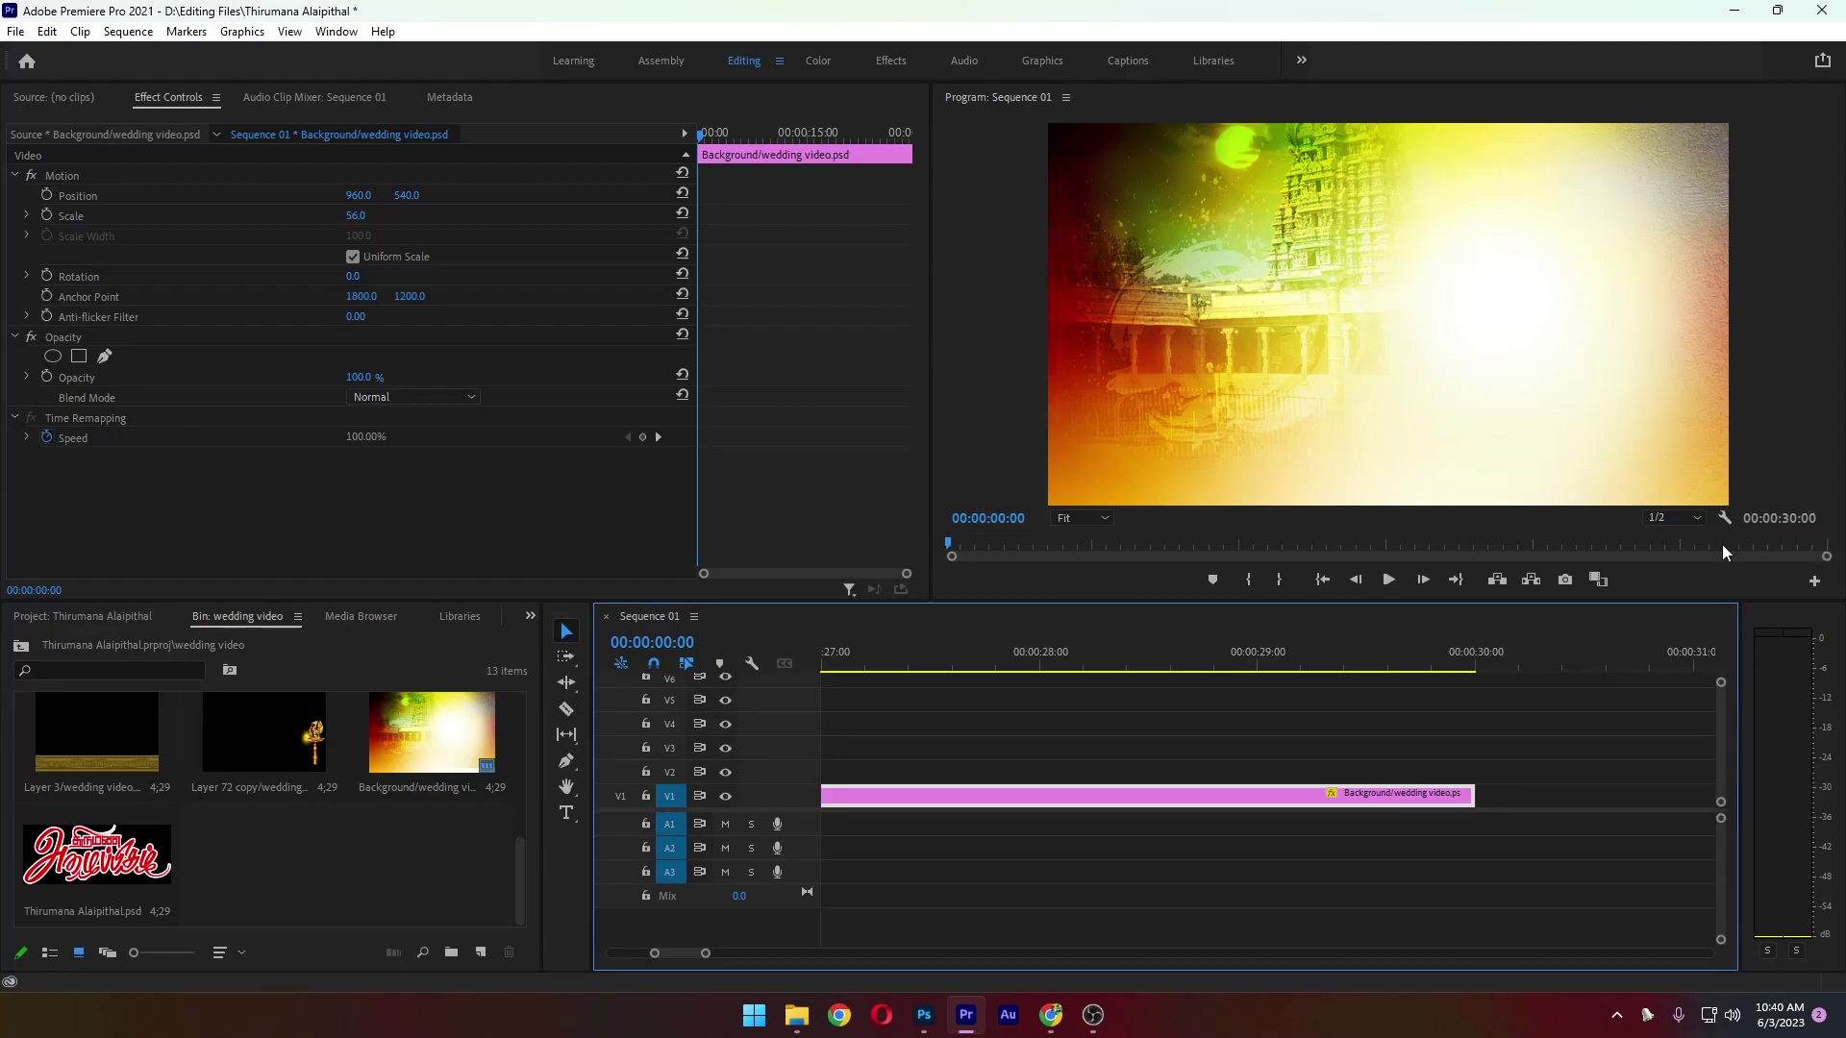
pyautogui.click(1388, 580)
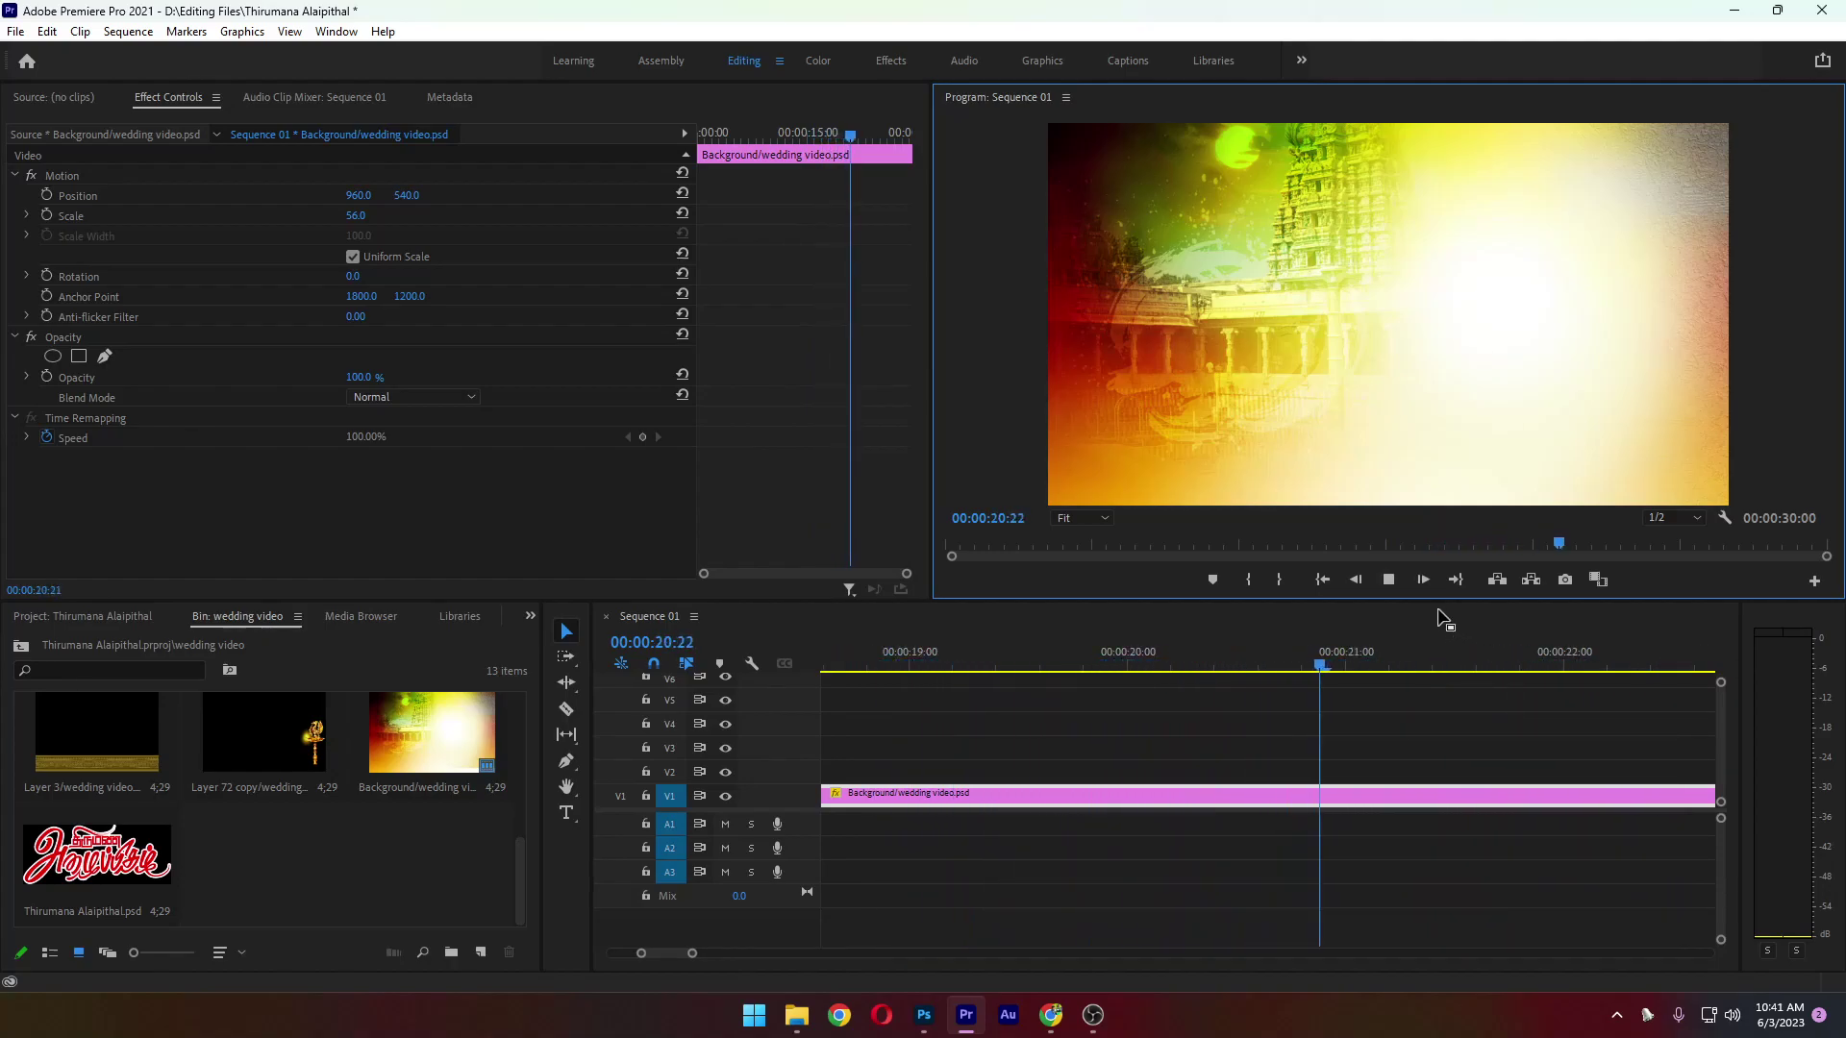
pyautogui.press('space')
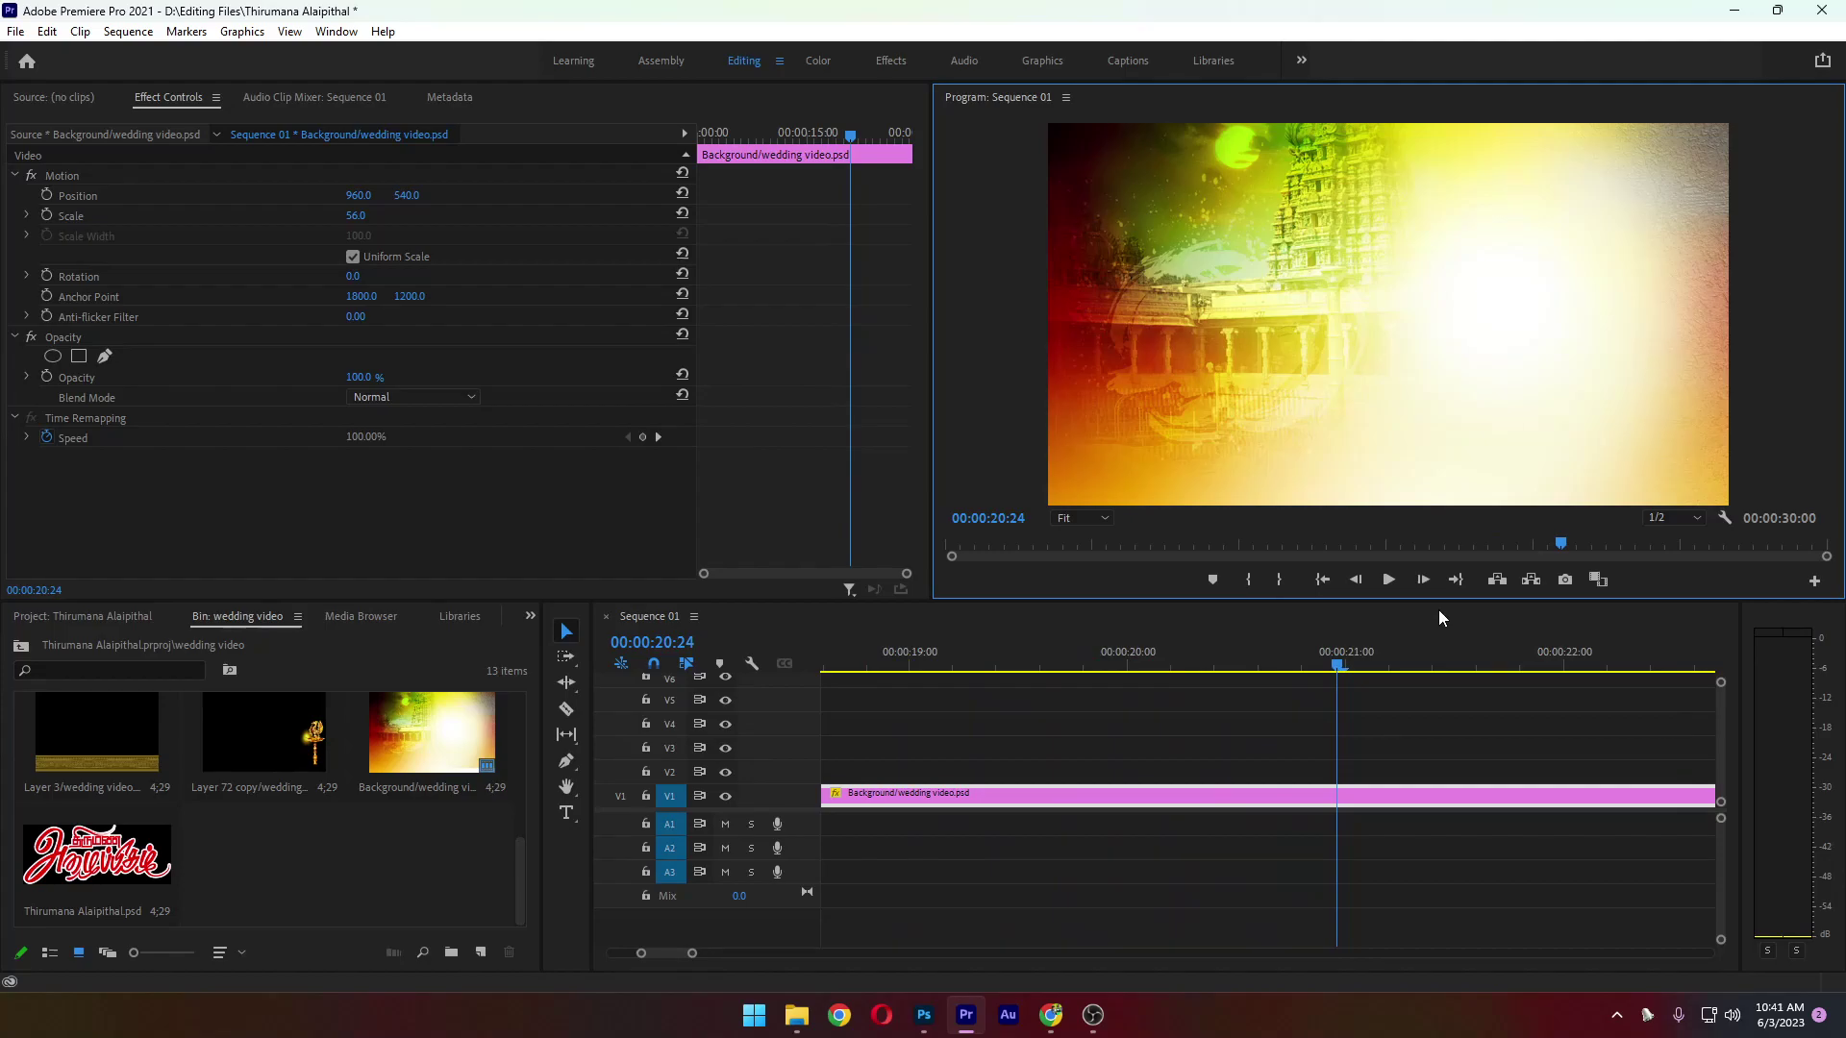
pyautogui.press('space')
pyautogui.press('space')
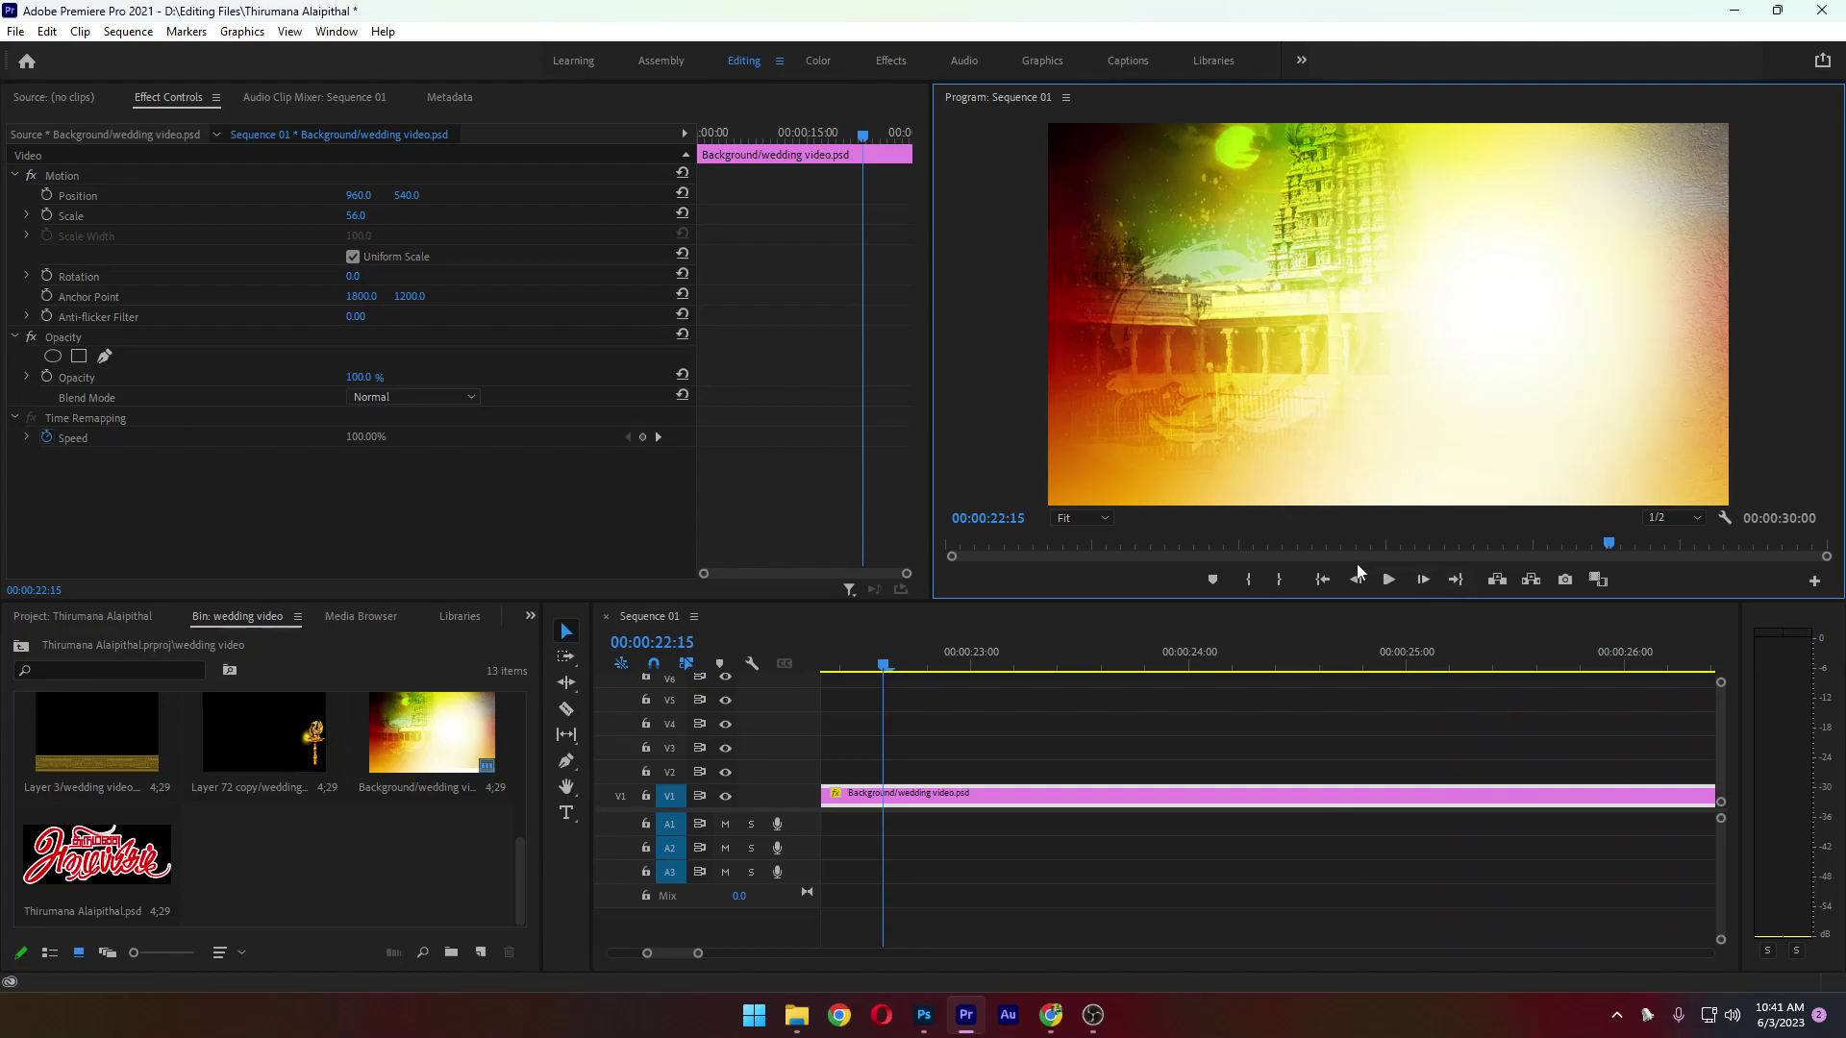
pyautogui.click(1324, 579)
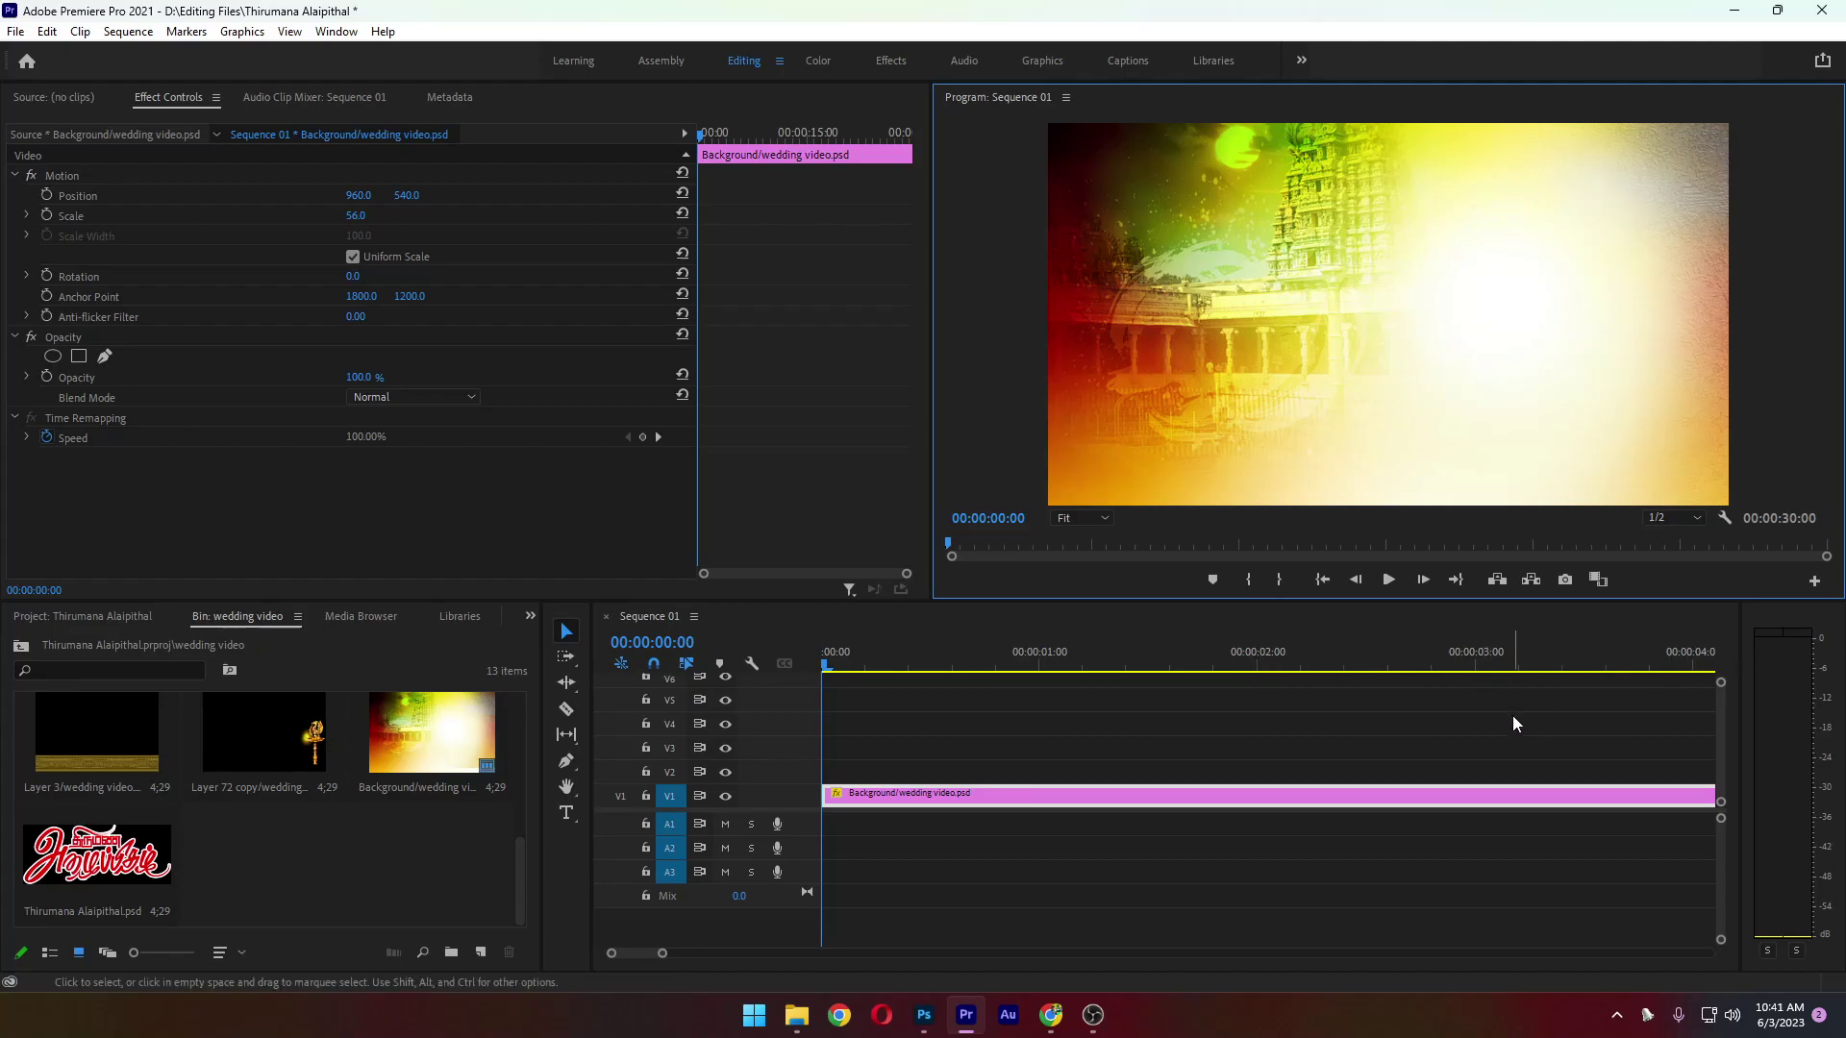
pyautogui.moveTo(662, 954); pyautogui.dragTo(804, 937)
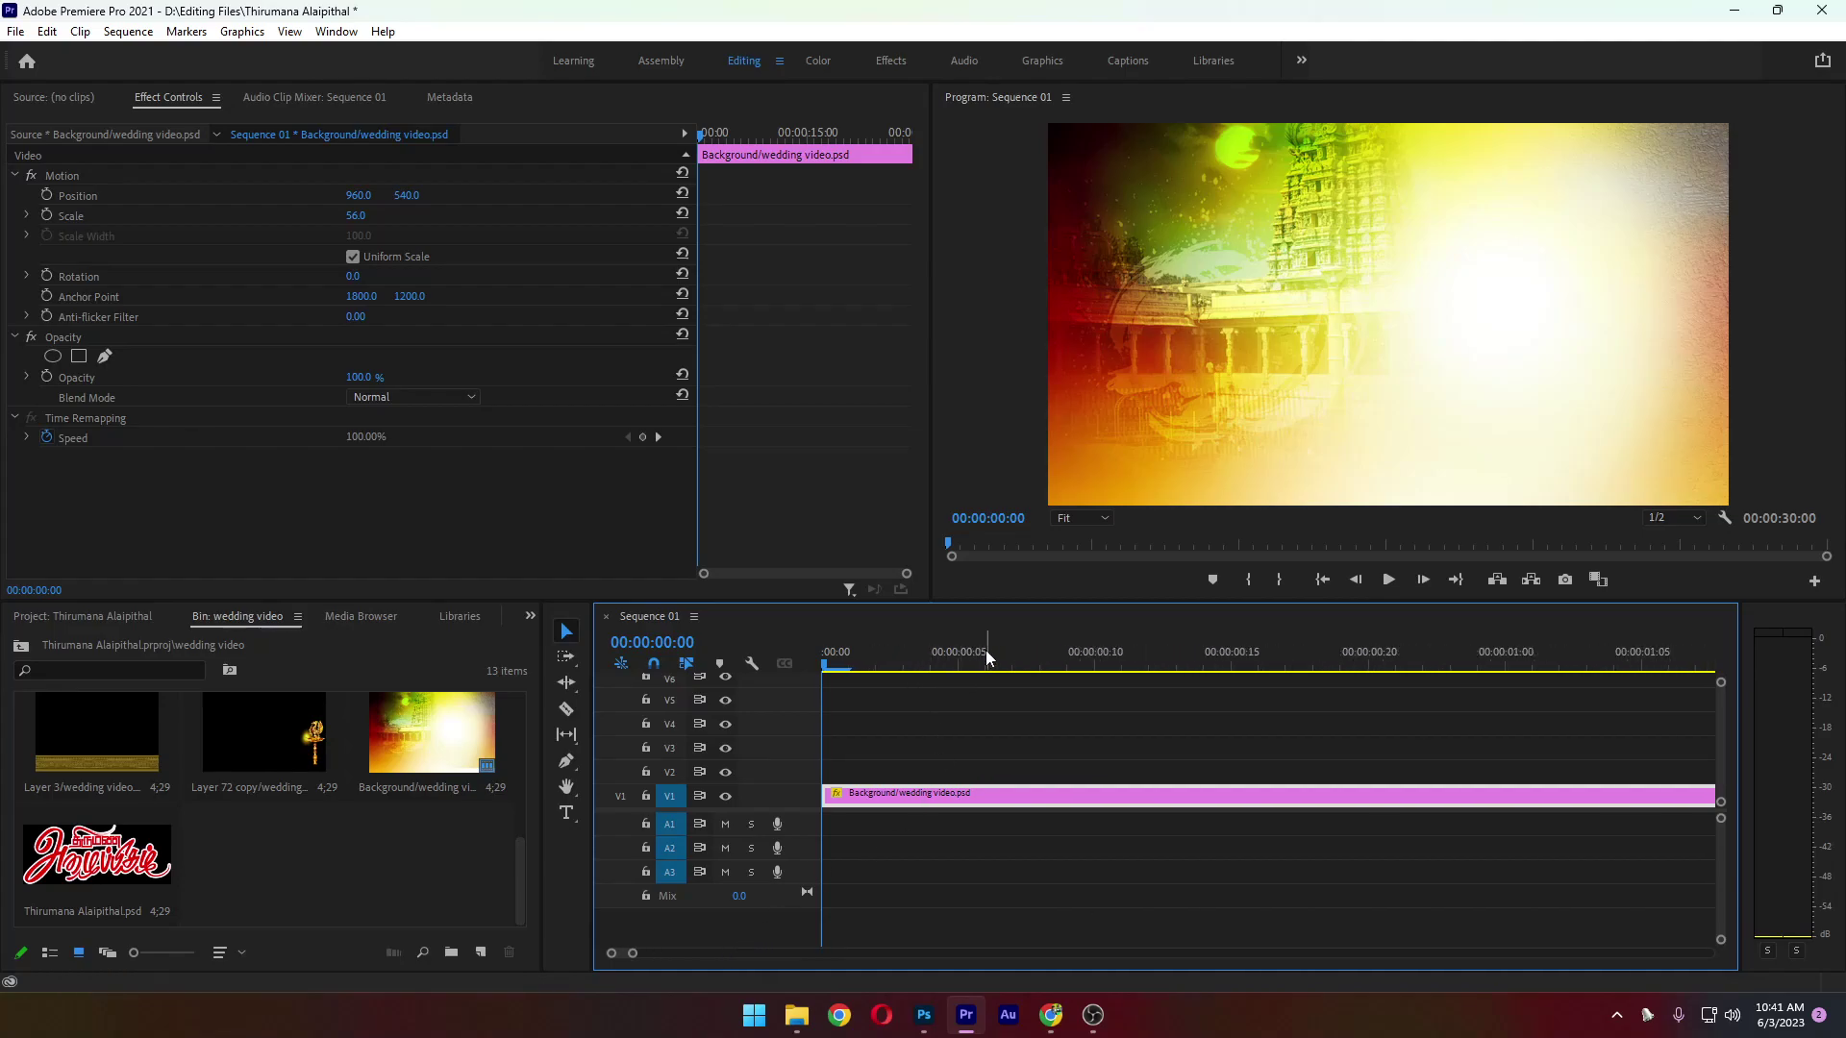
pyautogui.moveTo(634, 953); pyautogui.dragTo(671, 954)
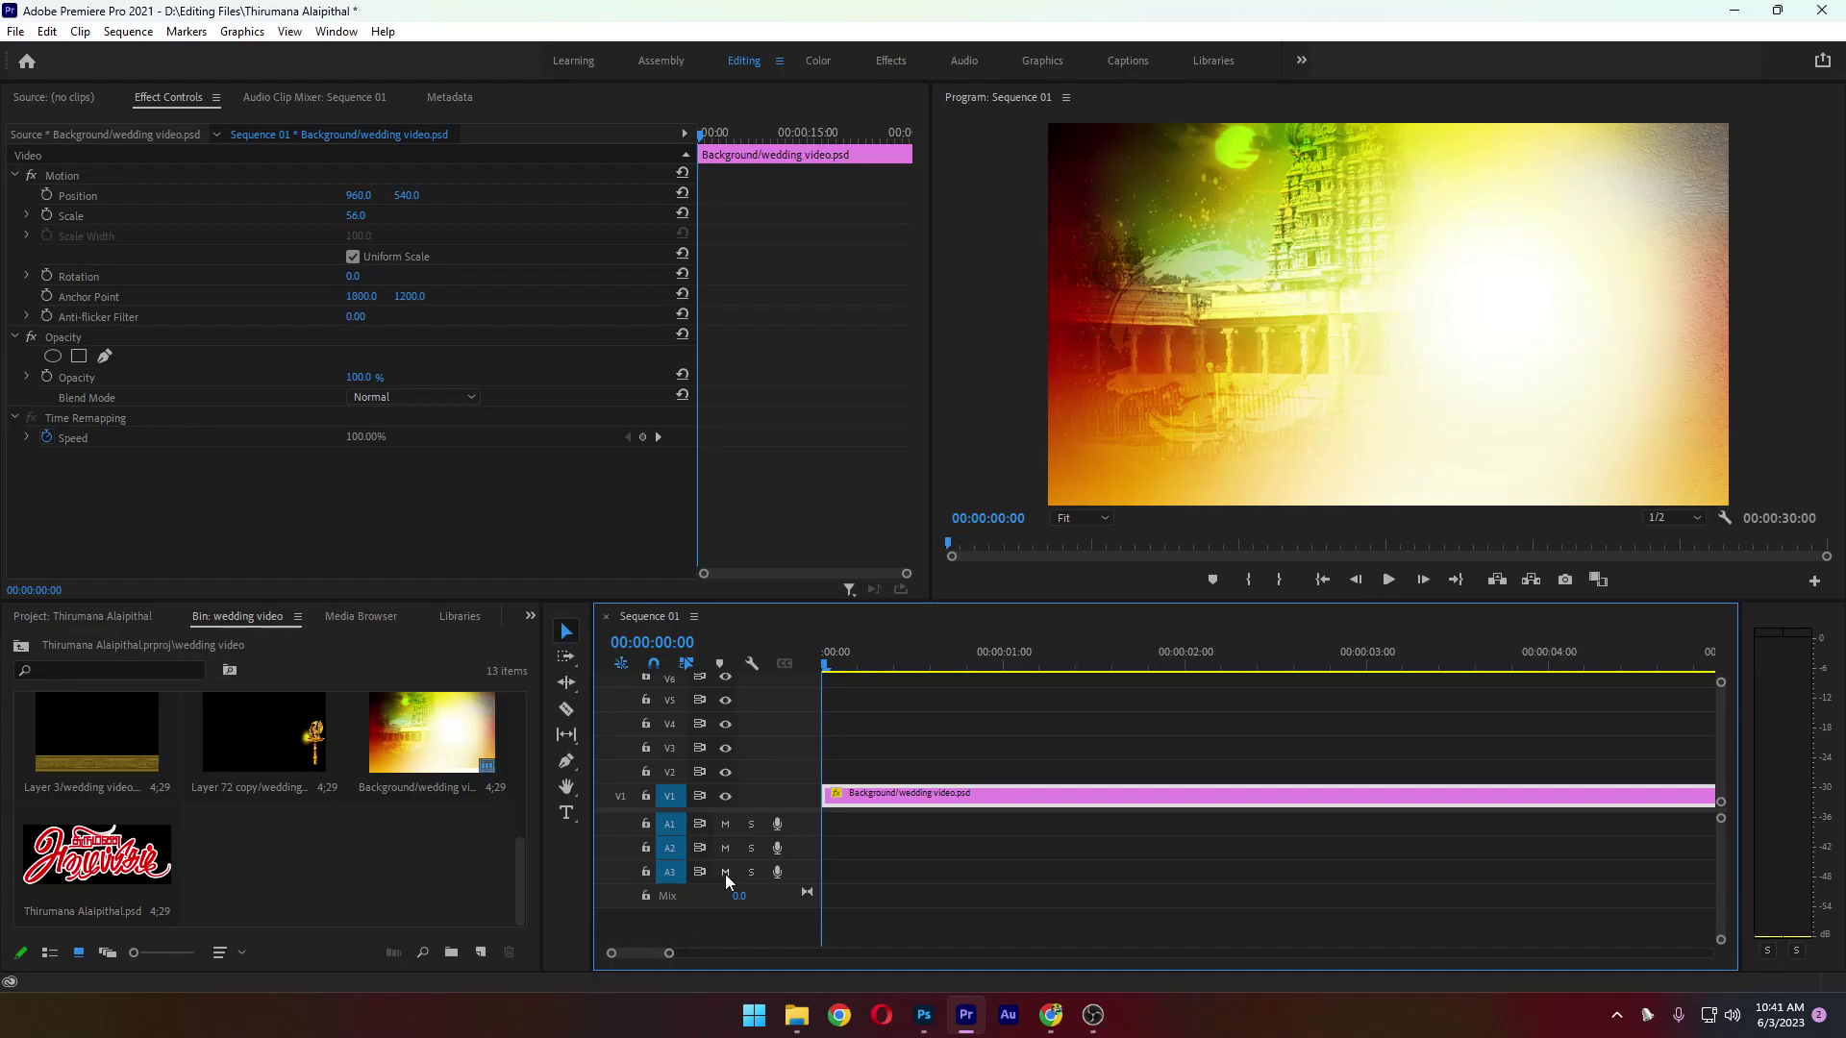
pyautogui.click(417, 881)
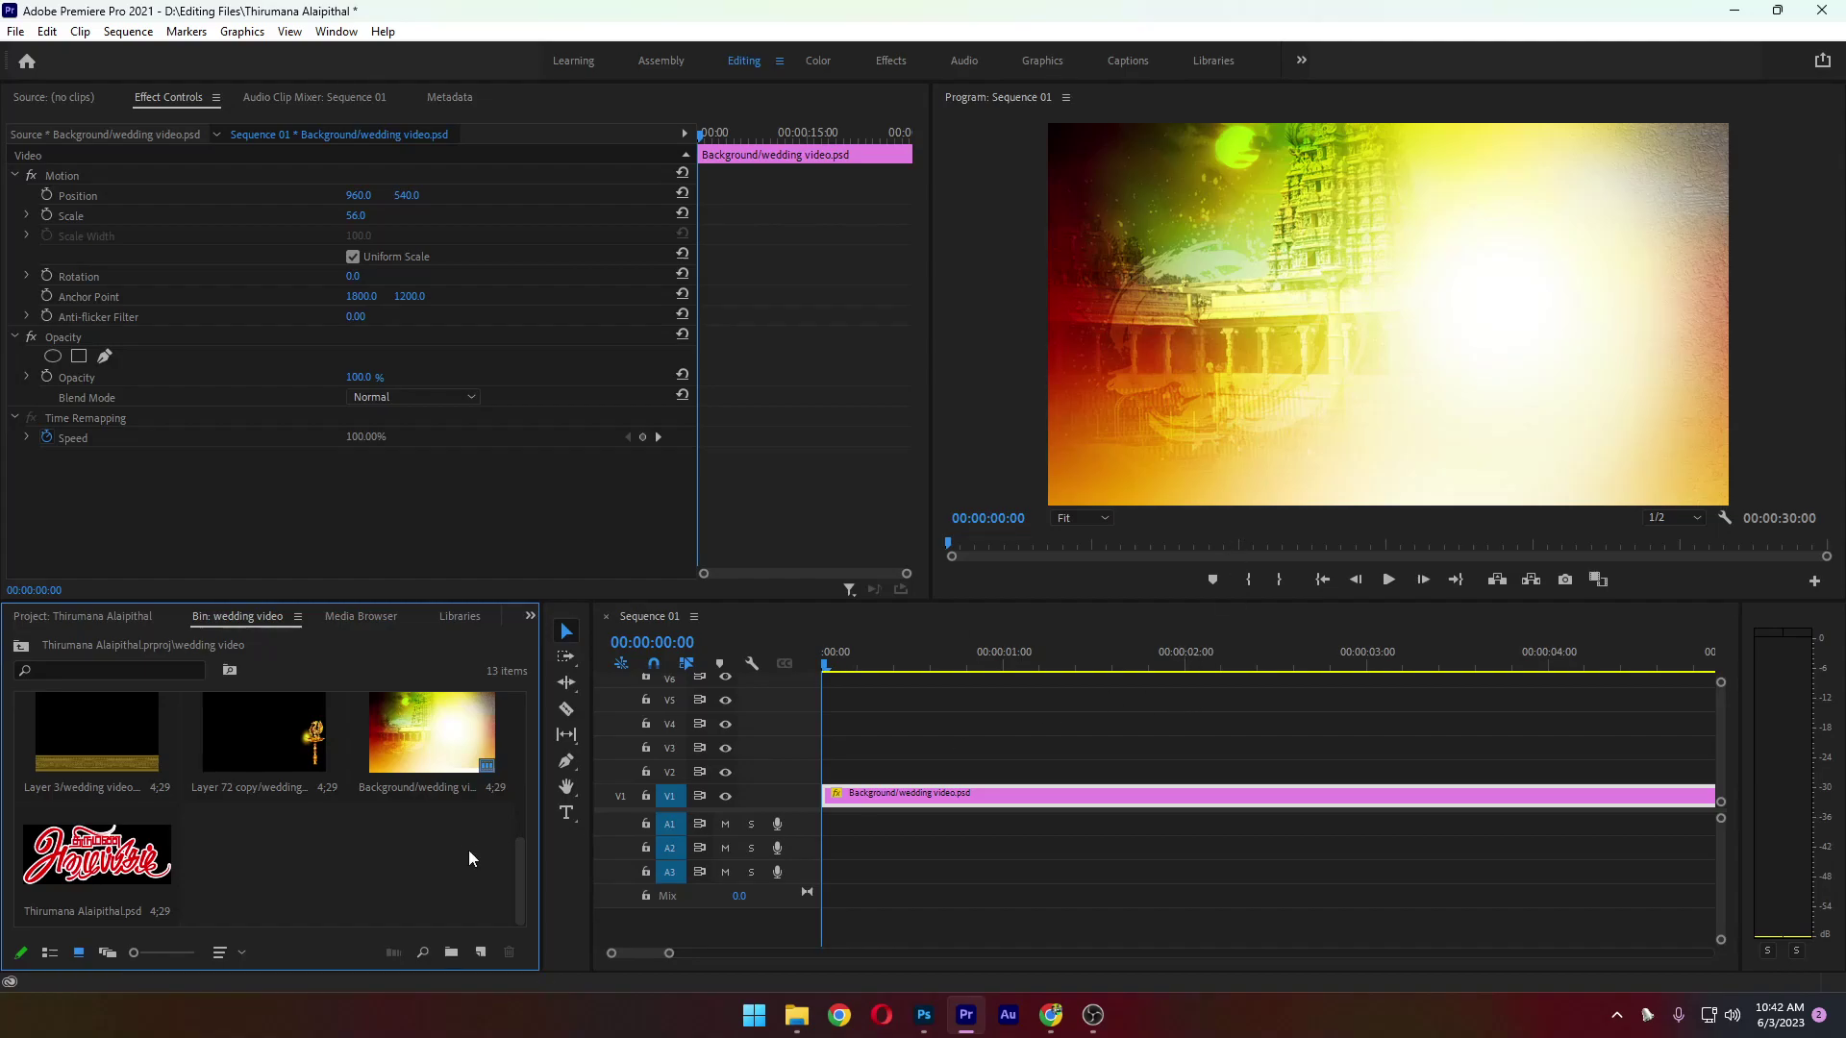
# Drop Layer 3 of wedding video.psd onto track V2 above the background and preview it
pyautogui.click(122, 773)
pyautogui.moveTo(113, 766); pyautogui.dragTo(835, 779)
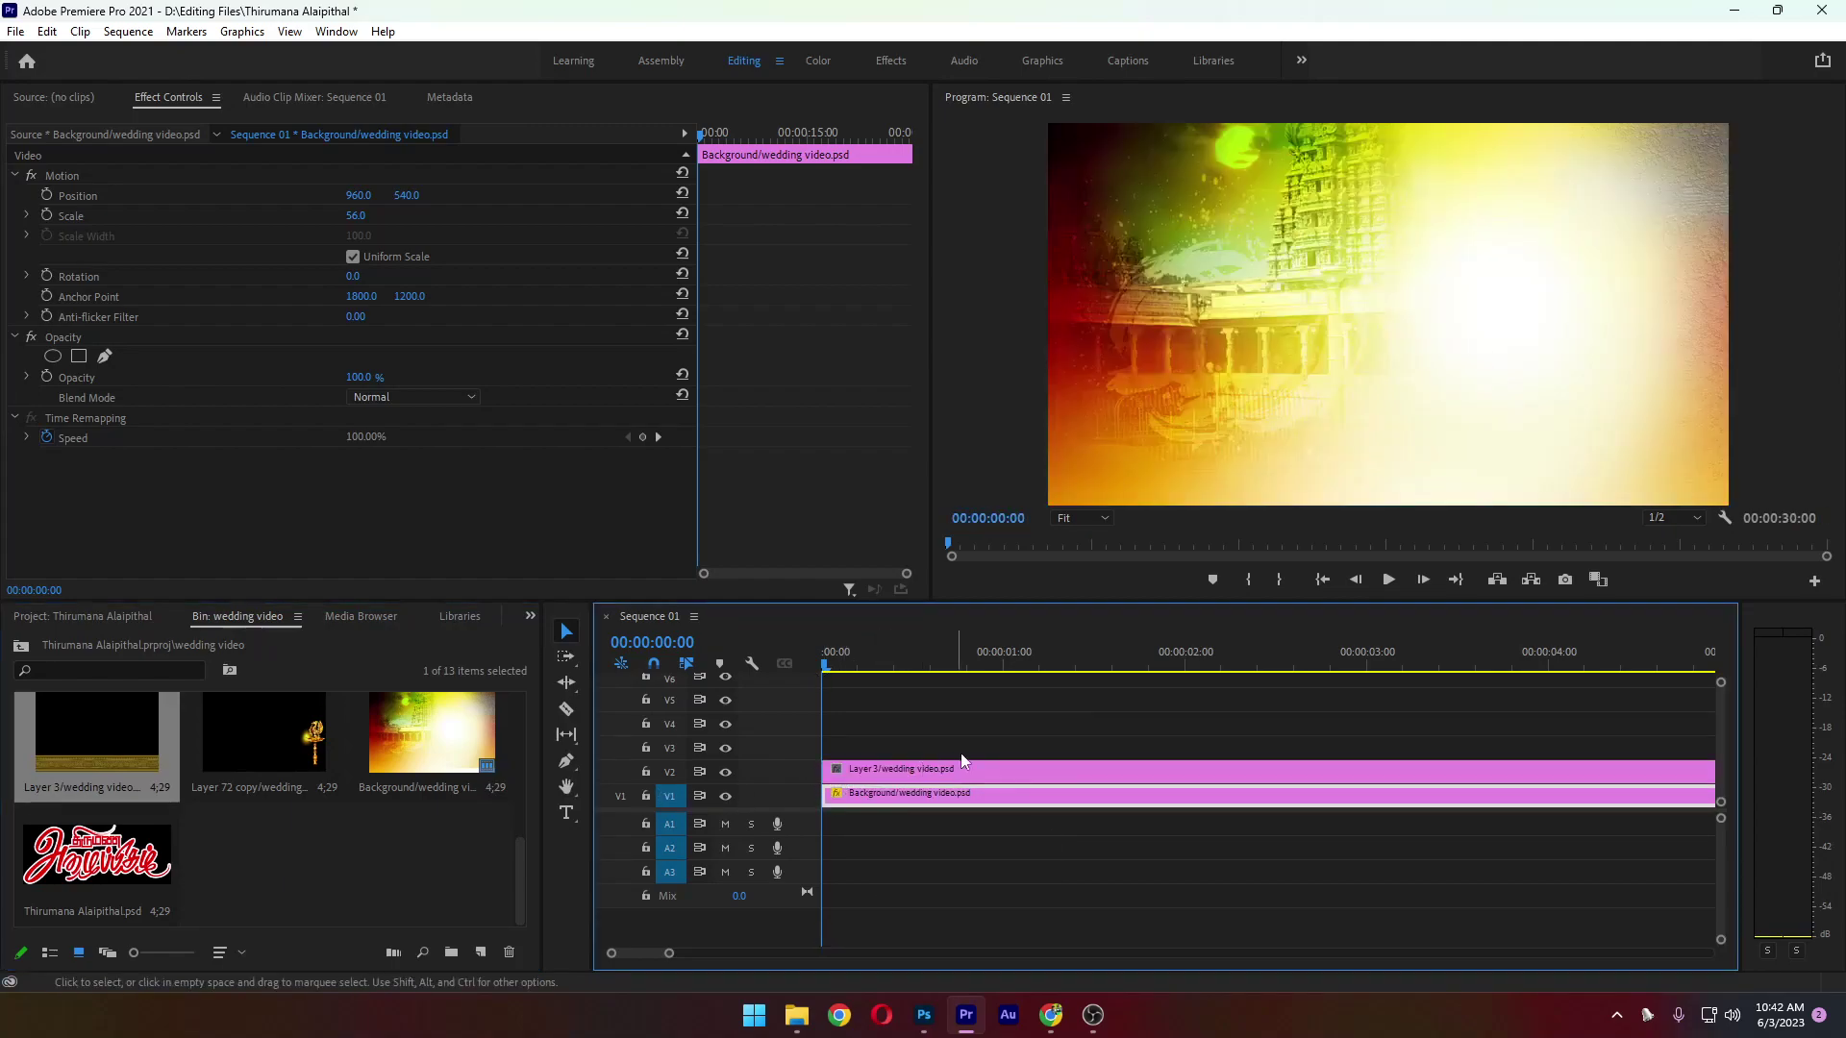
pyautogui.click(1388, 580)
pyautogui.press('-')
pyautogui.press('-')
pyautogui.press('-')
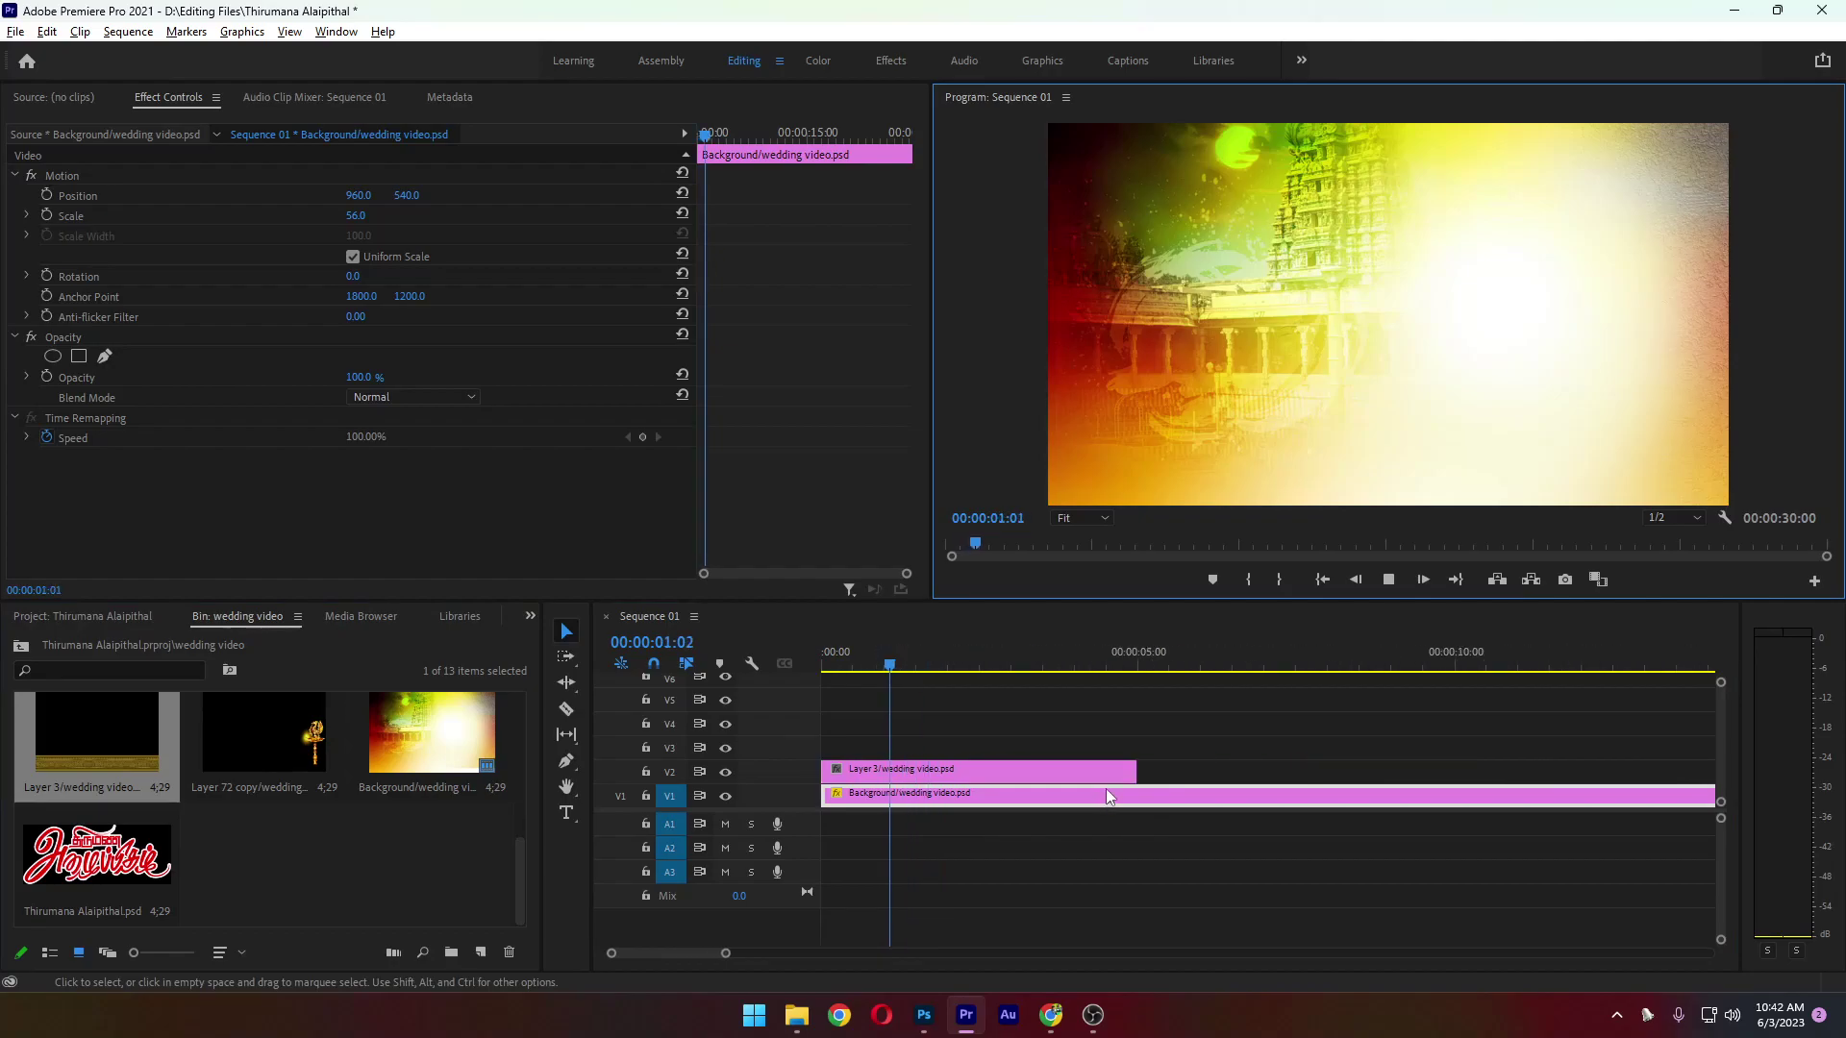
pyautogui.press('space')
pyautogui.click(909, 774)
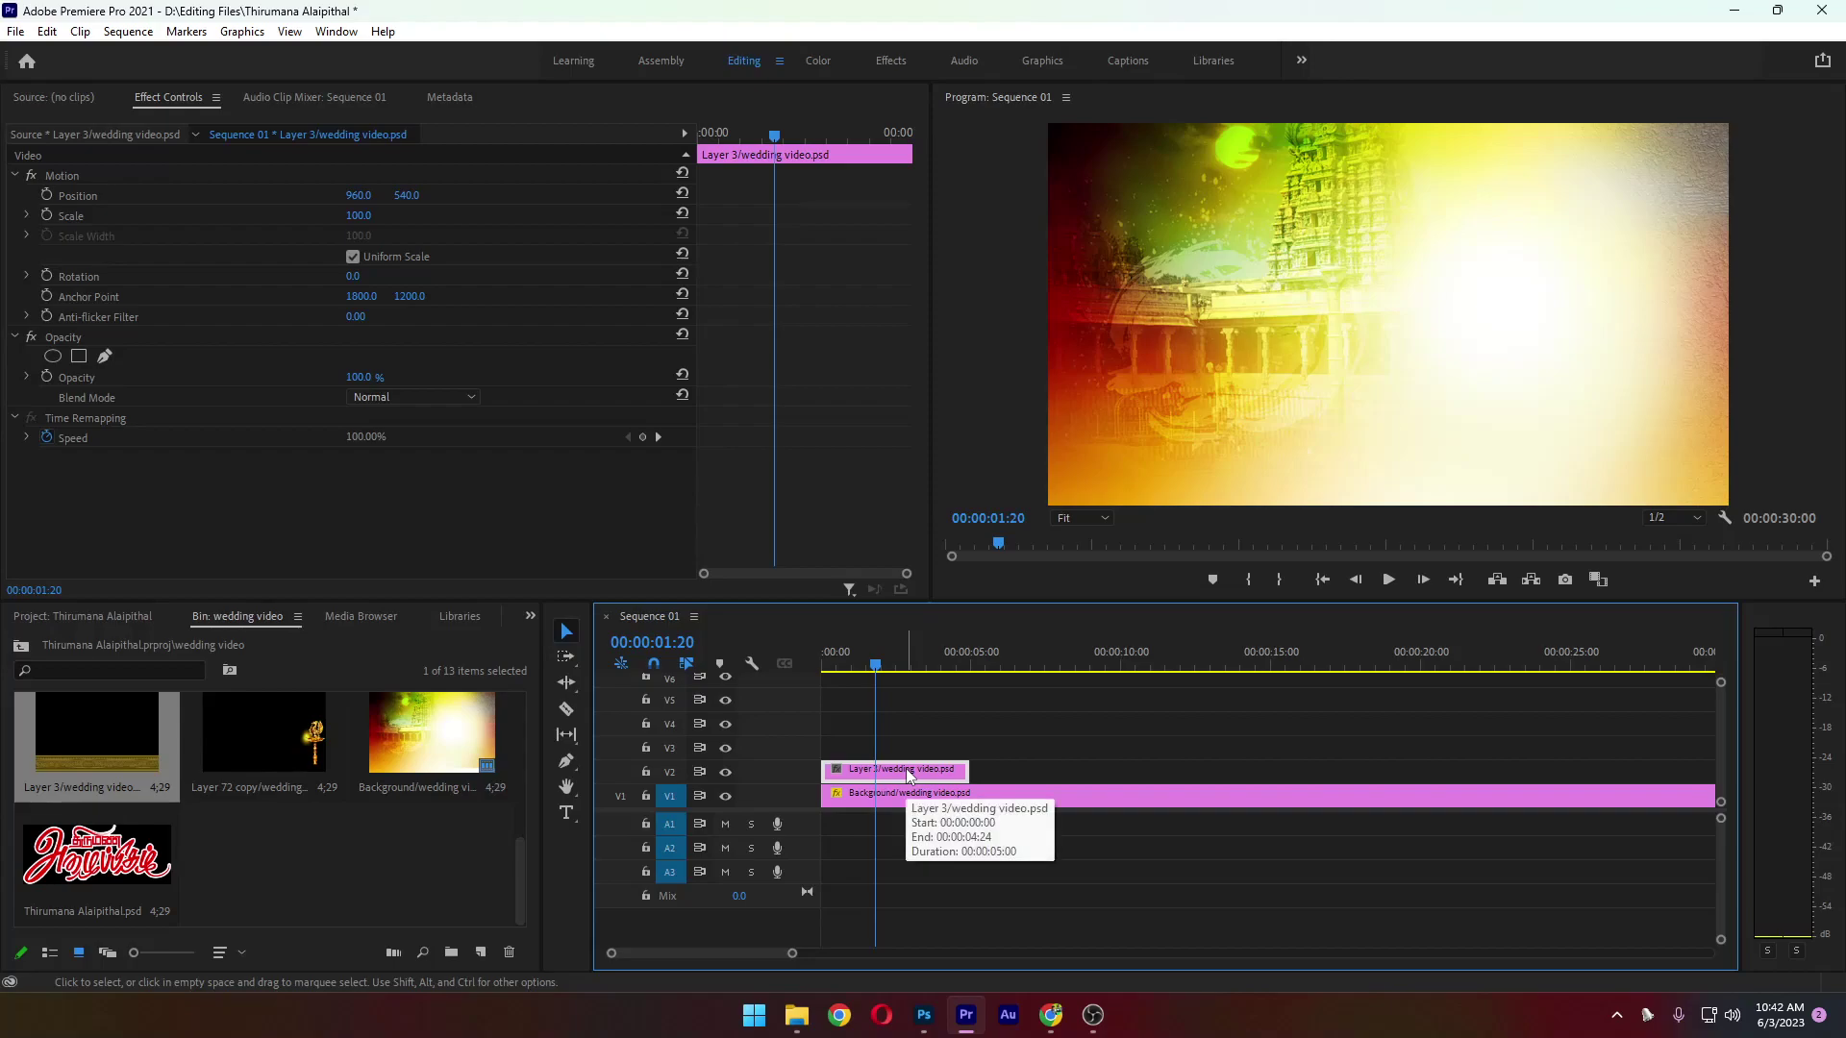
# In Photoshop, cancel Image Size and copy the whole Layer 3 gold border band
pyautogui.click(924, 1015)
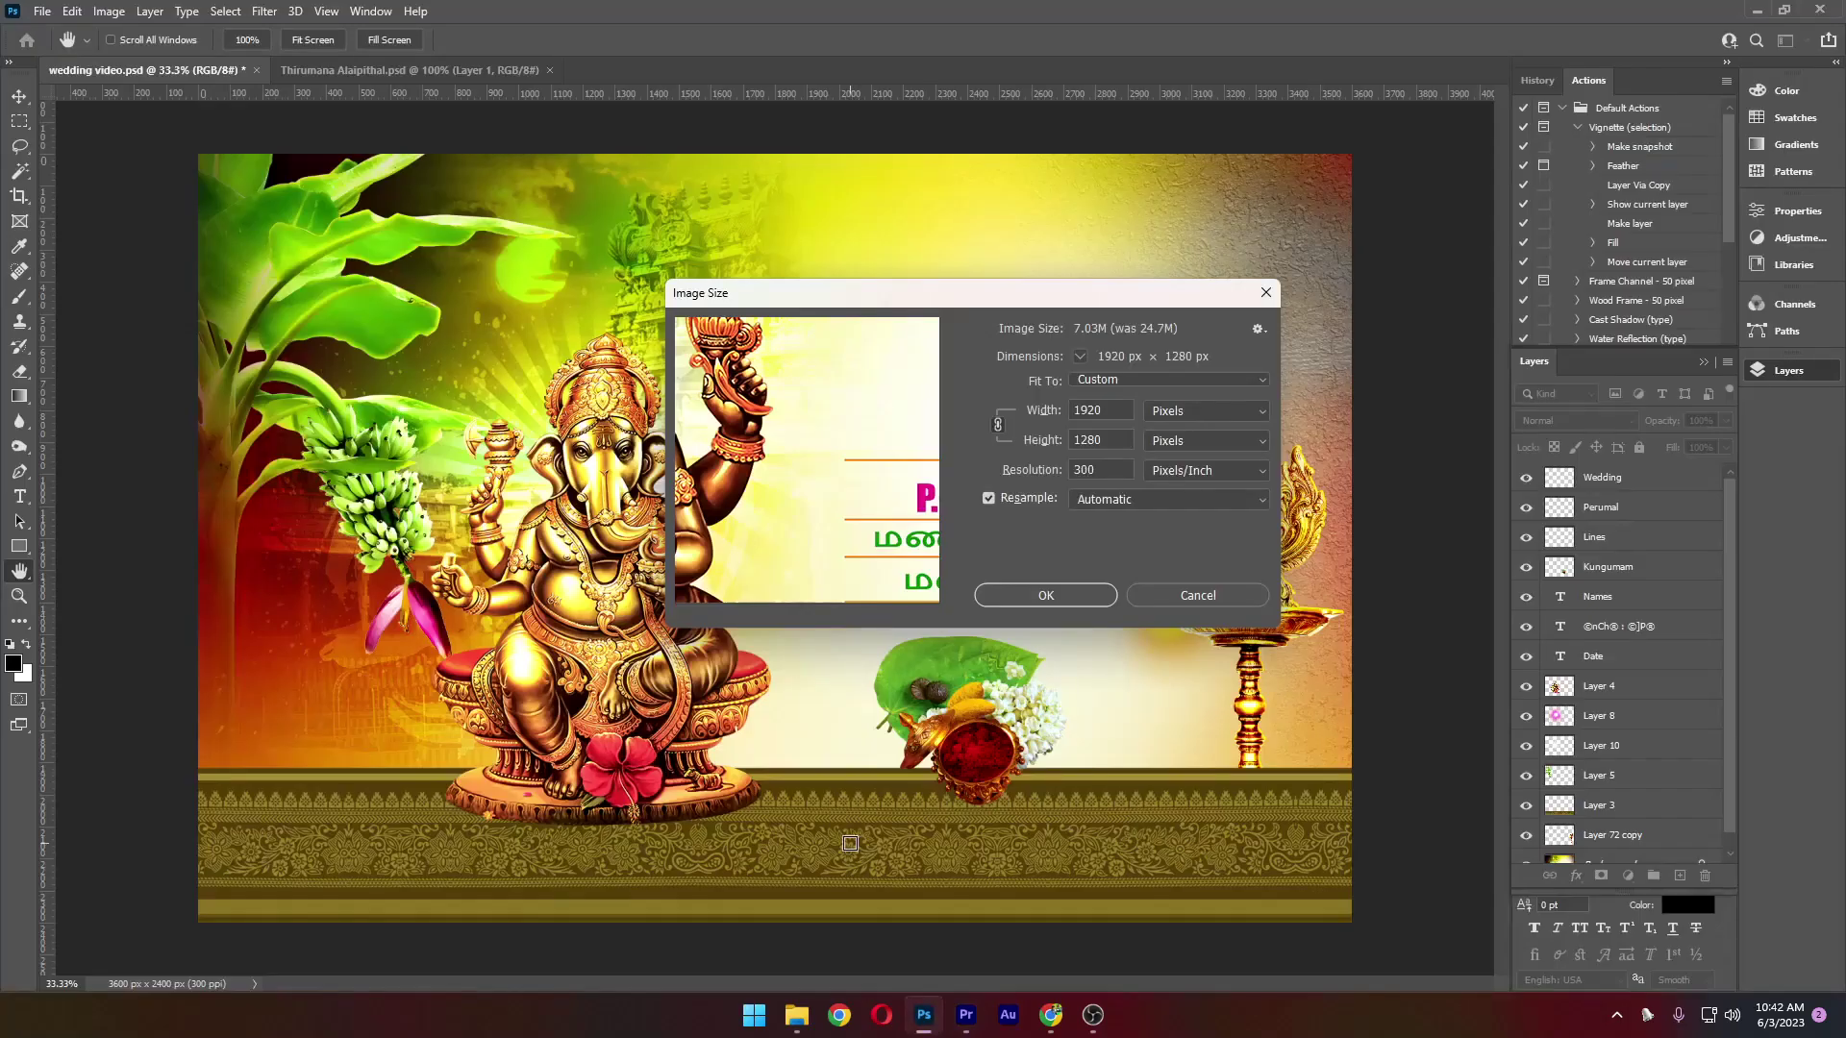
pyautogui.click(1202, 600)
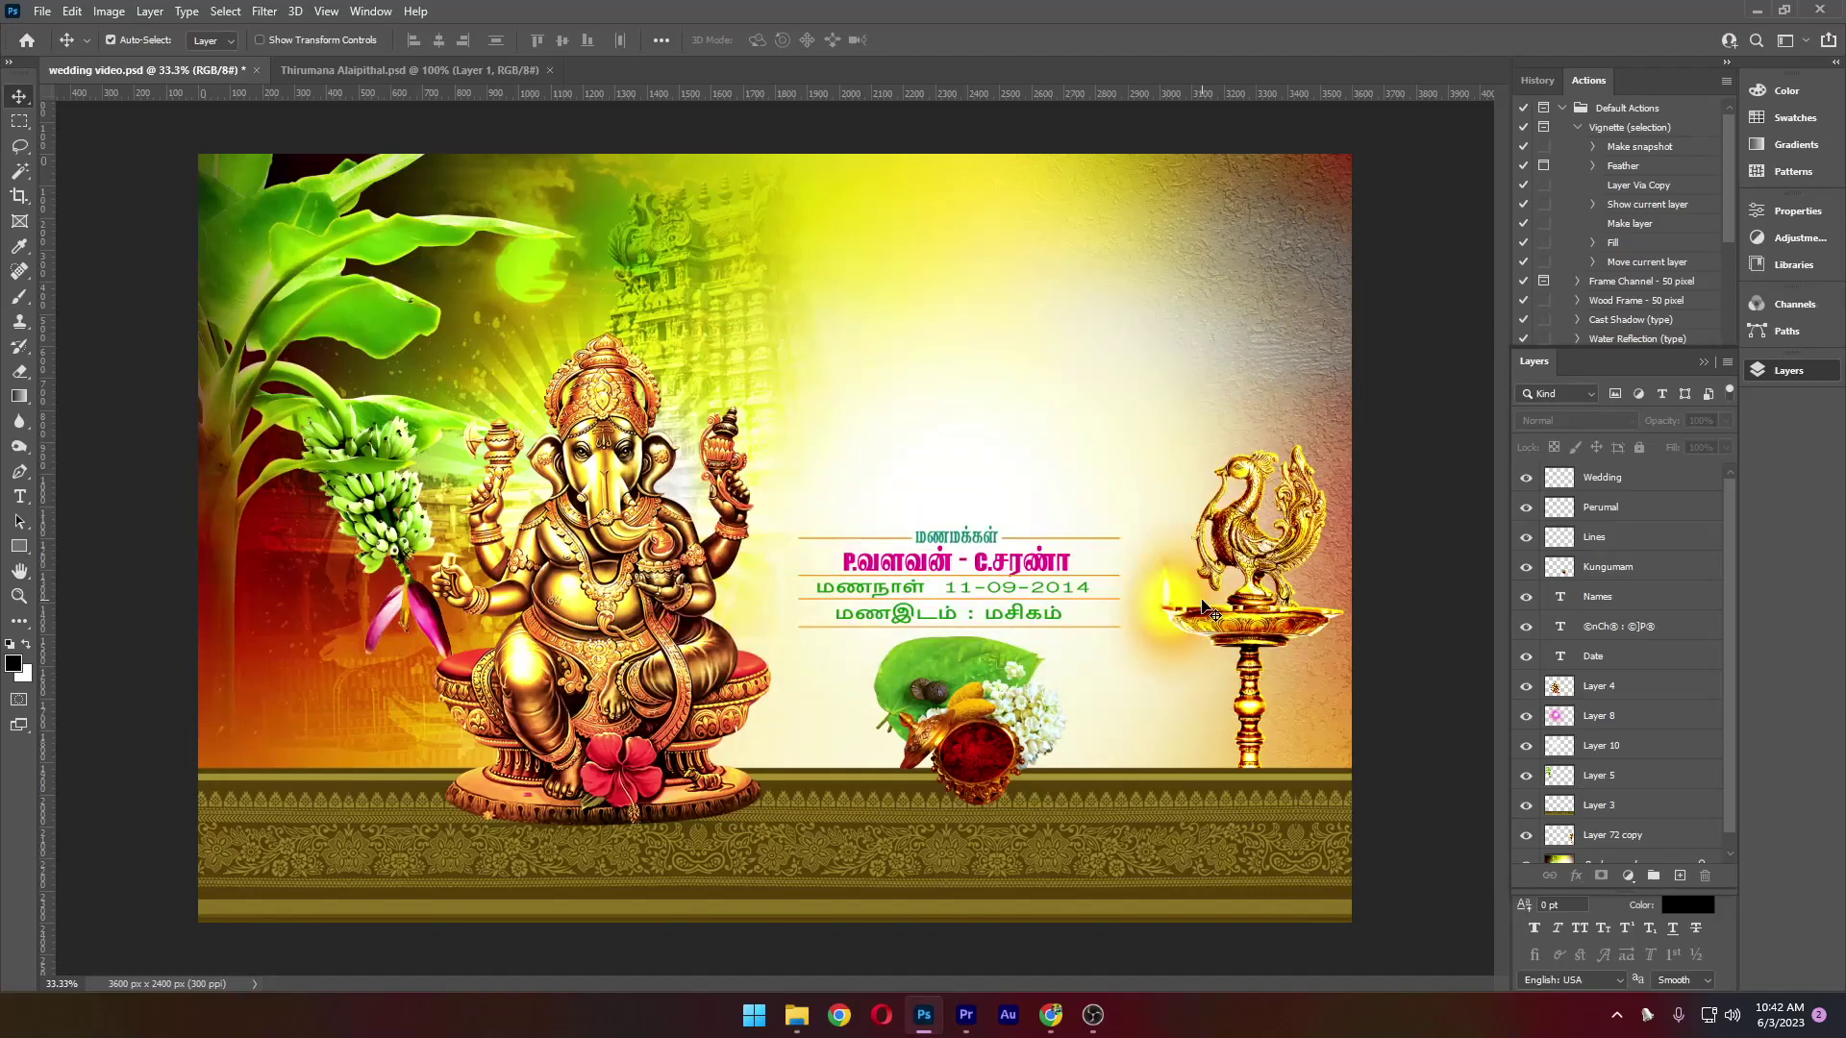
pyautogui.click(981, 823)
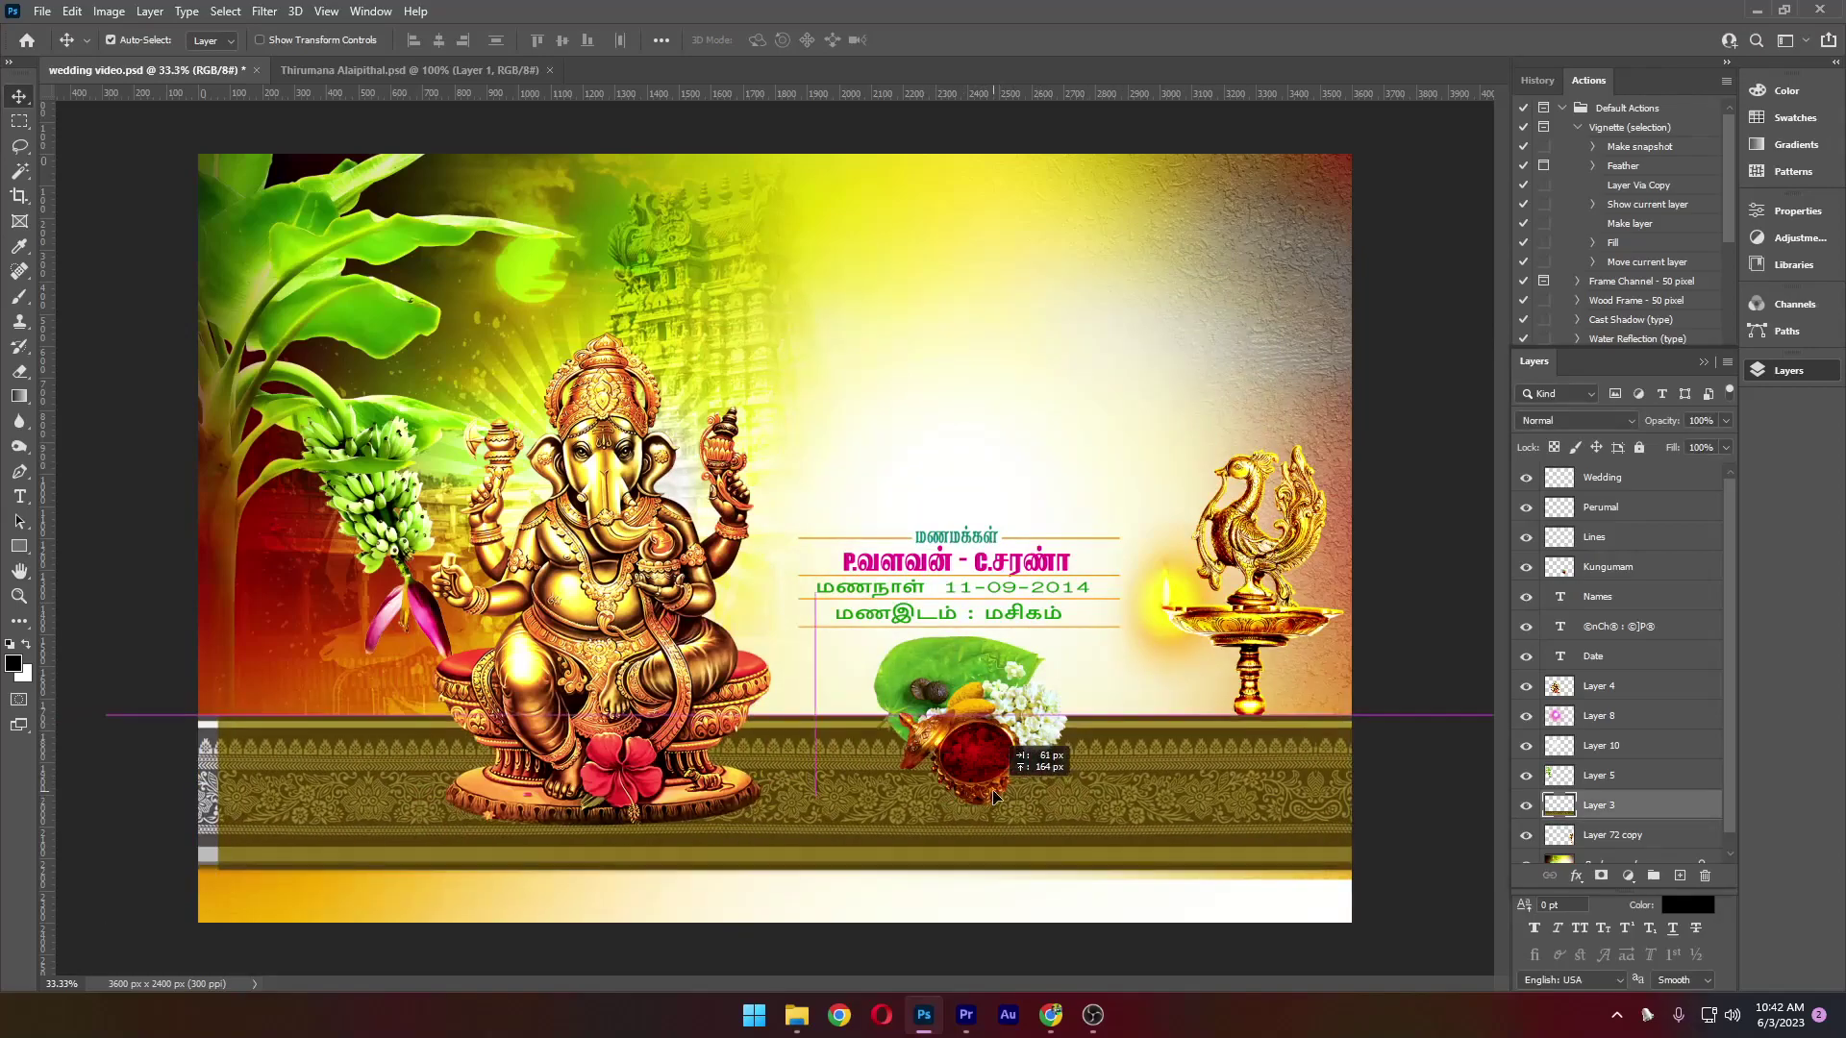
pyautogui.press('a')
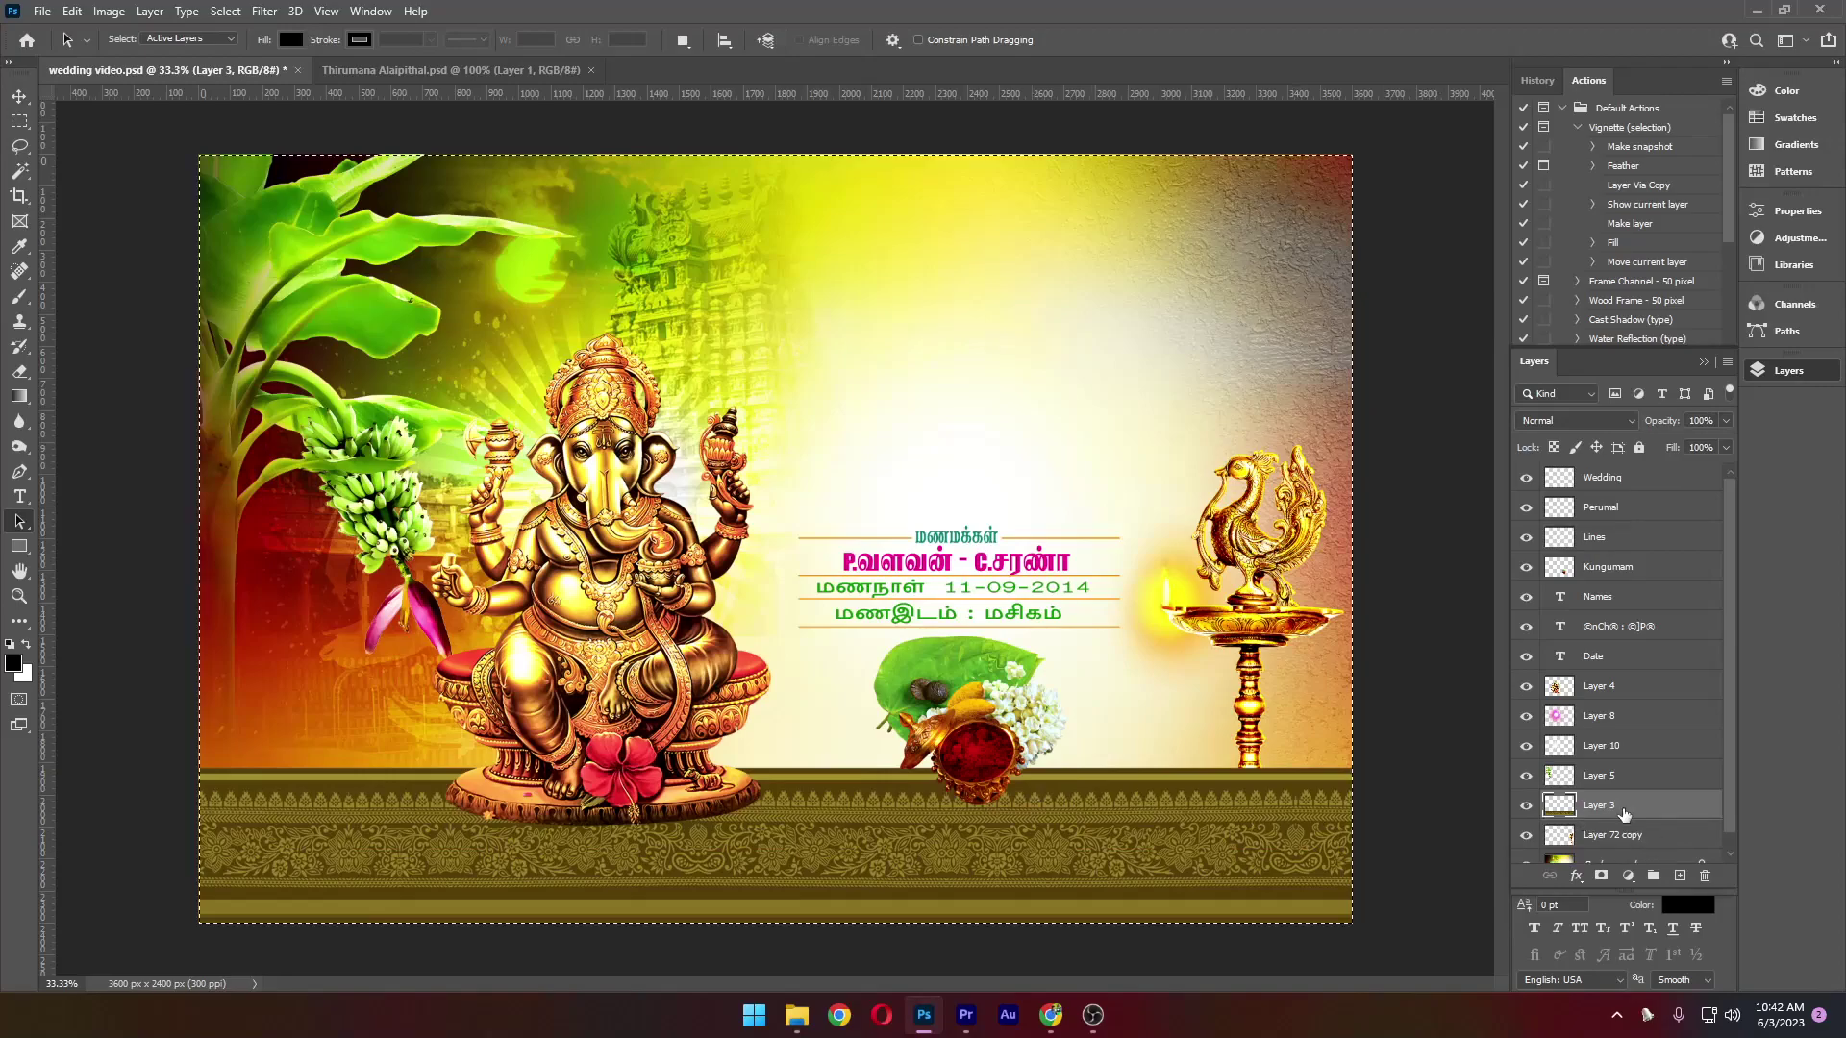
pyautogui.hotkey('ctrl', 'x')
# Create a new blank Film & Video HDTV 1080p document at 1920 × 1080
pyautogui.hotkey('ctrl', 'n')
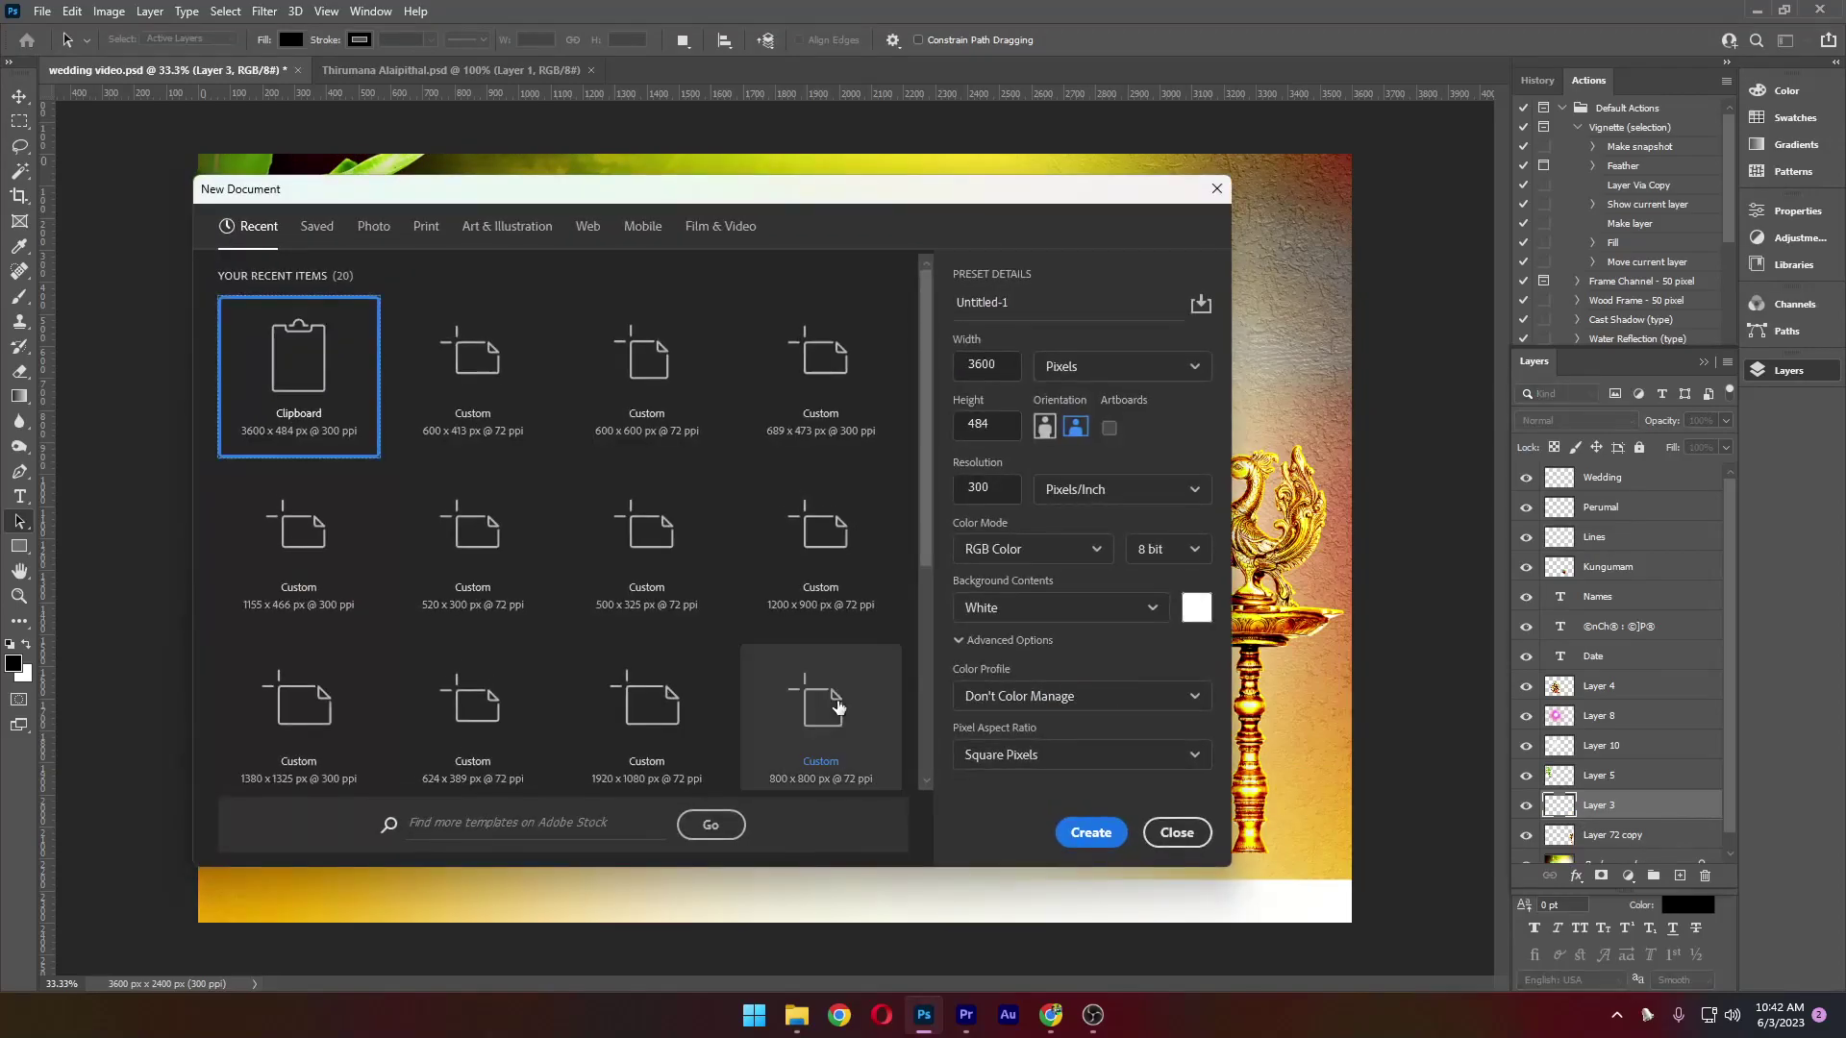
pyautogui.click(716, 228)
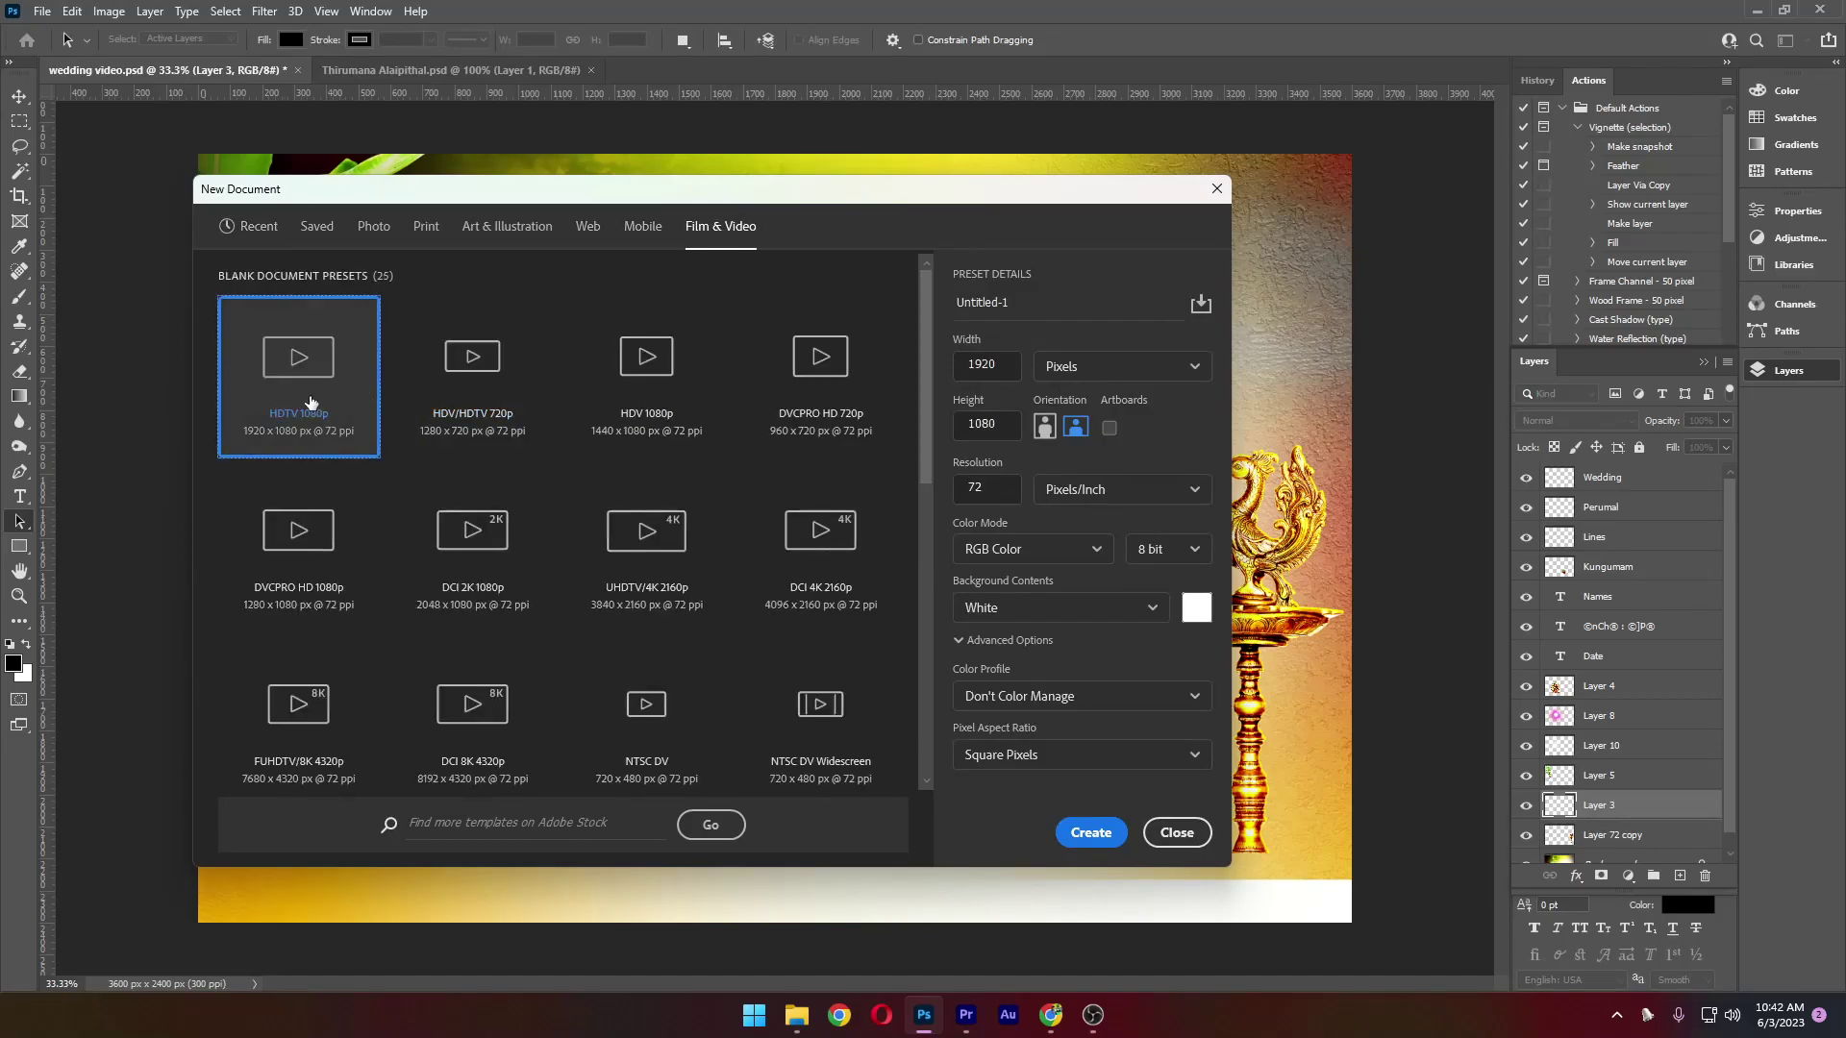
pyautogui.click(1091, 832)
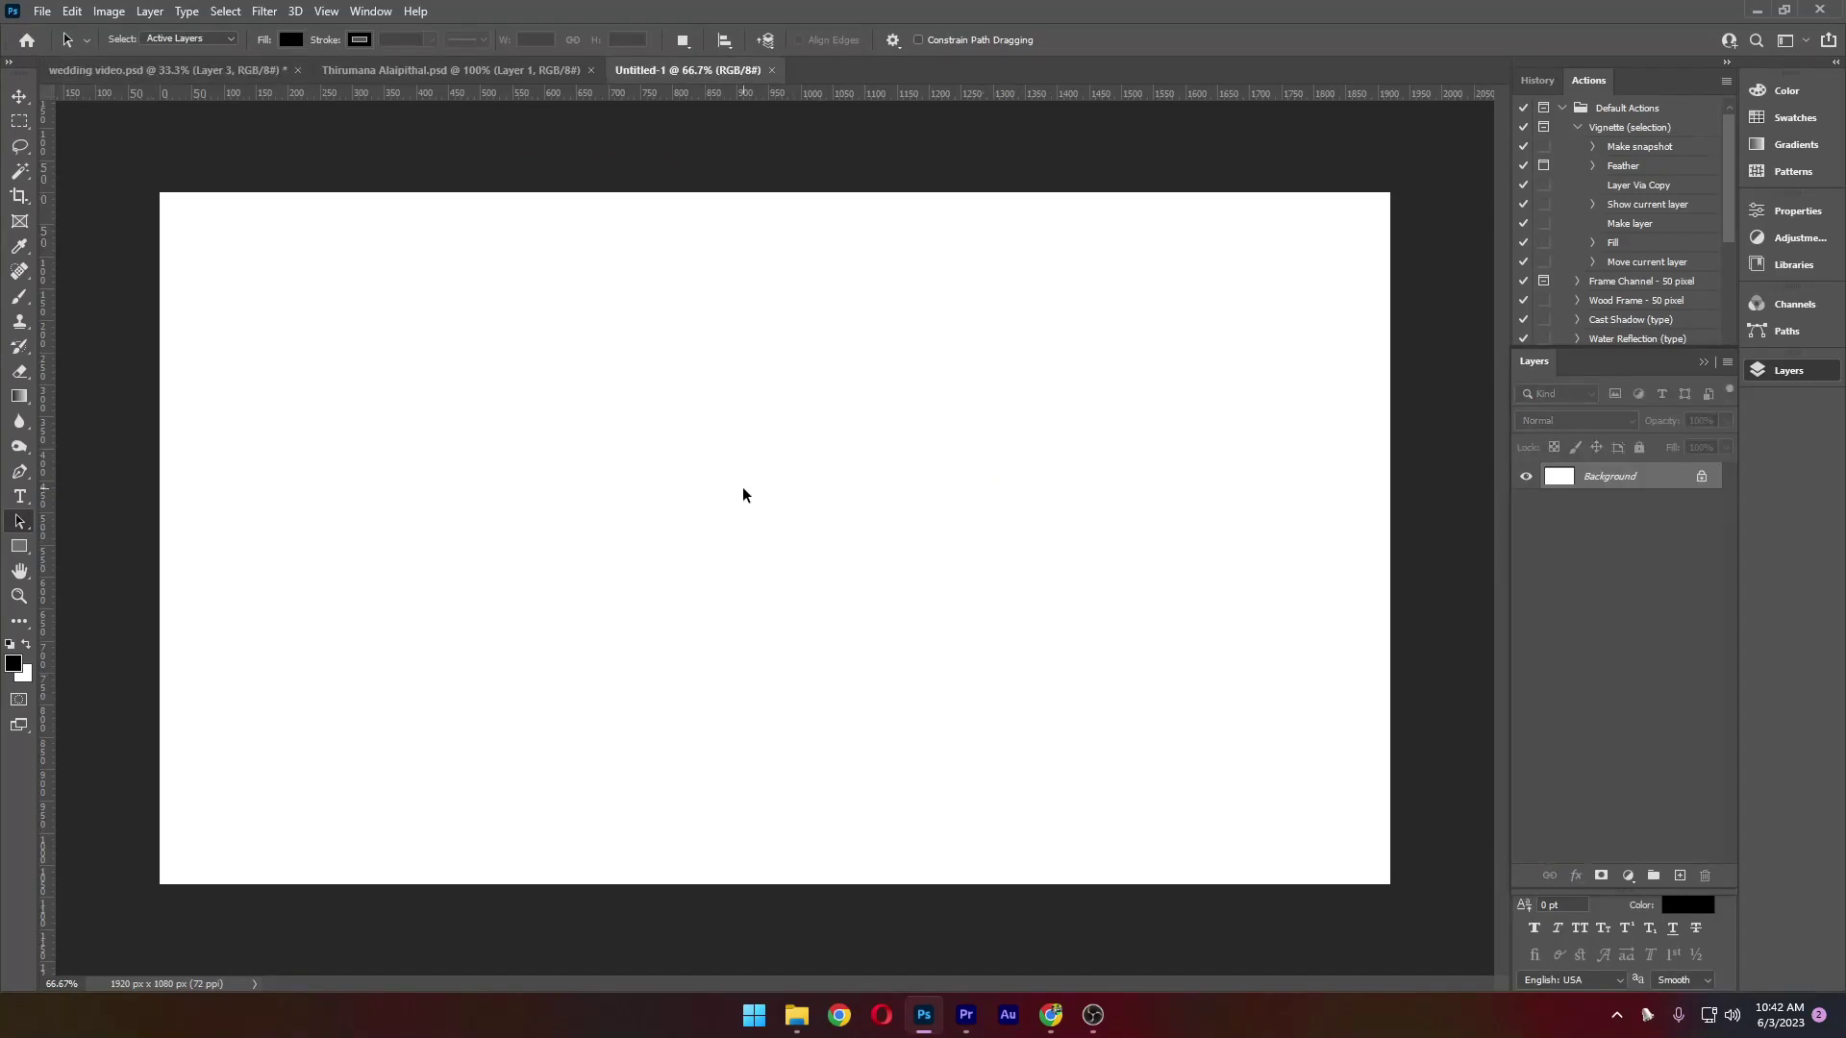
# Paste the gold band, scale it to 30.68%, and place it at the bottom-left corner
pyautogui.hotkey('ctrl', 'v')
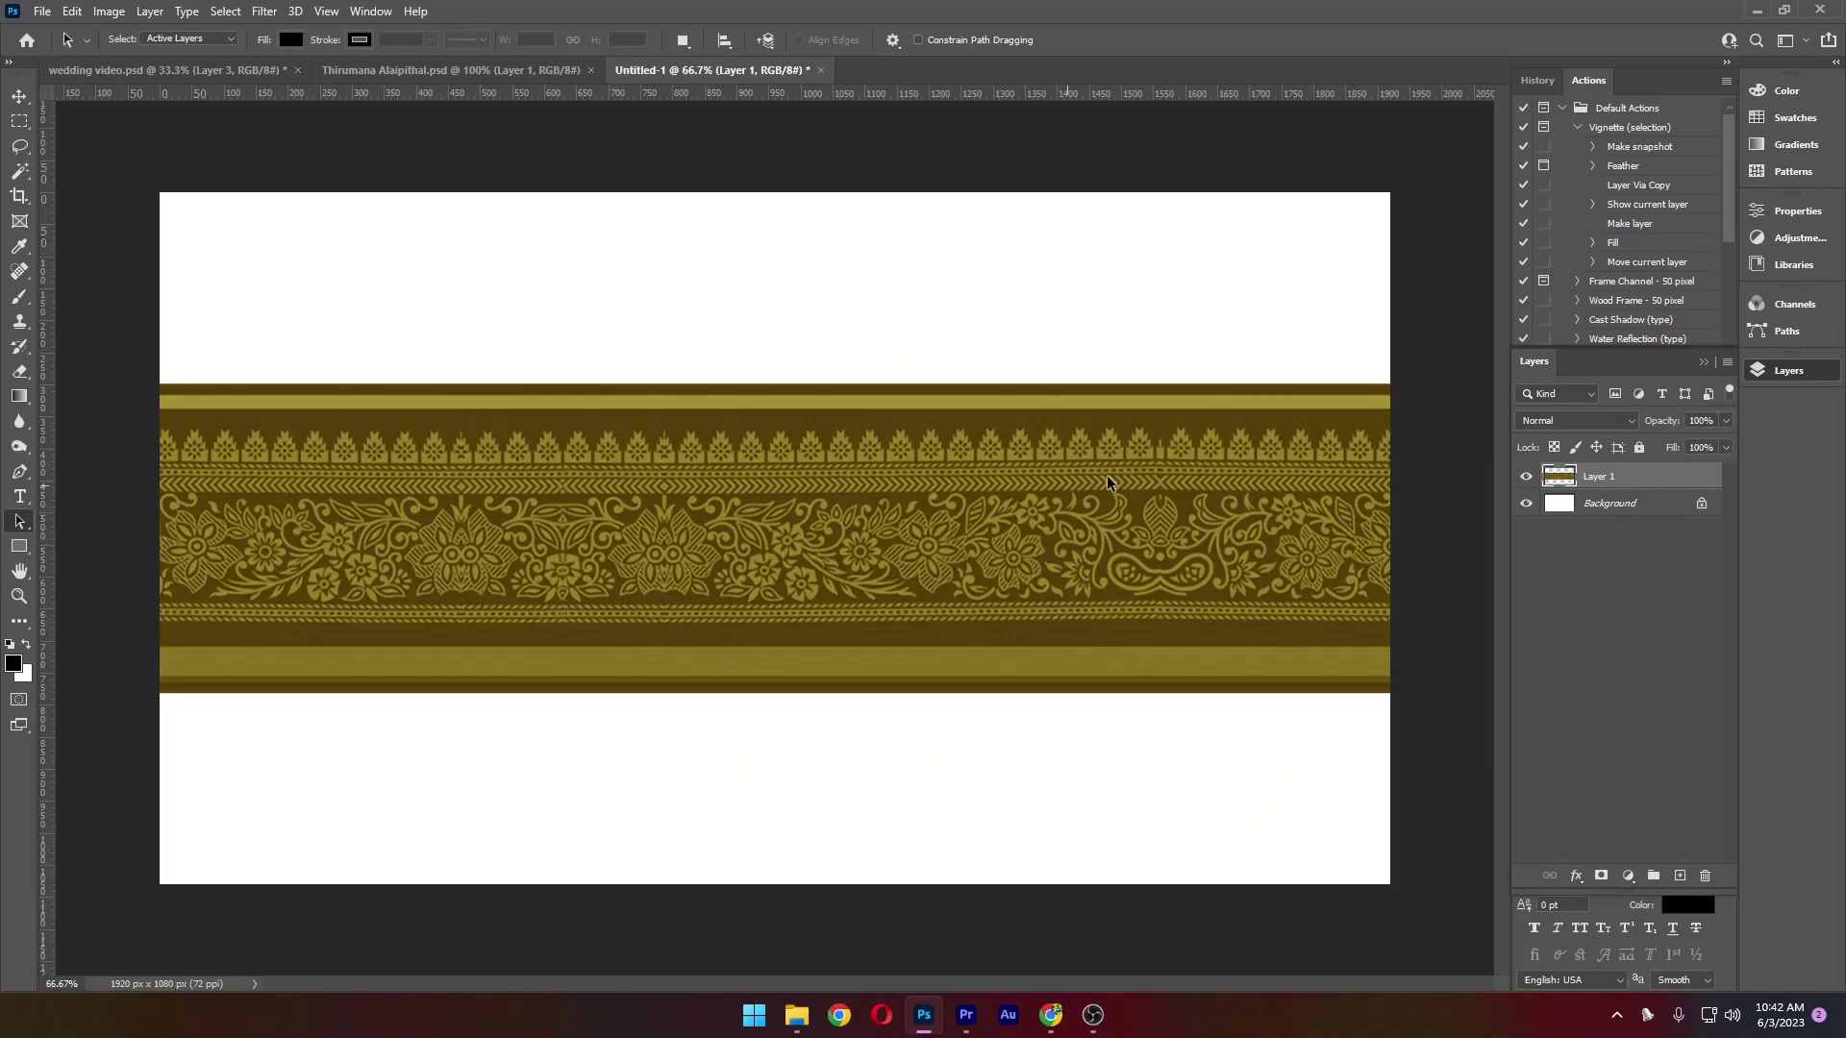
pyautogui.hotkey('ctrl', 't')
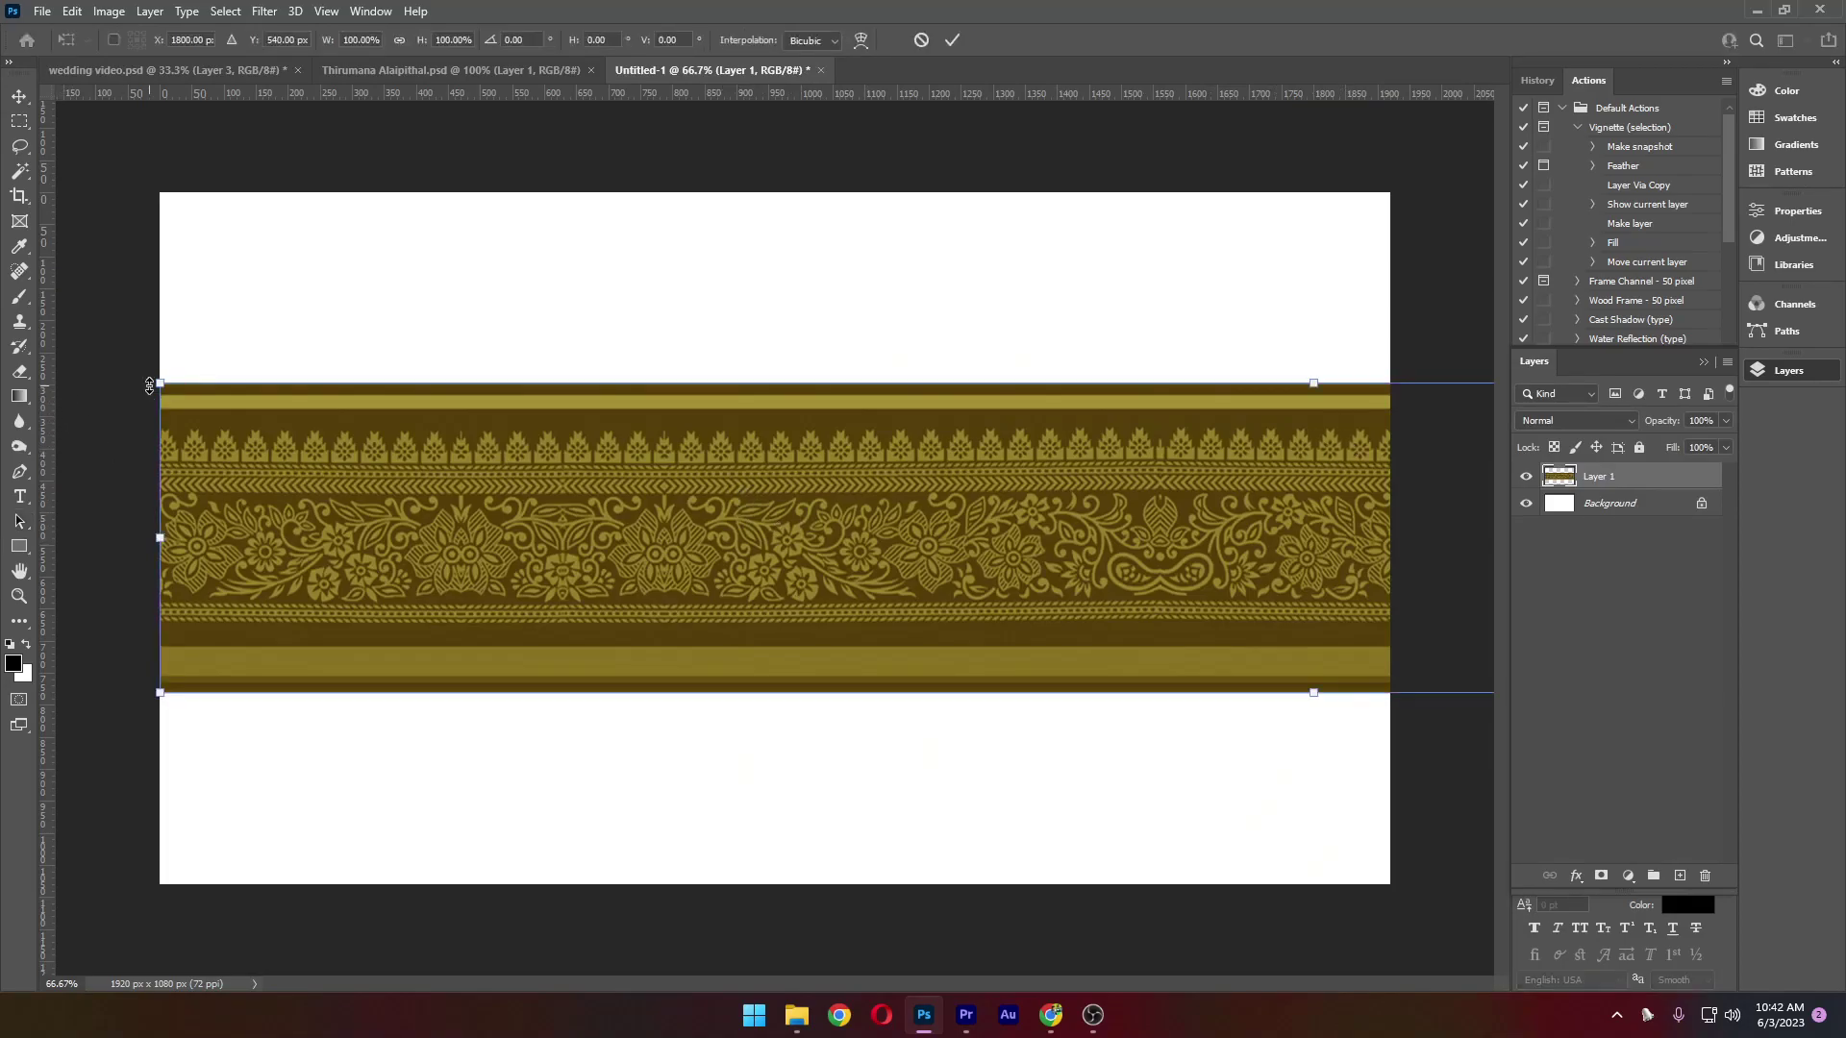
pyautogui.moveTo(149, 386); pyautogui.dragTo(952, 492)
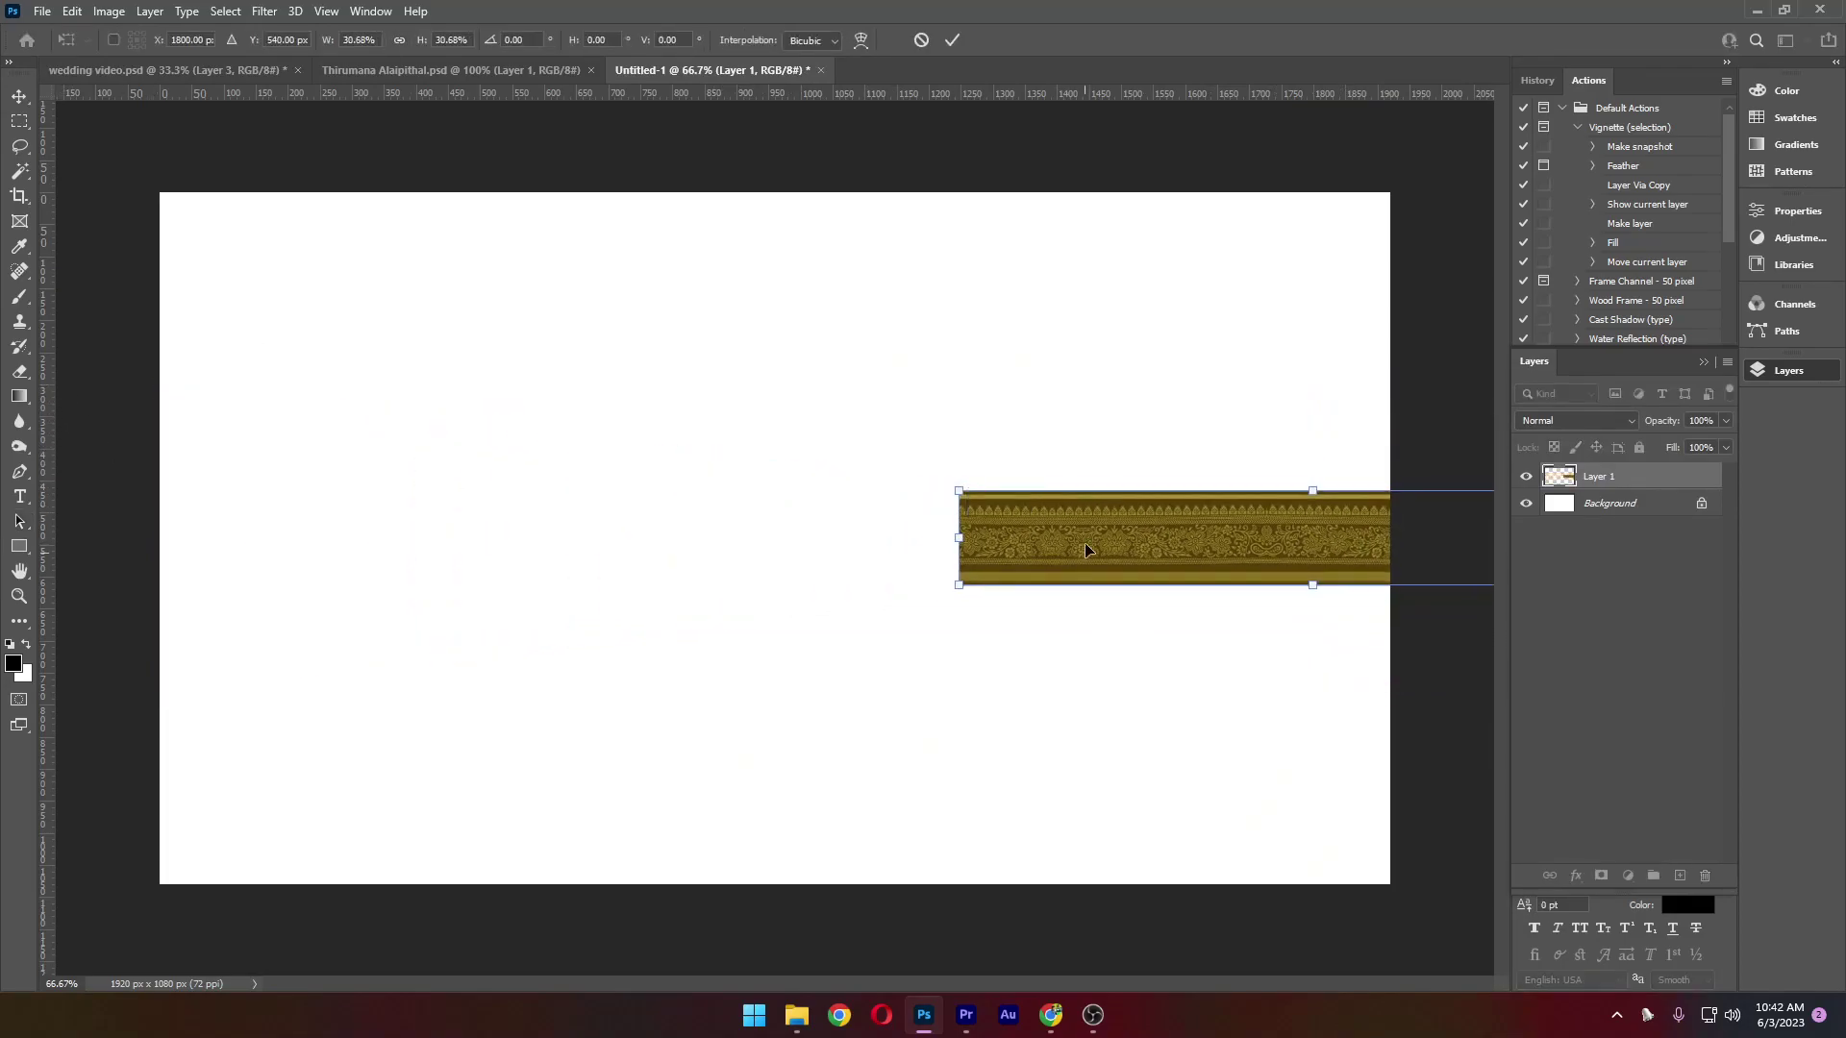
pyautogui.moveTo(1086, 550); pyautogui.dragTo(373, 841)
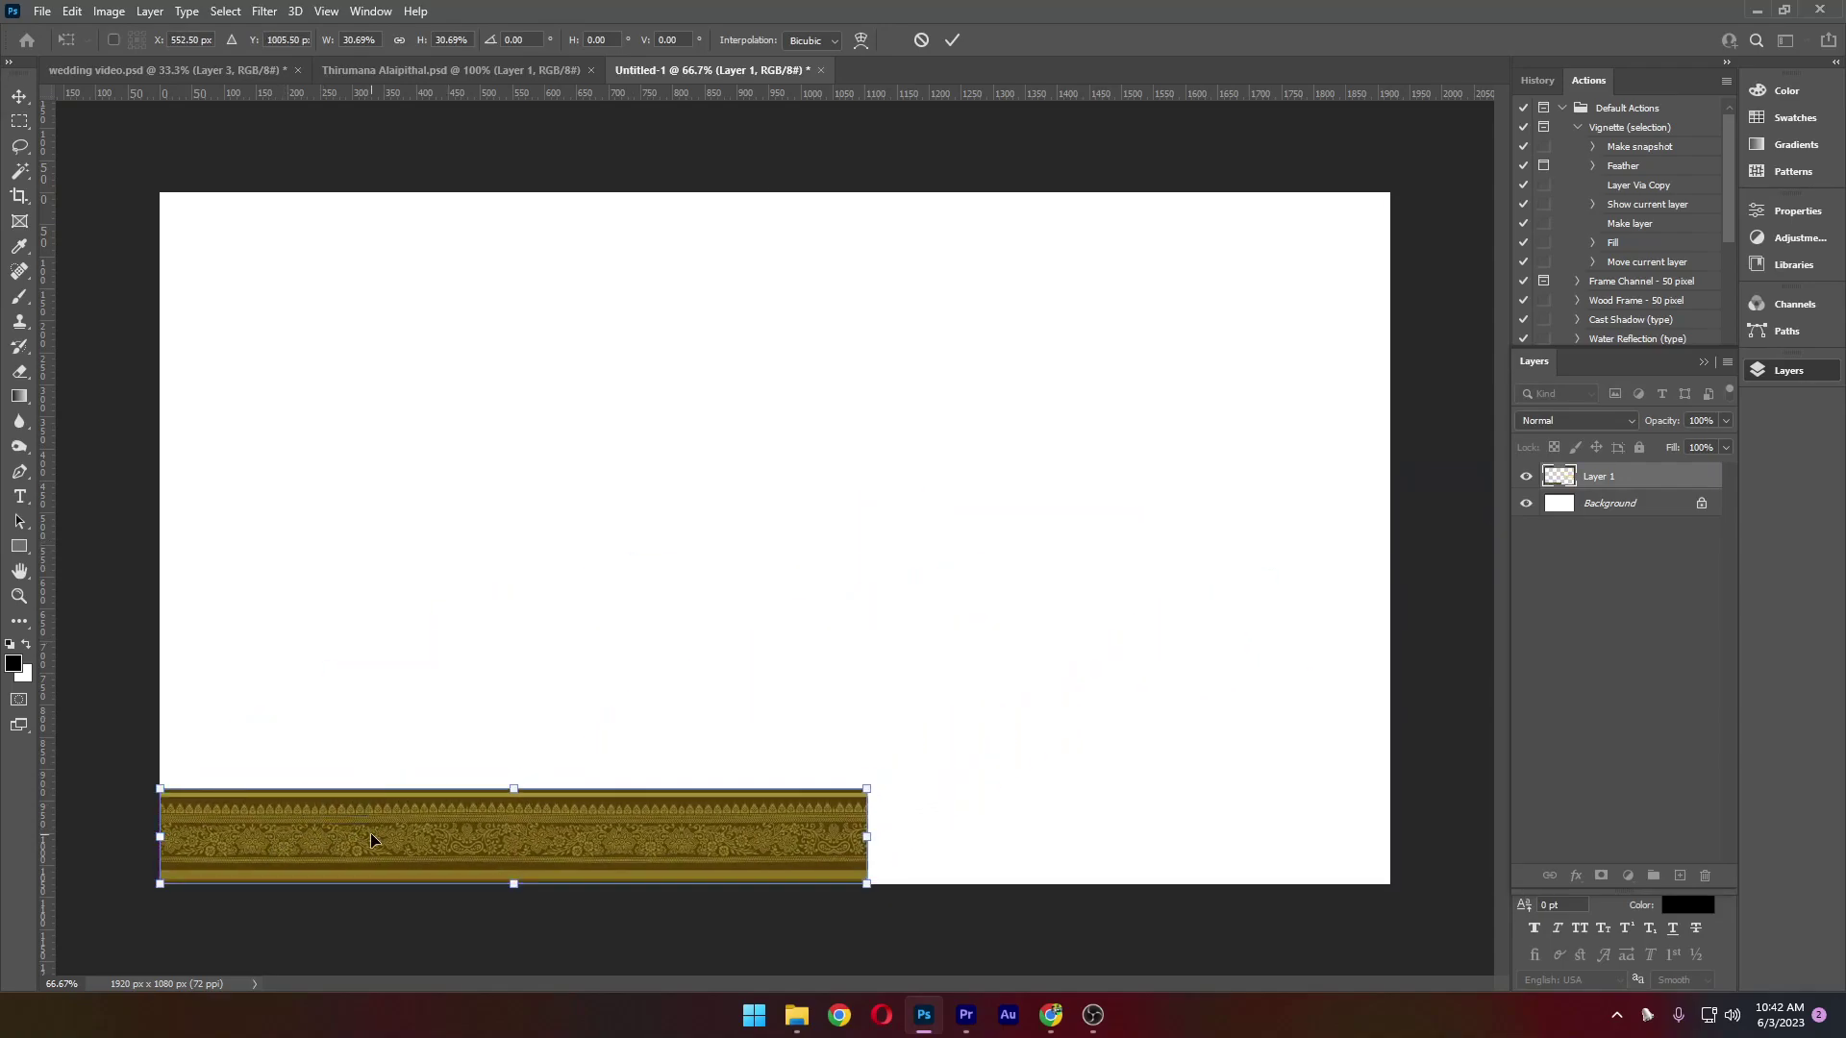
pyautogui.press('Return')
# Duplicate the band to the right and nudge the copy to close the seam
pyautogui.moveTo(207, 836); pyautogui.dragTo(822, 830)
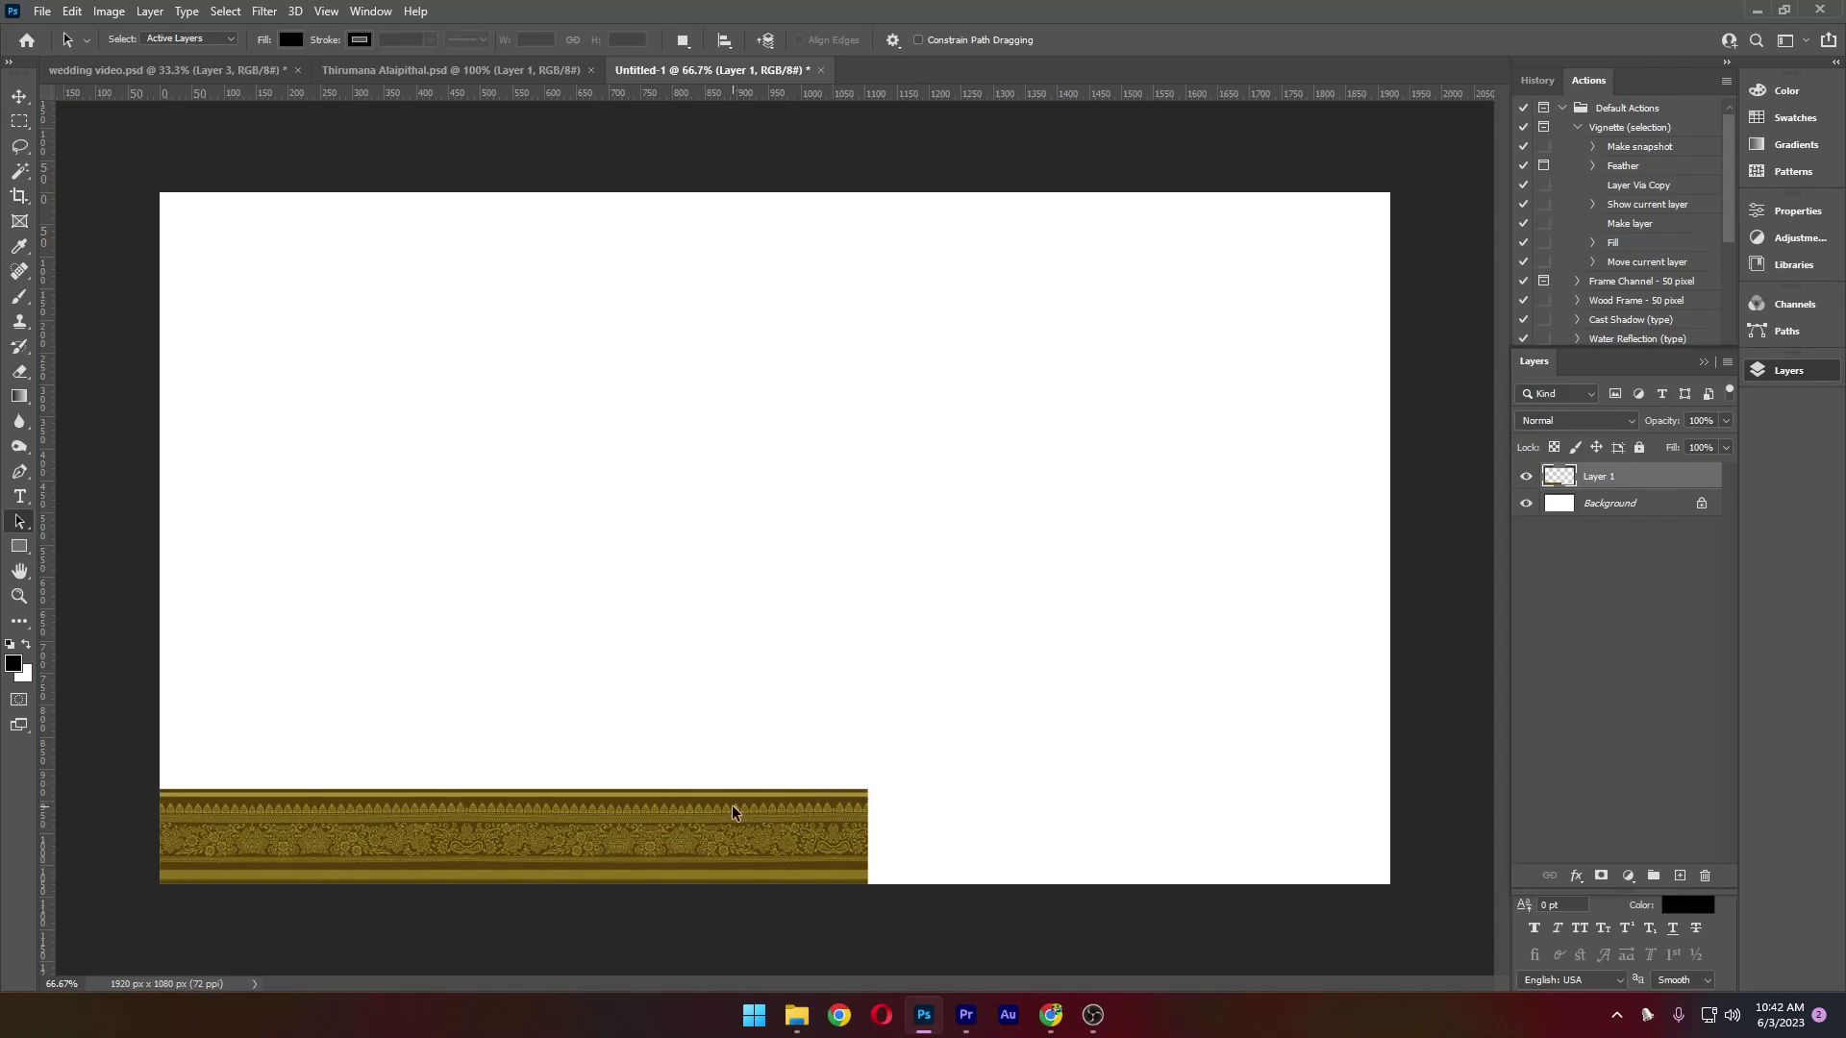
pyautogui.press('v')
pyautogui.moveTo(713, 811); pyautogui.dragTo(1424, 803)
pyautogui.press('z')
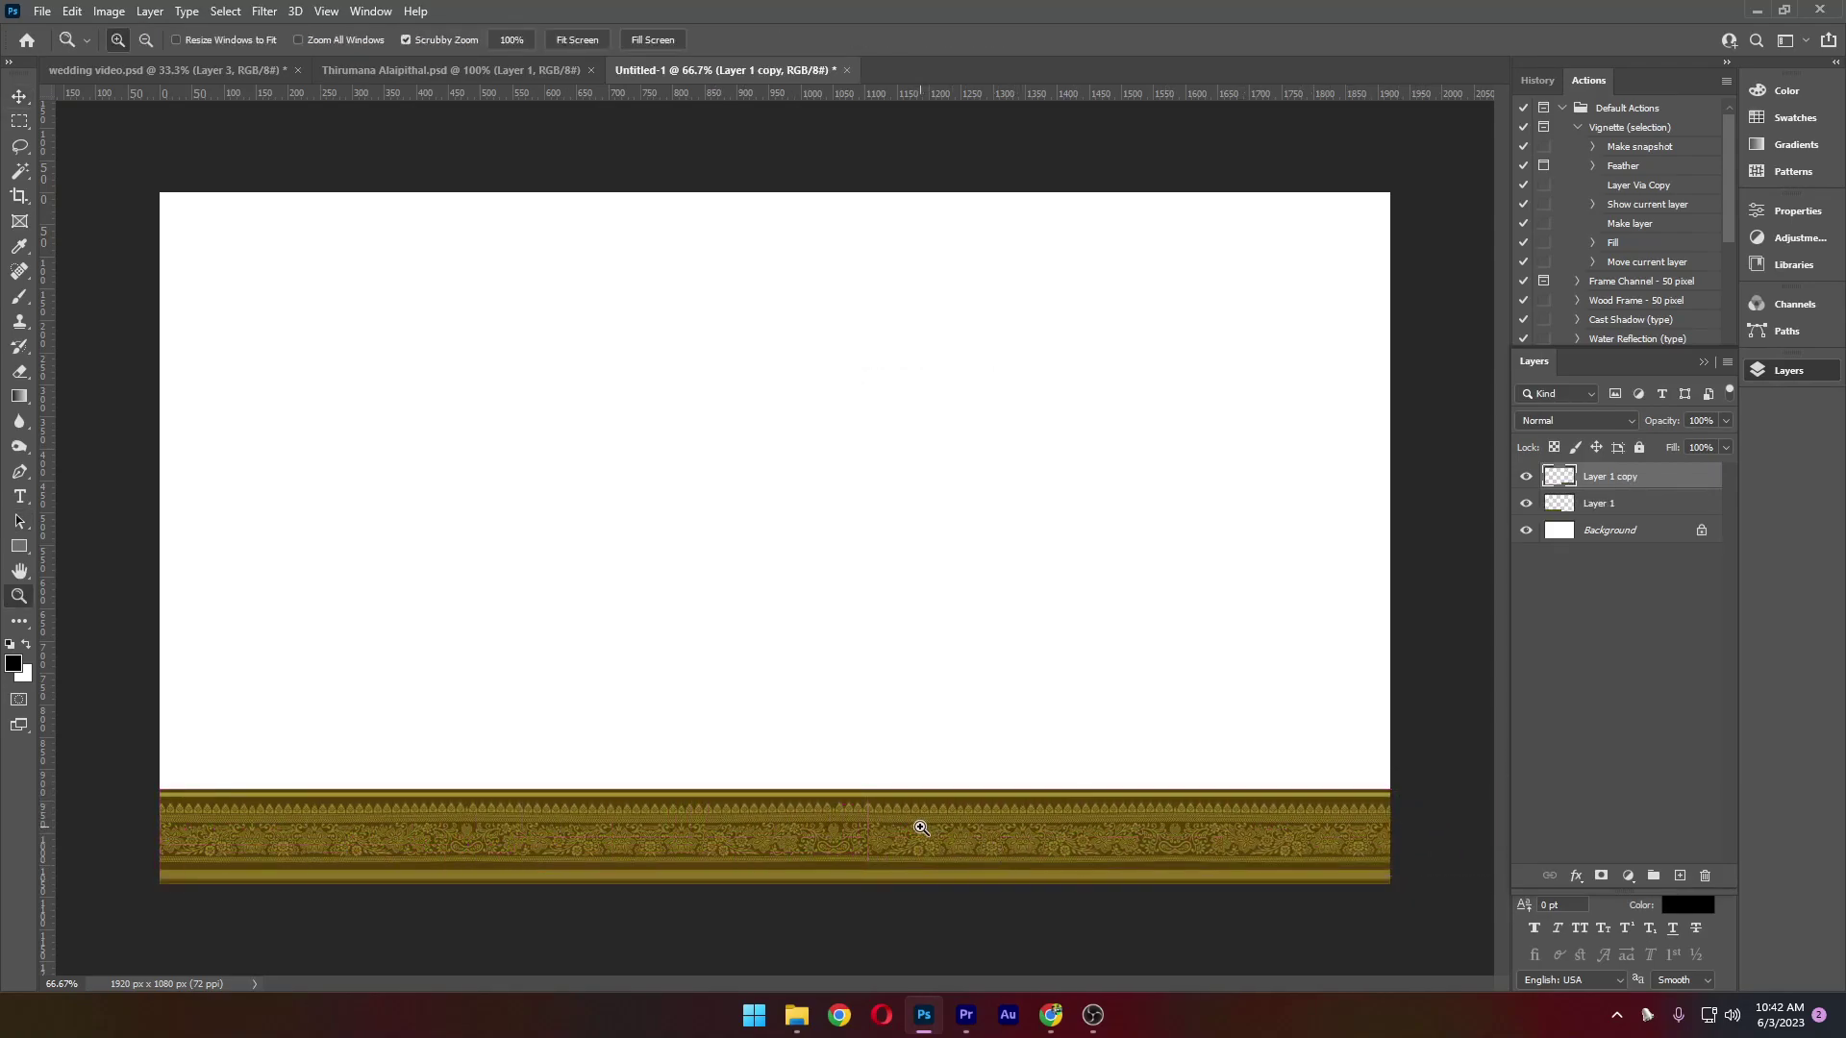
pyautogui.click(865, 817)
pyautogui.click(859, 815)
pyautogui.click(858, 816)
pyautogui.press('v')
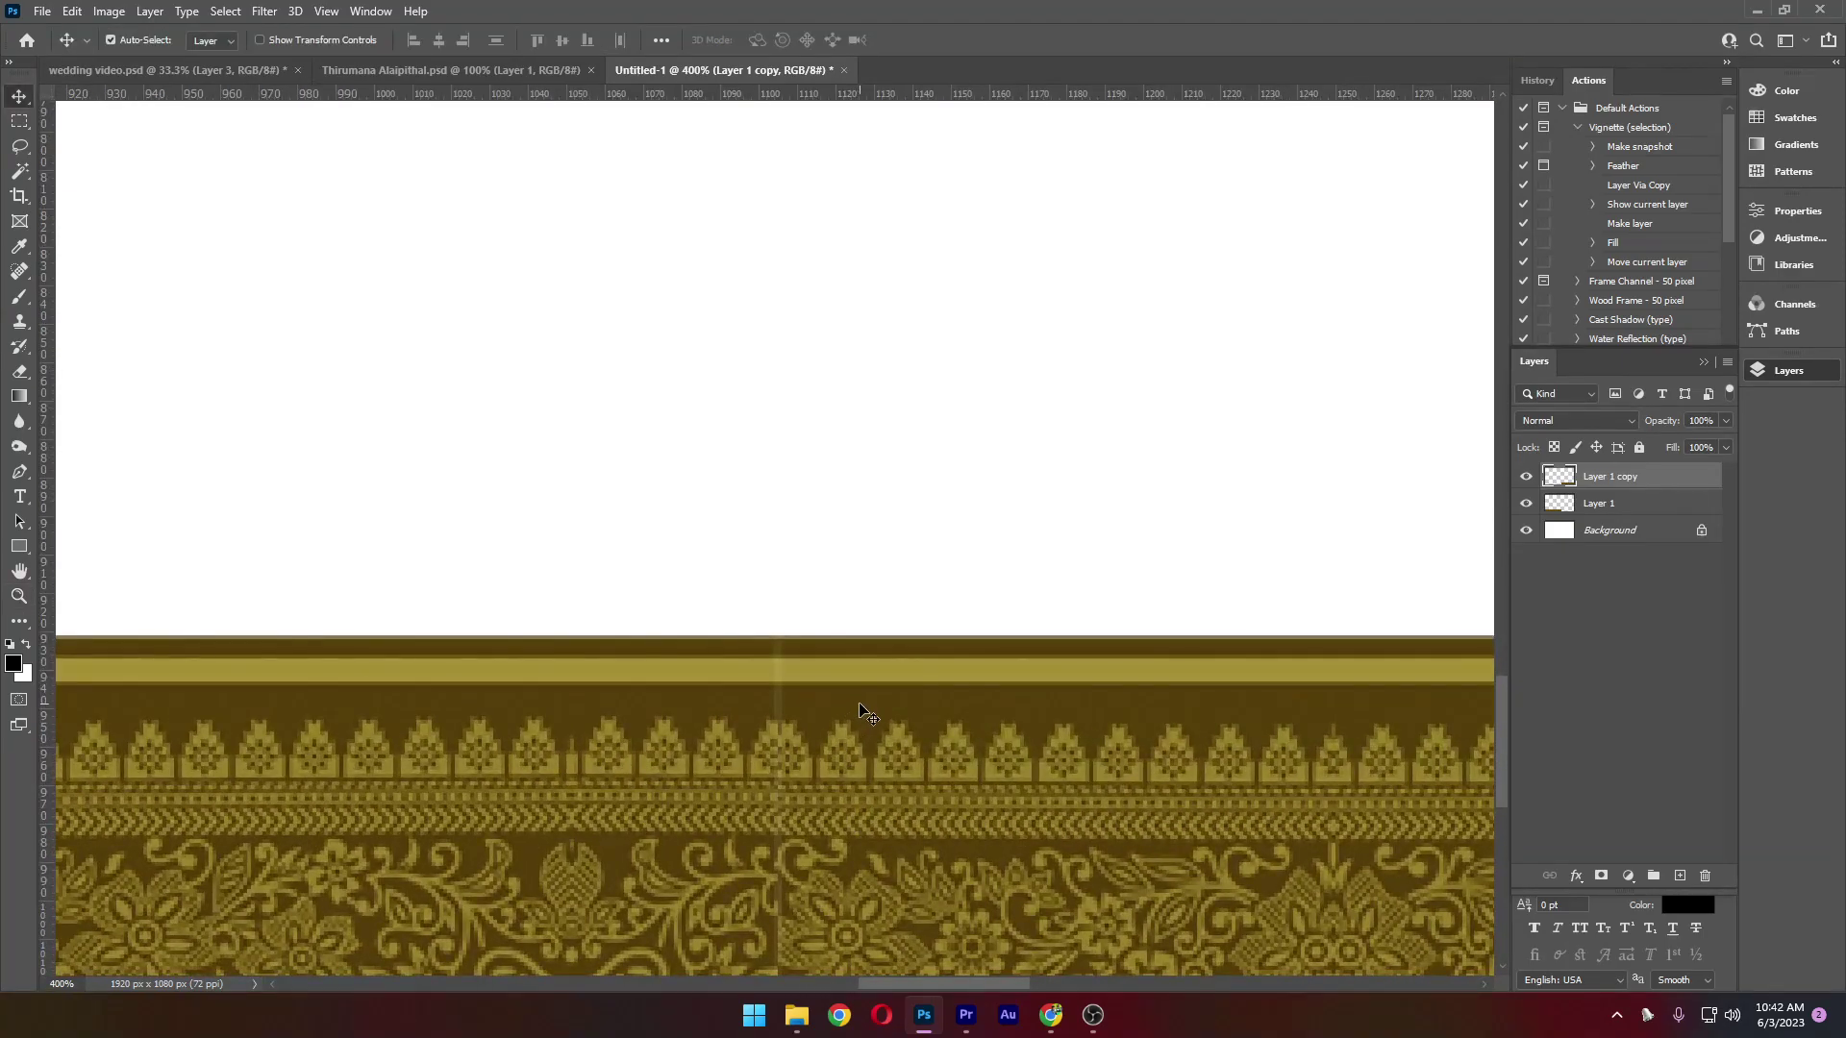
pyautogui.press('Right')
pyautogui.press('Left')
pyautogui.press('Left')
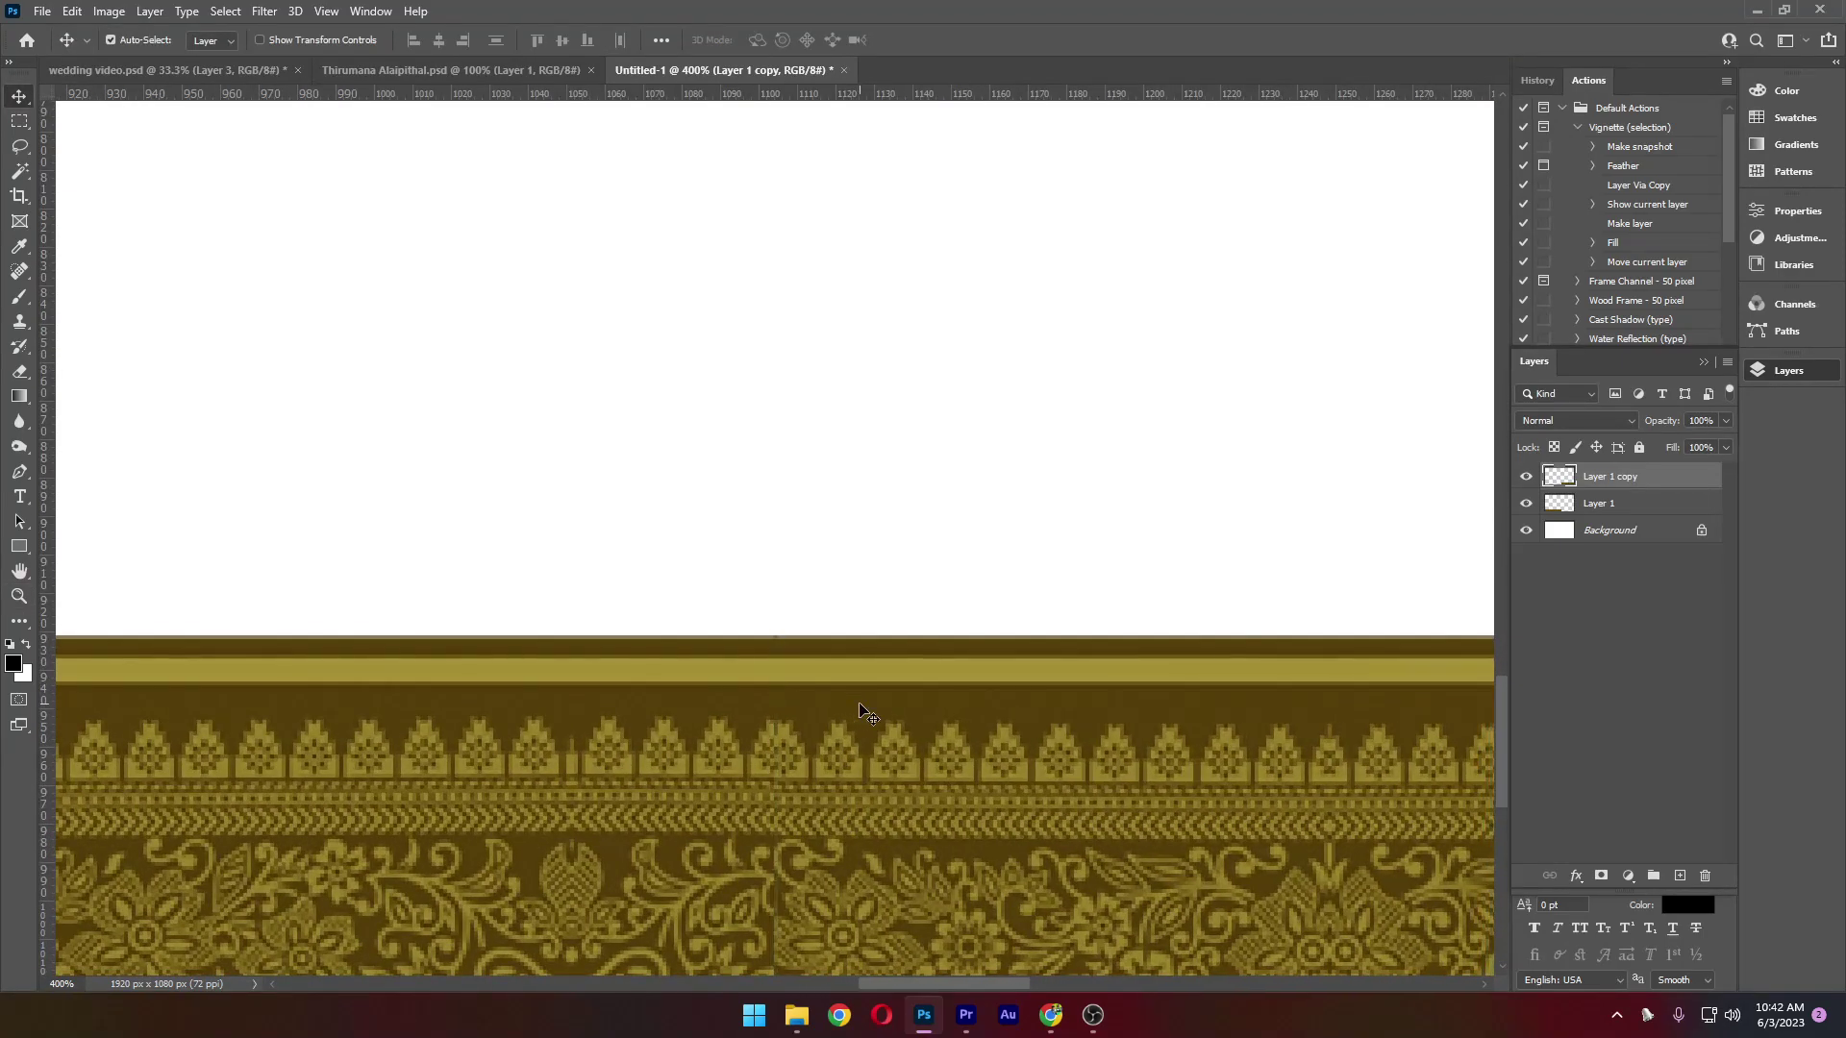
pyautogui.hotkey('ctrl', '0')
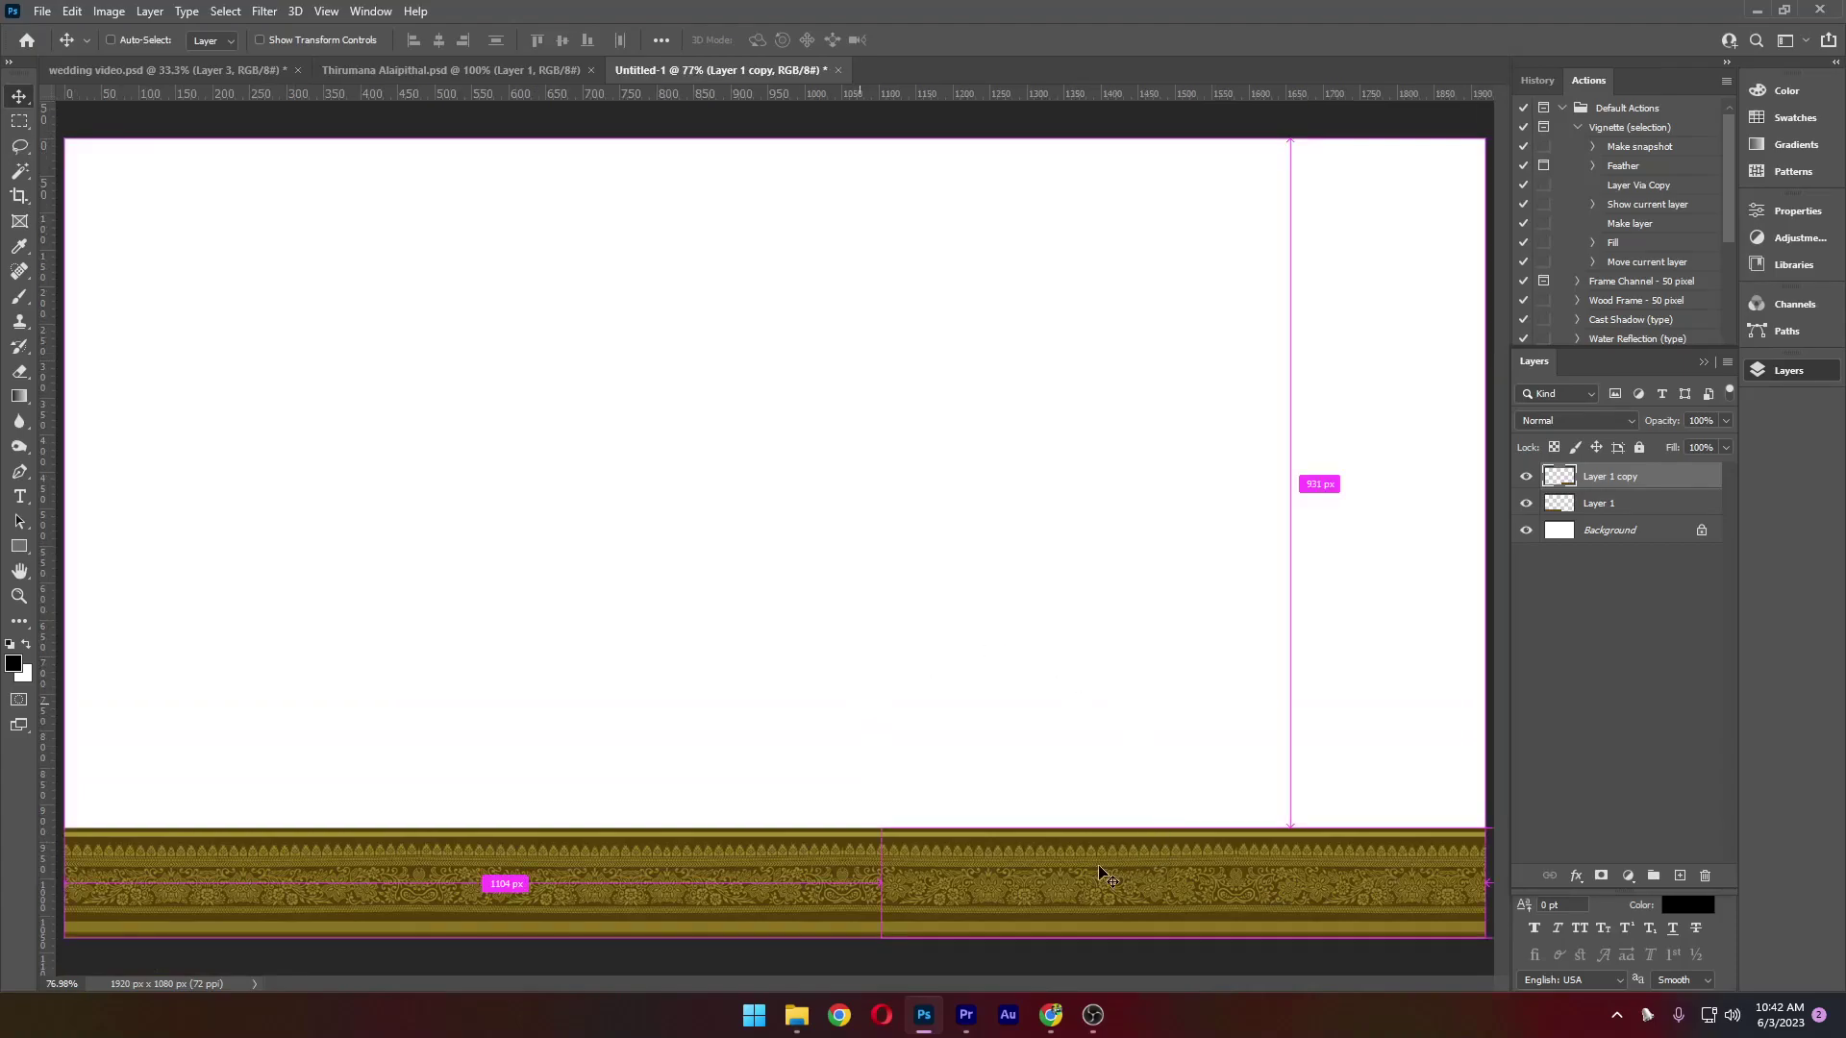
# Flip the border copy horizontally to mirror the first band
pyautogui.press('t')
pyautogui.rightClick(1006, 880)
pyautogui.press('Escape')
pyautogui.press('v')
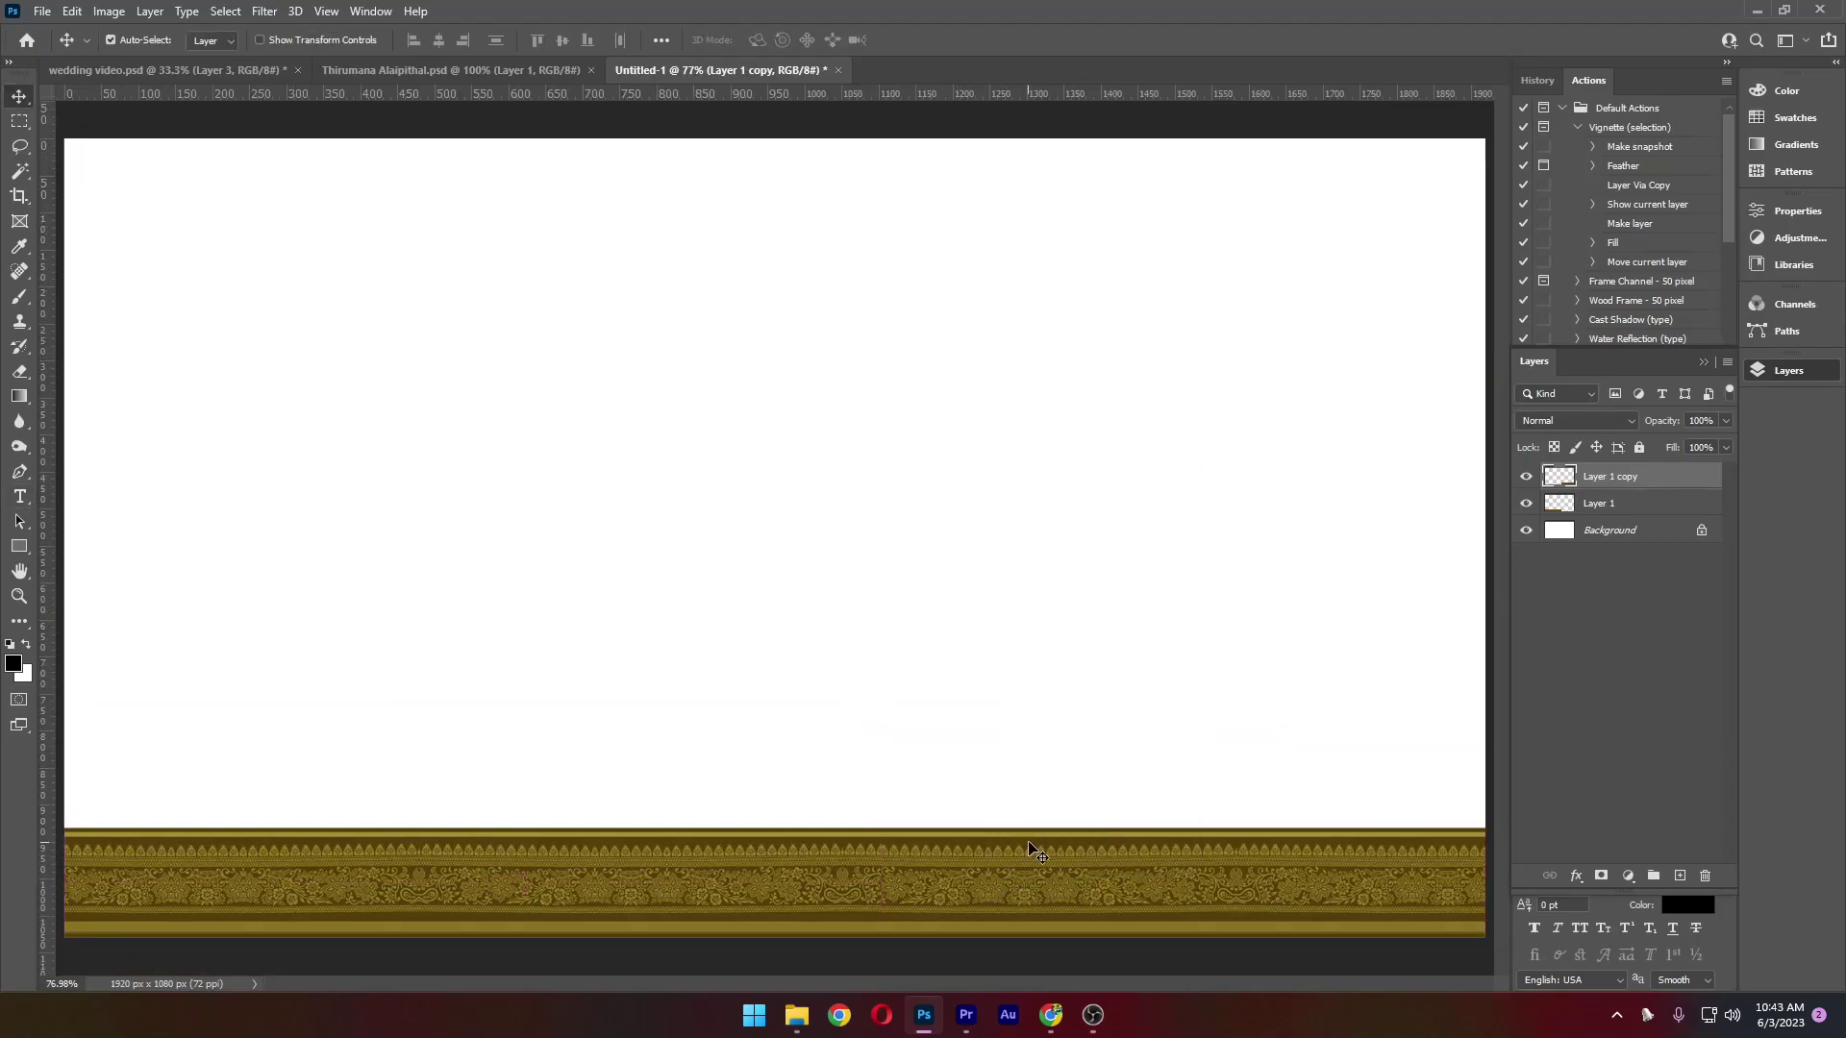
pyautogui.hotkey('ctrl', 't')
pyautogui.rightClick(1039, 865)
pyautogui.click(1067, 824)
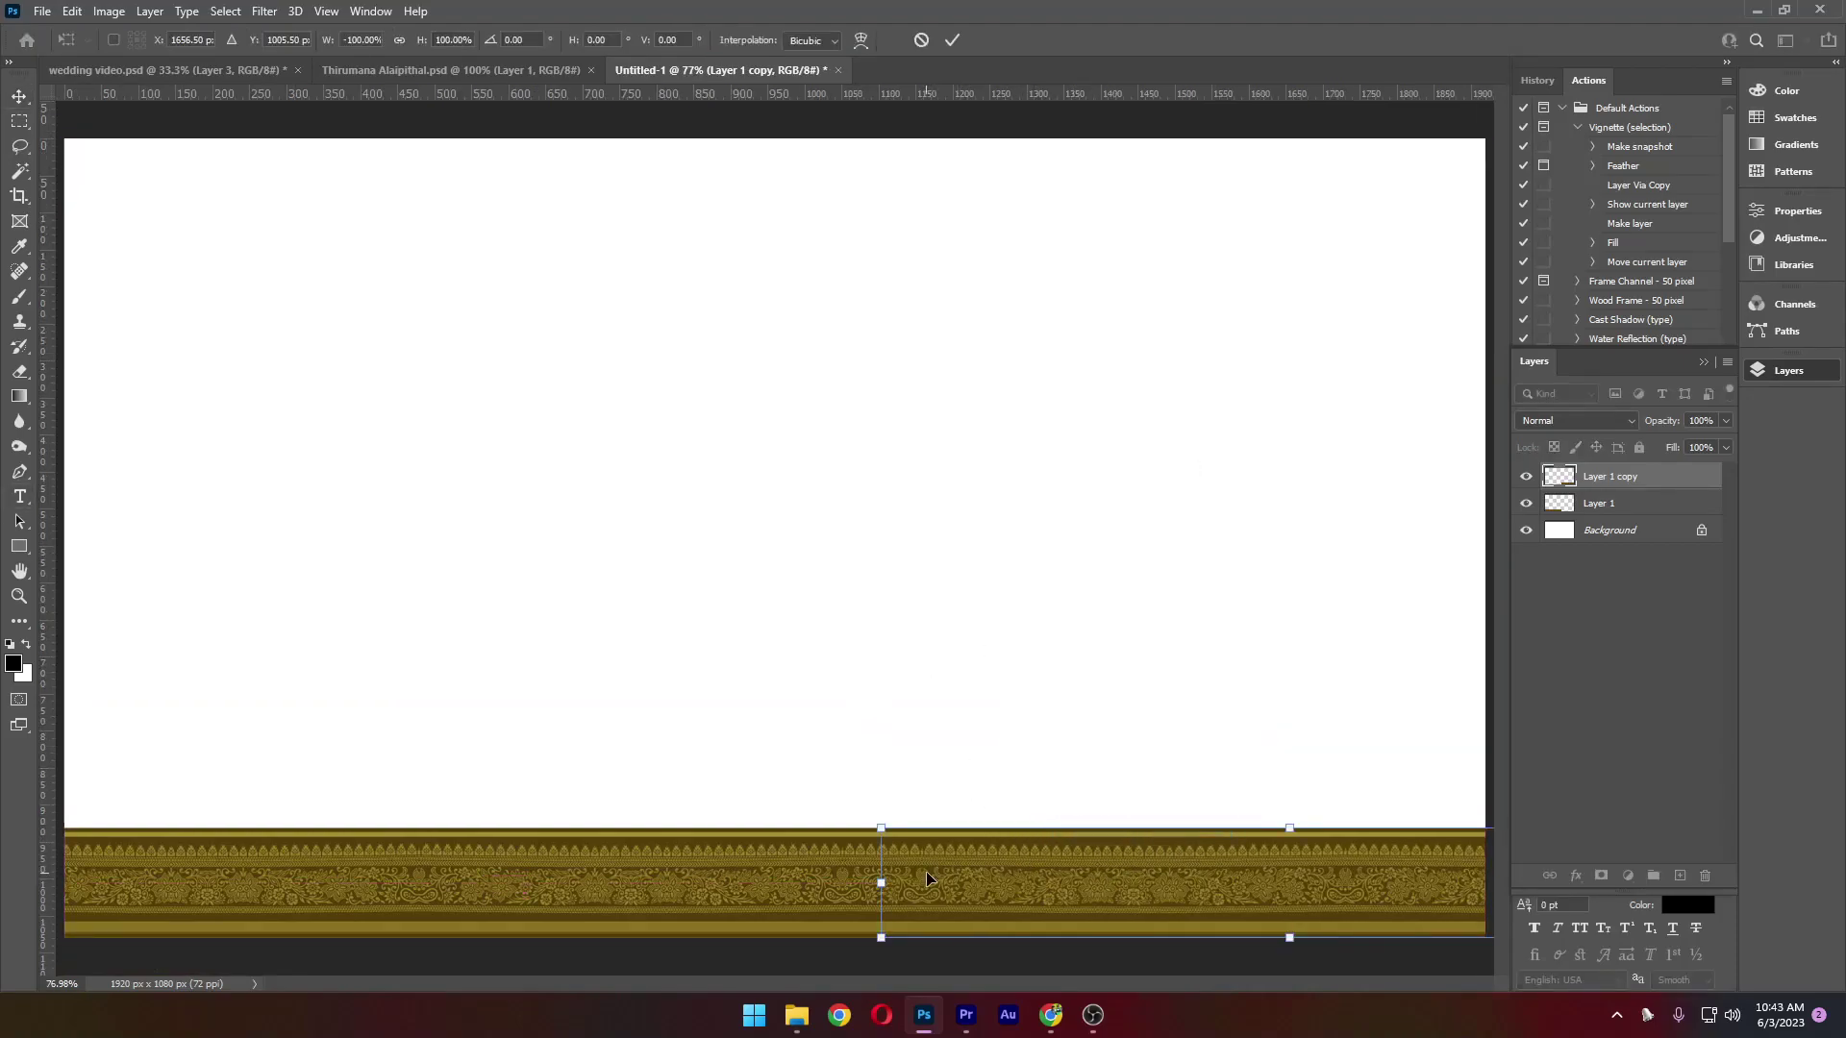
pyautogui.press('Return')
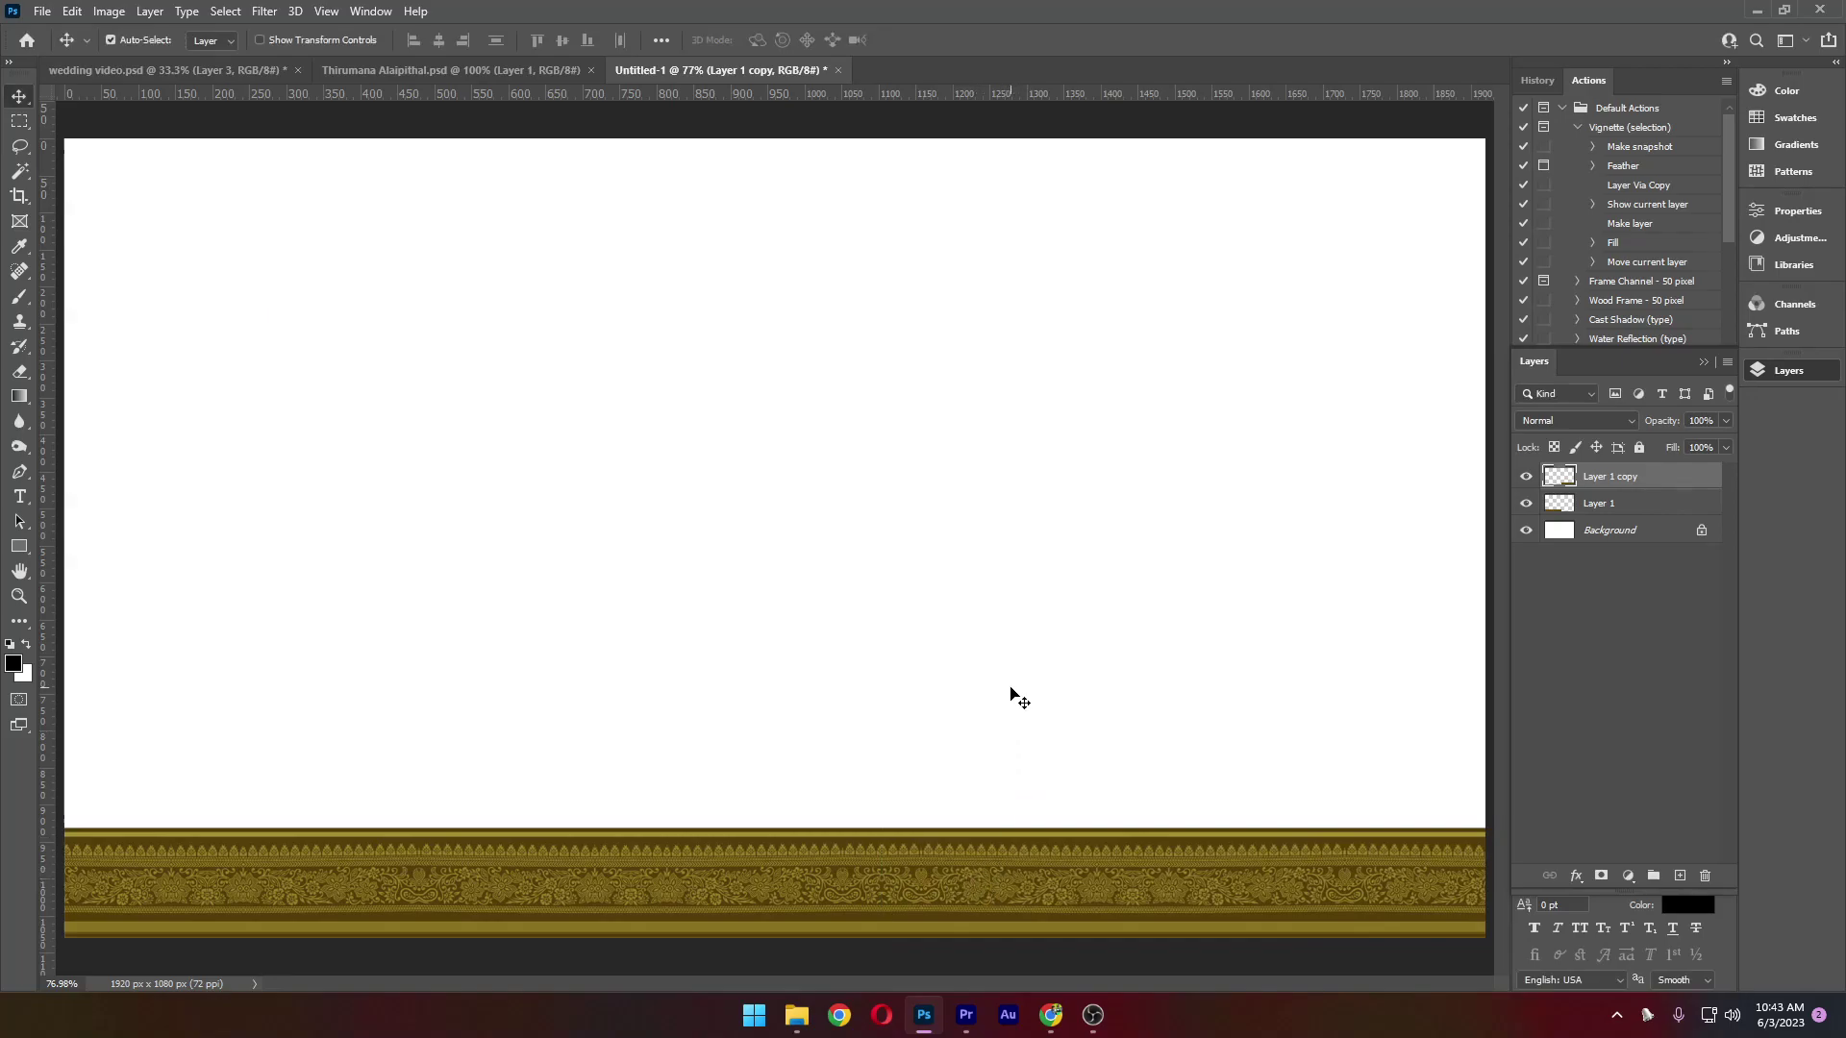
# Check the strip's alignment to the canvas edges and select both border layers
pyautogui.press('Tab')
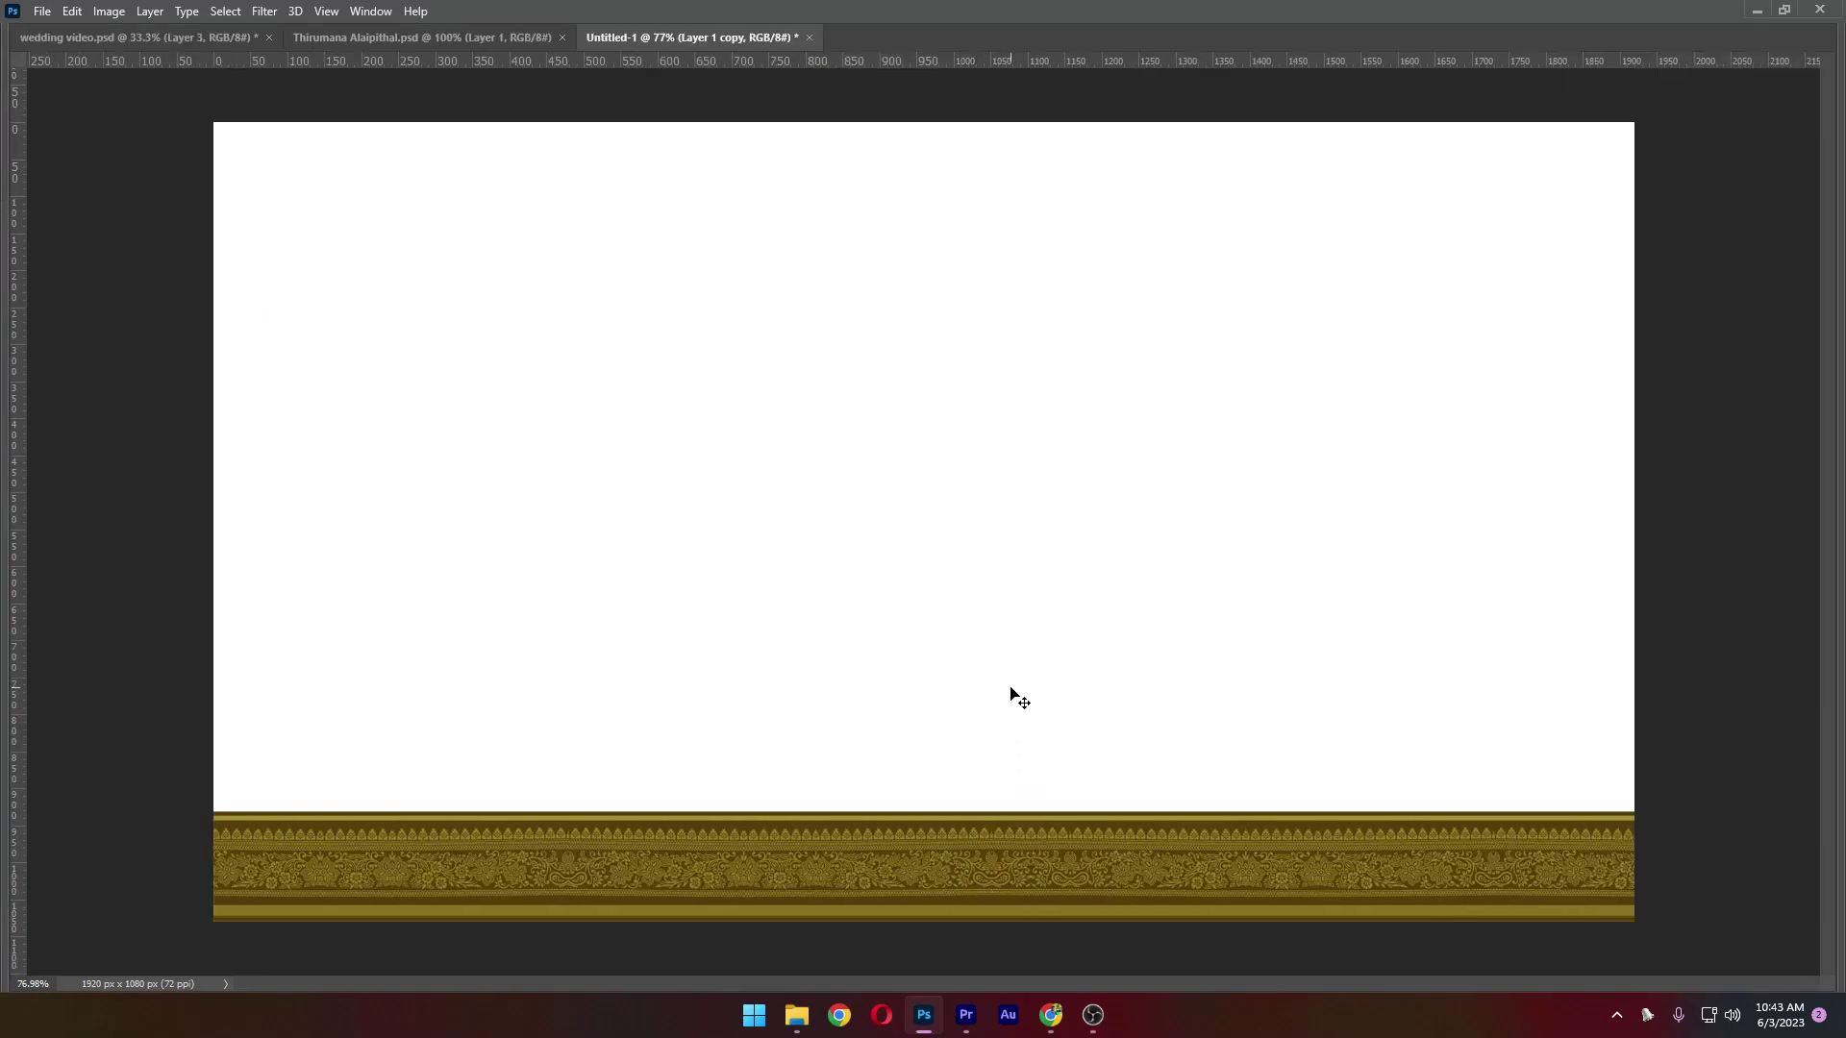
pyautogui.press('Tab')
pyautogui.press('ctrl')
pyautogui.hotkey('ctrl', '-')
pyautogui.hotkey('ctrl', '-')
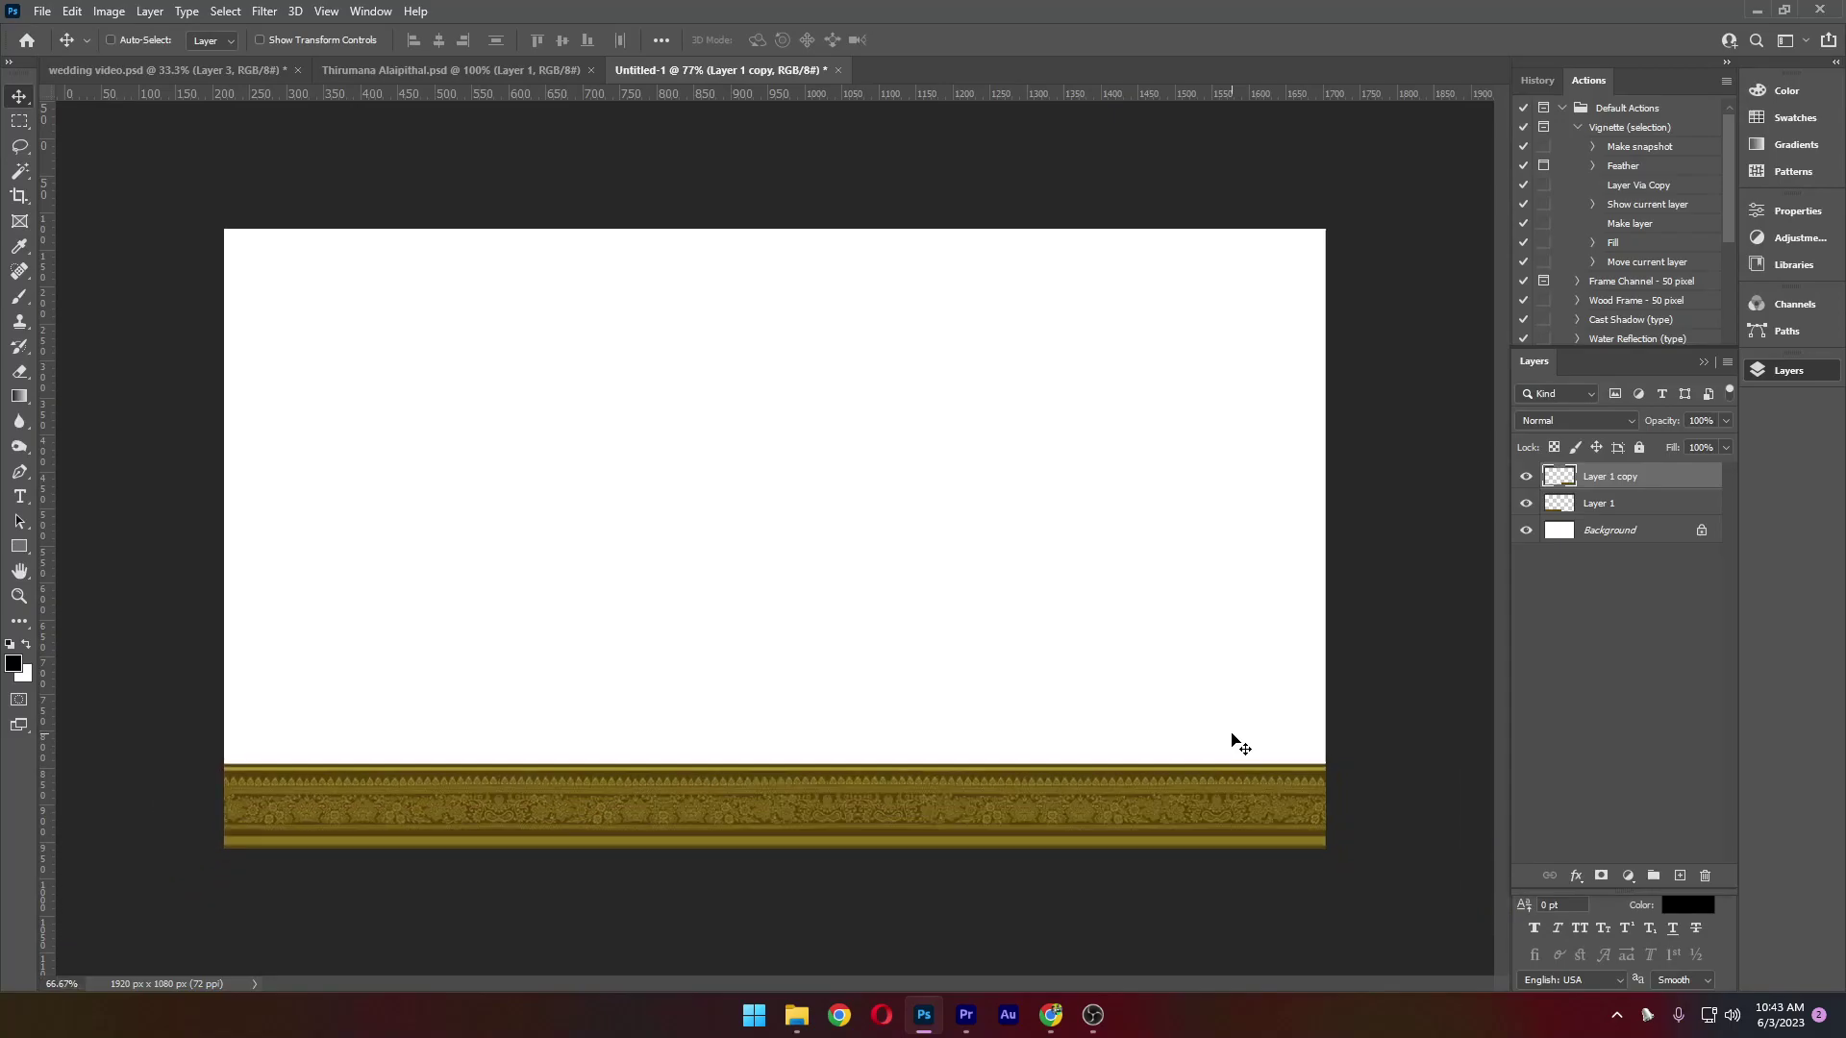
pyautogui.moveTo(746, 769); pyautogui.dragTo(883, 772)
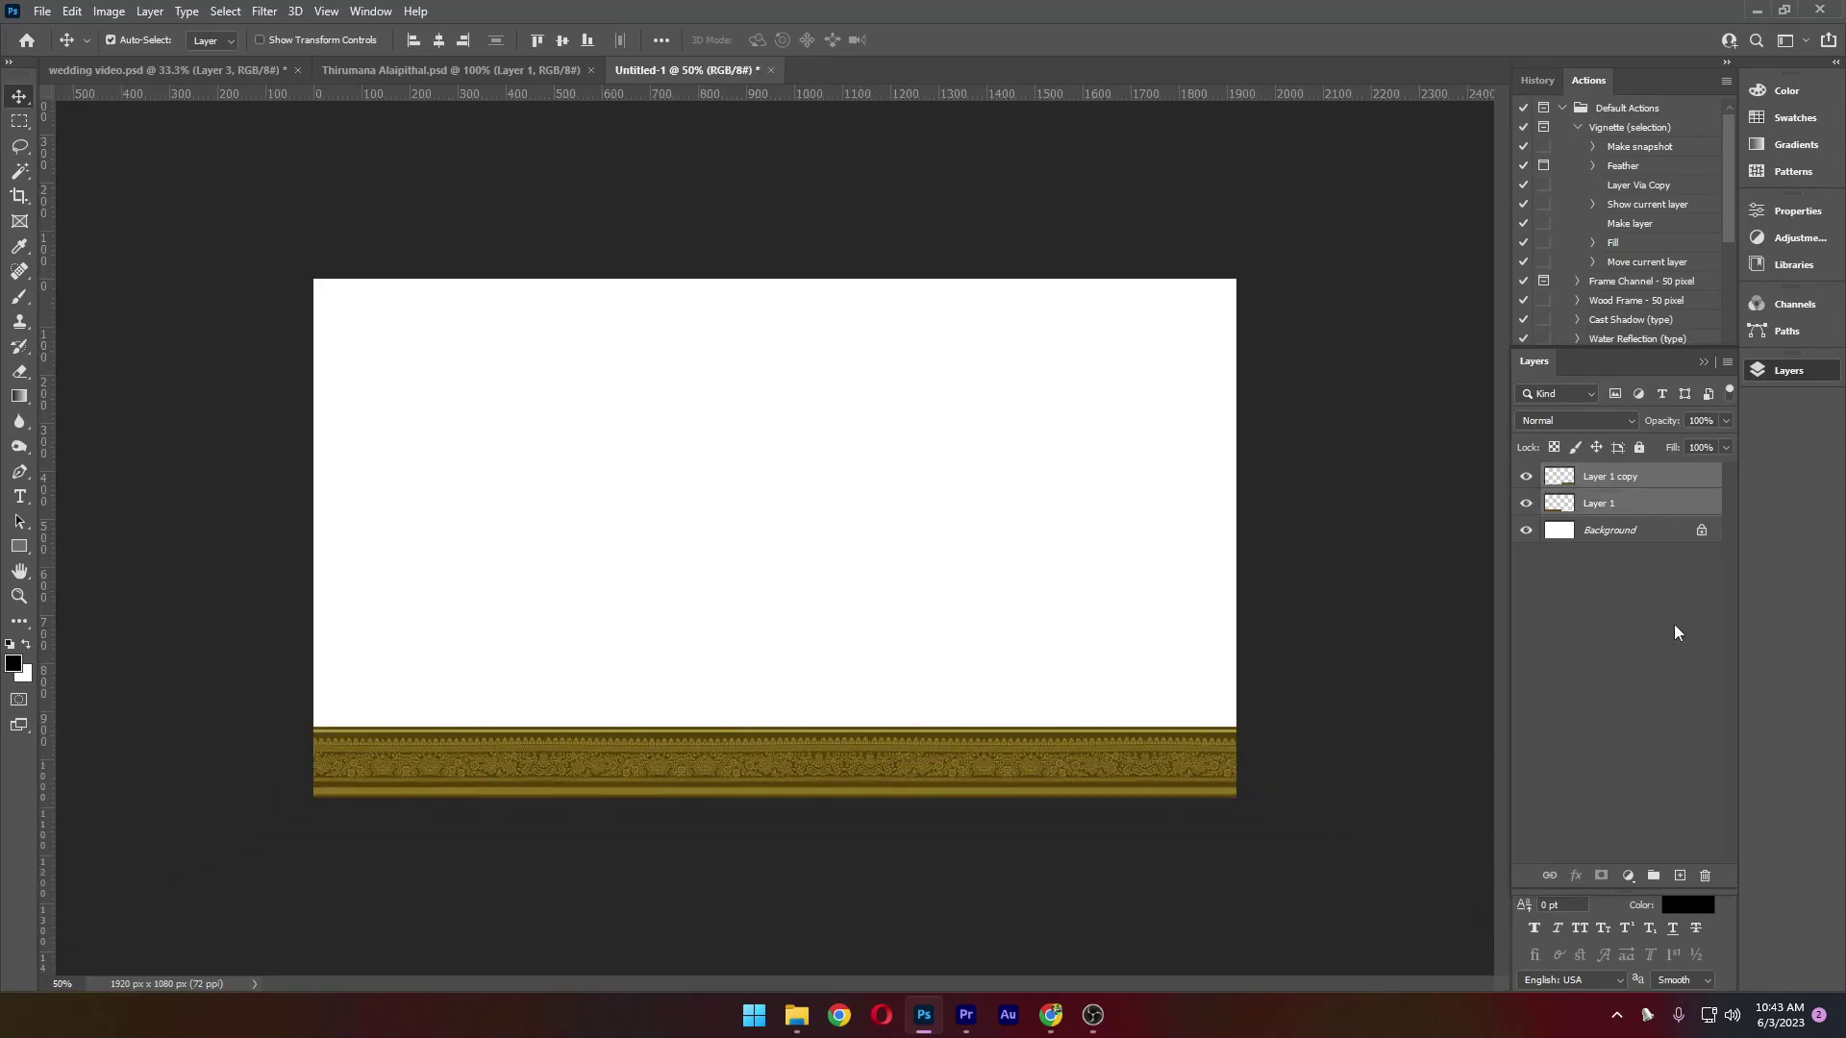
# Delete the white Background layer so the strip sits on transparency
pyautogui.click(1623, 532)
pyautogui.press('Delete')
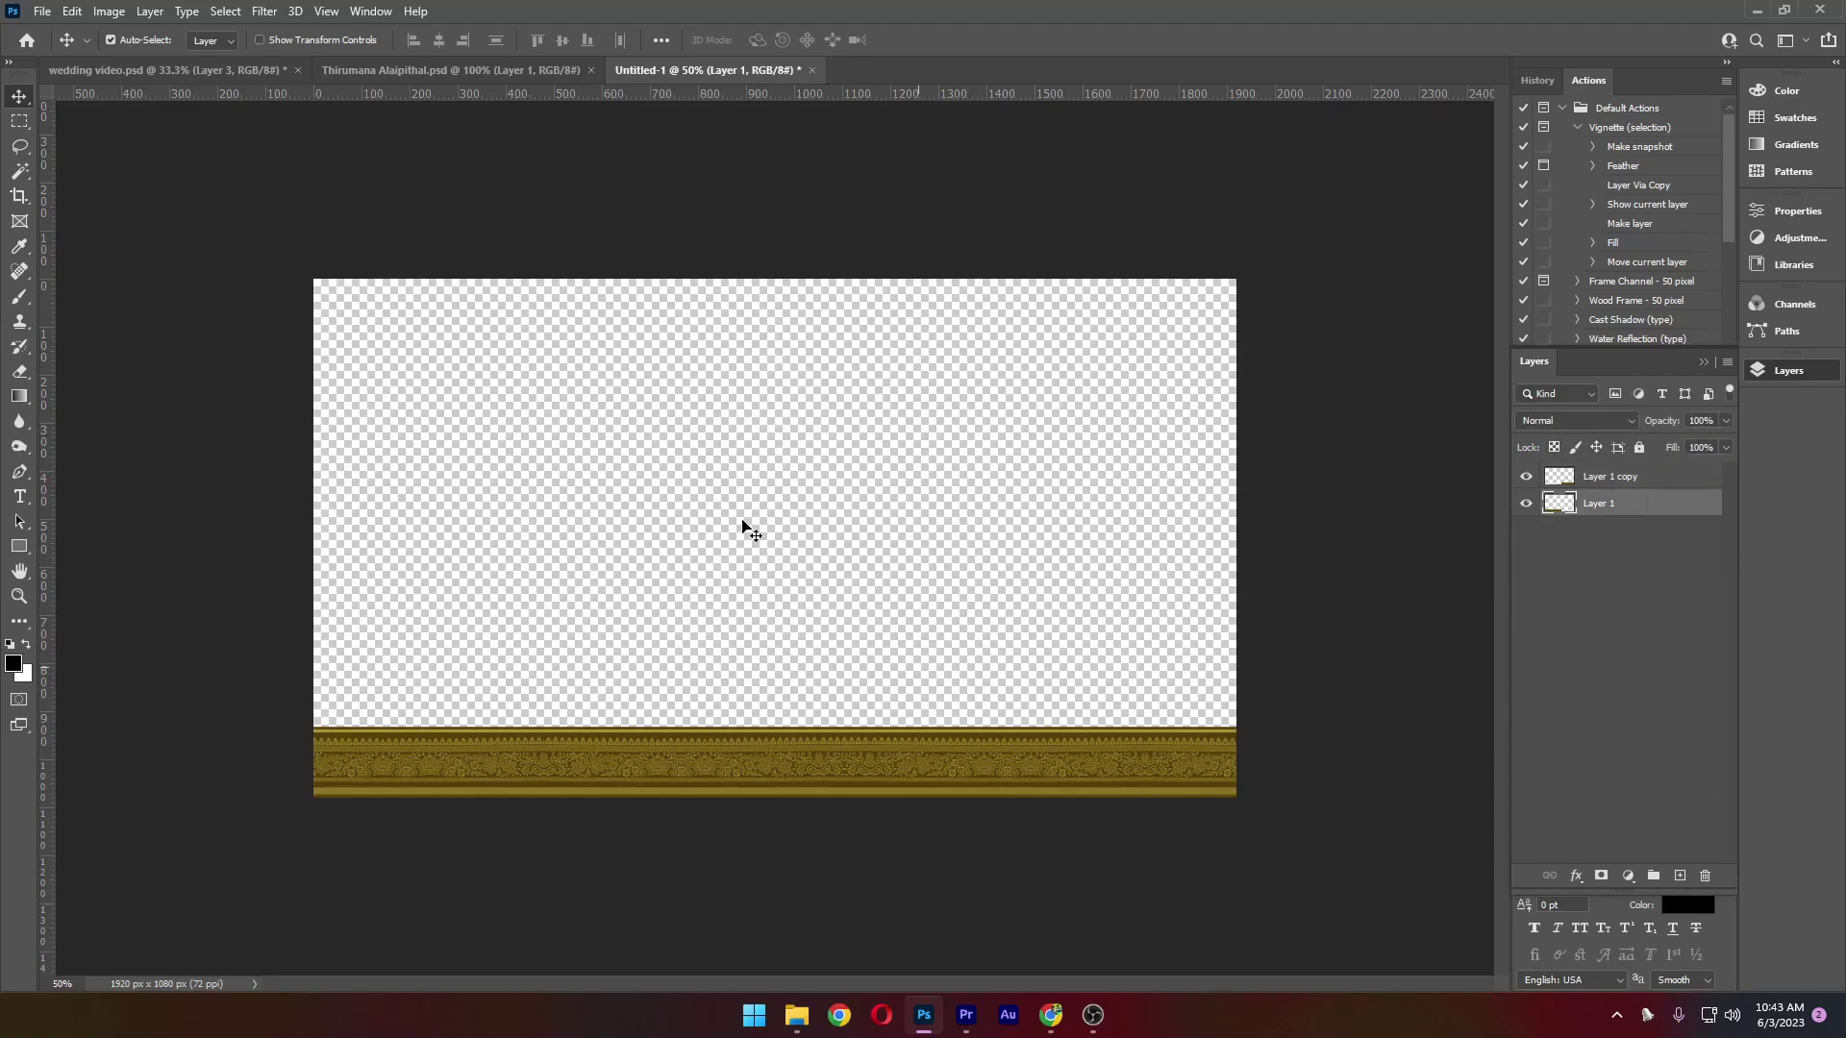
pyautogui.hotkey('ctrl', 's')
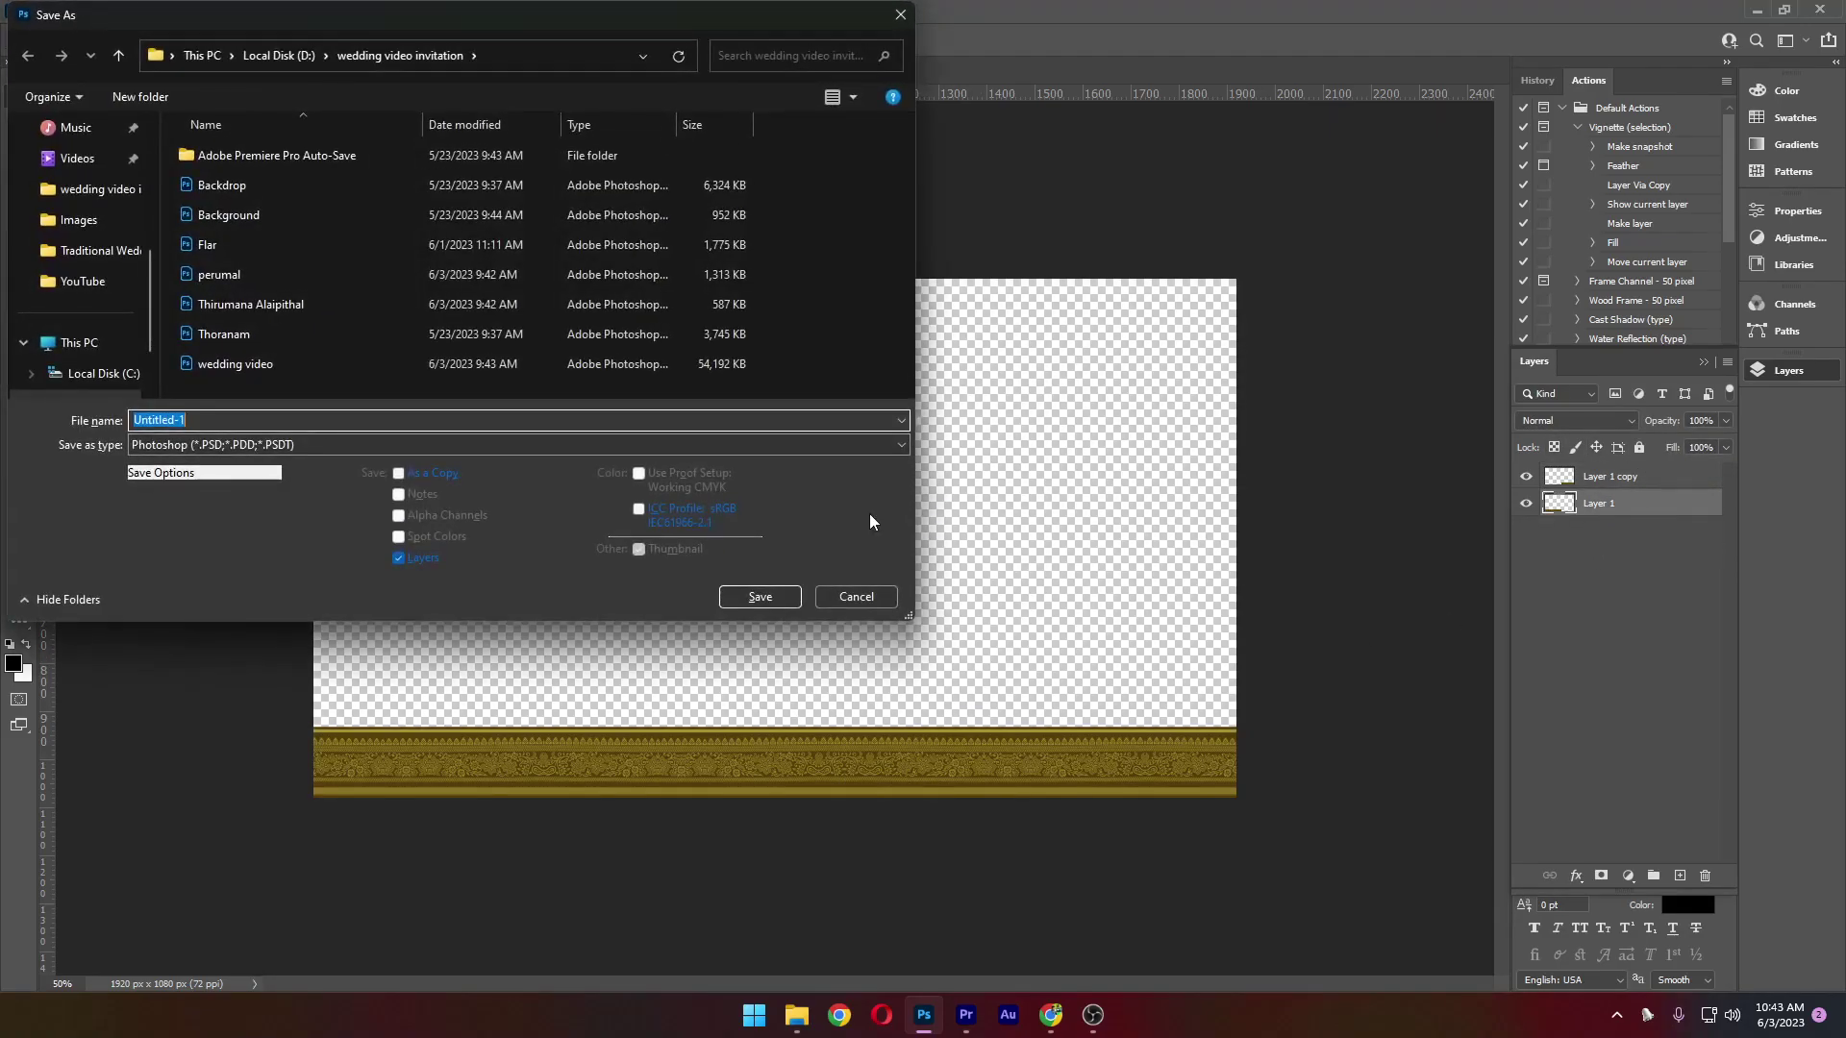
pyautogui.click(856, 597)
# Crop the canvas down to the 1920 × 149 px gold strip and begin Save As
pyautogui.press('c')
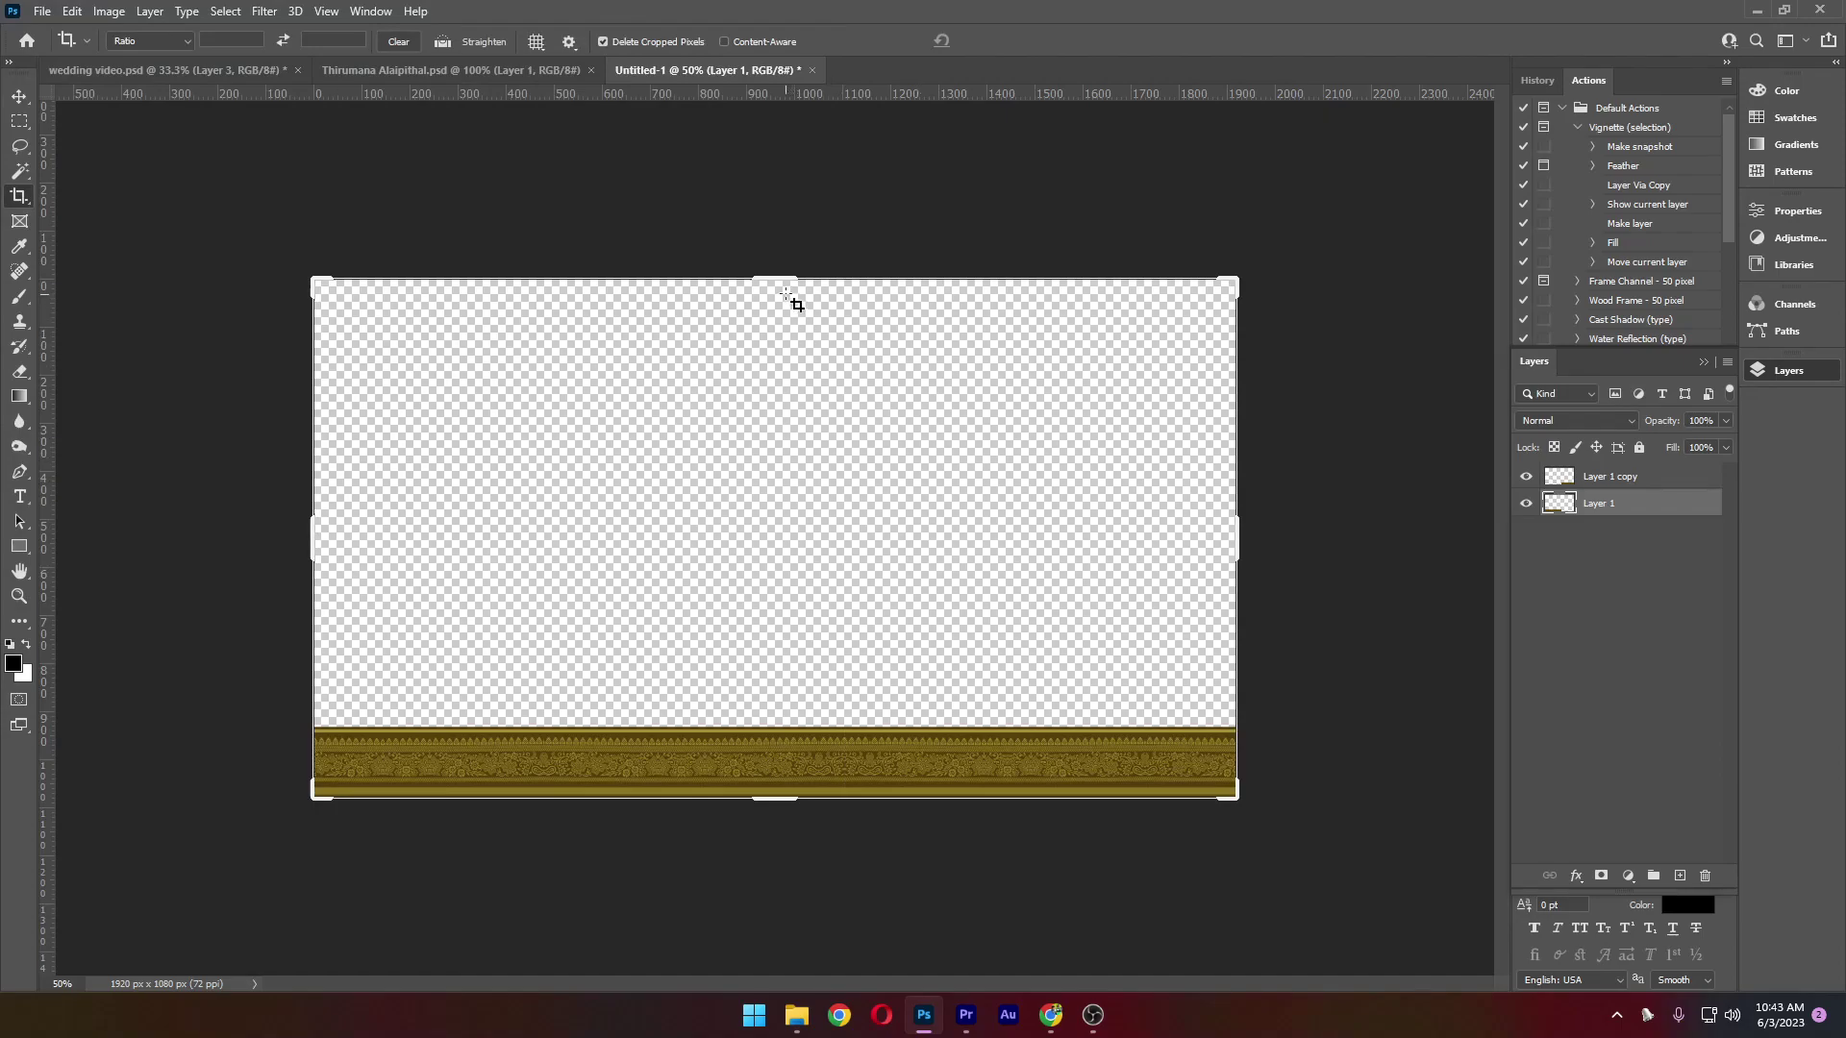
pyautogui.moveTo(781, 271); pyautogui.dragTo(772, 505)
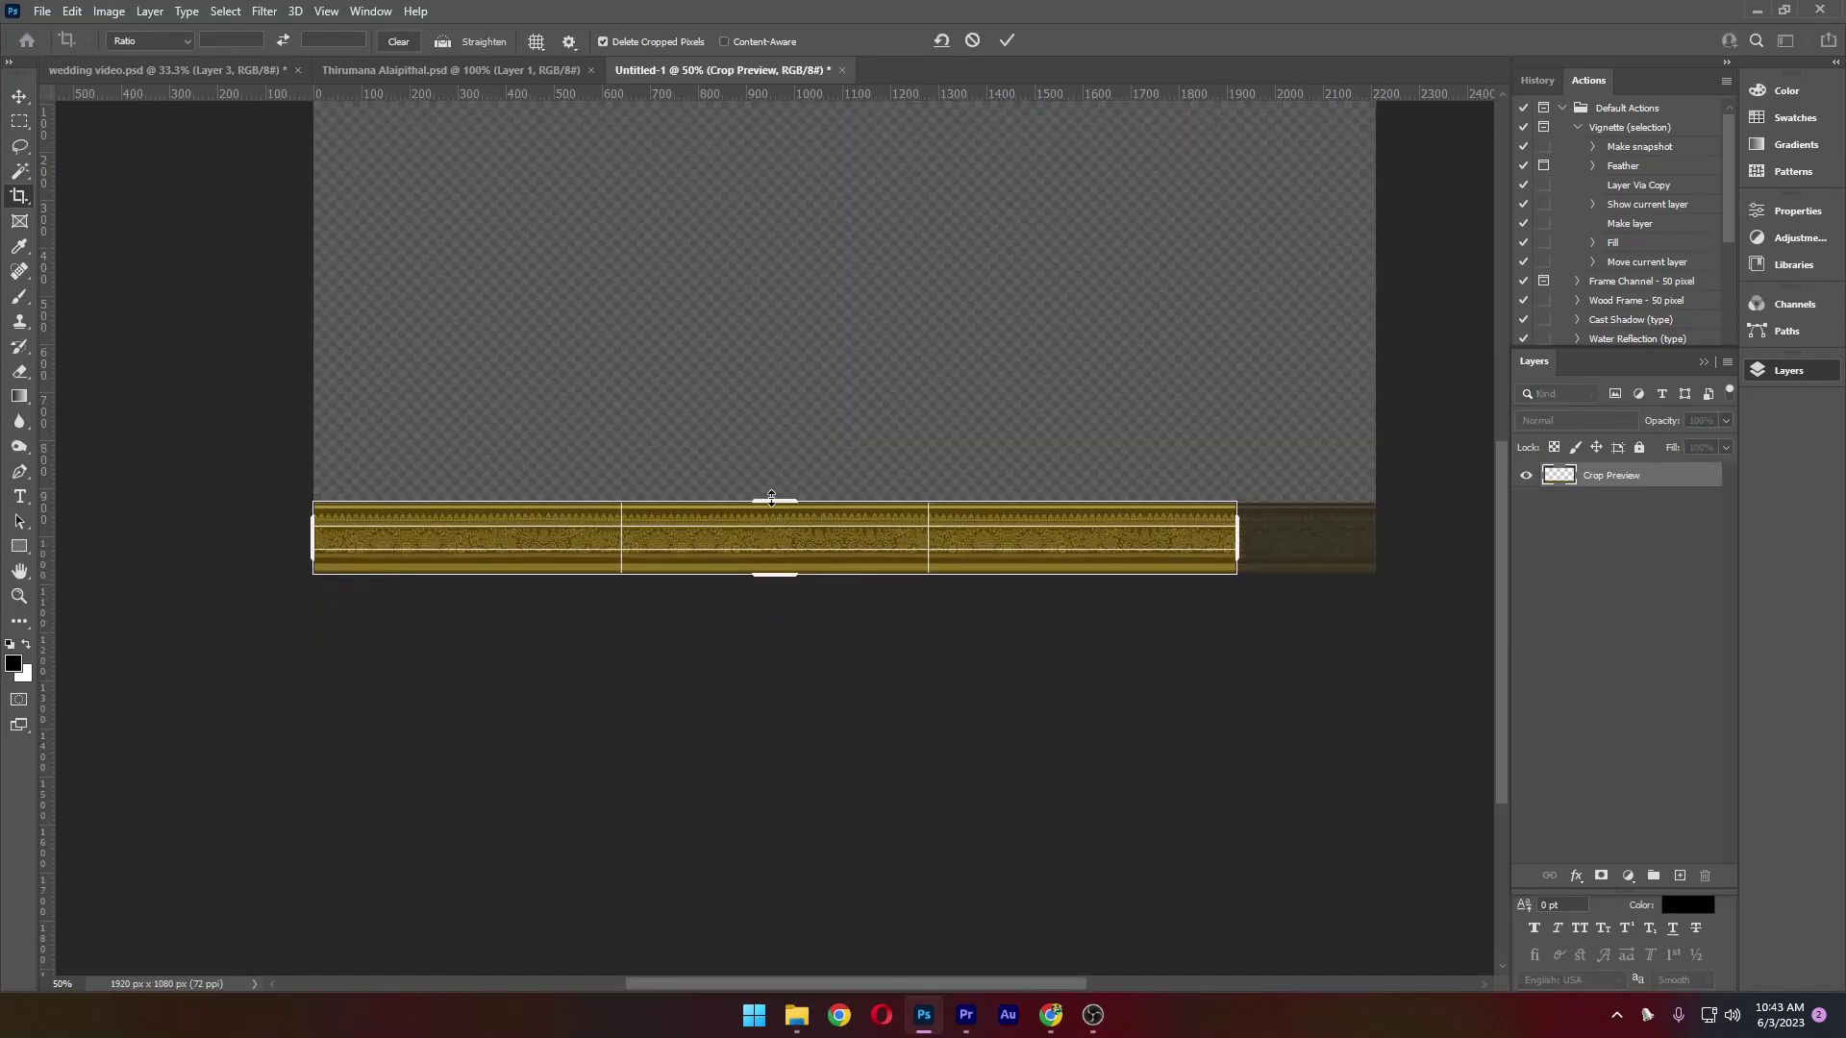
pyautogui.press('Return')
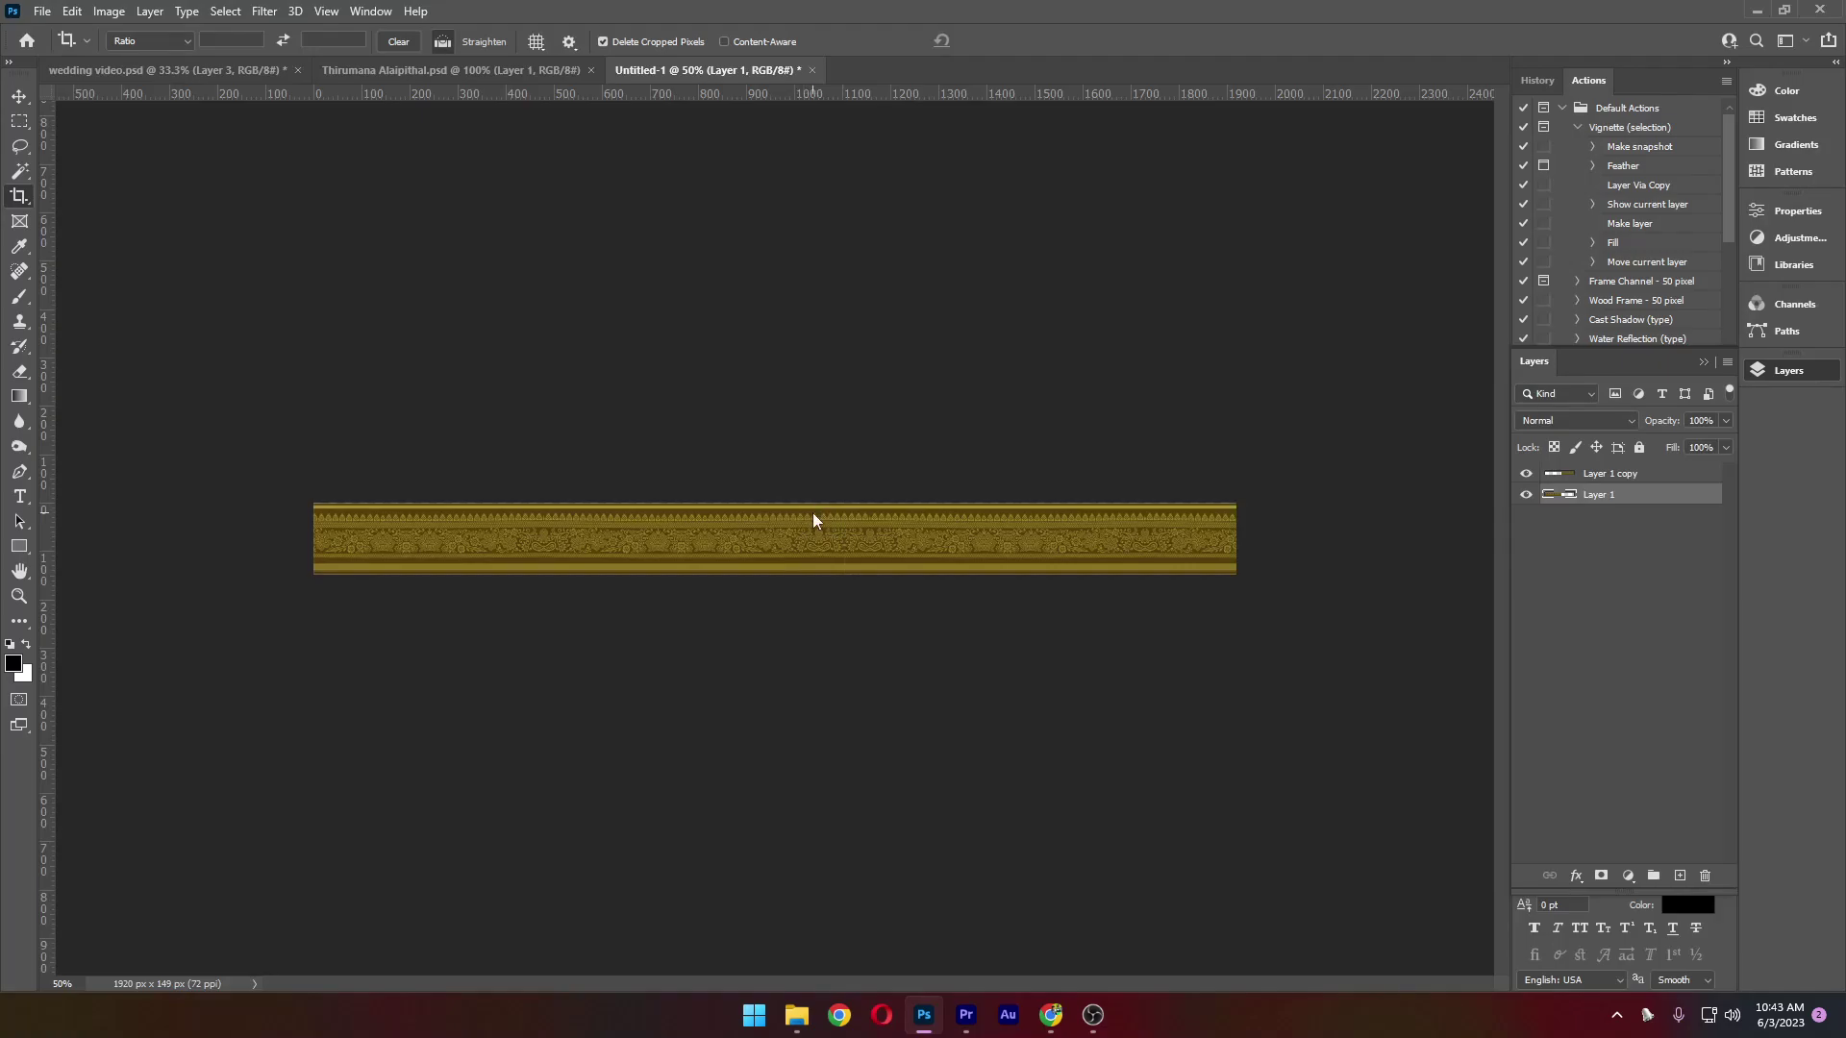
pyautogui.hotkey('ctrl', 'shift', 's')
pyautogui.press('Return')
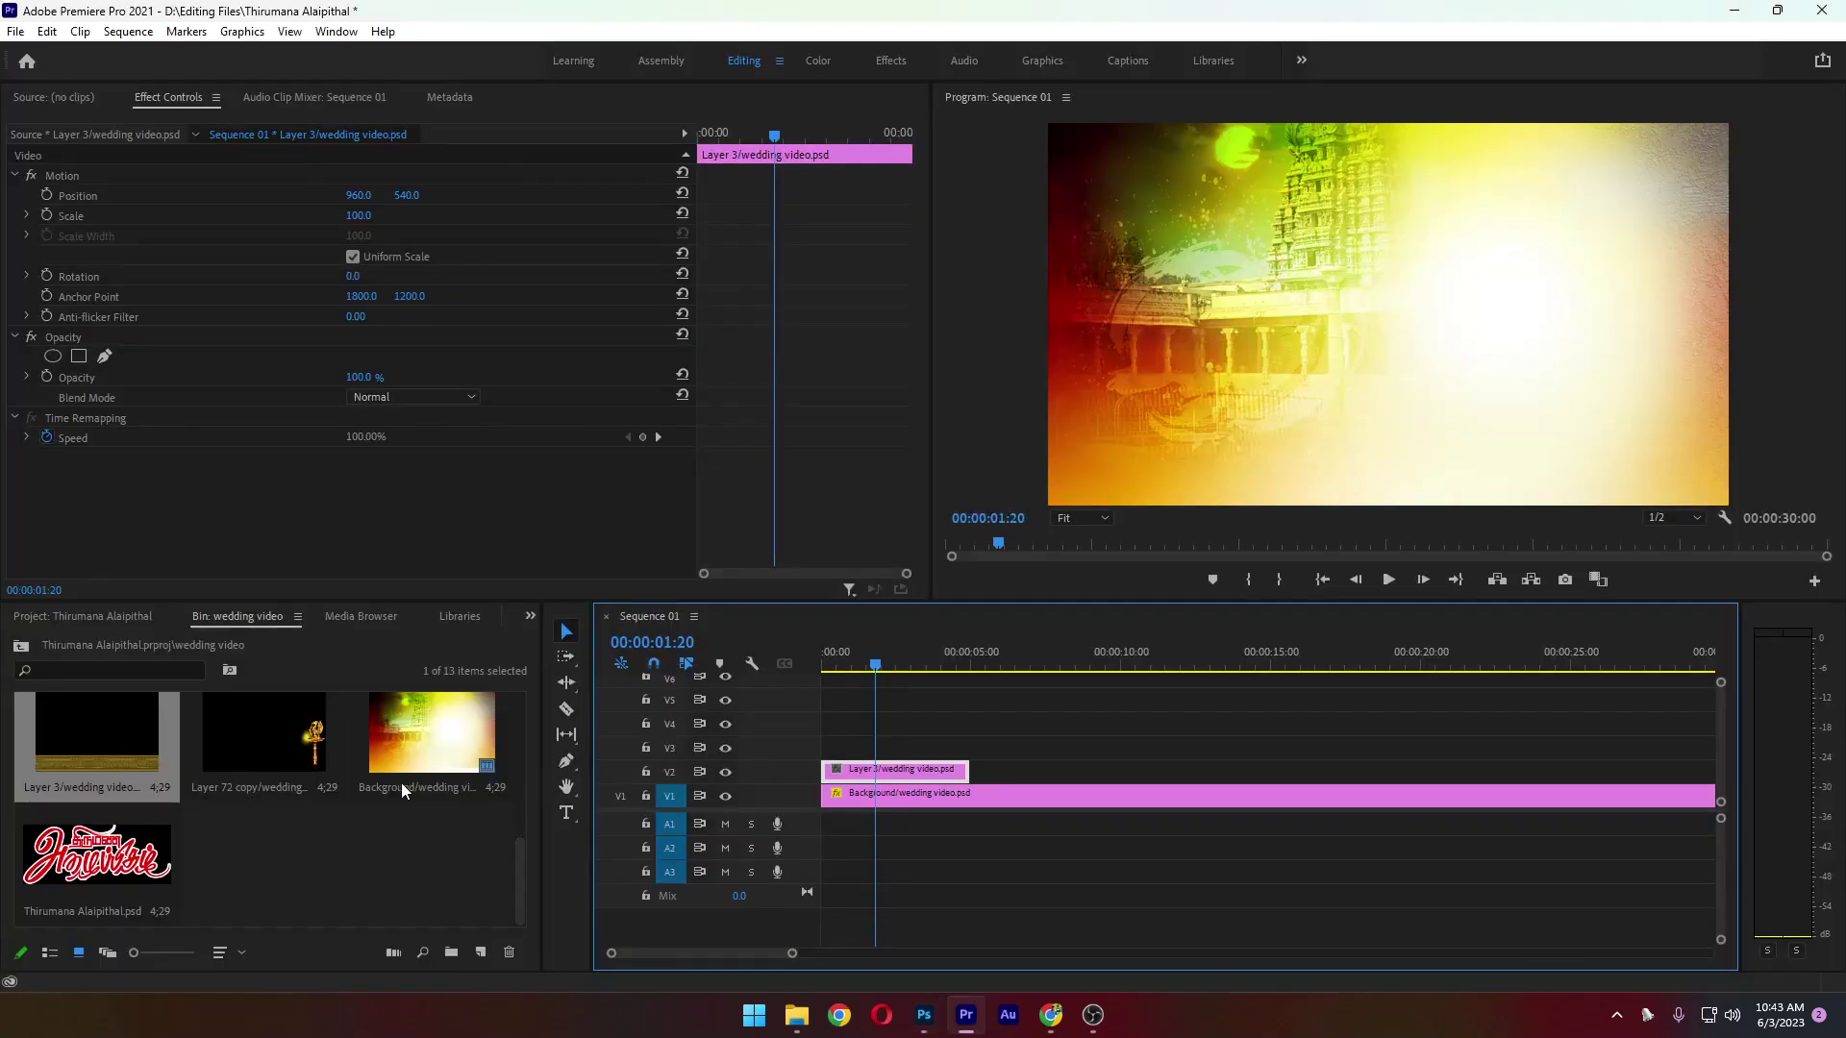
# Scale the Layer 3 clip to frame size, enlarge it to 125.1%, and reposition it
pyautogui.click(452, 896)
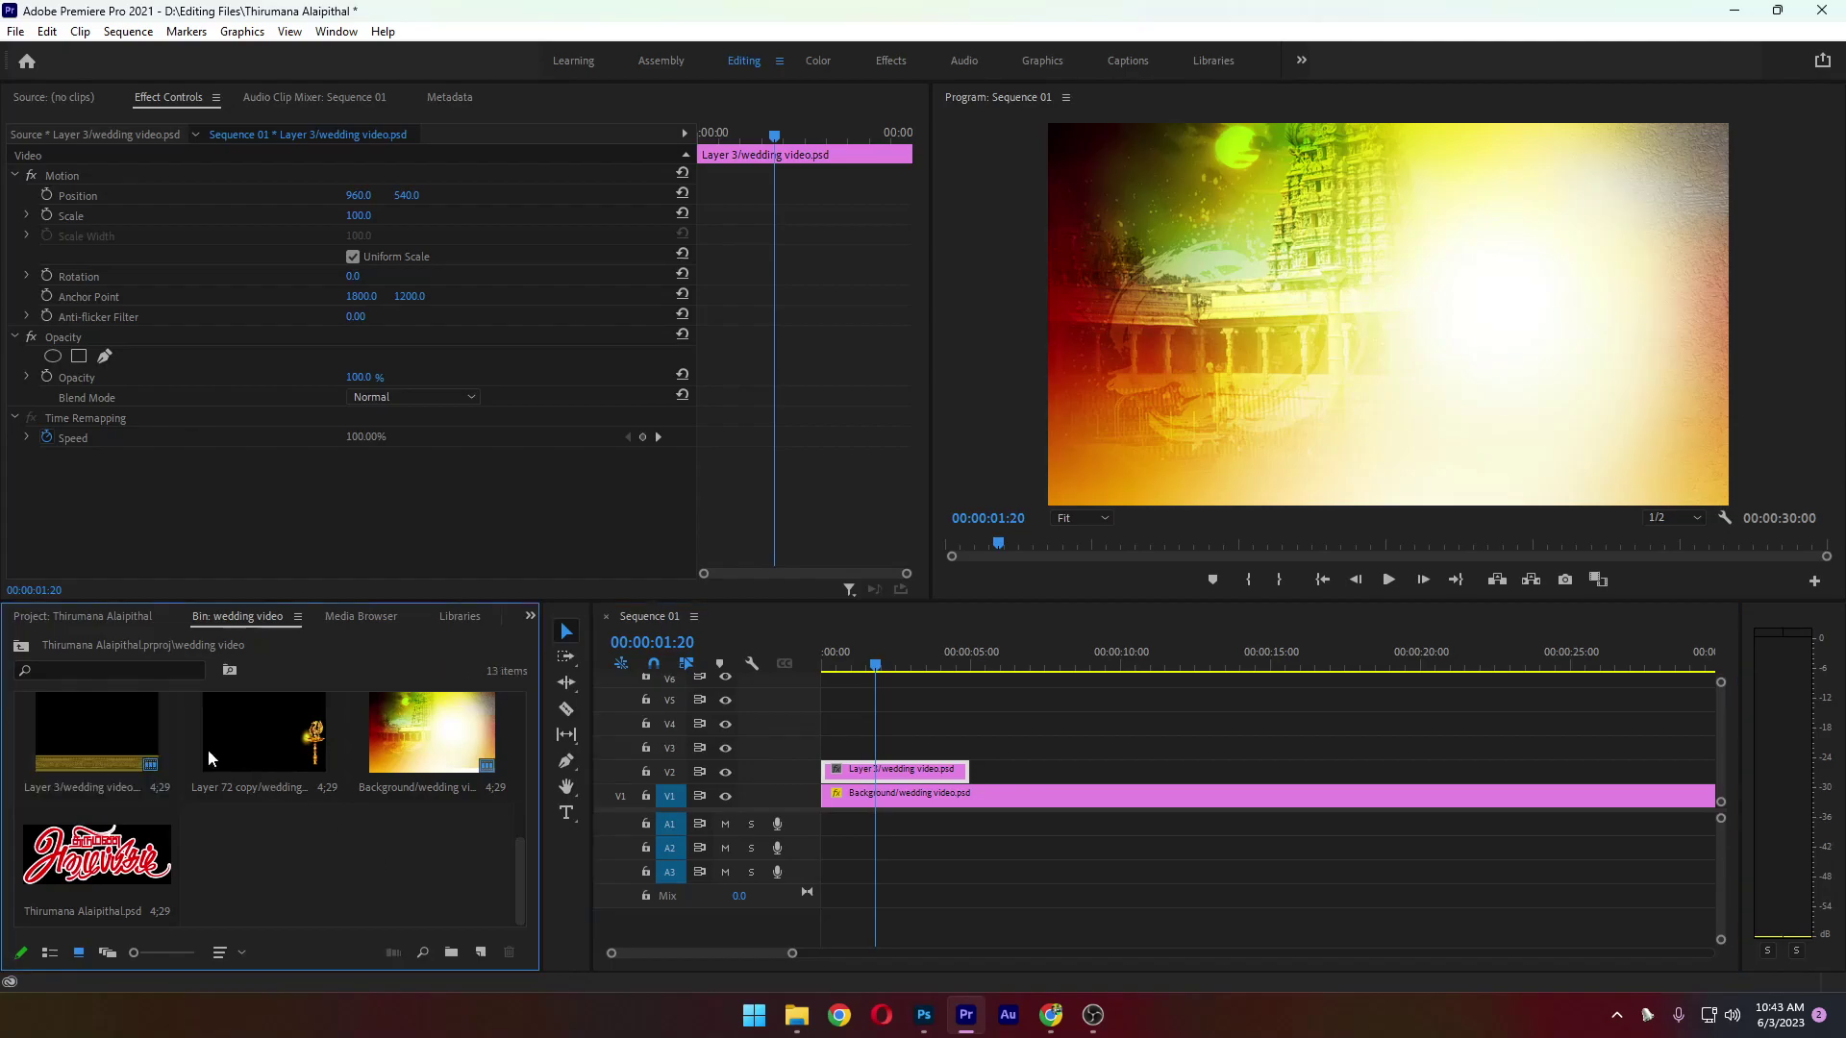
pyautogui.click(142, 723)
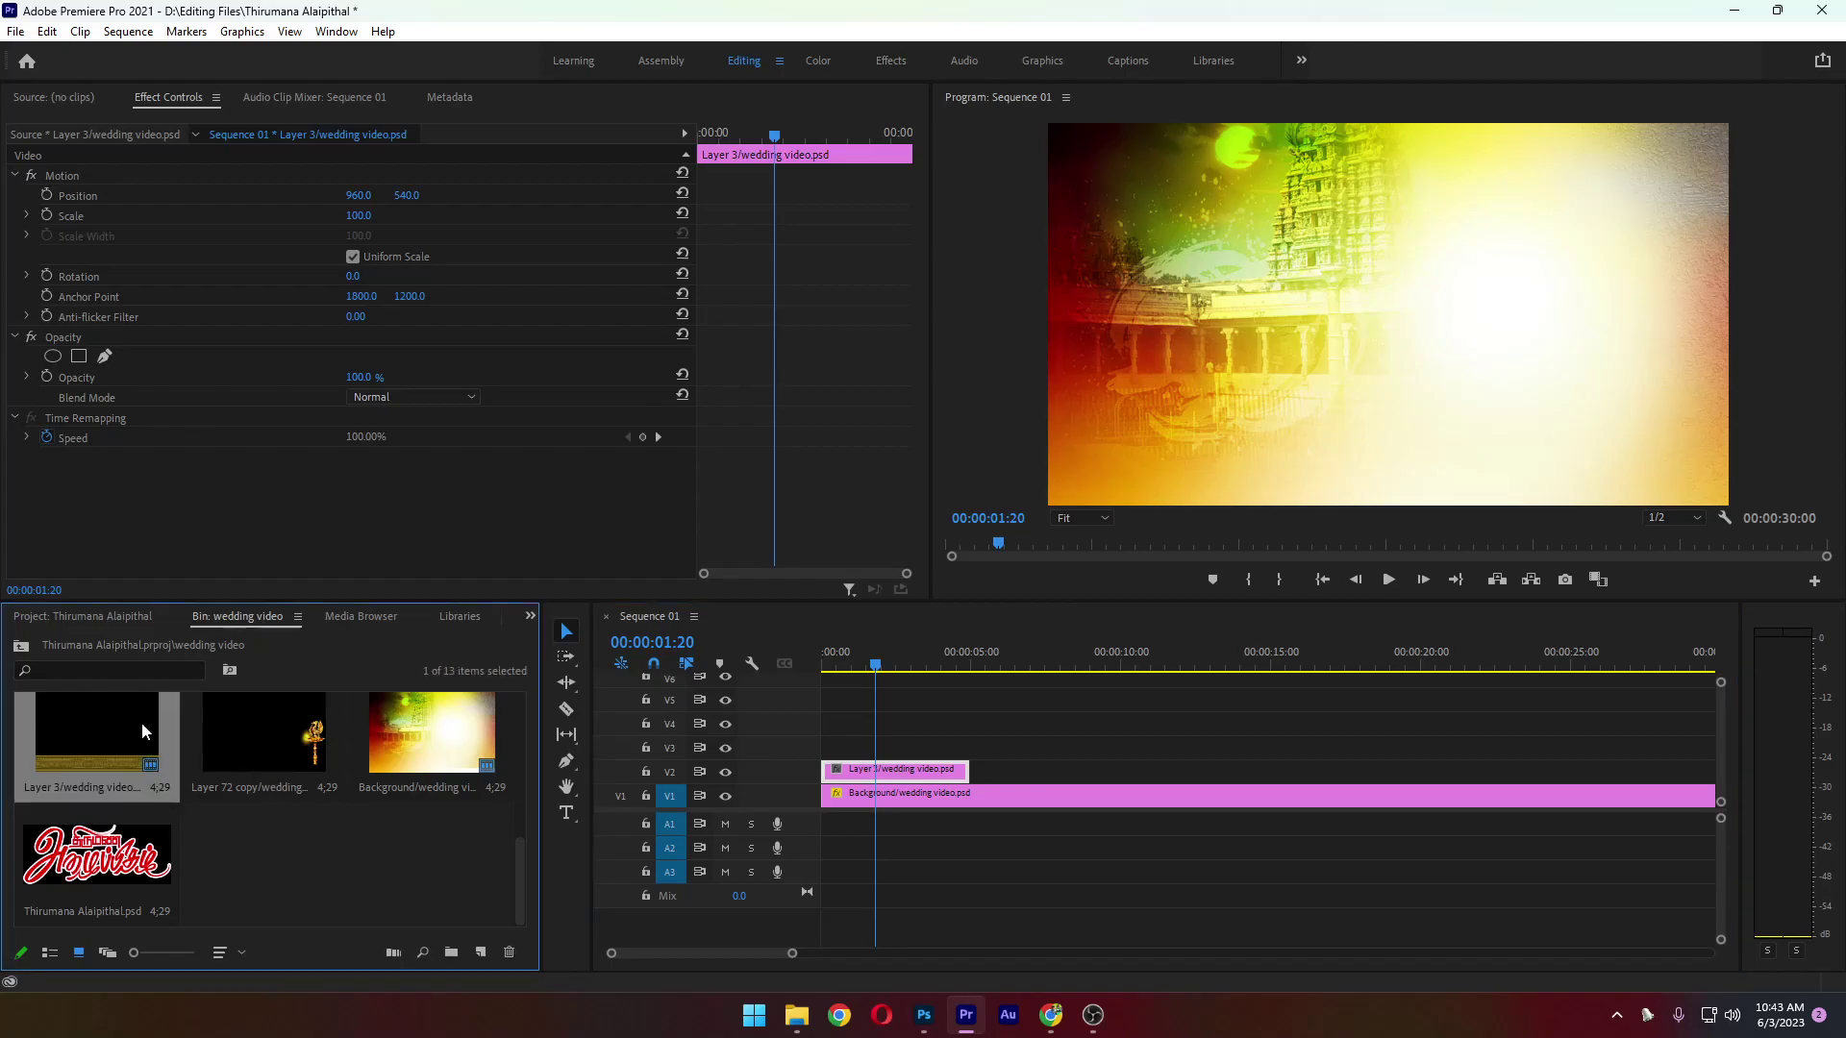
pyautogui.rightClick(942, 777)
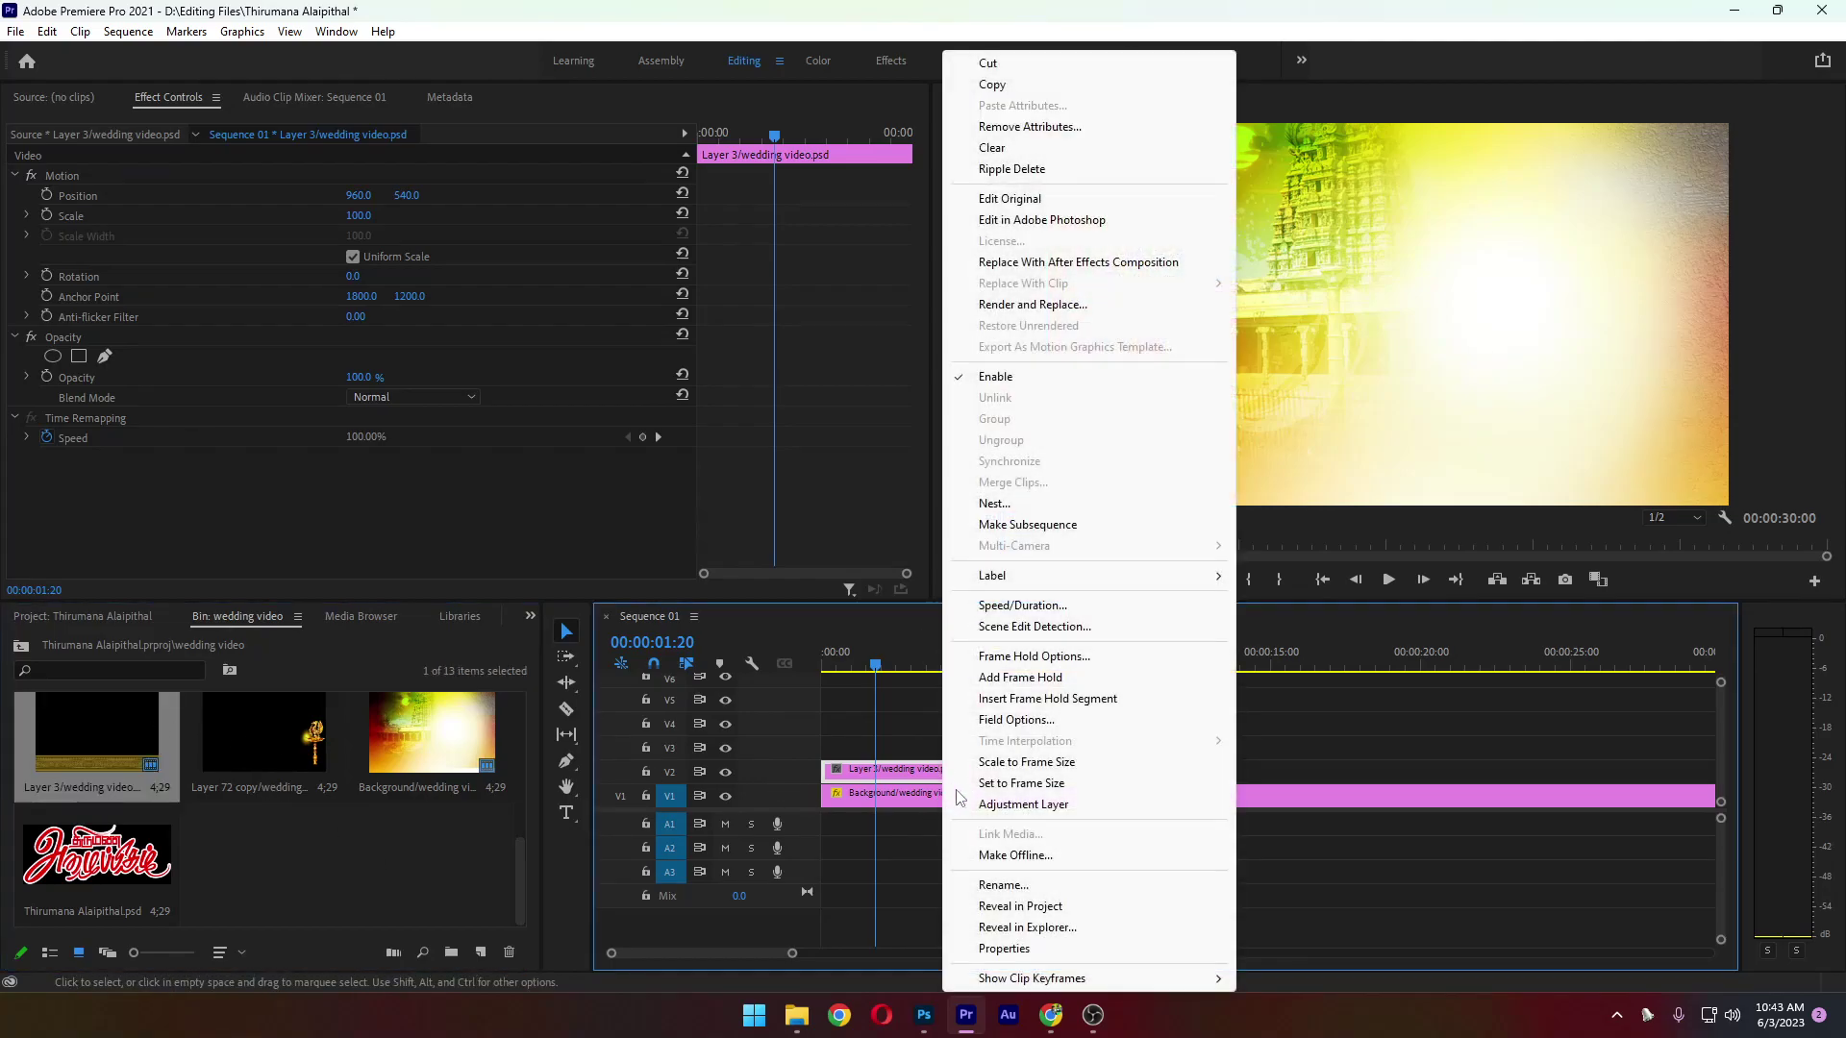
pyautogui.click(1048, 762)
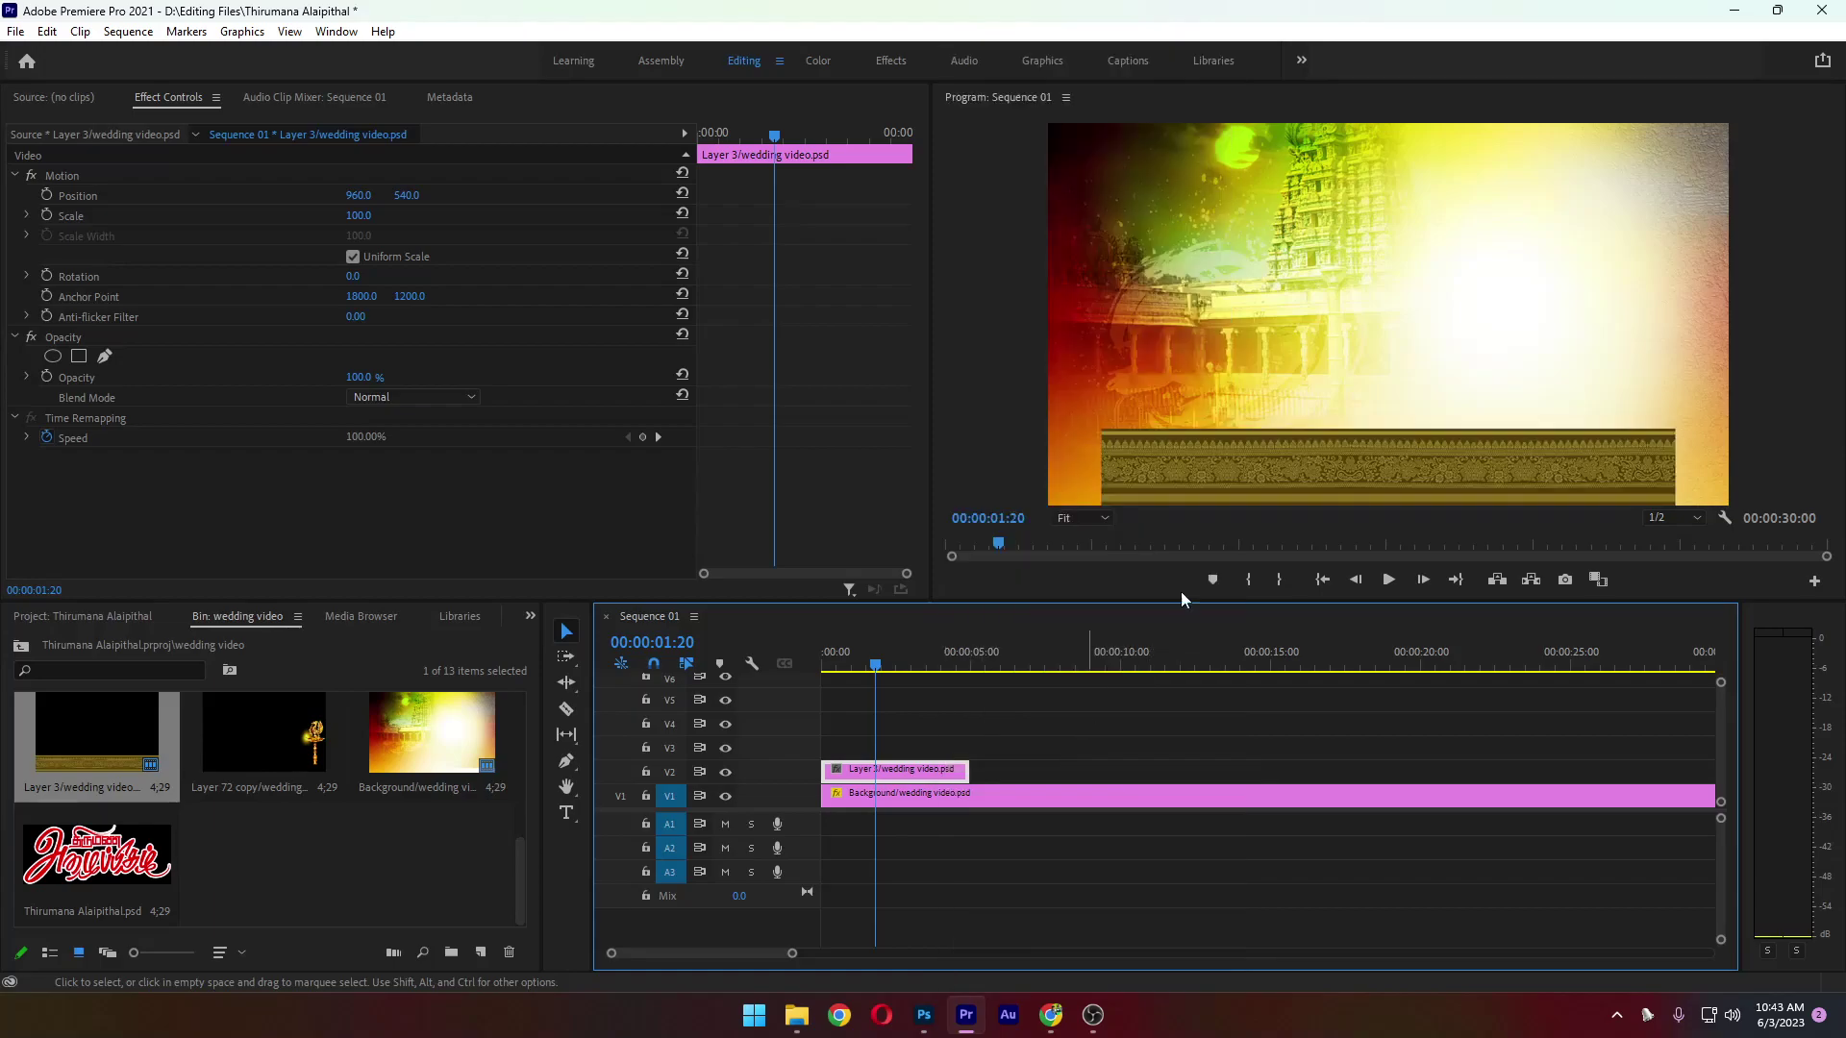
pyautogui.click(1404, 453)
pyautogui.moveTo(1369, 459); pyautogui.dragTo(1327, 459)
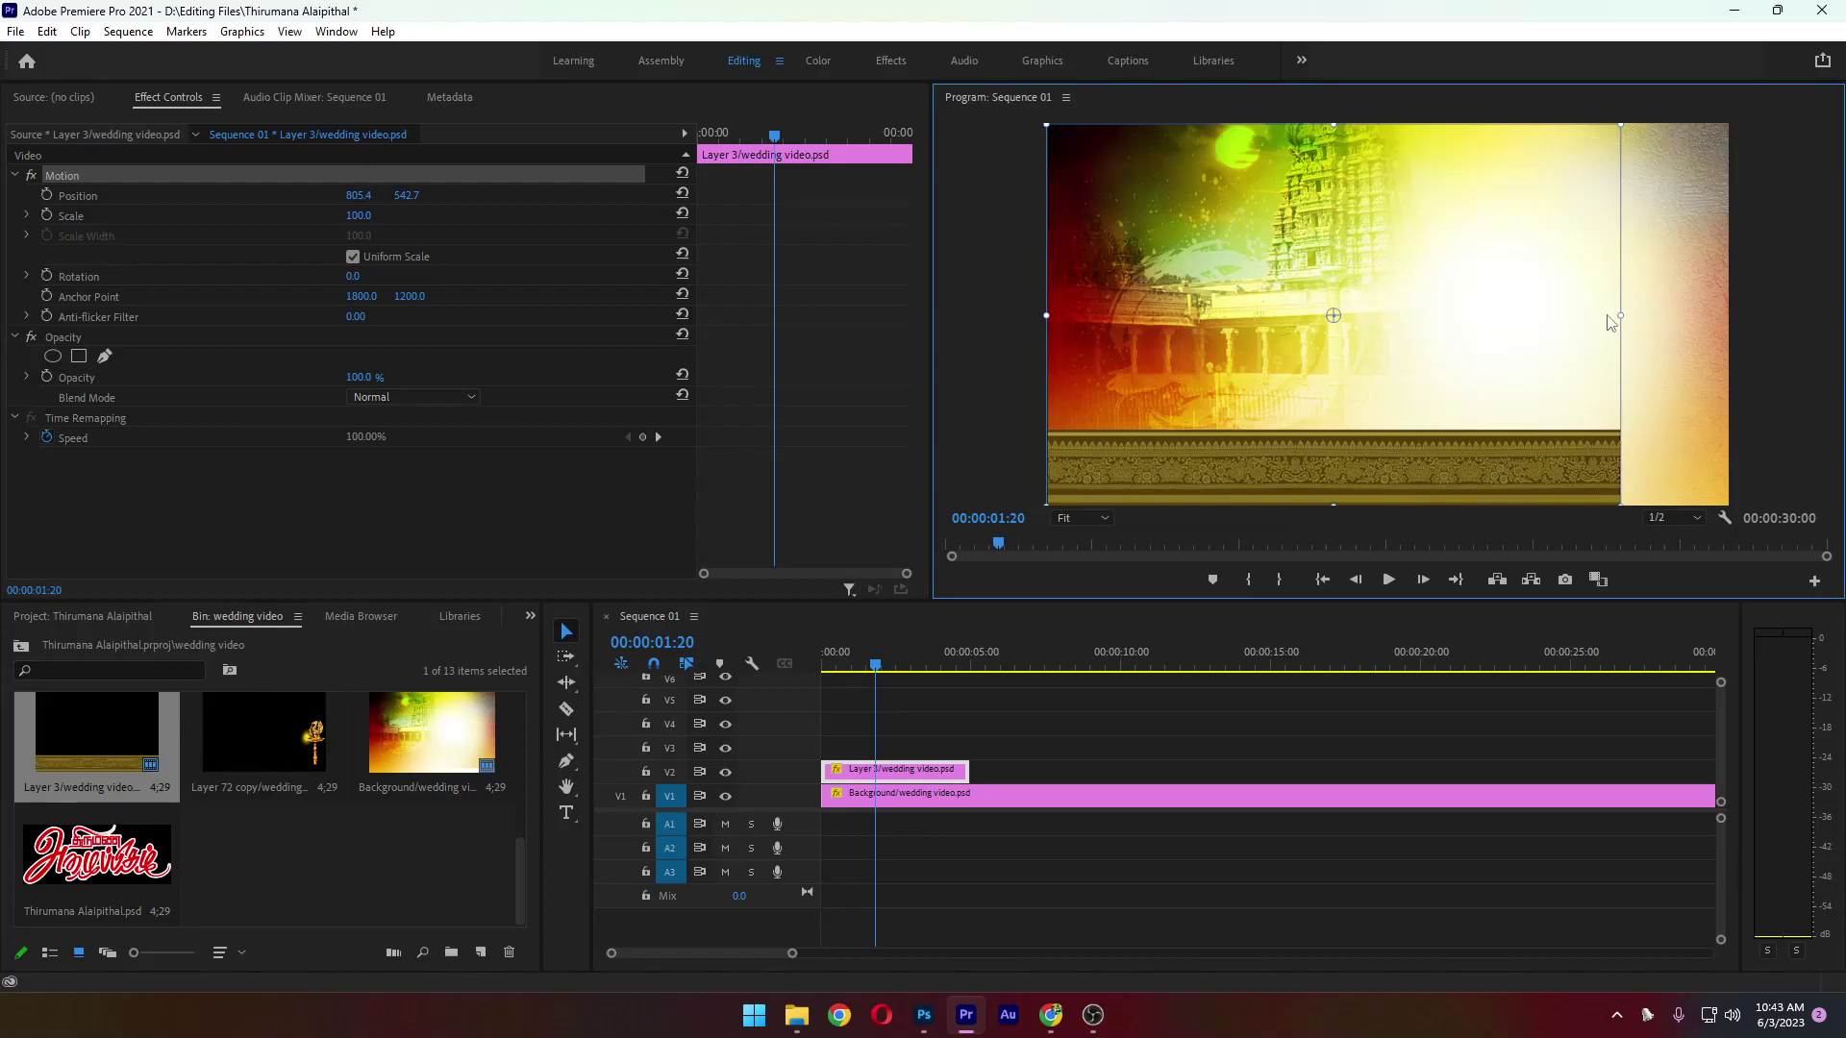
pyautogui.moveTo(1623, 317); pyautogui.dragTo(1748, 301)
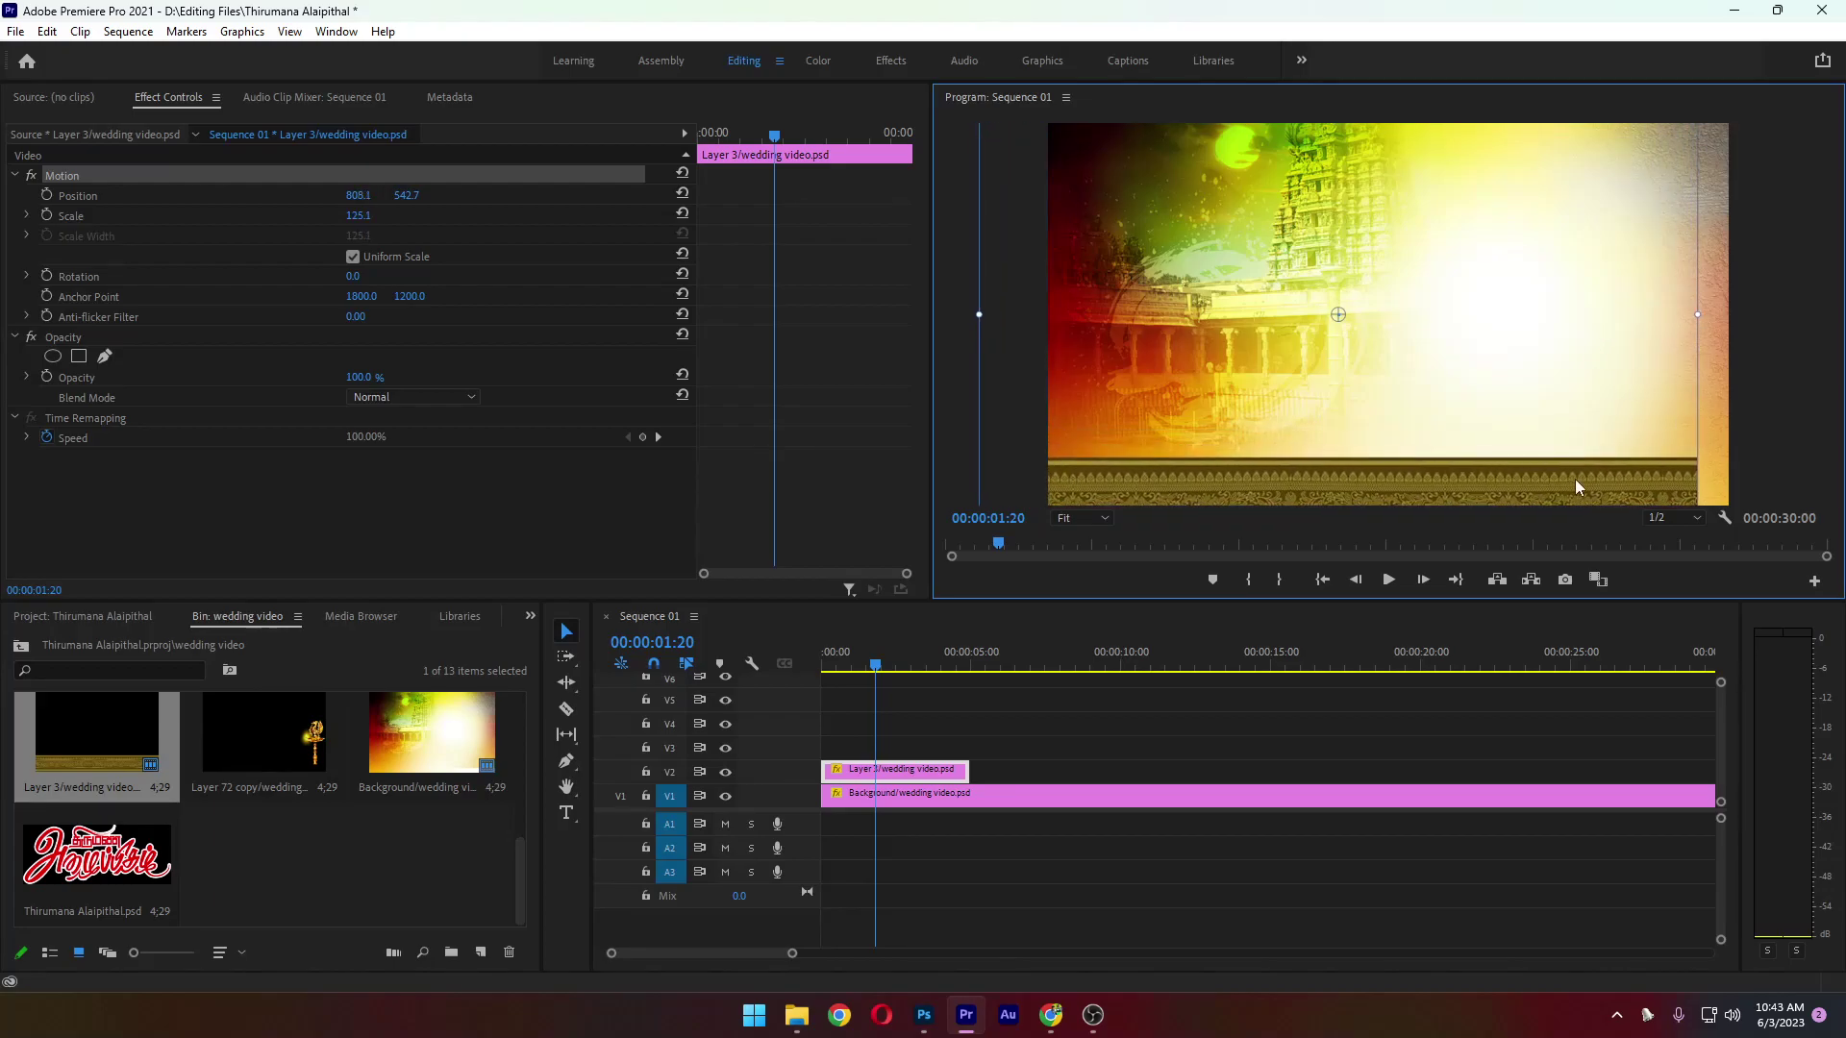
pyautogui.moveTo(1601, 470); pyautogui.dragTo(1600, 446)
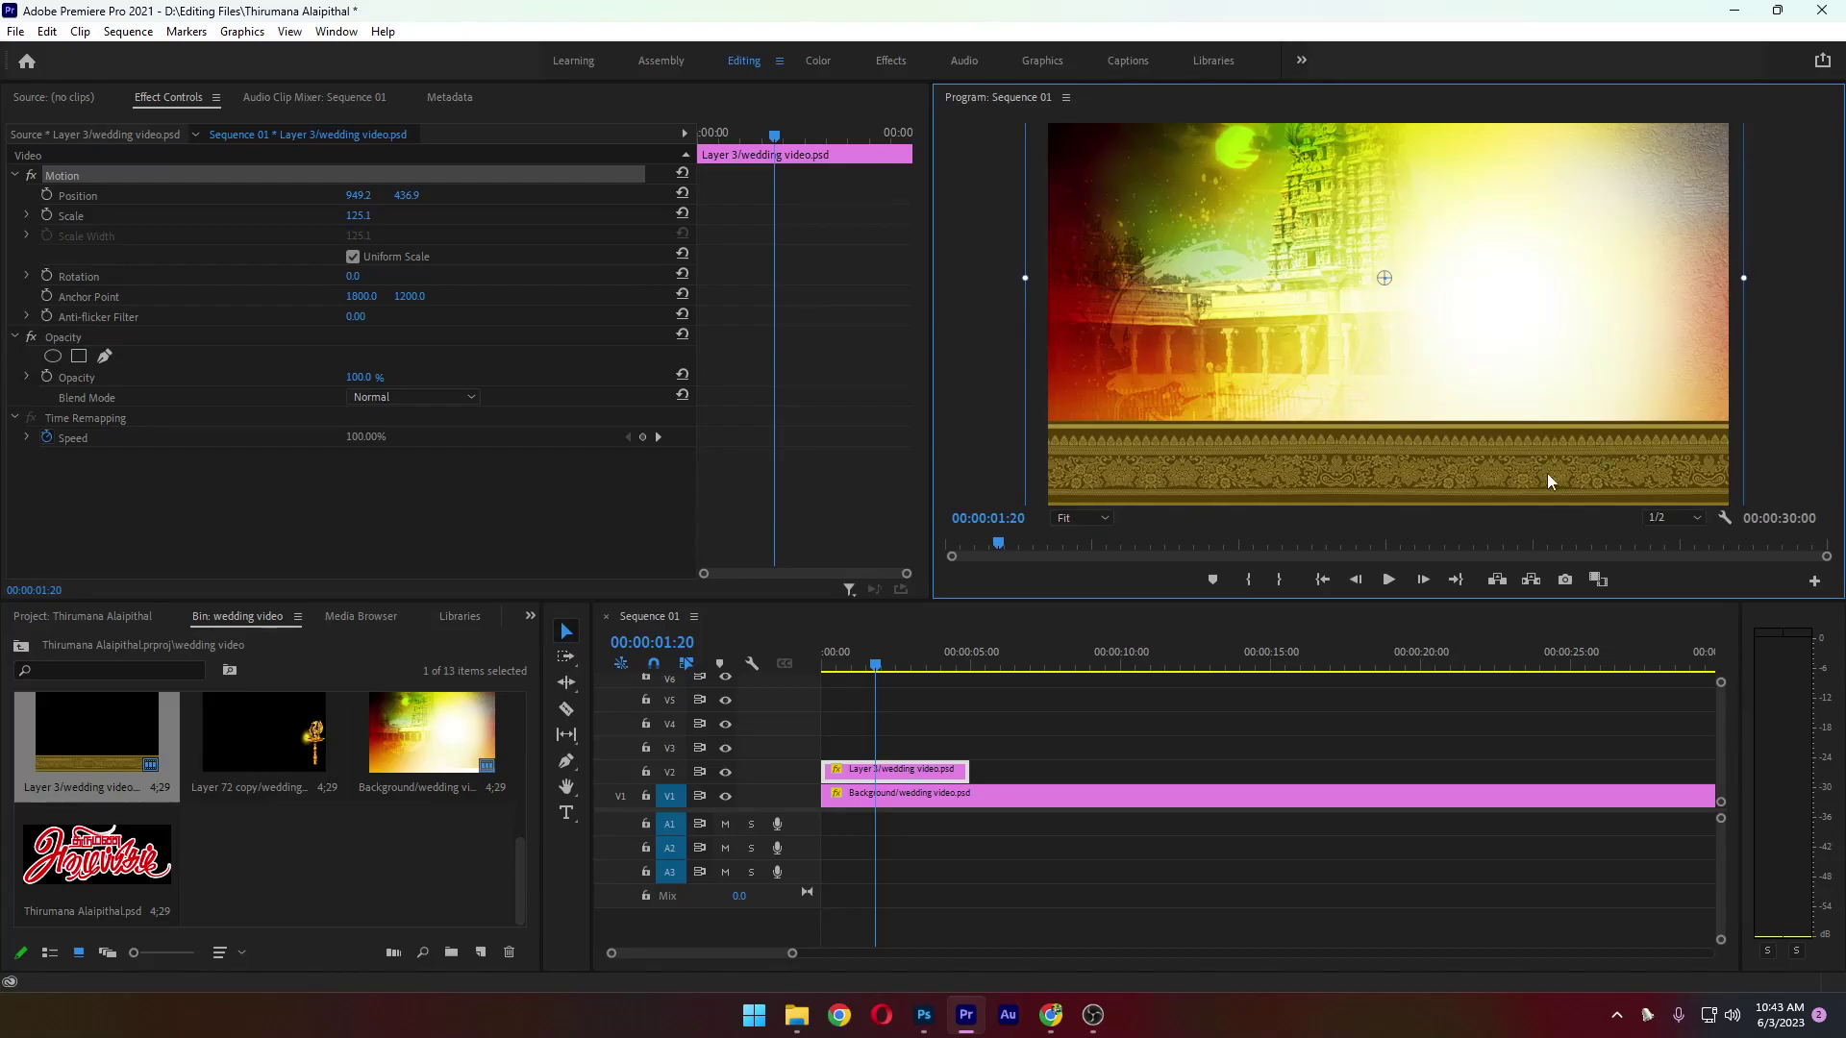
# Delete the Layer 3 clip from track V2
pyautogui.click(943, 772)
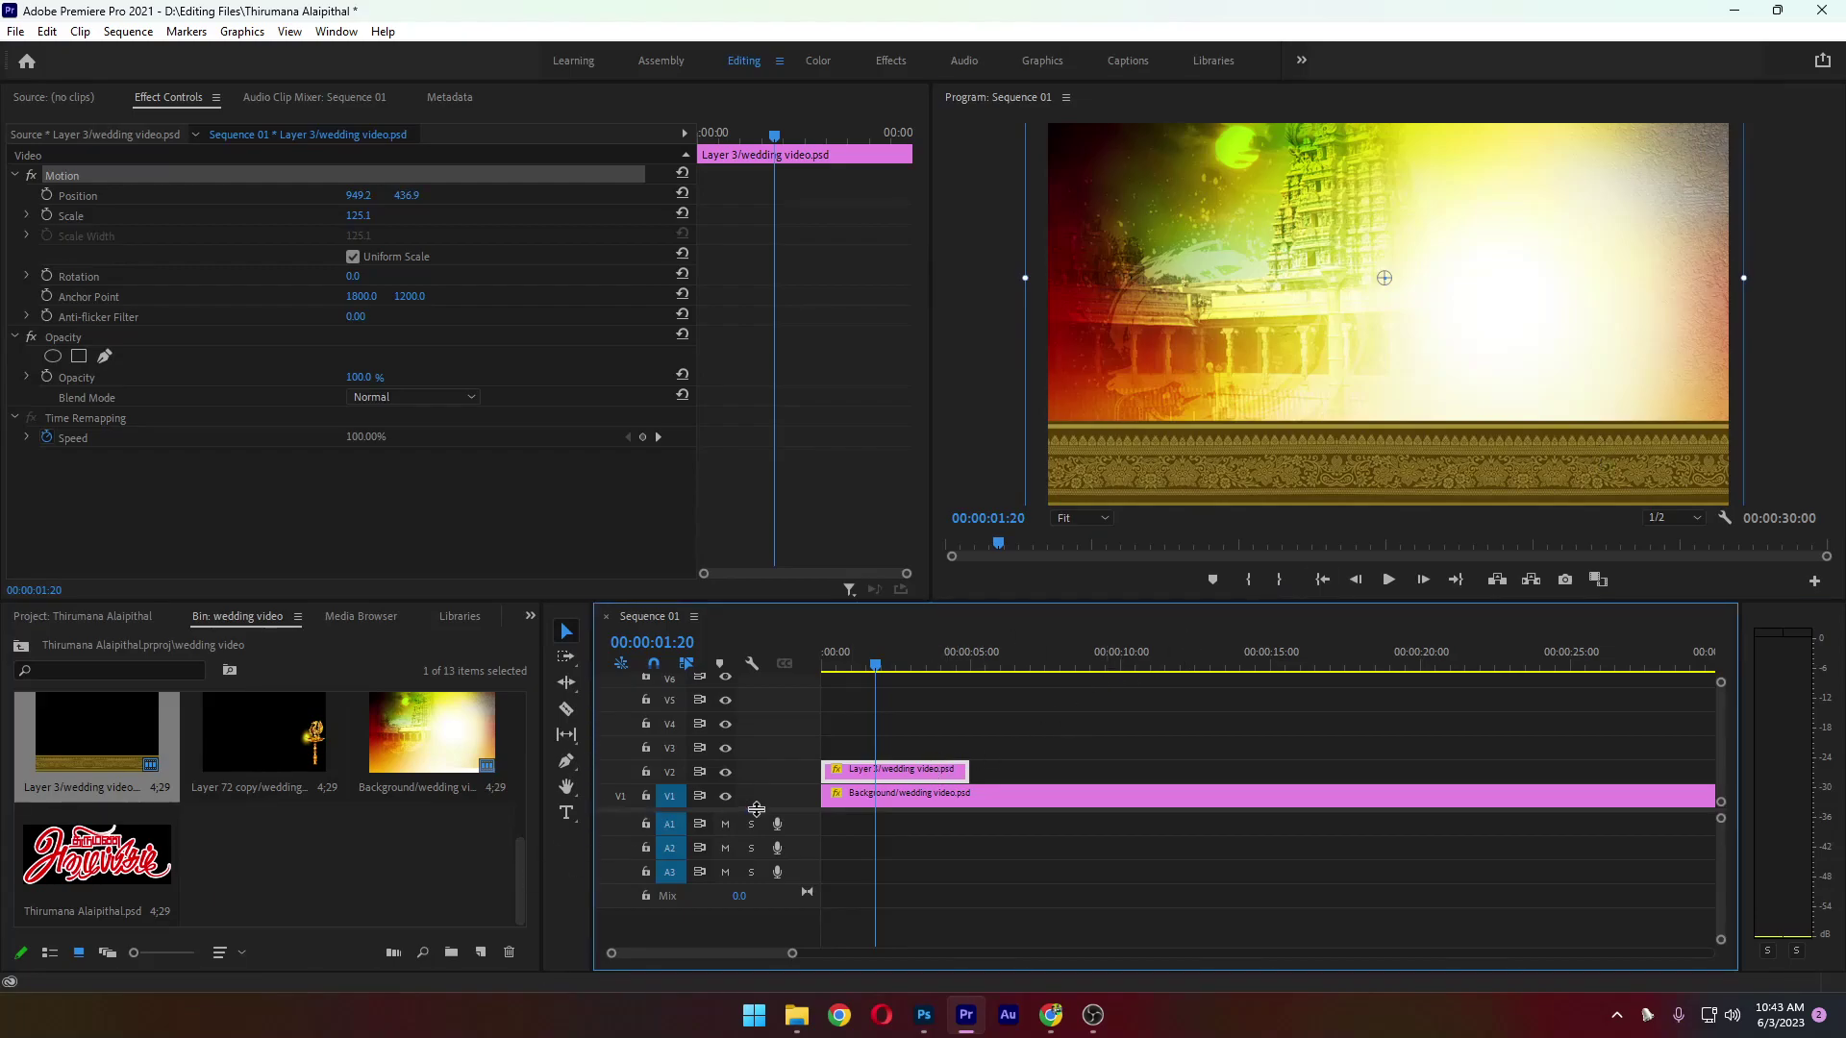
pyautogui.press('Delete')
pyautogui.click(102, 731)
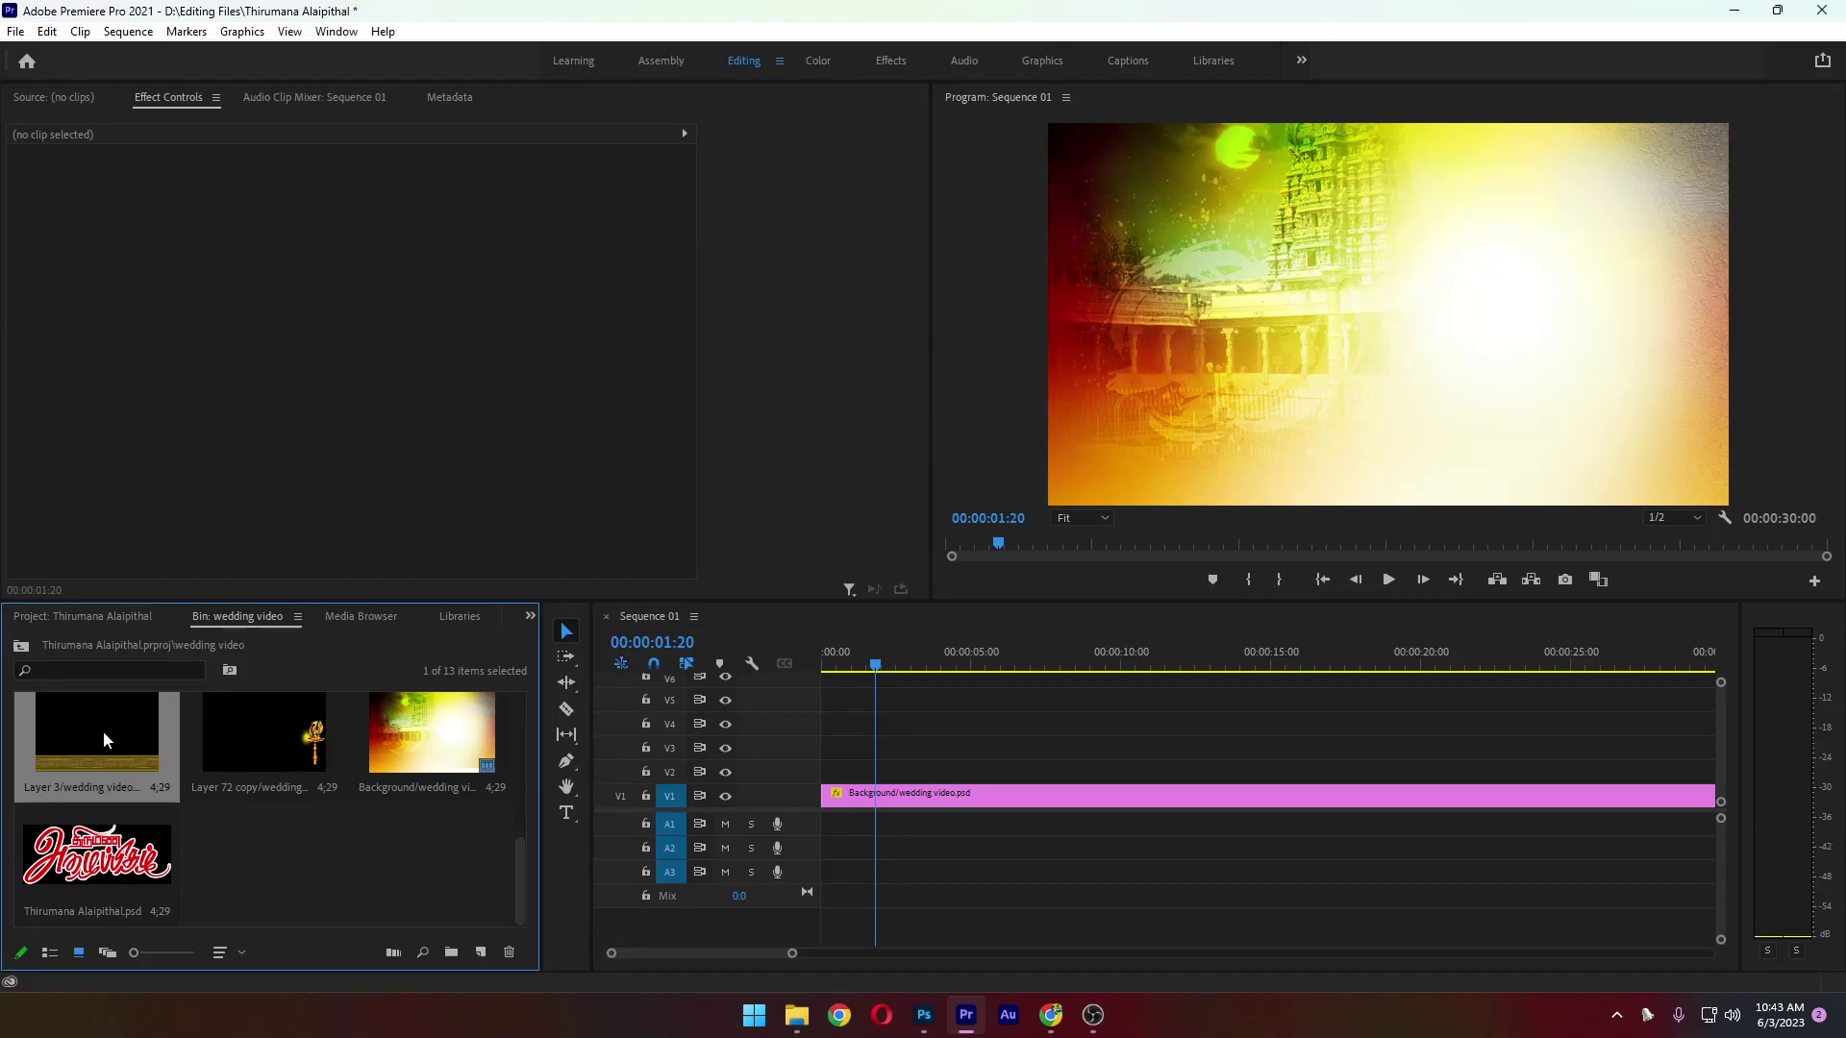
pyautogui.scroll(-2, 498, 916)
pyautogui.click(924, 1015)
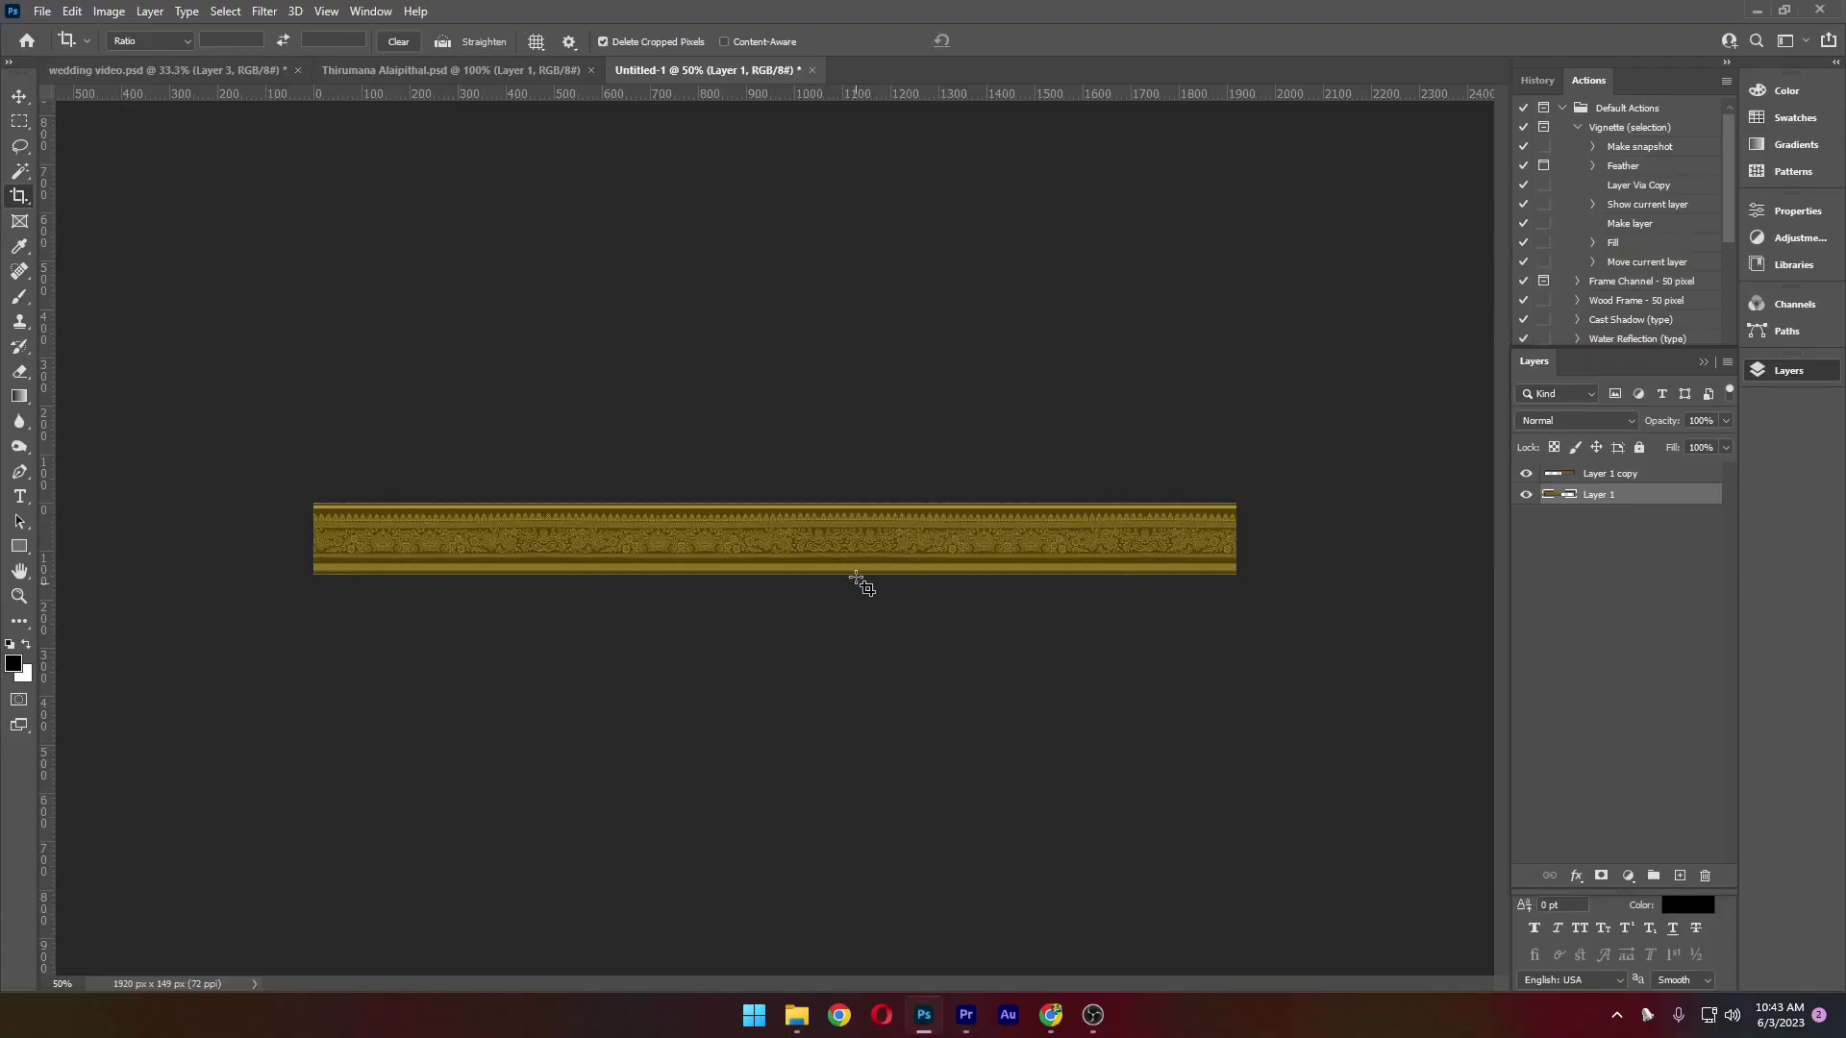
# Undo the crop and remove the Layer 1 copy layer
pyautogui.press('v')
pyautogui.click(863, 550)
pyautogui.hotkey('ctrl', 'z')
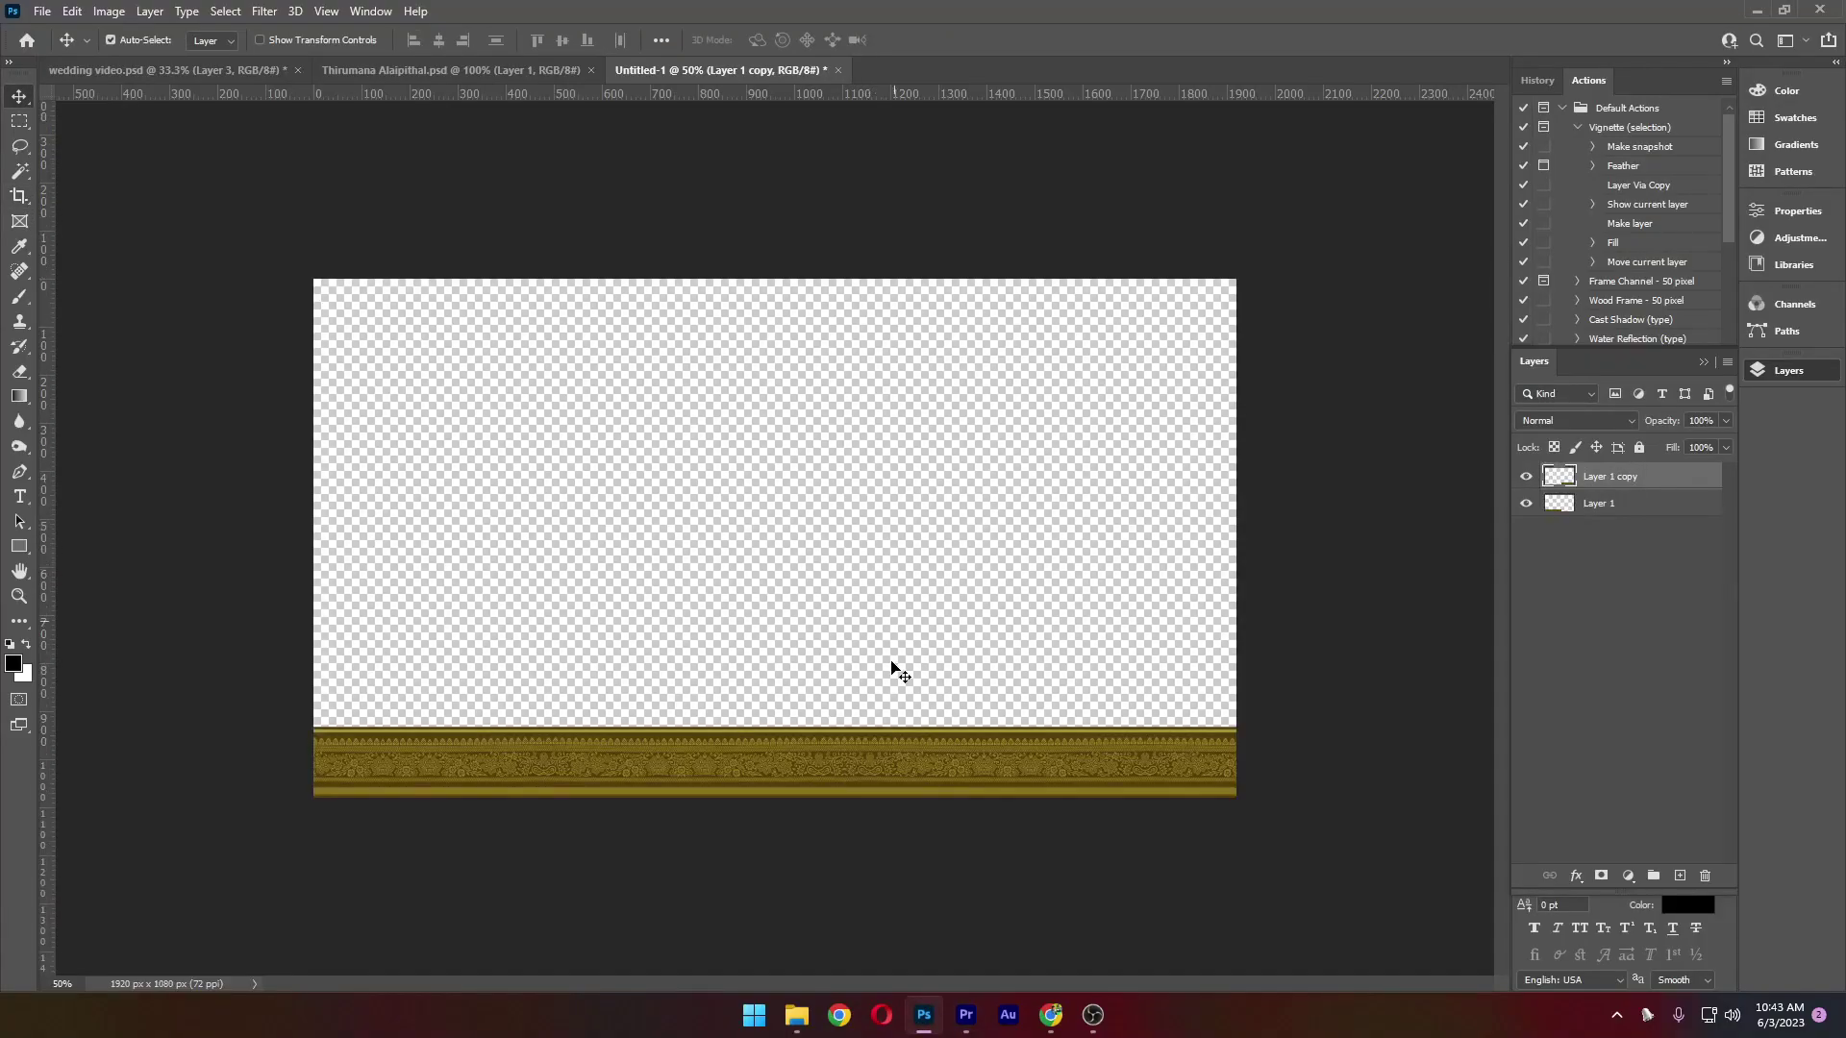
pyautogui.hotkey('ctrl', 'z')
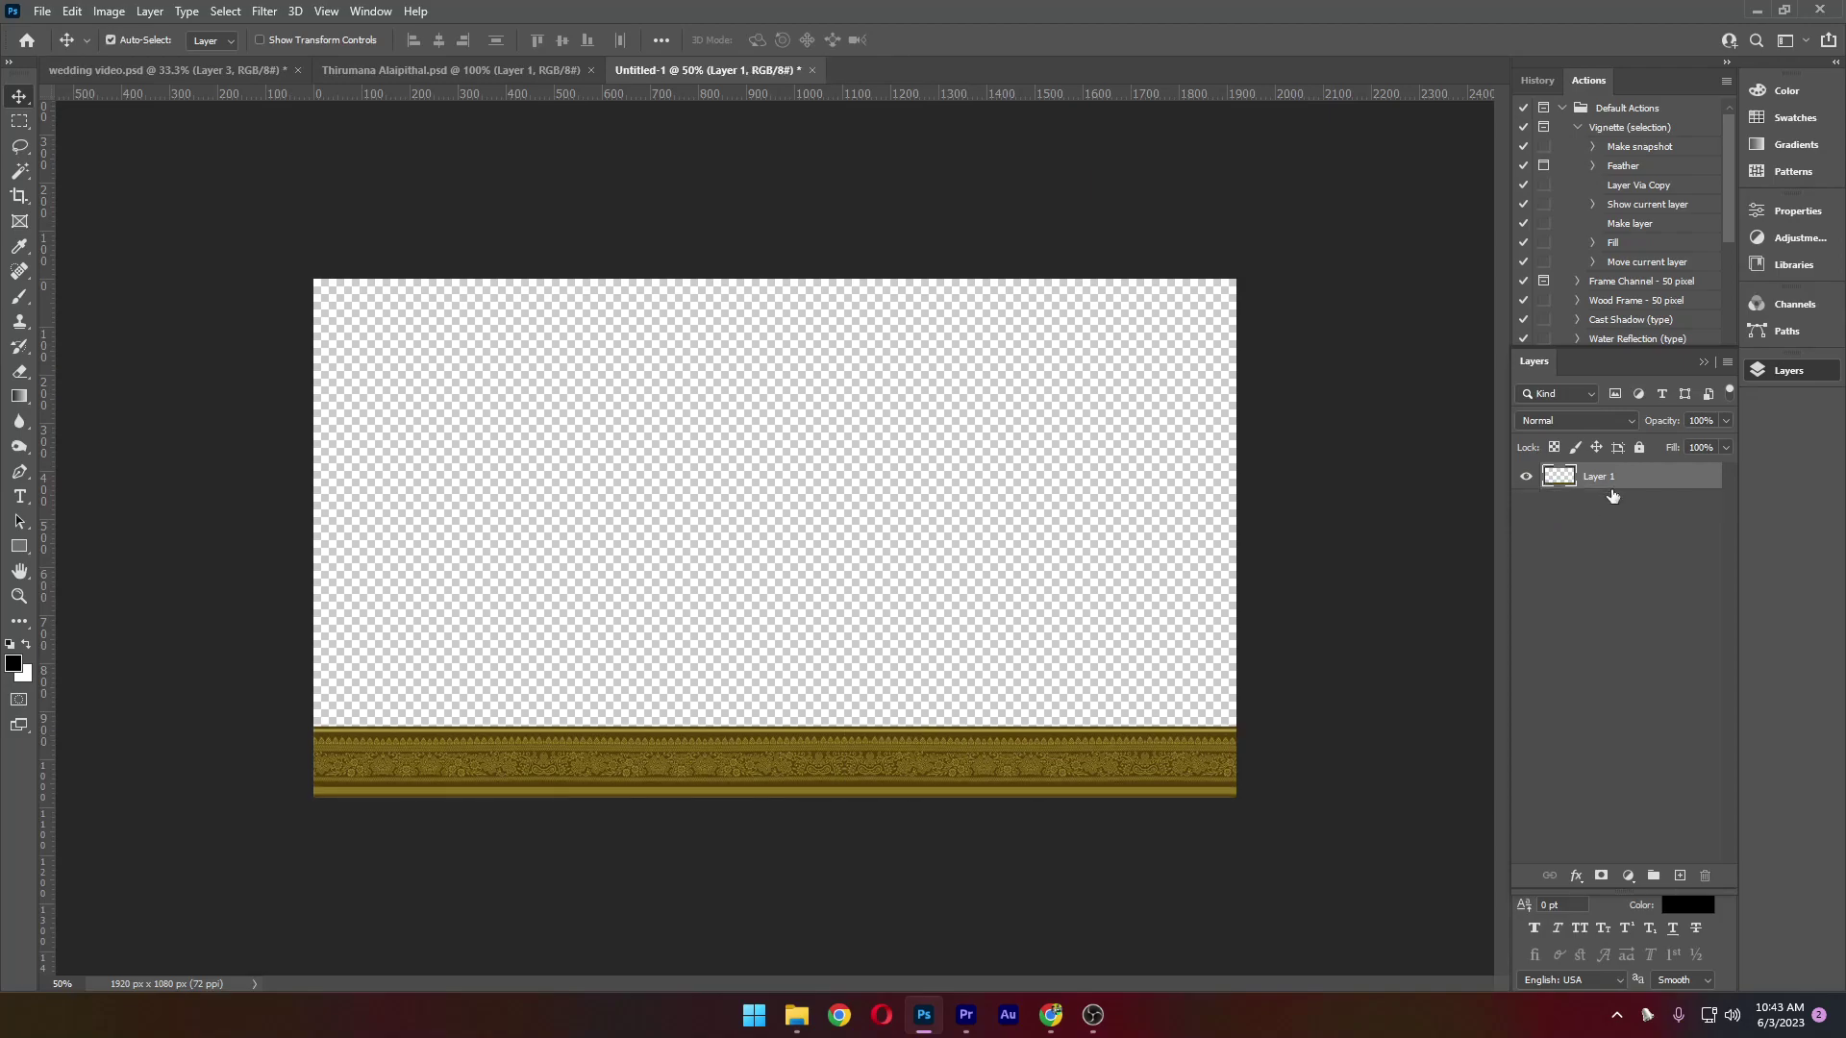
# Crop the canvas to Layer 1's pixels with Image > Crop and deselect
pyautogui.keyDown('ctrl'); pyautogui.click(1559, 481); pyautogui.keyUp('ctrl')
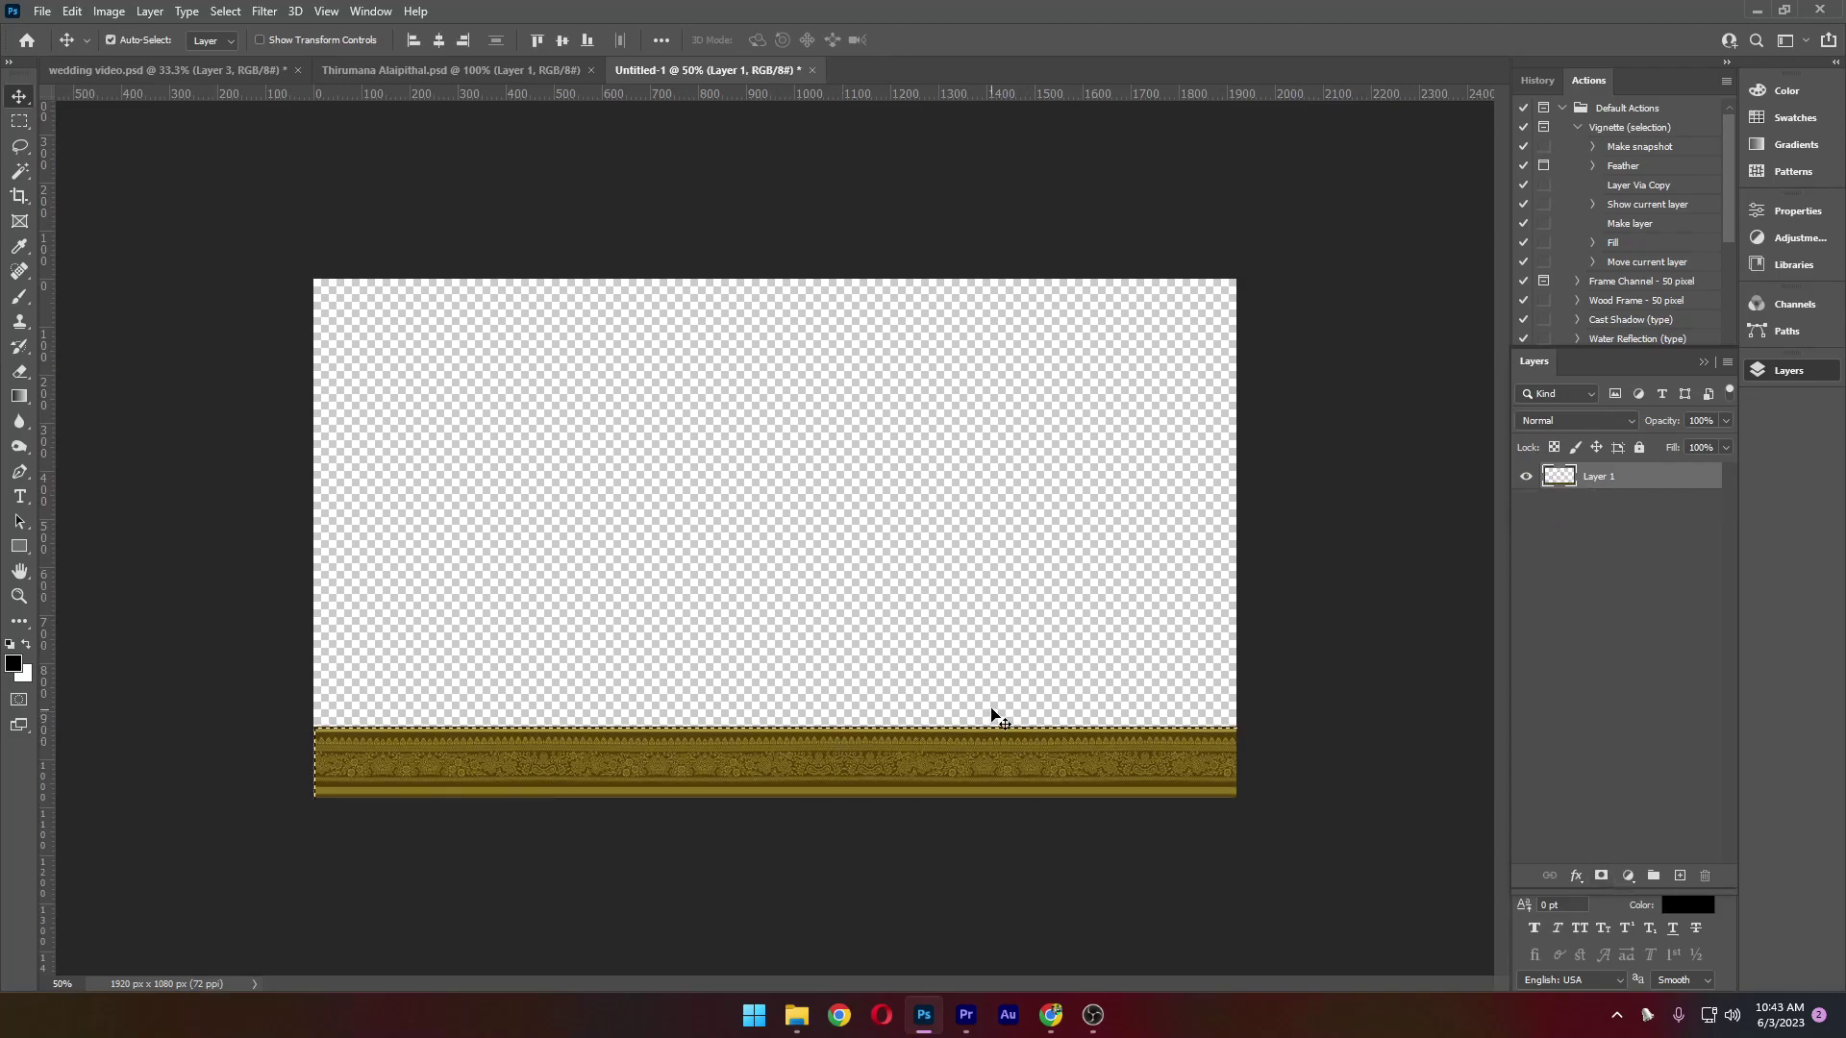
pyautogui.click(109, 11)
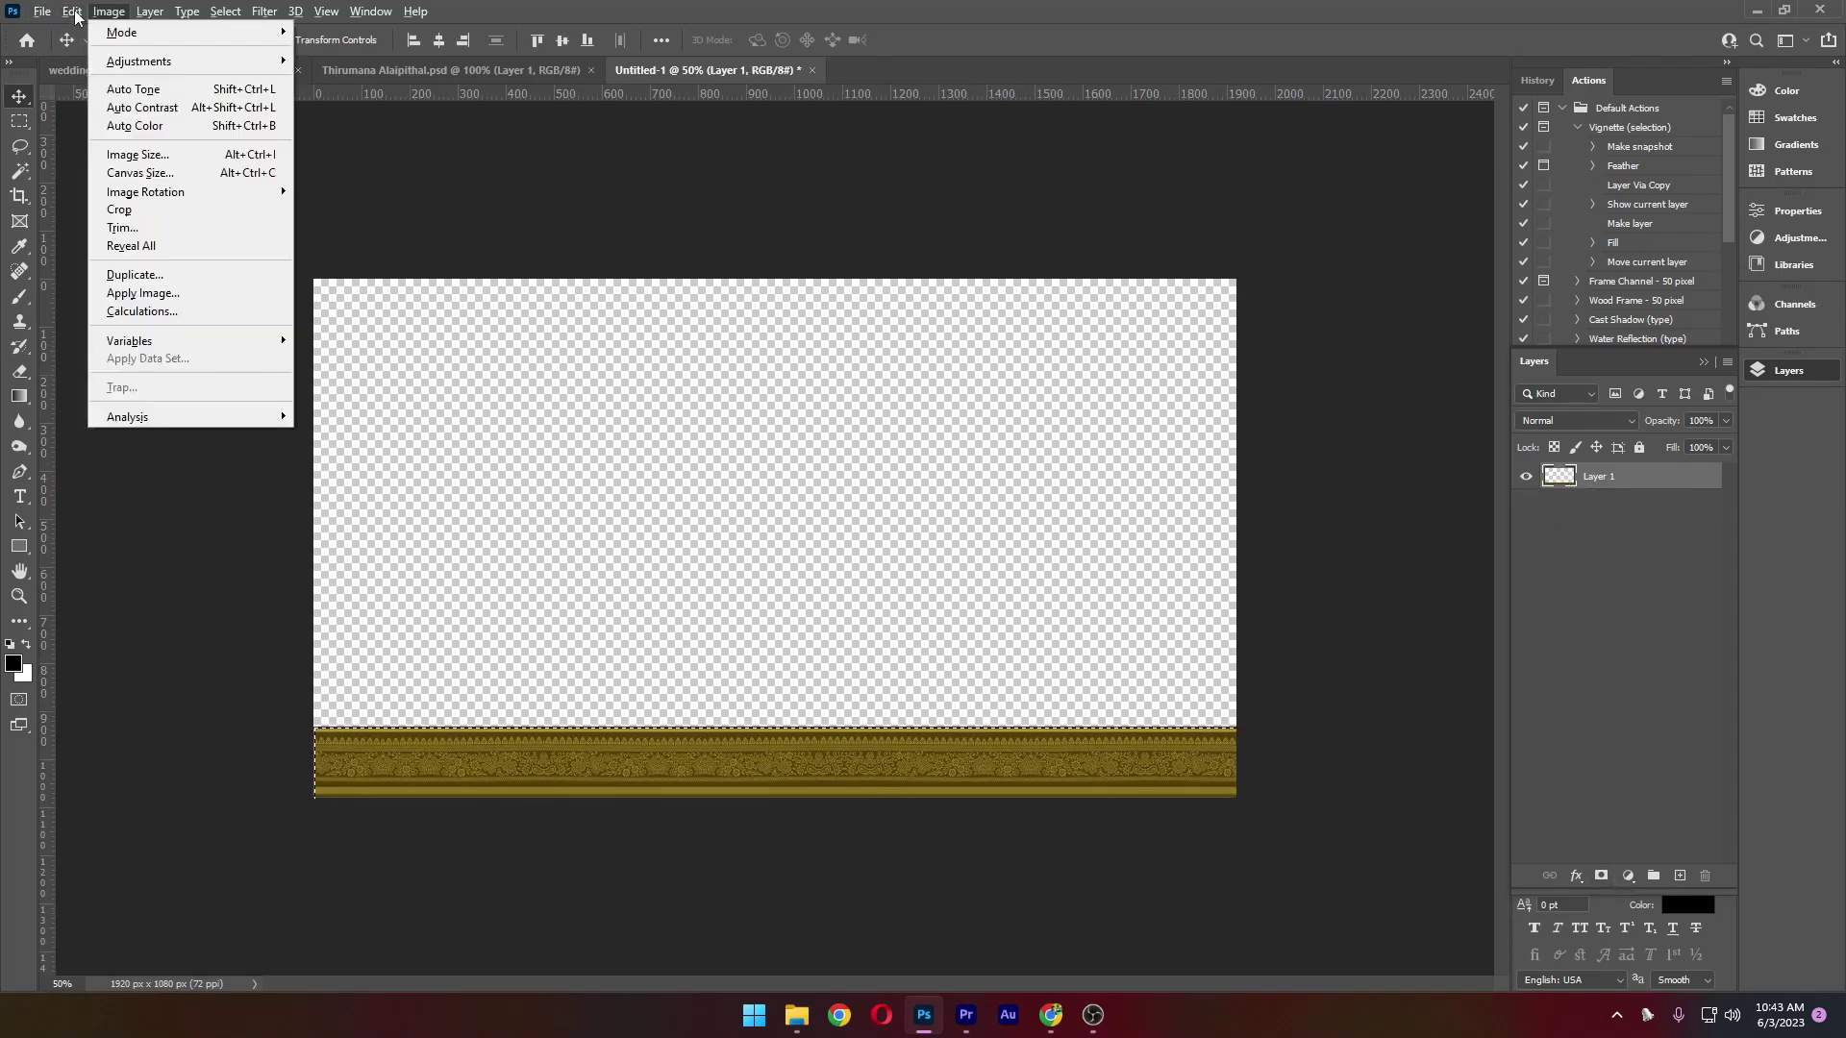
pyautogui.click(103, 202)
pyautogui.hotkey('ctrl', 'd')
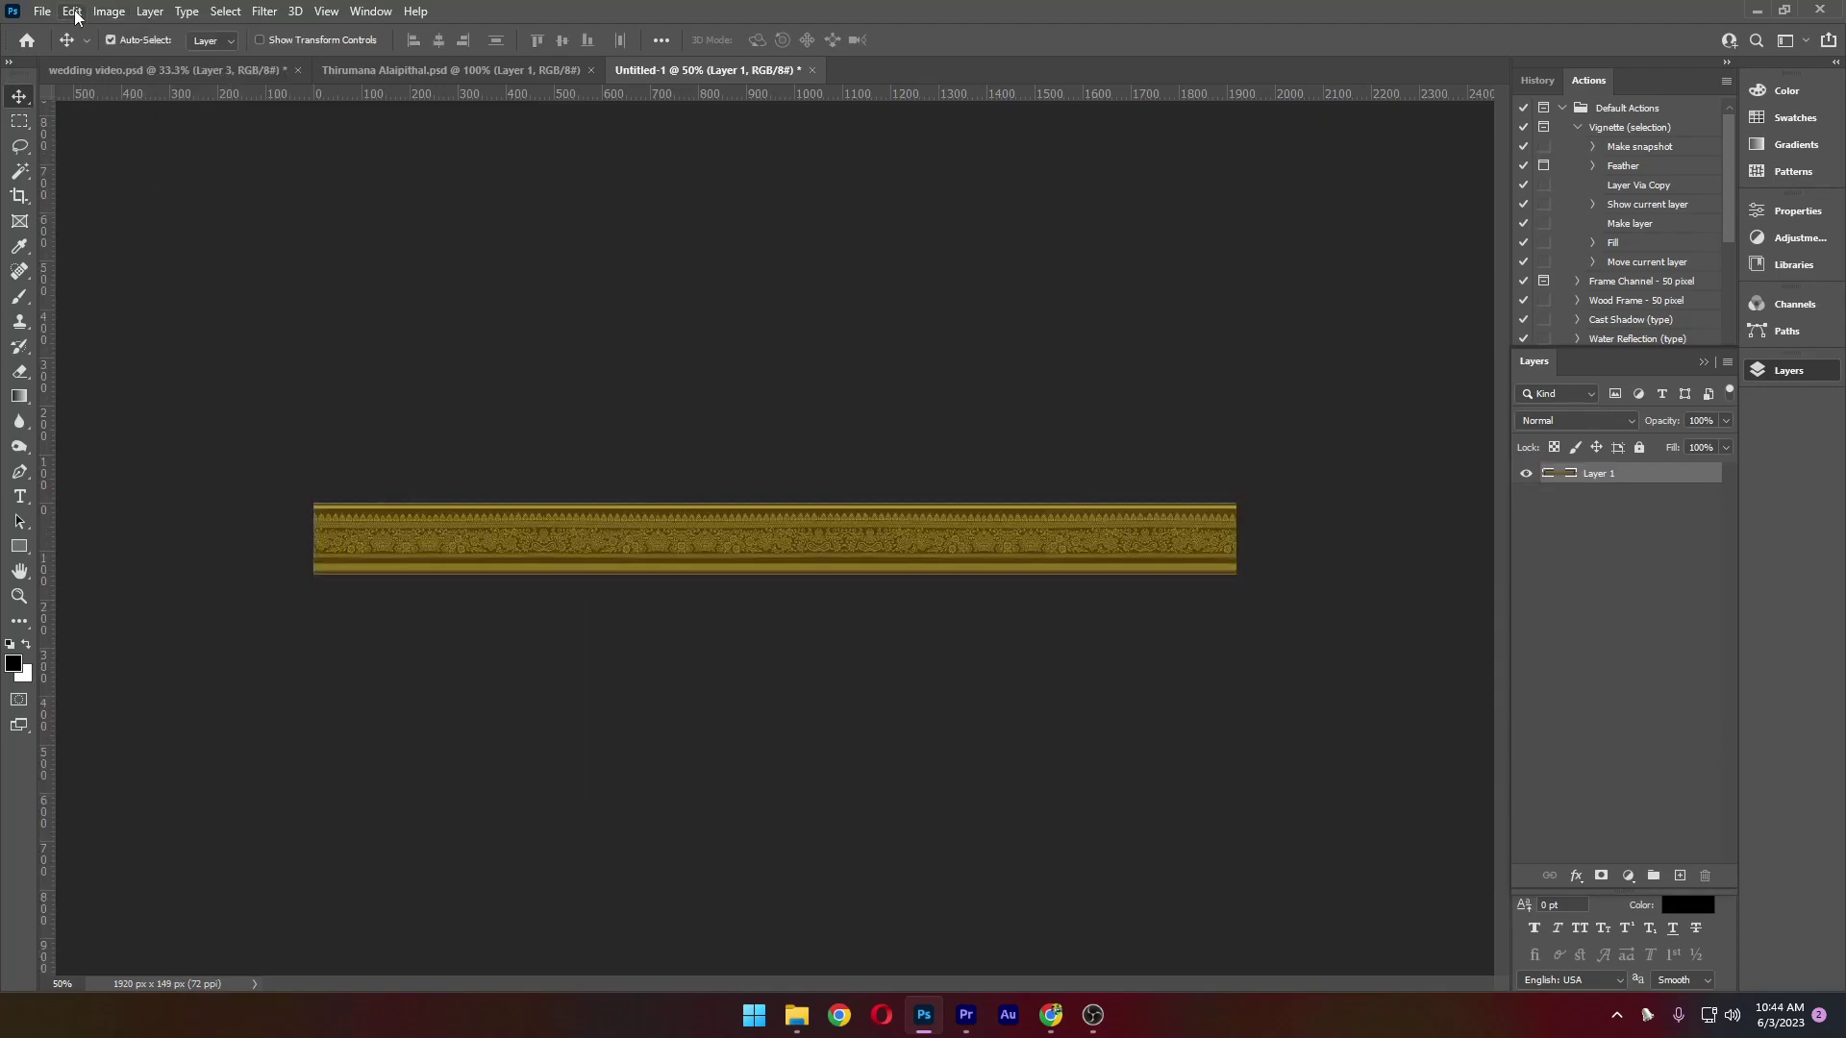
# Save the document as border.psd
pyautogui.hotkey('ctrl', 'shift', 's')
pyautogui.write('bord')
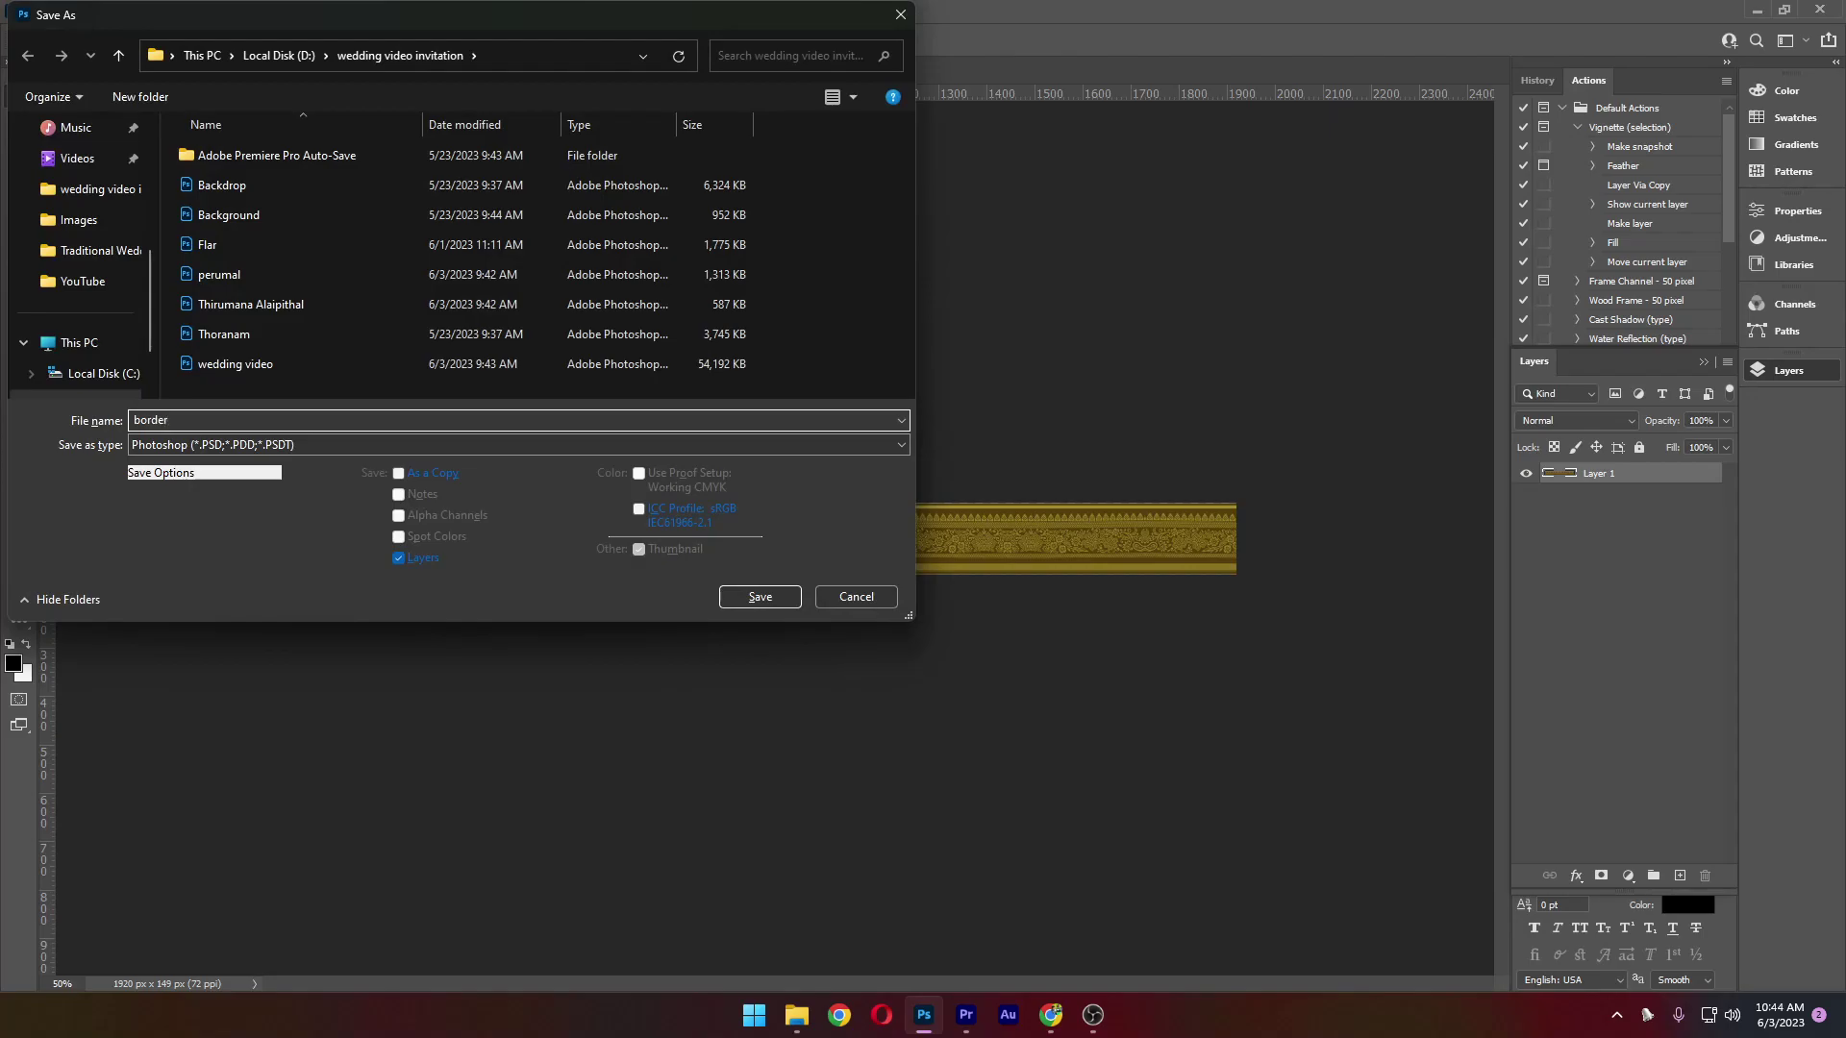
pyautogui.write('er')
pyautogui.press('Return')
pyautogui.press('Return')
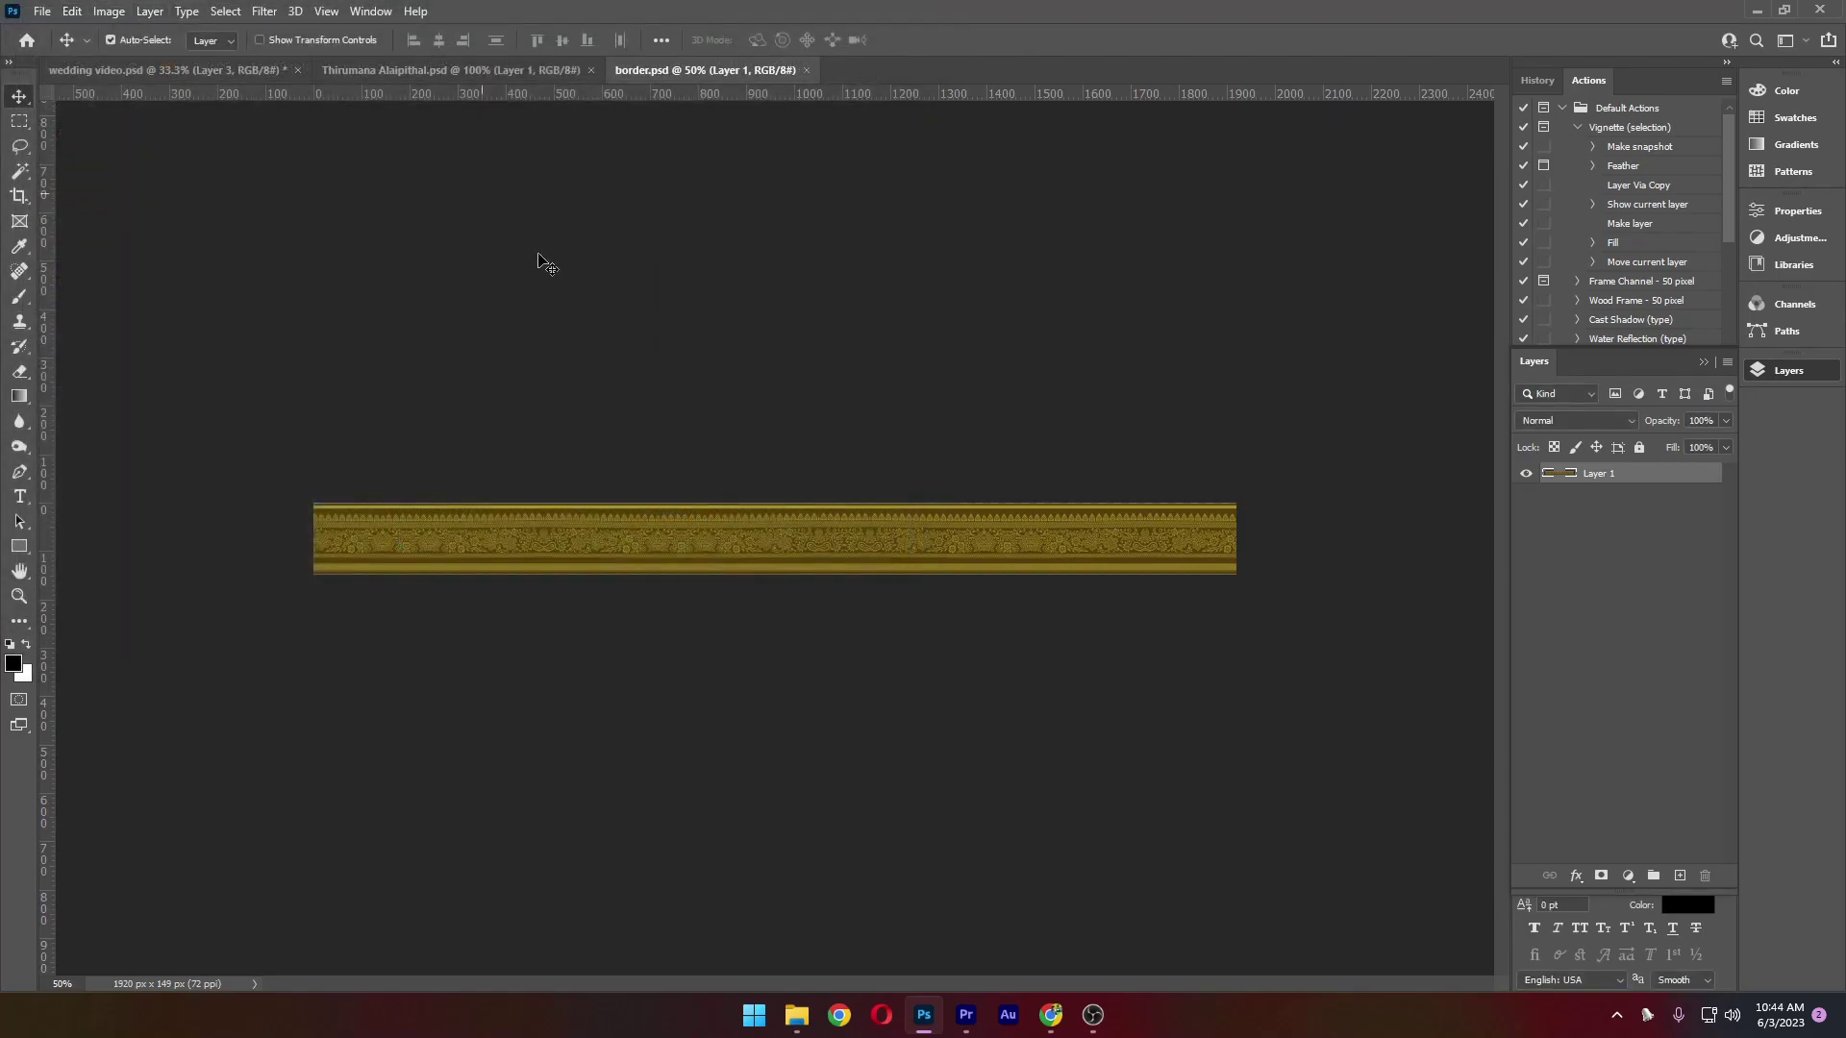
# Back in Premiere Pro, start a File > Import
pyautogui.click(966, 1015)
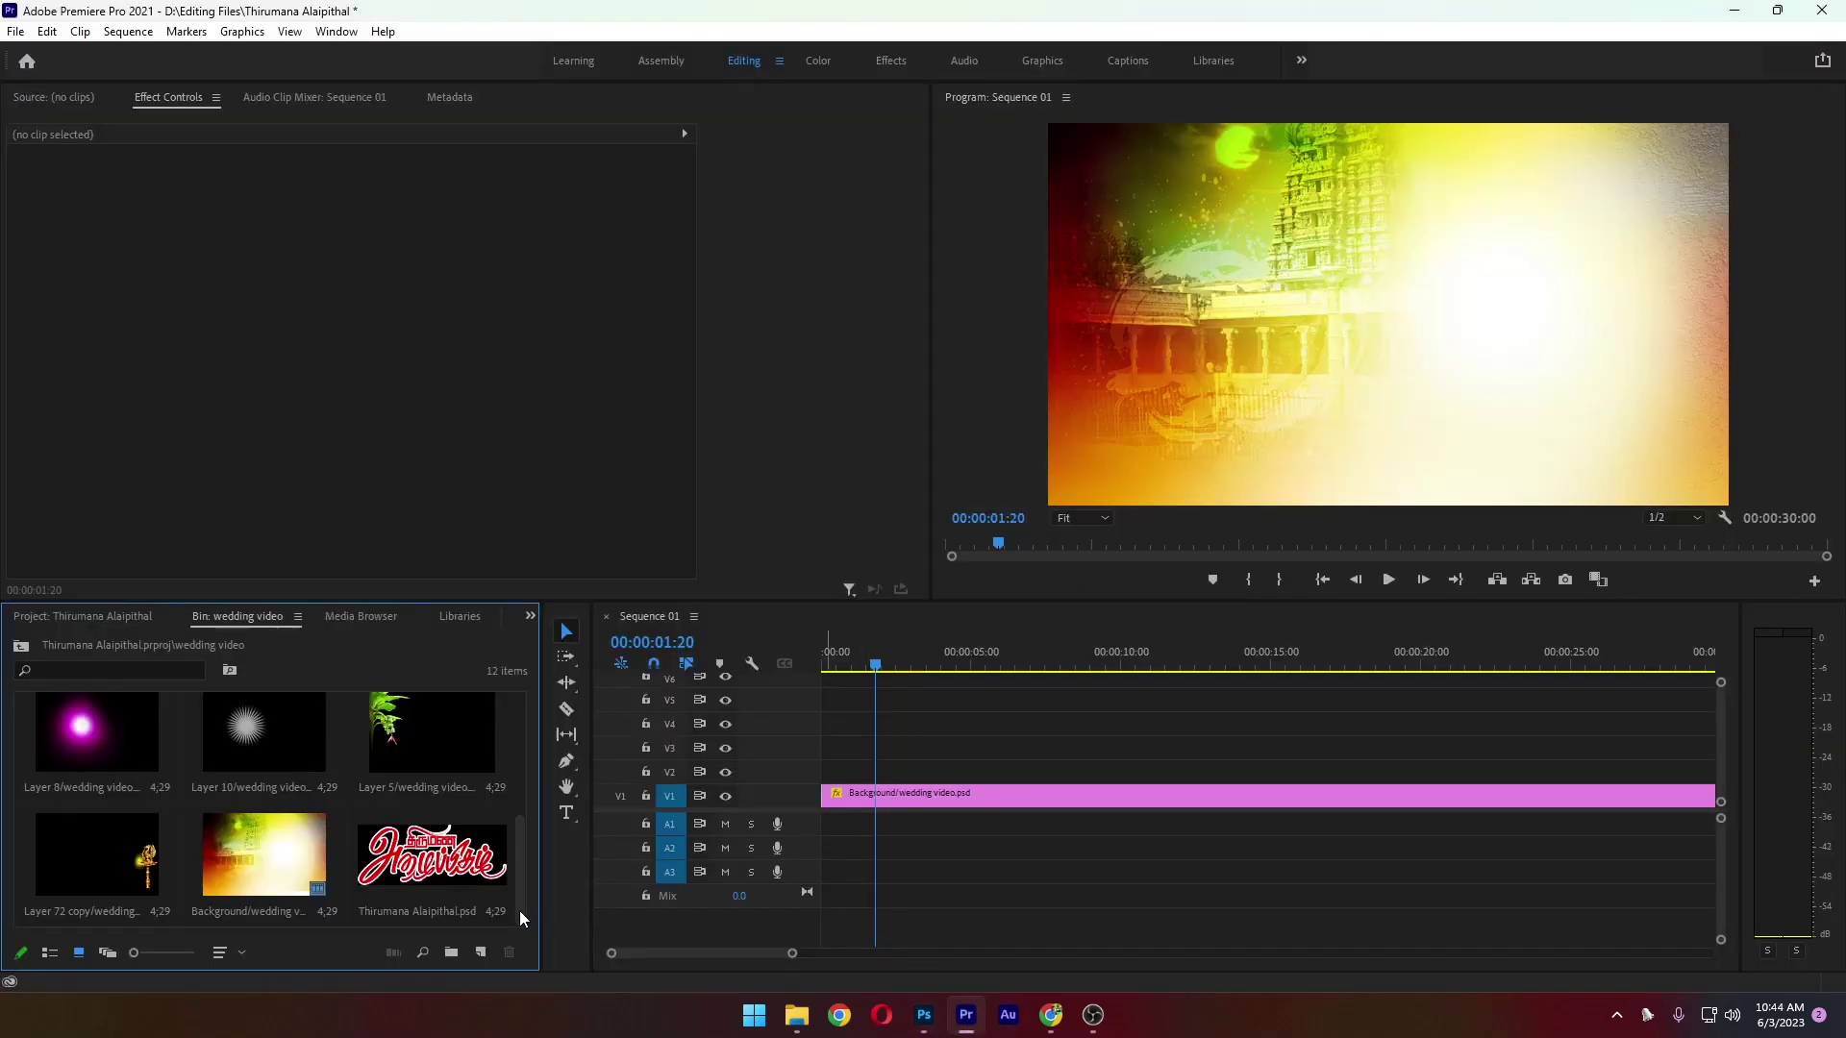
pyautogui.rightClick(372, 777)
pyautogui.click(355, 796)
pyautogui.click(15, 31)
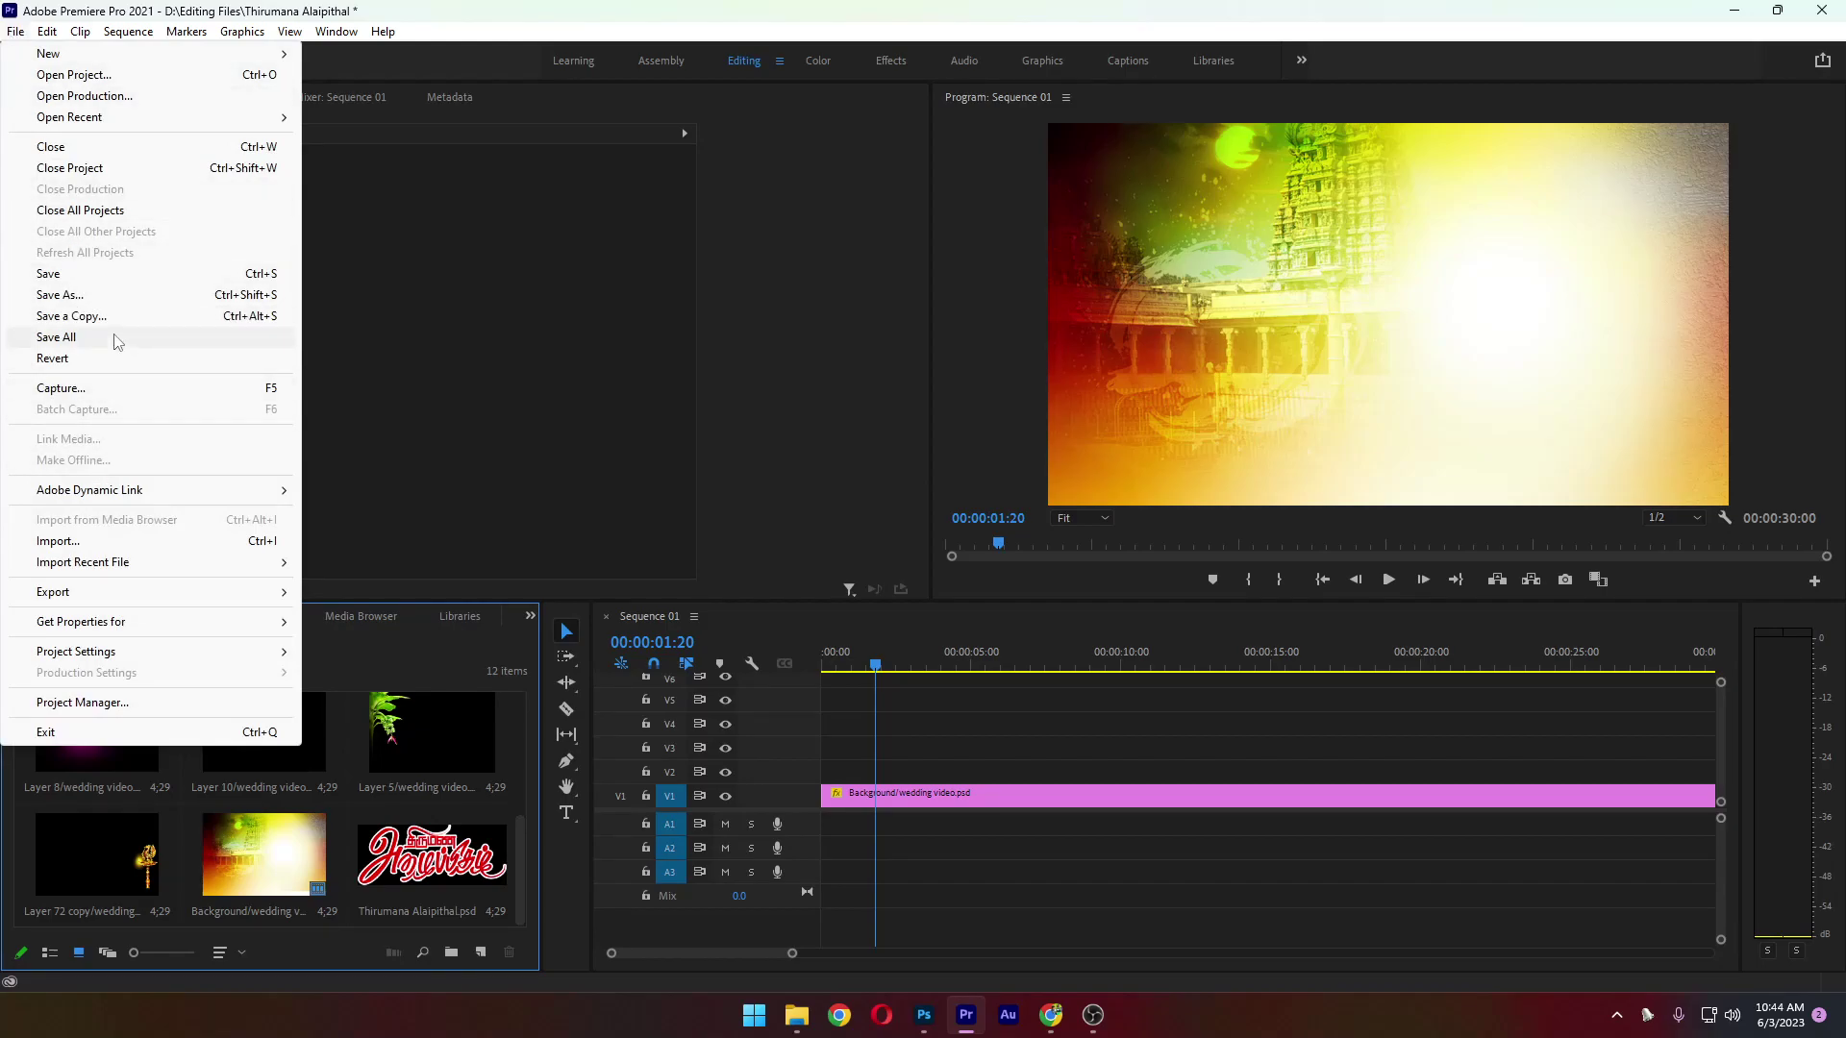
pyautogui.click(131, 546)
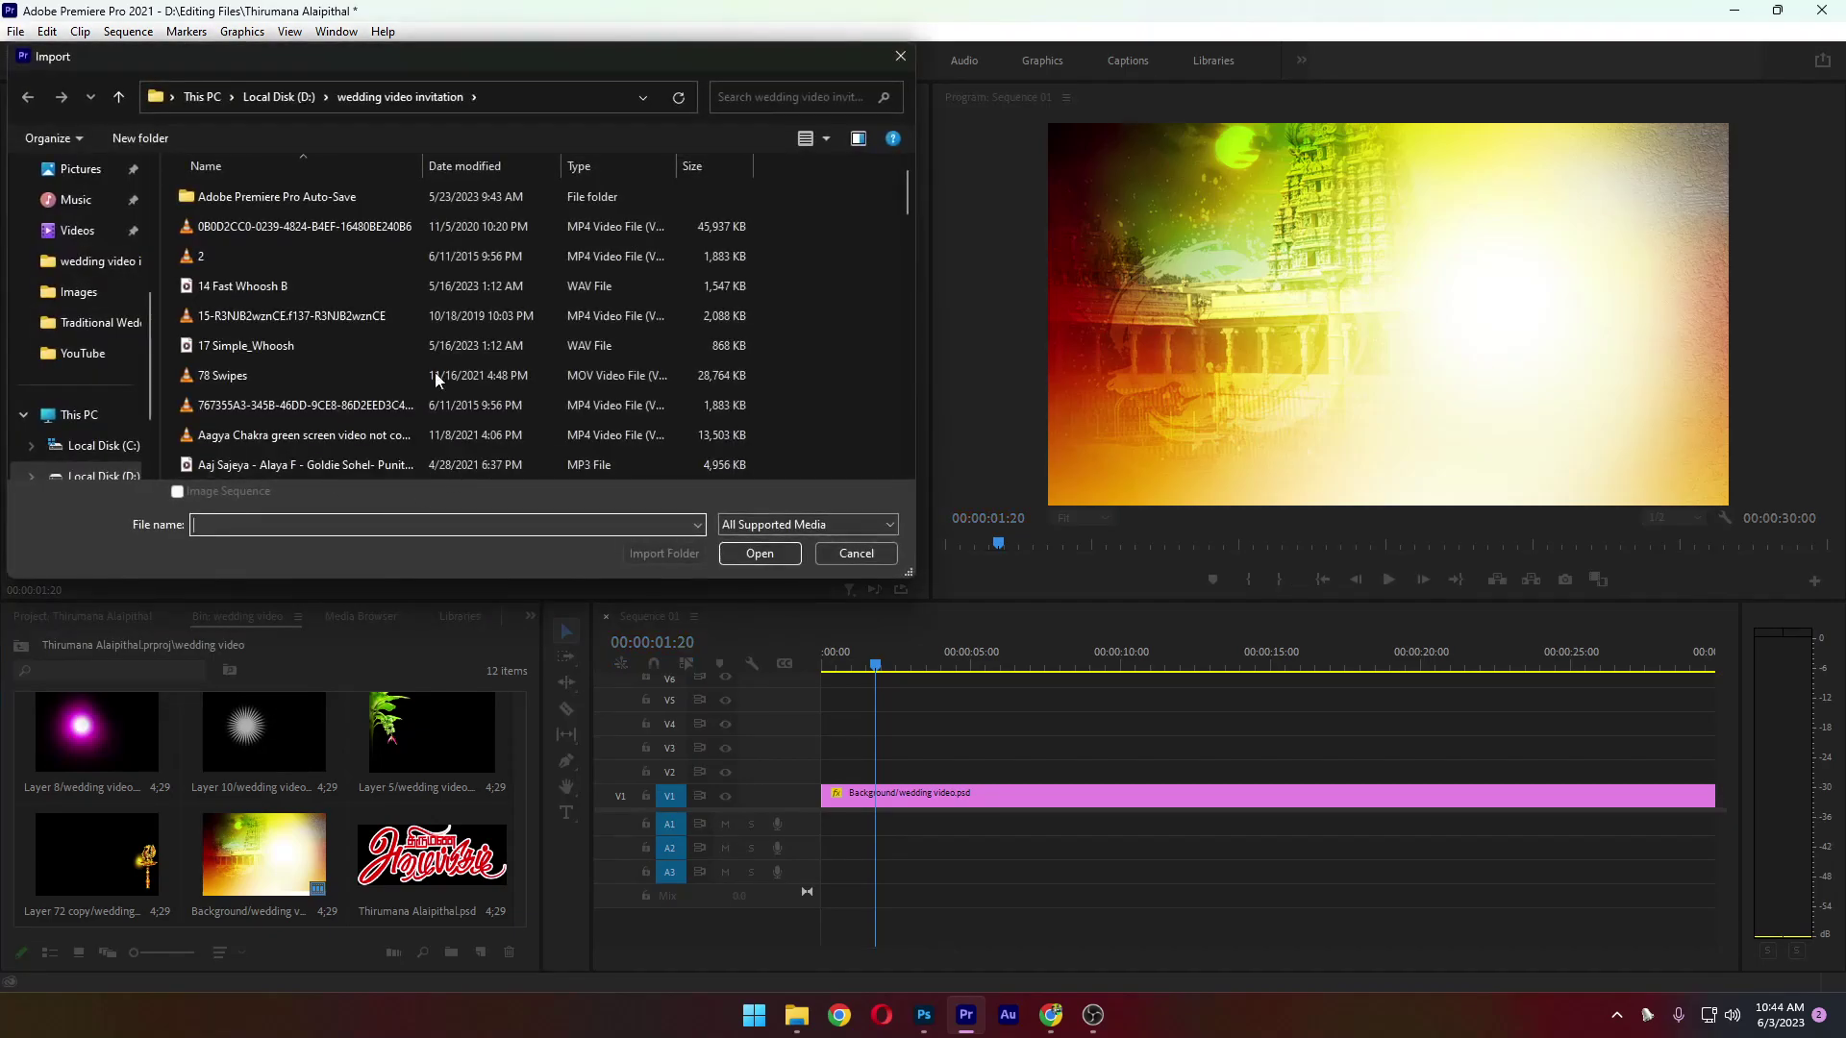
# Import border.psd with Merge All Layers
pyautogui.click(282, 288)
pyautogui.press('f')
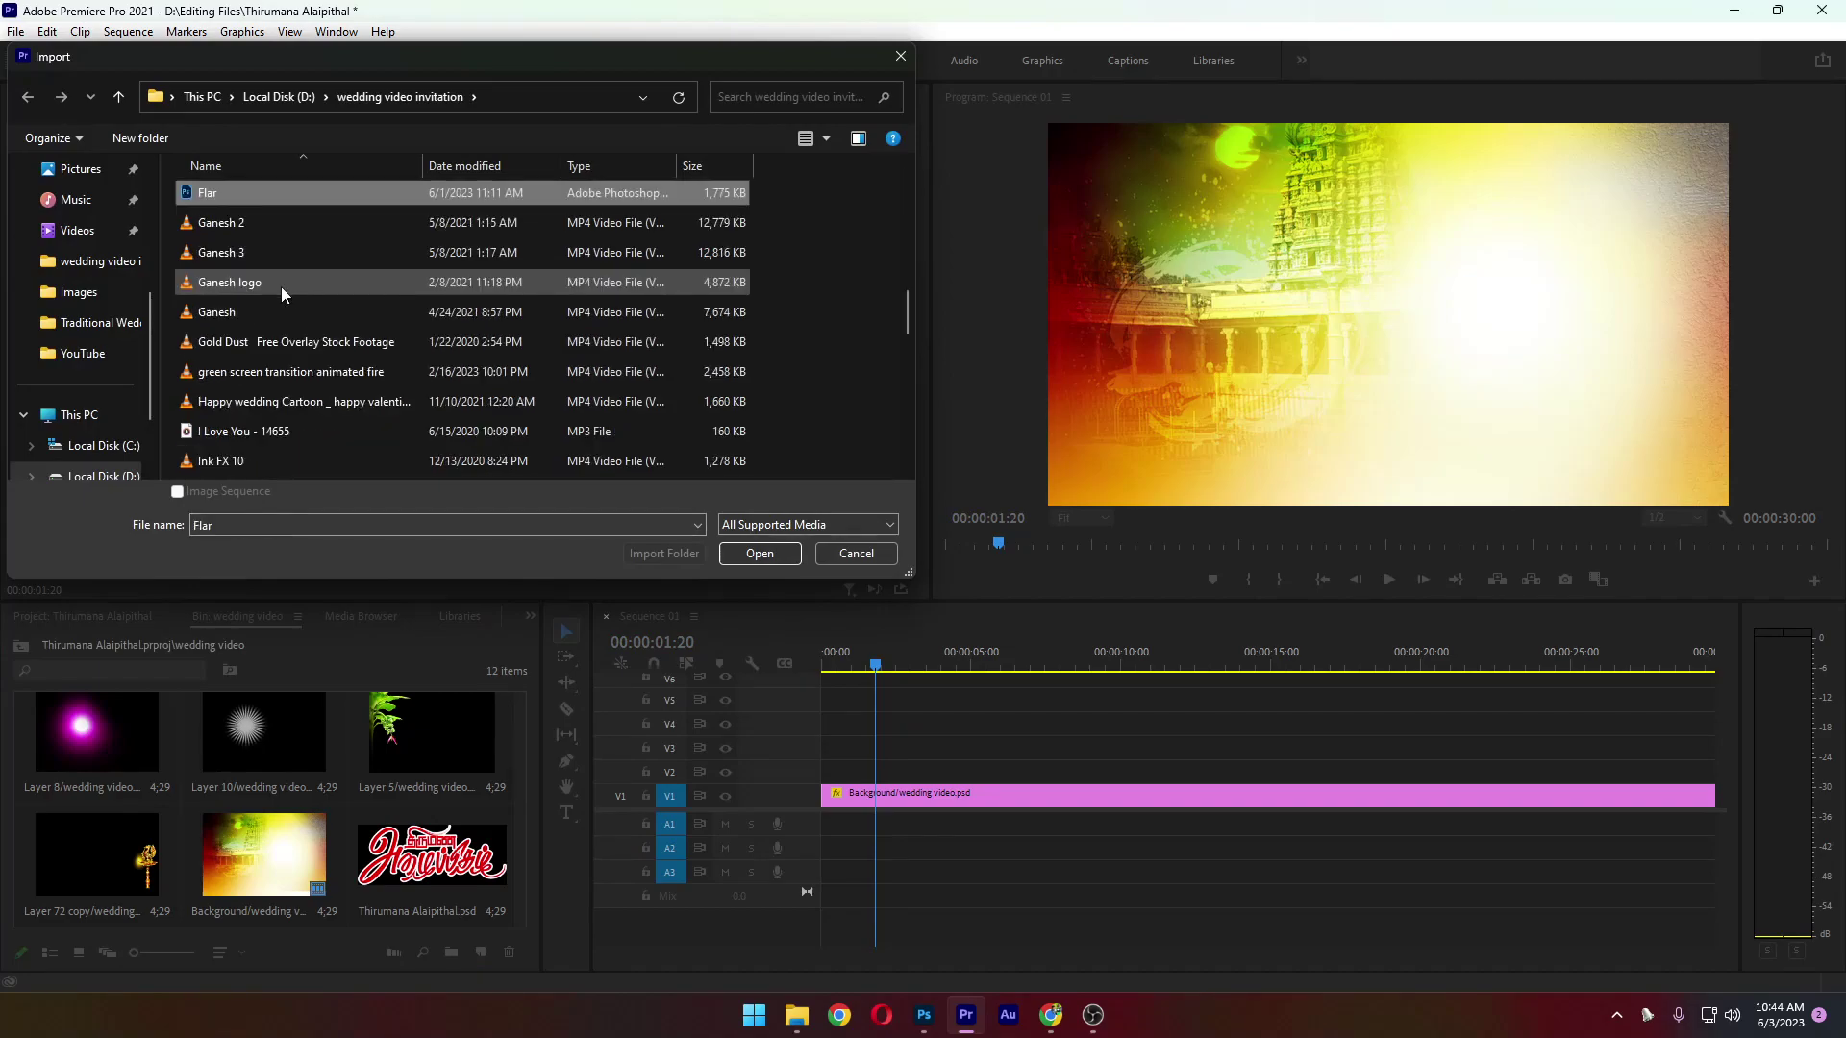
pyautogui.press('Home')
pyautogui.press('Down')
pyautogui.press('Down')
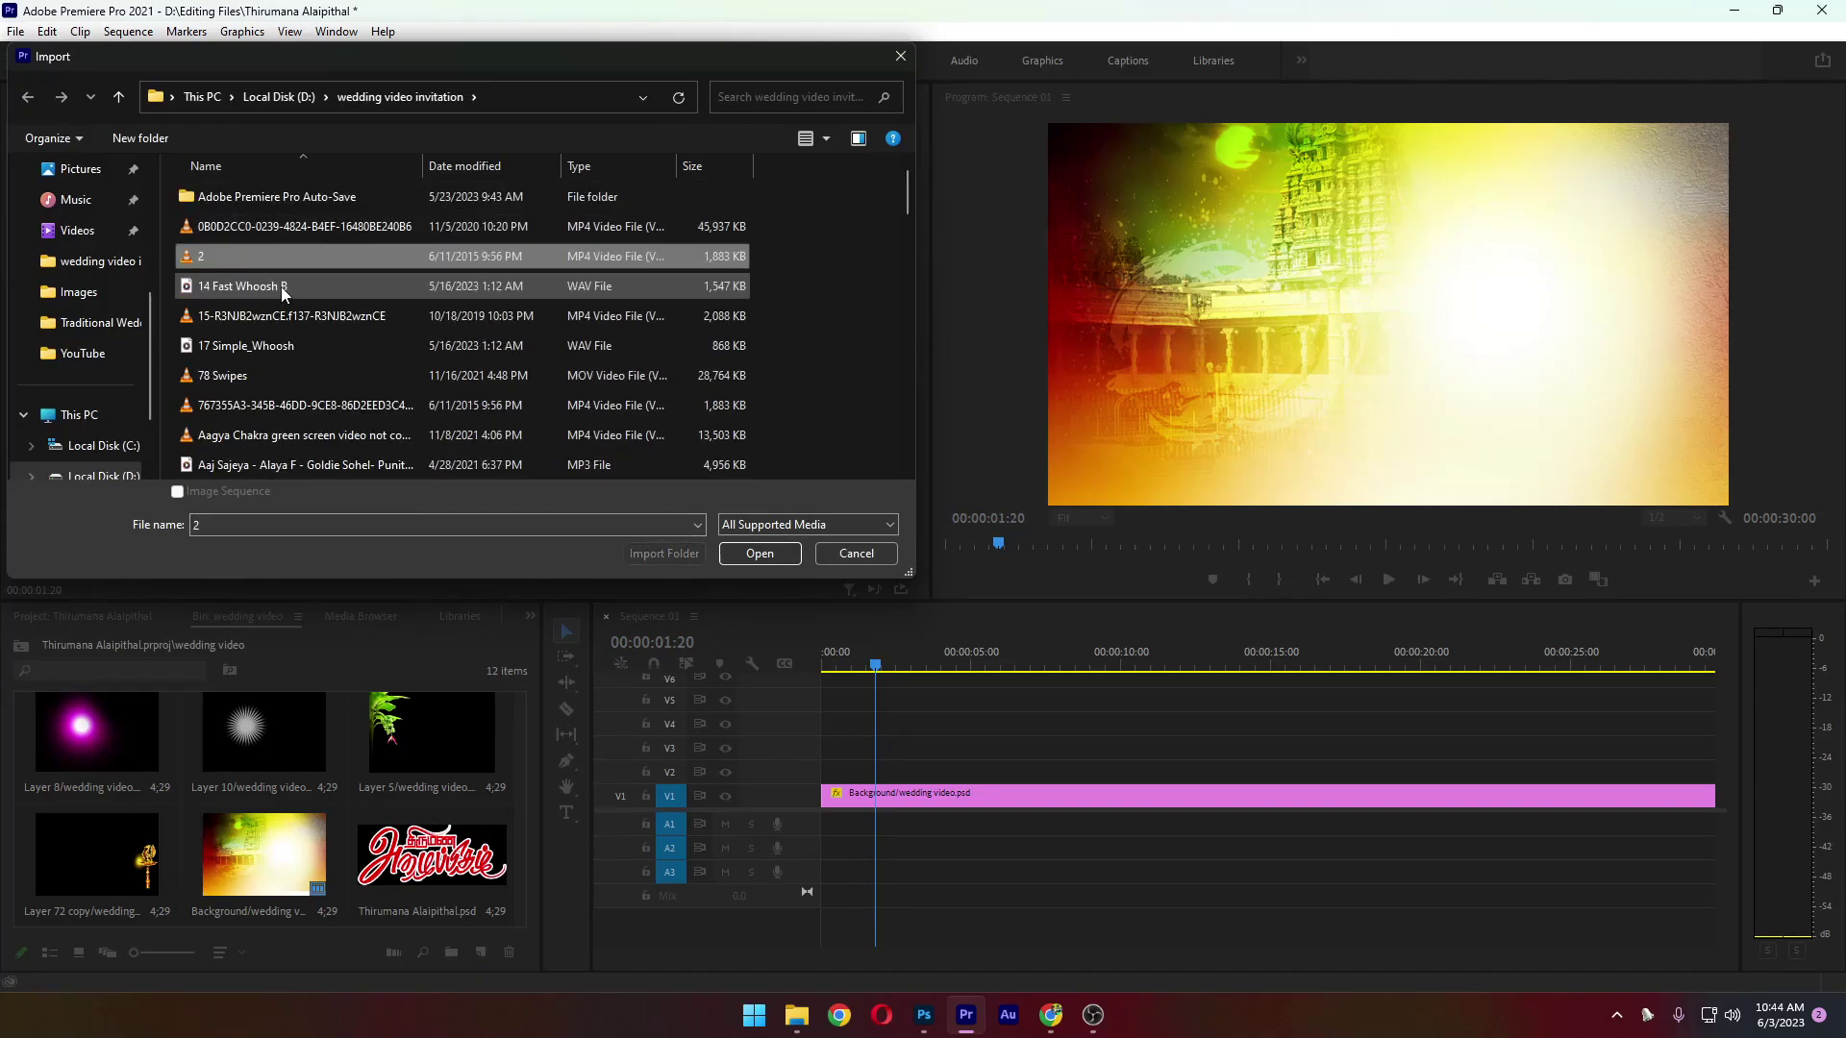
pyautogui.press('b')
pyautogui.press('Down')
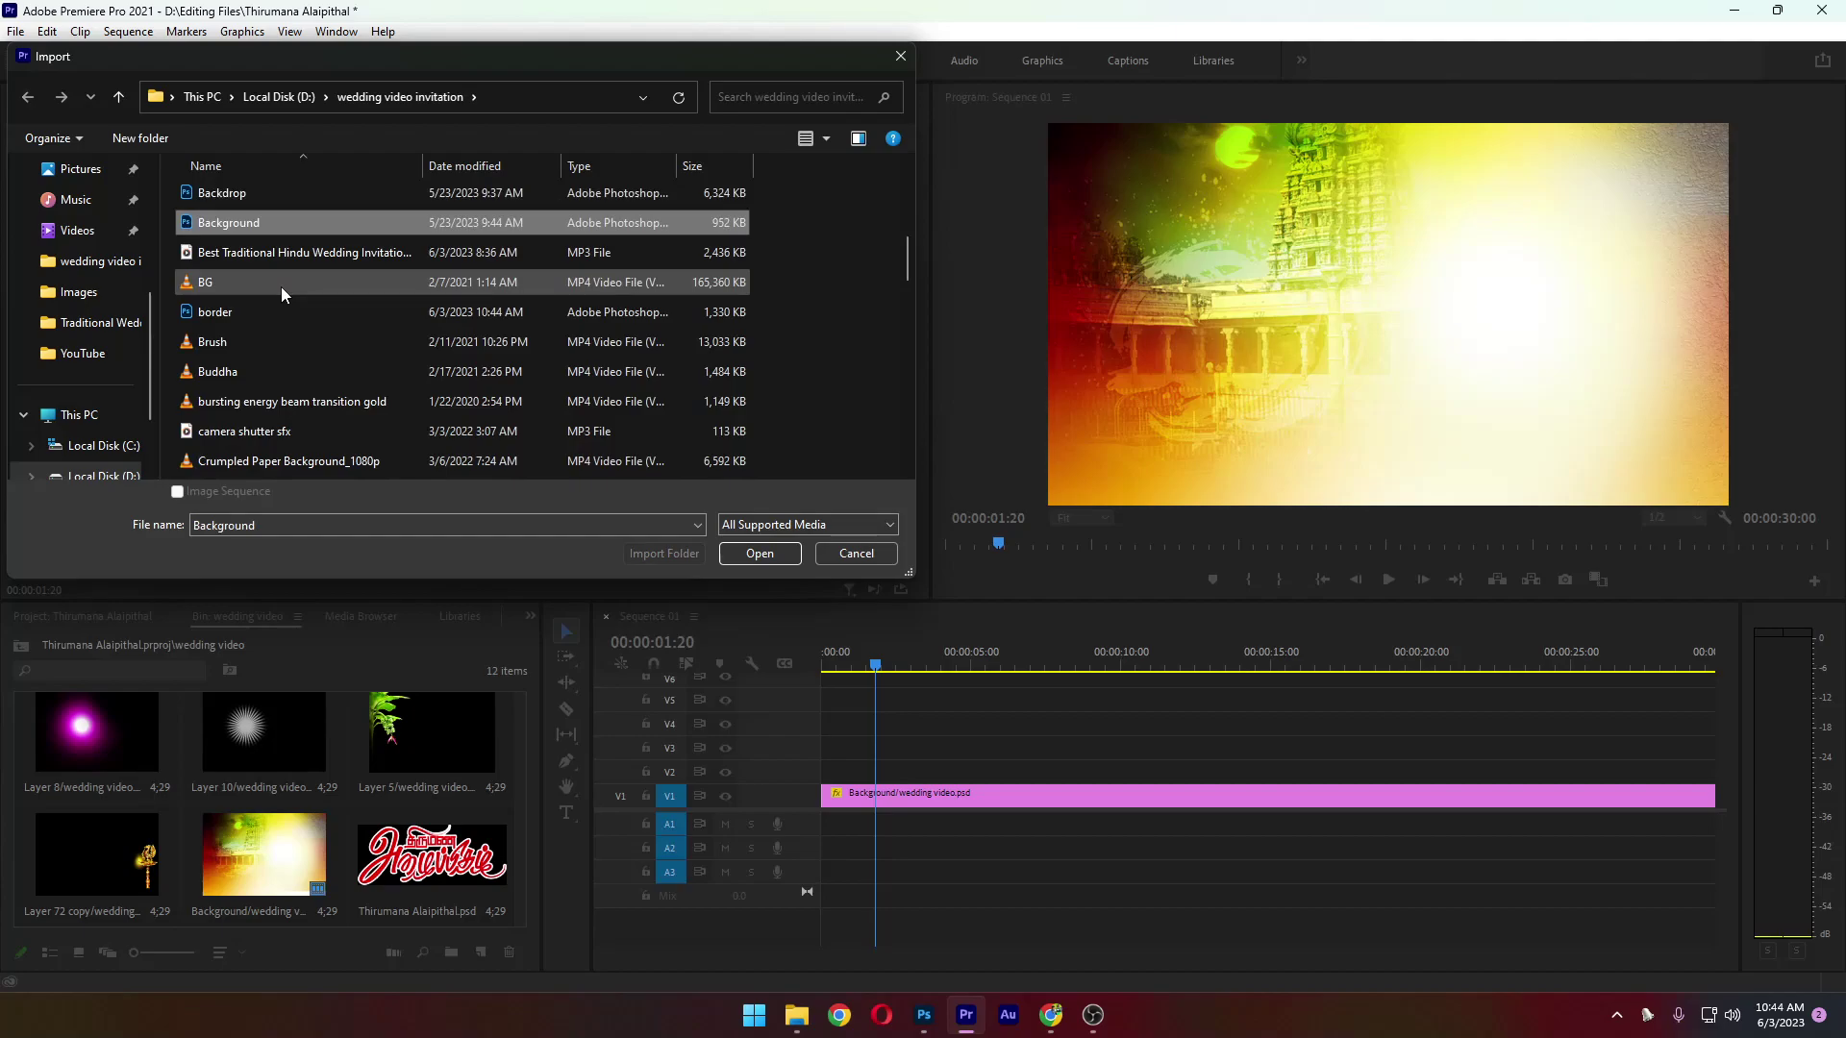
pyautogui.press('Down')
pyautogui.press('Down')
pyautogui.press('Down')
pyautogui.press('Return')
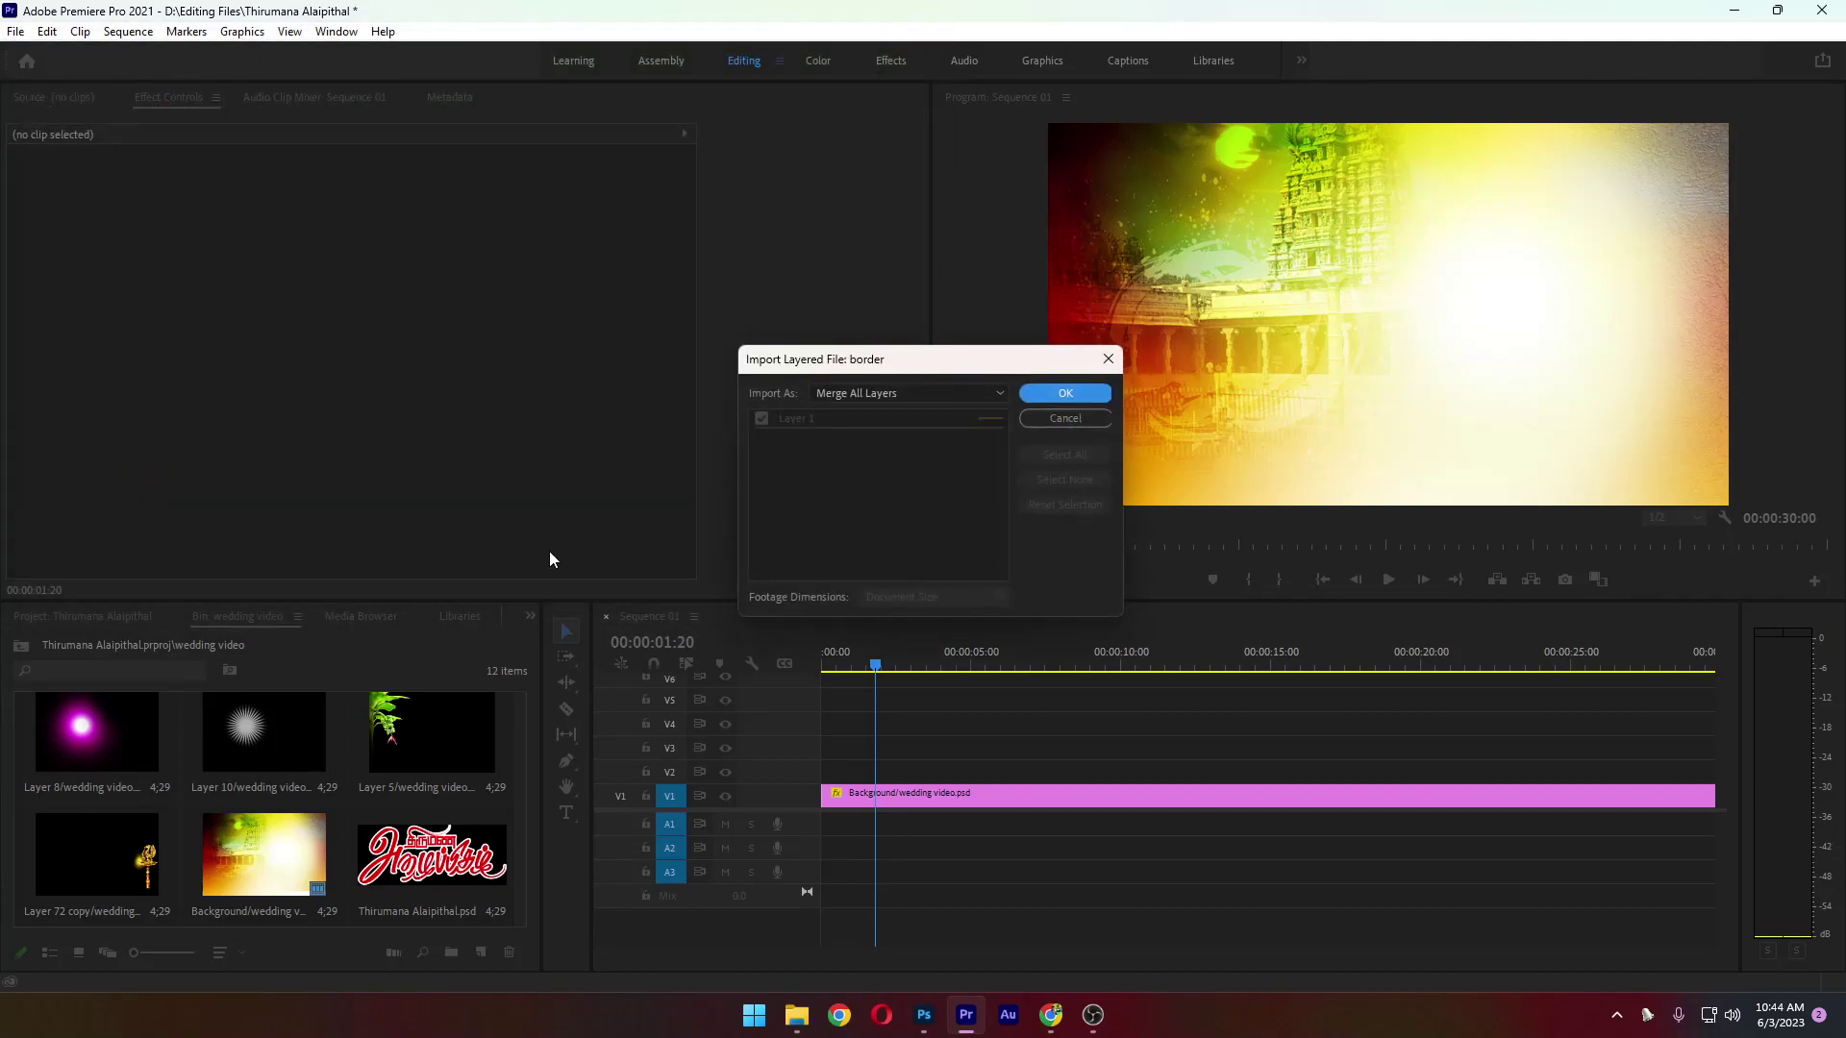
pyautogui.click(1066, 392)
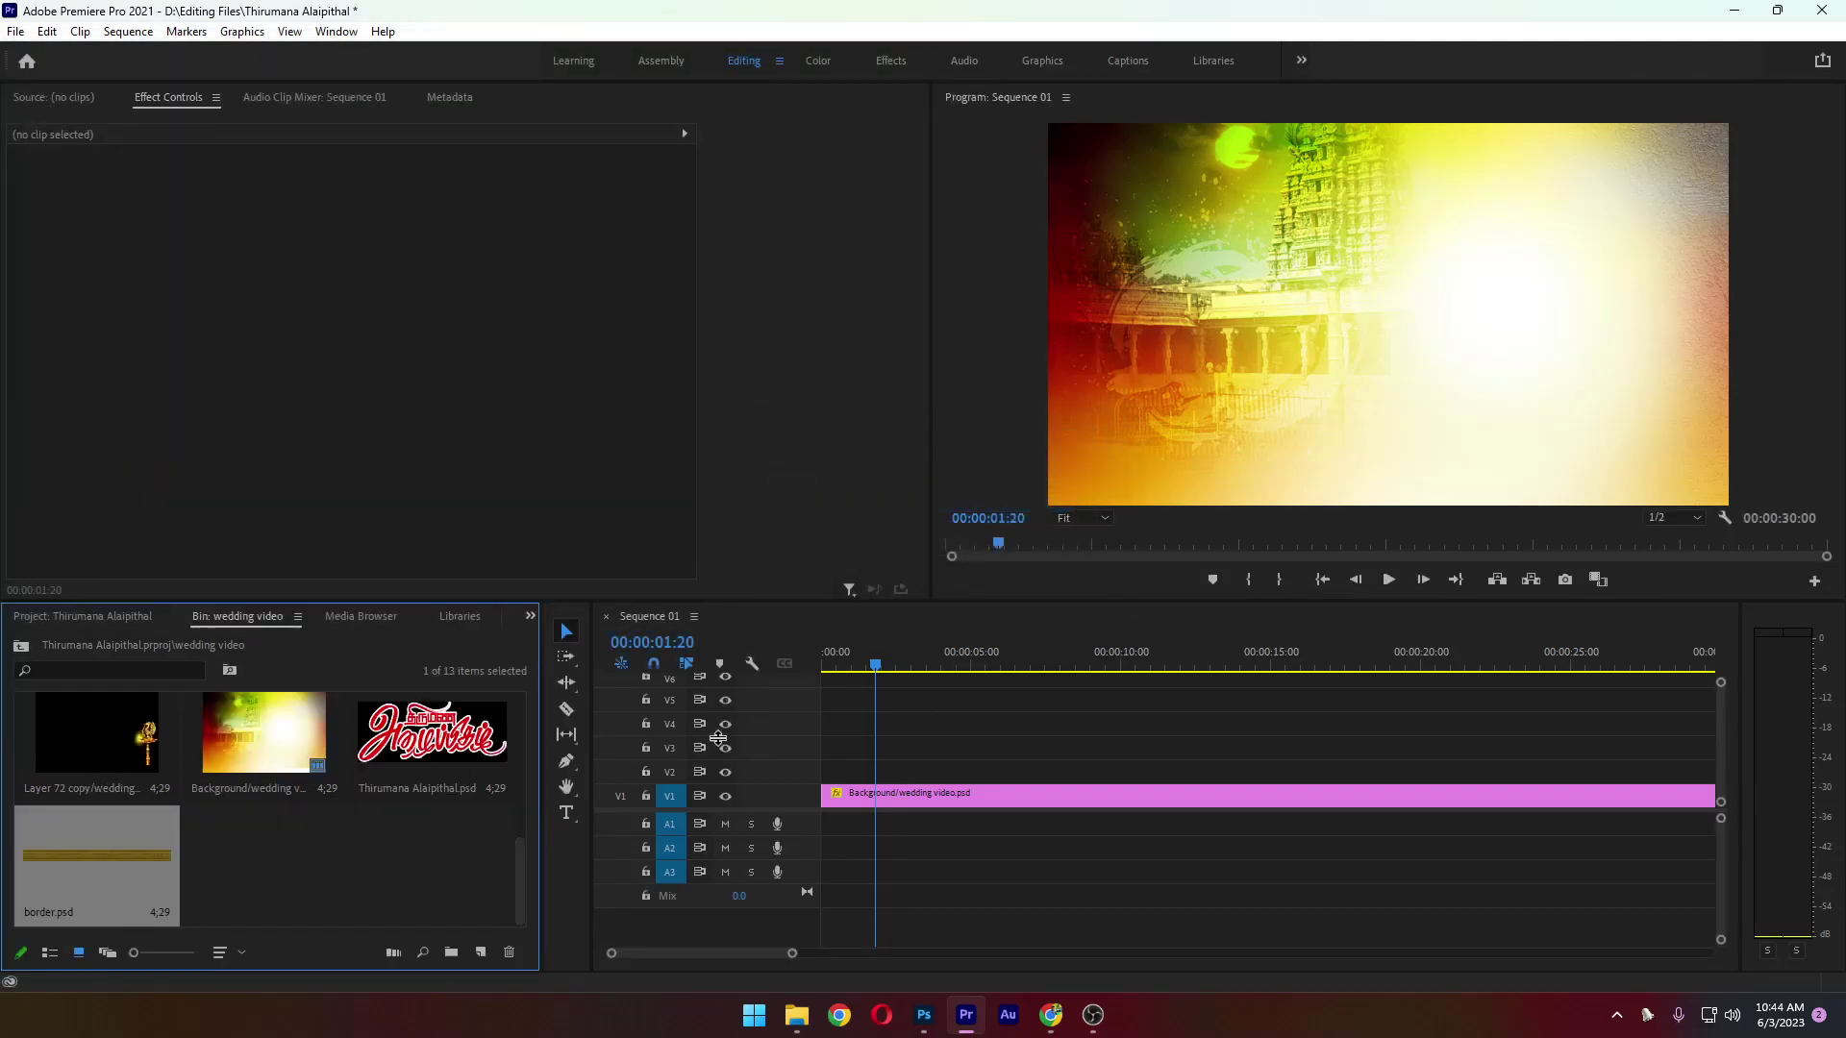
# Place border.psd at the start of V2 and move it down to Position Y about 1007
pyautogui.moveTo(354, 855); pyautogui.dragTo(827, 767)
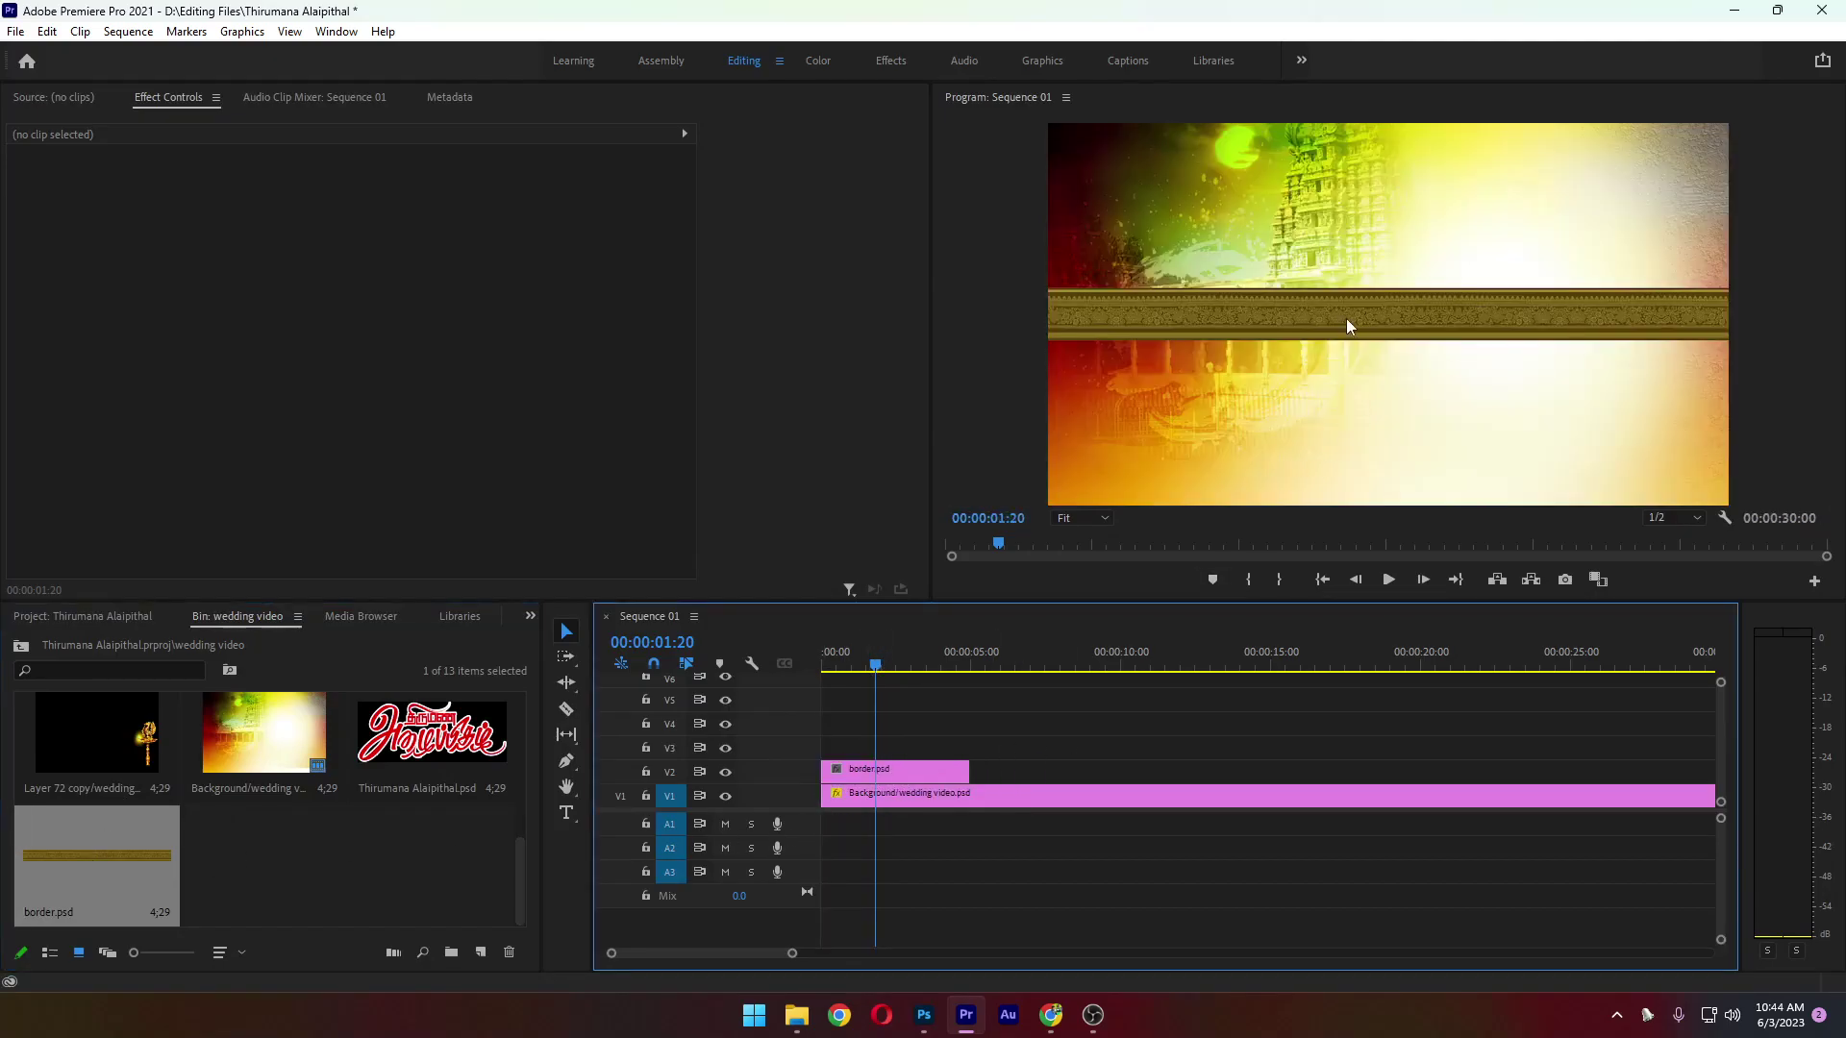
pyautogui.click(947, 772)
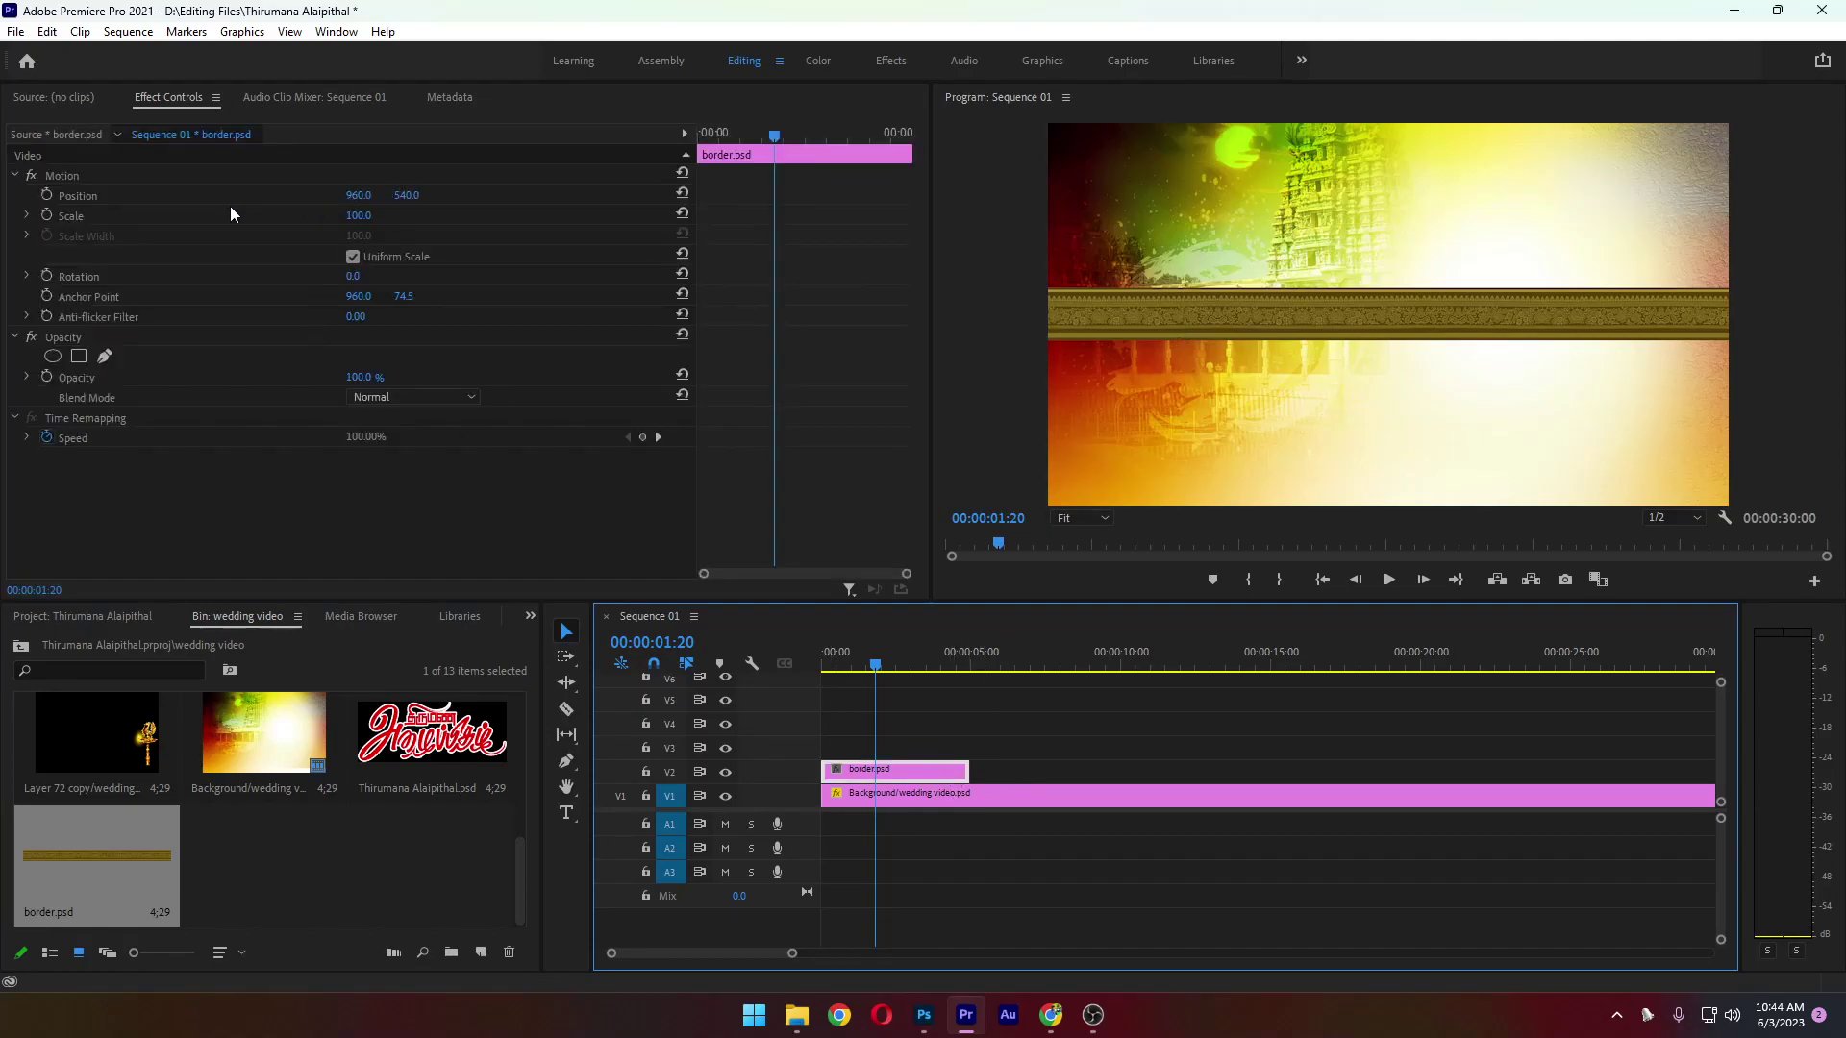
pyautogui.moveTo(409, 196); pyautogui.dragTo(859, 195)
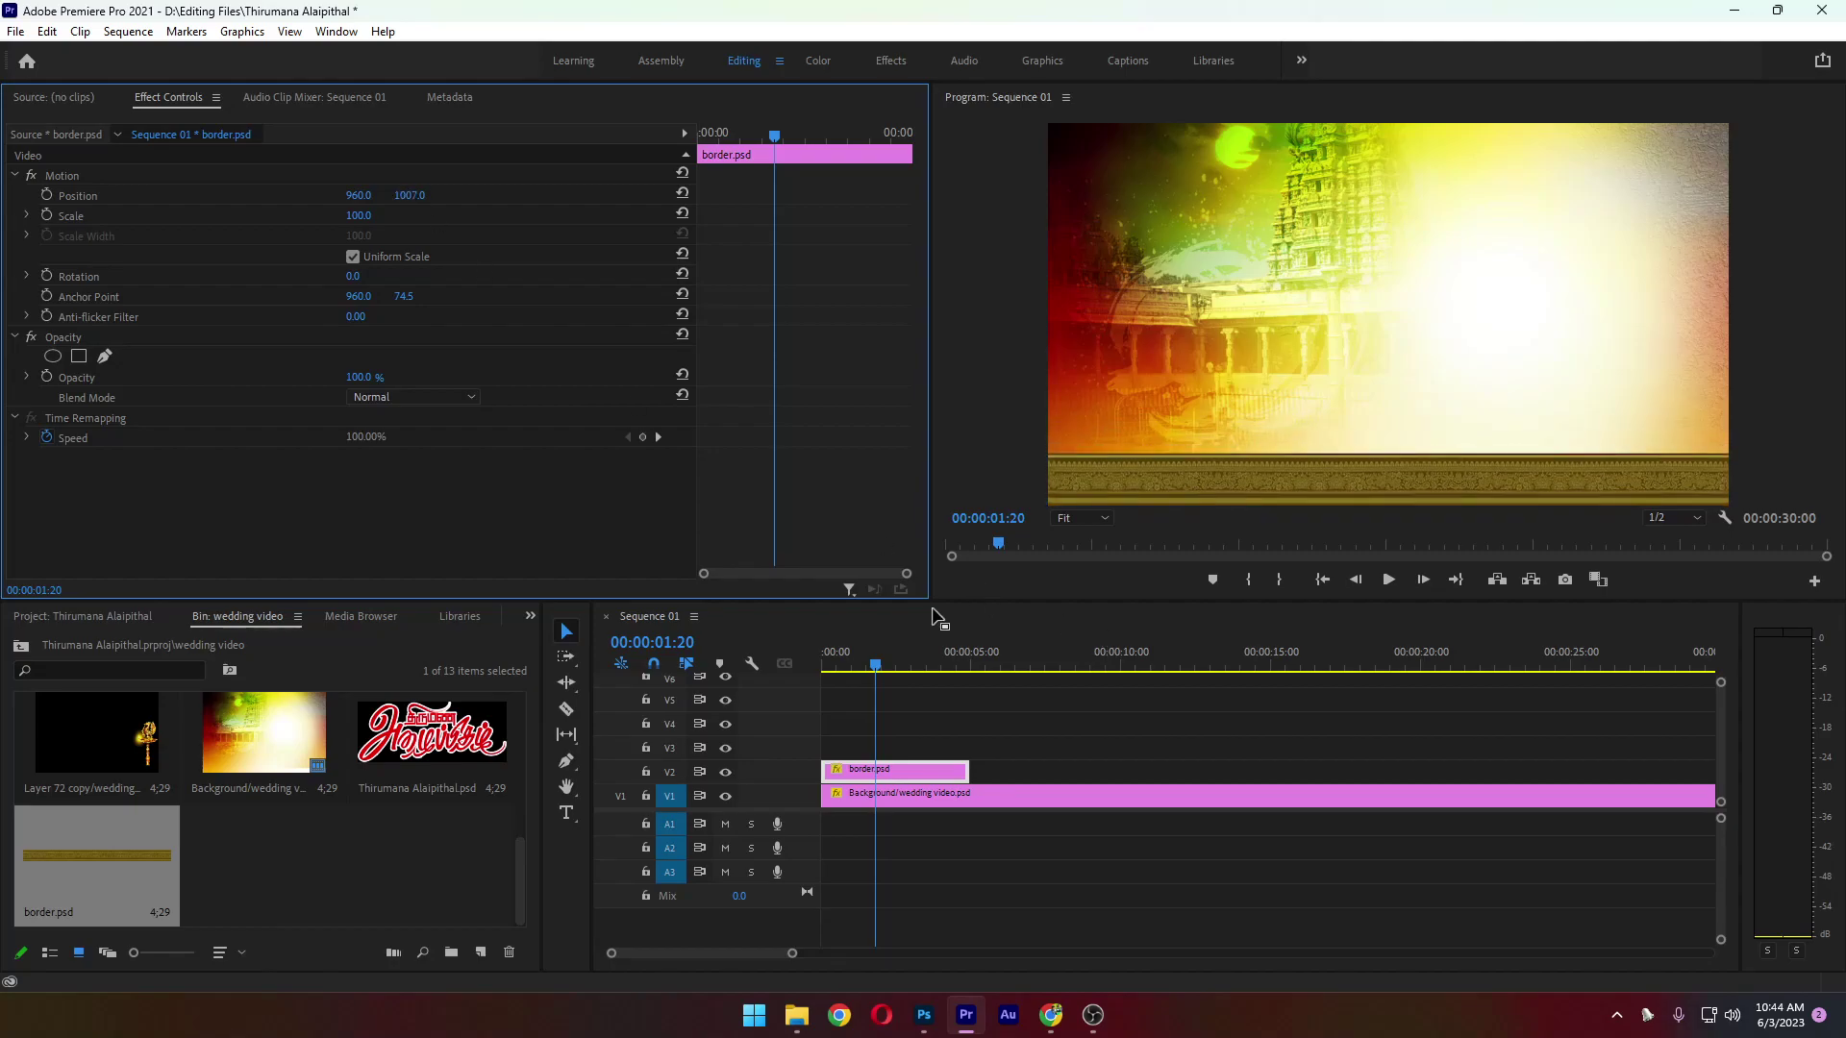
# Extend the border clip to 30 seconds and return the playhead to the start
pyautogui.press('space')
pyautogui.scroll(-2, 1011, 778)
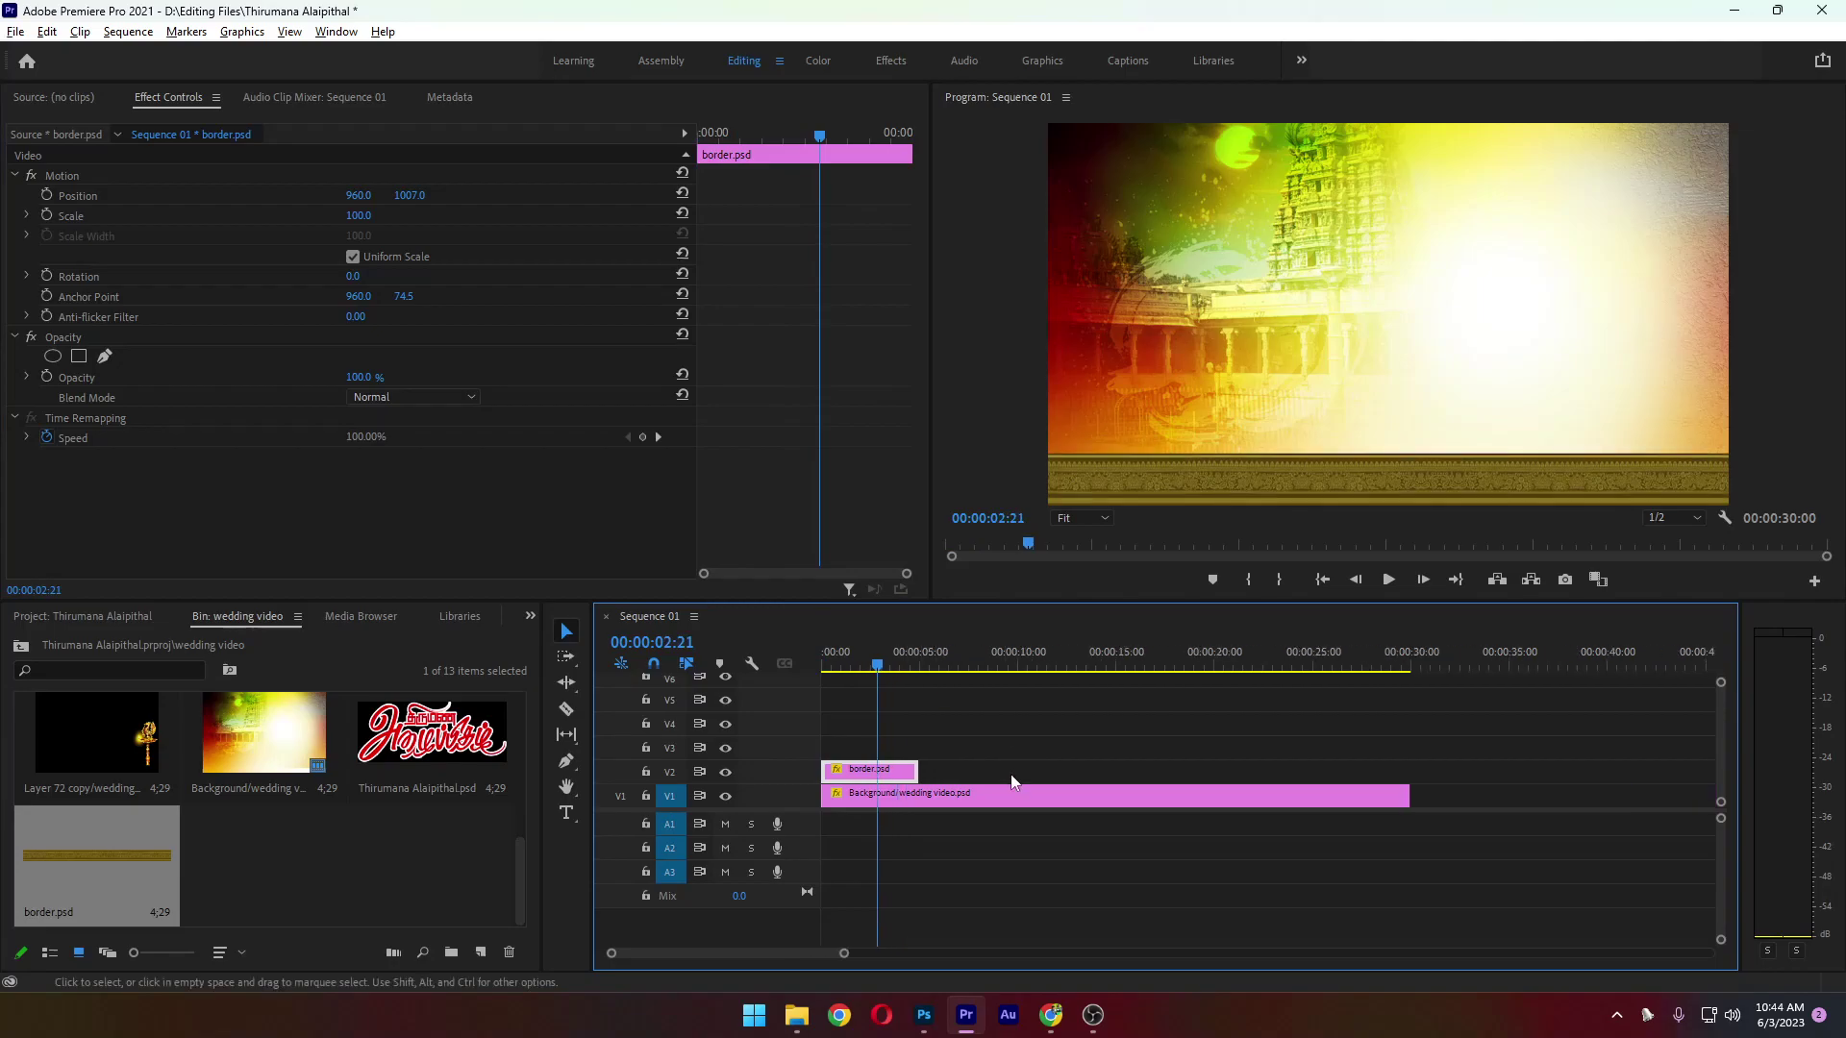
pyautogui.scroll(-1, 1011, 781)
pyautogui.moveTo(883, 772); pyautogui.dragTo(1215, 790)
pyautogui.click(1285, 786)
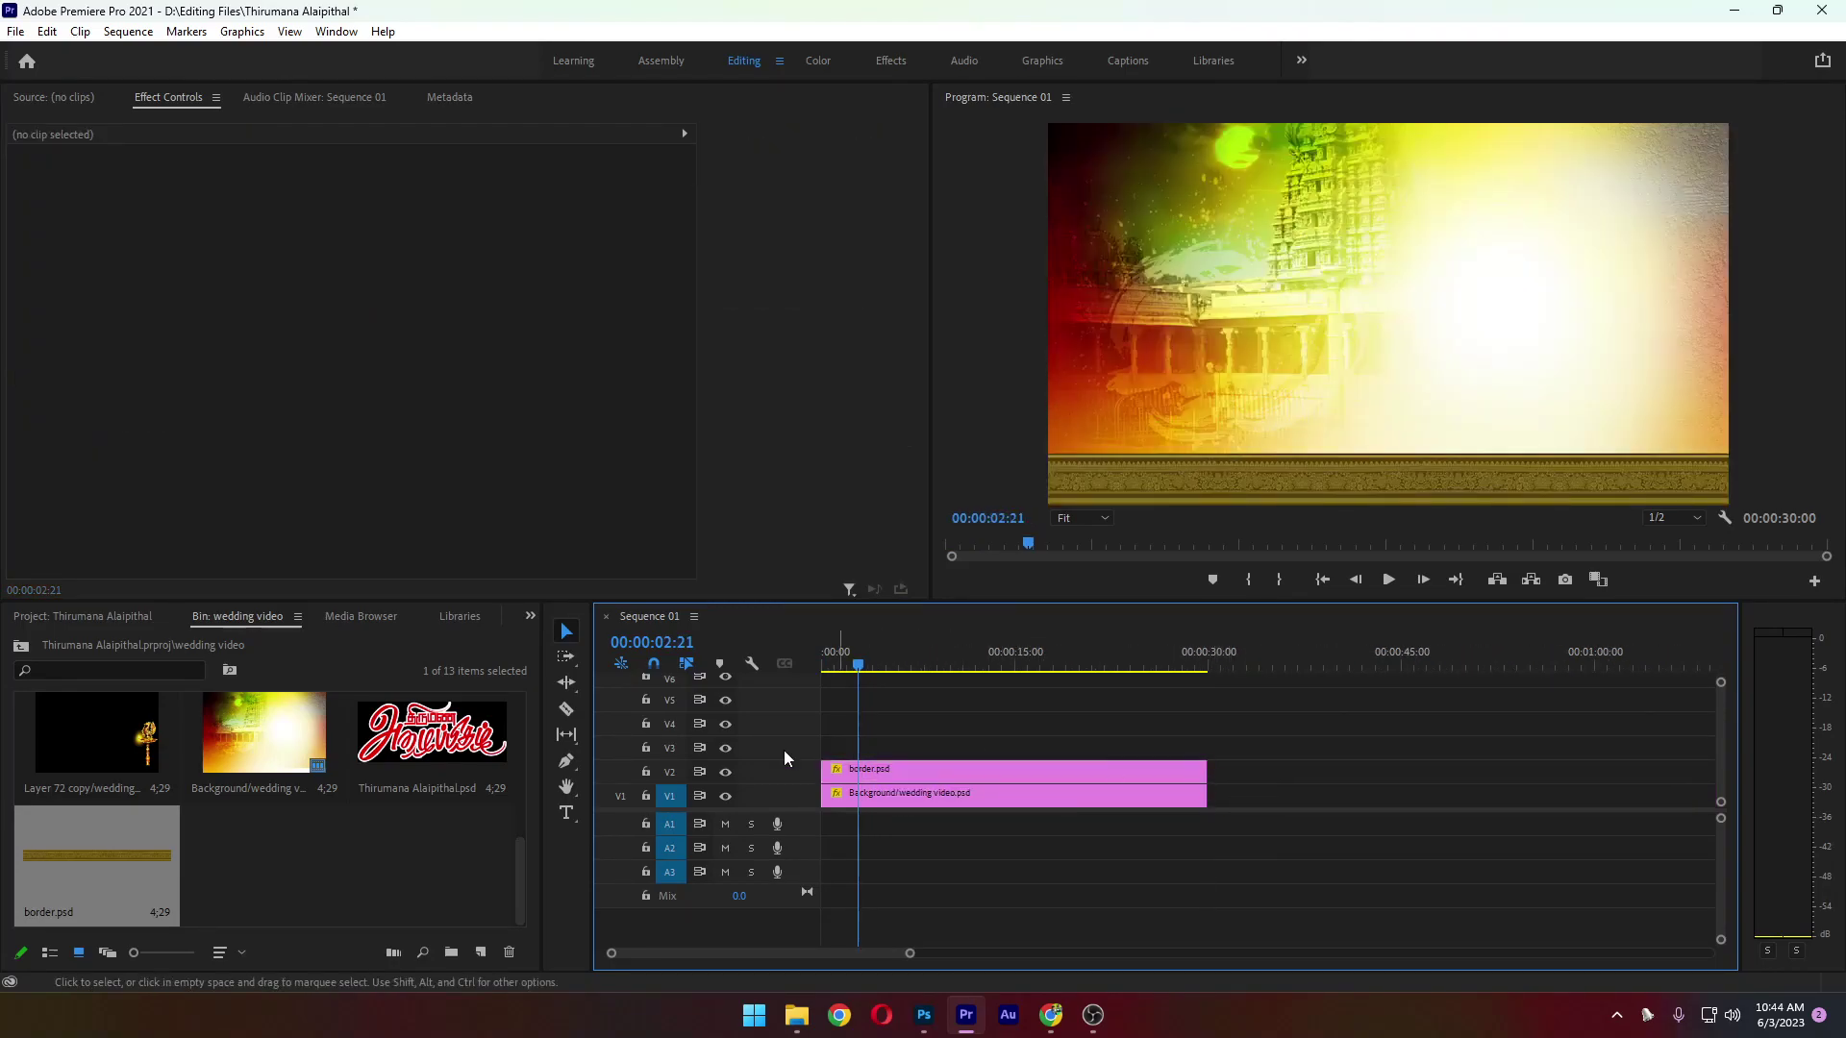
pyautogui.click(427, 883)
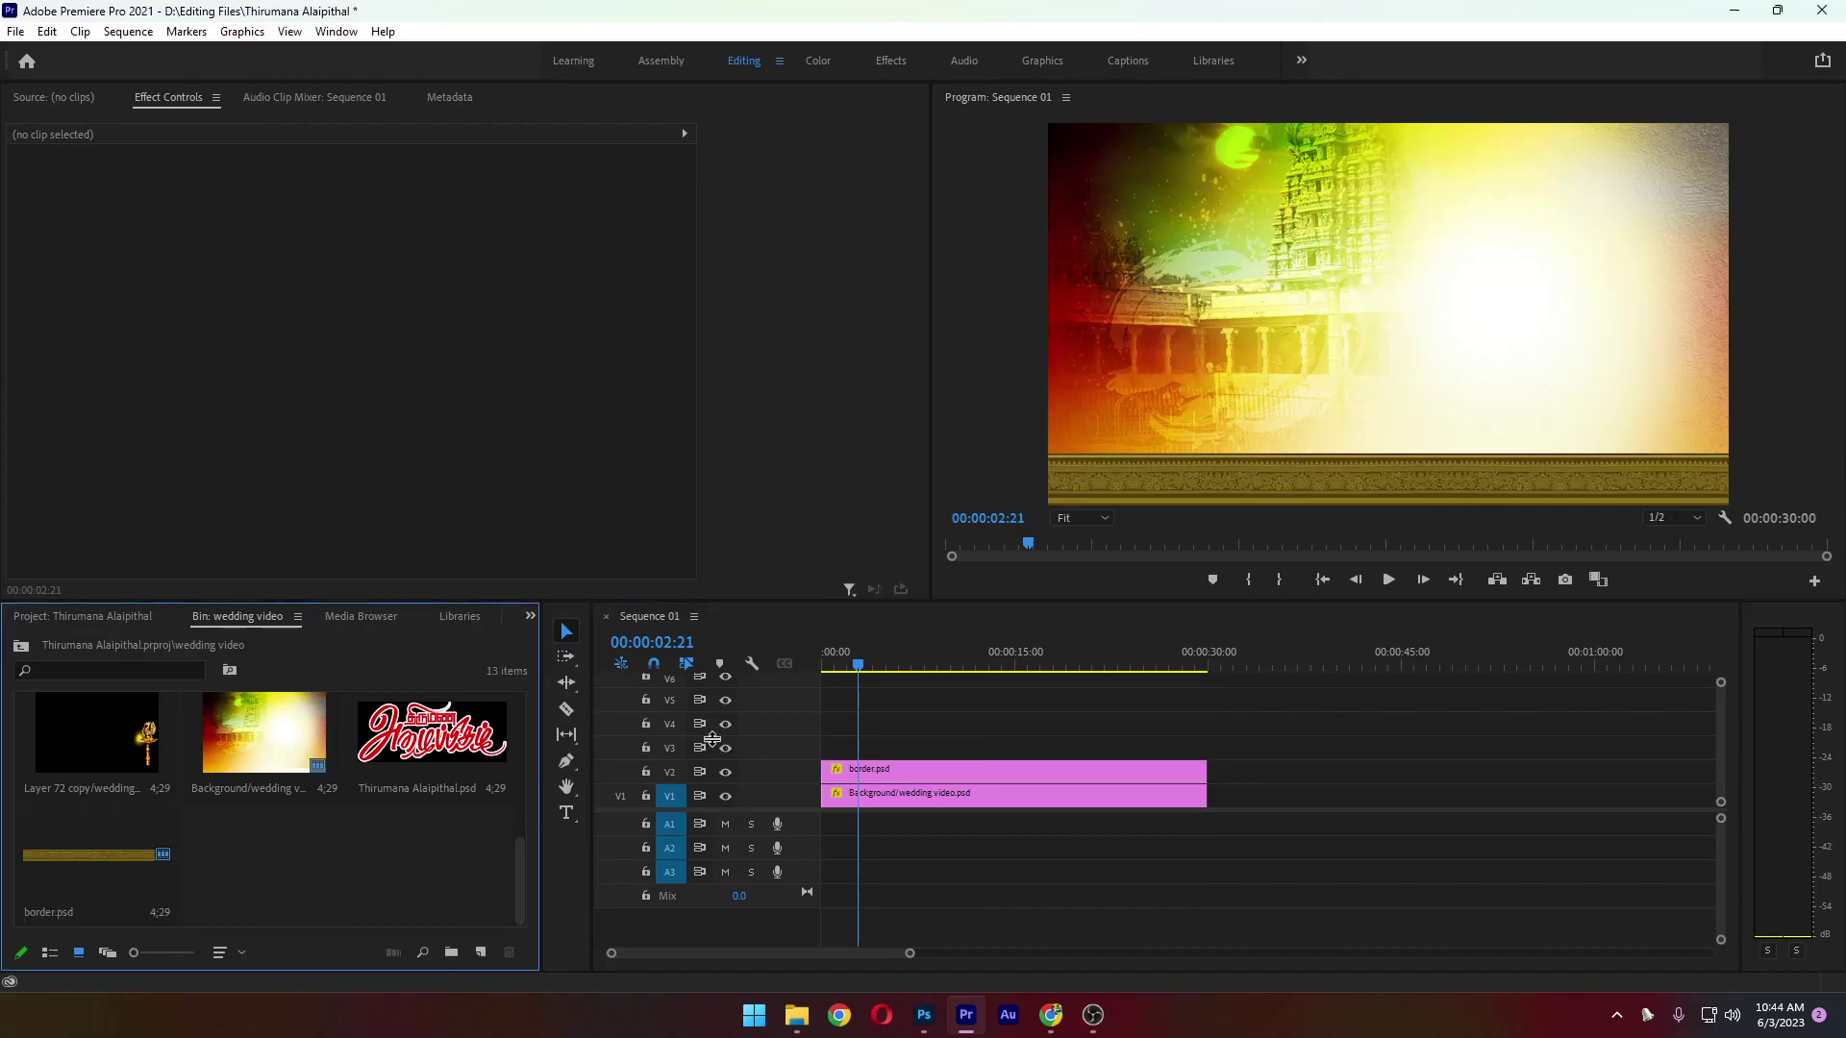
pyautogui.click(1323, 580)
pyautogui.click(297, 864)
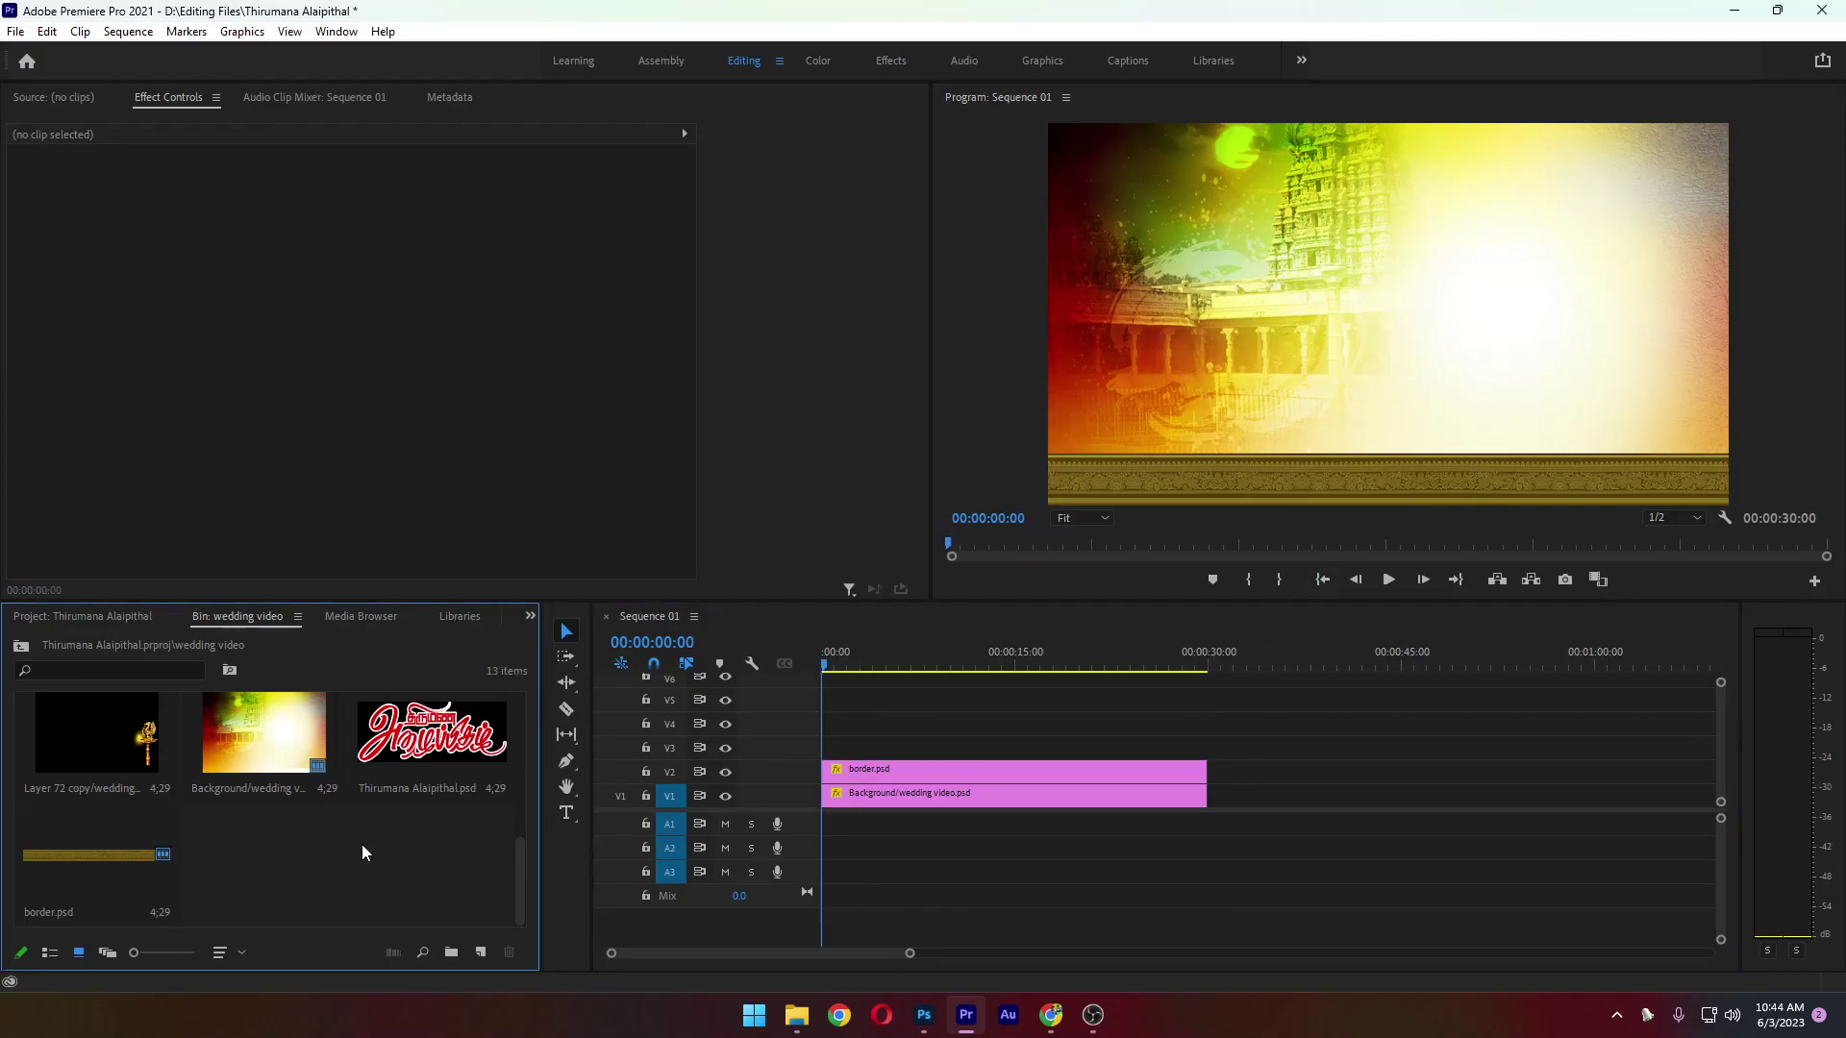
pyautogui.scroll(-3, 338, 823)
# Place the Layer 5 banana leaf on V3 above the border and set it to frame size
pyautogui.click(385, 842)
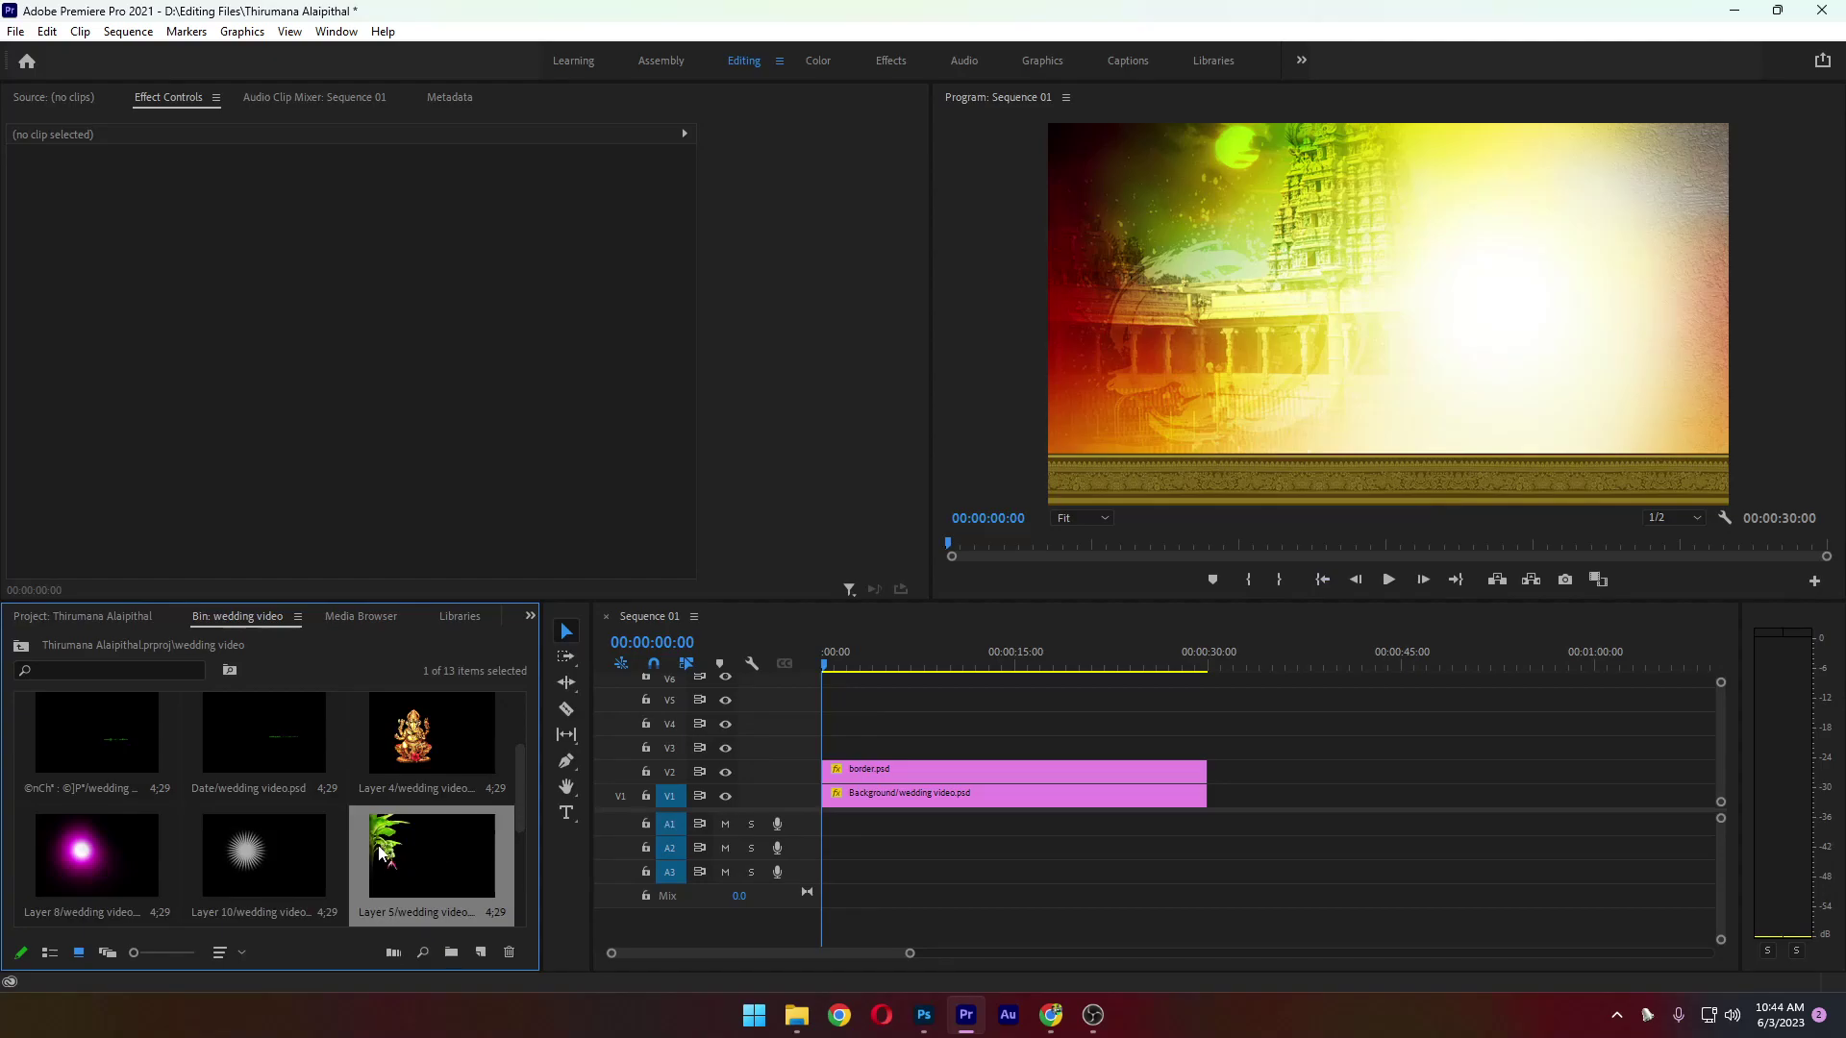
pyautogui.moveTo(385, 852); pyautogui.dragTo(1207, 771)
pyautogui.rightClick(1112, 761)
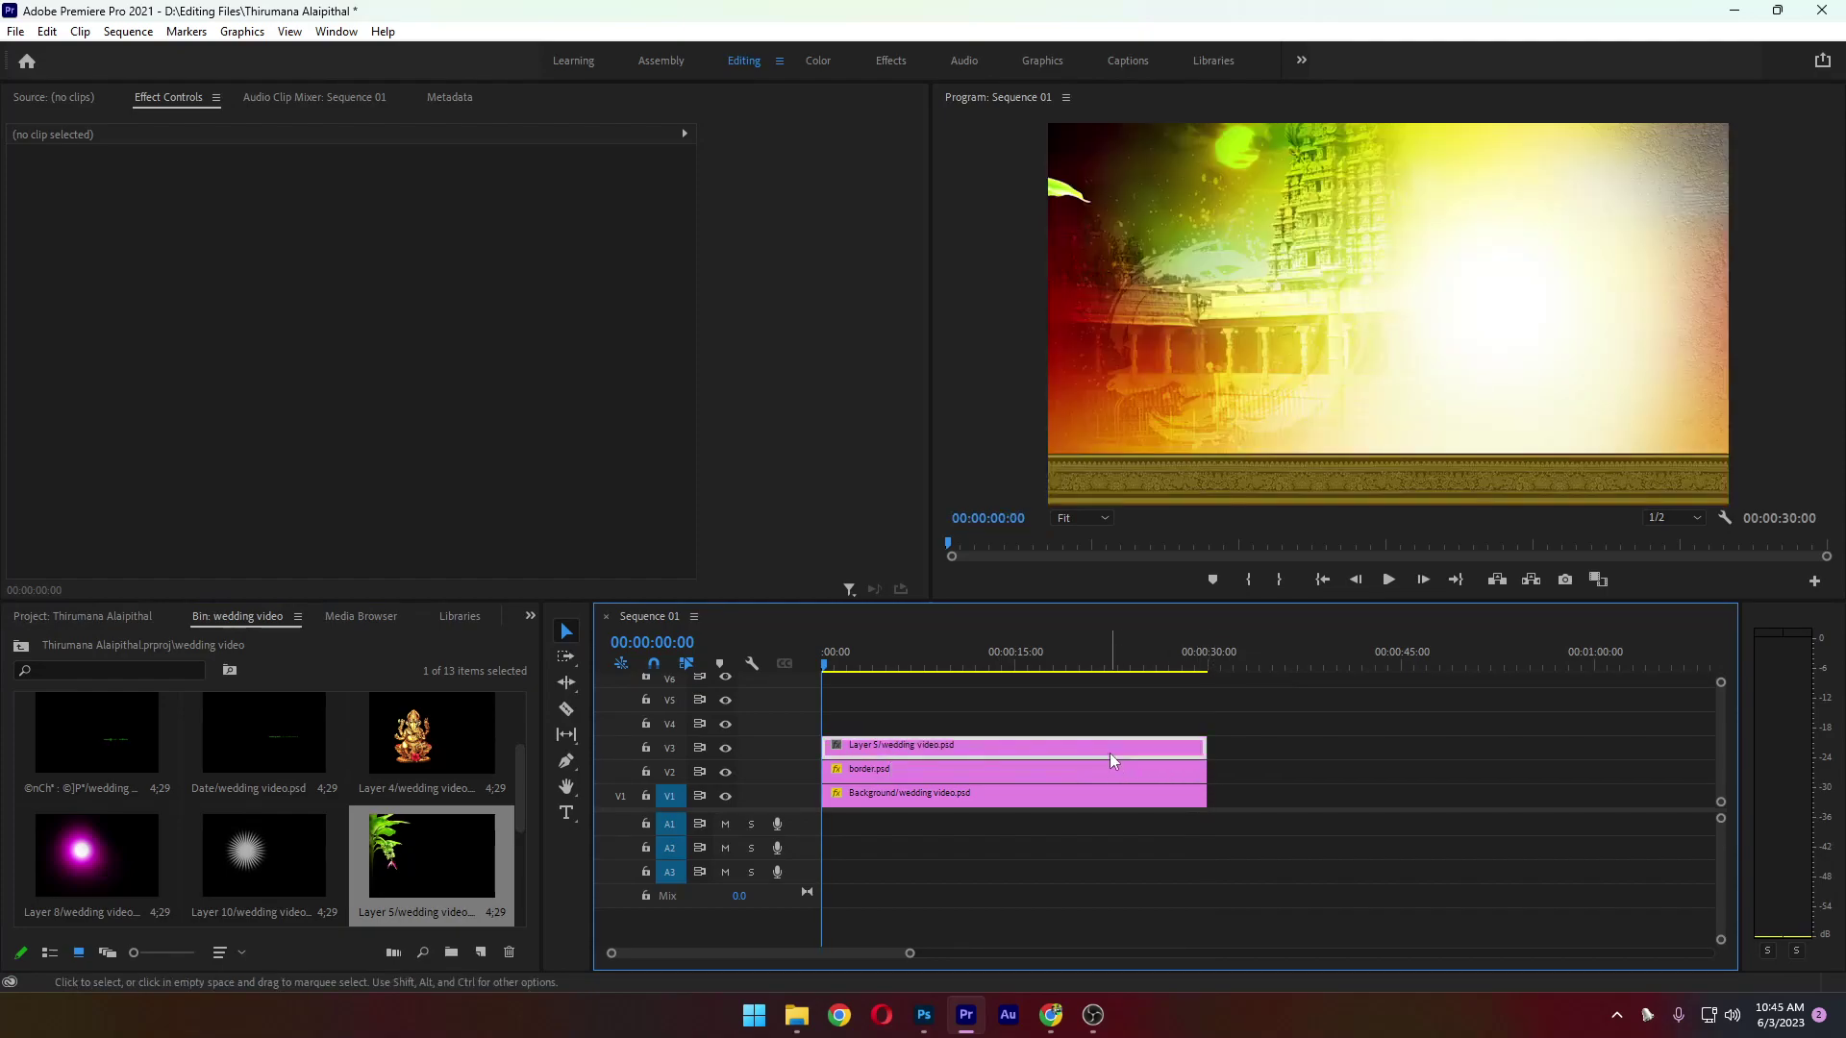
pyautogui.click(1192, 764)
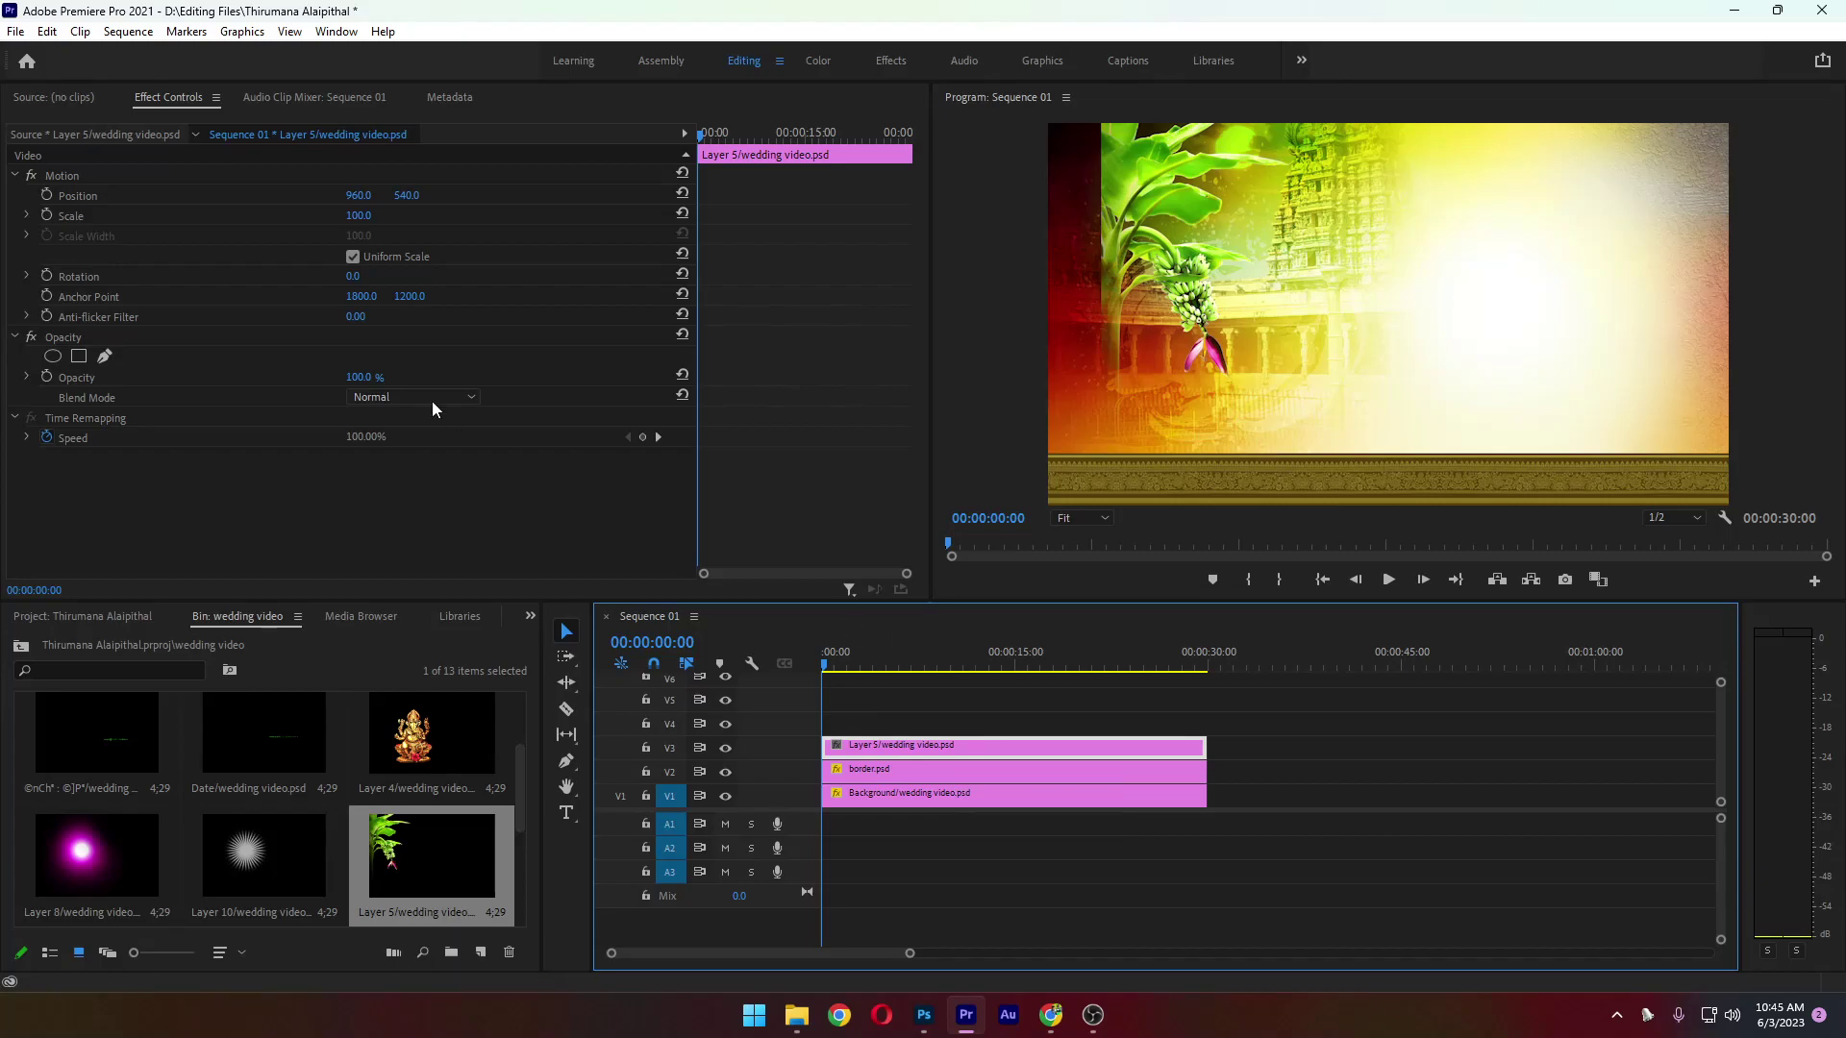
# Shift the banana leaf left to Position X 806 and deselect all timeline clips
pyautogui.moveTo(355, 200); pyautogui.dragTo(209, 200)
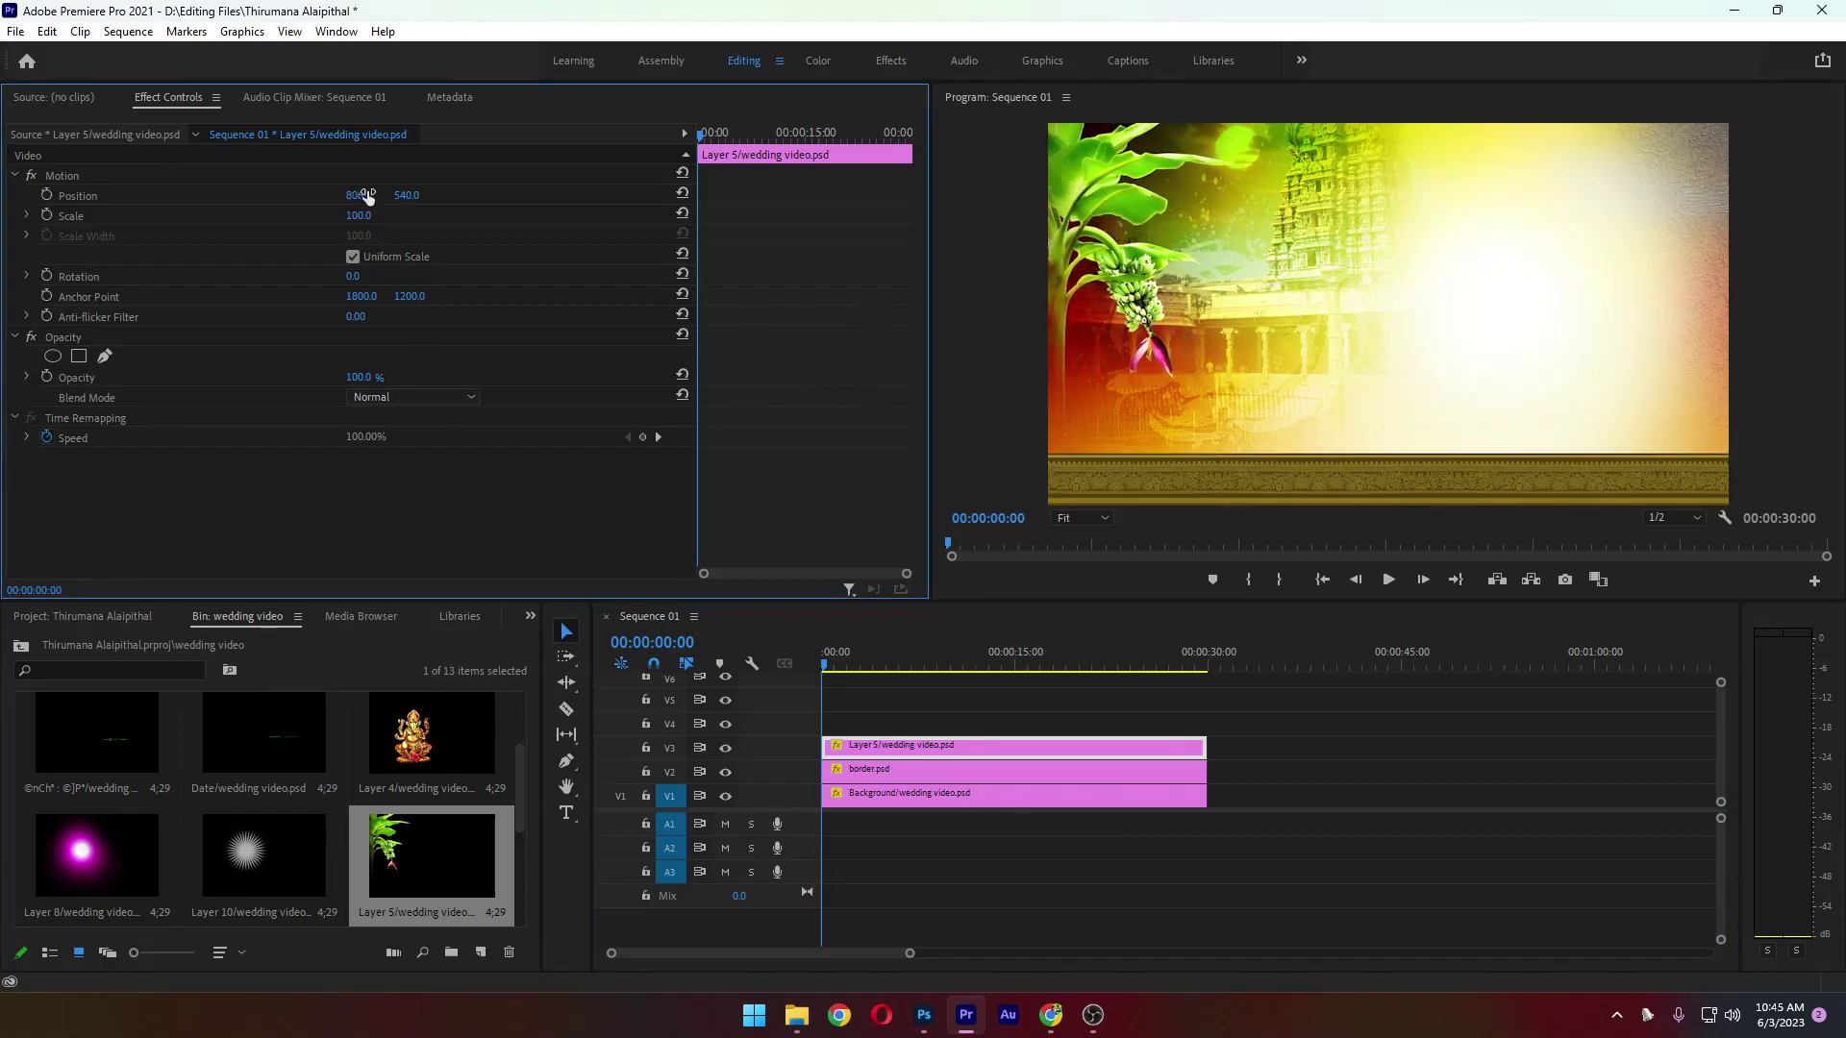
pyautogui.click(1079, 775)
pyautogui.click(1077, 793)
pyautogui.click(1082, 752)
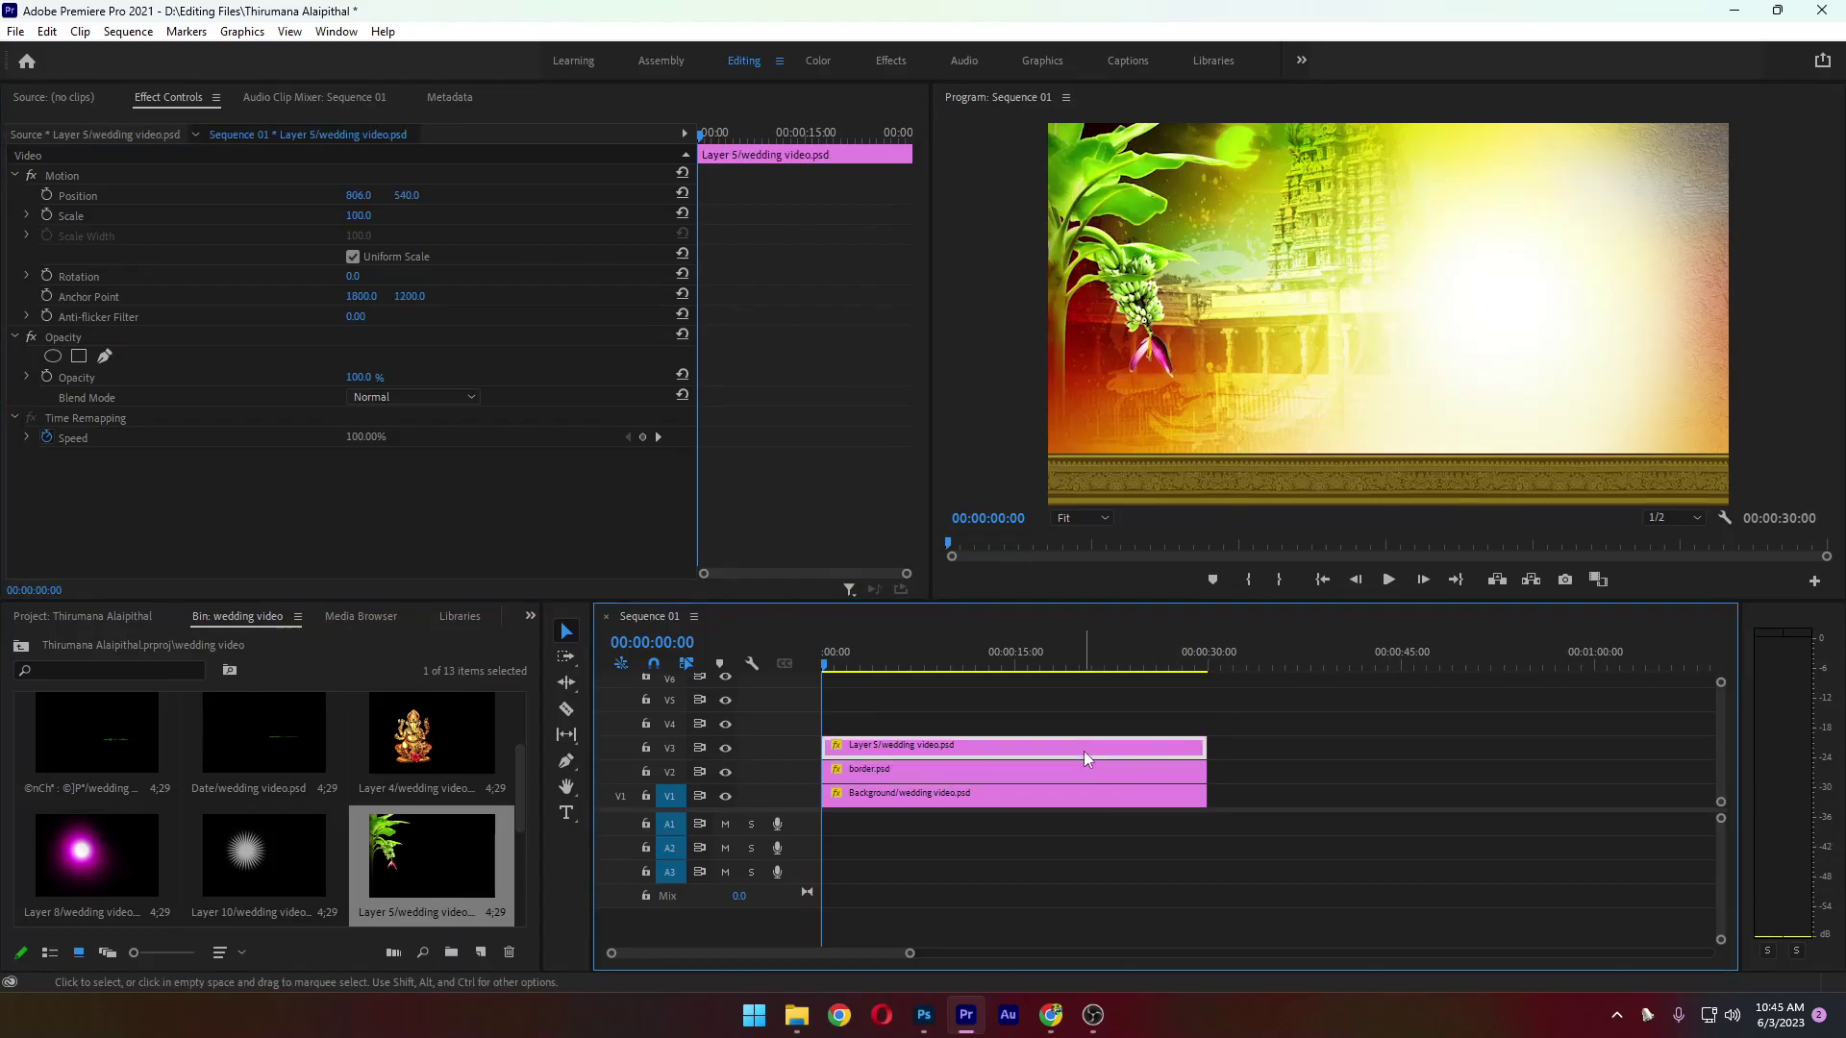
pyautogui.hotkey('ctrl', 'shift', 'a')
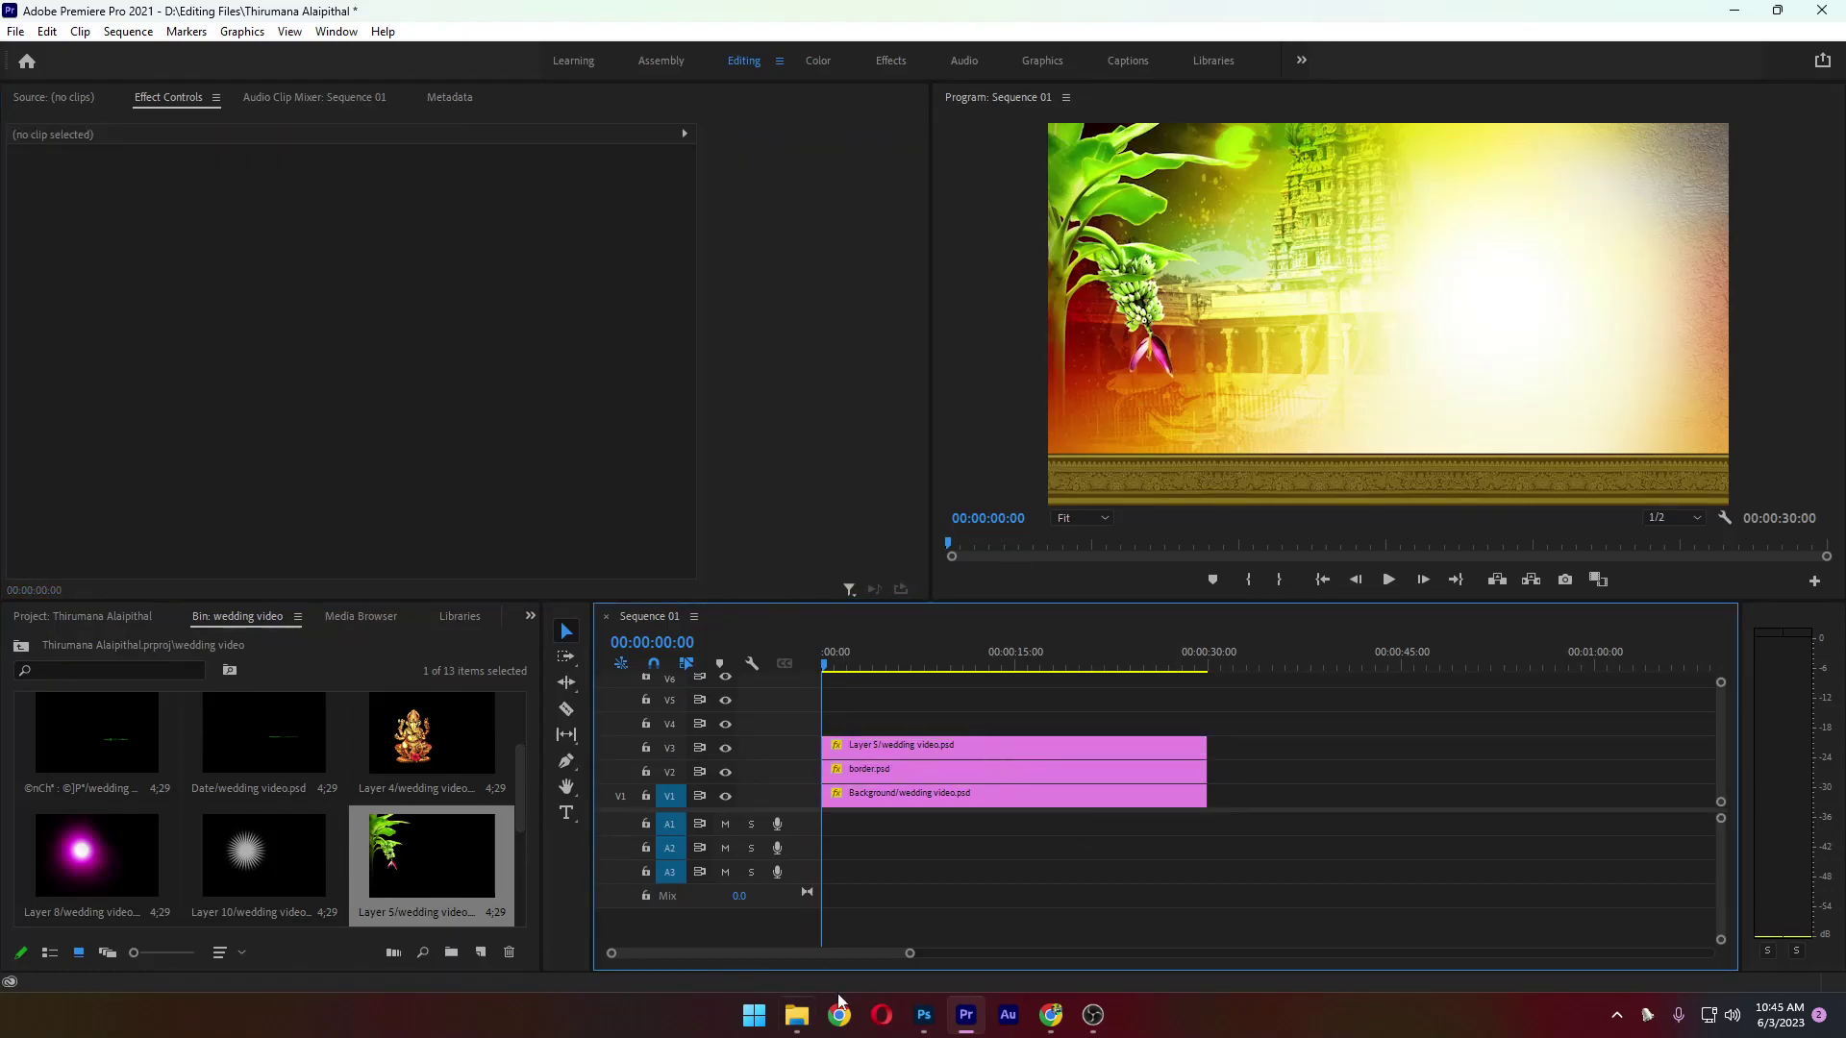
pyautogui.click(926, 1017)
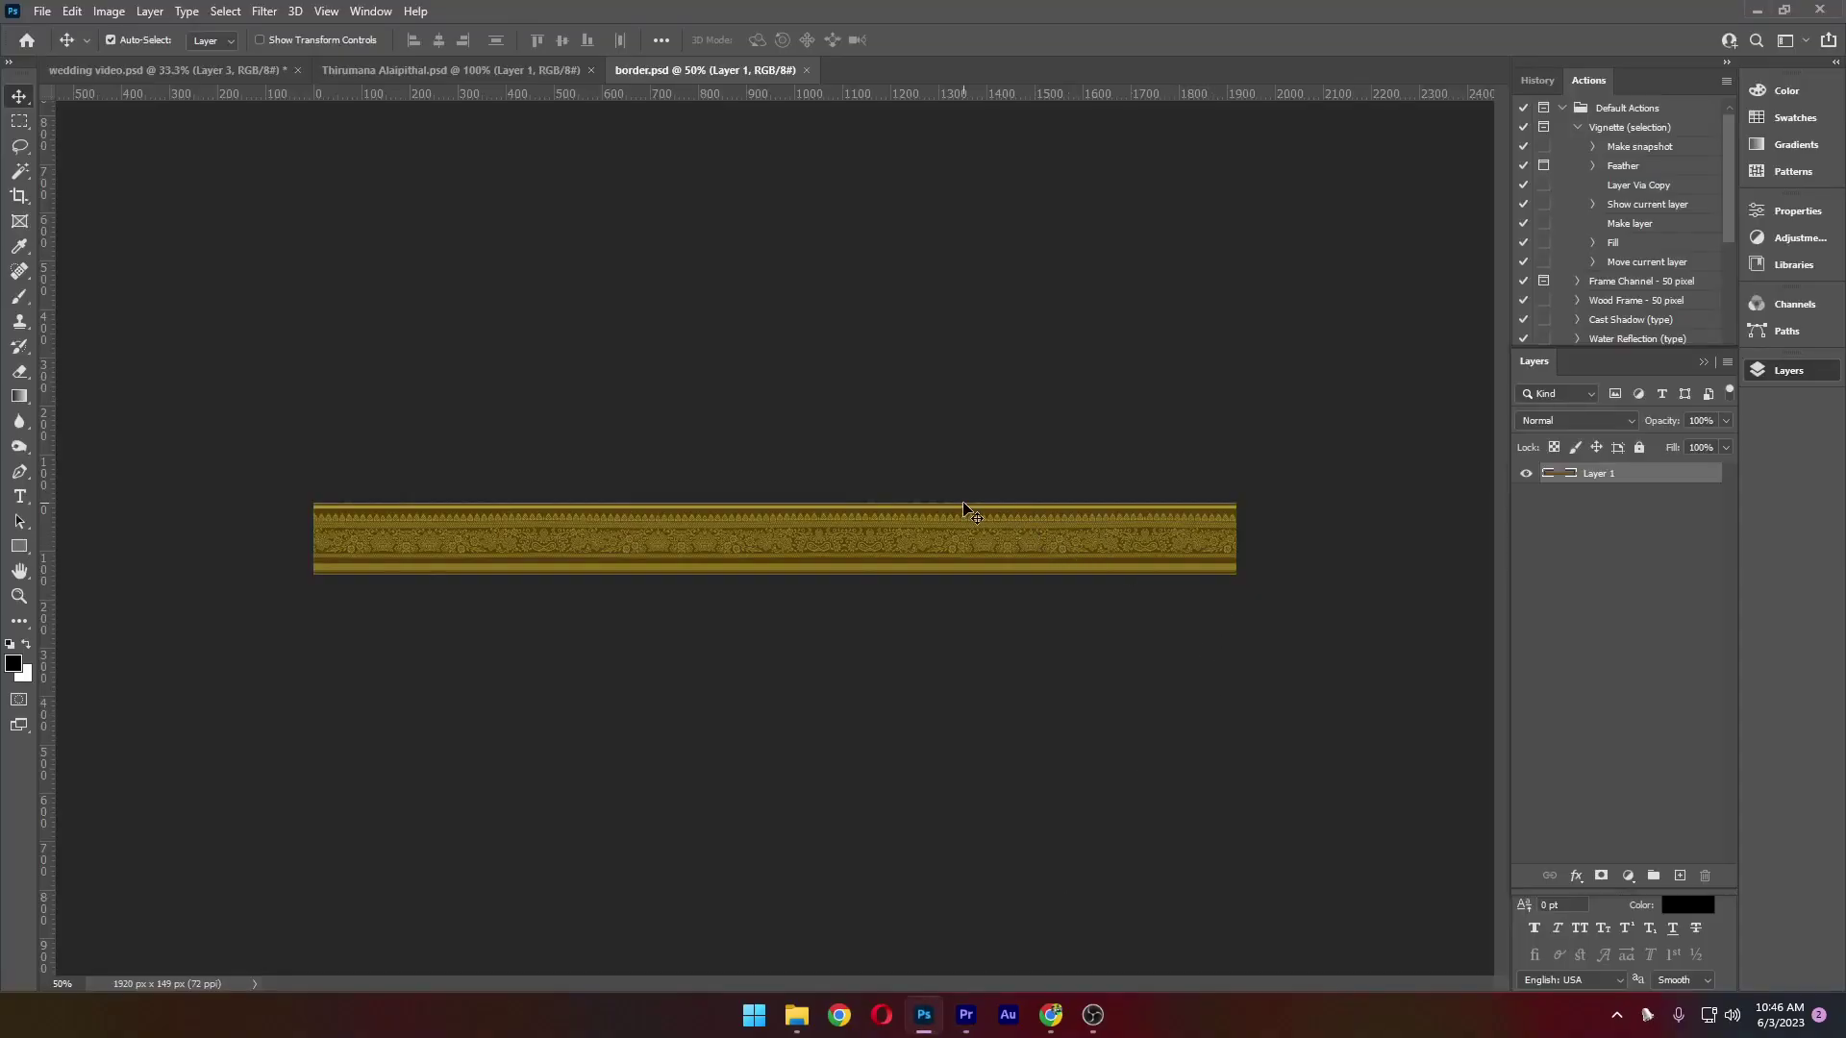
# Close border.psd and select Layer 10's light rays in the wedding video.psd document
pyautogui.hotkey('ctrl', 'w')
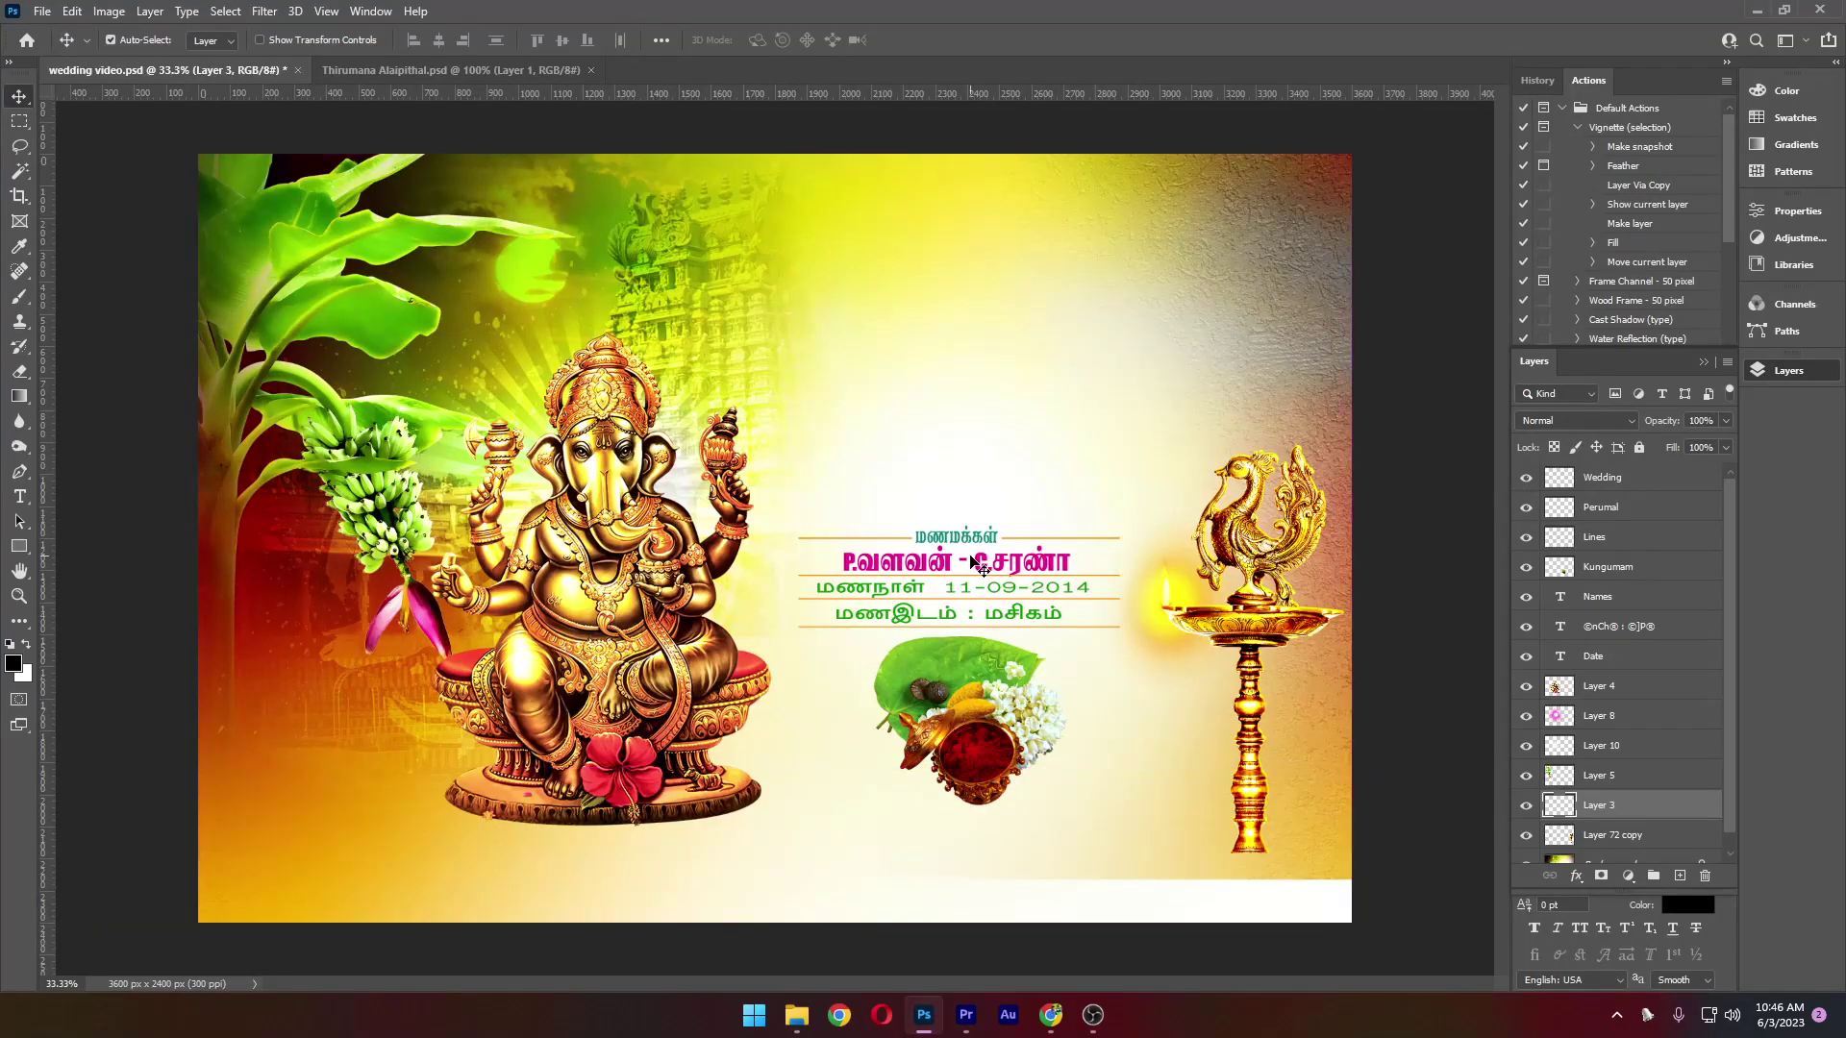
pyautogui.hotkey('ctrl', 'Tab')
pyautogui.moveTo(956, 423); pyautogui.dragTo(994, 425)
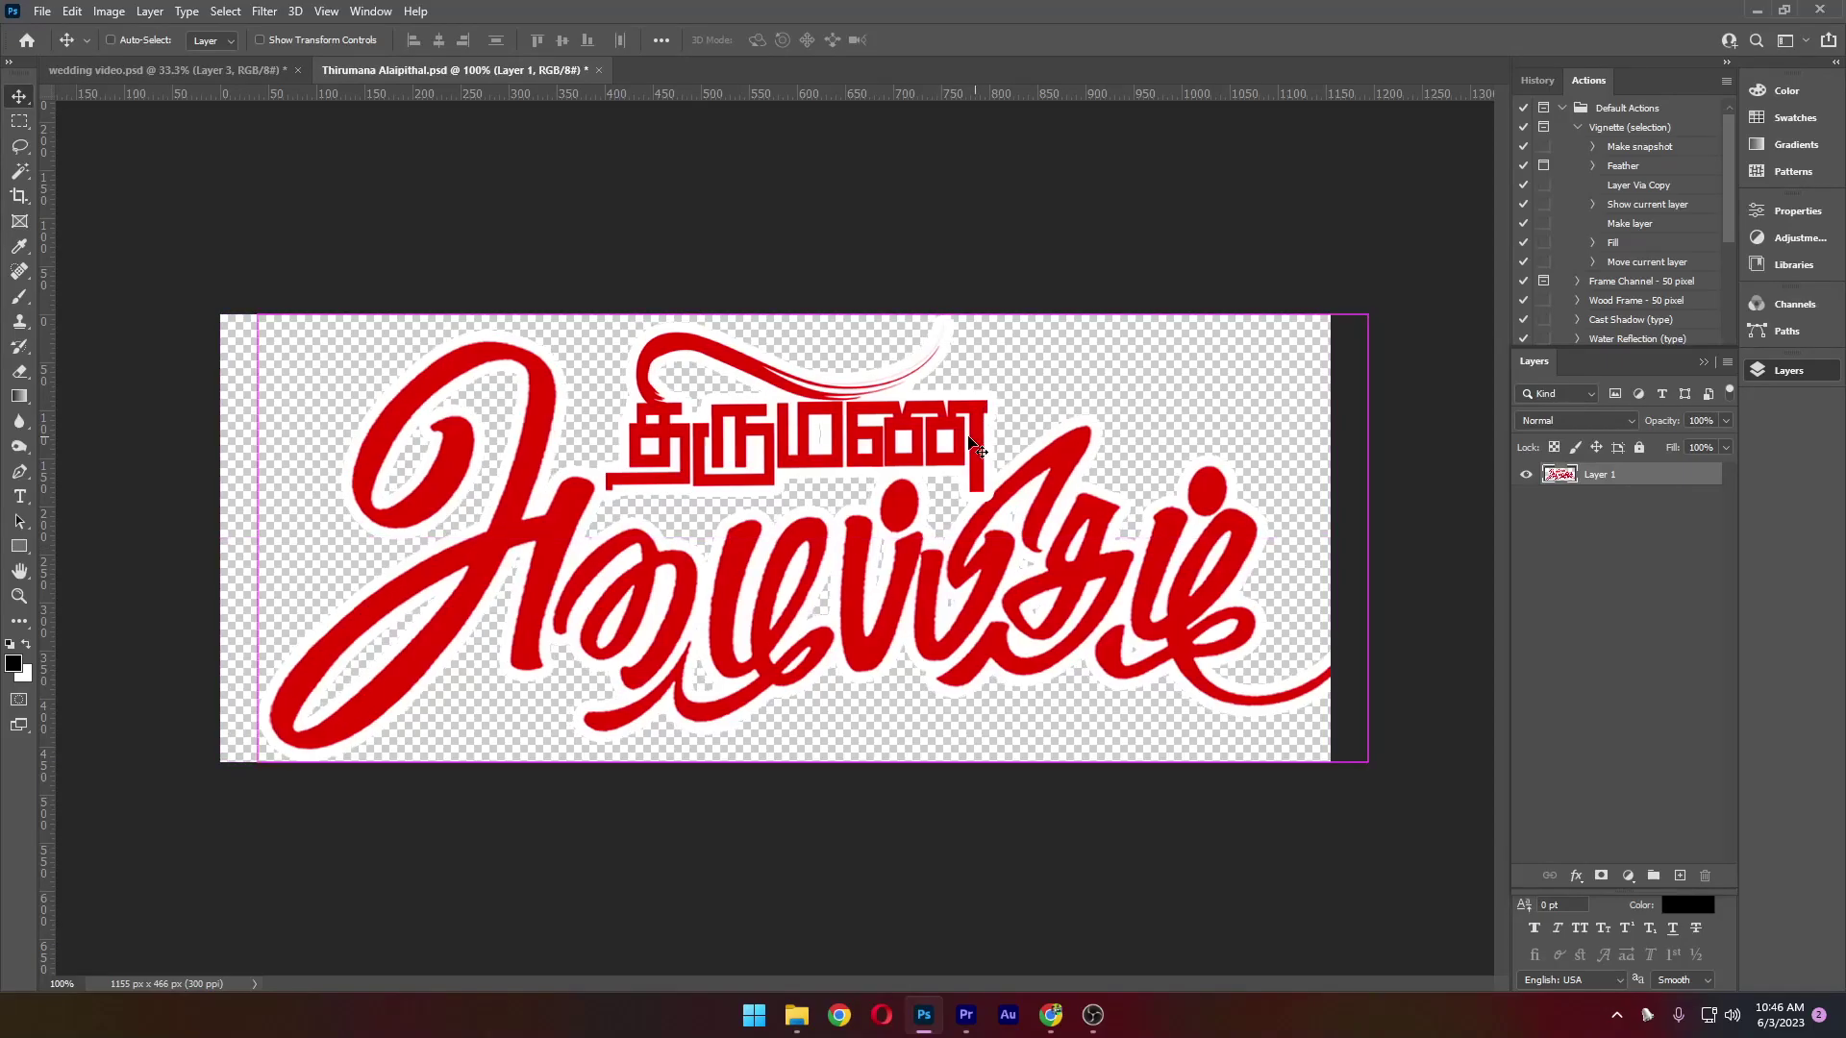
pyautogui.hotkey('ctrl', 'z')
pyautogui.hotkey('ctrl', 'Tab')
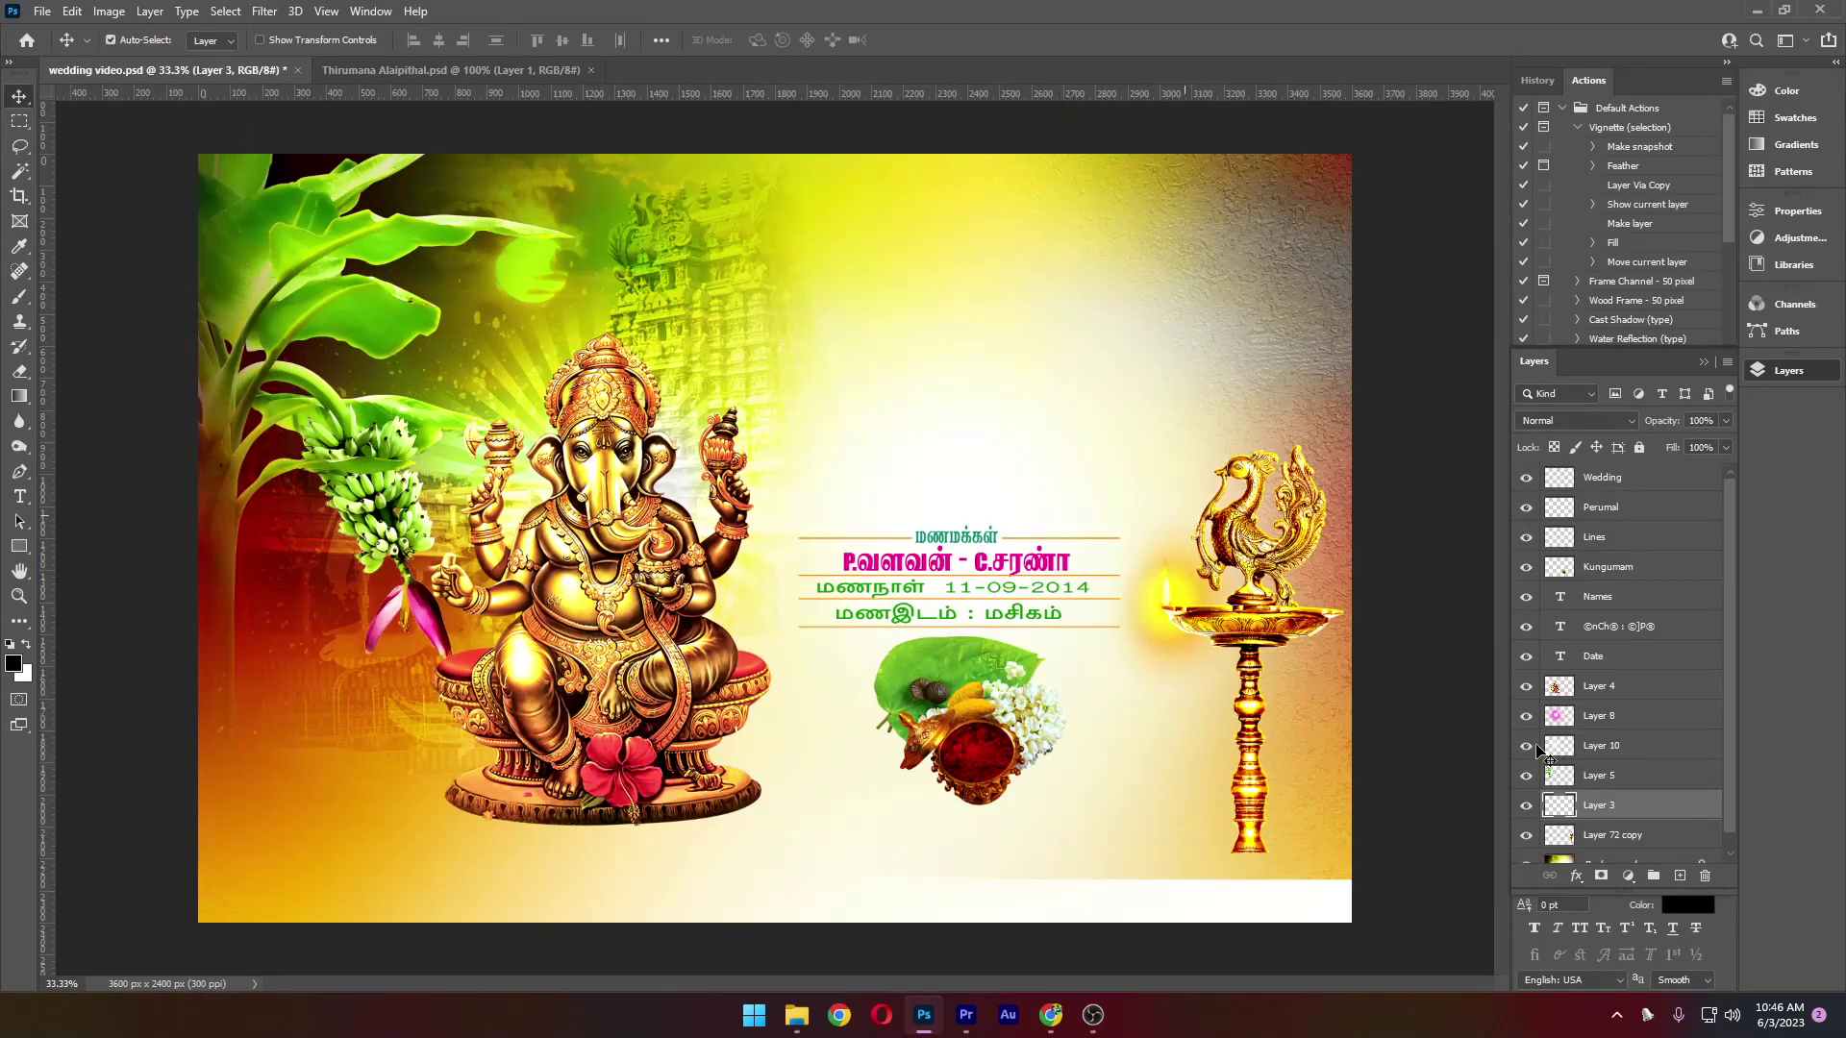
pyautogui.click(1526, 750)
pyautogui.click(1623, 753)
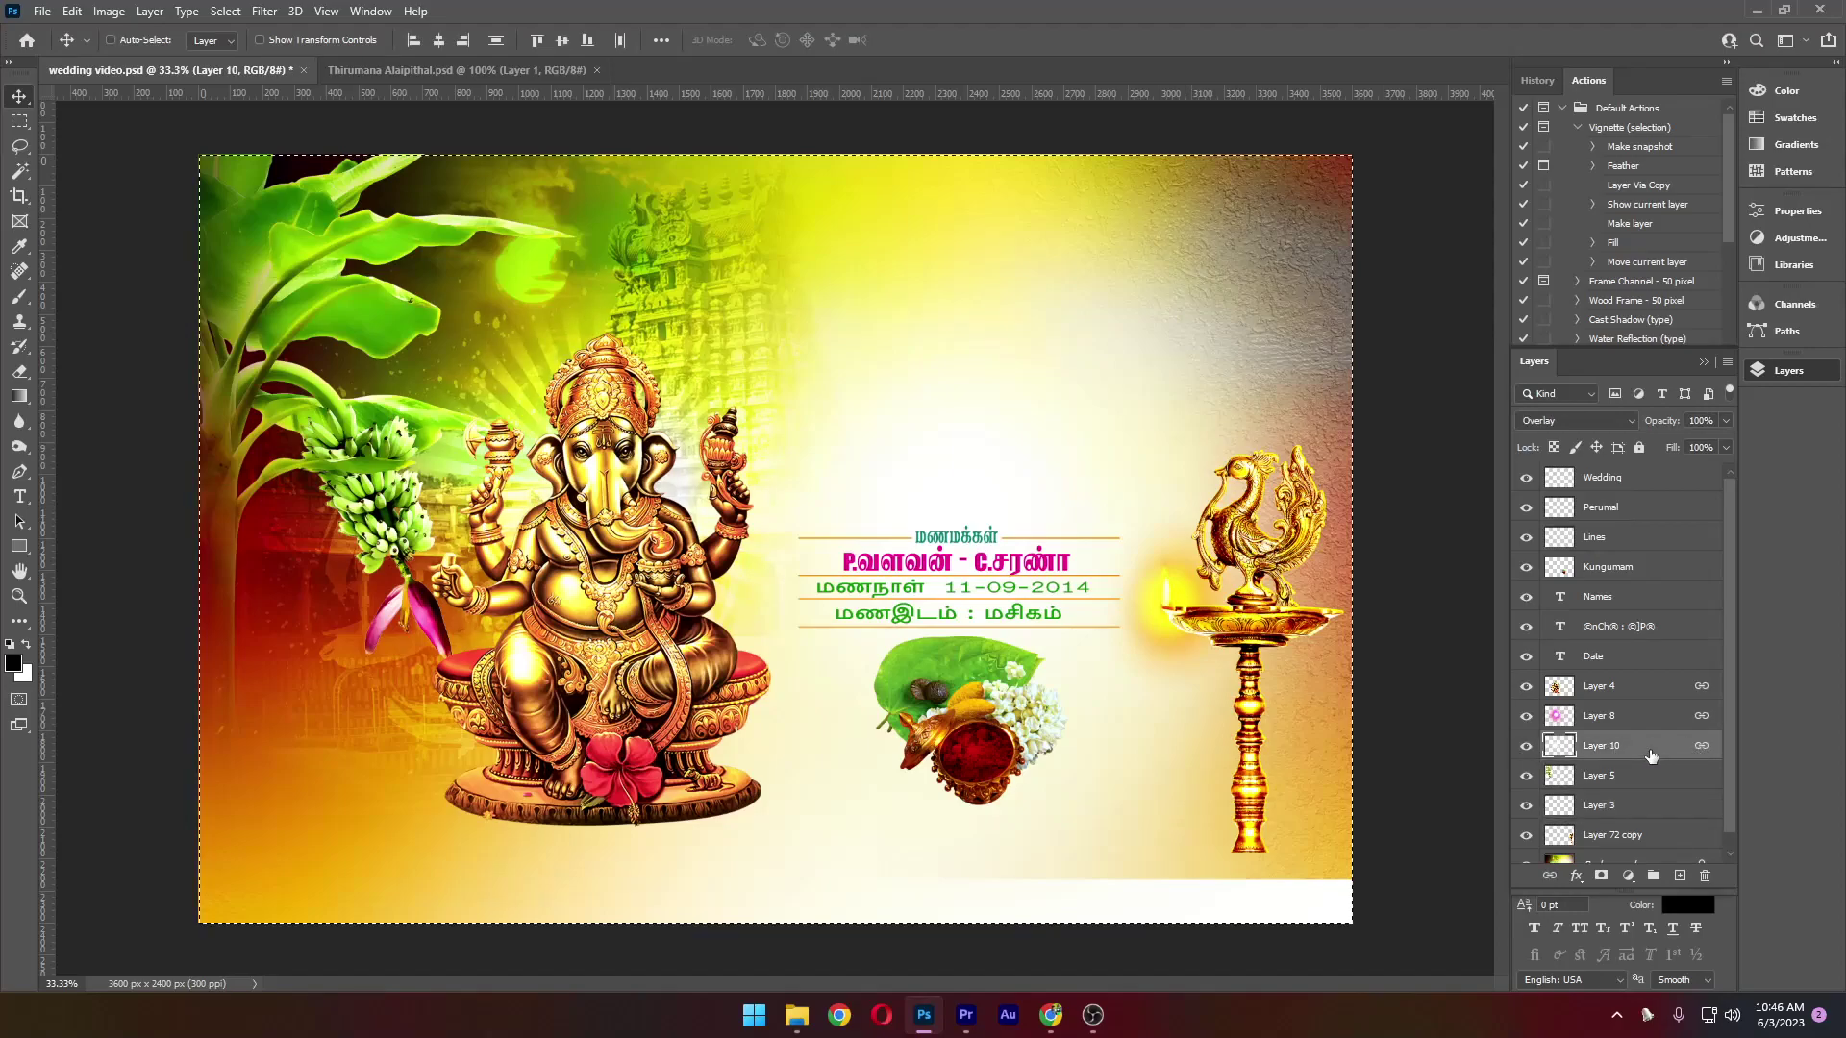
# Paste the light rays into a new clipboard-sized document and delete its white Background layer
pyautogui.hotkey('ctrl', 'n')
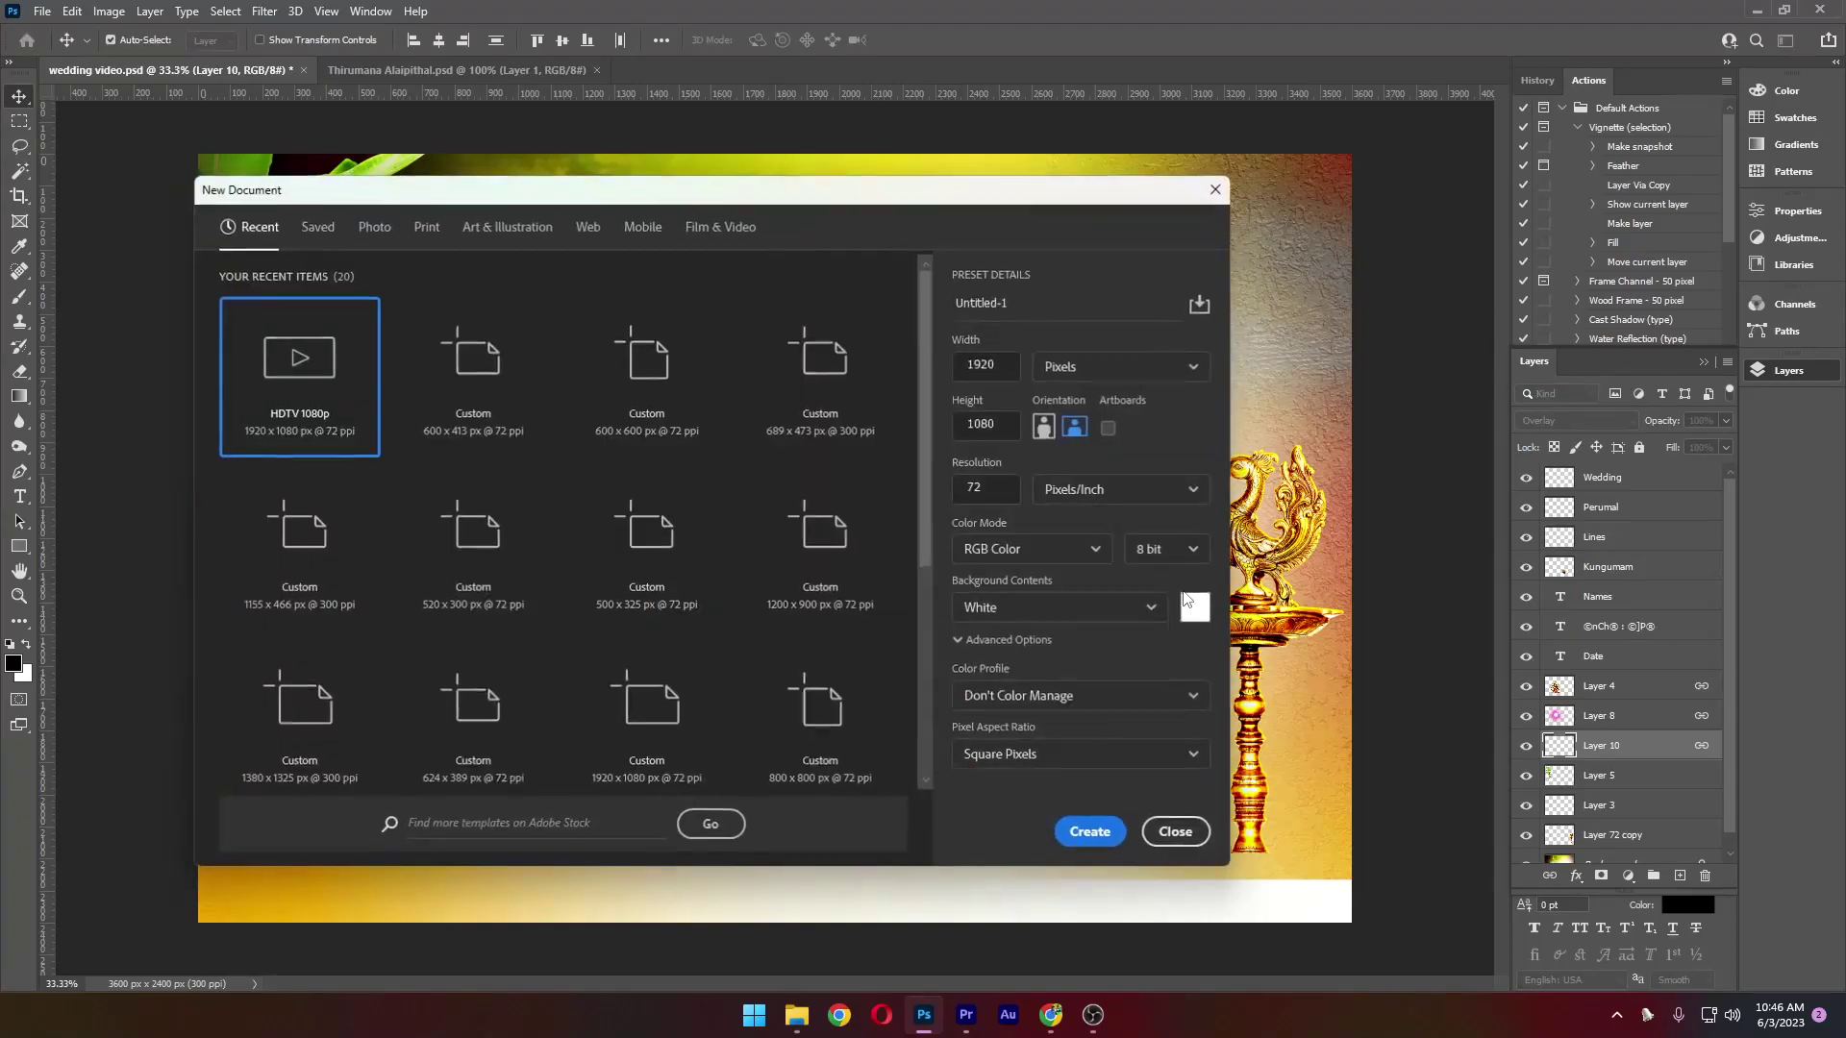
pyautogui.press('Return')
pyautogui.hotkey('ctrl', 'v')
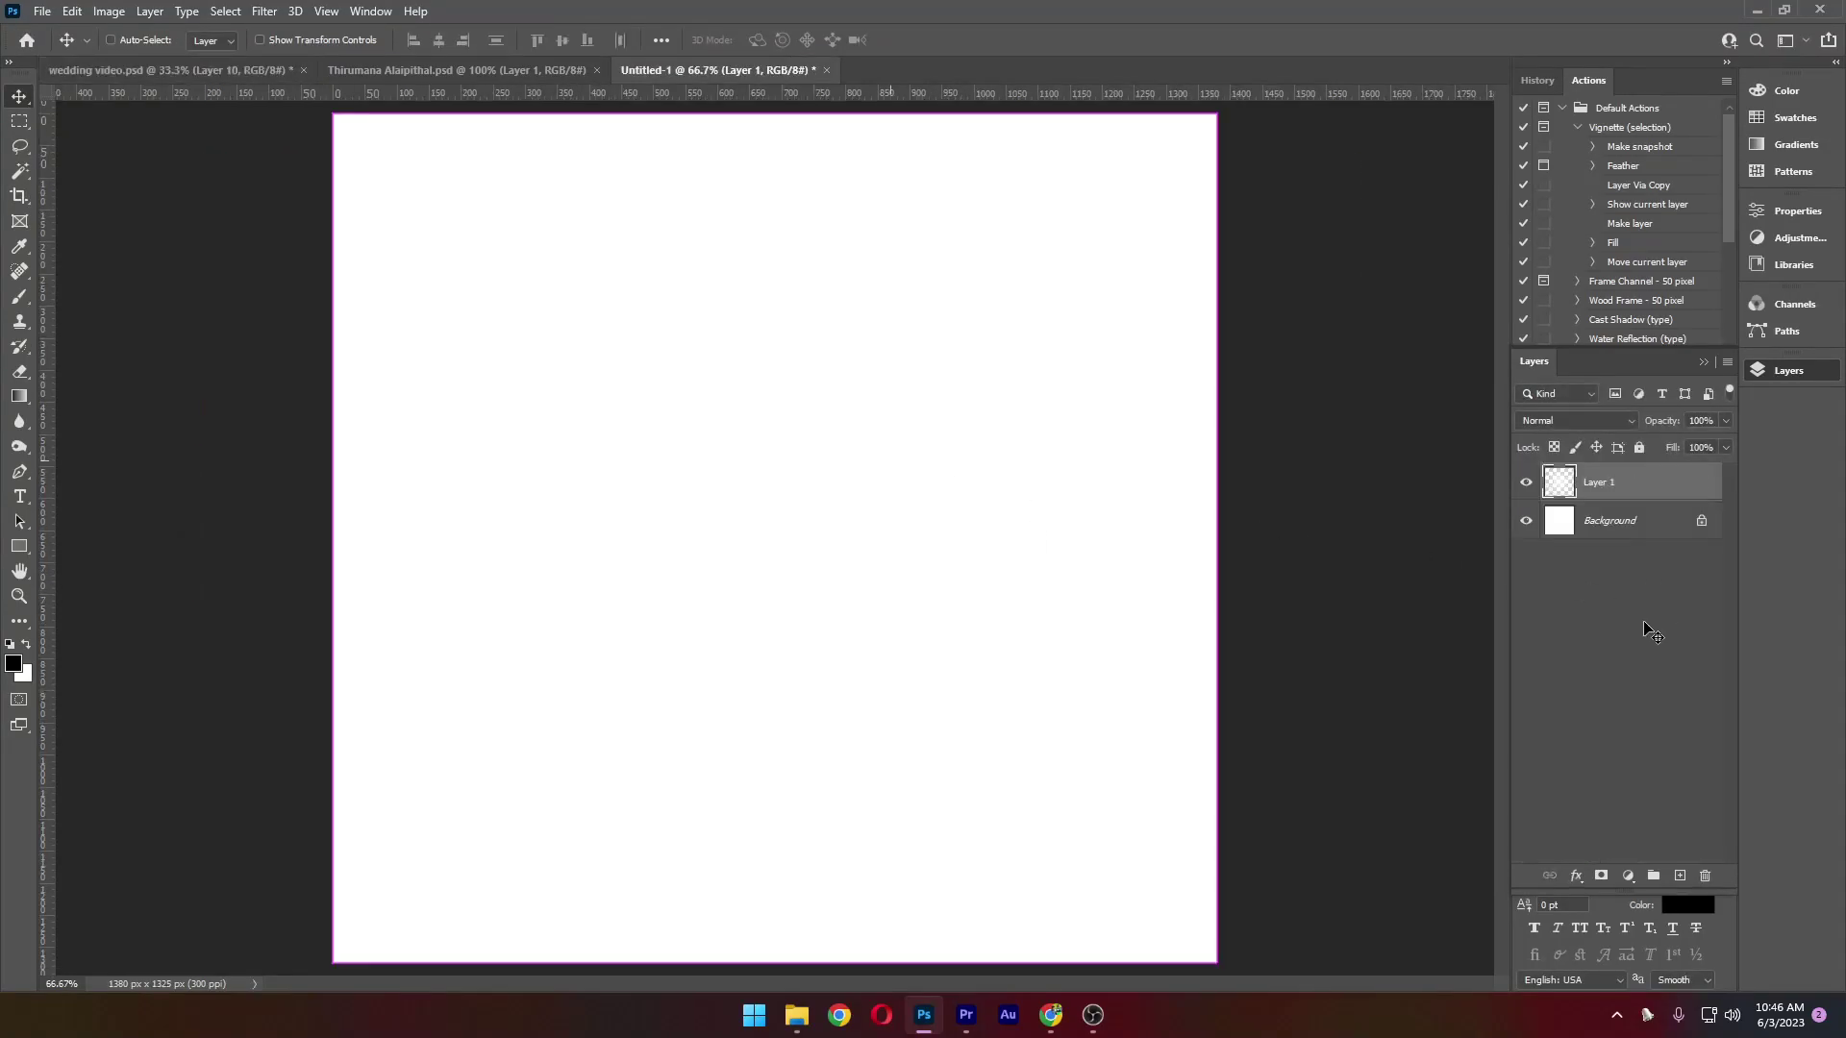
pyautogui.click(1639, 521)
pyautogui.press('Delete')
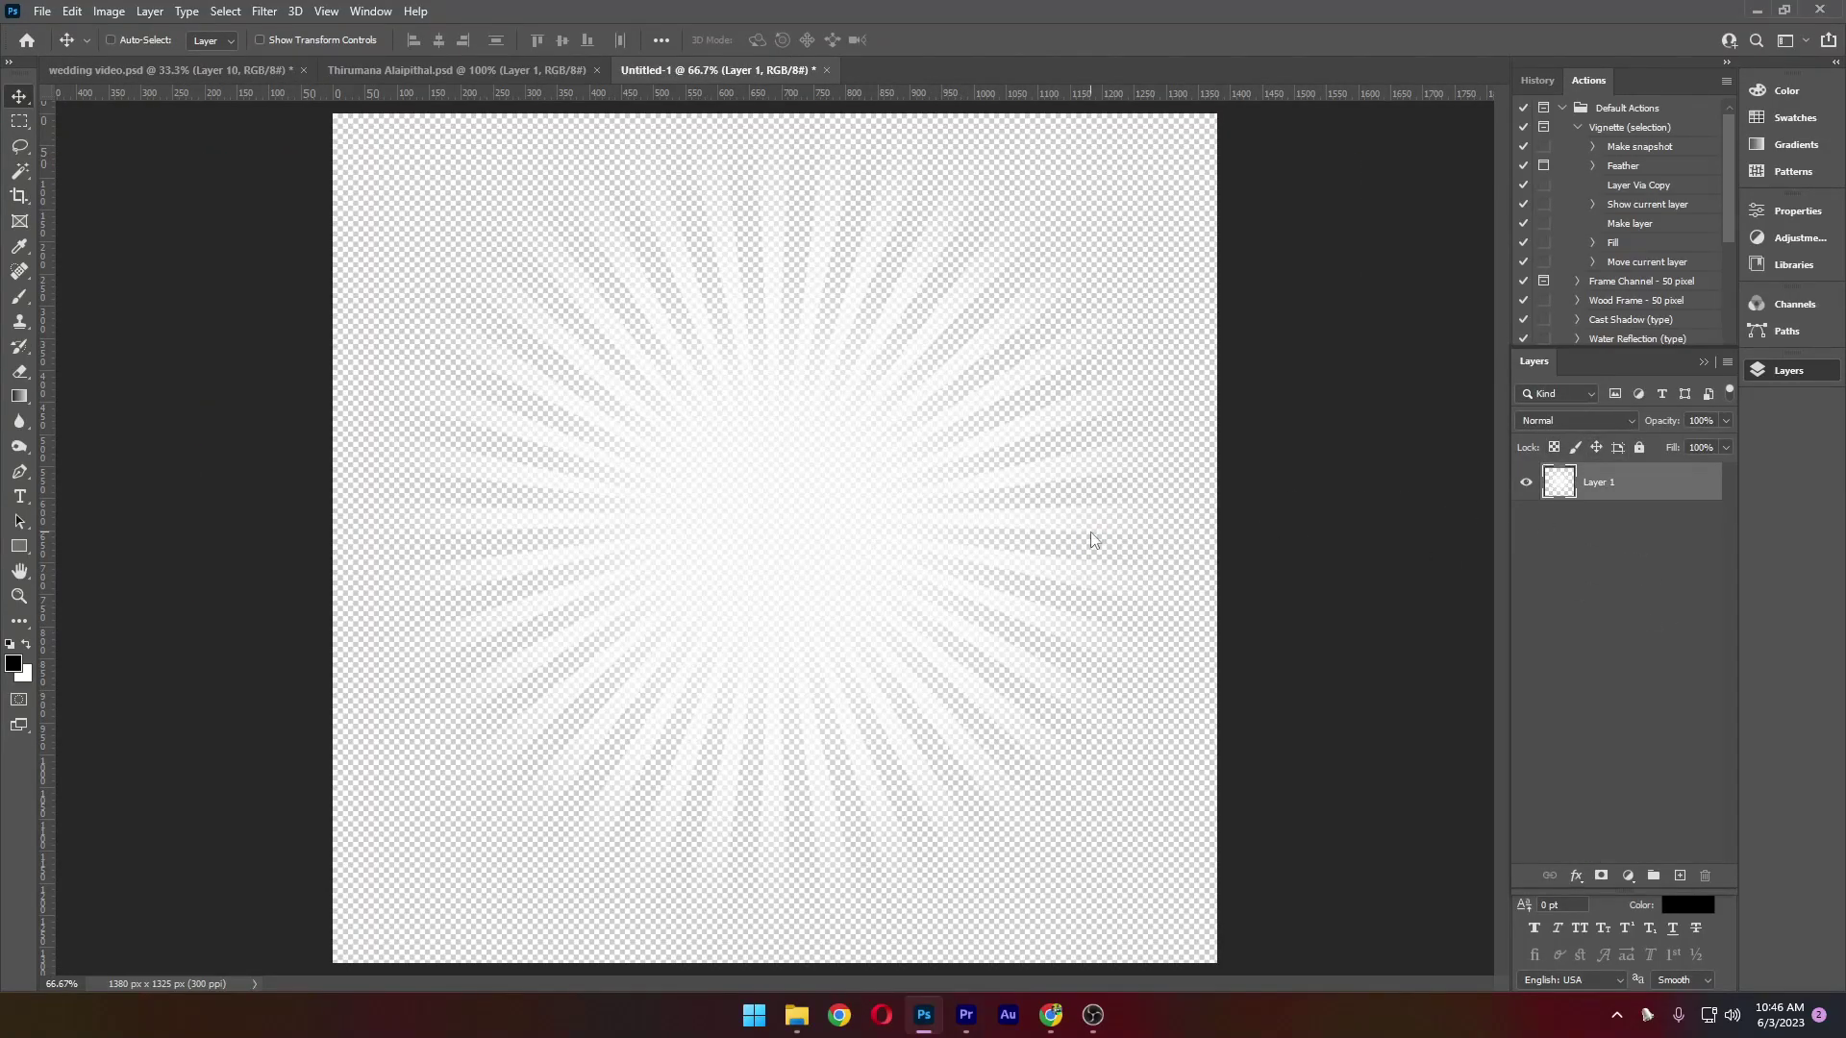
# Save the rays document under a new name and return to Premiere Pro
pyautogui.hotkey('ctrl', 's')
pyautogui.press('Return')
pyautogui.hotkey('alt', 'Tab')
pyautogui.click(16, 31)
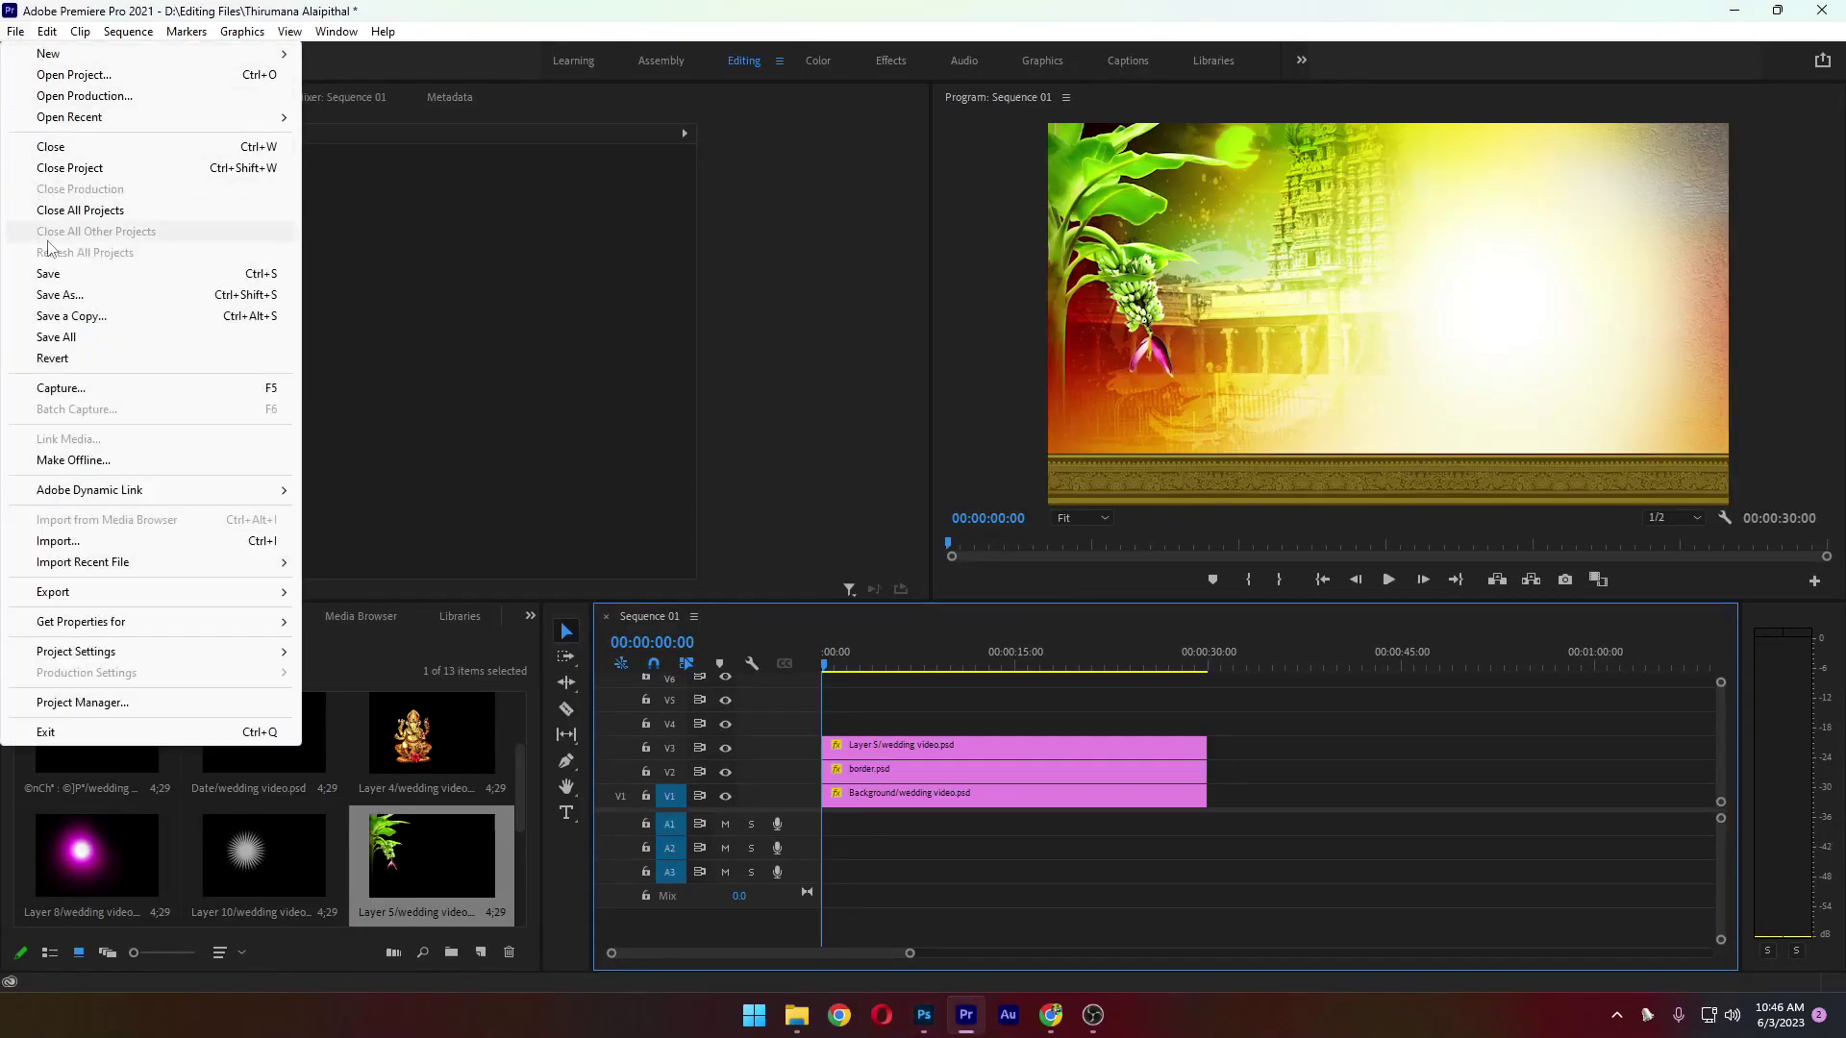
# Import Flar.psd with Merge All Layers into the wedding video bin
pyautogui.click(92, 541)
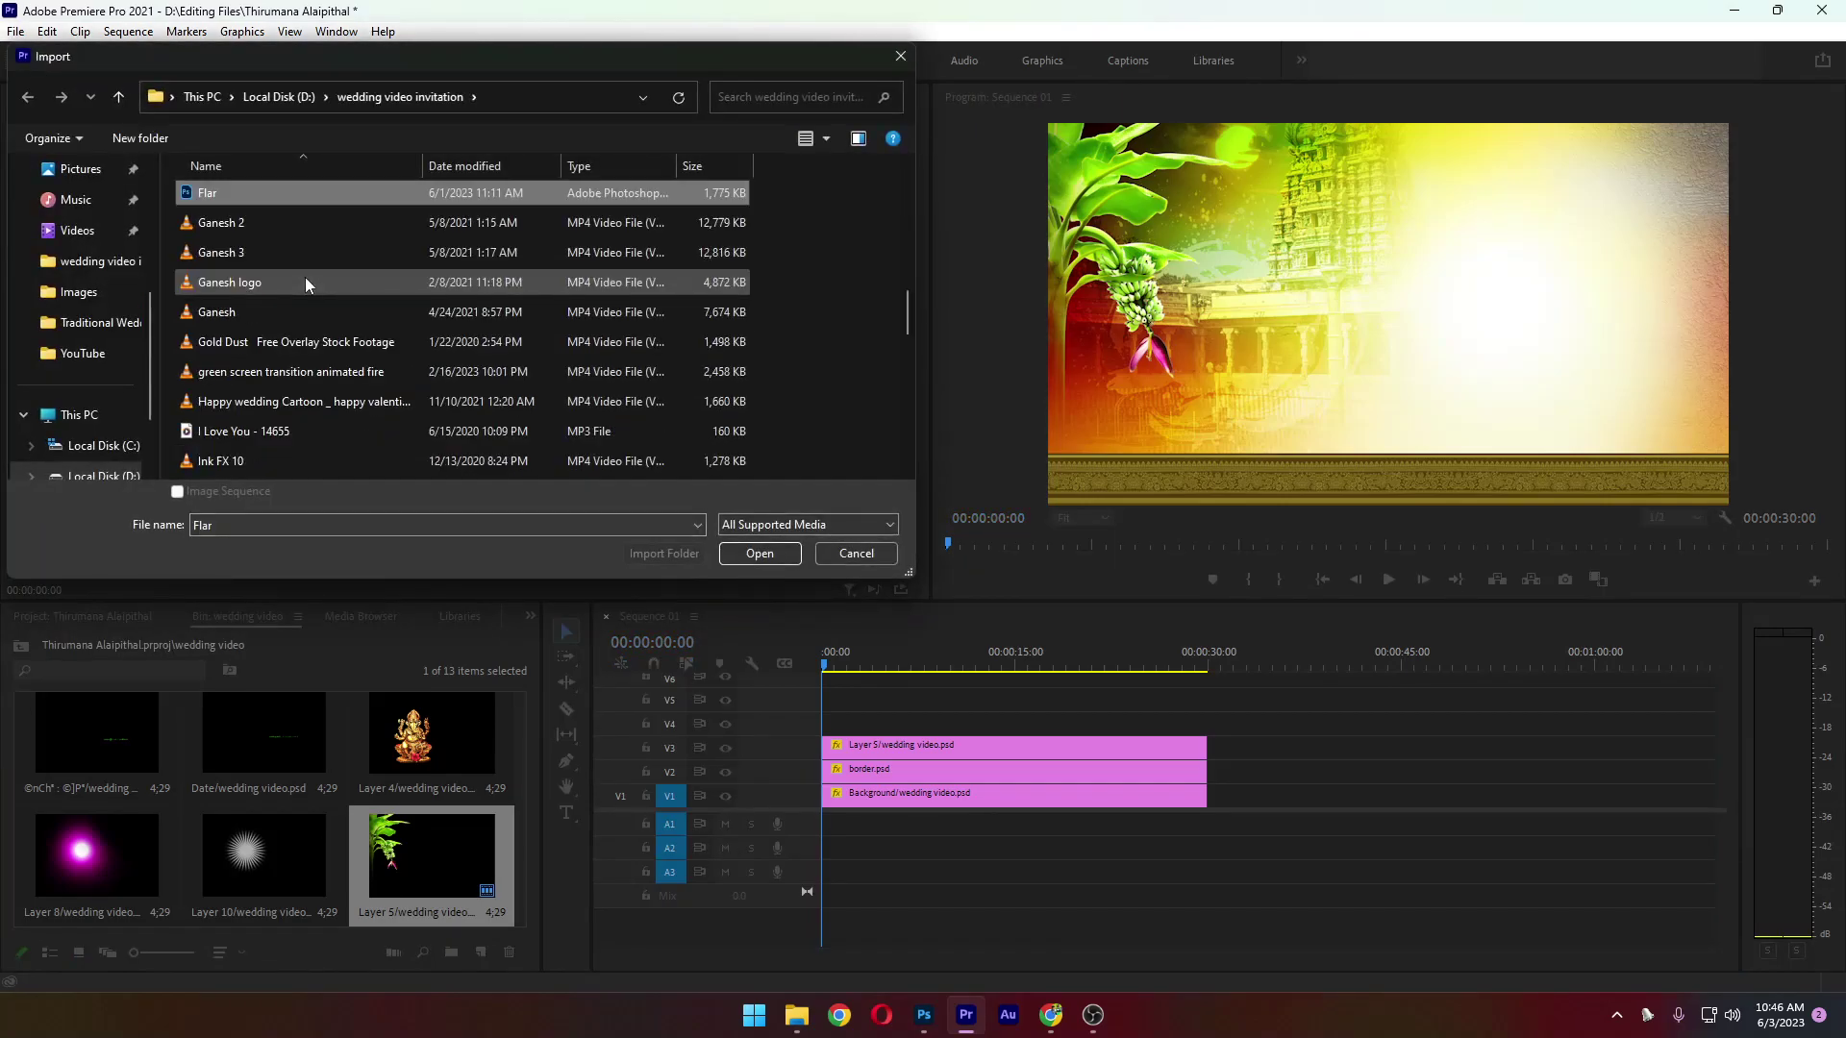
pyautogui.click(761, 553)
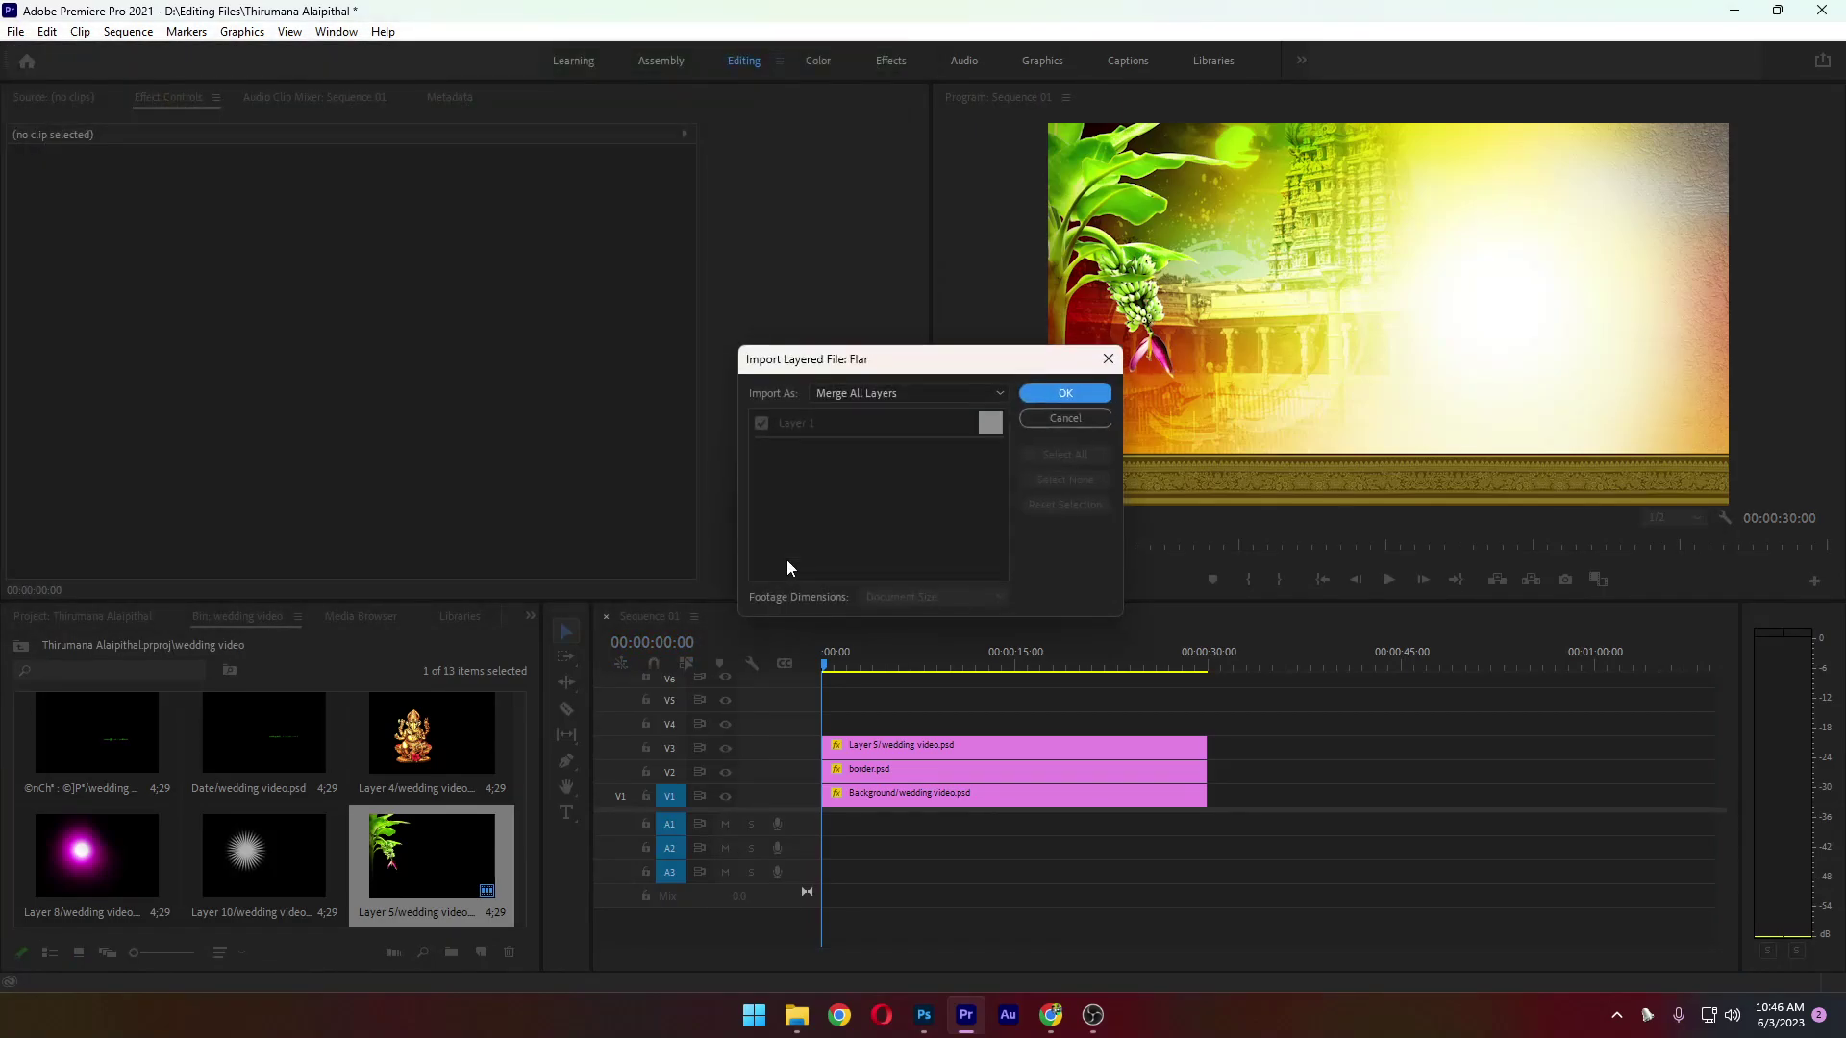
pyautogui.click(1067, 394)
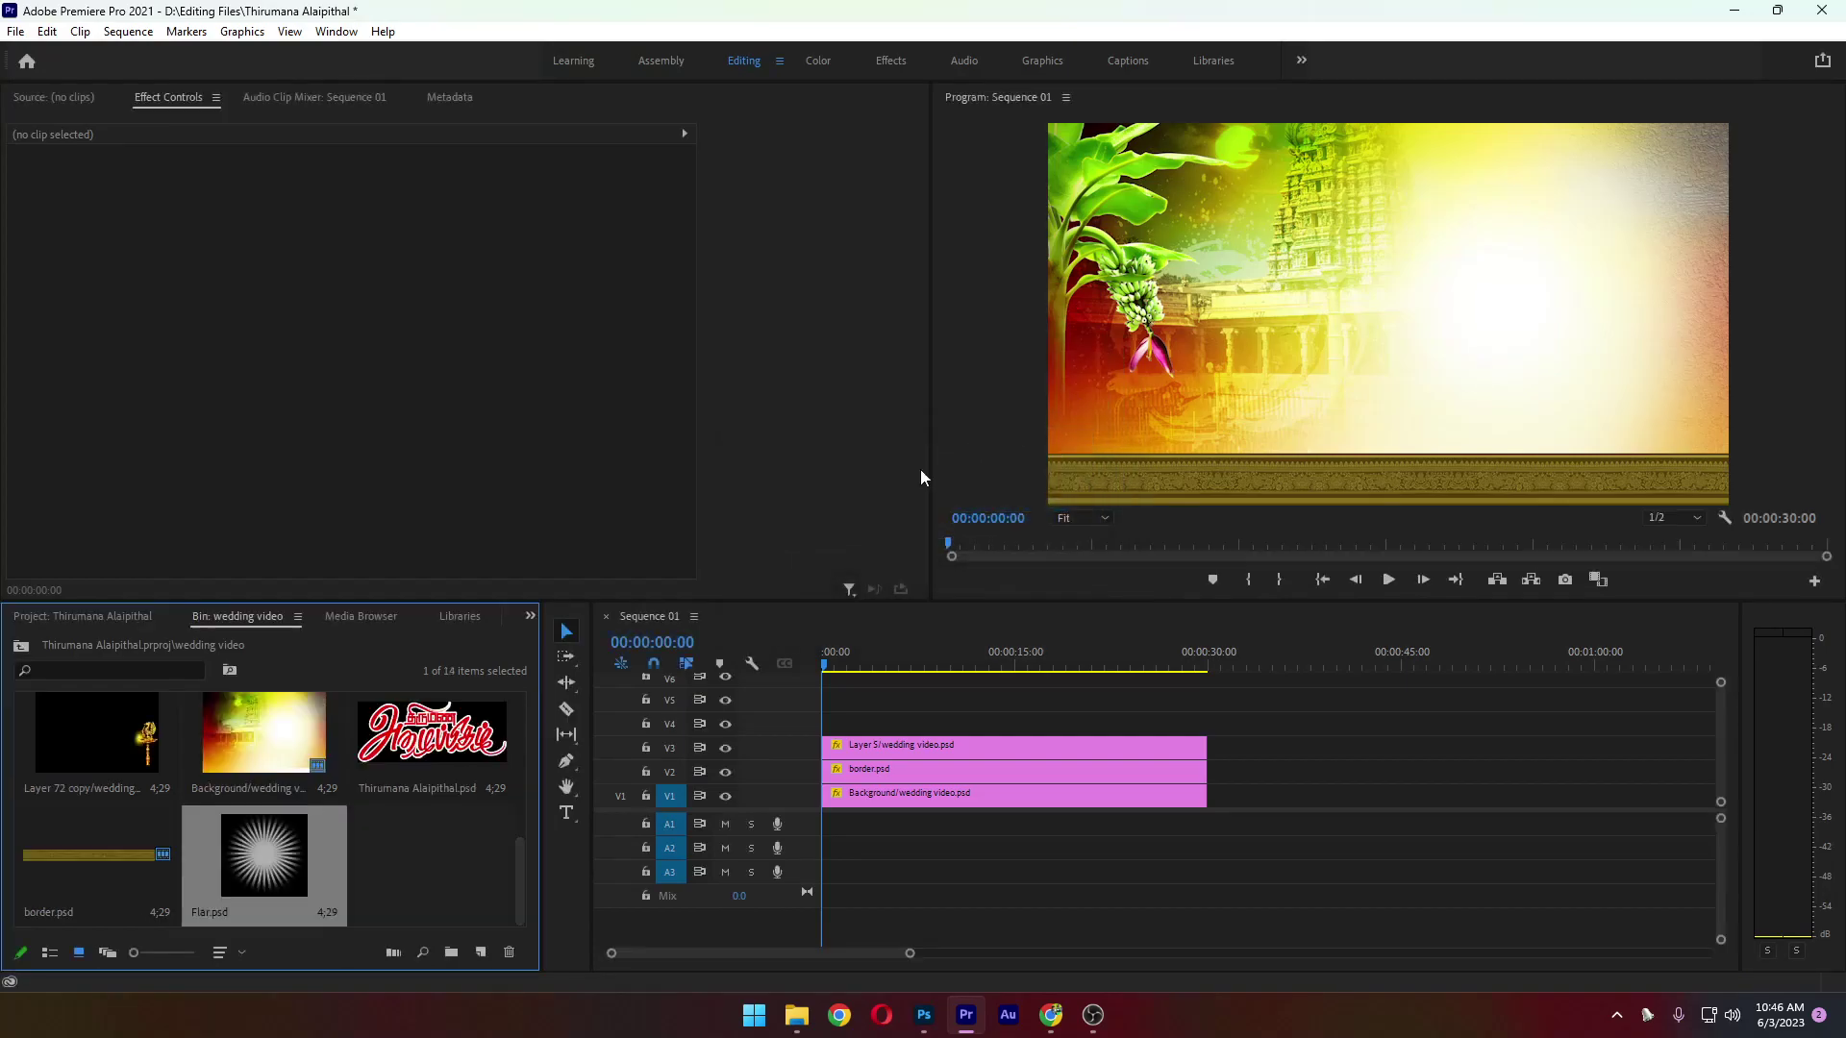
pyautogui.scroll(1, 408, 890)
pyautogui.scroll(-1, 259, 741)
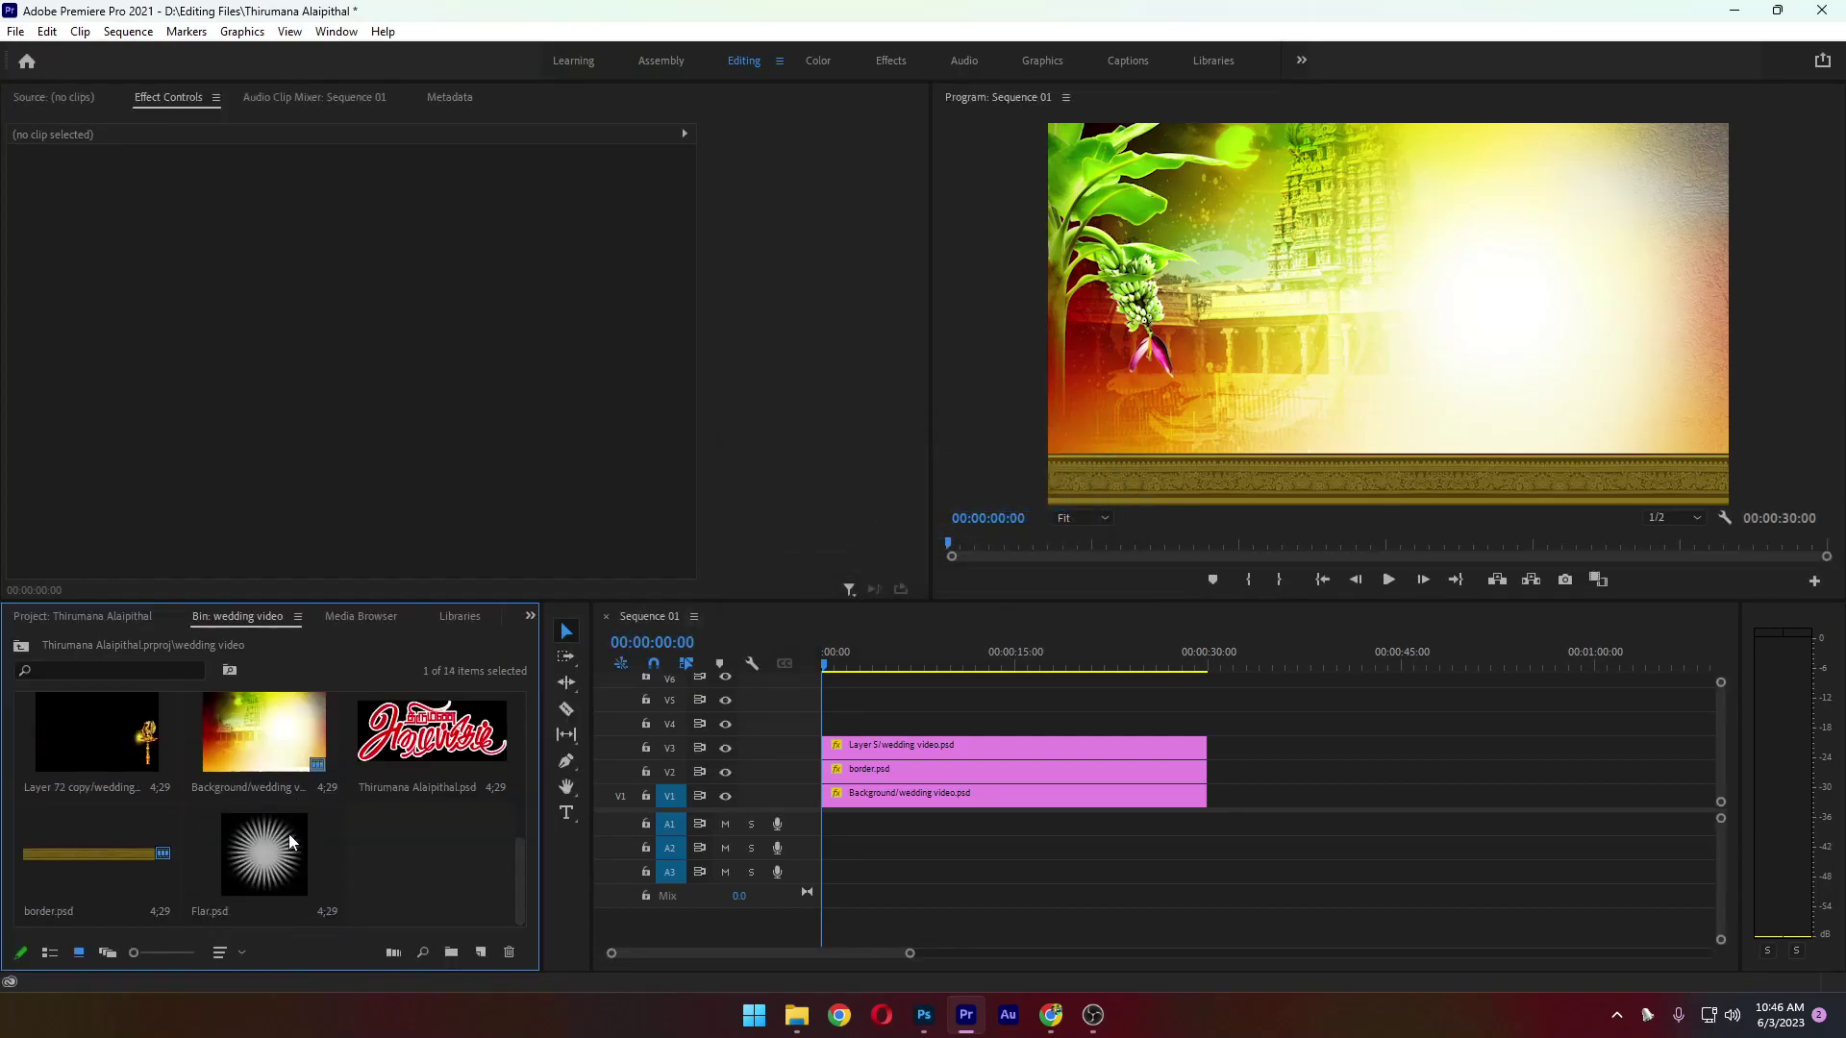
pyautogui.click(411, 873)
pyautogui.scroll(1, 407, 872)
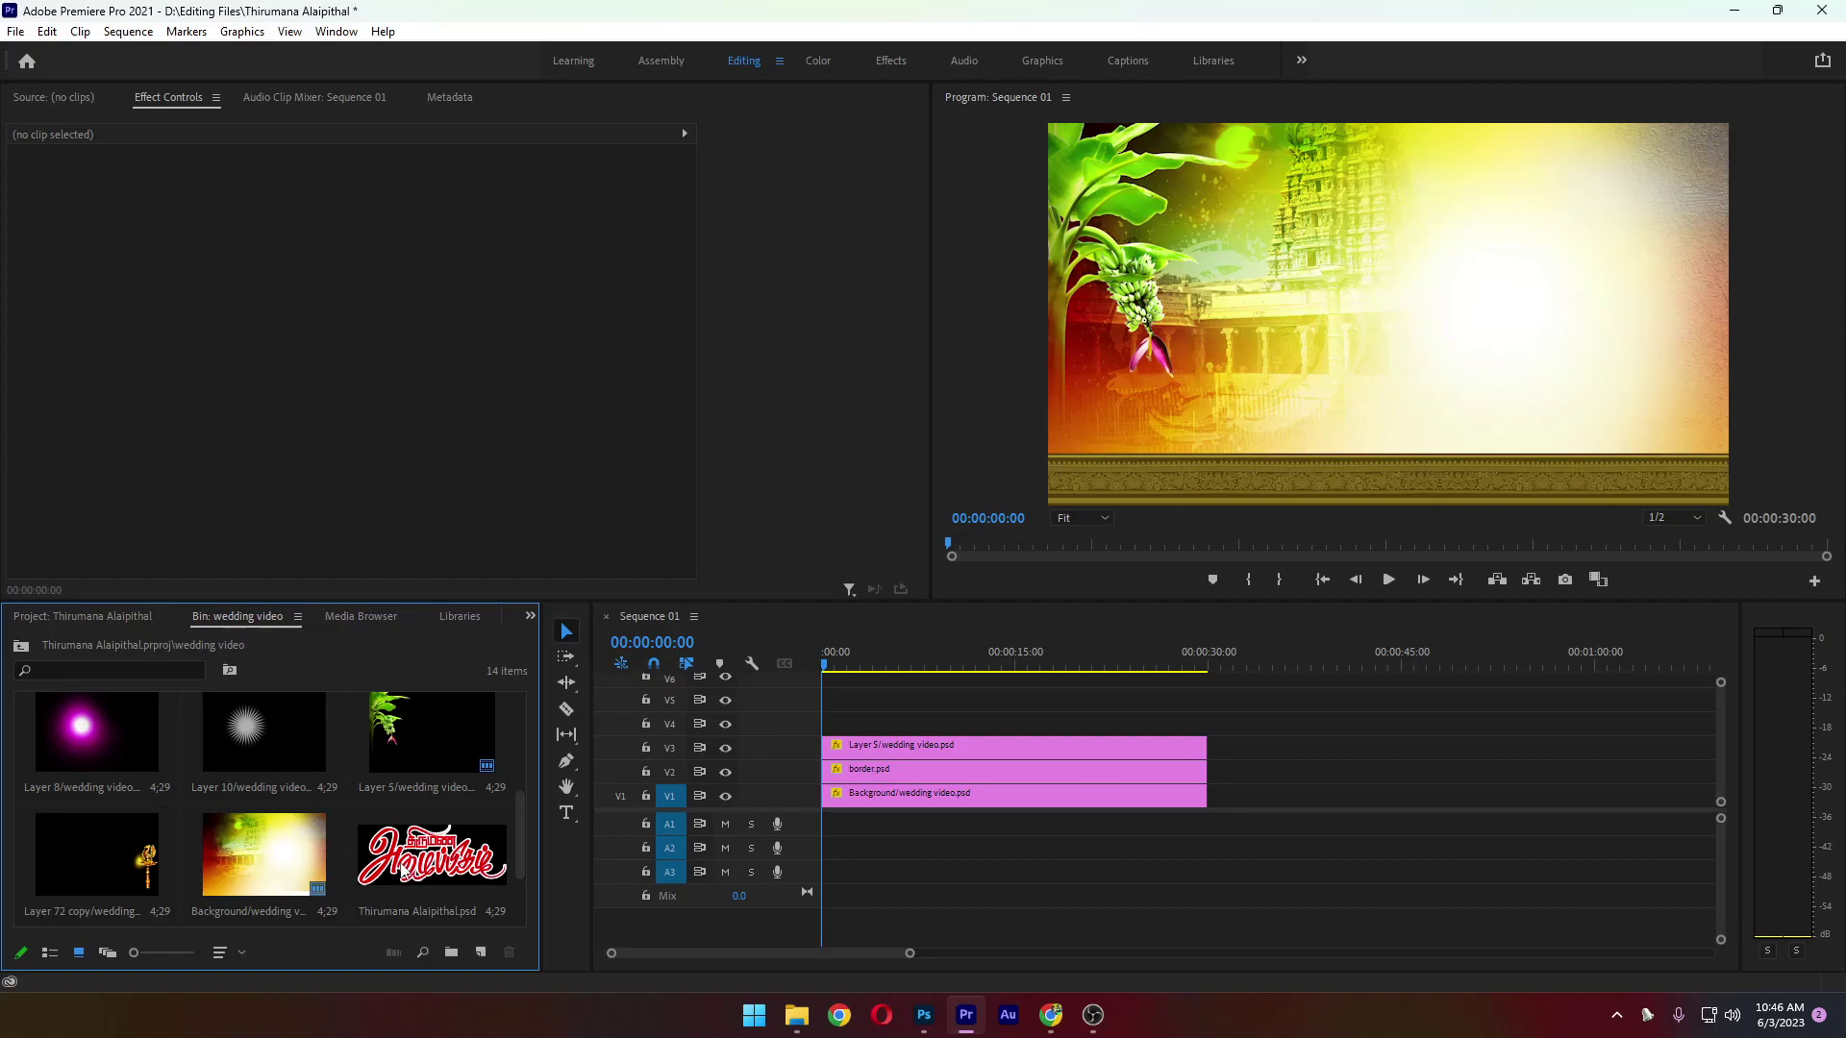
# Place the Layer 10 glow on V4, then move and shrink it in the Program monitor
pyautogui.scroll(1, 337, 876)
pyautogui.click(264, 858)
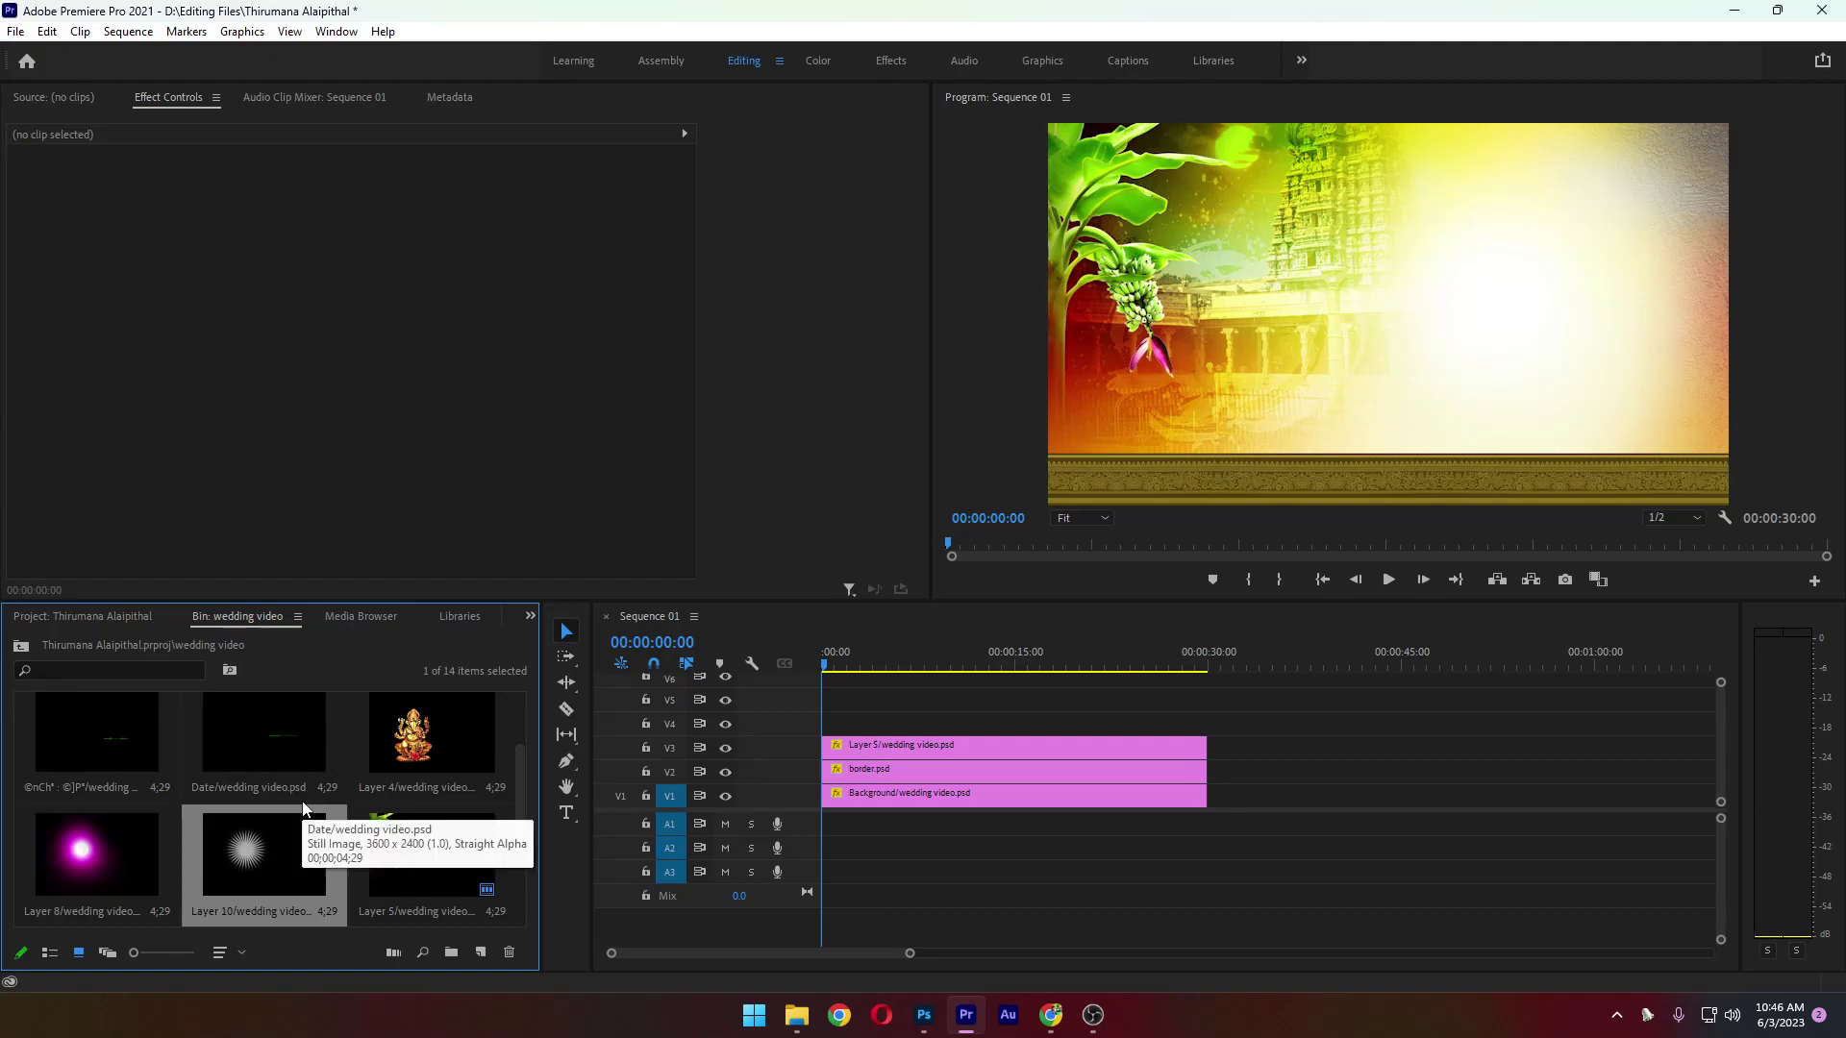
pyautogui.moveTo(252, 852); pyautogui.dragTo(827, 723)
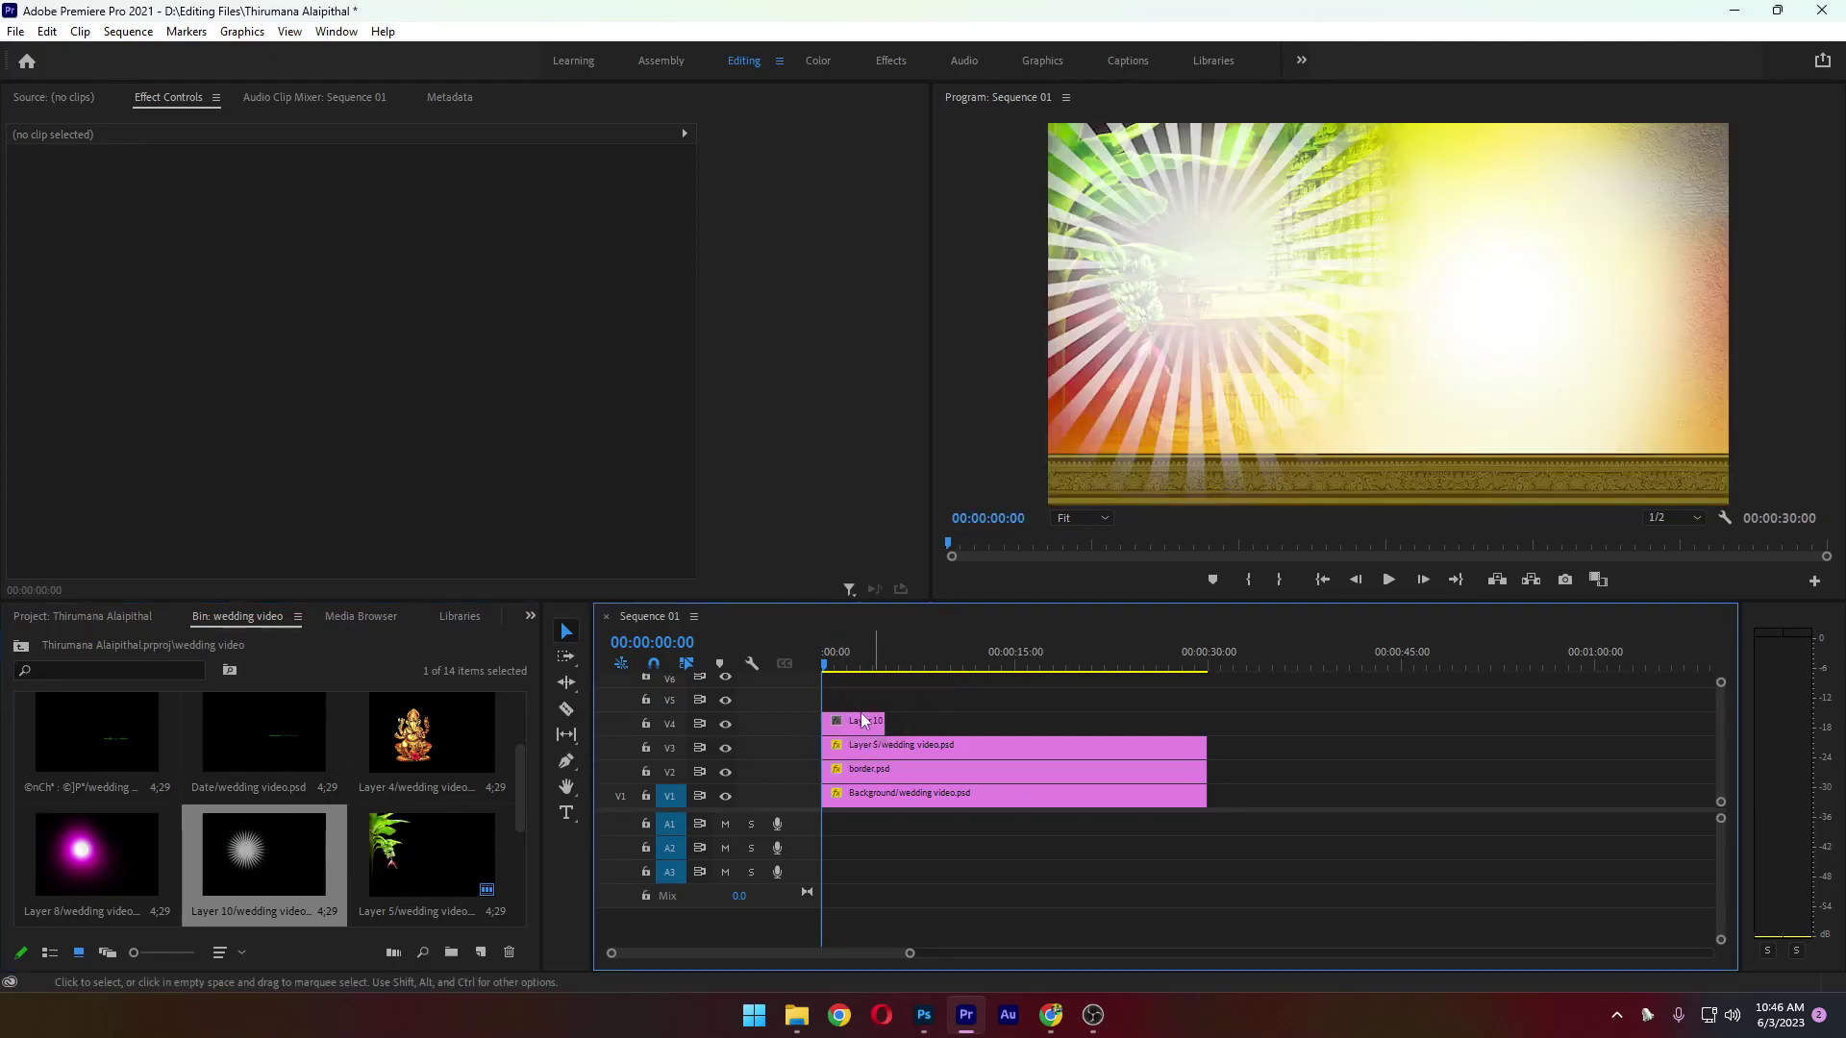
pyautogui.click(858, 725)
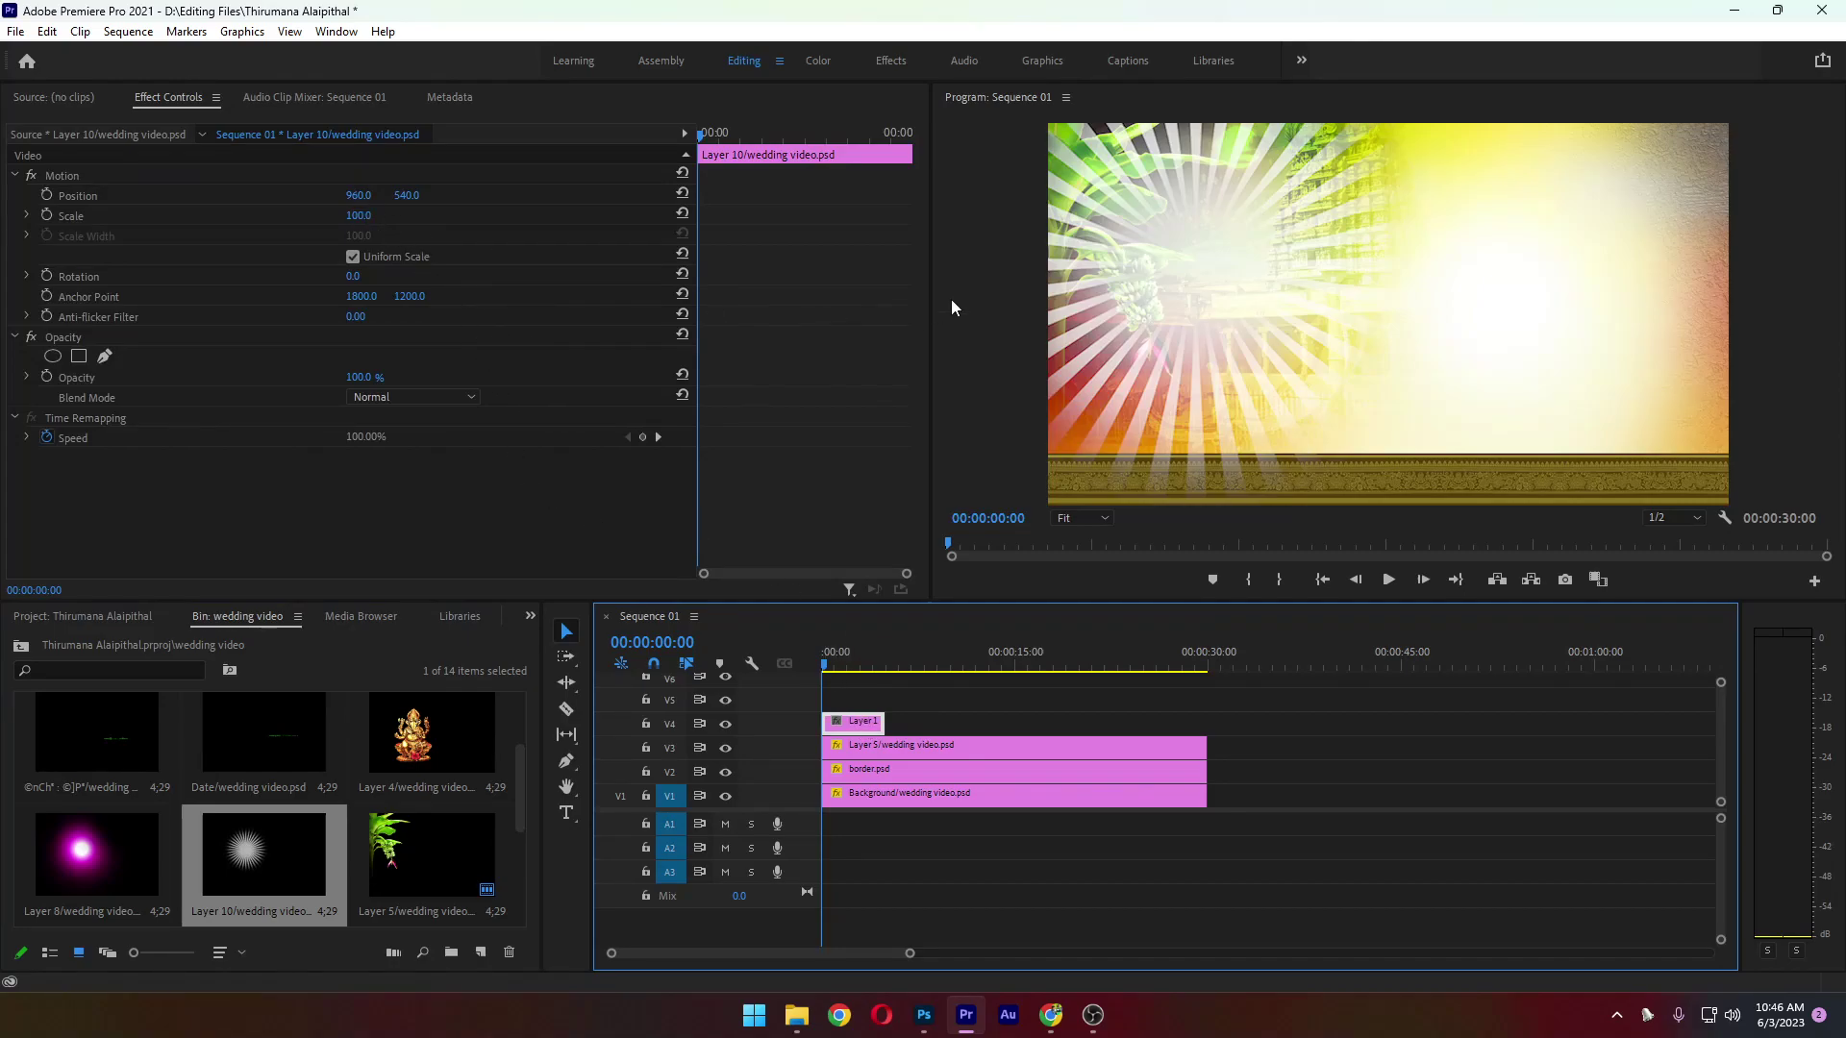
pyautogui.click(1171, 262)
pyautogui.moveTo(1207, 228); pyautogui.dragTo(1238, 250)
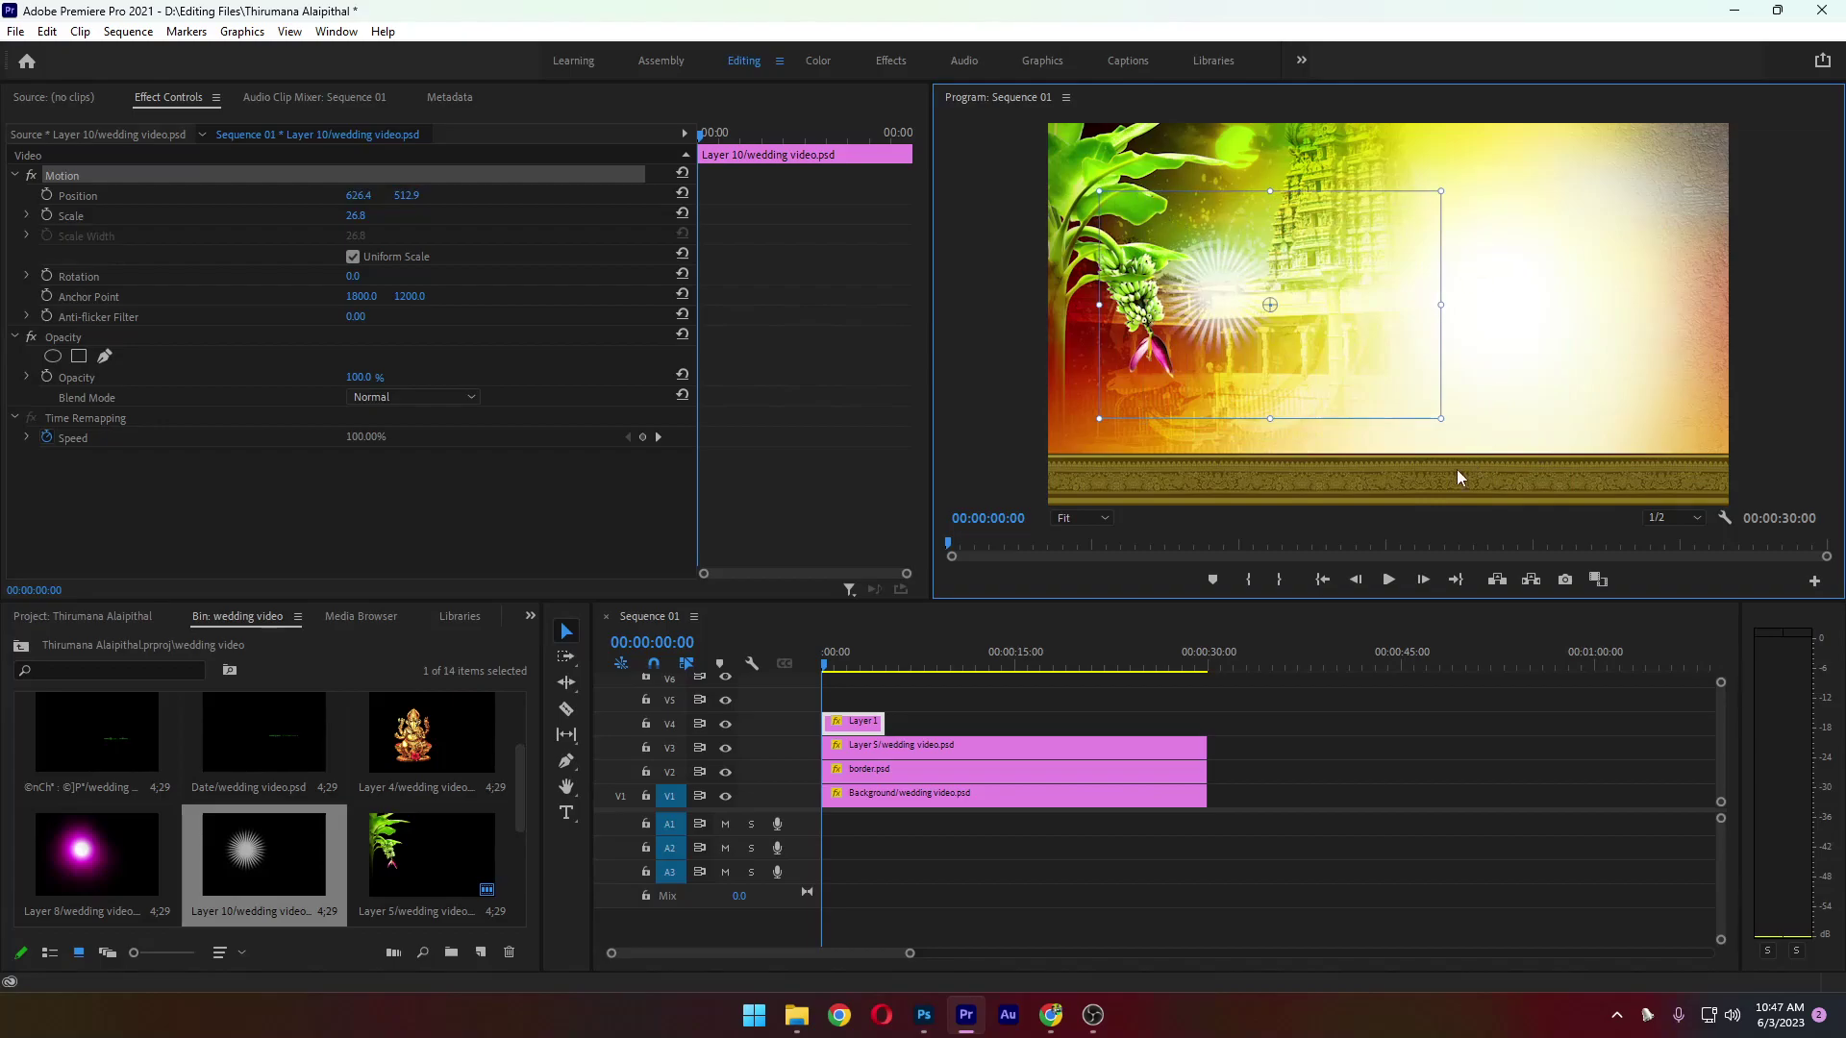
# Add Flar.psd to V4 at 58.3% scale over the left side, and delete Layer 10
pyautogui.scroll(-3, 359, 865)
pyautogui.moveTo(265, 856); pyautogui.dragTo(916, 724)
pyautogui.click(919, 665)
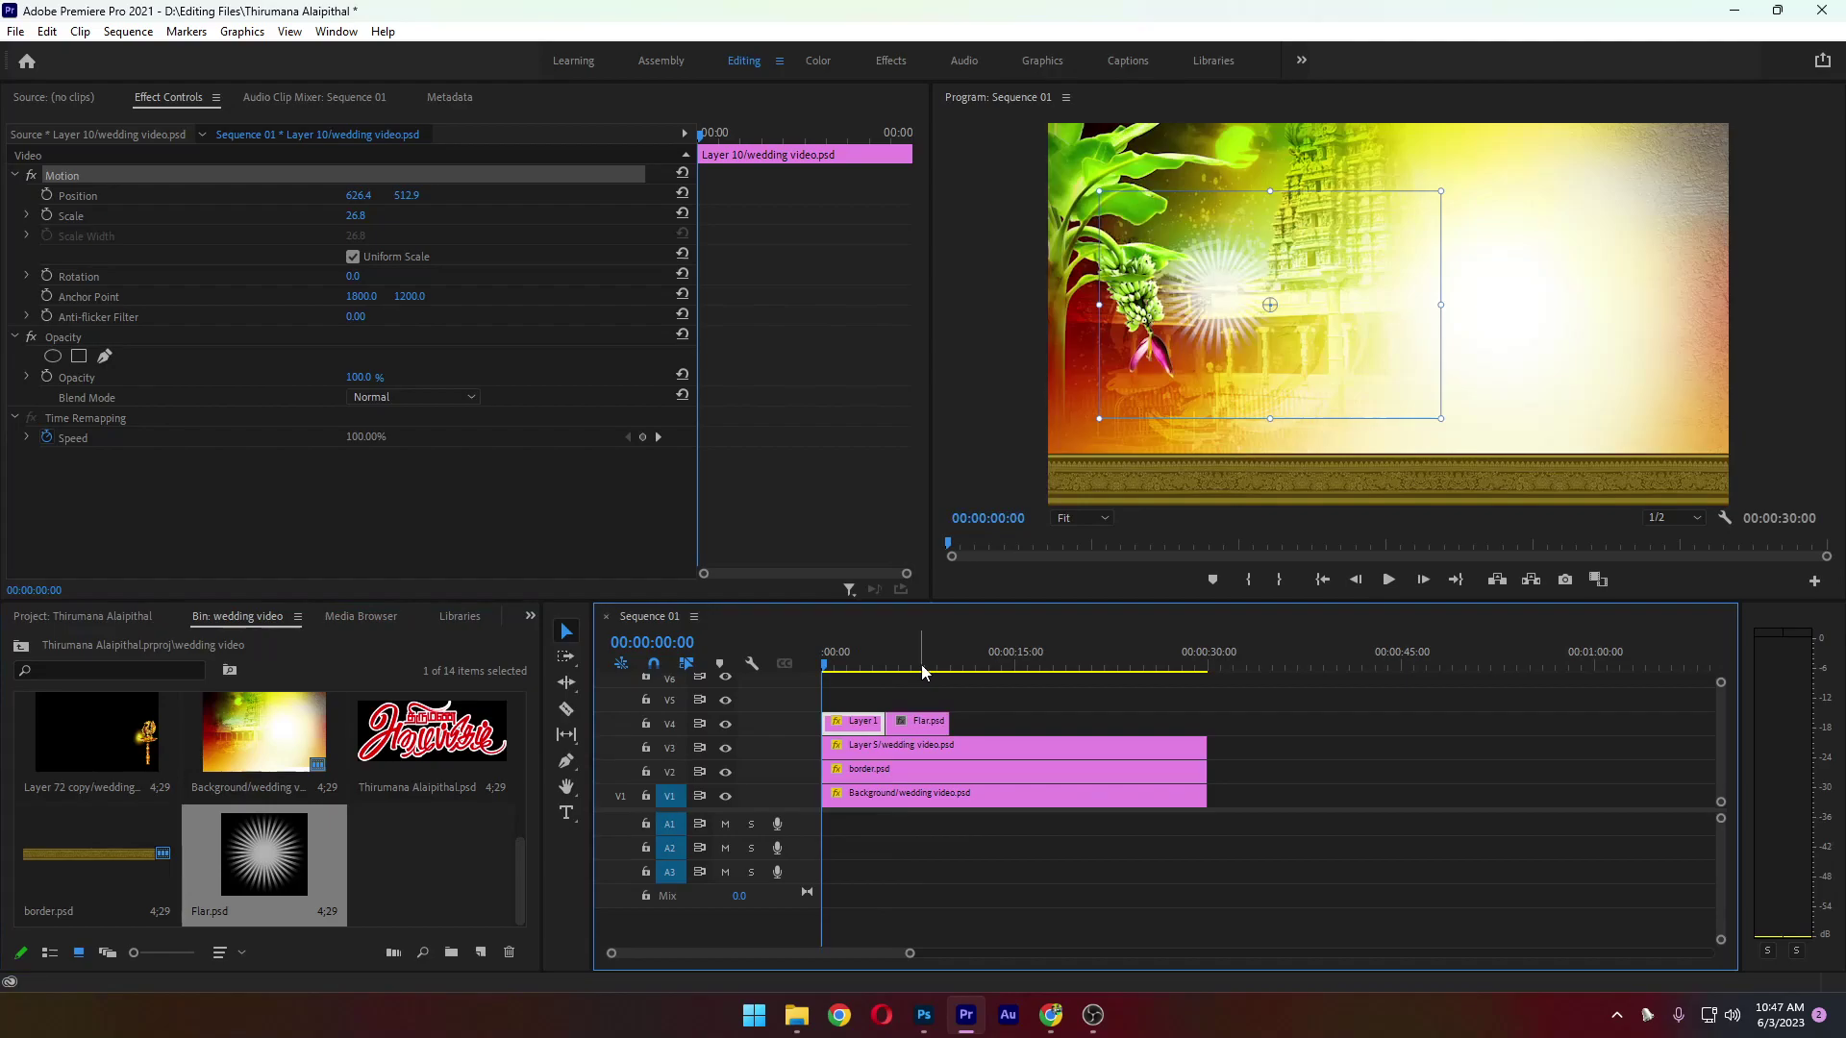
pyautogui.click(1358, 339)
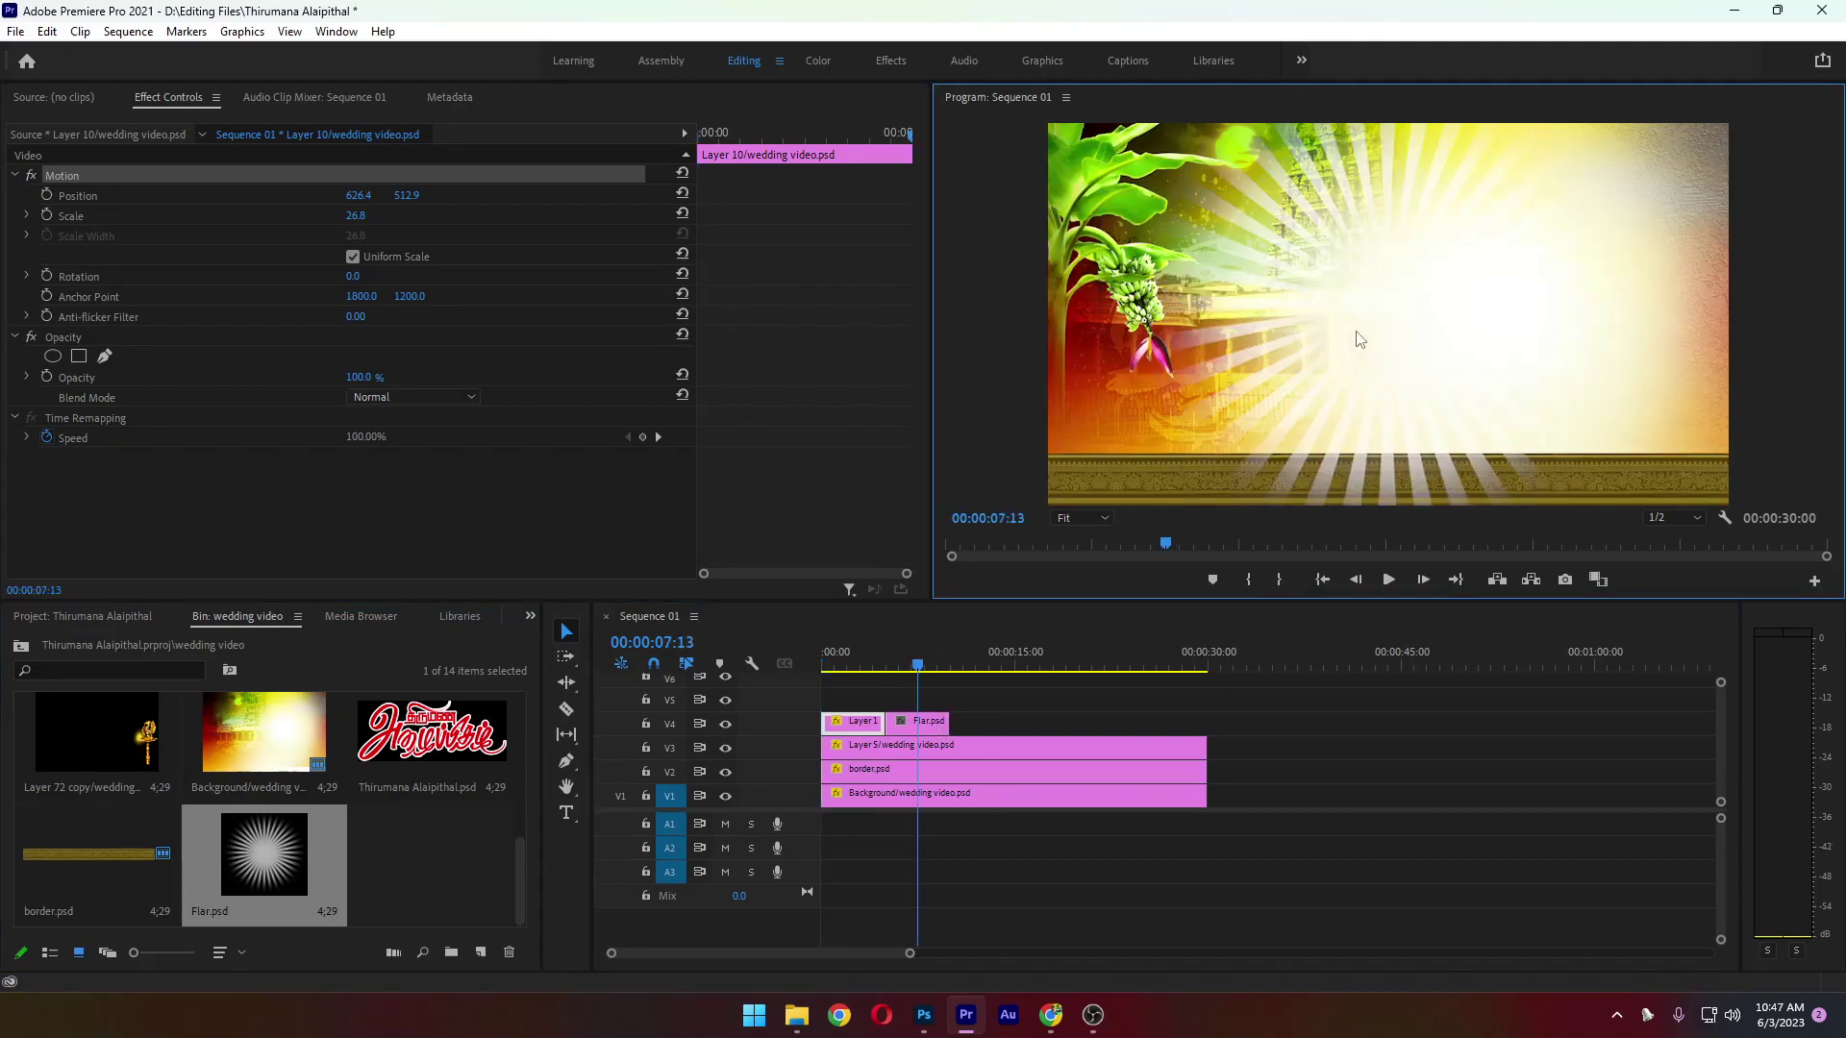
pyautogui.click(1517, 292)
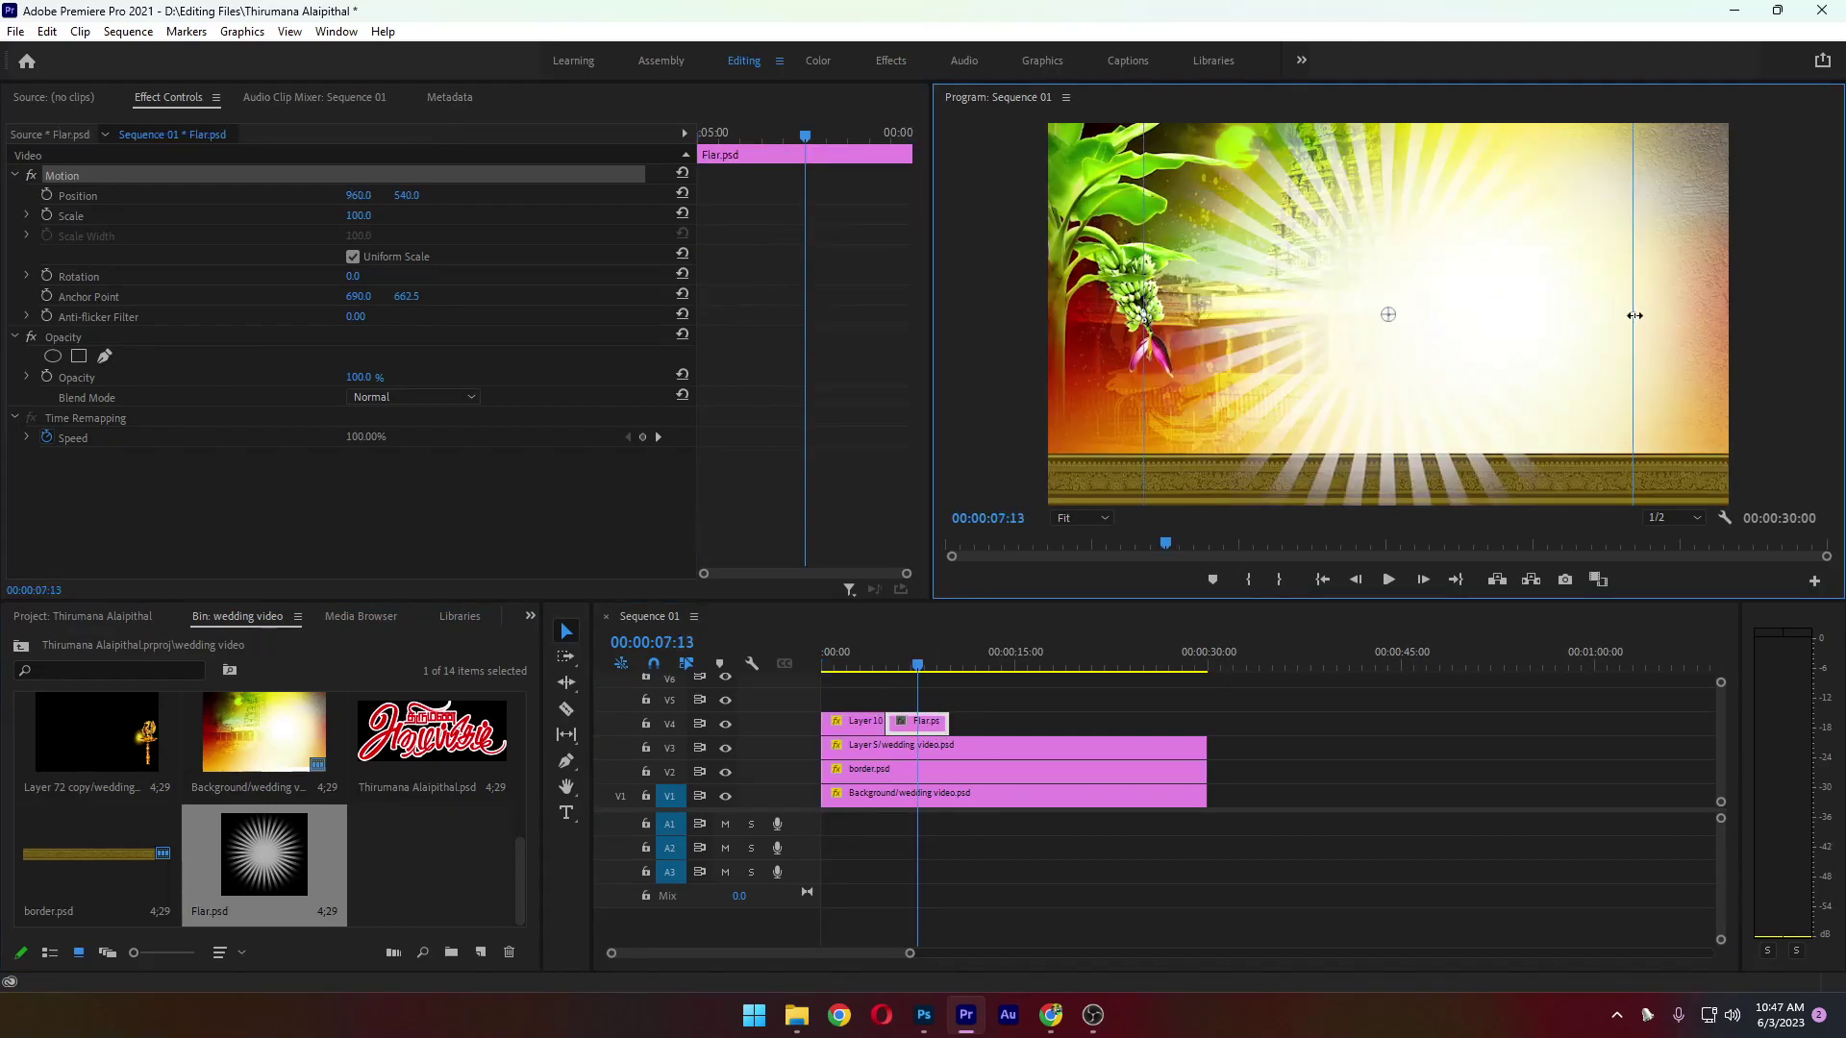
pyautogui.moveTo(1635, 316); pyautogui.dragTo(1530, 314)
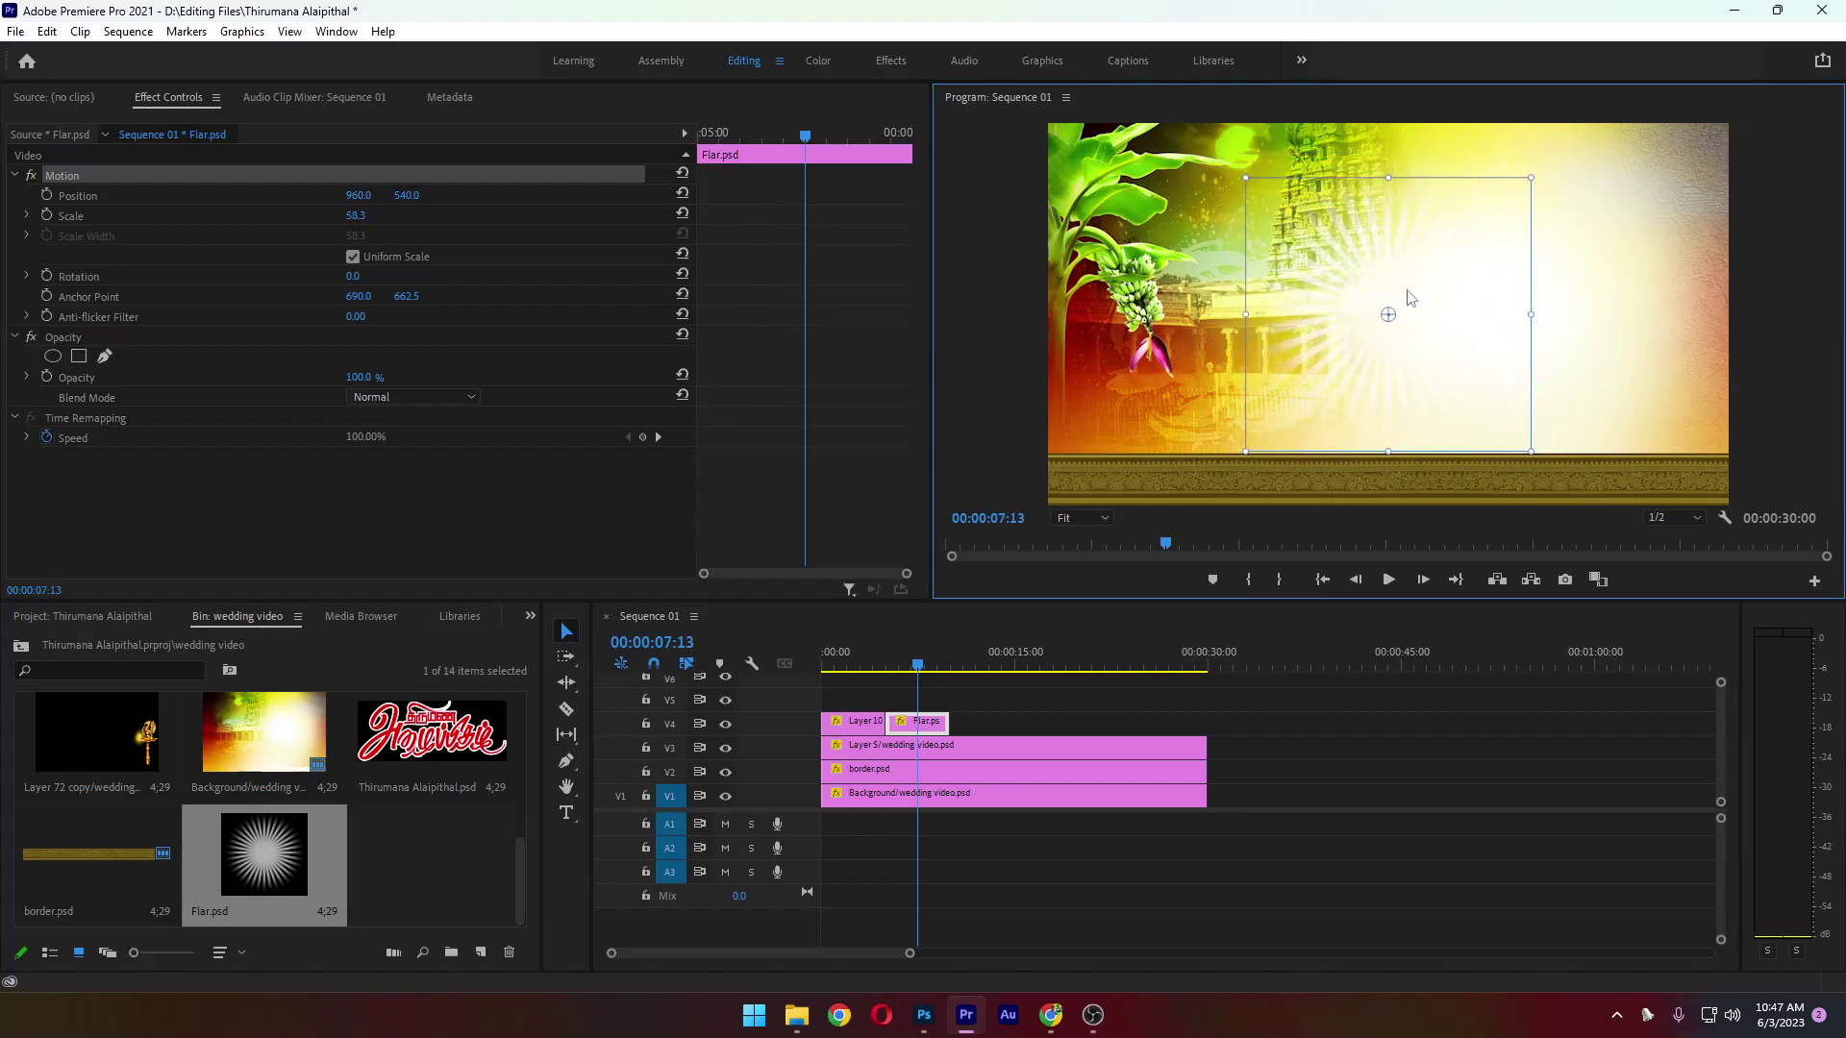
pyautogui.moveTo(1387, 270); pyautogui.dragTo(1324, 229)
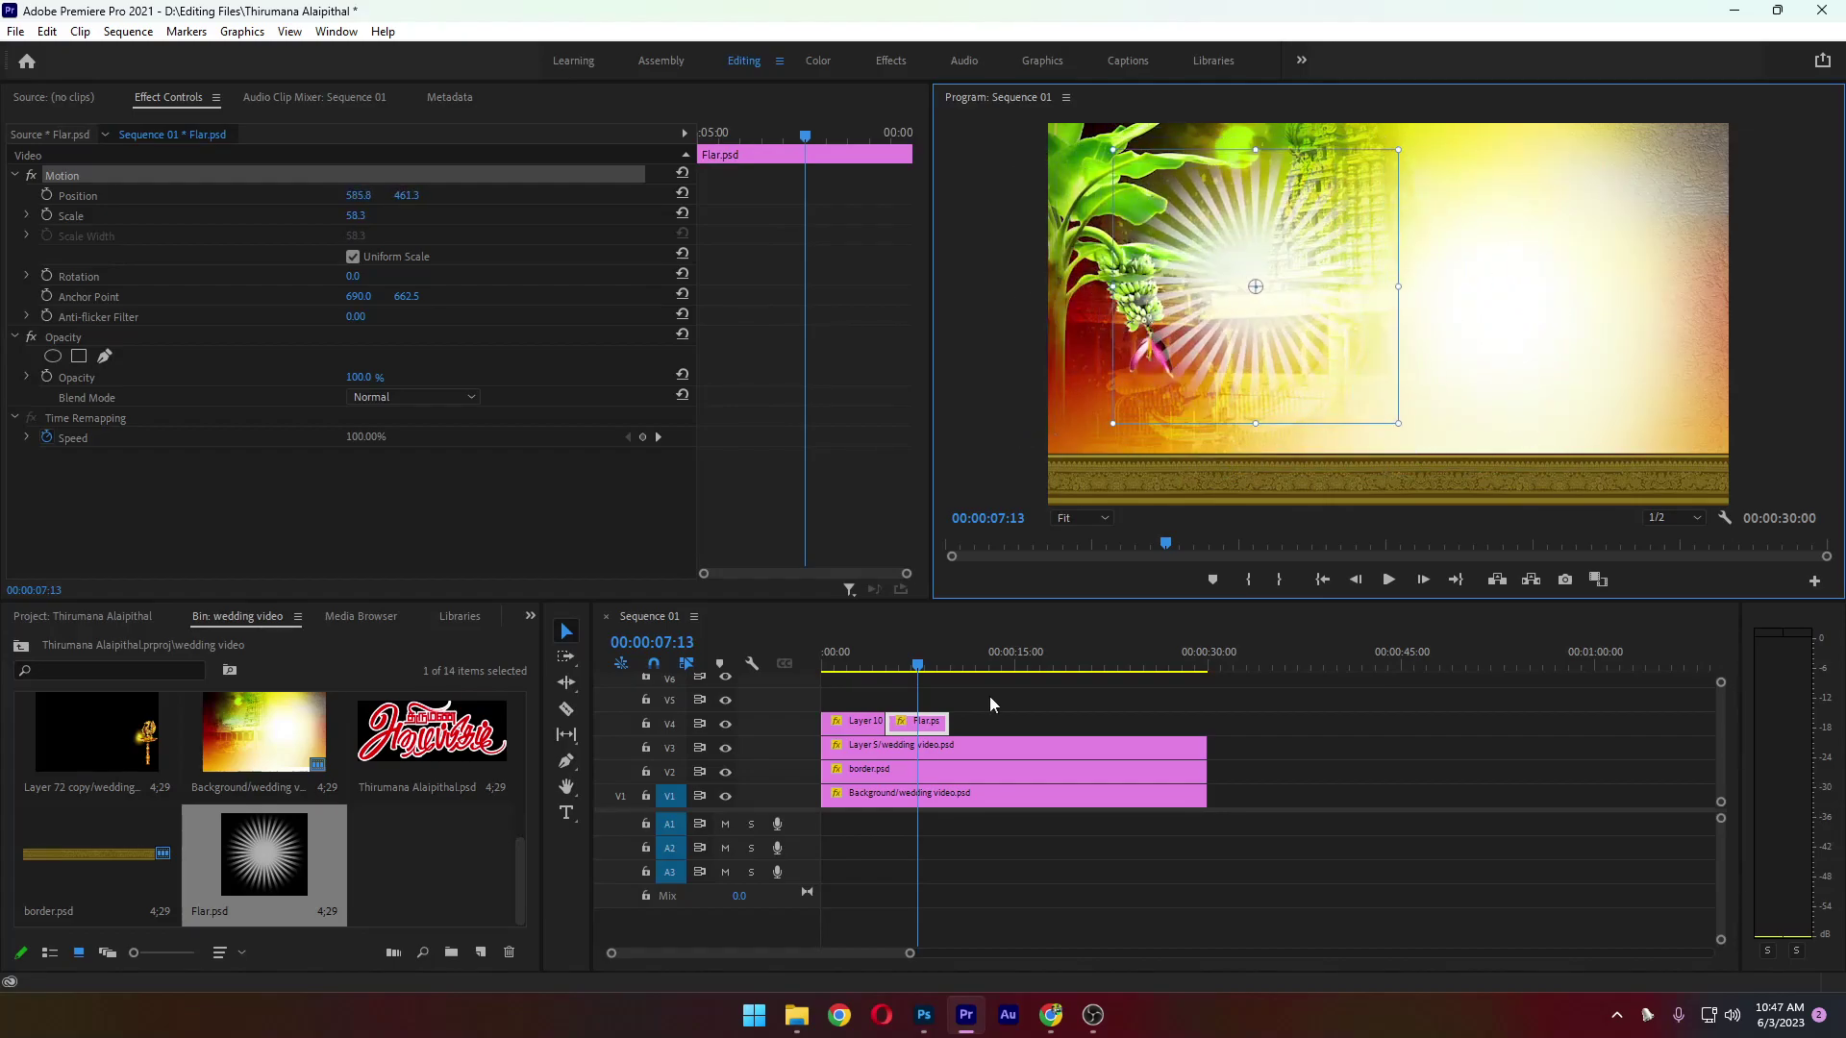
pyautogui.click(864, 730)
pyautogui.press('Delete')
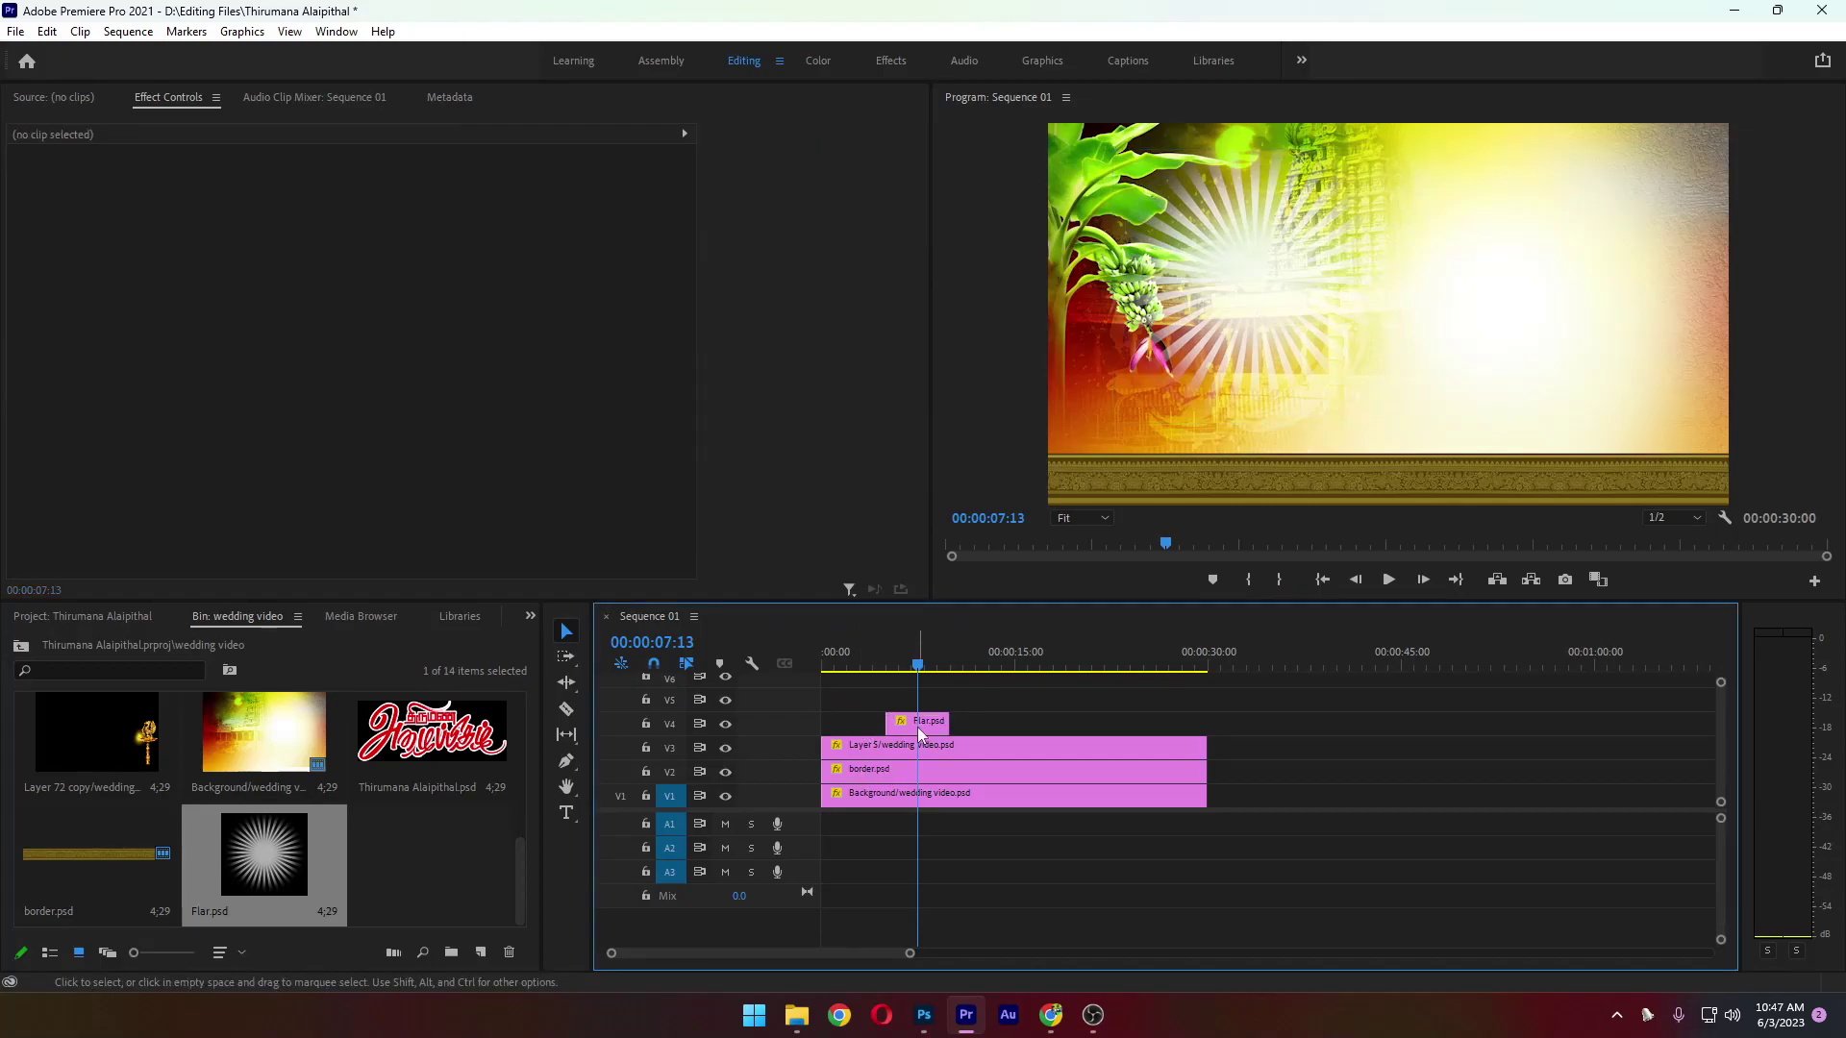
# Move the Flar.psd clip to the start of the sequence on V4
pyautogui.moveTo(928, 728); pyautogui.dragTo(1209, 738)
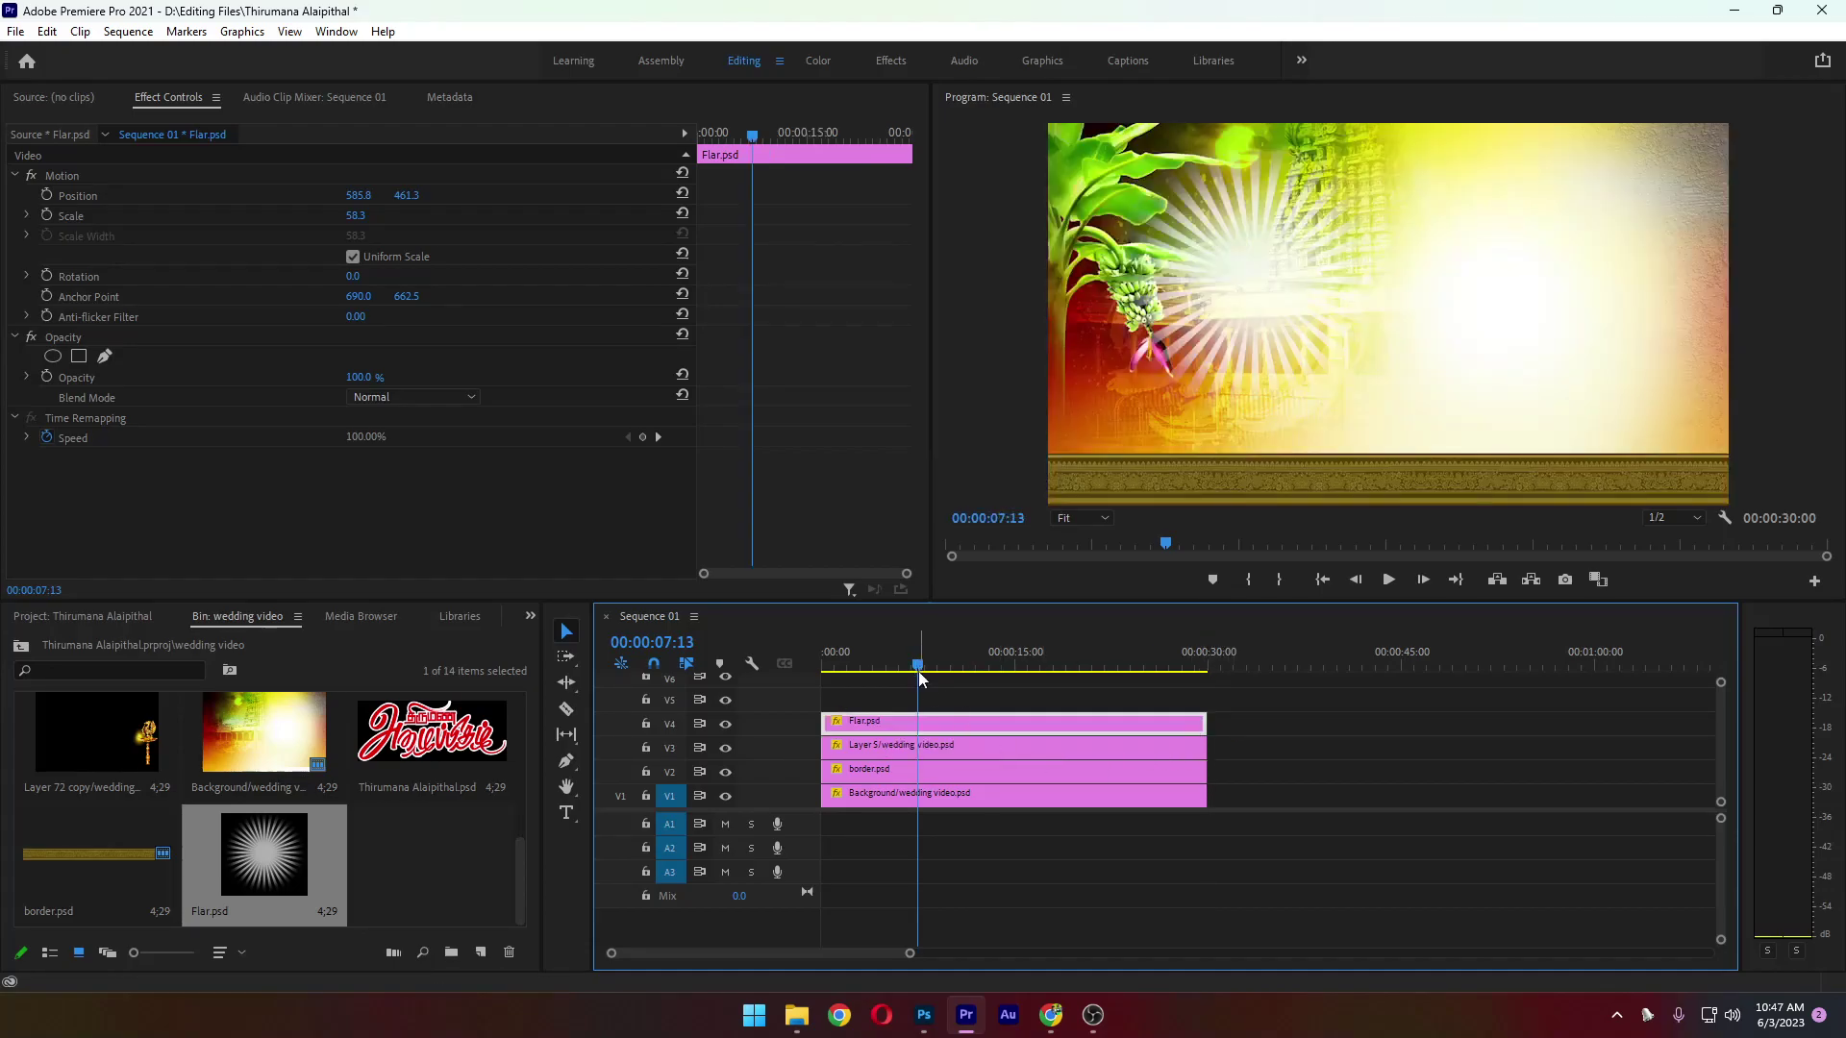
pyautogui.moveTo(823, 665); pyautogui.dragTo(905, 672)
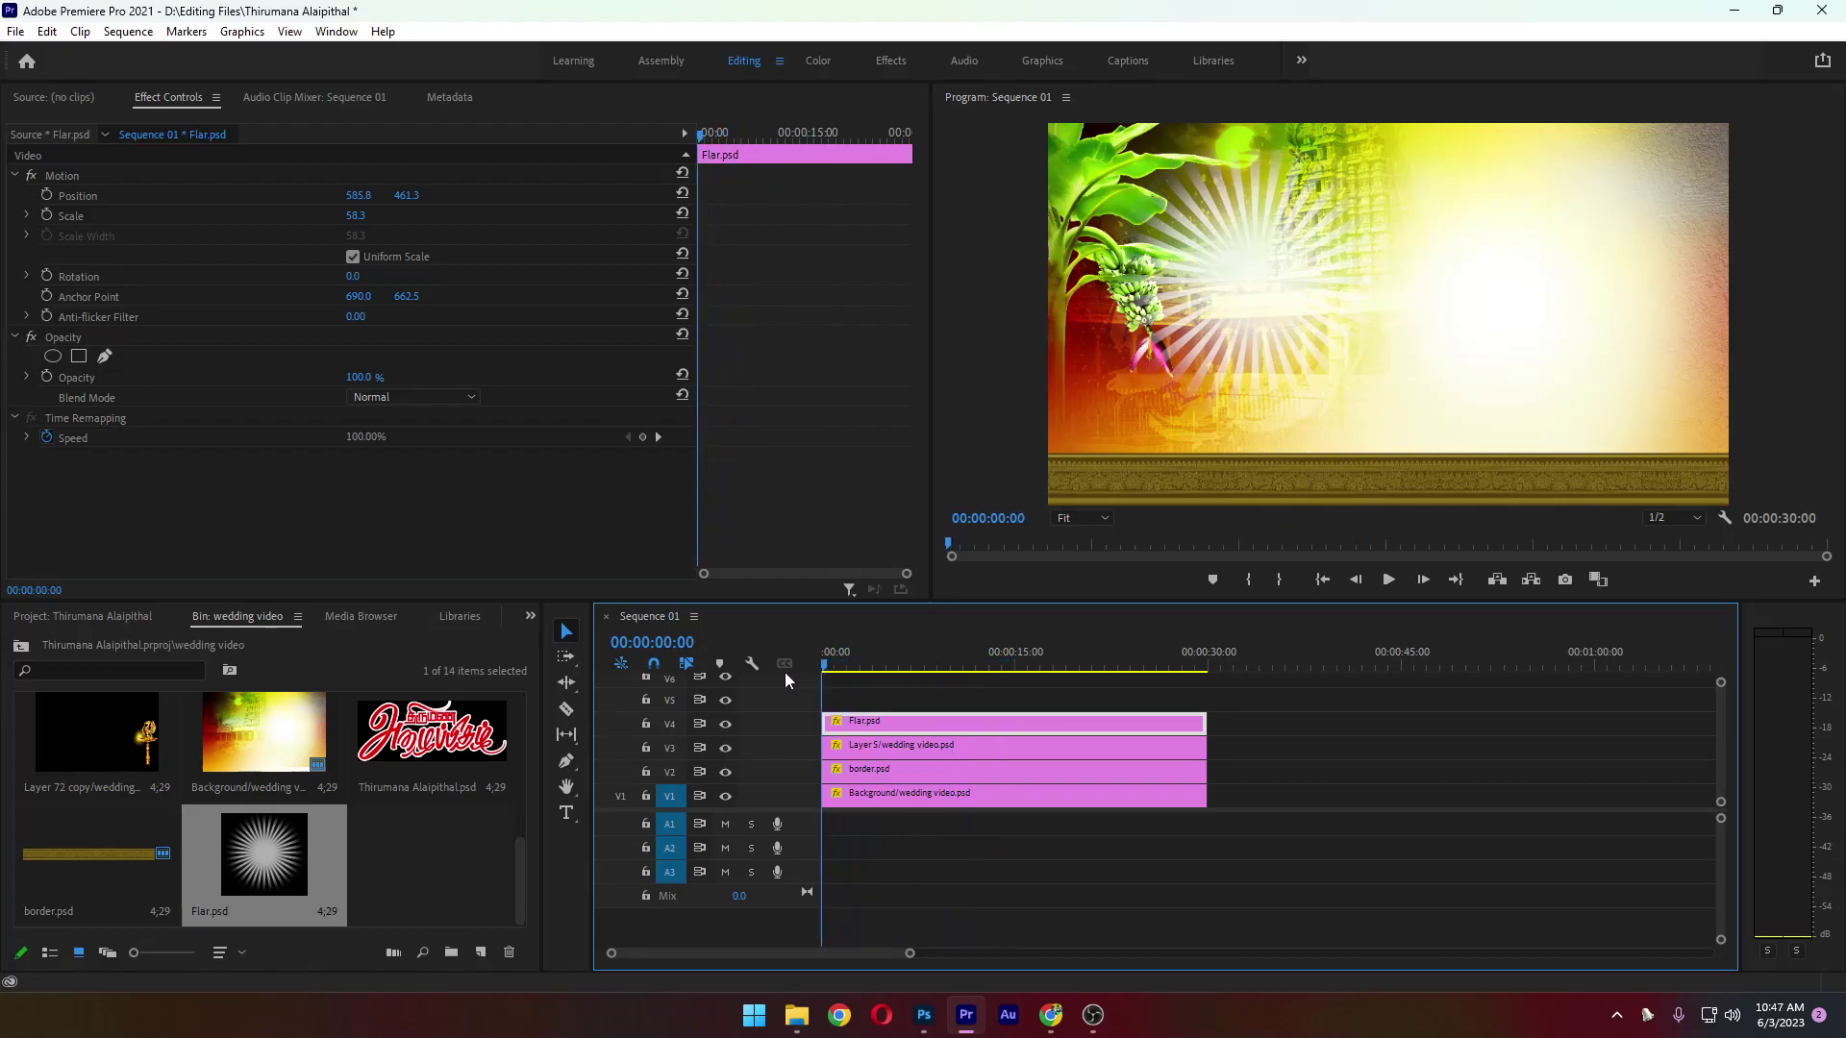
pyautogui.moveTo(910, 953); pyautogui.dragTo(845, 953)
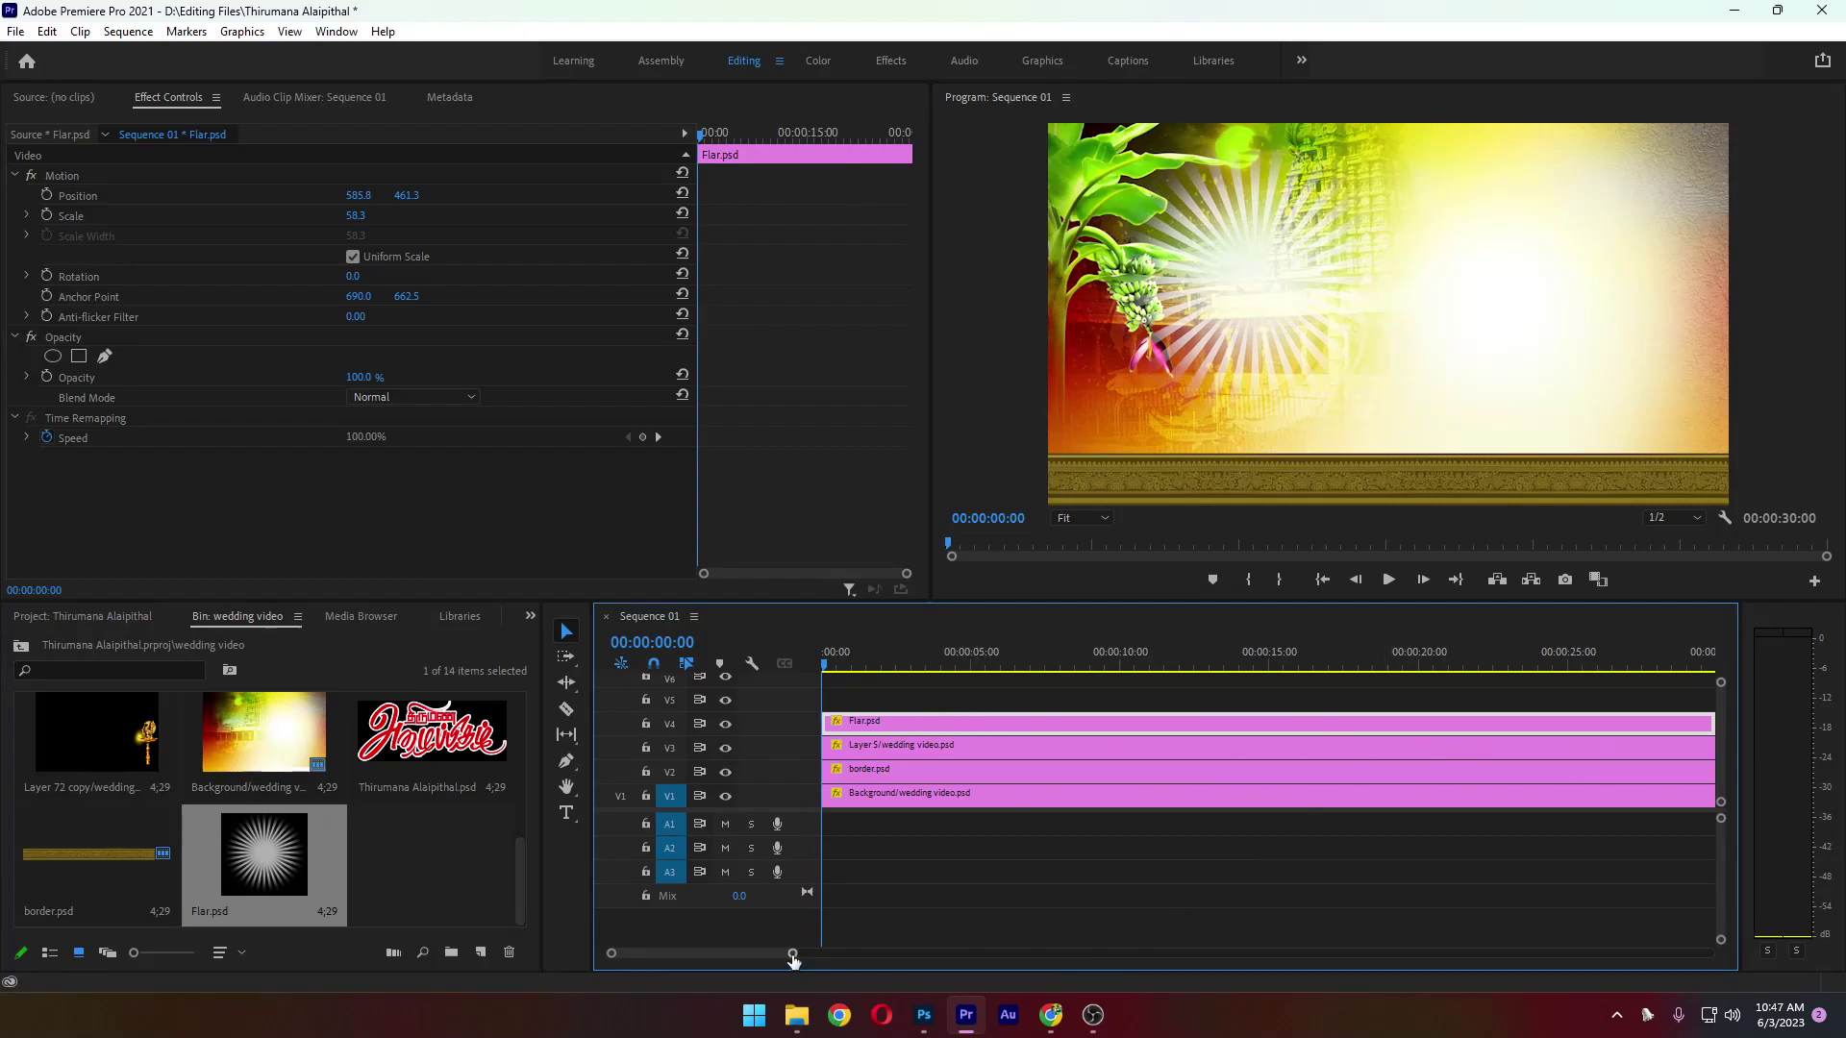
pyautogui.moveTo(793, 955); pyautogui.dragTo(816, 953)
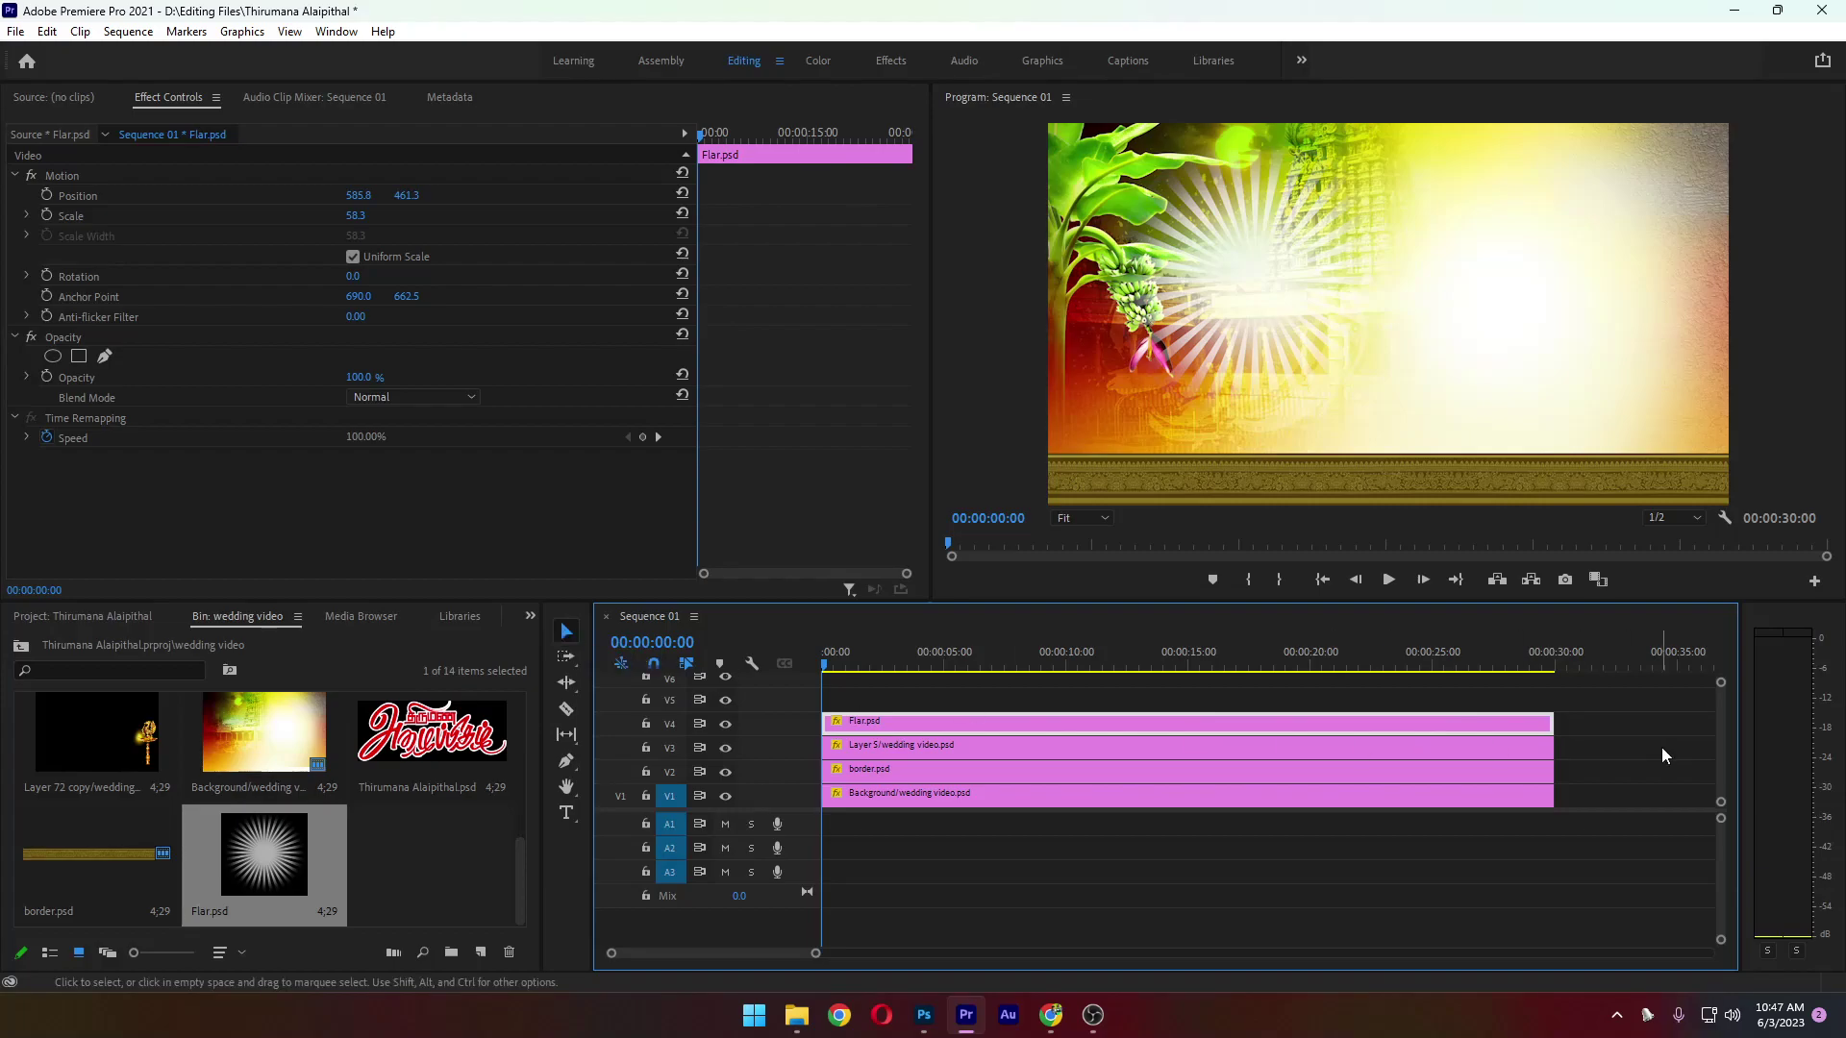
# Trim Flar.psd's out point so the clip ends at about the five-second mark
pyautogui.moveTo(1548, 721); pyautogui.dragTo(940, 717)
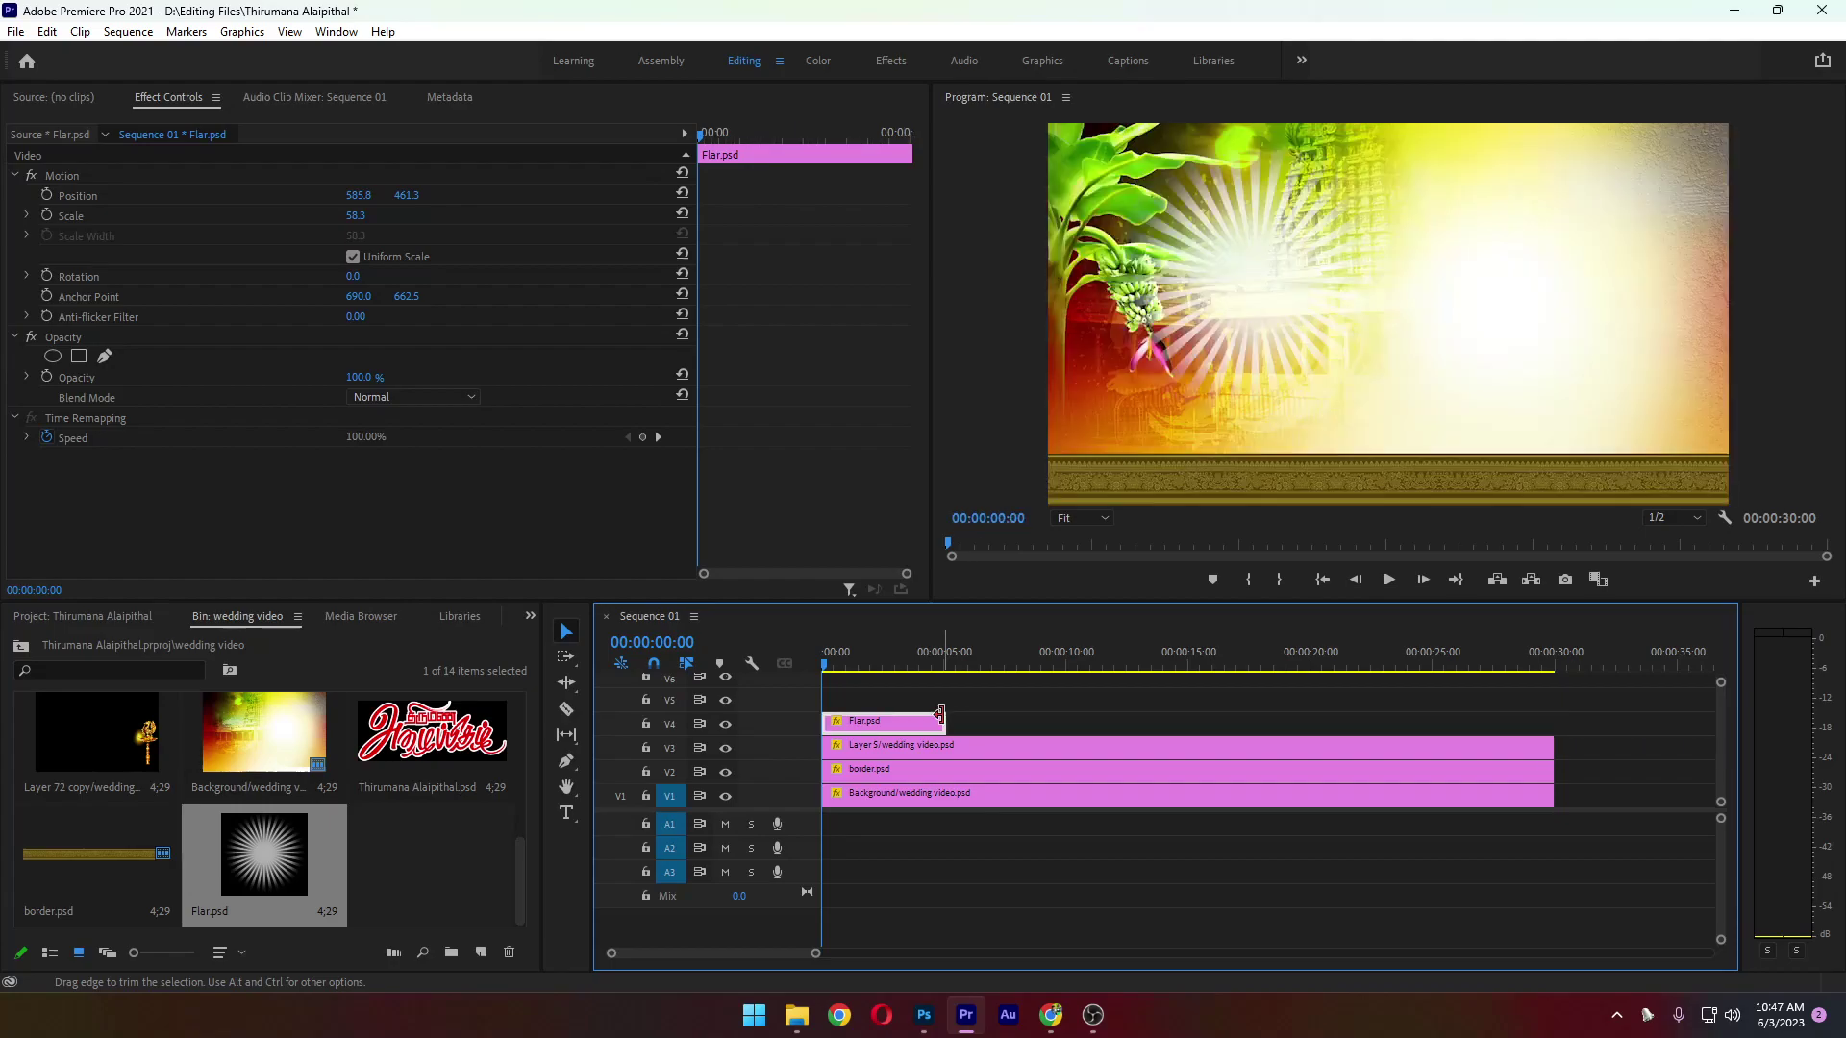
pyautogui.click(994, 730)
pyautogui.moveTo(817, 955); pyautogui.dragTo(956, 948)
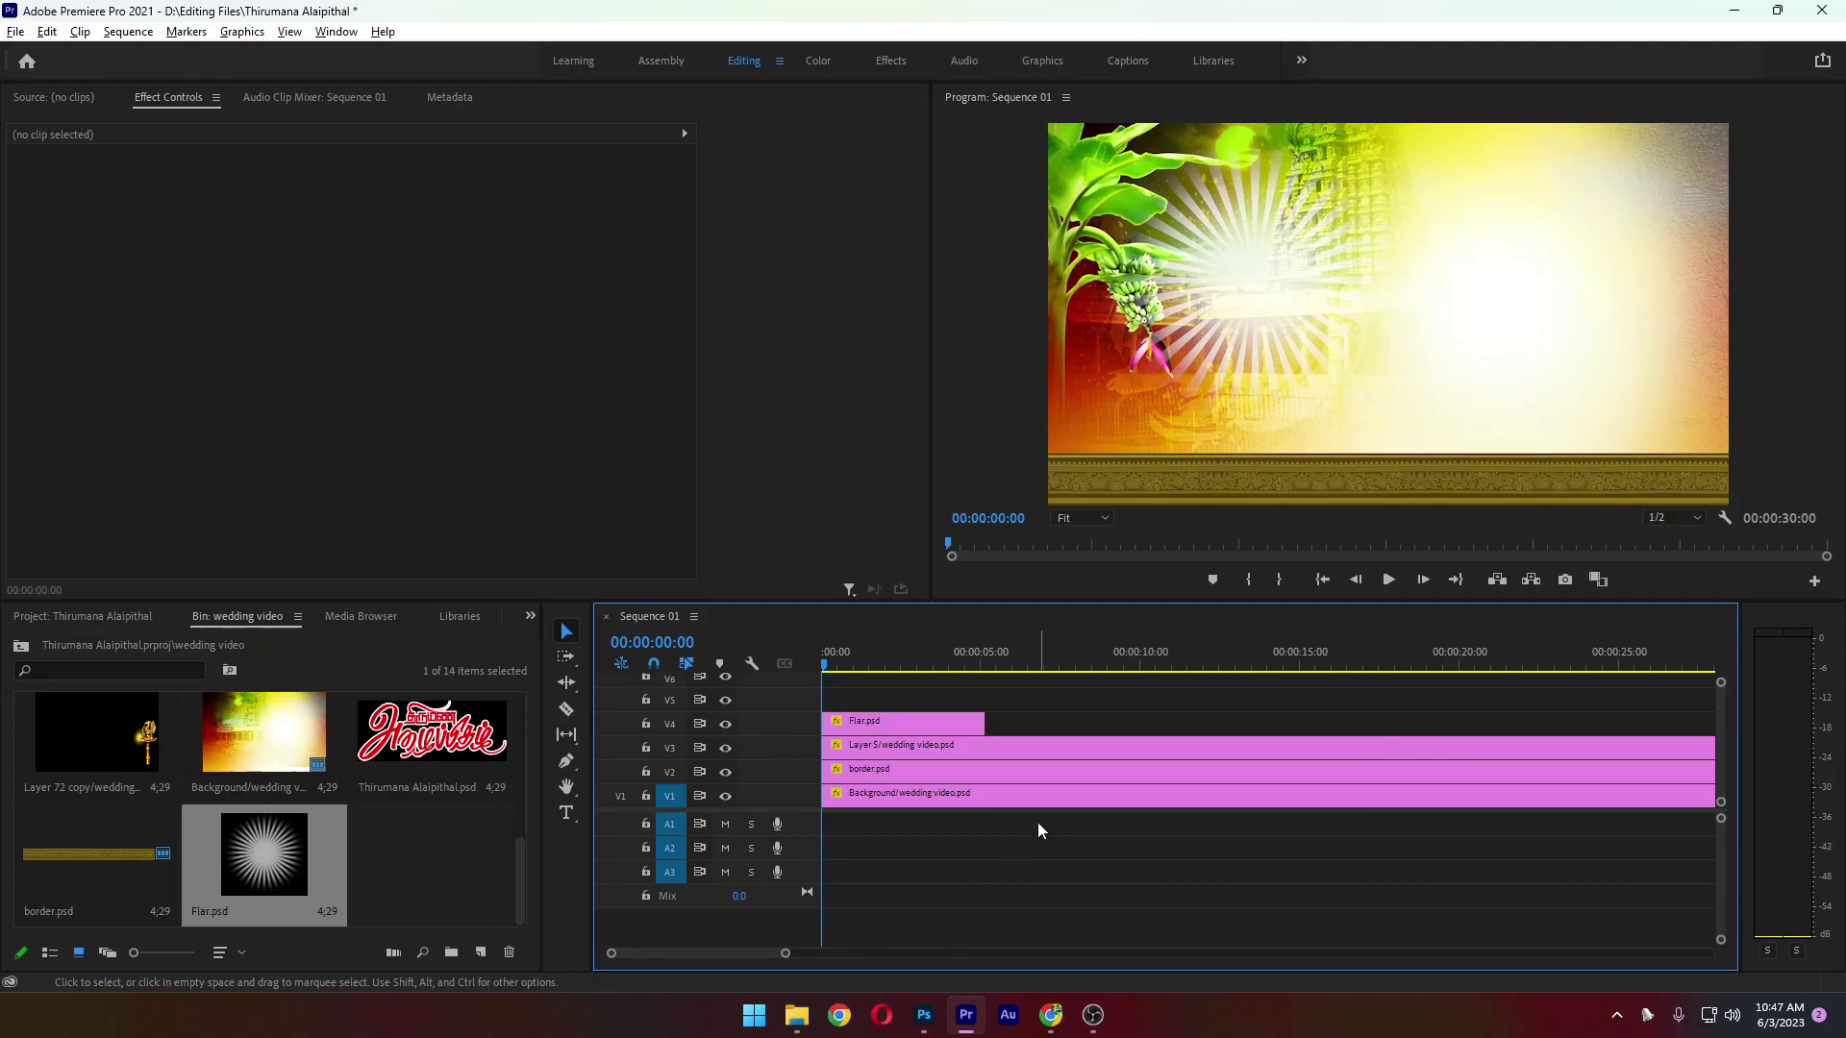
pyautogui.scroll(-3, 1013, 780)
pyautogui.scroll(3, 1000, 829)
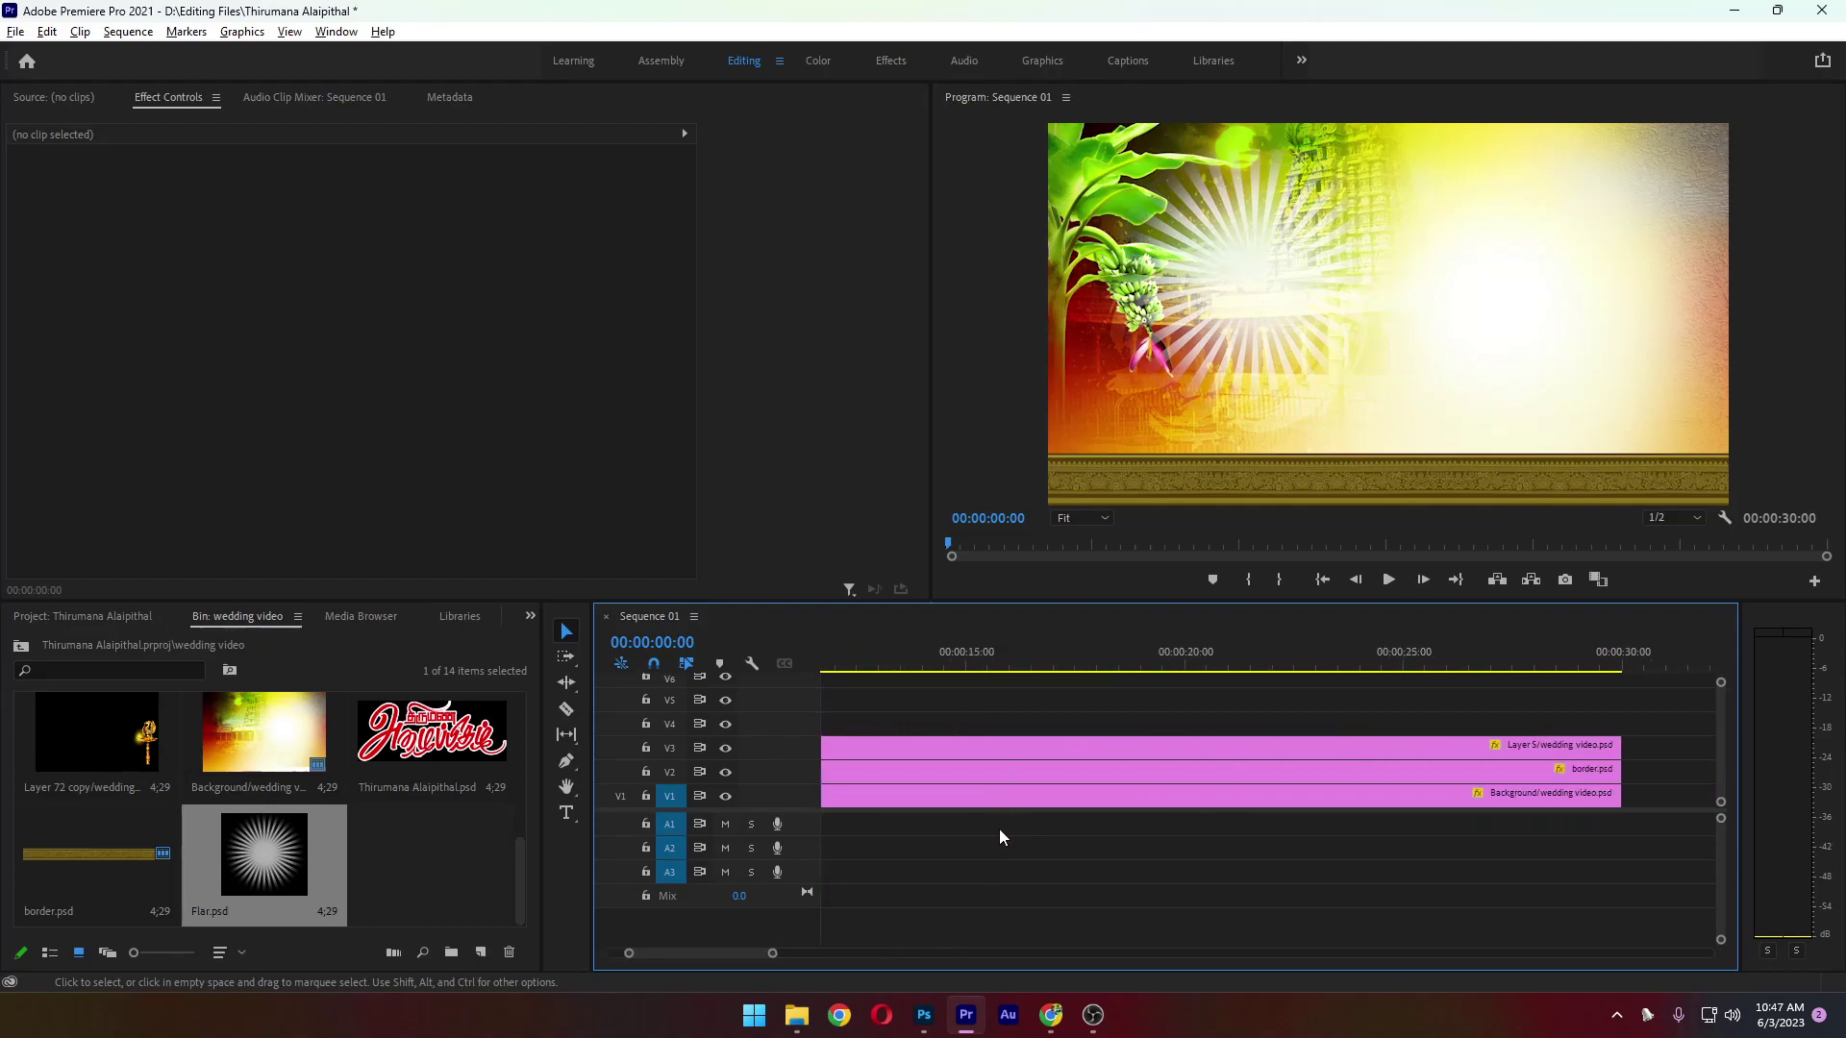
pyautogui.scroll(-3, 1000, 829)
pyautogui.scroll(1, 1000, 829)
pyautogui.scroll(3, 874, 822)
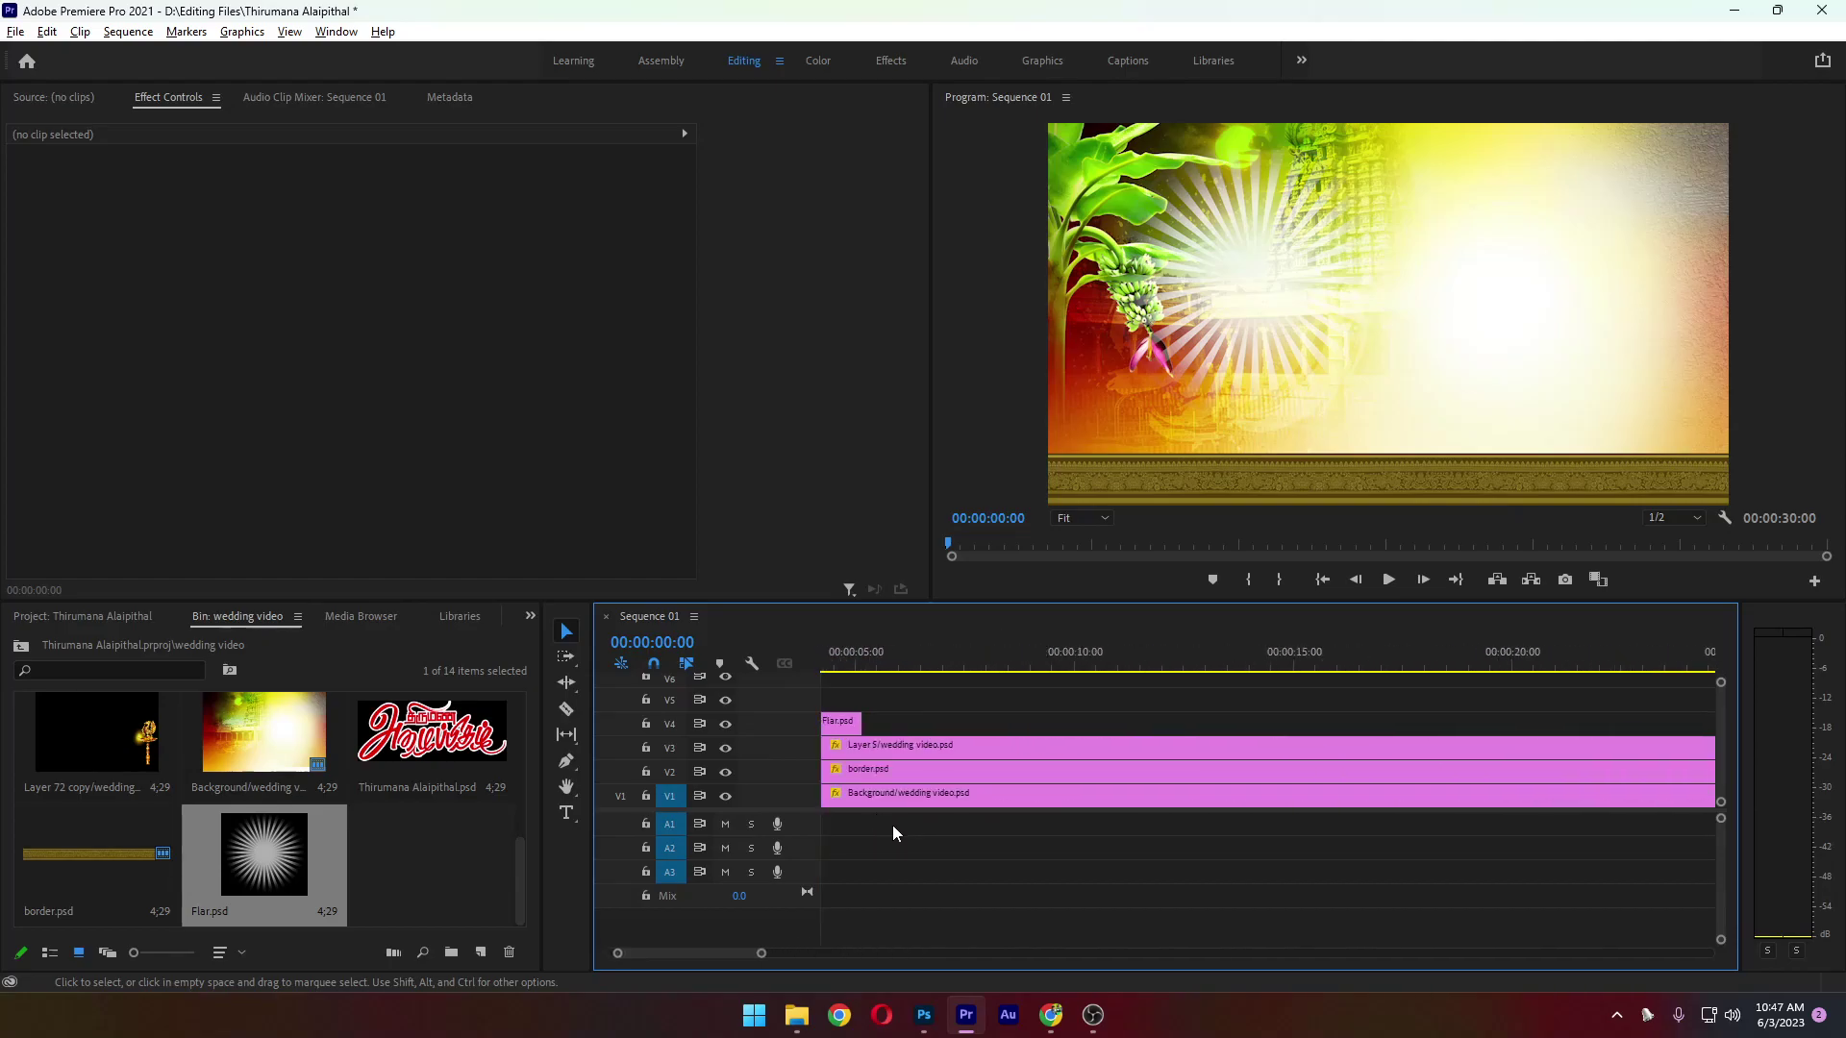
pyautogui.hscroll(2, 904, 822)
pyautogui.moveTo(684, 954); pyautogui.dragTo(668, 954)
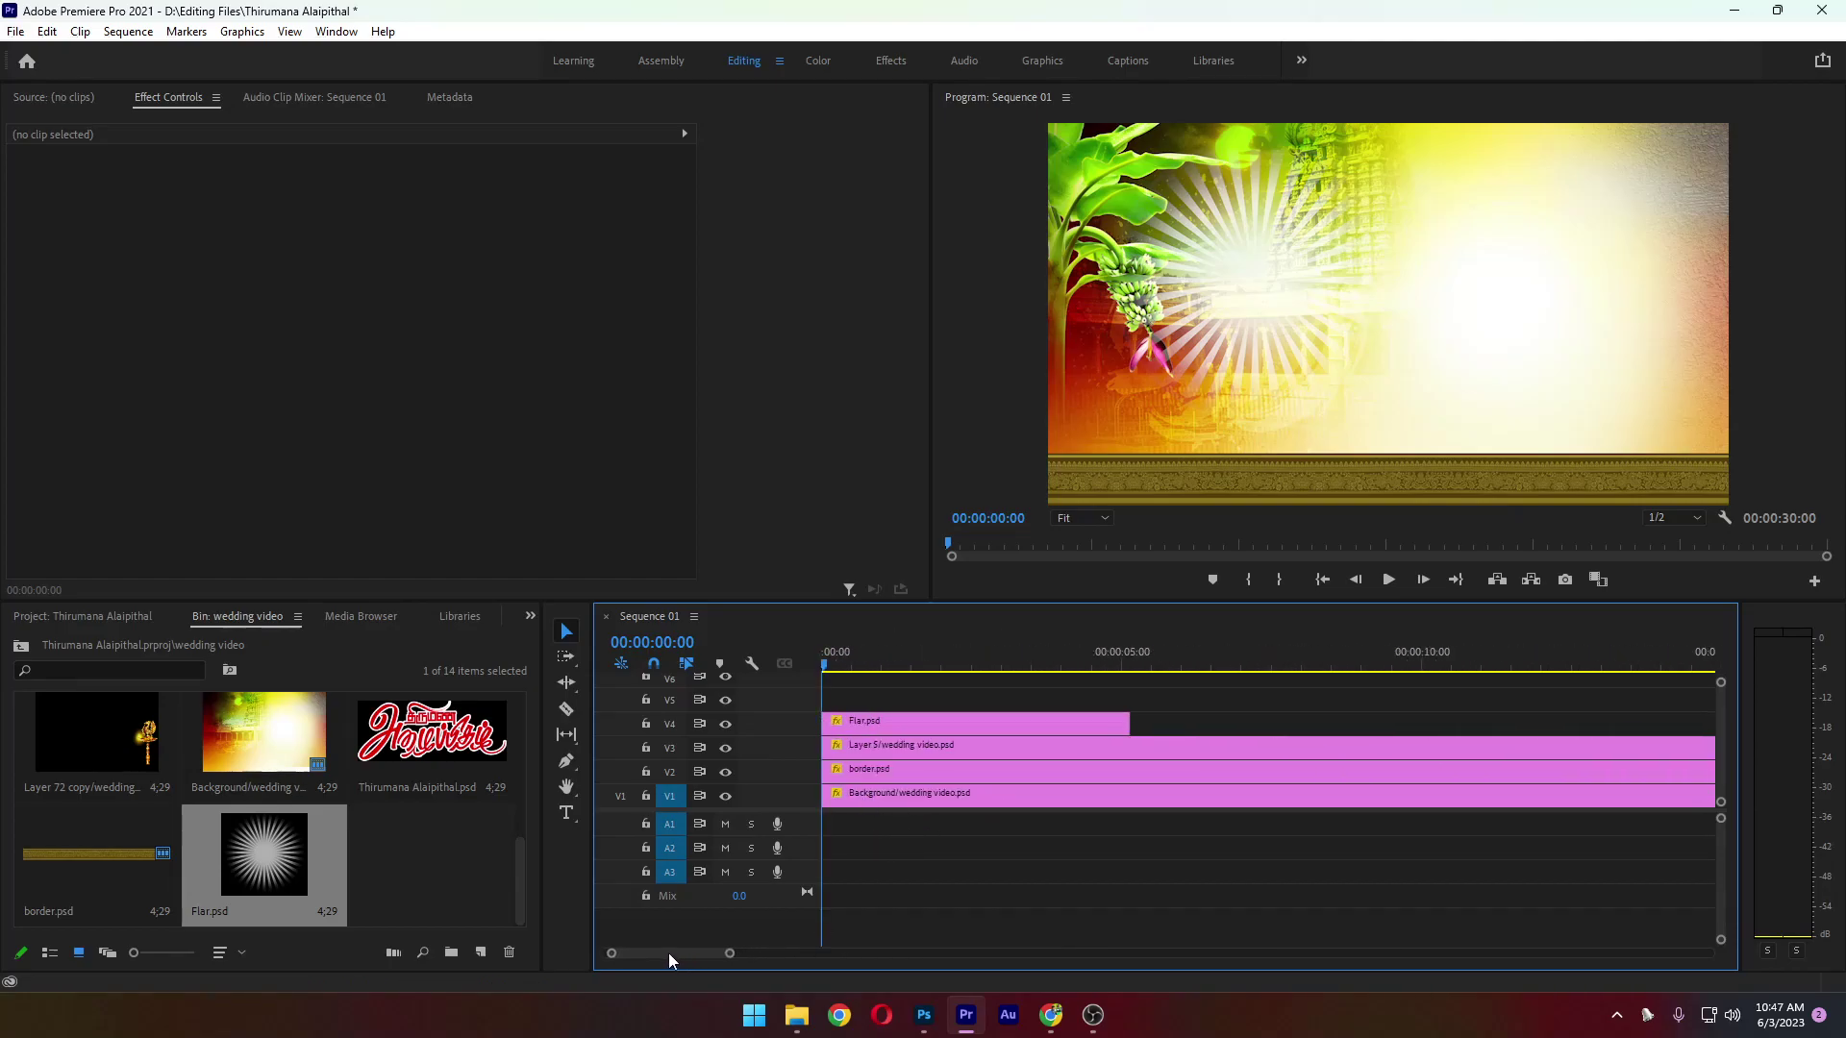
pyautogui.moveTo(1129, 723); pyautogui.dragTo(1114, 724)
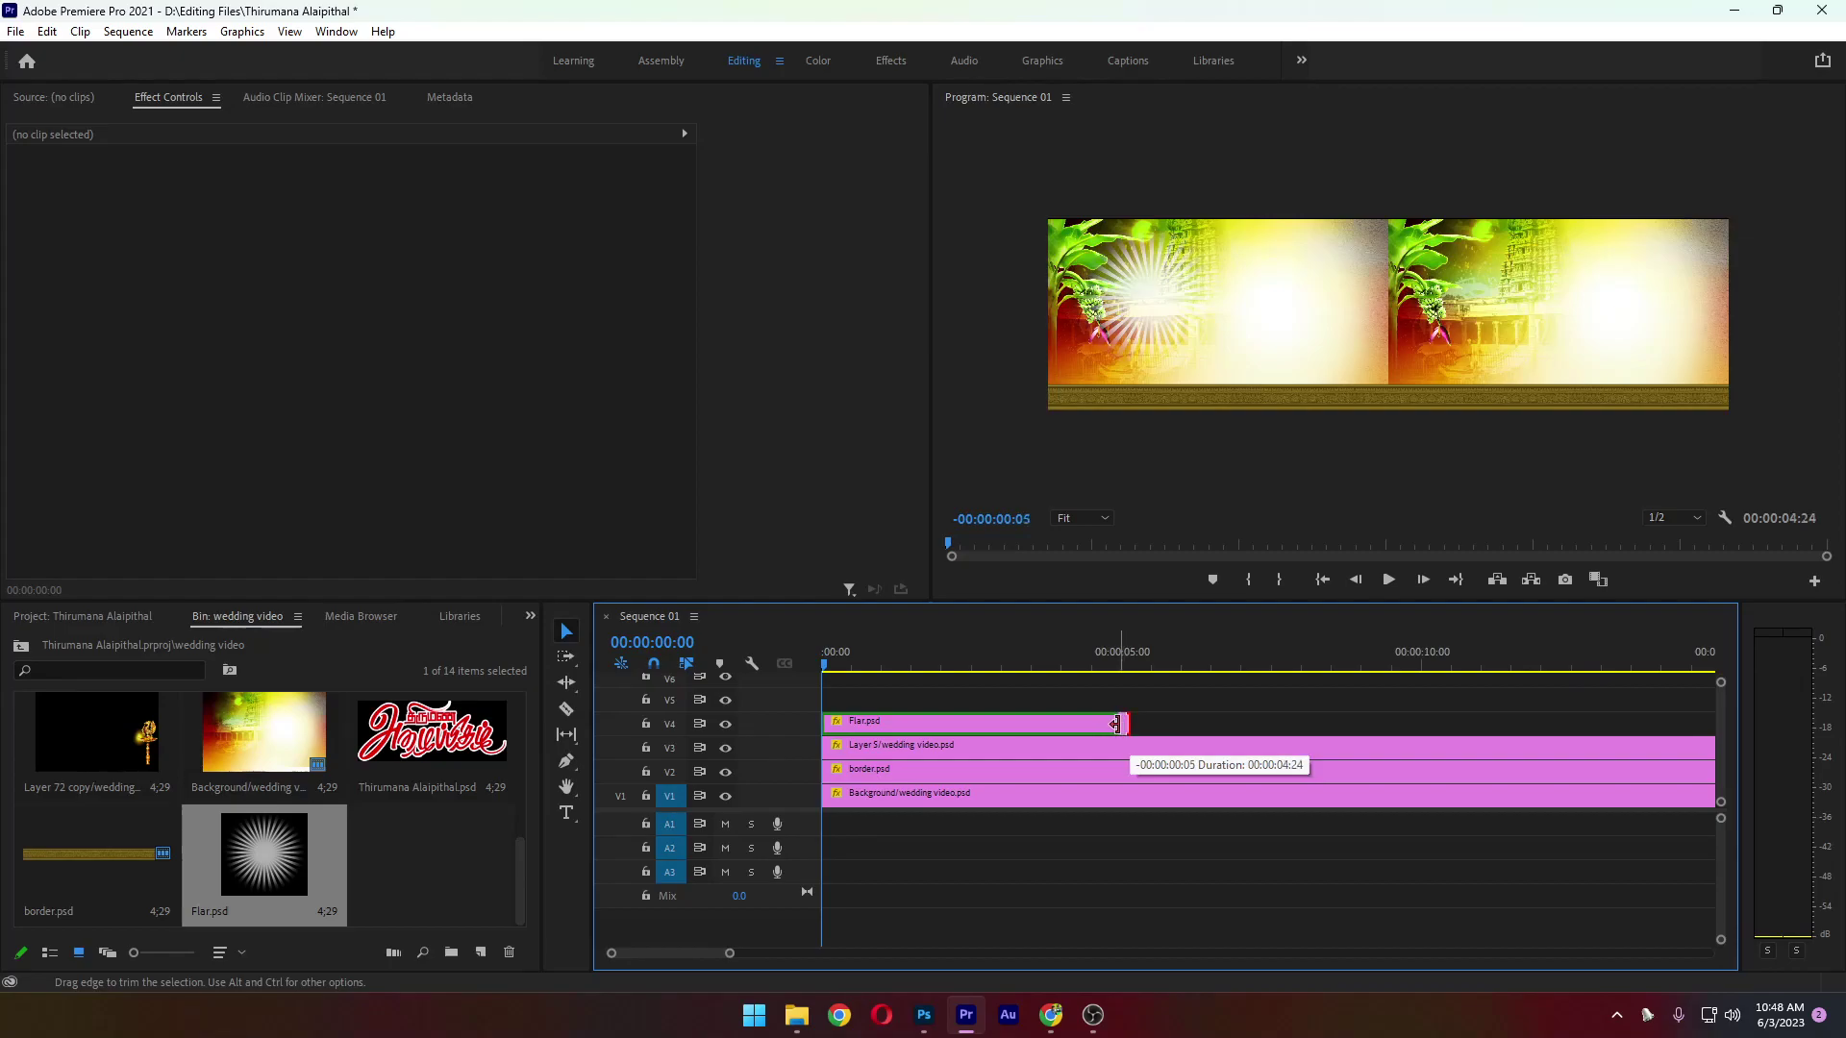
pyautogui.moveTo(1115, 724); pyautogui.dragTo(1118, 724)
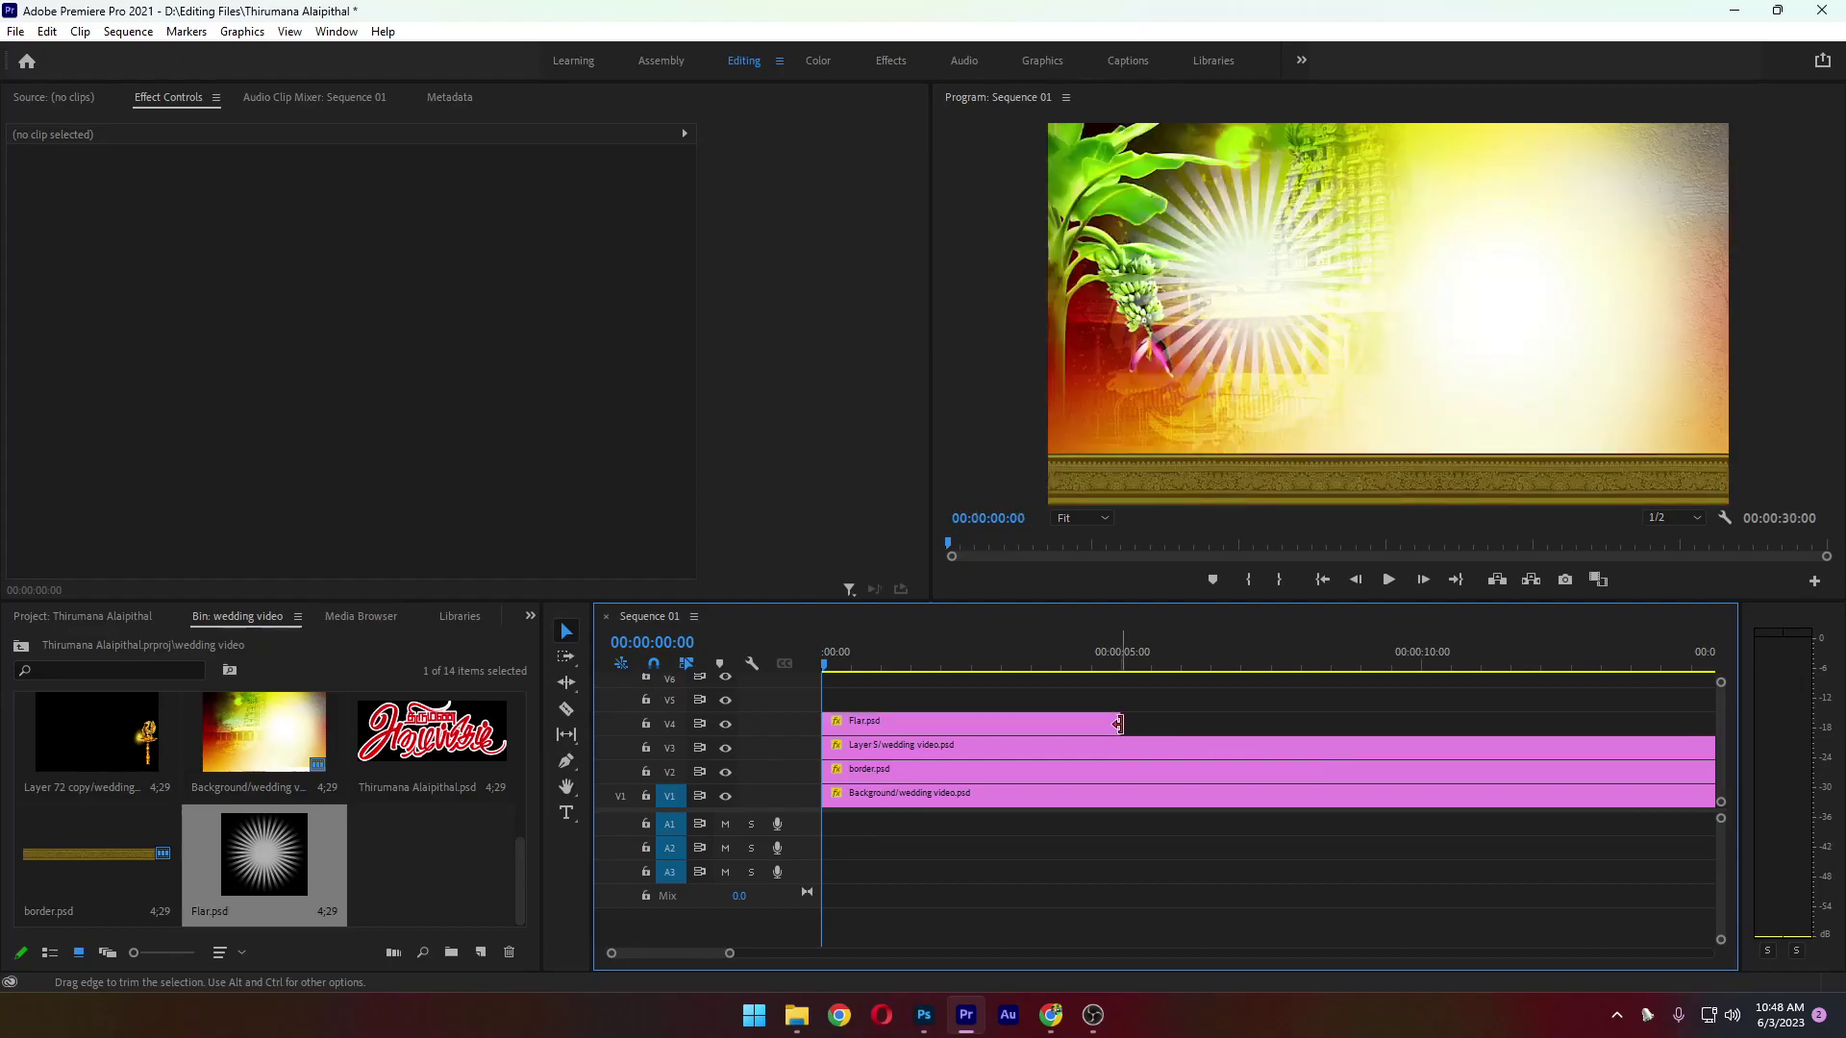
pyautogui.click(1390, 581)
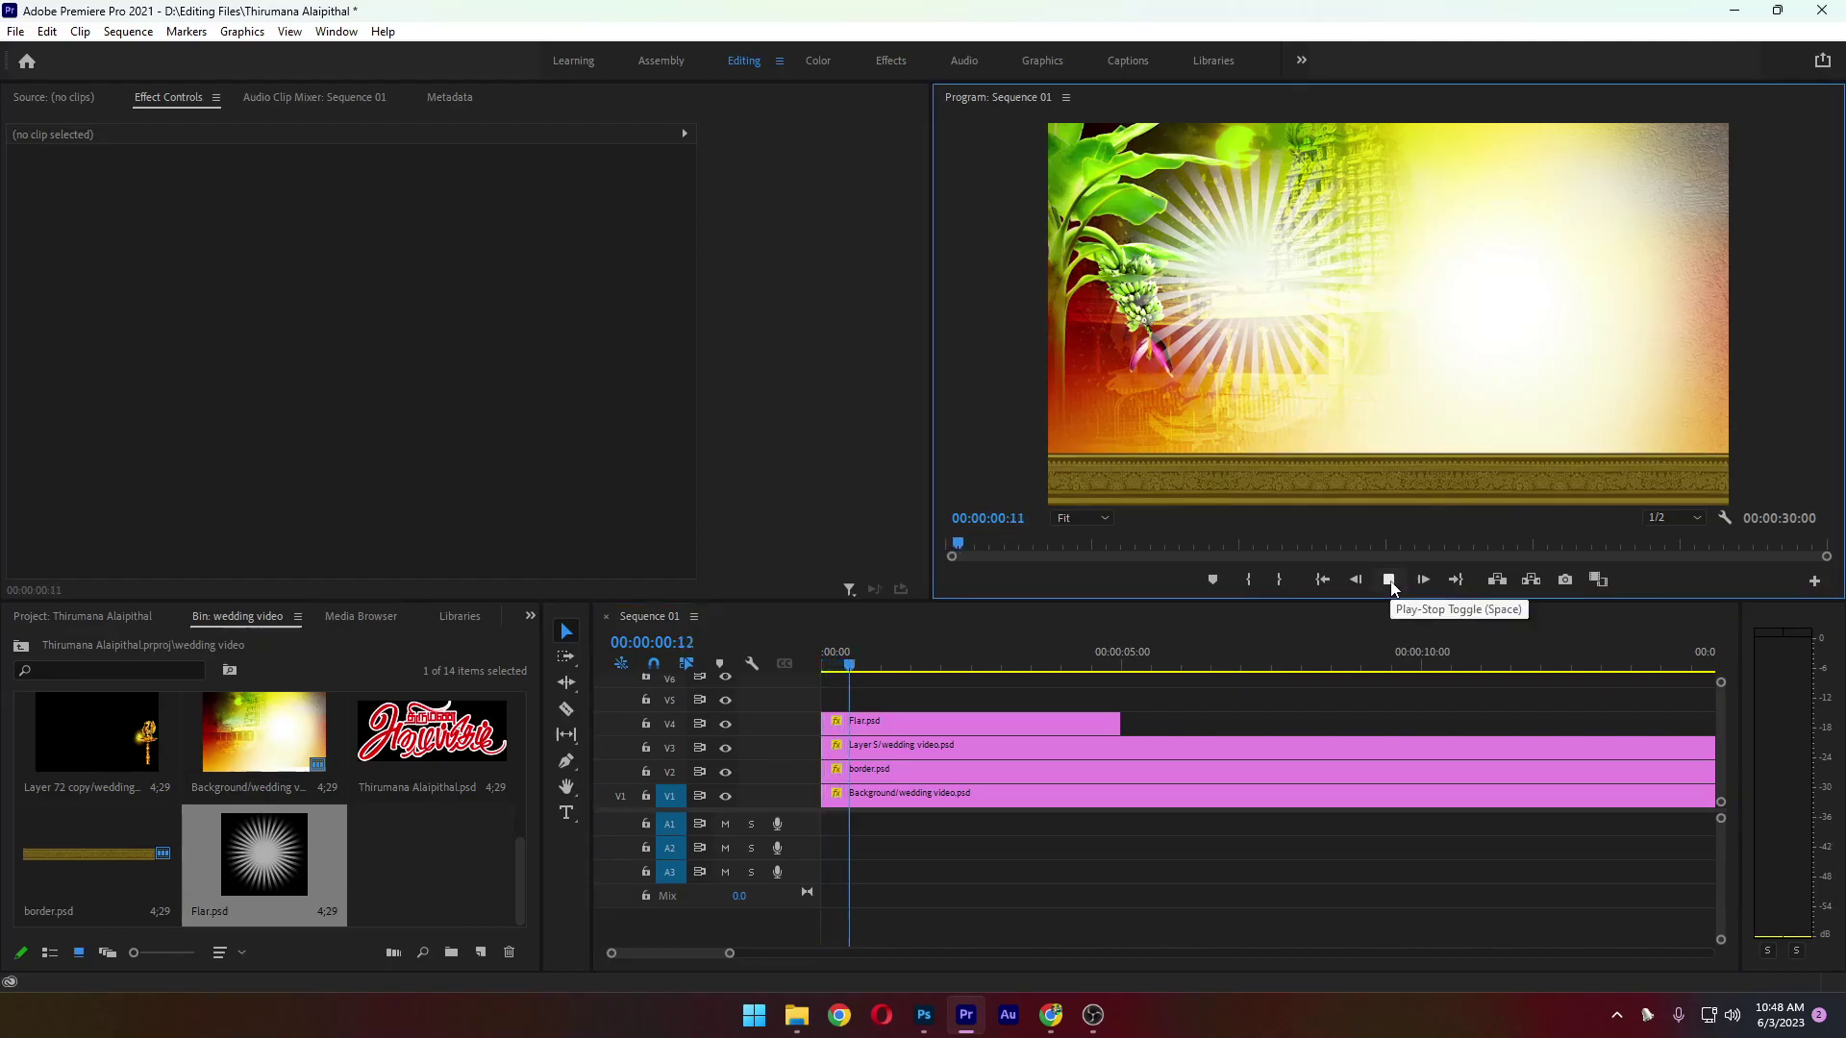
# Scale the Flar.psd sunburst to 42.3 and set its position to 635.8, 343.3
pyautogui.click(1390, 580)
pyautogui.scroll(-2, 1087, 776)
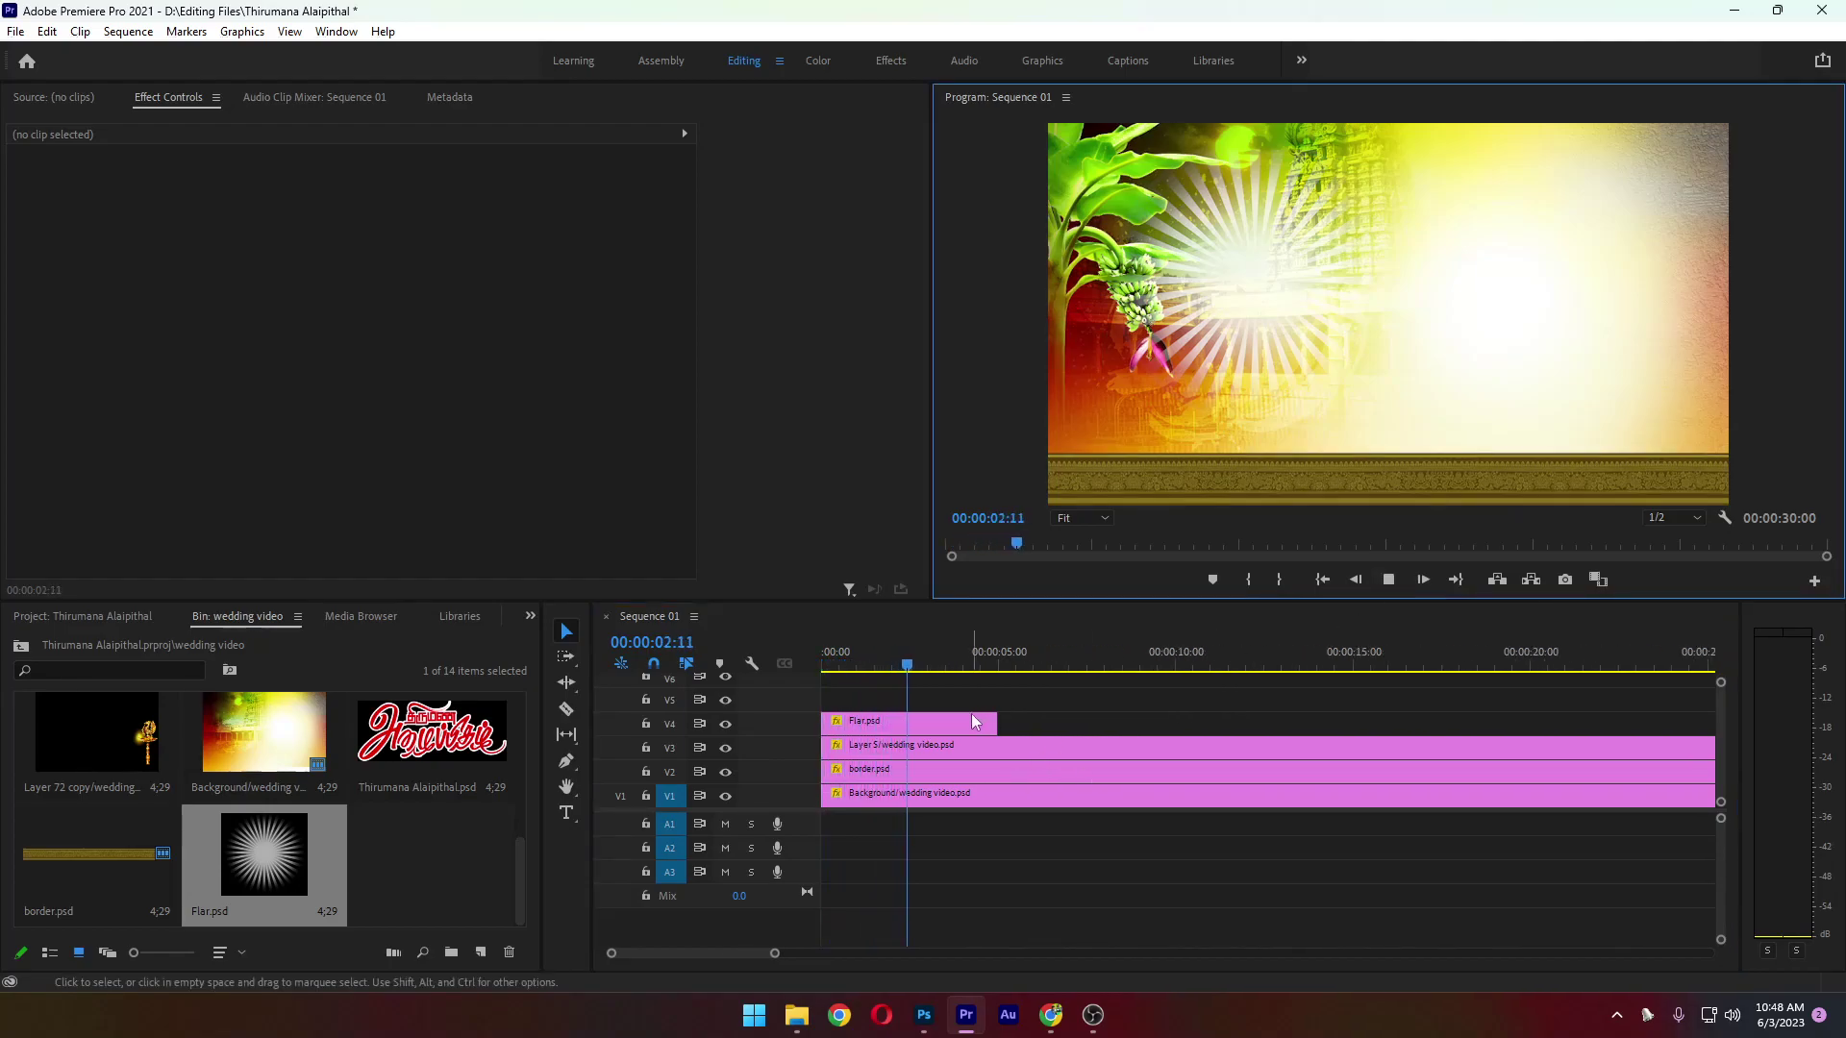
pyautogui.click(972, 718)
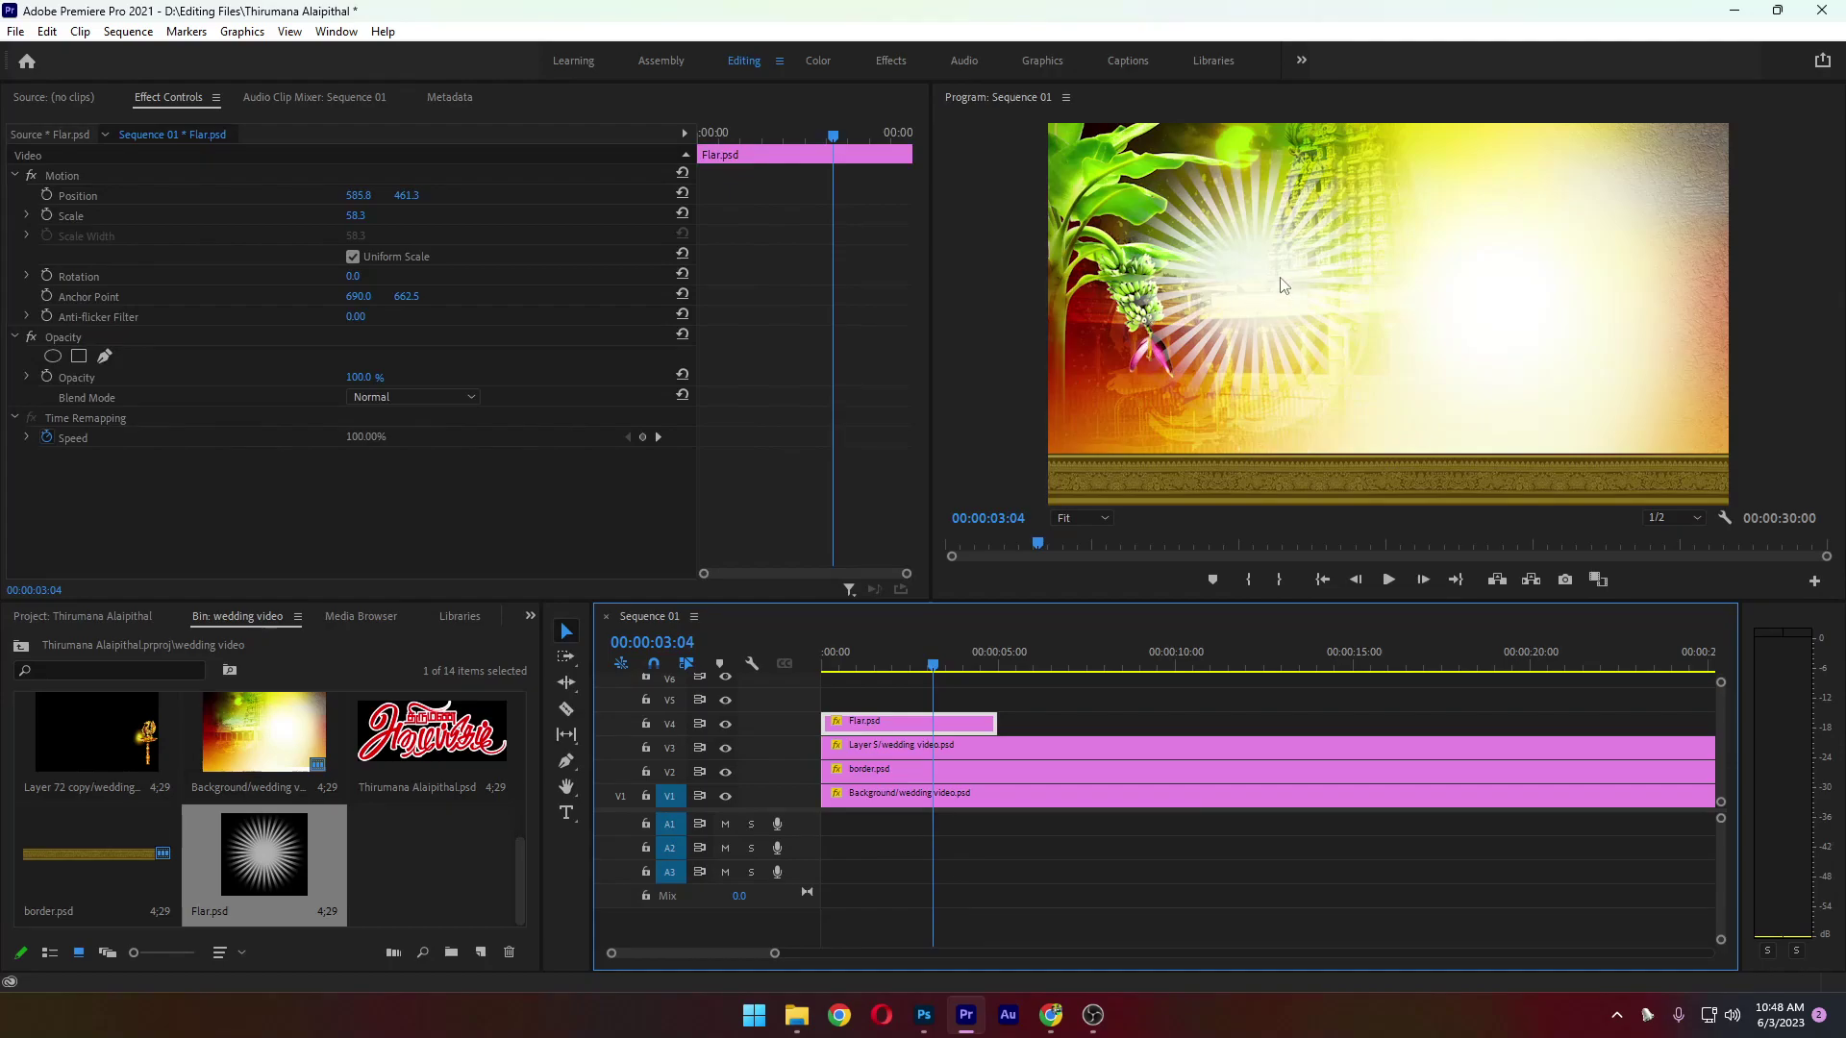
pyautogui.click(349, 227)
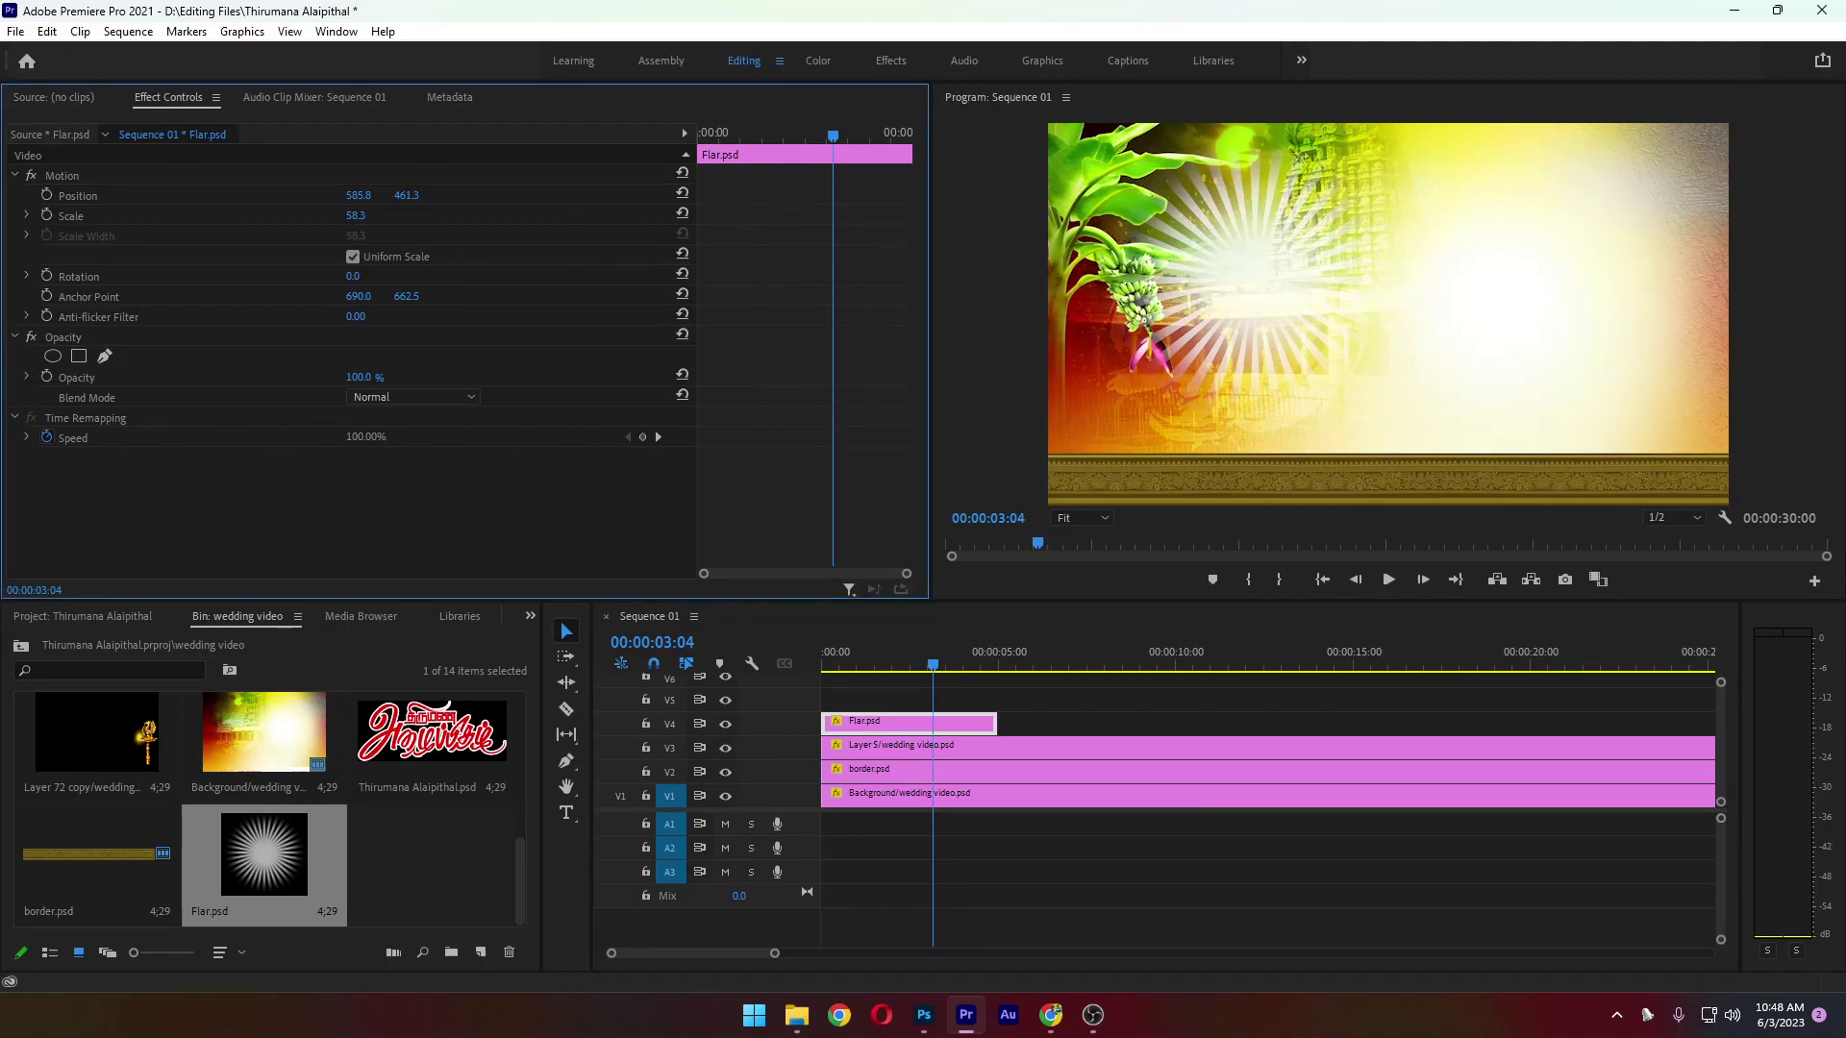
pyautogui.moveTo(365, 220); pyautogui.dragTo(311, 196)
pyautogui.click(419, 875)
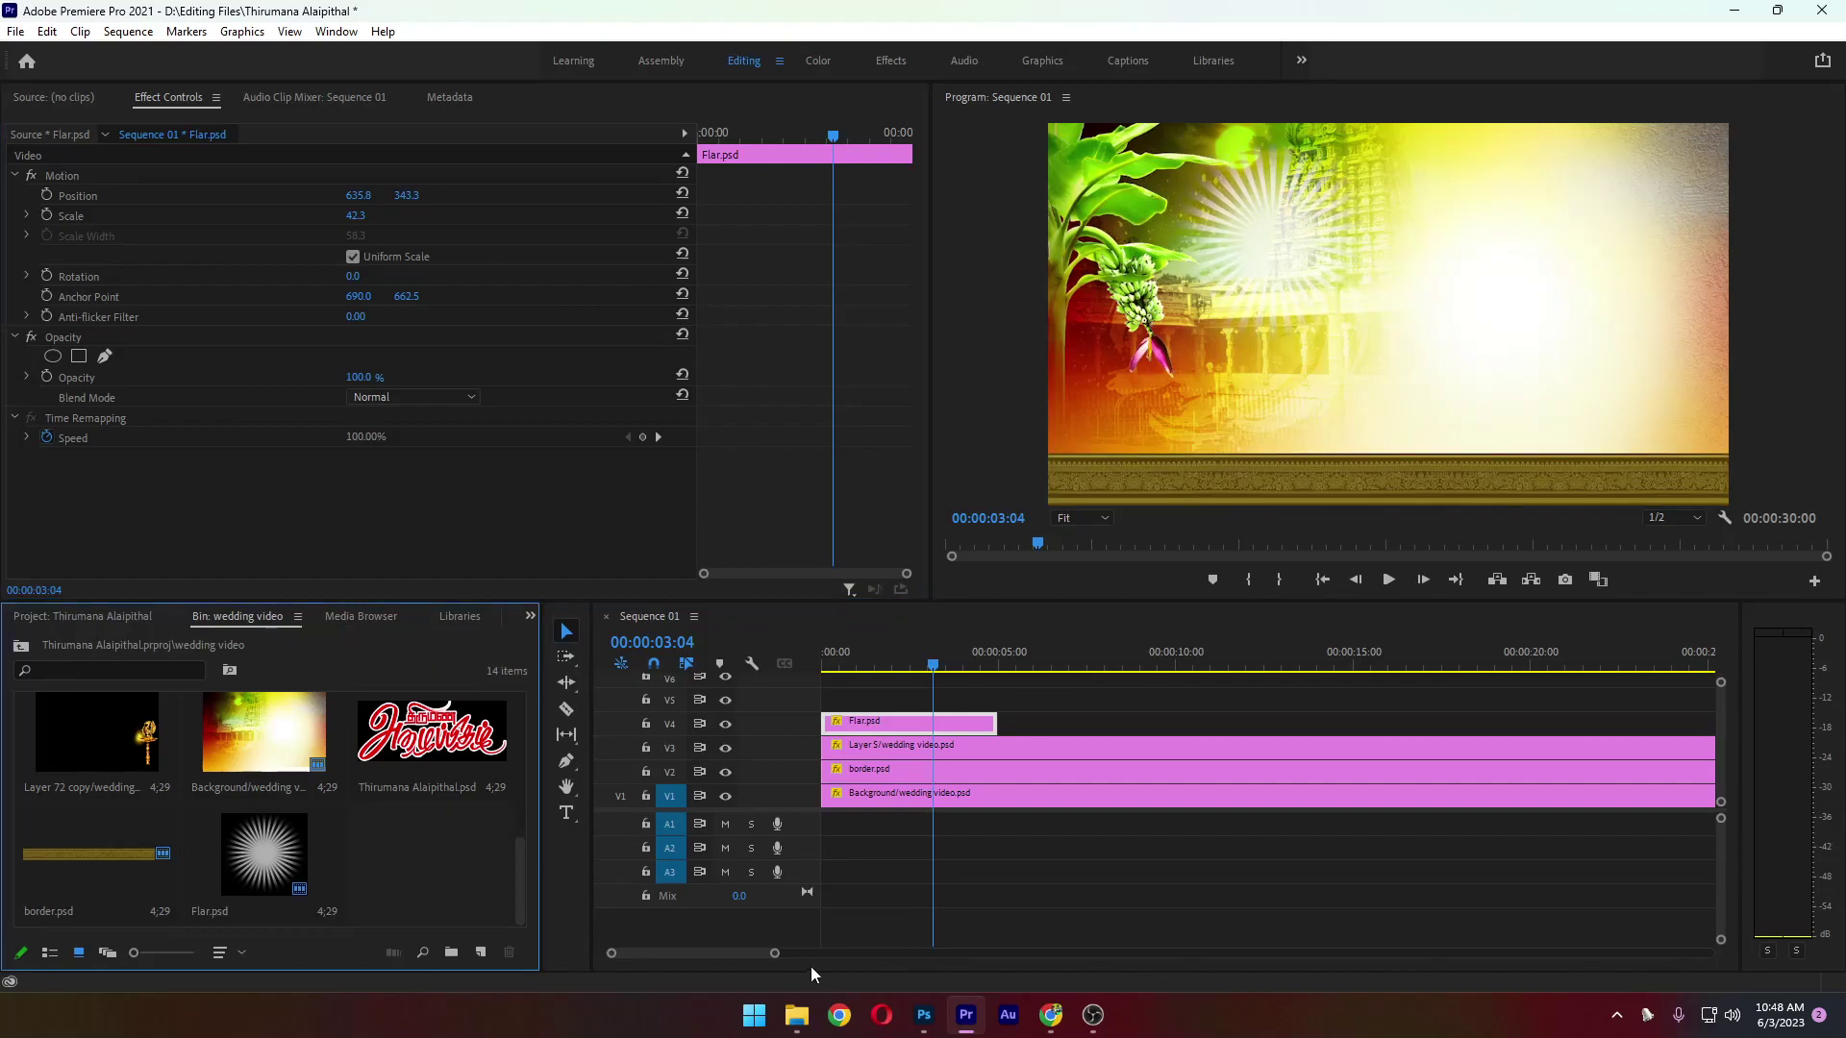
# In Photoshop, close Untitled-1 without saving and cut the Ganesha out of Layer 4
pyautogui.click(924, 1014)
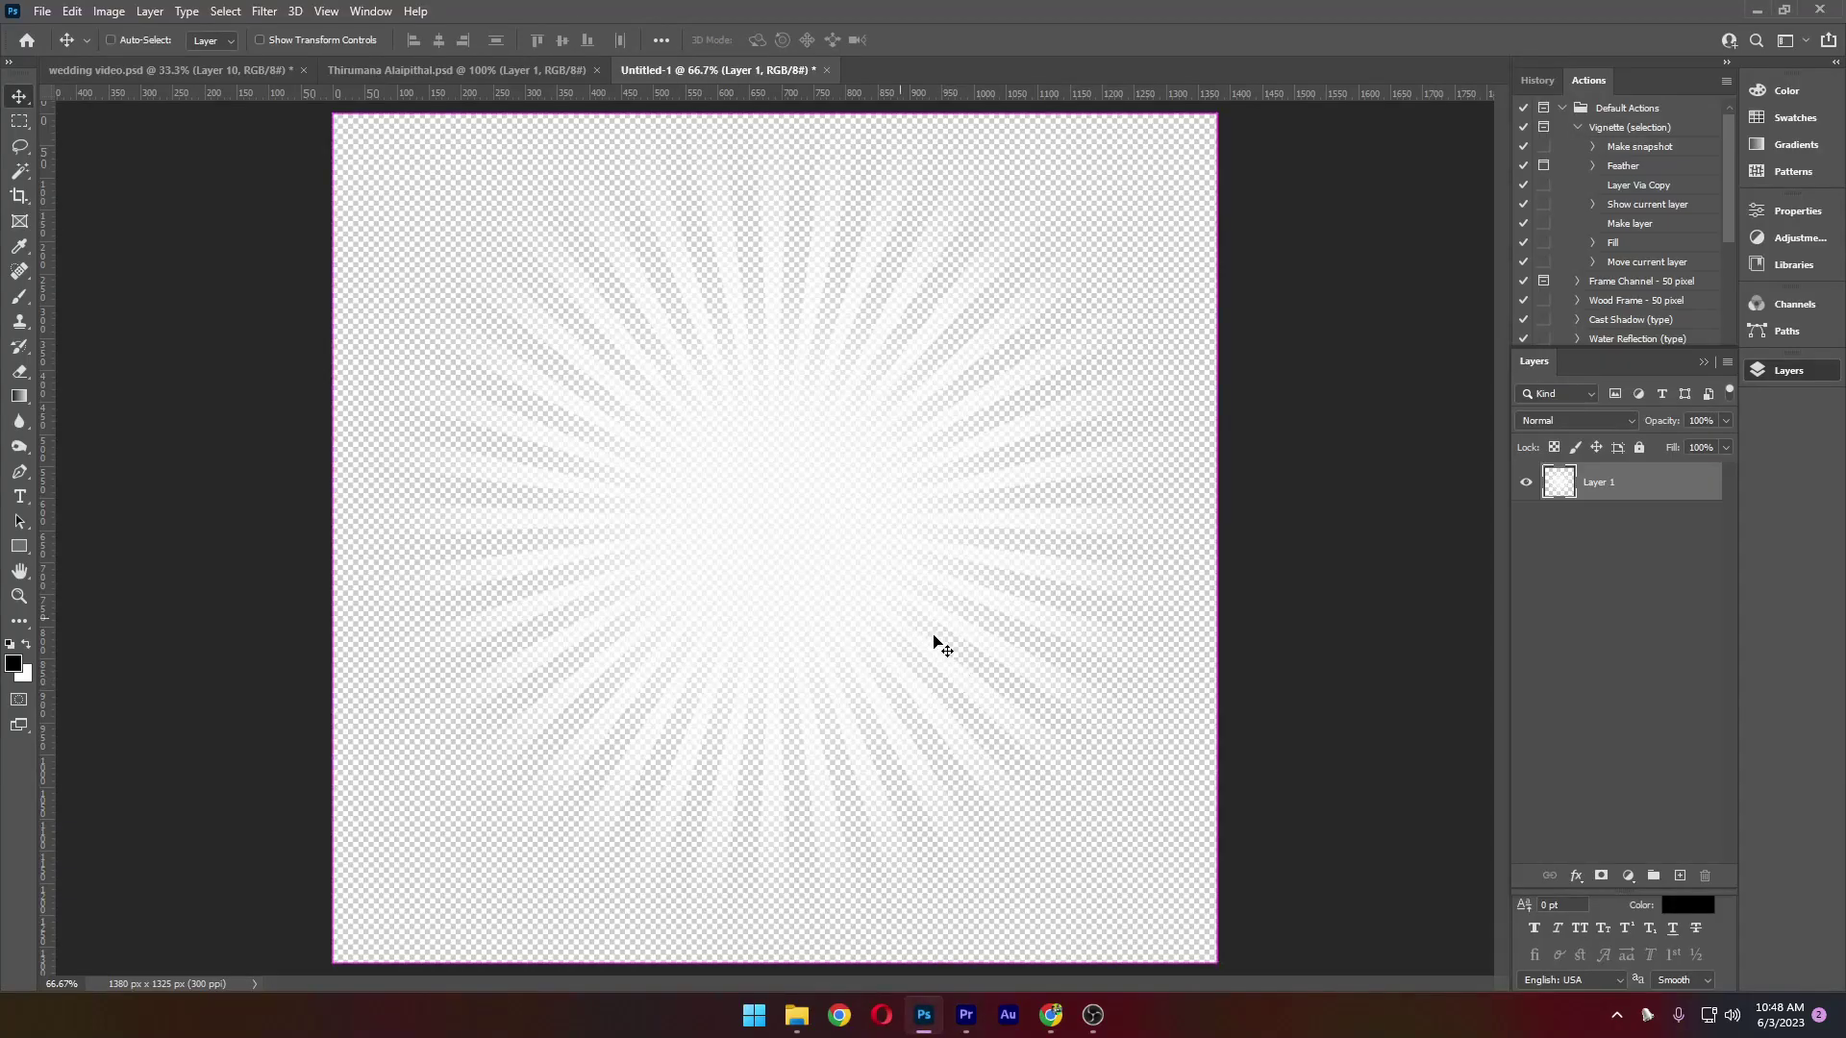
pyautogui.hotkey('ctrl', 'w')
pyautogui.click(919, 383)
pyautogui.click(688, 575)
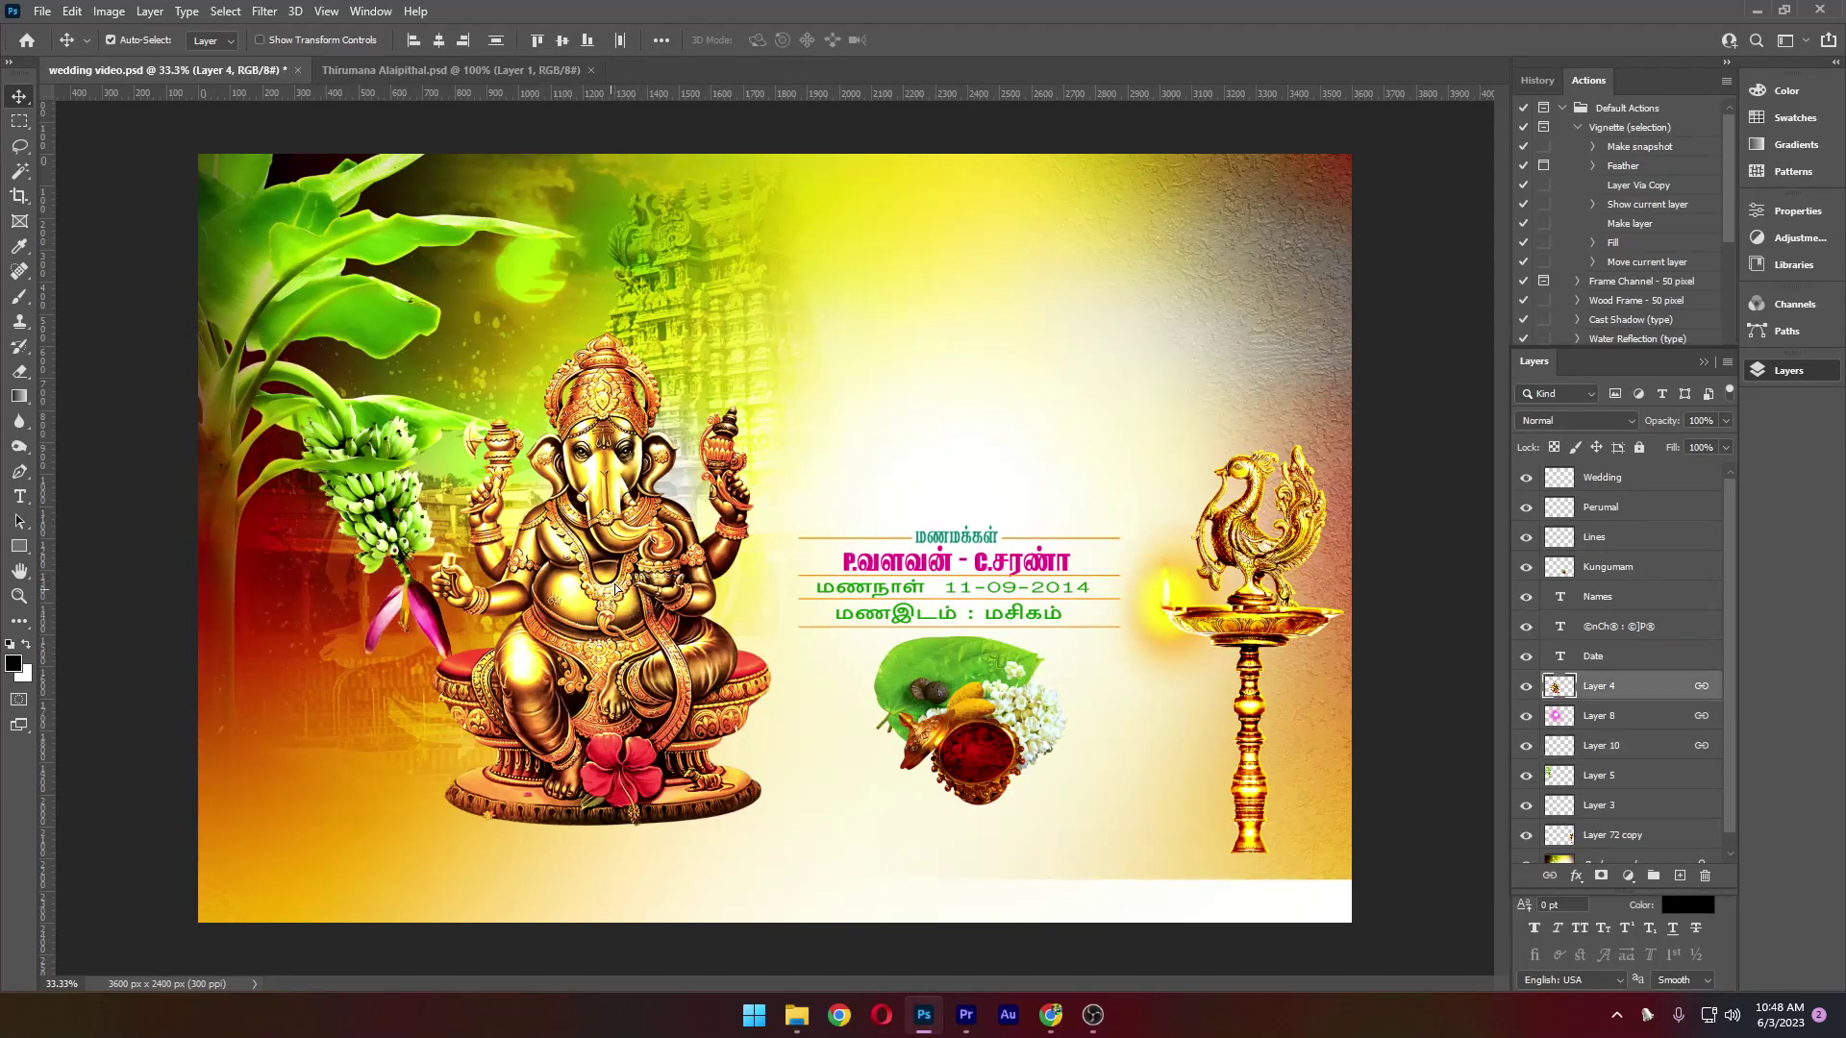
pyautogui.hotkey('ctrl', 'a')
pyautogui.press('x')
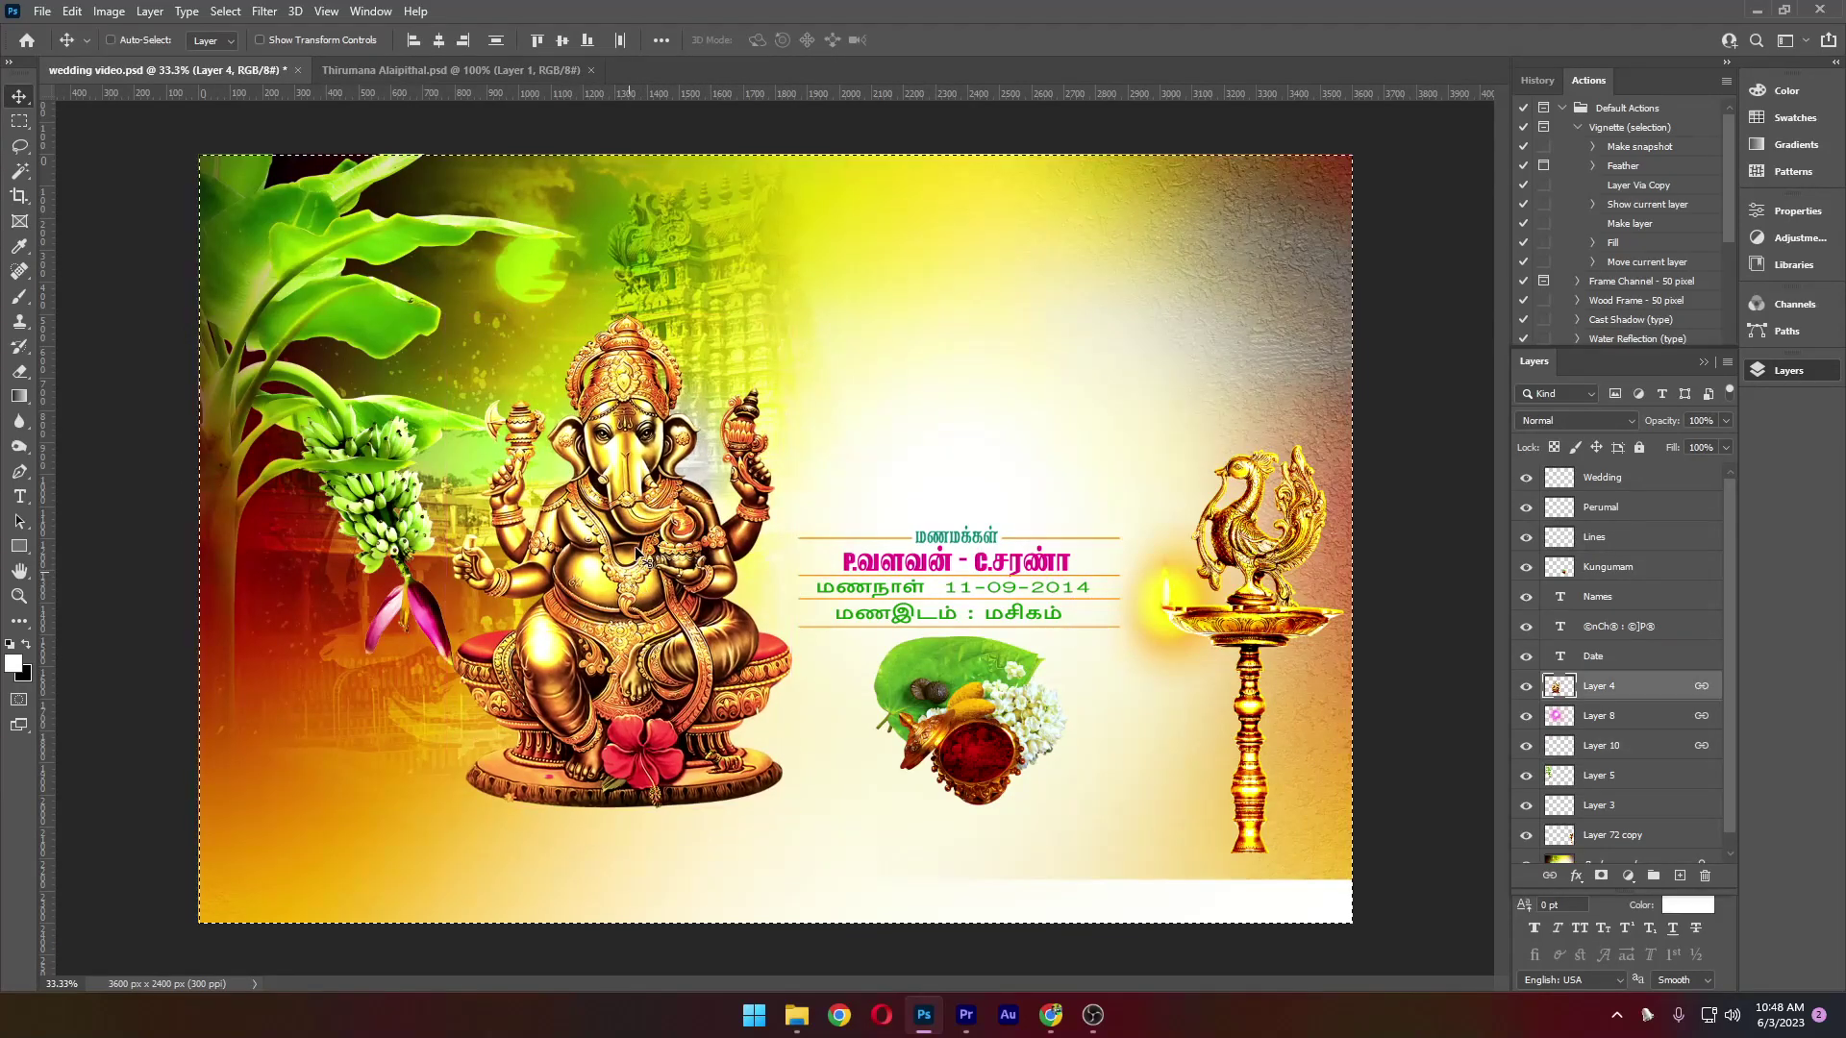
pyautogui.hotkey('ctrl', 'x')
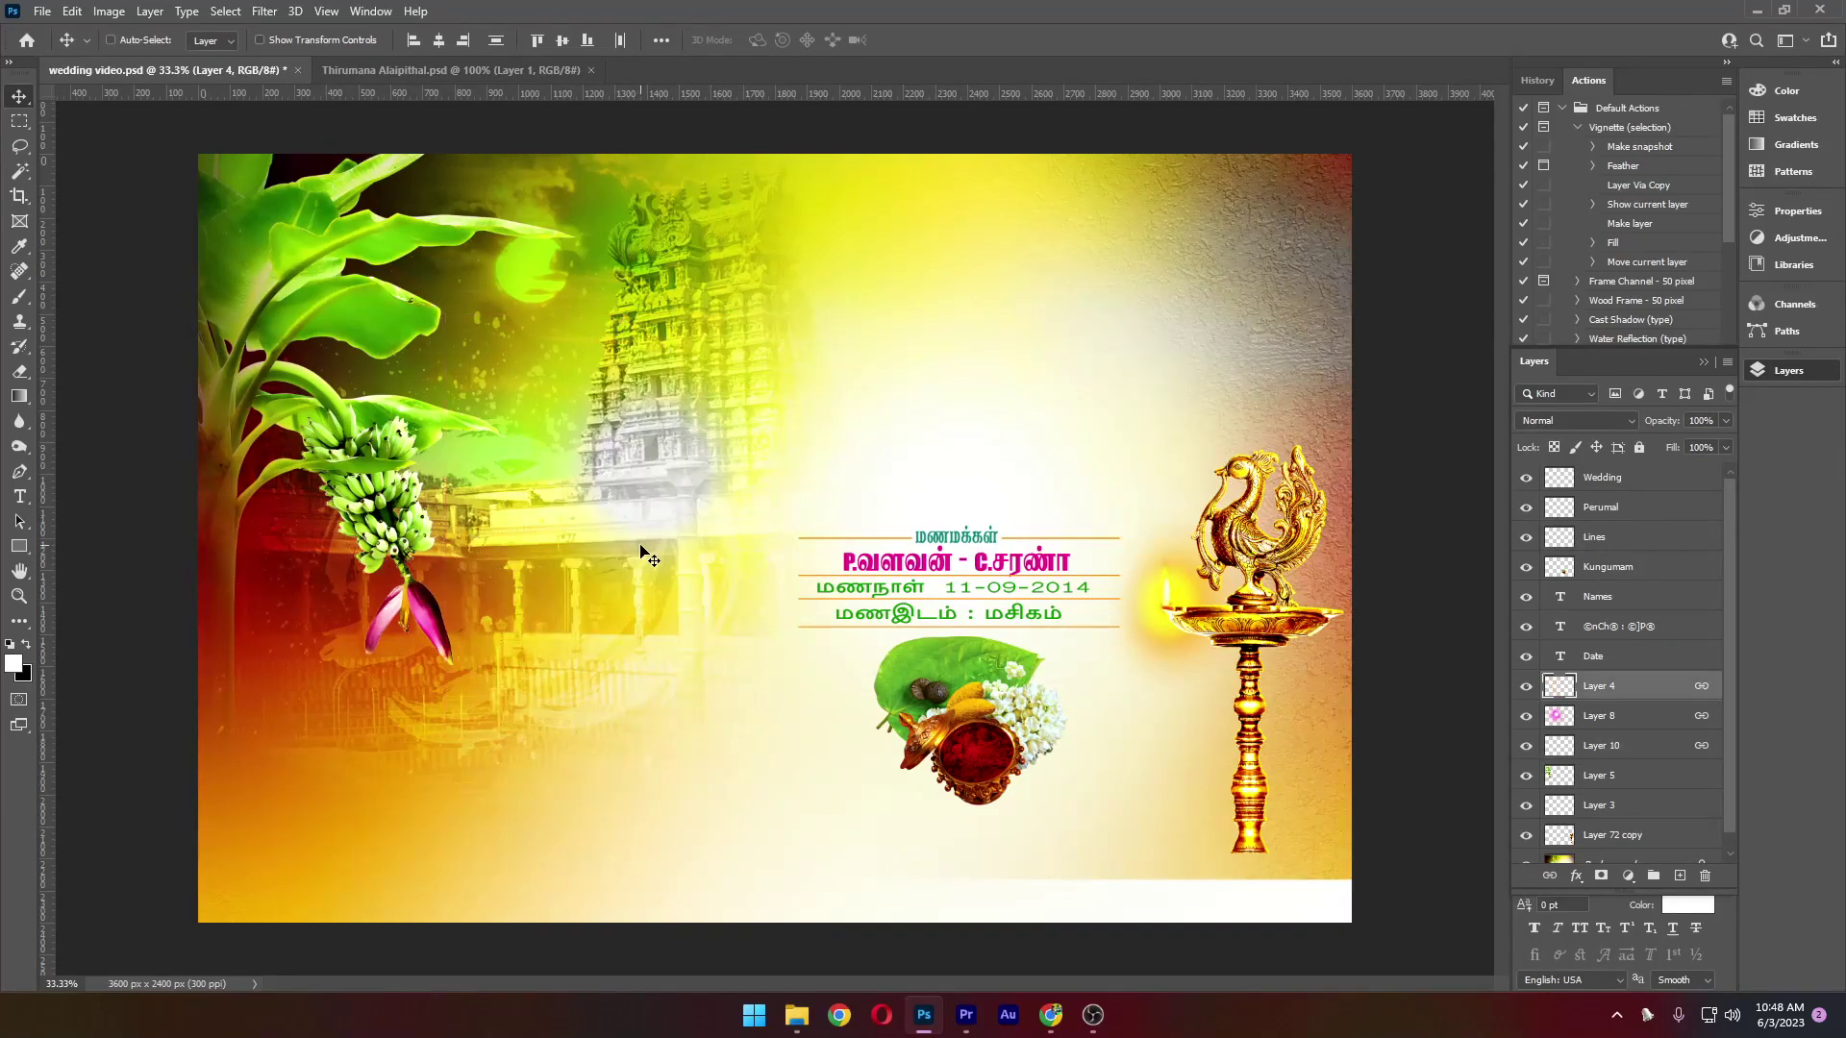
# Paste the Ganesha into a new 1080×1545 clipboard-sized document and delete its Background layer
pyautogui.hotkey('ctrl', 'n')
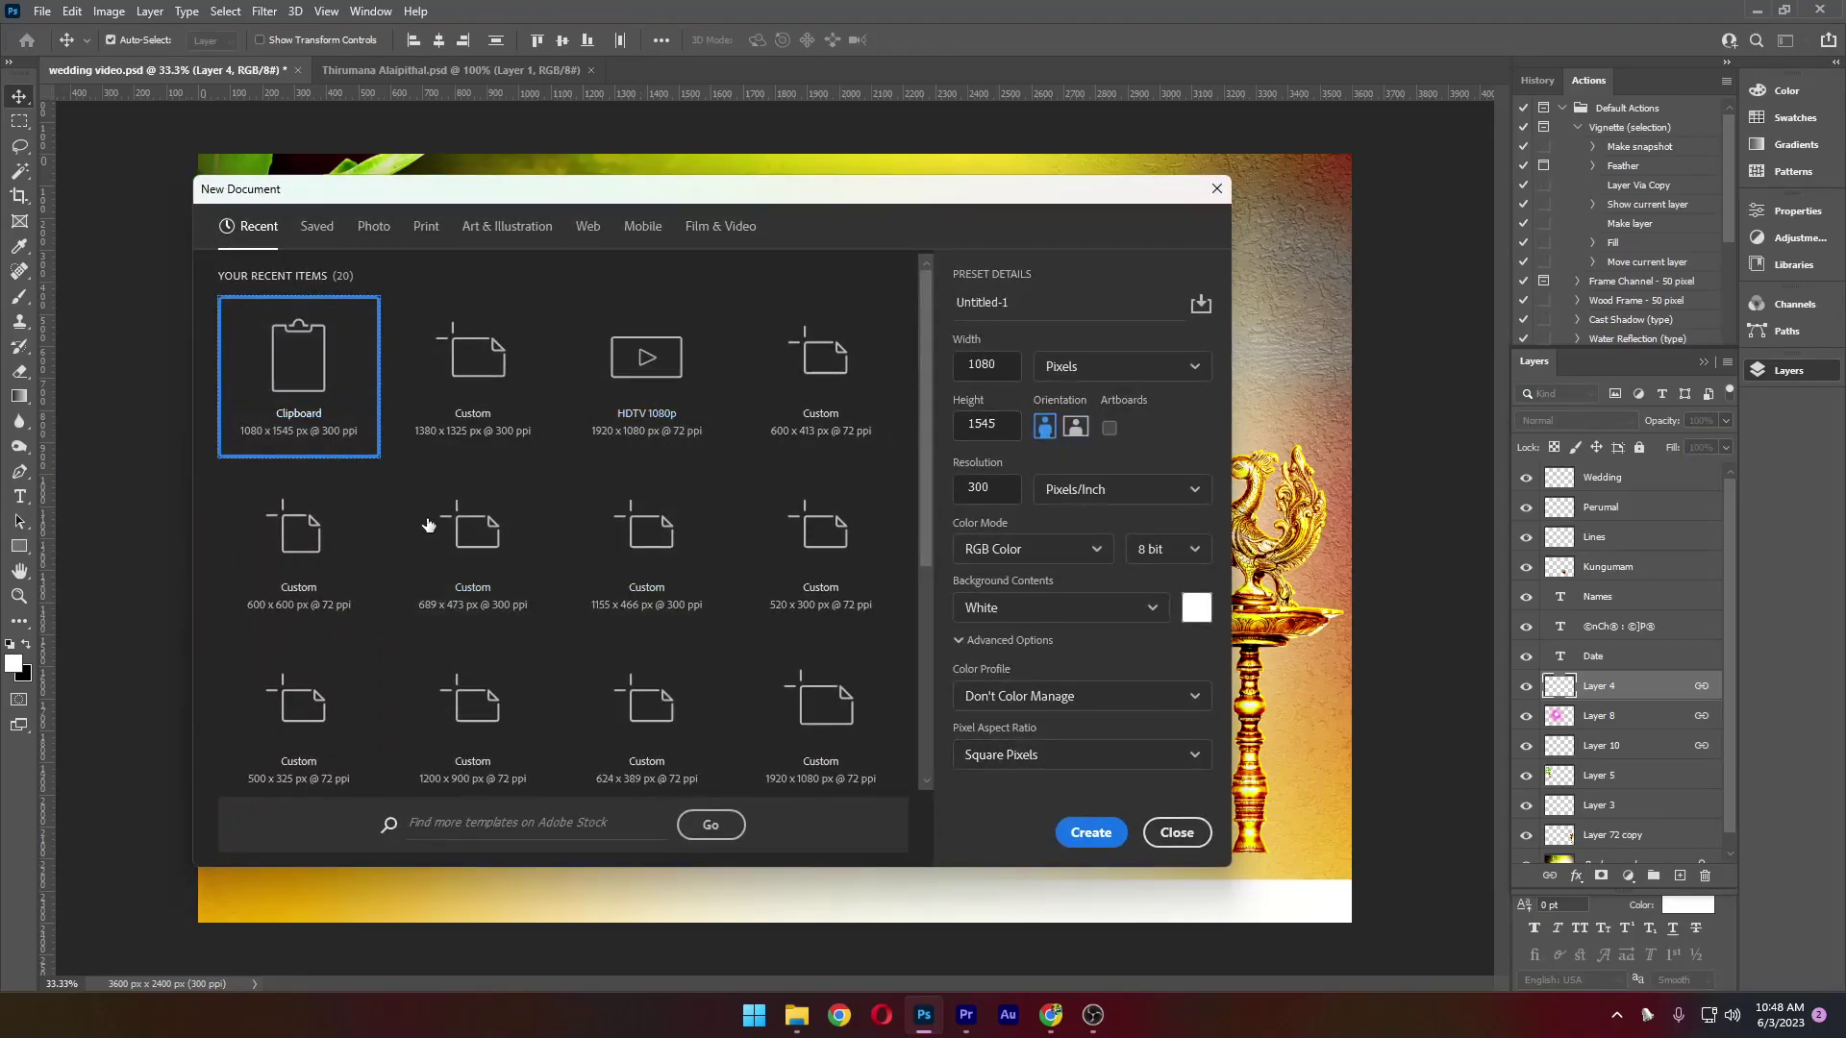
pyautogui.click(1092, 831)
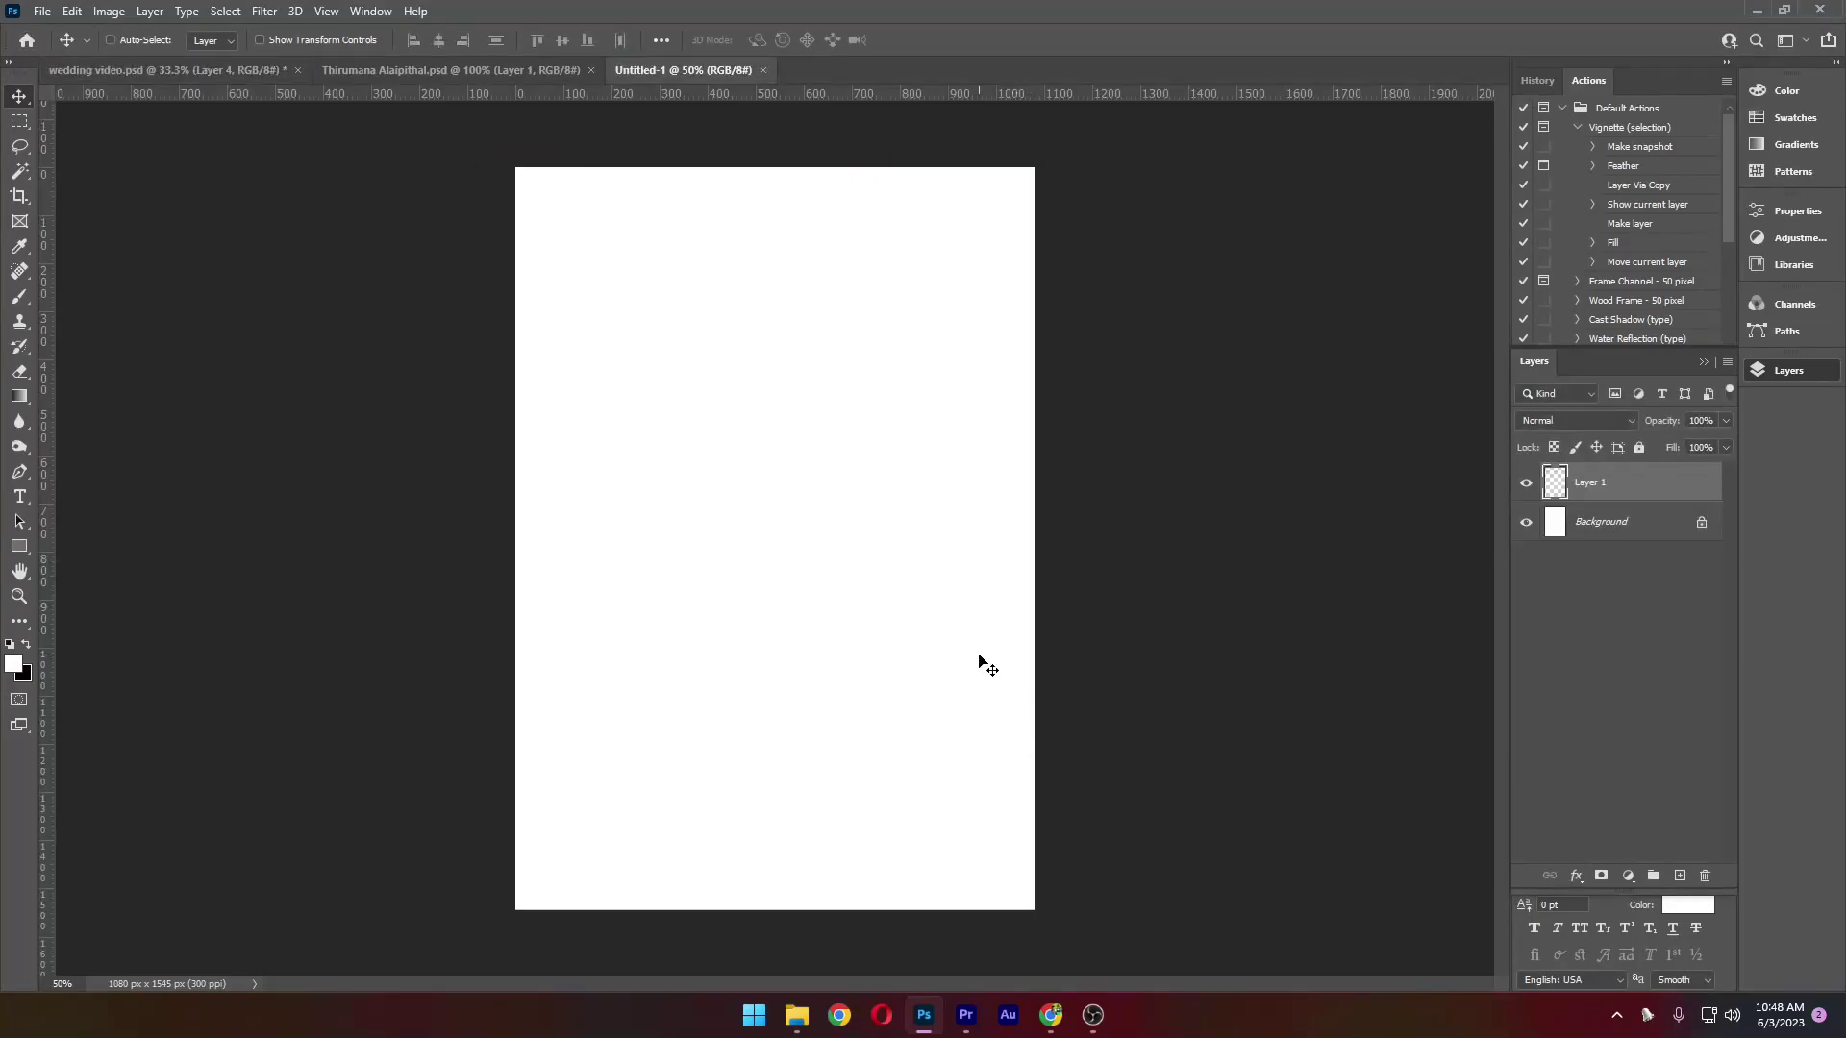
pyautogui.hotkey('ctrl', 'v')
pyautogui.click(1646, 524)
pyautogui.press('Delete')
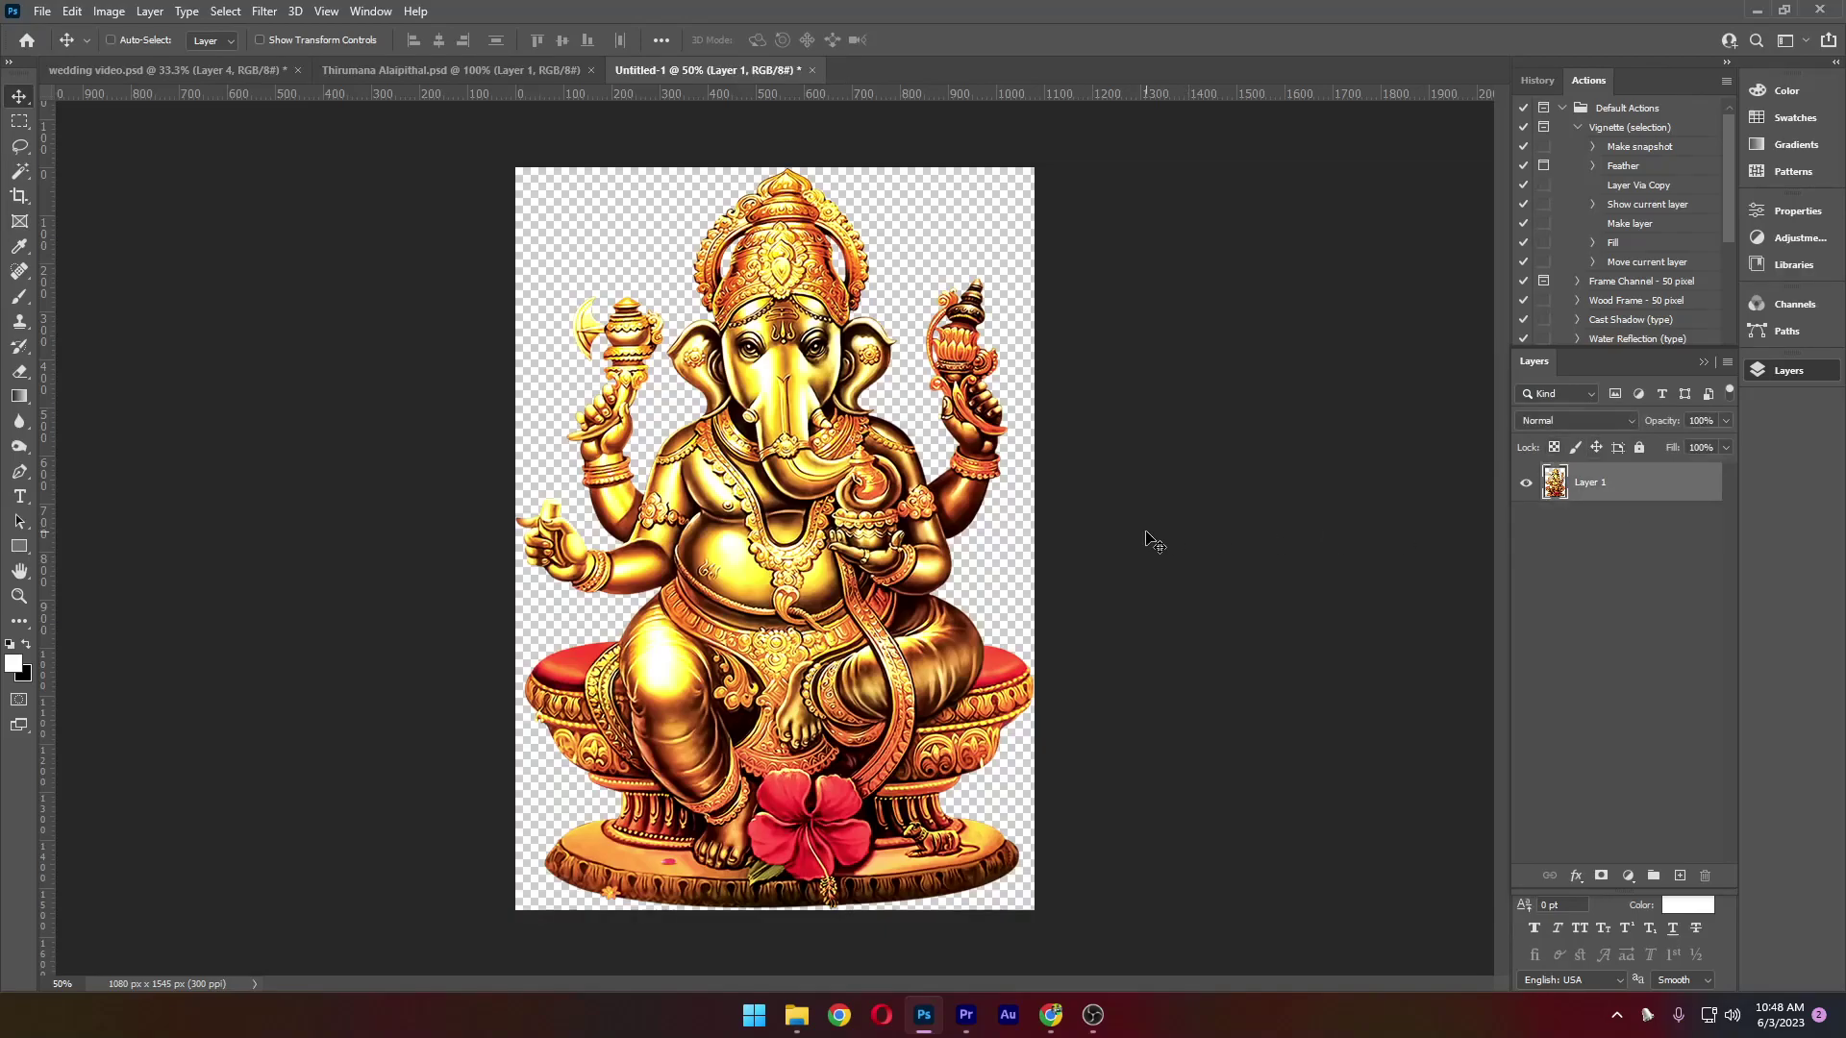
# Save the new document as Ganesh.psd
pyautogui.hotkey('ctrl', 's')
pyautogui.write('Ganesh')
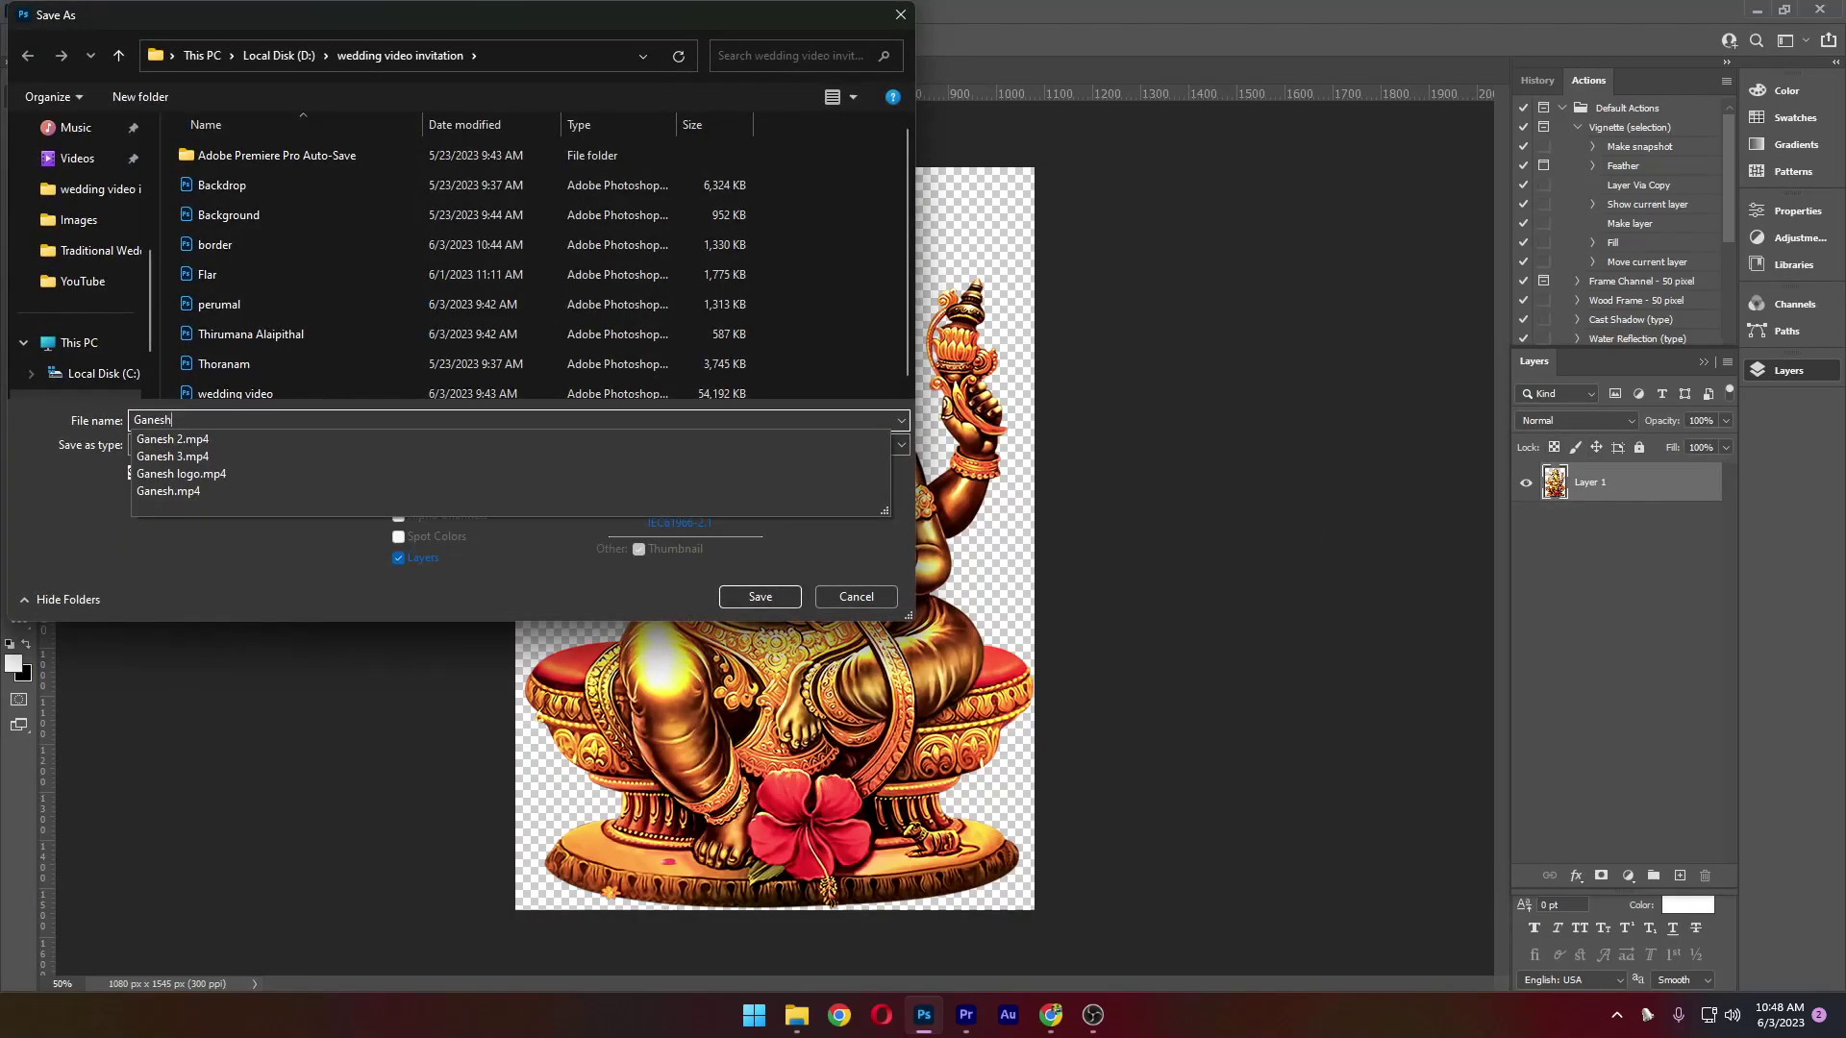
pyautogui.click(280, 548)
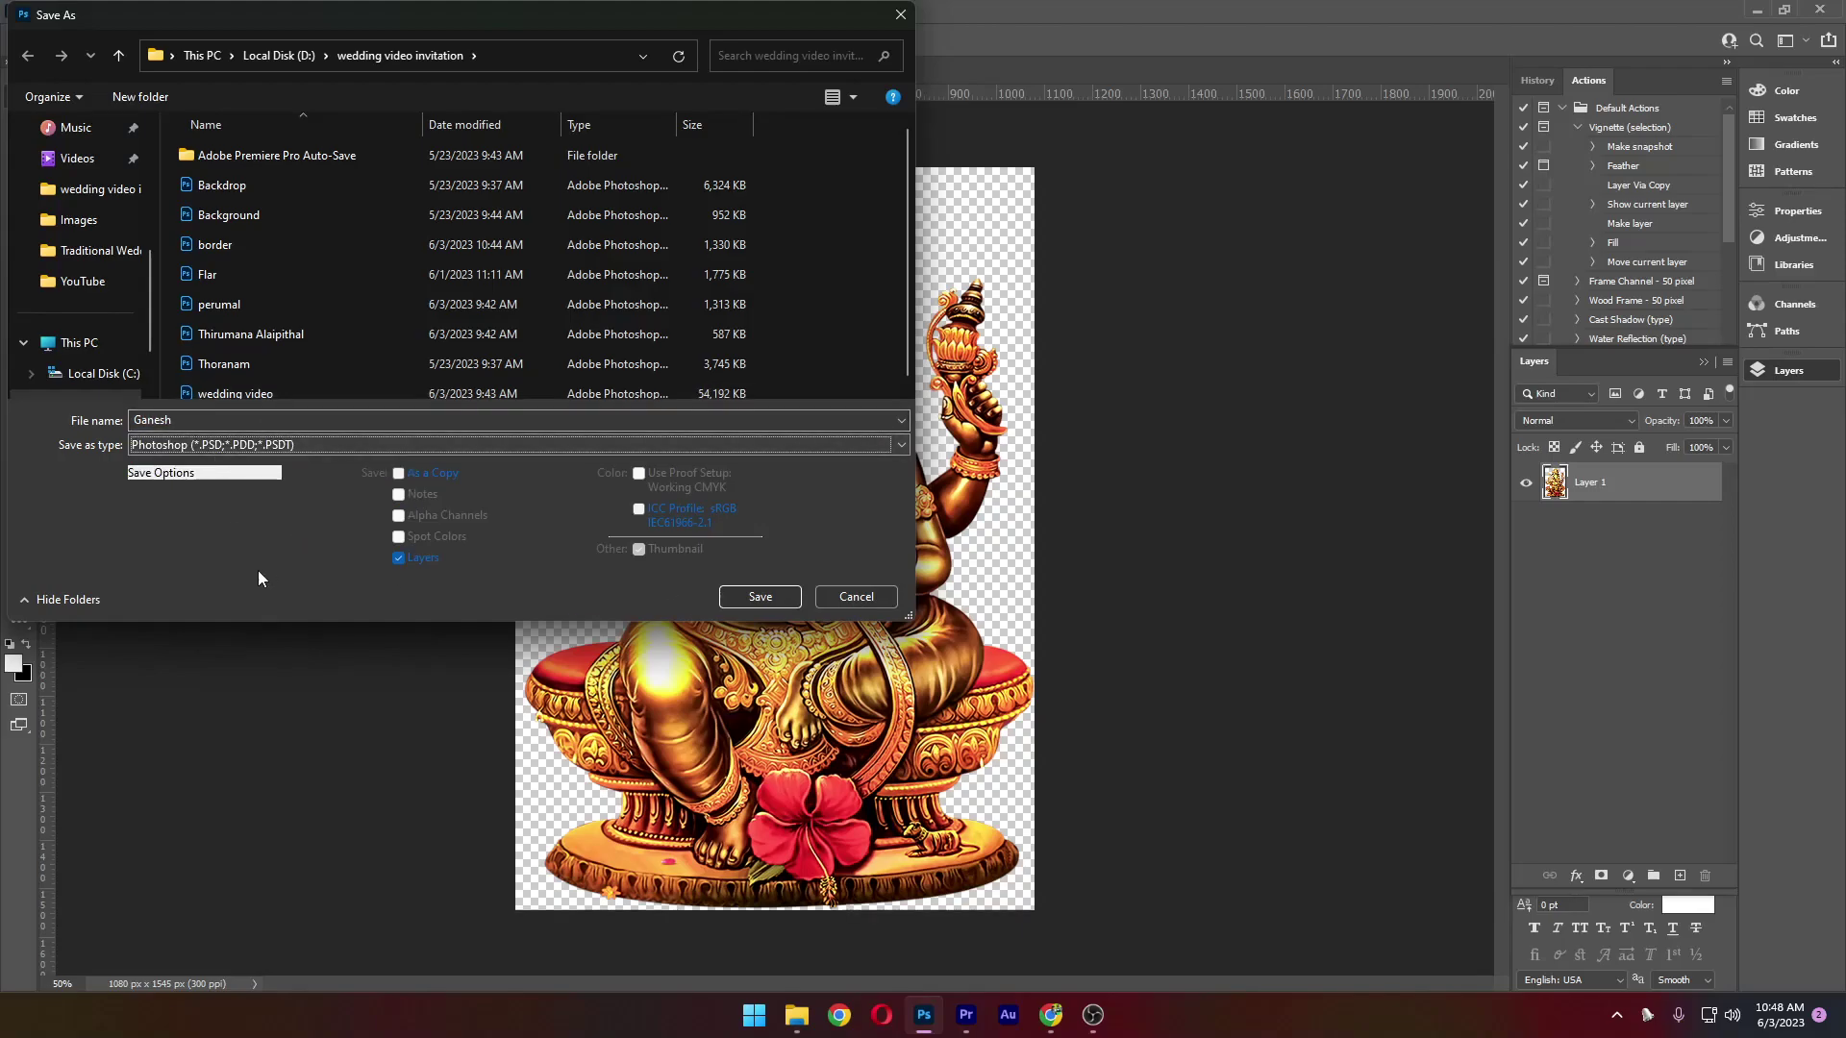
pyautogui.click(760, 596)
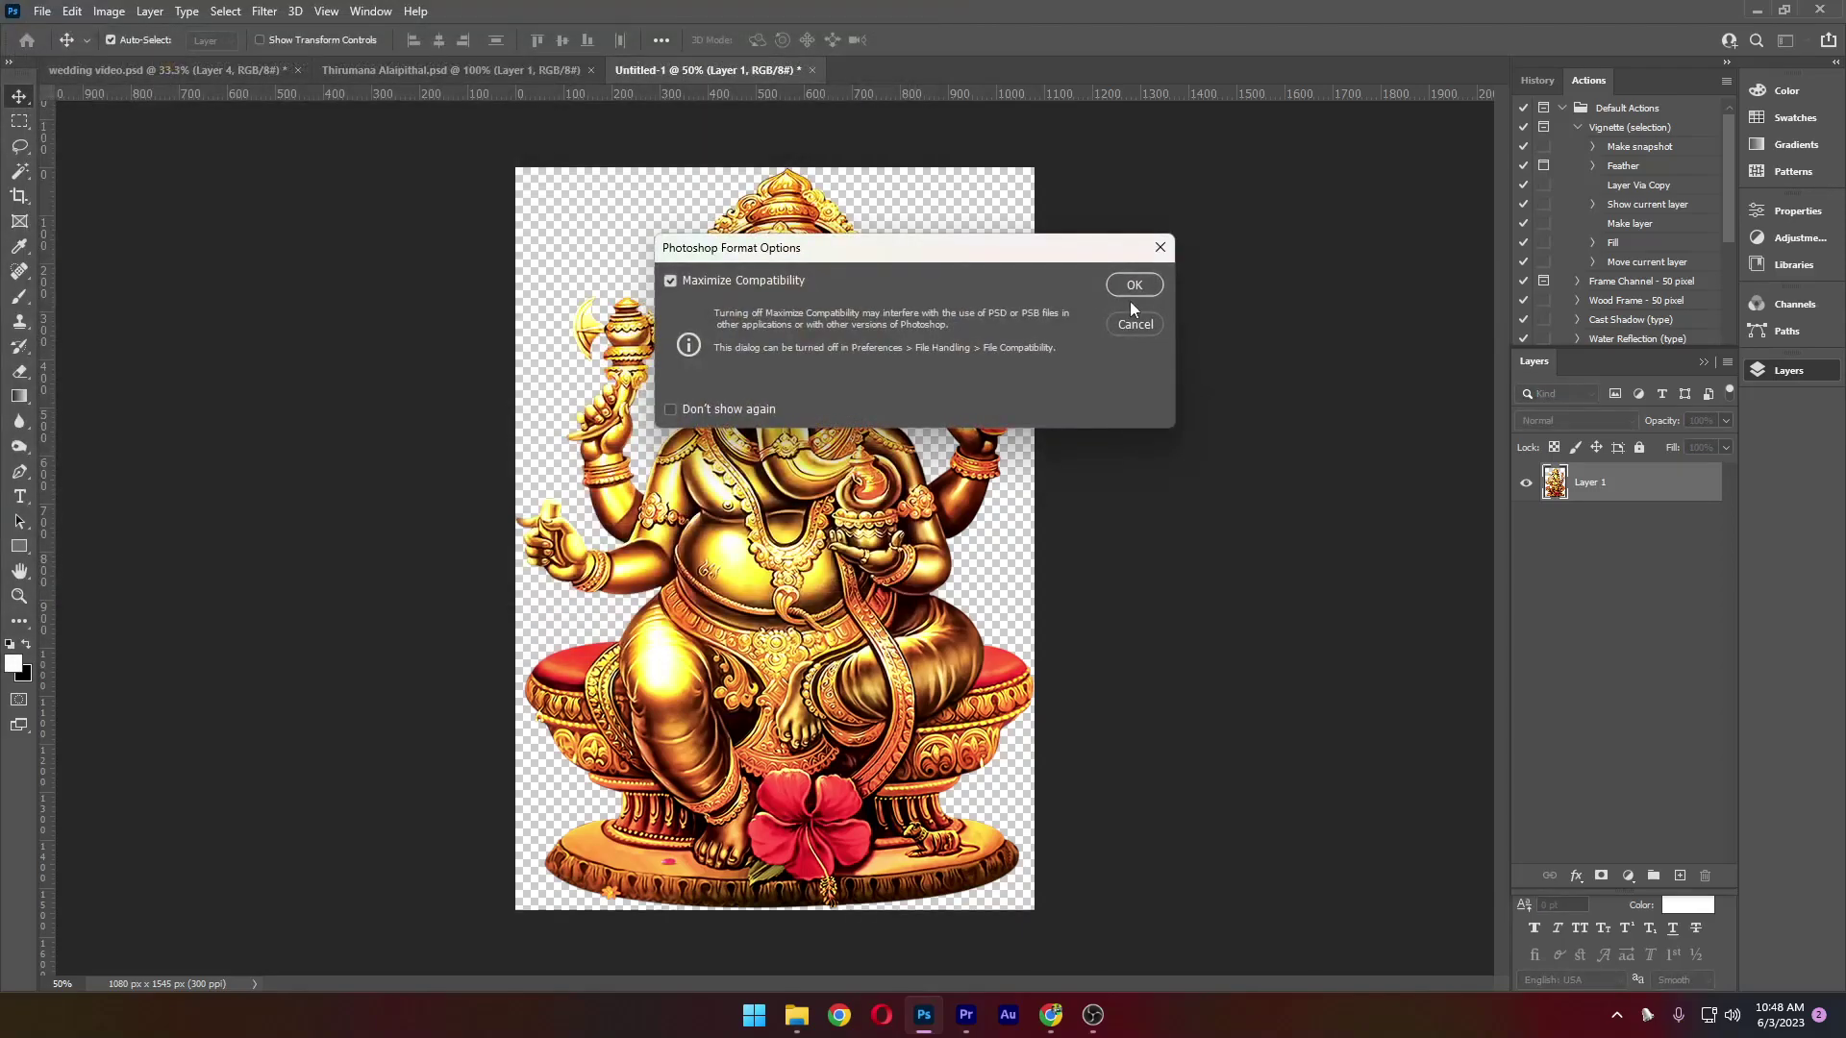
pyautogui.click(1136, 286)
# Import Ganesh.psd into Premiere Pro with its layers merged
pyautogui.click(966, 1014)
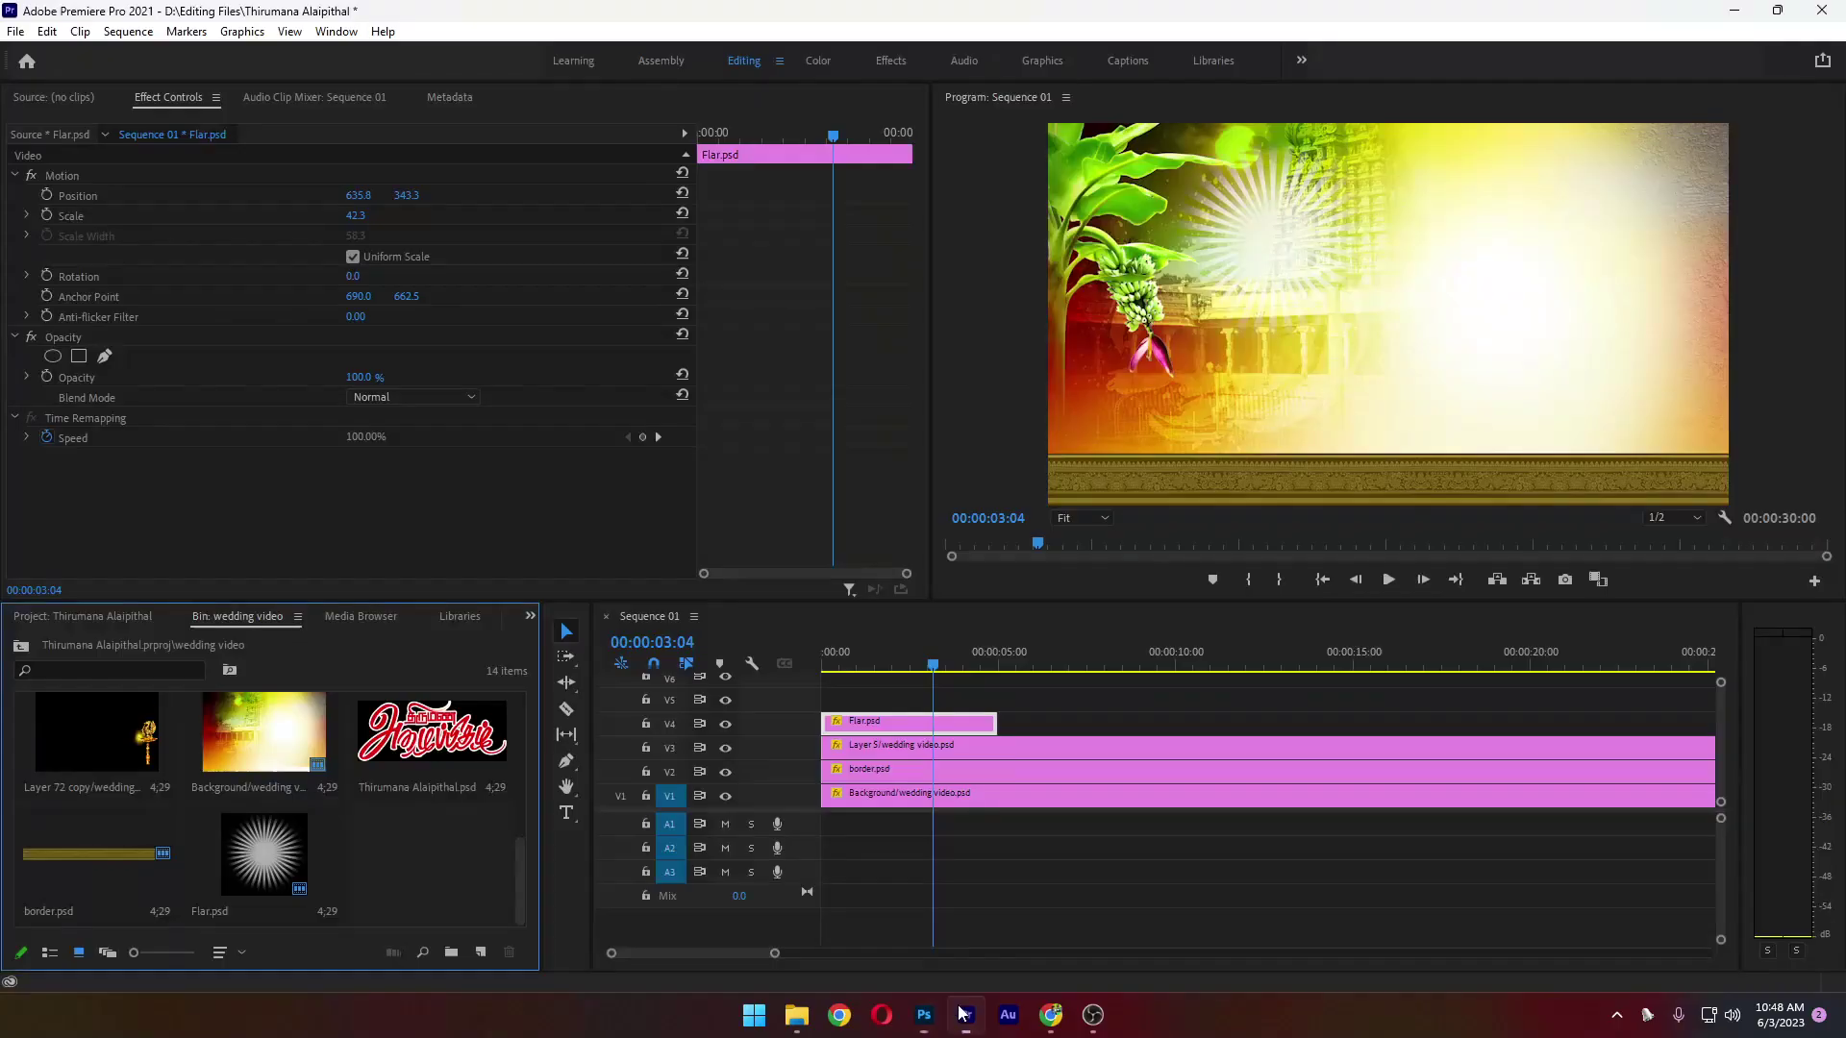
pyautogui.click(16, 32)
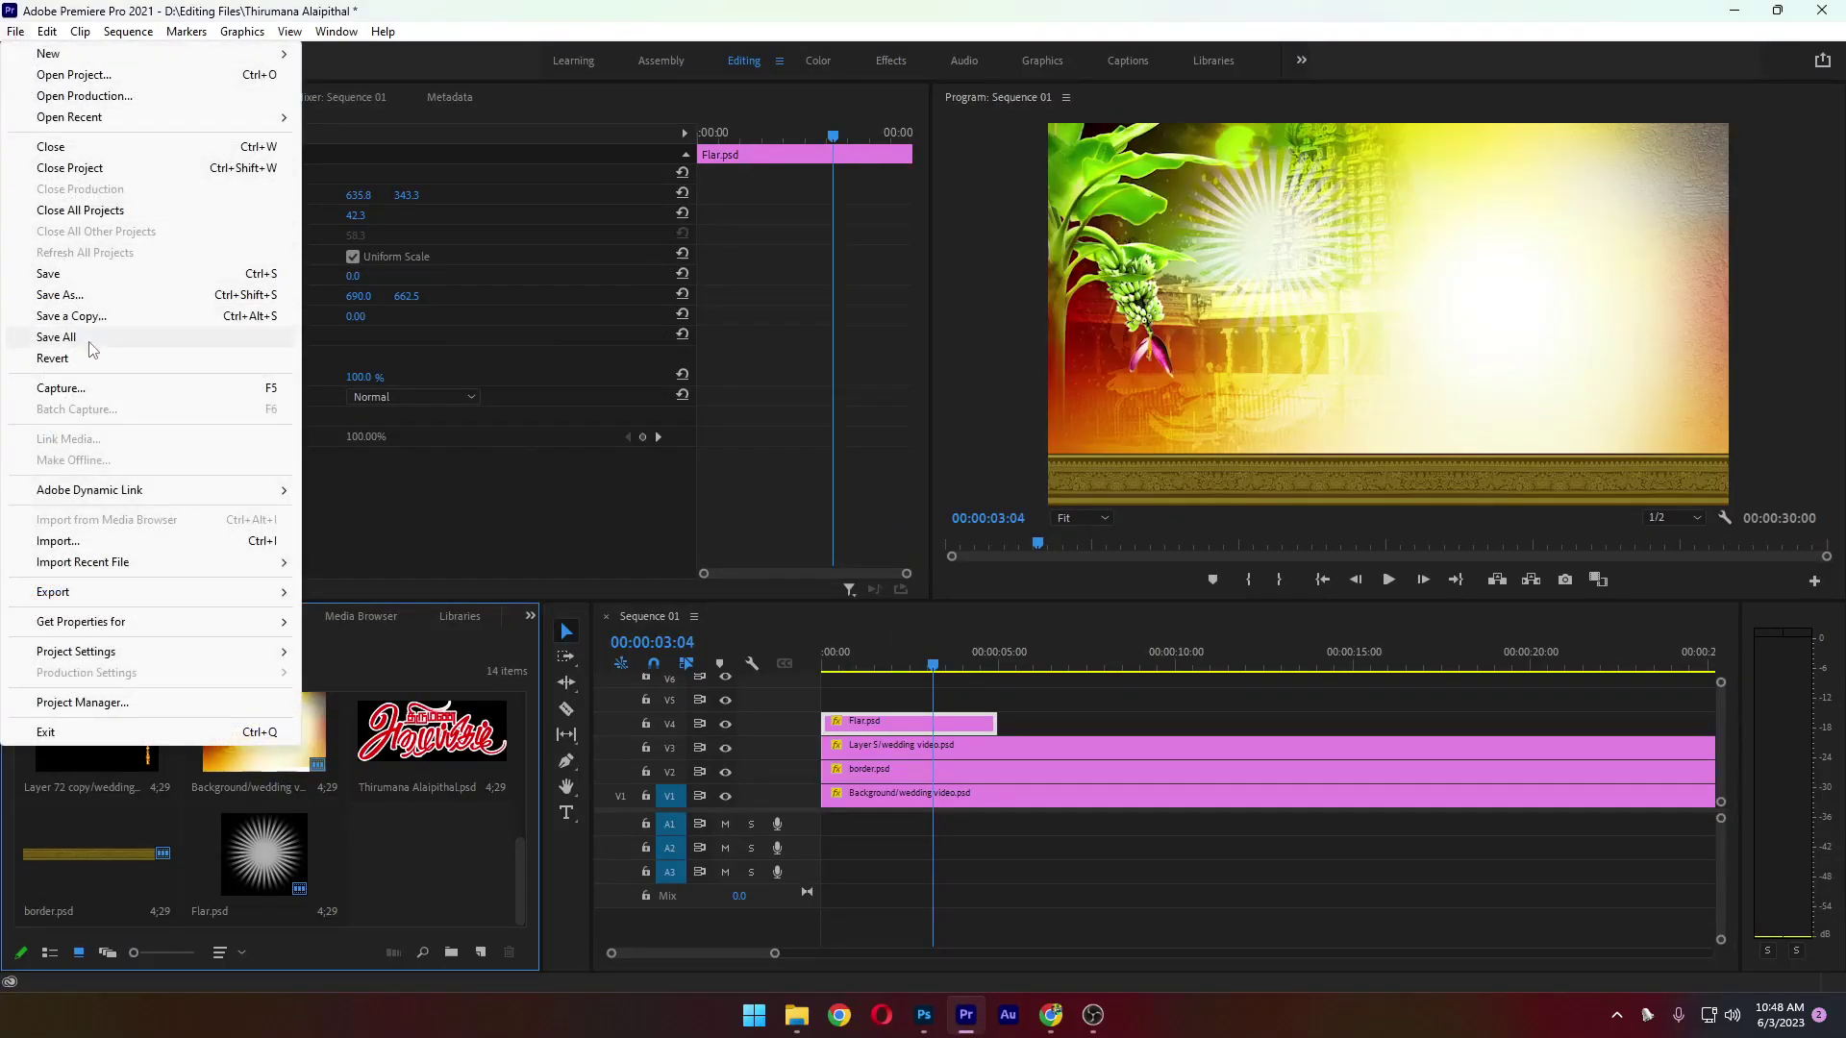
pyautogui.click(96, 546)
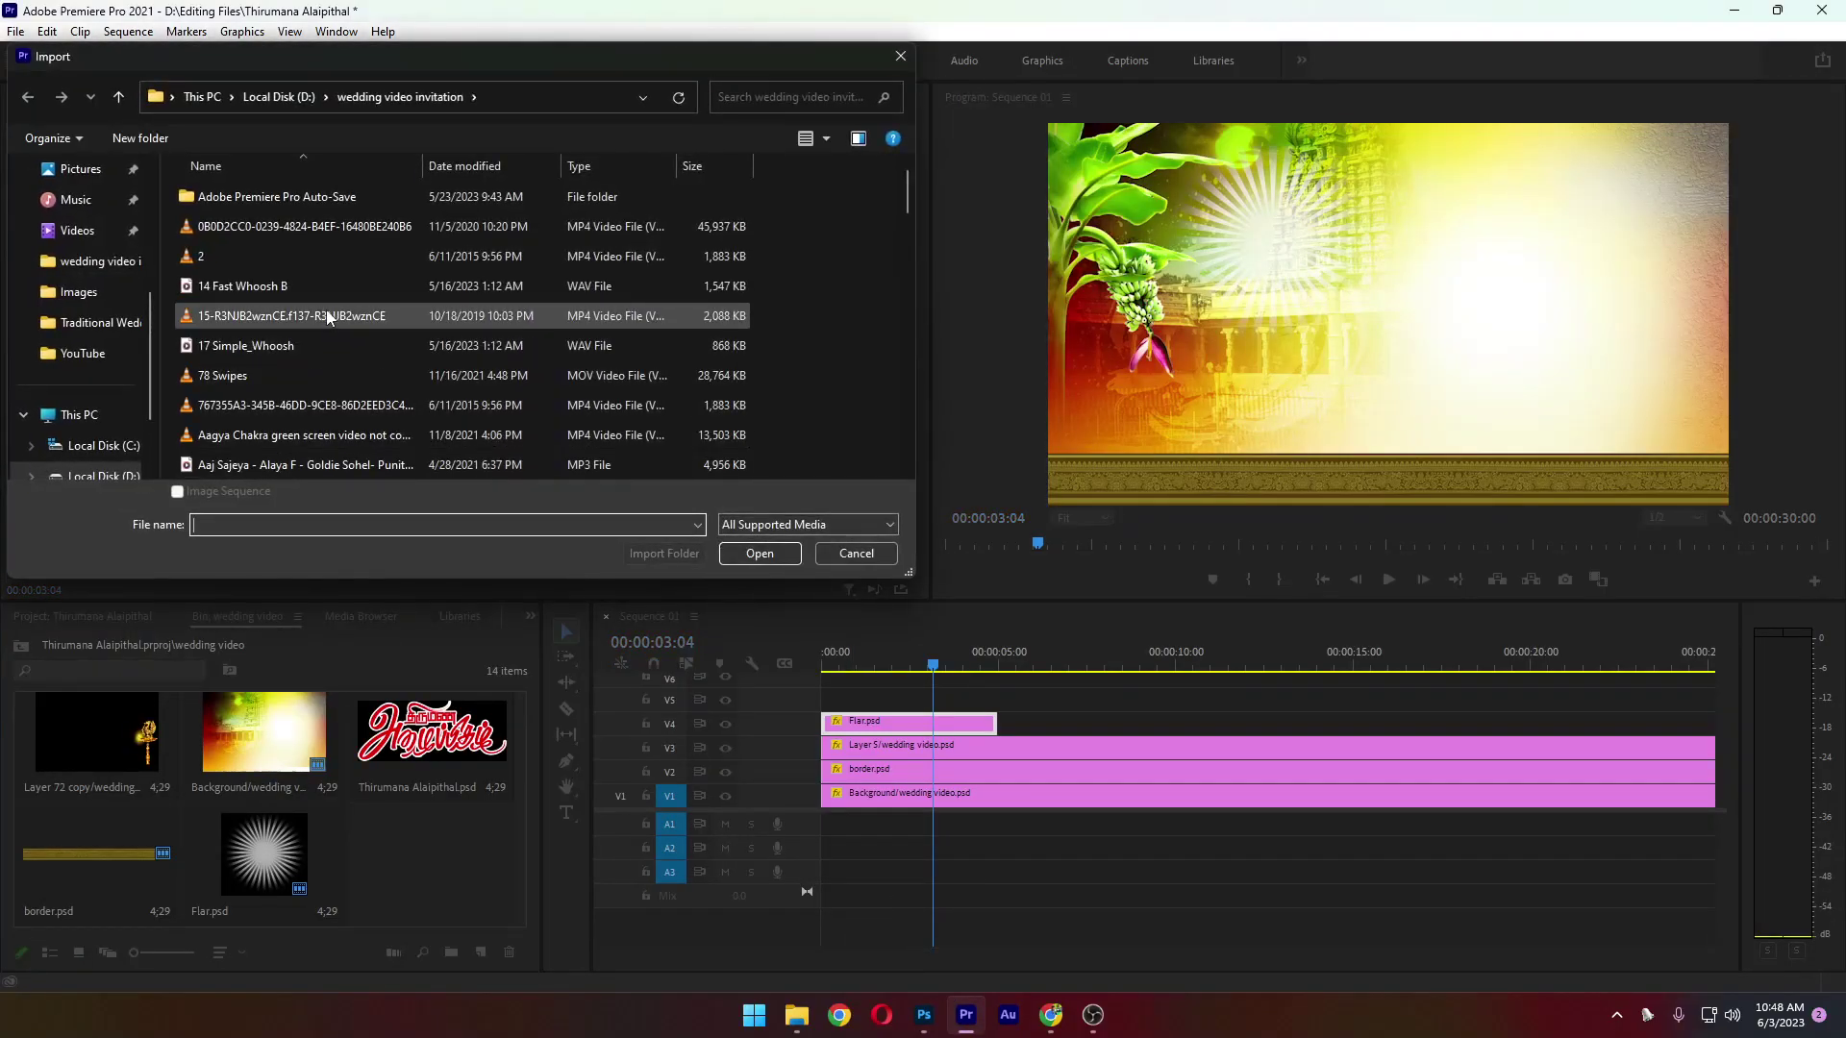
pyautogui.click(326, 312)
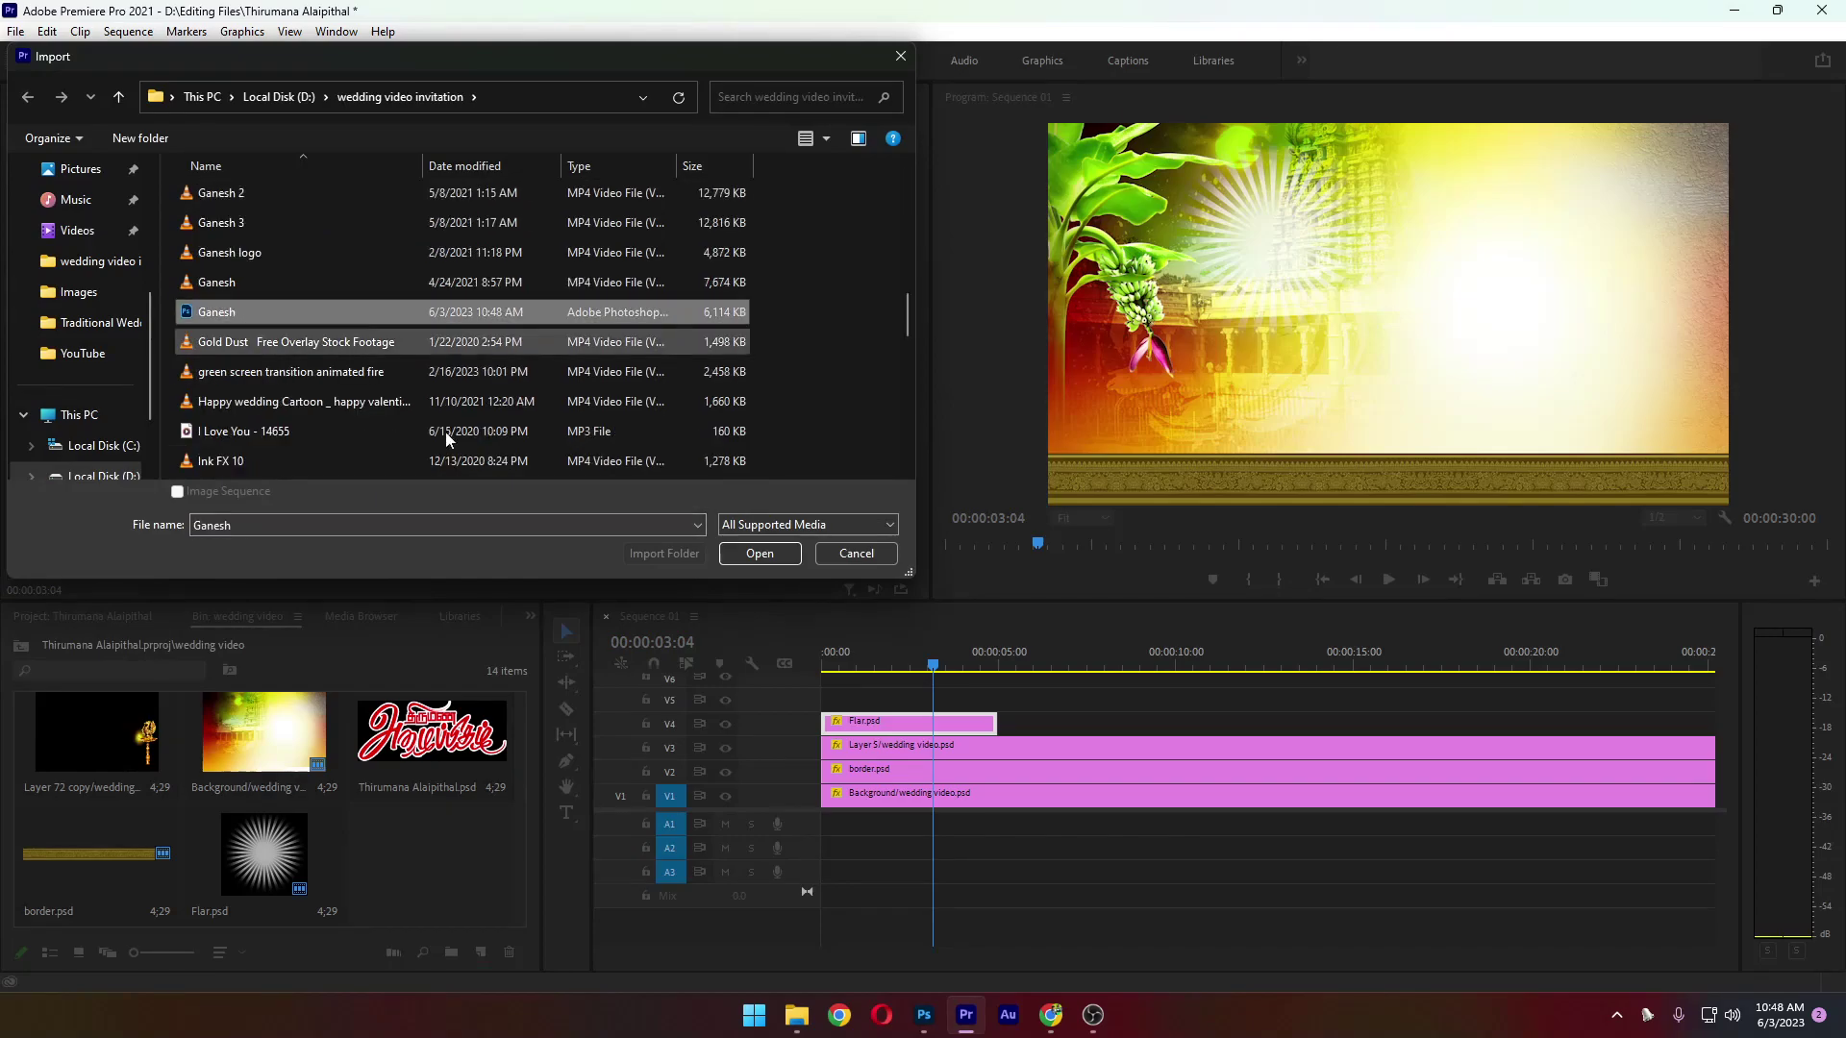
pyautogui.click(759, 555)
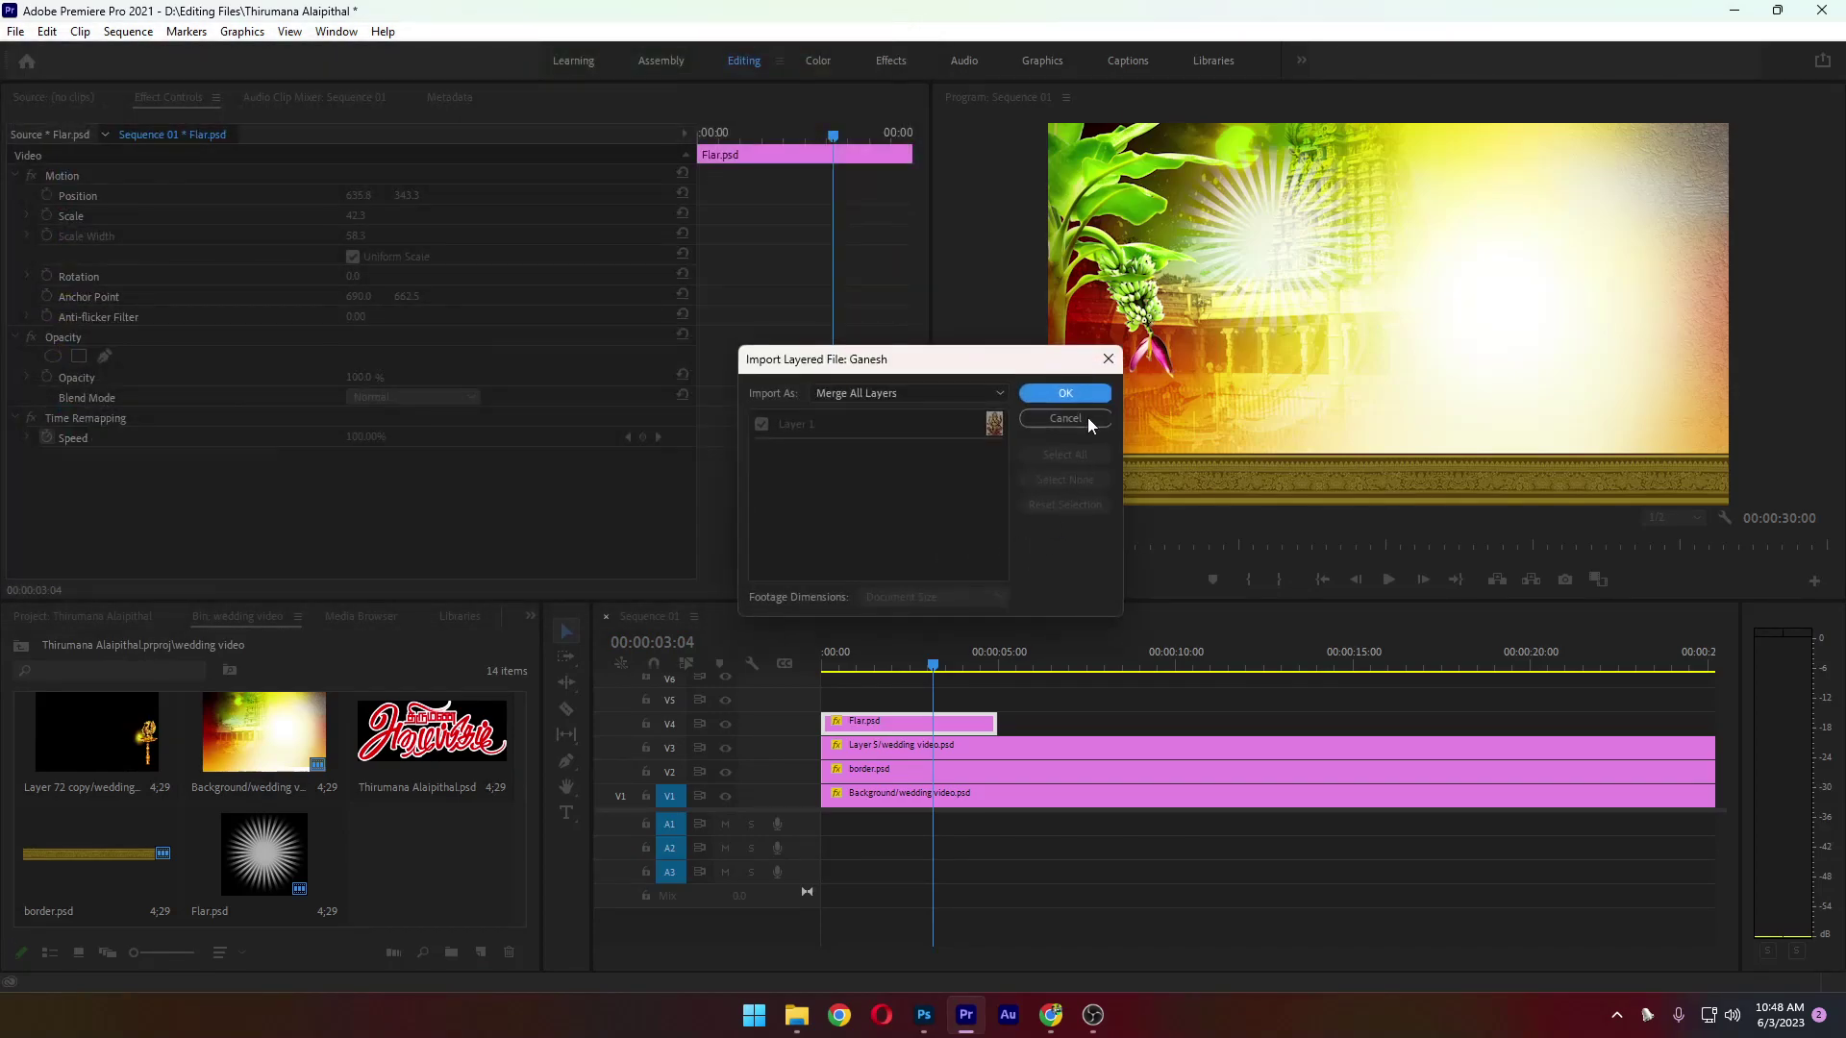
pyautogui.click(1088, 401)
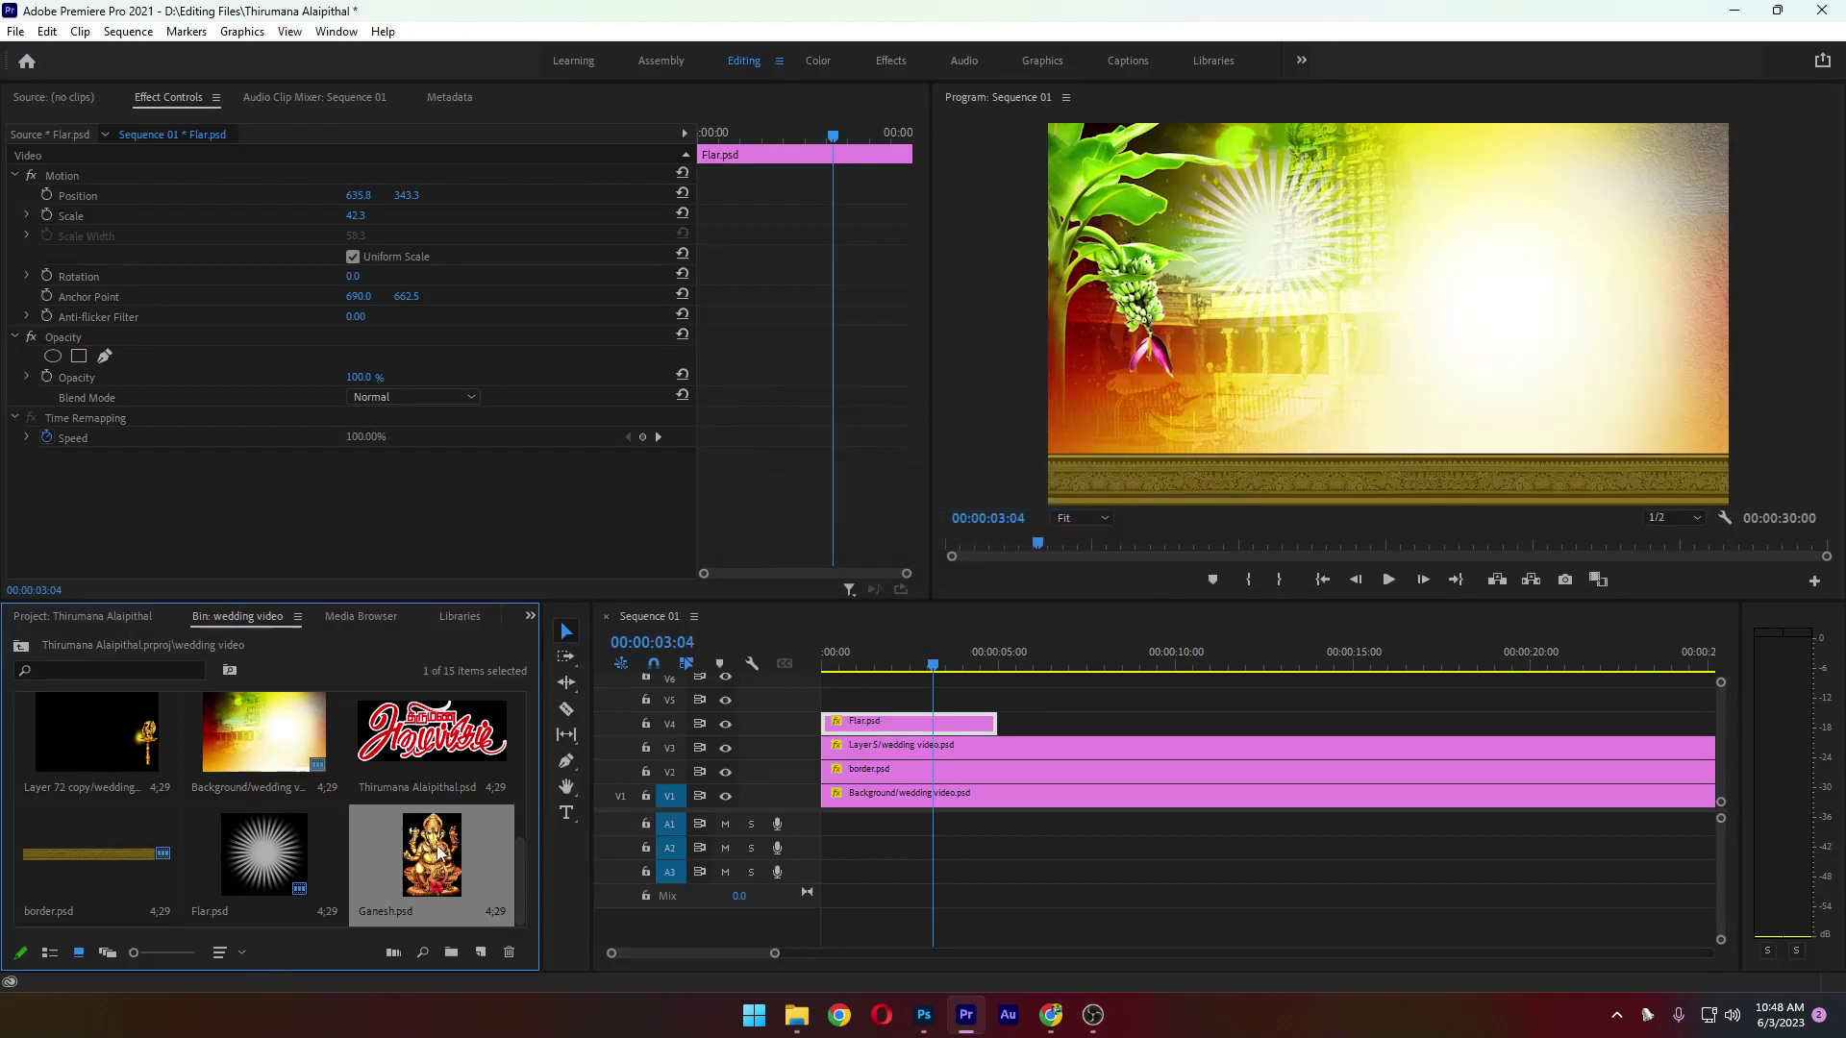
# Place Ganesh.psd on V5 above Flar.psd, scaled to 54 at position 619, 540
pyautogui.moveTo(707, 733); pyautogui.dragTo(906, 694)
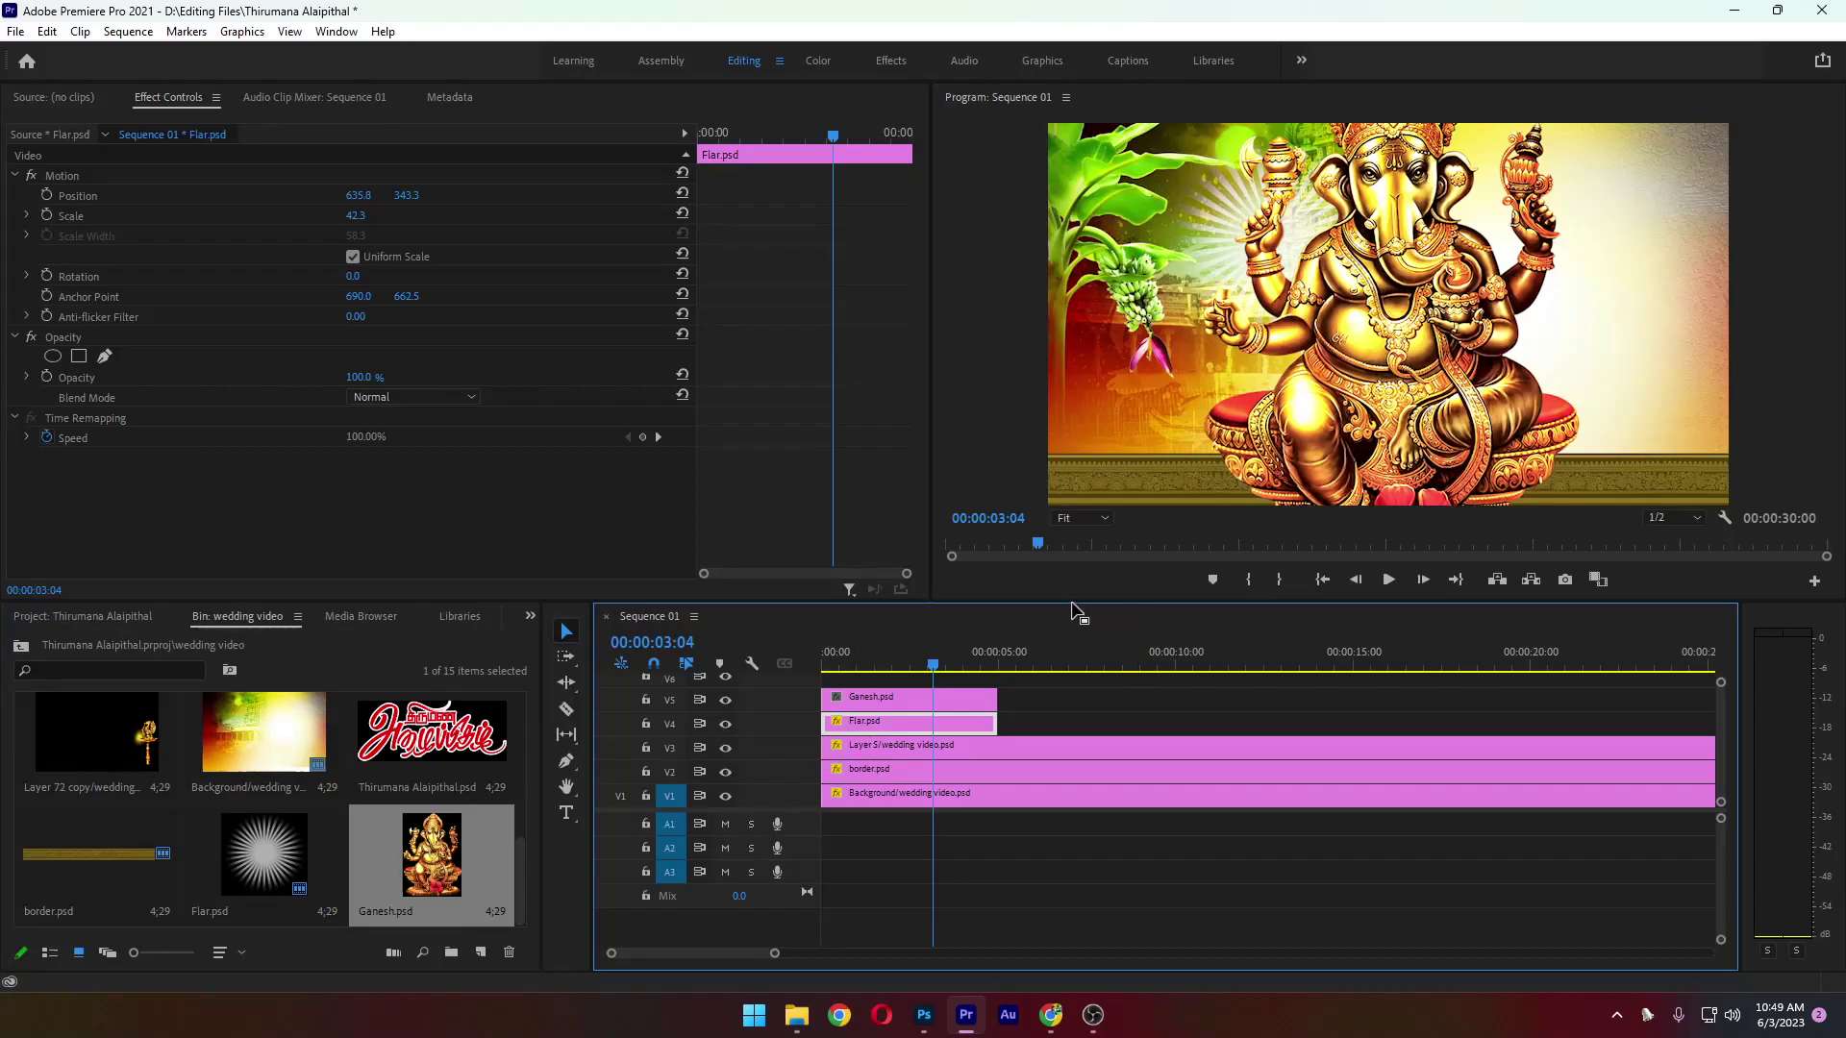
pyautogui.moveTo(934, 667); pyautogui.dragTo(866, 667)
pyautogui.click(893, 694)
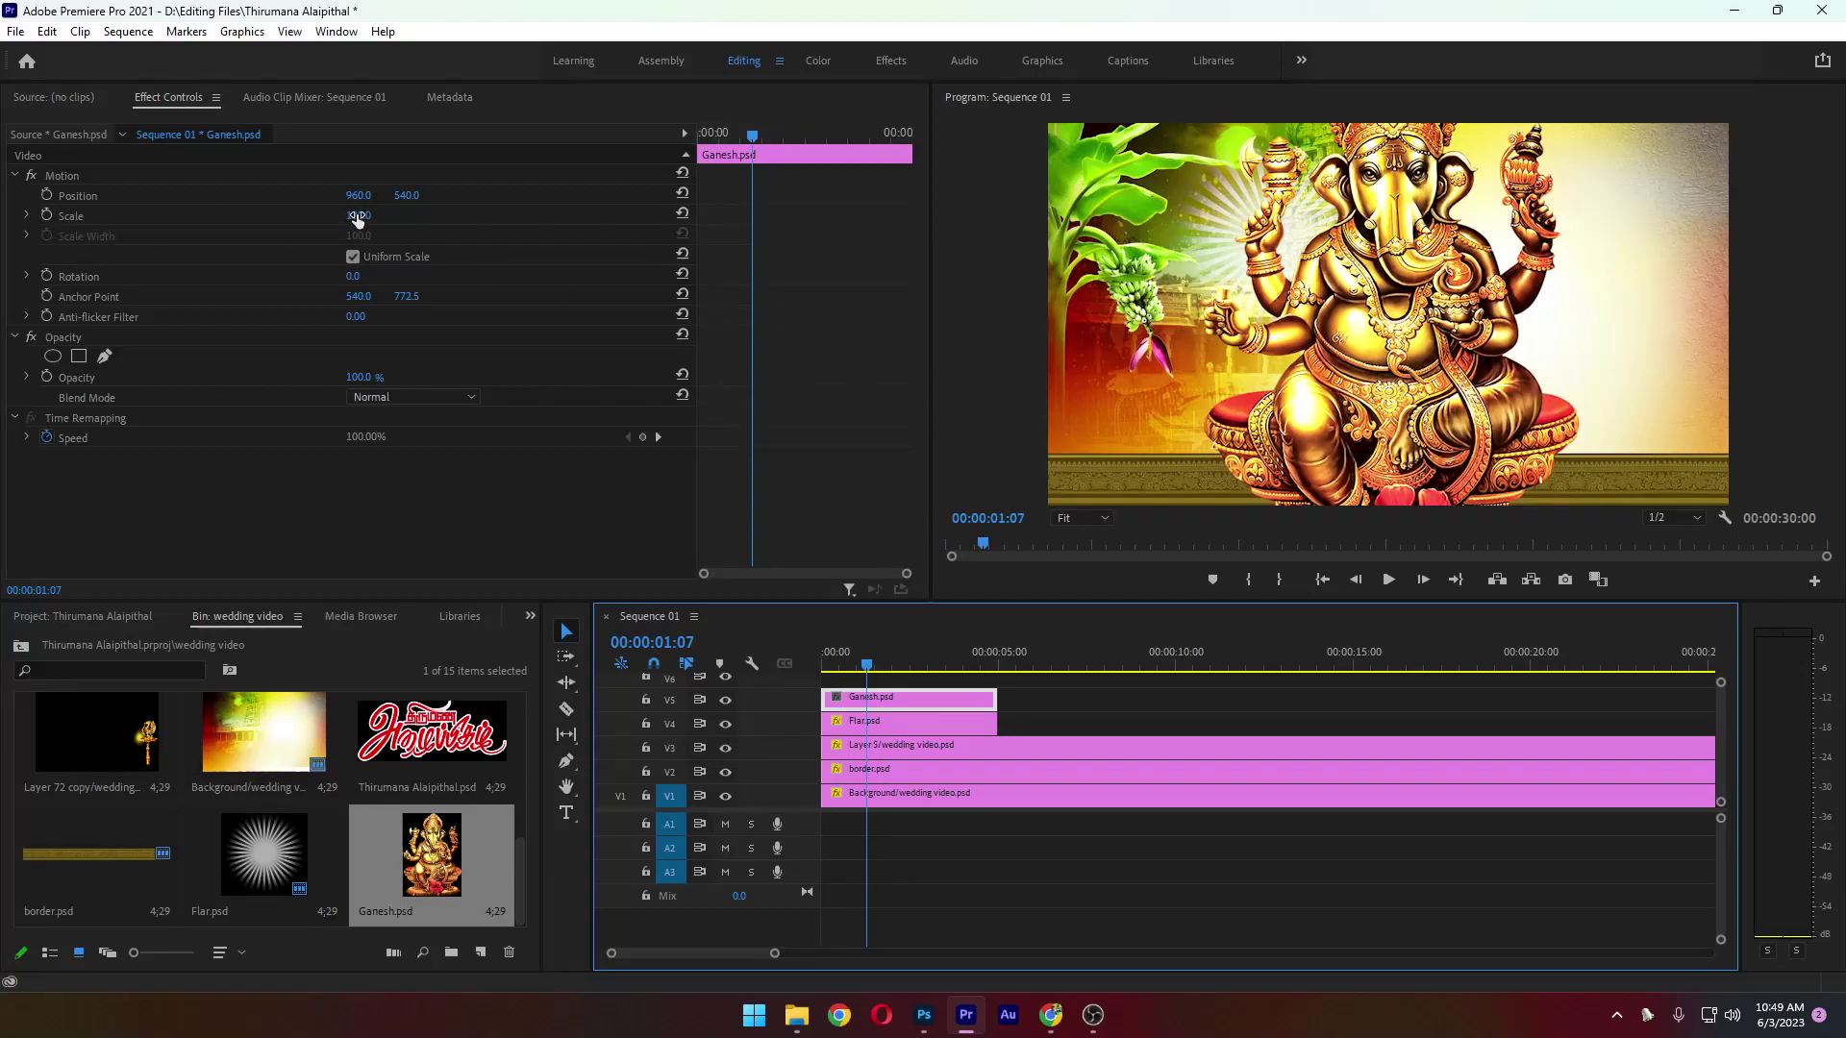
pyautogui.moveTo(356, 215); pyautogui.dragTo(33, 196)
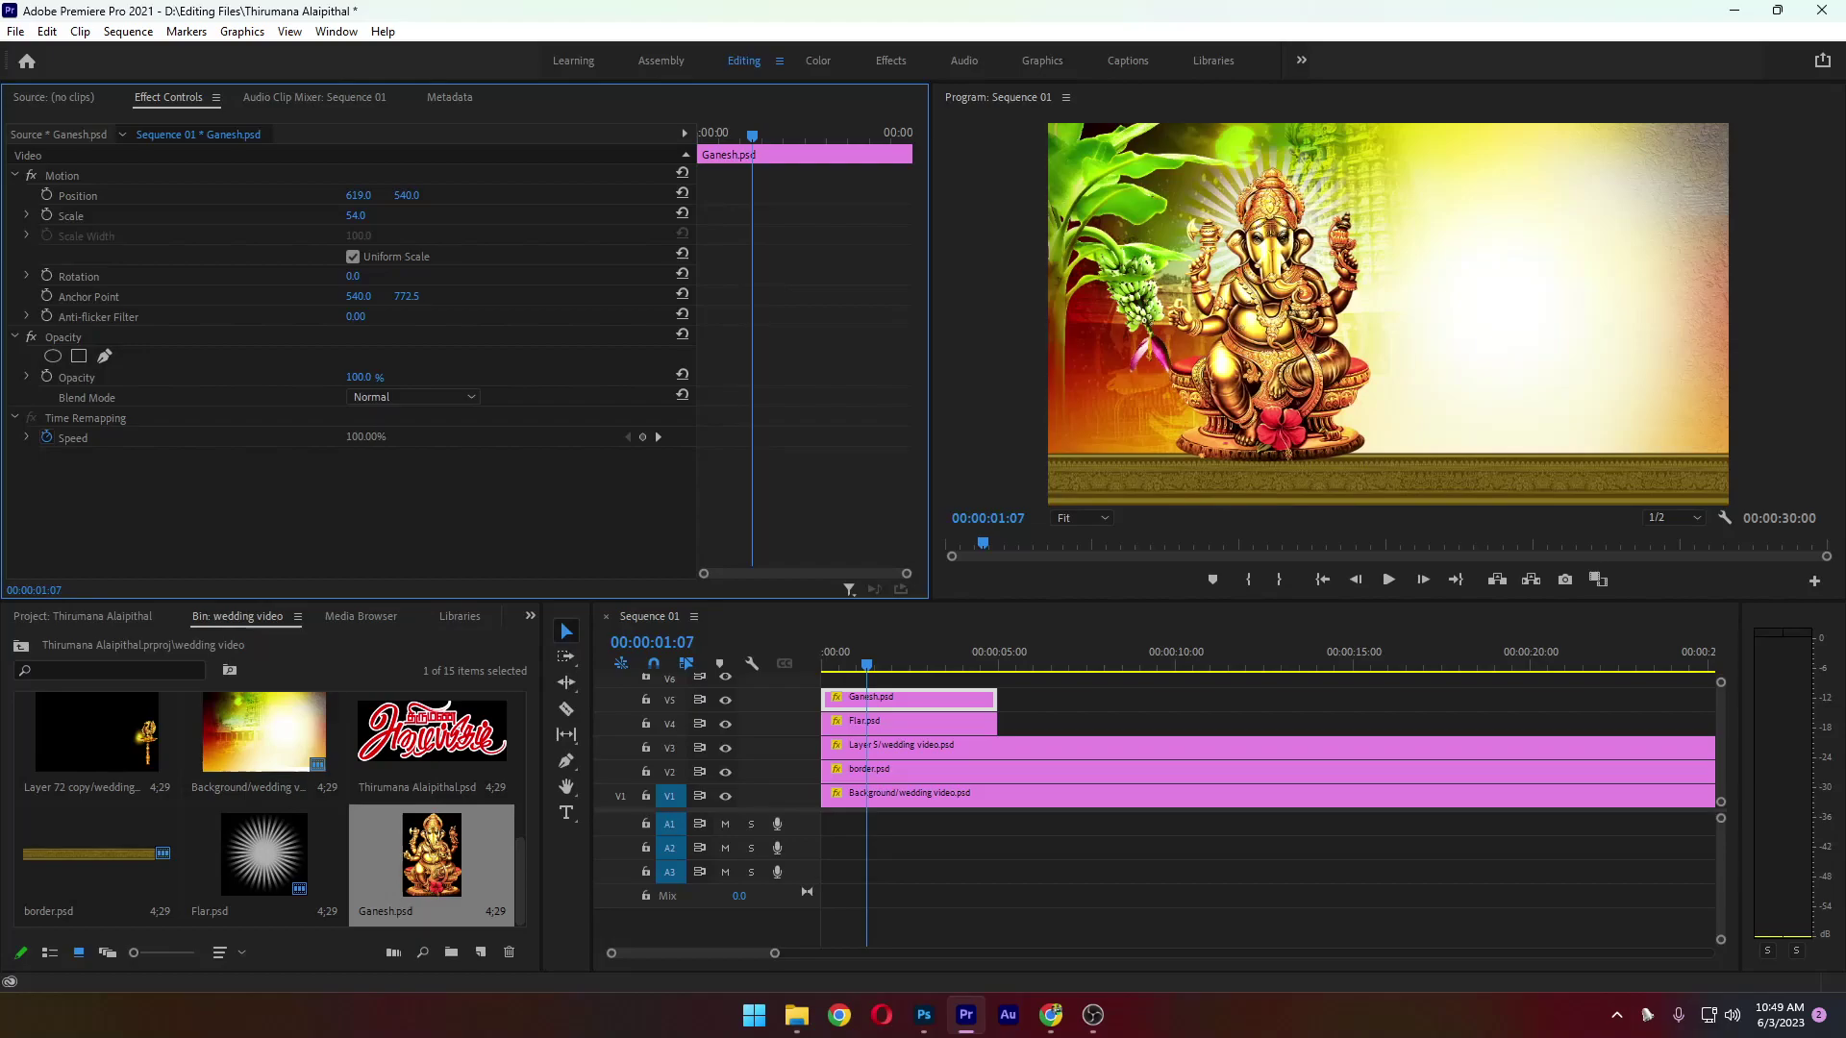
pyautogui.click(1323, 580)
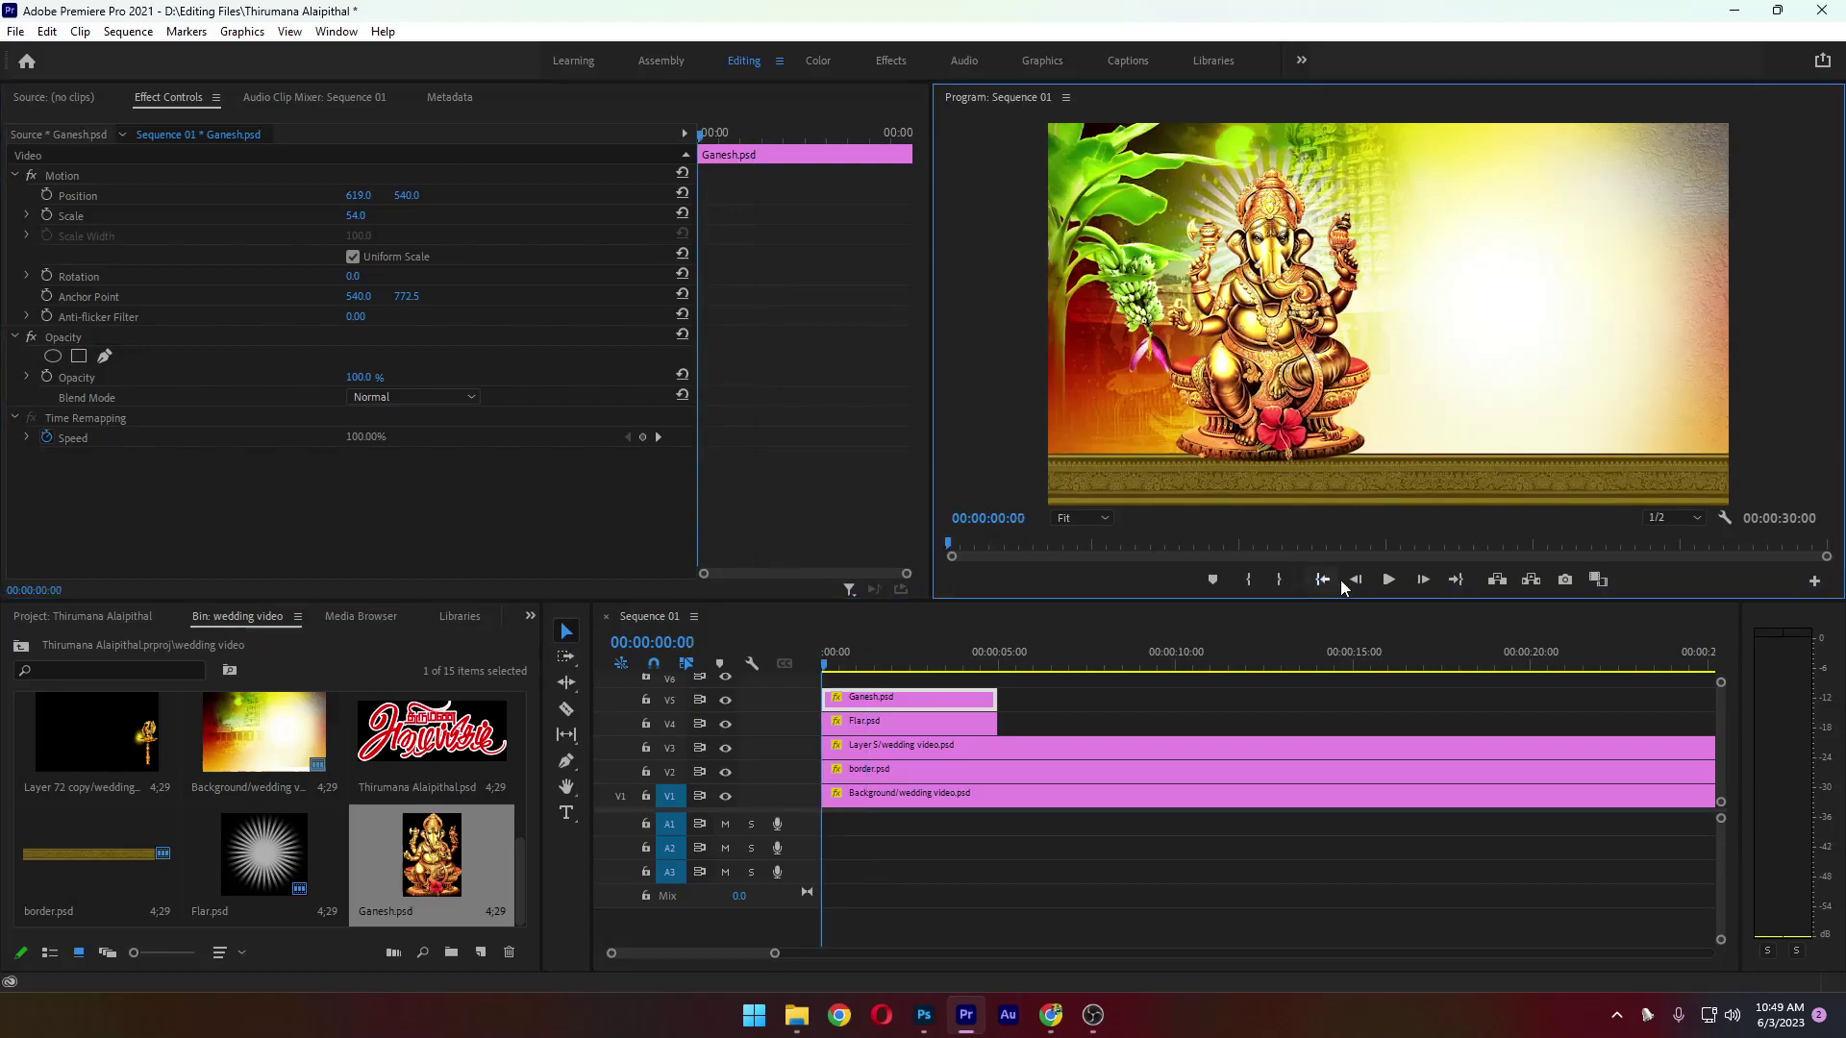
pyautogui.click(1390, 579)
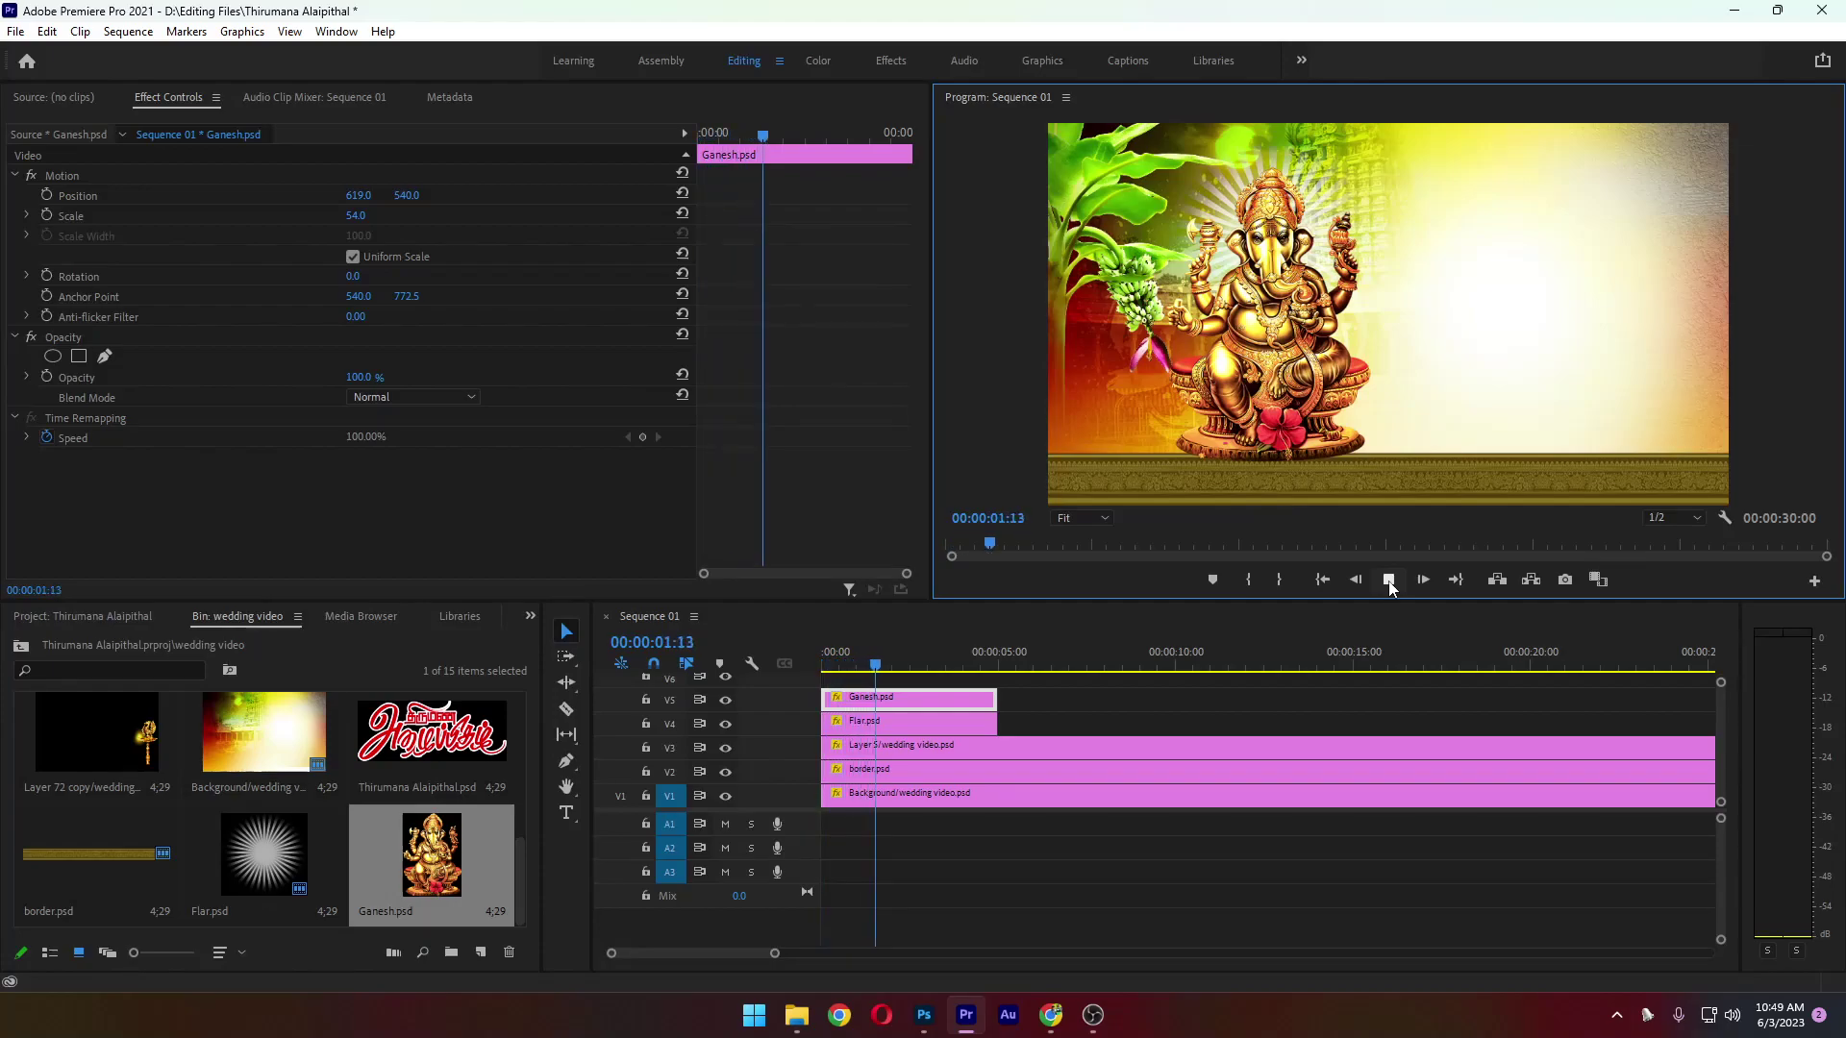
pyautogui.click(1389, 580)
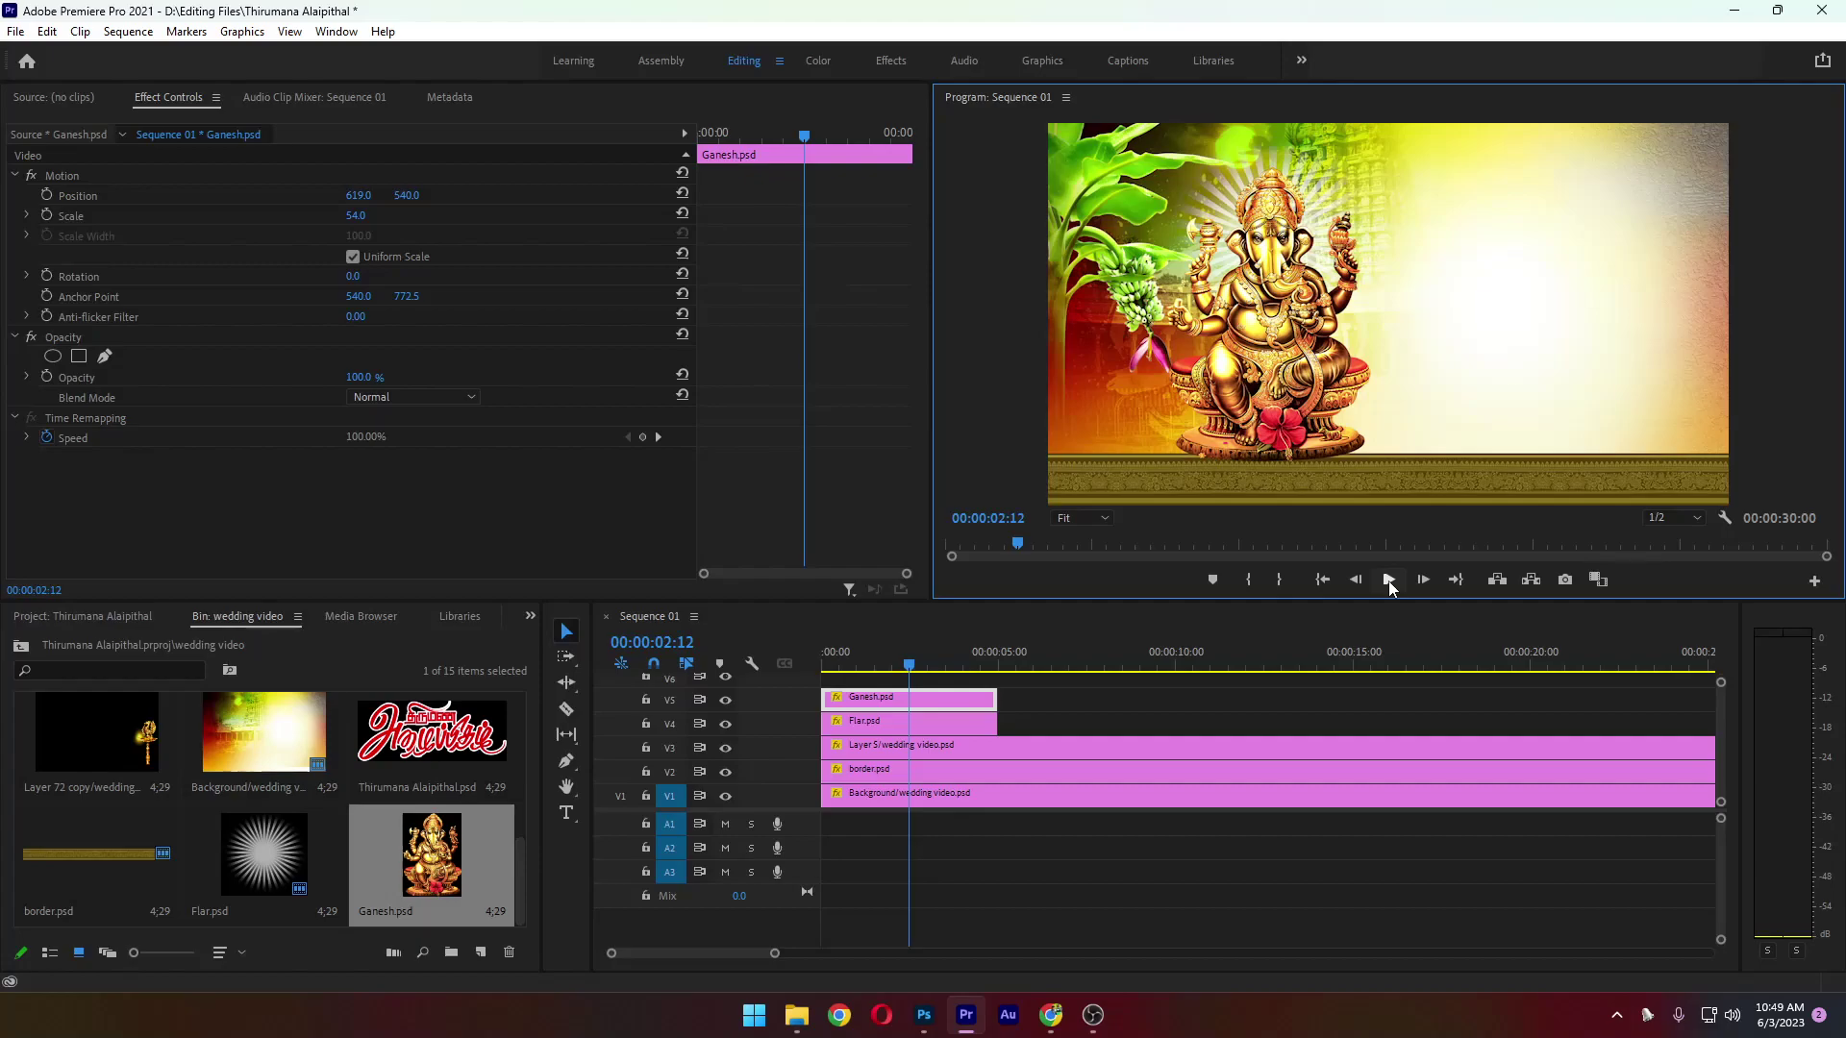
# Close Ganesh.psd, set the pink glow layer to Normal, erase its hard top edge and move it up
pyautogui.click(924, 1016)
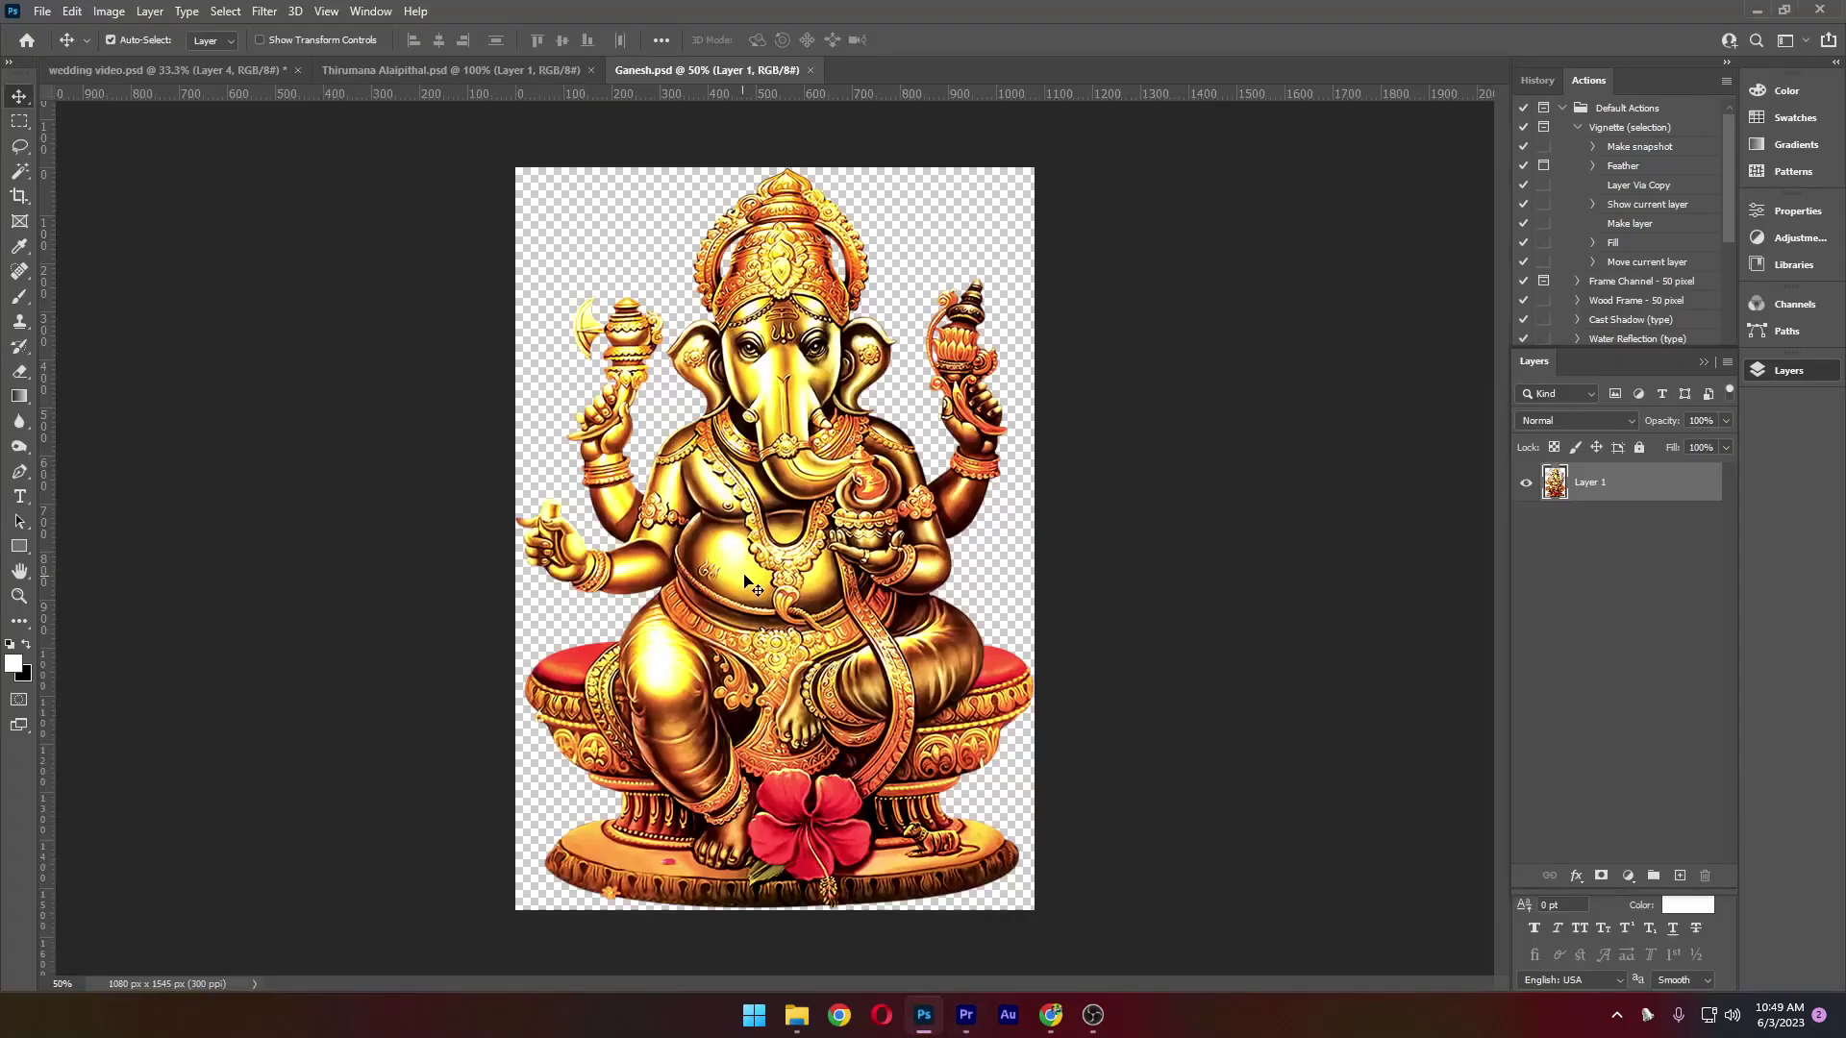
pyautogui.hotkey('ctrl', 'w')
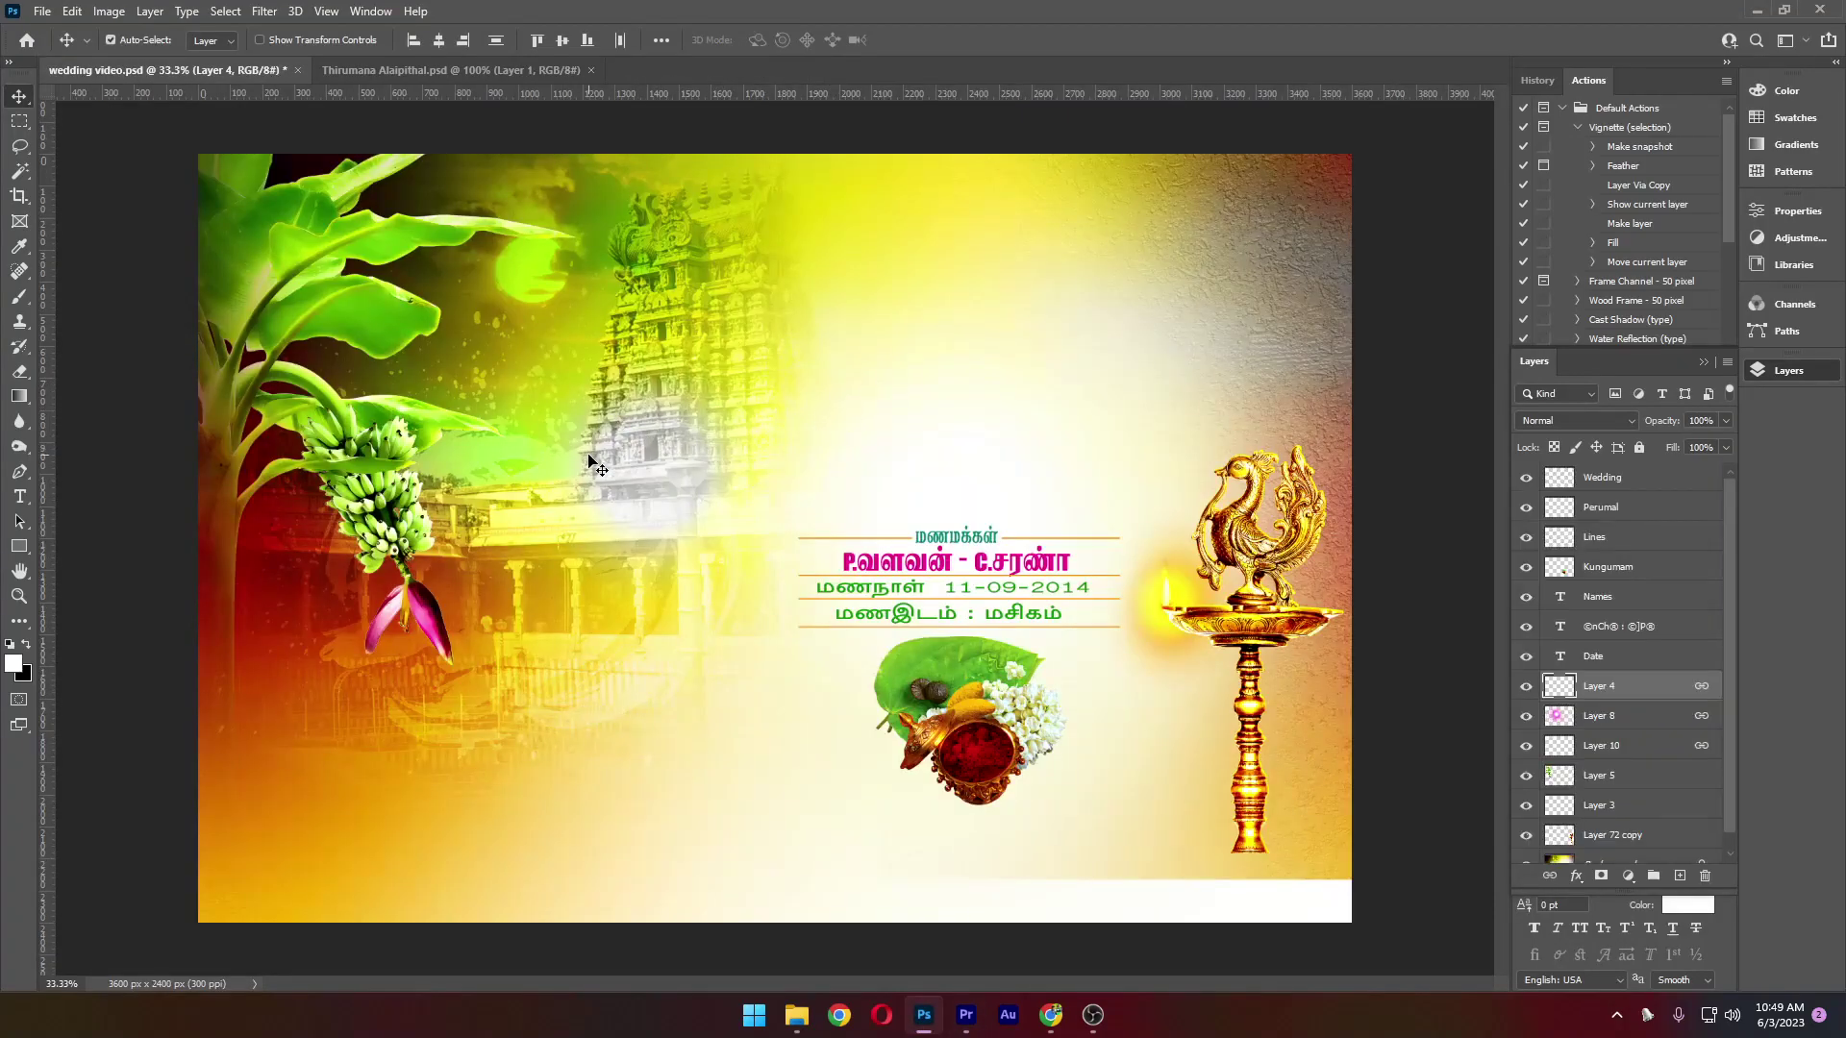
pyautogui.moveTo(867, 387)
pyautogui.mouseDown()
pyautogui.moveTo(810, 404)
pyautogui.moveTo(962, 515)
pyautogui.moveTo(635, 288)
pyautogui.moveTo(1298, 454)
pyautogui.moveTo(675, 431)
pyautogui.moveTo(769, 576)
pyautogui.moveTo(778, 561)
pyautogui.mouseUp()
pyautogui.click(1587, 426)
pyautogui.click(1538, 444)
pyautogui.press('e')
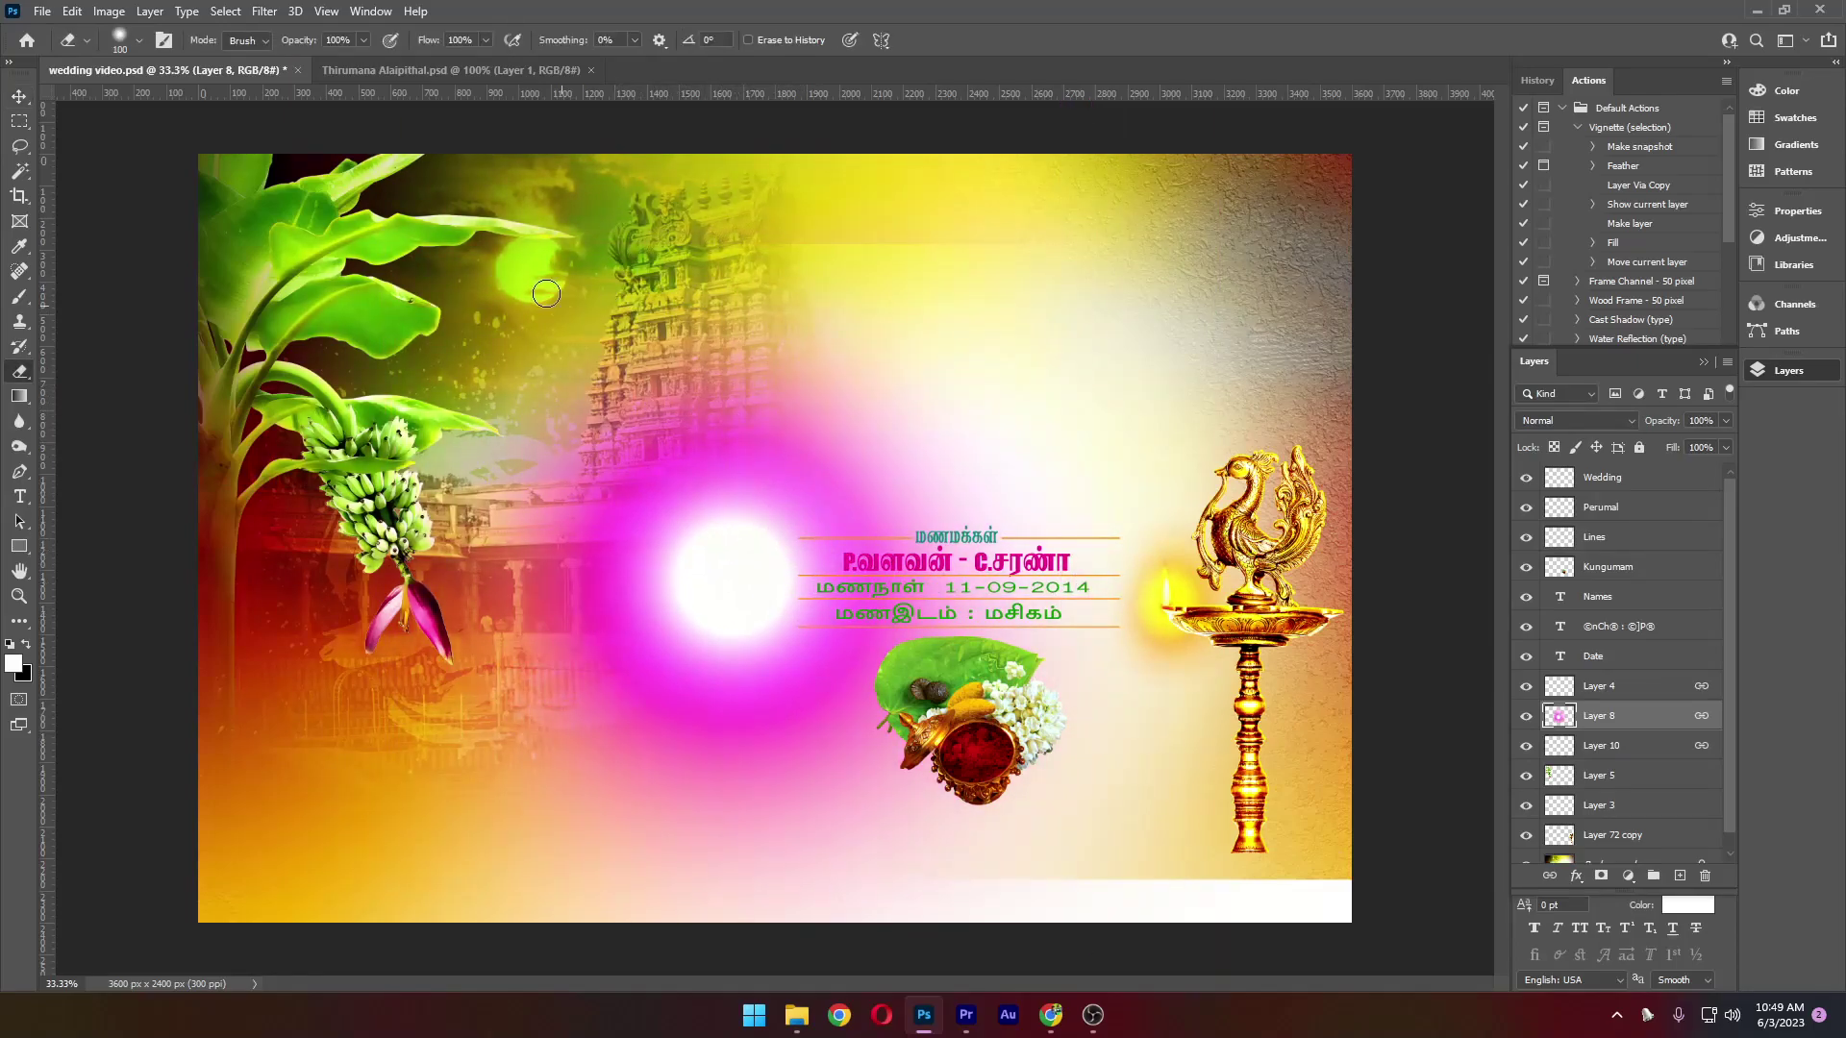
pyautogui.press(']')
pyautogui.press(']')
pyautogui.press(']')
pyautogui.press(']')
pyautogui.press(']')
pyautogui.press(']')
pyautogui.press(']')
pyautogui.press(']')
pyautogui.moveTo(1269, 288); pyautogui.dragTo(683, 187)
pyautogui.press('v')
pyautogui.moveTo(720, 527); pyautogui.dragTo(735, 485)
# Shrink the pink glow to about 58% with Free Transform, reposition it and copy it
pyautogui.hotkey('ctrl', 't')
pyautogui.moveTo(1167, 945); pyautogui.dragTo(1009, 760)
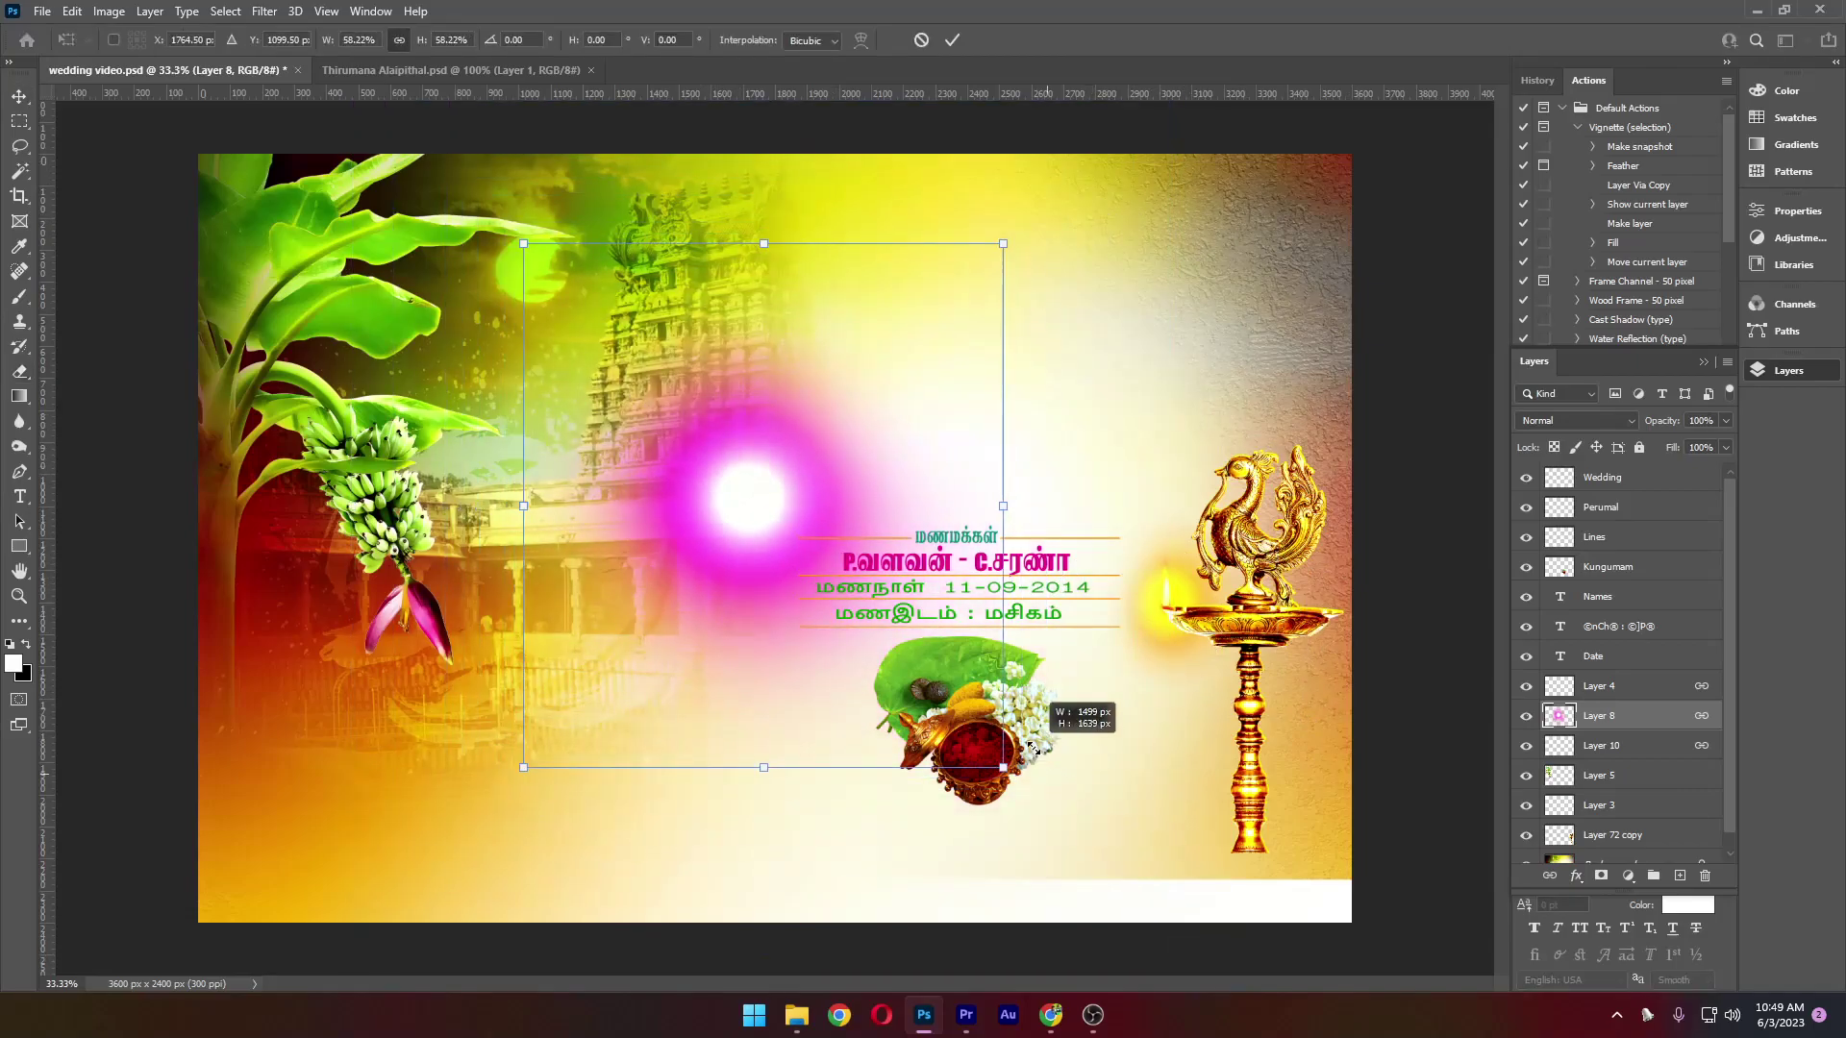
pyautogui.moveTo(769, 426)
pyautogui.mouseDown()
pyautogui.moveTo(692, 432)
pyautogui.moveTo(606, 344)
pyautogui.moveTo(731, 385)
pyautogui.moveTo(754, 412)
pyautogui.mouseUp()
pyautogui.press('Return')
pyautogui.press('e')
# Paste the glow into a new 1499×1639 document and delete the white Background layer
pyautogui.hotkey('ctrl', 'n')
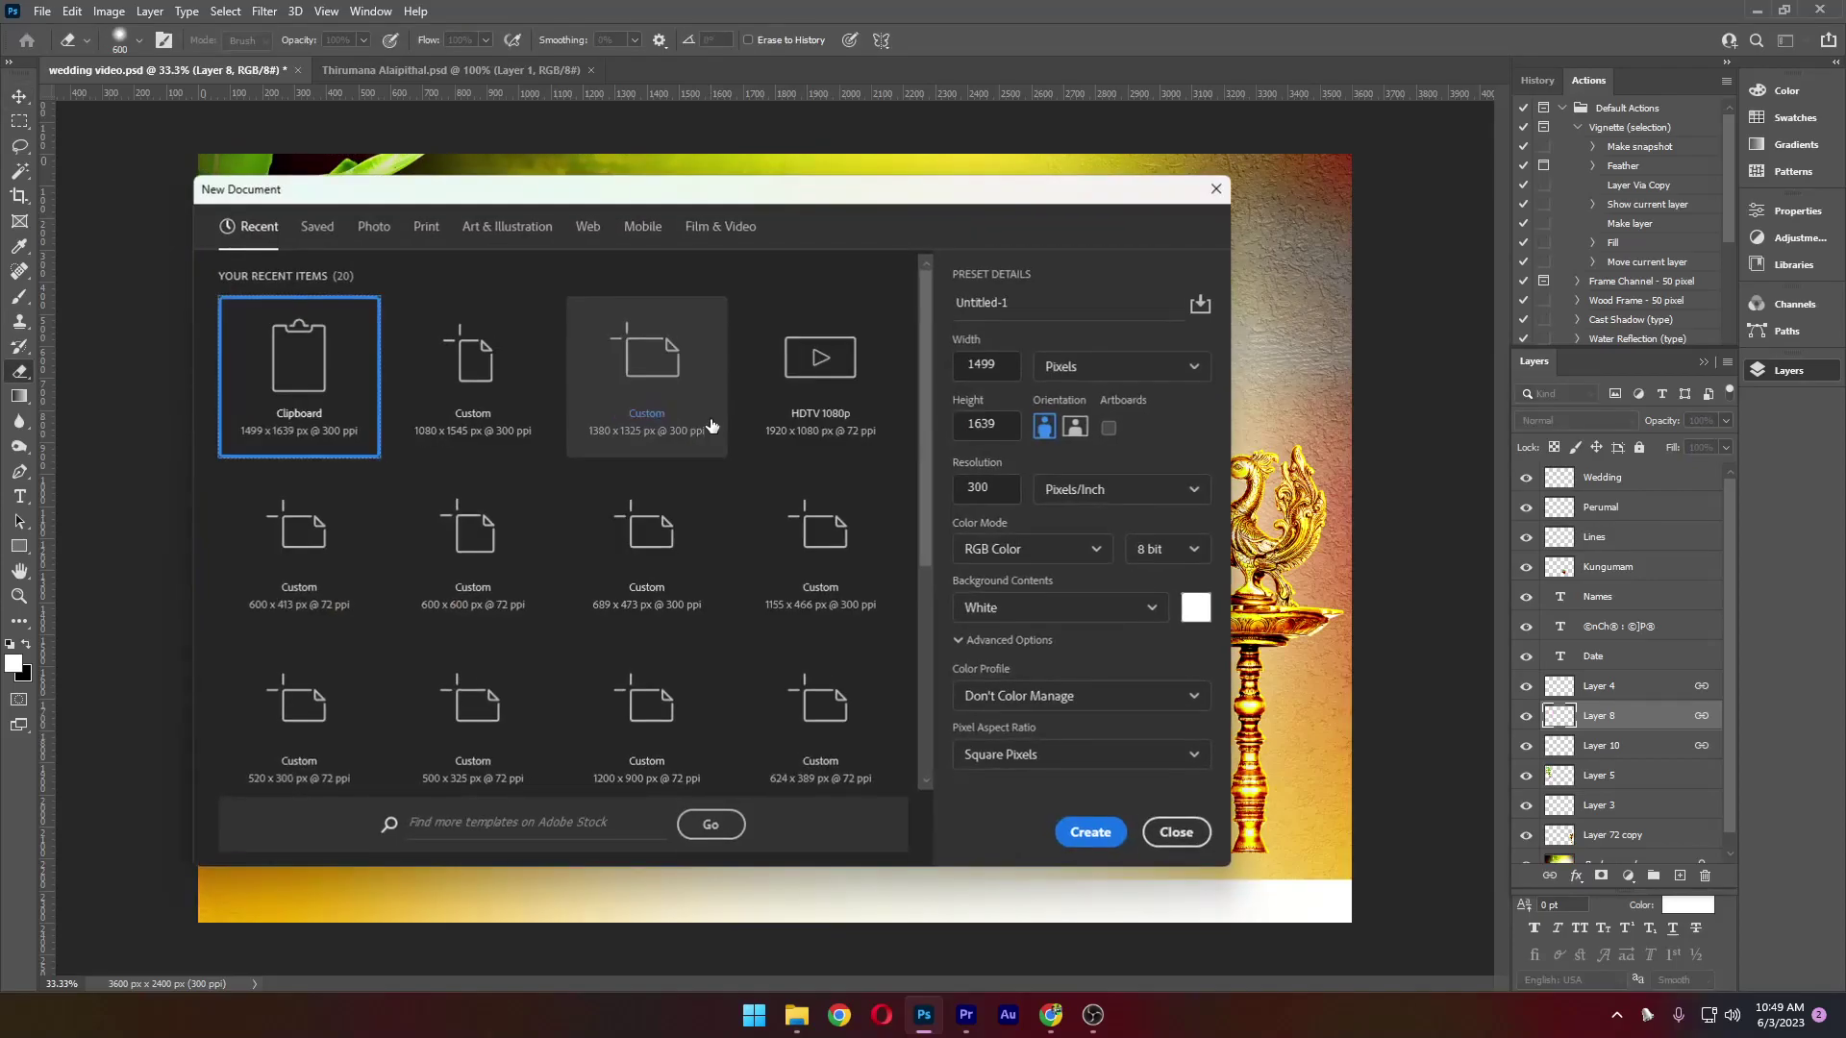
pyautogui.press('Return')
pyautogui.hotkey('ctrl', 'v')
pyautogui.press('v')
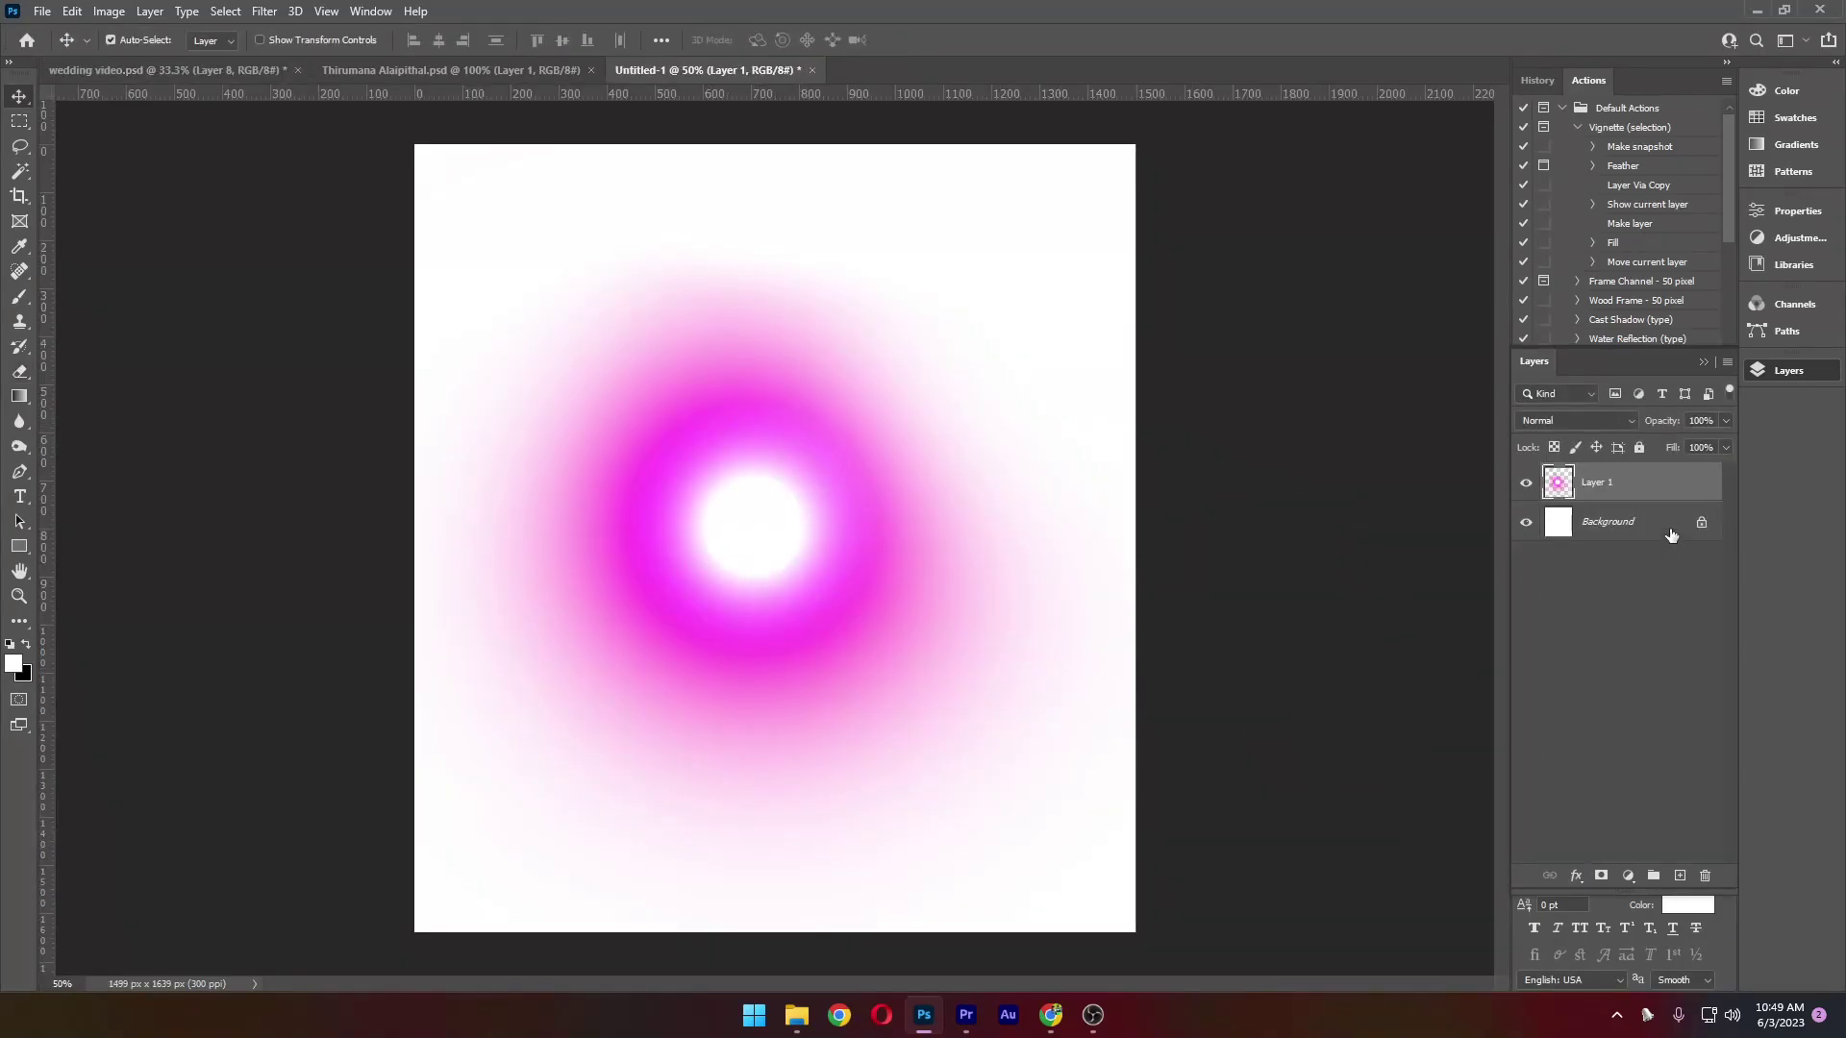
pyautogui.click(1634, 523)
pyautogui.press('Delete')
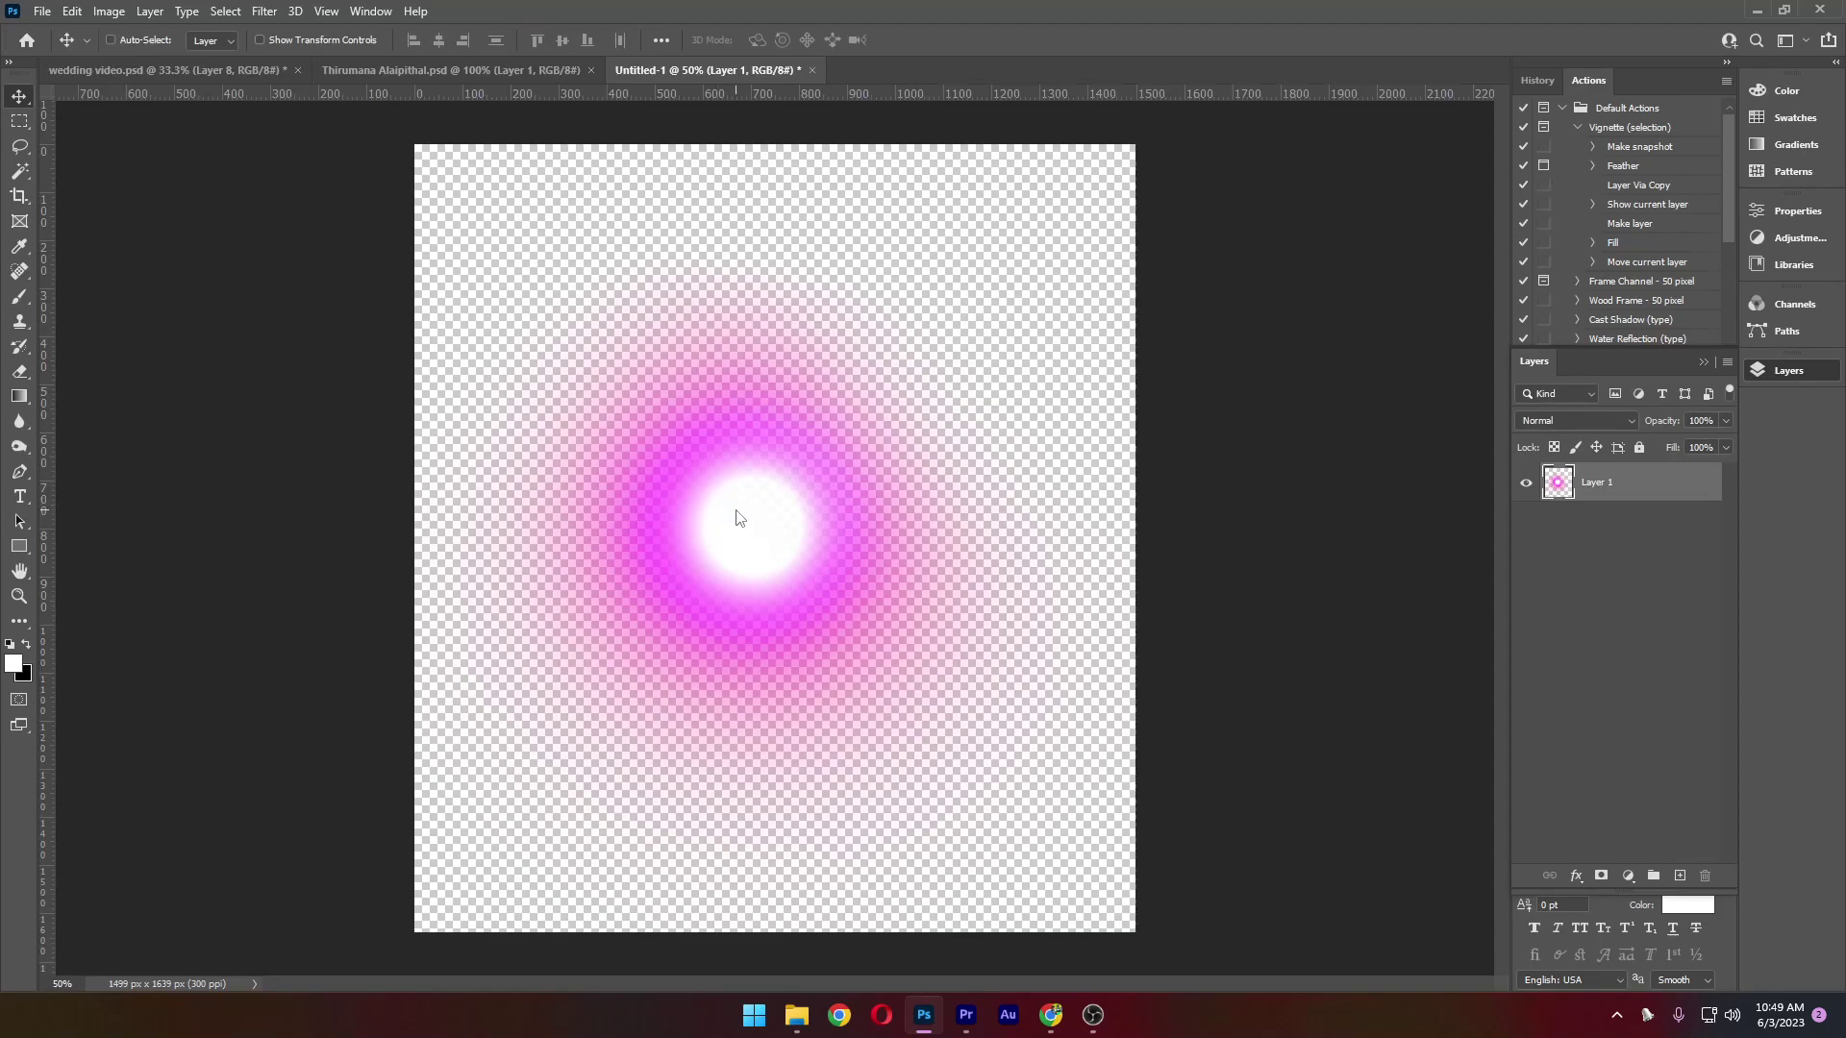
# Save the glow document as the Lens Photoshop file
pyautogui.hotkey('ctrl', 's')
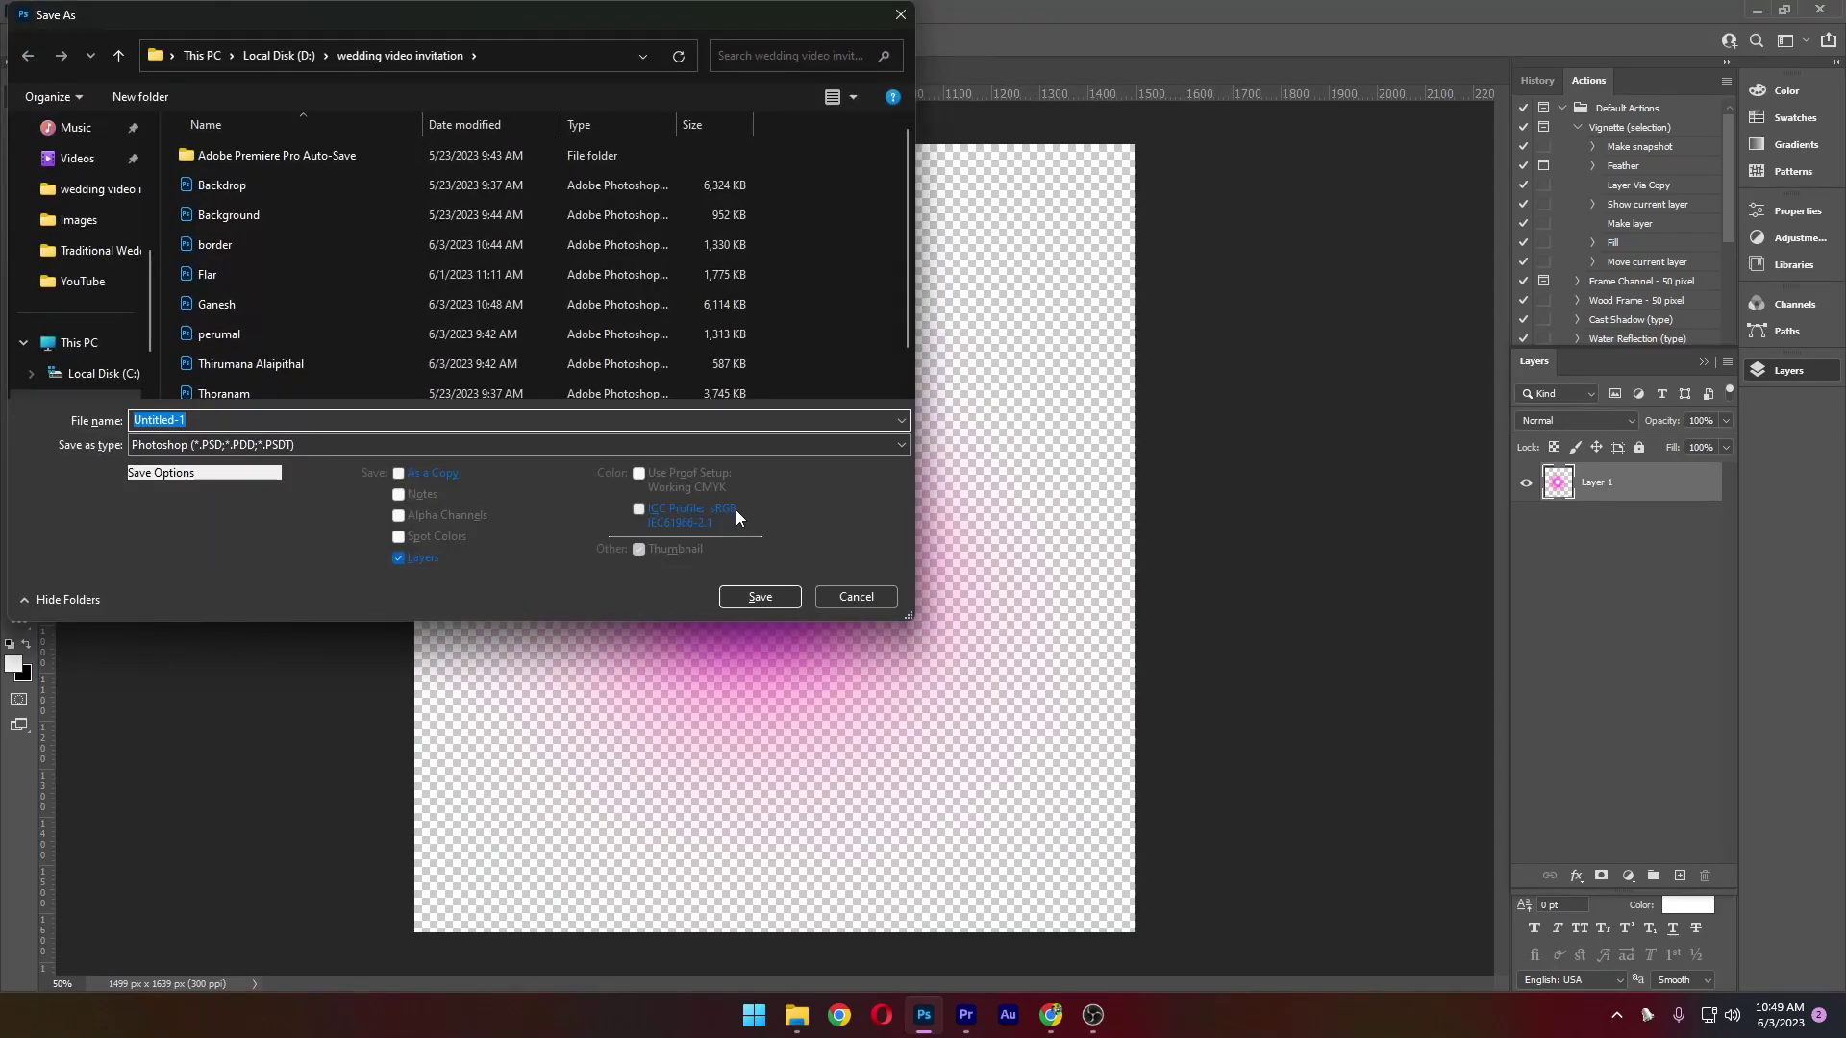
pyautogui.write('Lens')
pyautogui.press('Return')
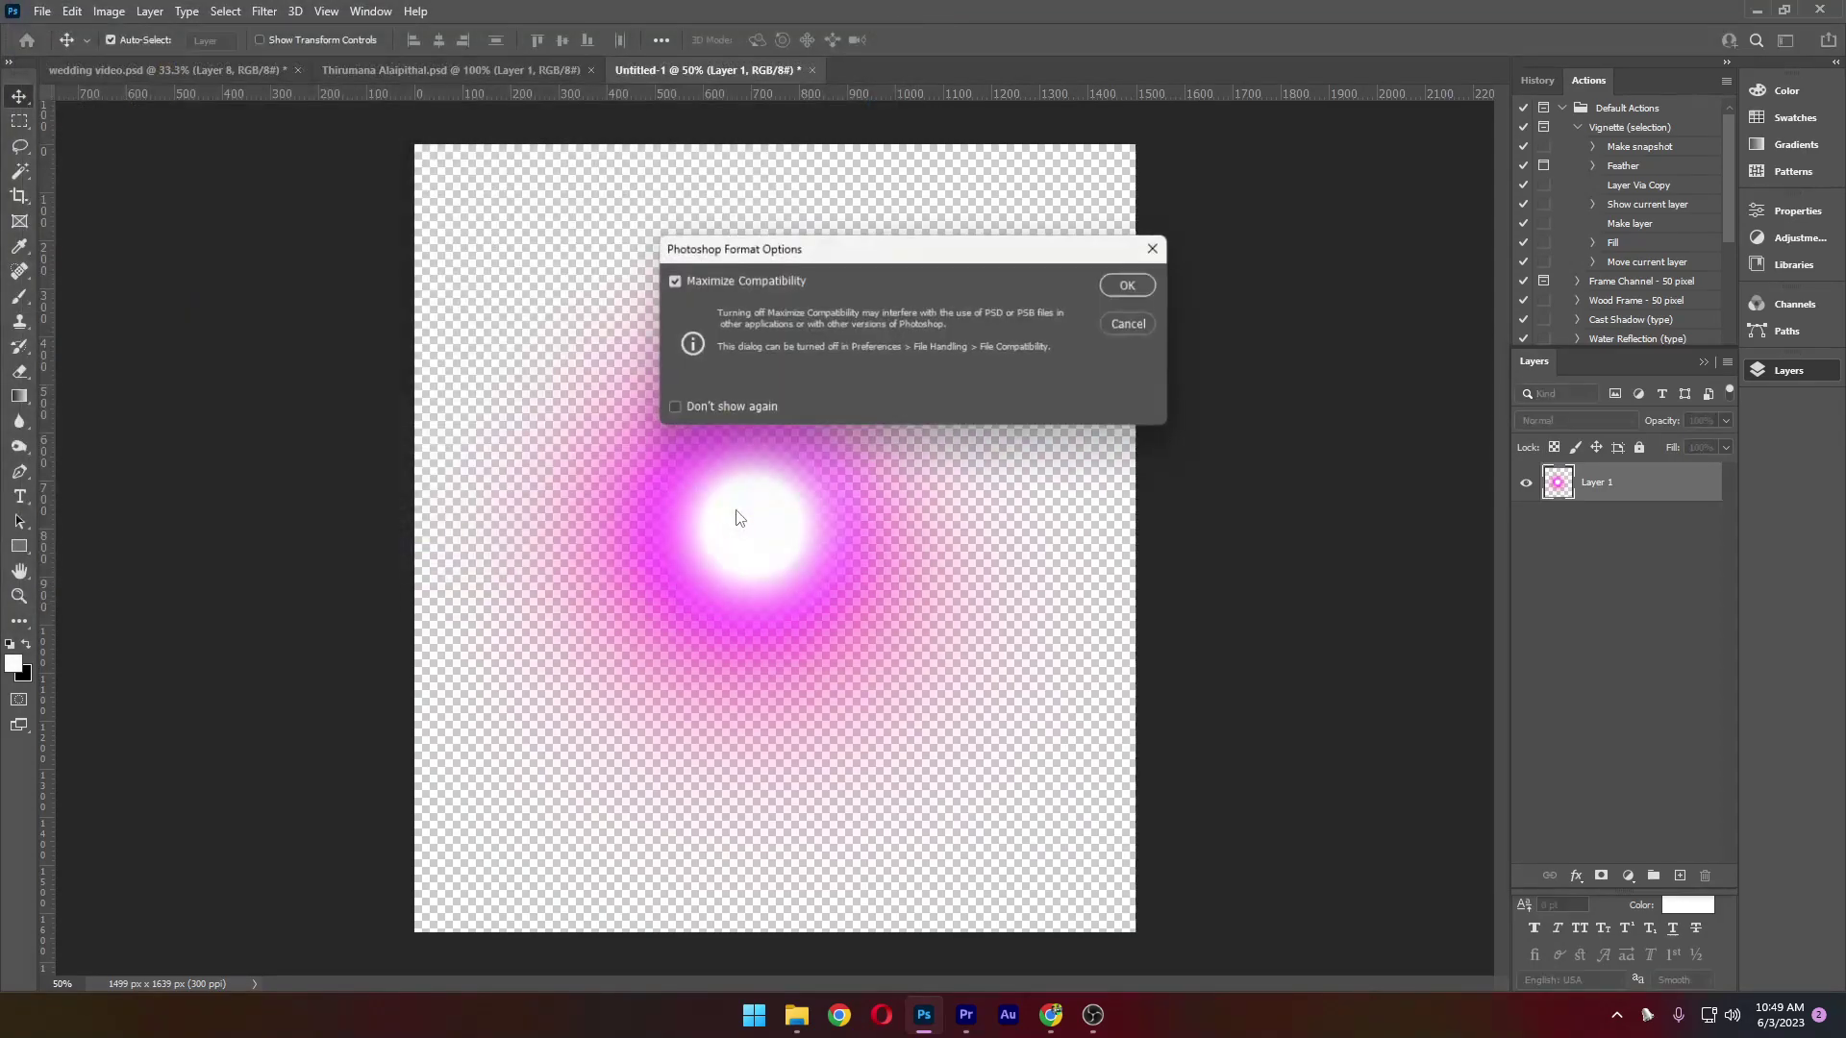
pyautogui.press('Return')
pyautogui.hotkey('alt', 'Tab')
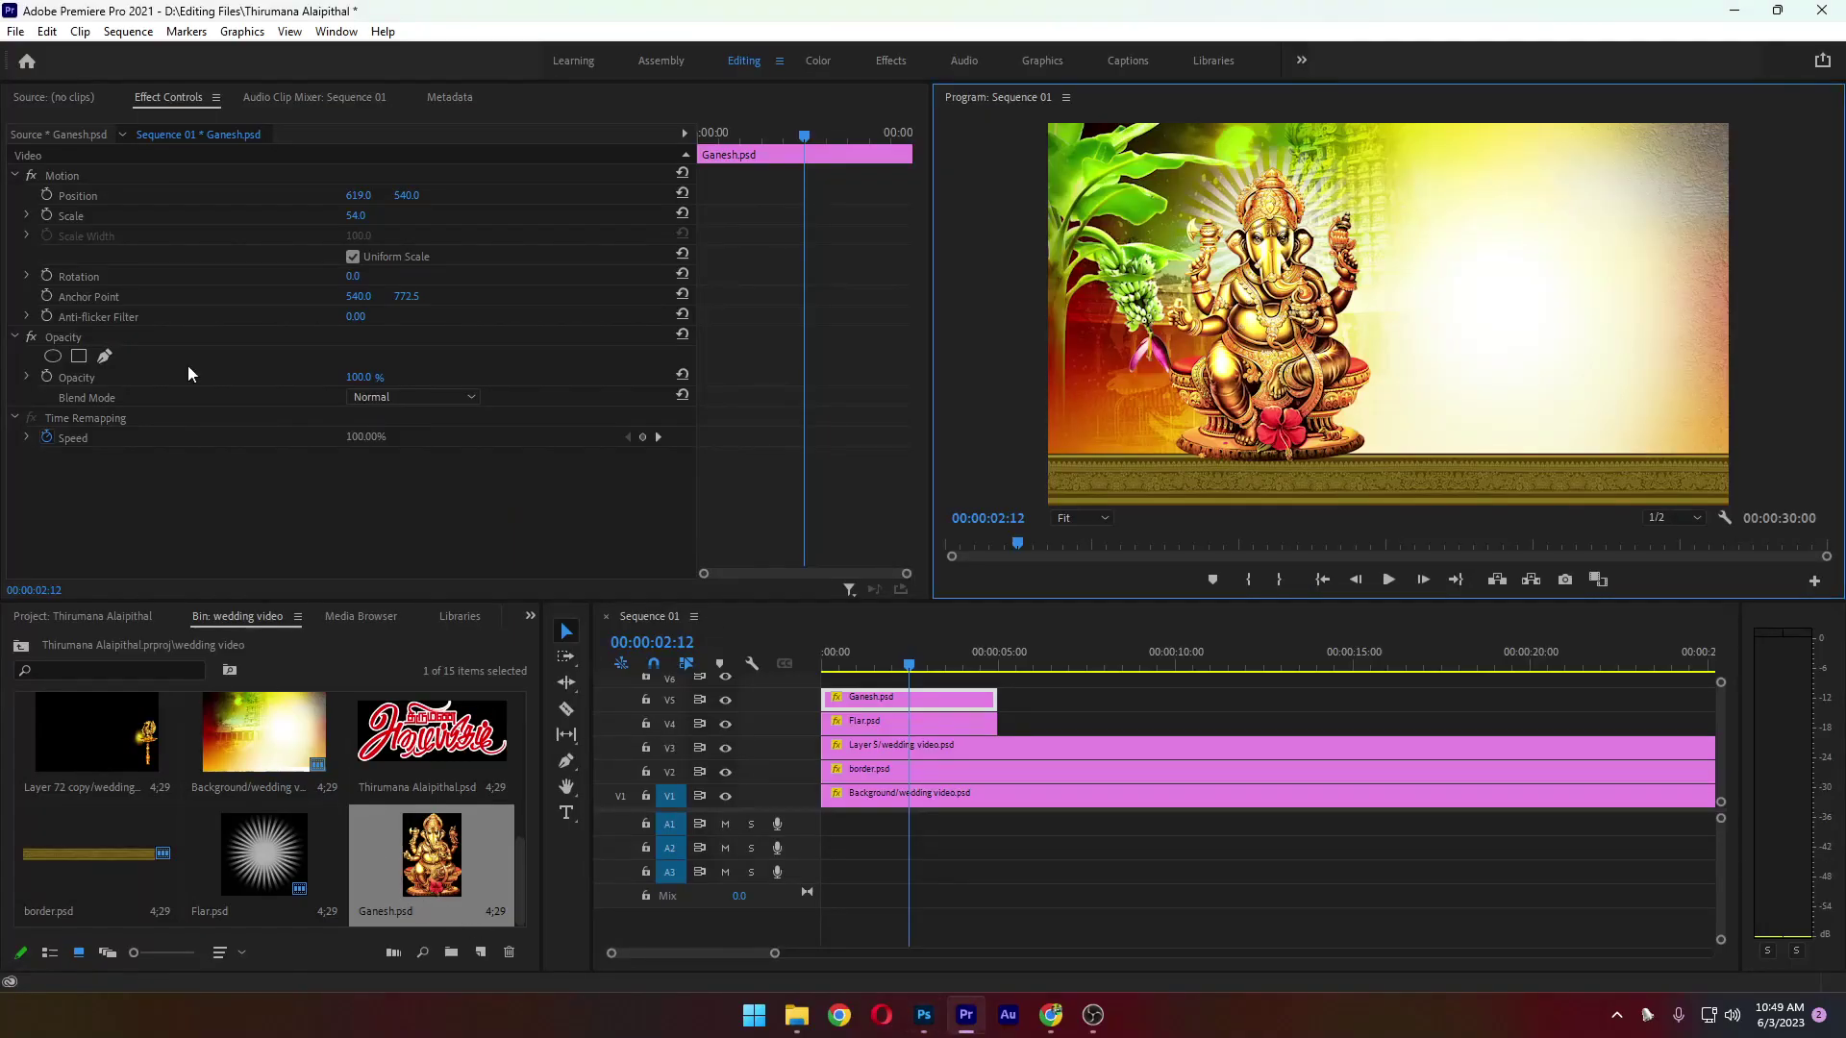
# Import the Lens.psd file into Premiere Pro as a merged image
pyautogui.click(15, 30)
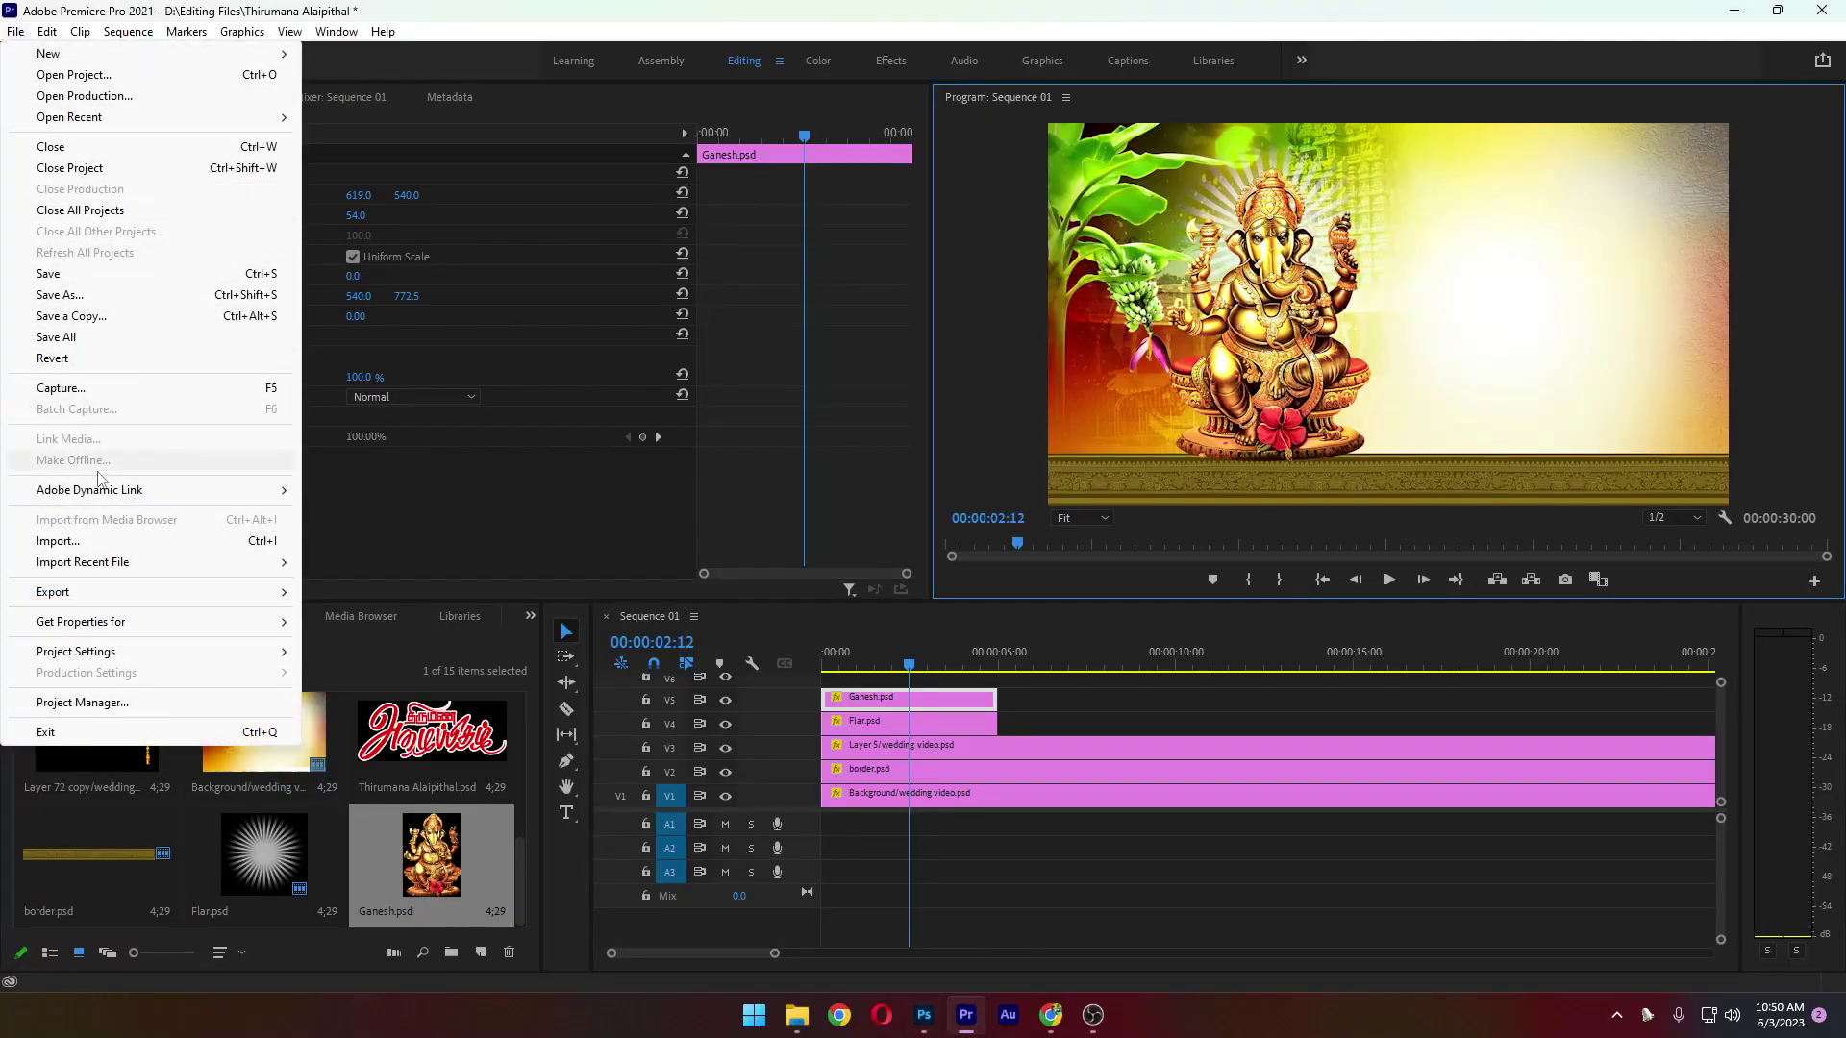
pyautogui.click(108, 543)
pyautogui.click(302, 377)
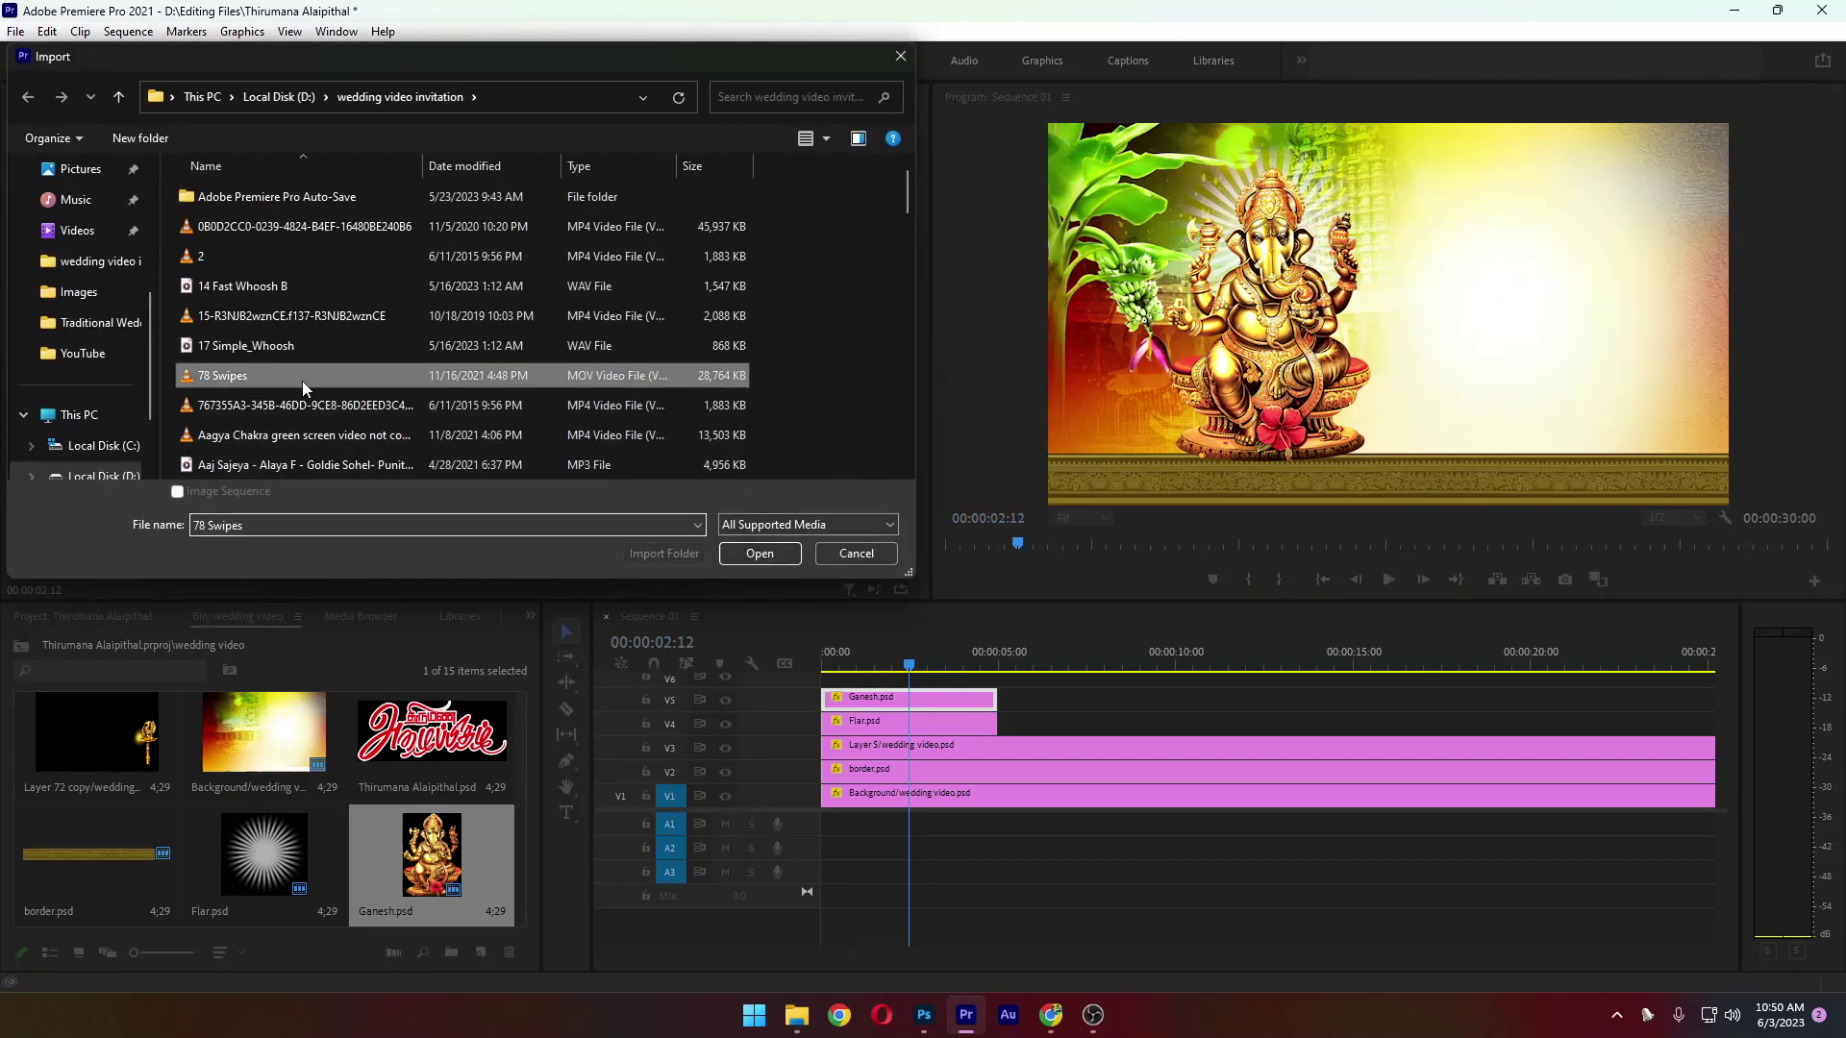
pyautogui.click(787, 554)
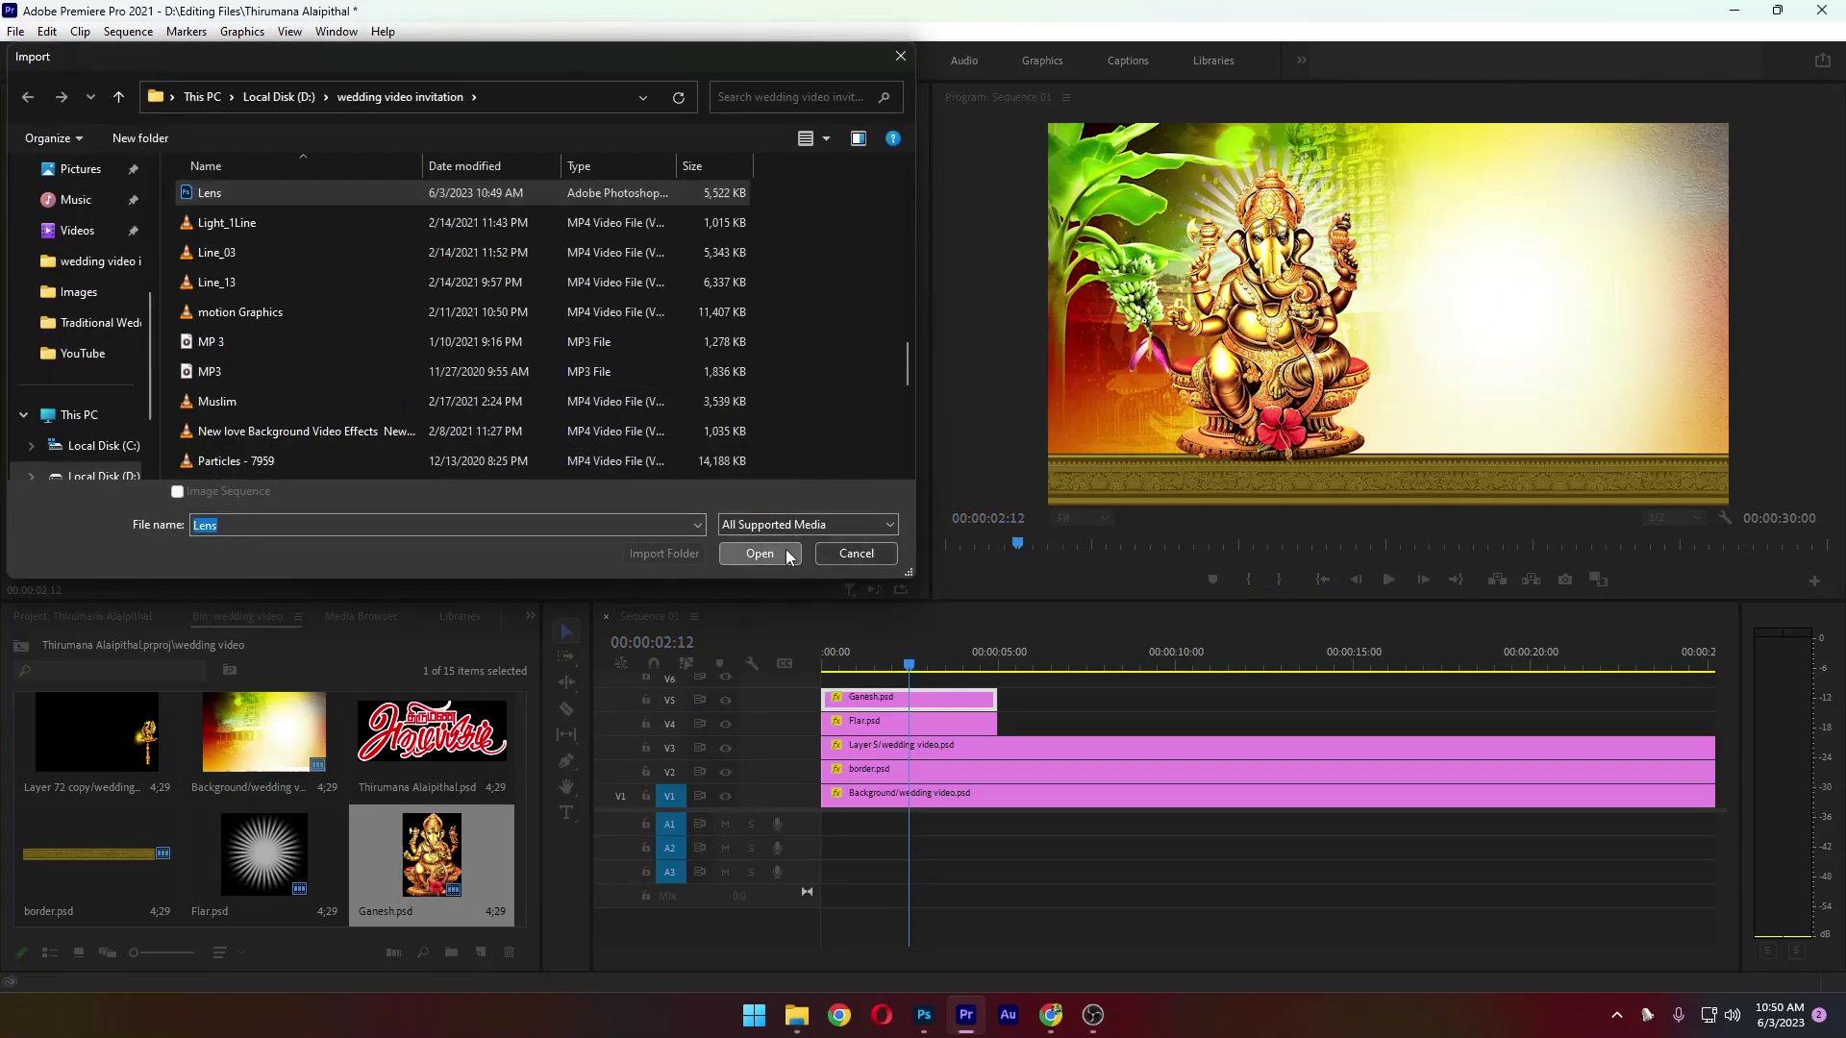
pyautogui.click(1077, 399)
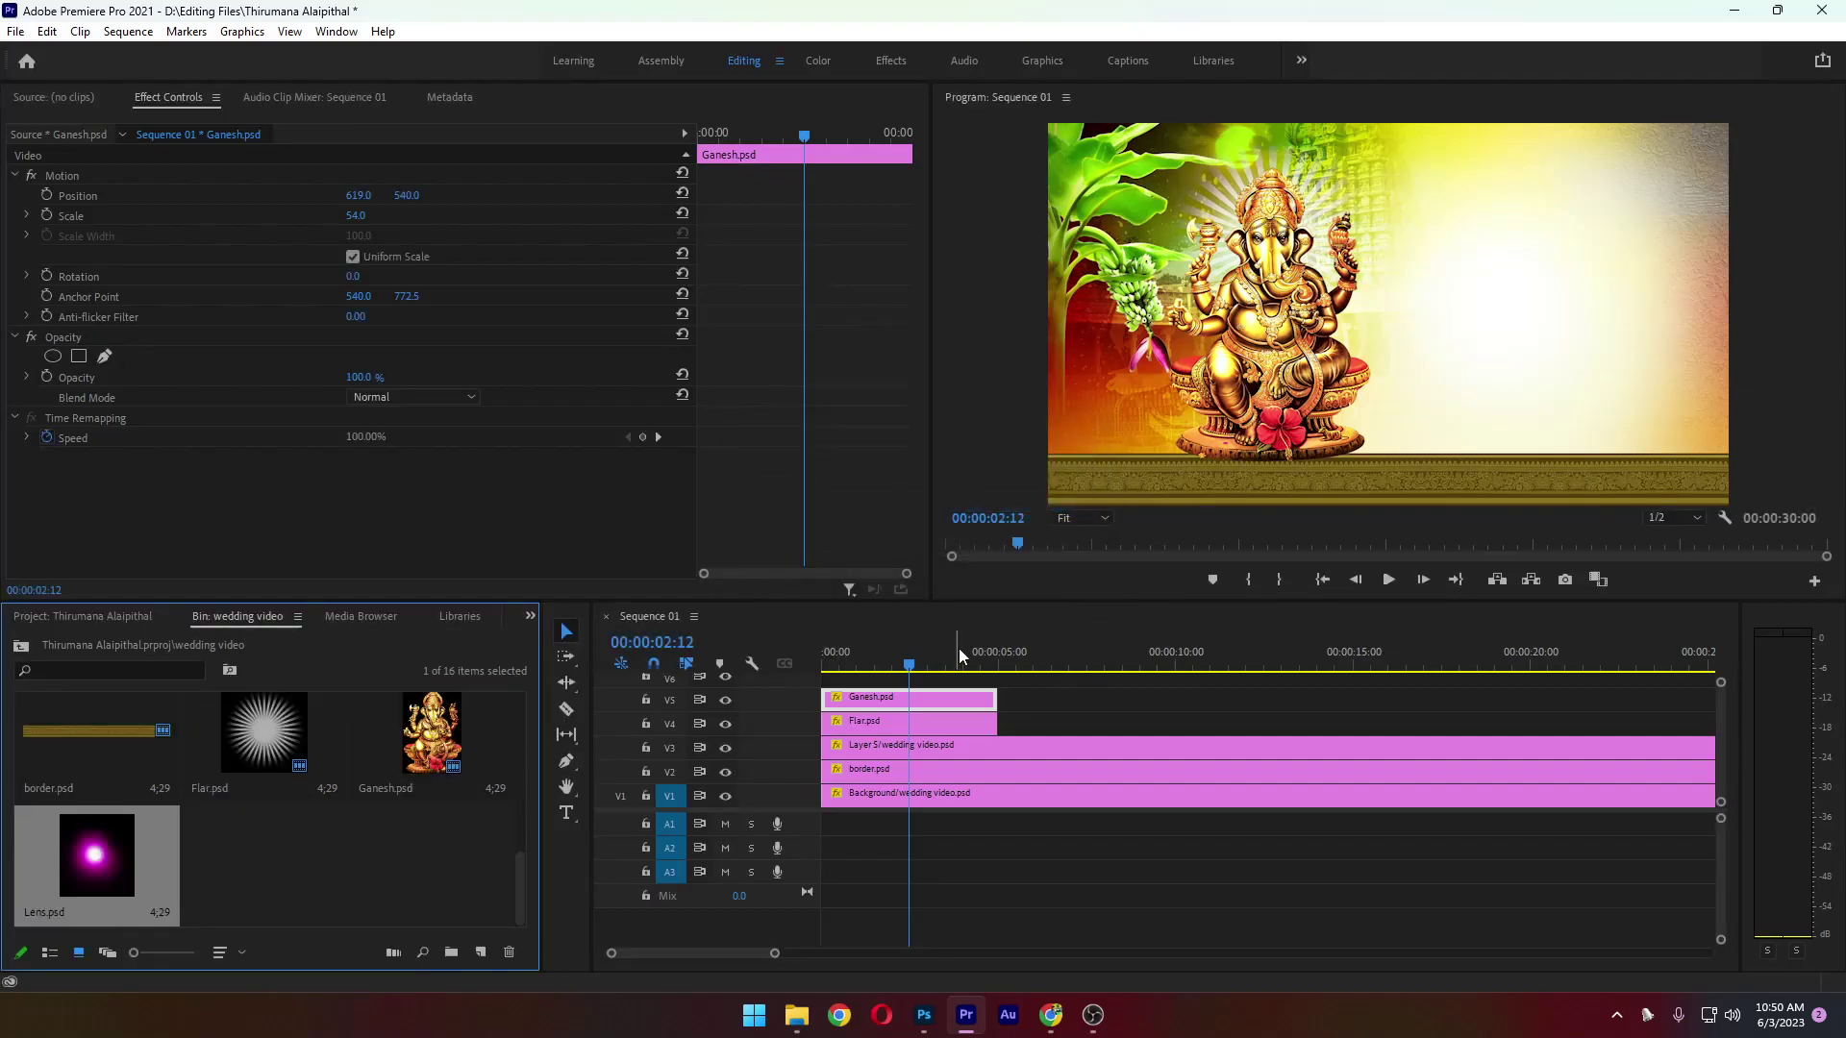
pyautogui.moveTo(1022, 613); pyautogui.dragTo(1025, 517)
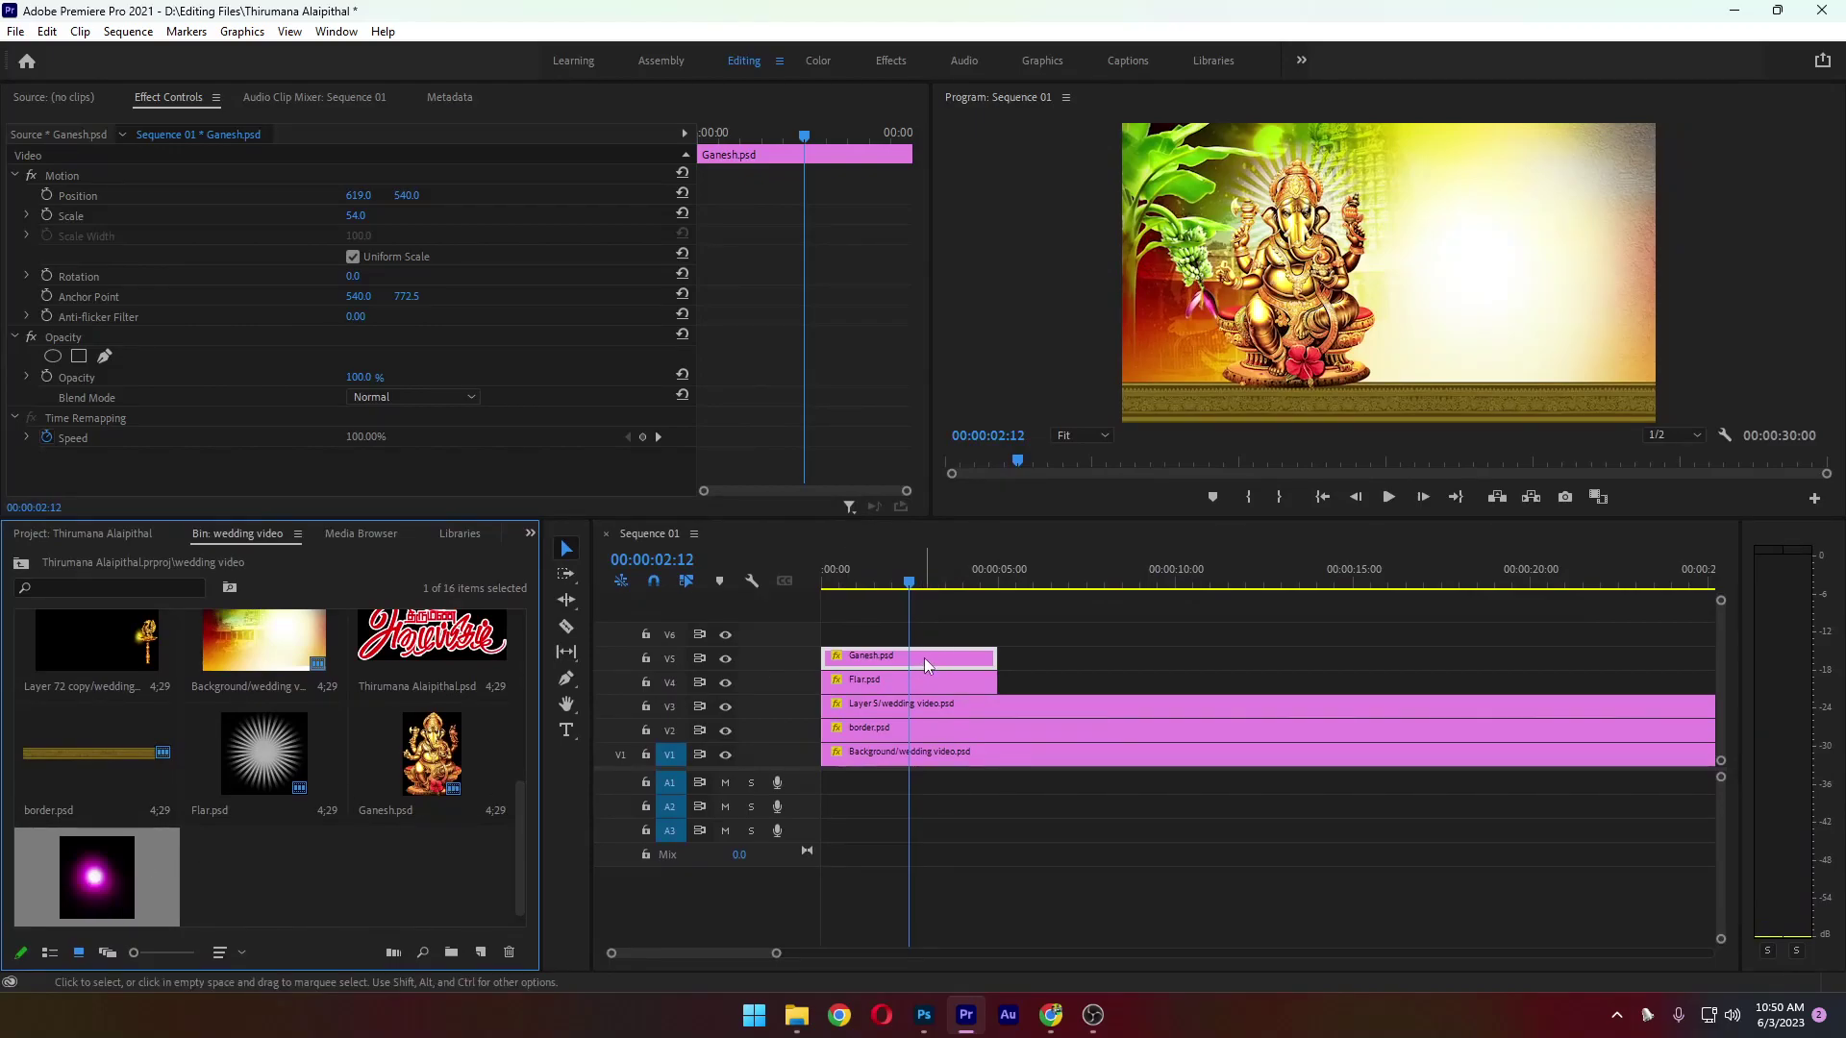
# Move Ganesh.psd to the top track and set the Lens.psd position to 680, 360
pyautogui.moveTo(925, 658); pyautogui.dragTo(807, 685)
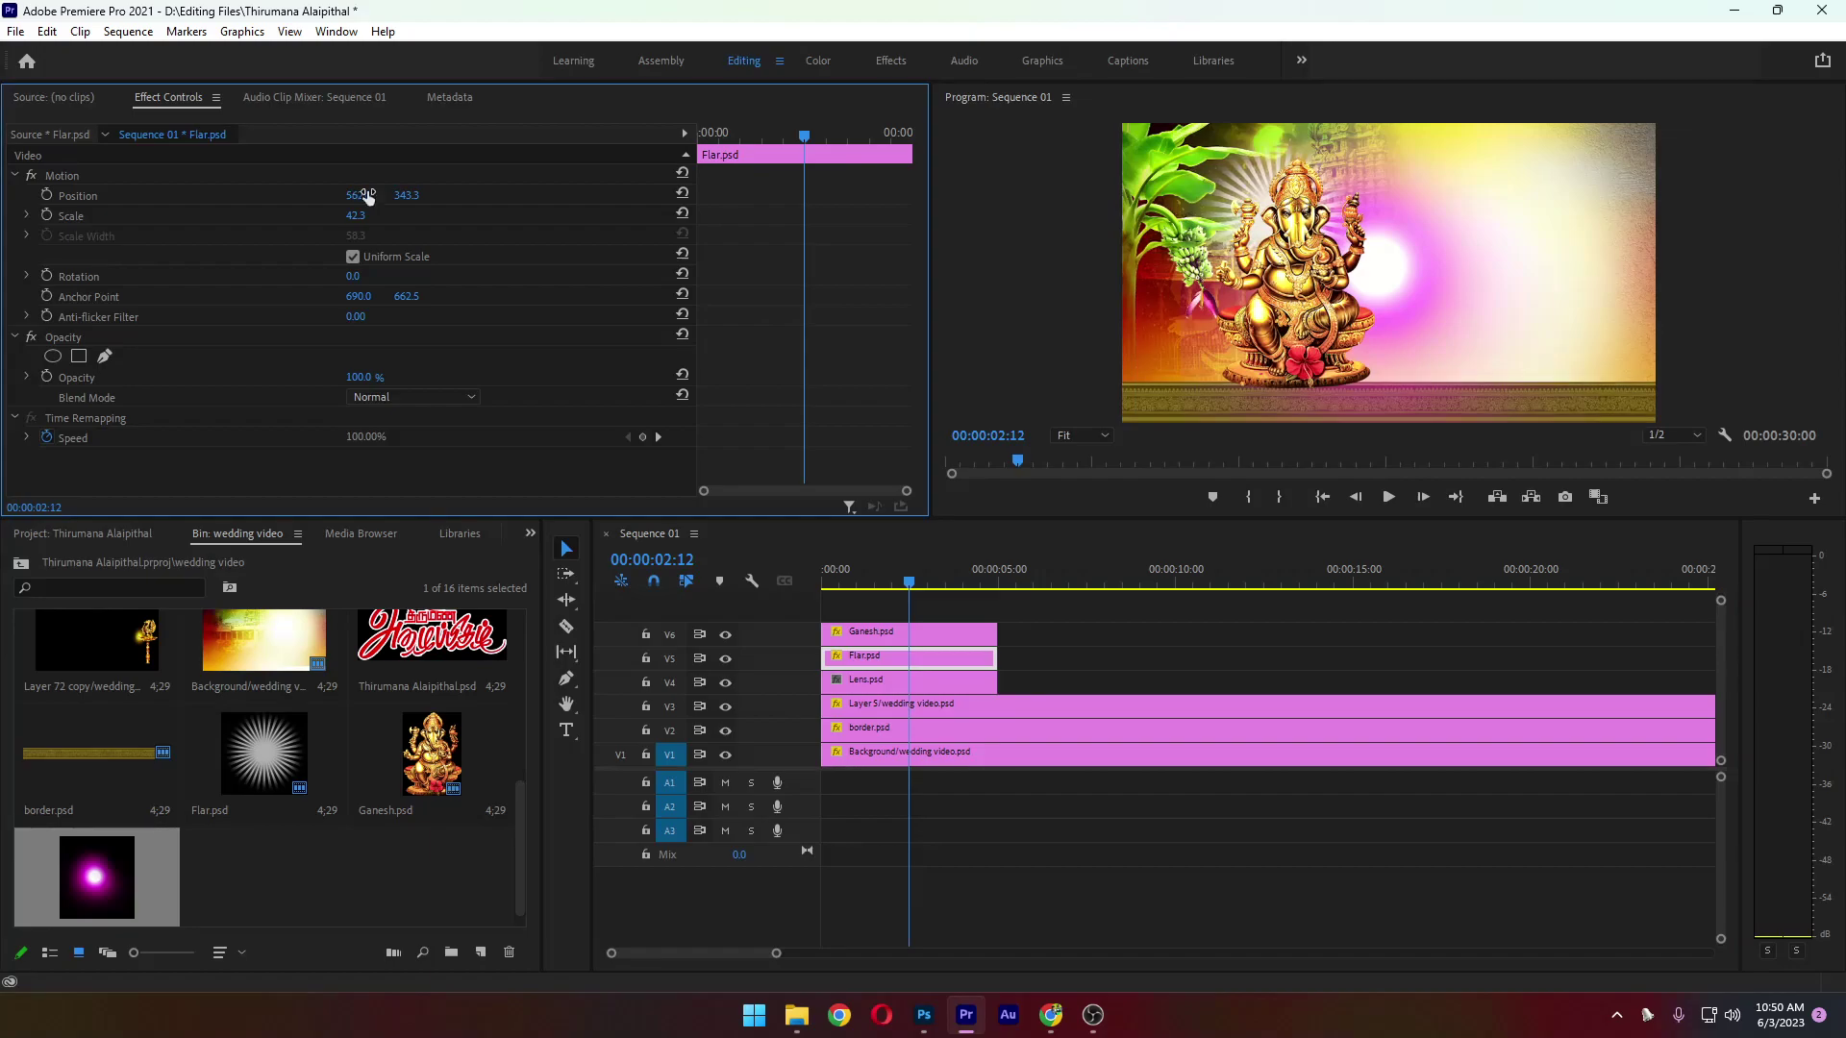
pyautogui.click(909, 680)
pyautogui.click(359, 195)
pyautogui.write('628')
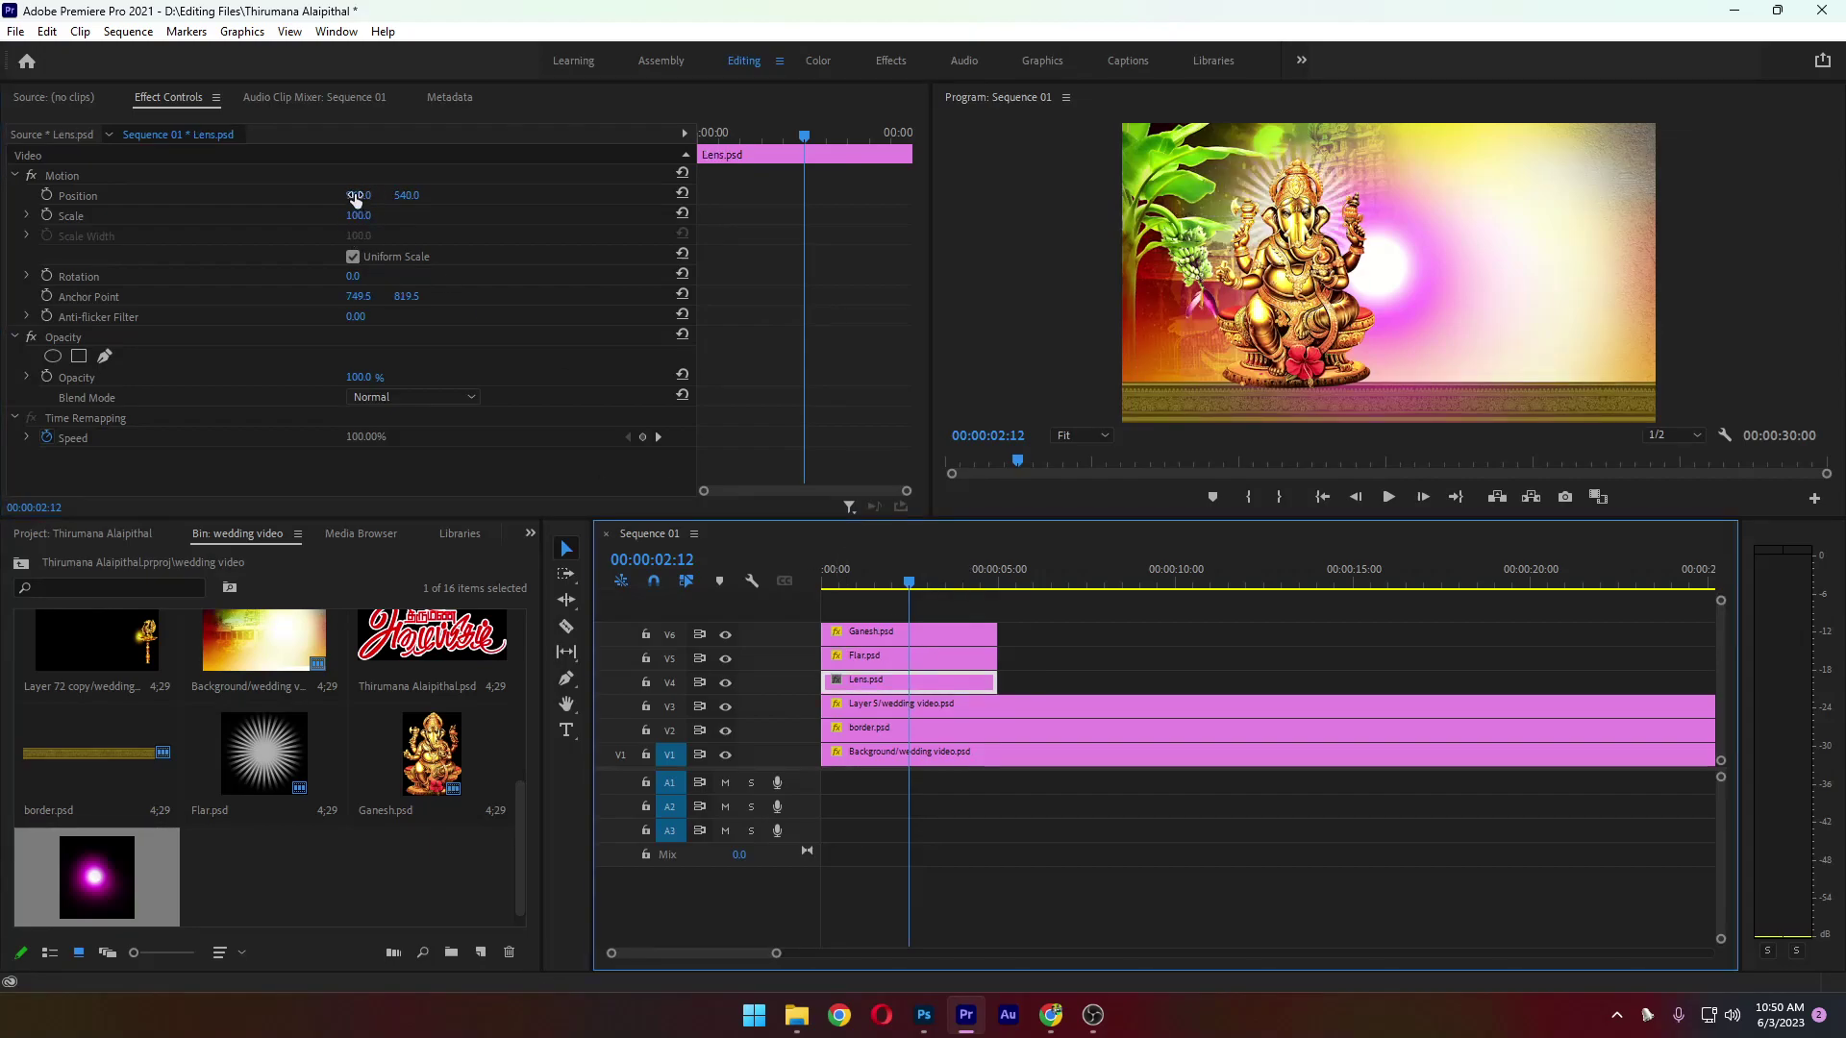
pyautogui.press('Return')
pyautogui.moveTo(359, 195); pyautogui.dragTo(215, 200)
pyautogui.moveTo(407, 195); pyautogui.dragTo(370, 195)
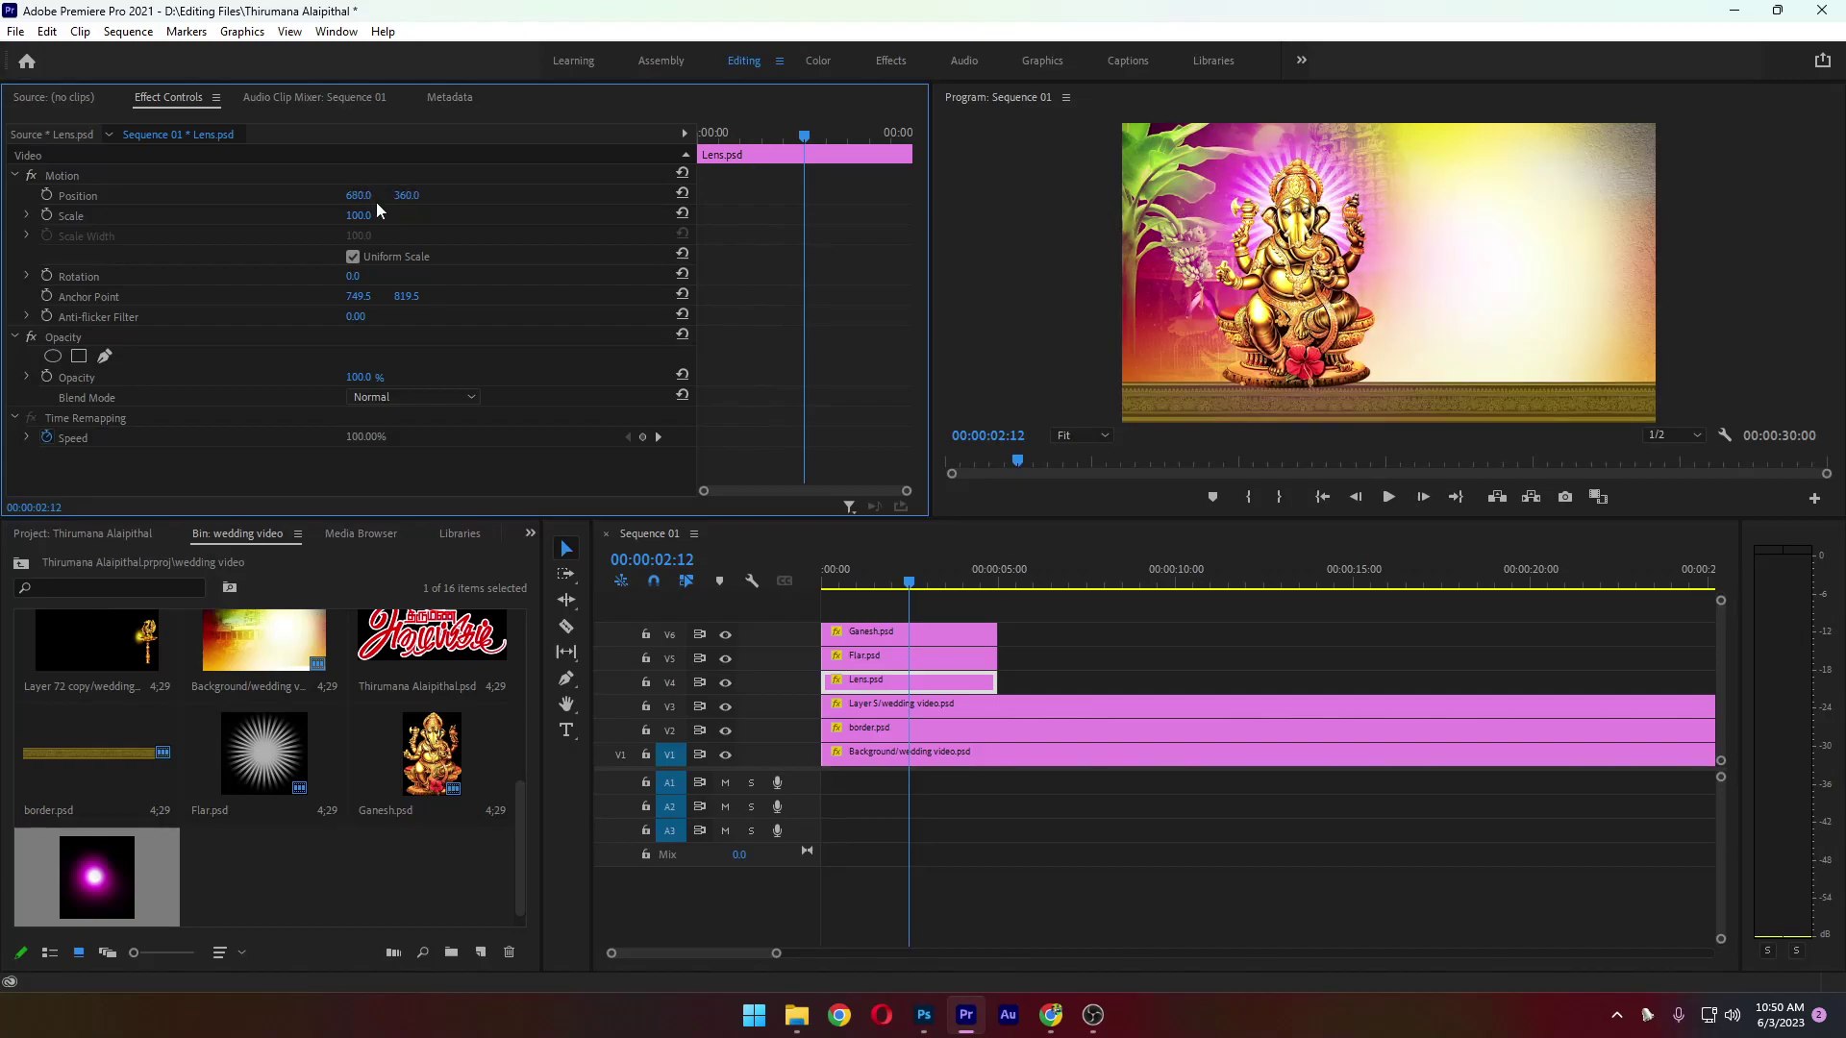
pyautogui.click(968, 685)
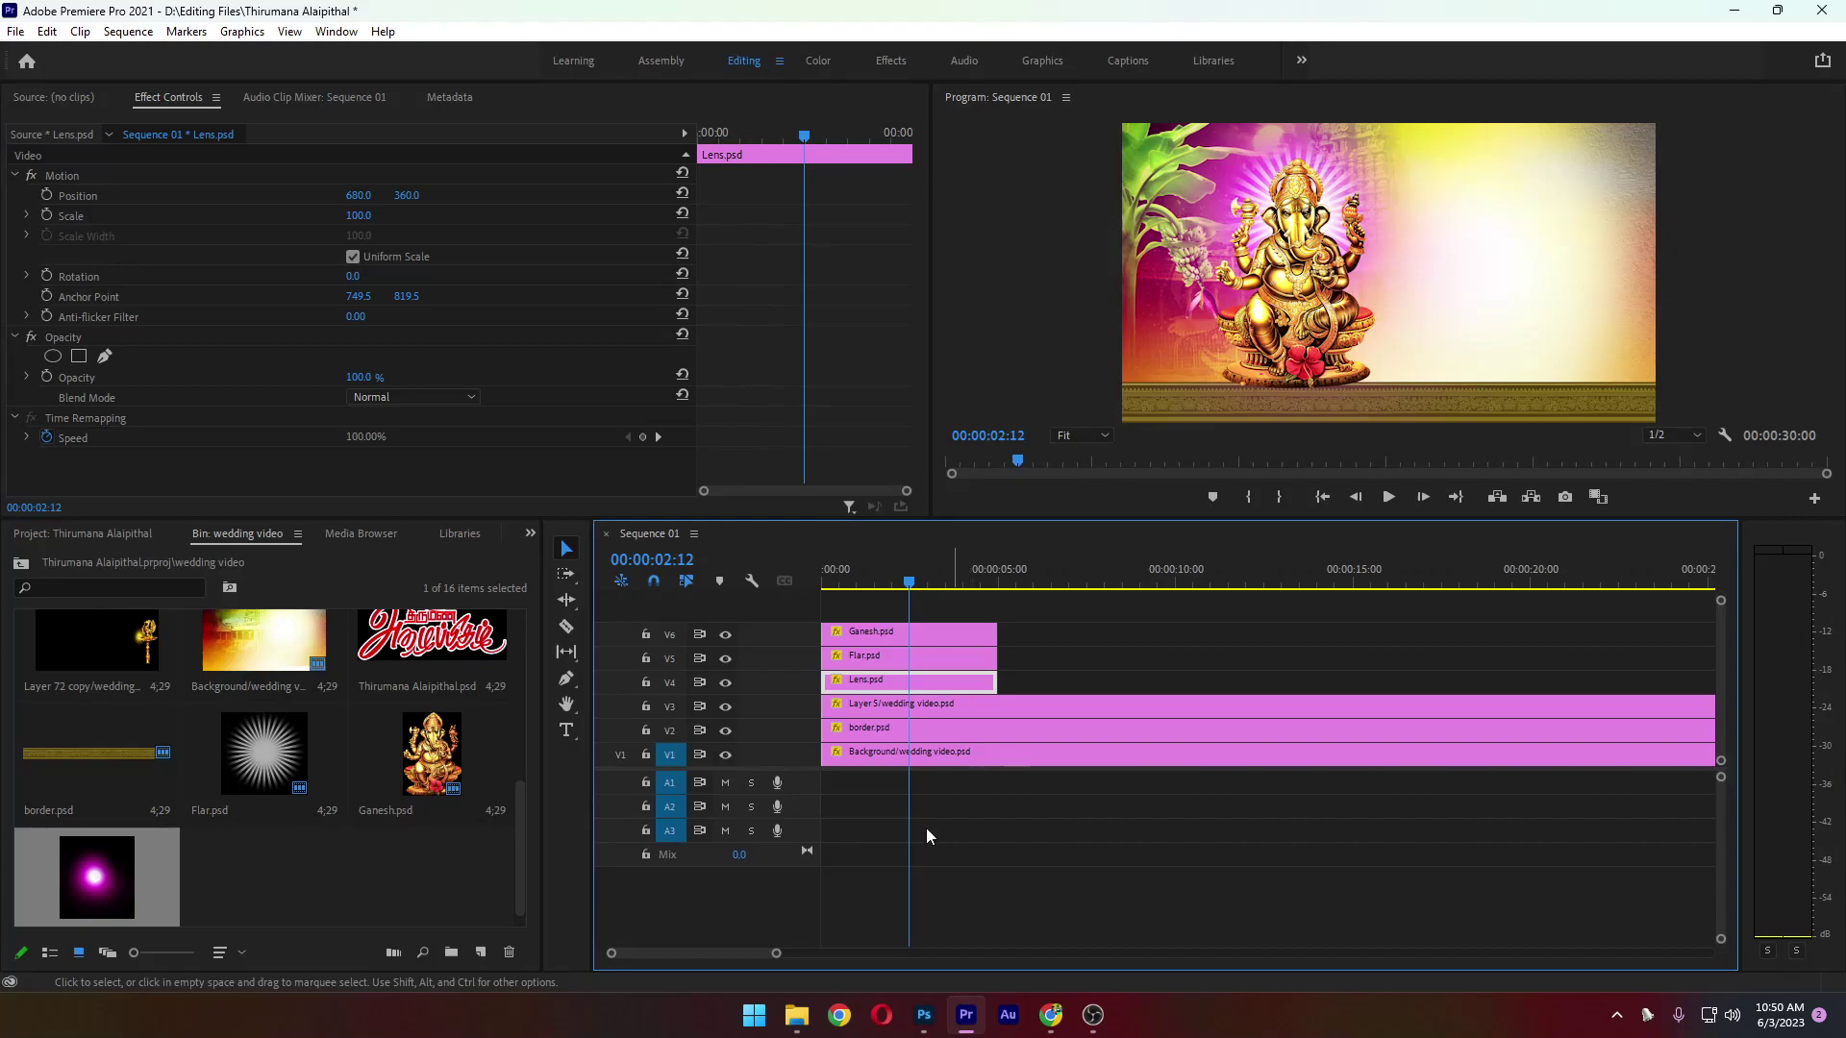
# Check where the pink lens glow sits in the Photoshop invitation design
pyautogui.click(923, 1015)
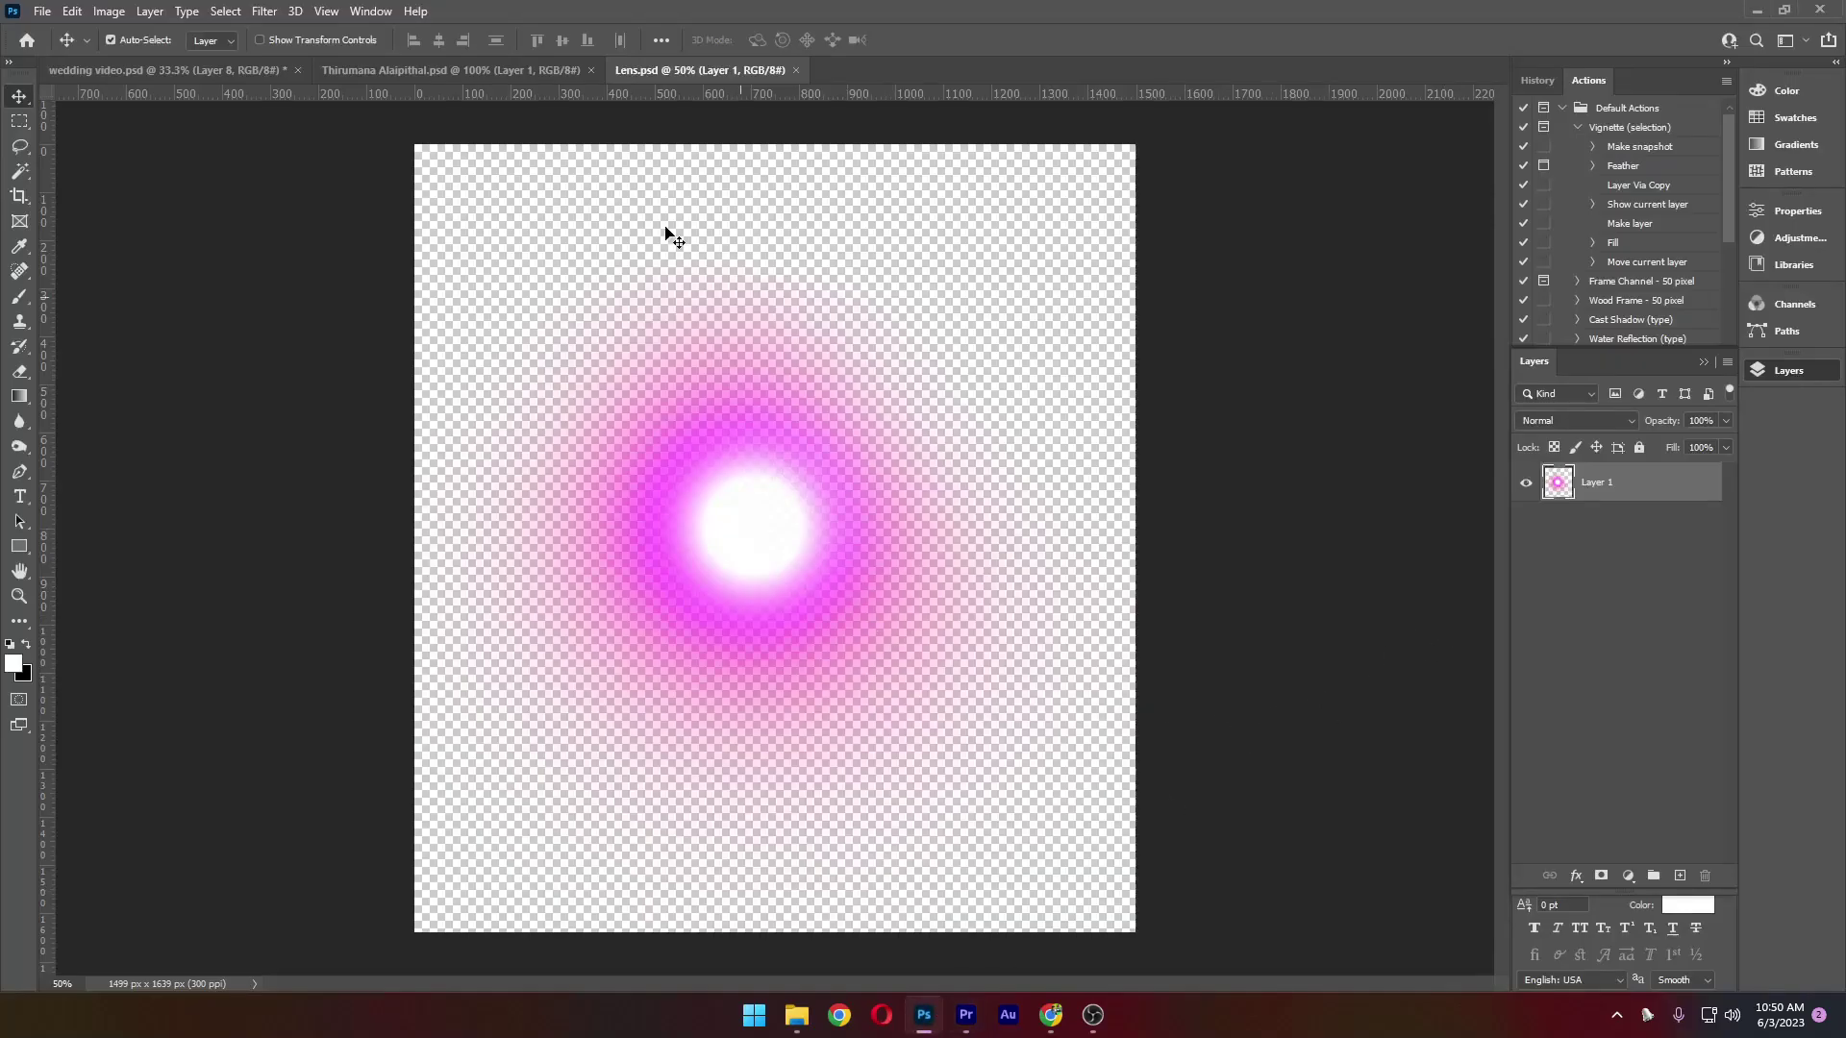
pyautogui.click(438, 71)
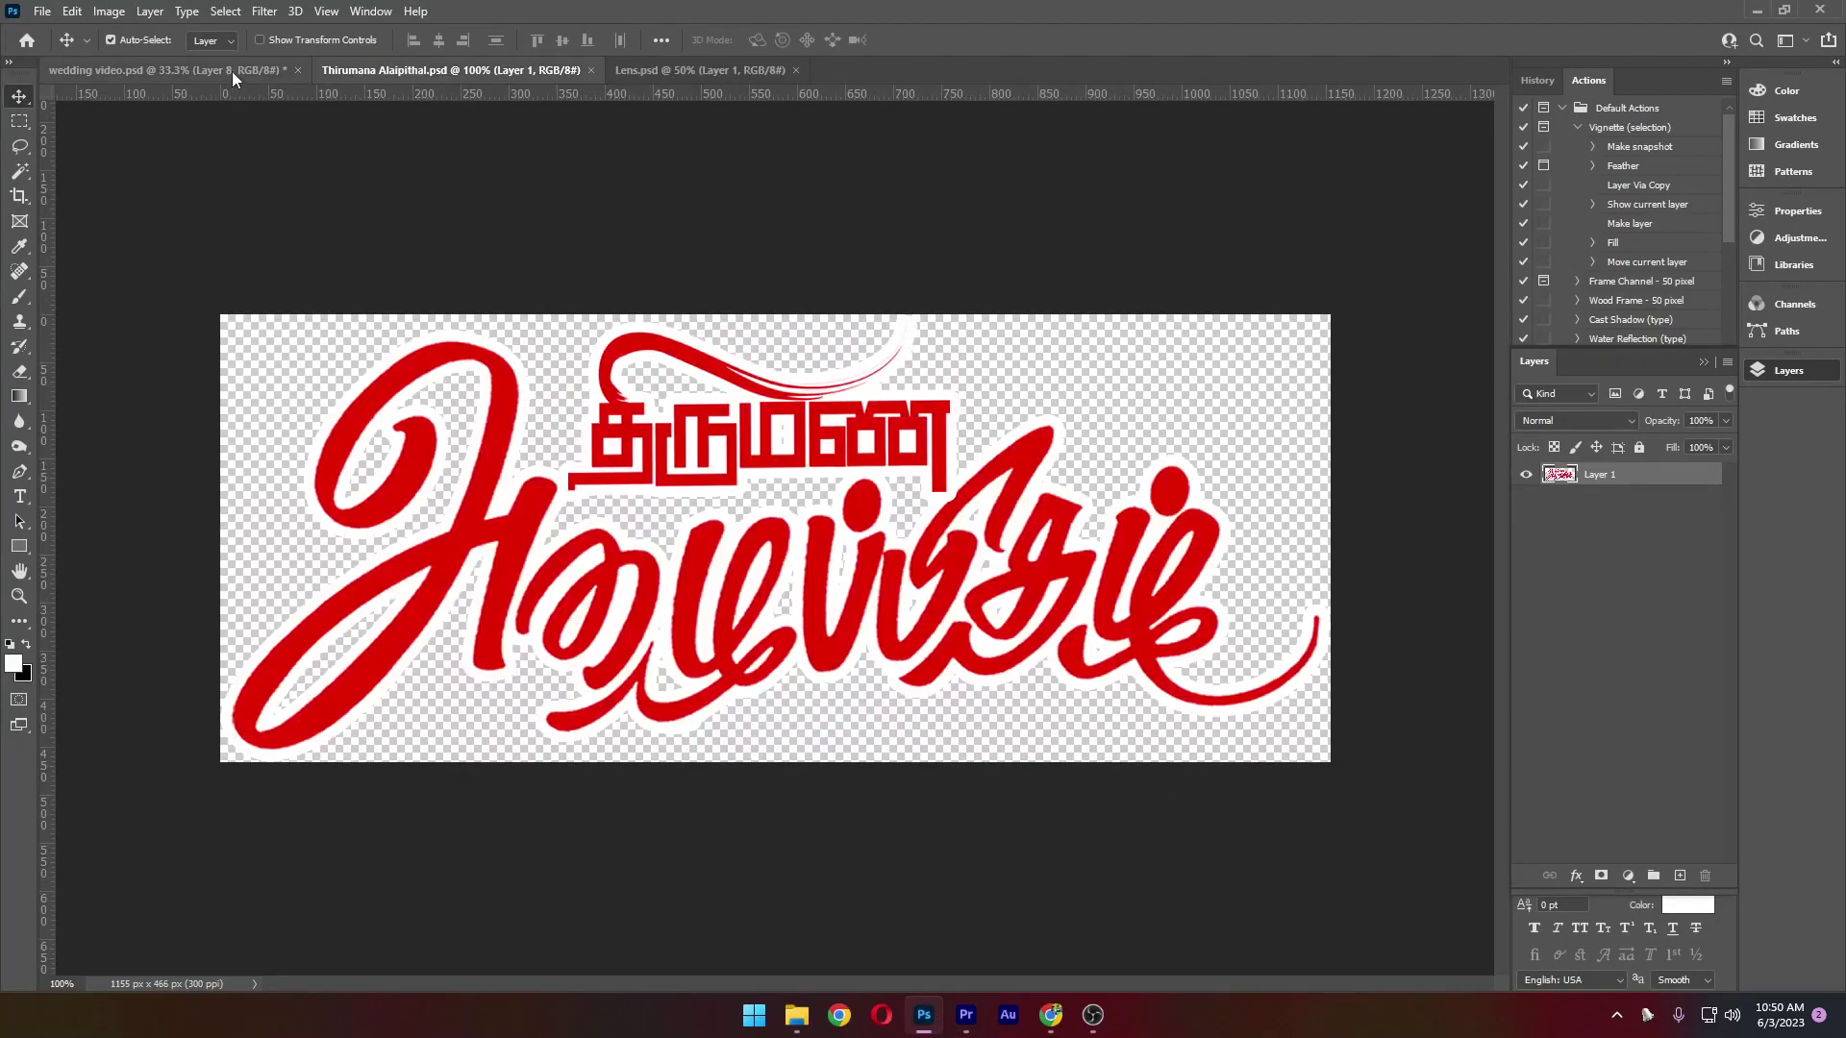
pyautogui.click(233, 75)
pyautogui.moveTo(486, 451); pyautogui.dragTo(524, 462)
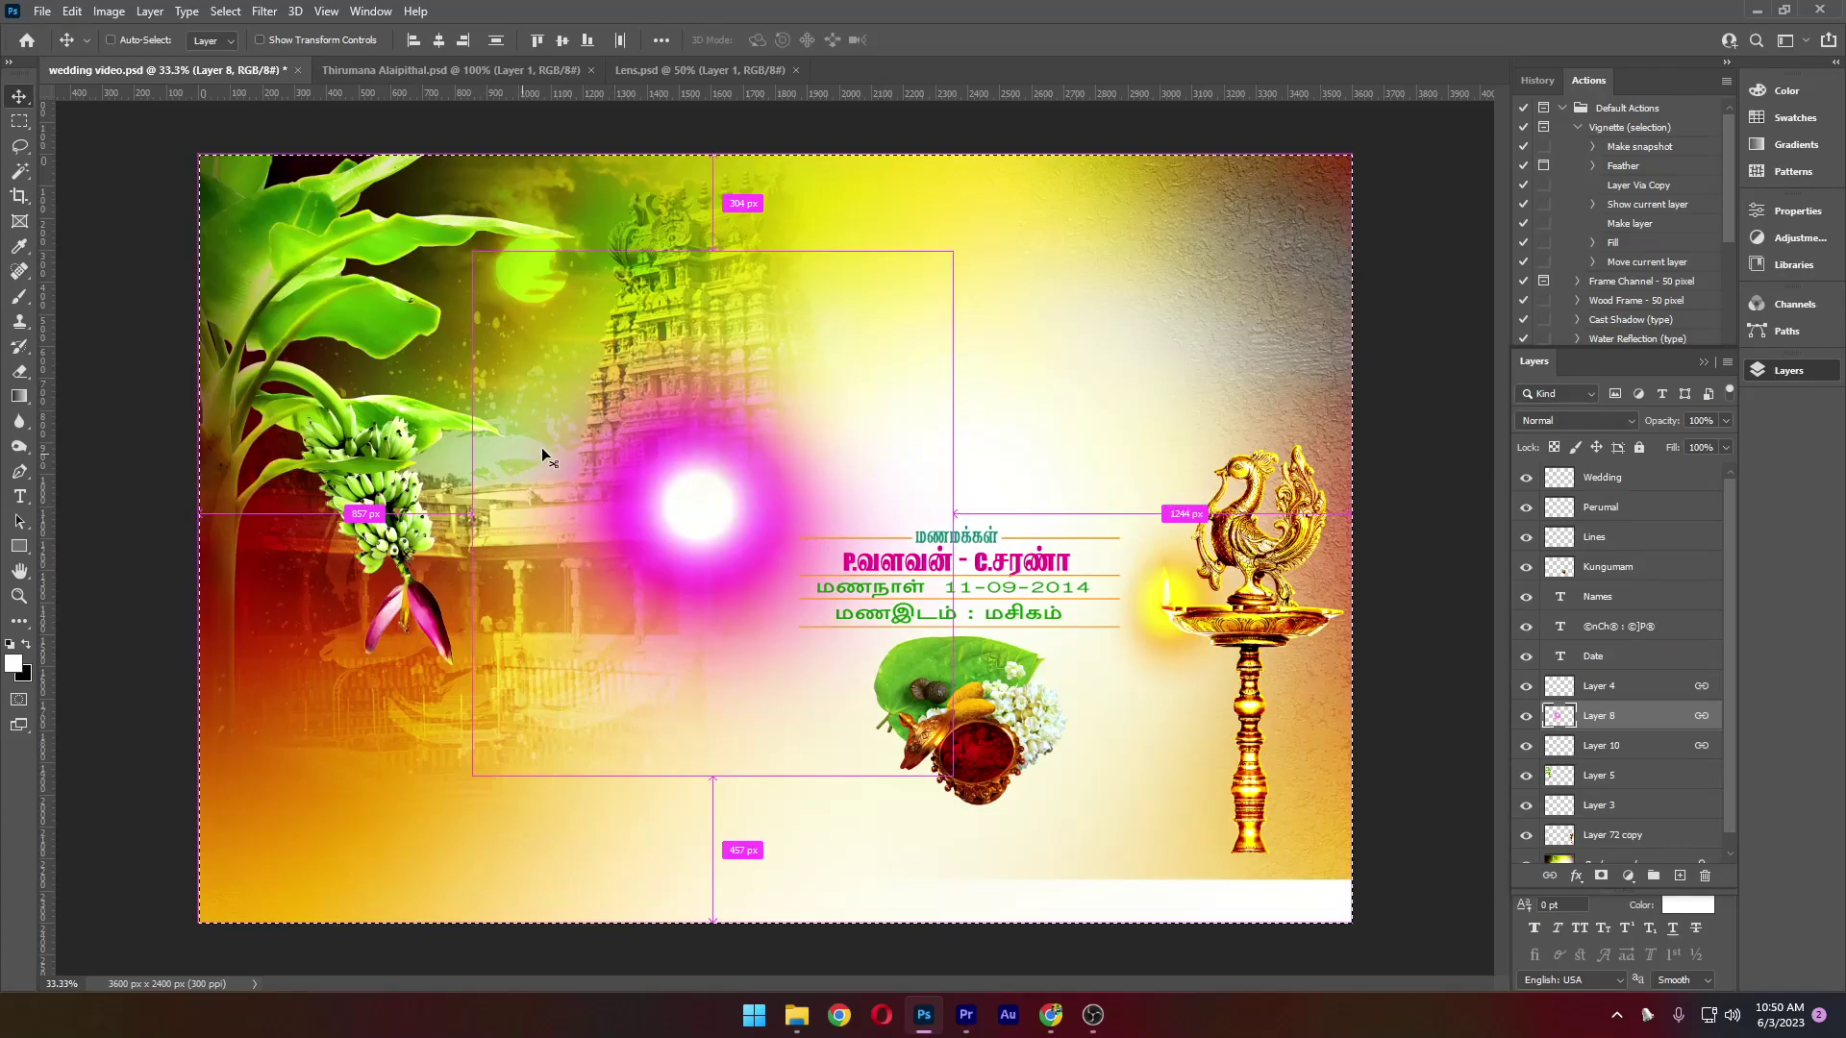
pyautogui.hotkey('alt', 'Tab')
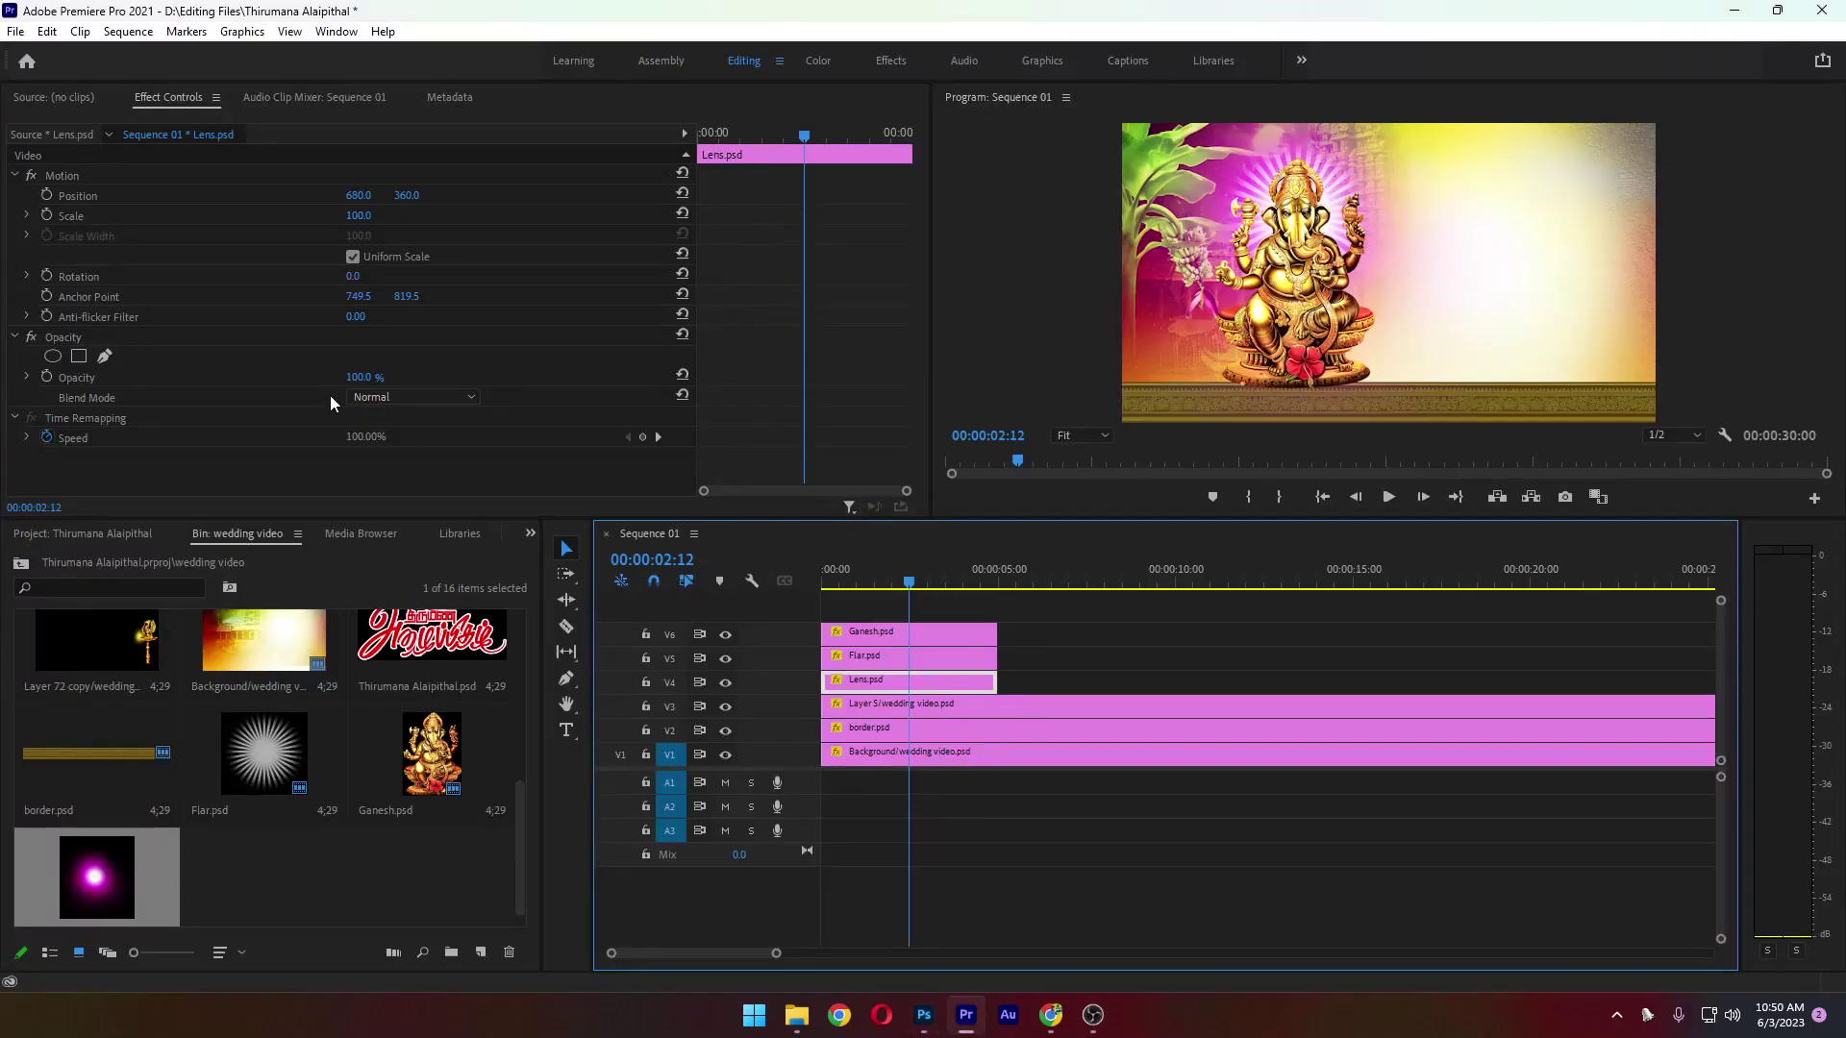
# Try the Saturation, Overlay, Soft Light, Hard Light and Difference blend modes on the Lens glow
pyautogui.click(430, 400)
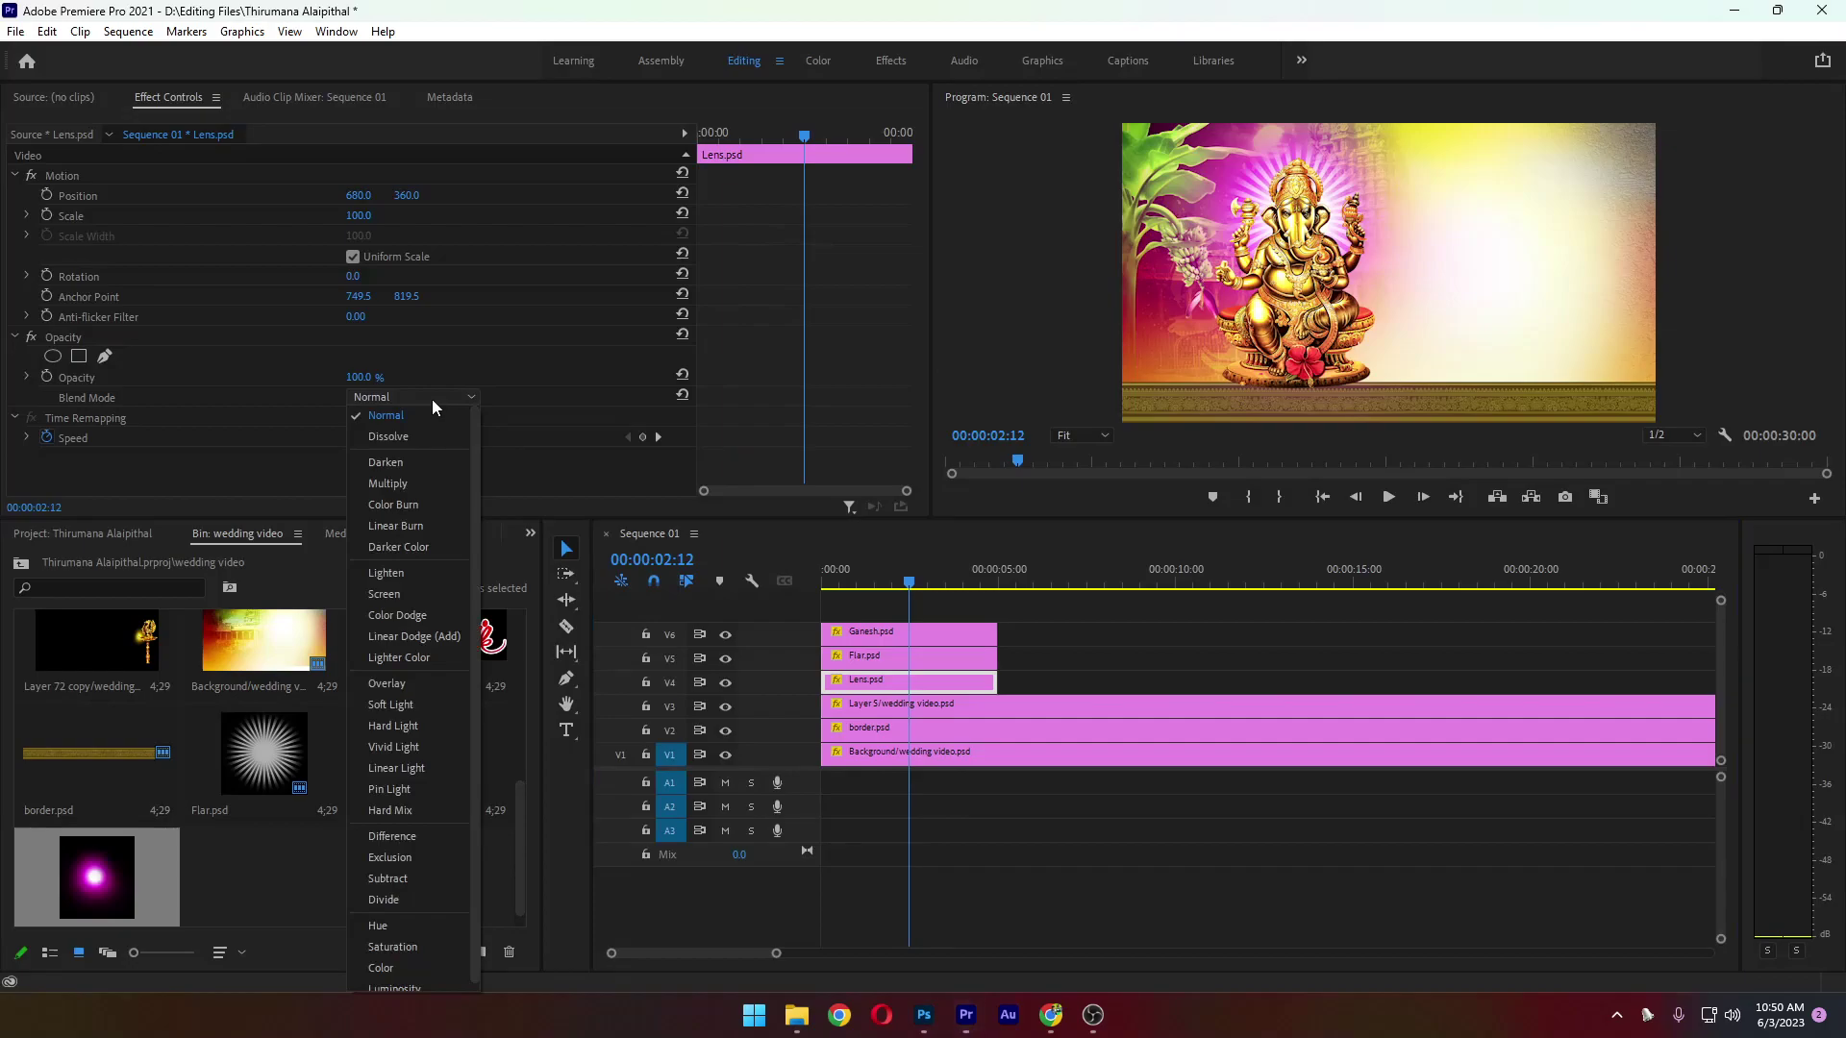
pyautogui.click(411, 947)
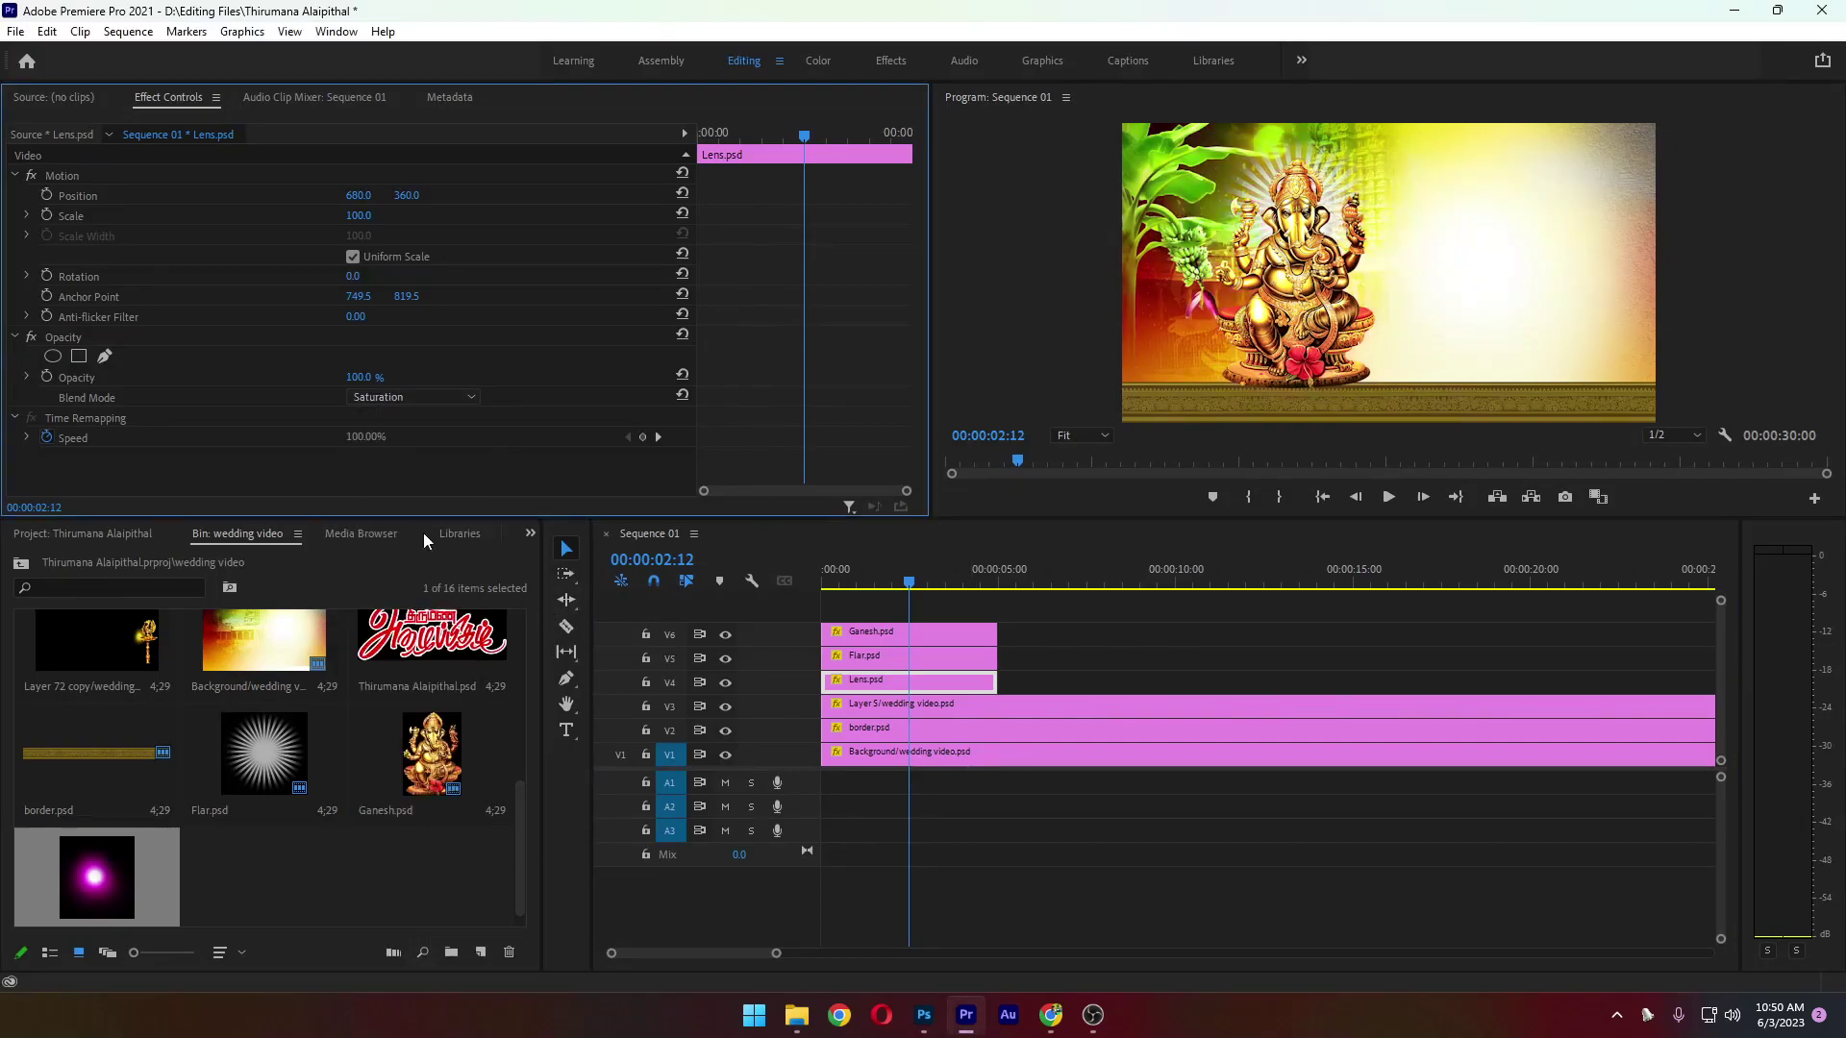
pyautogui.click(423, 396)
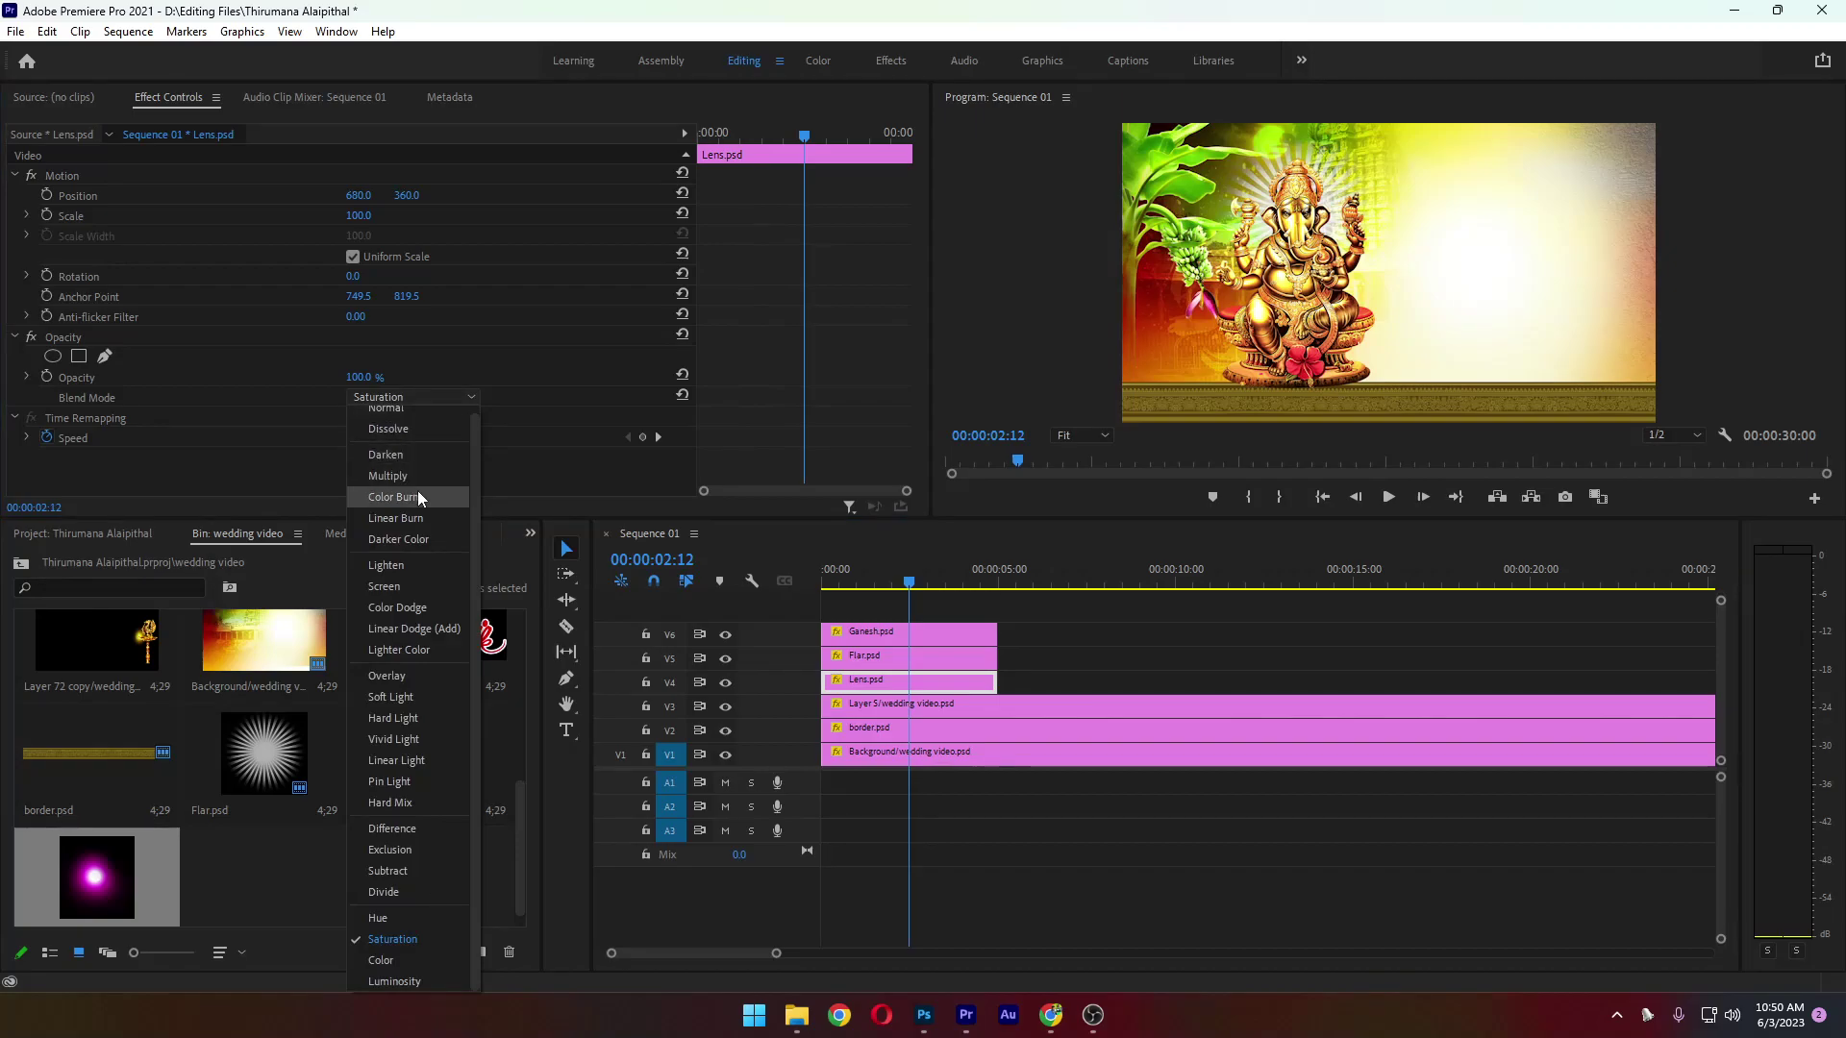
pyautogui.click(413, 681)
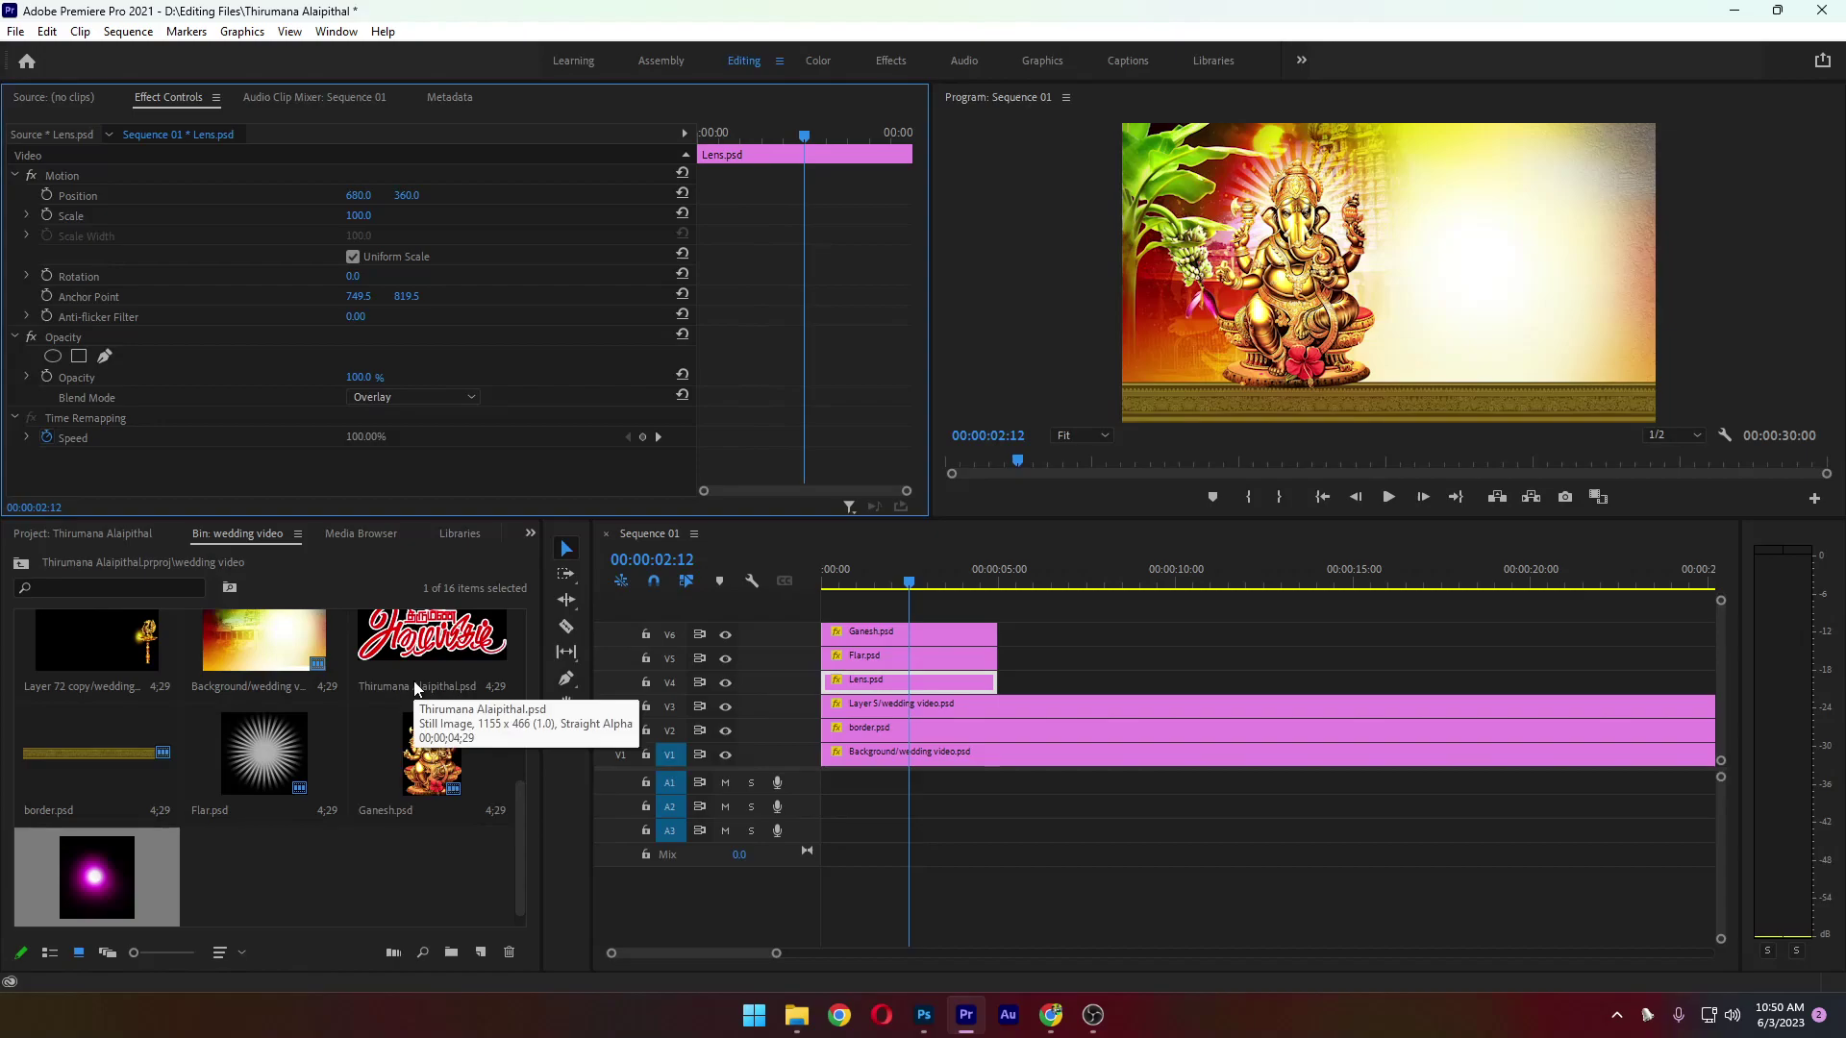
pyautogui.click(408, 396)
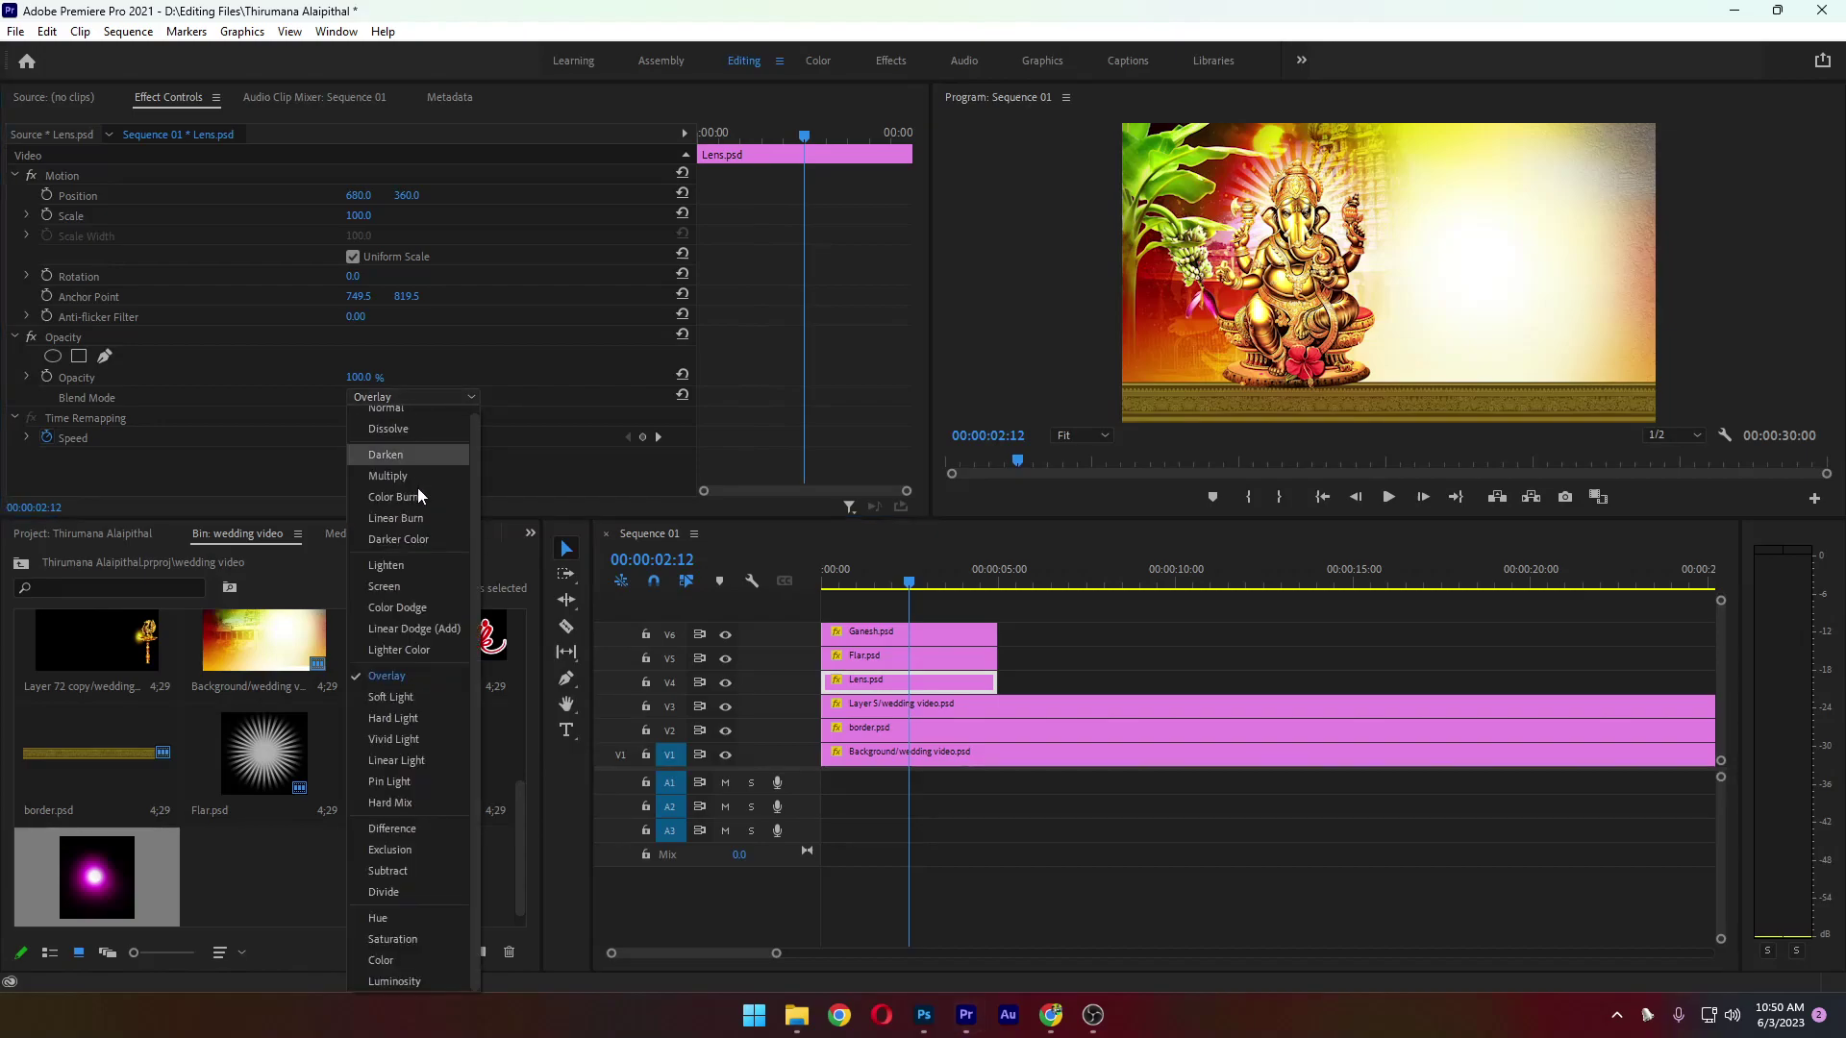
pyautogui.click(421, 701)
pyautogui.click(425, 398)
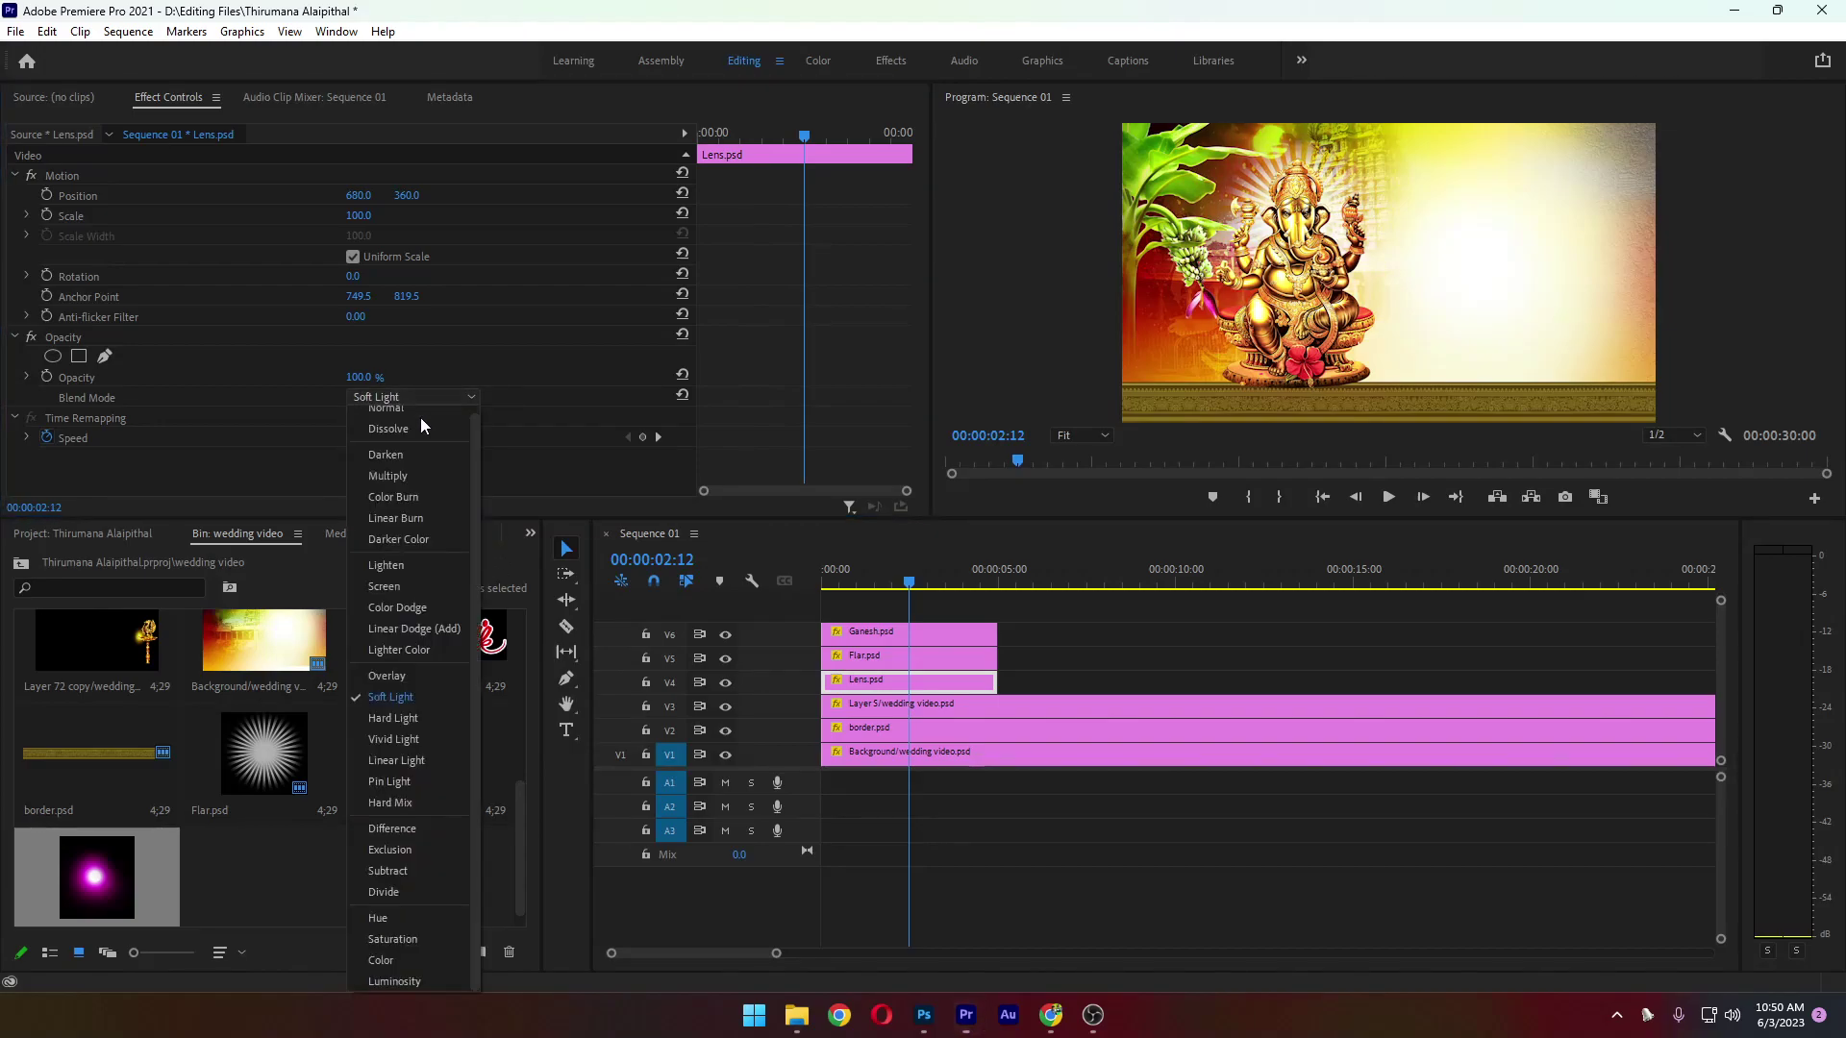
pyautogui.click(396, 718)
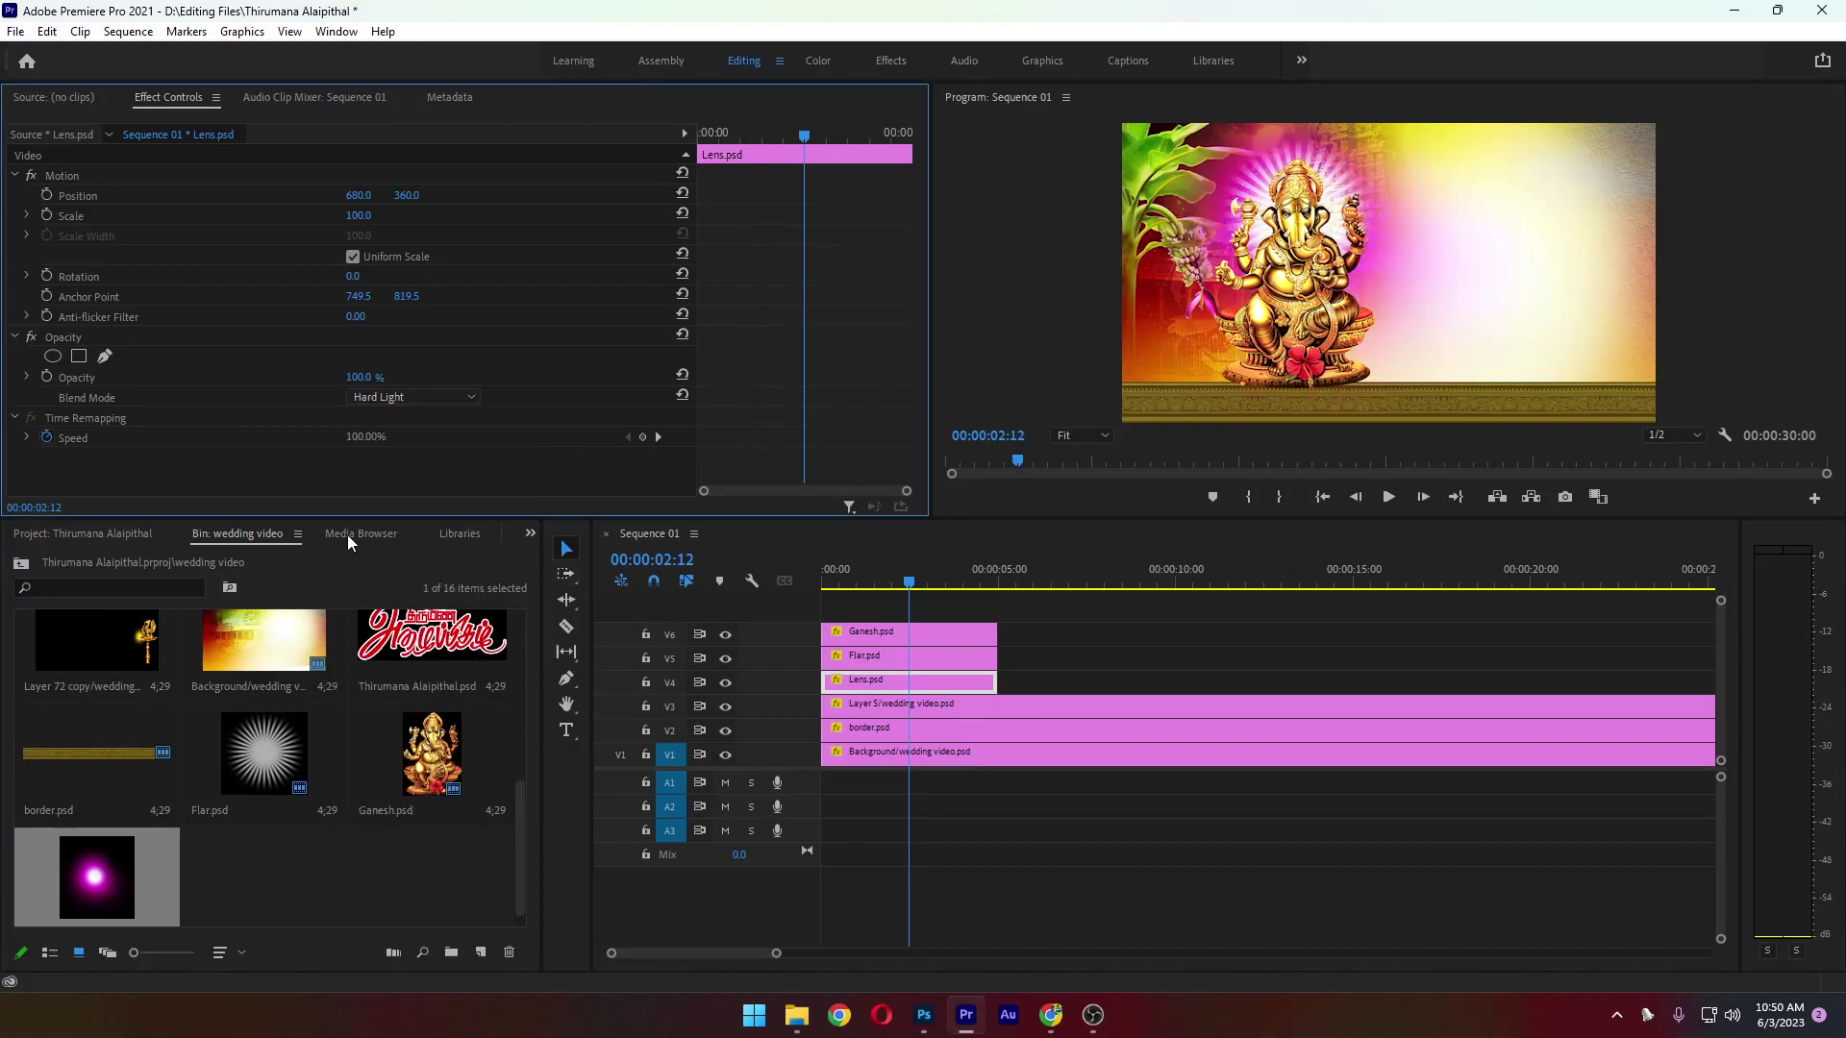
pyautogui.click(418, 396)
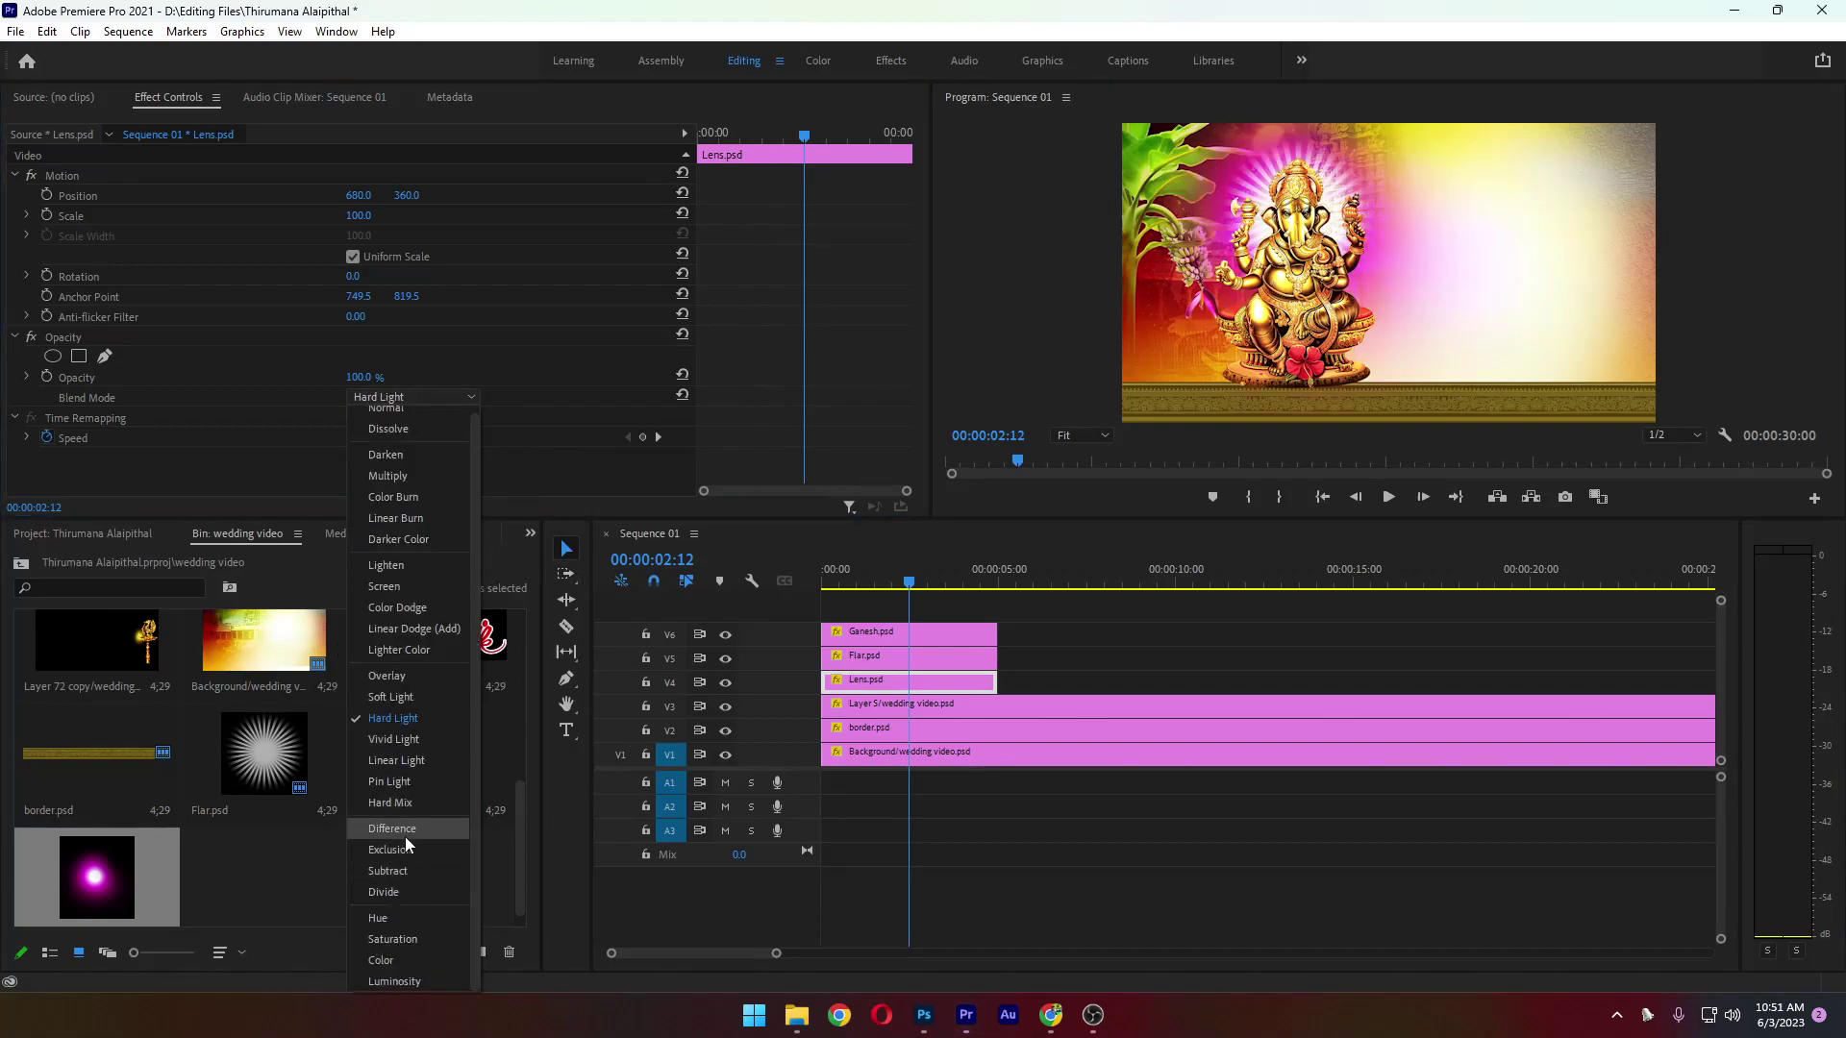
pyautogui.click(441, 815)
# Set the Lens glow's blend mode to Saturation and return to the sequence start
pyautogui.click(452, 400)
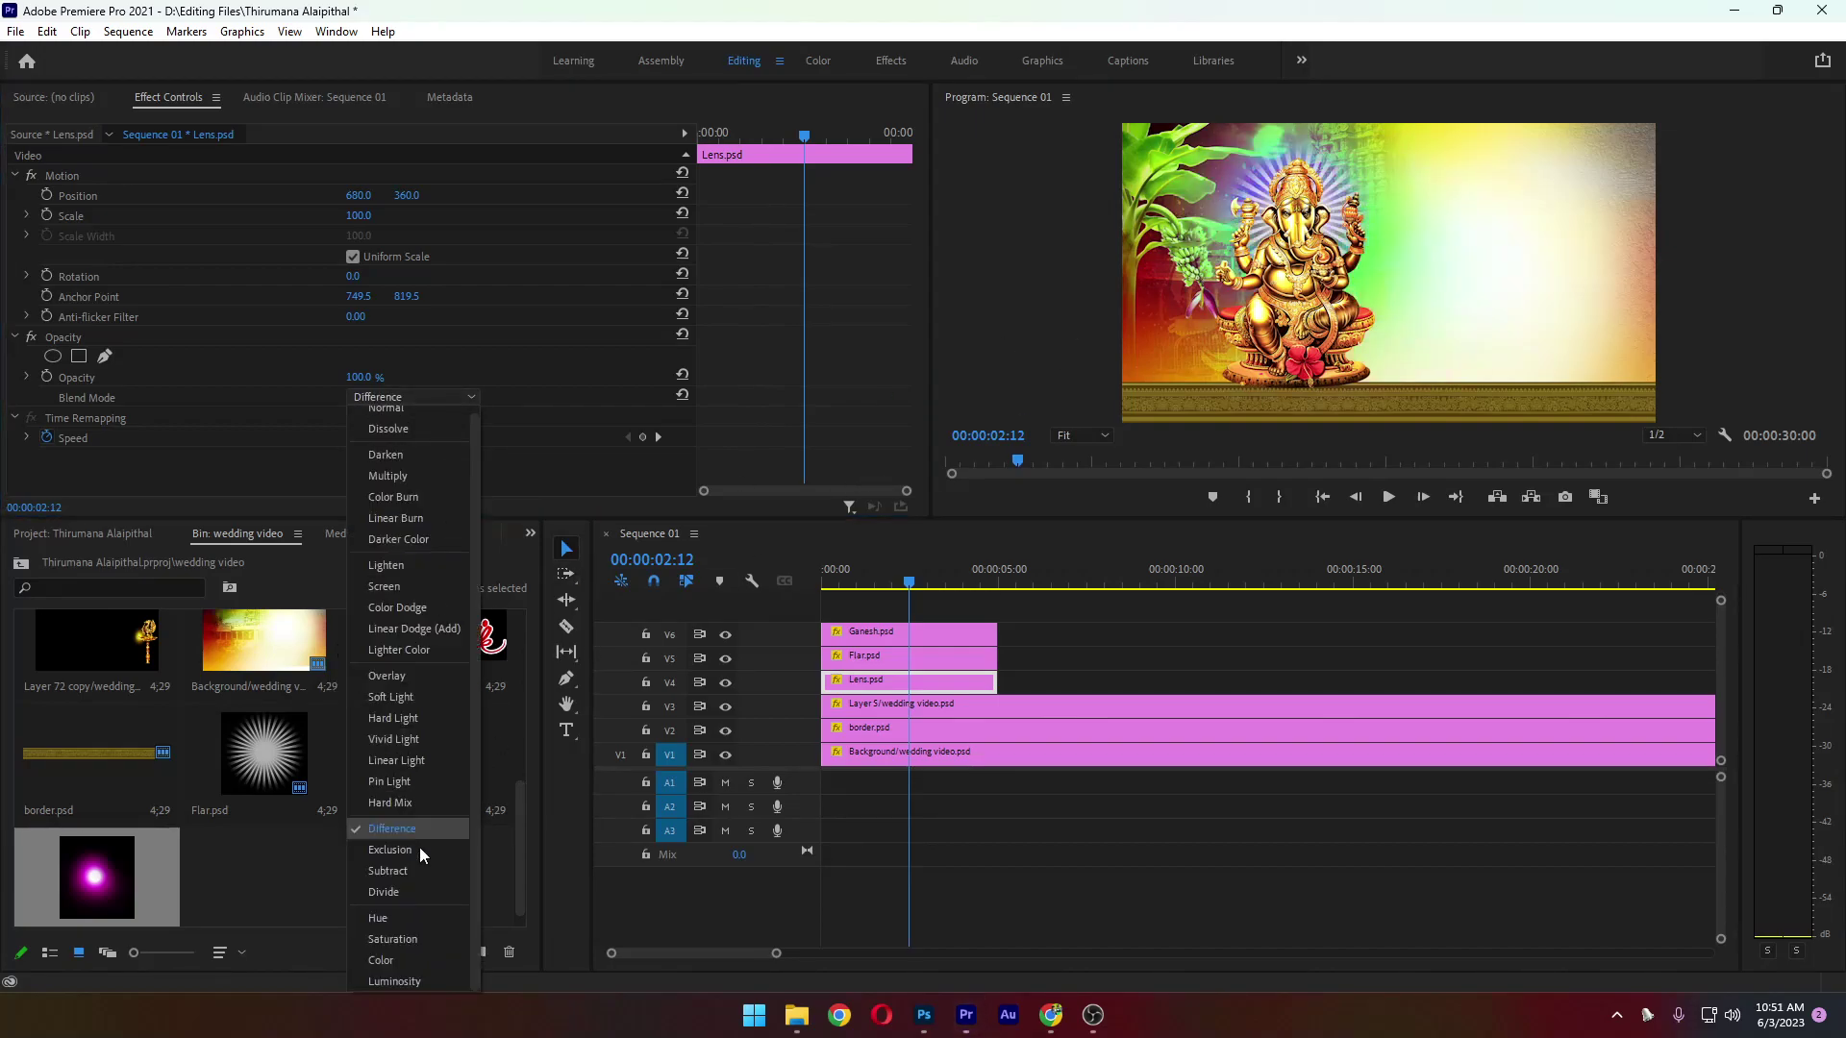
pyautogui.click(421, 944)
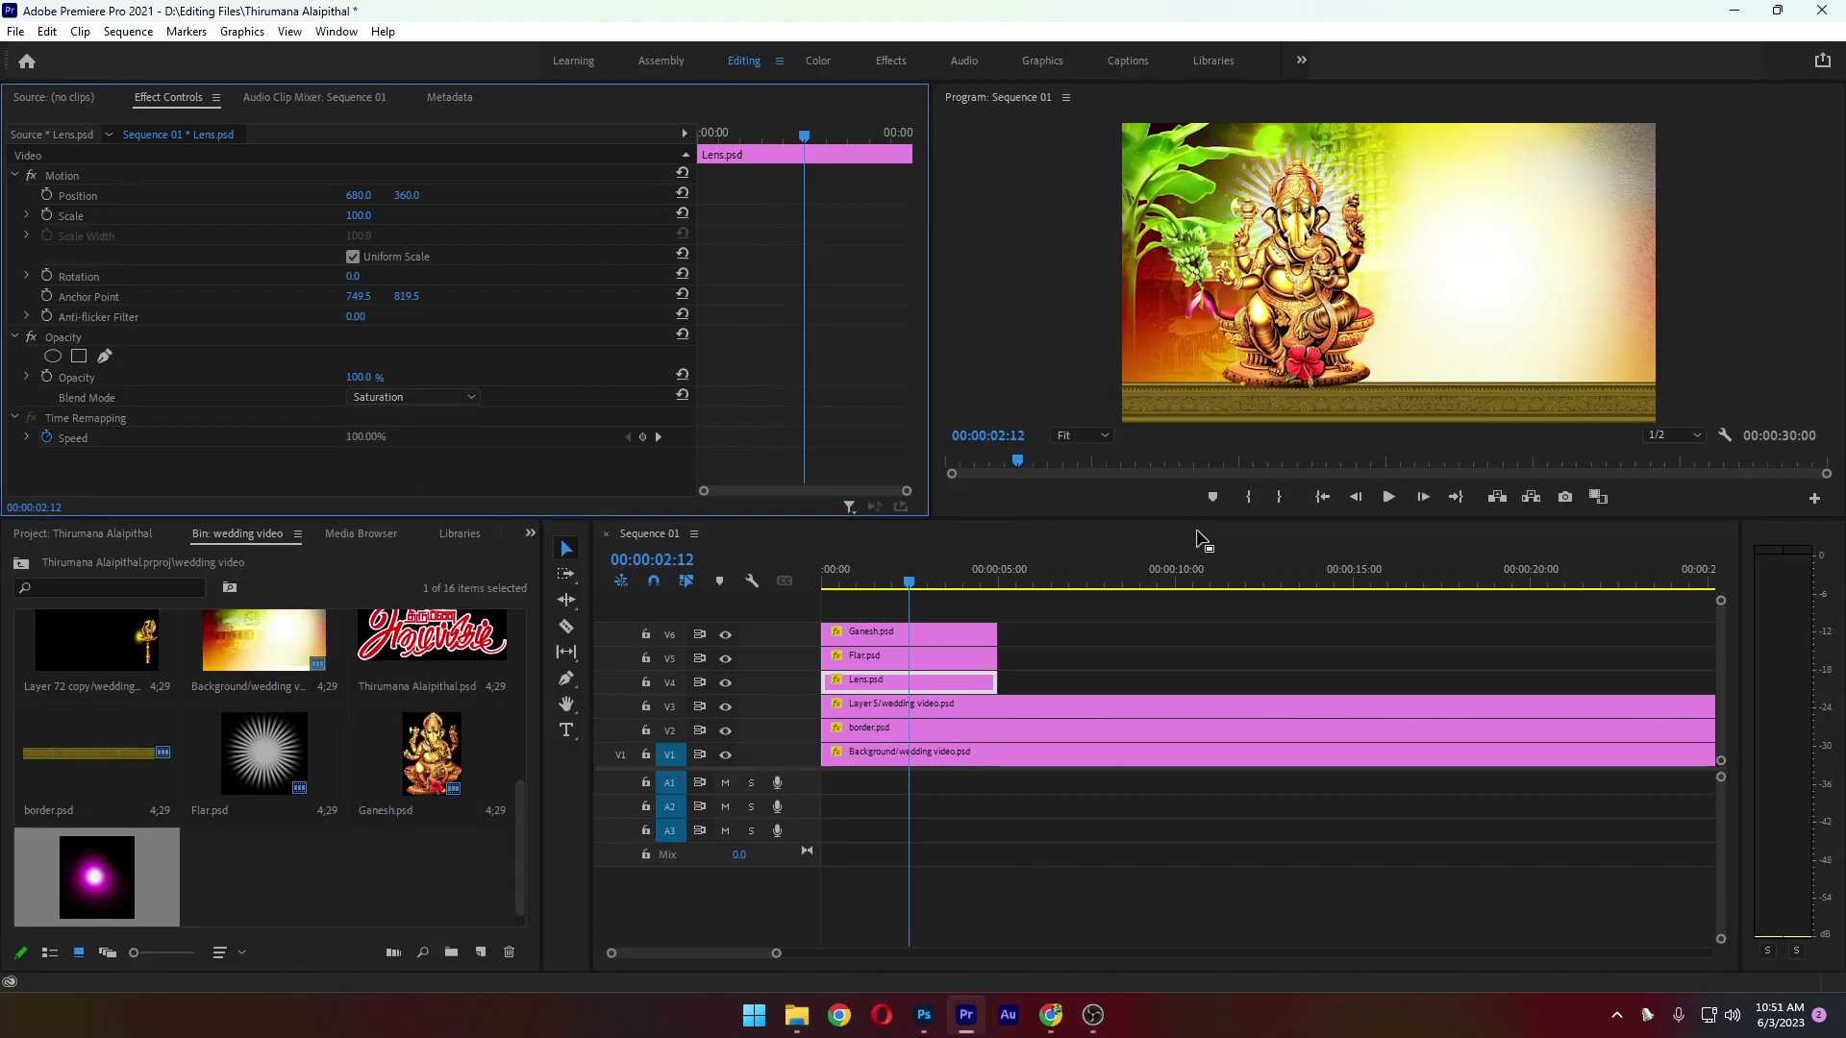
pyautogui.click(898, 587)
pyautogui.press('Home')
pyautogui.moveTo(837, 601); pyautogui.dragTo(777, 587)
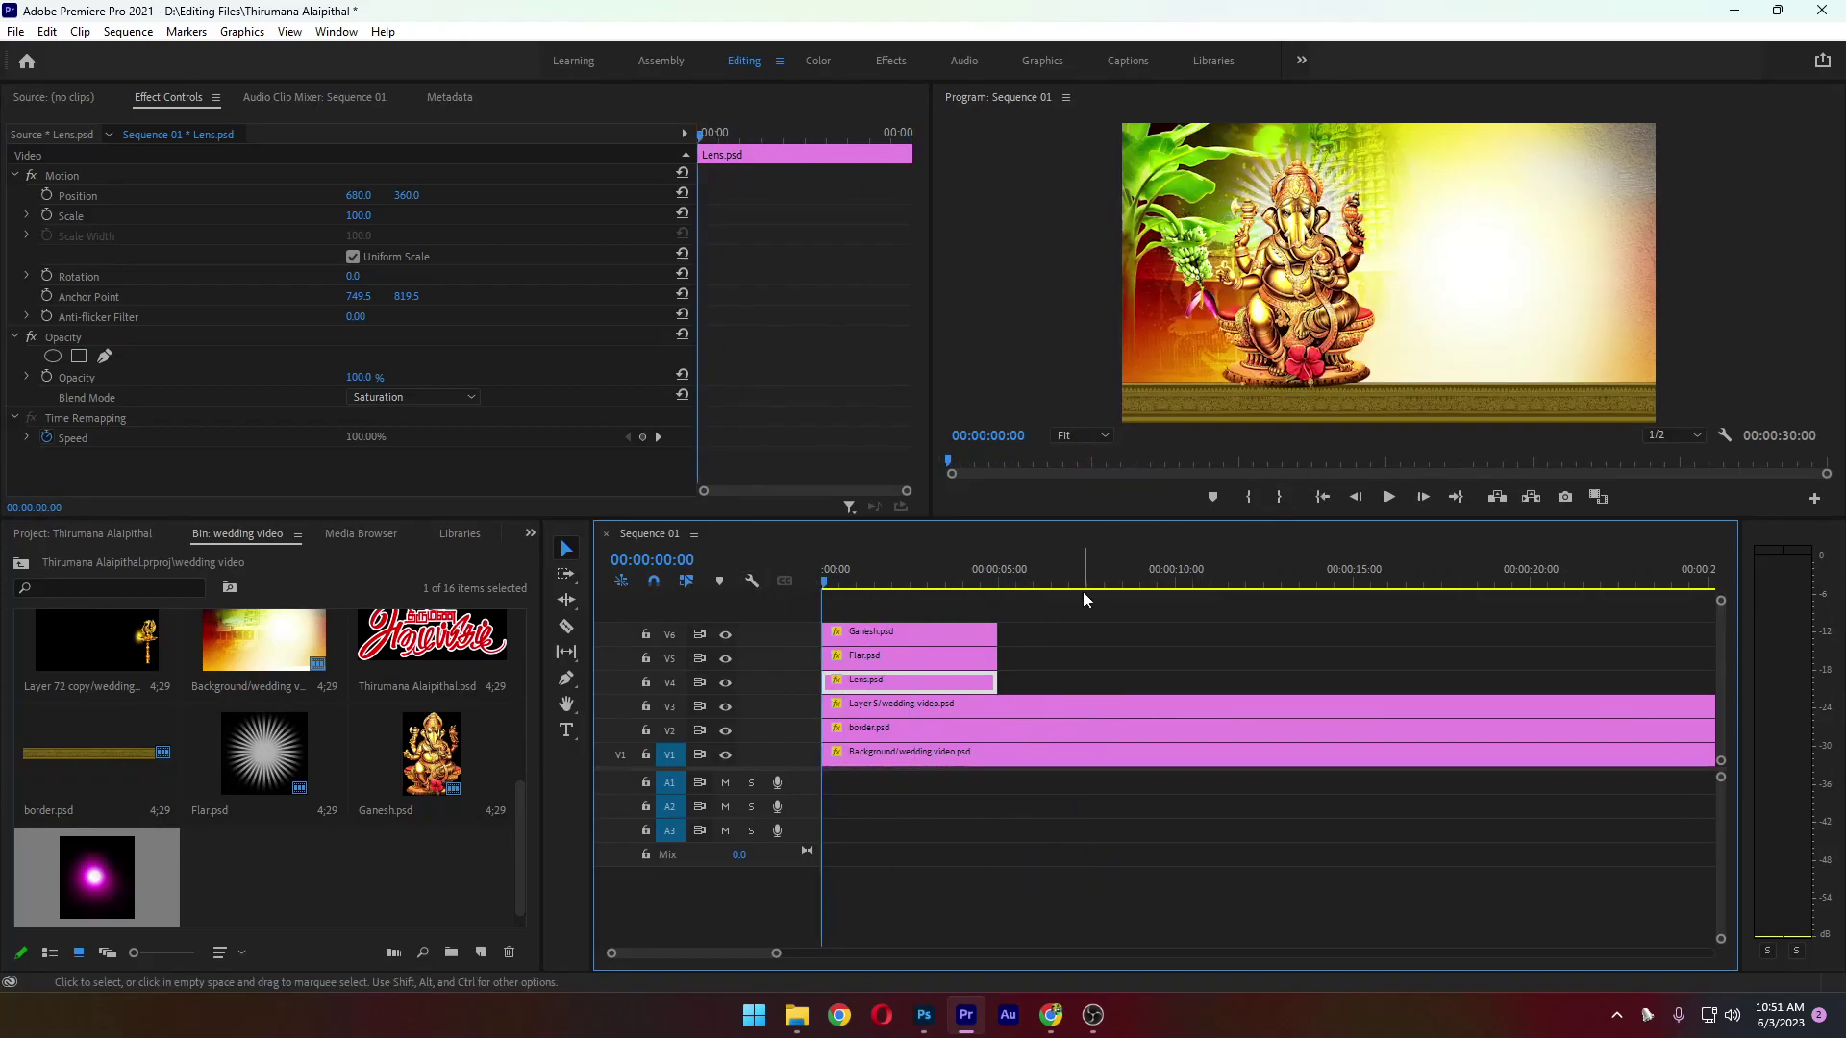
pyautogui.click(952, 705)
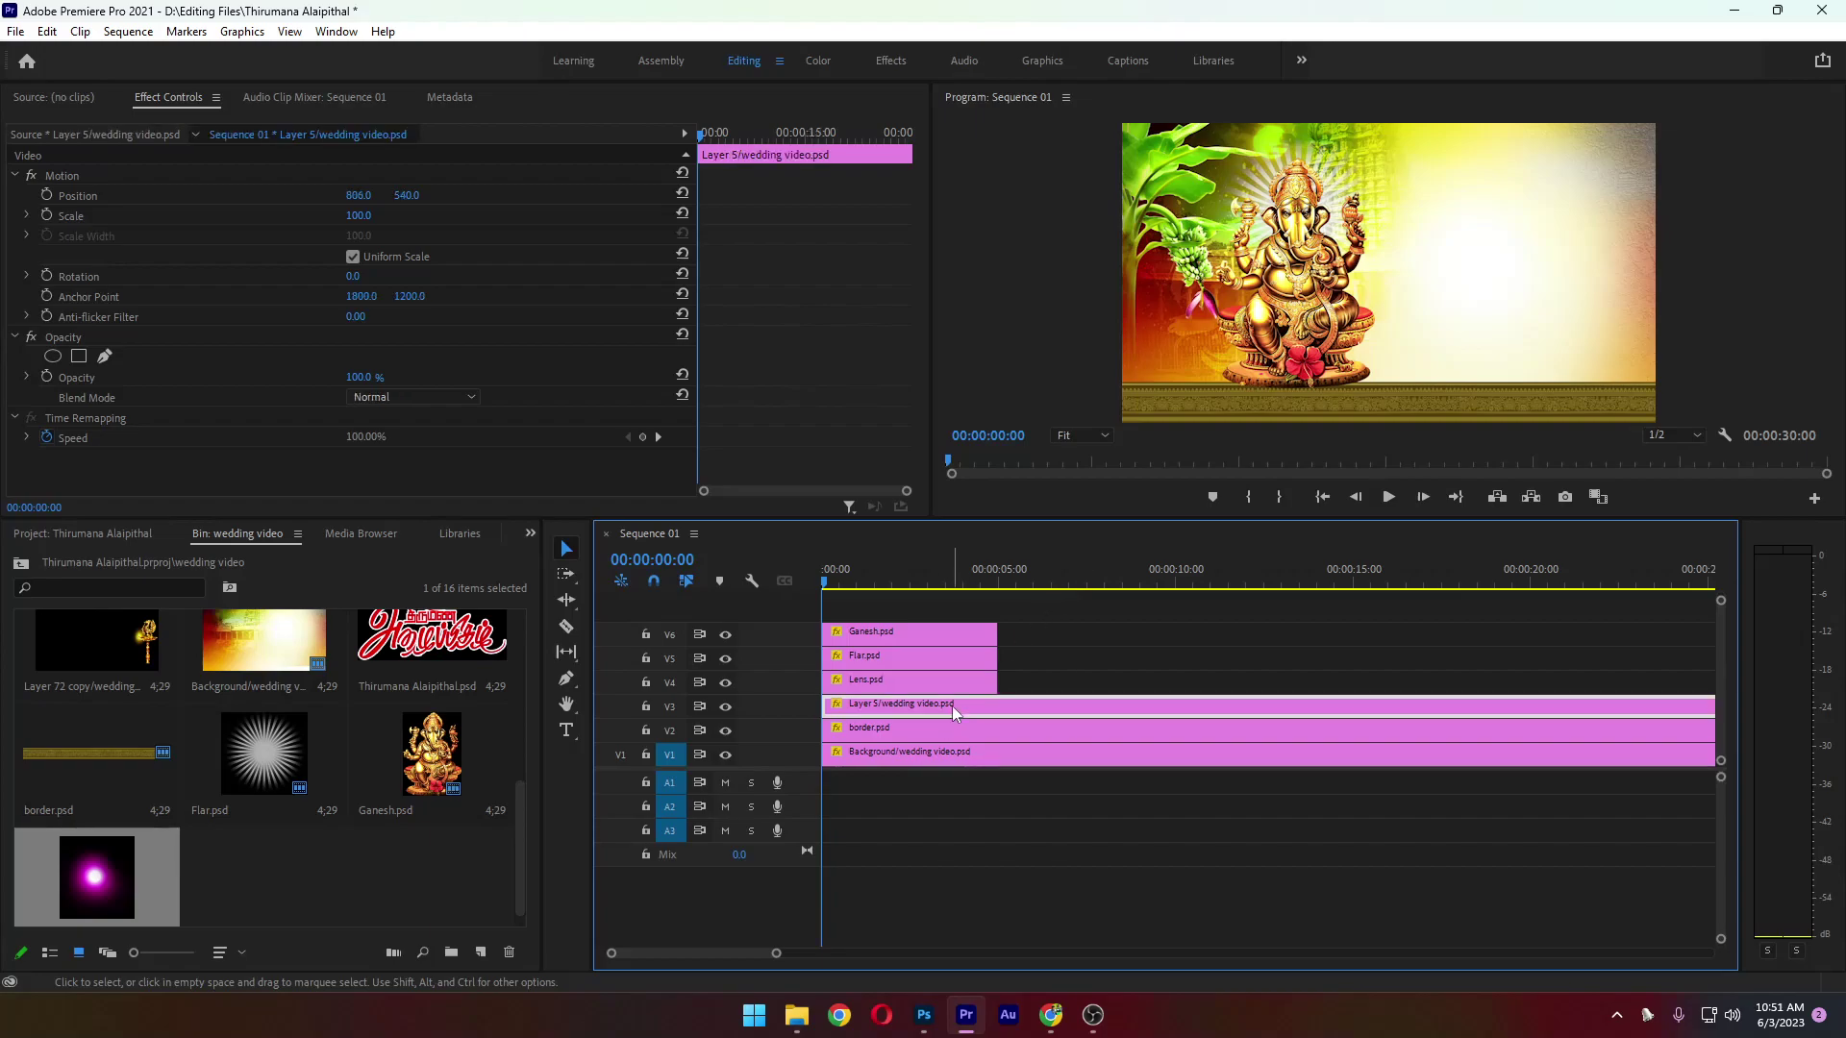
pyautogui.click(954, 662)
pyautogui.click(960, 637)
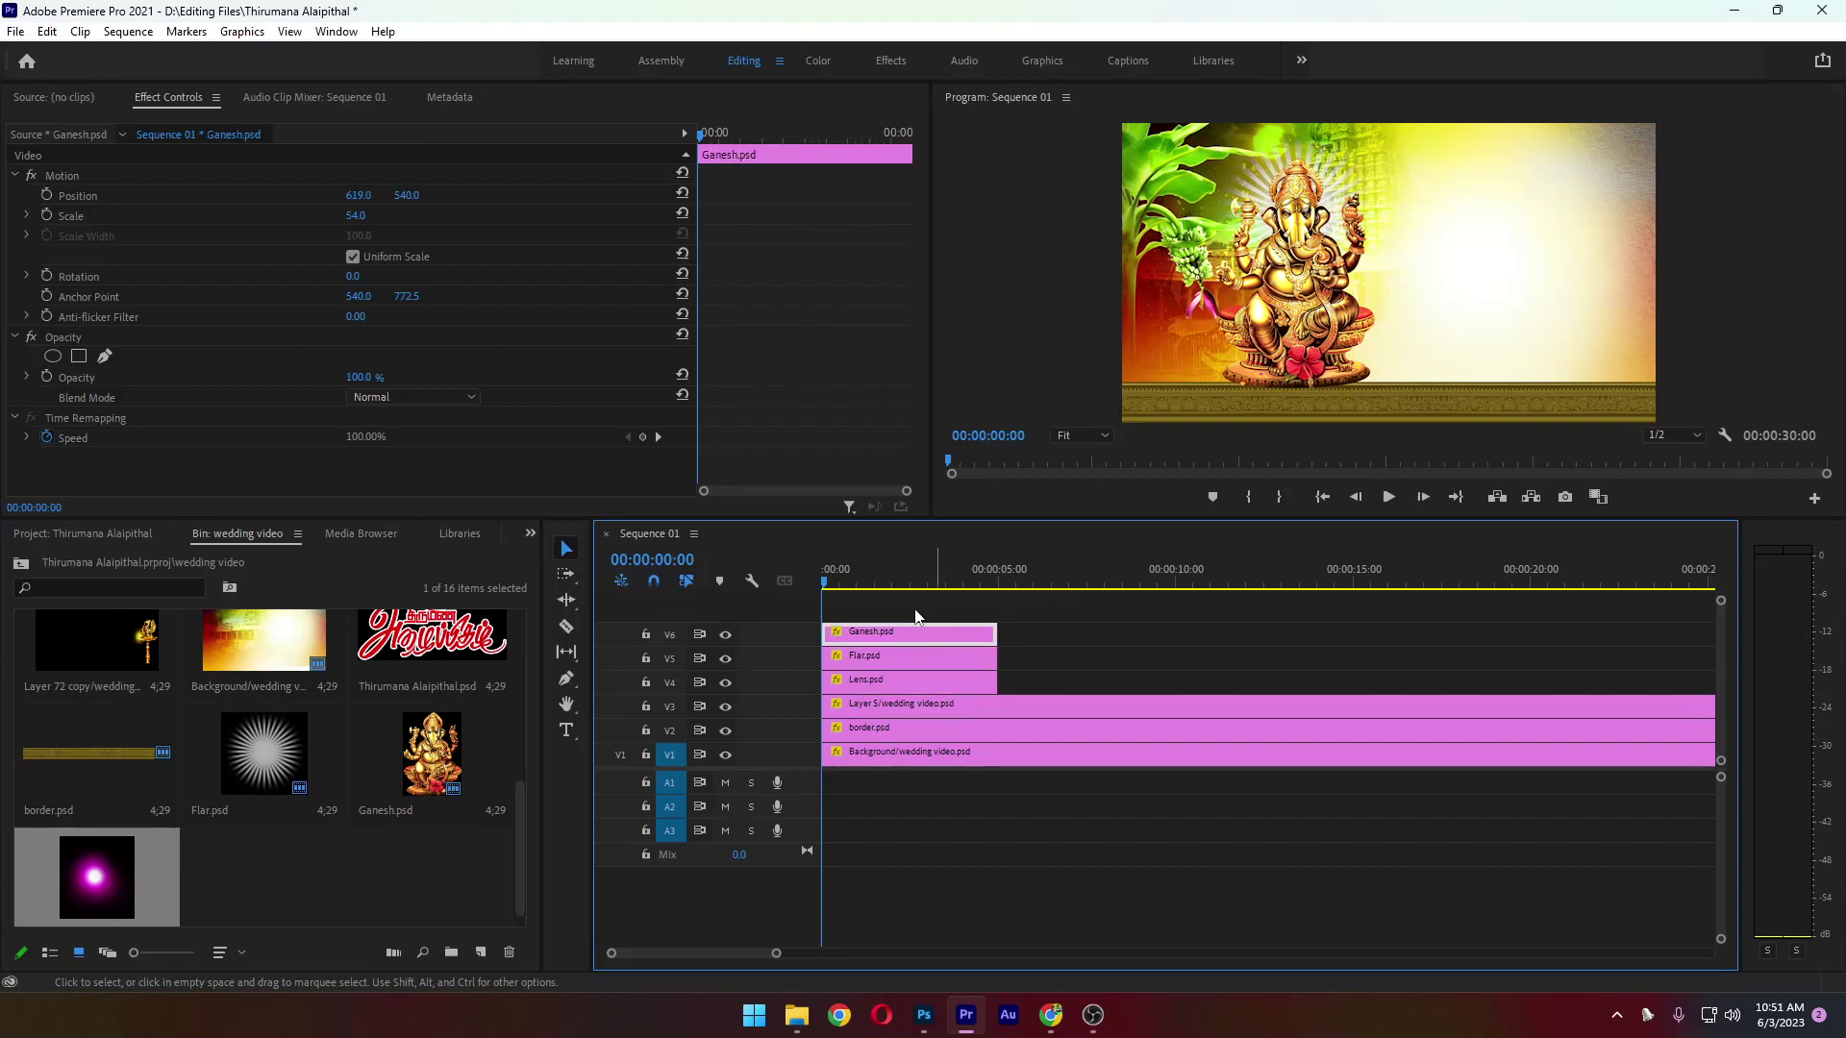
pyautogui.moveTo(832, 580); pyautogui.dragTo(744, 594)
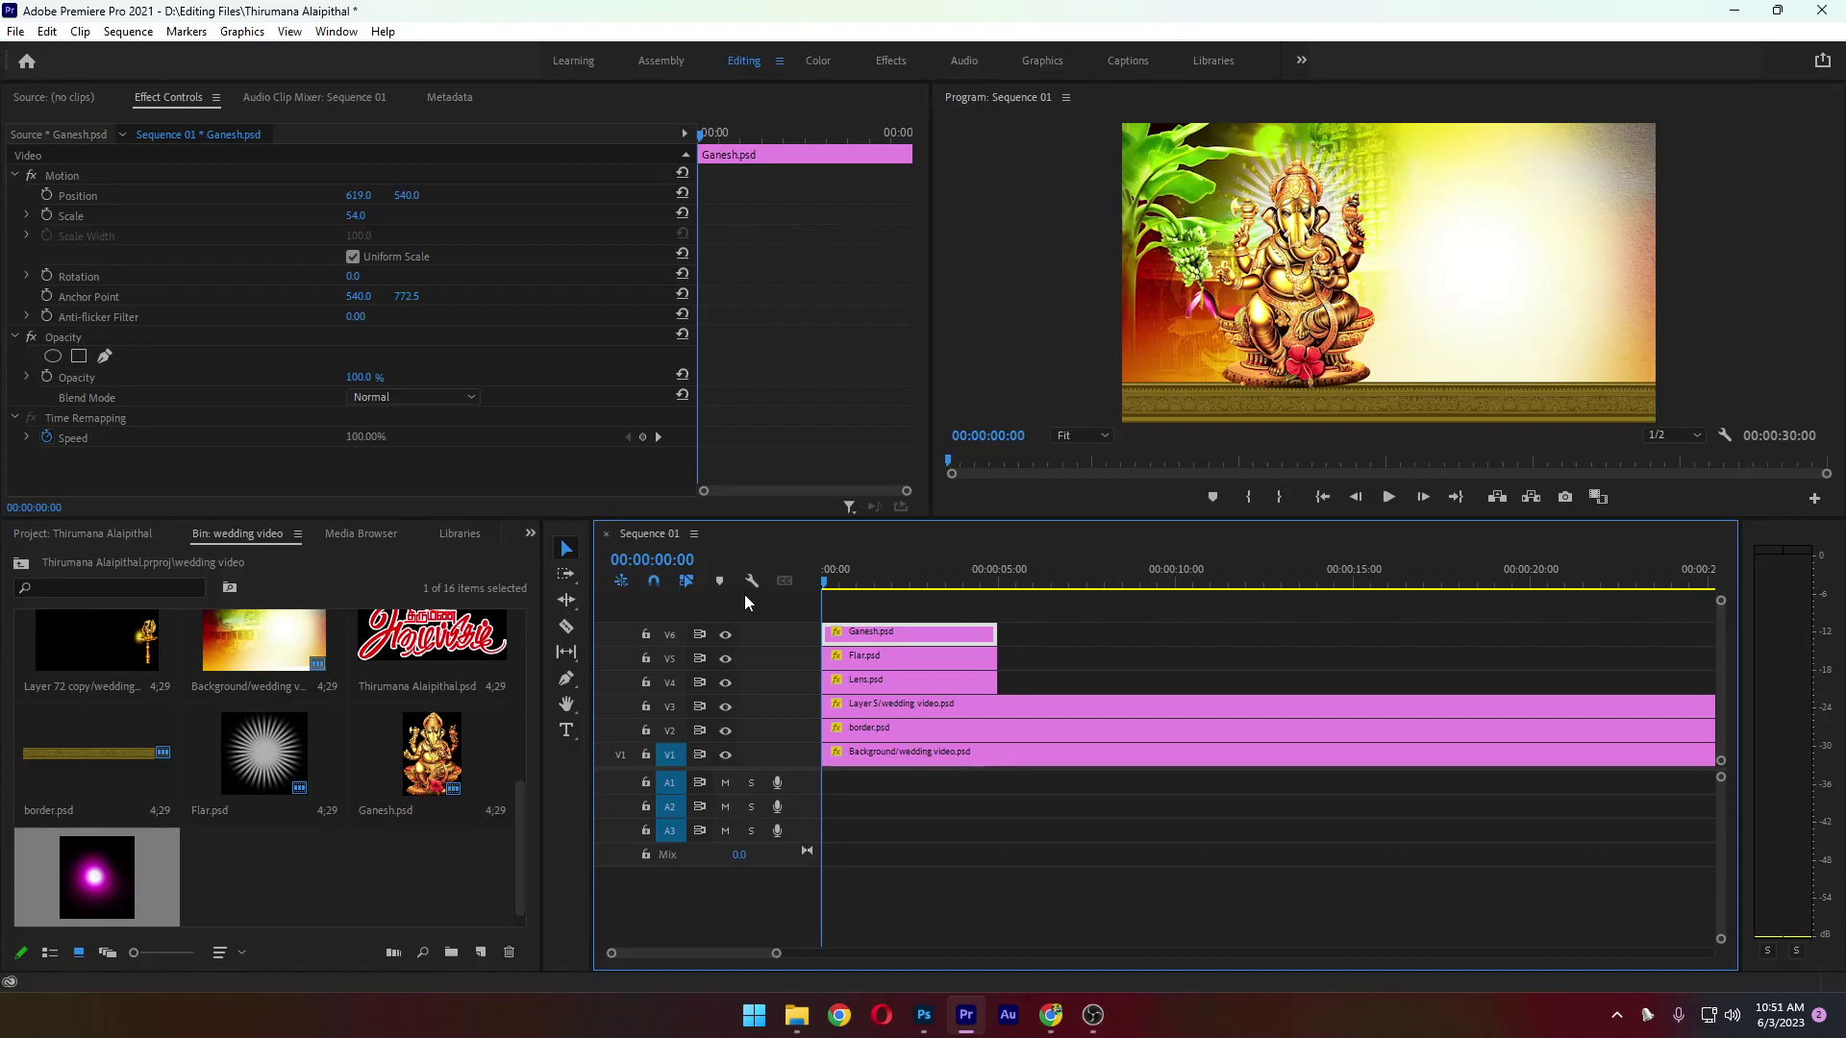
pyautogui.moveTo(1093, 567); pyautogui.dragTo(1051, 568)
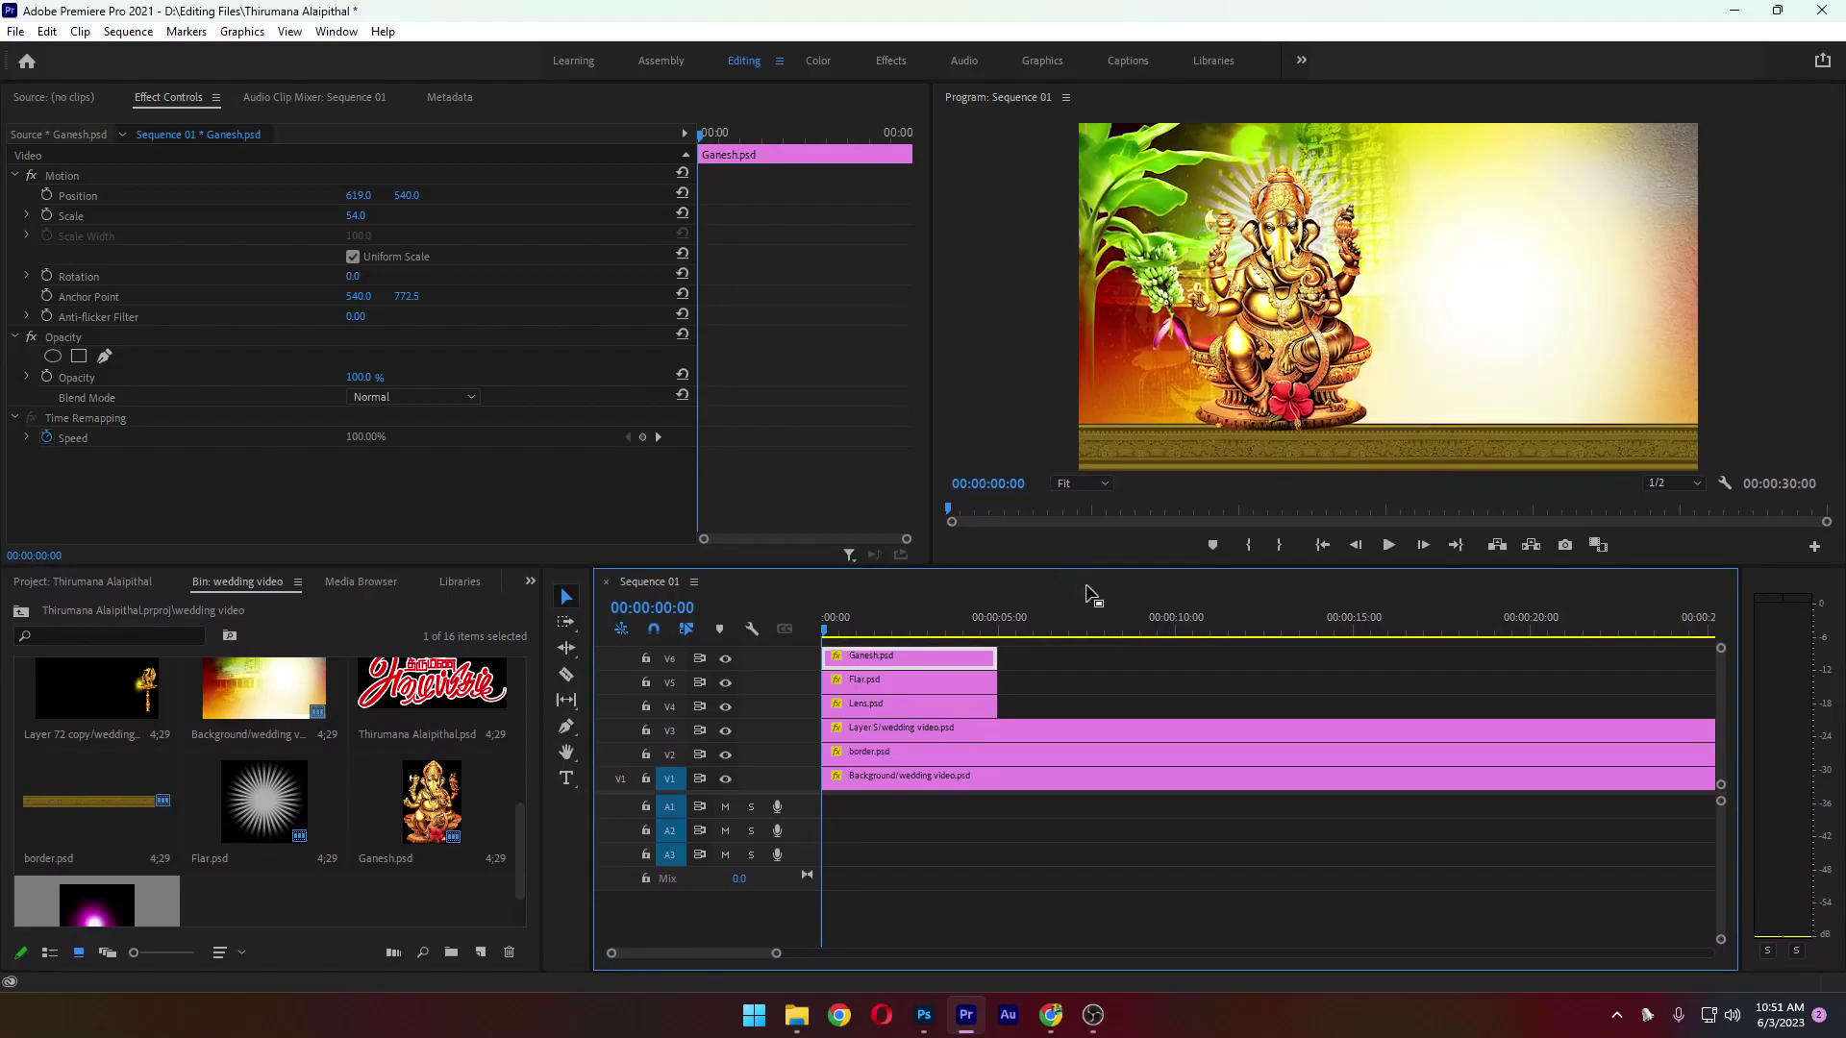
pyautogui.click(1096, 696)
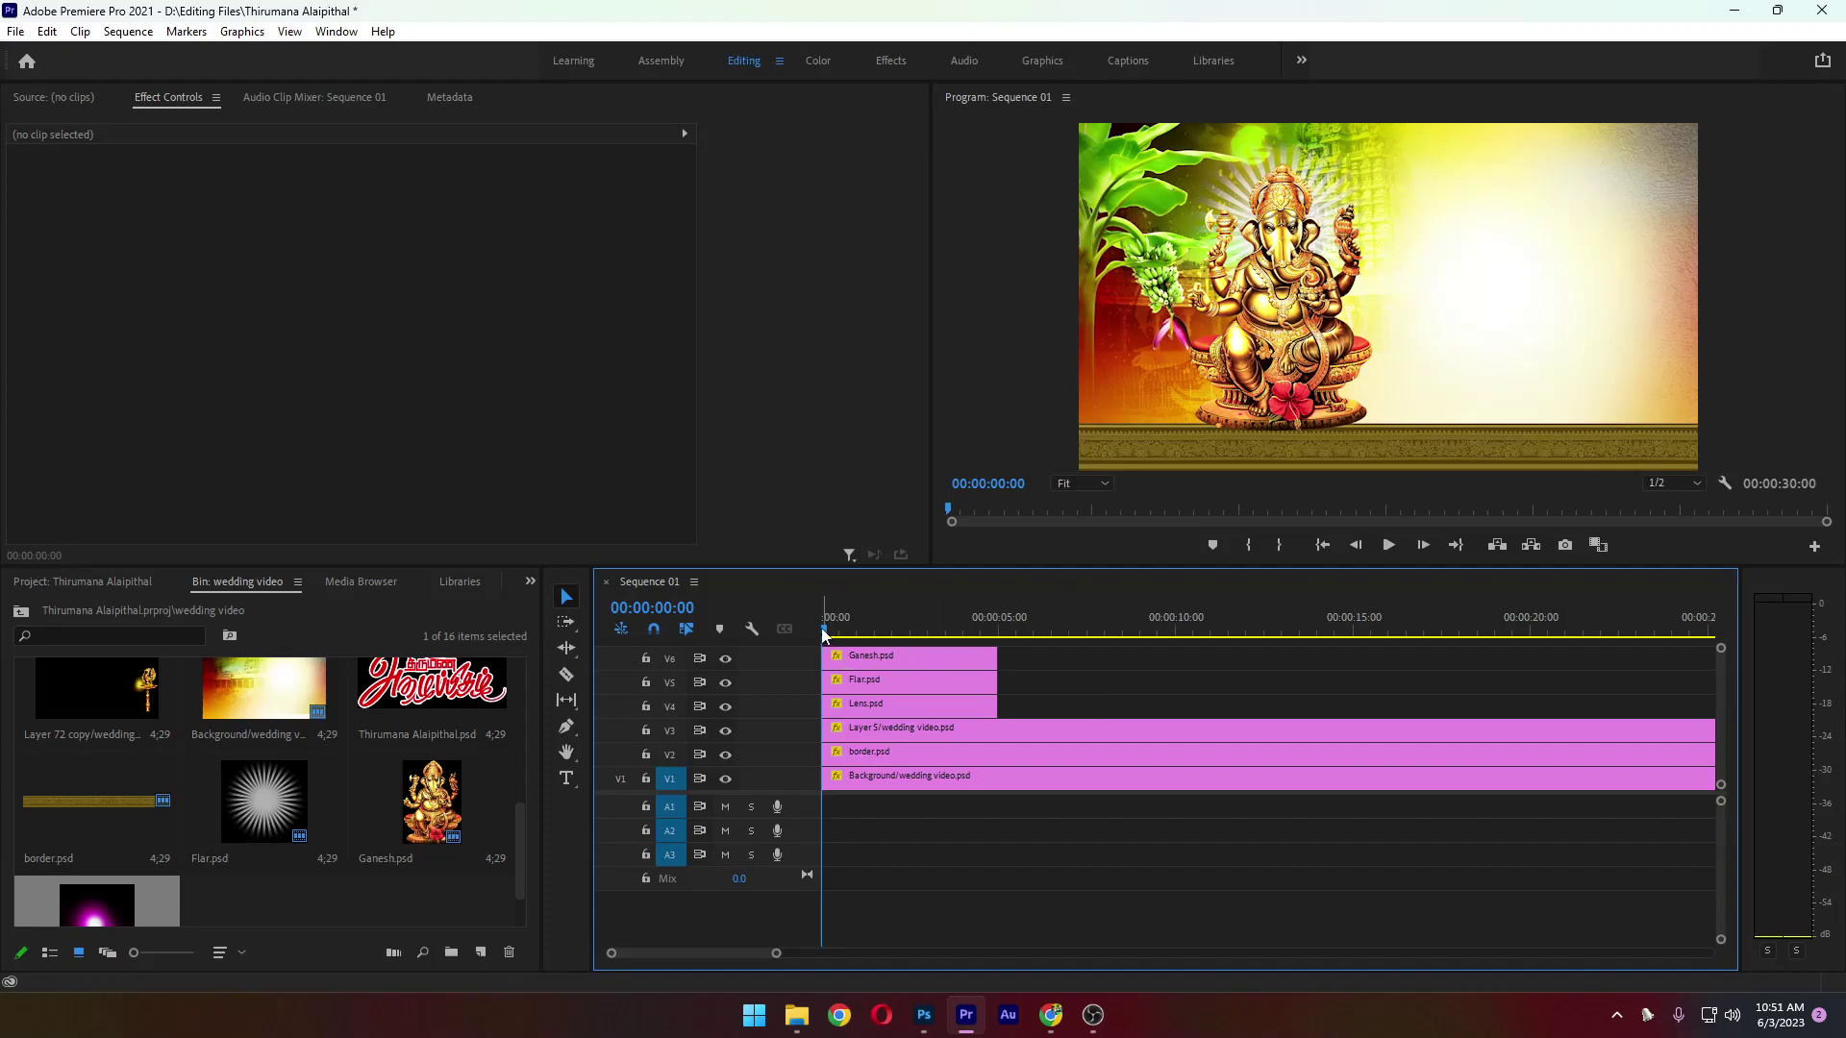
# Add Position keyframes to Layer 5 so the foliage slides in from the left at the sequence start
pyautogui.click(851, 630)
pyautogui.moveTo(862, 626); pyautogui.dragTo(927, 637)
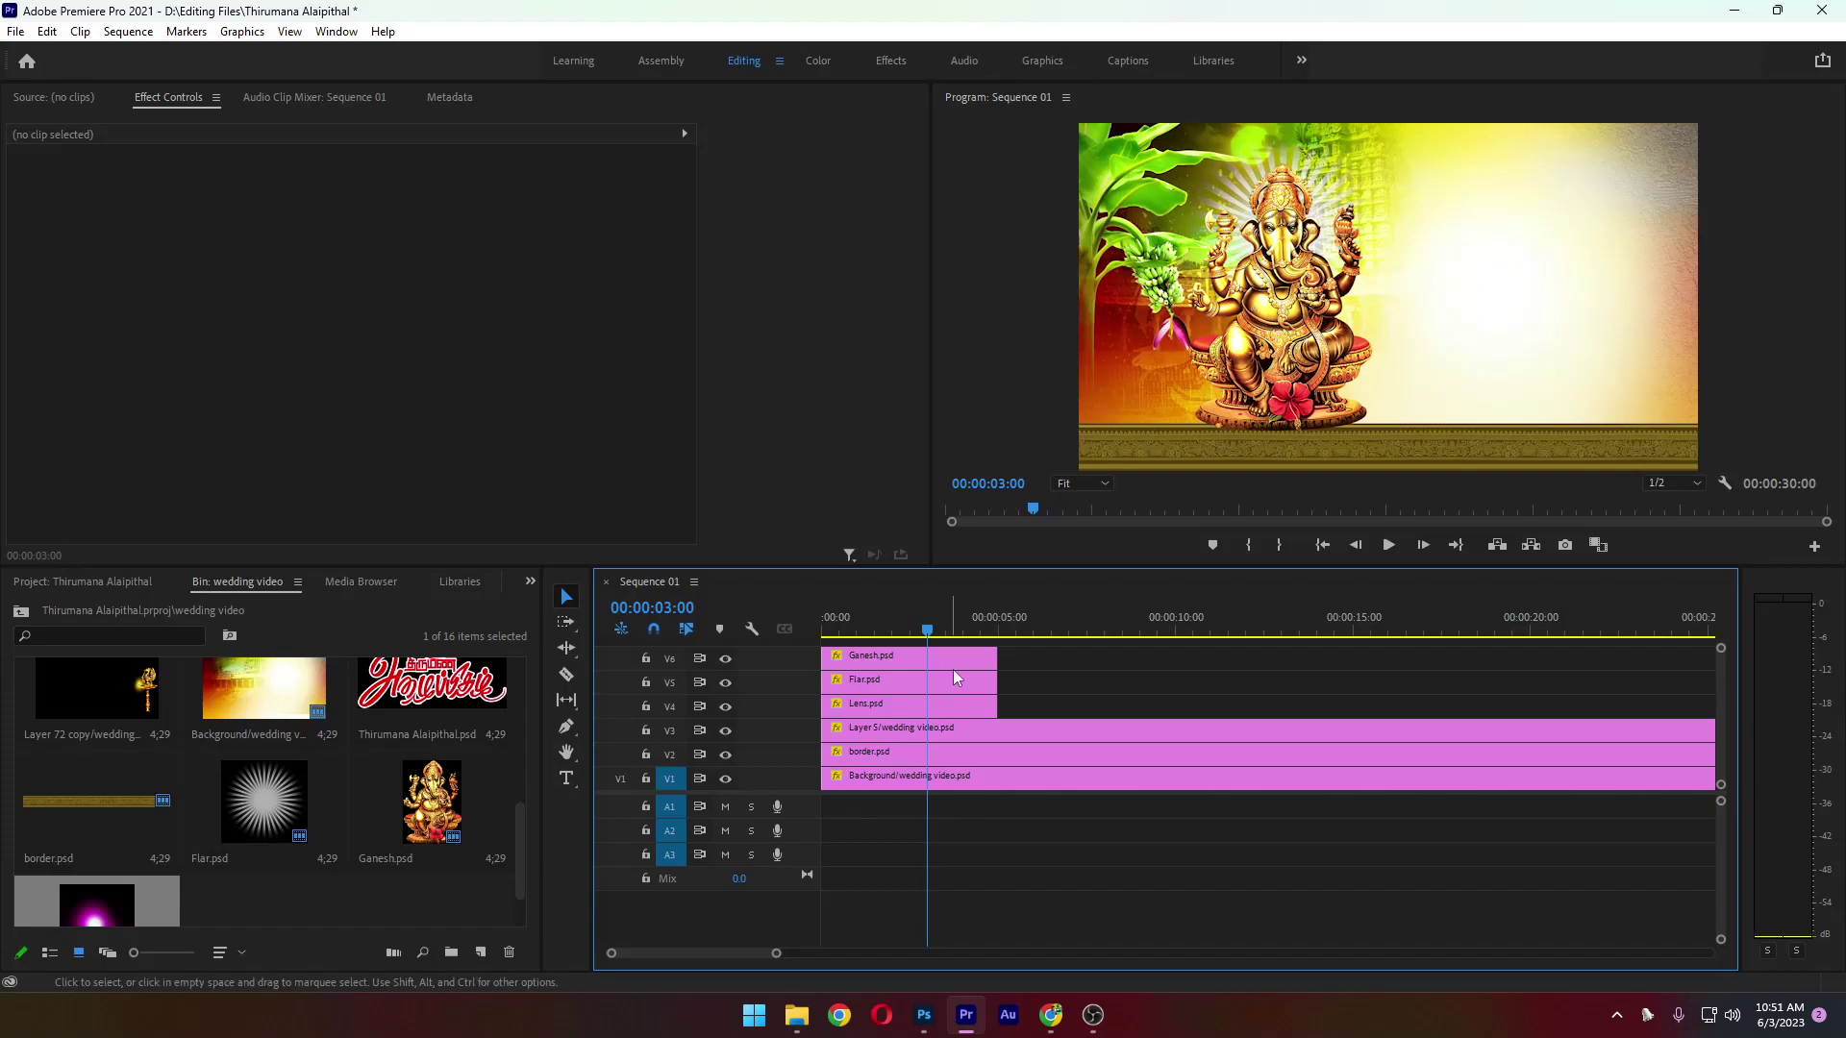
pyautogui.click(965, 730)
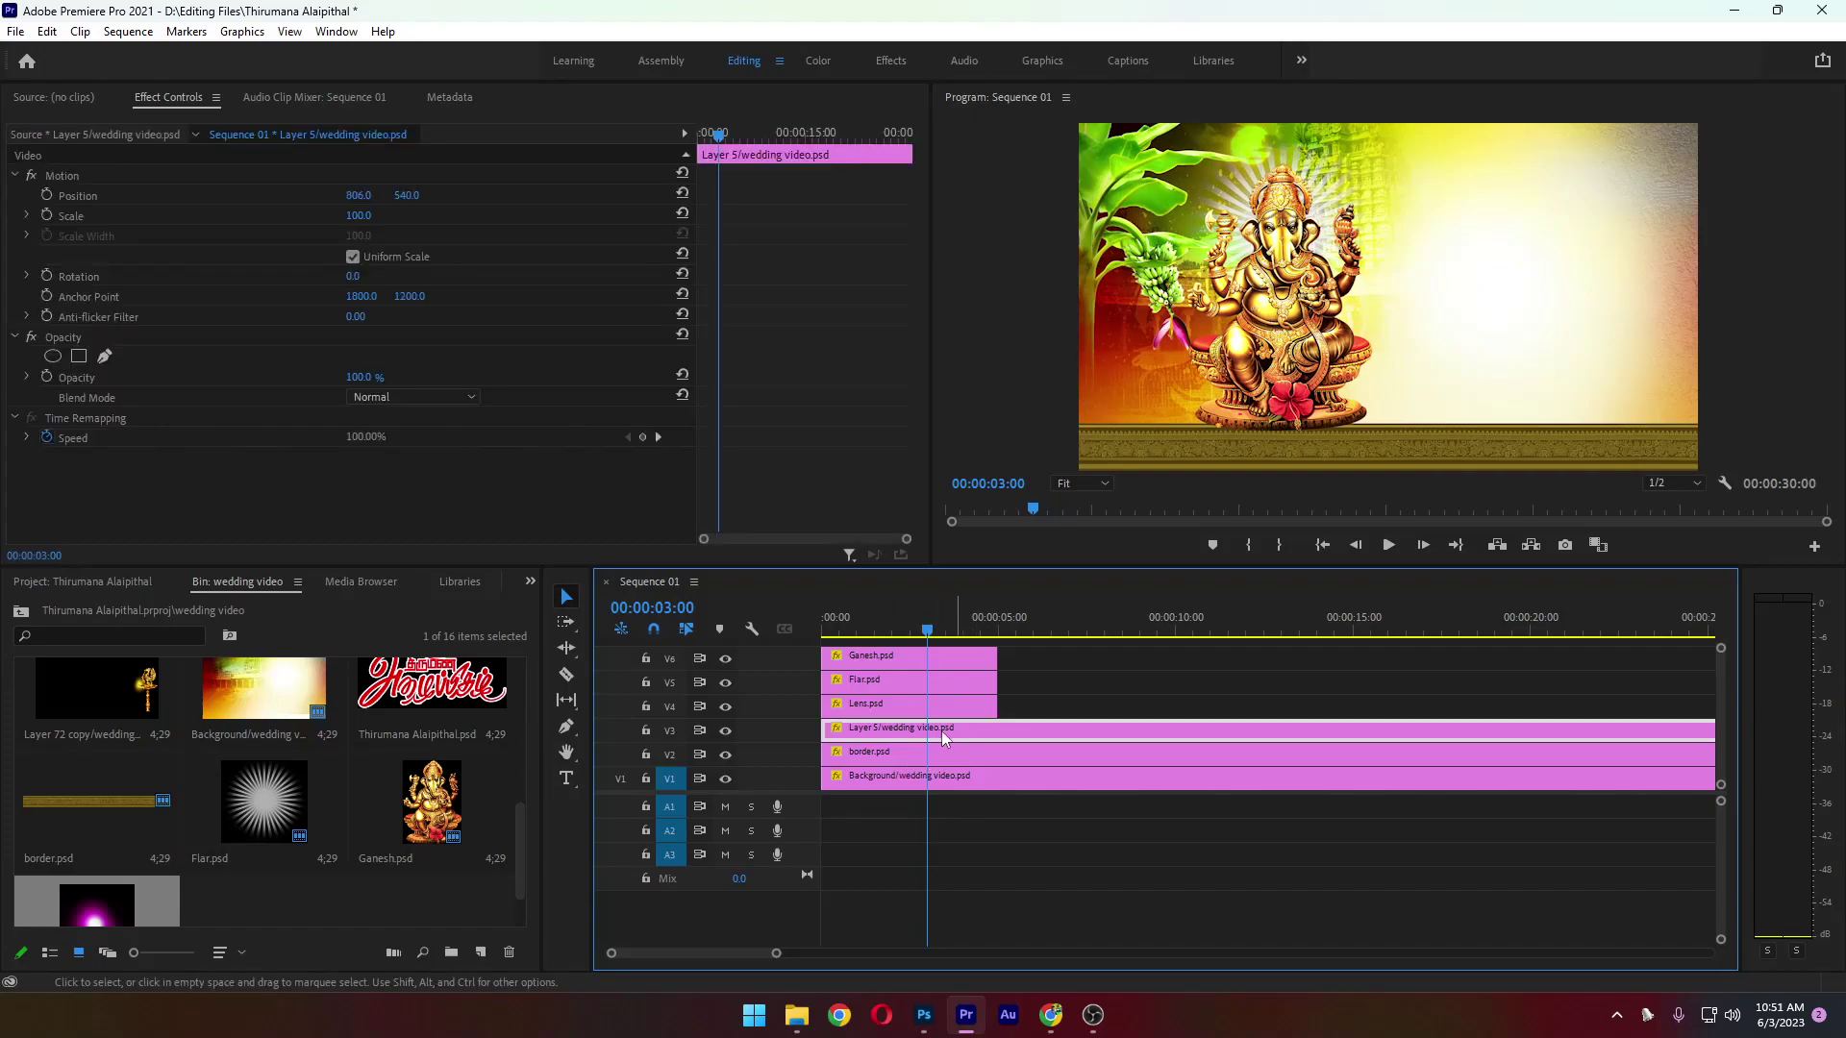
pyautogui.click(725, 730)
pyautogui.click(725, 730)
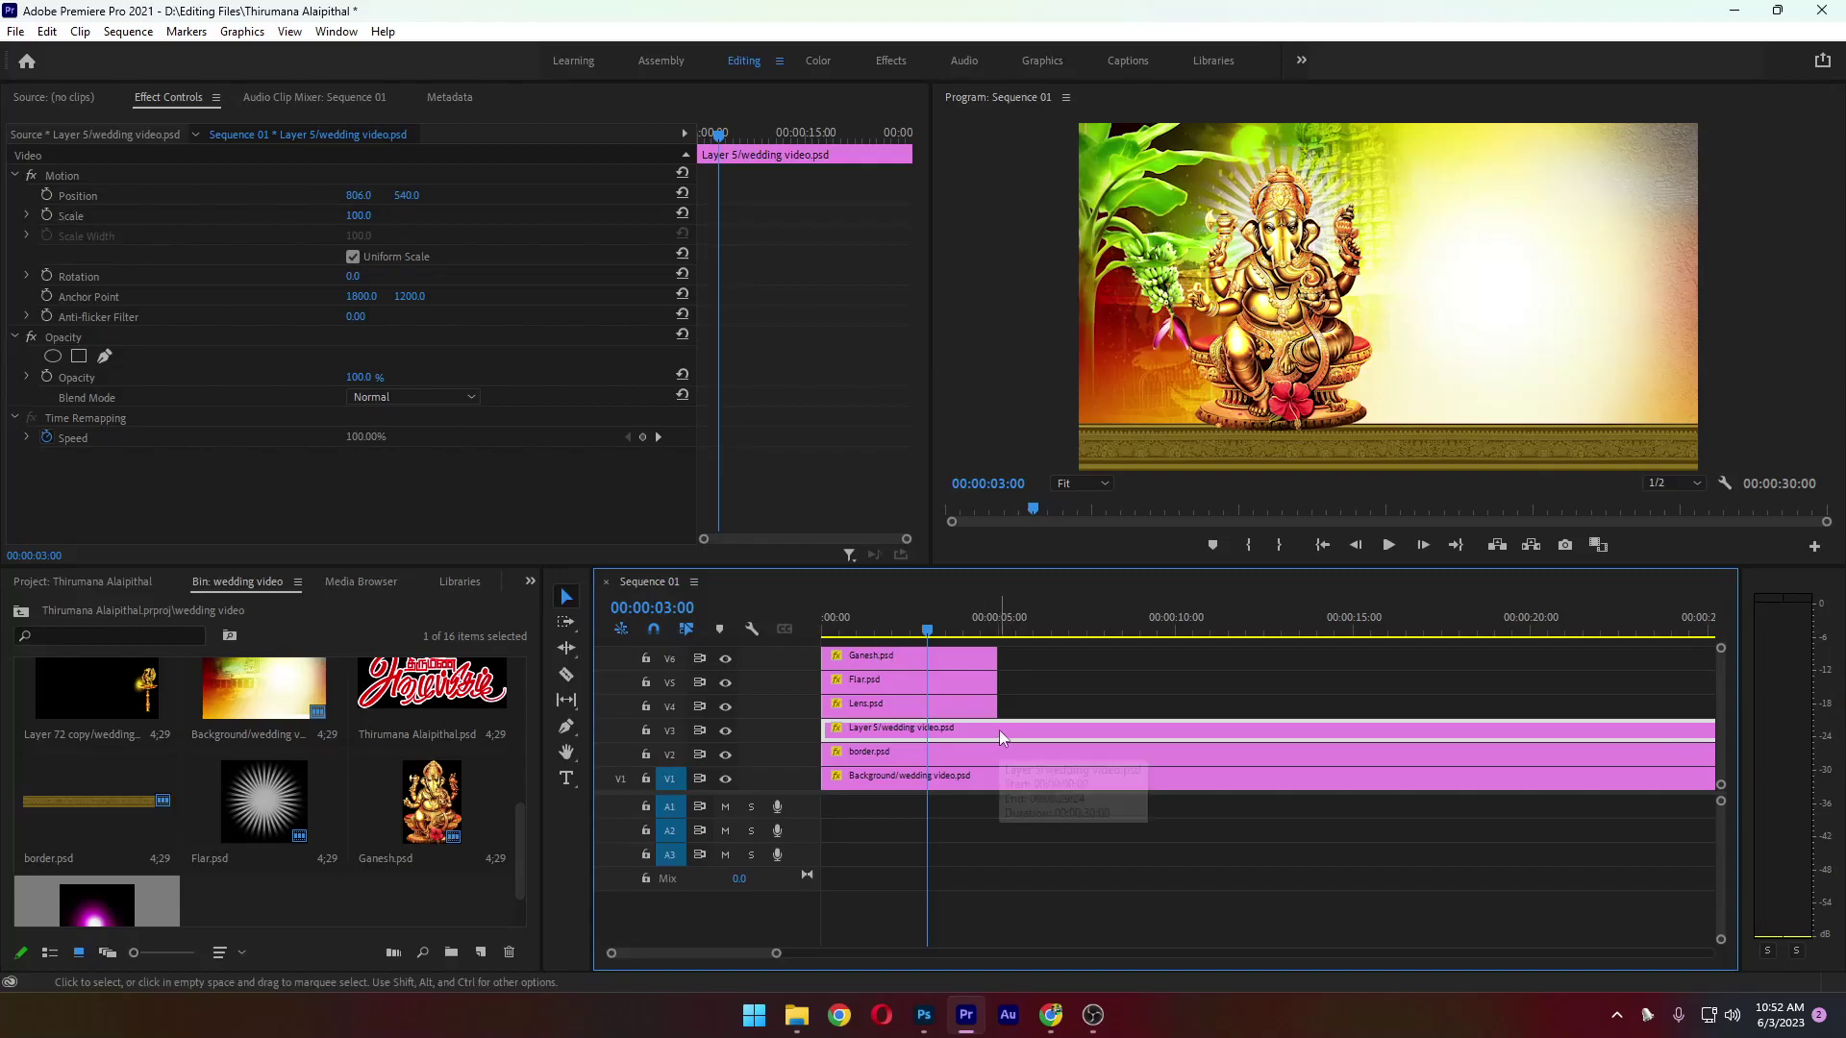
pyautogui.click(46, 195)
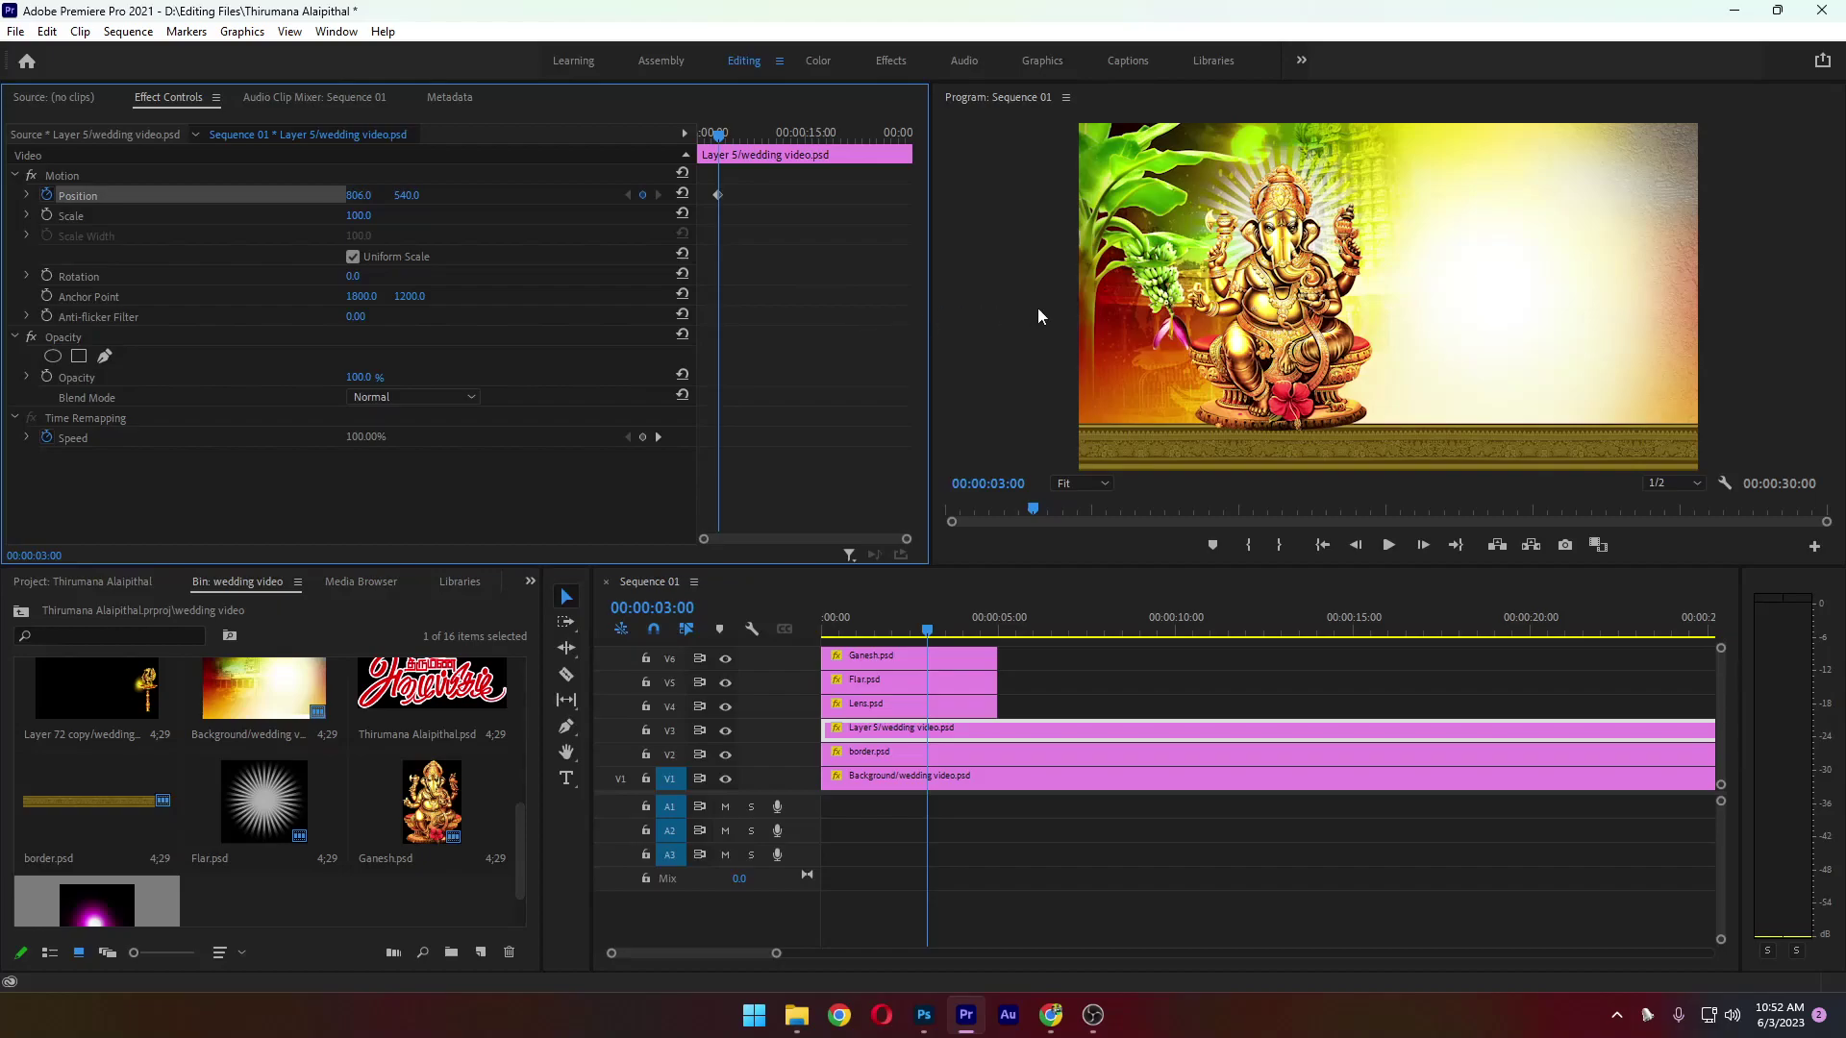
pyautogui.click(1321, 545)
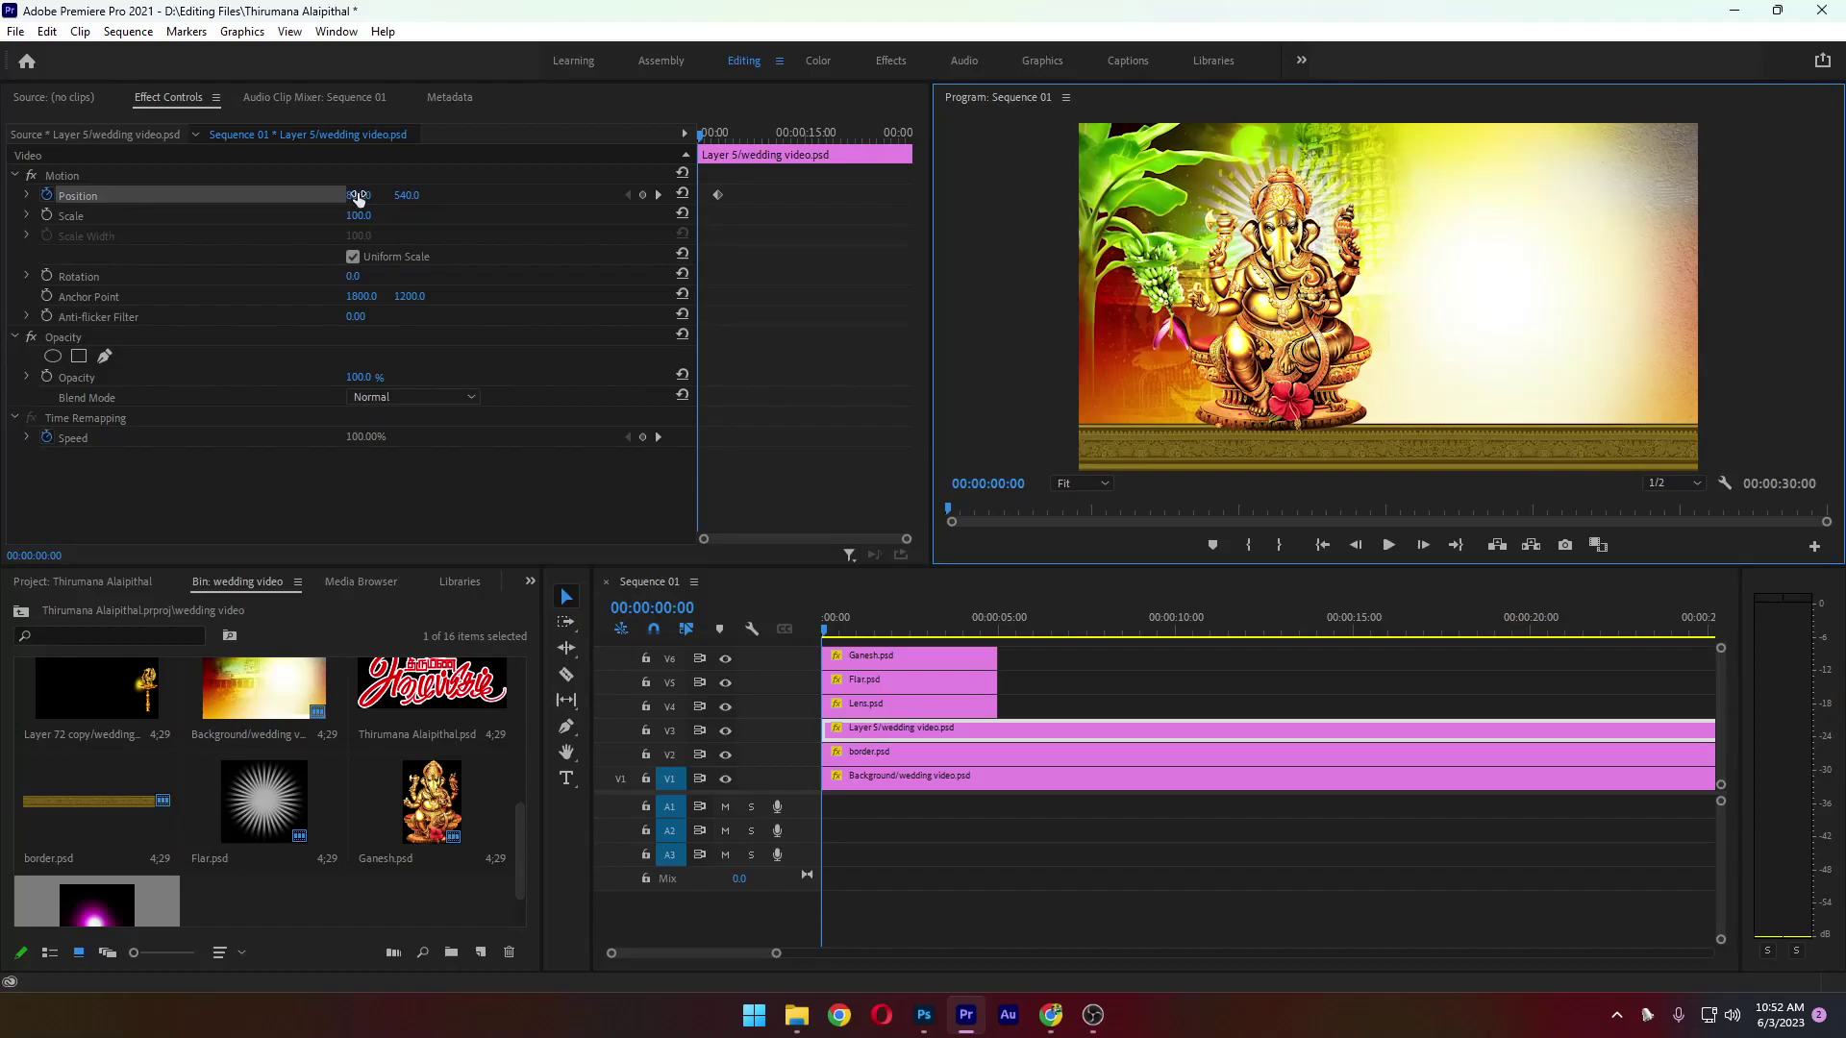
pyautogui.moveTo(357, 197); pyautogui.dragTo(51, 197)
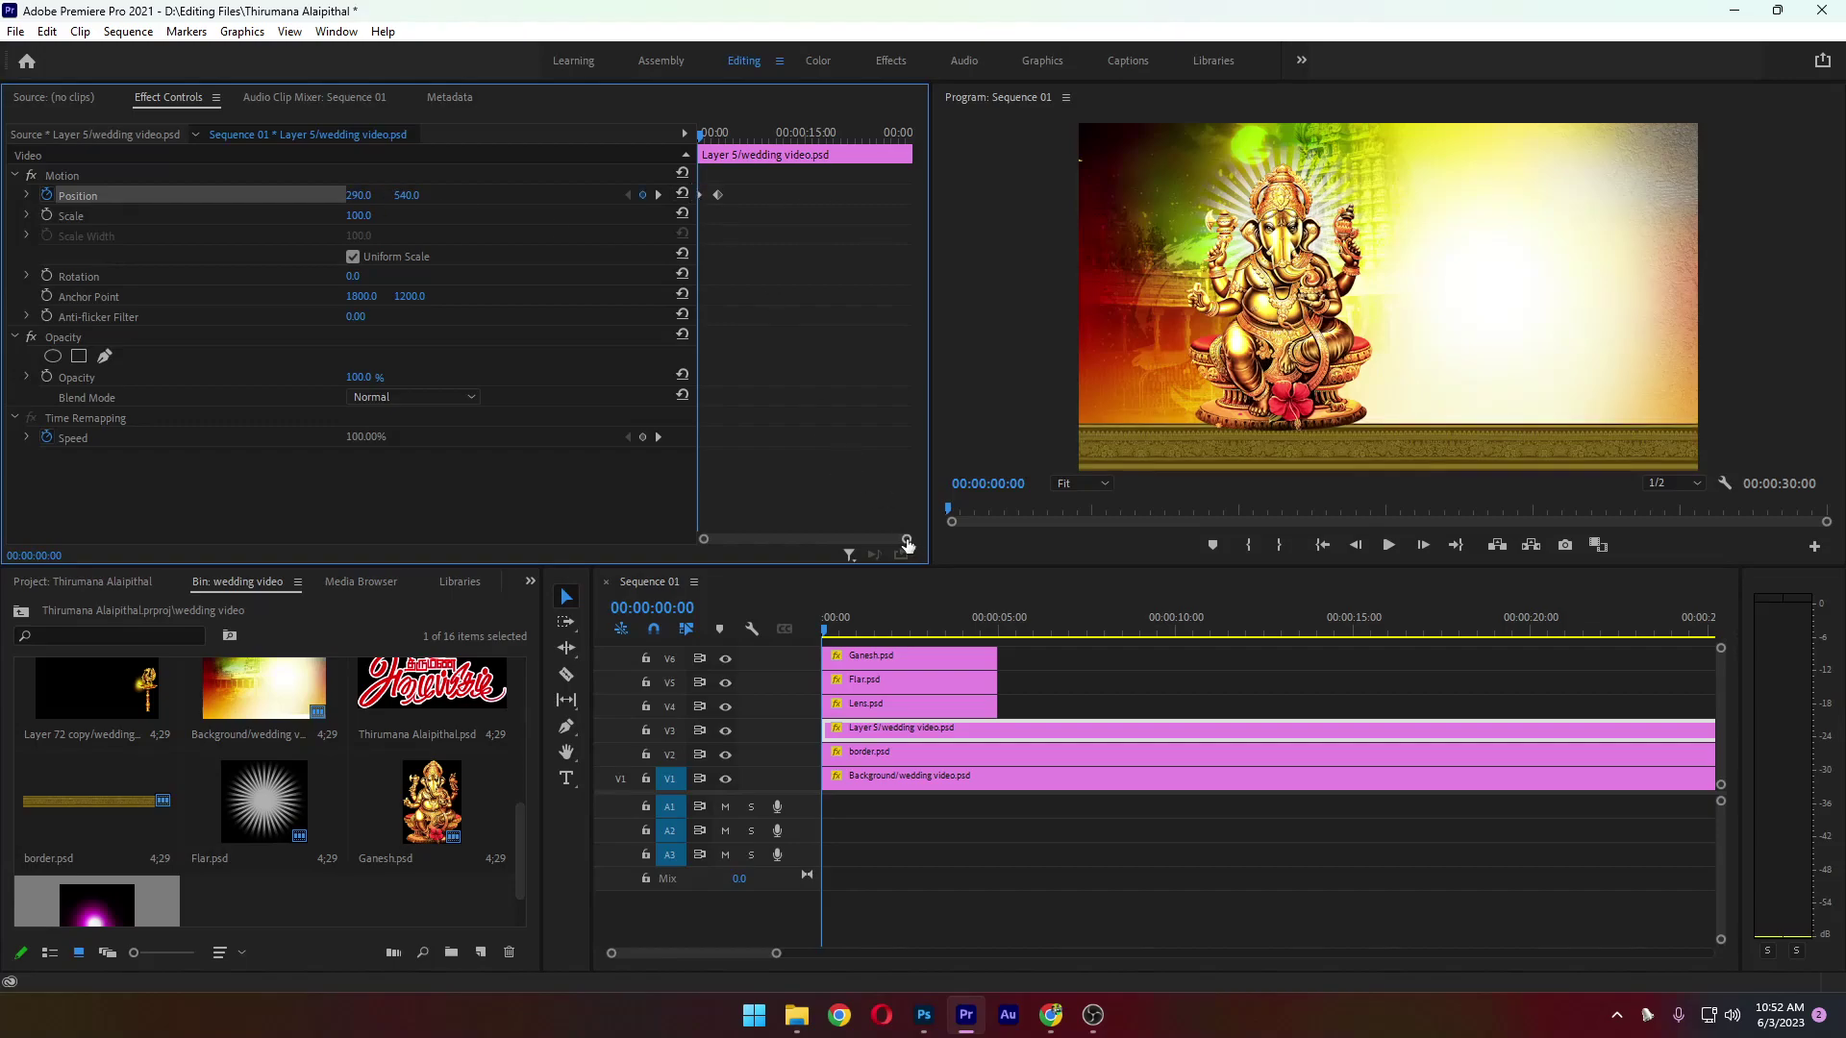
# Drag the ending Position keyframe earlier so the slide-in completes faster, then preview it
pyautogui.moveTo(908, 540); pyautogui.dragTo(780, 540)
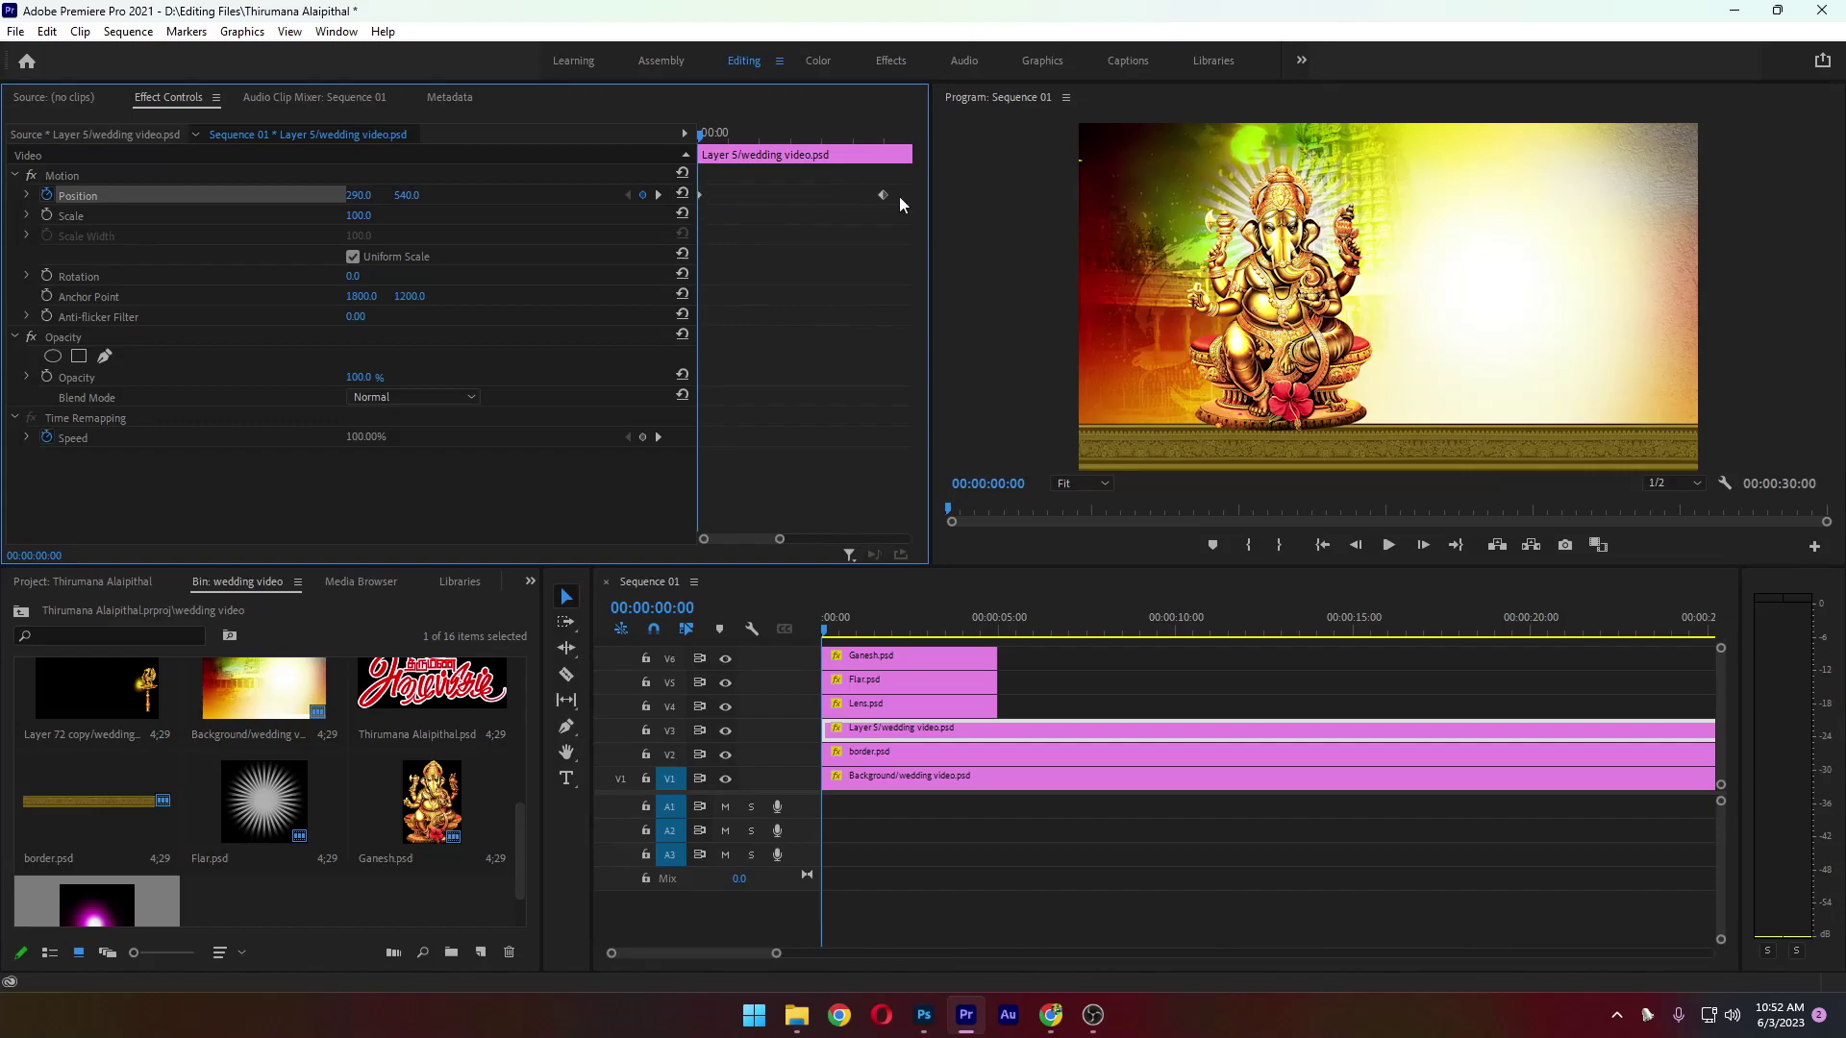
pyautogui.click(1390, 545)
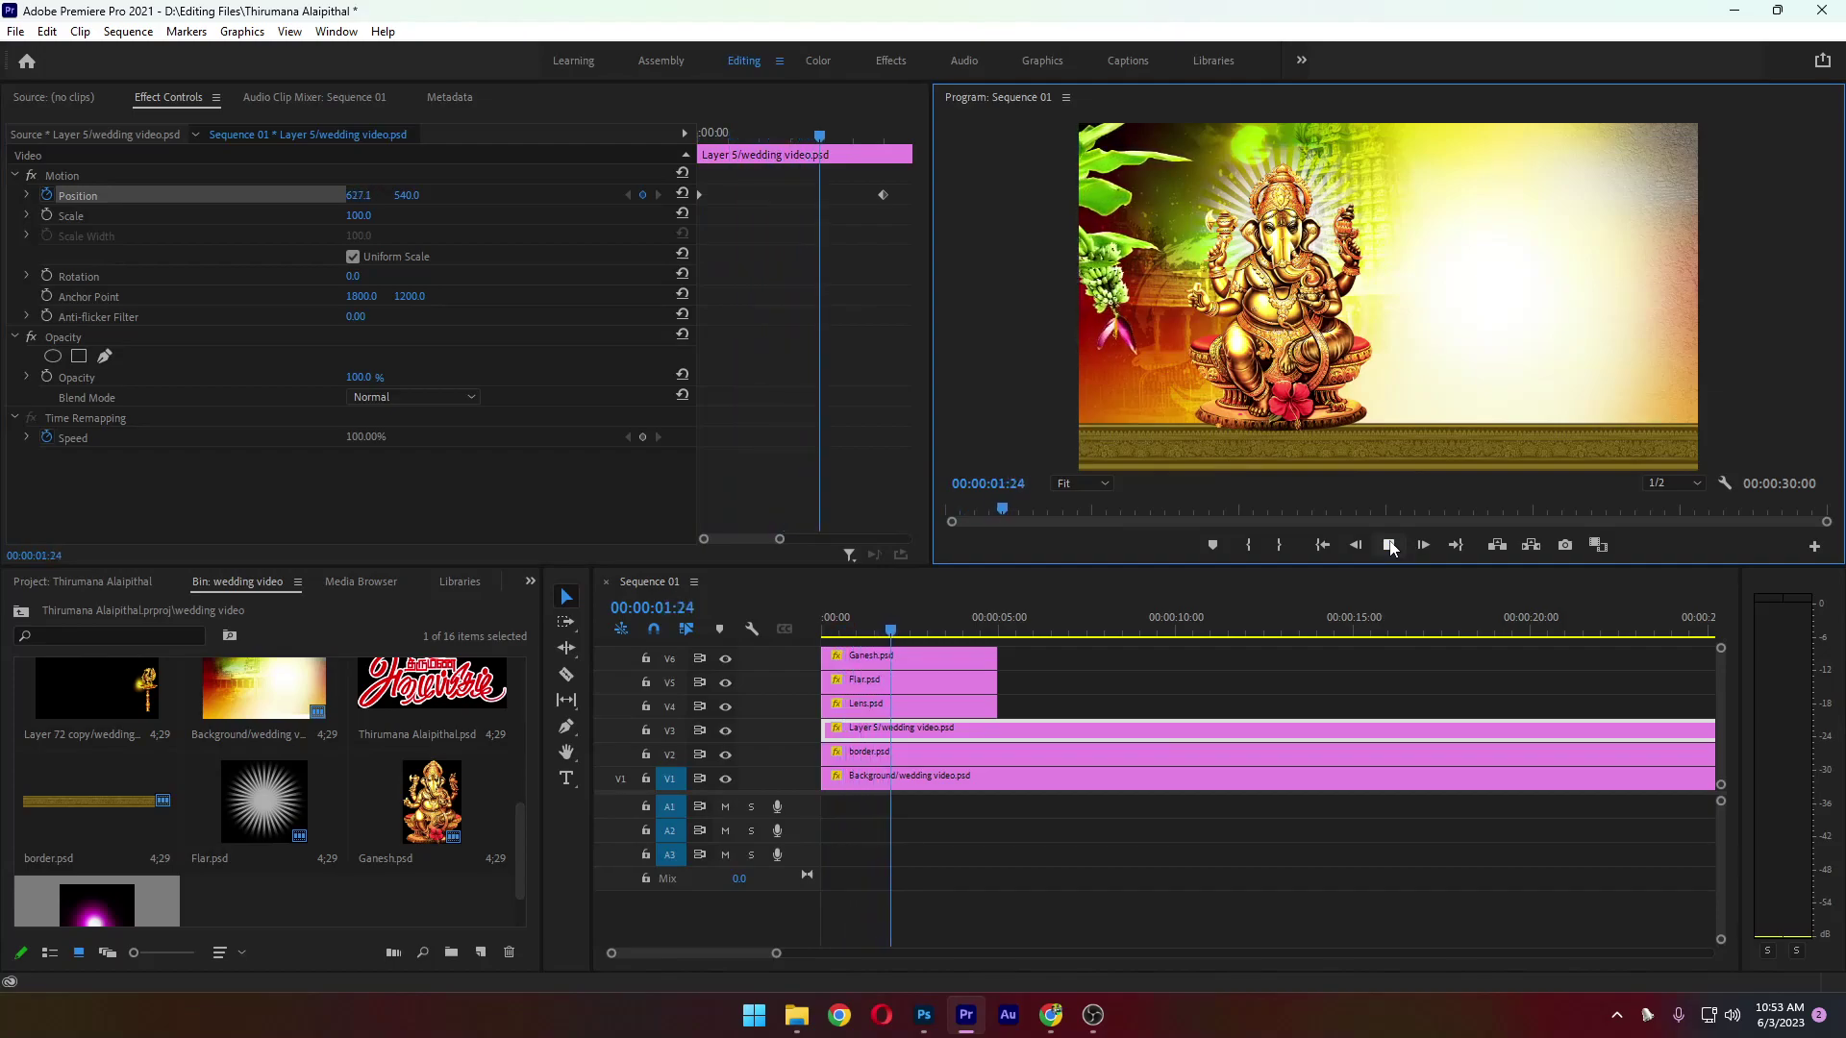
pyautogui.click(1389, 545)
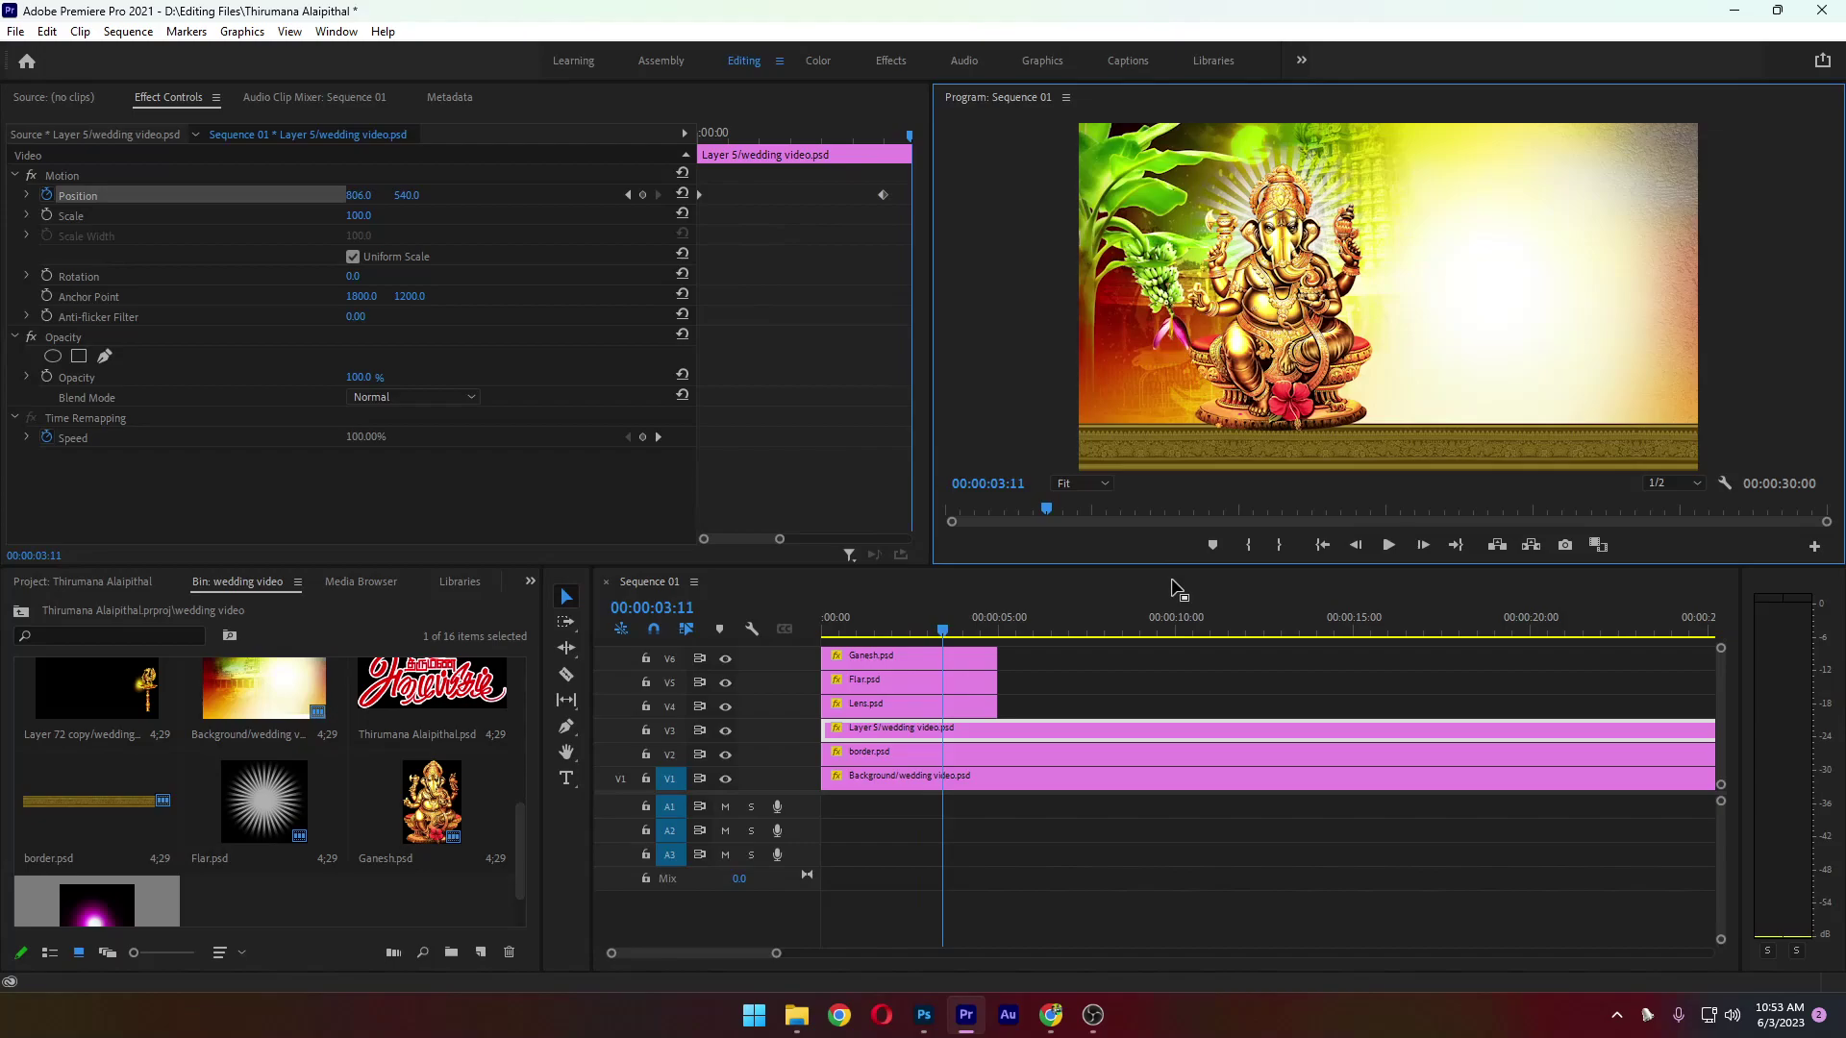
pyautogui.click(882, 195)
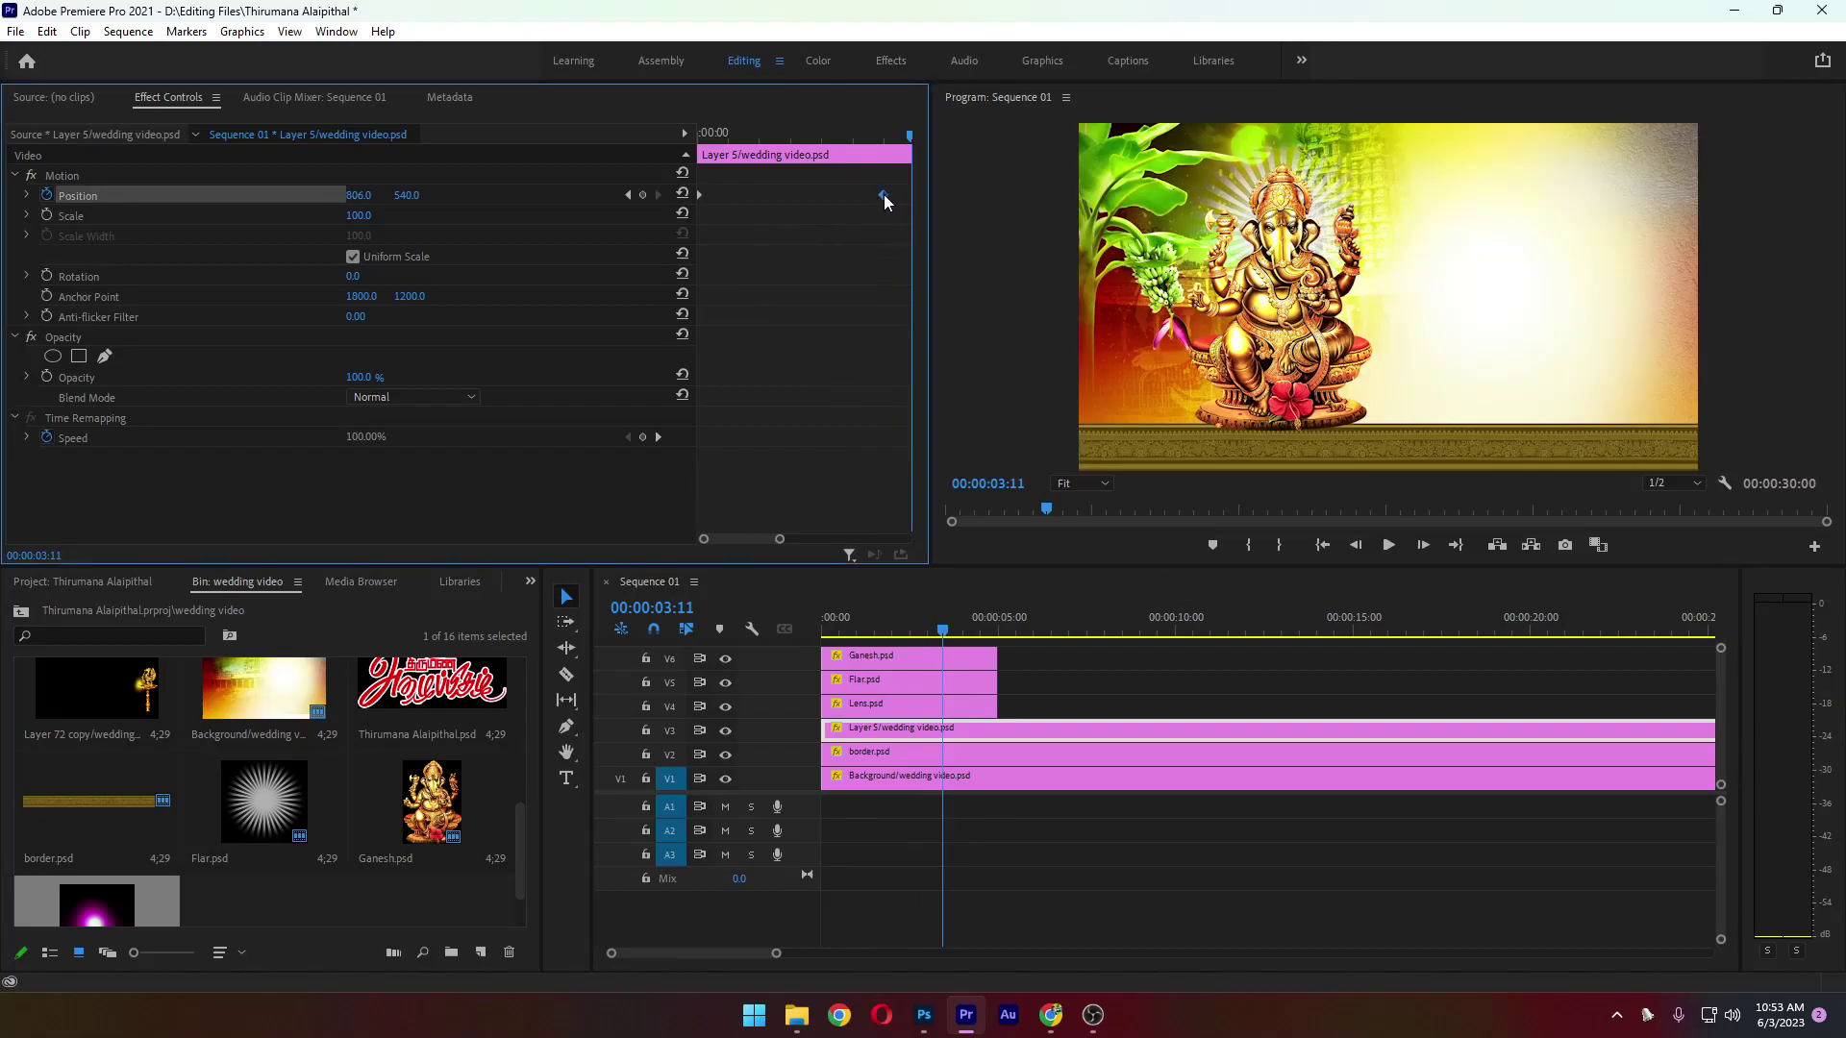
pyautogui.moveTo(885, 195); pyautogui.dragTo(757, 195)
pyautogui.click(1323, 545)
pyautogui.click(1388, 545)
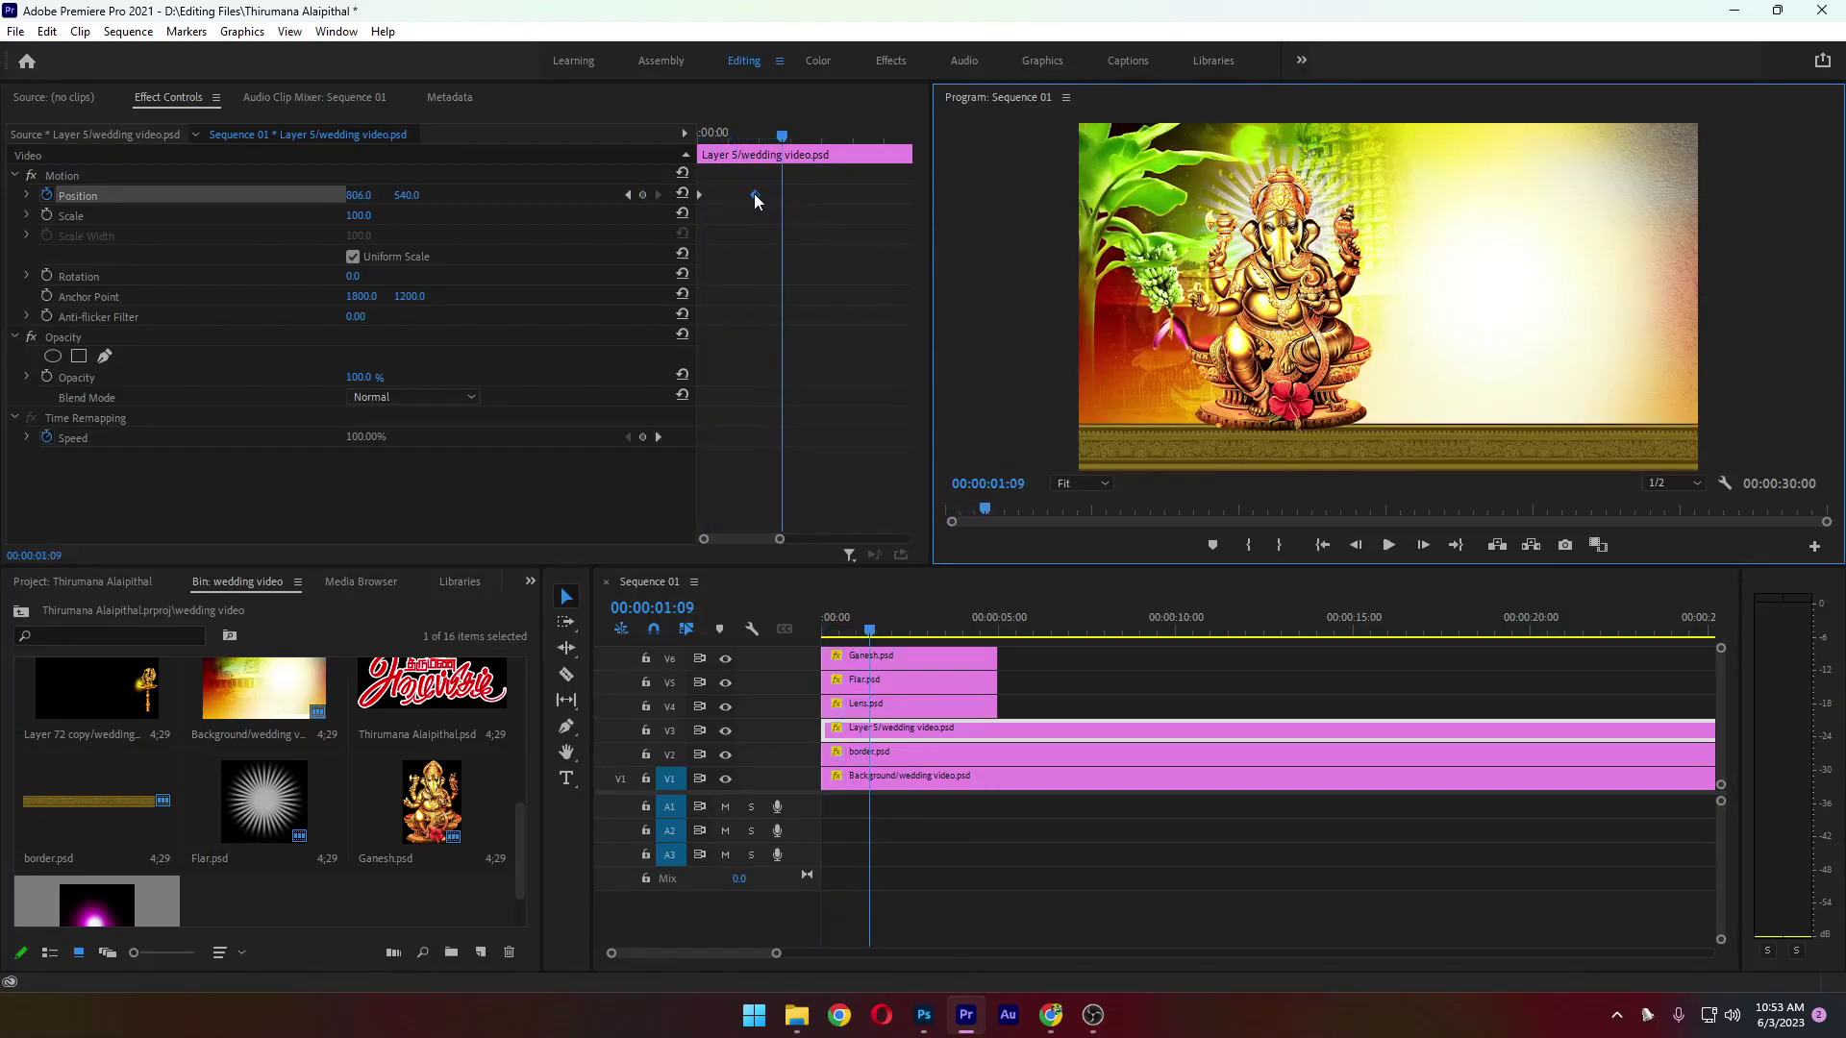
# Nudge the ending keyframe to about 00:00:00:11 and replay the slide-in from the first frame
pyautogui.moveTo(756, 203); pyautogui.dragTo(728, 204)
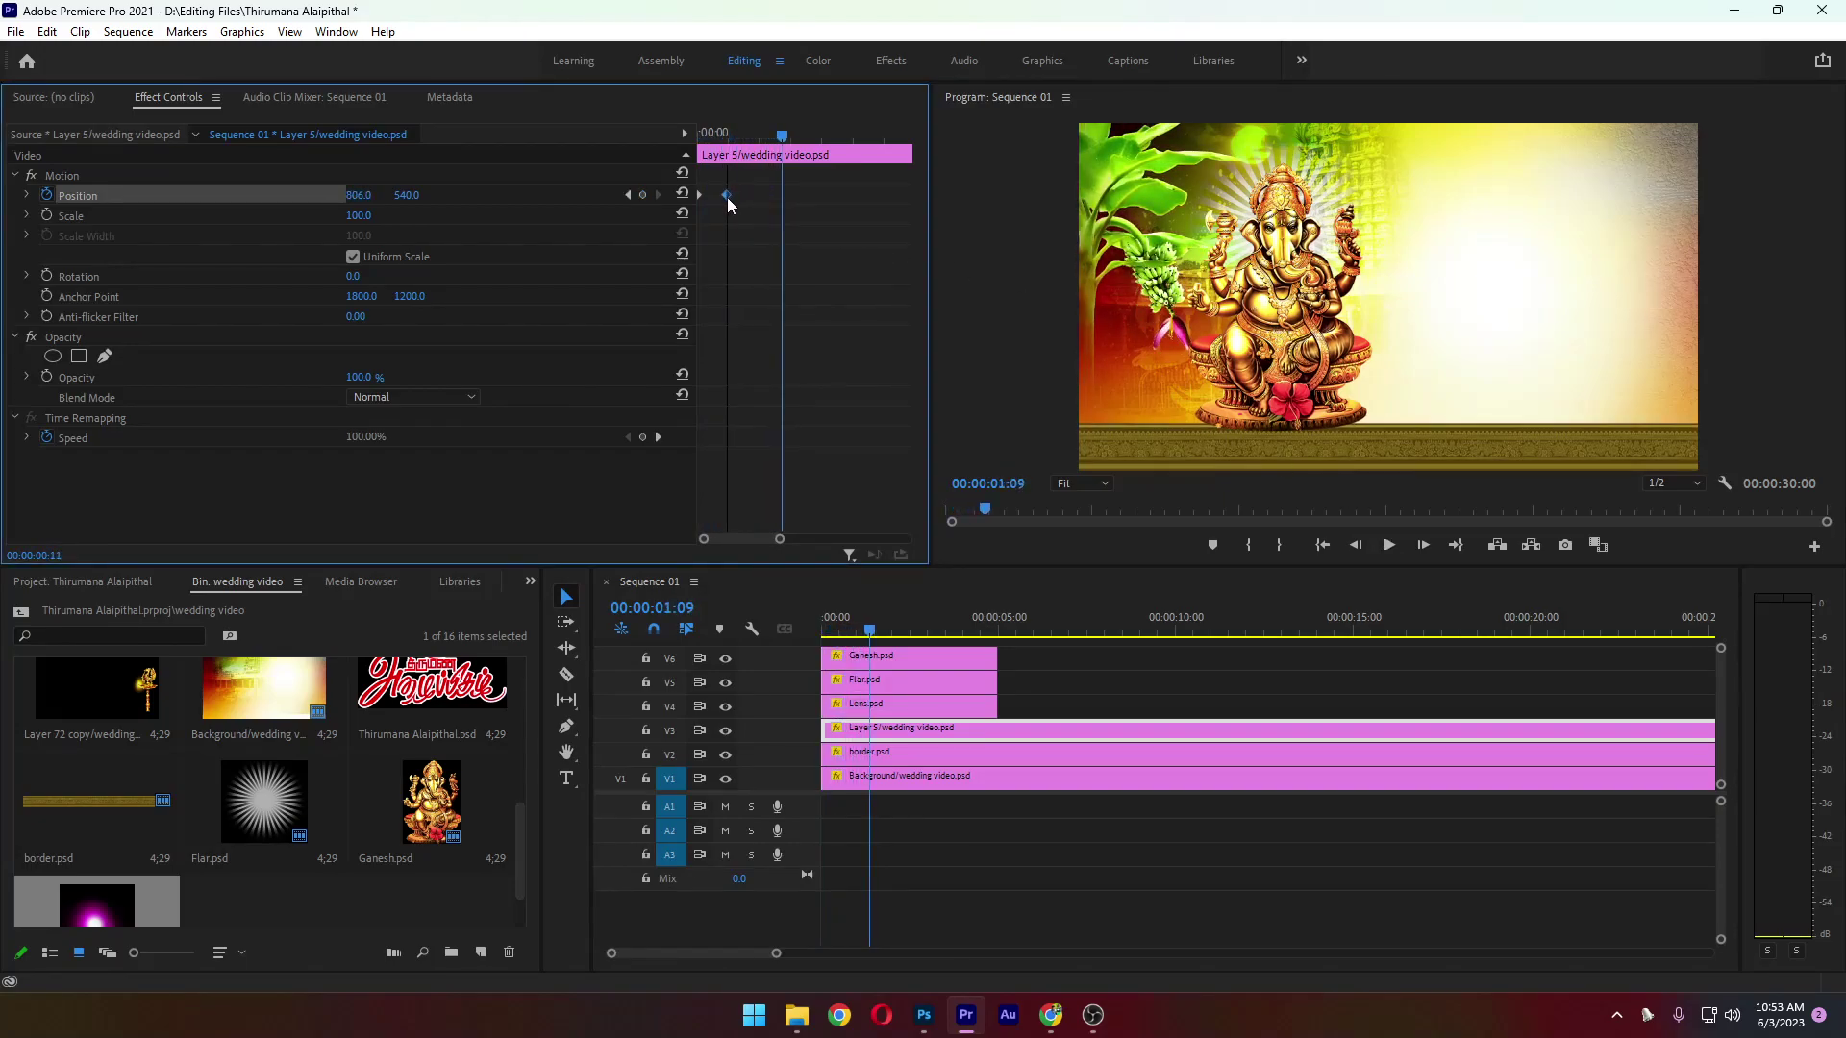
pyautogui.click(1323, 545)
pyautogui.click(1388, 545)
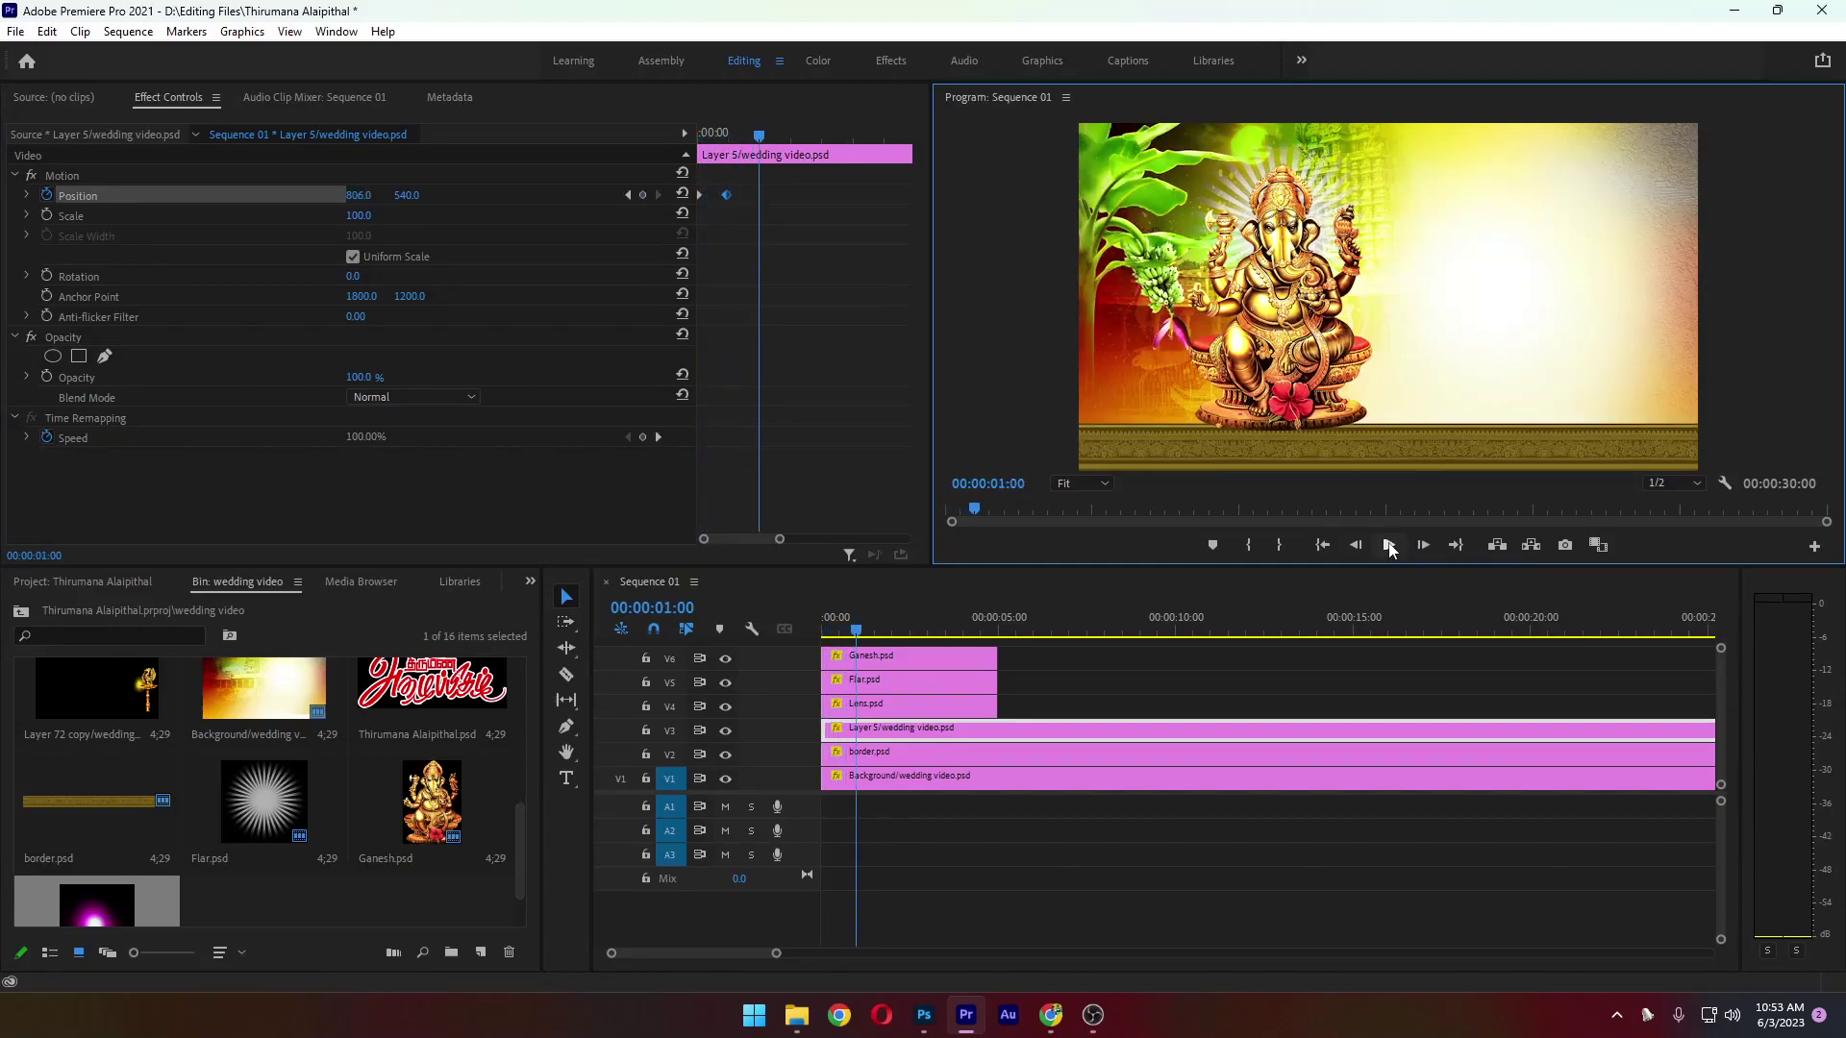
pyautogui.click(1323, 545)
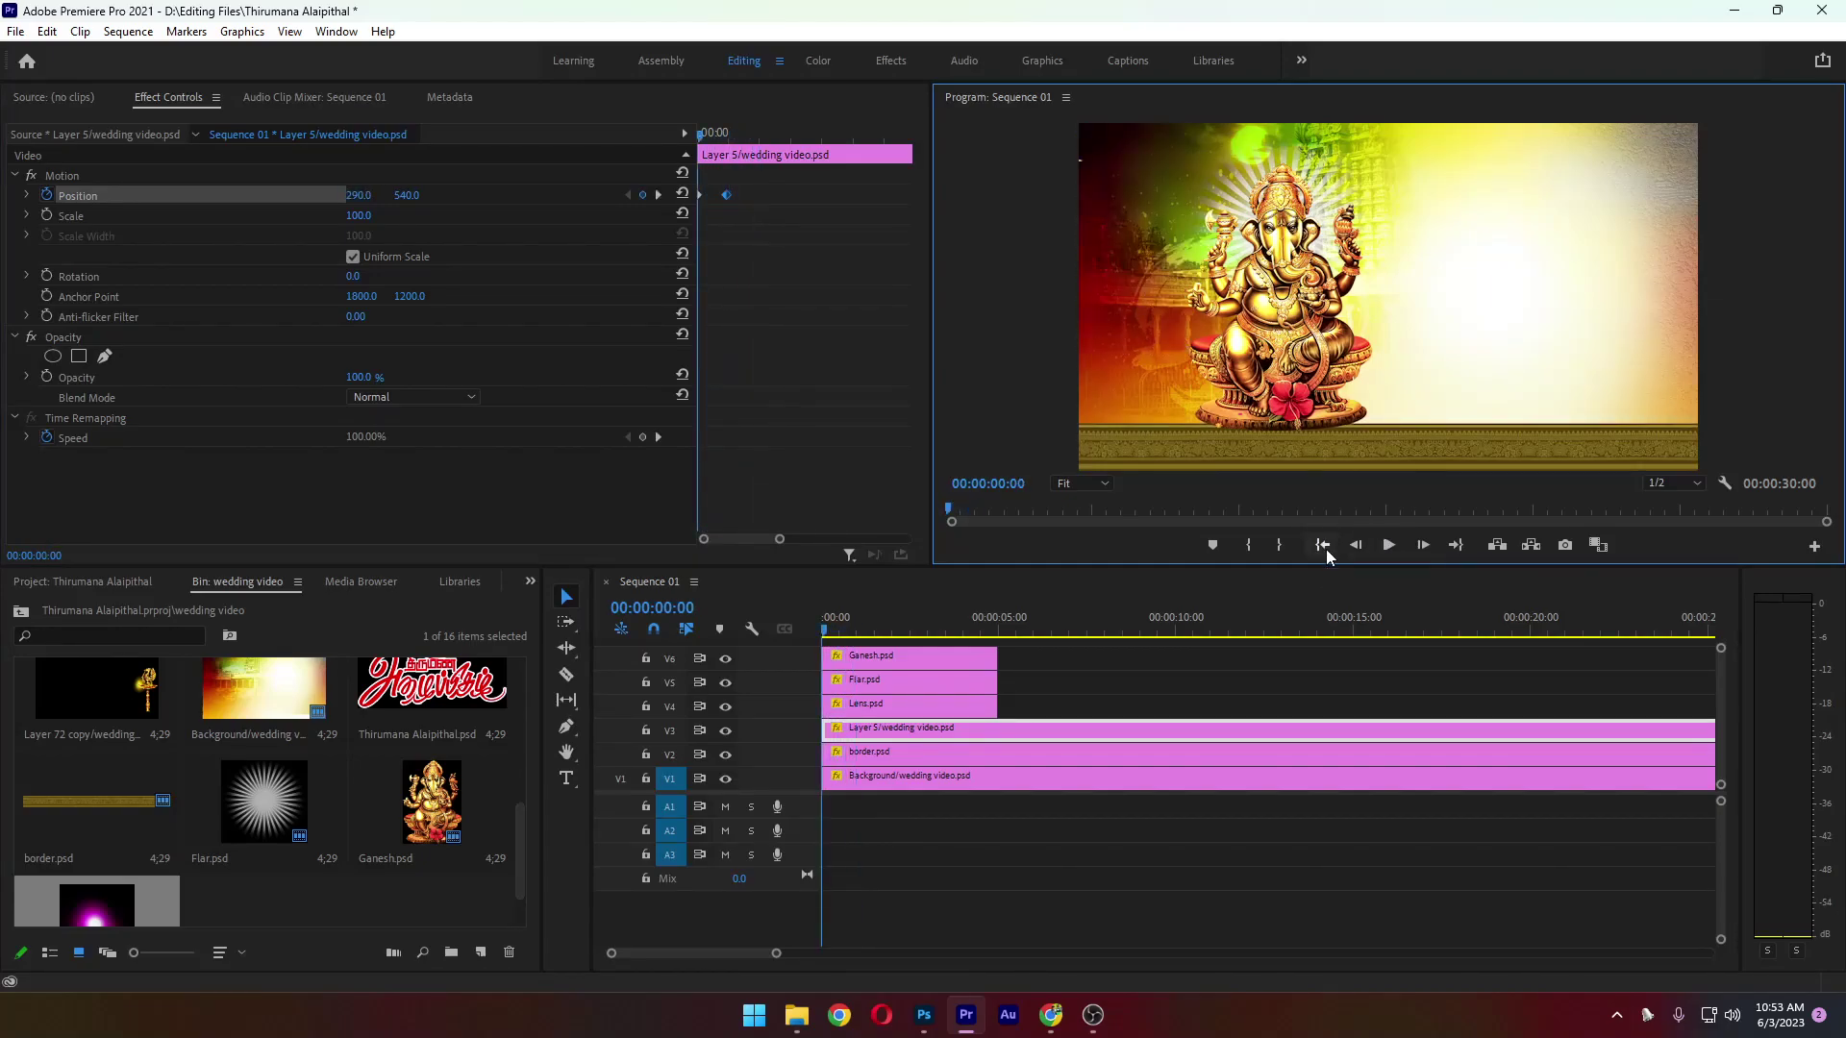
pyautogui.click(1388, 545)
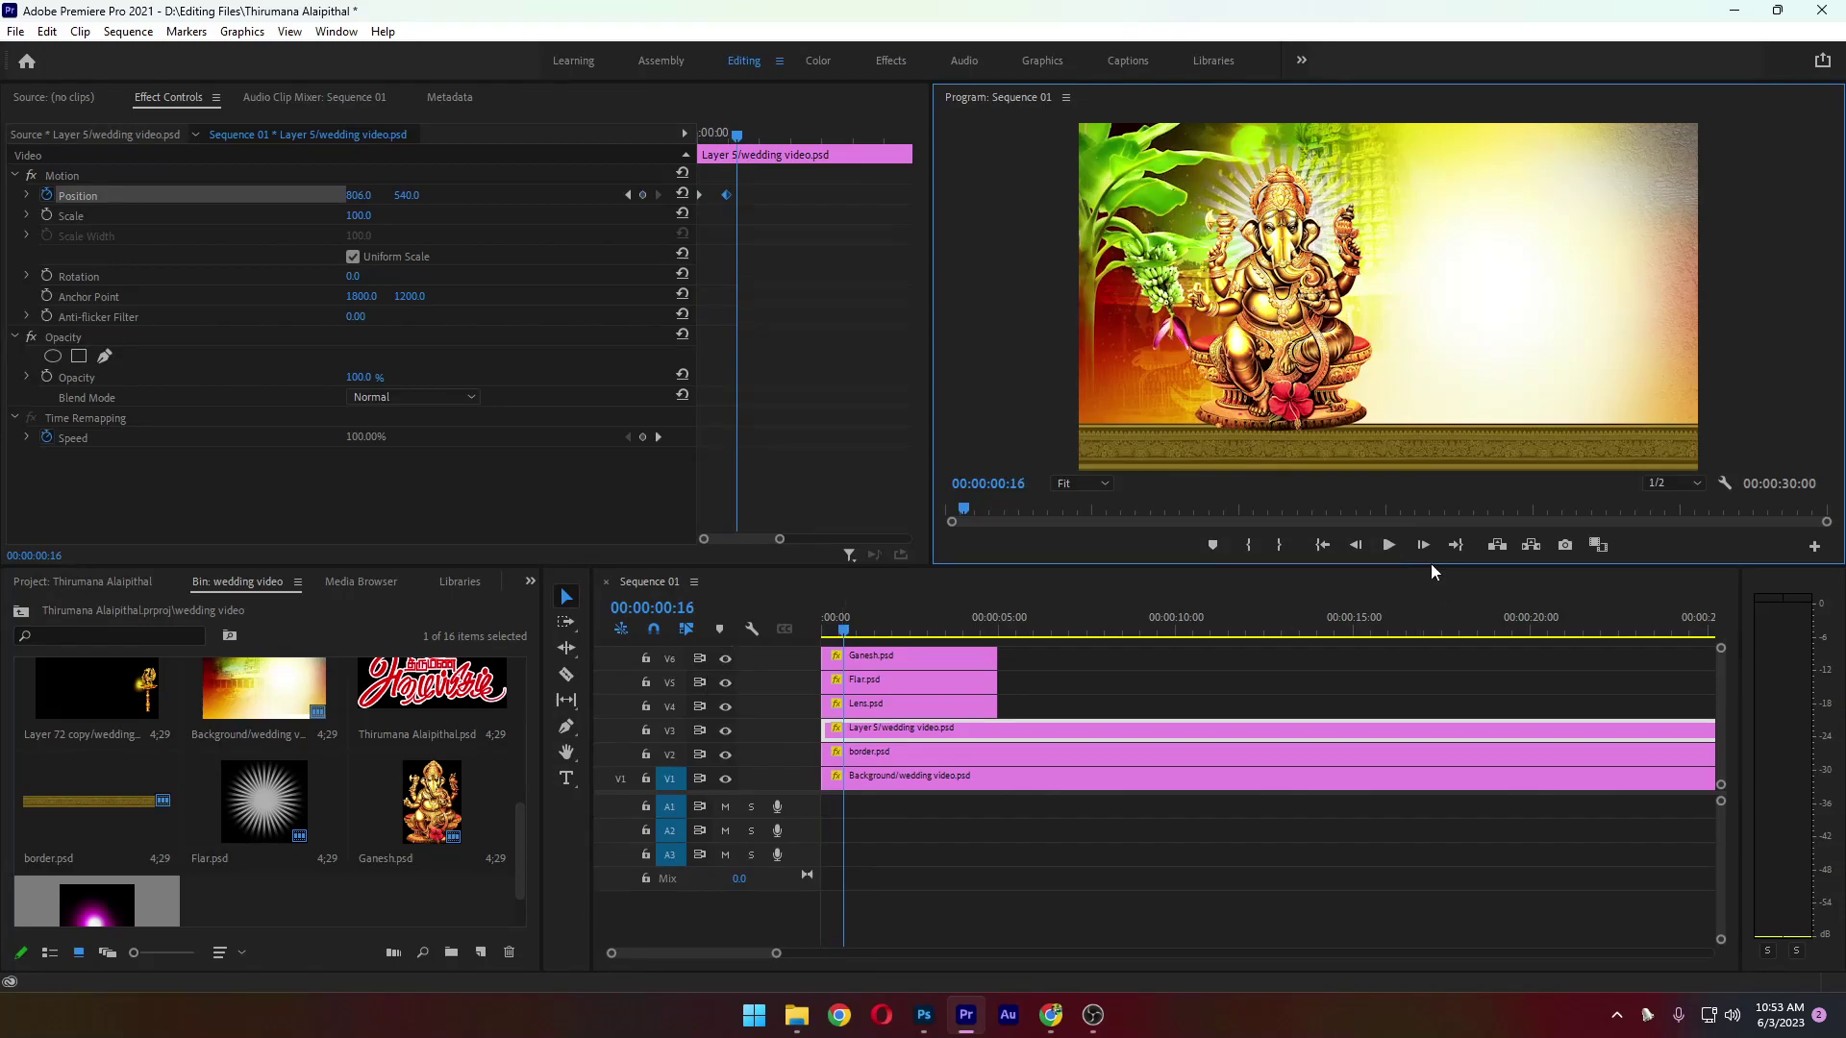
pyautogui.click(1323, 545)
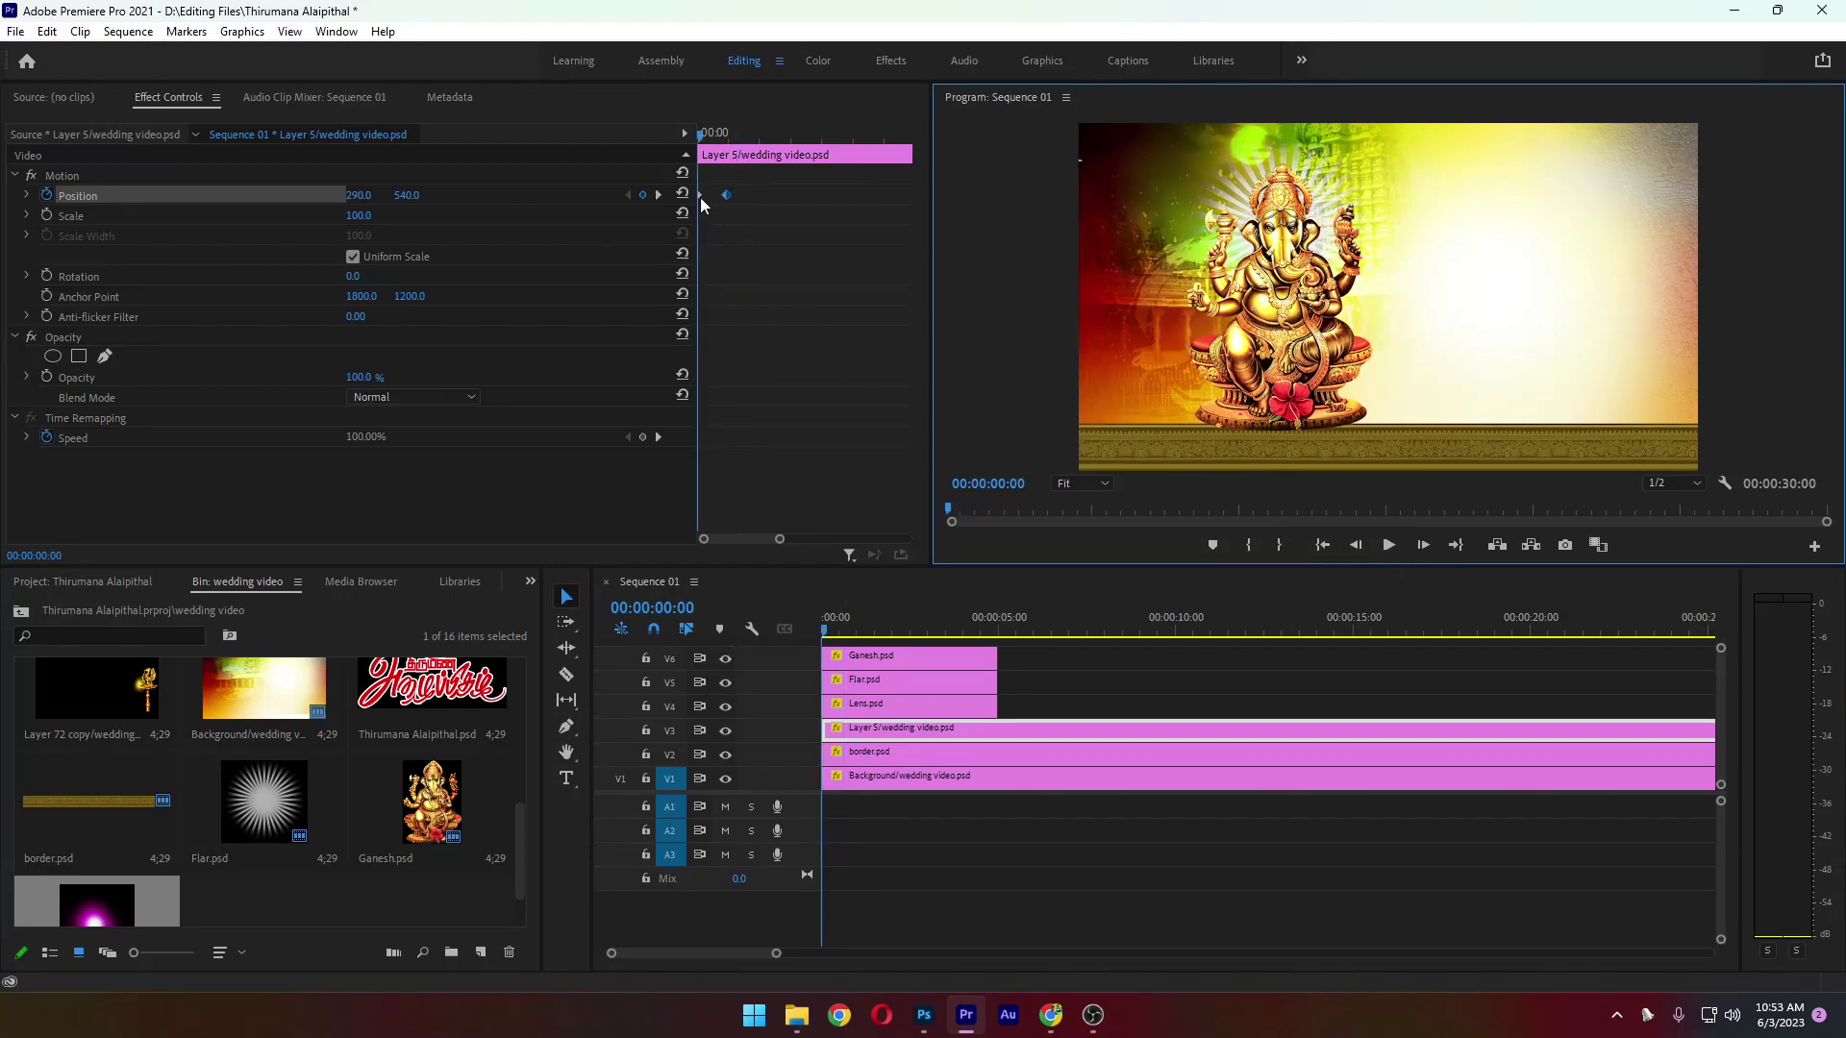
pyautogui.click(703, 200)
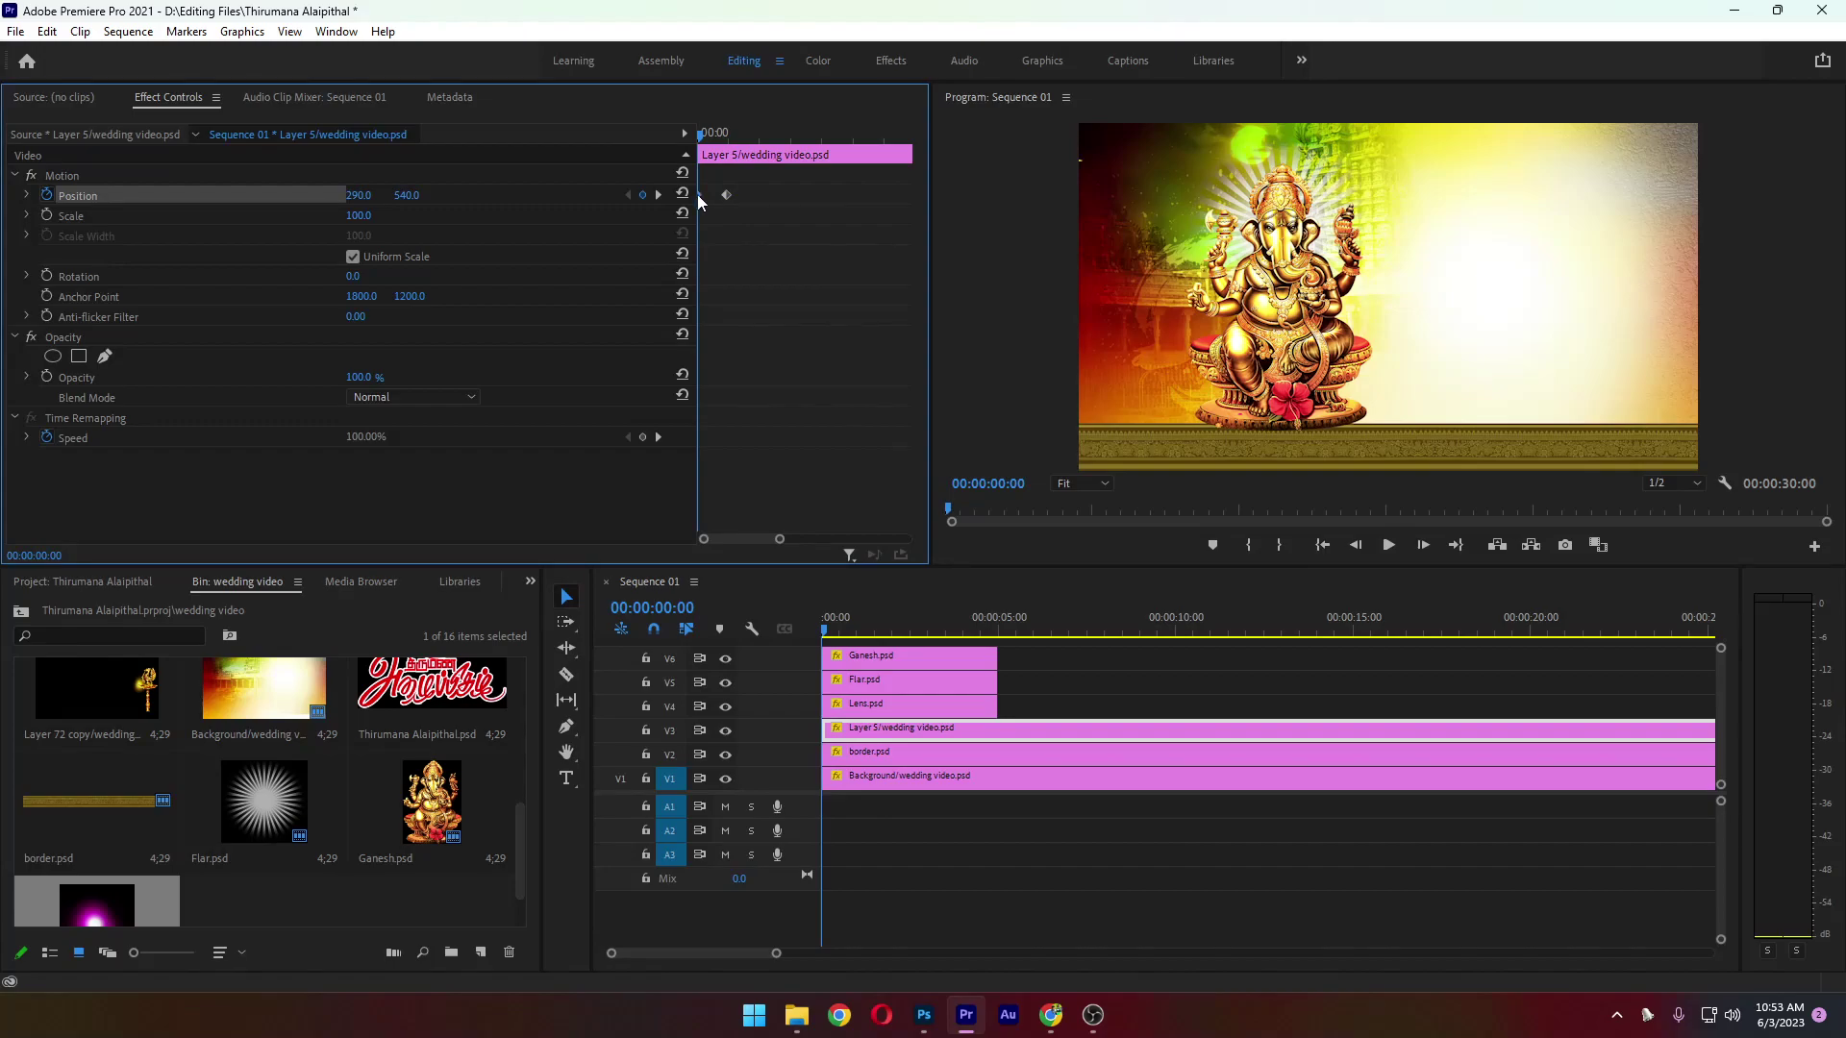
# Set the first Layer 5 Position keyframe to Ease In and the second to Ease Out, then preview
pyautogui.rightClick(699, 198)
pyautogui.moveTo(802, 375)
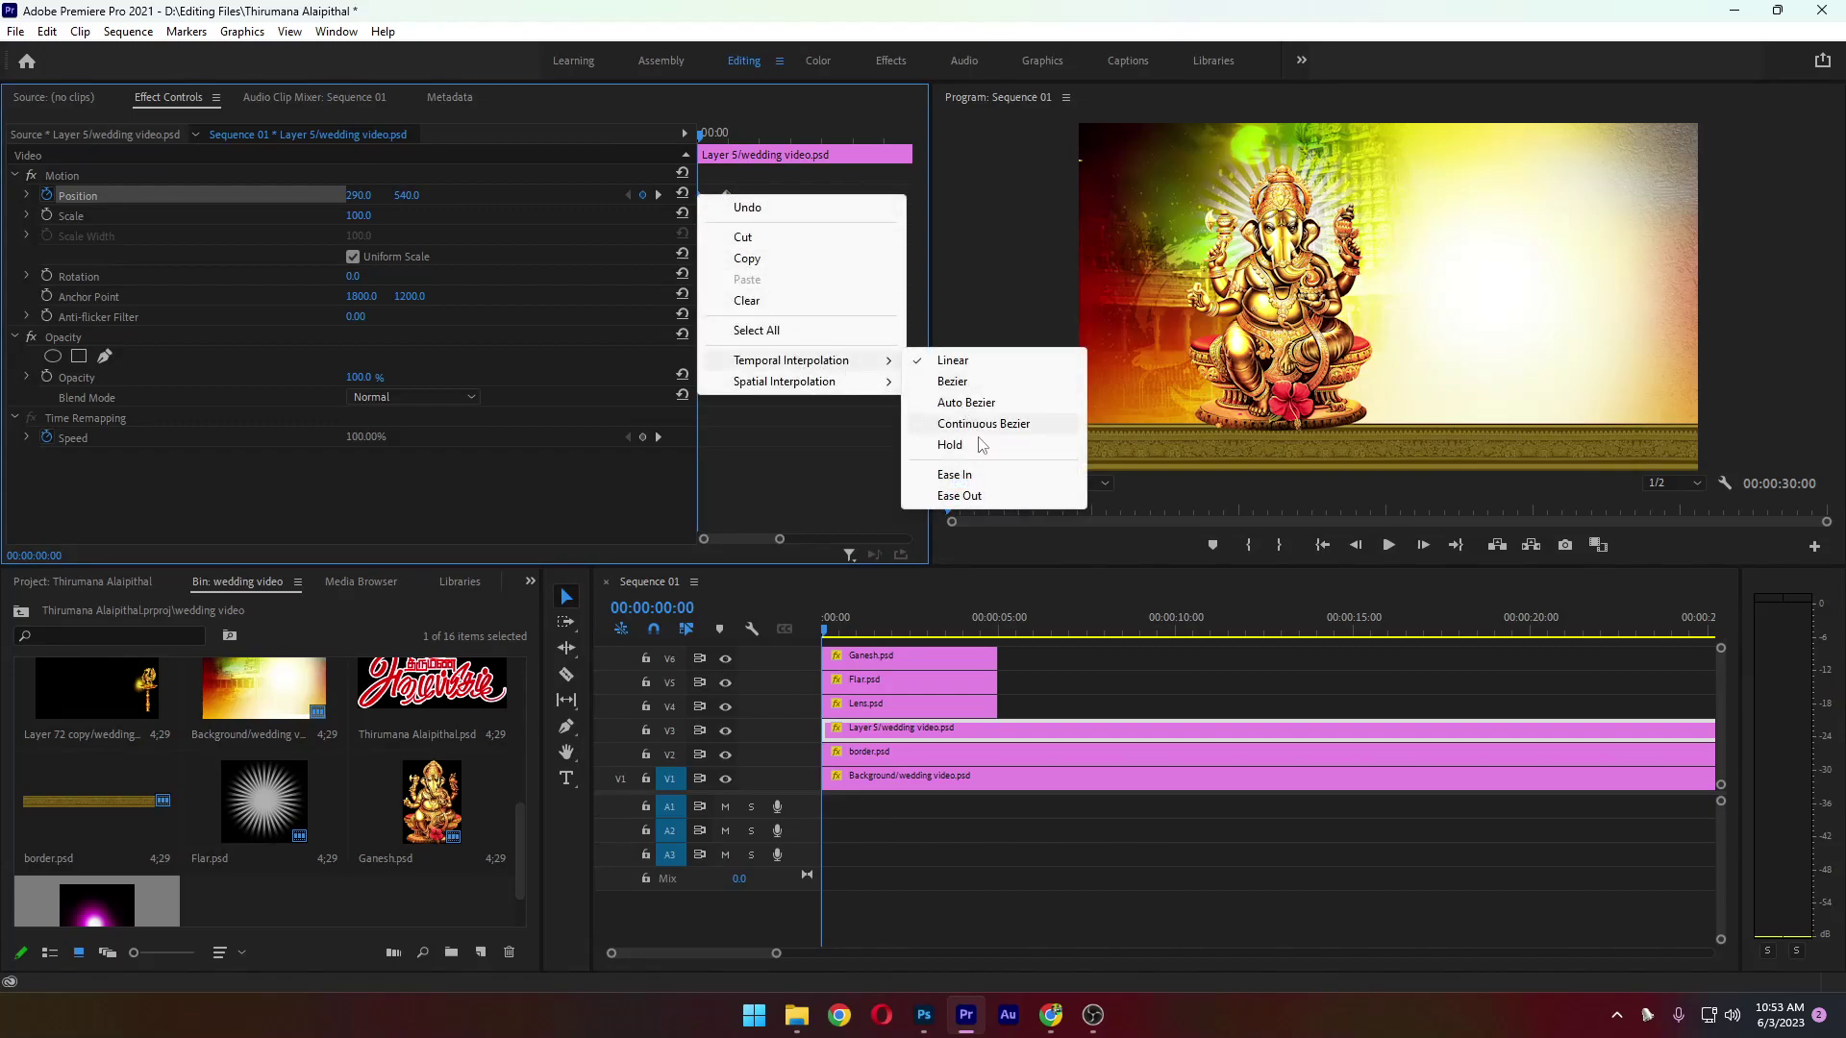
pyautogui.click(962, 475)
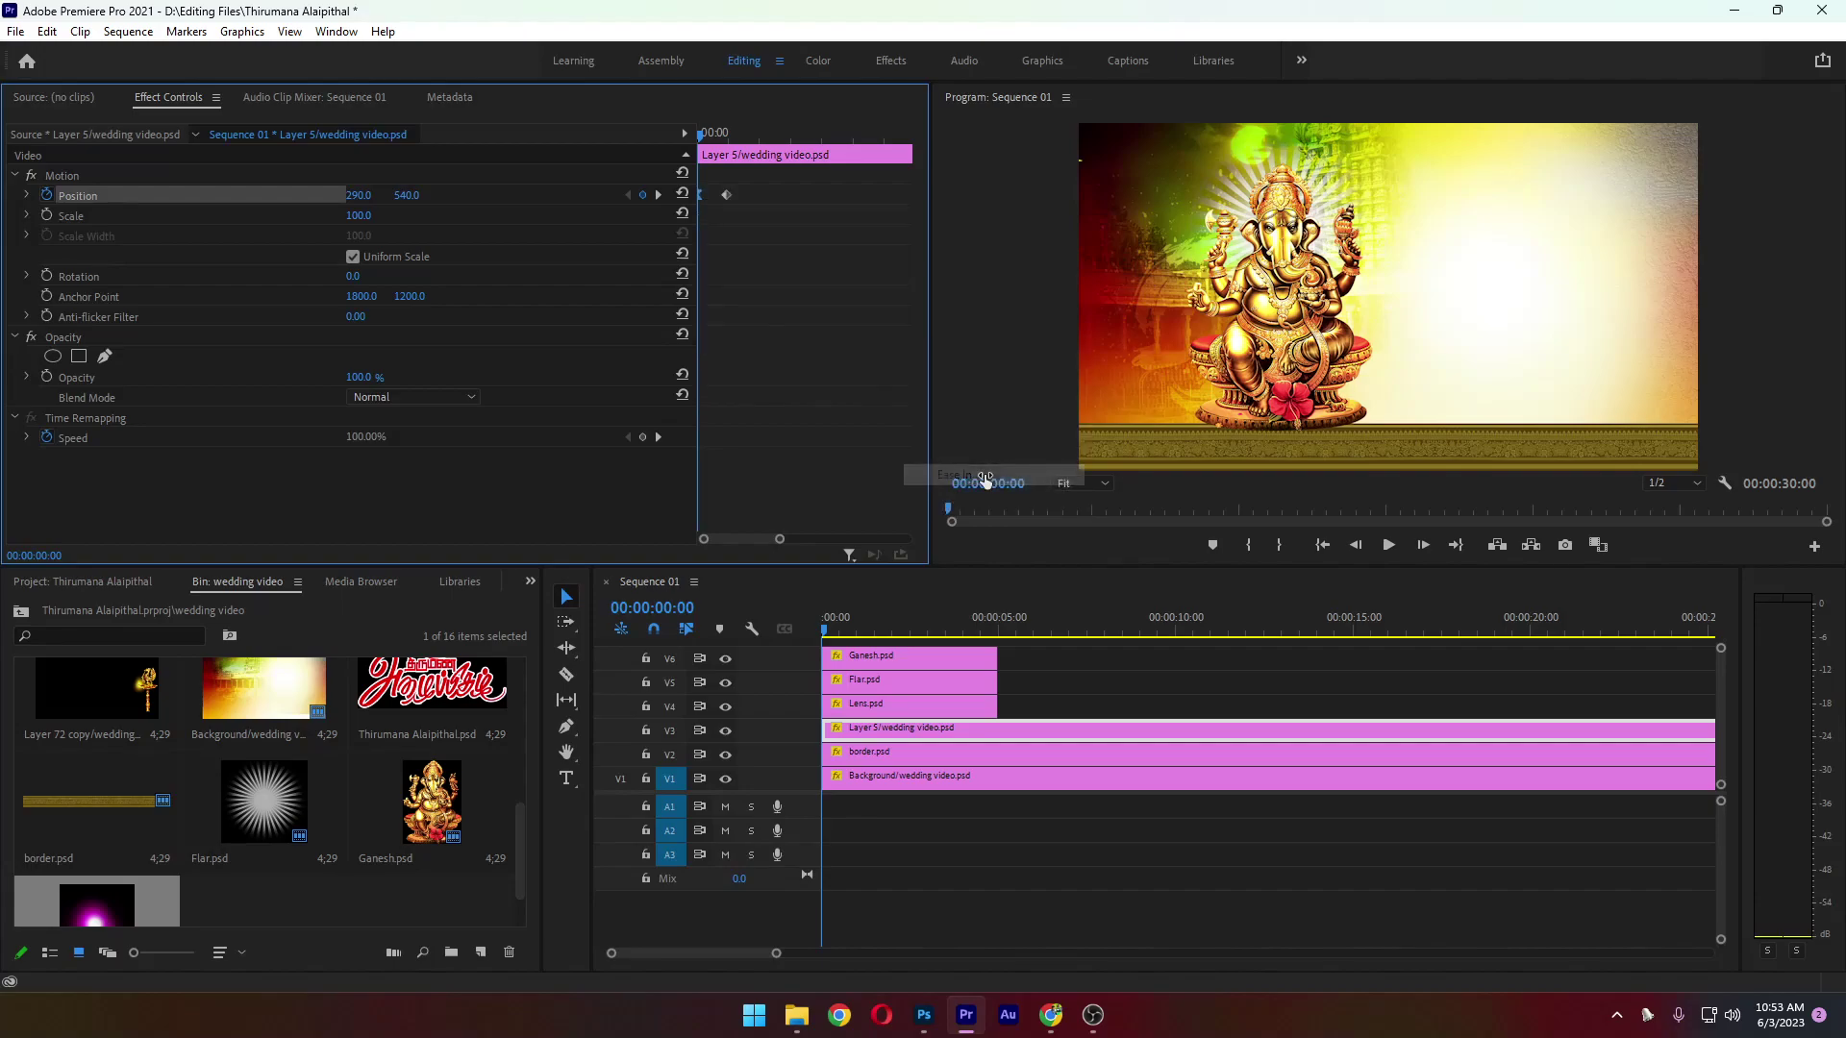
pyautogui.rightClick(725, 196)
pyautogui.moveTo(847, 361)
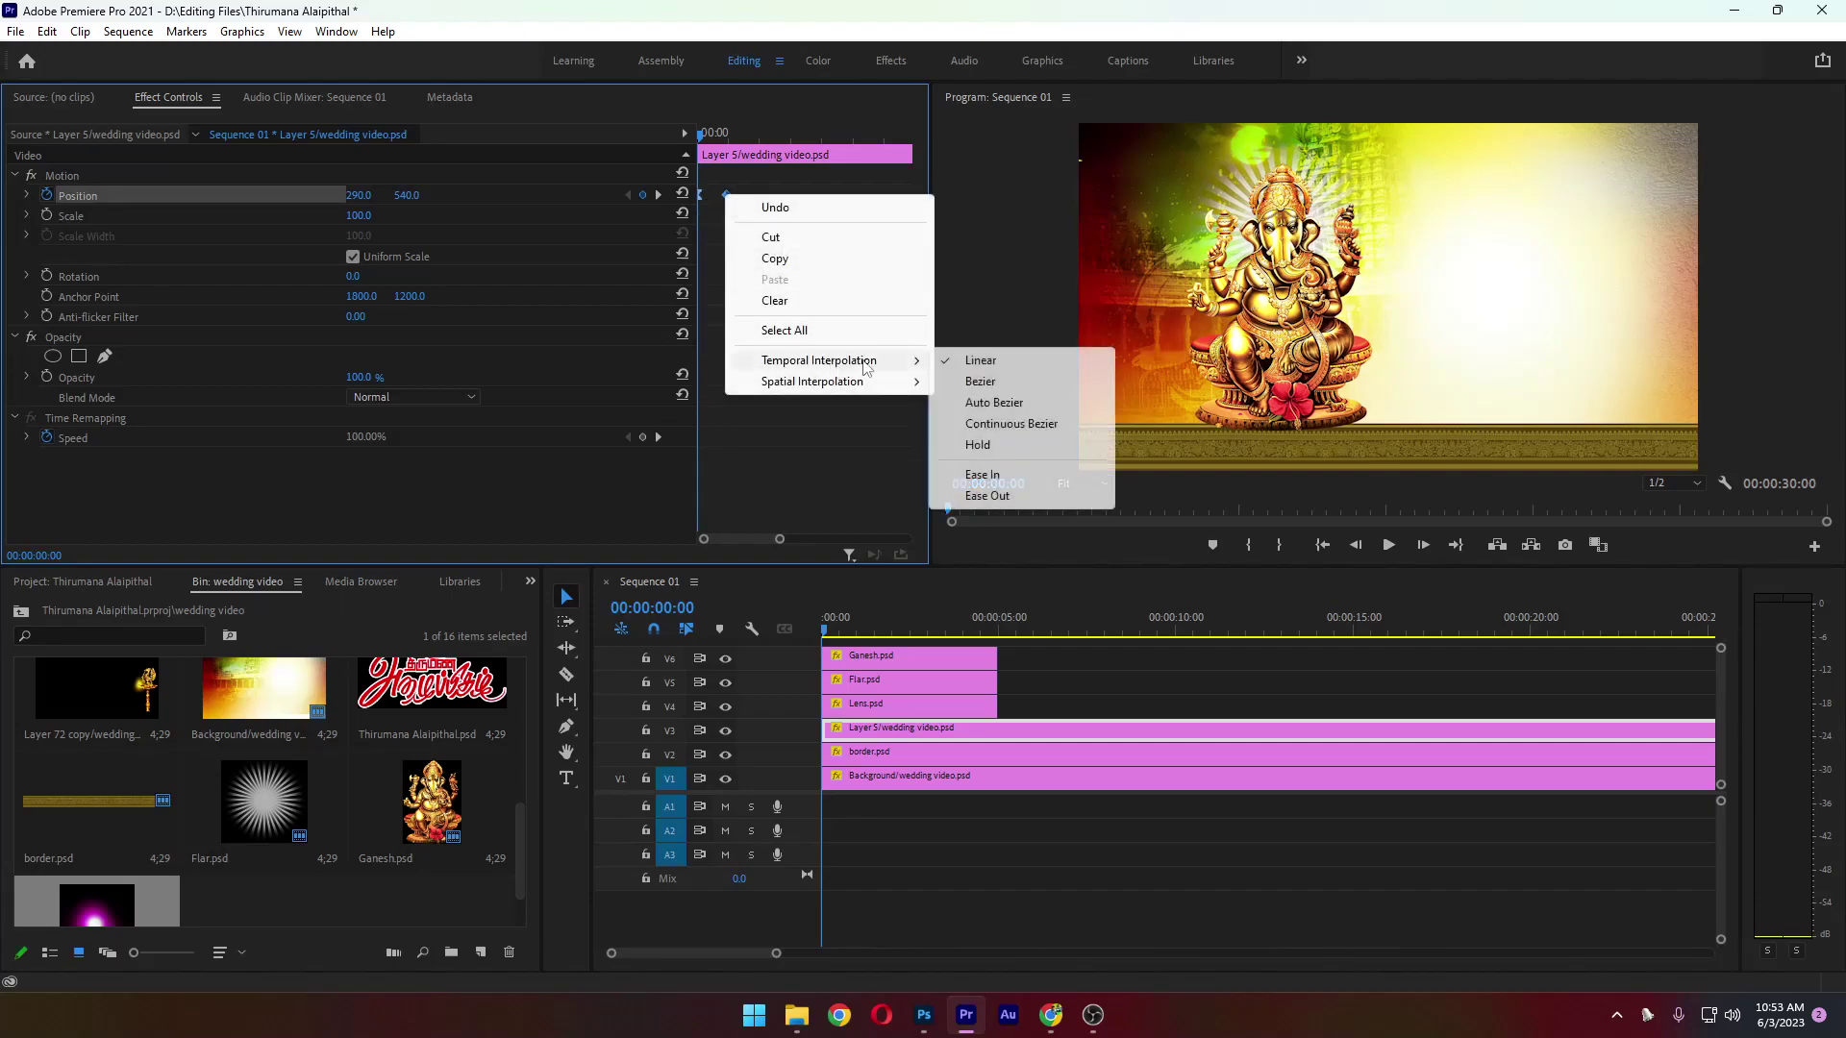
pyautogui.click(1021, 499)
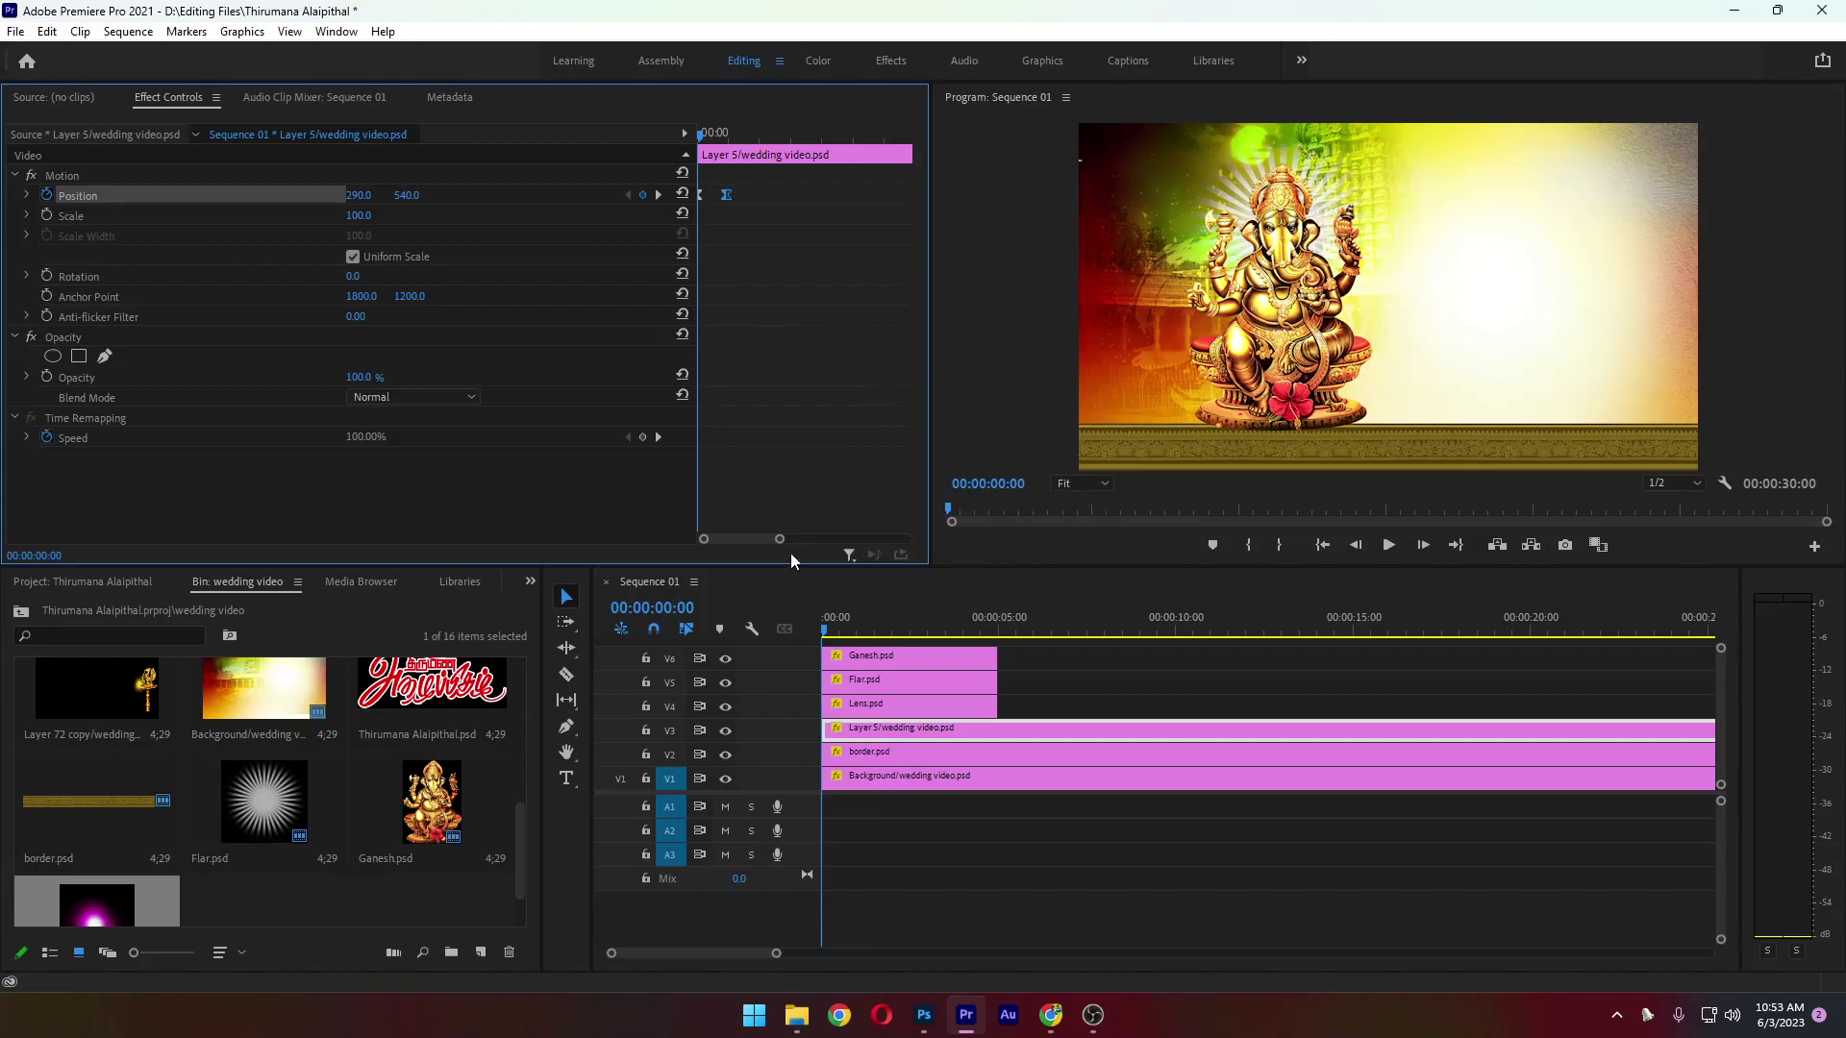
pyautogui.moveTo(780, 539); pyautogui.dragTo(759, 542)
pyautogui.click(1389, 545)
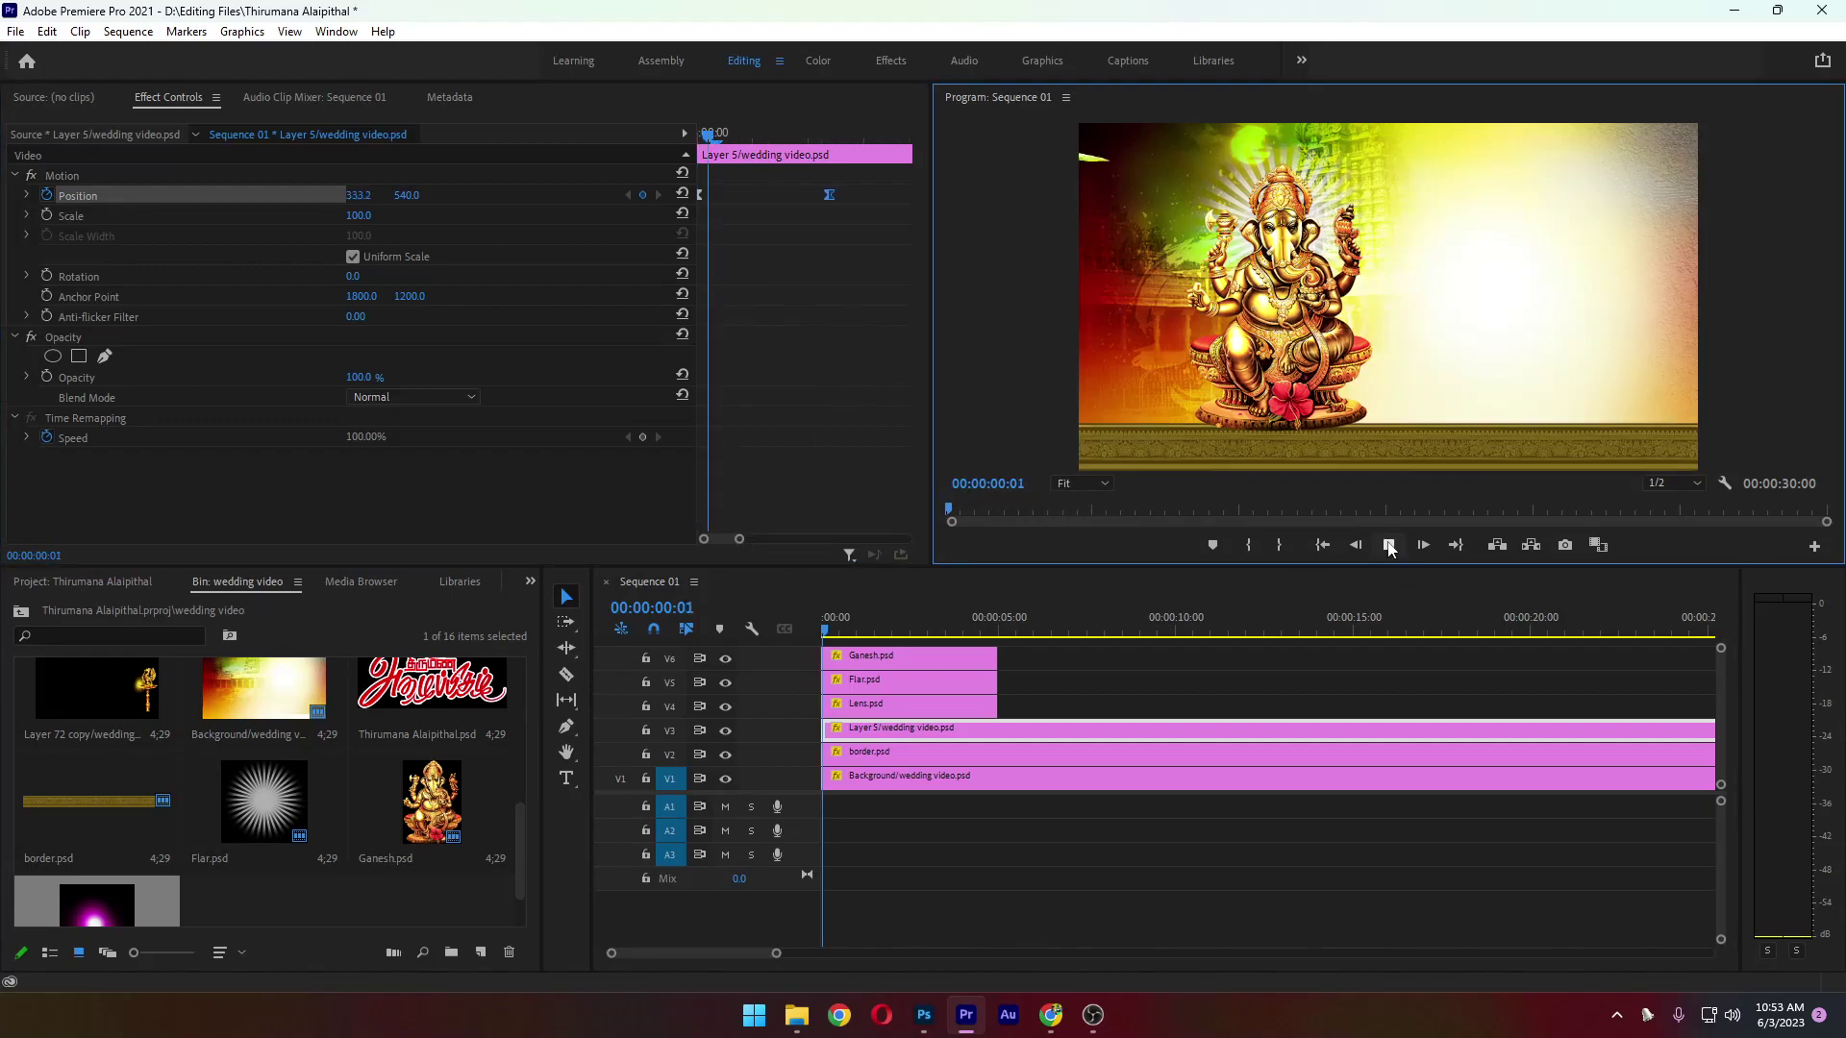
pyautogui.click(1388, 545)
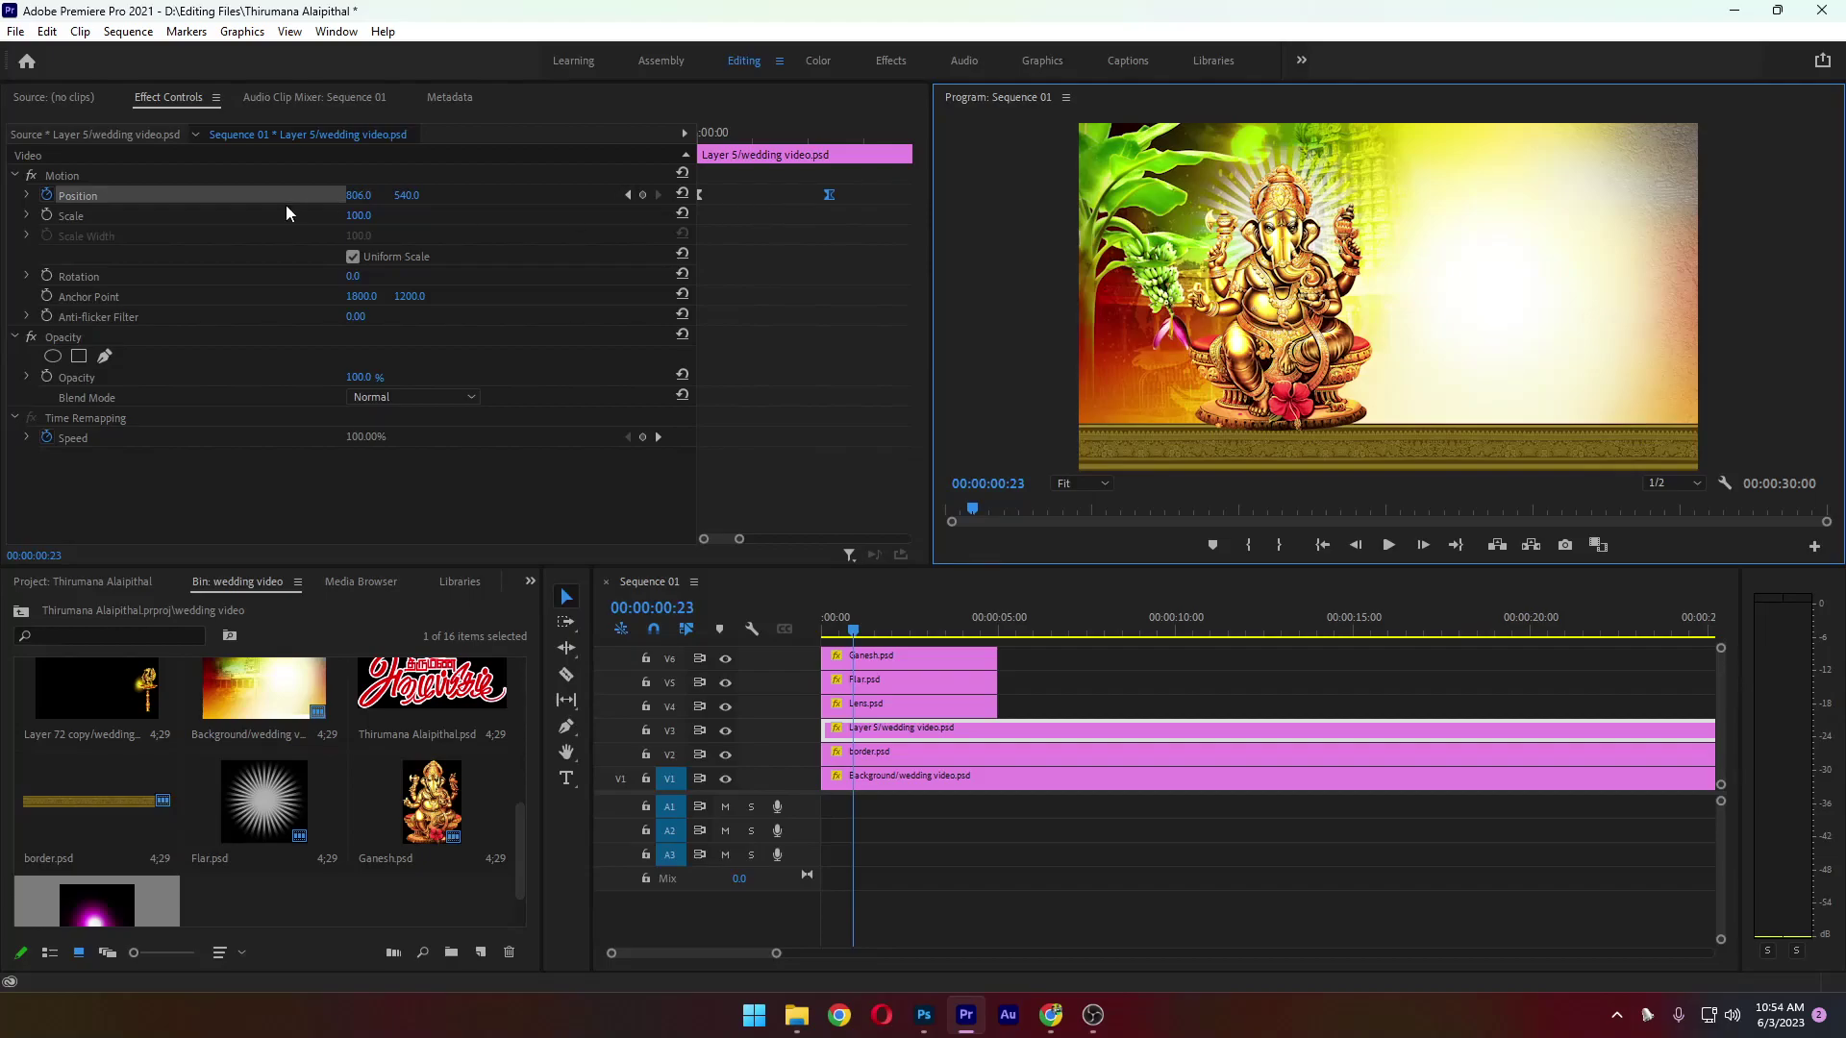
# Expand Position and drag the velocity handles into a sharp early speed peak, then replay
pyautogui.click(27, 195)
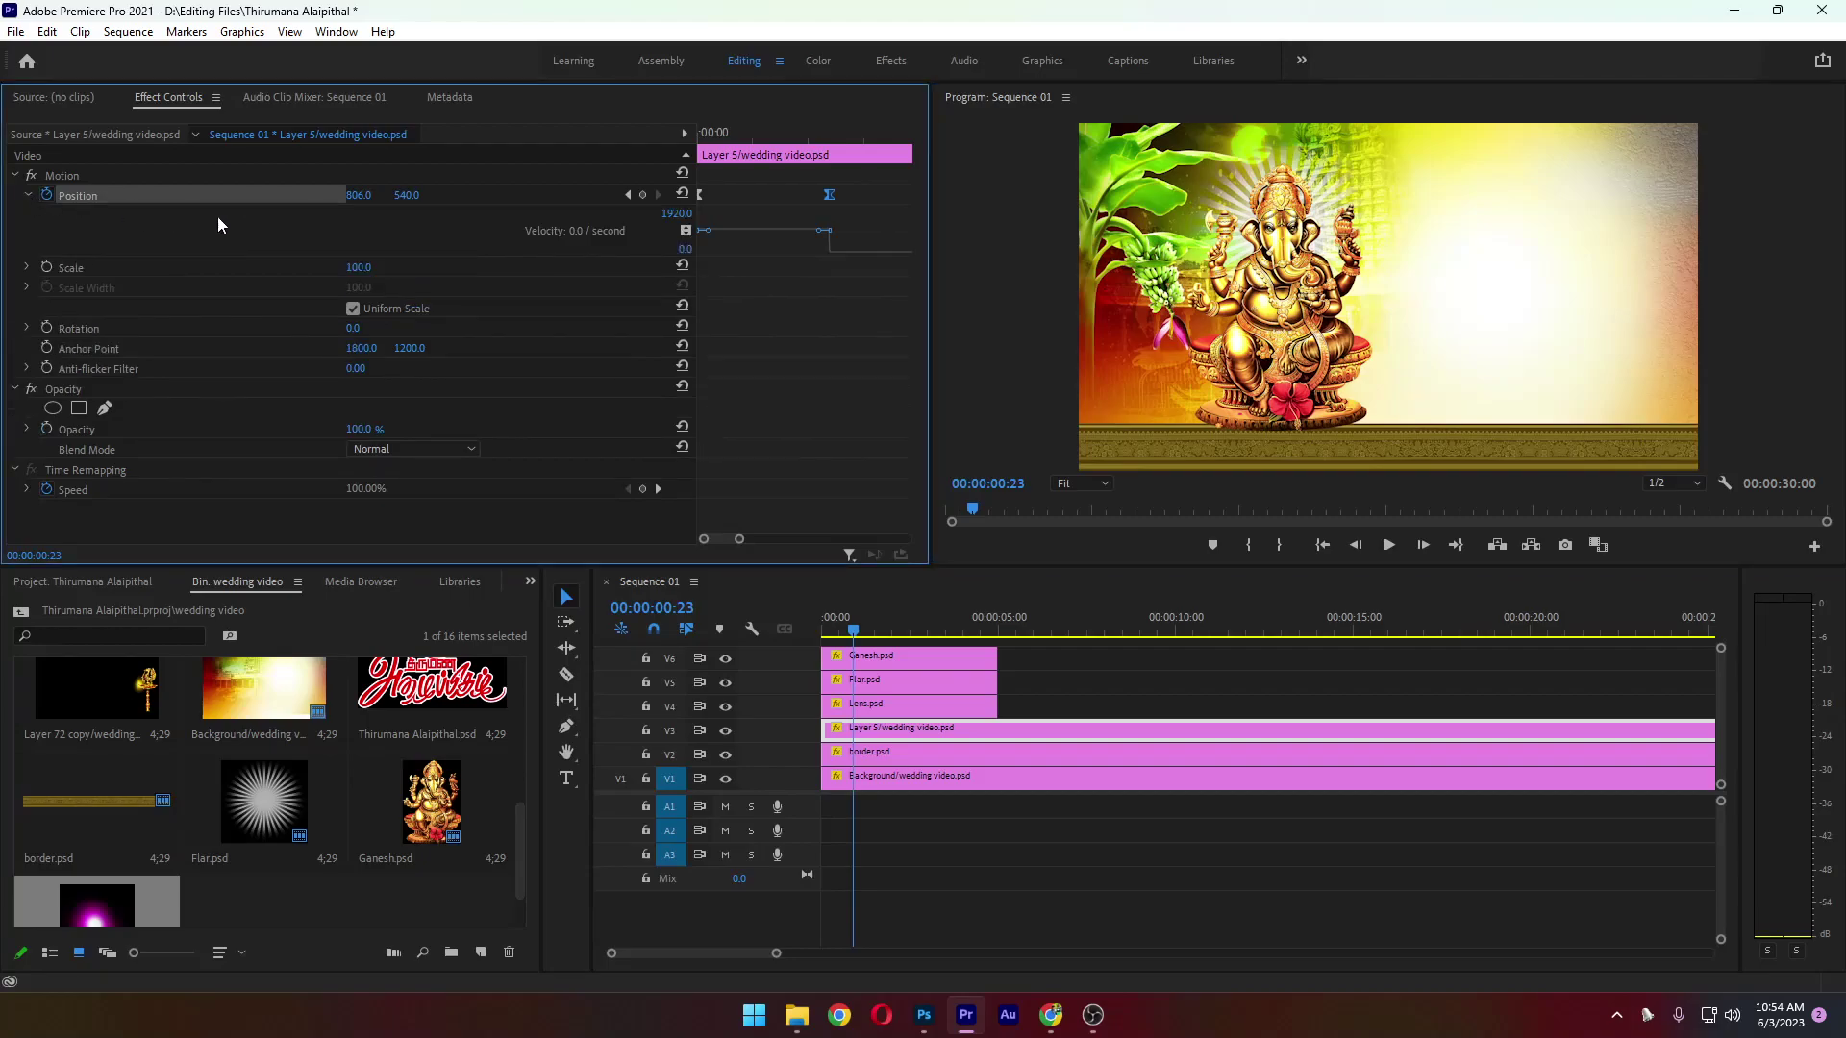
pyautogui.moveTo(821, 231); pyautogui.dragTo(790, 235)
pyautogui.moveTo(779, 244); pyautogui.dragTo(739, 241)
pyautogui.moveTo(850, 633); pyautogui.dragTo(803, 637)
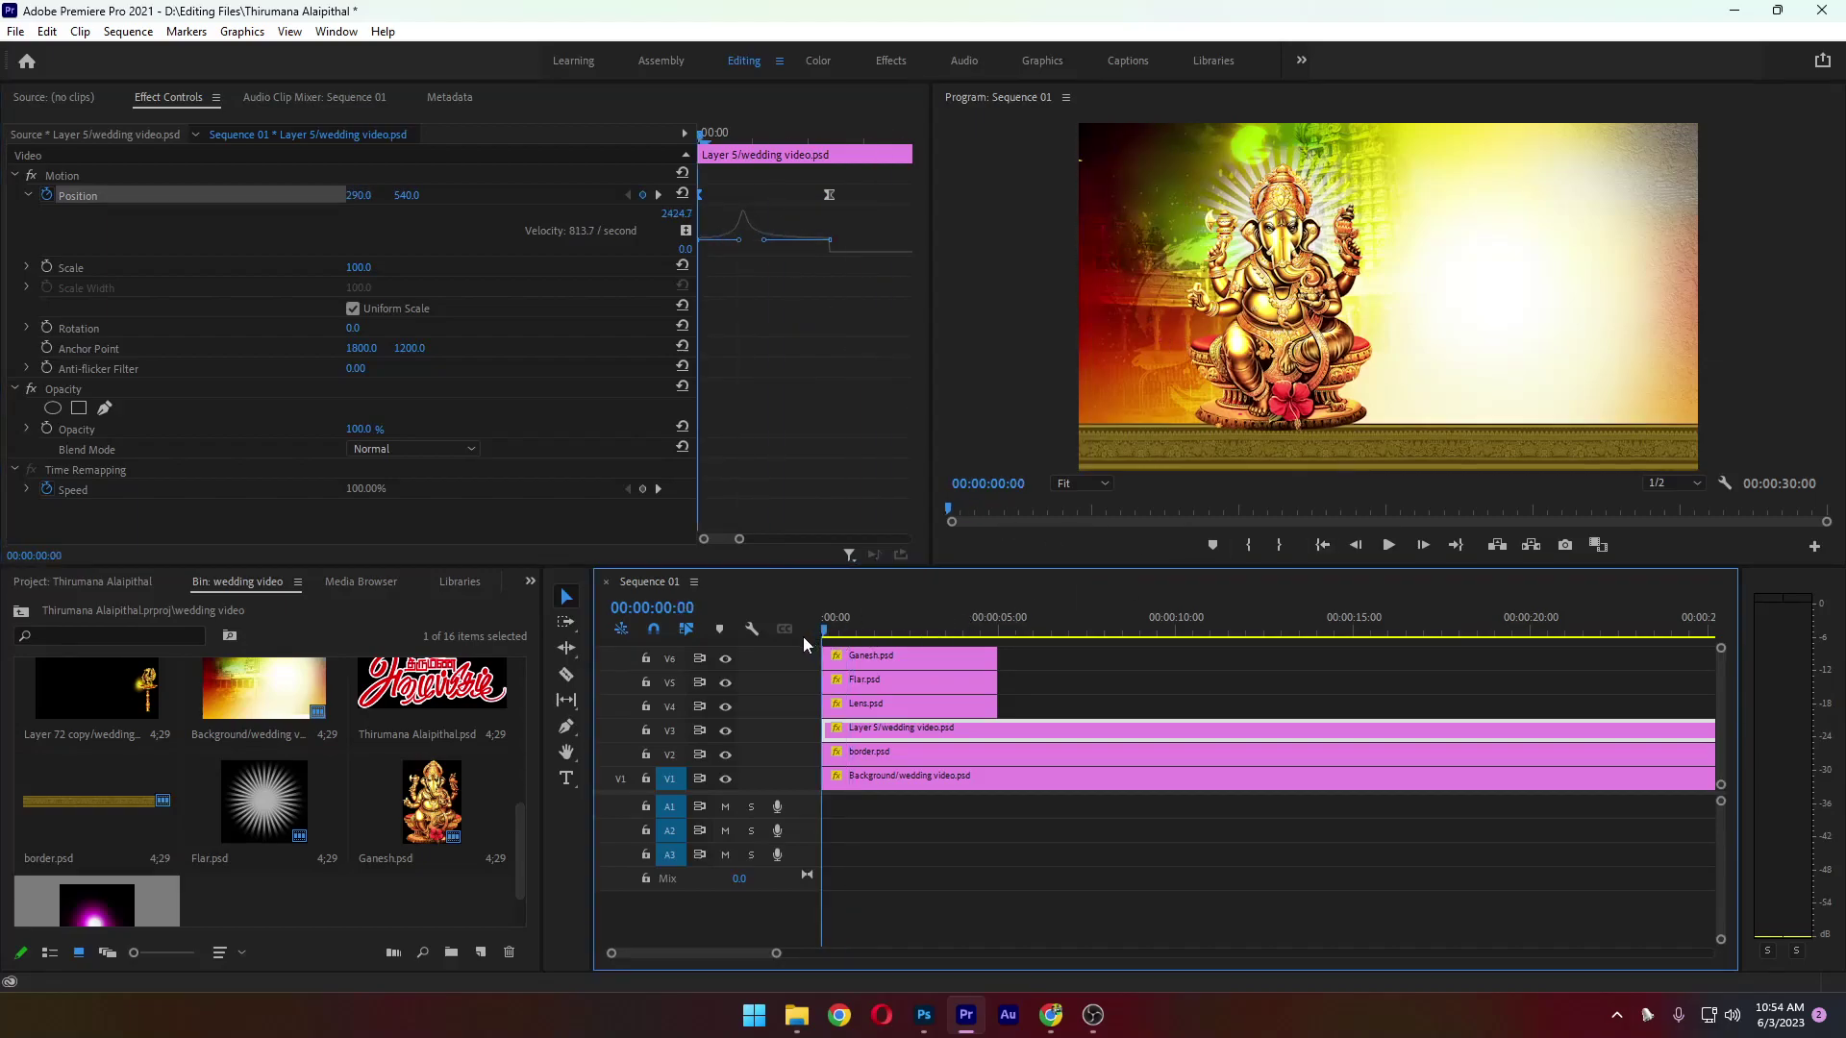
pyautogui.click(1389, 545)
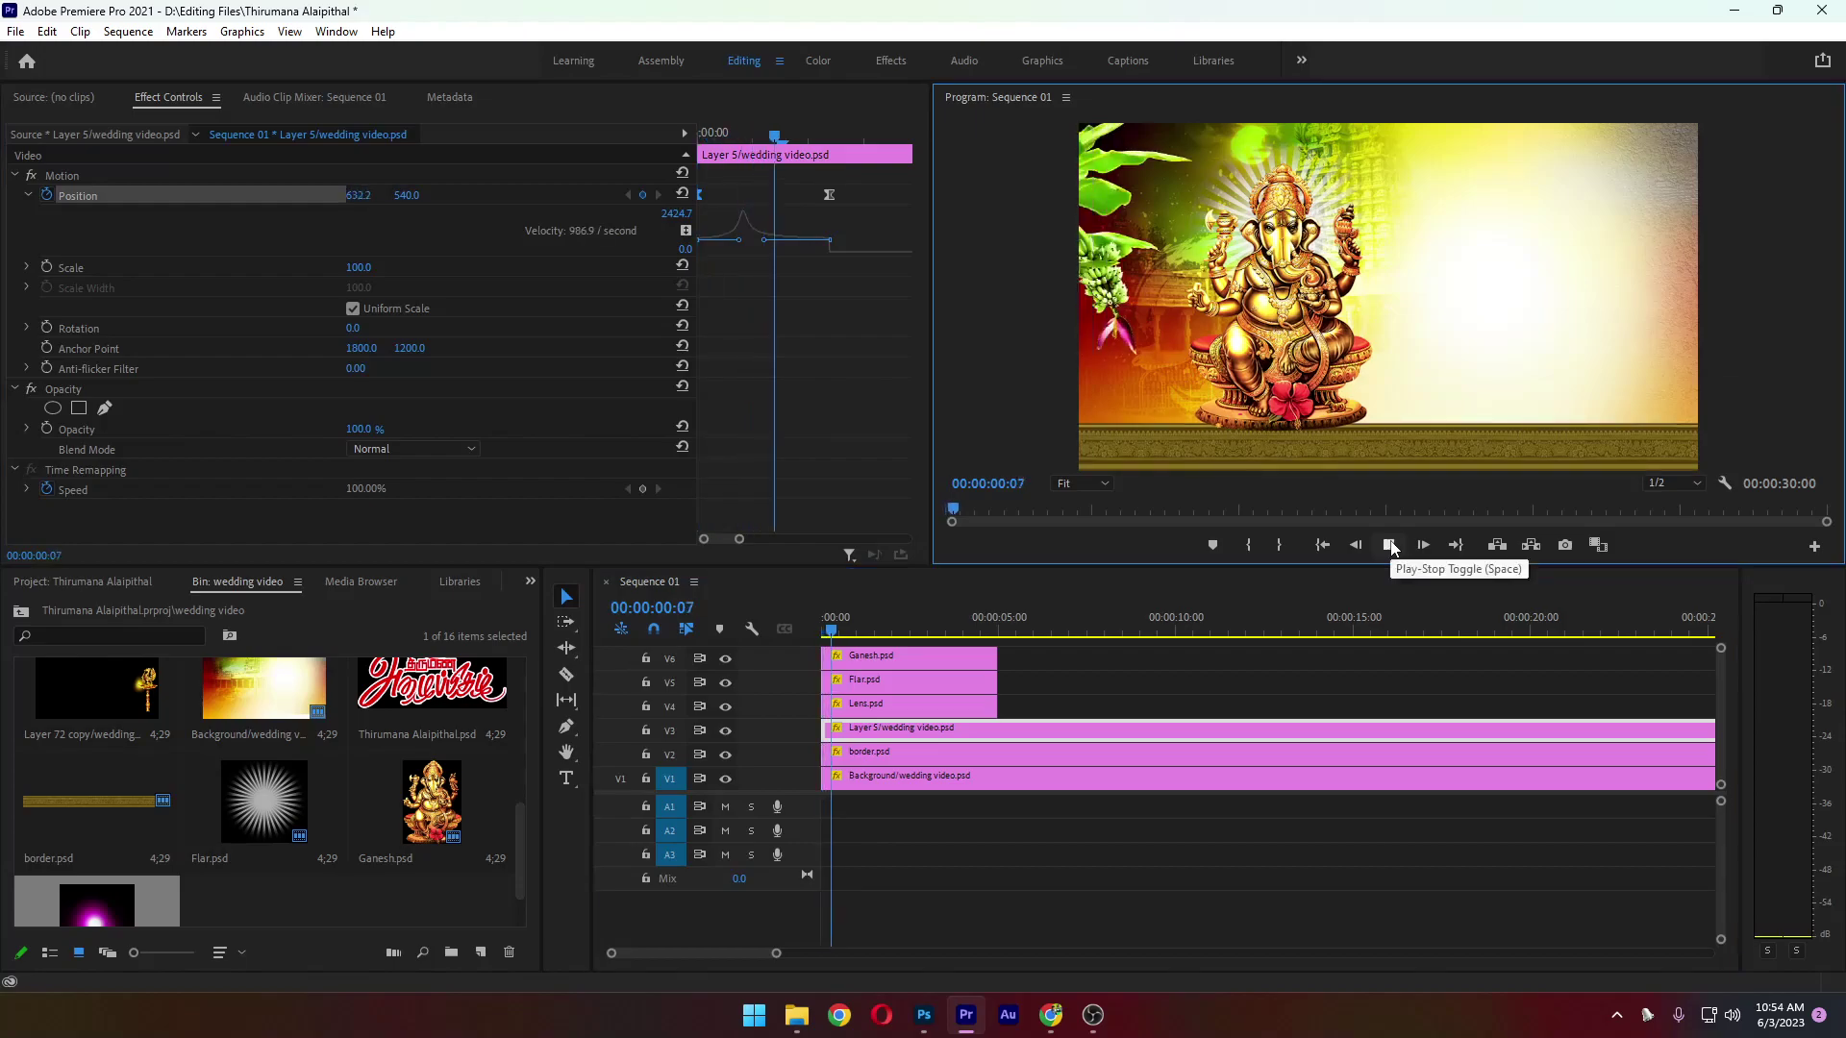
pyautogui.click(1323, 545)
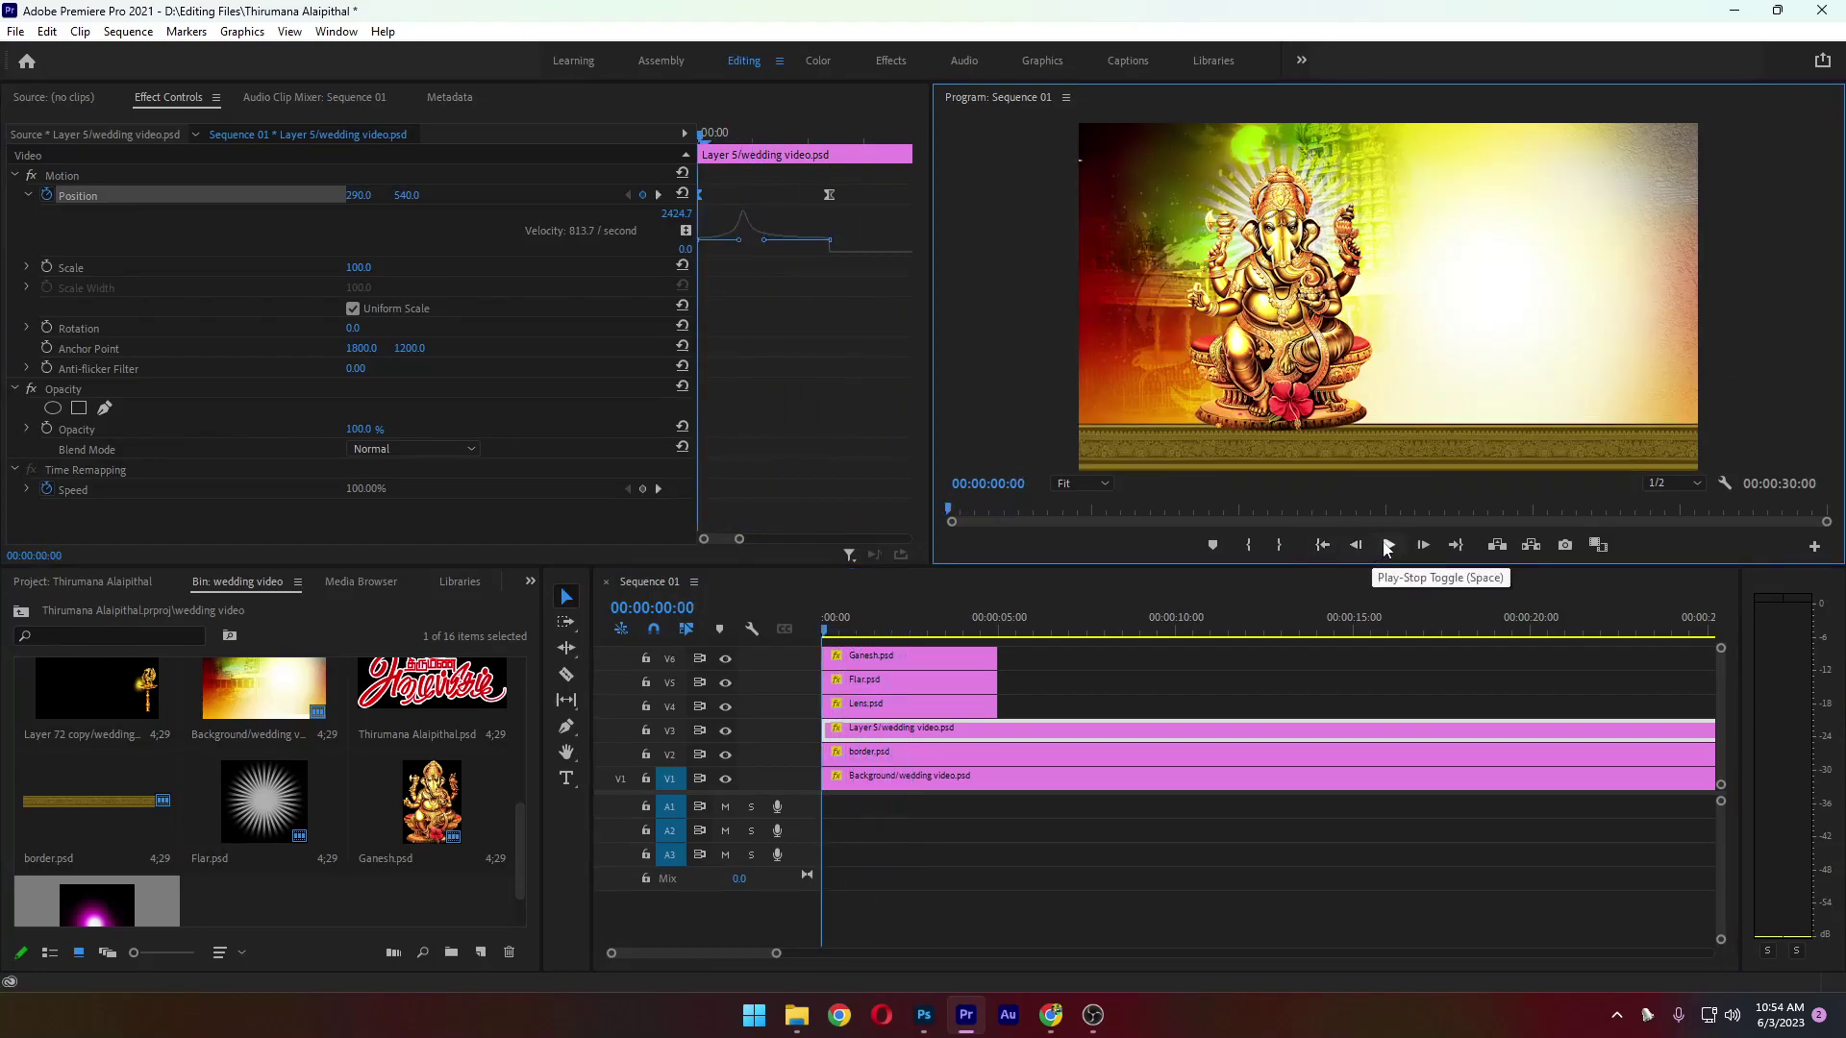
pyautogui.click(1389, 545)
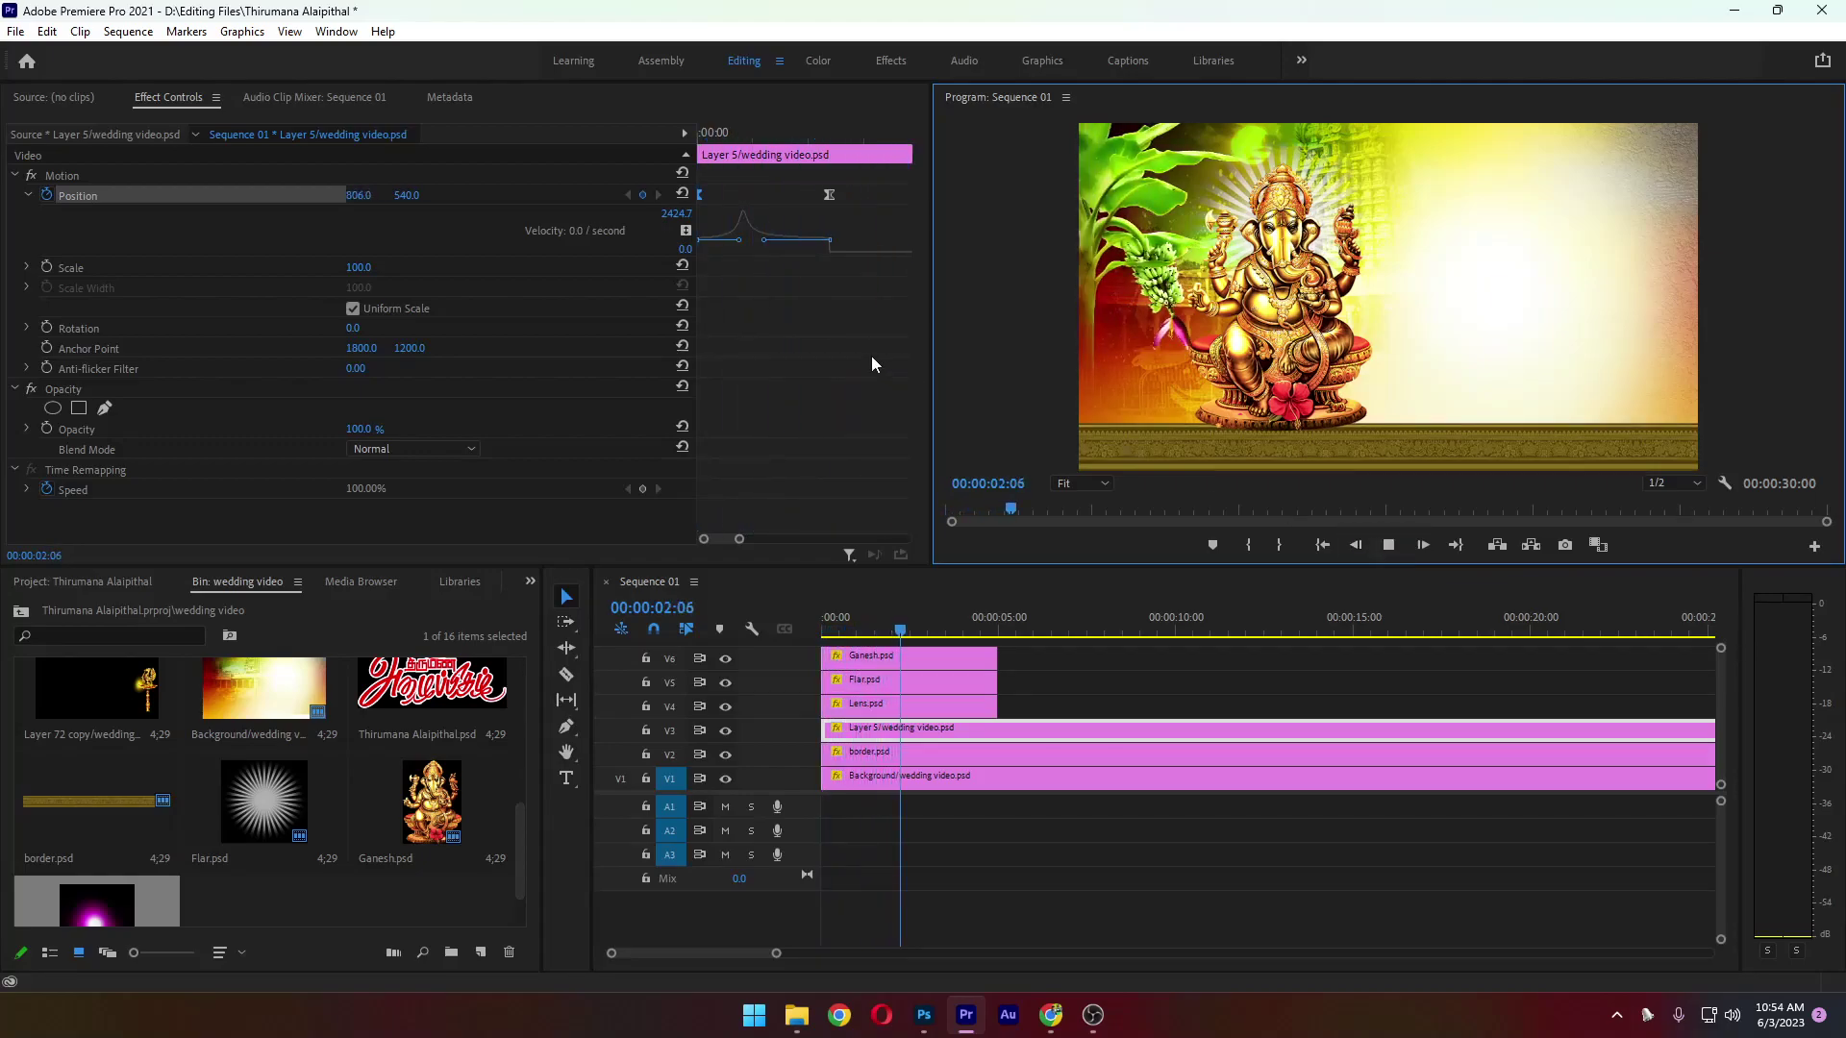
# Refine the speed curve, preview again, and park the playhead at 00:00:04:24
pyautogui.moveTo(762, 241); pyautogui.dragTo(752, 247)
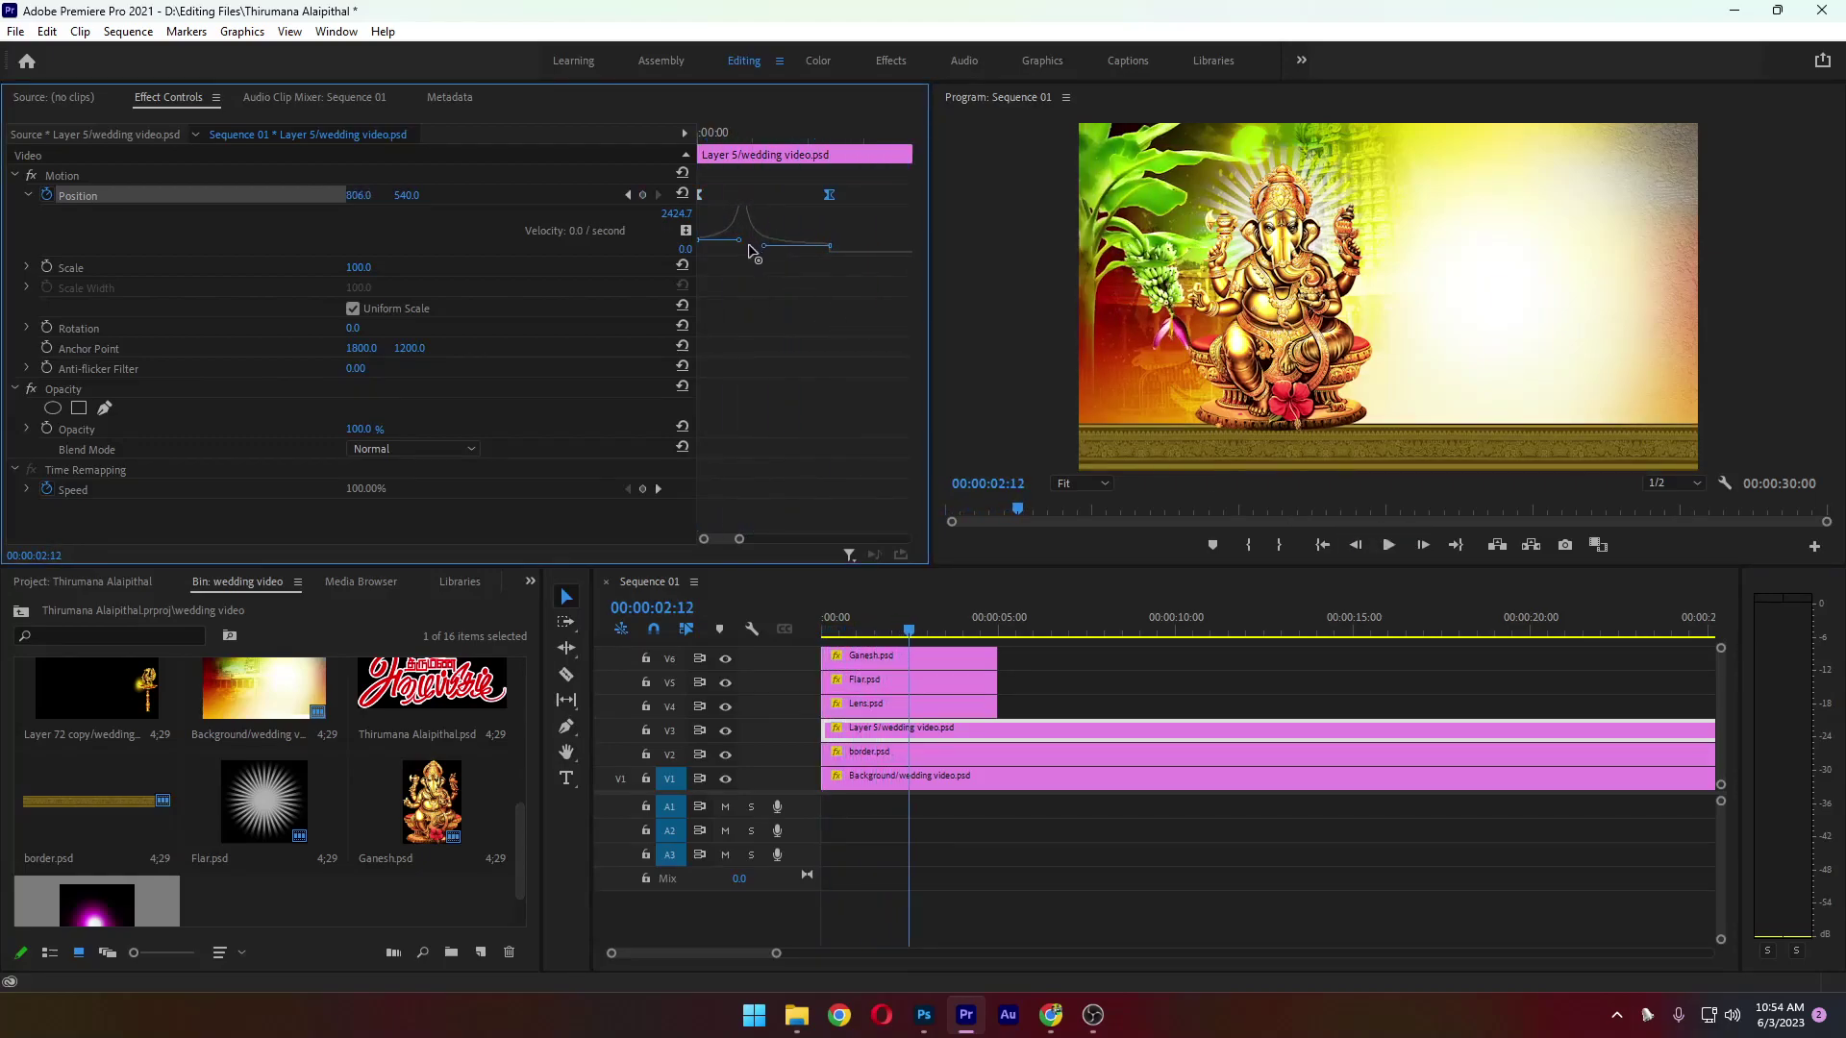
pyautogui.click(1323, 545)
pyautogui.click(1389, 545)
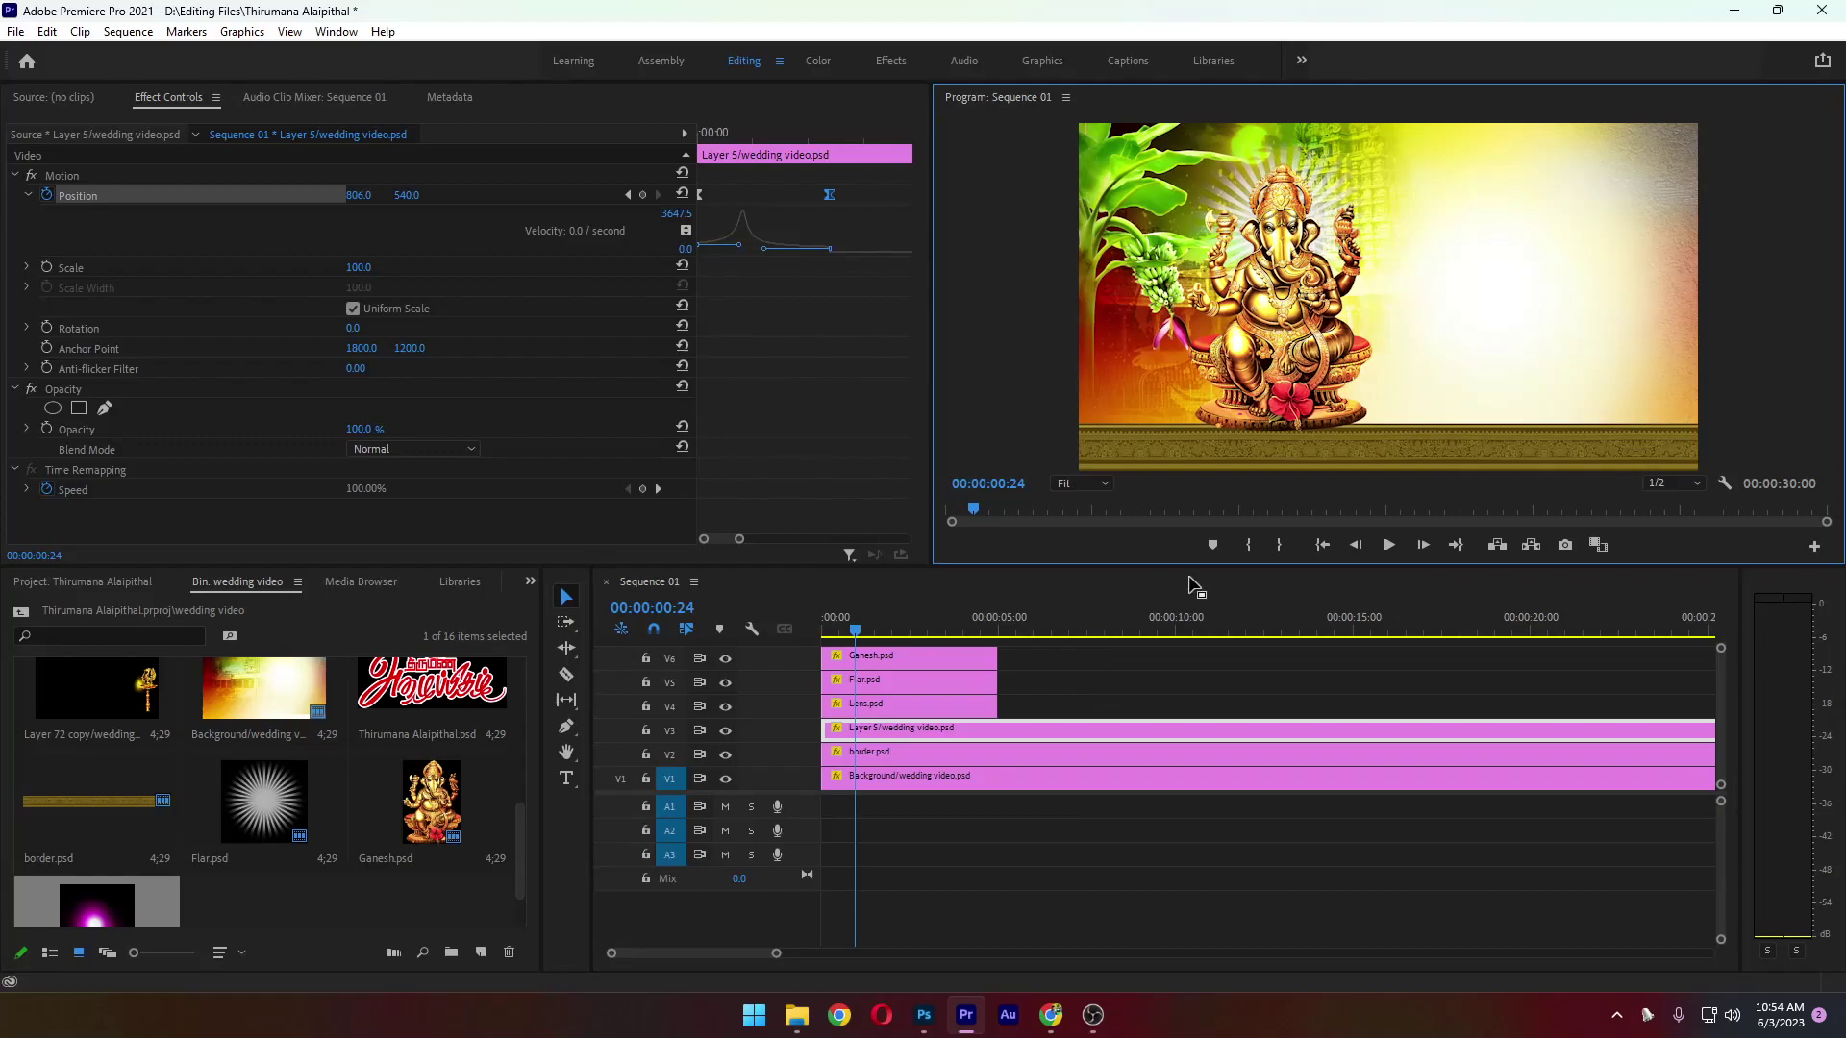
pyautogui.click(1323, 545)
pyautogui.moveTo(828, 637); pyautogui.dragTo(1003, 642)
pyautogui.press('Left')
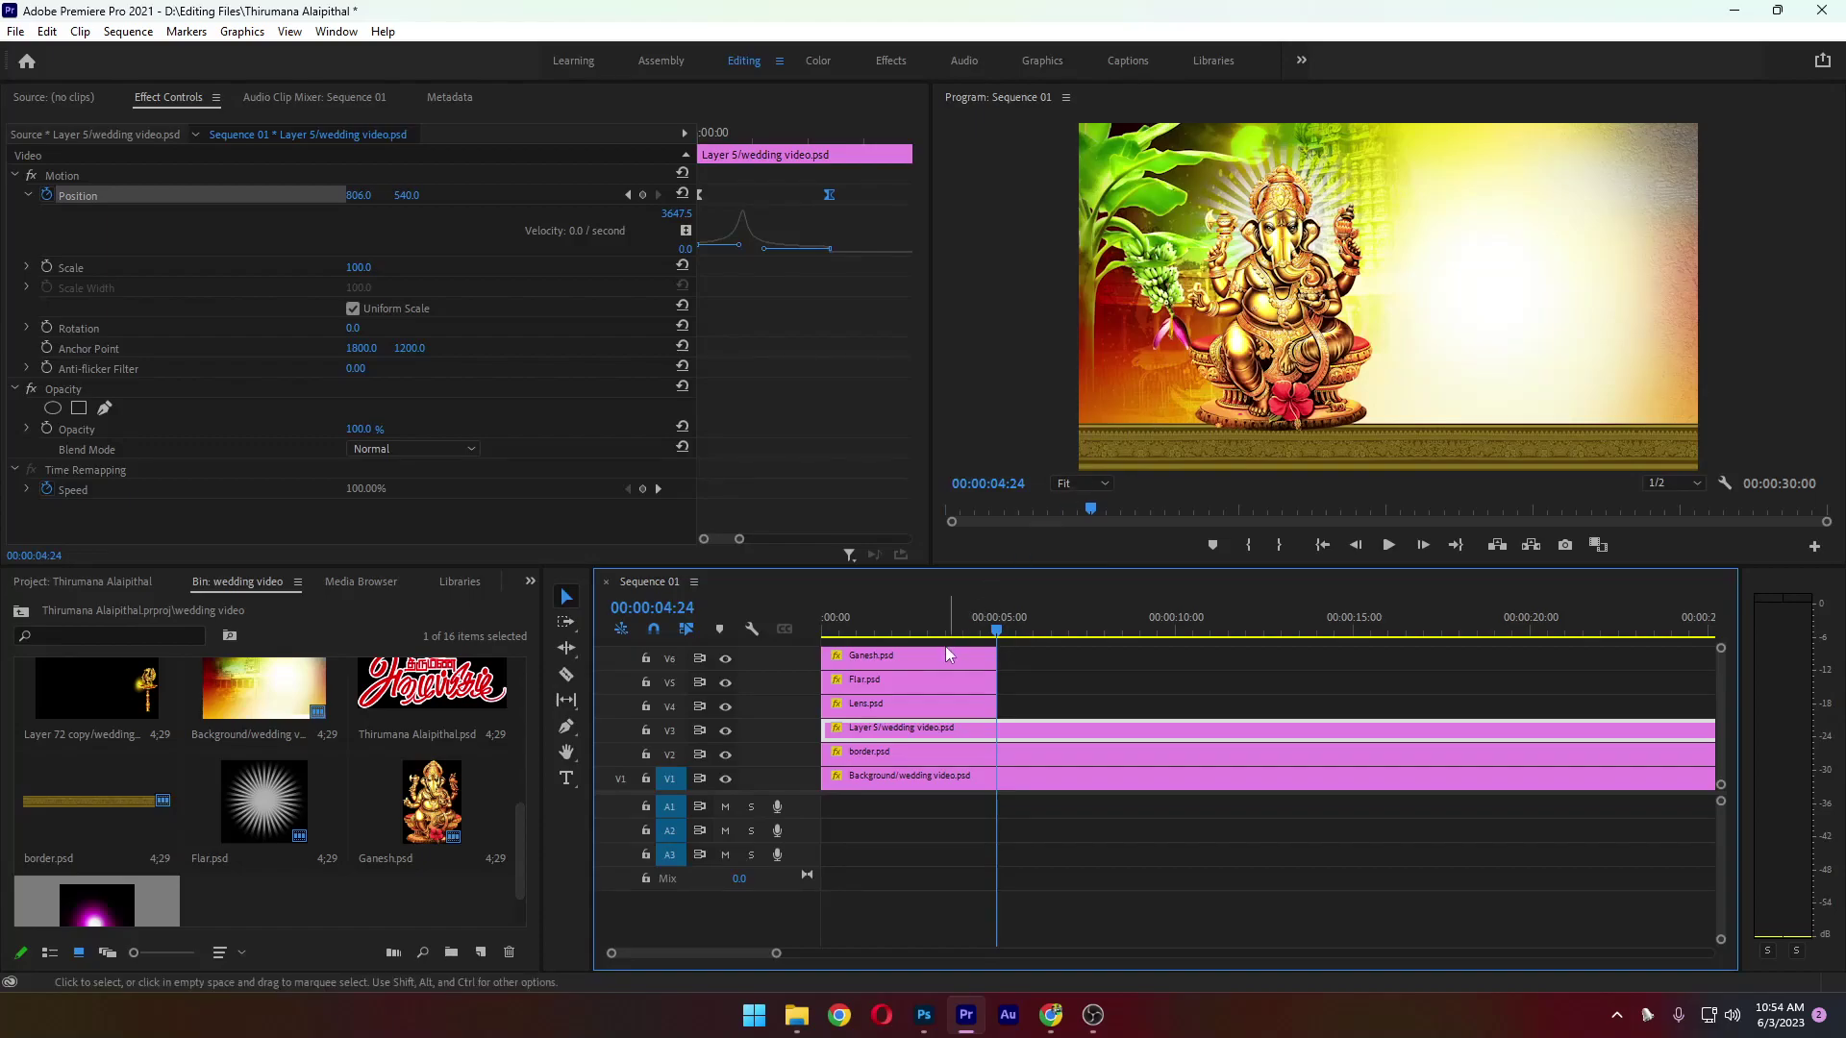
pyautogui.click(886, 683)
pyautogui.moveTo(996, 633); pyautogui.dragTo(784, 643)
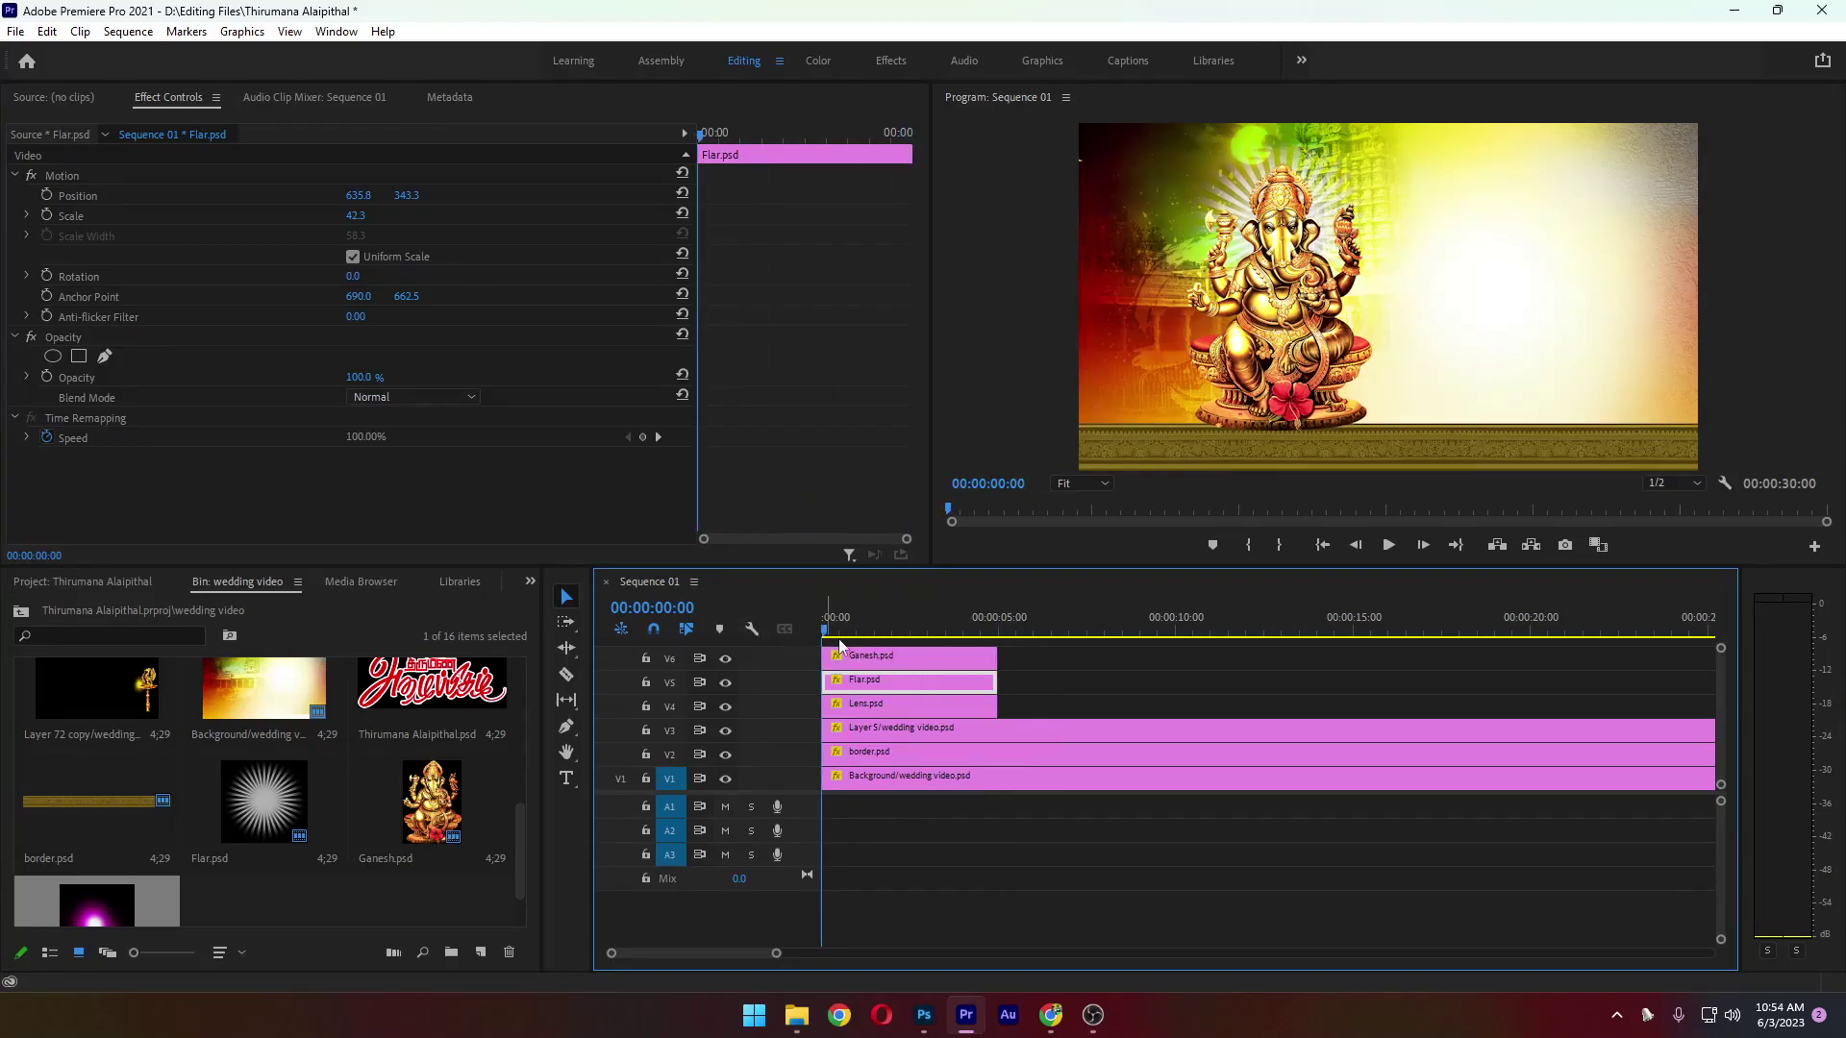
pyautogui.click(46, 277)
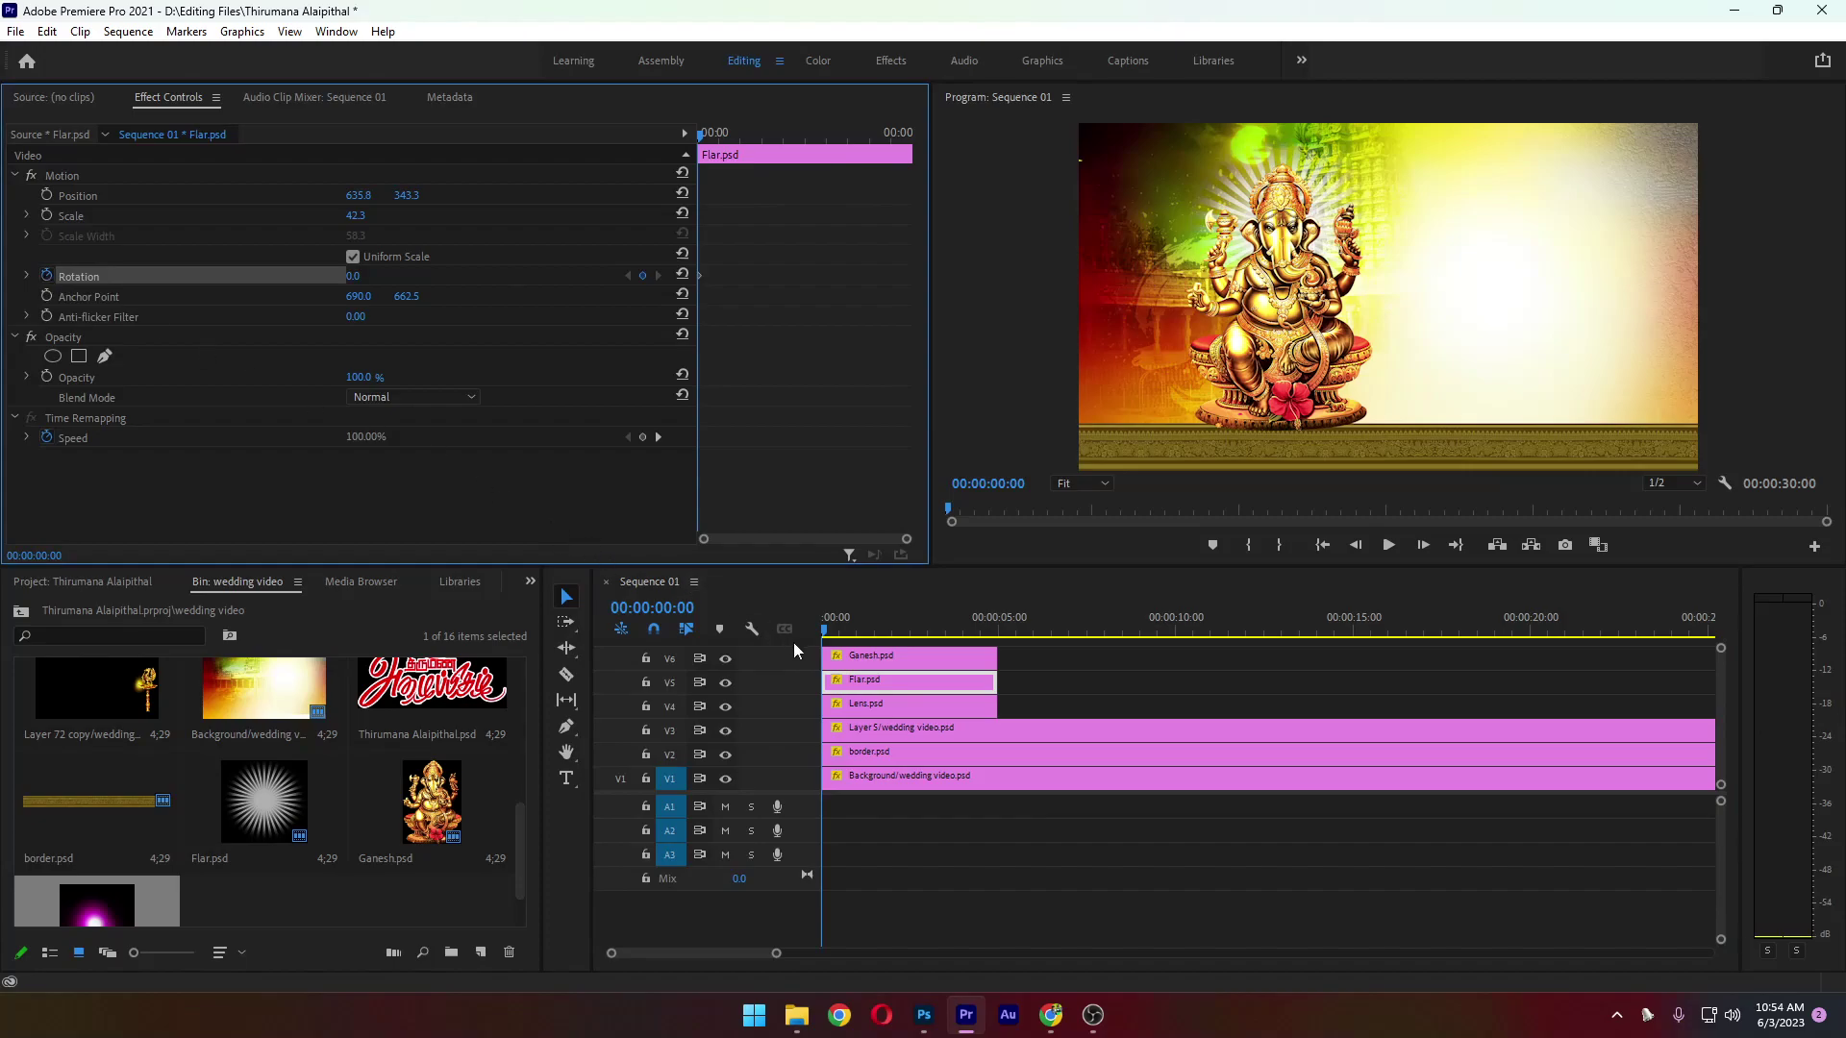
pyautogui.moveTo(824, 635); pyautogui.dragTo(996, 637)
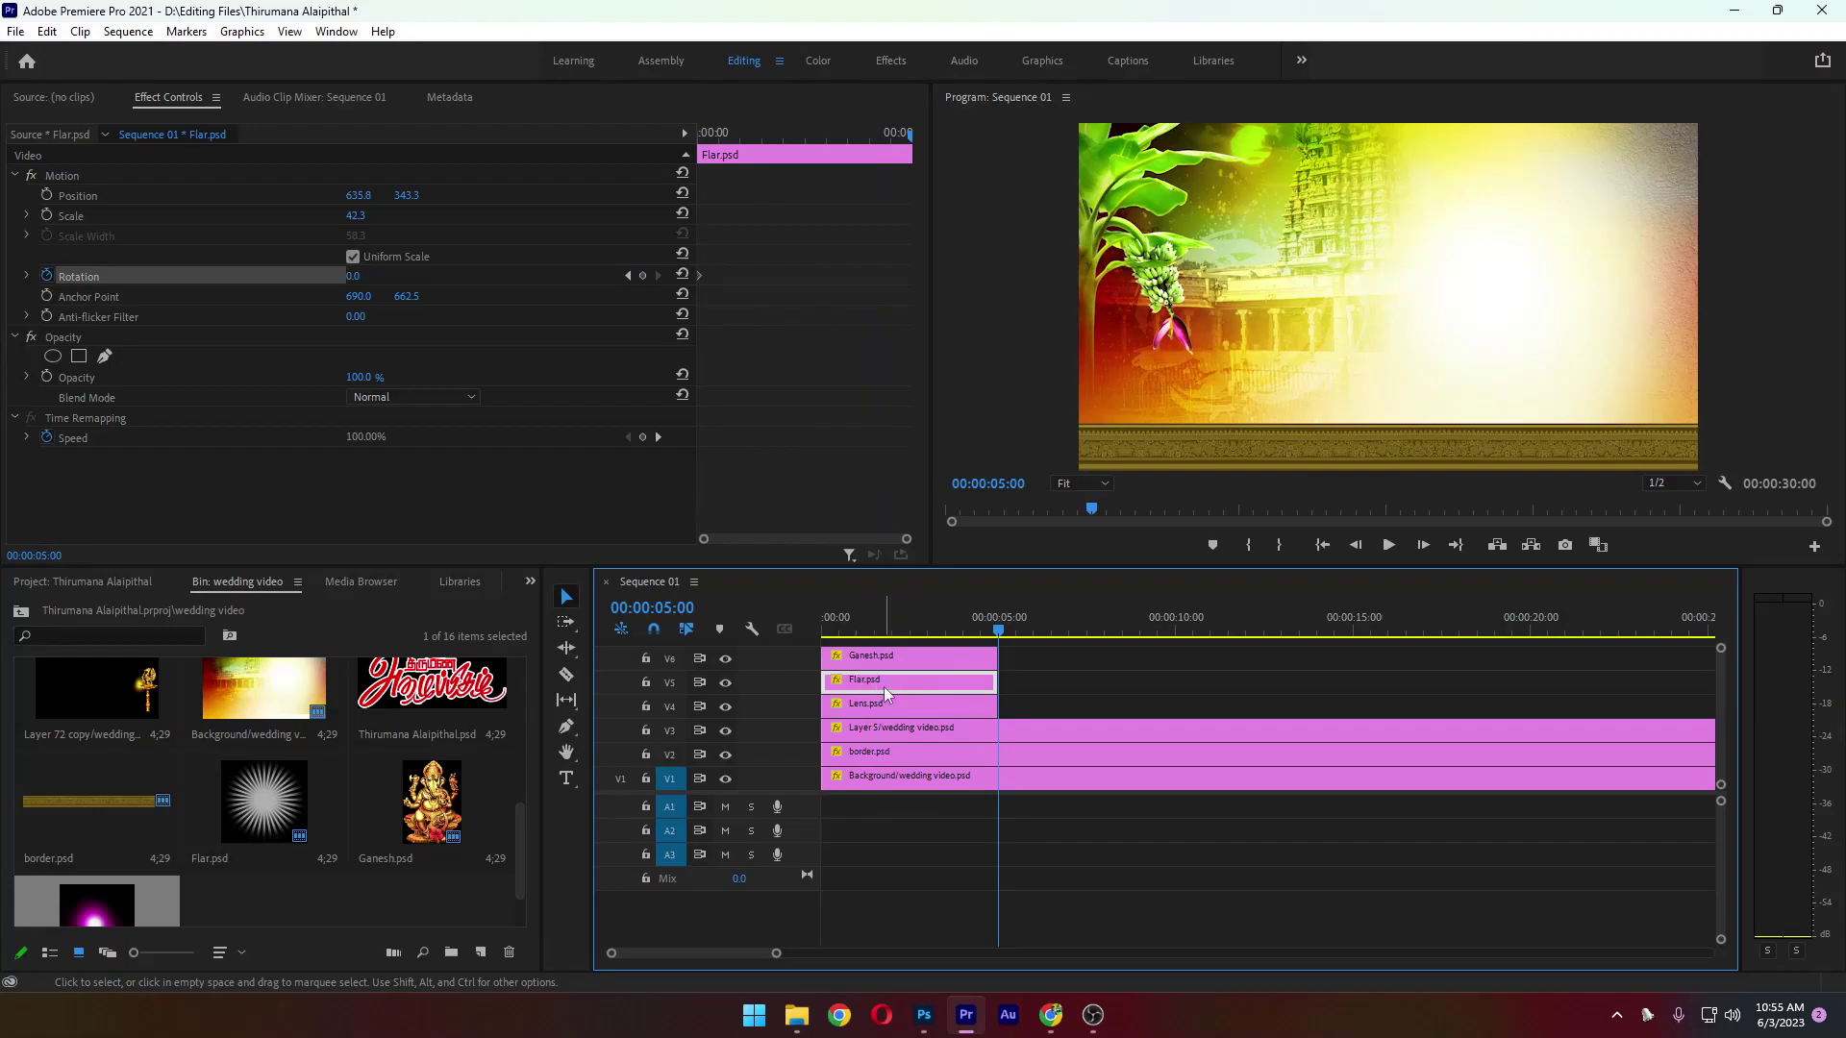
pyautogui.moveTo(1000, 634)
pyautogui.mouseDown()
pyautogui.moveTo(800, 635)
pyautogui.moveTo(1000, 635)
pyautogui.mouseUp()
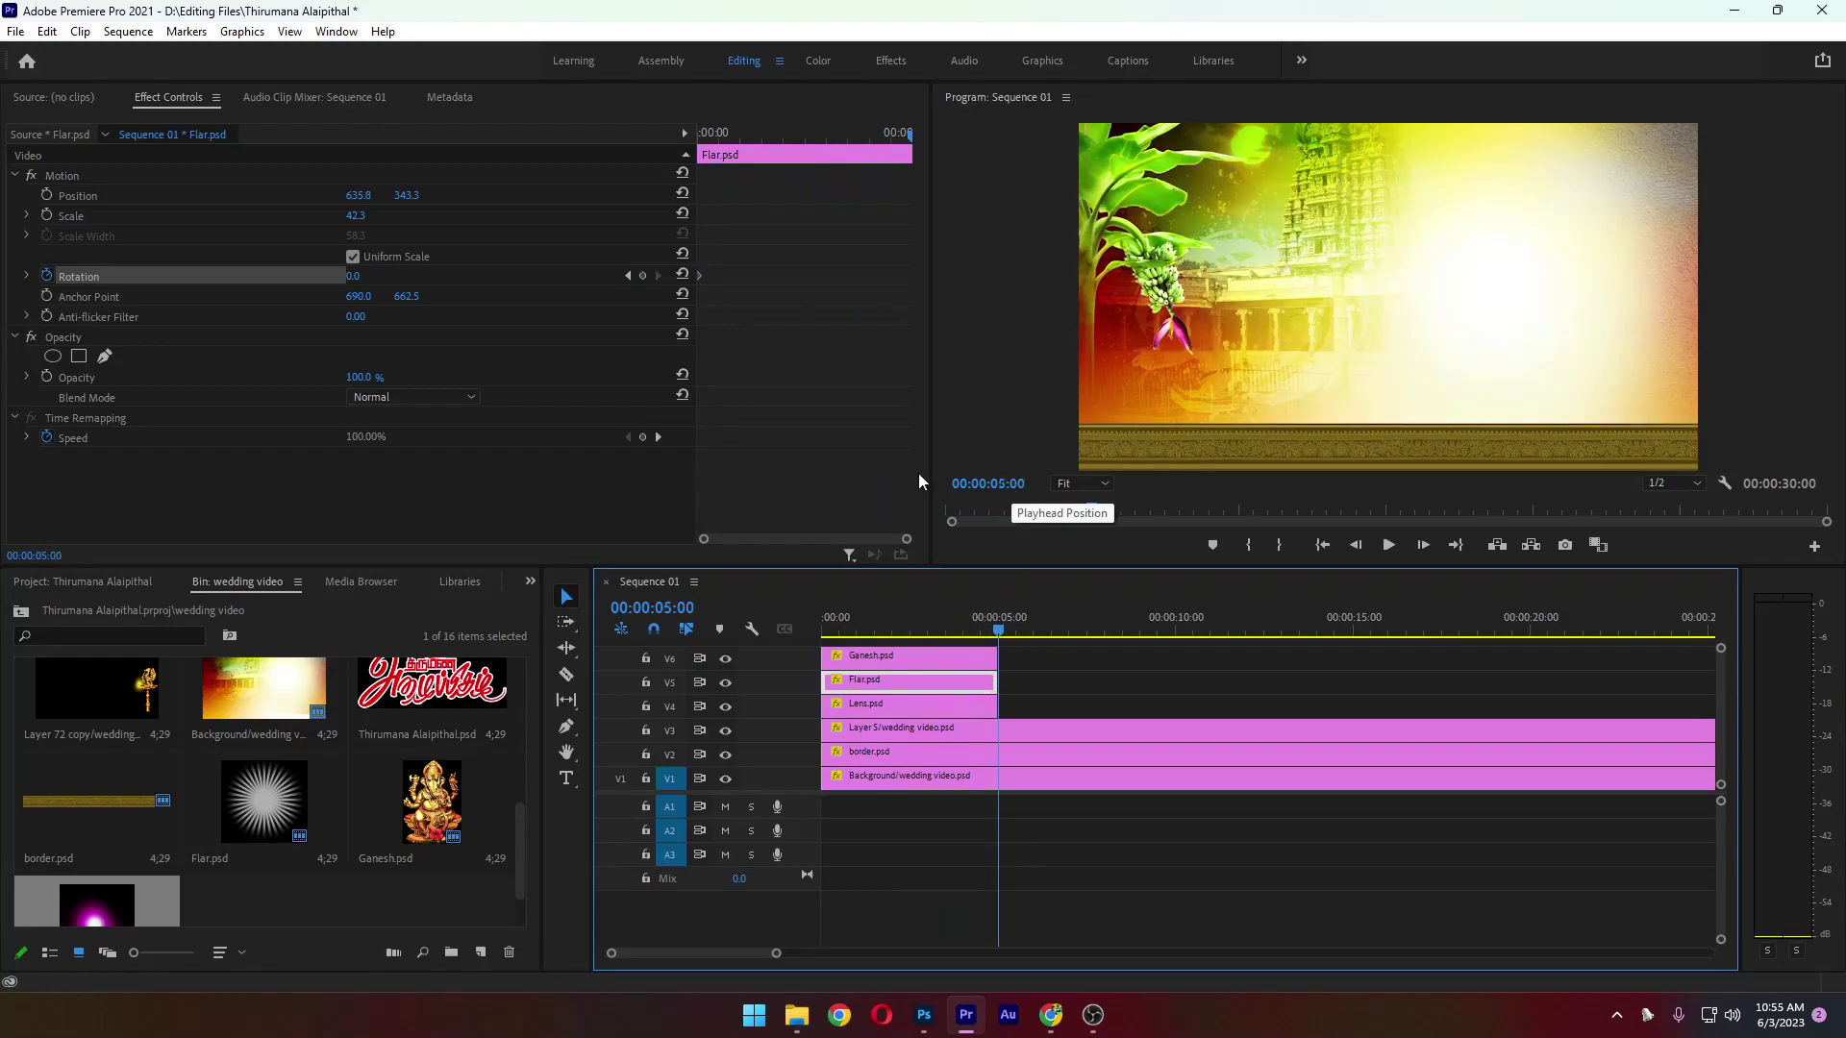
pyautogui.click(353, 276)
pyautogui.write('360')
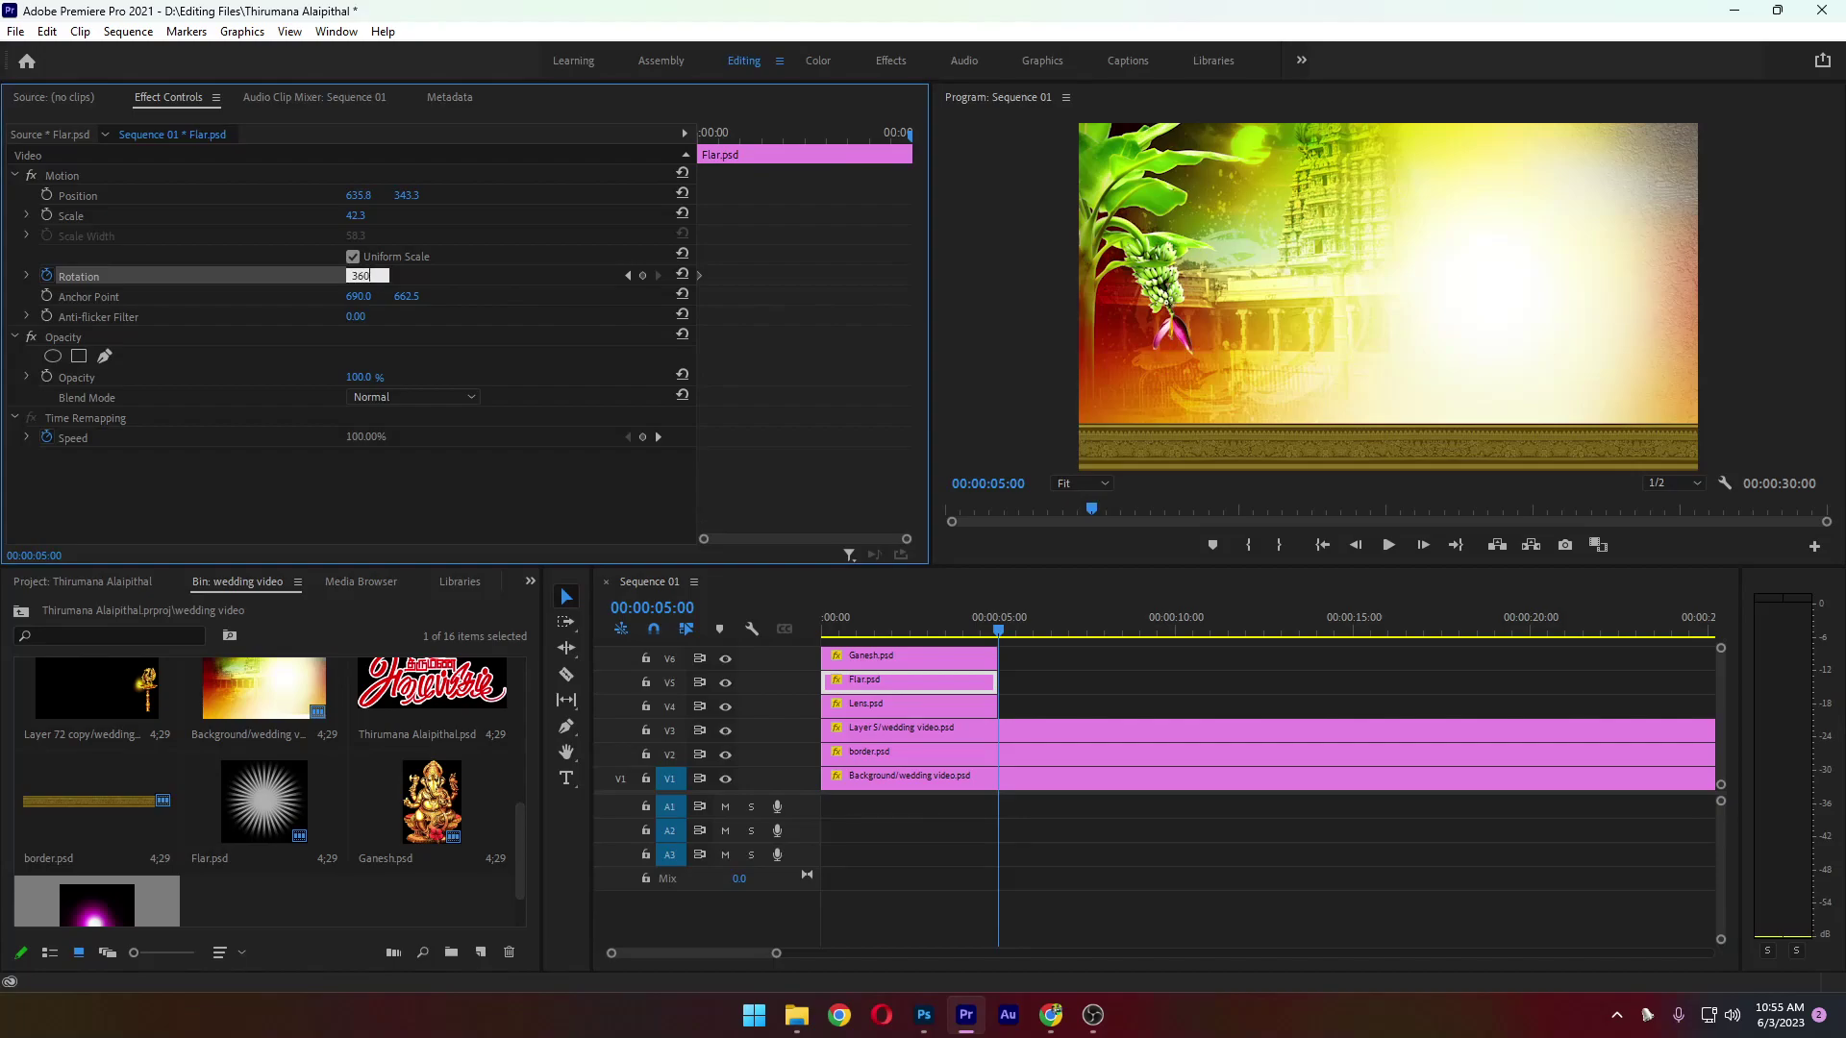
pyautogui.press('Return')
pyautogui.moveTo(1000, 630); pyautogui.dragTo(806, 631)
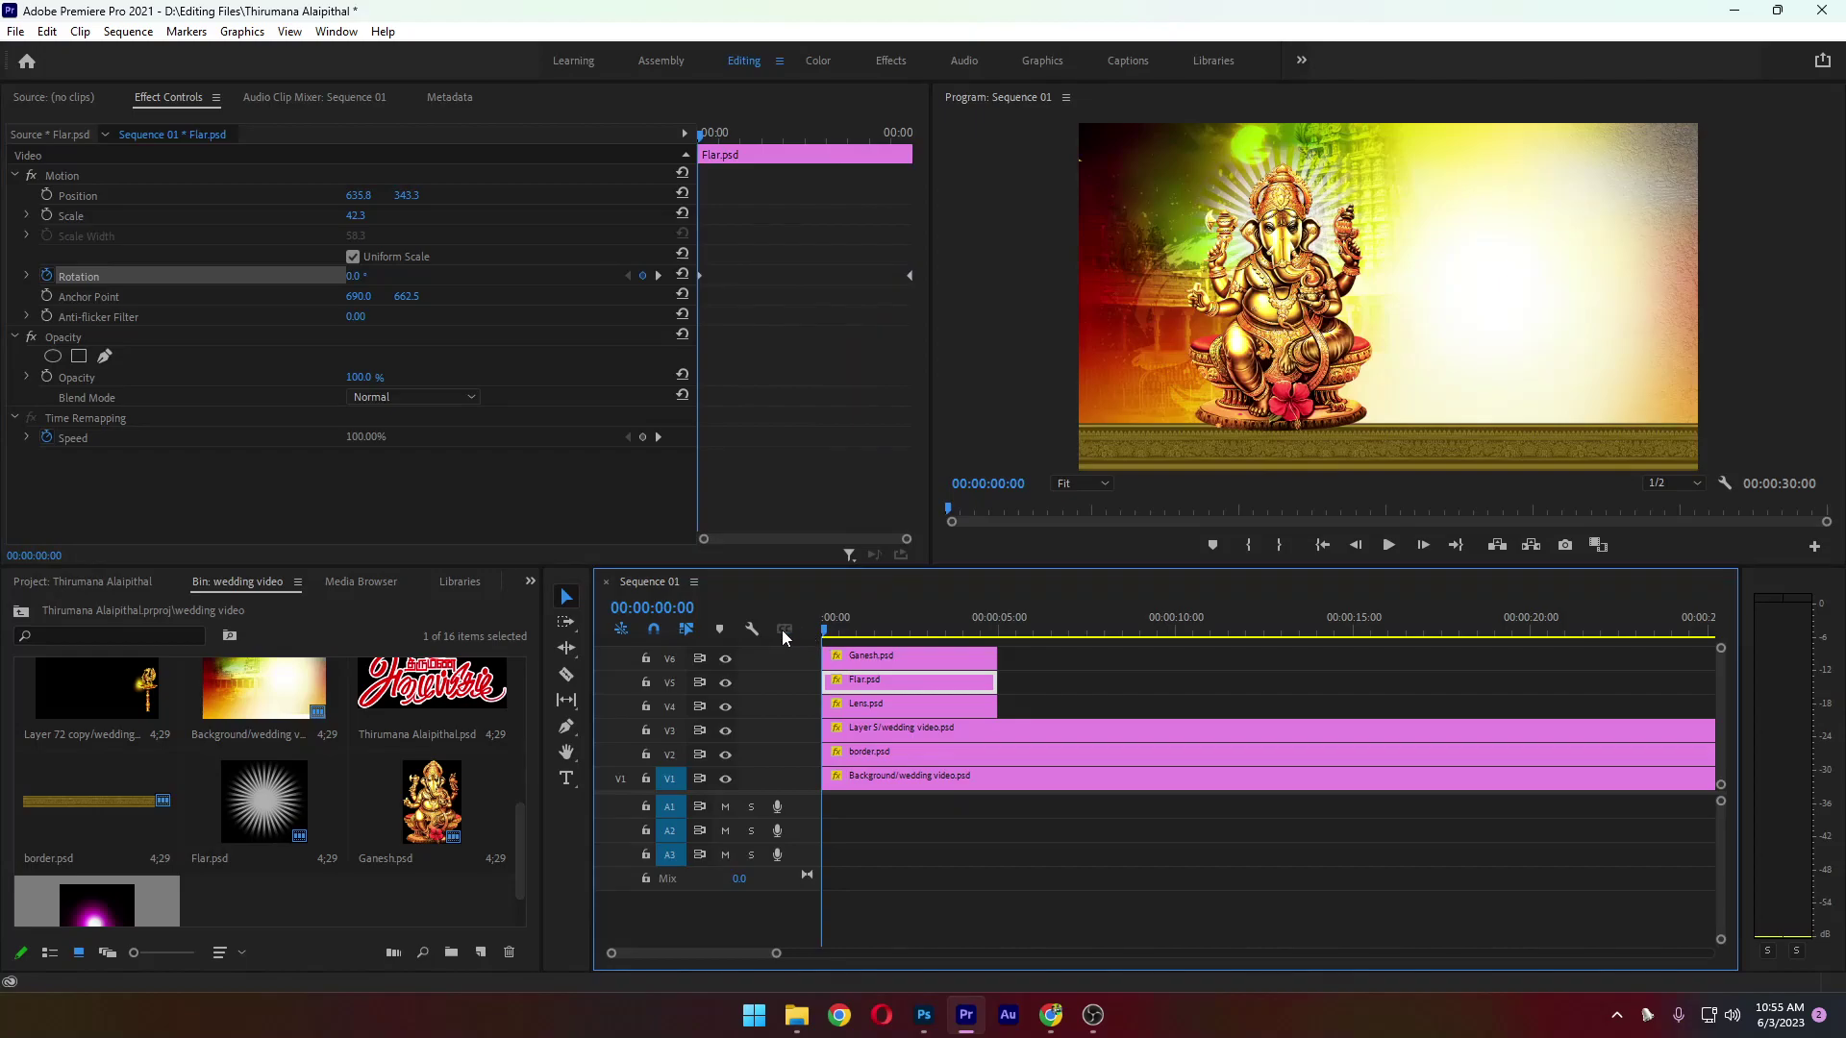
pyautogui.click(1389, 545)
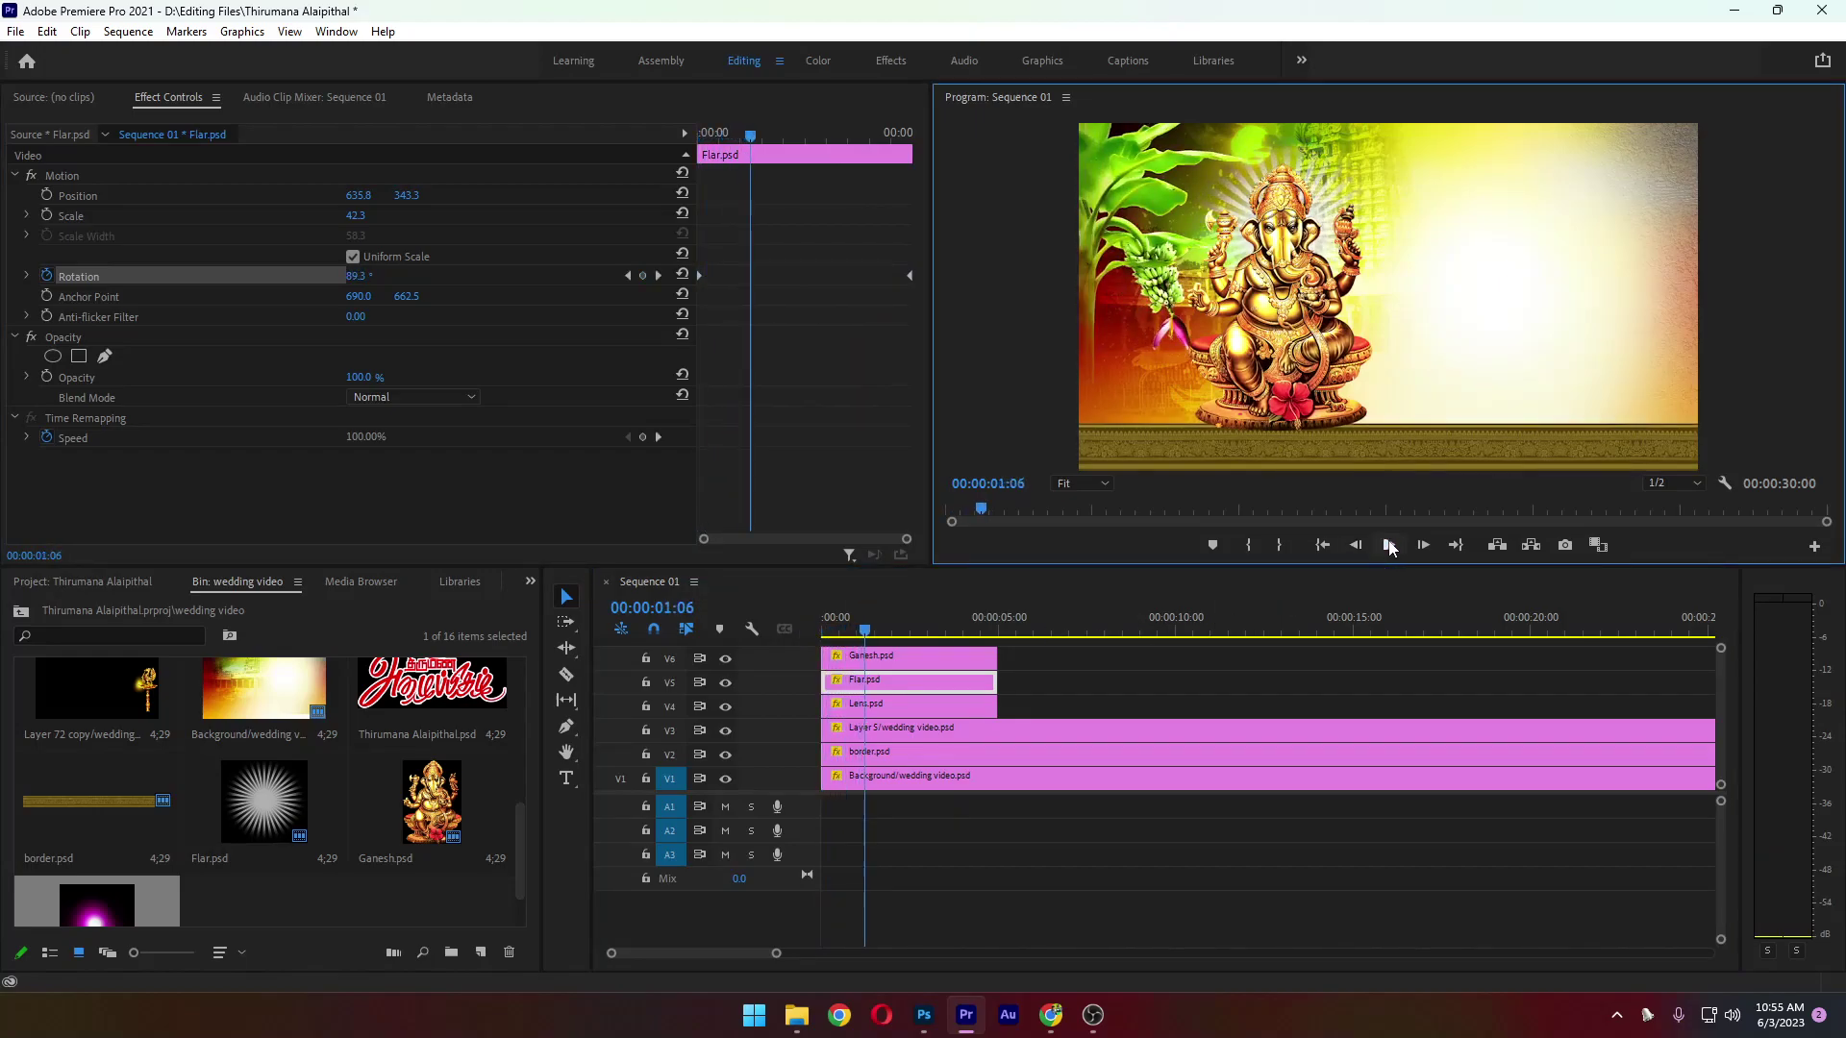
pyautogui.click(1390, 545)
pyautogui.moveTo(864, 634); pyautogui.dragTo(779, 646)
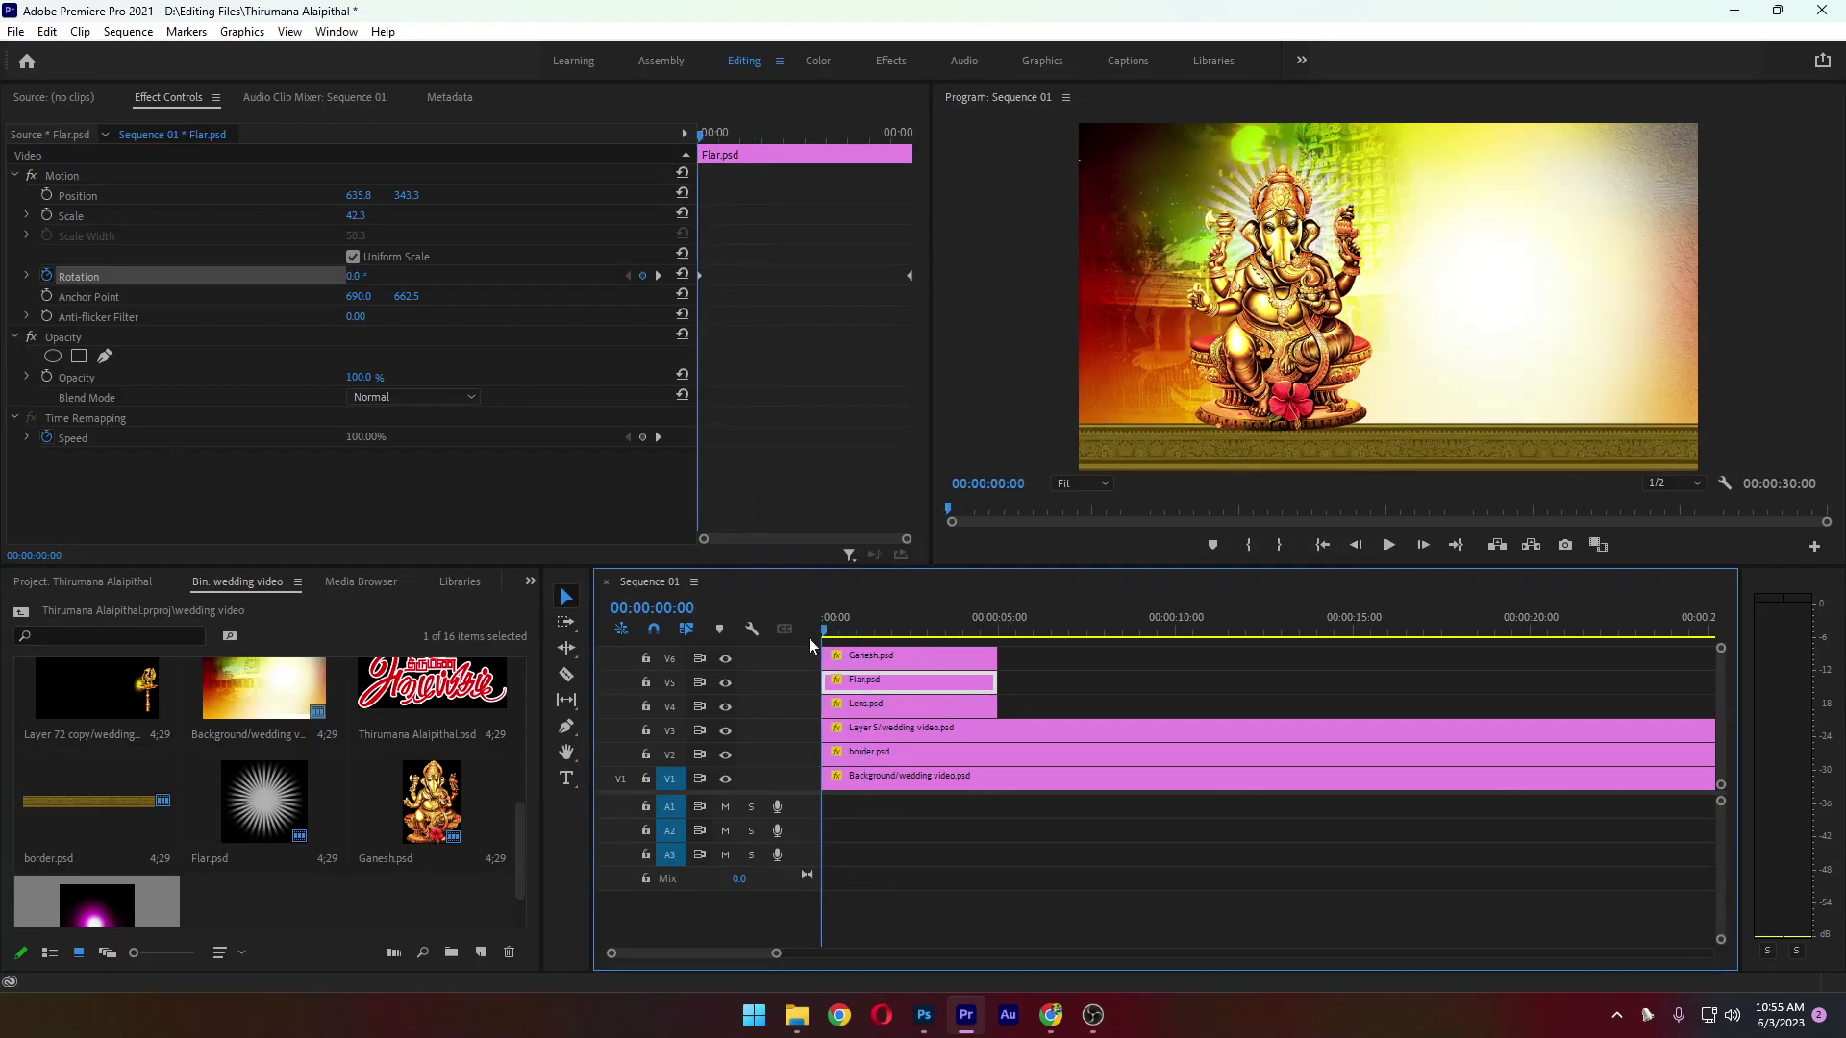
pyautogui.click(833, 638)
pyautogui.moveTo(833, 644)
pyautogui.mouseDown()
pyautogui.moveTo(857, 642)
pyautogui.moveTo(819, 642)
pyautogui.mouseUp()
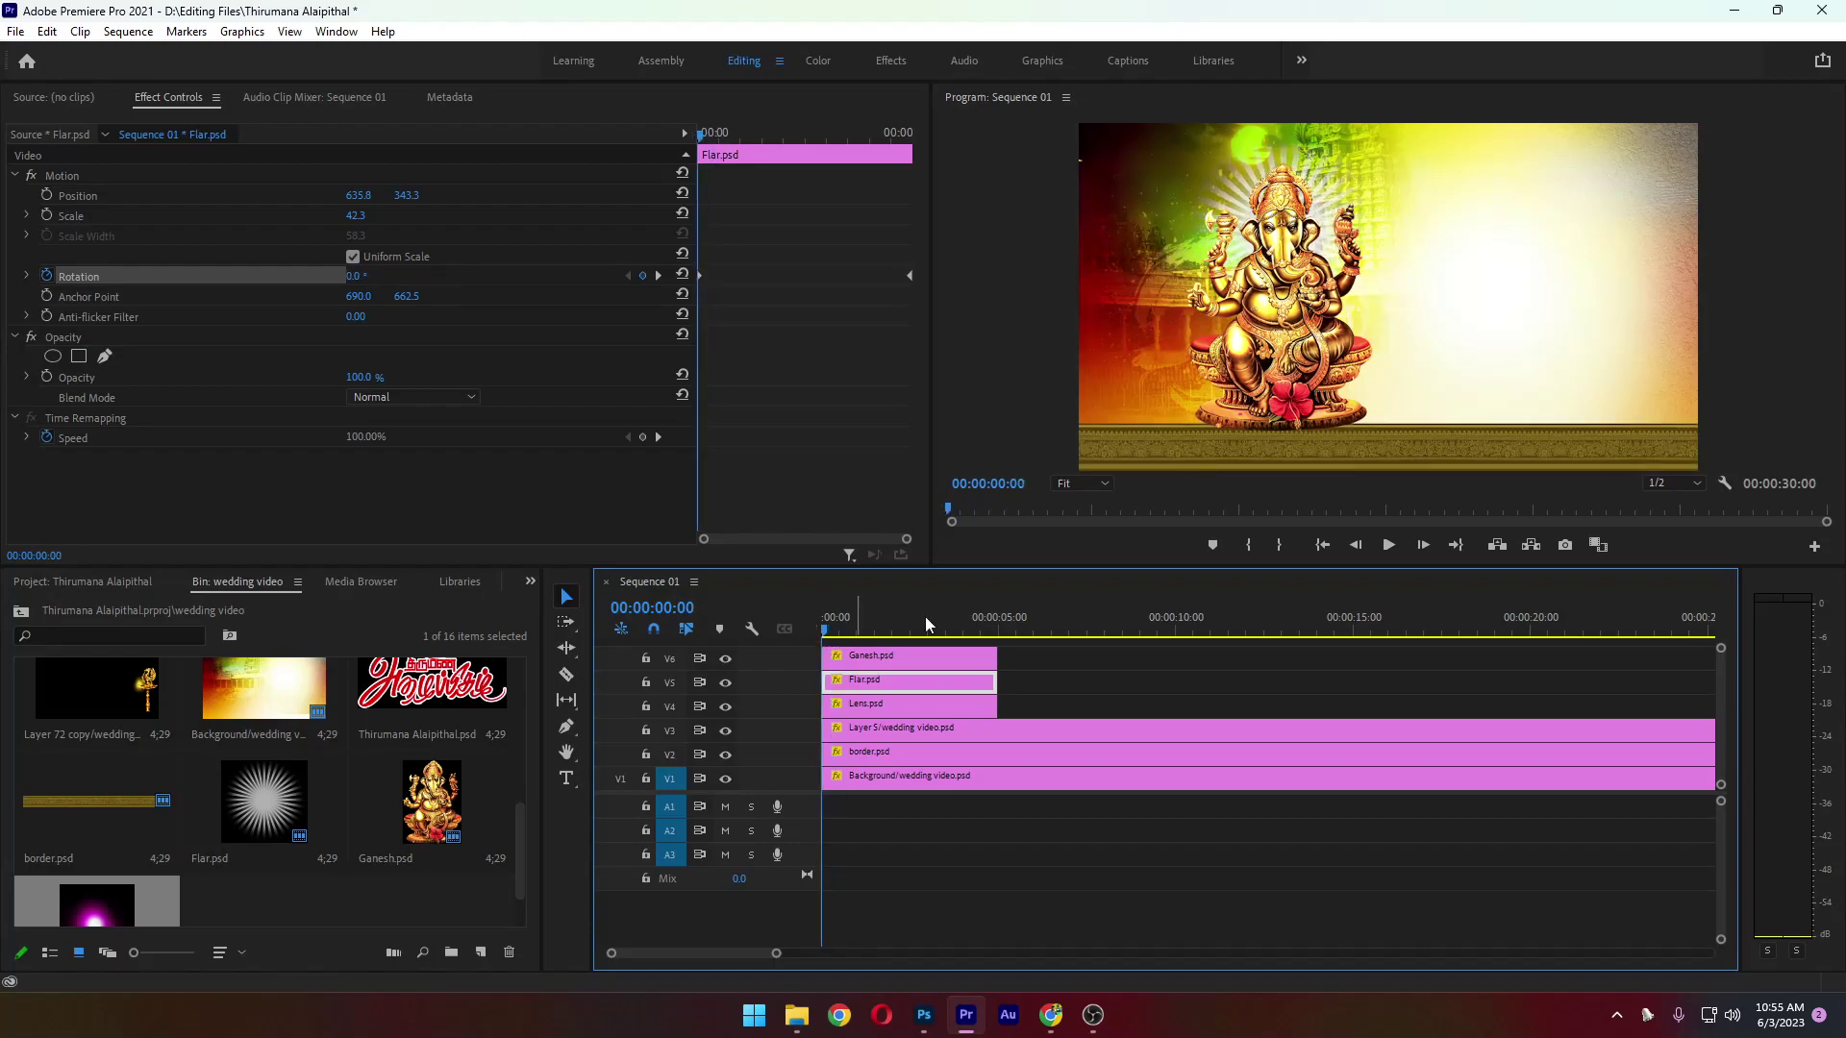
pyautogui.press('space')
pyautogui.press('space')
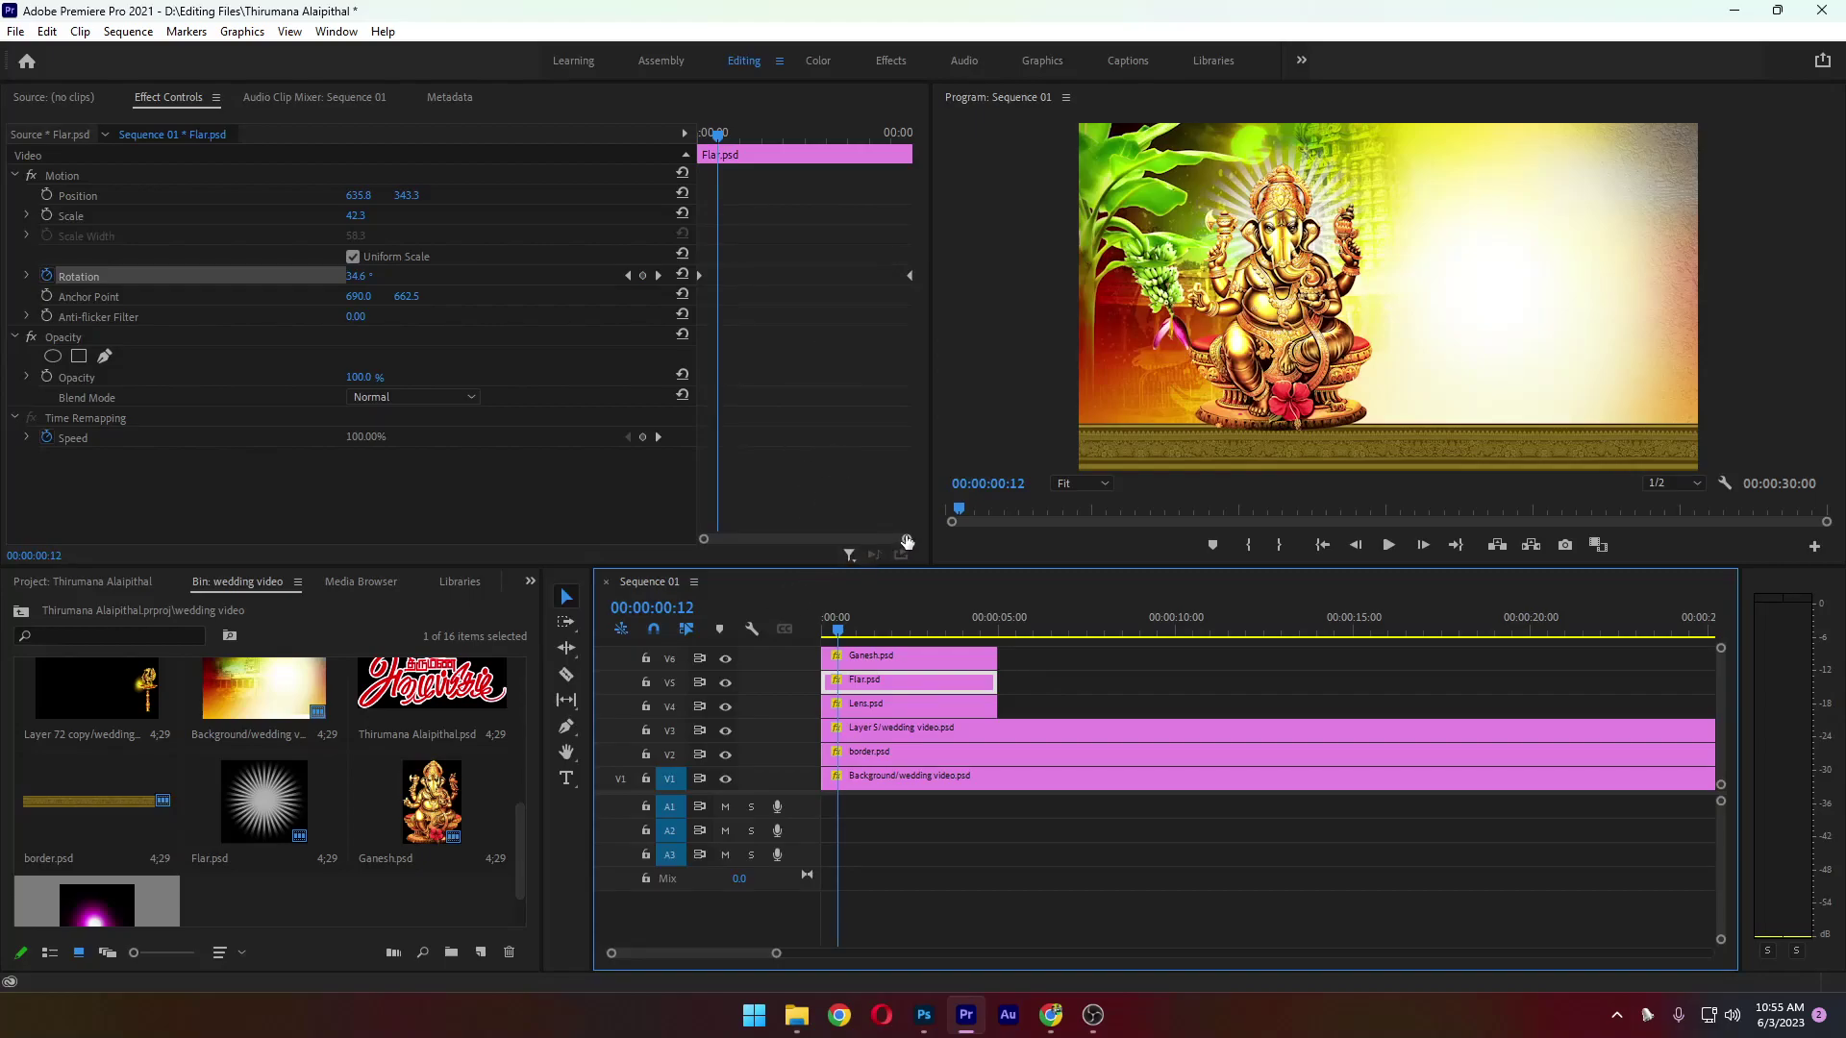
pyautogui.moveTo(906, 540)
pyautogui.mouseDown()
pyautogui.moveTo(886, 540)
pyautogui.moveTo(904, 539)
pyautogui.mouseUp()
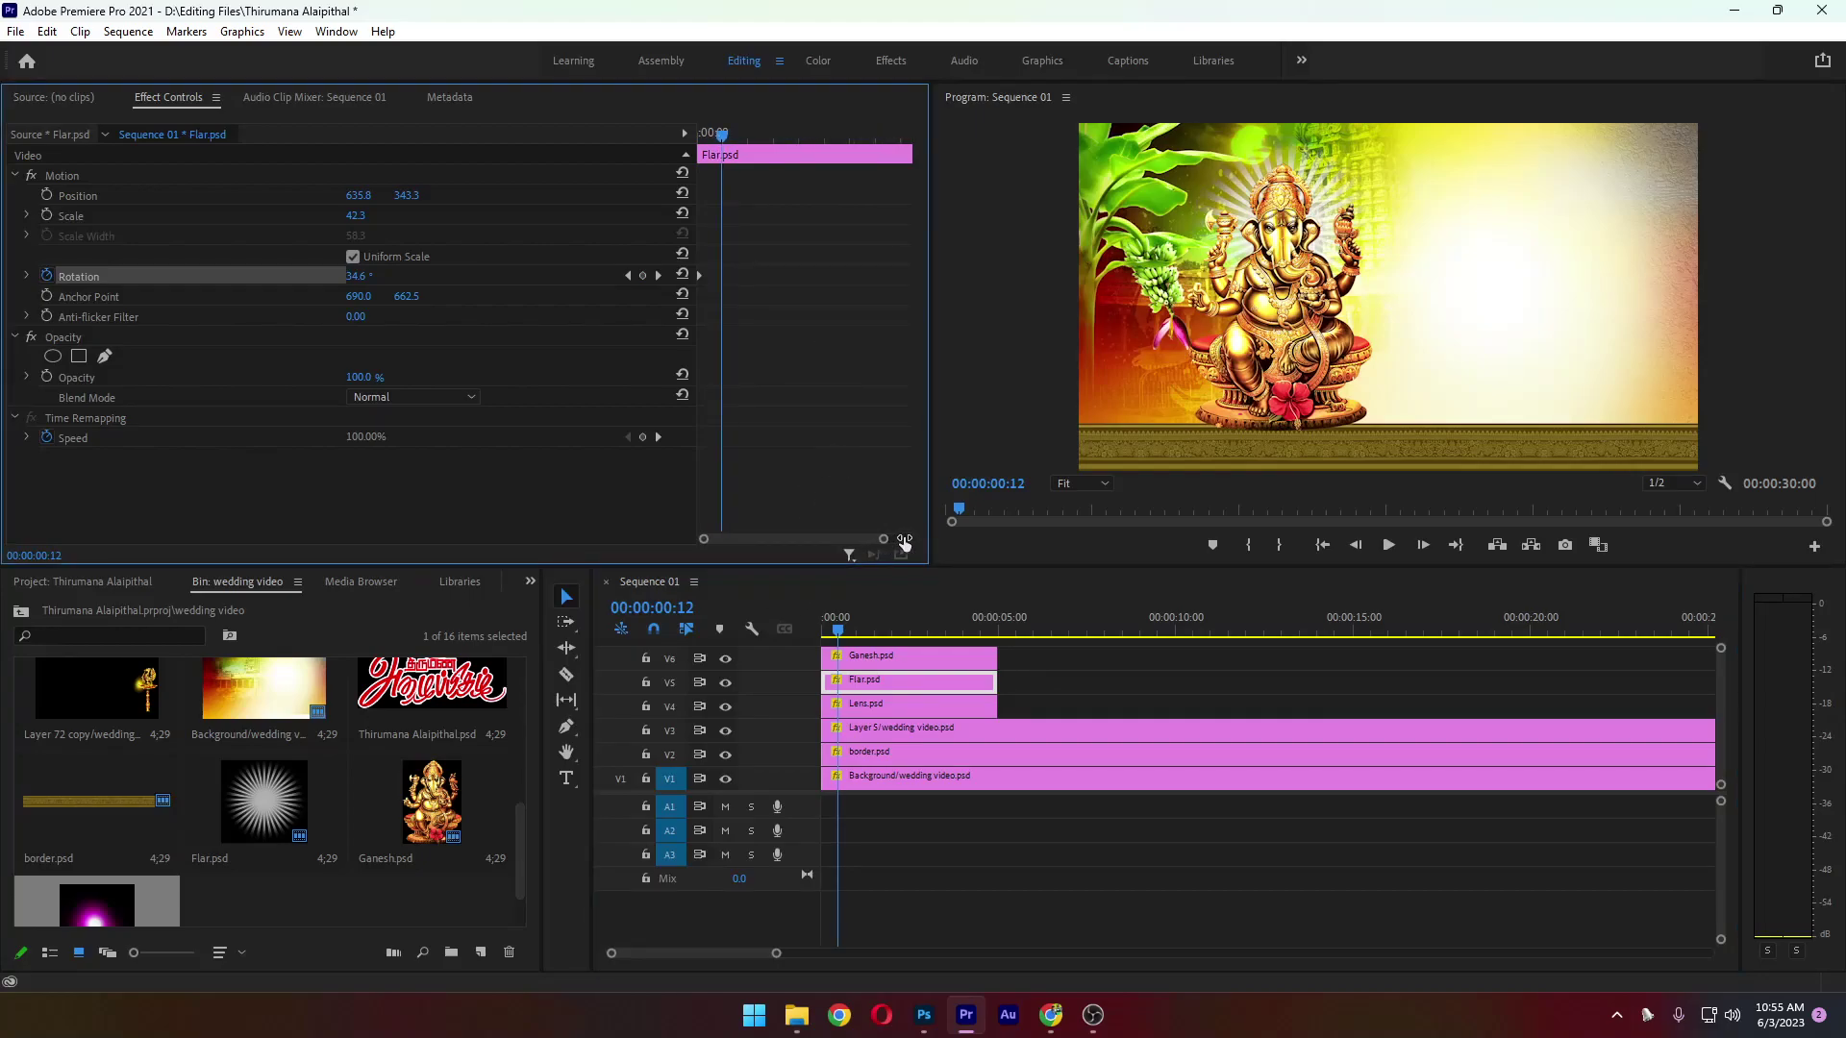
# Keyframe the Flar scale to grow from 9.3 at the start to 42.3 at 00:00:00:12, and preview
pyautogui.click(915, 681)
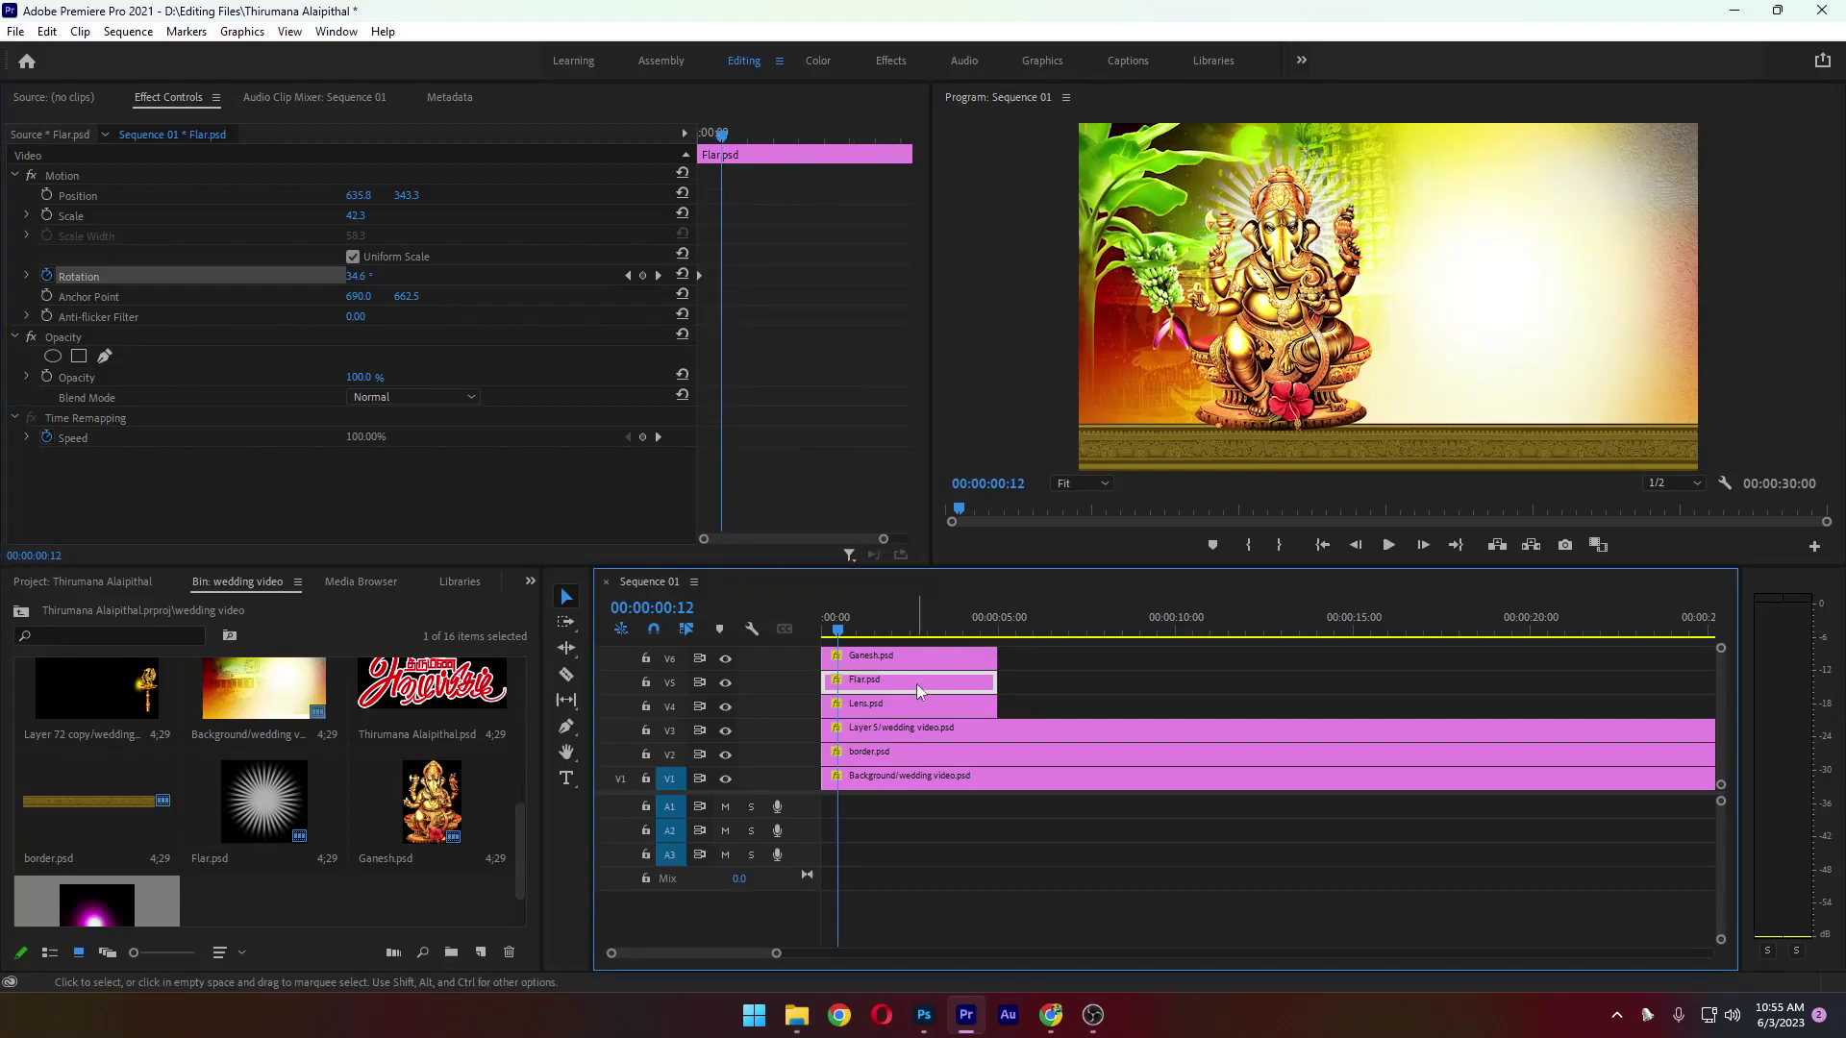
pyautogui.click(47, 216)
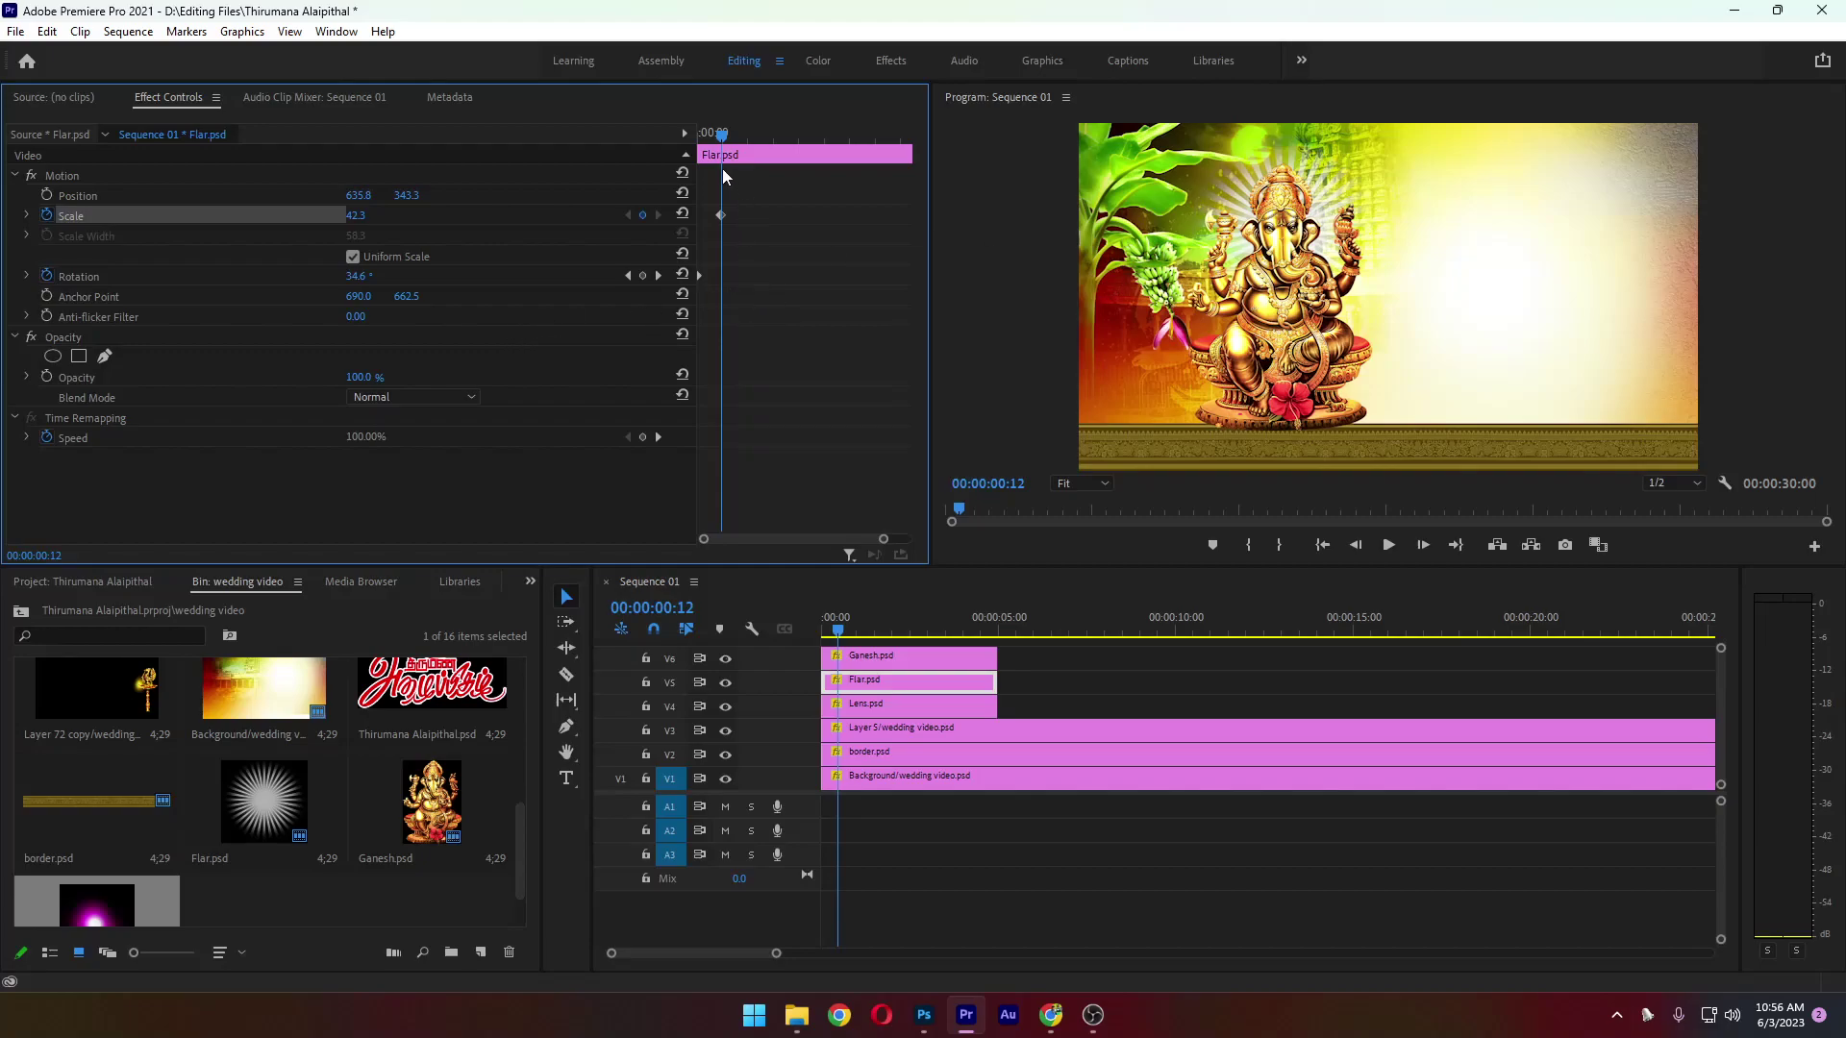
pyautogui.click(1324, 545)
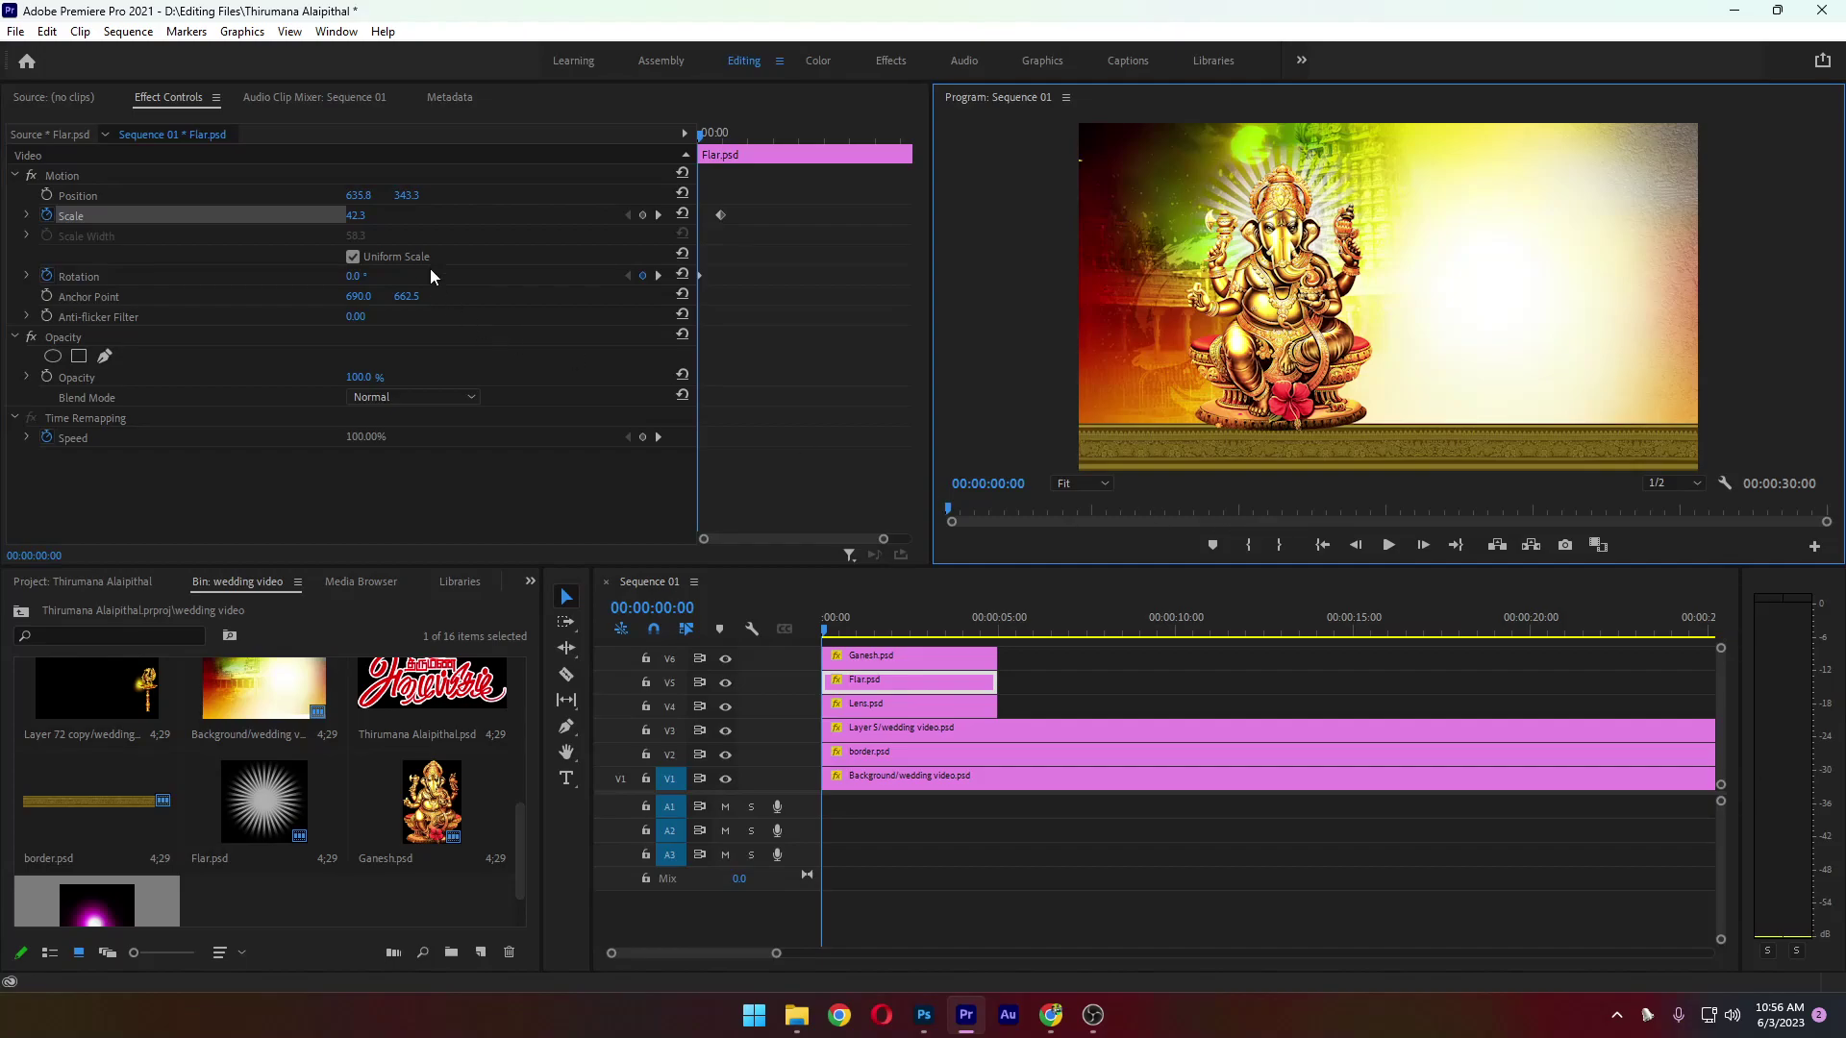
pyautogui.moveTo(352, 220); pyautogui.dragTo(360, 220)
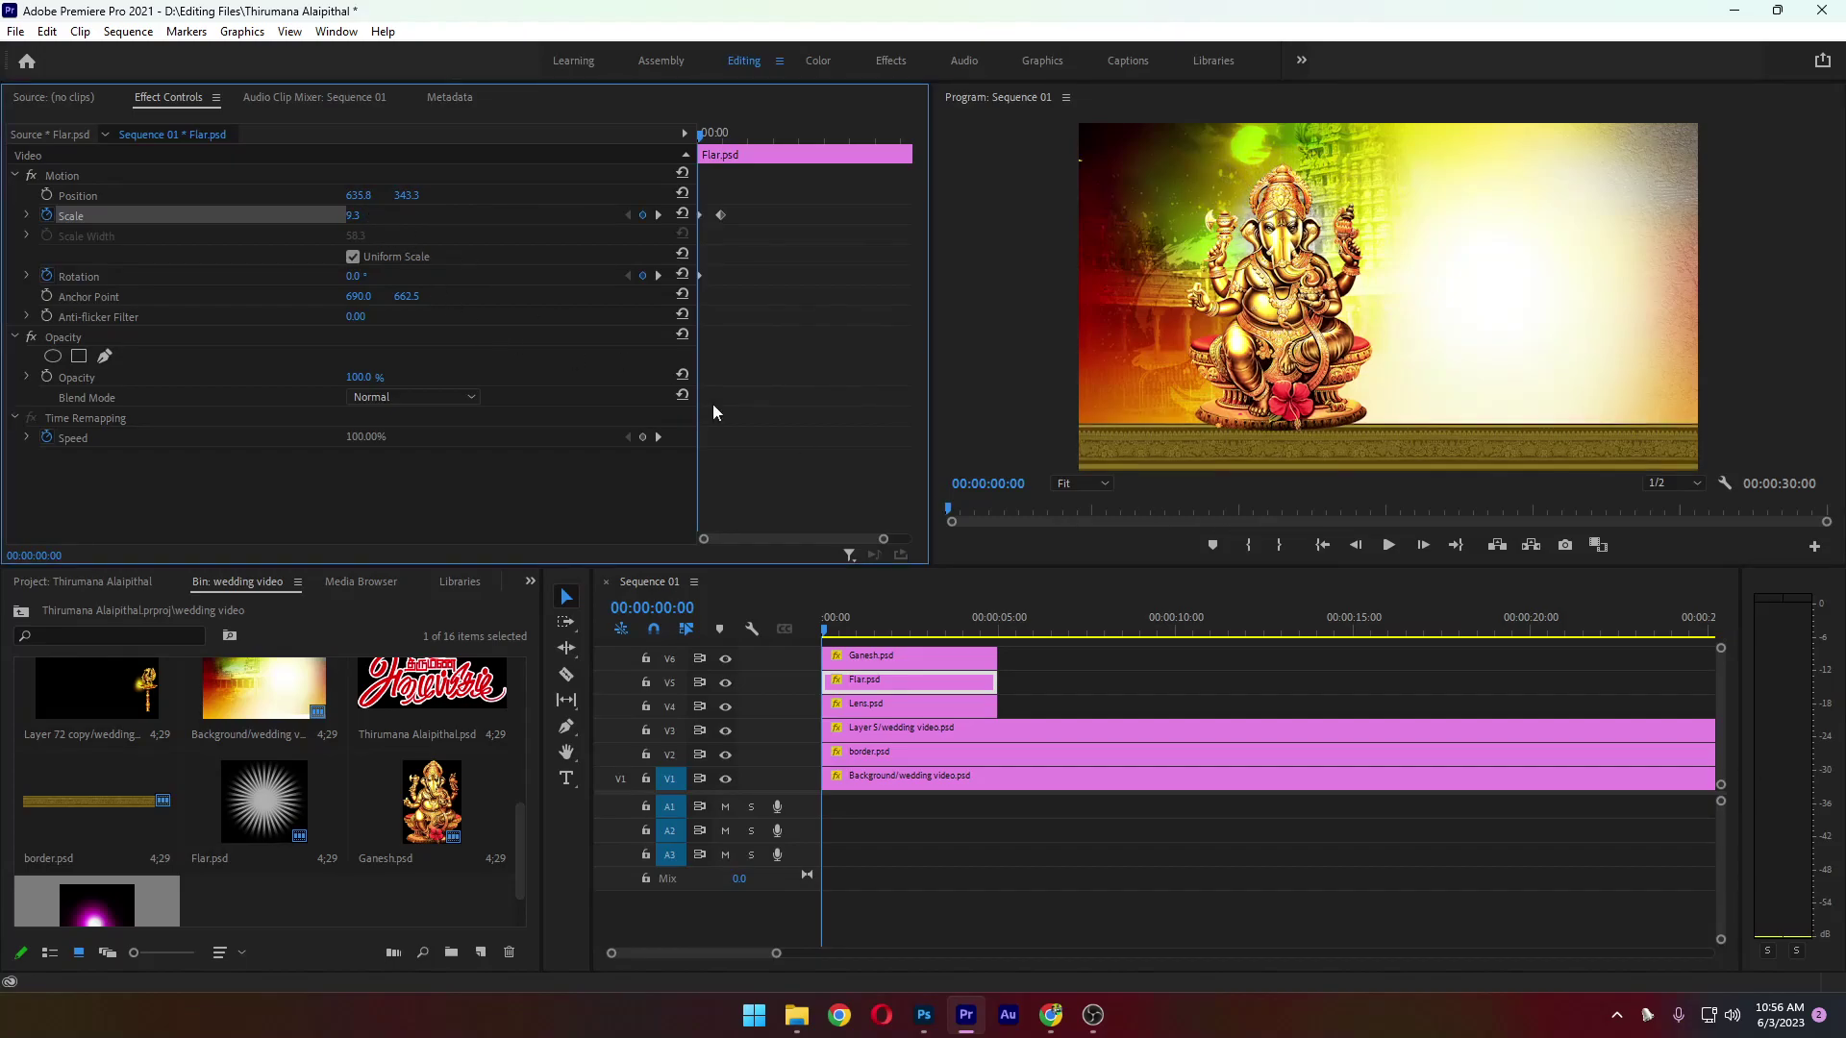
pyautogui.click(1389, 545)
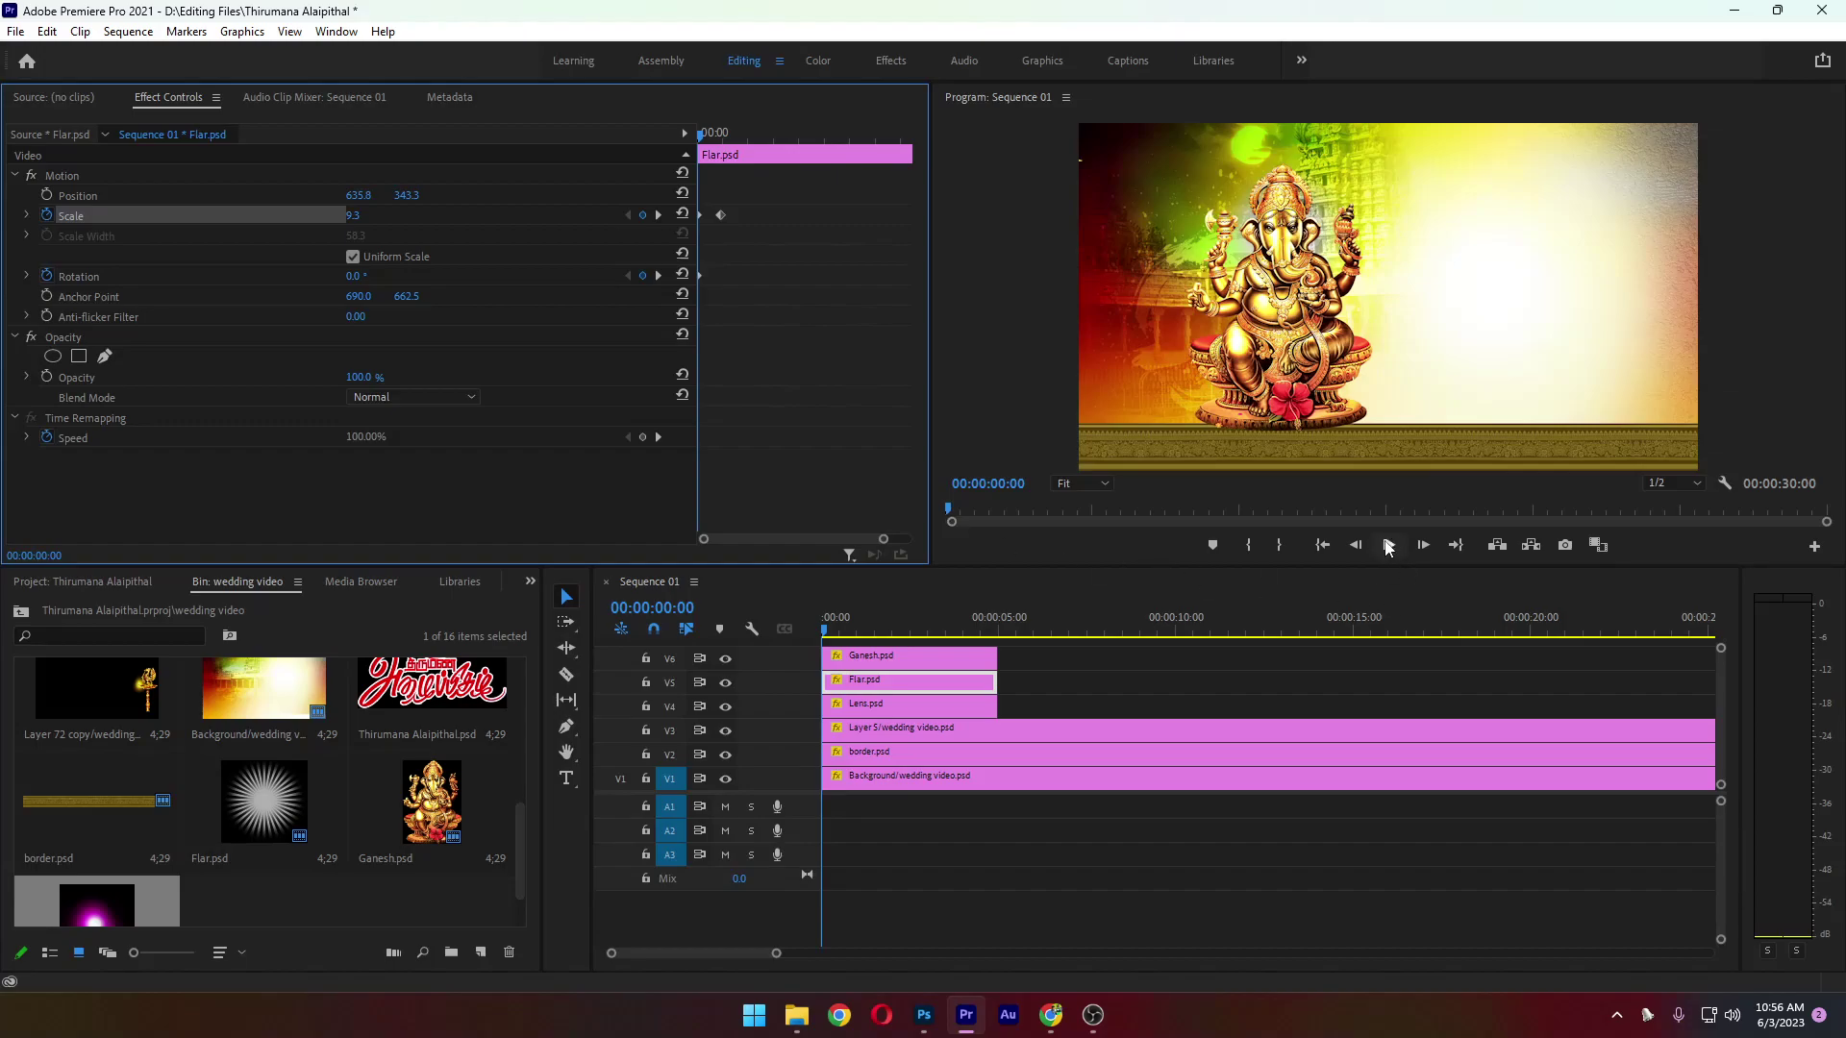
pyautogui.click(1323, 545)
pyautogui.click(1388, 545)
pyautogui.click(1390, 545)
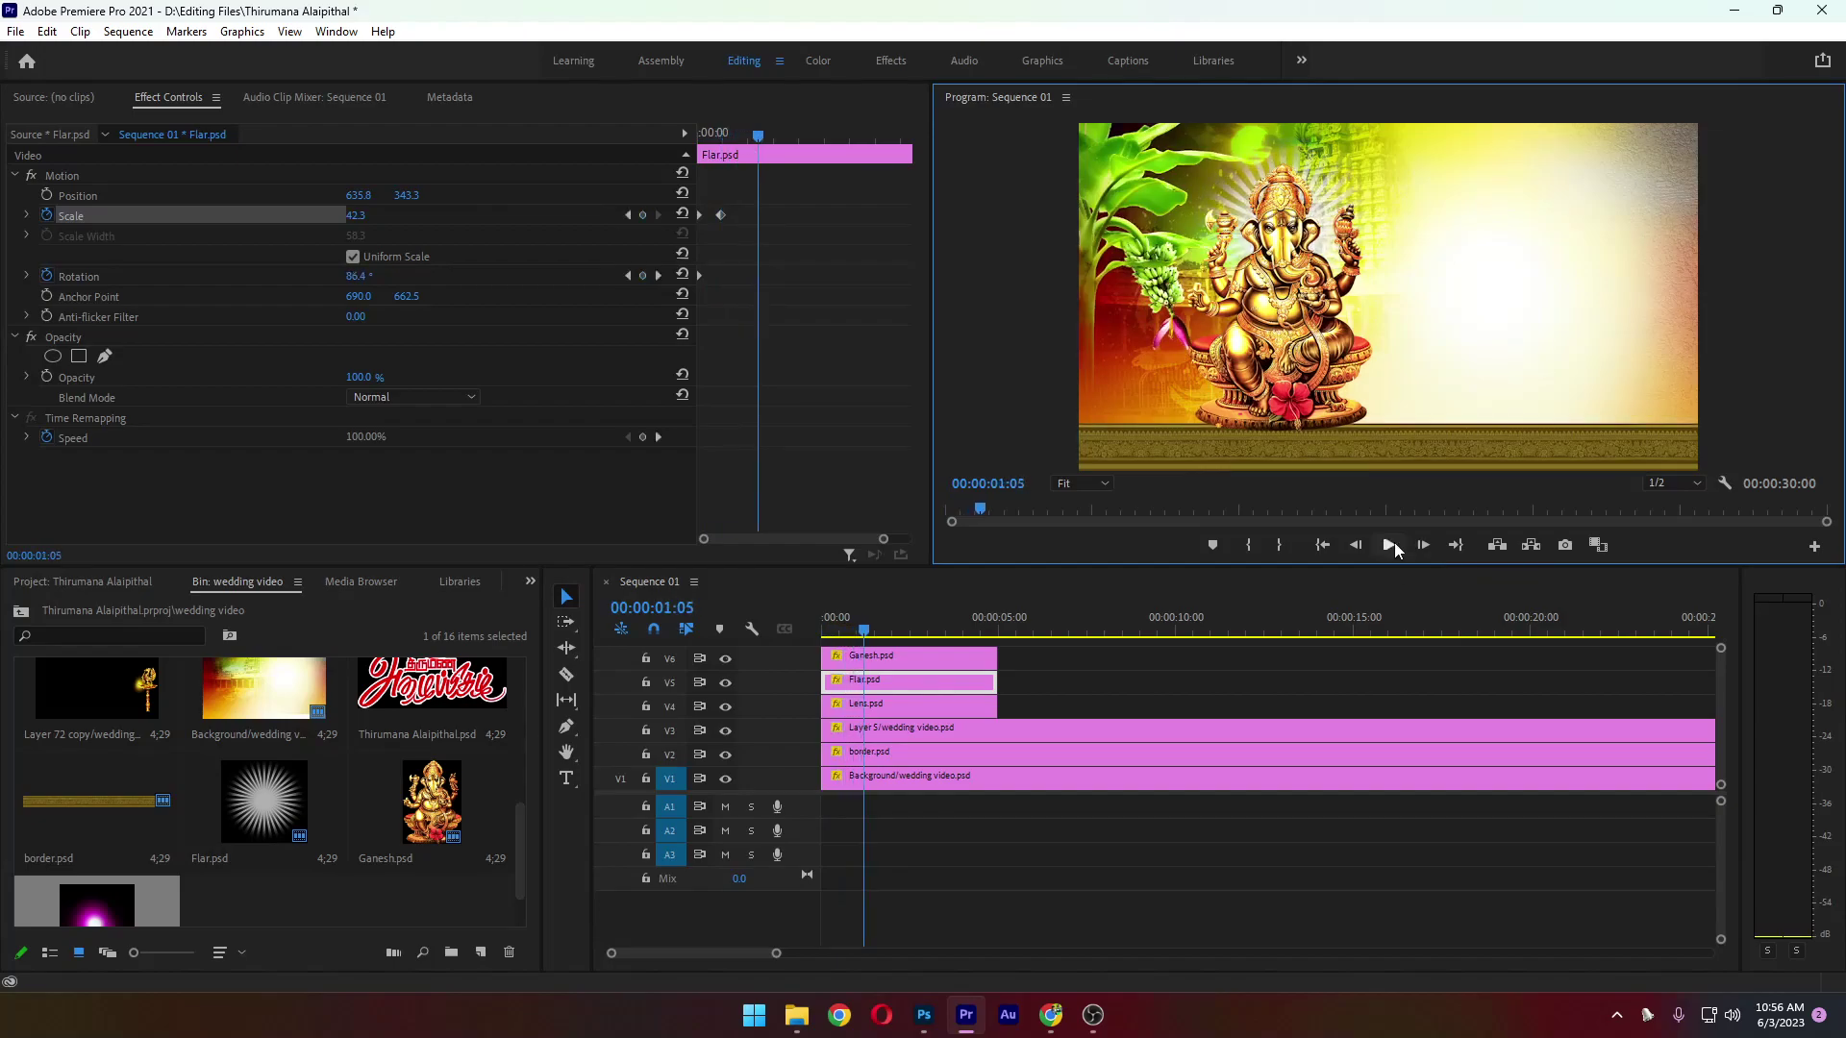
# Apply Ease In to the first Flar Scale keyframe
pyautogui.click(700, 215)
pyautogui.rightClick(700, 215)
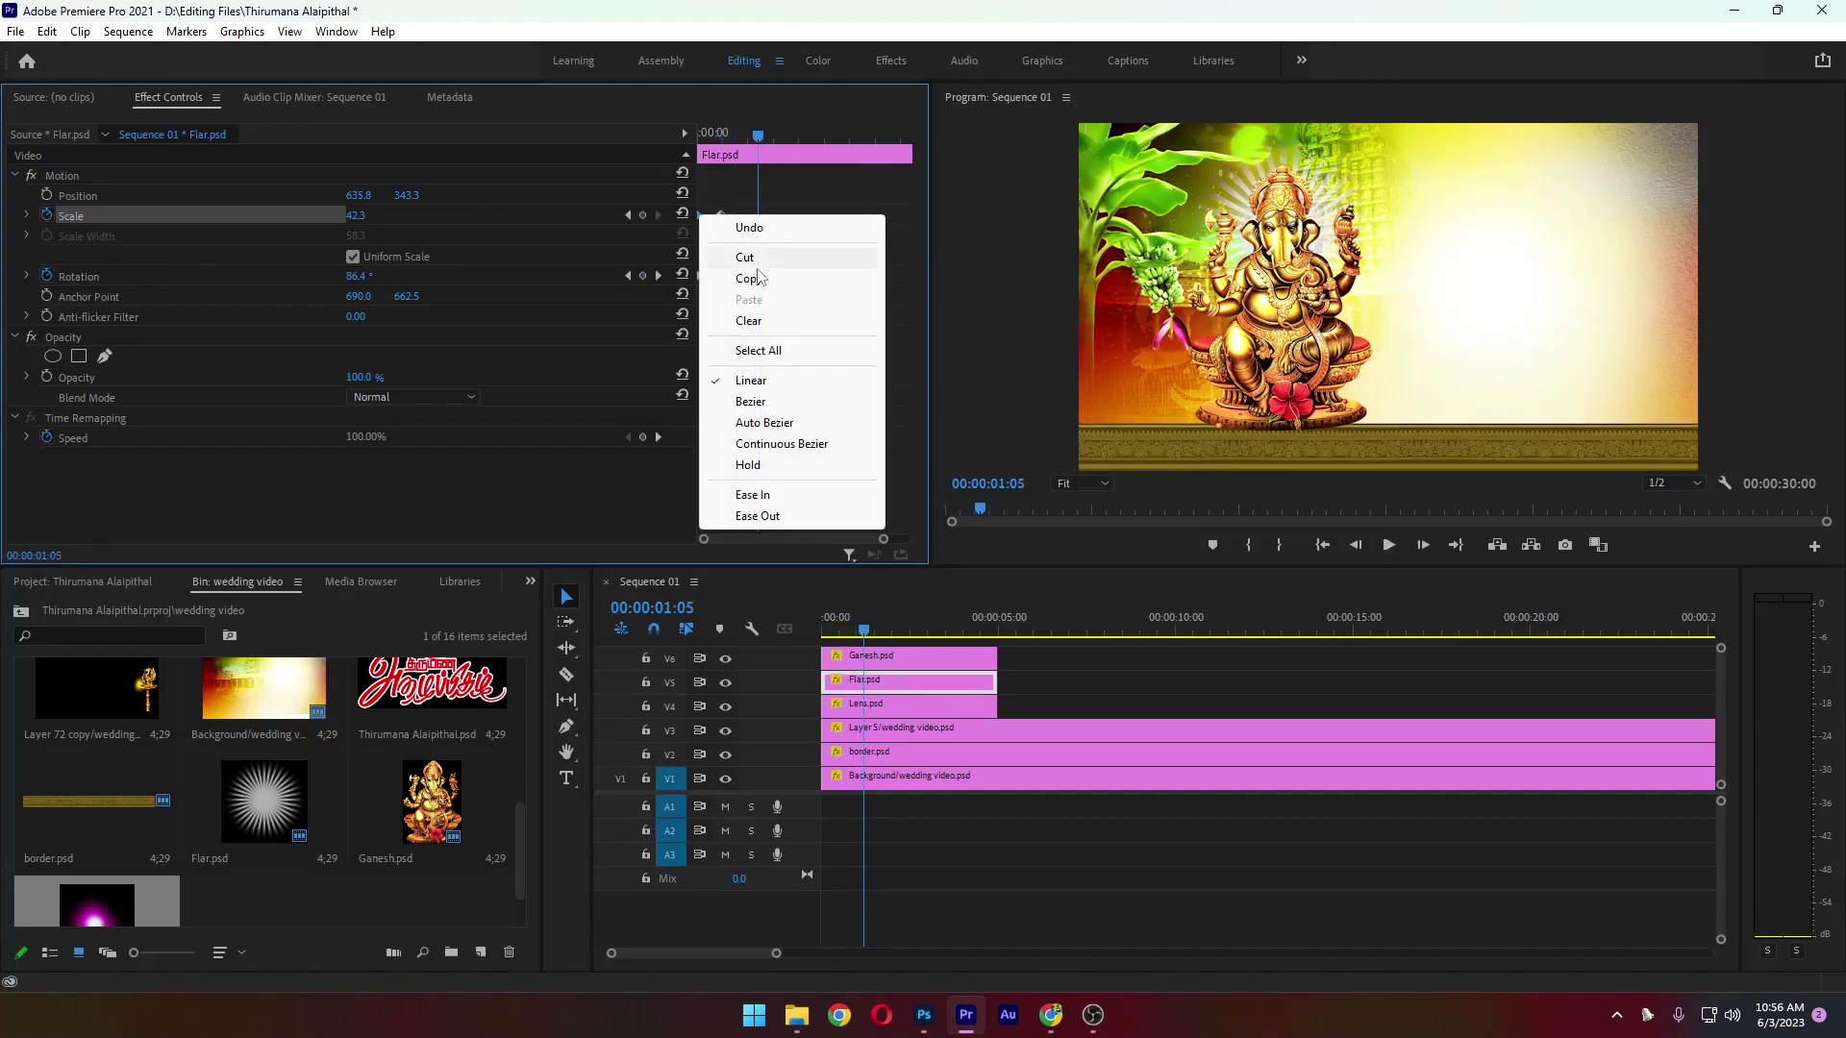
pyautogui.click(798, 495)
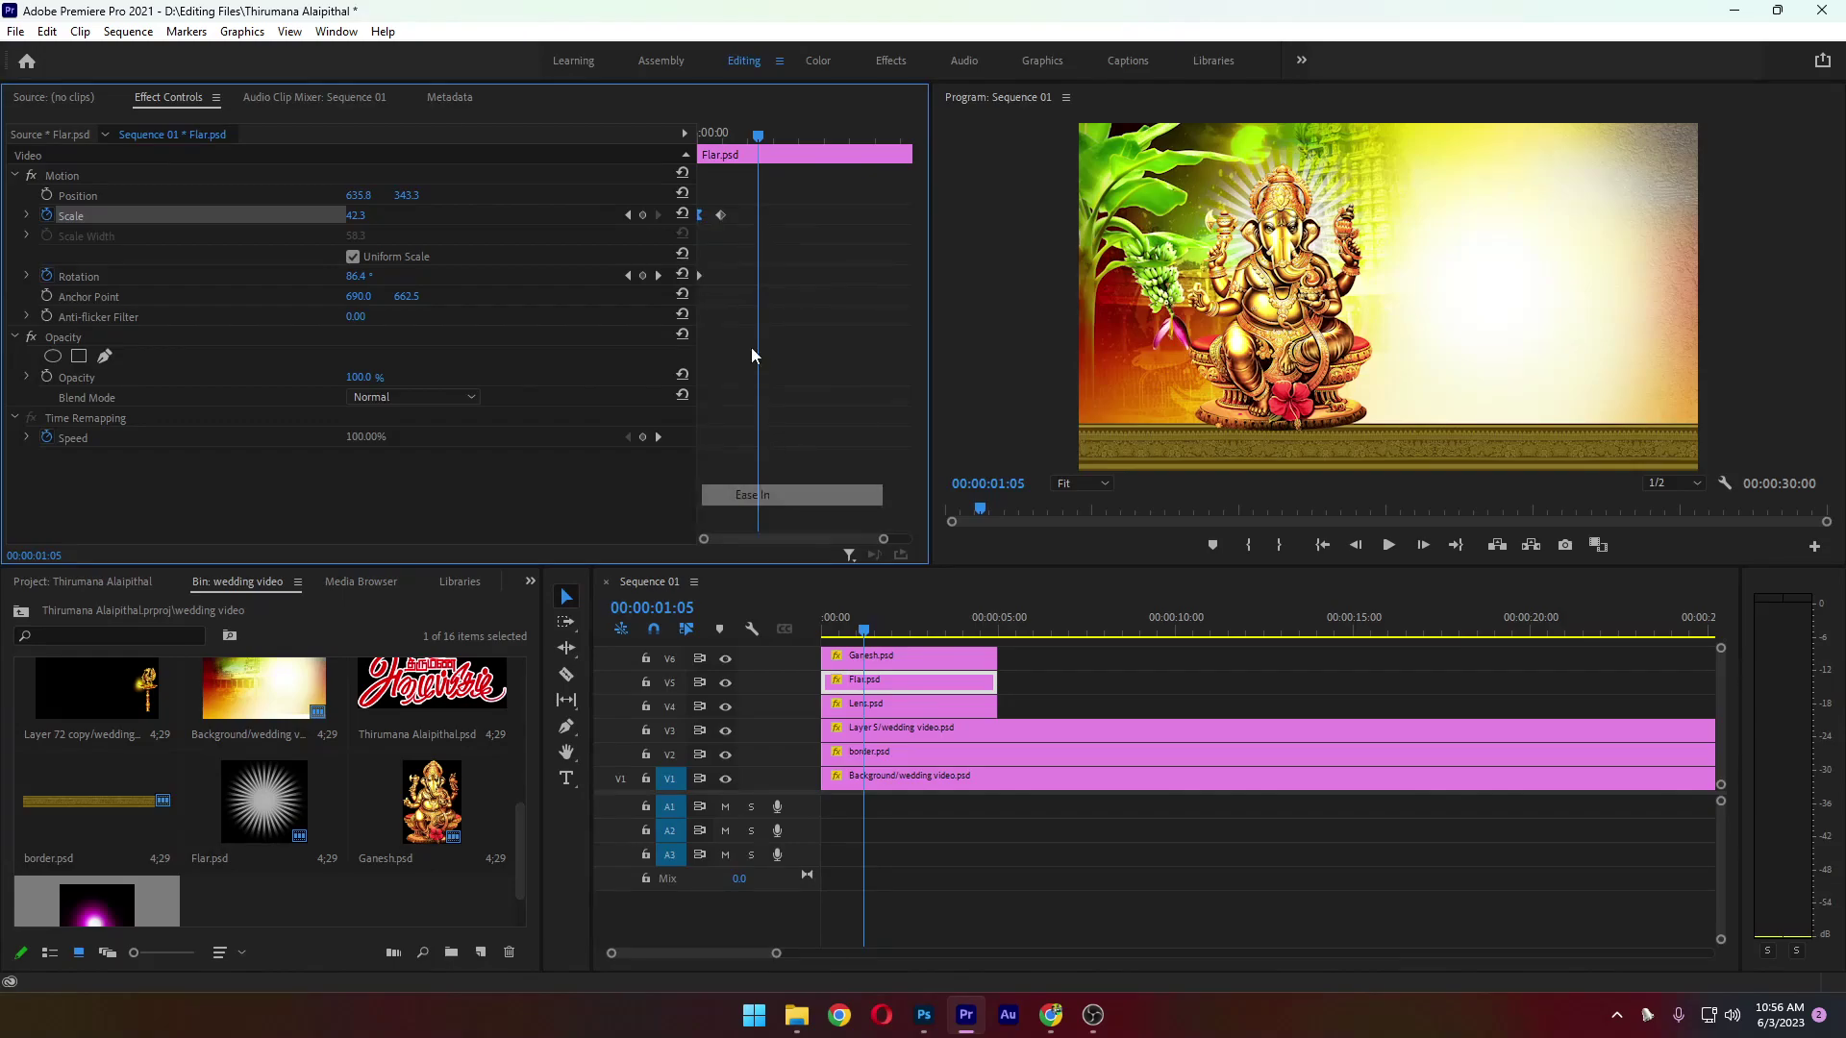
pyautogui.rightClick(719, 213)
# Give the second Flar Scale keyframe Ease Out and preview the eased burst
pyautogui.click(800, 511)
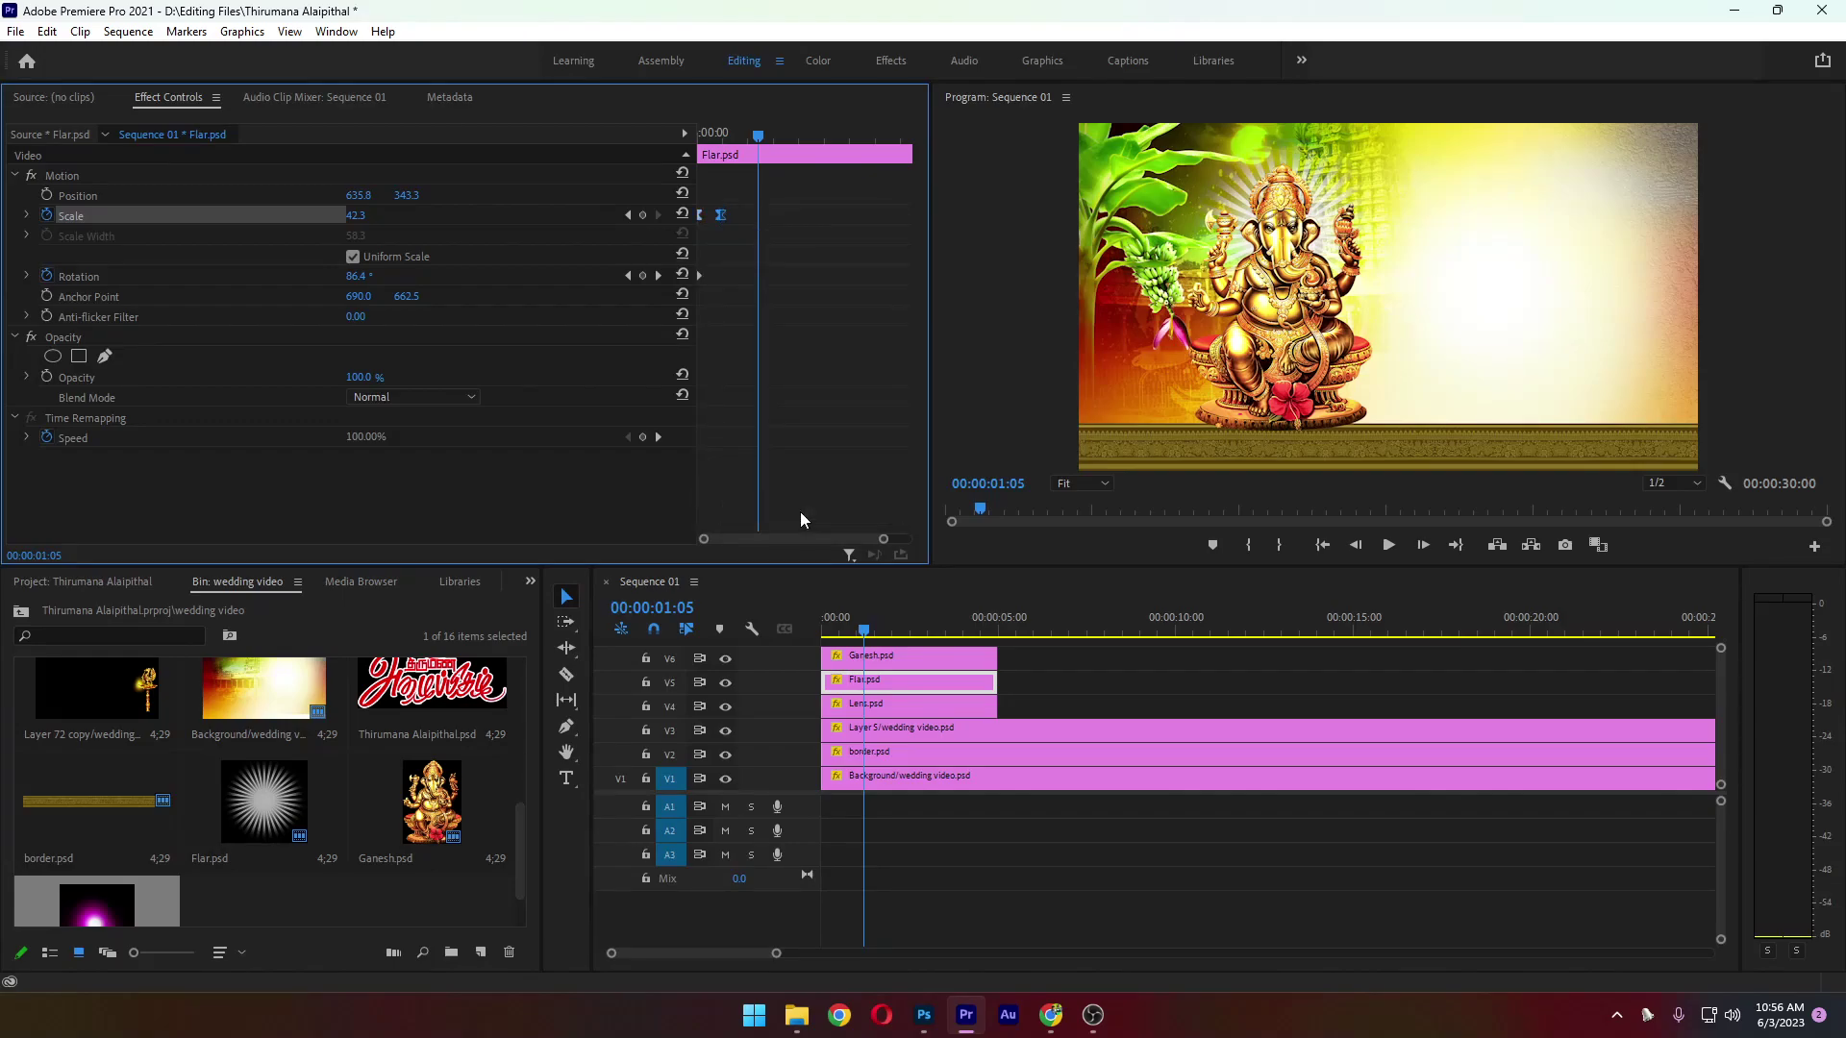
pyautogui.moveTo(760, 137); pyautogui.dragTo(648, 157)
pyautogui.press('space')
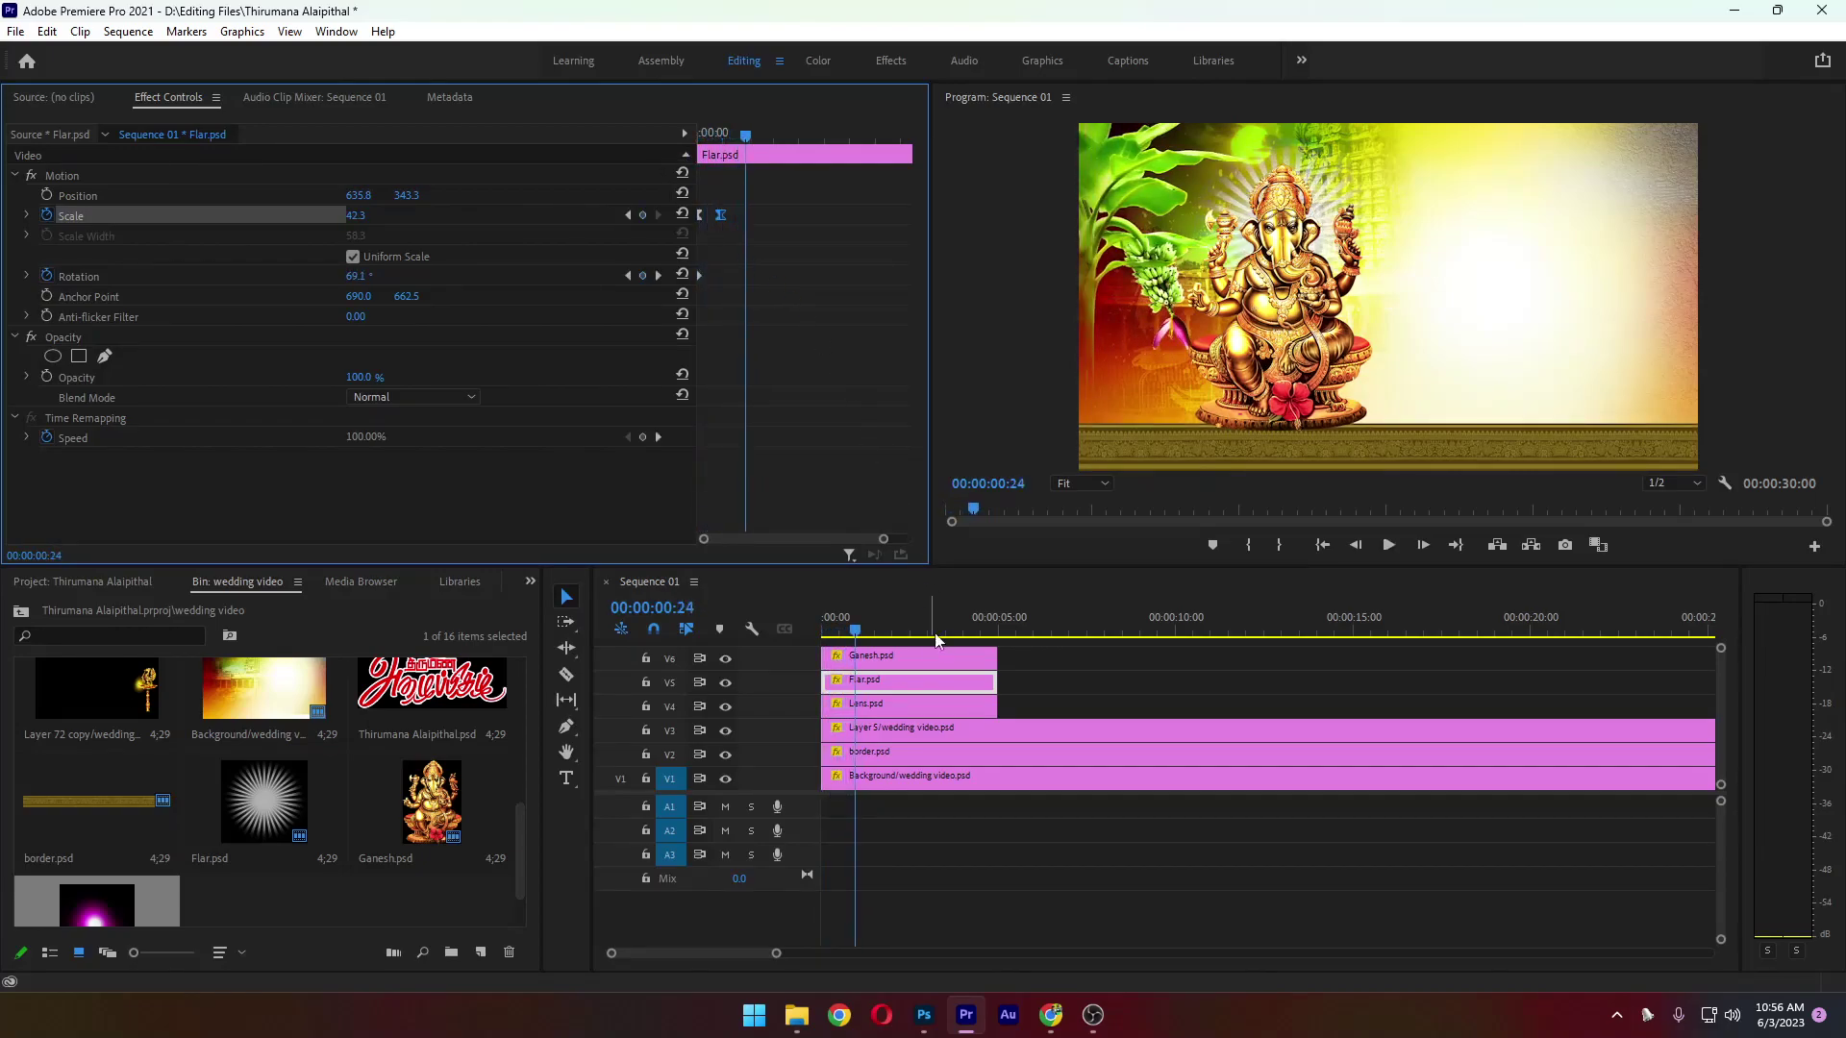
pyautogui.click(940, 662)
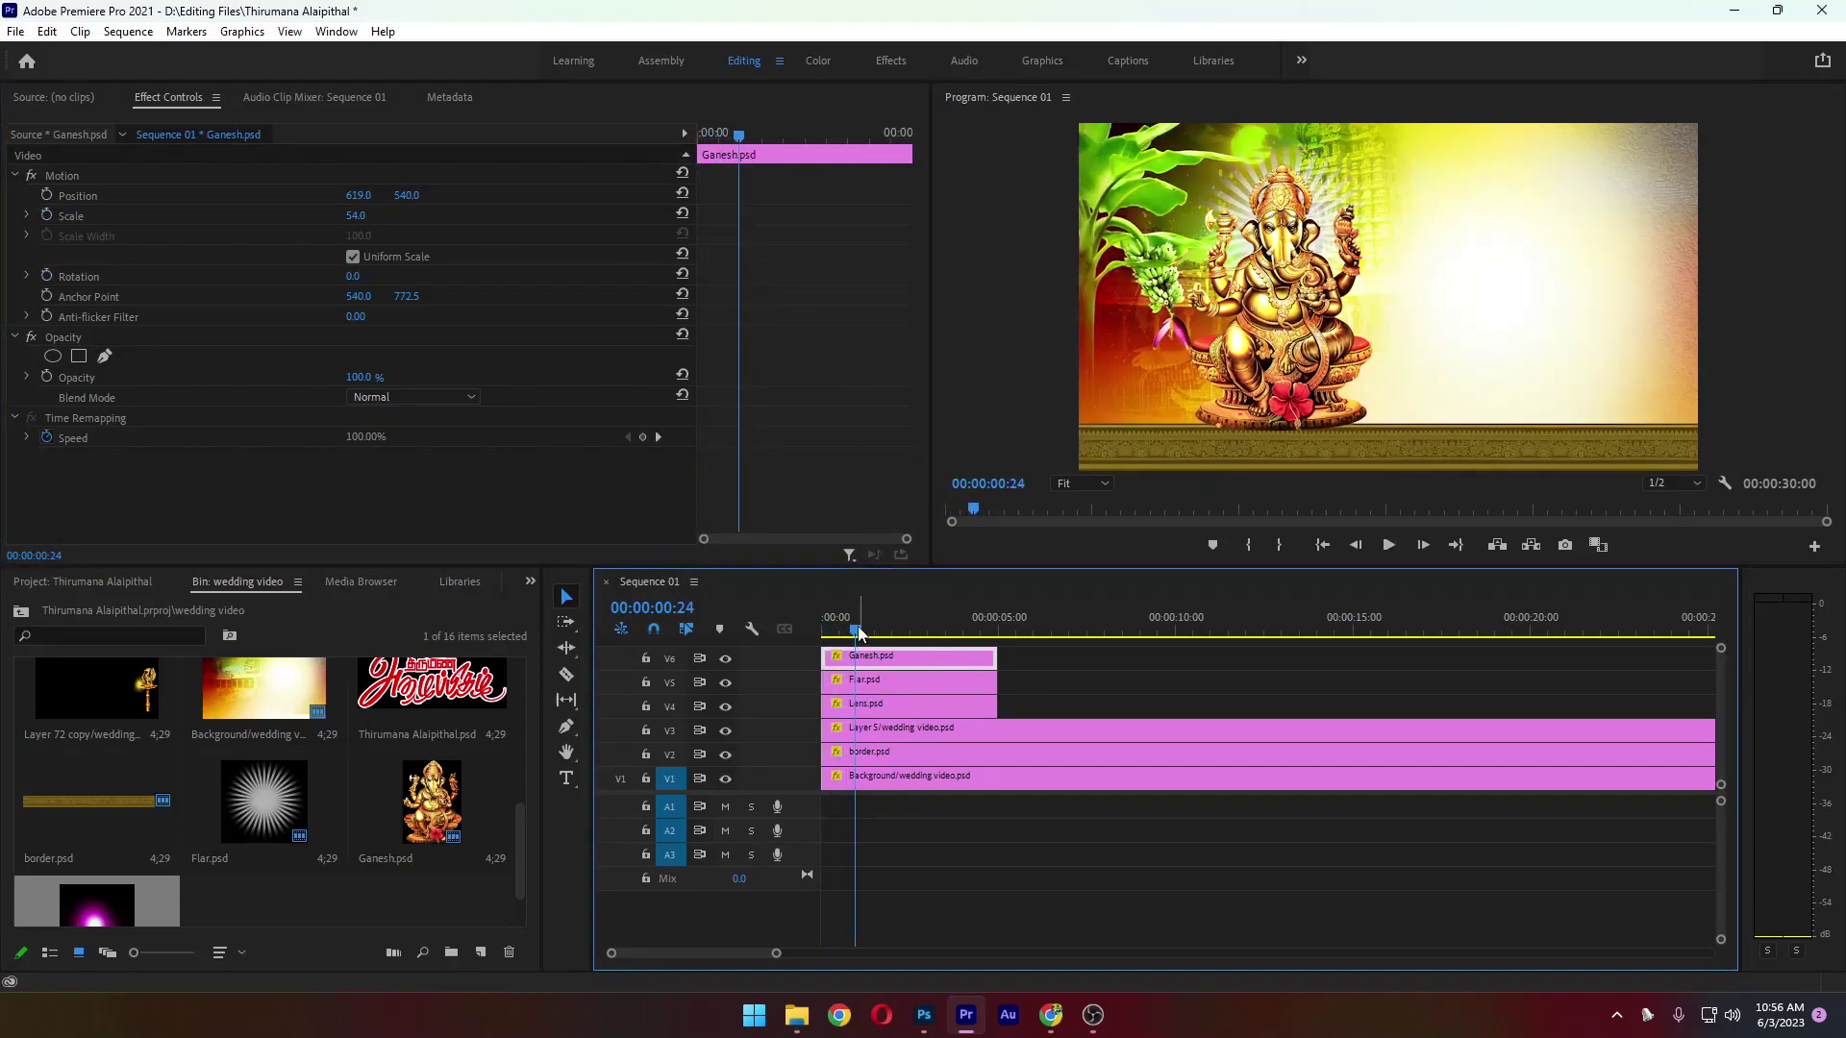
pyautogui.moveTo(855, 631); pyautogui.dragTo(811, 642)
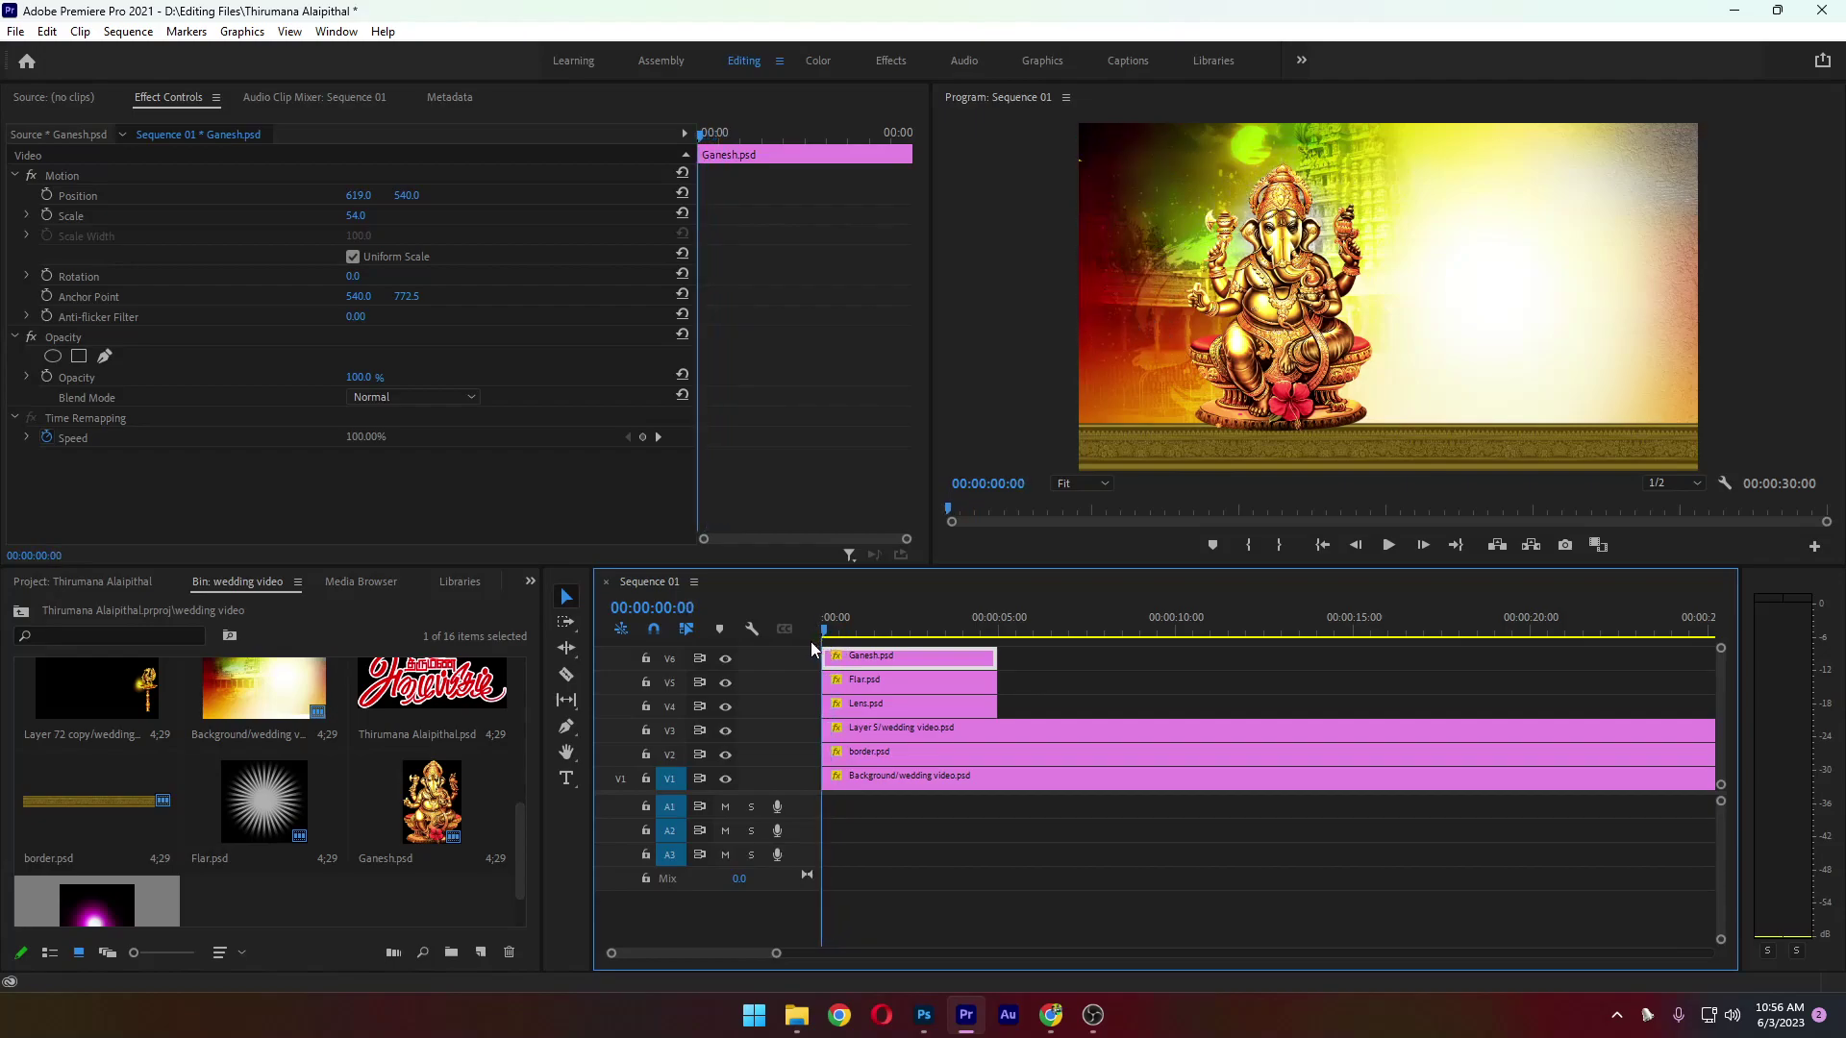
# Copy both Flar.psd Scale keyframes and paste them onto Ganesh.psd, then preview
pyautogui.click(904, 683)
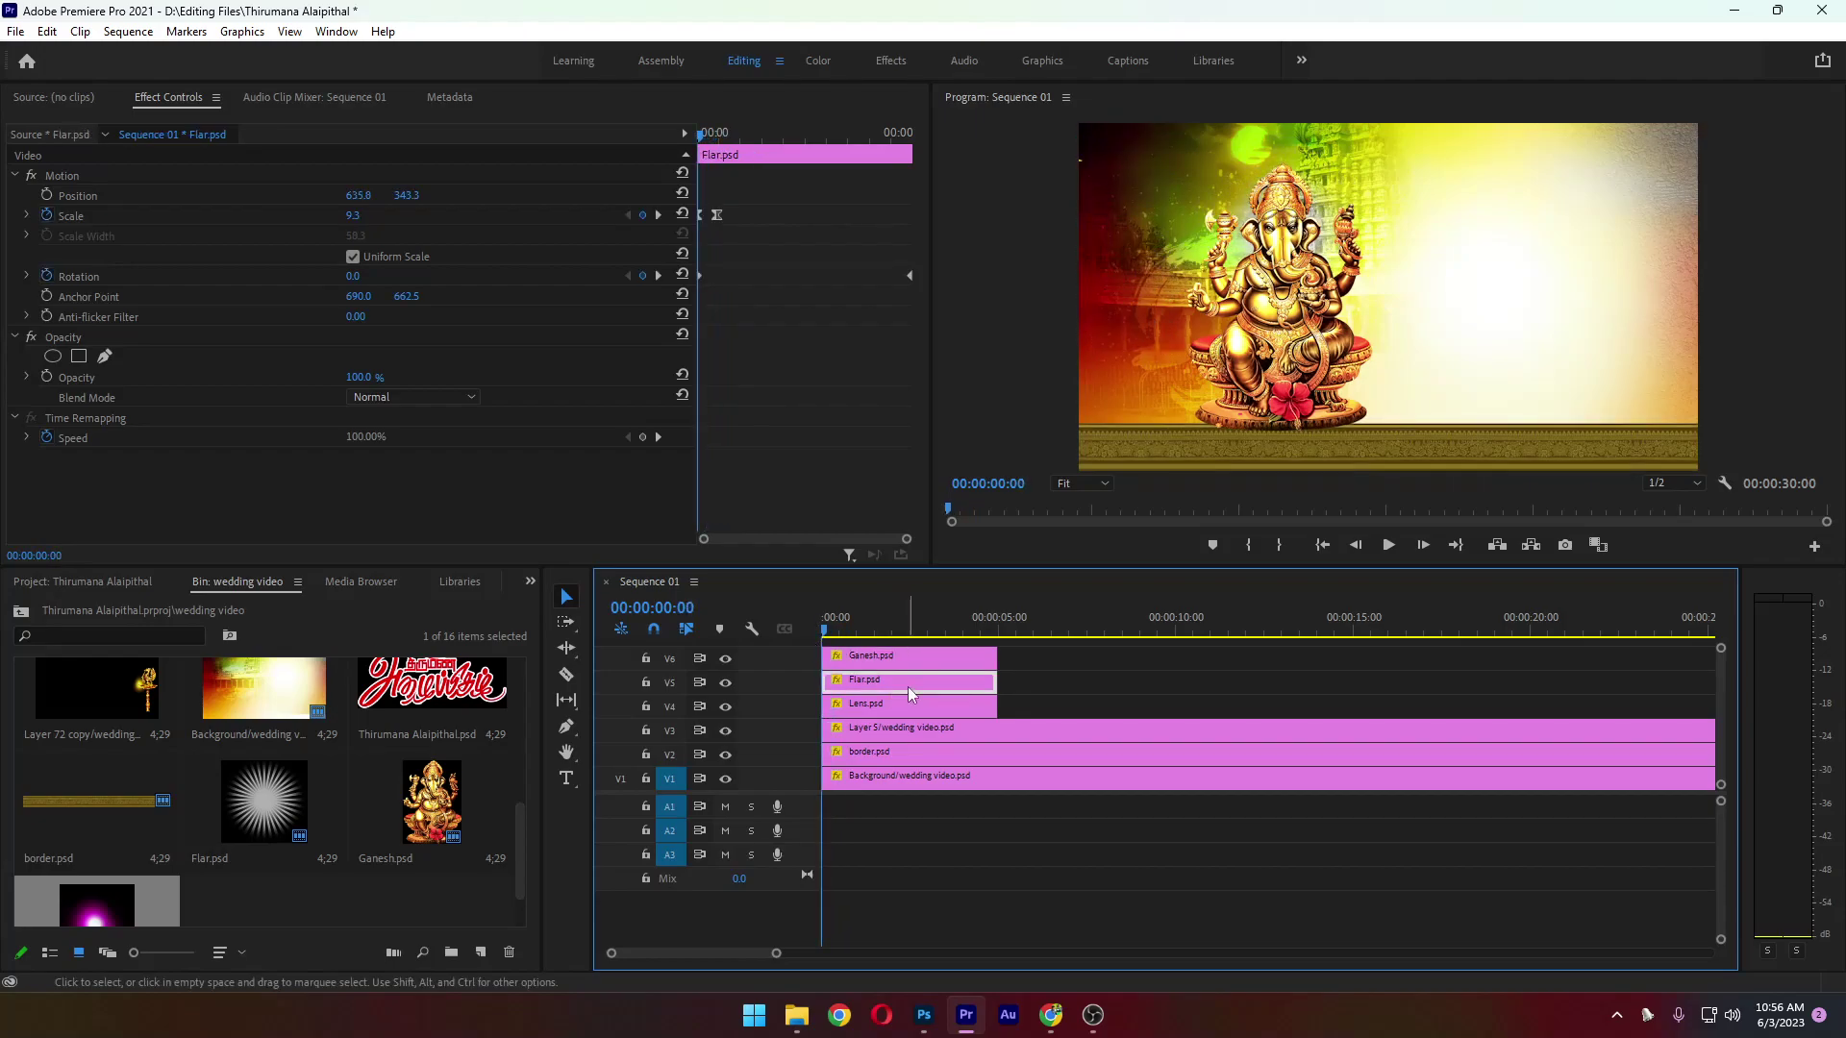
pyautogui.click(713, 217)
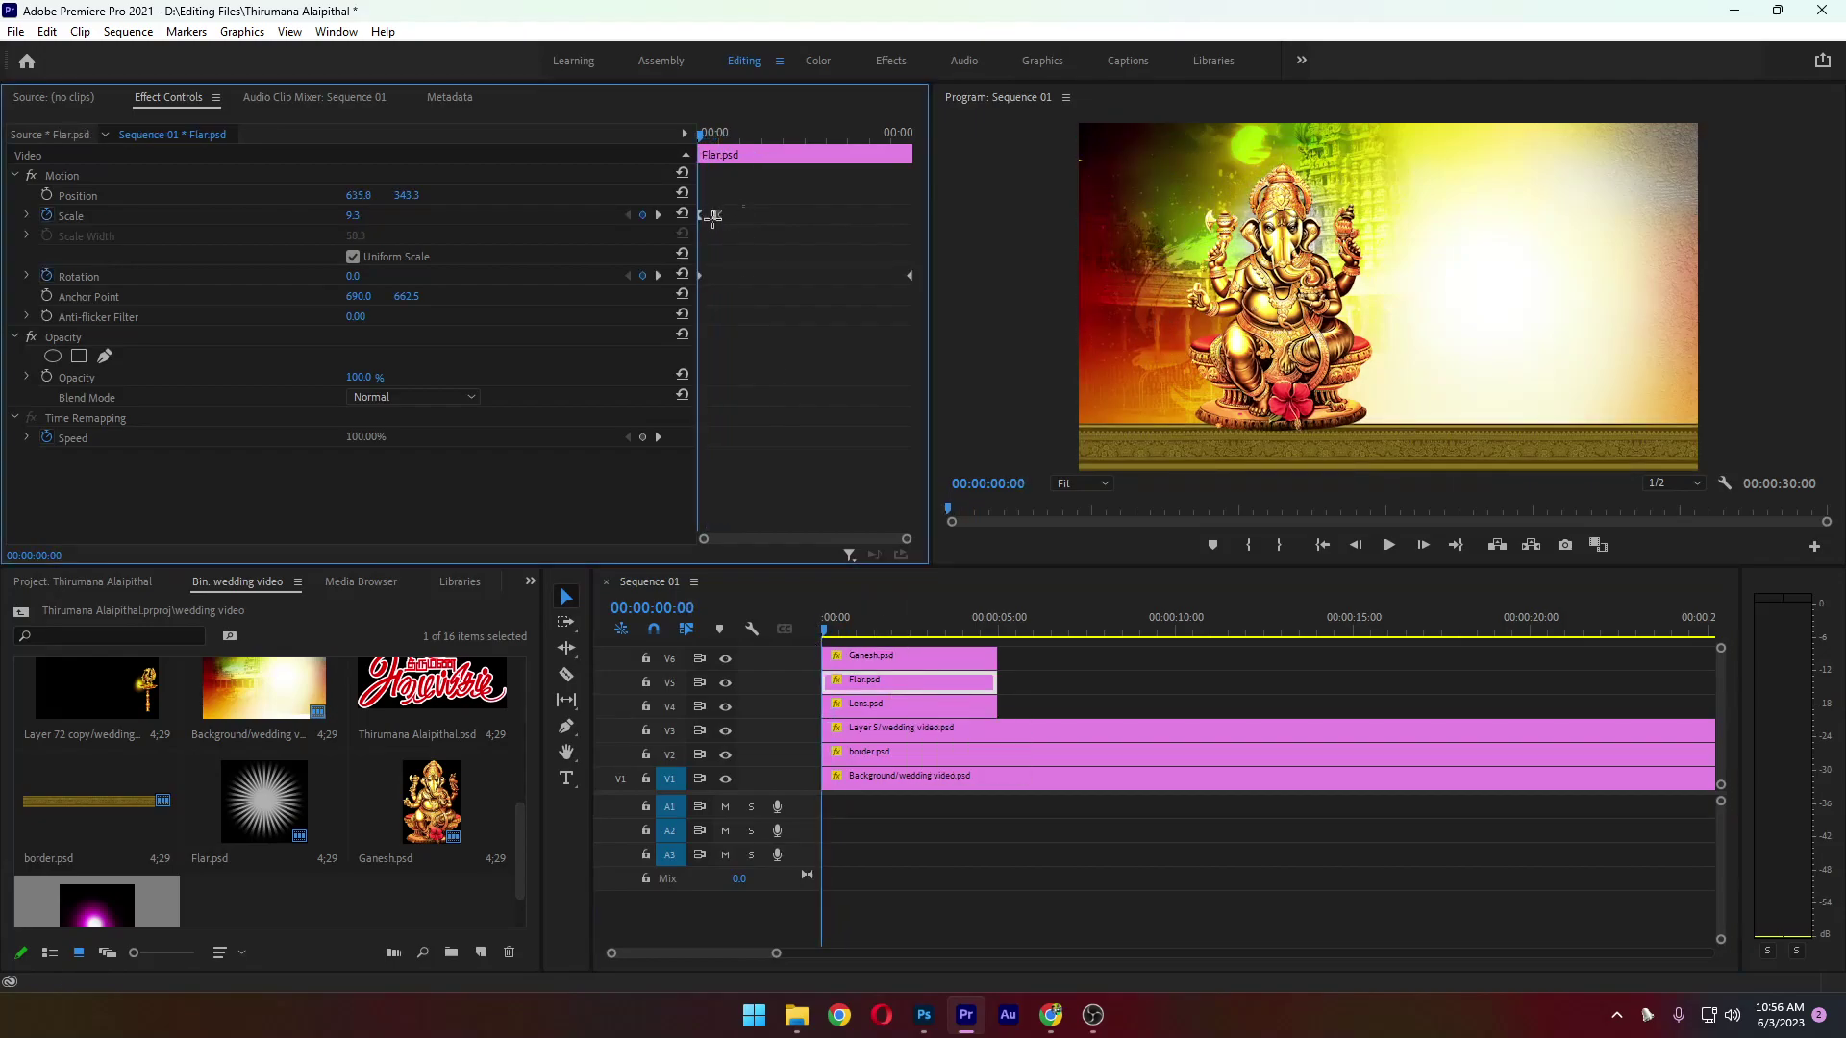
pyautogui.moveTo(712, 217); pyautogui.dragTo(689, 231)
pyautogui.click(891, 658)
pyautogui.rightClick(752, 257)
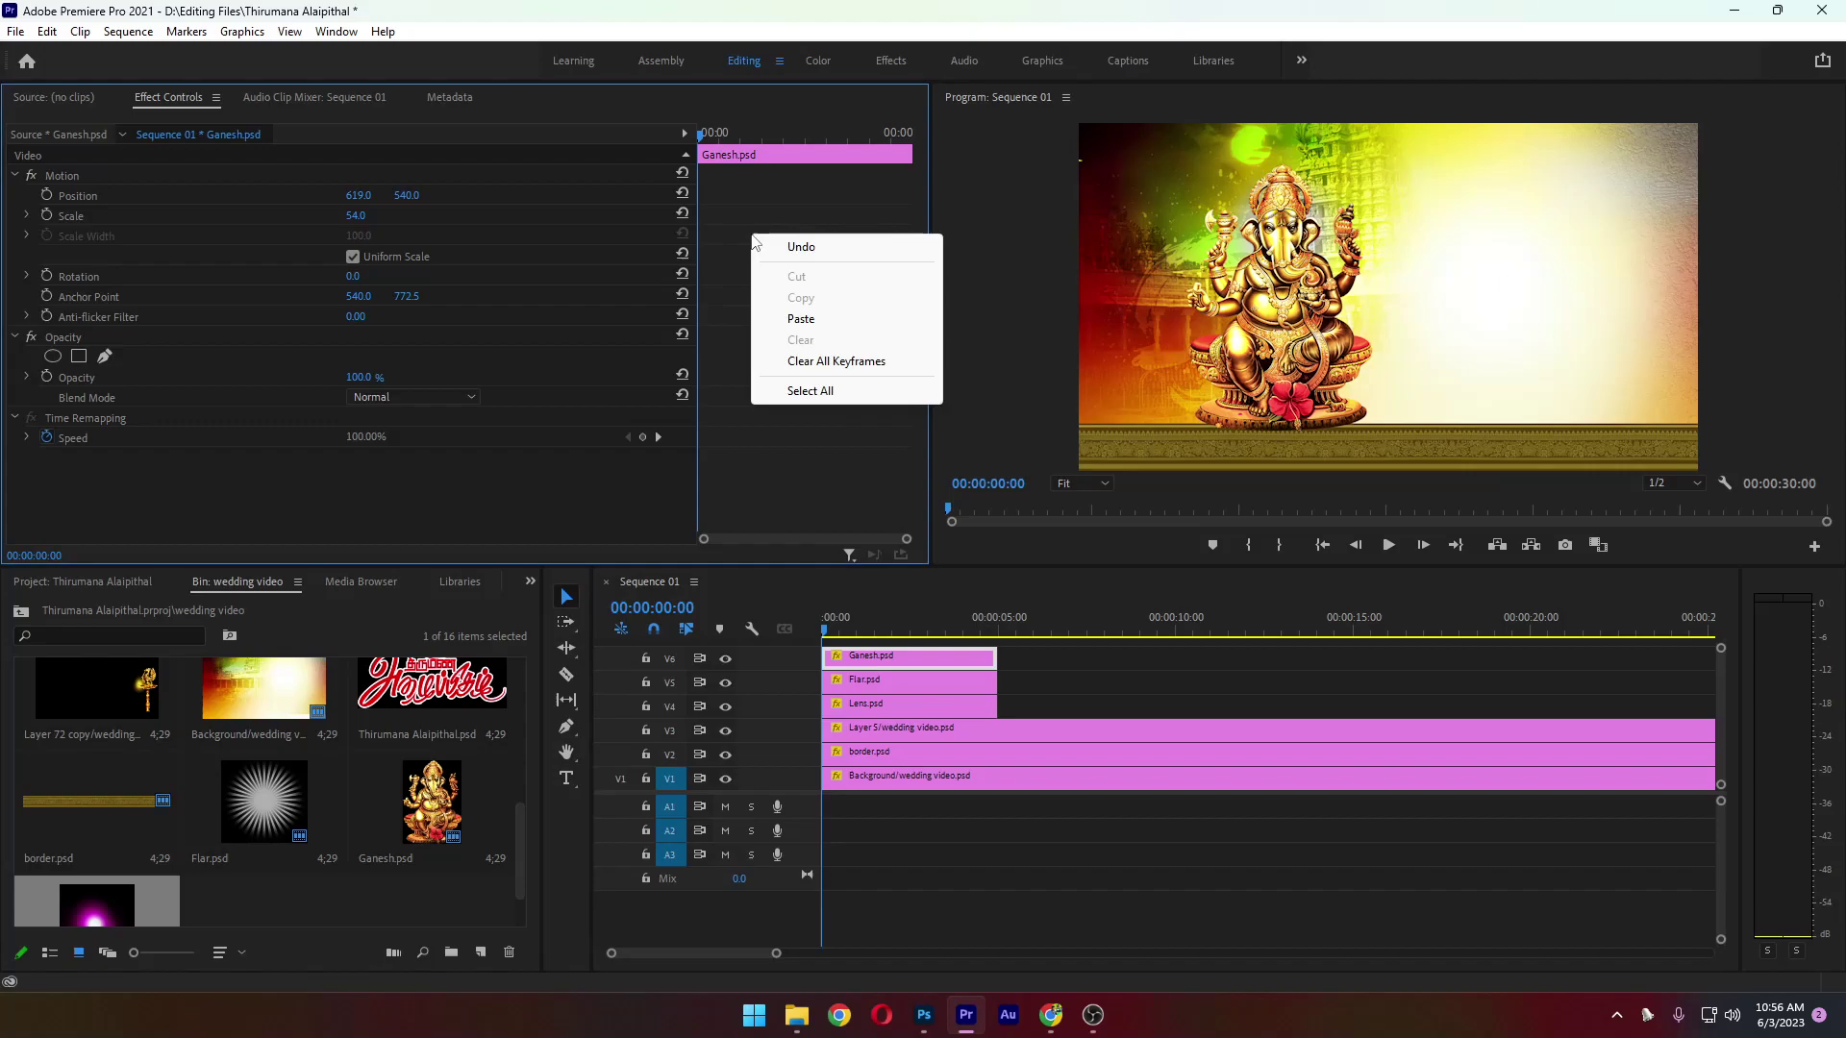
pyautogui.click(822, 318)
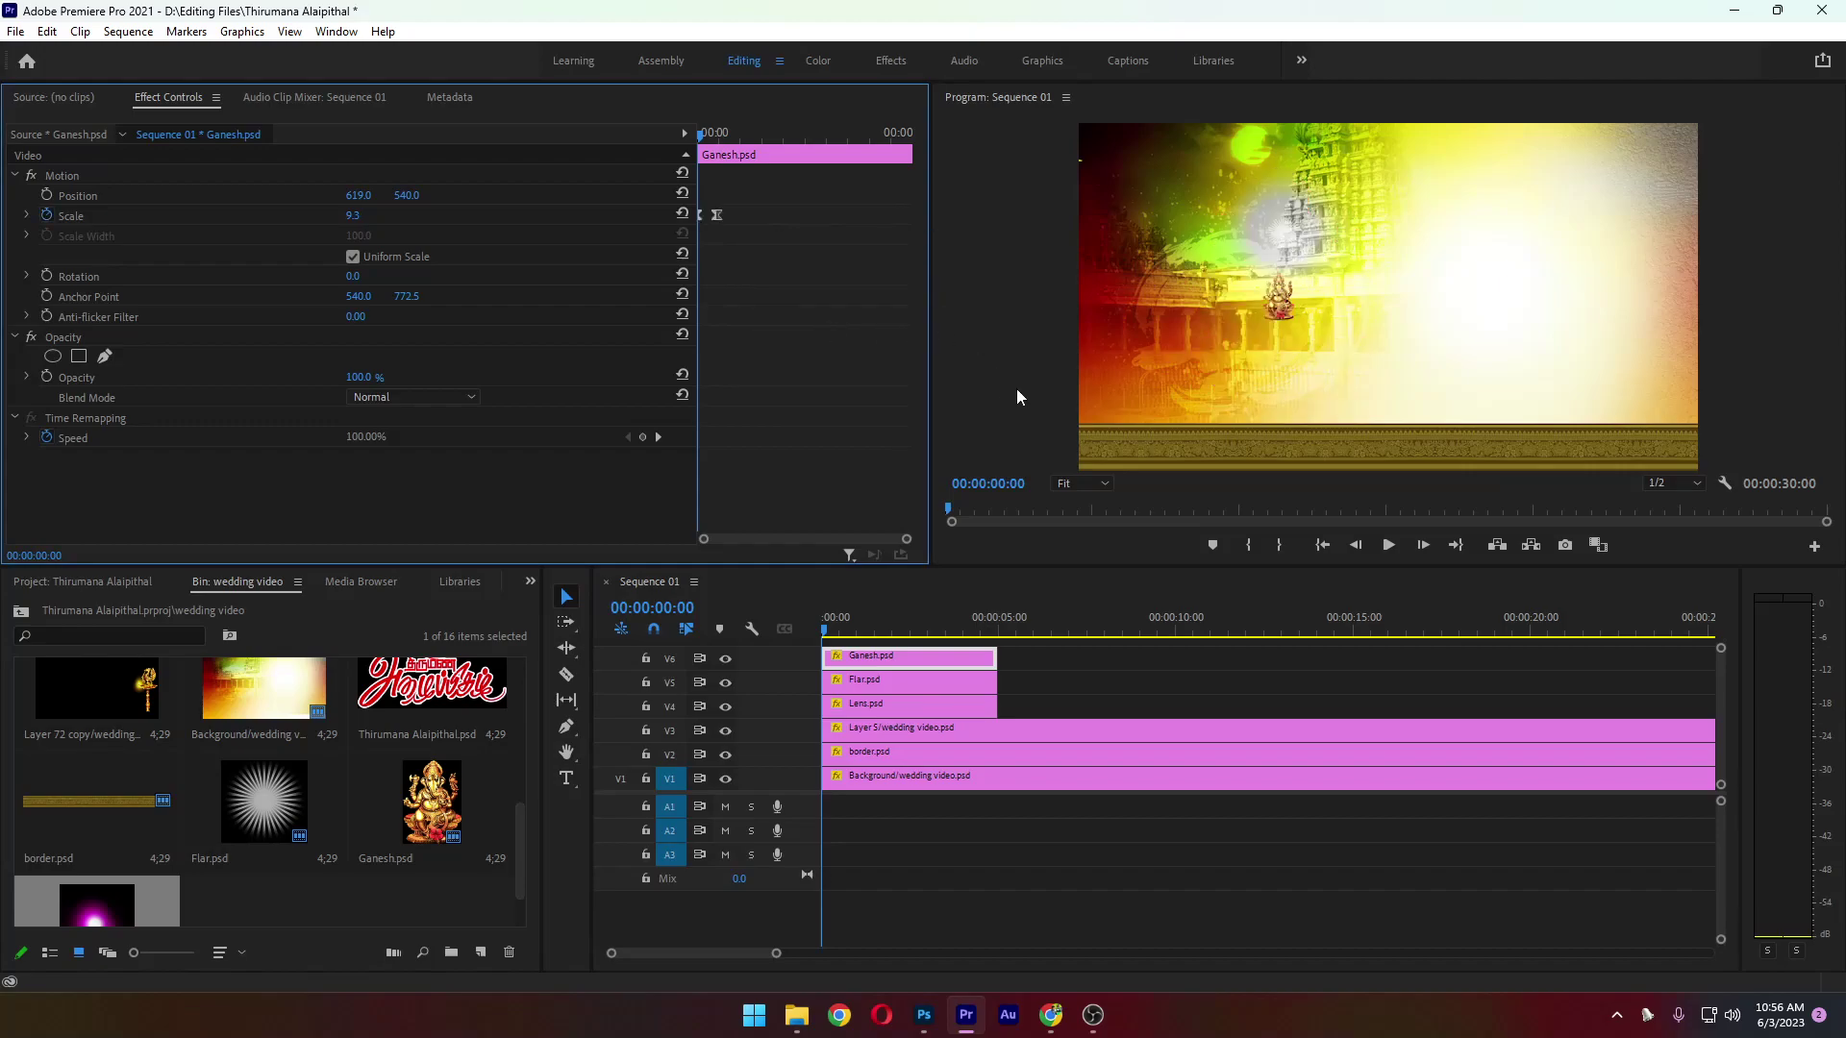
pyautogui.click(1388, 545)
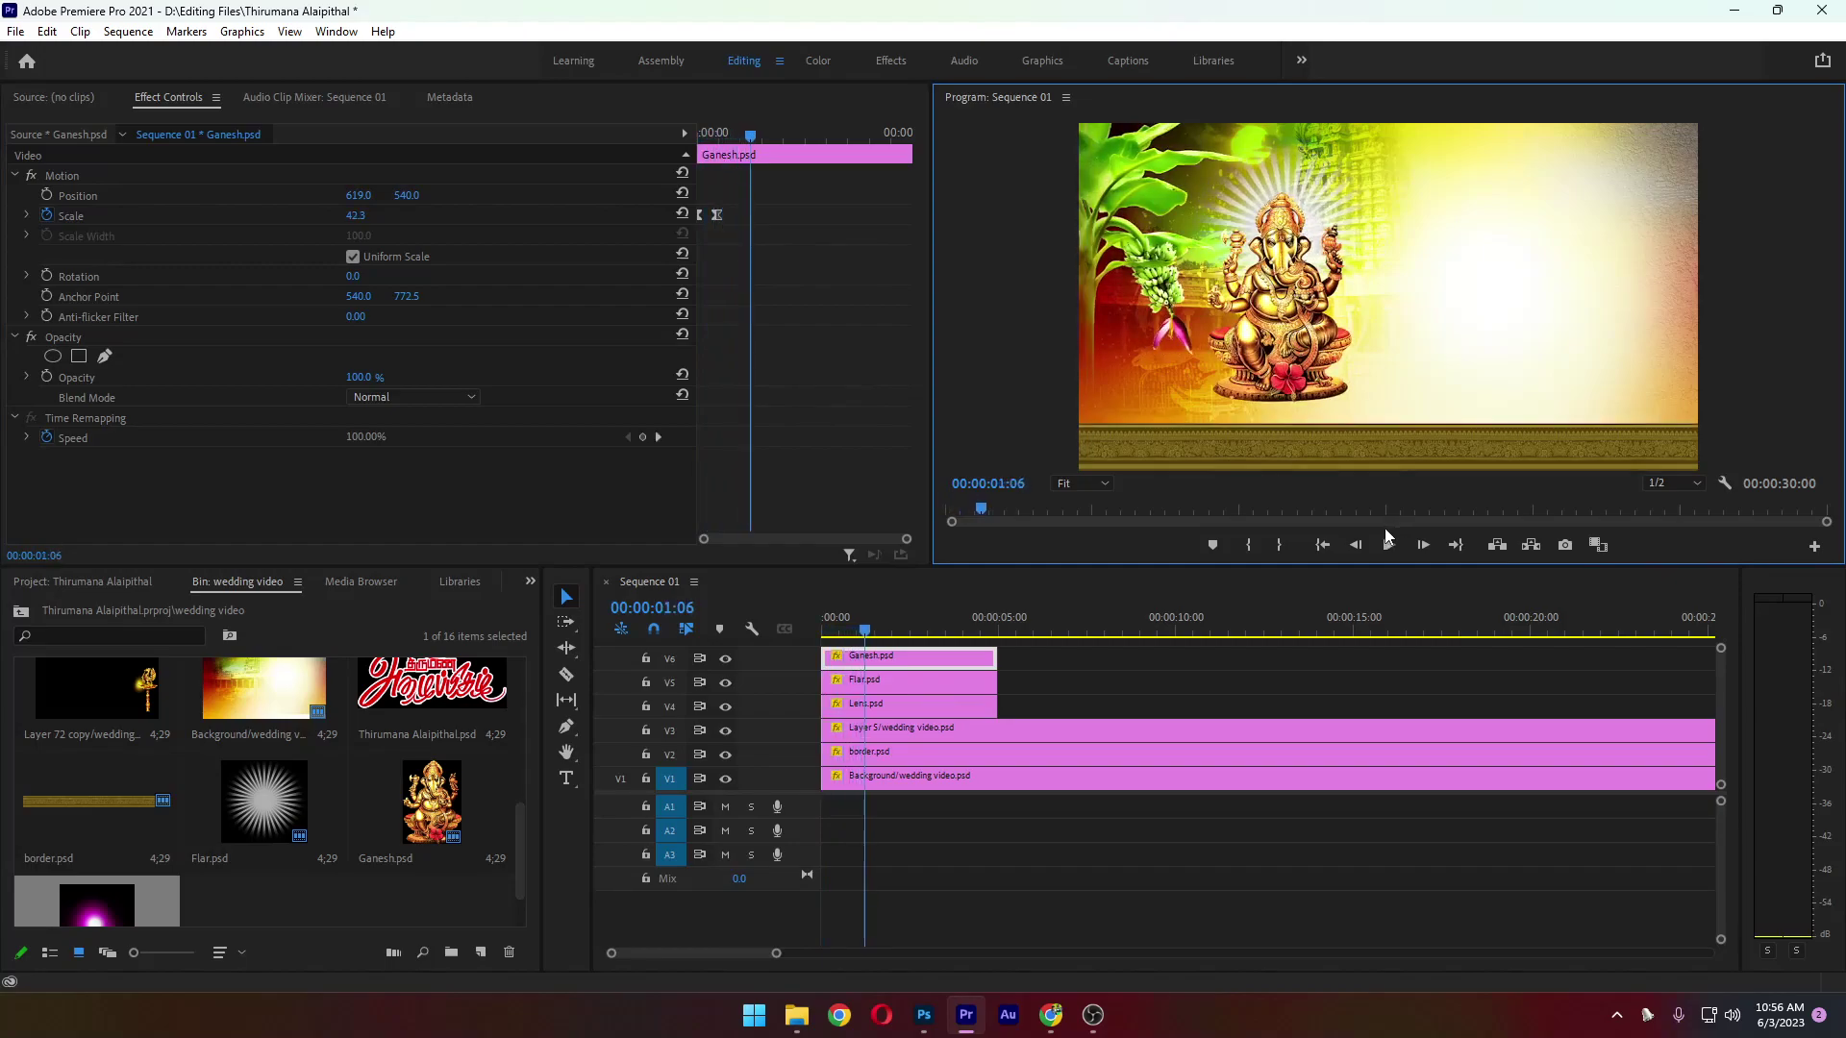
# Set Ganesh's first Scale keyframe to 0.0 and play the grow-in
pyautogui.click(969, 661)
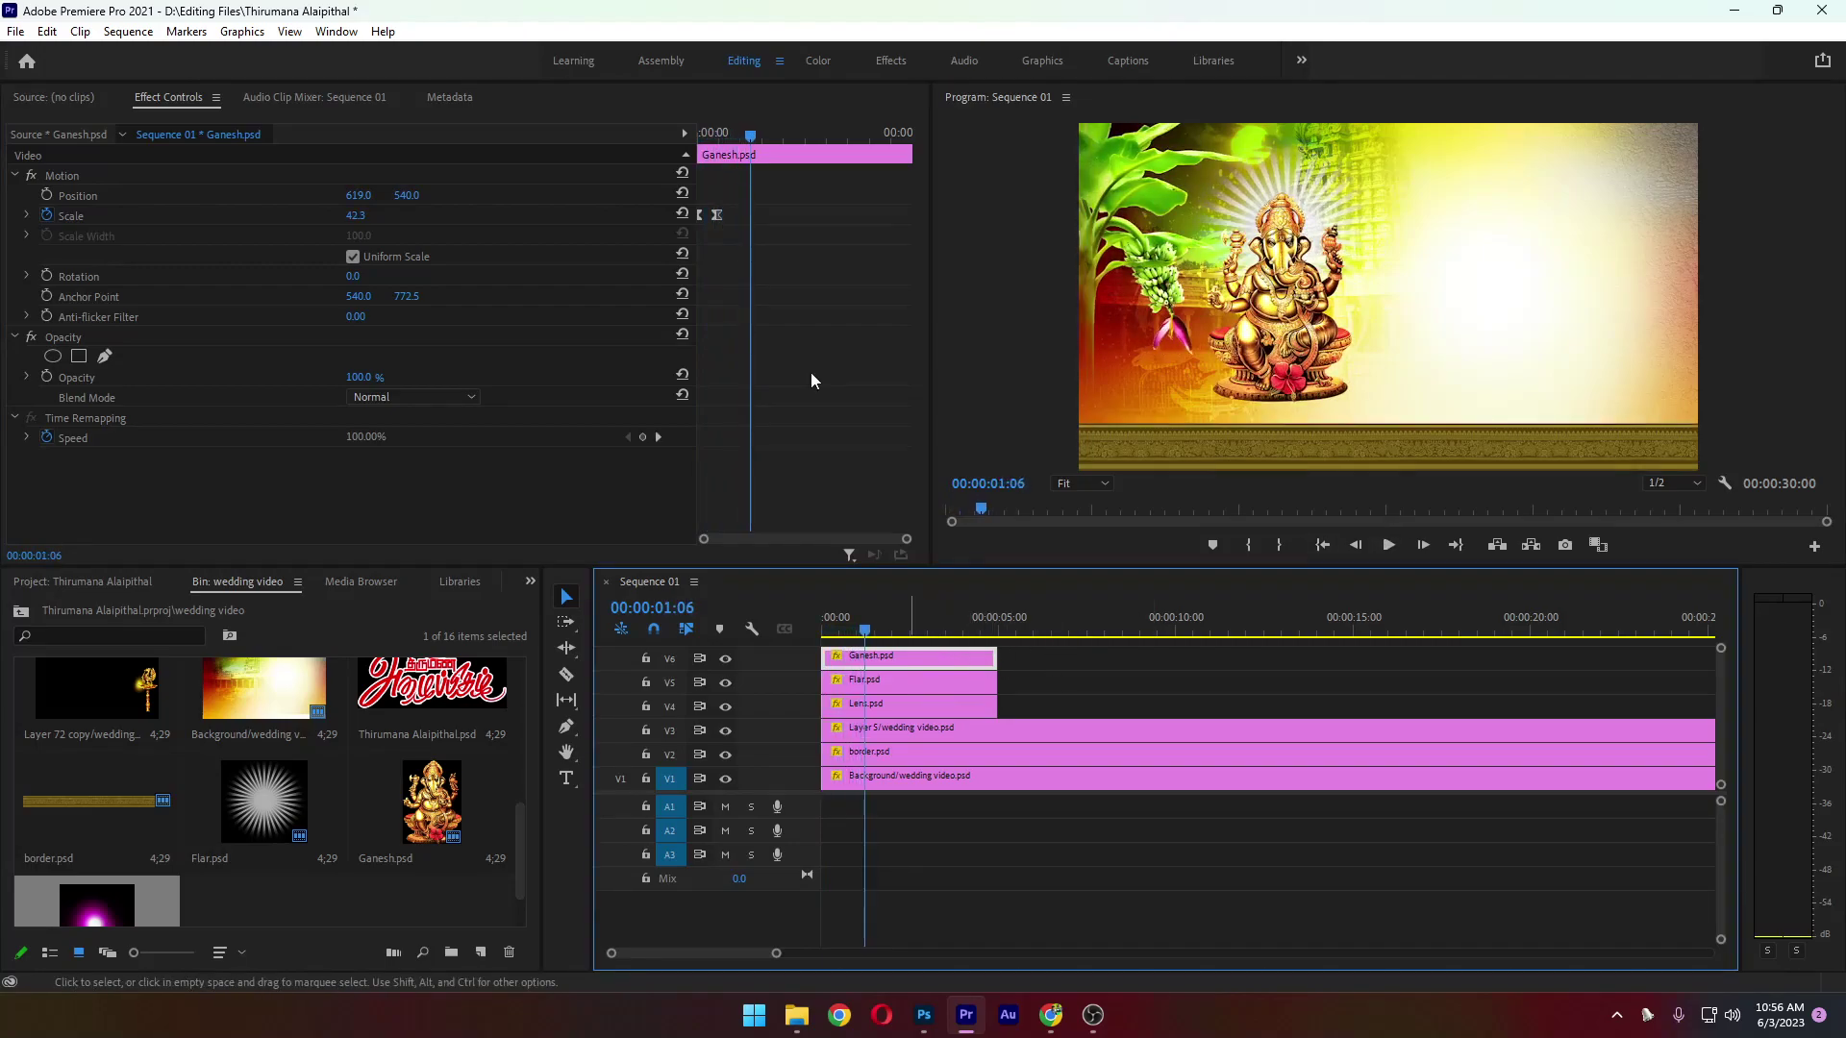
pyautogui.moveTo(750, 135); pyautogui.dragTo(659, 147)
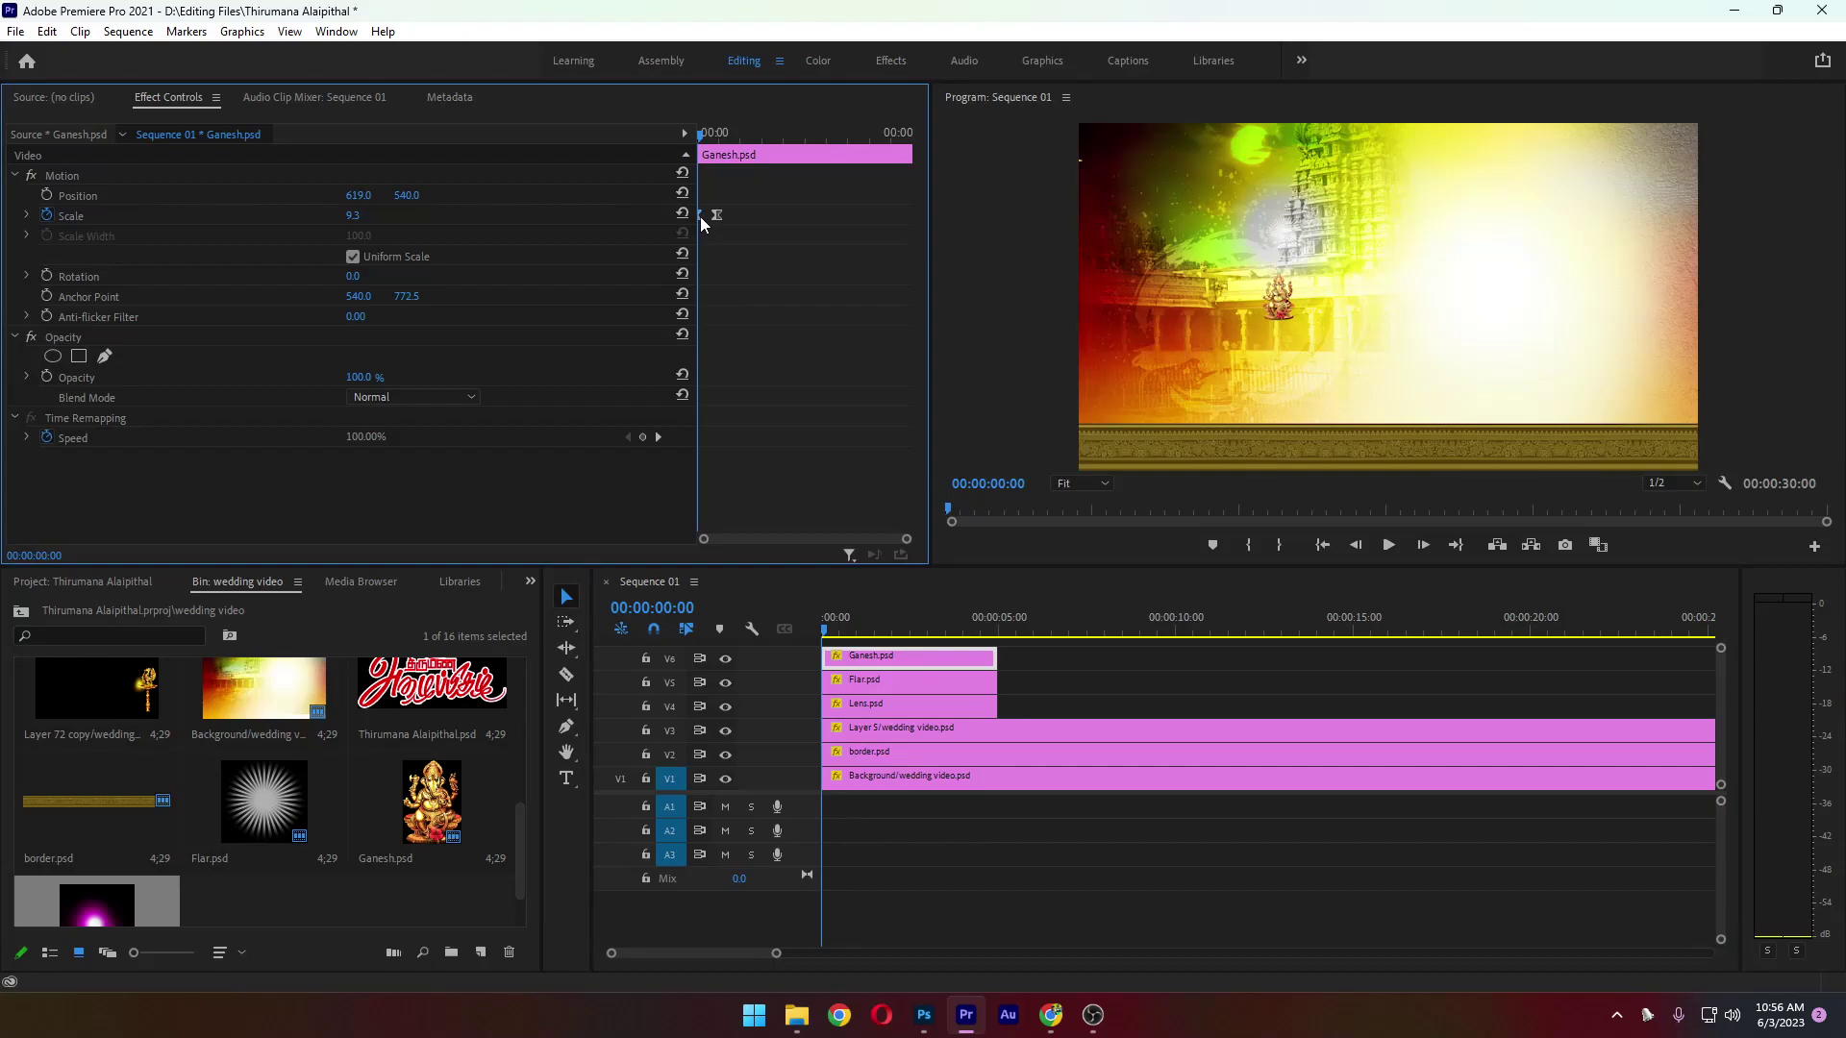
pyautogui.moveTo(355, 218); pyautogui.dragTo(342, 217)
pyautogui.press('space')
pyautogui.press('space')
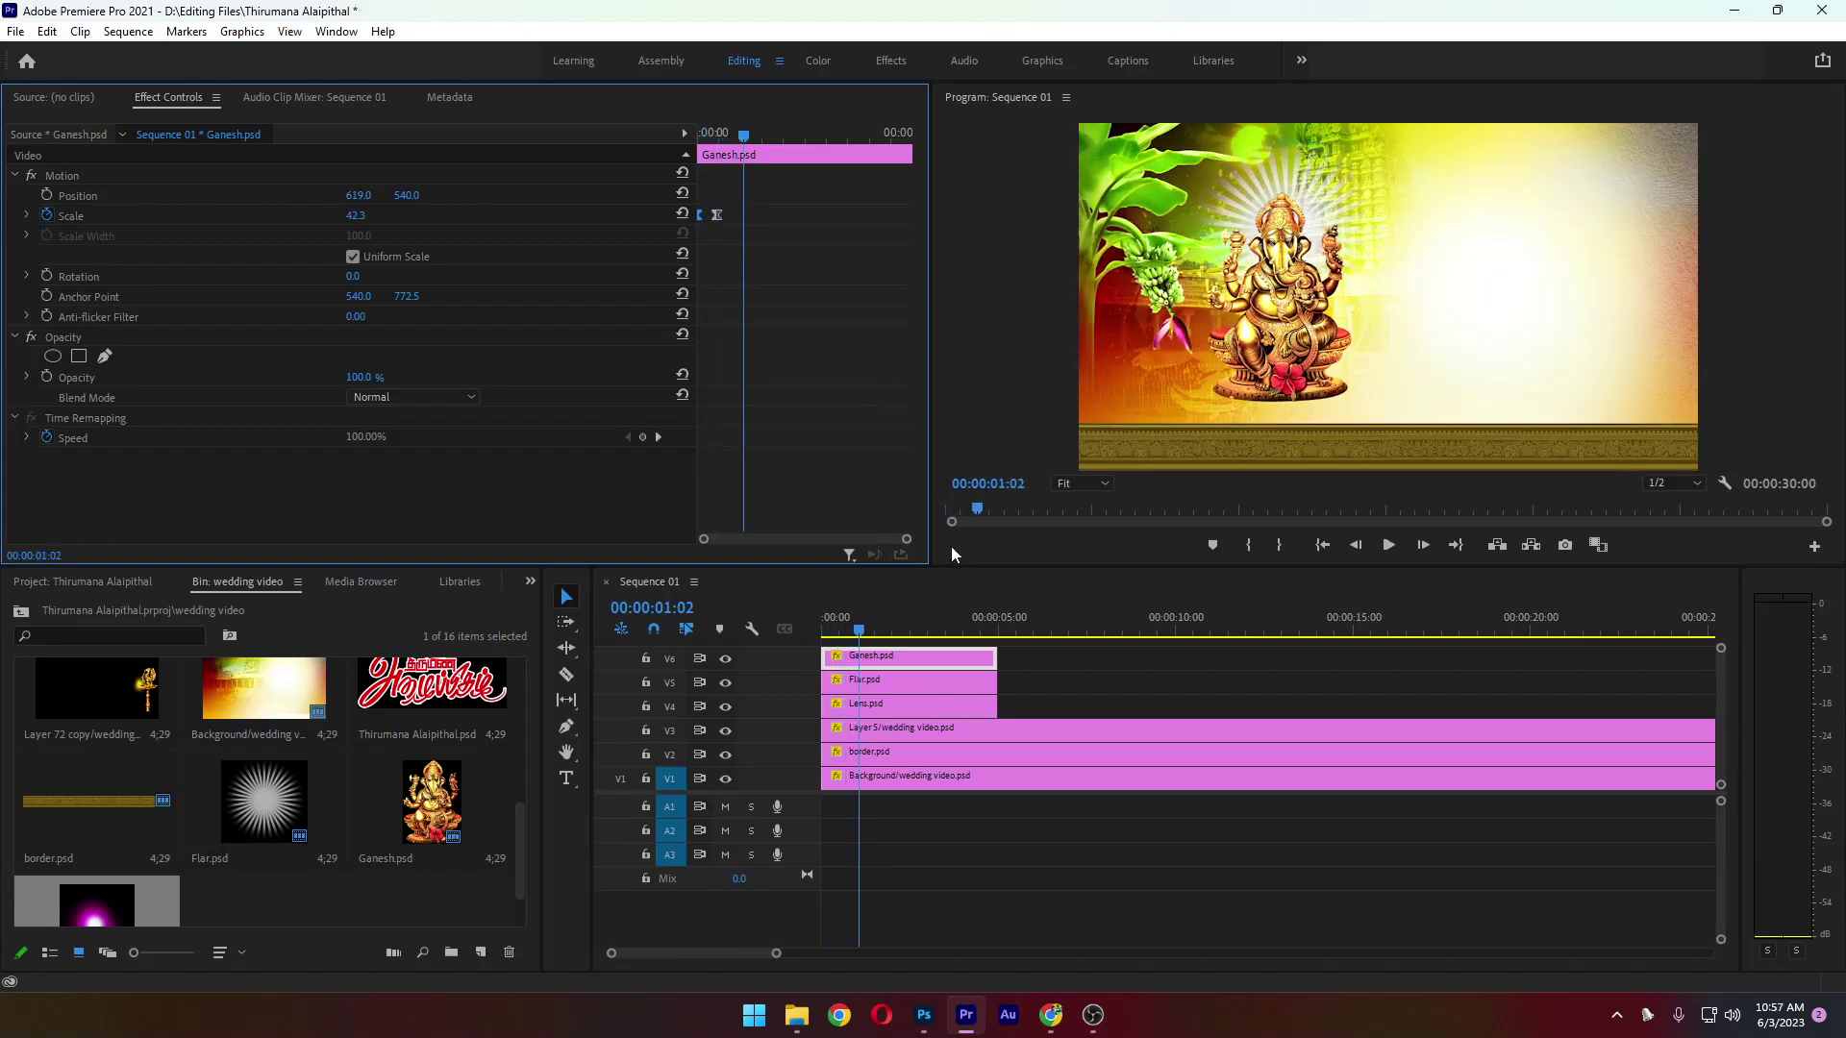
# Replay the intro, stopping at 00:00:06:11, then clear the selection in the media bin
pyautogui.click(1323, 546)
pyautogui.click(1388, 545)
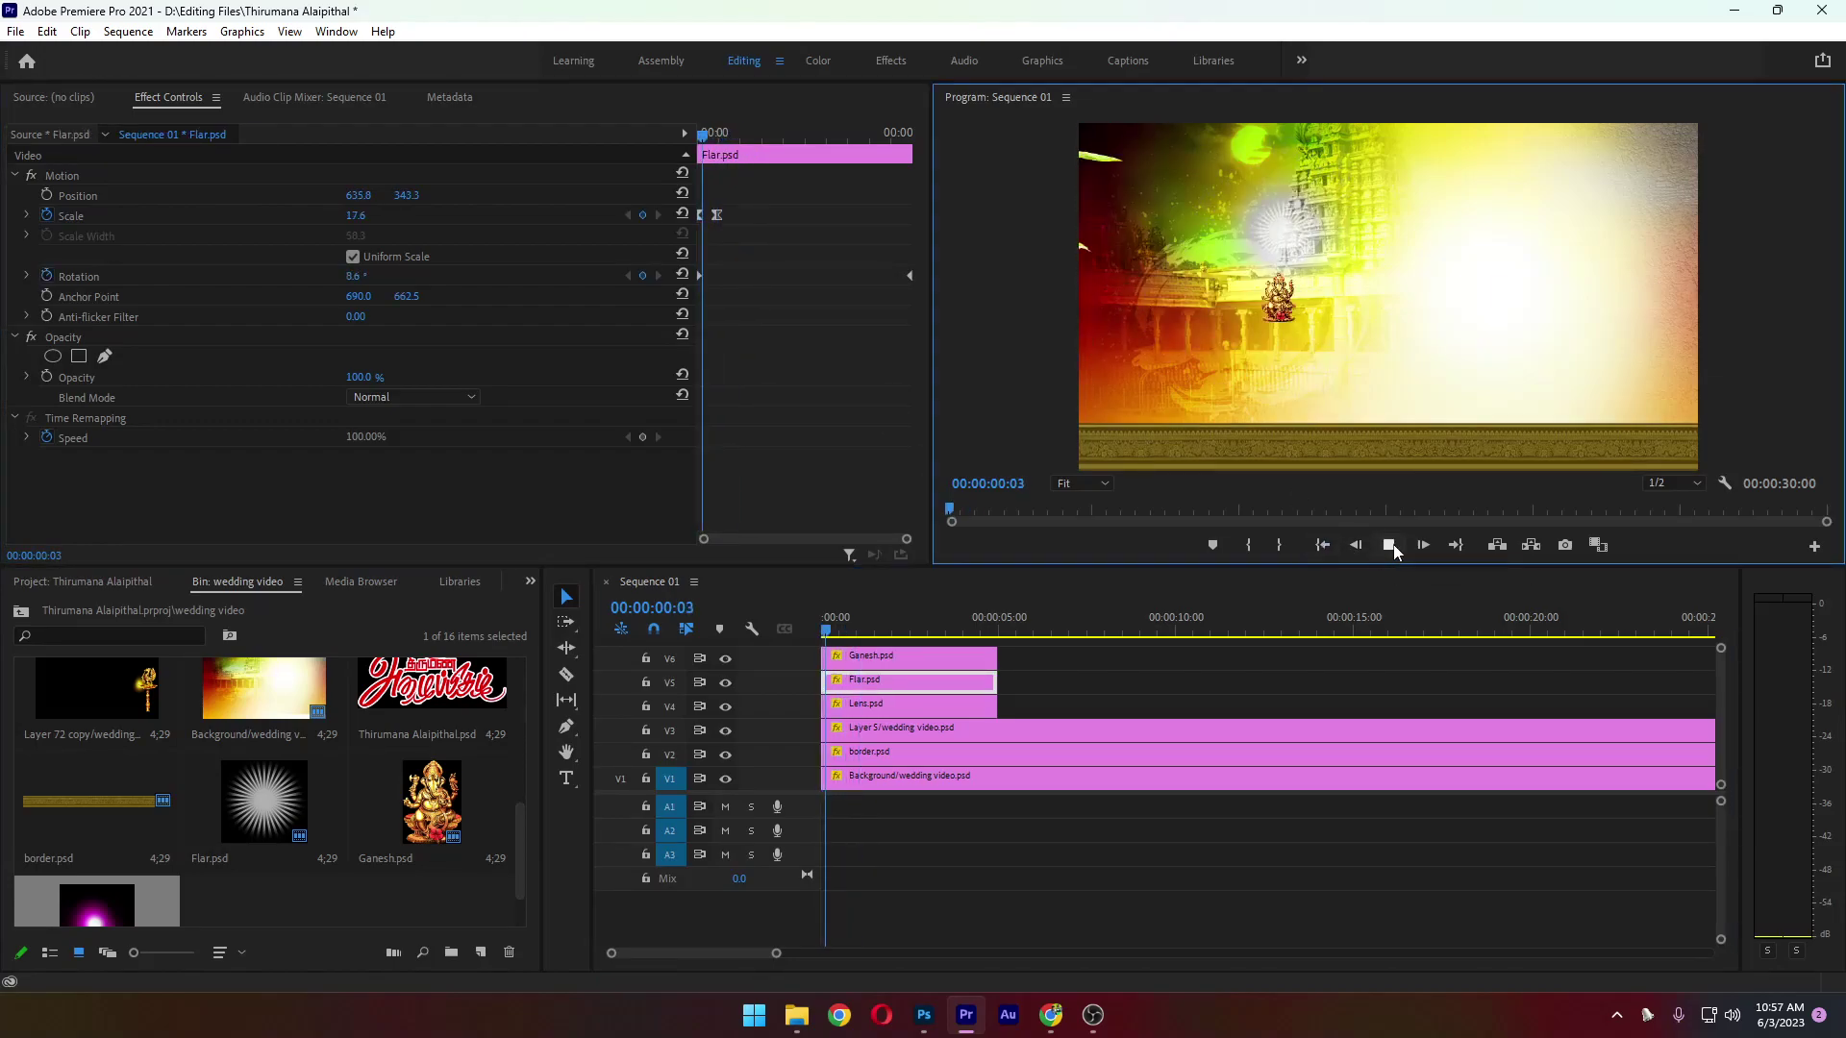
pyautogui.click(1389, 545)
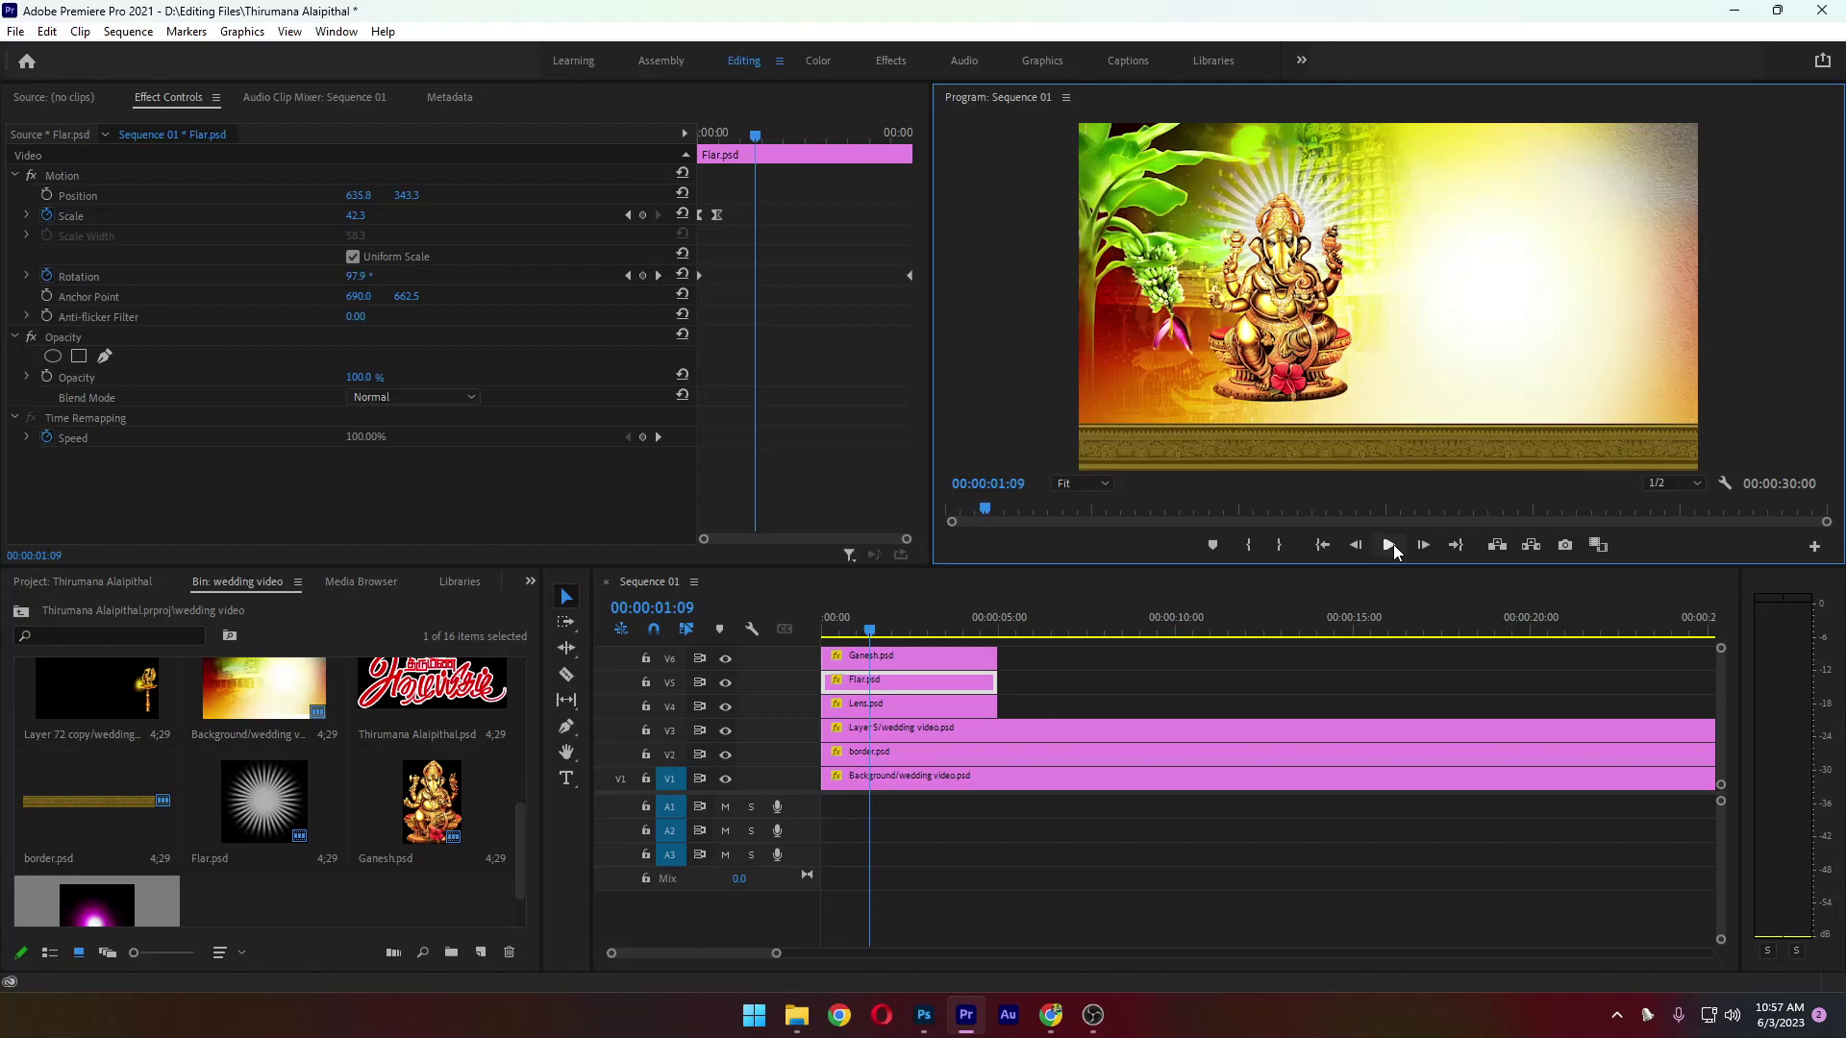
pyautogui.click(1323, 545)
pyautogui.click(1389, 545)
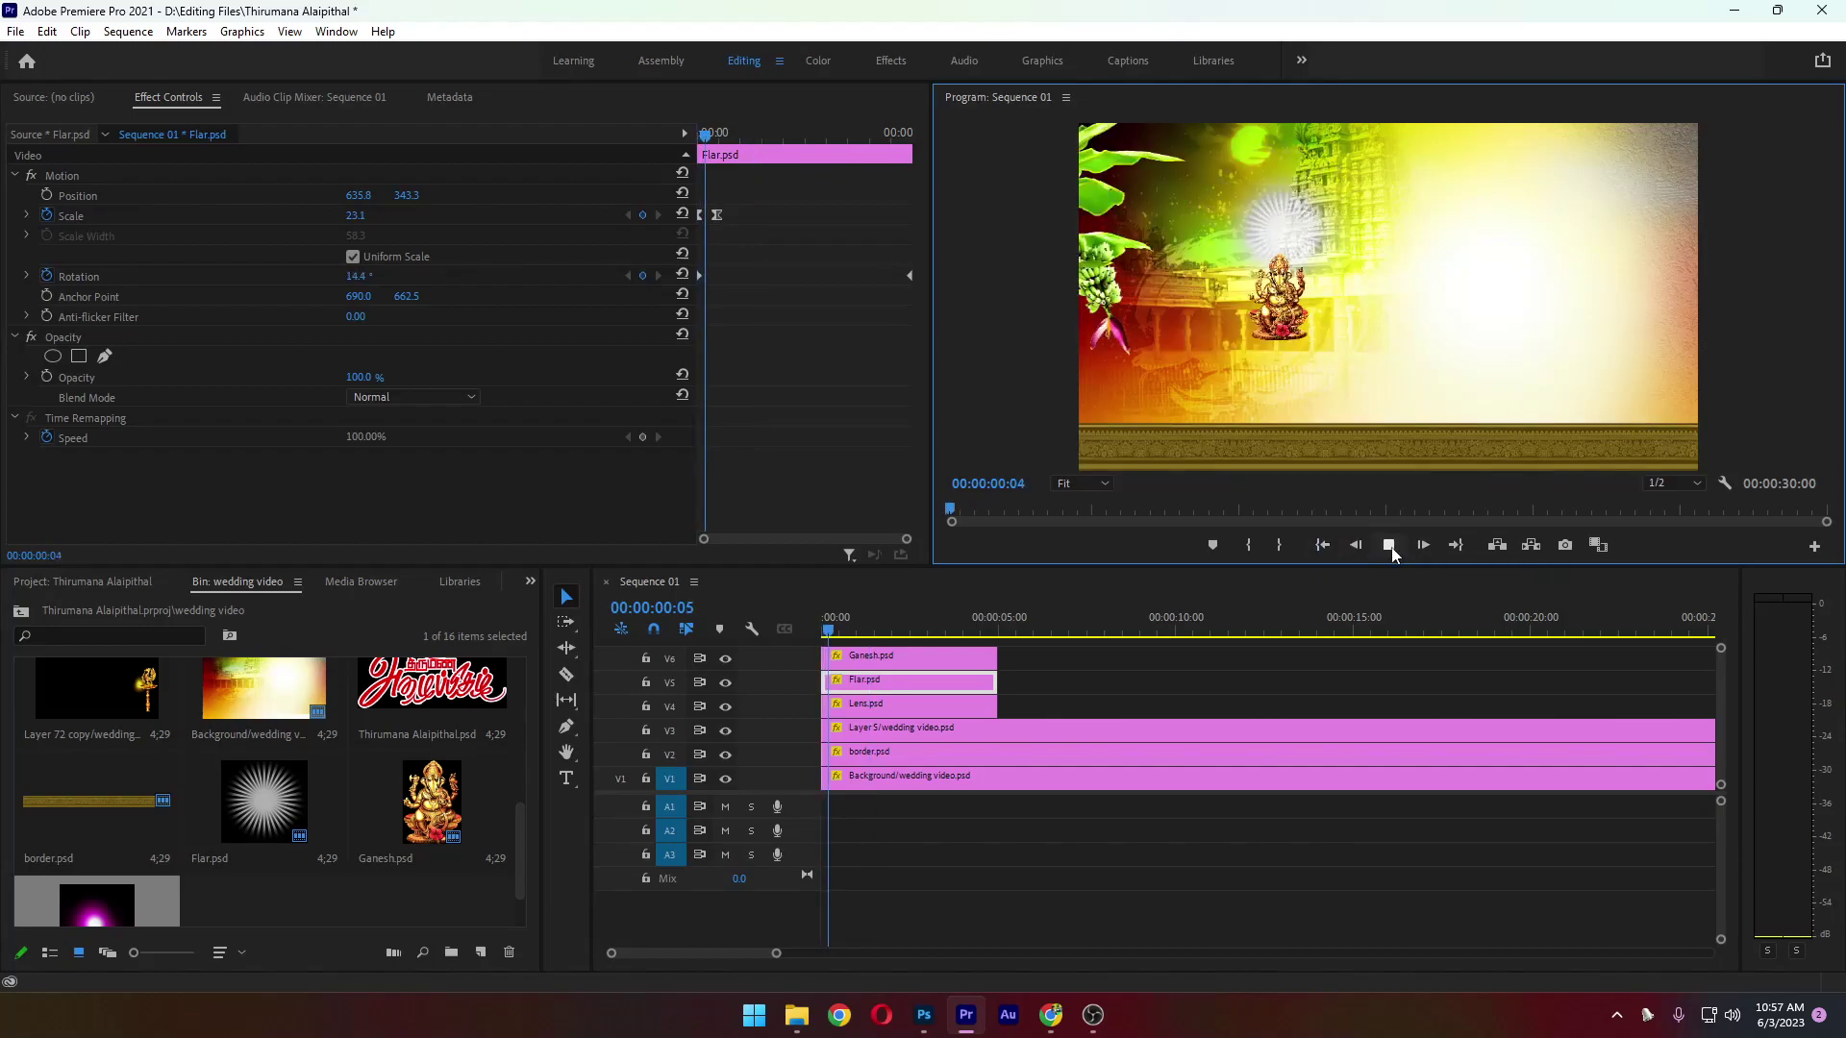
pyautogui.click(1389, 545)
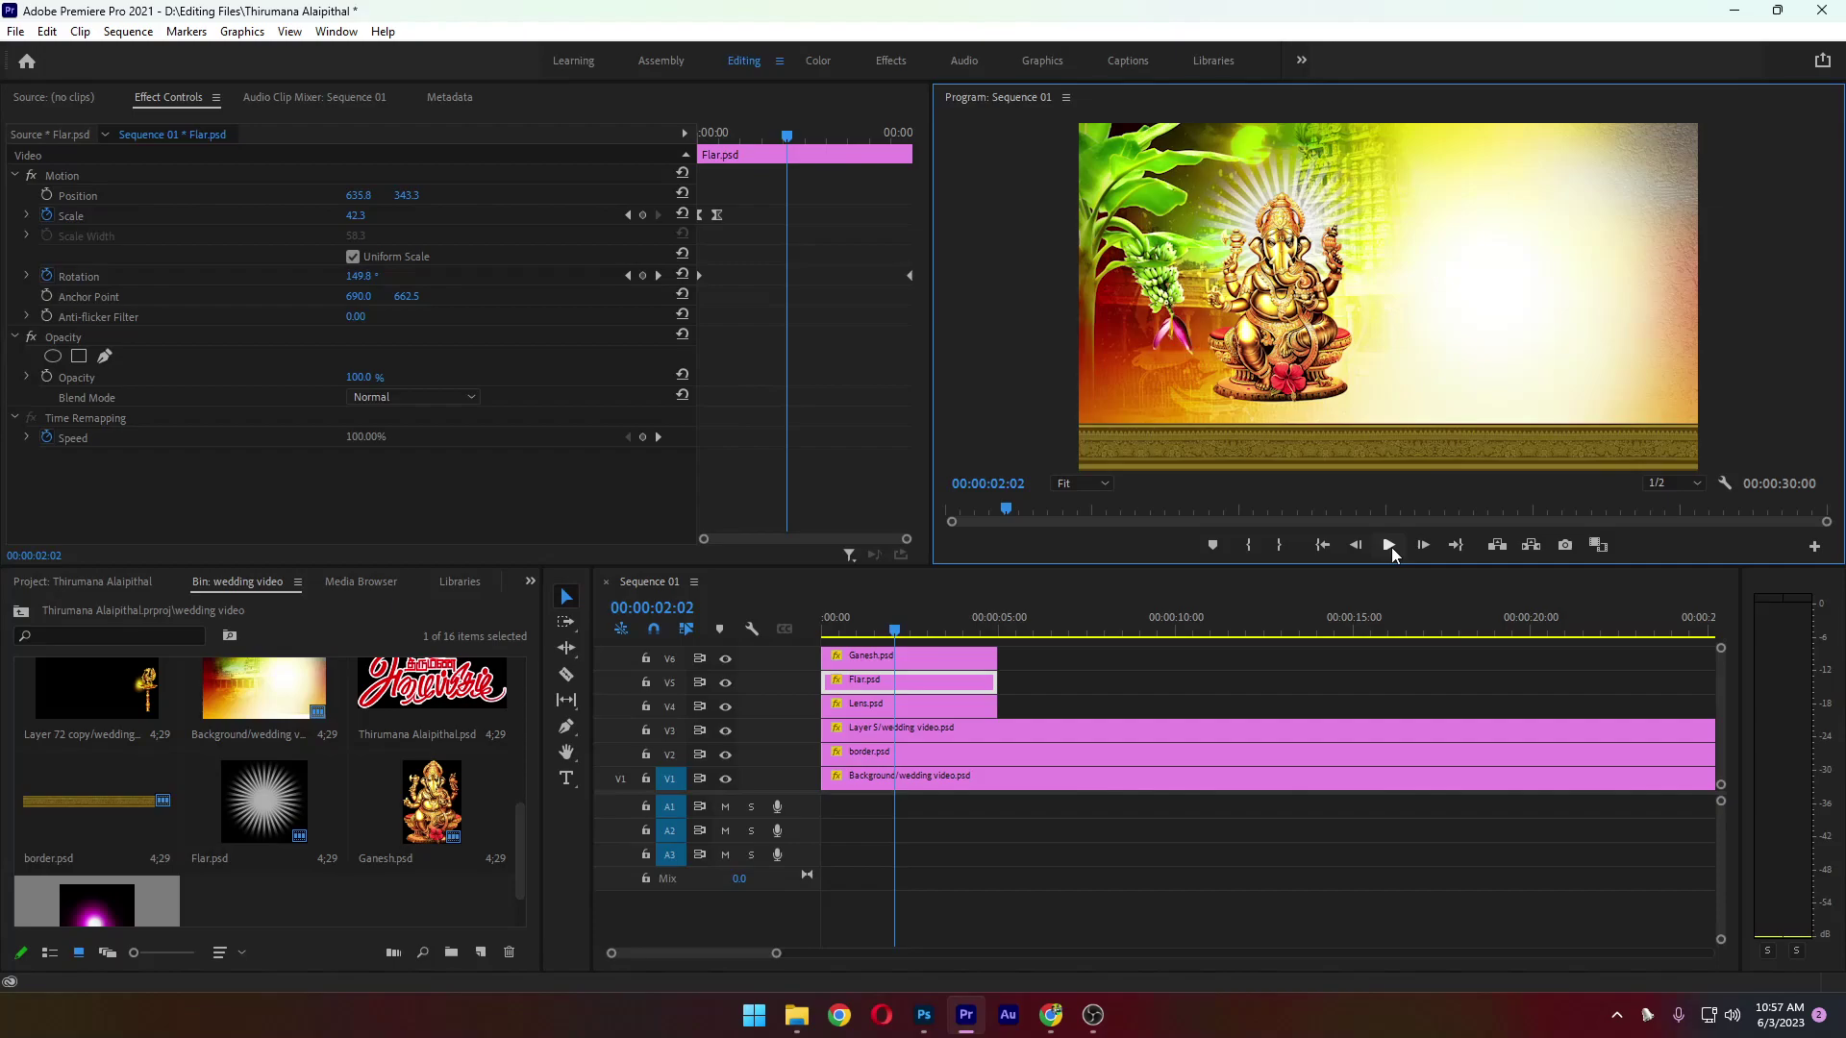
pyautogui.click(1390, 545)
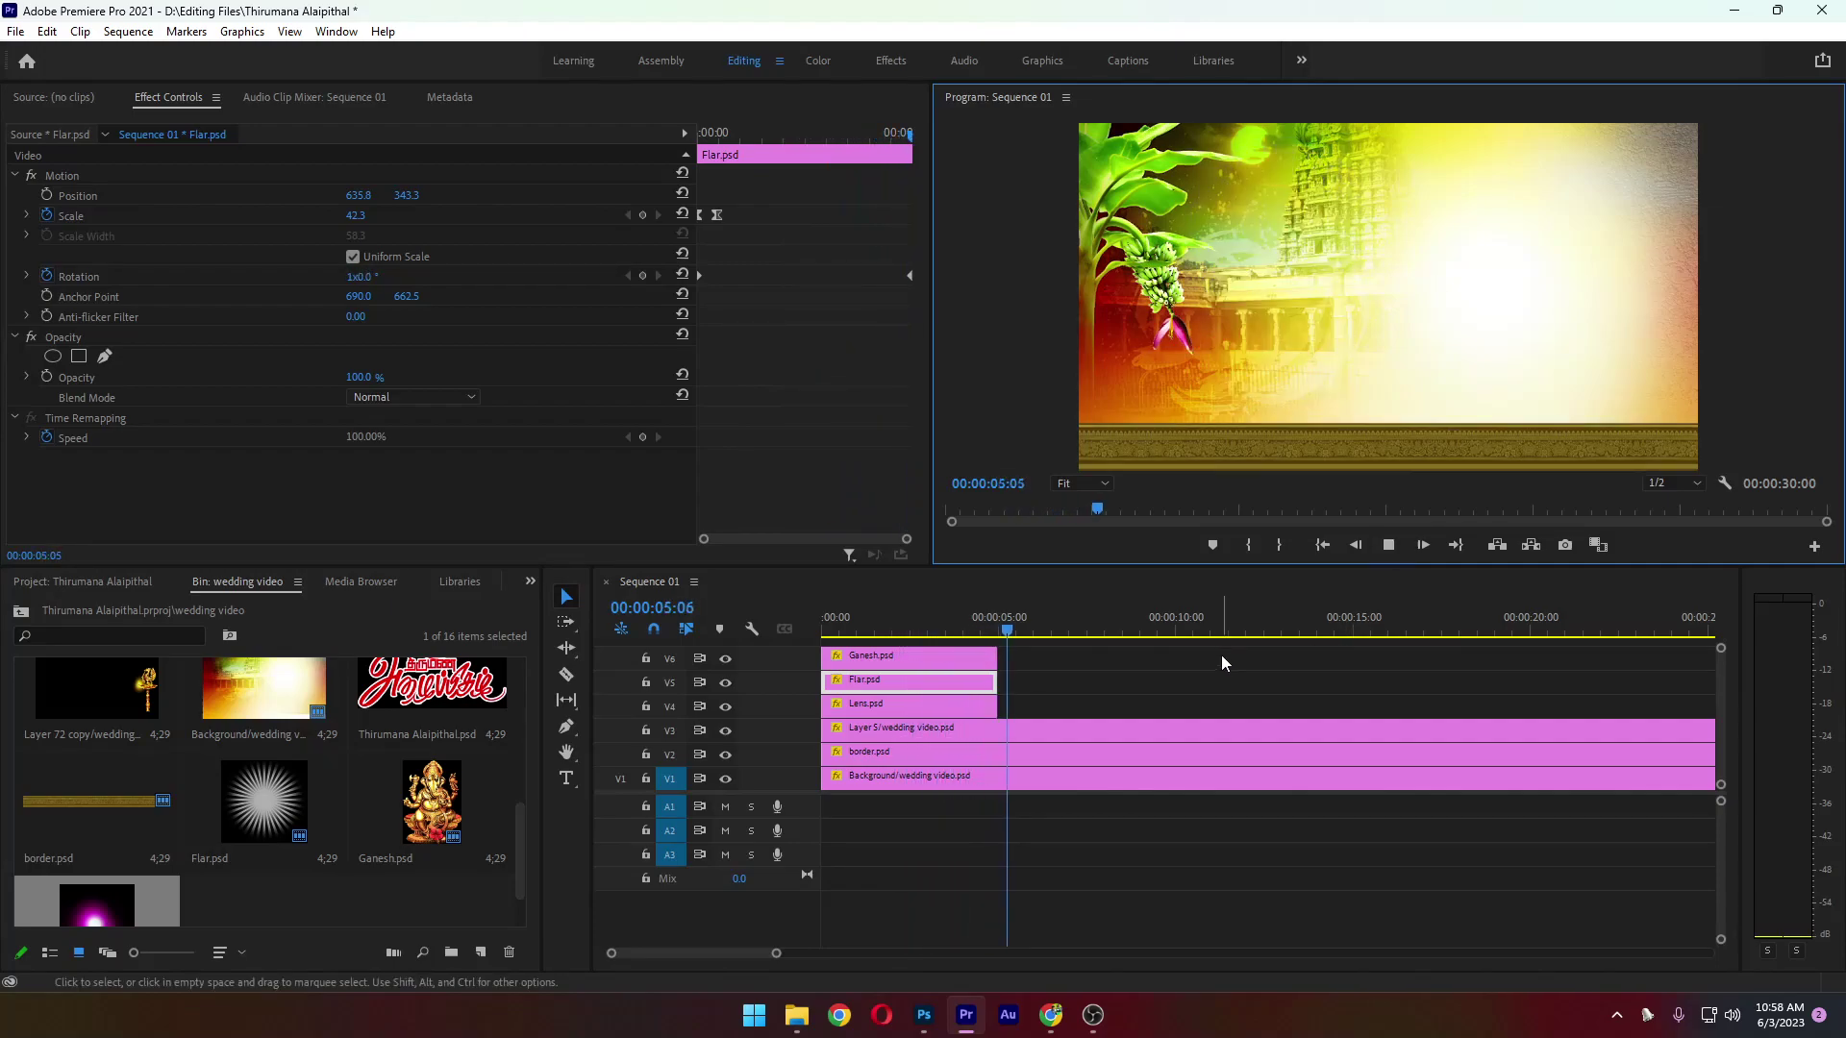
pyautogui.press('space')
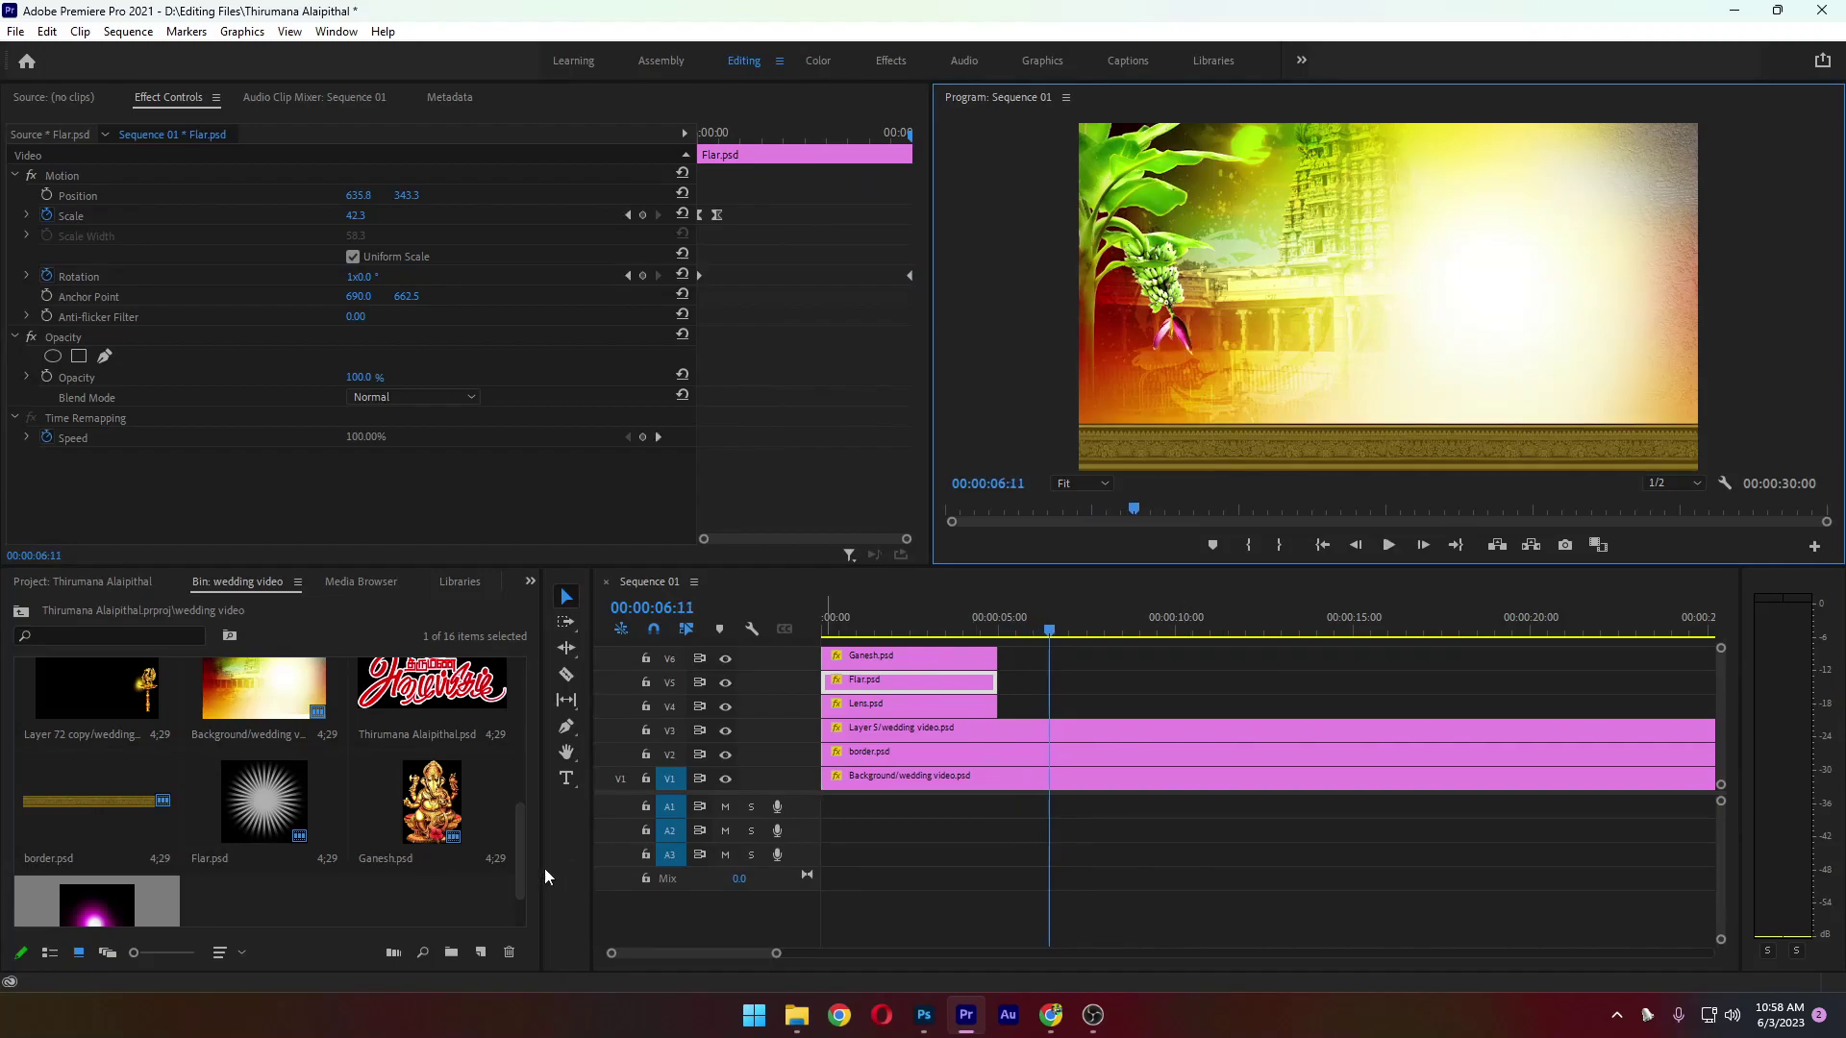
pyautogui.click(456, 917)
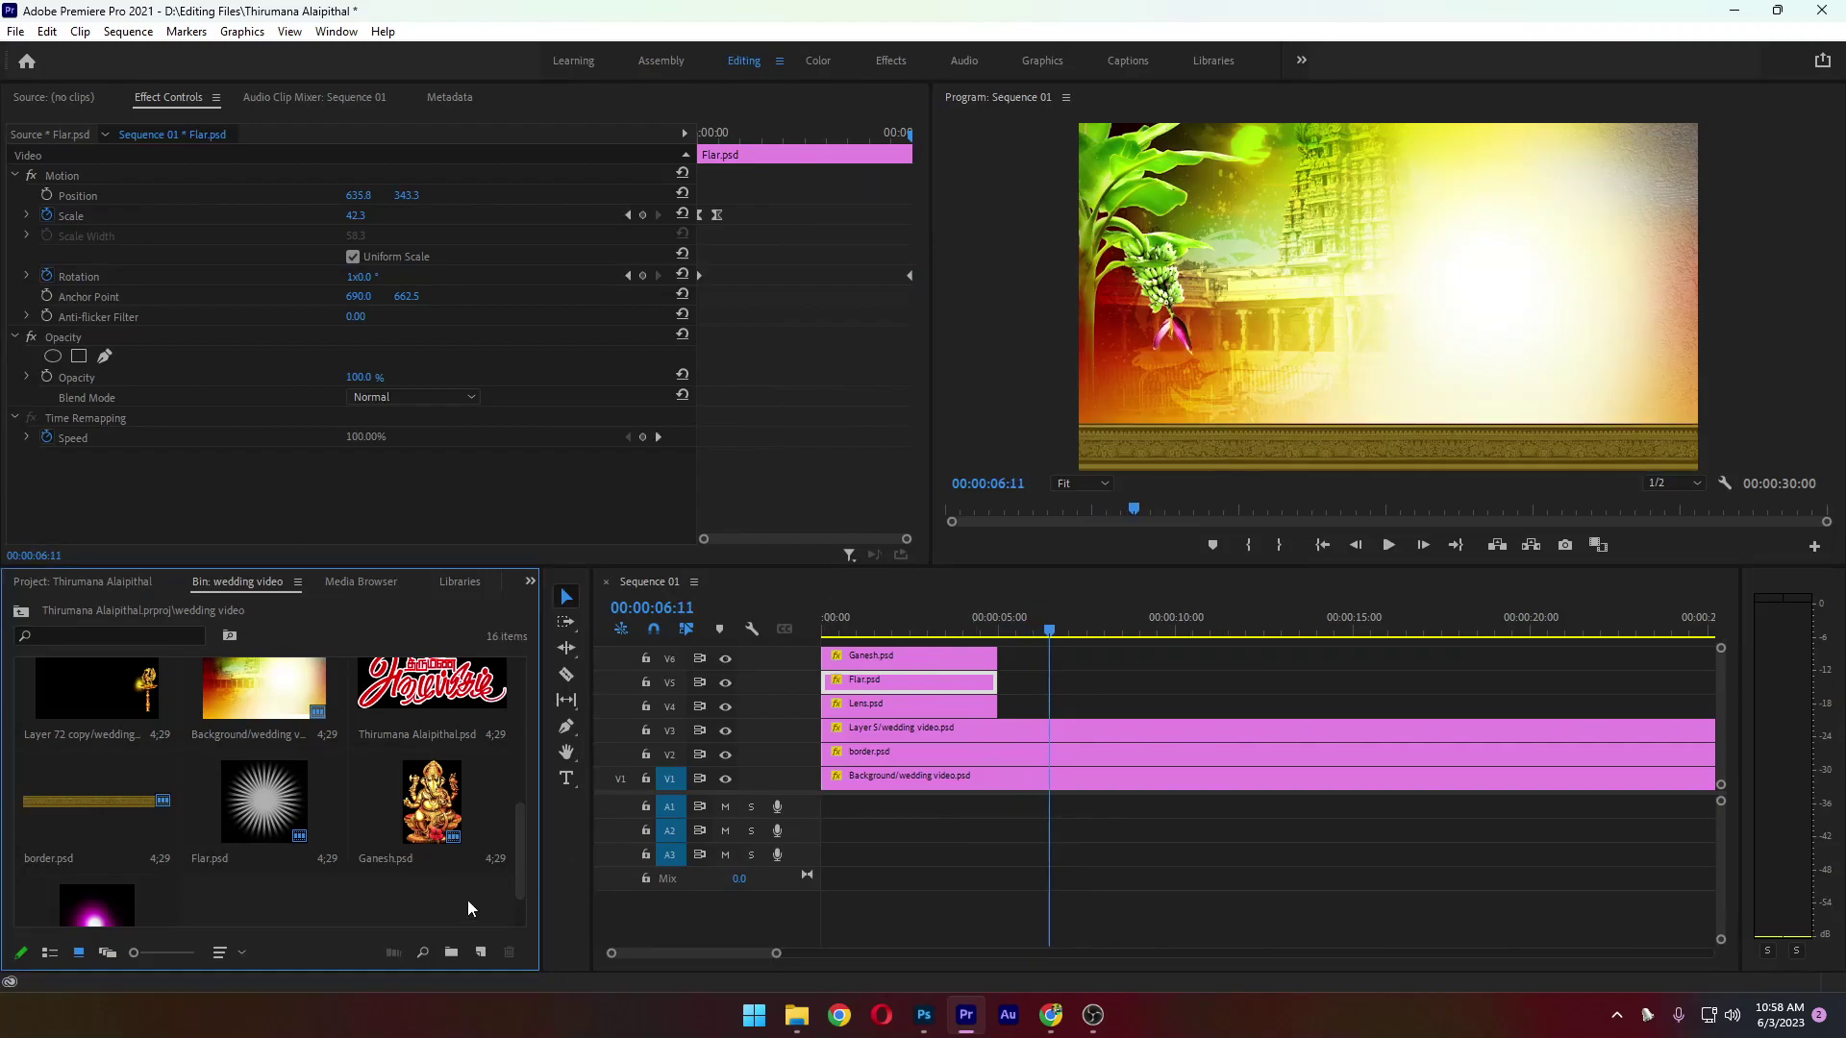
# Place Thirumana Alaipithal.psd on V4 right after Lens.psd
pyautogui.click(398, 706)
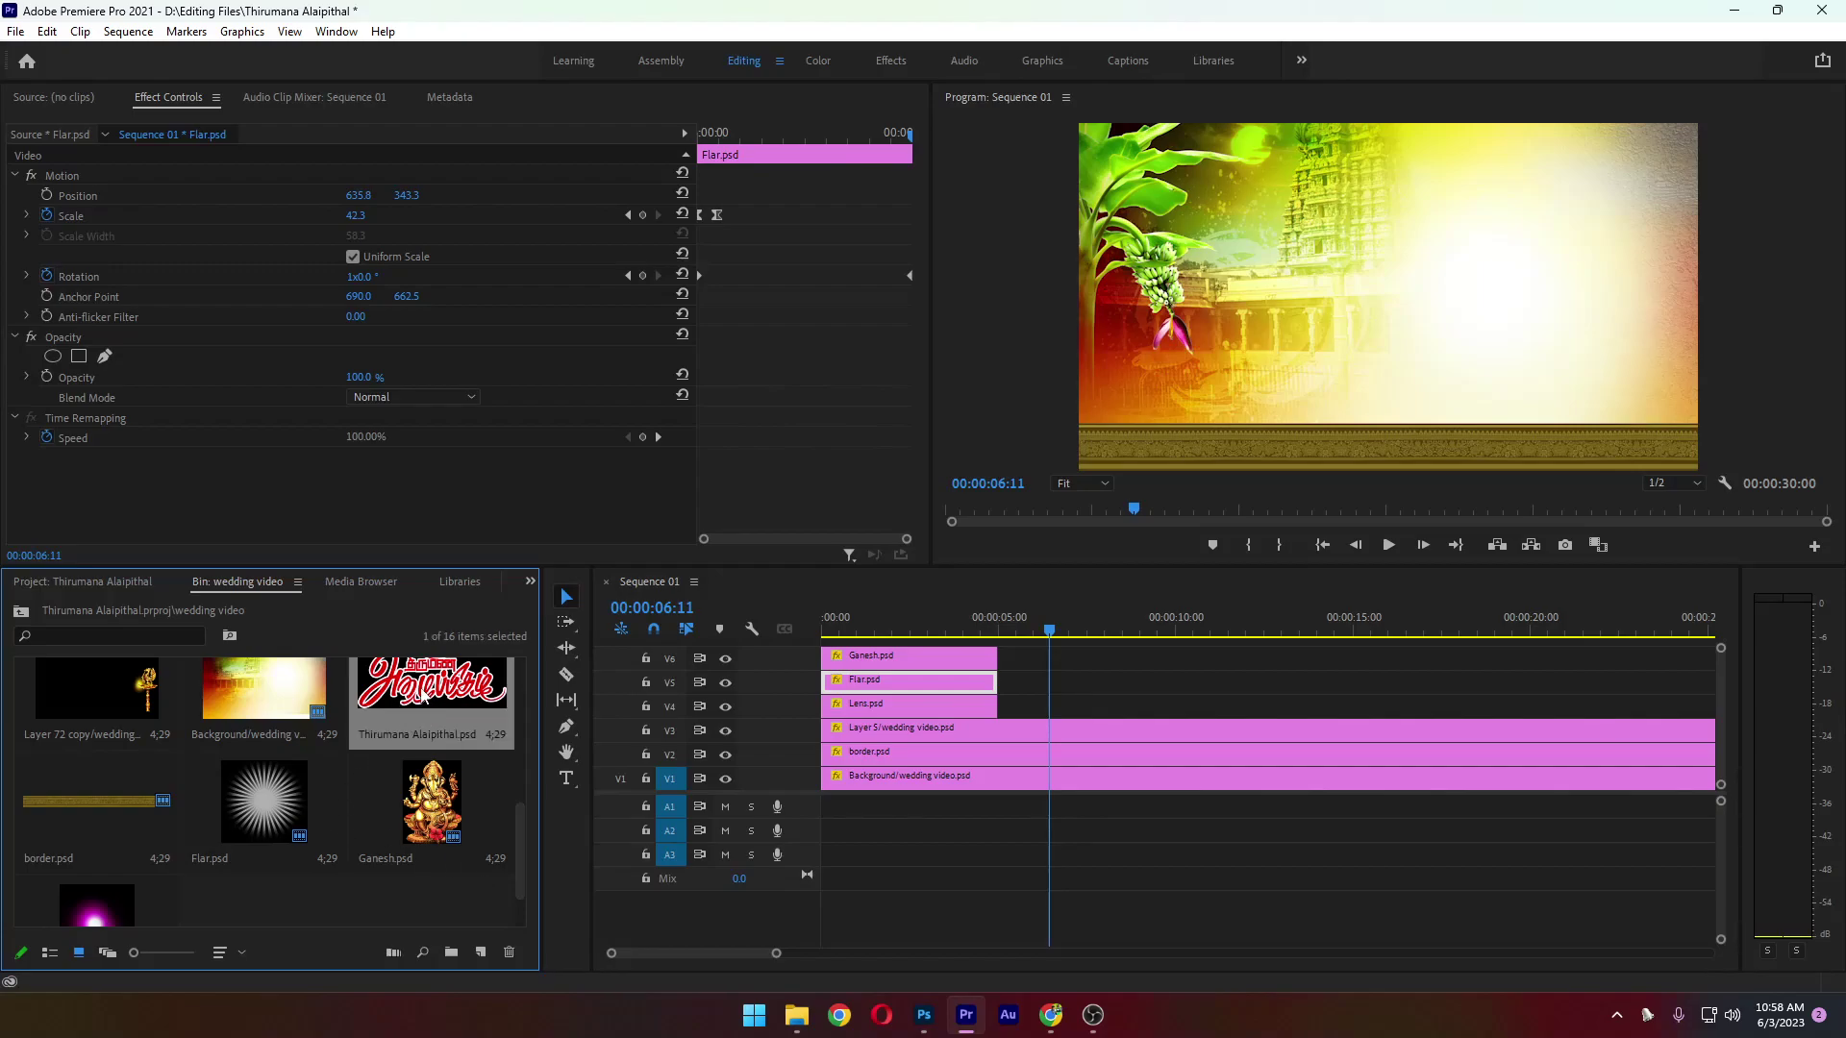
pyautogui.moveTo(398, 707); pyautogui.dragTo(1045, 707)
pyautogui.moveTo(1029, 710); pyautogui.dragTo(1007, 708)
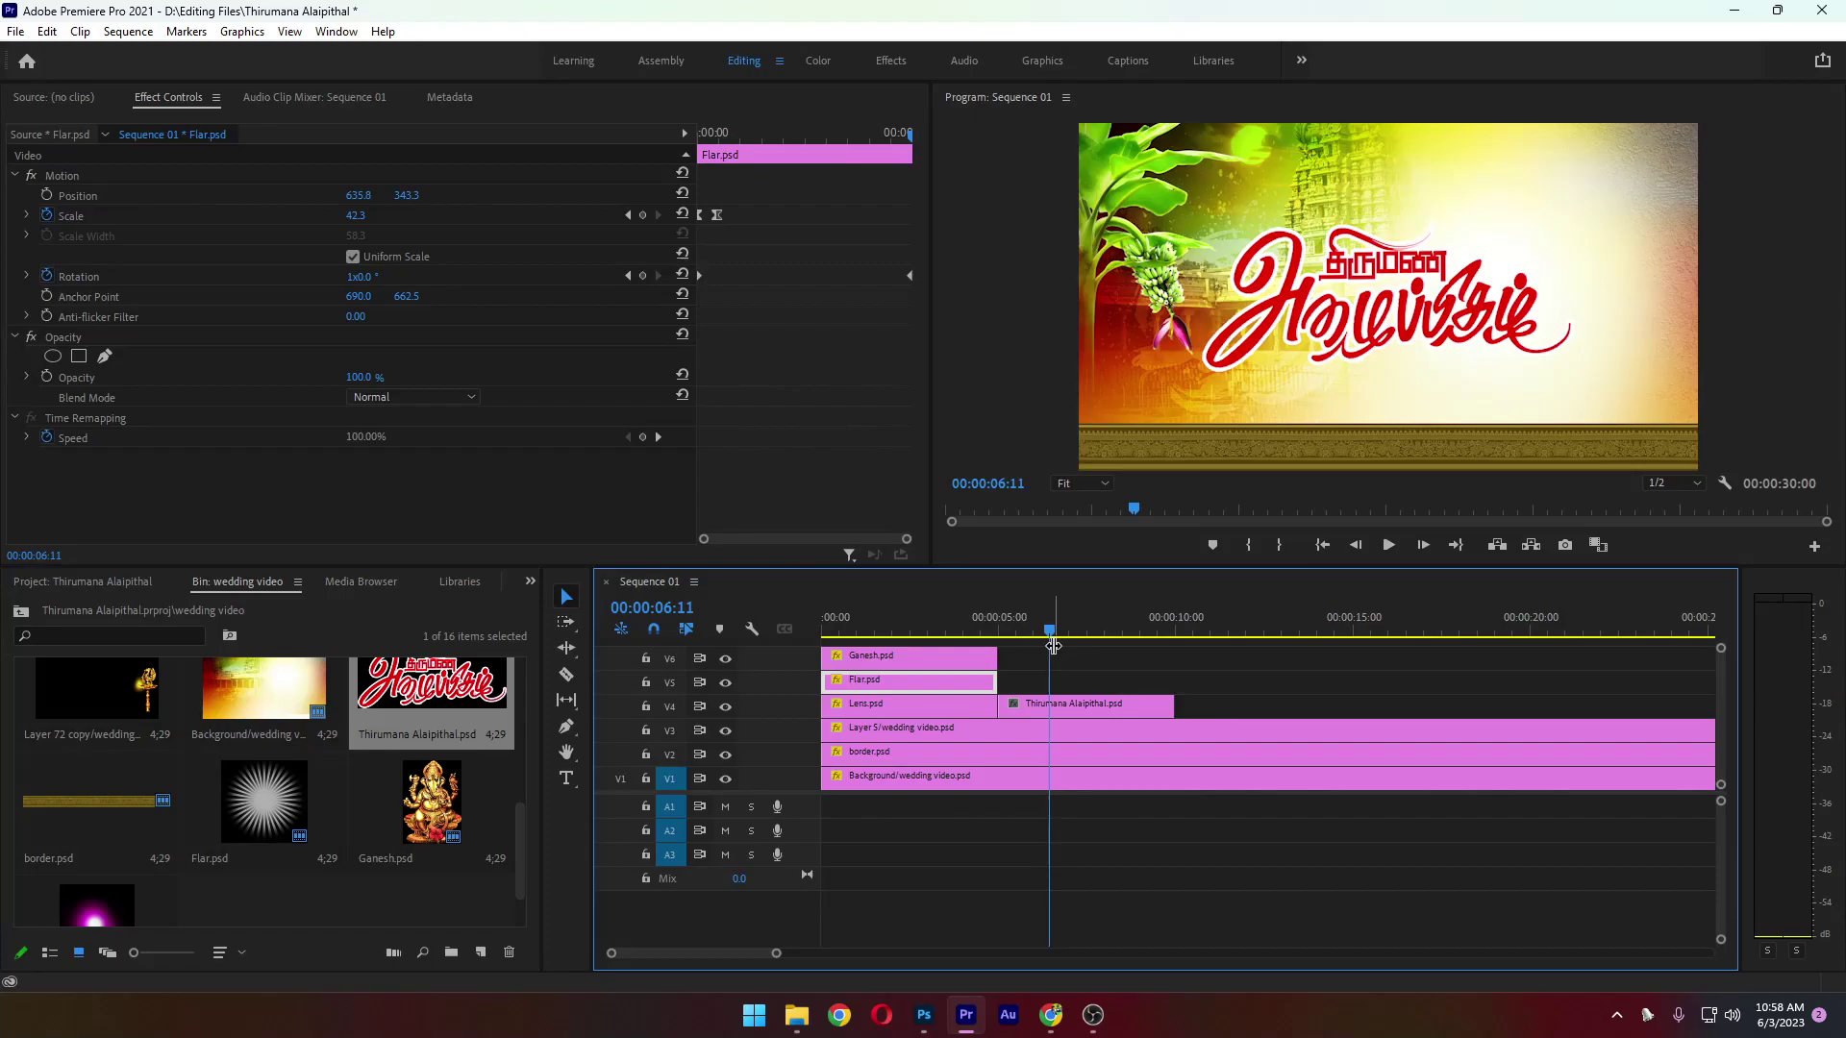
pyautogui.click(1092, 710)
# Scale the title to 62 and move it to Position X 1337, then preview
pyautogui.click(359, 215)
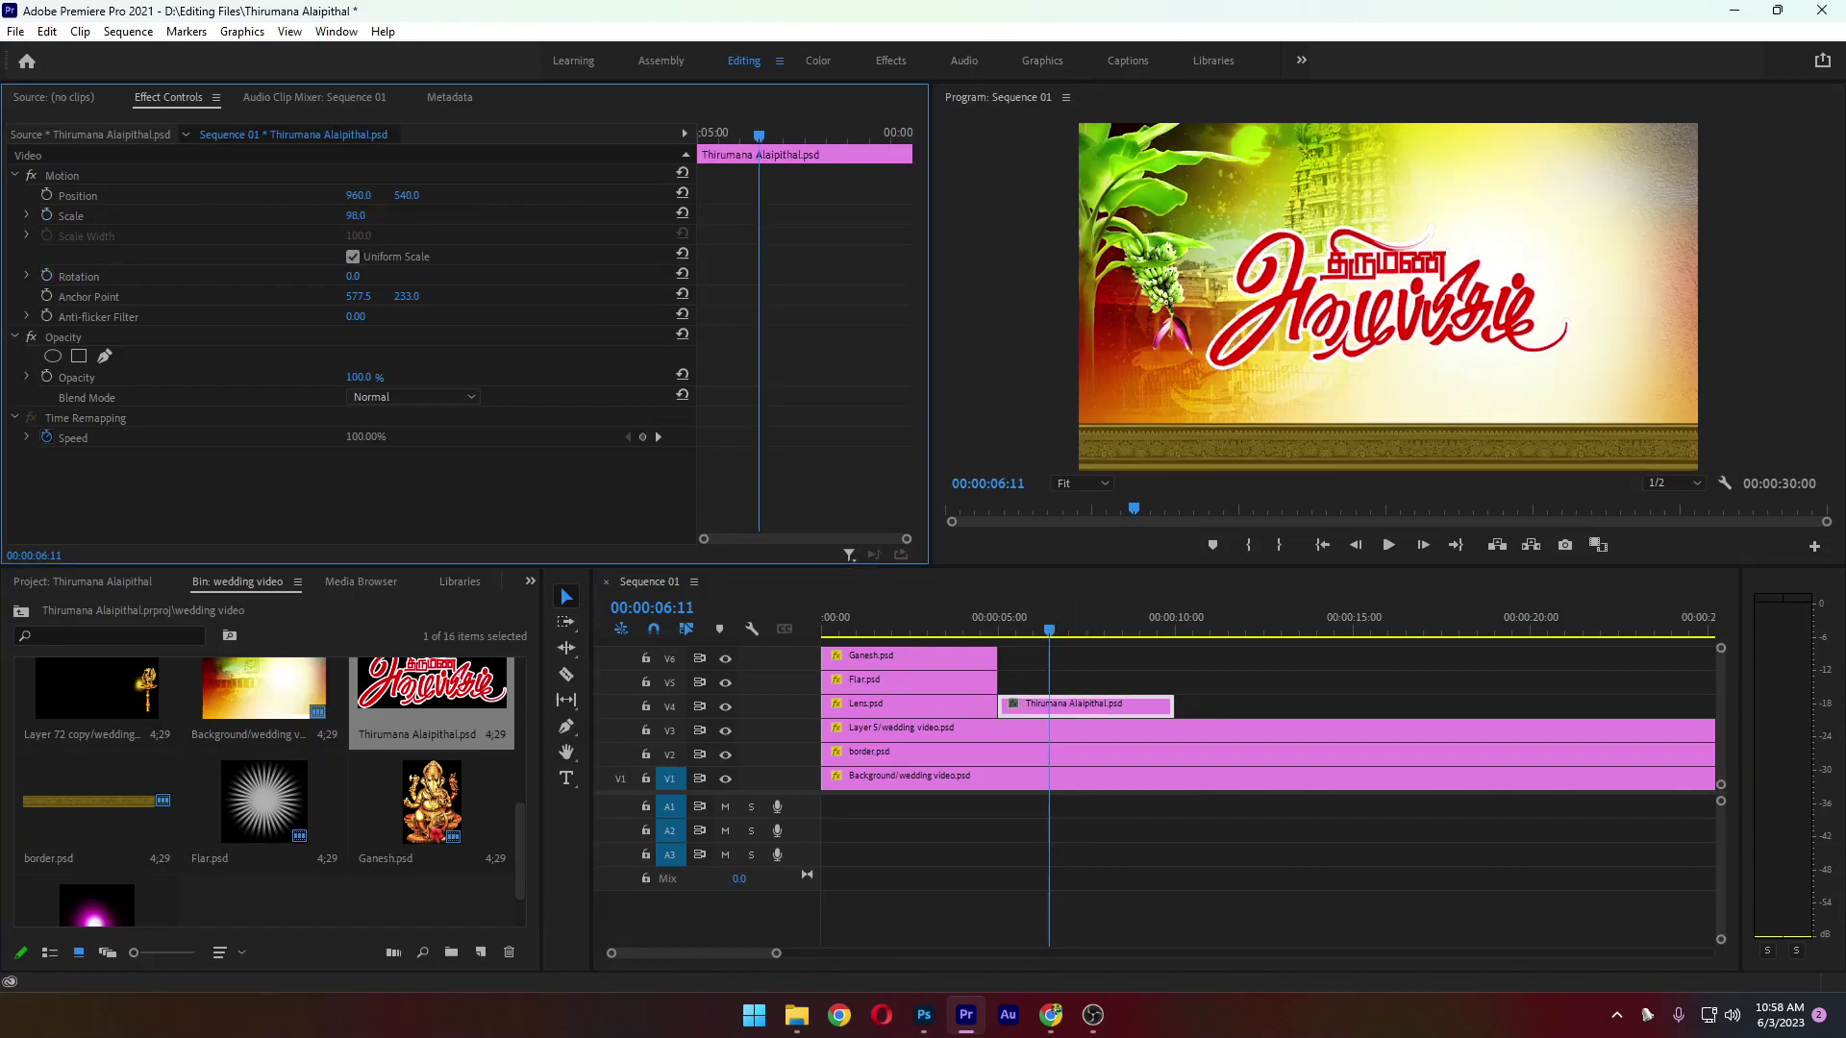
pyautogui.moveTo(359, 215); pyautogui.dragTo(524, 239)
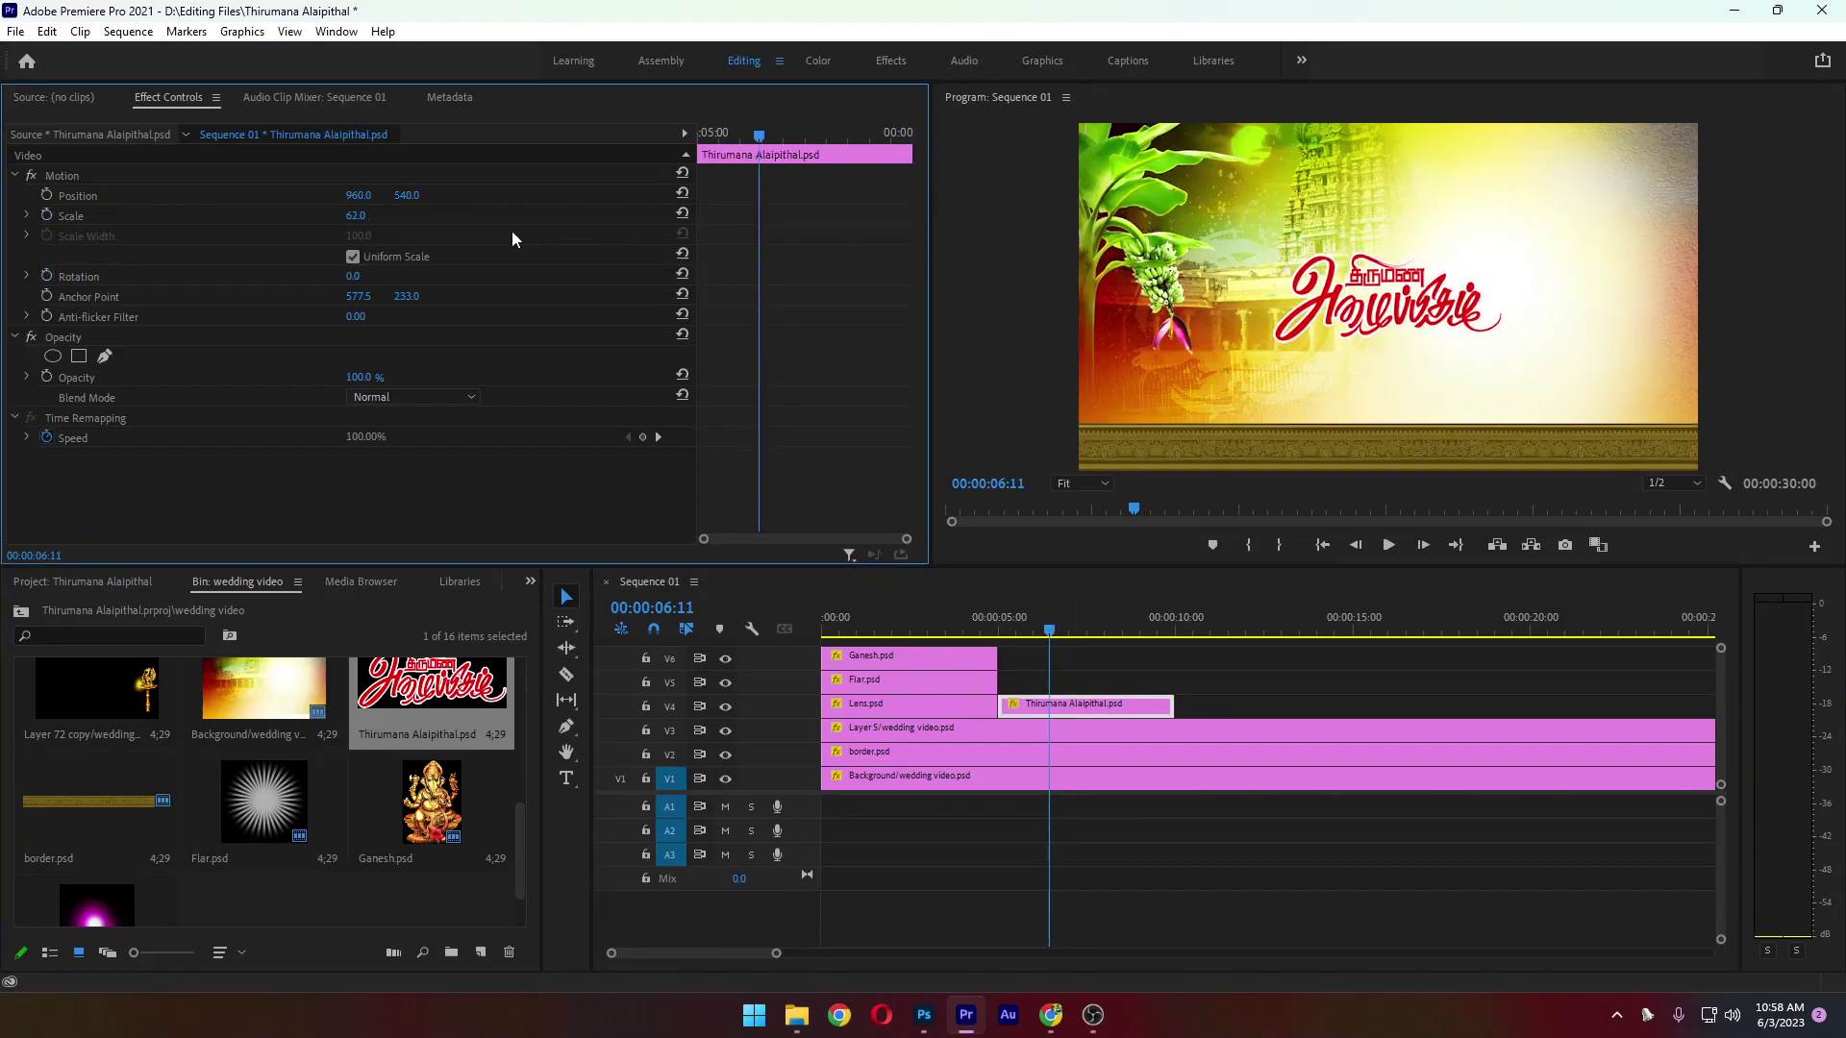
pyautogui.moveTo(360, 197); pyautogui.dragTo(416, 195)
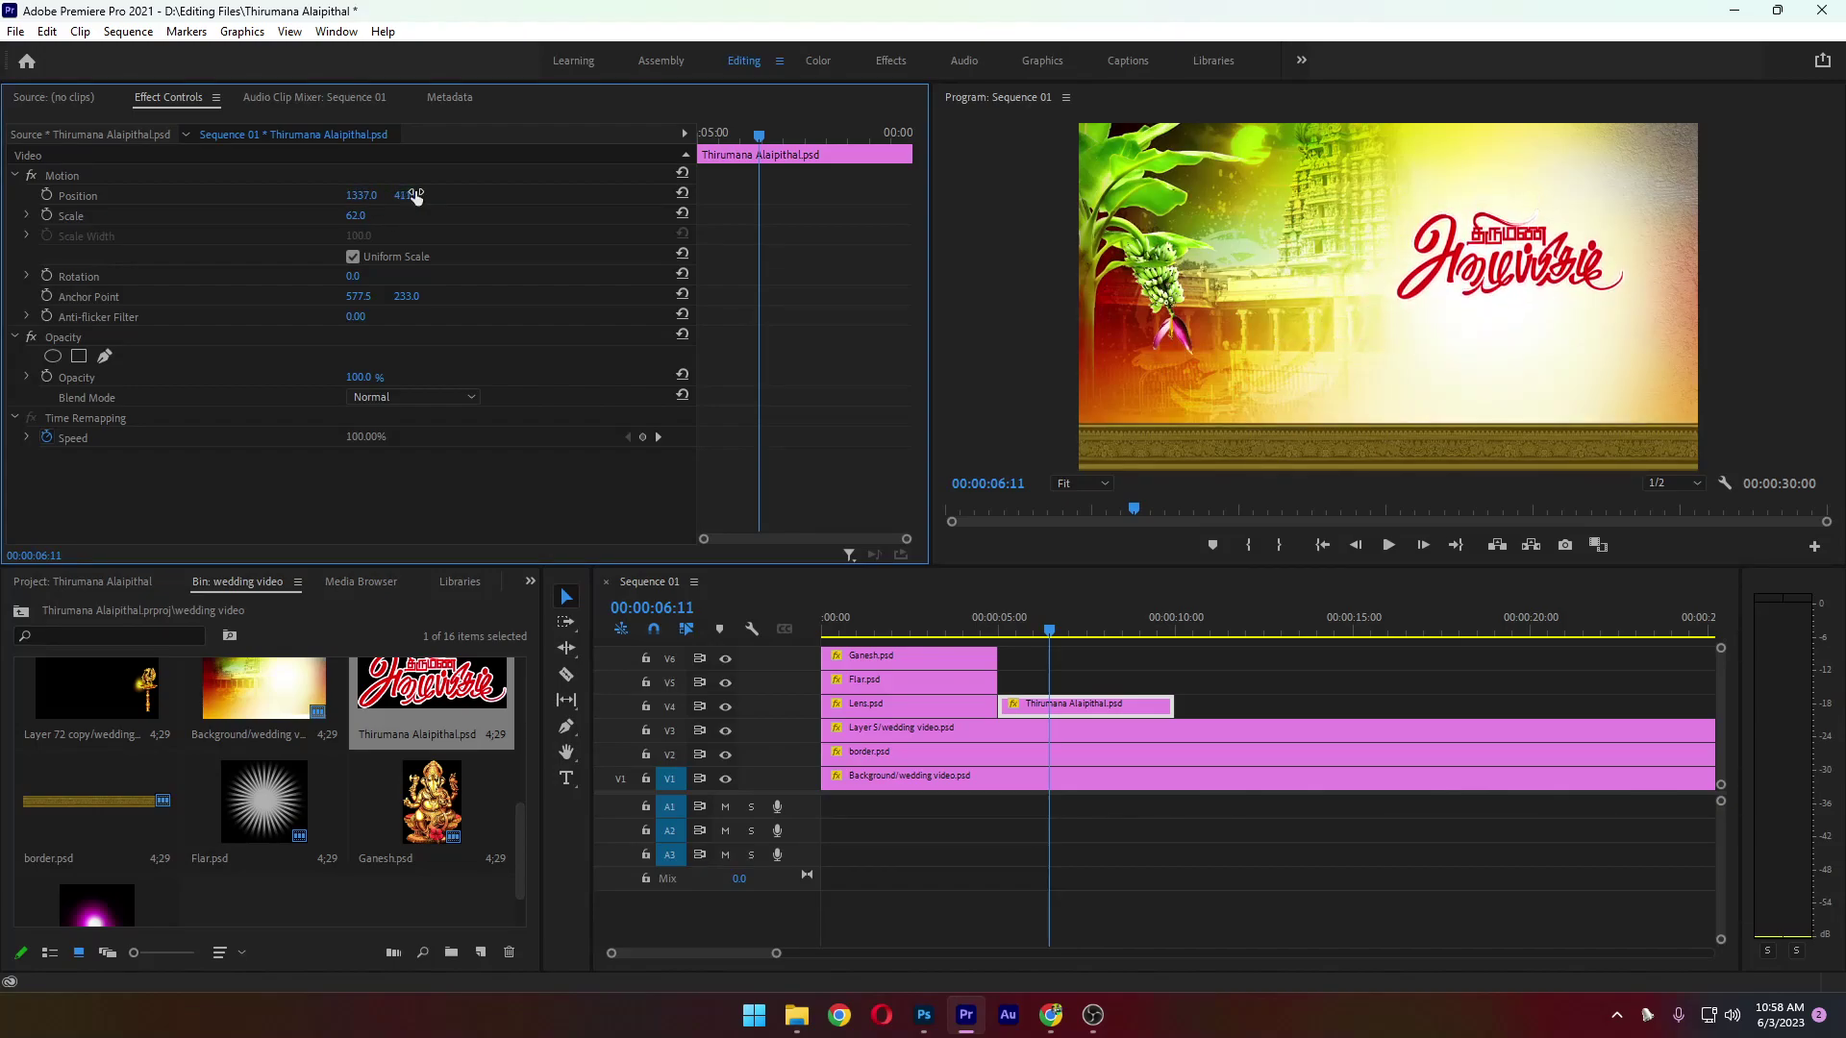
pyautogui.moveTo(996, 625); pyautogui.dragTo(792, 637)
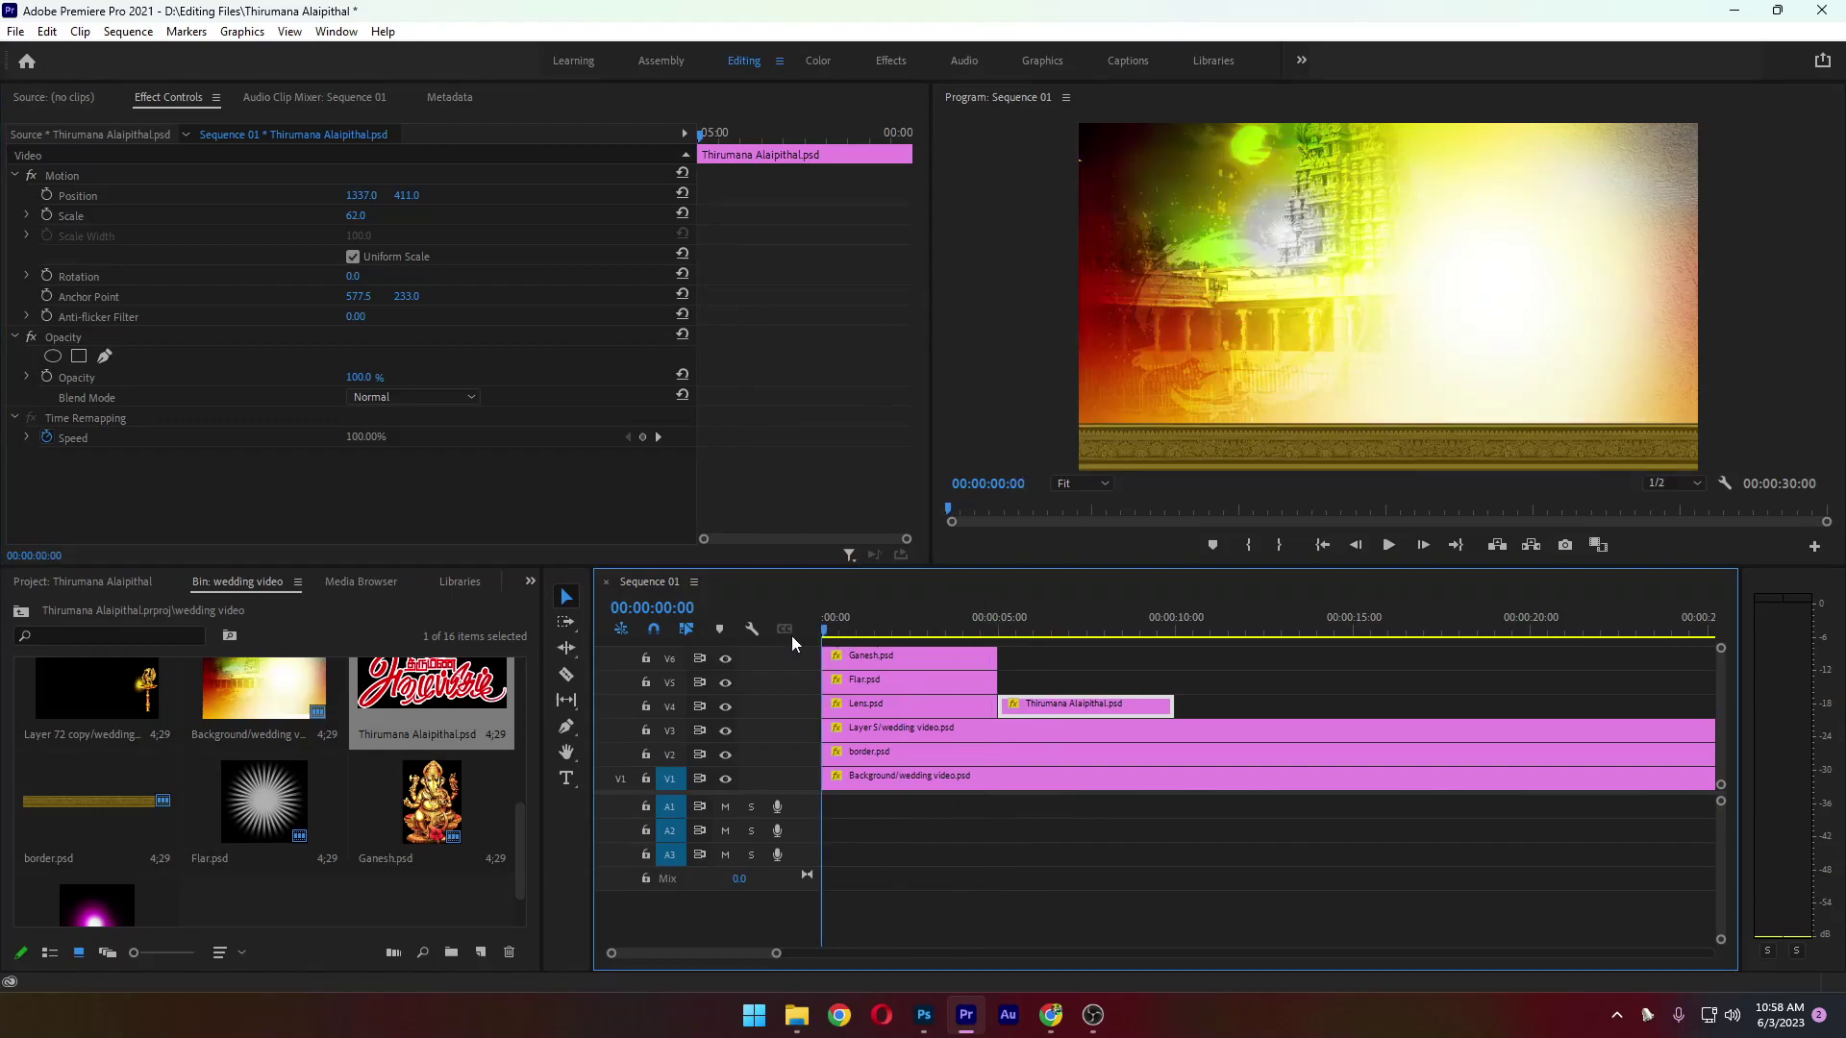
pyautogui.press('space')
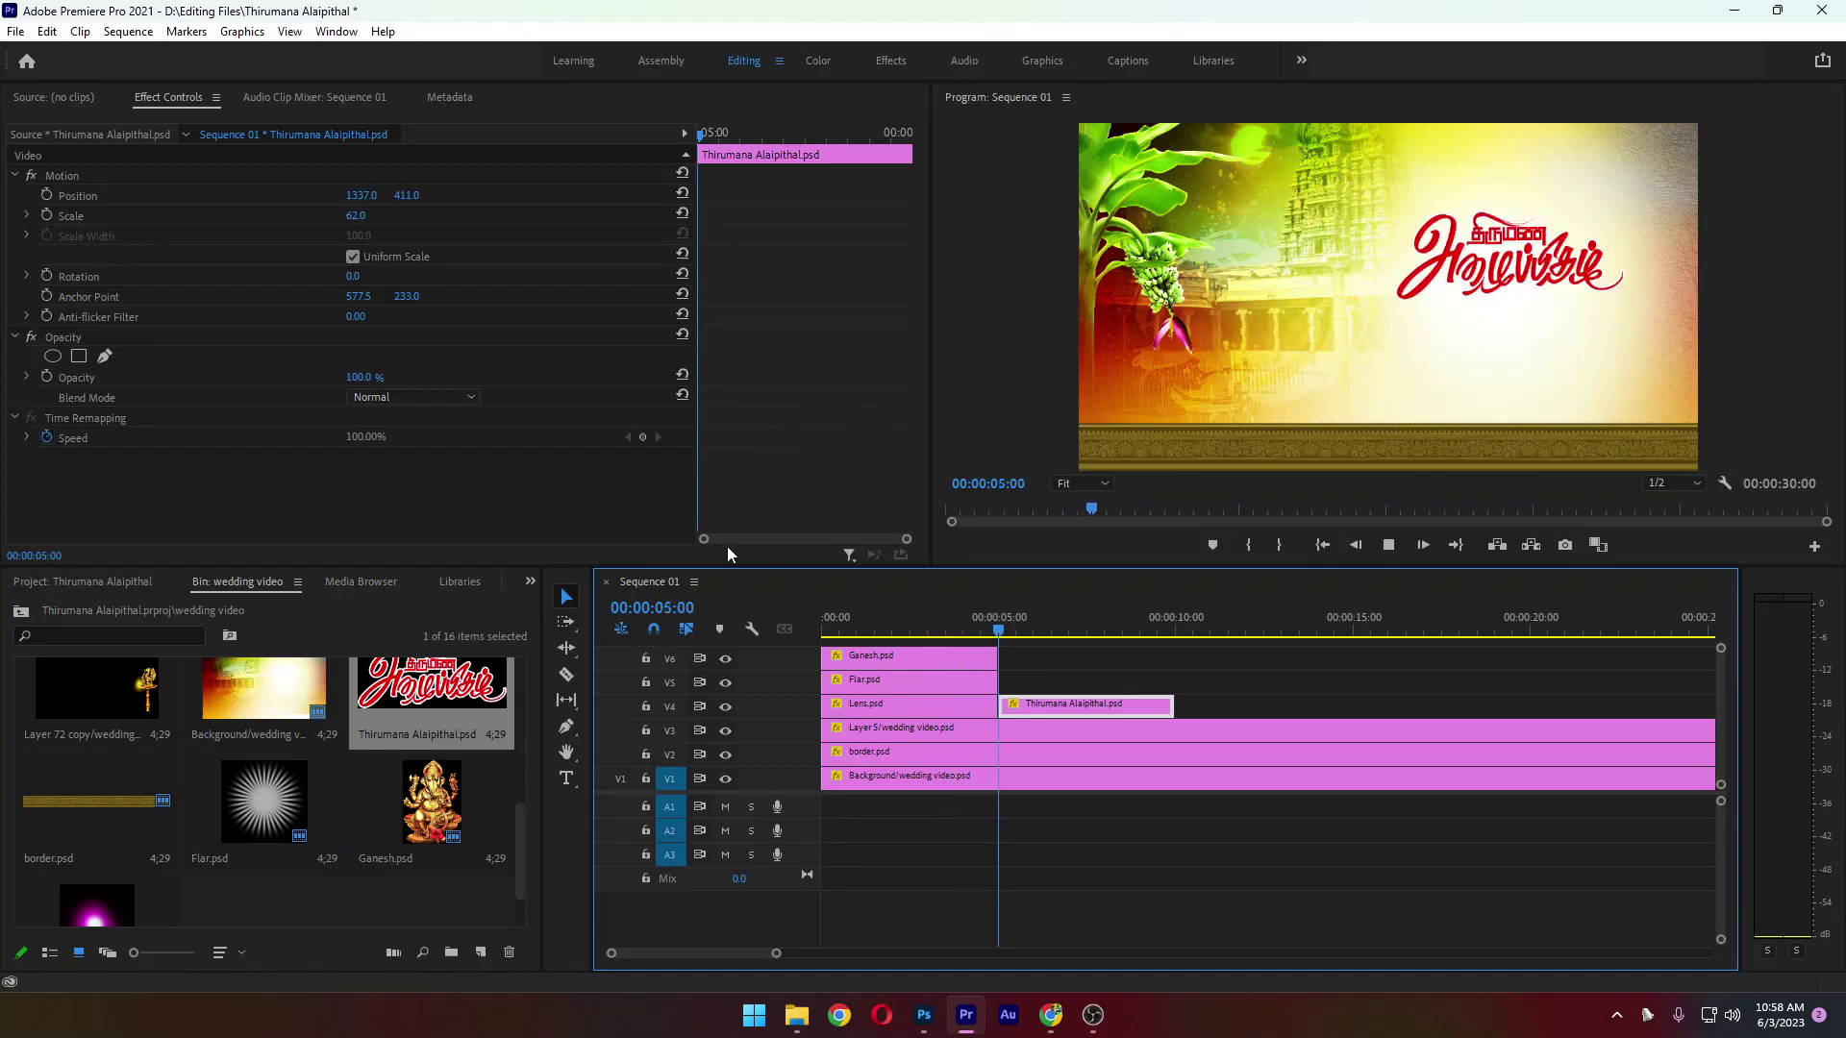
pyautogui.press('space')
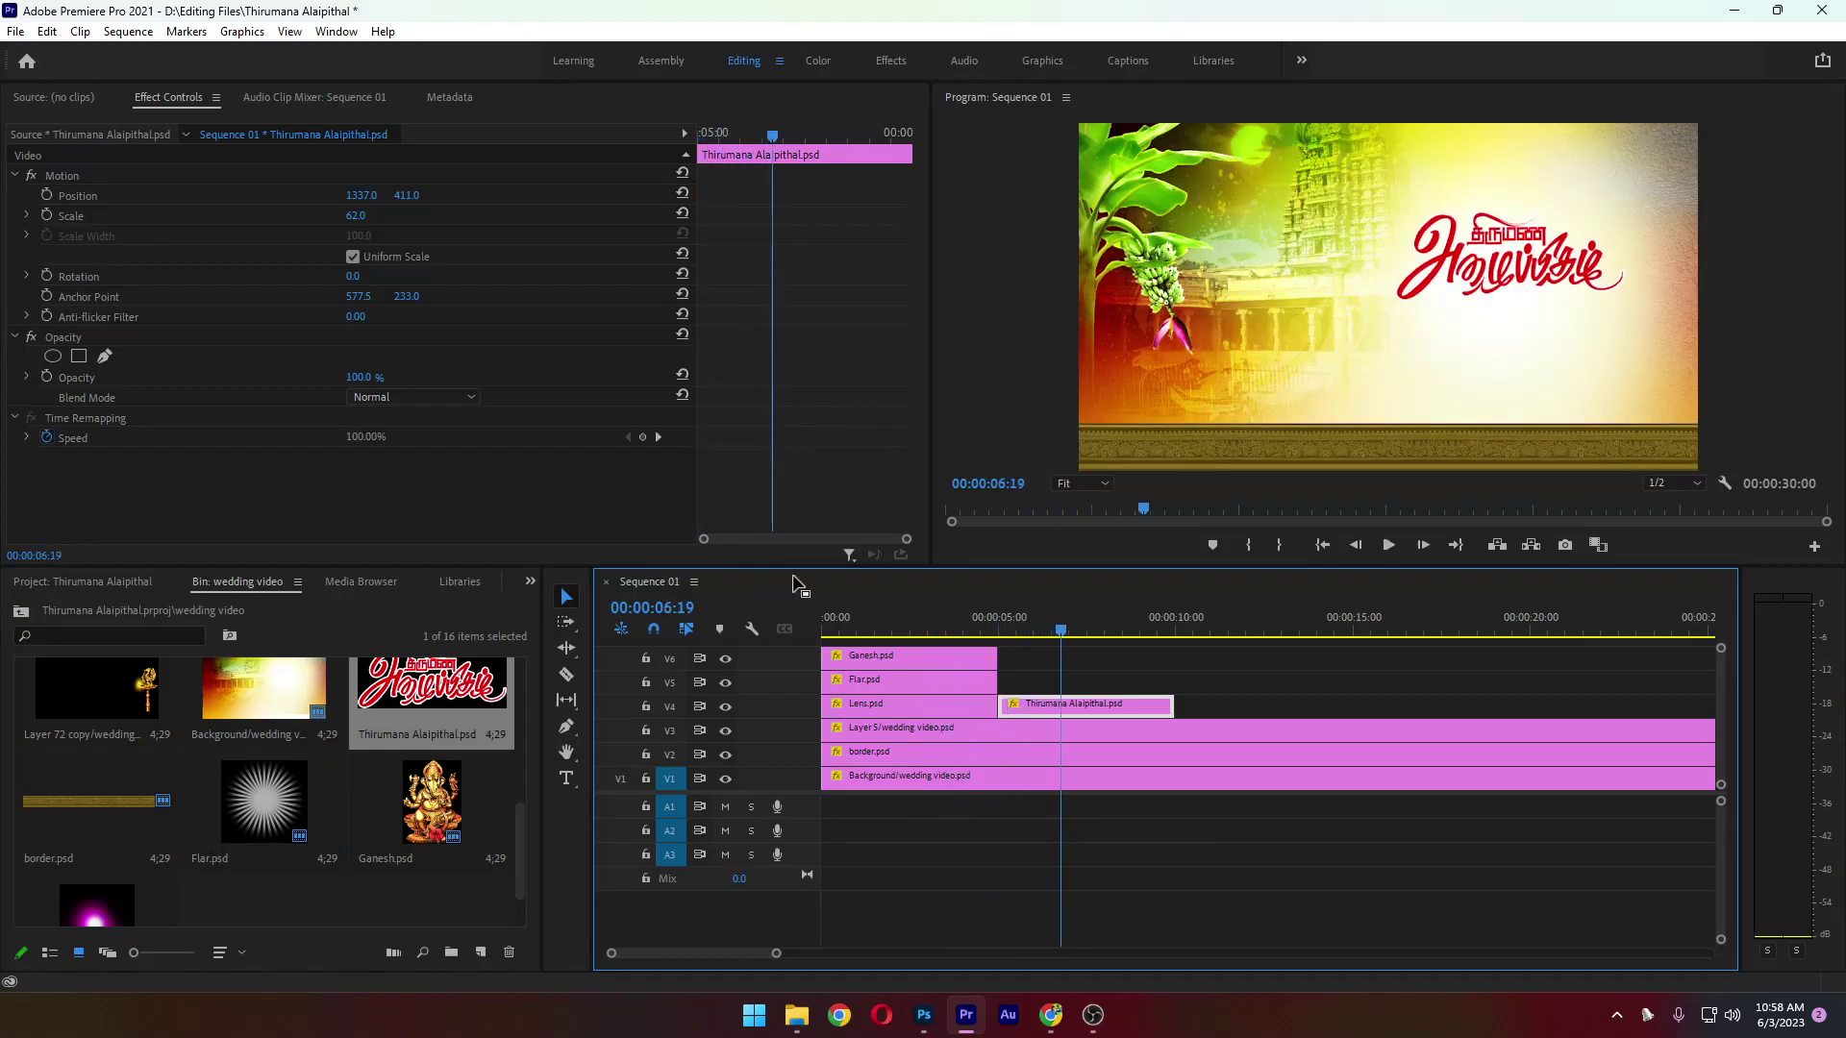
pyautogui.moveTo(1061, 631); pyautogui.dragTo(1000, 636)
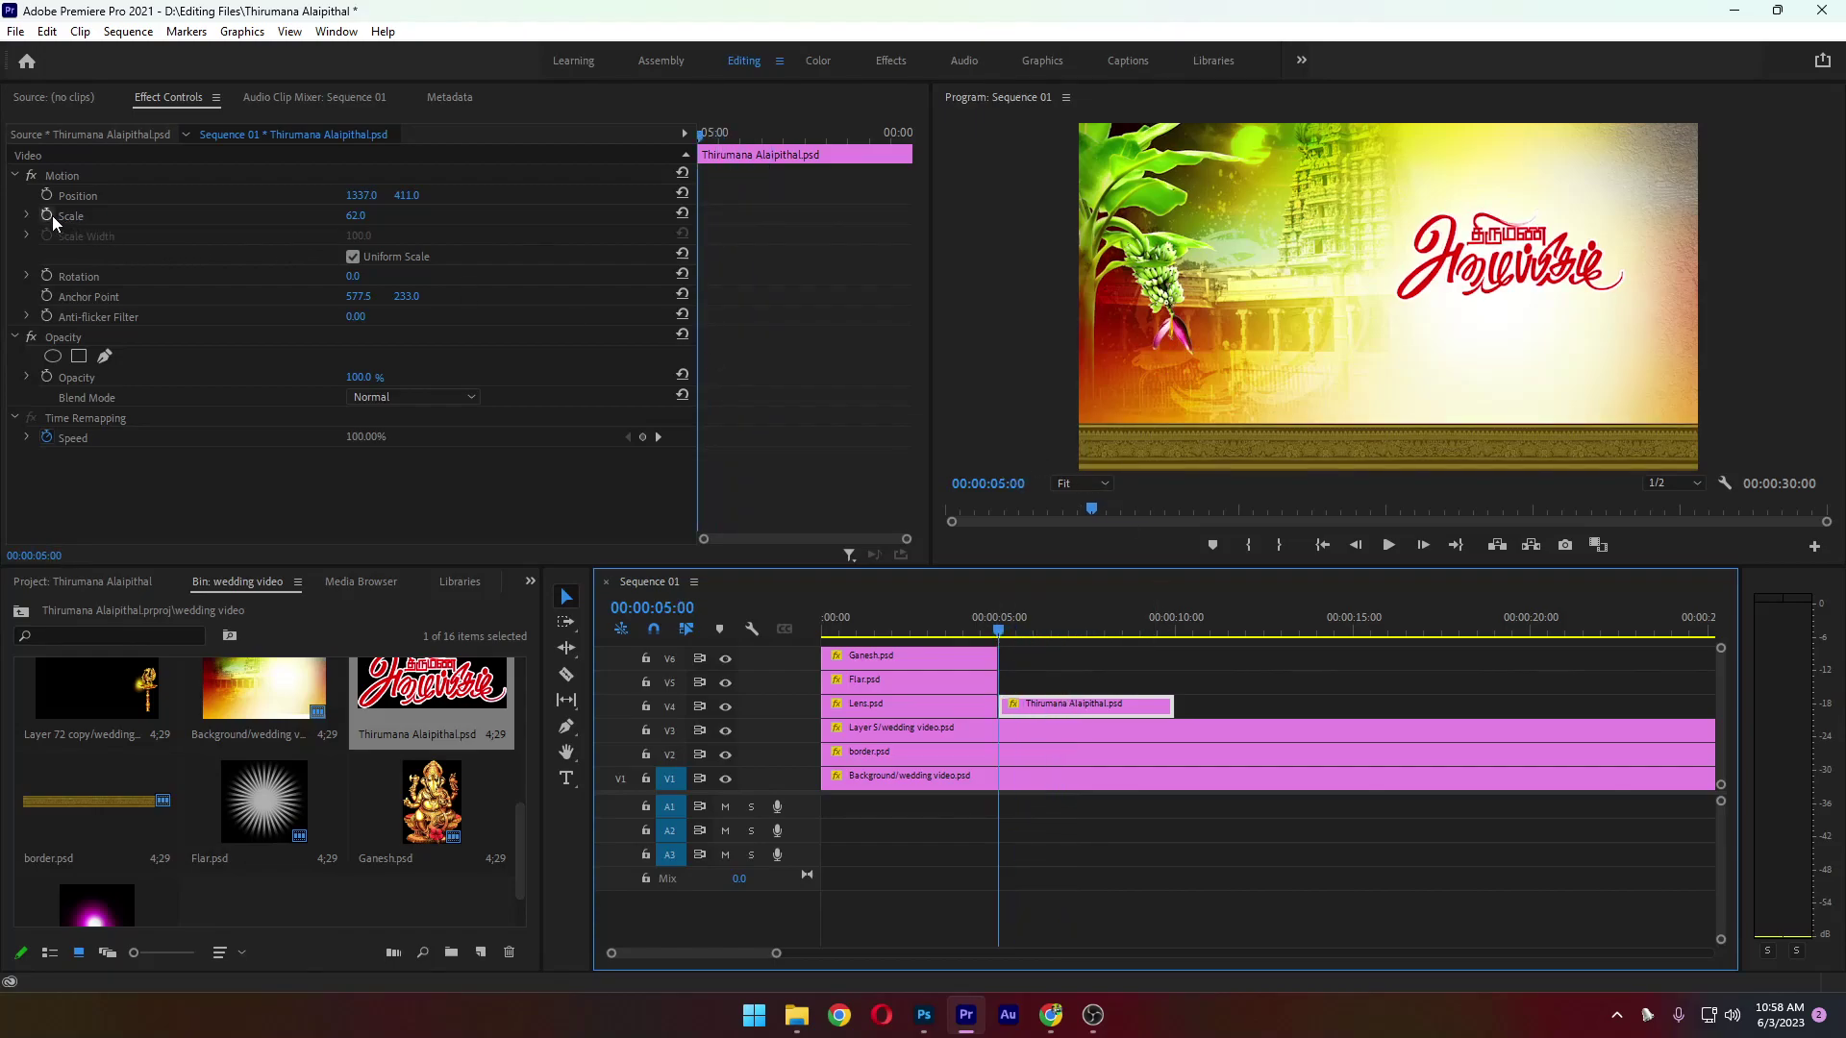
# Keyframe the title's Scale from 0 at 00:00:05:00 up to full size a few frames later
pyautogui.click(353, 215)
pyautogui.write('7')
pyautogui.press('Return')
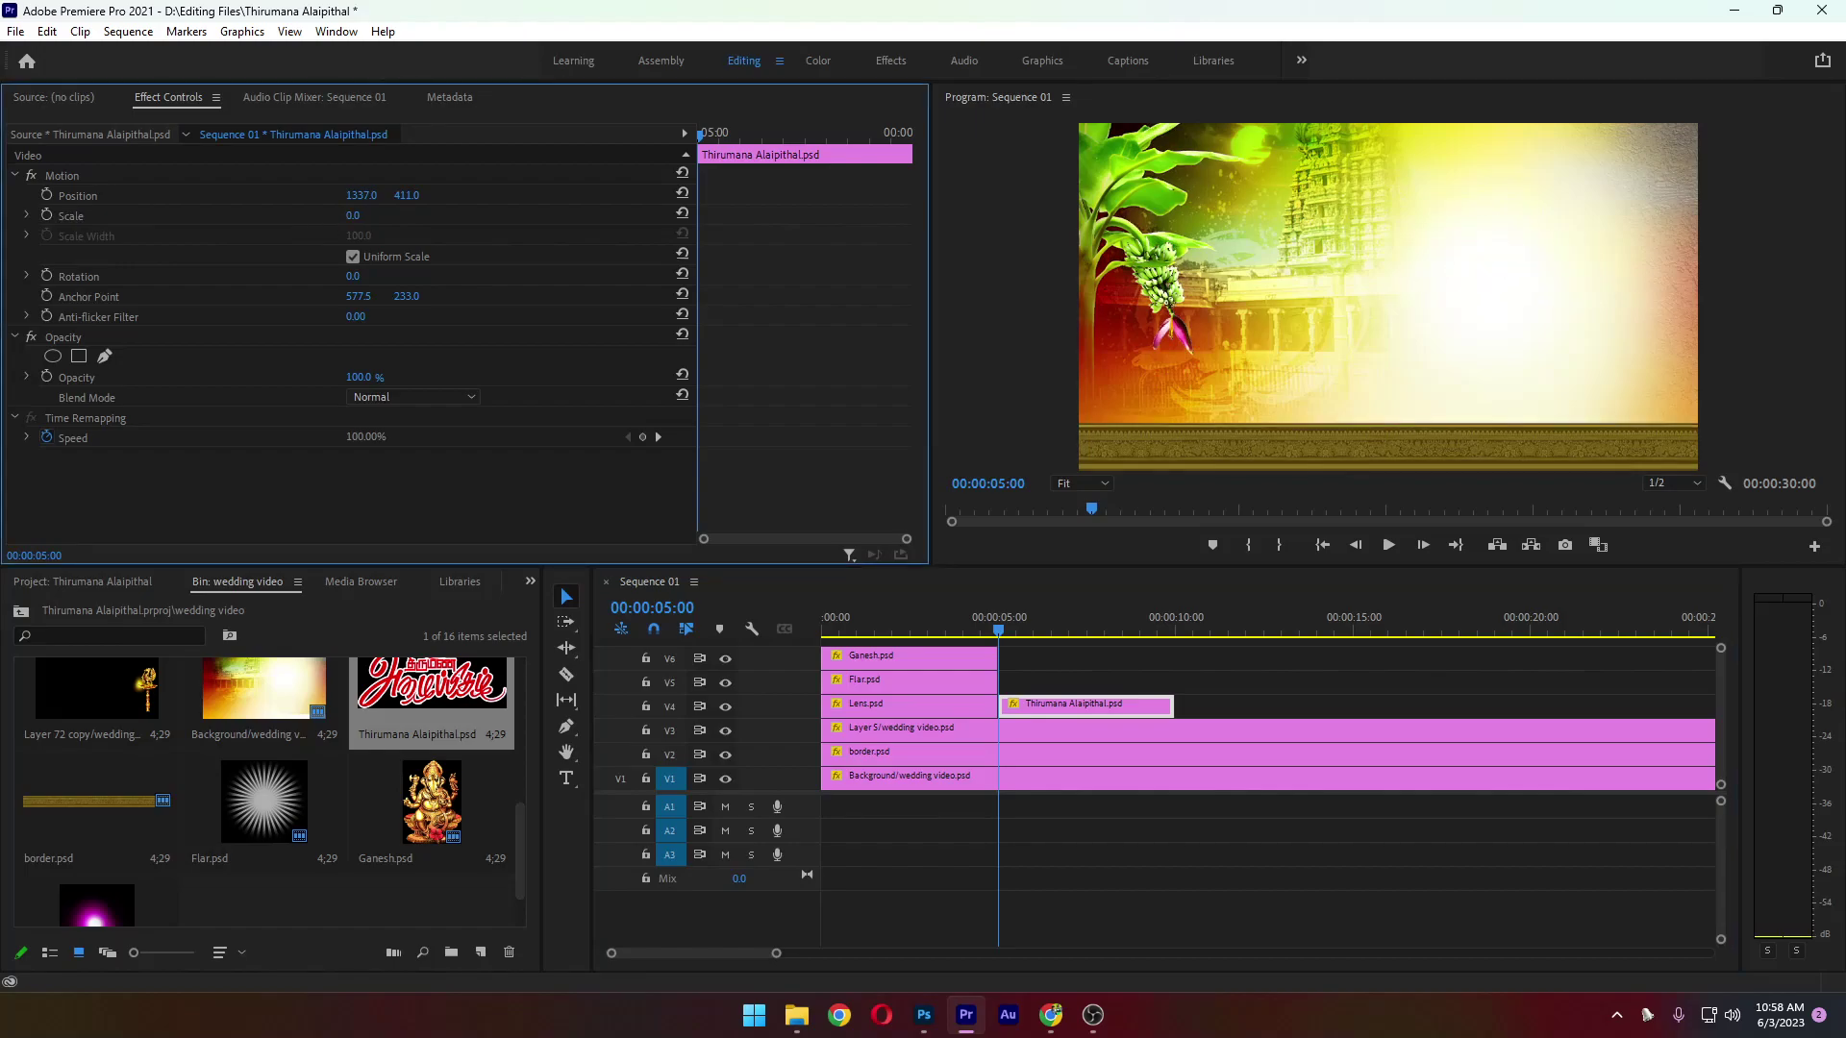
pyautogui.click(47, 217)
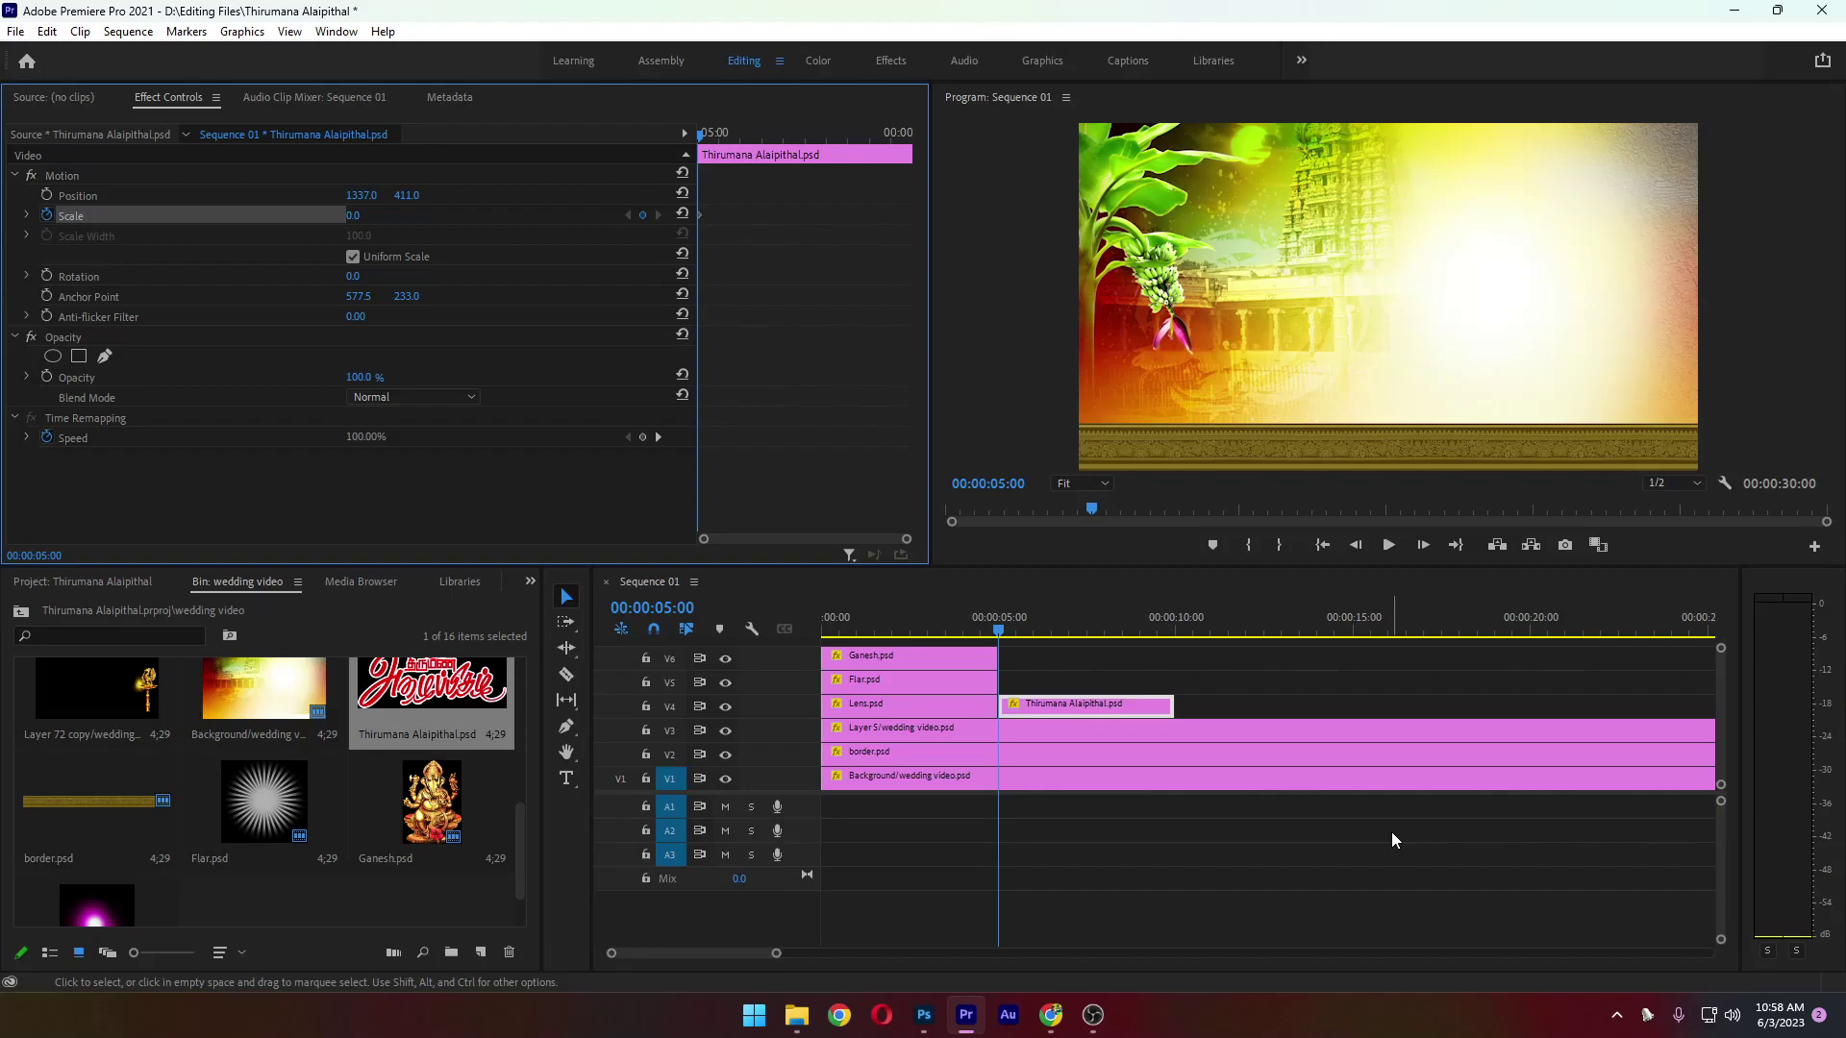
pyautogui.press('Right')
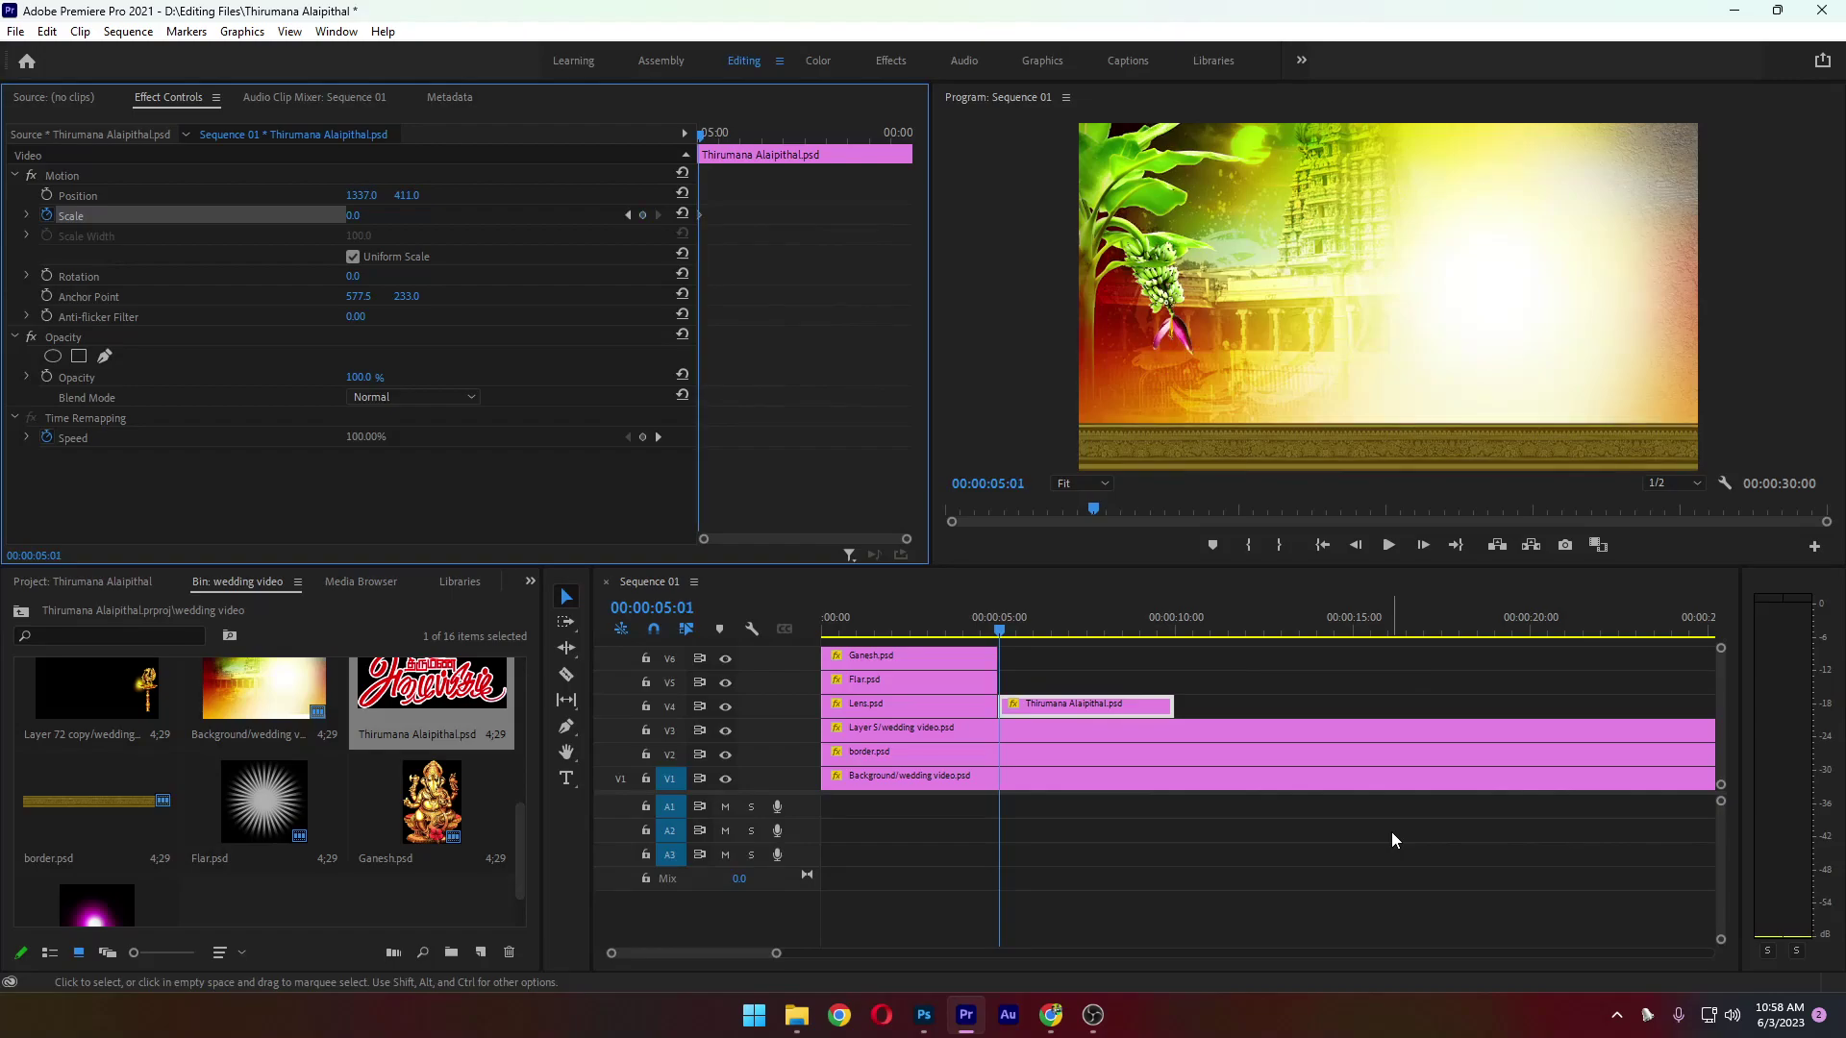
pyautogui.press('Right')
pyautogui.press('Right')
pyautogui.press('Right')
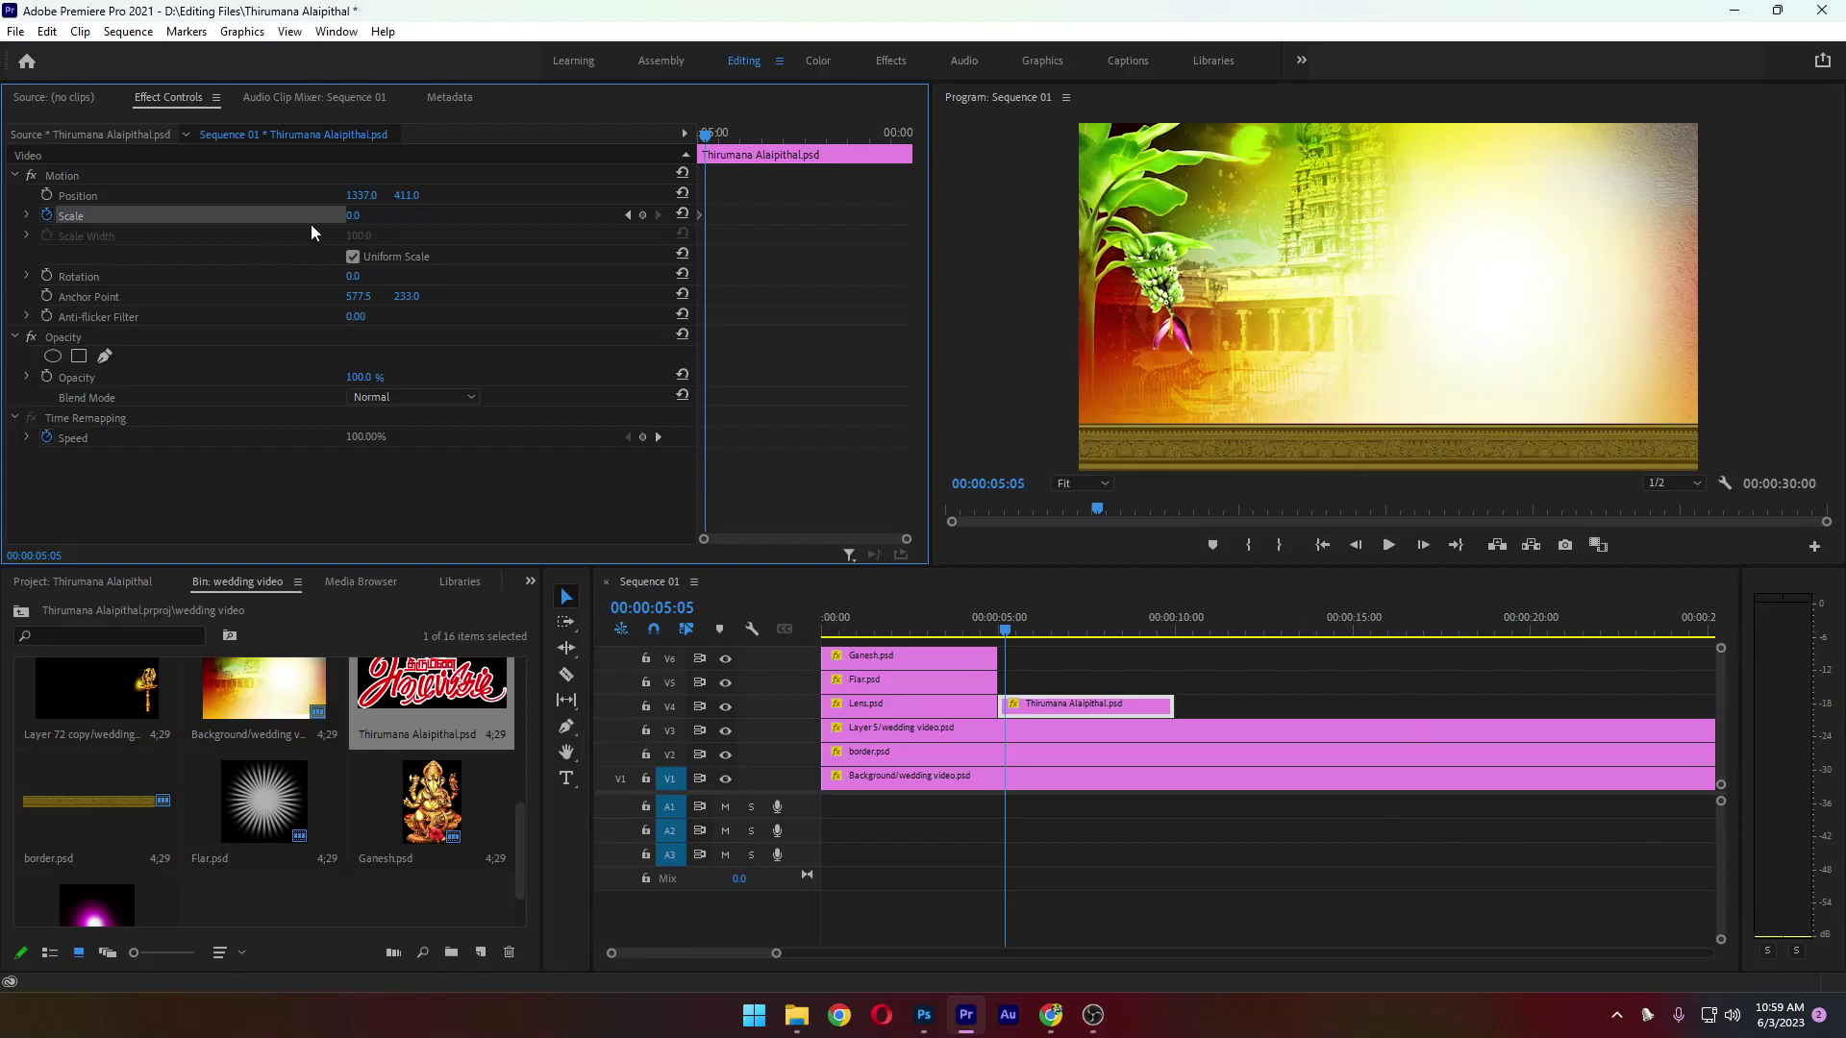
pyautogui.moveTo(367, 221); pyautogui.dragTo(441, 221)
pyautogui.click(682, 213)
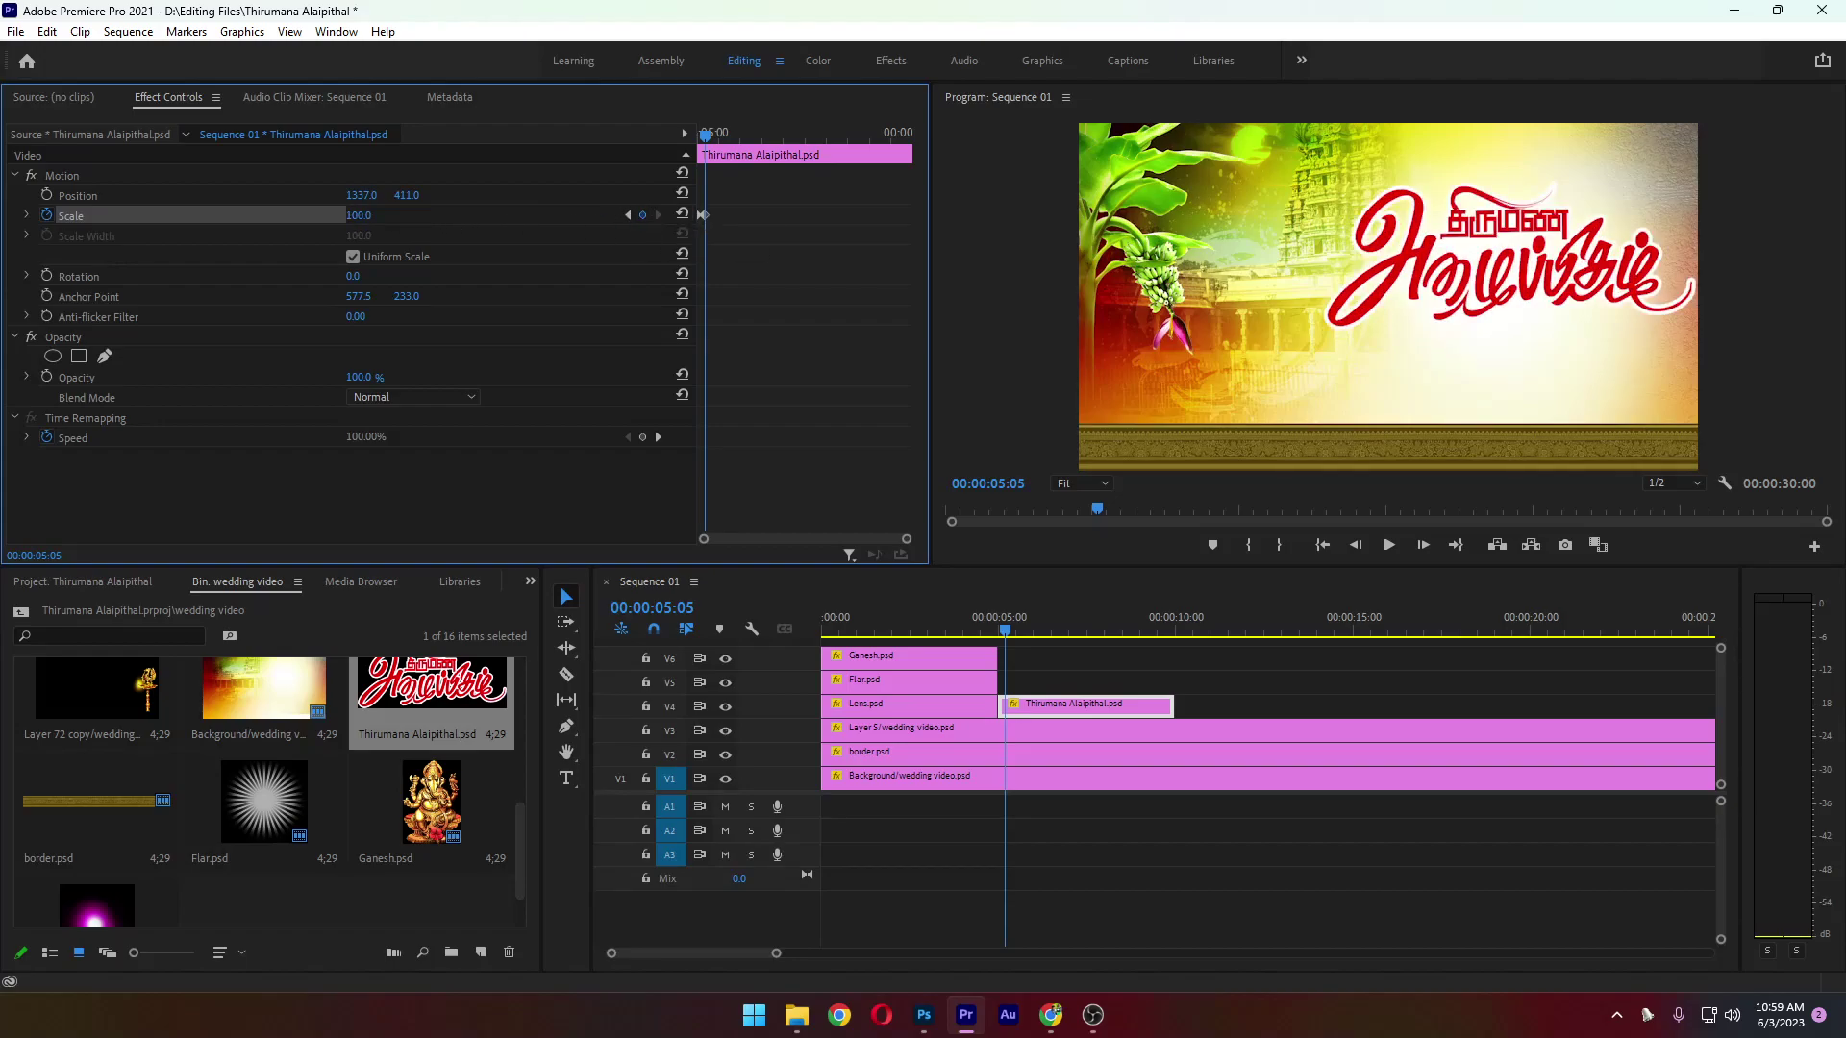
pyautogui.moveTo(416, 215); pyautogui.dragTo(372, 216)
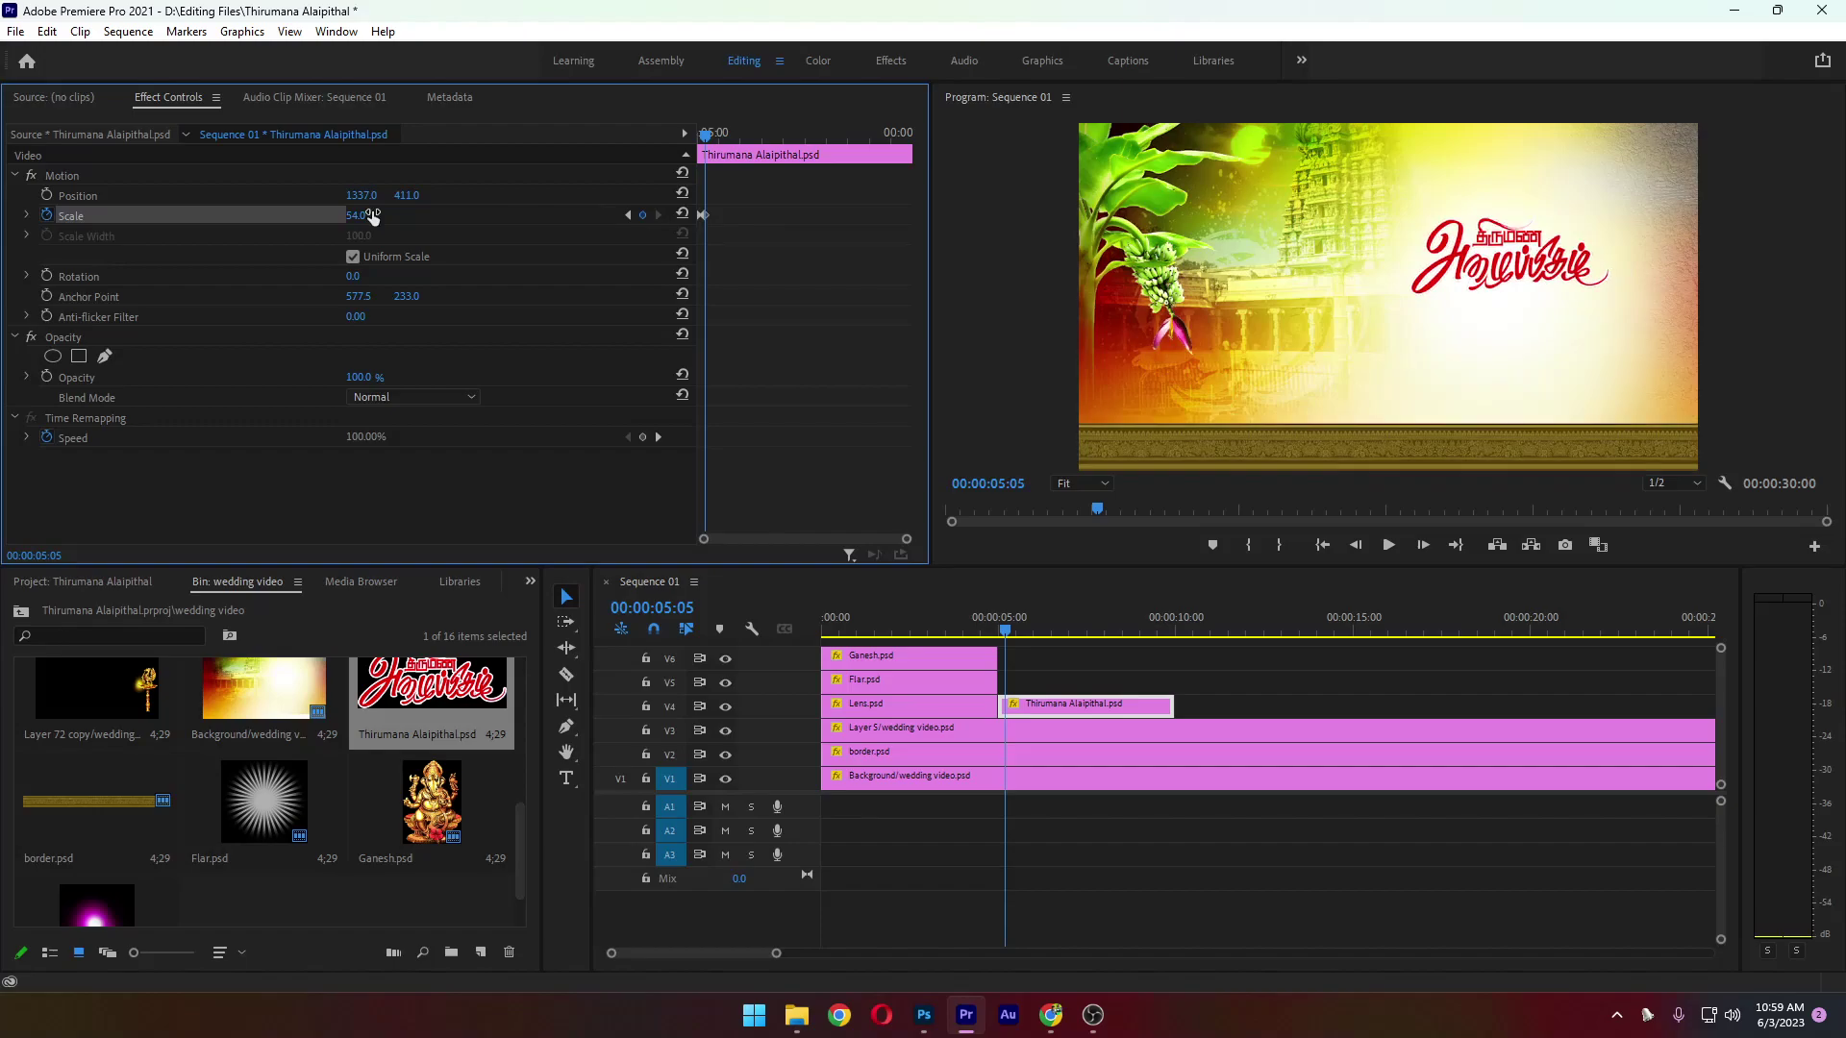
# Preview the grow-in and shift the title left to Position X 1050
pyautogui.scroll(4, 1129, 720)
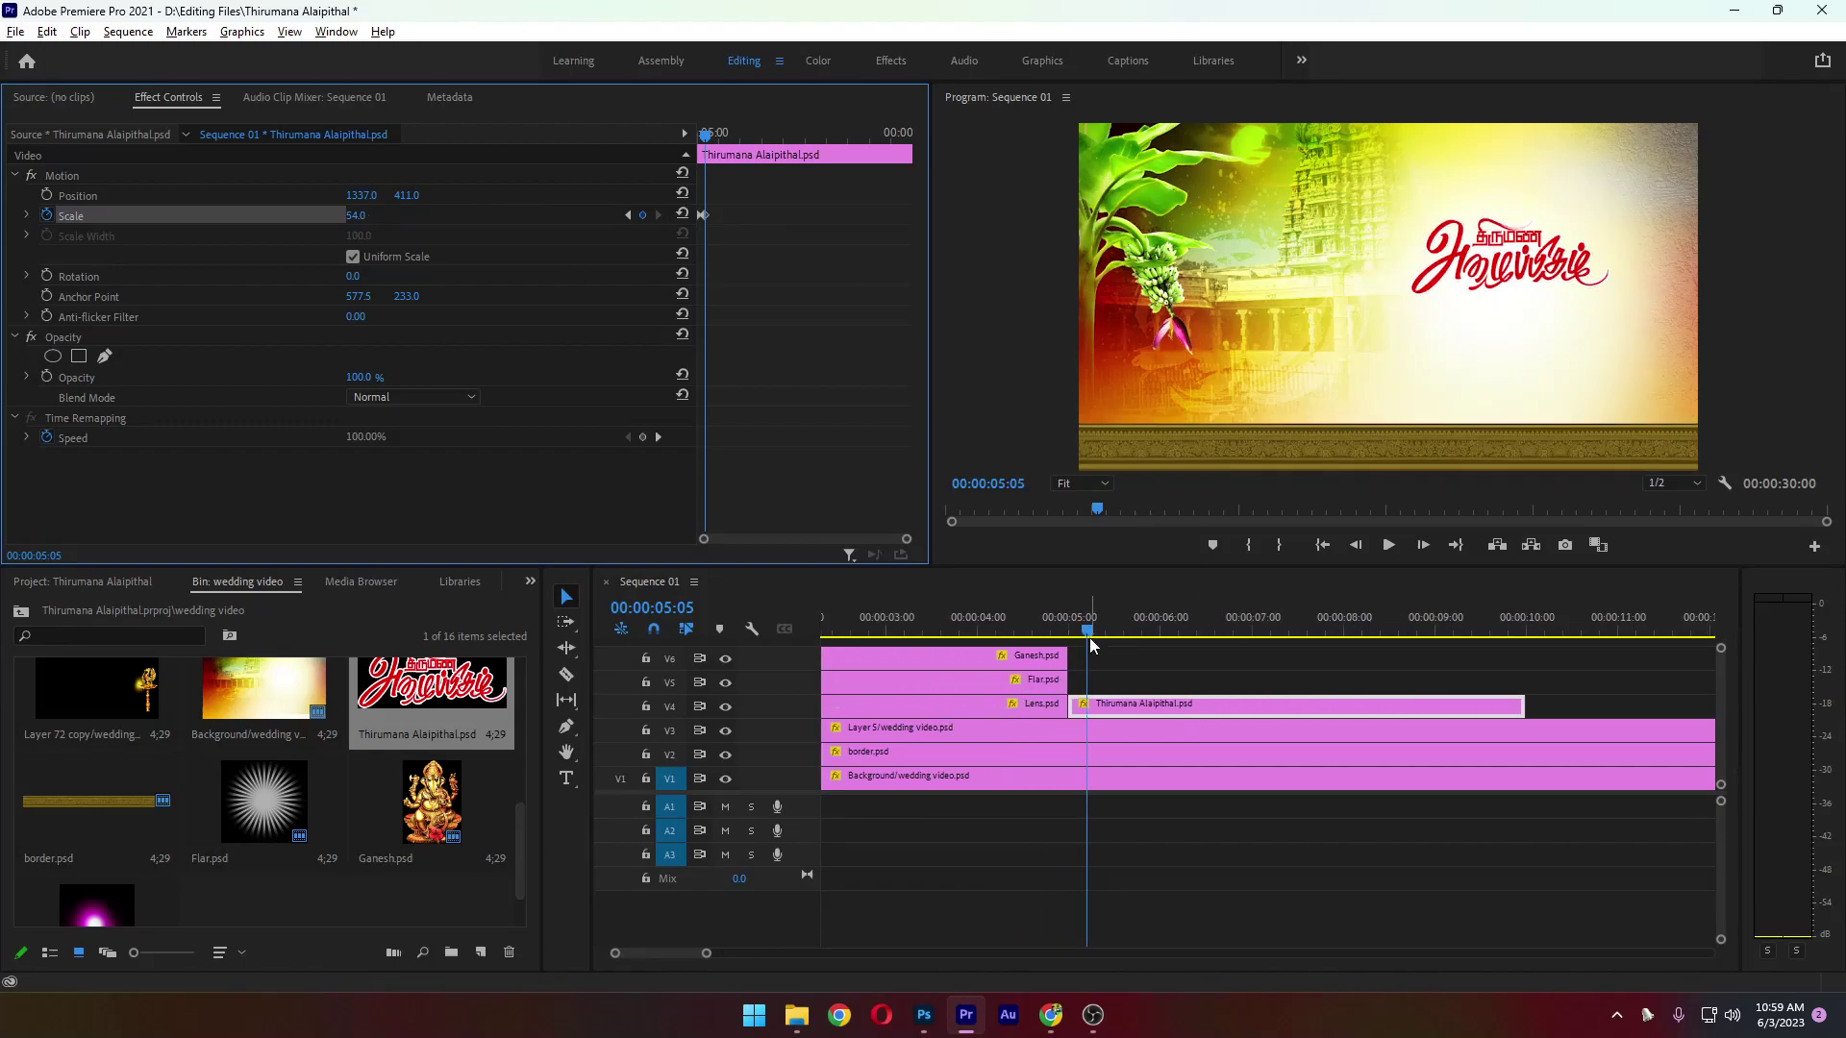
pyautogui.moveTo(1090, 634); pyautogui.dragTo(981, 627)
pyautogui.press('space')
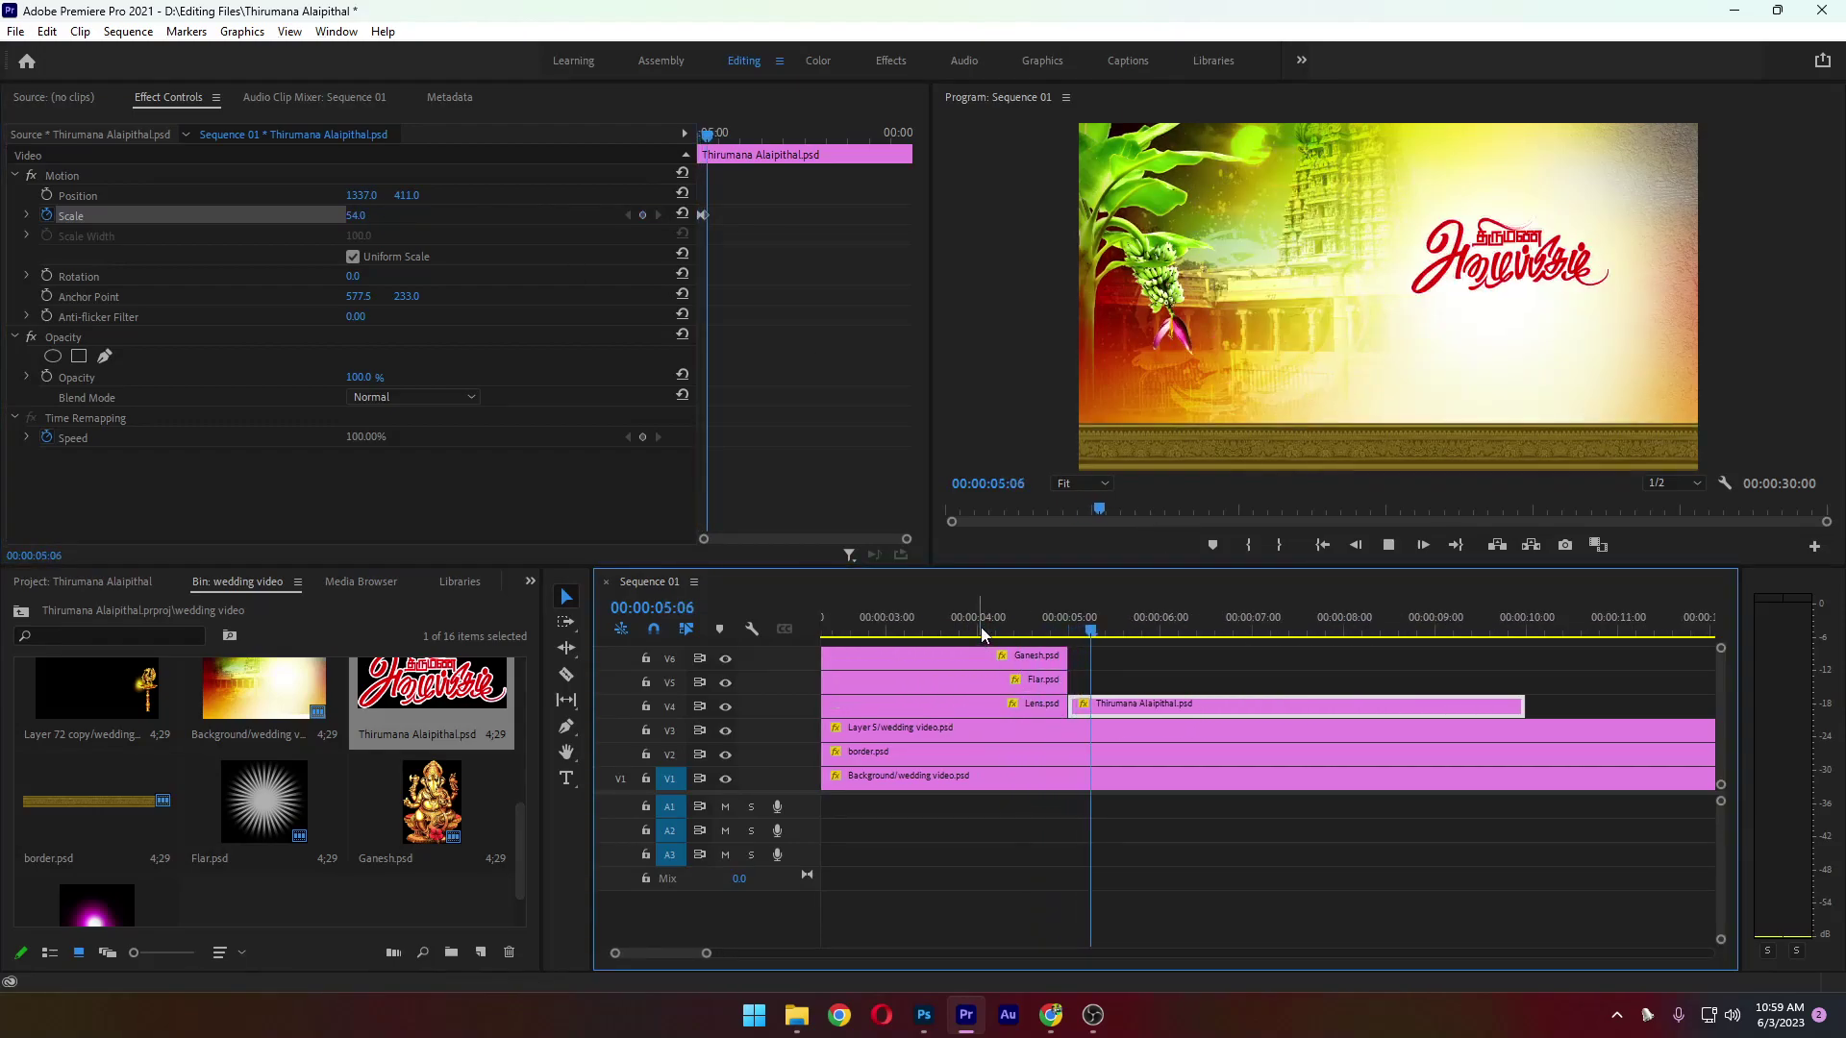
pyautogui.press('space')
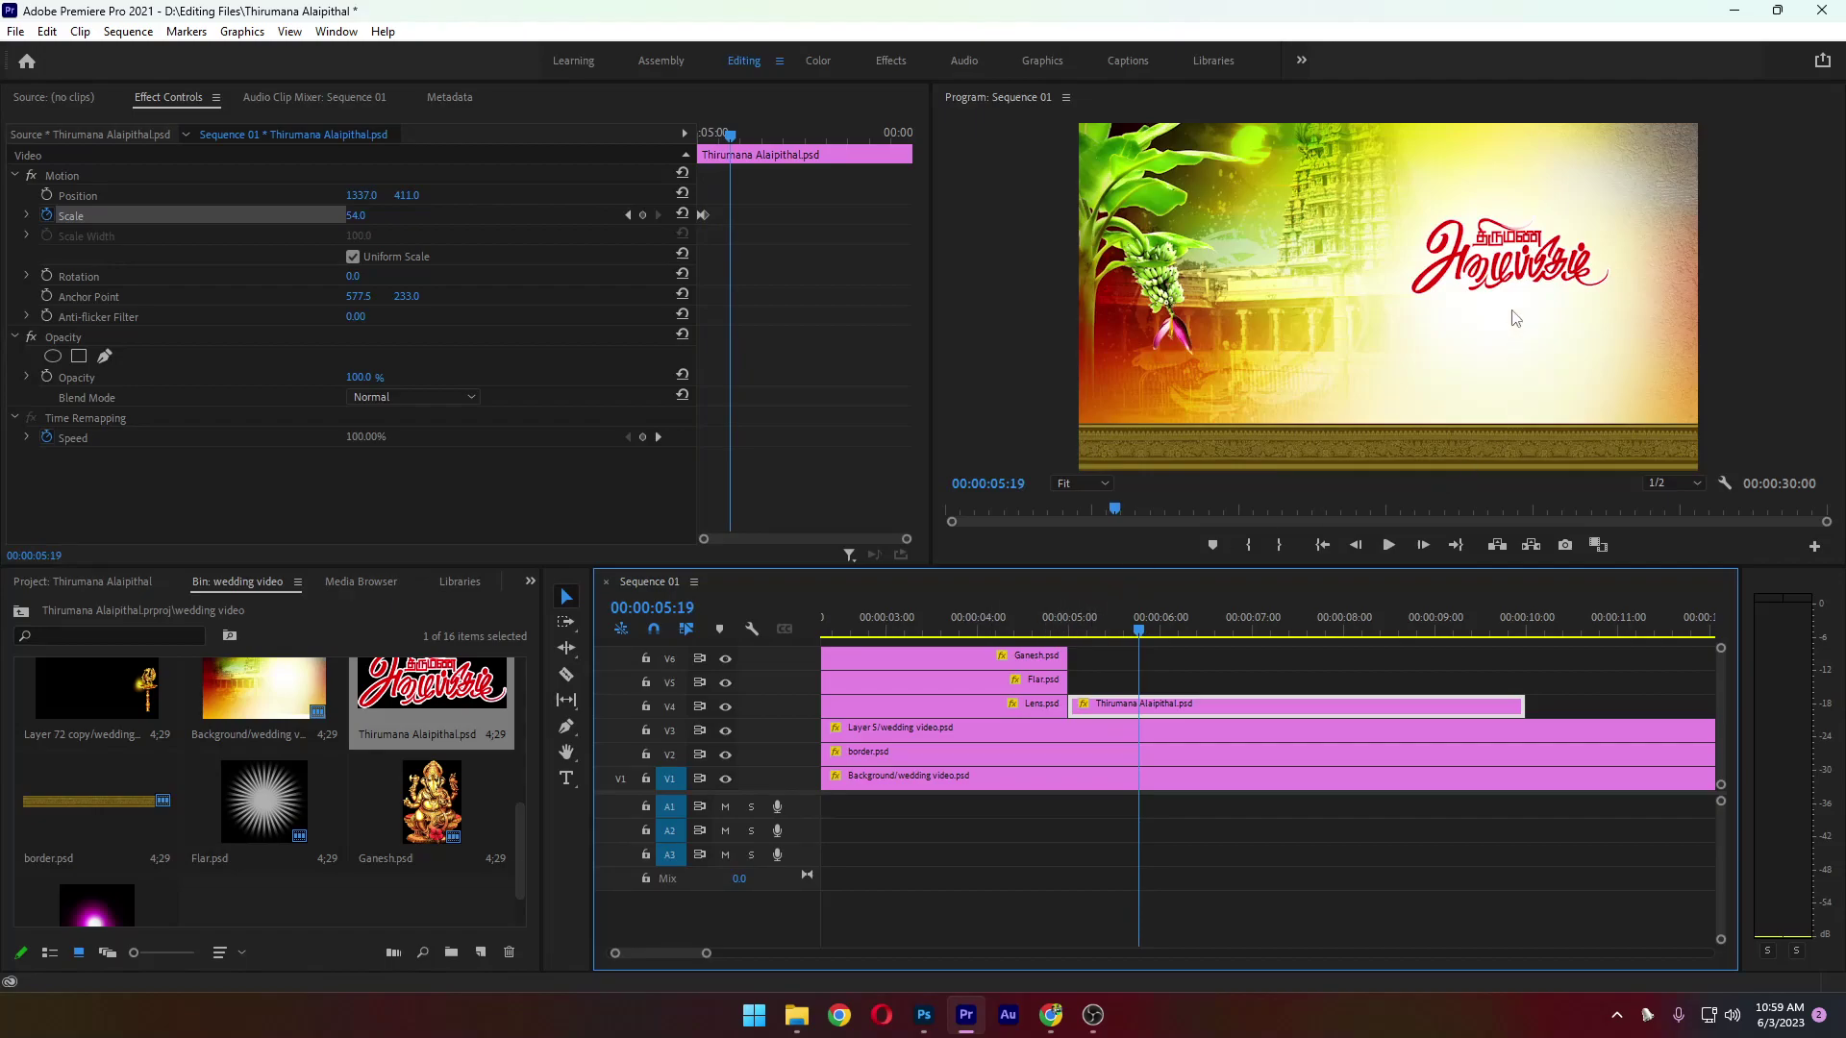
pyautogui.moveTo(362, 196); pyautogui.dragTo(399, 225)
pyautogui.click(1018, 620)
pyautogui.press('space')
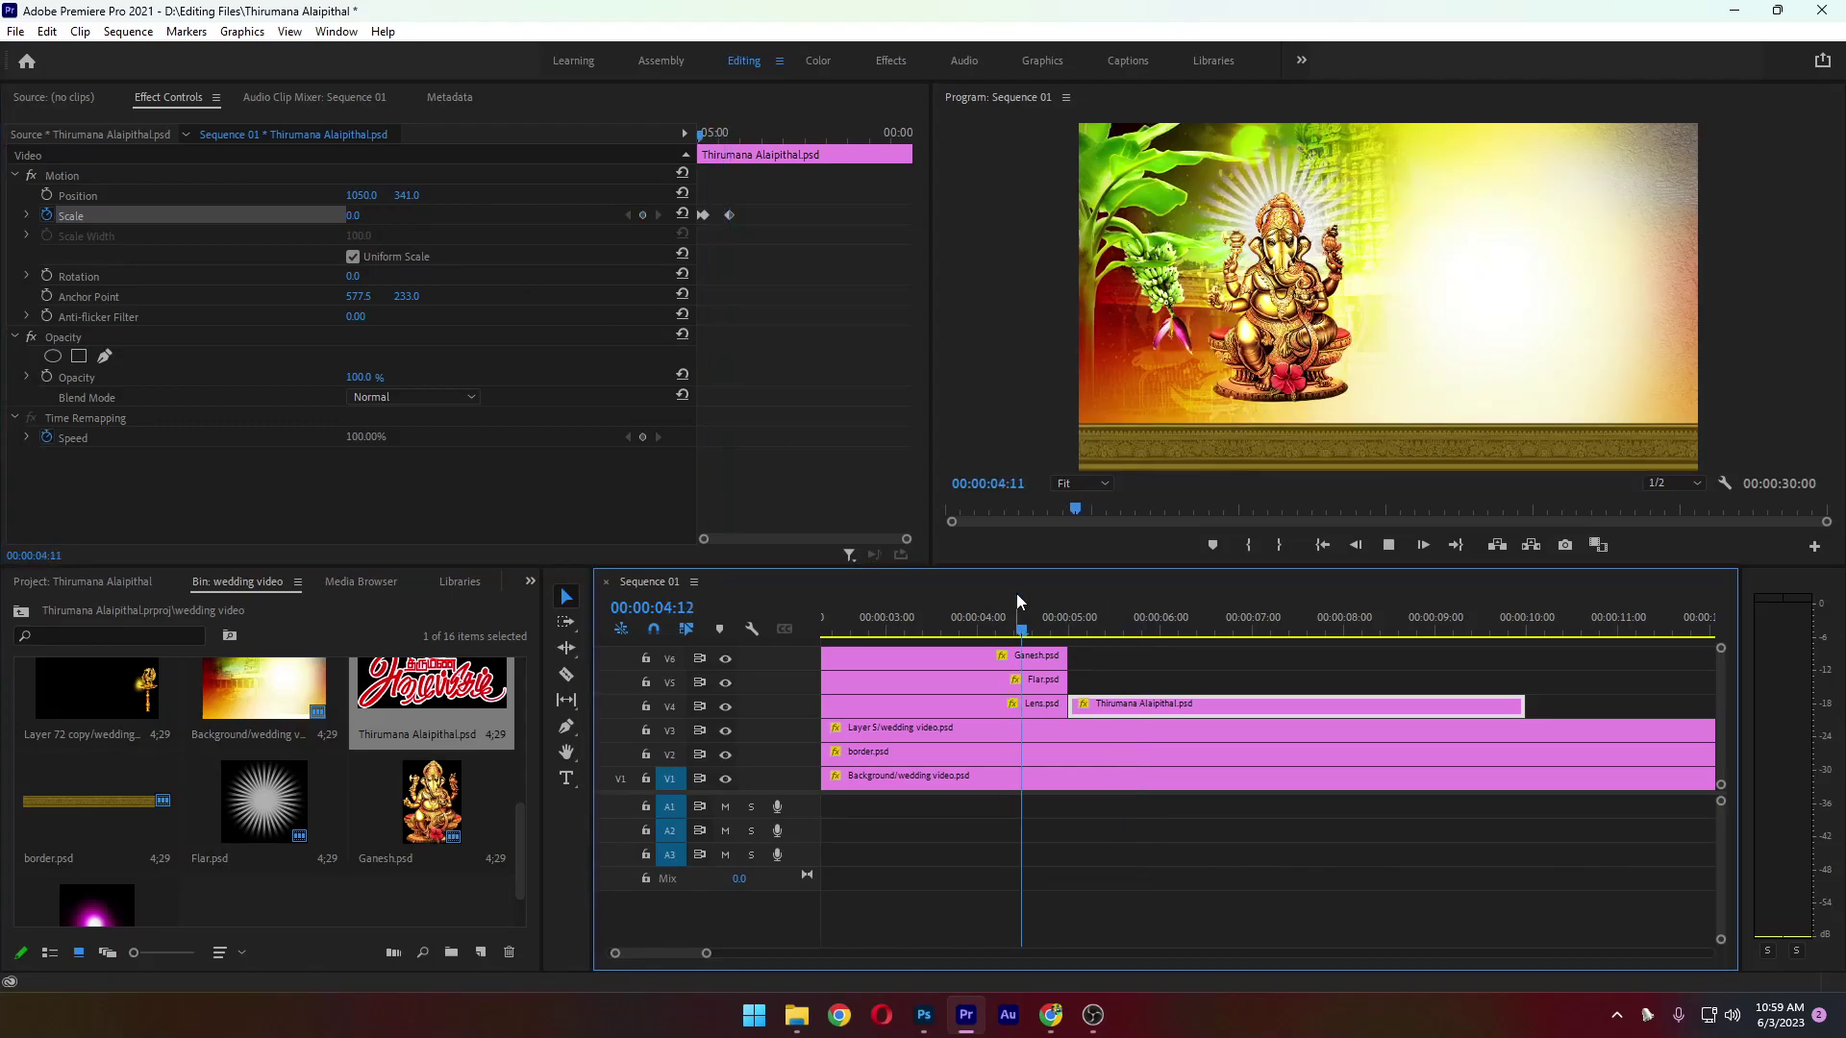
pyautogui.press('space')
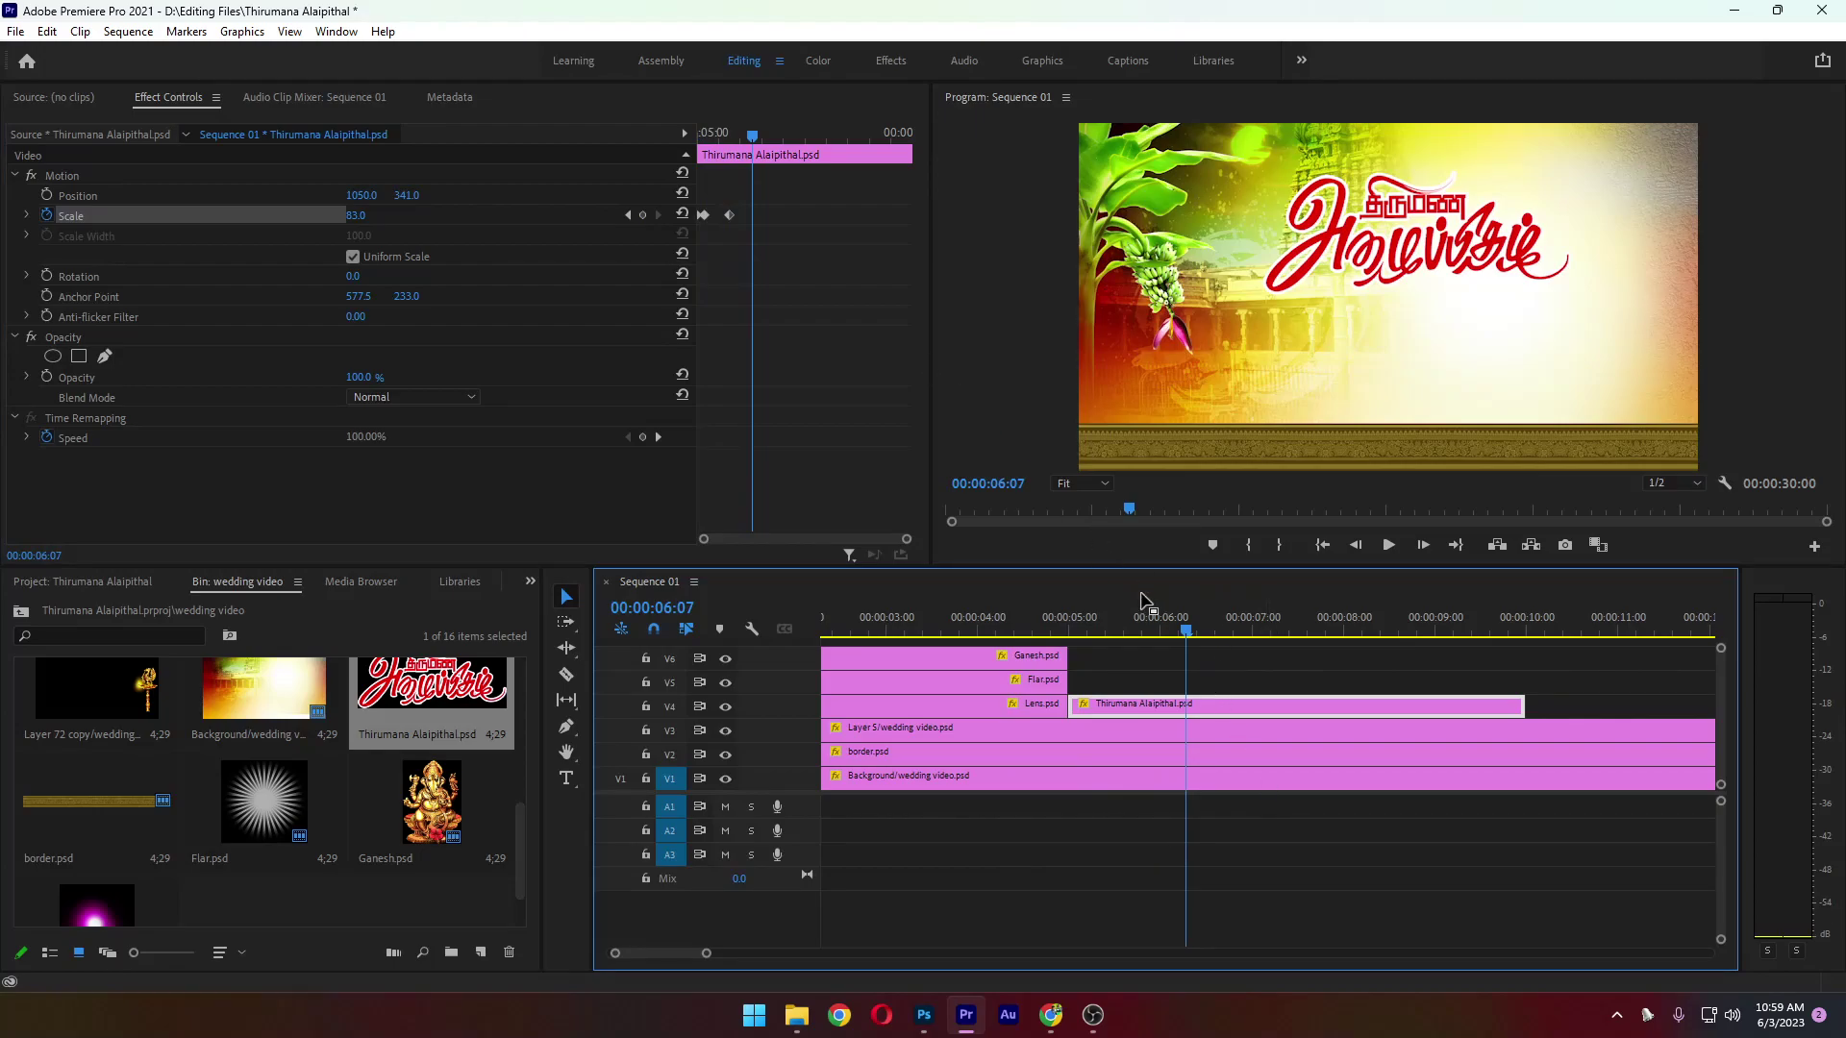
# Replay the title animation, stopping at 00:00:06:07, and enlarge the timeline panel
pyautogui.moveTo(1190, 636); pyautogui.dragTo(1134, 636)
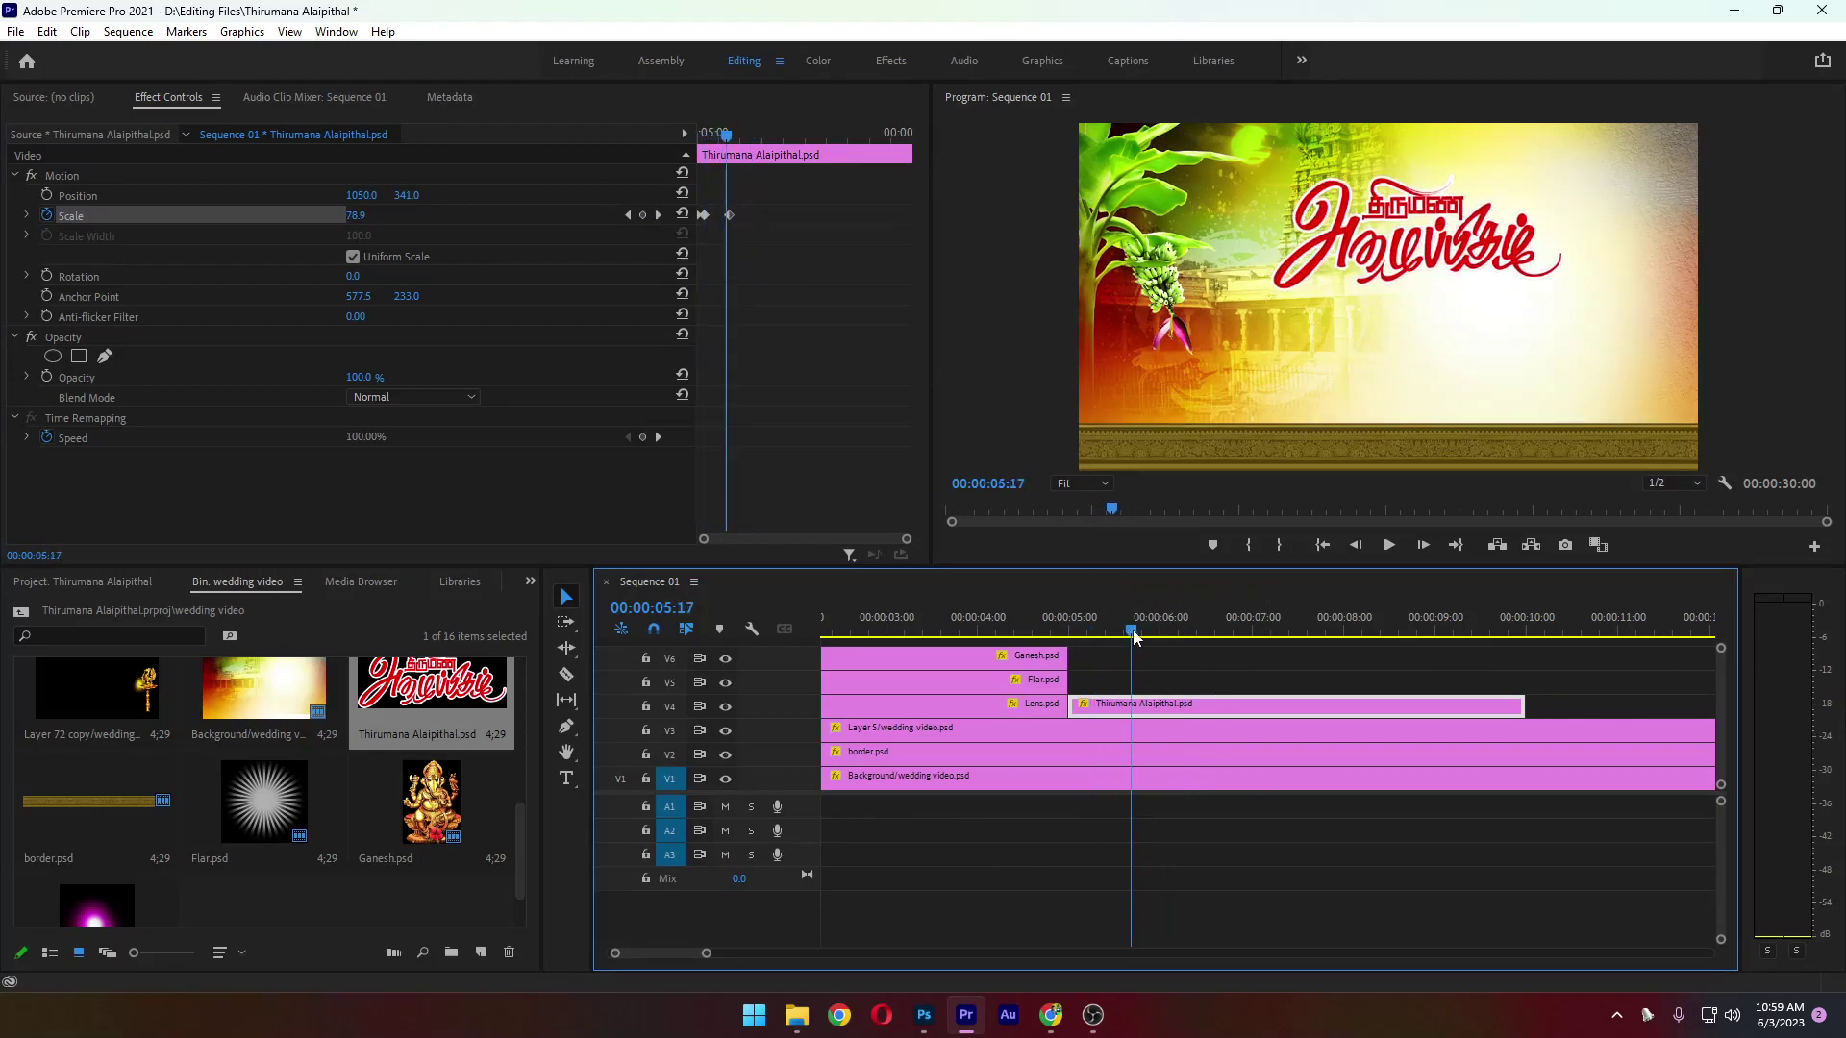
pyautogui.click(733, 227)
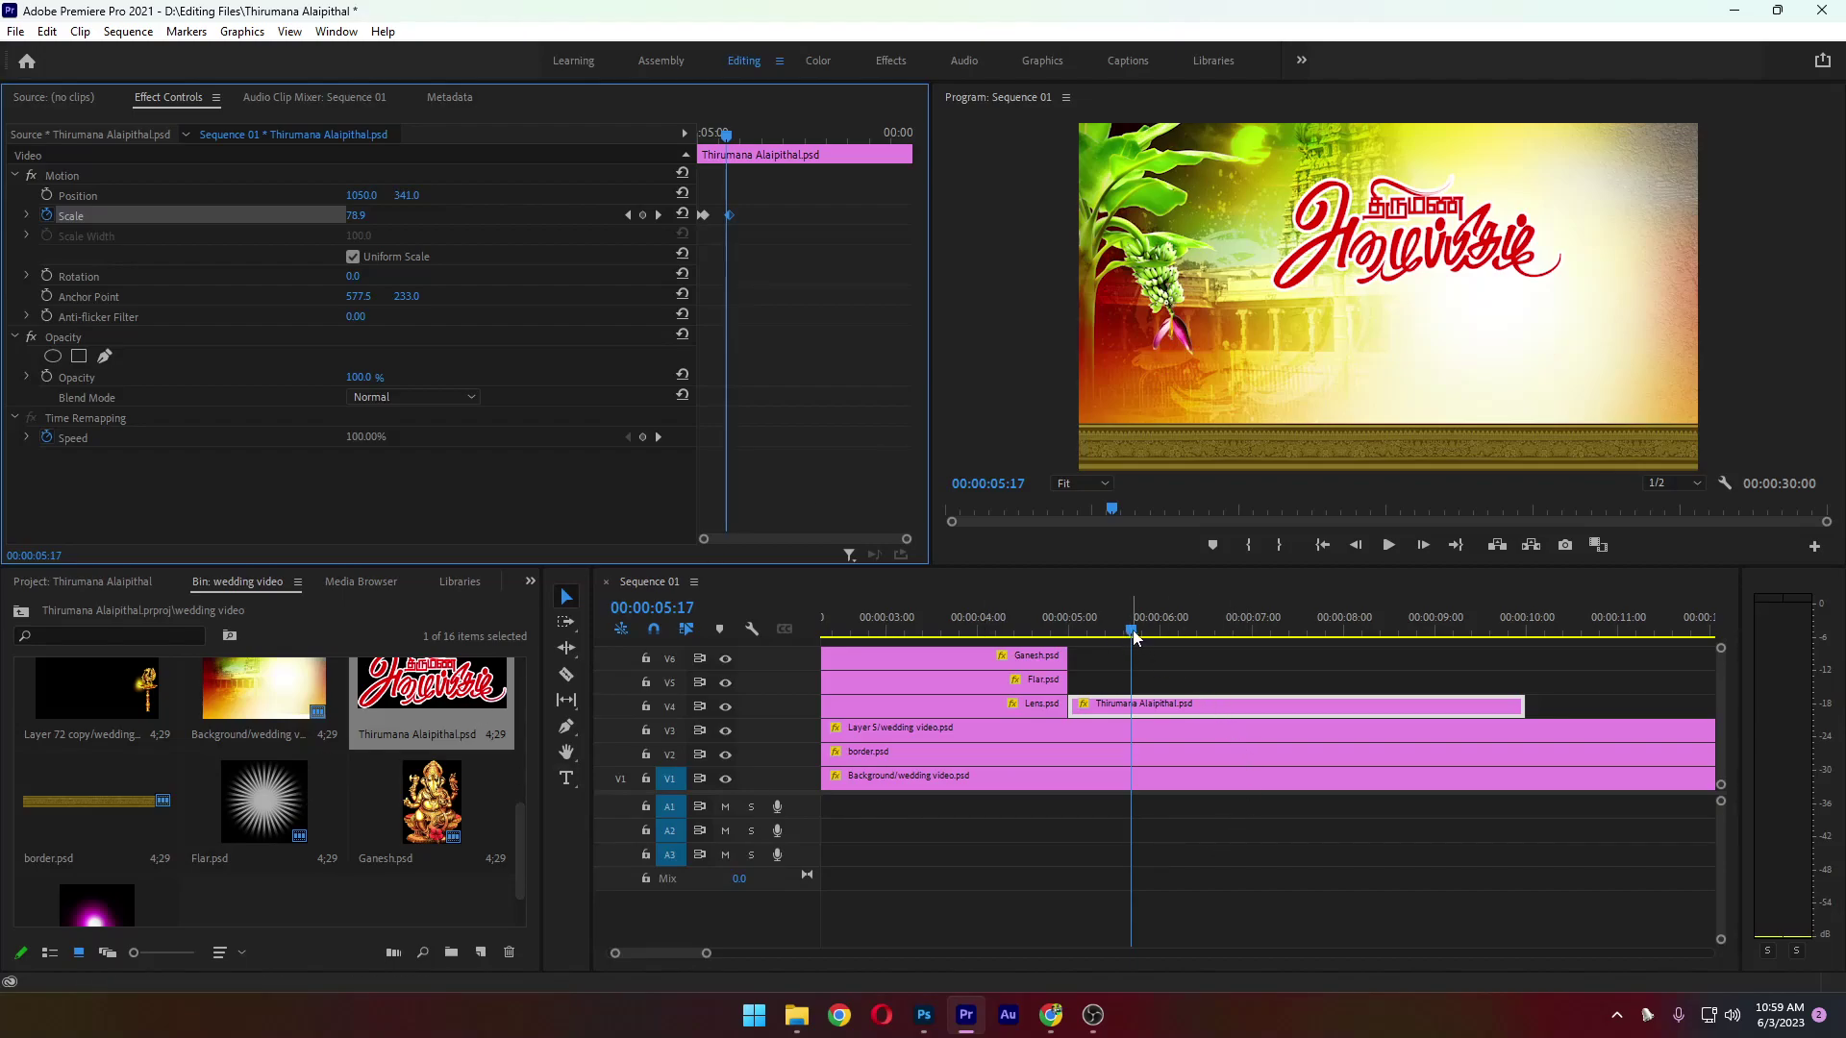
pyautogui.moveTo(1135, 637); pyautogui.dragTo(750, 650)
pyautogui.click(1390, 545)
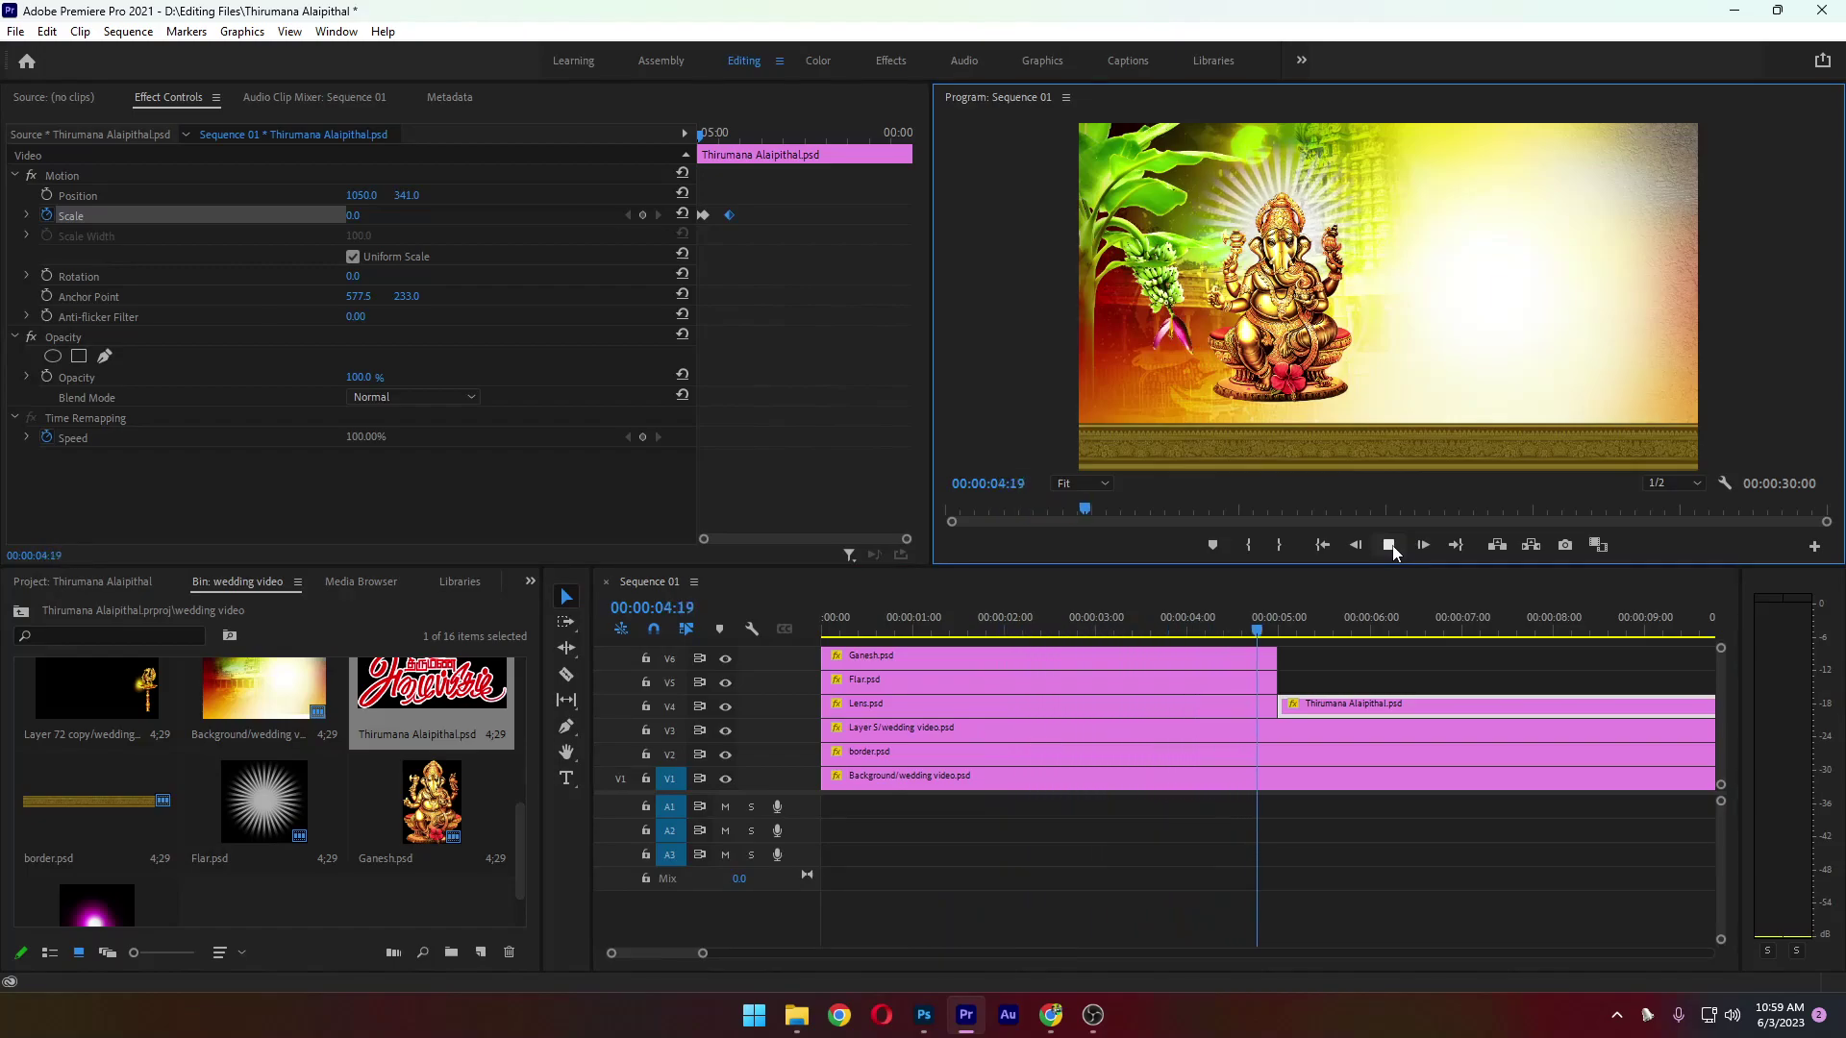
pyautogui.click(1389, 545)
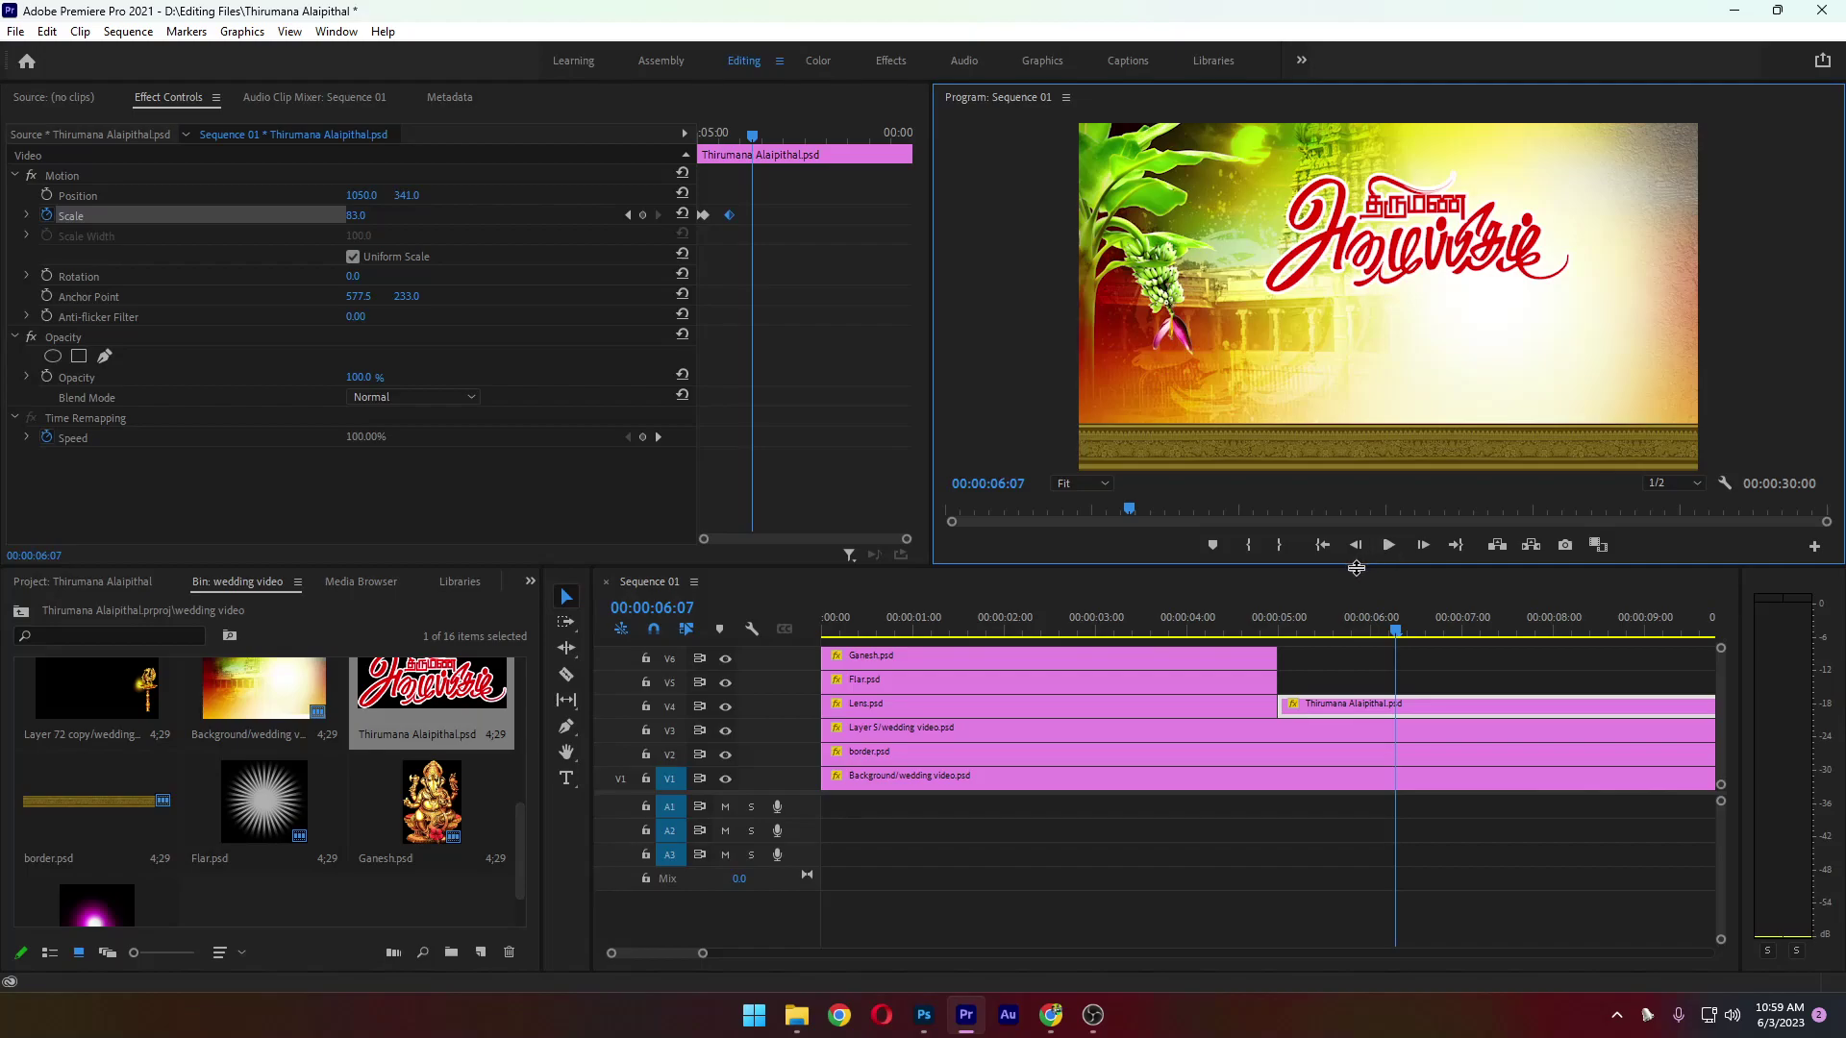
pyautogui.moveTo(1365, 567); pyautogui.dragTo(1355, 496)
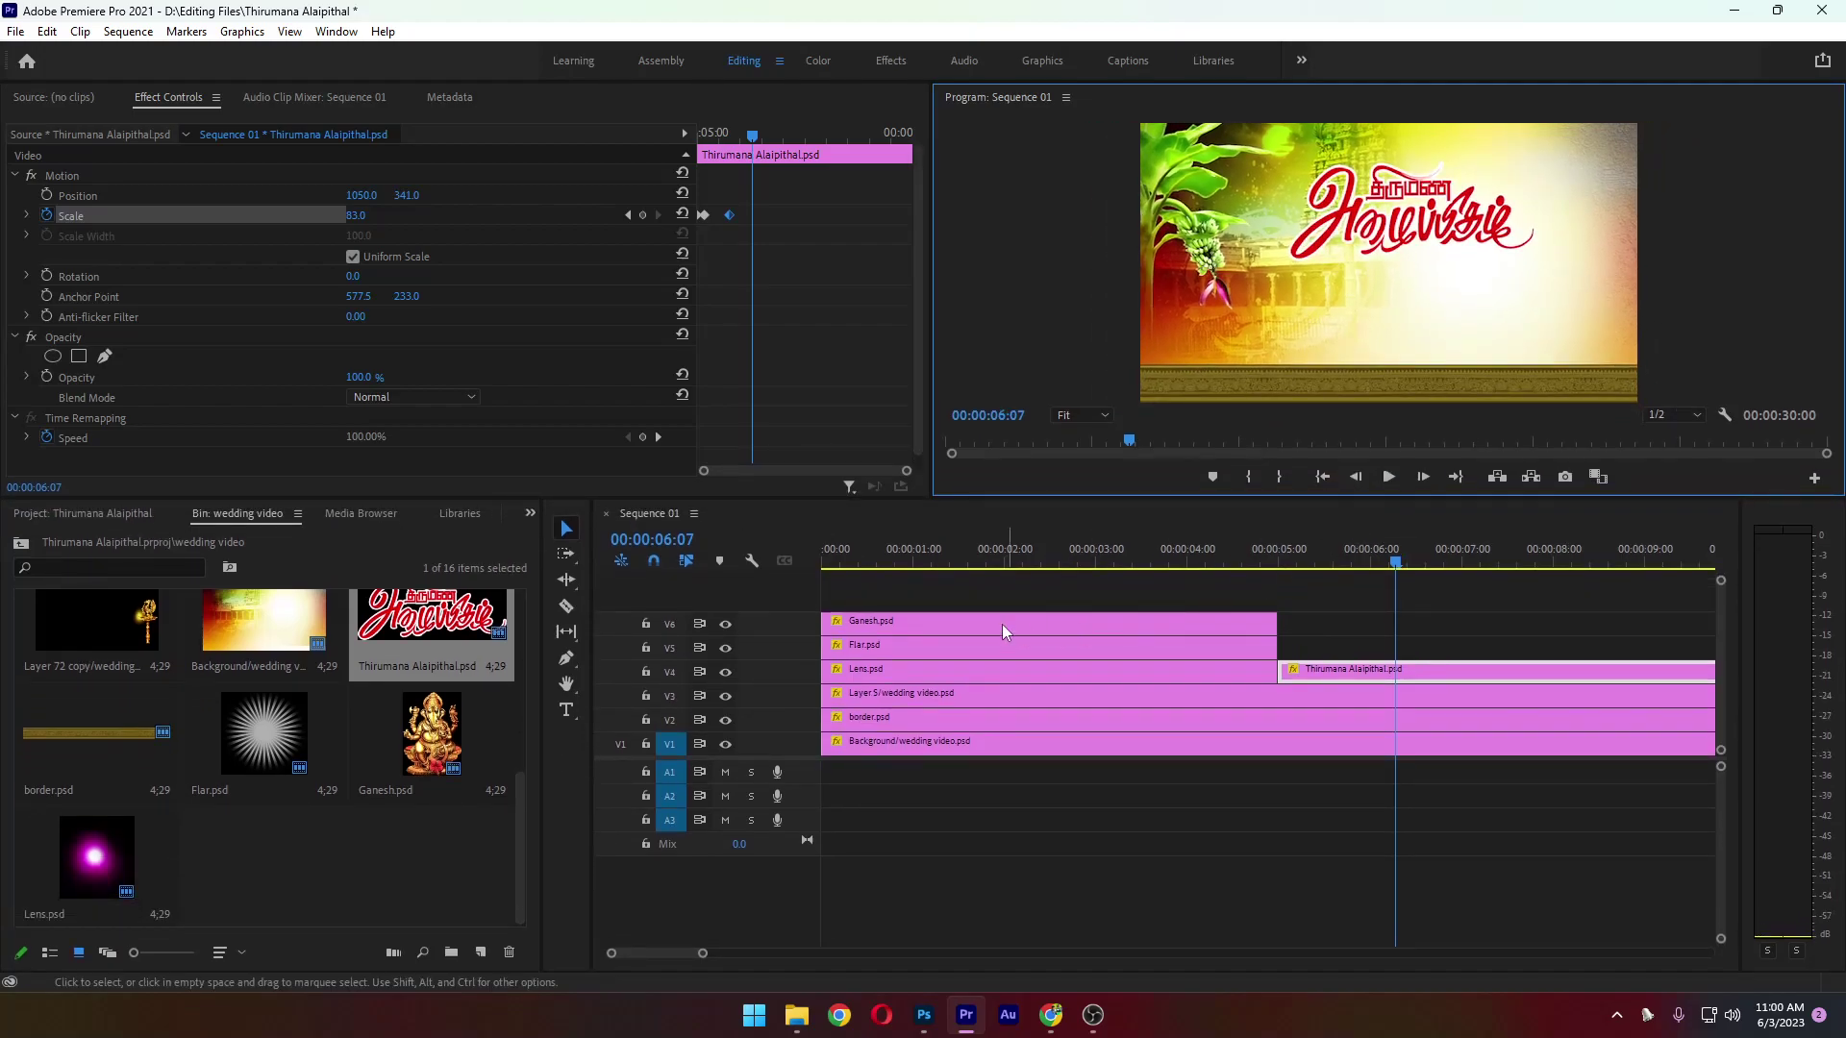
pyautogui.click(960, 605)
pyautogui.moveTo(974, 588); pyautogui.dragTo(1024, 675)
pyautogui.click(1098, 698)
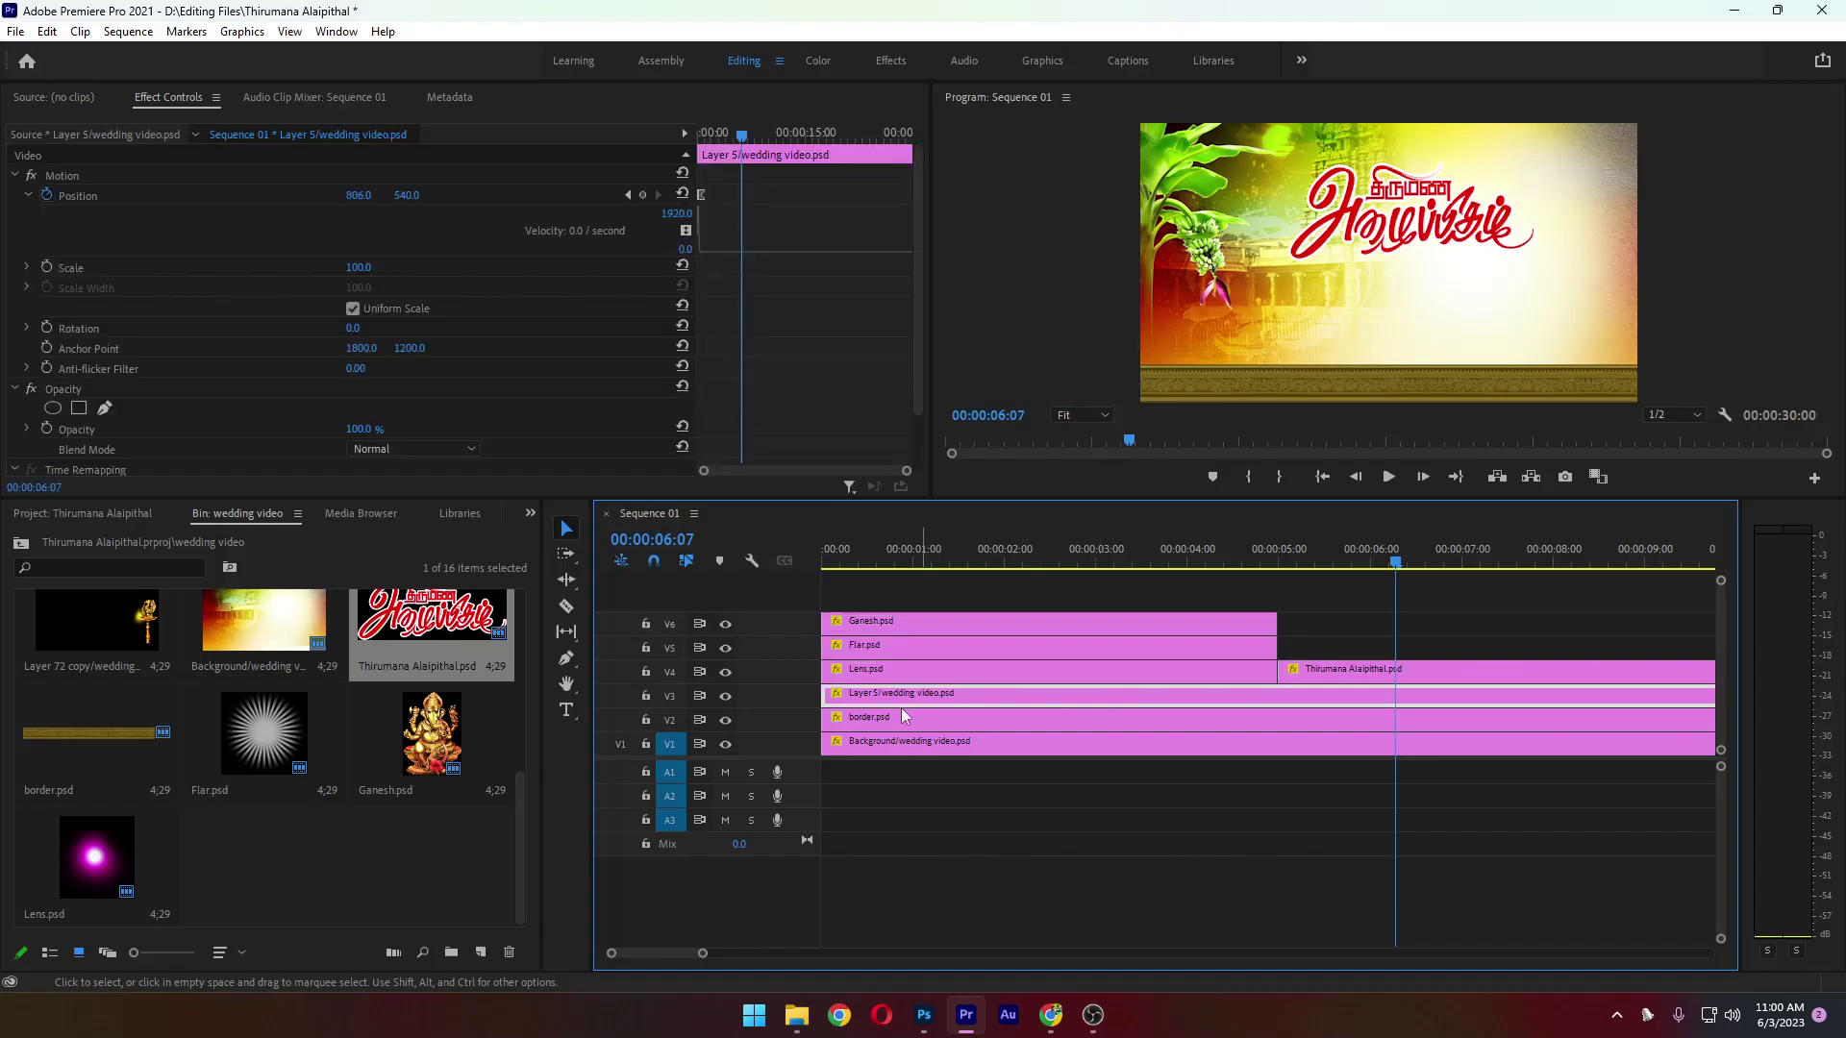
pyautogui.click(725, 699)
pyautogui.click(725, 698)
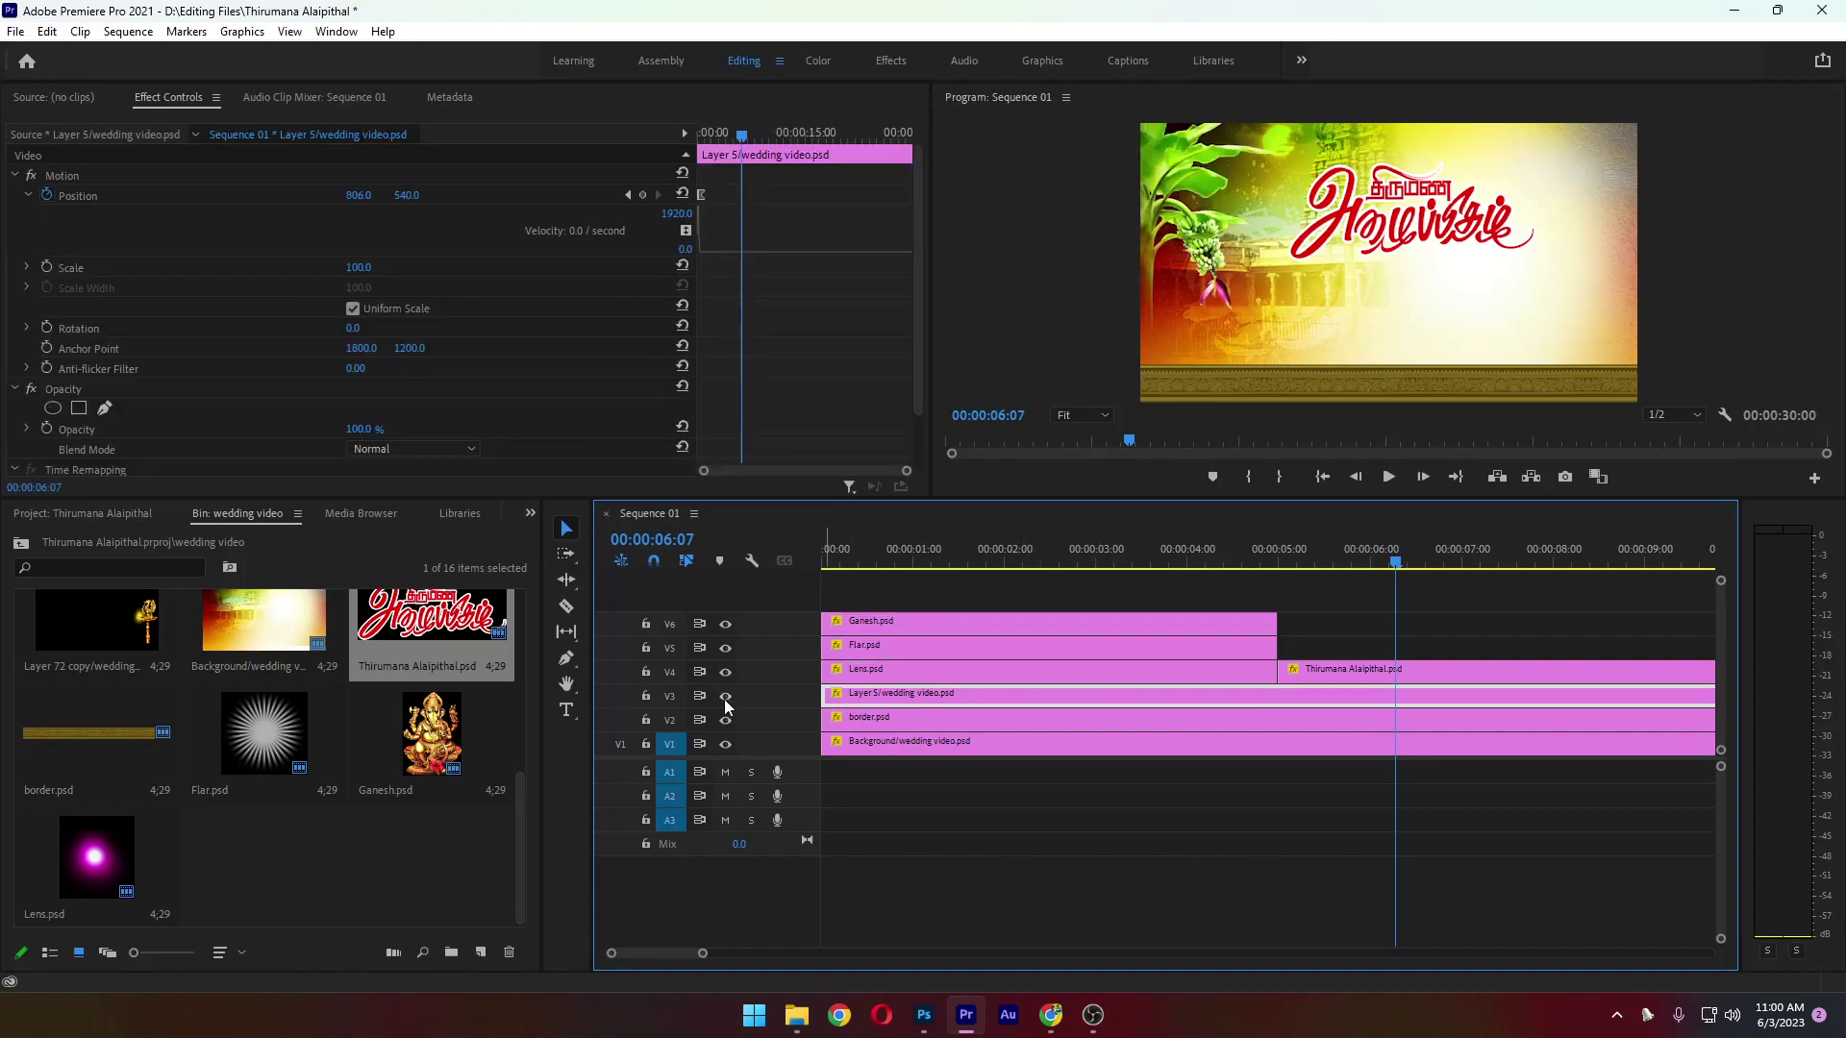
pyautogui.click(911, 669)
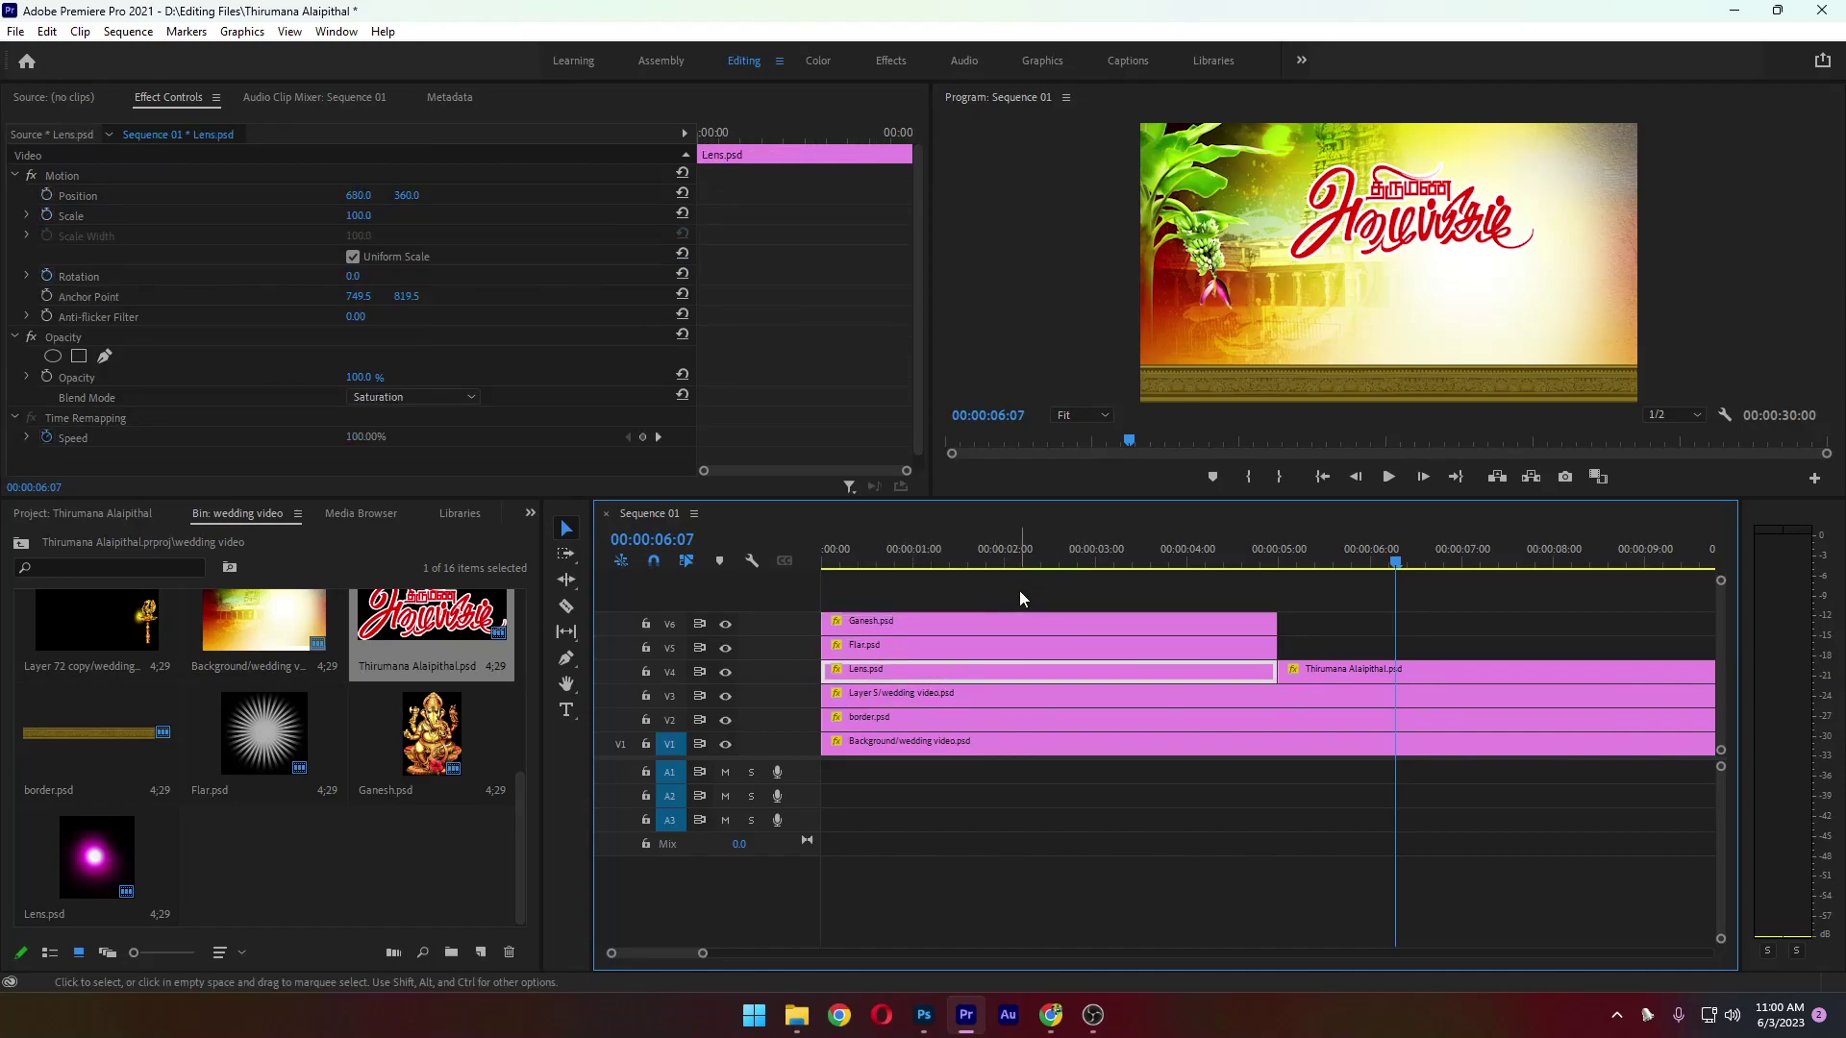
# Select the Ganesh, Flar and Lens clips and replay the sequence to check timing
pyautogui.moveTo(1020, 590); pyautogui.dragTo(1078, 661)
pyautogui.moveTo(1396, 562); pyautogui.dragTo(757, 574)
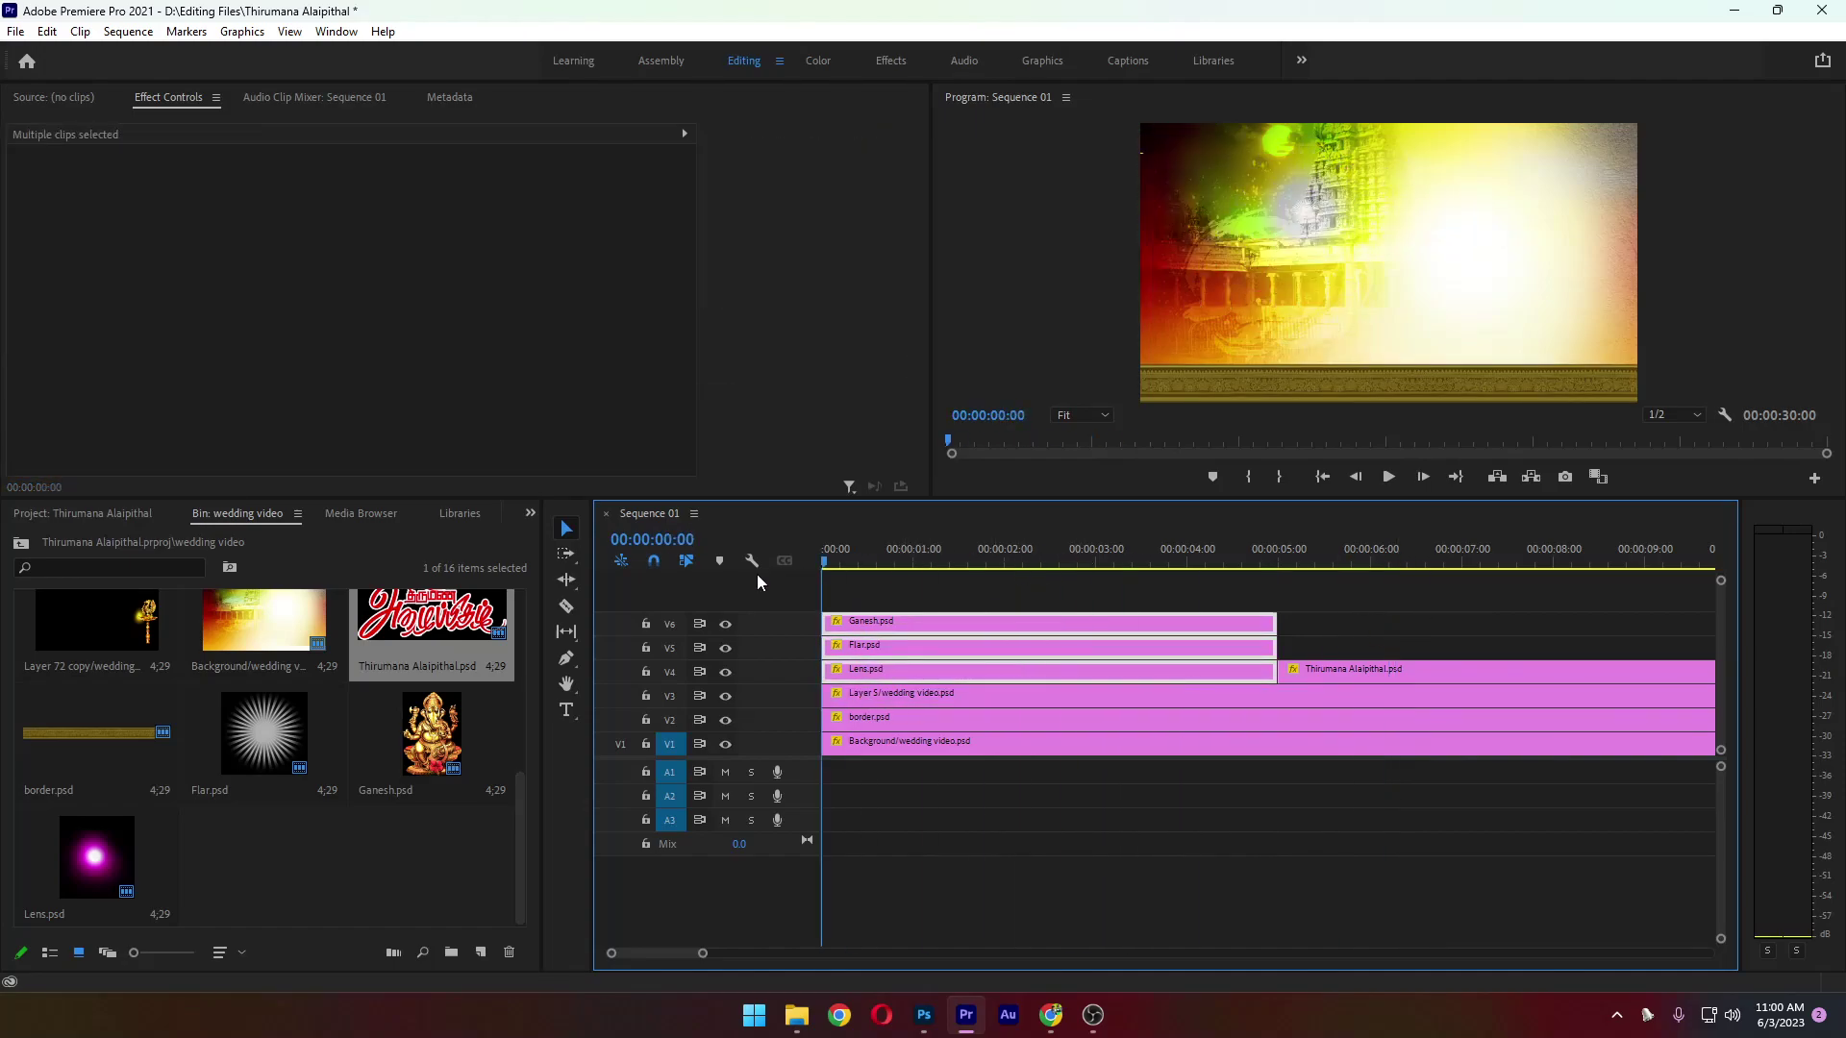
pyautogui.press('space')
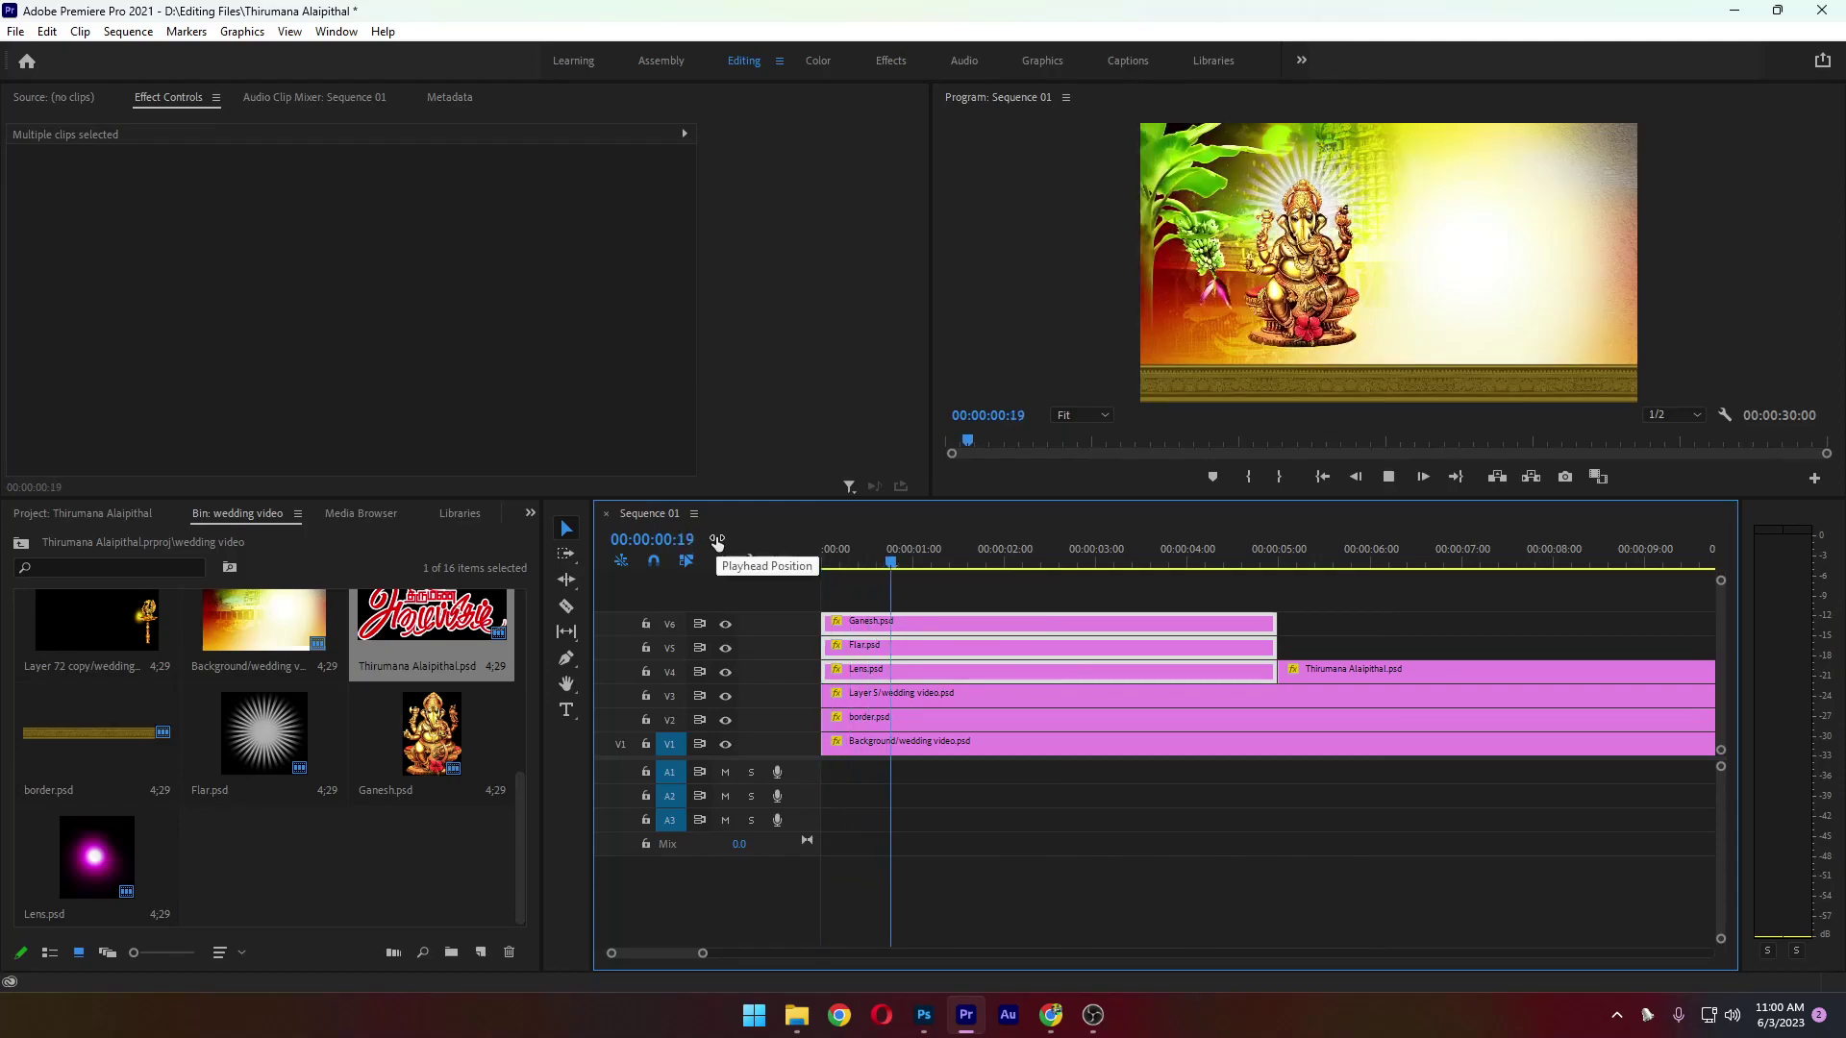
pyautogui.press('space')
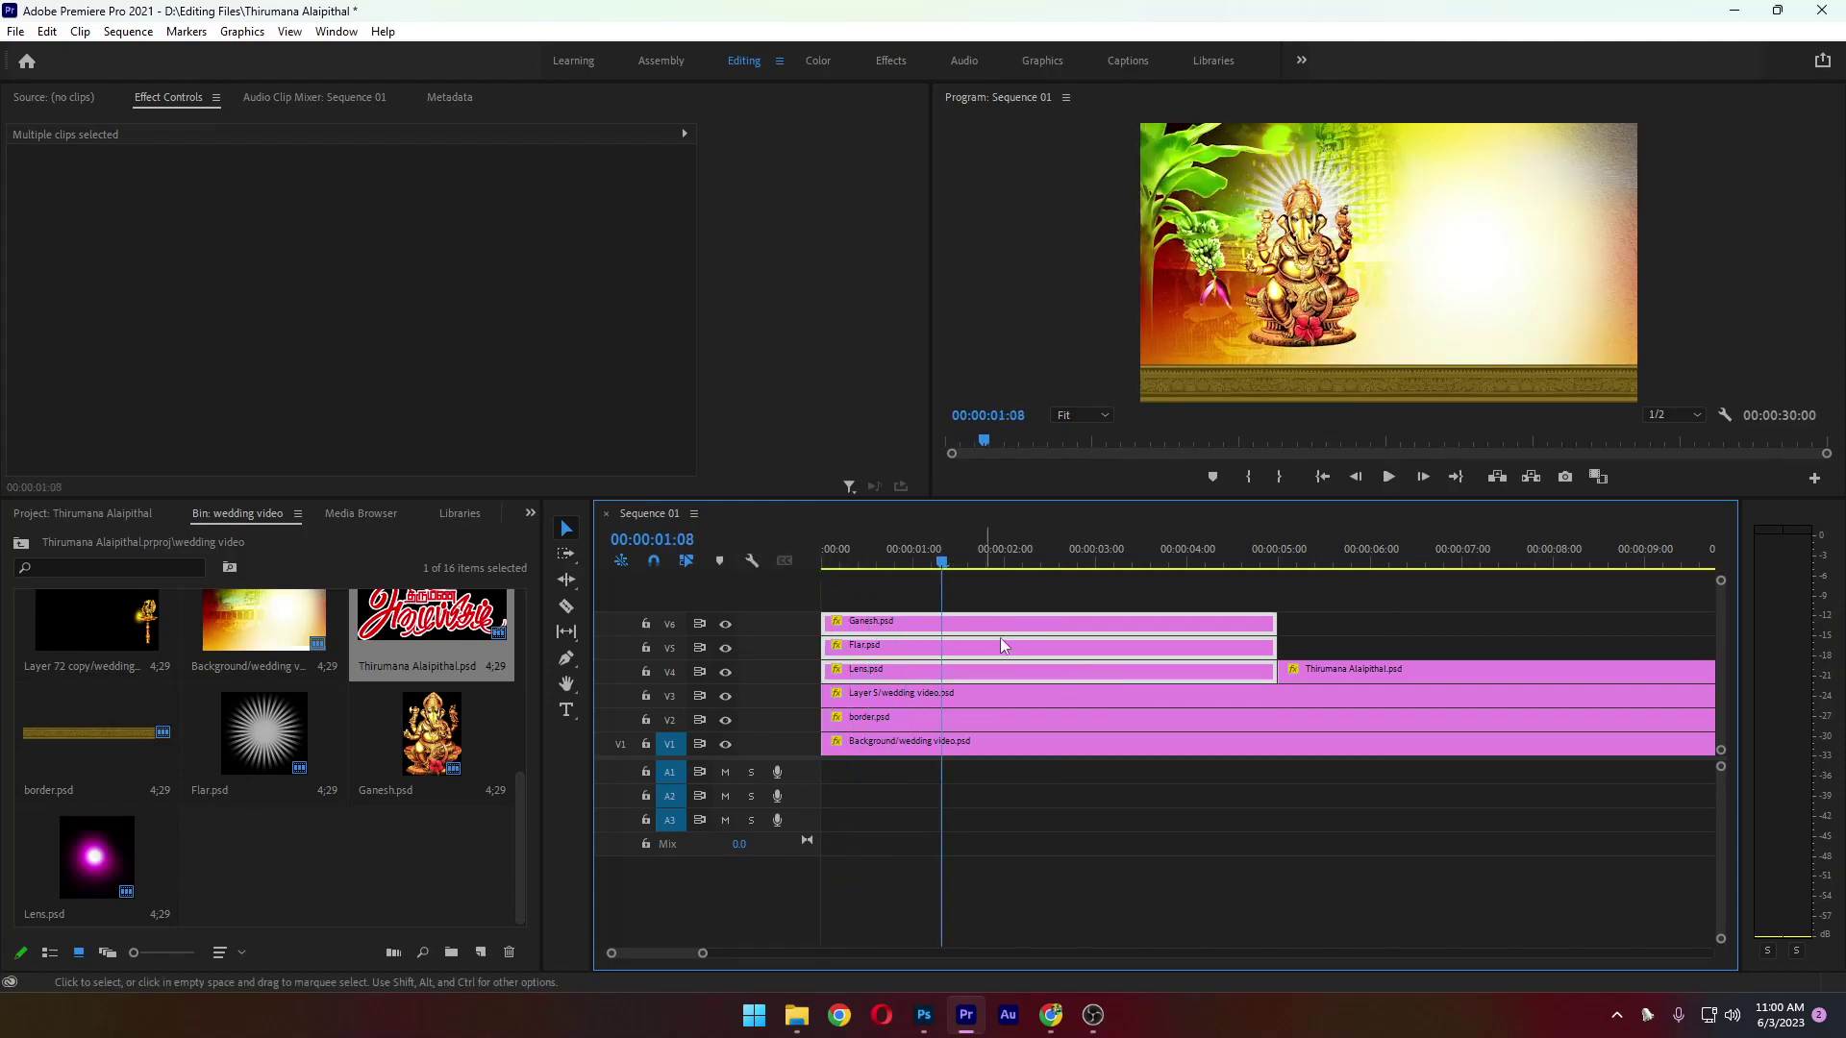
# Trim the three intro clips to end at 00:00:03:00 and move Thirumana Alaipithal up against them
pyautogui.click(1082, 604)
pyautogui.moveTo(1082, 604); pyautogui.dragTo(1160, 689)
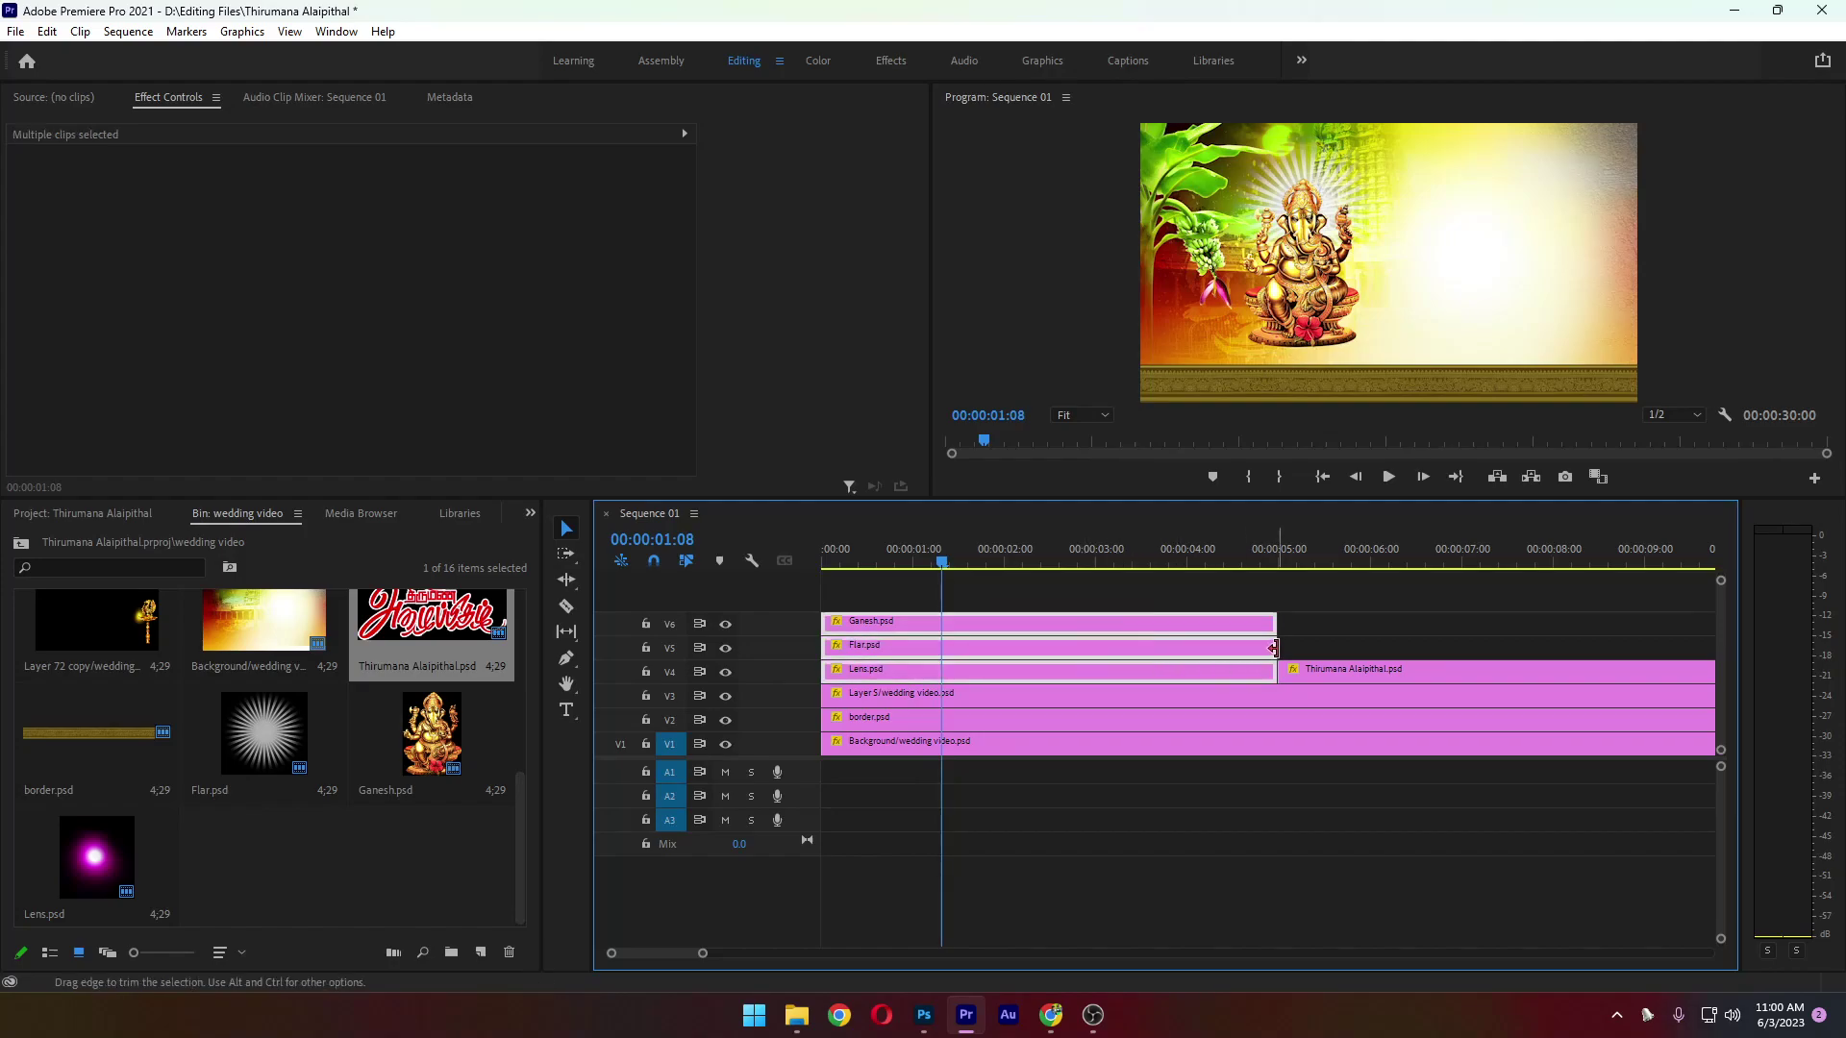
pyautogui.moveTo(1274, 647); pyautogui.dragTo(1092, 644)
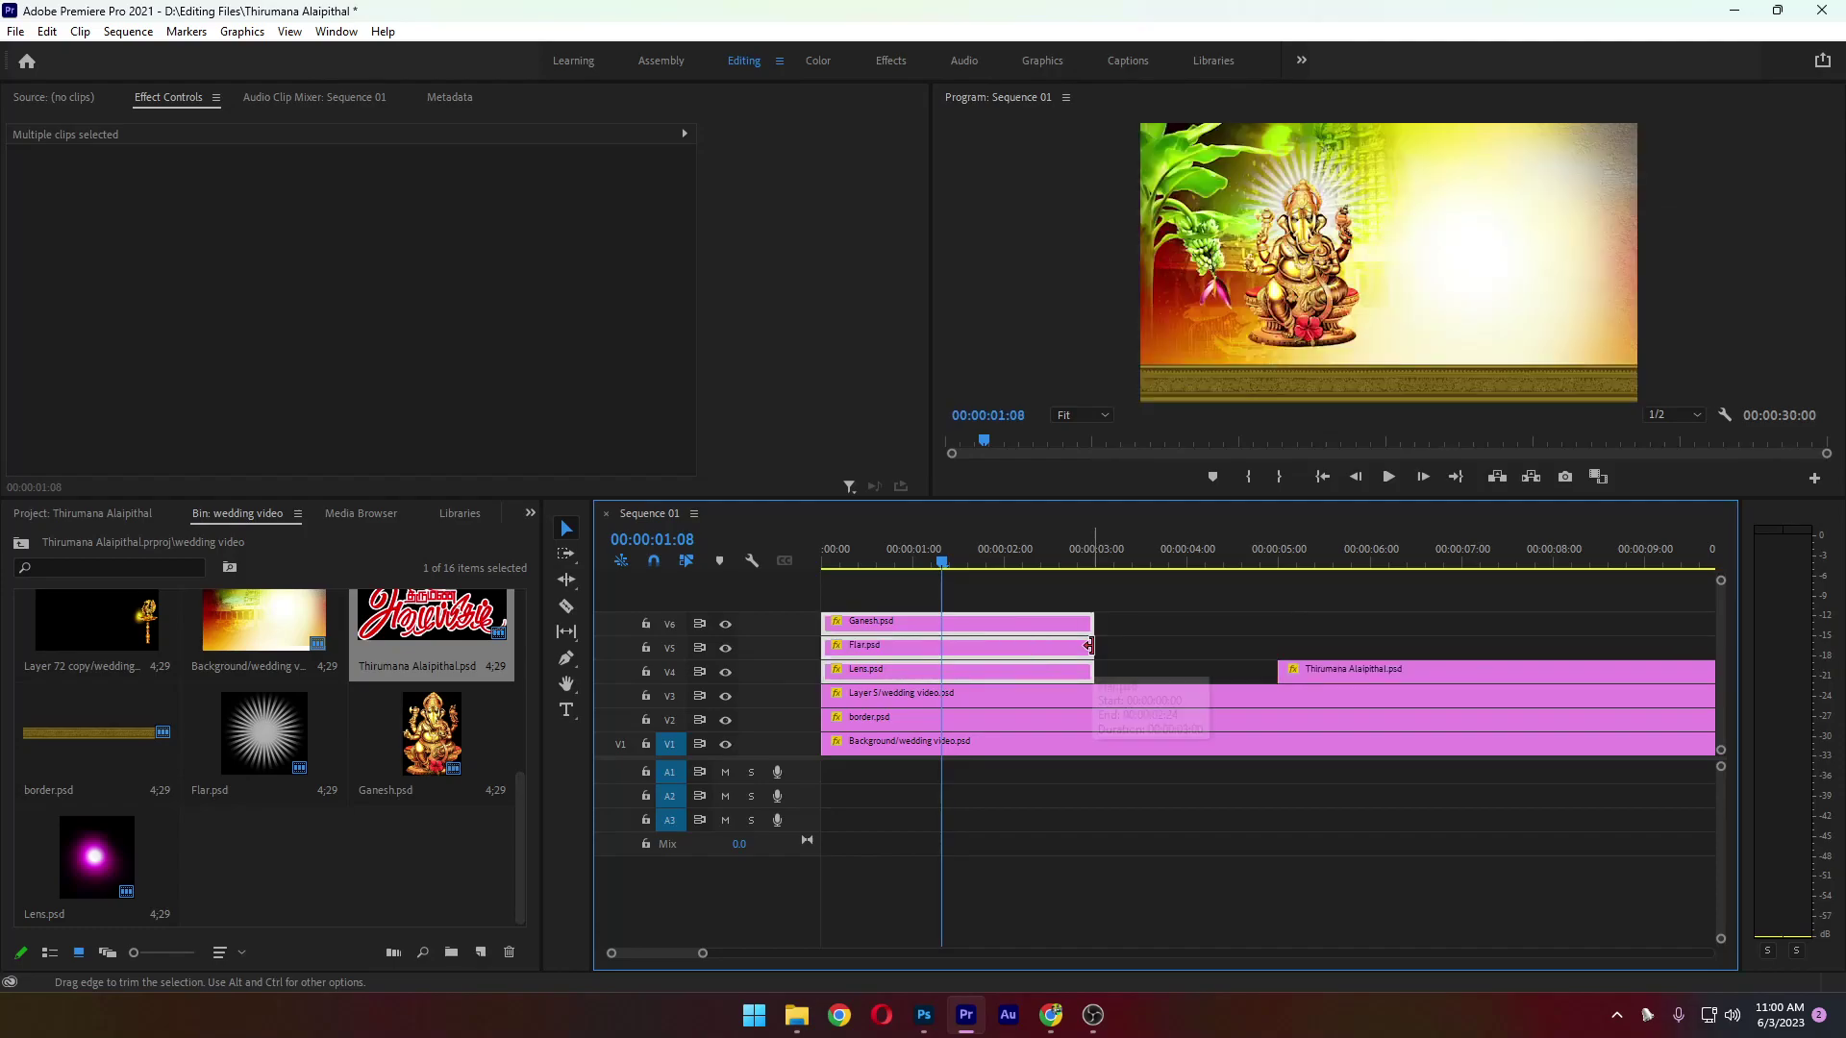
pyautogui.moveTo(1352, 670); pyautogui.dragTo(1163, 671)
pyautogui.click(1323, 476)
pyautogui.click(1390, 477)
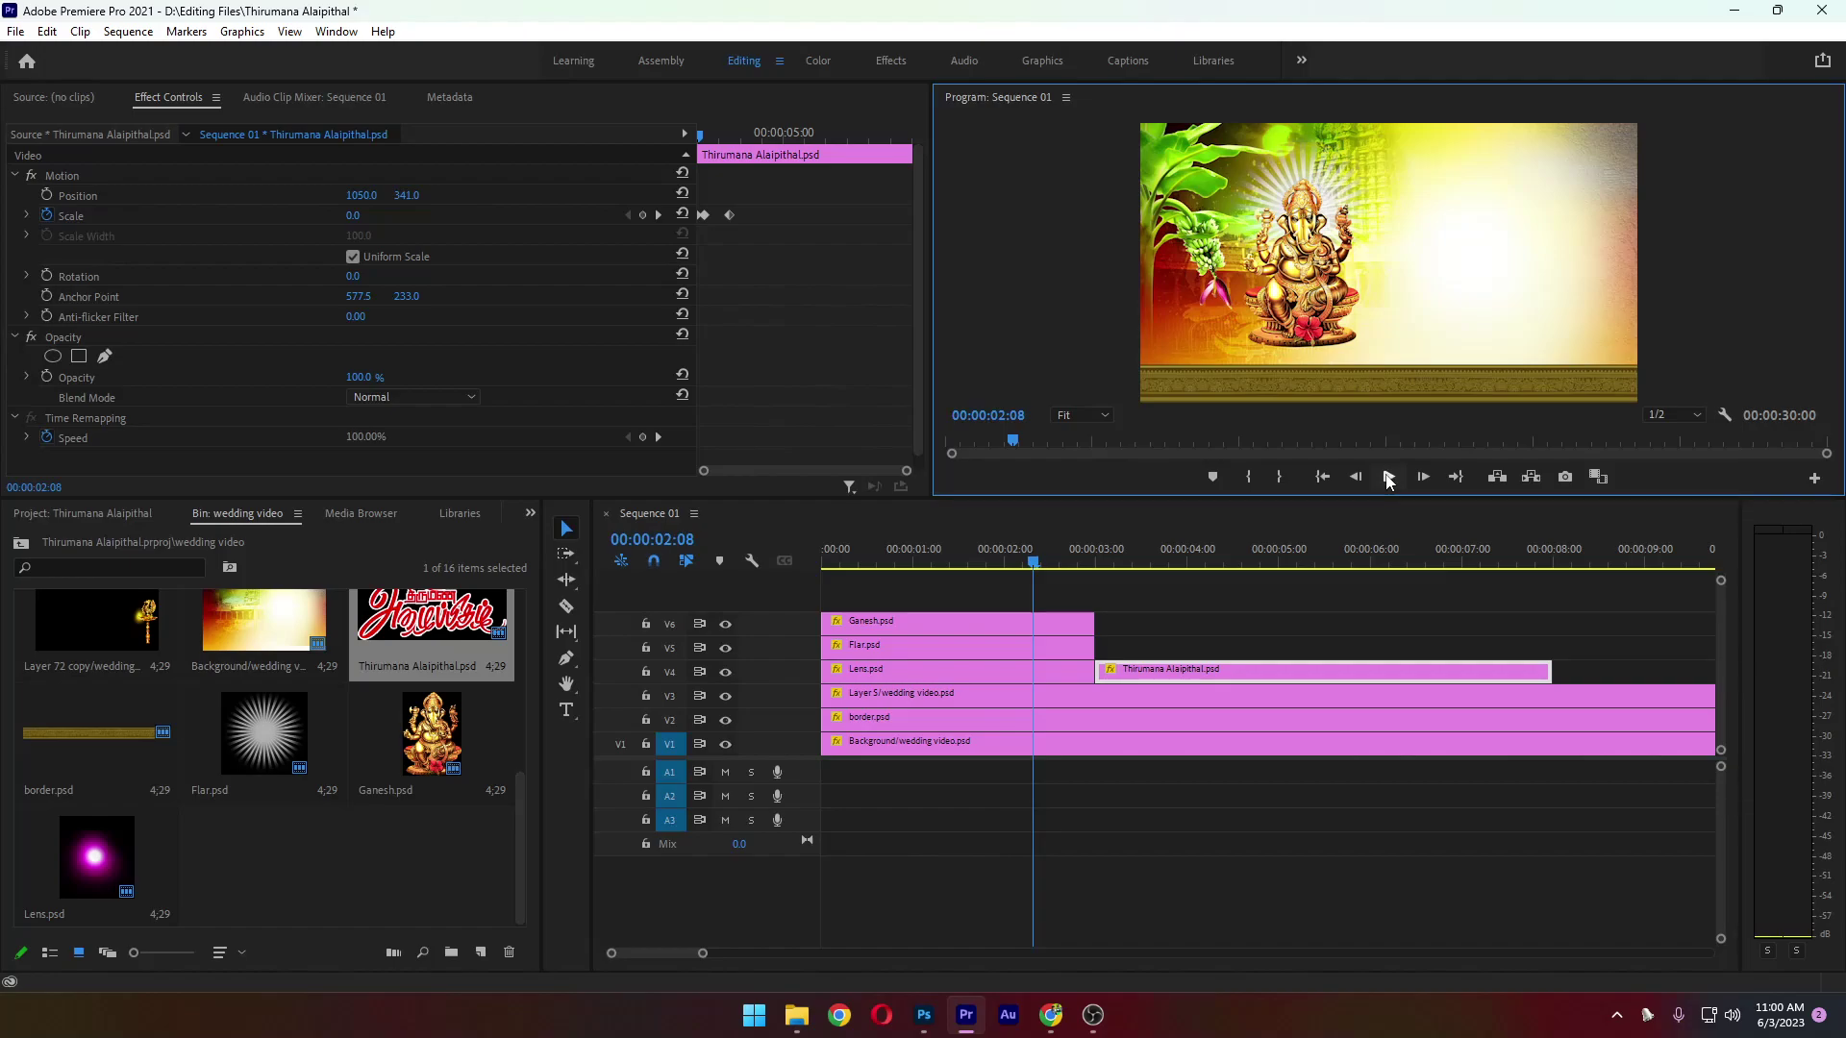
pyautogui.click(895, 596)
pyautogui.moveTo(894, 592); pyautogui.dragTo(930, 668)
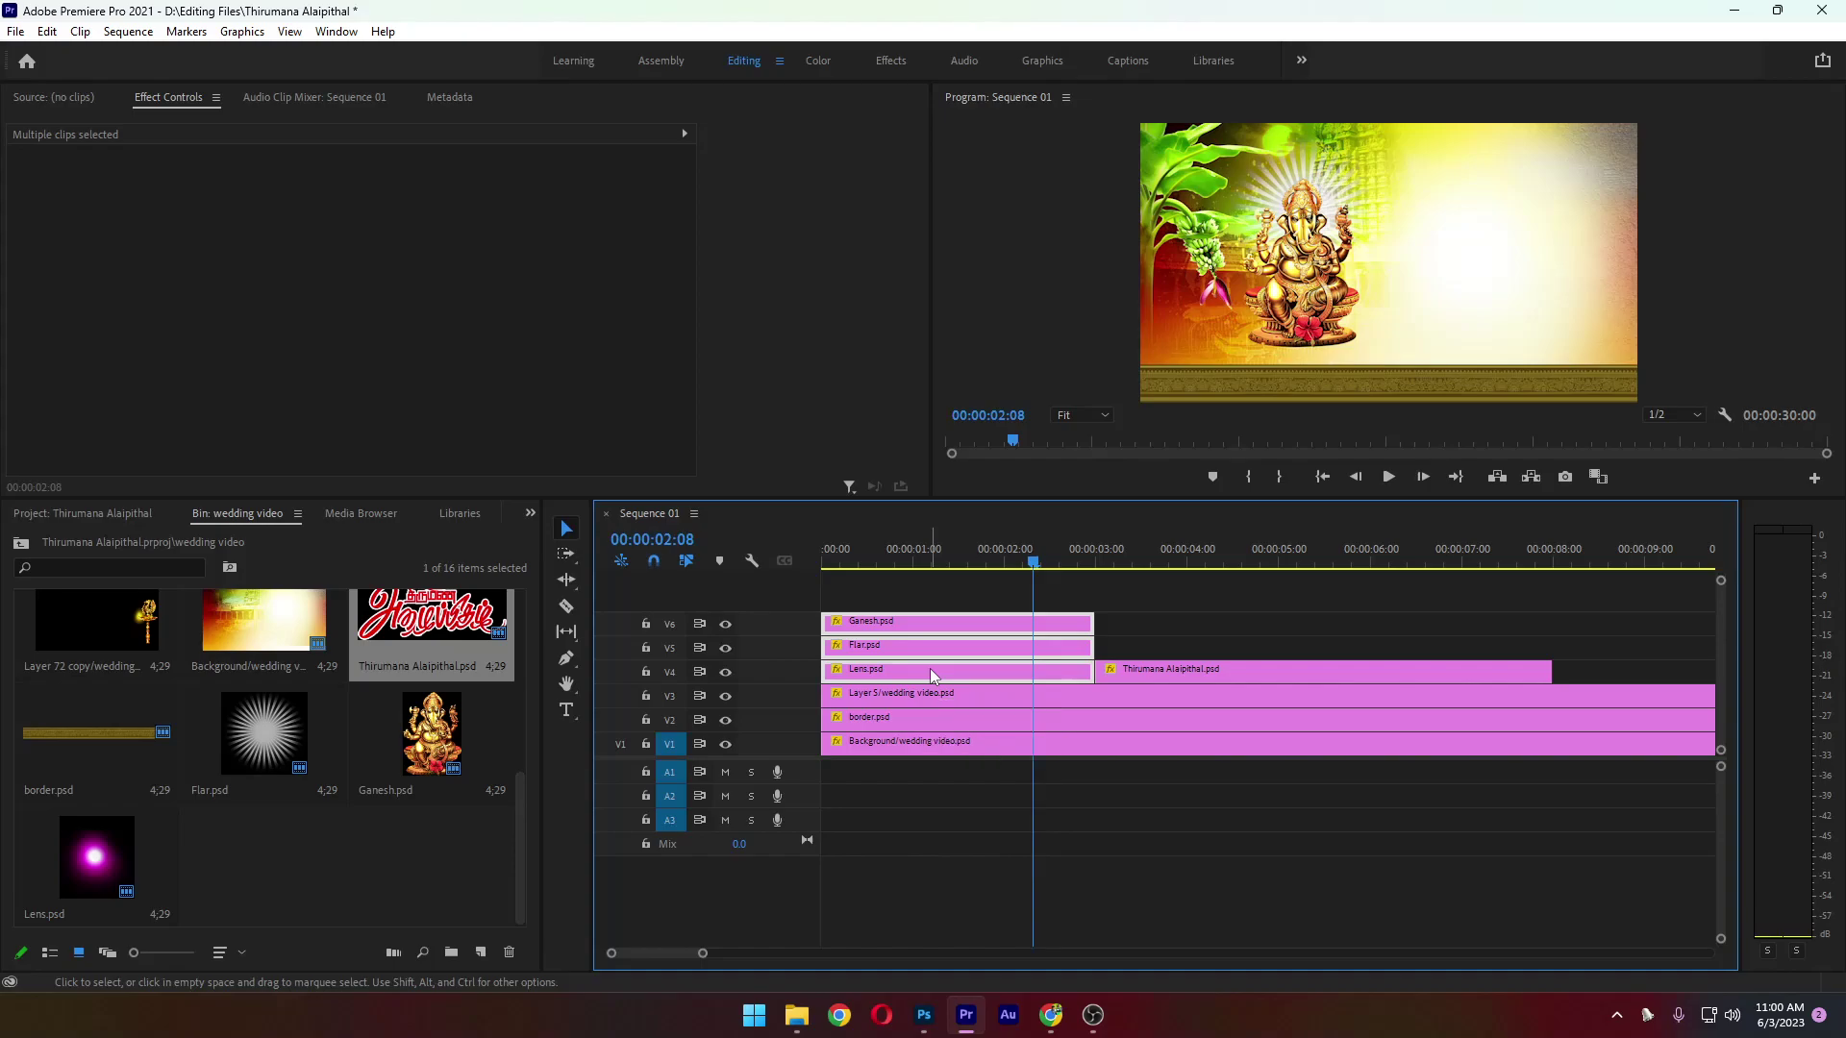
# Nest the selected Ganesh, Flar and Lens clips into a sequence named 'God'
pyautogui.moveTo(945, 592); pyautogui.dragTo(971, 672)
pyautogui.rightClick(971, 671)
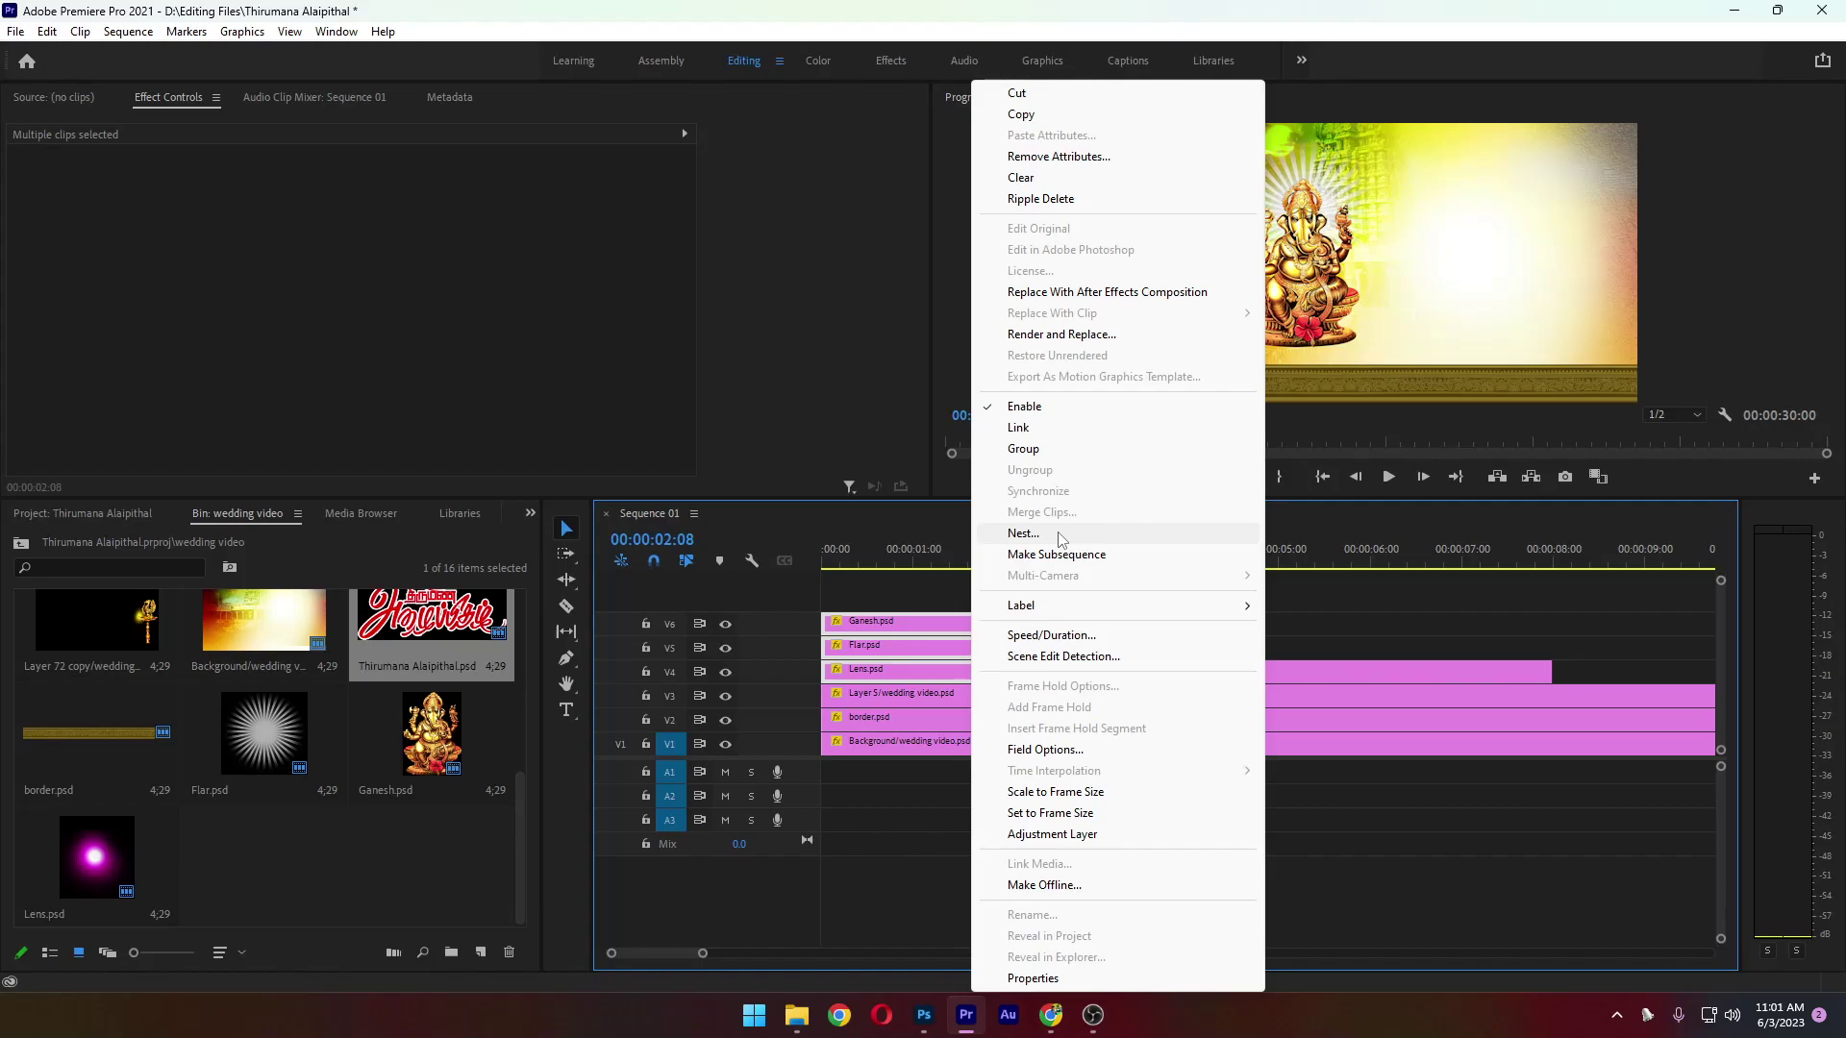
pyautogui.click(1023, 534)
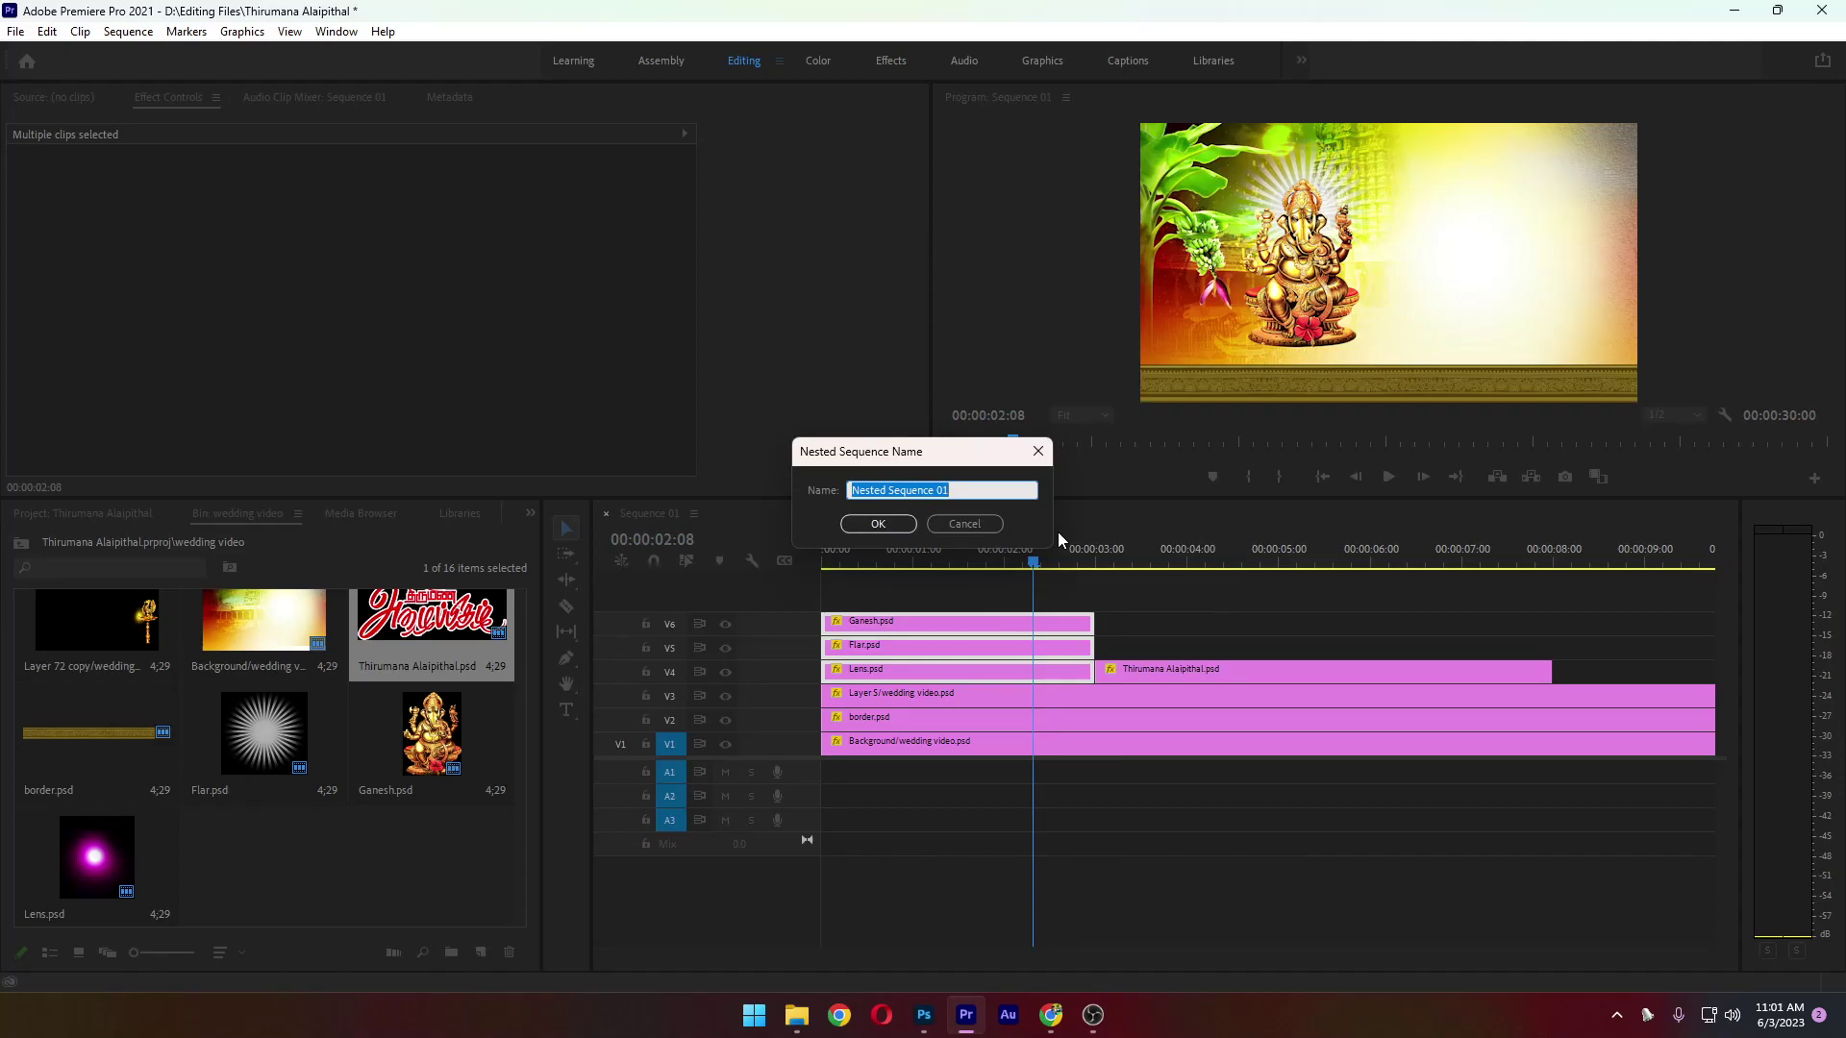
pyautogui.write('God')
pyautogui.click(878, 523)
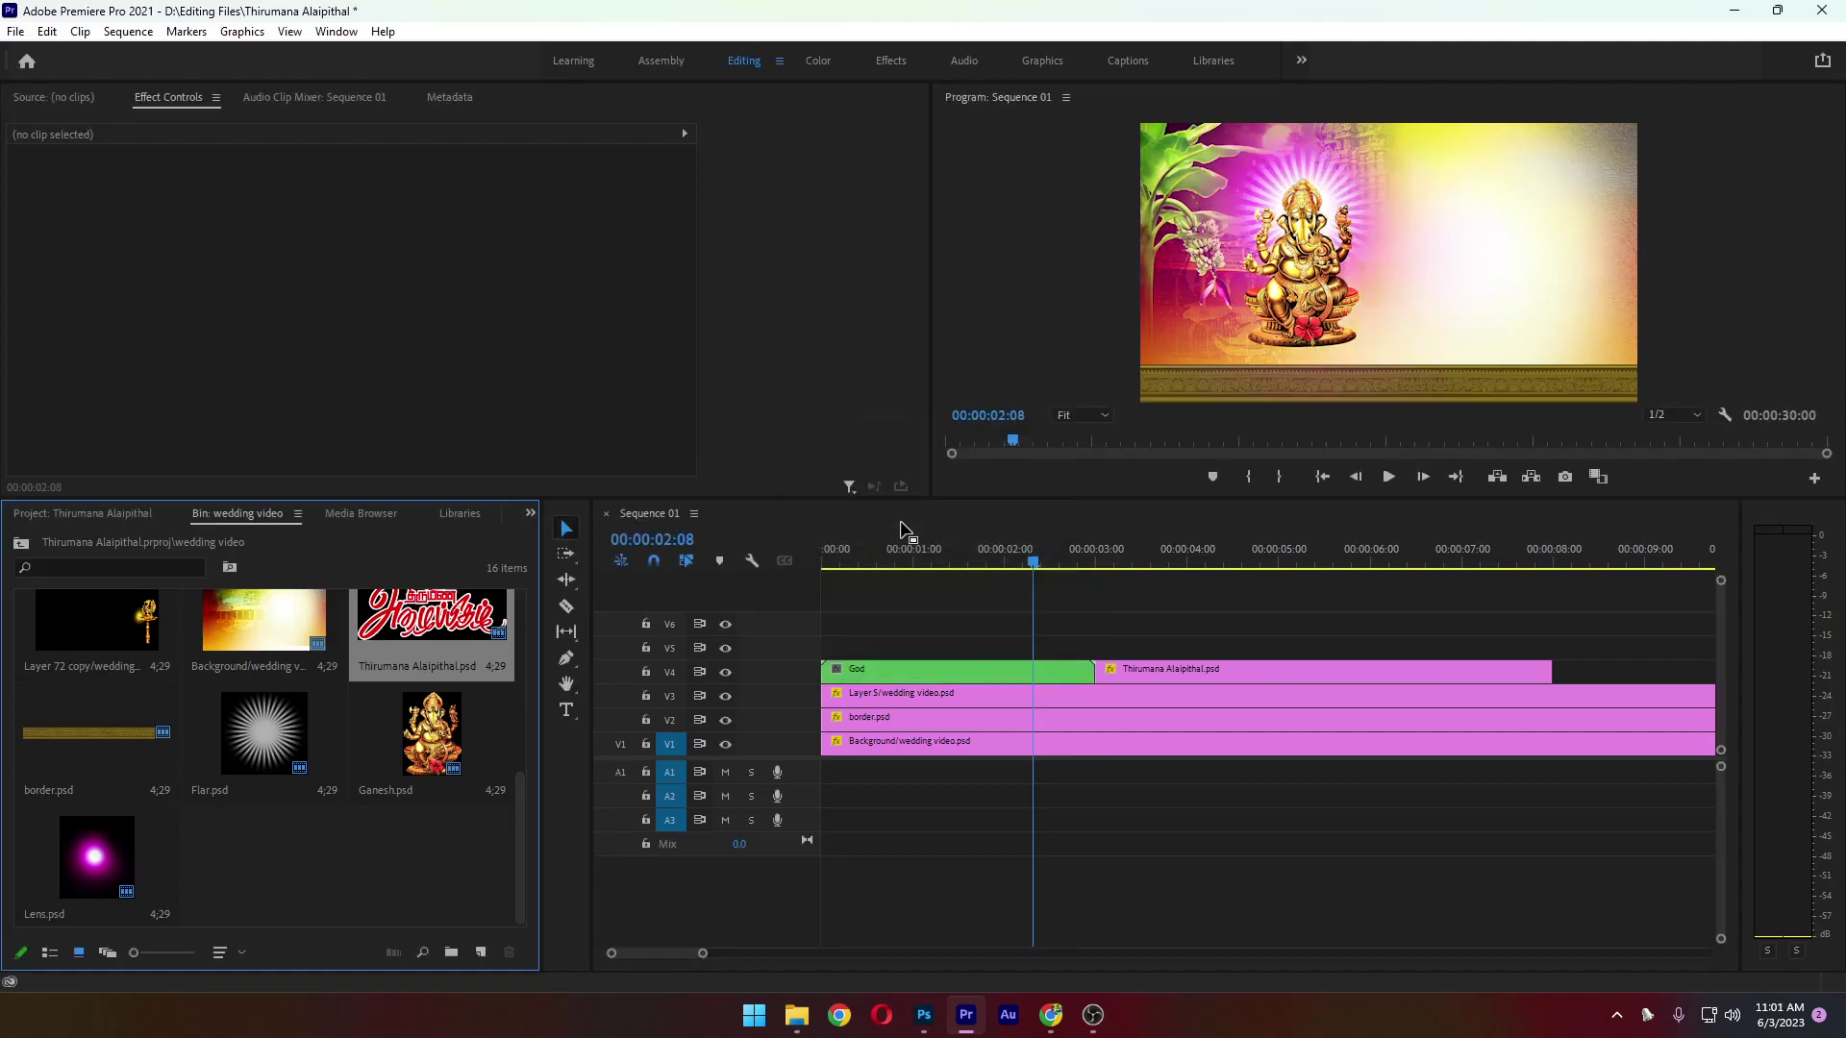
pyautogui.moveTo(1034, 562); pyautogui.dragTo(717, 598)
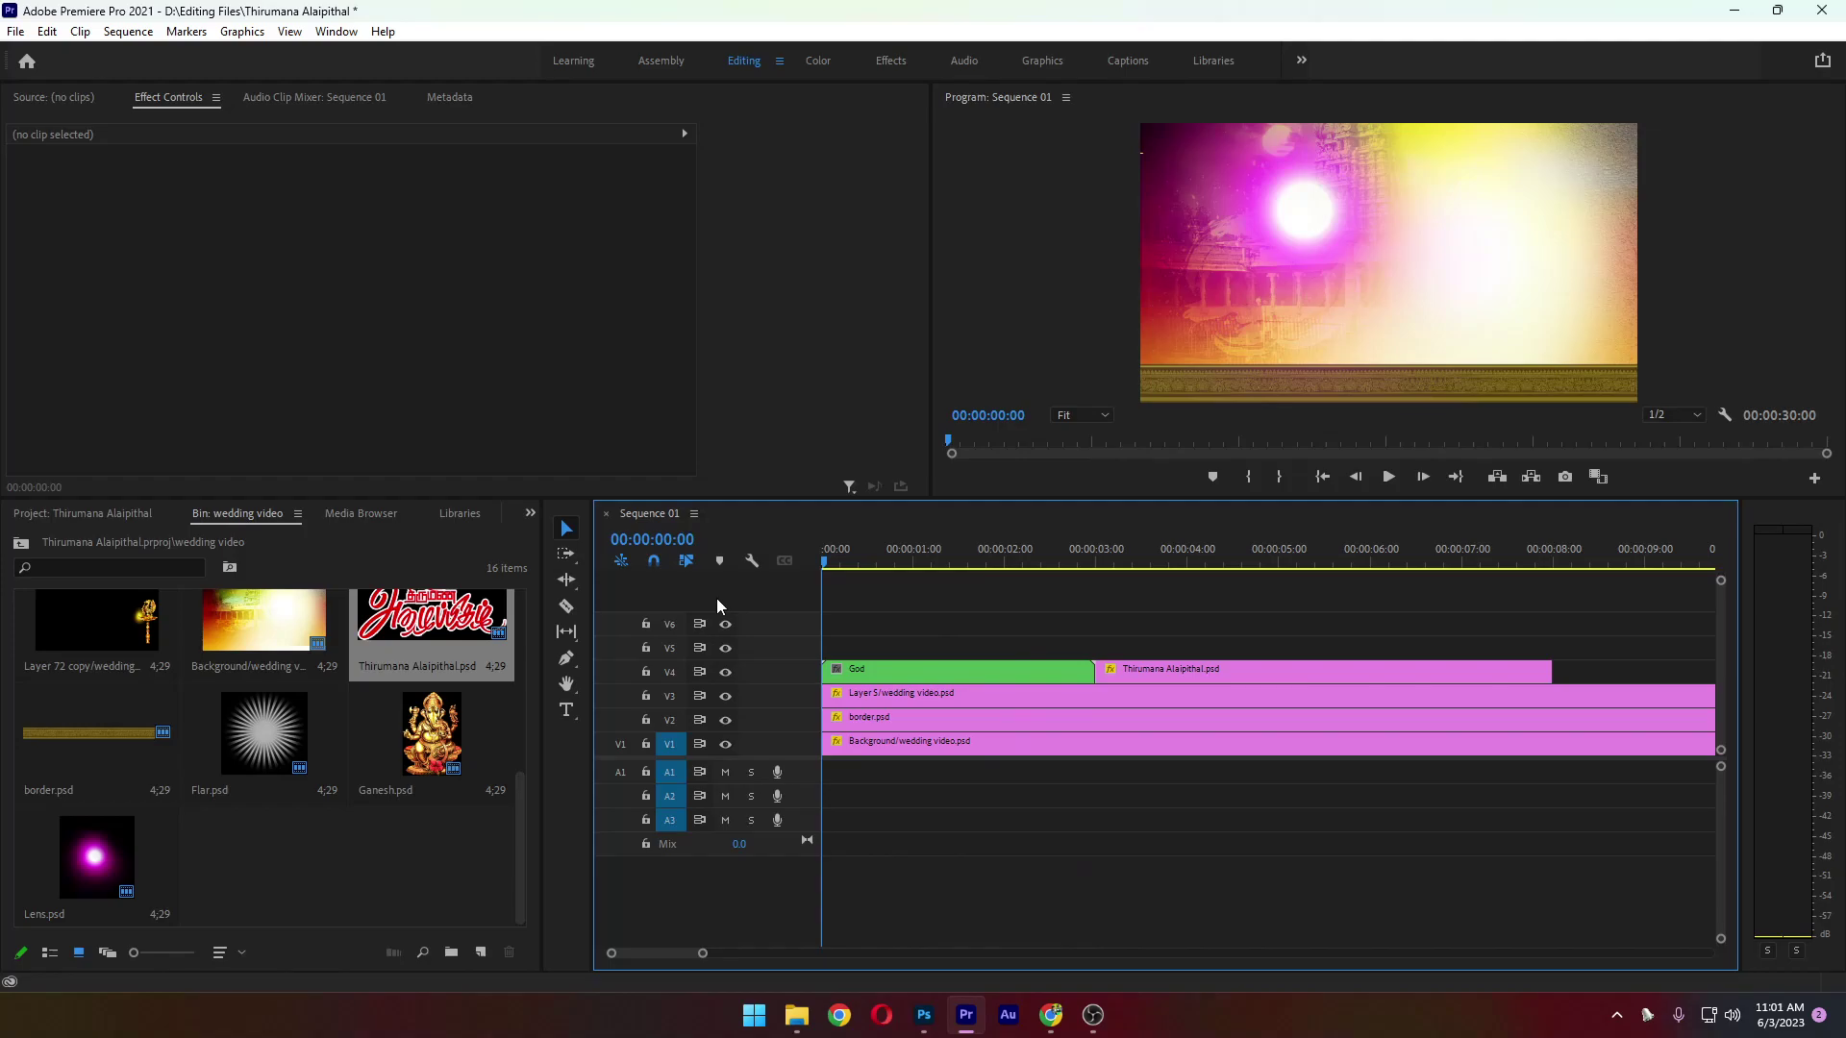
pyautogui.click(914, 671)
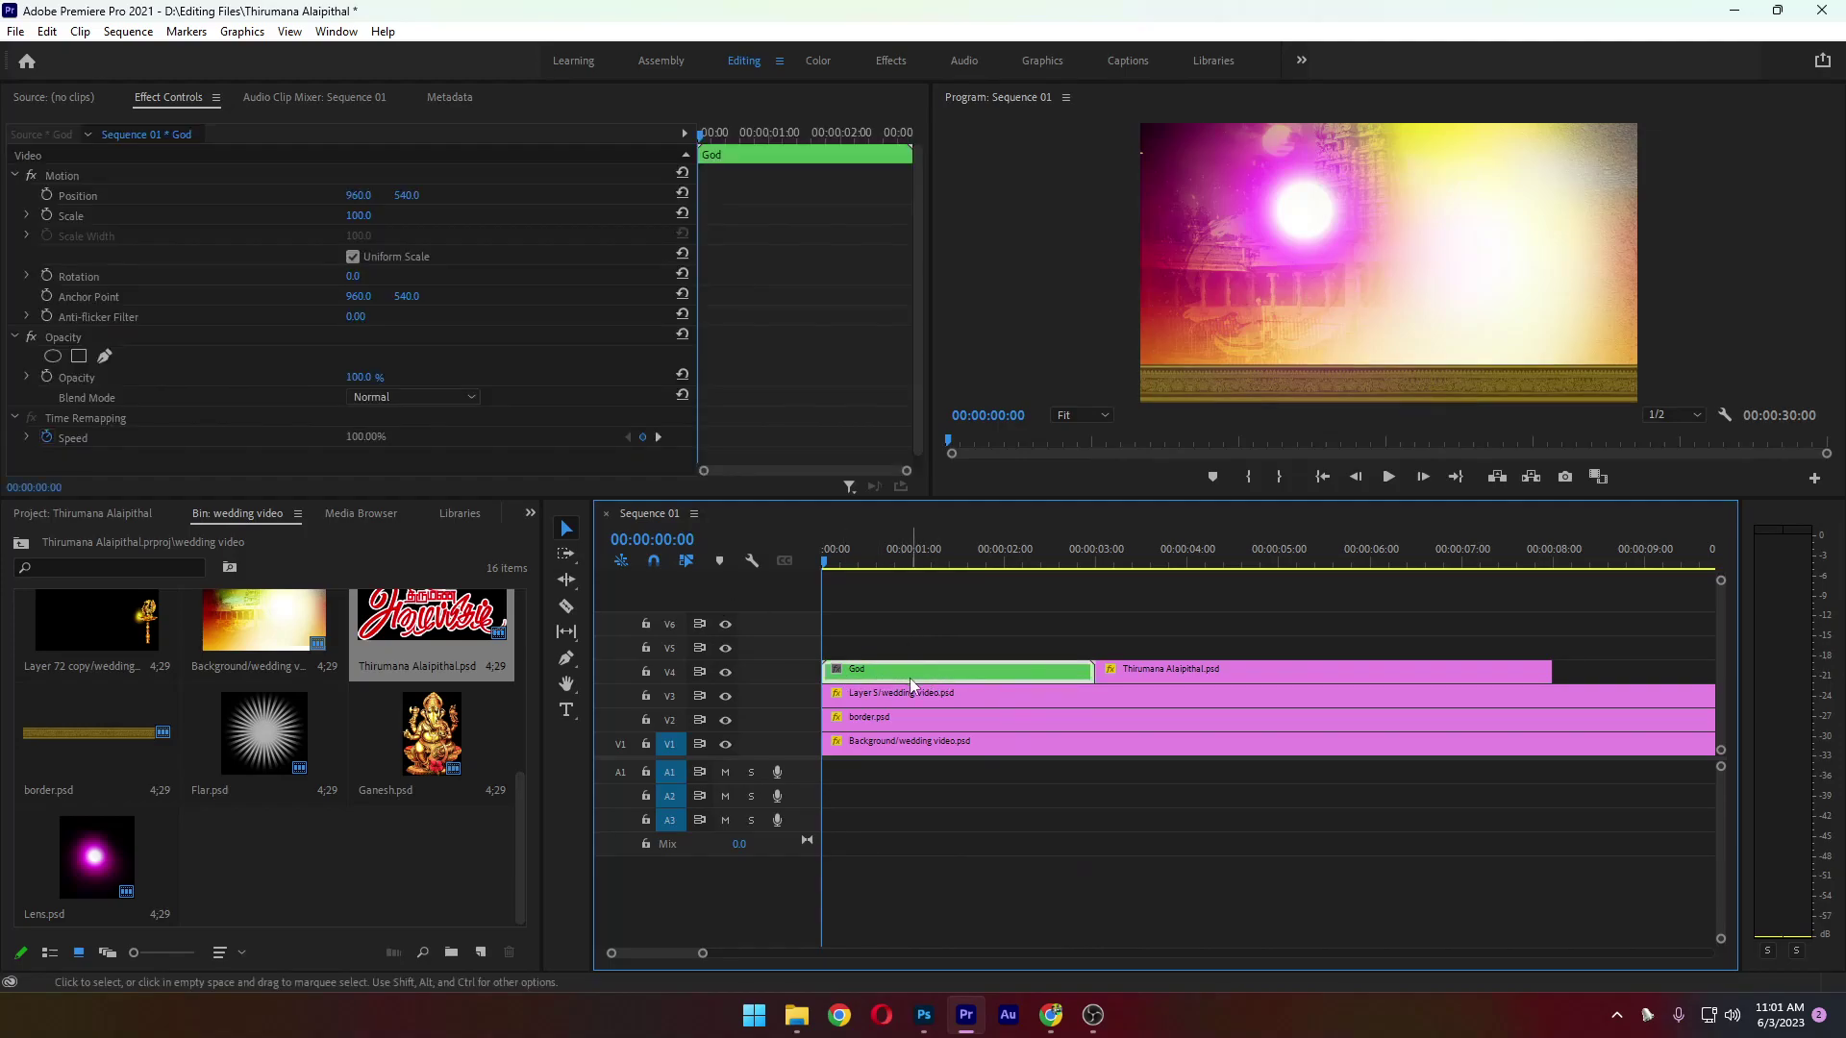
pyautogui.click(909, 699)
pyautogui.click(908, 718)
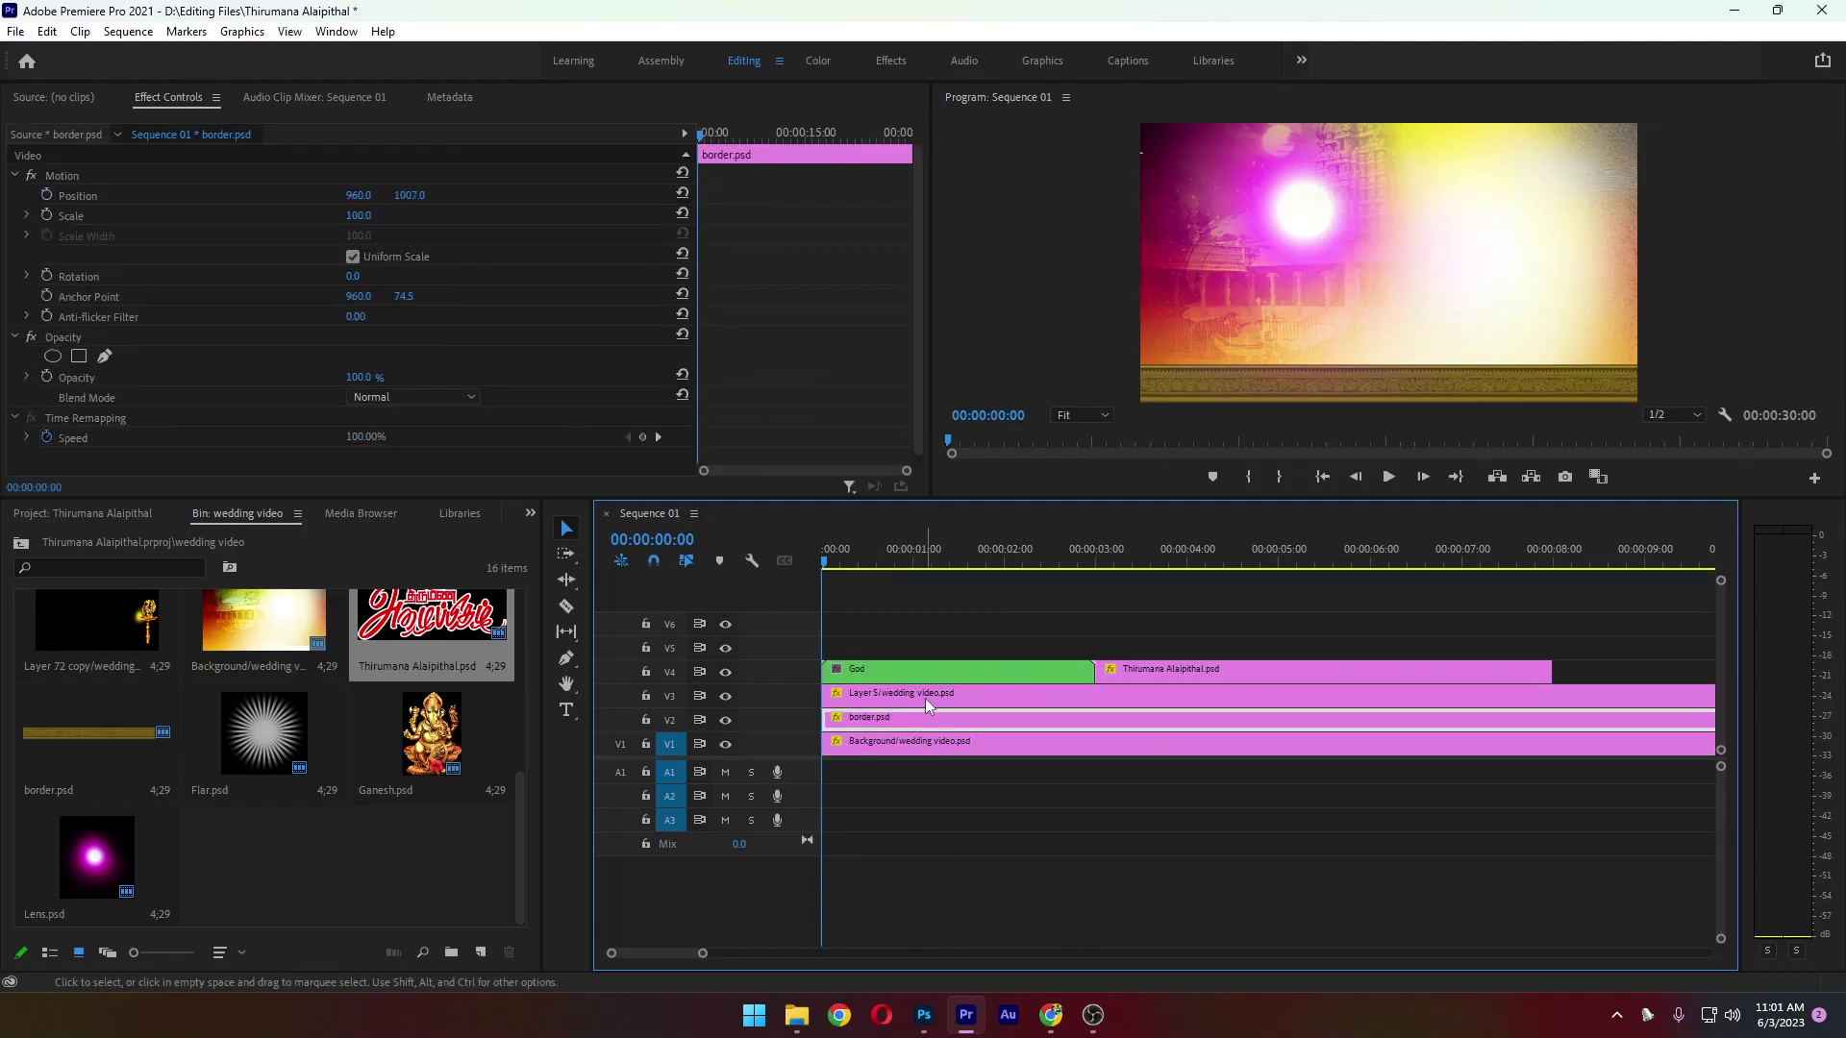
pyautogui.click(925, 698)
pyautogui.keyDown('shift'); pyautogui.click(931, 724); pyautogui.keyUp('shift')
pyautogui.keyDown('shift'); pyautogui.click(940, 747); pyautogui.keyUp('shift')
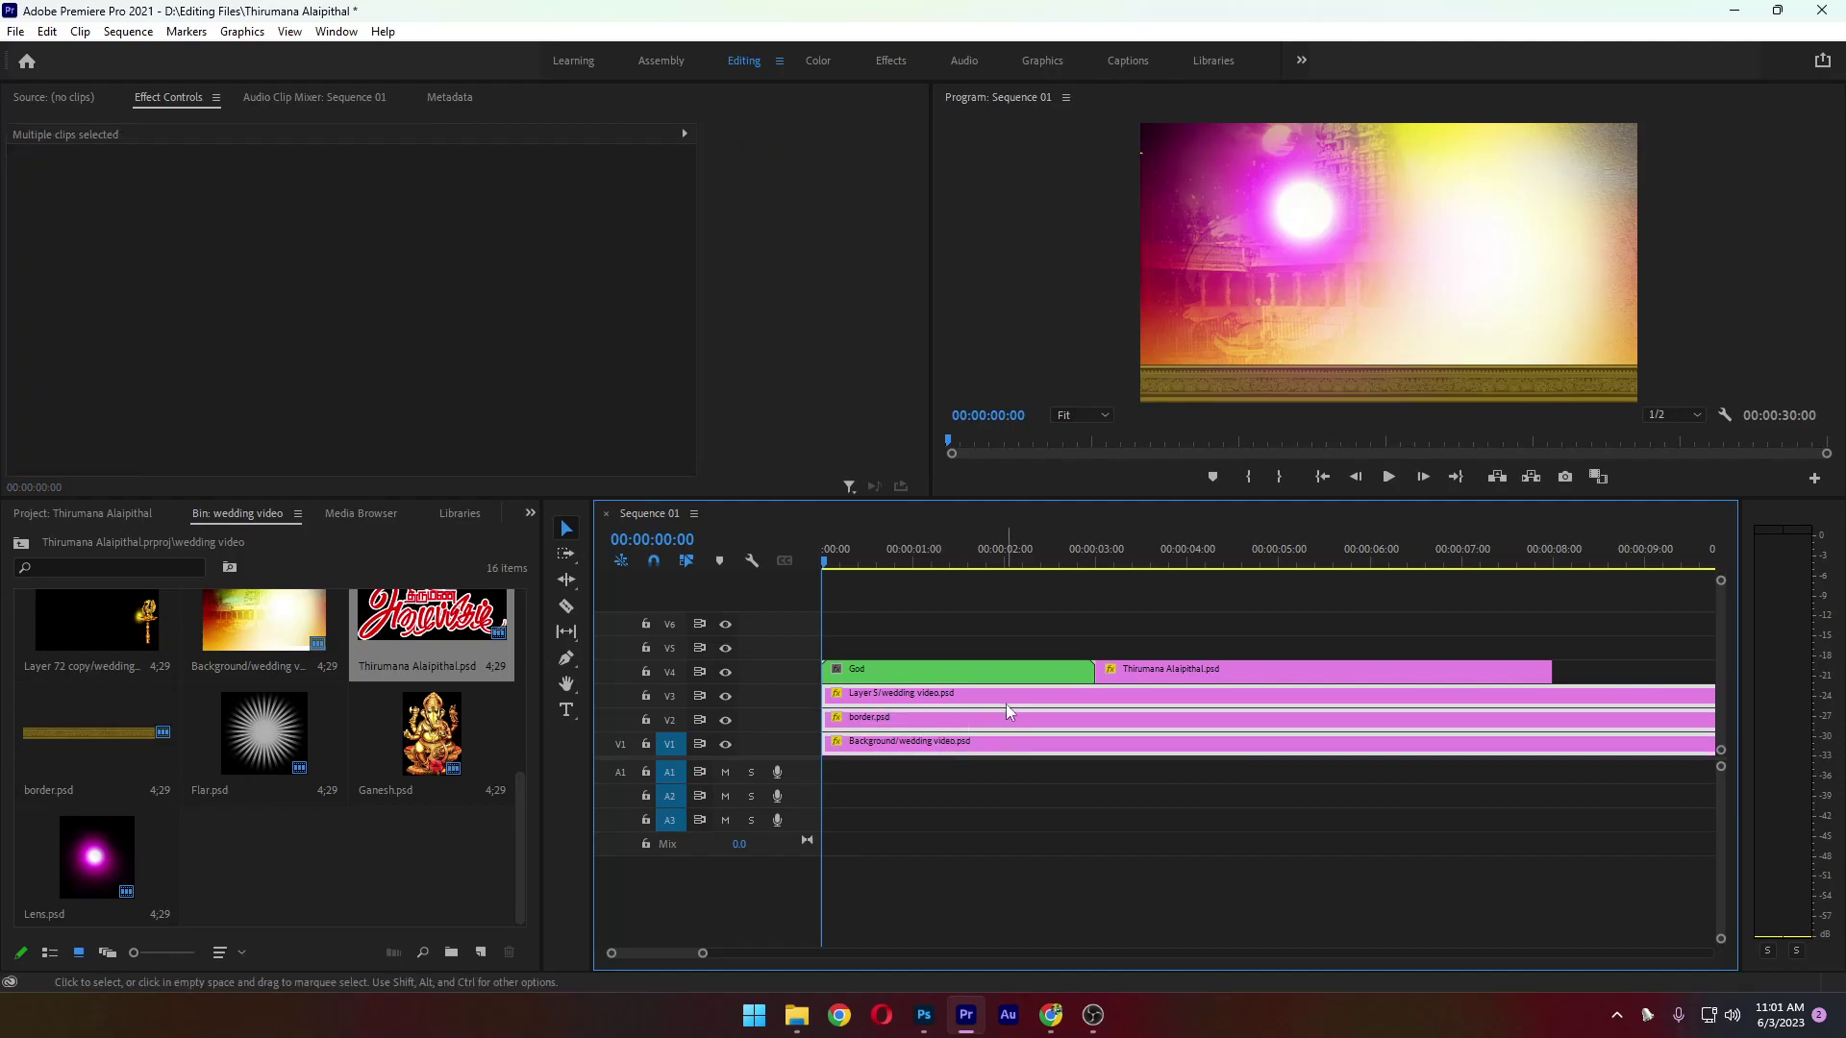
pyautogui.hotkey('ctrl', 'shift', 'a')
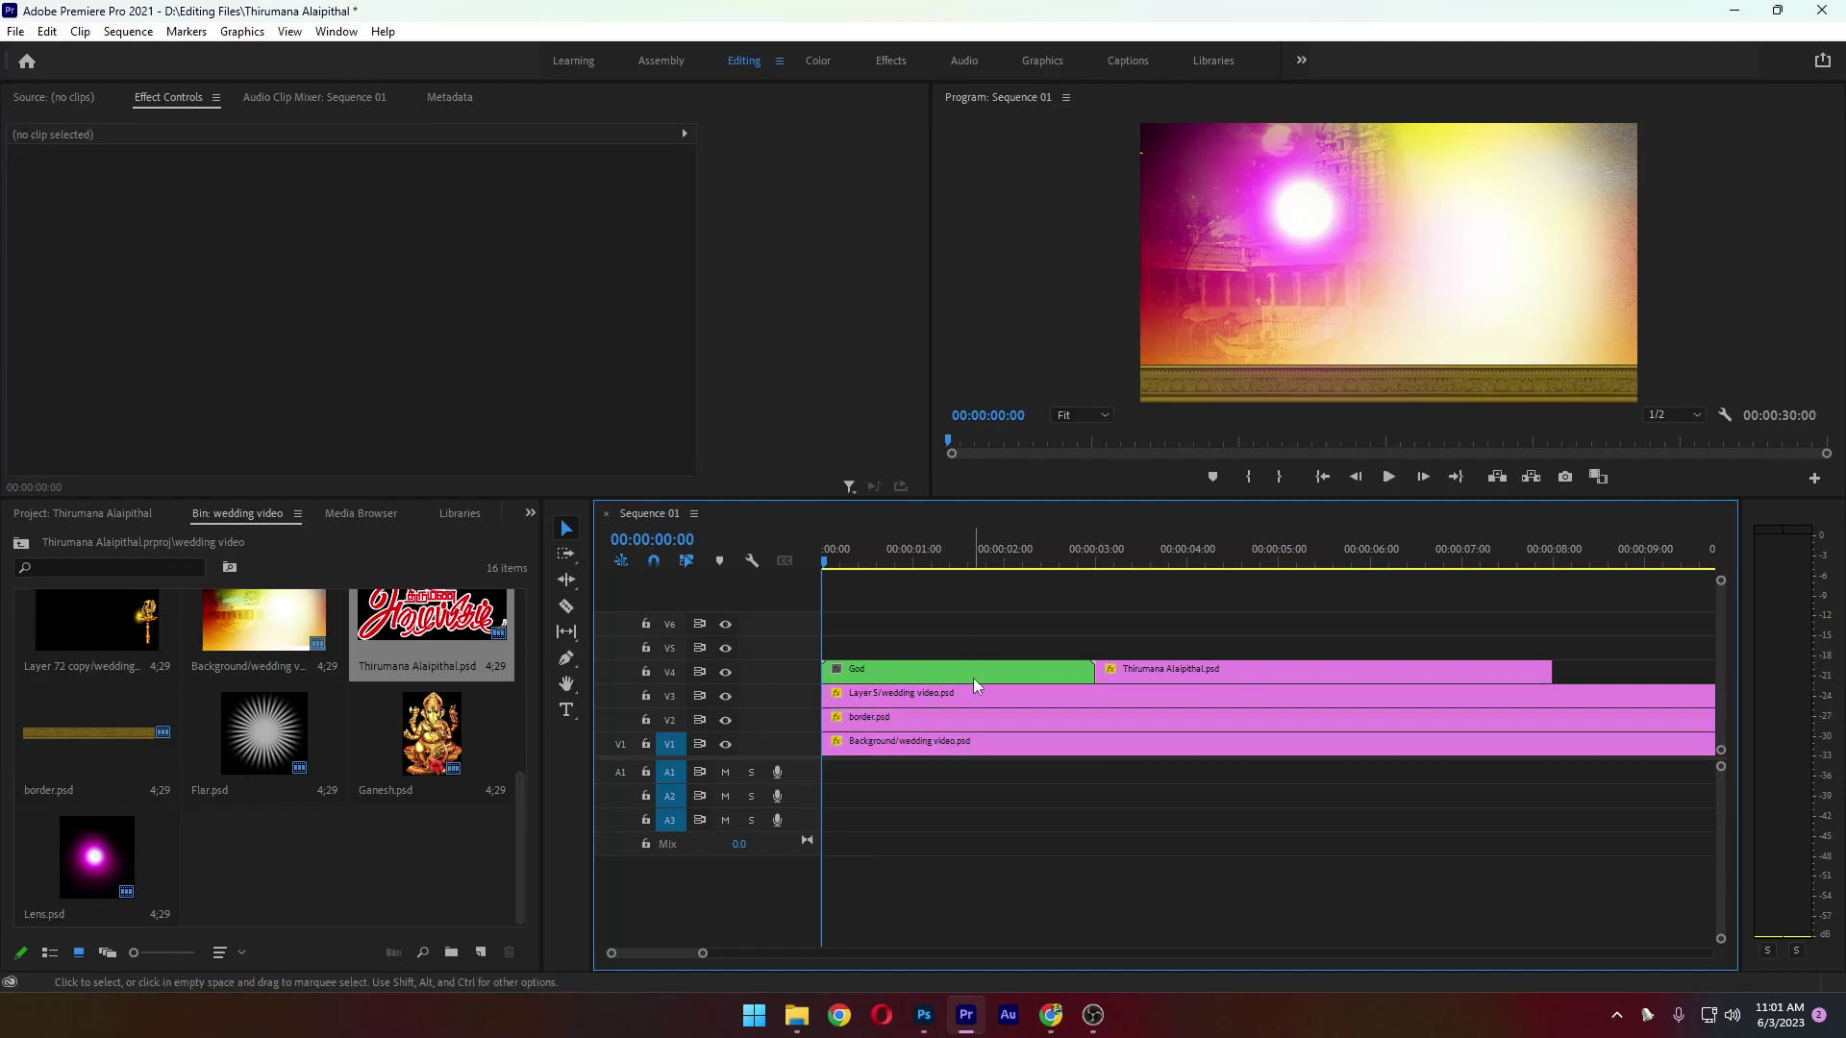
pyautogui.click(967, 686)
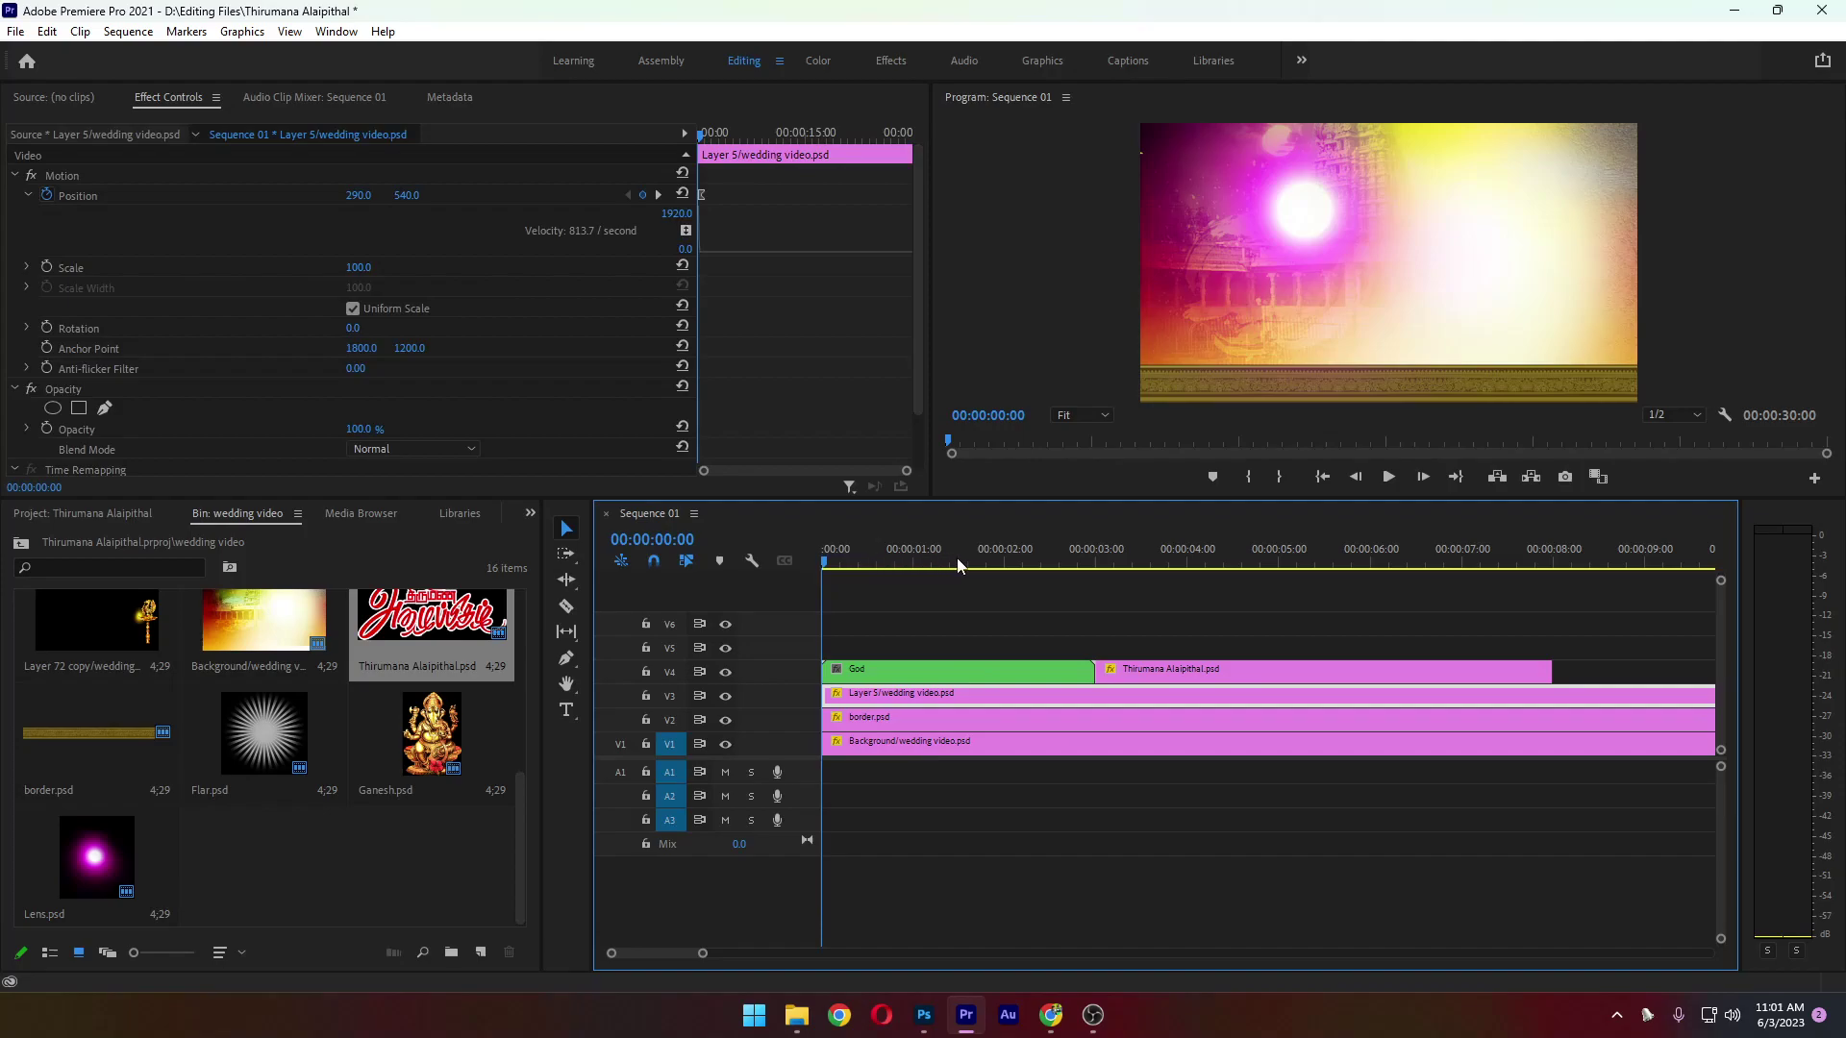
pyautogui.moveTo(823, 557); pyautogui.dragTo(883, 578)
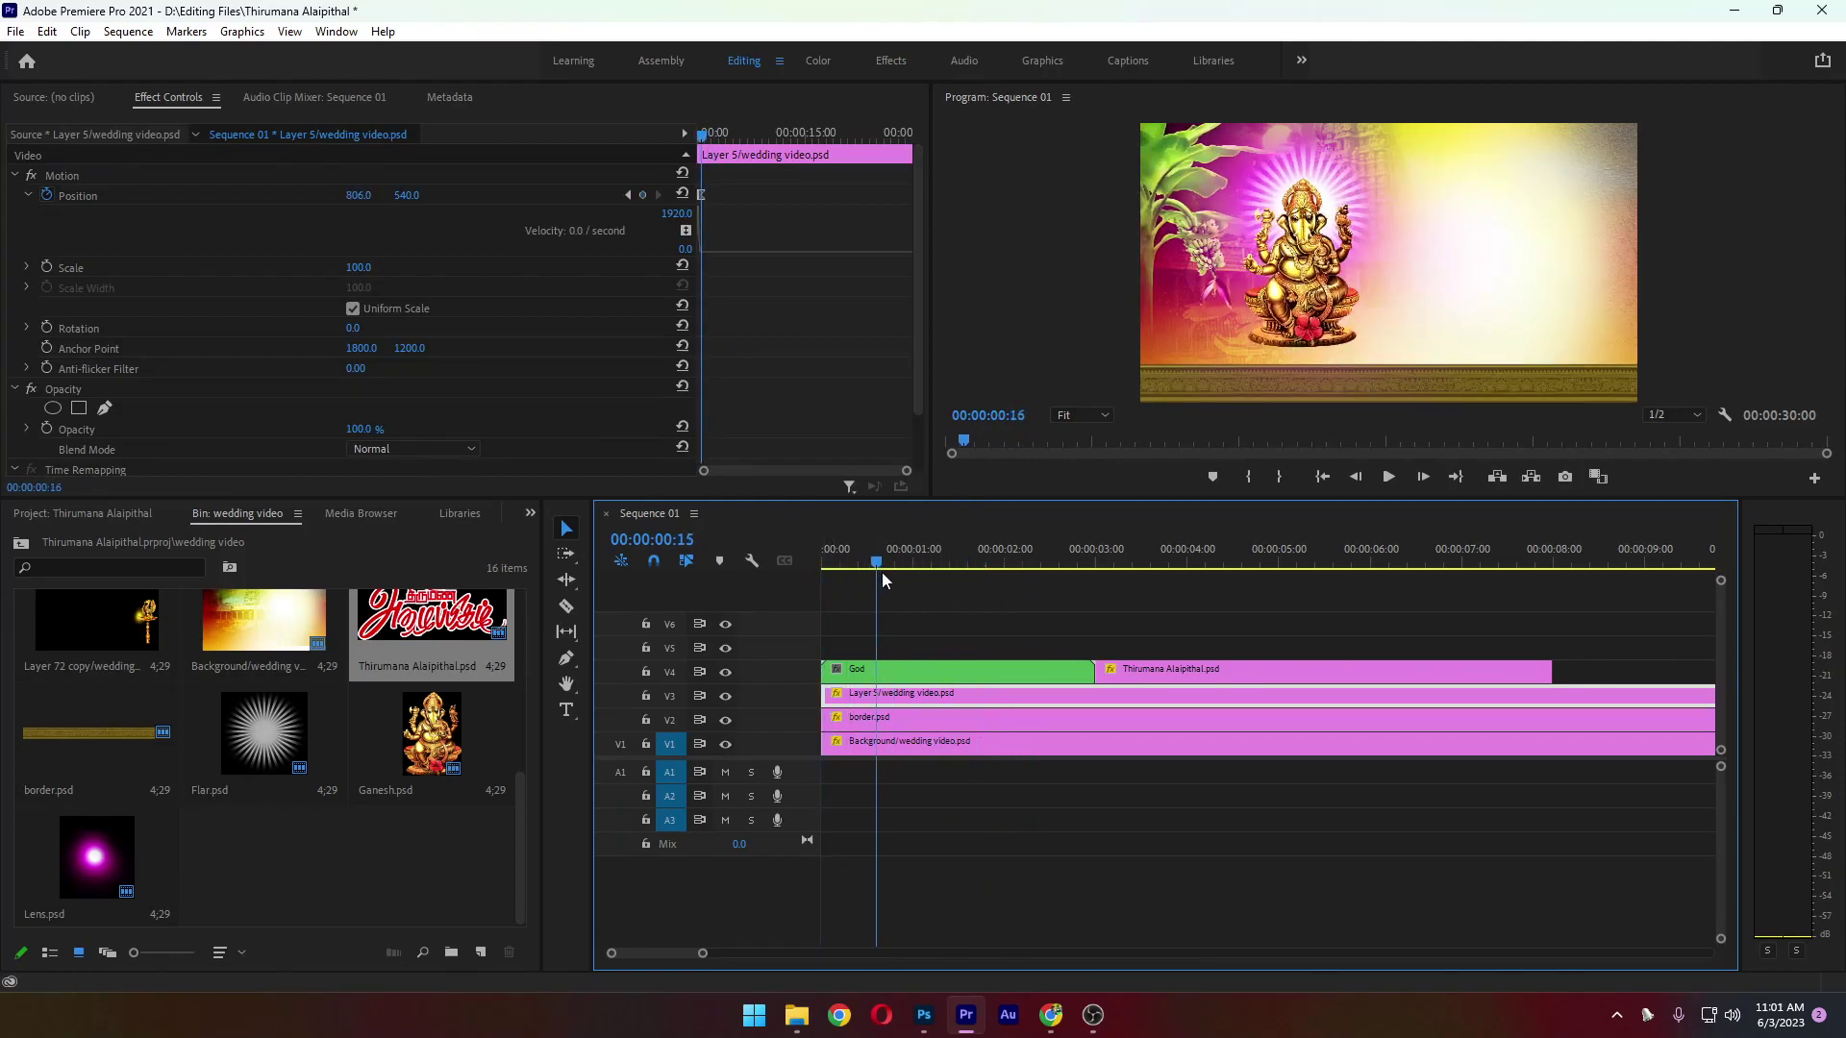
pyautogui.click(727, 698)
pyautogui.click(727, 698)
pyautogui.click(726, 721)
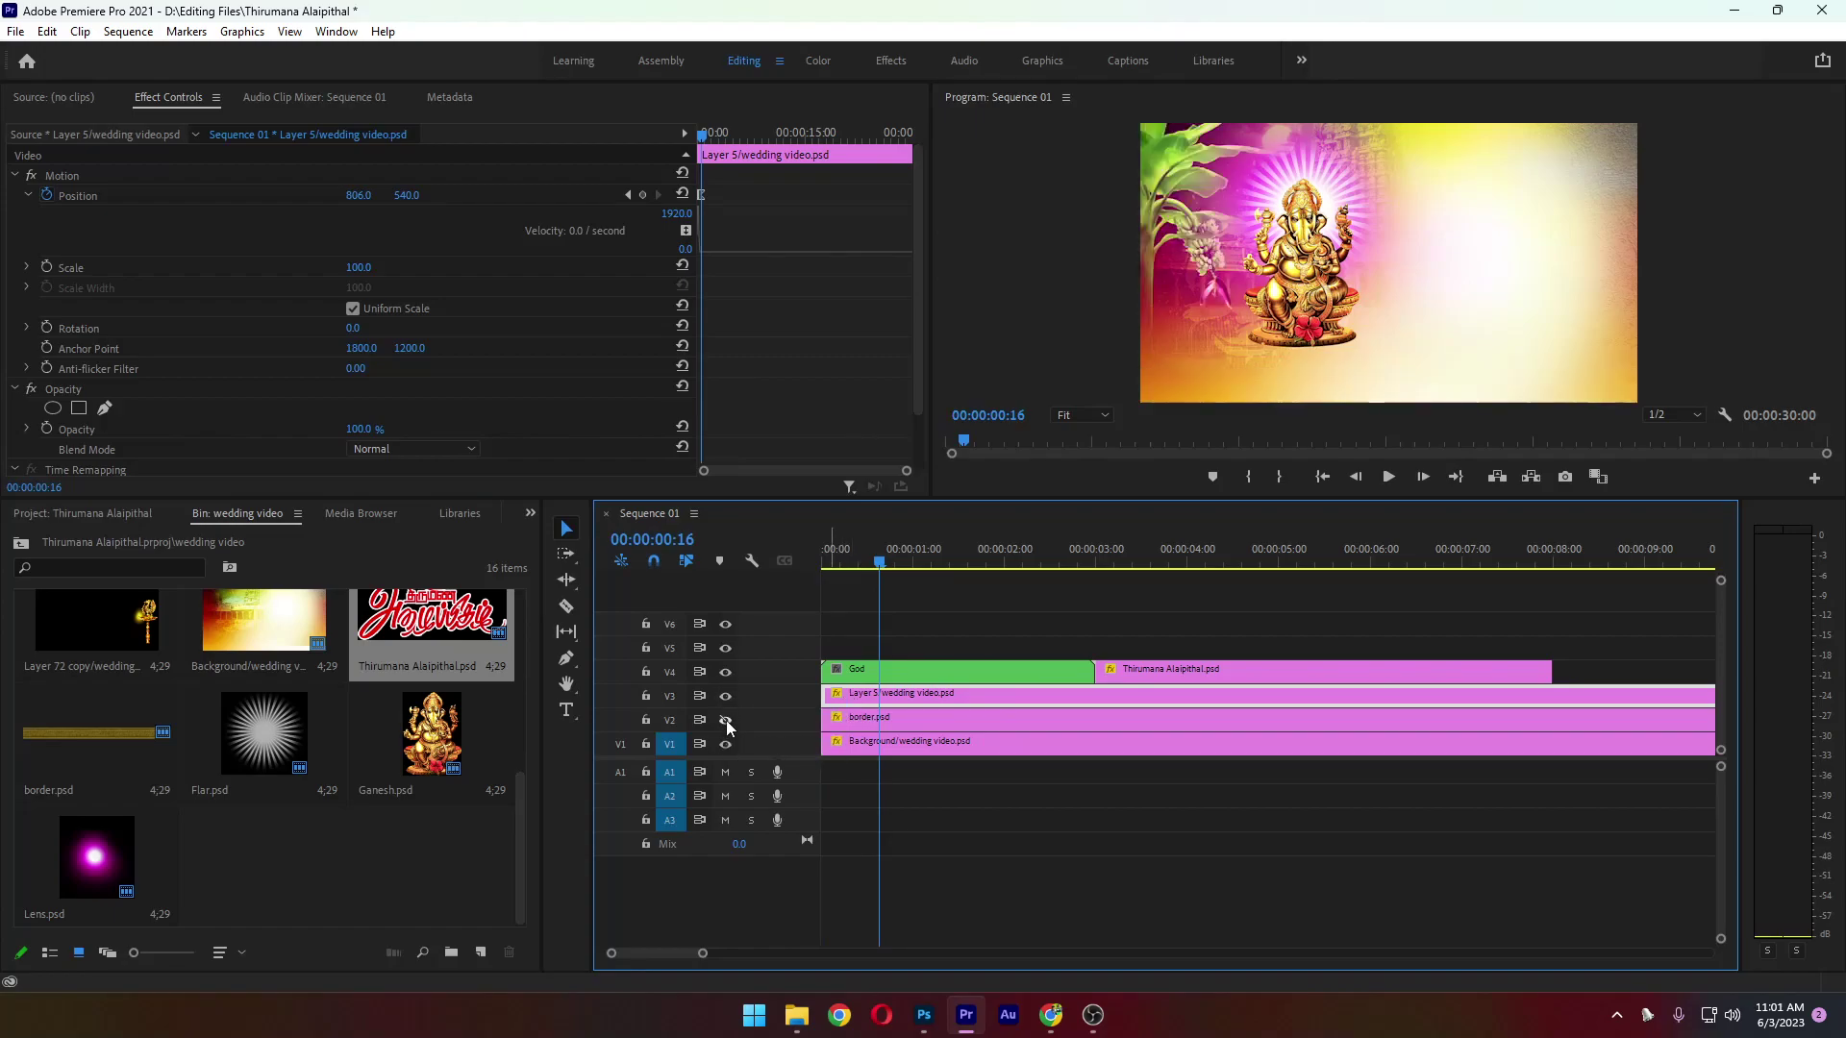
pyautogui.click(726, 721)
pyautogui.click(726, 745)
pyautogui.click(726, 746)
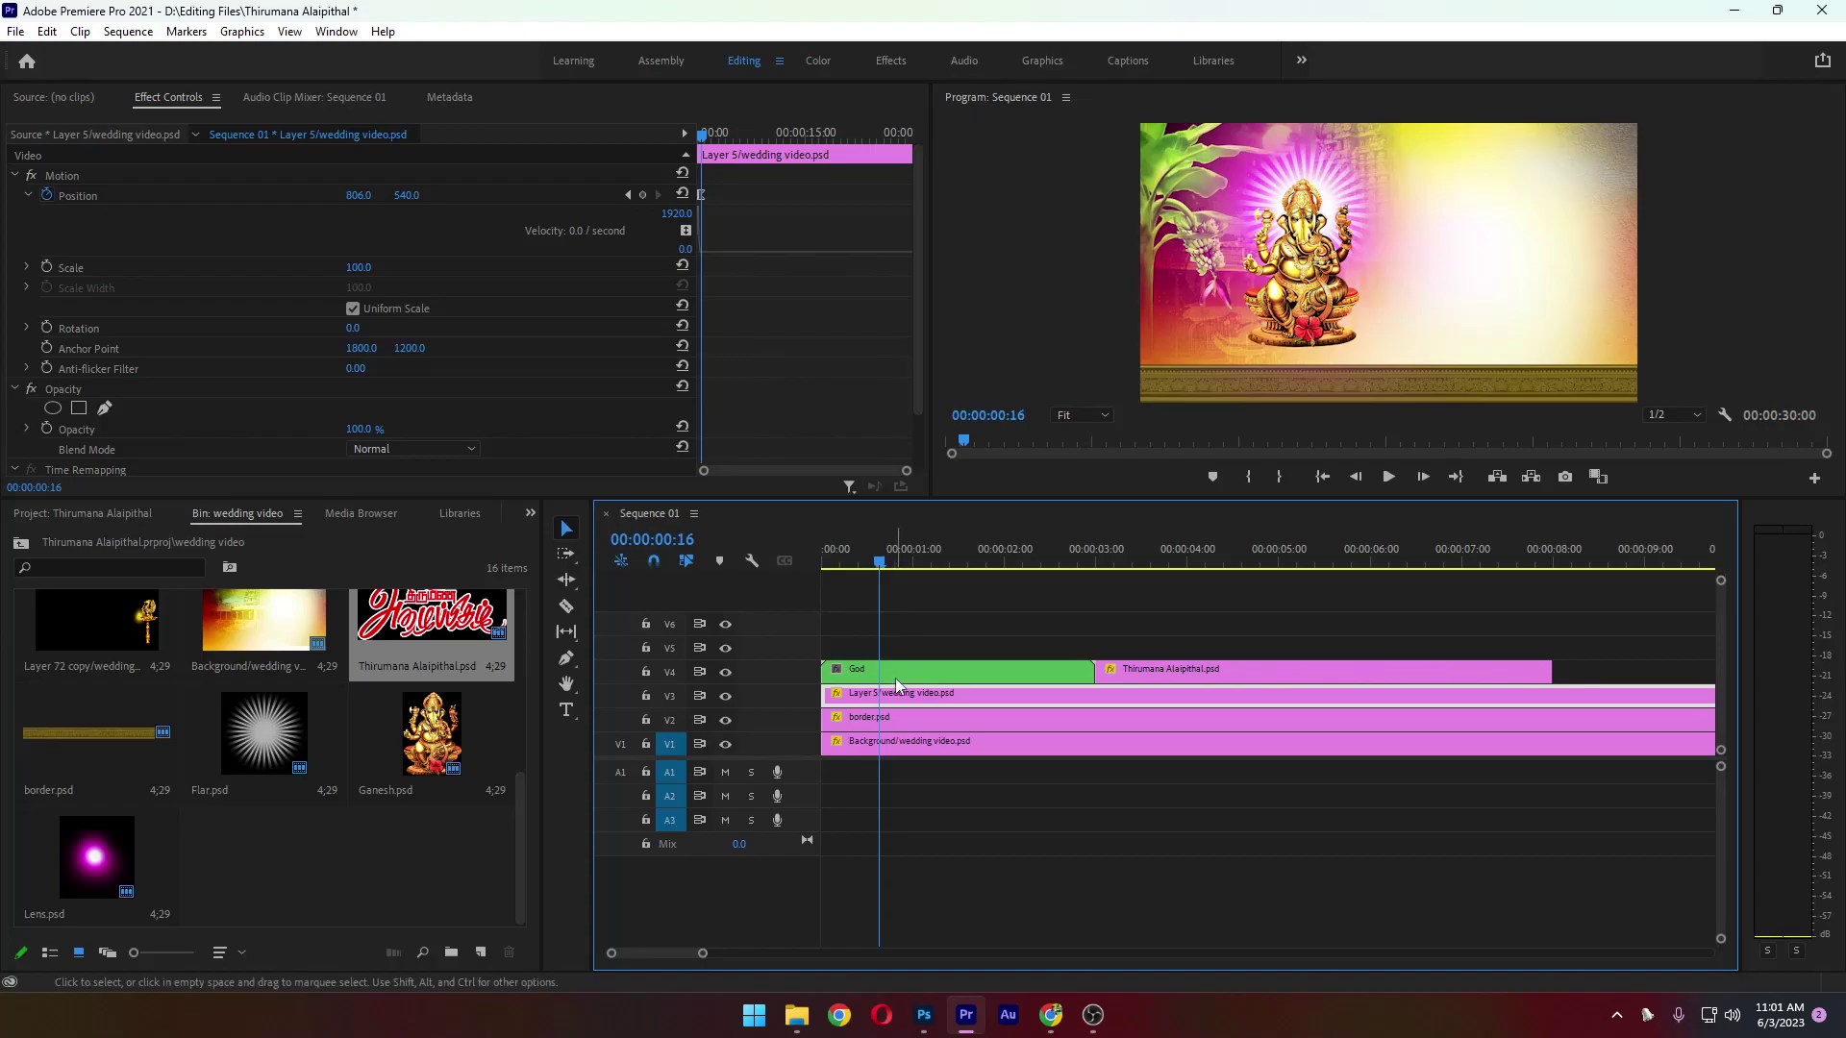
pyautogui.moveTo(879, 561); pyautogui.dragTo(792, 572)
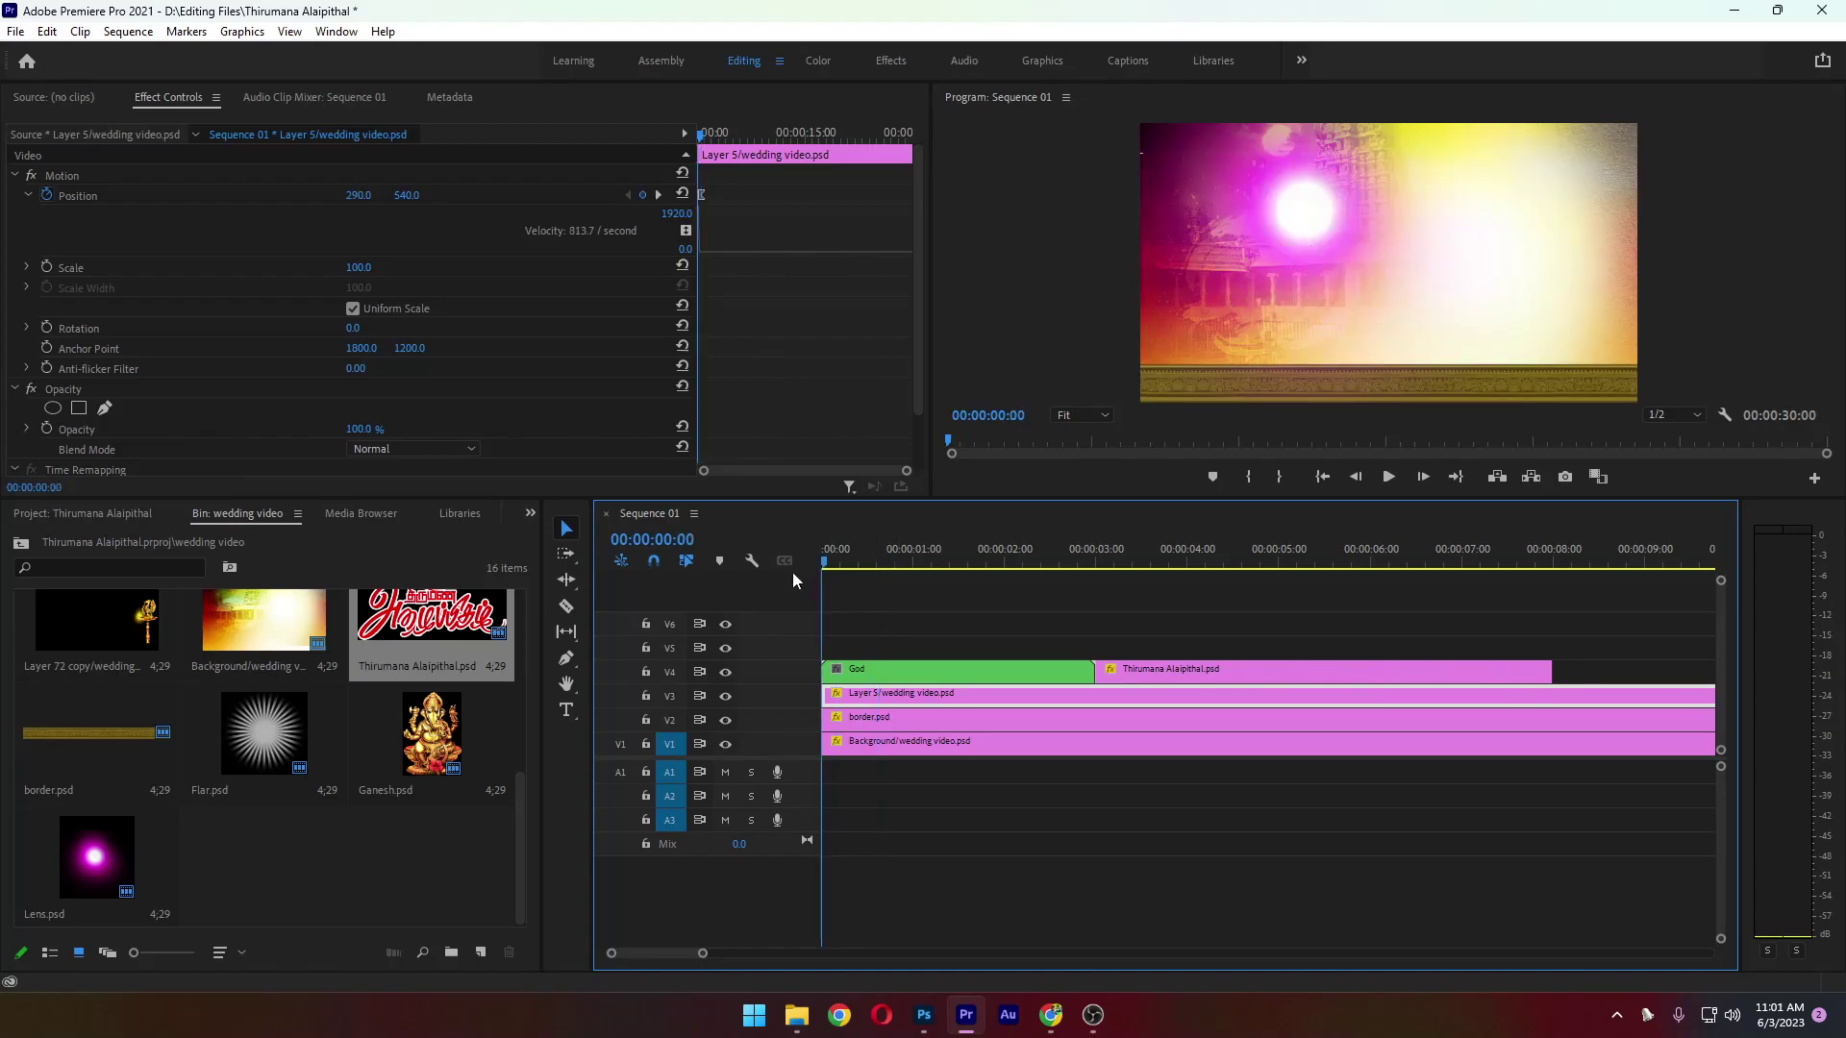
pyautogui.click(856, 717)
pyautogui.click(878, 743)
pyautogui.moveTo(879, 635); pyautogui.dragTo(909, 752)
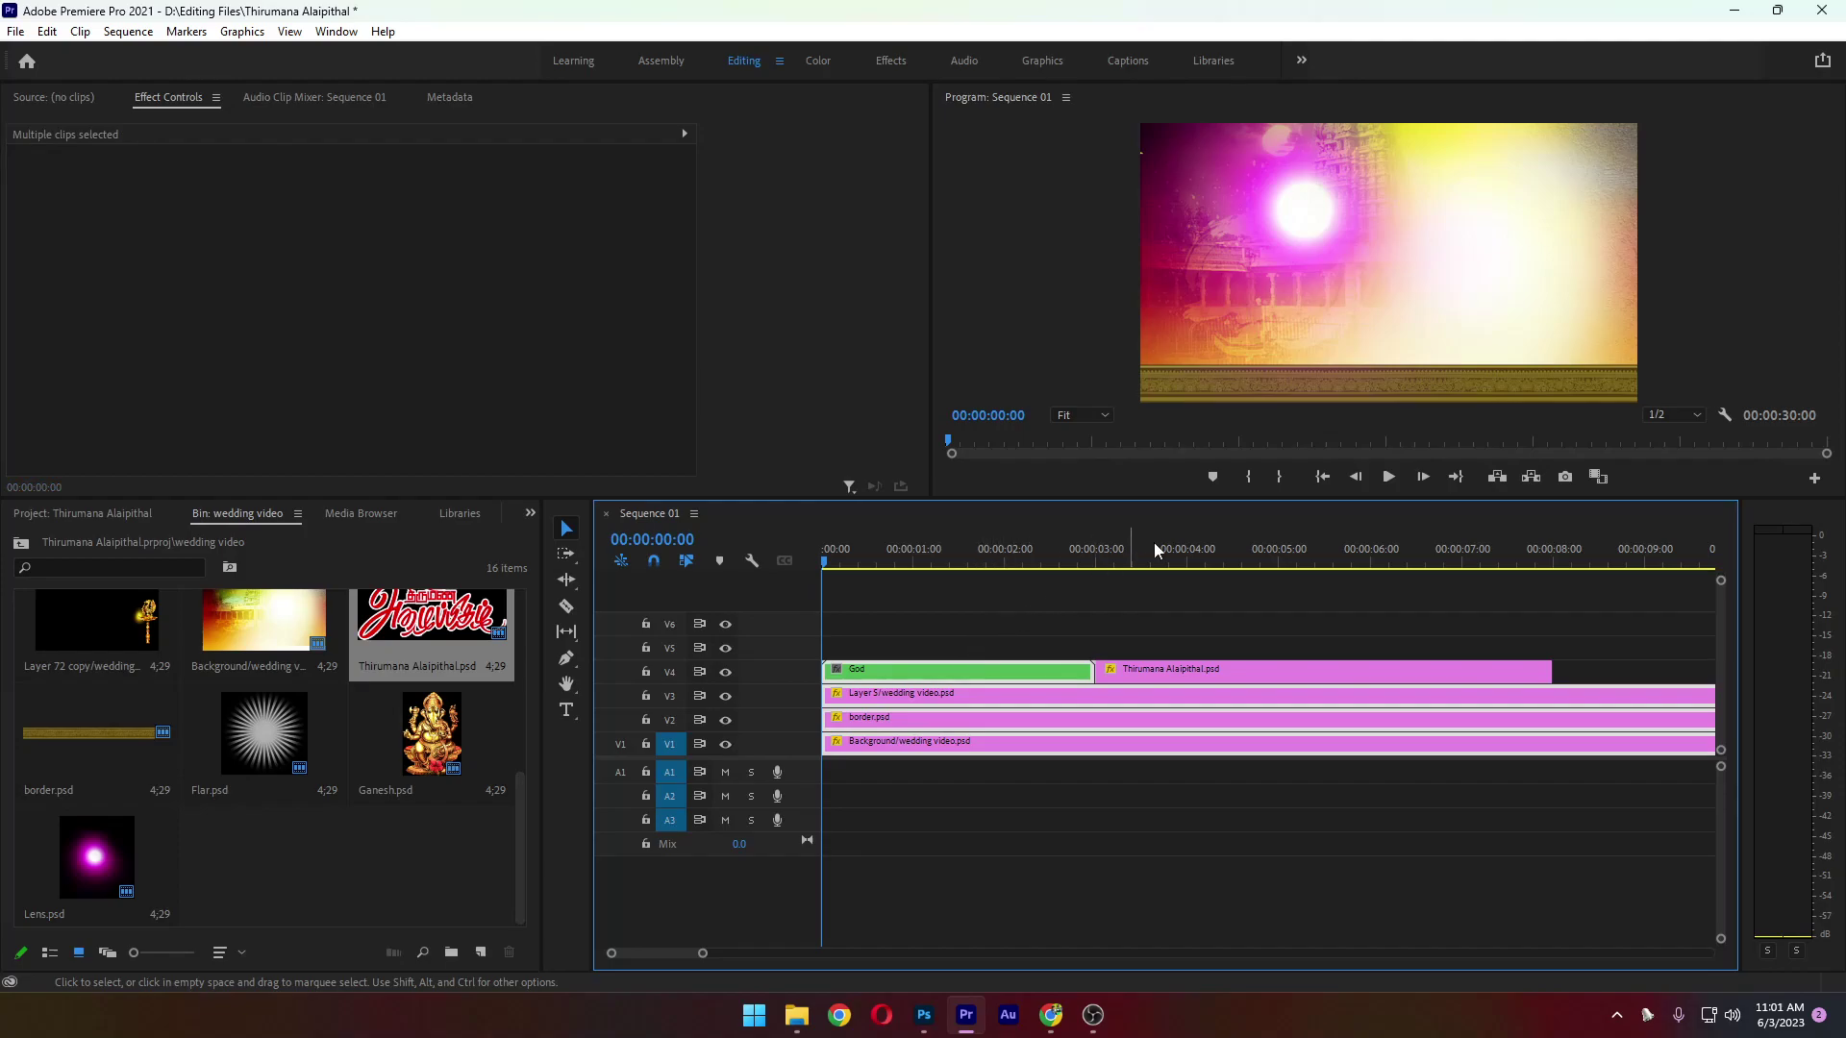
pyautogui.click(1386, 479)
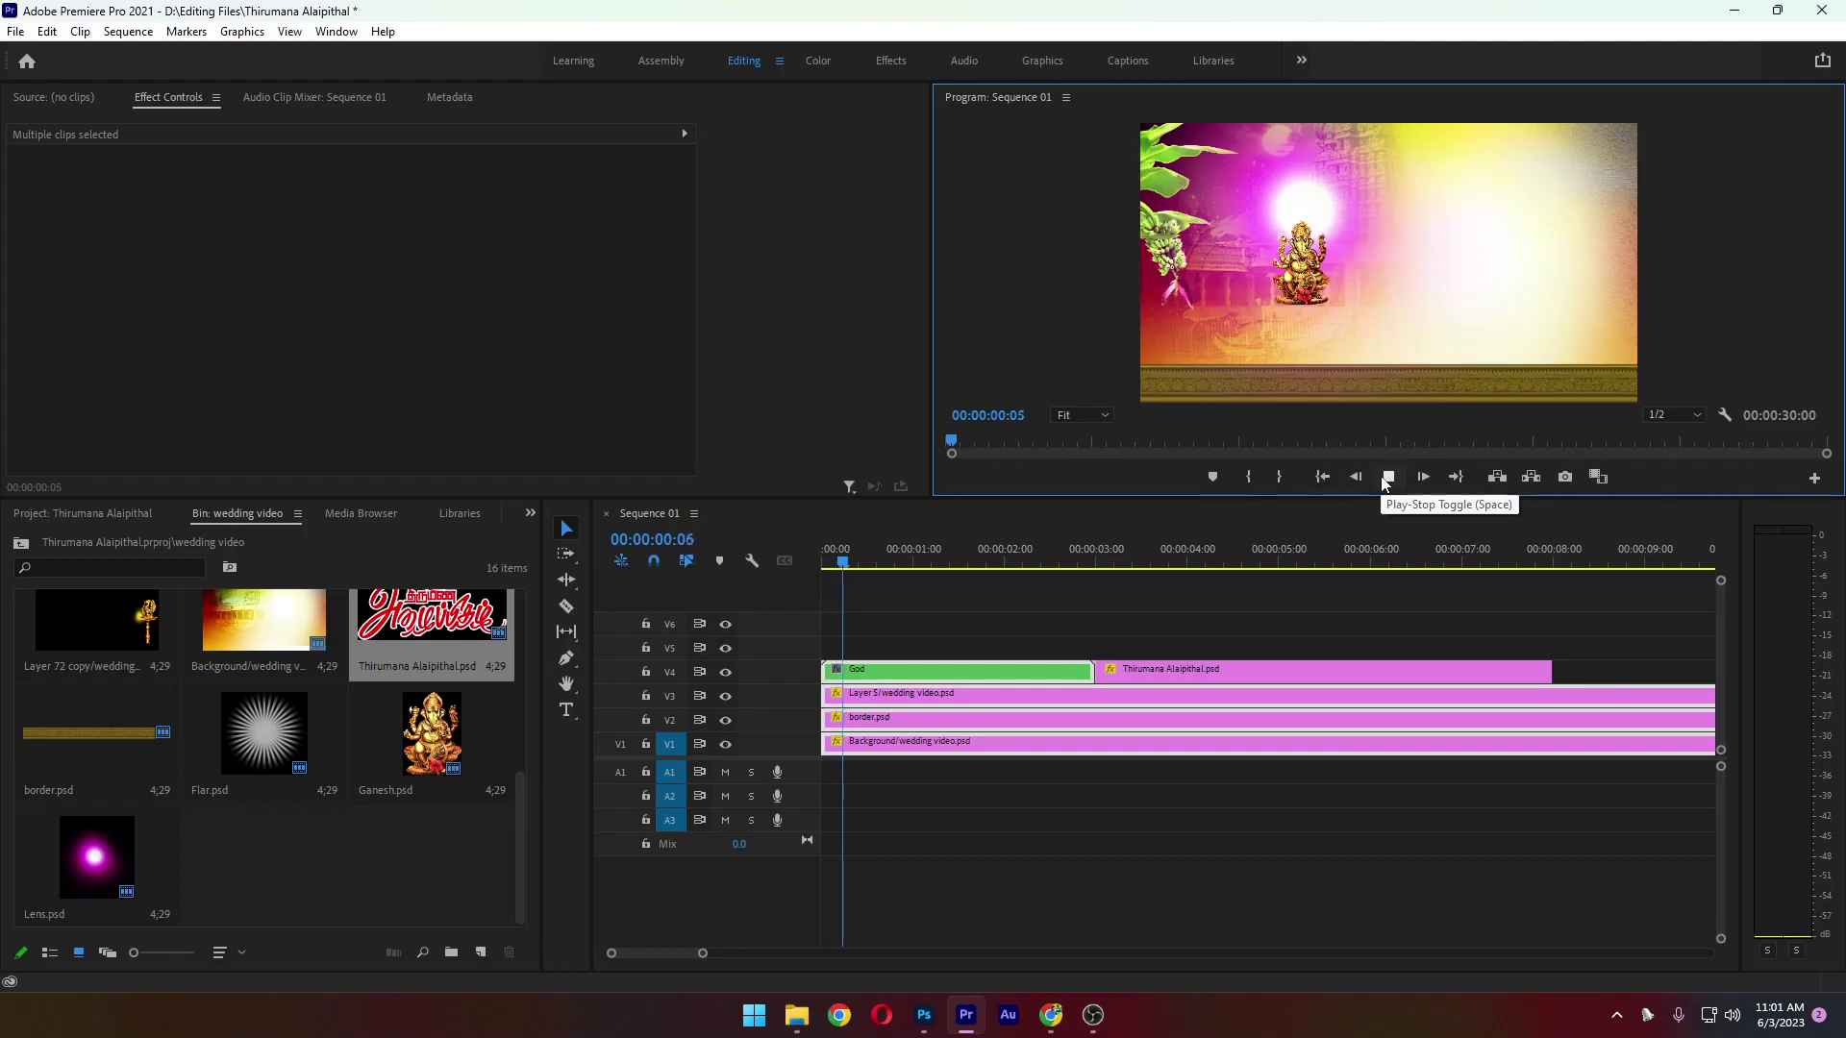
pyautogui.moveTo(912, 626); pyautogui.dragTo(937, 757)
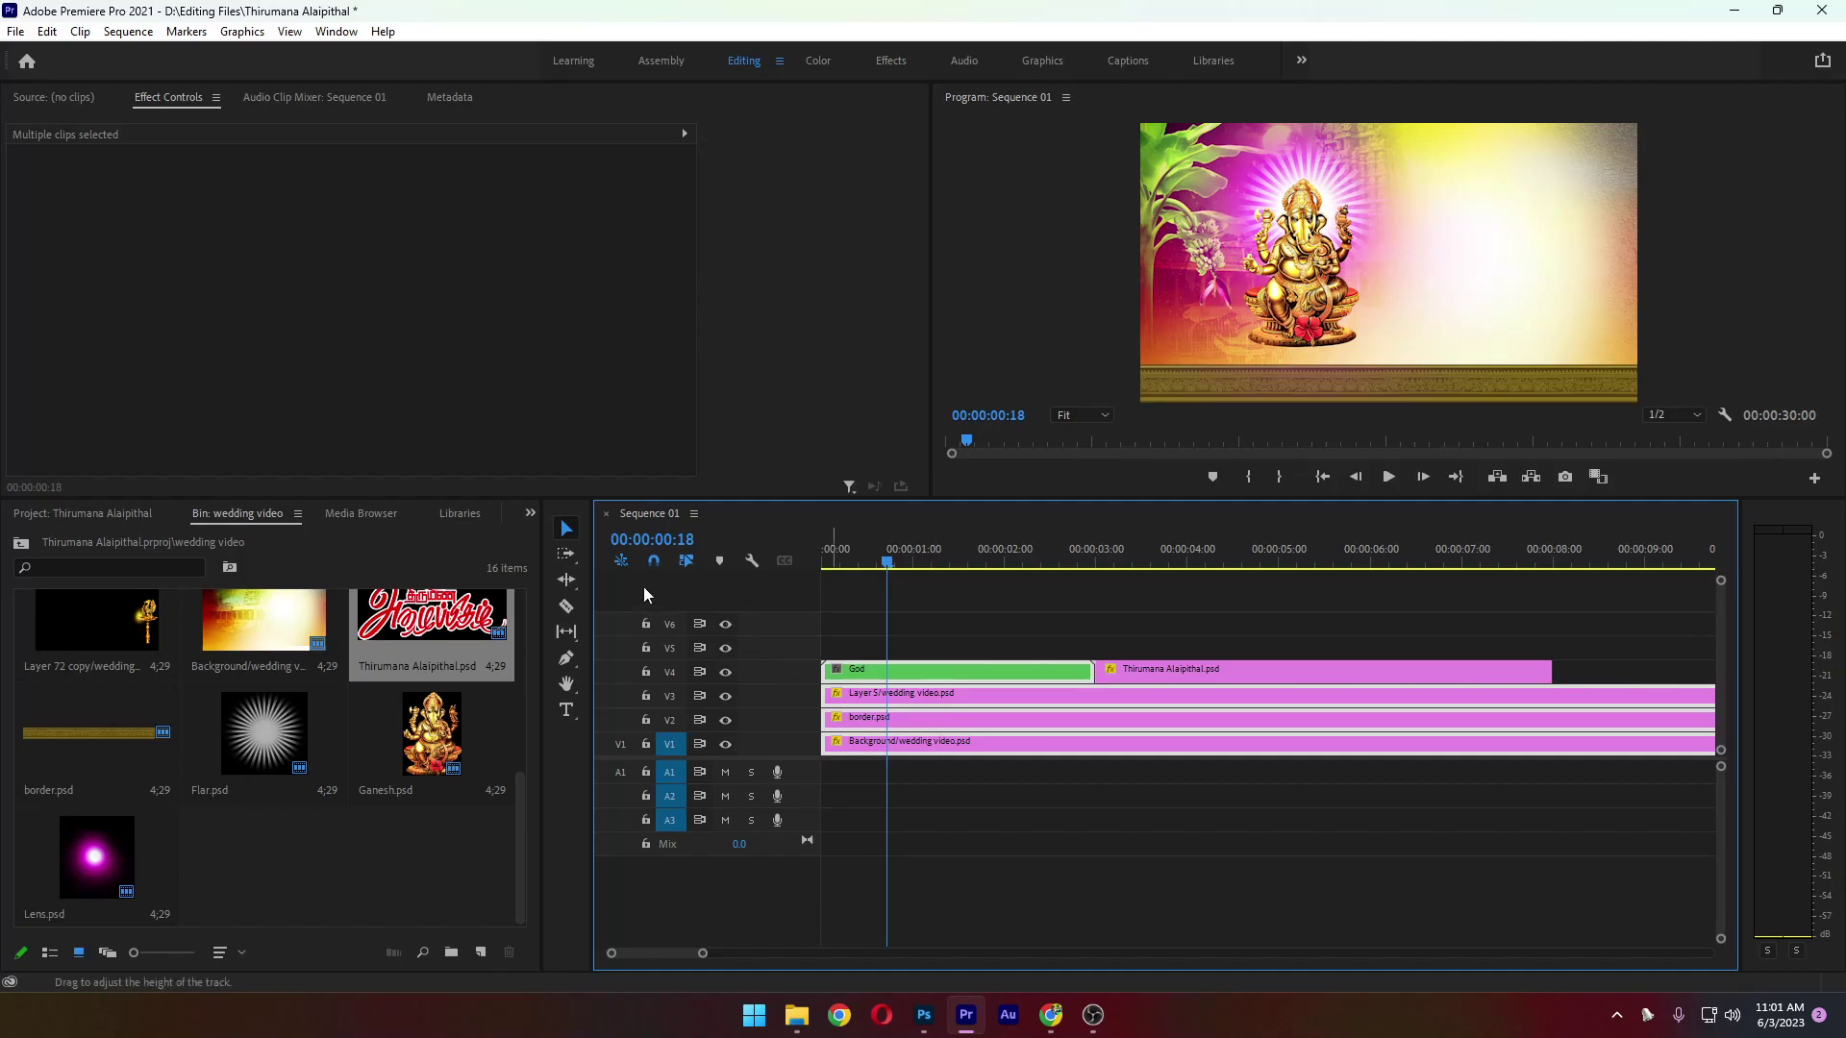
# Apply Cross Dissolve (Video Transitions > Dissolve) to the start of the God, Layer 5, border and Background clips
pyautogui.click(528, 517)
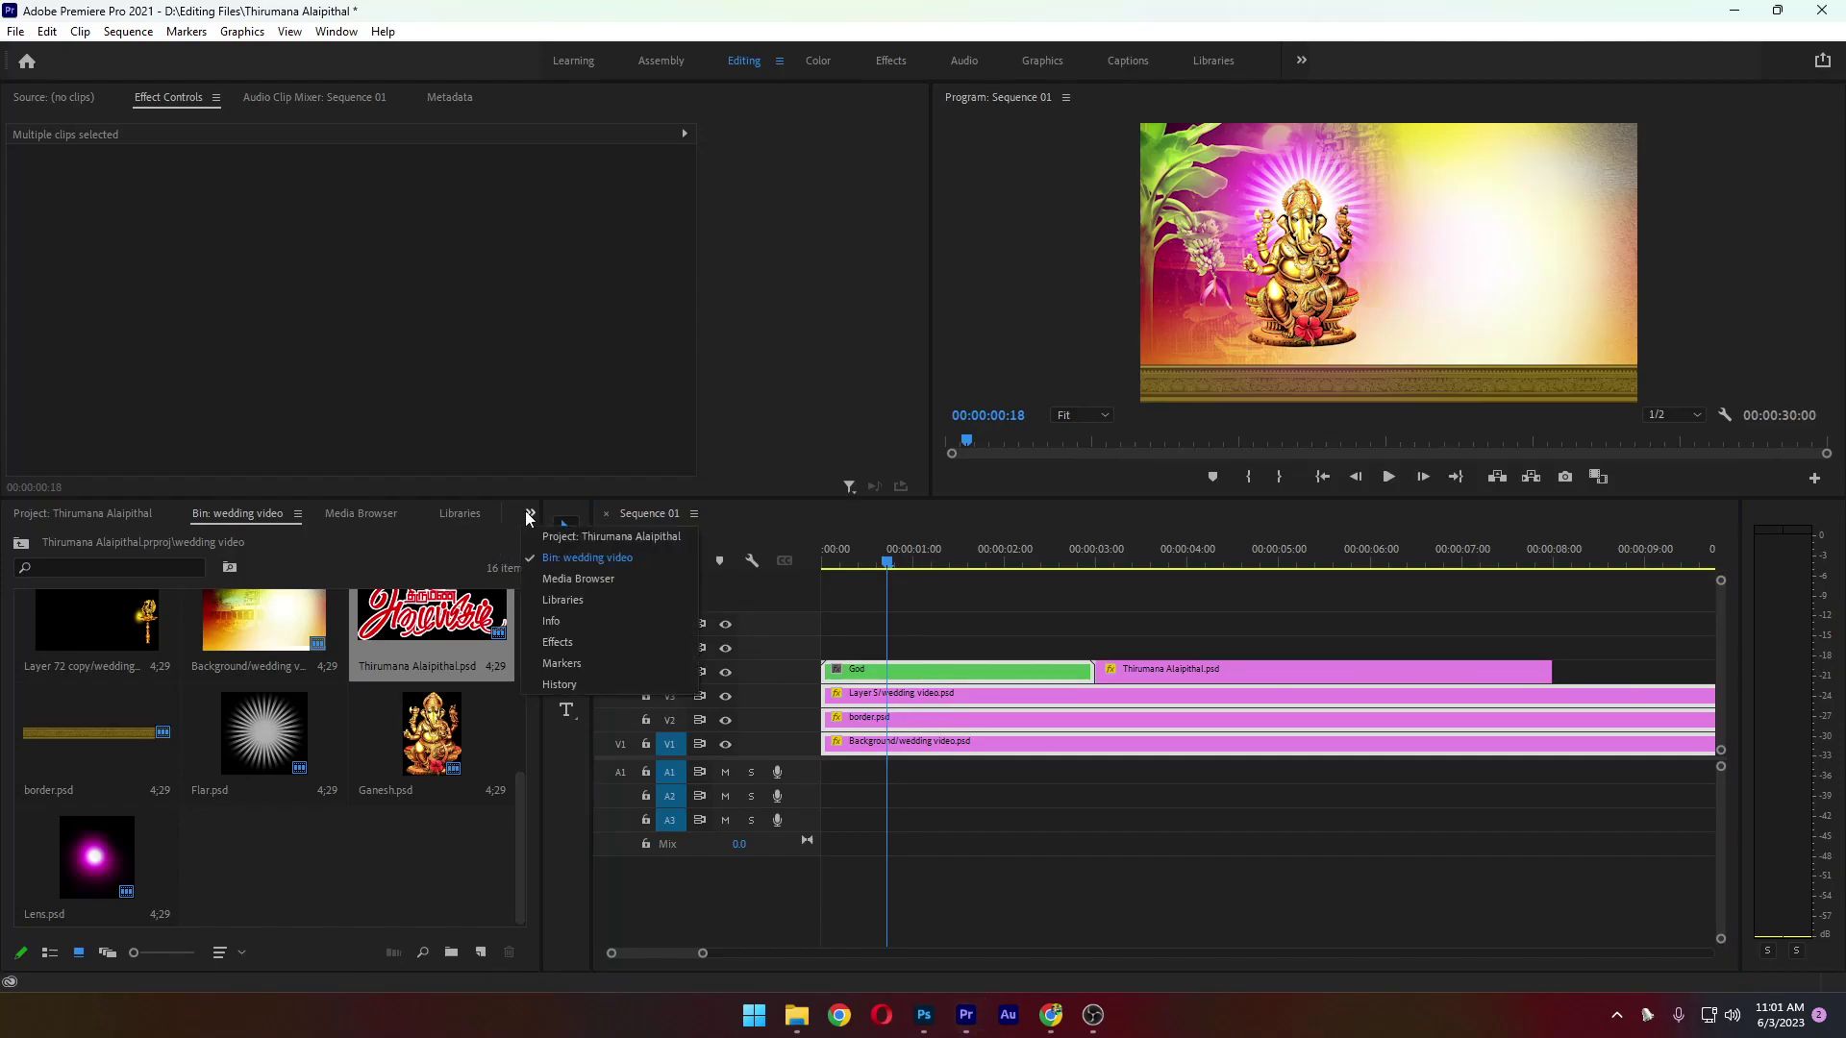
pyautogui.click(558, 637)
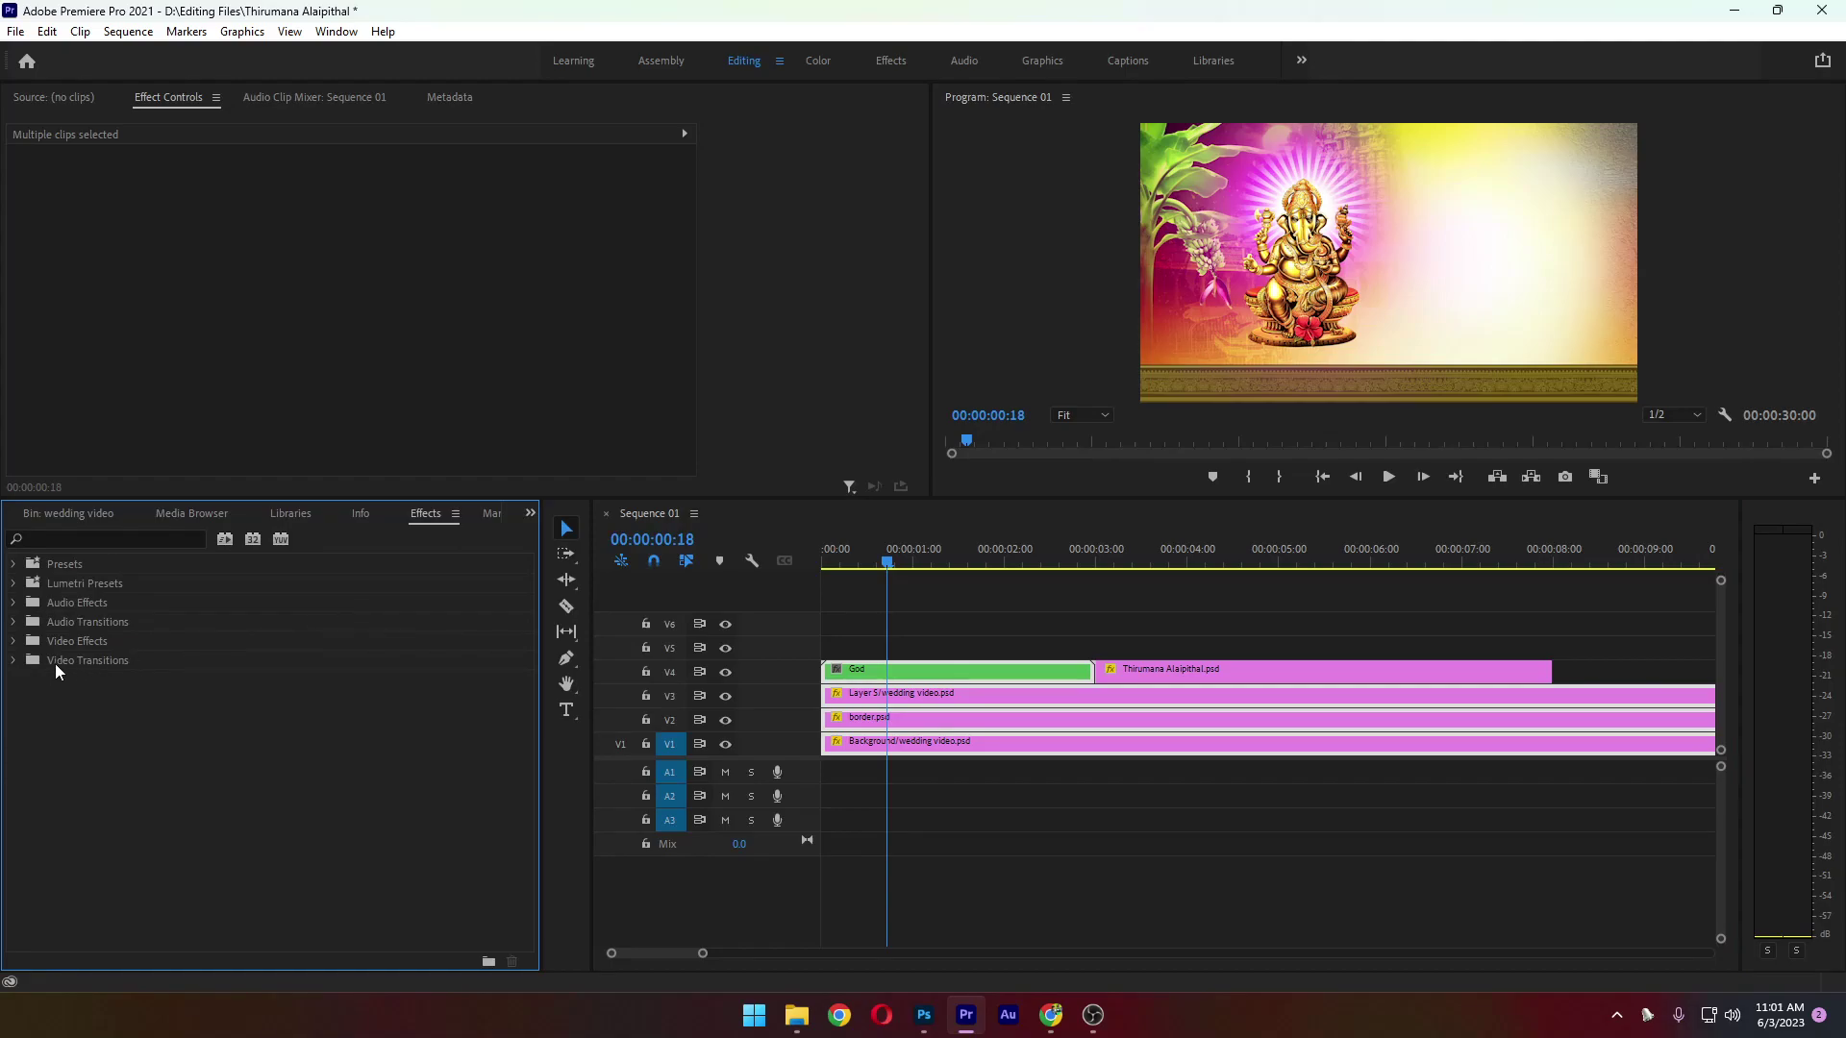
pyautogui.click(13, 661)
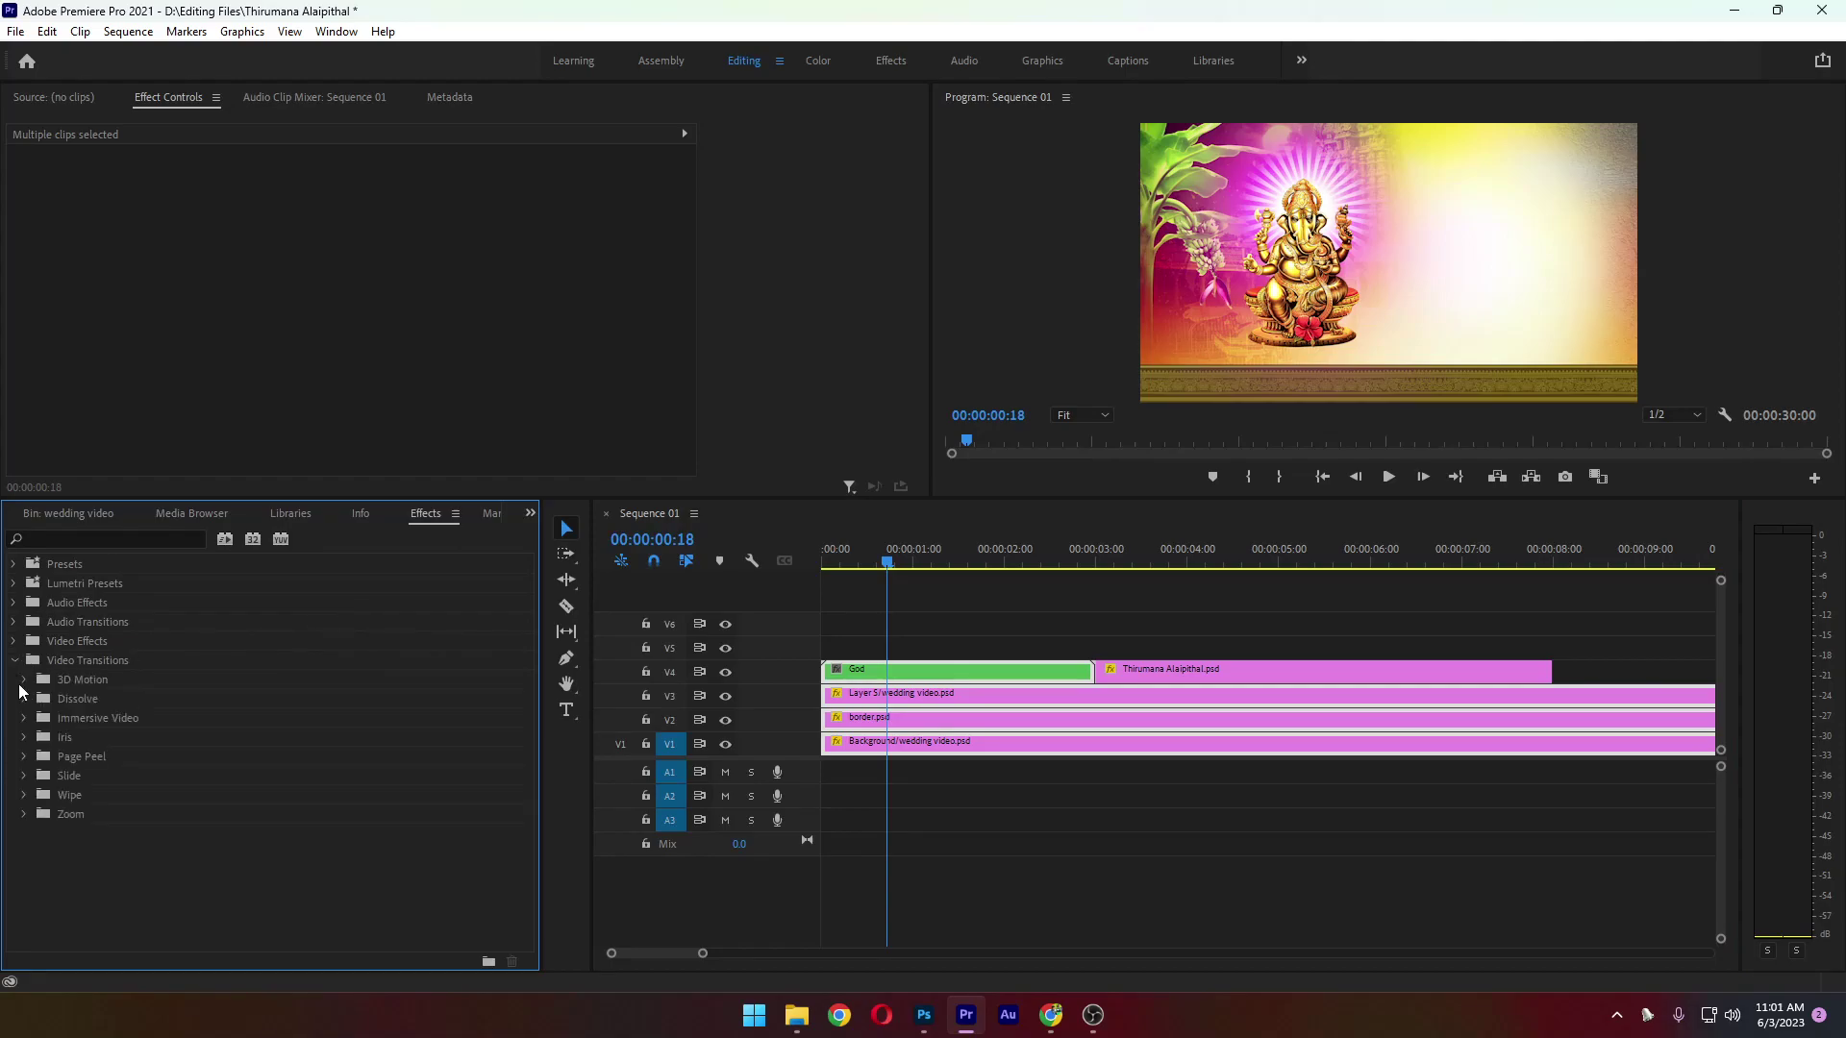
pyautogui.click(24, 700)
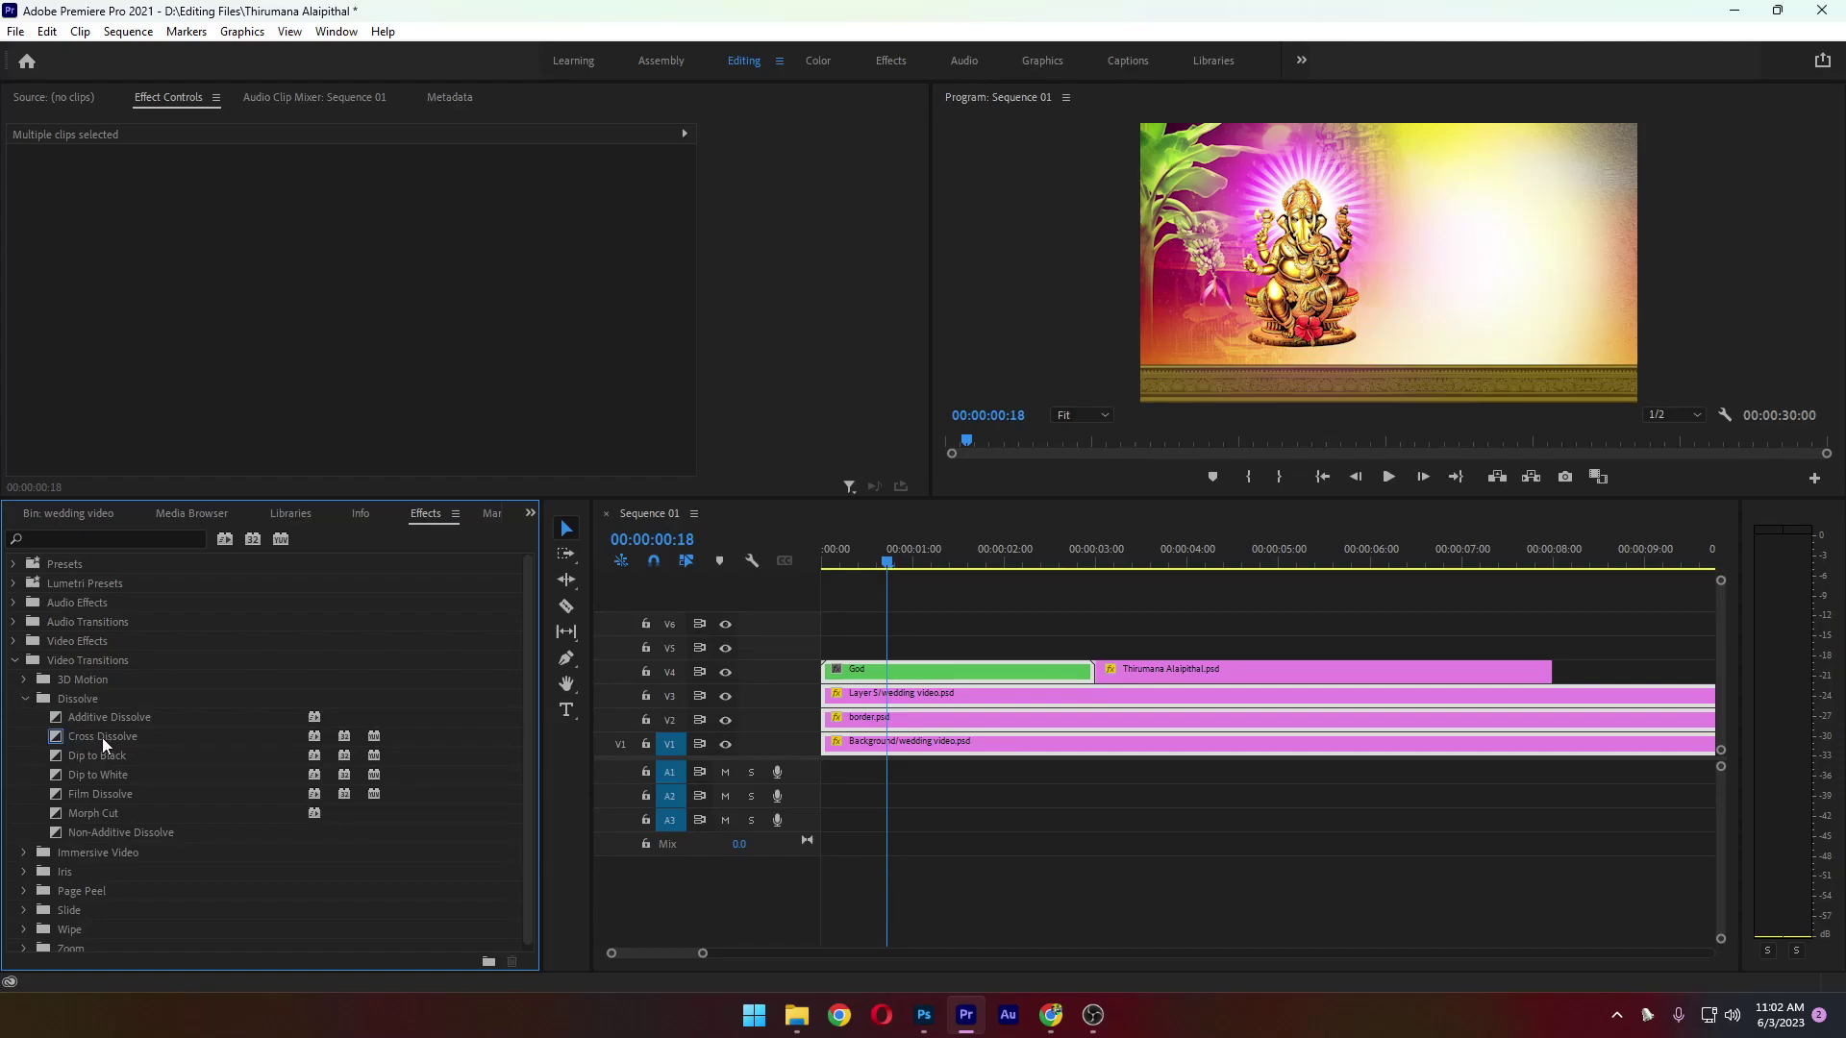
pyautogui.click(117, 758)
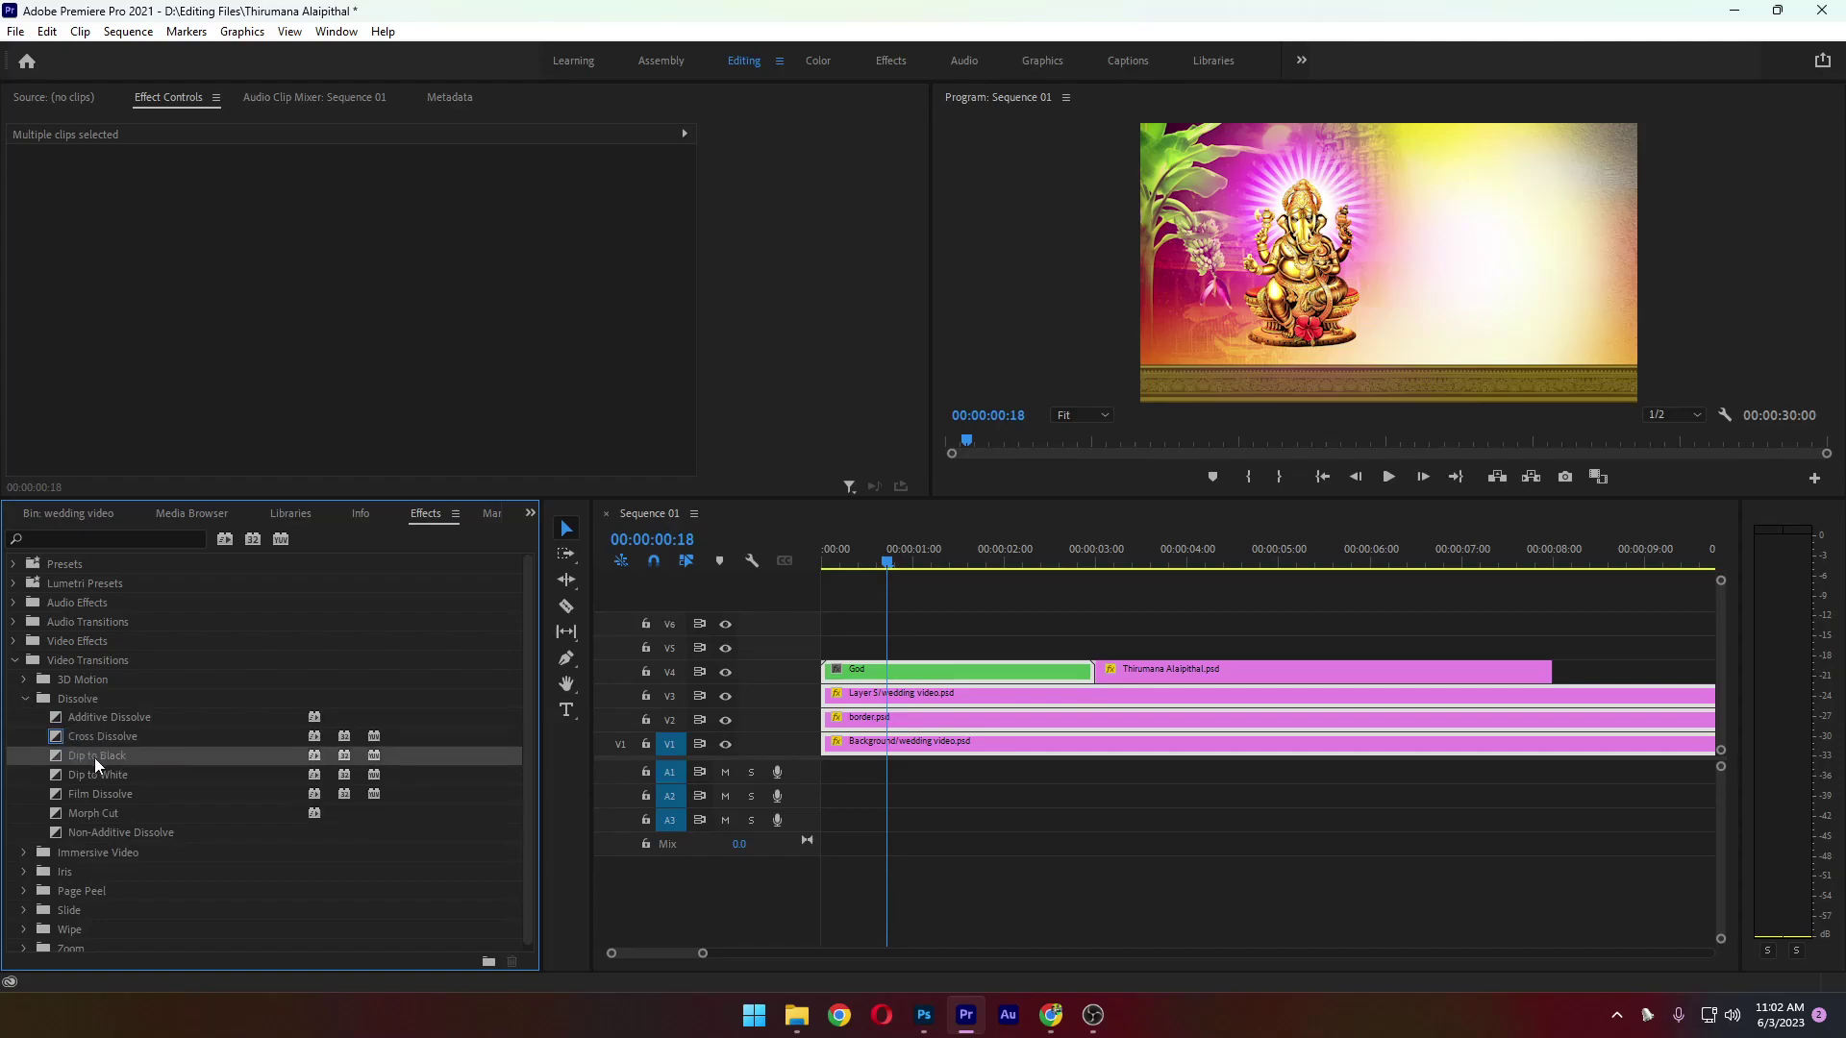
pyautogui.click(108, 736)
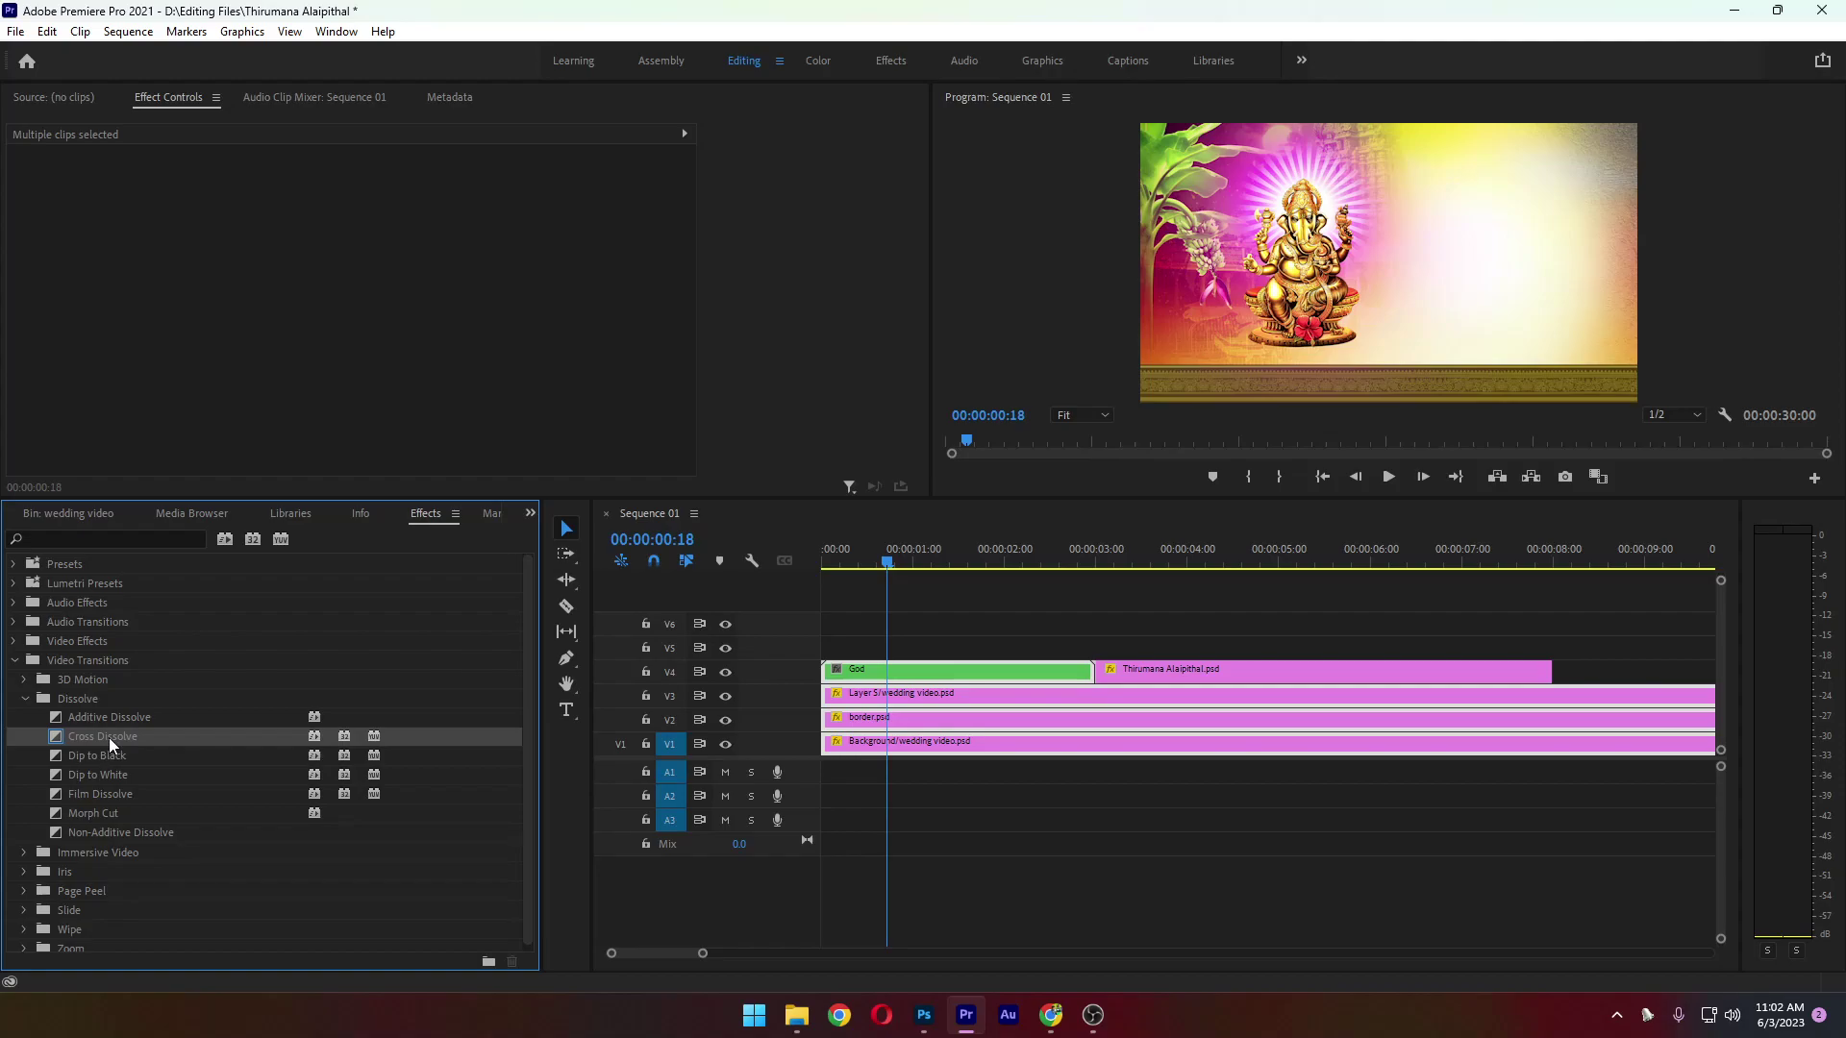
pyautogui.click(1319, 477)
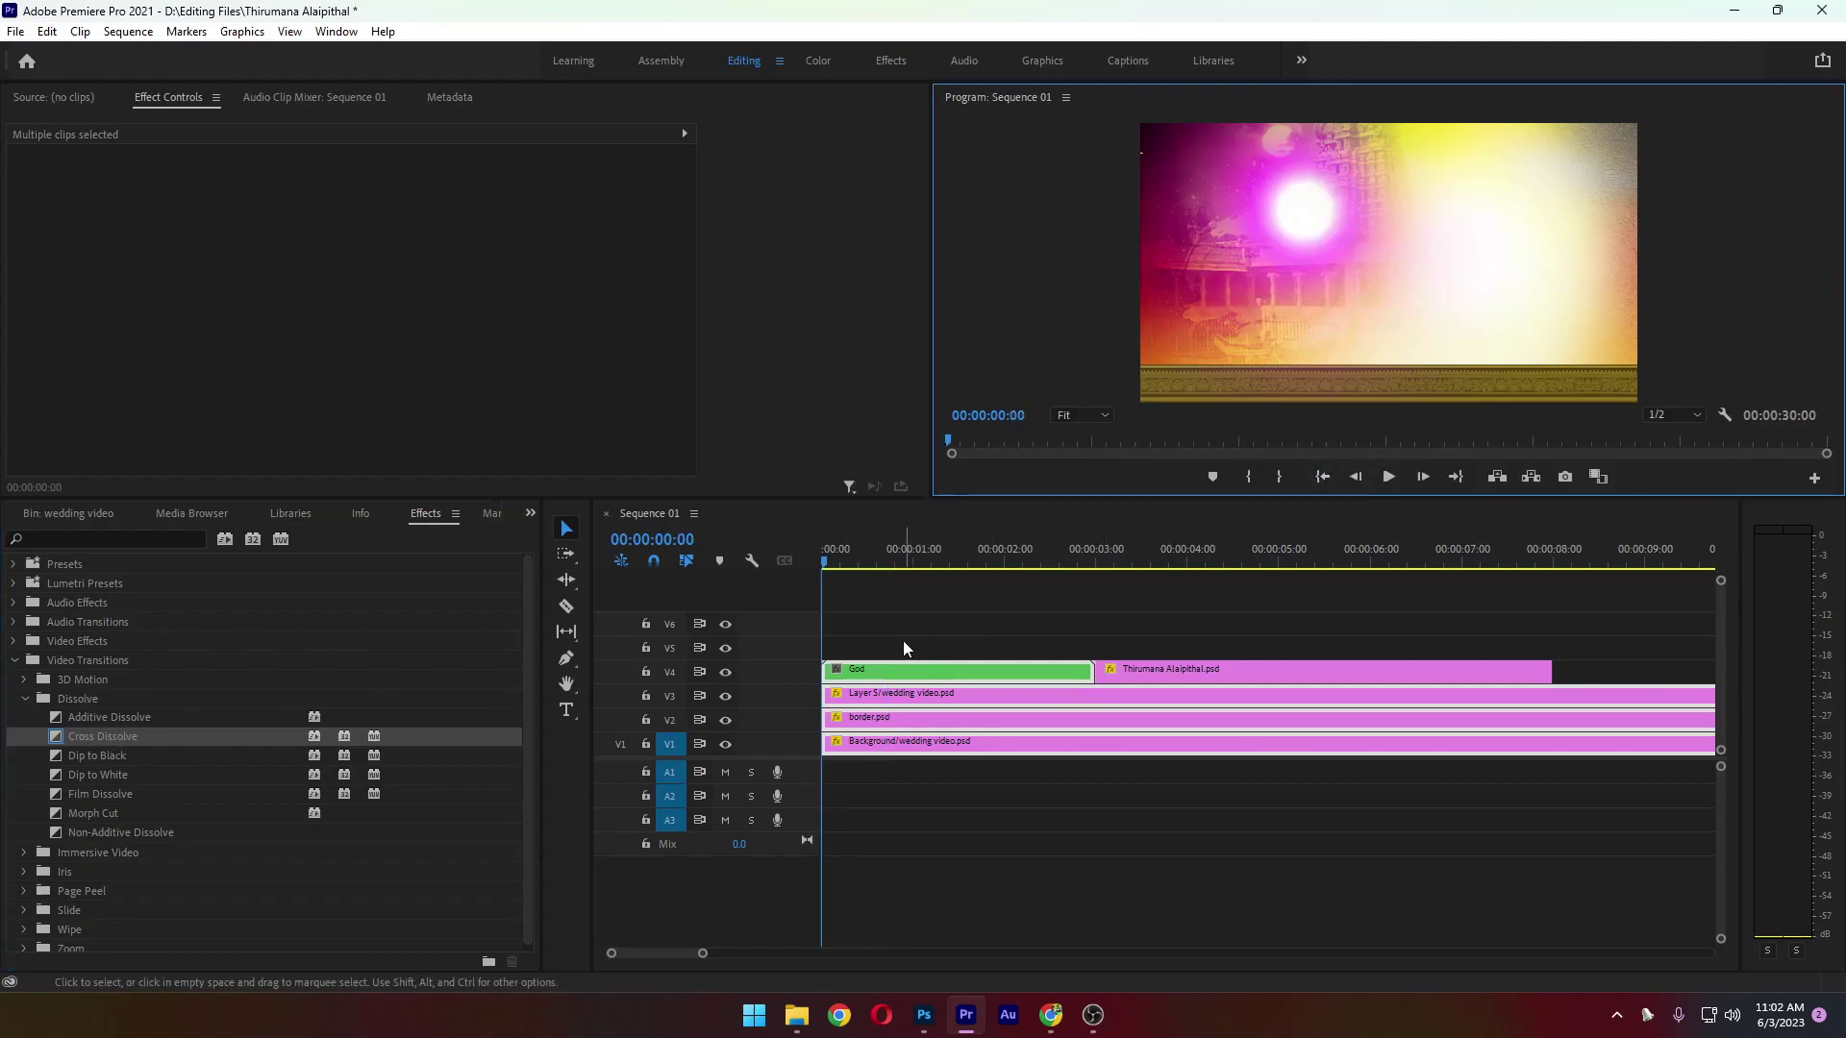
pyautogui.hotkey('ctrl', 'd')
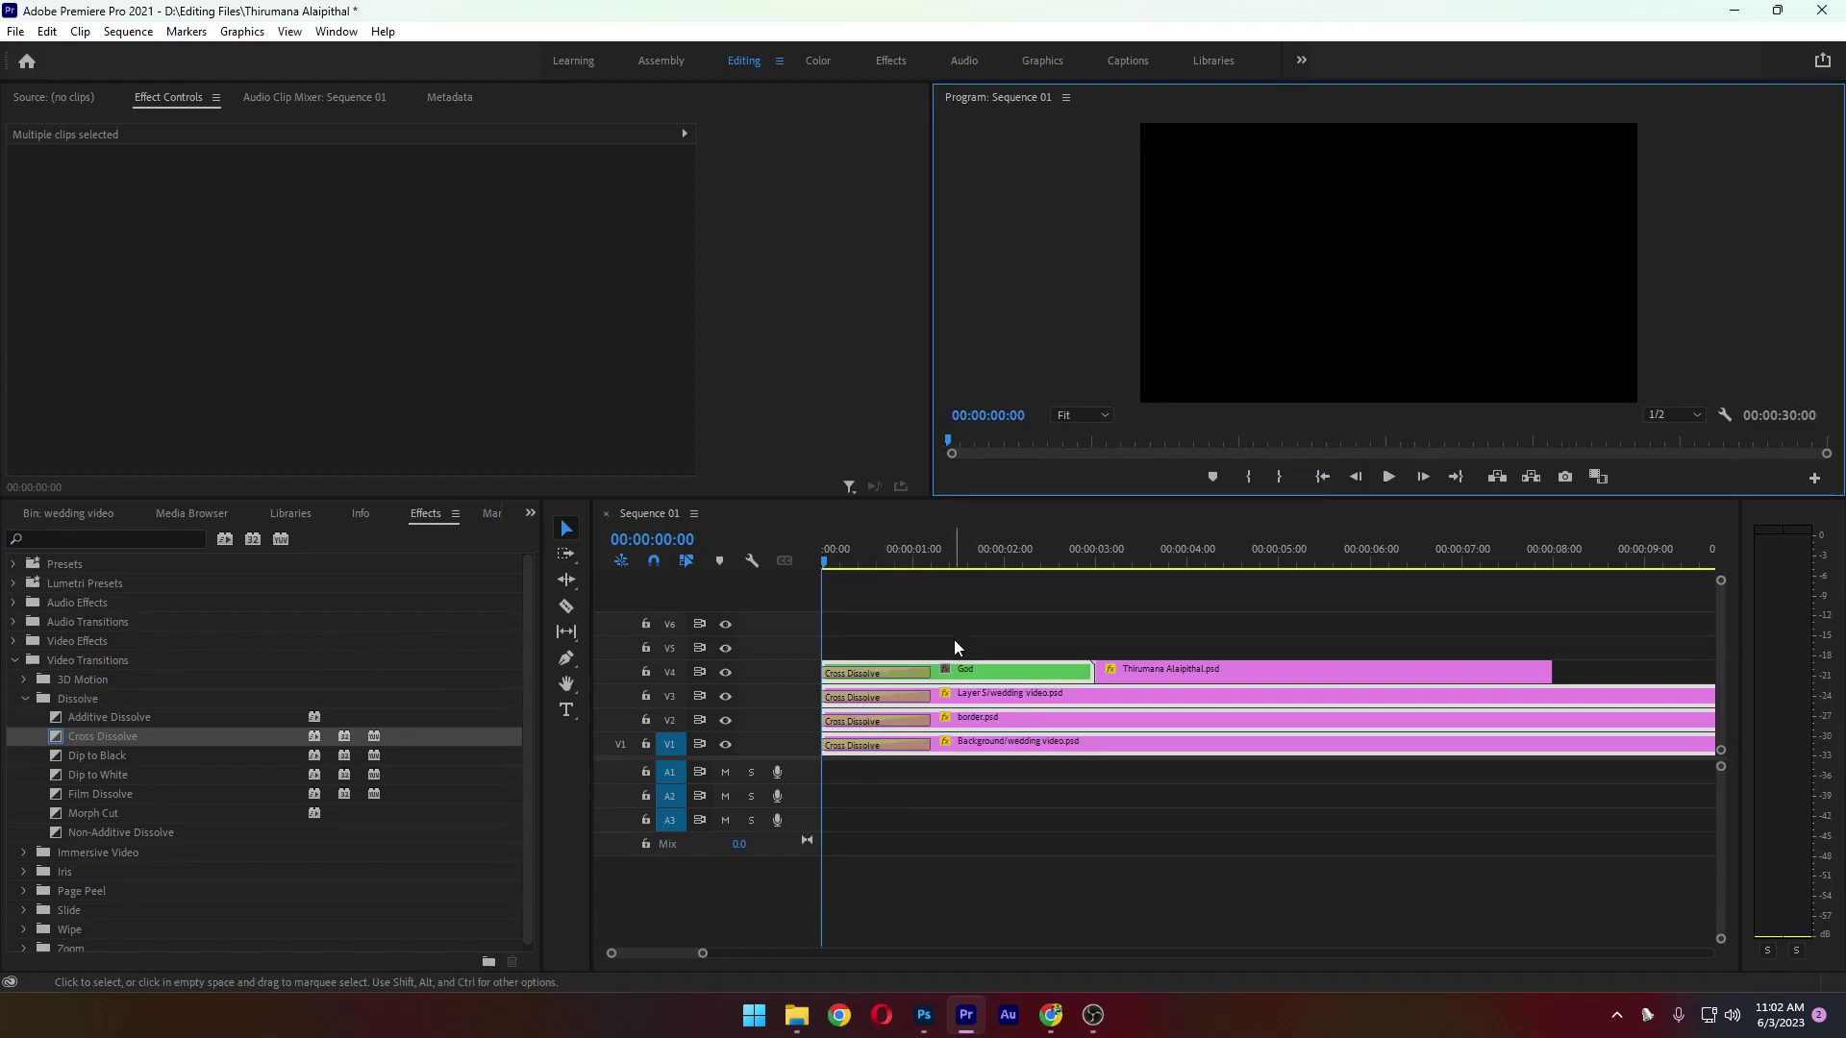
# Preview the Ganesha intro's current opening fade-in near the sequence start
pyautogui.click(1394, 479)
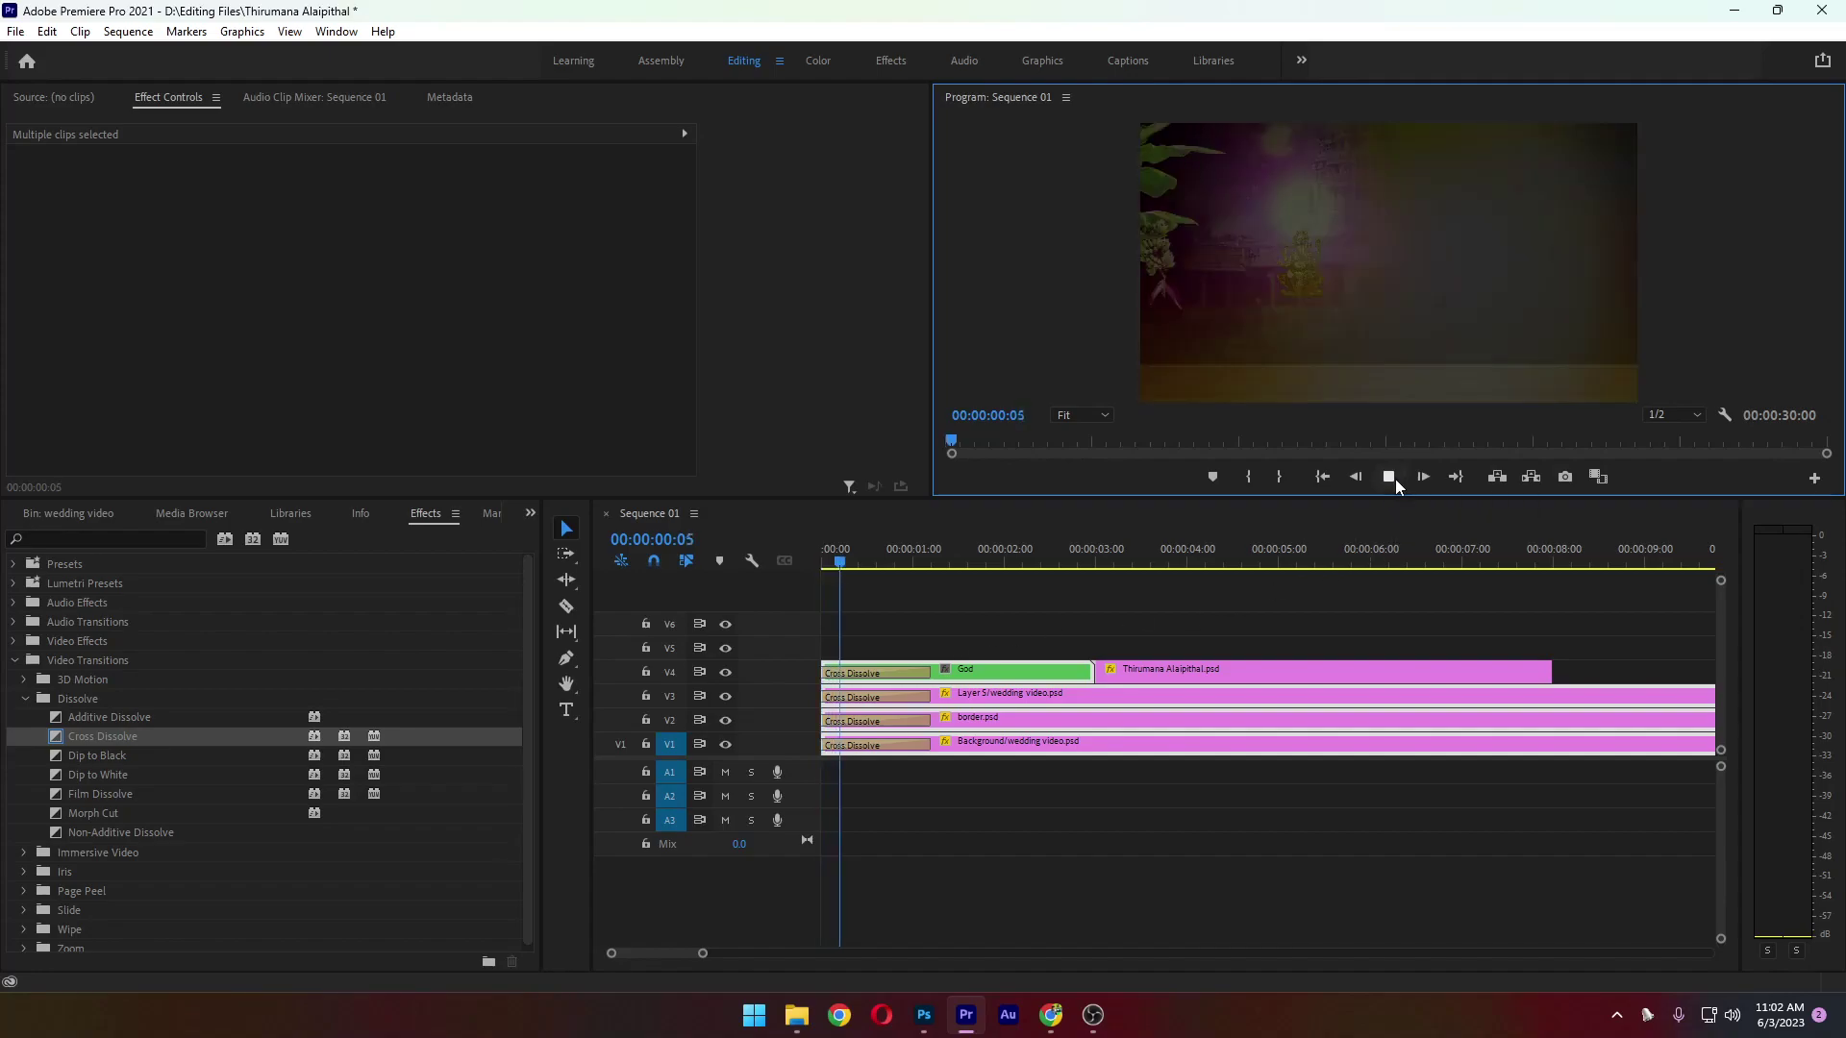
pyautogui.click(1394, 478)
pyautogui.click(1394, 479)
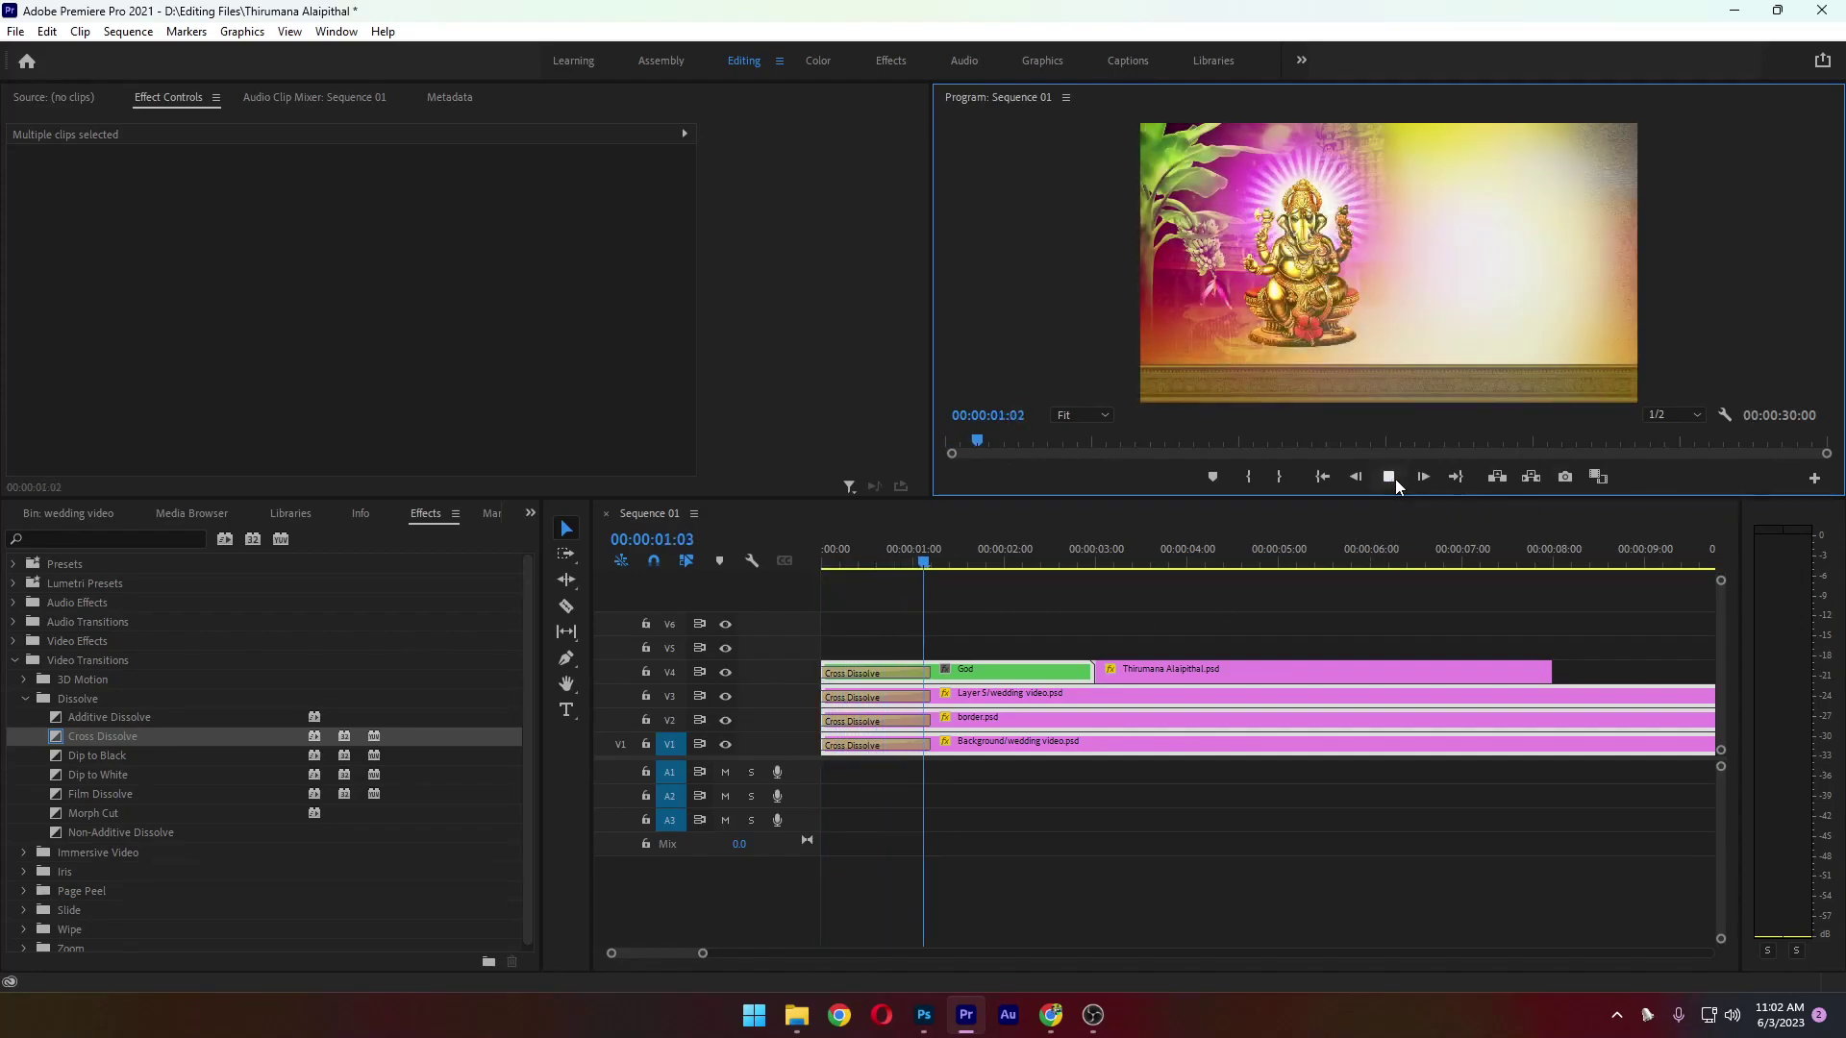
pyautogui.click(1039, 591)
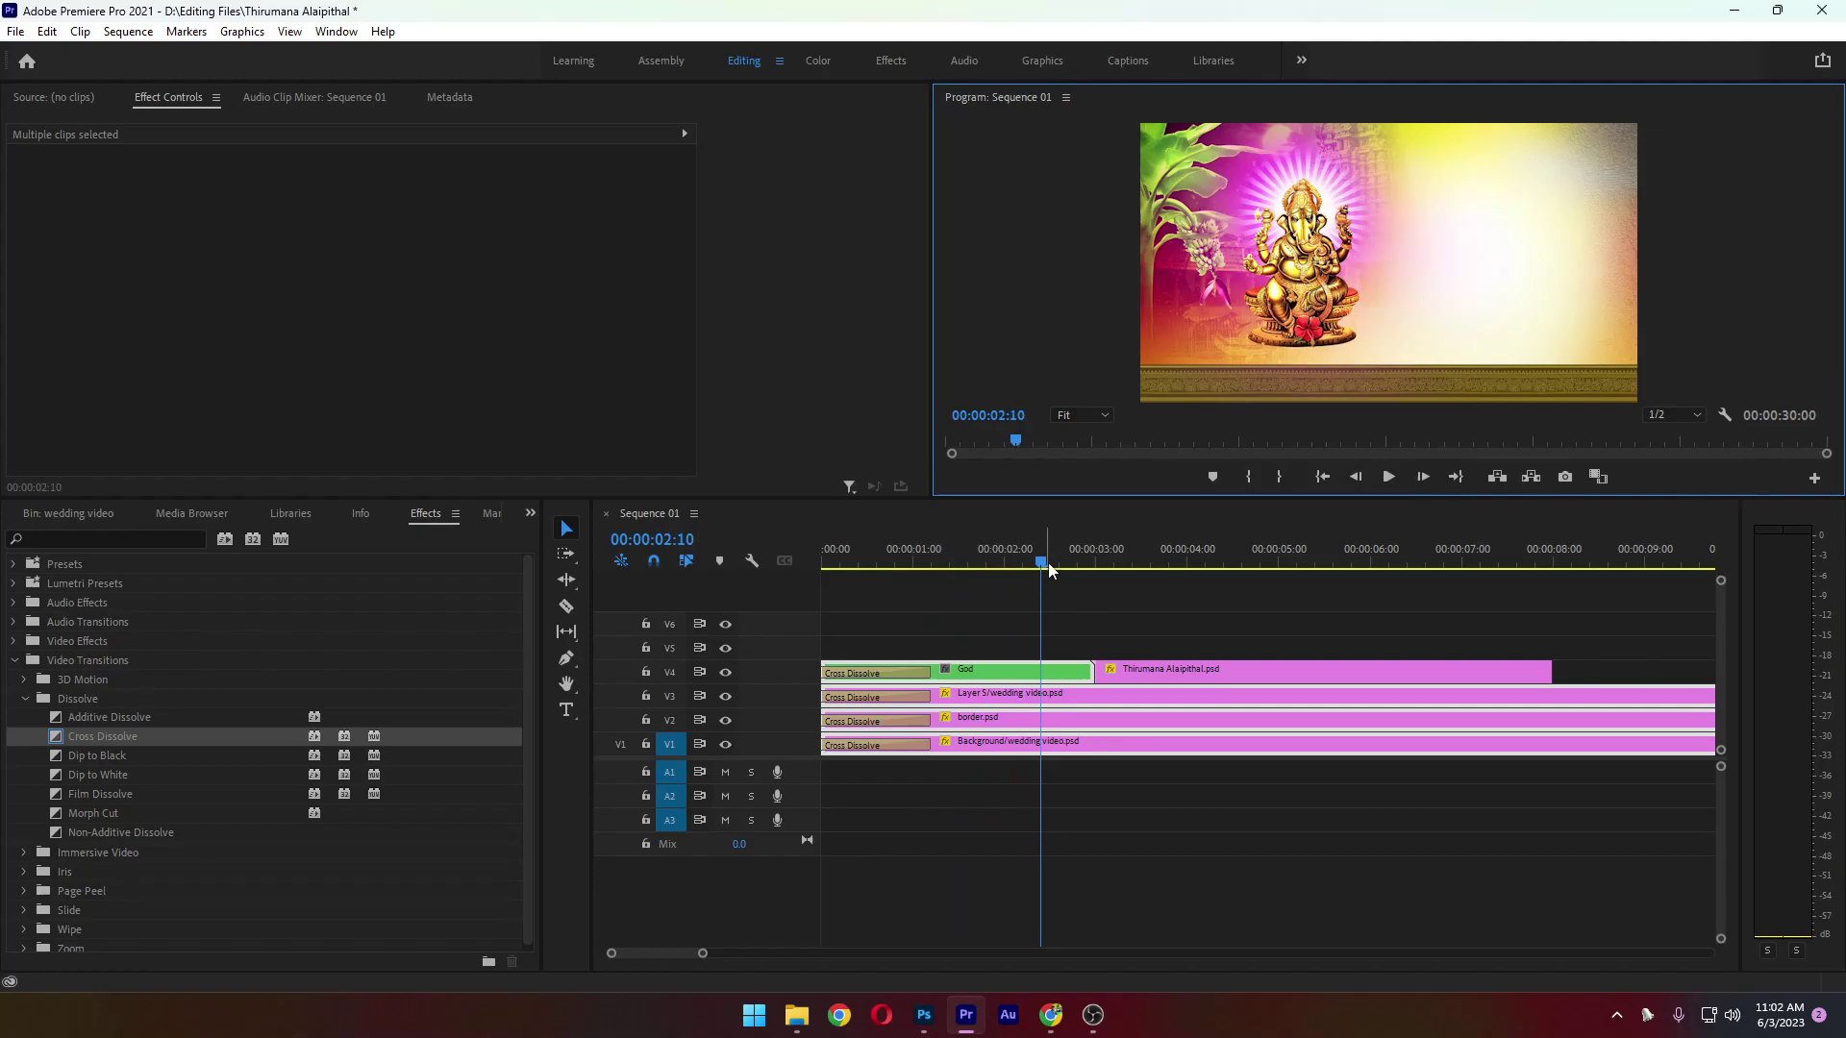
pyautogui.moveTo(1048, 562); pyautogui.dragTo(879, 577)
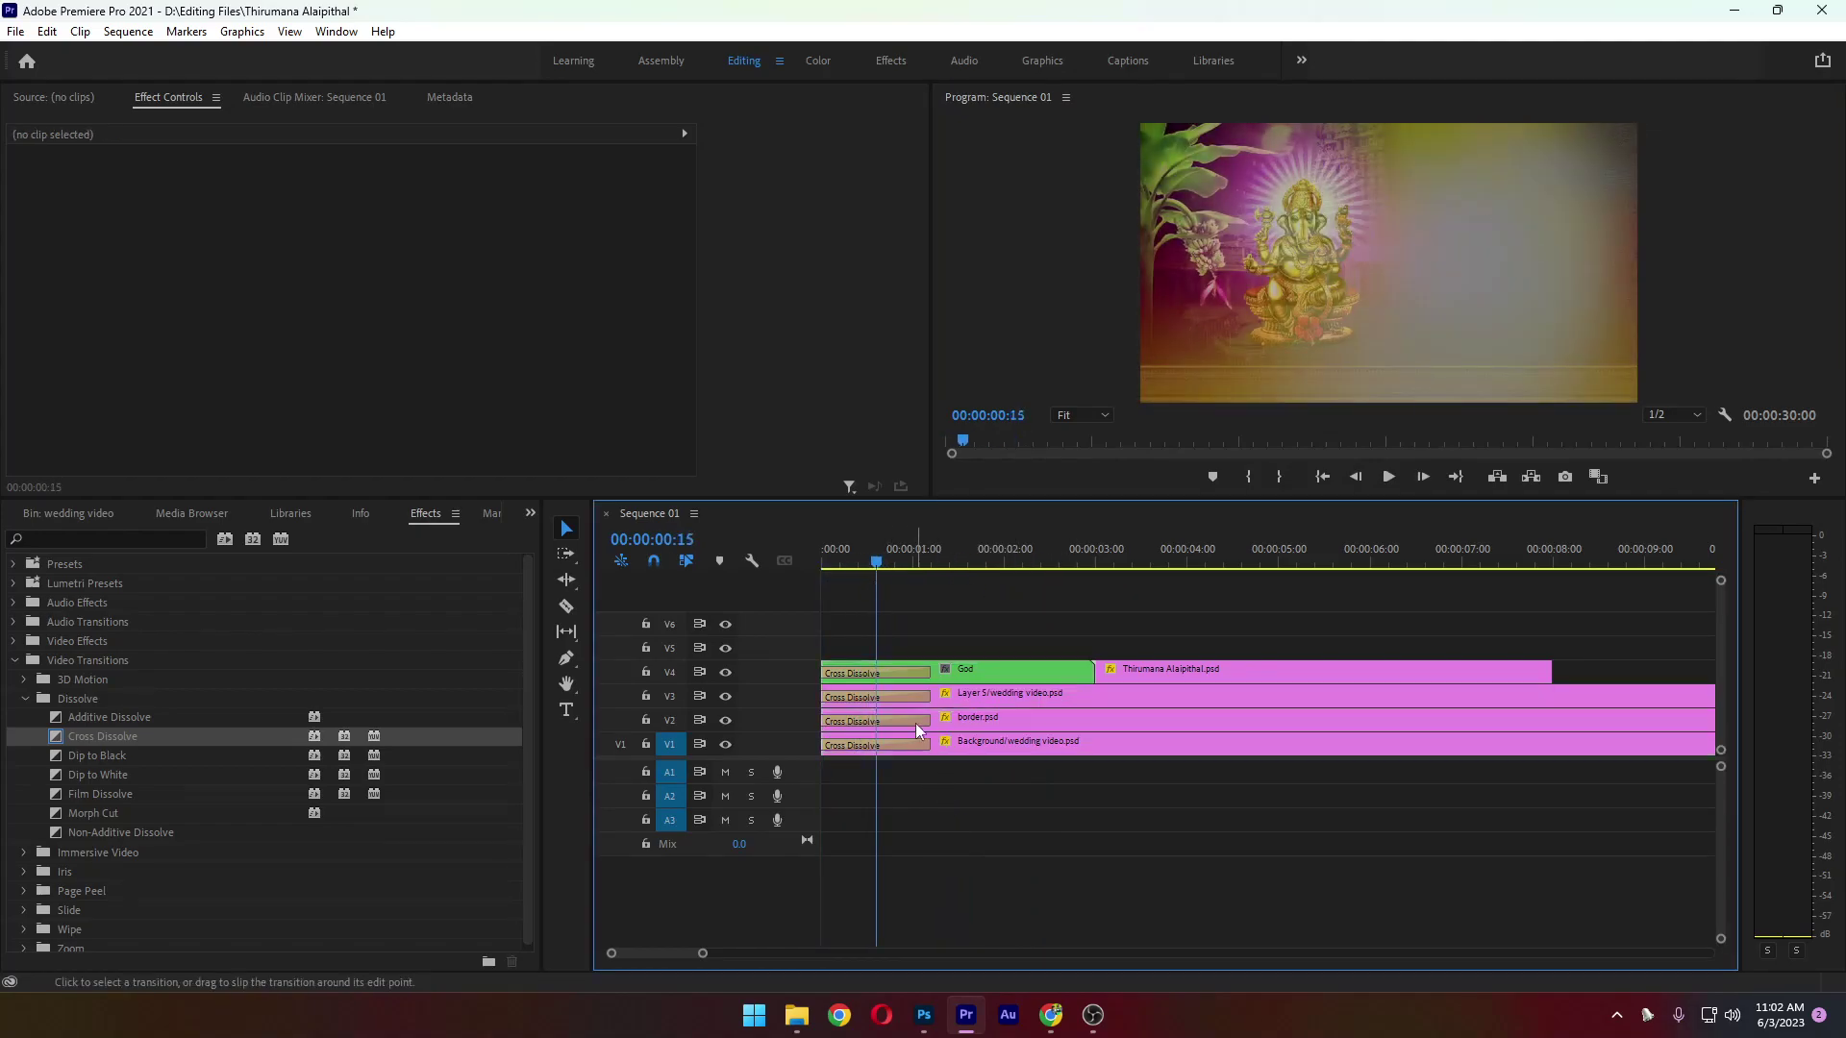
# Shorten the V2 opening dissolve to 6 frames and V4's to 10 frames, then preview
pyautogui.moveTo(915, 723); pyautogui.dragTo(841, 750)
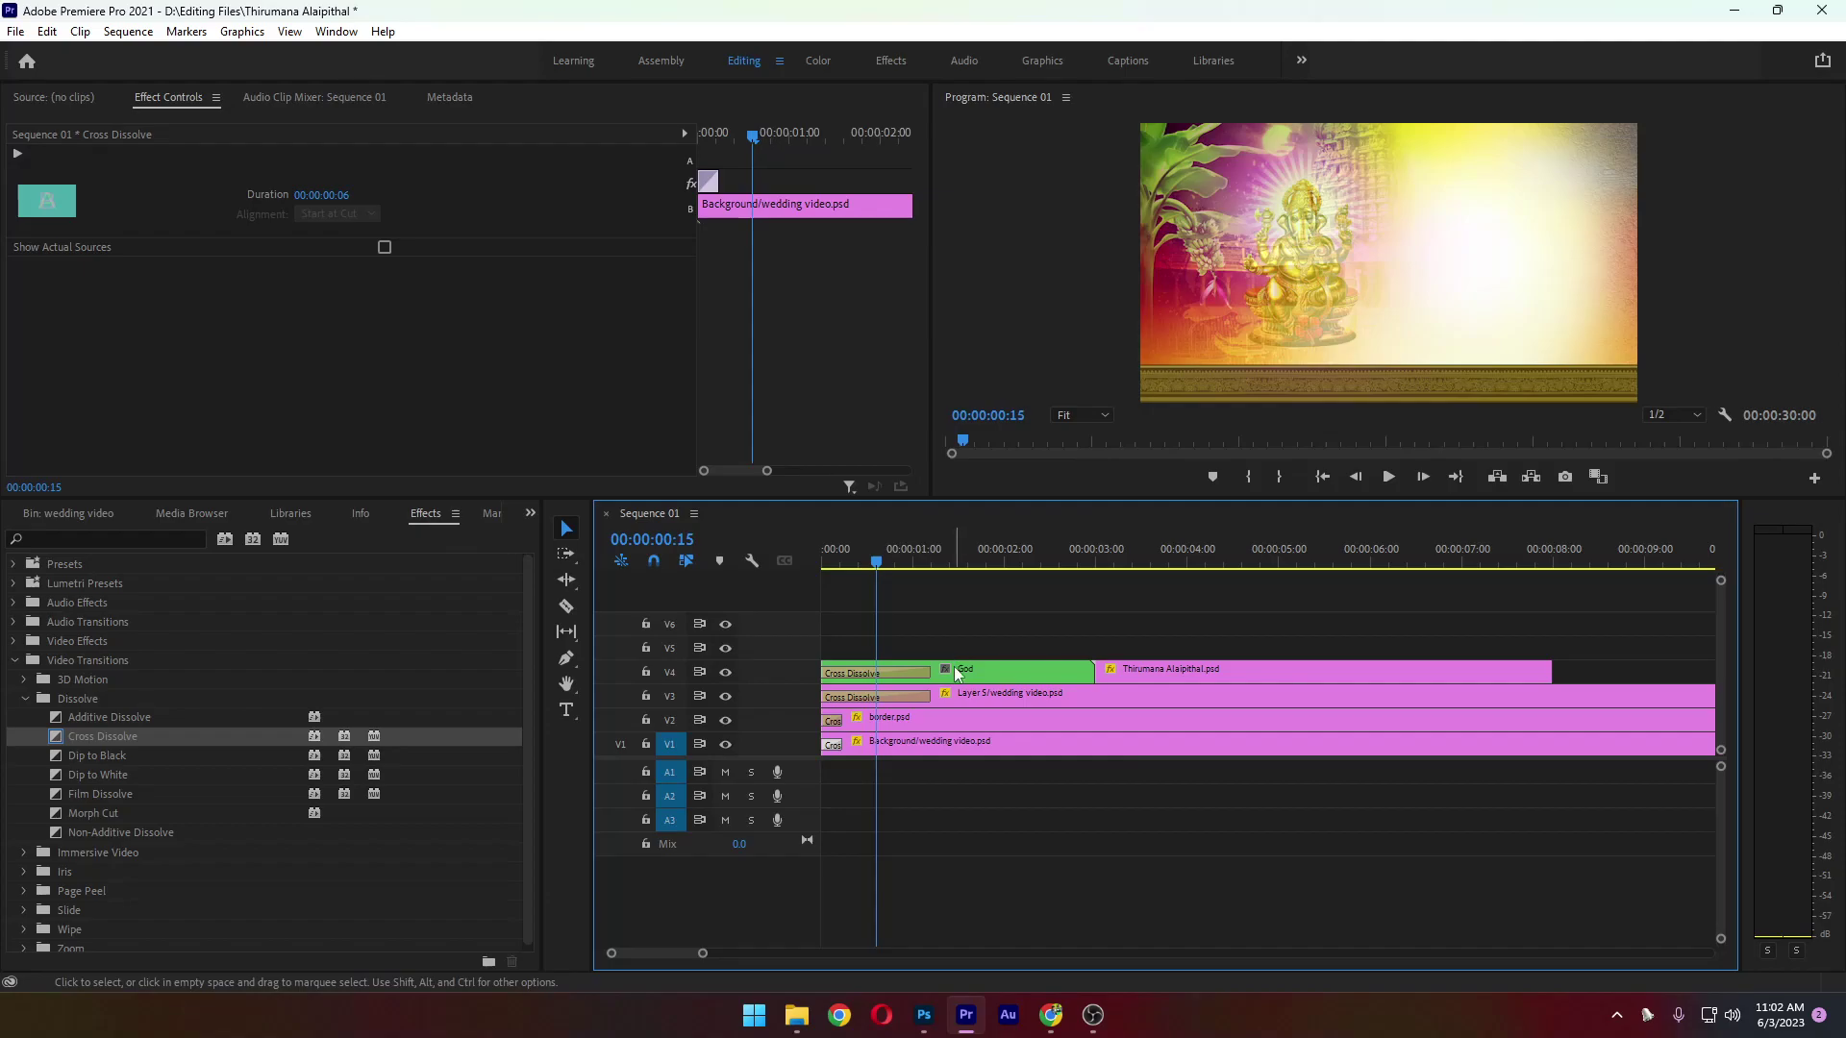
pyautogui.moveTo(929, 671); pyautogui.dragTo(856, 702)
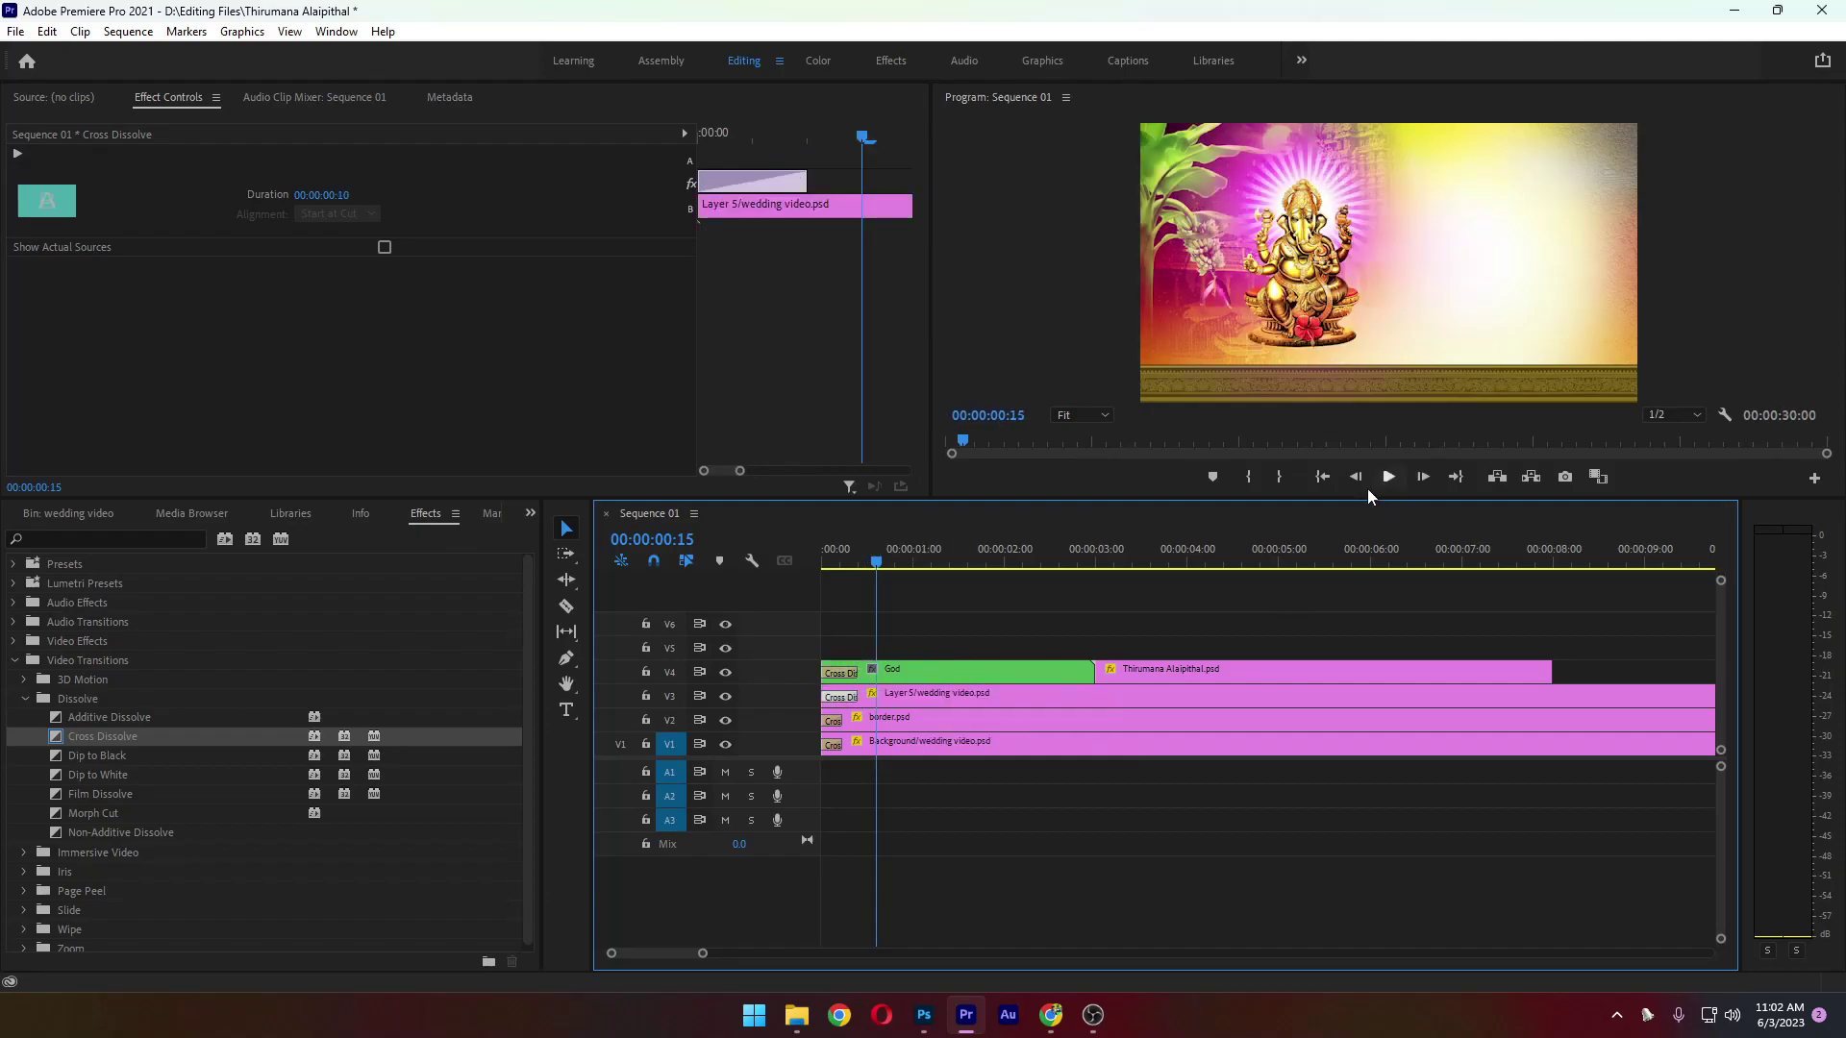
pyautogui.click(1389, 478)
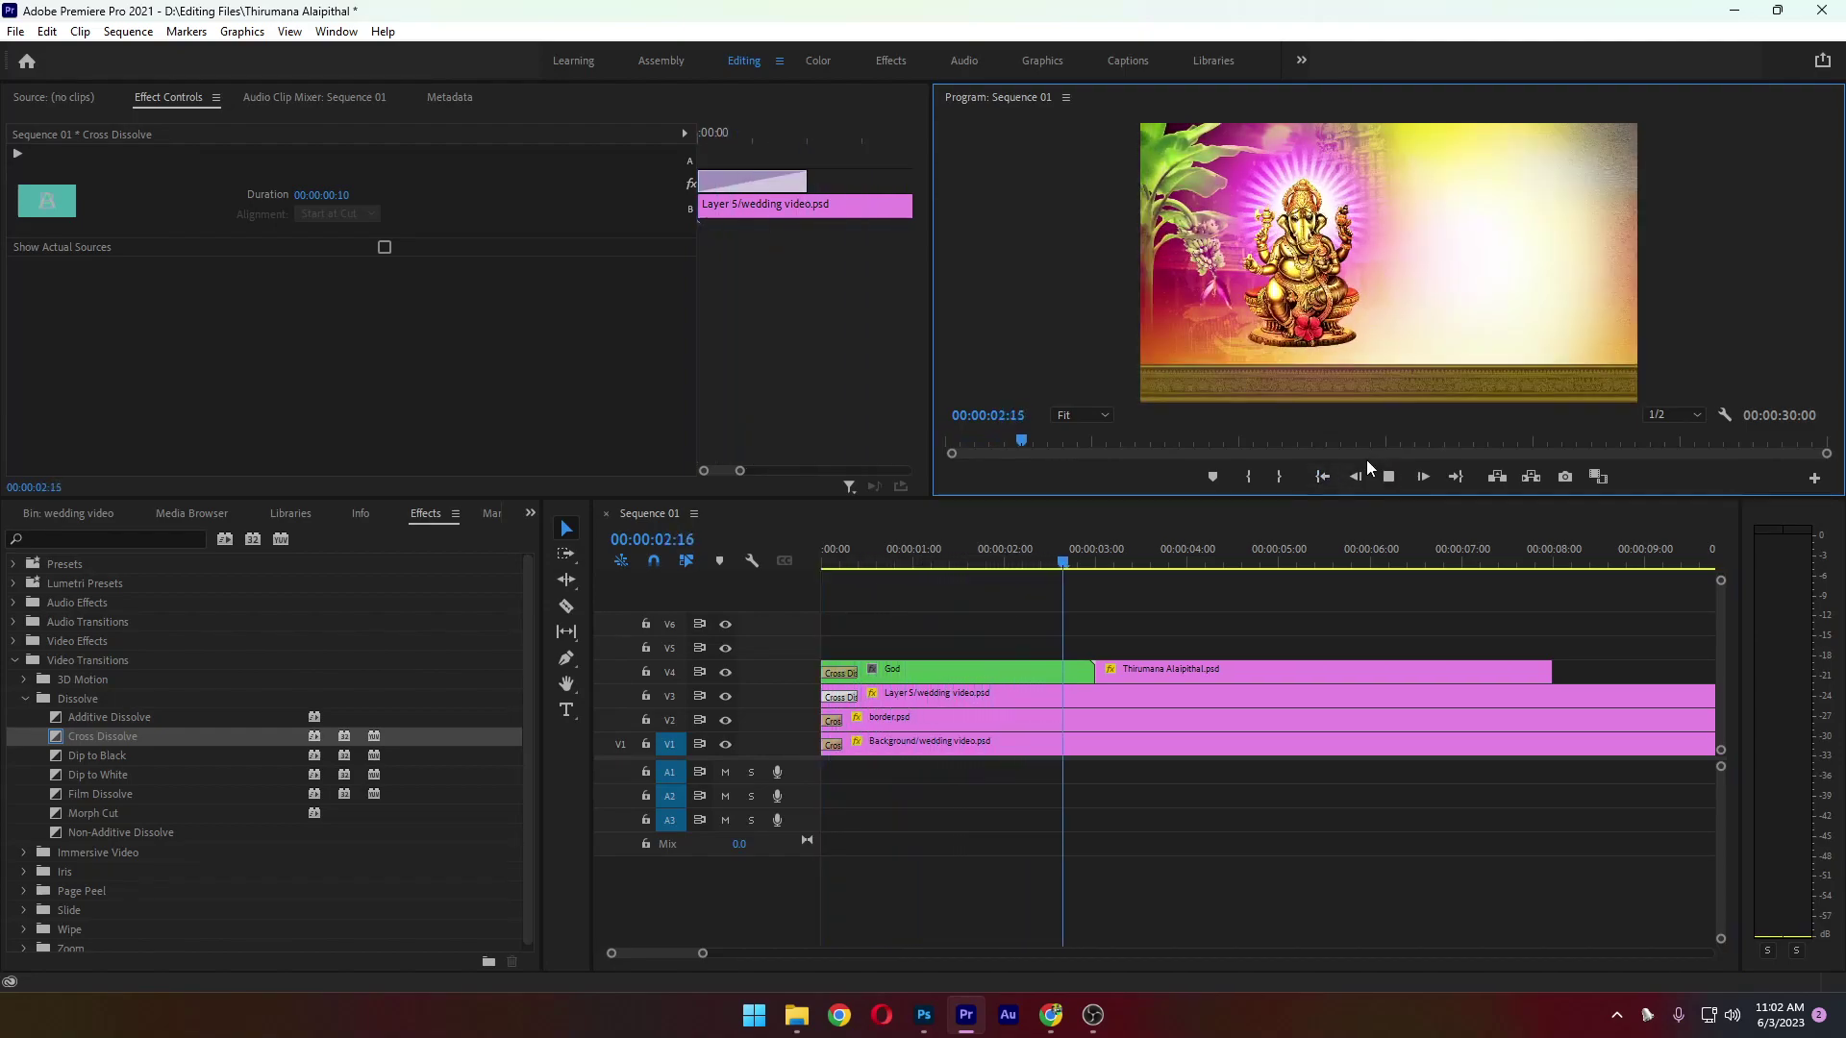
pyautogui.press('space')
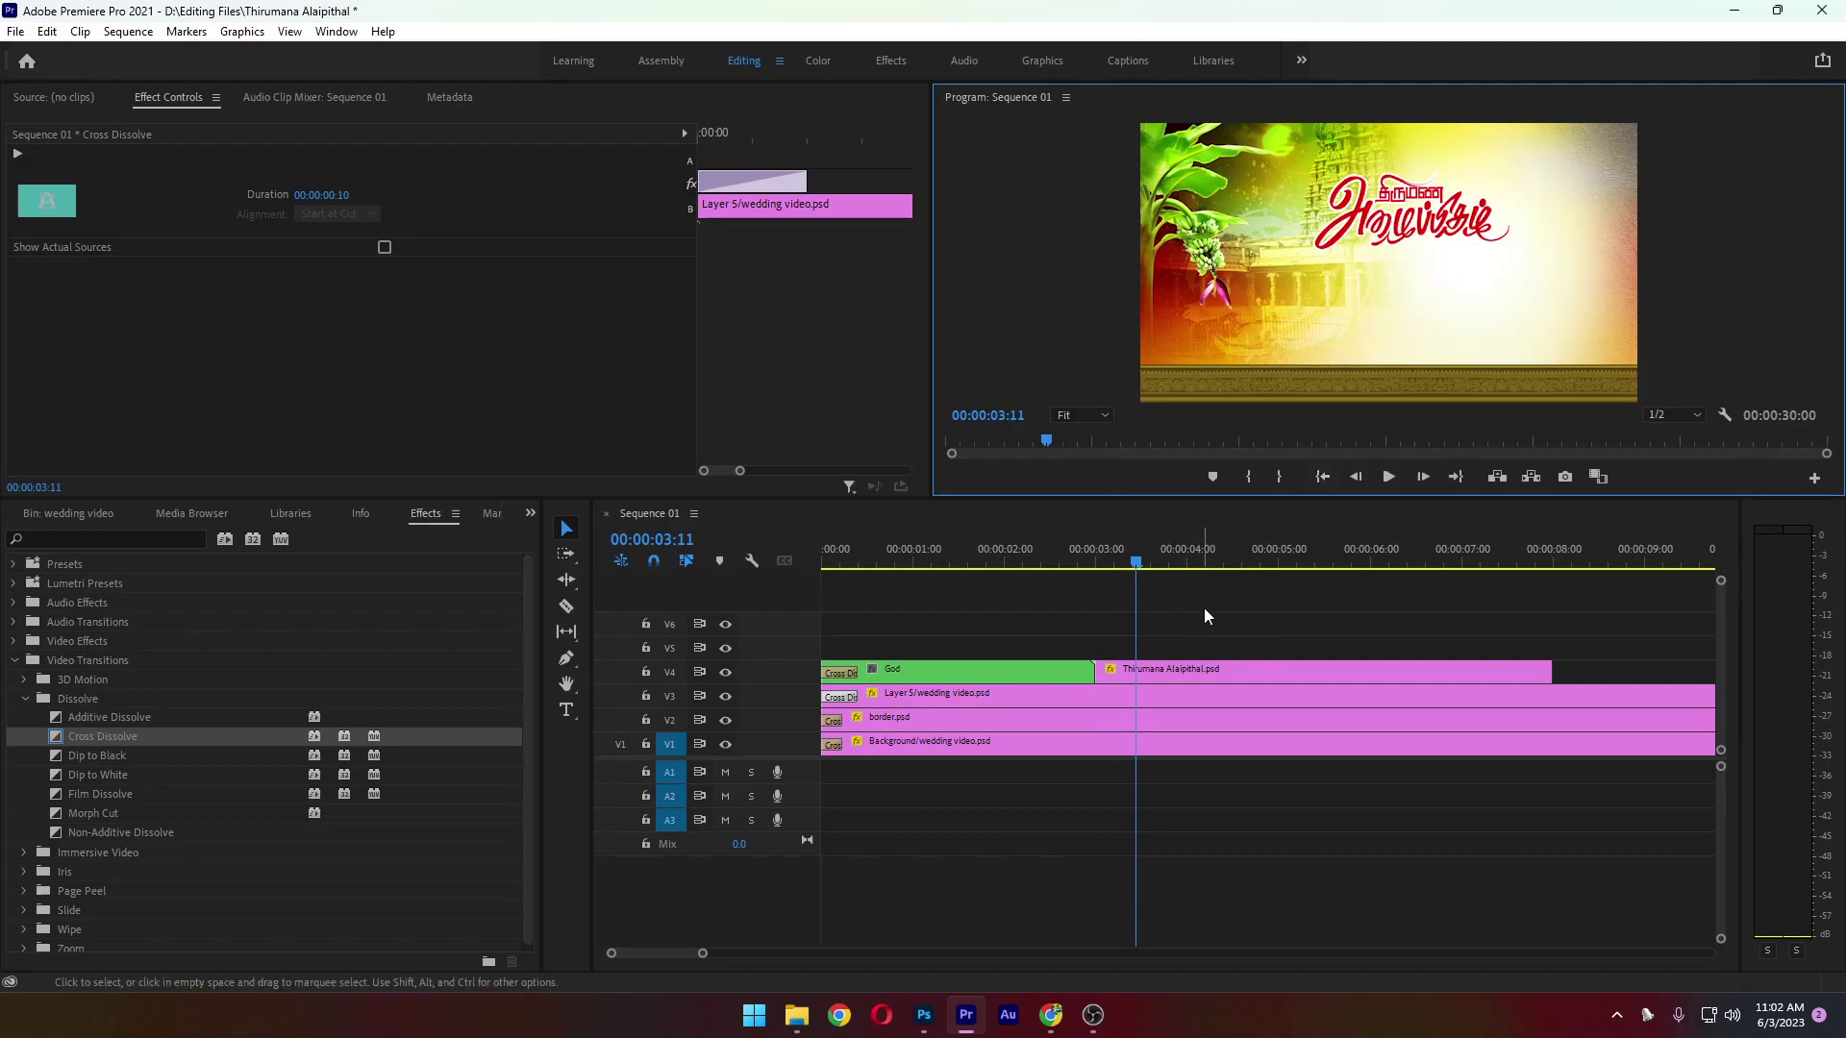
pyautogui.click(1077, 657)
pyautogui.click(1075, 657)
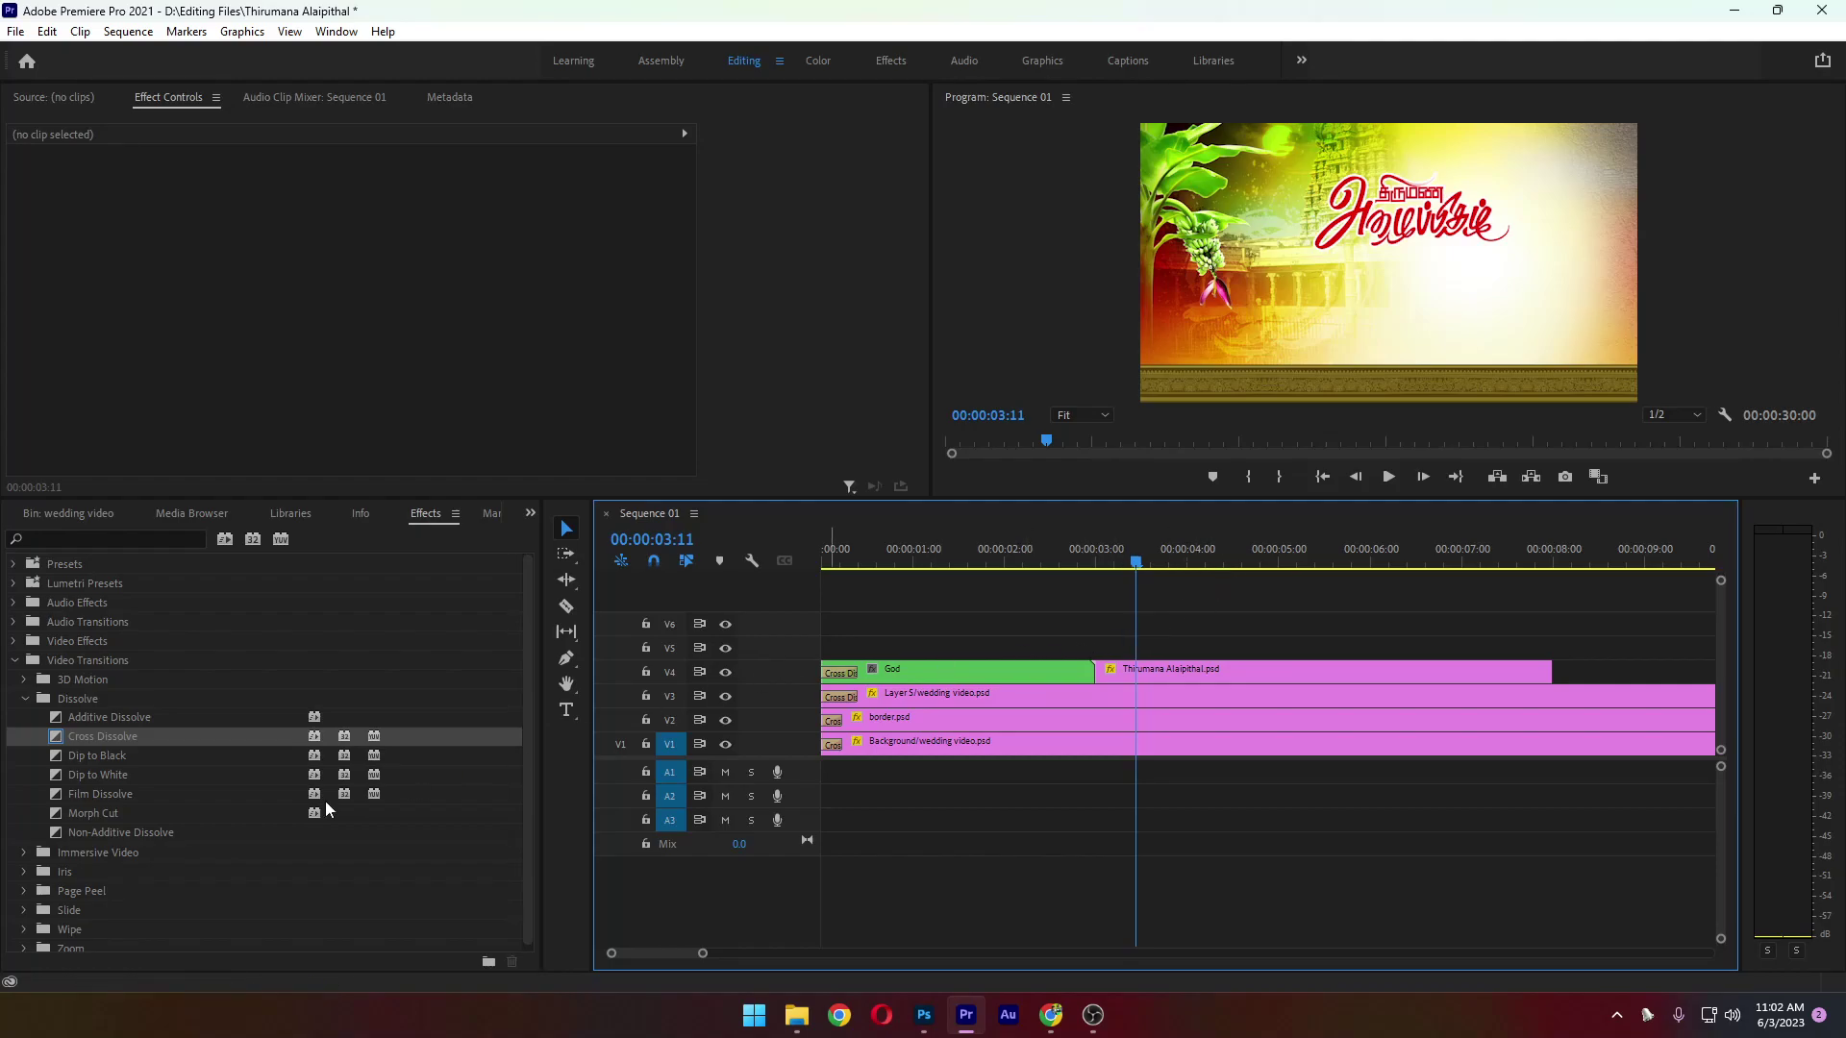
# Try a Wipe transition at the end of the God clip, then undo the misplaced Wipe
pyautogui.scroll(-1, 186, 794)
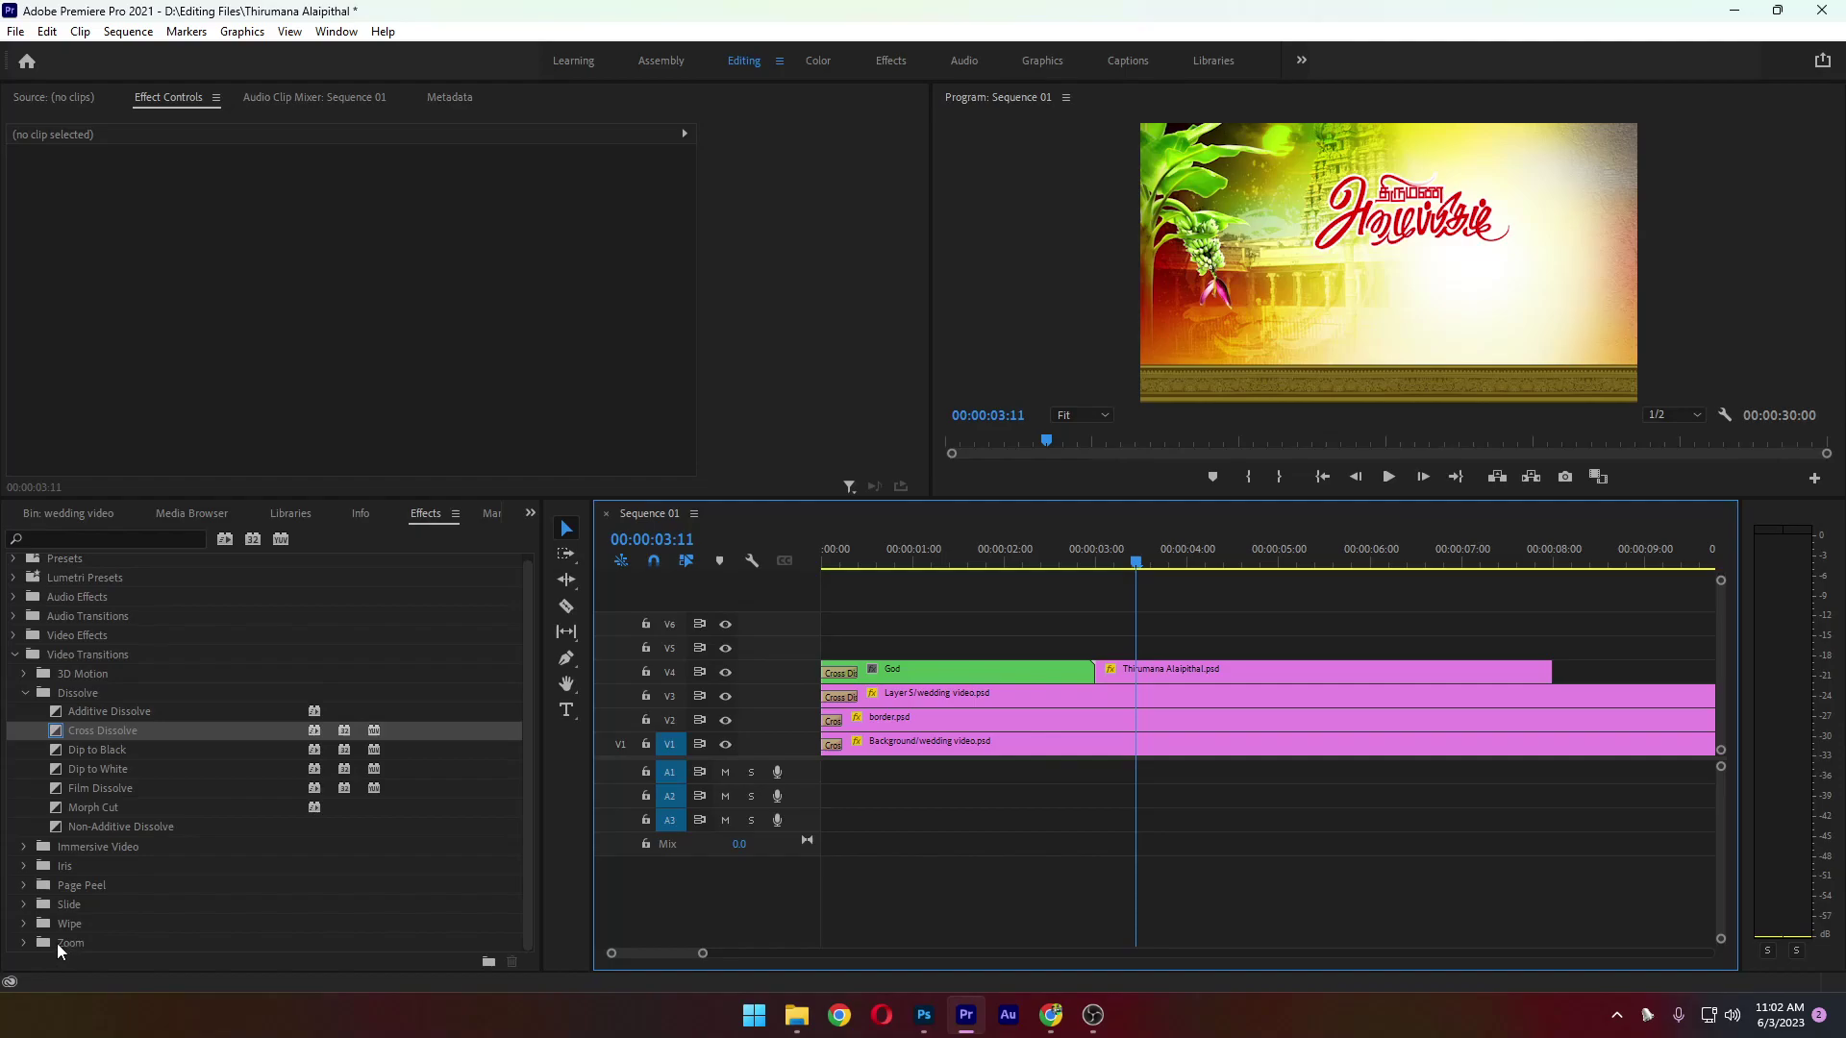
pyautogui.click(26, 923)
pyautogui.scroll(-5, 171, 877)
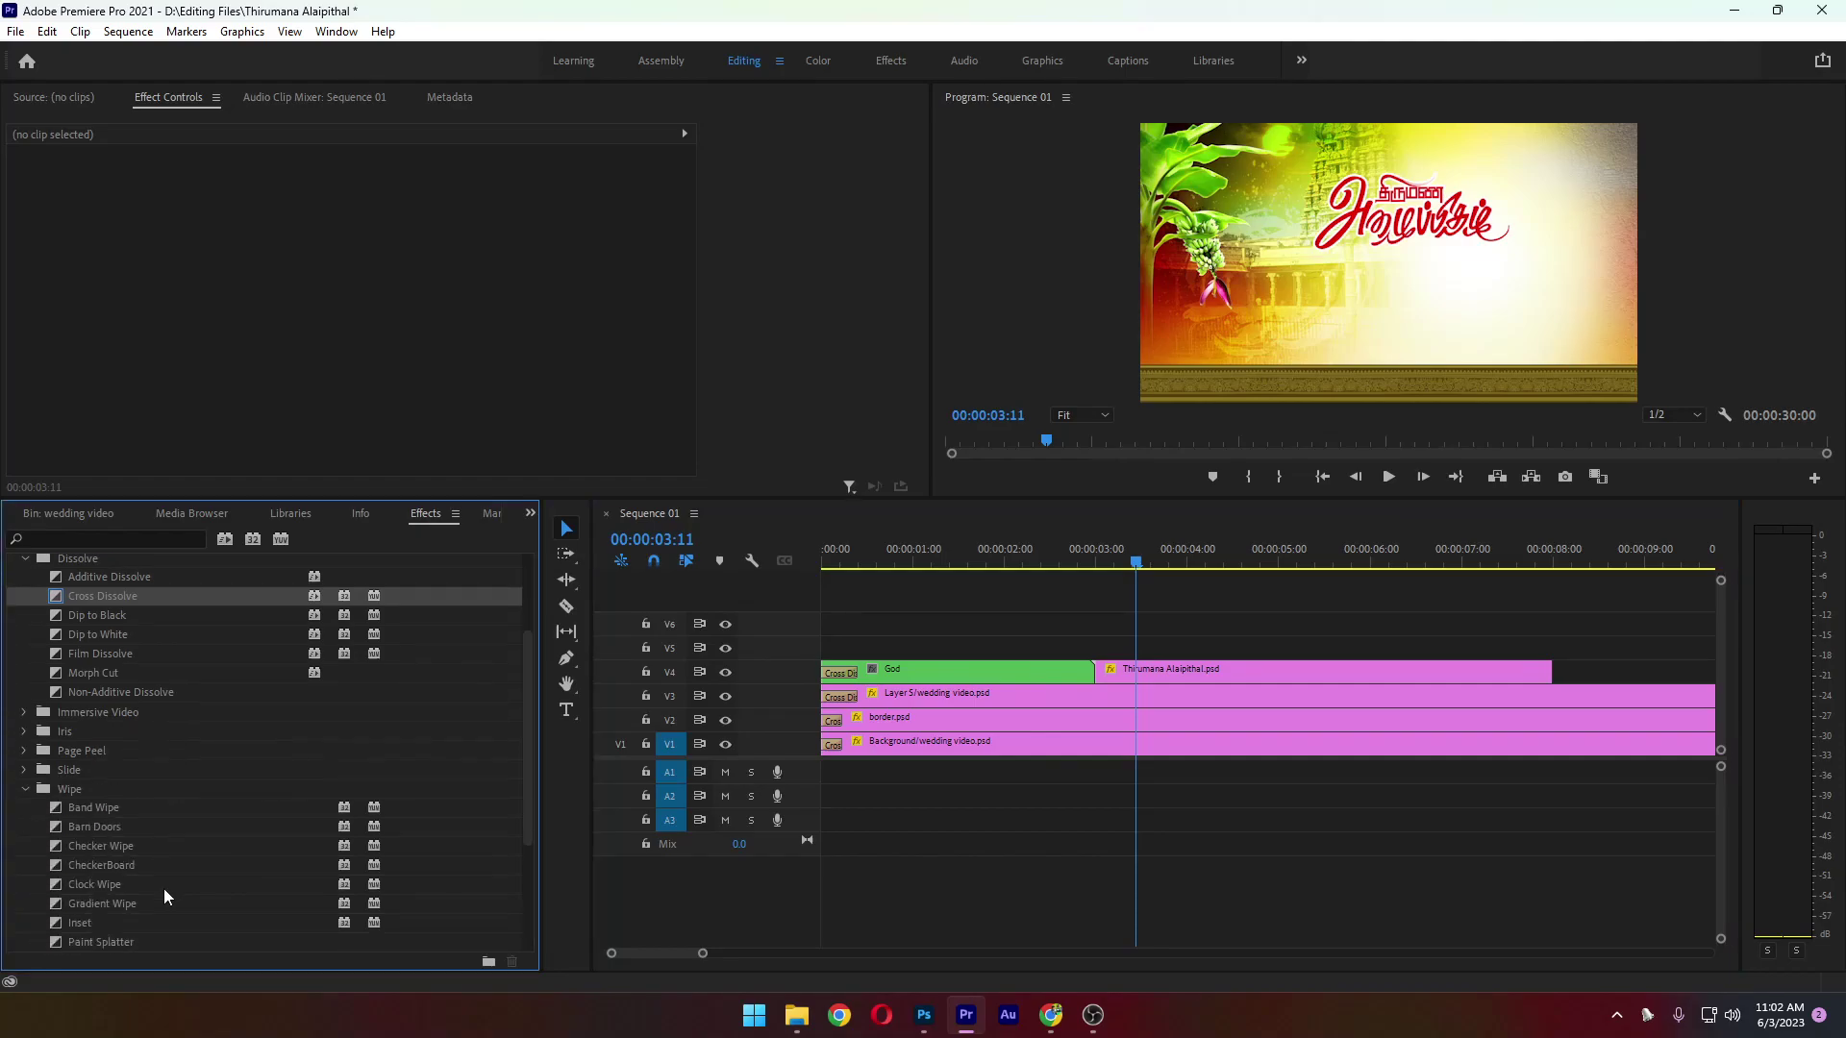
pyautogui.scroll(-3, 159, 888)
pyautogui.moveTo(79, 904); pyautogui.dragTo(845, 772)
pyautogui.moveTo(1081, 669)
pyautogui.mouseDown()
pyautogui.moveTo(1106, 685)
pyautogui.moveTo(1077, 678)
pyautogui.mouseUp()
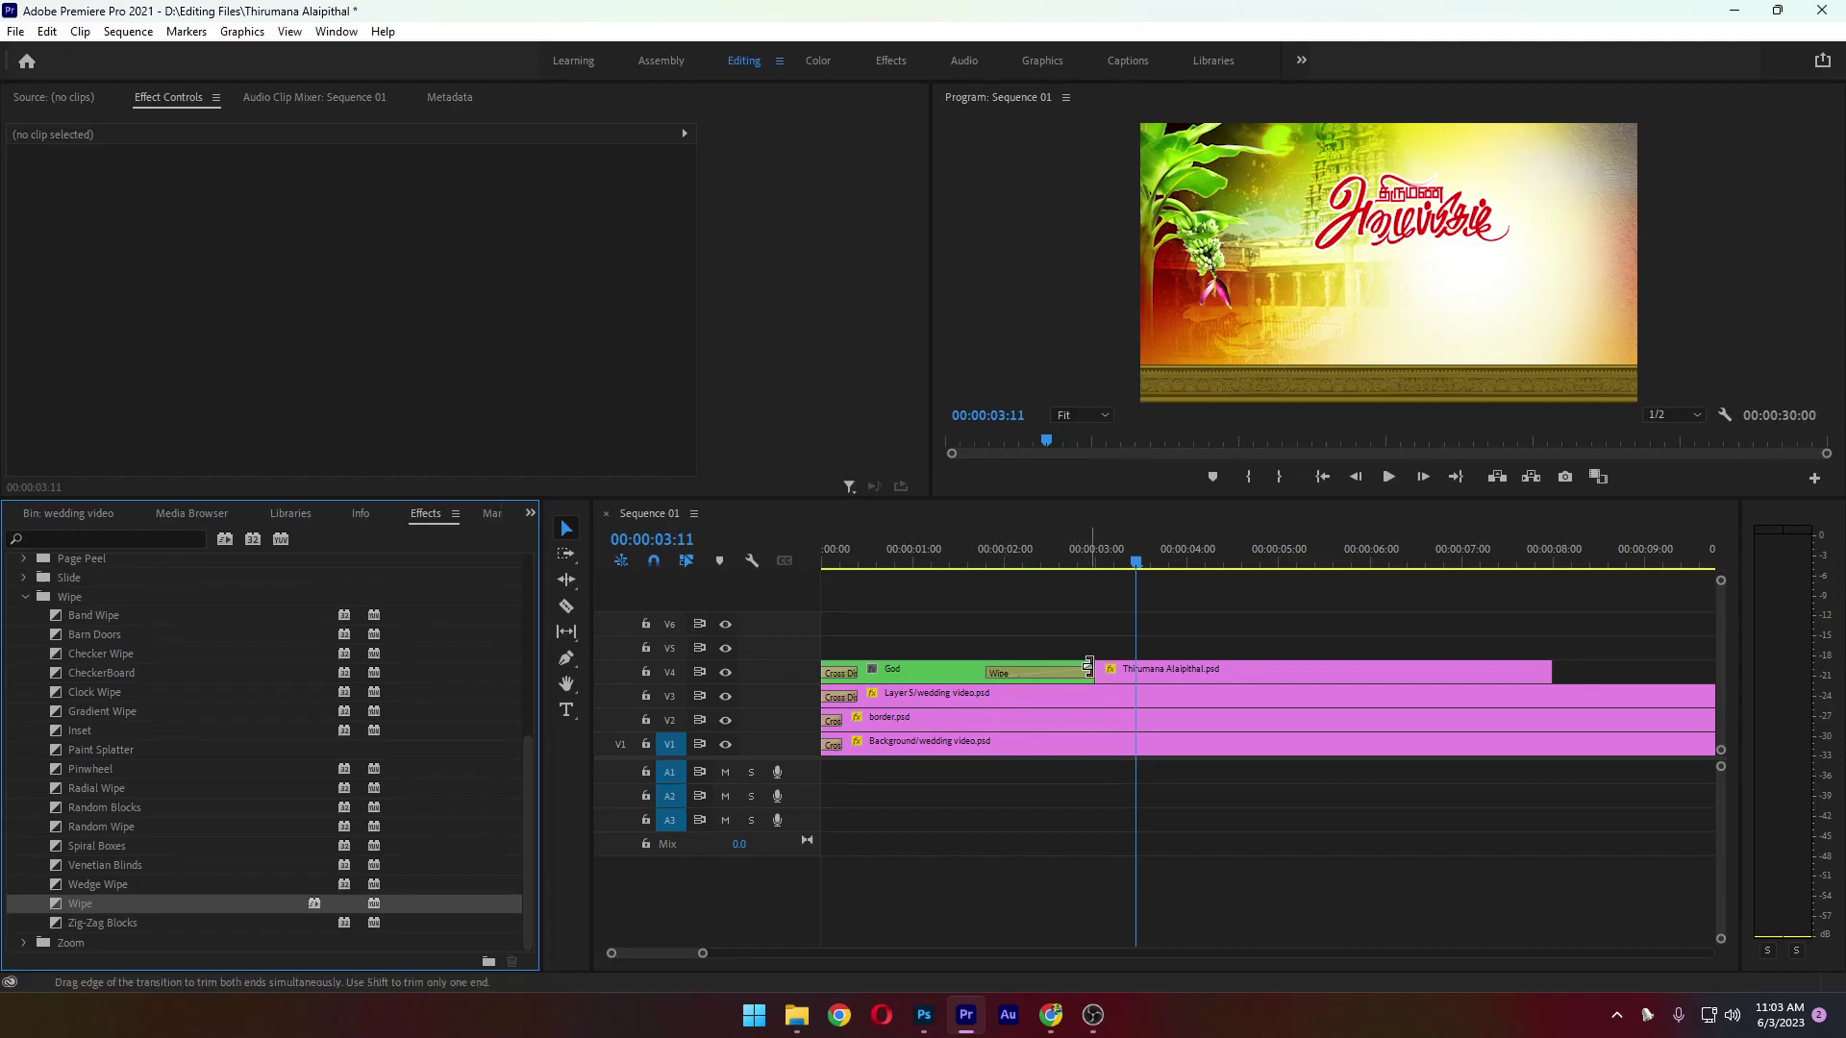
pyautogui.hotkey('ctrl', 'z')
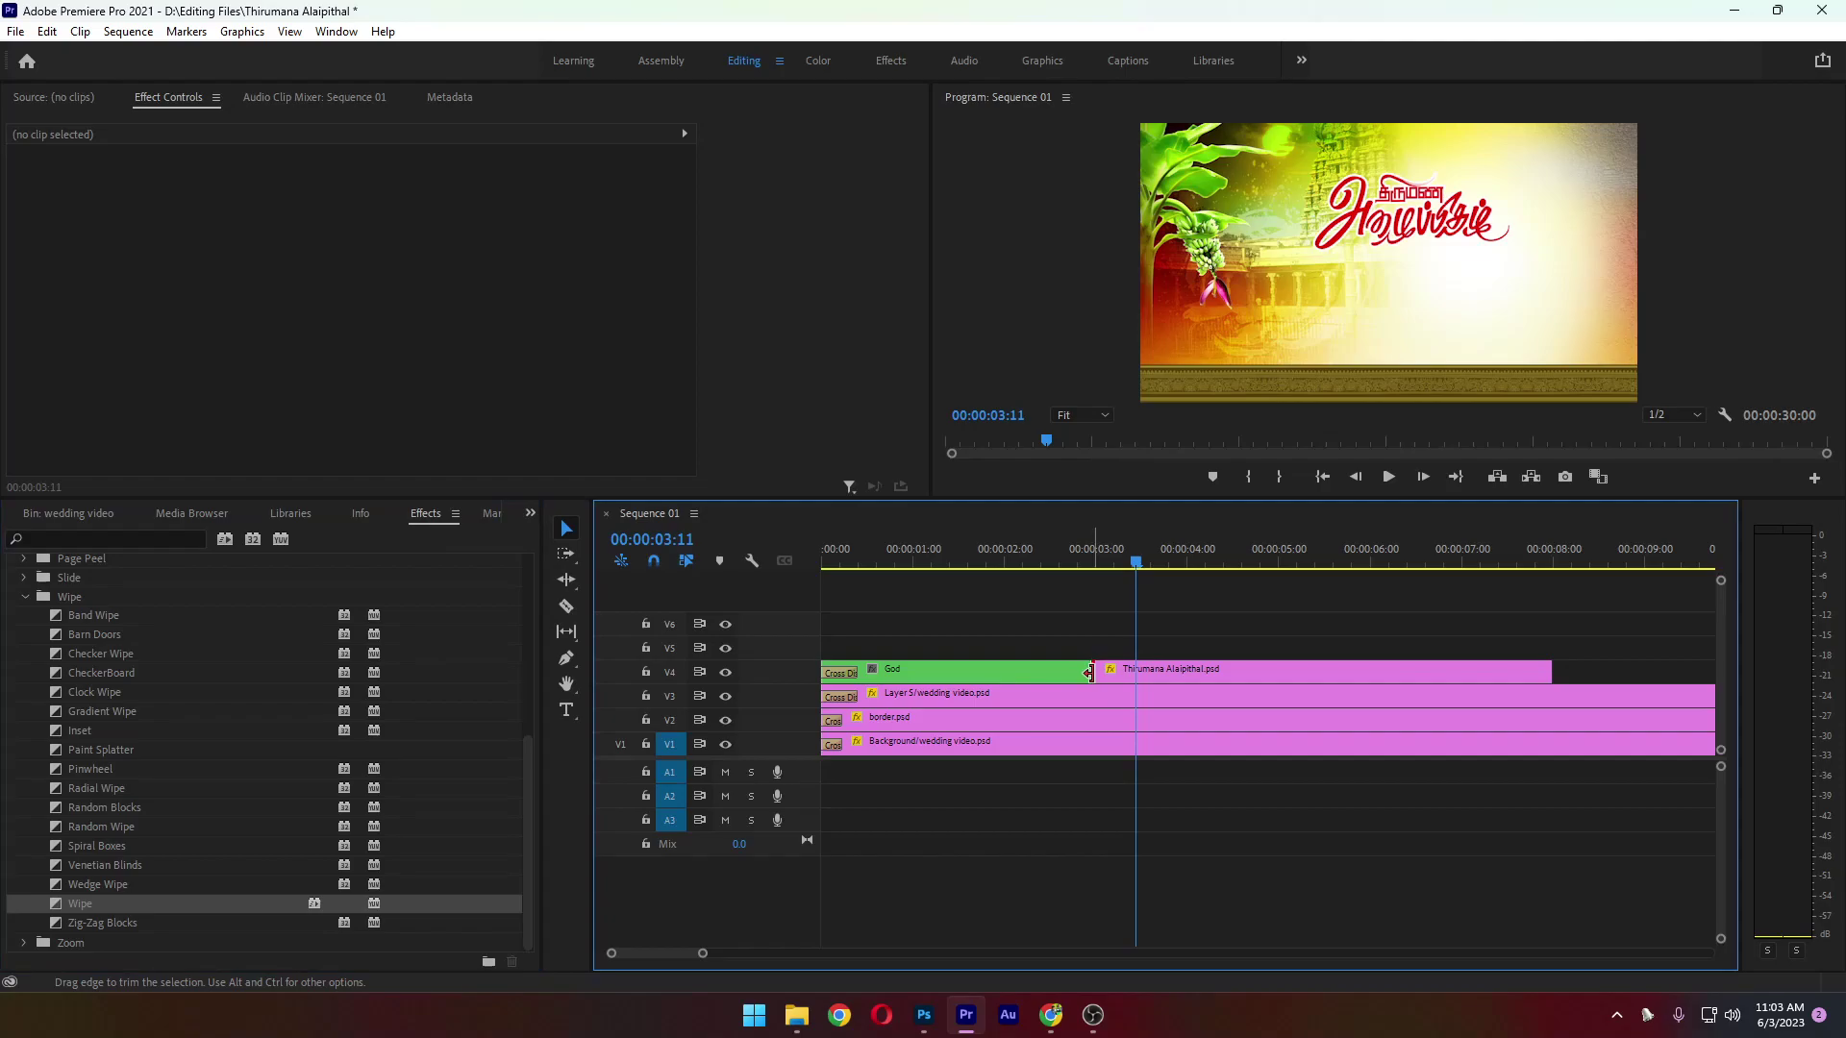
# Trim the God clip's end and add a 00:00:01:01 Wipe before the Thirumana title, previewing it
pyautogui.moveTo(1089, 673); pyautogui.dragTo(1122, 677)
pyautogui.click(1132, 677)
pyautogui.moveTo(160, 906); pyautogui.dragTo(1102, 700)
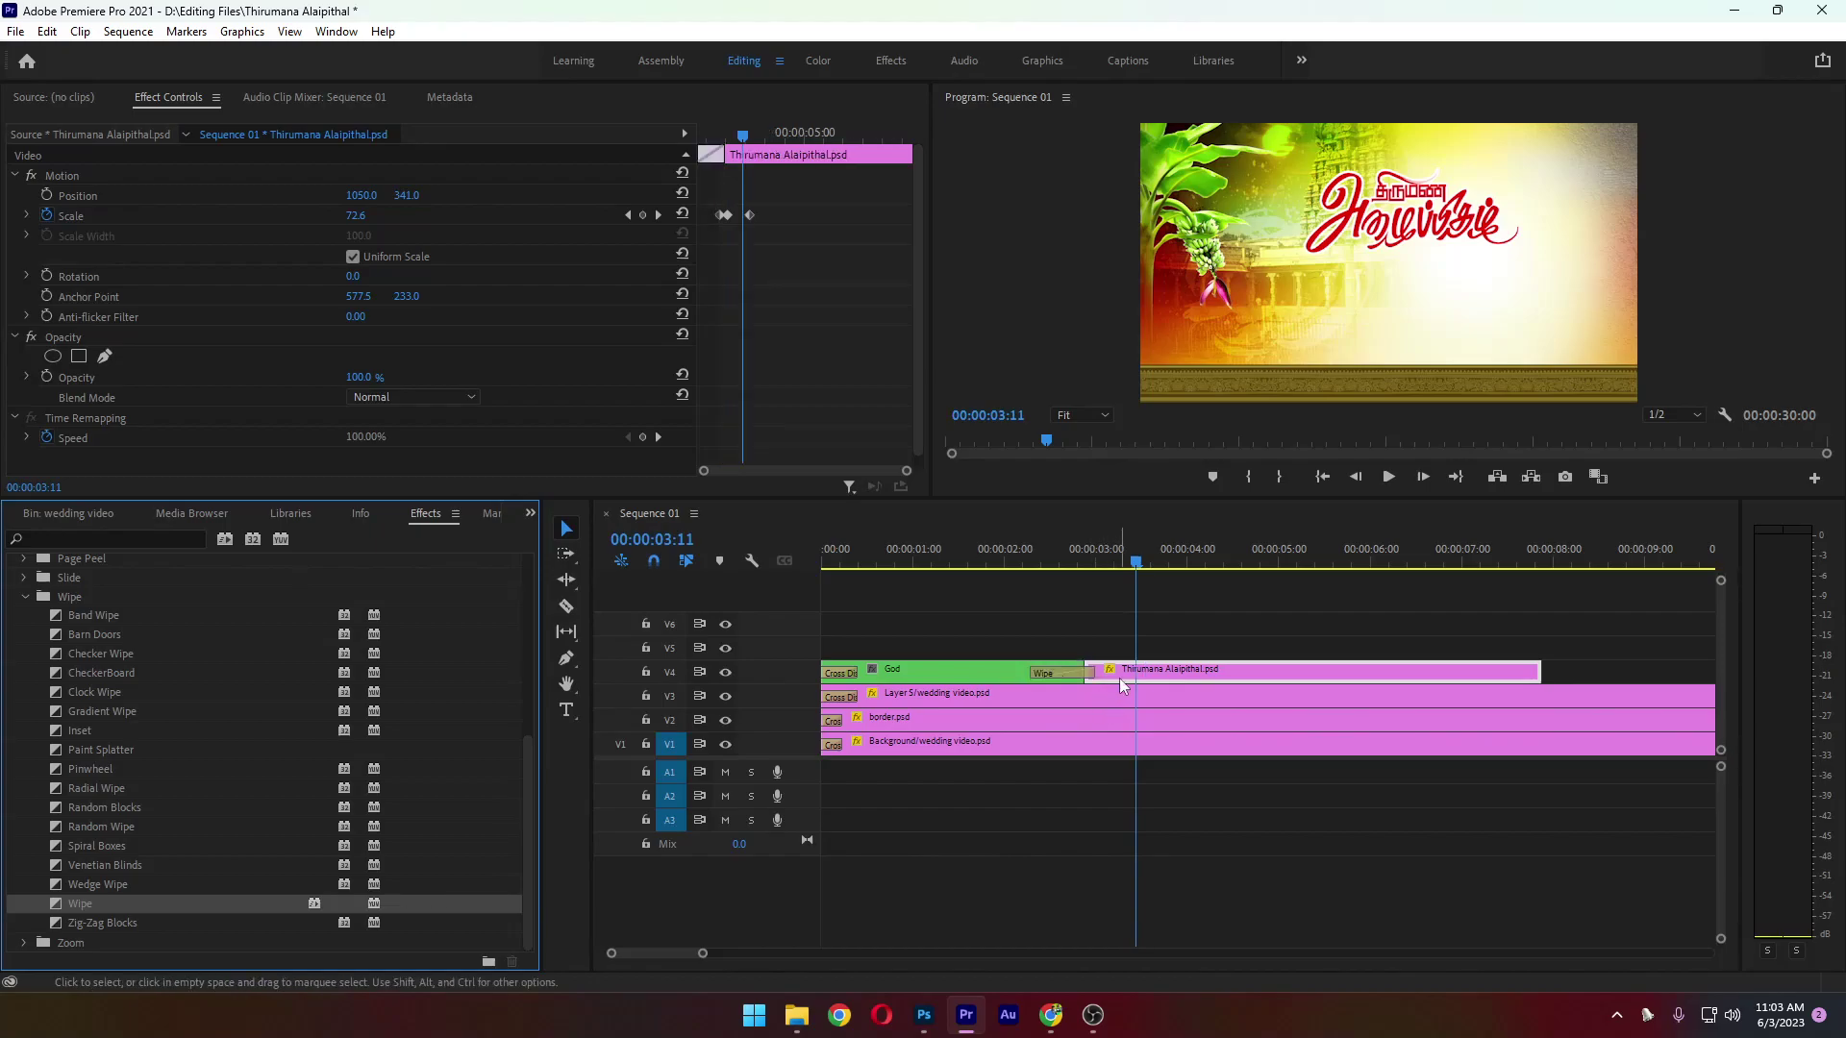
pyautogui.click(1077, 673)
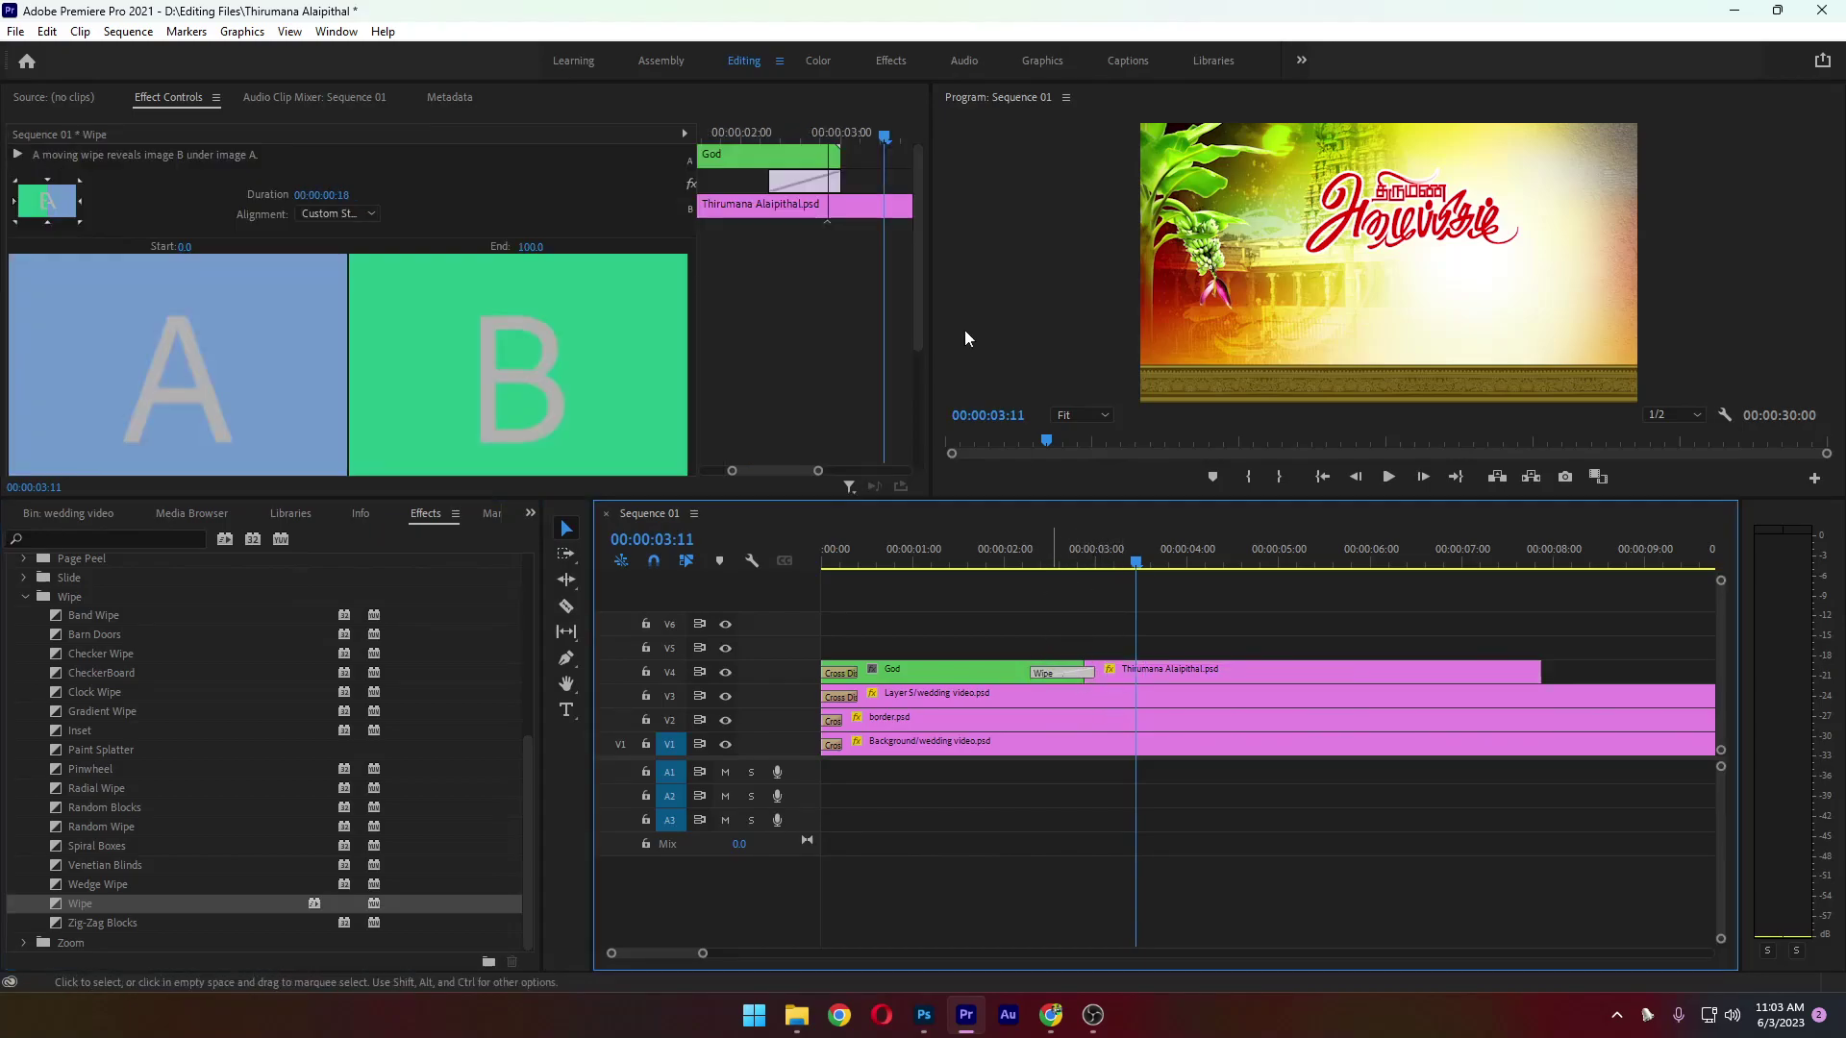
pyautogui.moveTo(836, 181); pyautogui.dragTo(876, 181)
pyautogui.click(961, 554)
pyautogui.press('space')
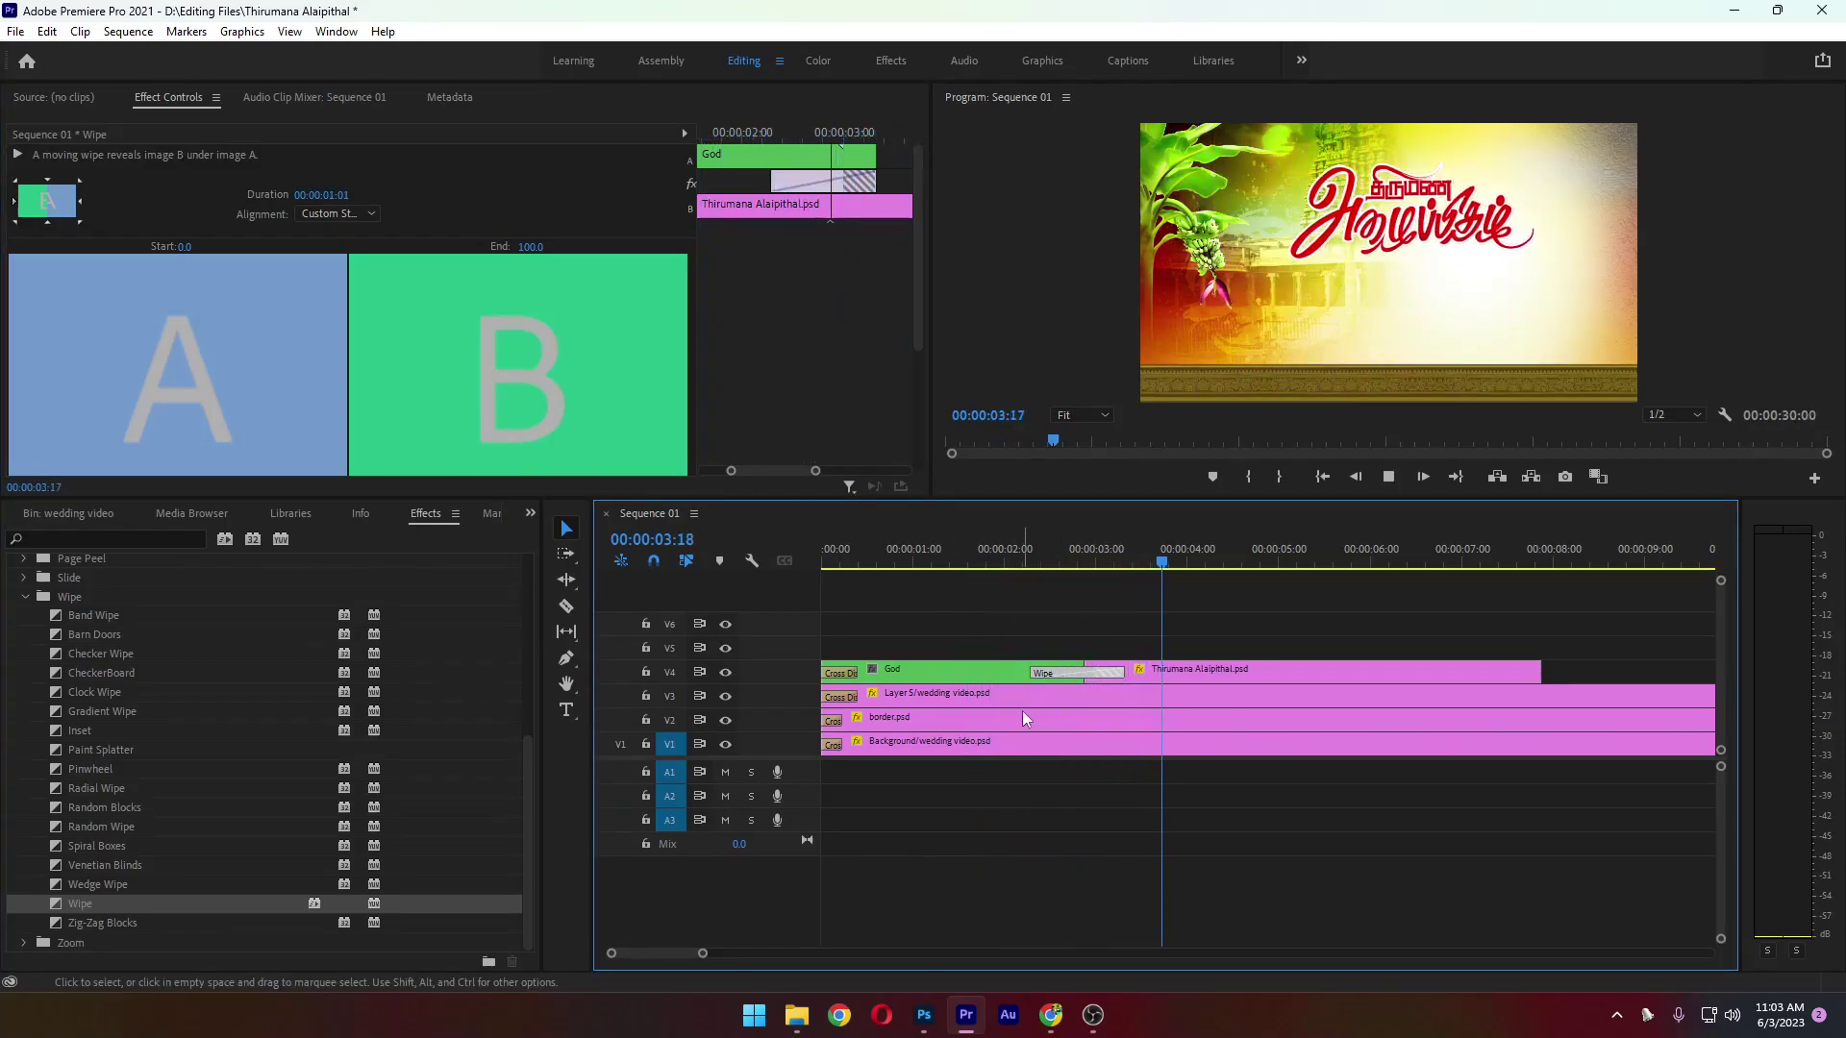
pyautogui.press('space')
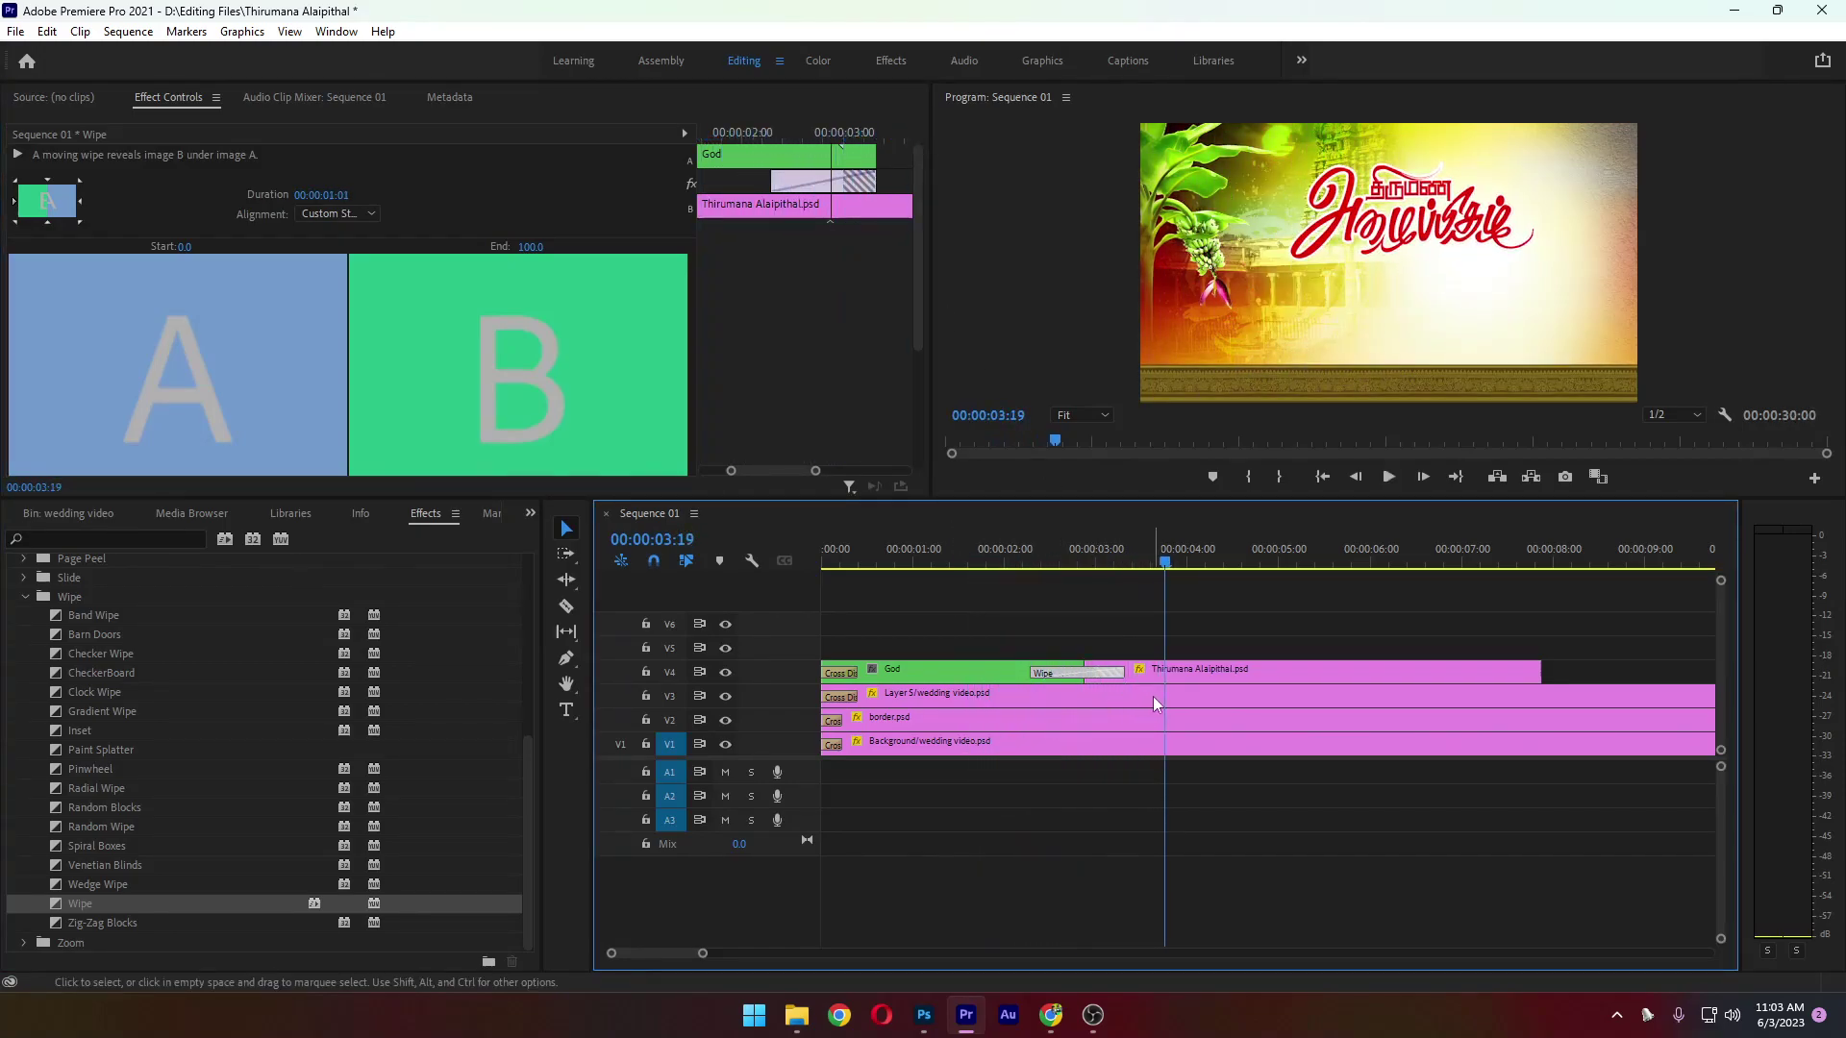
# Clear the Wipe and undo extra dissolves, leaving a plain cut between God and Thirumana
pyautogui.rightClick(1104, 672)
pyautogui.click(1081, 675)
pyautogui.rightClick(1081, 675)
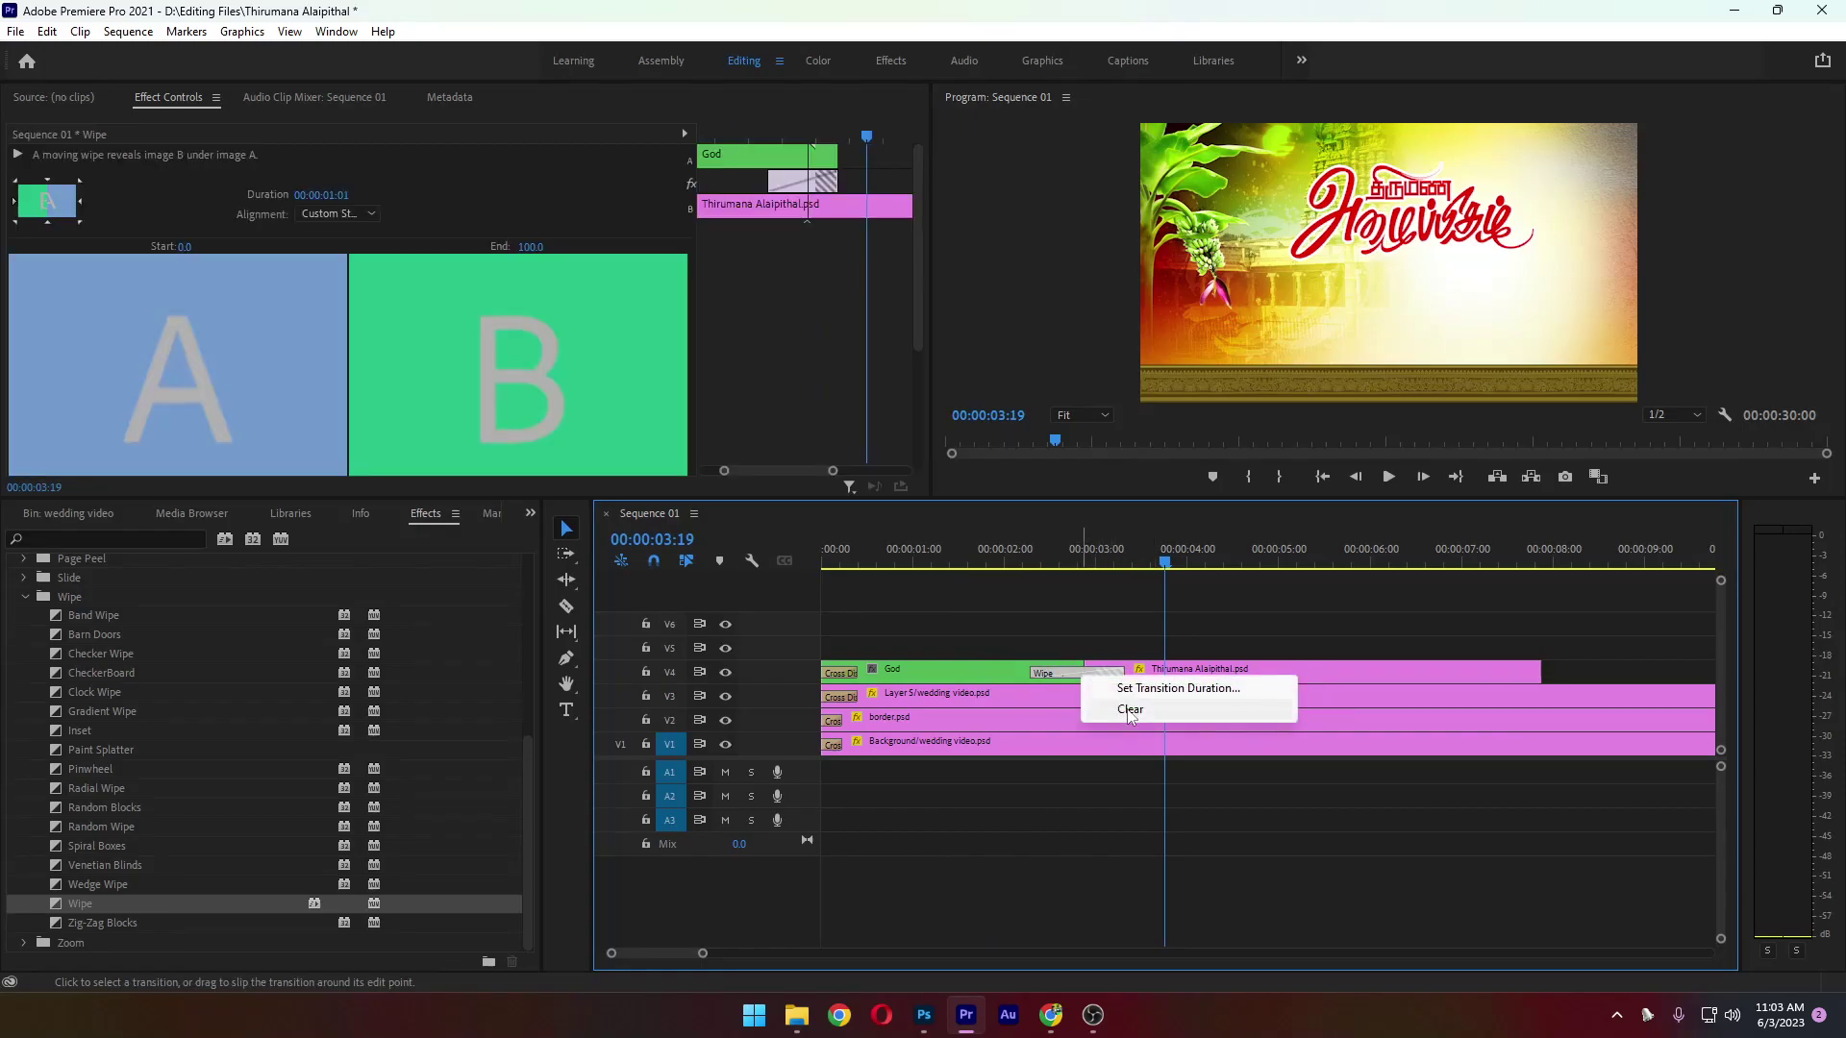
pyautogui.click(1107, 705)
pyautogui.moveTo(1055, 648); pyautogui.dragTo(1129, 682)
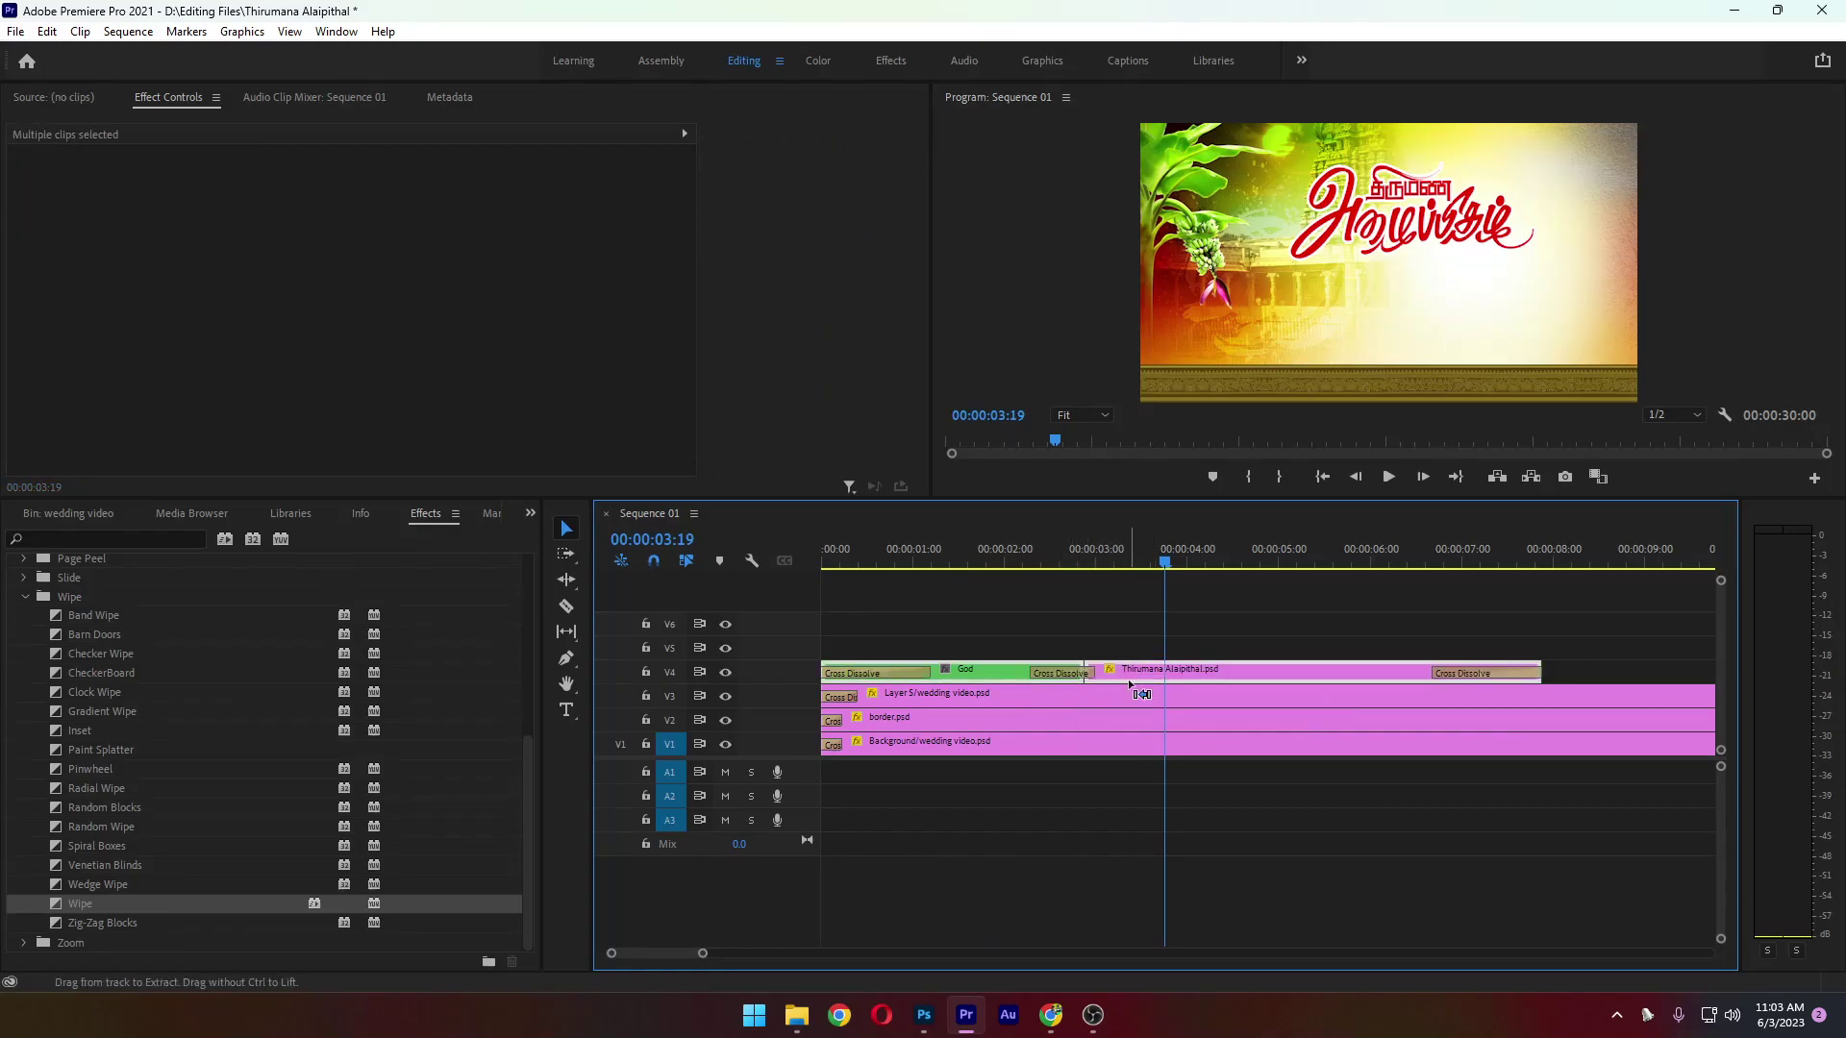
pyautogui.hotkey('ctrl', 'd')
pyautogui.hotkey('ctrl', 'z')
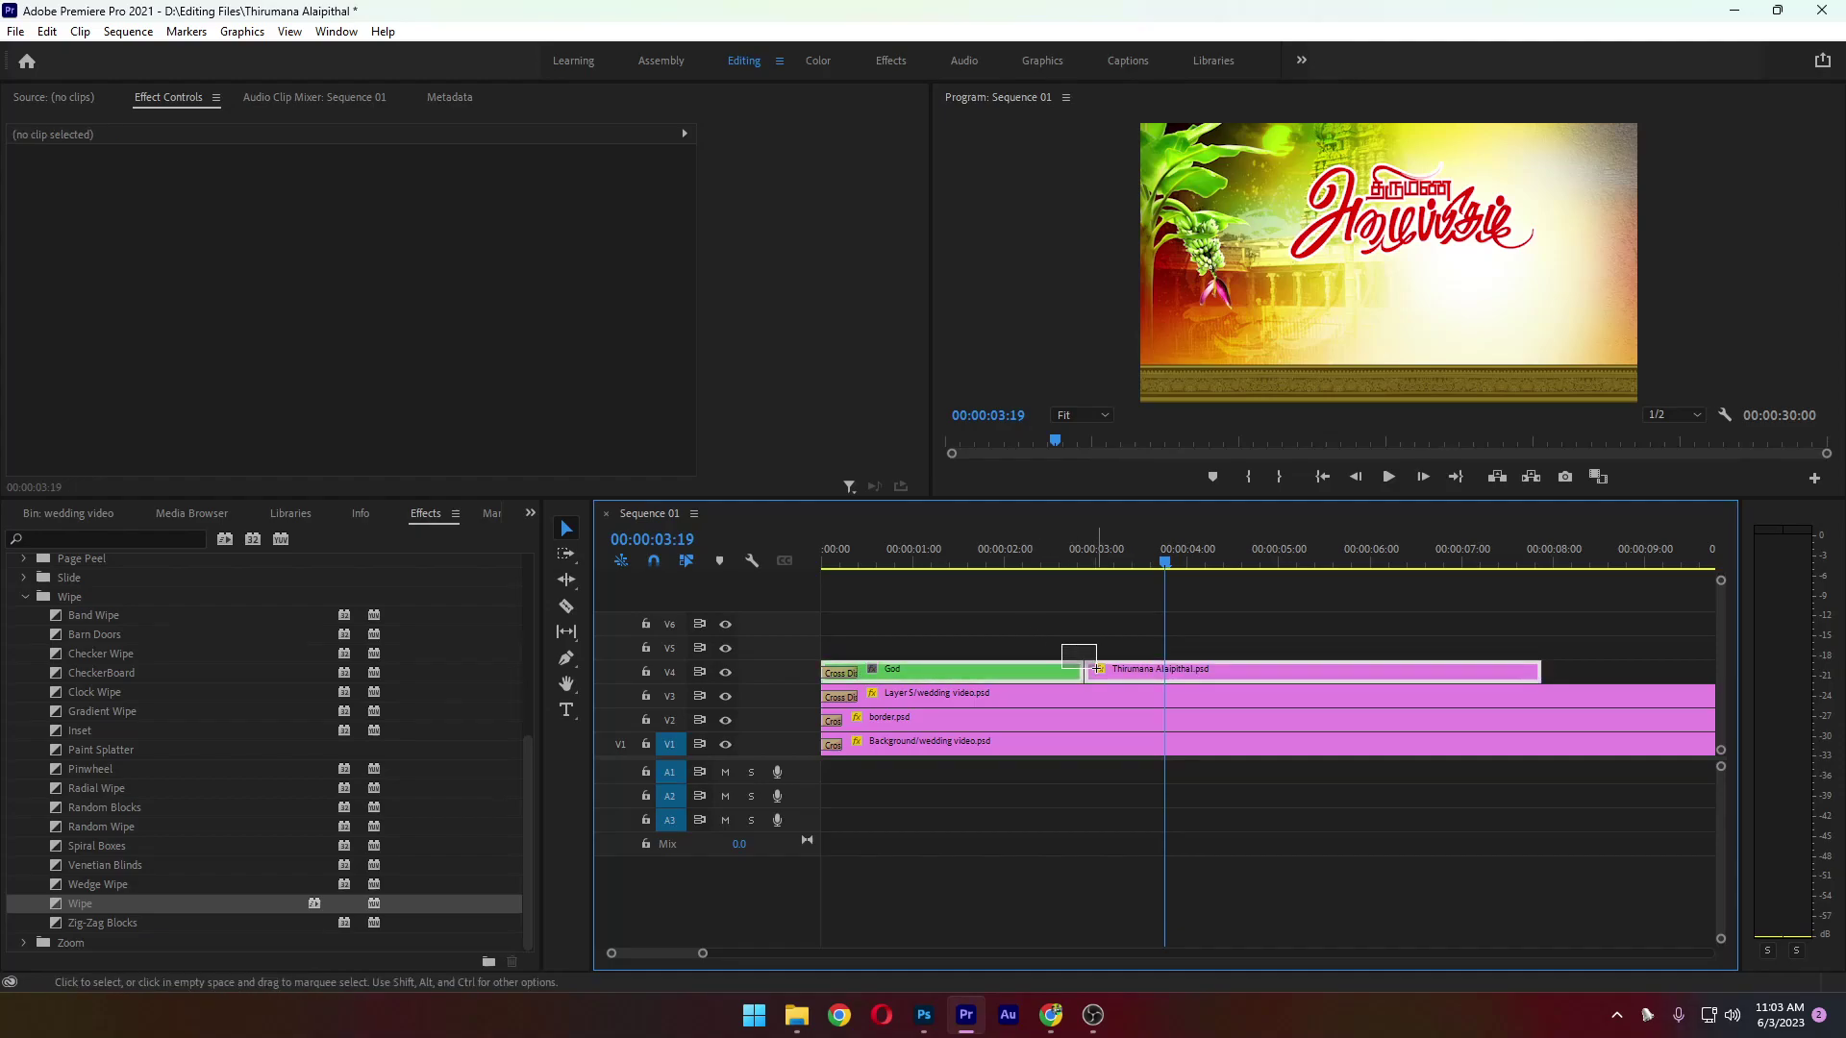
# Zoom out to the whole sequence, scrub through it from the start, then switch to File Explorer
pyautogui.scroll(3, 78, 639)
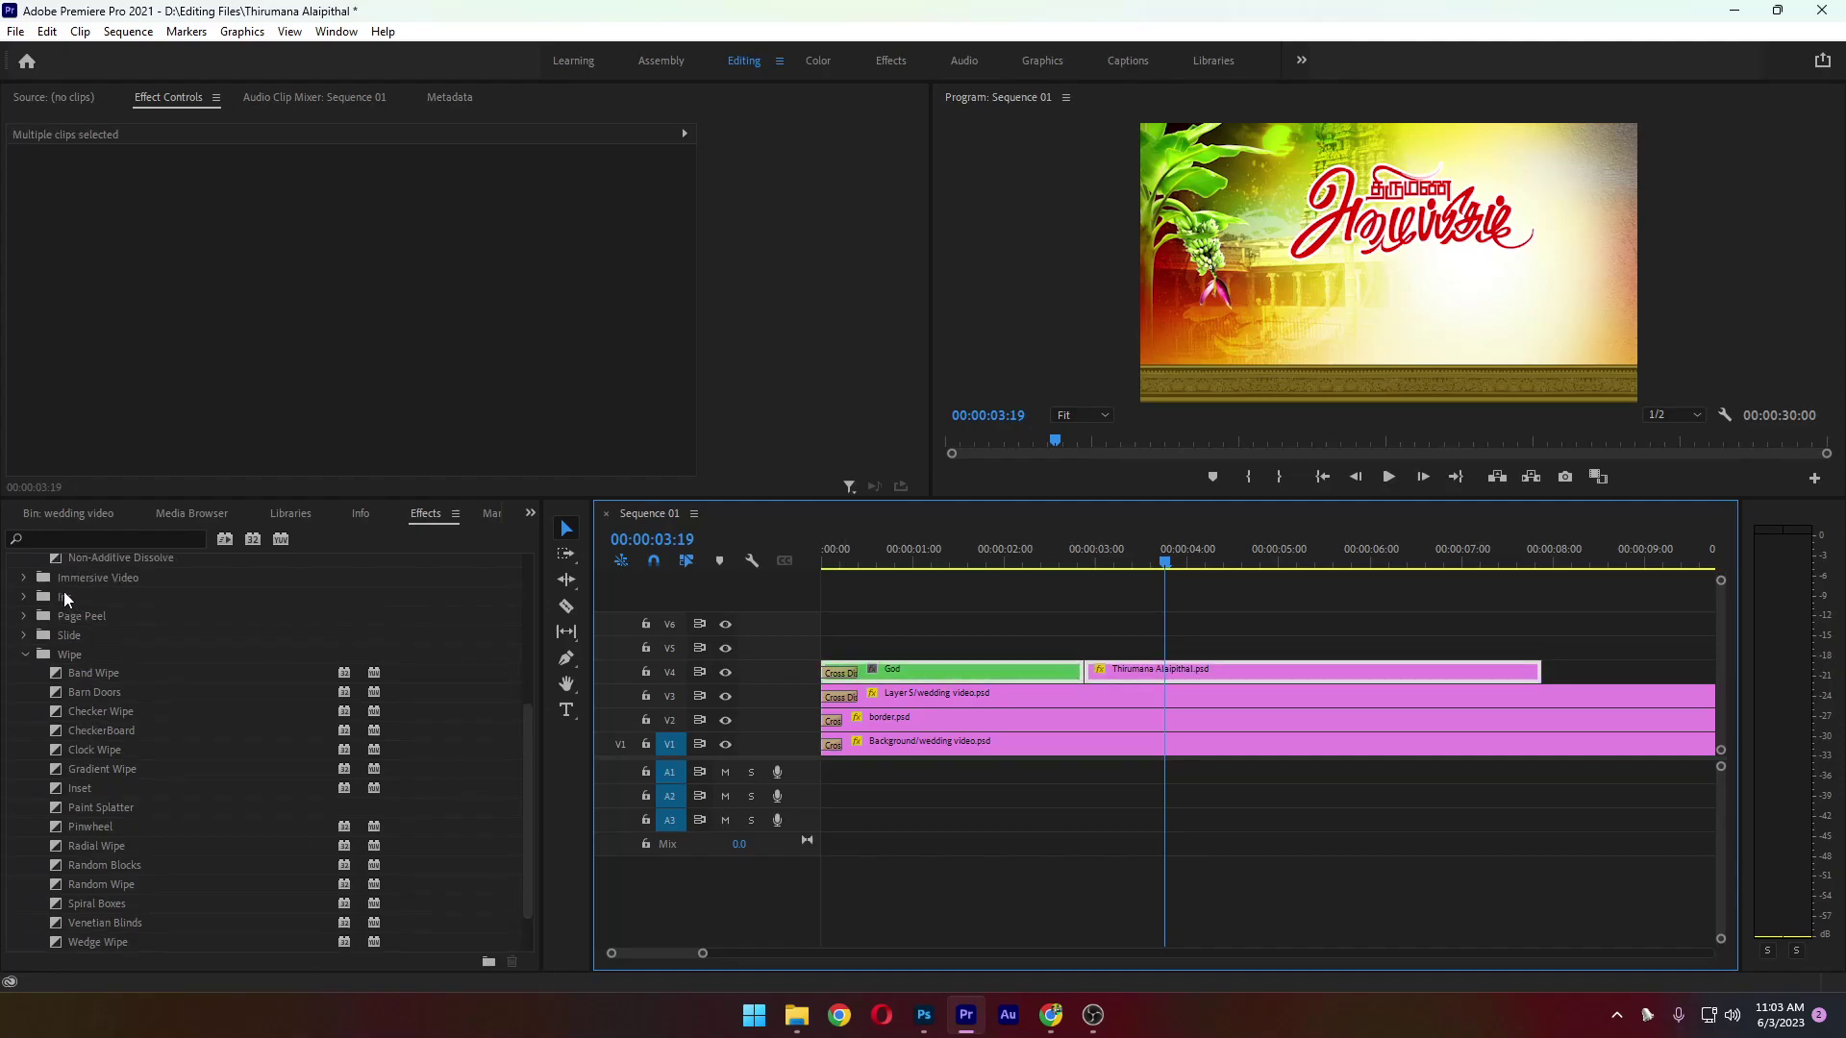
pyautogui.scroll(3, 116, 603)
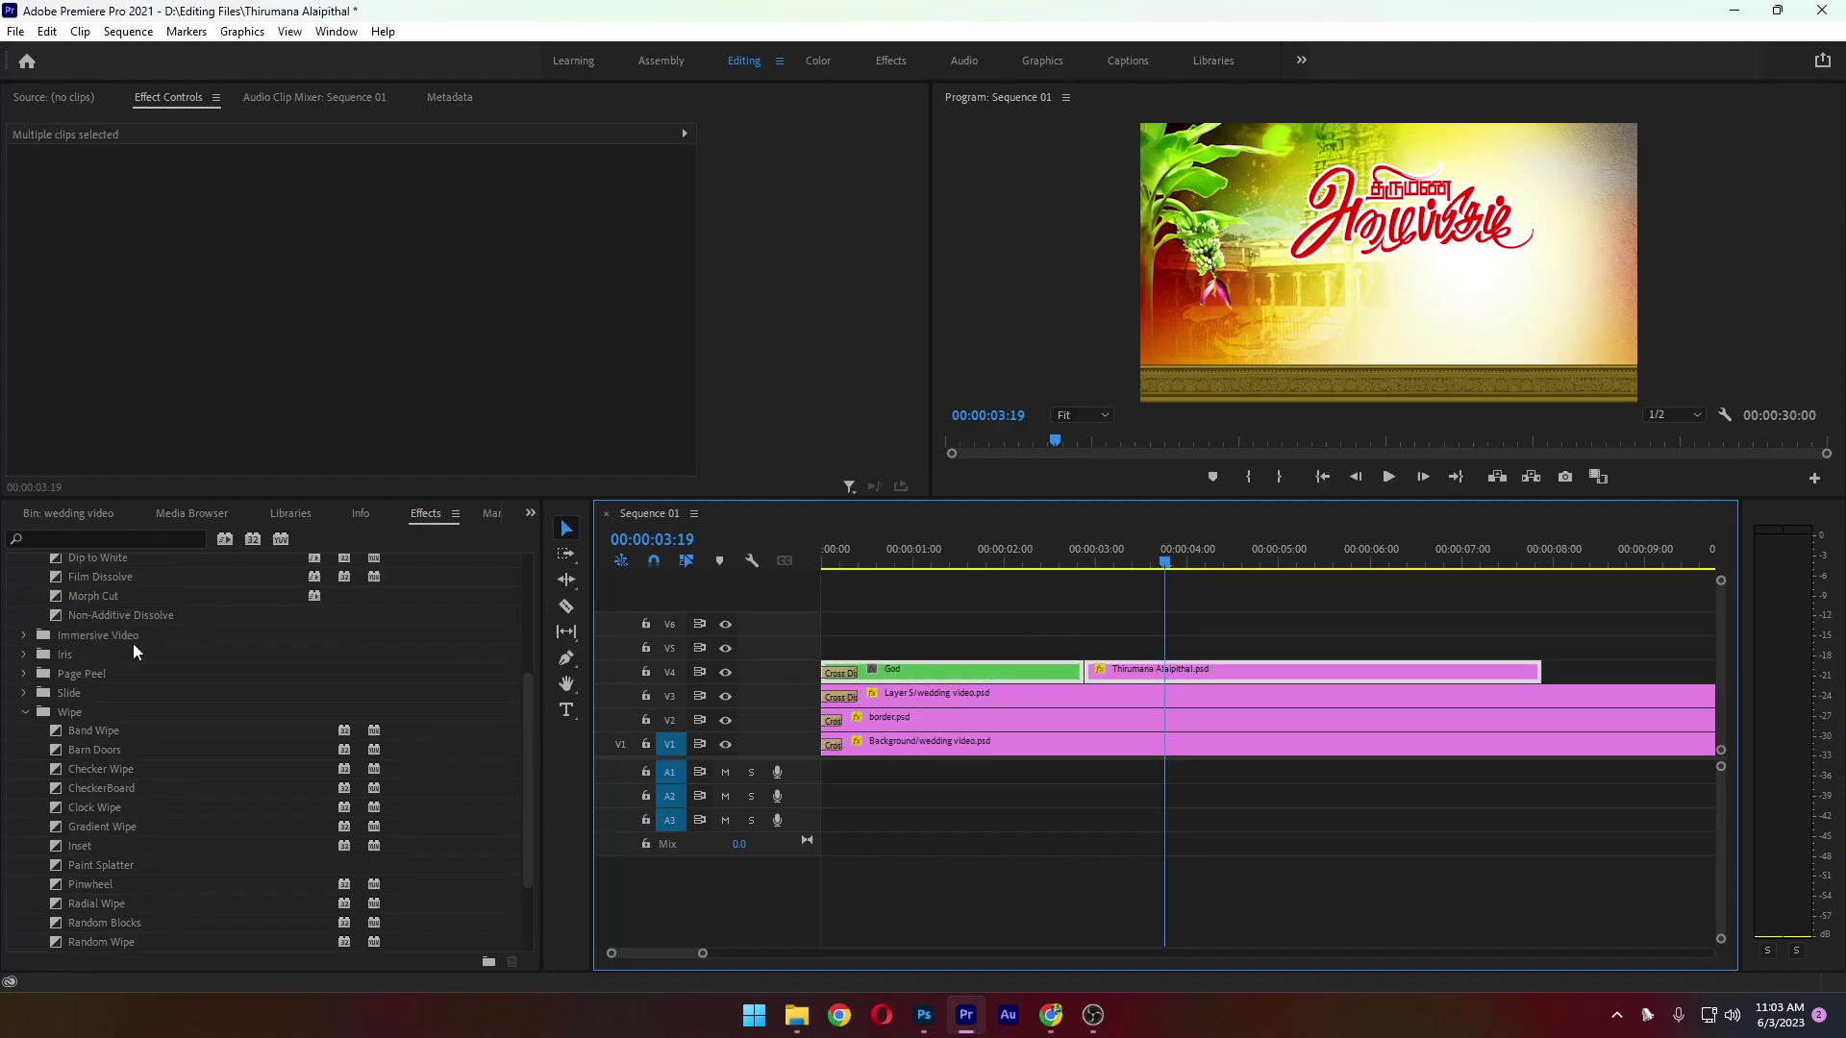
pyautogui.click(142, 635)
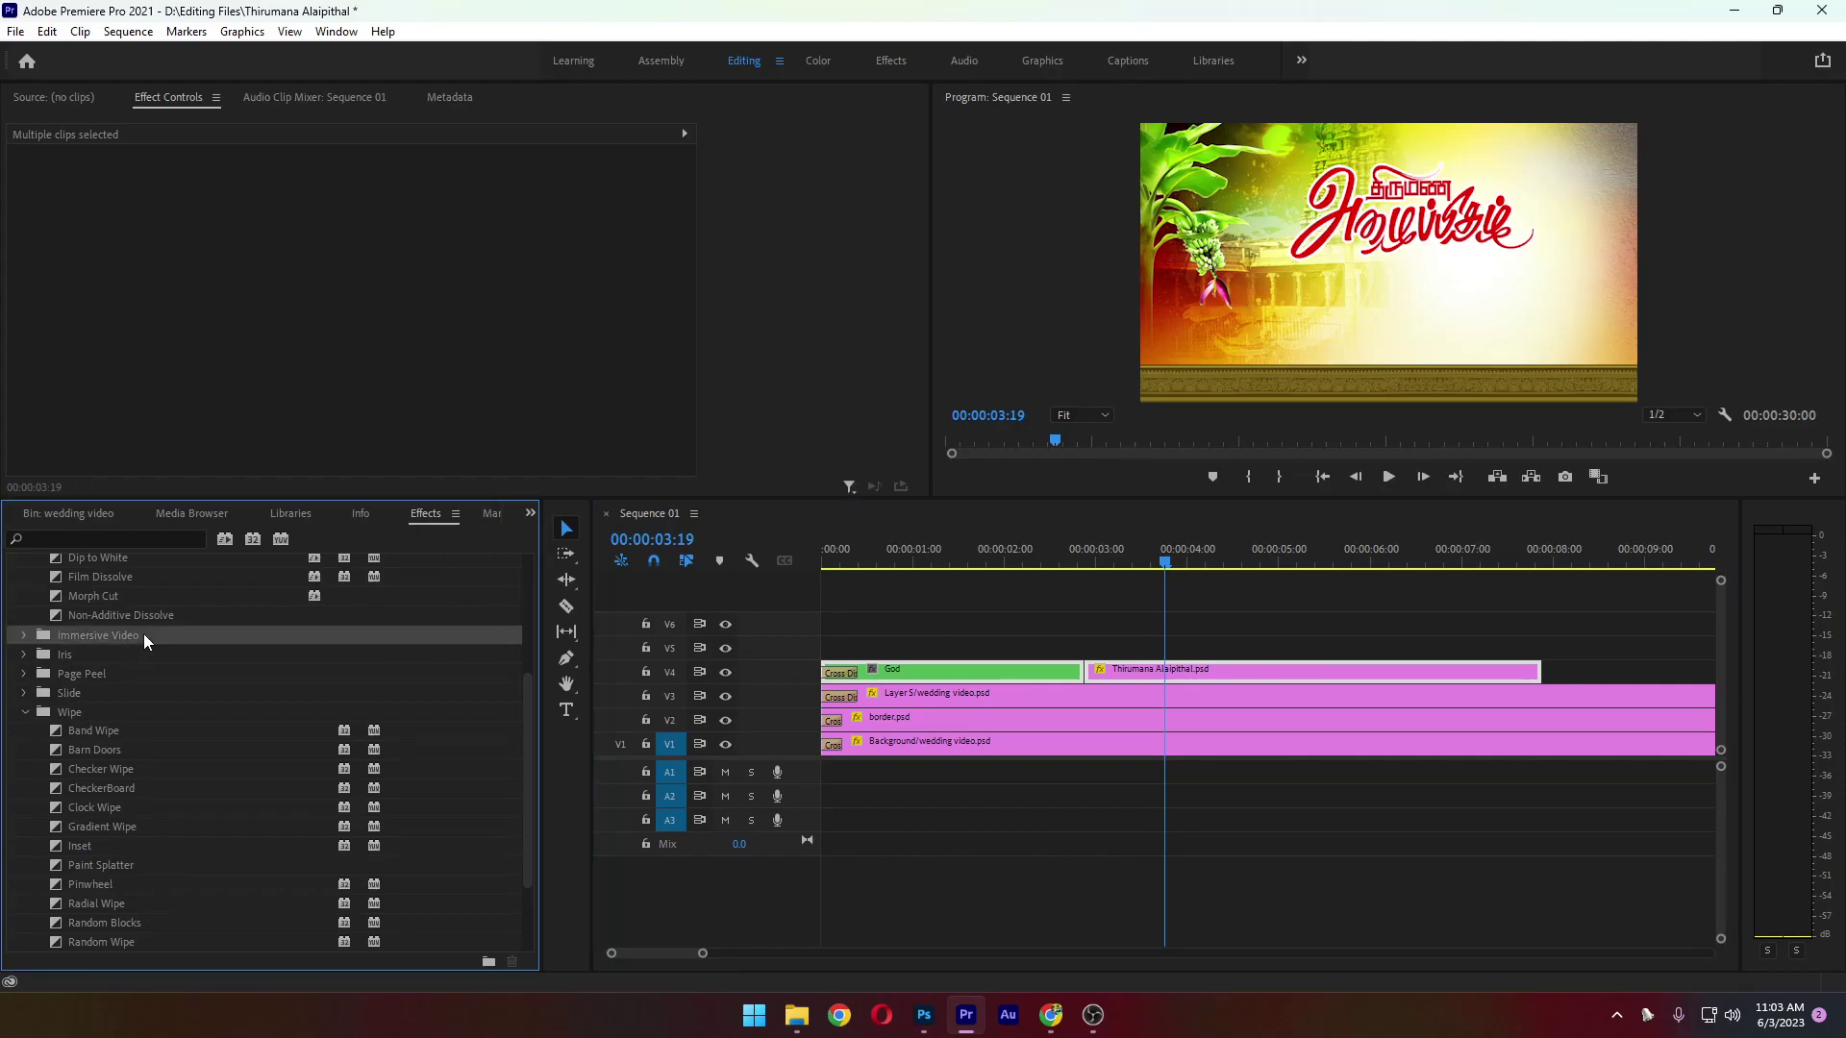
pyautogui.click(1002, 580)
pyautogui.press('\\')
pyautogui.press('Home')
pyautogui.moveTo(833, 590); pyautogui.dragTo(974, 589)
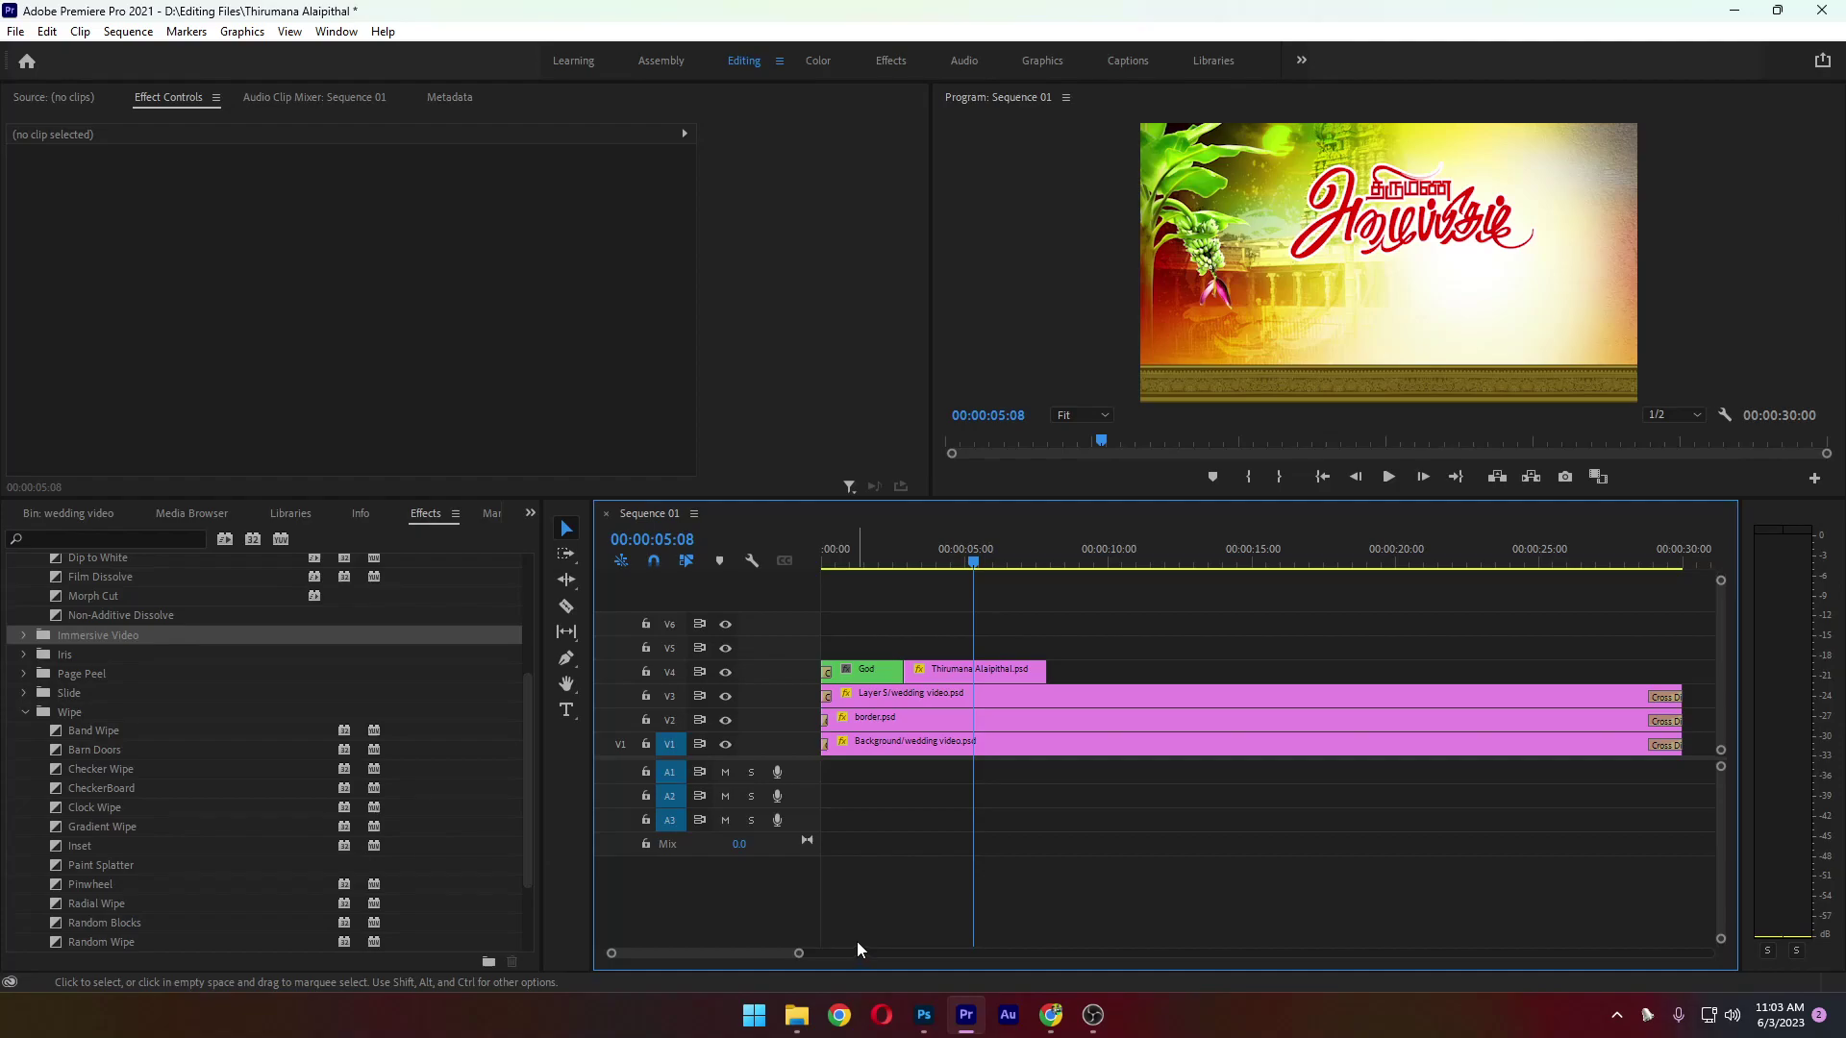
pyautogui.moveTo(974, 566); pyautogui.dragTo(910, 579)
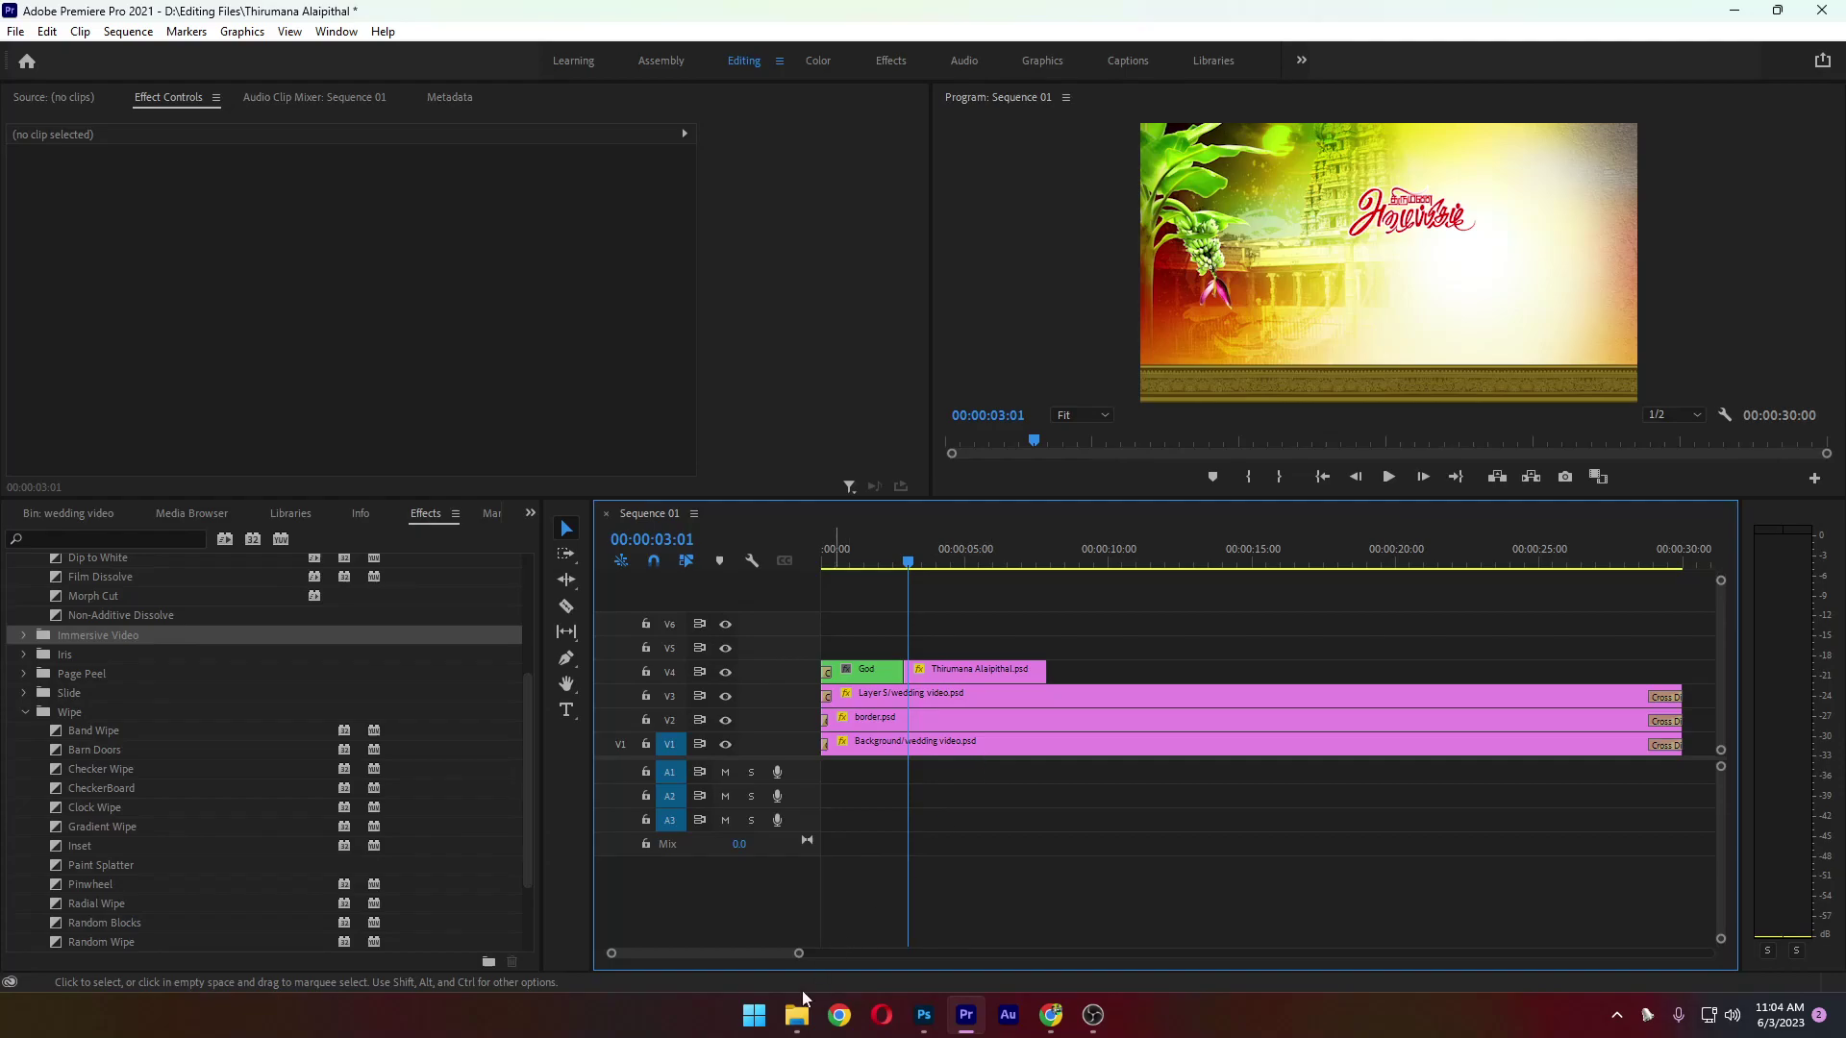
pyautogui.click(795, 1027)
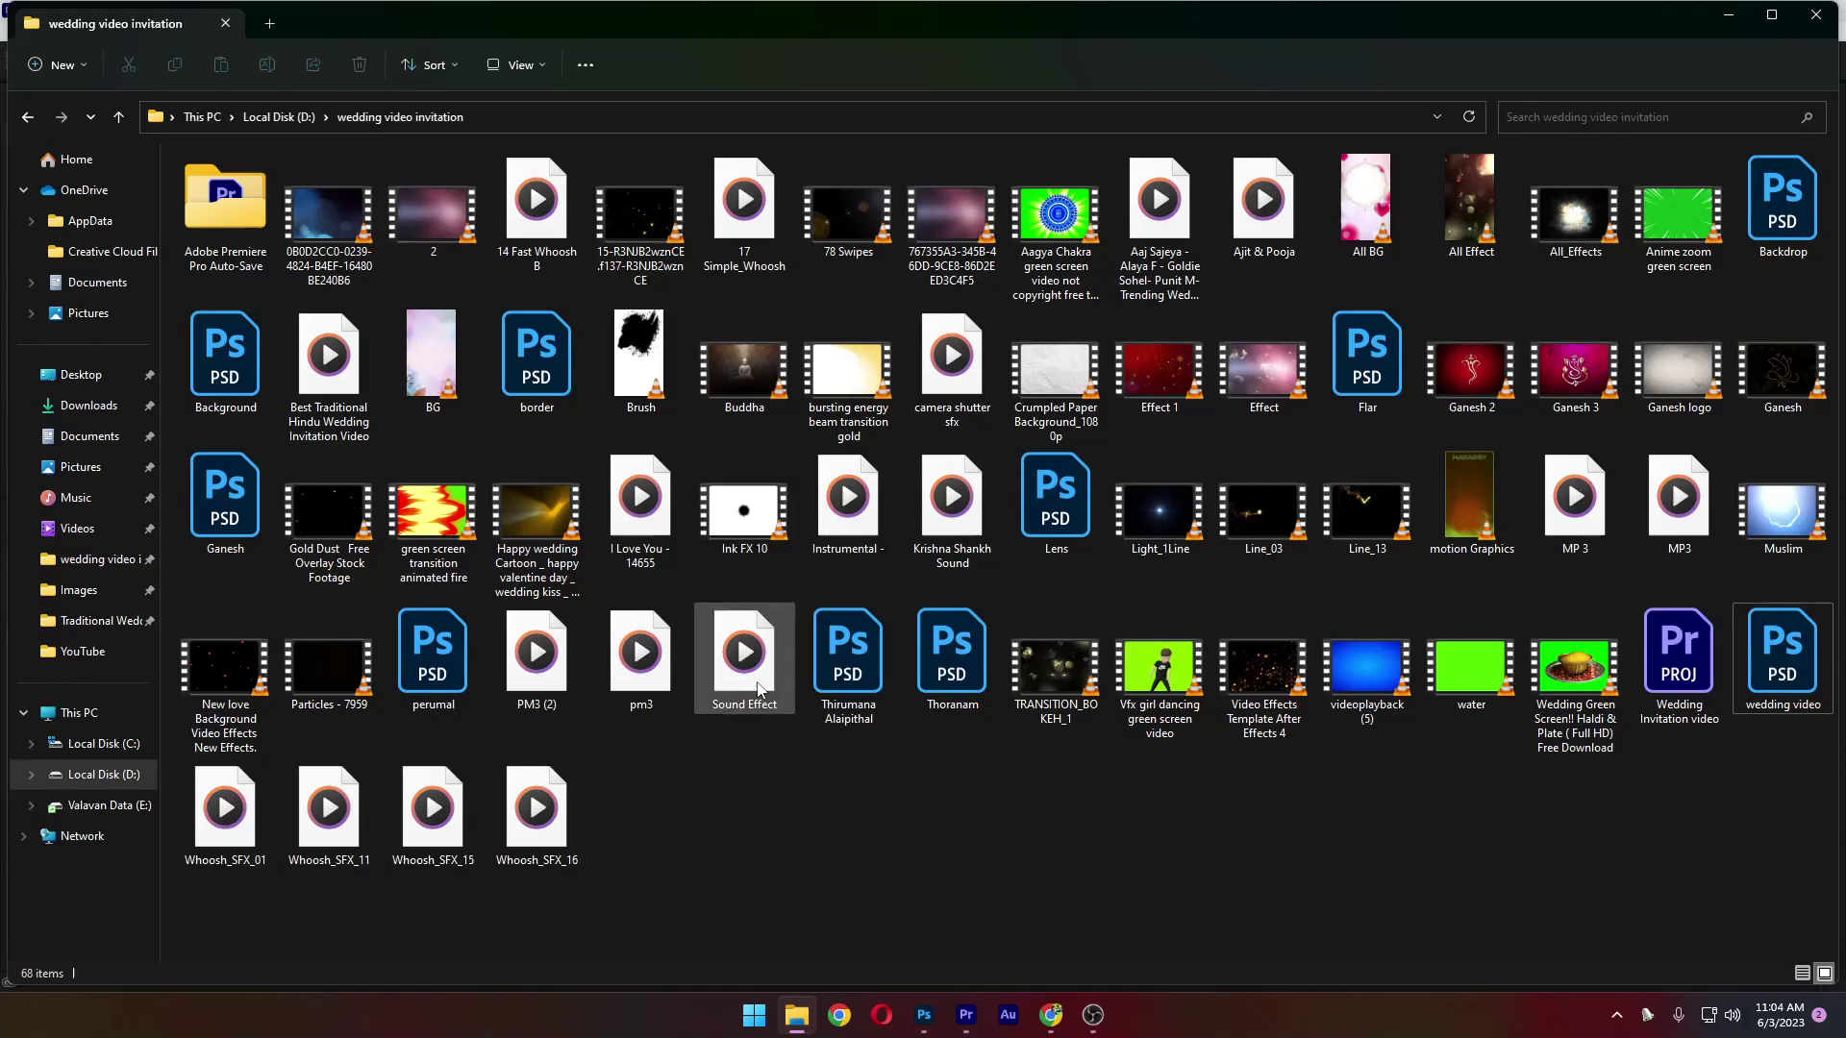
# Select the Best Traditional Hindu Wedding Invitation Video file and drag it onto Premiere's A1 track
pyautogui.click(758, 686)
pyautogui.click(1336, 802)
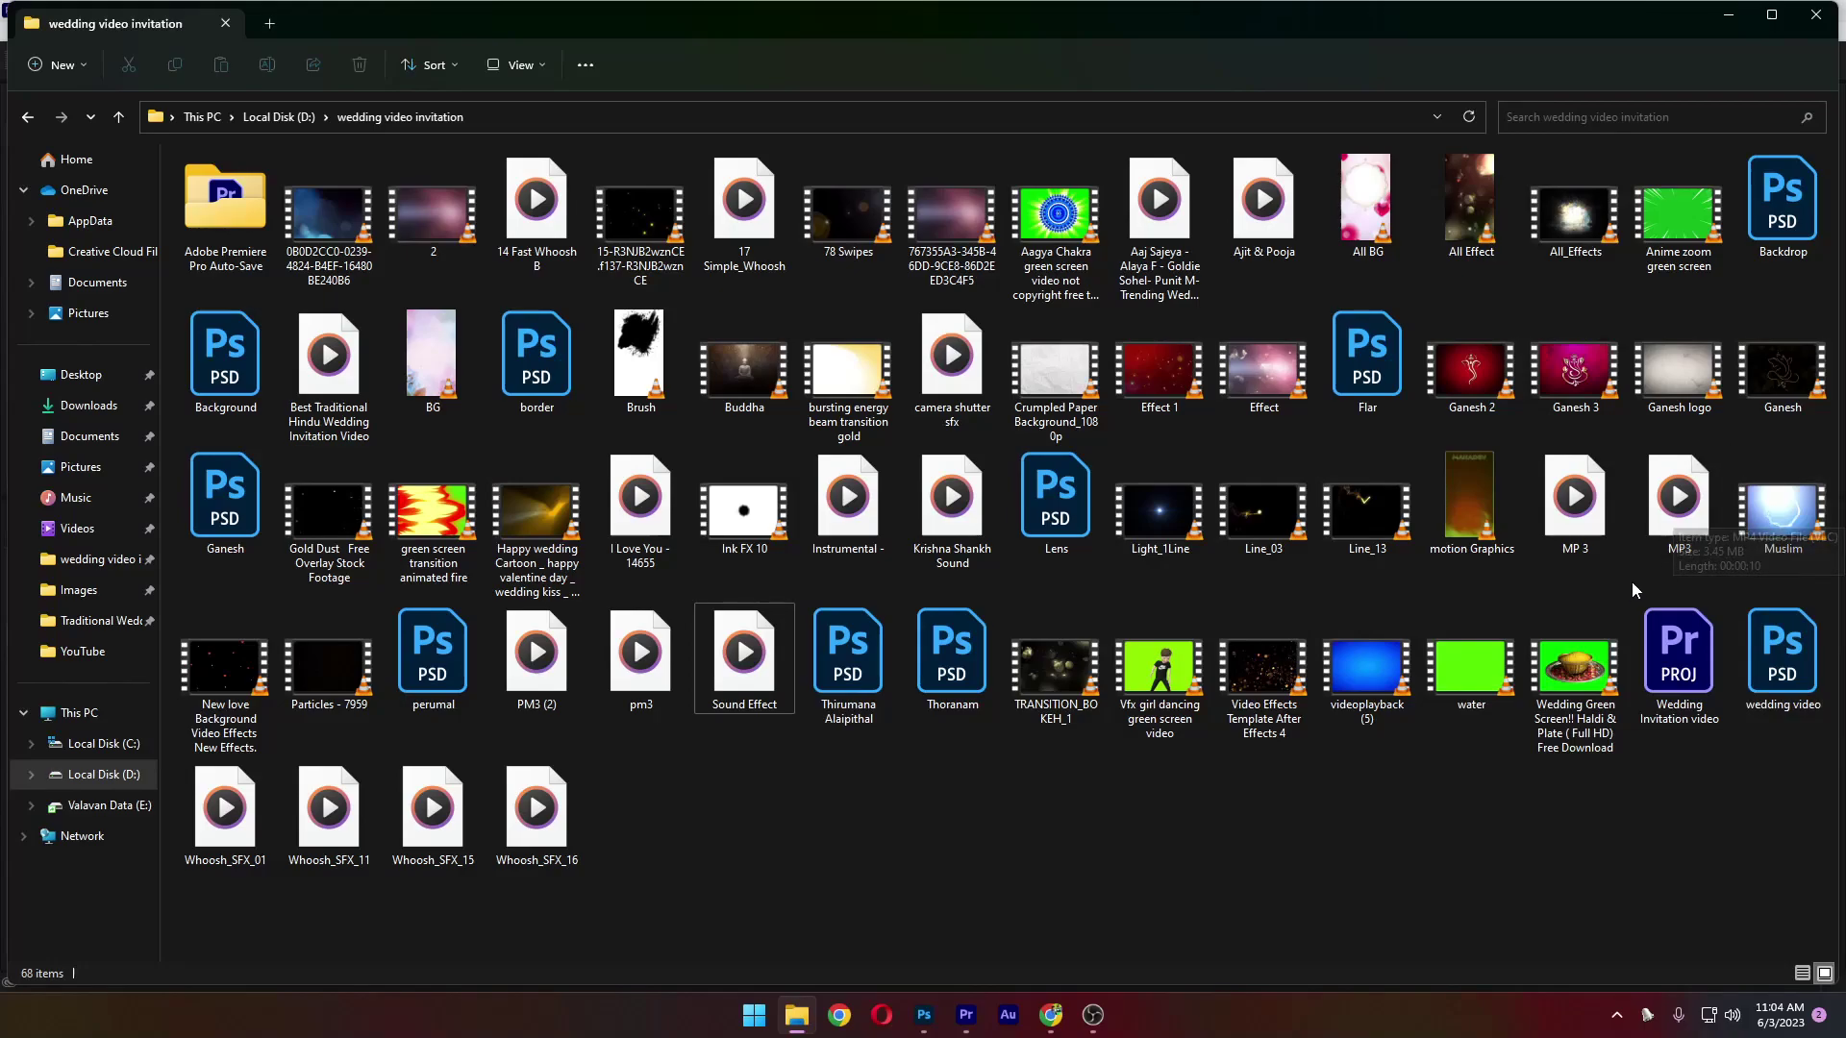
pyautogui.moveTo(1582, 526)
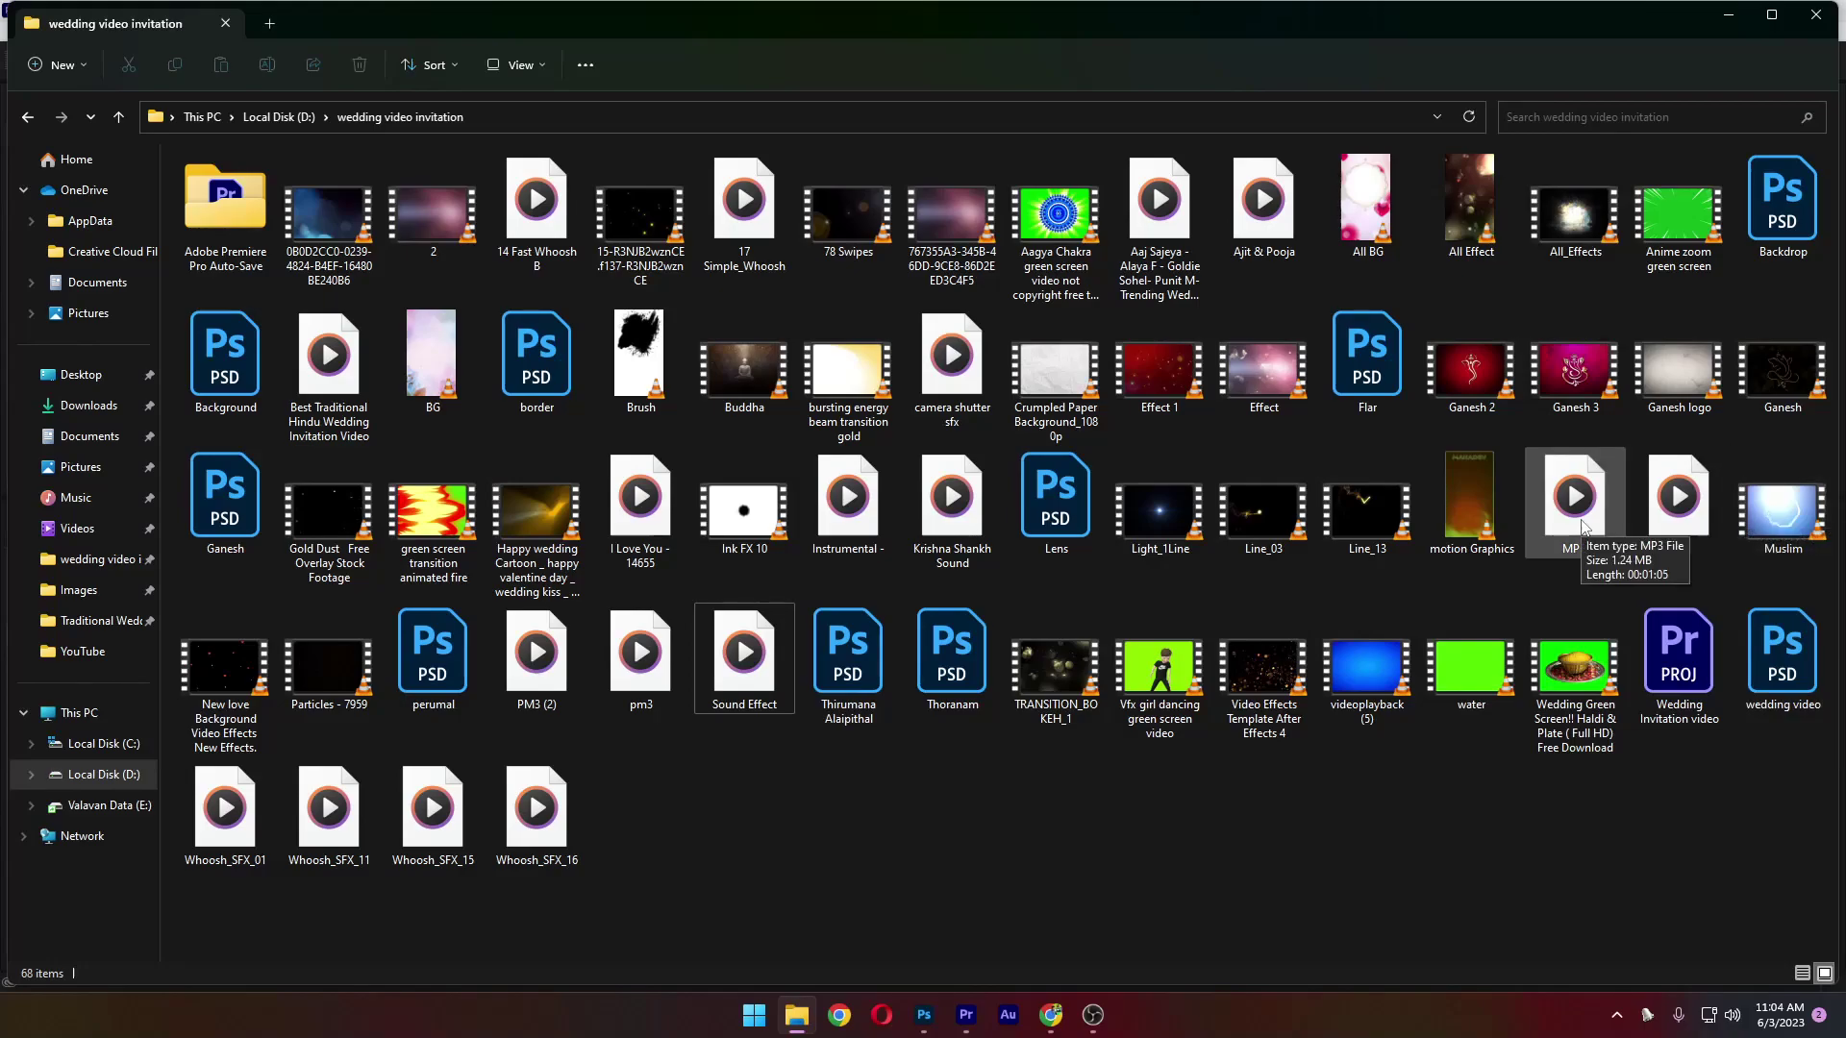
pyautogui.click(521, 517)
pyautogui.click(330, 378)
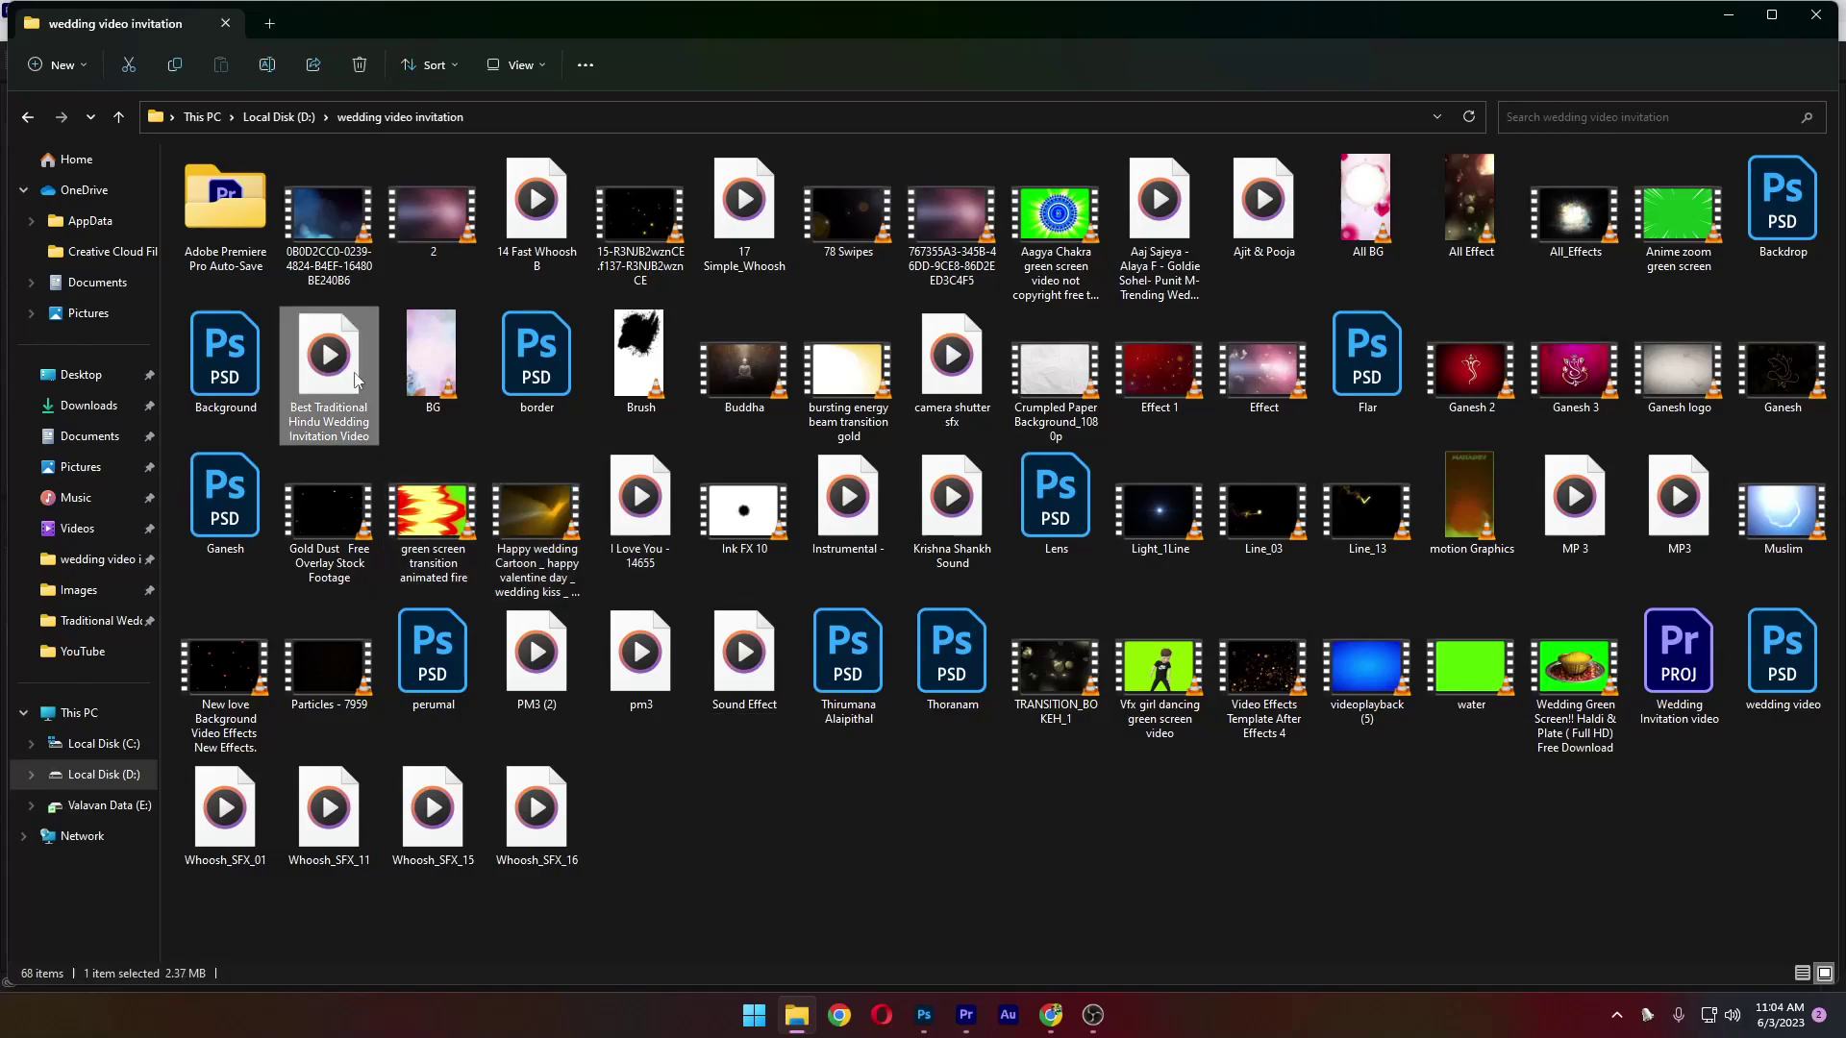
pyautogui.hotkey('alt', 'Tab')
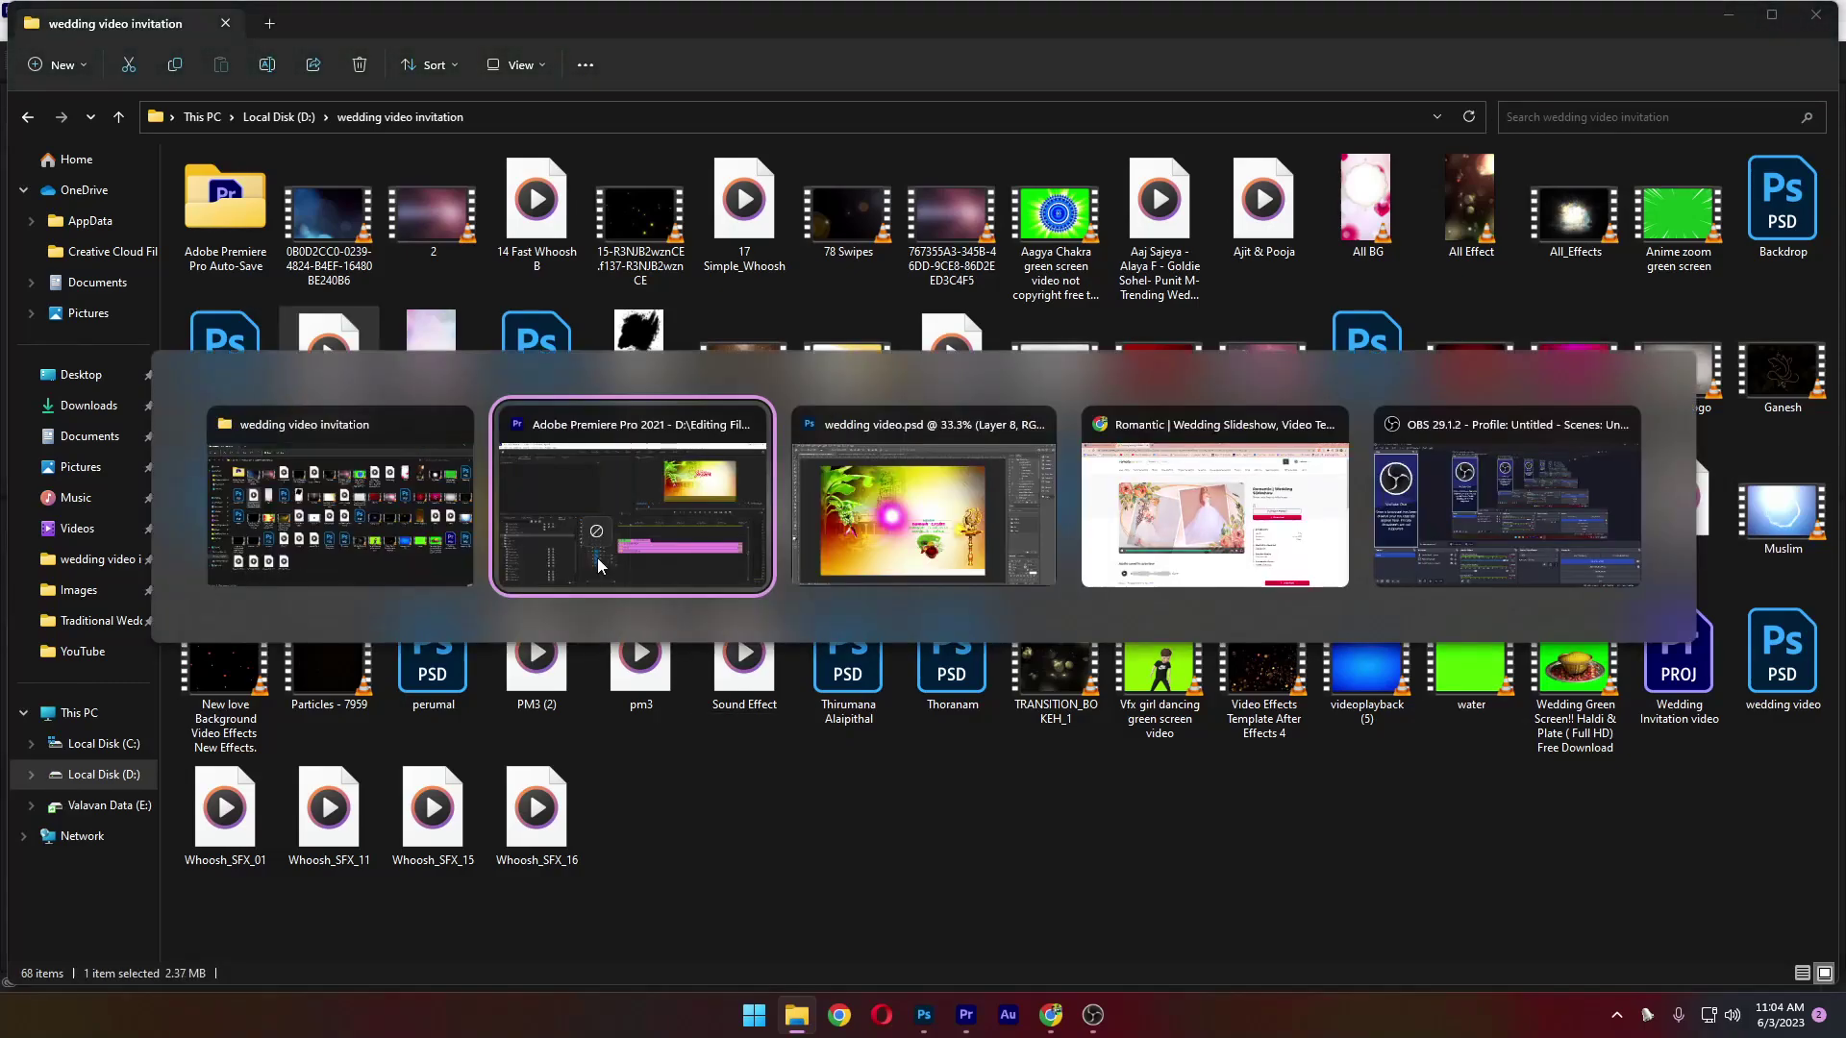
pyautogui.moveTo(610, 604); pyautogui.dragTo(865, 769)
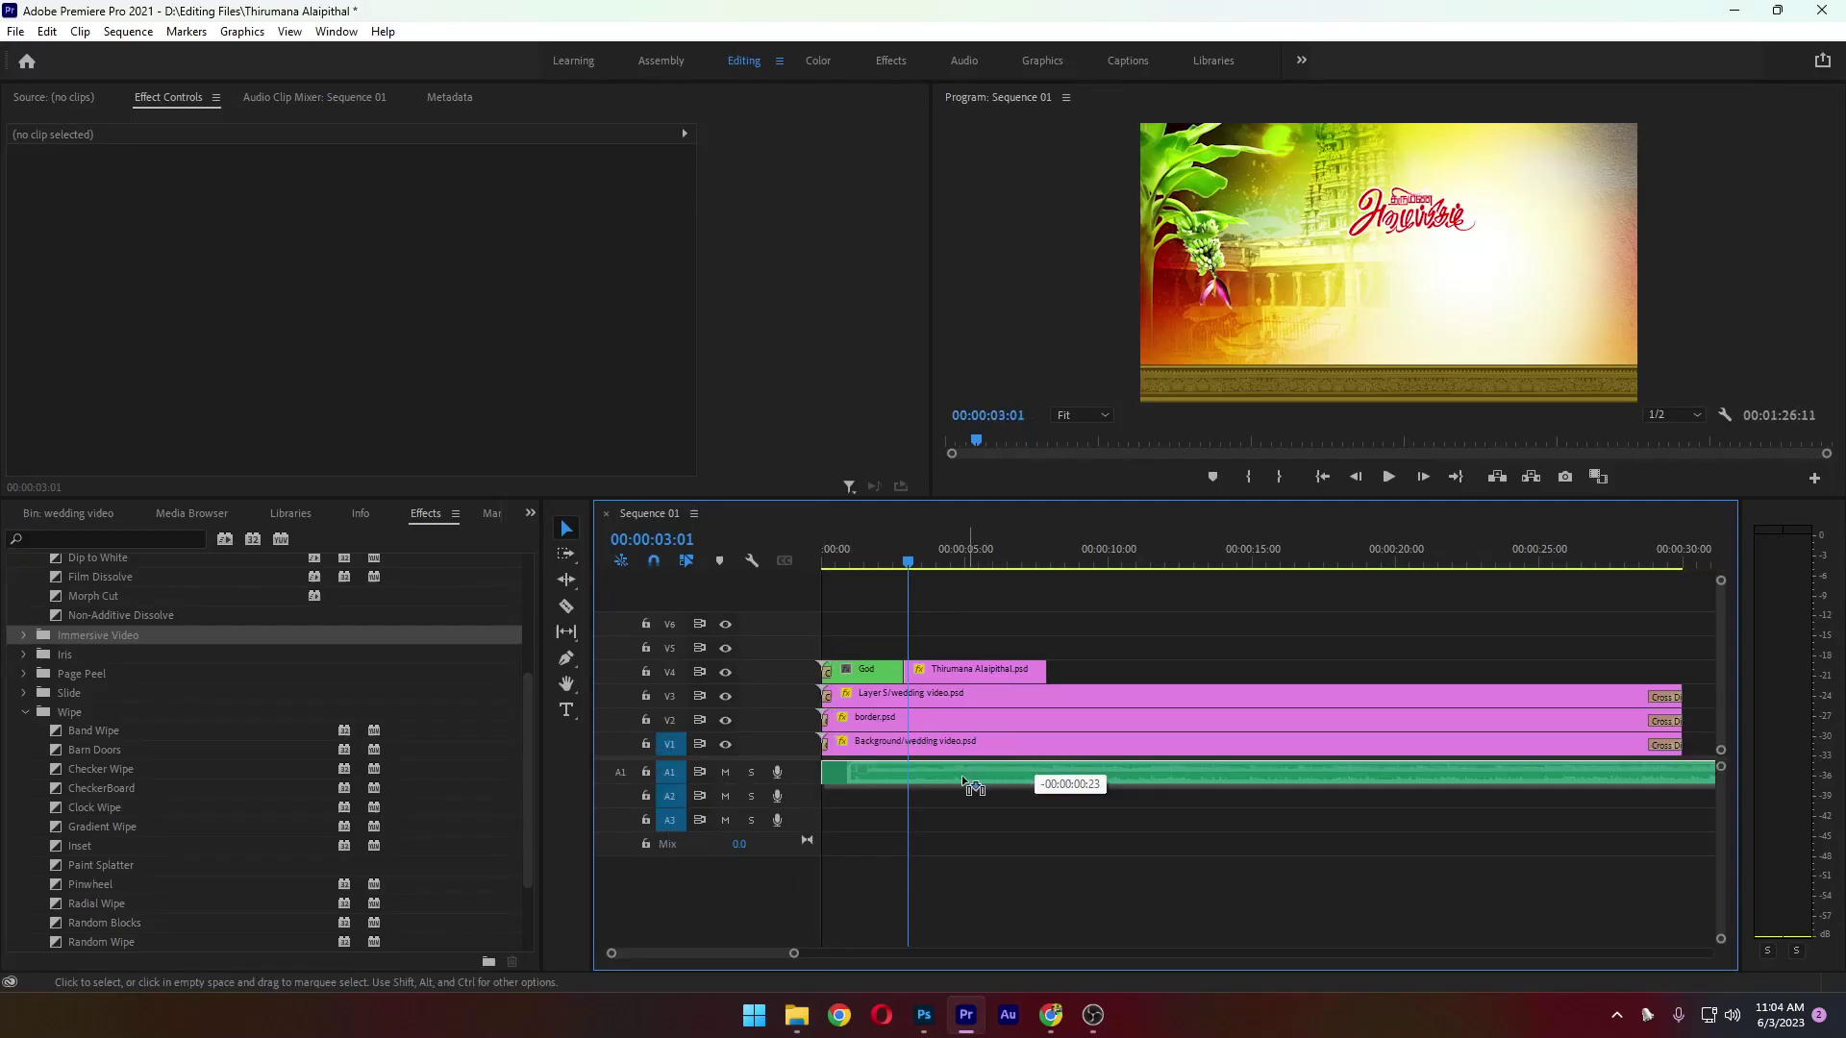
# Play the sequence with the wedding music from the start, then switch to File Explorer and deselect
pyautogui.click(1324, 478)
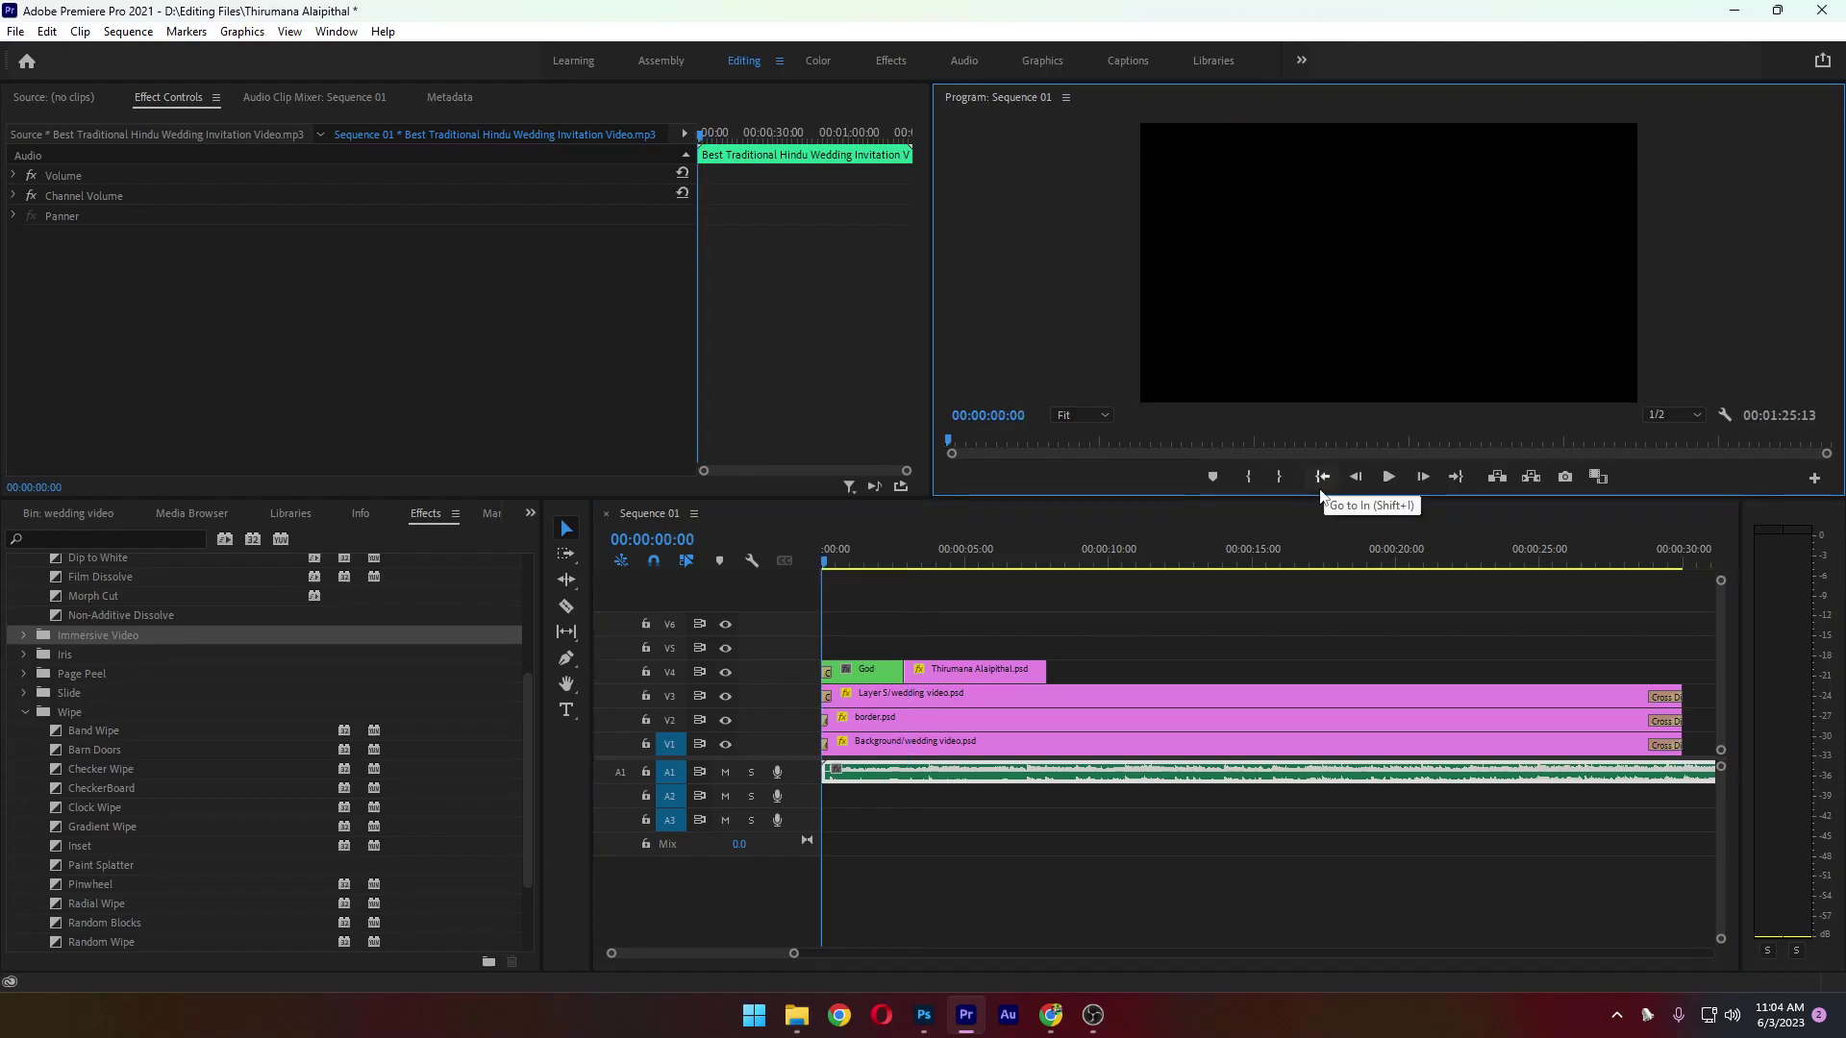
pyautogui.click(1388, 478)
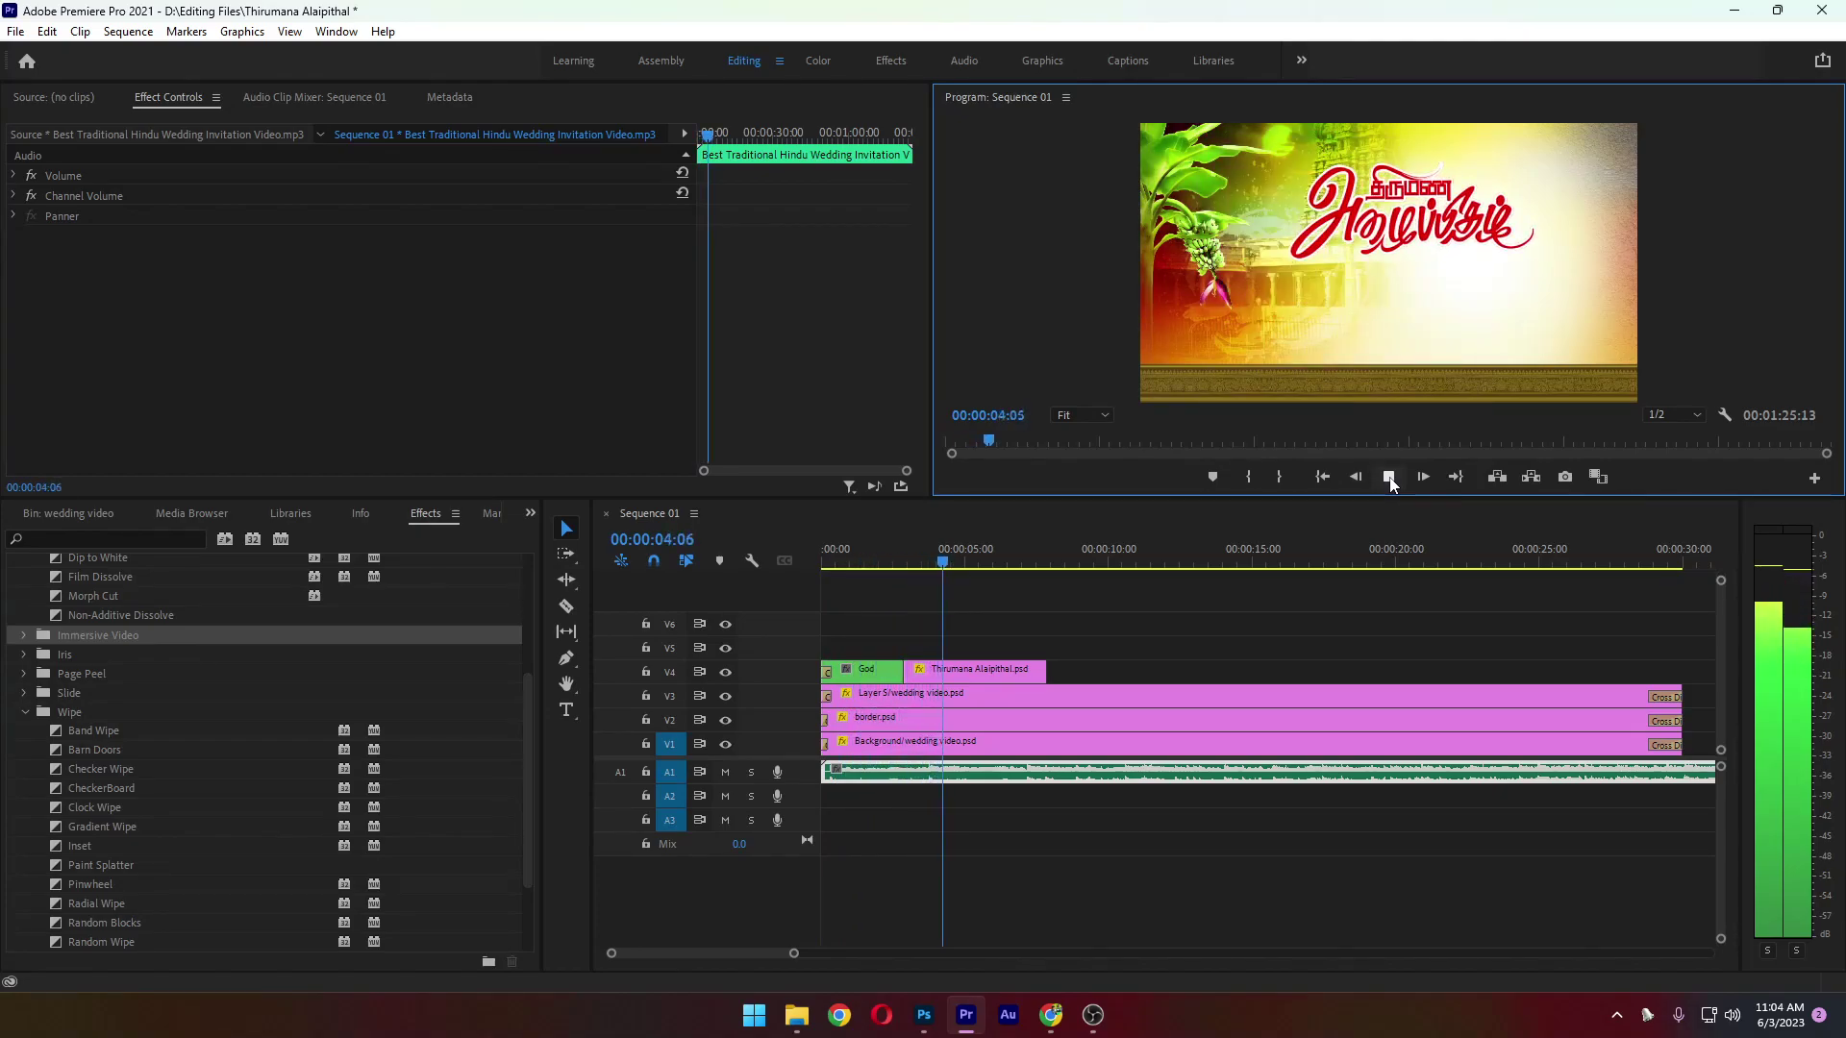
pyautogui.click(1388, 478)
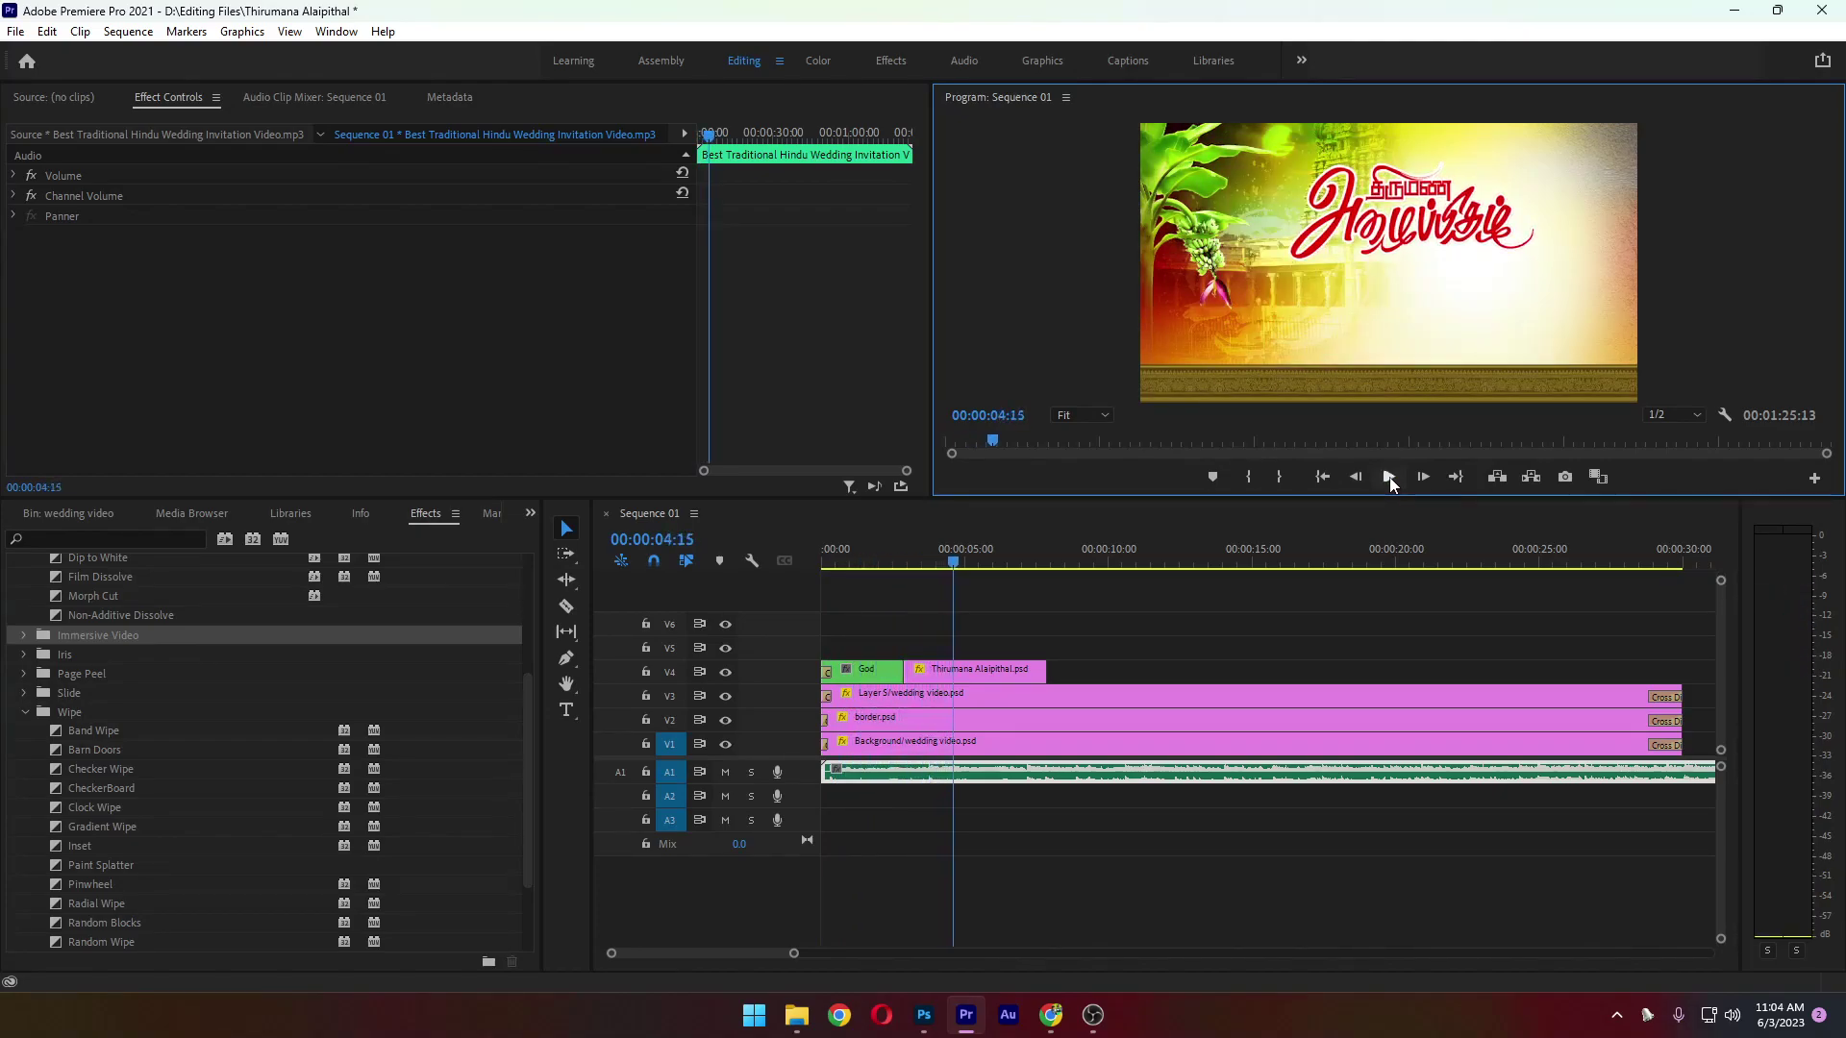
pyautogui.hotkey('alt', 'Tab')
pyautogui.click(1082, 769)
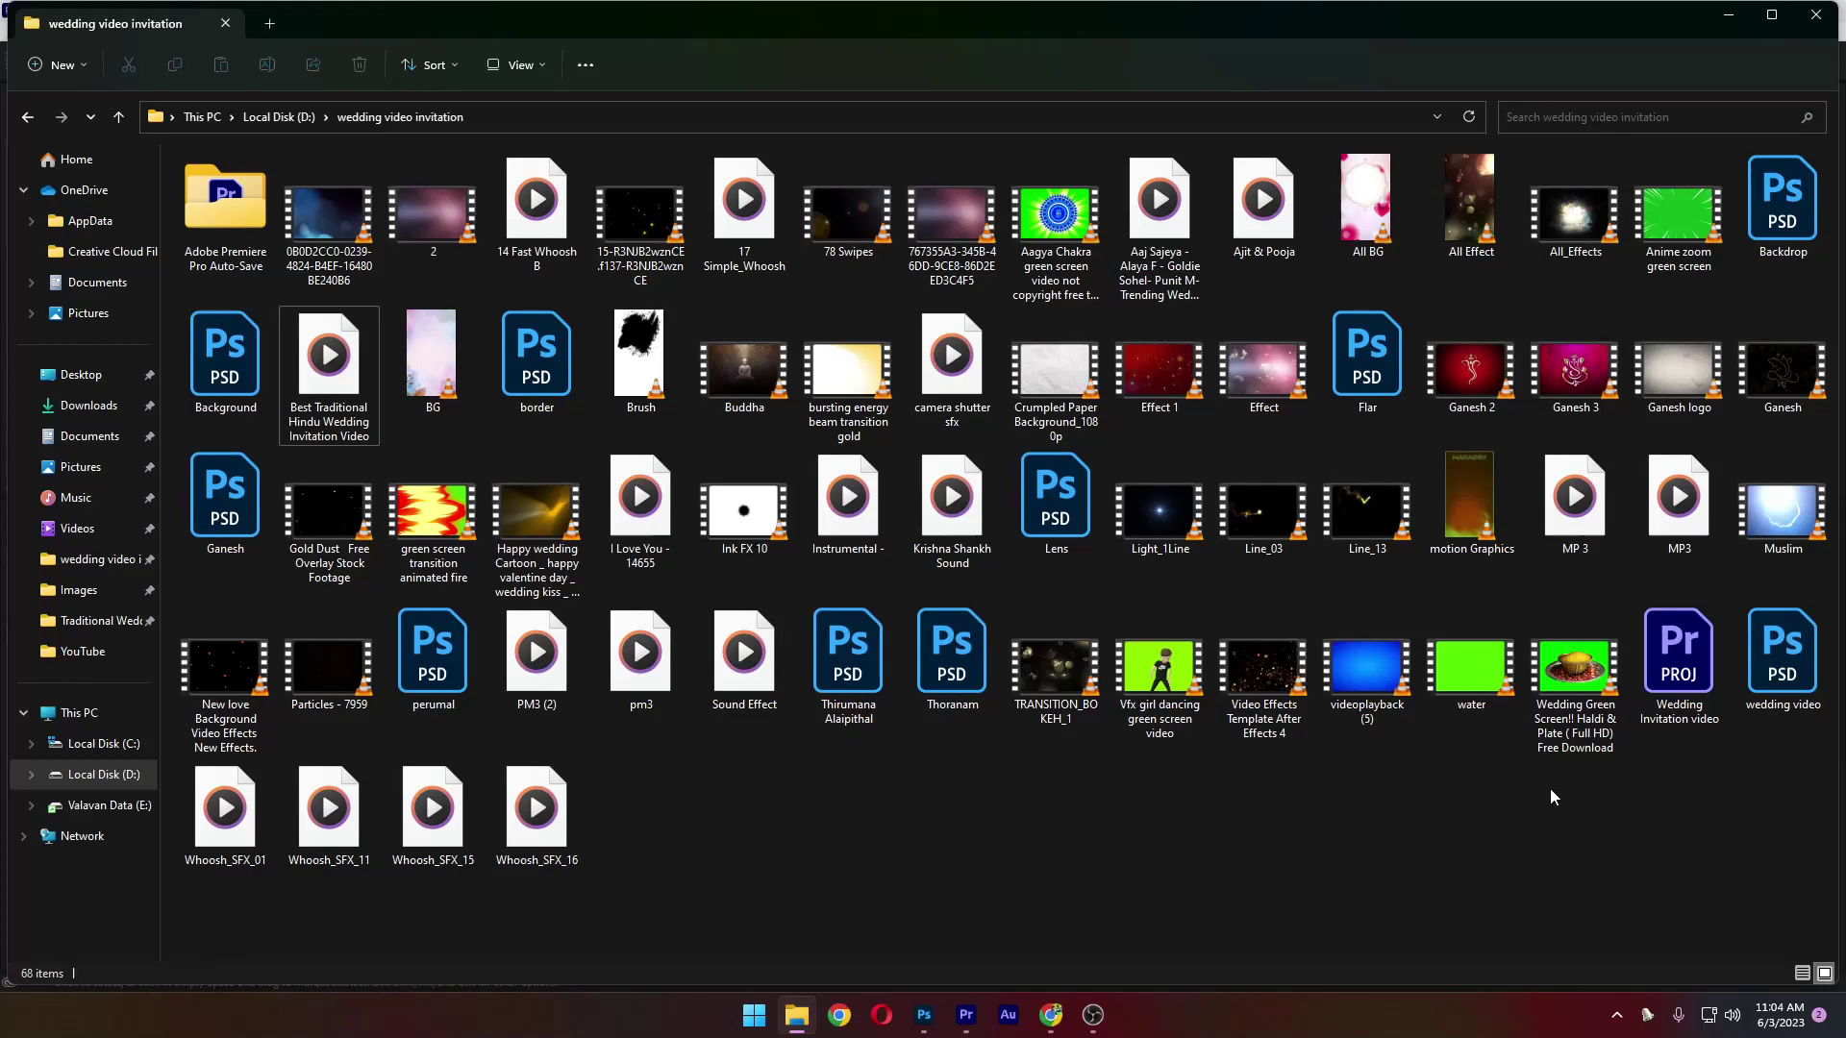
# Drag PM3 (2).mp3 into the sequence and mute the original music on A1
pyautogui.moveTo(522, 723); pyautogui.dragTo(908, 798)
pyautogui.hotkey('alt', 'Tab')
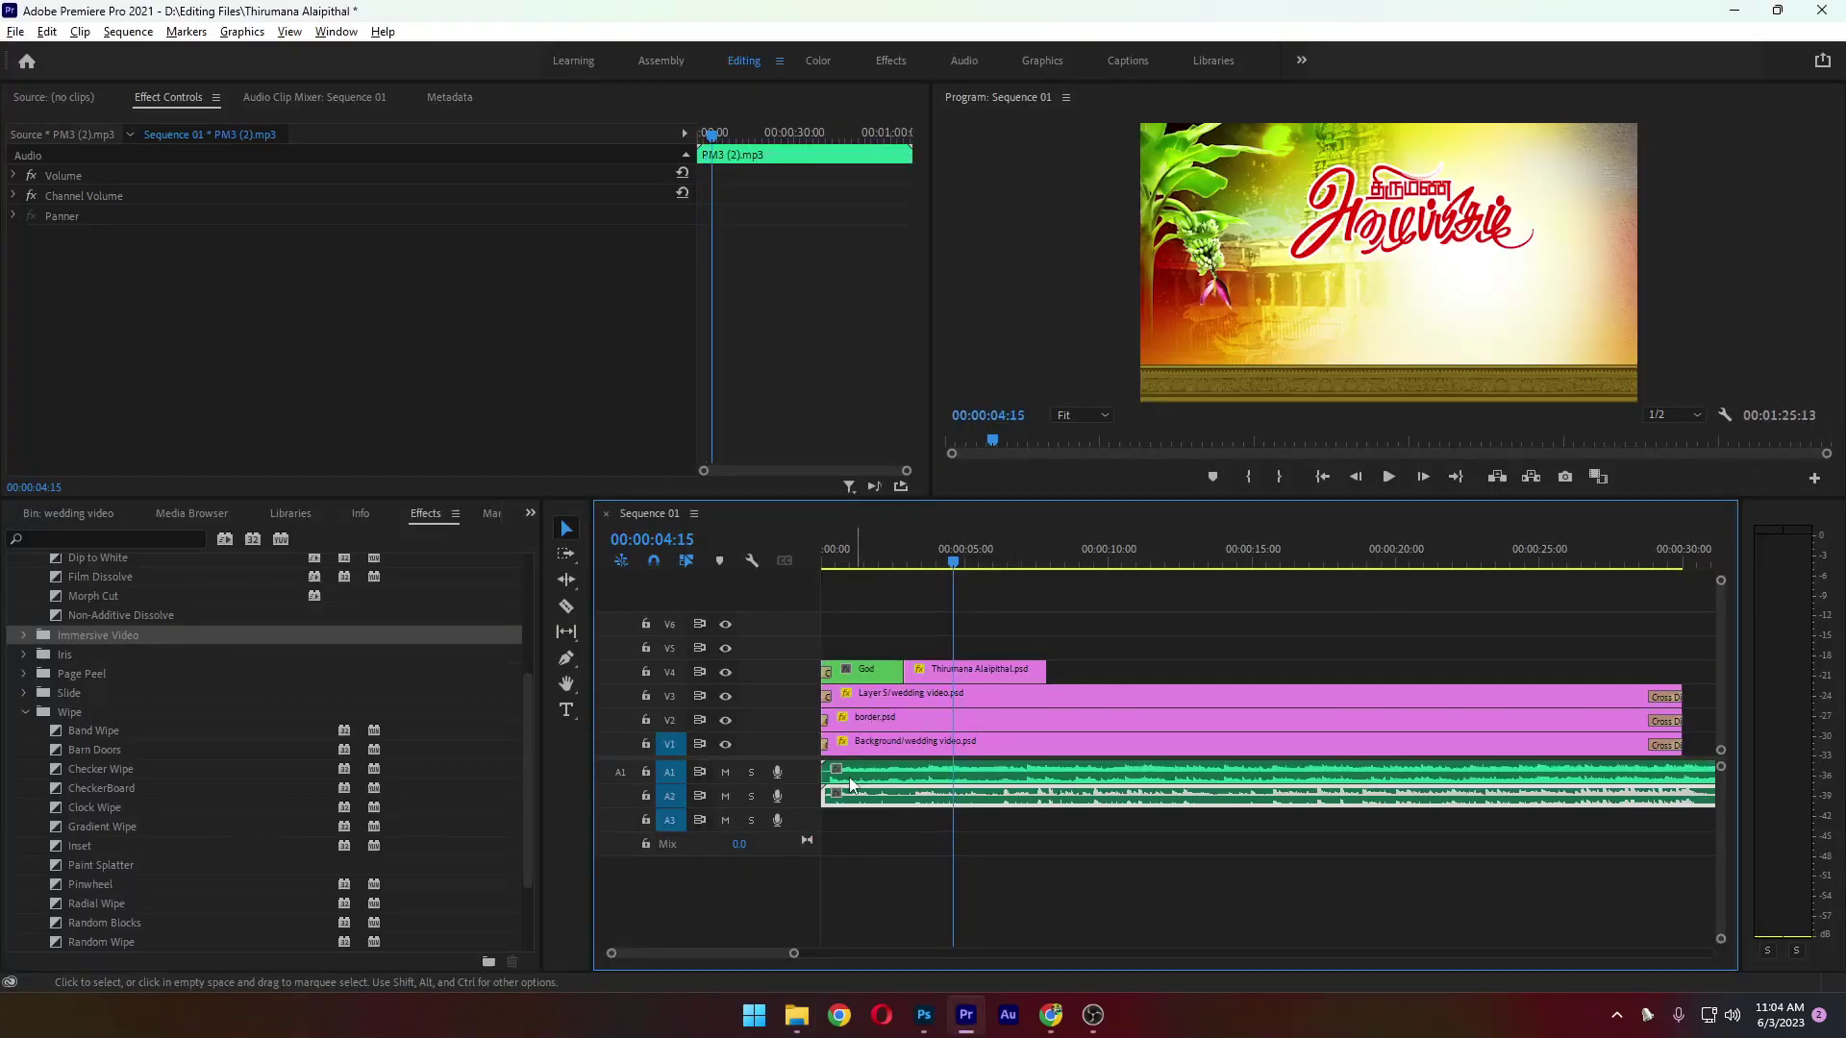
pyautogui.click(725, 771)
# Preview the sequence with the PM3 (2) music, then bring the asset folder back up
pyautogui.click(1322, 477)
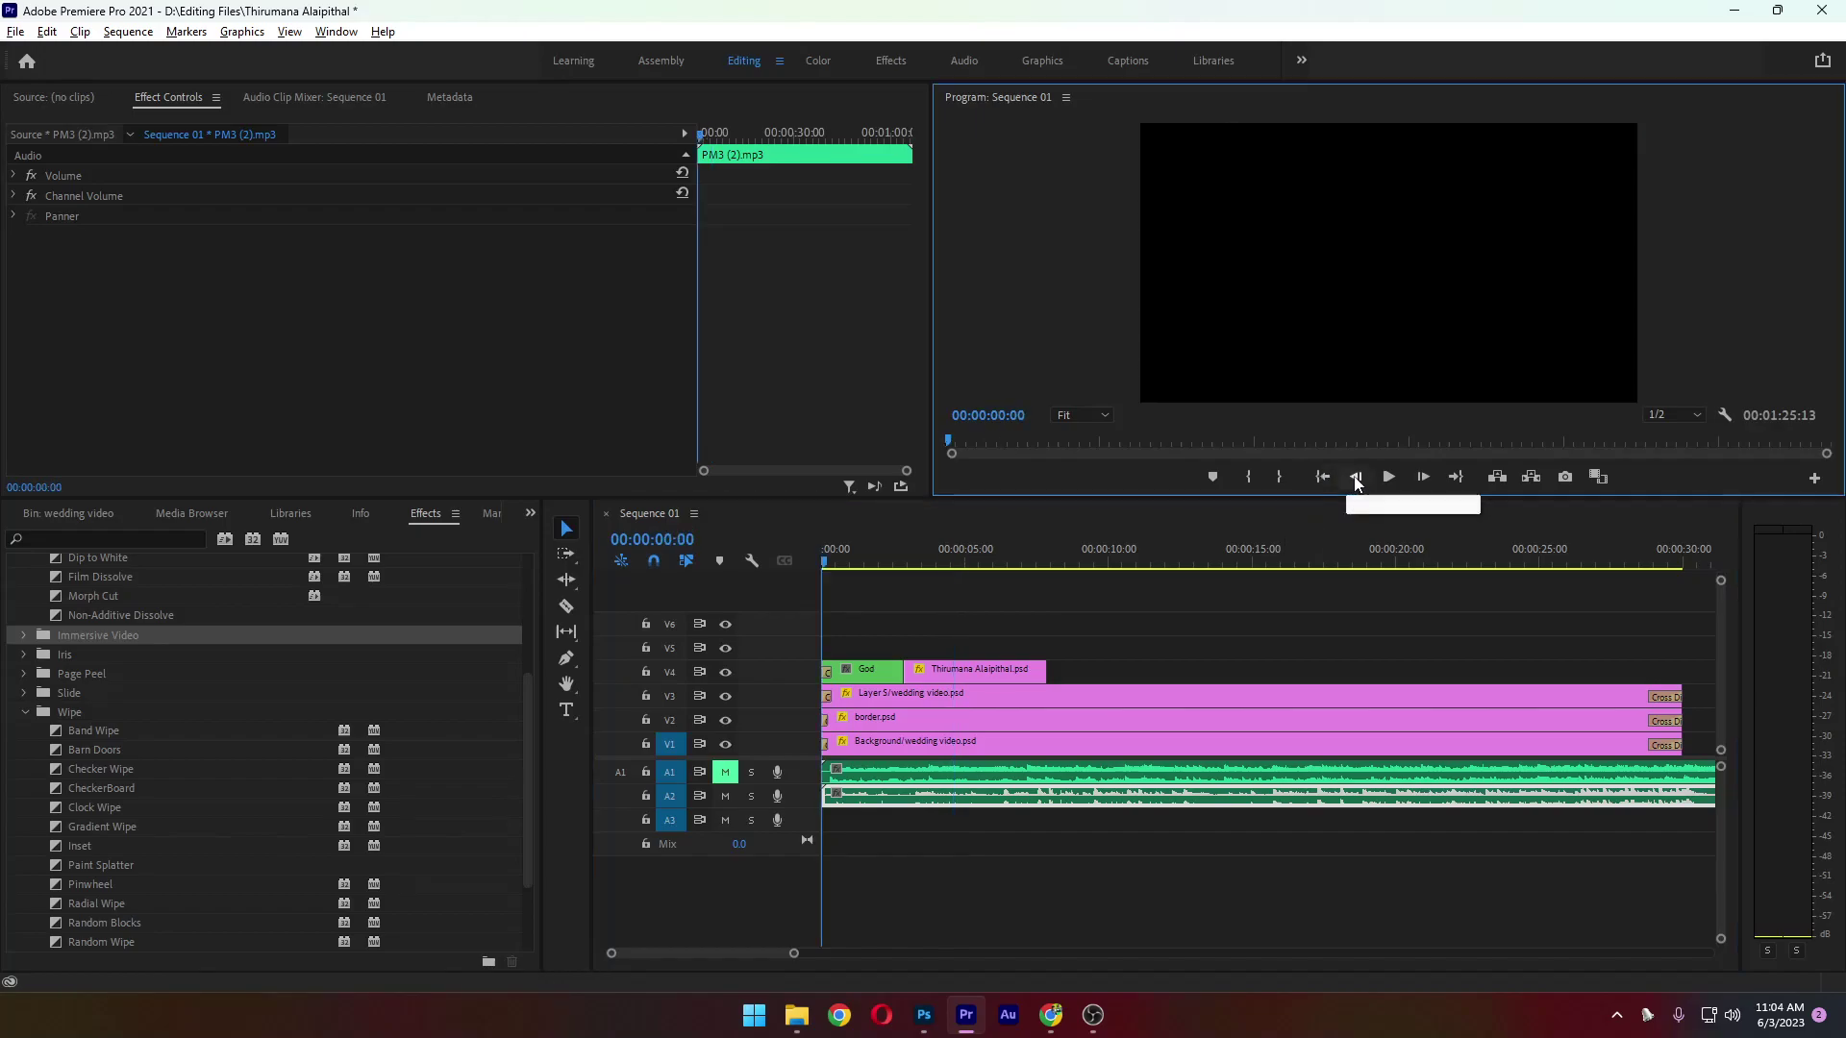
pyautogui.click(1389, 477)
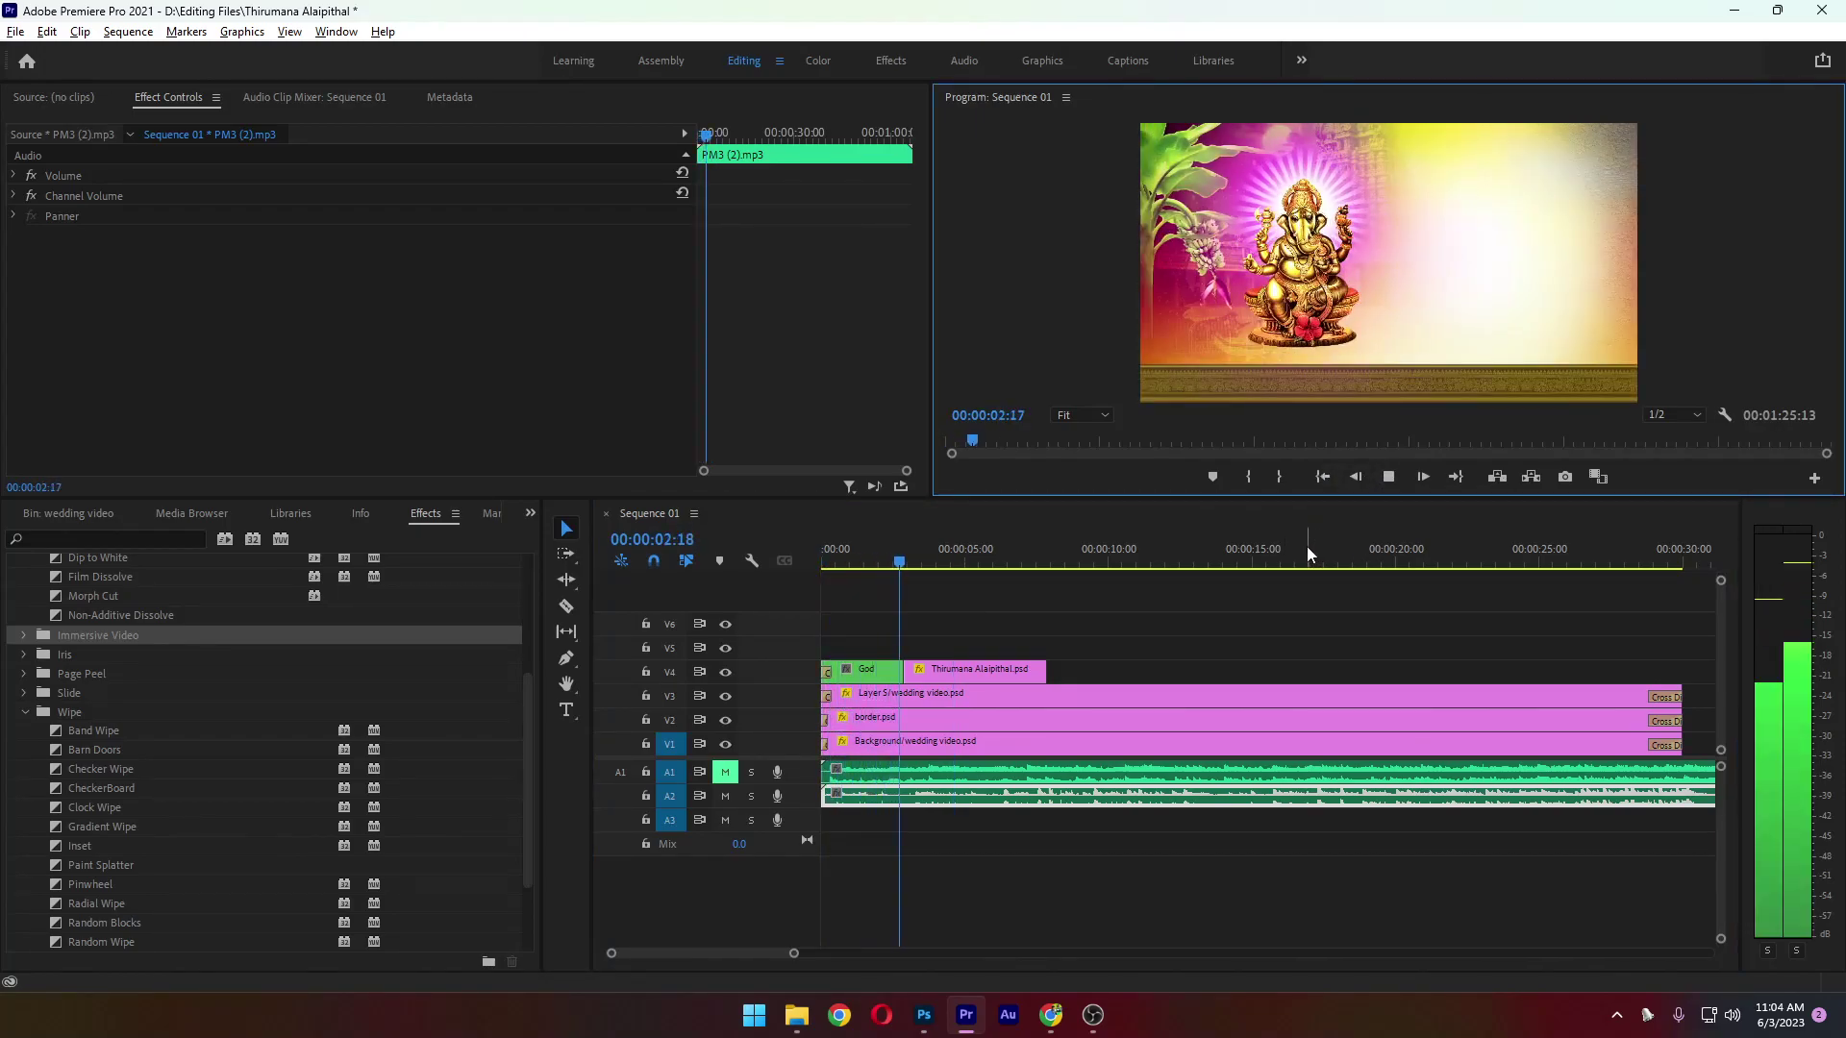
pyautogui.press('space')
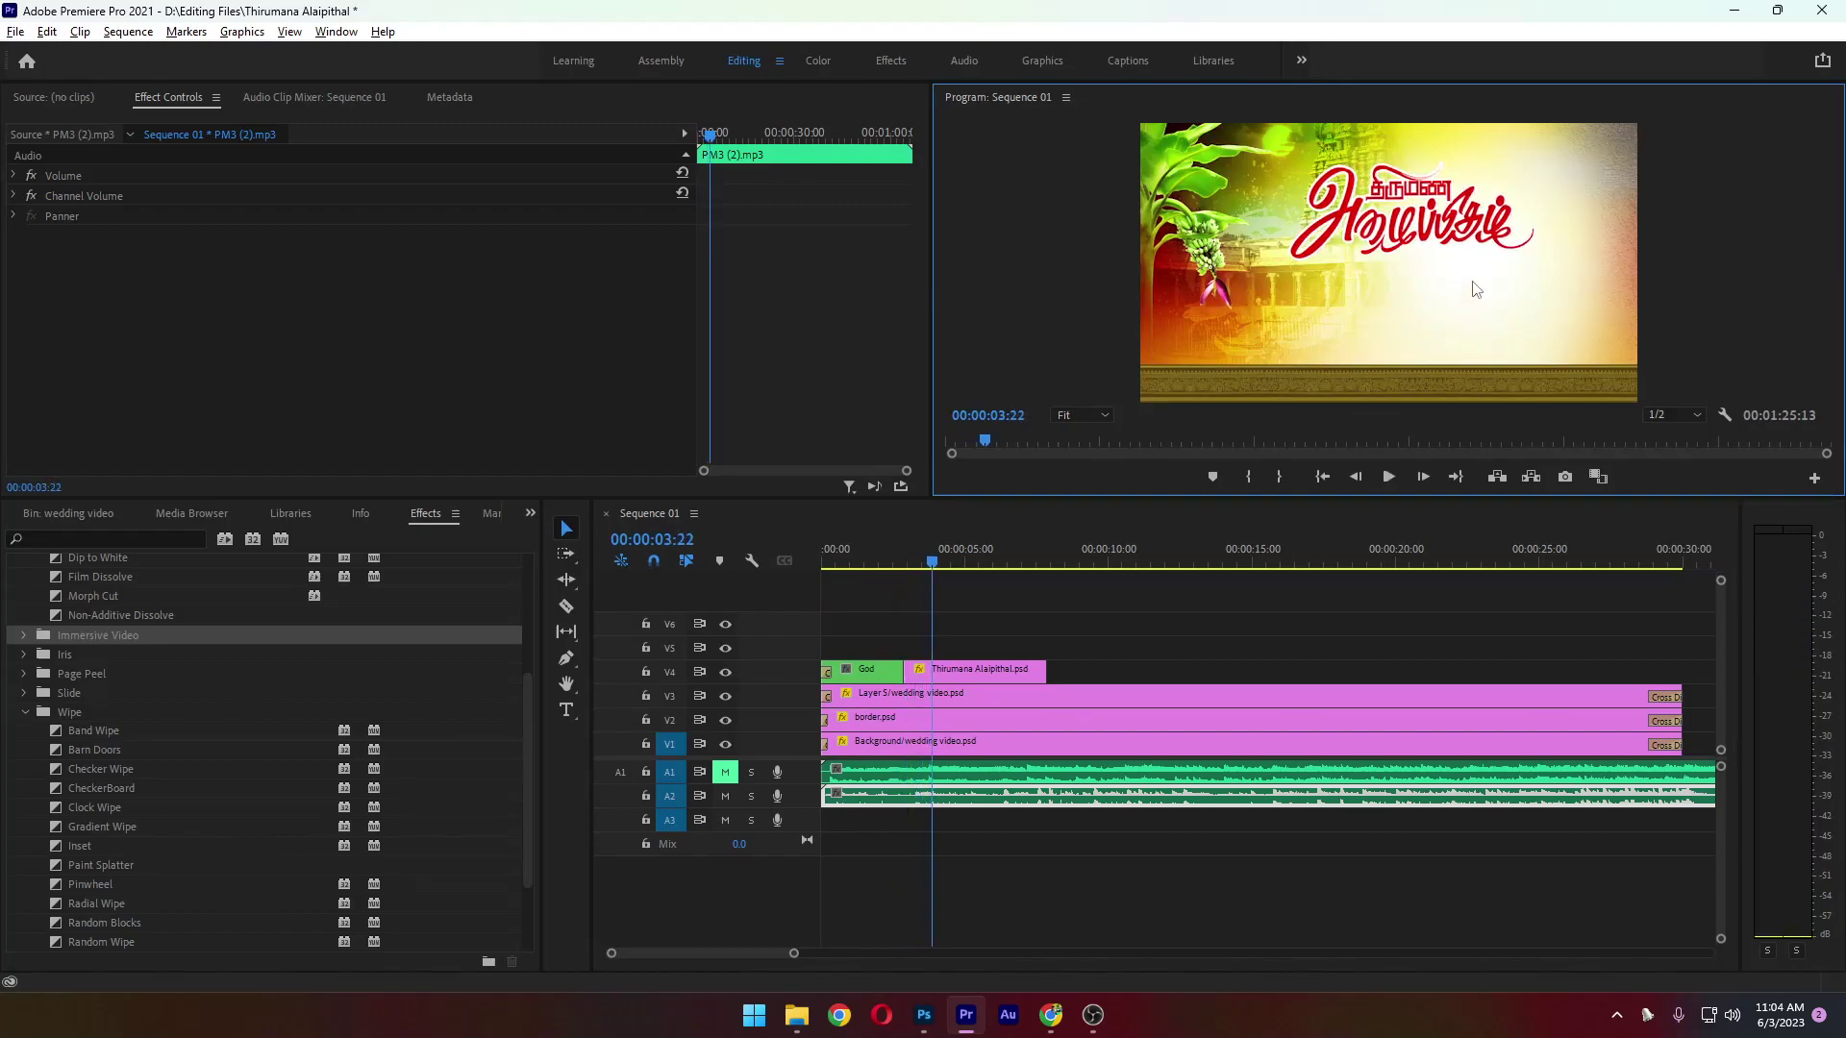
pyautogui.moveTo(930, 568); pyautogui.dragTo(897, 569)
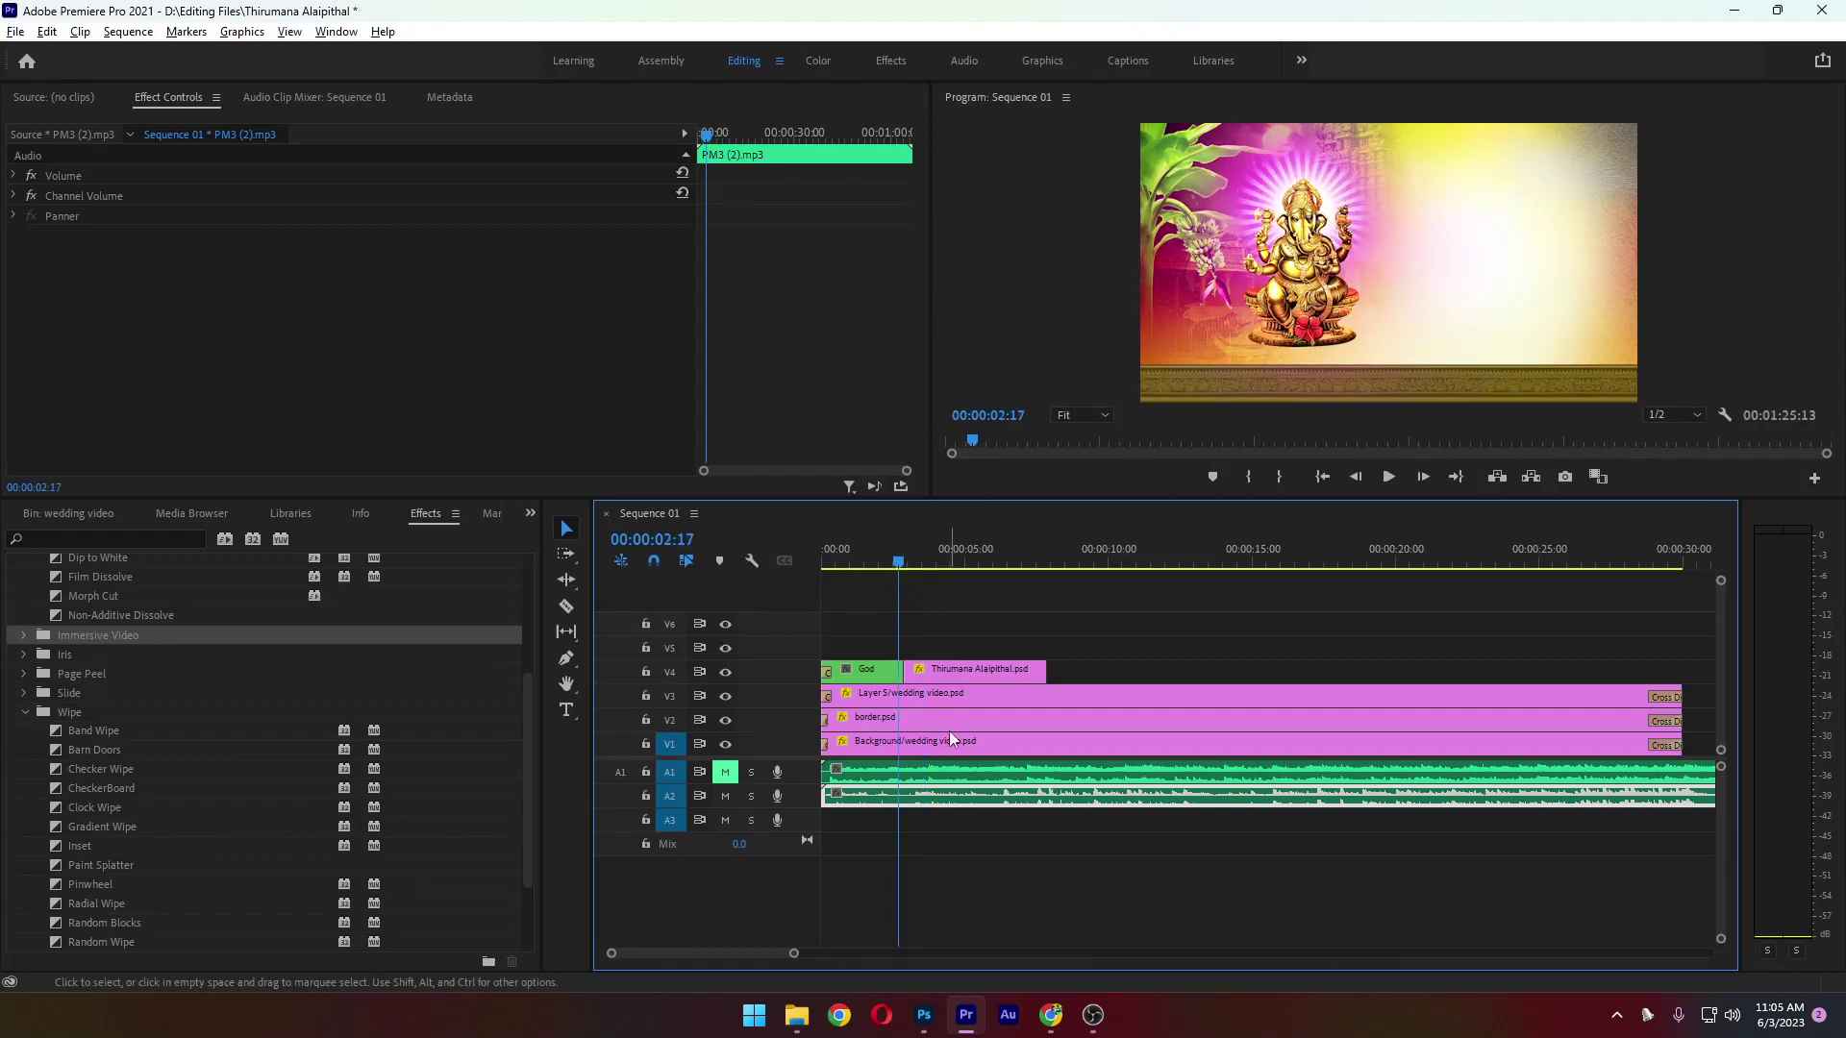
pyautogui.click(796, 1015)
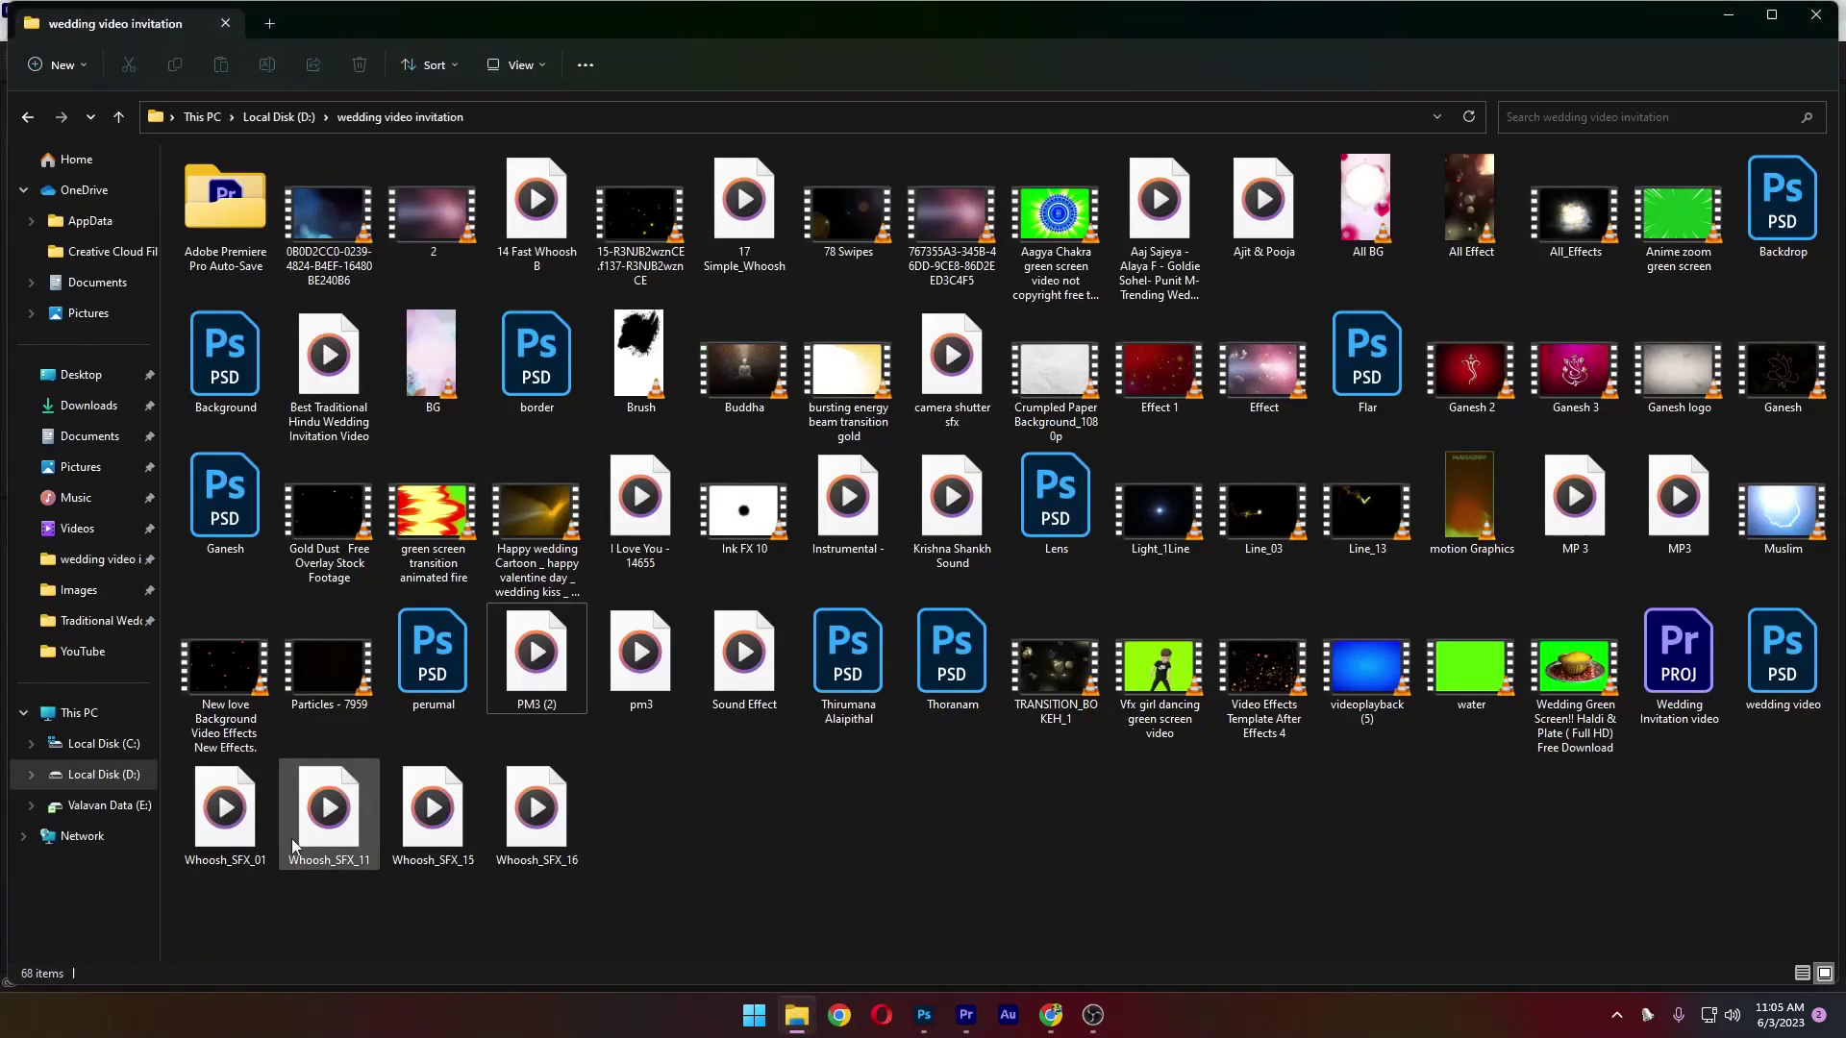
# Drop Whoosh_SFX_01 onto track A3 and slide it to line up with the title's entrance
pyautogui.moveTo(241, 833); pyautogui.dragTo(837, 847)
pyautogui.hotkey('alt', 'Tab')
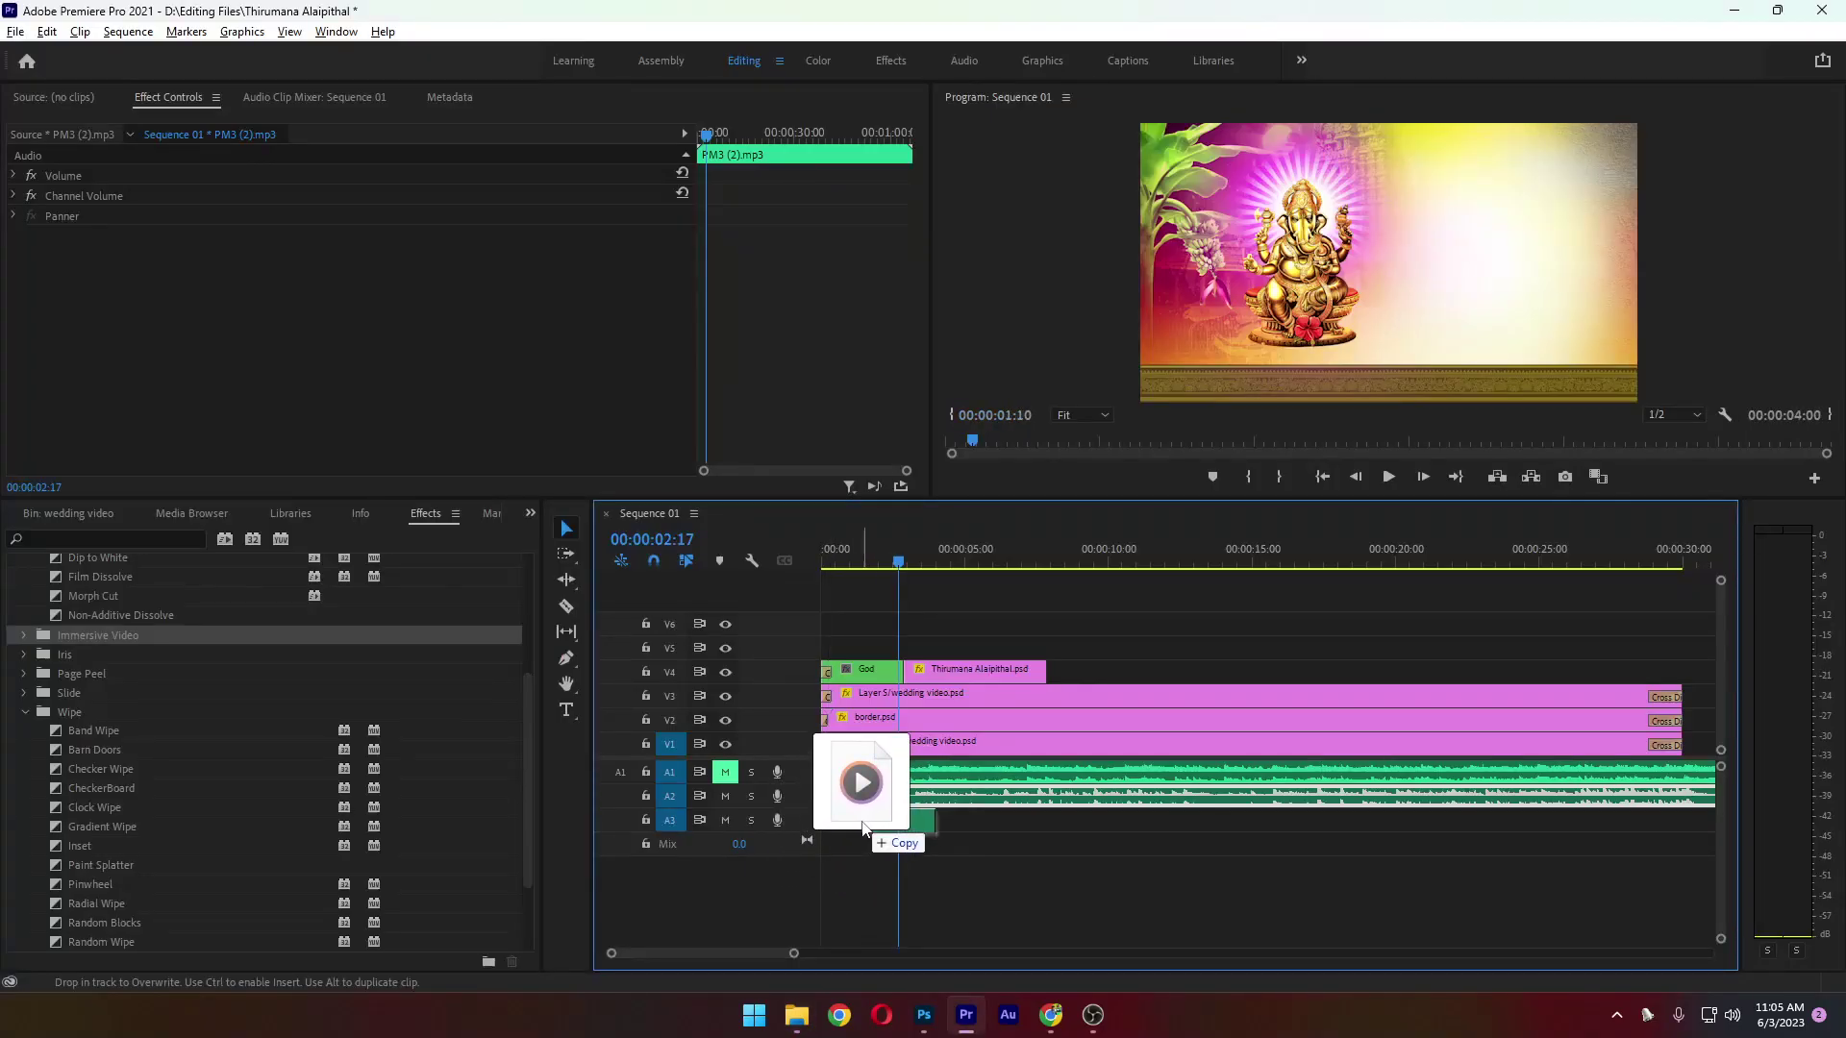
pyautogui.moveTo(863, 825); pyautogui.dragTo(865, 827)
pyautogui.scroll(4, 875, 836)
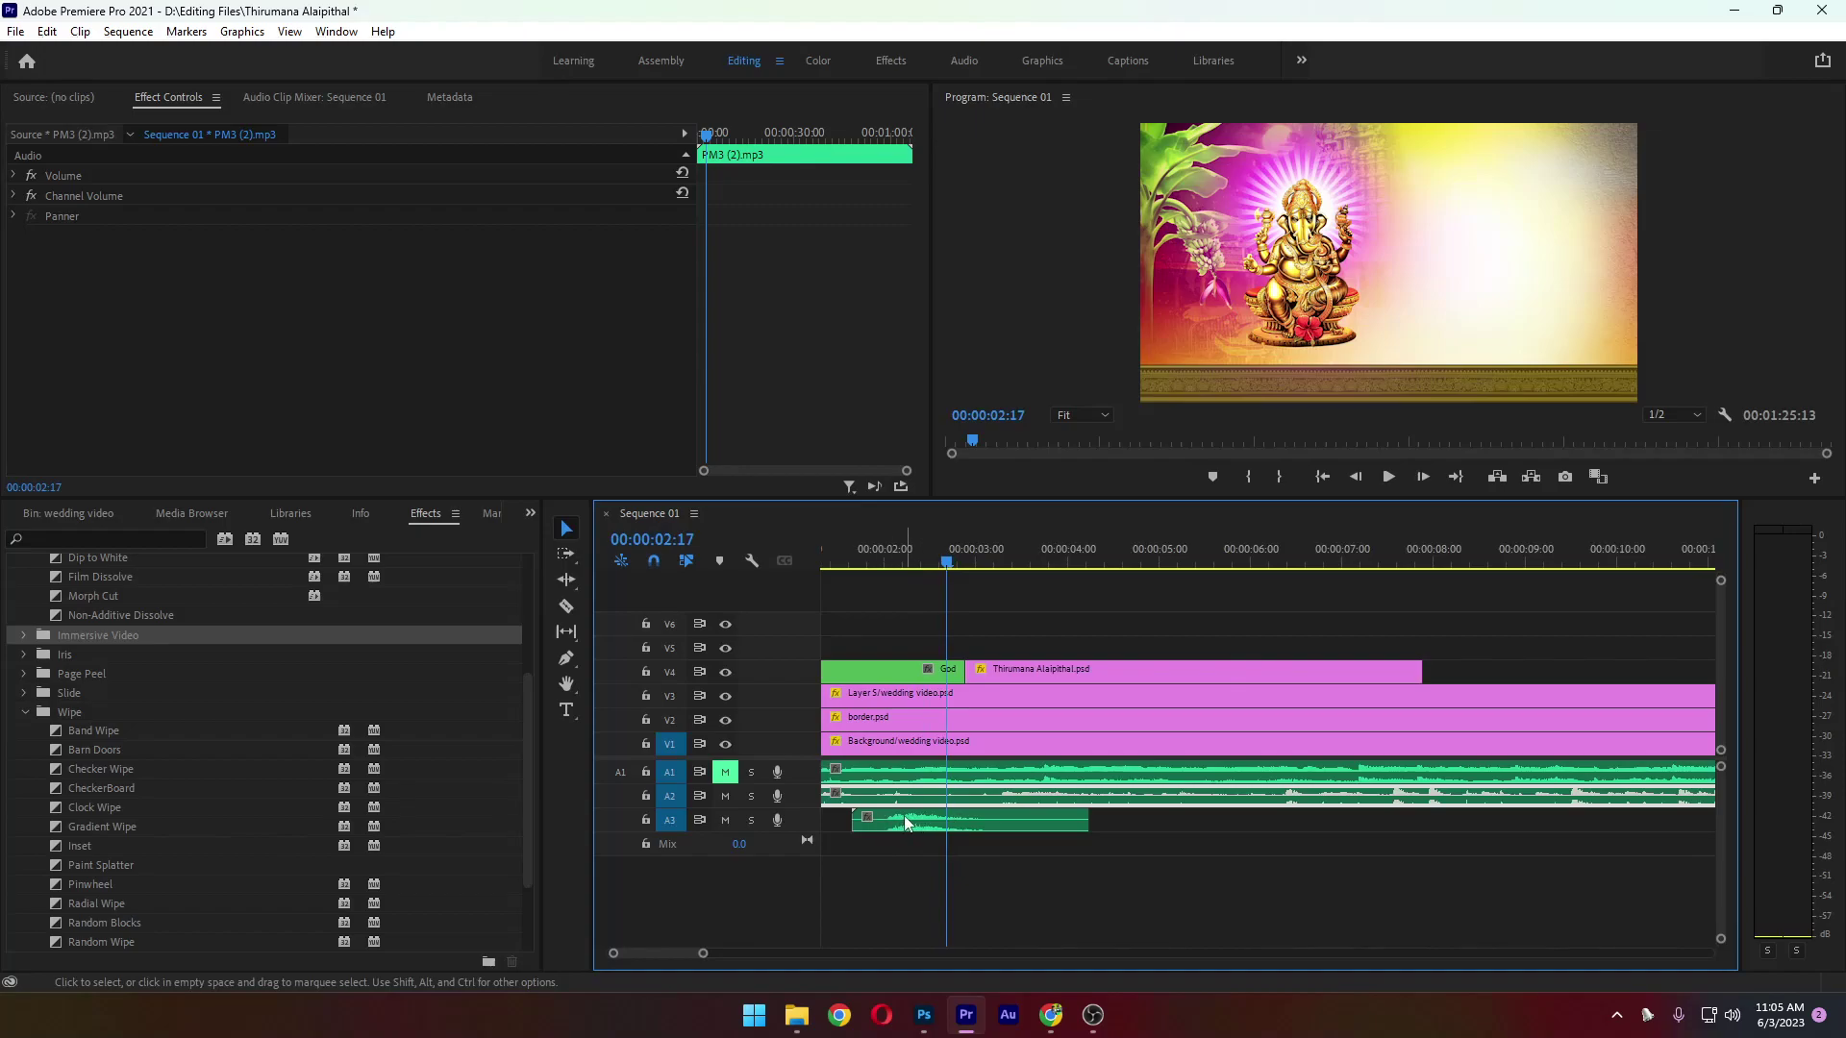
pyautogui.moveTo(947, 566); pyautogui.dragTo(966, 565)
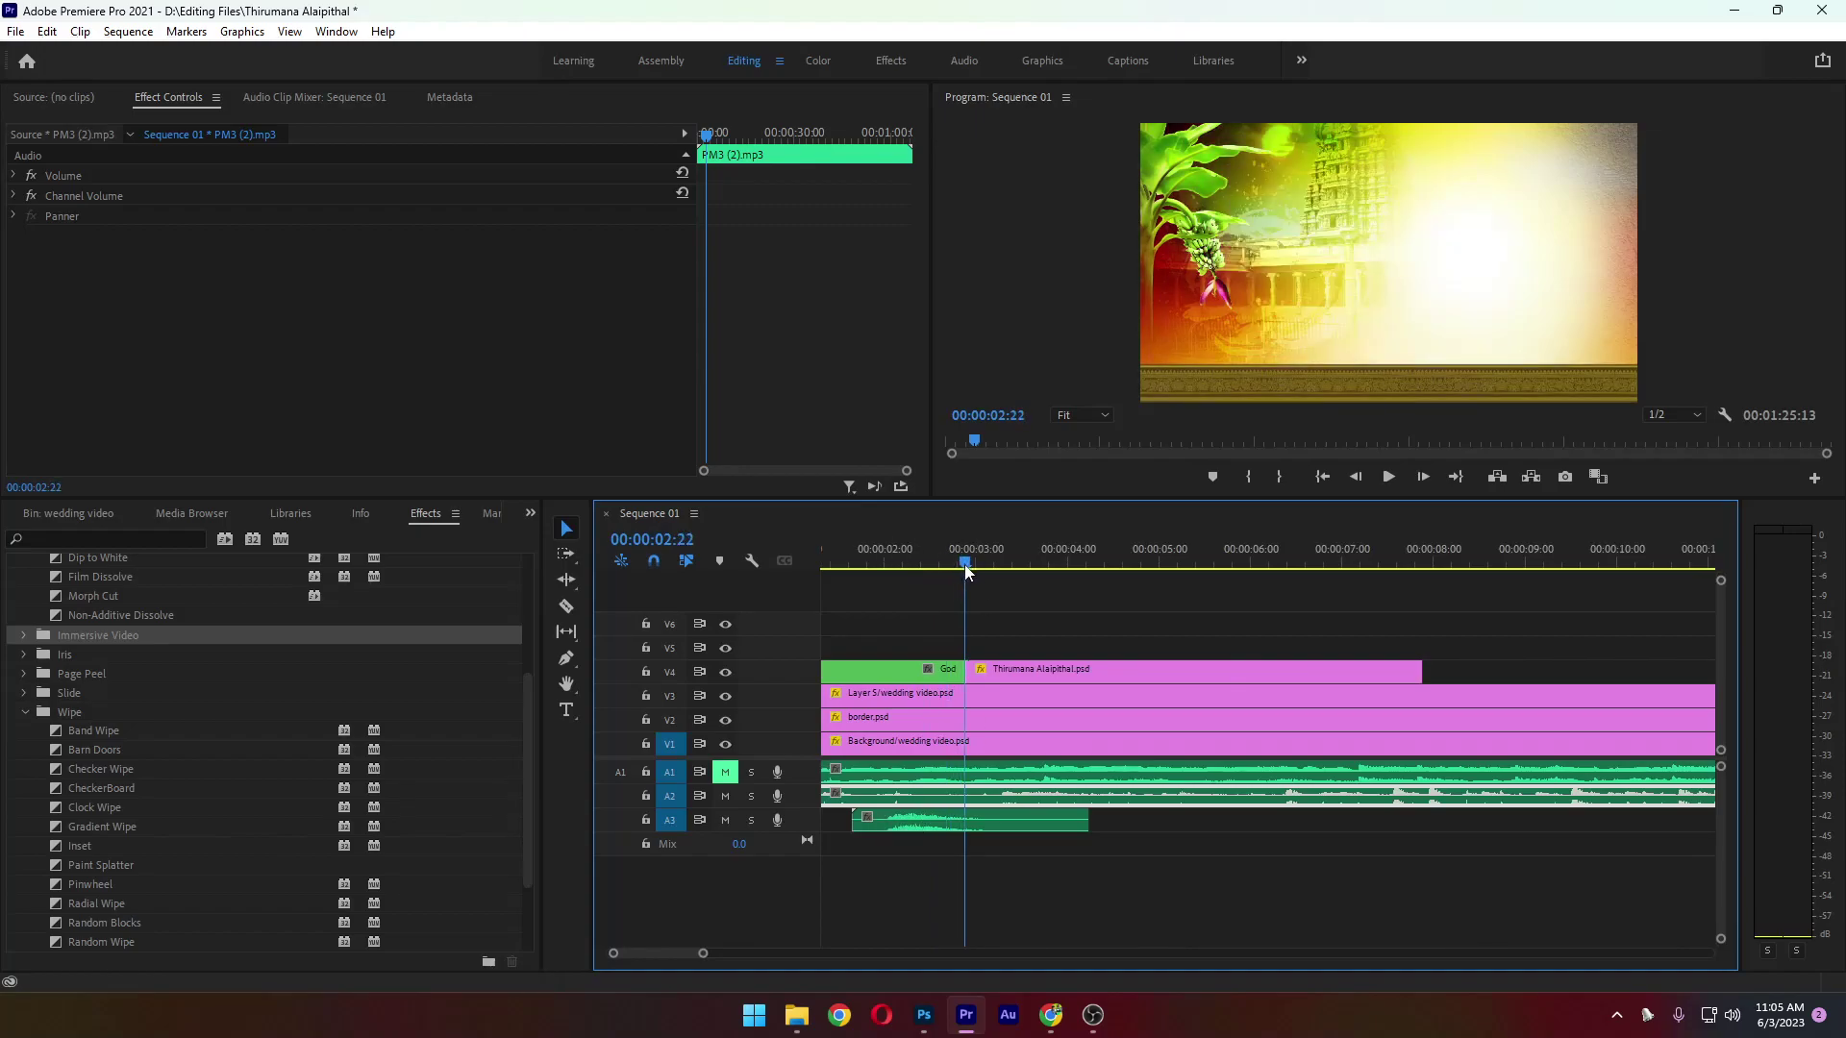
pyautogui.click(913, 830)
pyautogui.moveTo(912, 830); pyautogui.dragTo(974, 829)
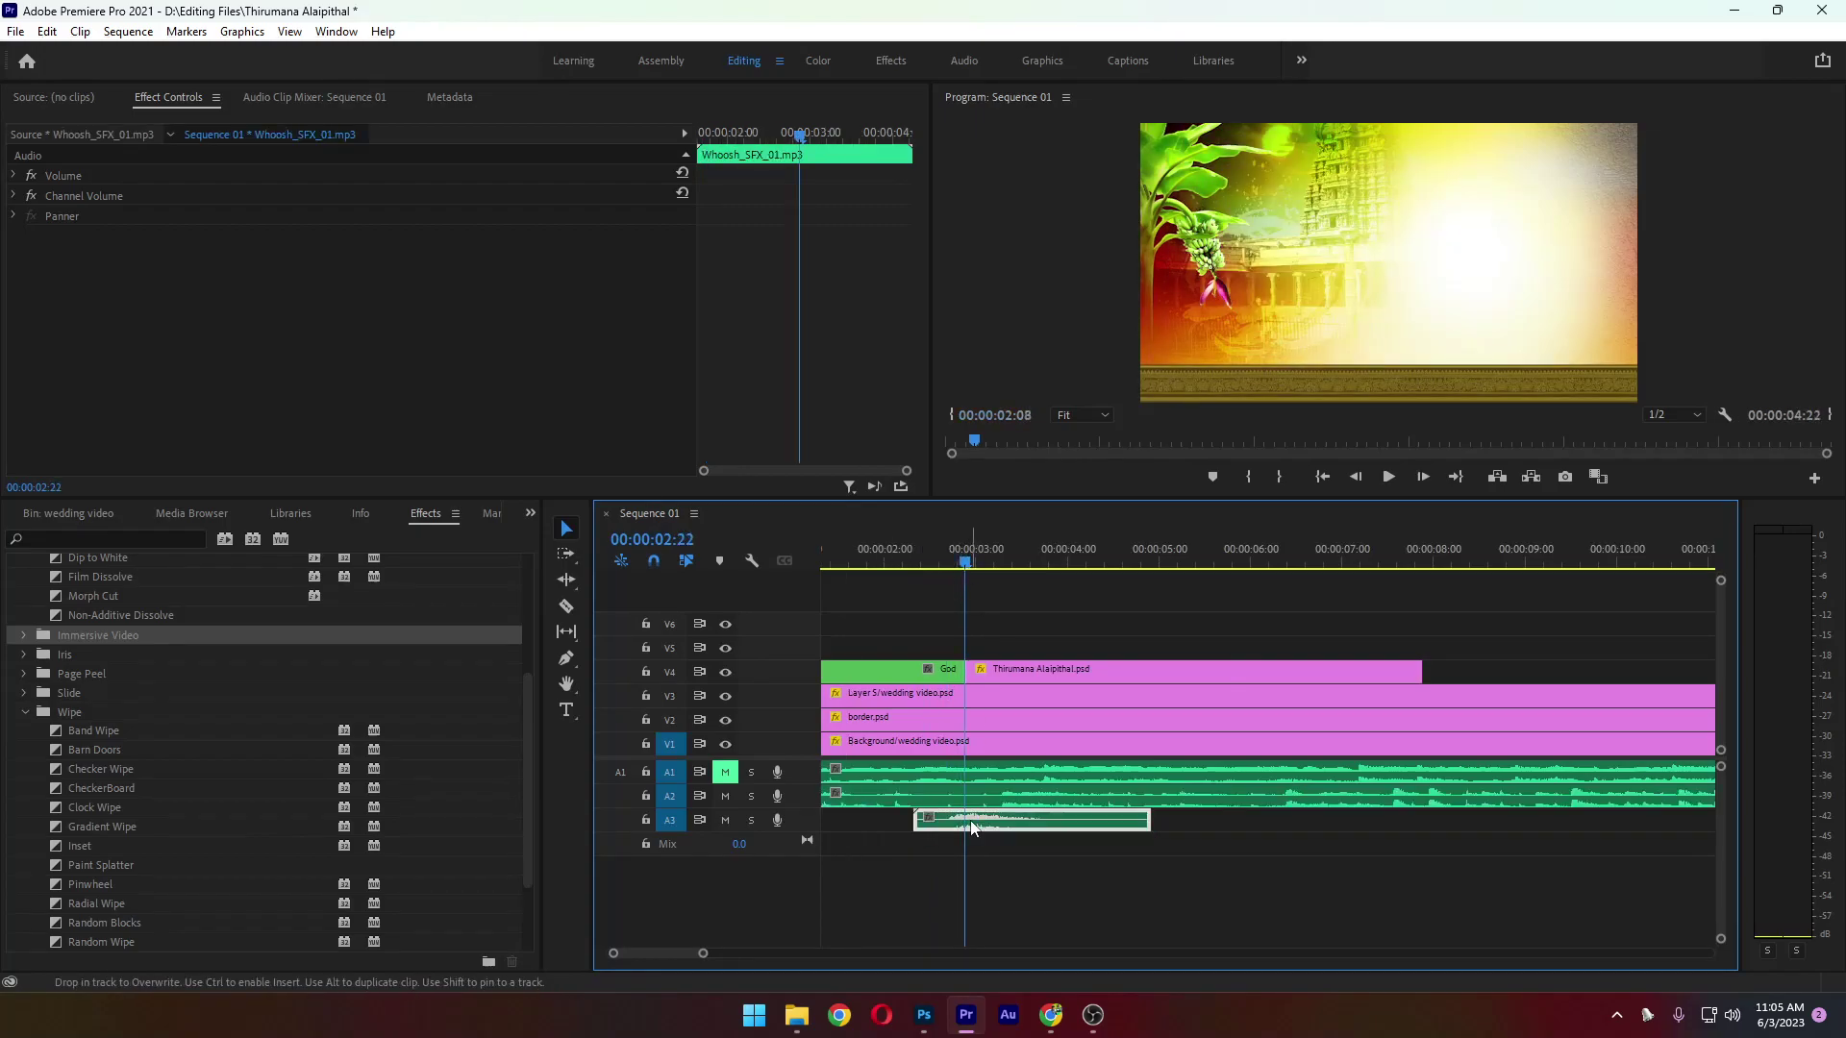
pyautogui.scroll(-6, 1134, 827)
# Play to about 00:00:06:17 and trim the Thirumana title clip to end at the playhead
pyautogui.click(1320, 477)
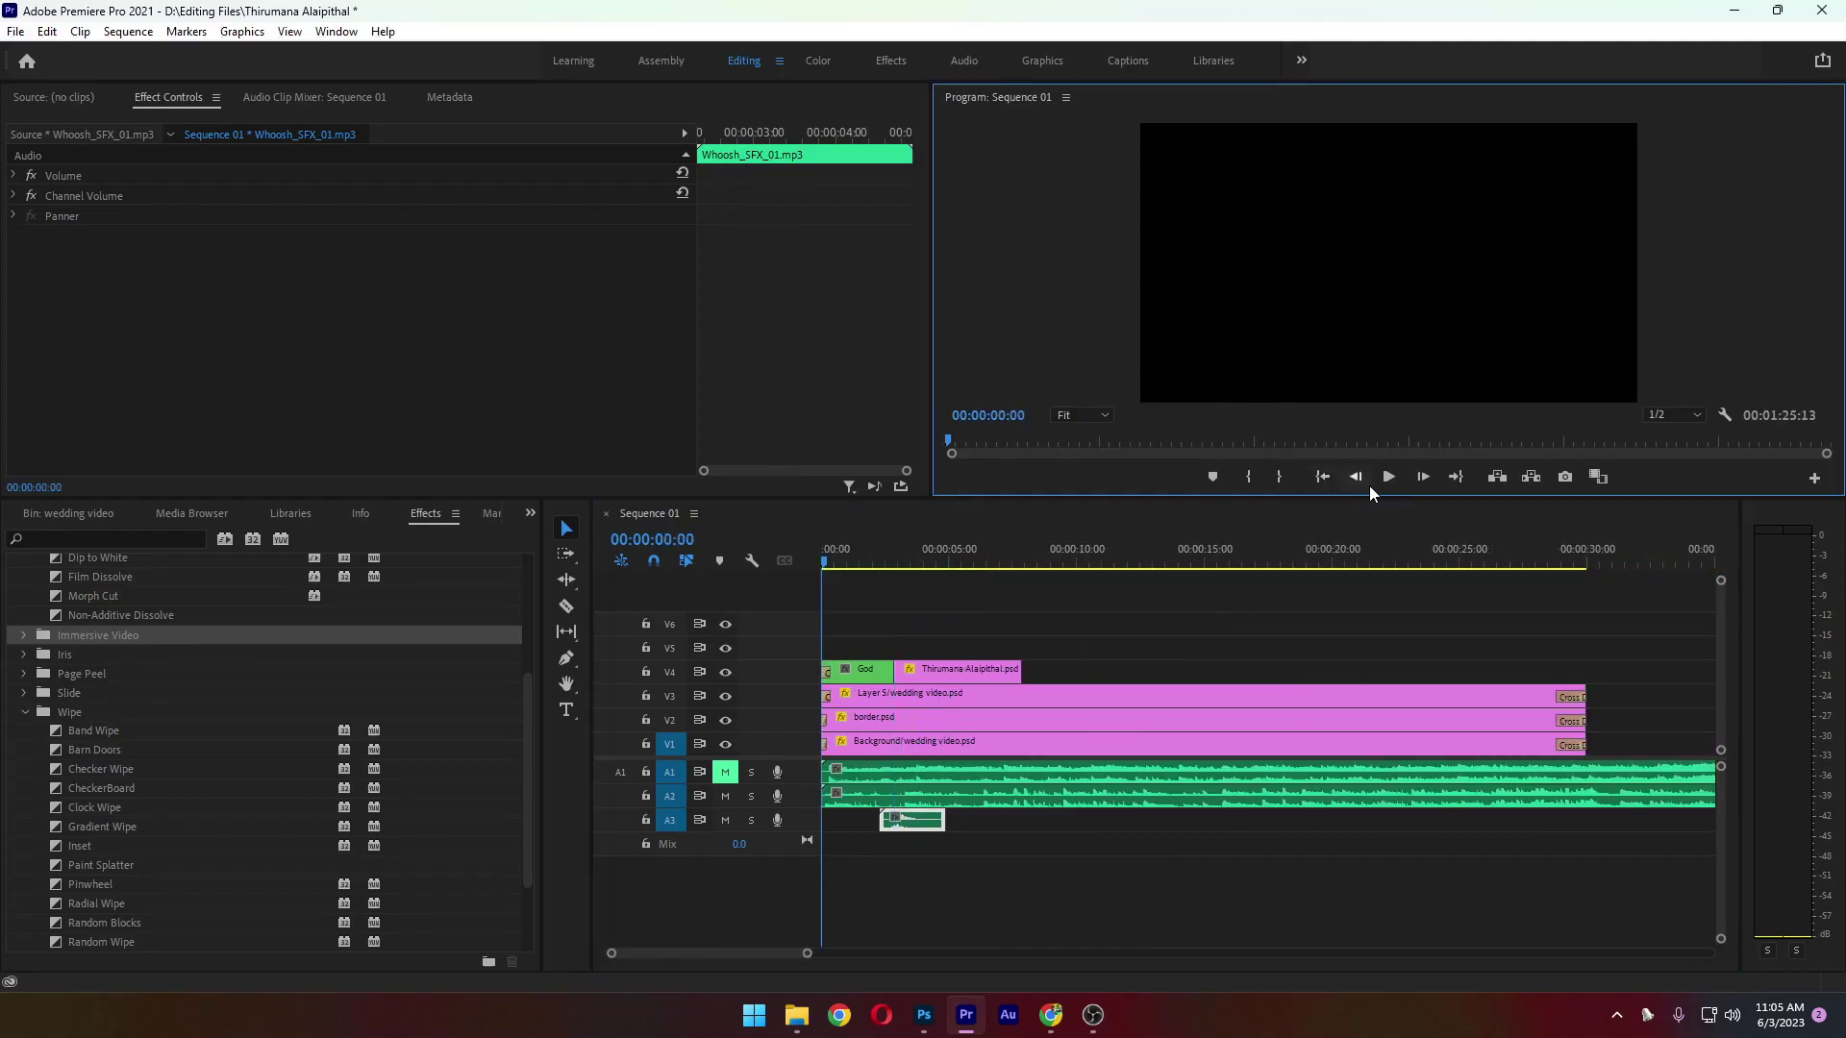
pyautogui.click(1388, 477)
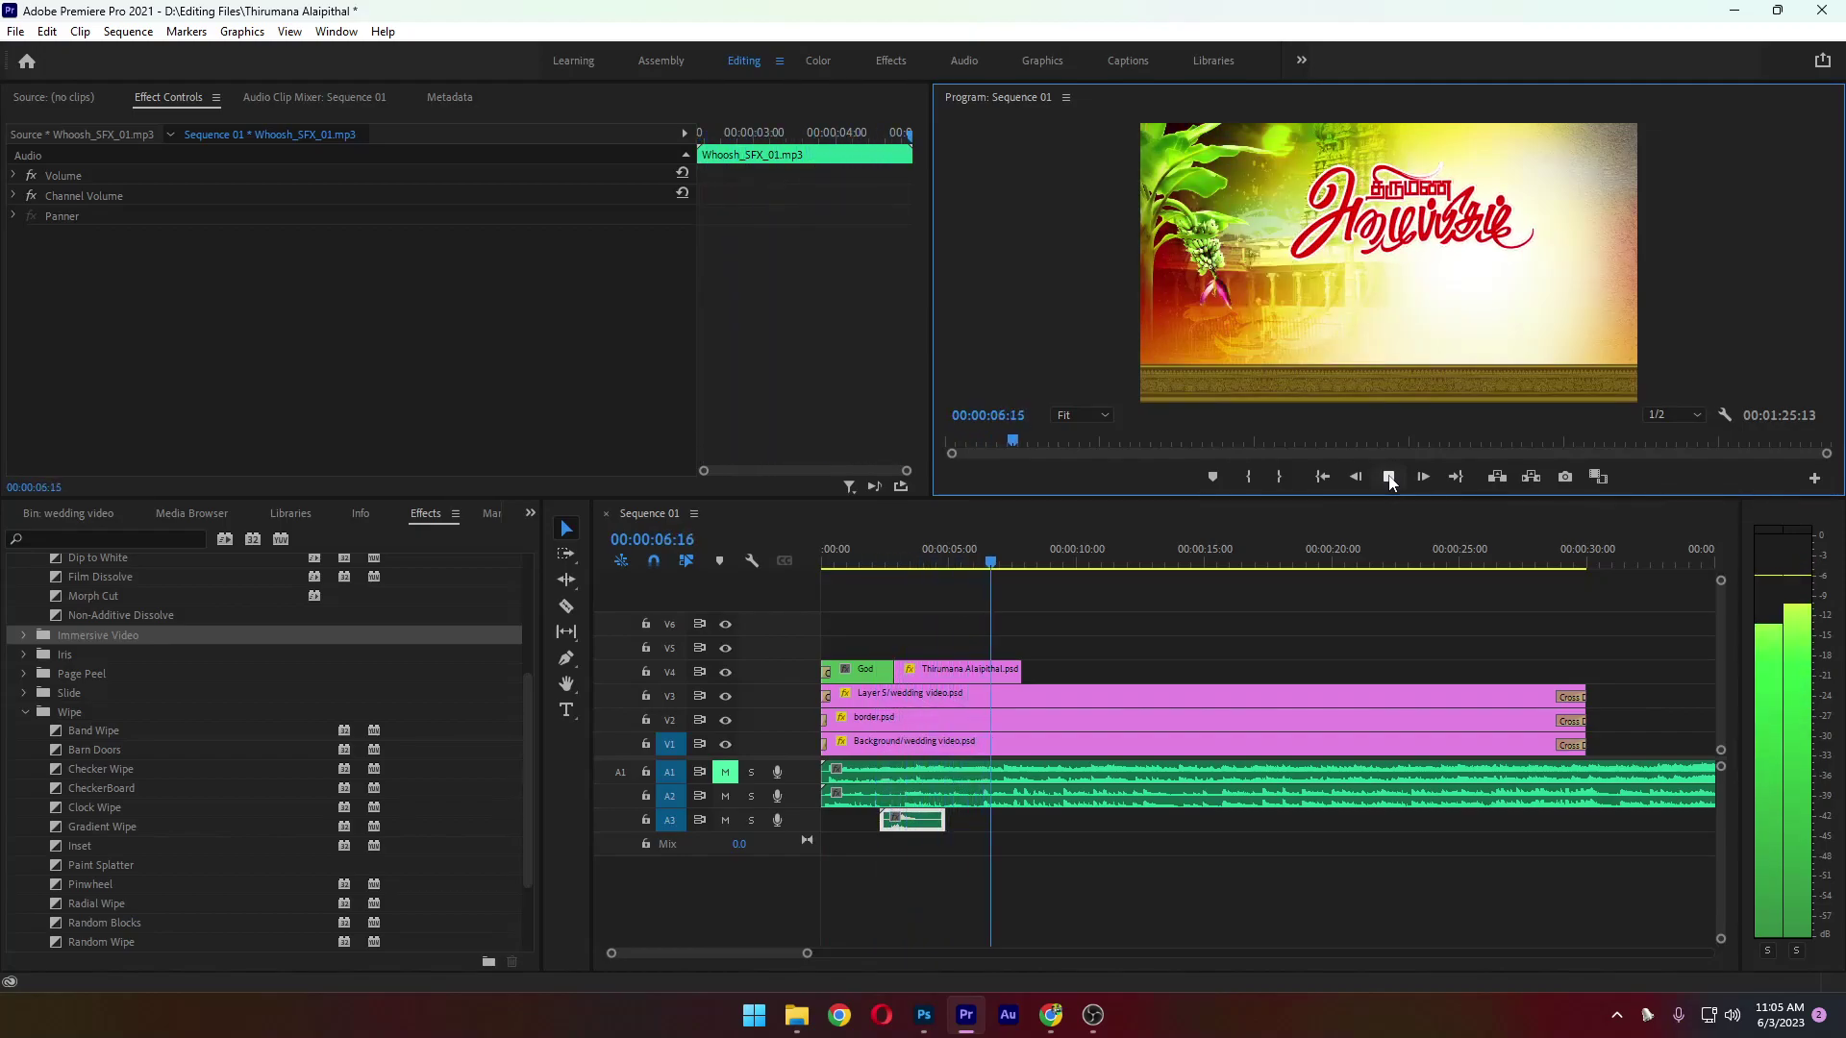
pyautogui.click(1388, 477)
pyautogui.moveTo(1027, 667); pyautogui.dragTo(993, 667)
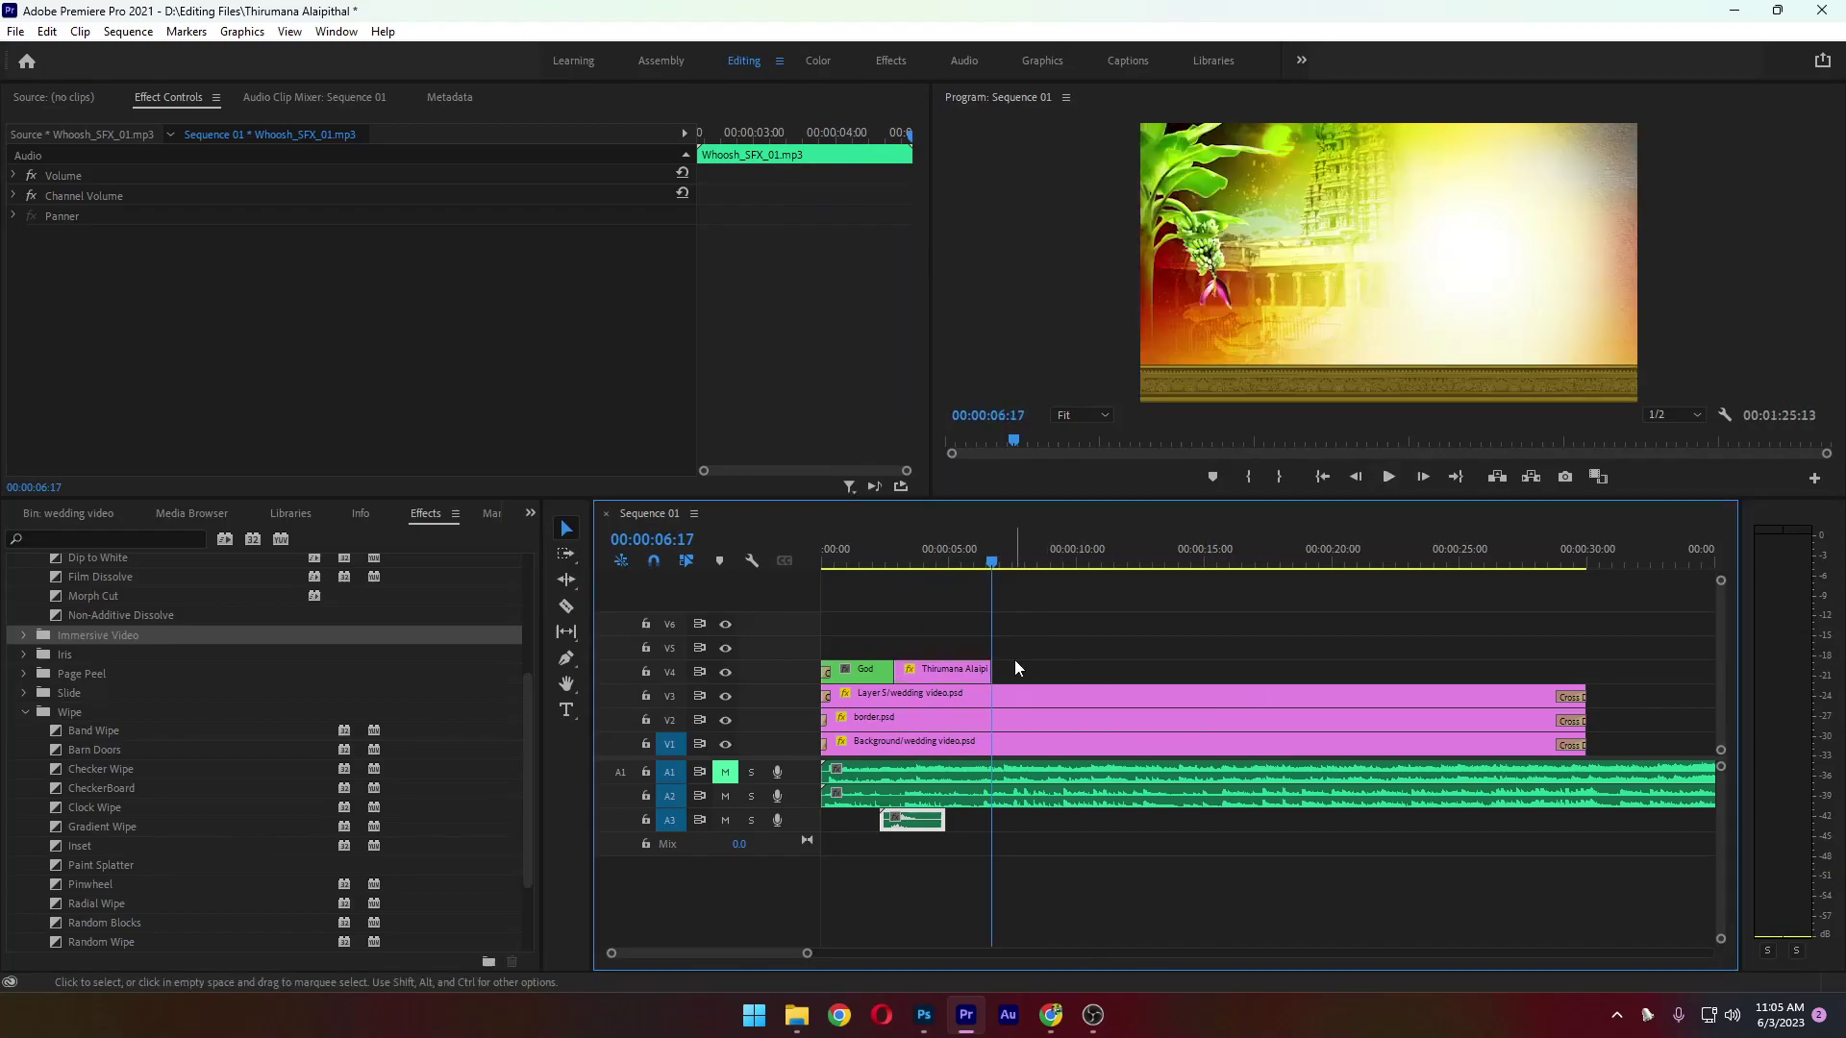
pyautogui.click(81, 517)
# Place the Names graphic on V5, position it at 480, 575, and add Cross Dissolves at both ends
pyautogui.scroll(3, 441, 825)
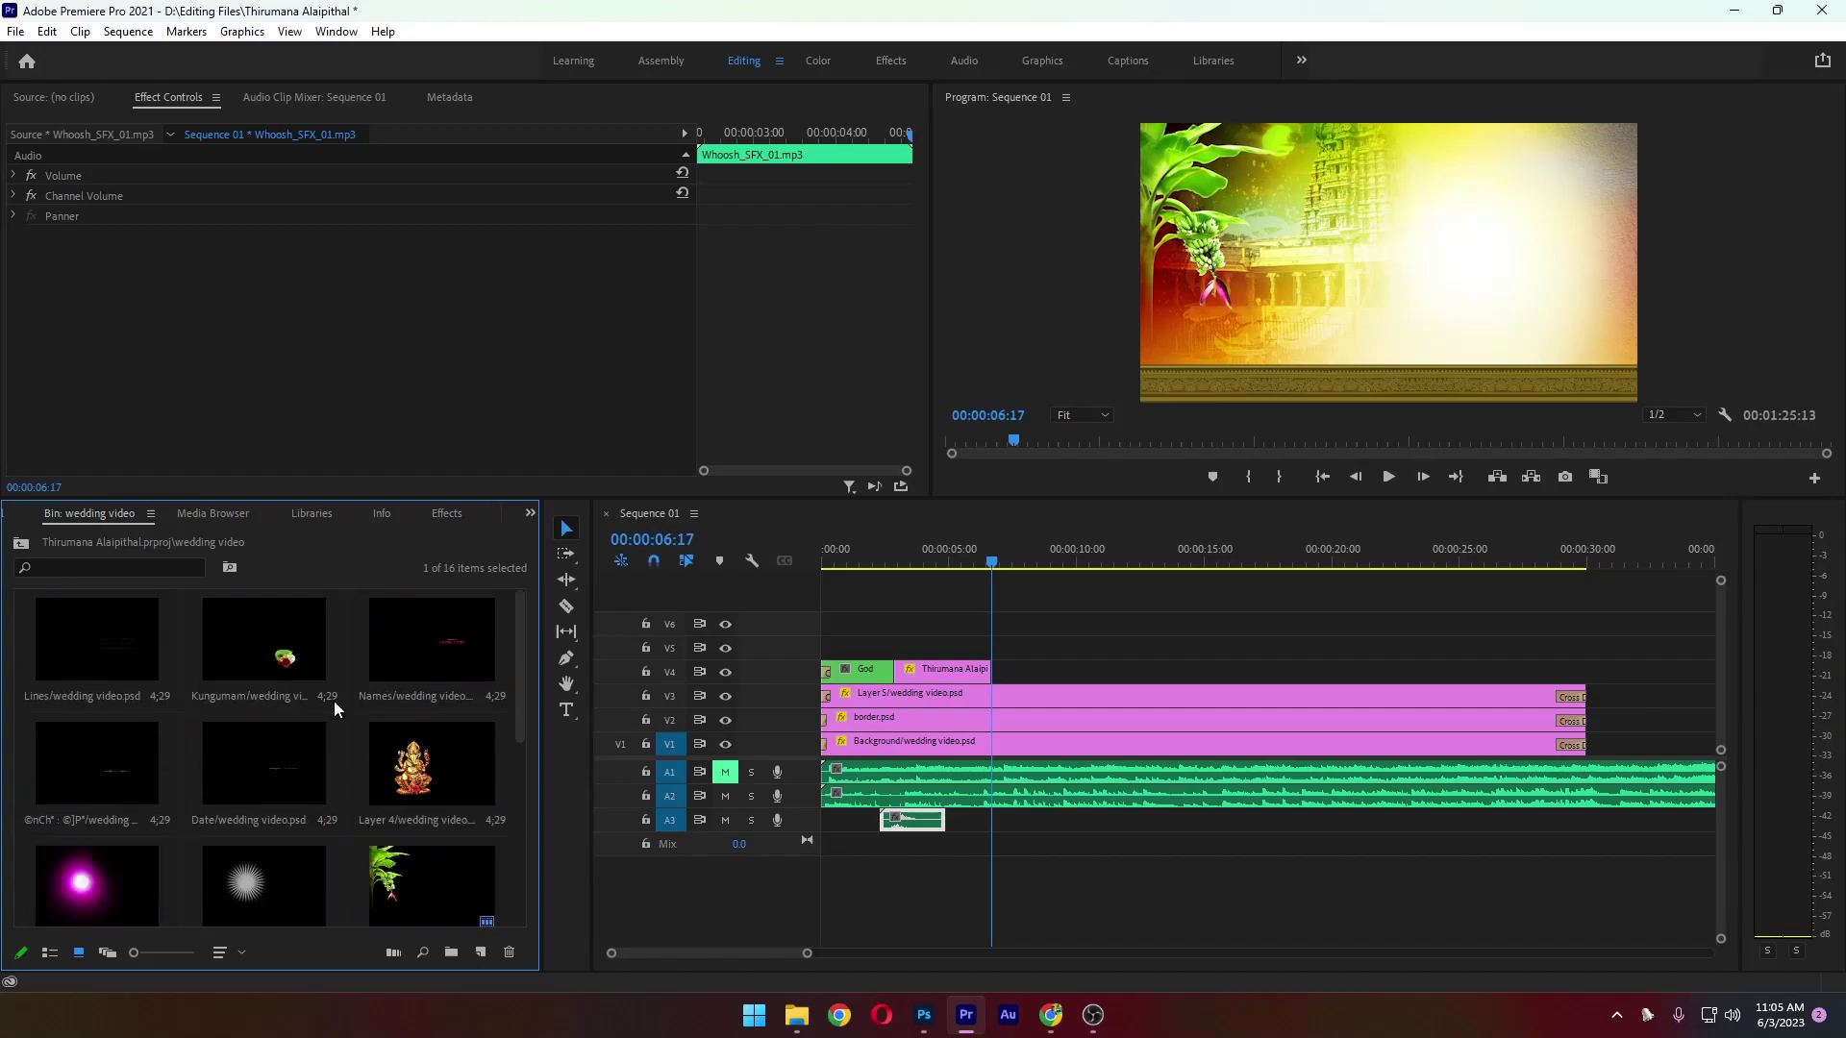
pyautogui.click(448, 646)
pyautogui.moveTo(441, 643); pyautogui.dragTo(1592, 697)
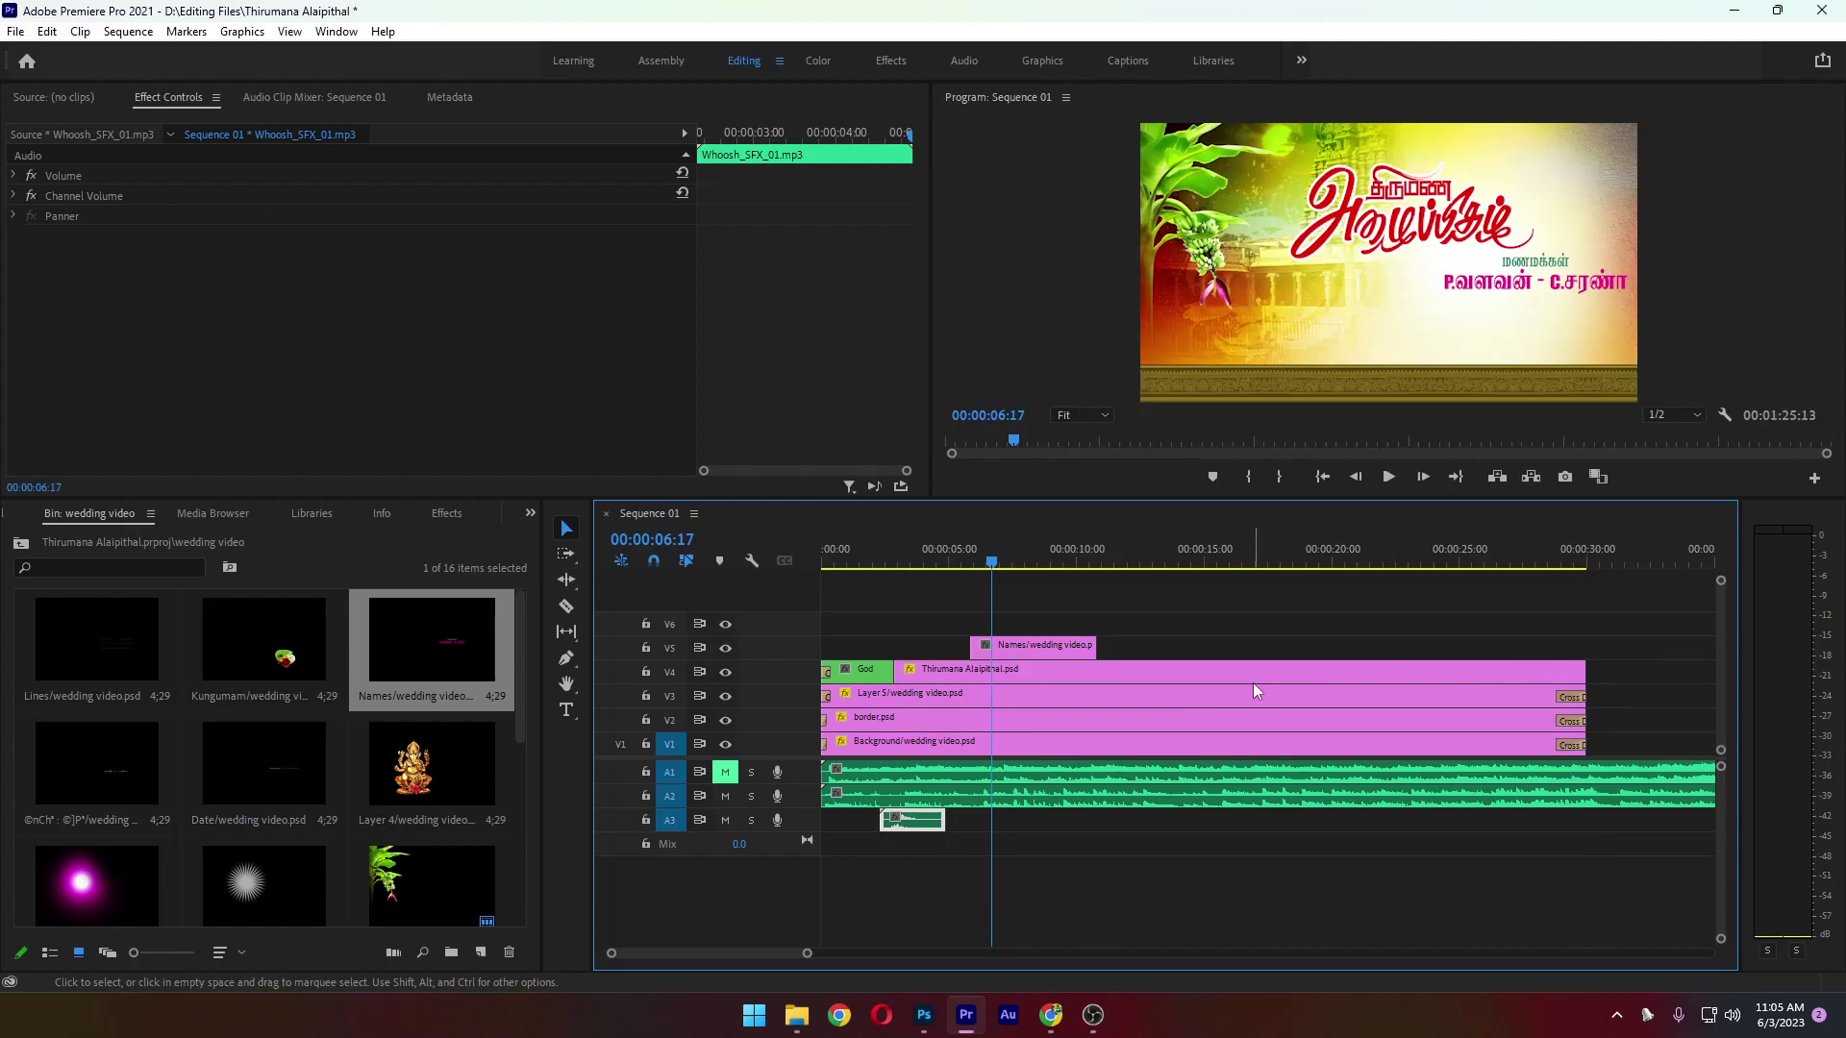
pyautogui.click(1055, 650)
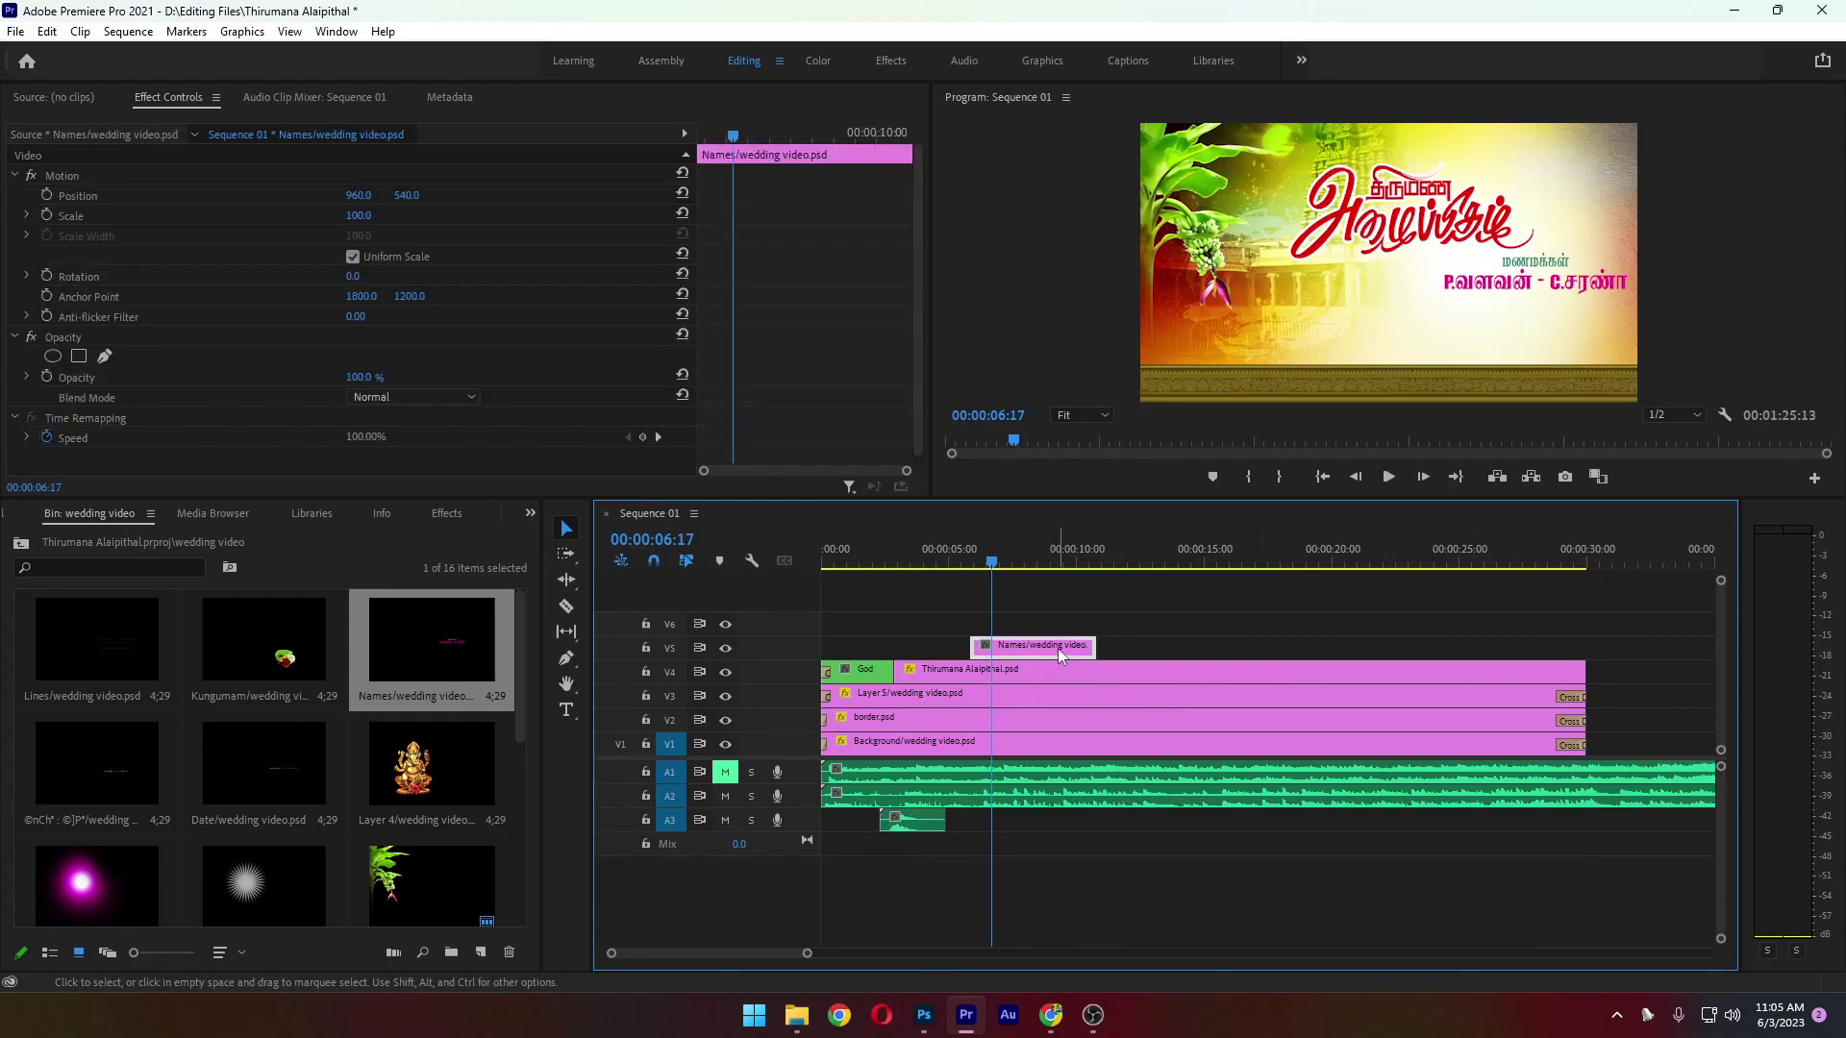
pyautogui.moveTo(359, 195); pyautogui.dragTo(212, 195)
pyautogui.moveTo(415, 196); pyautogui.dragTo(449, 196)
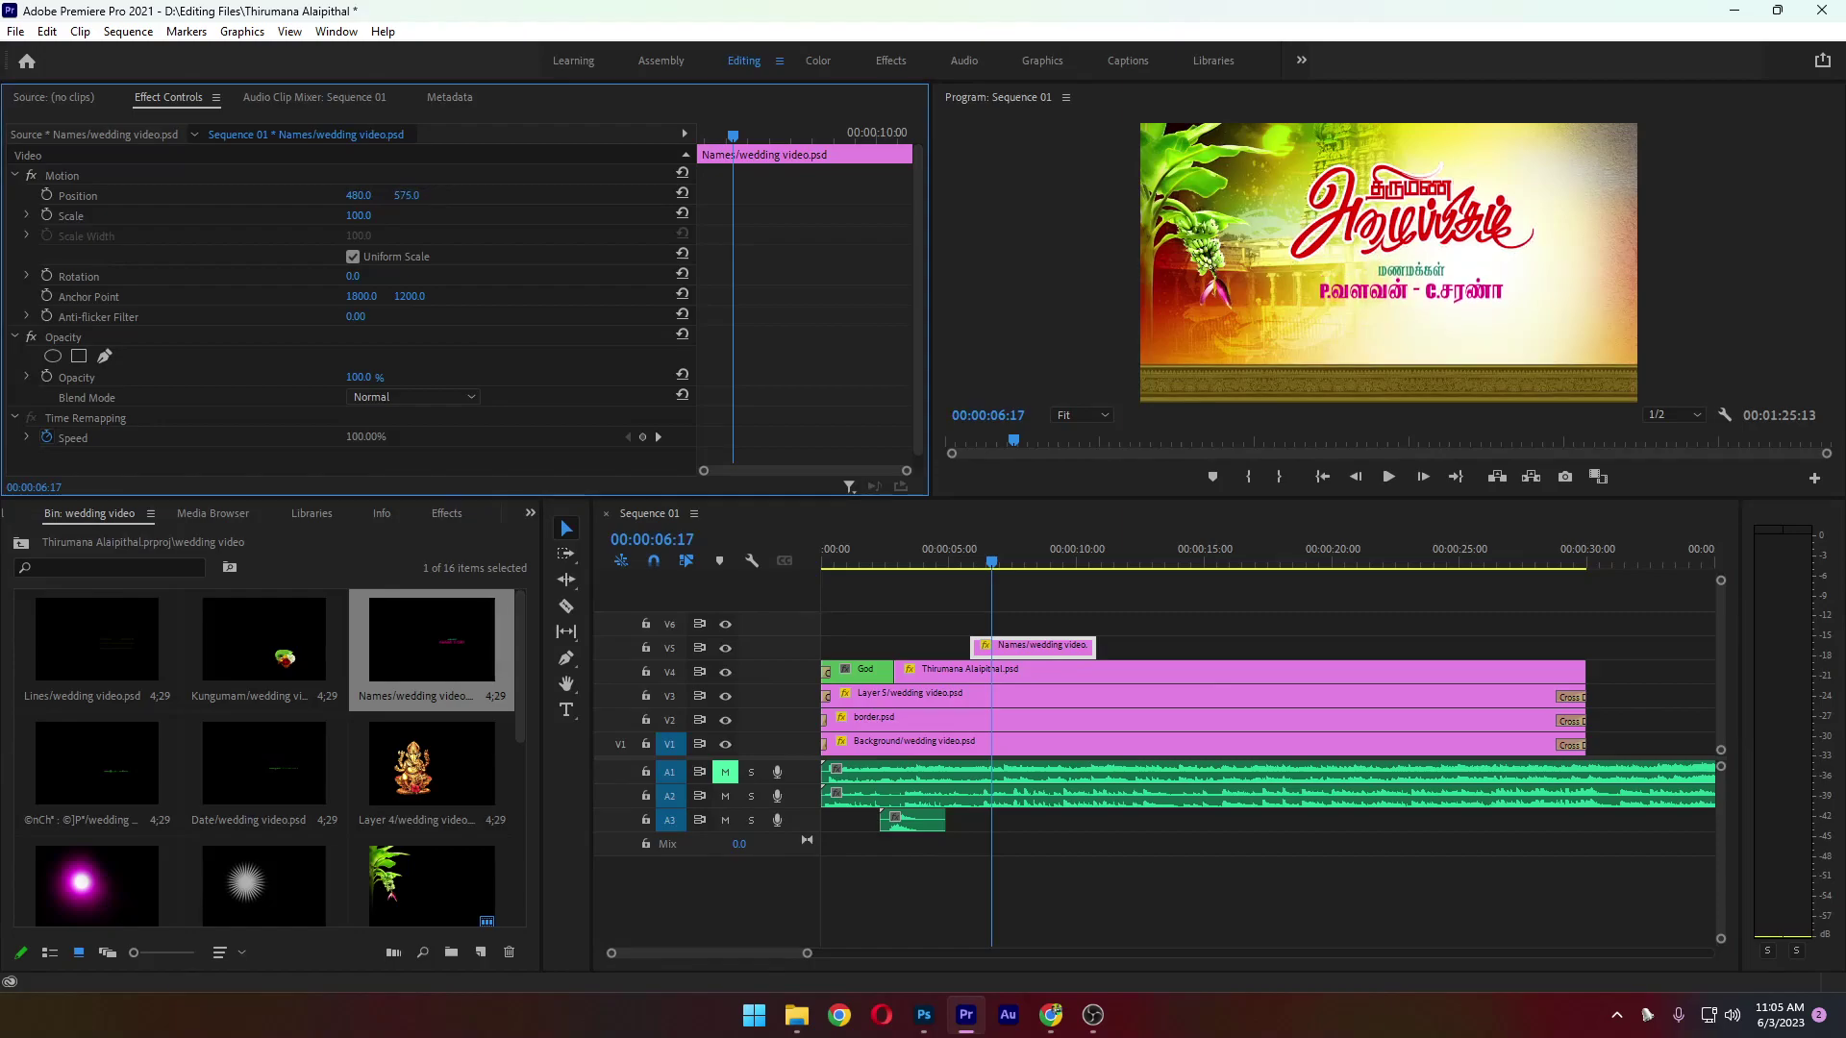
pyautogui.hotkey('ctrl', 'd')
pyautogui.moveTo(992, 564); pyautogui.dragTo(956, 574)
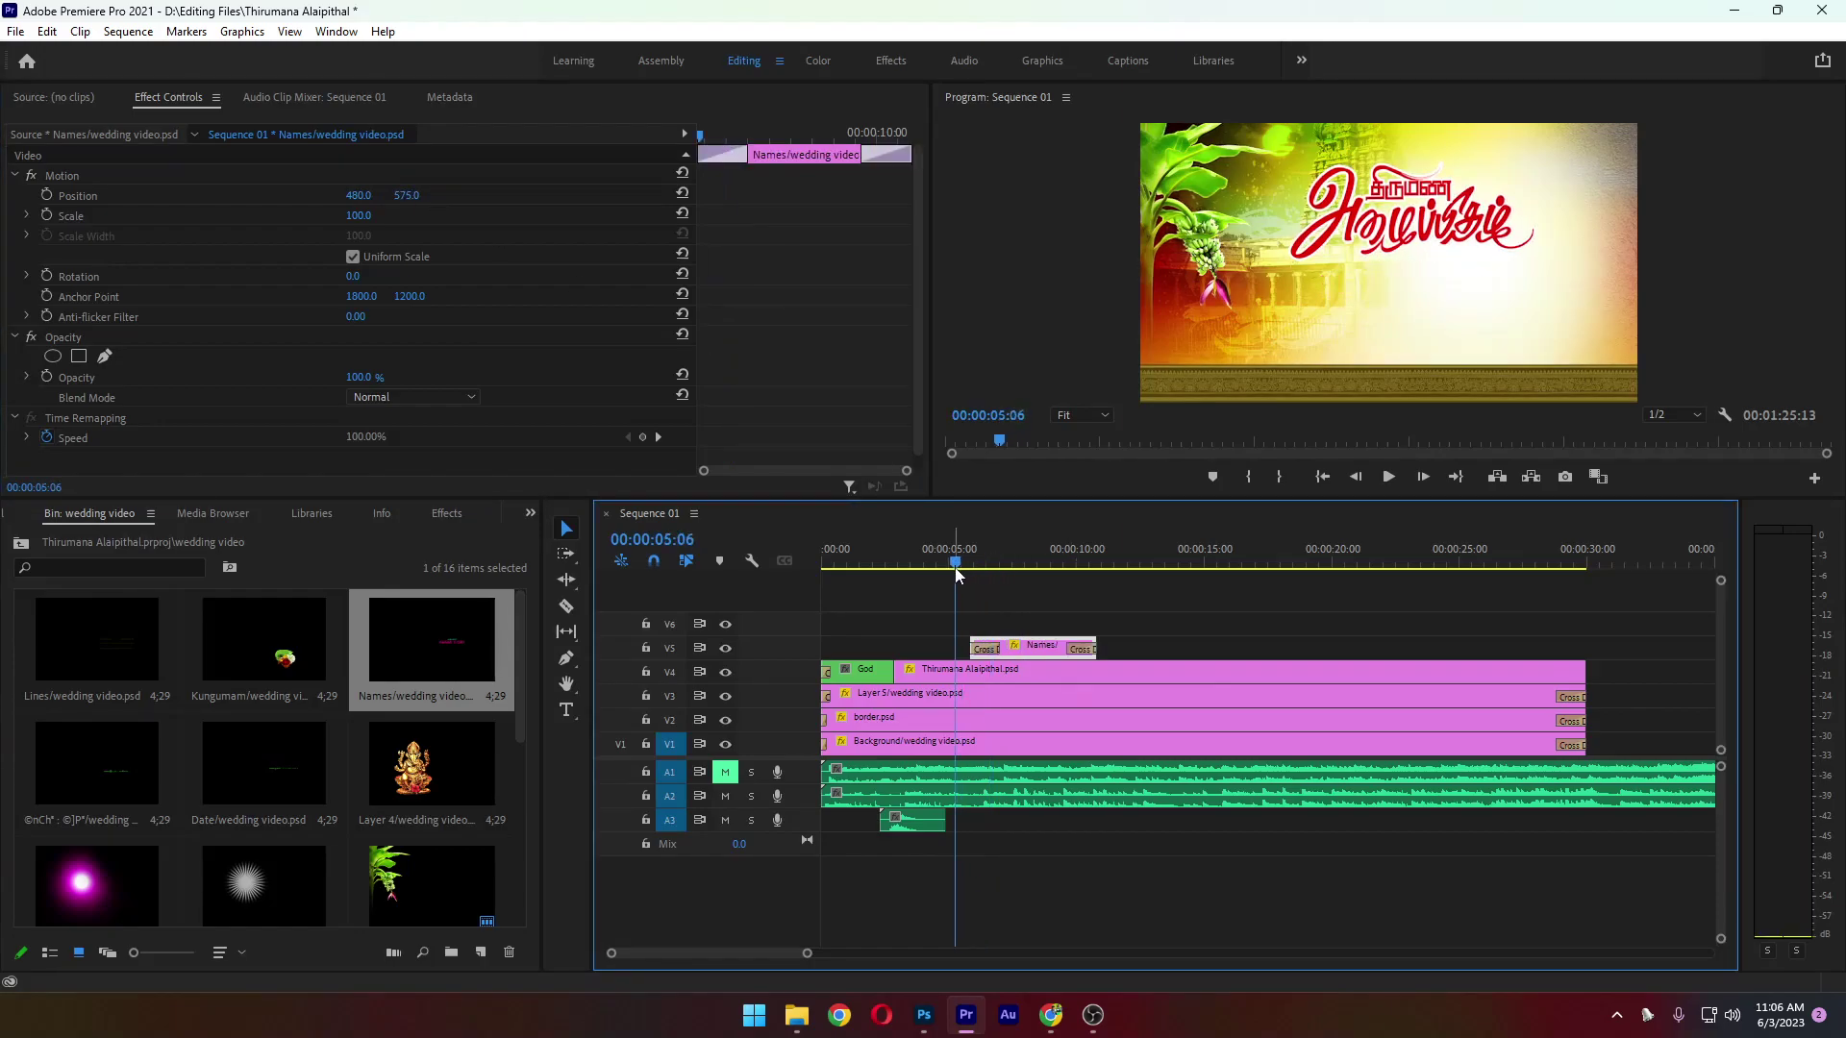
# Trim the Names clip's opening dissolve to 8 frames and closing to 7, then preview the fades
pyautogui.press('space')
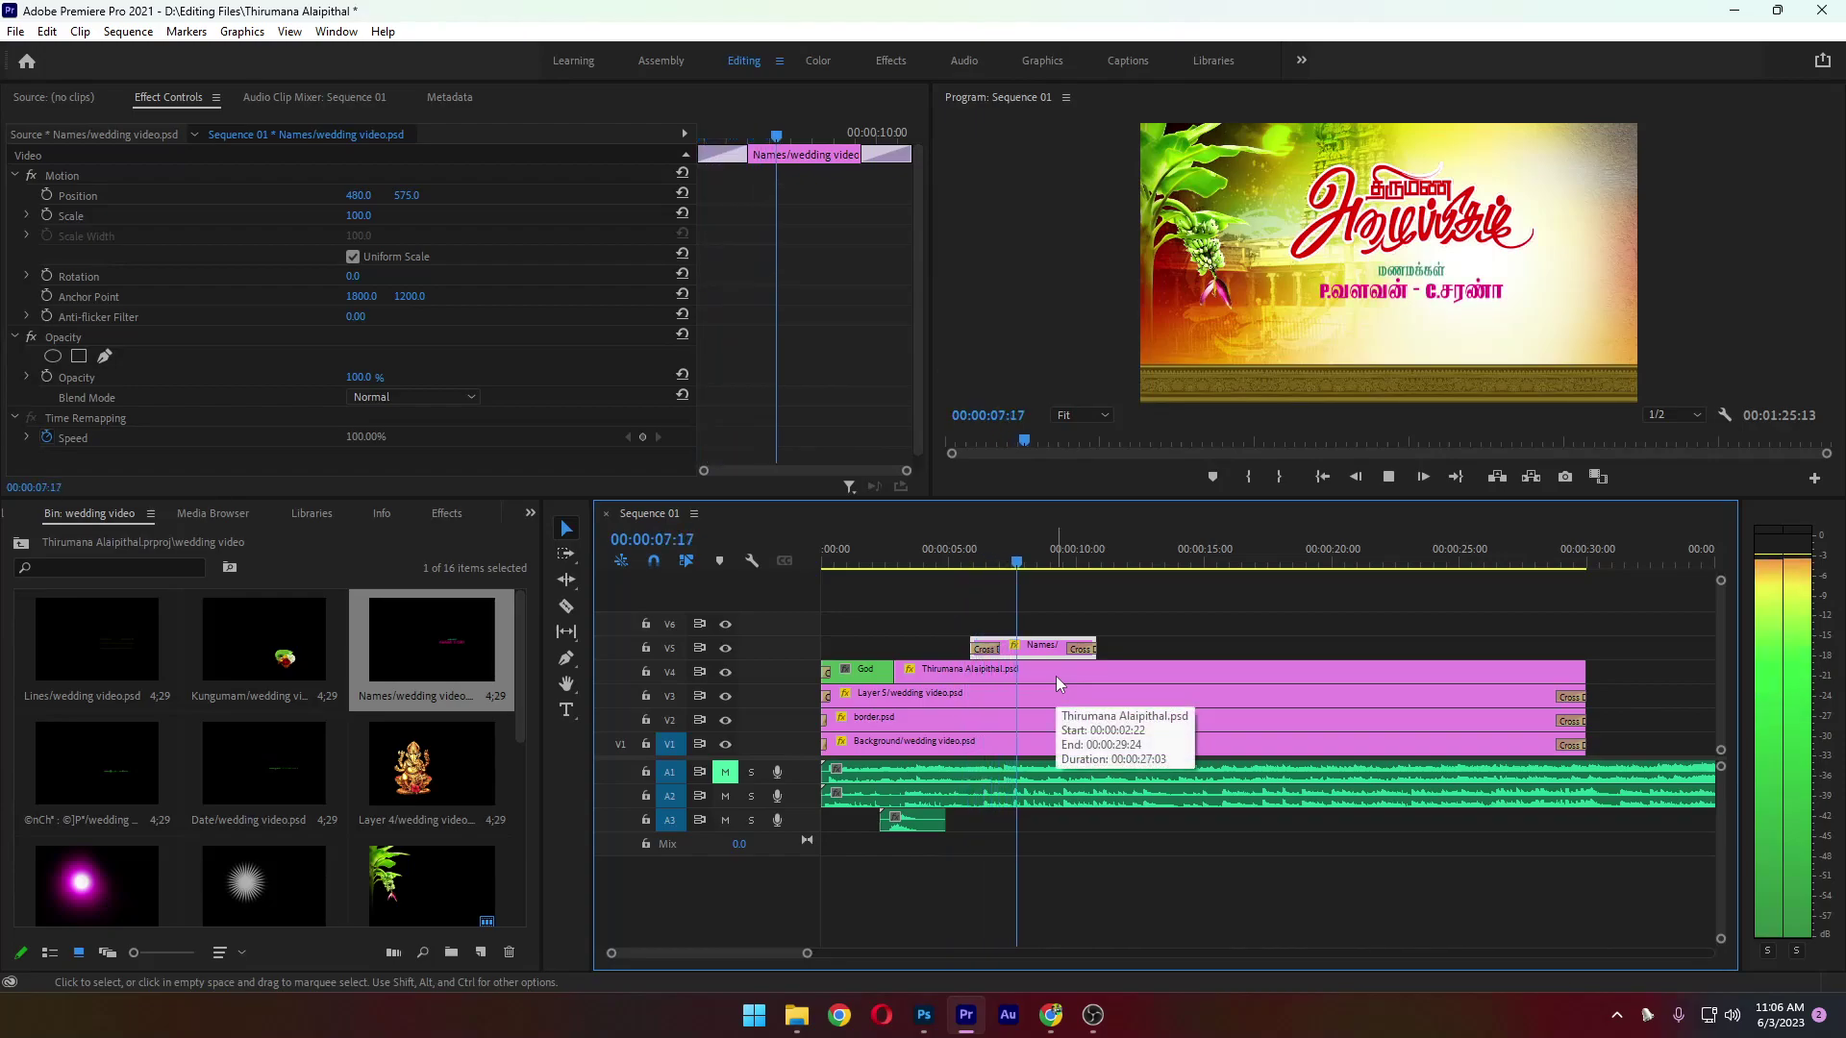
pyautogui.press('space')
pyautogui.scroll(2, 990, 658)
pyautogui.click(998, 652)
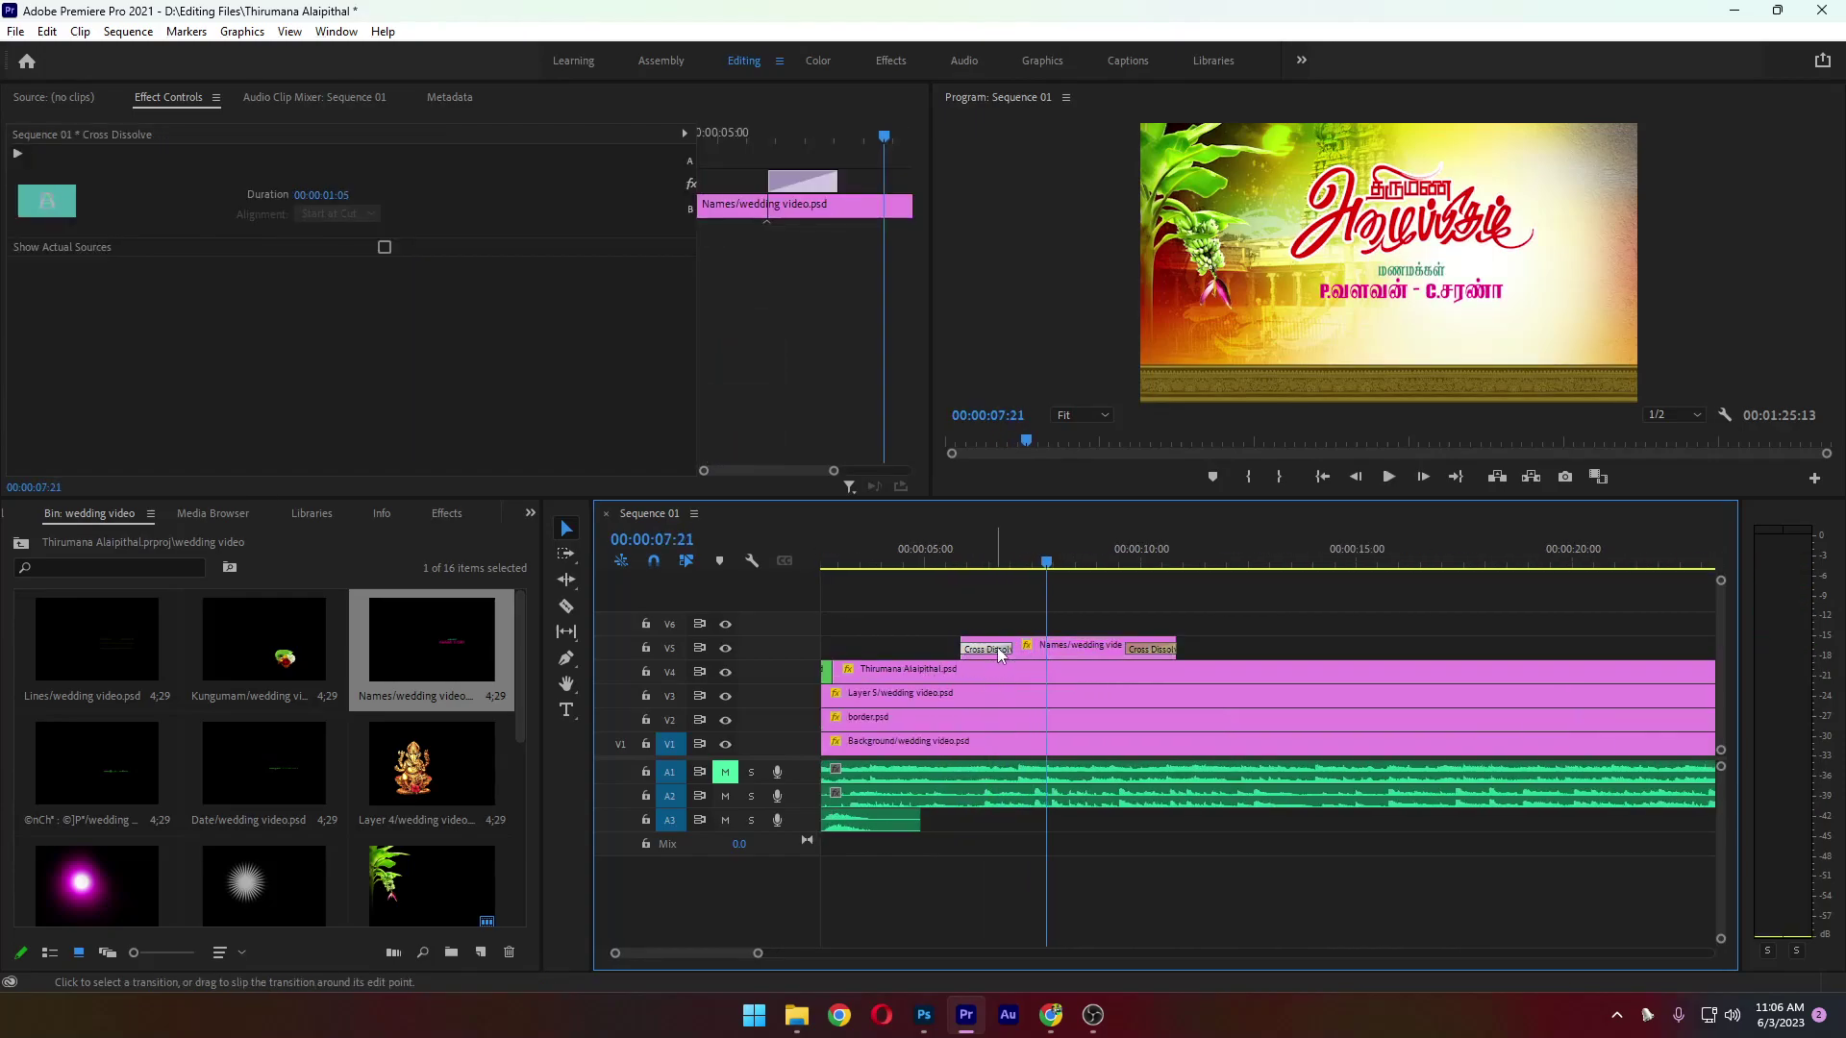
pyautogui.moveTo(1013, 649); pyautogui.dragTo(970, 655)
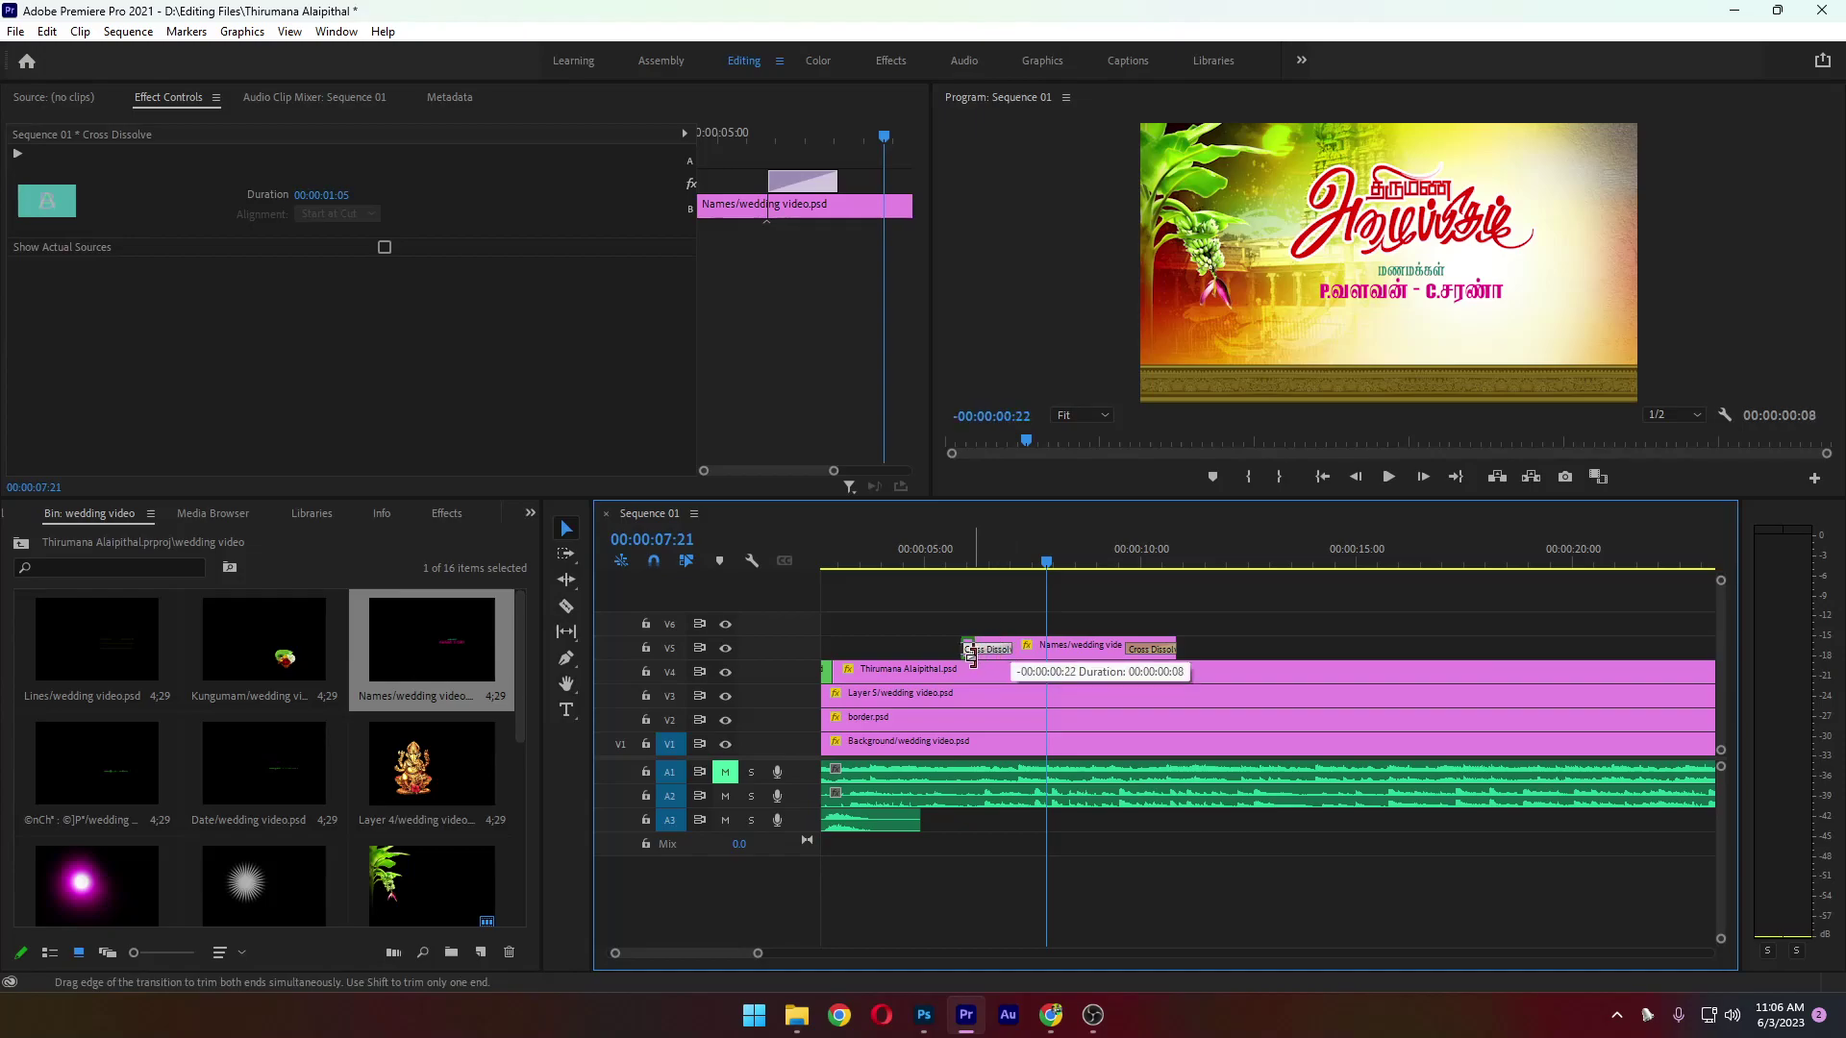
pyautogui.moveTo(1146, 648); pyautogui.dragTo(1171, 657)
pyautogui.click(933, 558)
pyautogui.press('space')
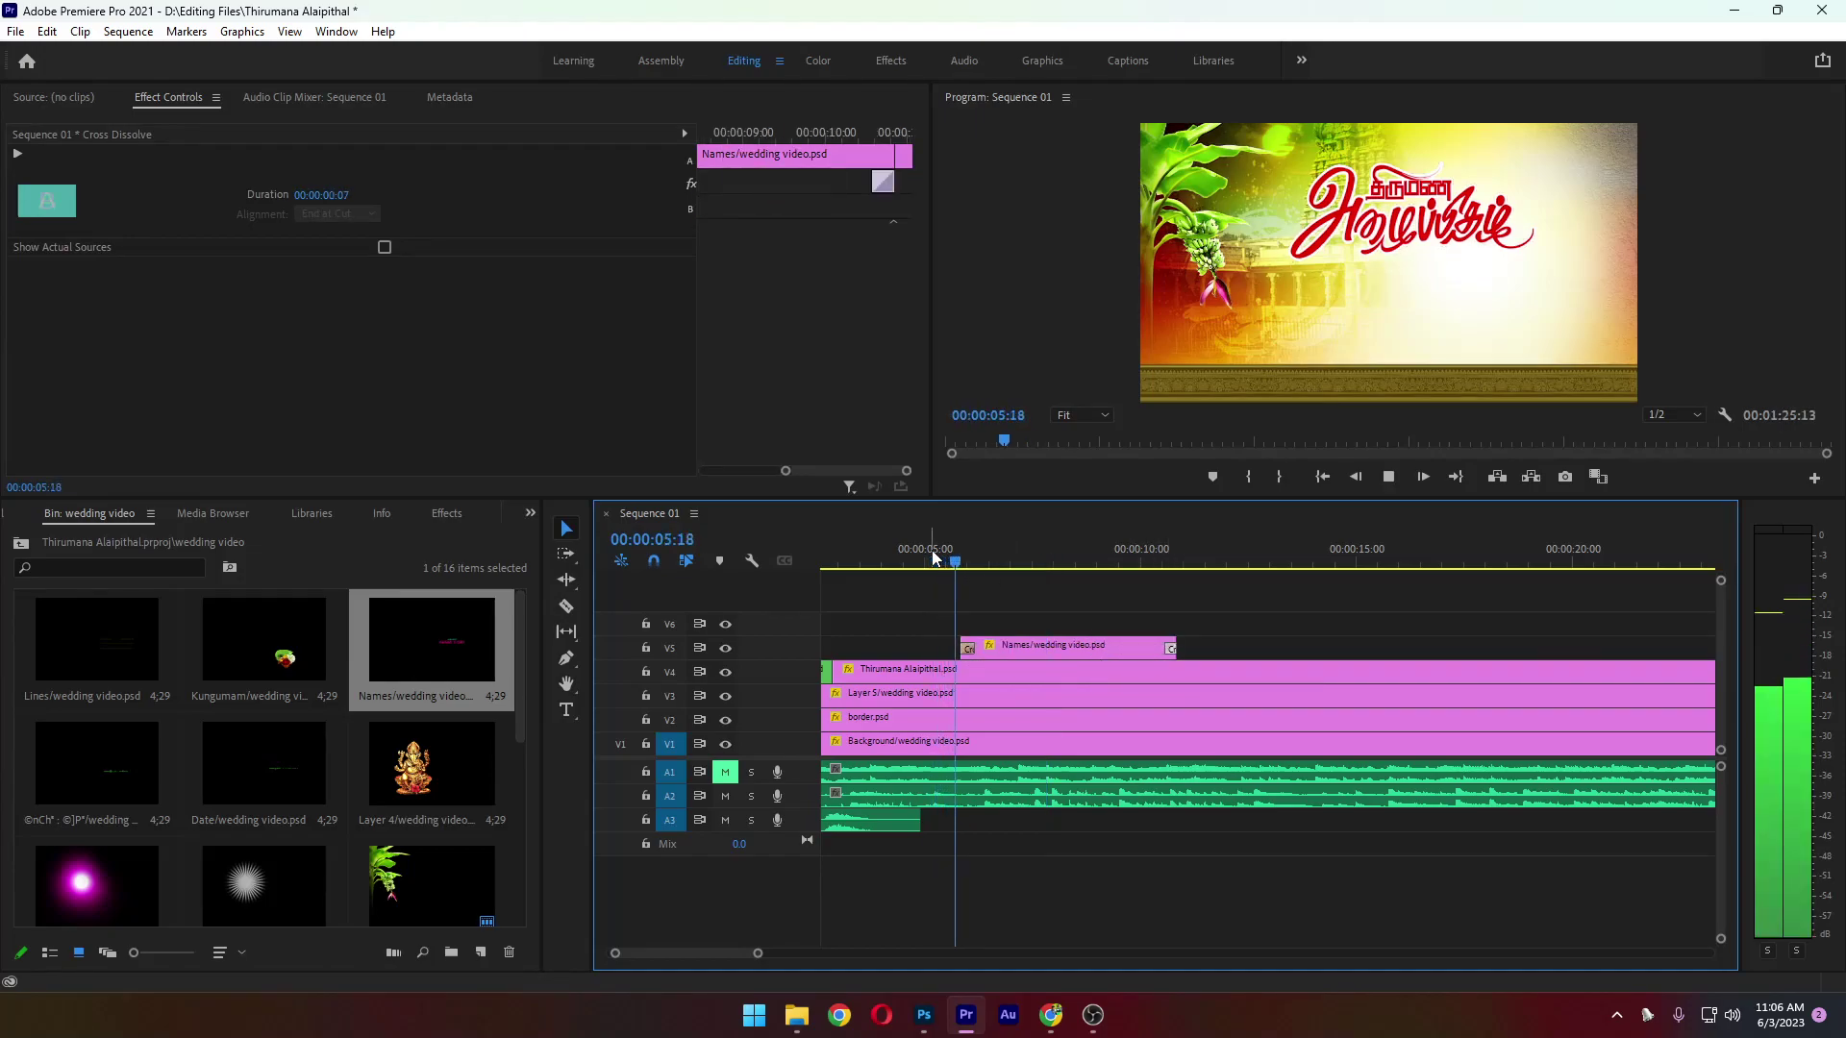
pyautogui.press('space')
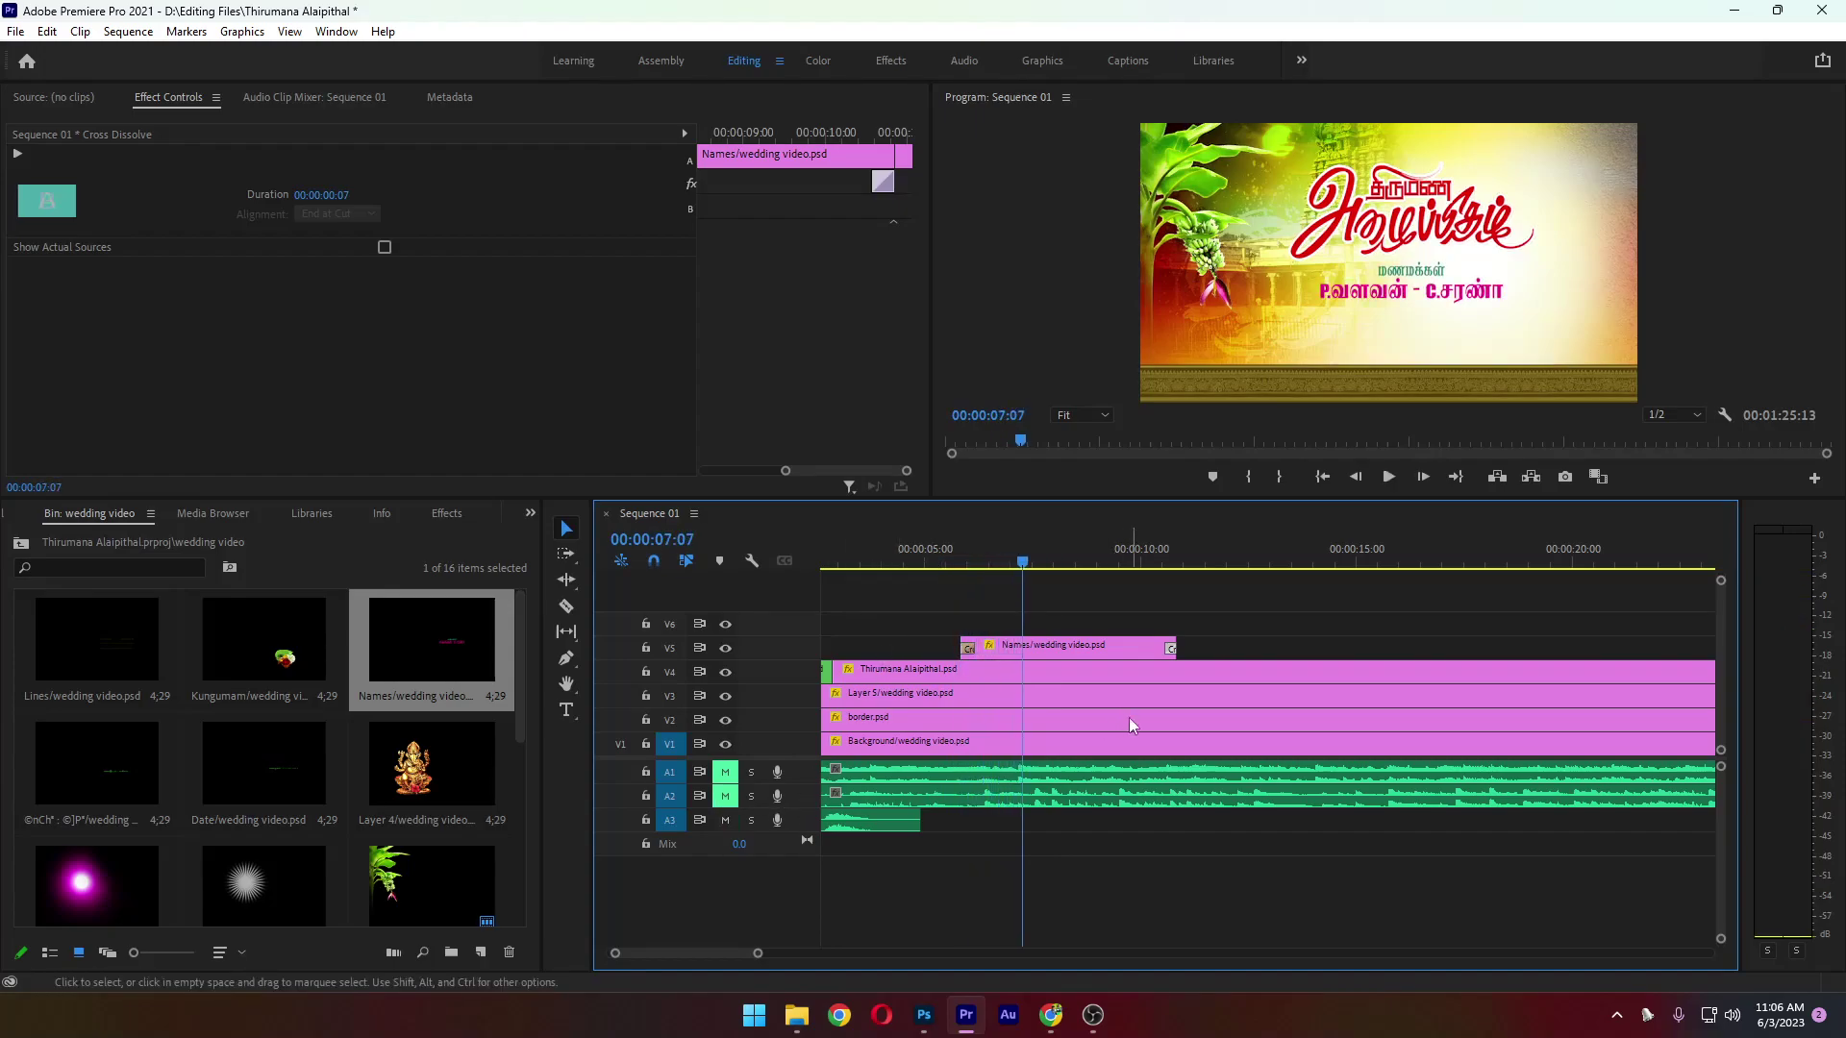
pyautogui.press('-')
pyautogui.click(940, 563)
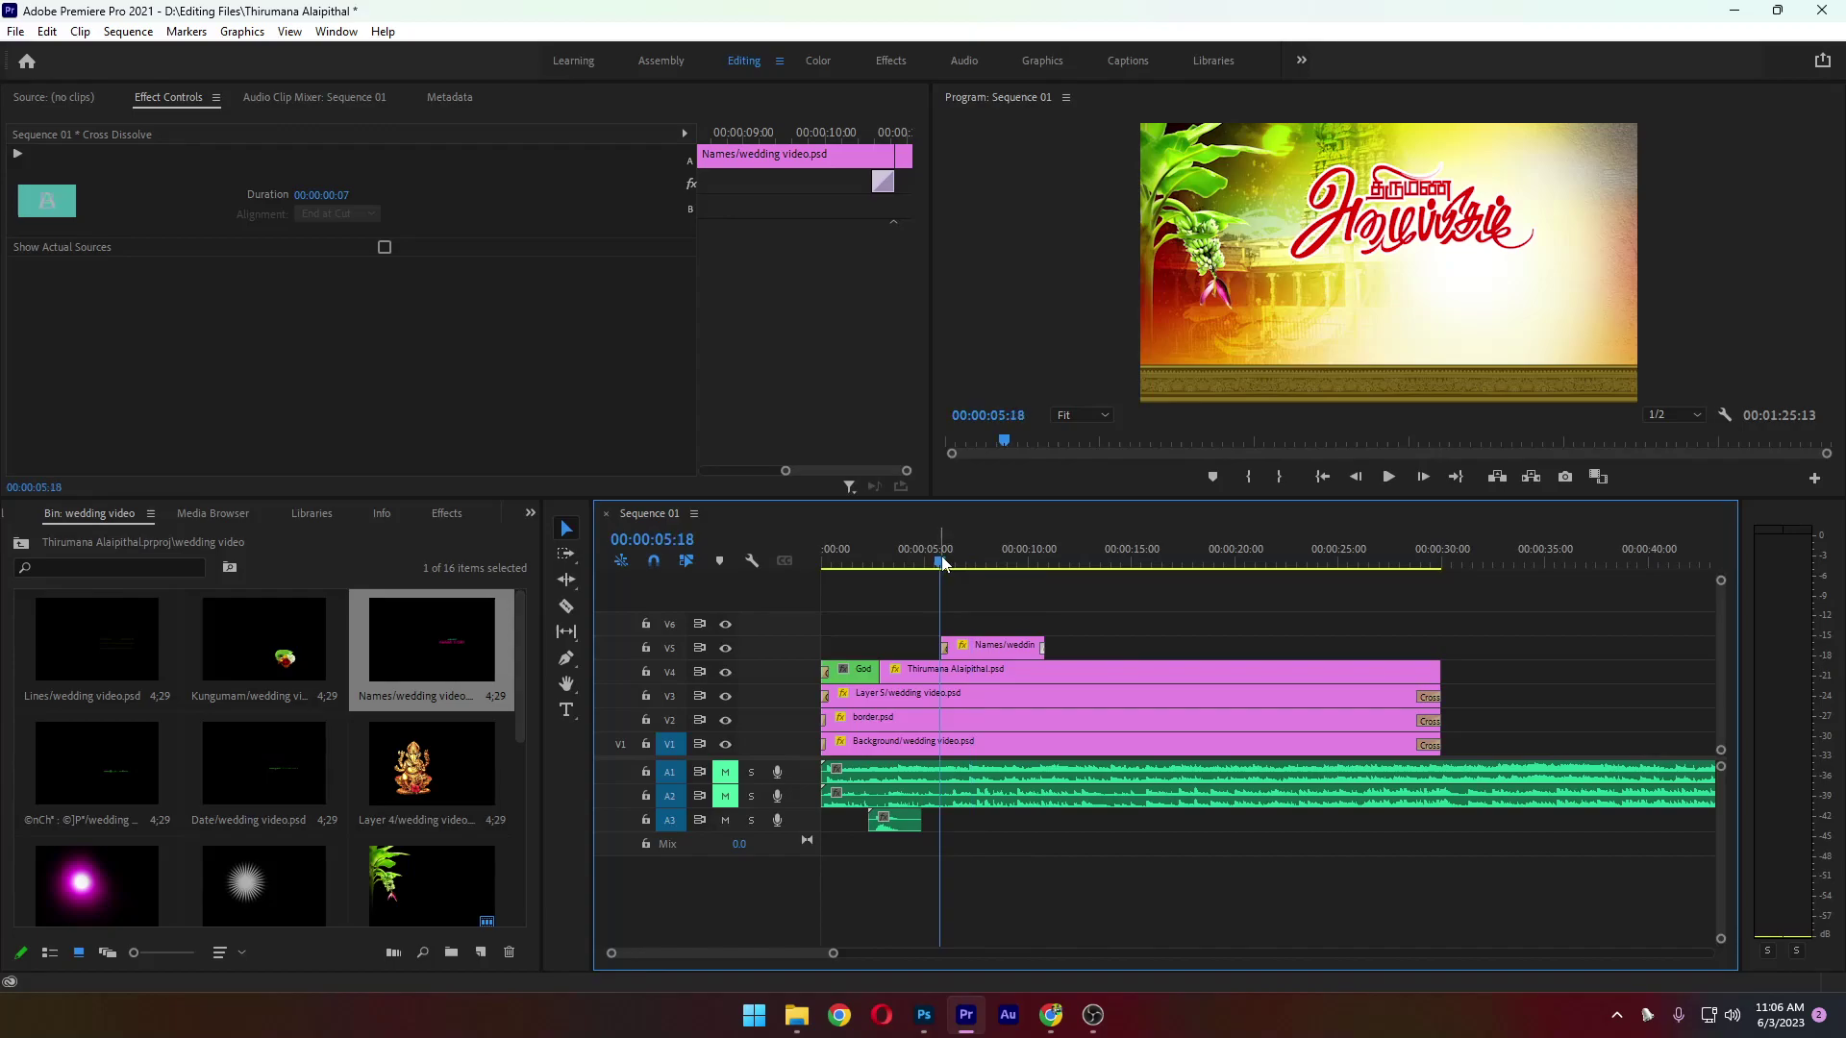
# Play the sequence from the start to check the names, then switch to File Explorer and deselect
pyautogui.click(1323, 476)
pyautogui.click(1388, 477)
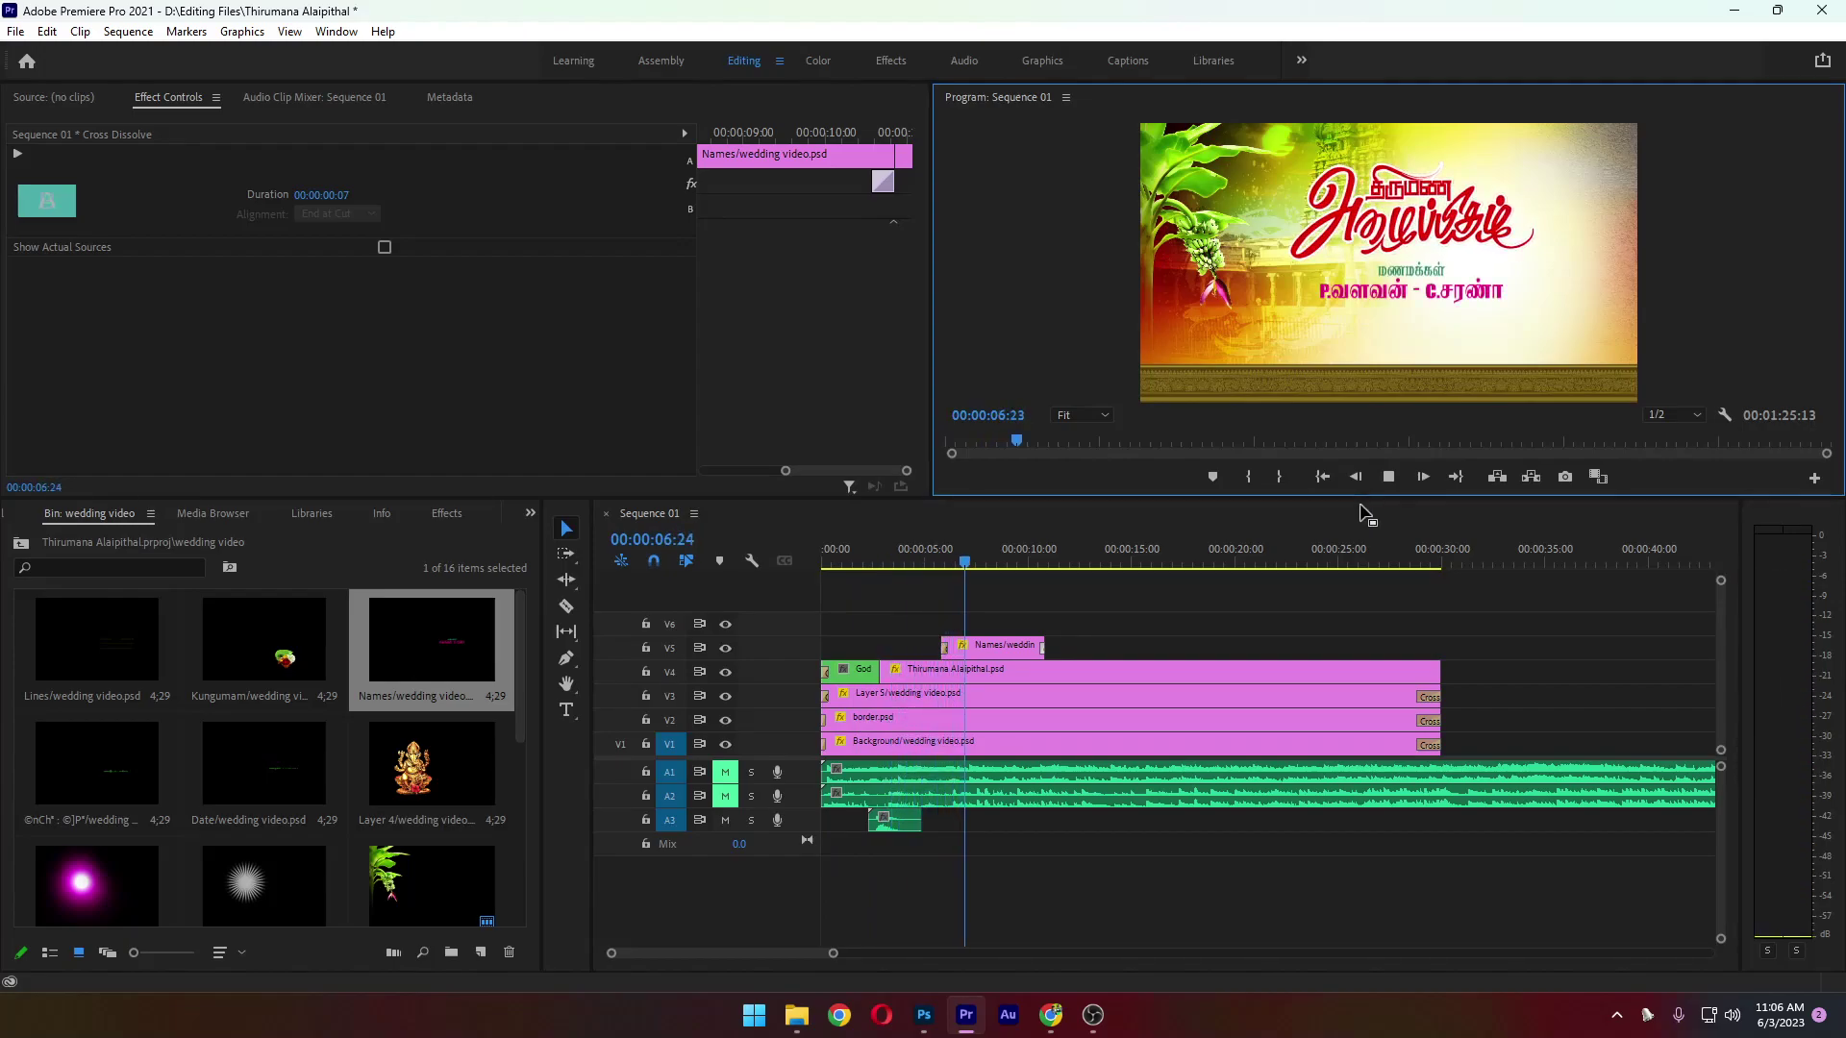
pyautogui.press('space')
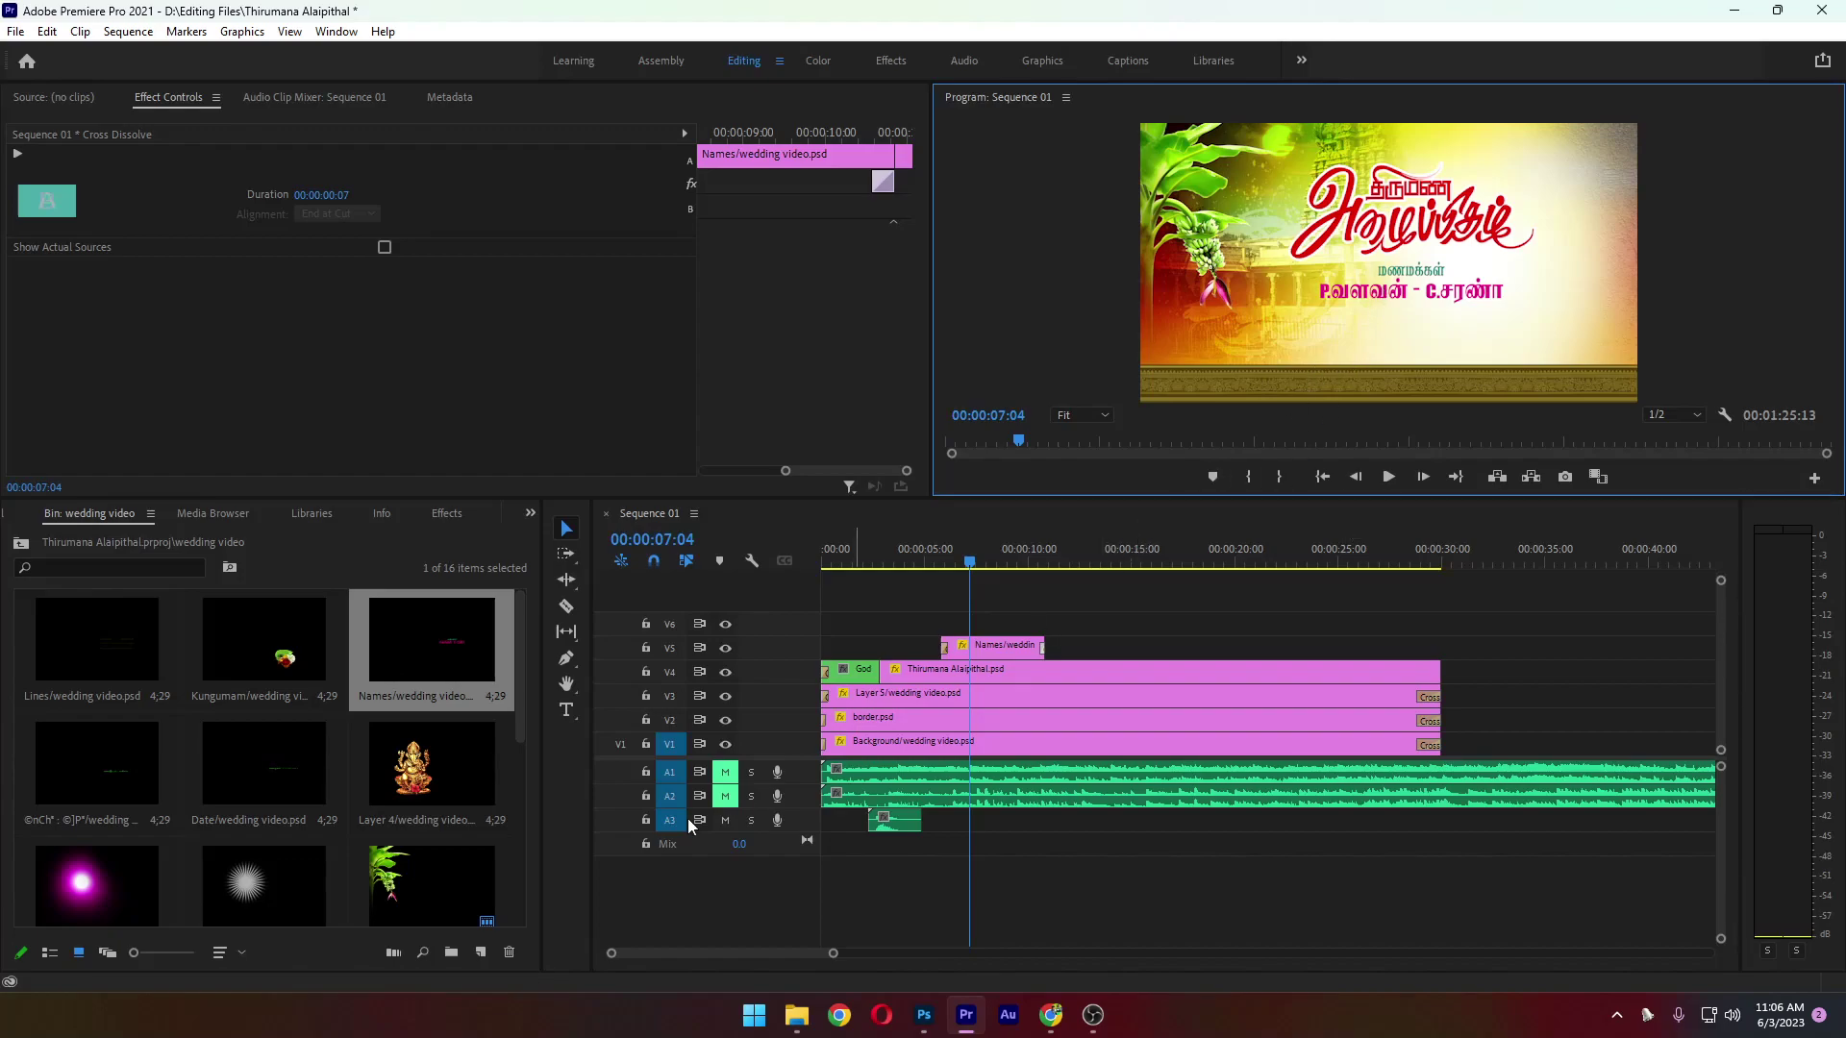
pyautogui.click(796, 1014)
pyautogui.click(819, 819)
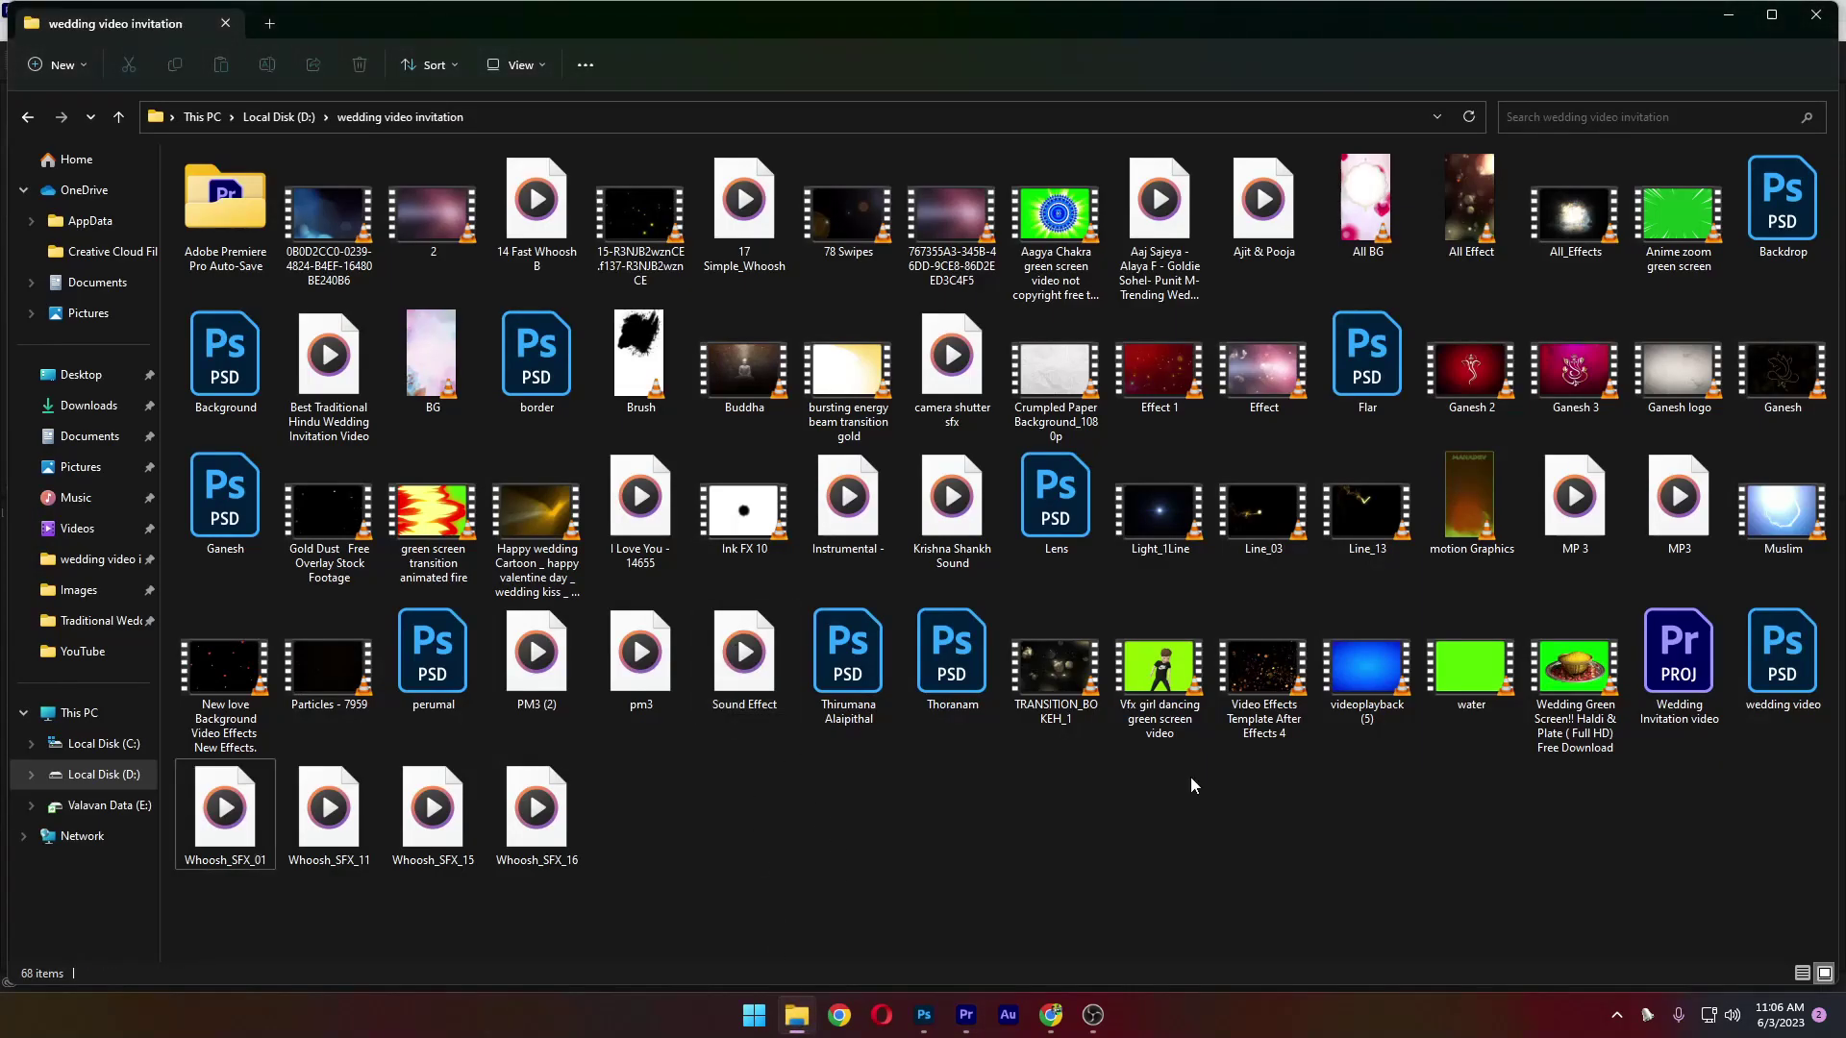
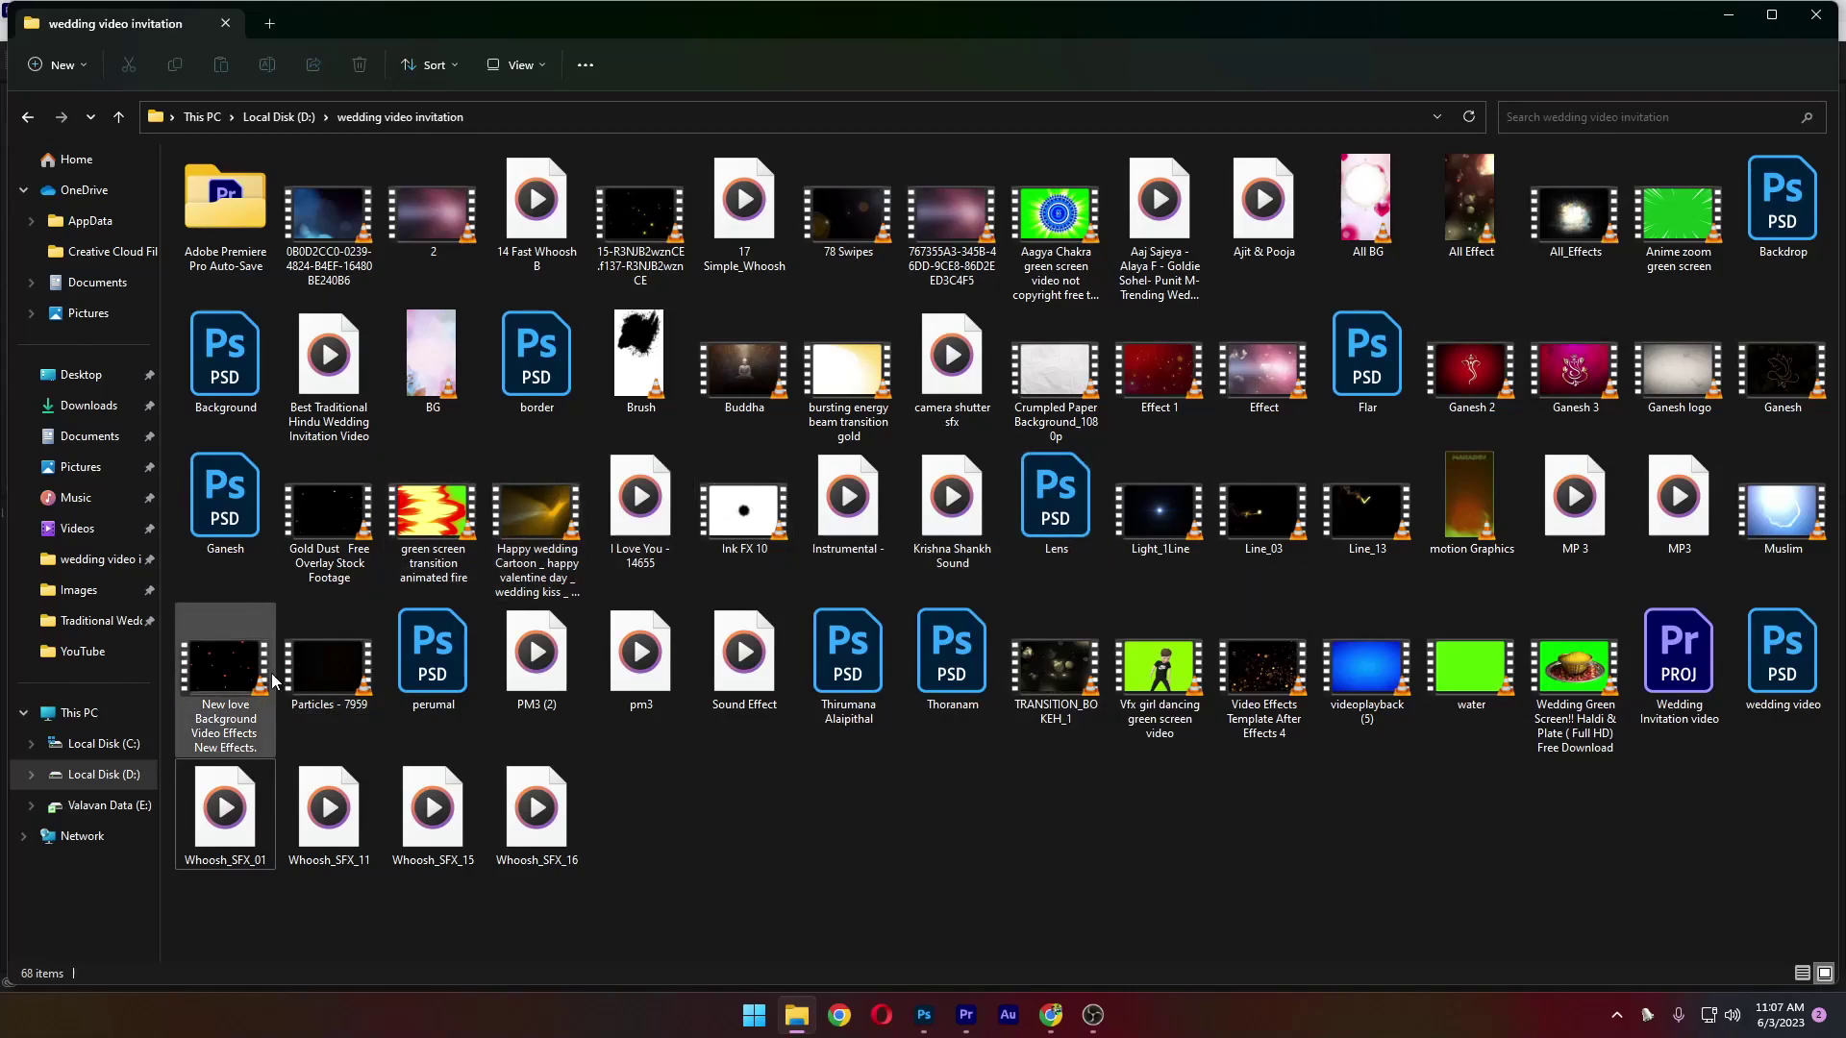
# Drag the New love Background Video Effects clip from File Explorer onto track V6 in Premiere
pyautogui.moveTo(273, 681); pyautogui.dragTo(802, 623)
pyautogui.hotkey('alt', 'Tab')
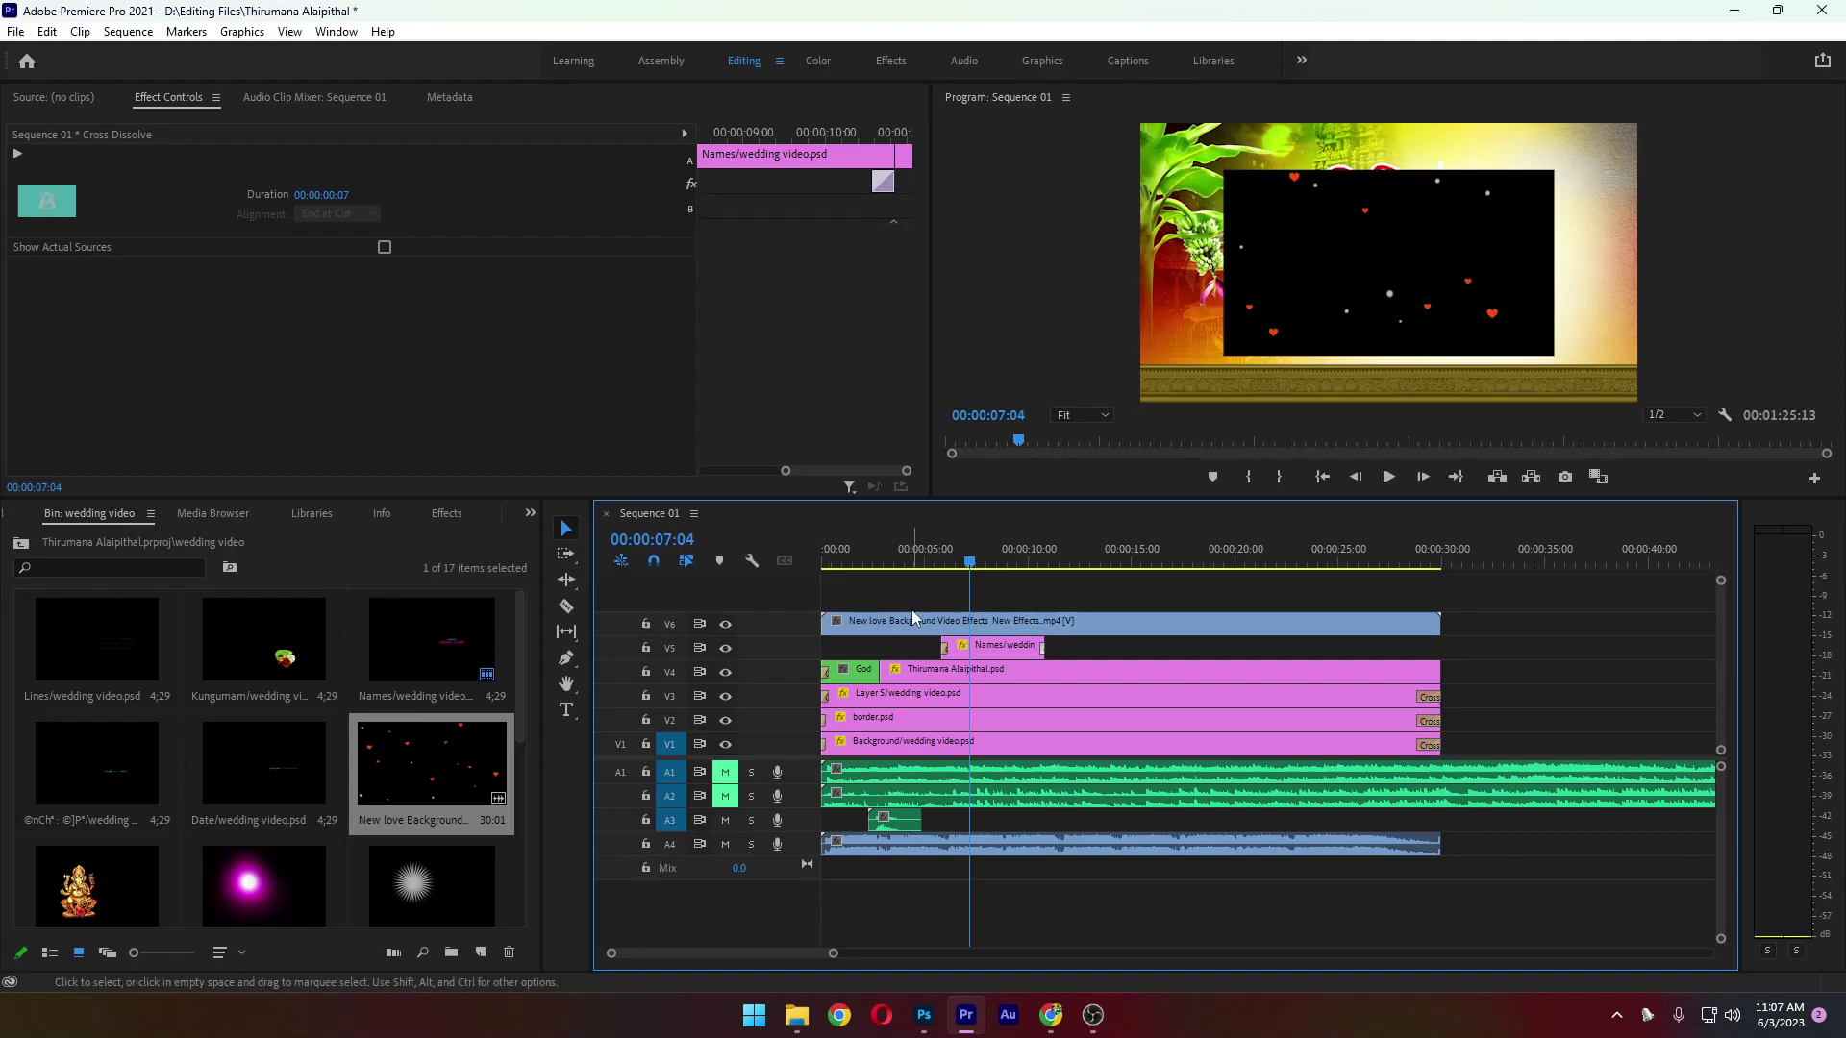
# Scale the V6 hearts overlay to 151 and return the playhead to the sequence start
pyautogui.click(1163, 626)
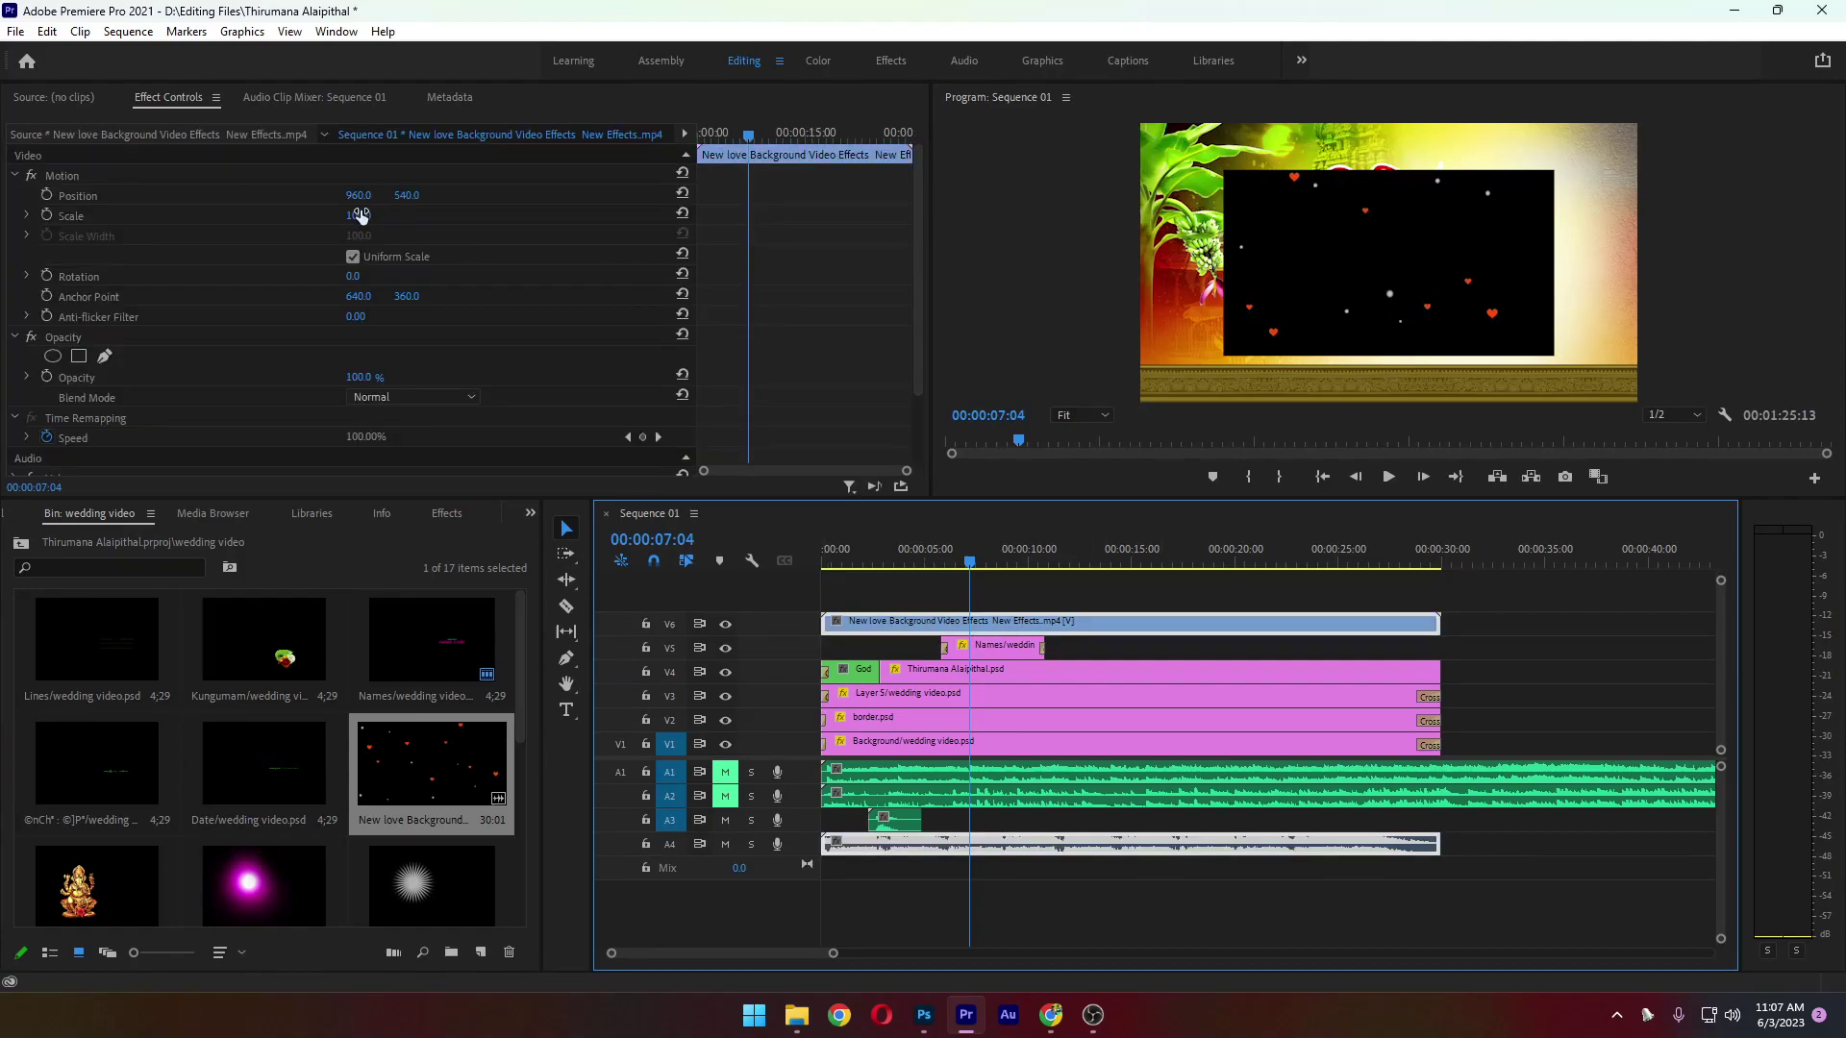
pyautogui.moveTo(361, 215); pyautogui.dragTo(409, 216)
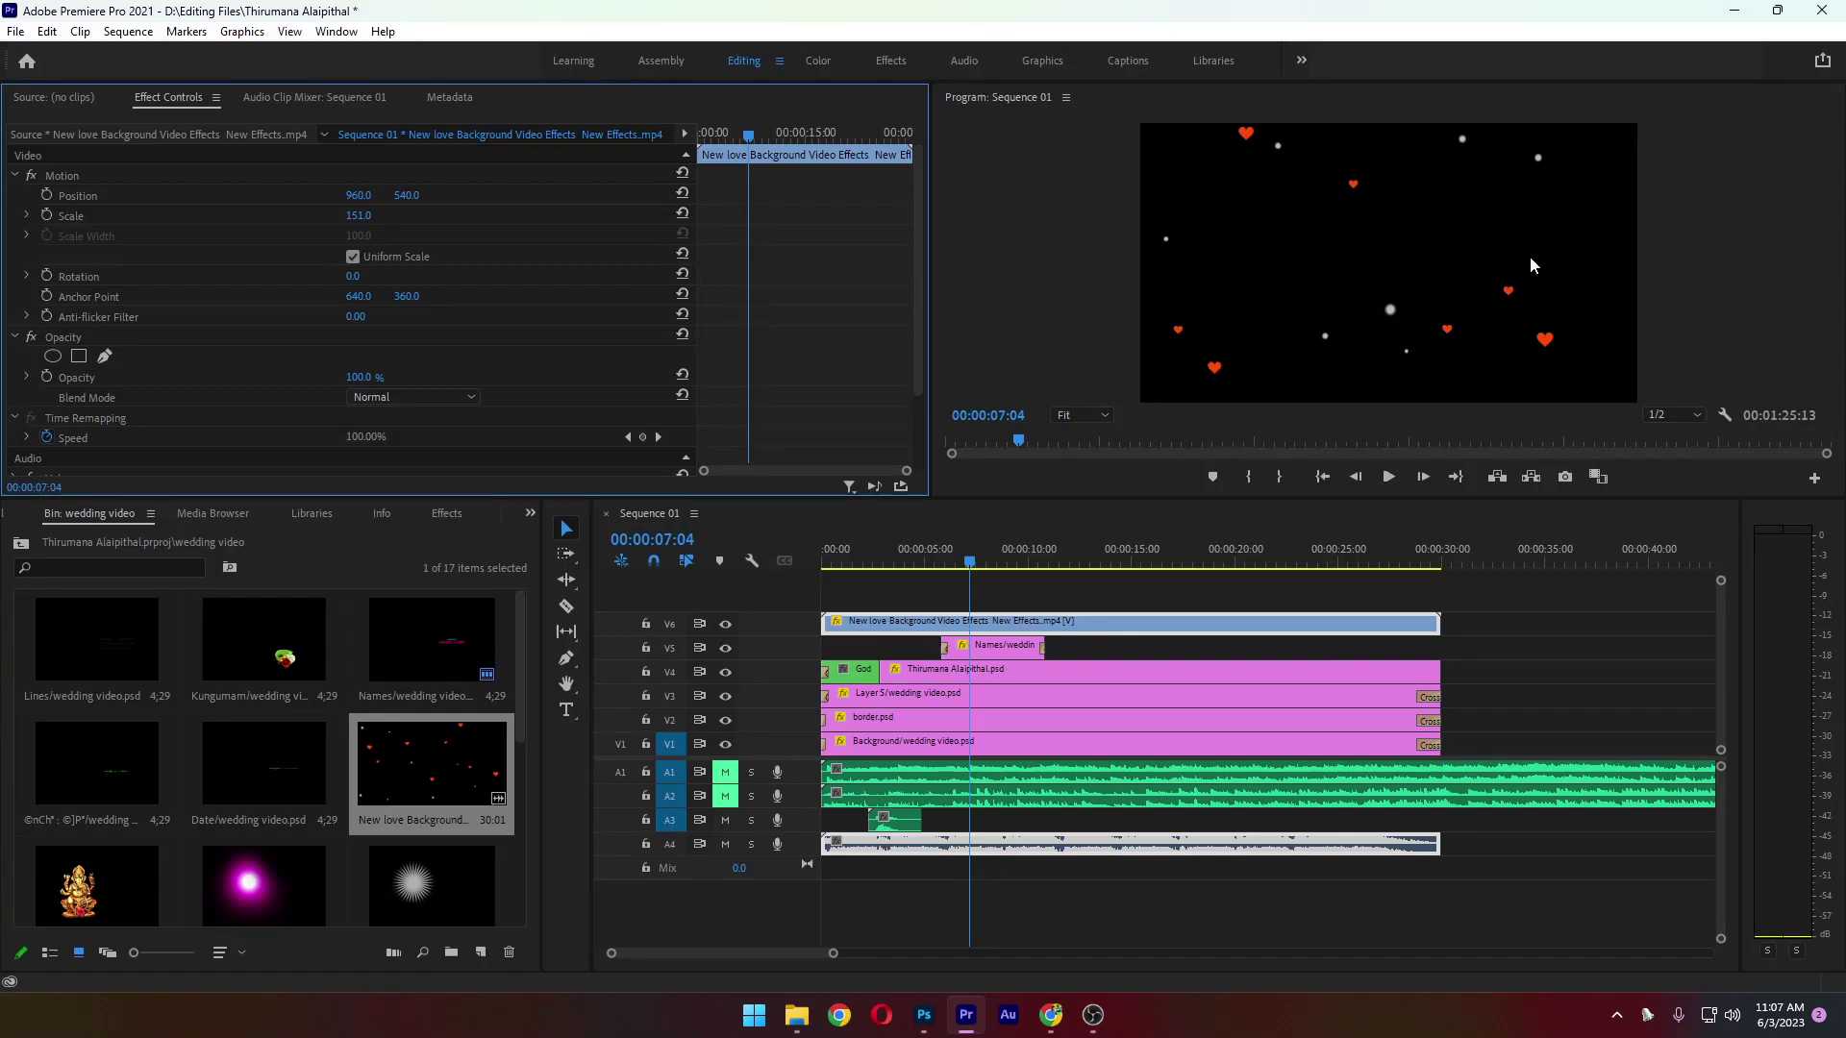
pyautogui.moveTo(971, 561); pyautogui.dragTo(671, 568)
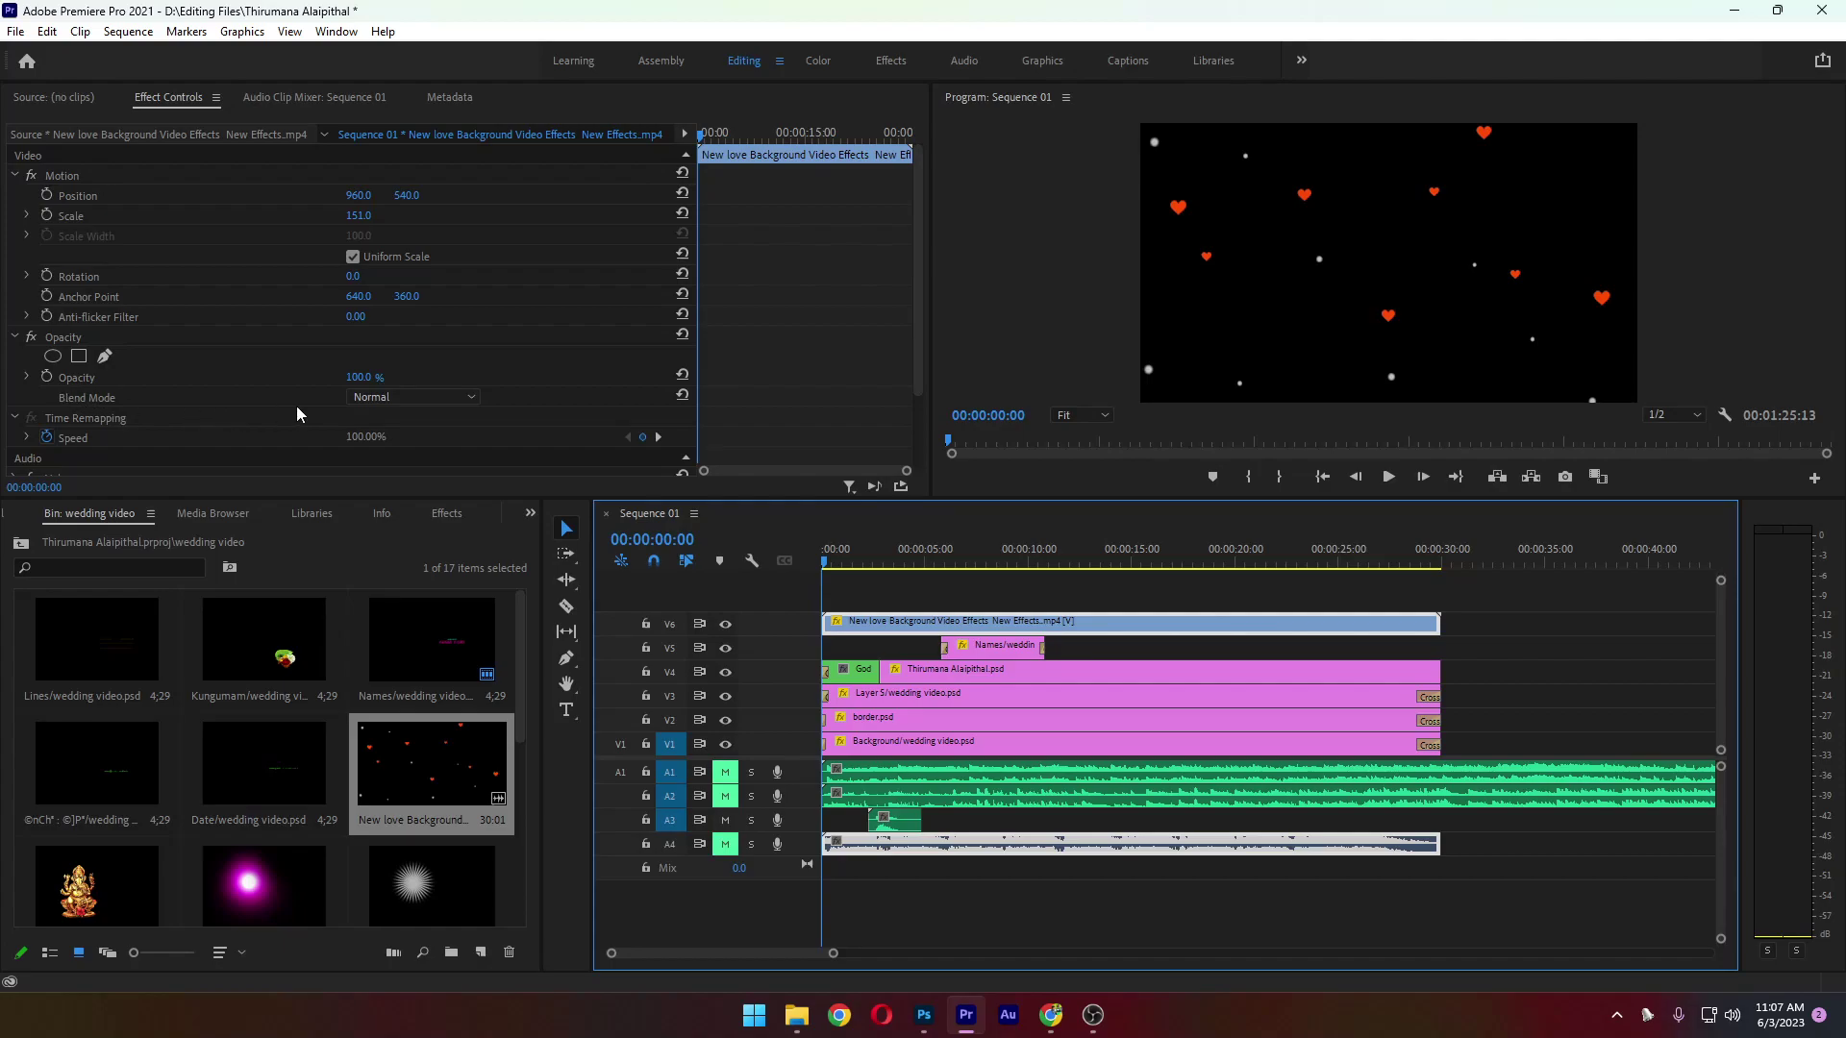
# Set the overlay's Opacity blend mode to Screen and play the sequence to preview it
pyautogui.click(399, 398)
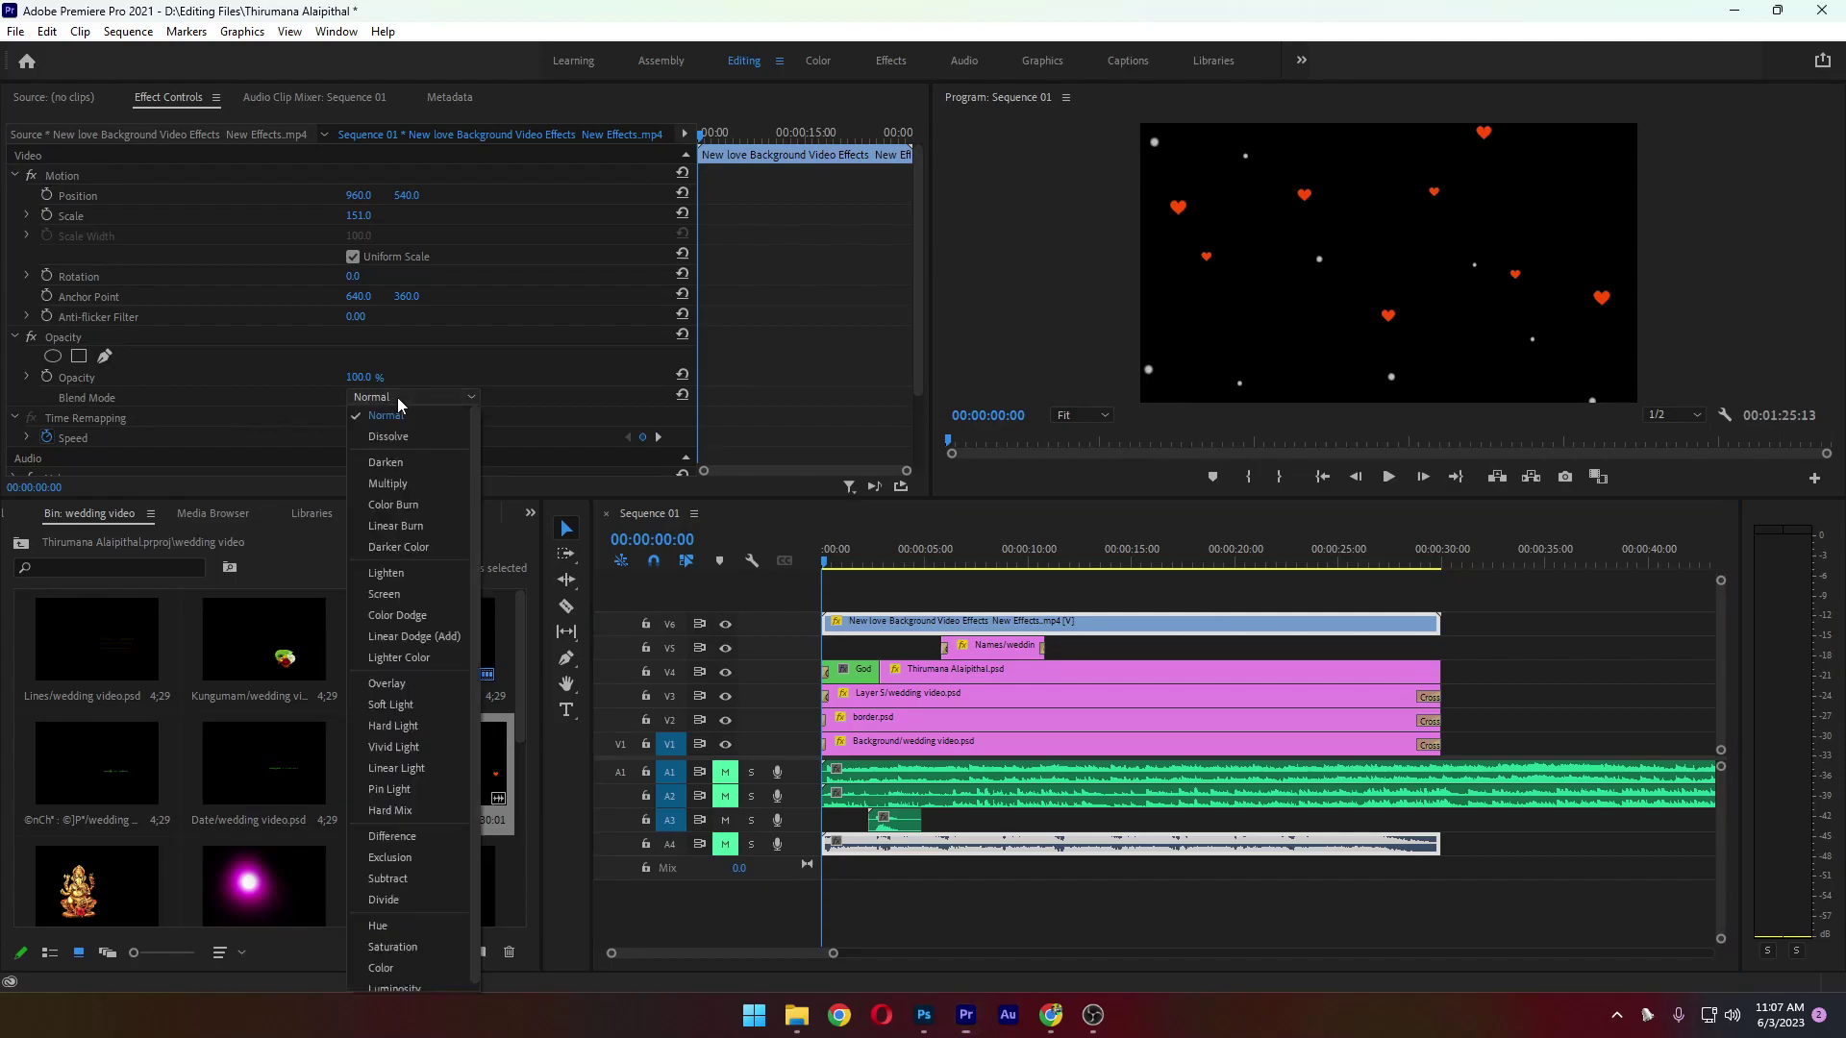
pyautogui.click(409, 595)
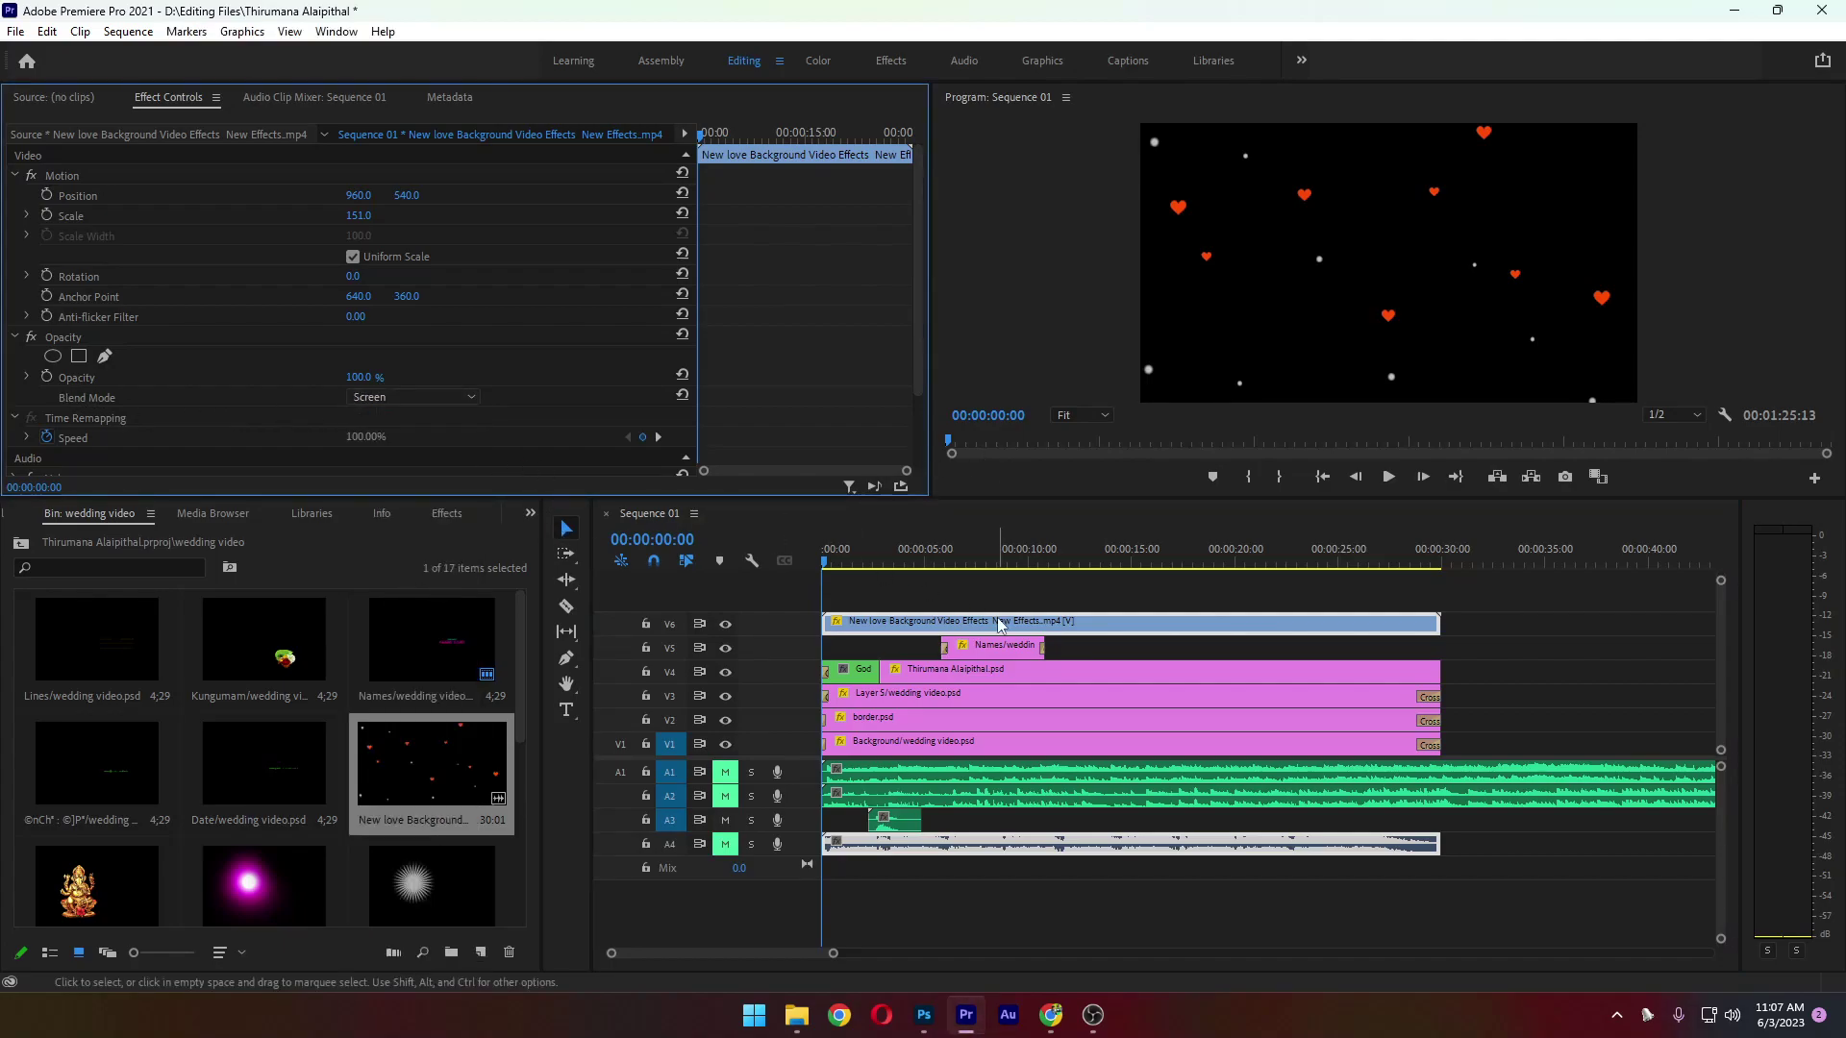
pyautogui.click(923, 588)
pyautogui.click(1000, 623)
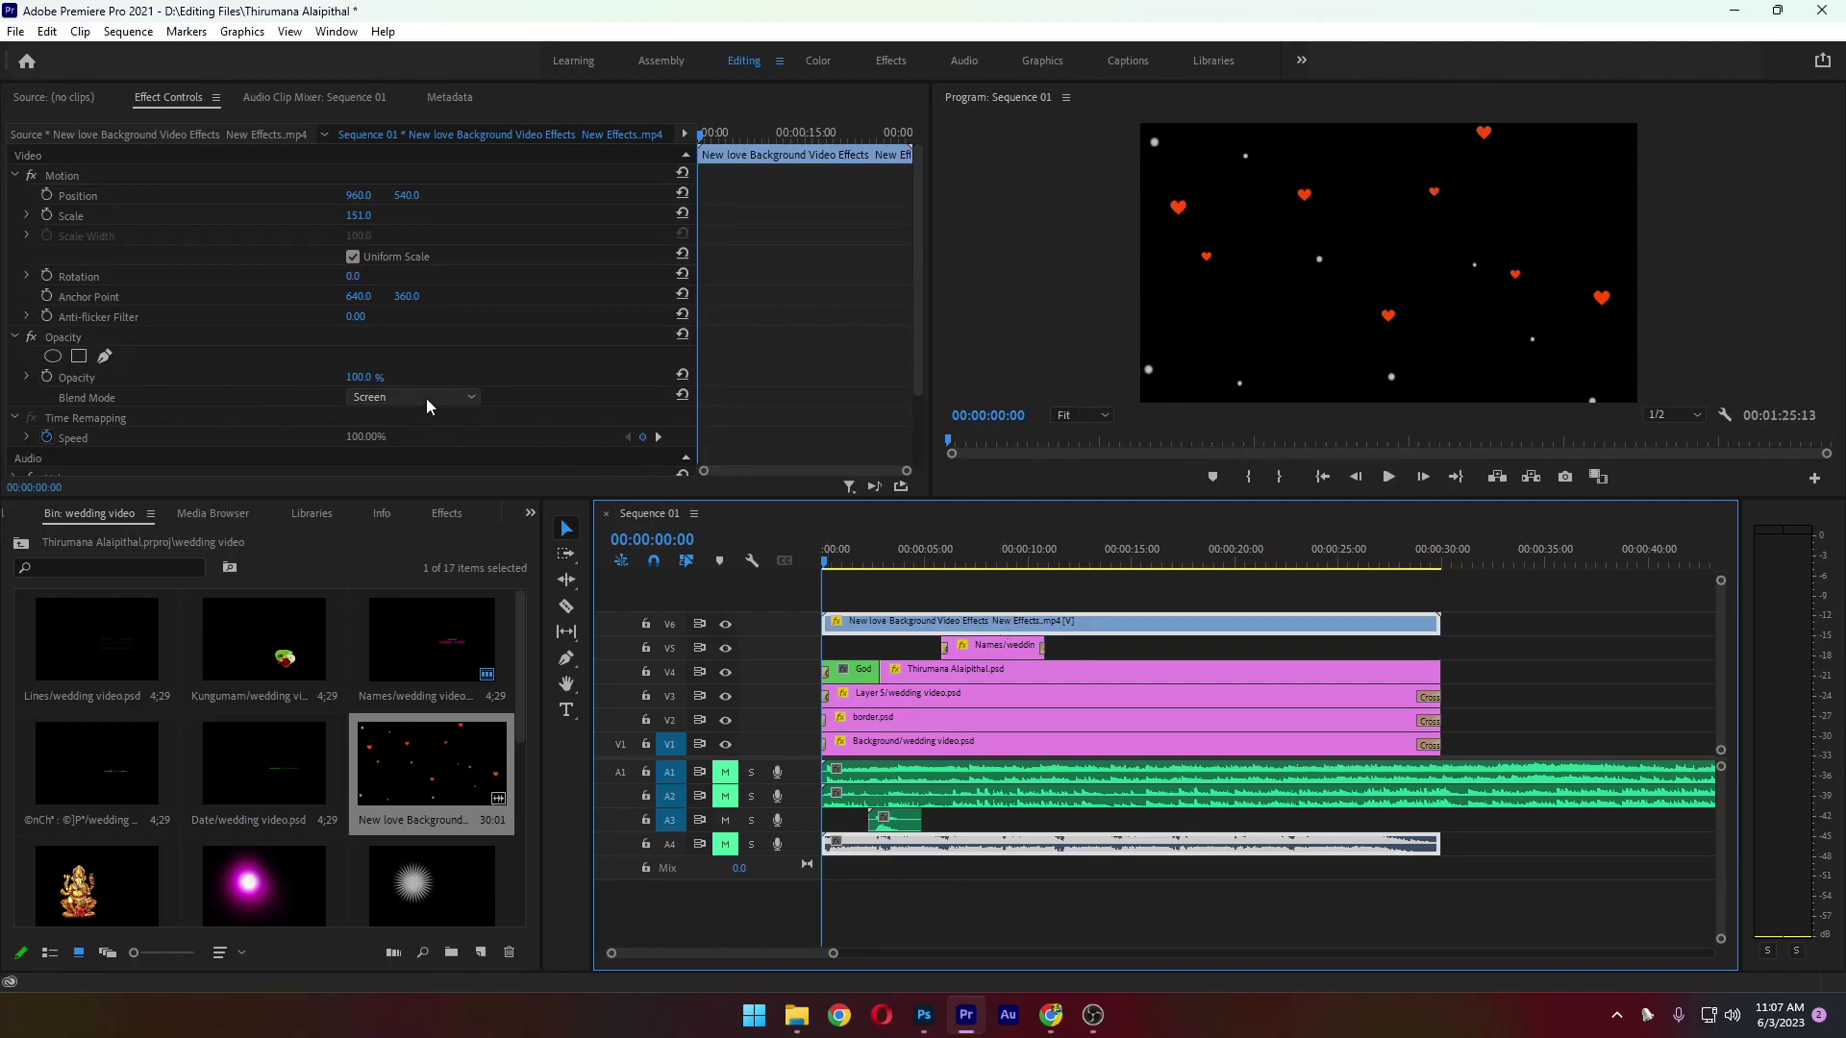
pyautogui.click(969, 592)
pyautogui.press('space')
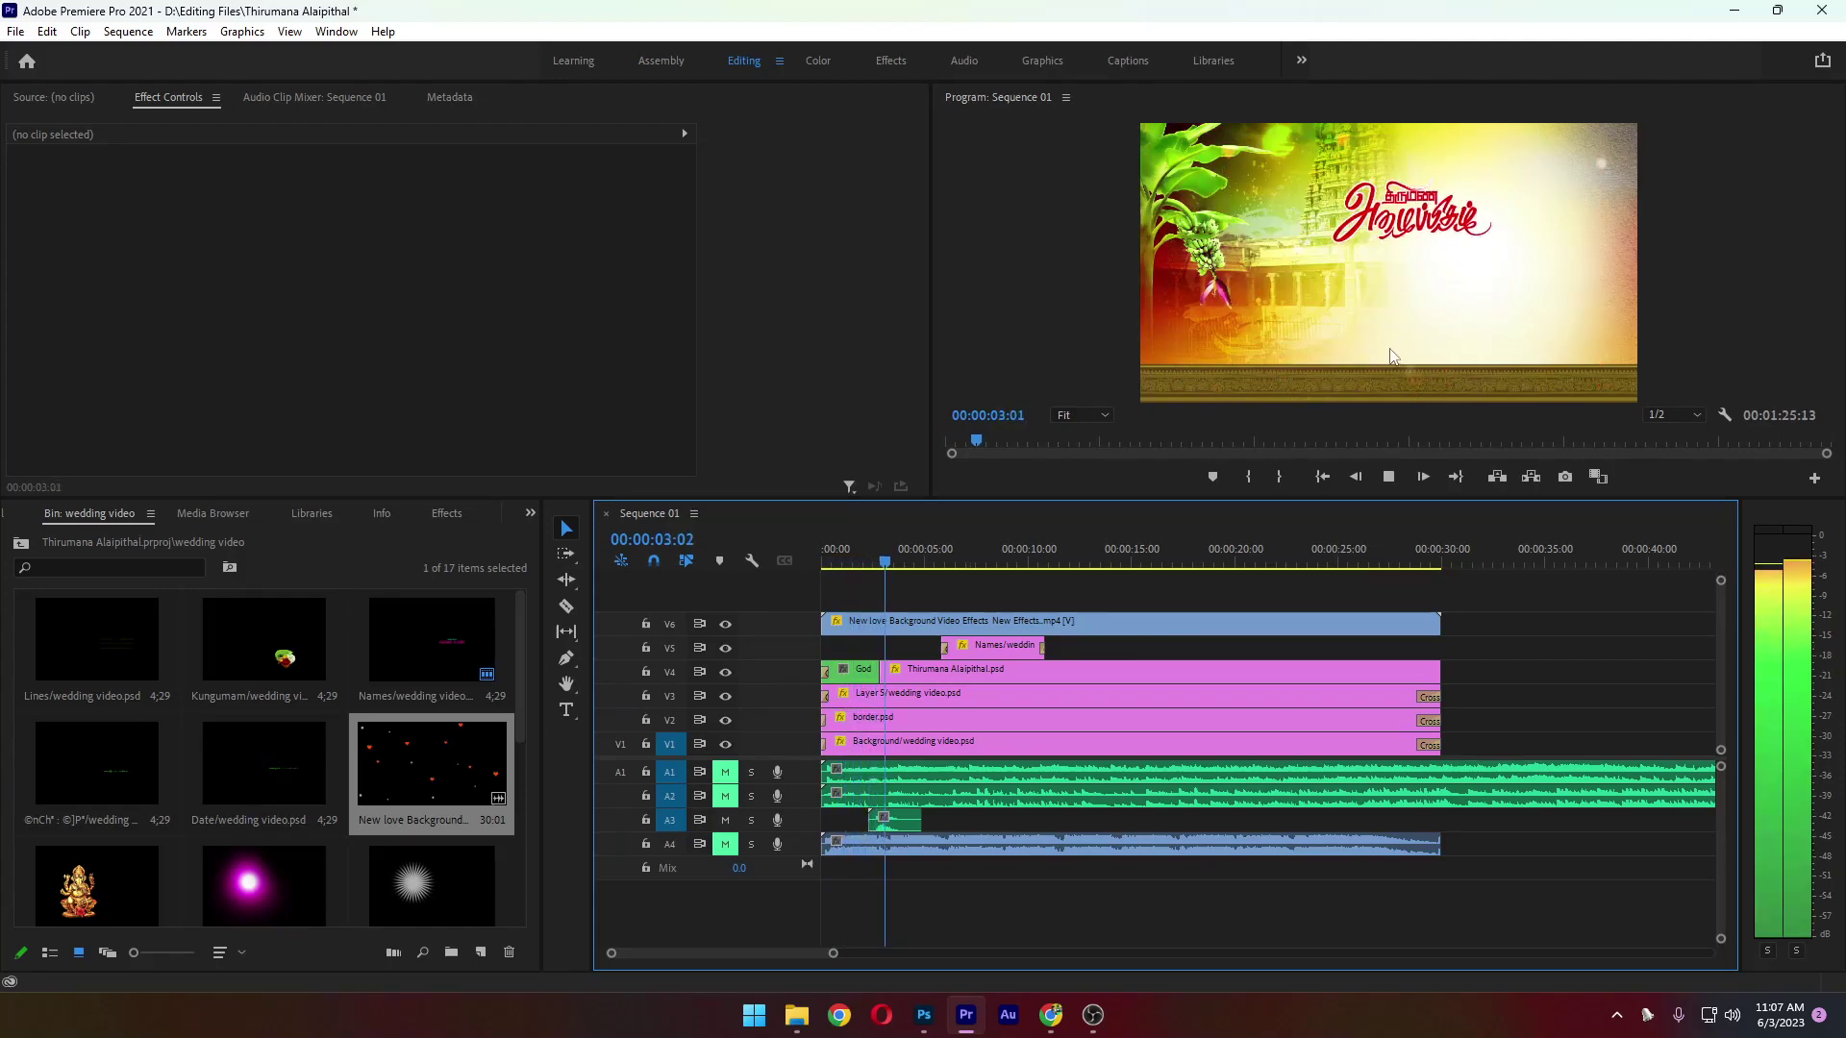
# Stop the preview and trim the V6 hearts overlay to end near 10 seconds
pyautogui.press('`')
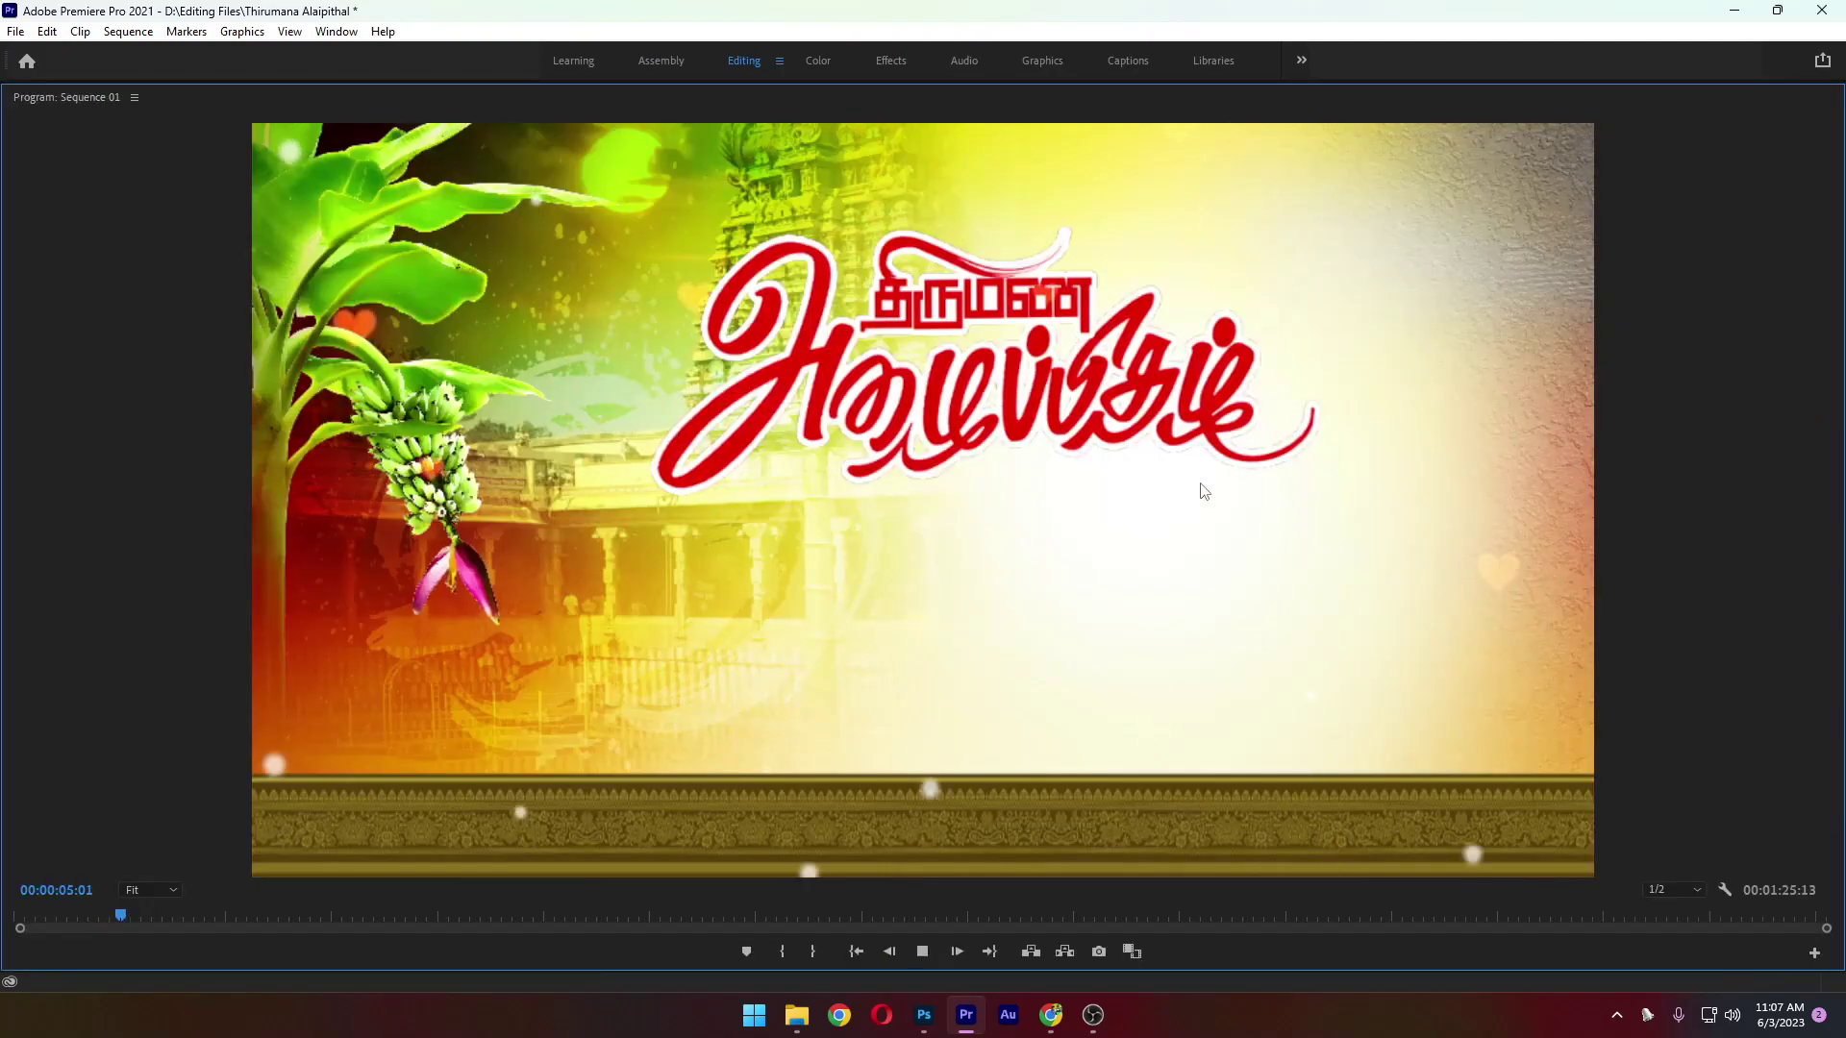
pyautogui.press('`')
pyautogui.press('space')
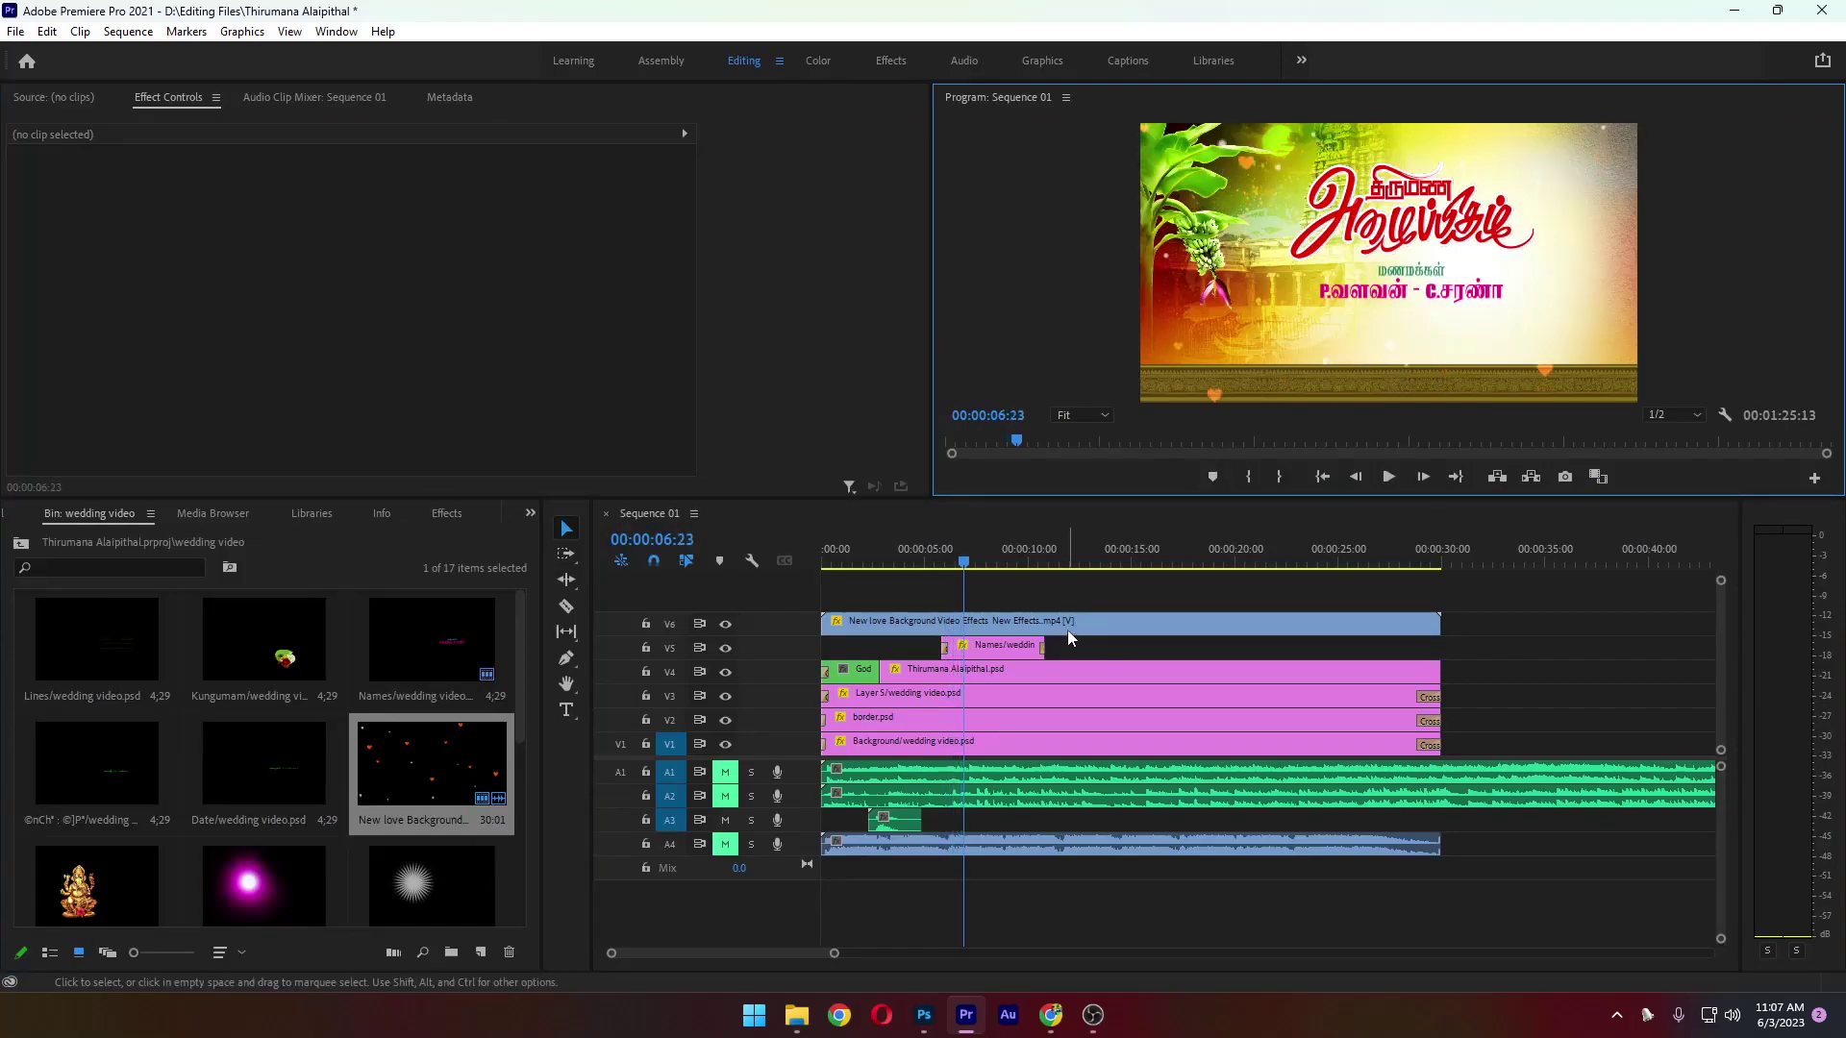
pyautogui.moveTo(1435, 623); pyautogui.dragTo(1042, 619)
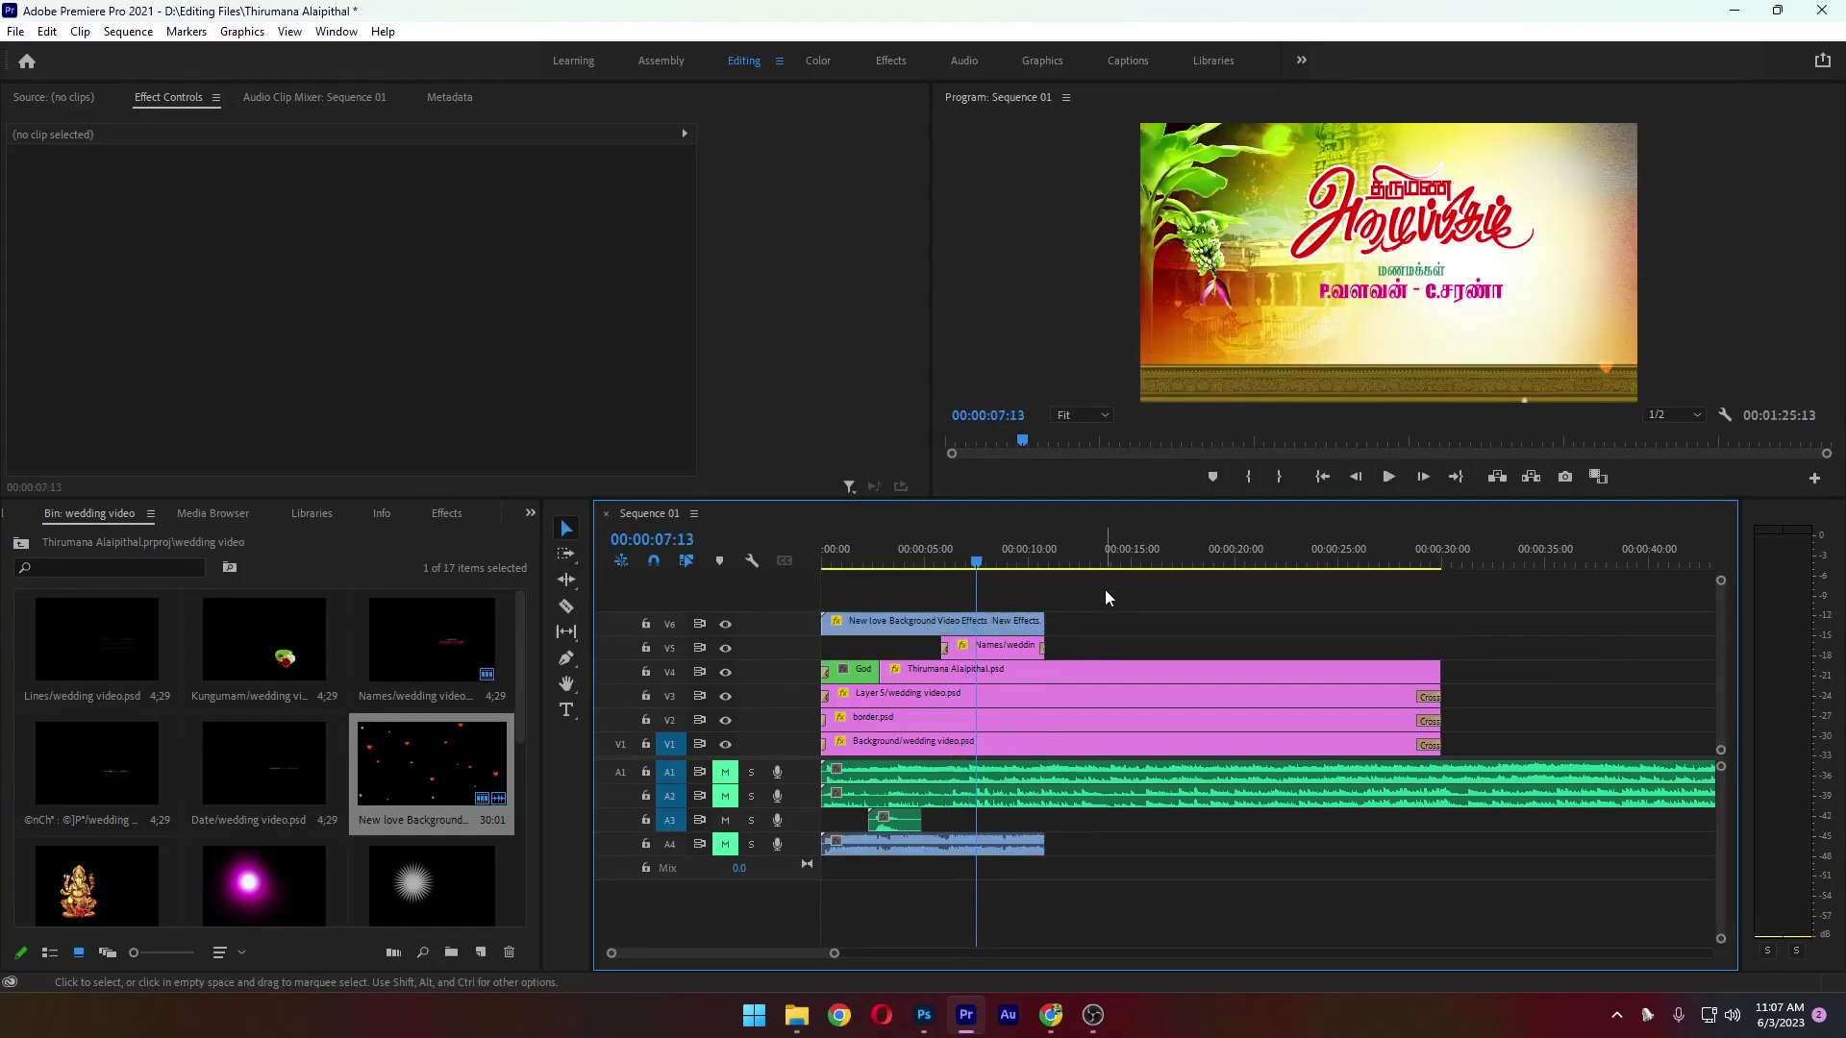
# Drop Effect.mp4 from File Explorer onto a new V7 track at the playhead
pyautogui.hotkey('alt', 'Tab')
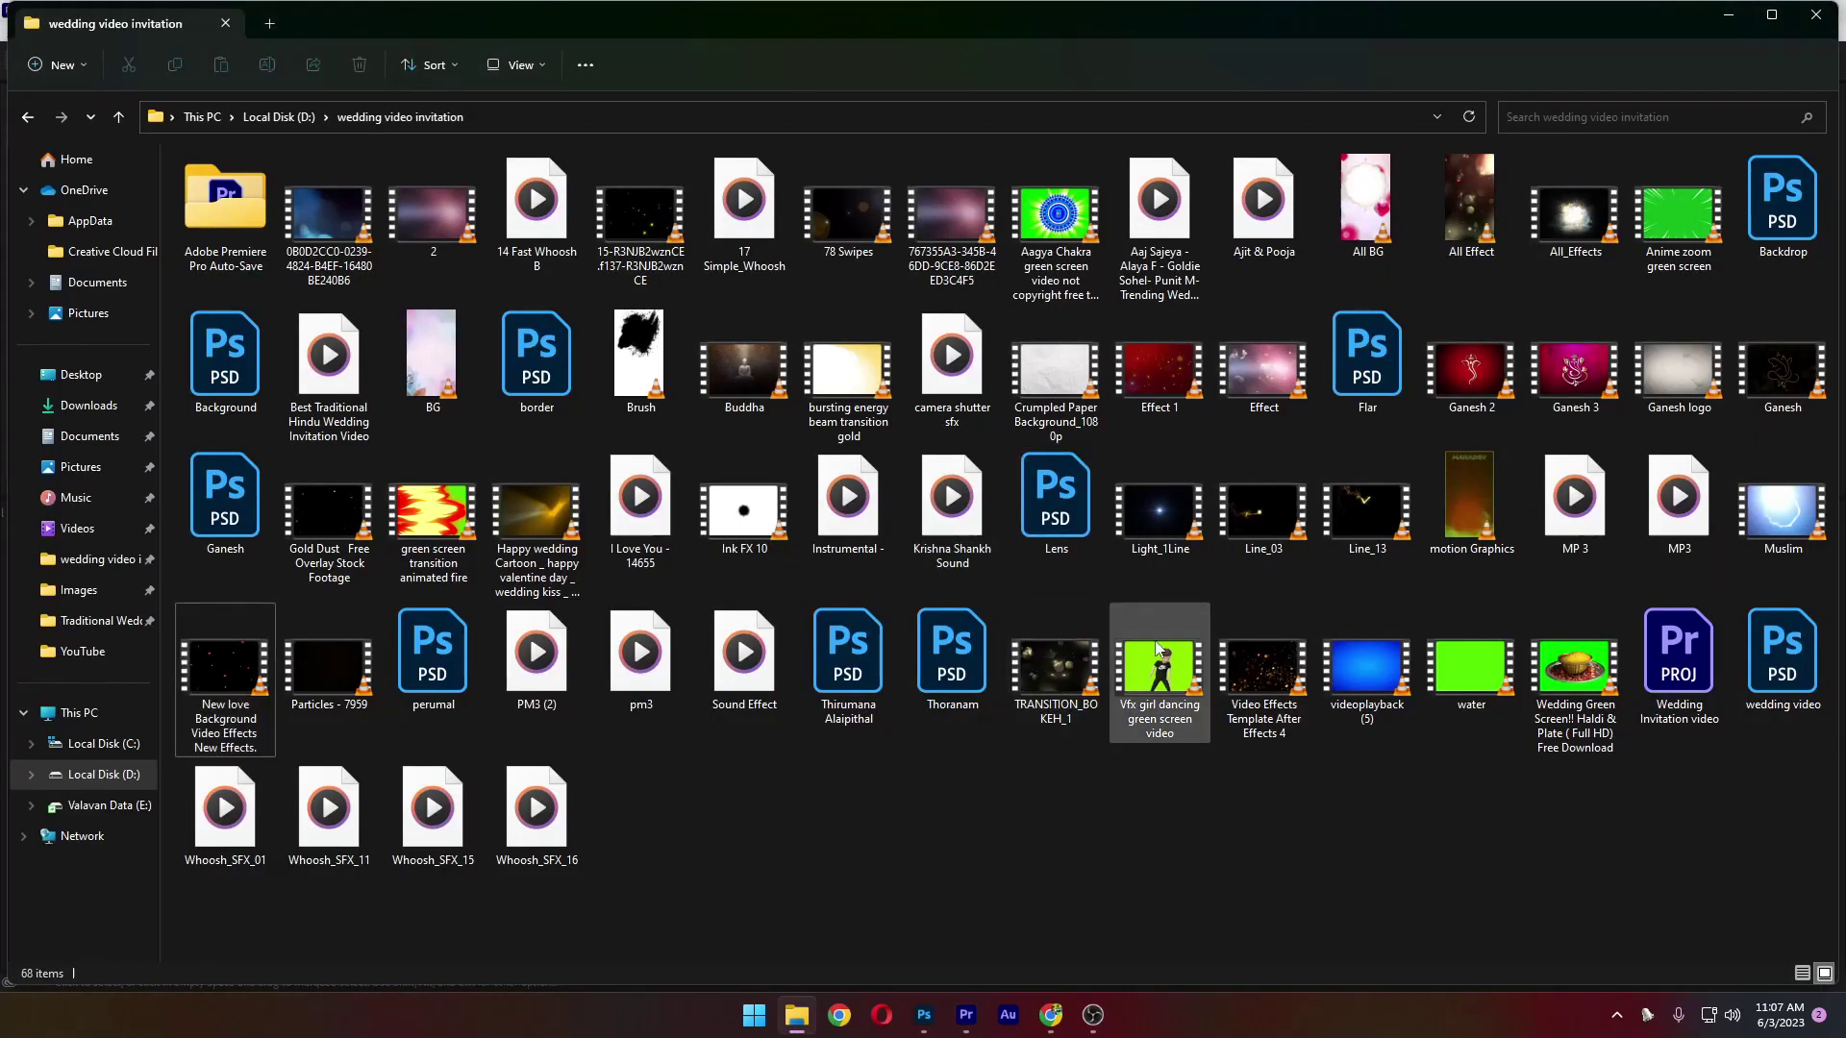
pyautogui.moveTo(1261, 389); pyautogui.dragTo(1039, 606)
pyautogui.hotkey('alt', 'Tab')
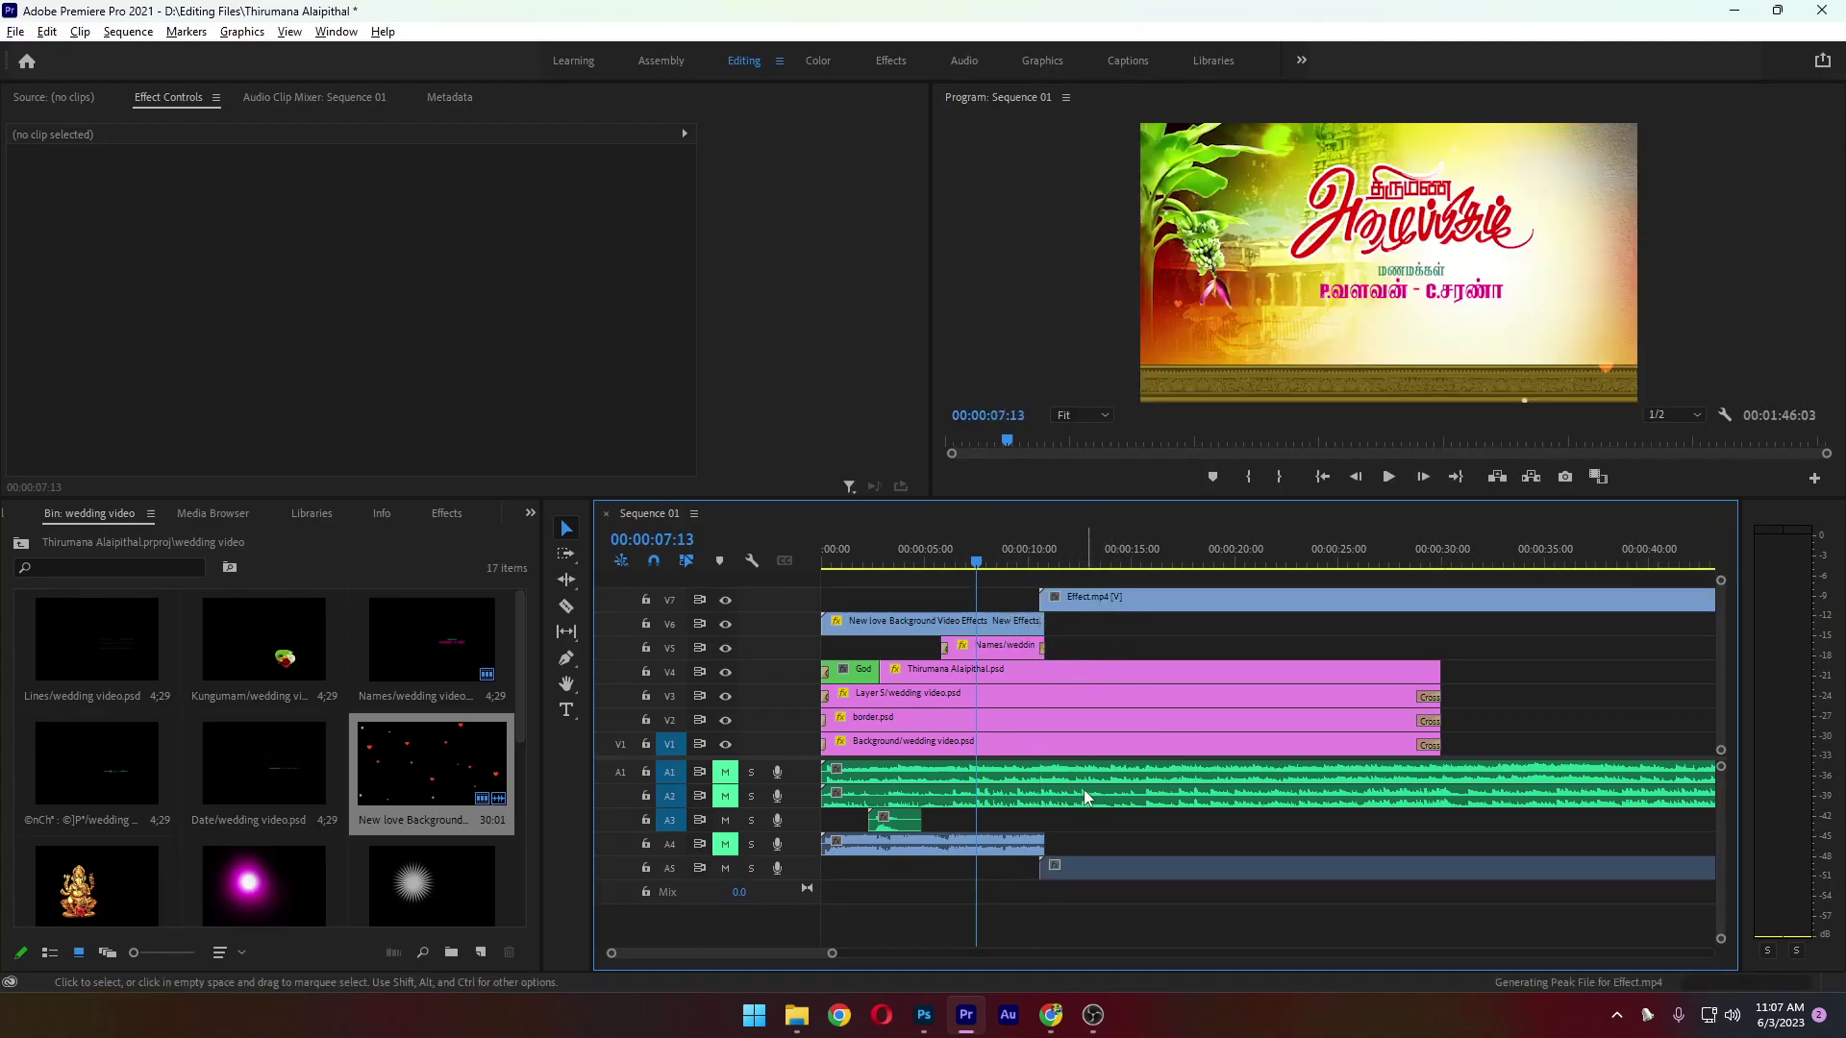
pyautogui.click(1091, 876)
# Unlink and delete the audio of both the Effect clip and the hearts overlay
pyautogui.rightClick(1091, 877)
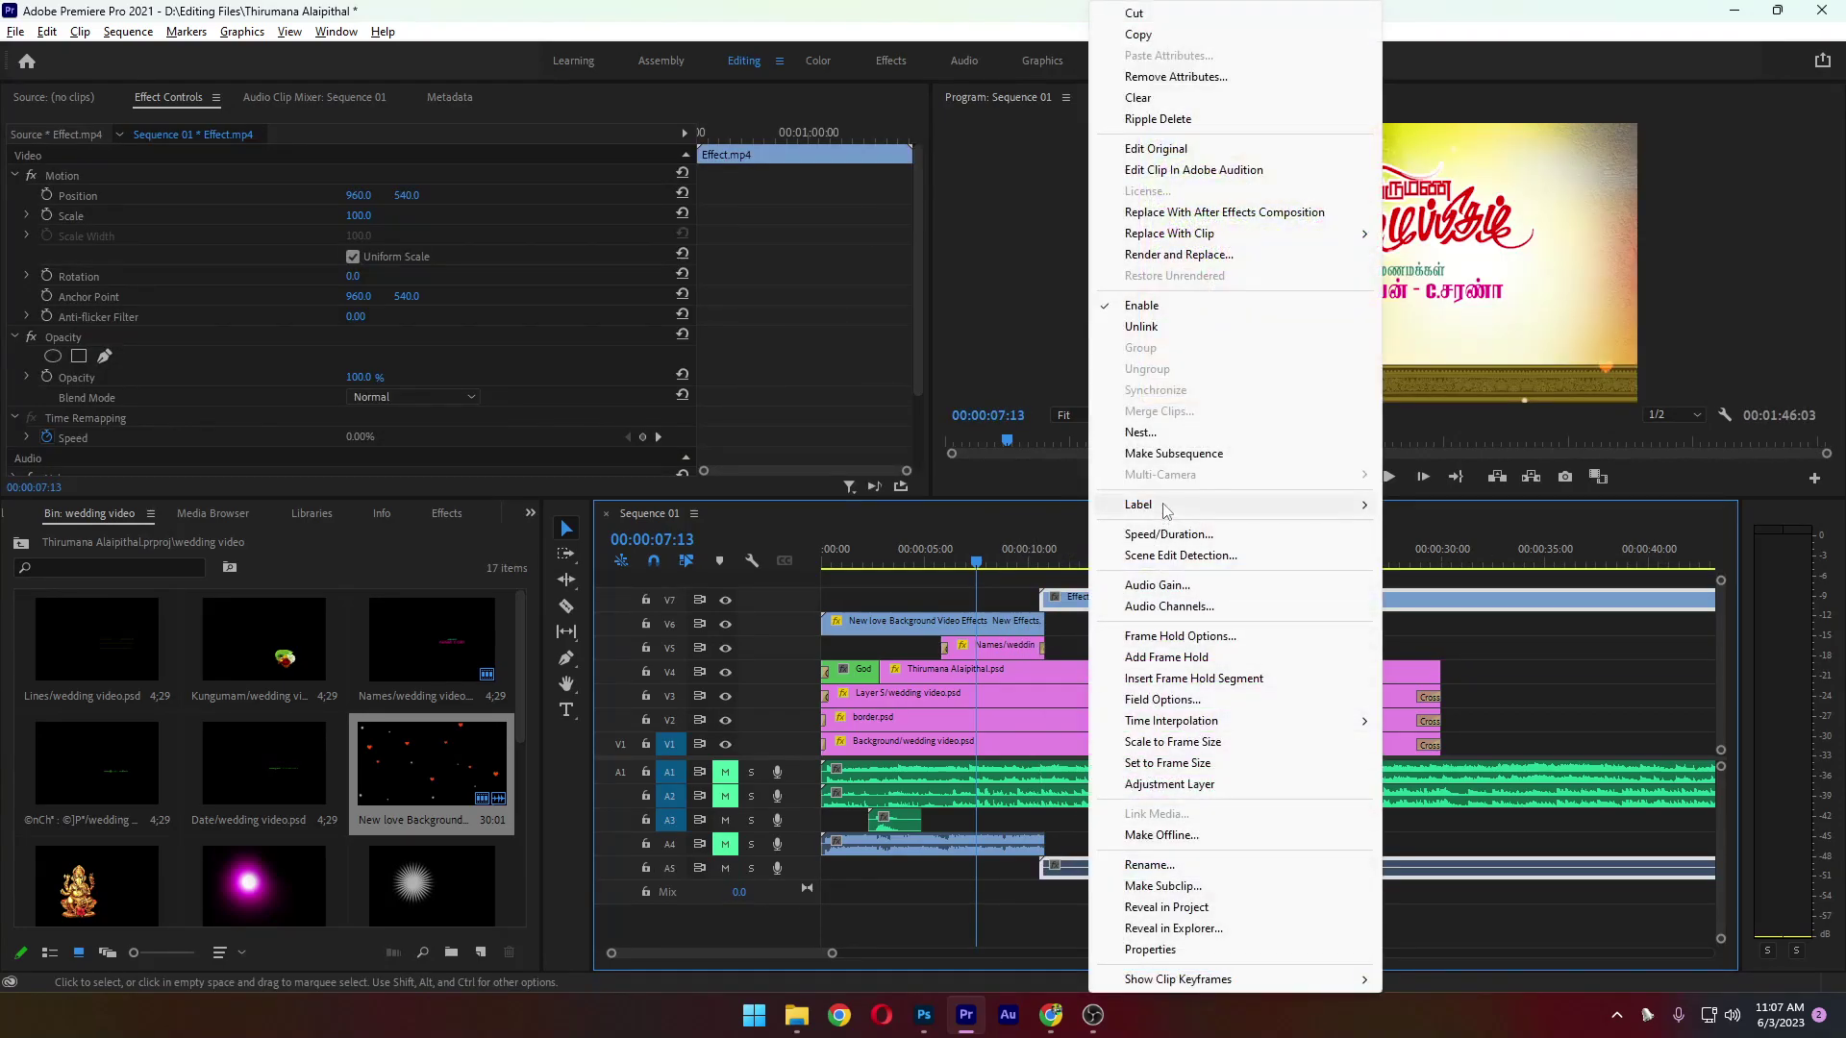
pyautogui.click(1175, 330)
pyautogui.click(1101, 871)
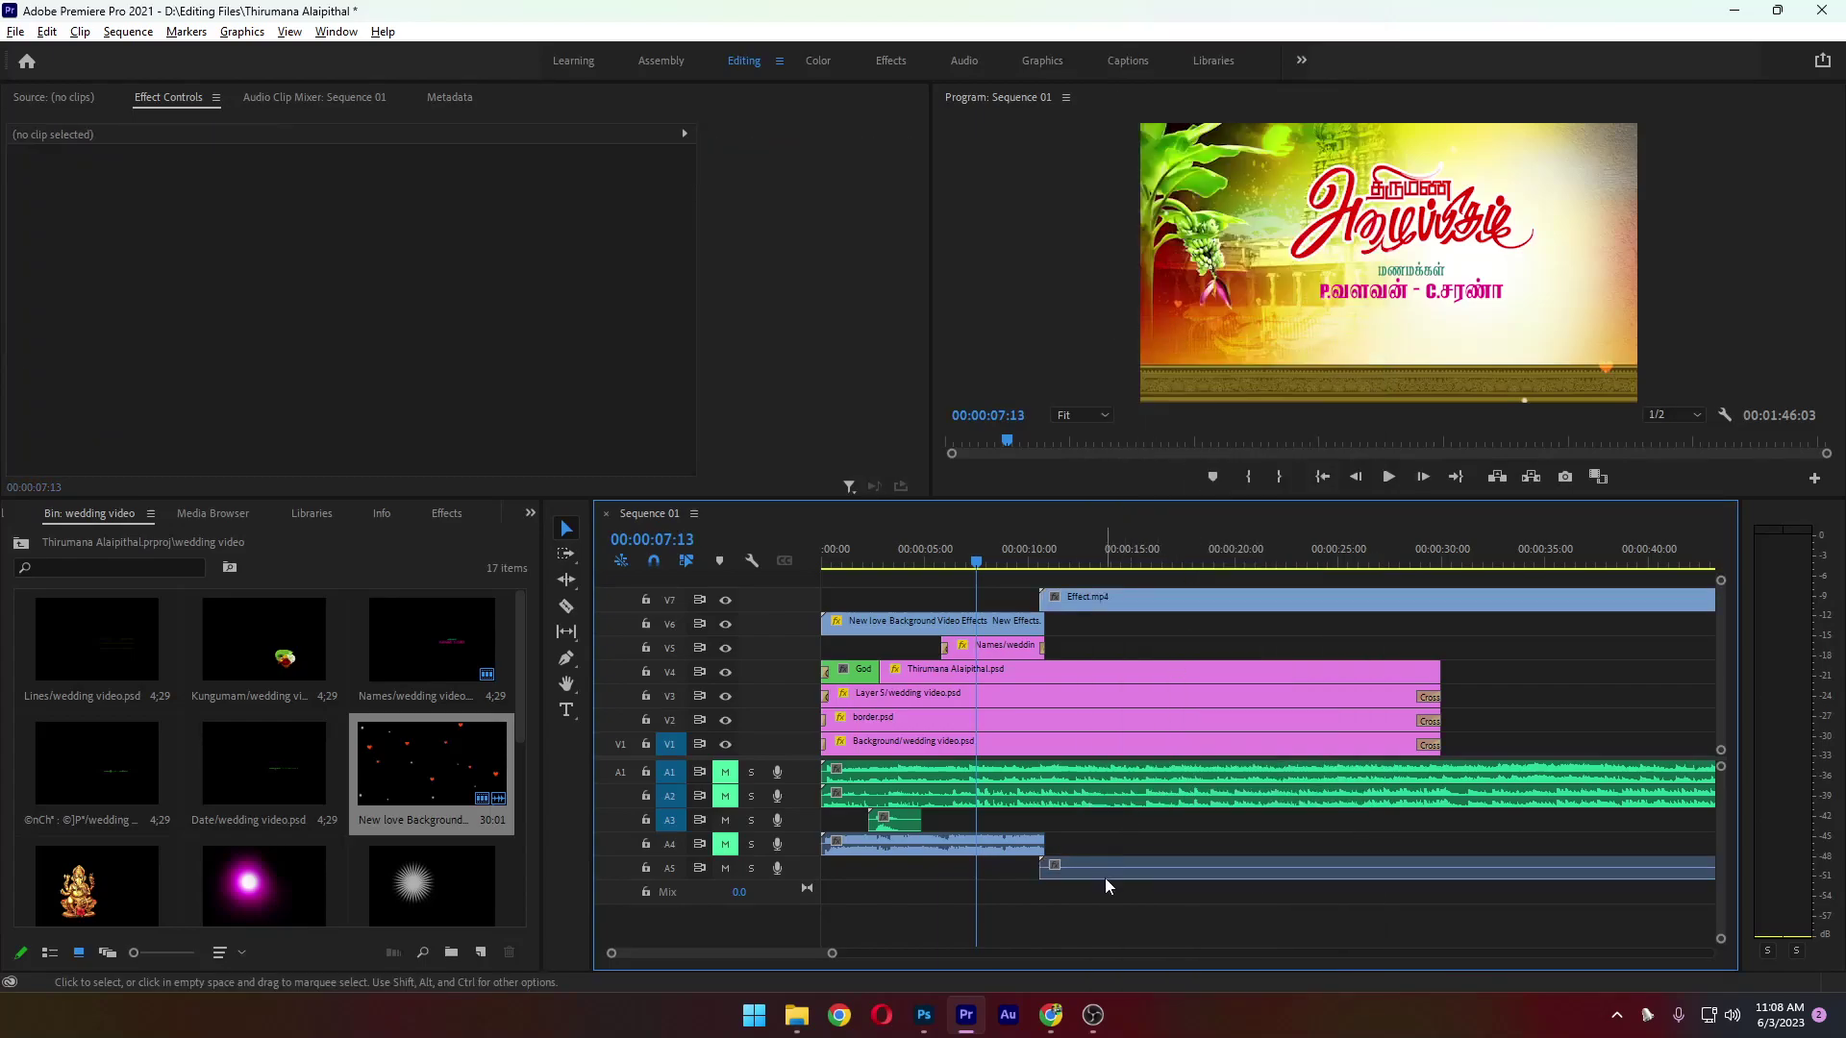
pyautogui.press('Delete')
pyautogui.click(995, 850)
pyautogui.rightClick(995, 850)
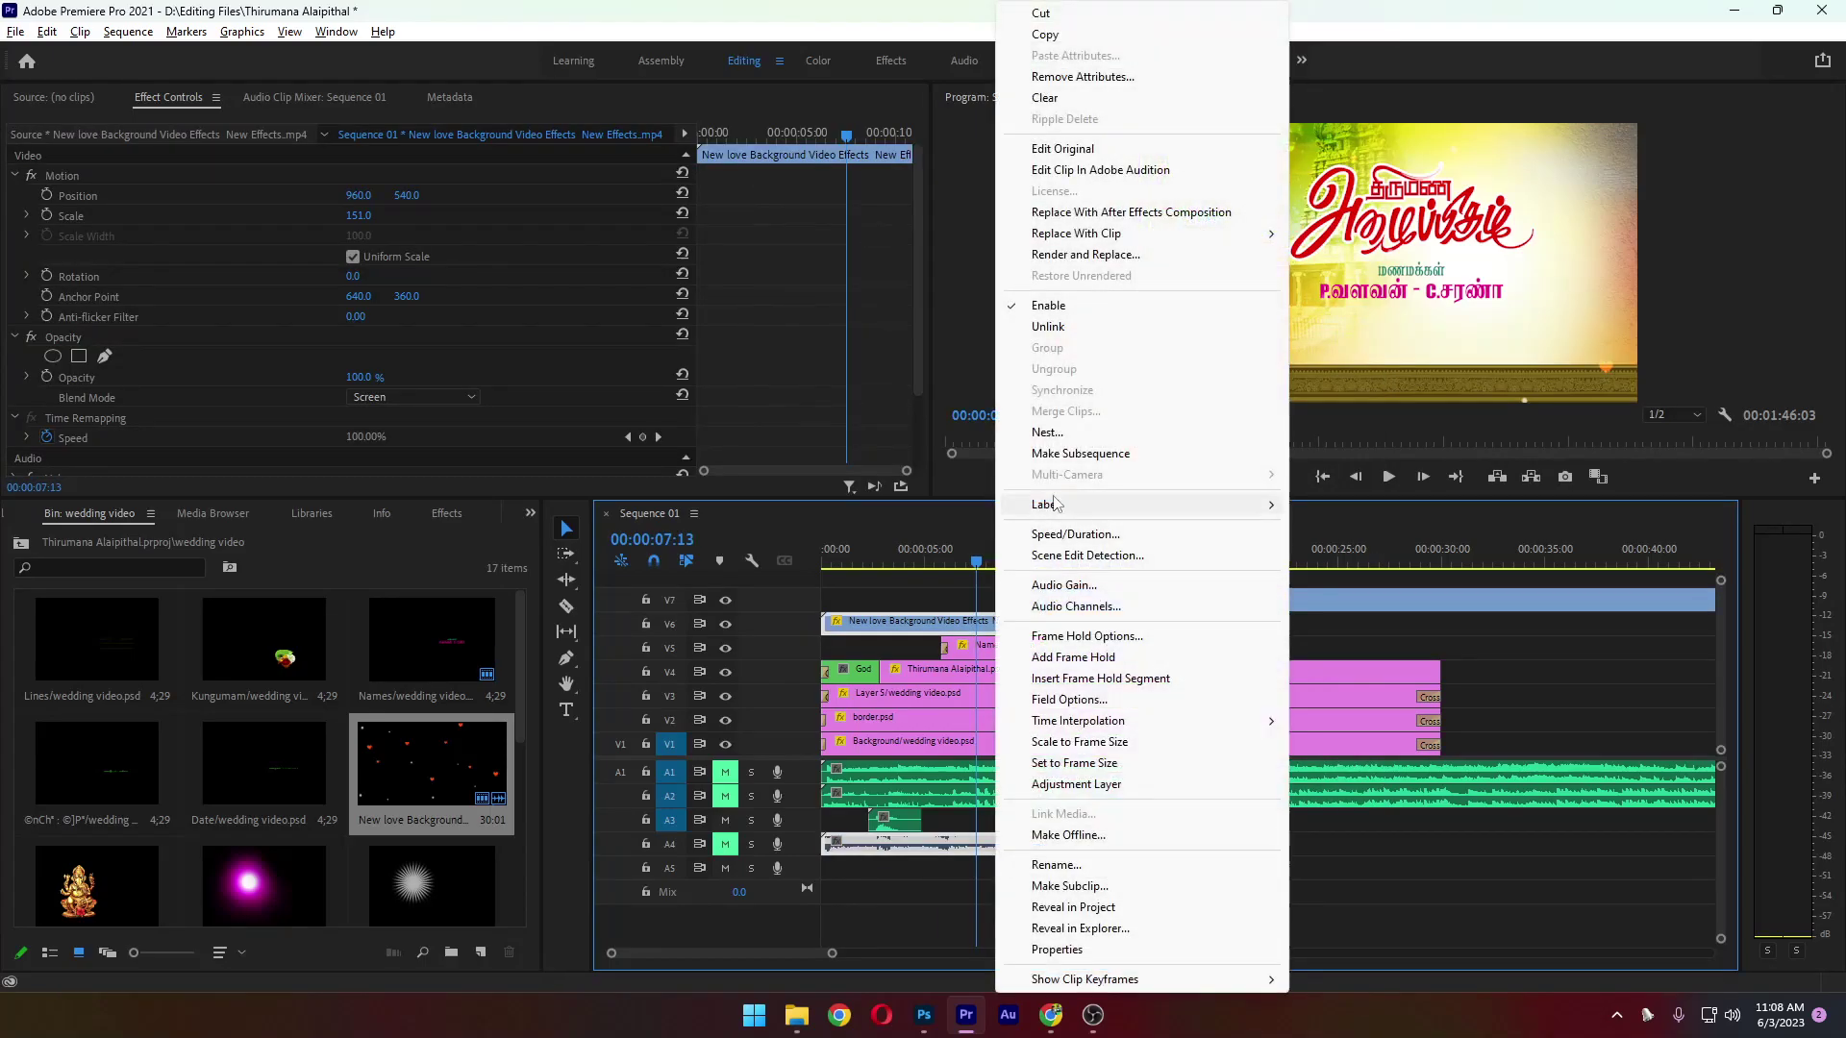
pyautogui.click(1077, 332)
pyautogui.click(989, 844)
pyautogui.press('Delete')
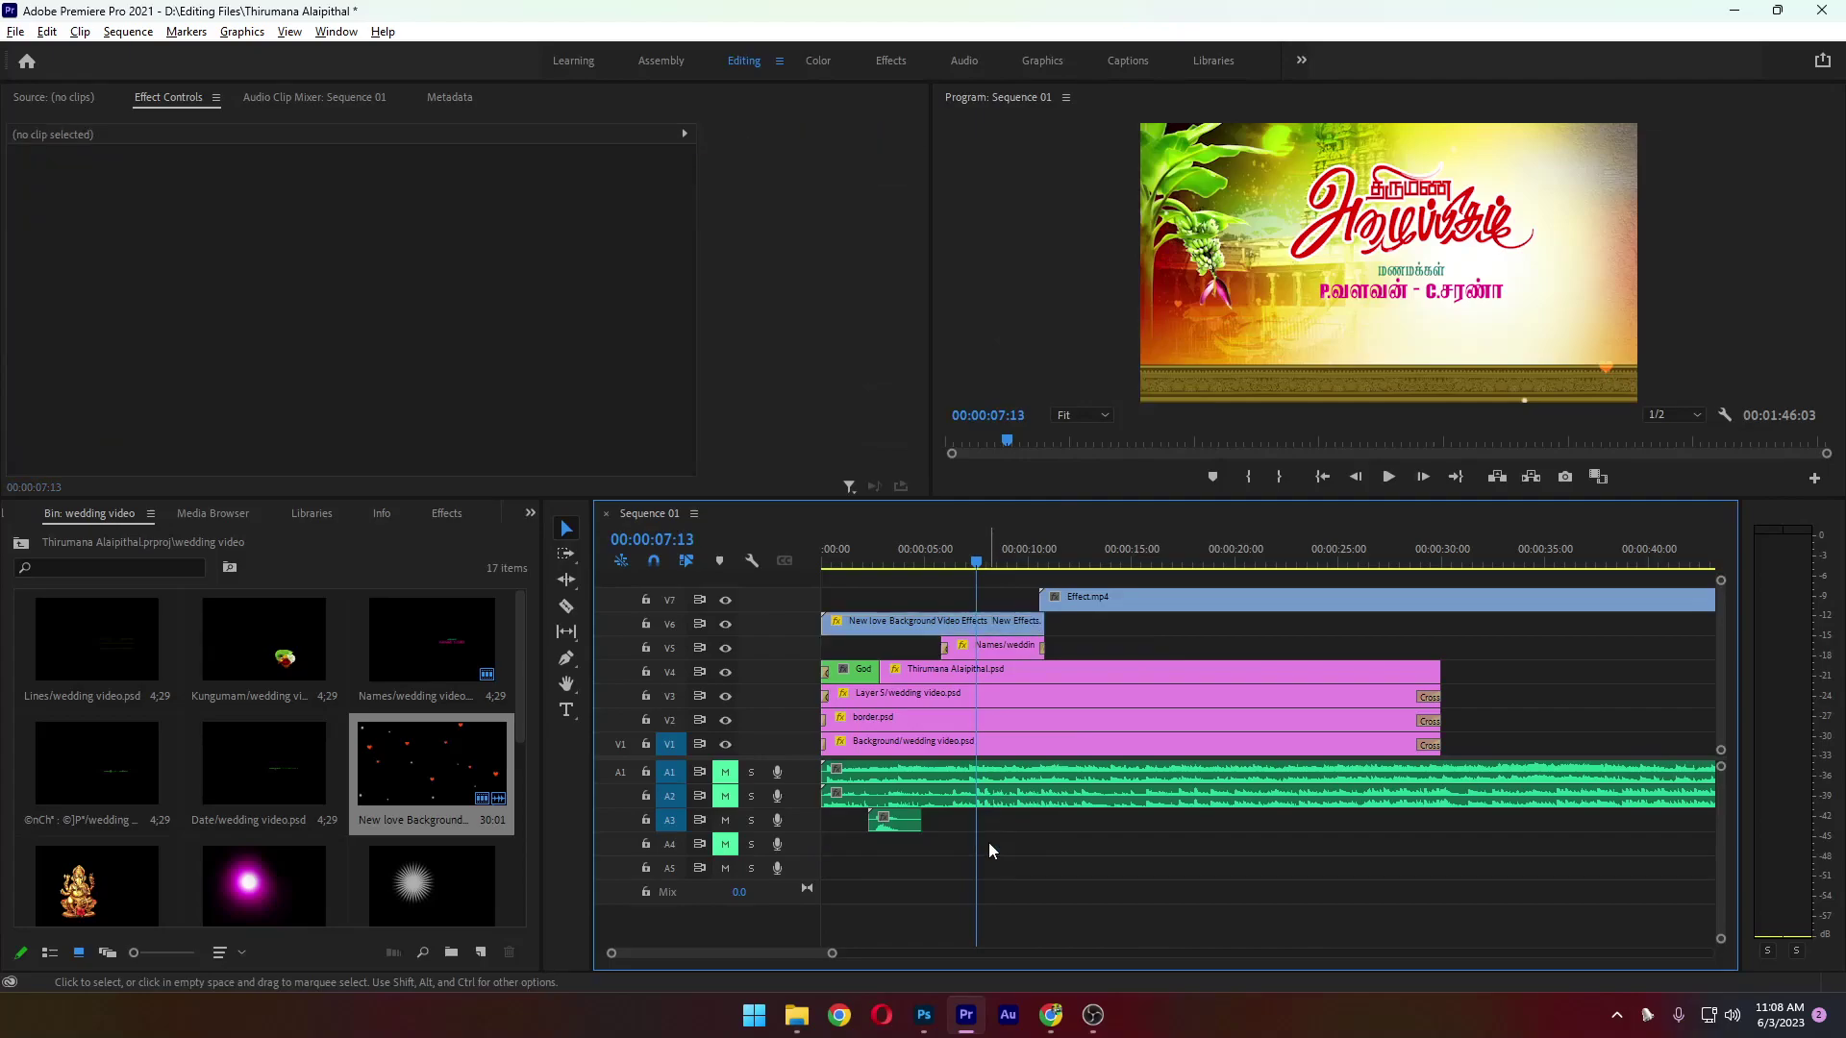
# Move the Effect clip about one second earlier and blend it in Screen mode
pyautogui.press('space')
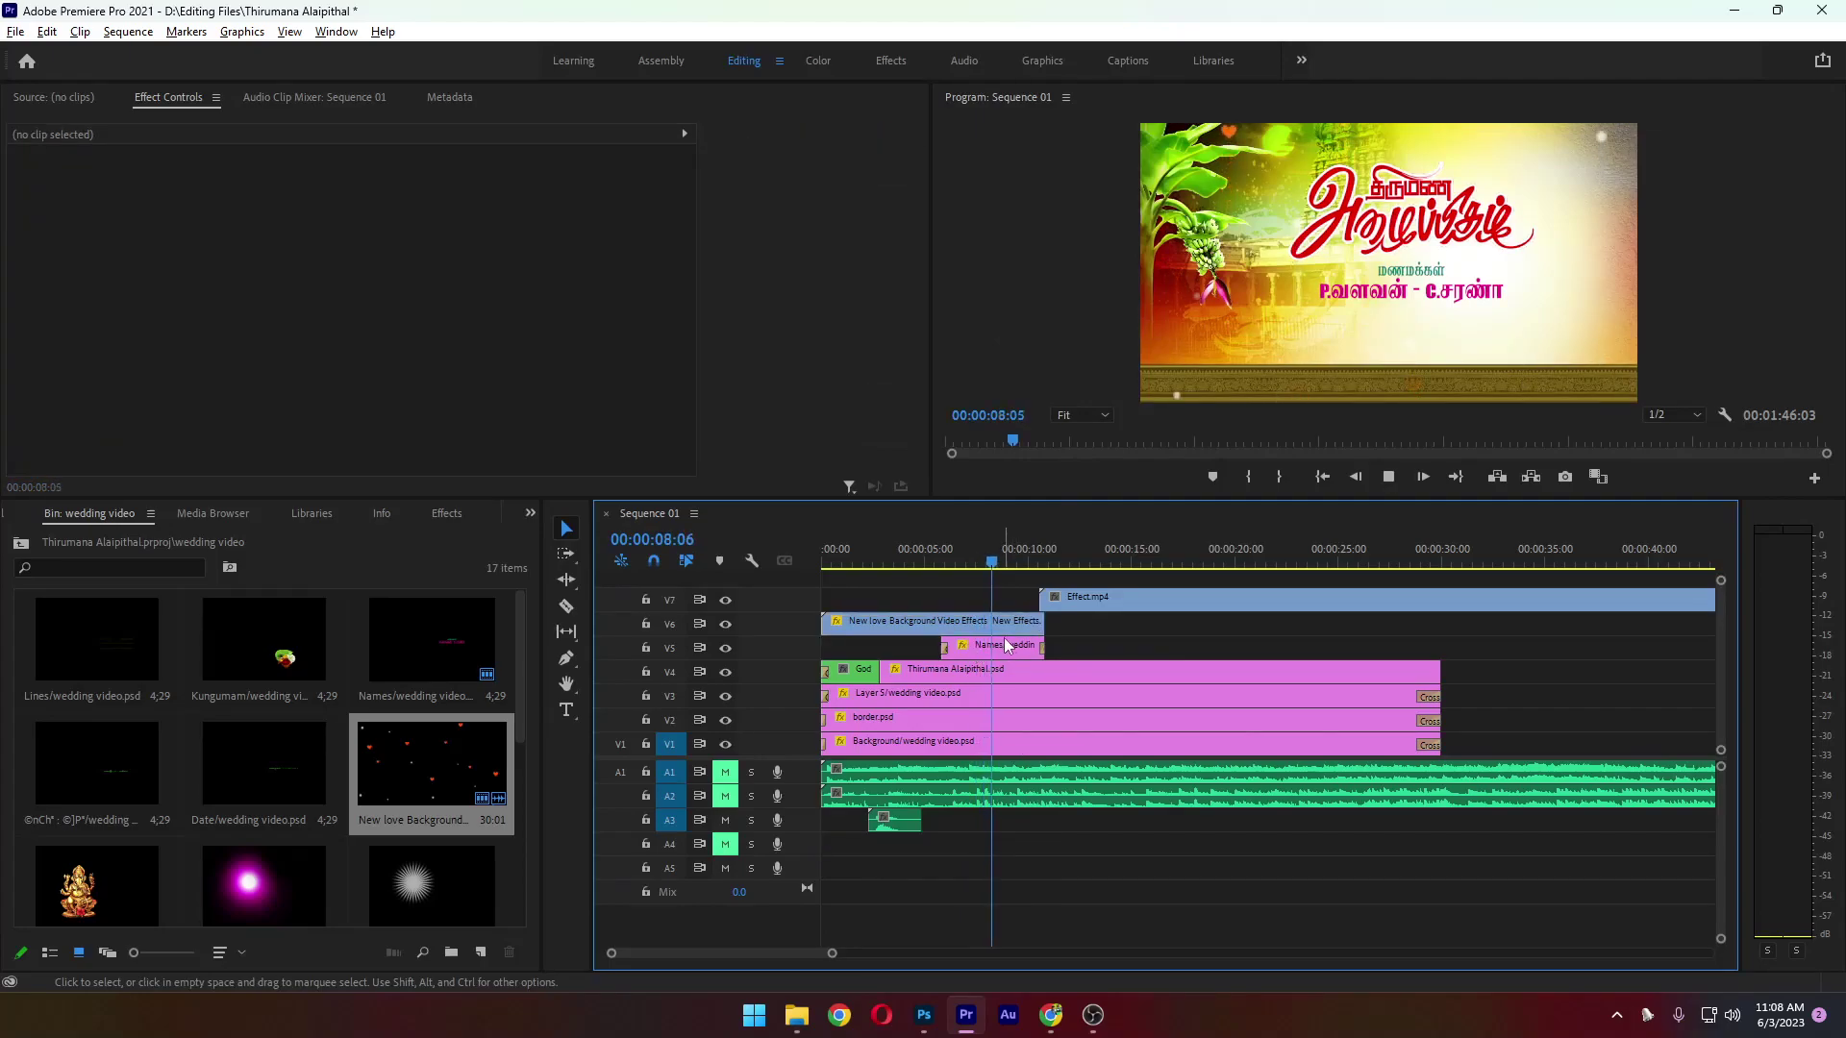
pyautogui.moveTo(1076, 603)
pyautogui.mouseDown()
pyautogui.moveTo(1004, 575)
pyautogui.moveTo(1058, 579)
pyautogui.mouseUp()
pyautogui.click(469, 399)
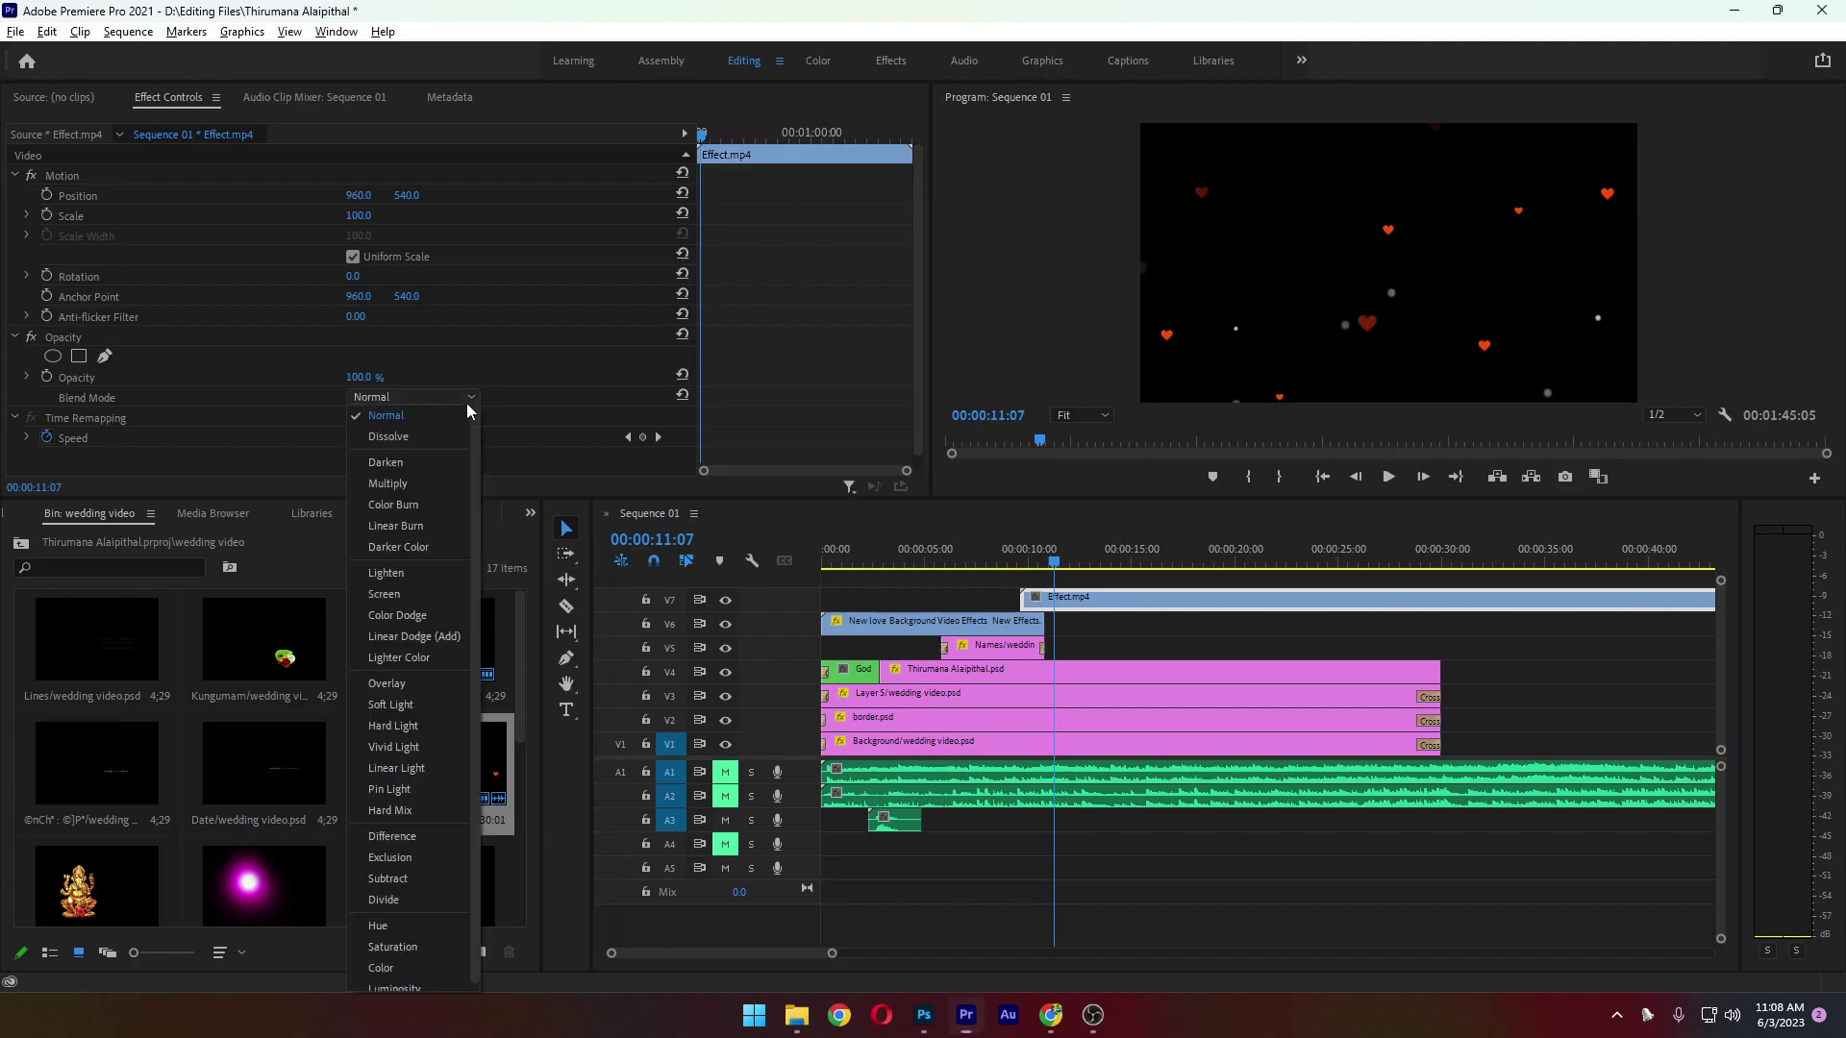
pyautogui.click(408, 595)
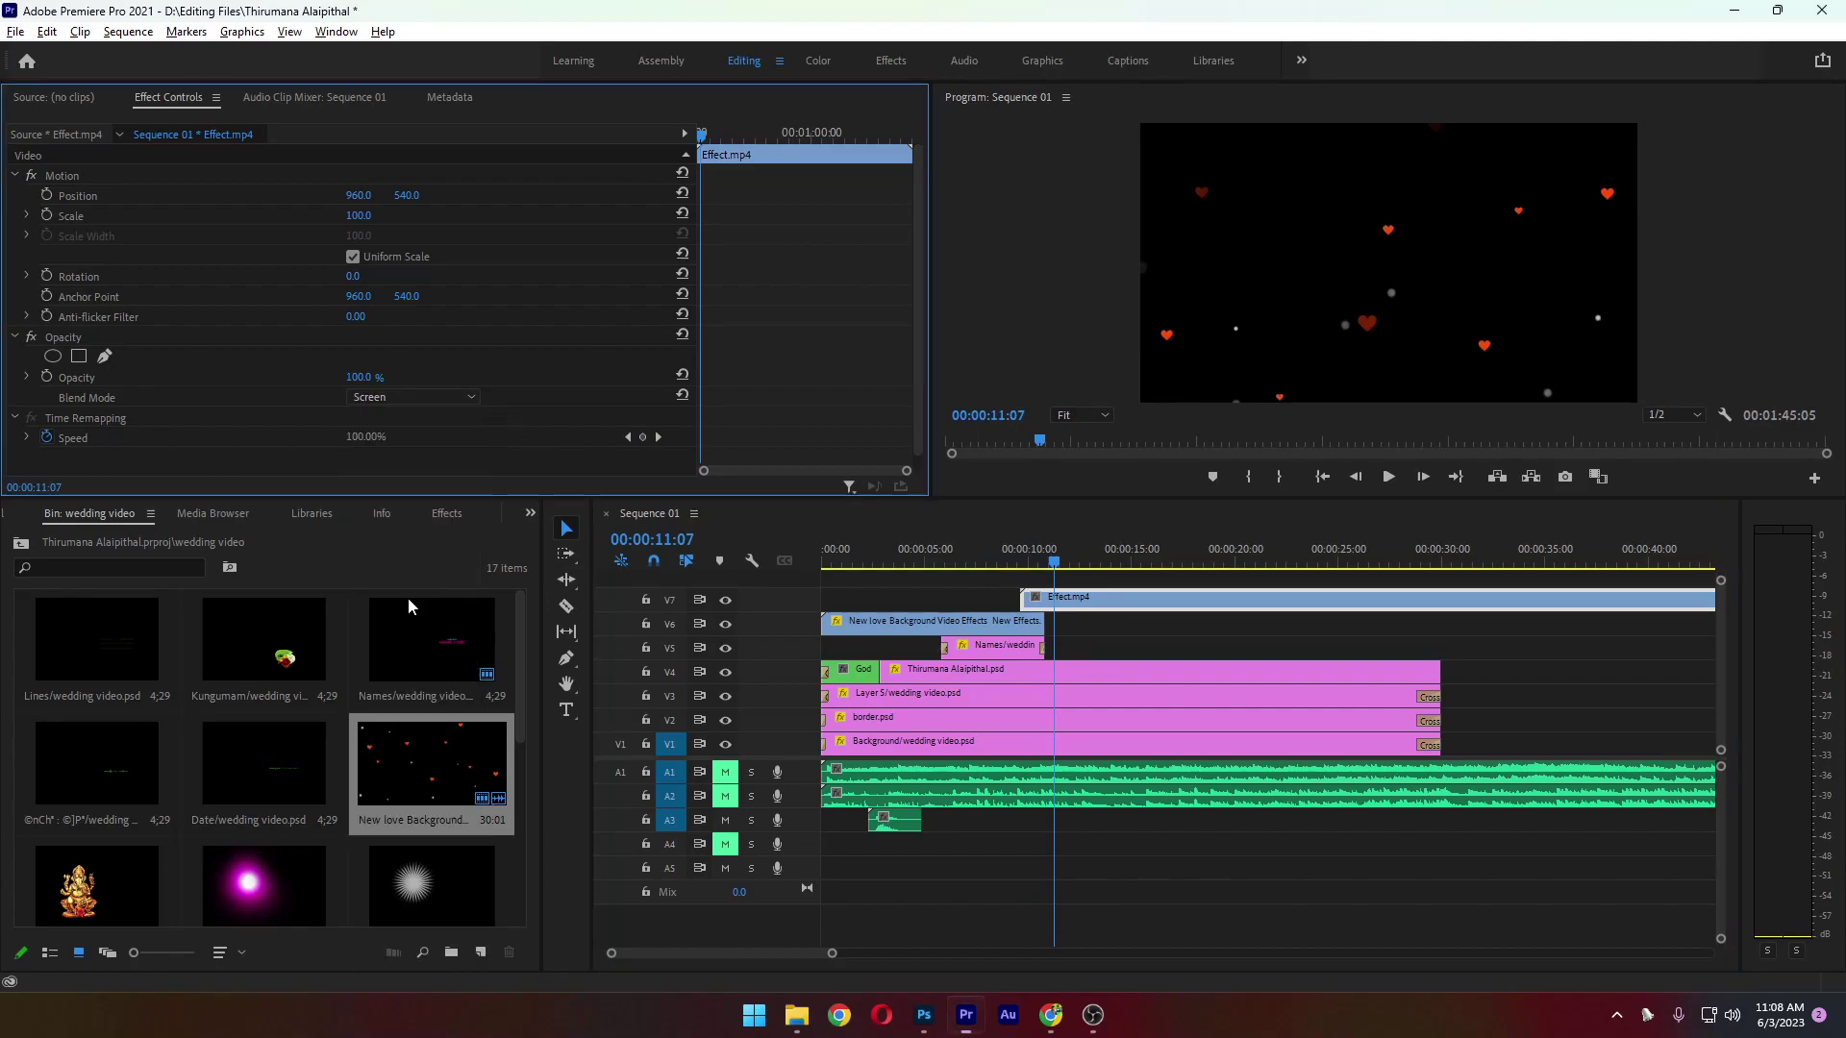
# Preview the Screen blend and reposition the Effect clip to start near 1 second
pyautogui.moveTo(1055, 564); pyautogui.dragTo(956, 564)
pyautogui.press('space')
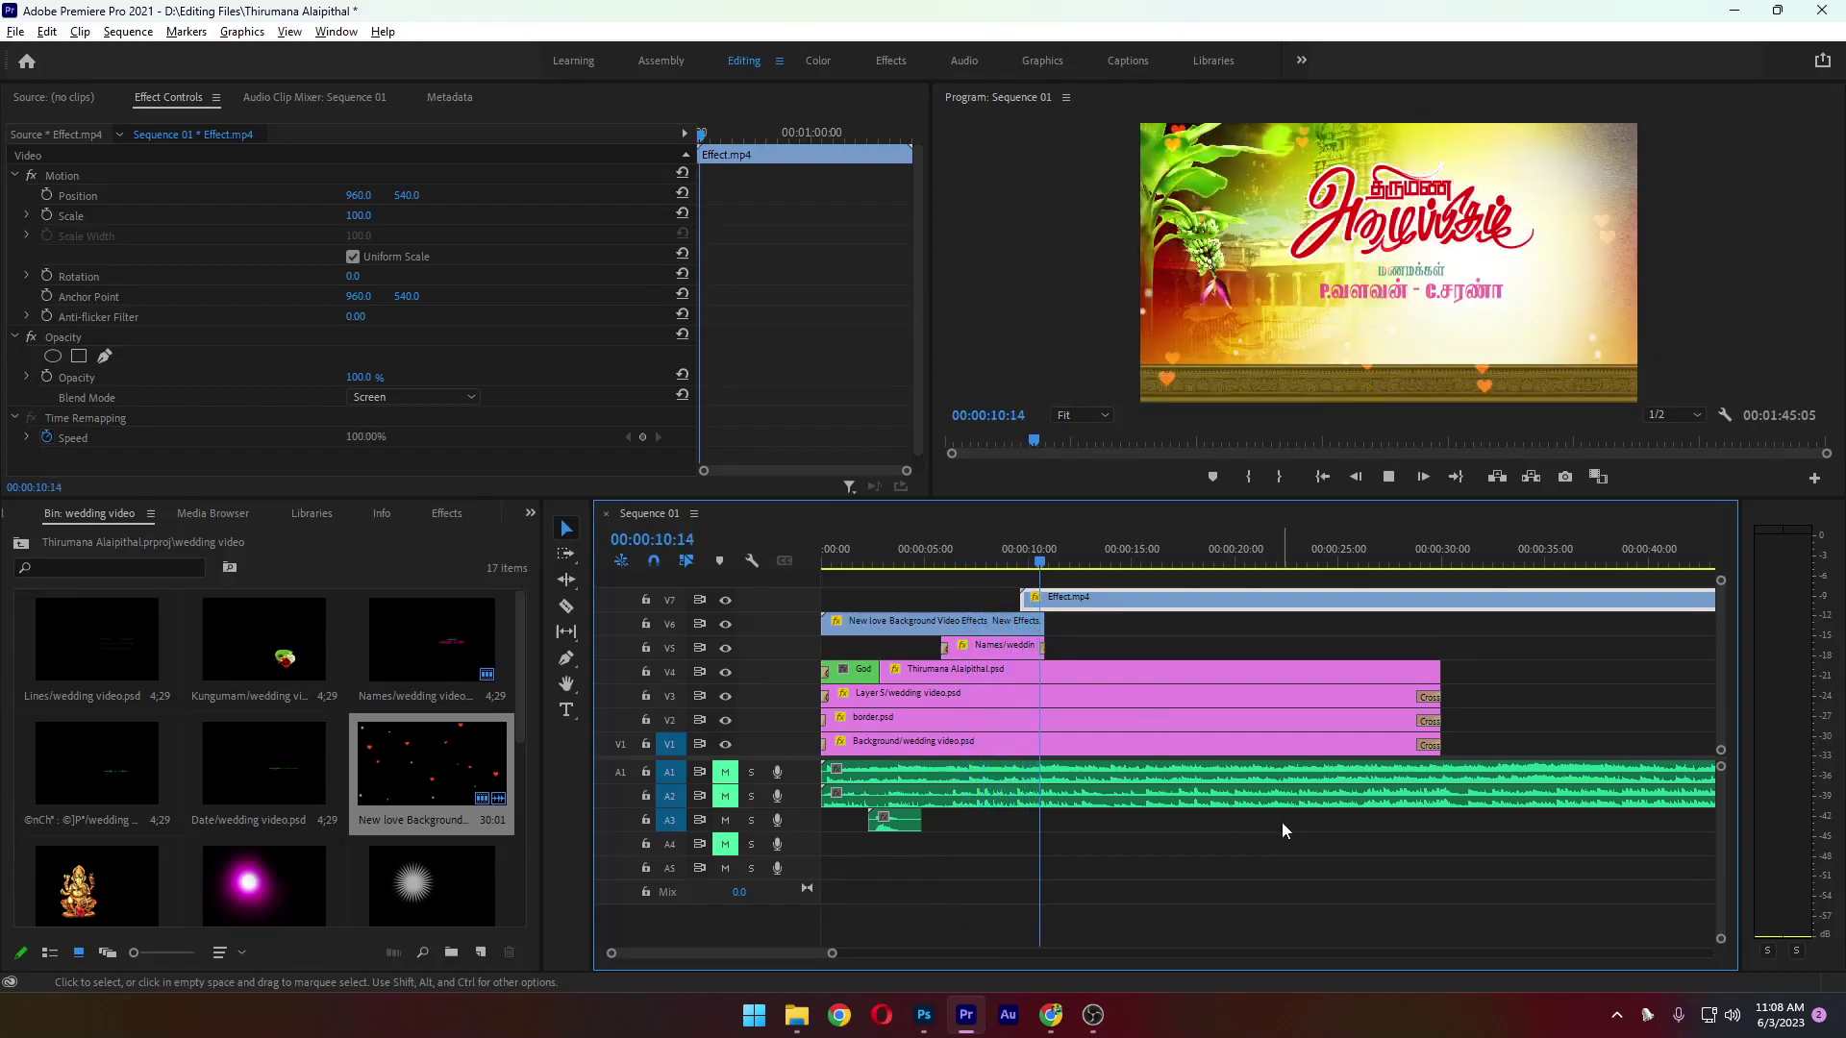
pyautogui.press('space')
pyautogui.moveTo(1099, 594); pyautogui.dragTo(929, 597)
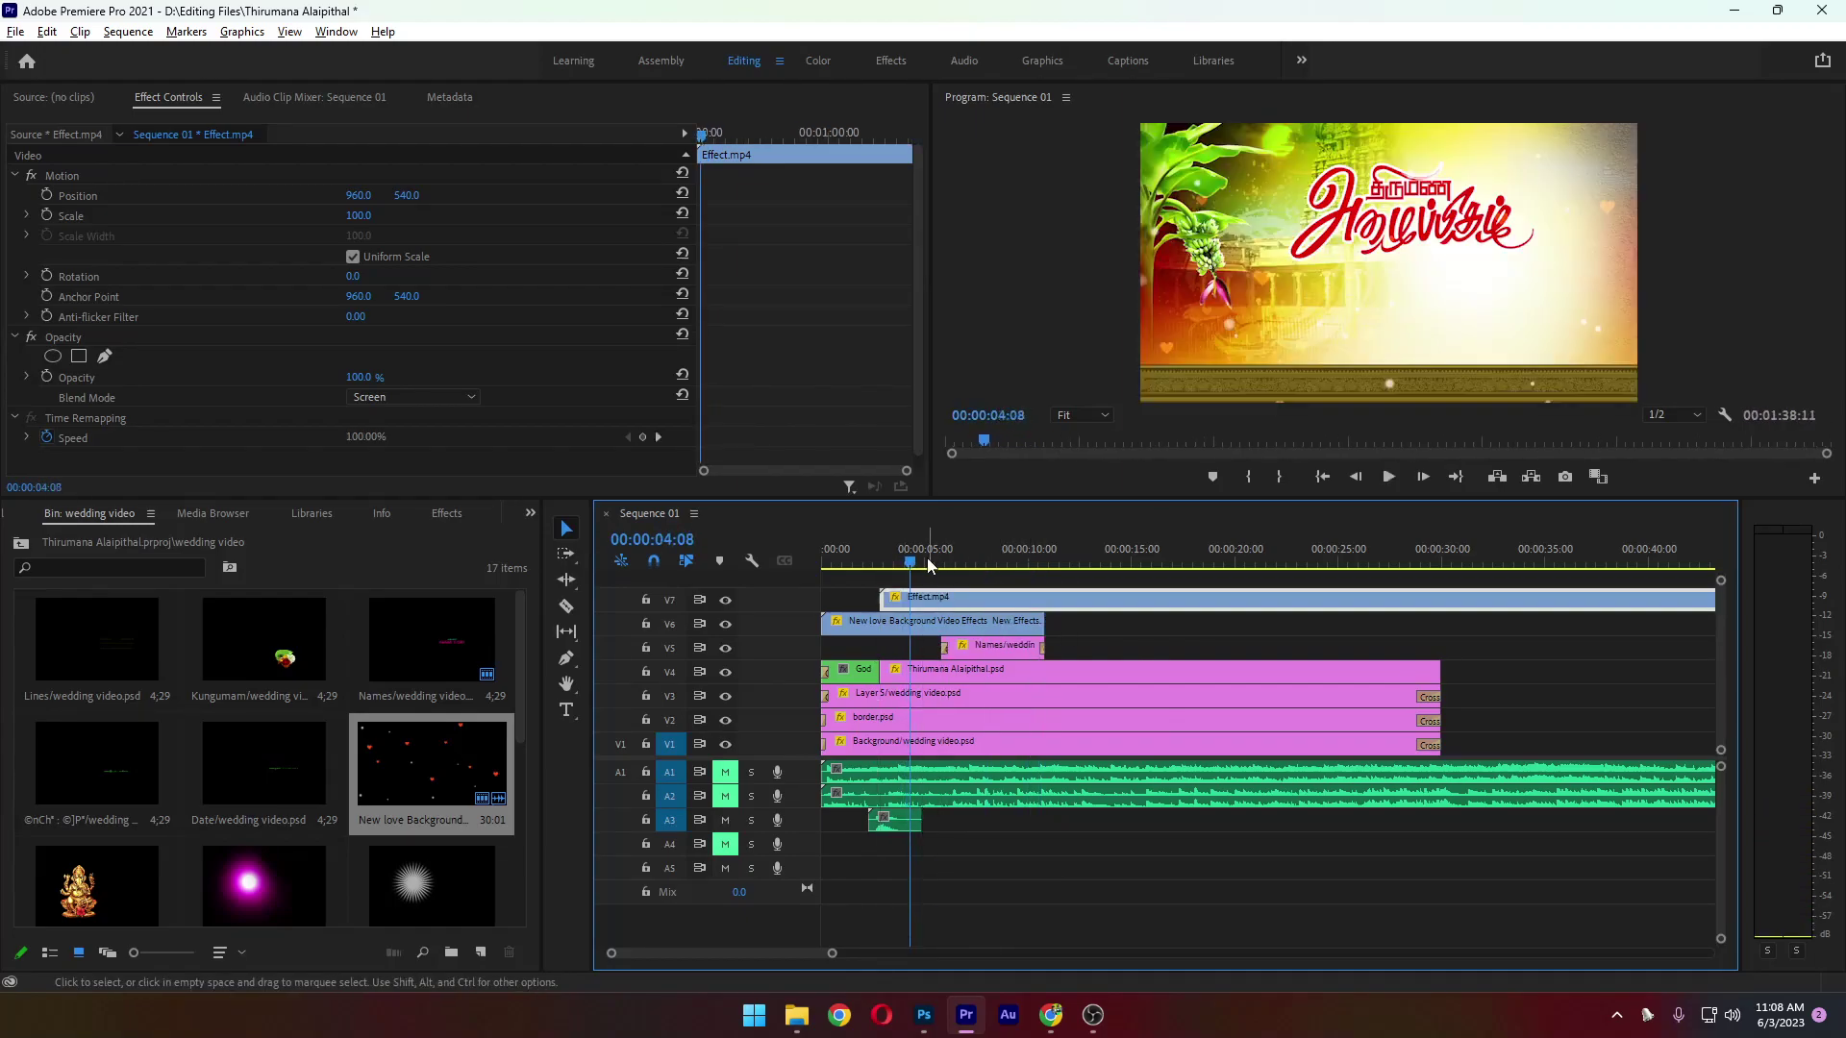
pyautogui.click(854, 563)
pyautogui.press('space')
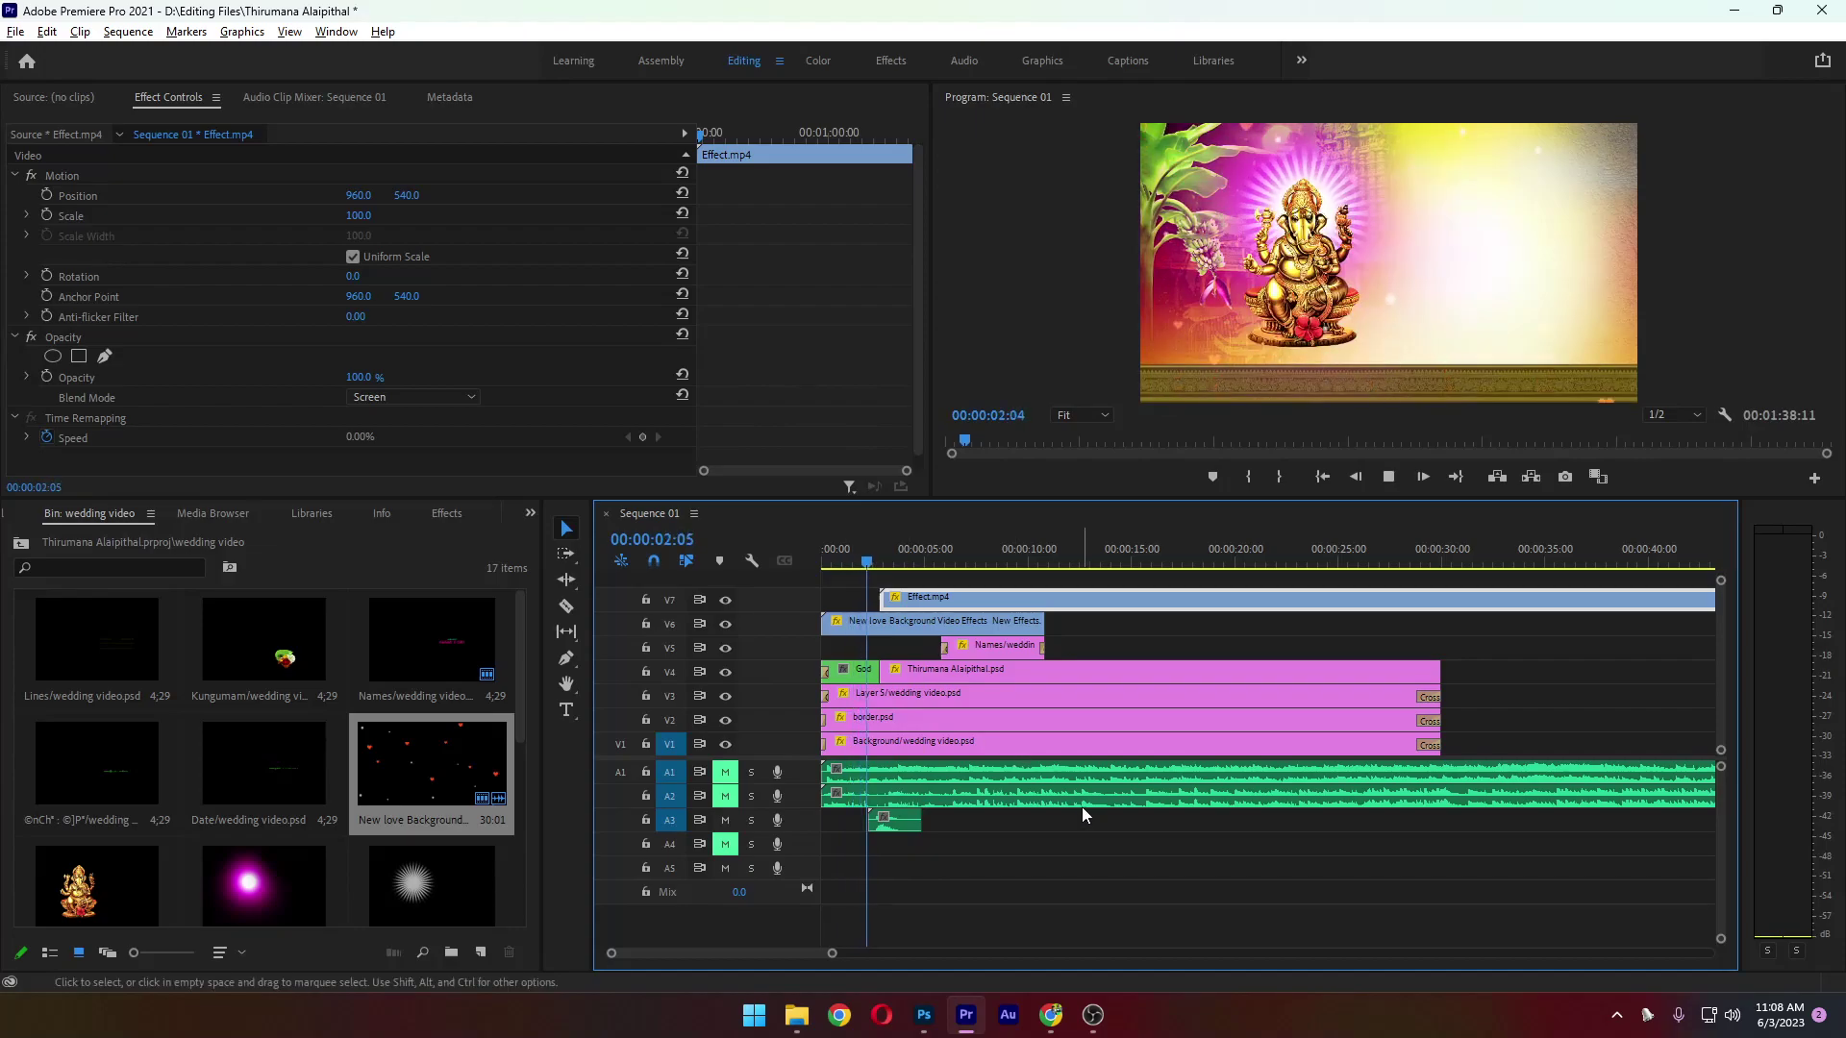
pyautogui.press('space')
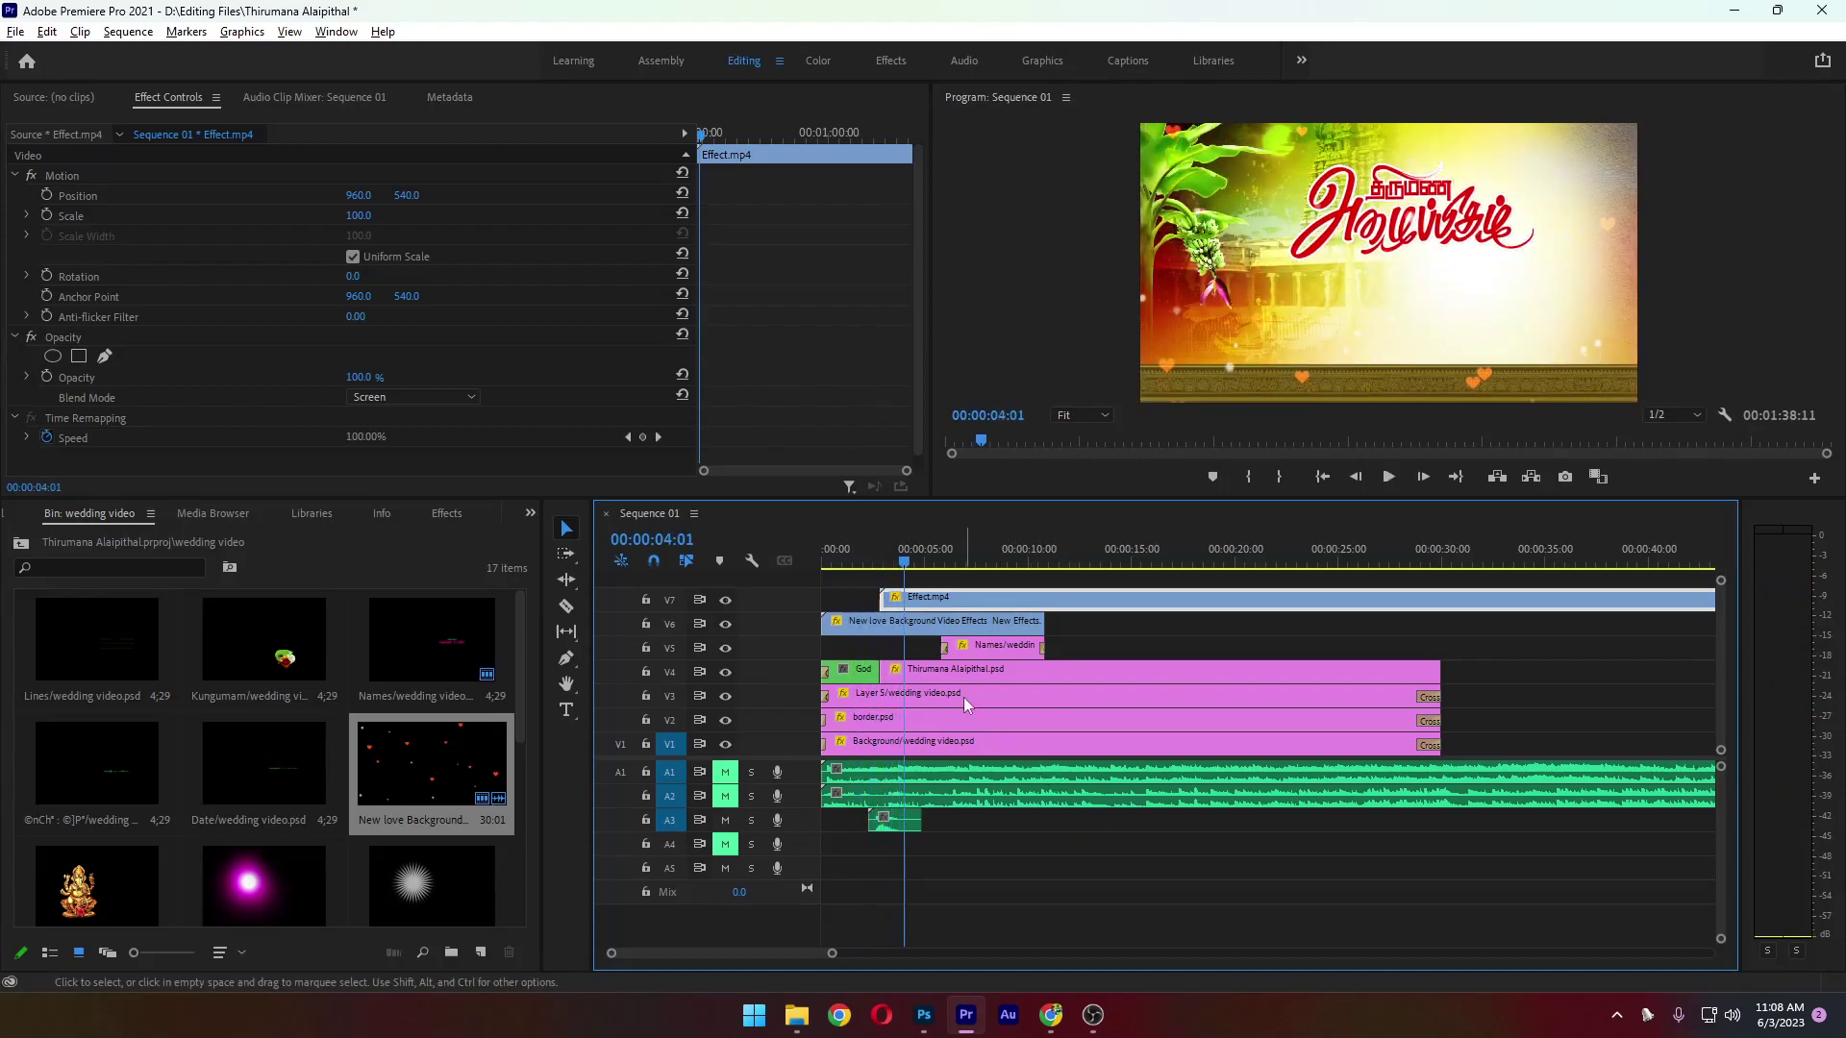
pyautogui.moveTo(934, 599); pyautogui.dragTo(929, 606)
# Shift the Effect clip slightly later, mute audio track A3, and preview the intro
pyautogui.click(839, 555)
pyautogui.press('space')
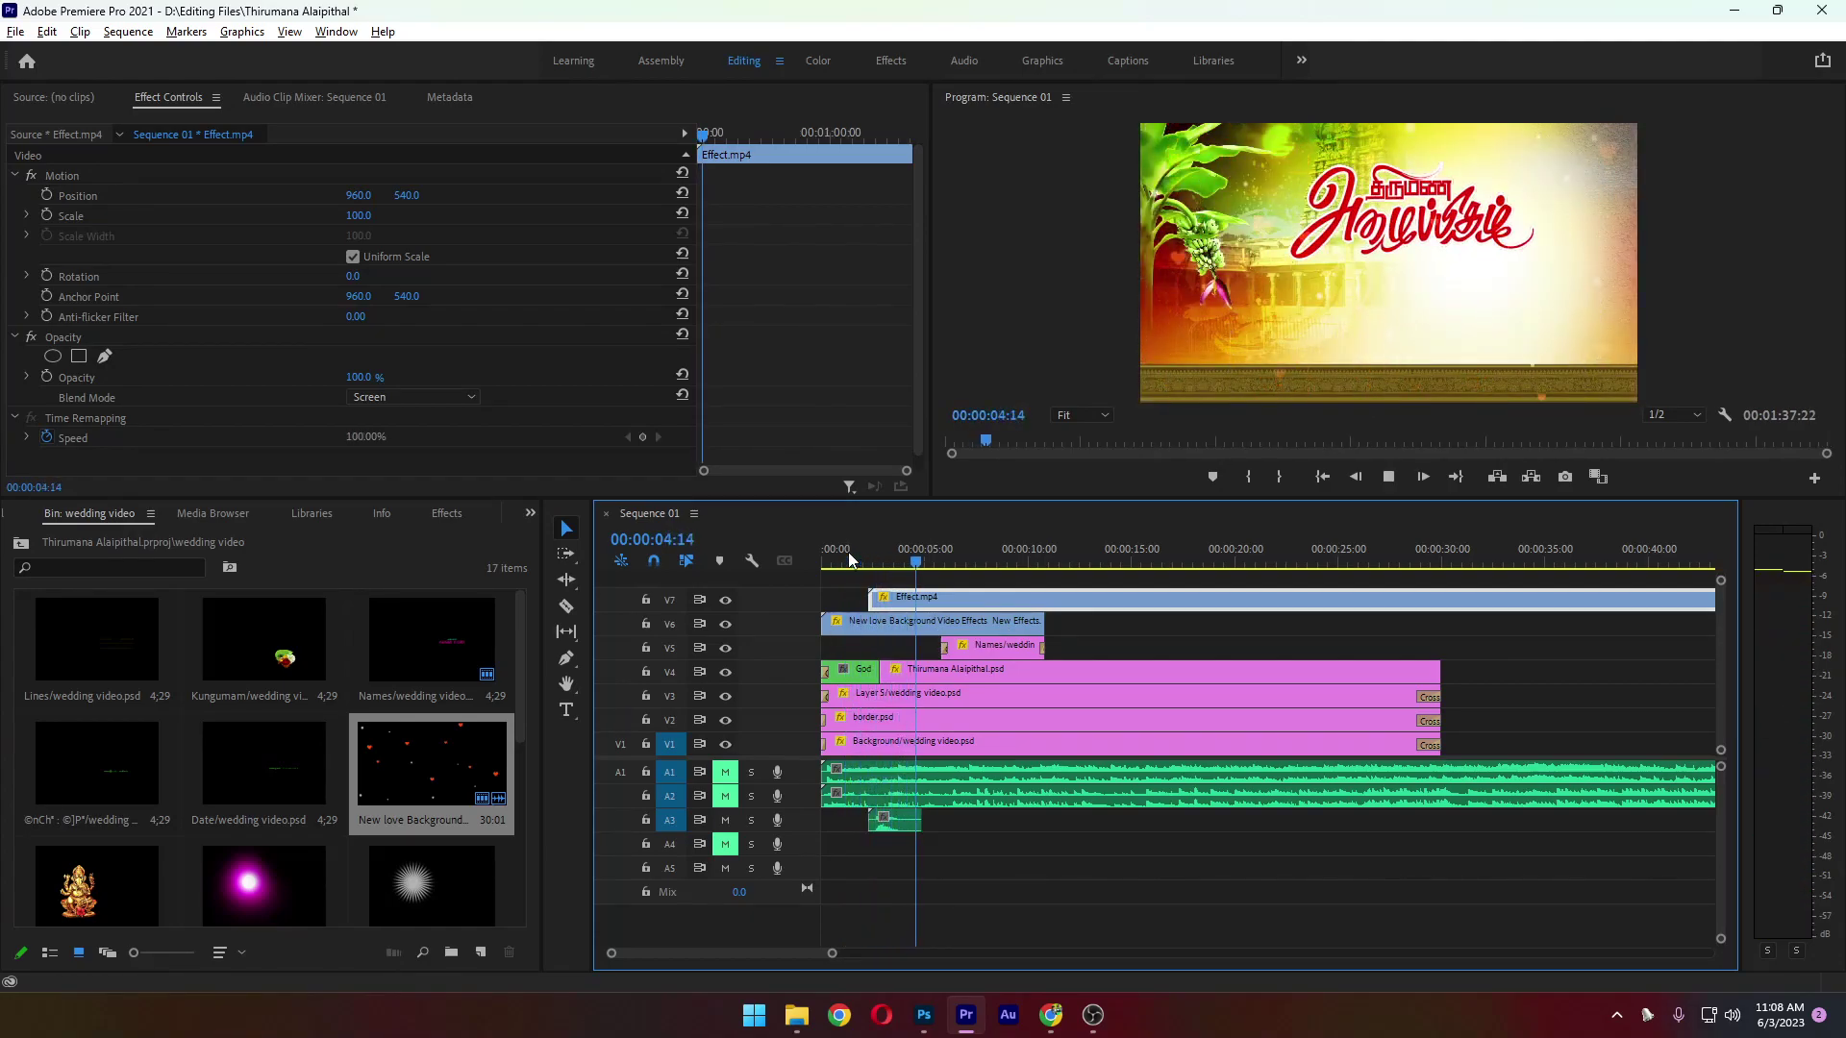
pyautogui.moveTo(900, 598); pyautogui.dragTo(925, 604)
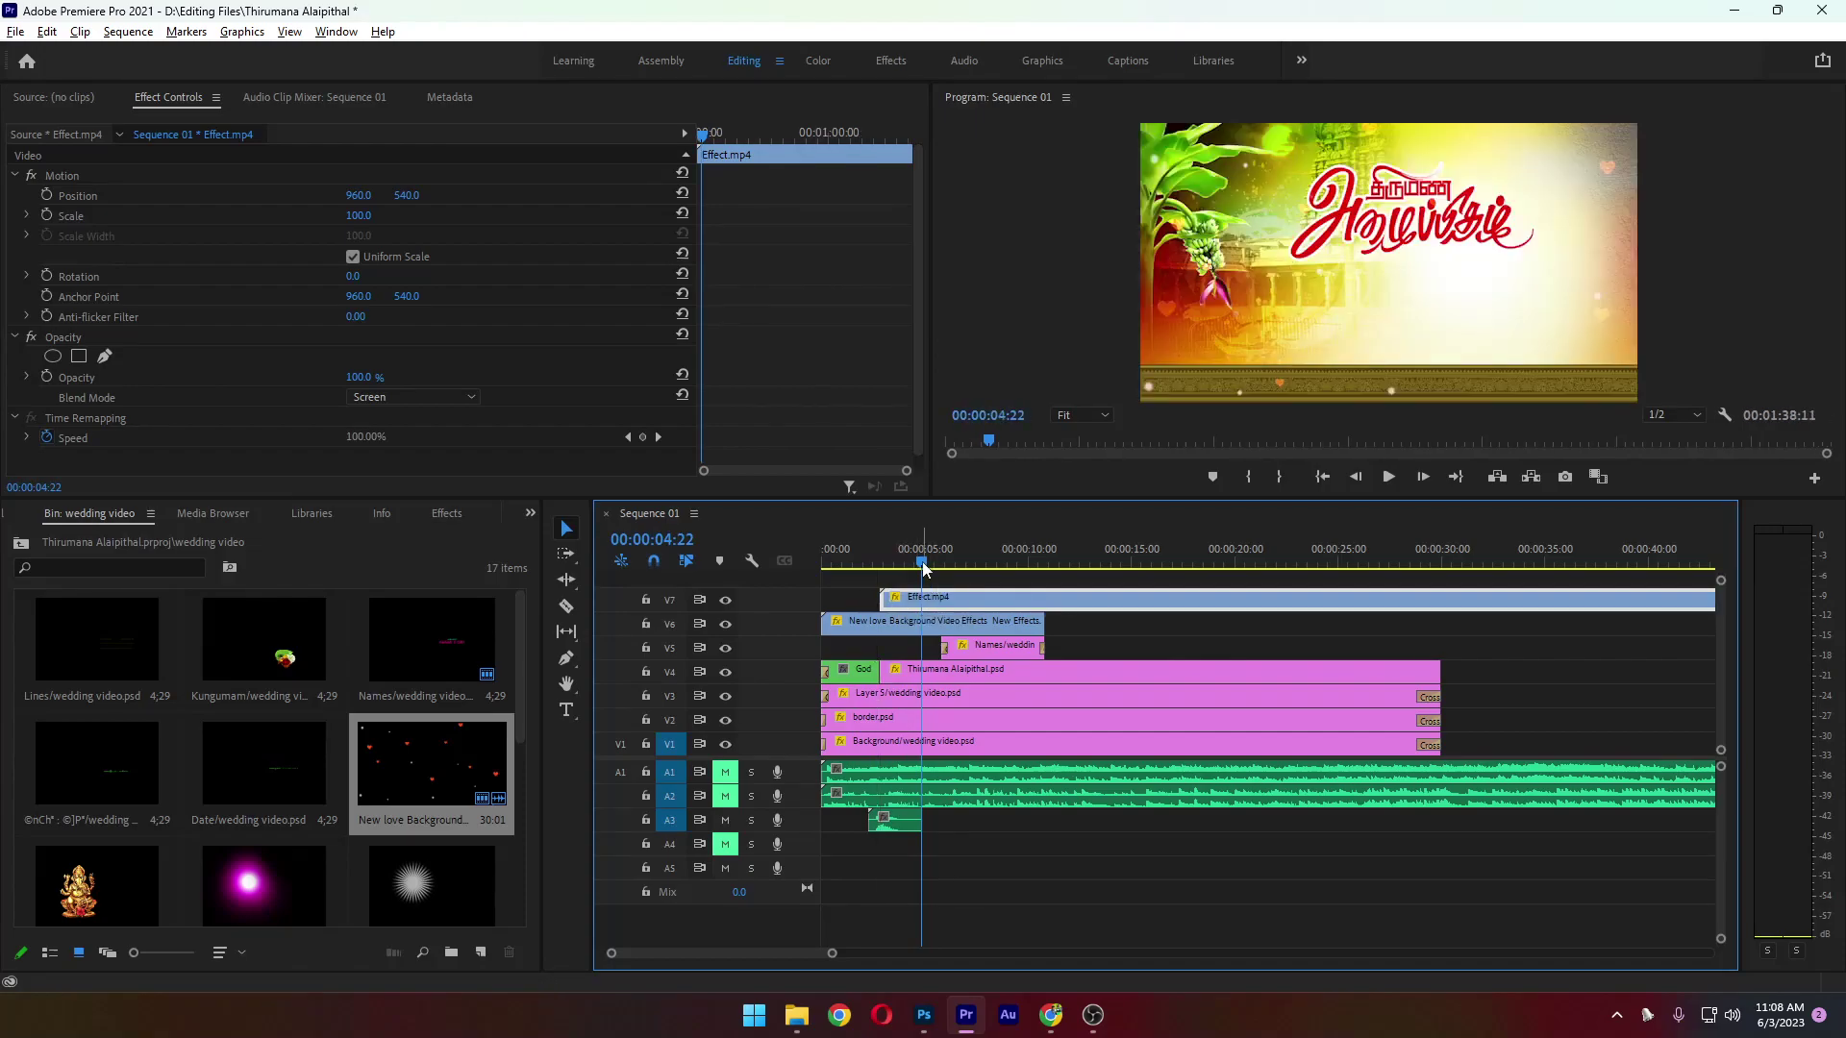
pyautogui.click(856, 566)
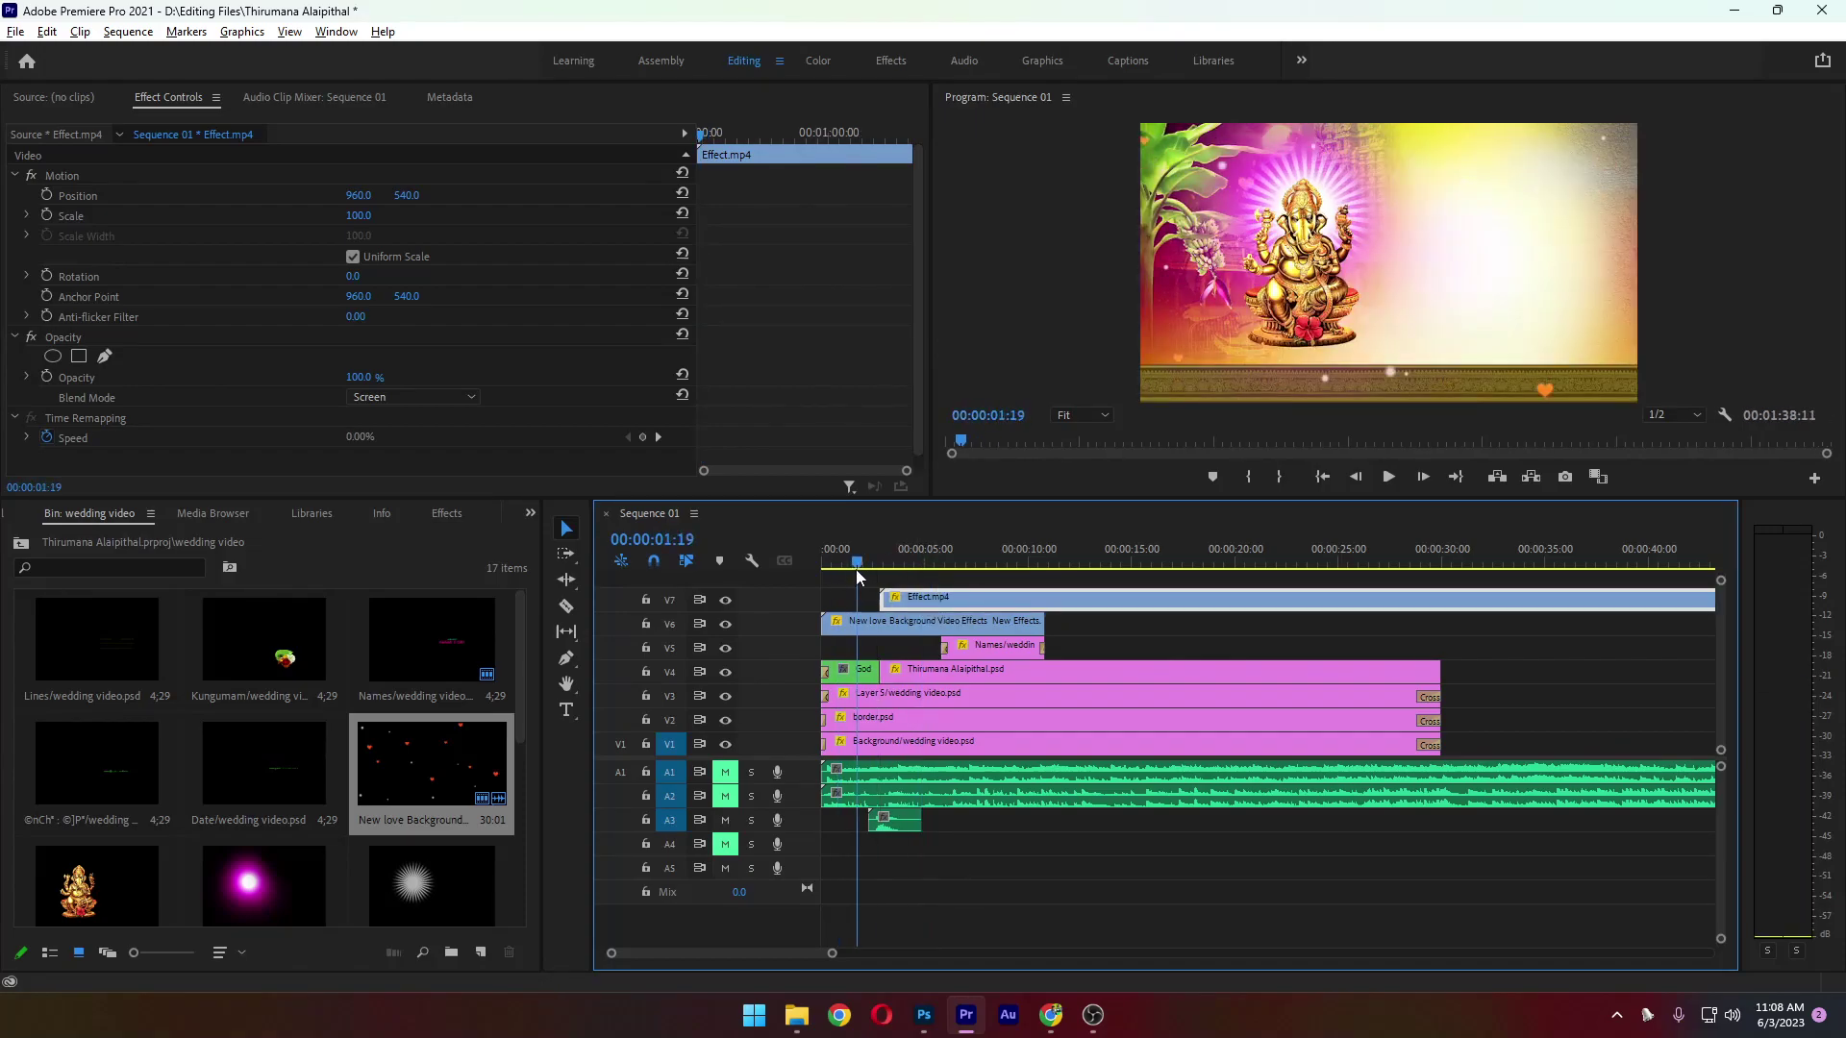
pyautogui.click(725, 820)
pyautogui.press('space')
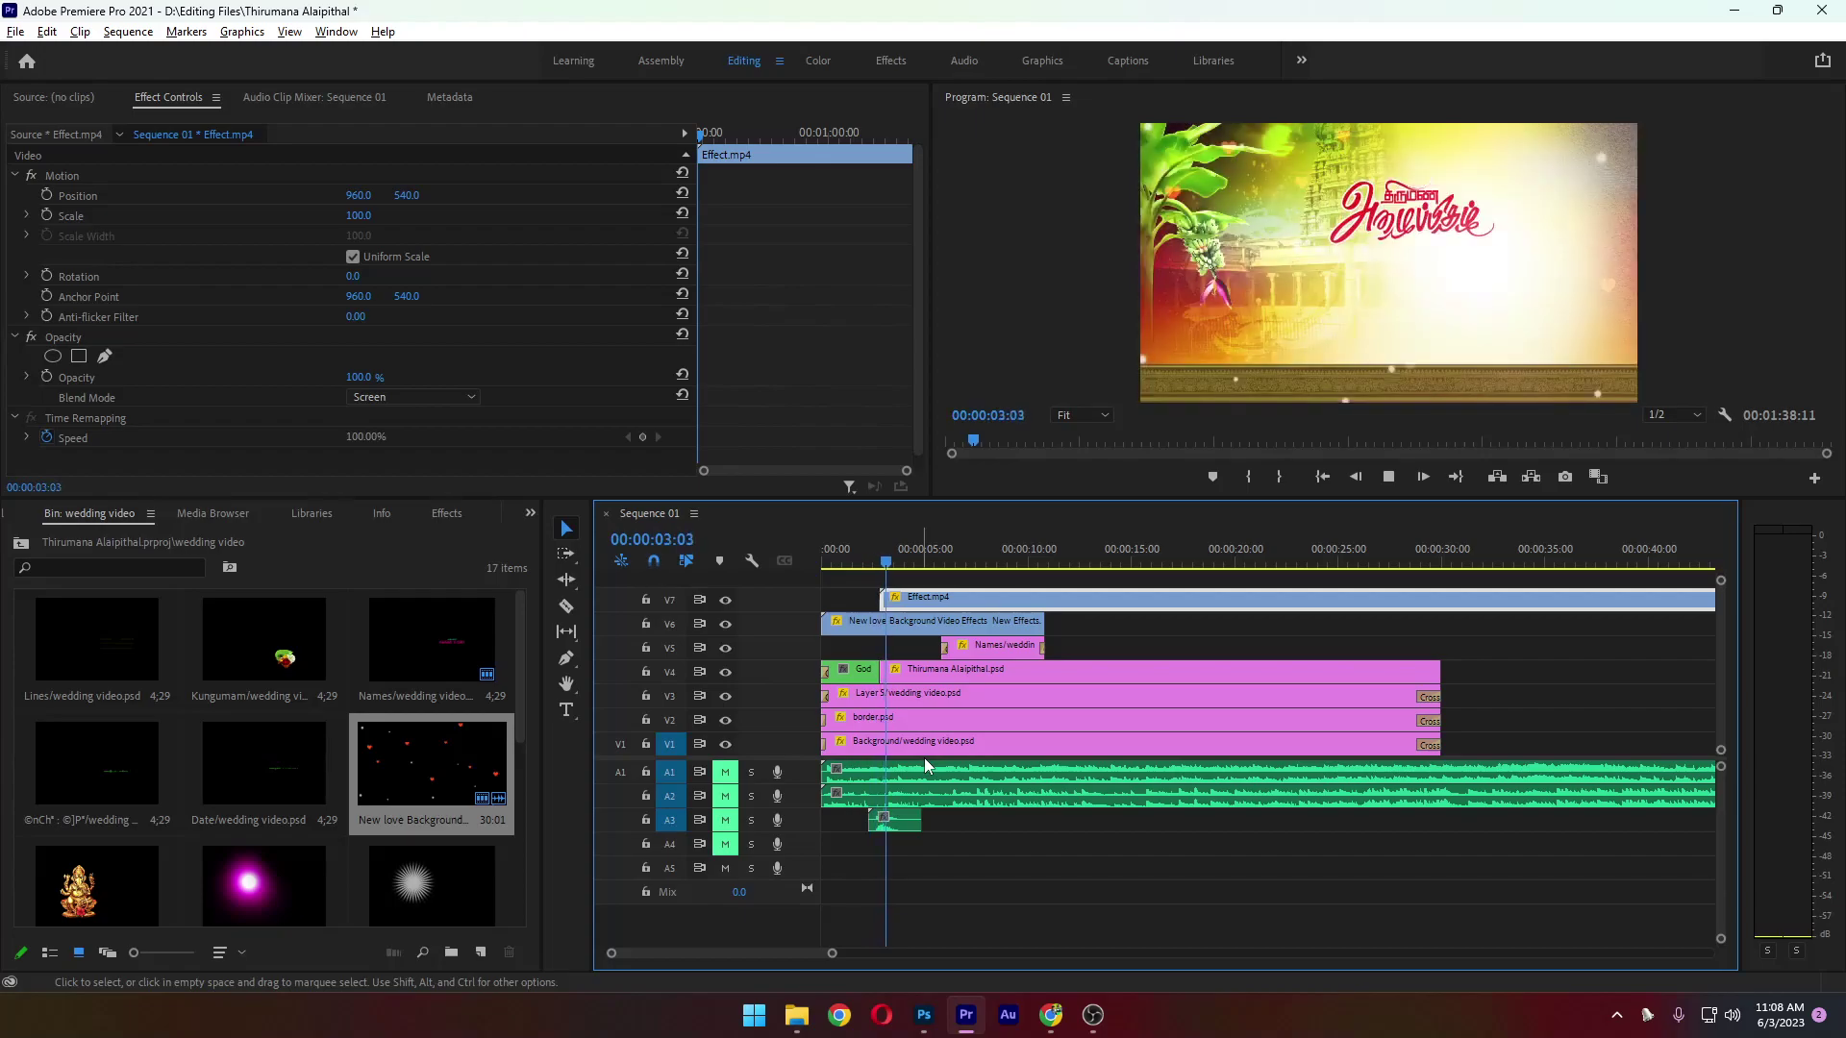
pyautogui.press('space')
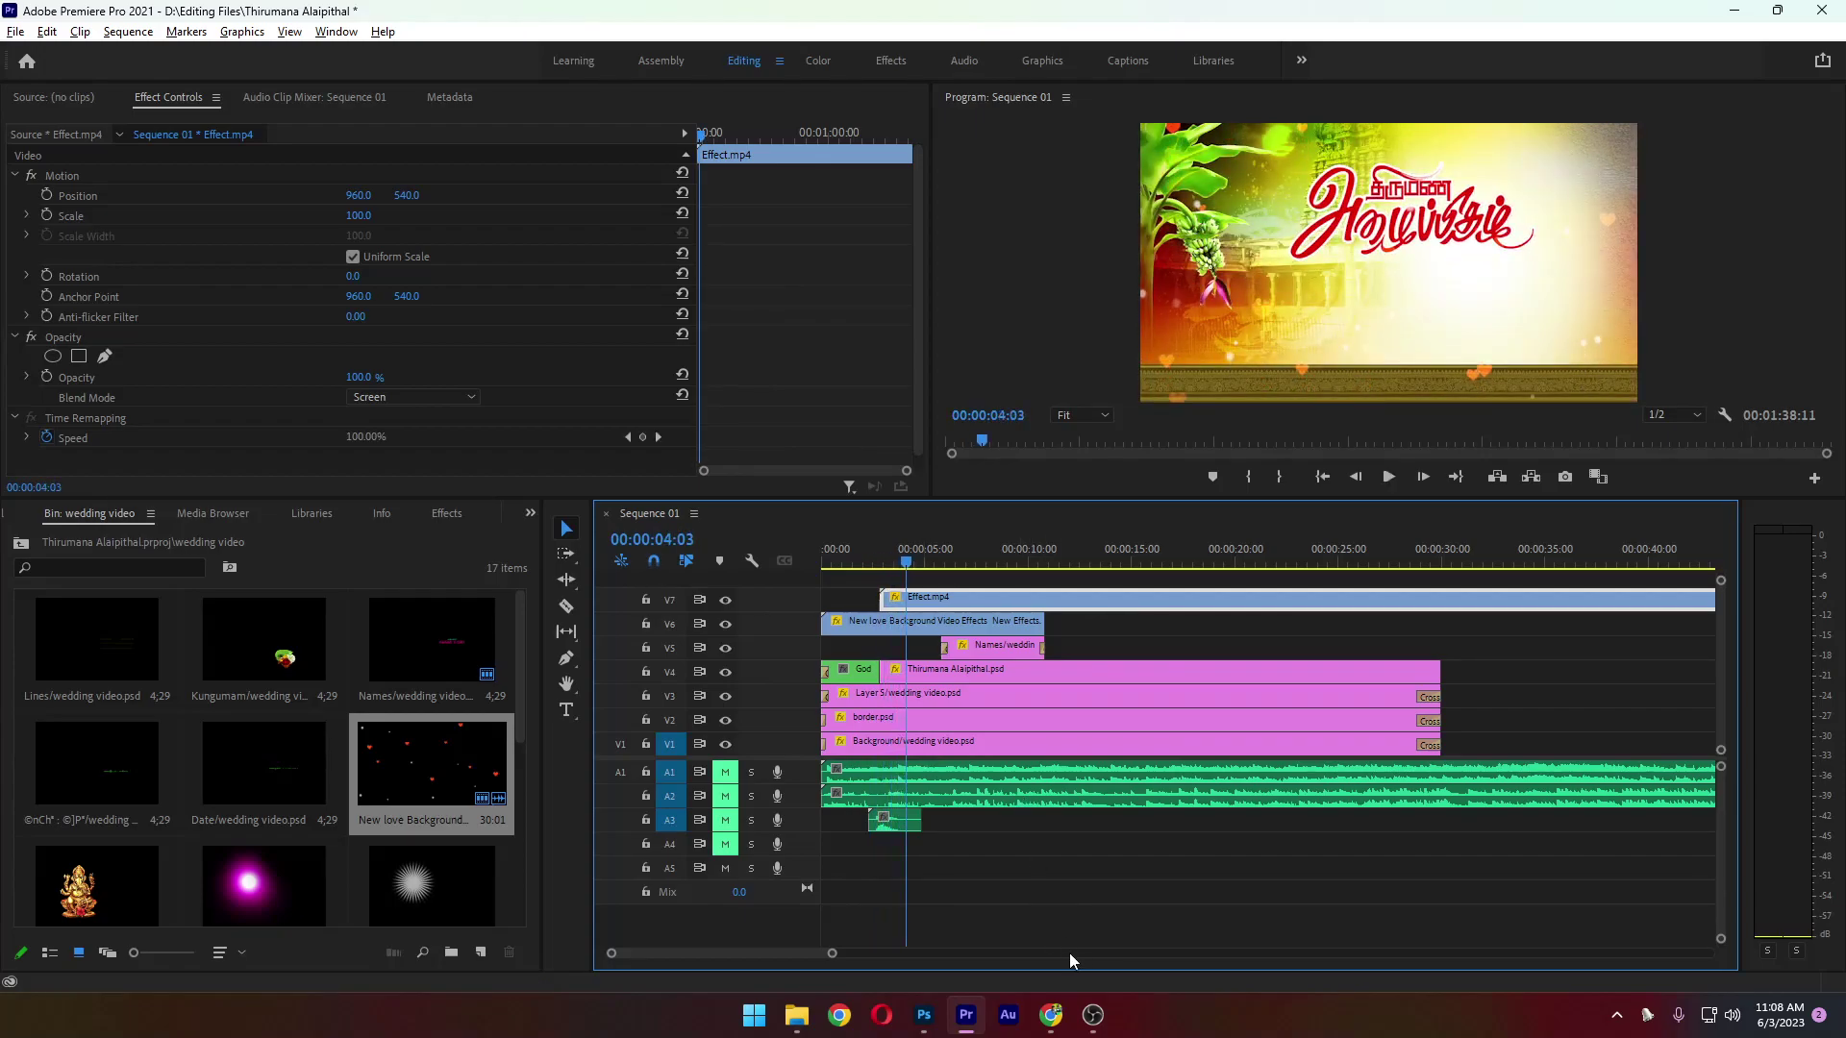
# Drag Ganesh 2.mp4 from the invitation assets folder onto V4 at about 32 seconds
pyautogui.click(798, 1016)
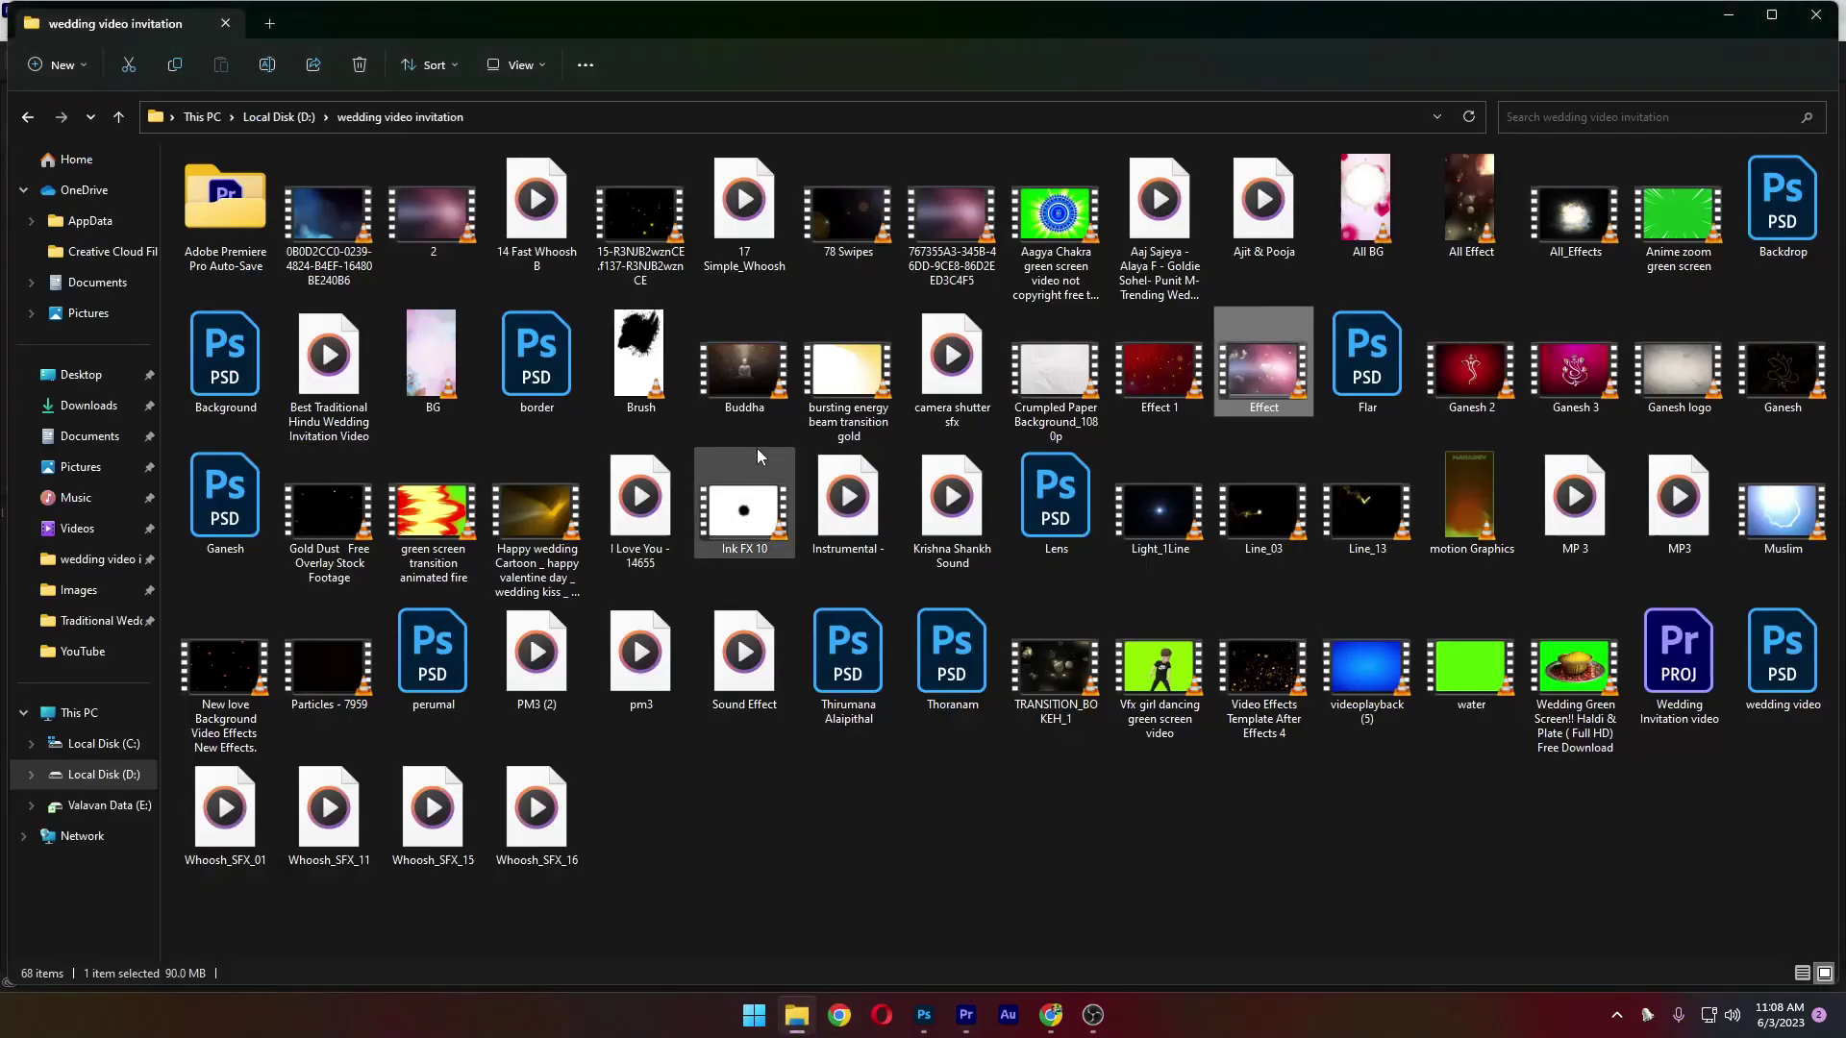
pyautogui.click(764, 385)
pyautogui.click(854, 393)
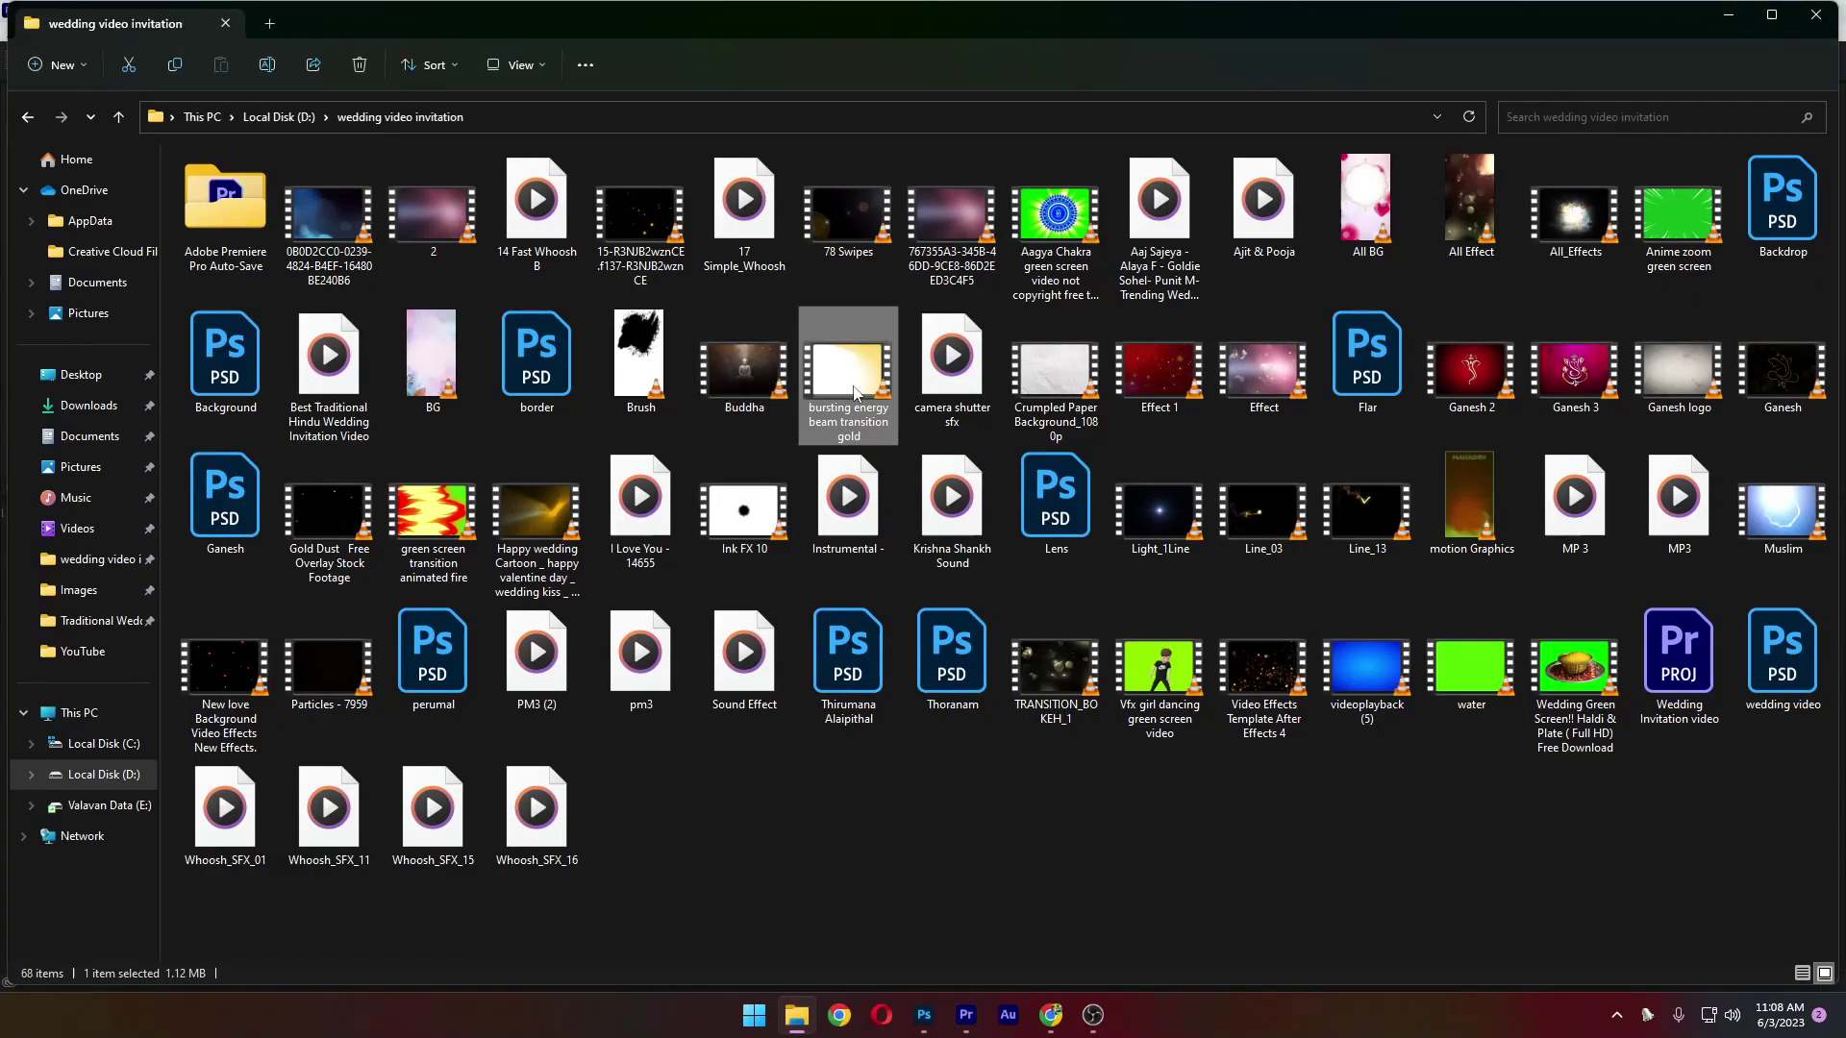
pyautogui.click(1489, 385)
pyautogui.moveTo(1452, 383); pyautogui.dragTo(1496, 675)
pyautogui.hotkey('alt', 'Tab')
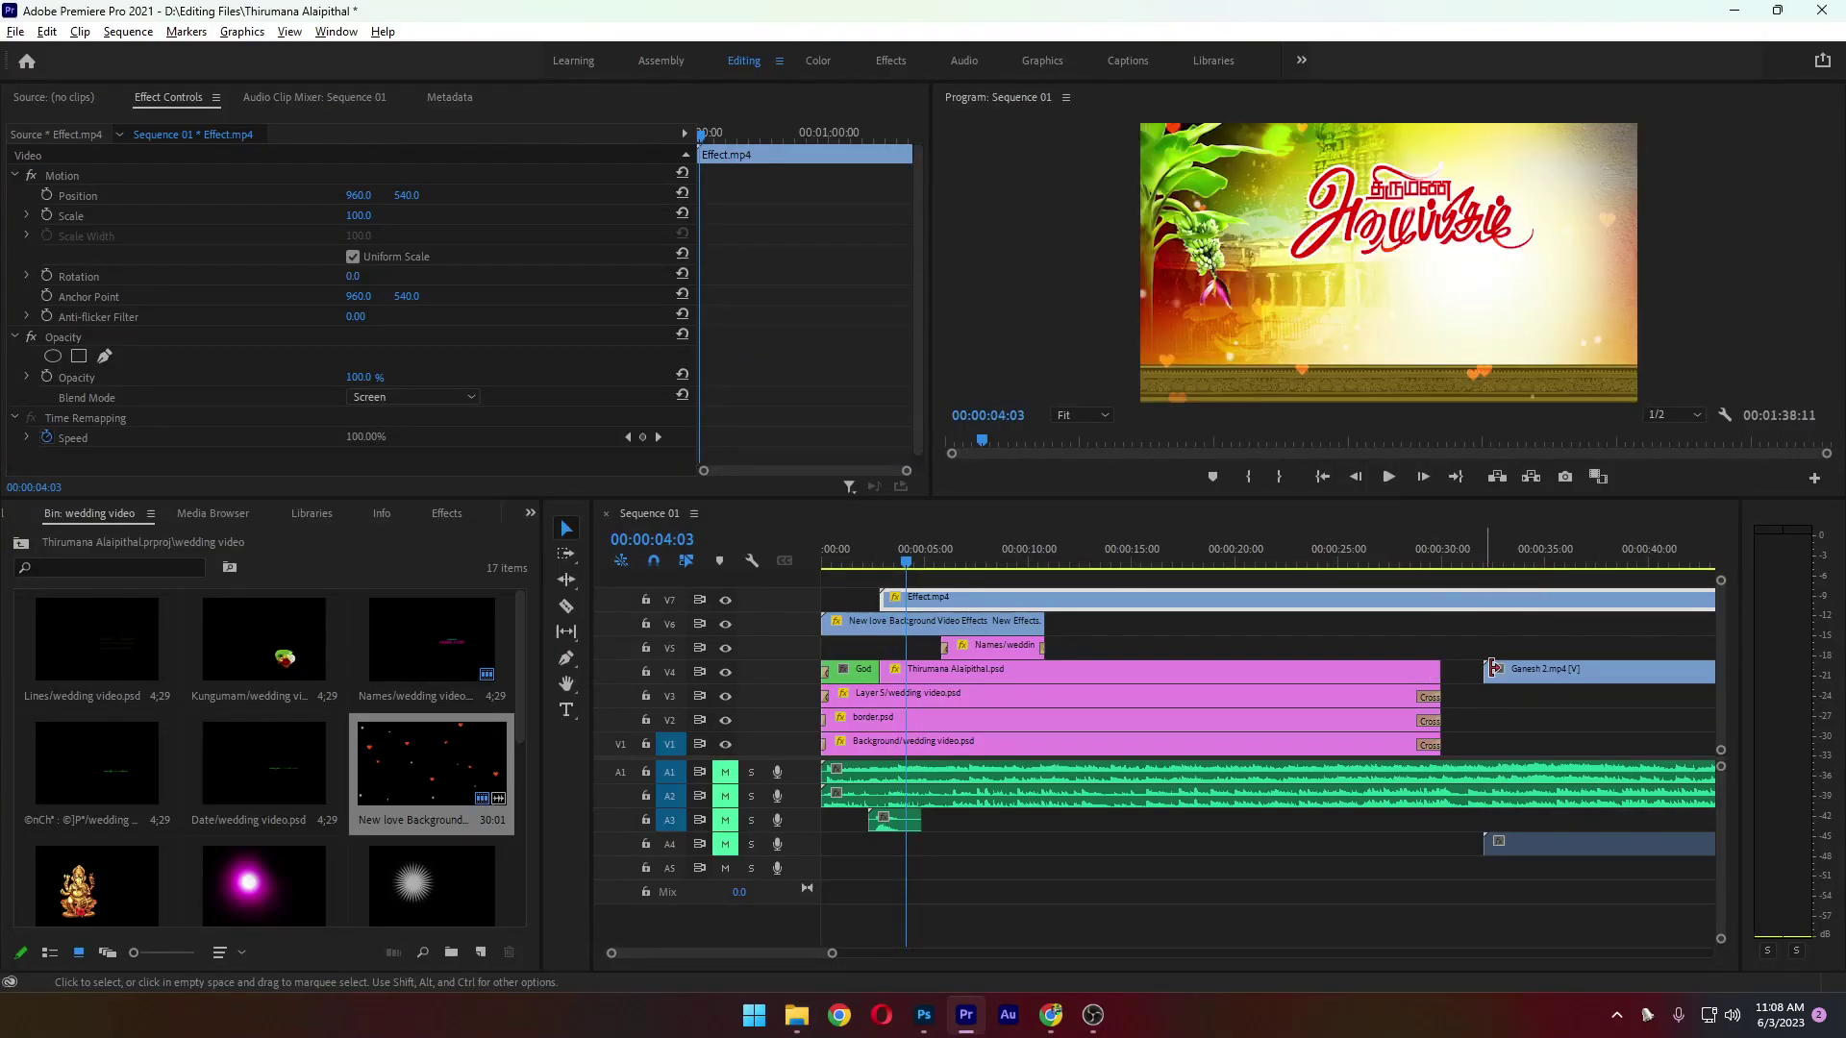
# Zoom the timeline out and play through the new Ganesh 2 intro
pyautogui.press('-')
pyautogui.press('space')
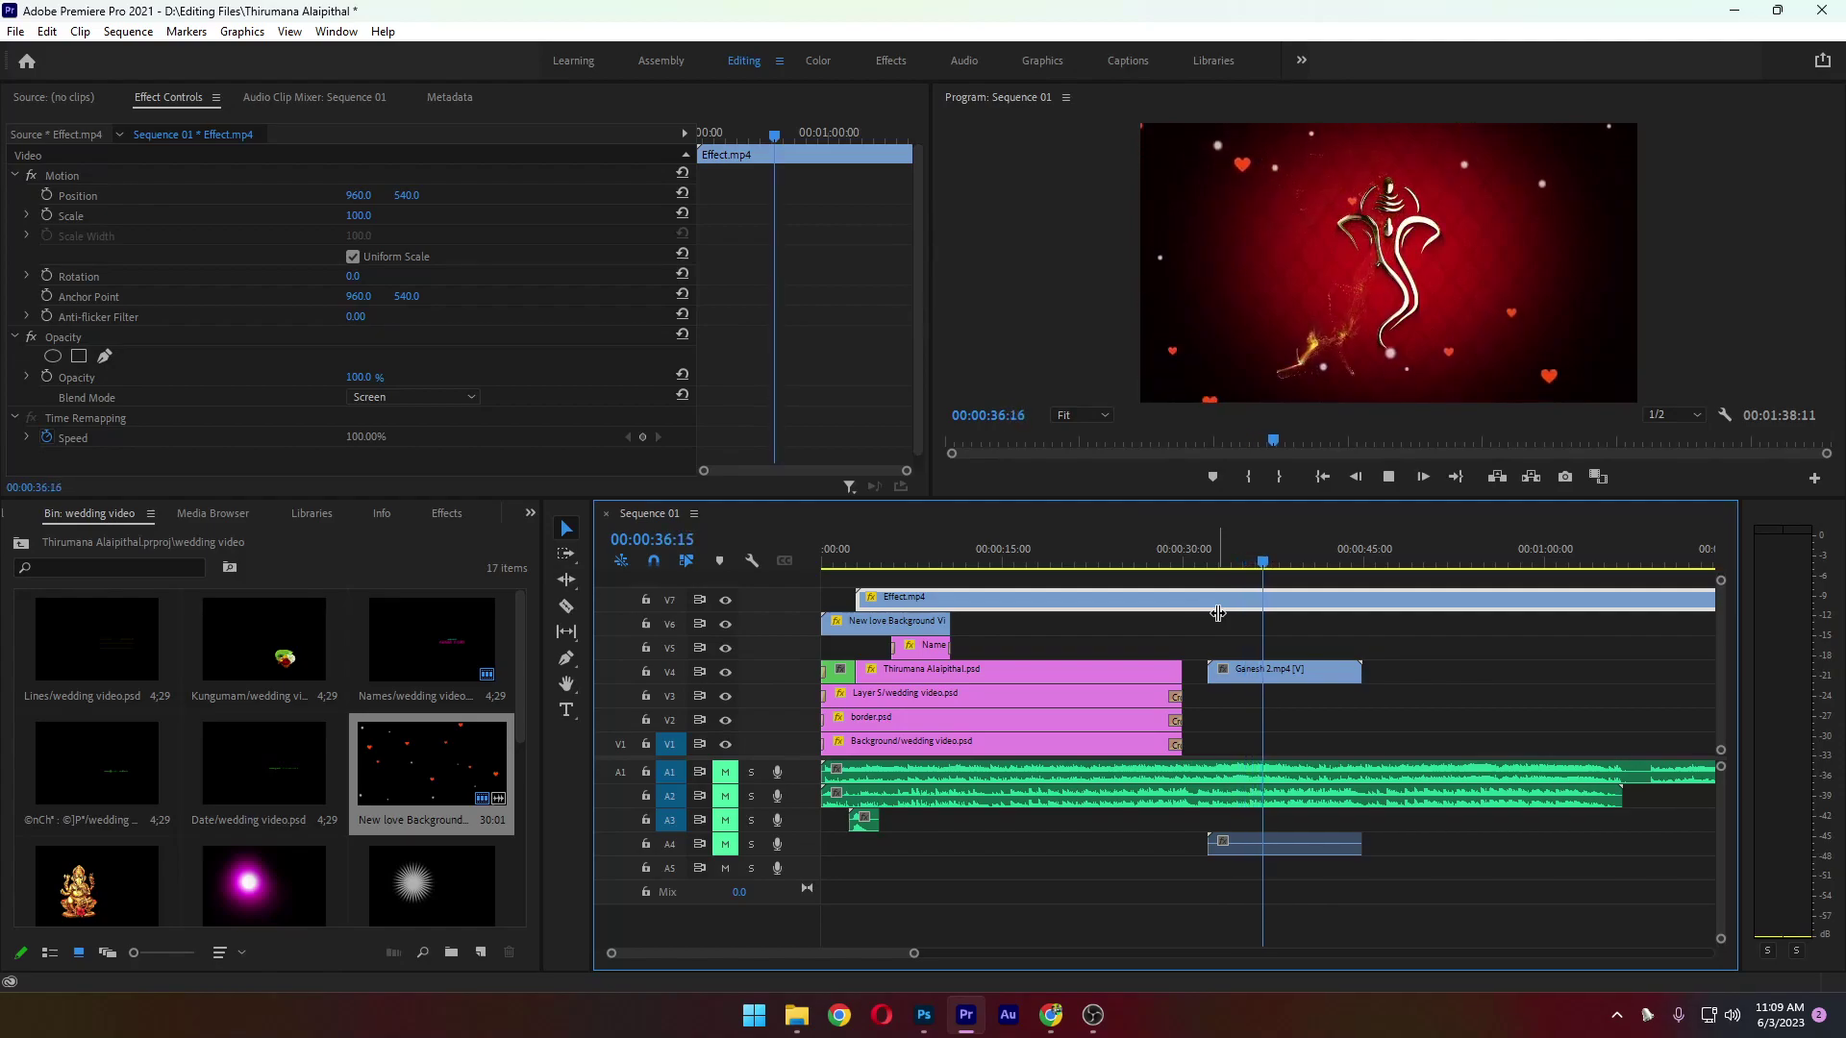
pyautogui.press('space')
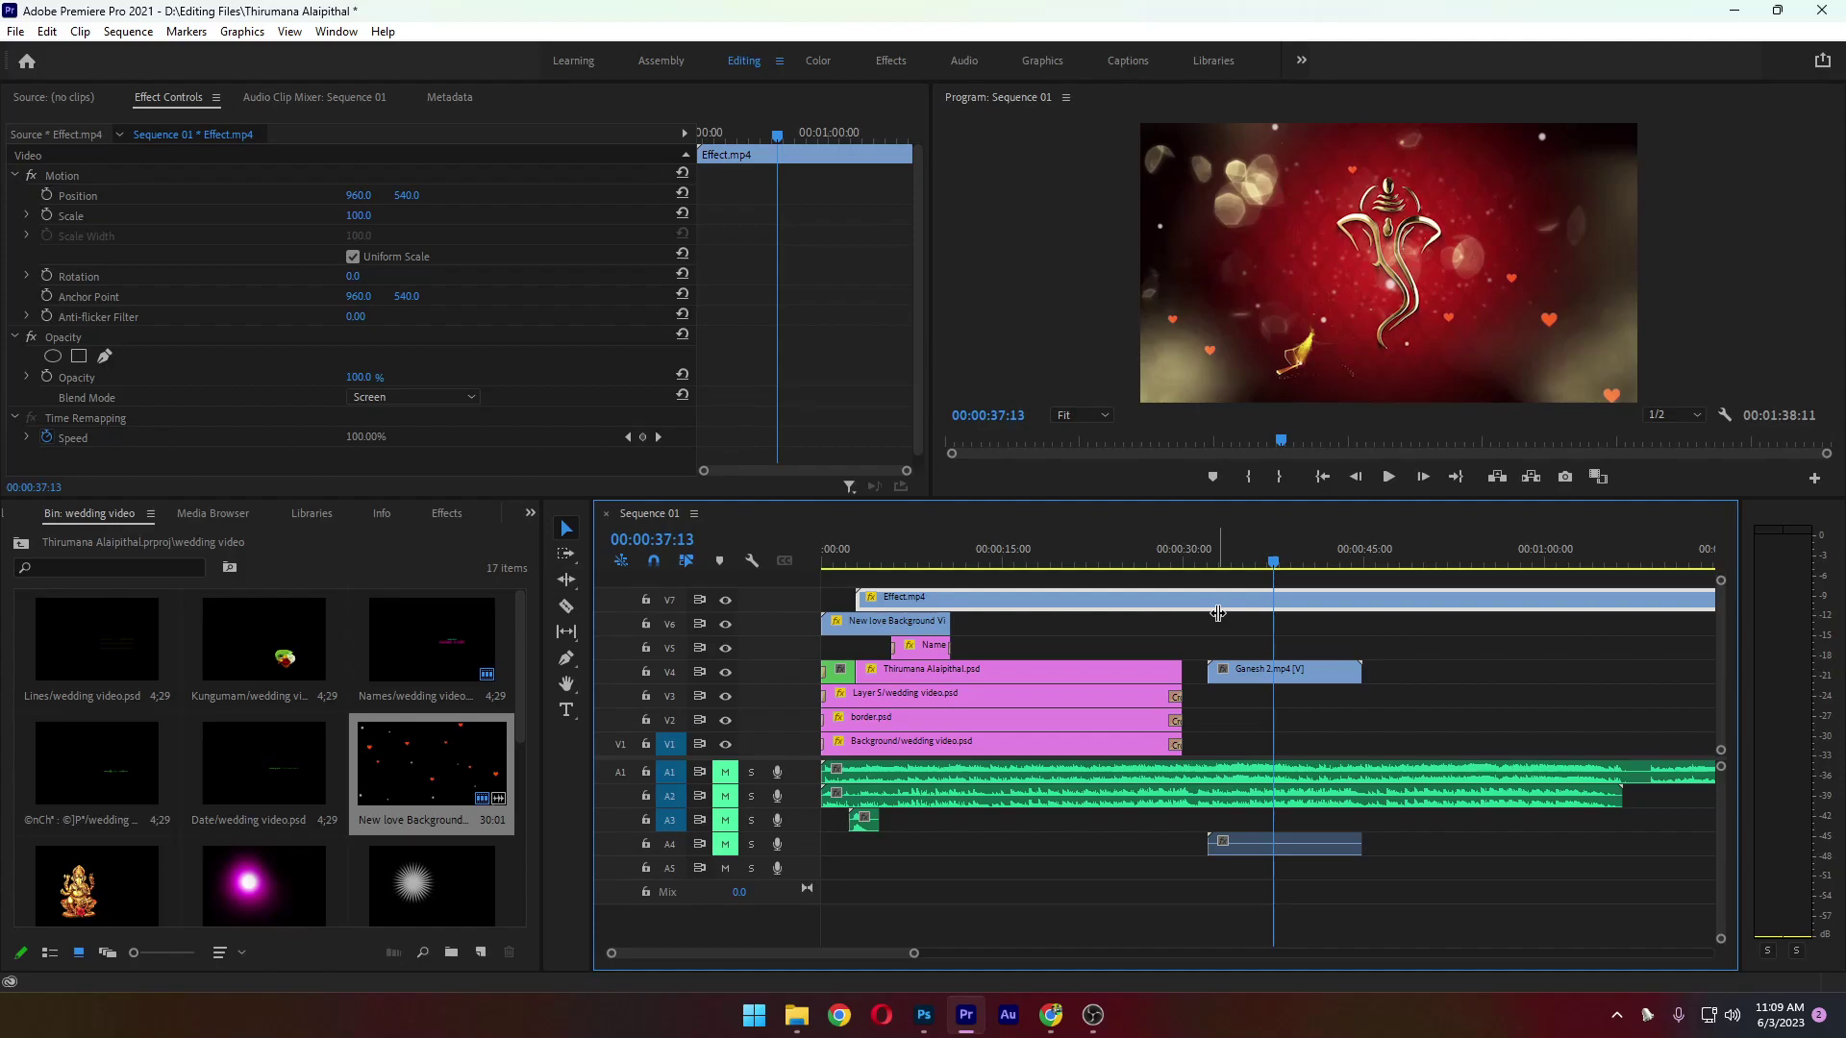
# Save the Thirumana Alaipithal project with File > Save
pyautogui.scroll(-5, 1214, 650)
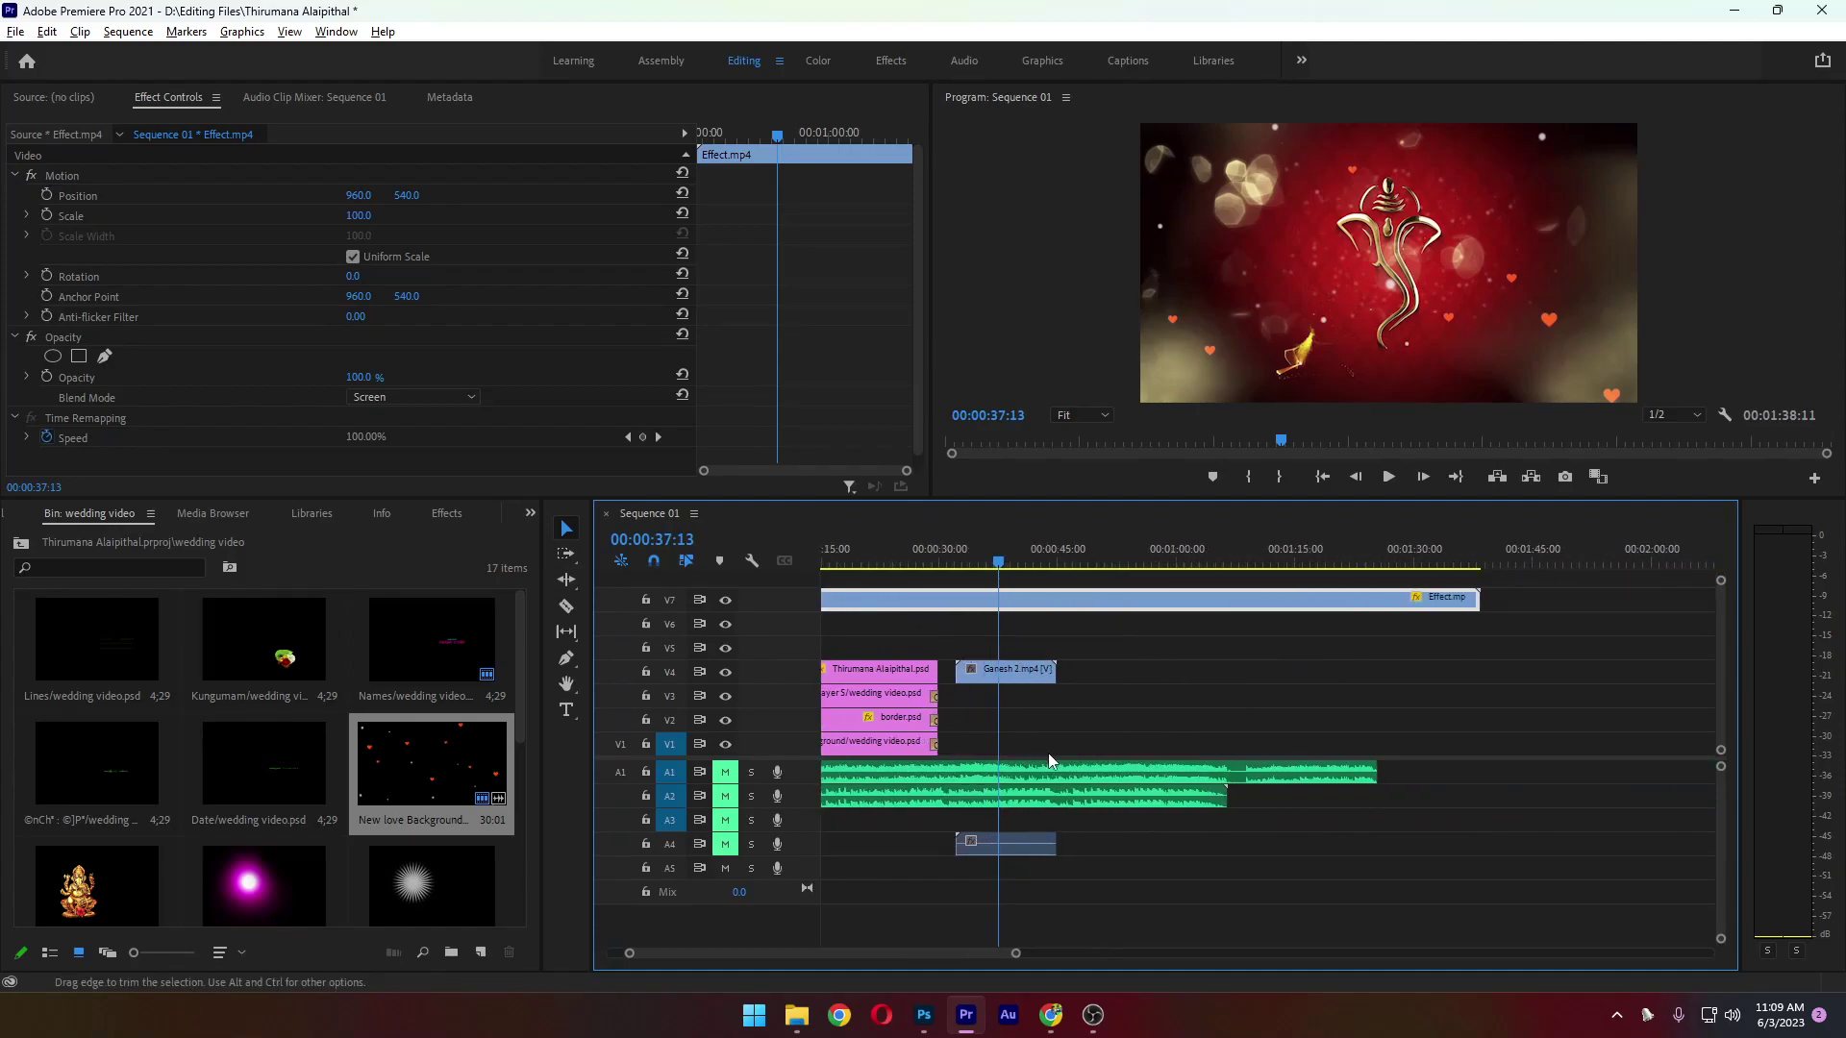
pyautogui.scroll(-3, 1157, 672)
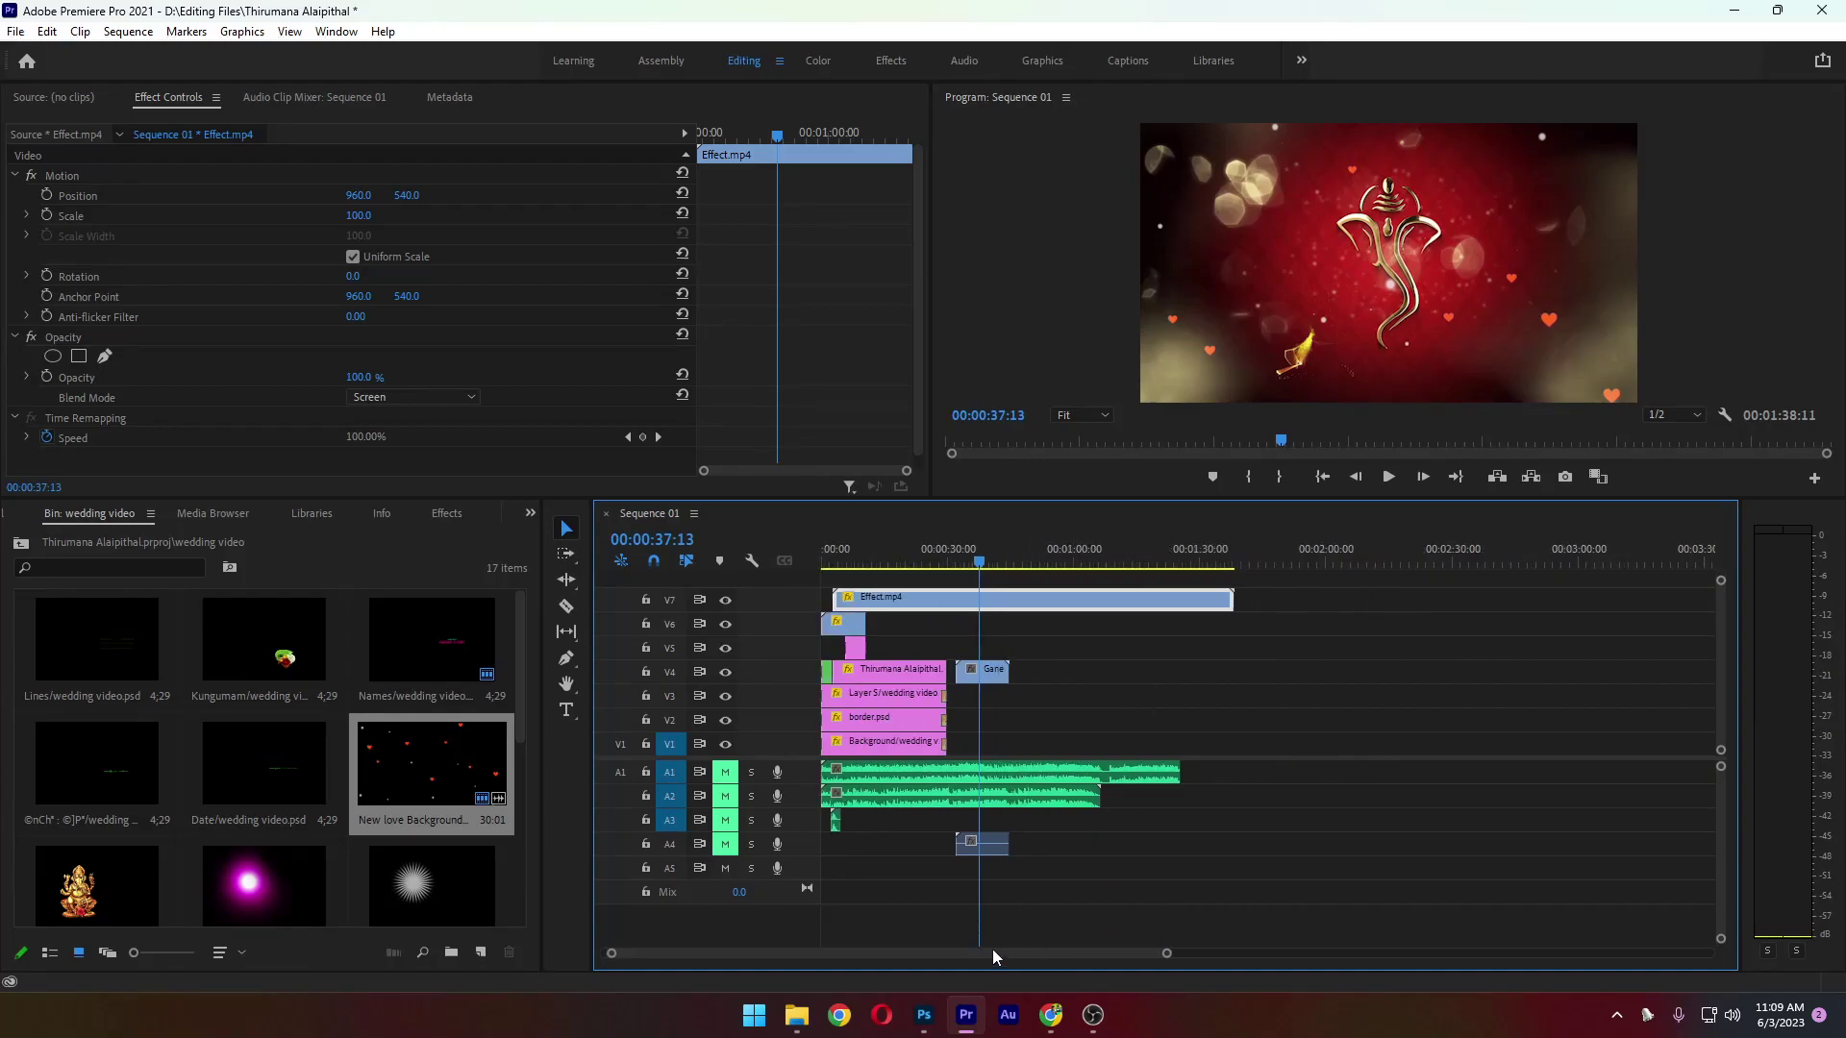
pyautogui.moveTo(1170, 959); pyautogui.dragTo(923, 954)
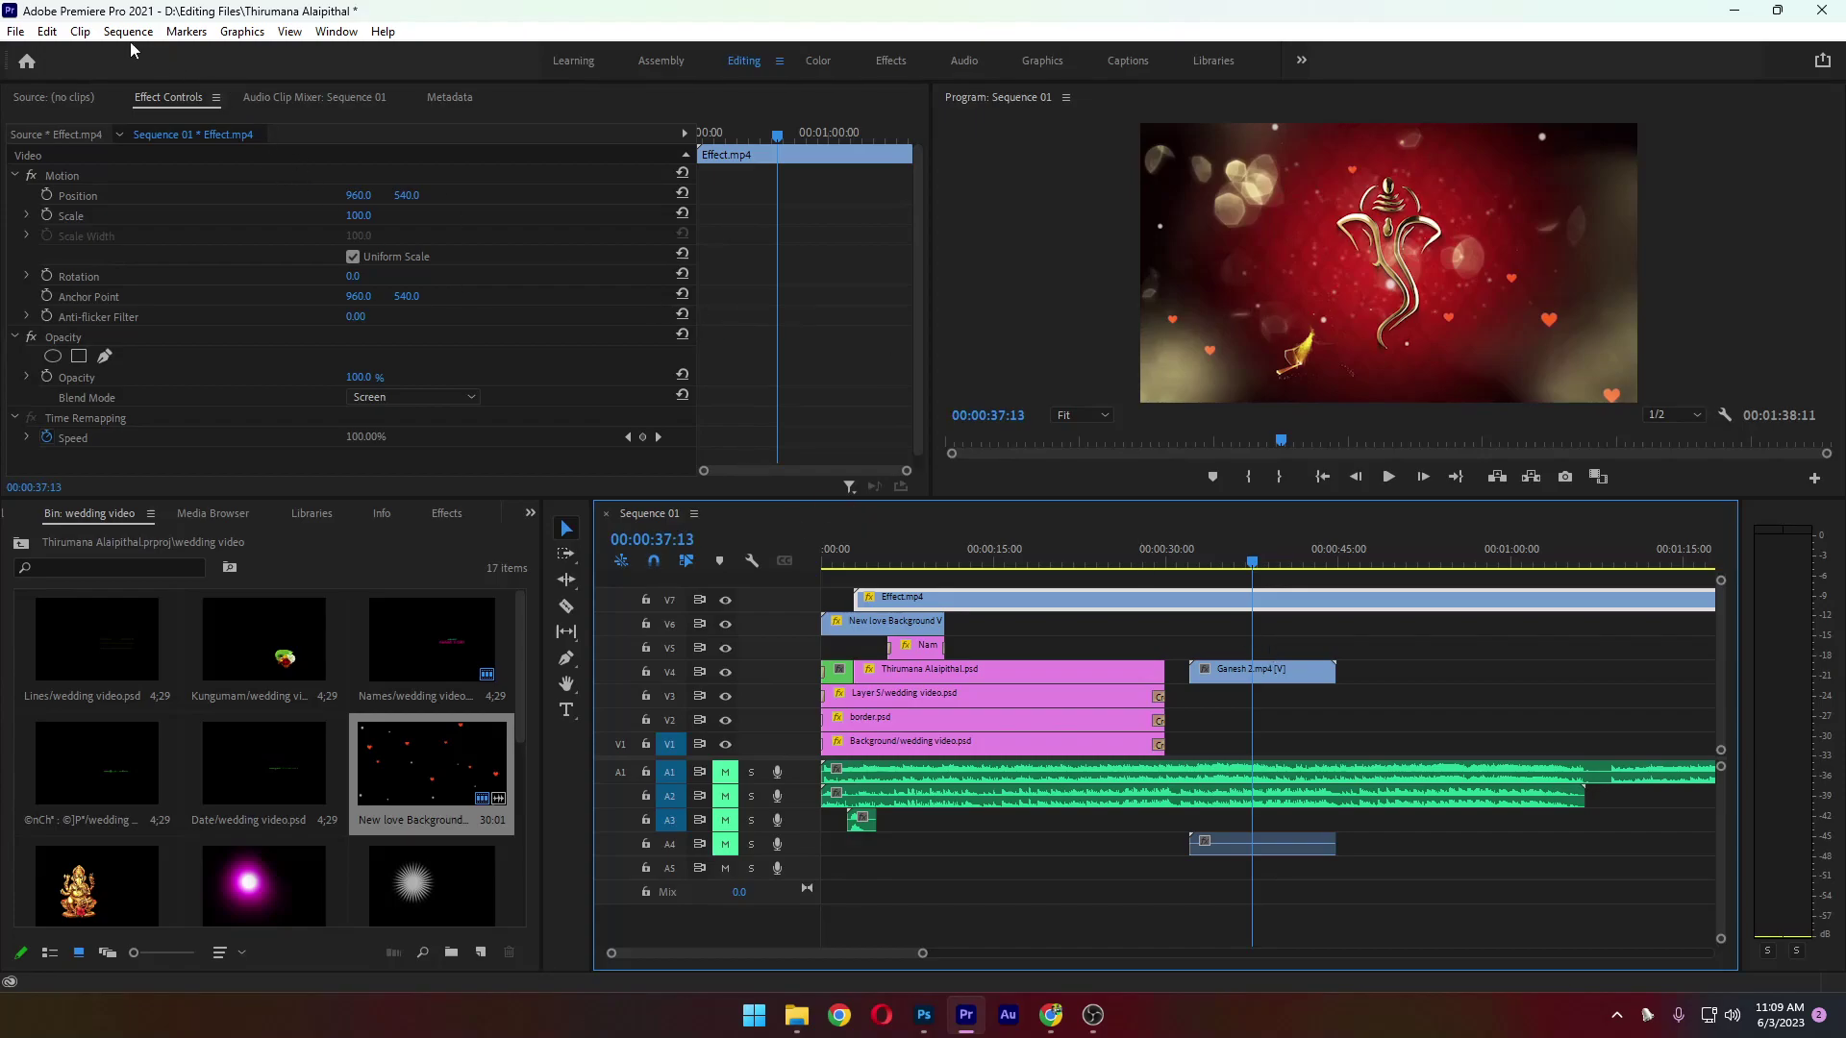
pyautogui.click(16, 32)
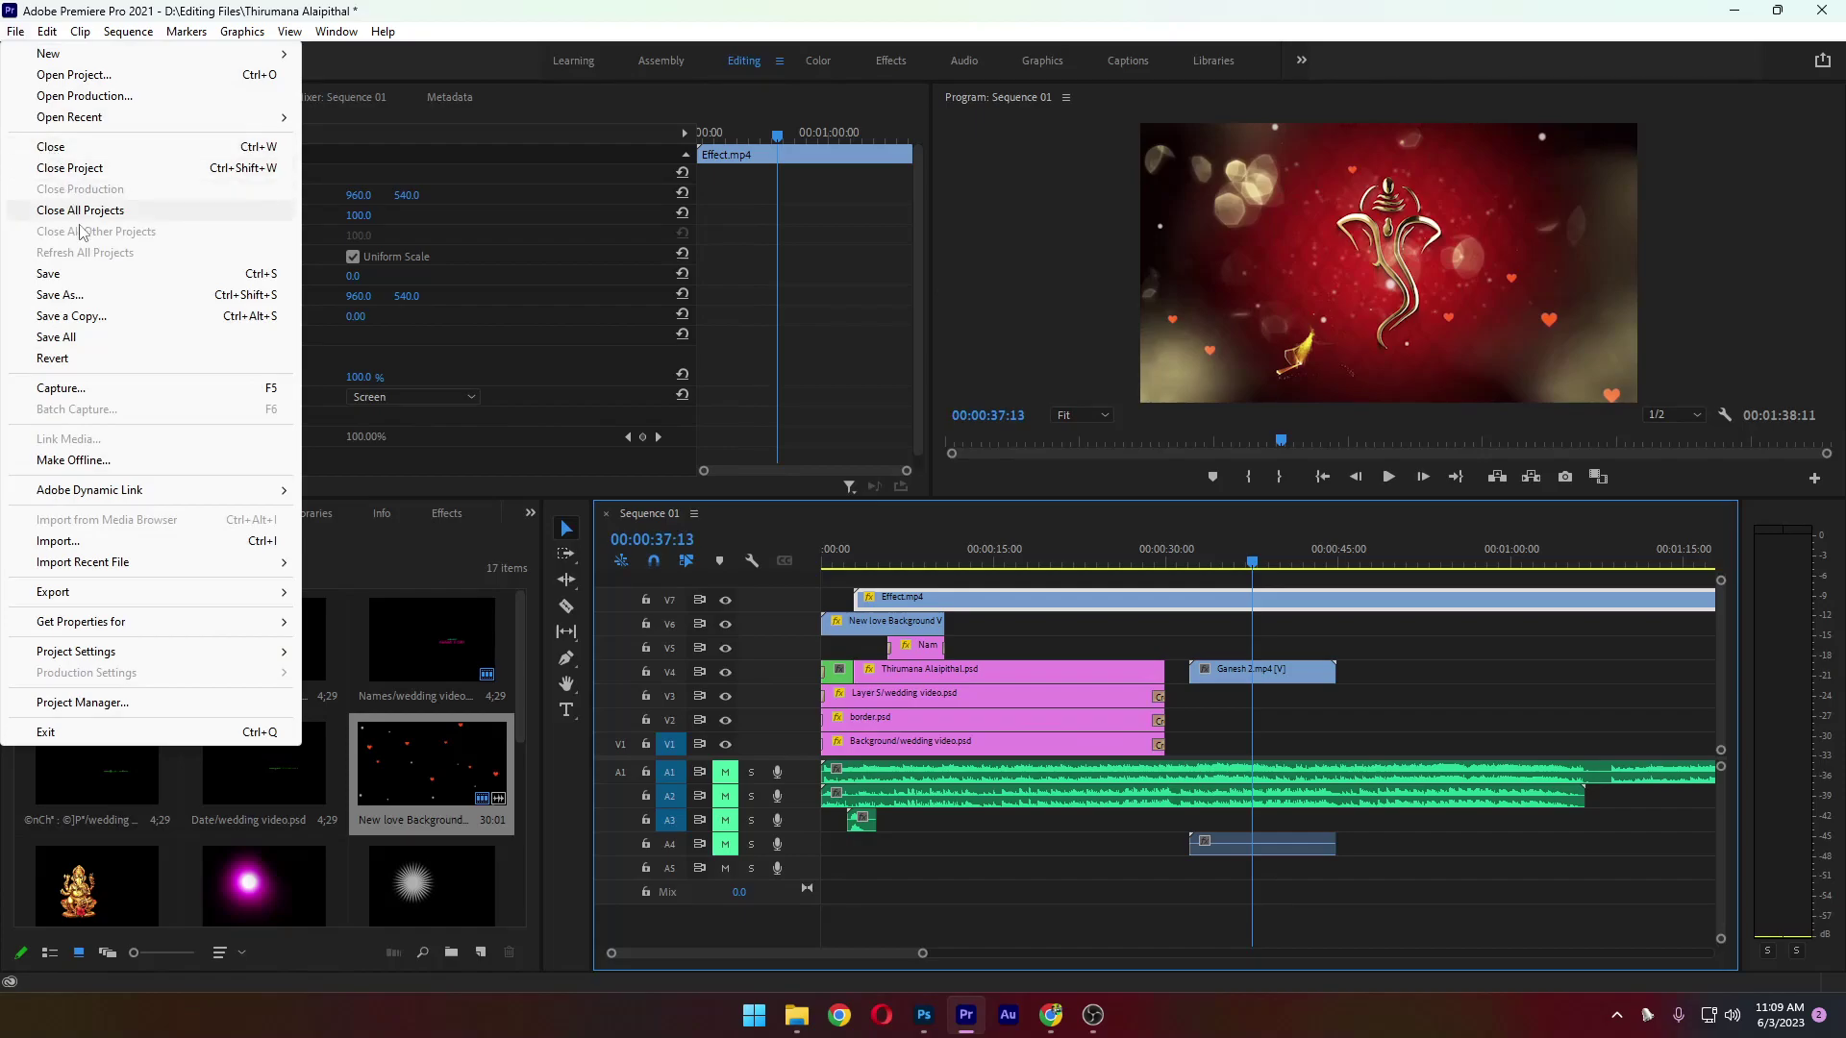
pyautogui.click(79, 274)
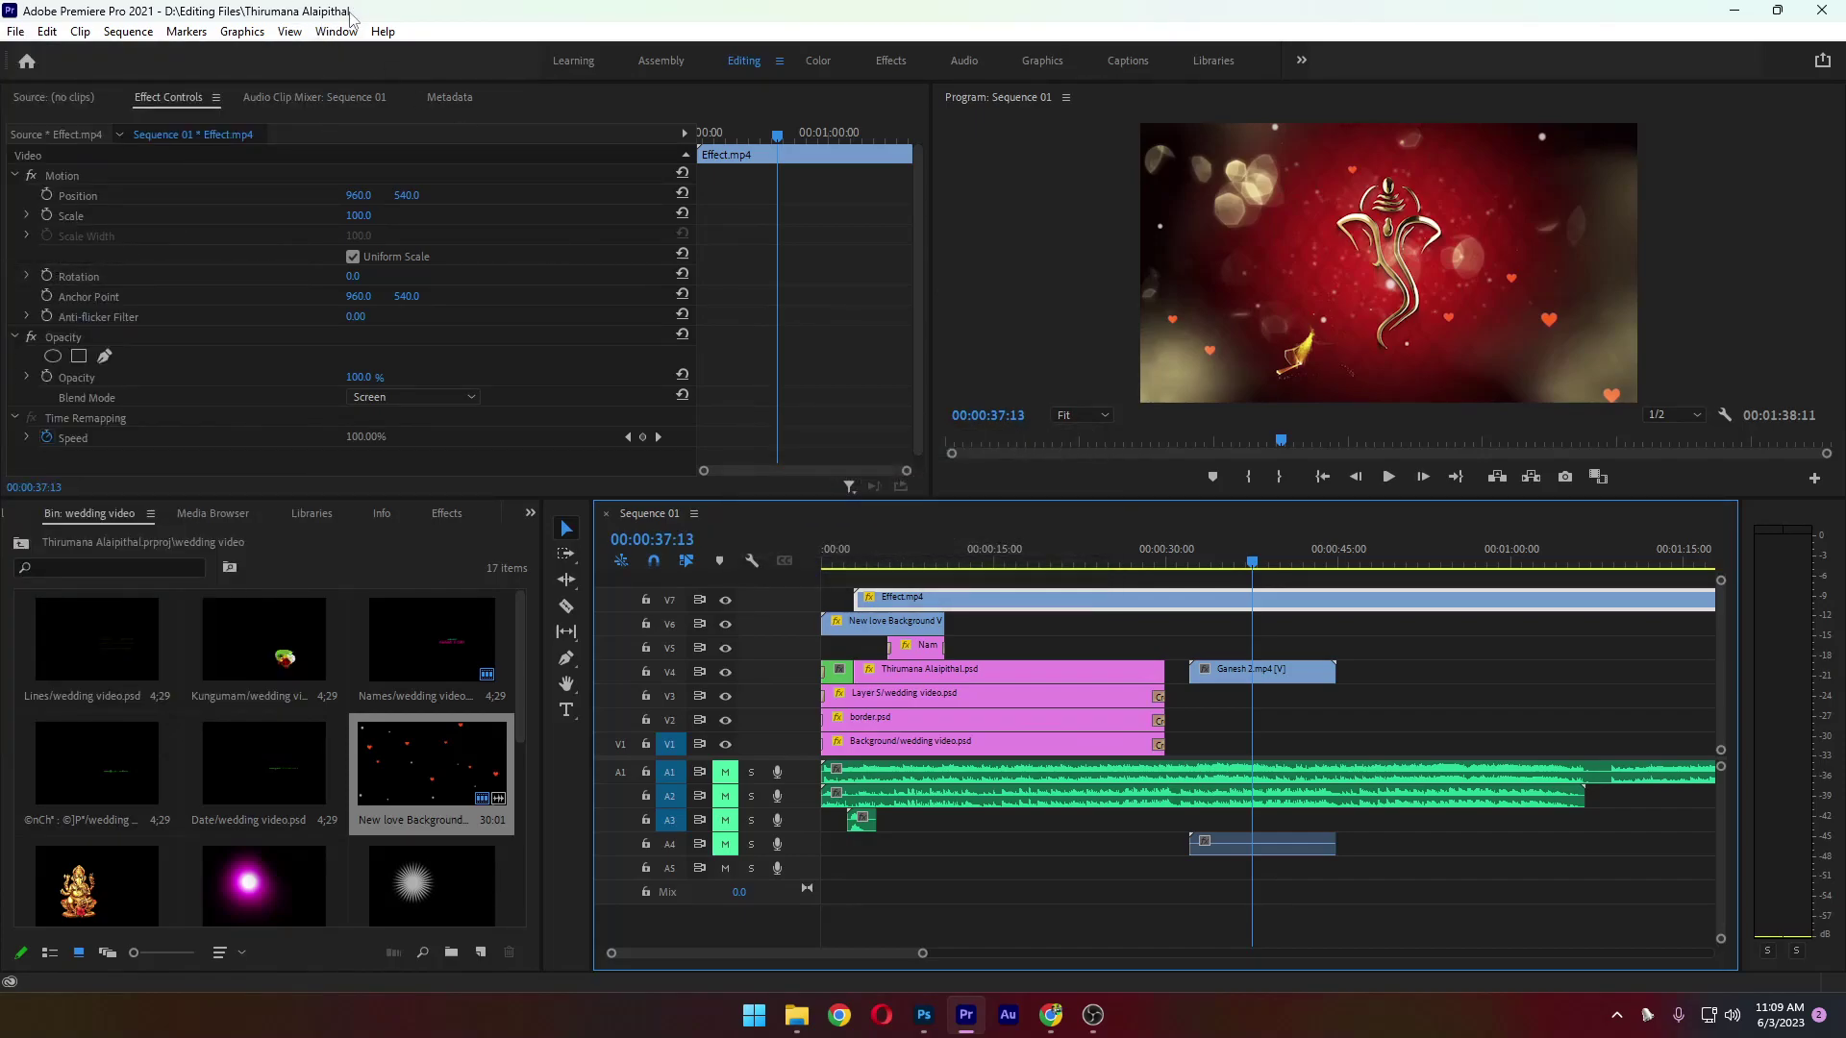
# Open D:\Editing Files in File Explorer and select the Thirumana Alaipithal project file
pyautogui.click(796, 1015)
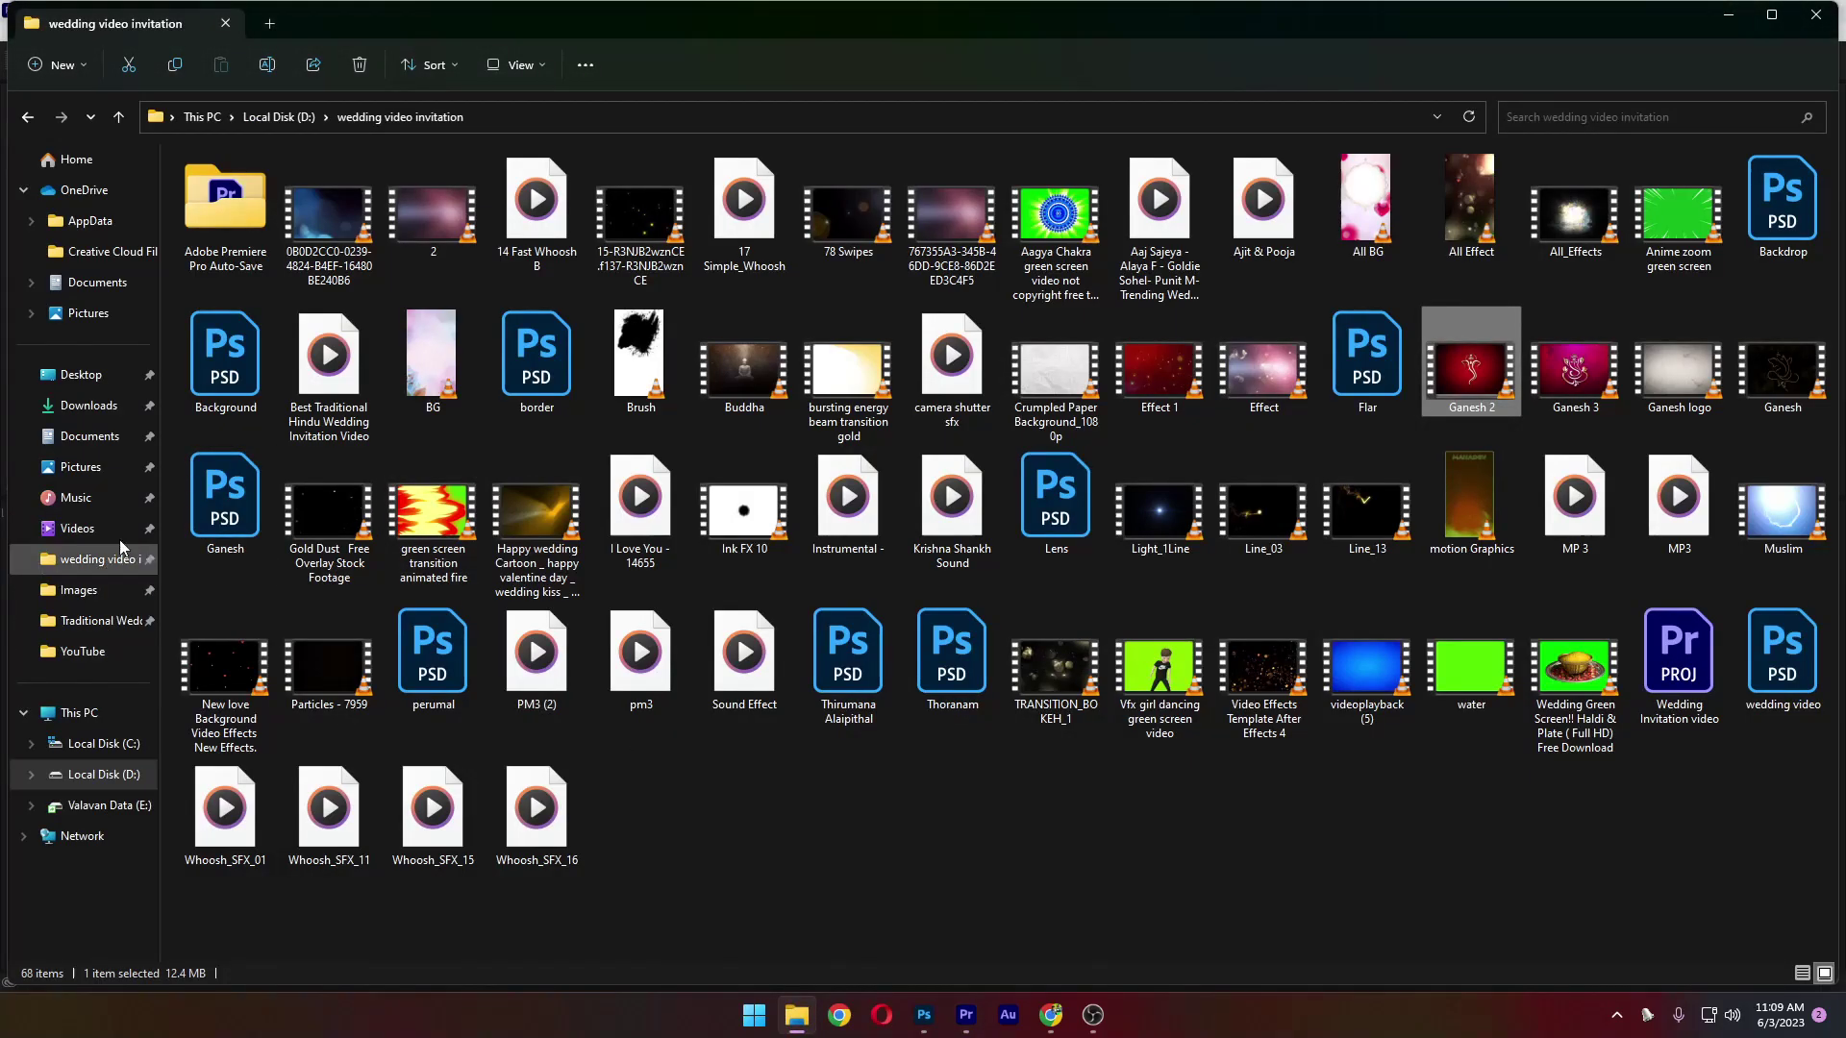
pyautogui.click(104, 774)
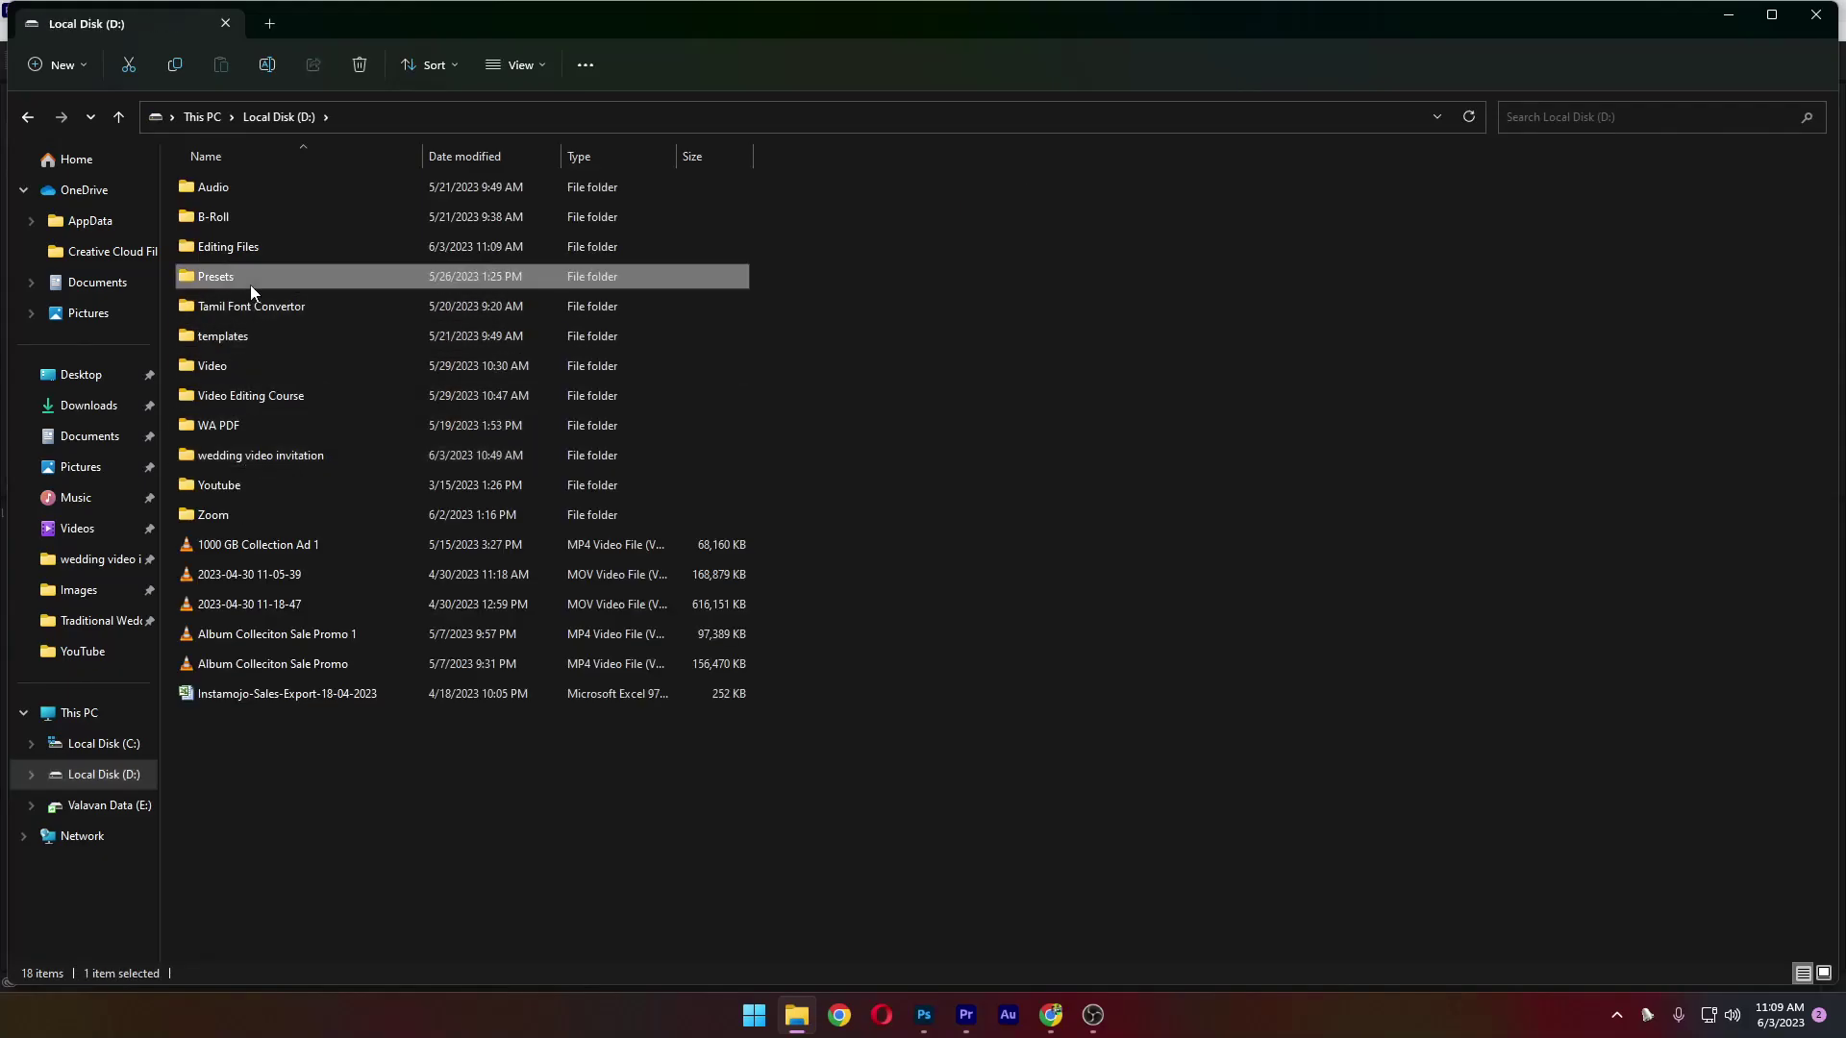
pyautogui.doubleClick(246, 243)
pyautogui.click(262, 241)
pyautogui.press('t')
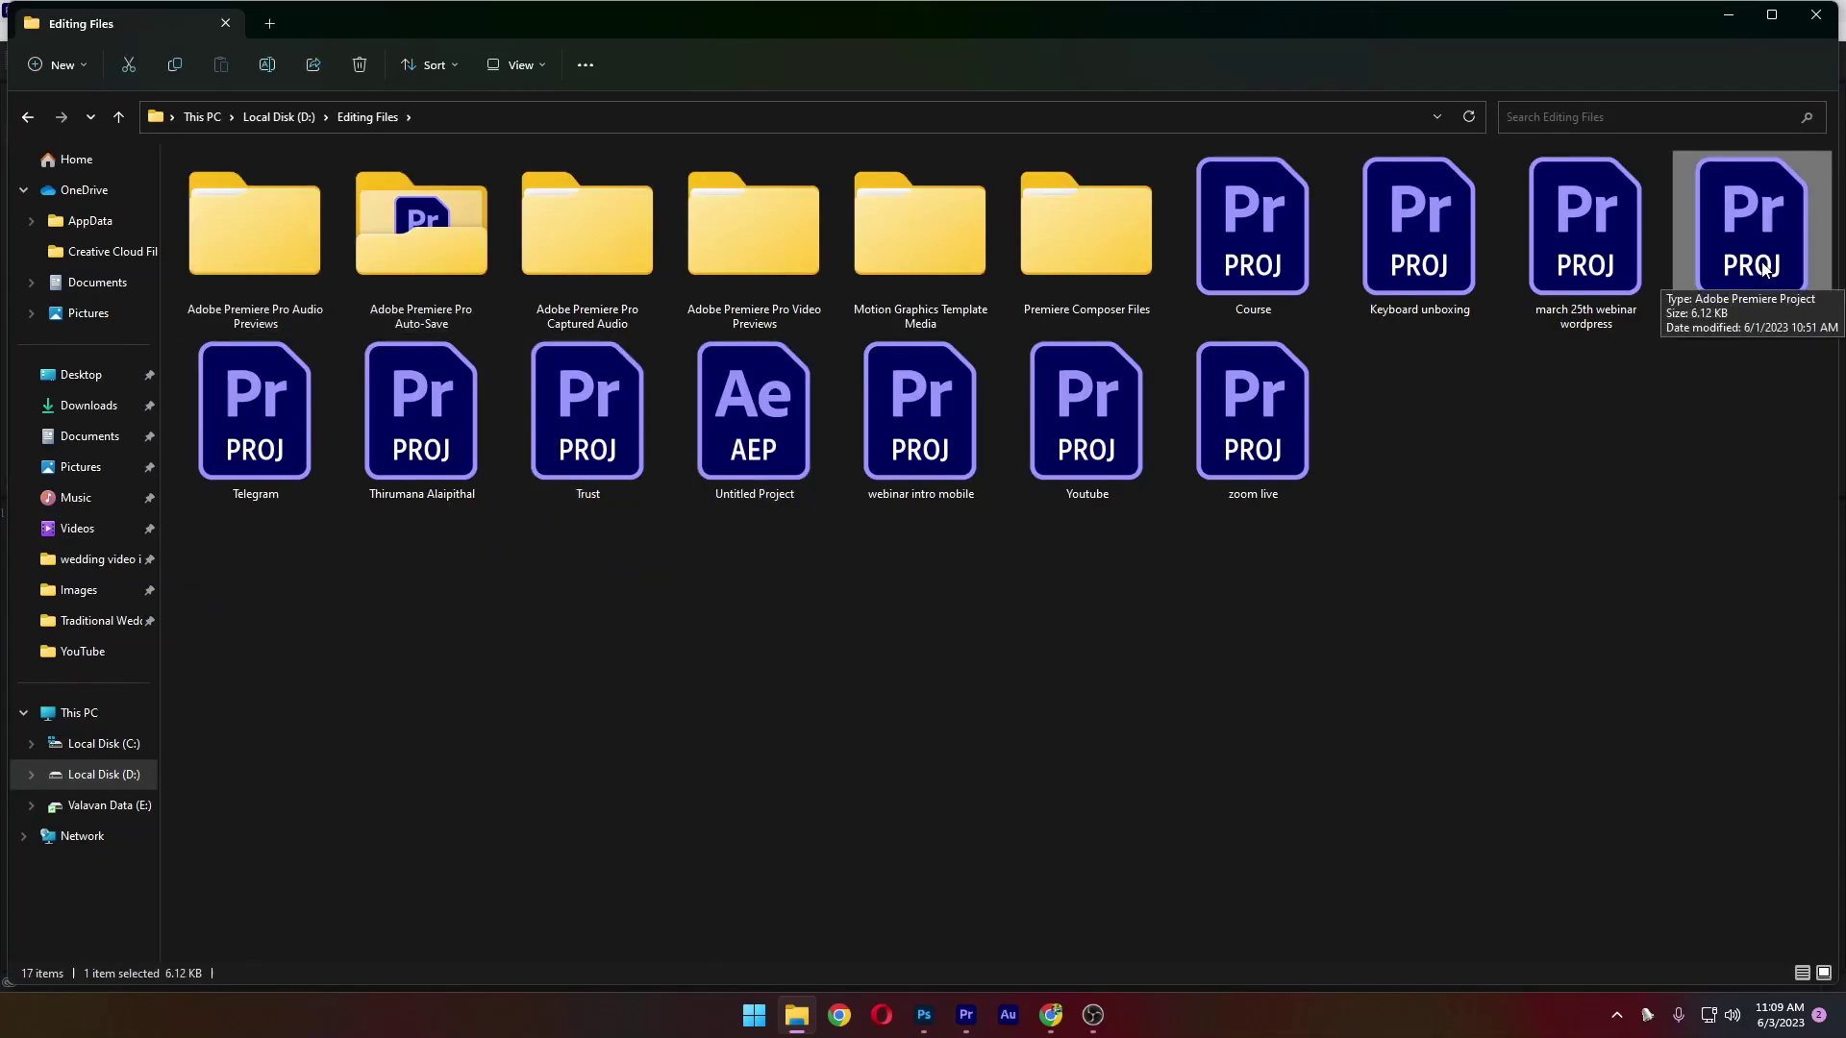
pyautogui.press('t')
pyautogui.click(421, 452)
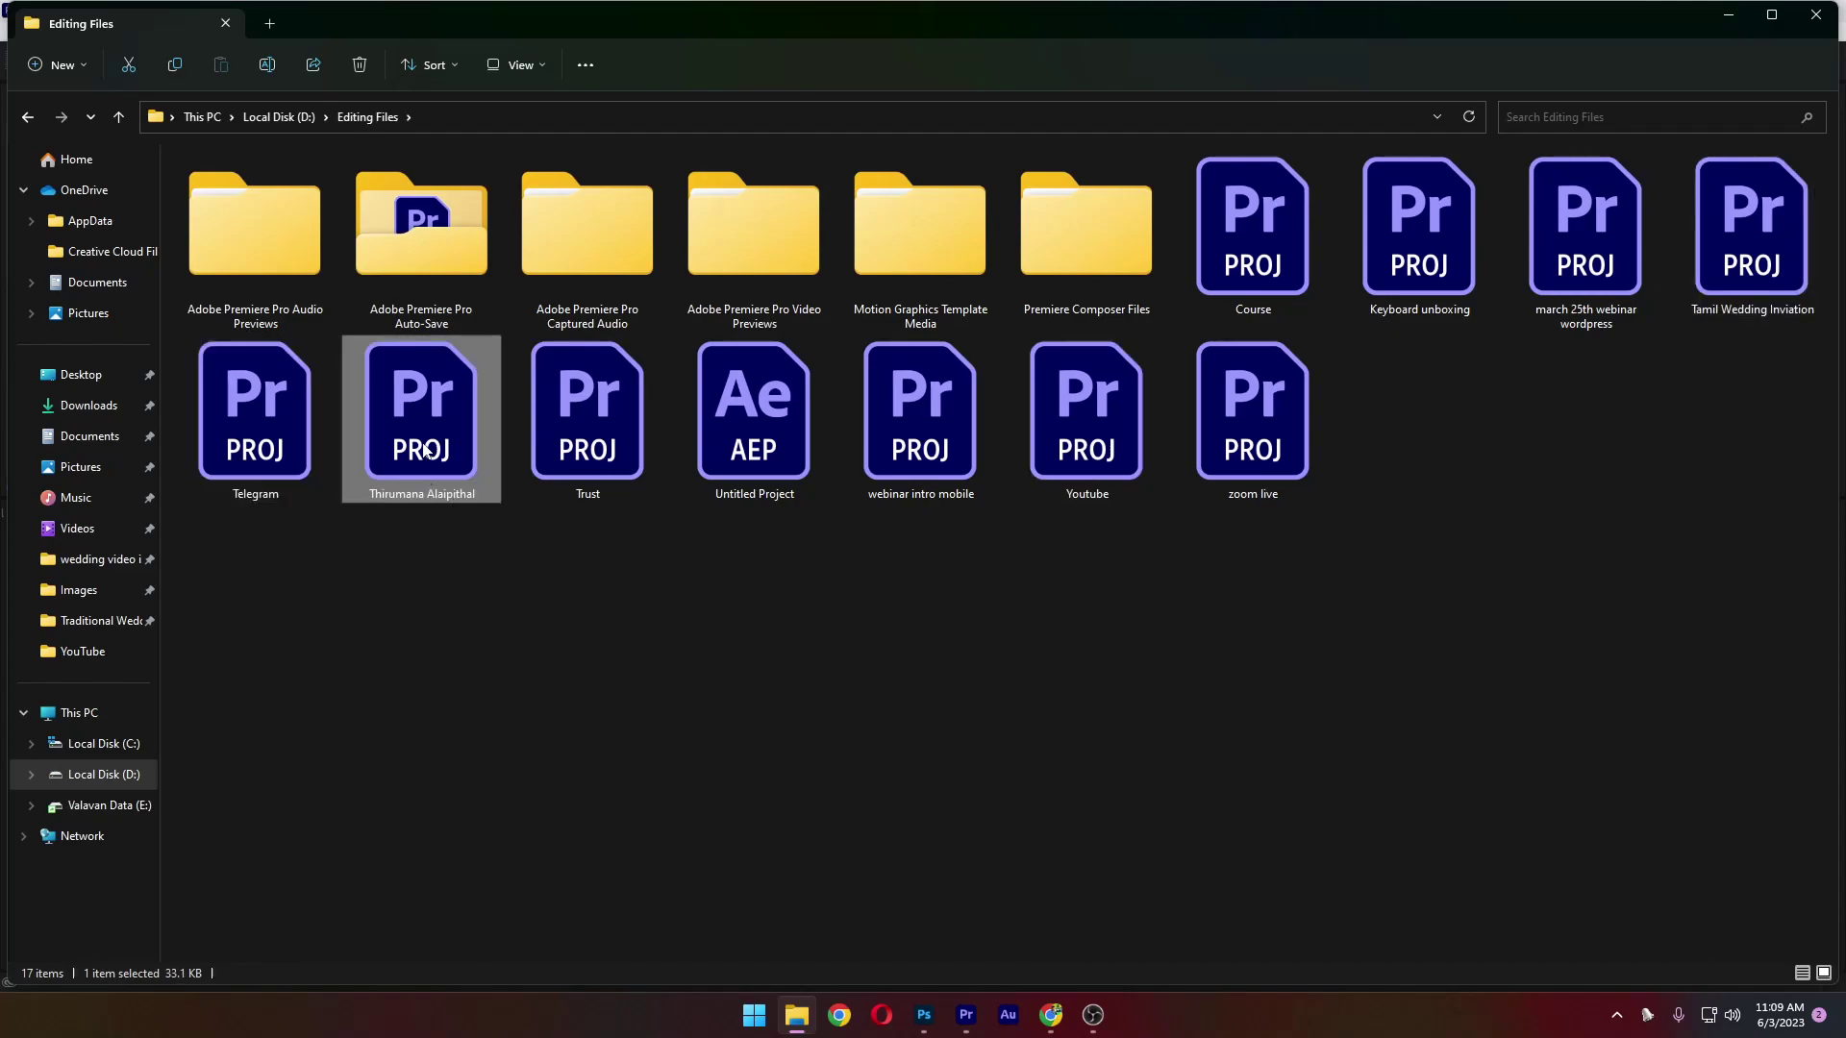
pyautogui.click(966, 1025)
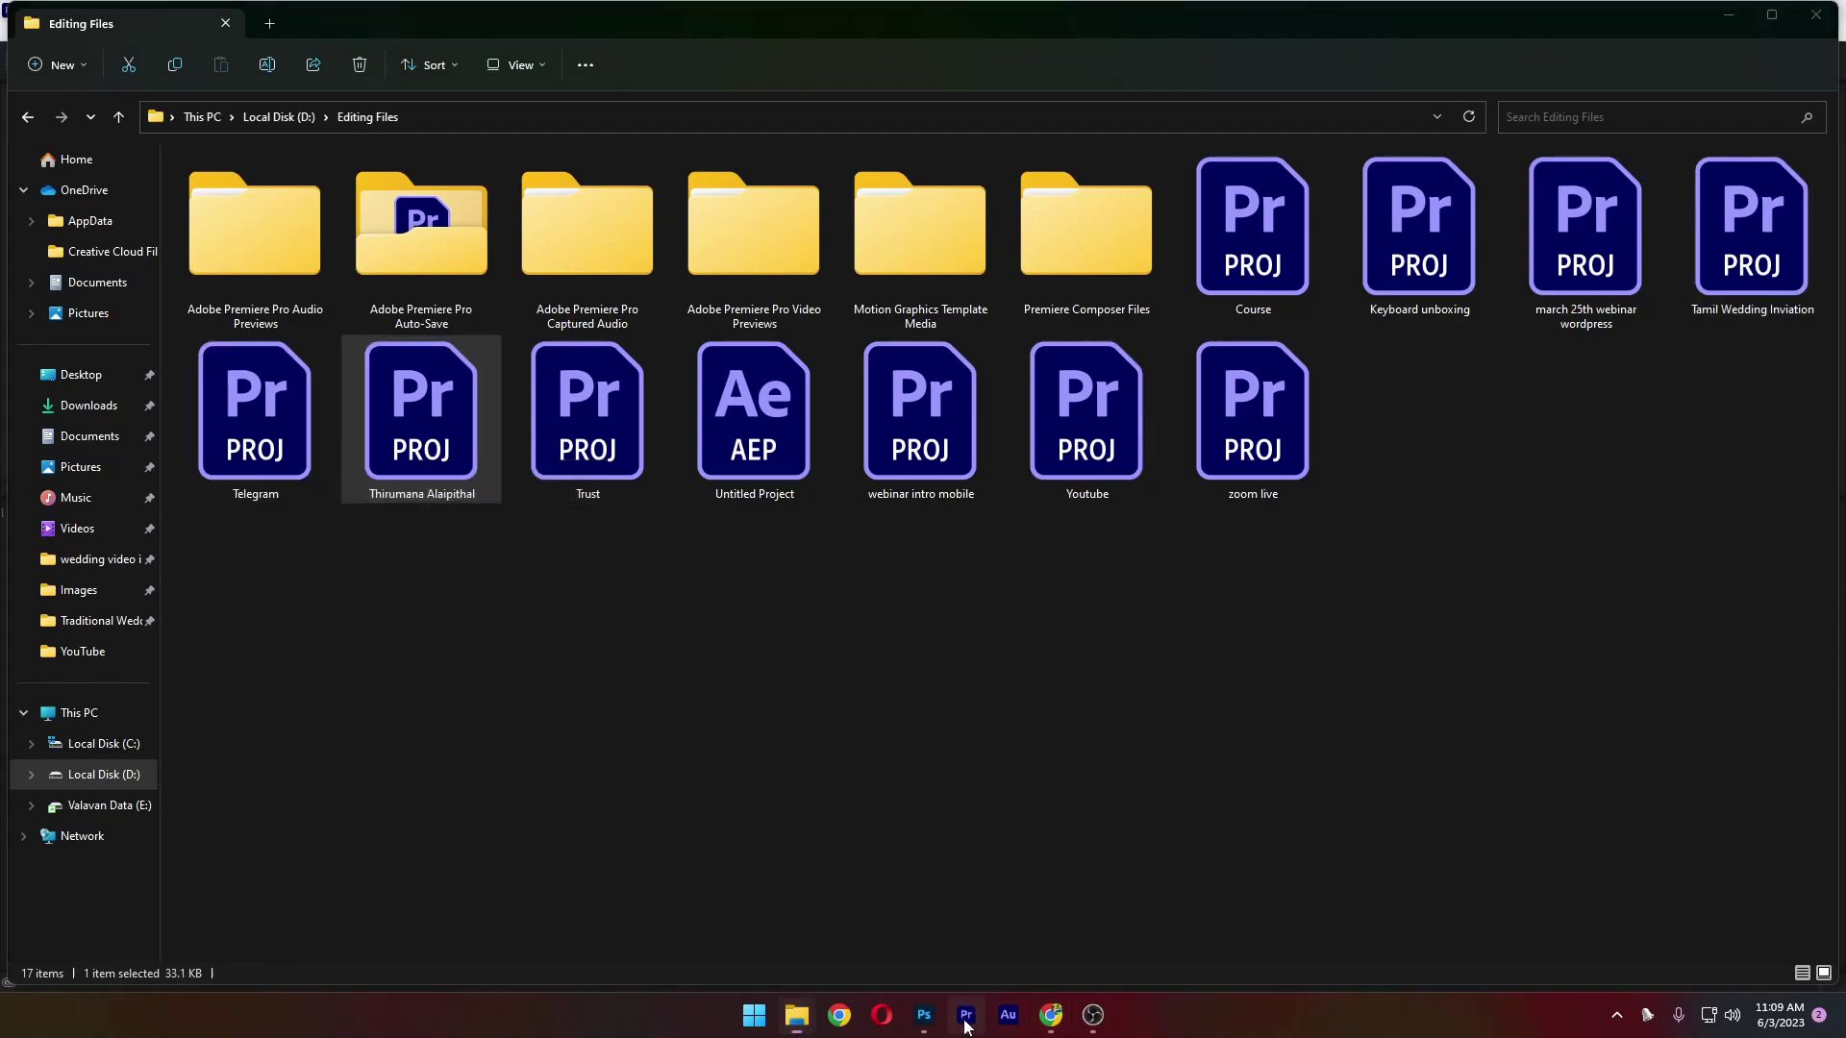
# Browse the Open dialog to D:\Video Editing Course\Traditional Wedding Invitations\Whatsapp Invitation 1
pyautogui.press('-')
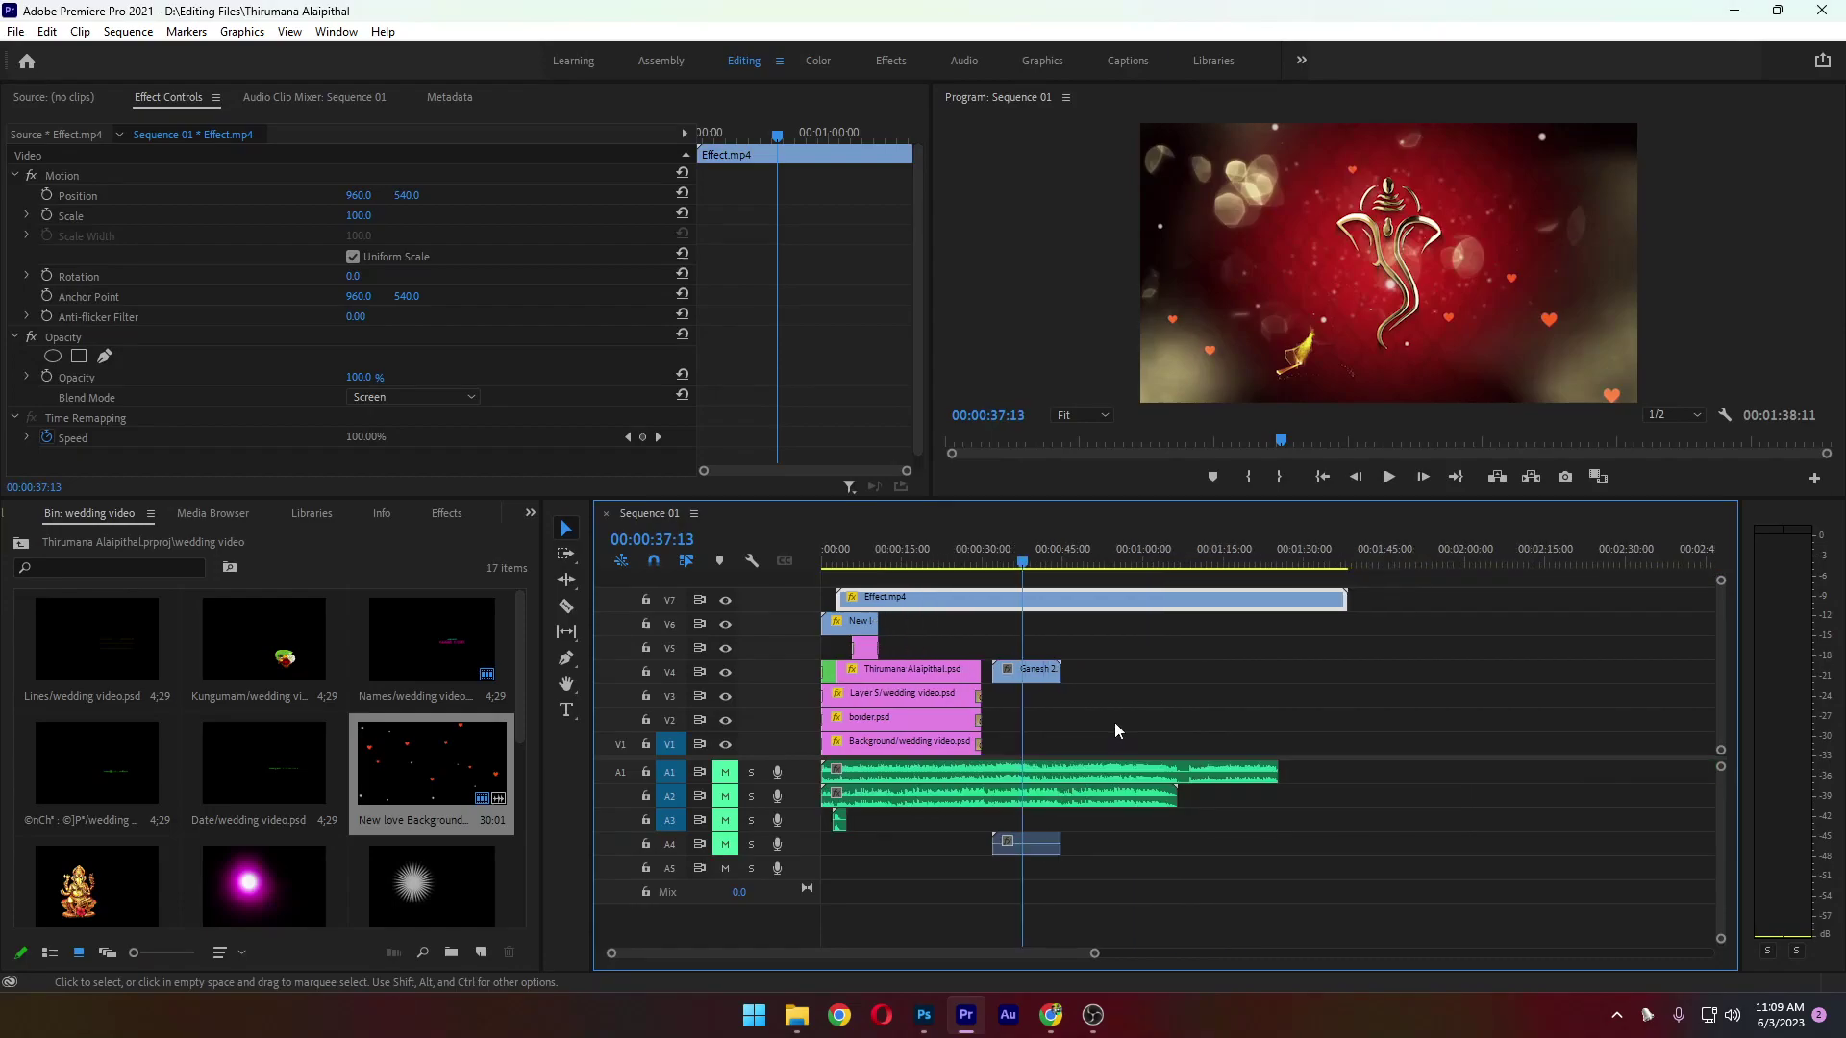
pyautogui.press('-')
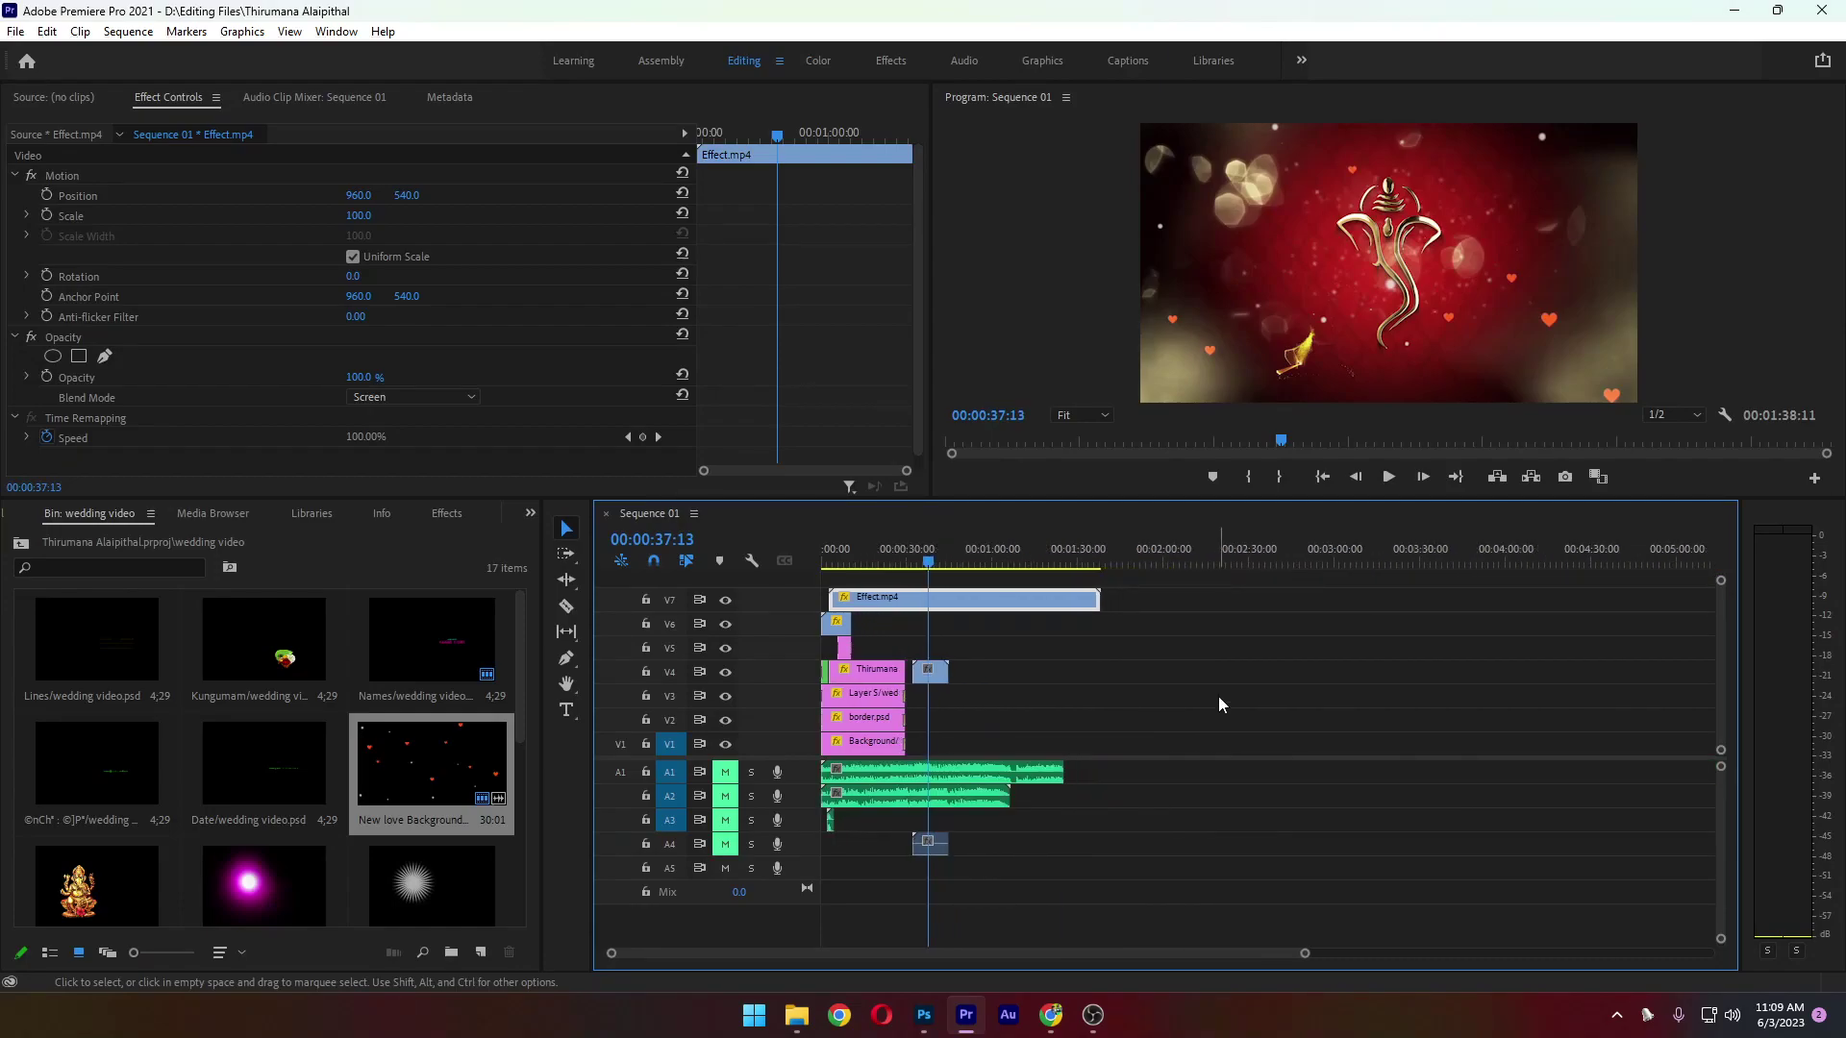
pyautogui.hotkey('ctrl', 'o')
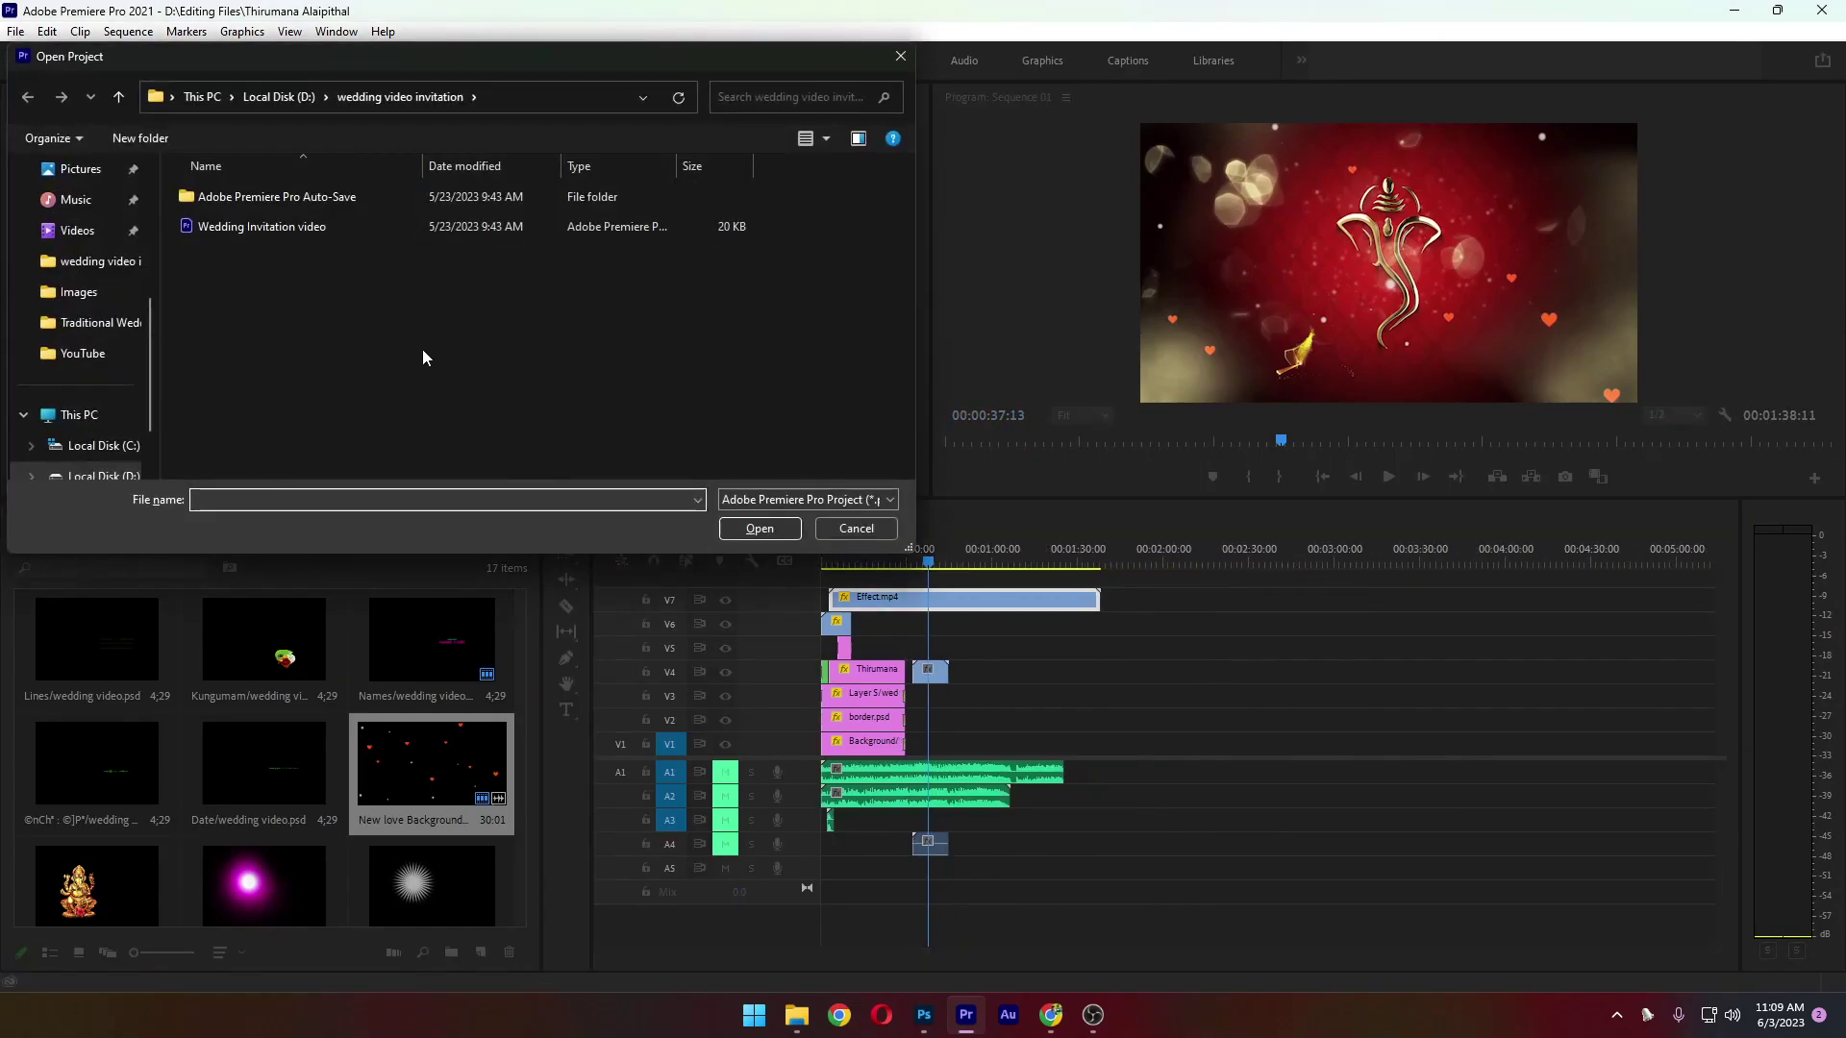
pyautogui.hotkey('alt', 'Up')
pyautogui.hotkey('alt', 'Up')
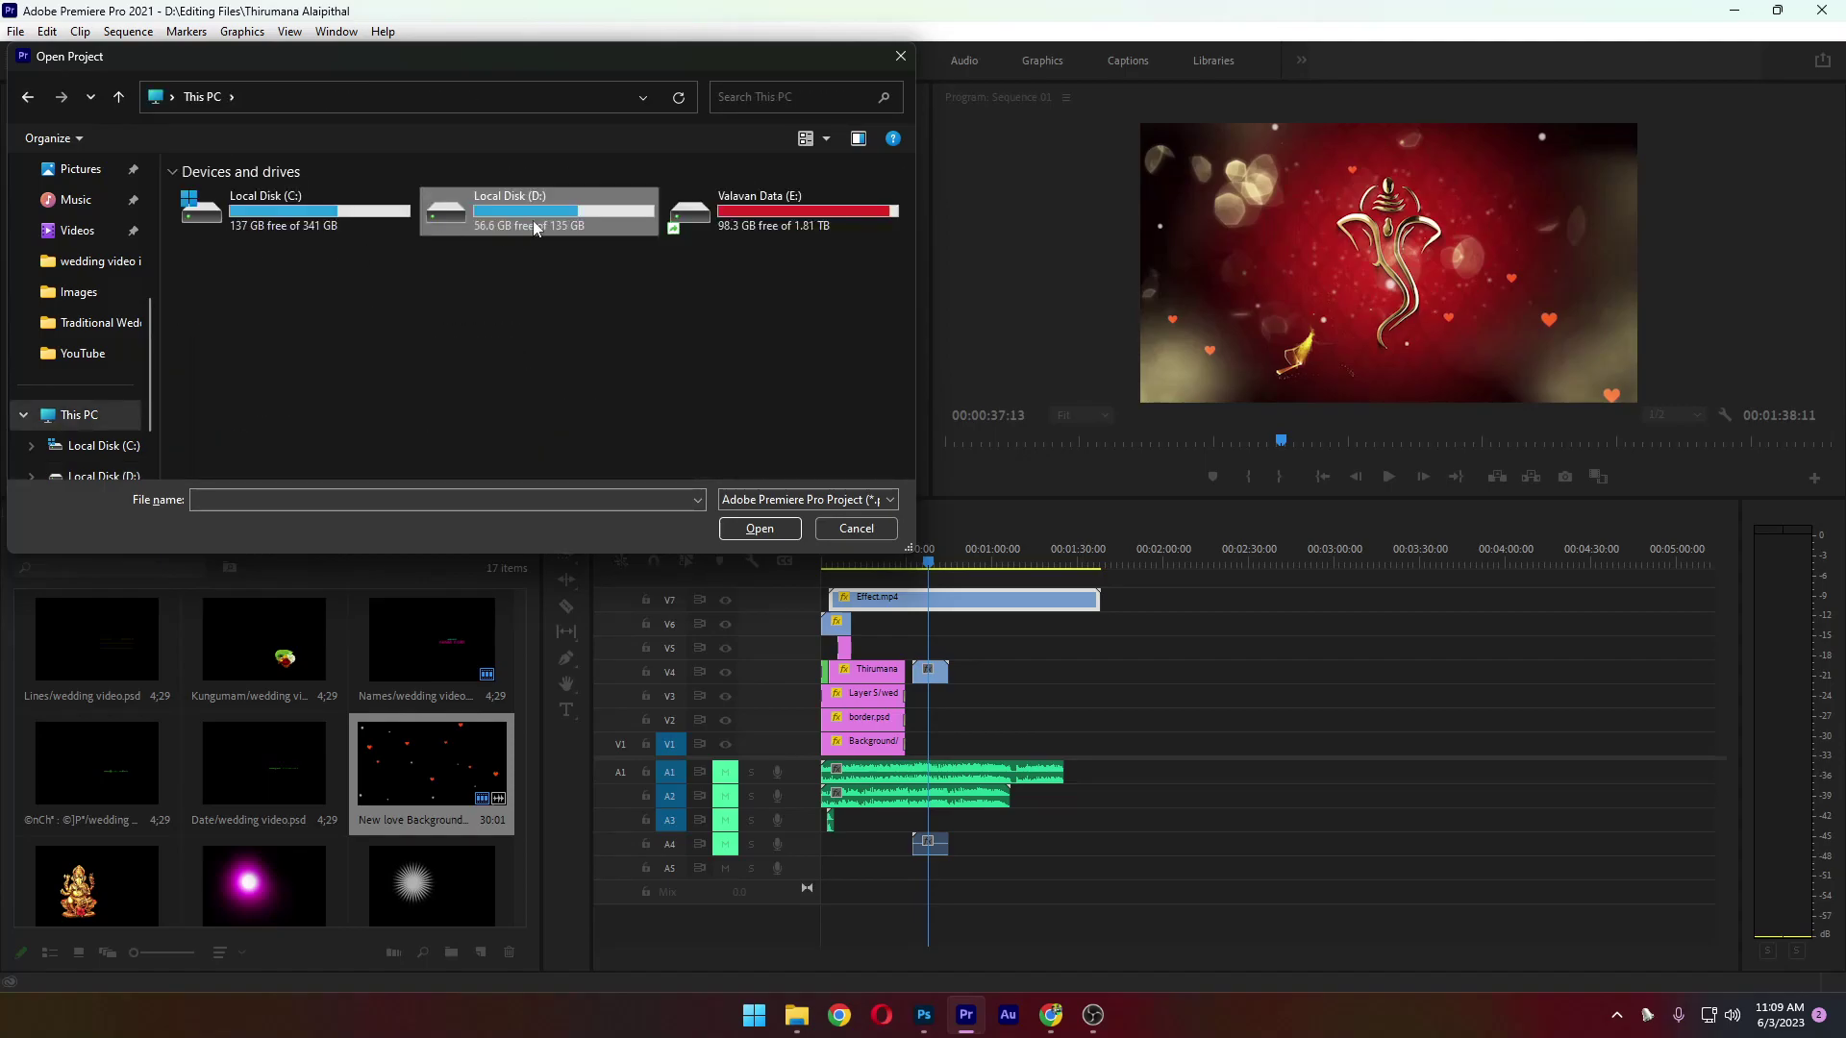
pyautogui.doubleClick(537, 227)
pyautogui.doubleClick(429, 404)
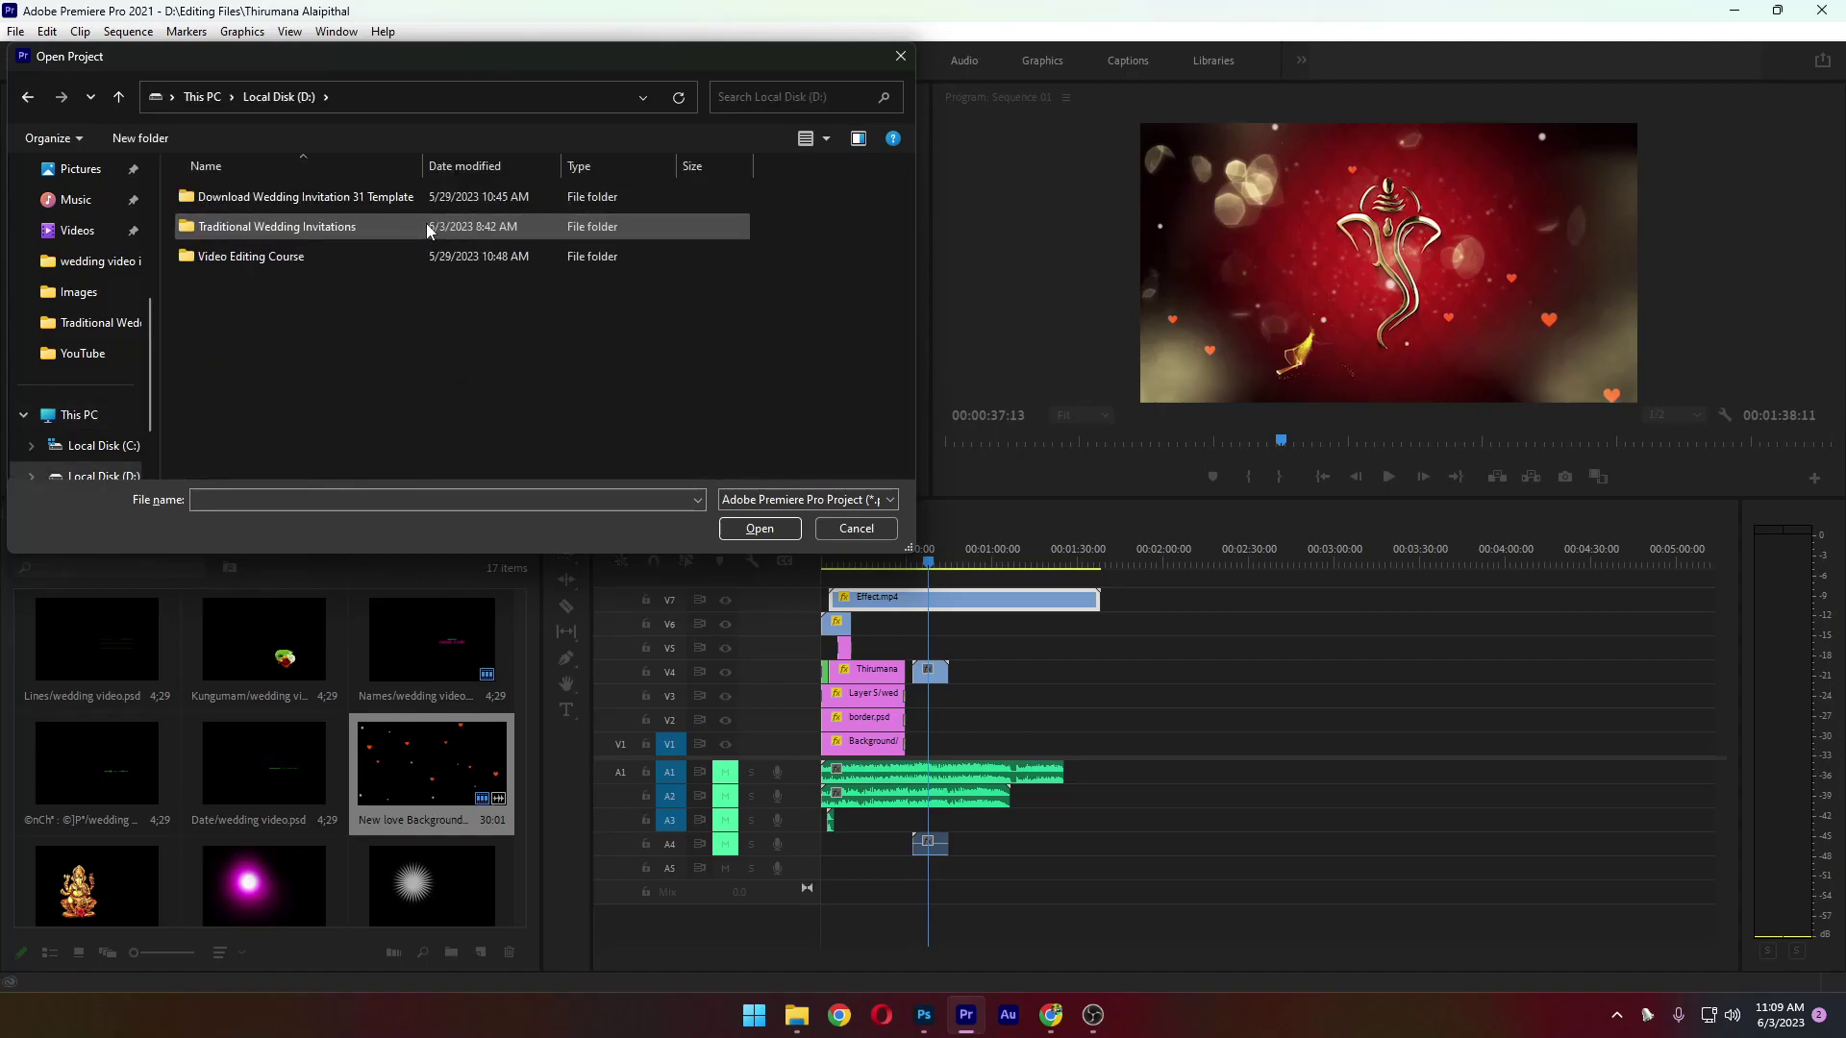
pyautogui.doubleClick(429, 228)
pyautogui.doubleClick(425, 223)
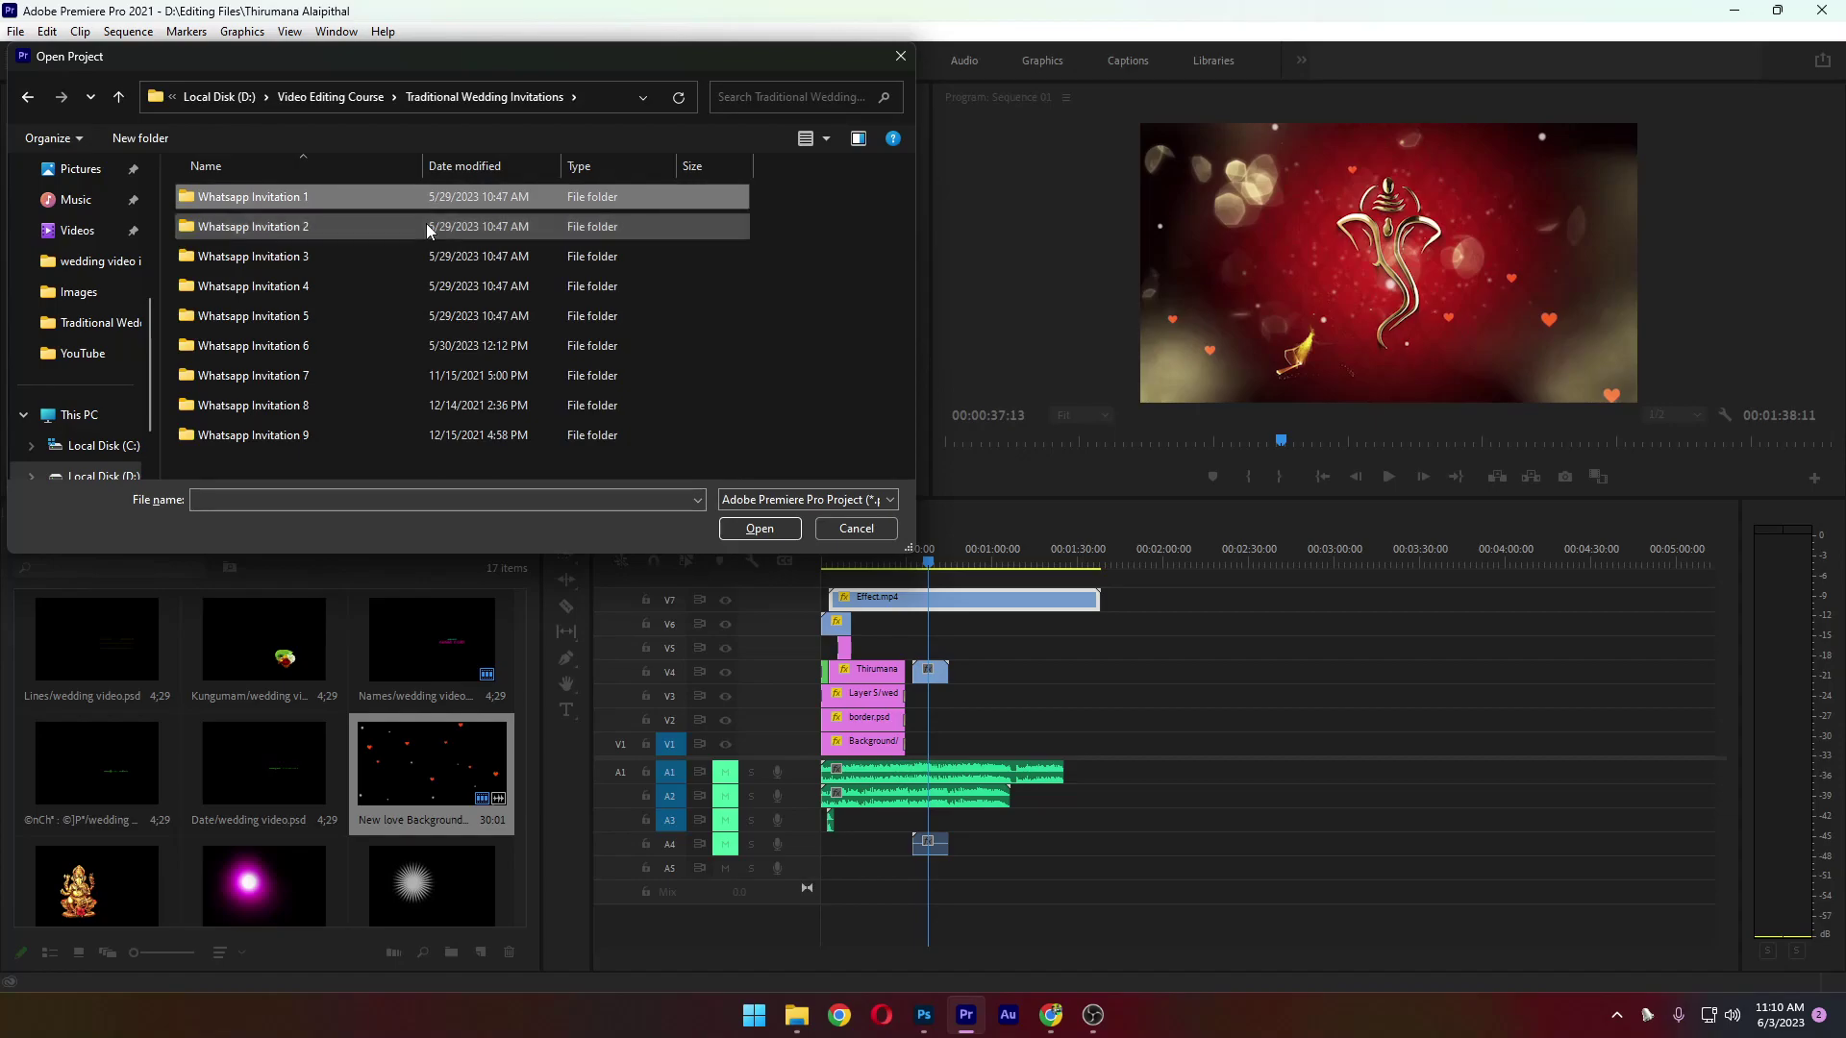
# Open Whatsapp Invitation 2021 from the template's Project folder
pyautogui.press('p')
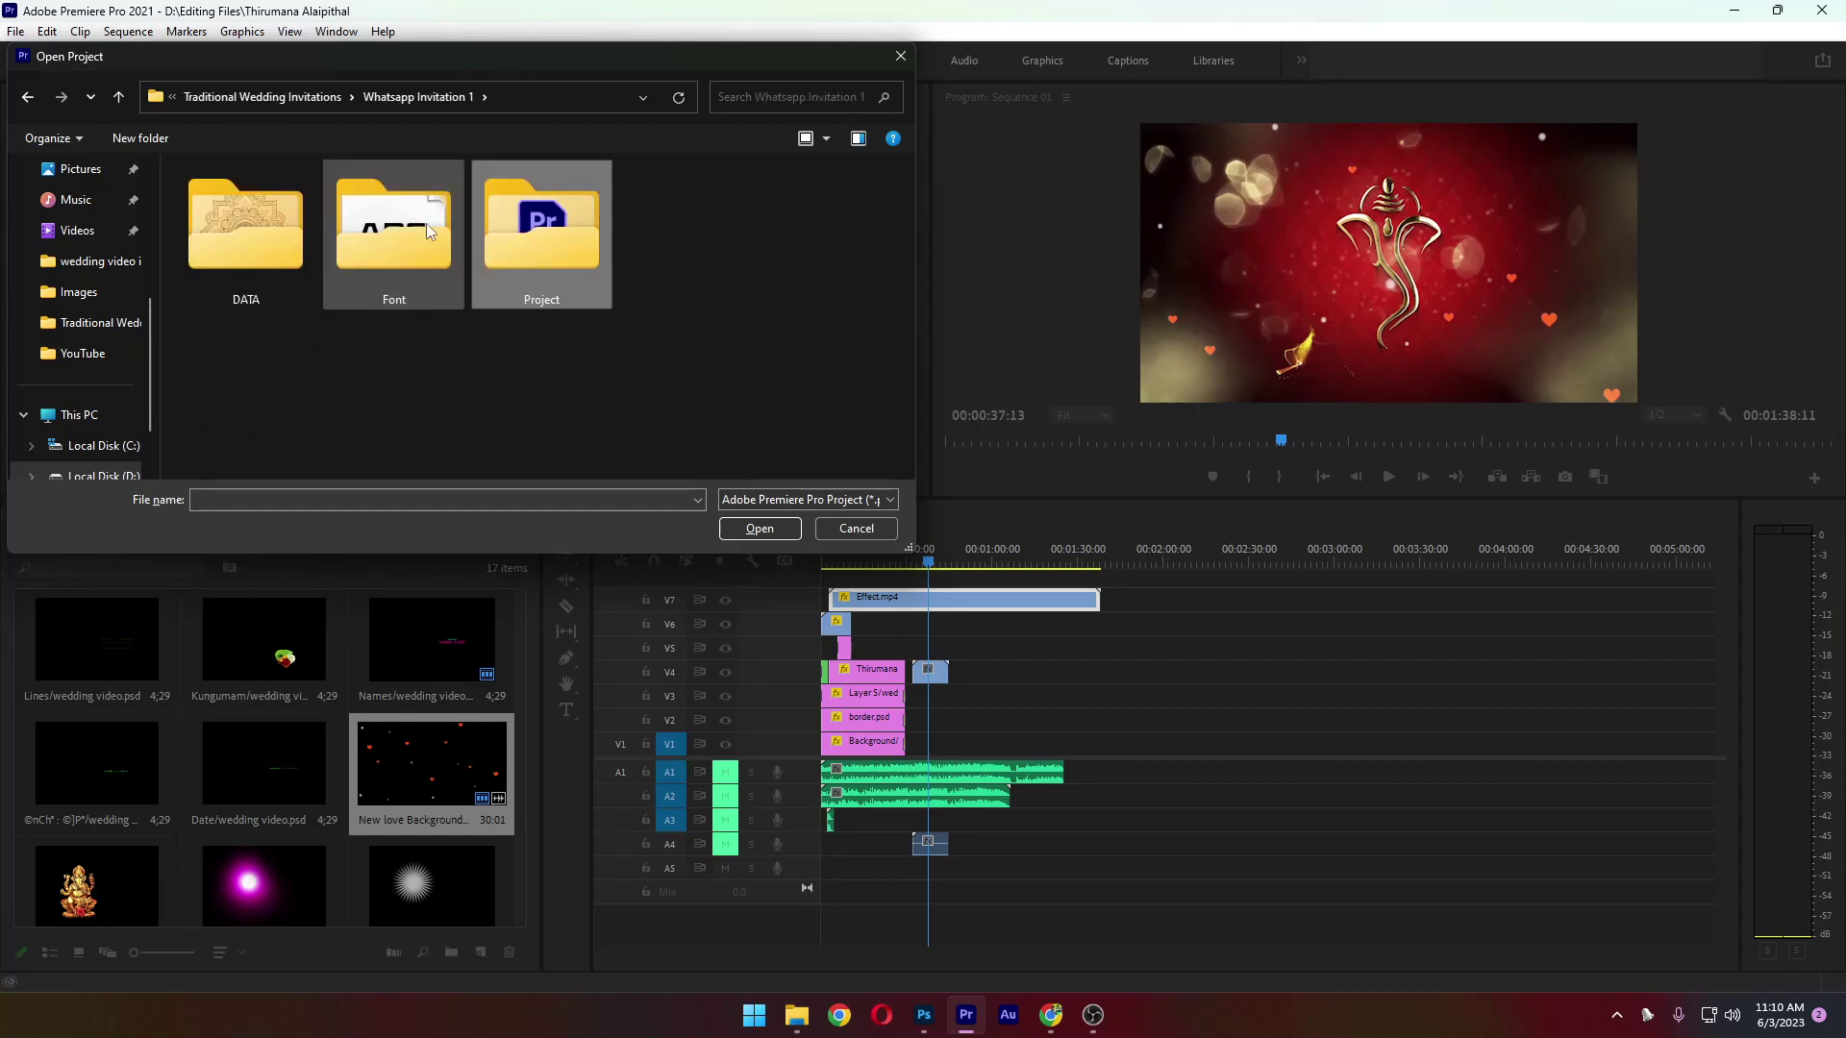
pyautogui.press('d')
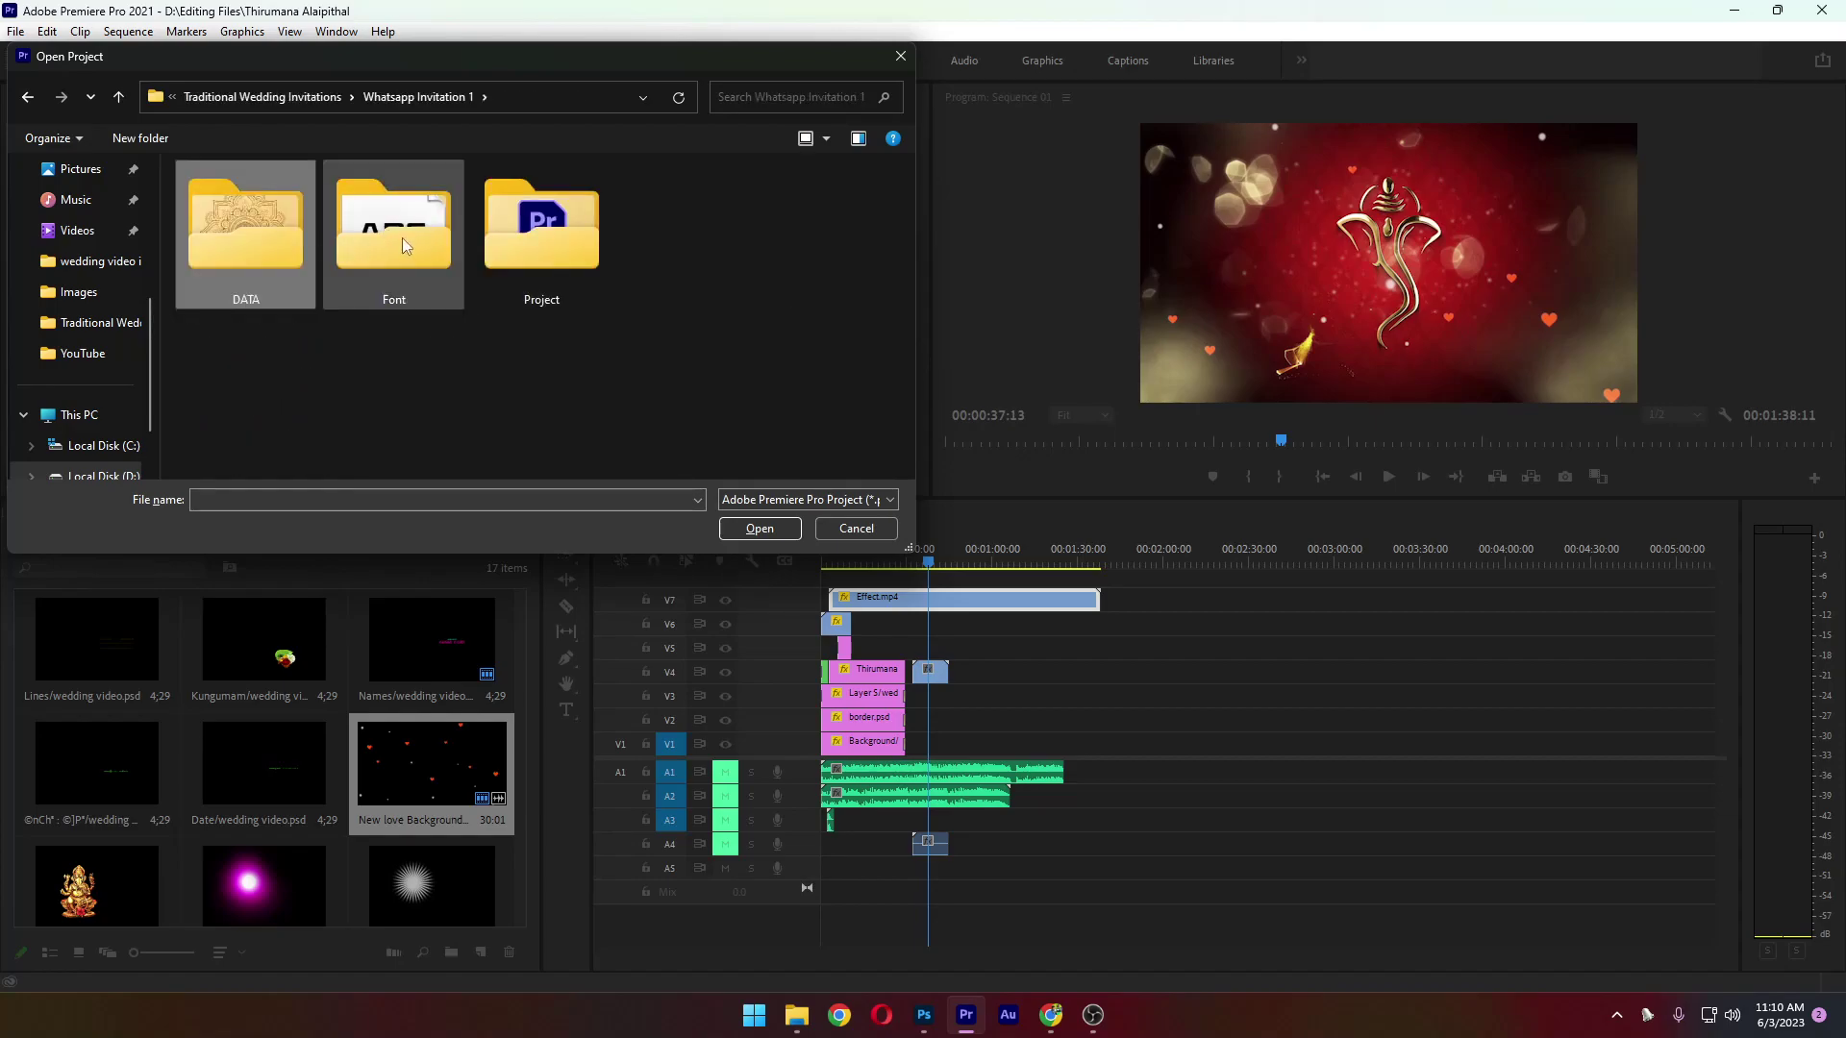
pyautogui.click(402, 240)
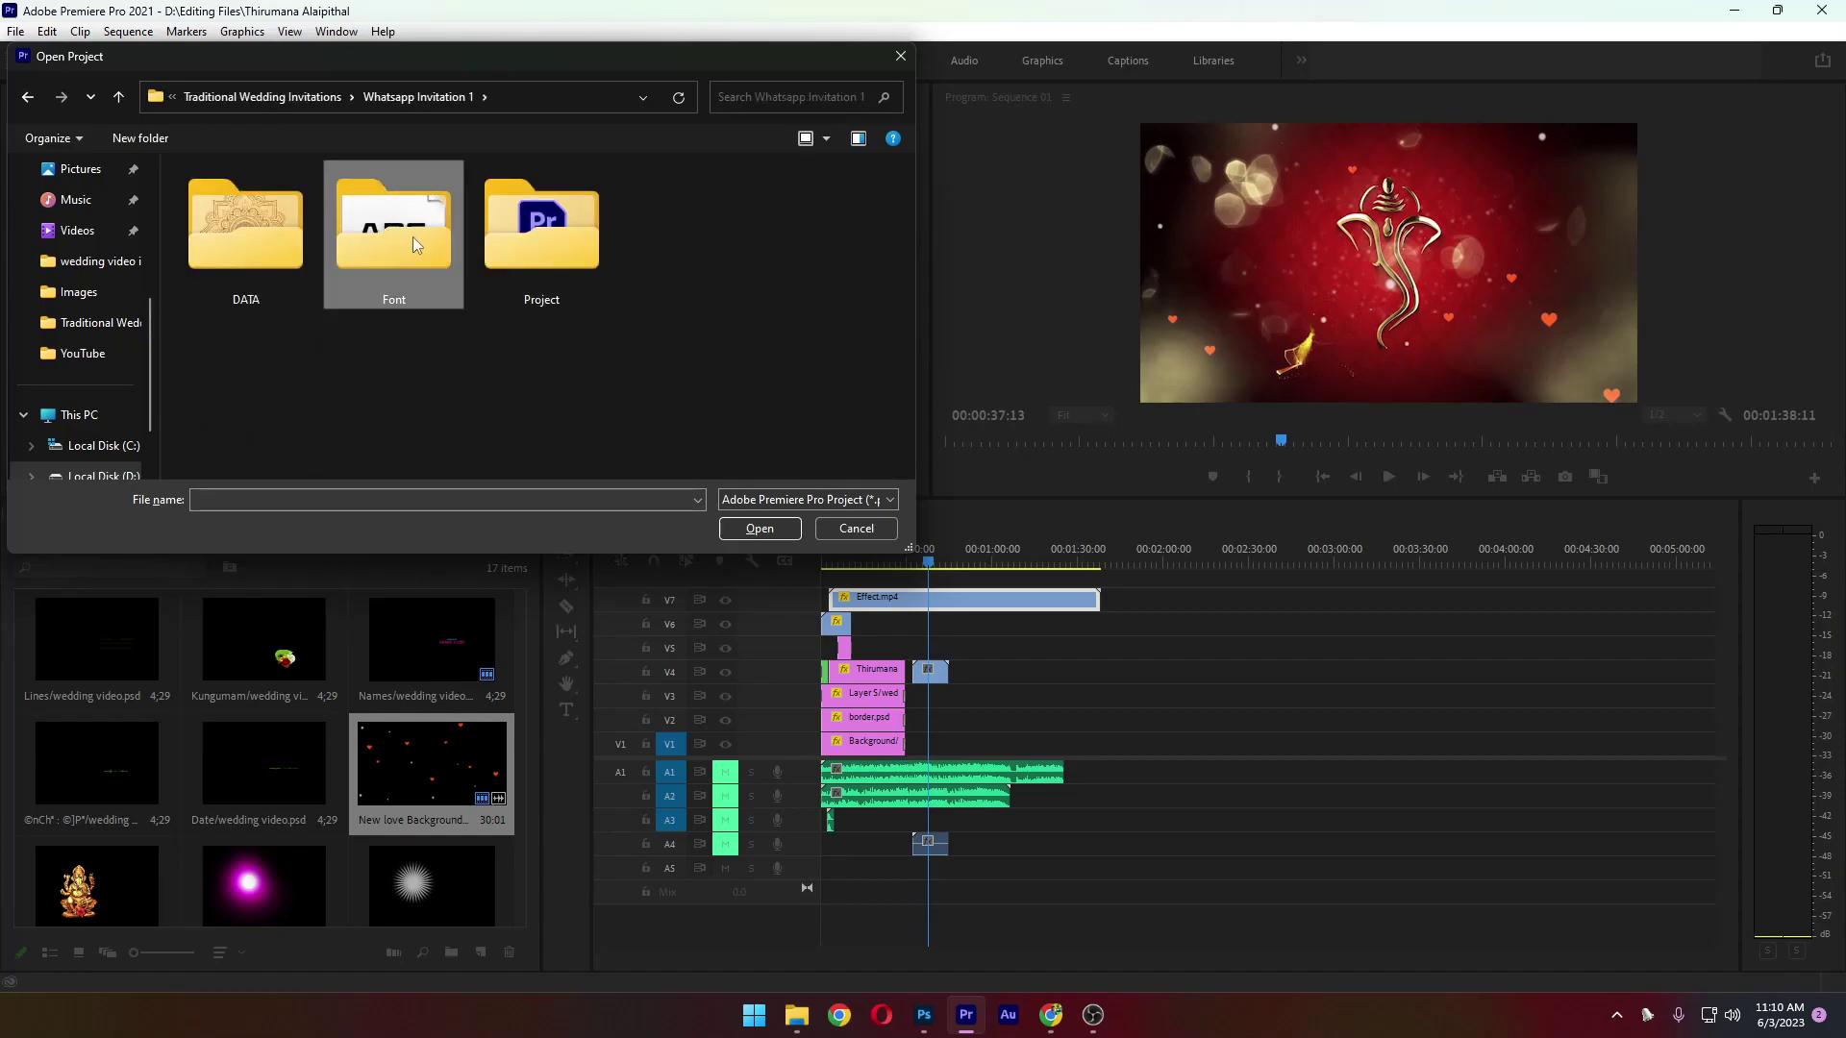
pyautogui.doubleClick(542, 238)
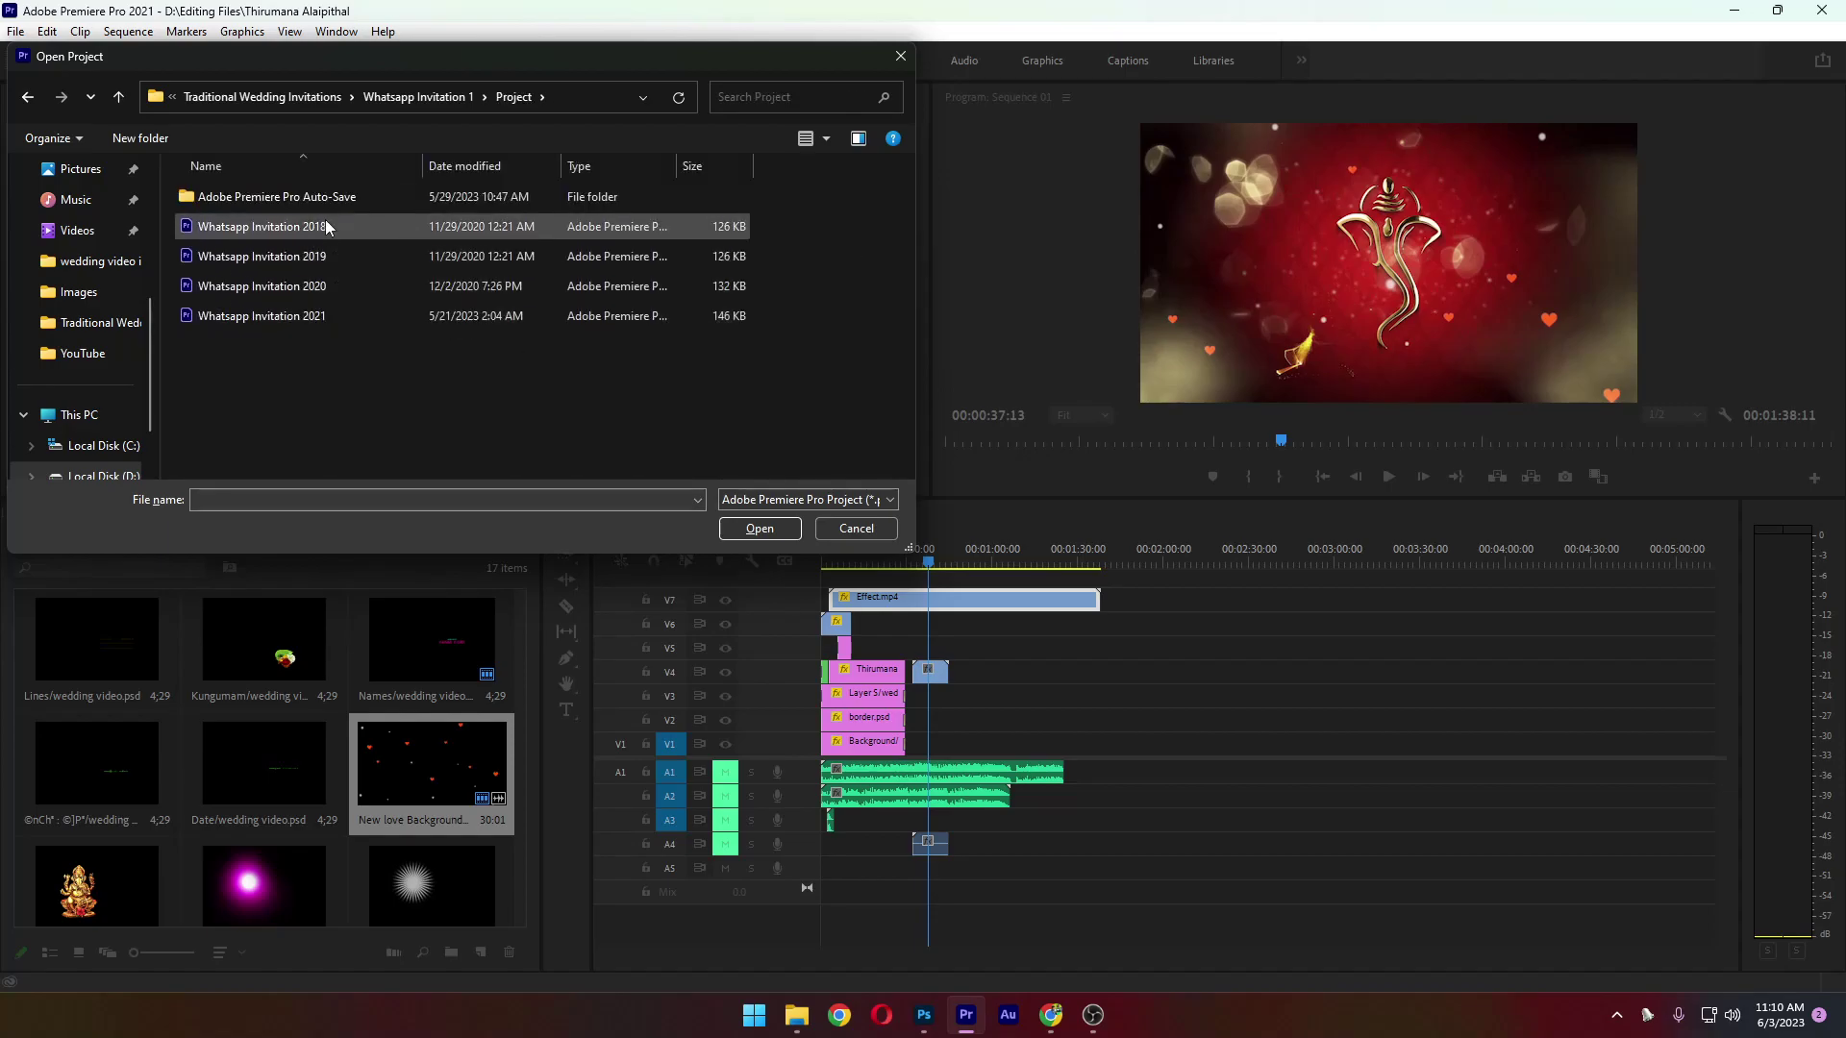
pyautogui.click(332, 315)
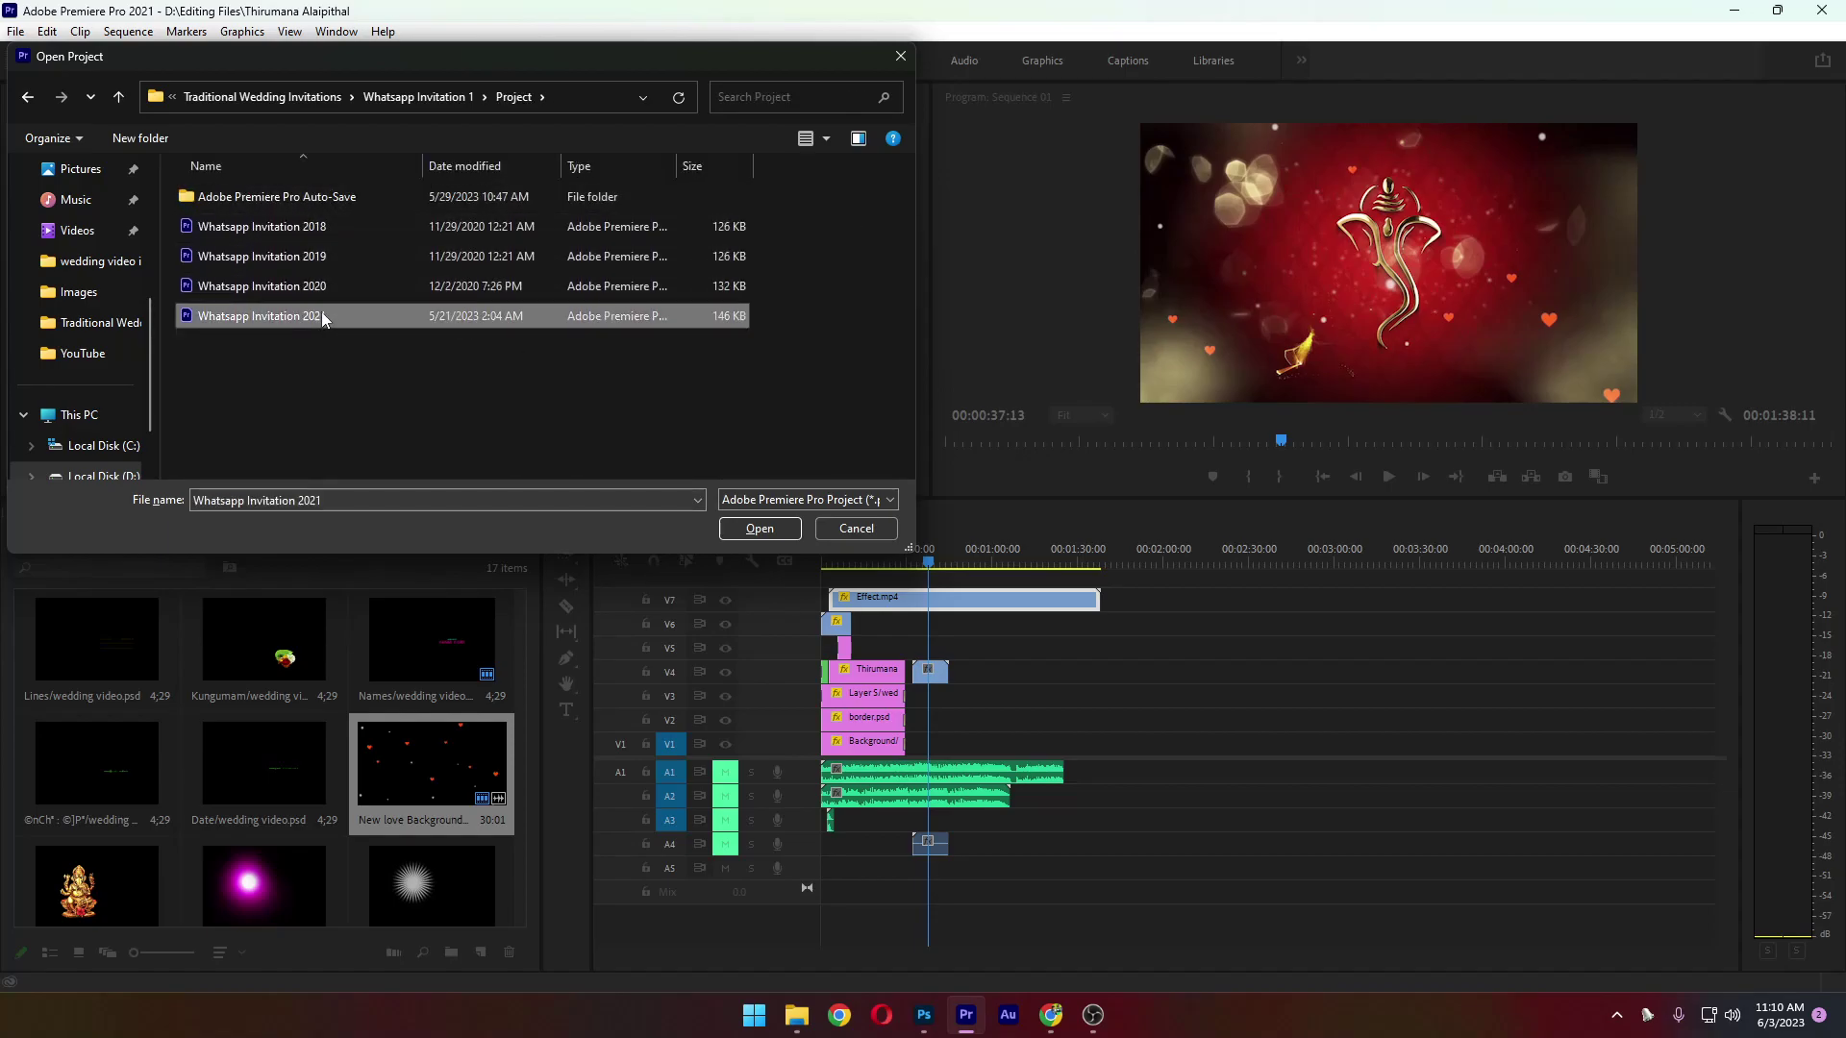
pyautogui.click(774, 531)
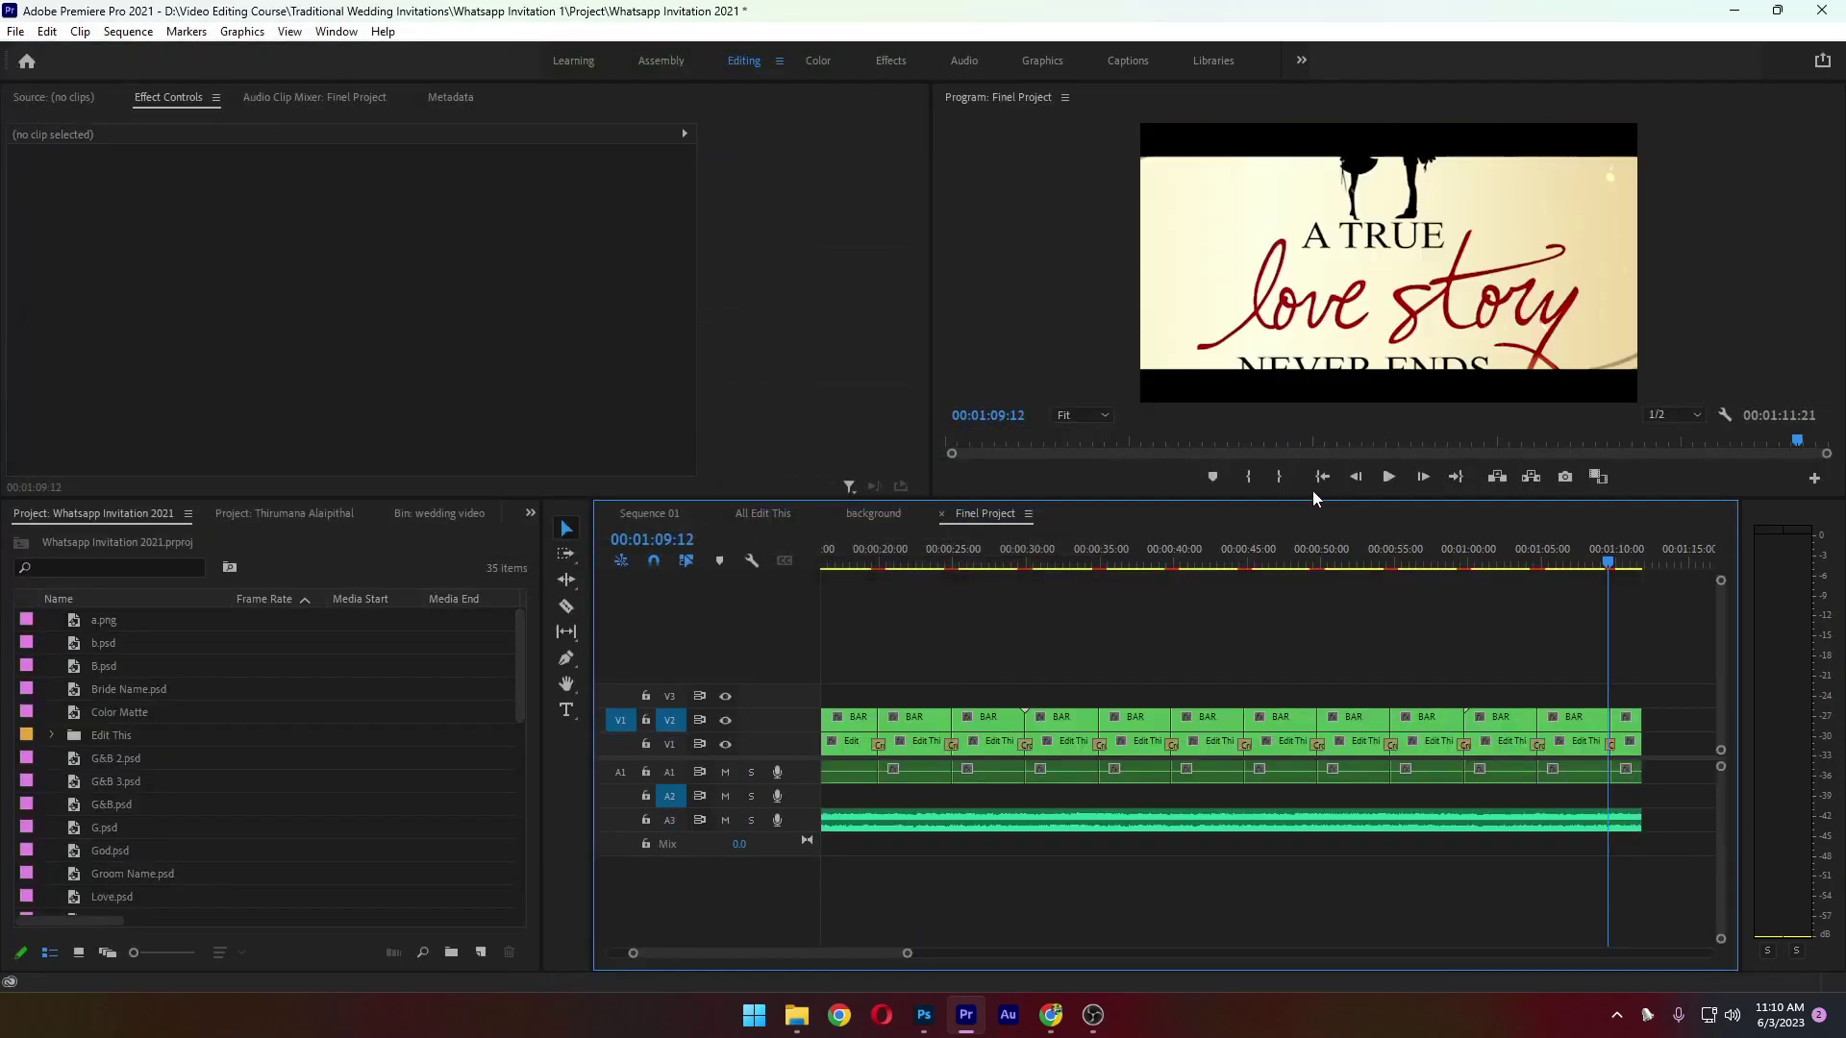
# Skip the missing media and inspect the MP3, Edit This and BAR clips in Finel Project
pyautogui.click(1324, 479)
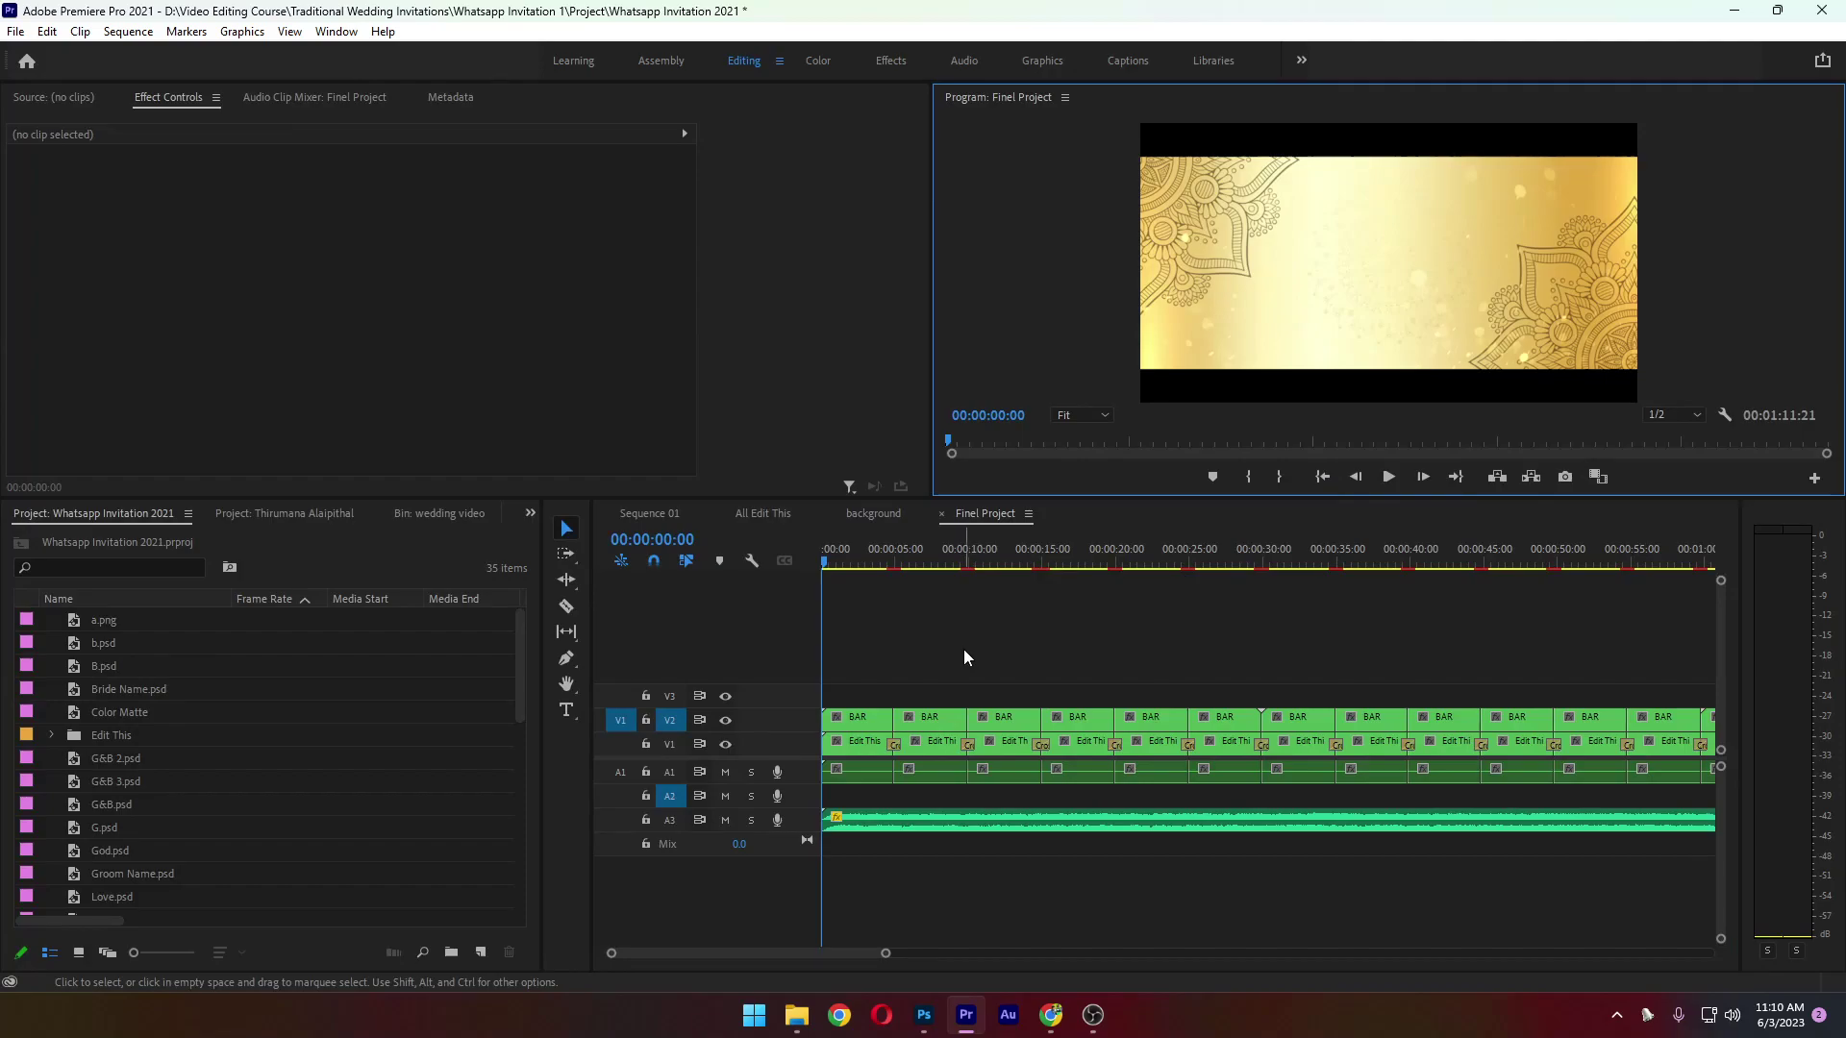
pyautogui.click(918, 822)
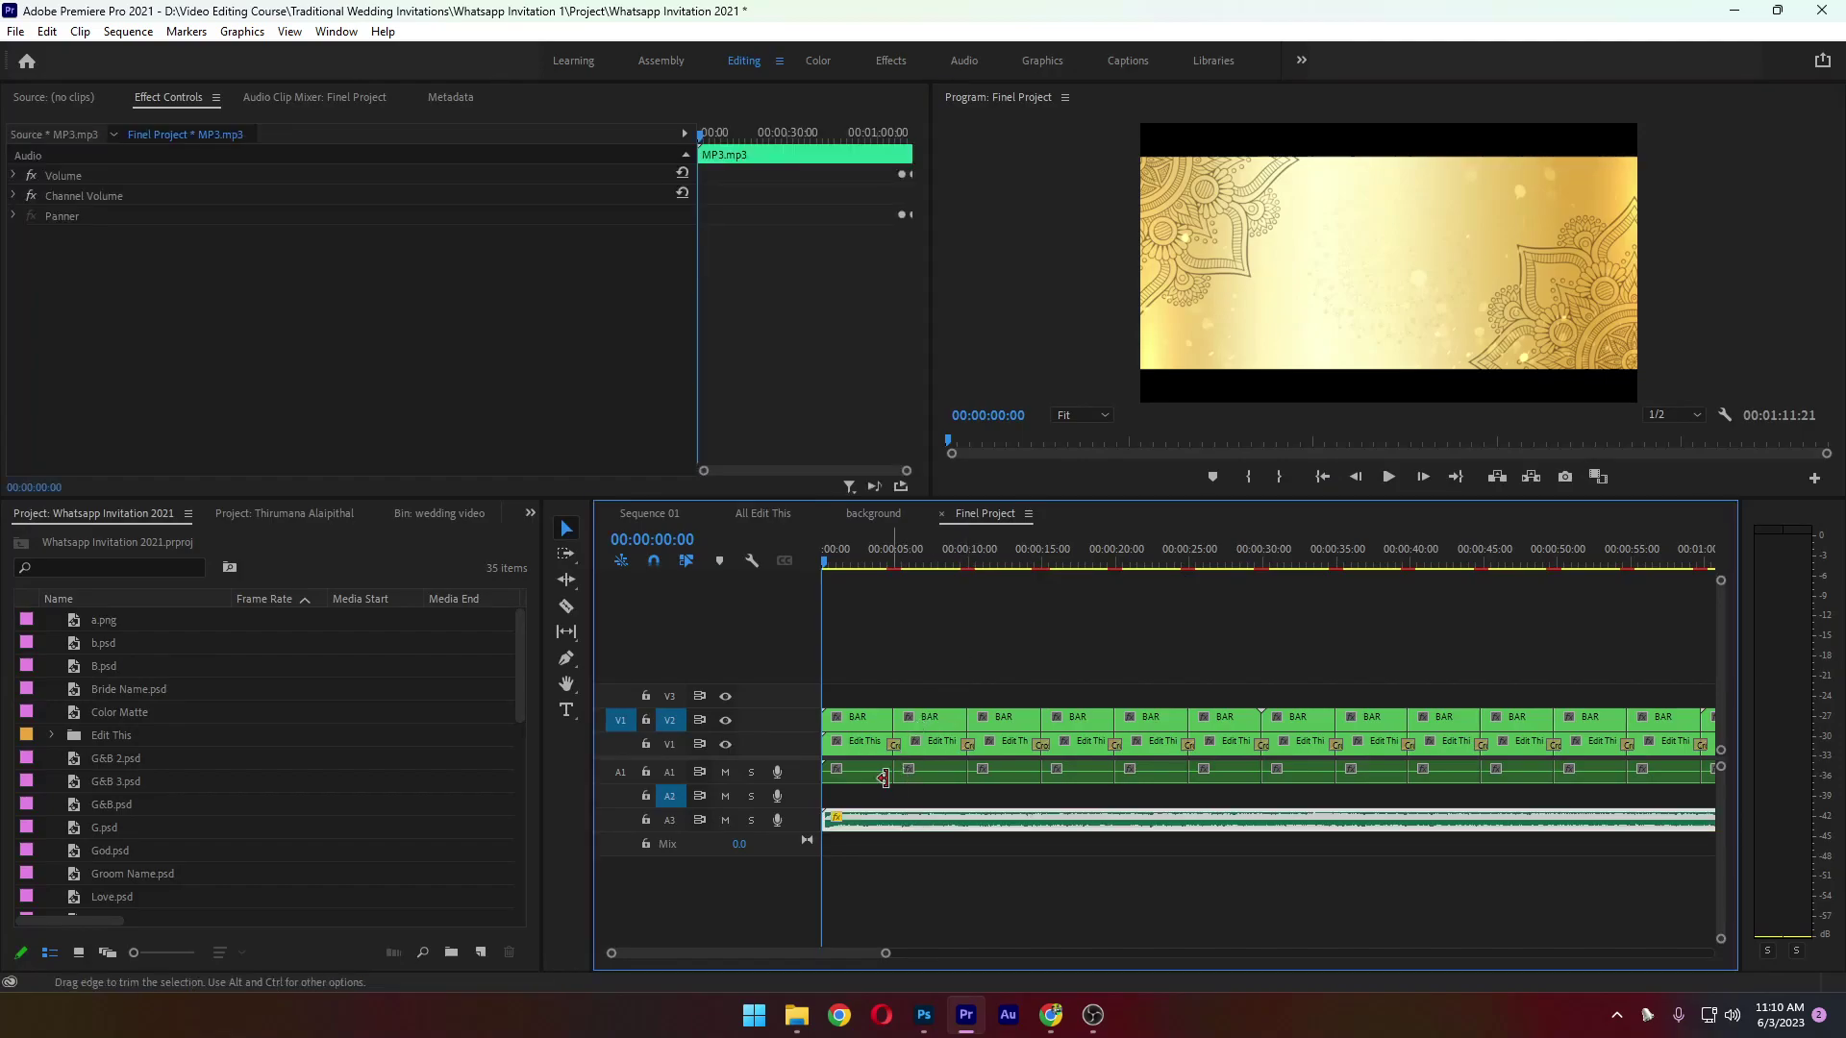
pyautogui.click(878, 777)
pyautogui.click(866, 719)
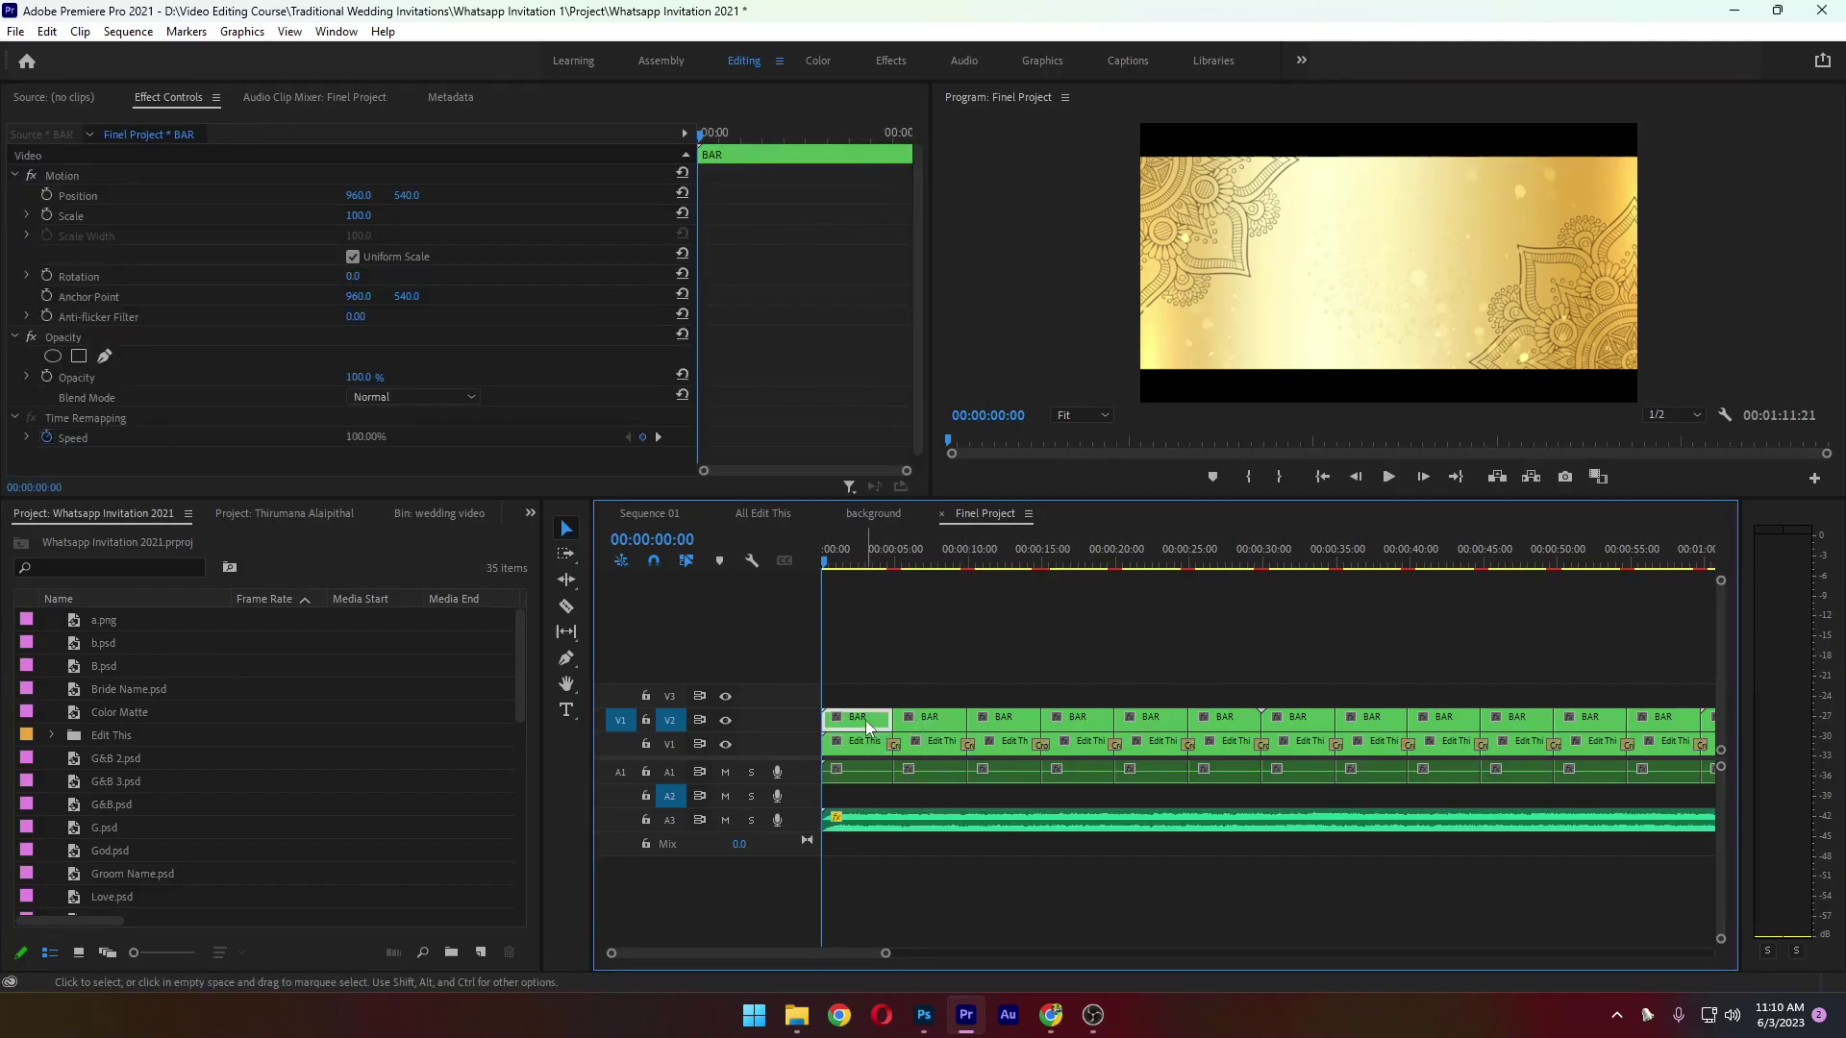
# Open the background and All Edit This sequences and inspect their Video Effects Template clips
pyautogui.click(885, 514)
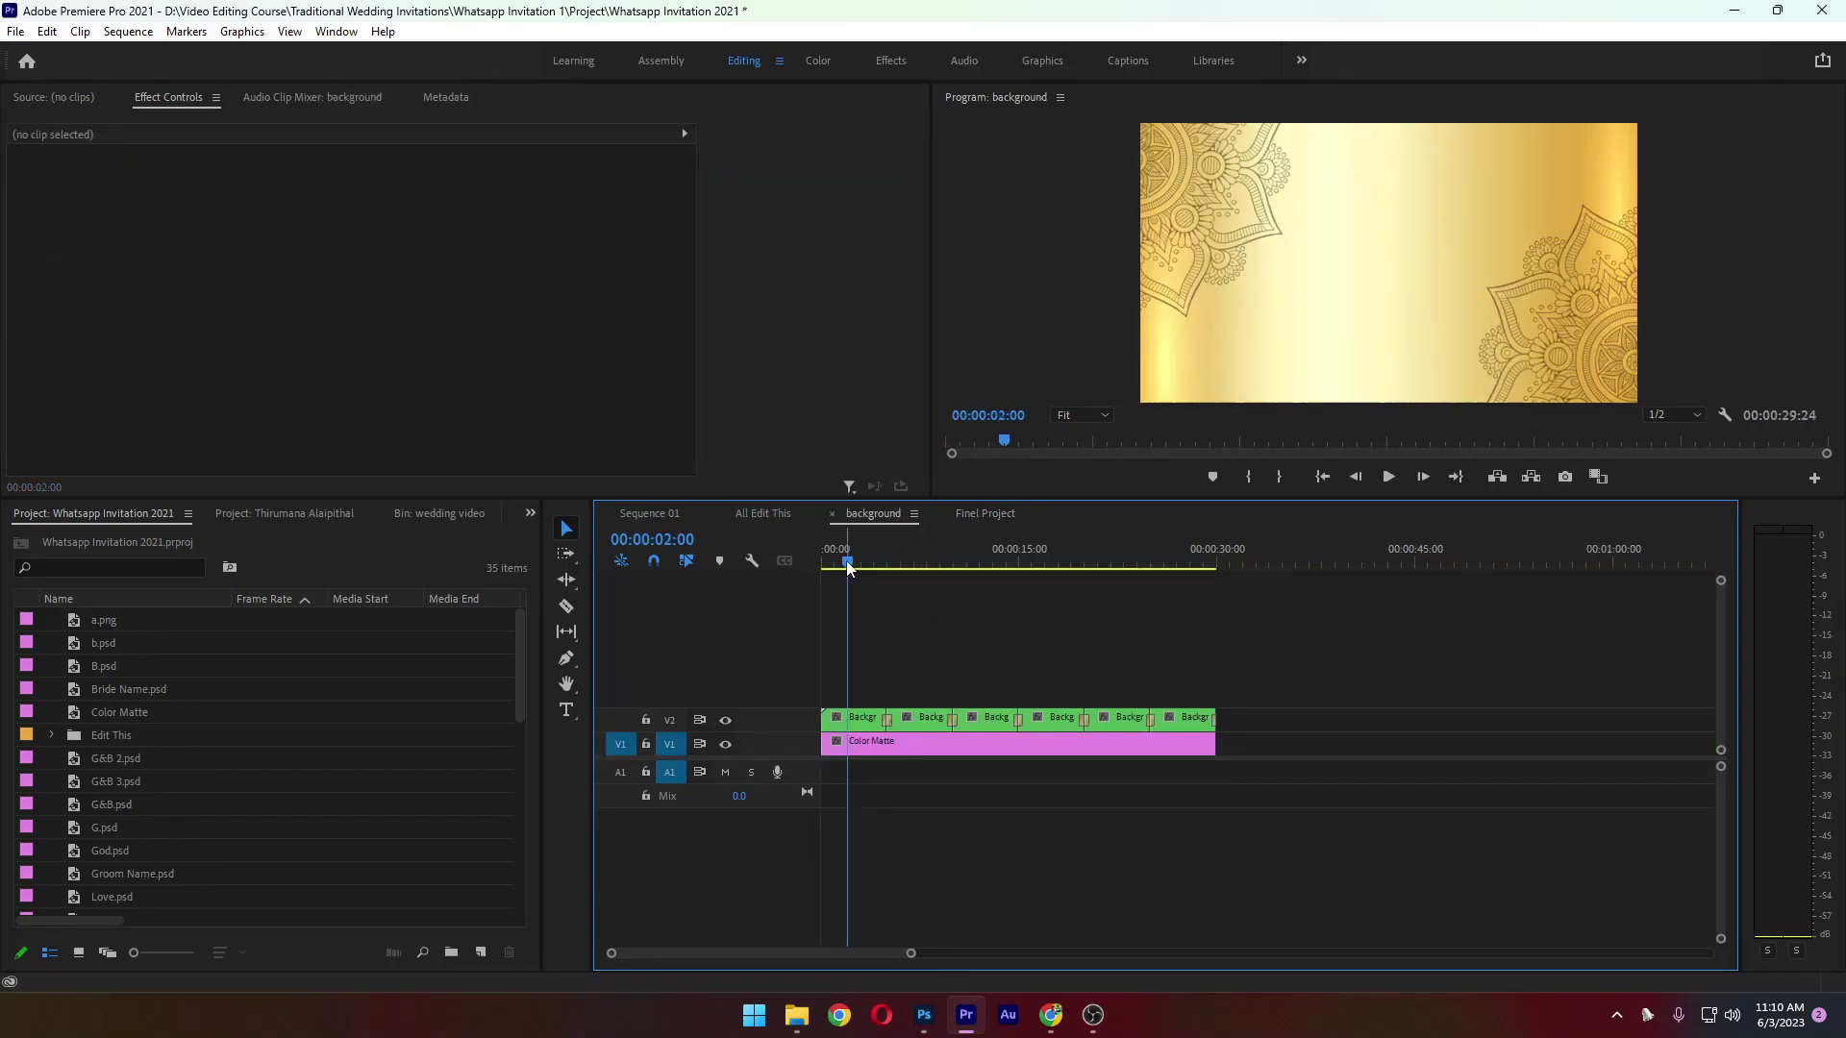
pyautogui.click(762, 514)
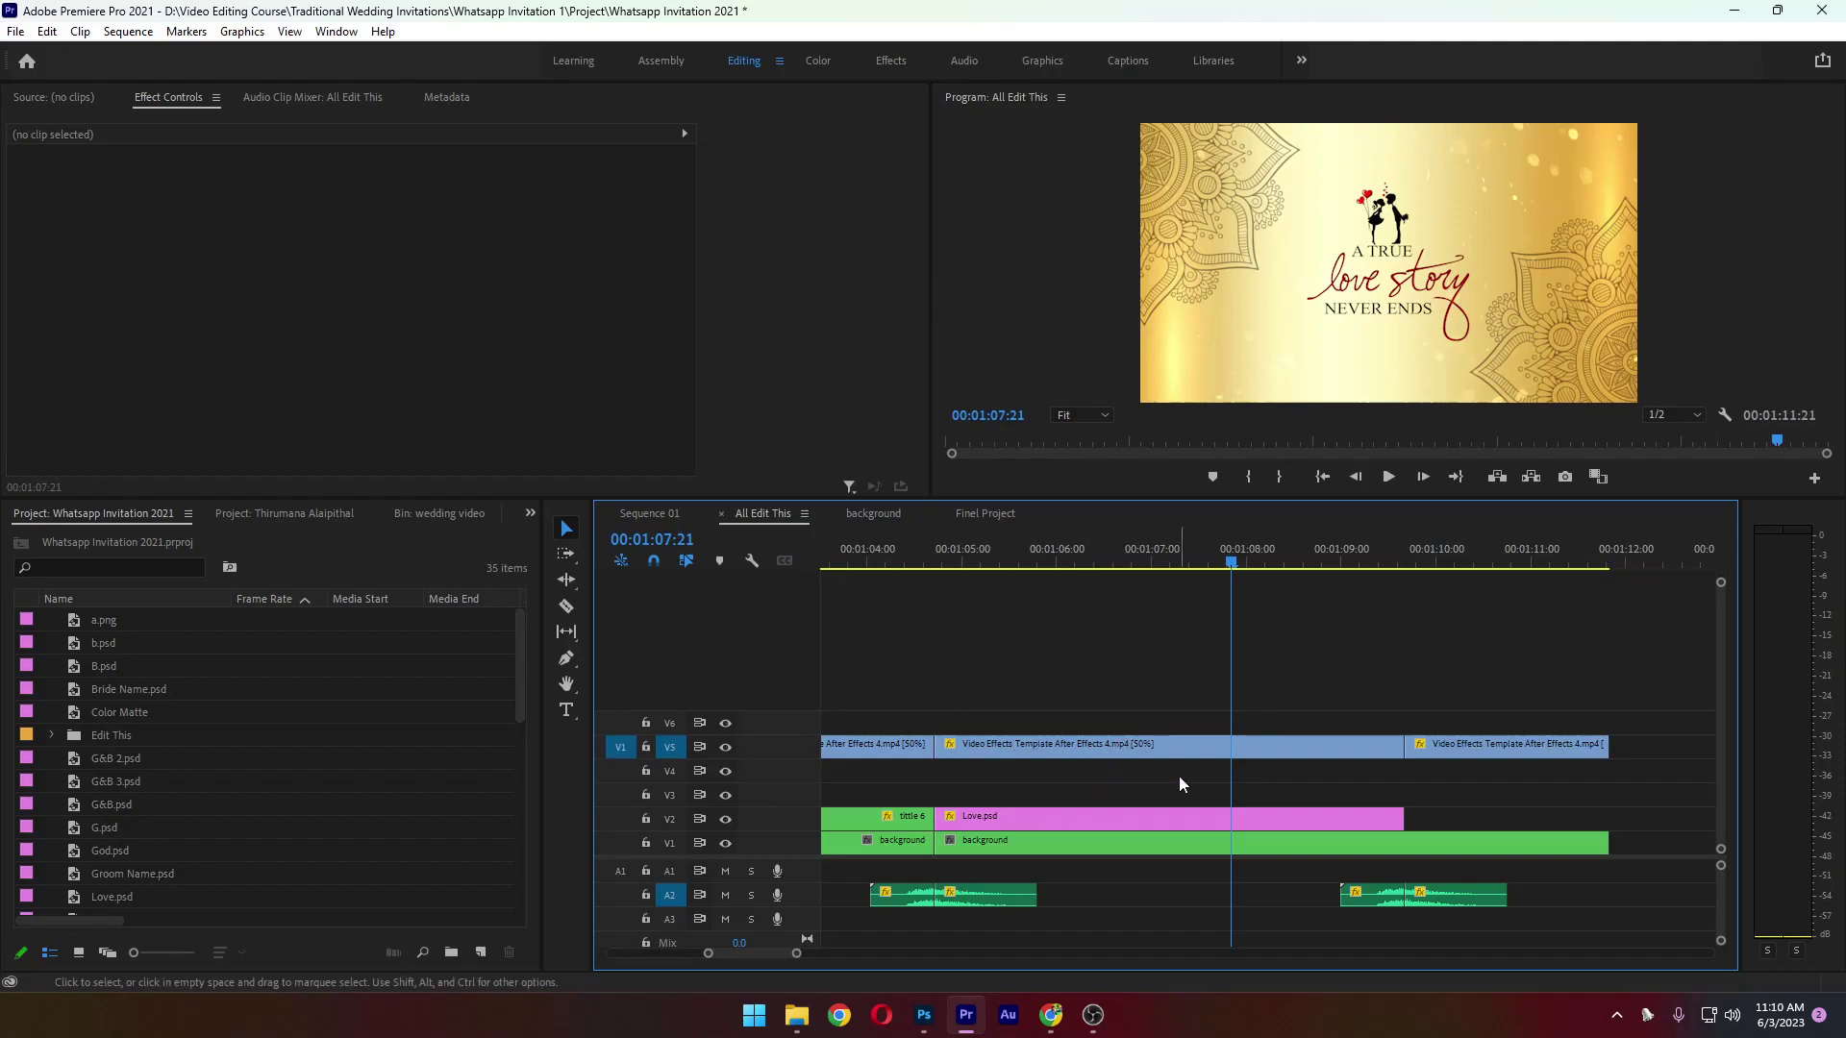
pyautogui.click(1227, 751)
pyautogui.click(1488, 752)
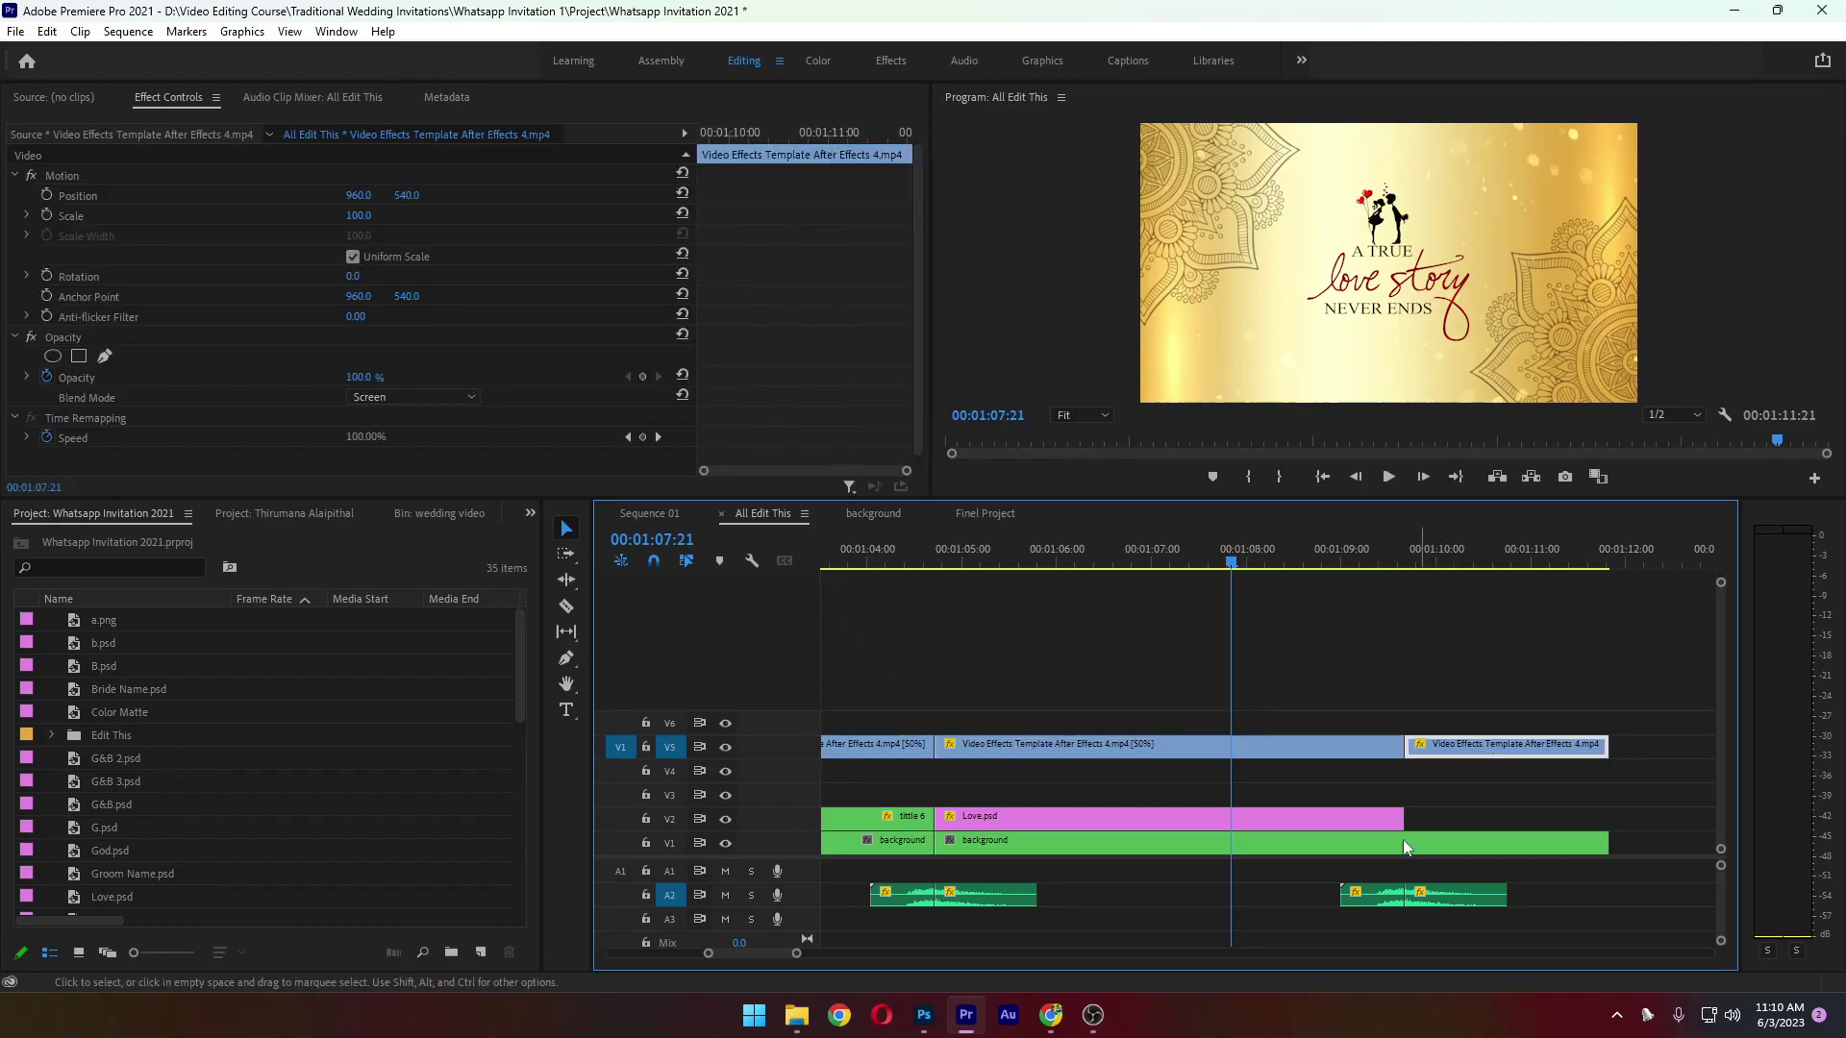
# Glance at Sequence 01, then inspect the Video Effects Template, background and title 6 clips
pyautogui.click(654, 516)
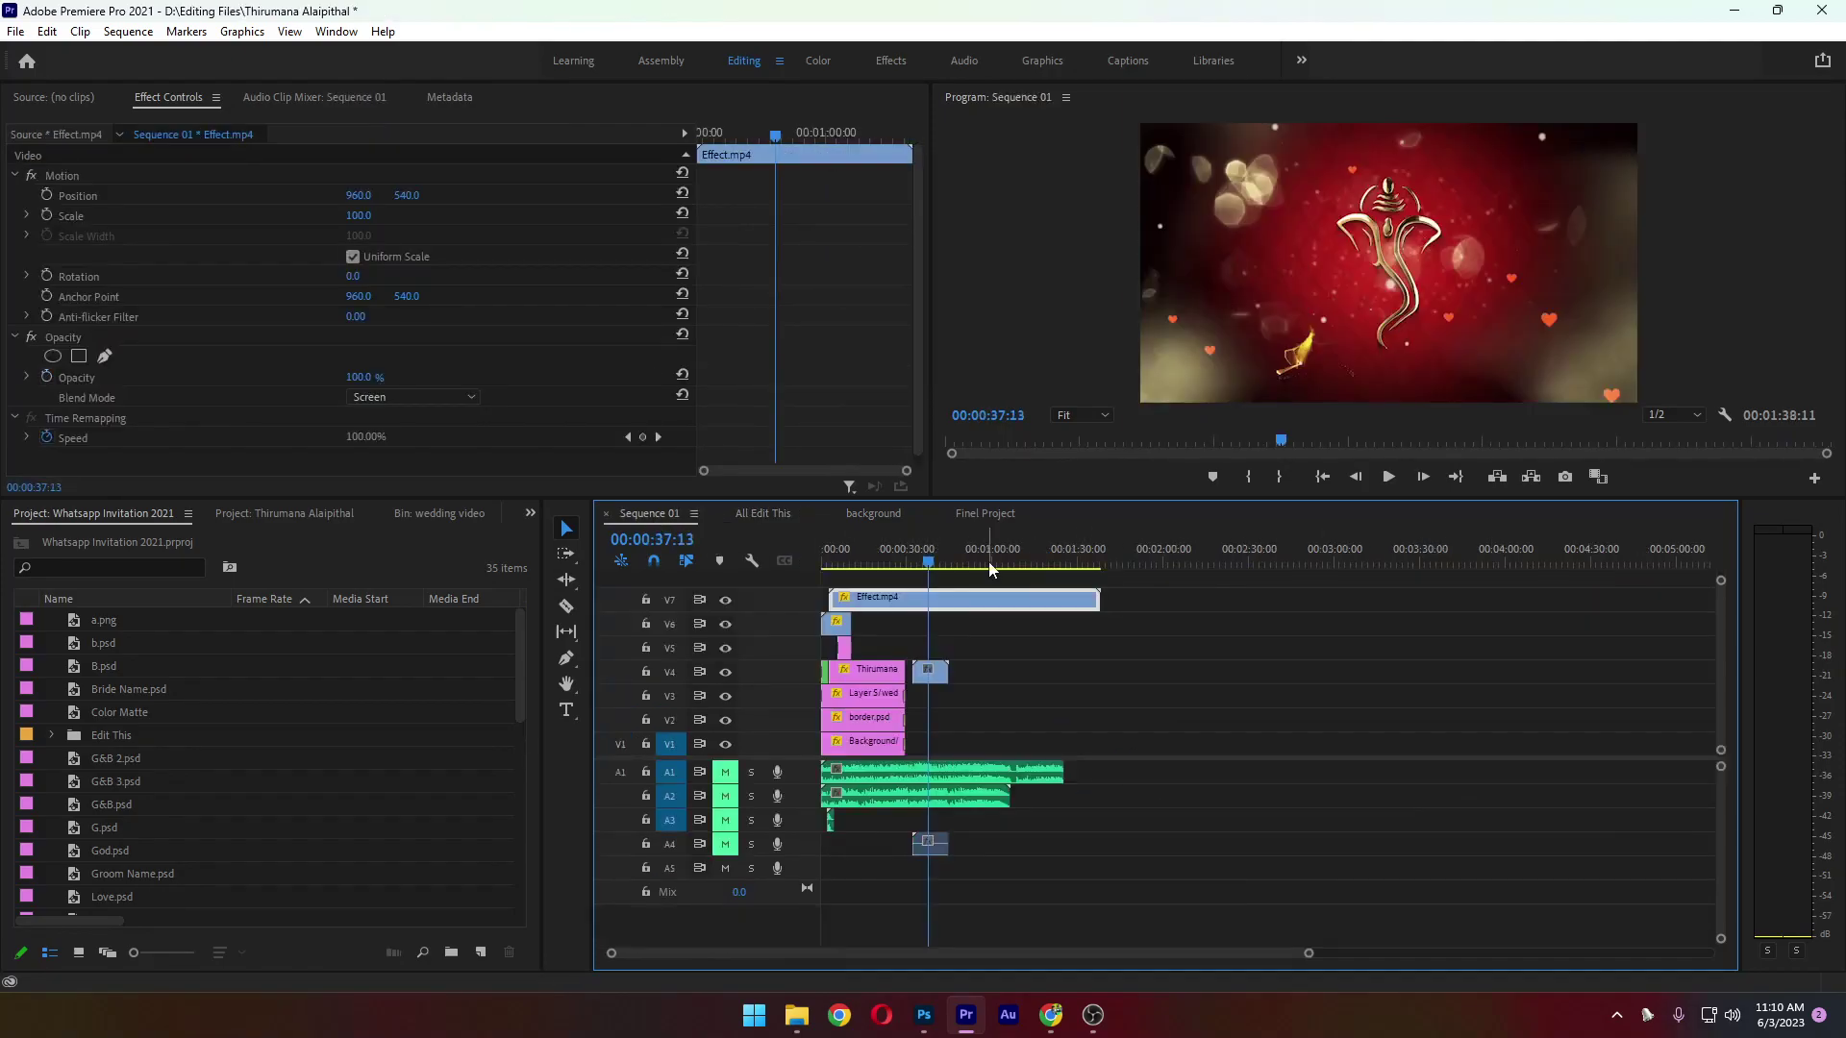
pyautogui.click(771, 514)
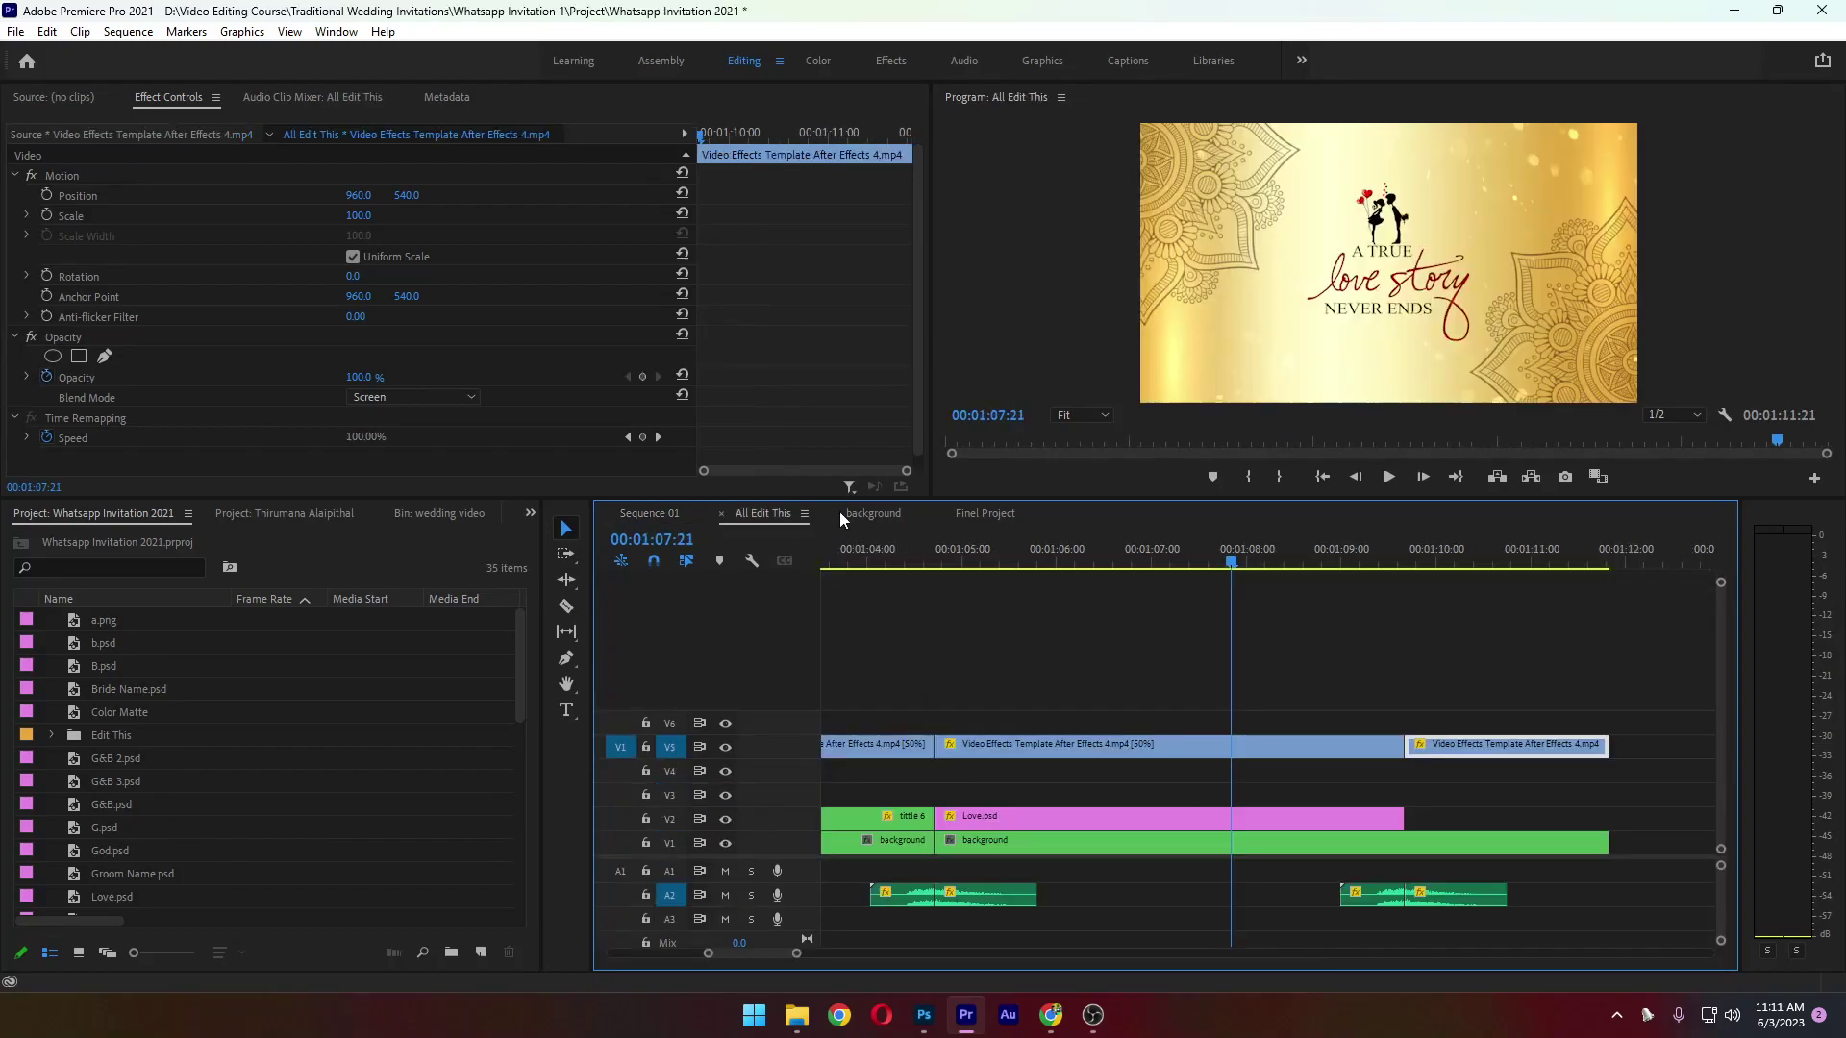
pyautogui.click(1042, 742)
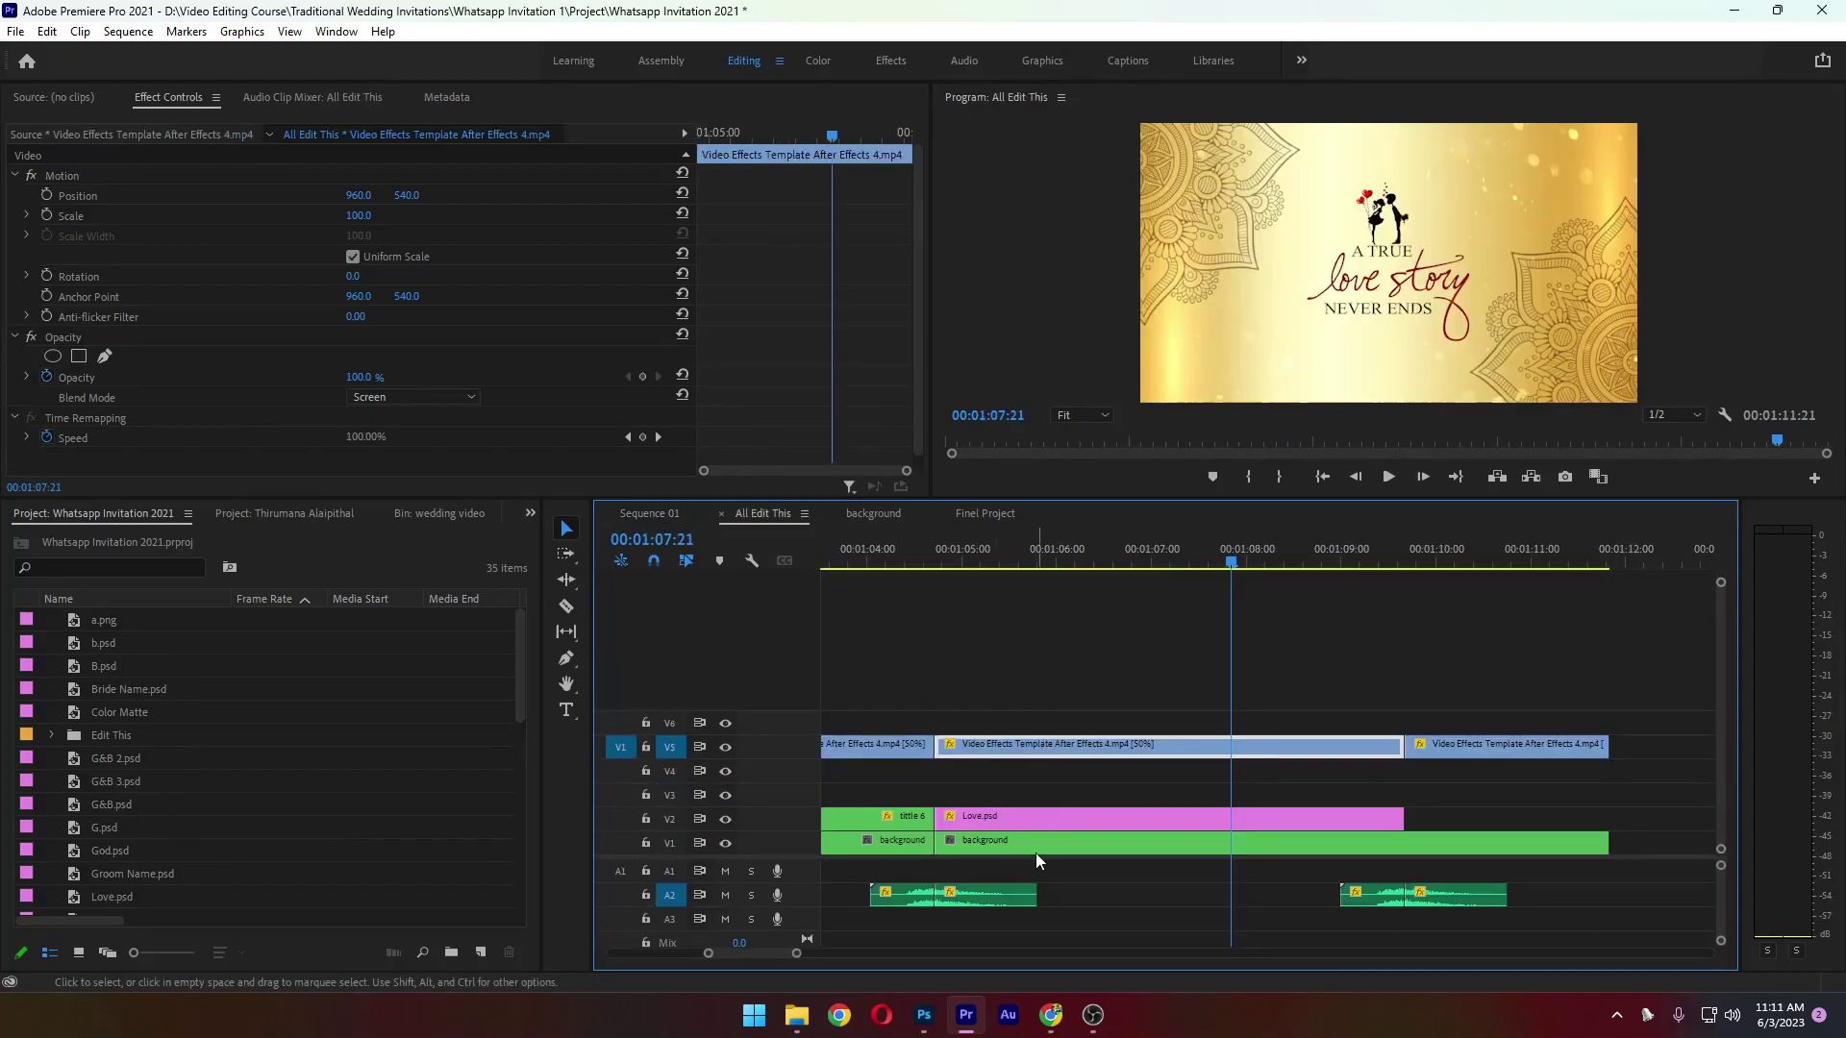
pyautogui.click(1038, 850)
pyautogui.click(904, 819)
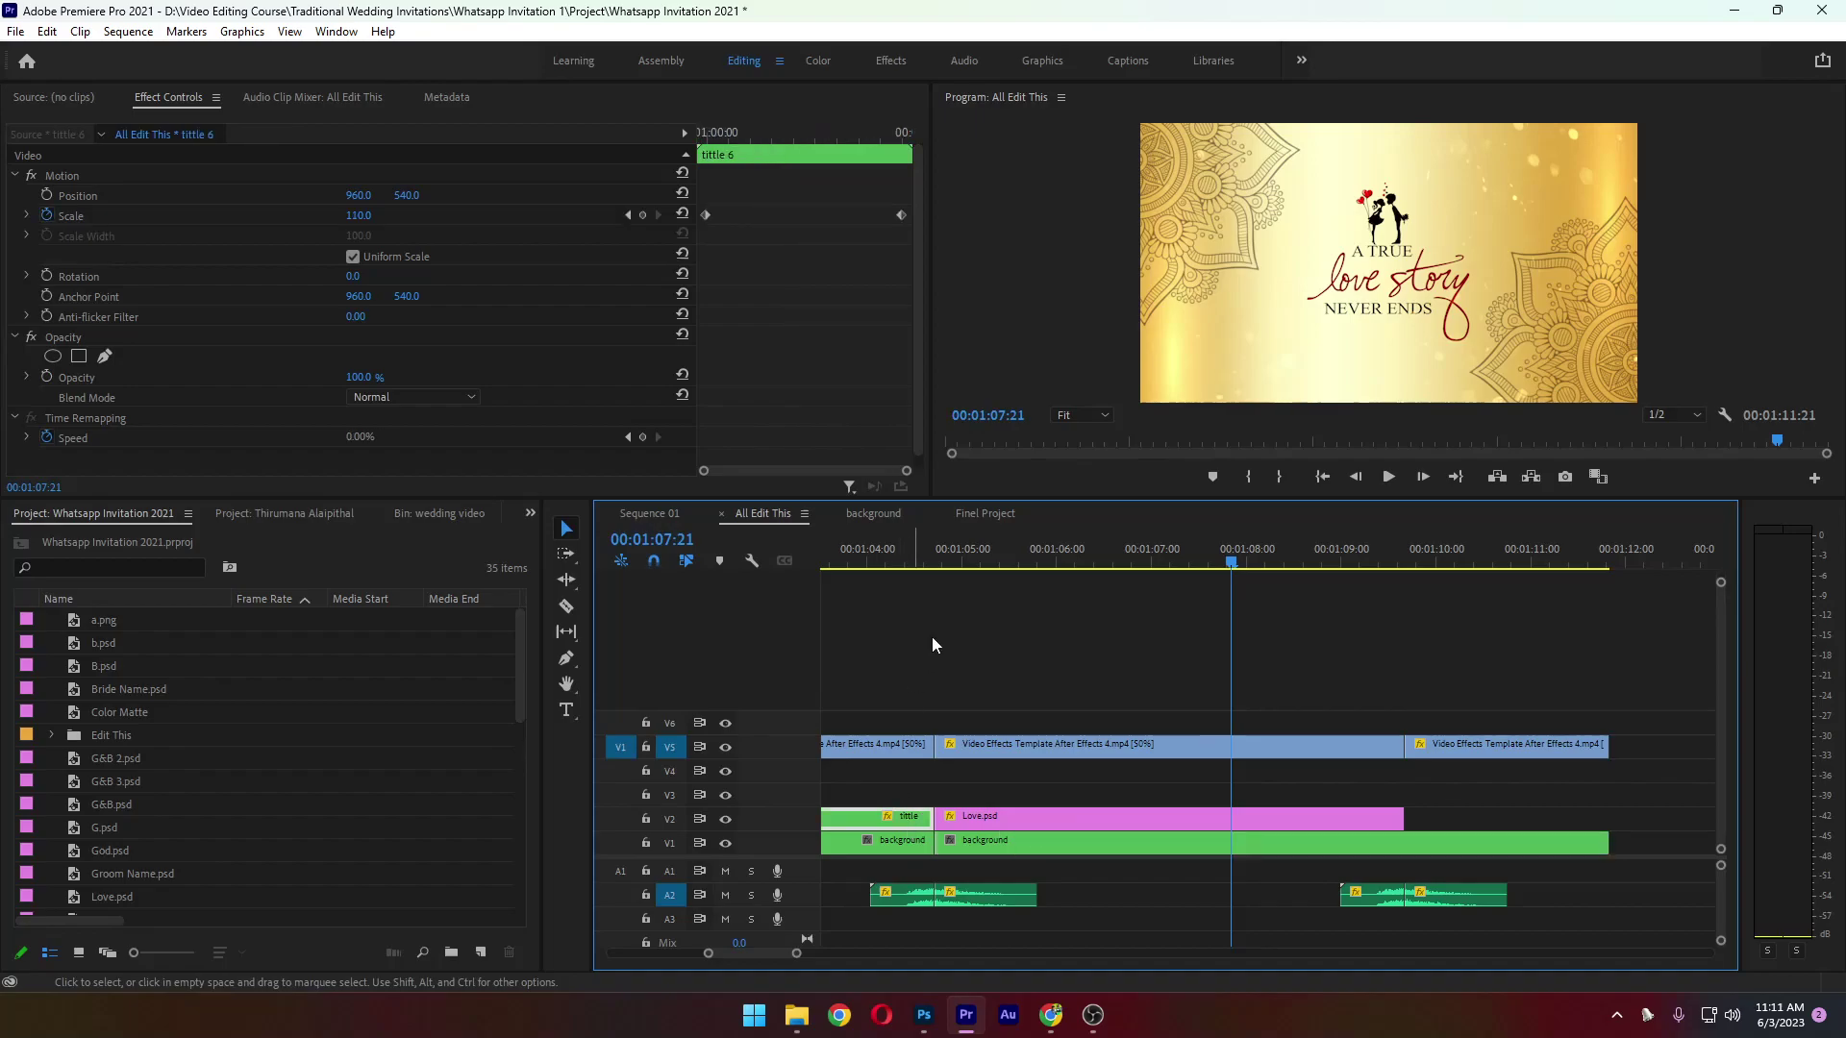
# In Finel Project, check each Edit This clip and open the first one's nested sequence
pyautogui.click(988, 512)
pyautogui.click(864, 741)
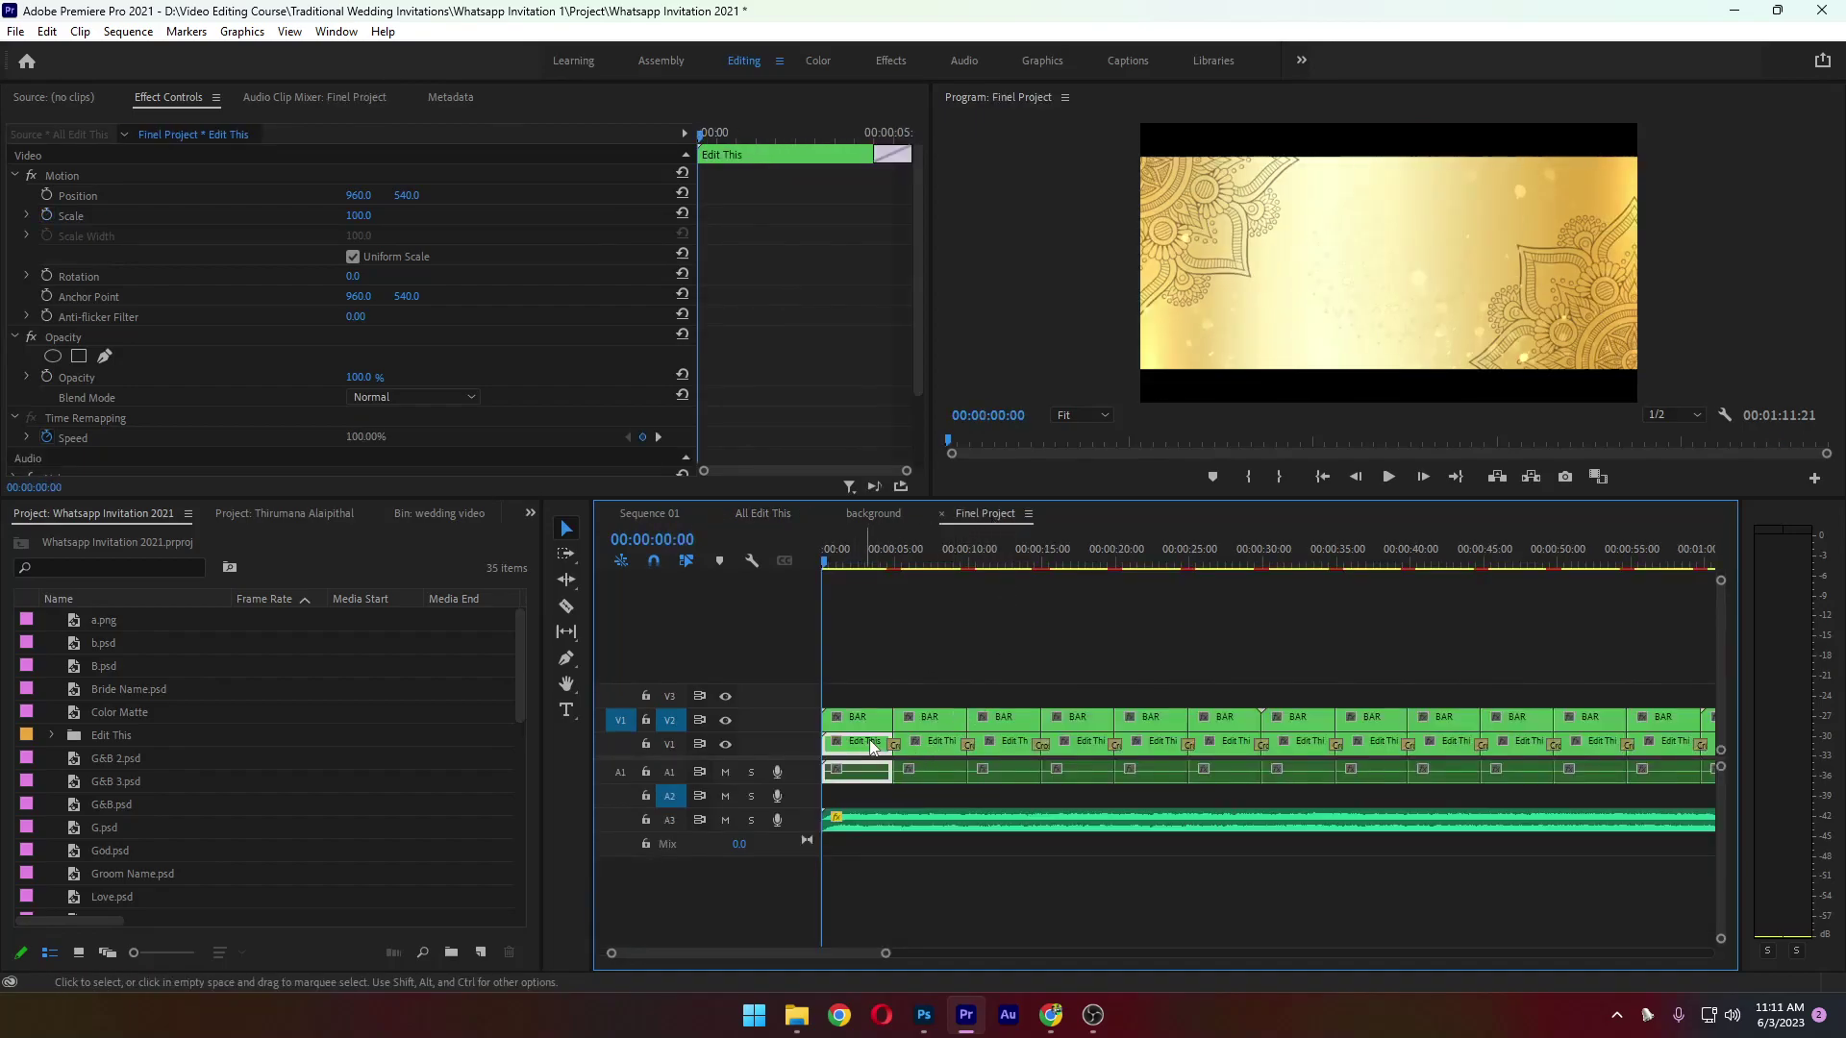
pyautogui.click(936, 742)
pyautogui.click(987, 744)
pyautogui.click(1093, 746)
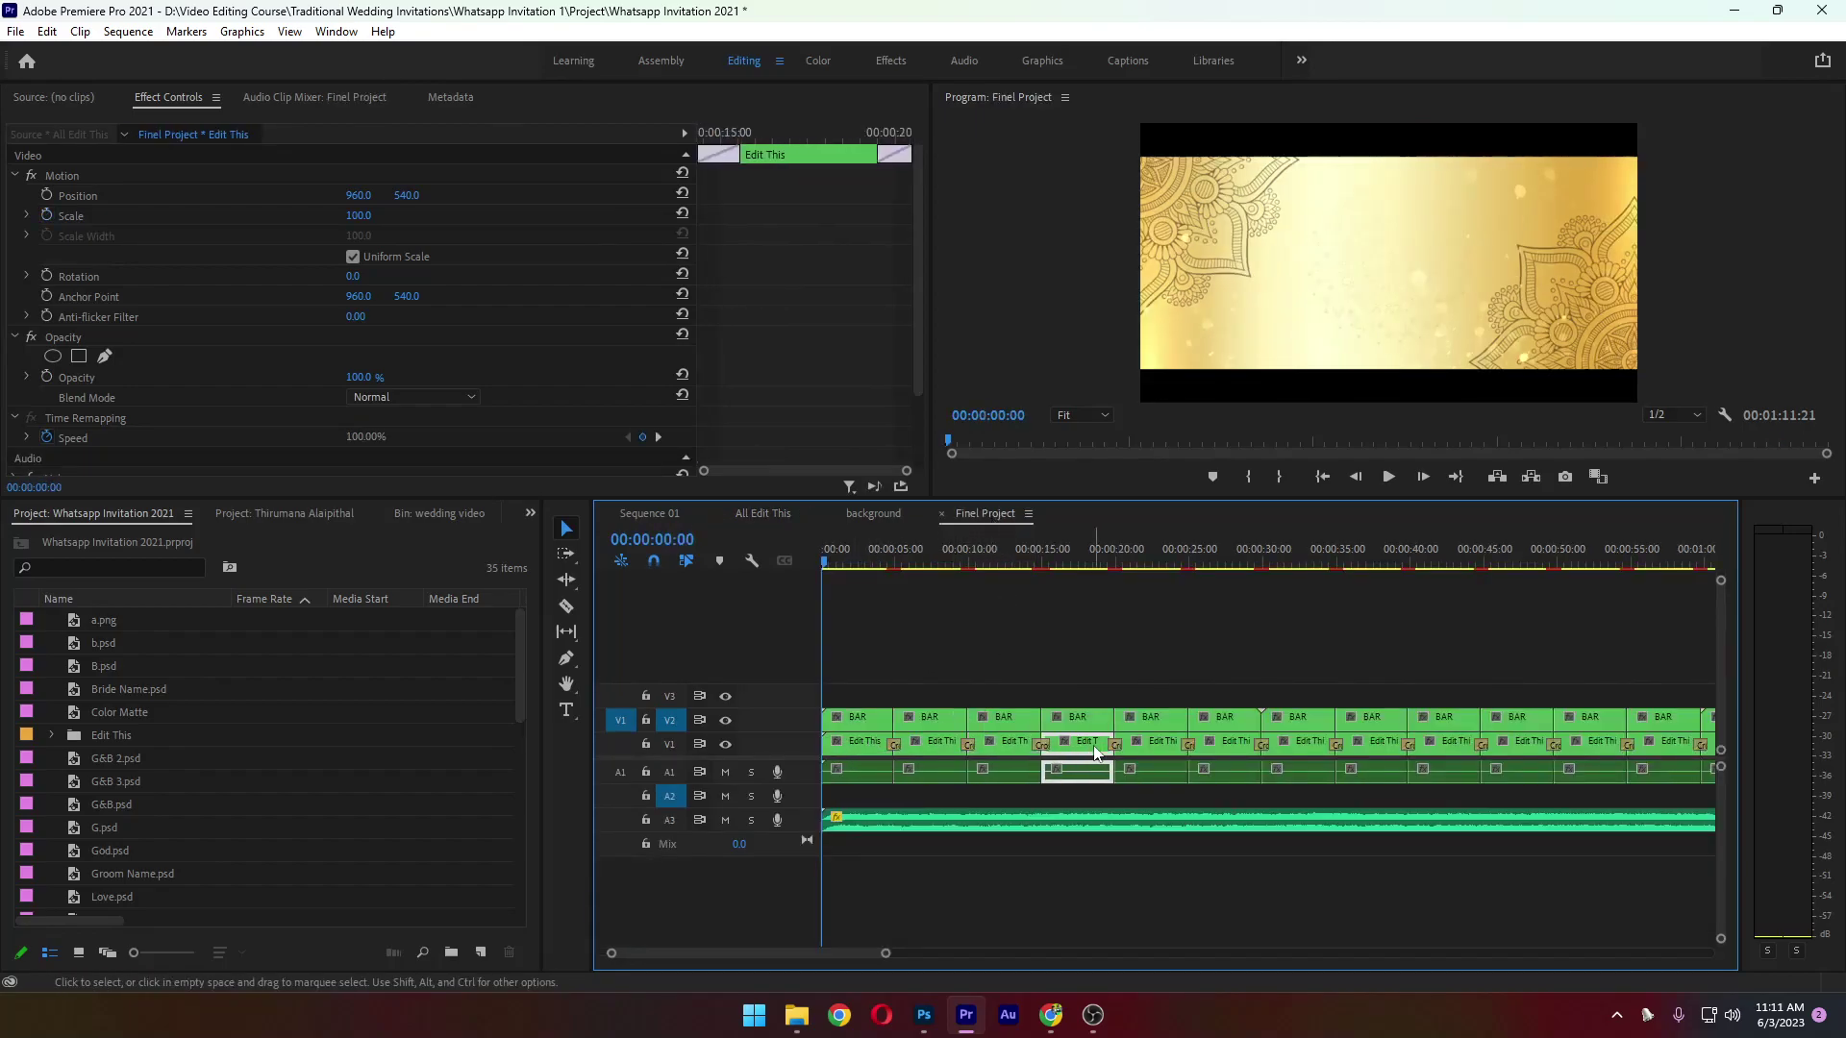
pyautogui.click(869, 748)
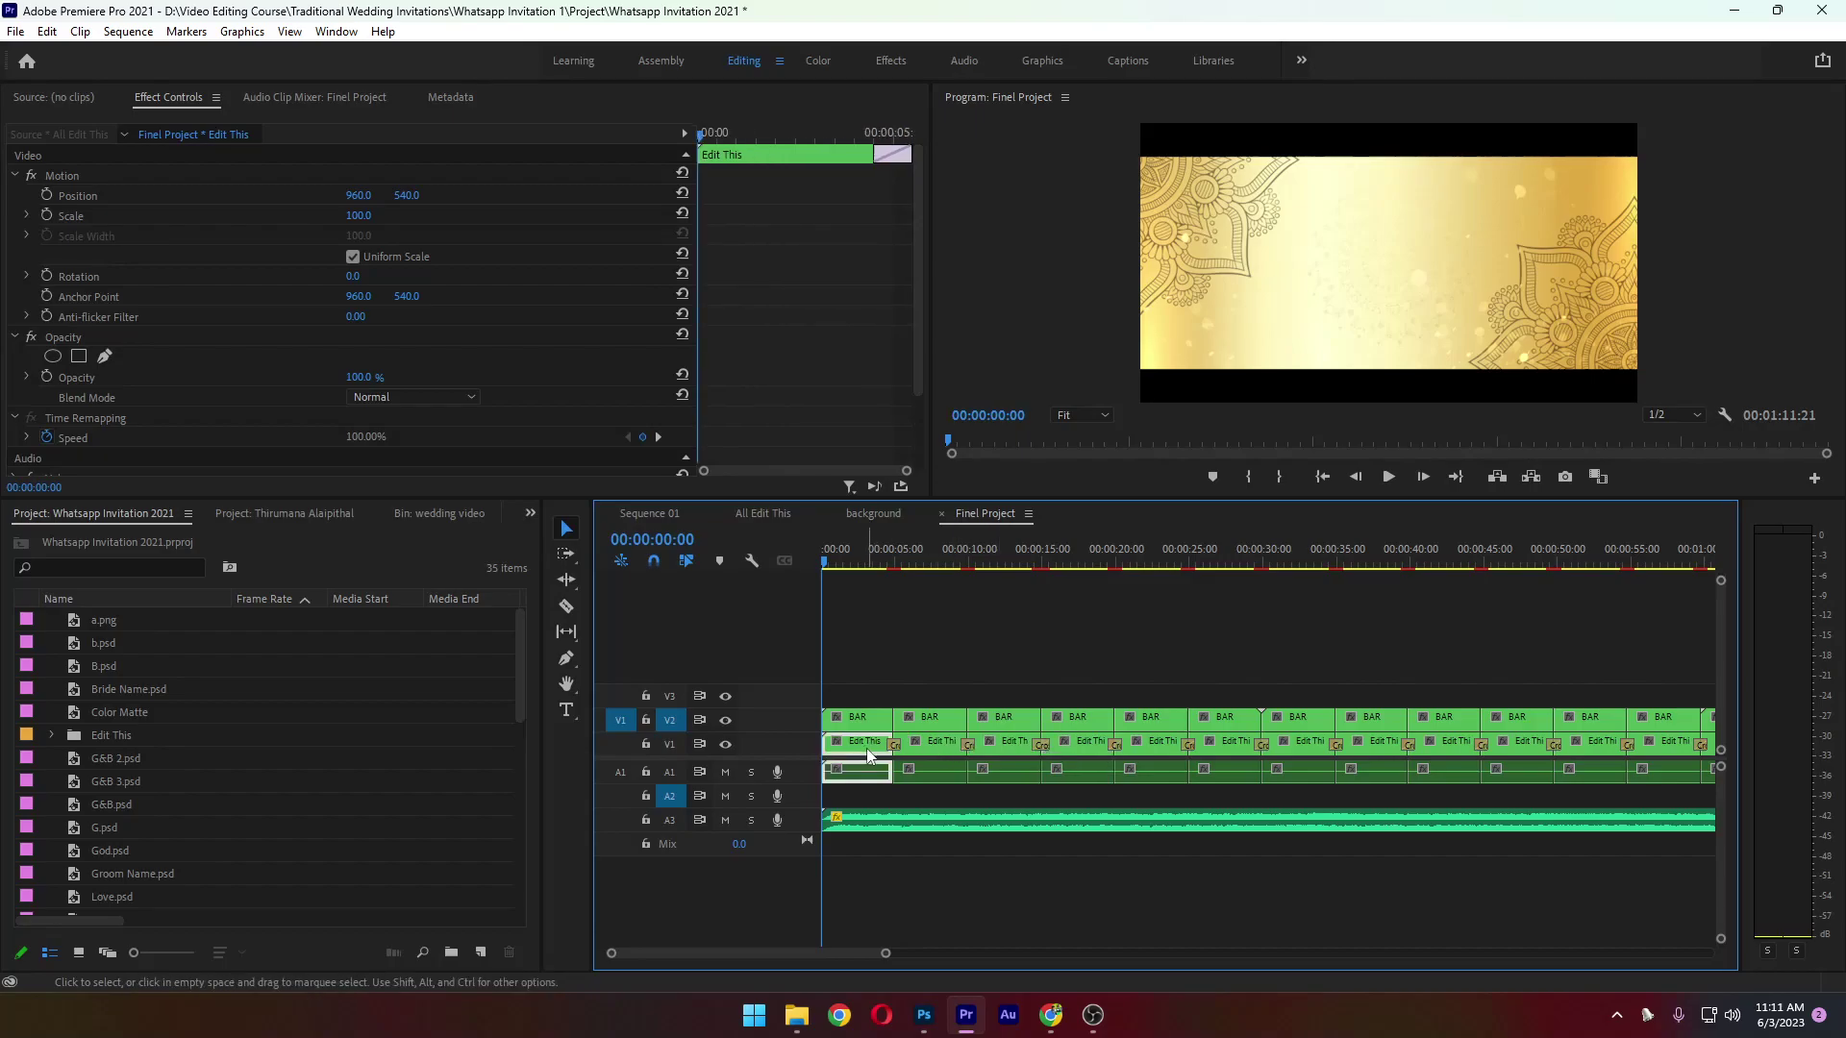
pyautogui.doubleClick(867, 750)
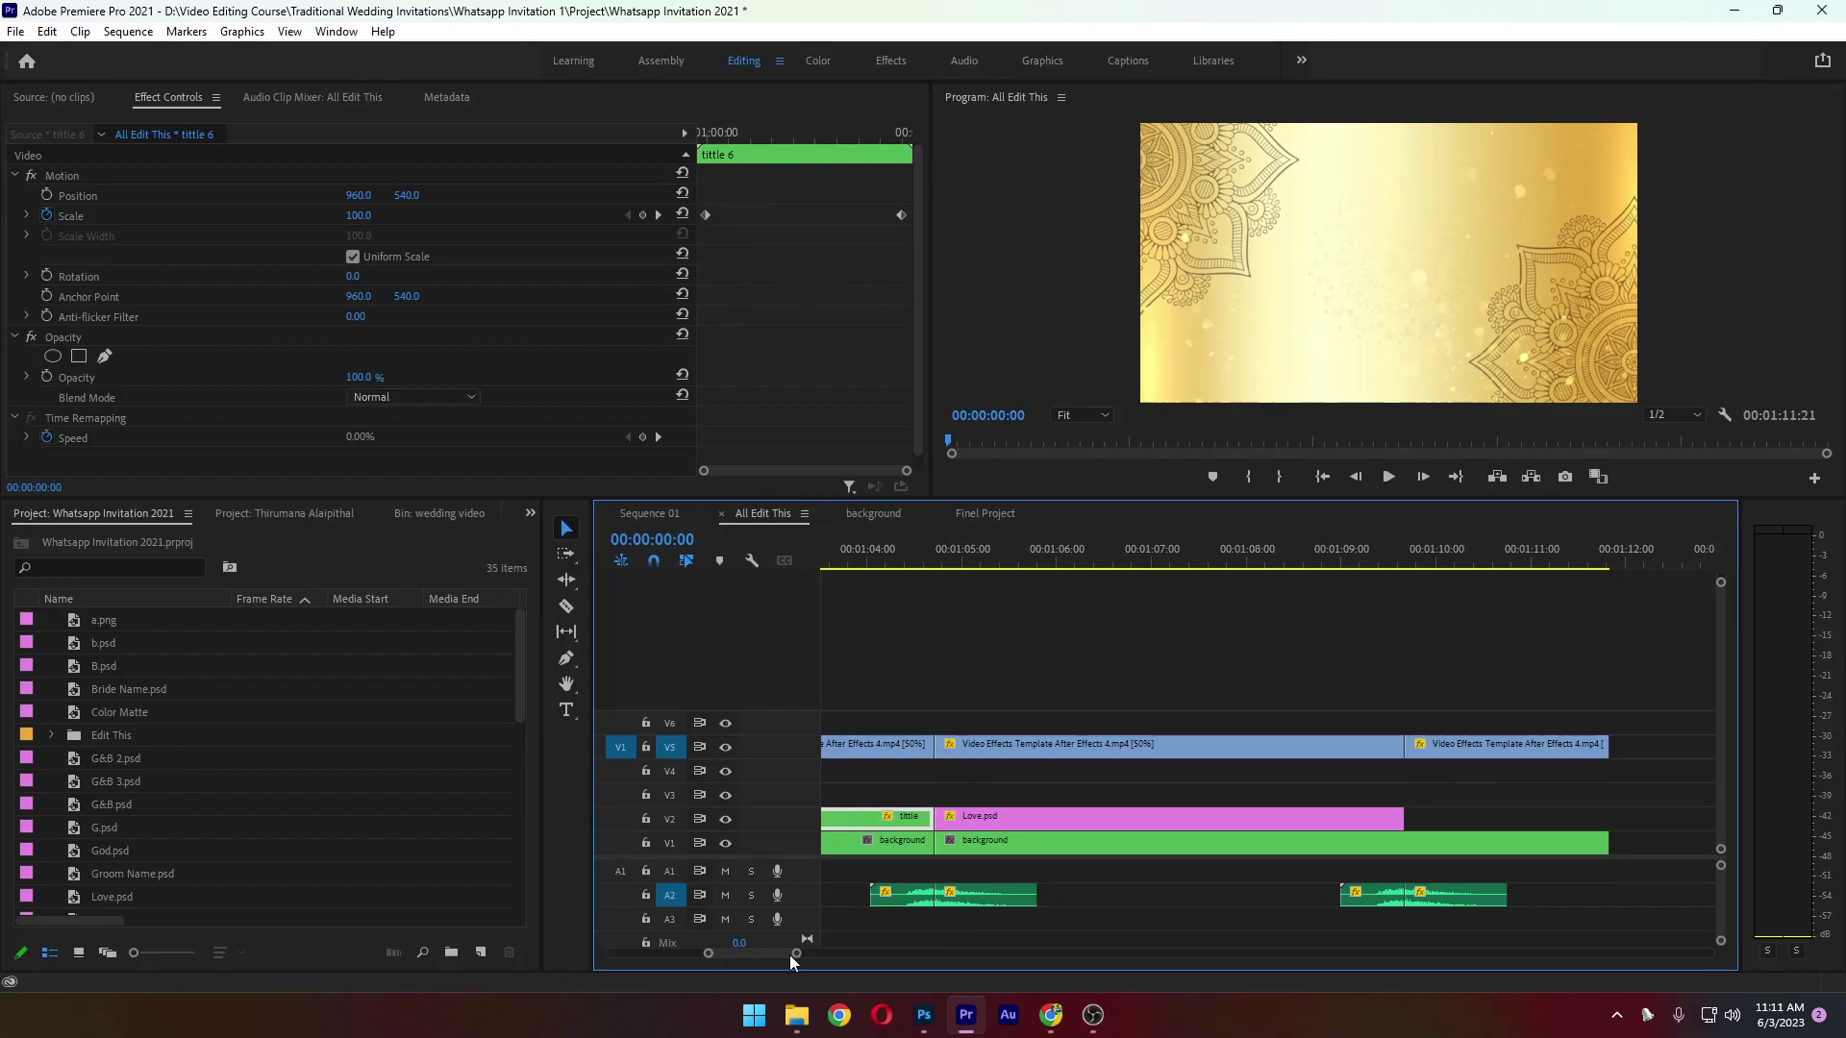
# Inspect the God.psd, a.png, background and Tittle 1 clips in All Edit This
pyautogui.moveTo(746, 956); pyautogui.dragTo(631, 950)
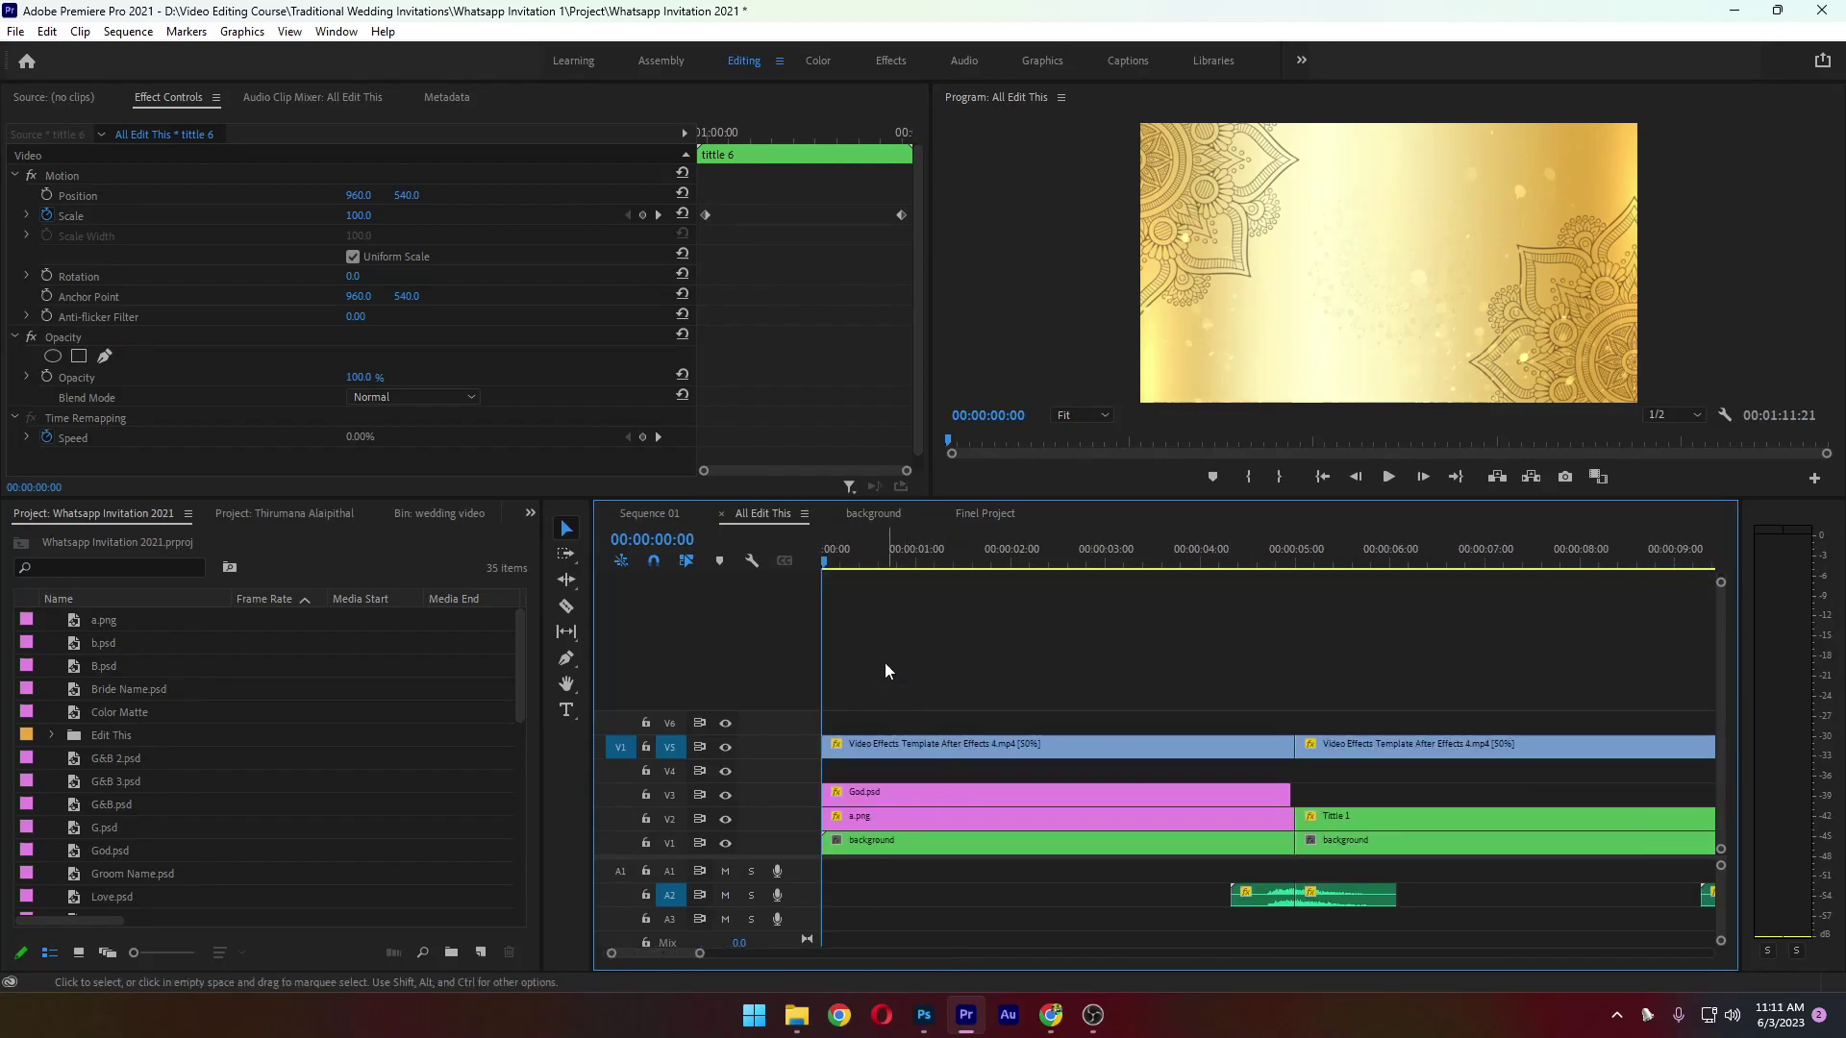
pyautogui.click(935, 793)
pyautogui.click(932, 820)
pyautogui.click(934, 844)
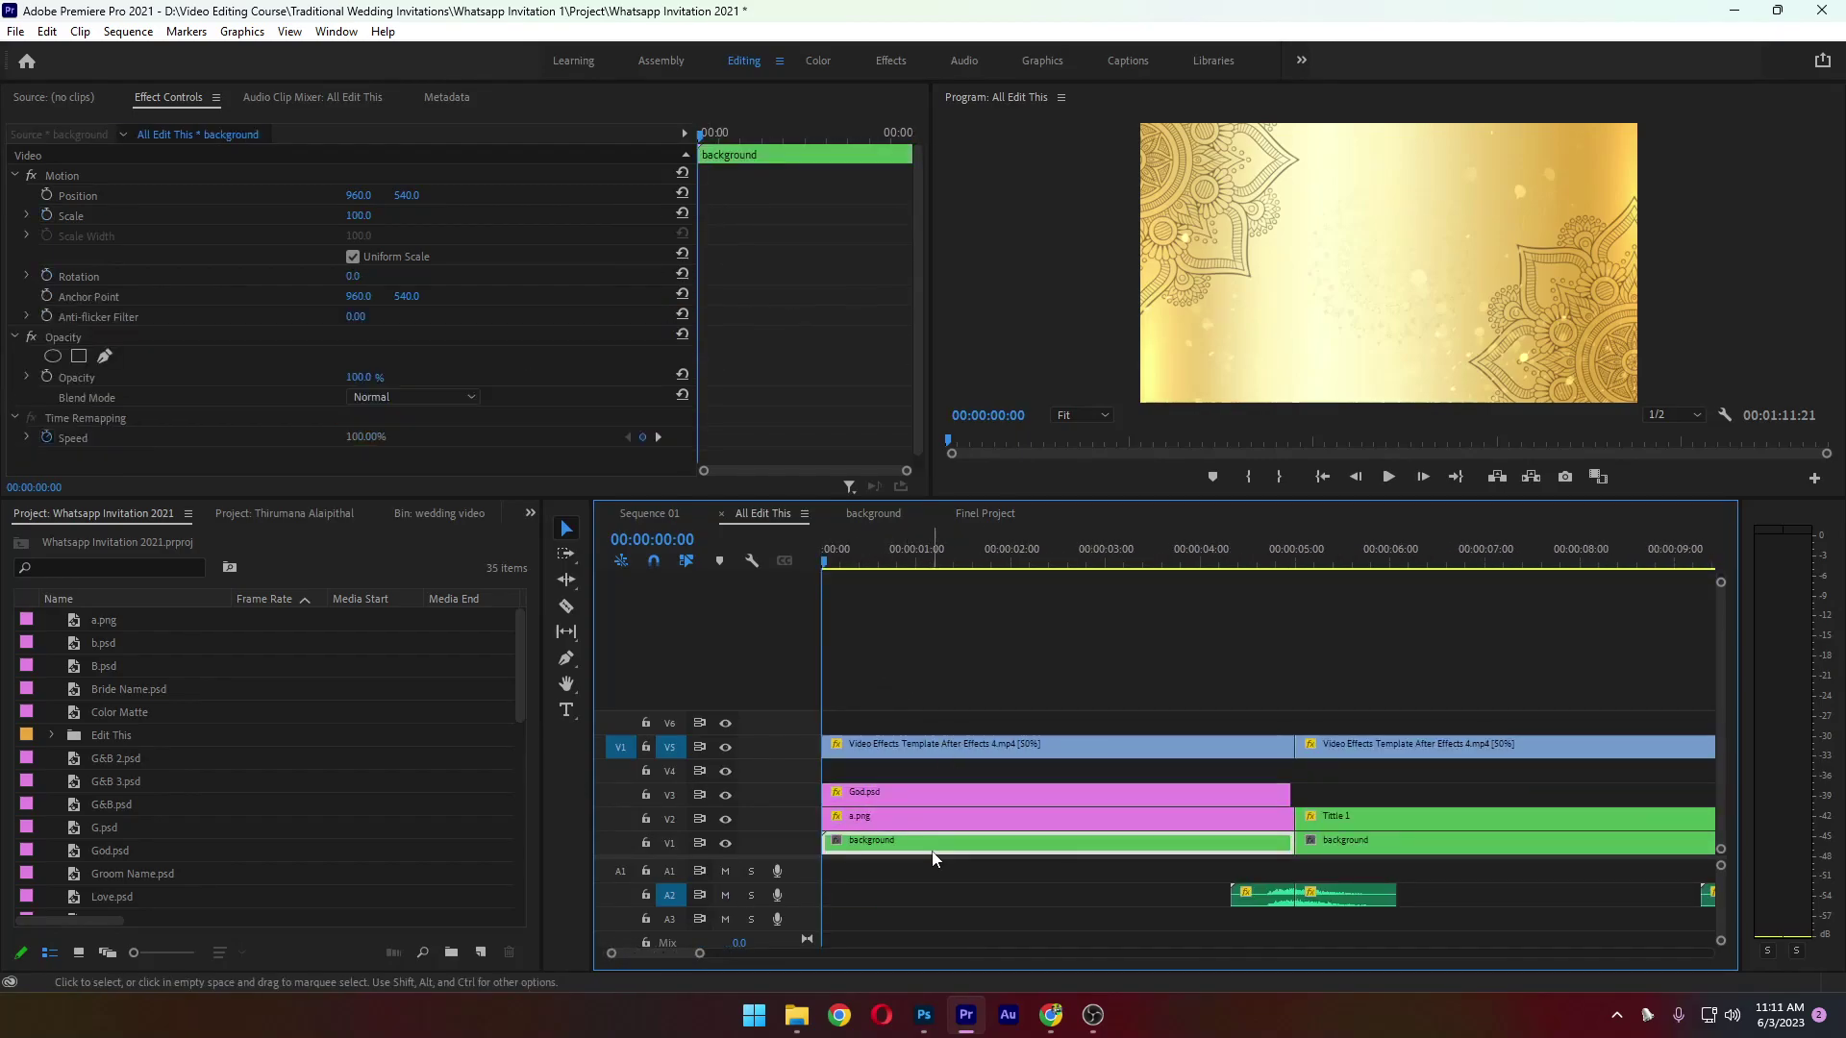
pyautogui.click(1346, 819)
pyautogui.moveTo(1238, 562); pyautogui.dragTo(1489, 563)
# Zoom out, scrub the Wedding title and play the couple names title animation
pyautogui.press('-')
pyautogui.press('-')
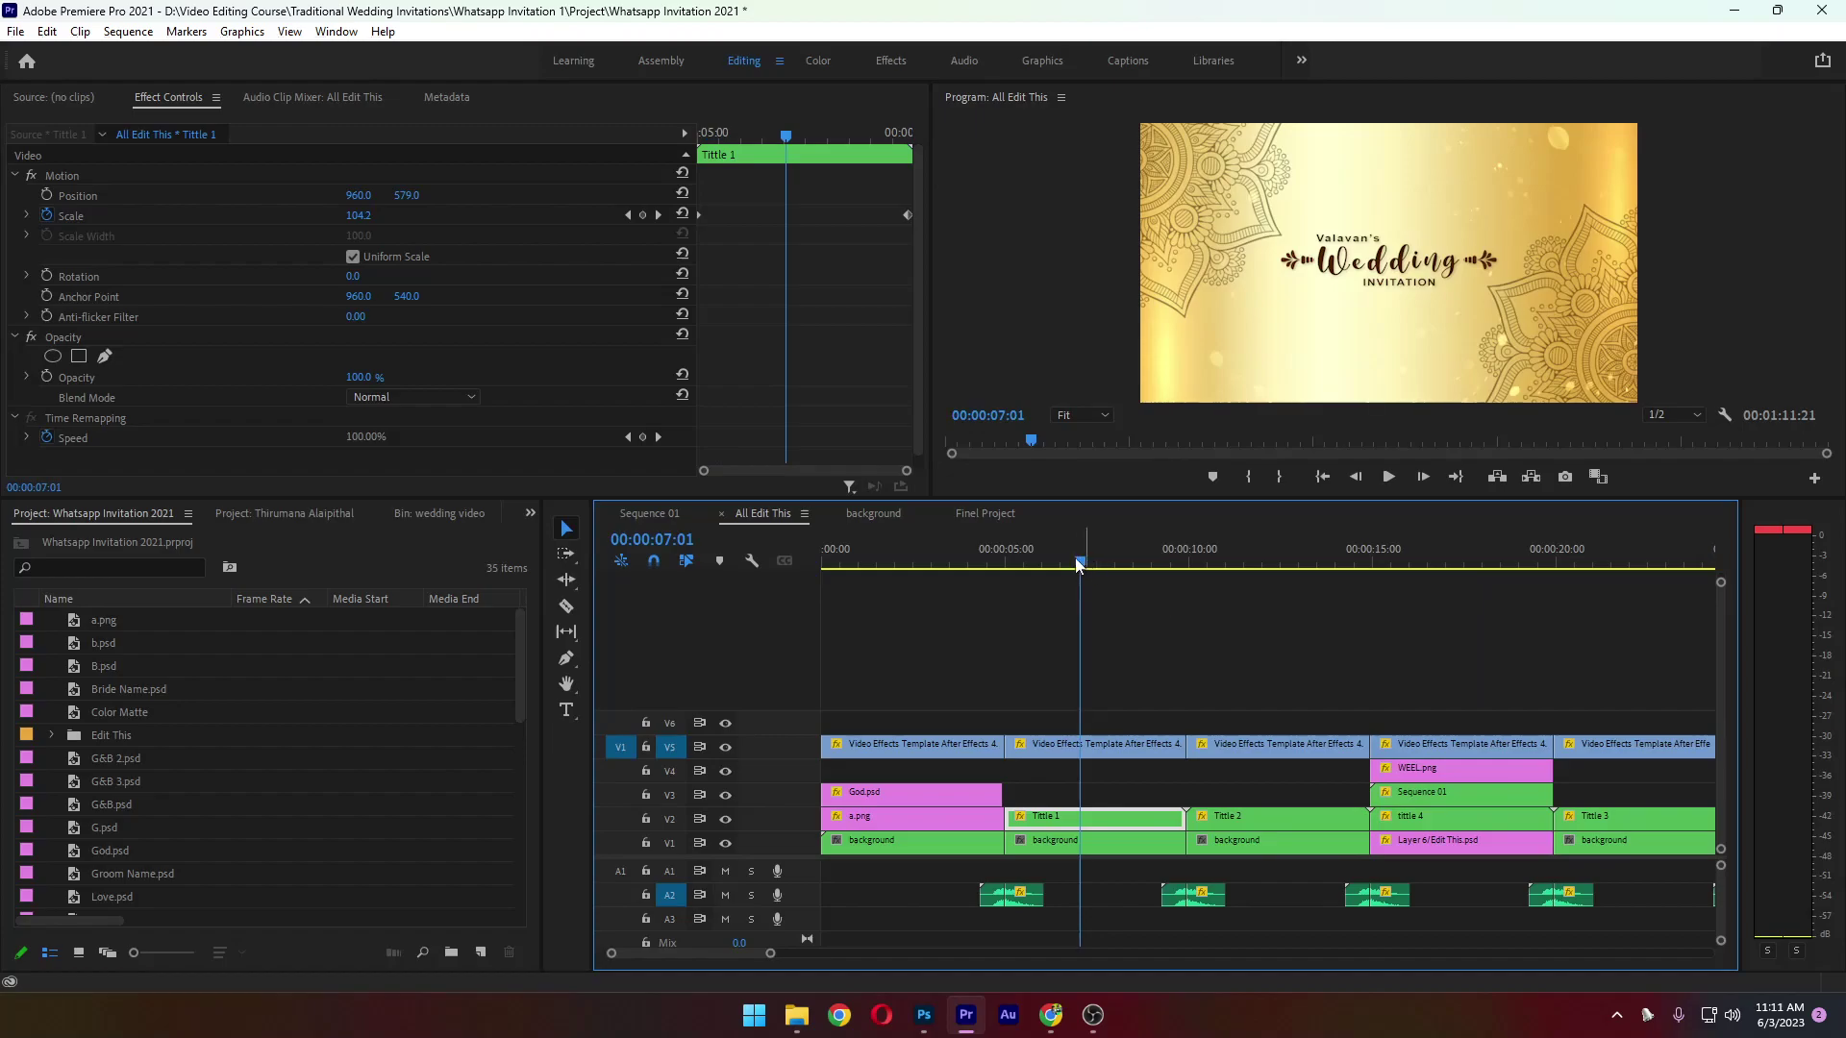
pyautogui.moveTo(1092, 563); pyautogui.dragTo(1466, 564)
pyautogui.scroll(-3, 1330, 672)
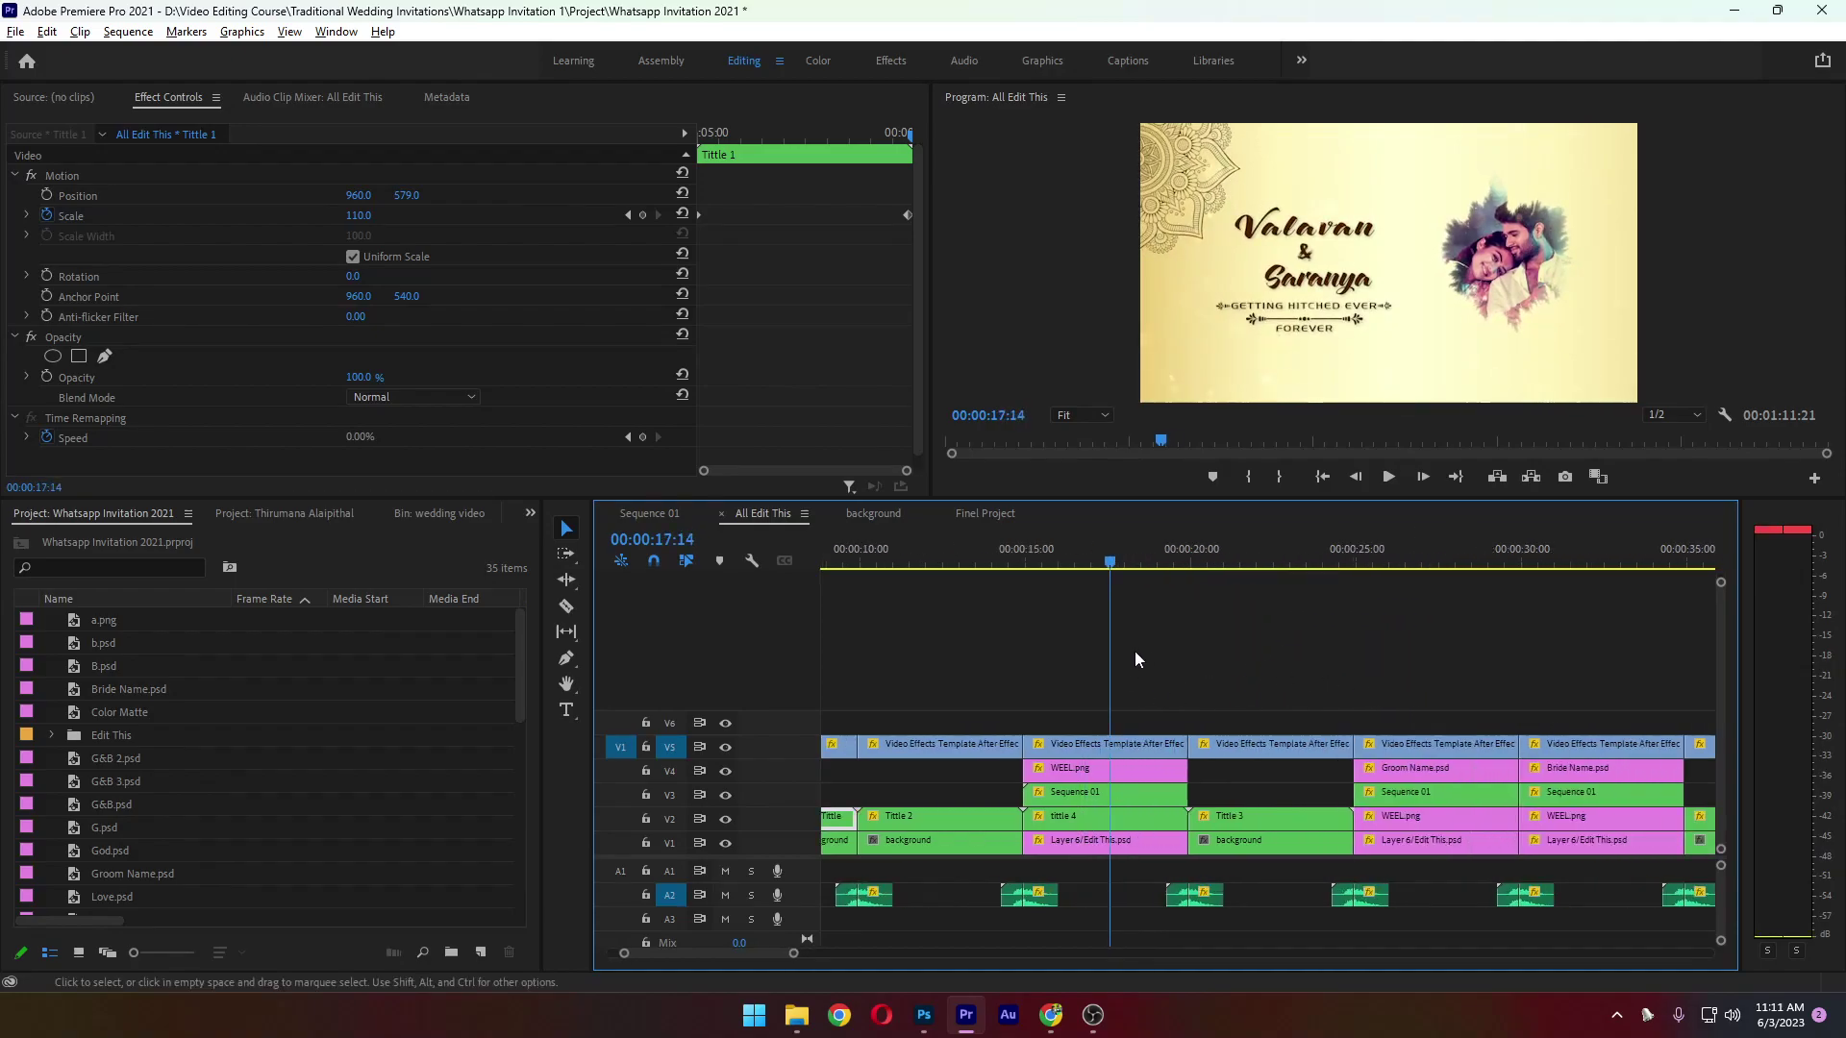
pyautogui.click(1087, 565)
pyautogui.press('space')
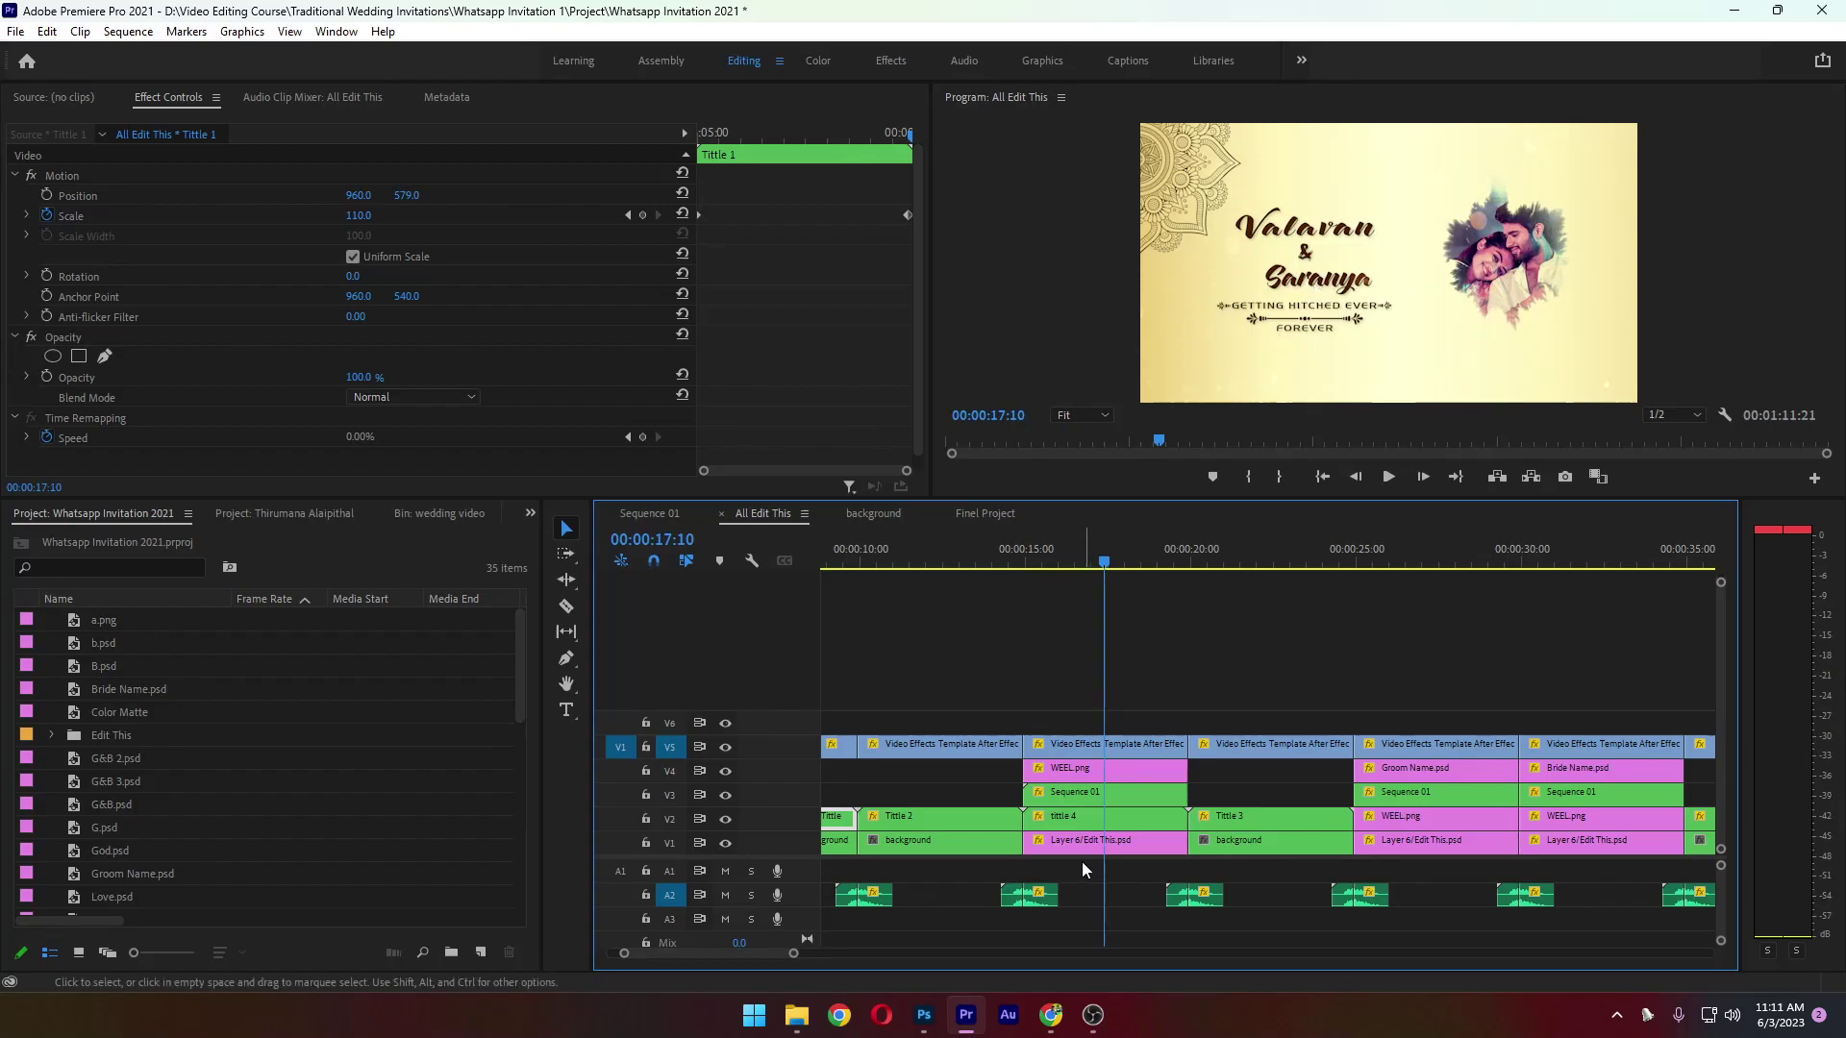
# Move past Sequence 01's last clip, then bring File Explorer's Editing Files folder forward
pyautogui.click(657, 516)
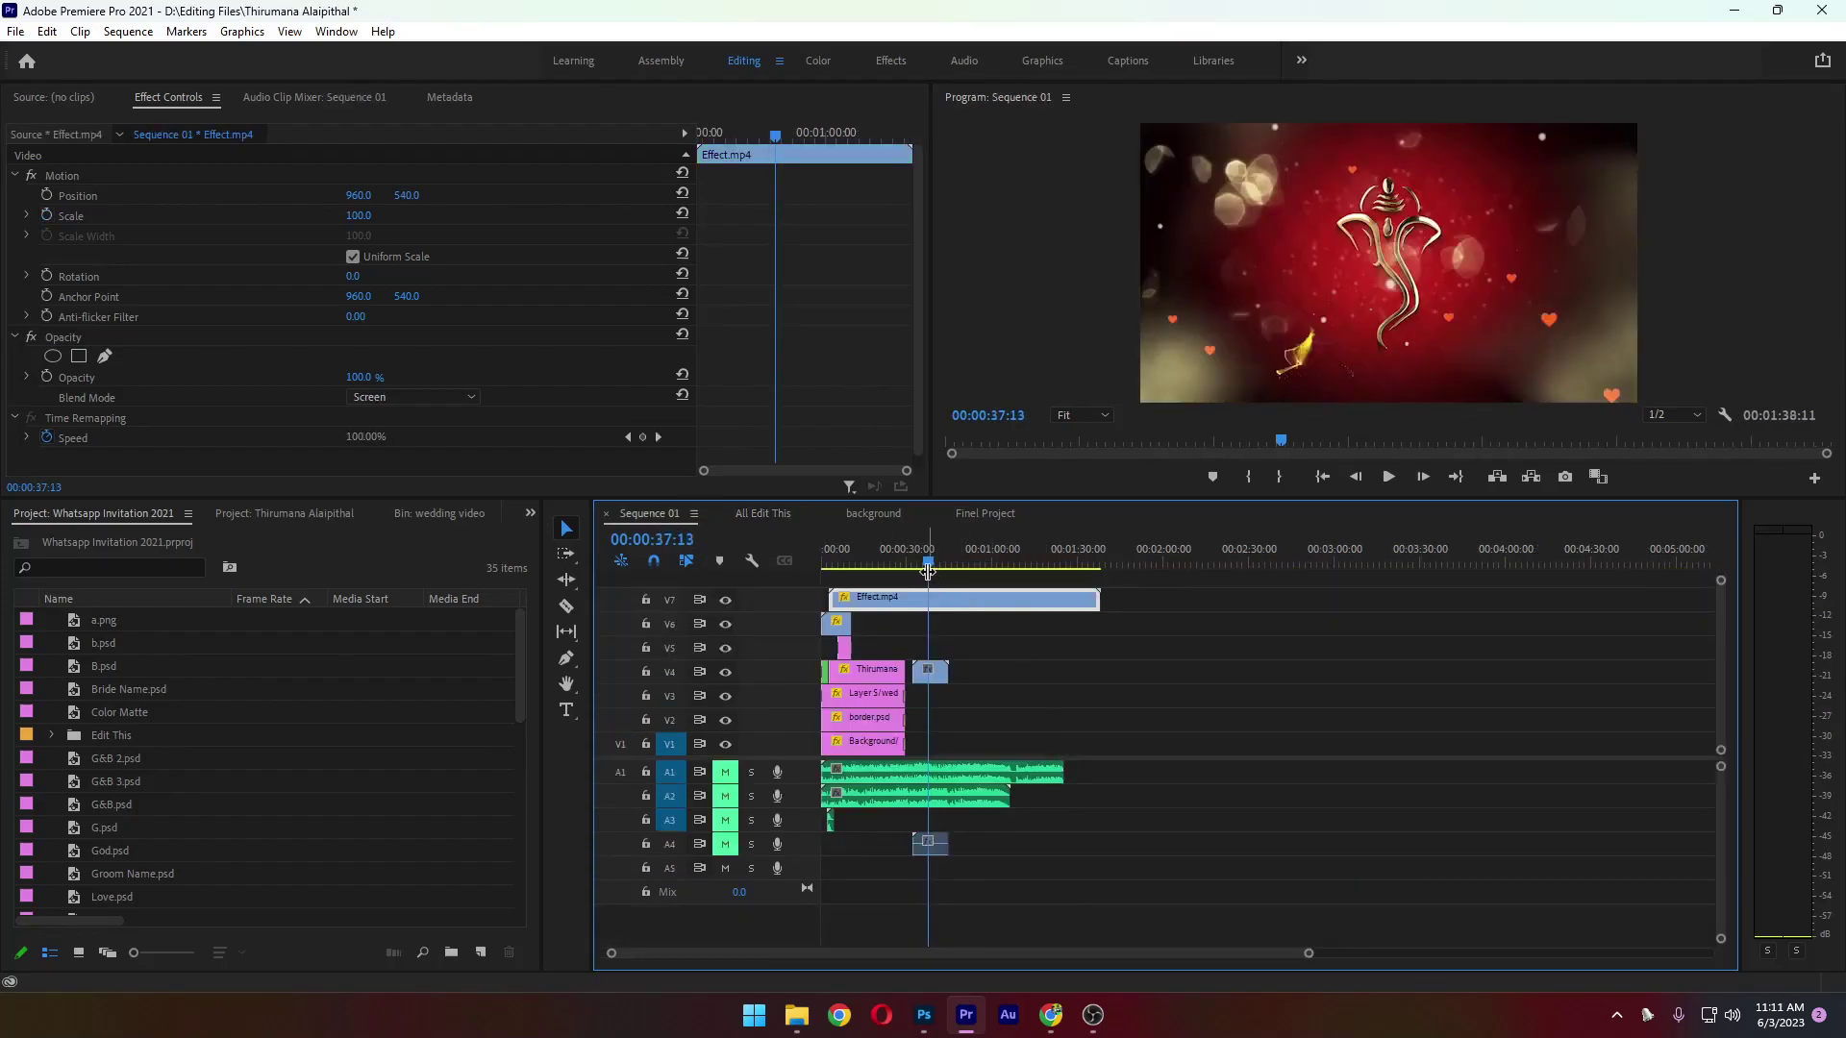
pyautogui.moveTo(1044, 564); pyautogui.dragTo(1175, 569)
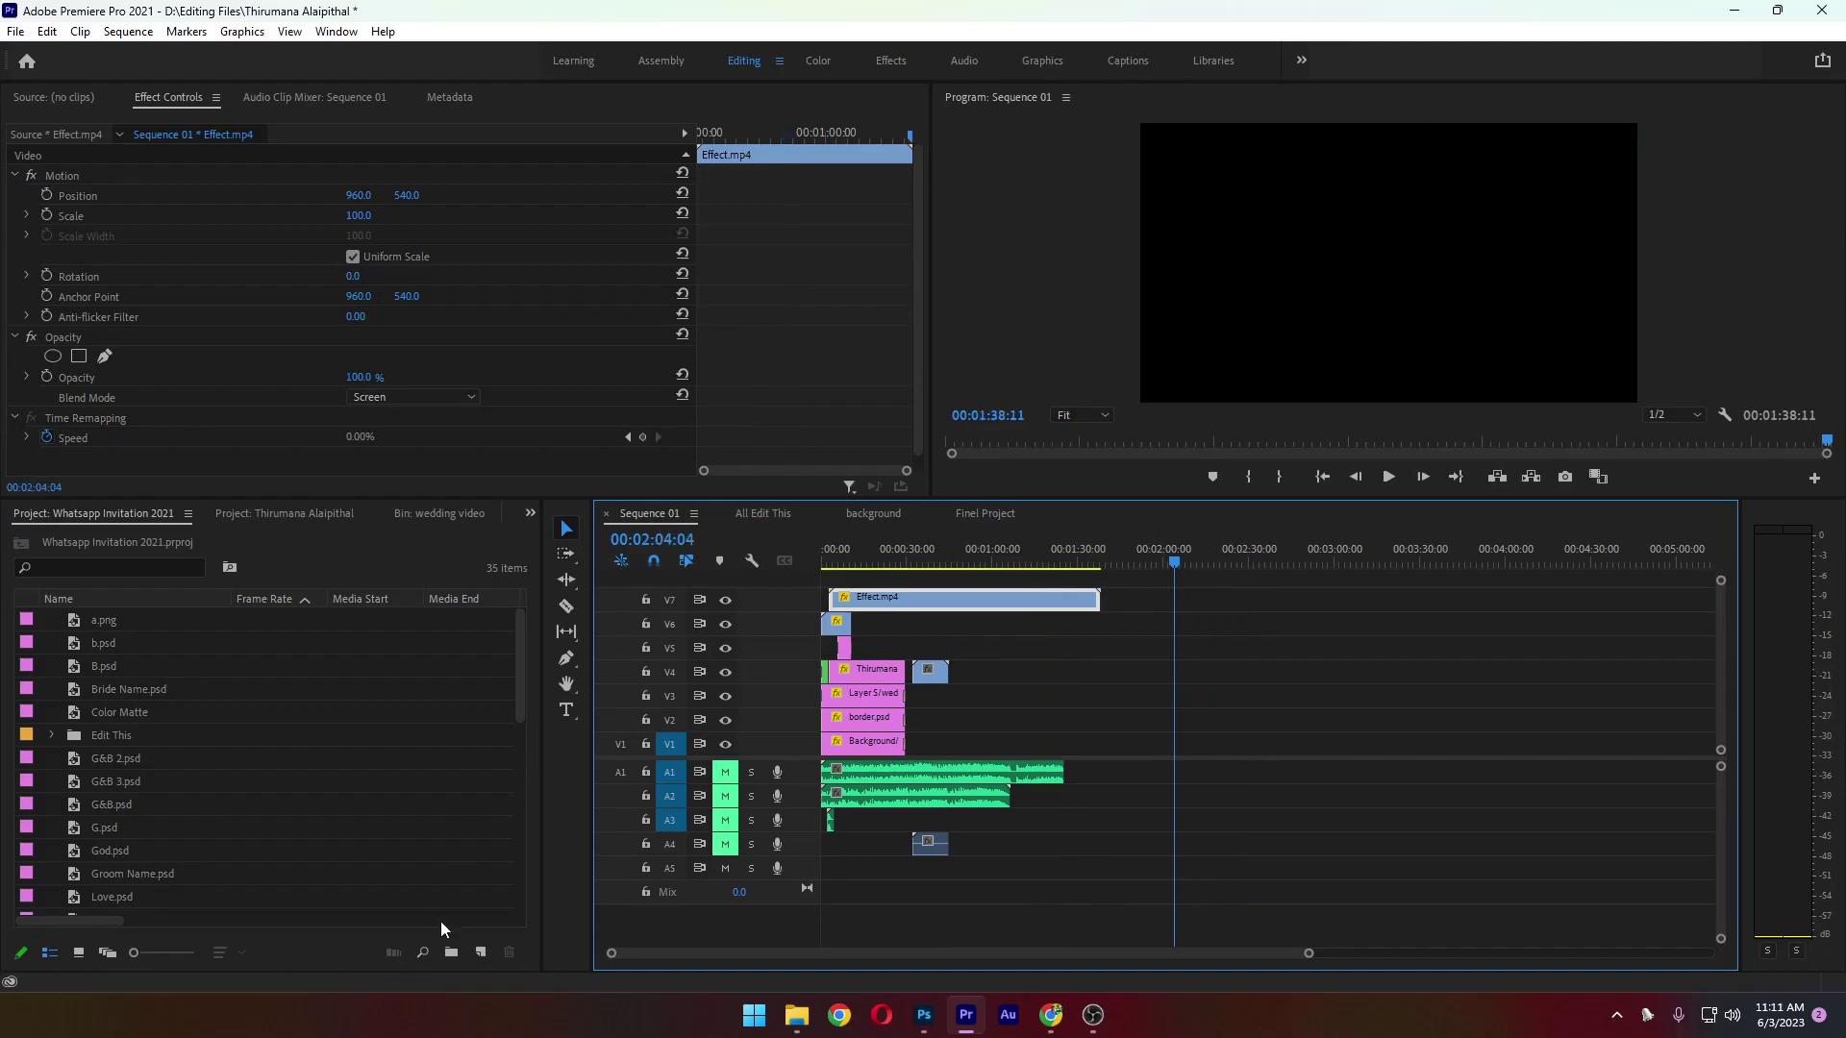
pyautogui.click(797, 1016)
pyautogui.click(779, 627)
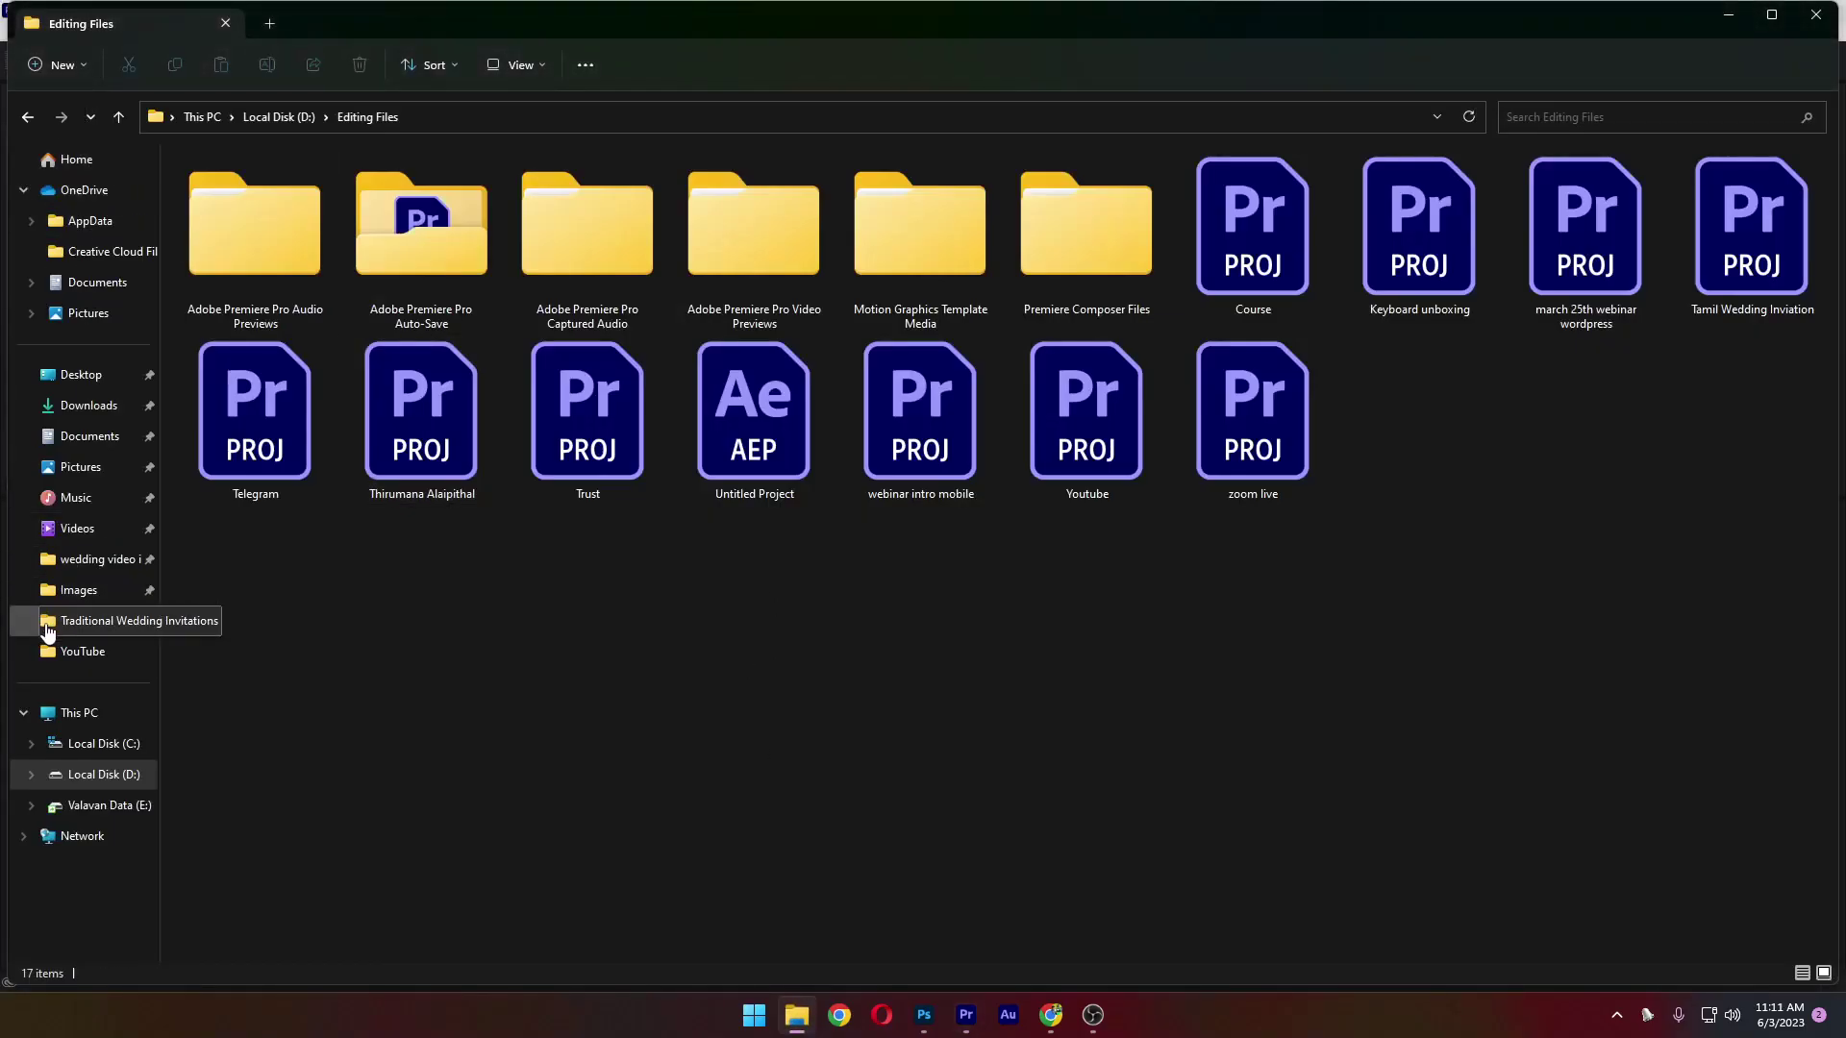
# Drag Ink FX 10 from the wedding video invitation folder onto Sequence 01 near 2:04
pyautogui.click(103, 567)
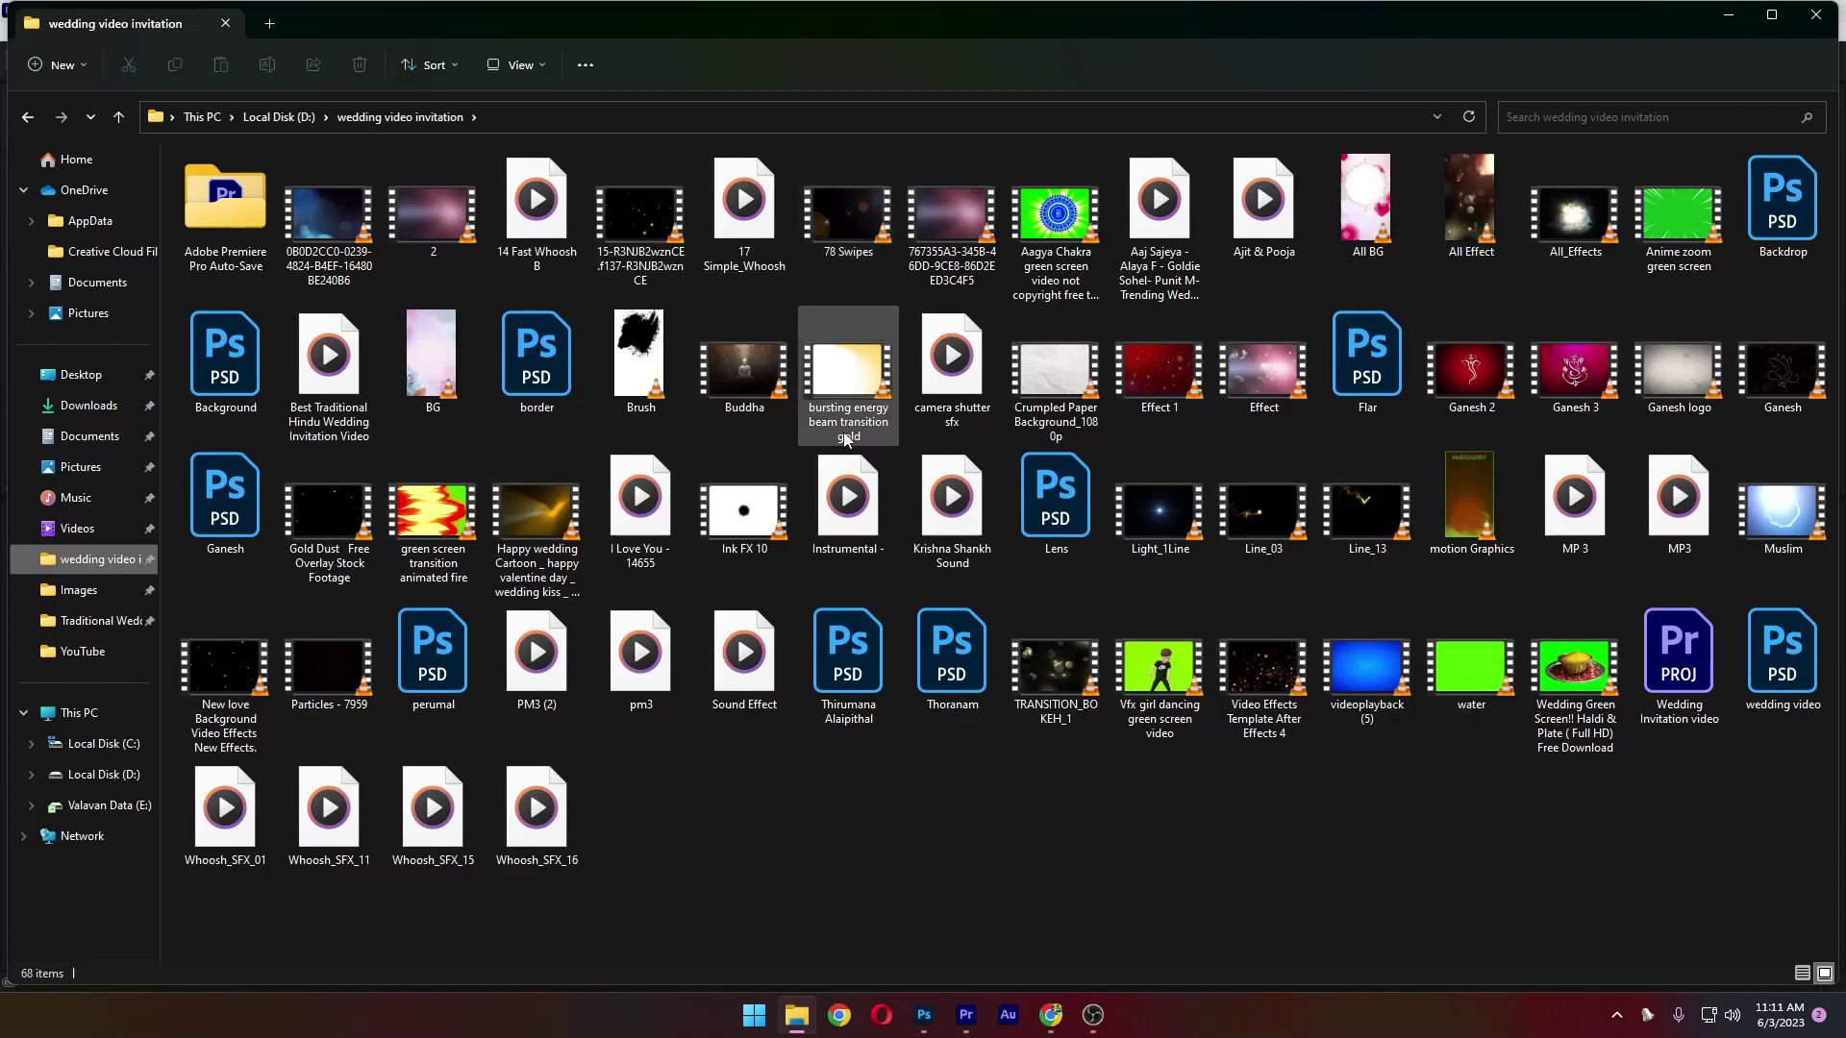
pyautogui.click(639, 357)
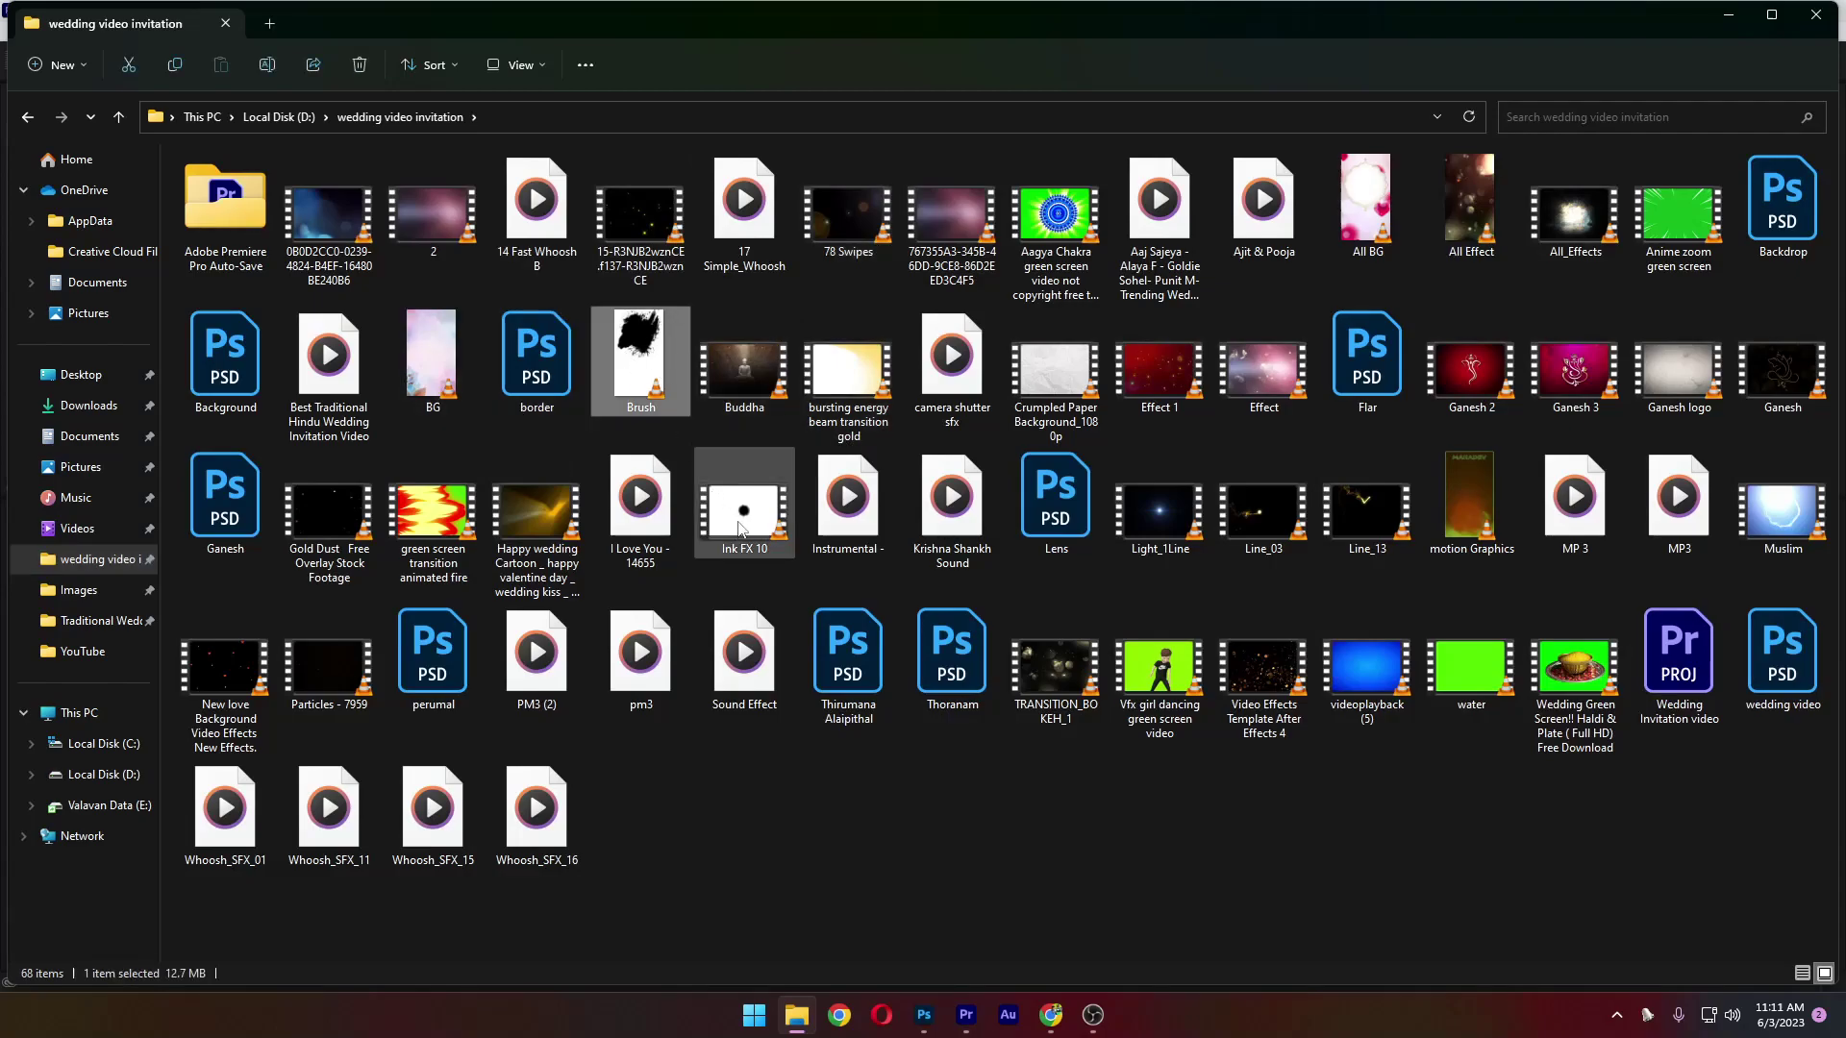
pyautogui.click(739, 528)
pyautogui.moveTo(740, 528)
pyautogui.mouseDown()
pyautogui.moveTo(798, 663)
pyautogui.moveTo(781, 644)
pyautogui.moveTo(822, 685)
pyautogui.moveTo(1172, 712)
pyautogui.mouseUp()
pyautogui.hotkey('alt', 'Tab')
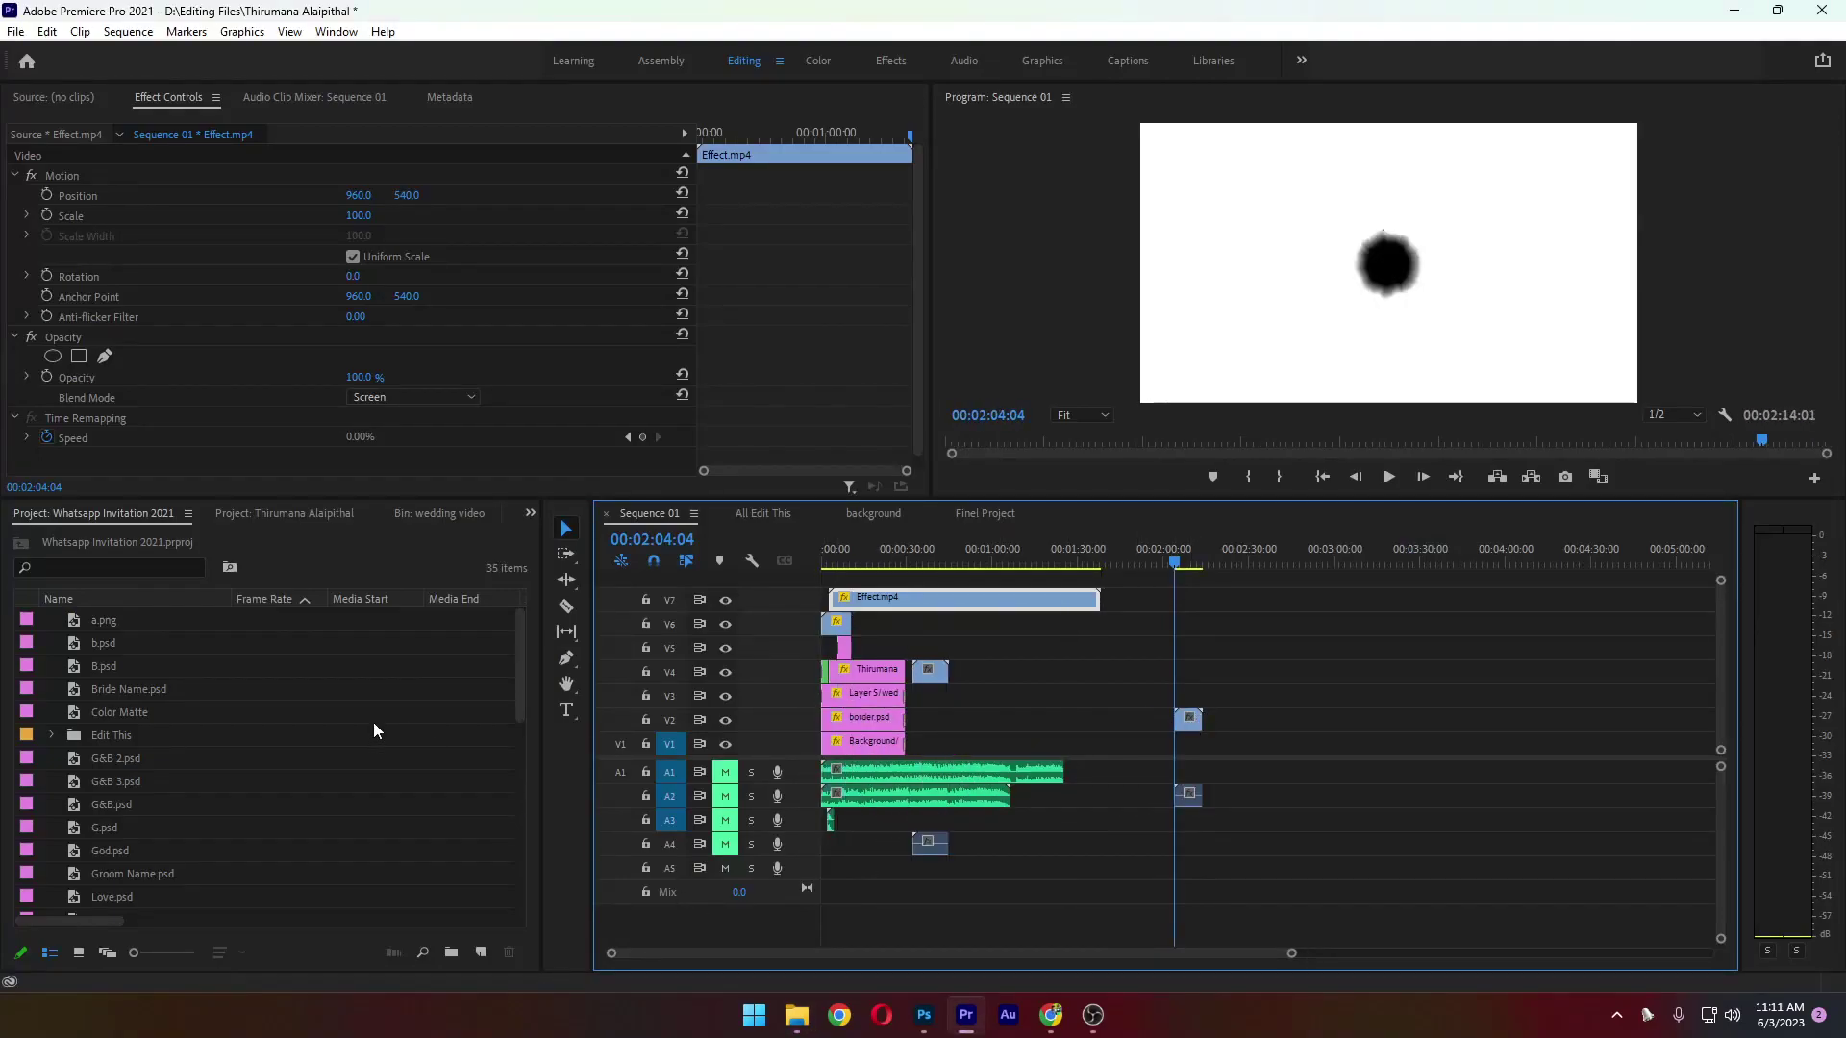
# Place the Ganesh Layer 4 image from the wedding video bin on V1 under Ink FX 10
pyautogui.click(269, 516)
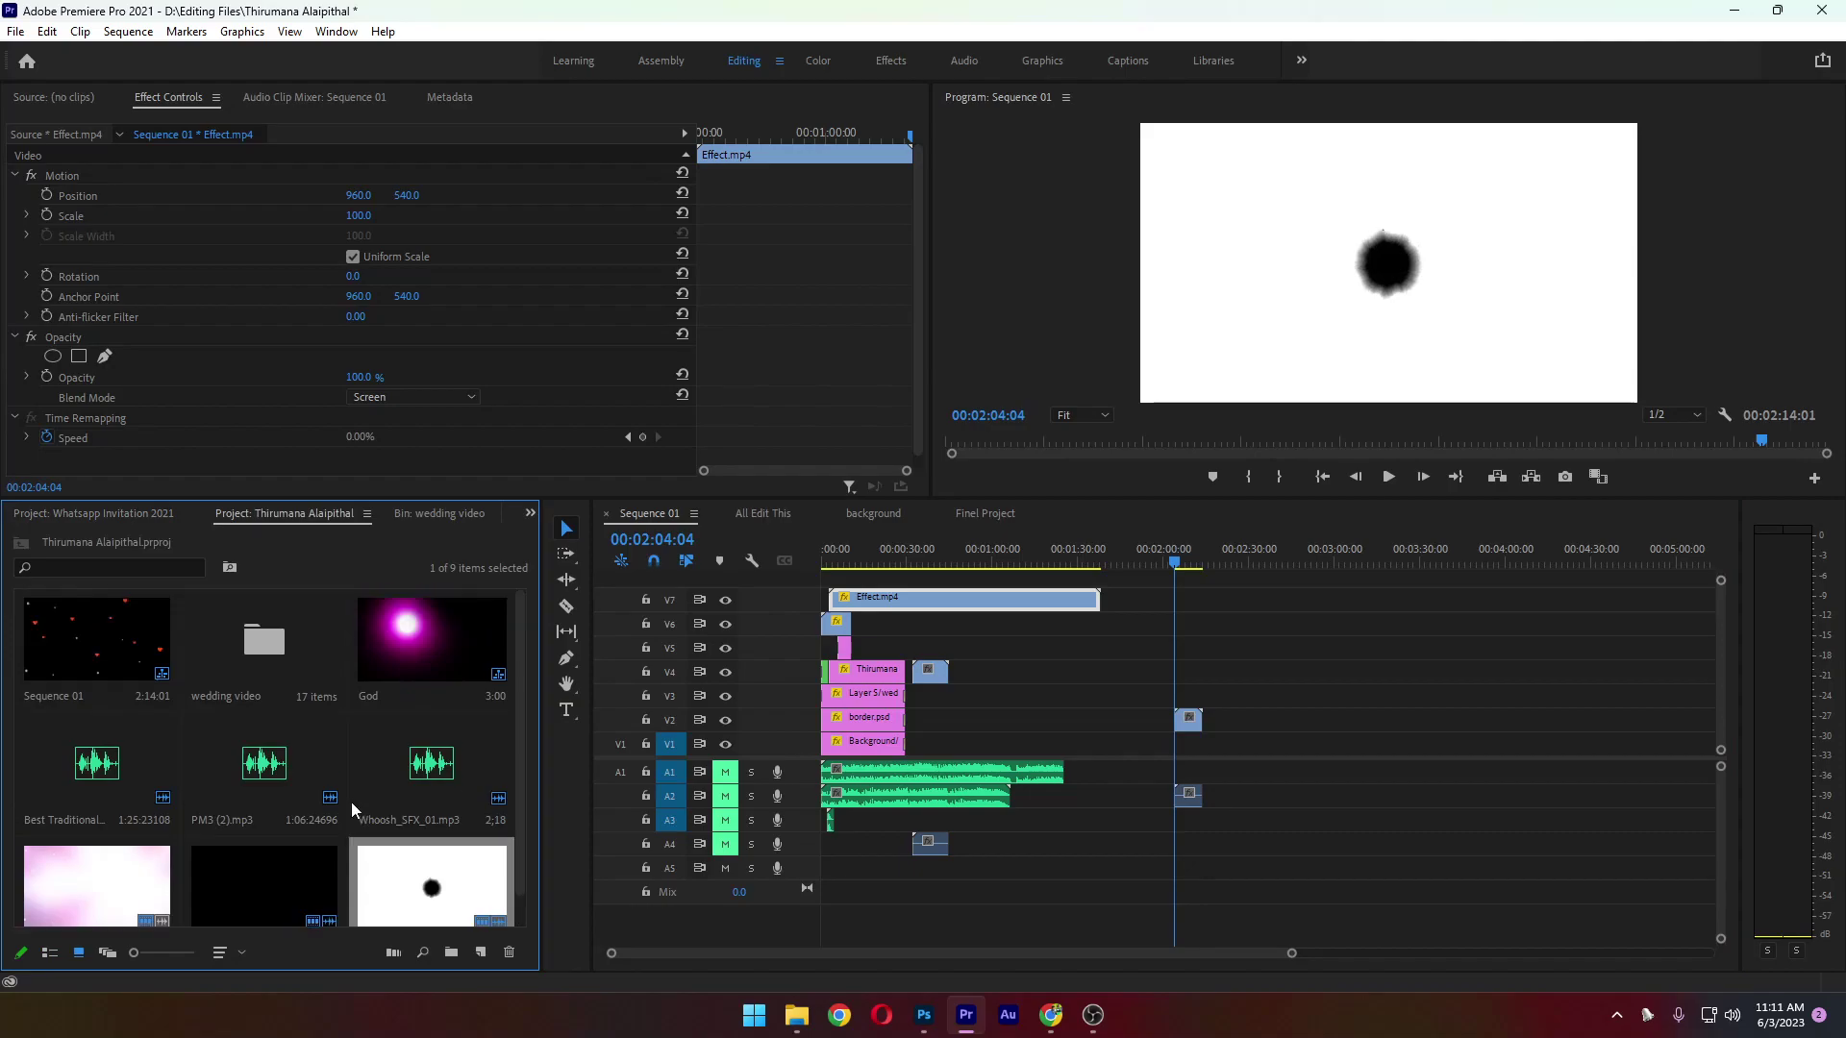
pyautogui.scroll(1, 352, 807)
pyautogui.click(127, 517)
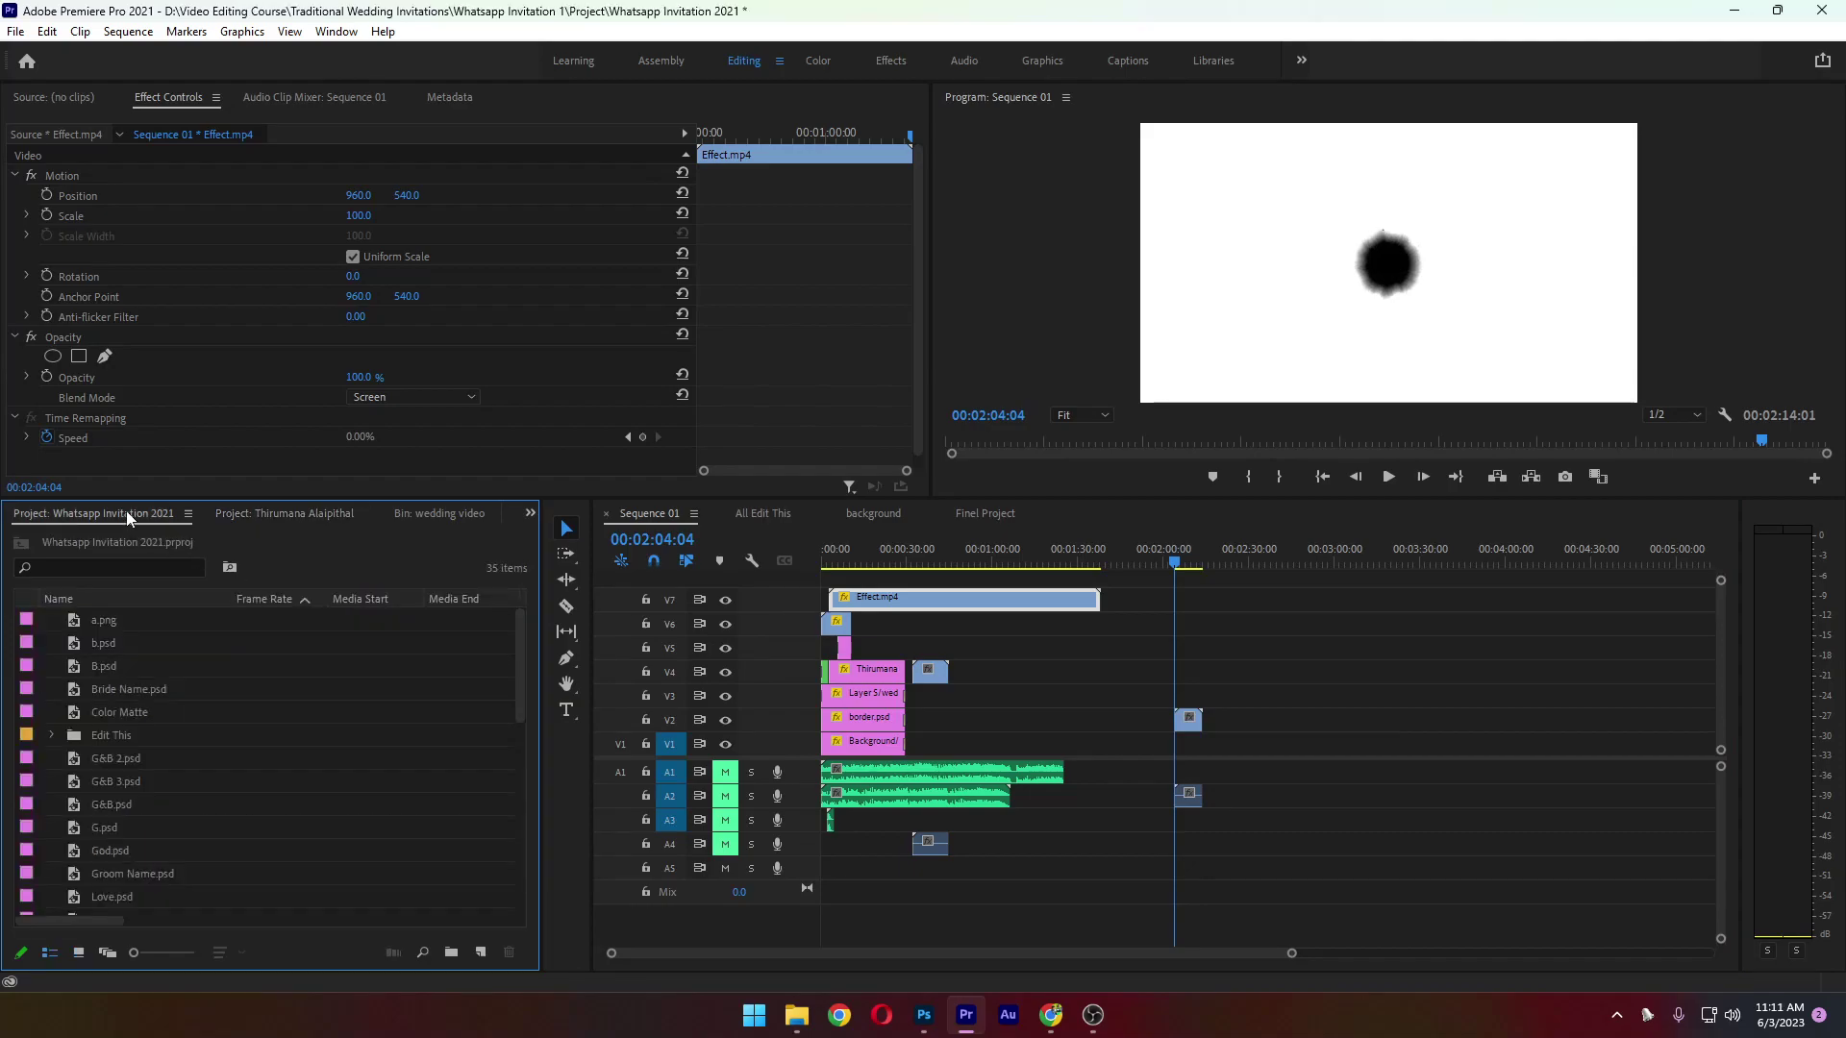
pyautogui.click(417, 516)
pyautogui.moveTo(63, 690); pyautogui.dragTo(1181, 750)
pyautogui.press('=')
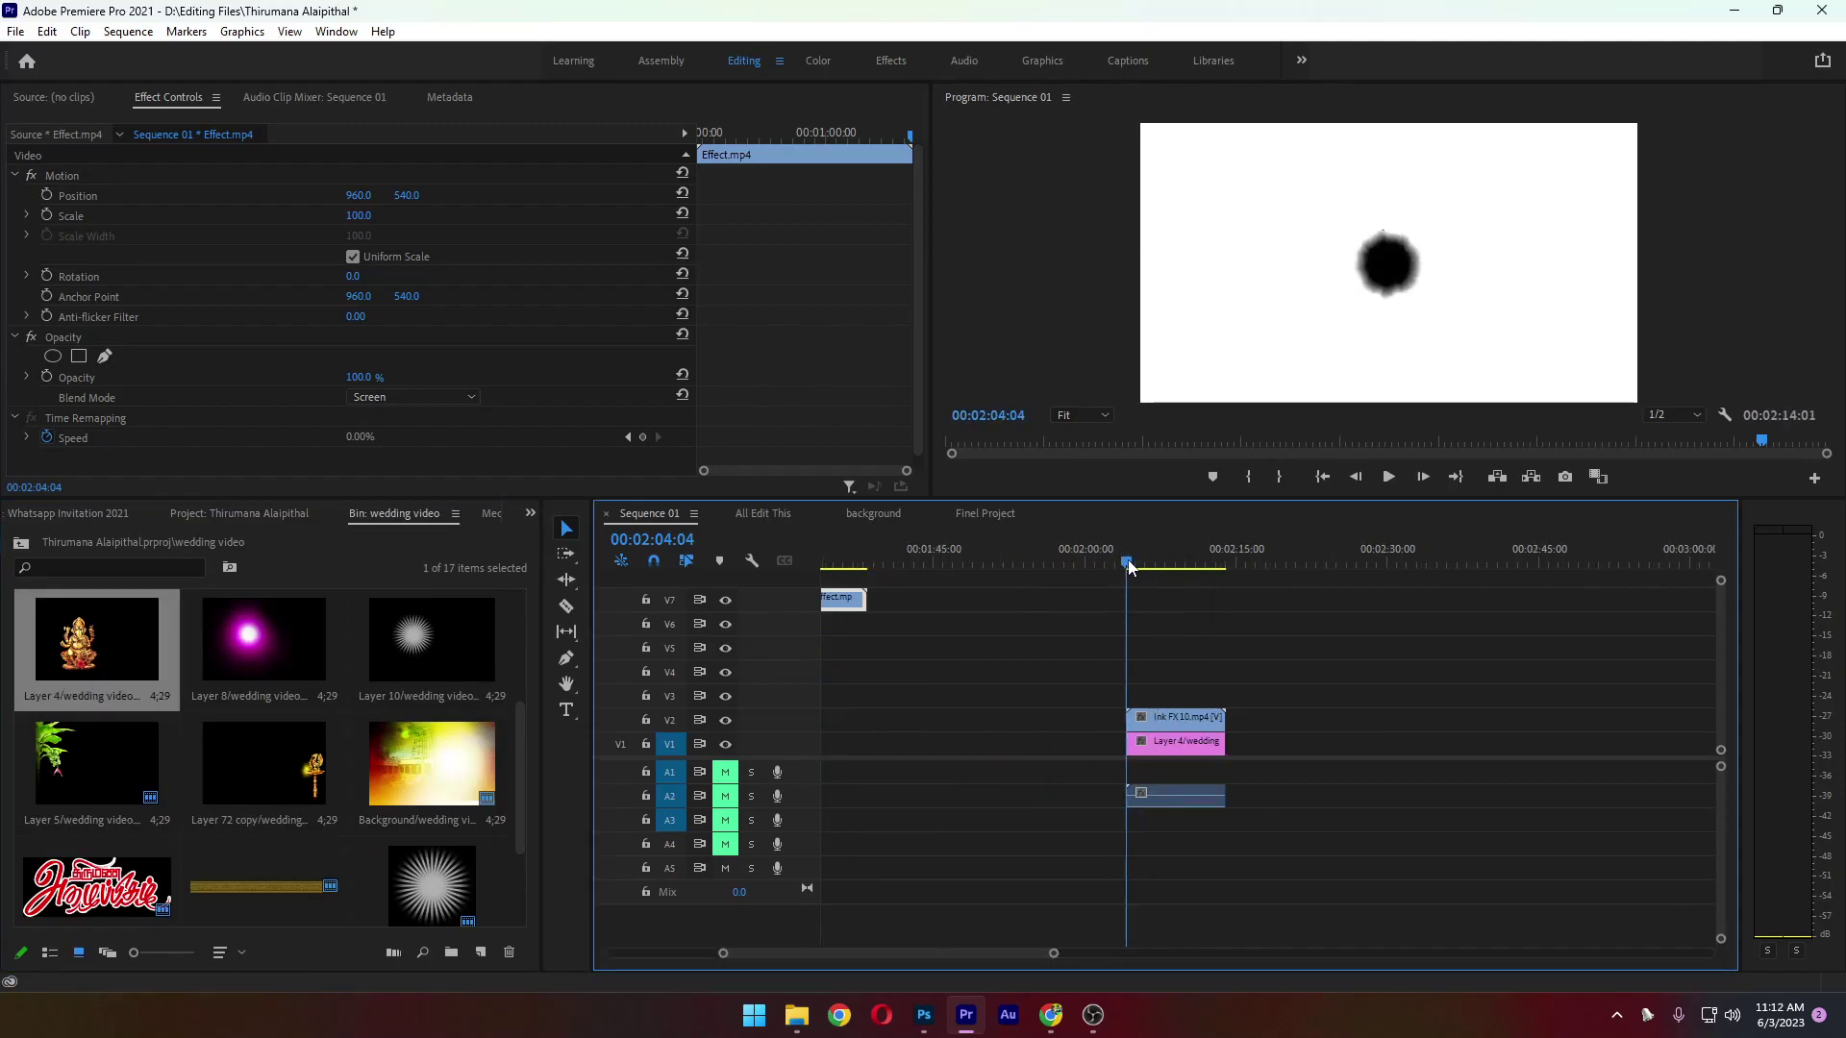
pyautogui.moveTo(1129, 567)
pyautogui.mouseDown()
pyautogui.moveTo(1218, 568)
pyautogui.moveTo(1141, 568)
pyautogui.moveTo(1163, 568)
pyautogui.mouseUp()
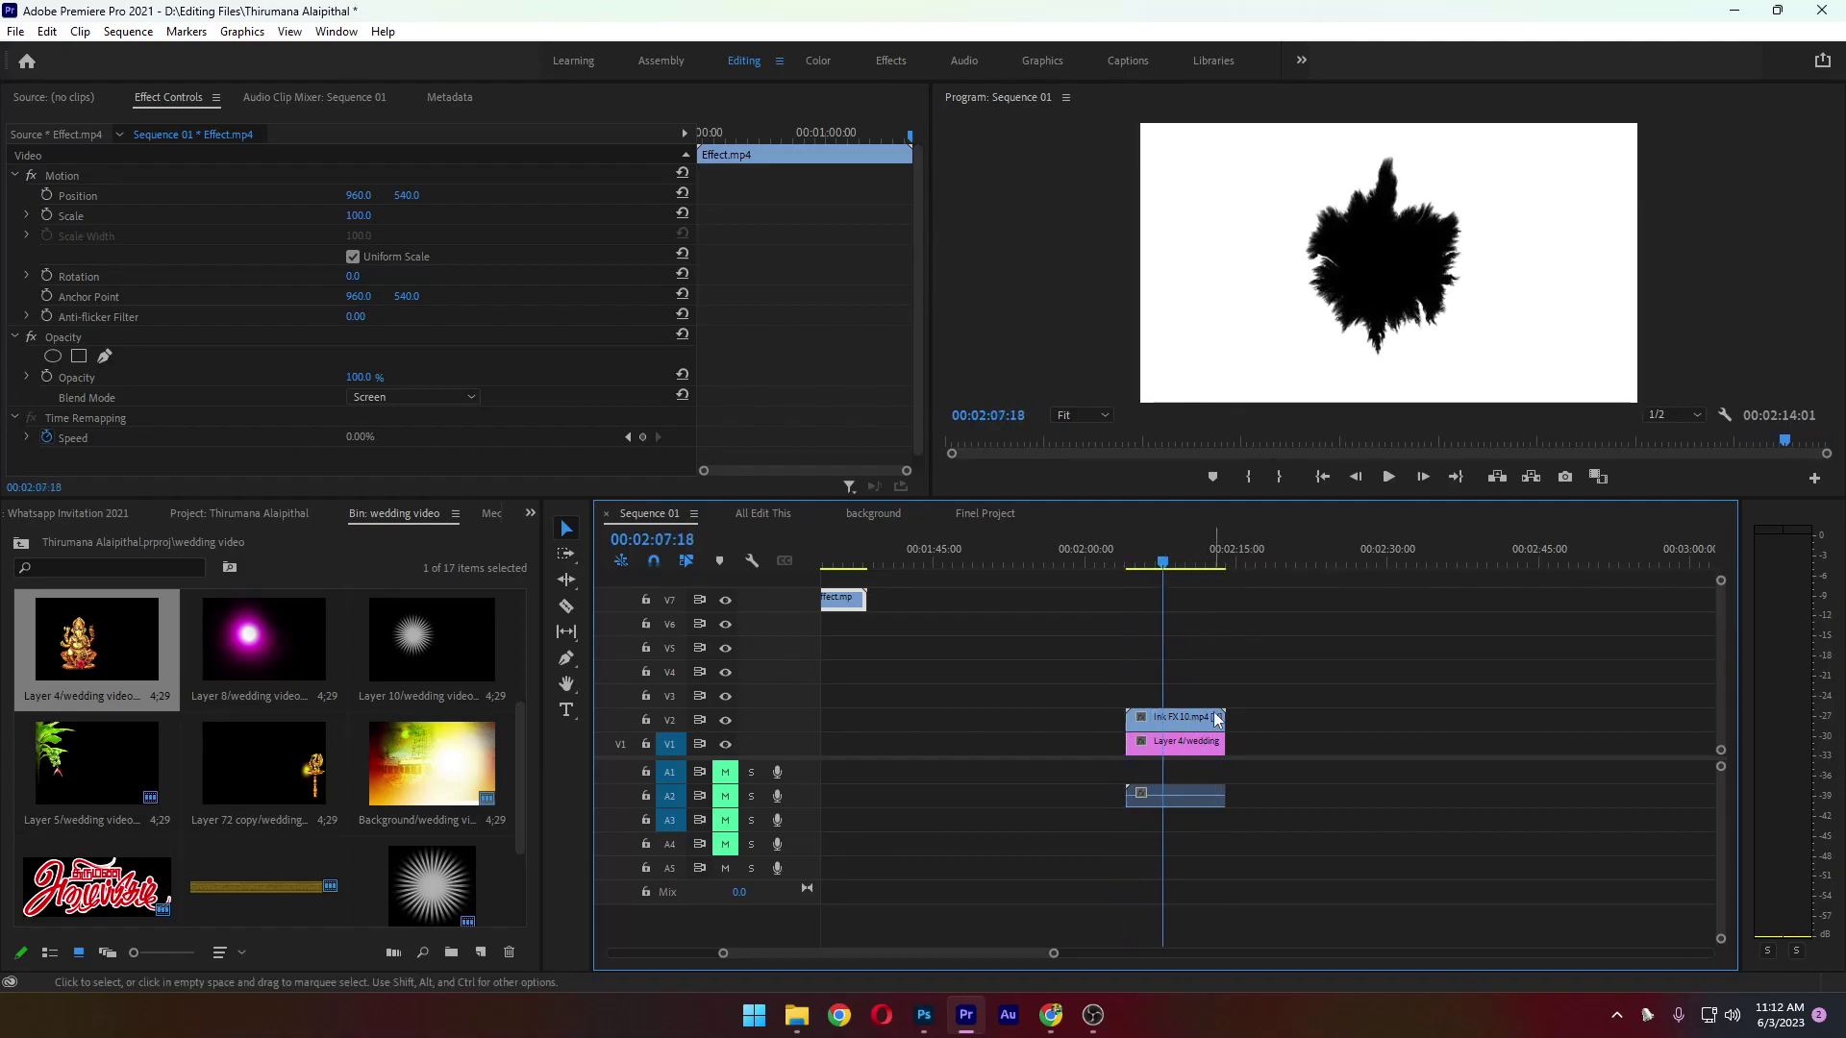
pyautogui.click(1213, 723)
# Set the Ink FX 10 clip to Screen blend mode and scale it to 180
pyautogui.click(458, 400)
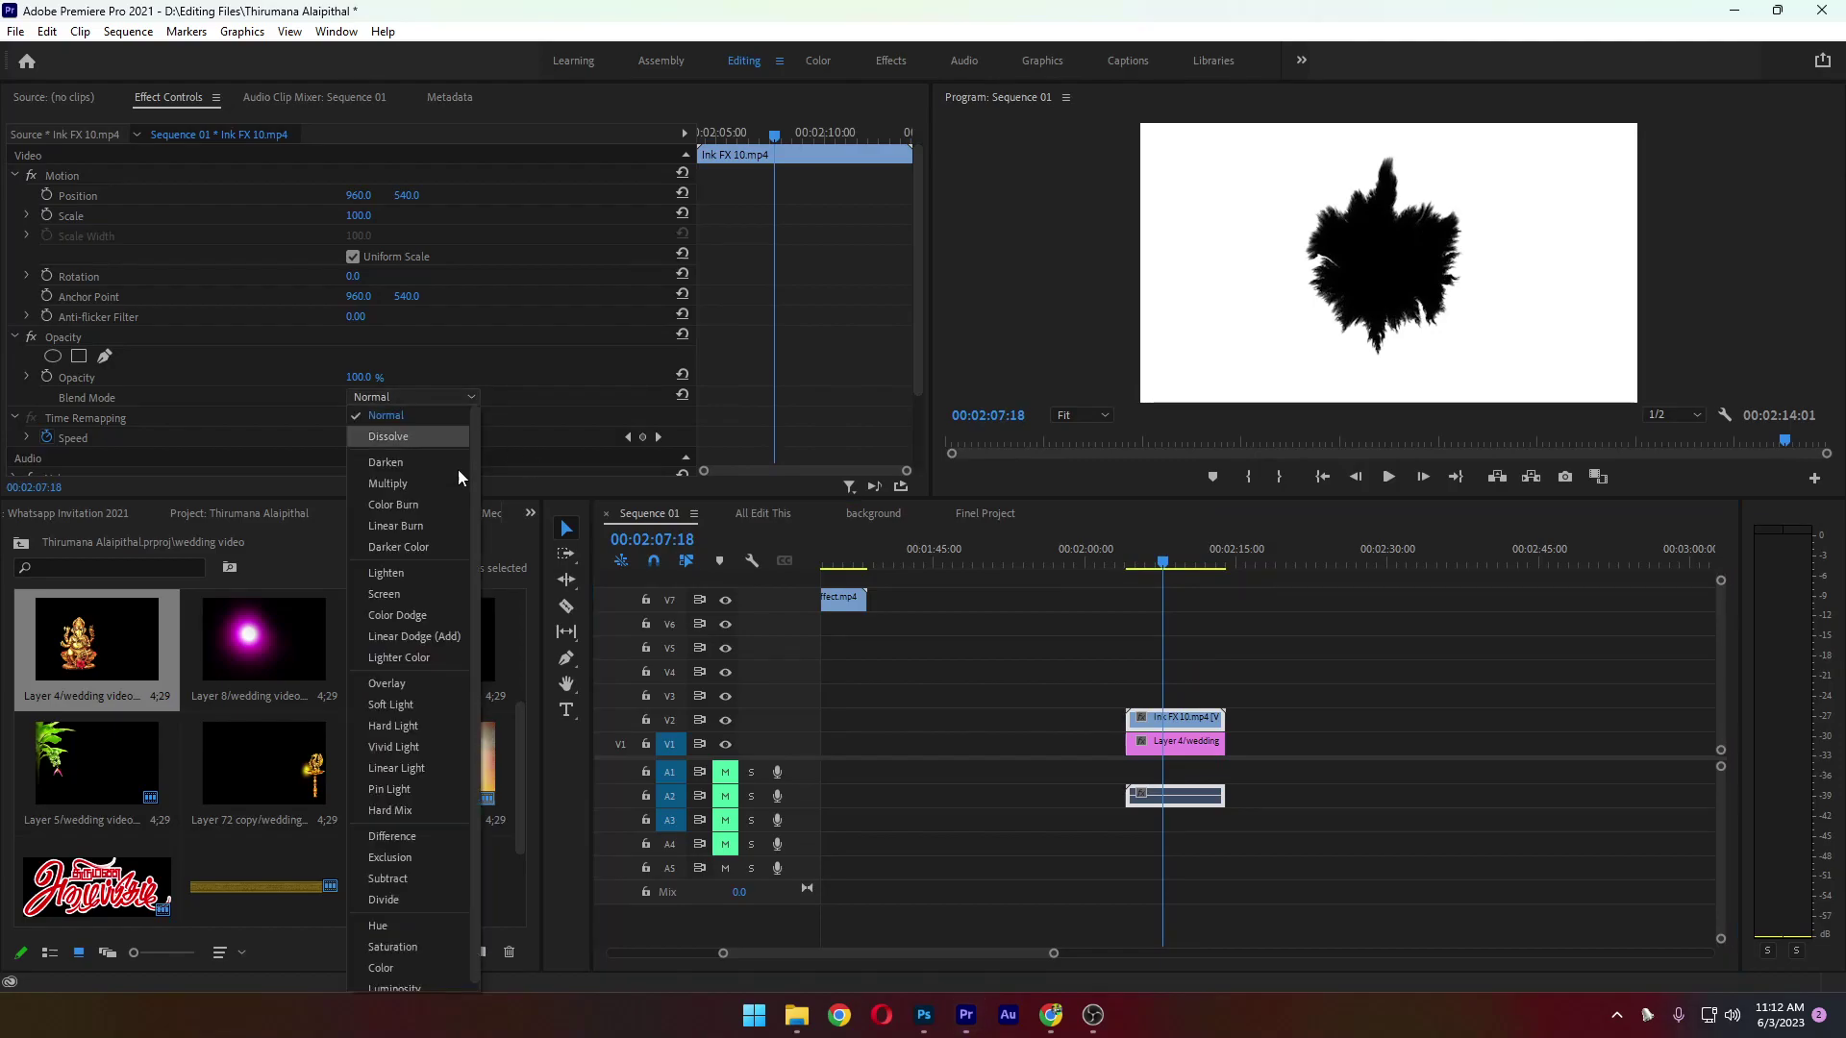
pyautogui.click(445, 592)
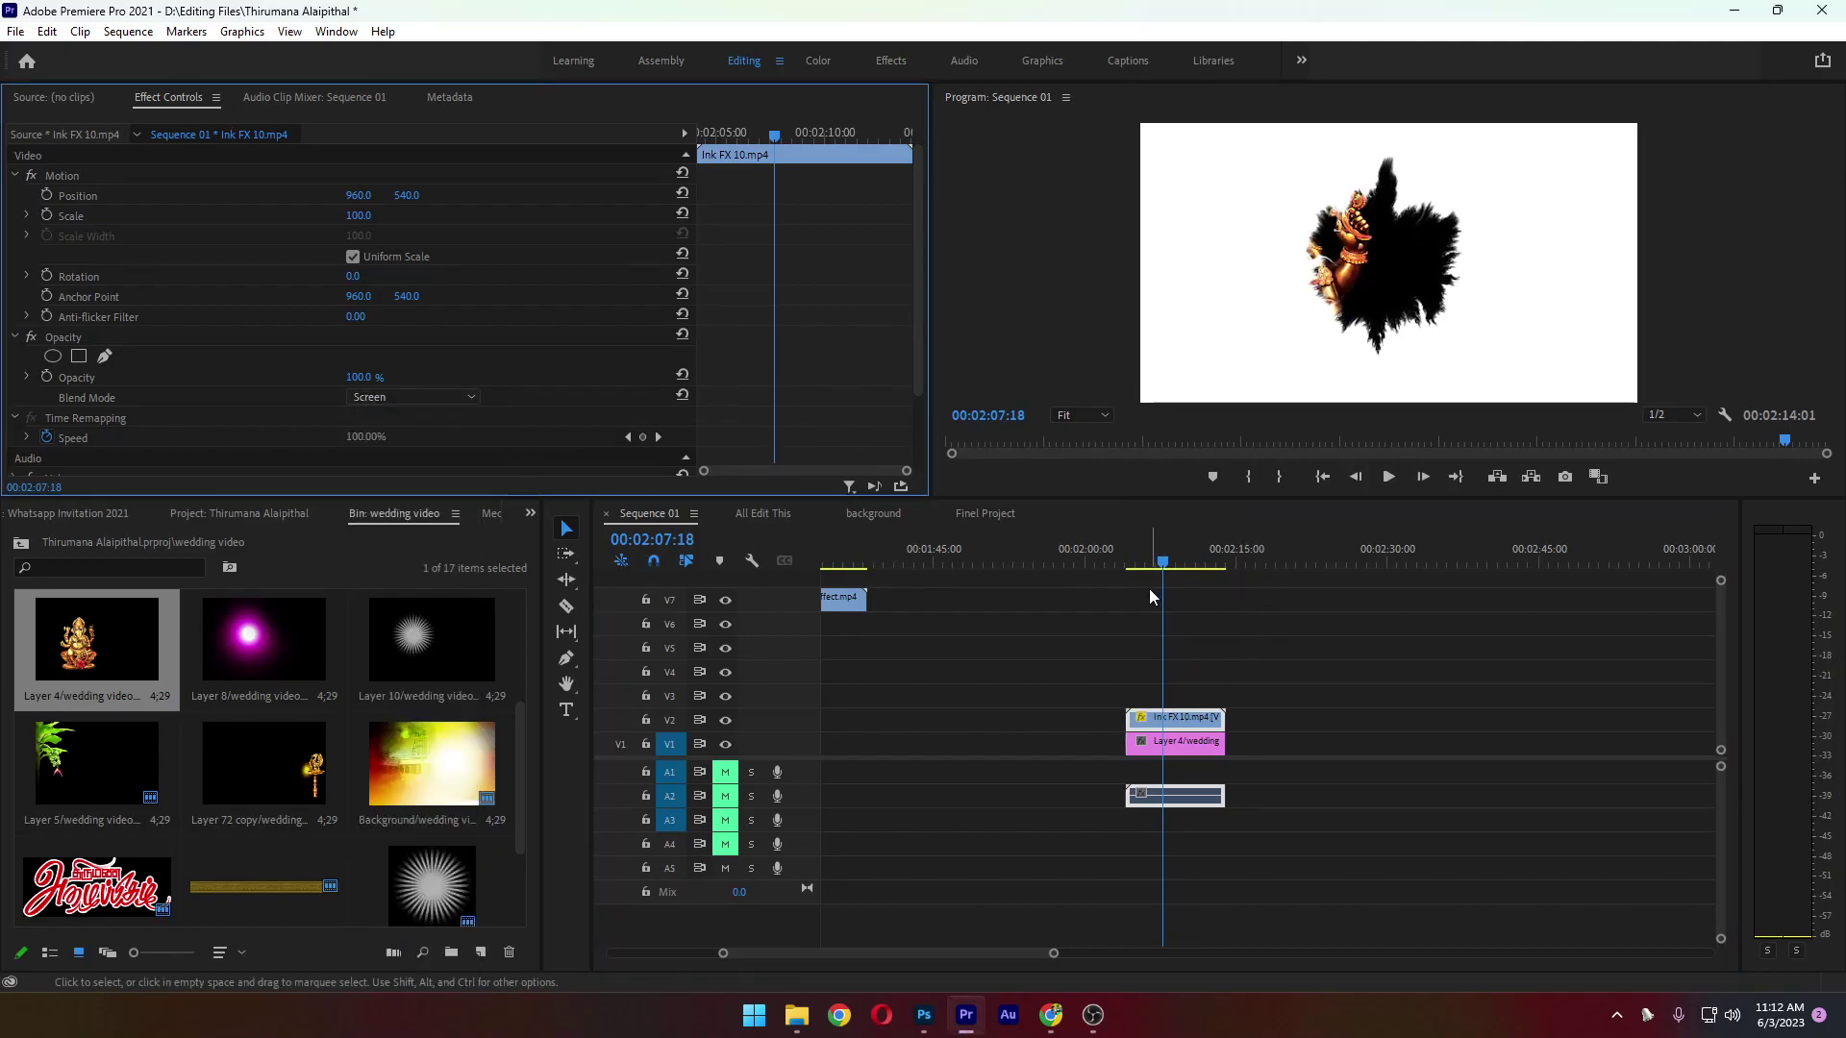
pyautogui.click(1116, 565)
pyautogui.press('space')
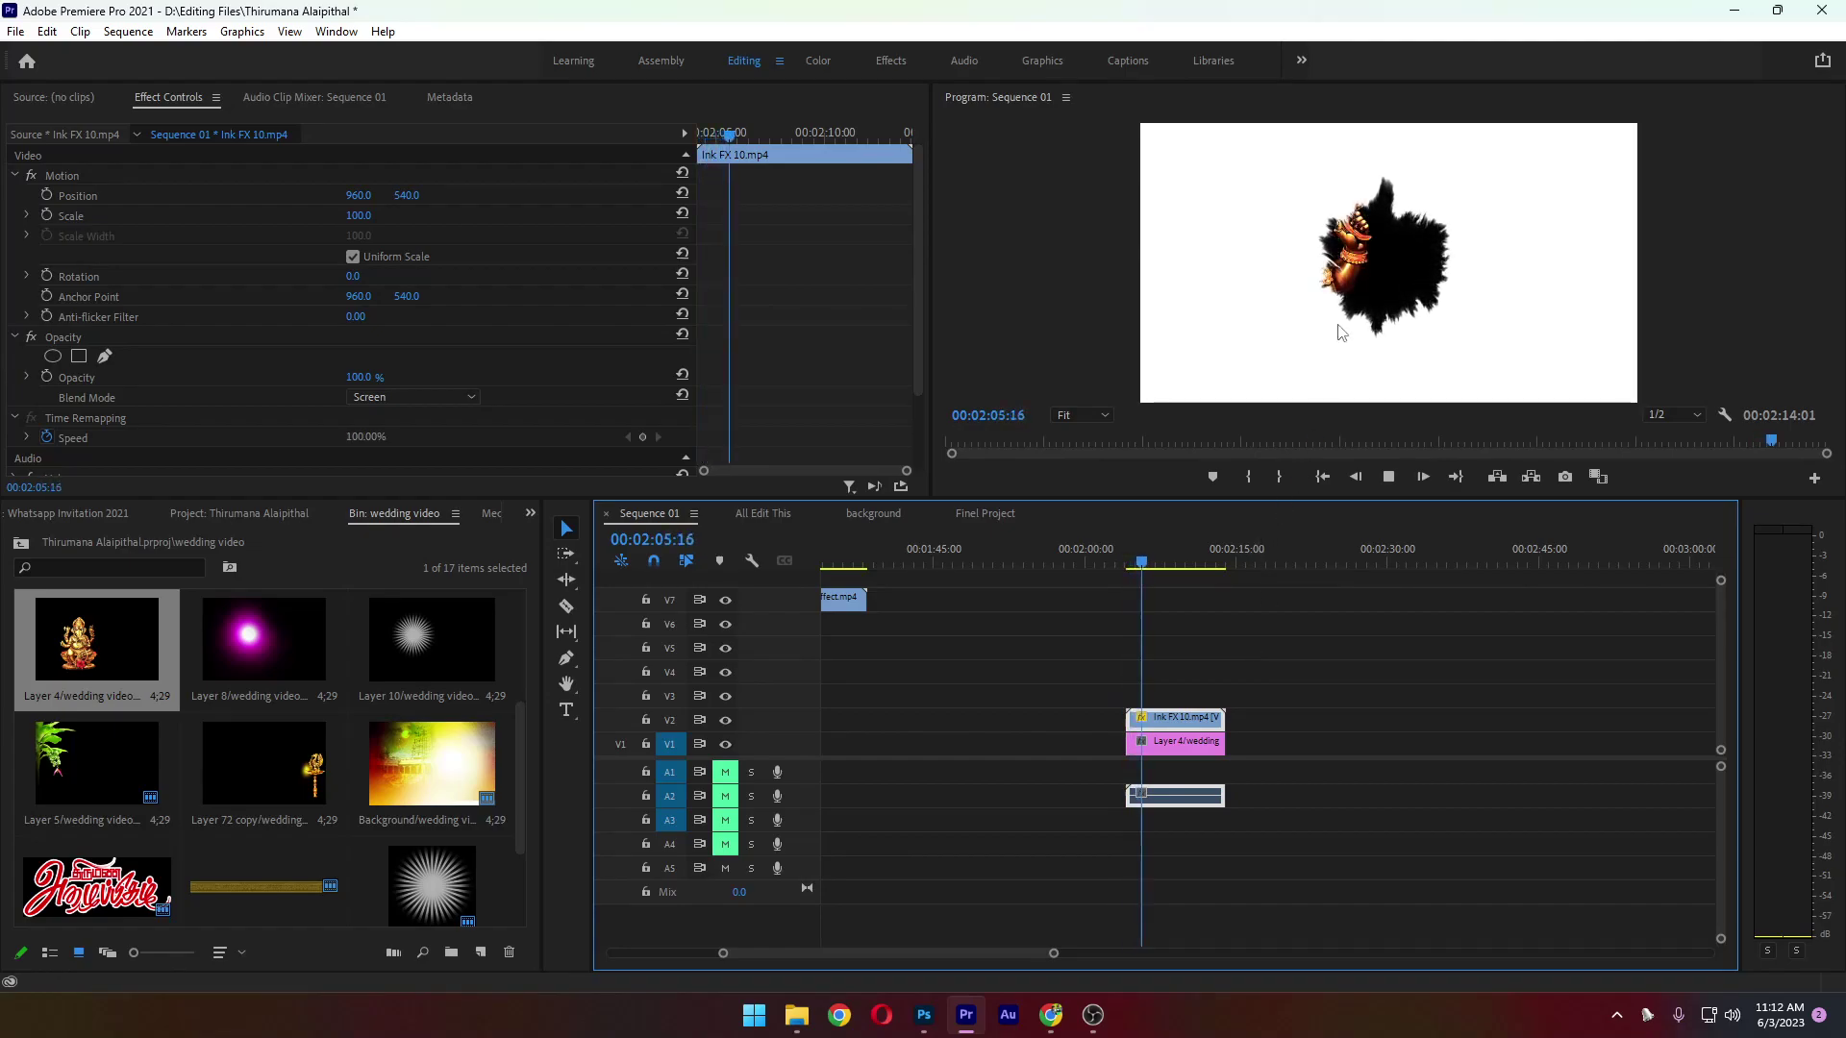
pyautogui.press('space')
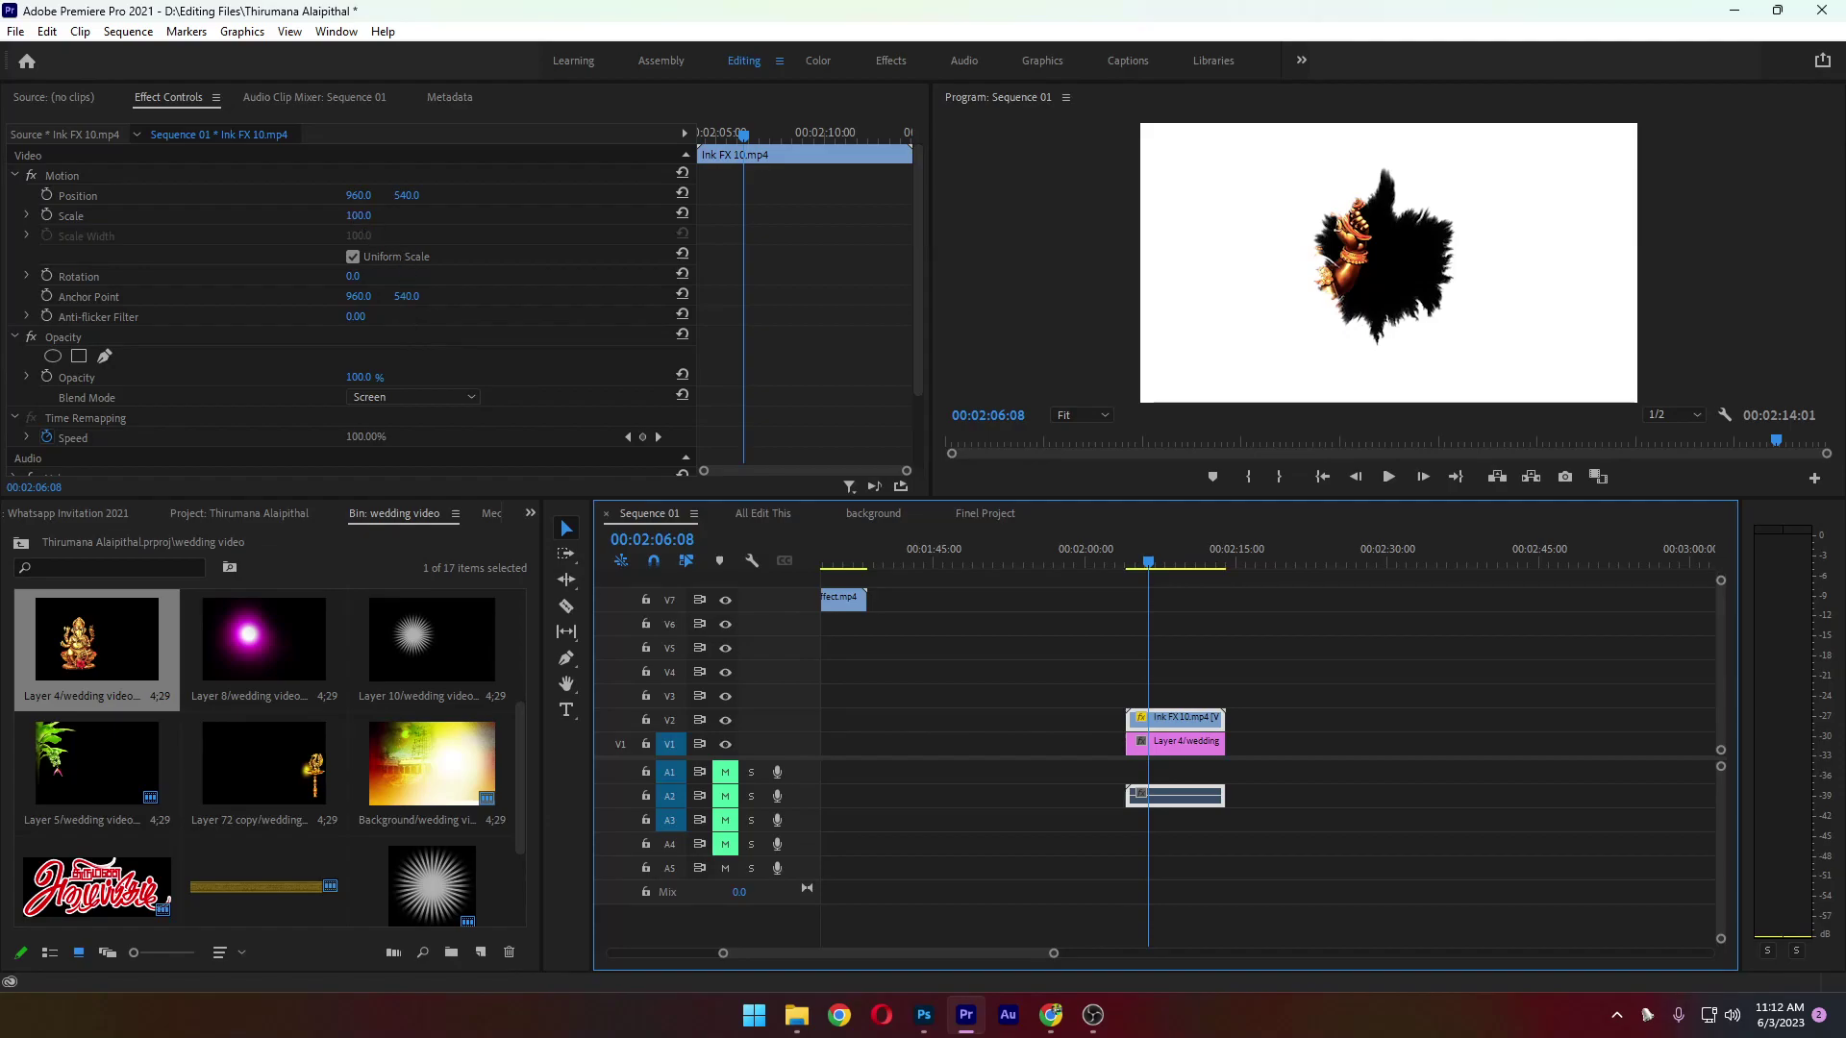
pyautogui.moveTo(359, 215); pyautogui.dragTo(435, 215)
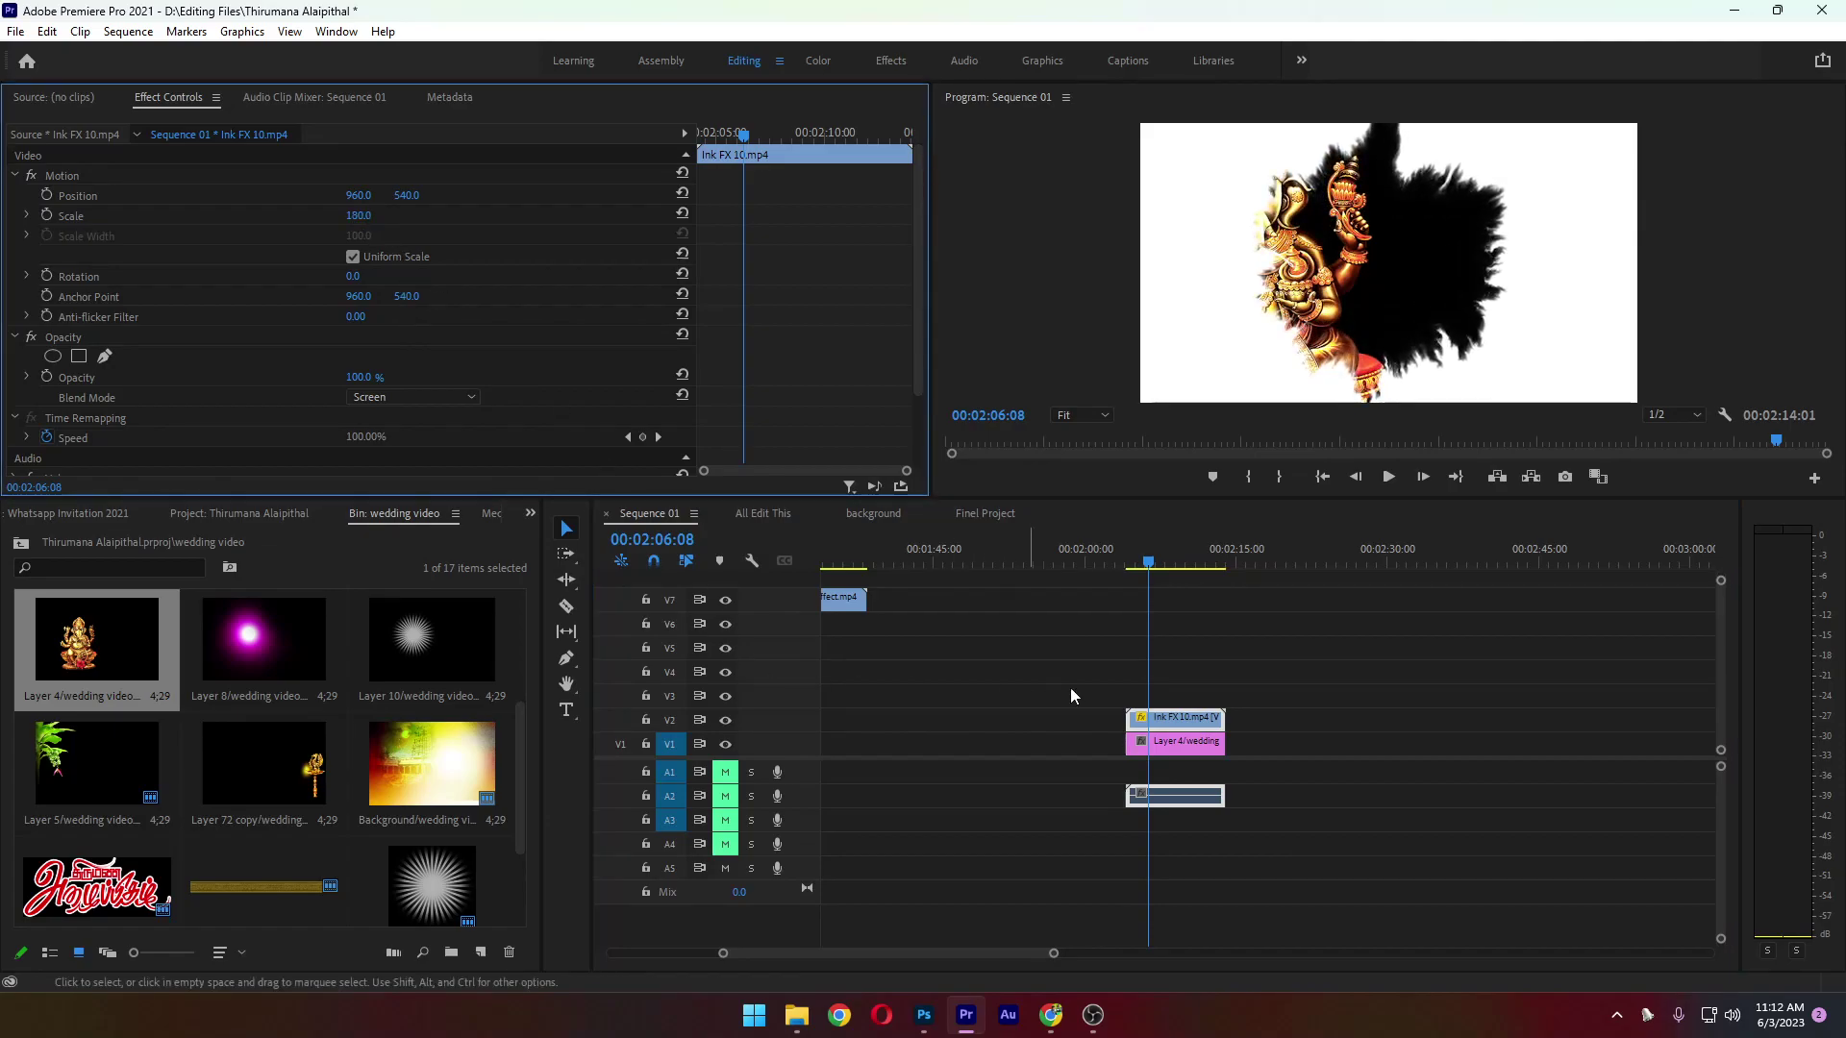
# Move Layer 4 to 1184, 462 at scale 49, then lift both clips to V2–V3
pyautogui.click(1175, 741)
pyautogui.moveTo(362, 196); pyautogui.dragTo(734, 196)
pyautogui.moveTo(347, 215); pyautogui.dragTo(250, 195)
pyautogui.moveTo(408, 196); pyautogui.dragTo(360, 195)
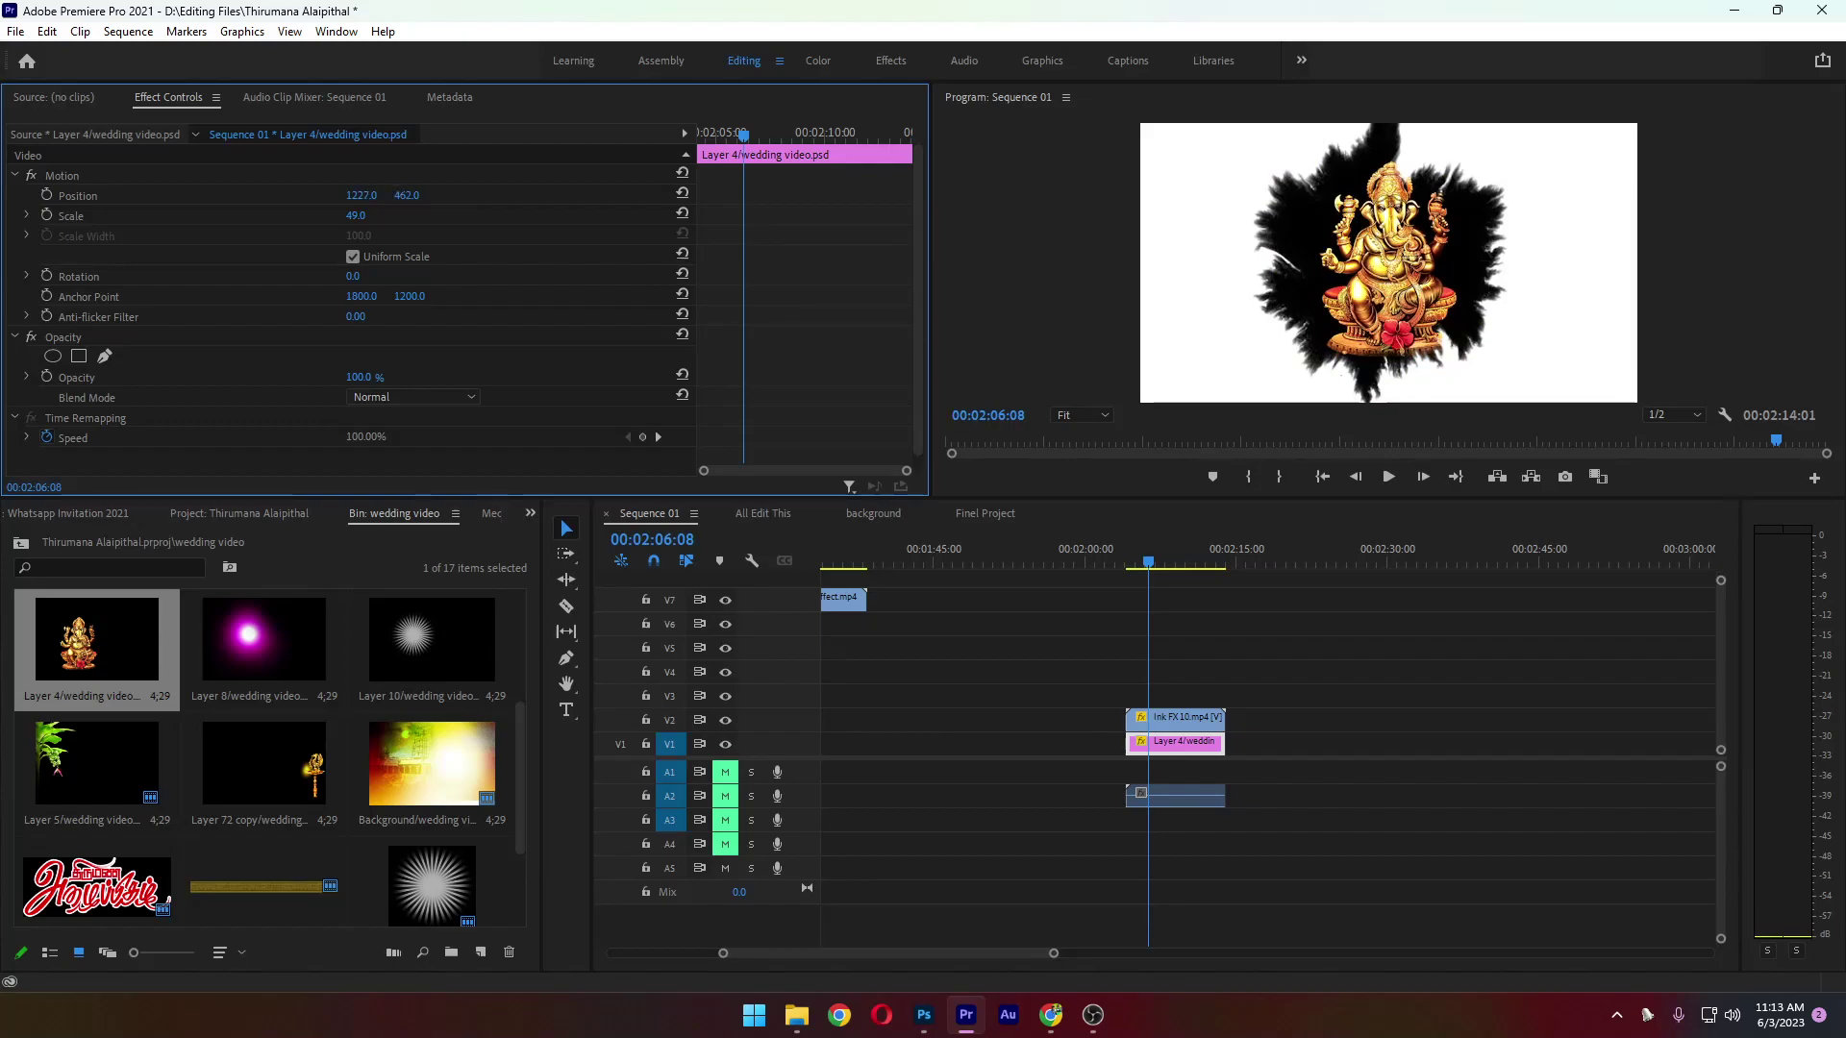
pyautogui.moveTo(1152, 563); pyautogui.dragTo(1127, 568)
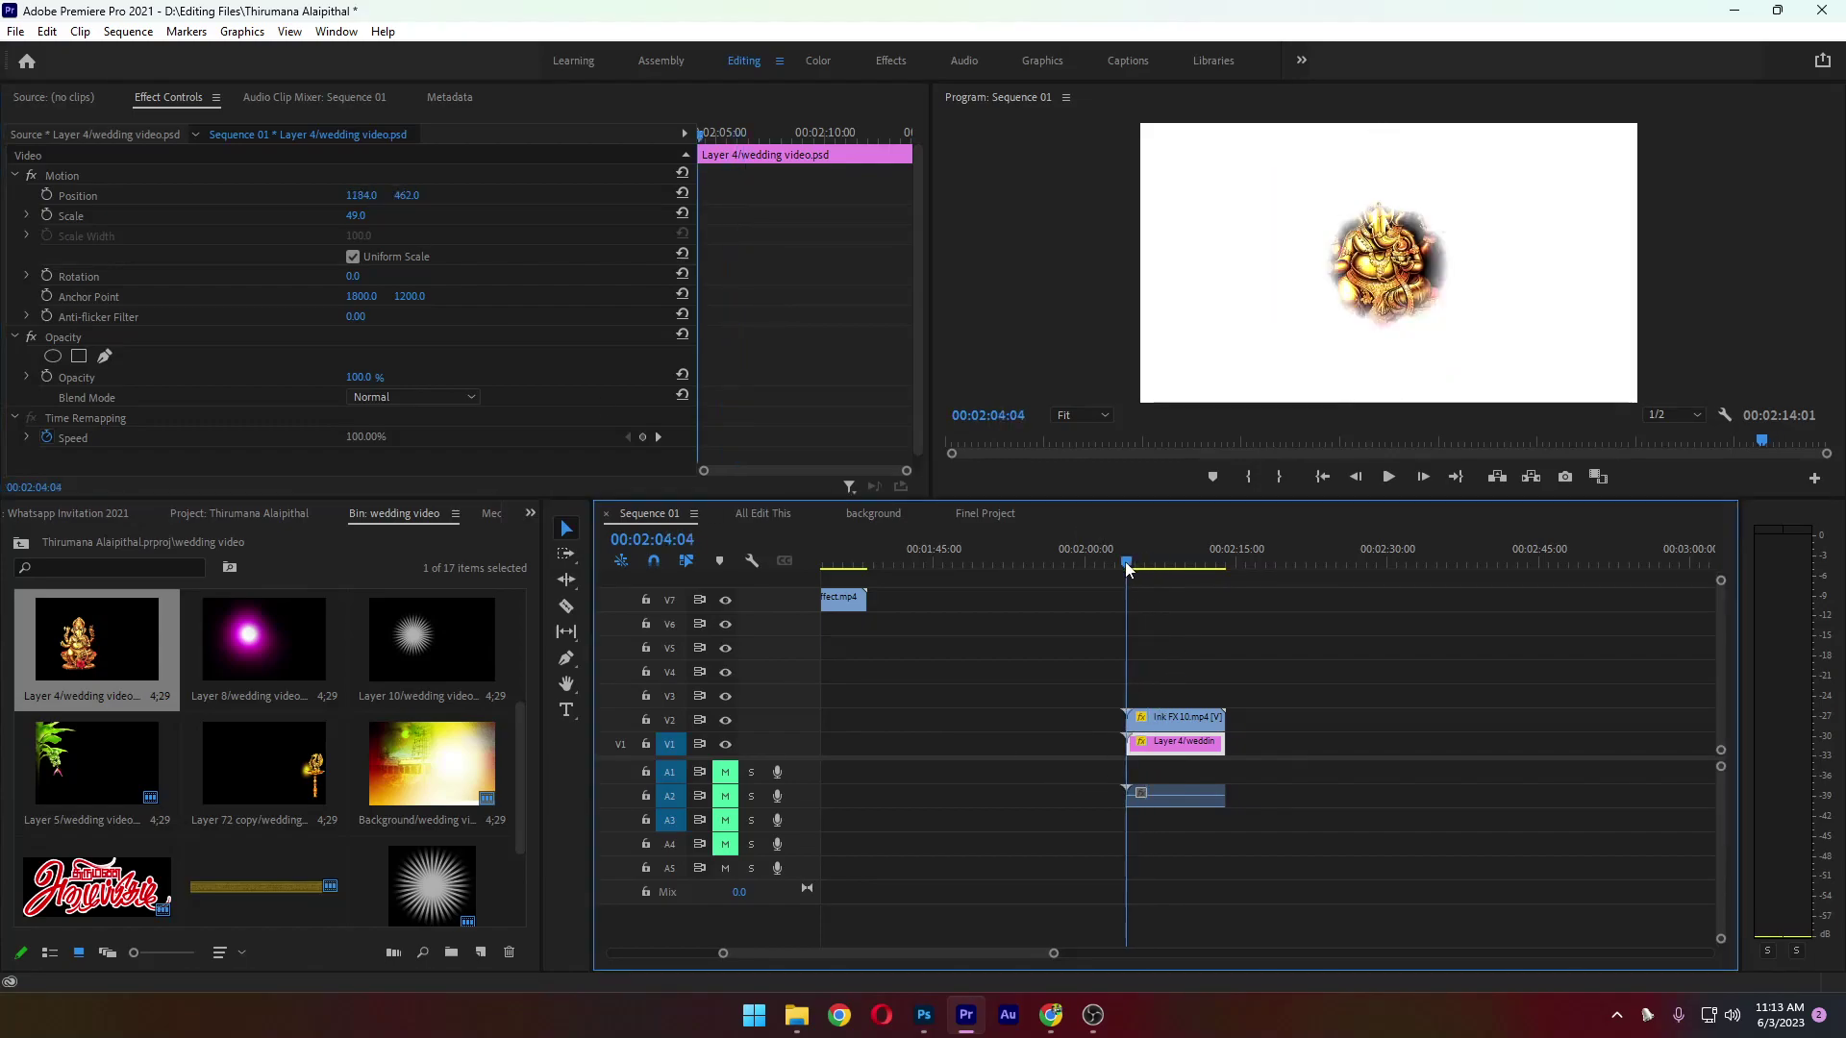
pyautogui.press('space')
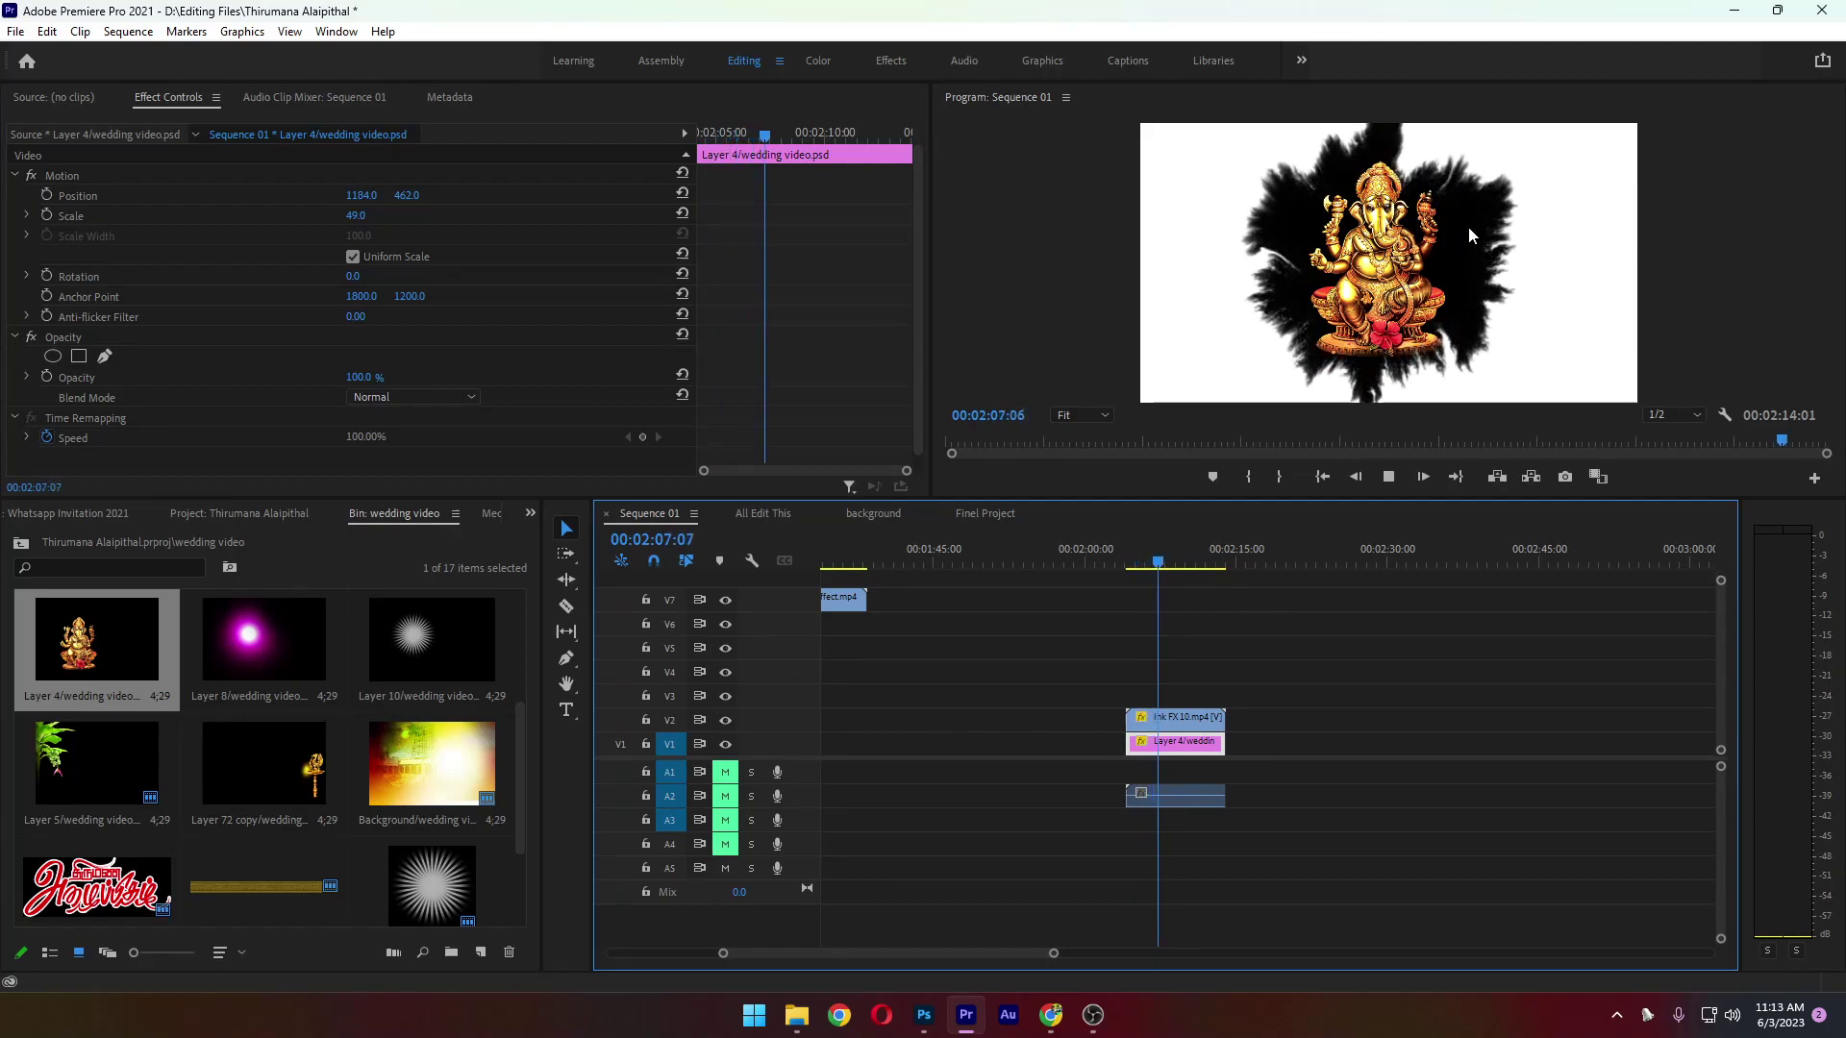
pyautogui.press('space')
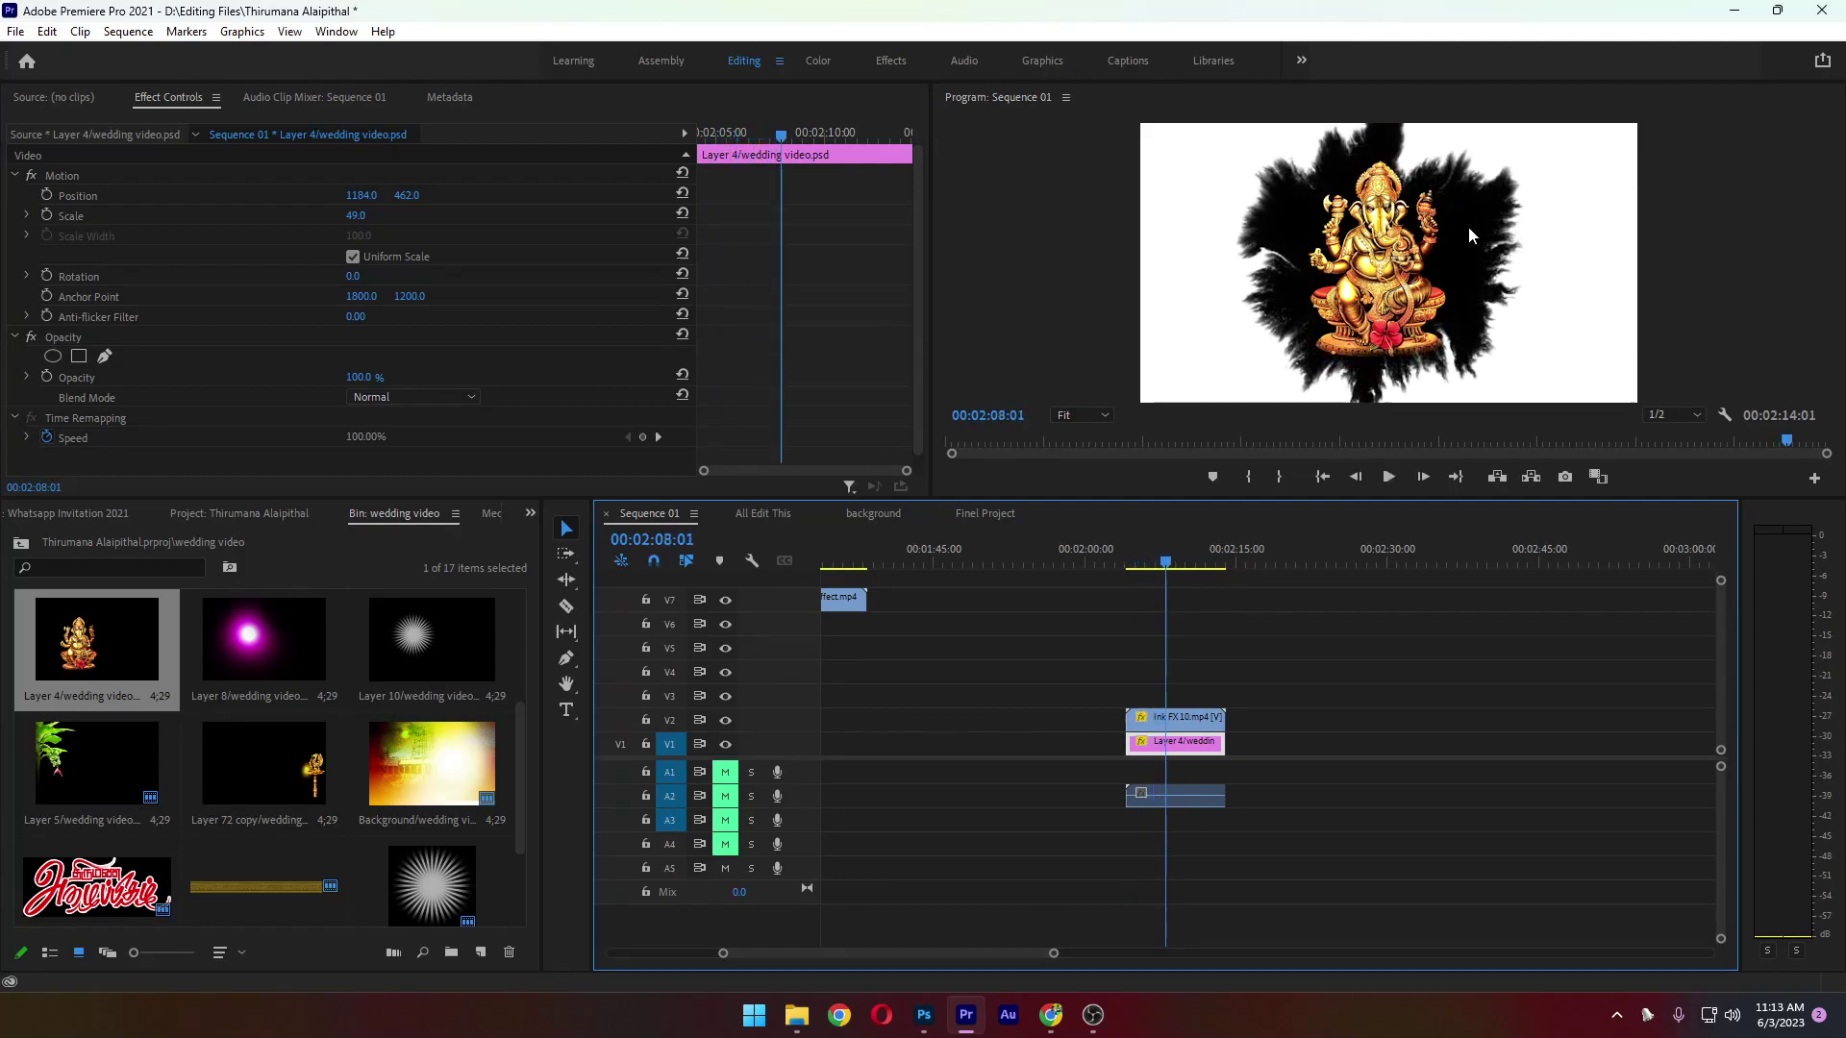
pyautogui.moveTo(1255, 732); pyautogui.dragTo(1193, 712)
# Create a 1920x1080 red Color Matte and place it on V1 under the ink reveal
pyautogui.click(1298, 721)
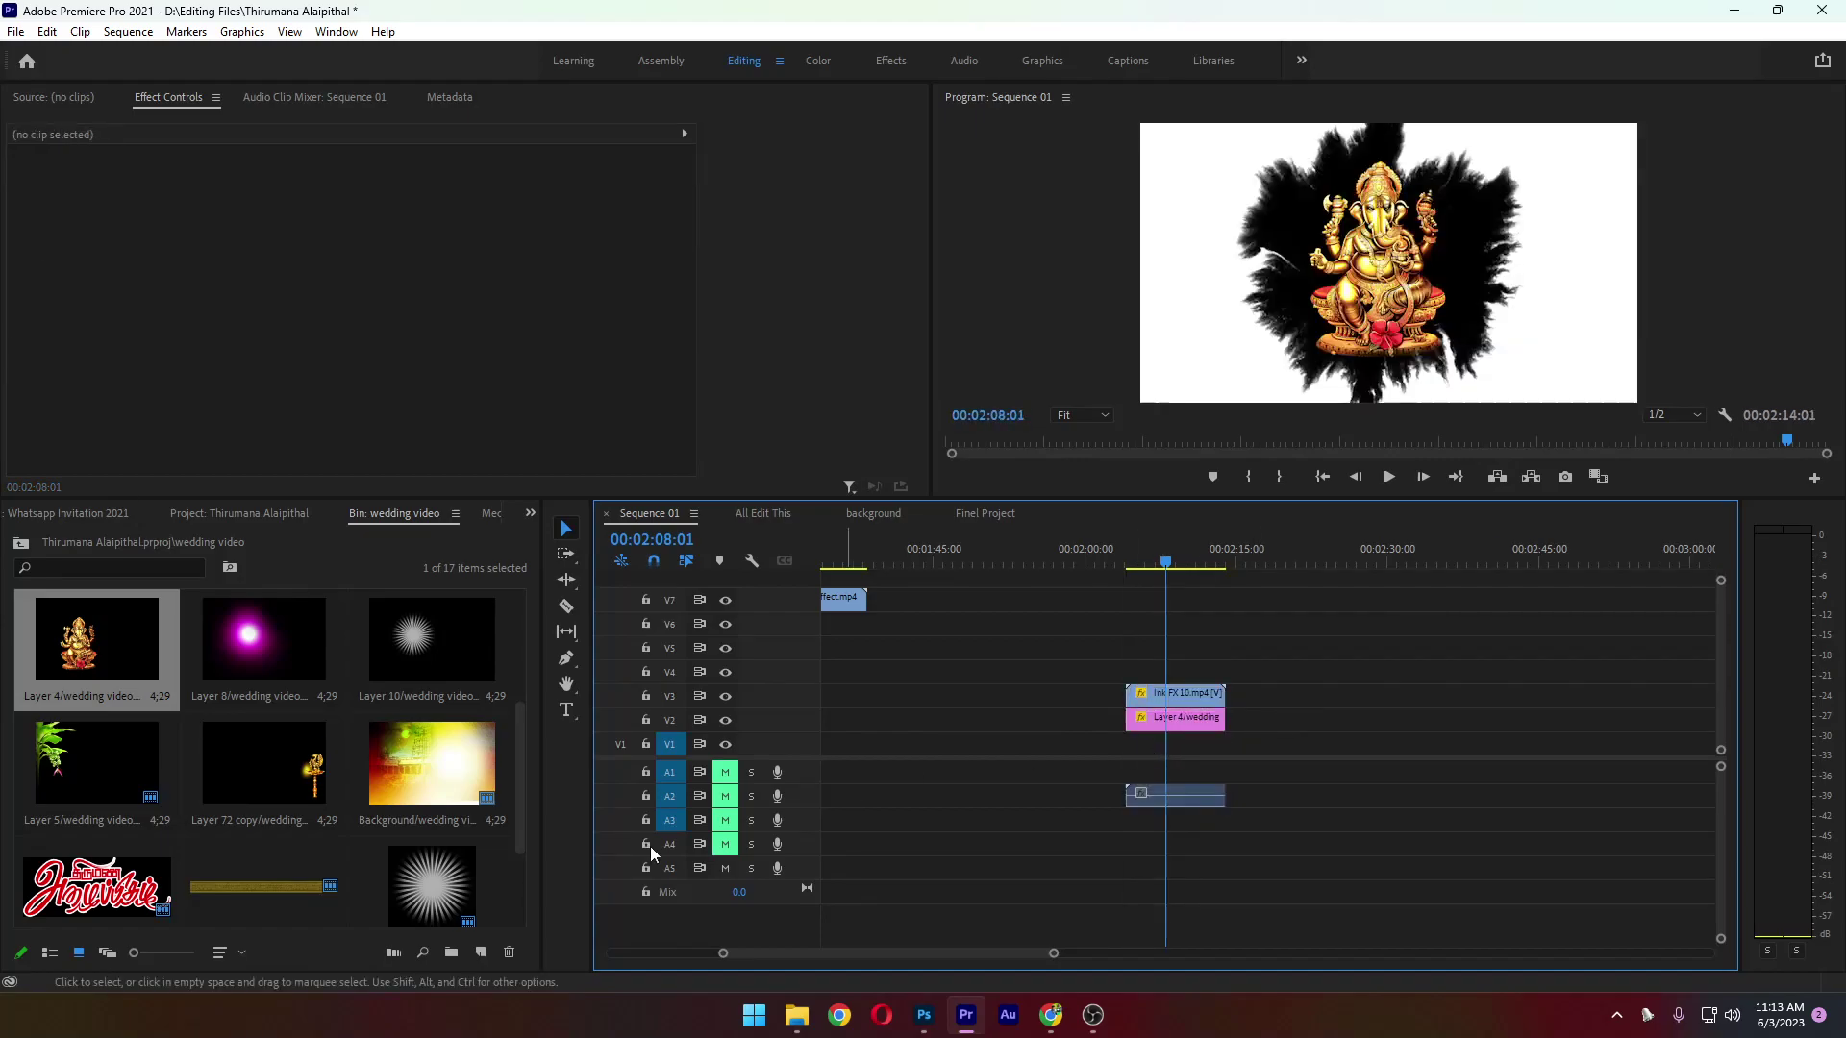
pyautogui.click(482, 953)
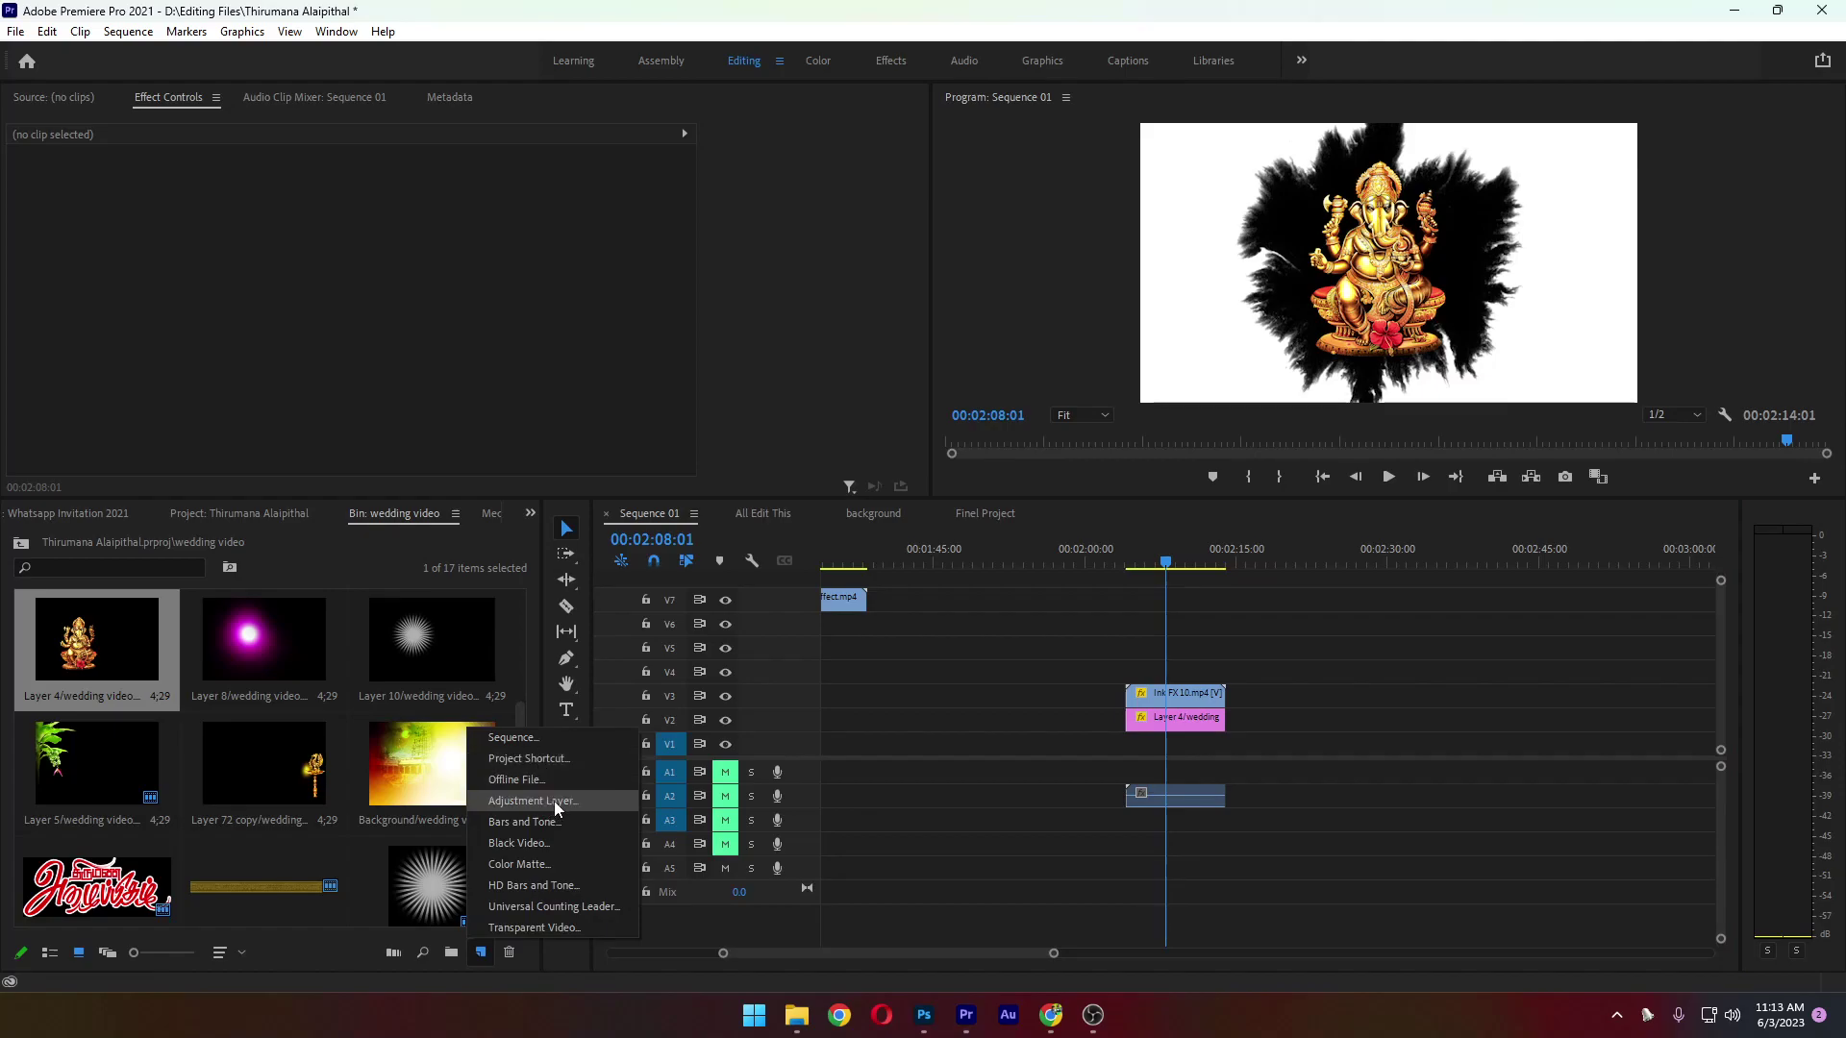
pyautogui.click(531, 865)
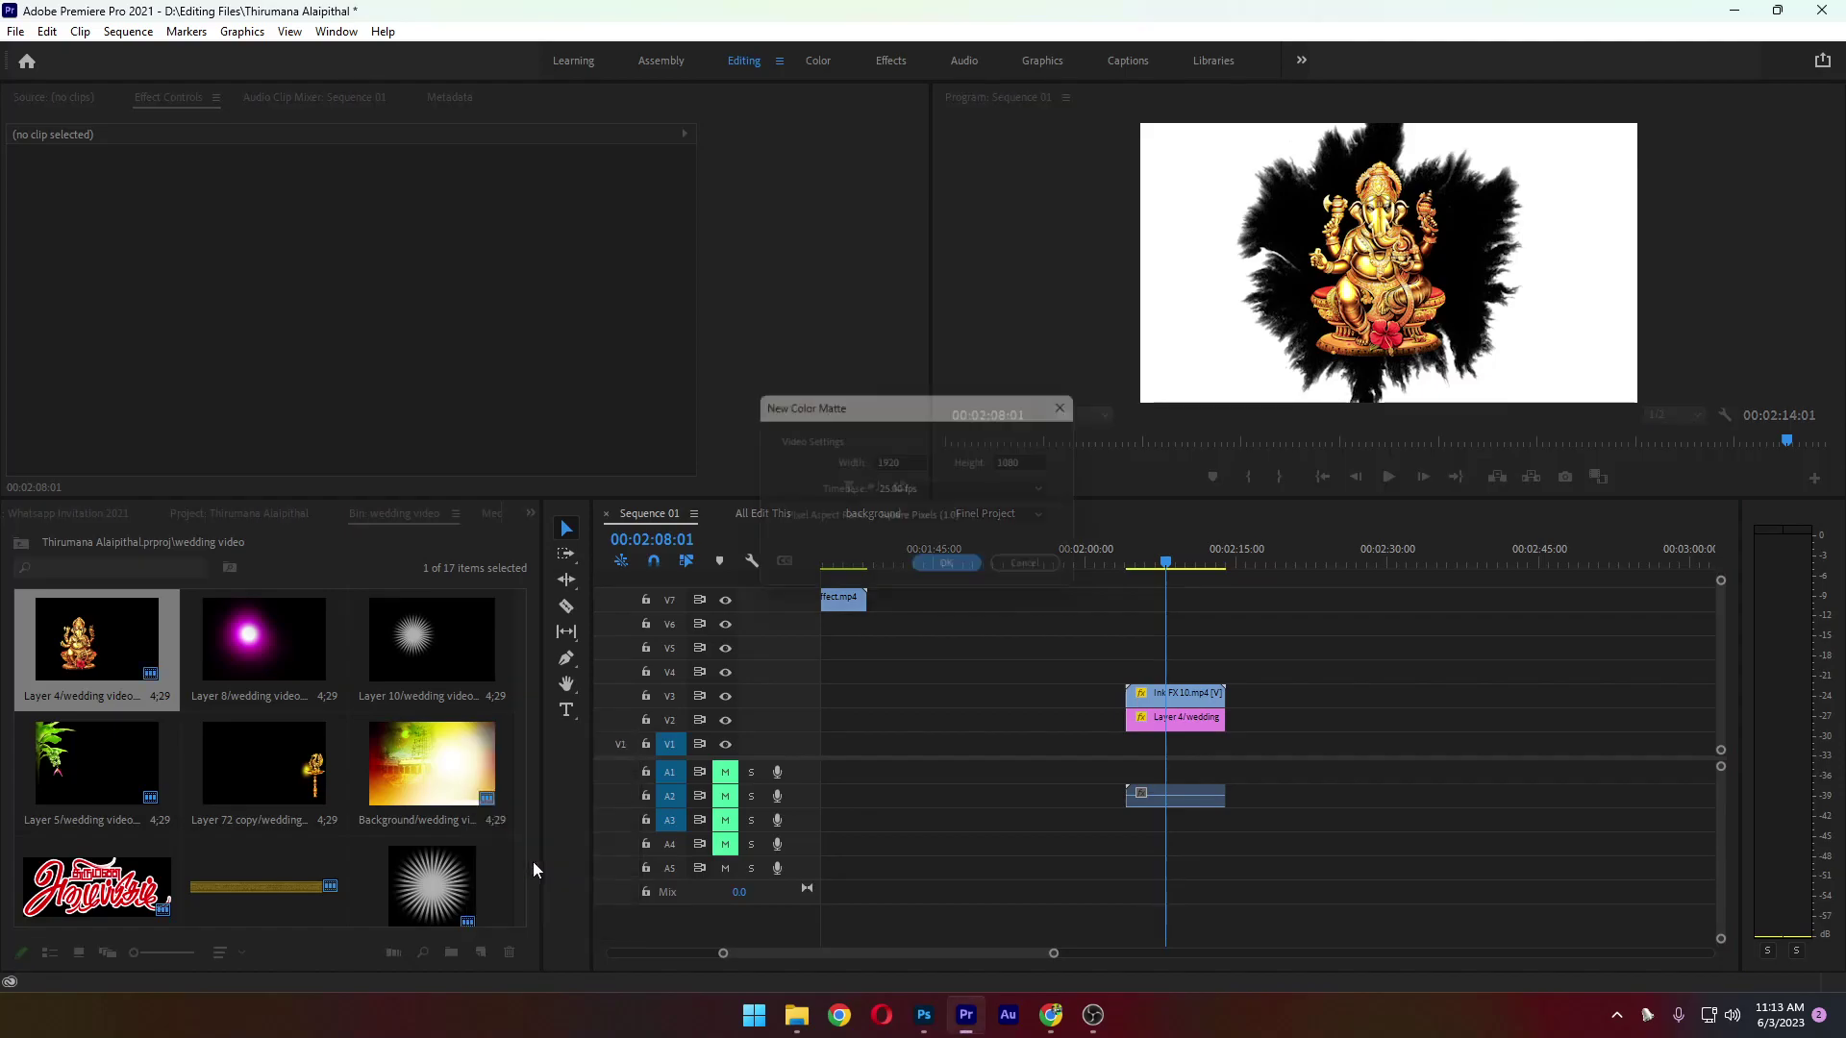
pyautogui.click(955, 573)
pyautogui.moveTo(638, 577); pyautogui.dragTo(651, 620)
pyautogui.click(827, 366)
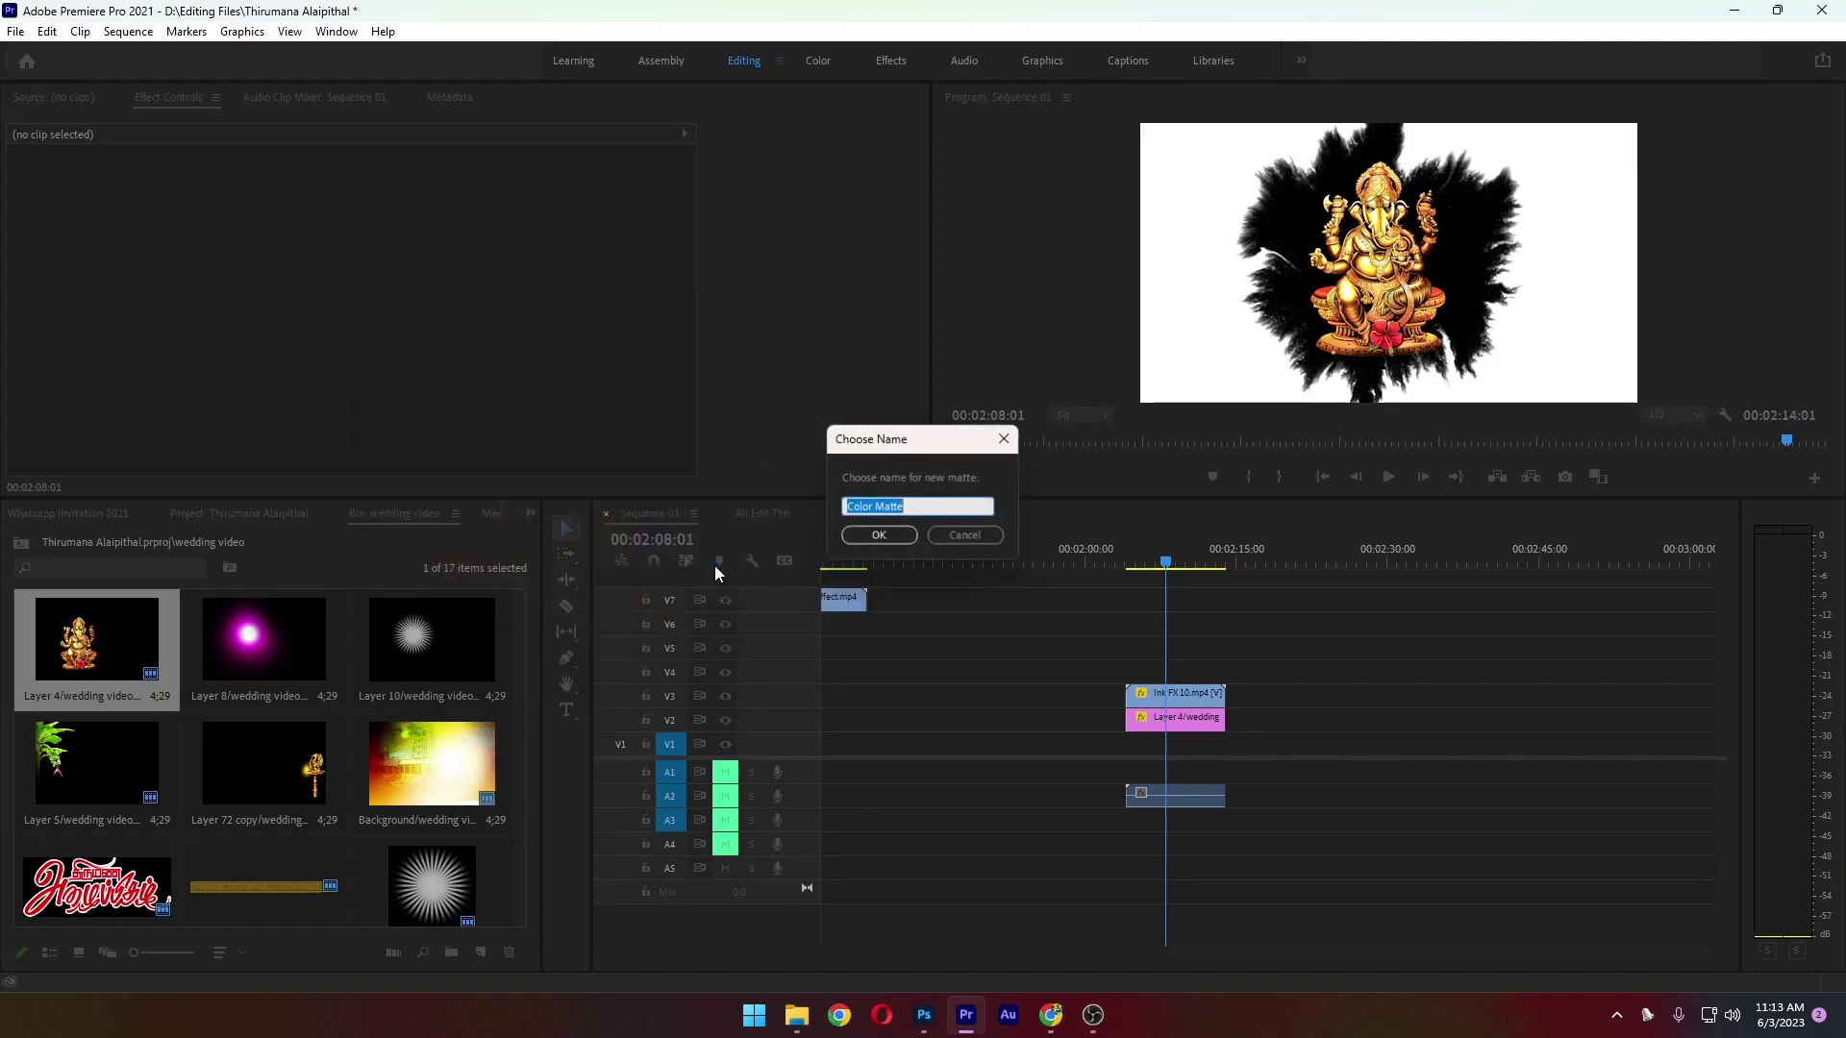
pyautogui.click(879, 532)
pyautogui.moveTo(488, 851); pyautogui.dragTo(1151, 742)
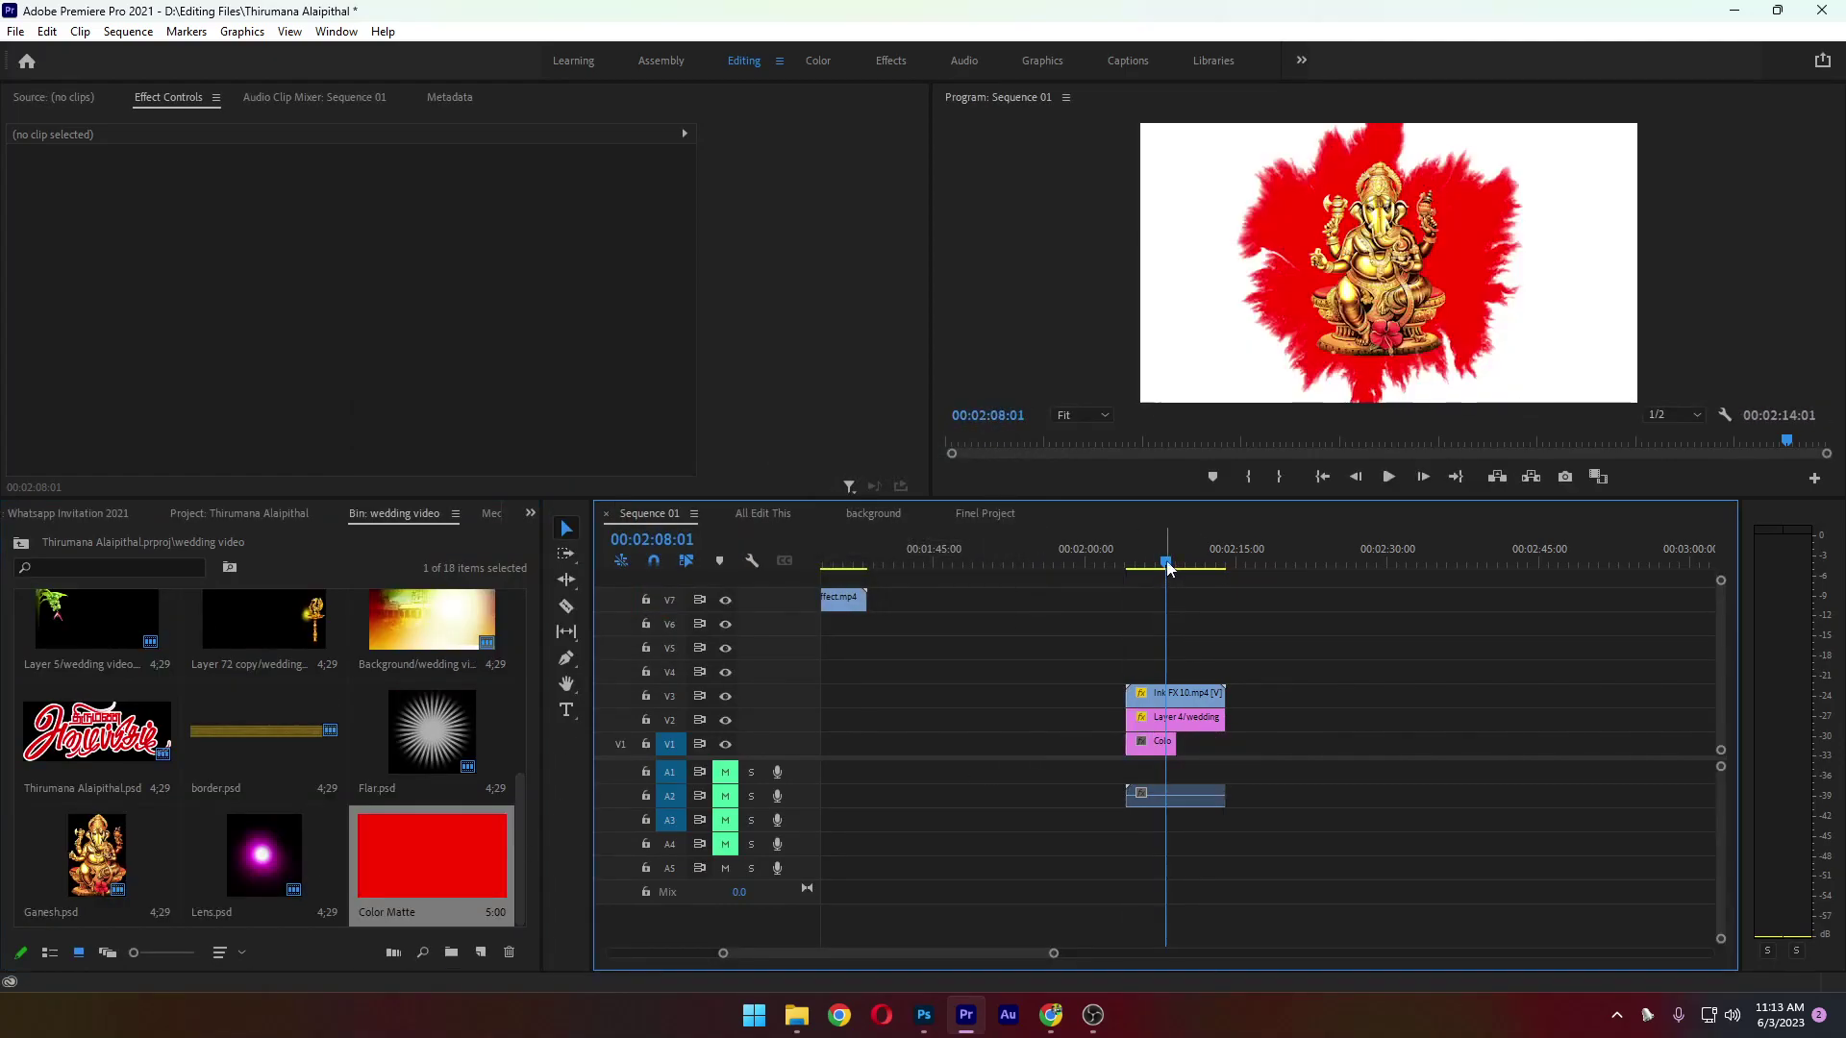
pyautogui.moveTo(1166, 567); pyautogui.dragTo(1138, 606)
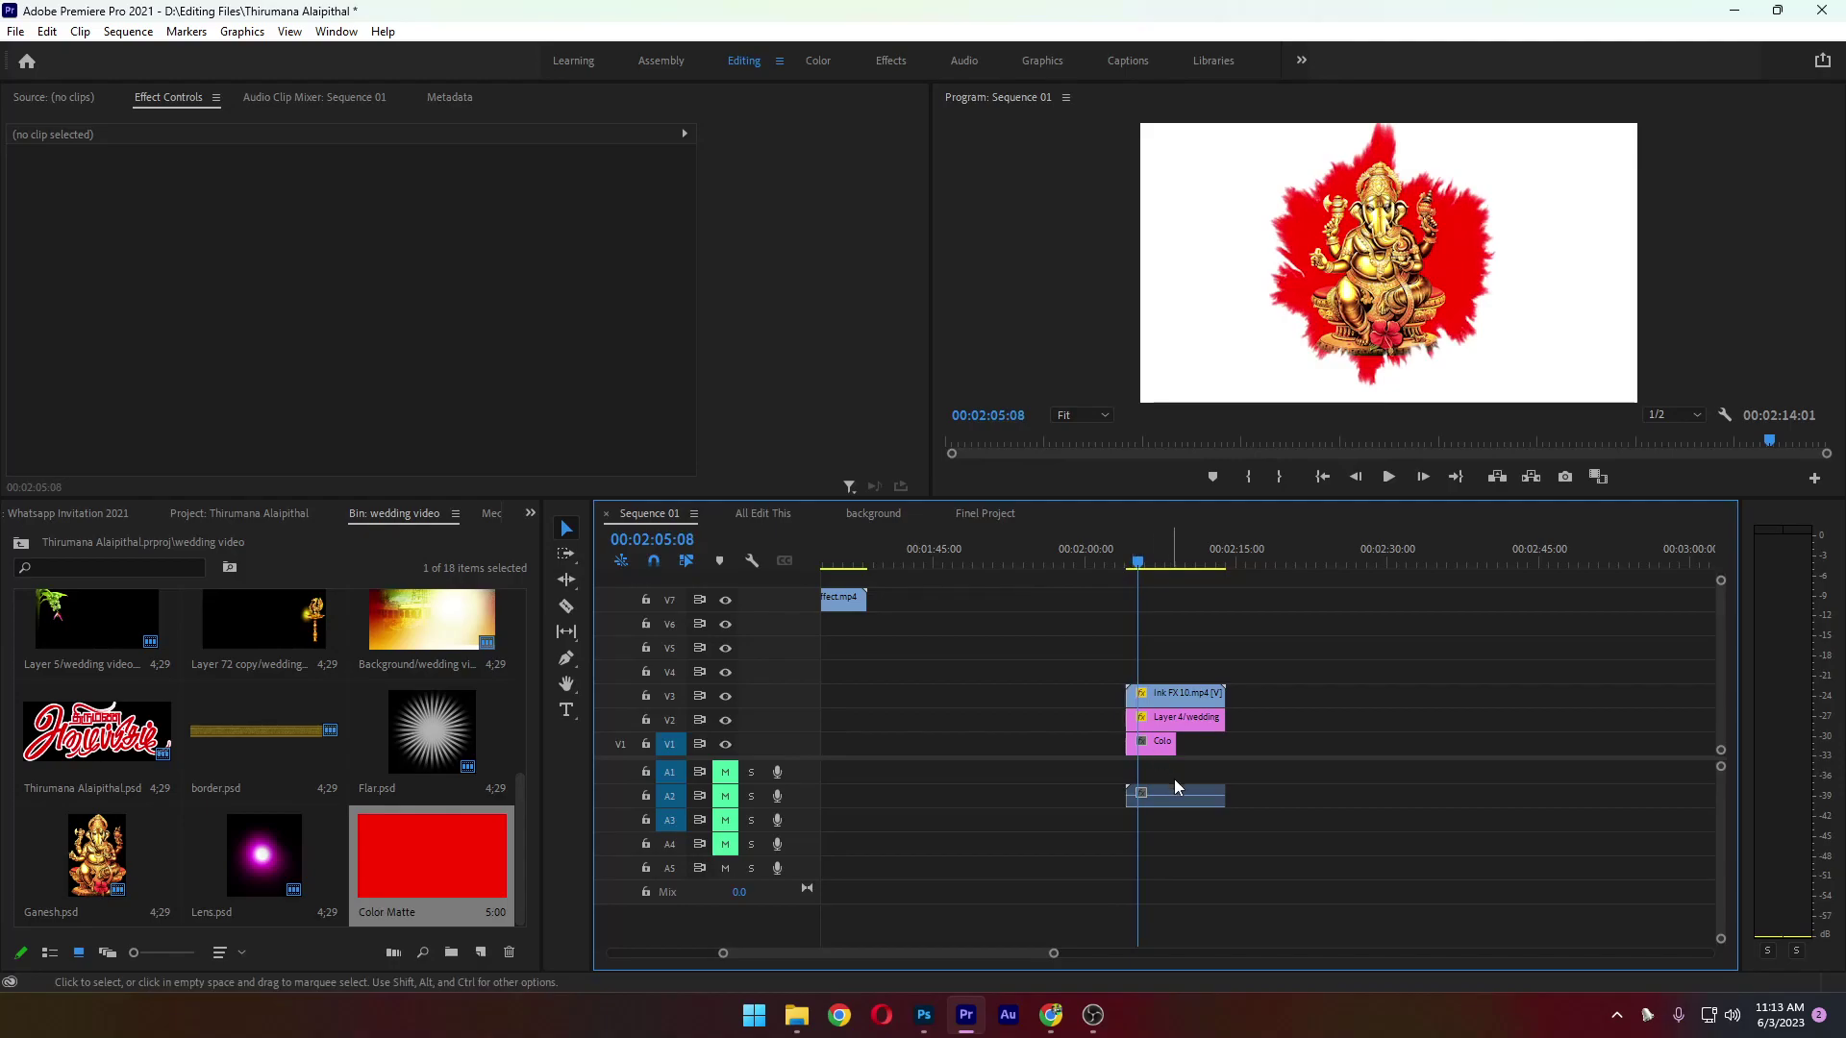
# Recolour the matte to blue 1401CF and return to the sequence start
pyautogui.doubleClick(482, 857)
pyautogui.click(631, 507)
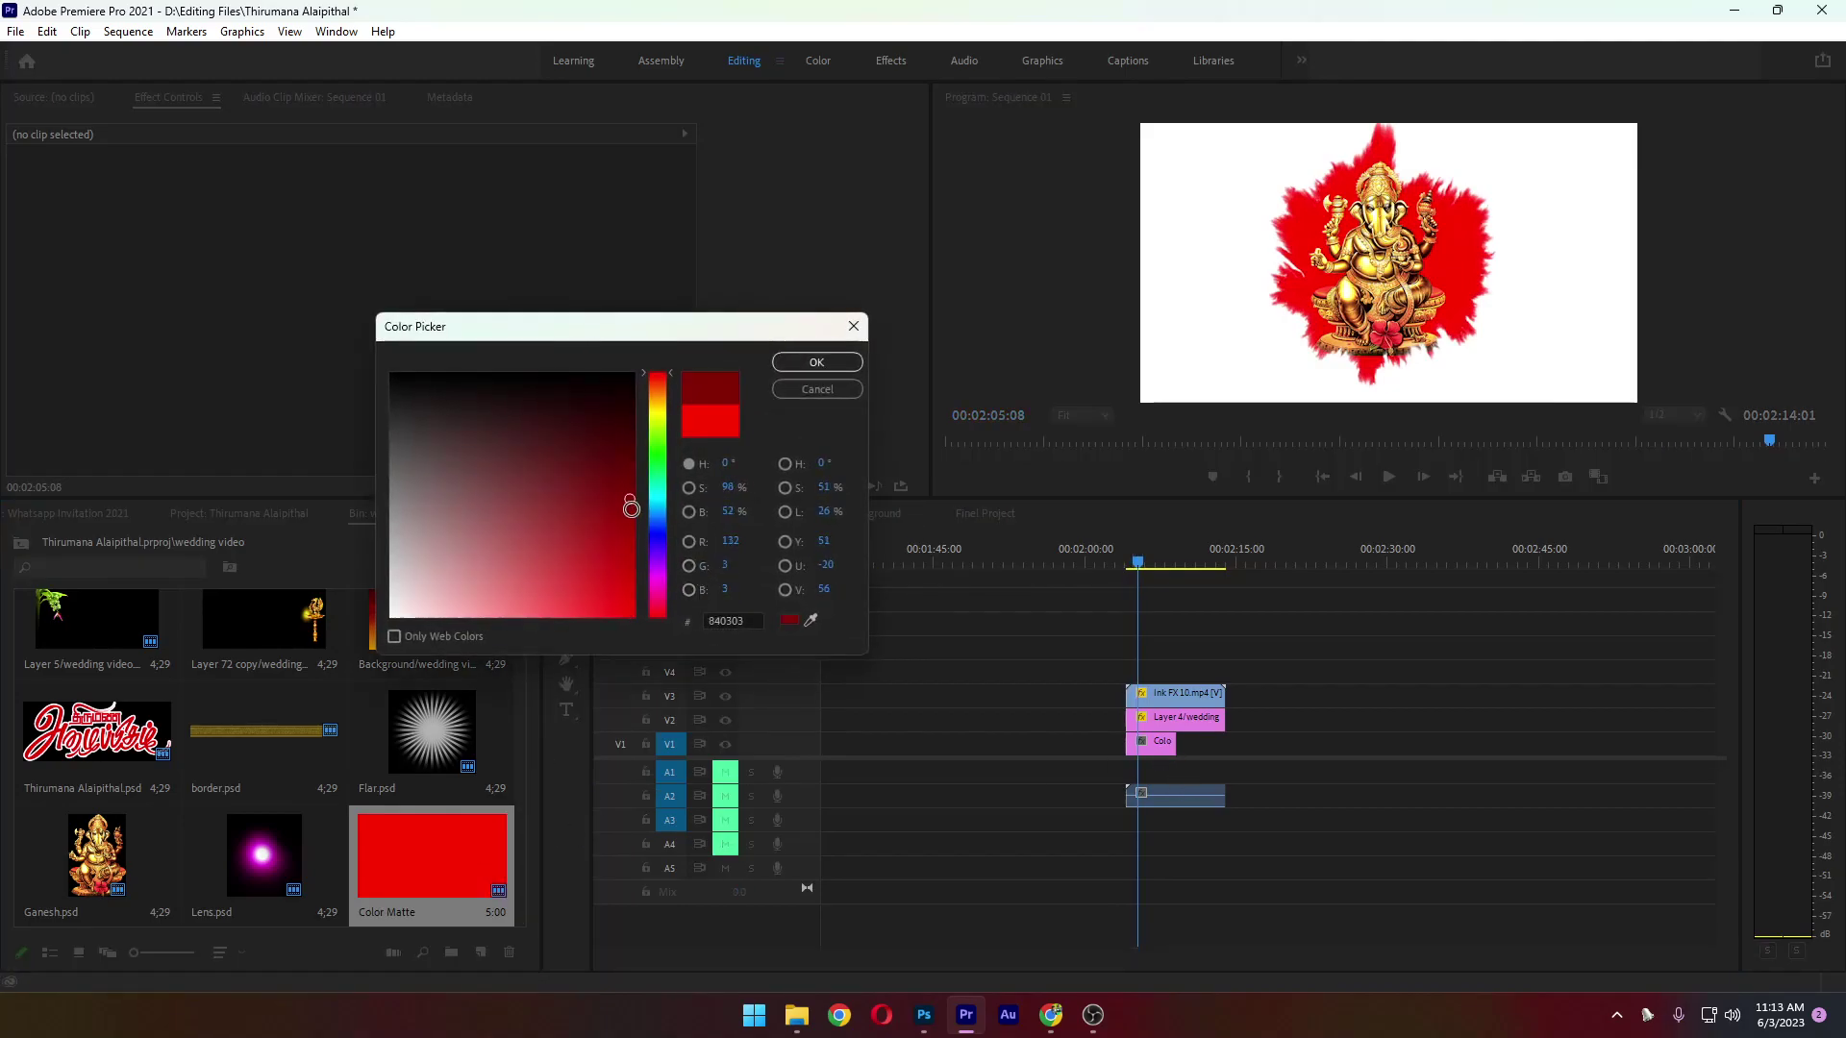
pyautogui.moveTo(657, 385); pyautogui.dragTo(657, 541)
pyautogui.click(633, 572)
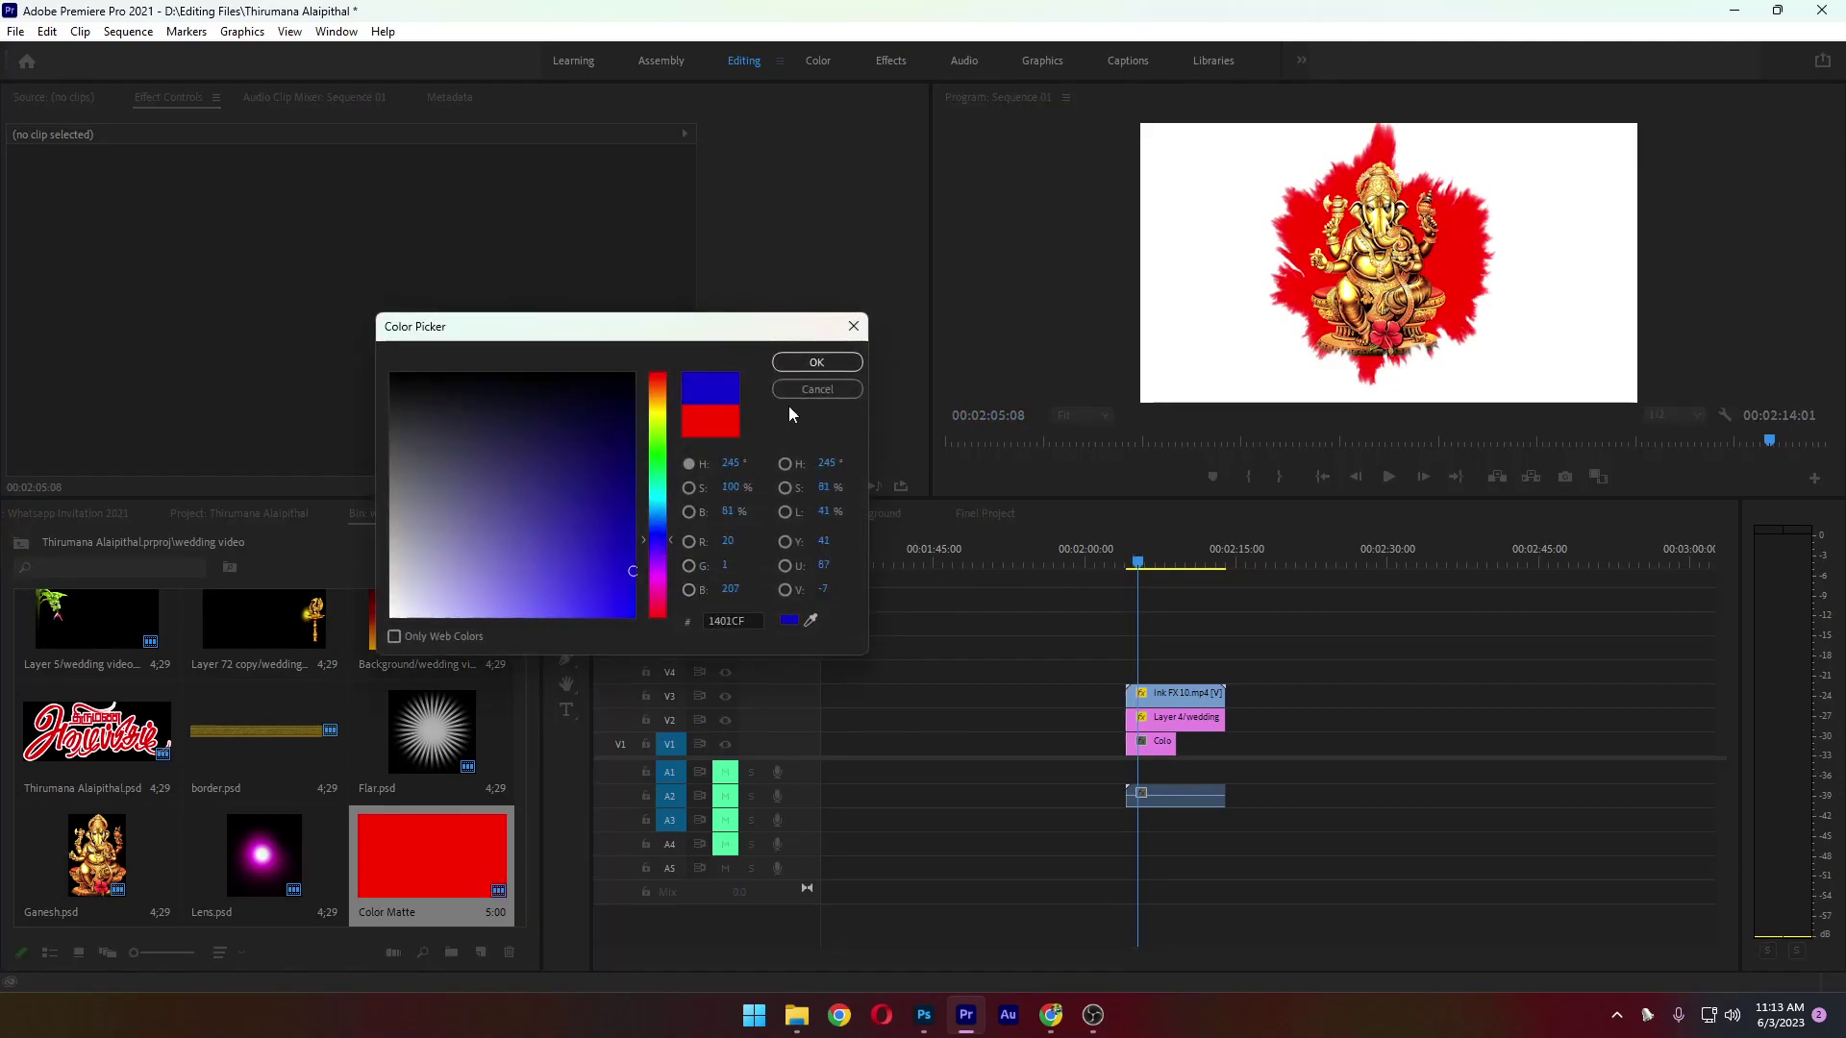
pyautogui.click(816, 363)
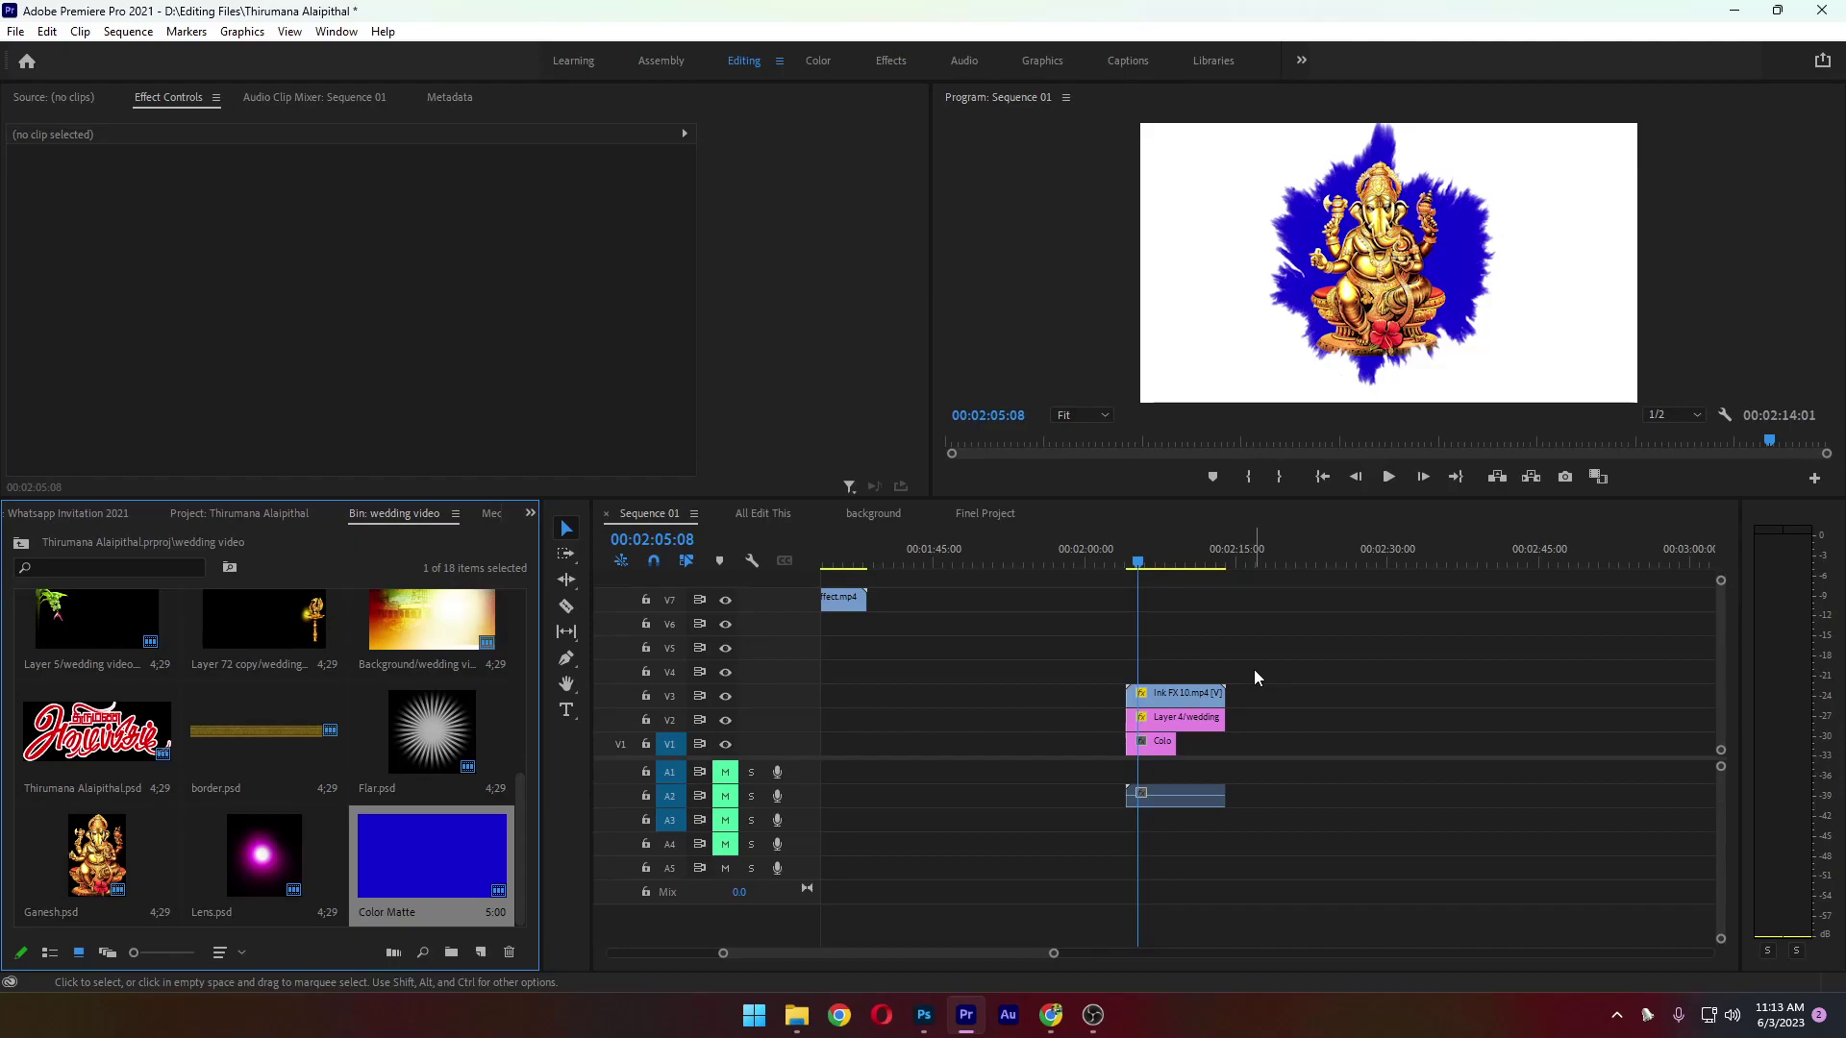
pyautogui.click(1323, 476)
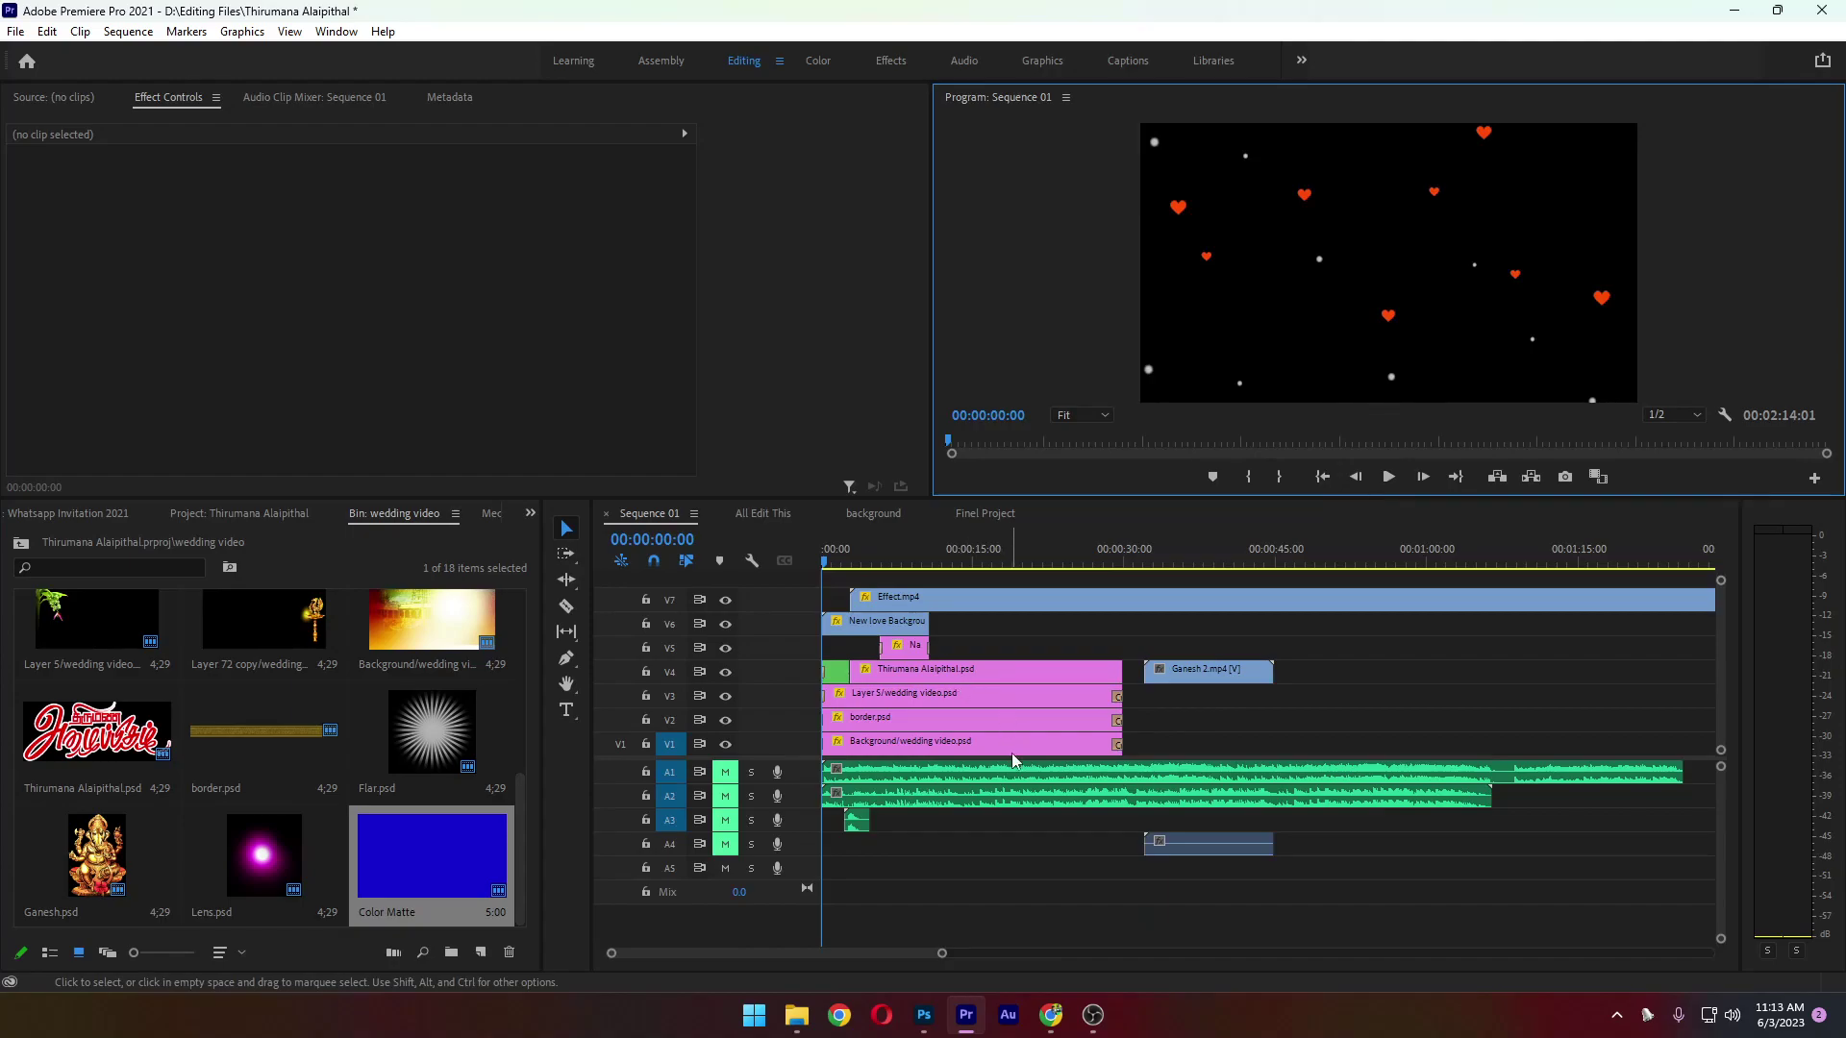
# Zoom the timeline out before comparing with the Whatsapp Invitation 2021 template
pyautogui.press('-')
pyautogui.press('-')
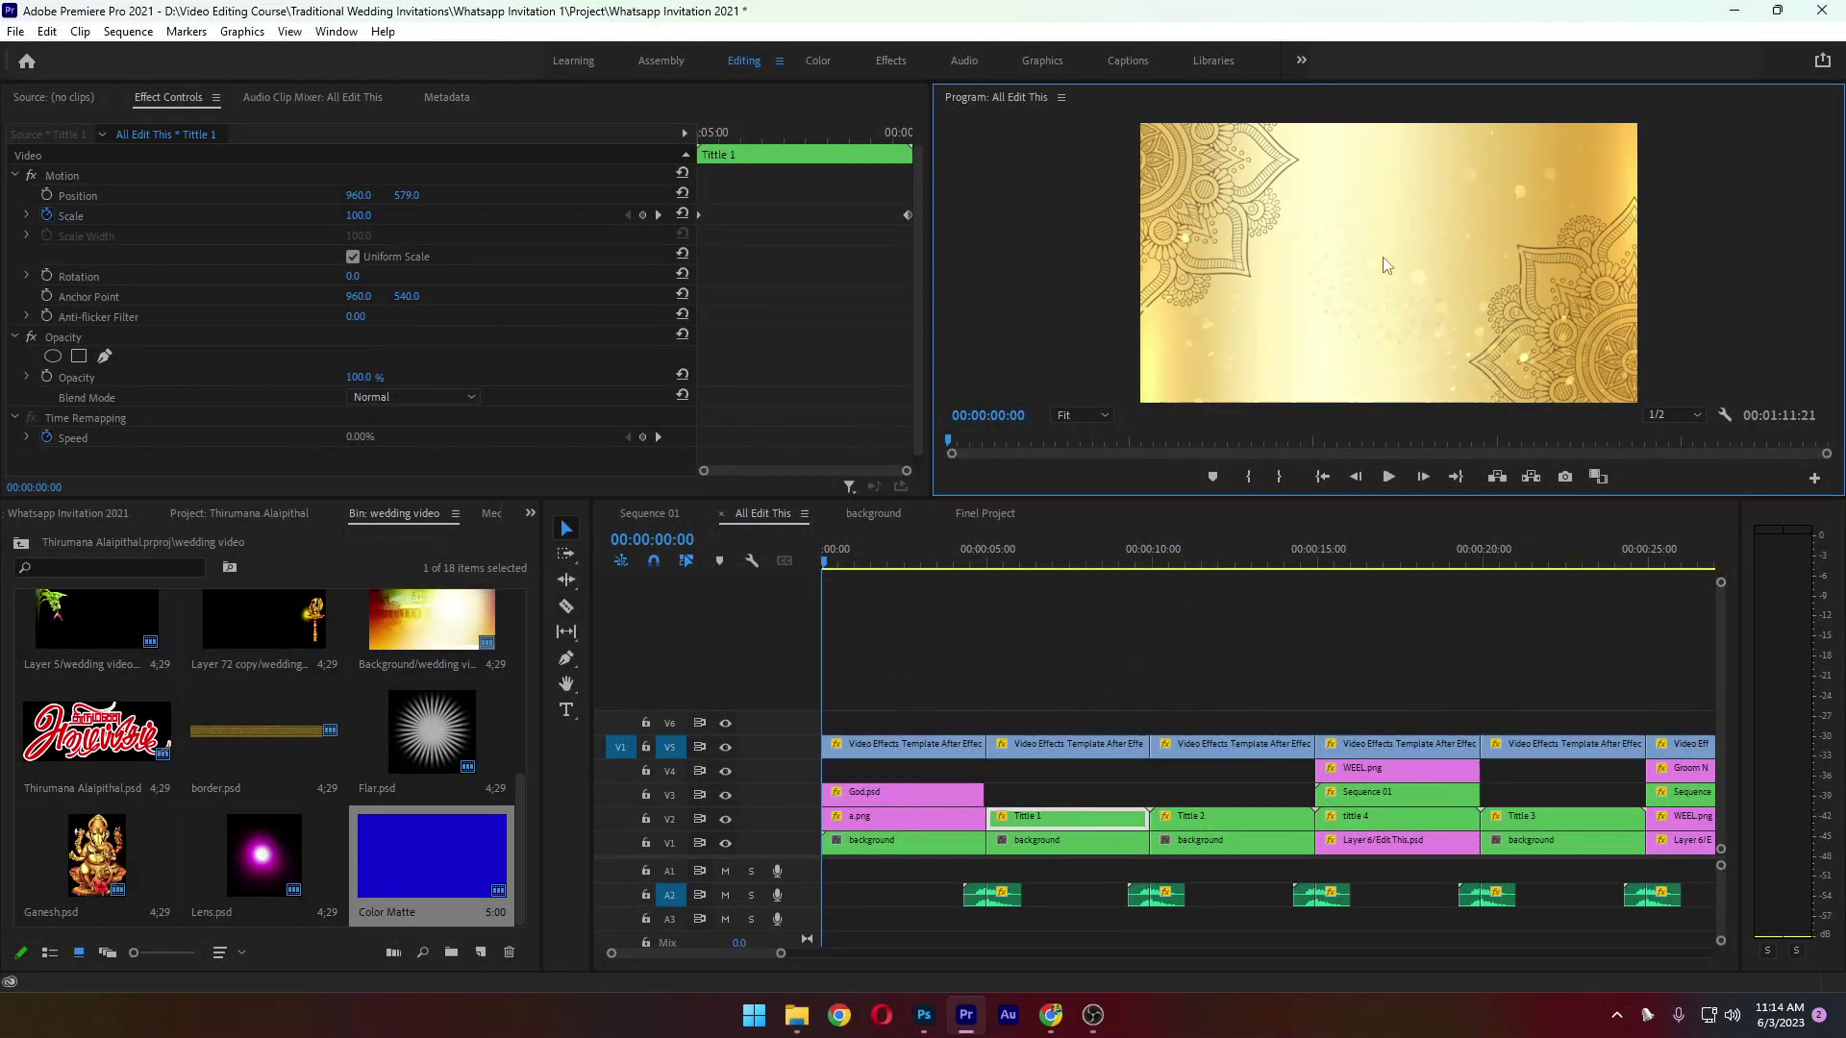
# Play the template's opening titles in the maximised Program Monitor, then switch to the Valavan Tutorials website
pyautogui.press('`')
pyautogui.press('space')
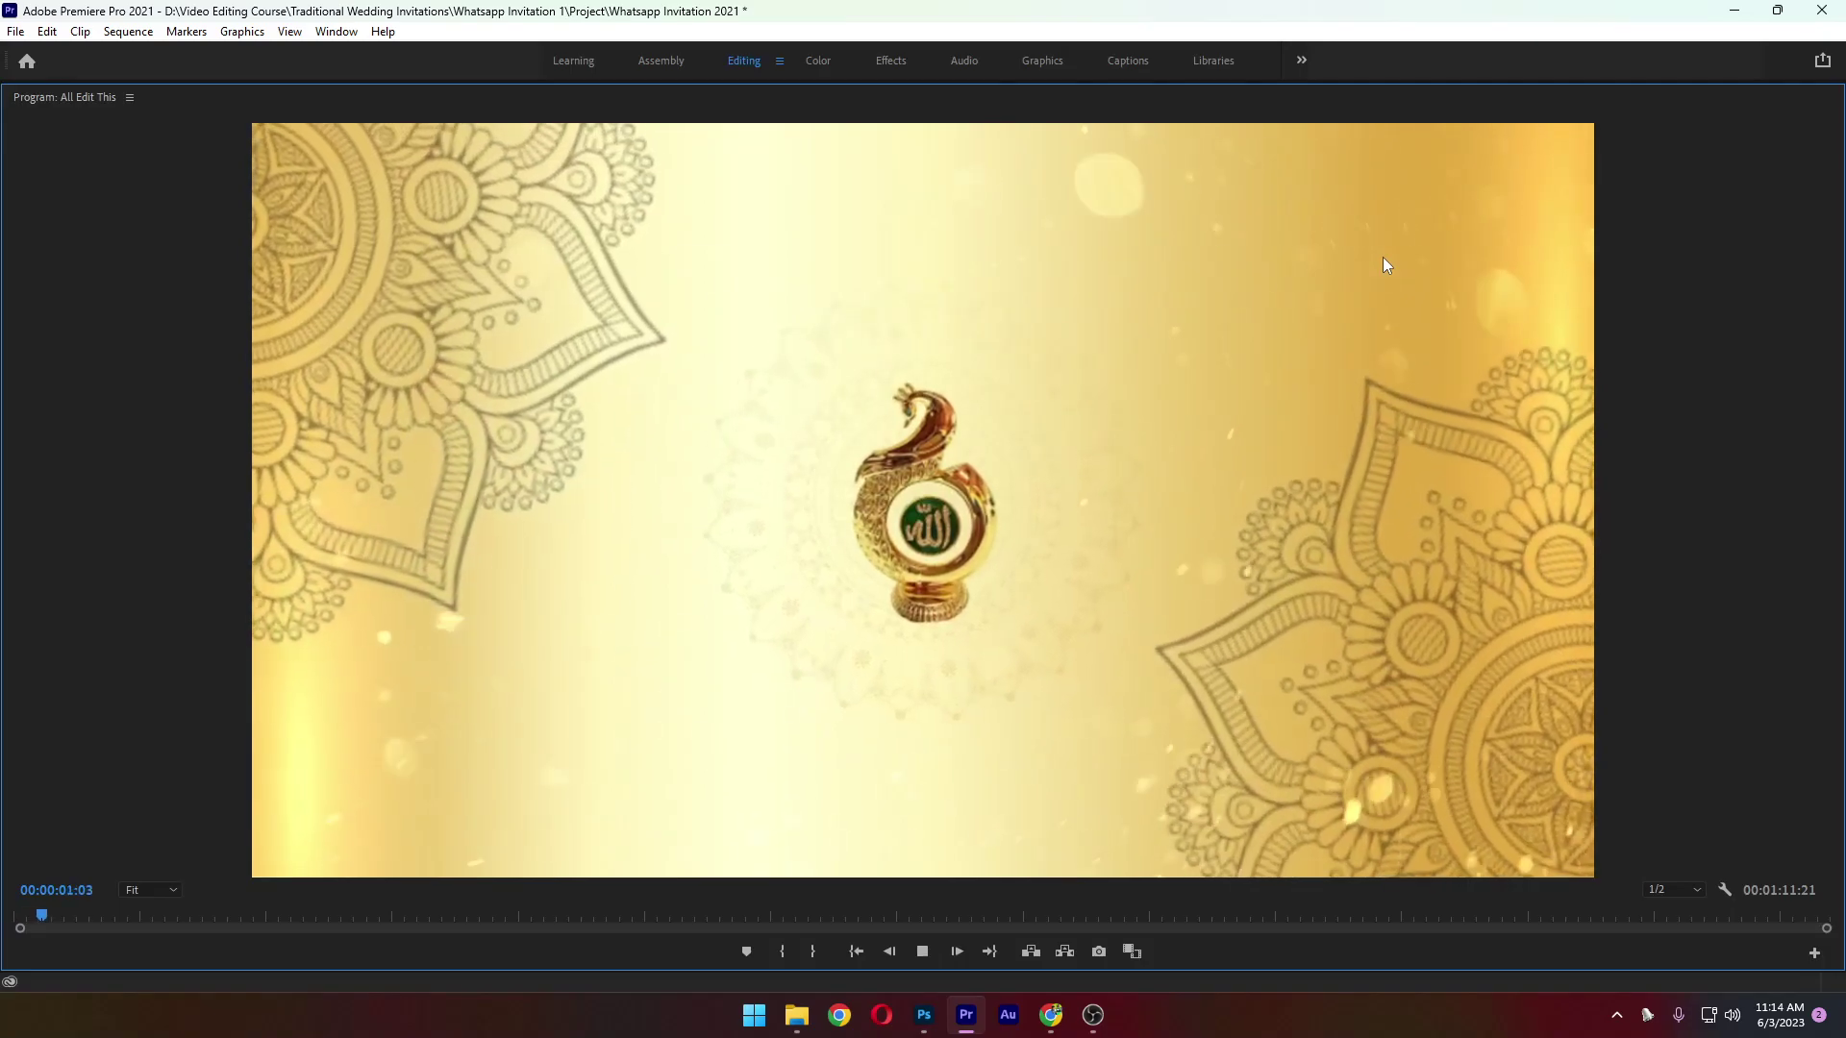
pyautogui.press('`')
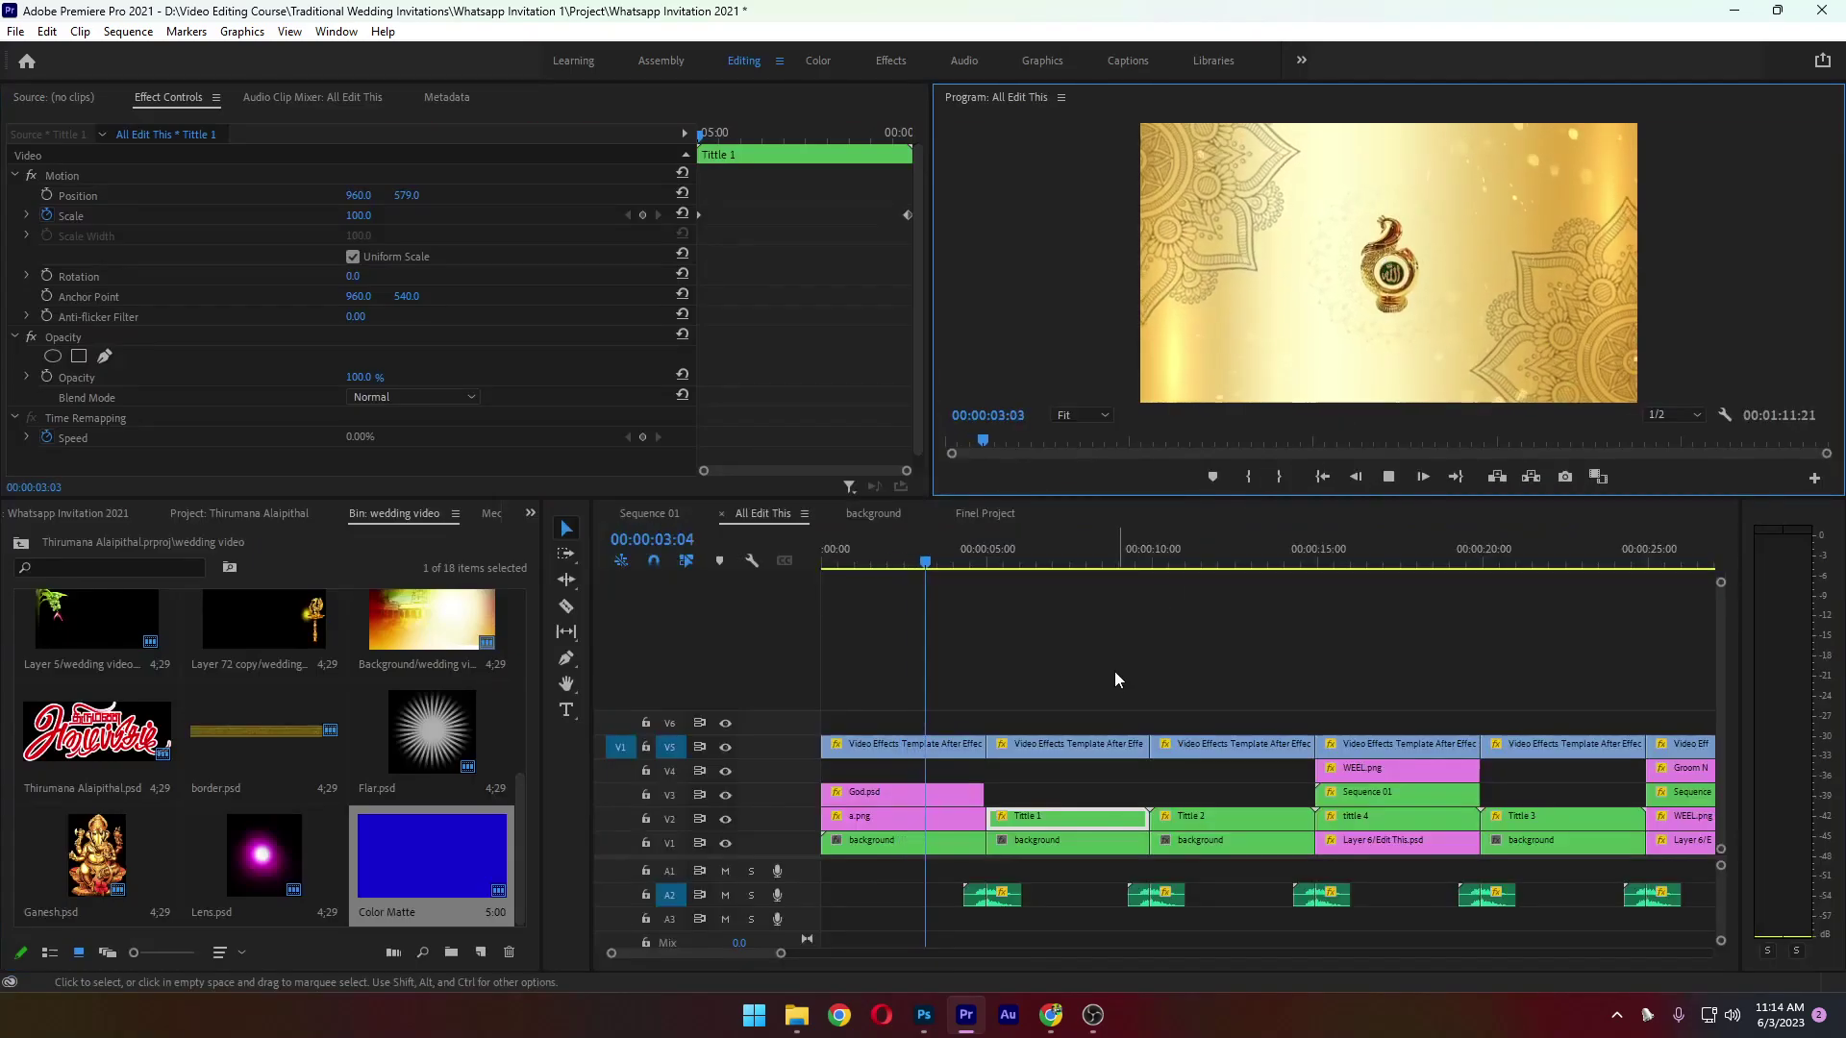
pyautogui.press('`')
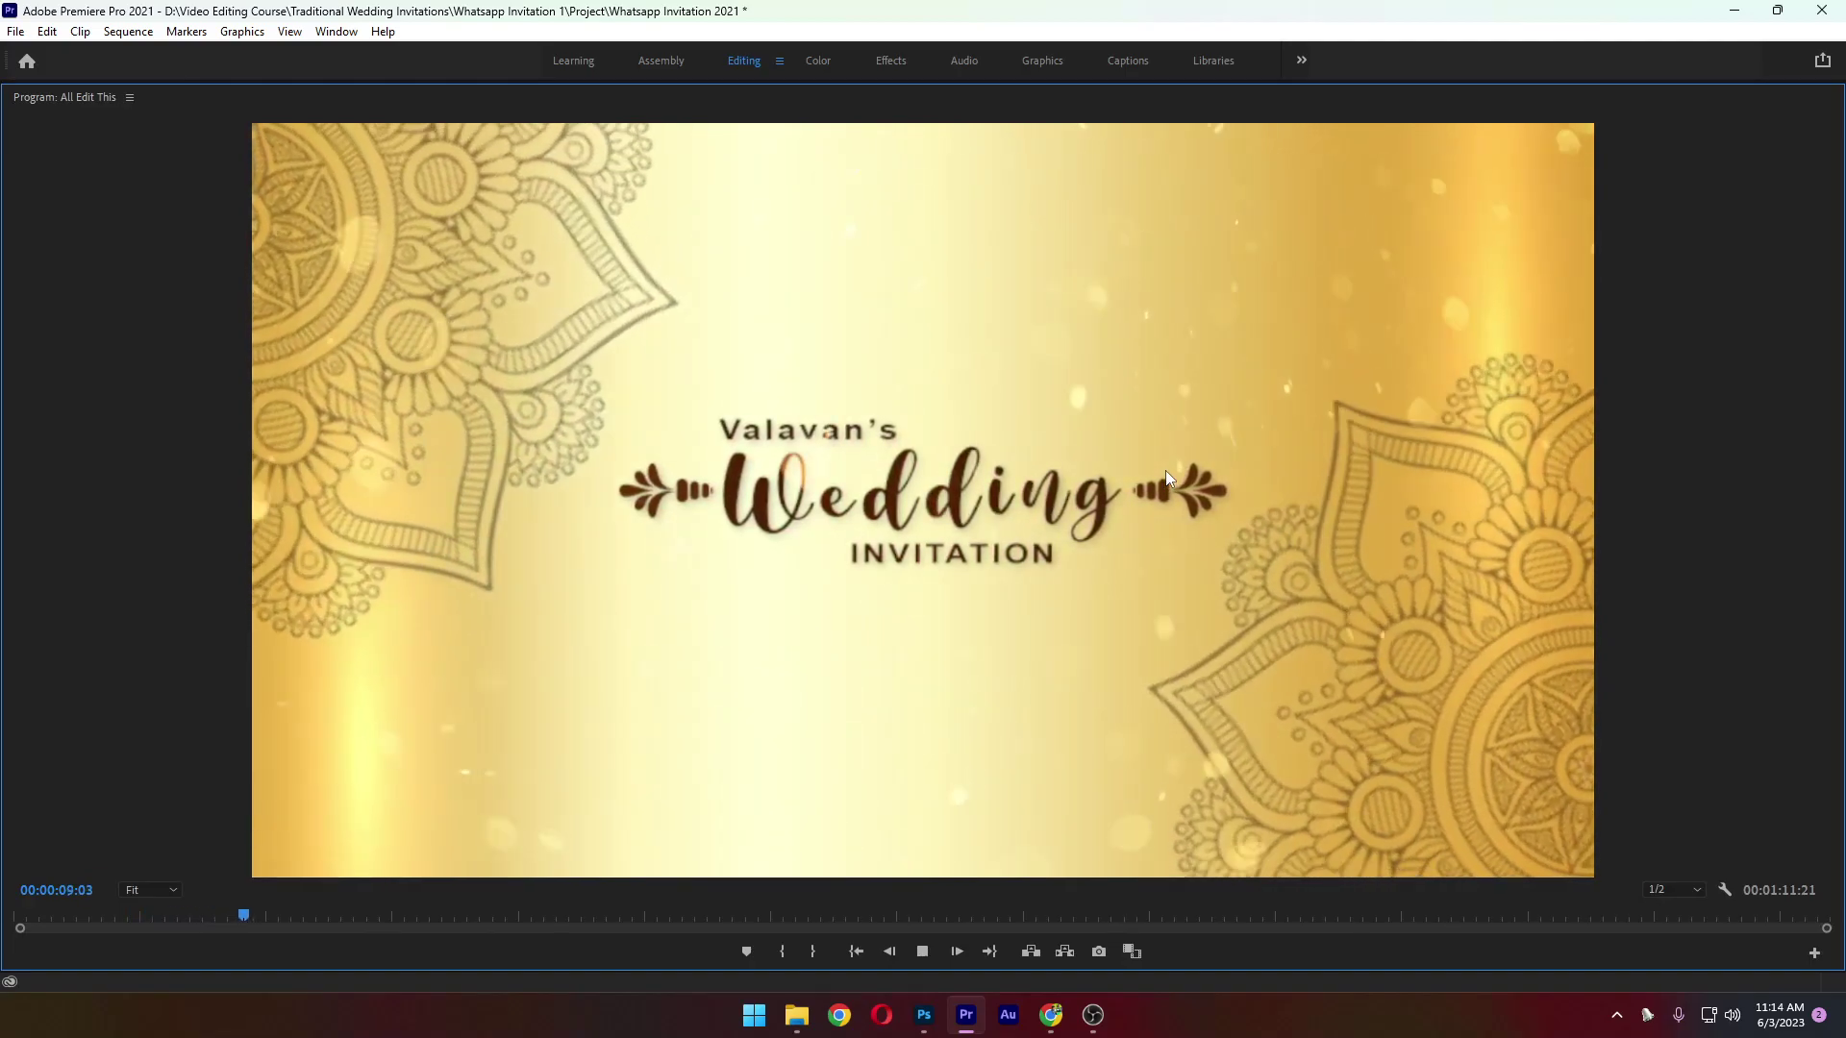
pyautogui.press('`')
pyautogui.press('-')
pyautogui.press('-')
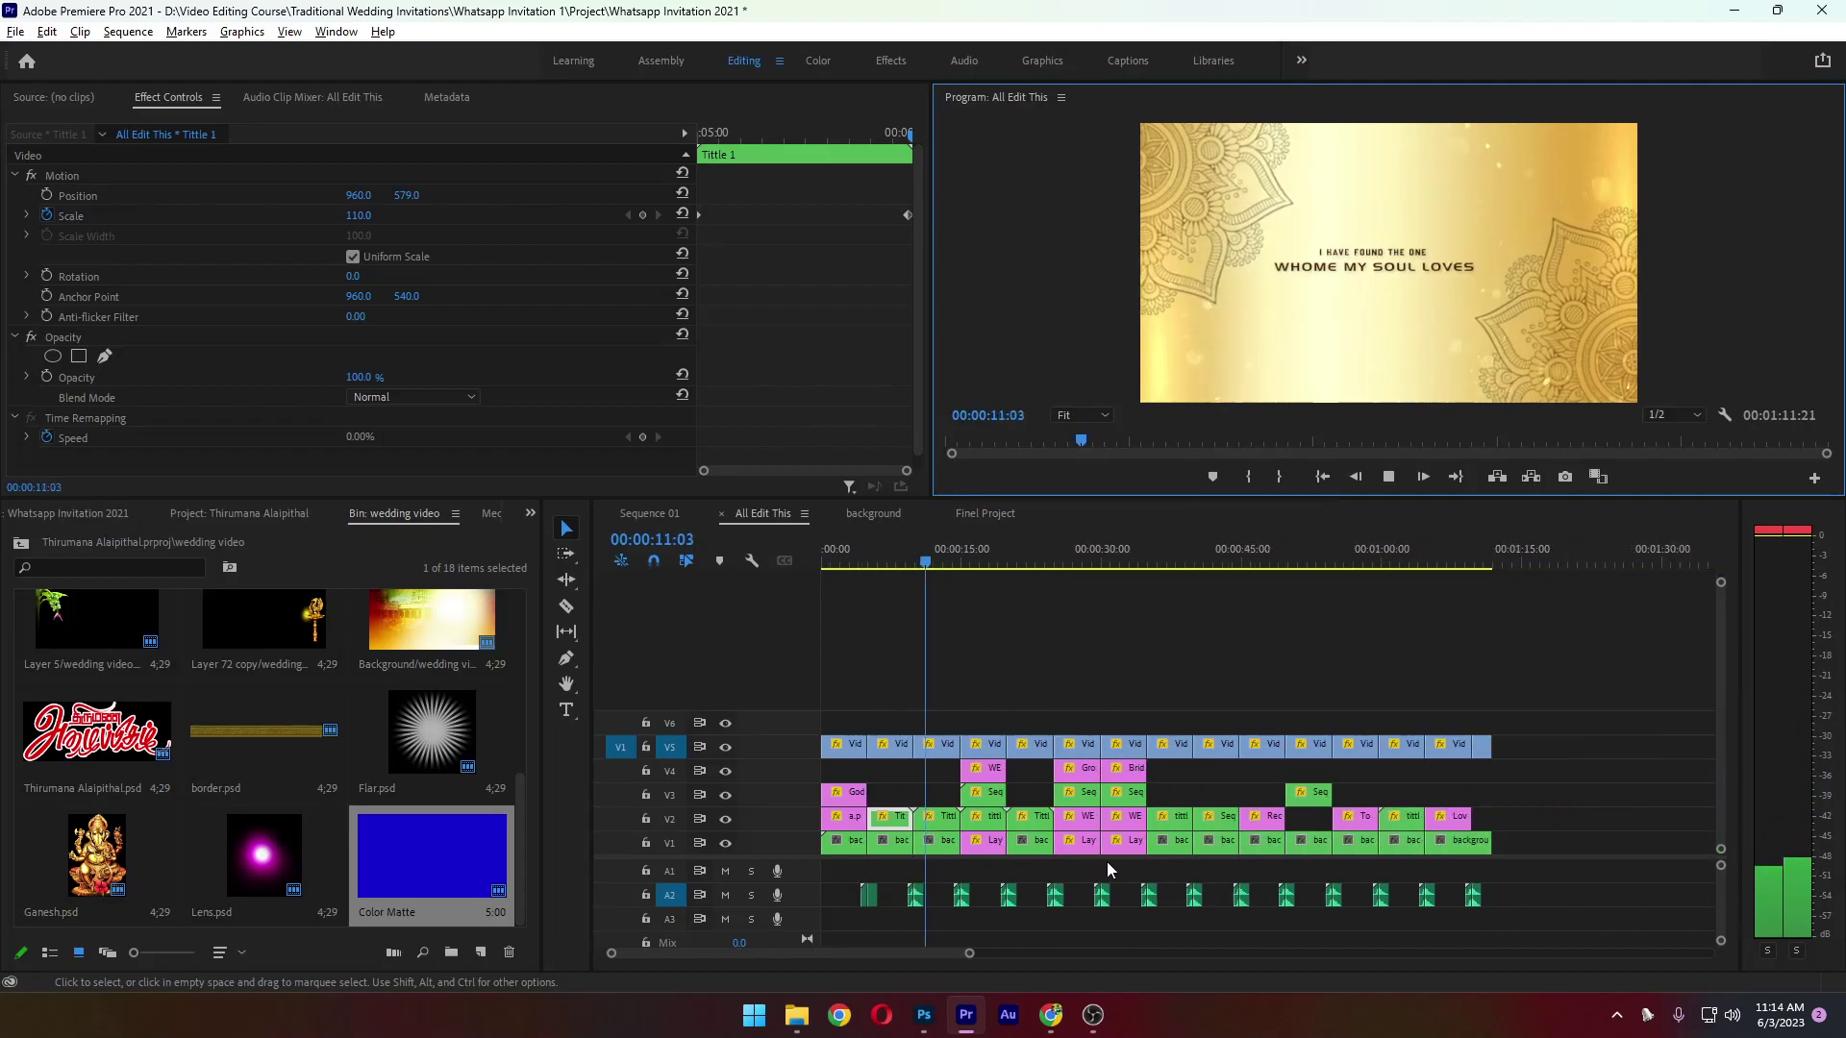
pyautogui.click(1089, 708)
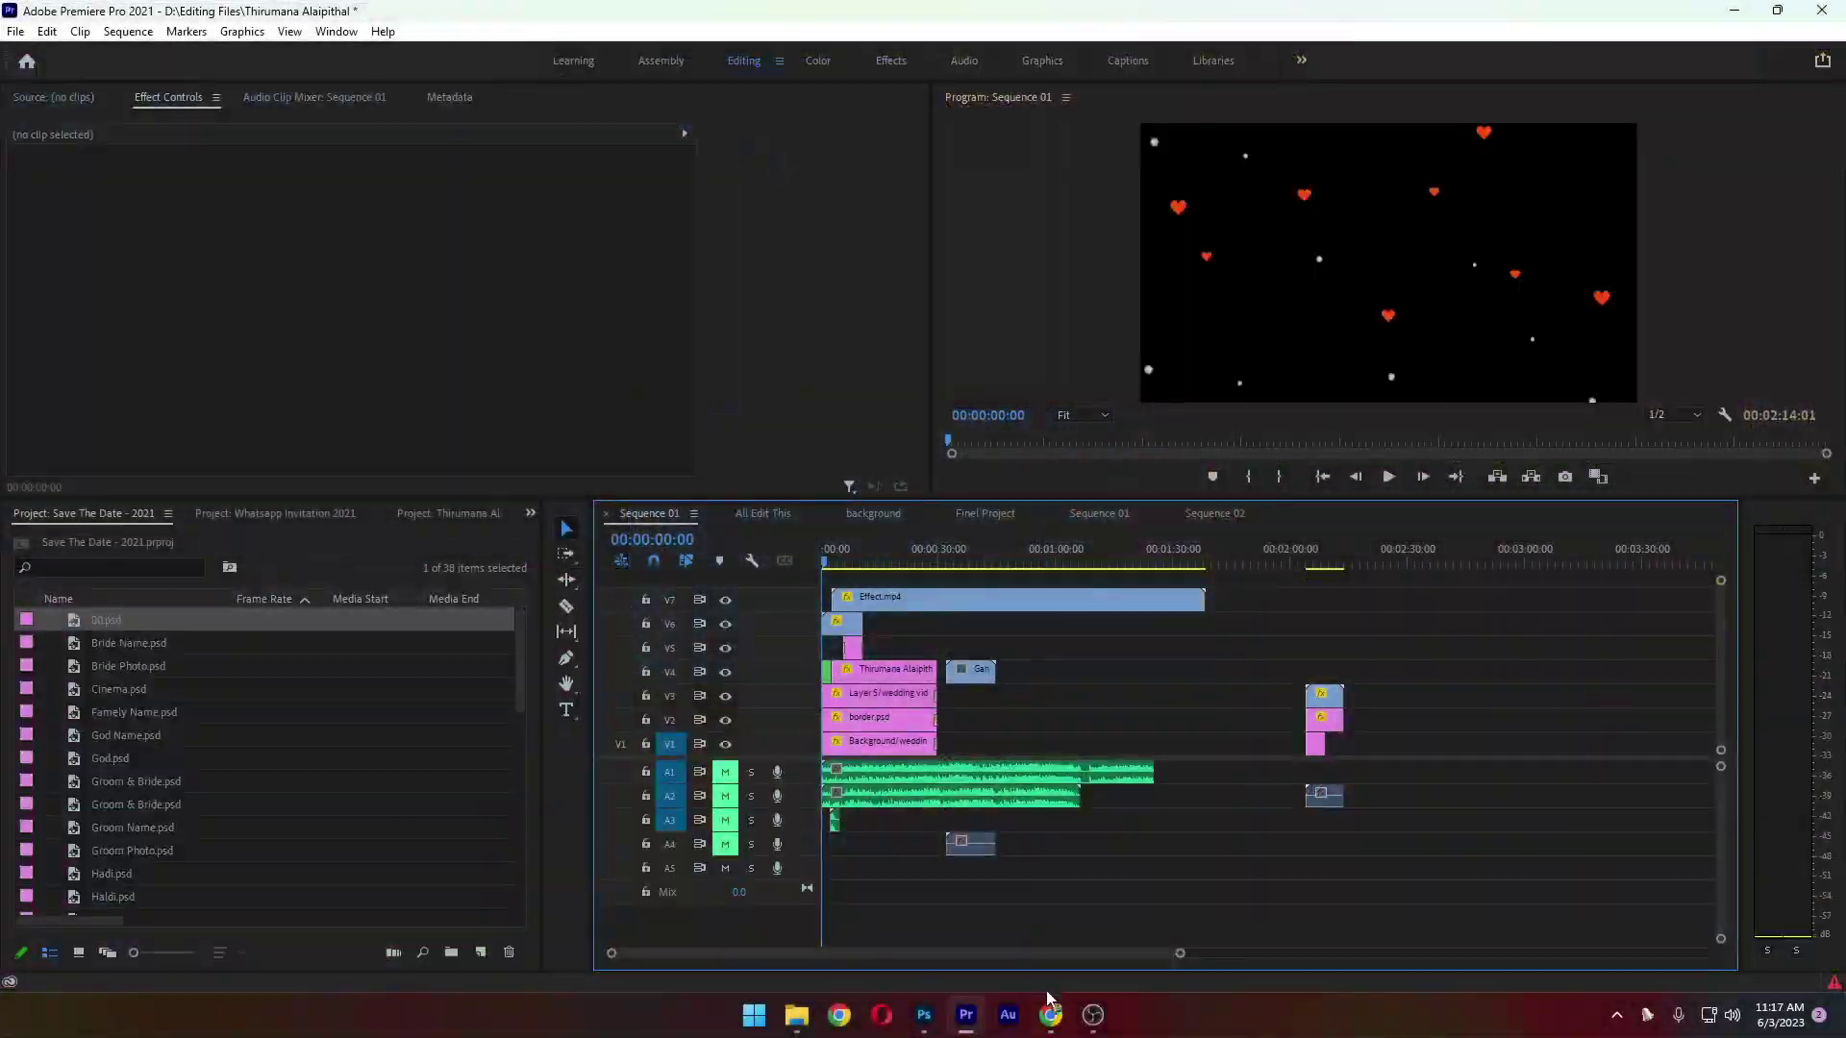
pyautogui.click(1051, 1014)
pyautogui.scroll(-6, 1294, 411)
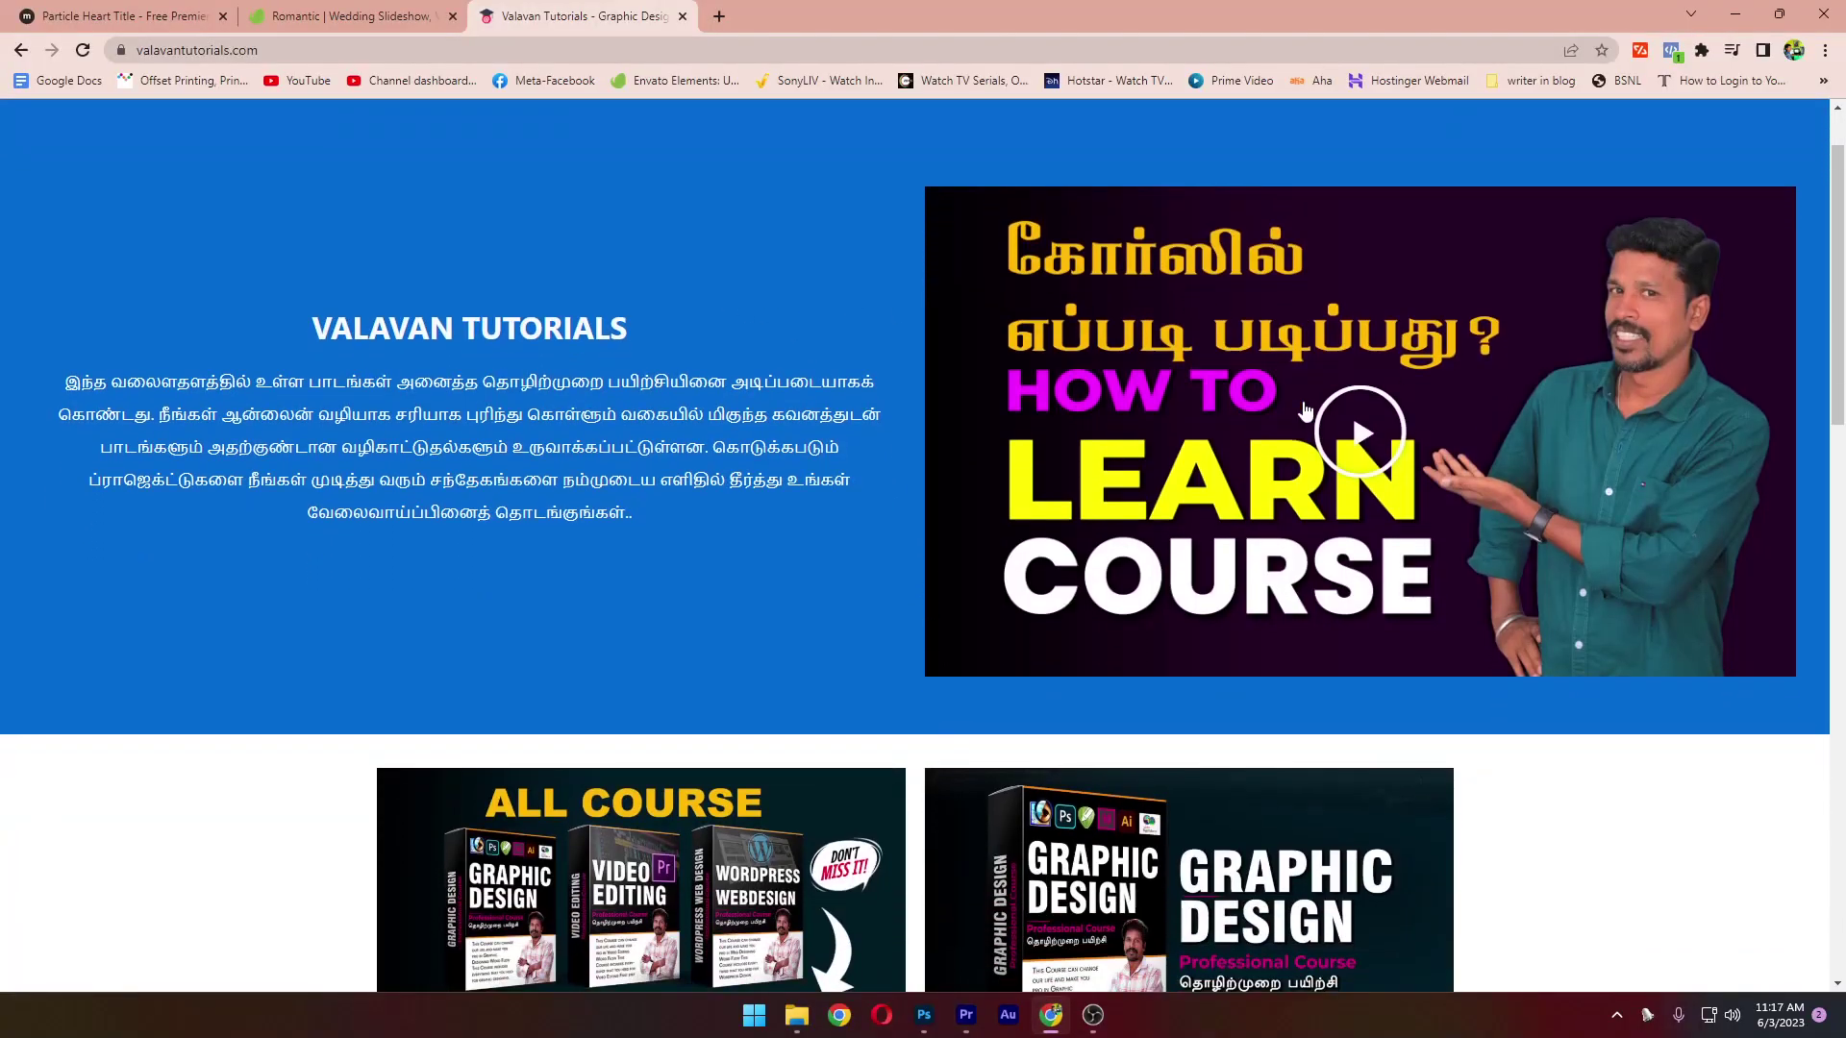
pyautogui.scroll(-10, 990, 509)
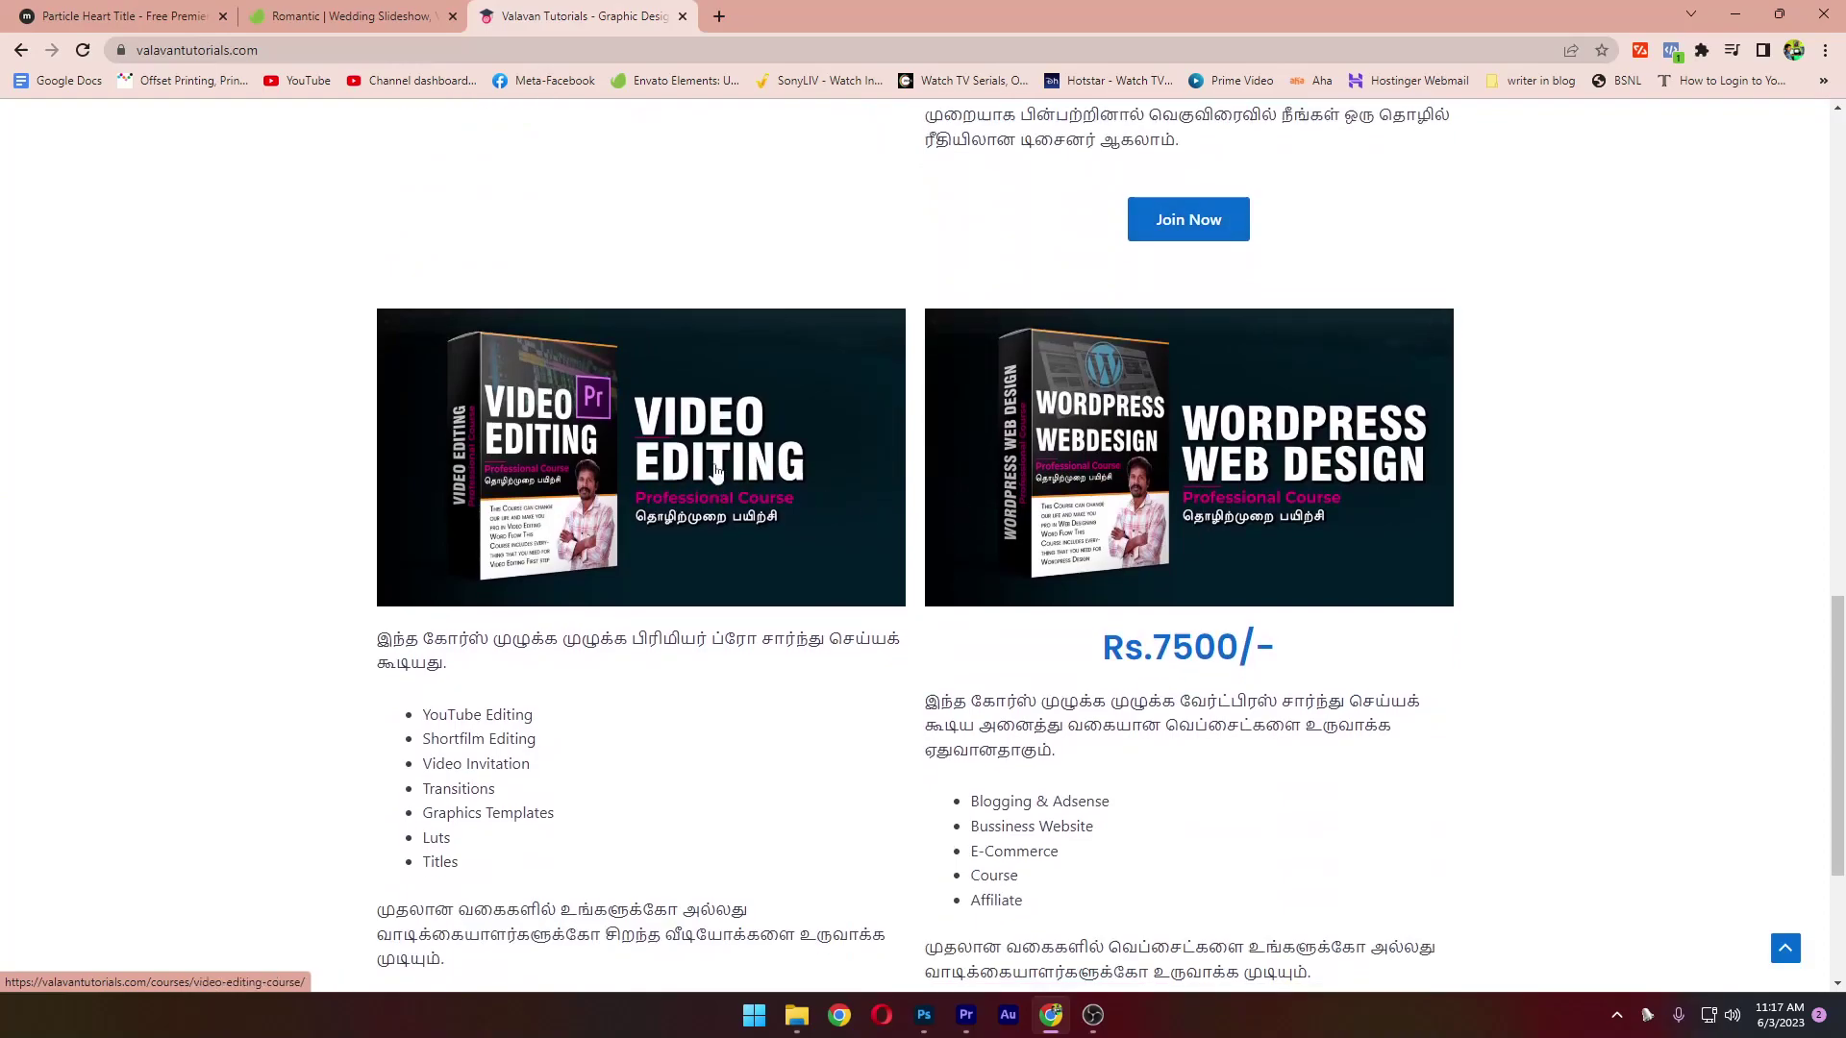
pyautogui.scroll(-3, 657, 474)
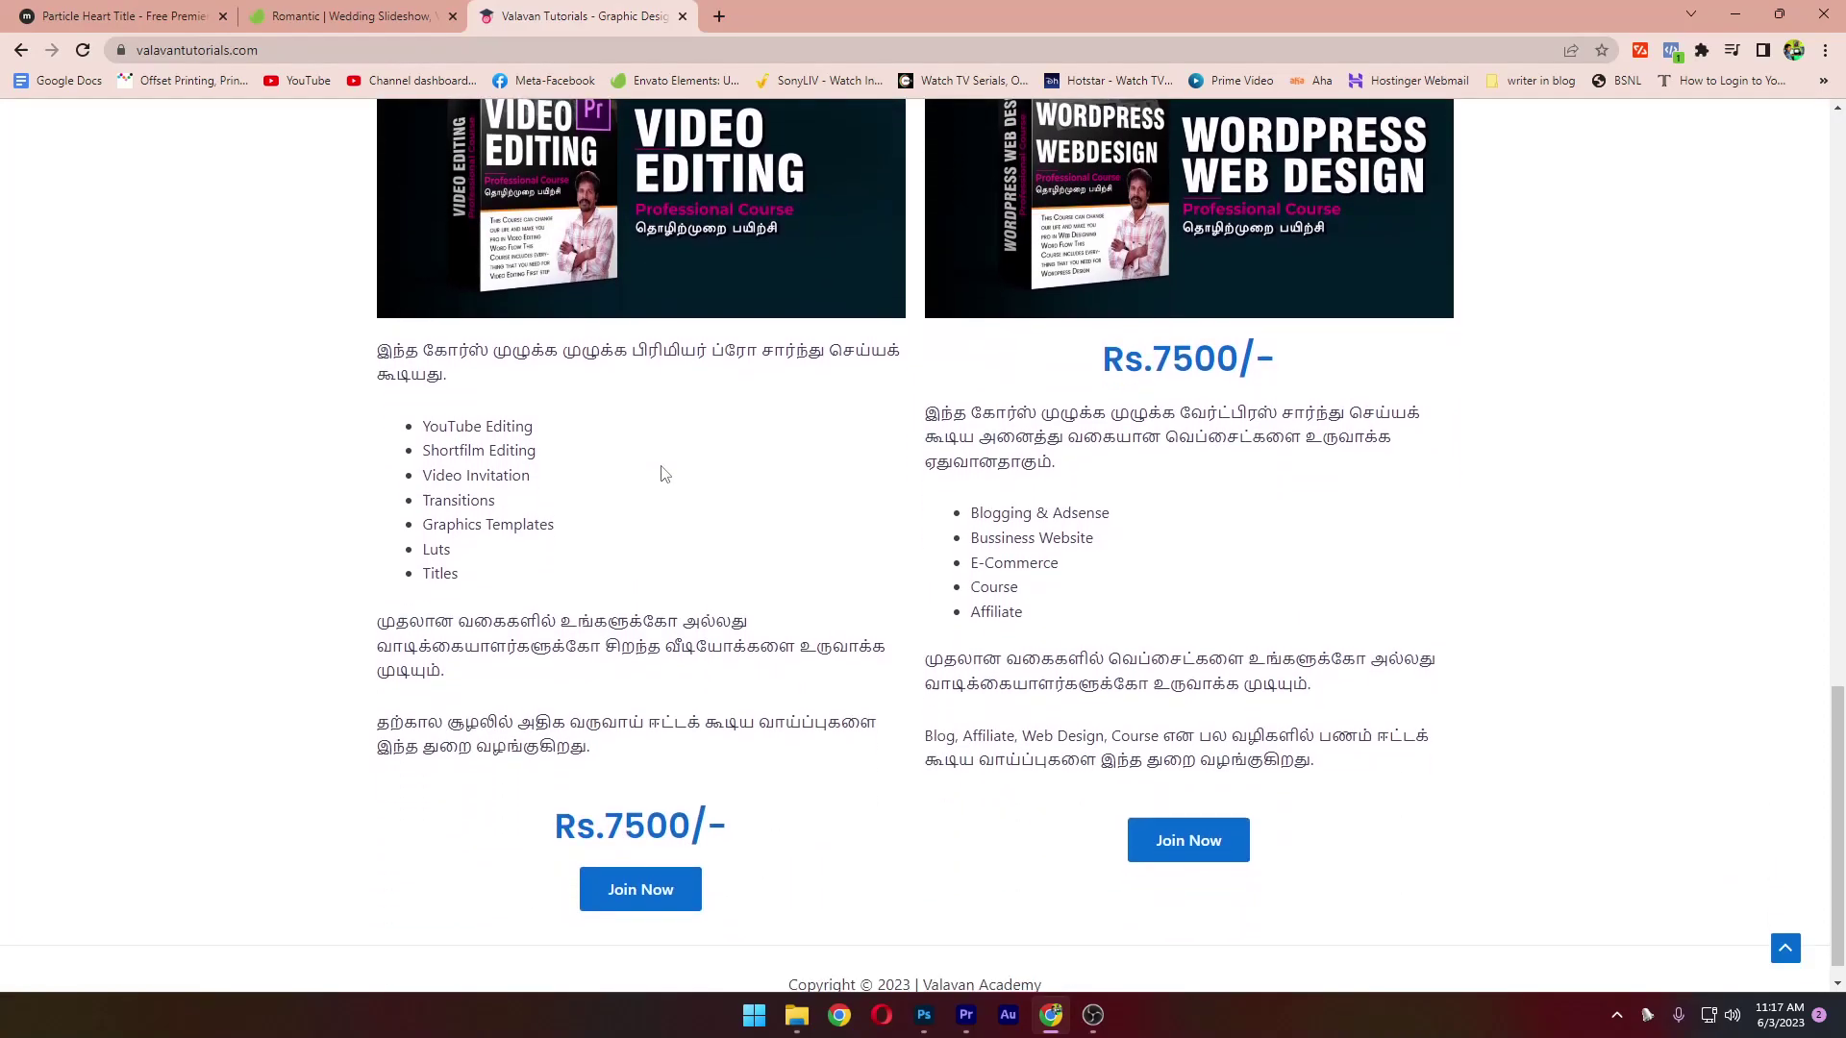
pyautogui.scroll(2, 668, 471)
pyautogui.scroll(-2, 668, 471)
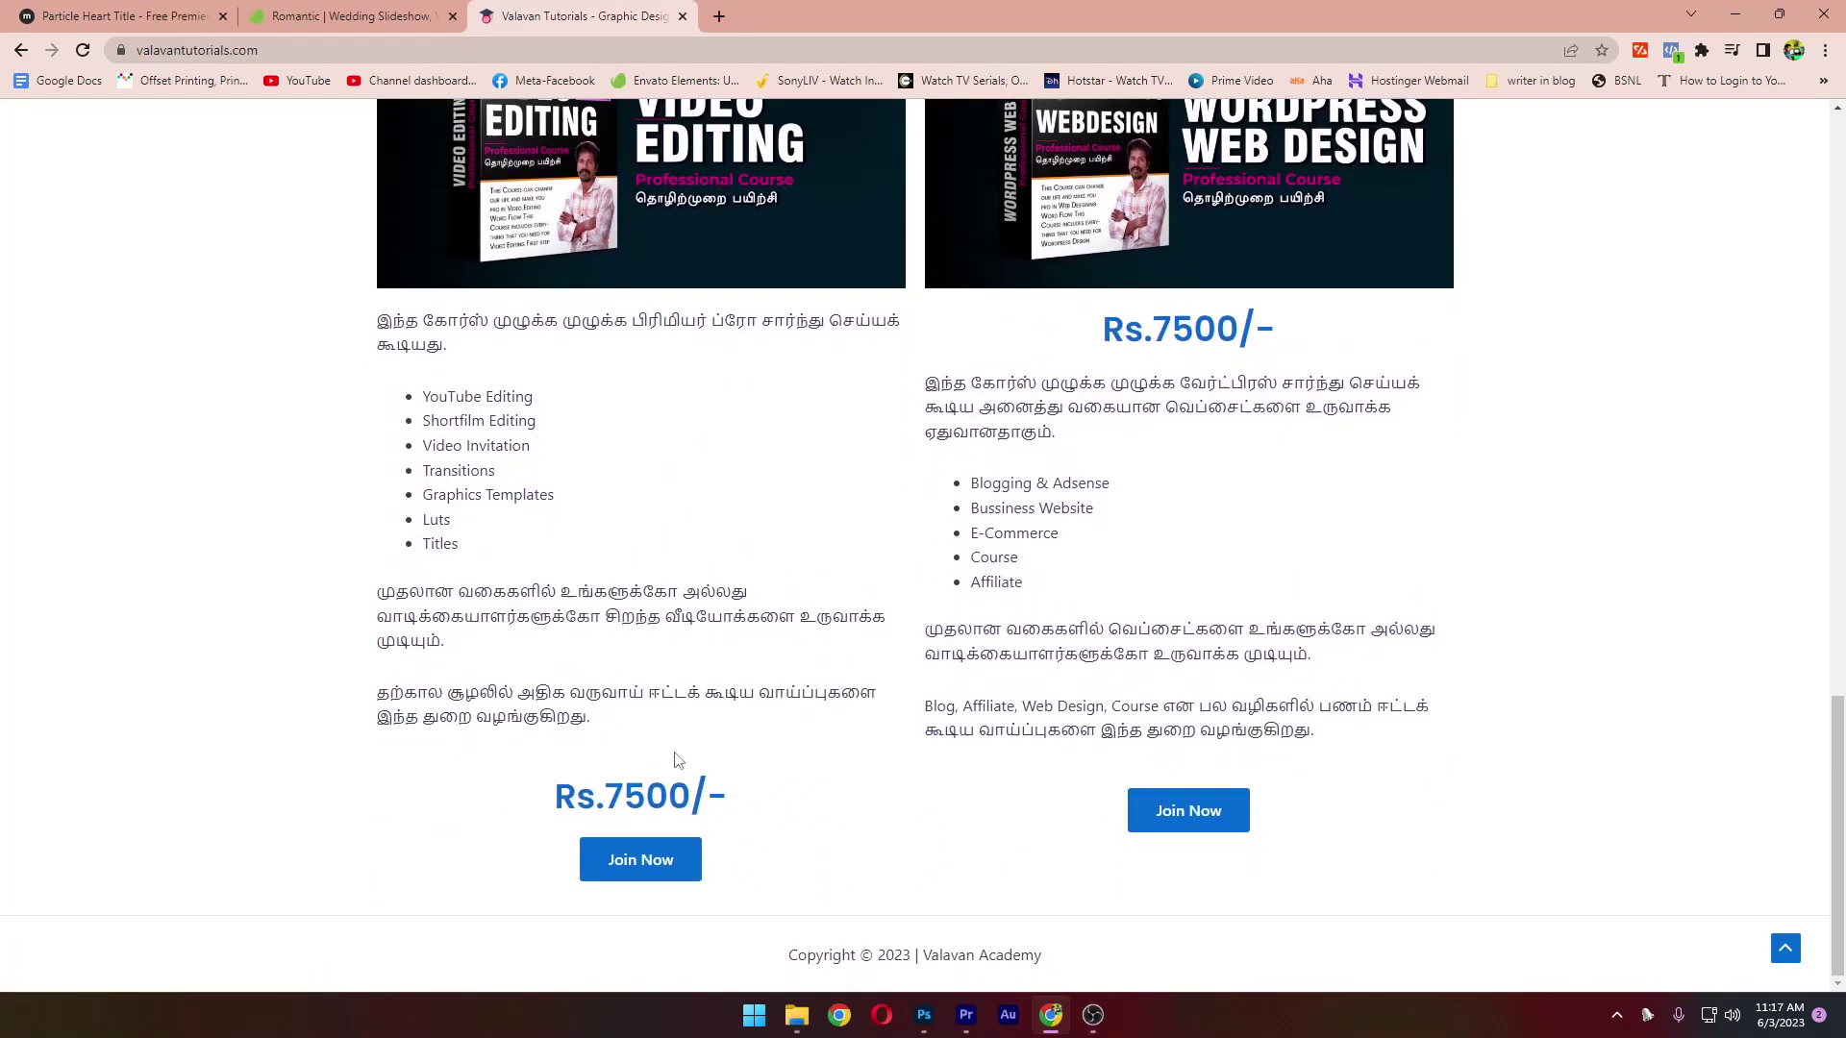
pyautogui.scroll(20, 750, 461)
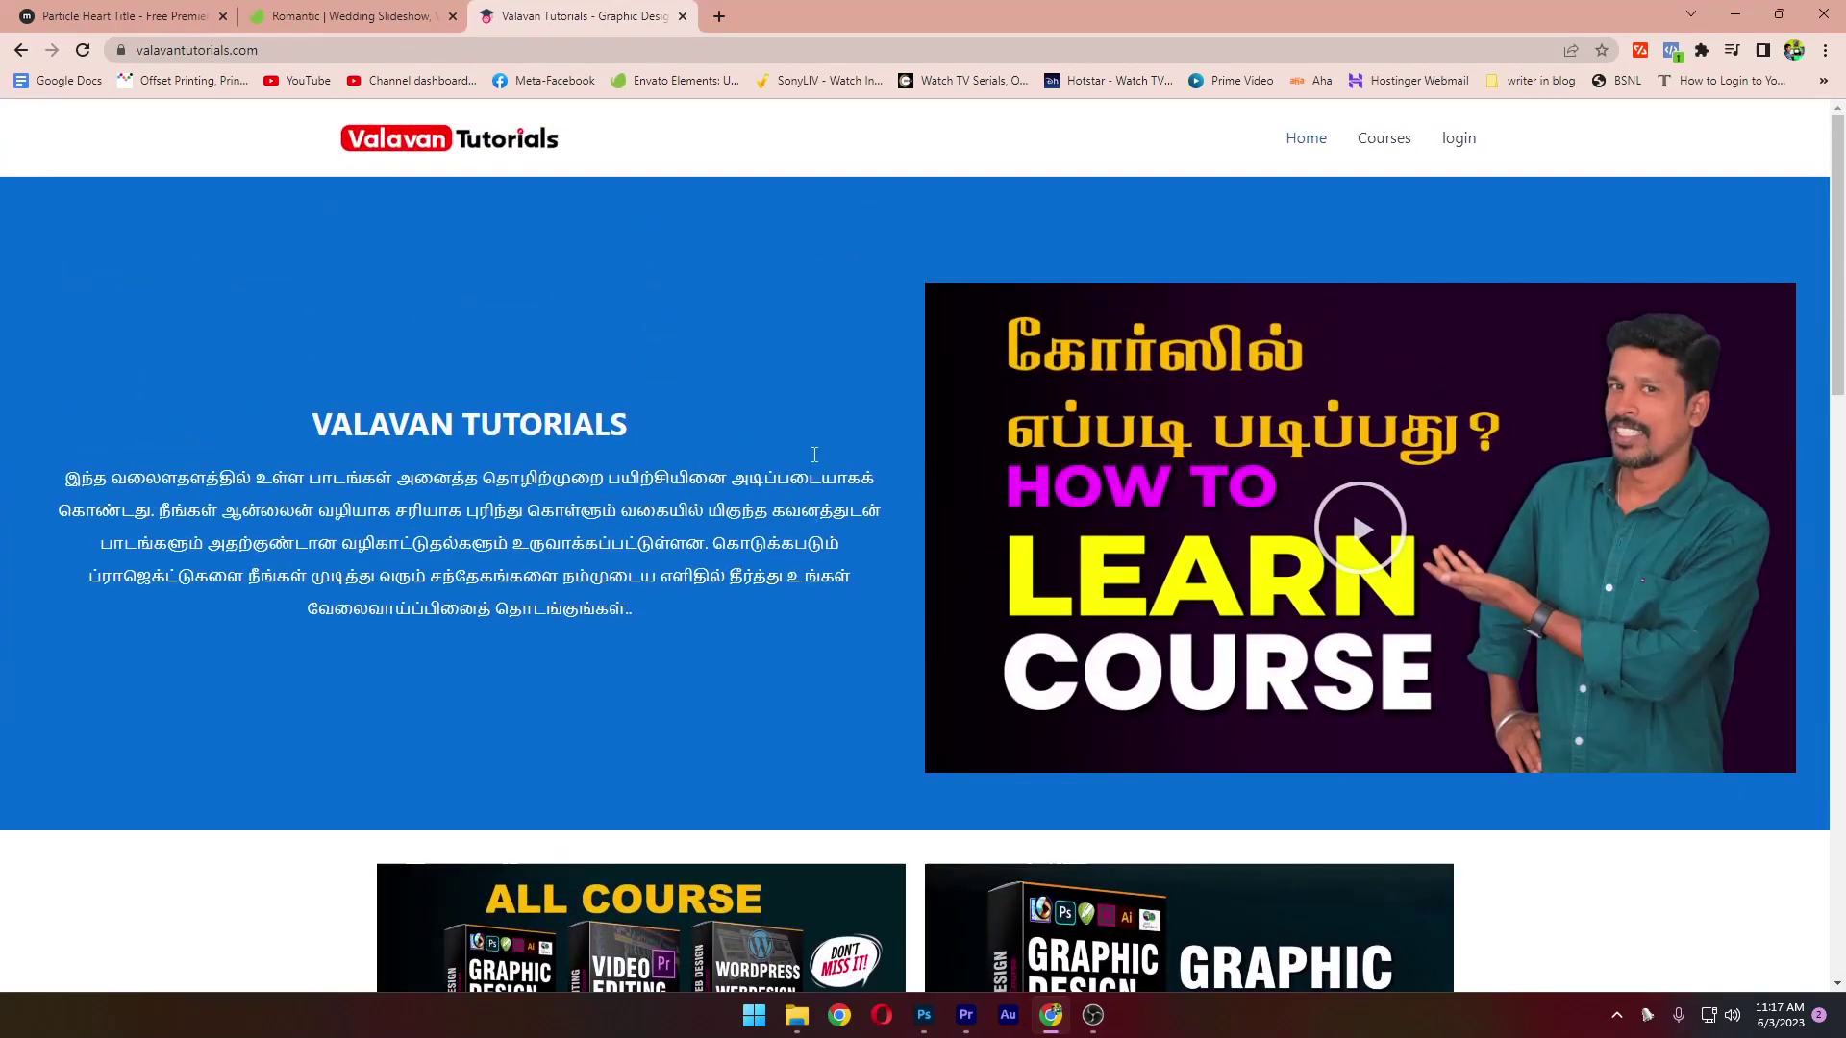